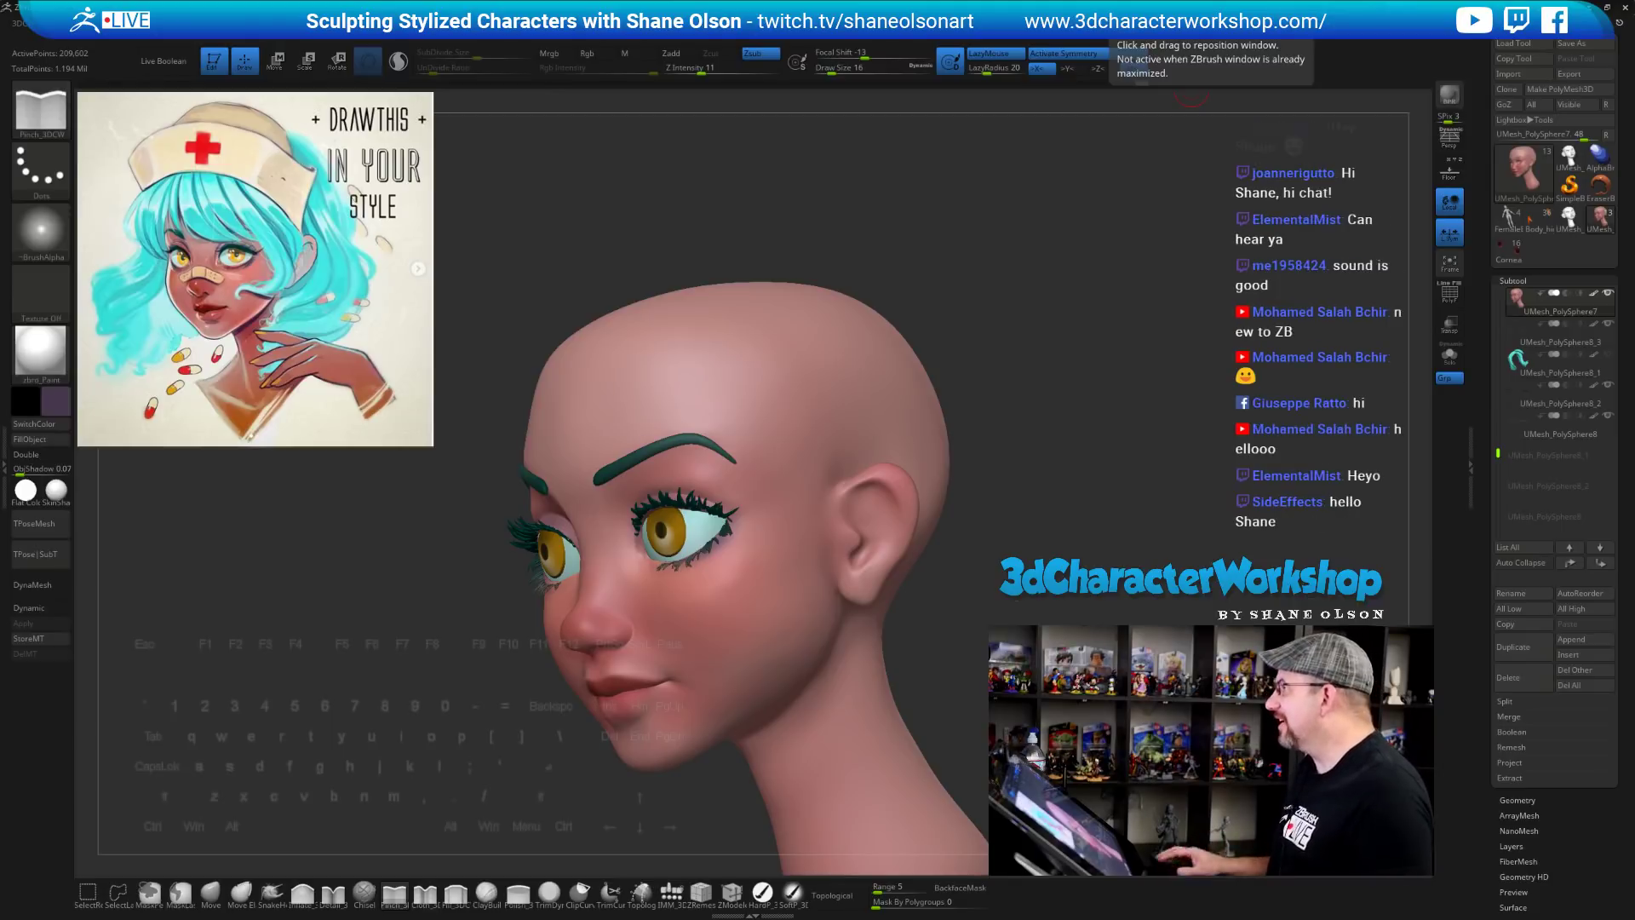
Make the UMesh_PolySphere4 head the active subtool and set the main color to light grey
{"action": "mouse_move", "coordinate": [1051, 365]}
{"action": "left_mouse_down"}
{"action": "mouse_move", "coordinate": [1021, 343]}
{"action": "mouse_move", "coordinate": [1022, 373]}
{"action": "mouse_move", "coordinate": [957, 361]}
{"action": "mouse_move", "coordinate": [949, 390]}
{"action": "mouse_move", "coordinate": [974, 426]}
{"action": "mouse_move", "coordinate": [1097, 357]}
{"action": "left_mouse_up"}
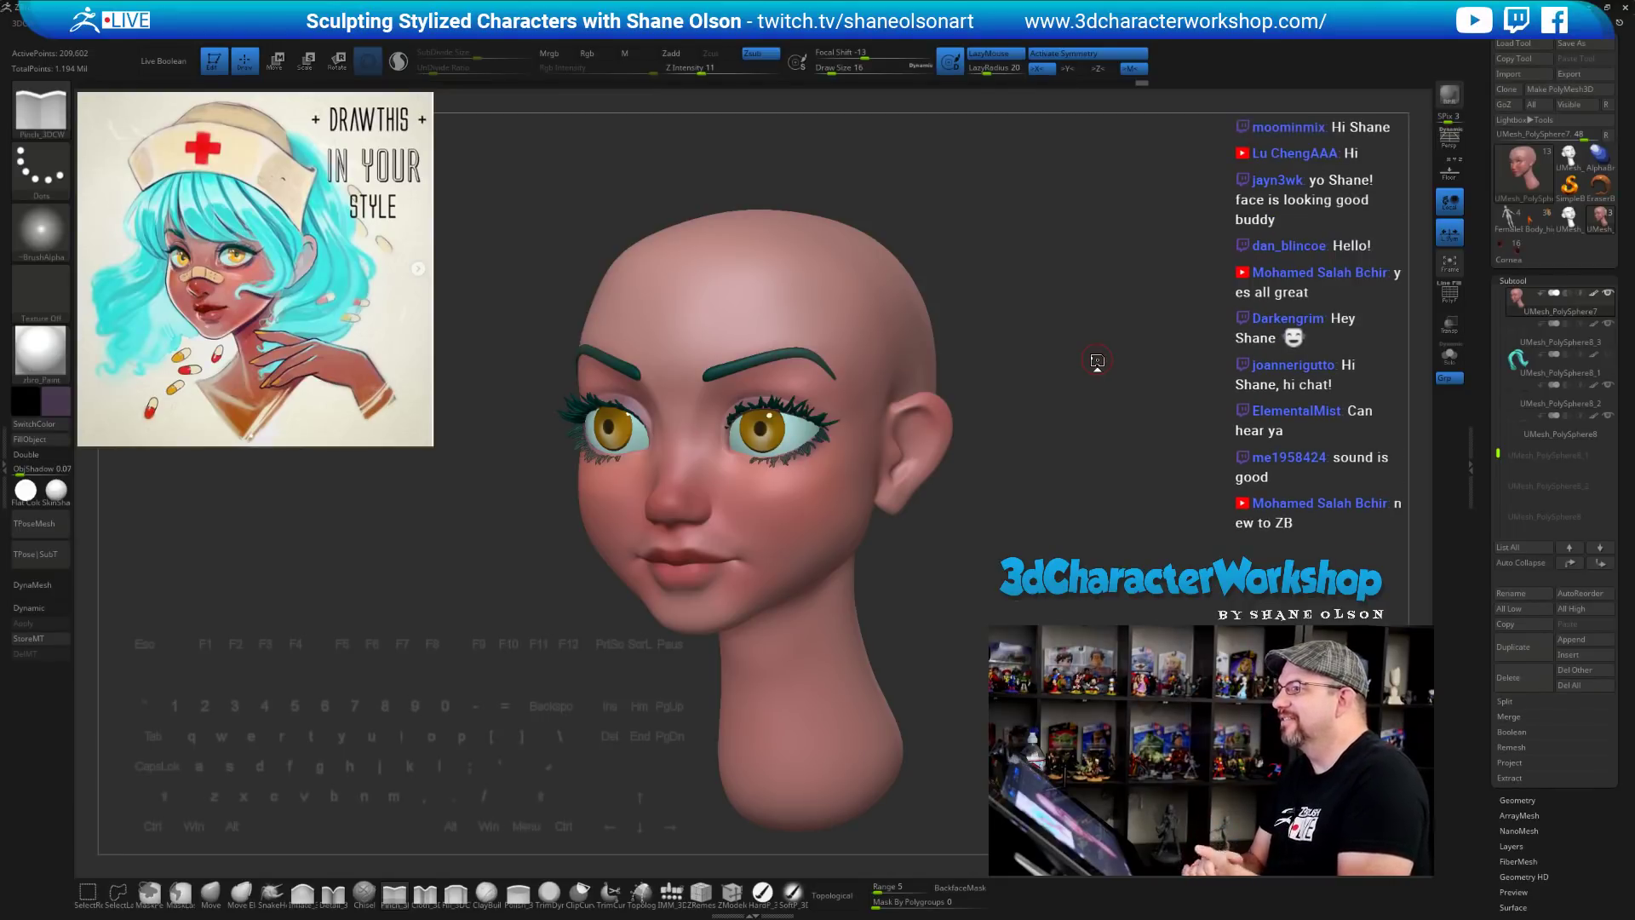
{"action": "left_click_drag", "start_coordinate": [1125, 354], "coordinate": [1115, 347]}
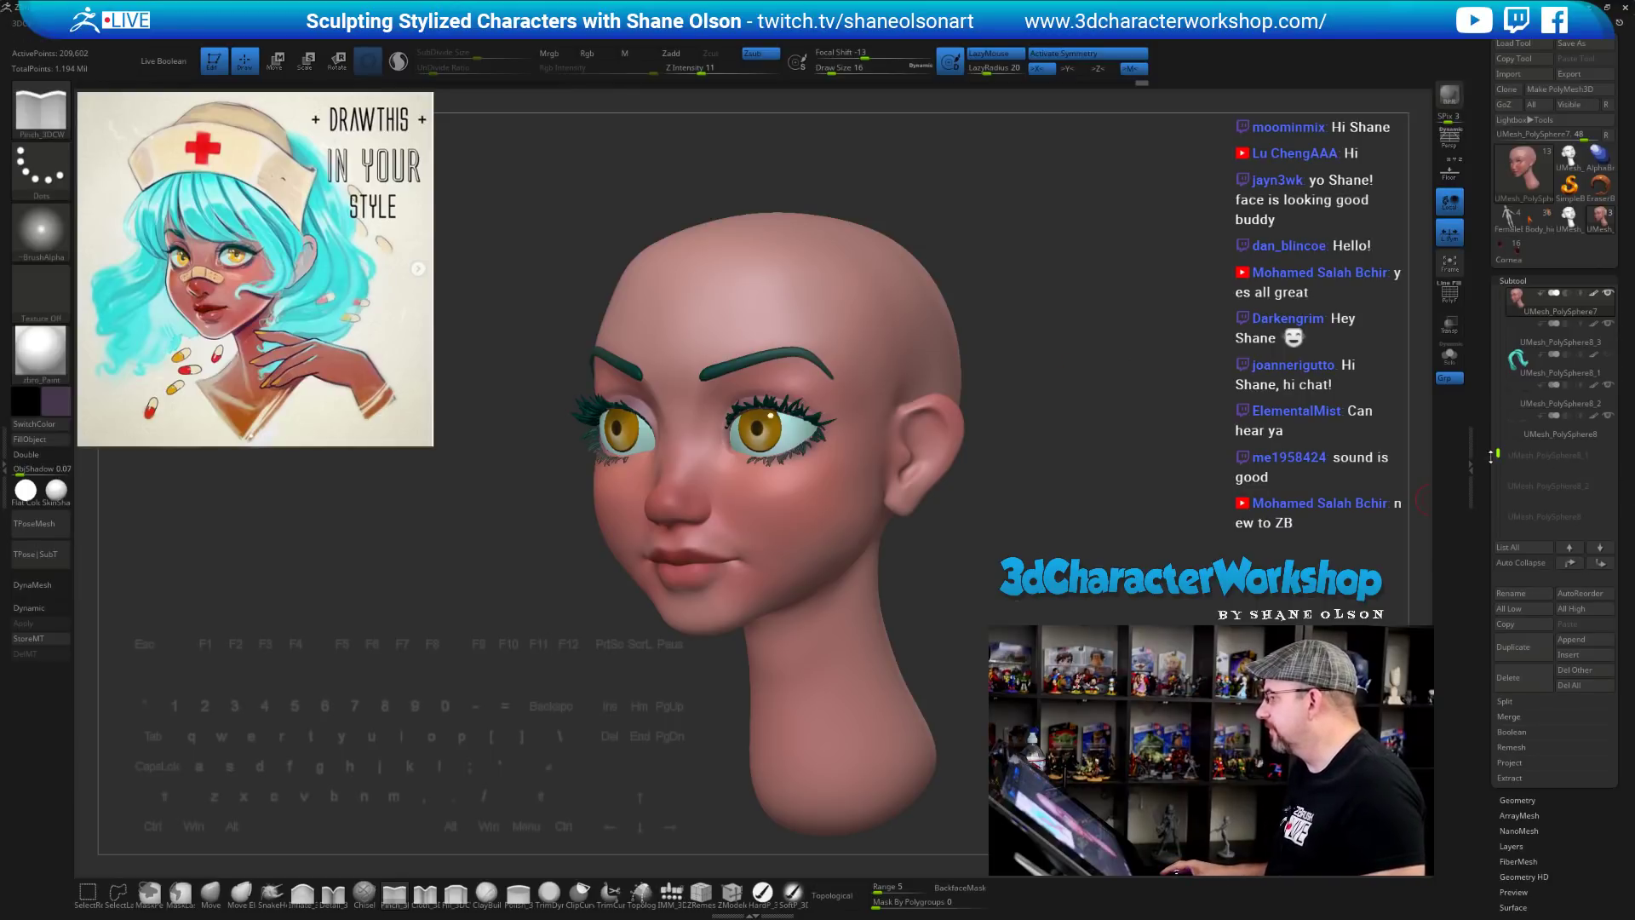
{"action": "left_click_drag", "start_coordinate": [1493, 453], "coordinate": [1496, 391]}
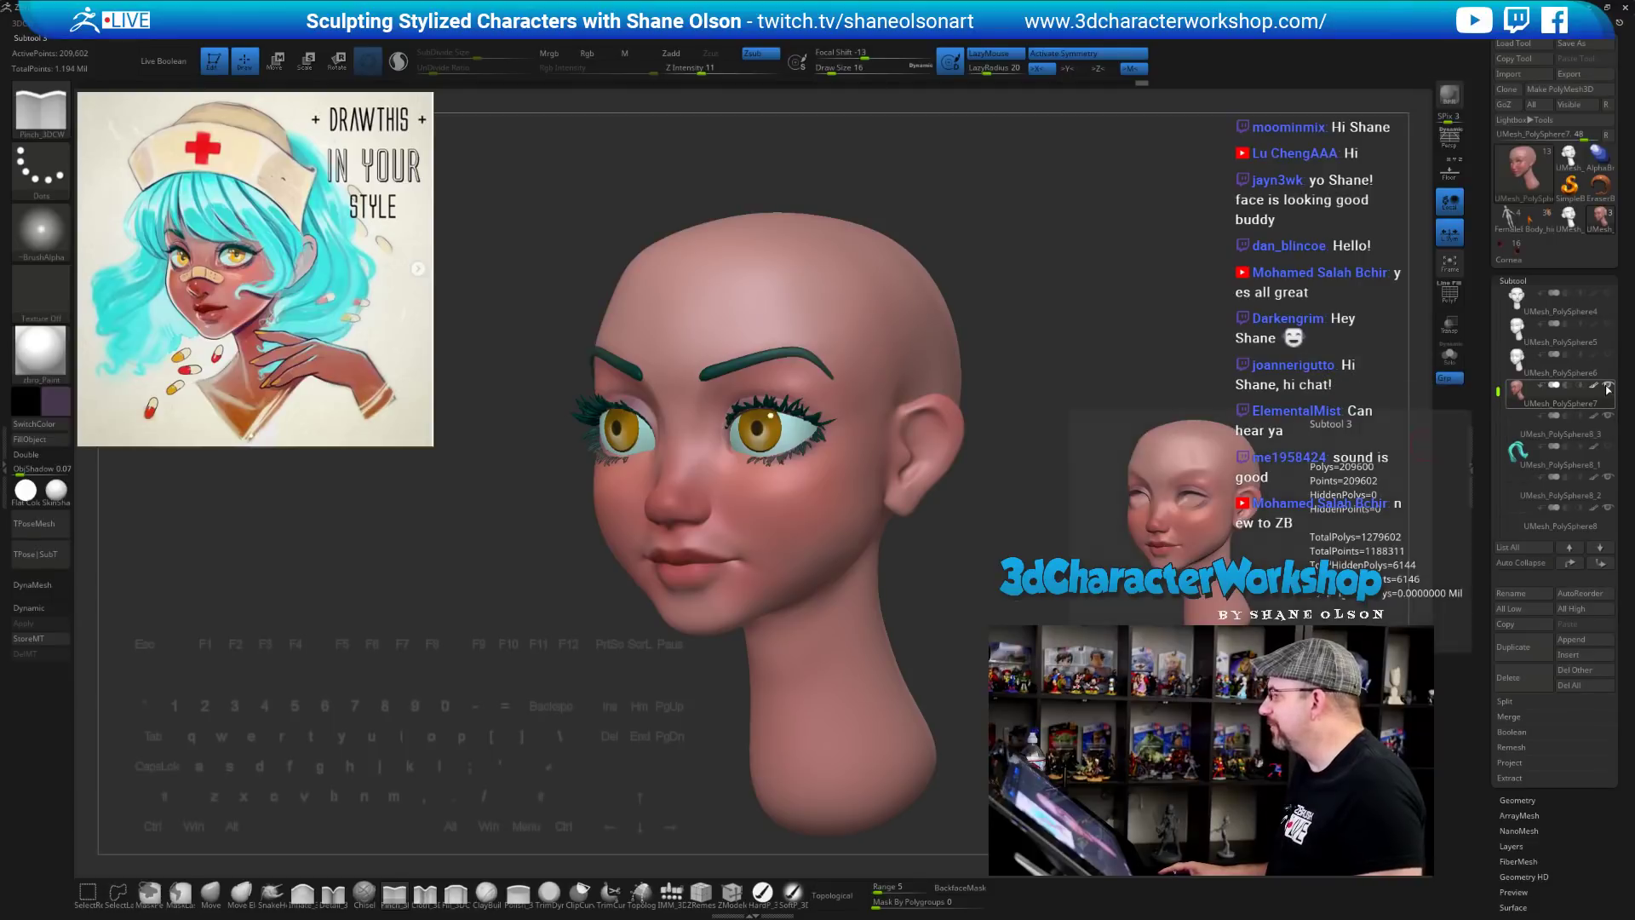
{"action": "left_click", "coordinate": [1530, 312]}
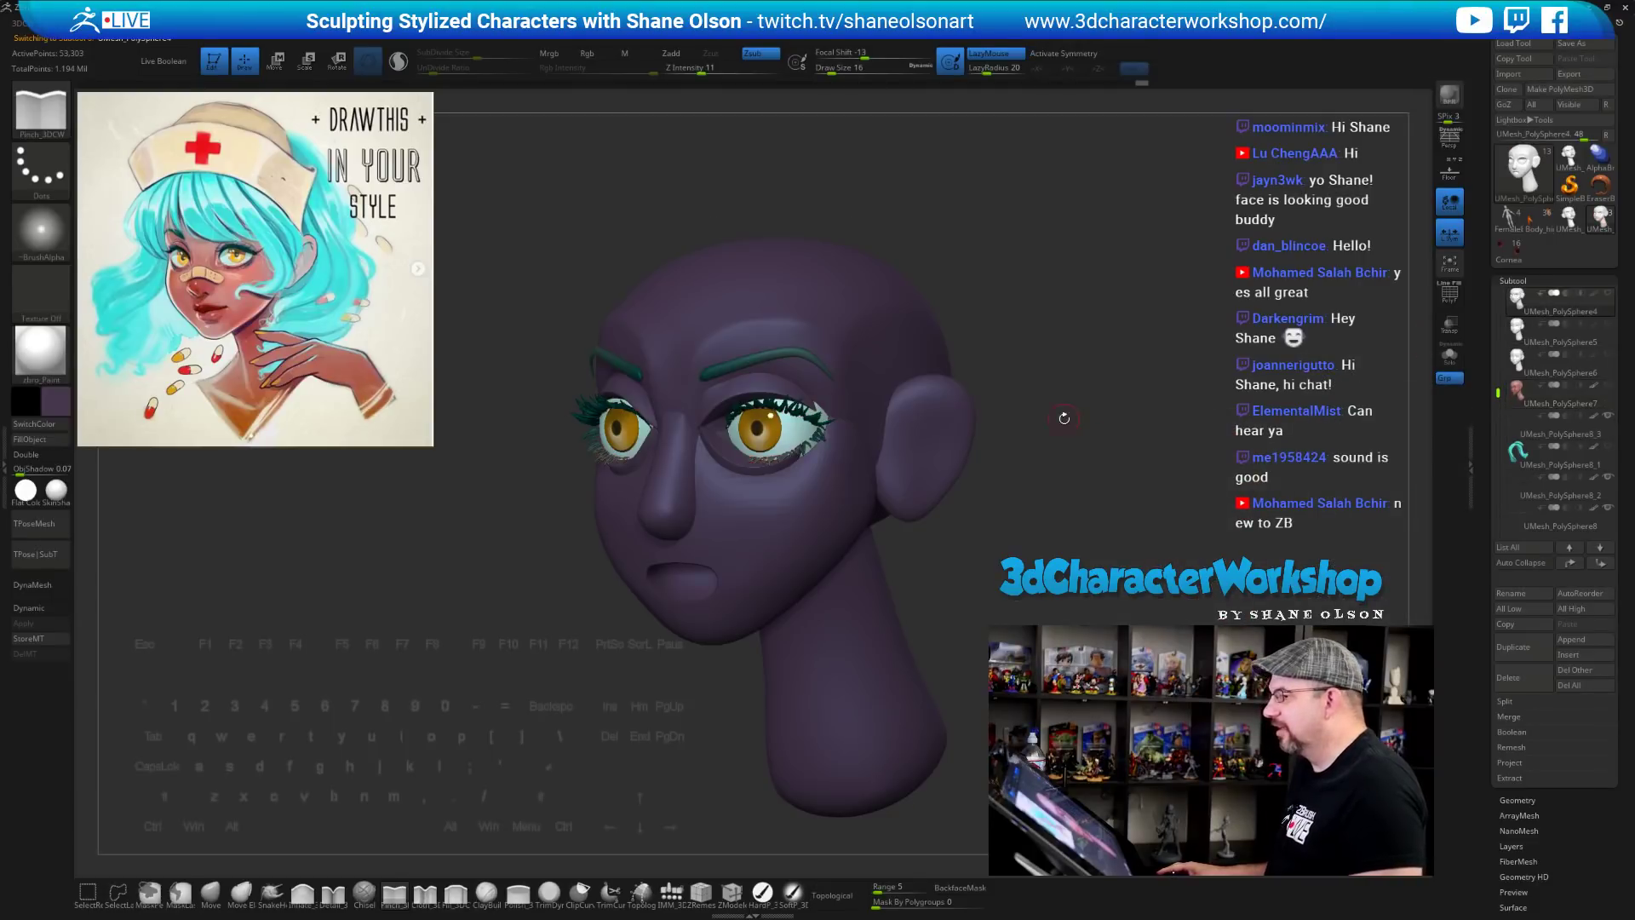
{"action": "left_click", "coordinate": [68, 408]}
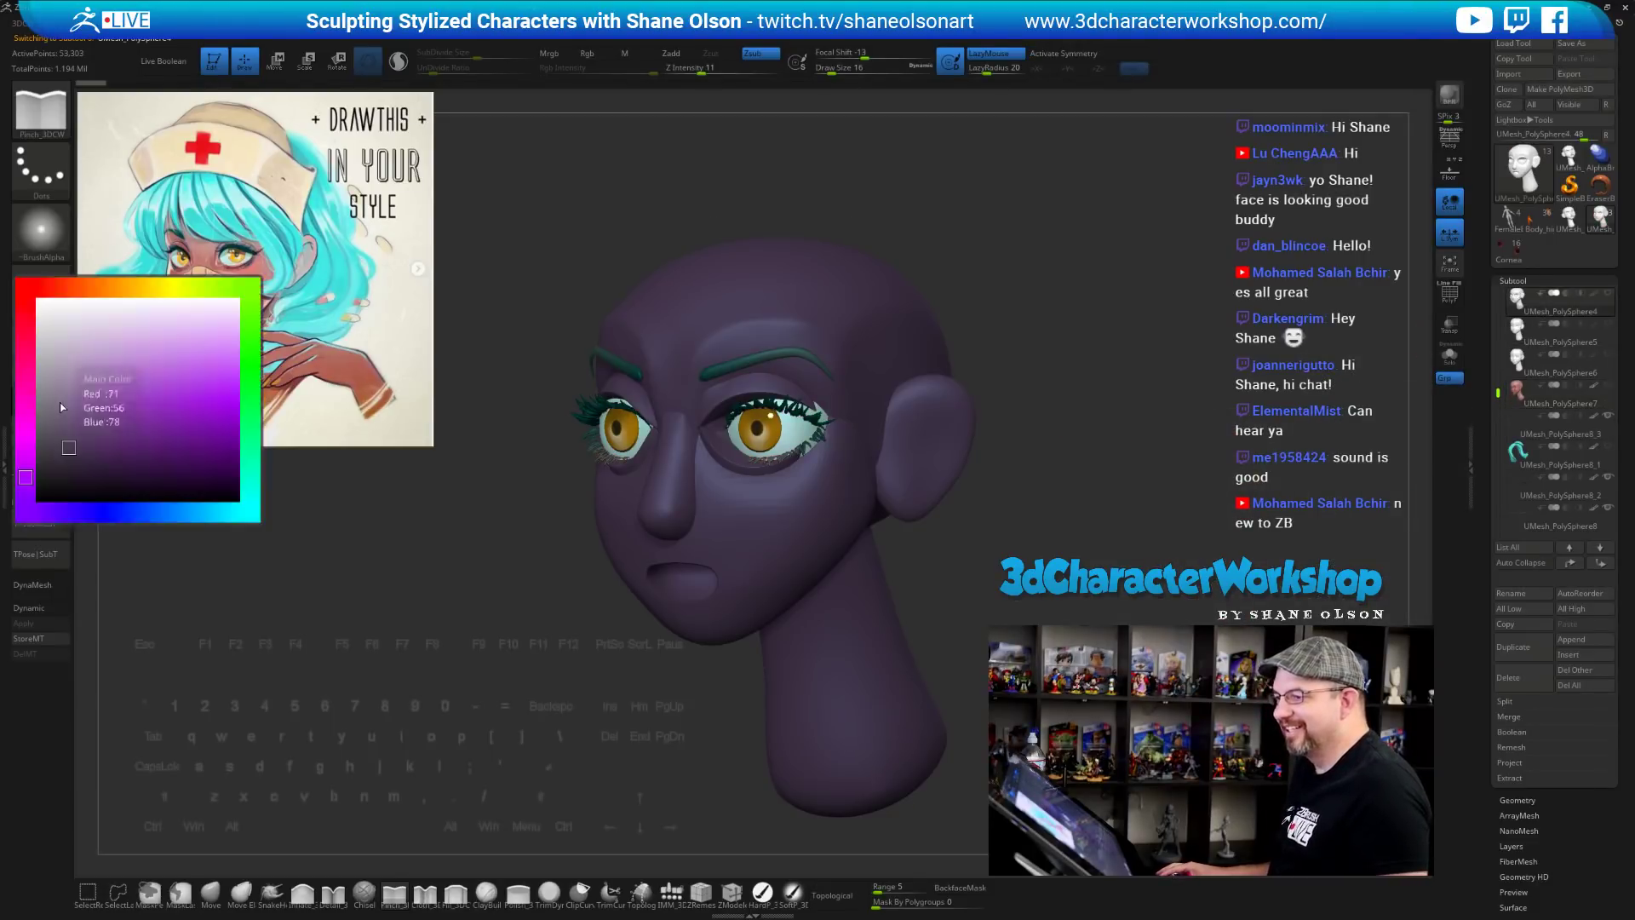
{"action": "left_click", "coordinate": [40, 368]}
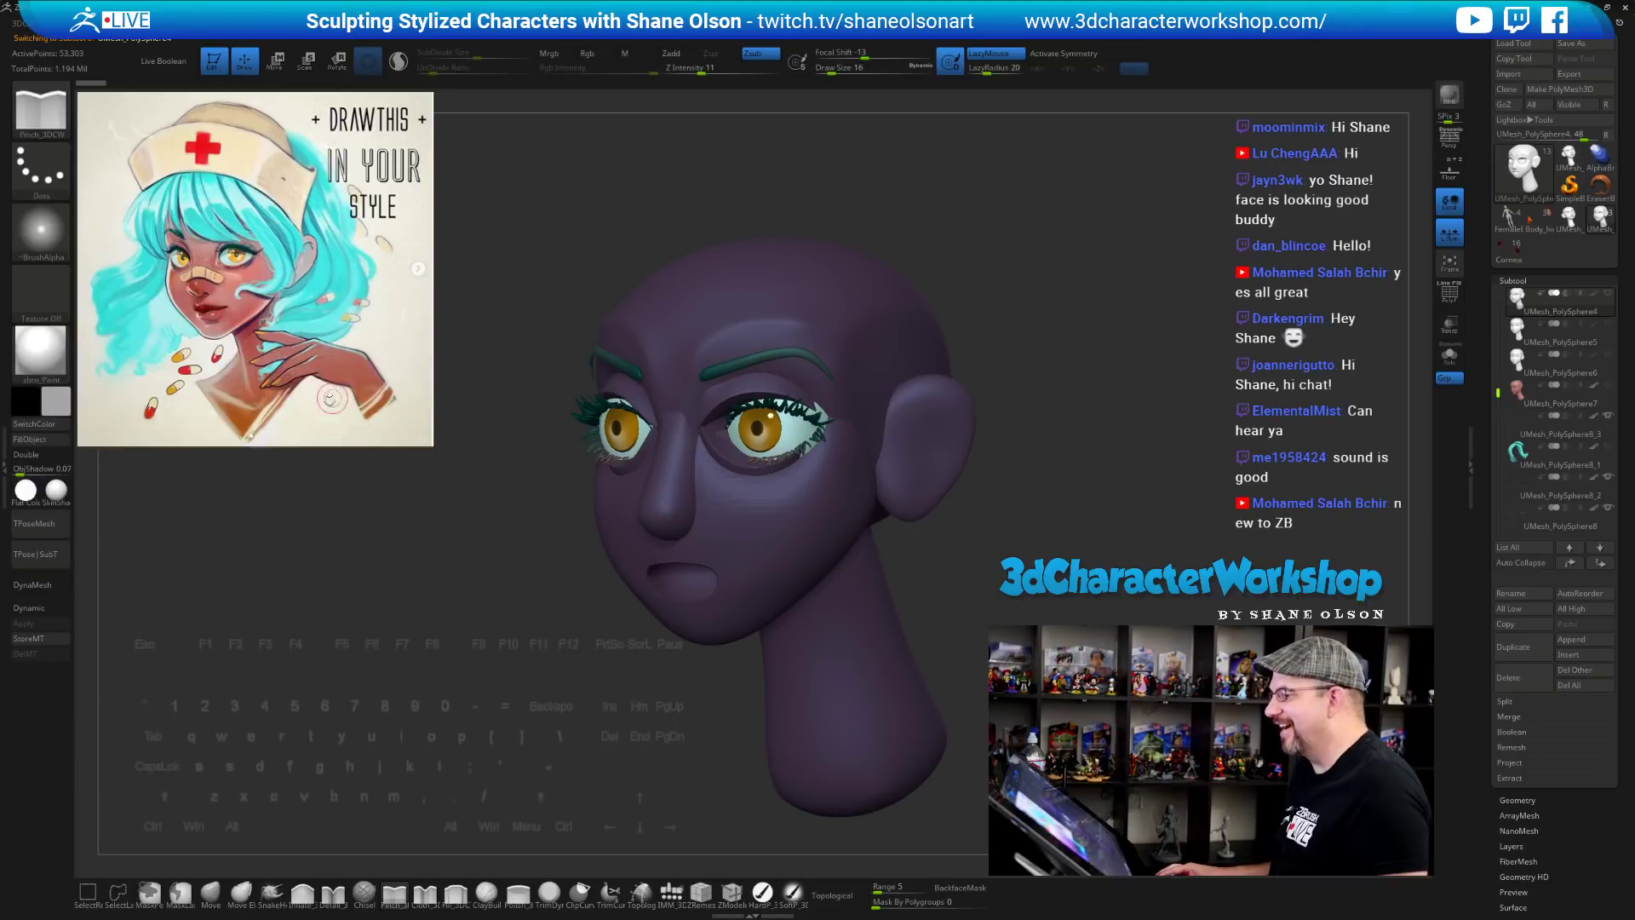
{"action": "left_click_drag", "start_coordinate": [324, 571], "coordinate": [354, 574]}
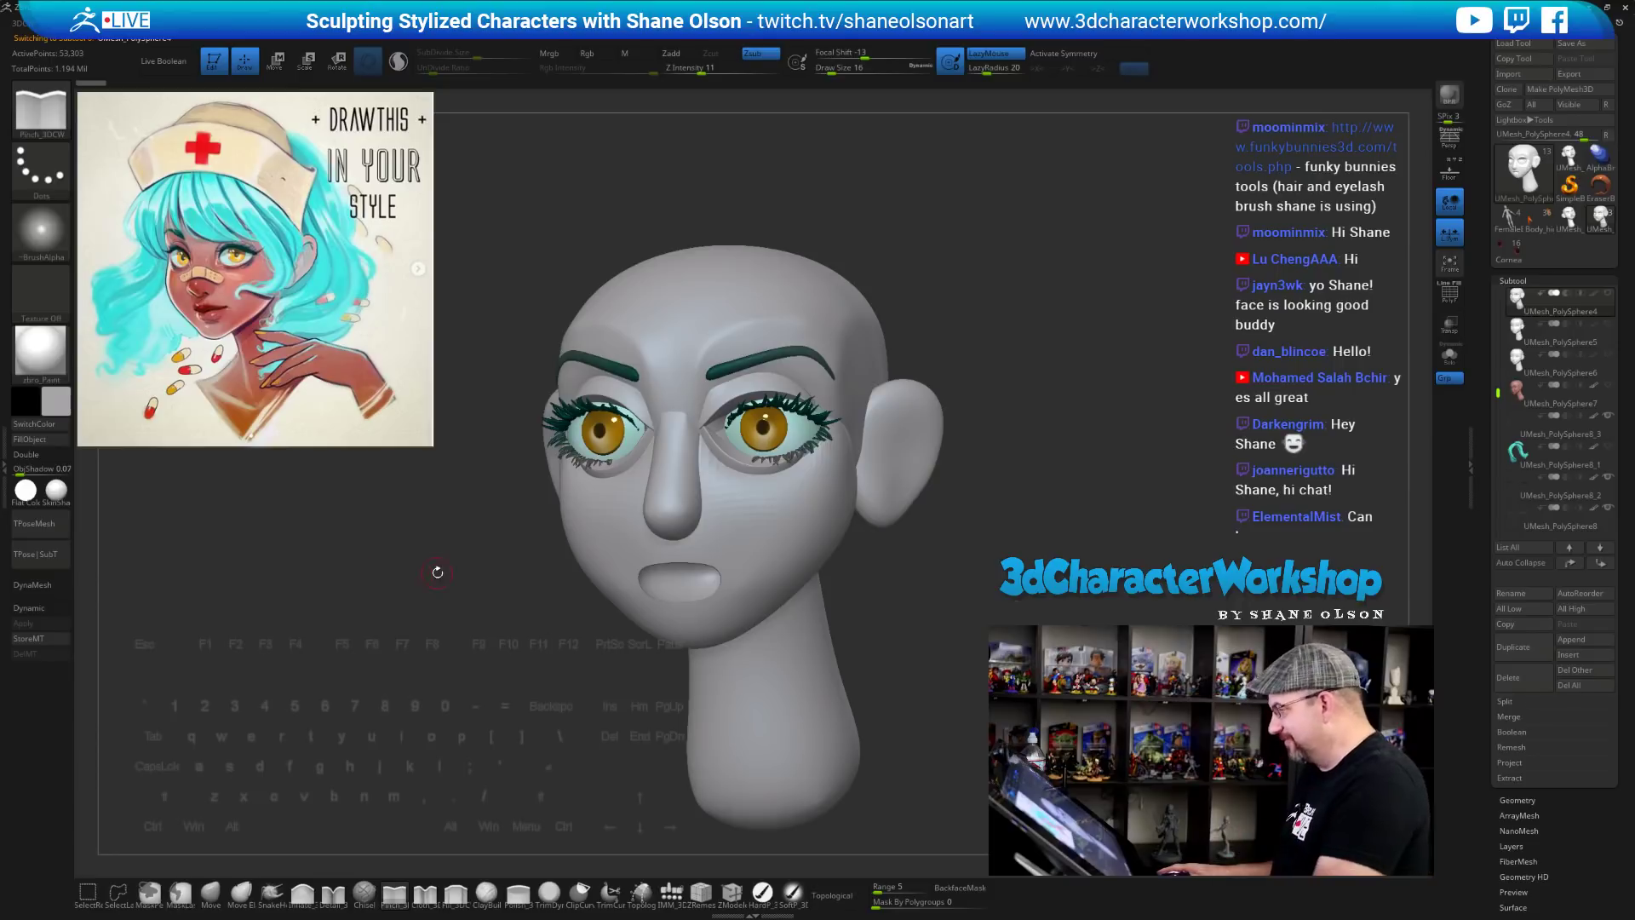
Step forward through the head versions to UMesh_PolySphere6 and examine it in profile and three-quarter view
{"action": "key", "text": "Down"}
{"action": "mouse_move", "coordinate": [1150, 435]}
{"action": "left_mouse_down"}
{"action": "mouse_move", "coordinate": [1277, 421]}
{"action": "mouse_move", "coordinate": [1195, 434]}
{"action": "left_mouse_up"}
{"action": "key", "text": "Down"}
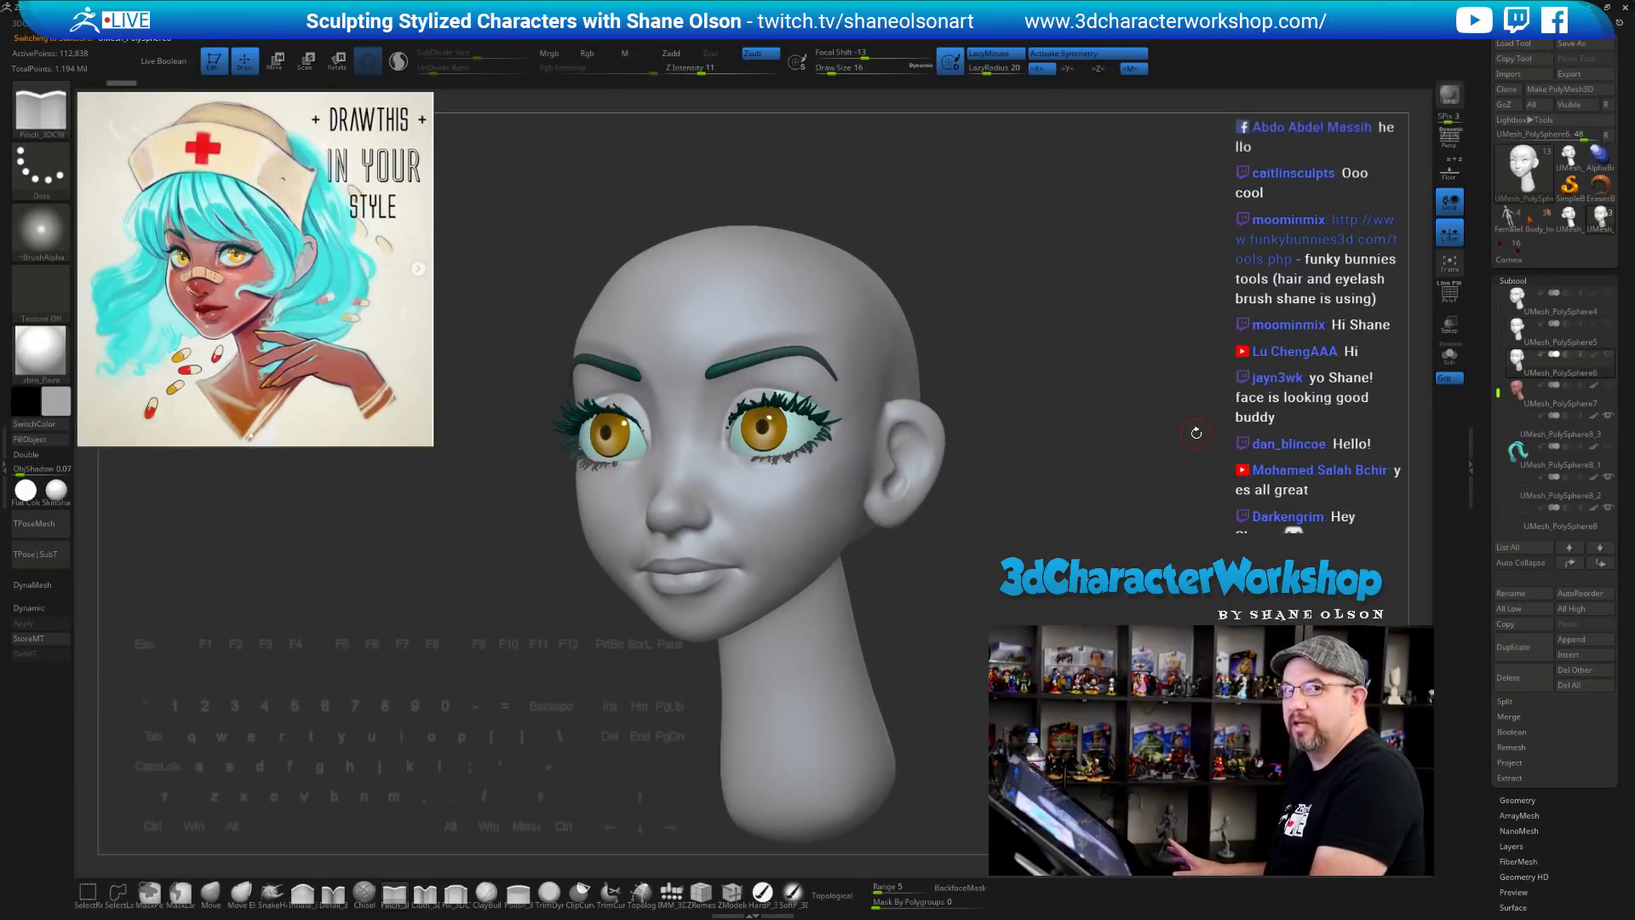
{"action": "mouse_move", "coordinate": [1142, 512]}
{"action": "left_mouse_down"}
{"action": "mouse_move", "coordinate": [1159, 428]}
{"action": "mouse_move", "coordinate": [1202, 449]}
{"action": "mouse_move", "coordinate": [1177, 479]}
{"action": "mouse_move", "coordinate": [1084, 446]}
{"action": "left_mouse_up"}
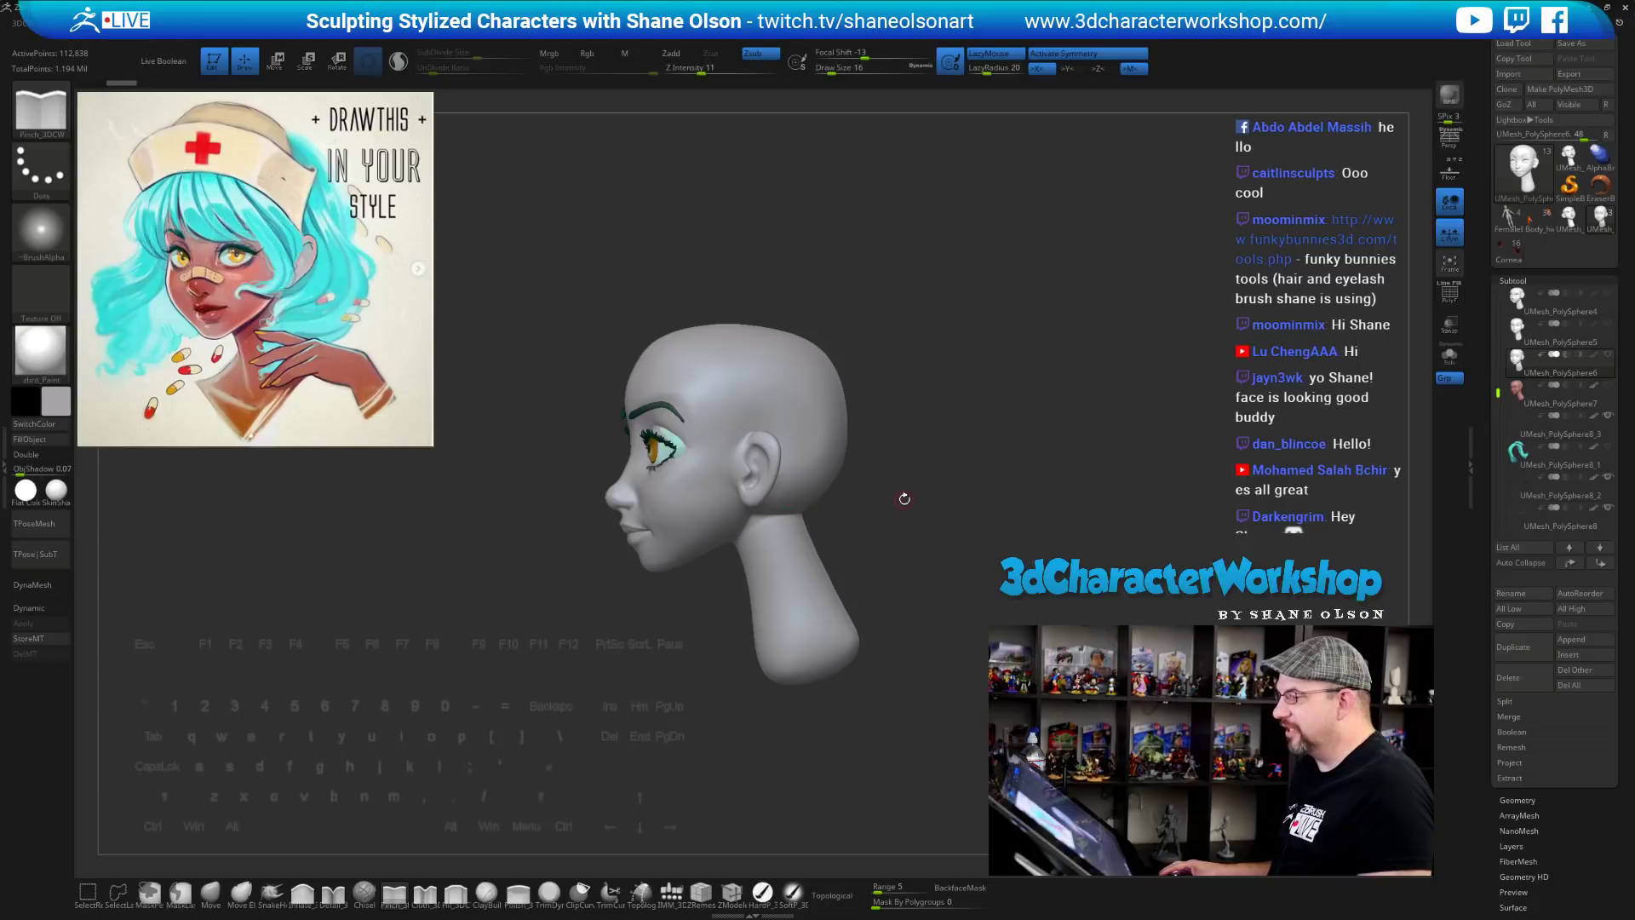
{"action": "mouse_move", "coordinate": [901, 497]}
{"action": "left_mouse_down"}
{"action": "mouse_move", "coordinate": [833, 533]}
{"action": "mouse_move", "coordinate": [992, 516]}
{"action": "mouse_move", "coordinate": [916, 550]}
{"action": "mouse_move", "coordinate": [924, 562]}
{"action": "left_mouse_up"}
{"action": "left_click_drag", "start_coordinate": [924, 546], "coordinate": [809, 532]}
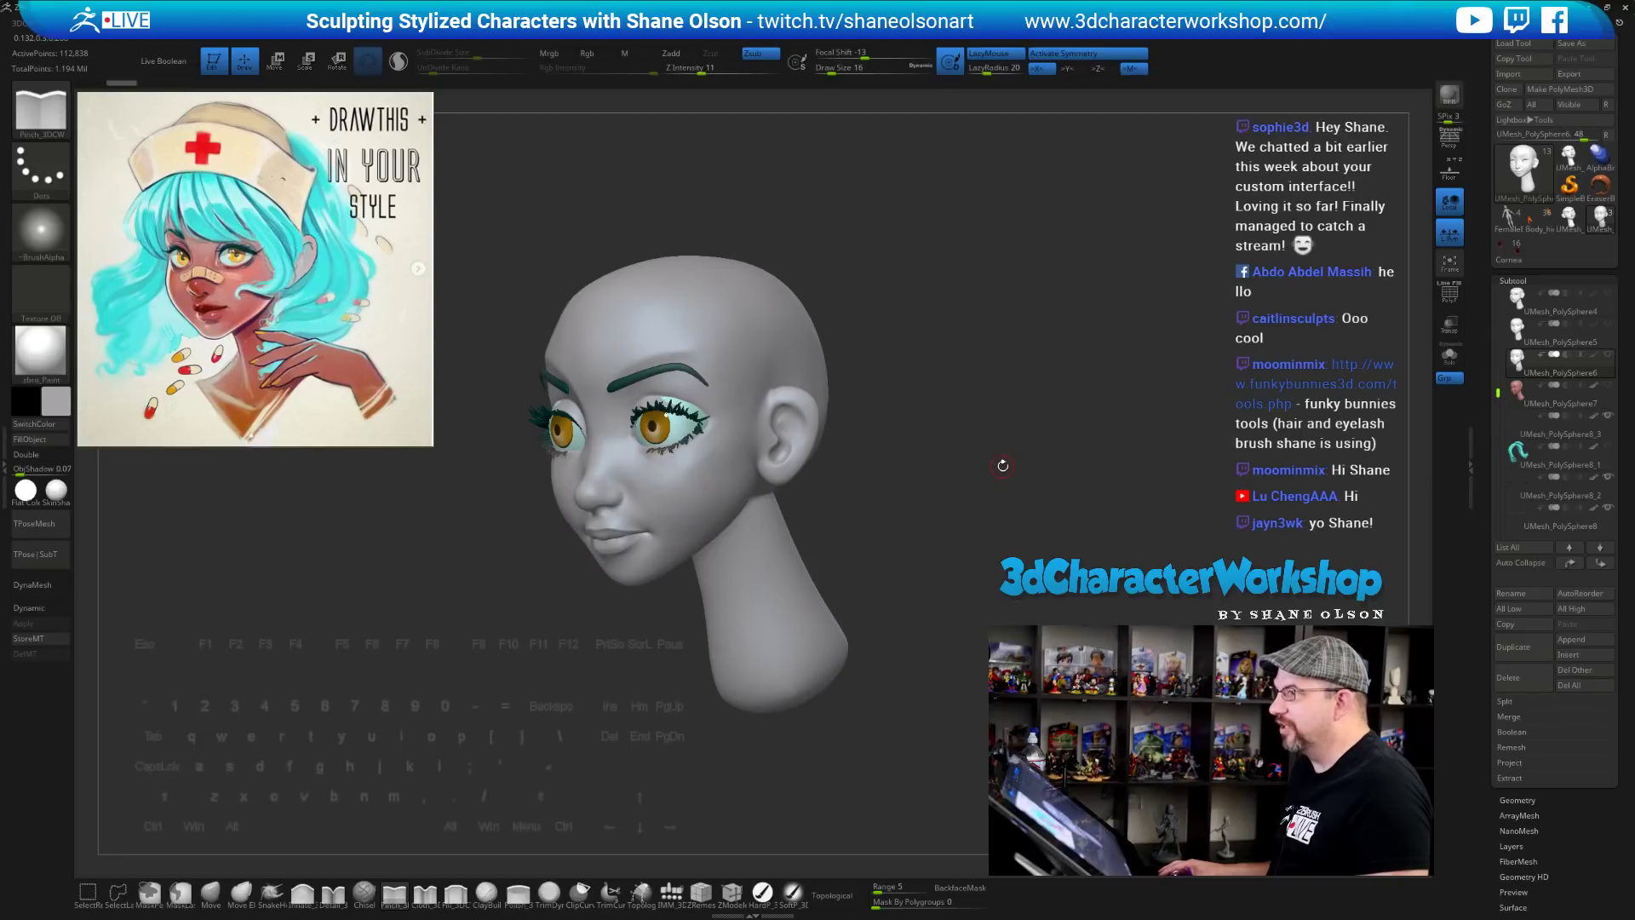
{"action": "left_click_drag", "start_coordinate": [1005, 464], "coordinate": [983, 483]}
Compare the painted UMesh_PolySphere7 head with the unpainted UMesh_PolySphere6 version in profile
{"action": "key", "text": "Down"}
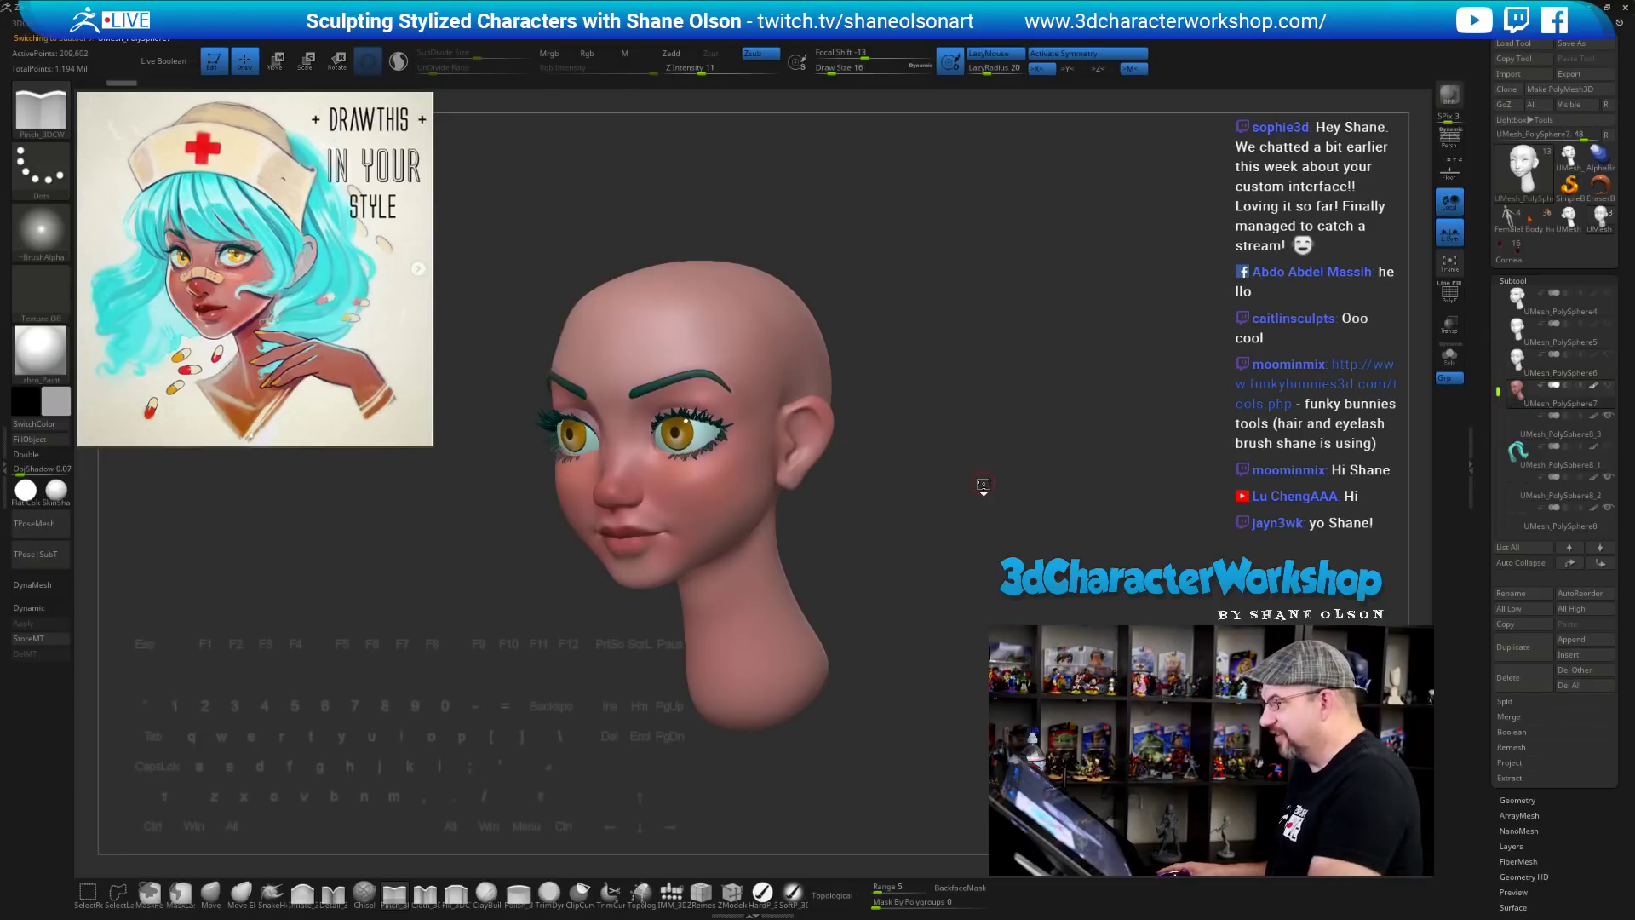
{"action": "left_click_drag", "start_coordinate": [950, 478], "coordinate": [730, 570]}
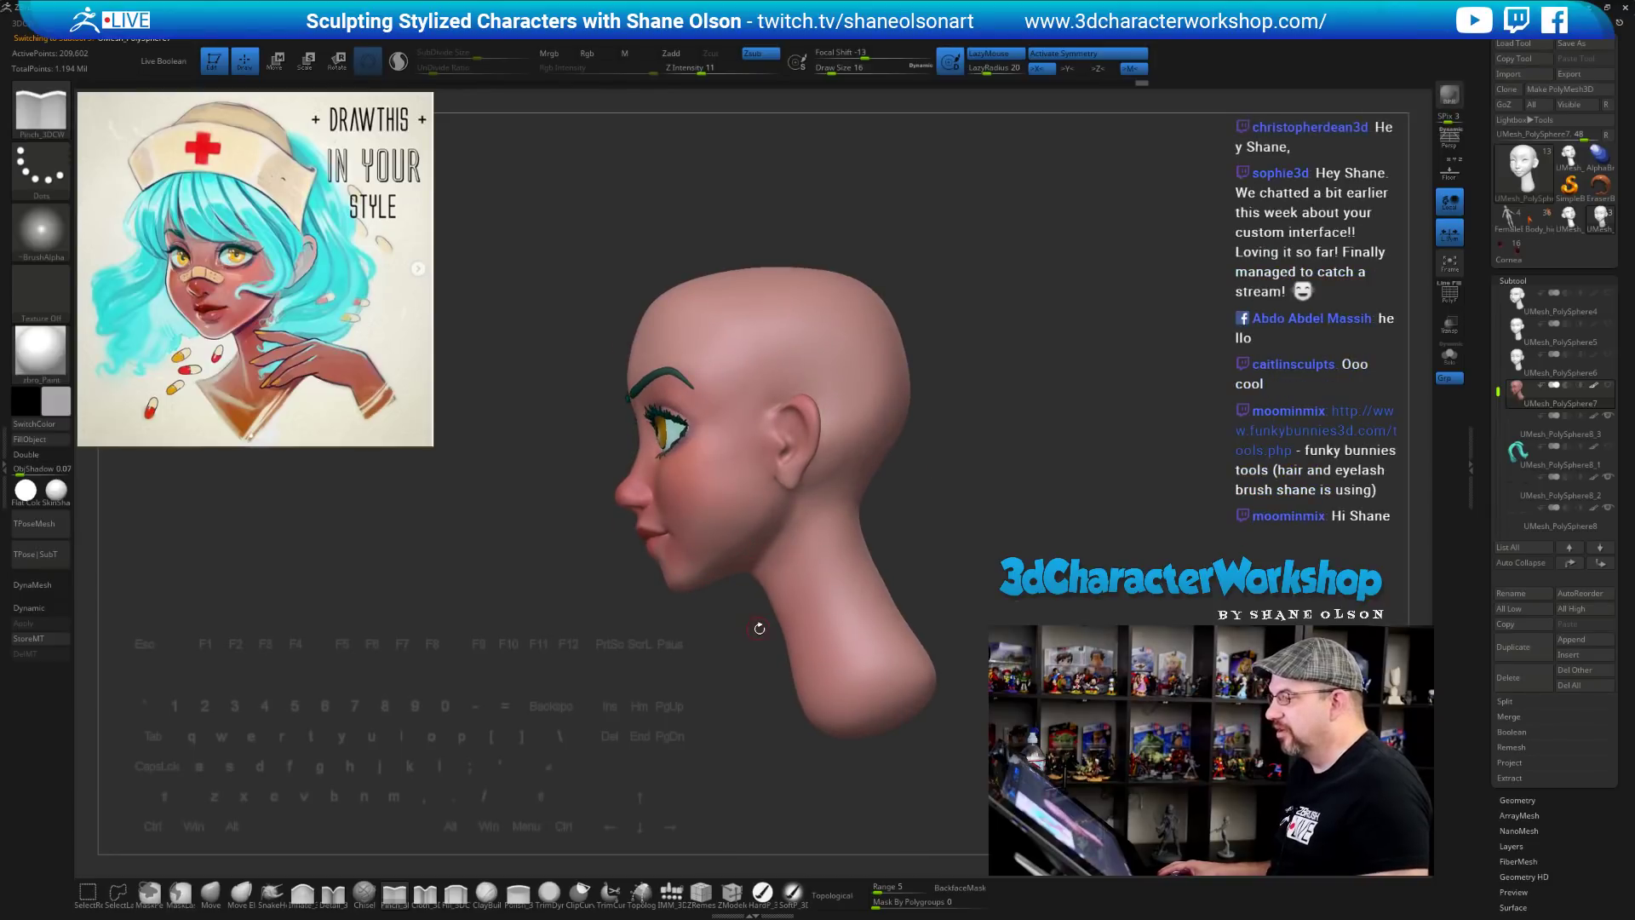
{"action": "key", "text": "Up"}
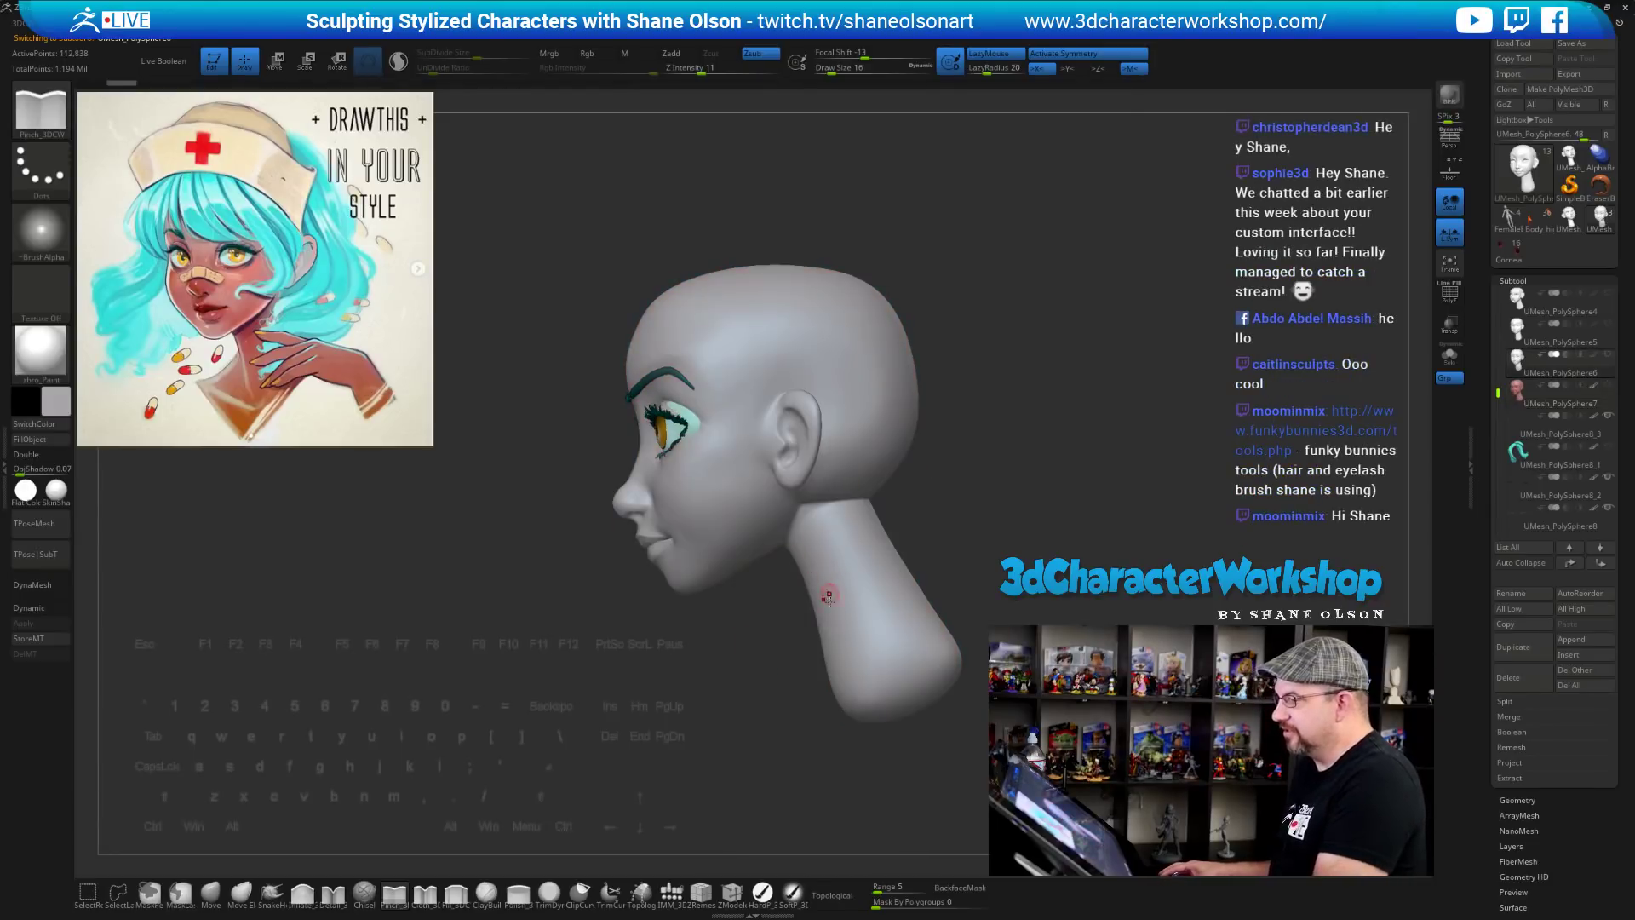
{"action": "key", "text": "Down"}
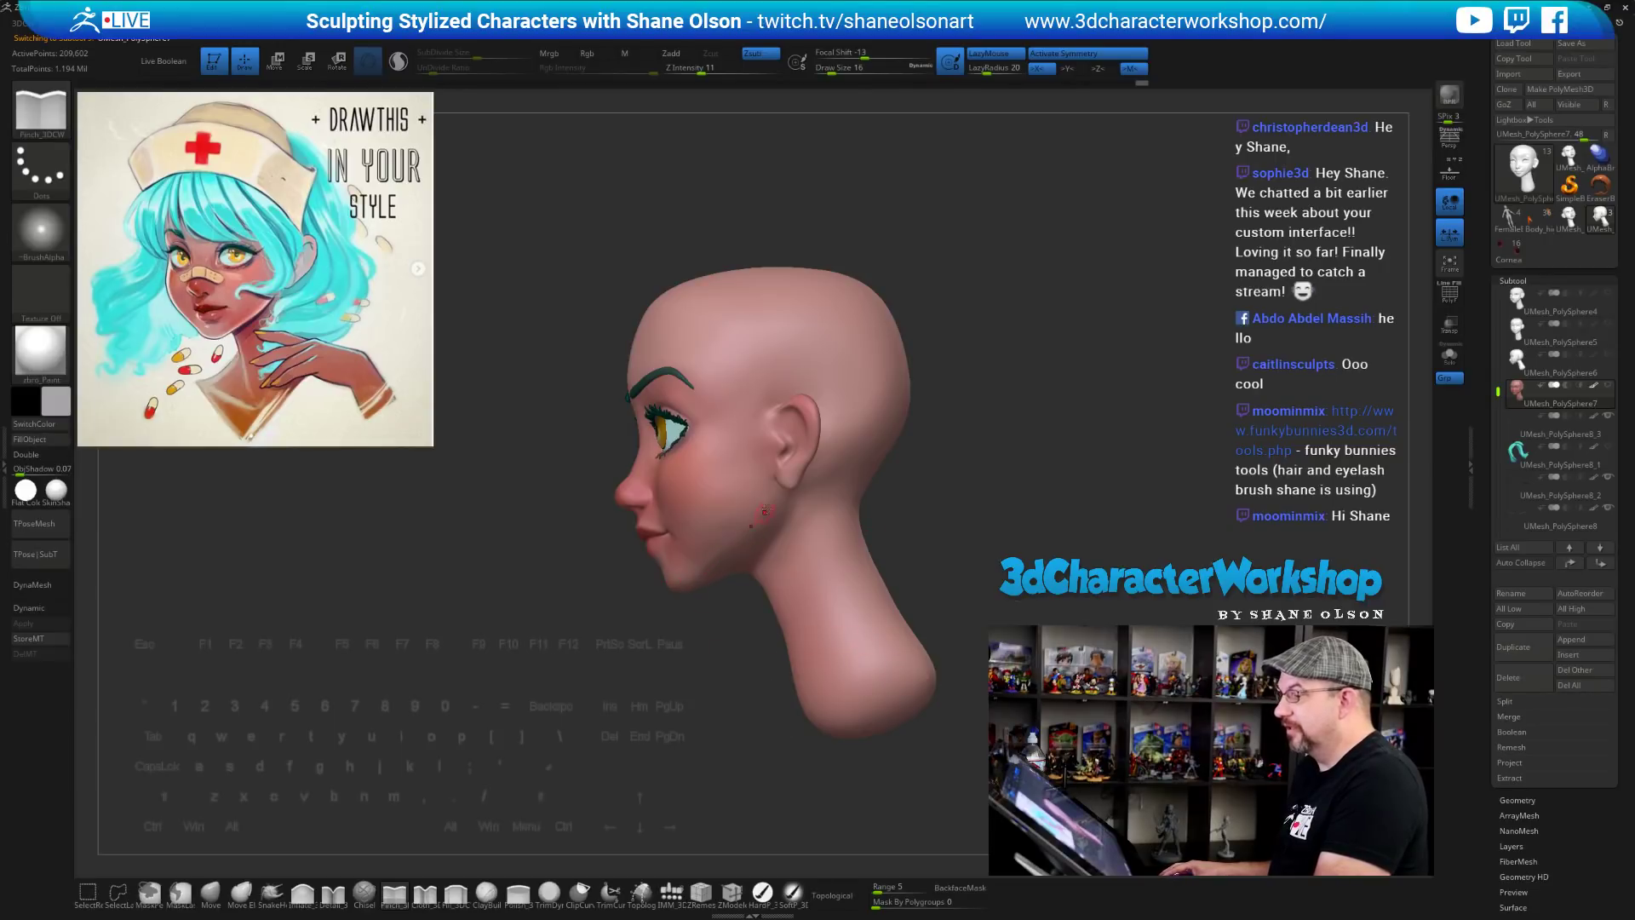
Examine the painted head's overall shape and face from the front, side and three-quarter angles
{"action": "left_click_drag", "start_coordinate": [969, 494], "coordinate": [934, 495]}
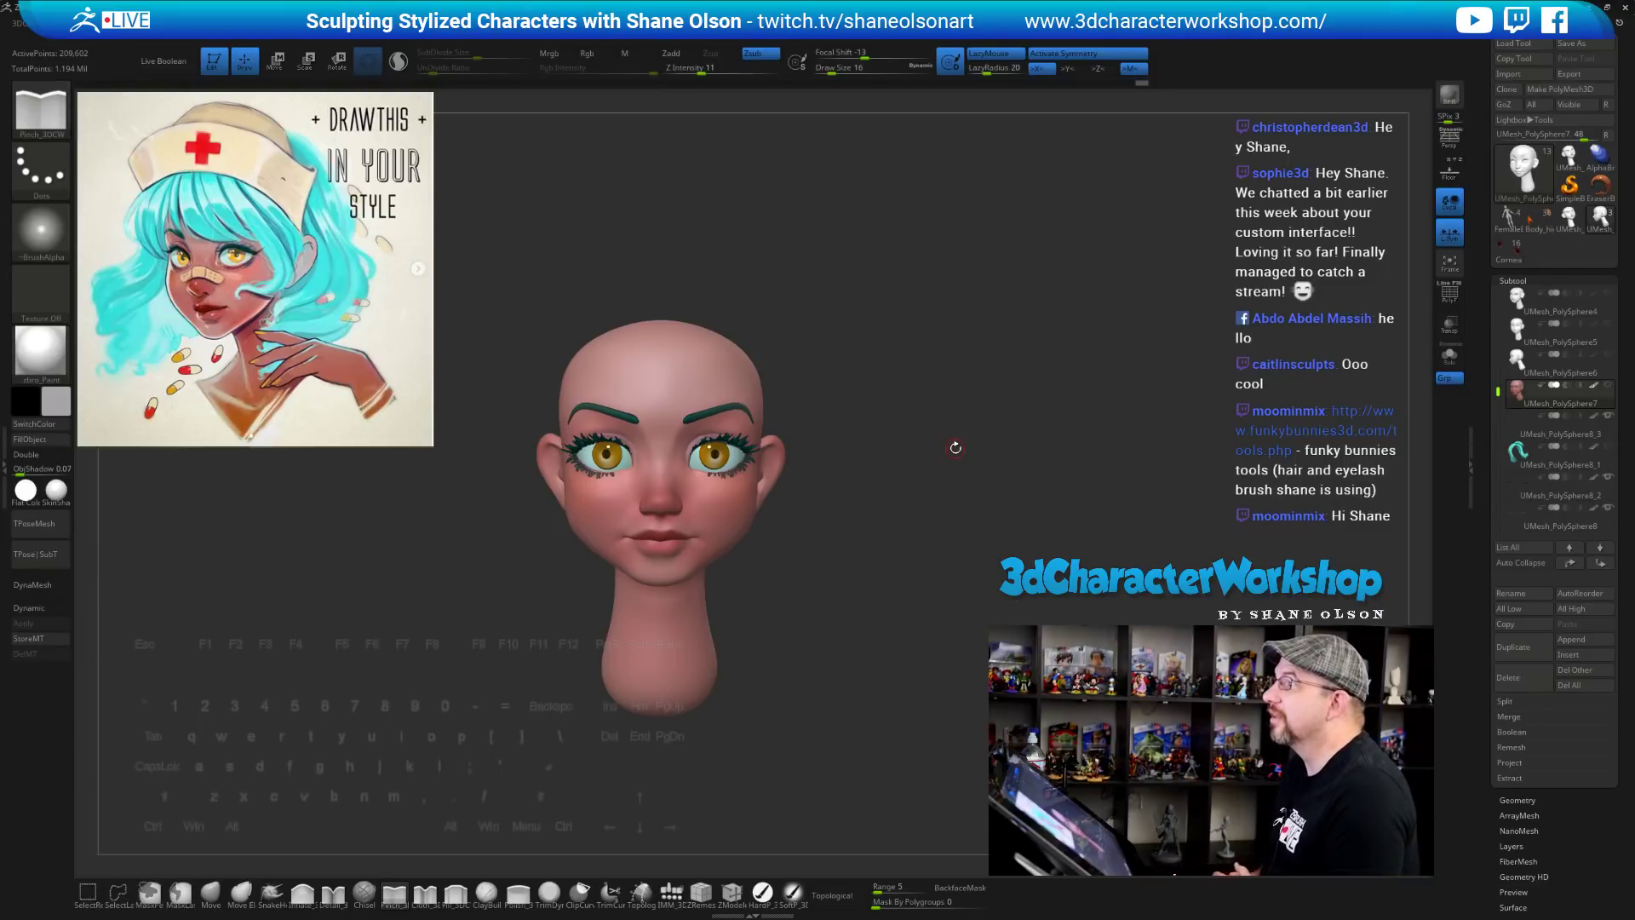
{"action": "left_click_drag", "start_coordinate": [979, 420], "coordinate": [1029, 416]}
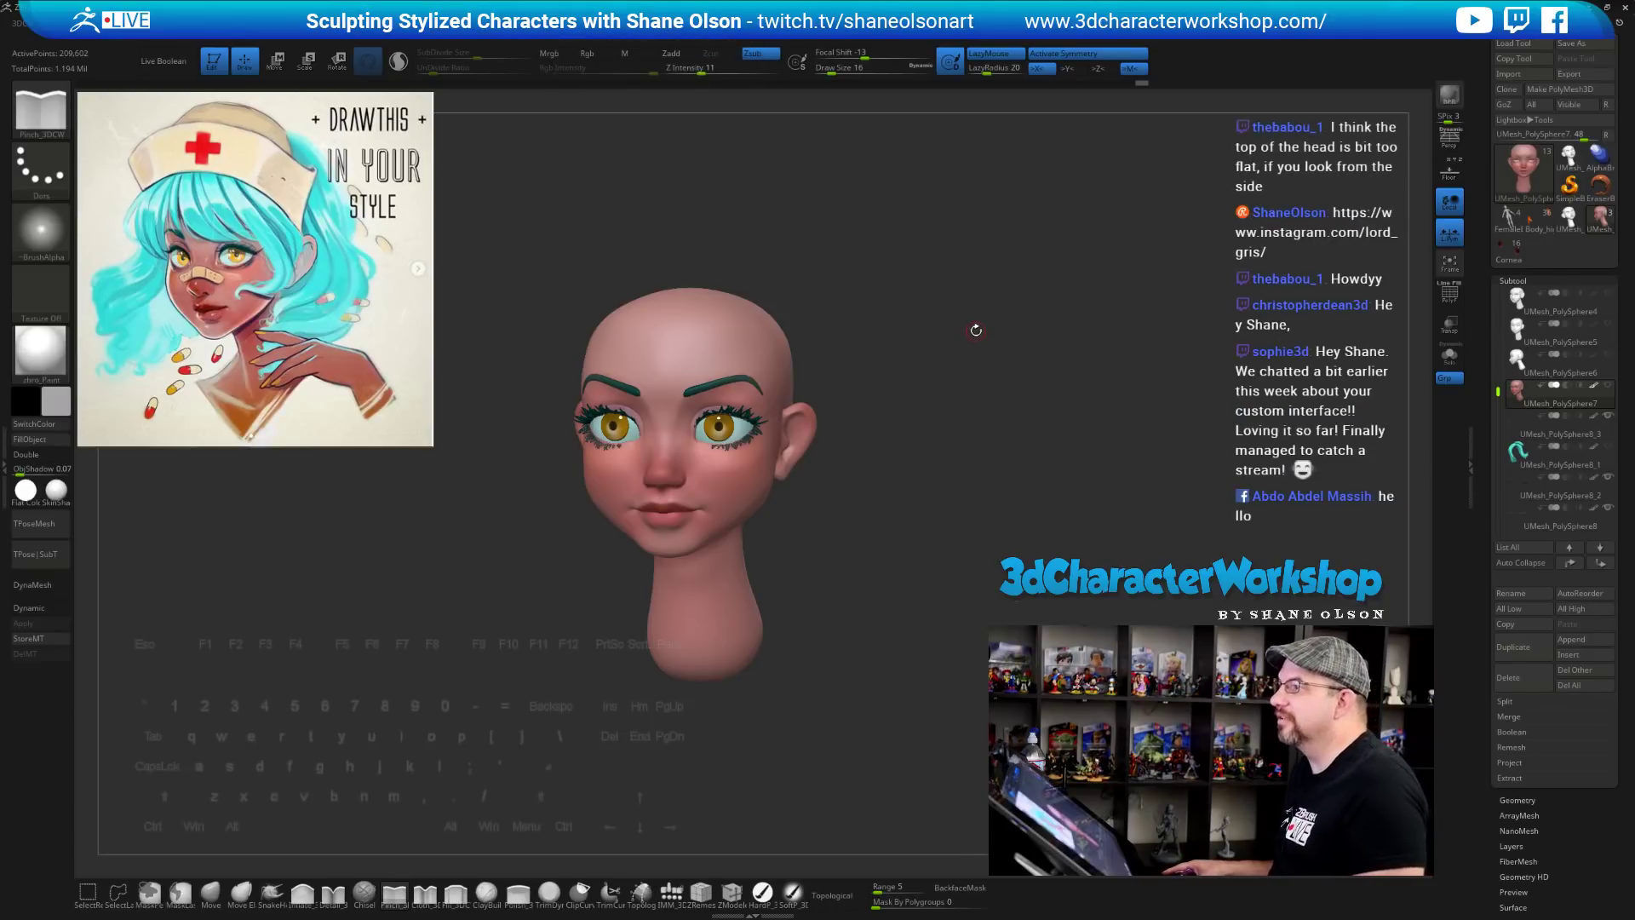
{"action": "left_click_drag", "start_coordinate": [974, 329], "coordinate": [918, 328]}
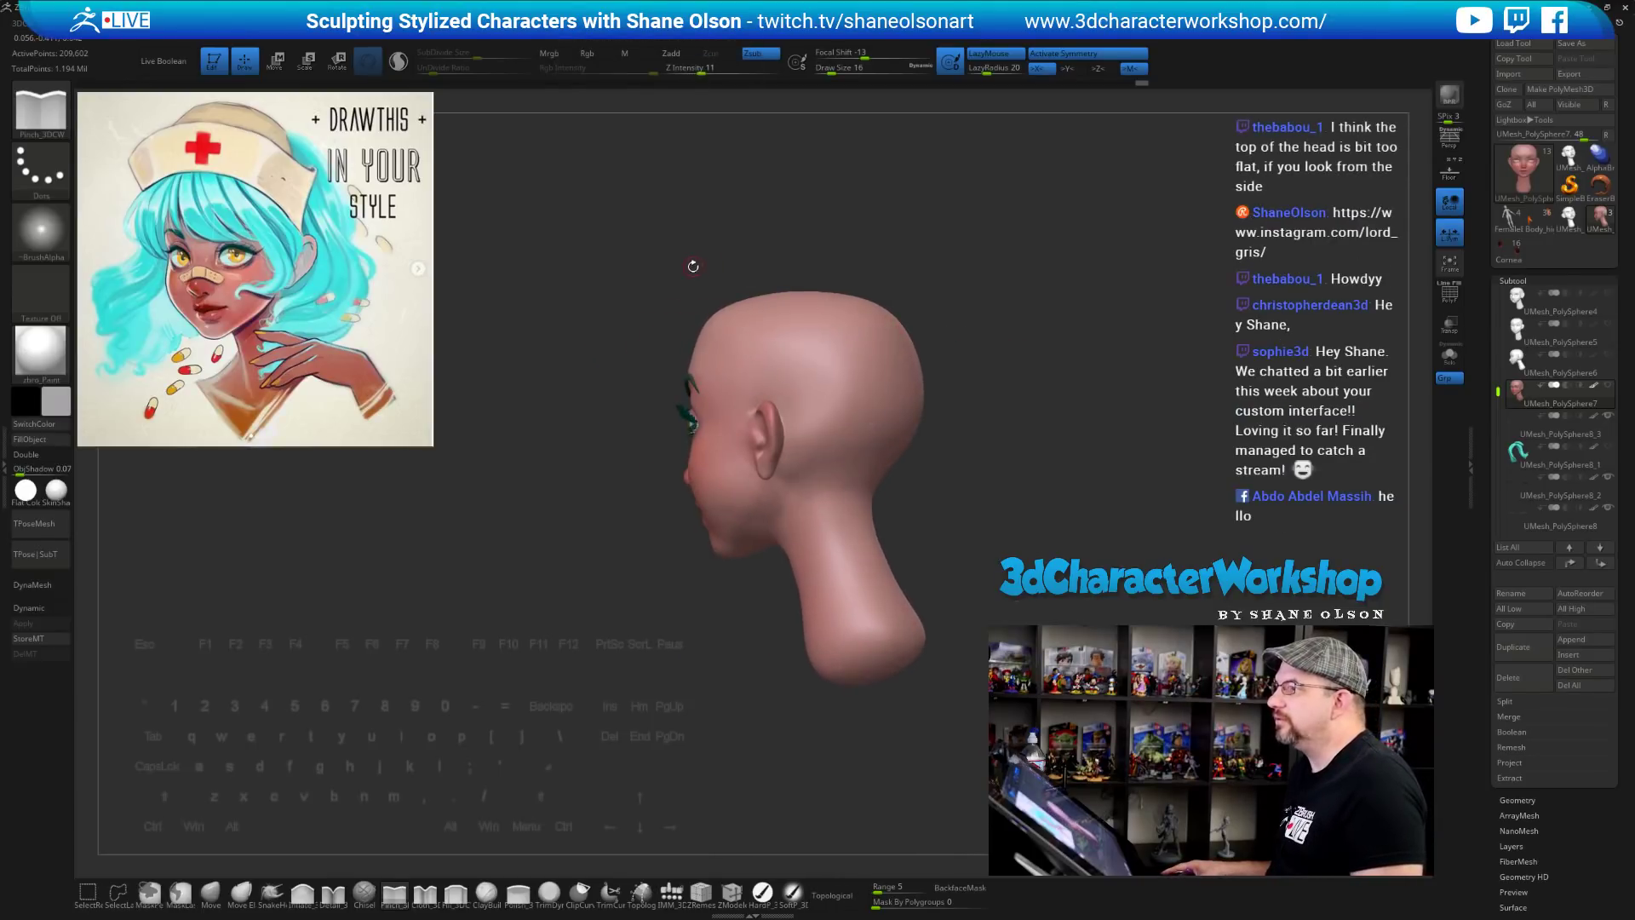
{"action": "mouse_move", "coordinate": [694, 266]}
{"action": "left_mouse_down"}
{"action": "mouse_move", "coordinate": [1016, 298]}
{"action": "mouse_move", "coordinate": [665, 284]}
{"action": "left_mouse_up"}
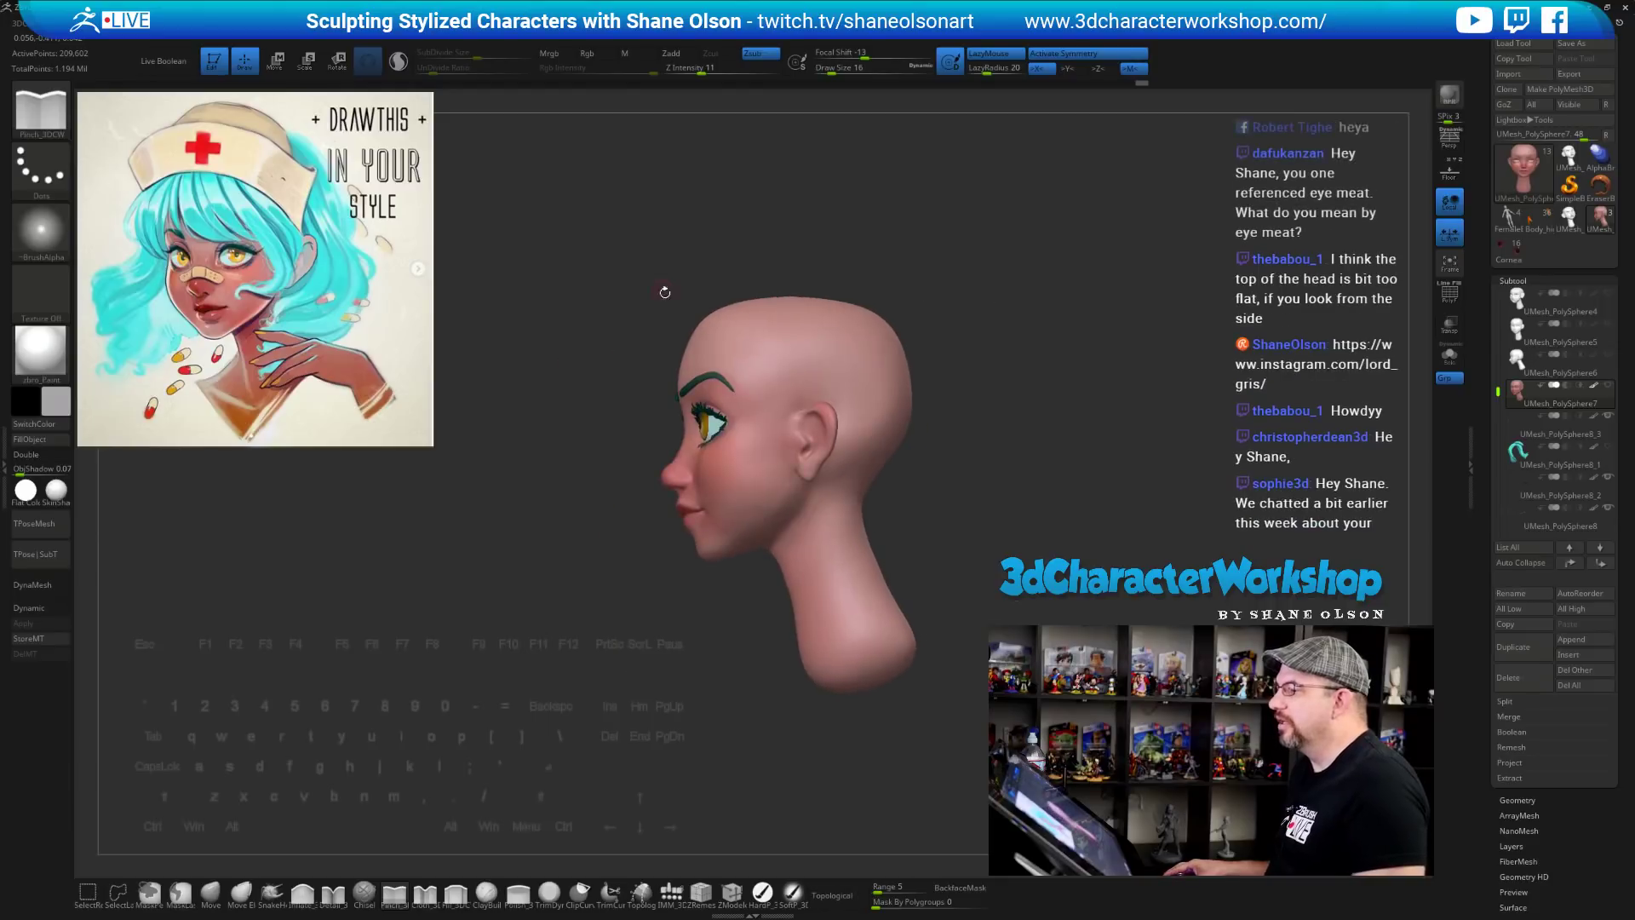
{"action": "mouse_move", "coordinate": [962, 246]}
{"action": "left_mouse_down"}
{"action": "mouse_move", "coordinate": [1026, 250]}
{"action": "mouse_move", "coordinate": [949, 315]}
{"action": "left_mouse_up"}
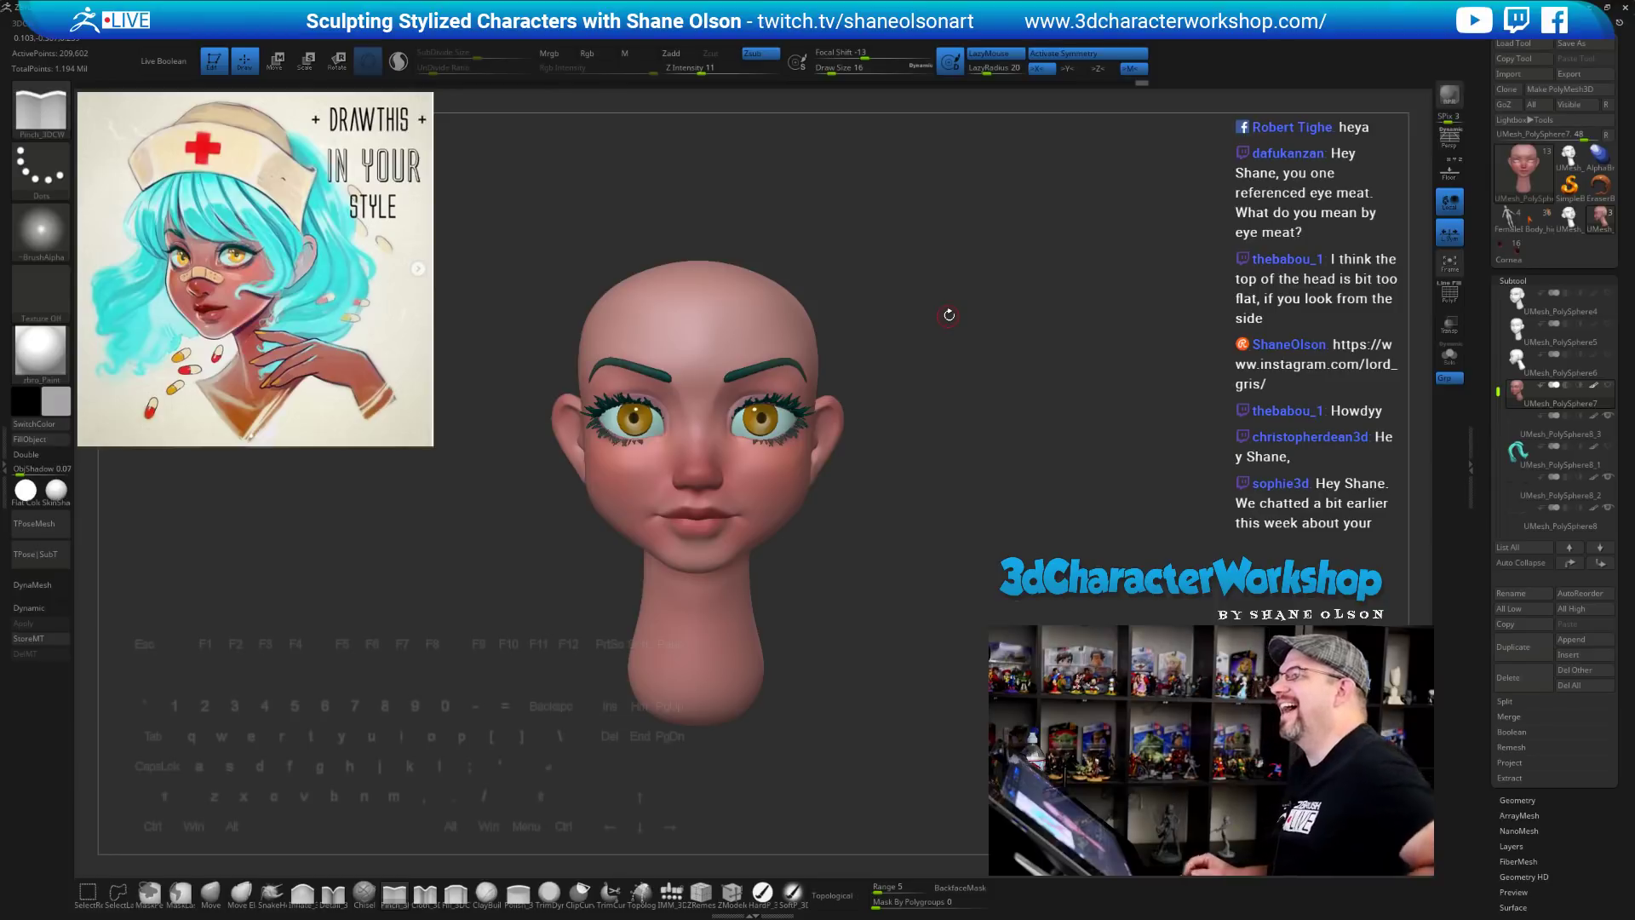
{"action": "mouse_move", "coordinate": [912, 314]}
{"action": "left_mouse_down"}
{"action": "mouse_move", "coordinate": [896, 315]}
{"action": "mouse_move", "coordinate": [937, 321]}
{"action": "left_mouse_up"}
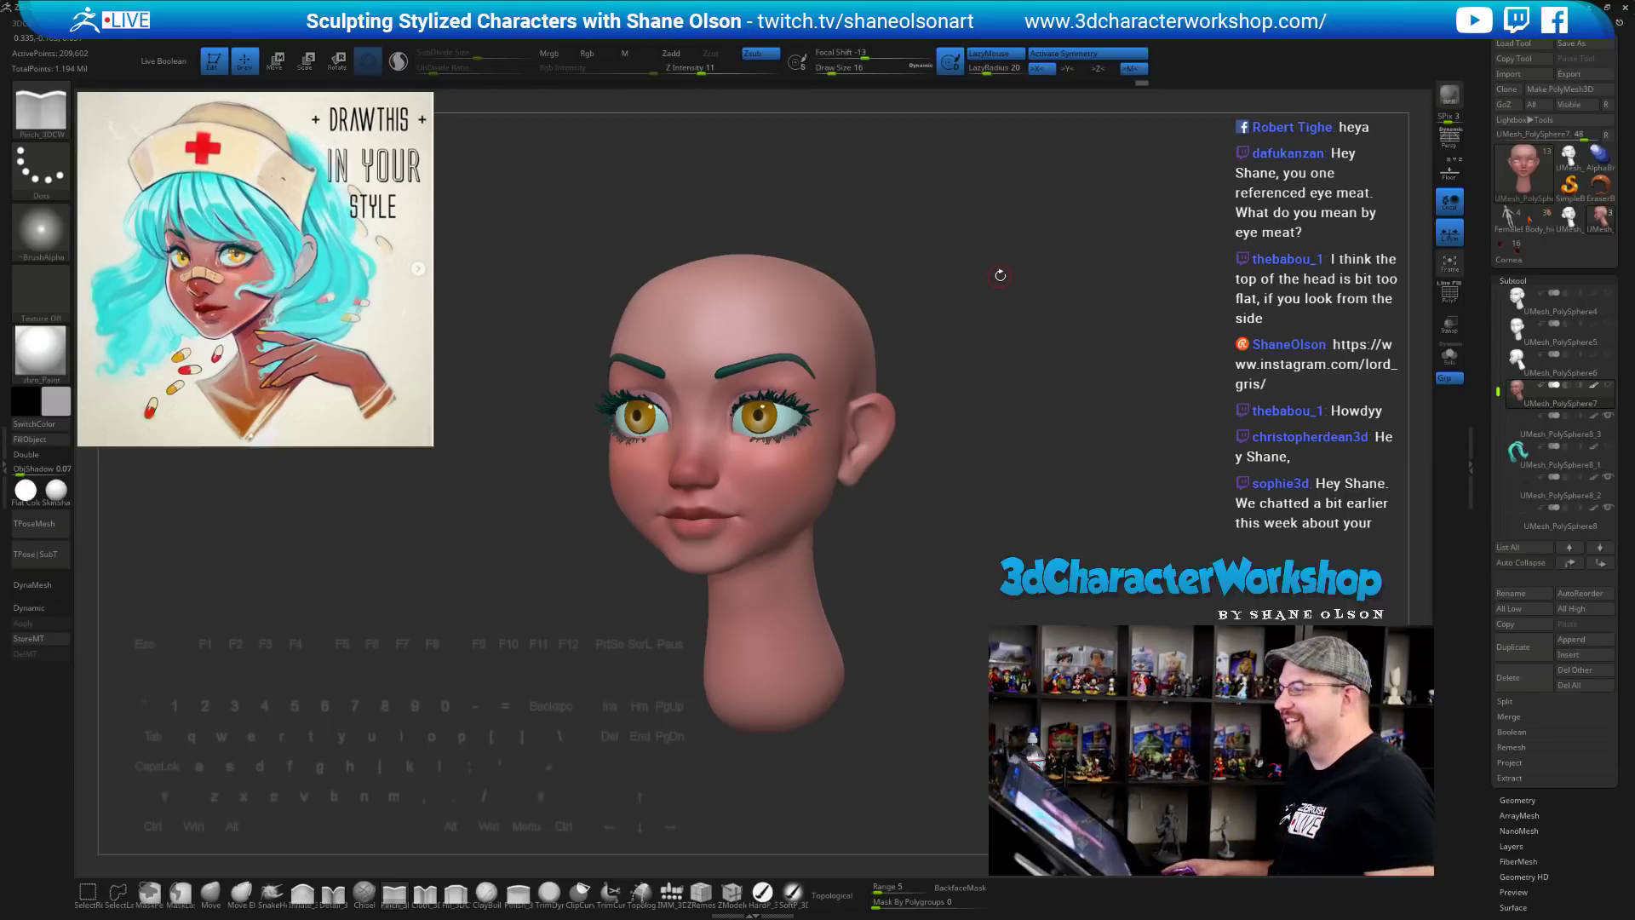
{"action": "left_click_drag", "start_coordinate": [1000, 273], "coordinate": [1002, 276]}
{"action": "left_click_drag", "start_coordinate": [1093, 329], "coordinate": [1061, 332], "text": "alt"}
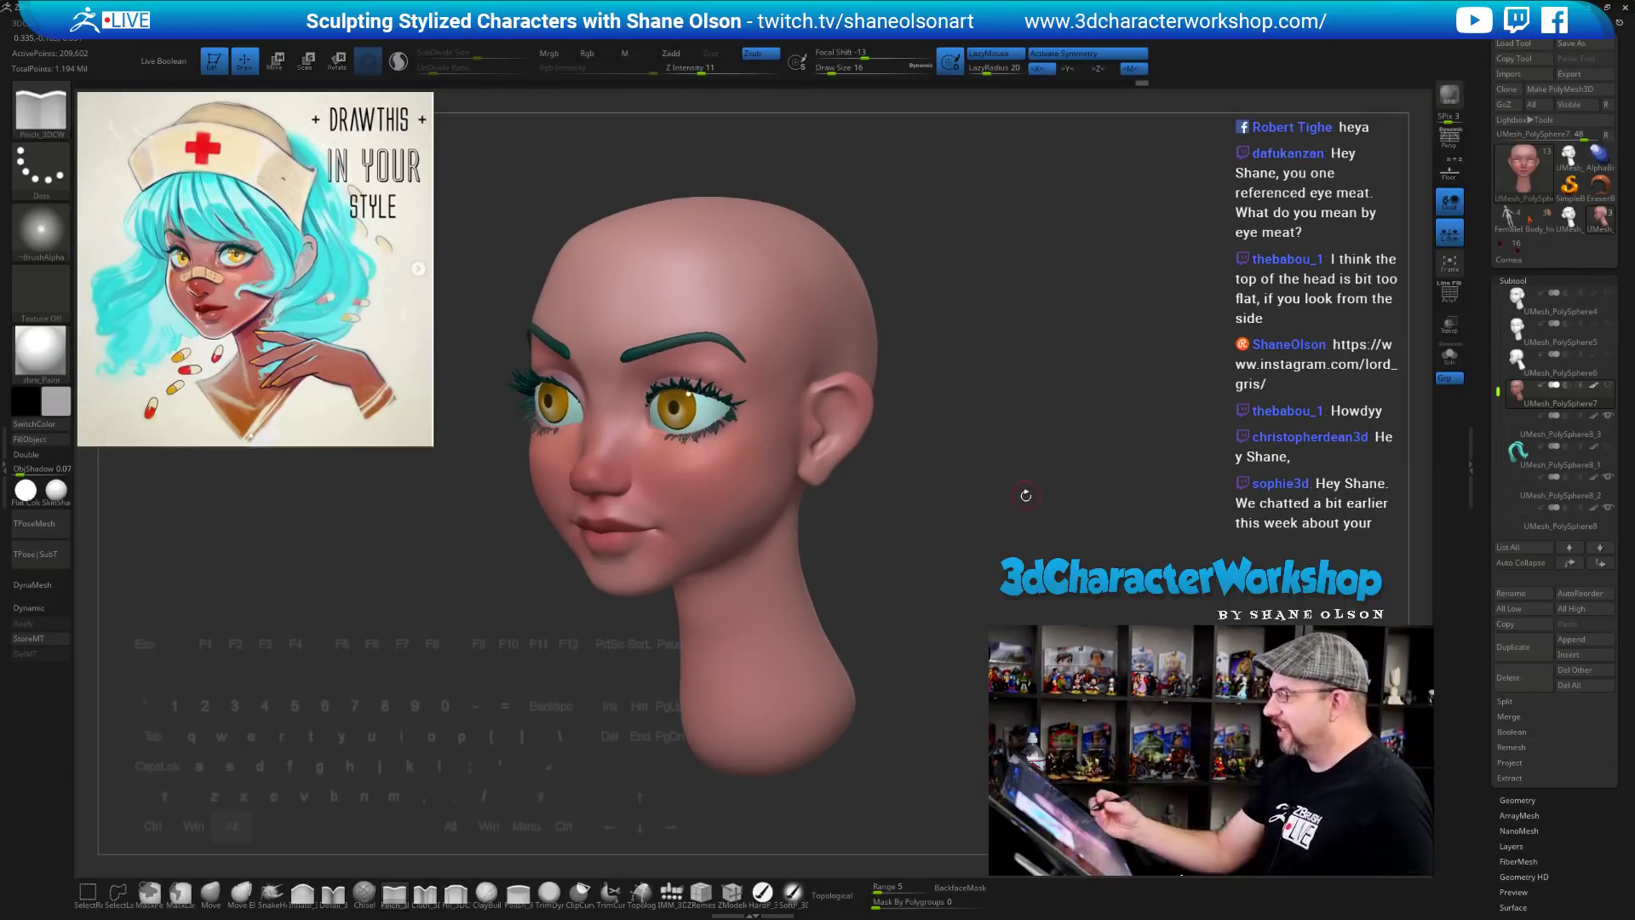
Switch to the hard paint brush and set the color to green (Red 51, Green 214, Blue 19)
{"action": "mouse_move", "coordinate": [1022, 489]}
{"action": "left_mouse_down"}
{"action": "mouse_move", "coordinate": [1043, 539]}
{"action": "mouse_move", "coordinate": [1073, 536]}
{"action": "mouse_move", "coordinate": [856, 650]}
{"action": "left_mouse_up"}
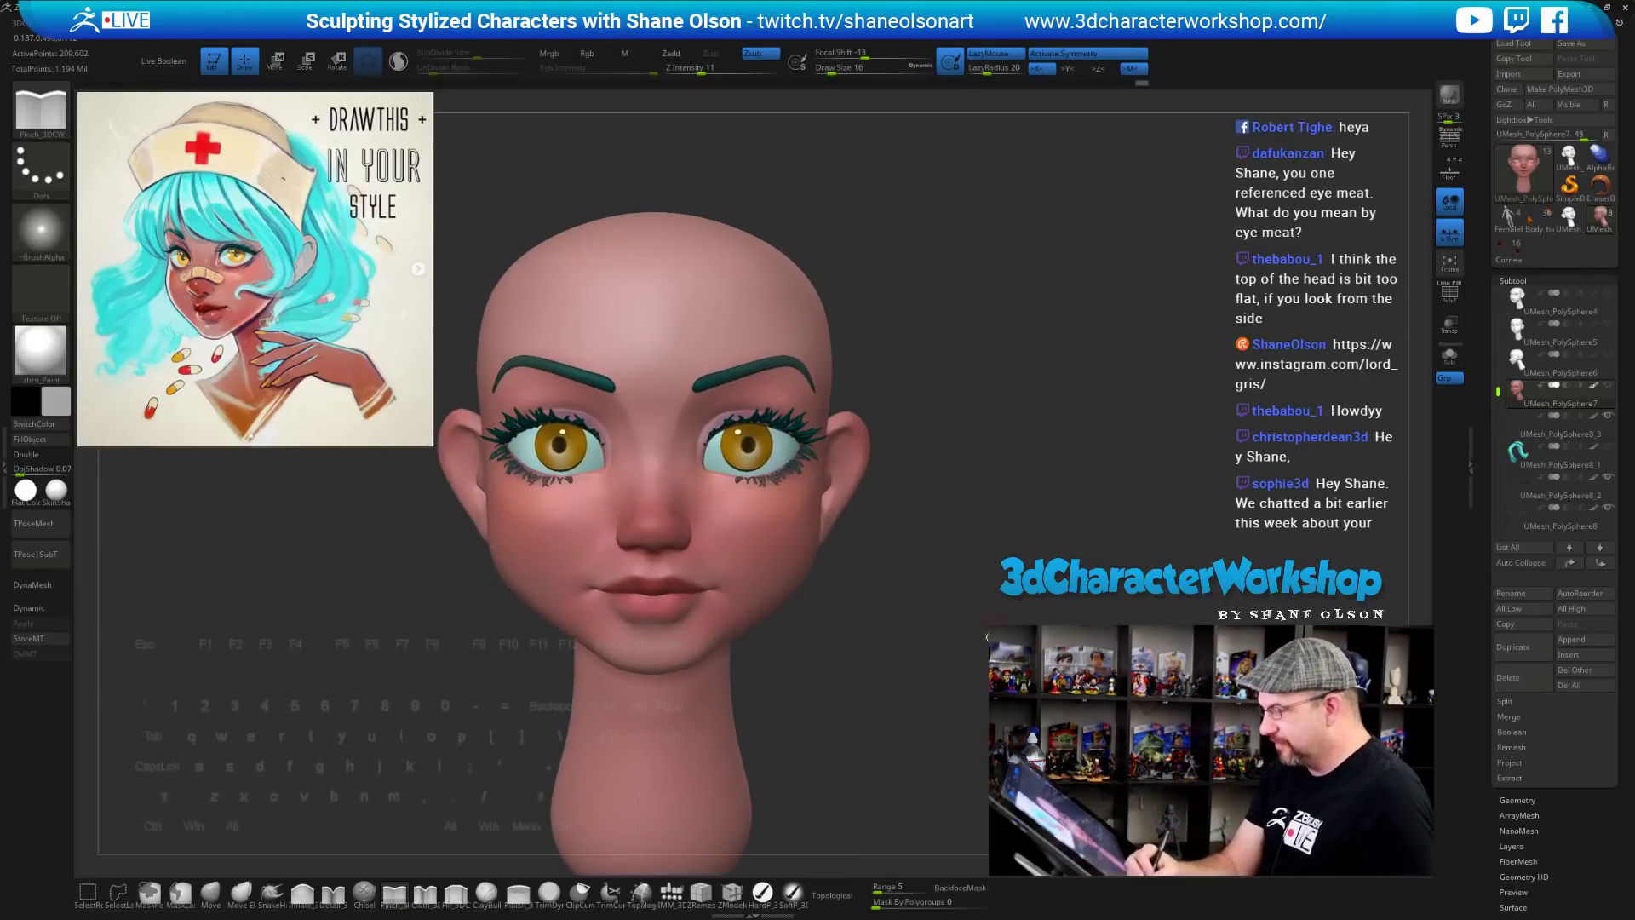
{"action": "left_click", "coordinate": [763, 894]}
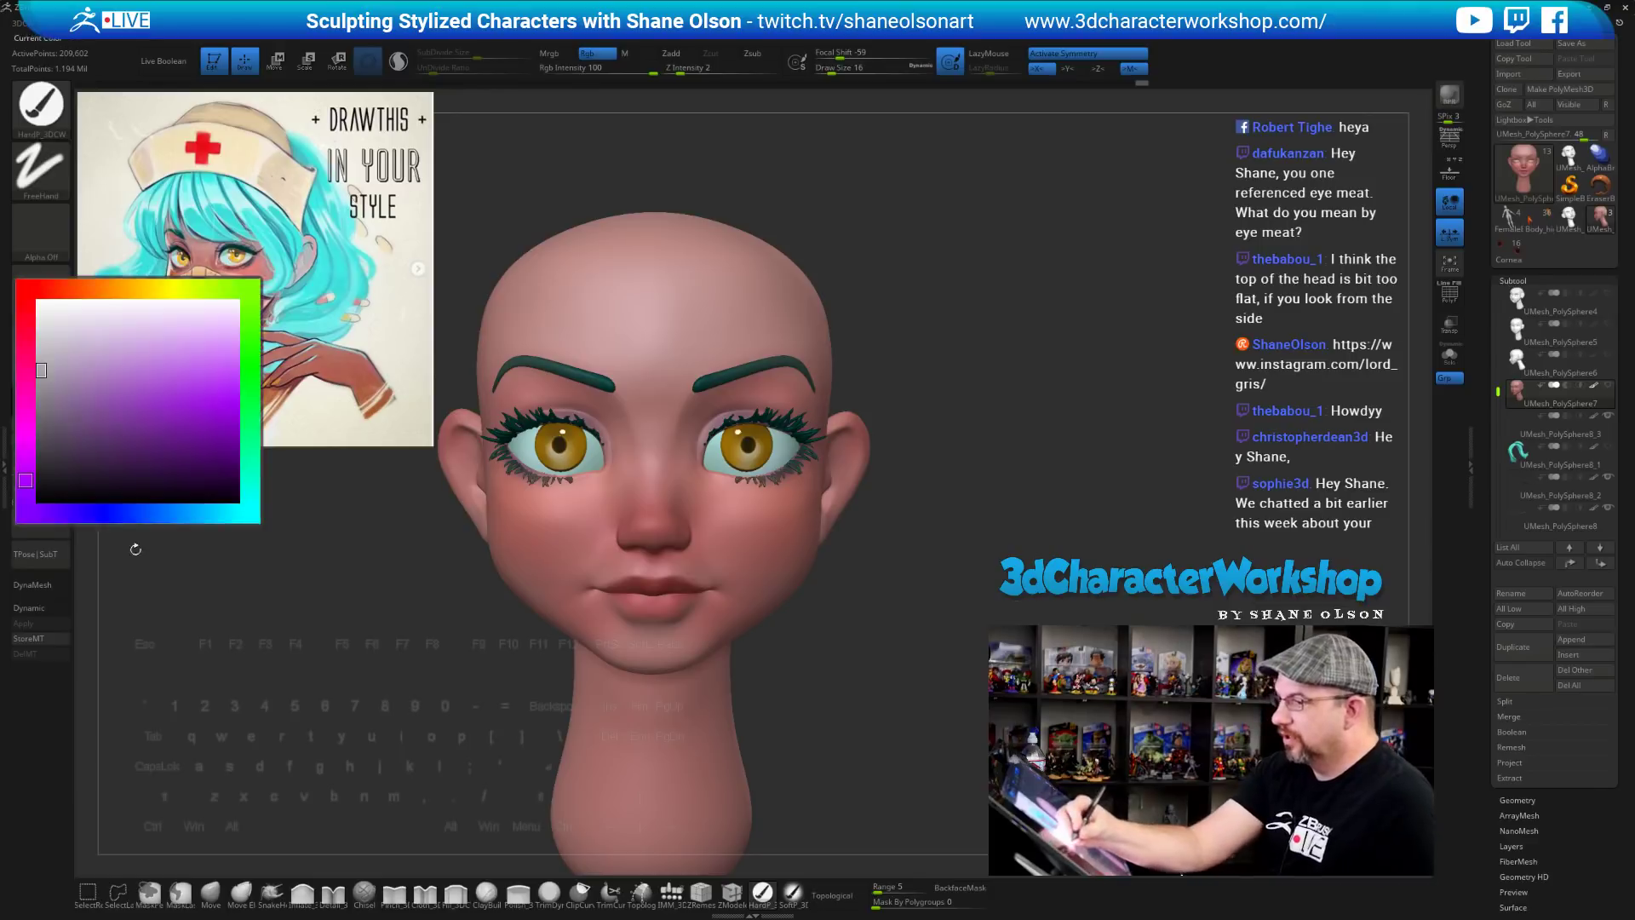
{"action": "left_click", "coordinate": [59, 400]}
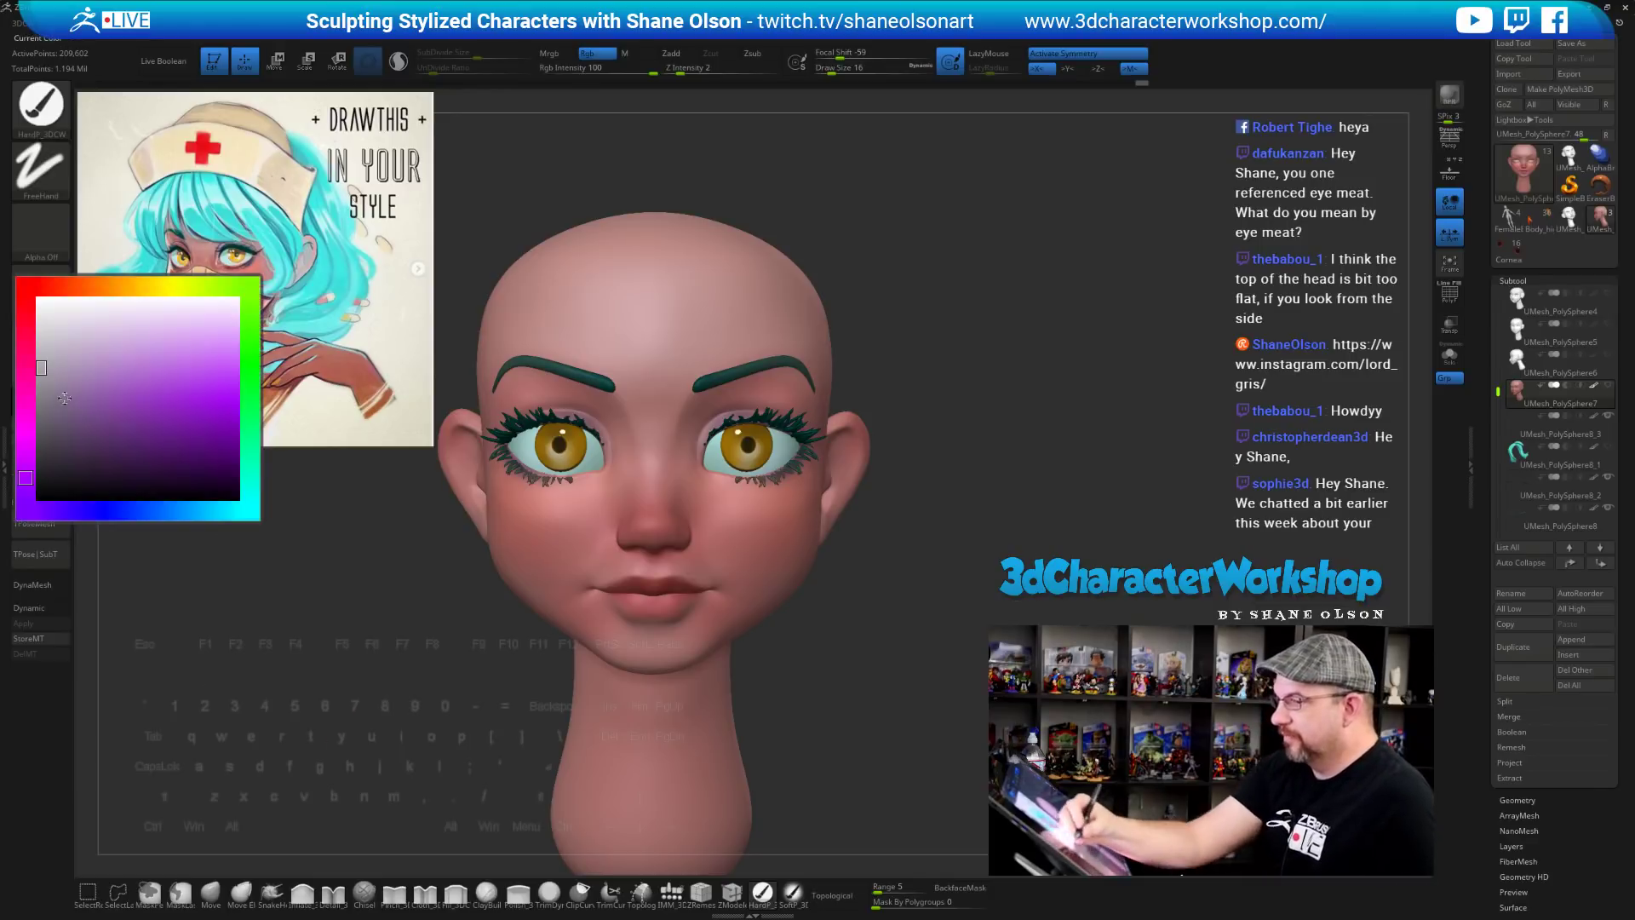
{"action": "left_click", "coordinate": [250, 341]}
{"action": "left_click", "coordinate": [205, 407]}
Reduce the brush draw size to 8 and fill the outer area between each upper eyelid and eyebrow with green
{"action": "mouse_move", "coordinate": [988, 468]}
{"action": "left_mouse_down", "text": "alt"}
{"action": "mouse_move", "coordinate": [984, 517]}
{"action": "mouse_move", "coordinate": [1014, 554]}
{"action": "left_mouse_up", "text": "alt"}
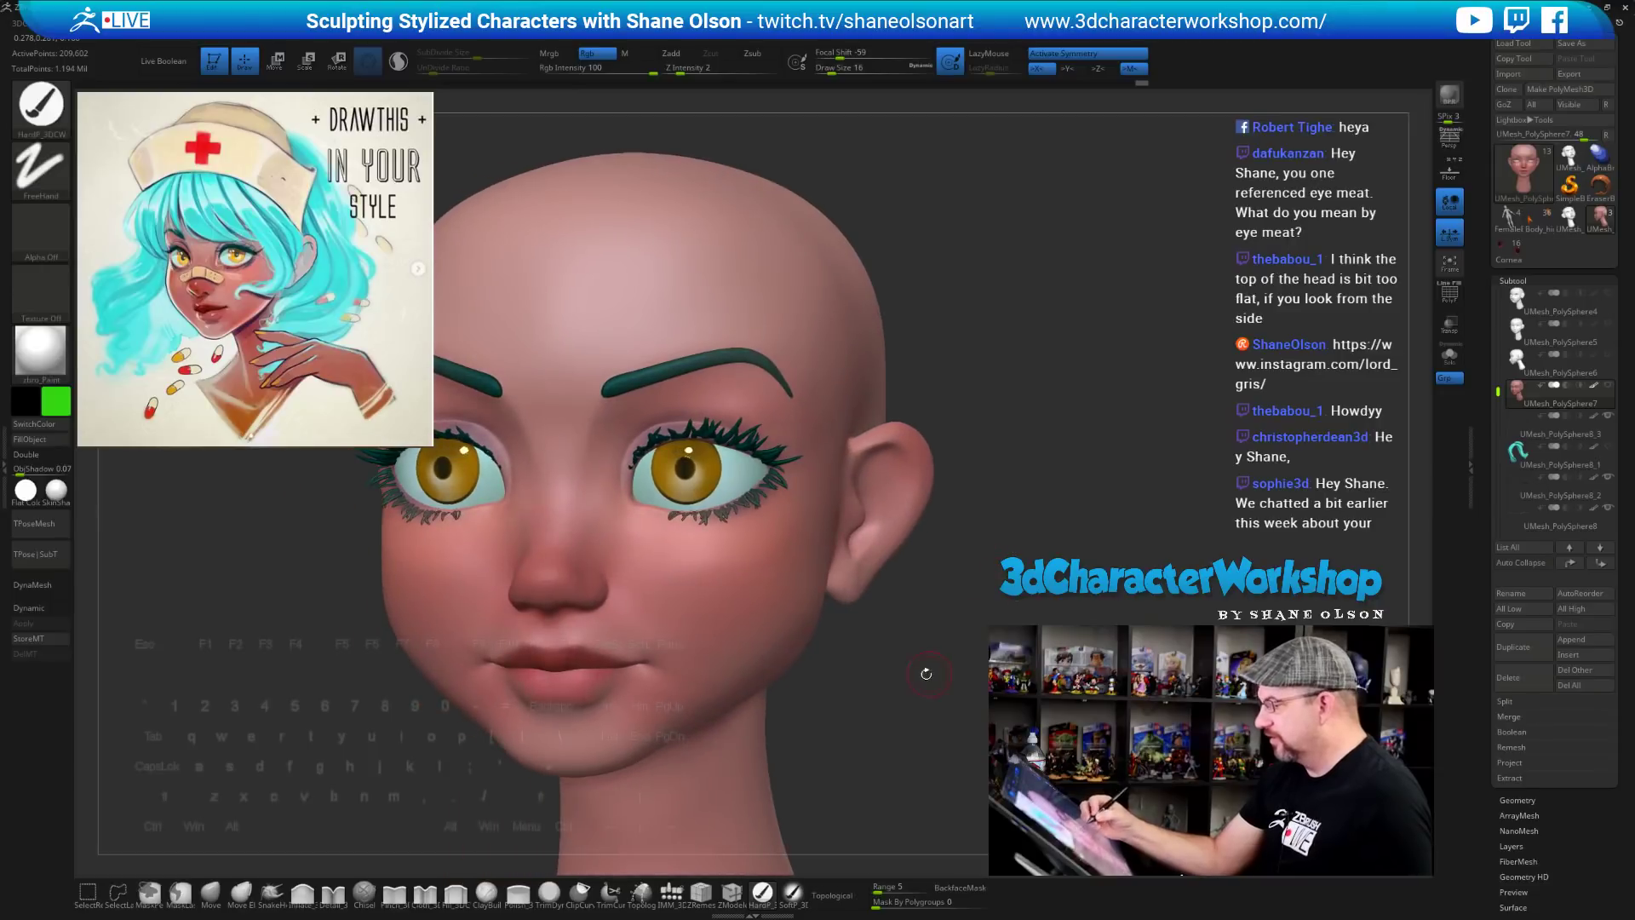
{"action": "left_click_drag", "start_coordinate": [916, 696], "coordinate": [853, 697]}
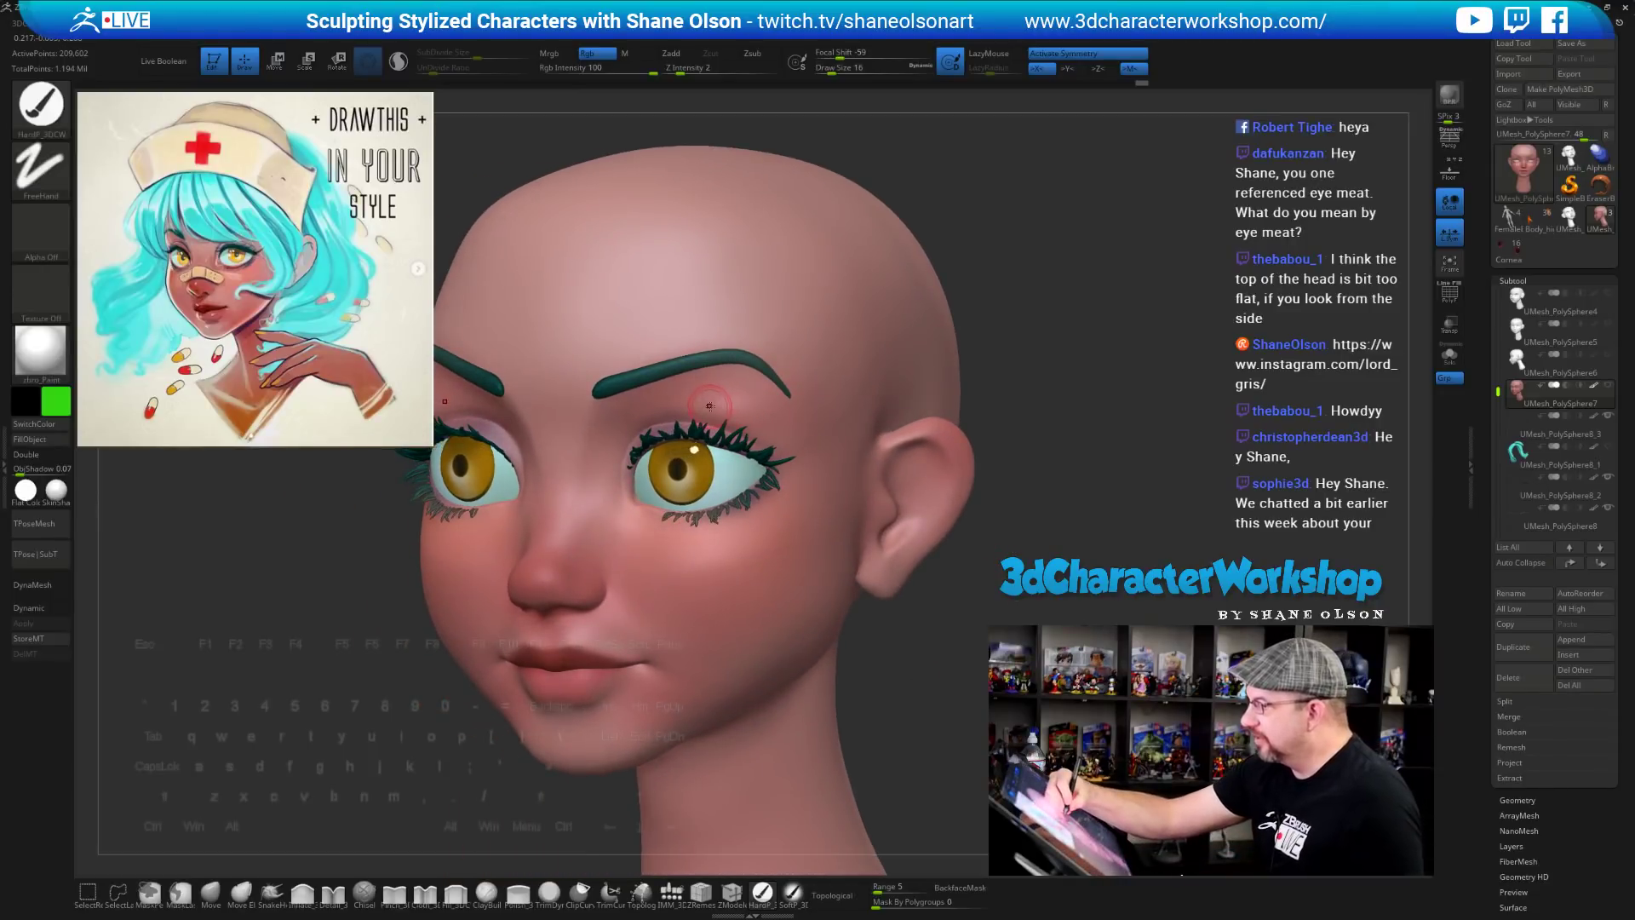
{"action": "key", "text": "["}
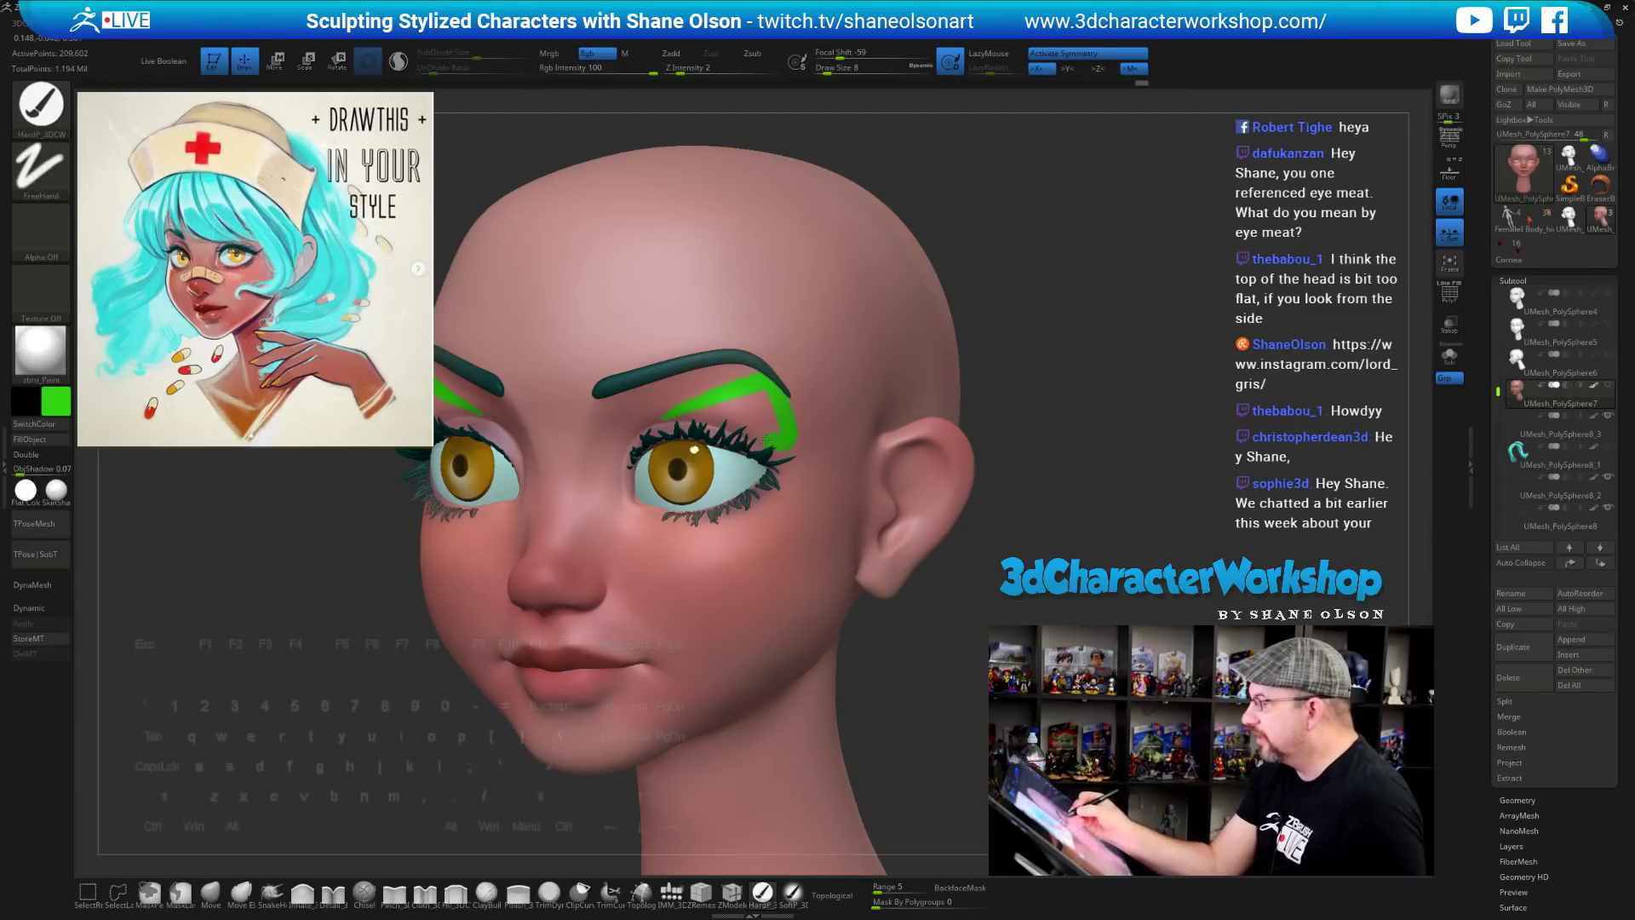
{"action": "left_click_drag", "start_coordinate": [767, 438], "coordinate": [697, 416]}
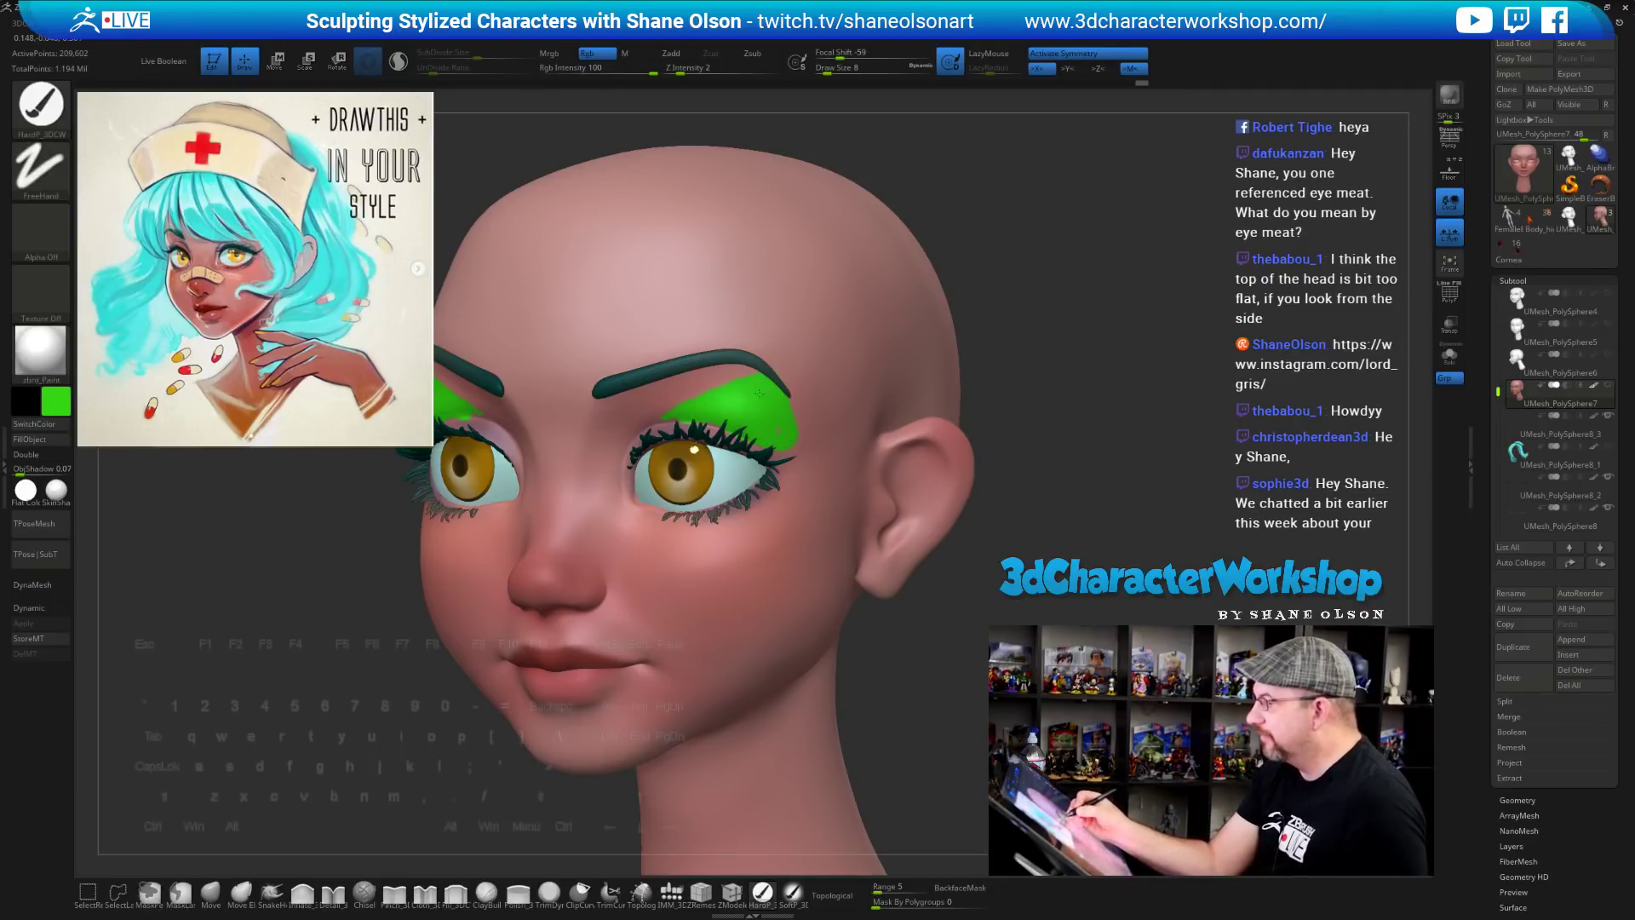
Change the paint color to purple and paint a band beneath each eyebrow, widening toward the inner eye corner
{"action": "left_click_drag", "start_coordinate": [1121, 505], "coordinate": [1065, 509]}
{"action": "left_click", "coordinate": [56, 402]}
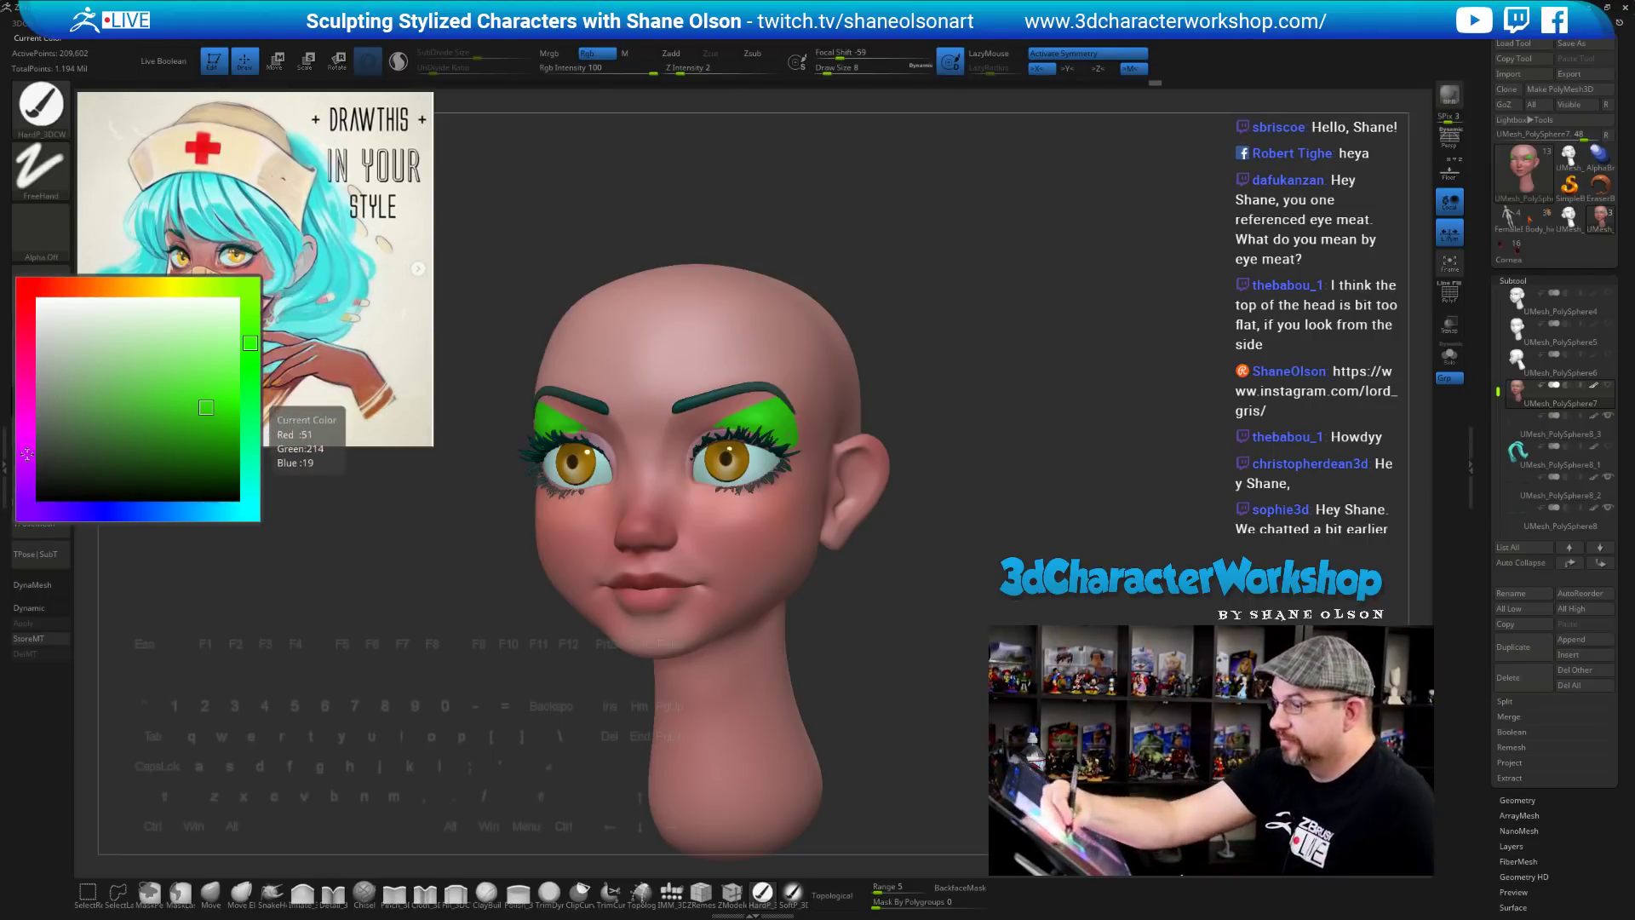
{"action": "left_click", "coordinate": [27, 454]}
{"action": "left_click_drag", "start_coordinate": [985, 315], "coordinate": [954, 401]}
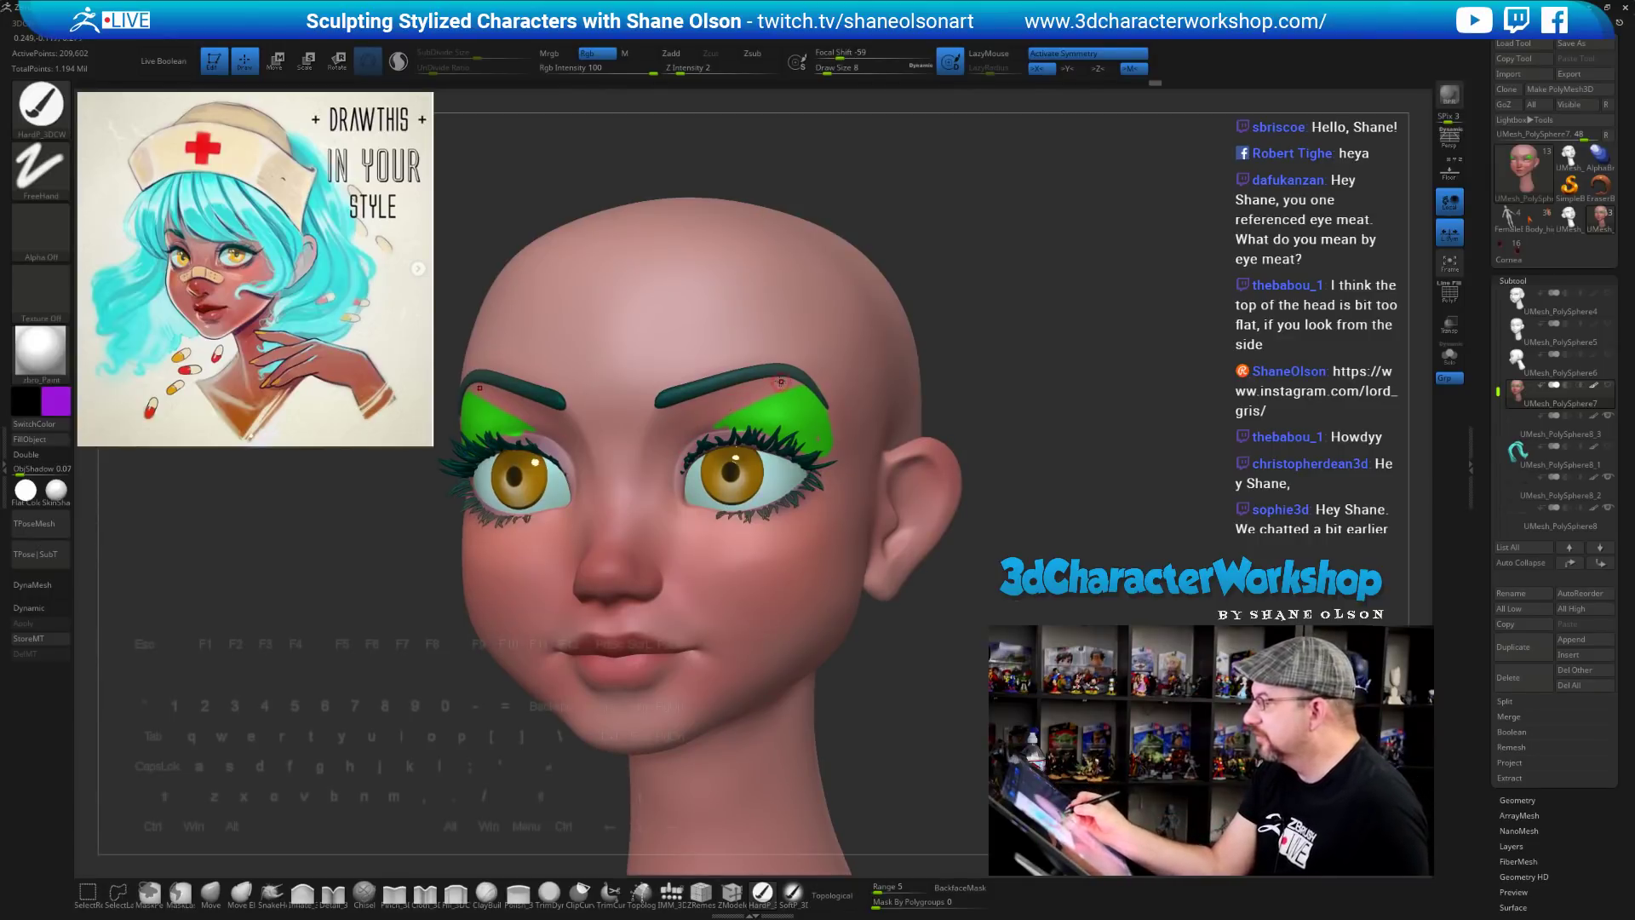
{"action": "mouse_move", "coordinate": [781, 382]}
{"action": "left_mouse_down"}
{"action": "mouse_move", "coordinate": [686, 439]}
{"action": "mouse_move", "coordinate": [654, 416]}
{"action": "mouse_move", "coordinate": [784, 384]}
{"action": "left_mouse_up"}
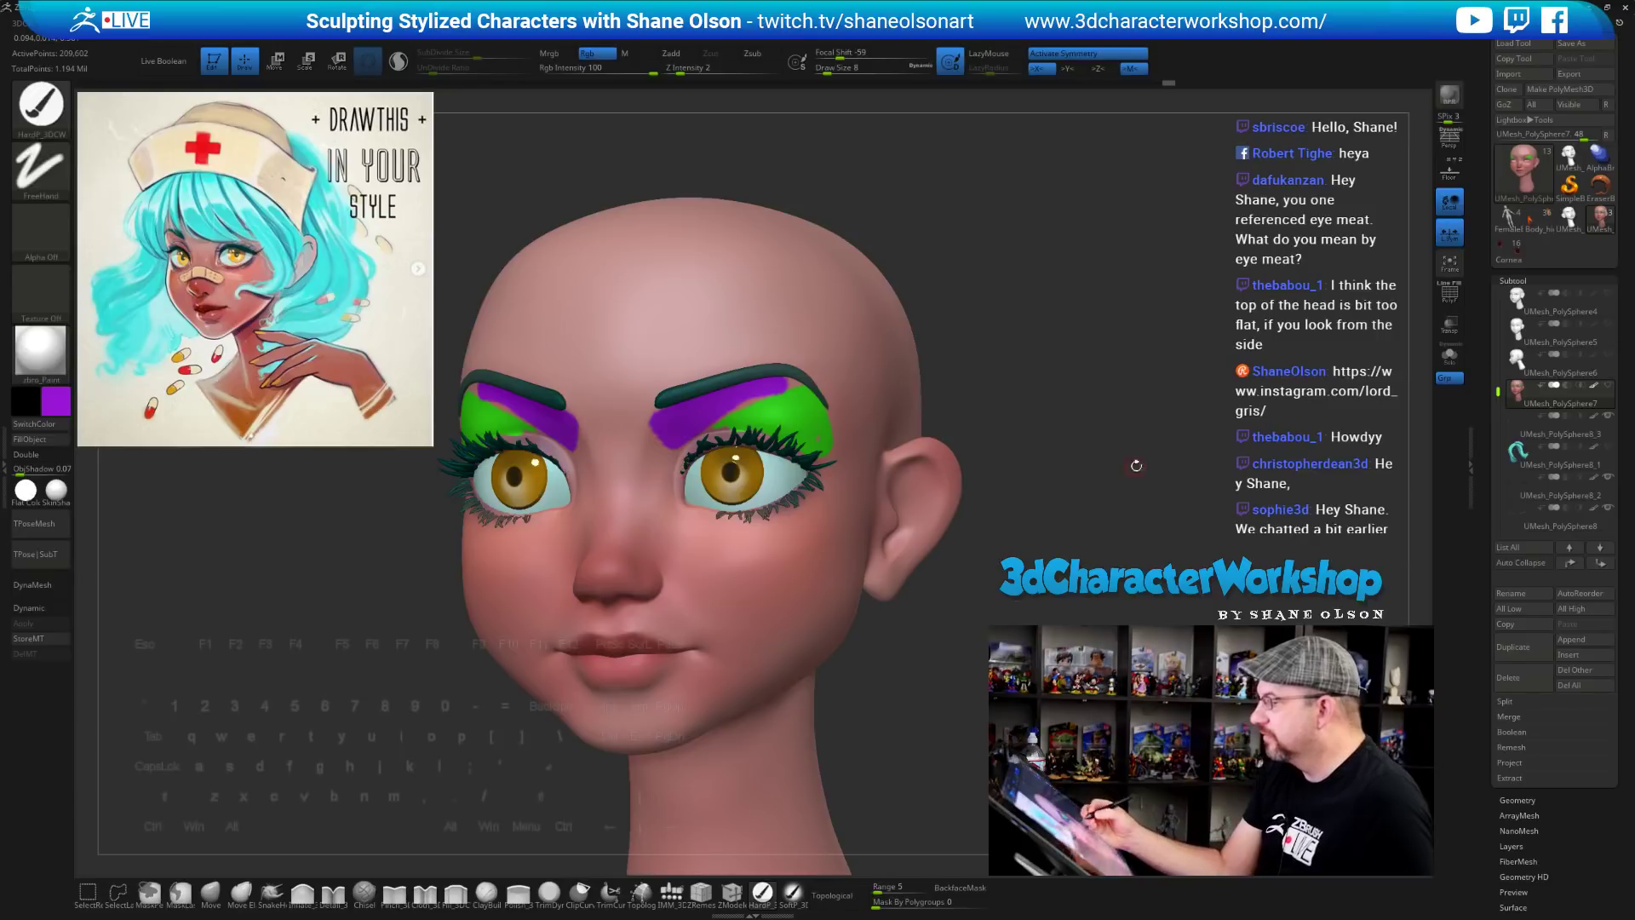
Change the paint color to red and paint a vertical patch on each side of the nose bridge beside the inner eye corners
{"action": "left_click_drag", "start_coordinate": [1137, 465], "coordinate": [672, 458]}
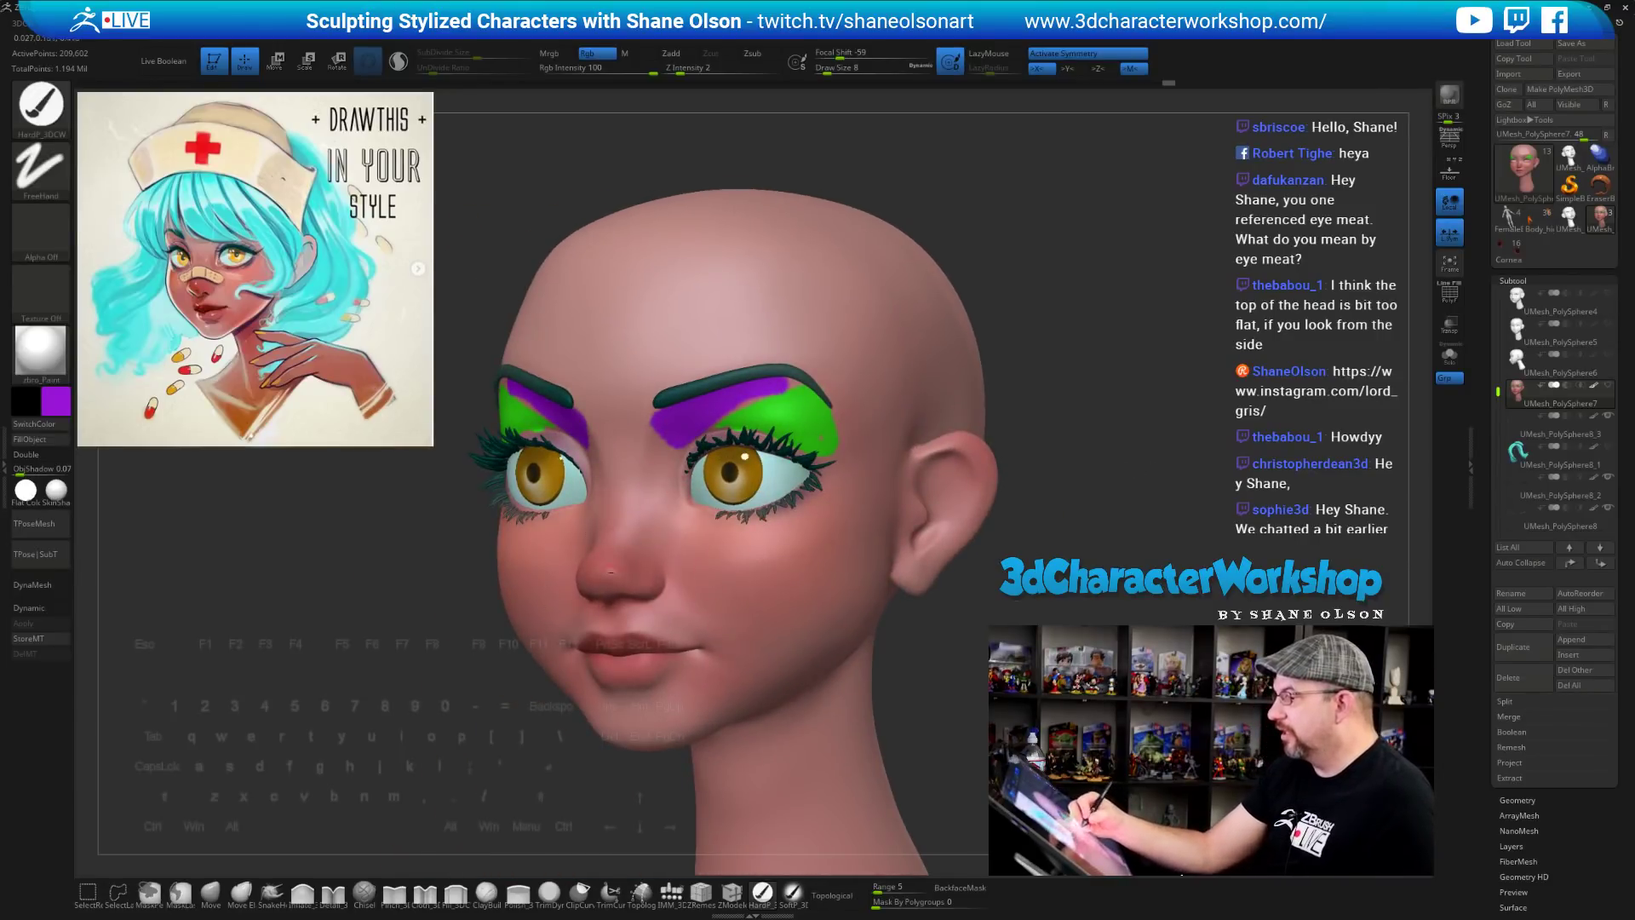
{"action": "left_click", "coordinate": [59, 403]}
{"action": "left_click", "coordinate": [252, 281]}
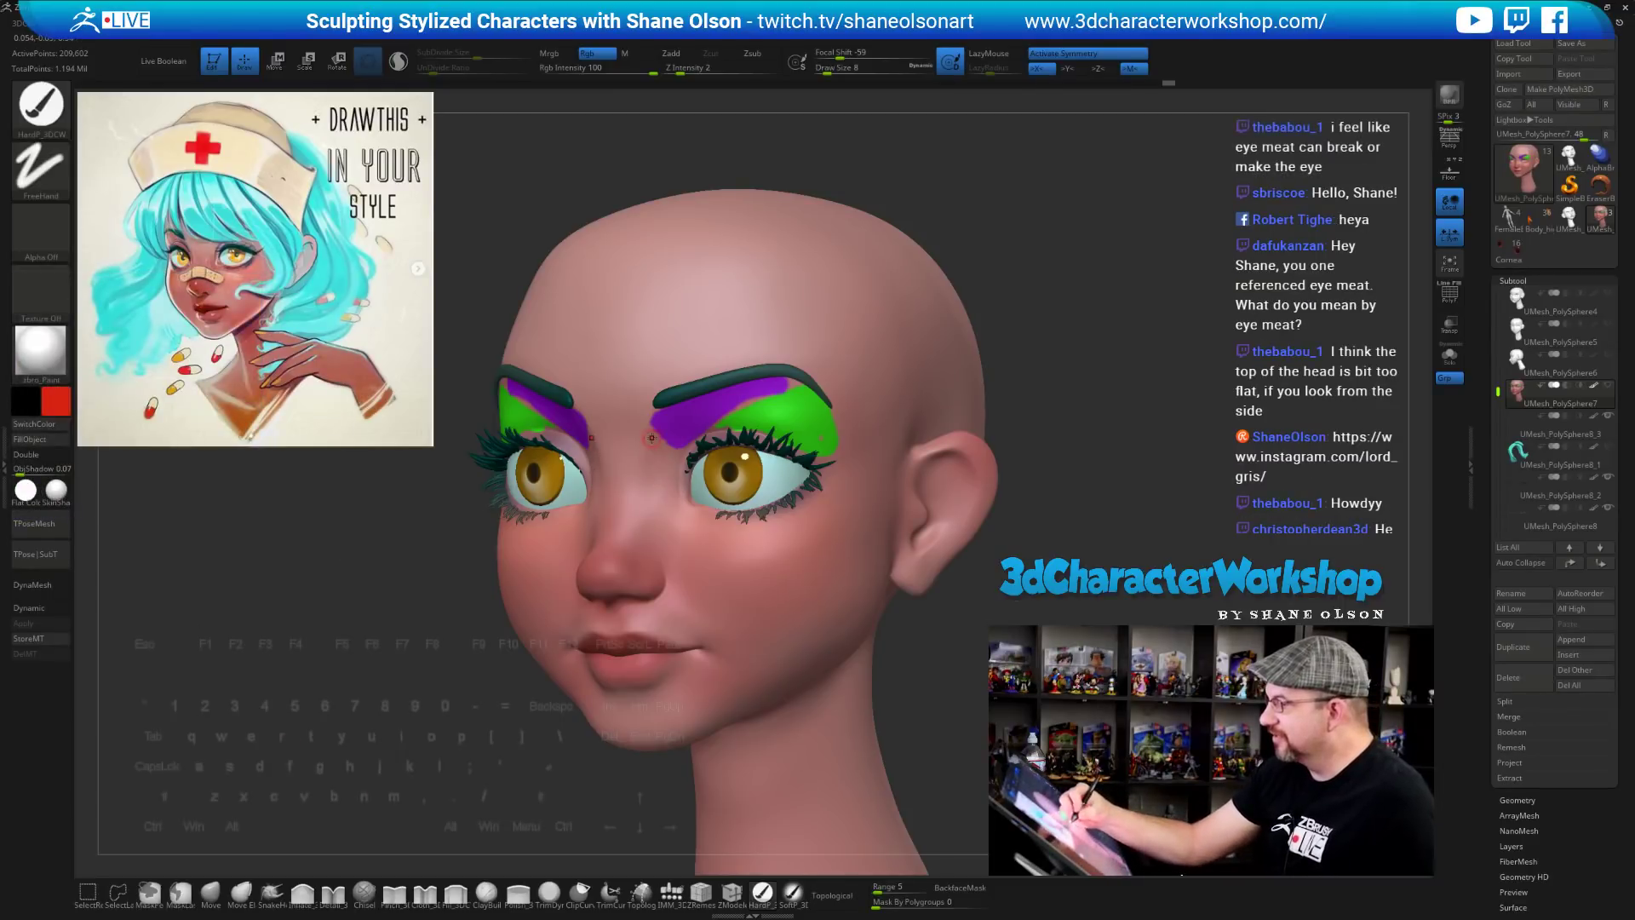
{"action": "mouse_move", "coordinate": [652, 438]}
{"action": "left_mouse_down"}
{"action": "mouse_move", "coordinate": [652, 498]}
{"action": "mouse_move", "coordinate": [673, 447]}
{"action": "mouse_move", "coordinate": [649, 474]}
{"action": "left_mouse_up"}
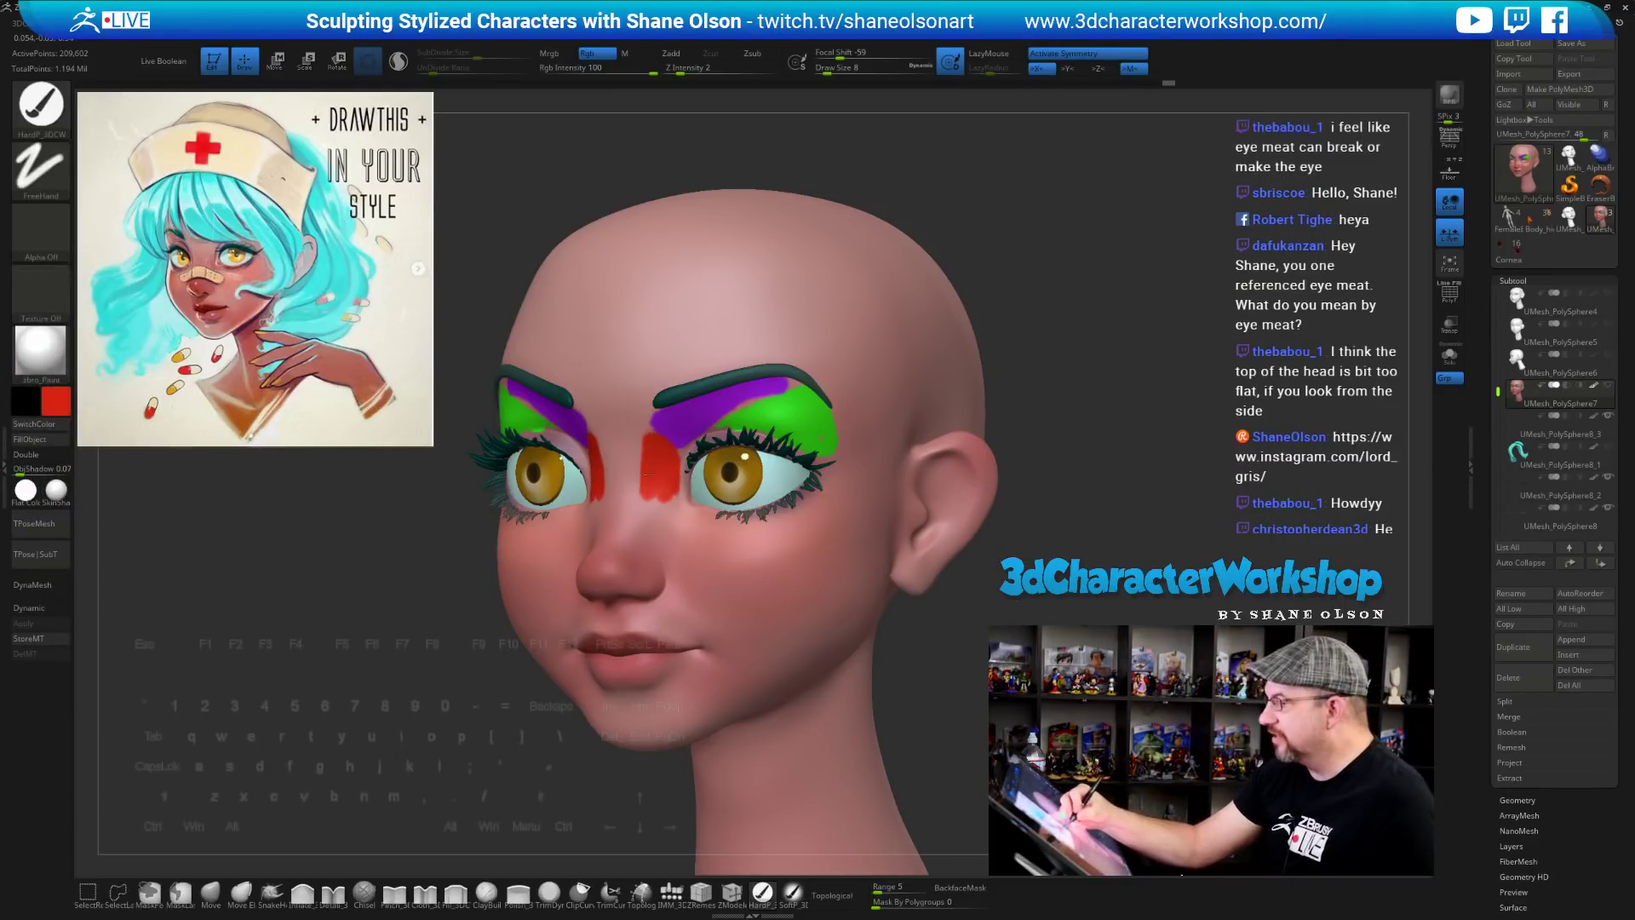
{"action": "left_click_drag", "start_coordinate": [1035, 524], "coordinate": [647, 762]}
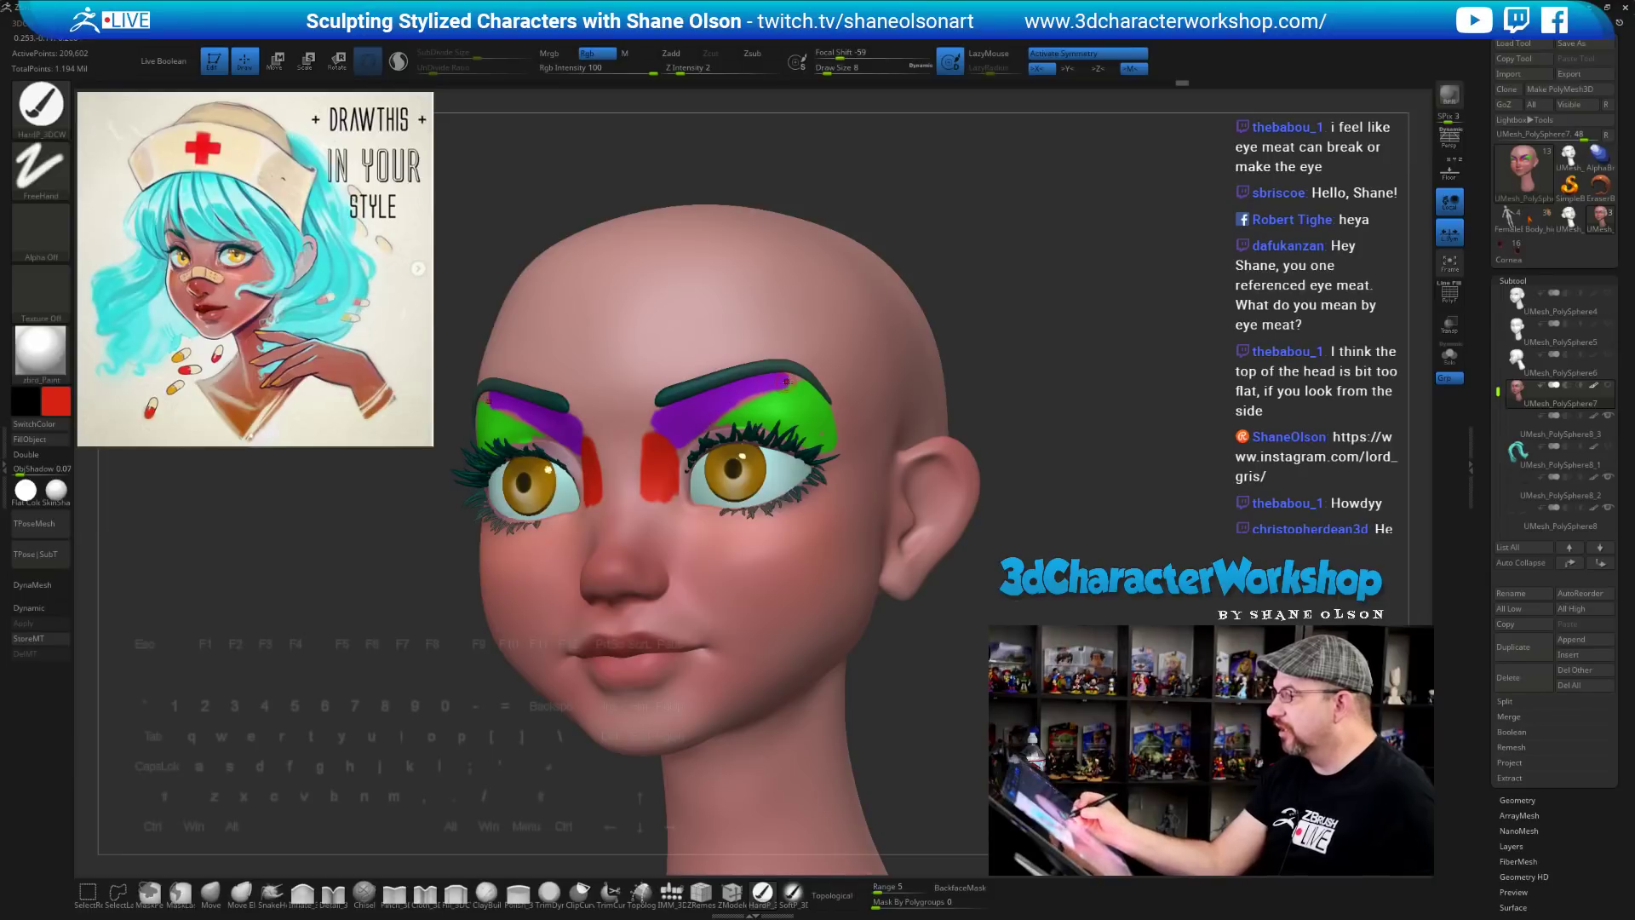
Undo the green, purple and red paint marks around the eyes and nose bridge
{"action": "left_click_drag", "start_coordinate": [1075, 347], "coordinate": [997, 369]}
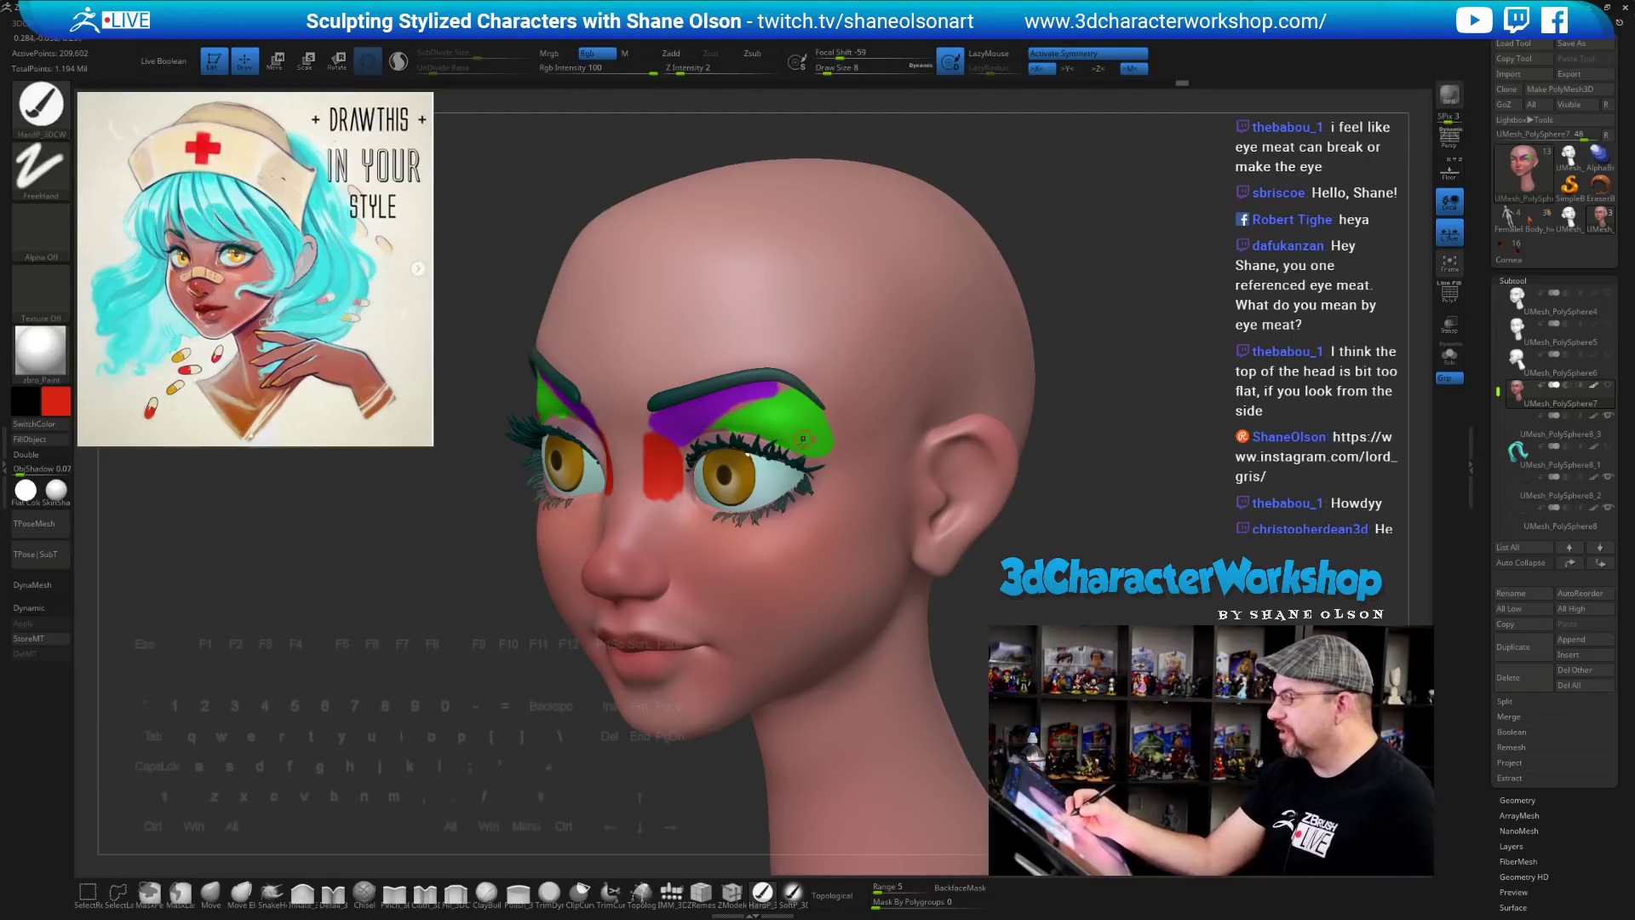
{"action": "mouse_move", "coordinate": [1093, 516]}
{"action": "left_mouse_down"}
{"action": "mouse_move", "coordinate": [1095, 468]}
{"action": "mouse_move", "coordinate": [1002, 476]}
{"action": "mouse_move", "coordinate": [993, 510]}
{"action": "mouse_move", "coordinate": [1007, 505]}
{"action": "left_mouse_up"}
{"action": "key", "text": "ctrl"}
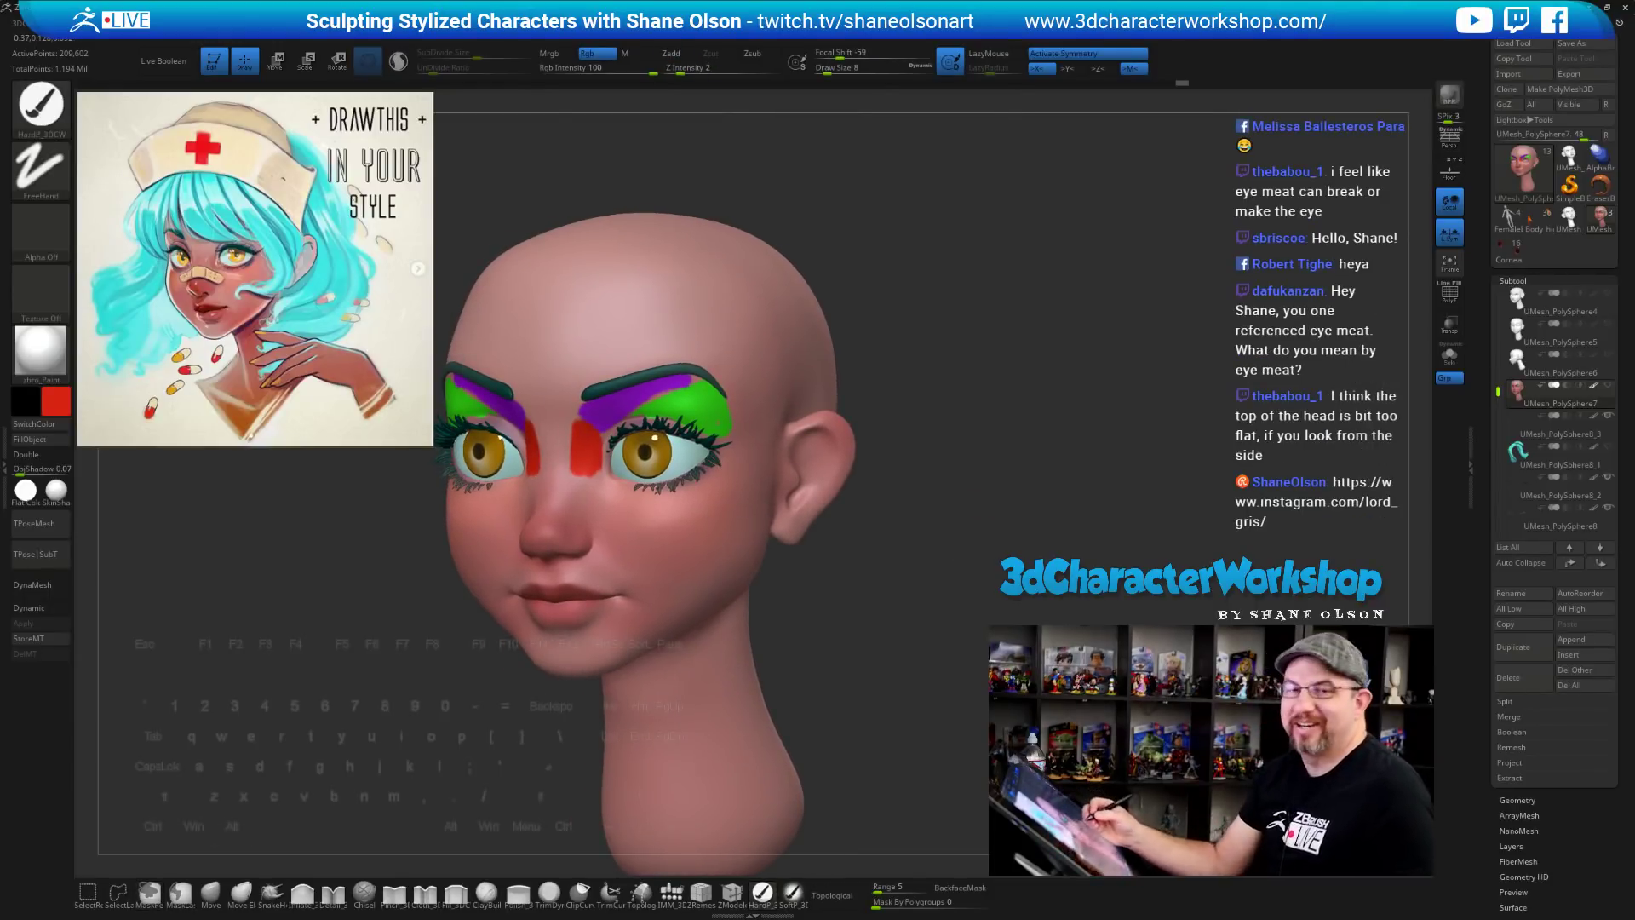
{"action": "right_click_drag", "start_coordinate": [895, 492], "coordinate": [913, 493], "text": "alt"}
{"action": "right_click_drag", "start_coordinate": [496, 423], "coordinate": [538, 383], "text": "alt"}
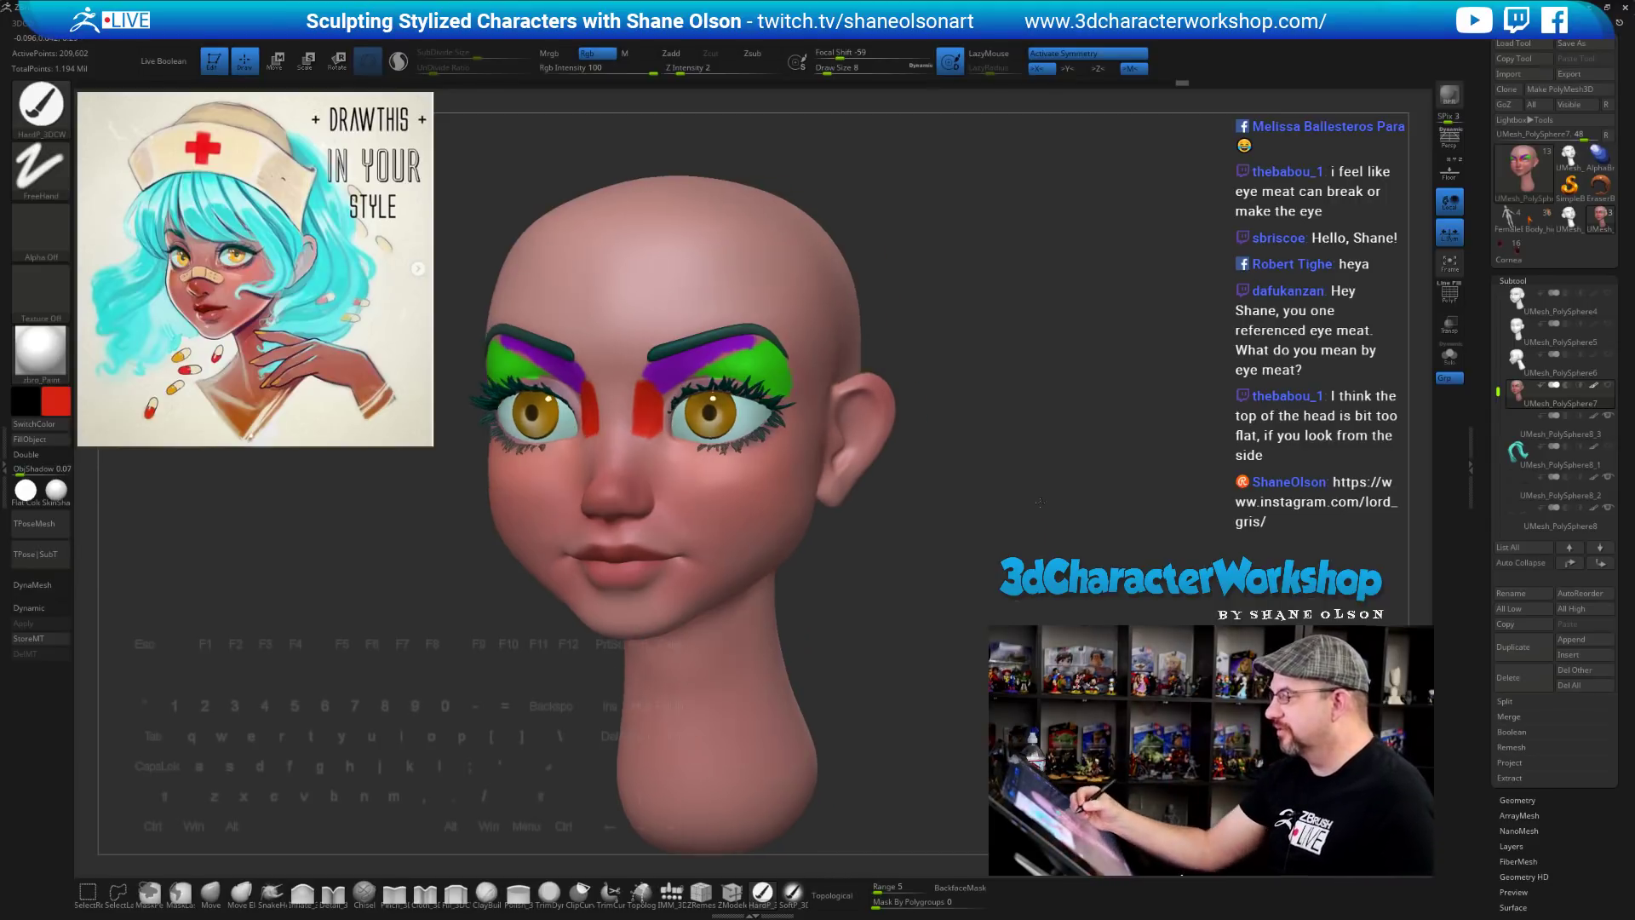
{"action": "key", "text": "ctrl+z"}
{"action": "key", "text": "ctrl+z"}
{"action": "key", "text": "ctrl+z"}
{"action": "key", "text": "ctrl+z"}
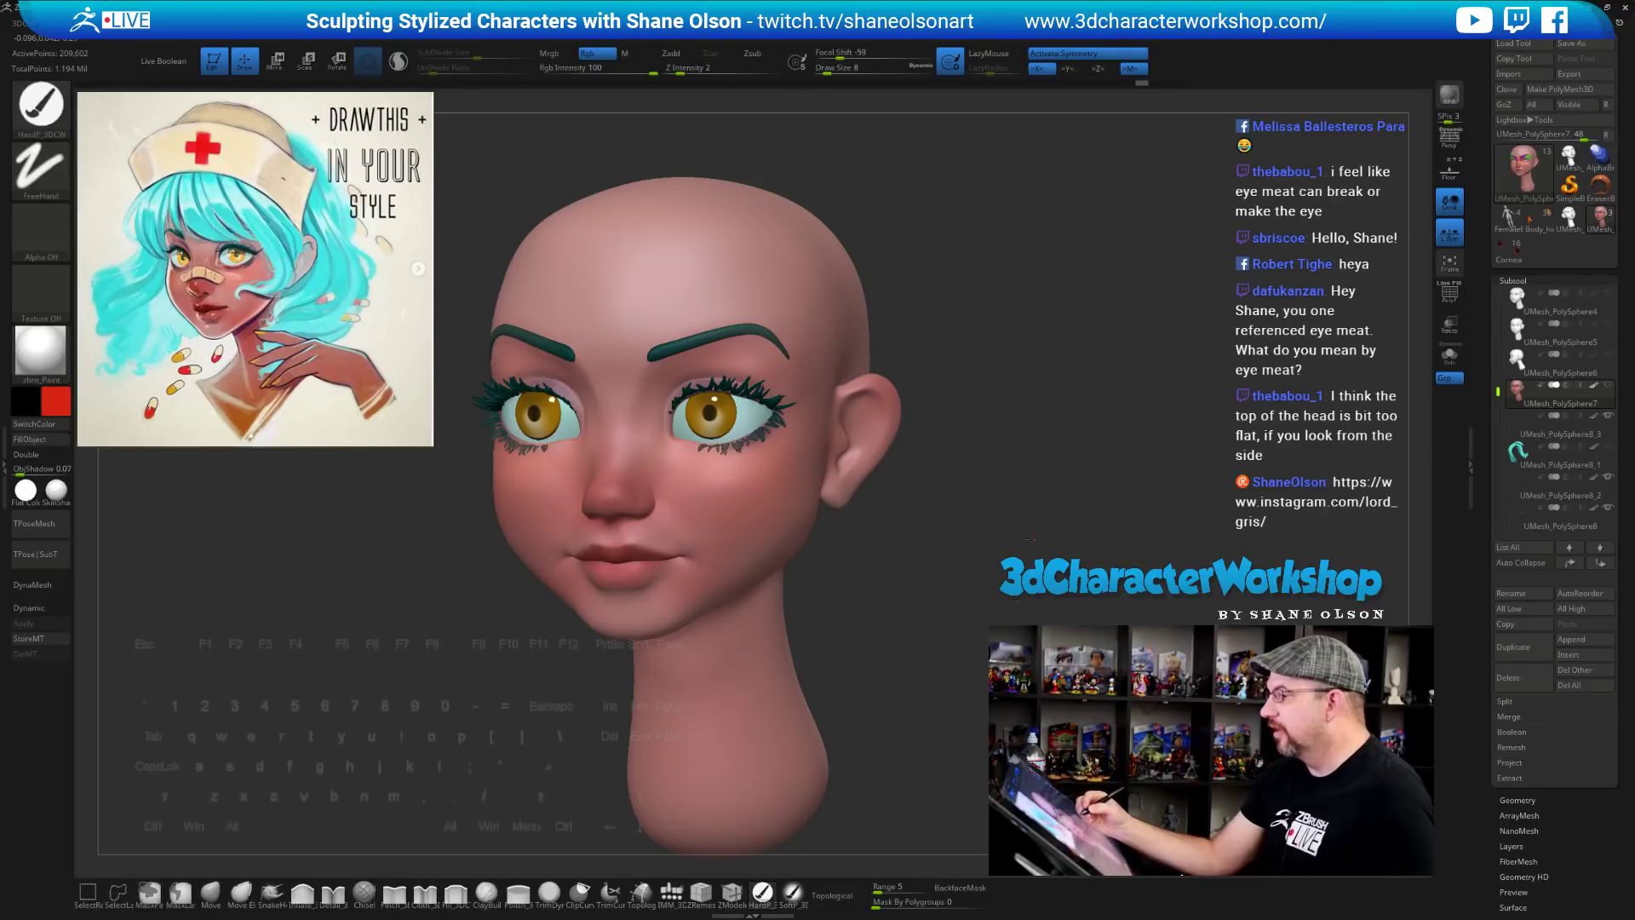
Show the hair subtool to view it with the head, and hide it again
{"action": "mouse_move", "coordinate": [1043, 529]}
{"action": "left_mouse_down", "text": "alt"}
{"action": "mouse_move", "coordinate": [946, 519]}
{"action": "mouse_move", "coordinate": [948, 594]}
{"action": "left_mouse_up", "text": "alt"}
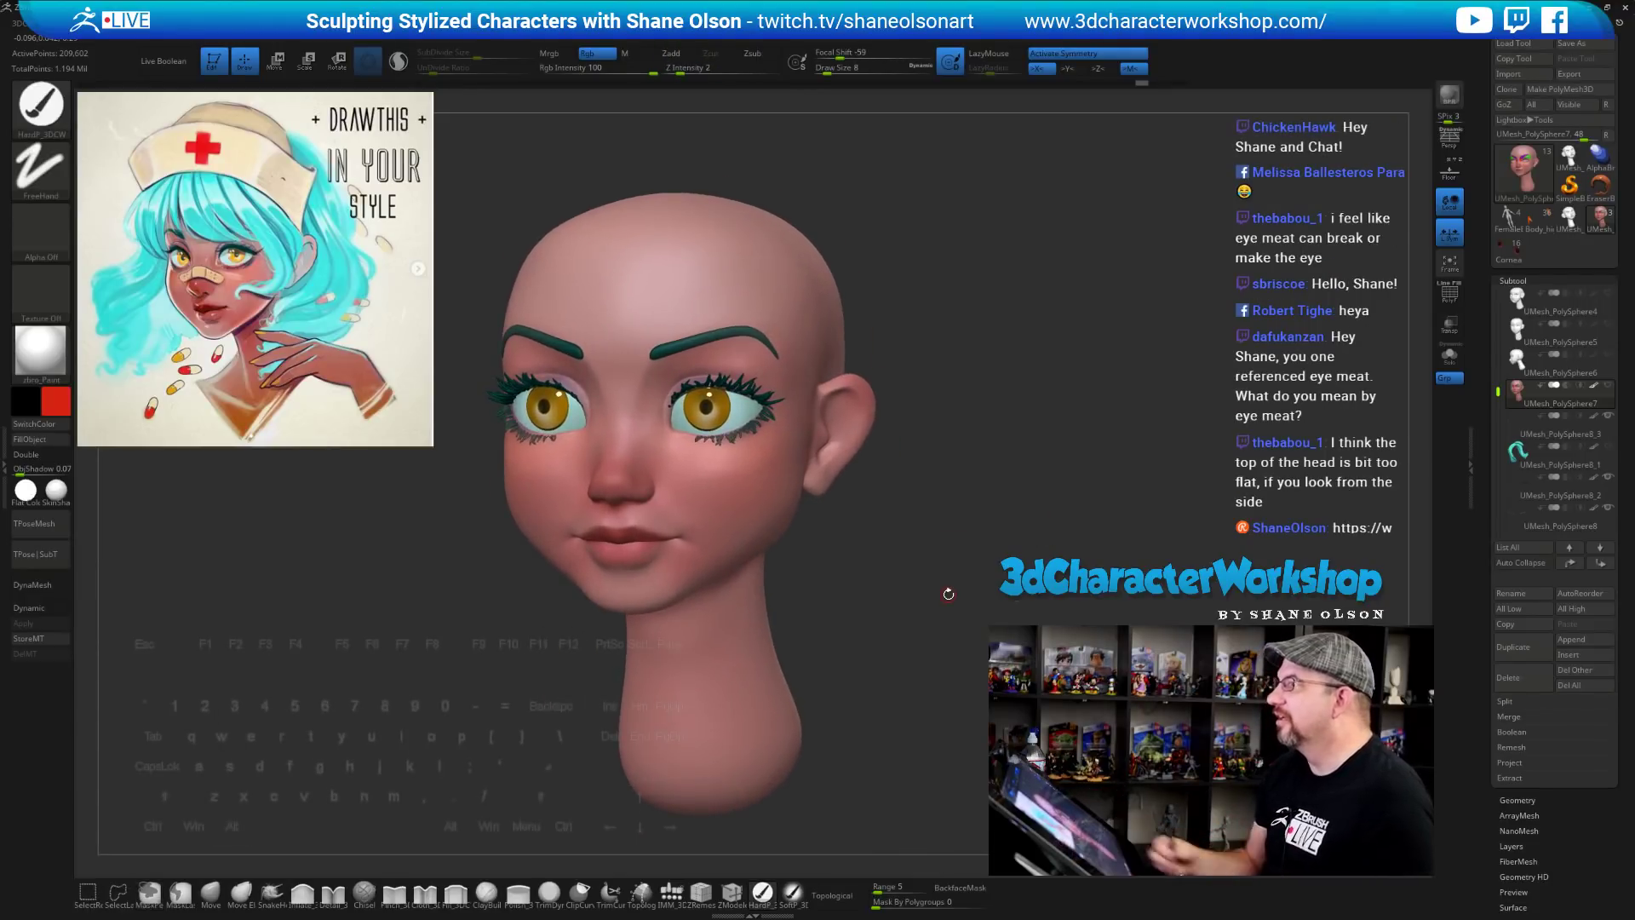
{"action": "left_click_drag", "start_coordinate": [939, 452], "coordinate": [952, 493]}
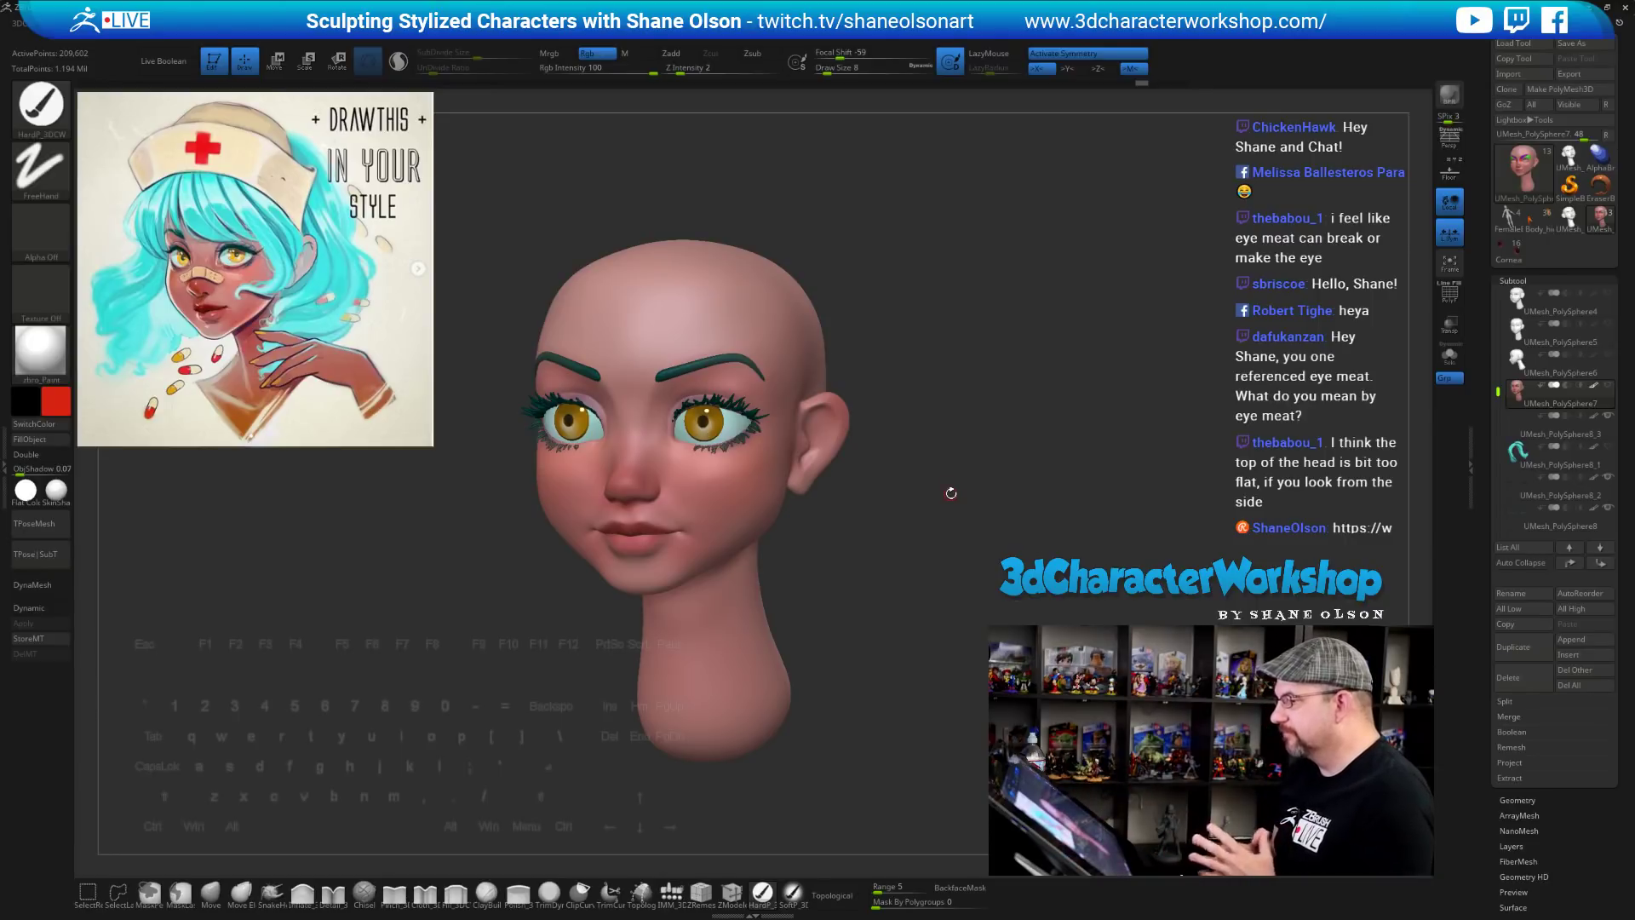
{"action": "left_click_drag", "start_coordinate": [952, 493], "coordinate": [962, 537]}
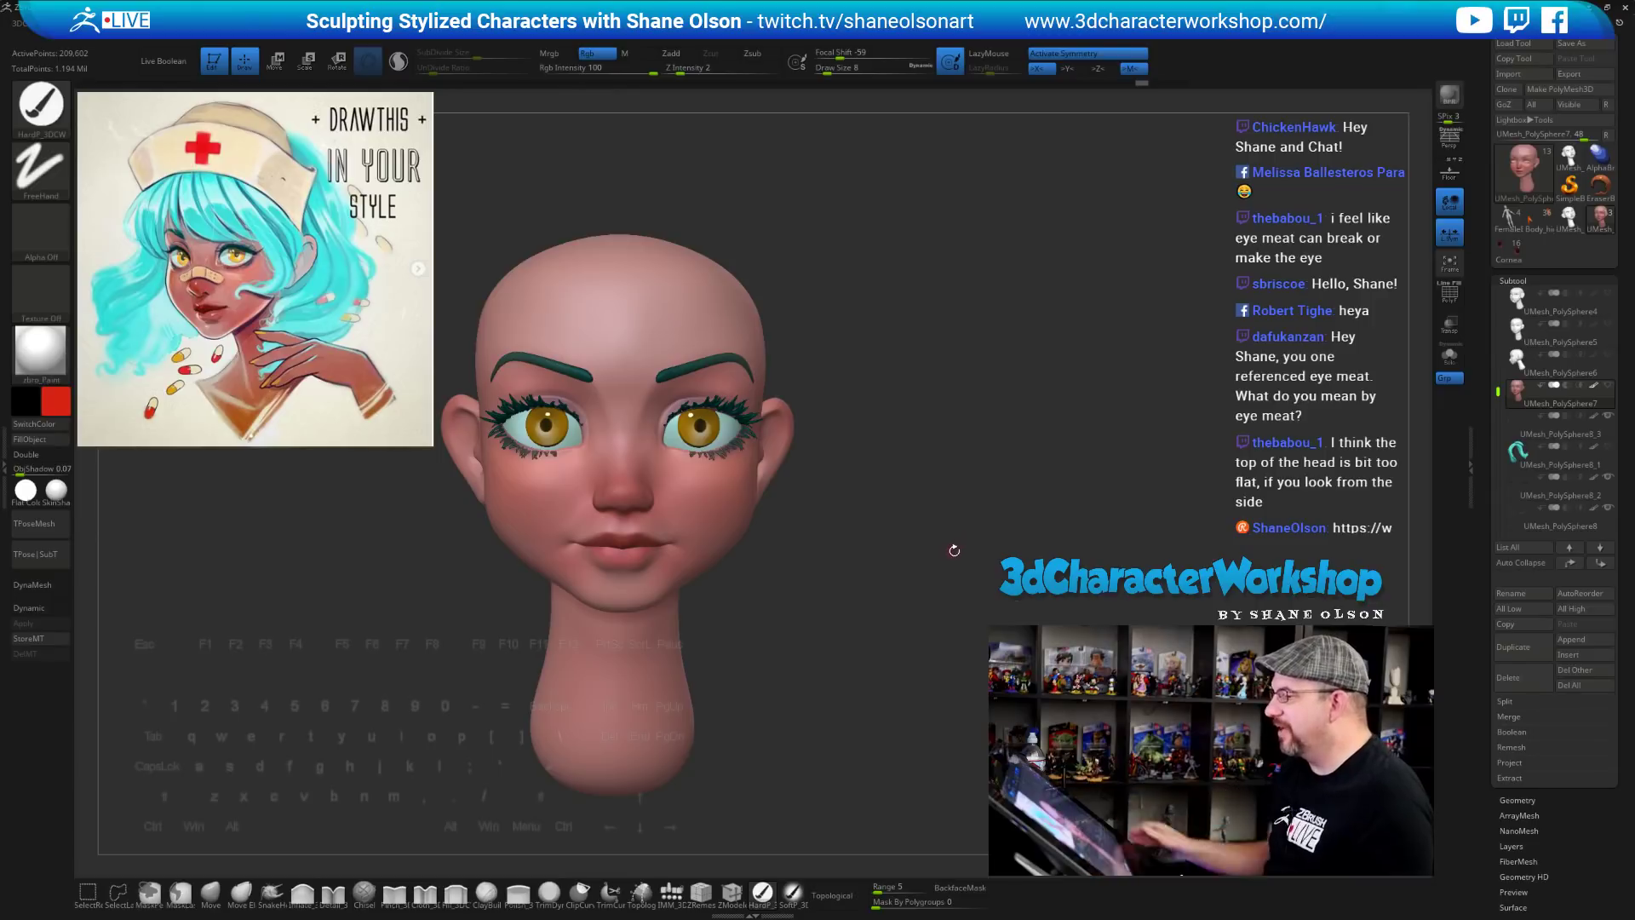
{"action": "left_click_drag", "start_coordinate": [952, 493], "coordinate": [1003, 480], "text": "alt"}
{"action": "left_click_drag", "start_coordinate": [1003, 481], "coordinate": [941, 486]}
{"action": "left_click", "coordinate": [1607, 446]}
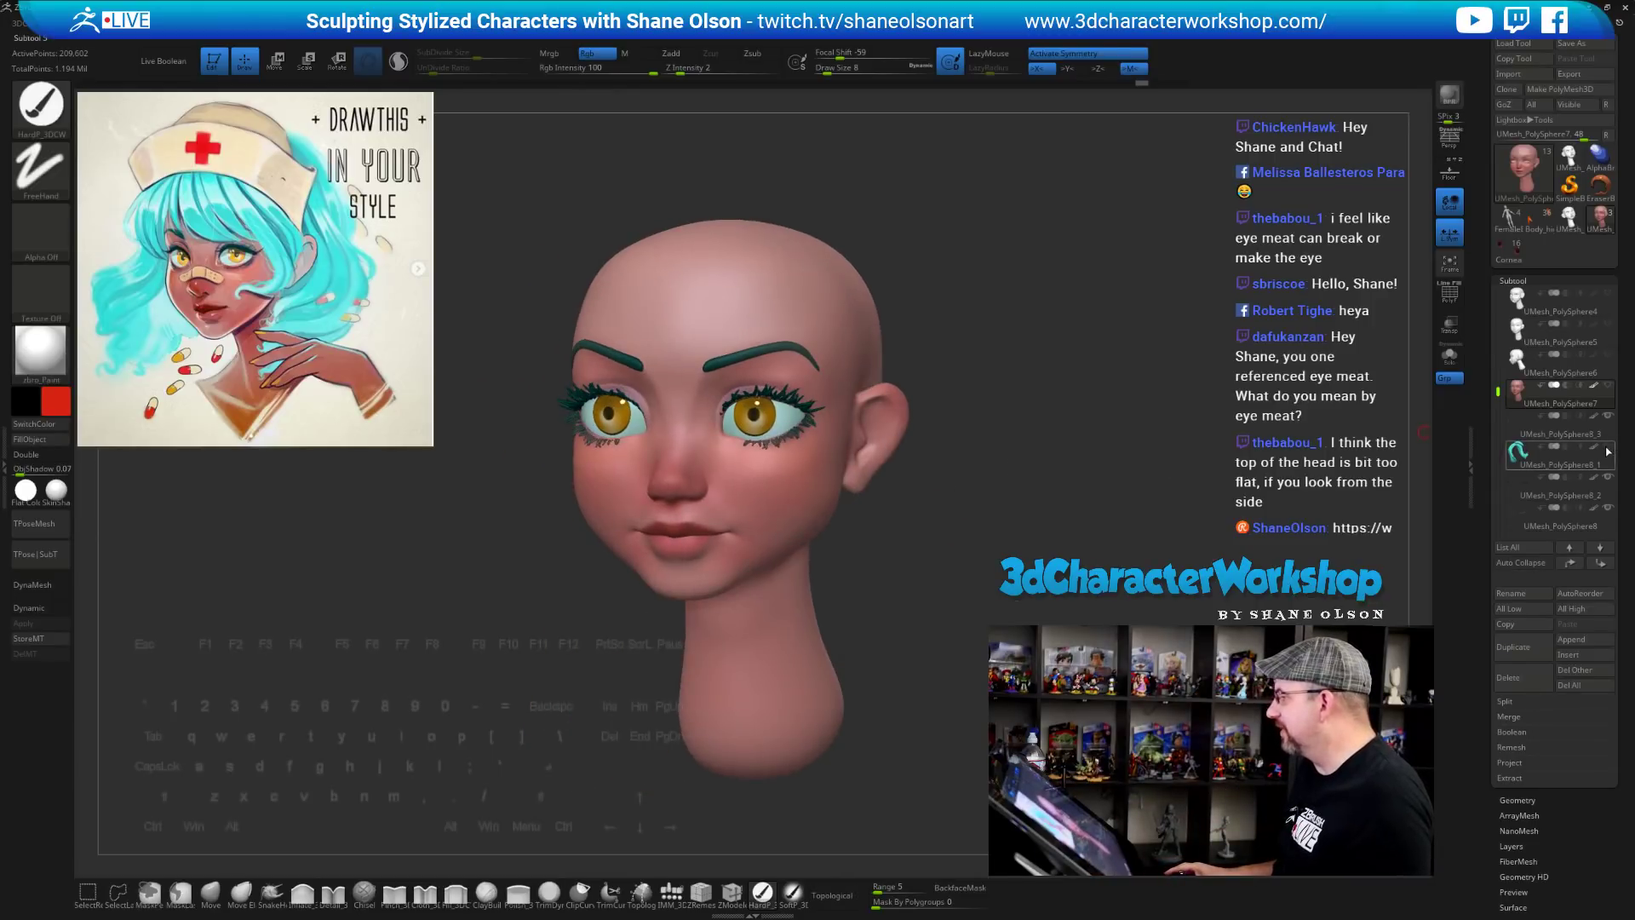
{"action": "left_click_drag", "start_coordinate": [1146, 482], "coordinate": [1020, 453]}
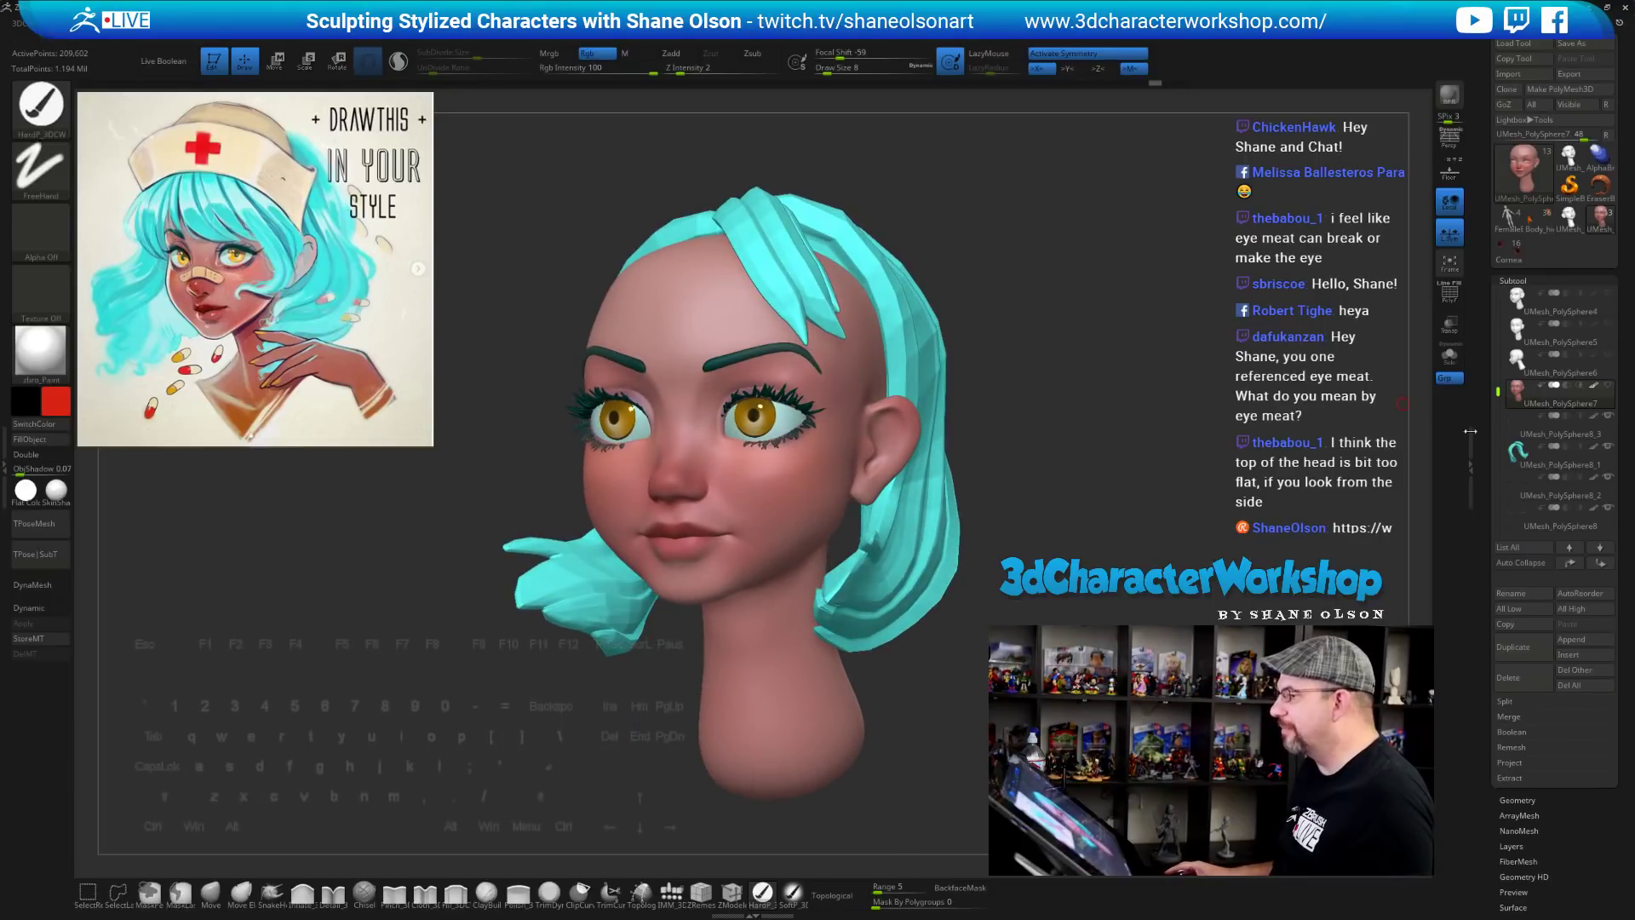
{"action": "left_click", "coordinate": [1608, 446]}
{"action": "left_click_drag", "start_coordinate": [1095, 304], "coordinate": [1104, 303]}
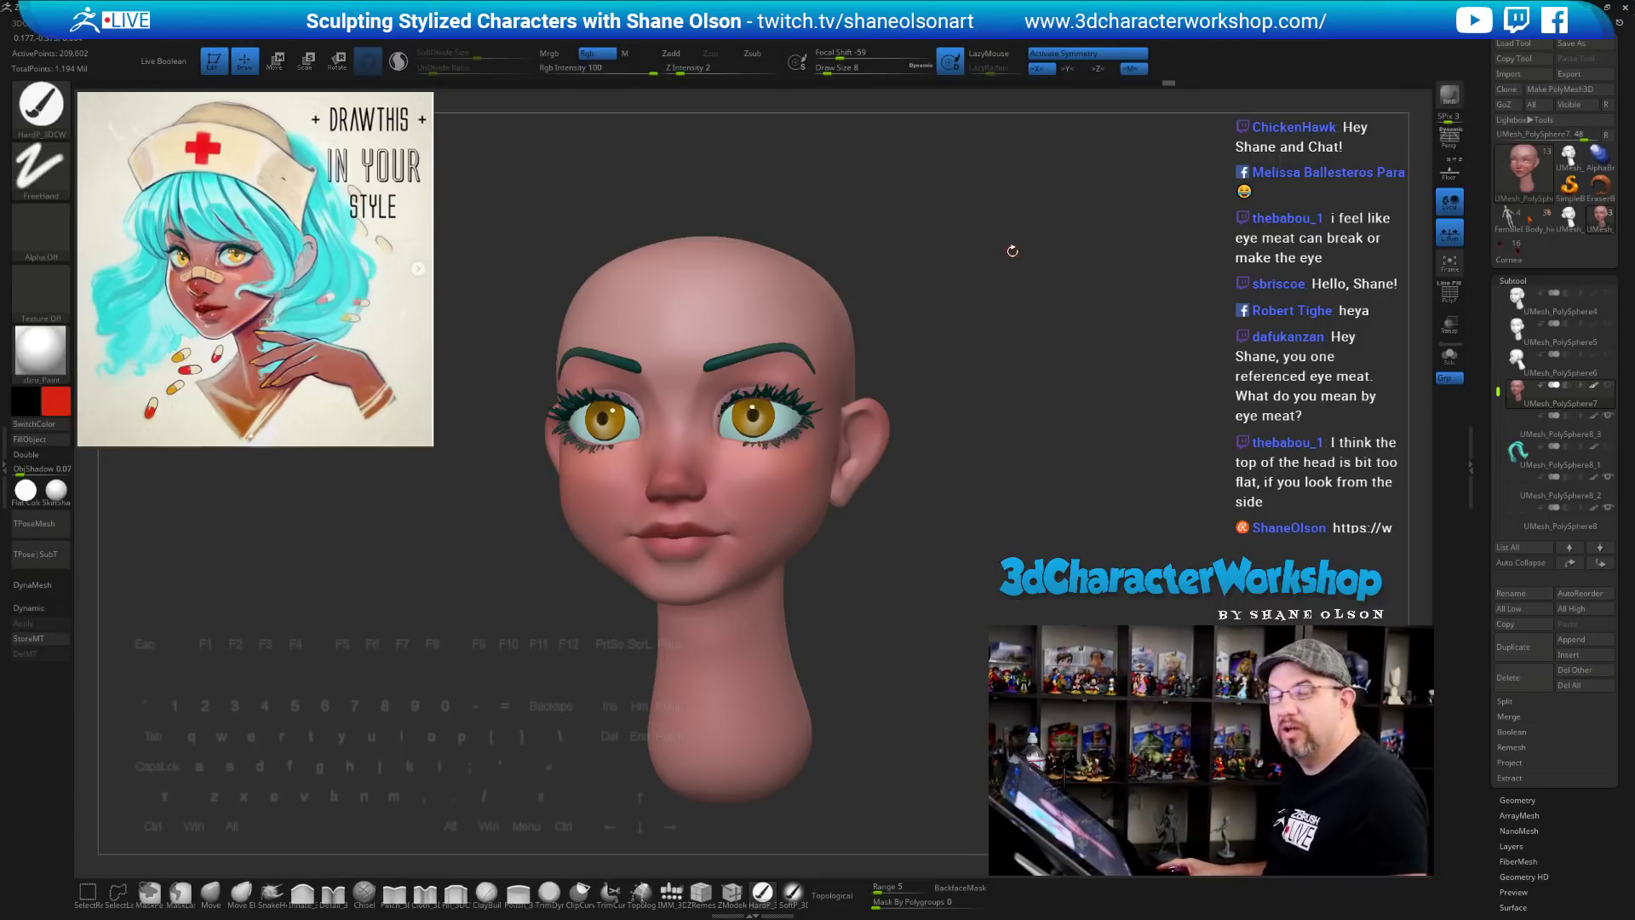
Switch to the Move brush on a lower subdivision level and set its draw size to 74
{"action": "mouse_move", "coordinate": [1059, 293]}
{"action": "left_mouse_down", "text": "alt"}
{"action": "mouse_move", "coordinate": [1043, 282]}
{"action": "mouse_move", "coordinate": [927, 364]}
{"action": "mouse_move", "coordinate": [1080, 402]}
{"action": "mouse_move", "coordinate": [1022, 448]}
{"action": "mouse_move", "coordinate": [1022, 482]}
{"action": "mouse_move", "coordinate": [987, 509]}
{"action": "mouse_move", "coordinate": [860, 445]}
{"action": "left_mouse_up", "text": "alt"}
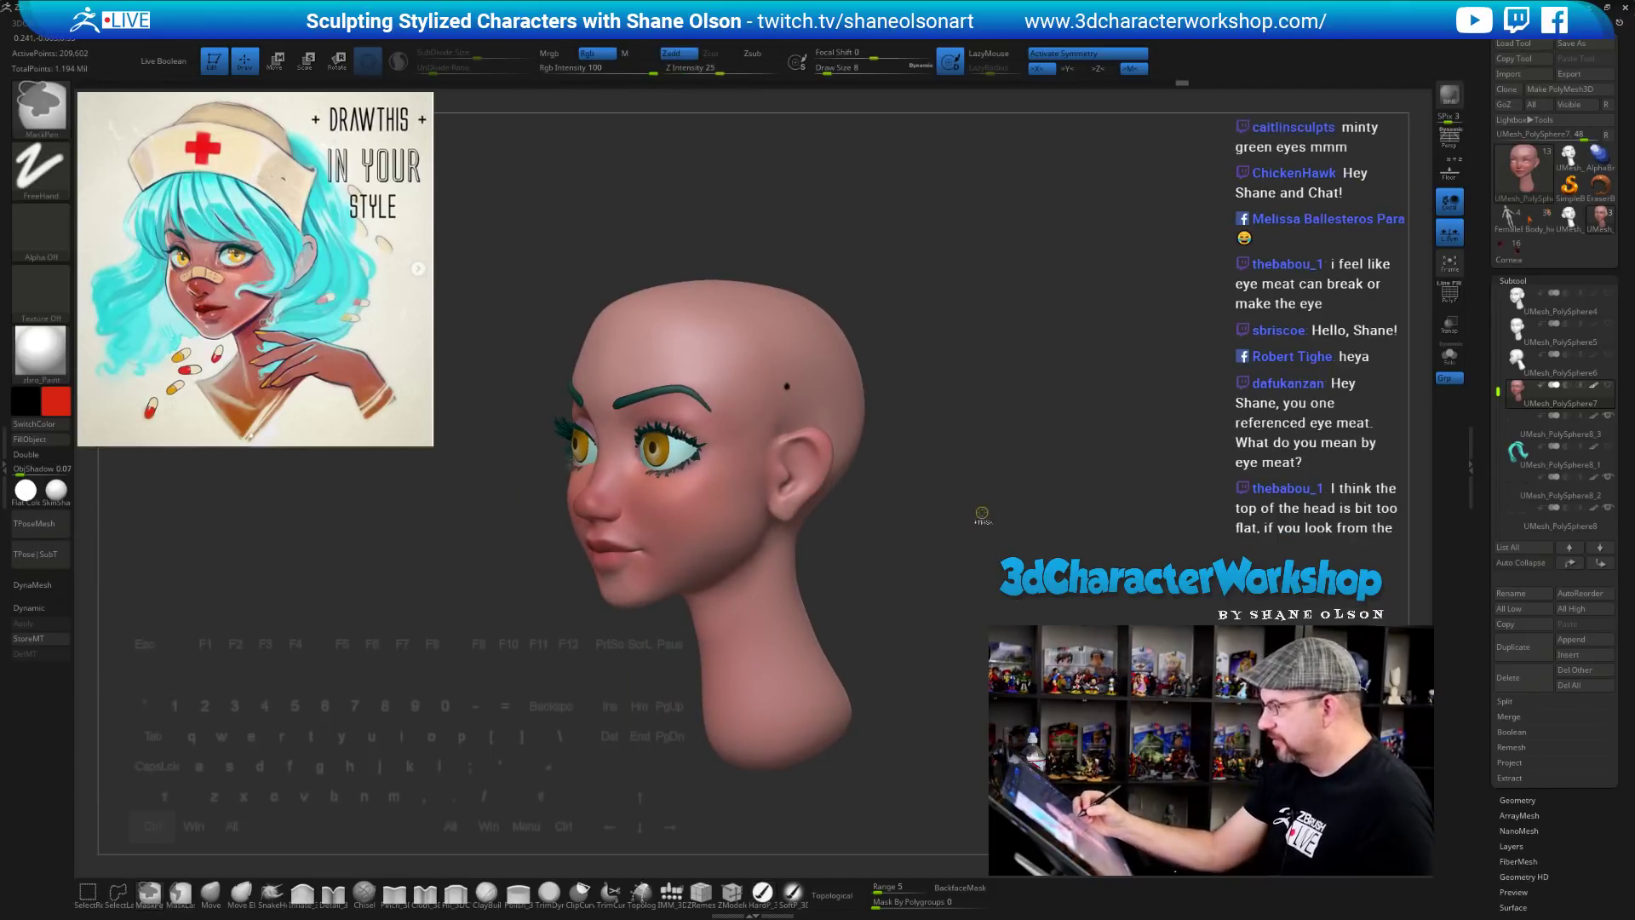
{"action": "left_click", "coordinate": [217, 899]}
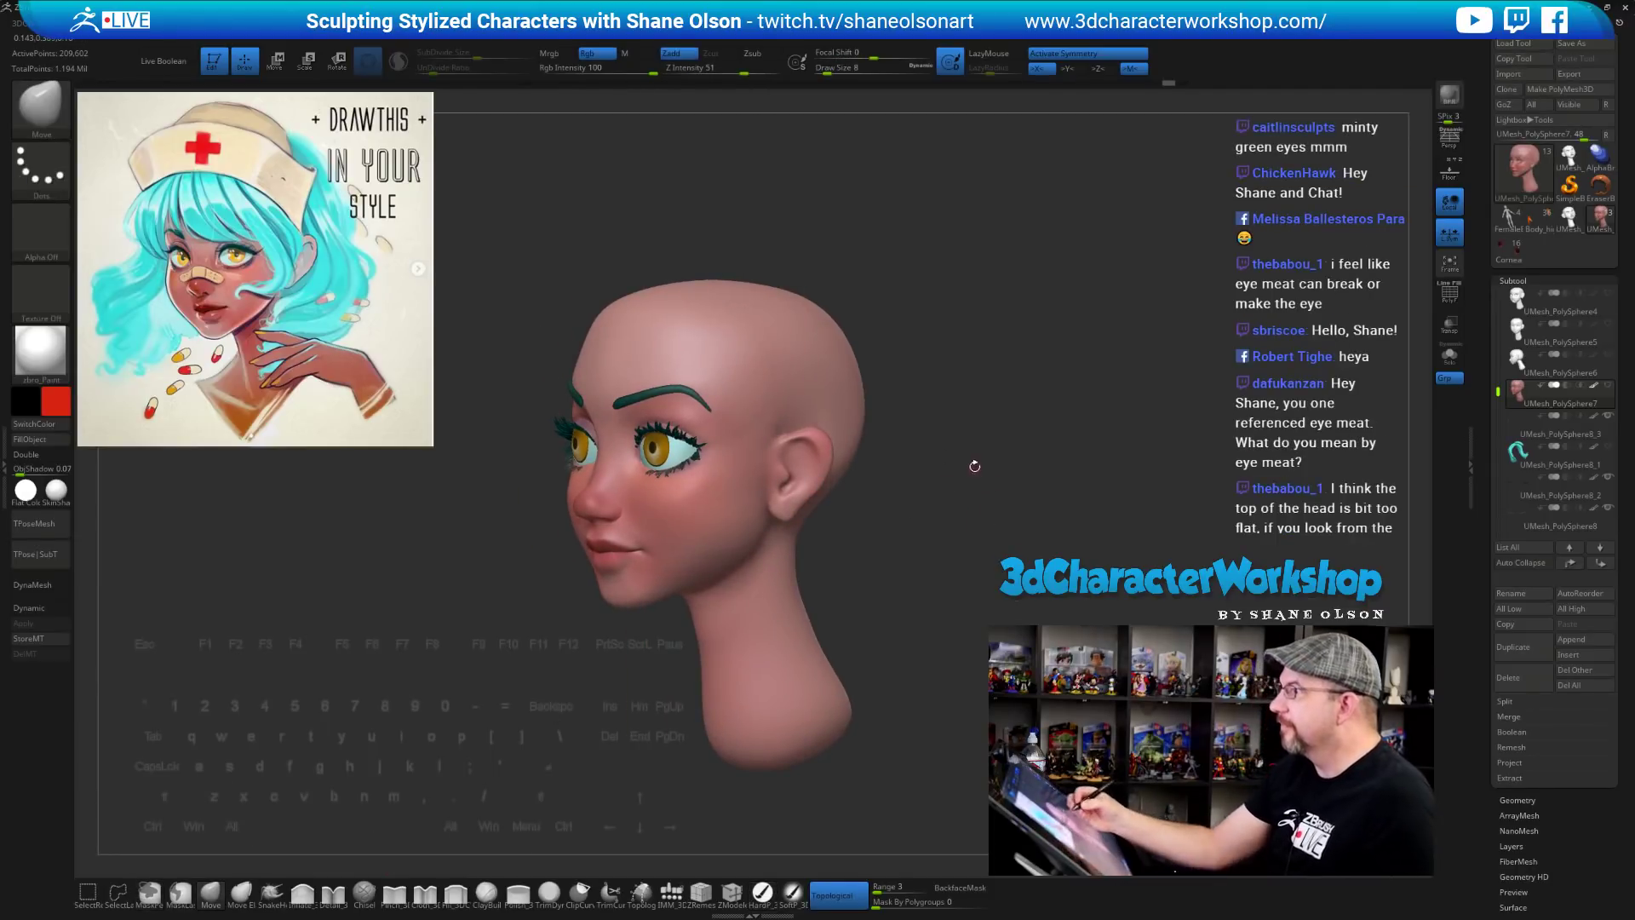
{"action": "mouse_move", "coordinate": [974, 477]}
{"action": "left_mouse_down"}
{"action": "mouse_move", "coordinate": [1022, 477]}
{"action": "mouse_move", "coordinate": [921, 486]}
{"action": "mouse_move", "coordinate": [939, 492]}
{"action": "mouse_move", "coordinate": [937, 535]}
{"action": "mouse_move", "coordinate": [962, 535]}
{"action": "mouse_move", "coordinate": [878, 519]}
{"action": "mouse_move", "coordinate": [960, 481]}
{"action": "mouse_move", "coordinate": [969, 457]}
{"action": "left_mouse_up"}
{"action": "key", "text": "s"}
{"action": "key", "text": "s"}
{"action": "left_click_drag", "start_coordinate": [972, 494], "coordinate": [928, 546], "text": "alt"}
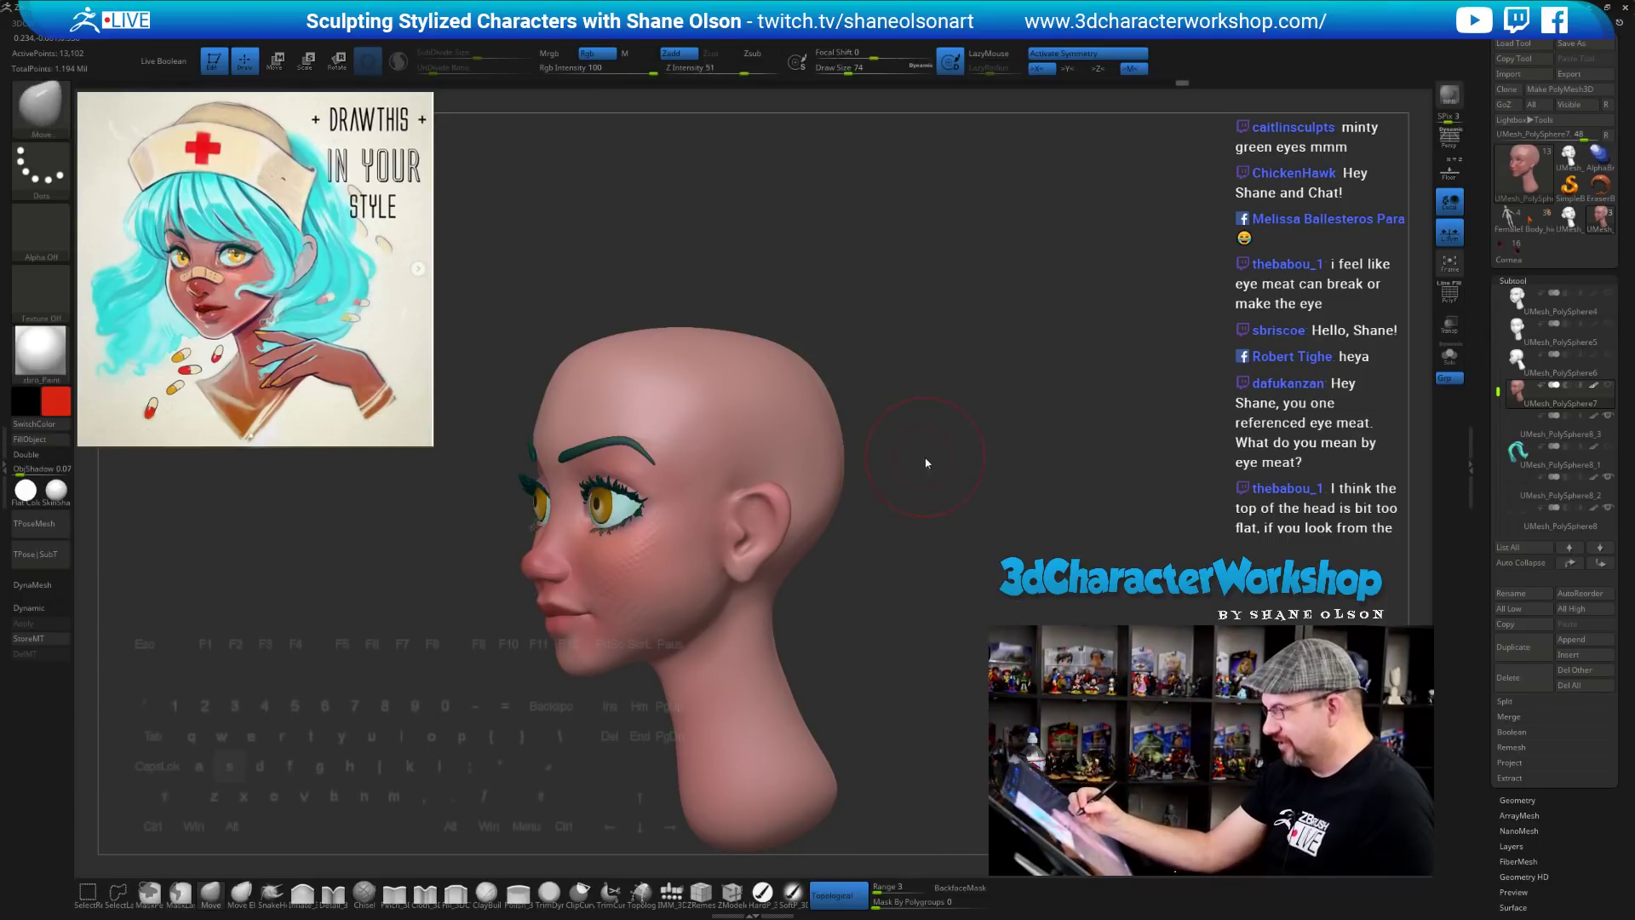
Enlarge the Move brush to draw size 124 and round out the top and back of the skull
{"action": "key", "text": "s"}
{"action": "left_click_drag", "start_coordinate": [923, 464], "coordinate": [934, 532]}
{"action": "key", "text": "s"}
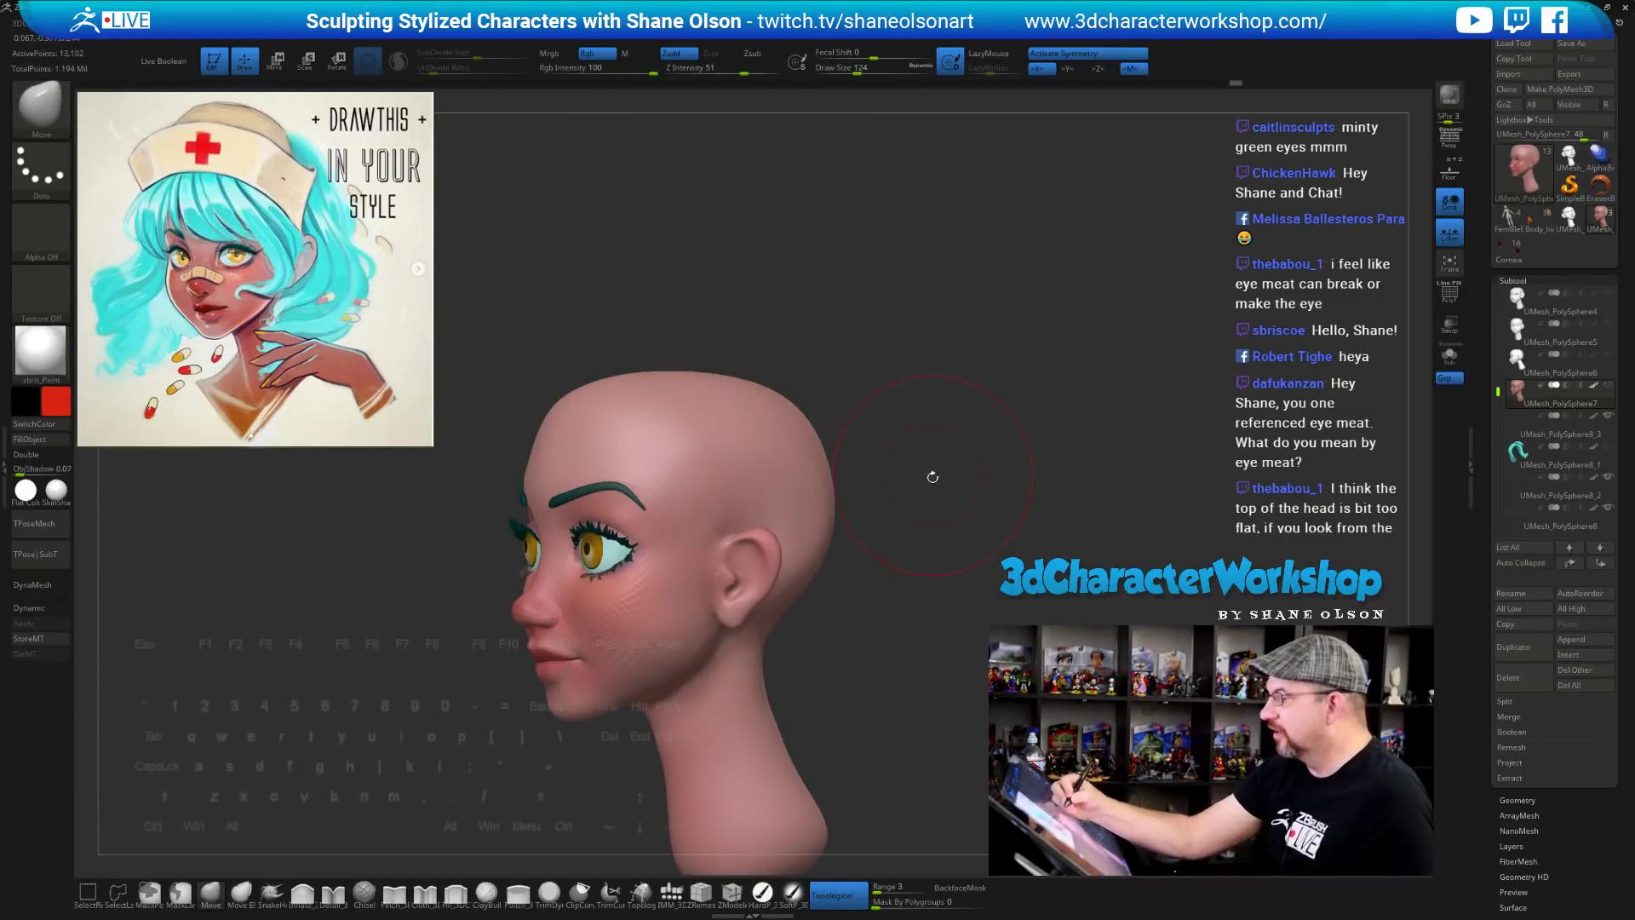
{"action": "left_click_drag", "start_coordinate": [931, 471], "coordinate": [818, 426]}
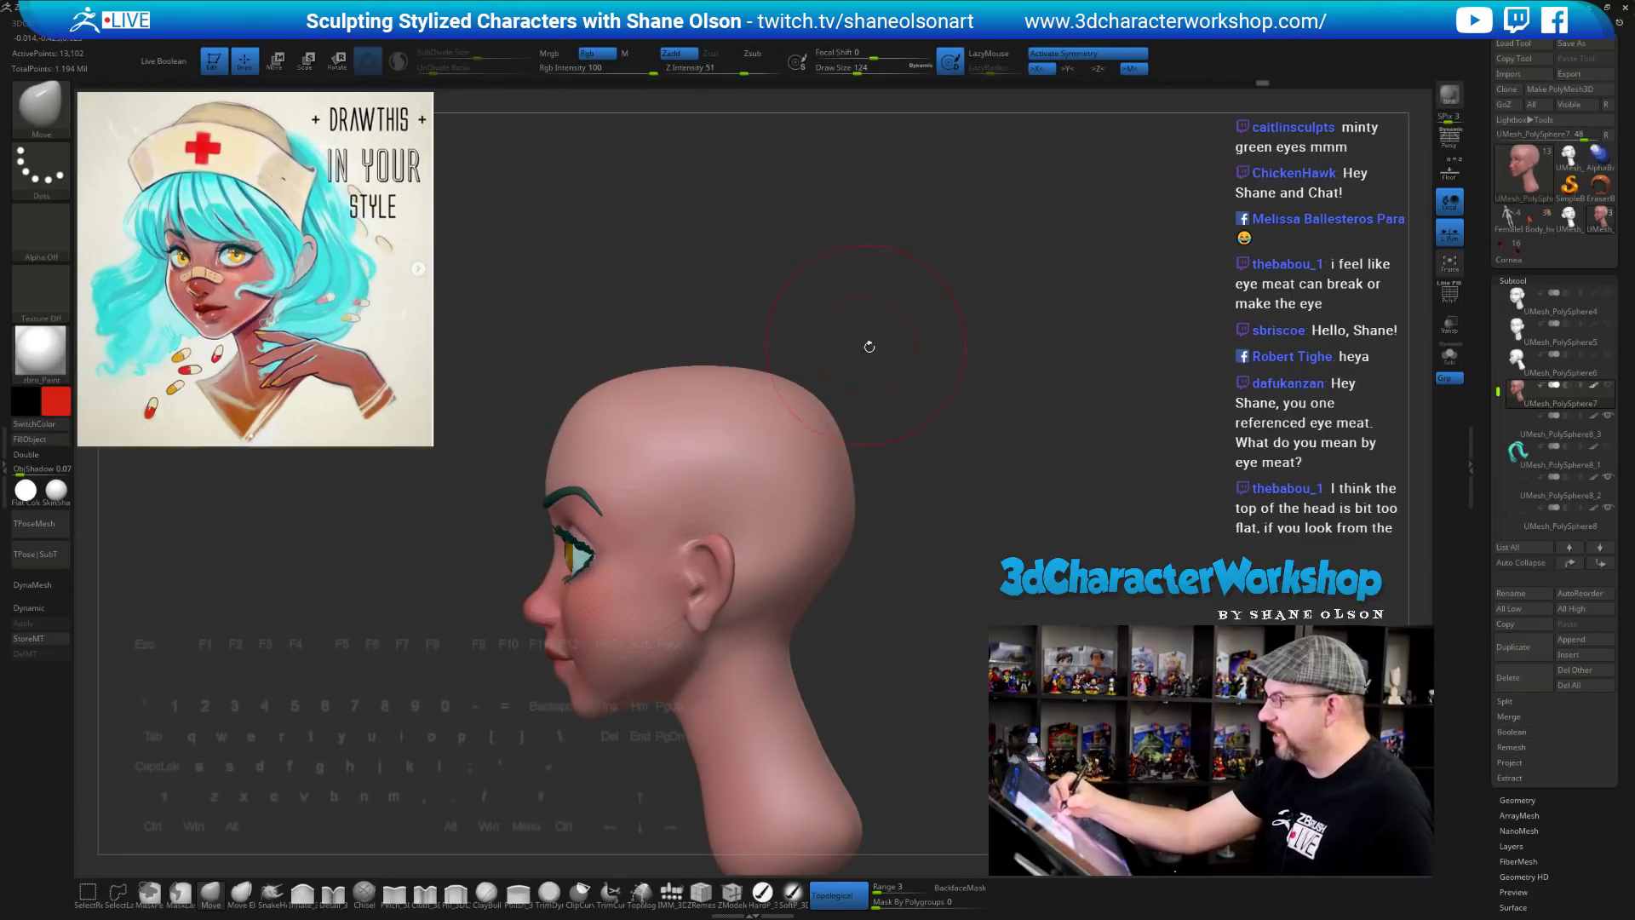
{"action": "mouse_move", "coordinate": [869, 347]}
{"action": "left_mouse_down"}
{"action": "mouse_move", "coordinate": [943, 420]}
{"action": "mouse_move", "coordinate": [970, 417]}
{"action": "mouse_move", "coordinate": [894, 409]}
{"action": "left_mouse_up"}
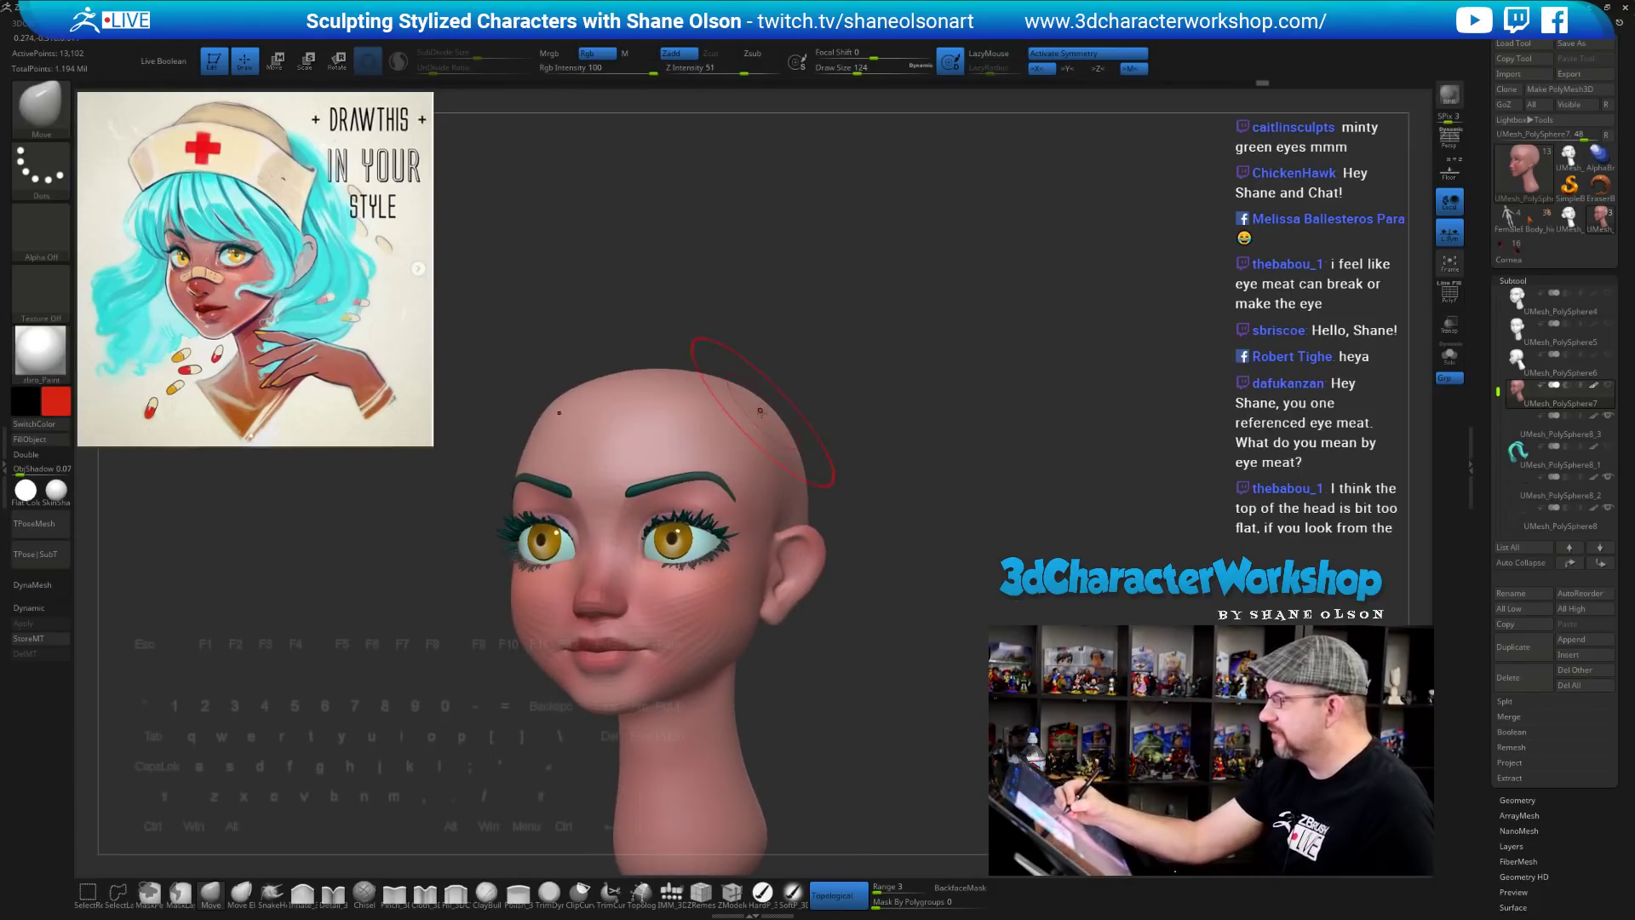
{"action": "left_click_drag", "start_coordinate": [934, 464], "coordinate": [937, 604]}
{"action": "left_click_drag", "start_coordinate": [865, 693], "coordinate": [836, 632]}
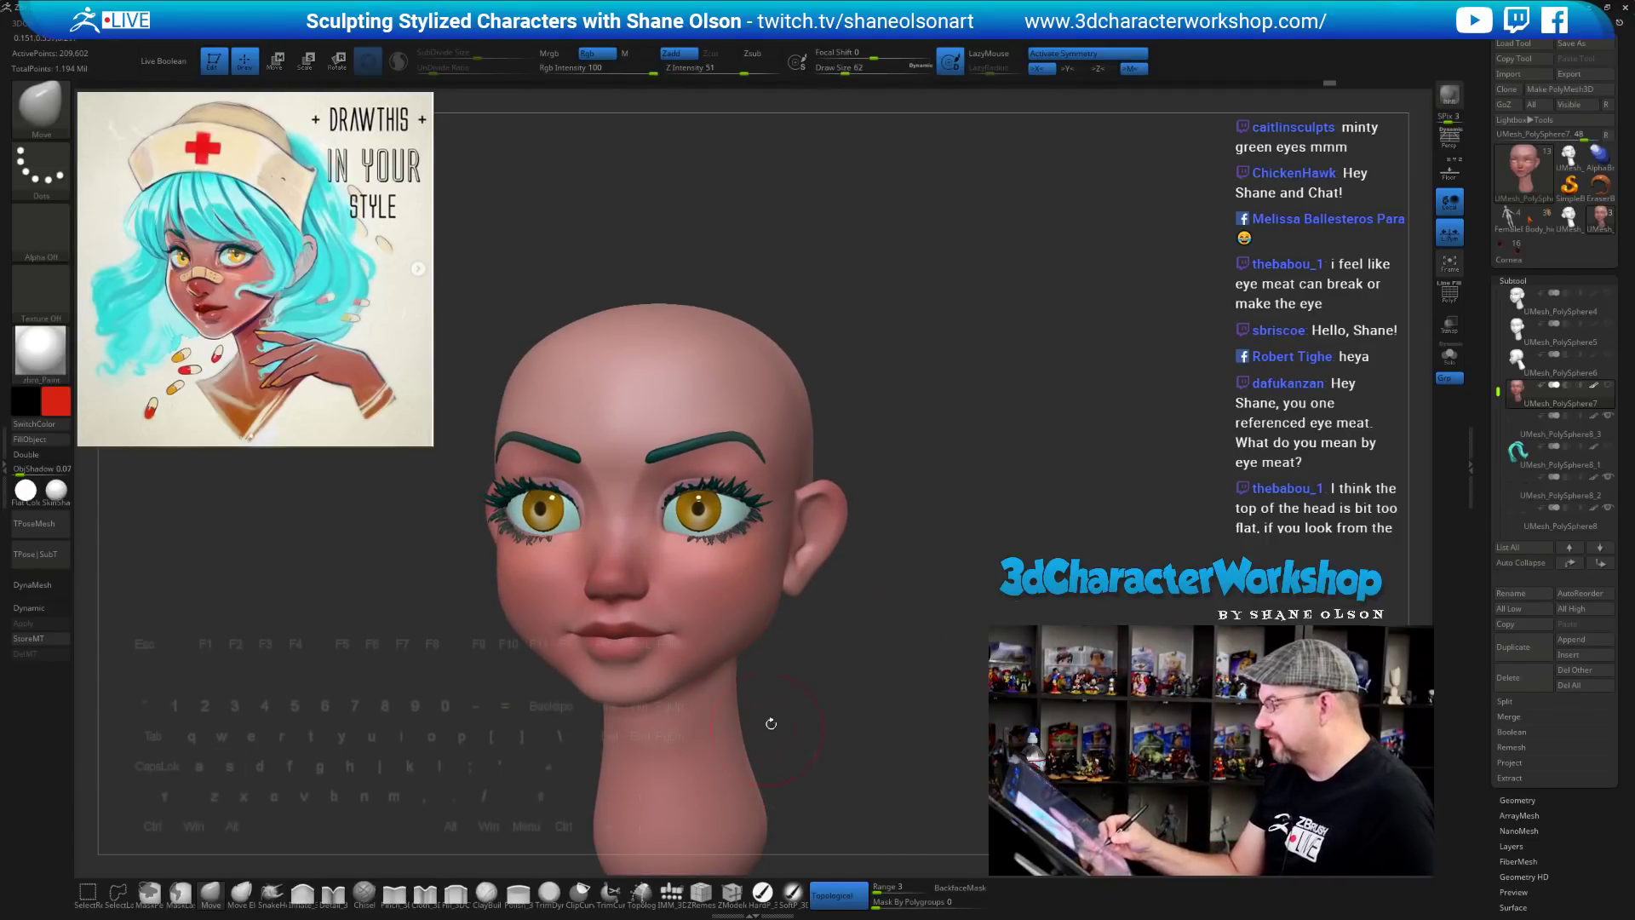
Switch to the pinch brush and set its draw size to 22 for work on the mouth
{"action": "mouse_move", "coordinate": [768, 720]}
{"action": "left_mouse_down", "text": "alt"}
{"action": "mouse_move", "coordinate": [799, 713]}
{"action": "mouse_move", "coordinate": [858, 635]}
{"action": "left_mouse_up", "text": "alt"}
{"action": "left_click", "coordinate": [393, 894]}
{"action": "key", "text": "s"}
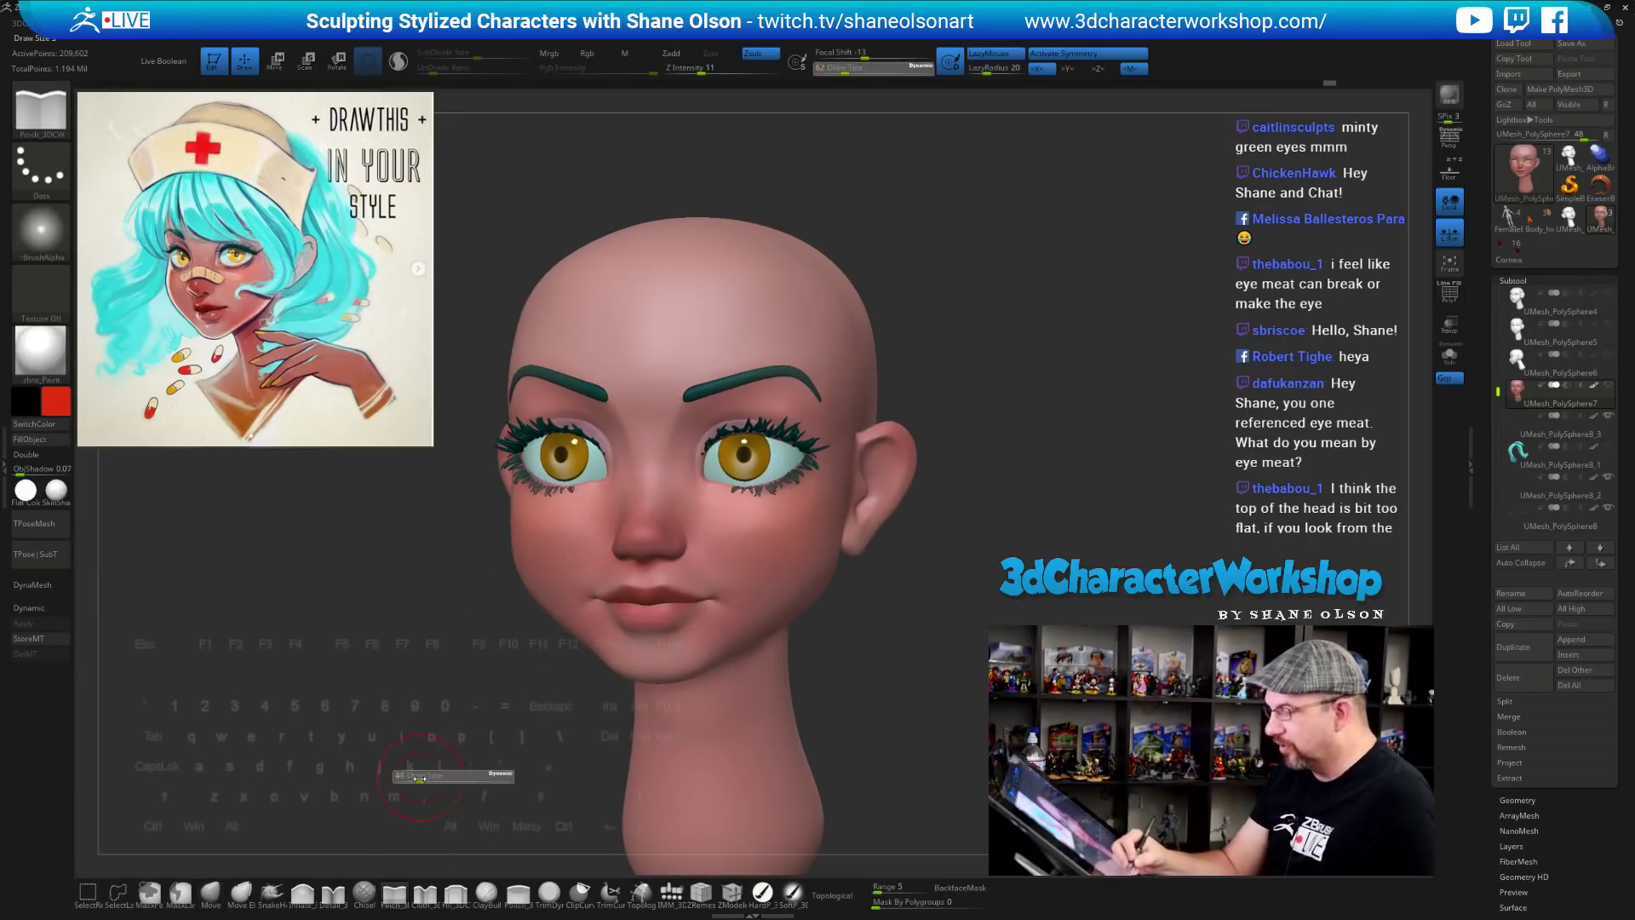
{"action": "left_click_drag", "start_coordinate": [453, 777], "coordinate": [418, 777]}
{"action": "key", "text": "s"}
{"action": "mouse_move", "coordinate": [540, 779]}
{"action": "left_mouse_down"}
{"action": "mouse_move", "coordinate": [525, 771]}
{"action": "mouse_move", "coordinate": [545, 809]}
{"action": "left_mouse_up"}
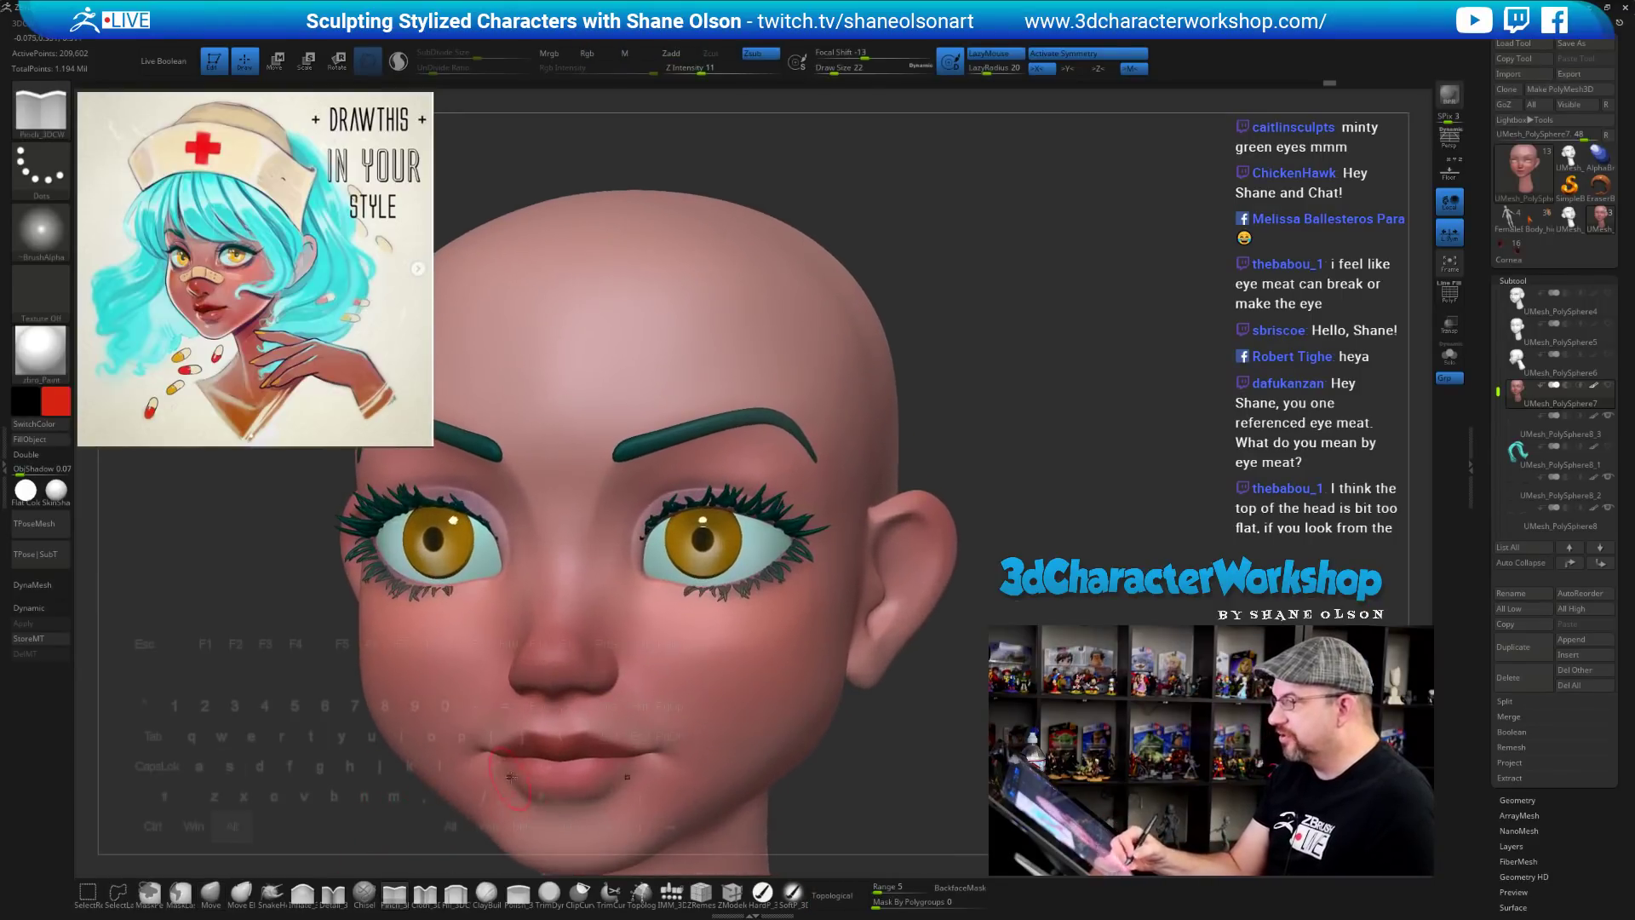
Reduce the draw size to 11, then refine and smooth the creases at the corners of the mouth
{"action": "mouse_move", "coordinate": [552, 716]}
{"action": "left_mouse_down", "text": "alt"}
{"action": "mouse_move", "coordinate": [552, 657]}
{"action": "mouse_move", "coordinate": [721, 589]}
{"action": "left_mouse_up", "text": "alt"}
{"action": "right_click_drag", "start_coordinate": [720, 616], "coordinate": [703, 597], "text": "ctrl"}
{"action": "key", "text": "s"}
{"action": "left_click_drag", "start_coordinate": [710, 596], "coordinate": [703, 596]}
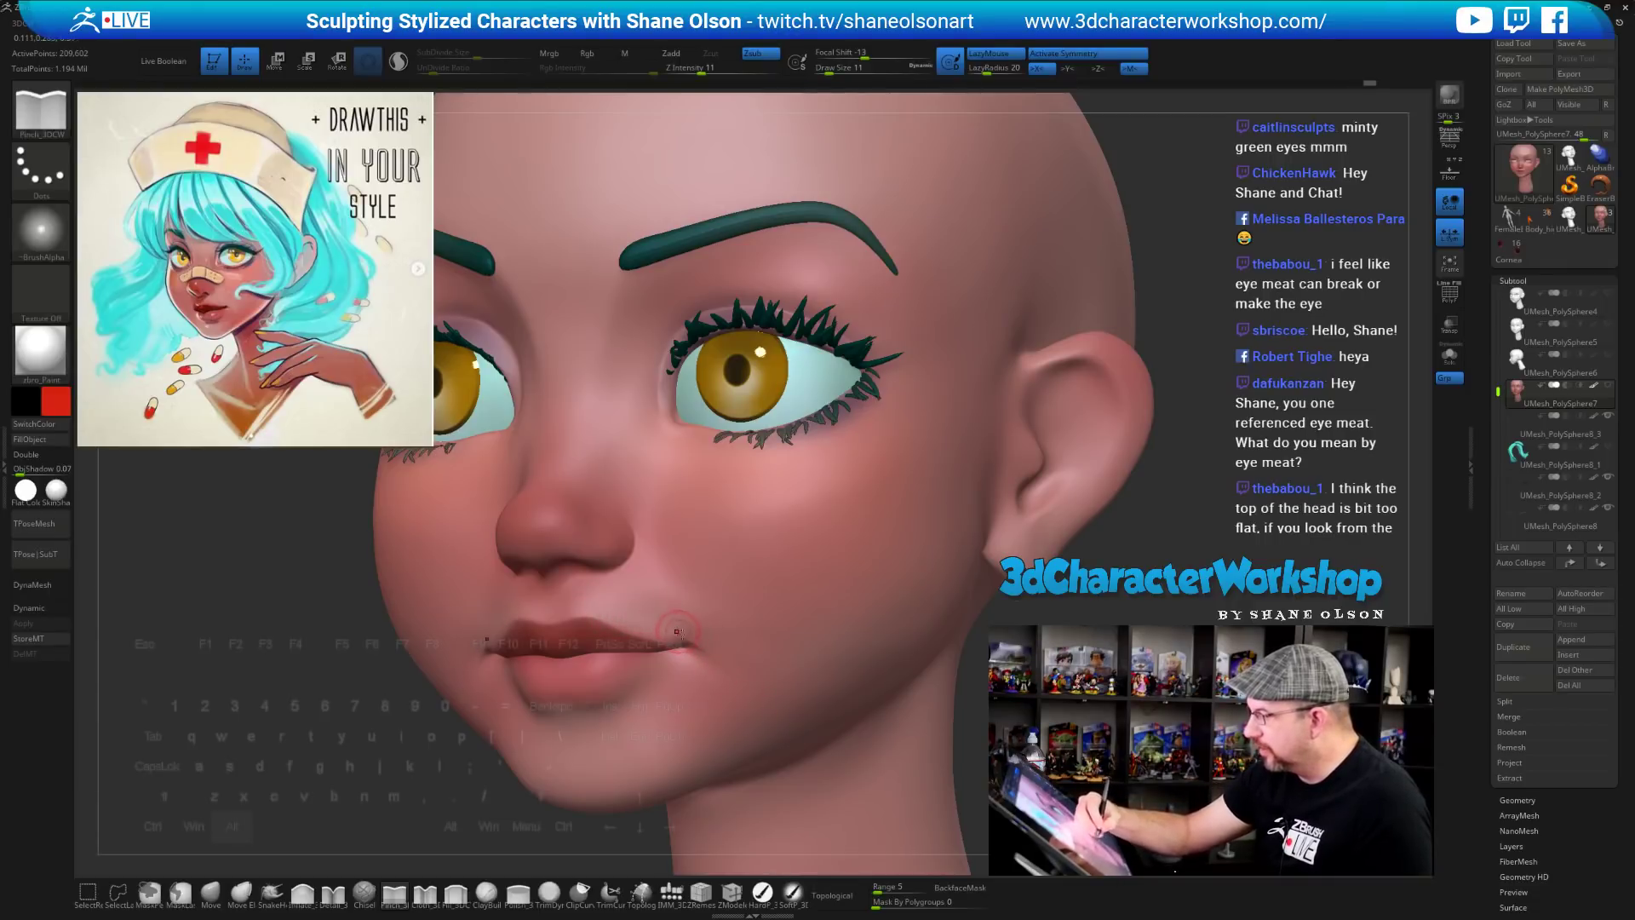
{"action": "mouse_move", "coordinate": [759, 622]}
{"action": "right_mouse_down"}
{"action": "mouse_move", "coordinate": [818, 615]}
{"action": "mouse_move", "coordinate": [740, 630]}
{"action": "mouse_move", "coordinate": [707, 666]}
{"action": "mouse_move", "coordinate": [739, 684]}
{"action": "right_mouse_up"}
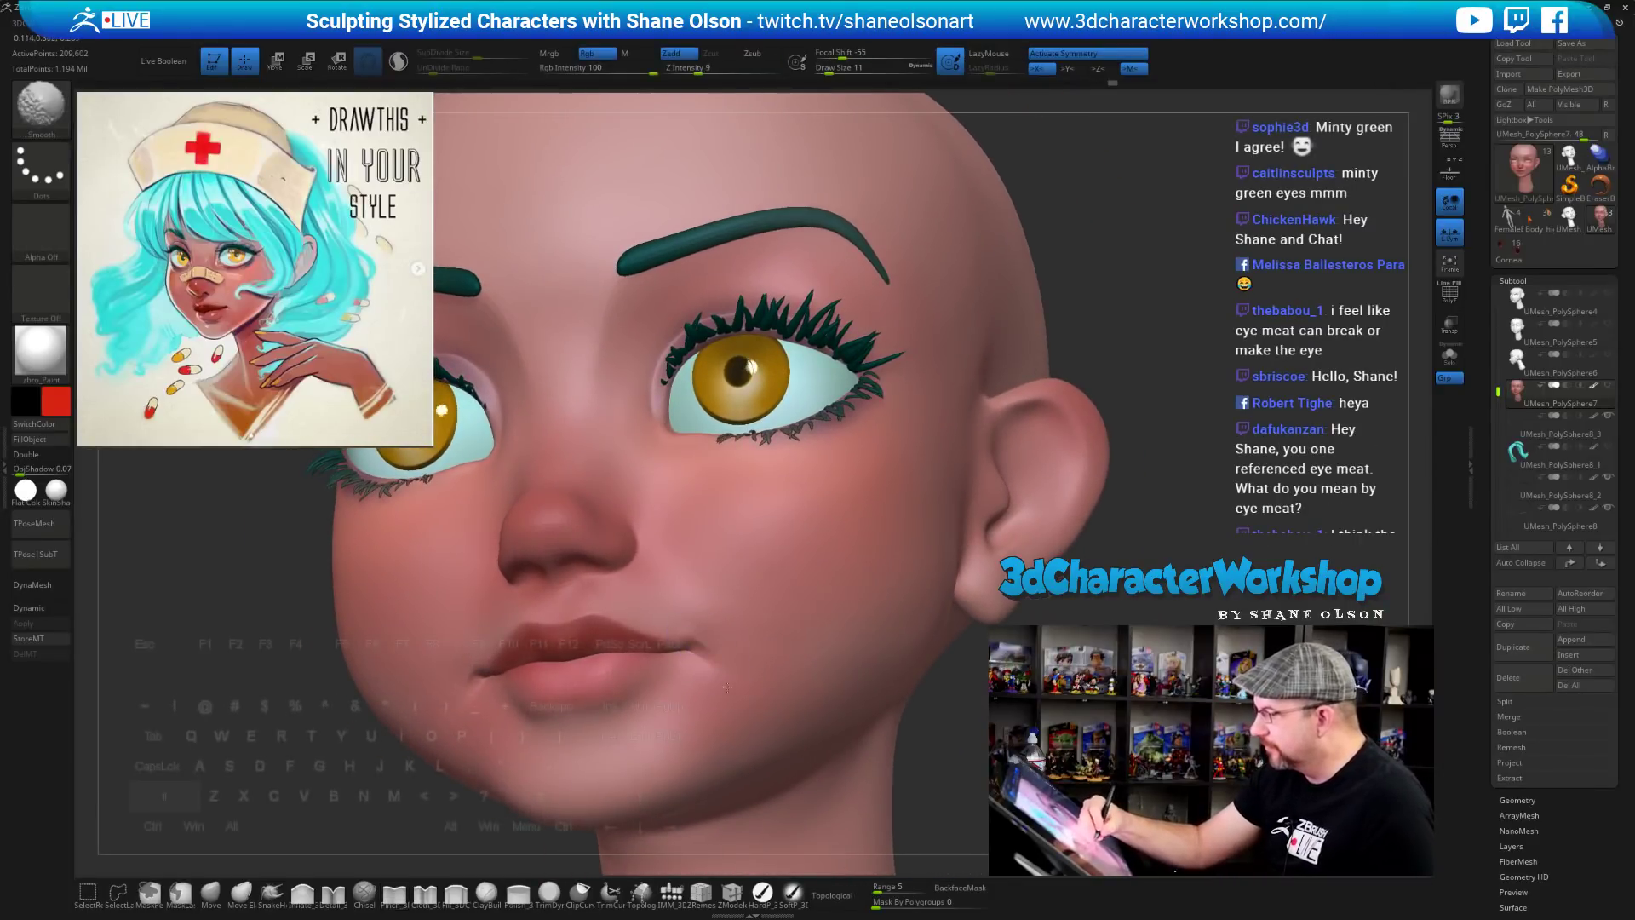
{"action": "mouse_move", "coordinate": [777, 628]}
{"action": "right_mouse_down", "text": "ctrl"}
{"action": "mouse_move", "coordinate": [703, 530]}
{"action": "mouse_move", "coordinate": [716, 554]}
{"action": "mouse_move", "coordinate": [960, 558]}
{"action": "mouse_move", "coordinate": [931, 596]}
{"action": "mouse_move", "coordinate": [862, 580]}
{"action": "mouse_move", "coordinate": [865, 601]}
{"action": "right_mouse_up", "text": "ctrl"}
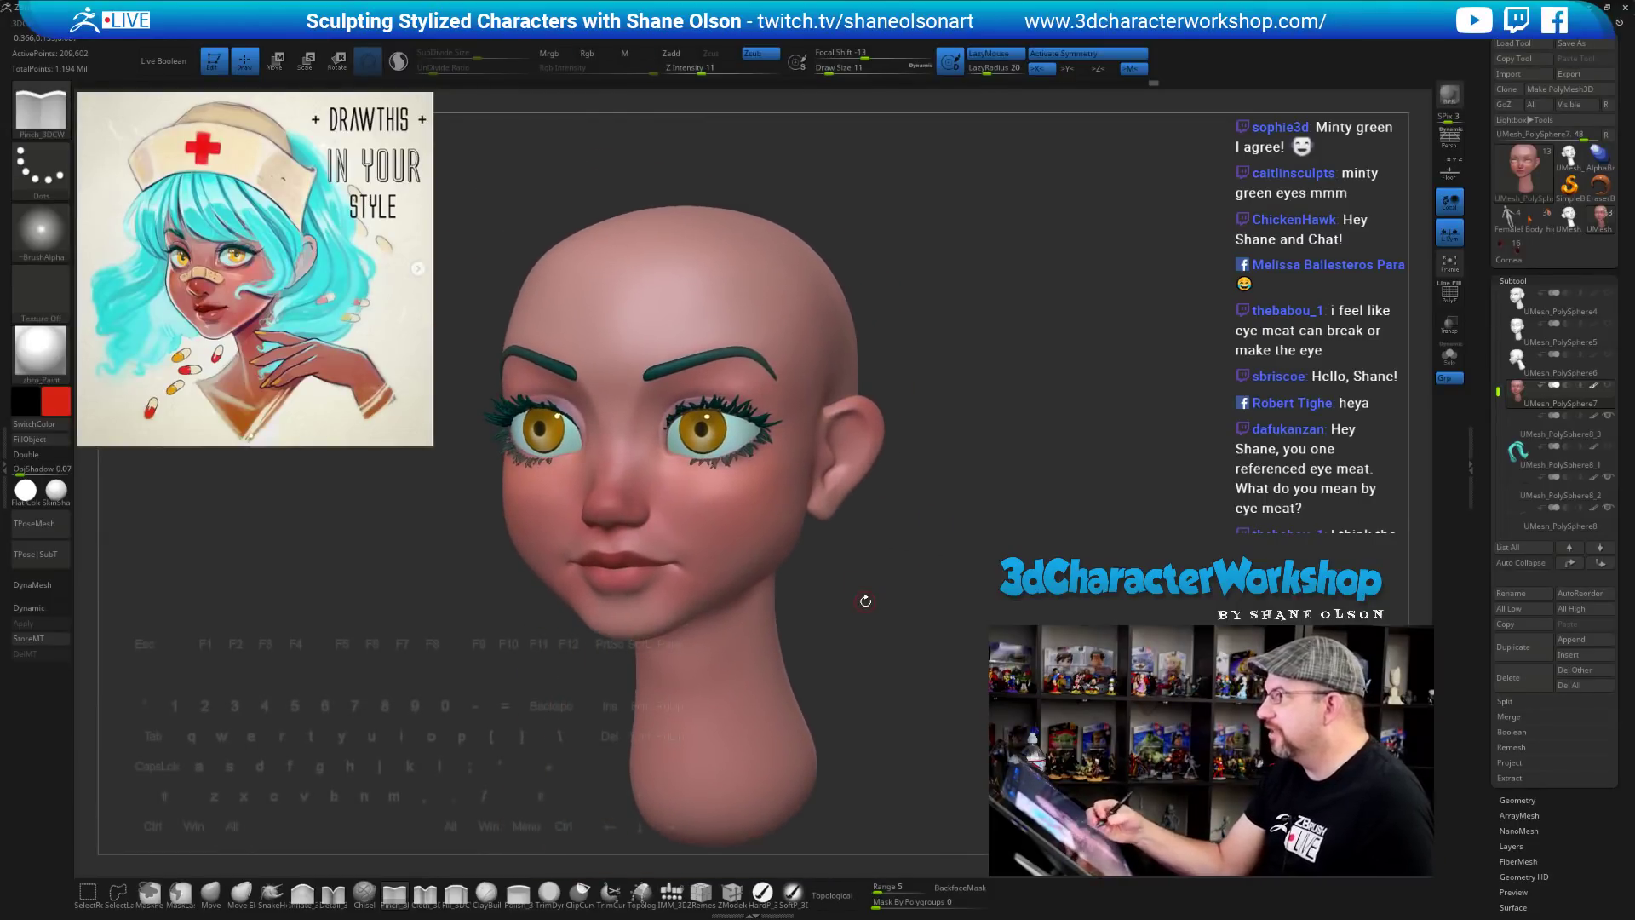
Examine the face from front and three-quarter views, checking the mouth corners, lips and inner eye areas
{"action": "right_click_drag", "start_coordinate": [906, 528], "coordinate": [896, 533]}
{"action": "key", "text": "space"}
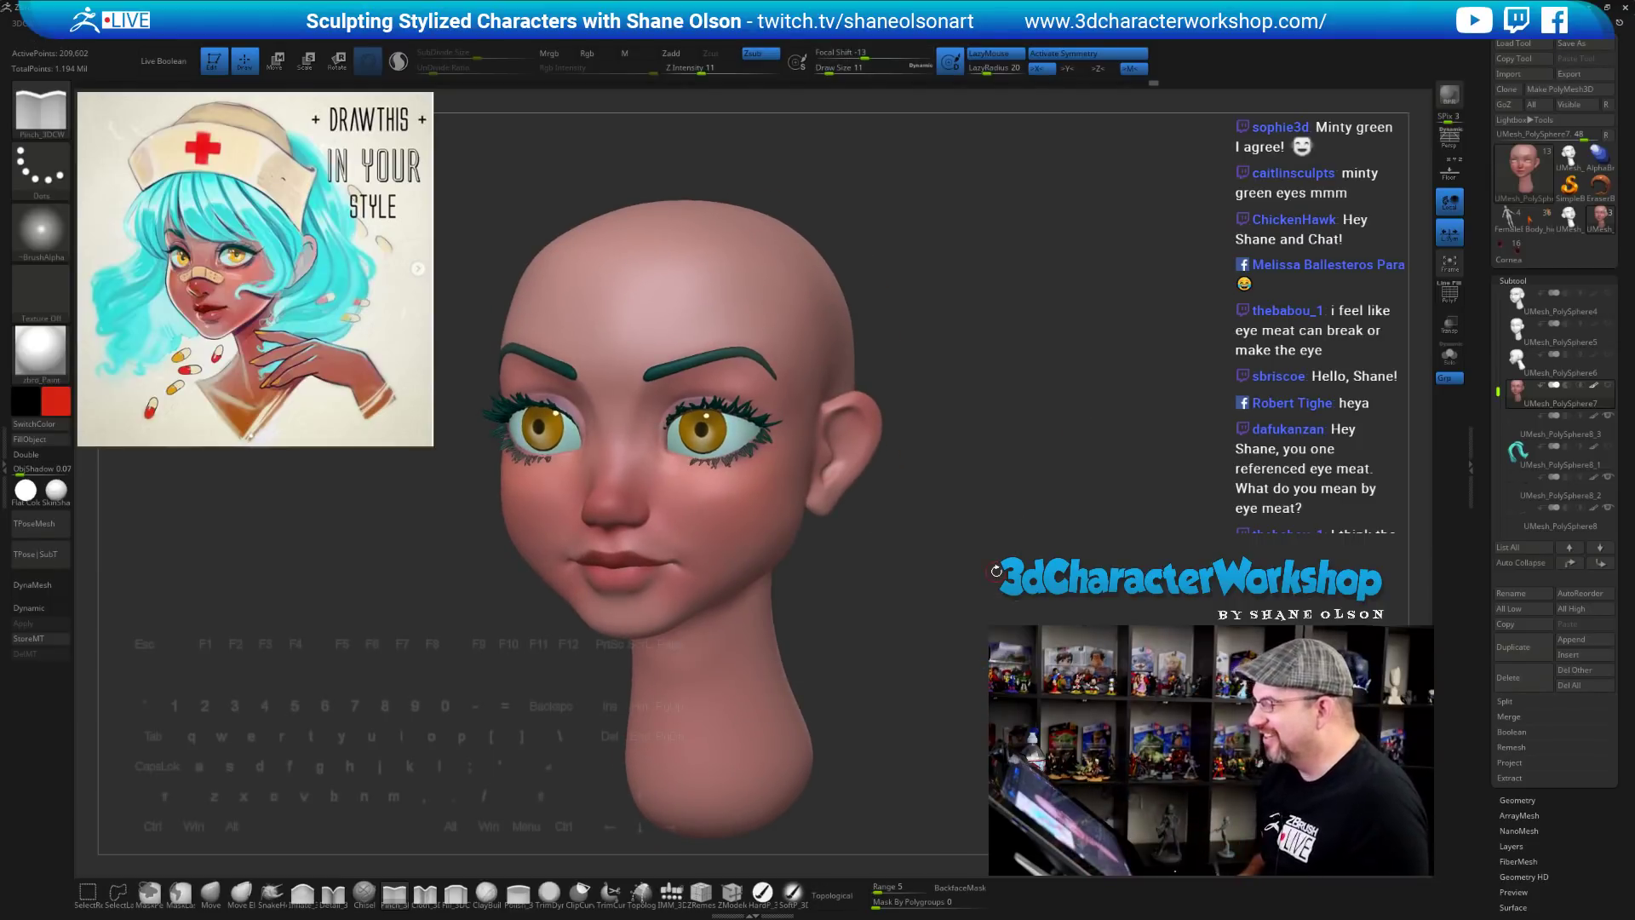
{"action": "right_click_drag", "start_coordinate": [929, 547], "coordinate": [929, 581]}
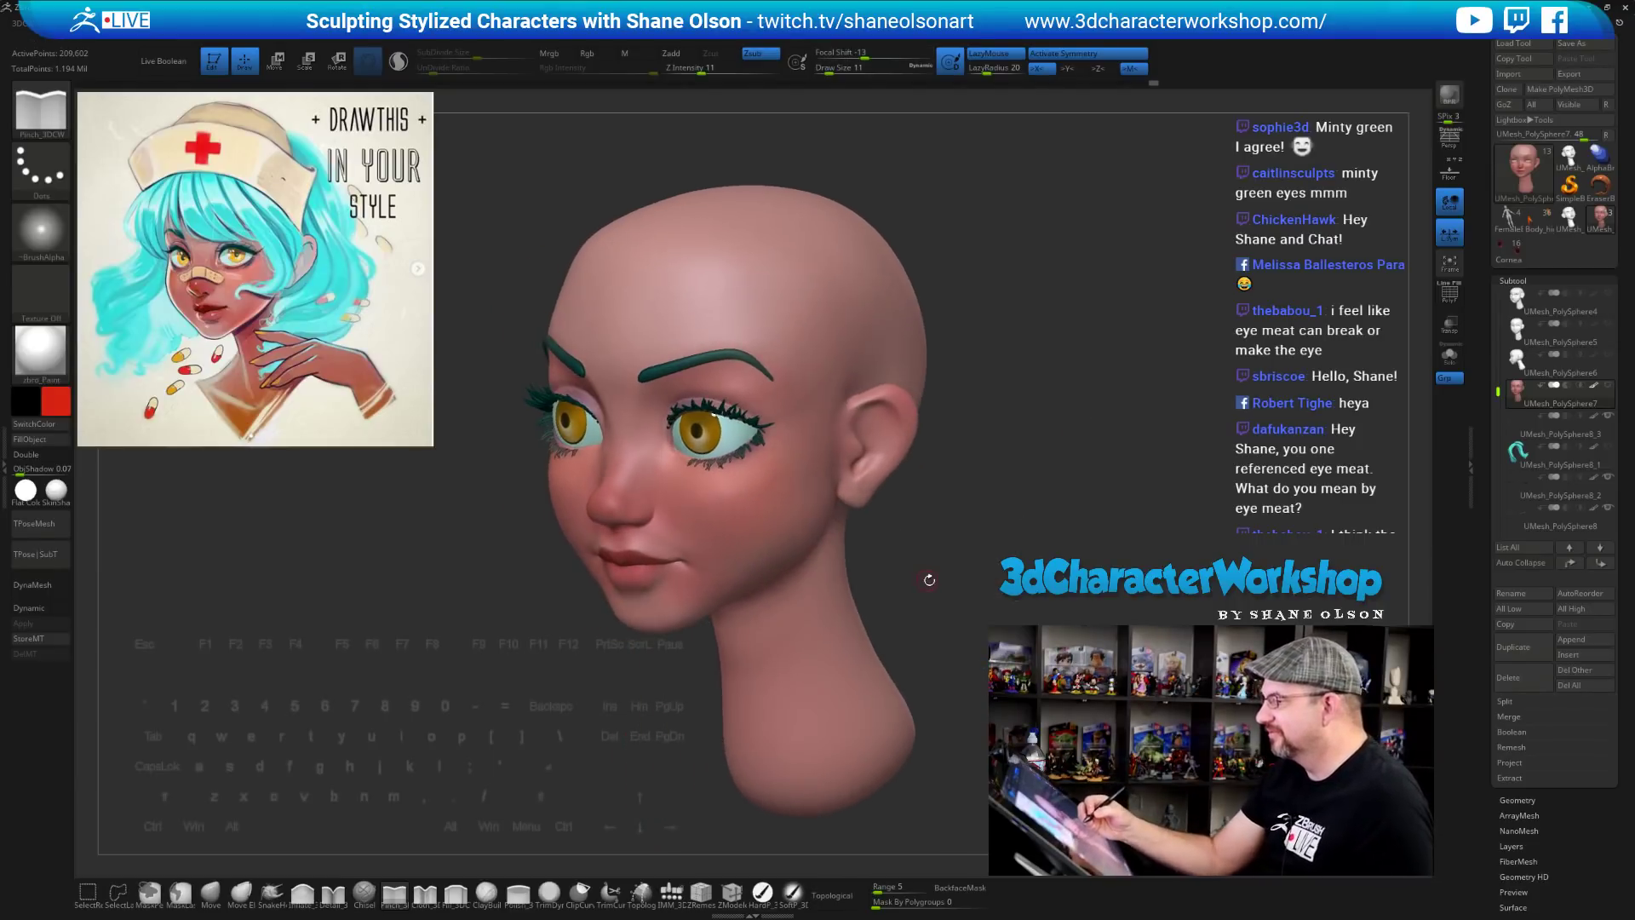
{"action": "right_click_drag", "start_coordinate": [960, 517], "coordinate": [969, 541]}
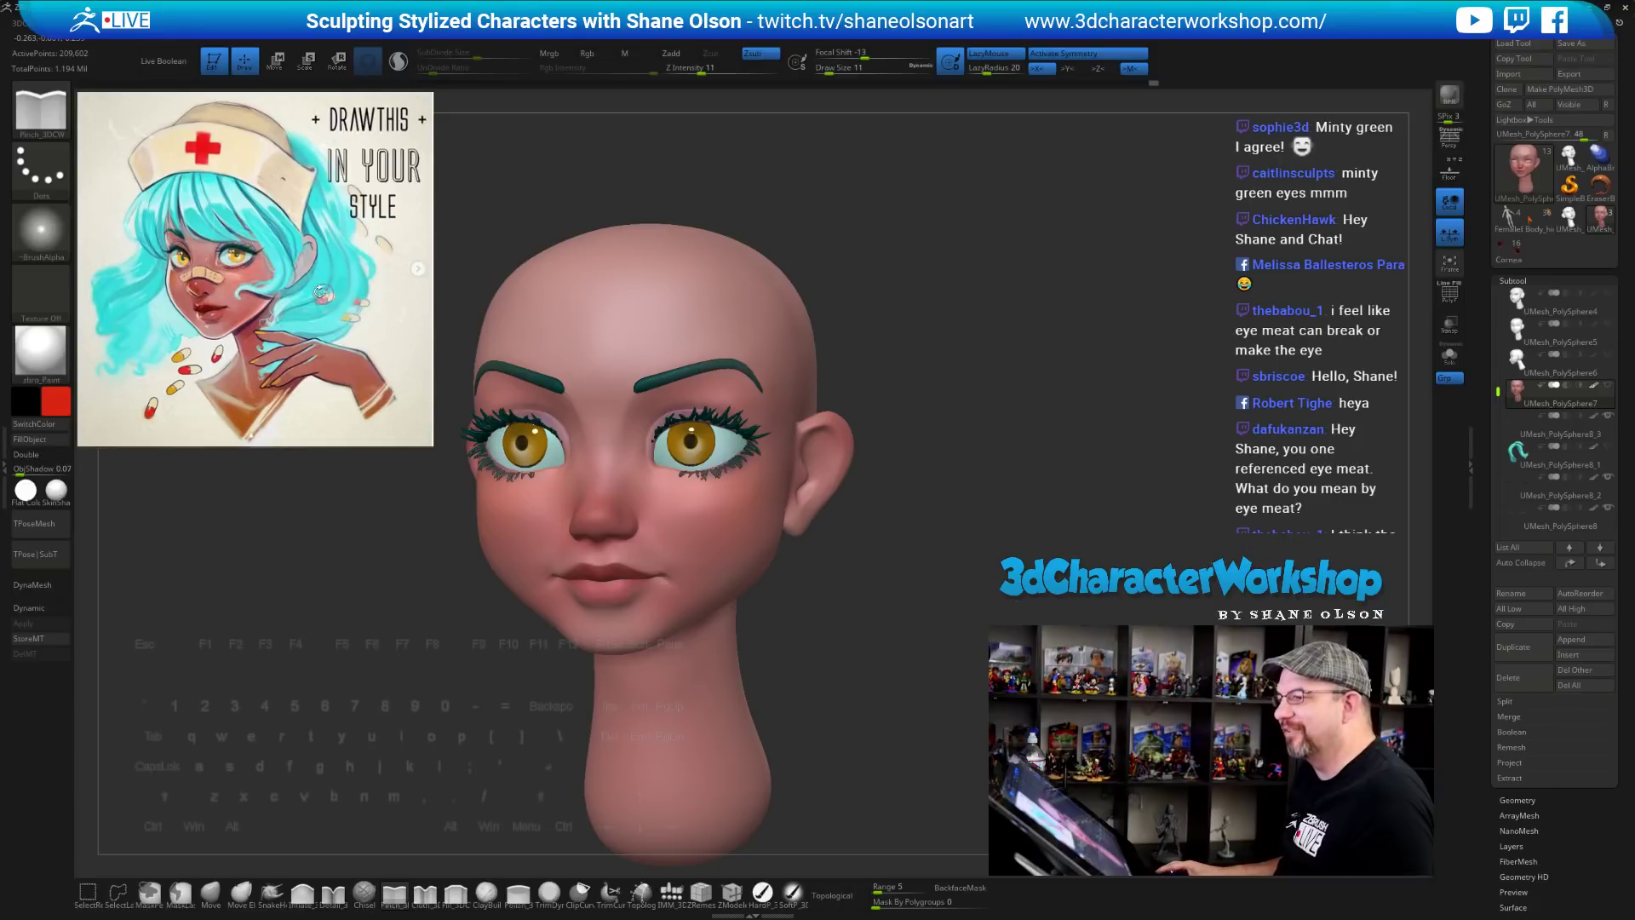
{"action": "mouse_move", "coordinate": [886, 218]}
{"action": "right_mouse_down"}
{"action": "mouse_move", "coordinate": [366, 604]}
{"action": "mouse_move", "coordinate": [368, 589]}
{"action": "mouse_move", "coordinate": [376, 623]}
{"action": "right_mouse_up"}
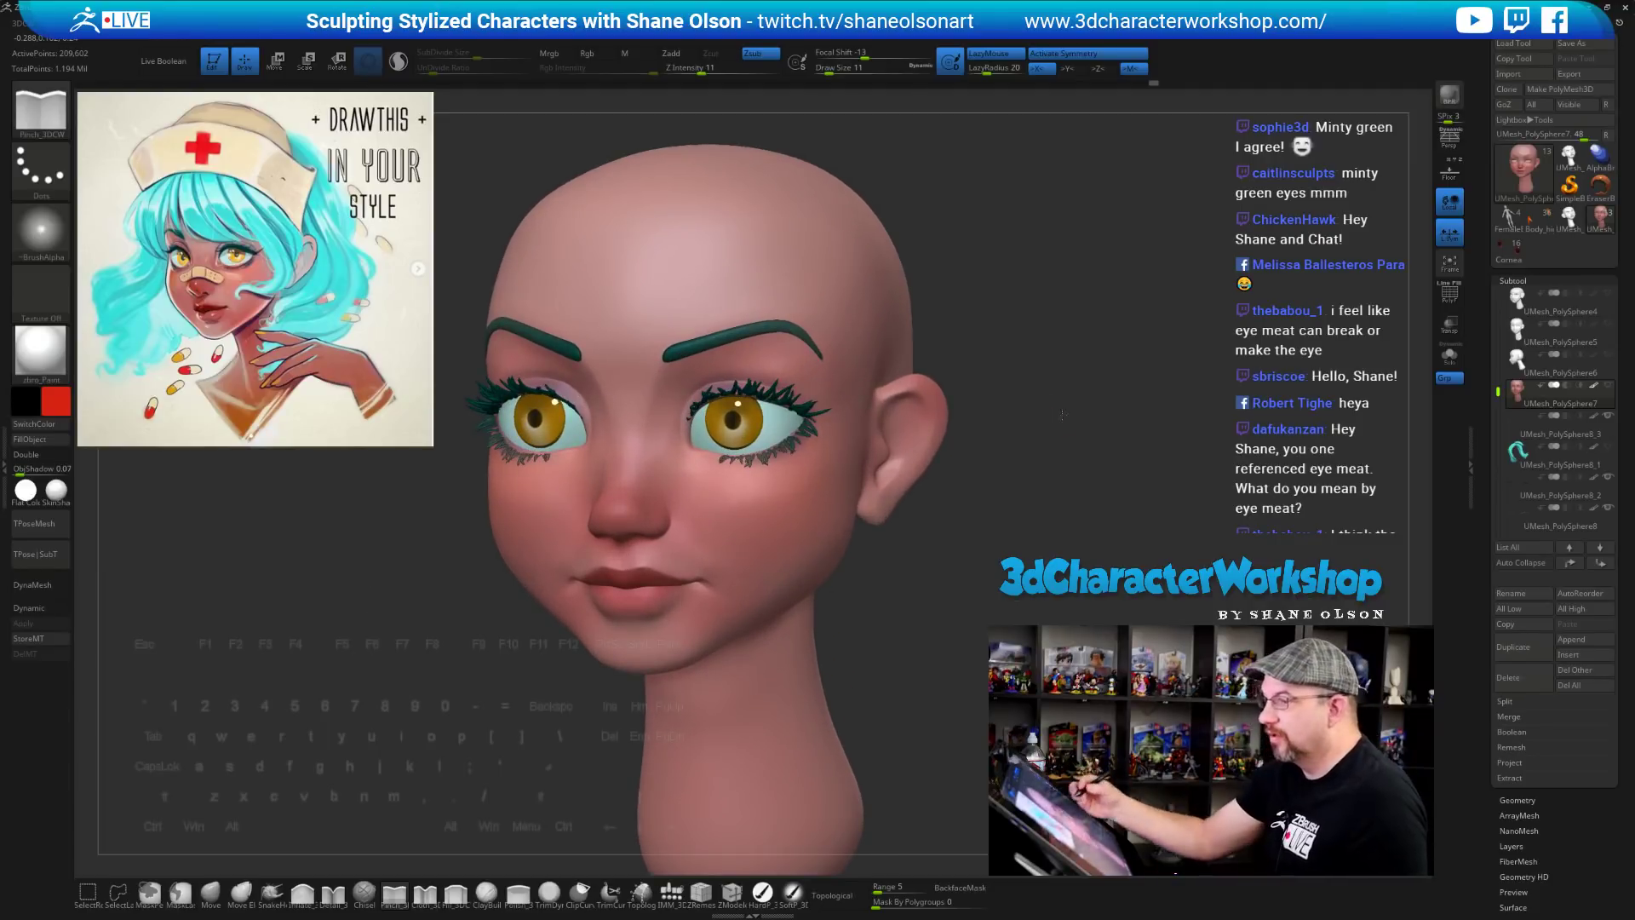
{"action": "right_click_drag", "start_coordinate": [1062, 415], "coordinate": [1064, 422], "text": "shift"}
{"action": "right_click_drag", "start_coordinate": [1033, 477], "coordinate": [1033, 556], "text": "ctrl"}
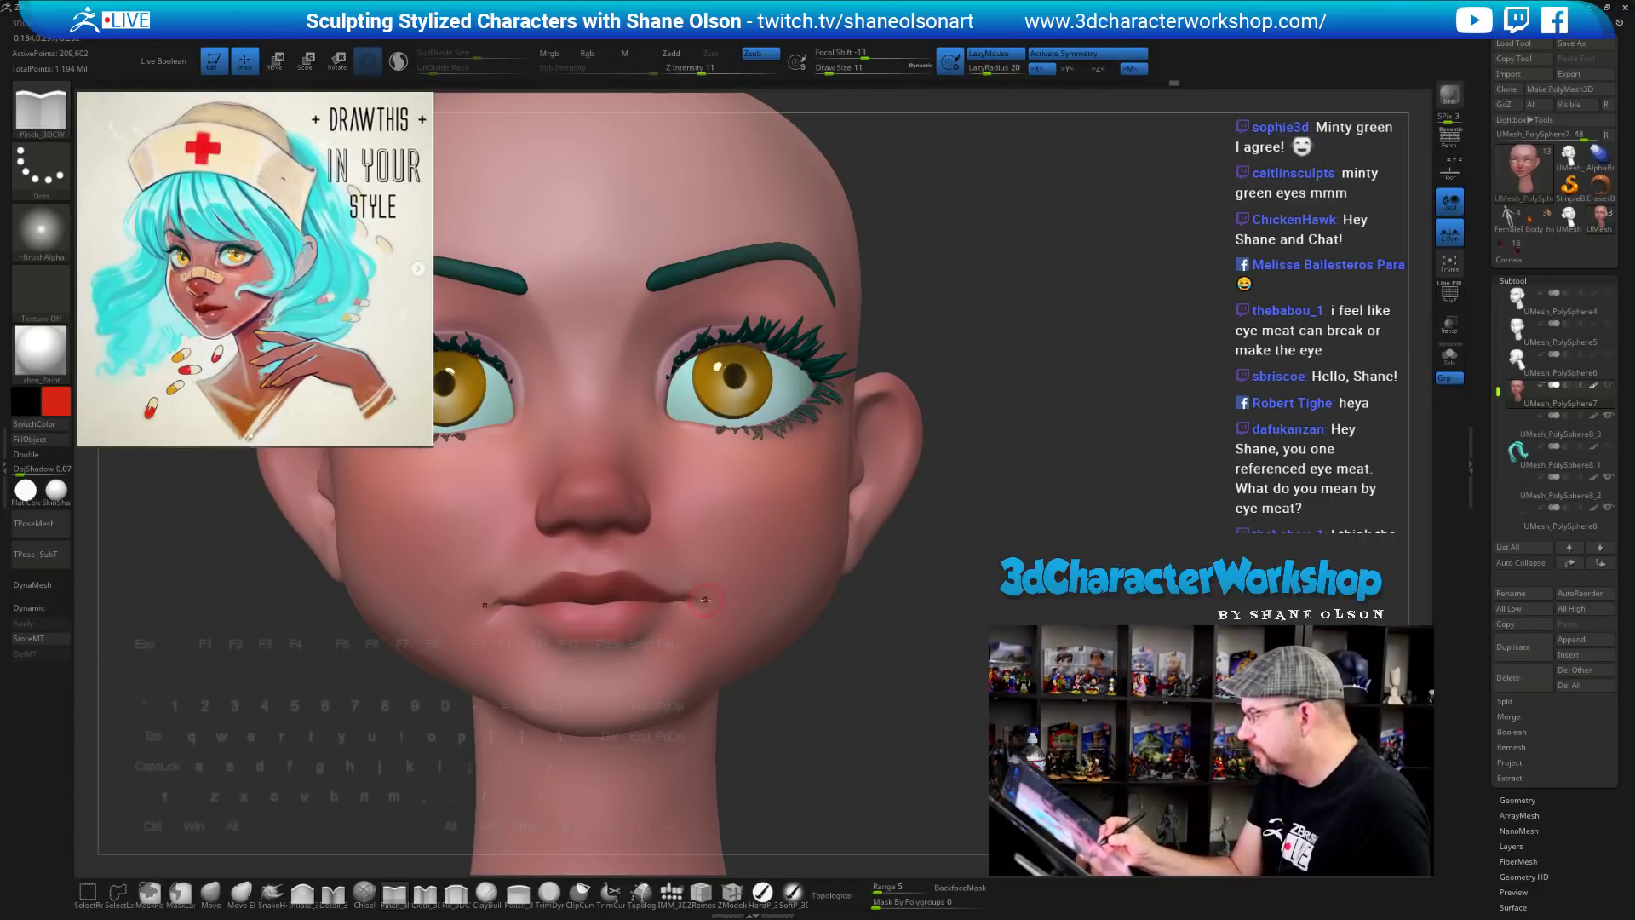
{"action": "right_click_drag", "start_coordinate": [705, 600], "coordinate": [659, 617]}
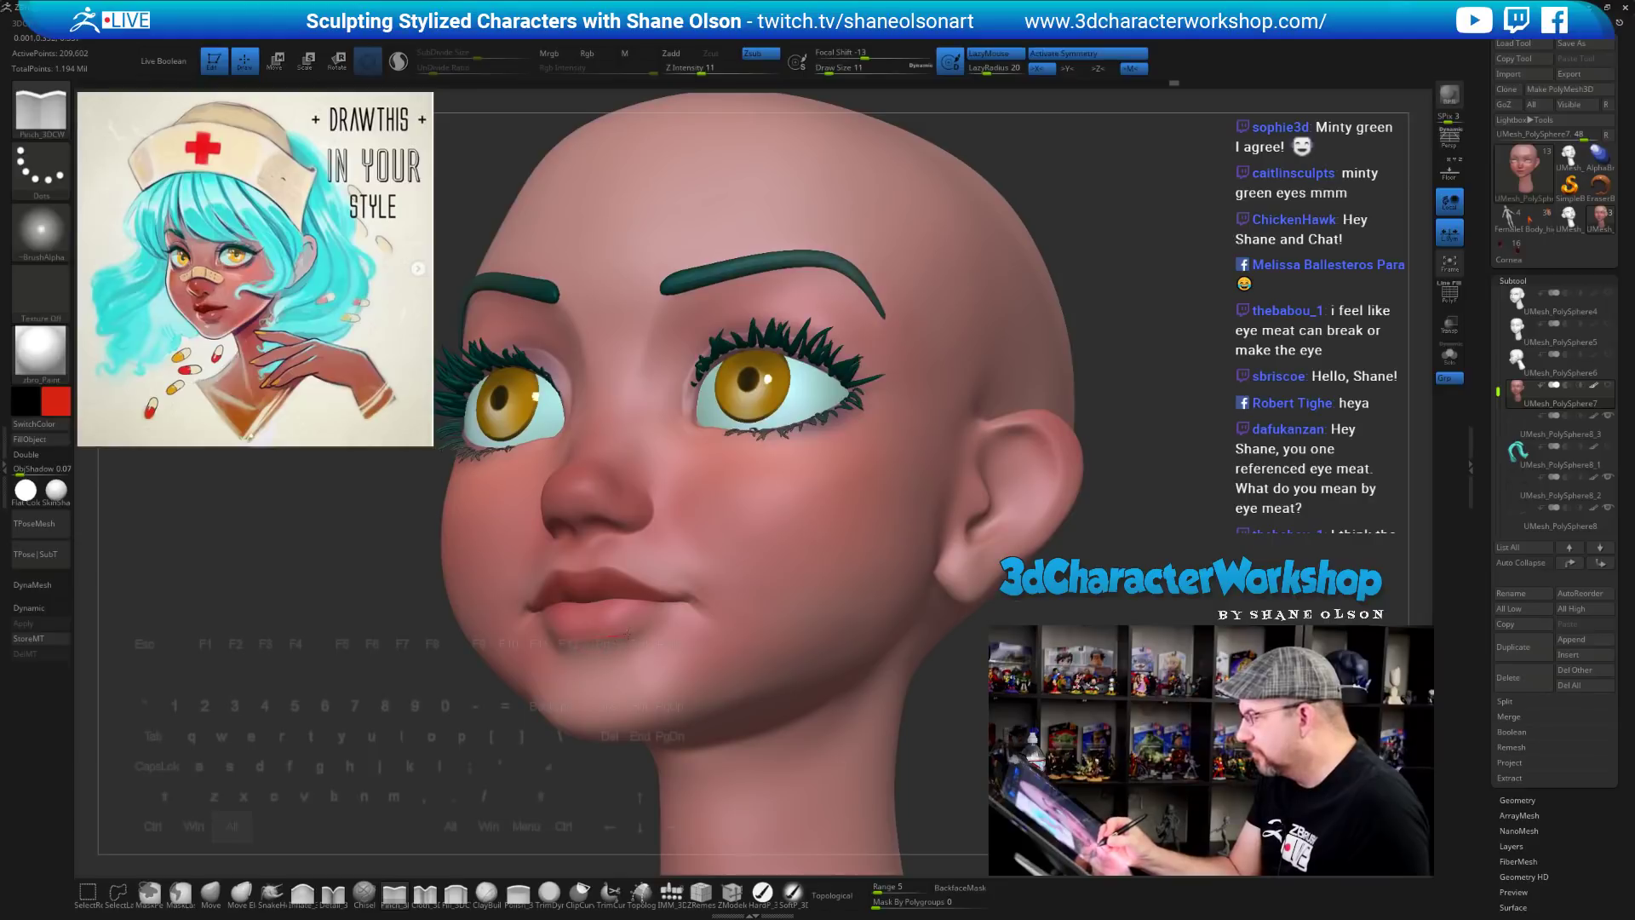
{"action": "mouse_move", "coordinate": [736, 653]}
{"action": "right_mouse_down"}
{"action": "mouse_move", "coordinate": [587, 647]}
{"action": "mouse_move", "coordinate": [719, 664]}
{"action": "mouse_move", "coordinate": [692, 579]}
{"action": "right_mouse_up"}
{"action": "key", "text": "shift"}
{"action": "mouse_move", "coordinate": [1074, 497]}
{"action": "right_mouse_down"}
{"action": "mouse_move", "coordinate": [1058, 553]}
{"action": "mouse_move", "coordinate": [1011, 537]}
{"action": "mouse_move", "coordinate": [977, 648]}
{"action": "right_mouse_up"}
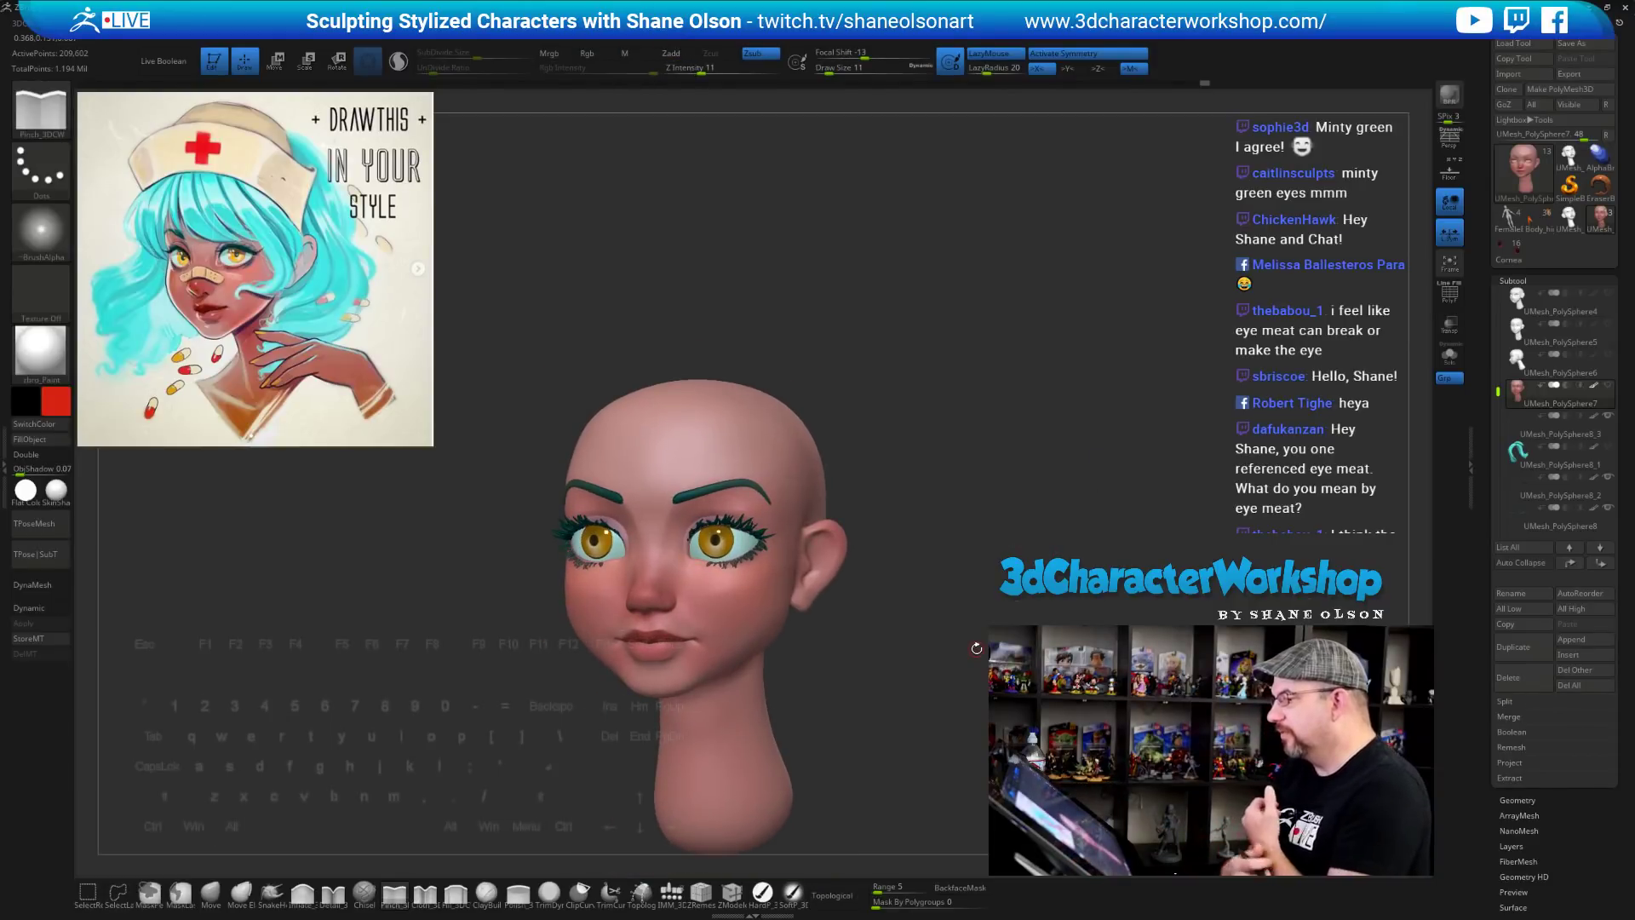
{"action": "right_click_drag", "start_coordinate": [980, 453], "coordinate": [979, 553], "text": "alt"}
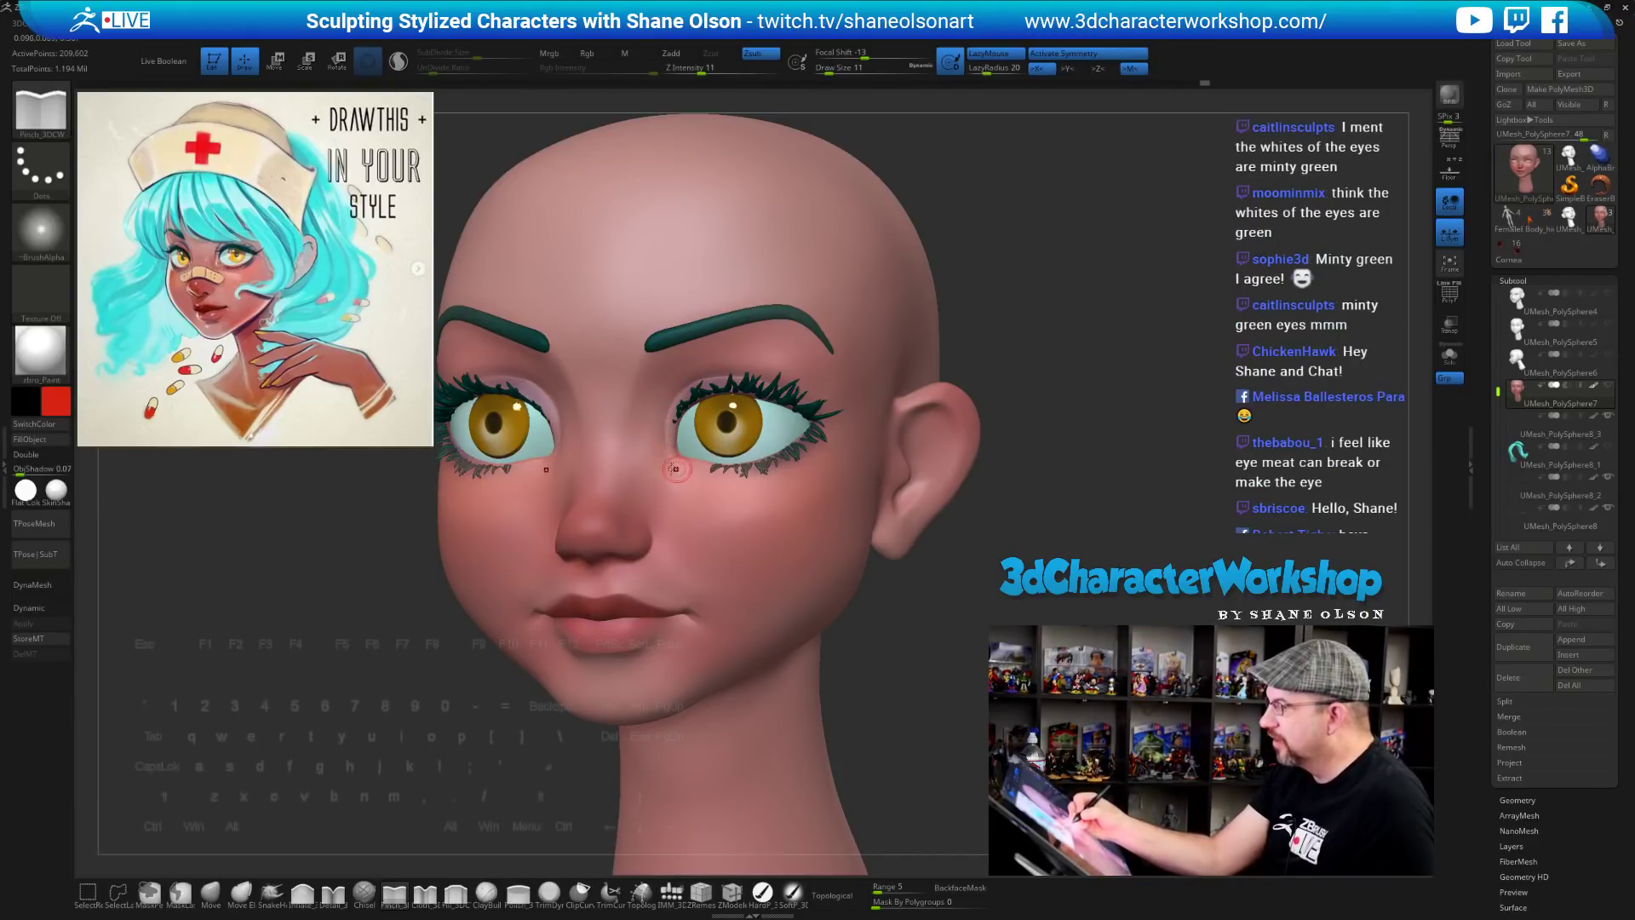
{"action": "mouse_move", "coordinate": [683, 464]}
{"action": "right_mouse_down"}
{"action": "mouse_move", "coordinate": [722, 555]}
{"action": "mouse_move", "coordinate": [685, 464]}
{"action": "right_mouse_up"}
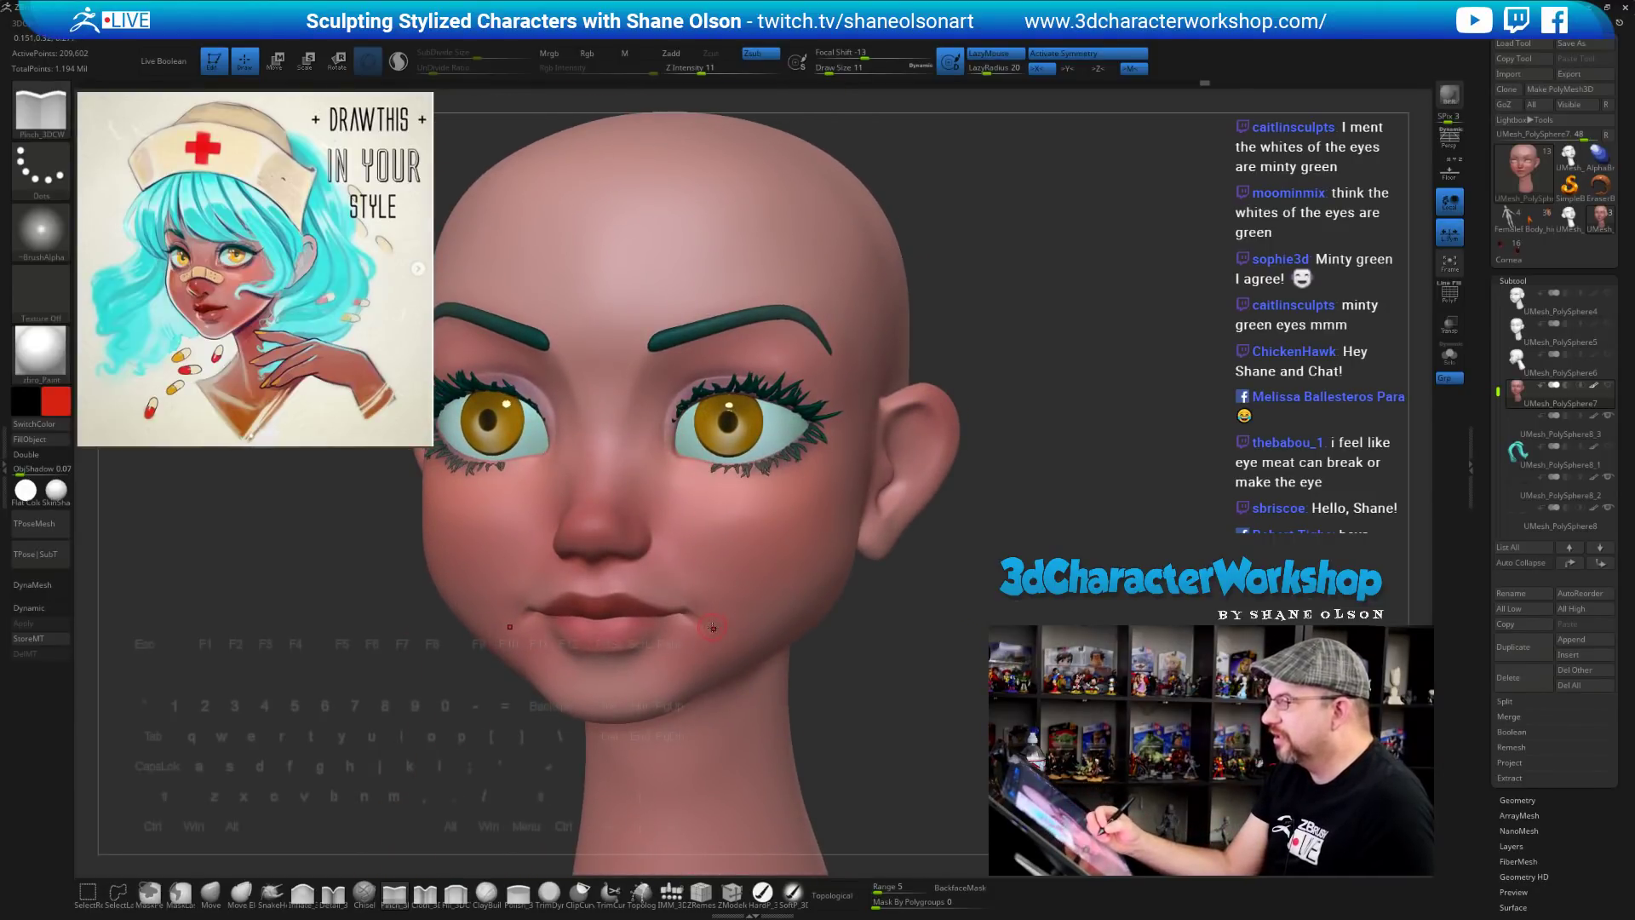
{"action": "right_click_drag", "start_coordinate": [720, 587], "coordinate": [923, 546], "text": "alt"}
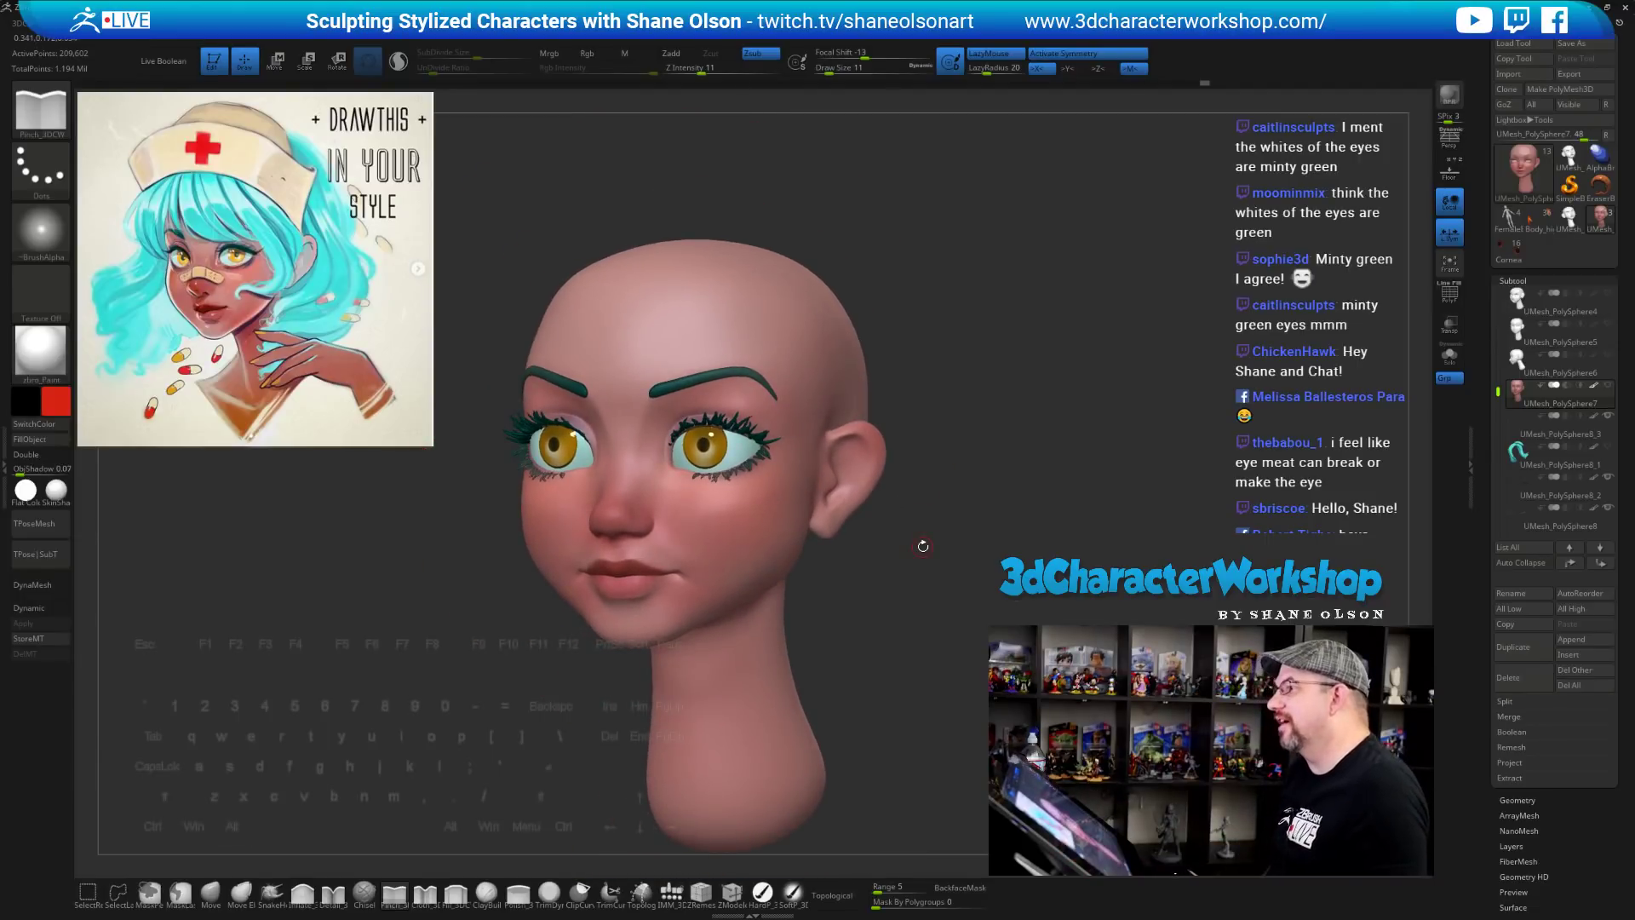
{"action": "mouse_move", "coordinate": [993, 477]}
{"action": "left_mouse_down"}
{"action": "mouse_move", "coordinate": [1011, 529]}
{"action": "mouse_move", "coordinate": [989, 562]}
{"action": "mouse_move", "coordinate": [985, 549]}
{"action": "left_mouse_up"}
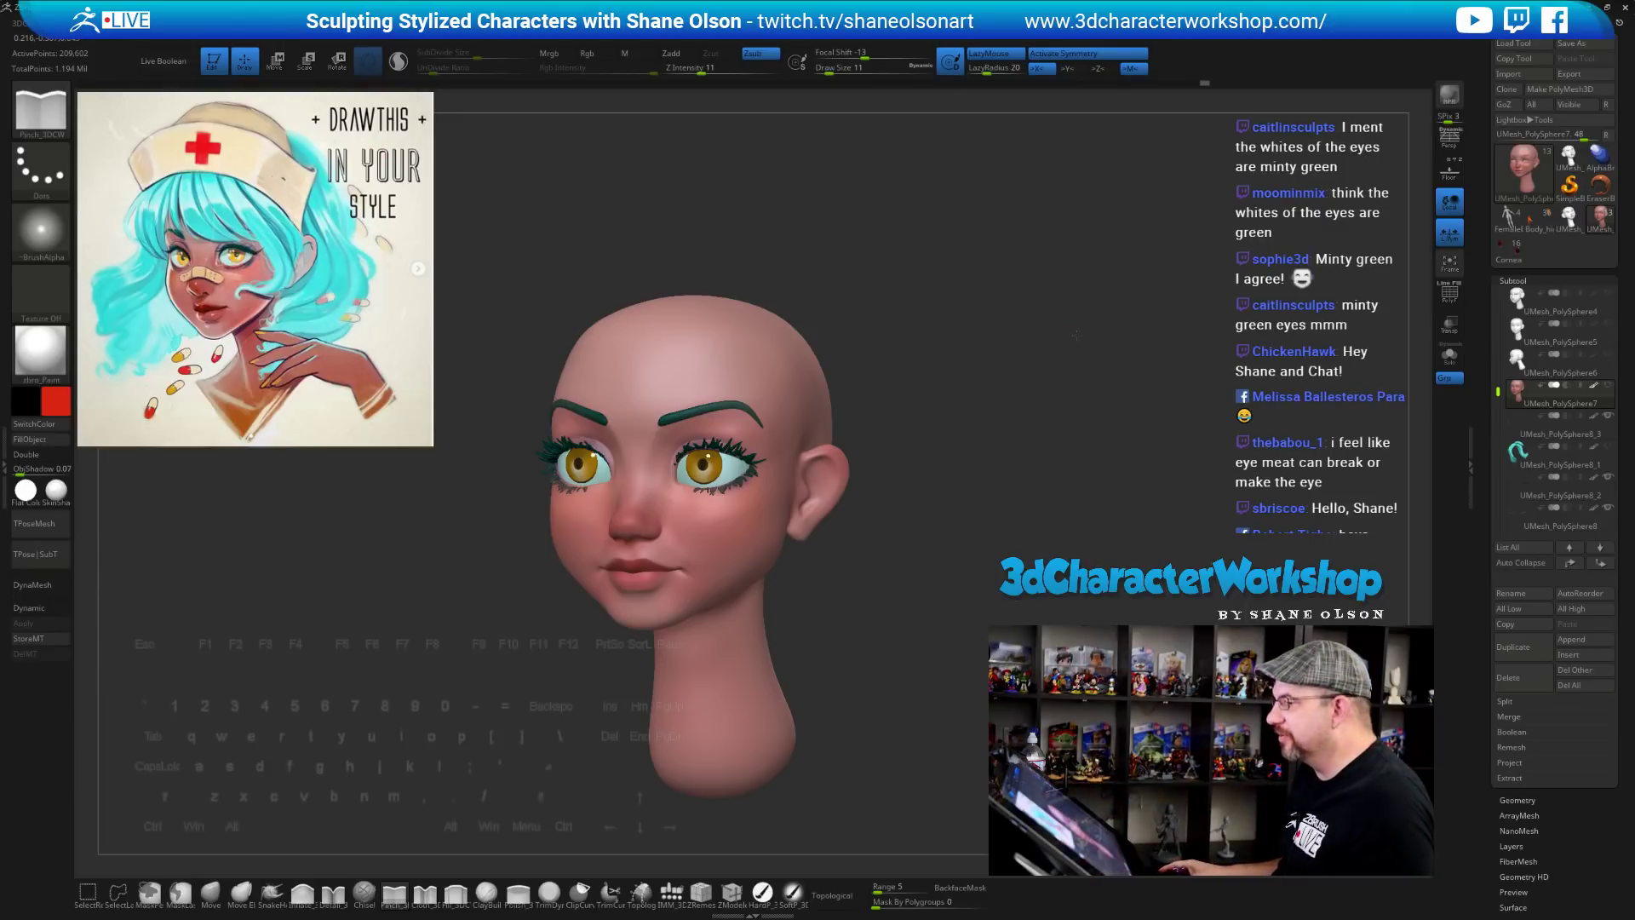
Delete the old red head subtools UMesh_PolySphere4, UMesh_PolySphere5 and UMesh_PolySphere6
{"action": "left_click_drag", "start_coordinate": [1076, 335], "coordinate": [1180, 339], "text": "shift"}
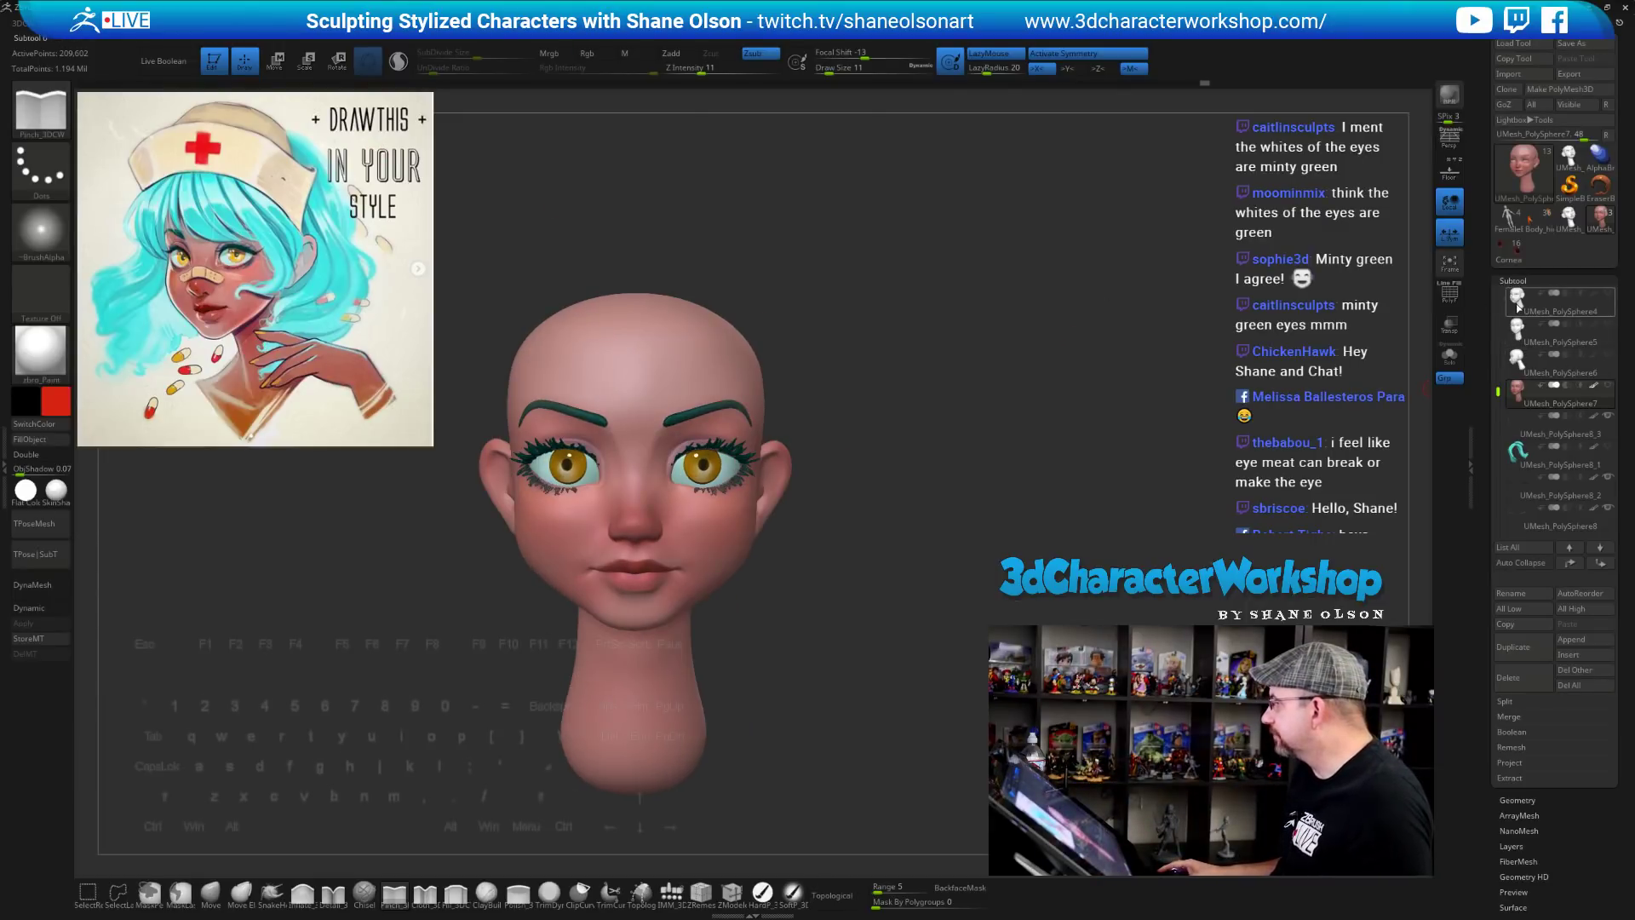
{"action": "left_click", "coordinate": [1519, 305]}
{"action": "left_click", "coordinate": [1540, 675]}
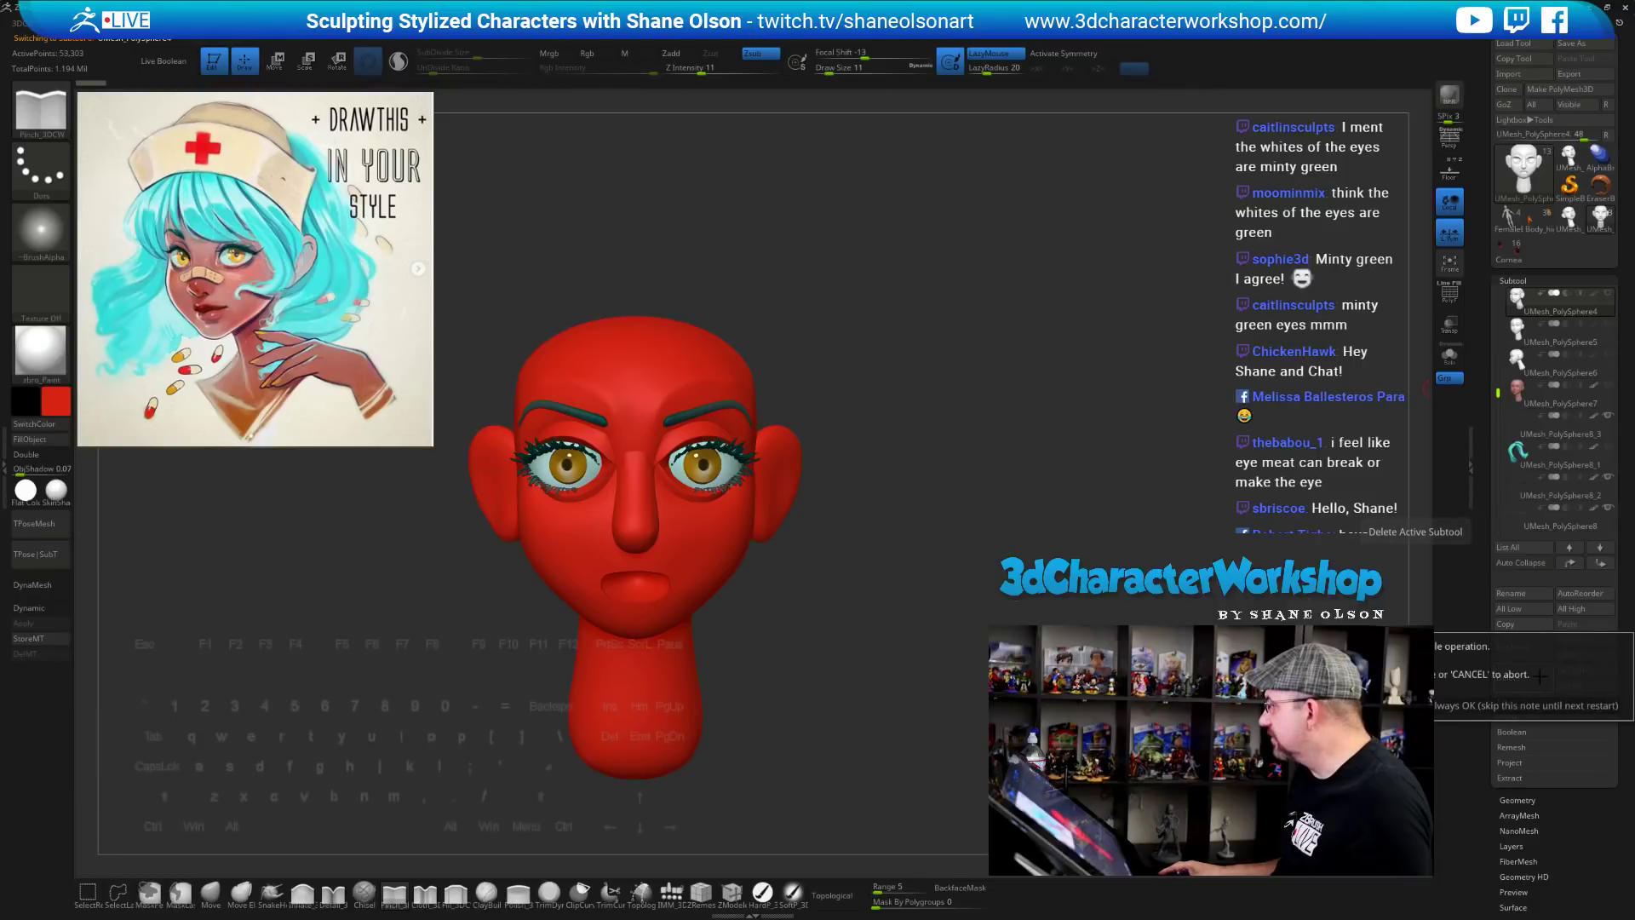
{"action": "left_click", "coordinate": [1525, 705]}
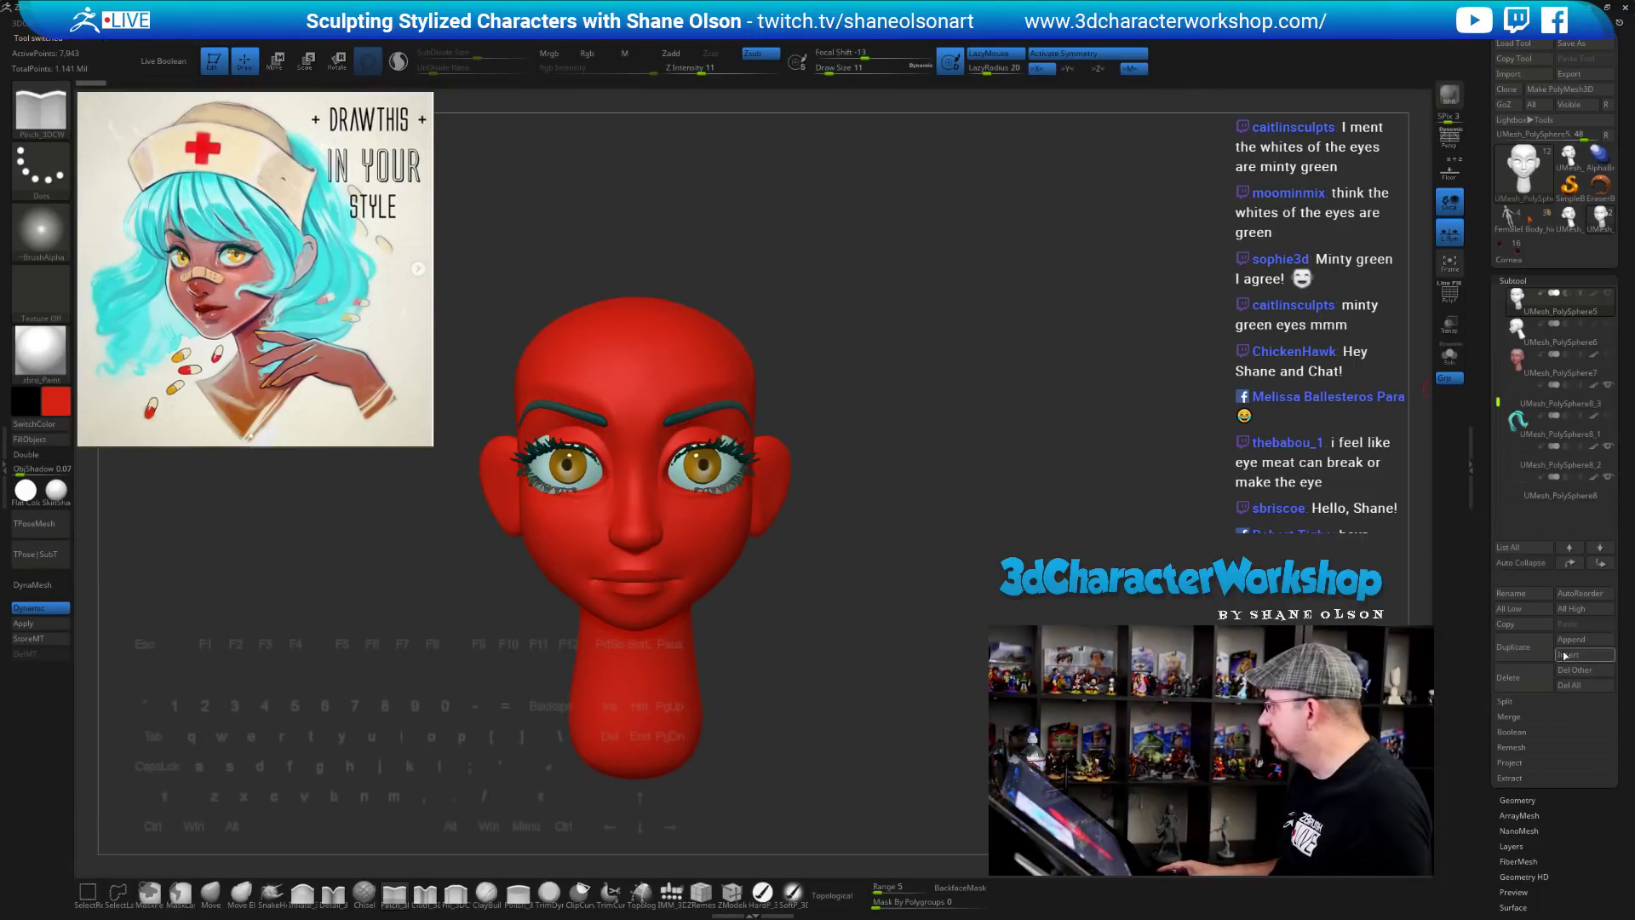
{"action": "left_click", "coordinate": [1526, 679]}
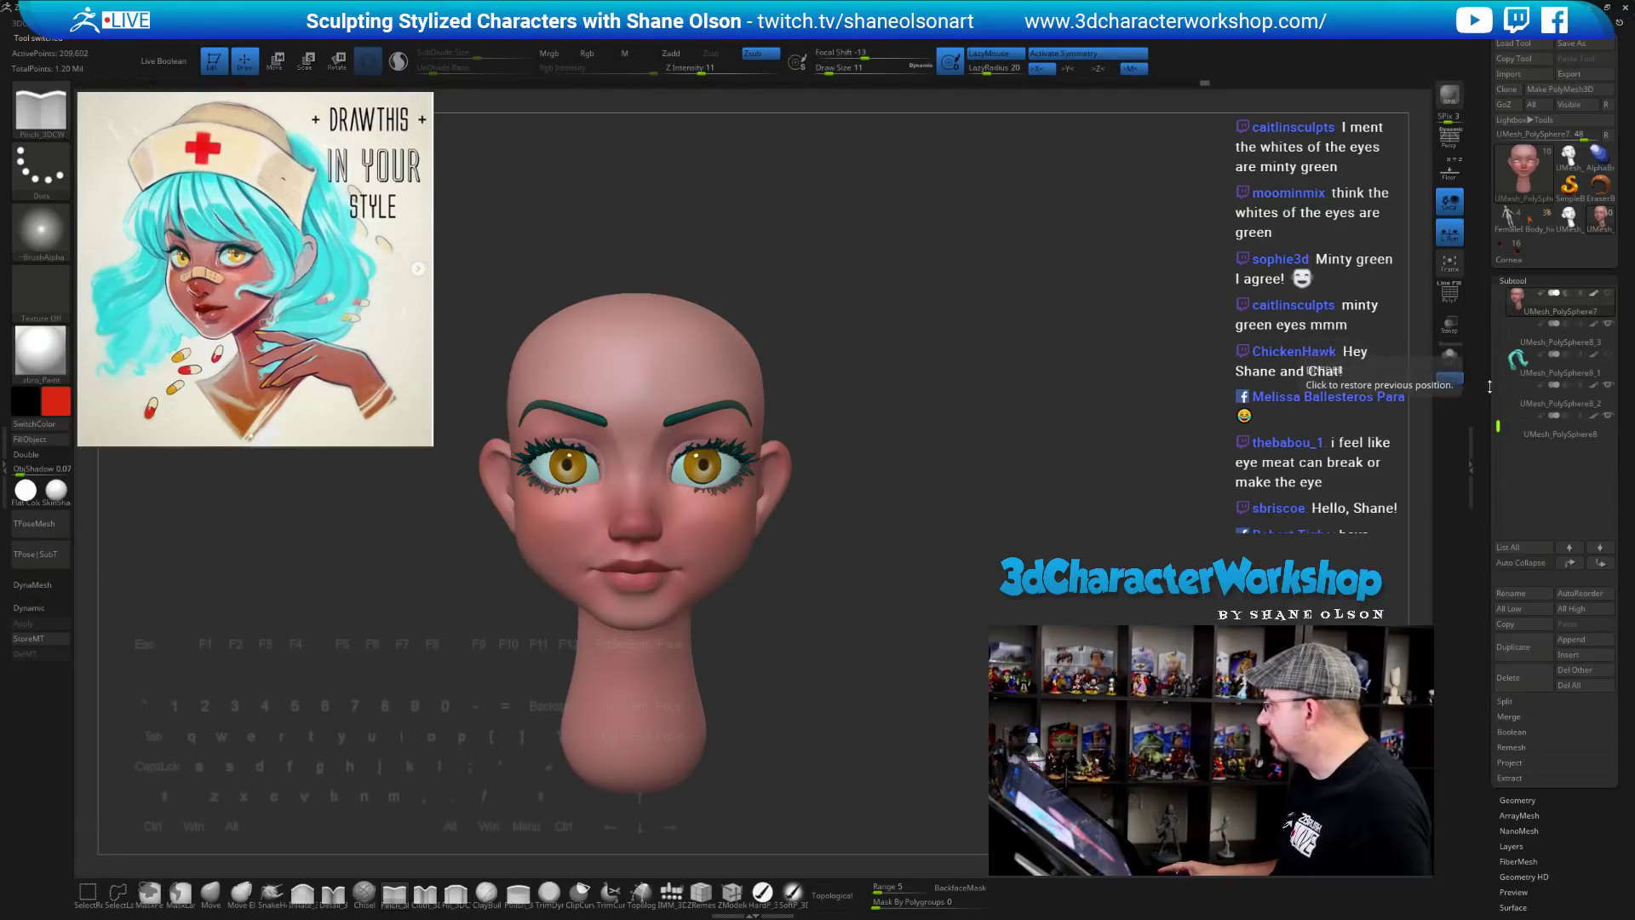
Select the leftover mouth ellipsoid subtool PolySphere3_1 and delete it
{"action": "left_click_drag", "start_coordinate": [1498, 424], "coordinate": [1490, 290]}
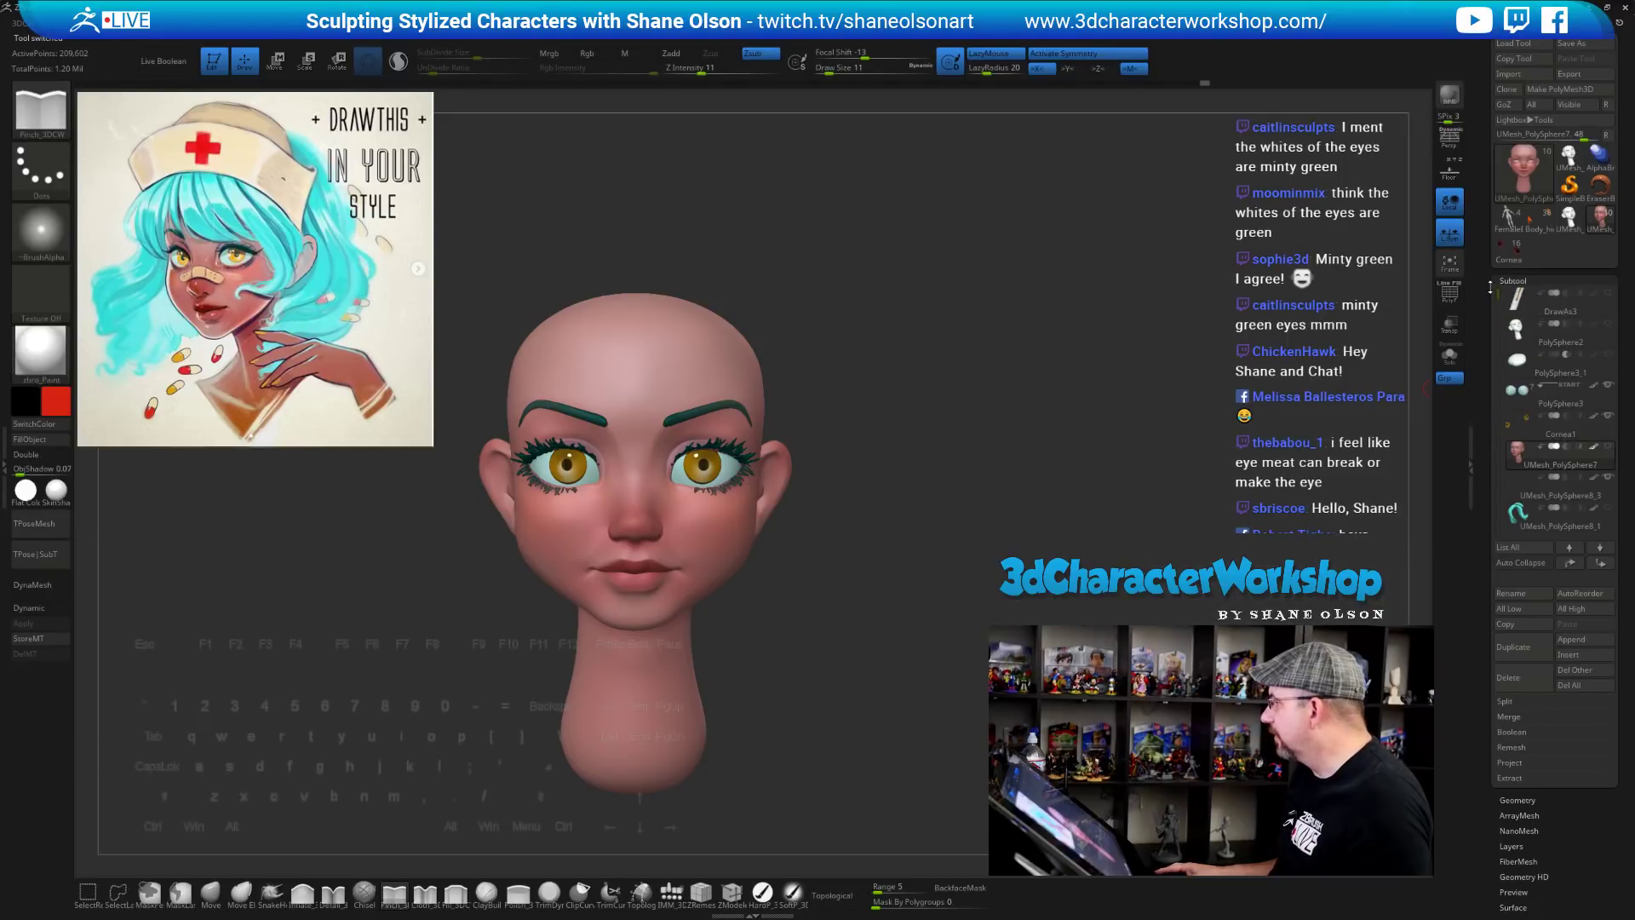
{"action": "left_click", "coordinate": [1517, 367]}
{"action": "left_click_drag", "start_coordinate": [1095, 390], "coordinate": [695, 619]}
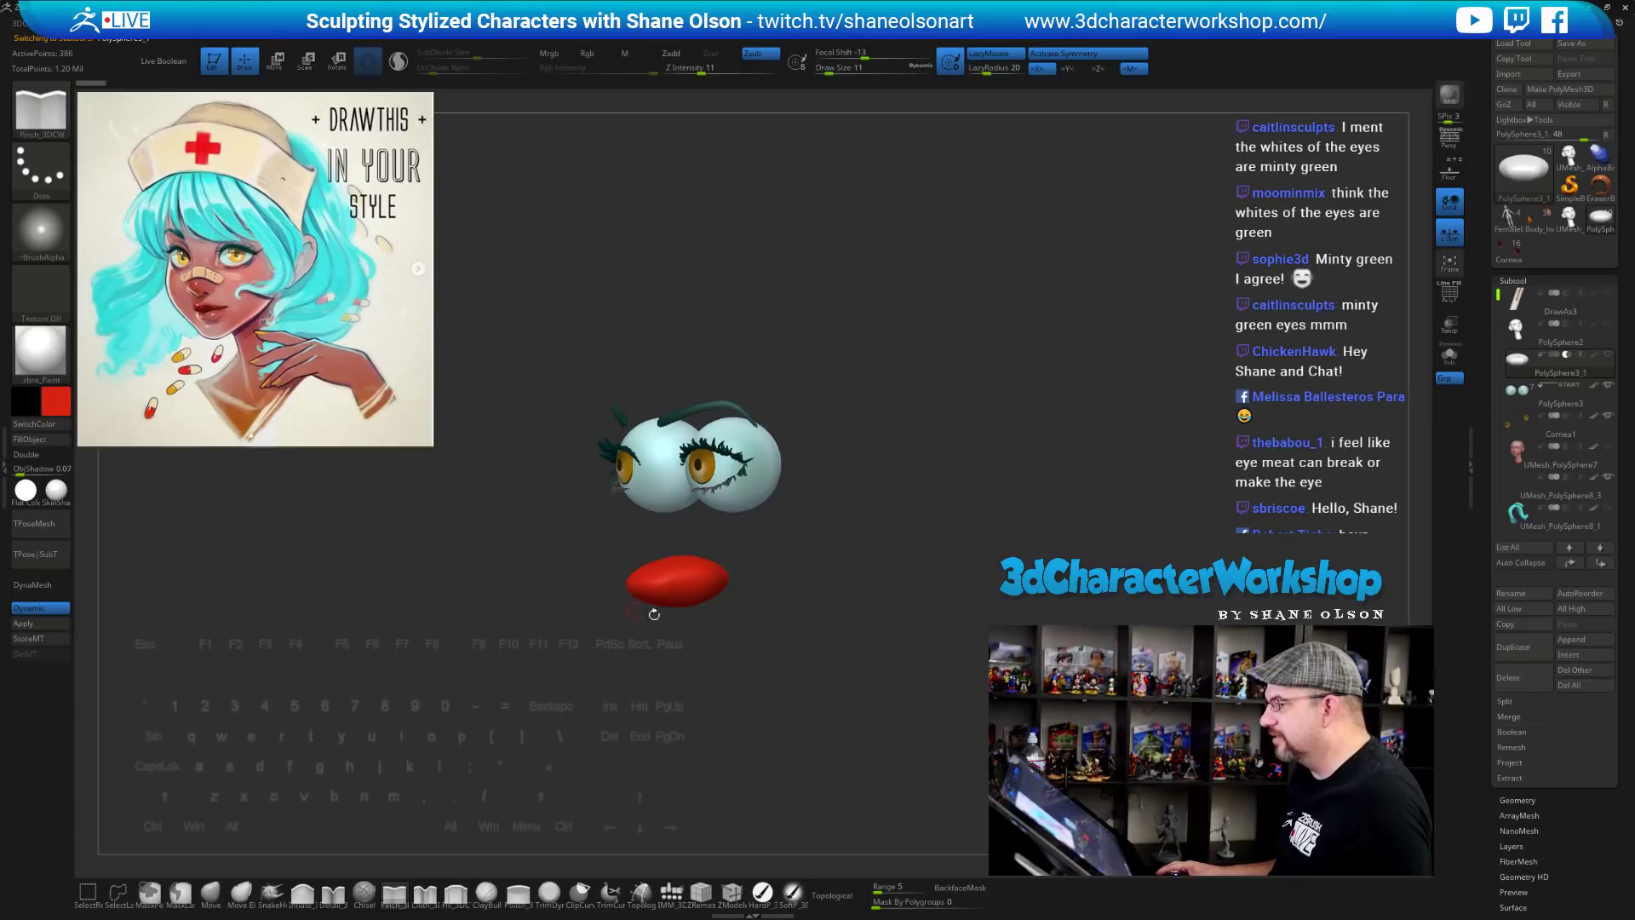
{"action": "left_click", "coordinate": [1508, 678]}
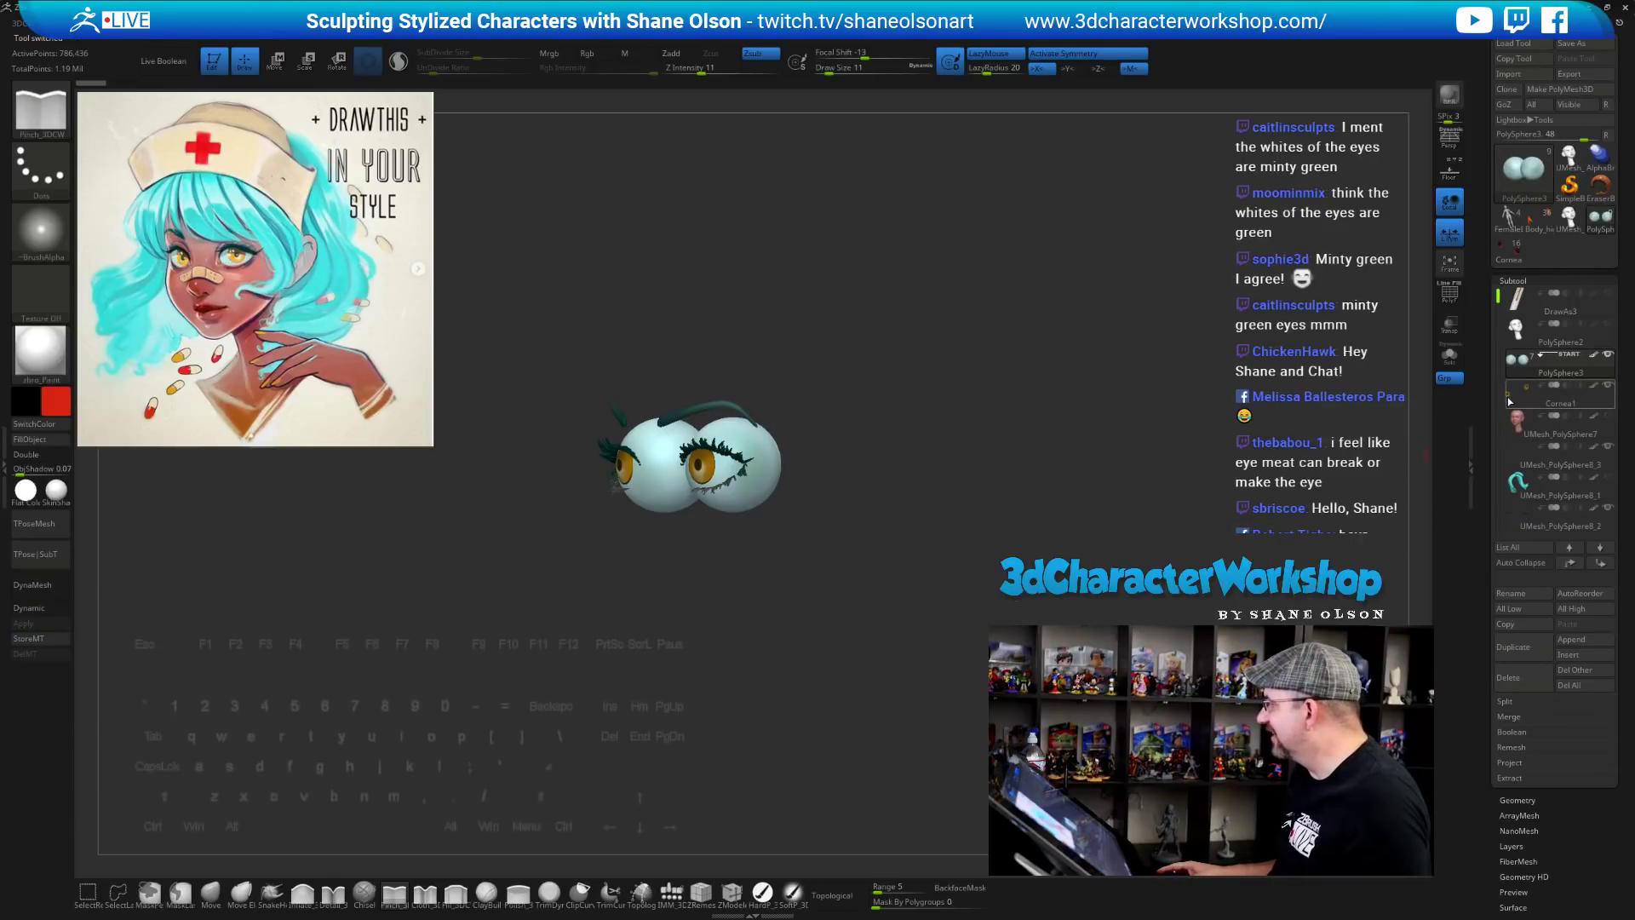
Select the Cornea1 subtool and examine the iris geometry up close with and without its wireframe
{"action": "left_click_drag", "start_coordinate": [1168, 406], "coordinate": [1105, 434], "text": "alt"}
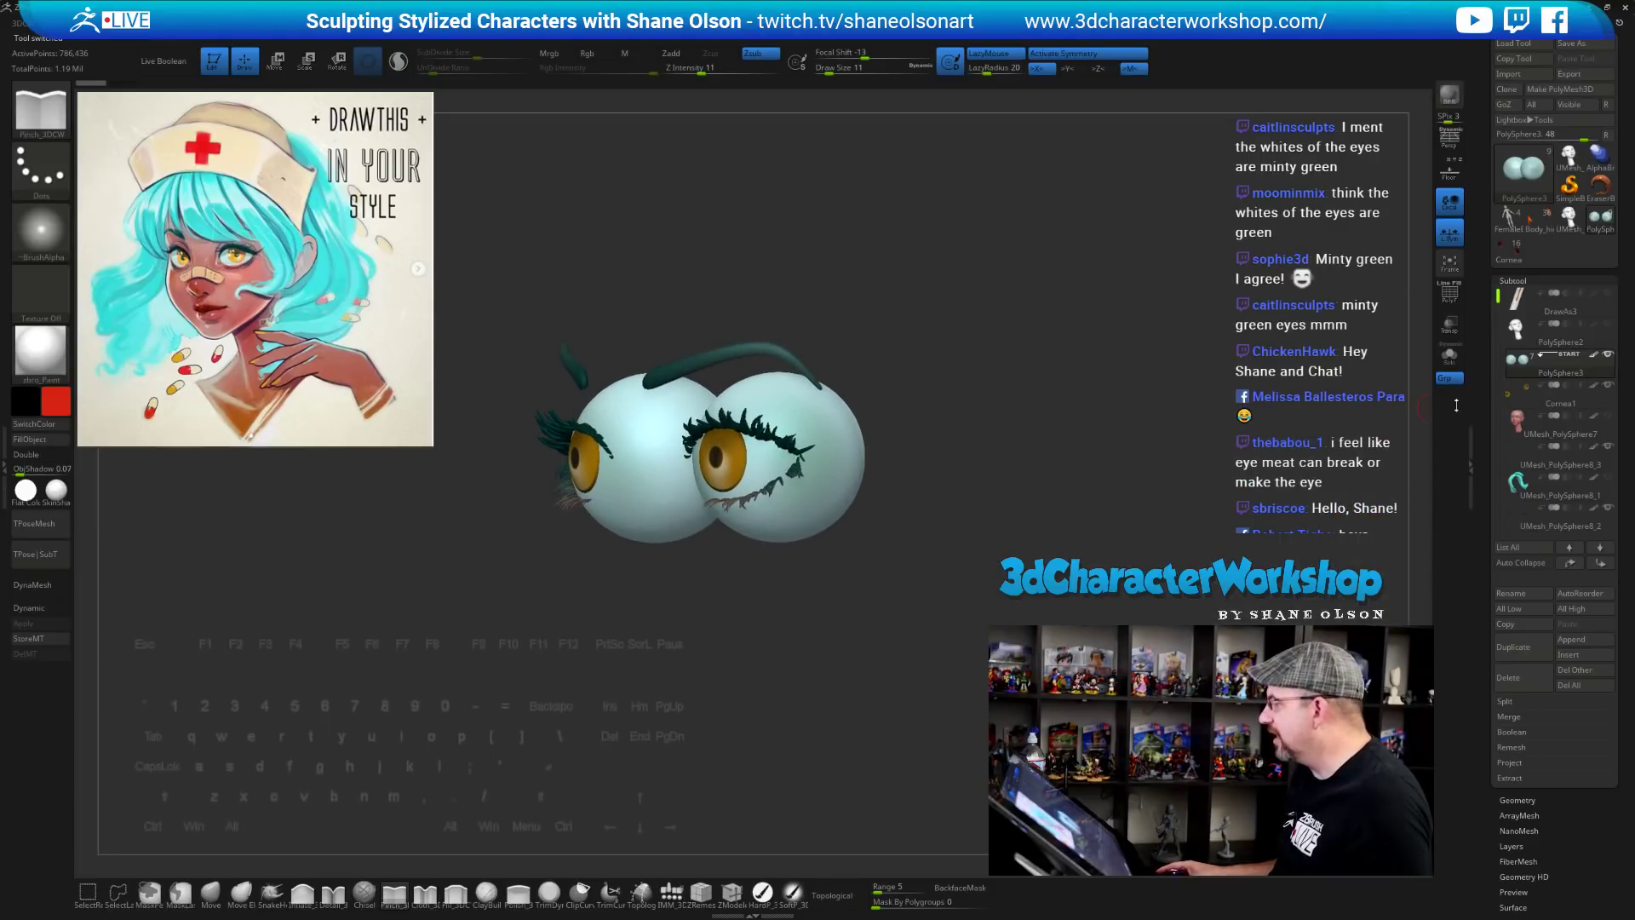
{"action": "left_click", "coordinate": [1552, 401]}
{"action": "key", "text": "shift+f"}
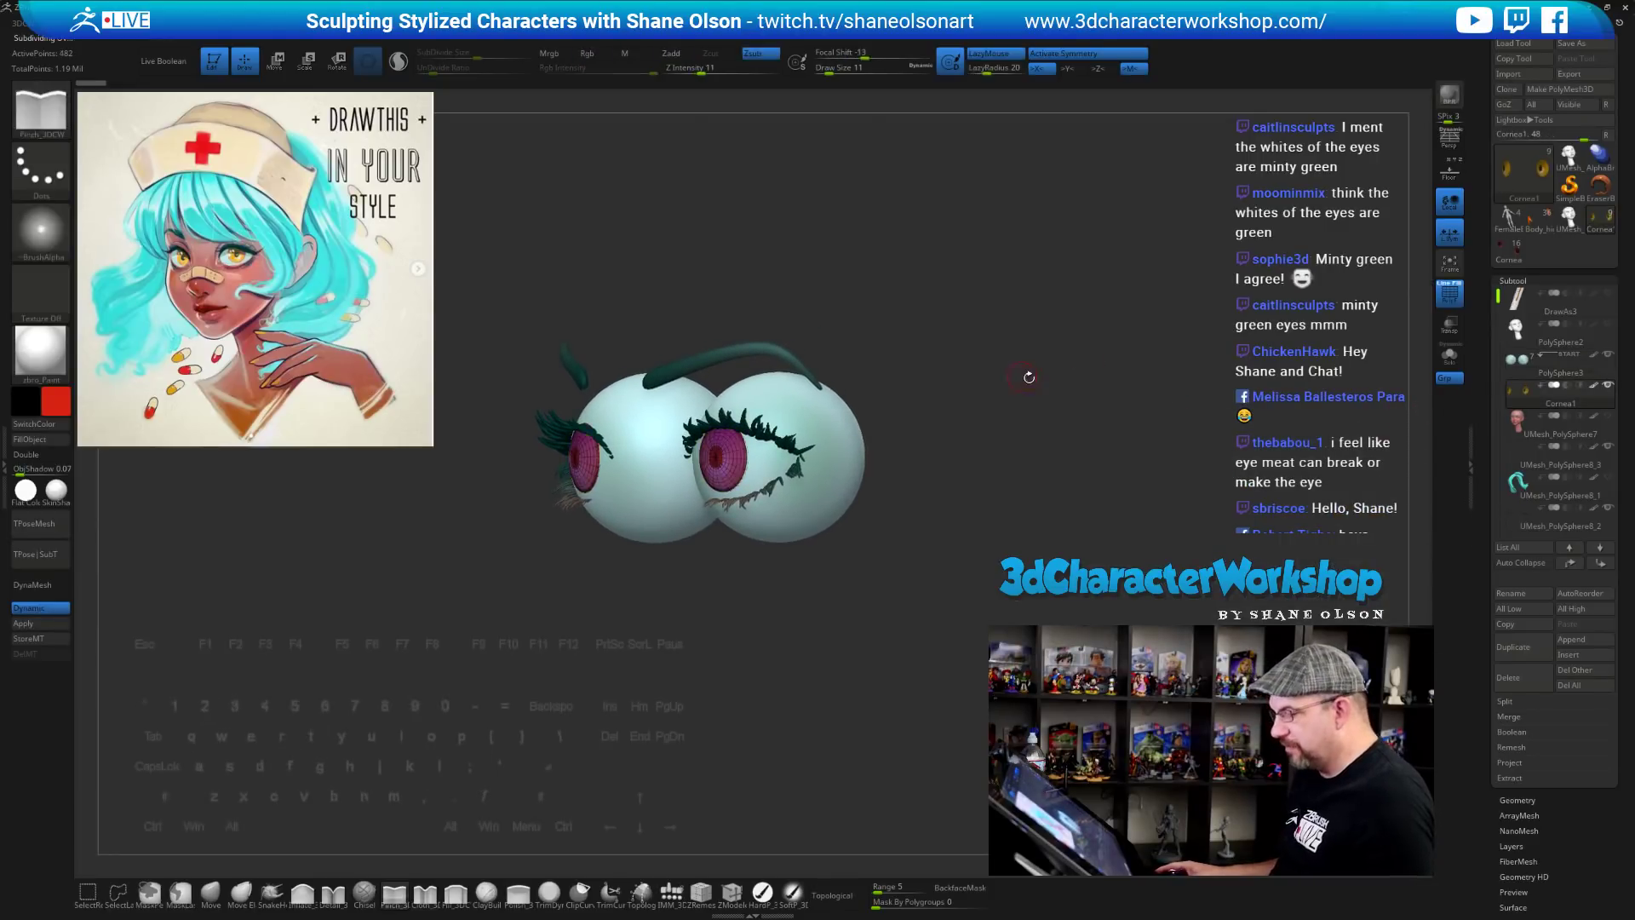
{"action": "left_click_drag", "start_coordinate": [1043, 368], "coordinate": [1172, 401]}
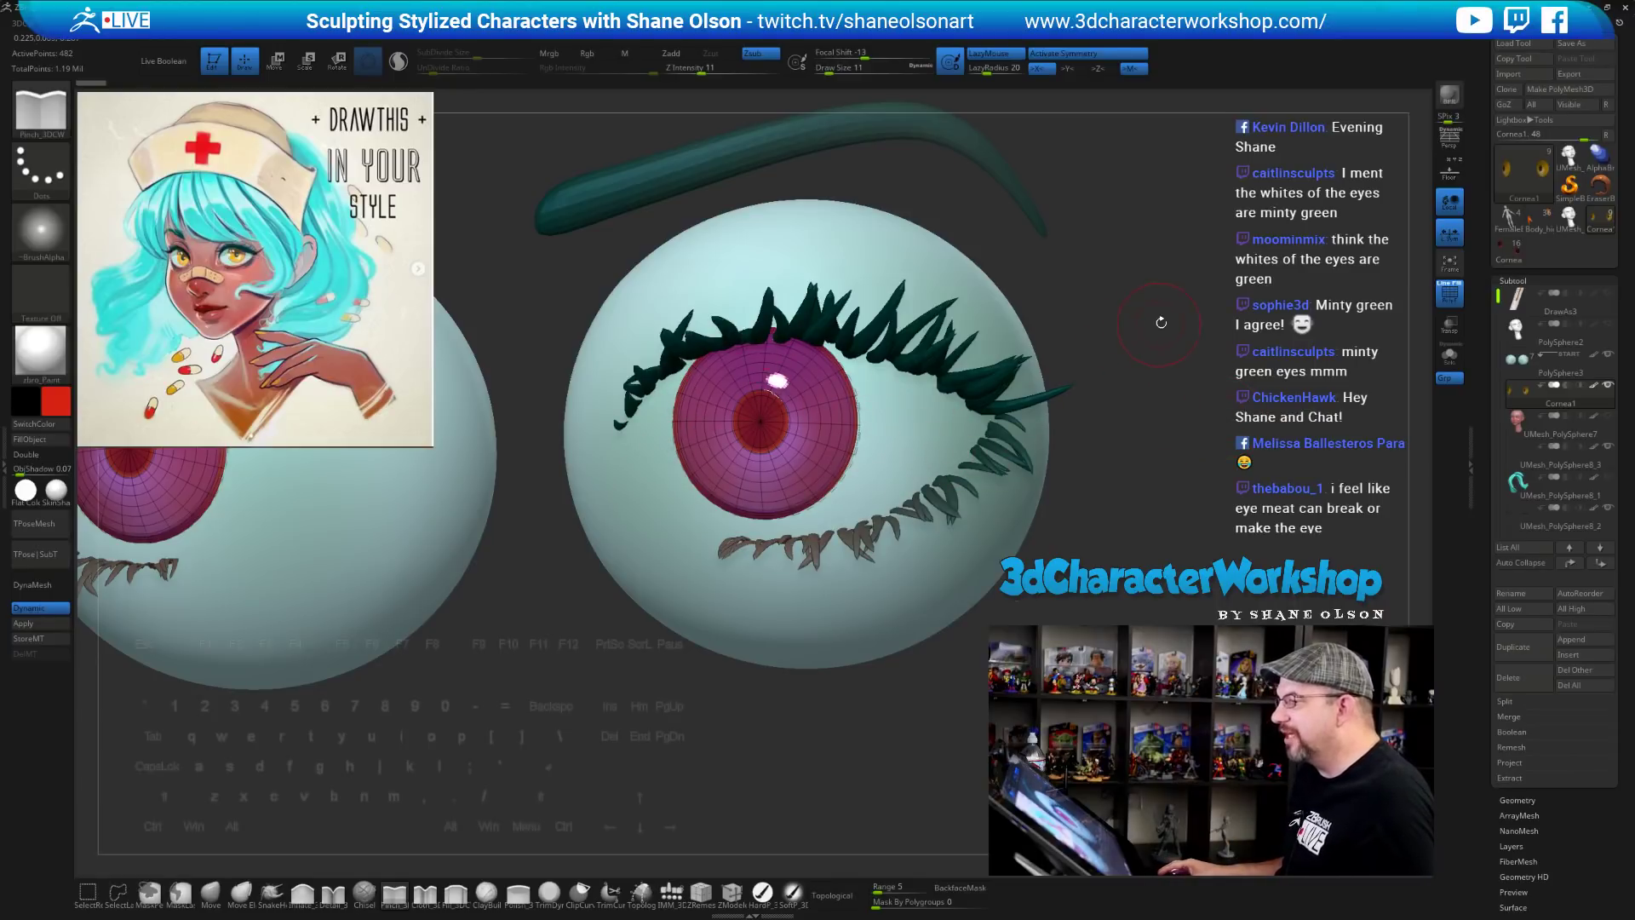
{"action": "left_click_drag", "start_coordinate": [1161, 322], "coordinate": [1147, 321]}
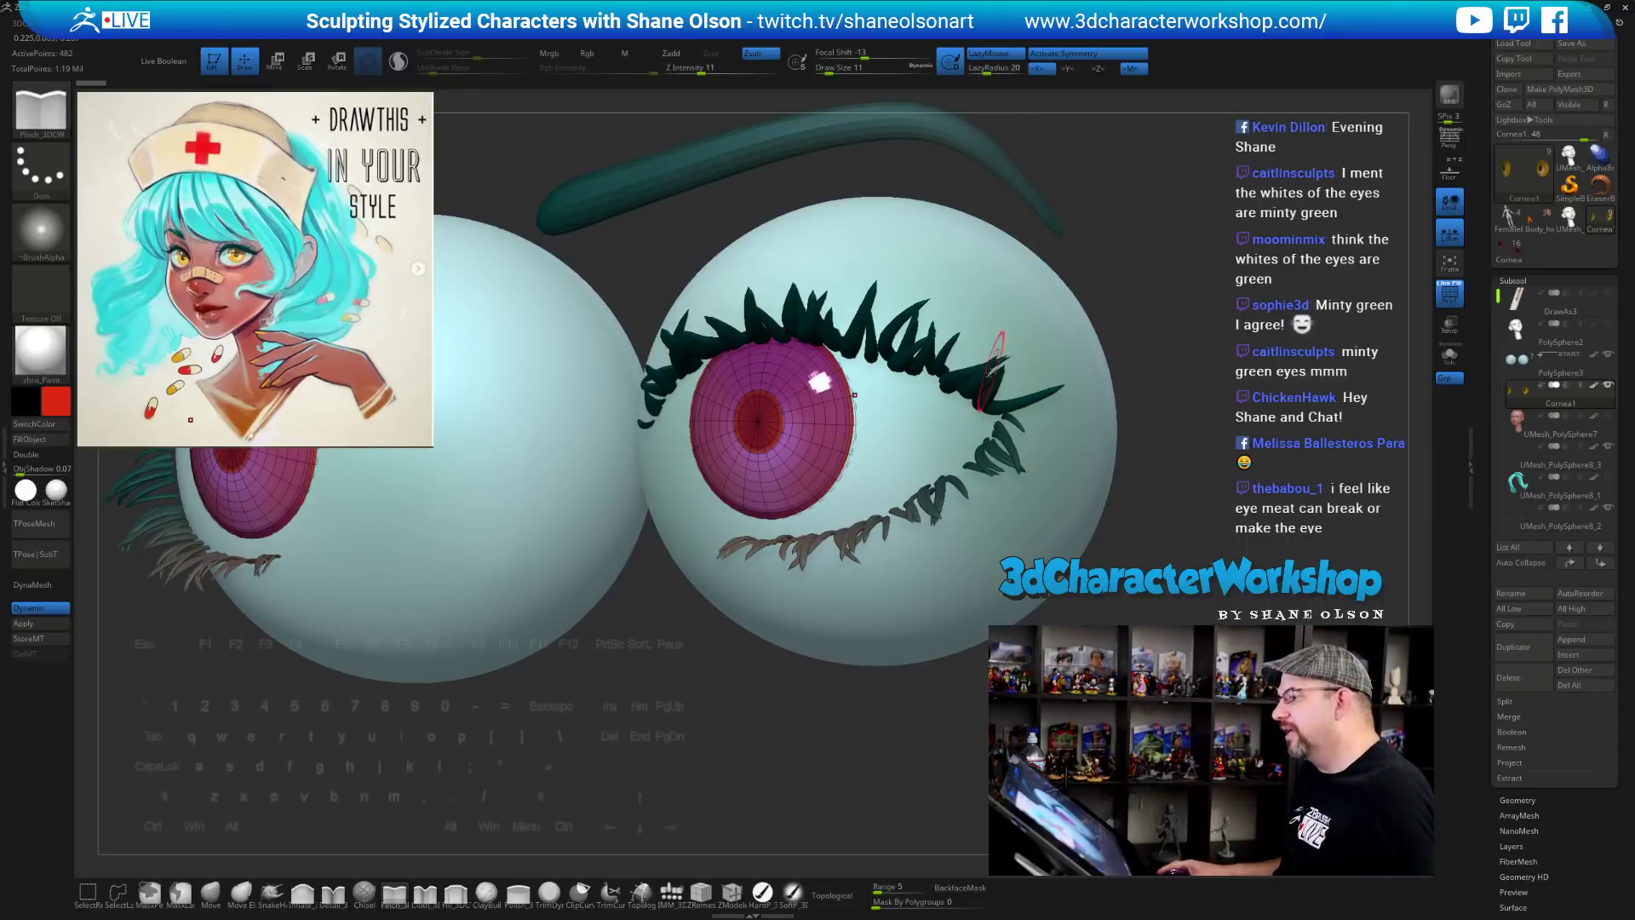
{"action": "left_click_drag", "start_coordinate": [1259, 307], "coordinate": [1168, 482]}
{"action": "key", "text": "shift+f"}
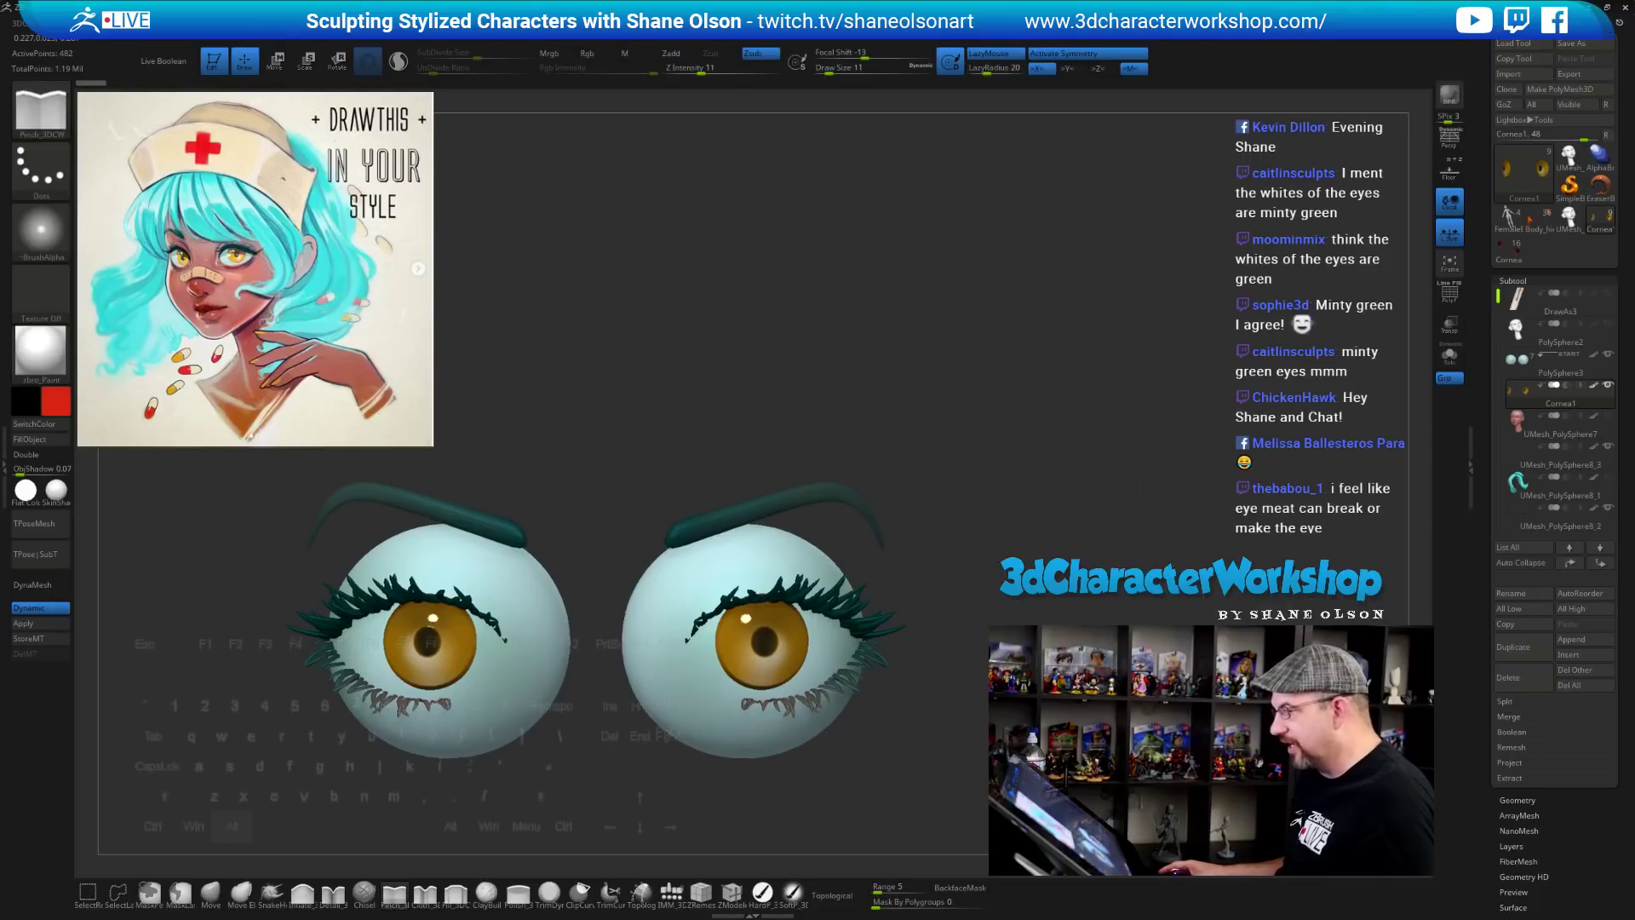
{"action": "right_click_drag", "start_coordinate": [1140, 486], "coordinate": [1111, 462]}
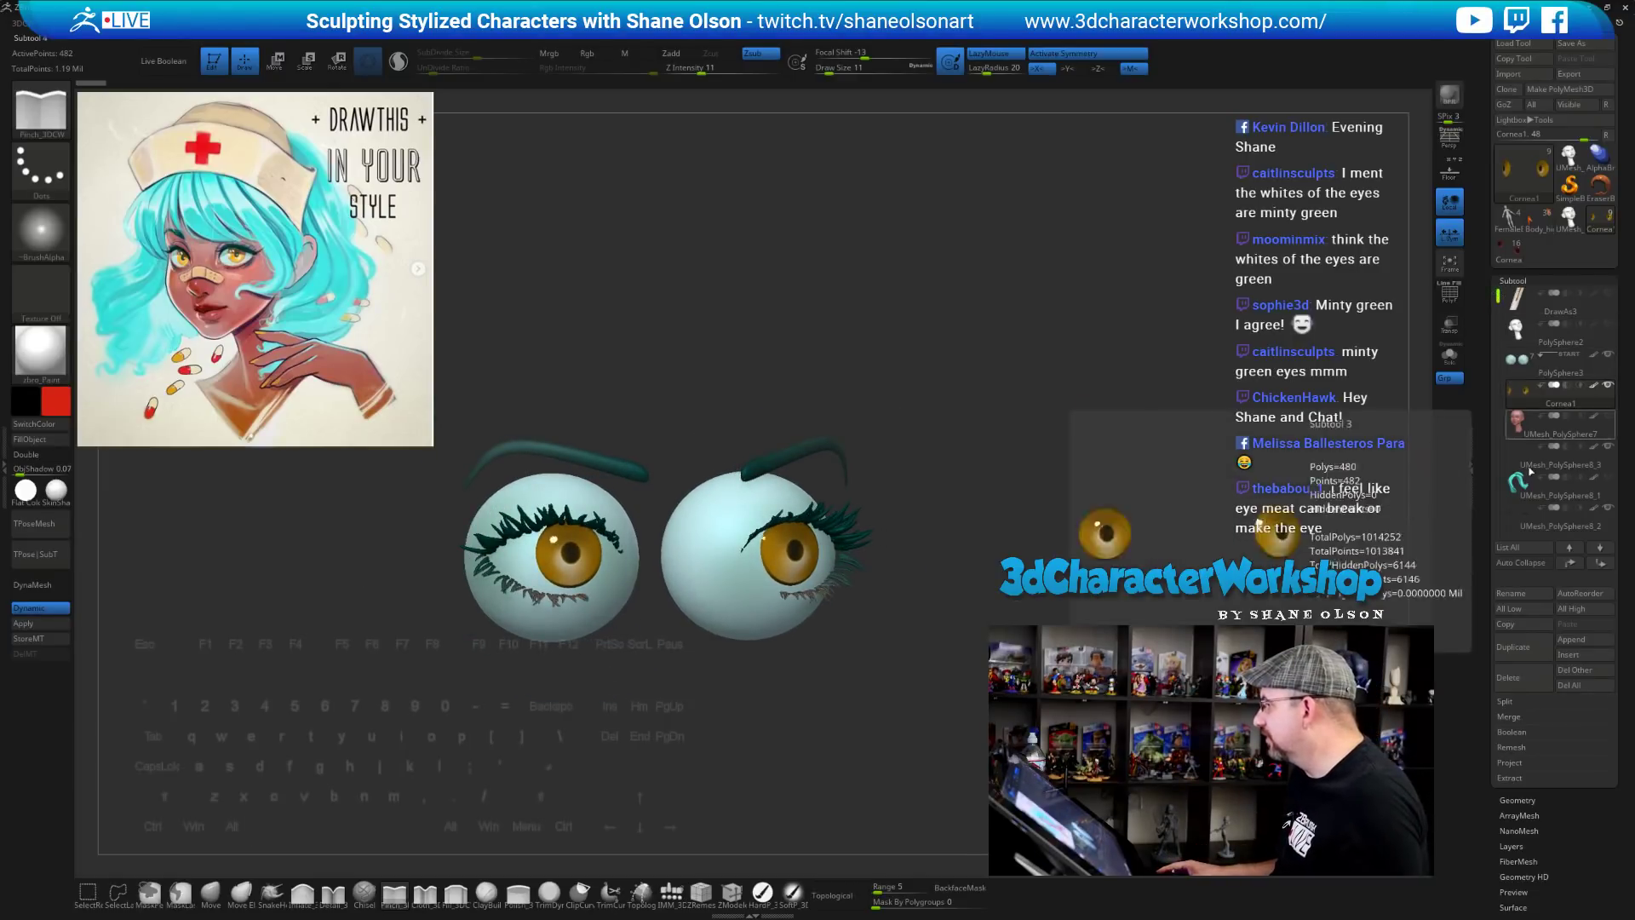
Show the painted head subtool UMesh_PolySphere7 again and duplicate it
{"action": "left_click", "coordinate": [1607, 416]}
{"action": "right_click_drag", "start_coordinate": [975, 313], "coordinate": [1021, 395]}
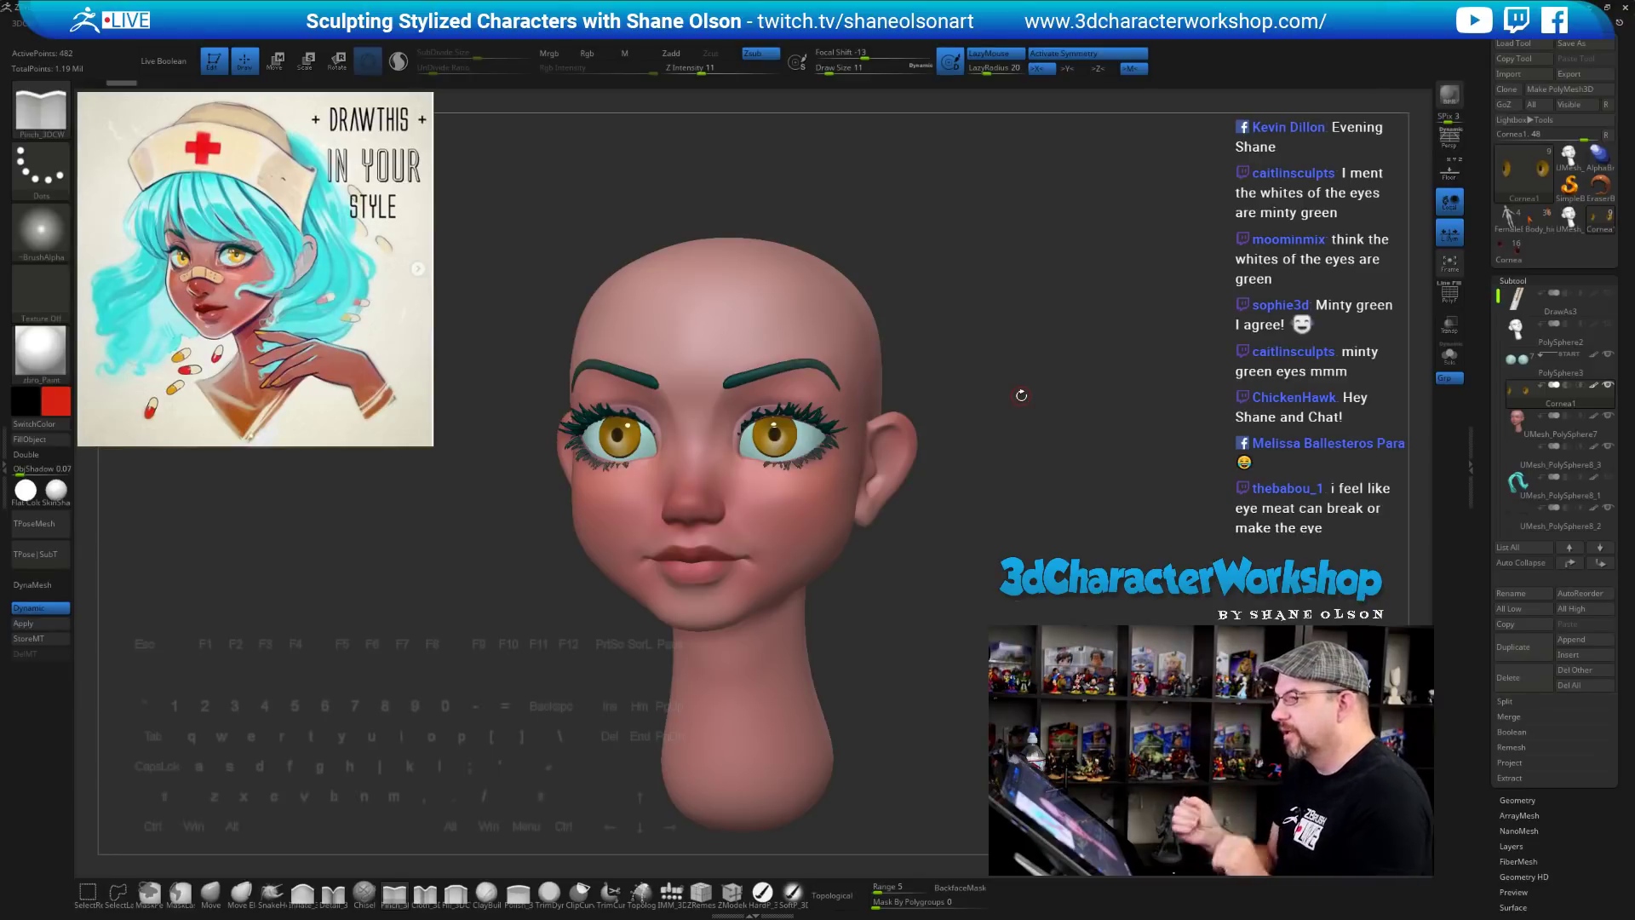
{"action": "left_click", "coordinate": [1522, 422]}
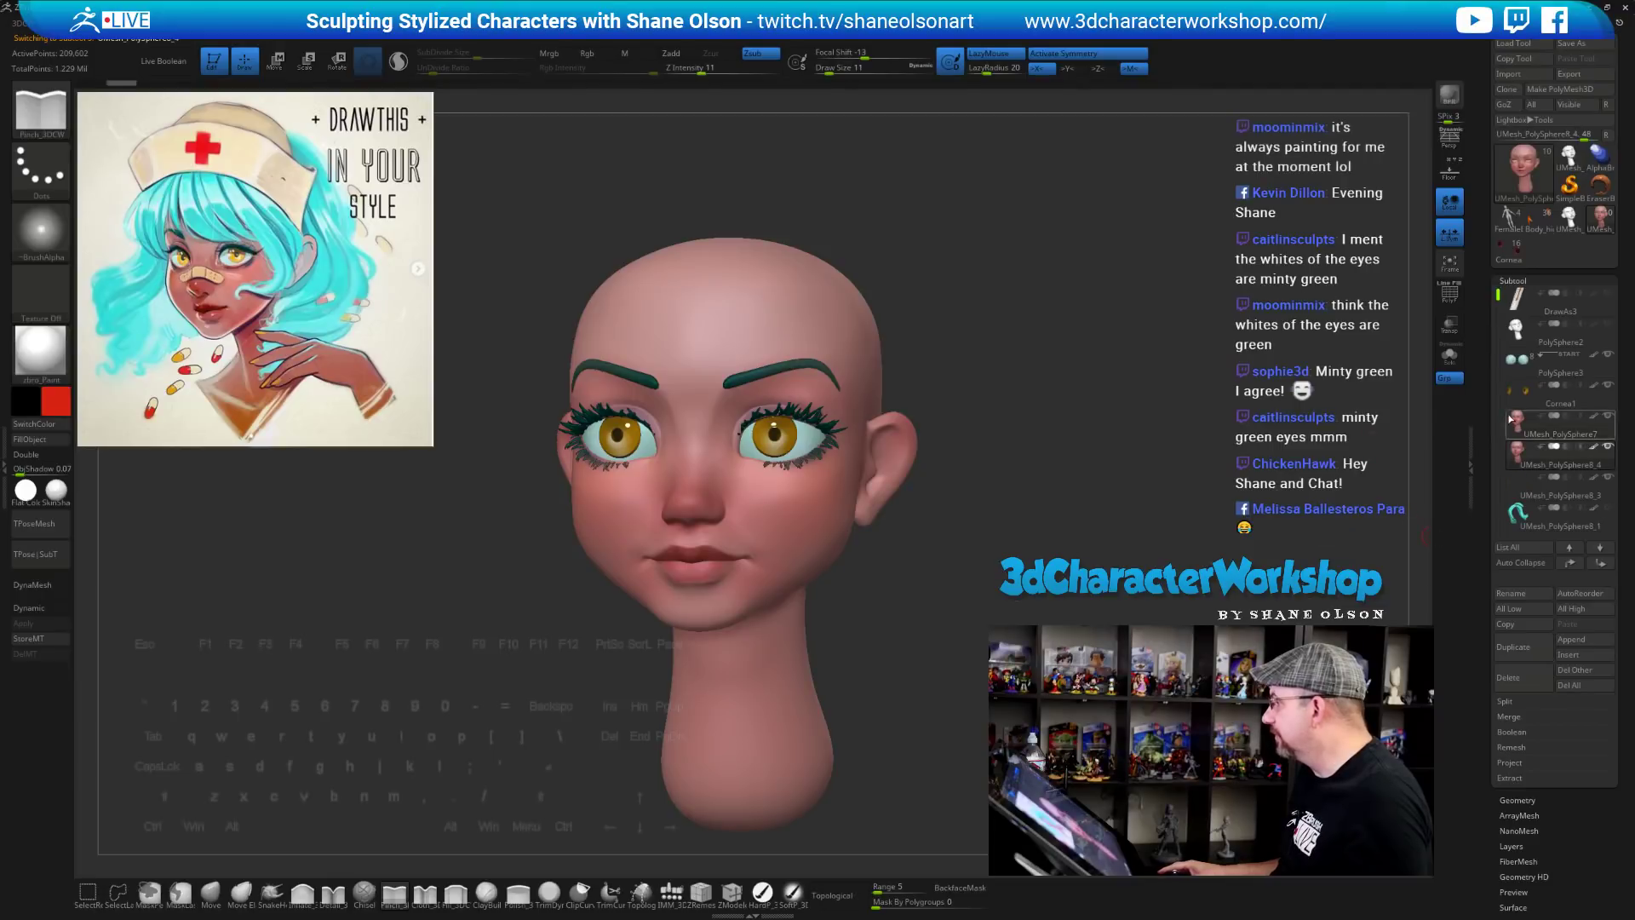
Set the duplicated head to subdivision level 2 and delete its higher and lower levels
{"action": "left_click", "coordinate": [1537, 802]}
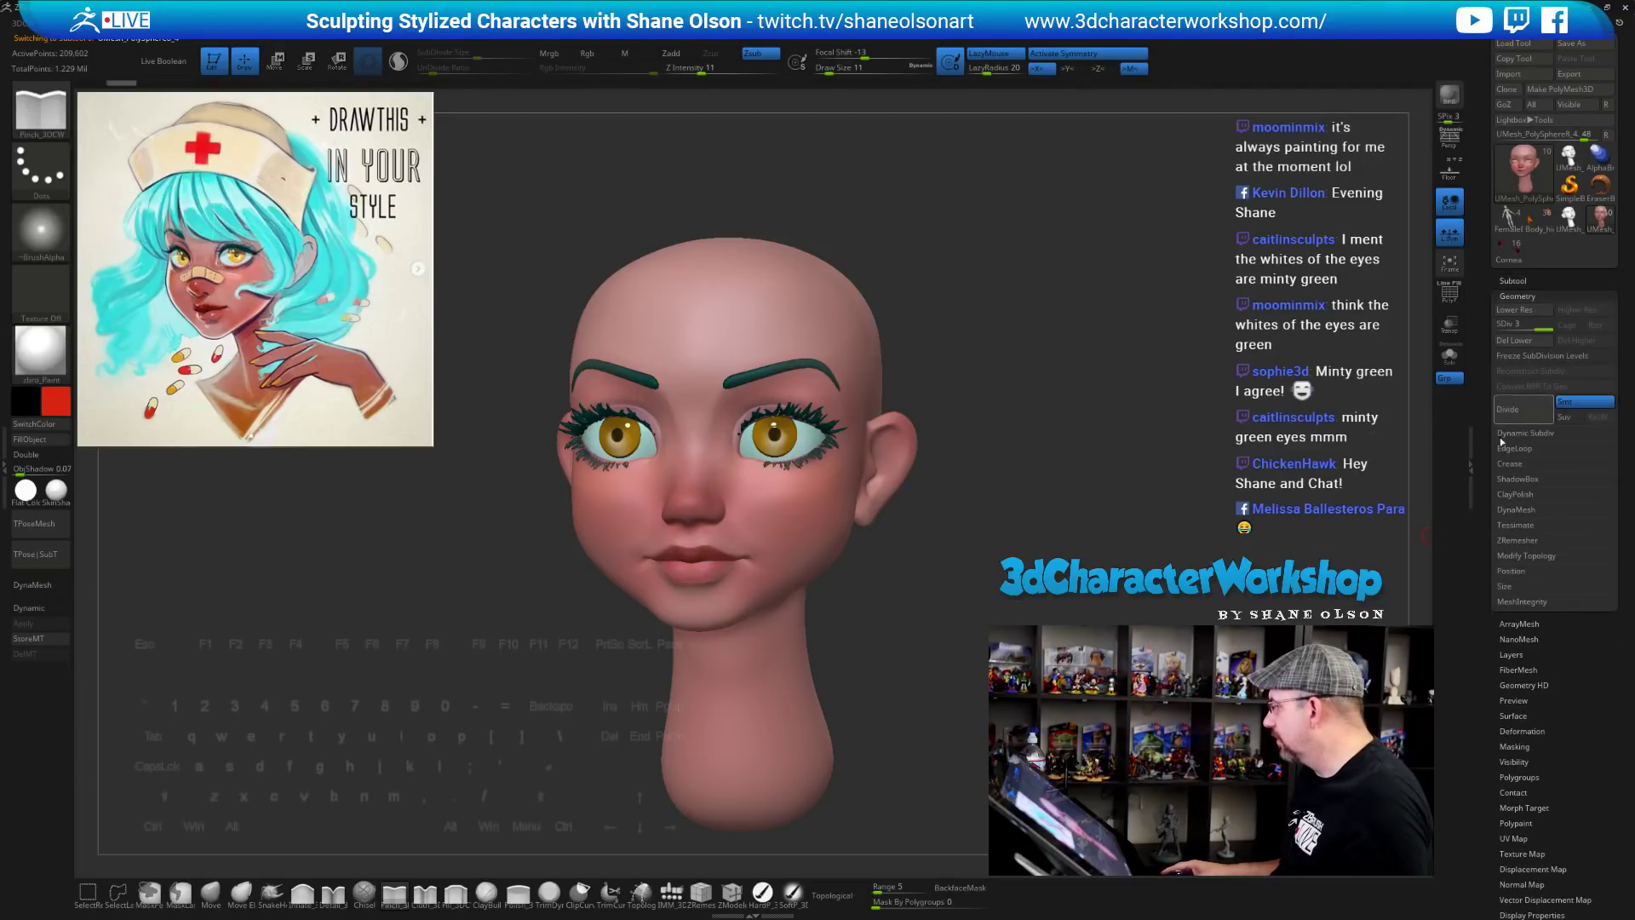
{"action": "left_click_drag", "start_coordinate": [1529, 324], "coordinate": [1504, 325]}
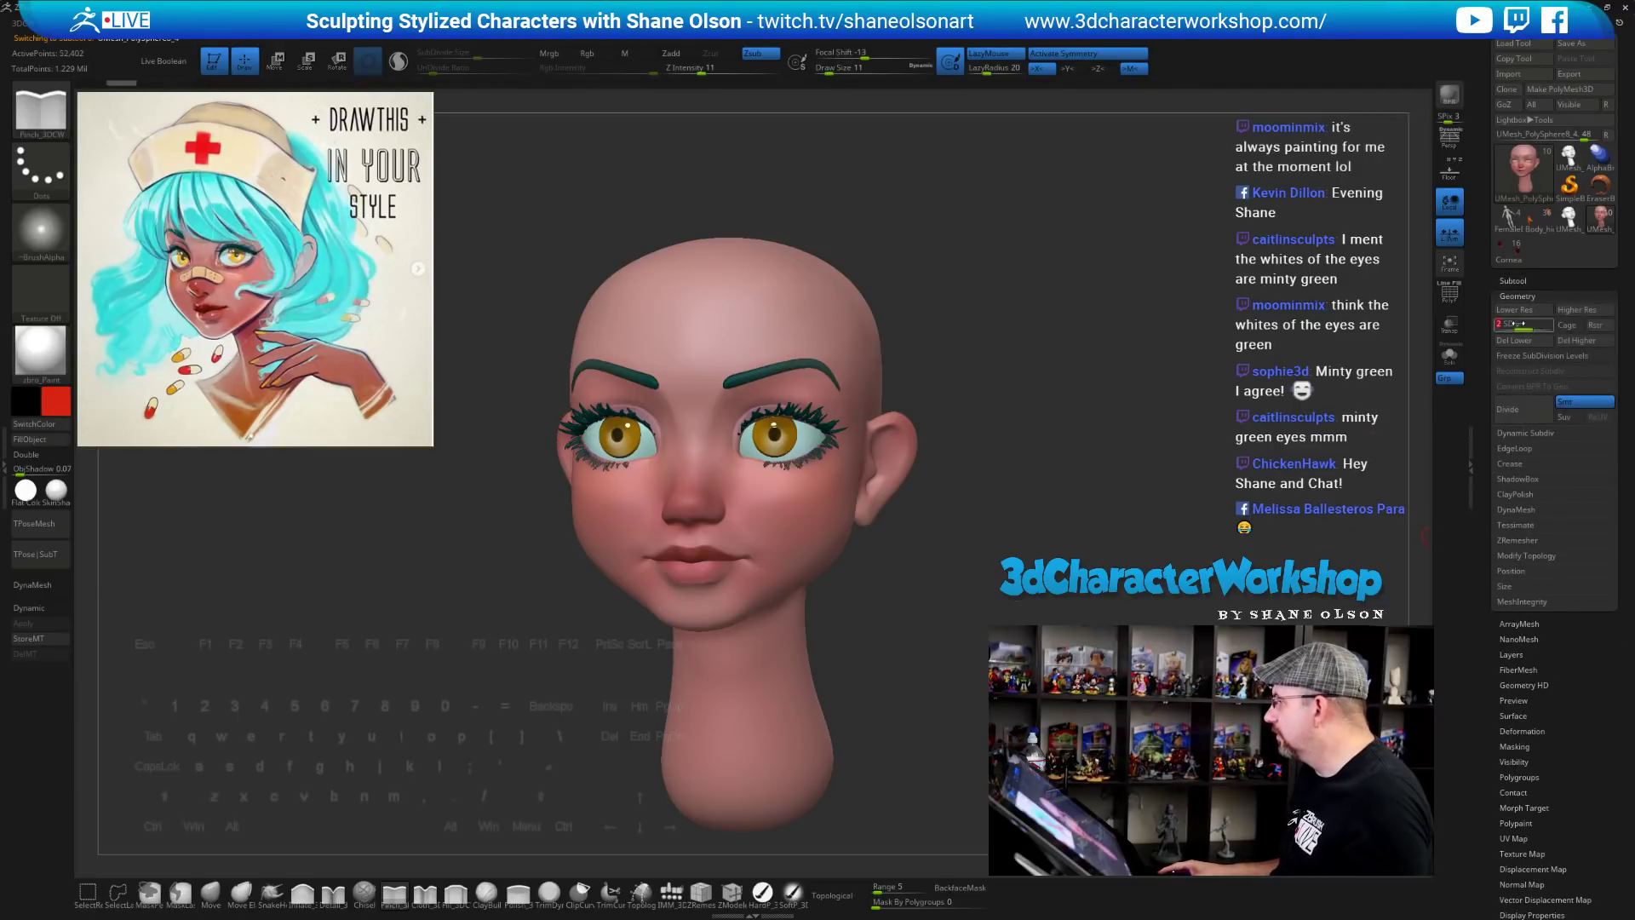
{"action": "left_click", "coordinate": [1576, 342]}
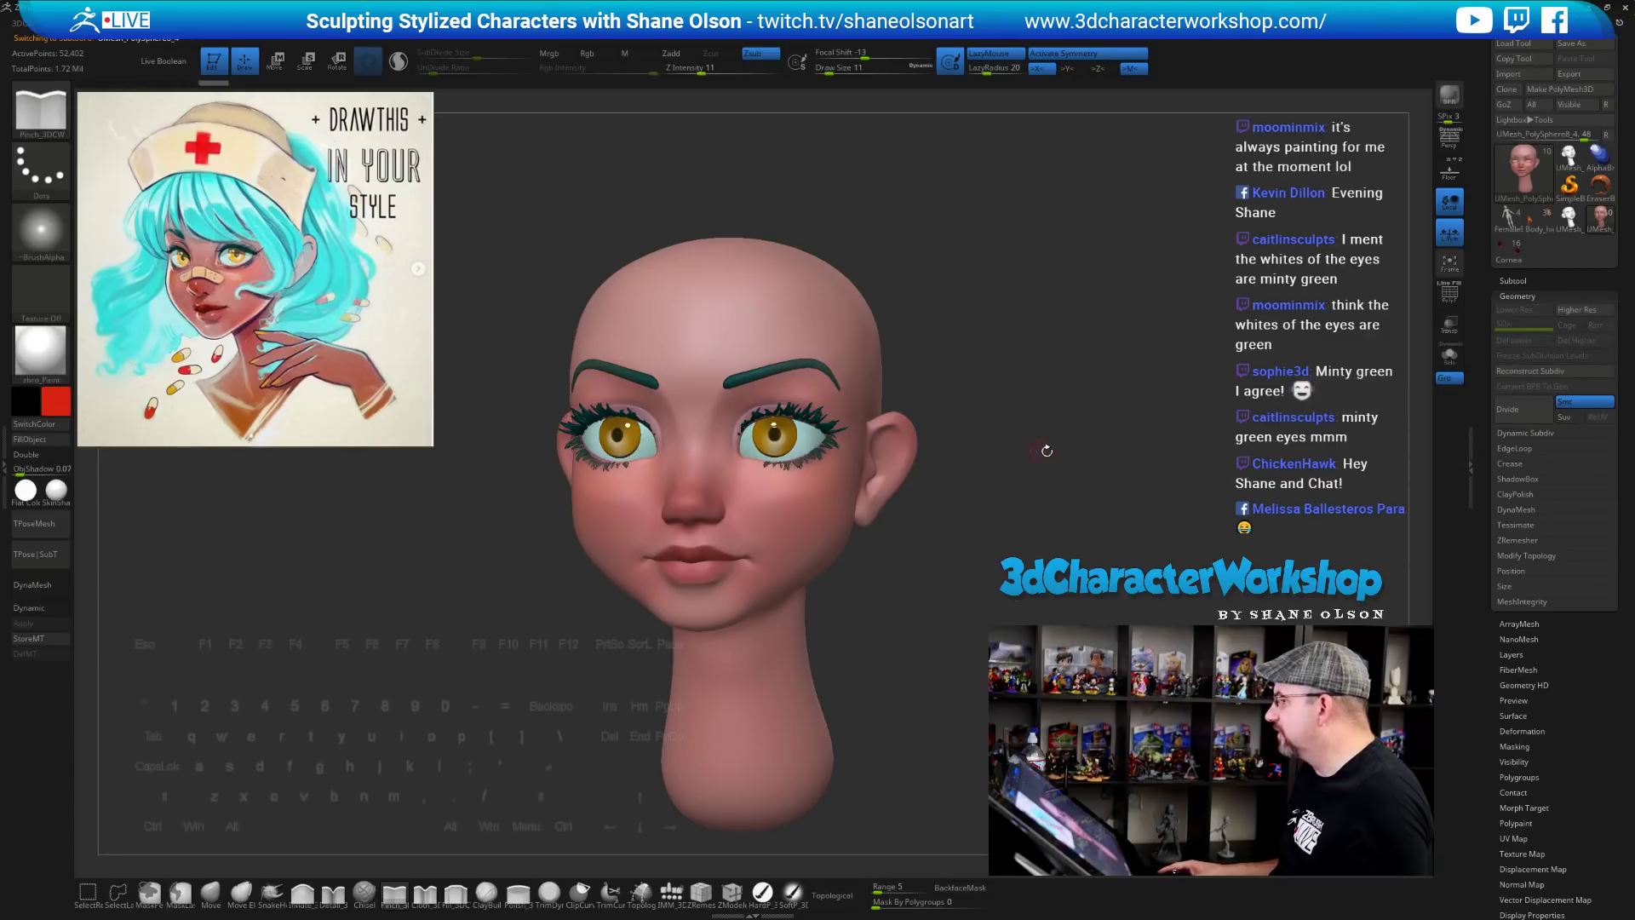
{"action": "left_click", "coordinate": [1523, 280]}
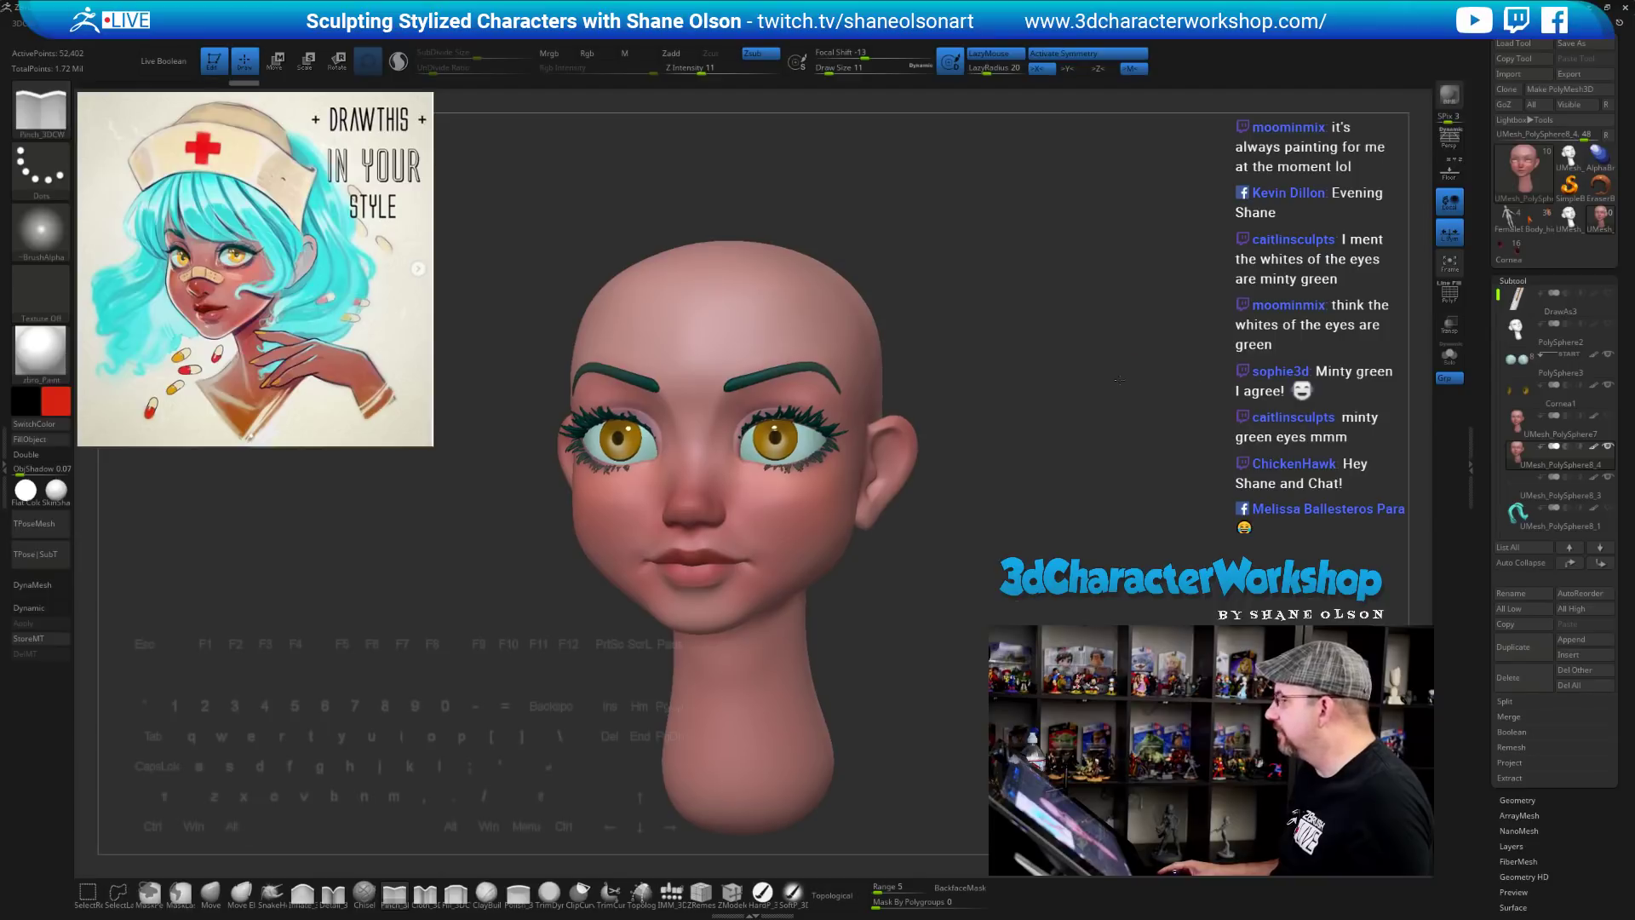
Frame the face in three-quarter view and switch to the FB_eyelashes curve brush
{"action": "left_click_drag", "start_coordinate": [1128, 363], "coordinate": [1207, 397], "text": "alt"}
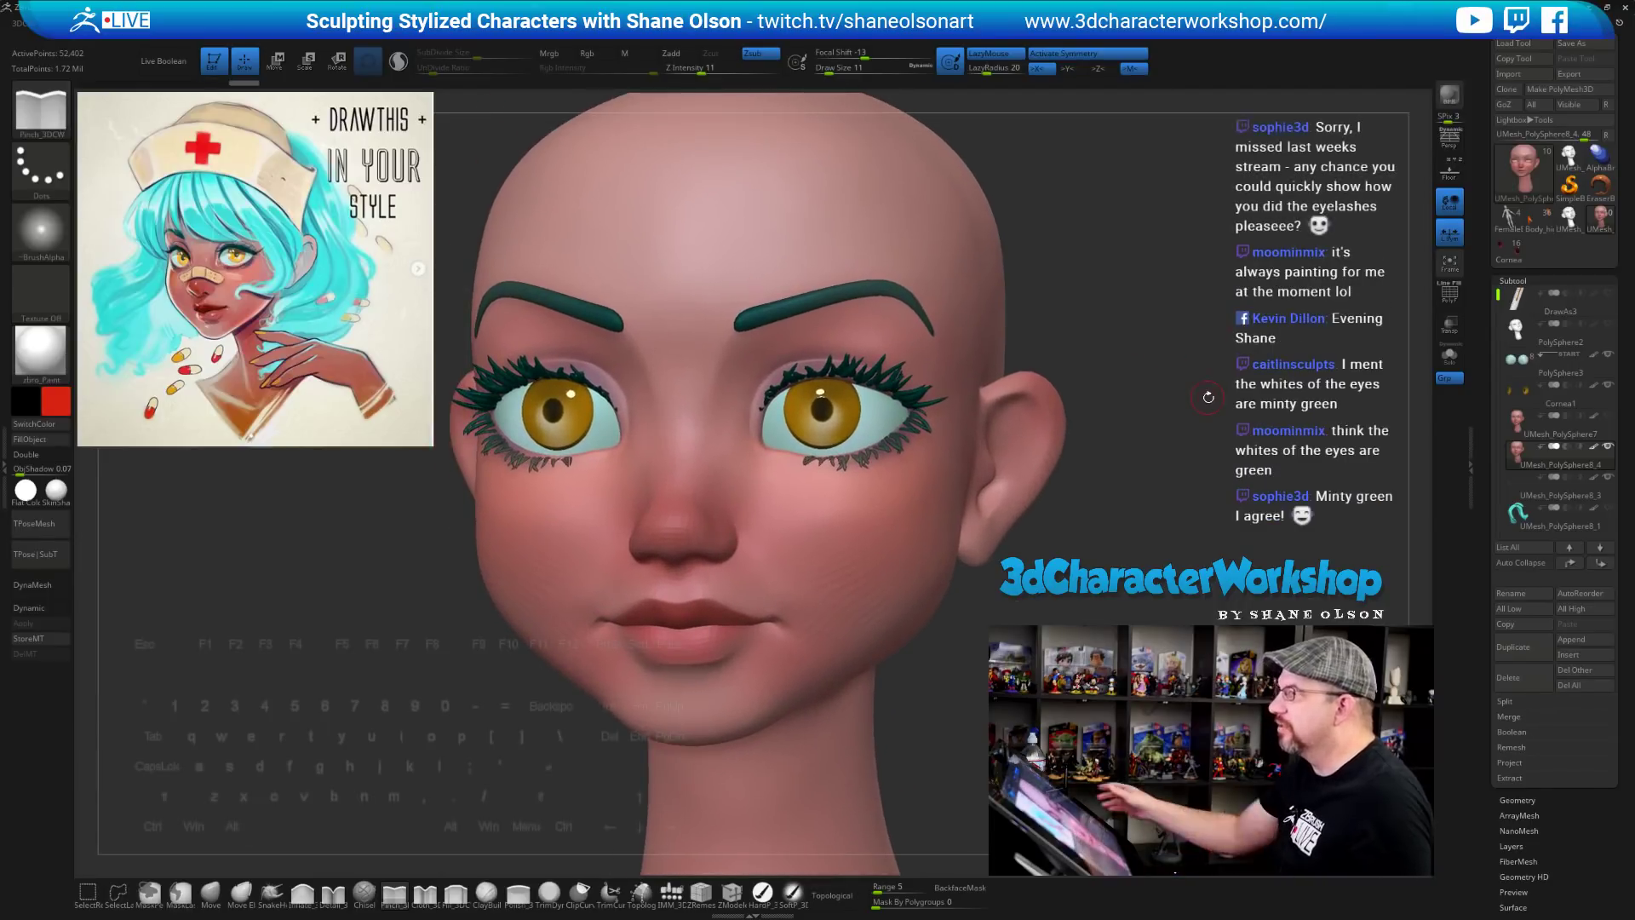
{"action": "left_click_drag", "start_coordinate": [1099, 497], "coordinate": [1042, 509], "text": "alt"}
{"action": "mouse_move", "coordinate": [1040, 535]}
{"action": "left_mouse_down", "text": "alt"}
{"action": "mouse_move", "coordinate": [1023, 499]}
{"action": "mouse_move", "coordinate": [1044, 539]}
{"action": "left_mouse_up", "text": "alt"}
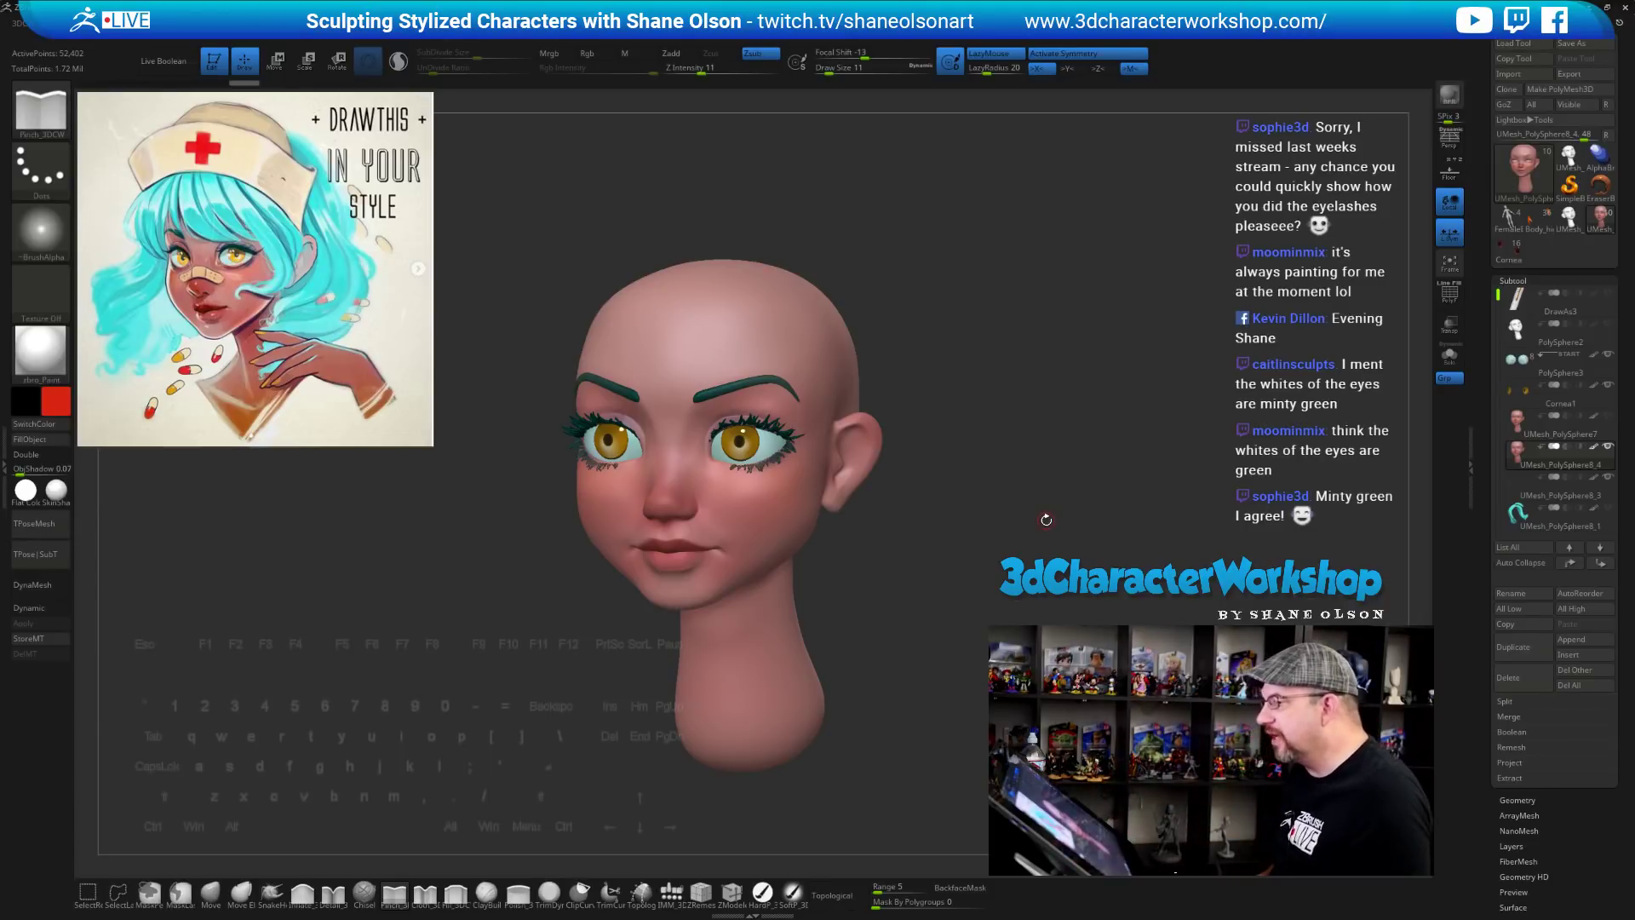
{"action": "left_click_drag", "start_coordinate": [960, 522], "coordinate": [942, 576]}
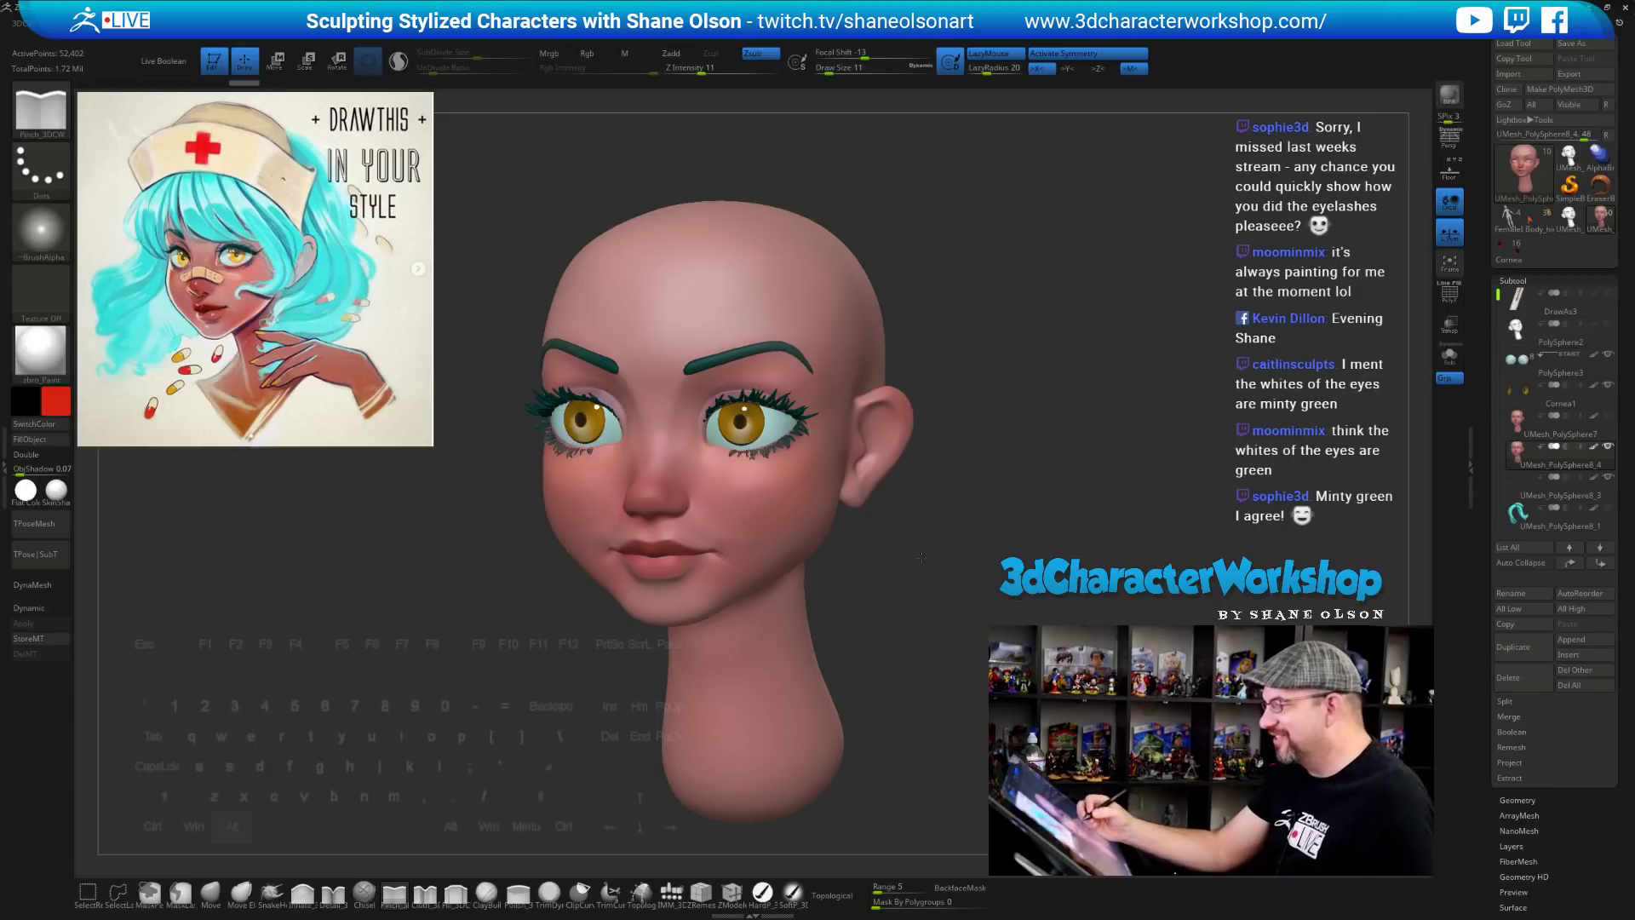
{"action": "left_click_drag", "start_coordinate": [927, 552], "coordinate": [895, 623]}
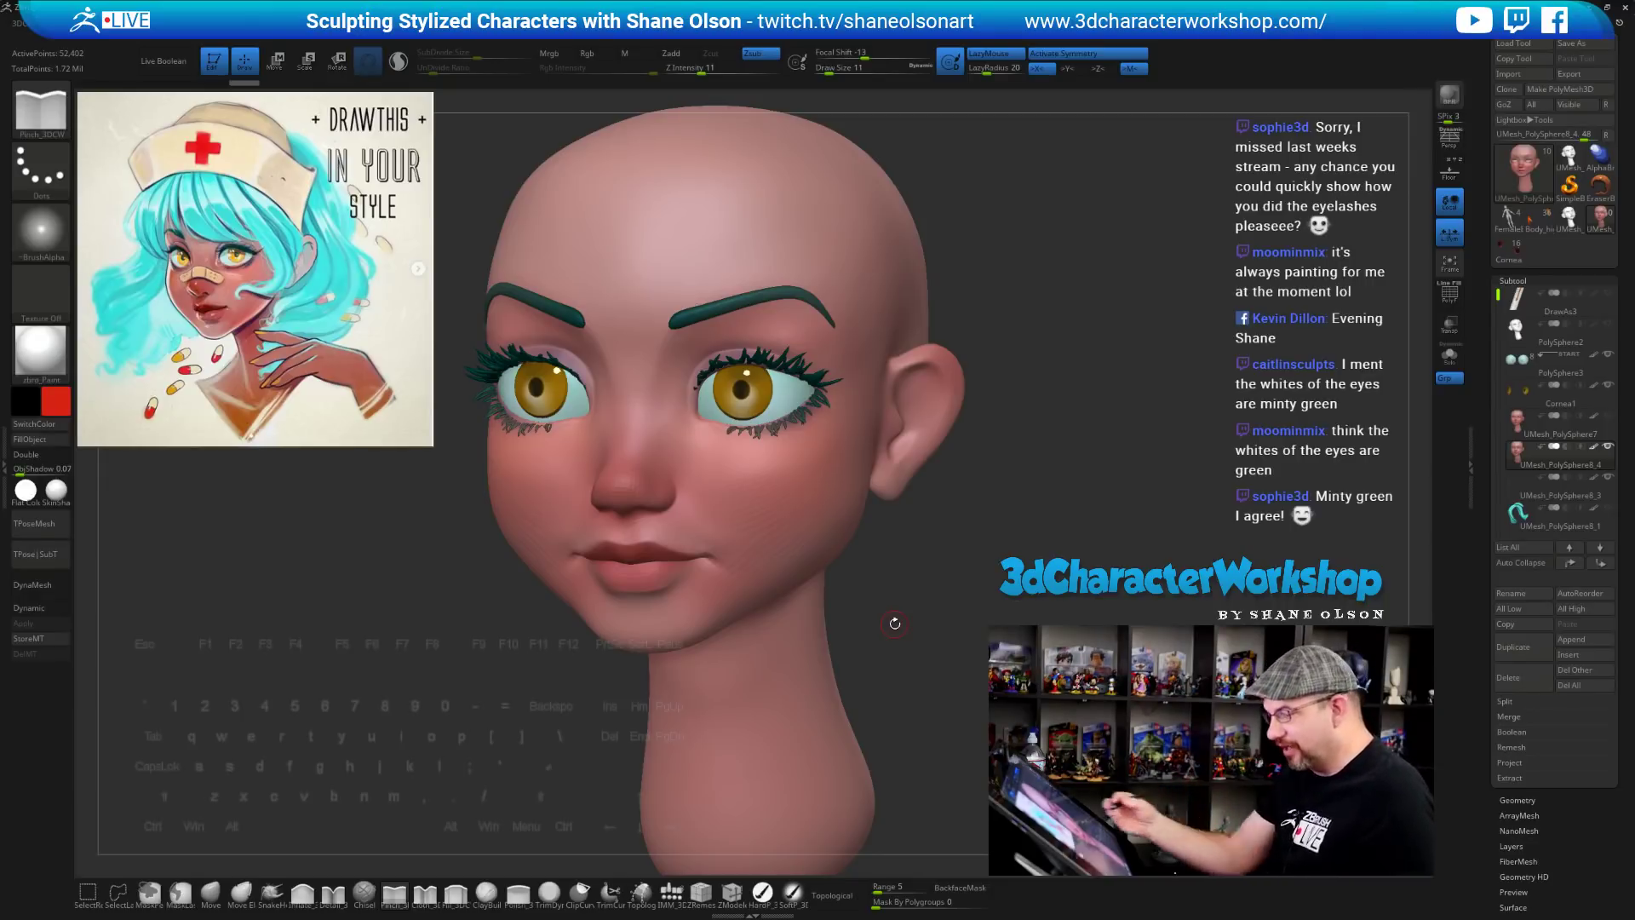
{"action": "key", "text": "b"}
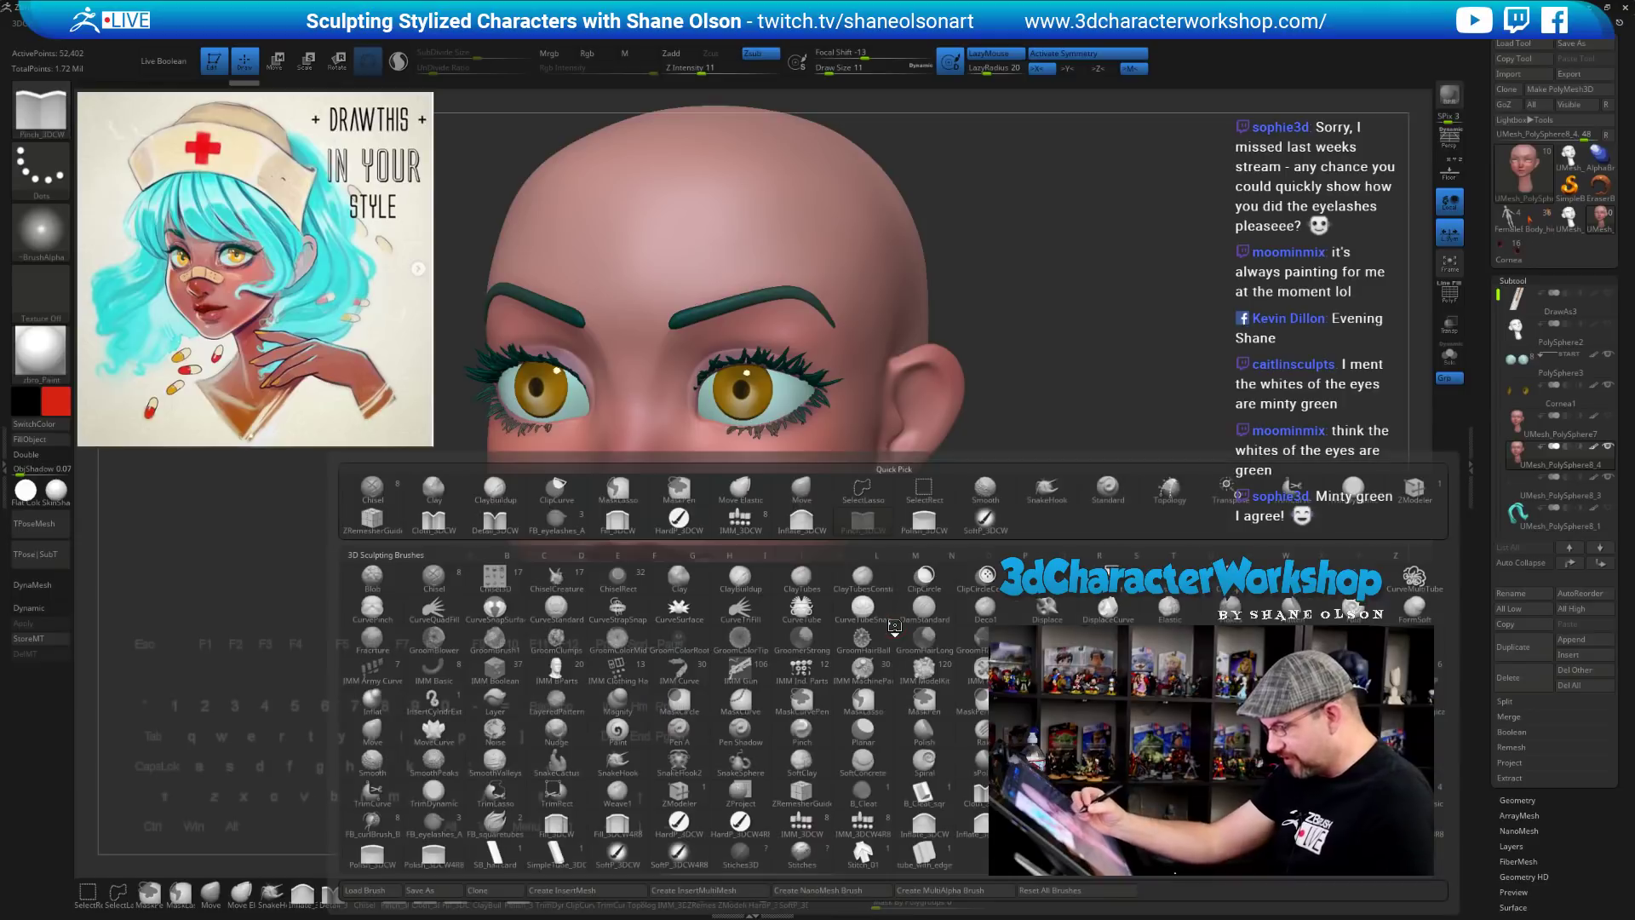
{"action": "left_click", "coordinate": [434, 823]}
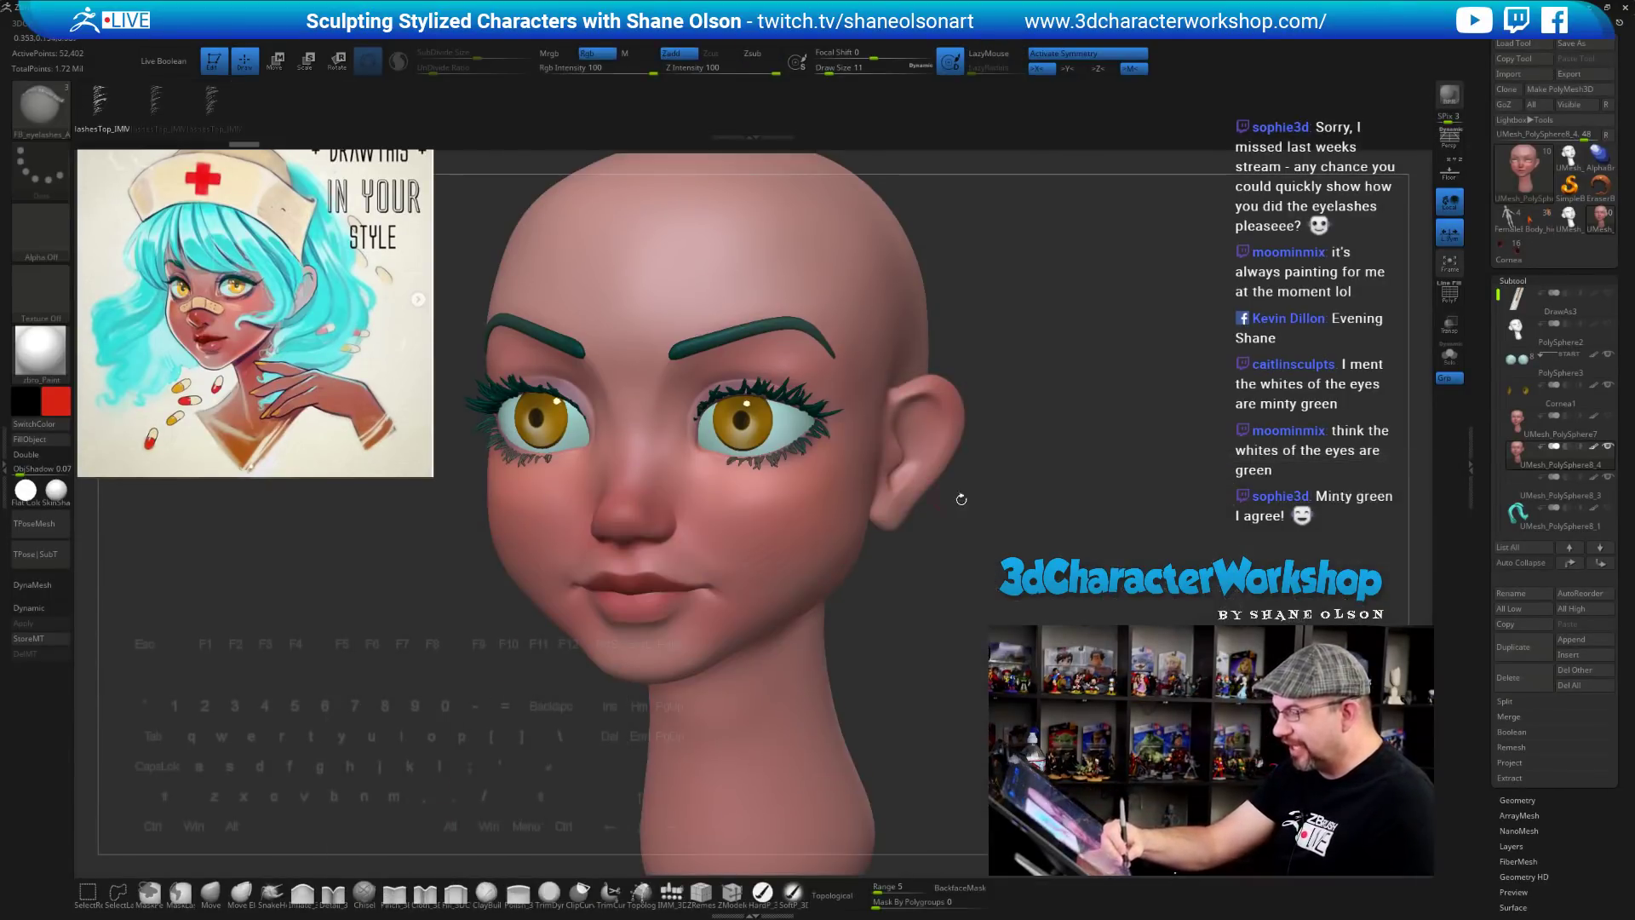
{"action": "mouse_move", "coordinate": [959, 576]}
{"action": "left_mouse_down"}
{"action": "mouse_move", "coordinate": [937, 621]}
{"action": "mouse_move", "coordinate": [864, 657]}
{"action": "left_mouse_up"}
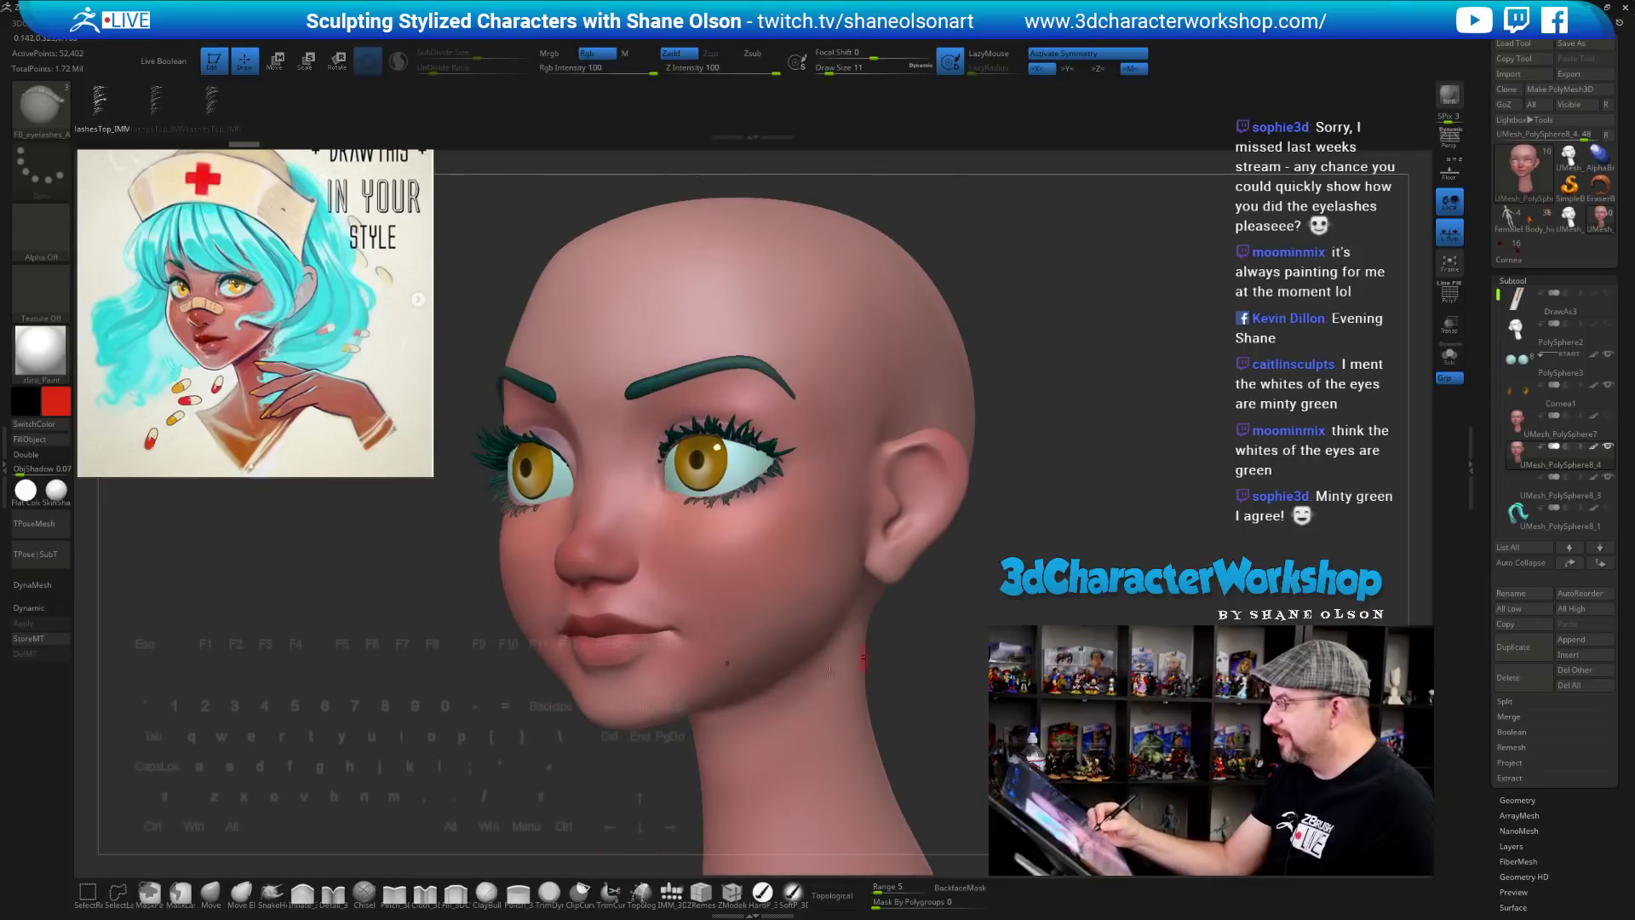
{"action": "left_click_drag", "start_coordinate": [673, 580], "coordinate": [839, 446]}
{"action": "mouse_move", "coordinate": [941, 656]}
{"action": "left_mouse_down", "text": "alt"}
{"action": "mouse_move", "coordinate": [947, 801]}
{"action": "mouse_move", "coordinate": [903, 843]}
{"action": "mouse_move", "coordinate": [796, 764]}
{"action": "left_mouse_up", "text": "alt"}
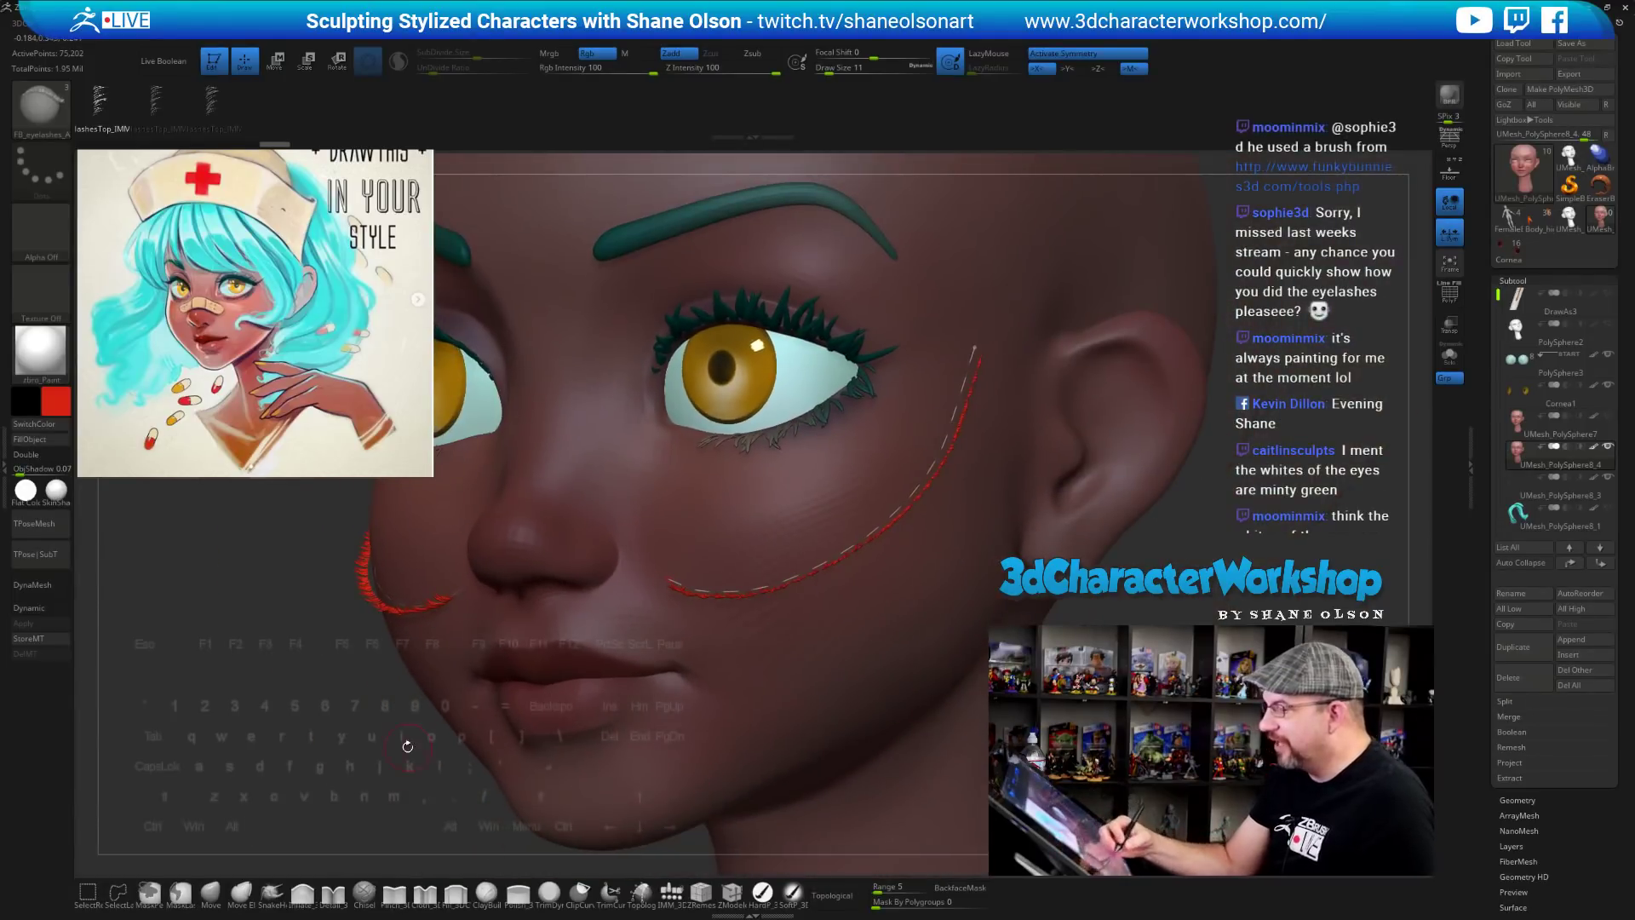
{"action": "key", "text": "ctrl+z"}
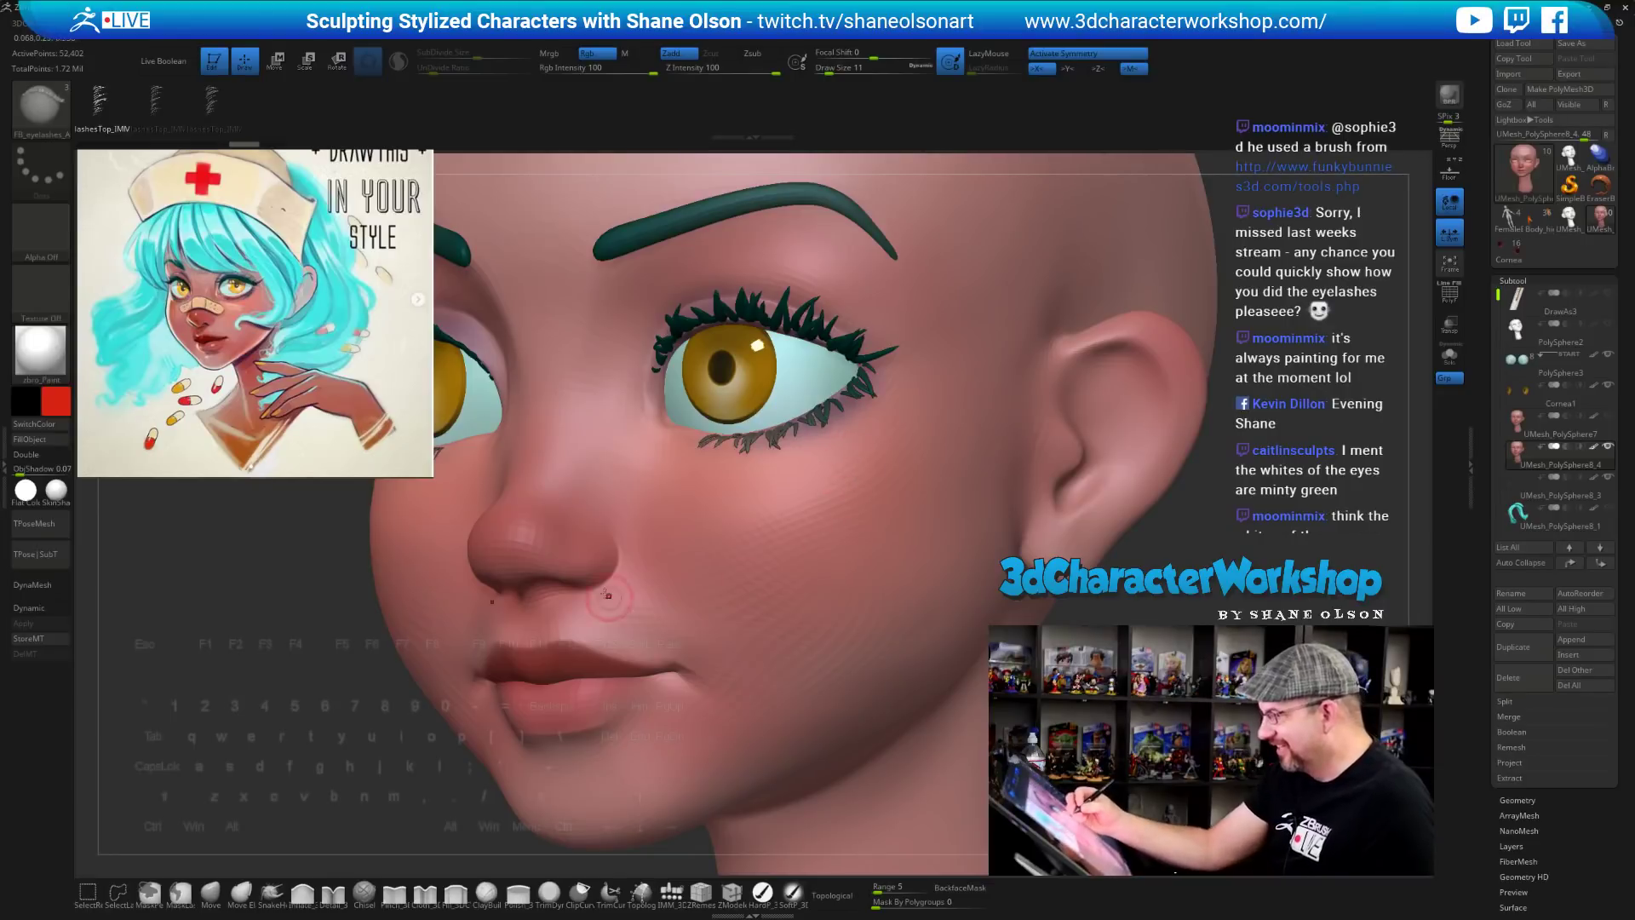
{"action": "mouse_move", "coordinate": [589, 579]}
{"action": "left_mouse_down"}
{"action": "mouse_move", "coordinate": [603, 609]}
{"action": "mouse_move", "coordinate": [971, 406]}
{"action": "left_mouse_up"}
{"action": "key", "text": "ctrl+z"}
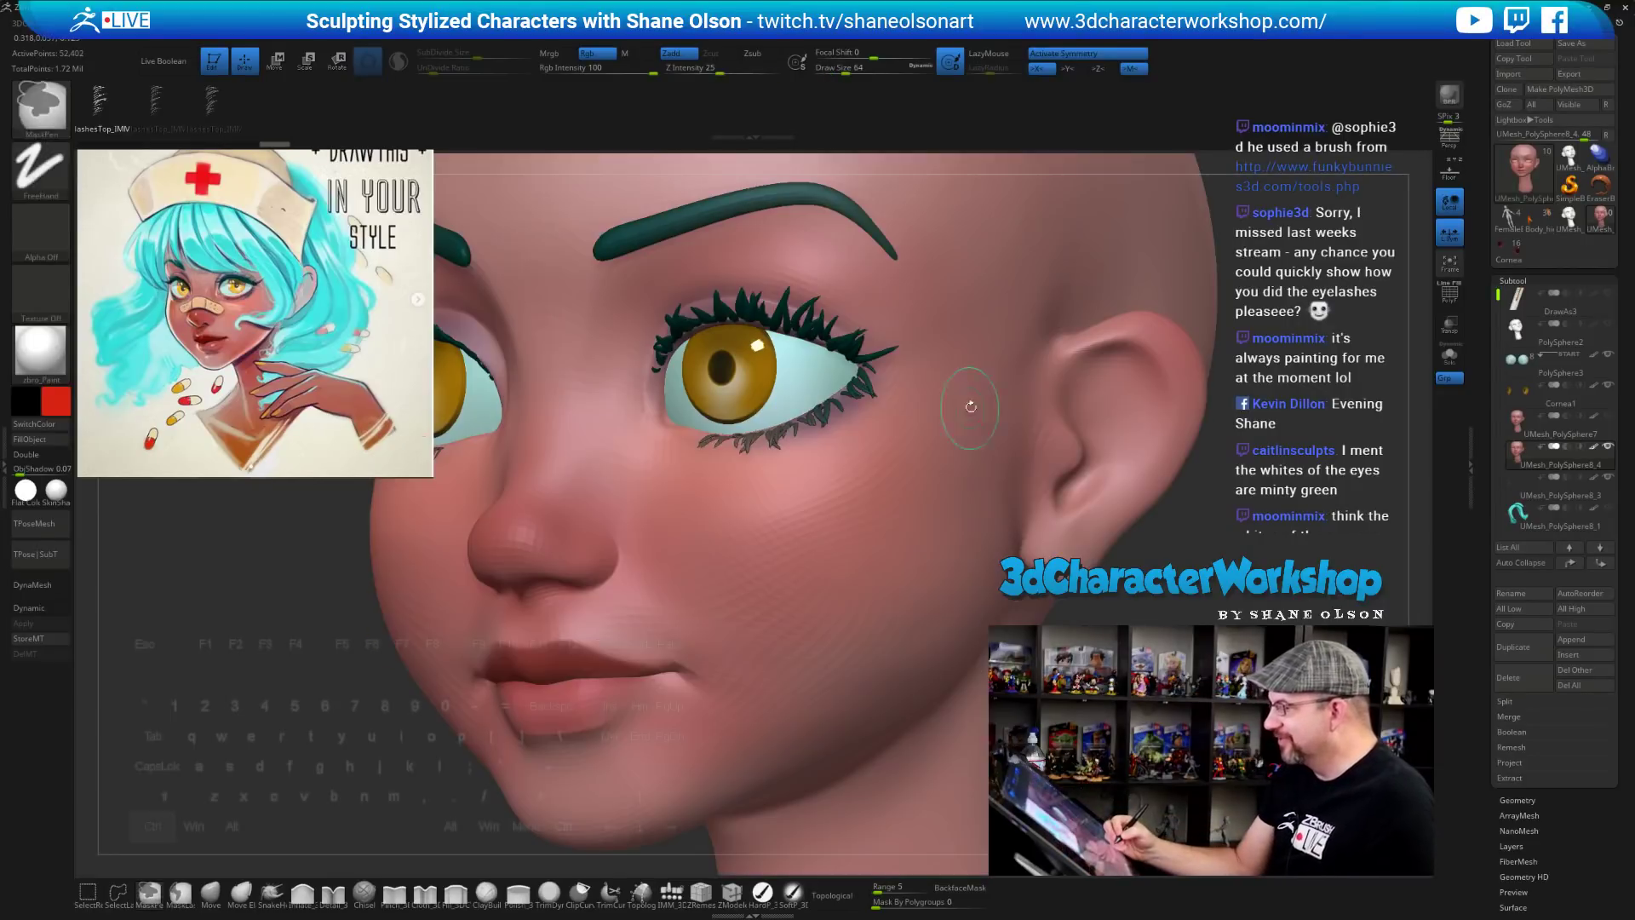
Sample the dark teal lash colour and draw a demonstration lash curve from the temple down the cheek toward the mouth
{"action": "key", "text": "c"}
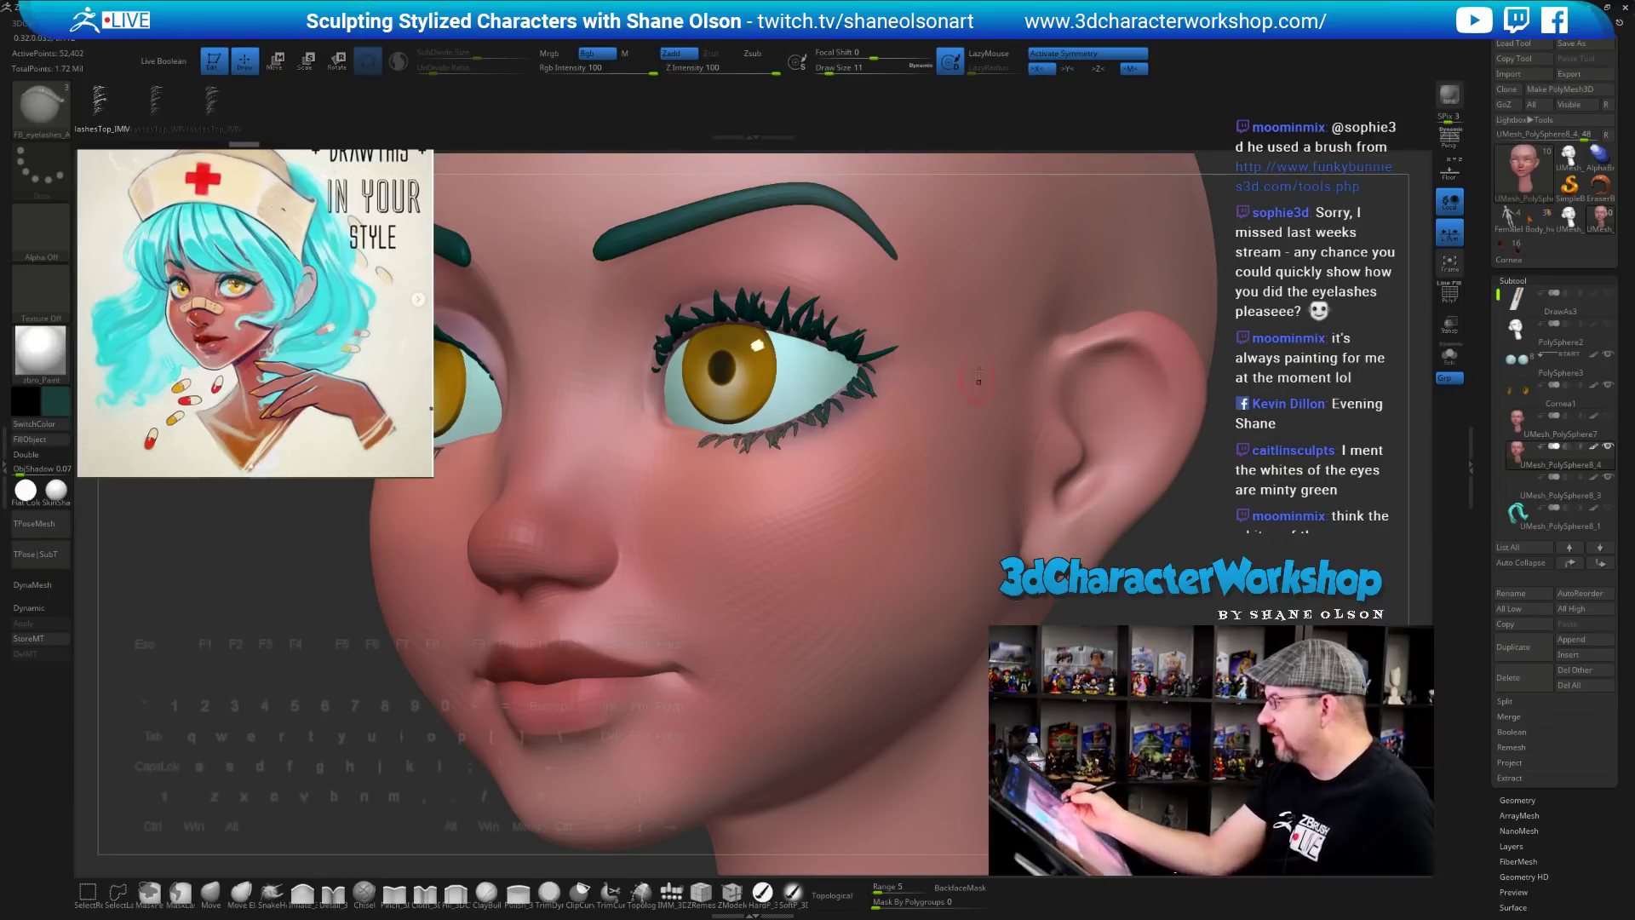
{"action": "left_click_drag", "start_coordinate": [981, 352], "coordinate": [711, 661]}
{"action": "right_click_drag", "start_coordinate": [877, 596], "coordinate": [944, 595]}
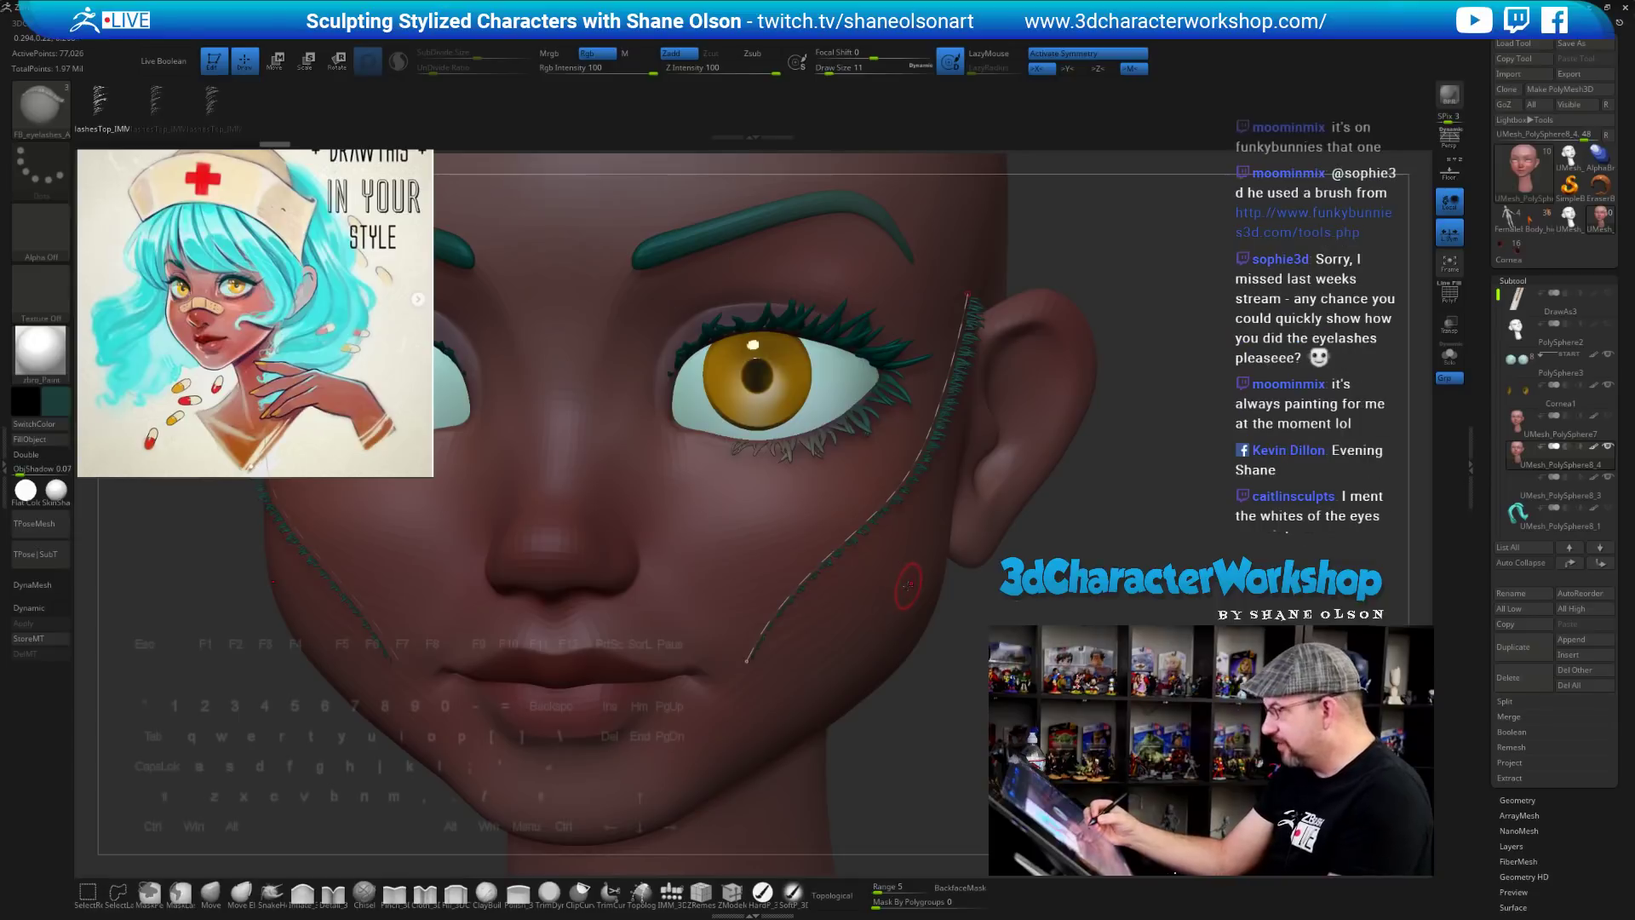
Change the draw size to 31 and update the cheek lash curve so its lashes are larger
{"action": "key", "text": "bracketright"}
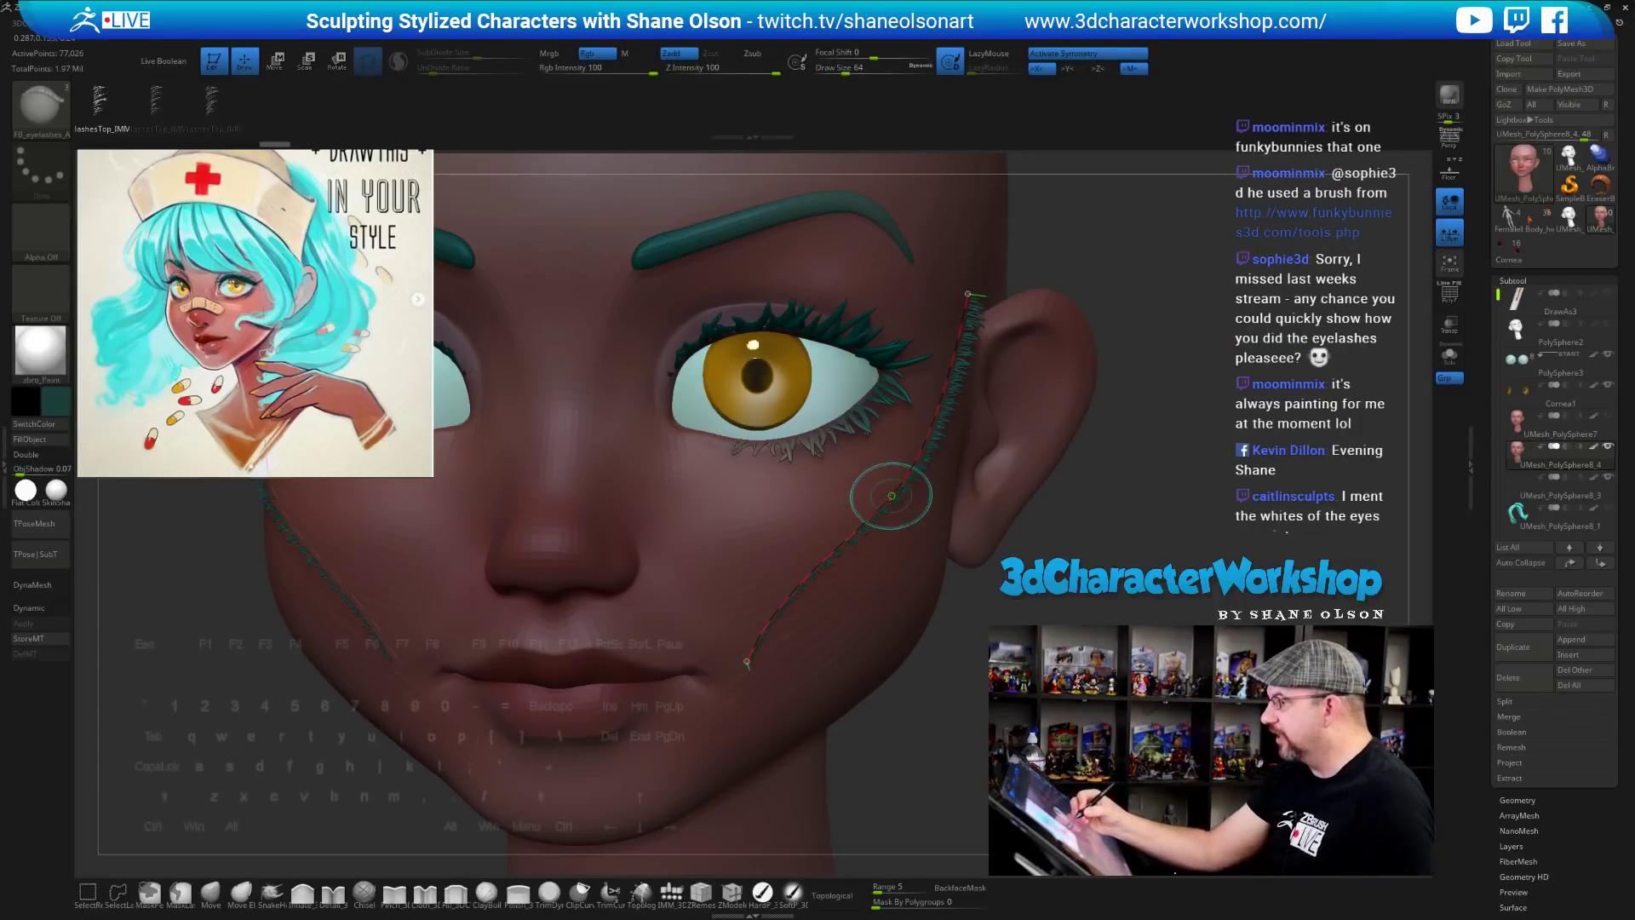
{"action": "left_click", "coordinate": [890, 492]}
{"action": "mouse_move", "coordinate": [917, 698]}
{"action": "left_mouse_down"}
{"action": "mouse_move", "coordinate": [862, 645]}
{"action": "mouse_move", "coordinate": [924, 683]}
{"action": "left_mouse_up"}
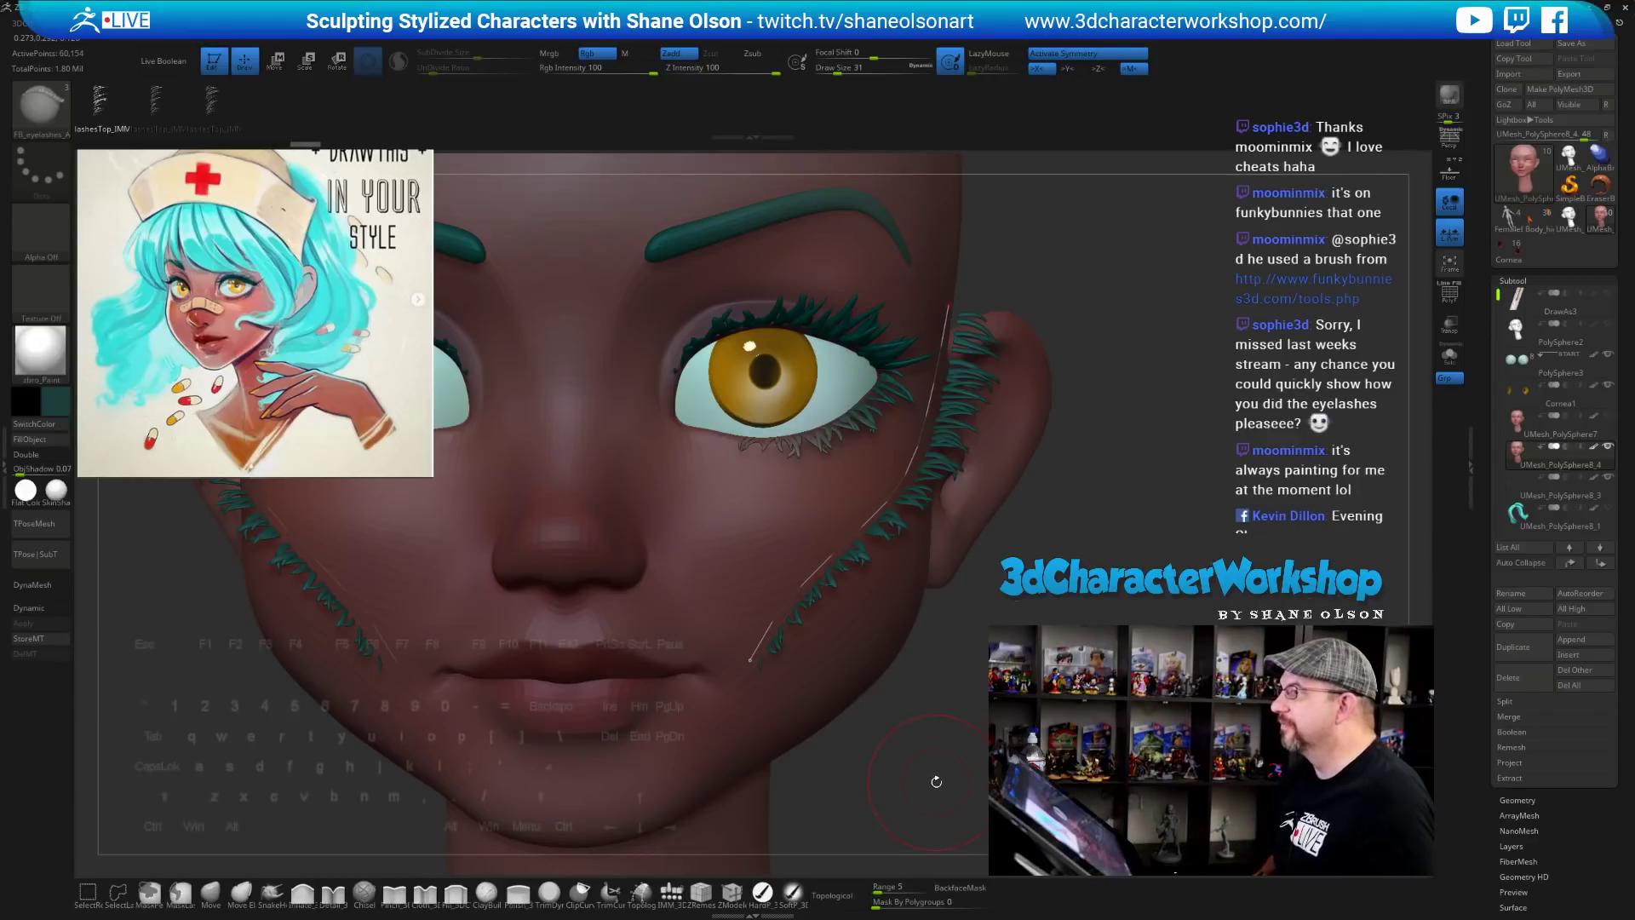
{"action": "left_click_drag", "start_coordinate": [936, 781], "coordinate": [1116, 547]}
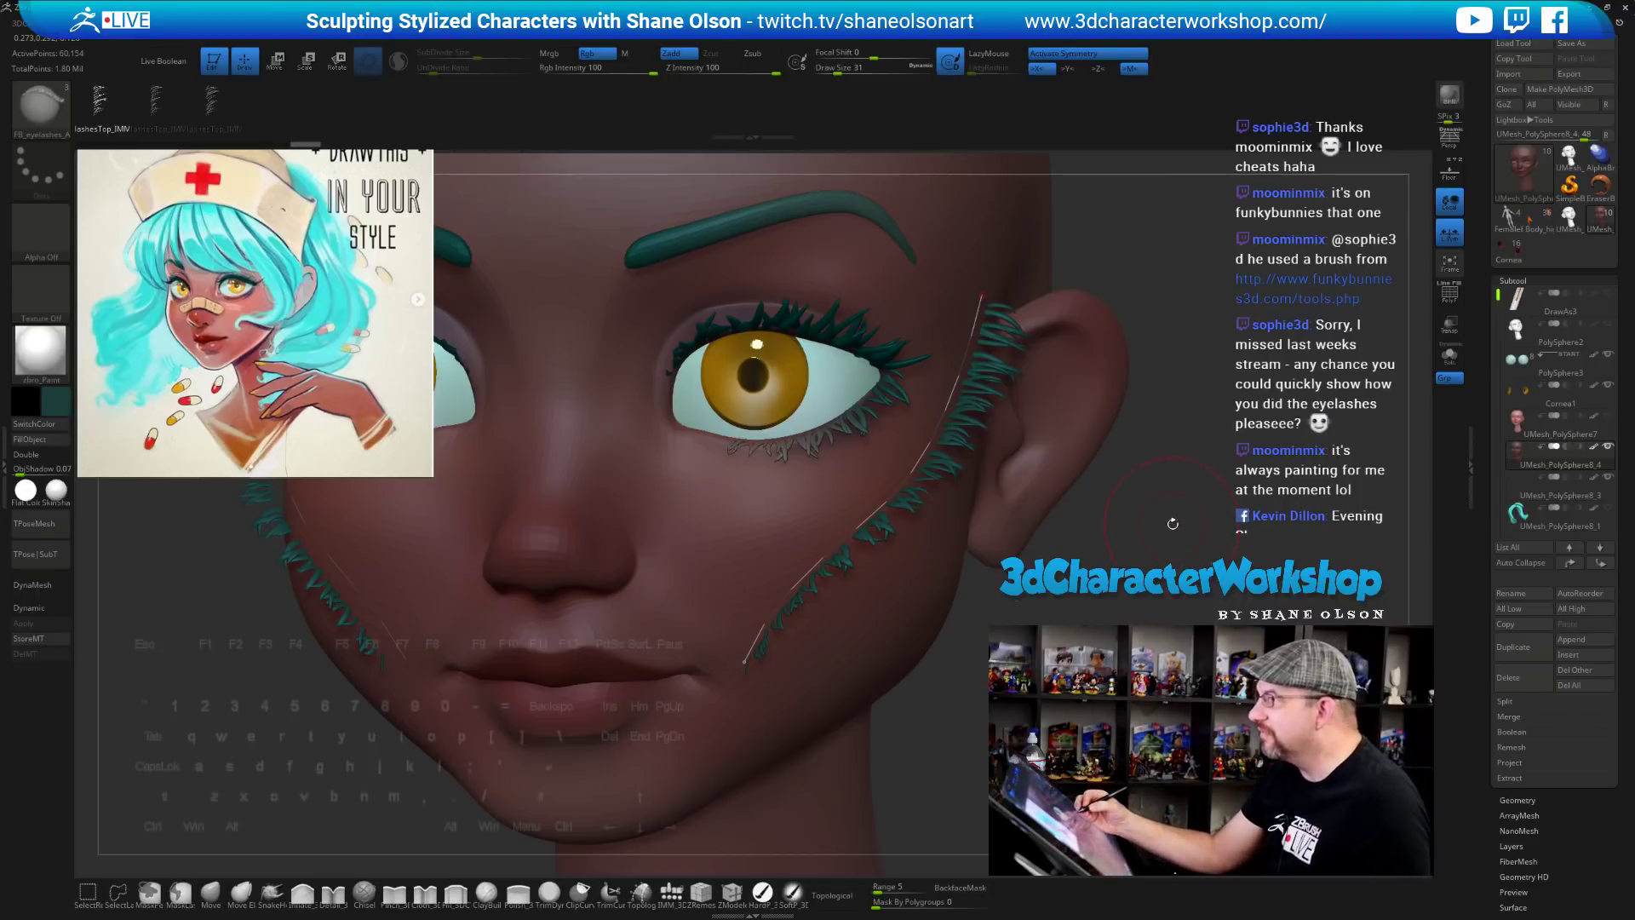
{"action": "left_click_drag", "start_coordinate": [1173, 523], "coordinate": [1096, 560]}
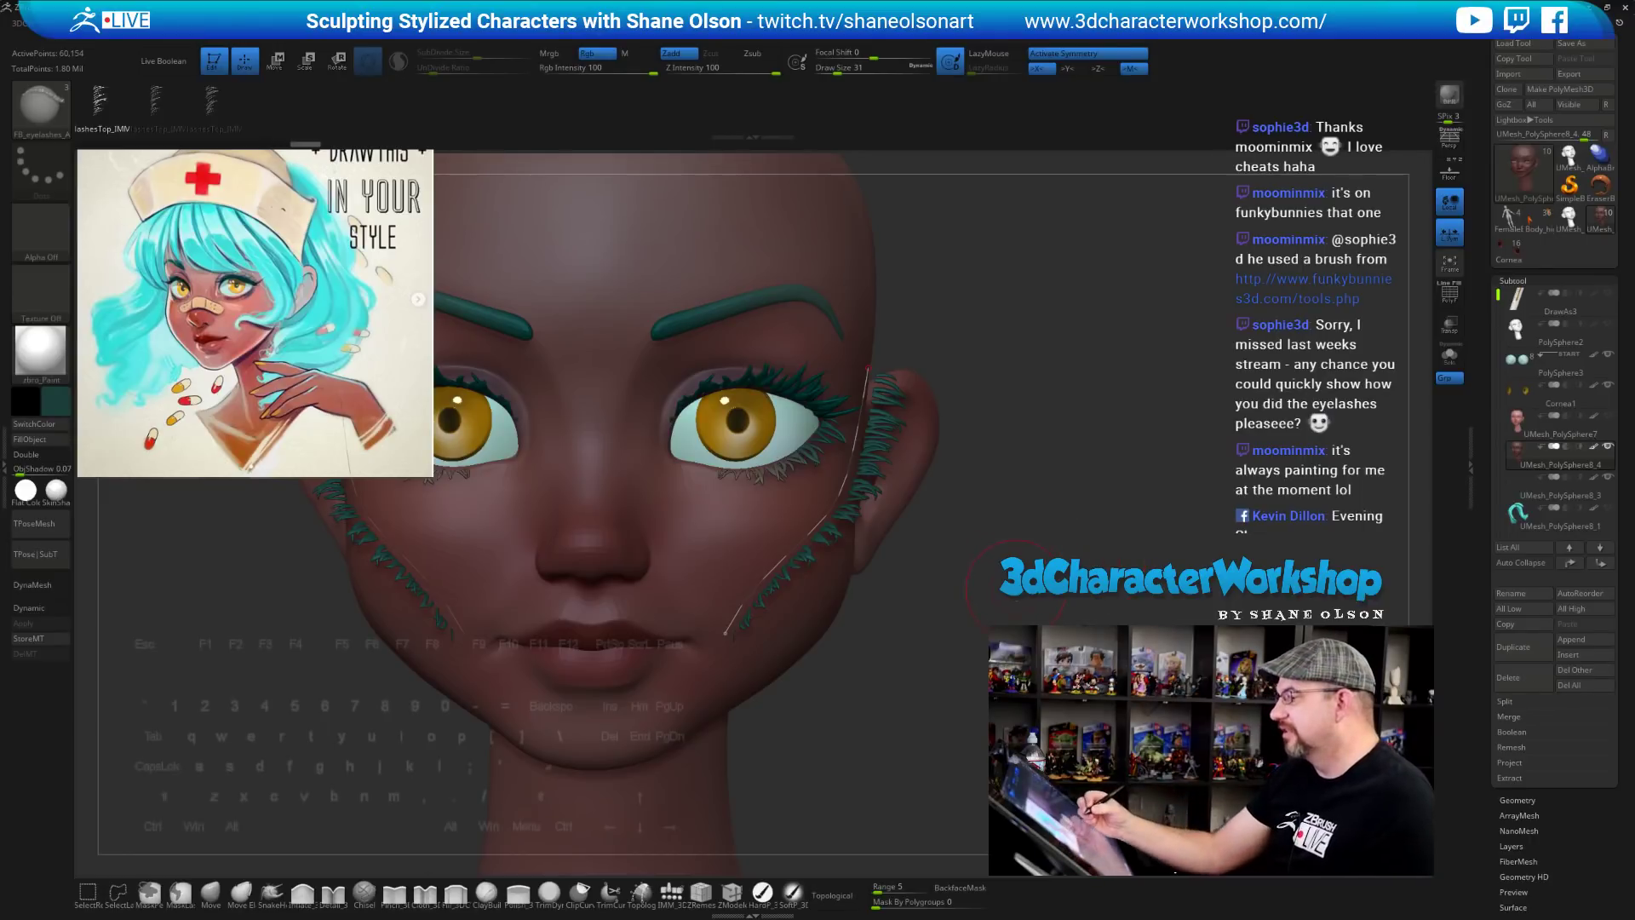
Undo the demonstration lash curve on the cheek and frame the head in front view
{"action": "key", "text": "ctrl+z"}
{"action": "mouse_move", "coordinate": [1007, 615]}
{"action": "left_mouse_down"}
{"action": "mouse_move", "coordinate": [1032, 589]}
{"action": "mouse_move", "coordinate": [1095, 597]}
{"action": "left_mouse_up"}
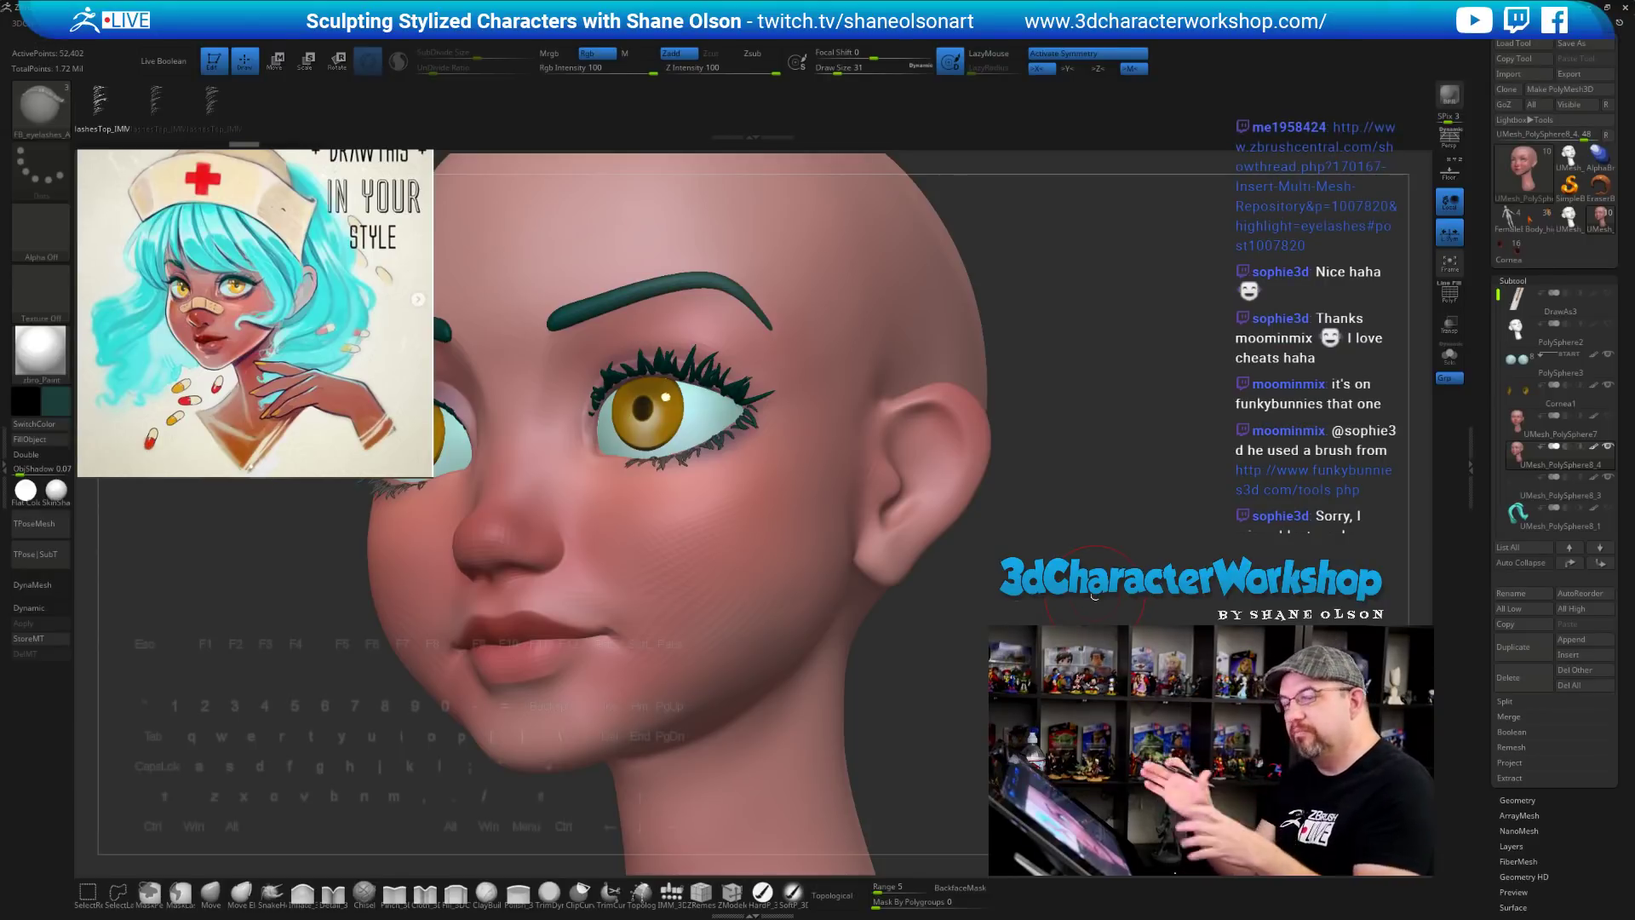
{"action": "mouse_move", "coordinate": [1070, 537]}
{"action": "left_mouse_down", "text": "alt"}
{"action": "mouse_move", "coordinate": [997, 562]}
{"action": "mouse_move", "coordinate": [1065, 562]}
{"action": "mouse_move", "coordinate": [968, 555]}
{"action": "mouse_move", "coordinate": [1066, 555]}
{"action": "mouse_move", "coordinate": [1046, 535]}
{"action": "mouse_move", "coordinate": [1026, 600]}
{"action": "mouse_move", "coordinate": [1005, 536]}
{"action": "left_mouse_up", "text": "alt"}
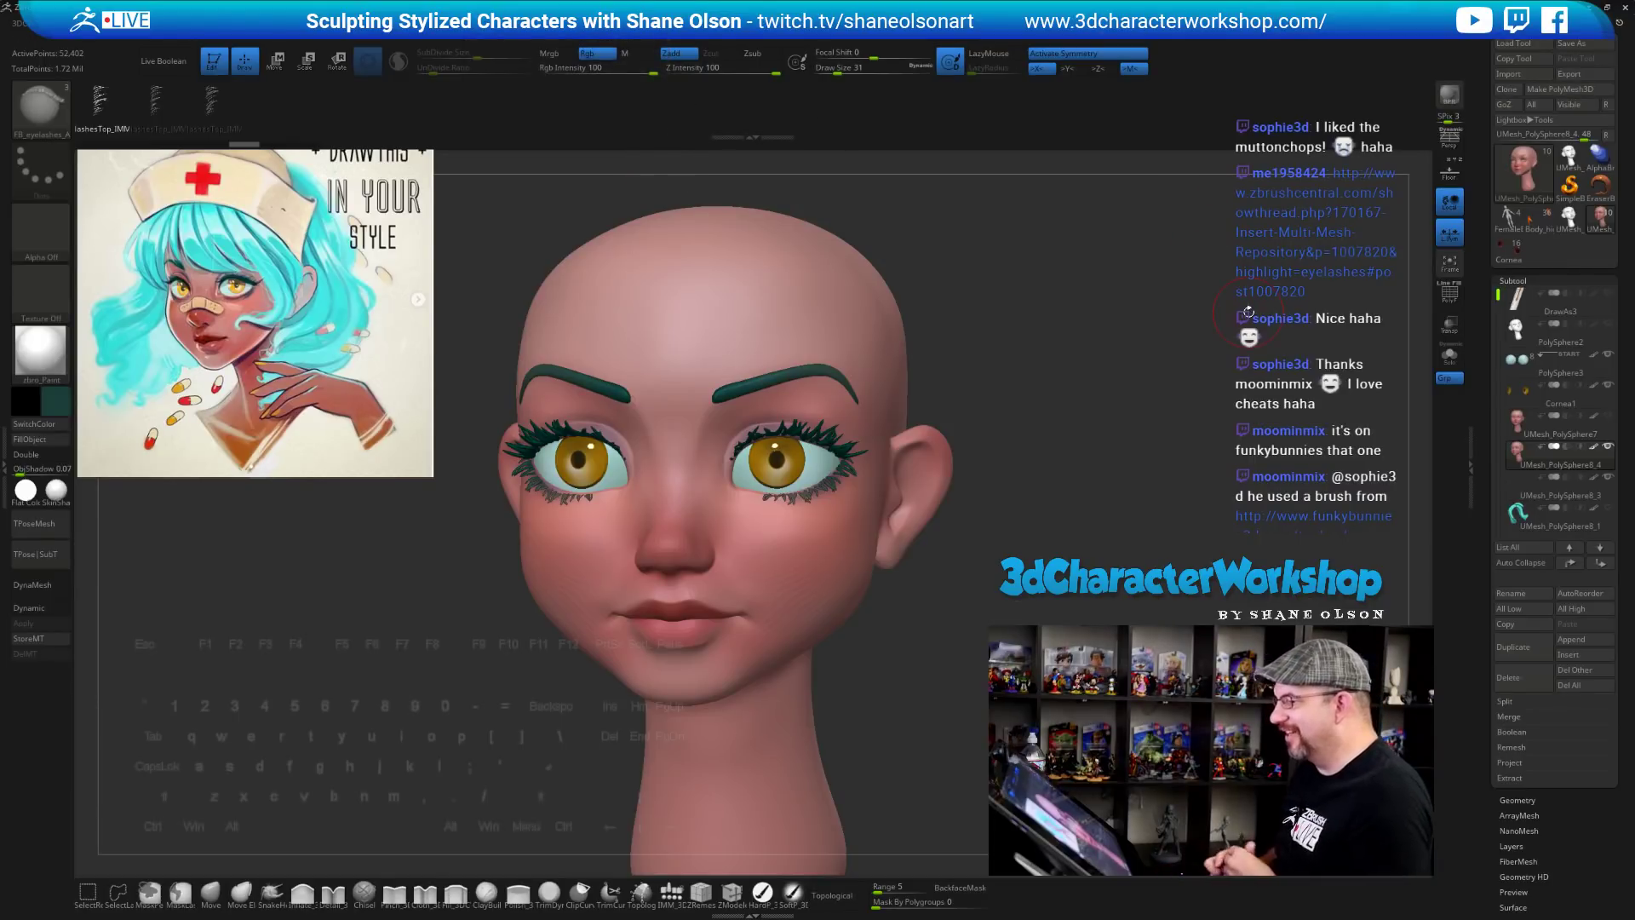
{"action": "left_click_drag", "start_coordinate": [1035, 554], "coordinate": [1029, 564], "text": "alt"}
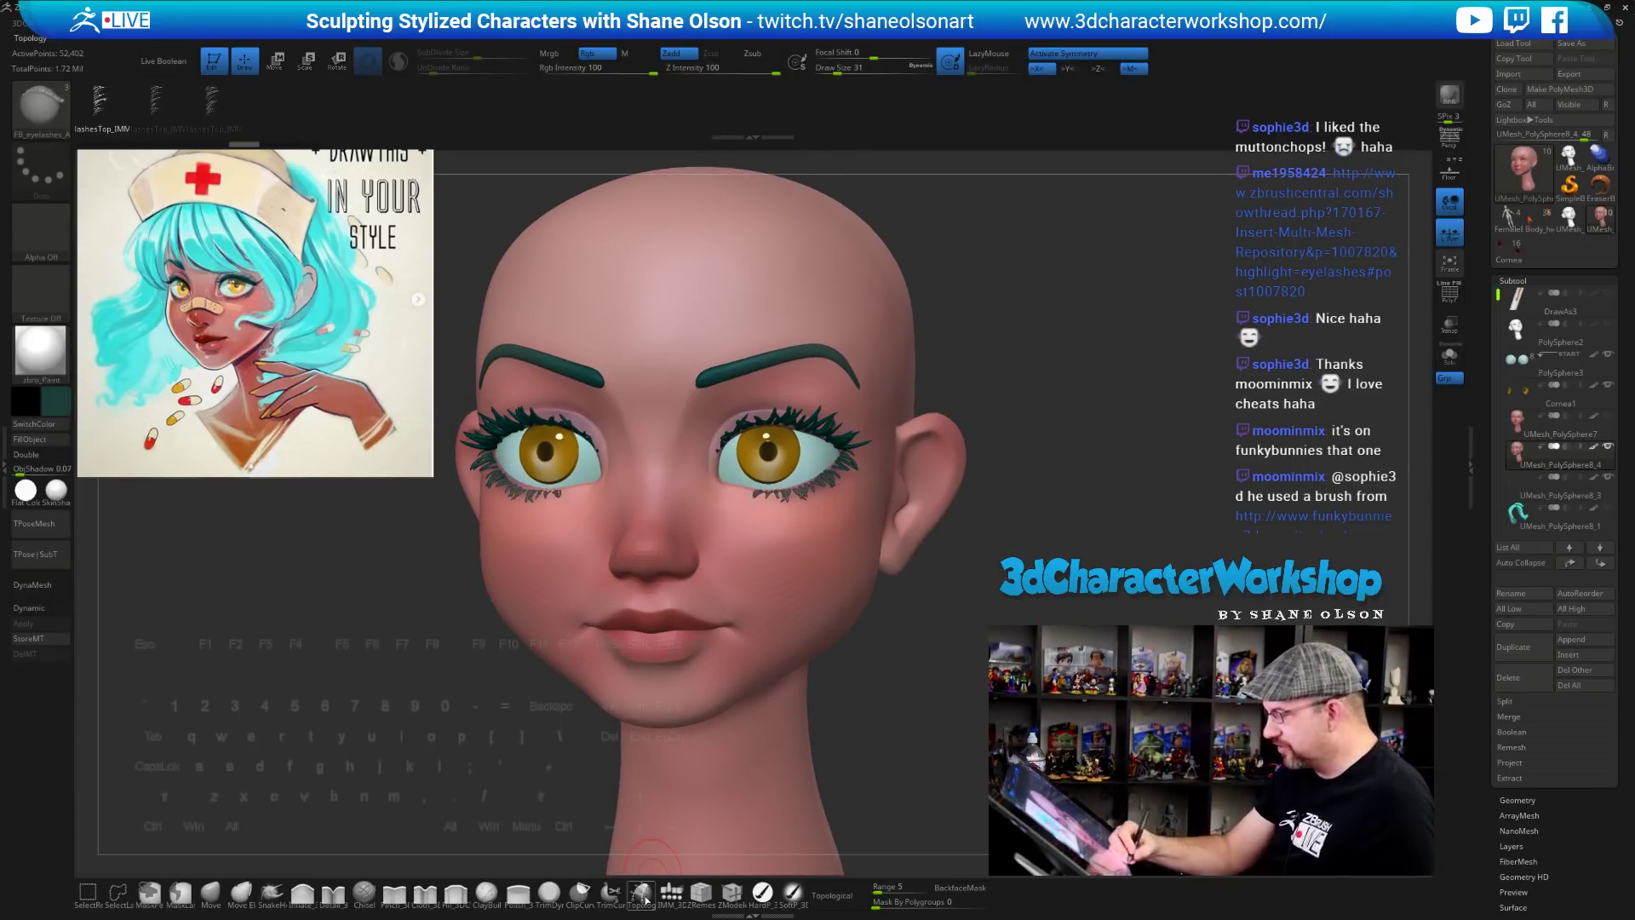
With the Topology brush, draw two mirrored curves from the nose bridge onto the cheek for a bandage's upper and lower edges
{"action": "left_click", "coordinate": [641, 894]}
{"action": "left_click_drag", "start_coordinate": [827, 70], "coordinate": [831, 70]}
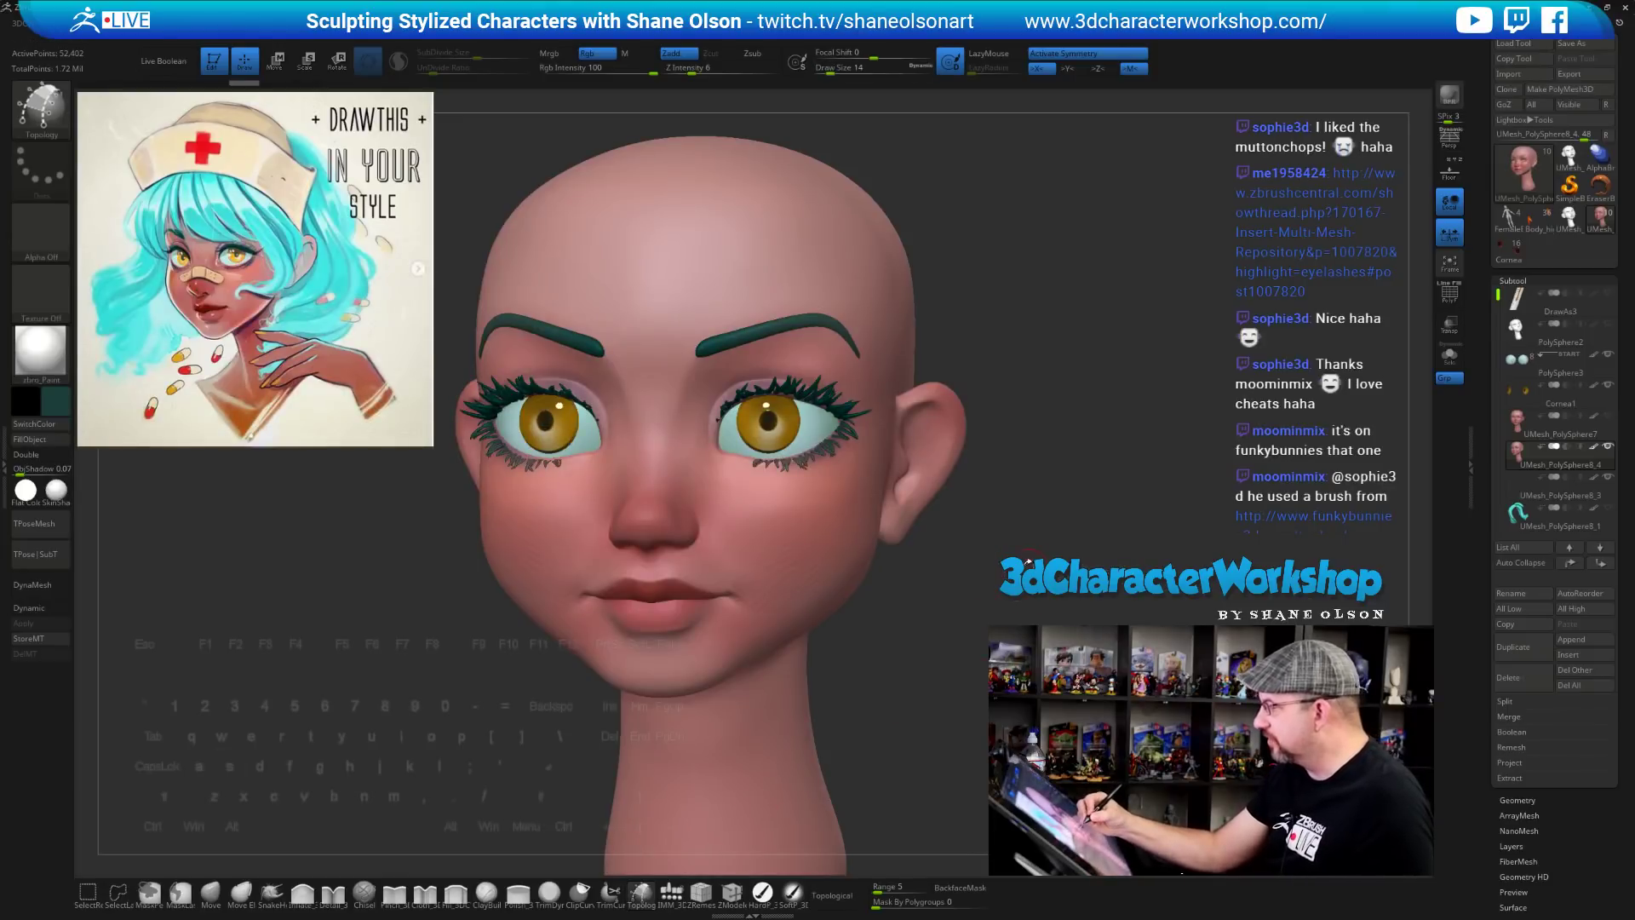
{"action": "mouse_move", "coordinate": [1029, 564]}
{"action": "left_mouse_down", "text": "alt"}
{"action": "mouse_move", "coordinate": [1041, 534]}
{"action": "mouse_move", "coordinate": [1115, 517]}
{"action": "mouse_move", "coordinate": [1035, 546]}
{"action": "left_mouse_up", "text": "alt"}
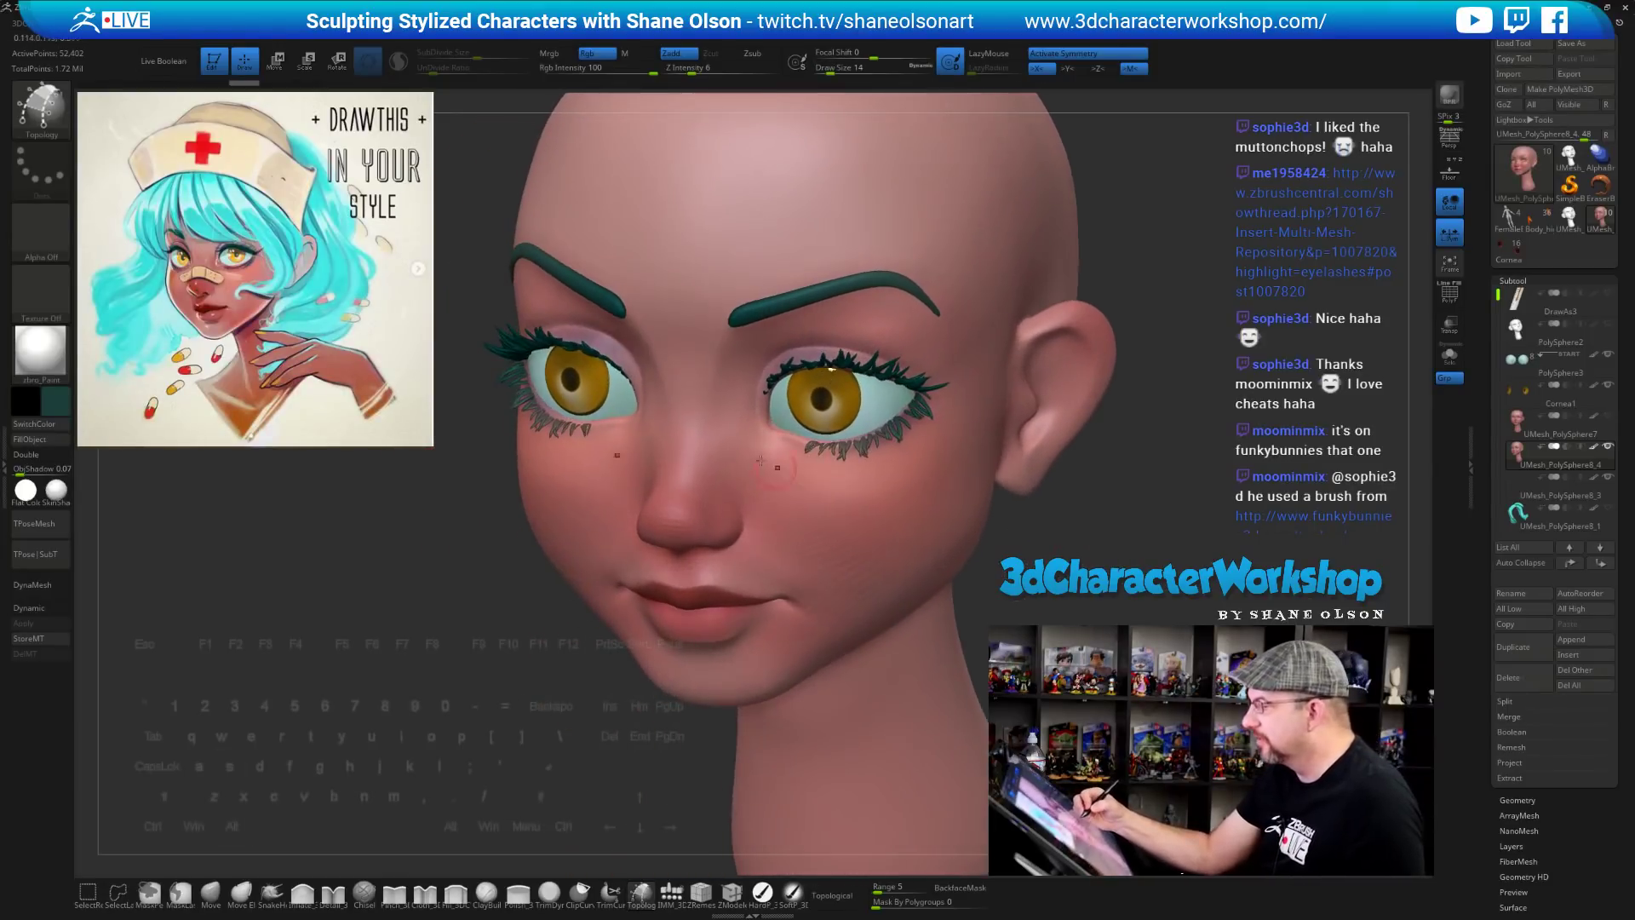
{"action": "left_click_drag", "start_coordinate": [681, 429], "coordinate": [707, 429]}
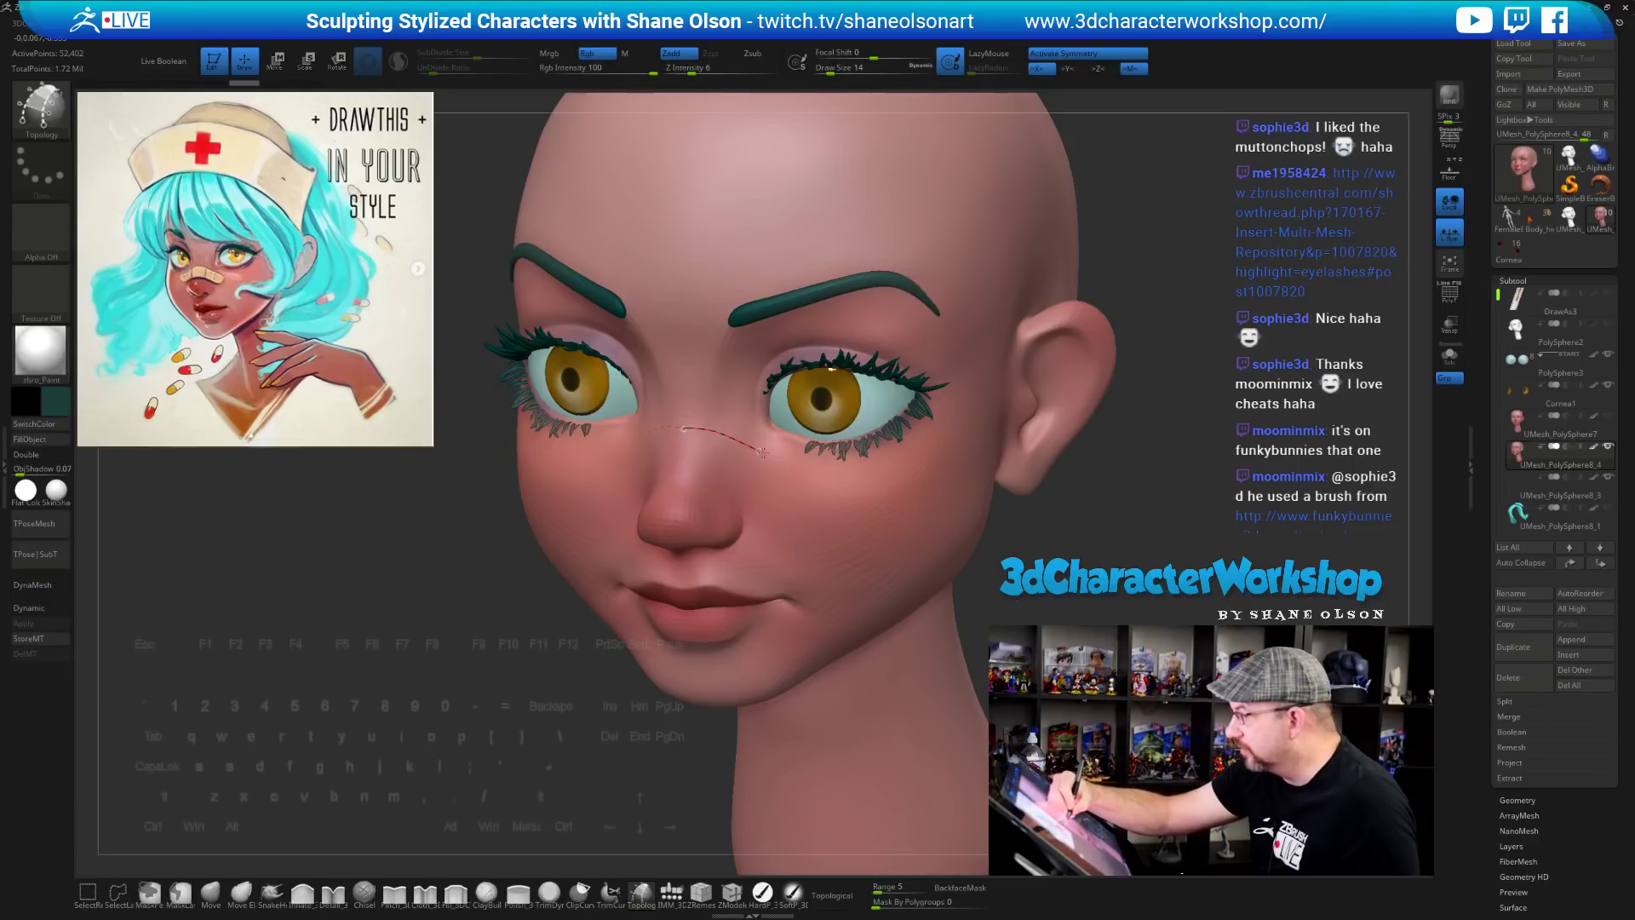
{"action": "left_click_drag", "start_coordinate": [825, 483], "coordinate": [846, 488]}
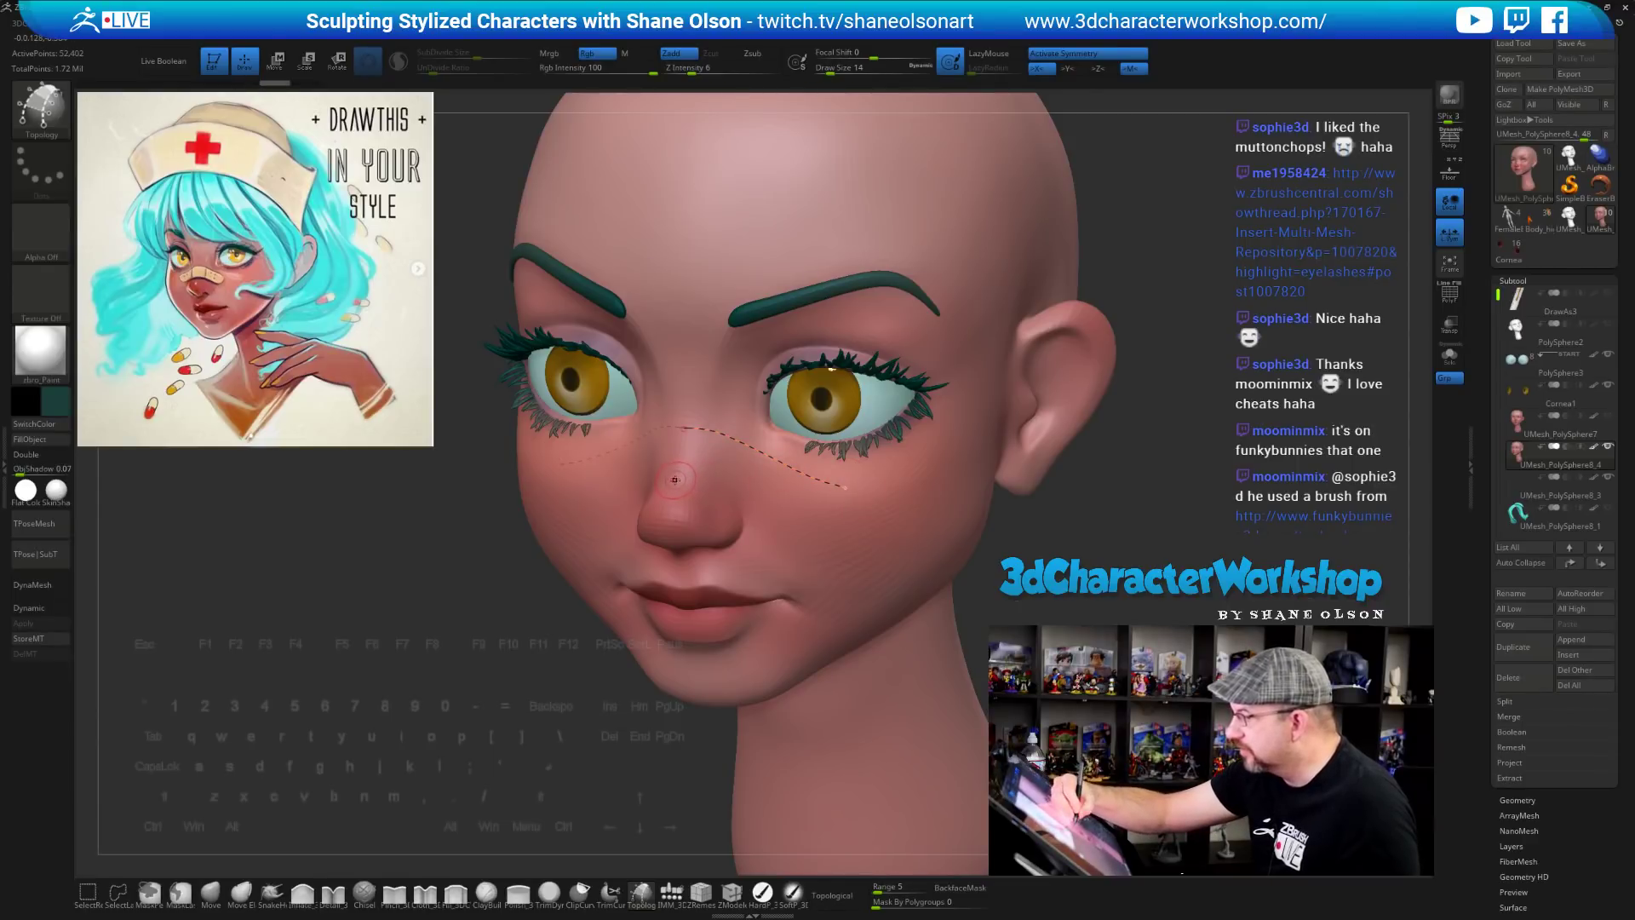
{"action": "left_click_drag", "start_coordinate": [730, 491], "coordinate": [823, 533]}
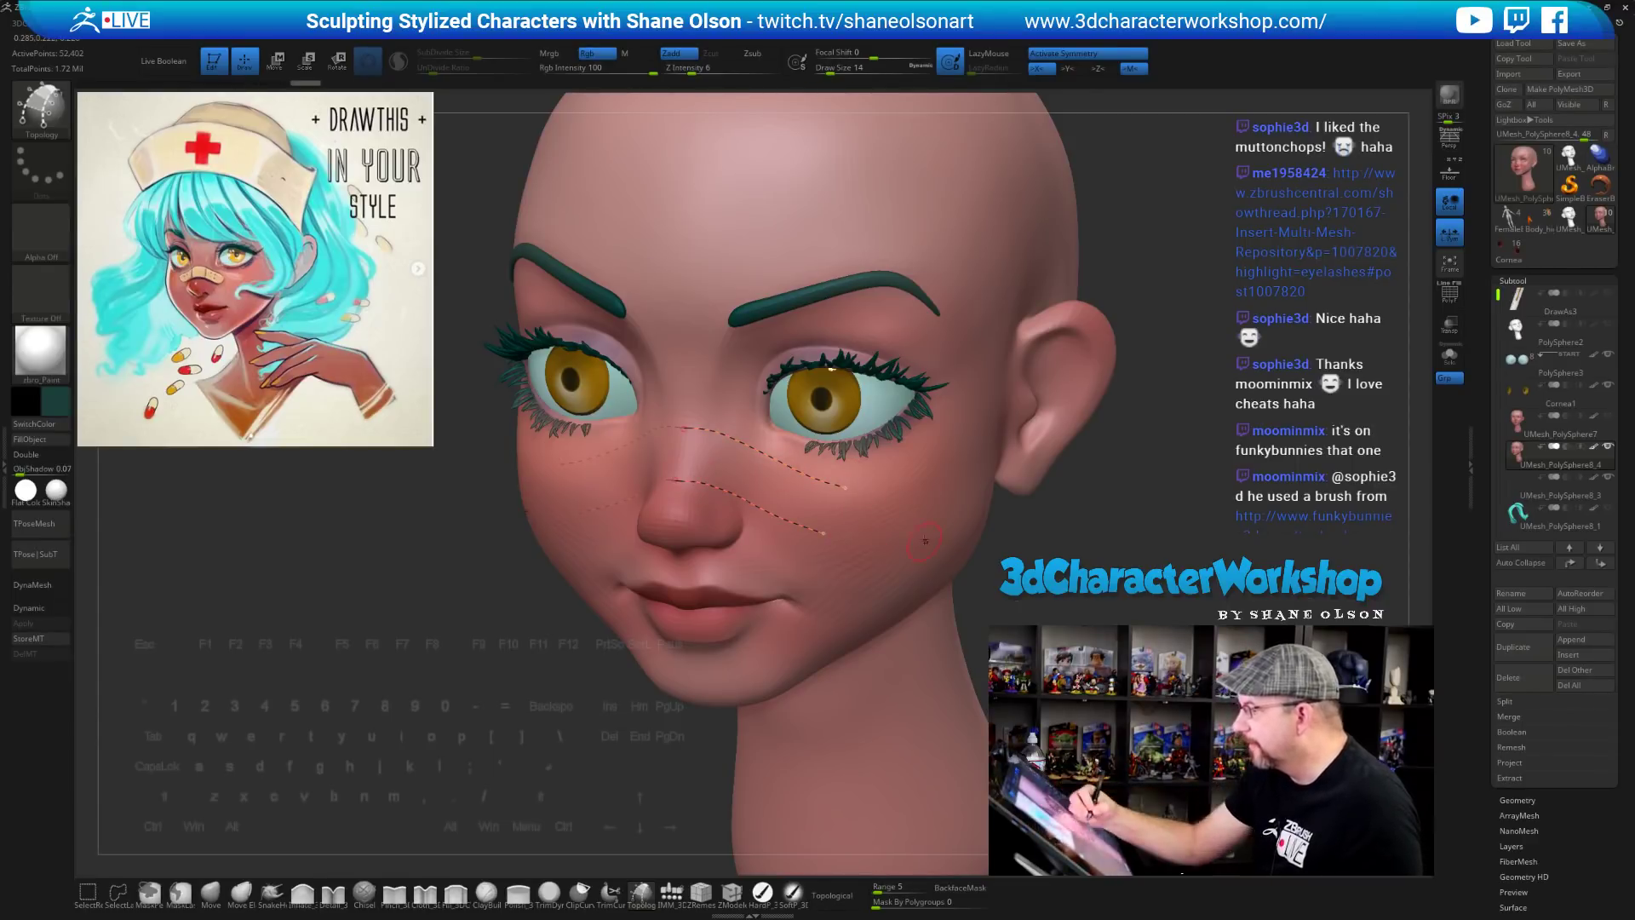
Draw the bandage's outer end line across both curves on the cheek to close the patch
{"action": "right_click_drag", "start_coordinate": [925, 541], "coordinate": [891, 570]}
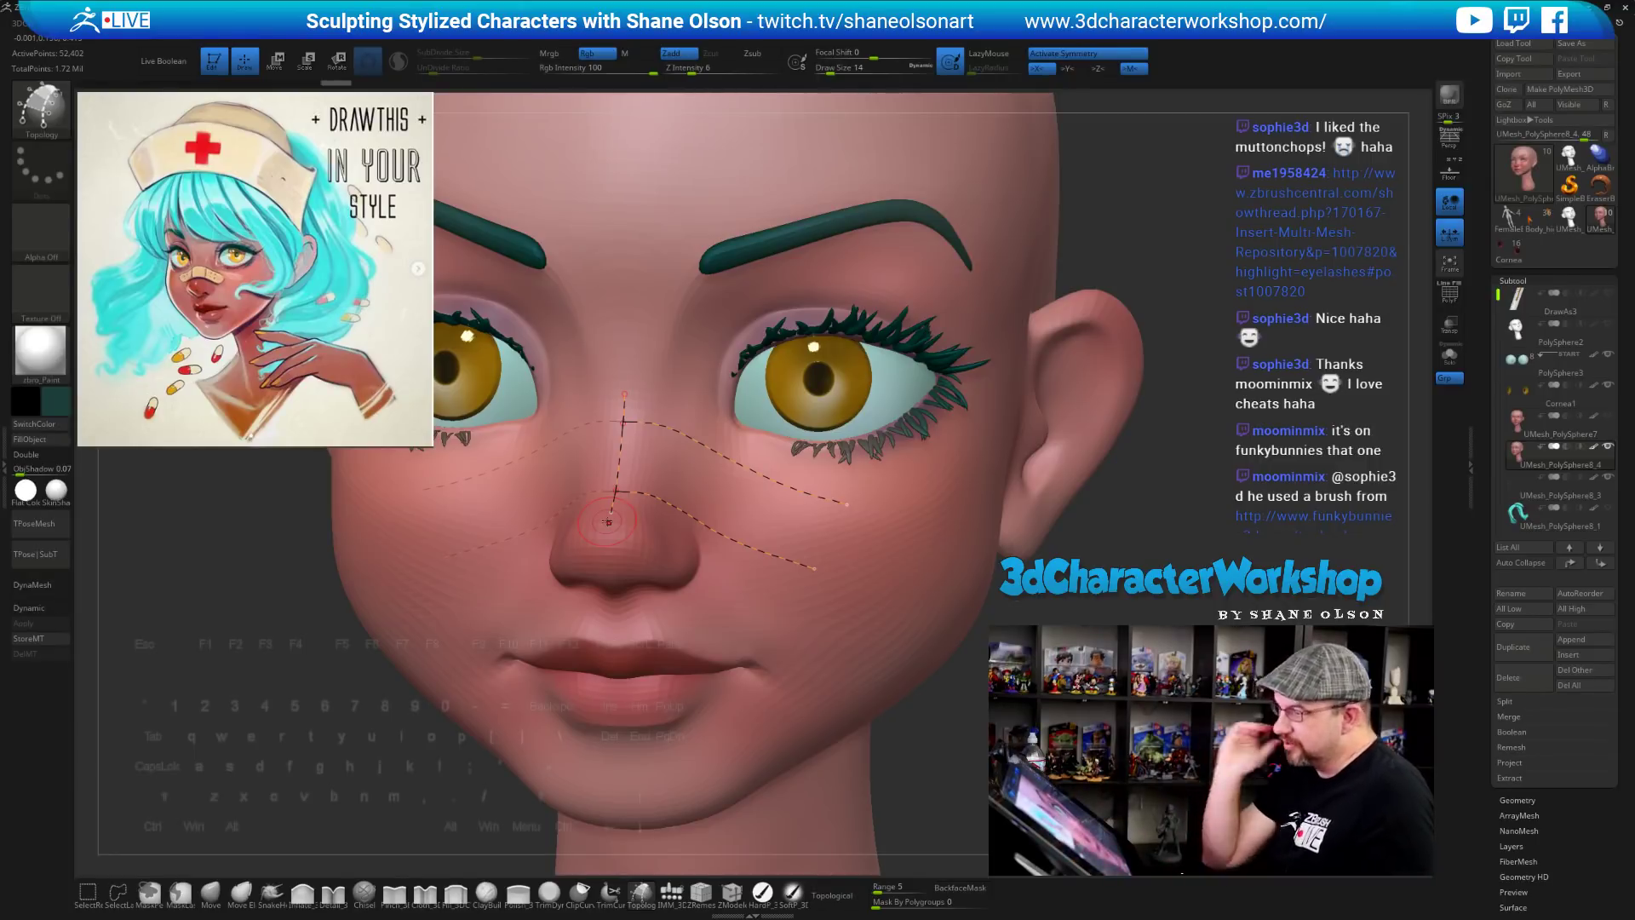
{"action": "right_click_drag", "start_coordinate": [886, 484], "coordinate": [796, 484]}
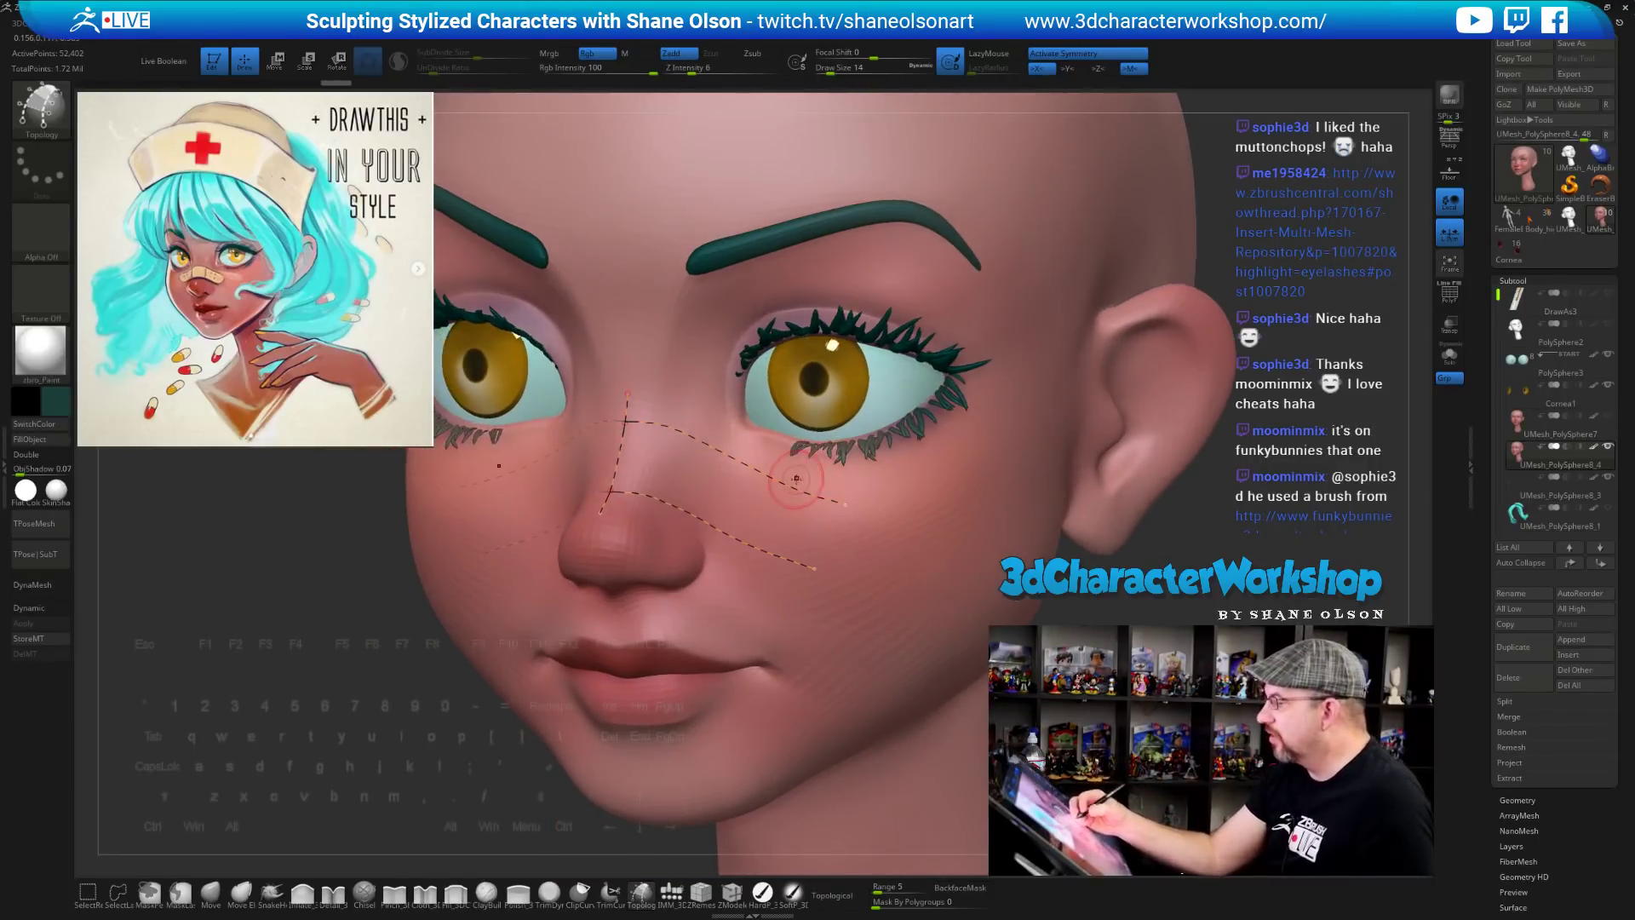
{"action": "left_click_drag", "start_coordinate": [799, 473], "coordinate": [752, 581]}
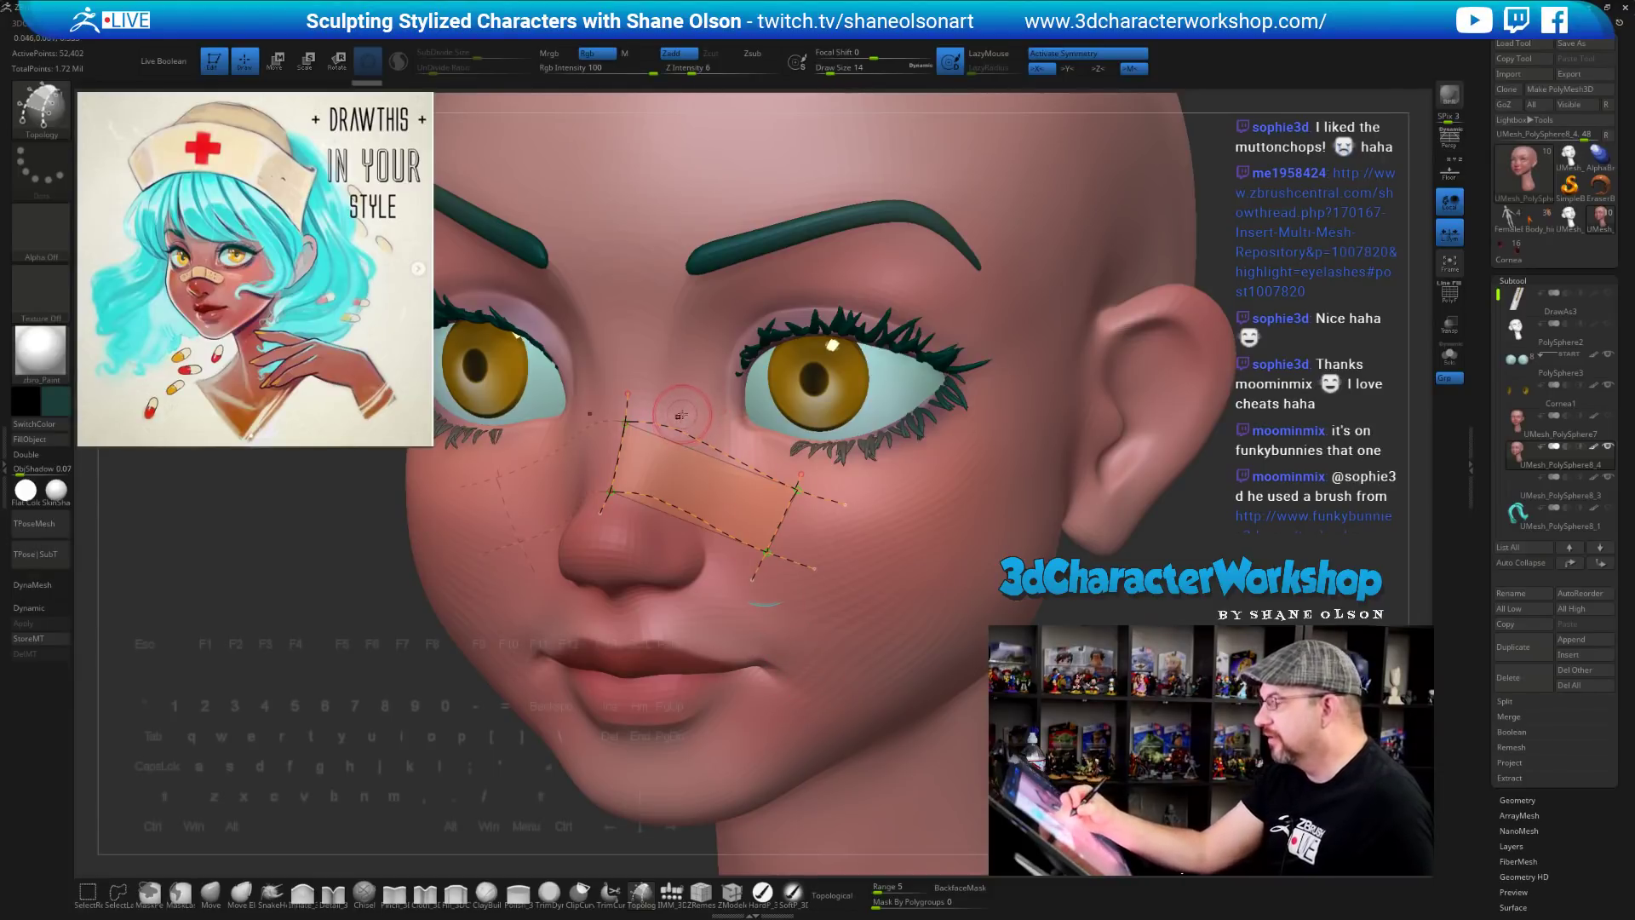
Subdivide the bandage patch with two crosswise lines and one lengthwise line through its middle
{"action": "left_click_drag", "start_coordinate": [679, 409], "coordinate": [661, 530]}
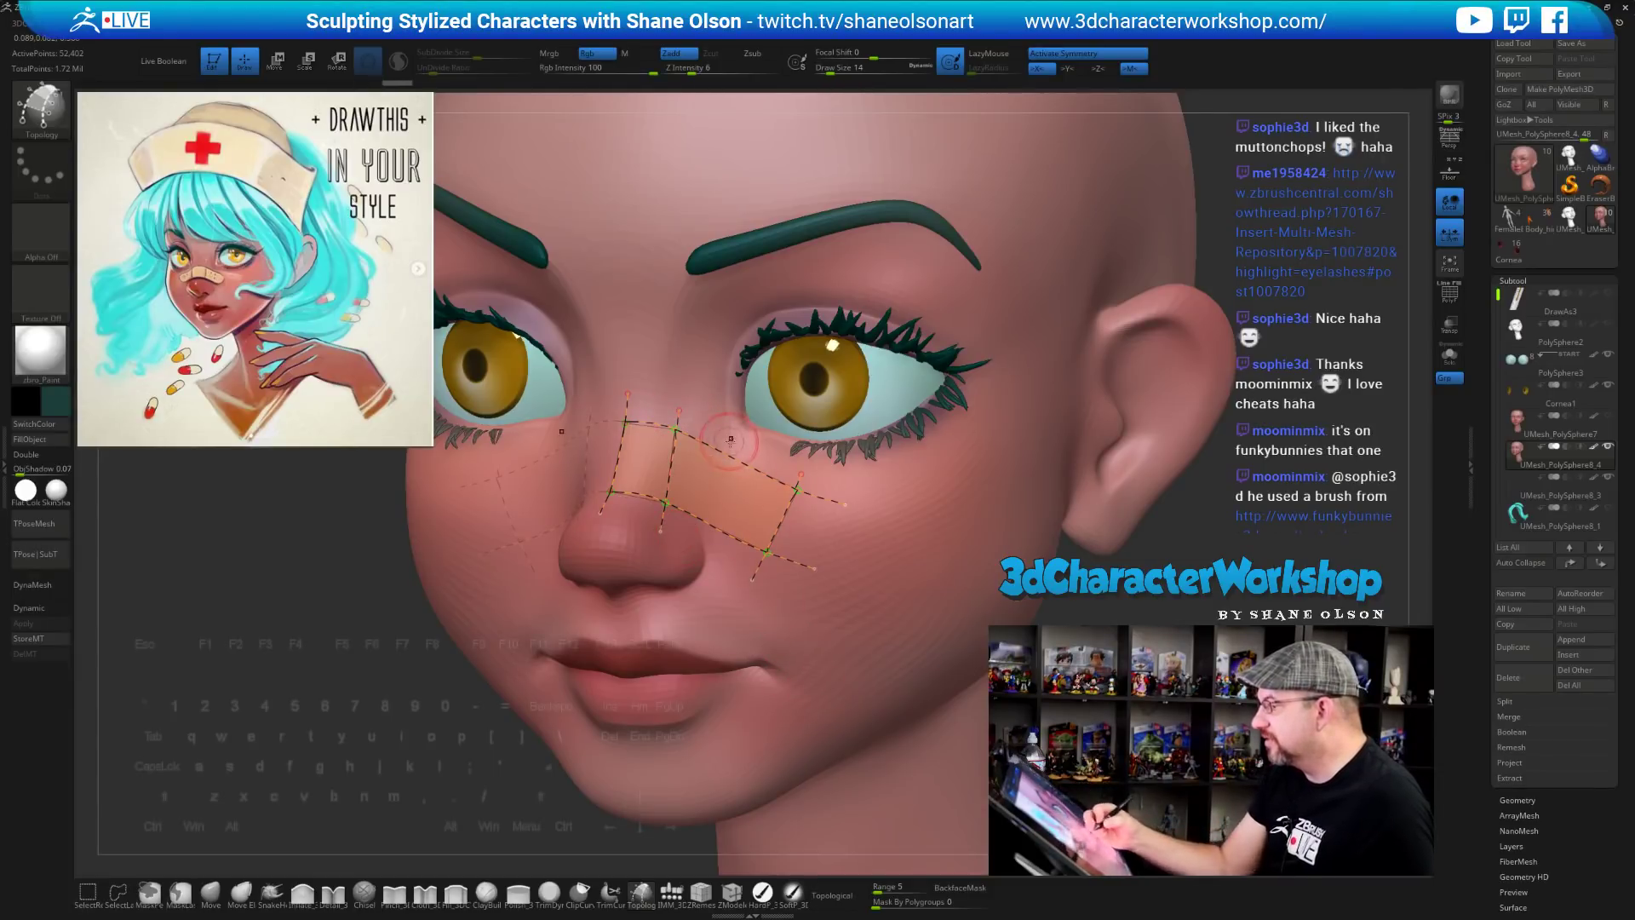
{"action": "left_click_drag", "start_coordinate": [739, 443], "coordinate": [704, 569]}
{"action": "mouse_move", "coordinate": [860, 586]}
{"action": "right_mouse_down"}
{"action": "mouse_move", "coordinate": [766, 586]}
{"action": "mouse_move", "coordinate": [835, 586]}
{"action": "right_mouse_up"}
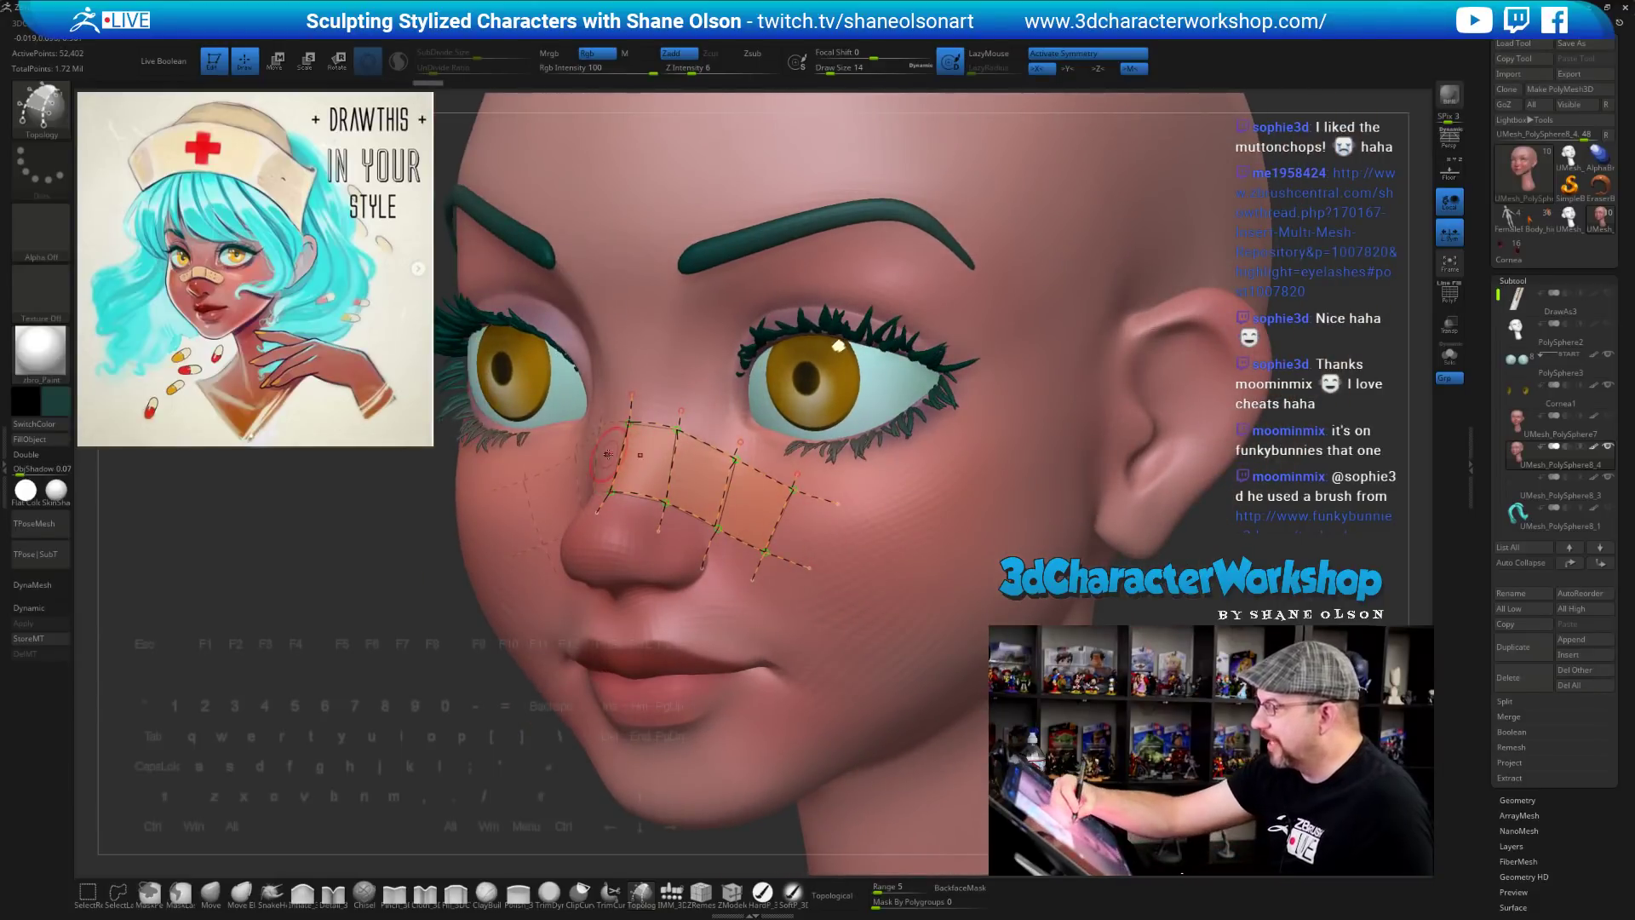
{"action": "left_click_drag", "start_coordinate": [782, 522], "coordinate": [788, 524]}
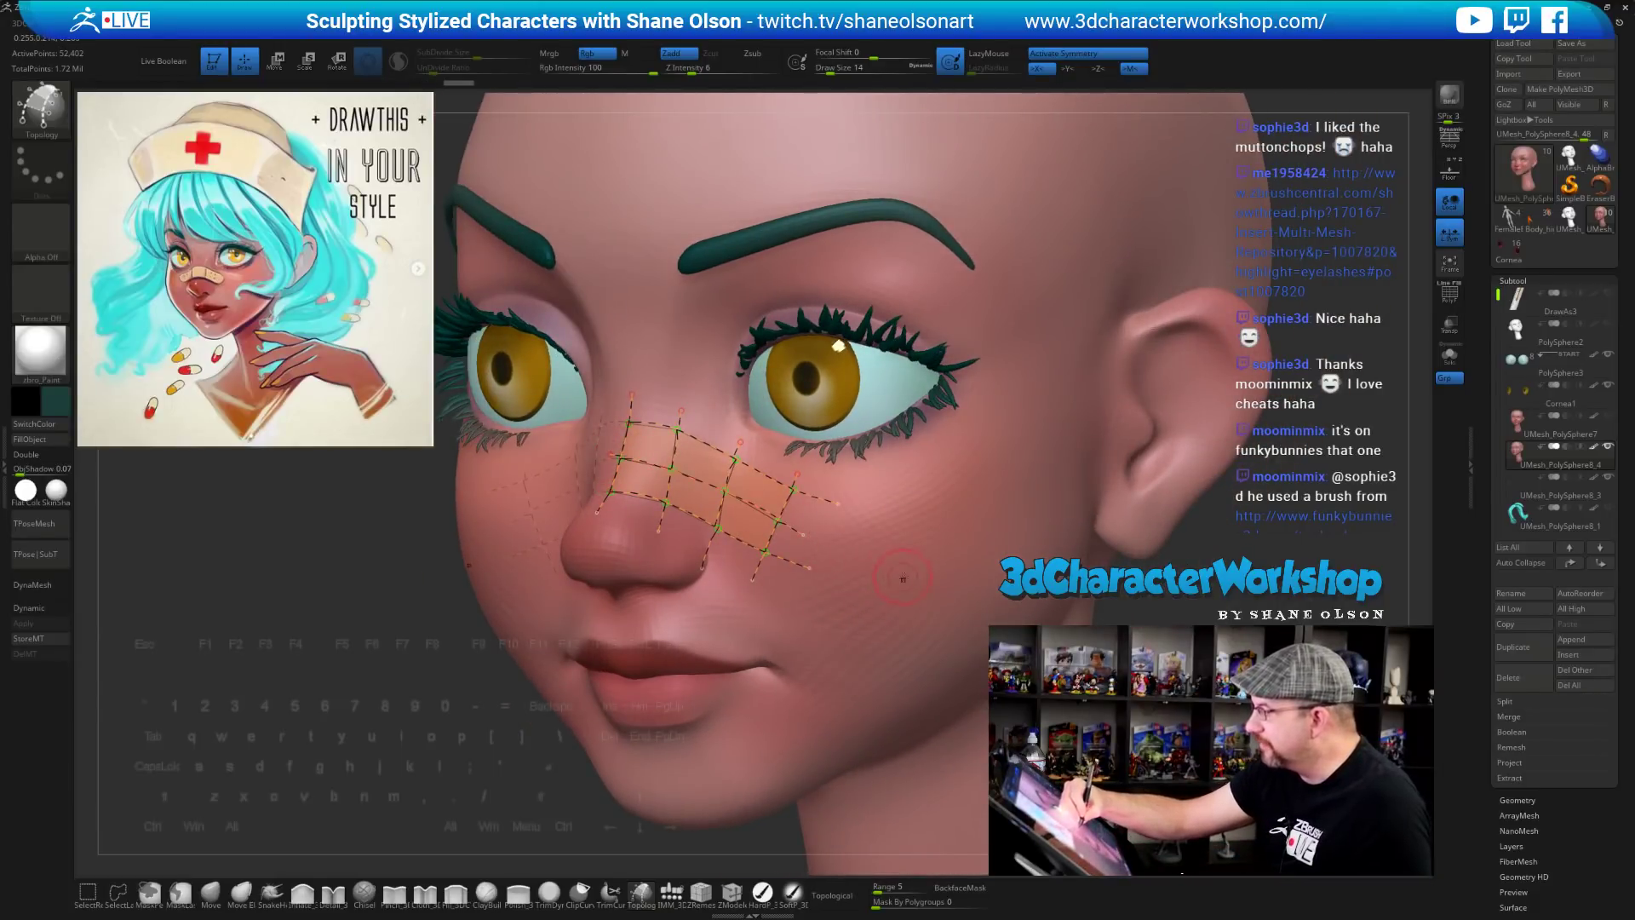
Trim the overhanging curve ends from the bandage's topology grid on the nose and cheek
{"action": "right_click_drag", "start_coordinate": [906, 577], "coordinate": [887, 545]}
{"action": "left_click", "coordinate": [898, 610]}
{"action": "right_click_drag", "start_coordinate": [899, 611], "coordinate": [822, 554]}
{"action": "left_click_drag", "start_coordinate": [823, 554], "coordinate": [821, 560]}
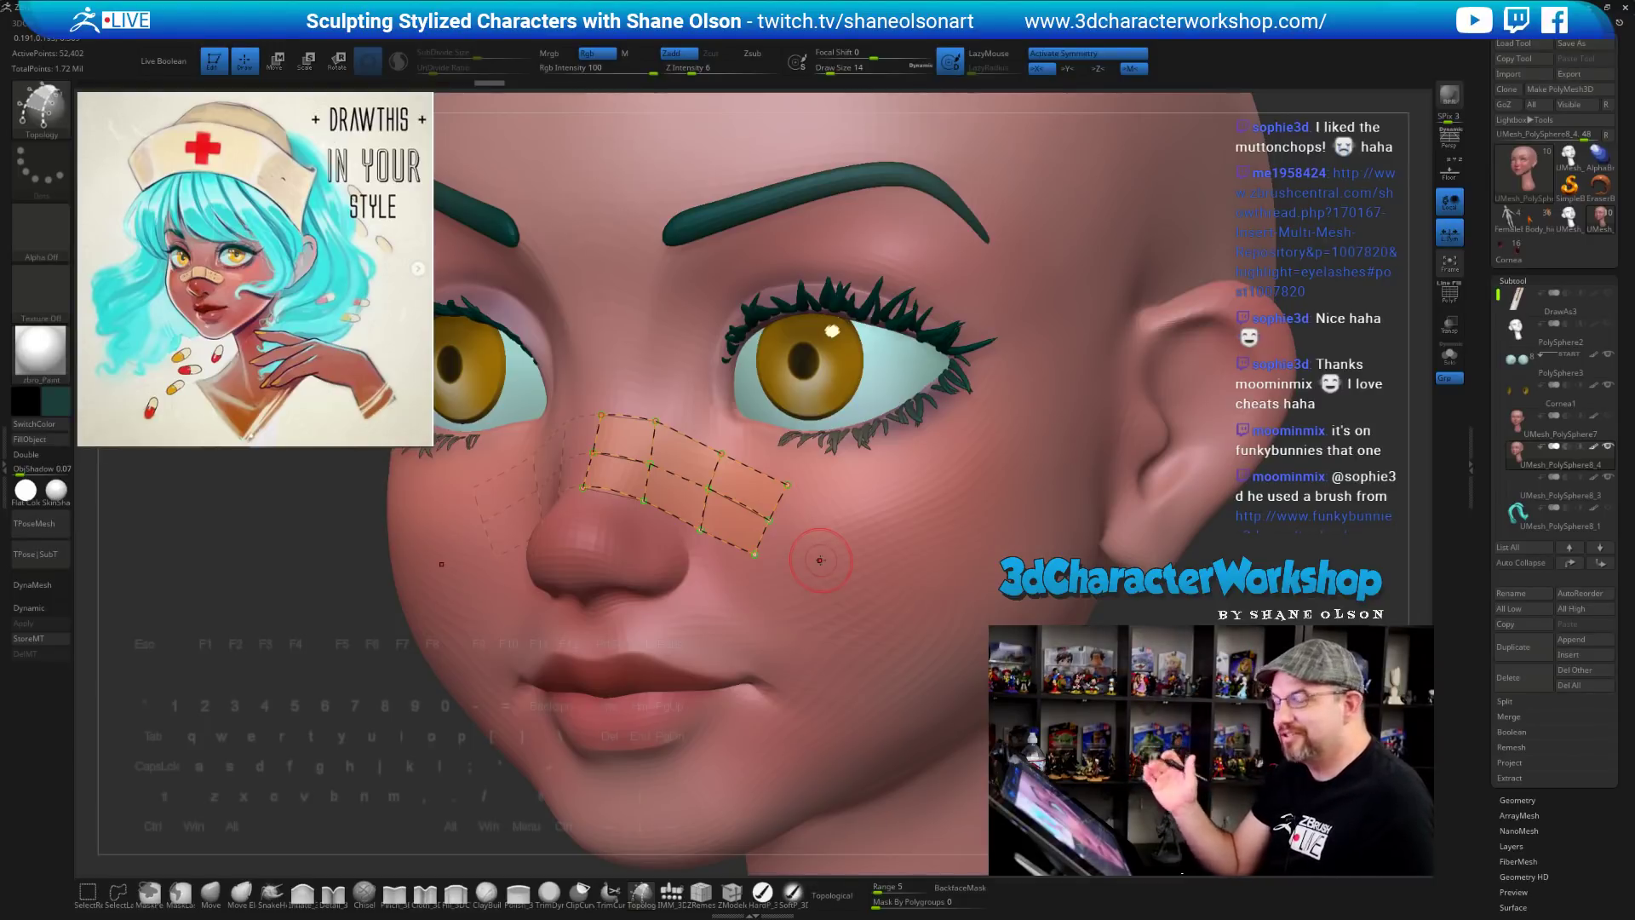
{"action": "mouse_move", "coordinate": [848, 554]}
{"action": "right_mouse_down"}
{"action": "mouse_move", "coordinate": [895, 548]}
{"action": "mouse_move", "coordinate": [850, 544]}
{"action": "mouse_move", "coordinate": [861, 559]}
{"action": "right_mouse_up"}
{"action": "left_click_drag", "start_coordinate": [861, 559], "coordinate": [858, 563]}
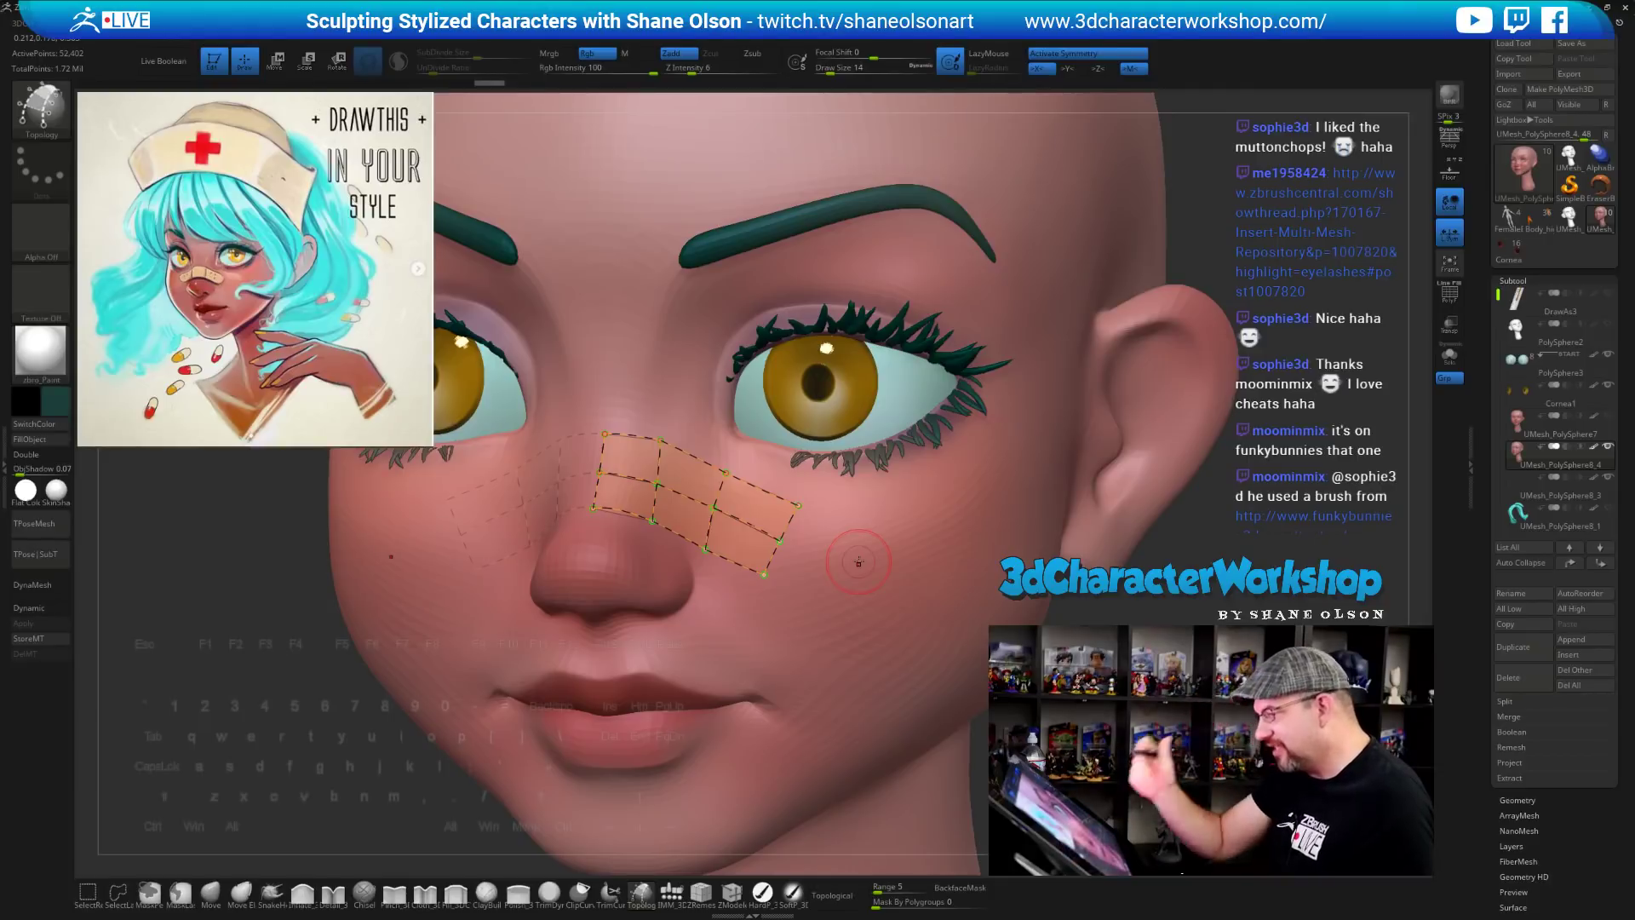
{"action": "mouse_move", "coordinate": [820, 587]}
{"action": "right_mouse_down"}
{"action": "mouse_move", "coordinate": [852, 582]}
{"action": "mouse_move", "coordinate": [883, 622]}
{"action": "right_mouse_up"}
{"action": "left_click_drag", "start_coordinate": [884, 621], "coordinate": [911, 604]}
Set the draw size to 8 and generate the thin bandage mesh from the topology curves over the nose
{"action": "key", "text": "s"}
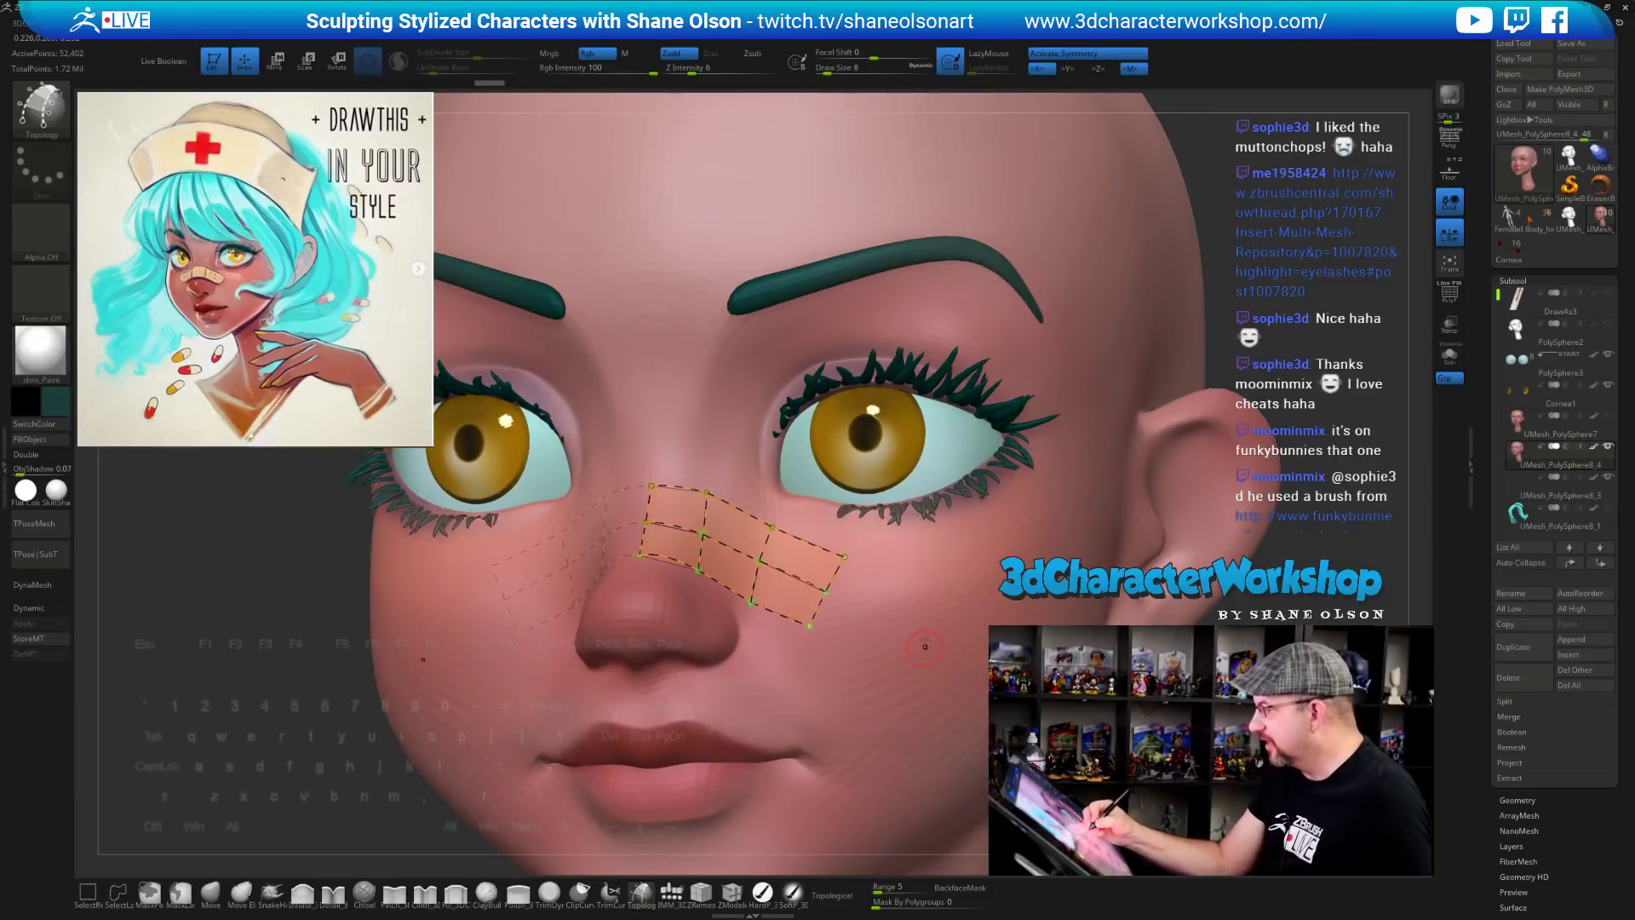
{"action": "mouse_move", "coordinate": [924, 643]}
{"action": "right_mouse_down"}
{"action": "mouse_move", "coordinate": [928, 681]}
{"action": "mouse_move", "coordinate": [916, 594]}
{"action": "right_mouse_up"}
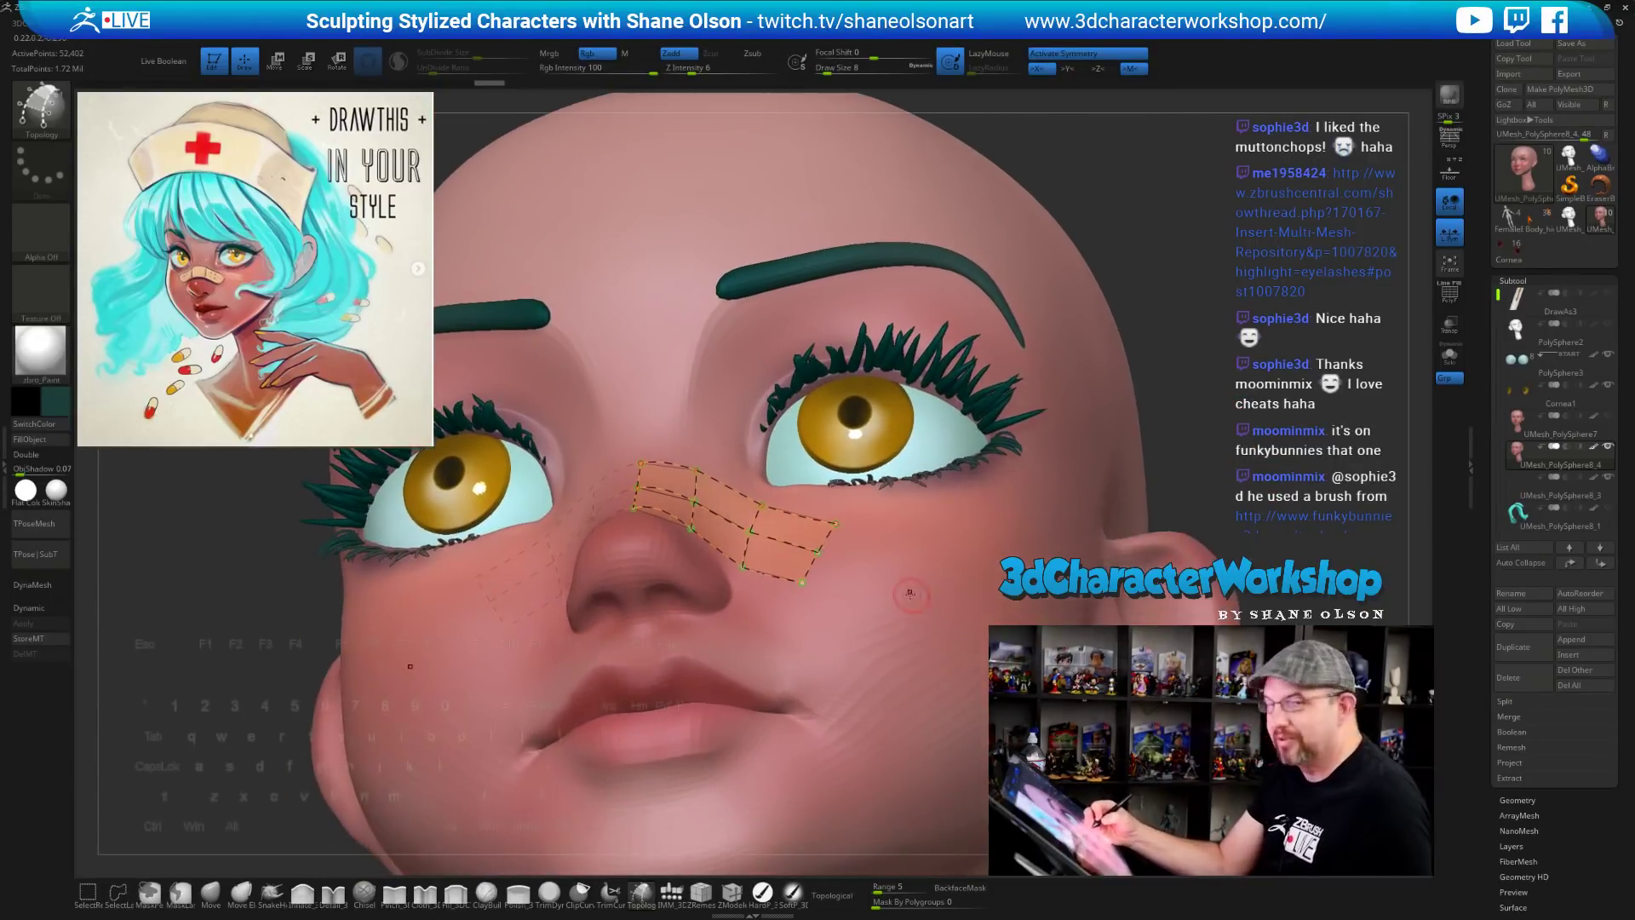
{"action": "right_click_drag", "start_coordinate": [1219, 404], "coordinate": [1272, 394]}
{"action": "left_click_drag", "start_coordinate": [1272, 393], "coordinate": [846, 608]}
{"action": "left_click", "coordinate": [846, 613]}
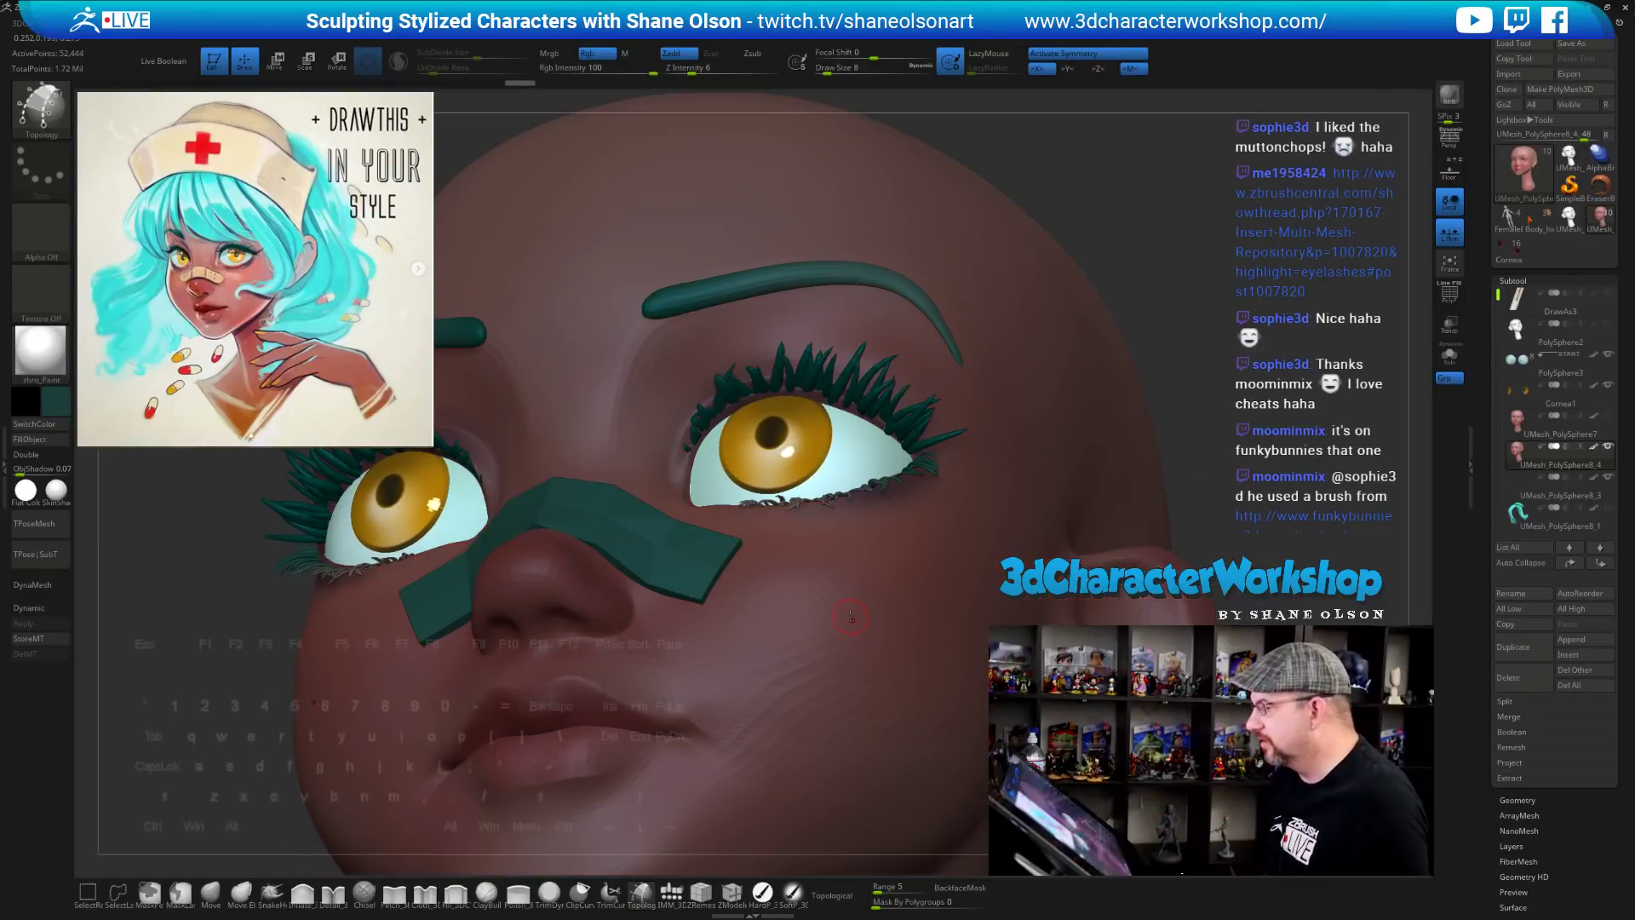
Isolate the bandage mesh from the duplicate head and delete the hidden head geometry
{"action": "mouse_move", "coordinate": [867, 594]}
{"action": "right_mouse_down"}
{"action": "mouse_move", "coordinate": [839, 596]}
{"action": "mouse_move", "coordinate": [859, 589]}
{"action": "mouse_move", "coordinate": [856, 619]}
{"action": "mouse_move", "coordinate": [842, 572]}
{"action": "right_mouse_up"}
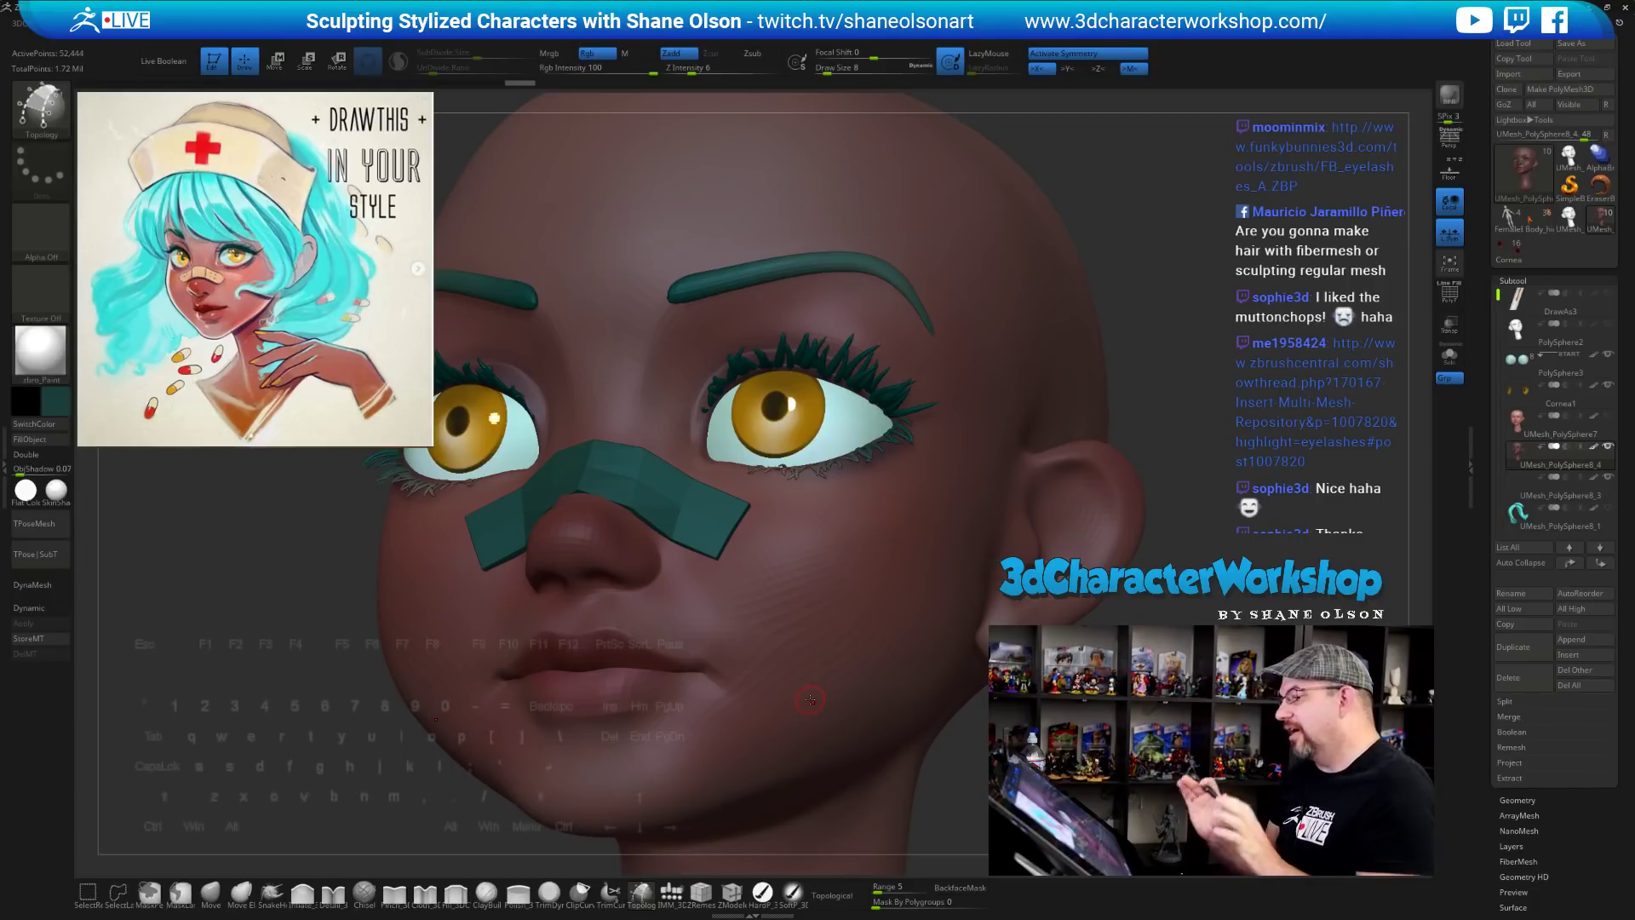
{"action": "left_click_drag", "start_coordinate": [1252, 455], "coordinate": [1206, 495]}
{"action": "right_click_drag", "start_coordinate": [1205, 496], "coordinate": [1180, 501]}
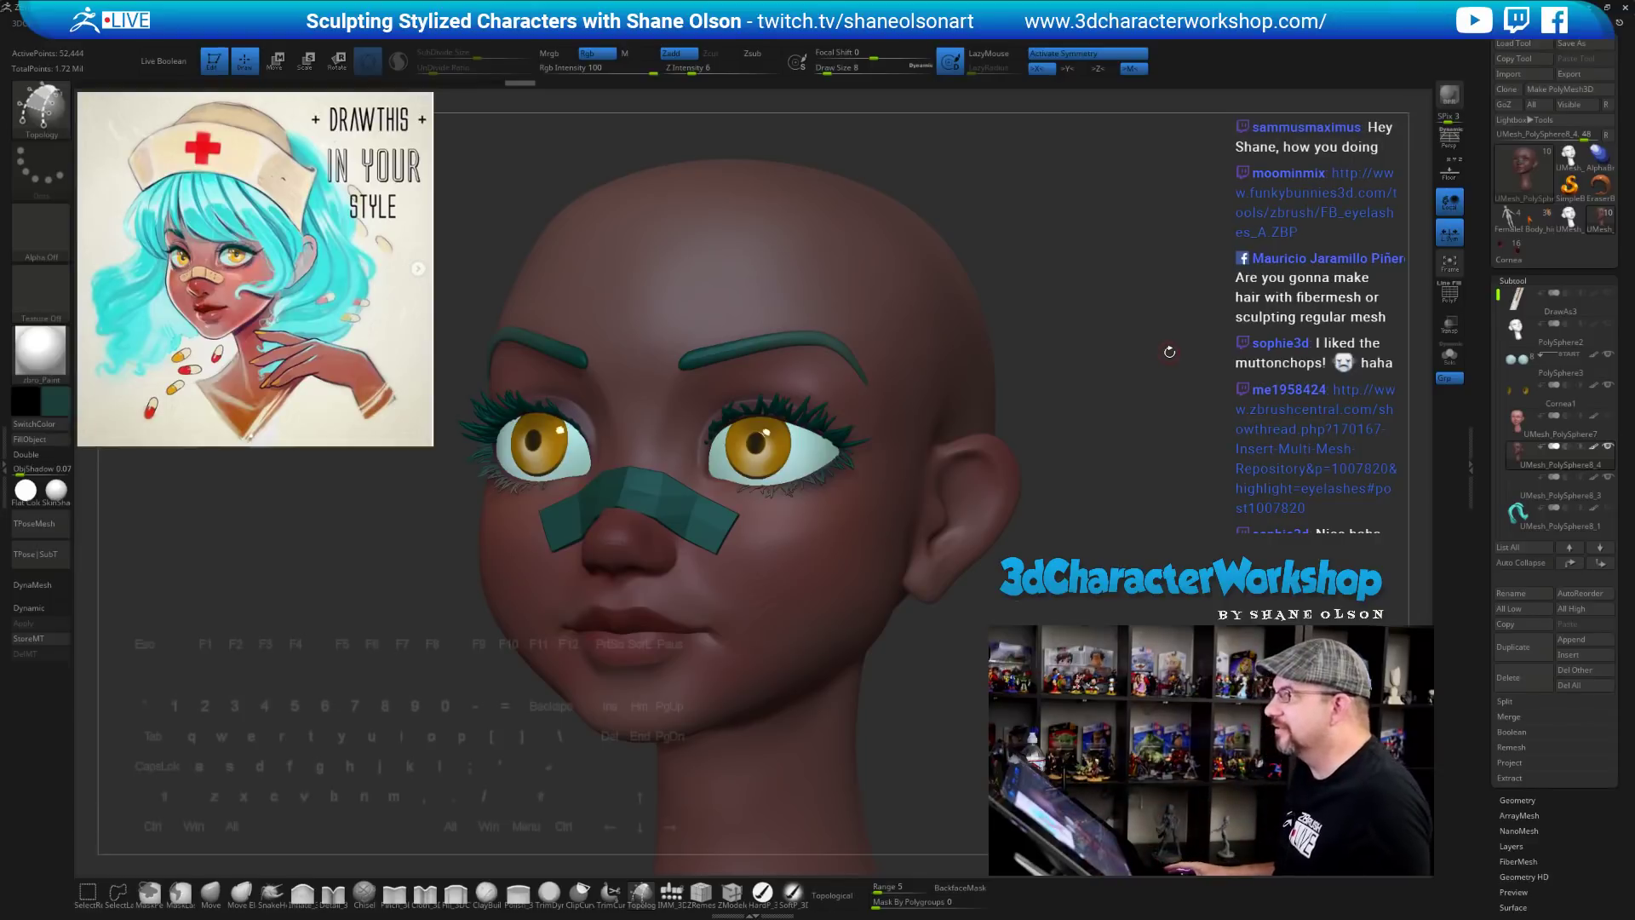
{"action": "mouse_move", "coordinate": [1167, 354]}
{"action": "right_mouse_down"}
{"action": "mouse_move", "coordinate": [1168, 329]}
{"action": "mouse_move", "coordinate": [1132, 332]}
{"action": "mouse_move", "coordinate": [1092, 383]}
{"action": "right_mouse_up"}
{"action": "key", "text": "s"}
{"action": "left_click", "coordinate": [1153, 335]}
{"action": "key", "text": "ctrl+shift"}
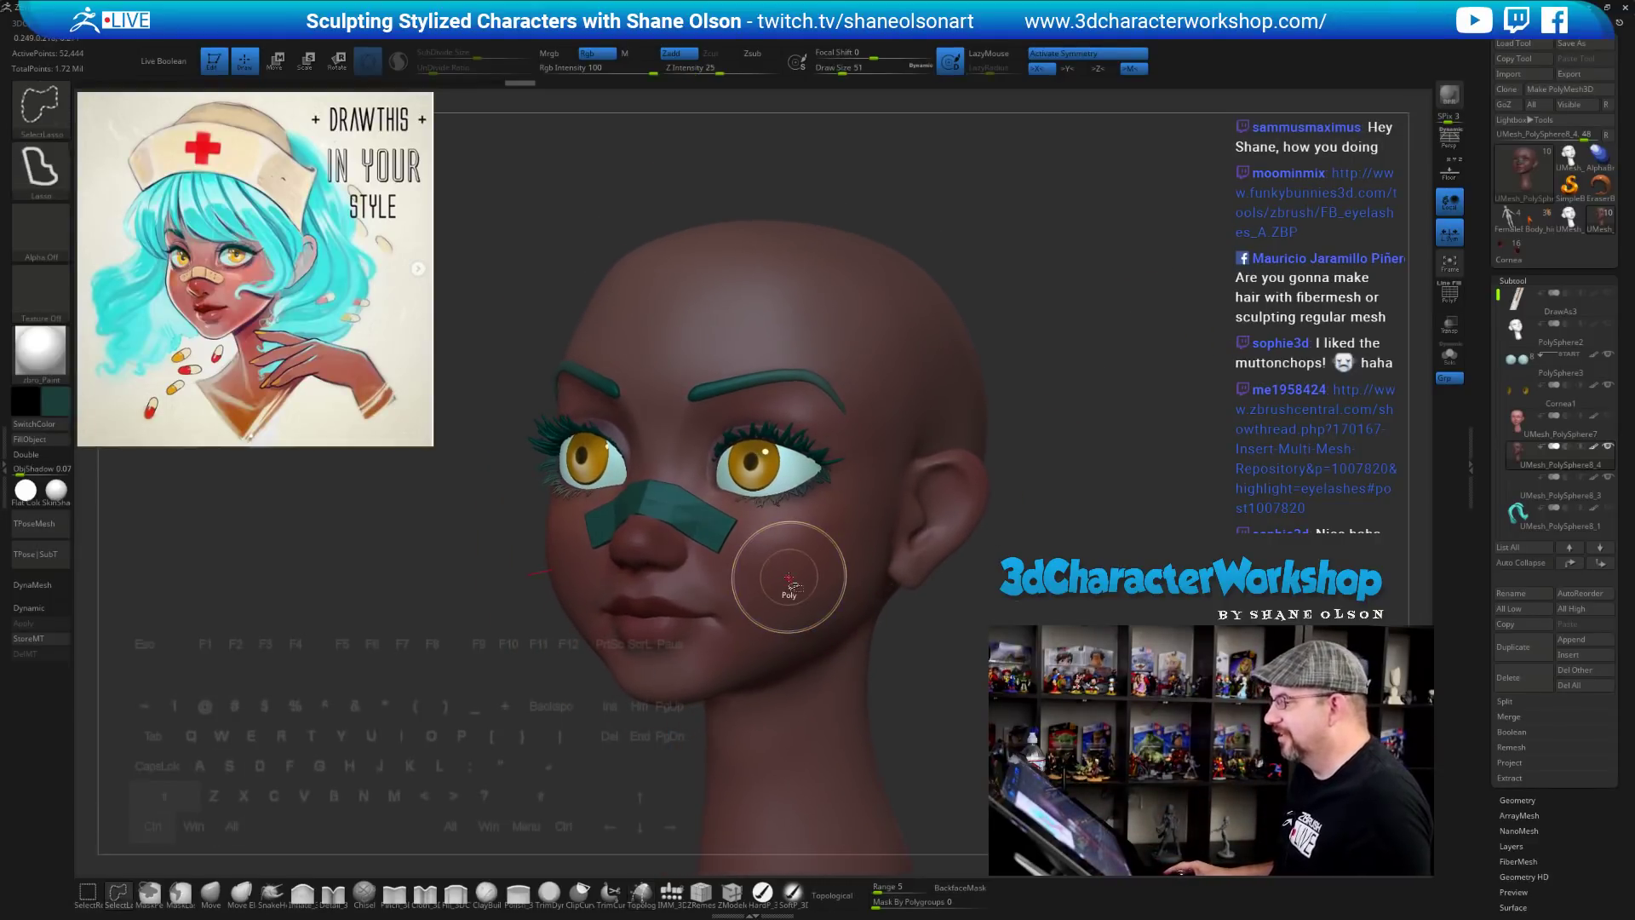
{"action": "right_click_drag", "start_coordinate": [1150, 332], "coordinate": [1132, 344]}
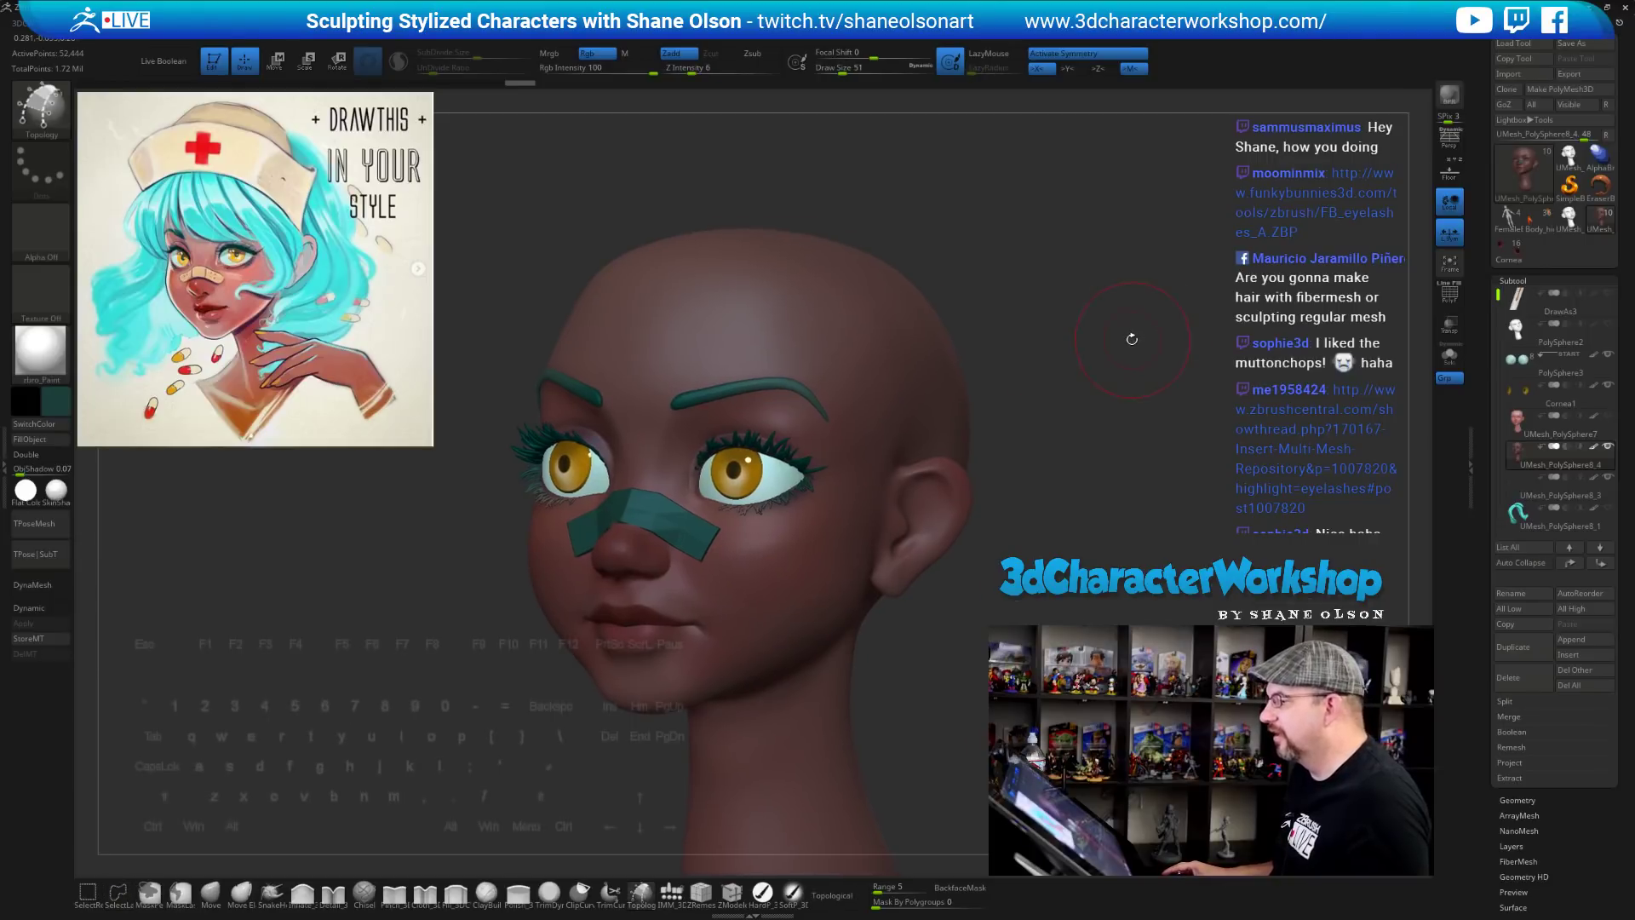
{"action": "left_click", "coordinate": [768, 566], "text": "ctrl+shift"}
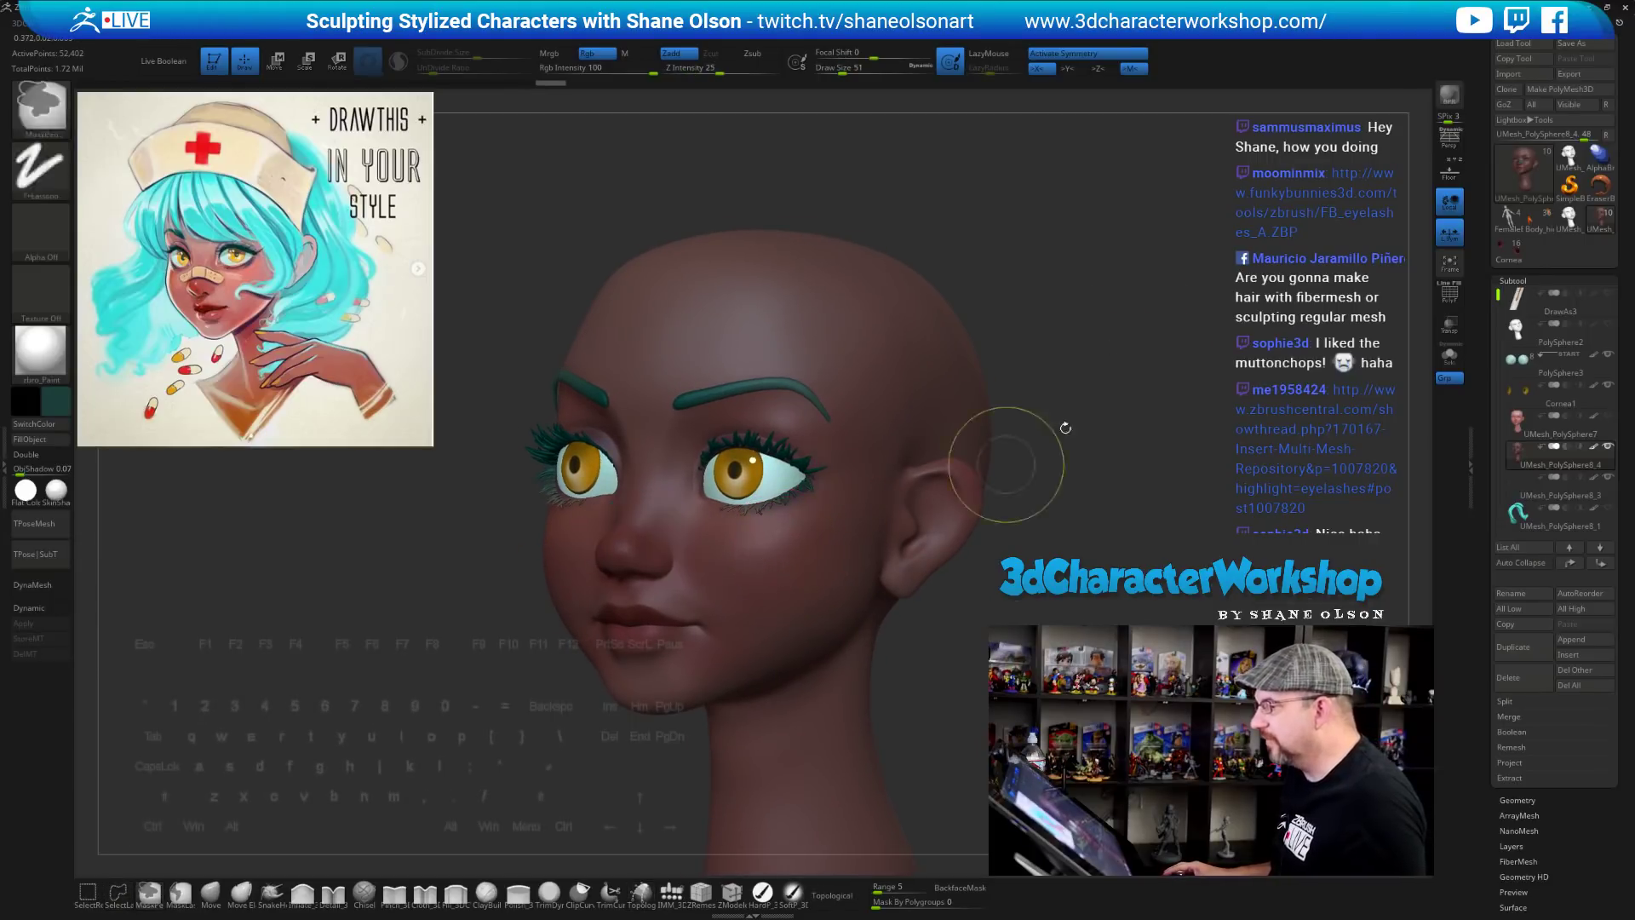
{"action": "left_click_drag", "start_coordinate": [1034, 410], "coordinate": [1036, 430], "text": "alt"}
{"action": "right_click", "coordinate": [1052, 395]}
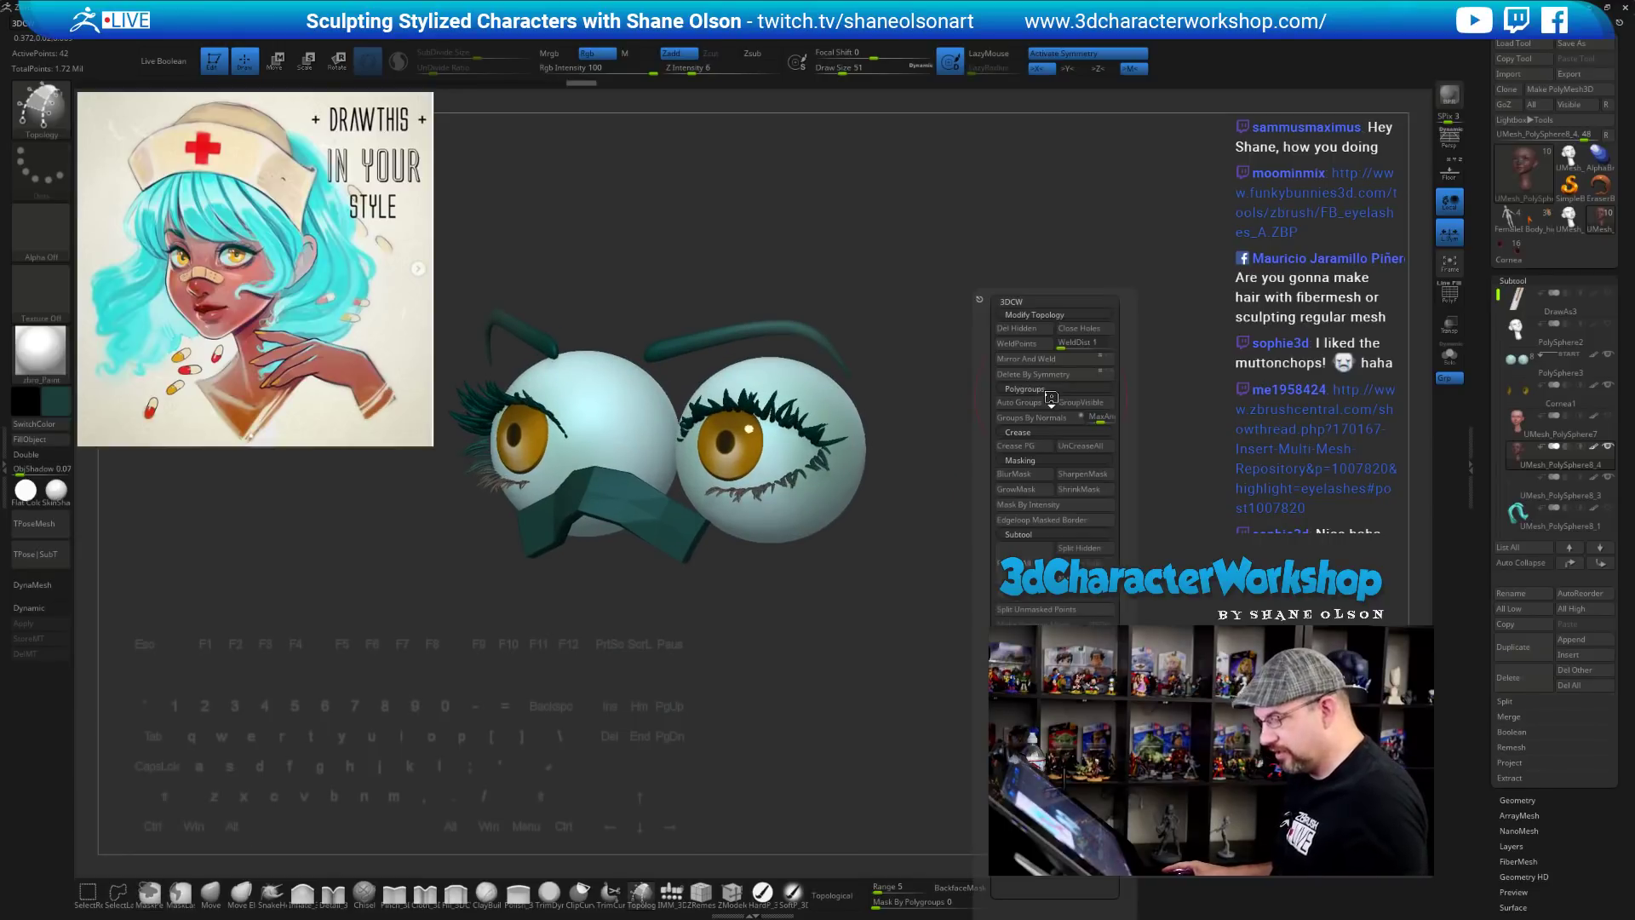
{"action": "left_click", "coordinate": [1025, 330]}
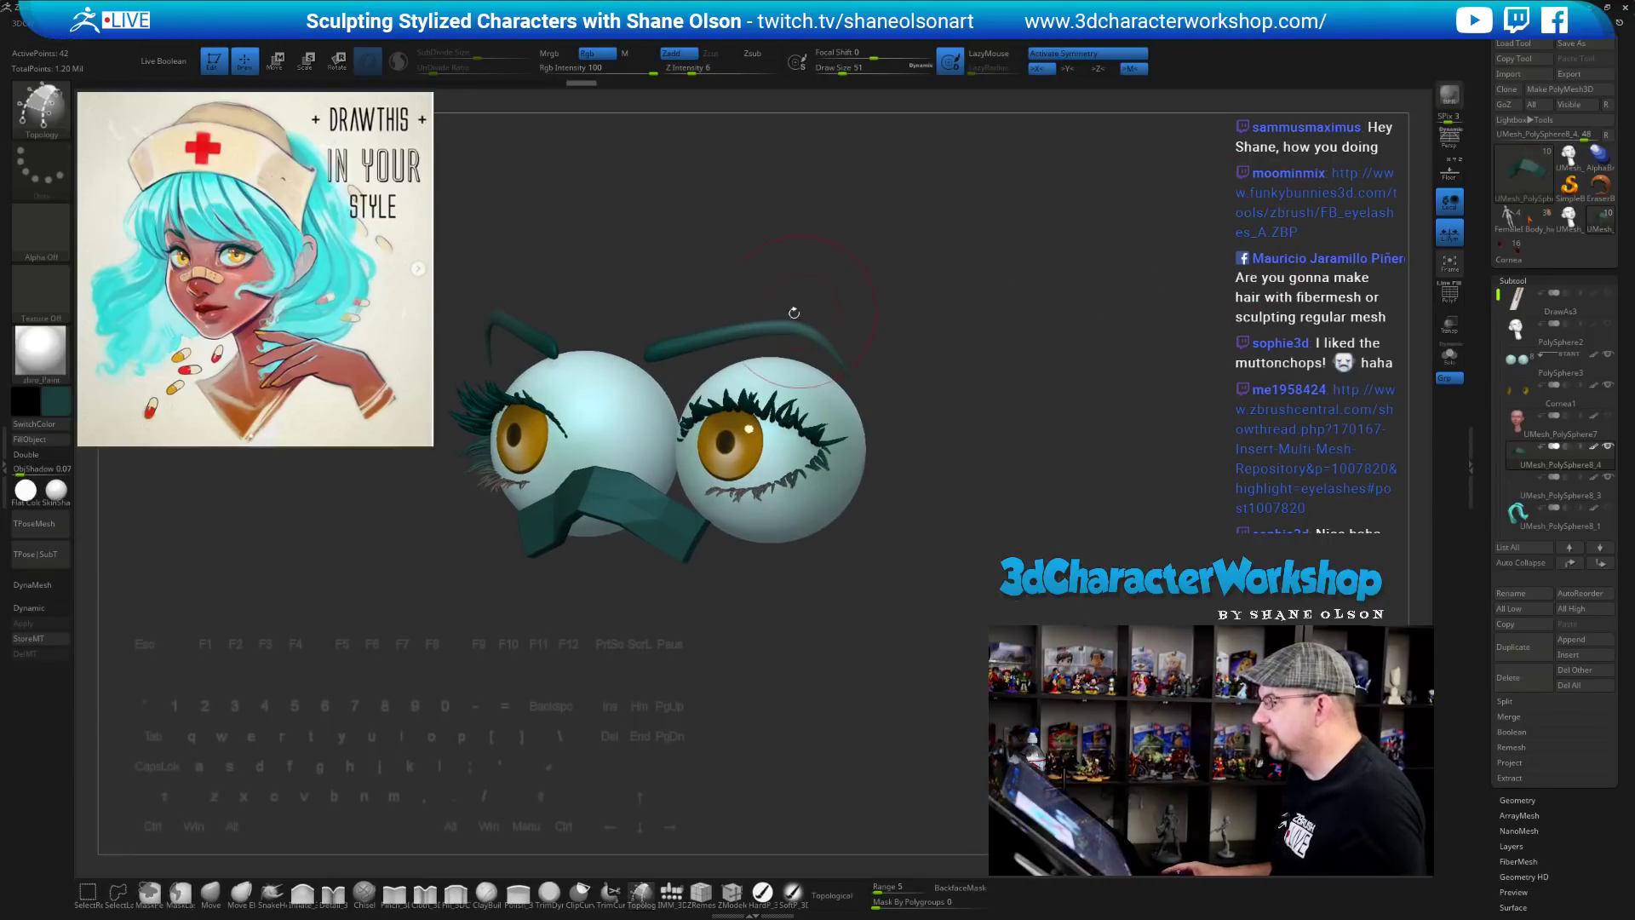
Sample the tan bandage colour from the reference image and fill the bandage with it using the HardP_3DCW brush
{"action": "key", "text": "z"}
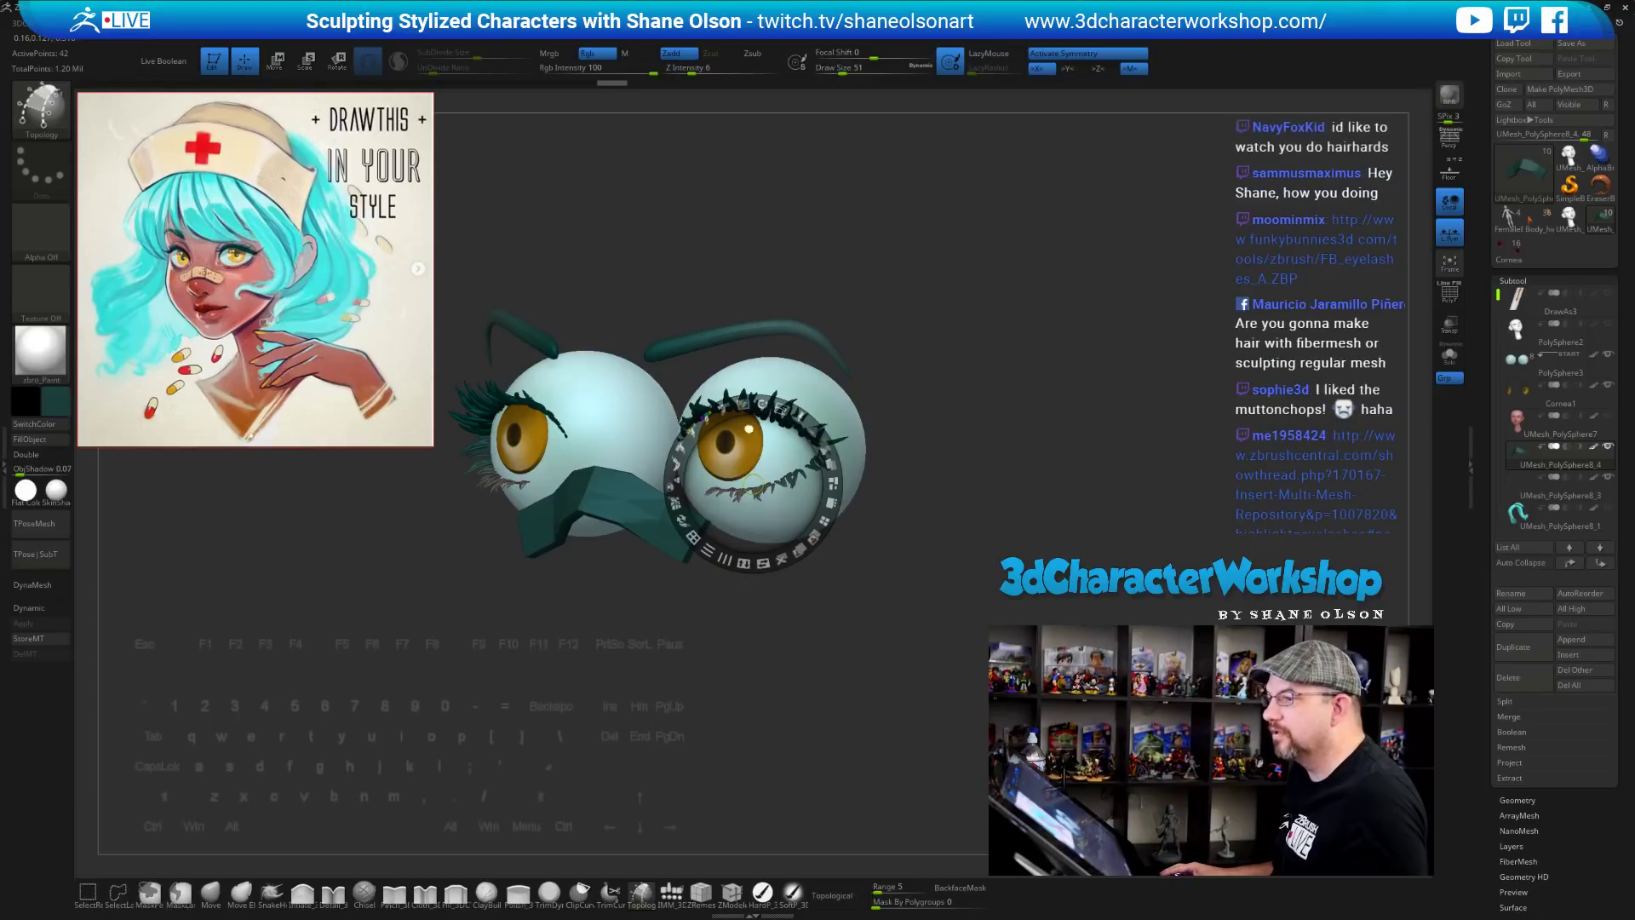
{"action": "key", "text": "c"}
{"action": "left_click_drag", "start_coordinate": [164, 507], "coordinate": [170, 505]}
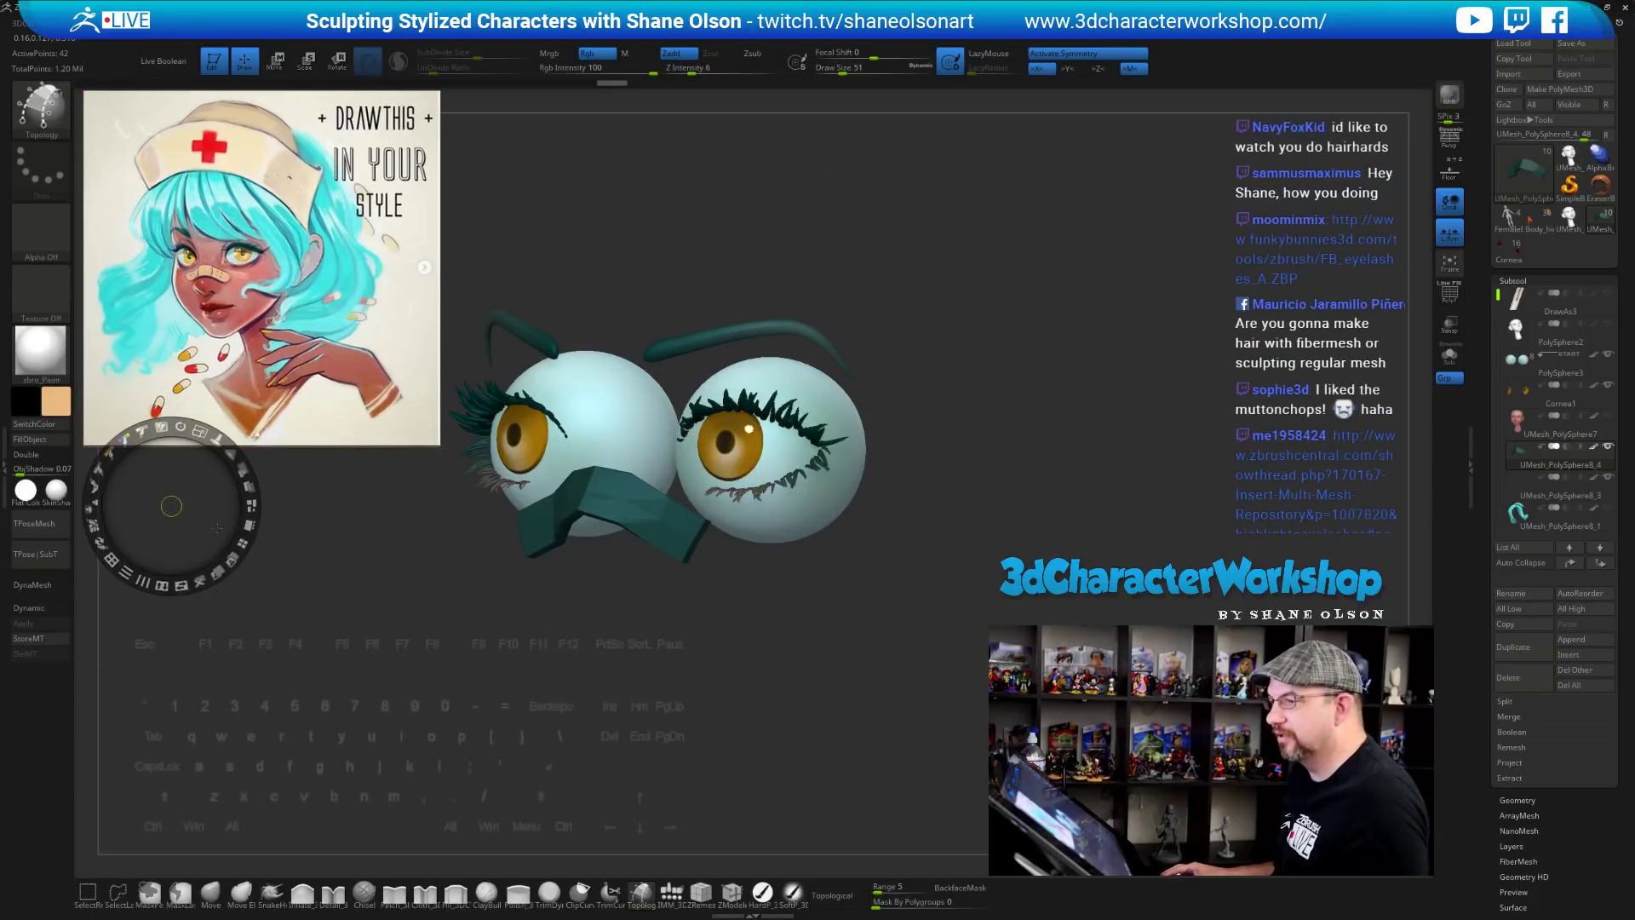
{"action": "key", "text": "z"}
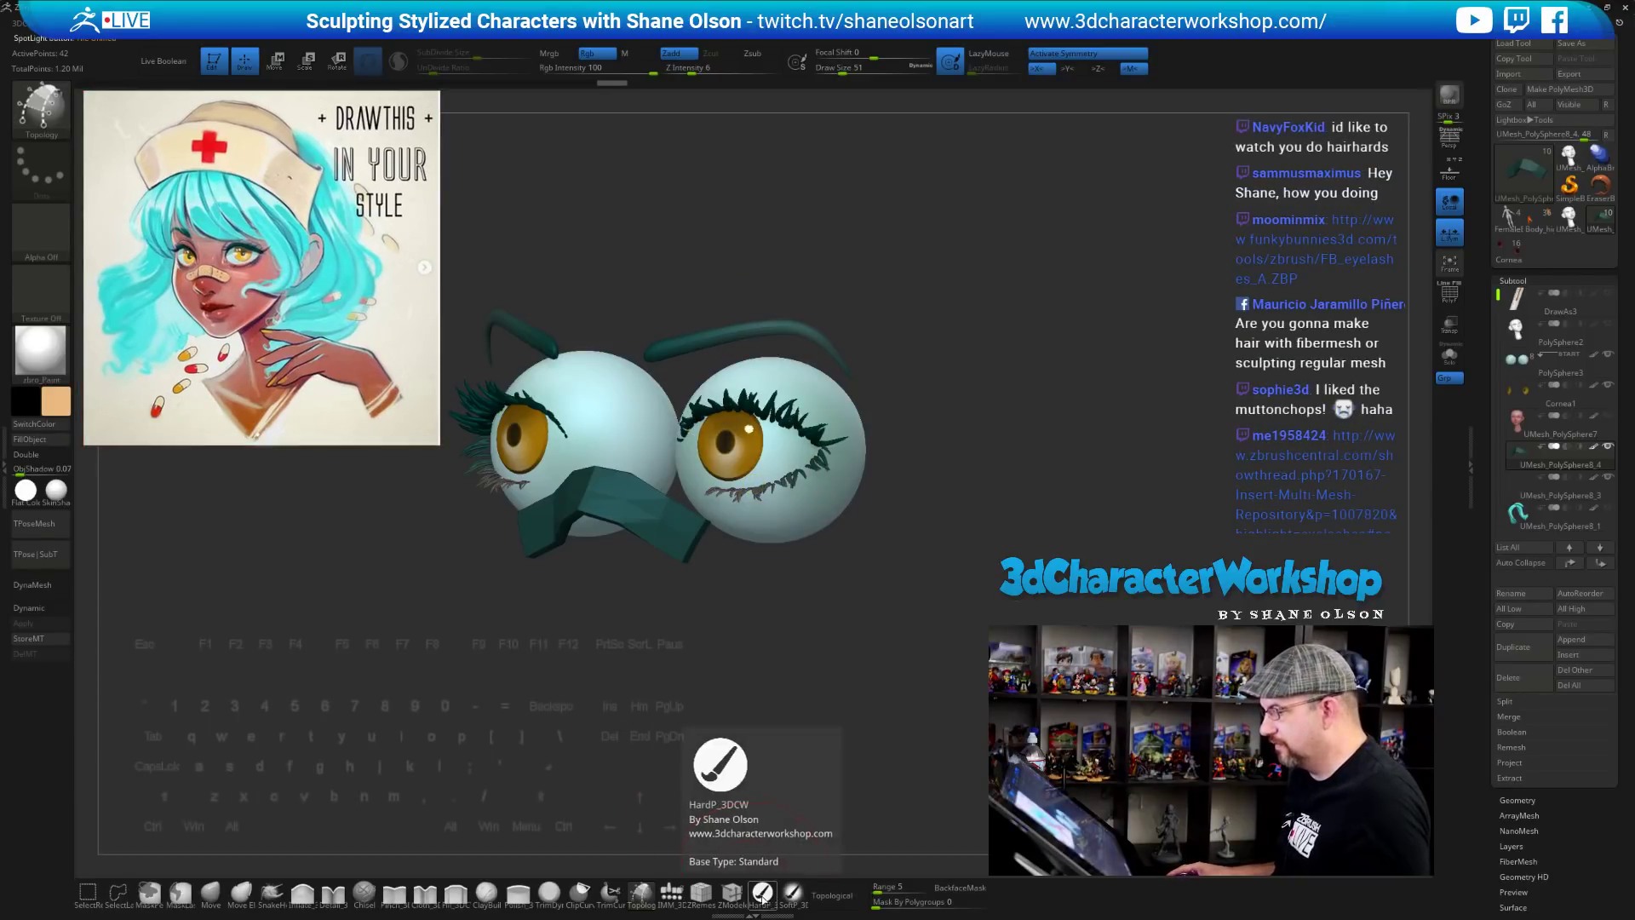
{"action": "left_click", "coordinate": [769, 894]}
{"action": "left_click", "coordinate": [24, 444]}
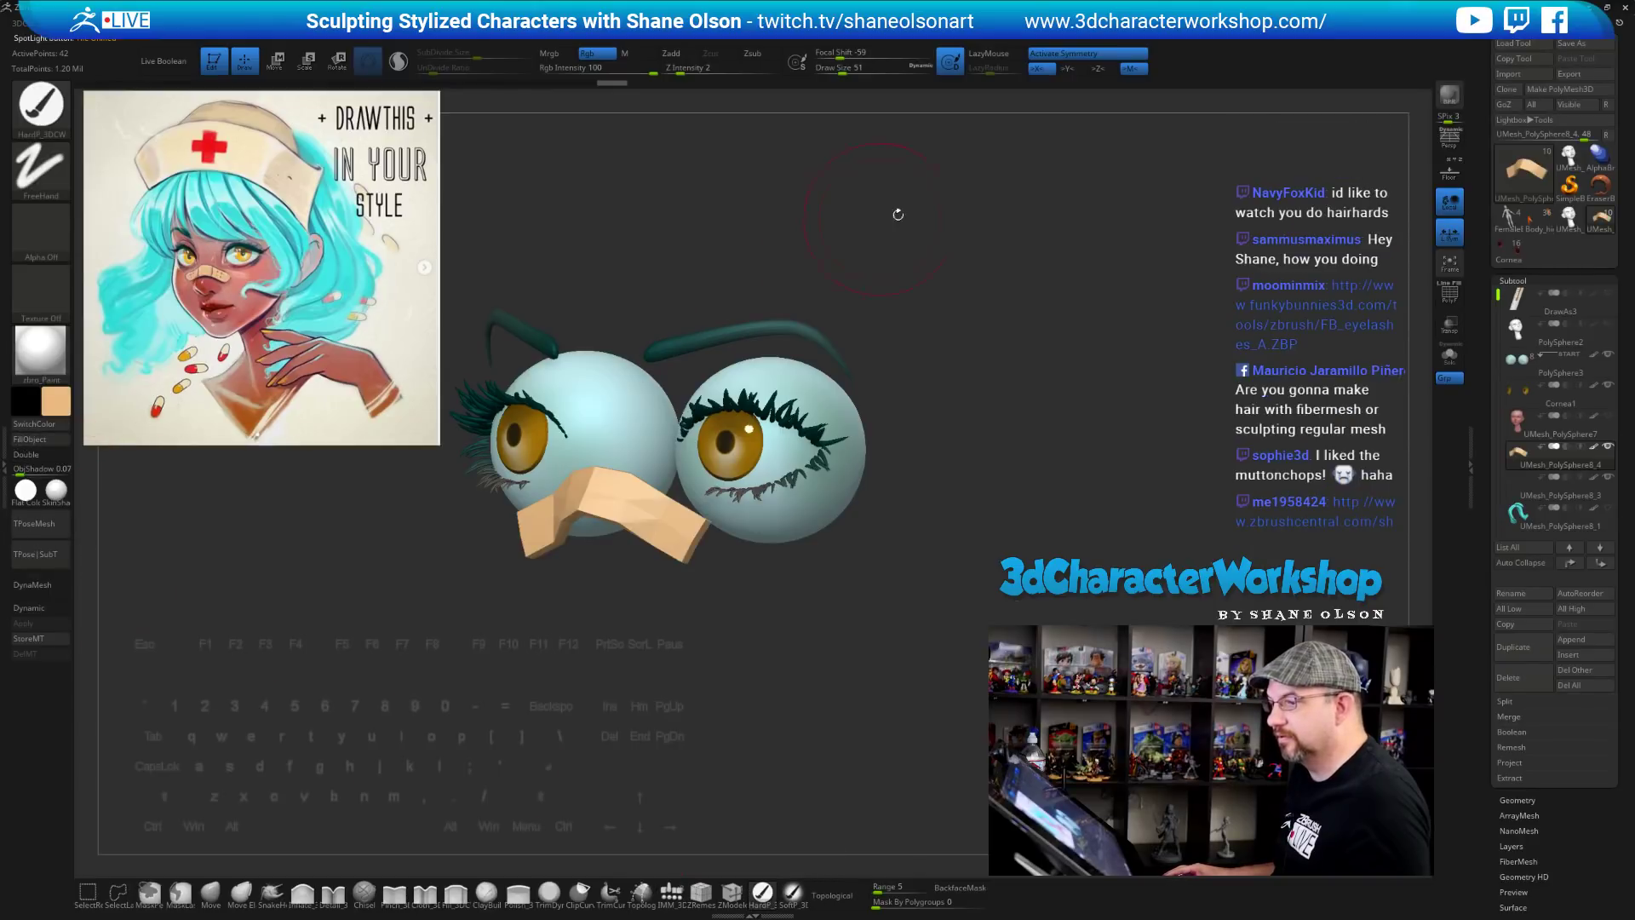
Check the bandage on its own, restore the other parts, and show the original painted head UMesh_PolySphere7
{"action": "left_click_drag", "start_coordinate": [897, 212], "coordinate": [1048, 234], "text": "shift"}
{"action": "left_click", "coordinate": [1451, 356]}
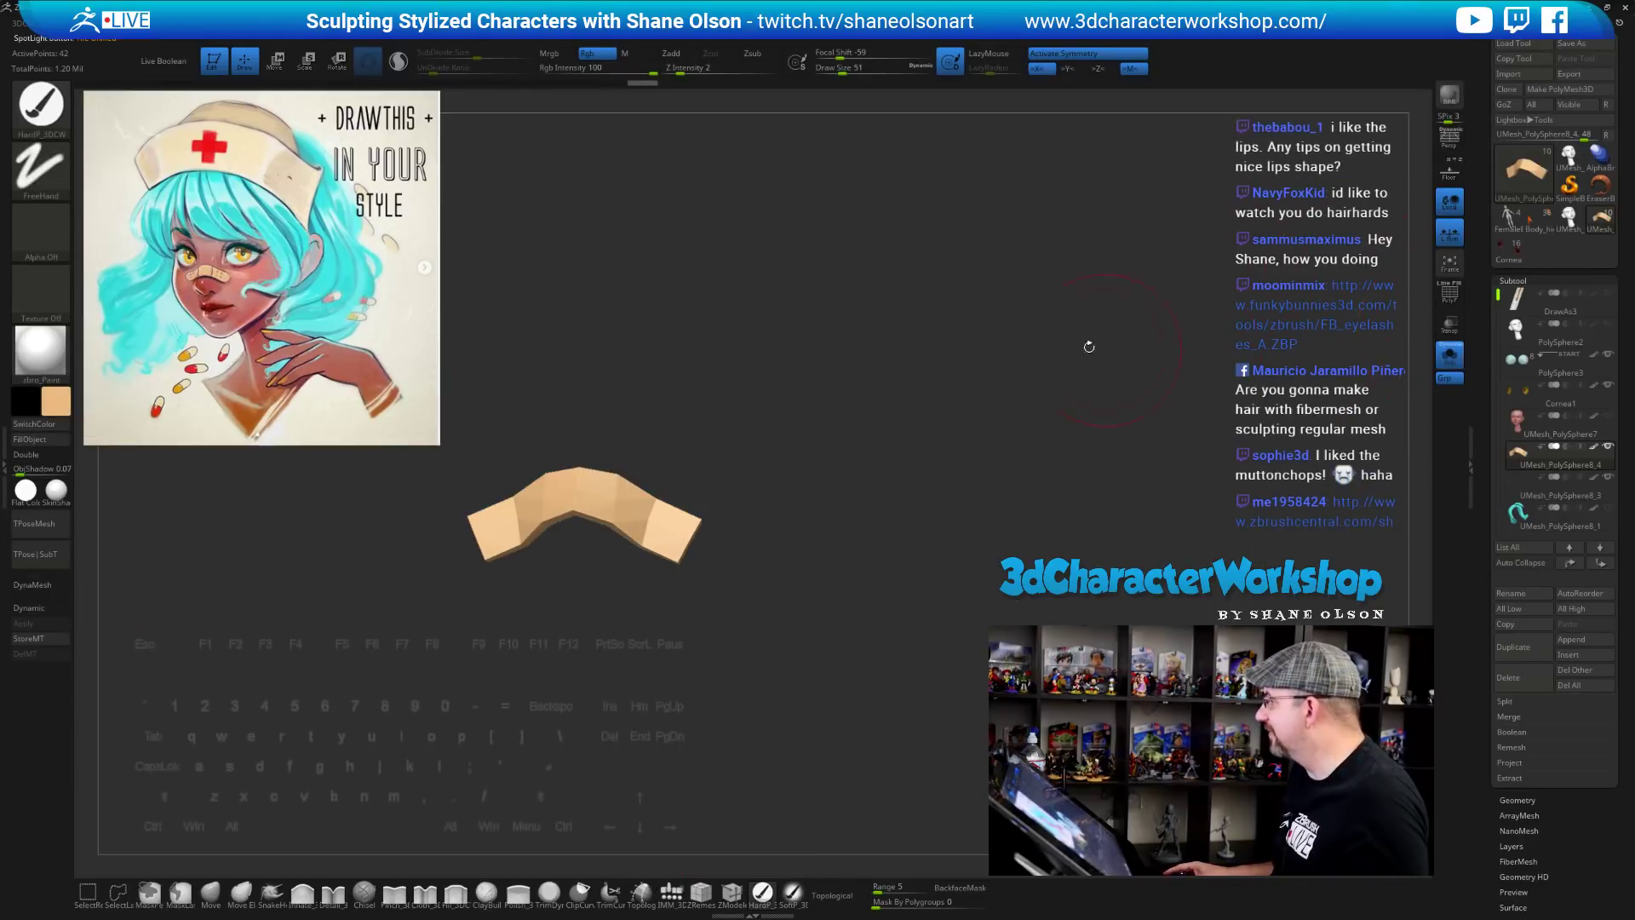
{"action": "left_click", "coordinate": [1450, 358]}
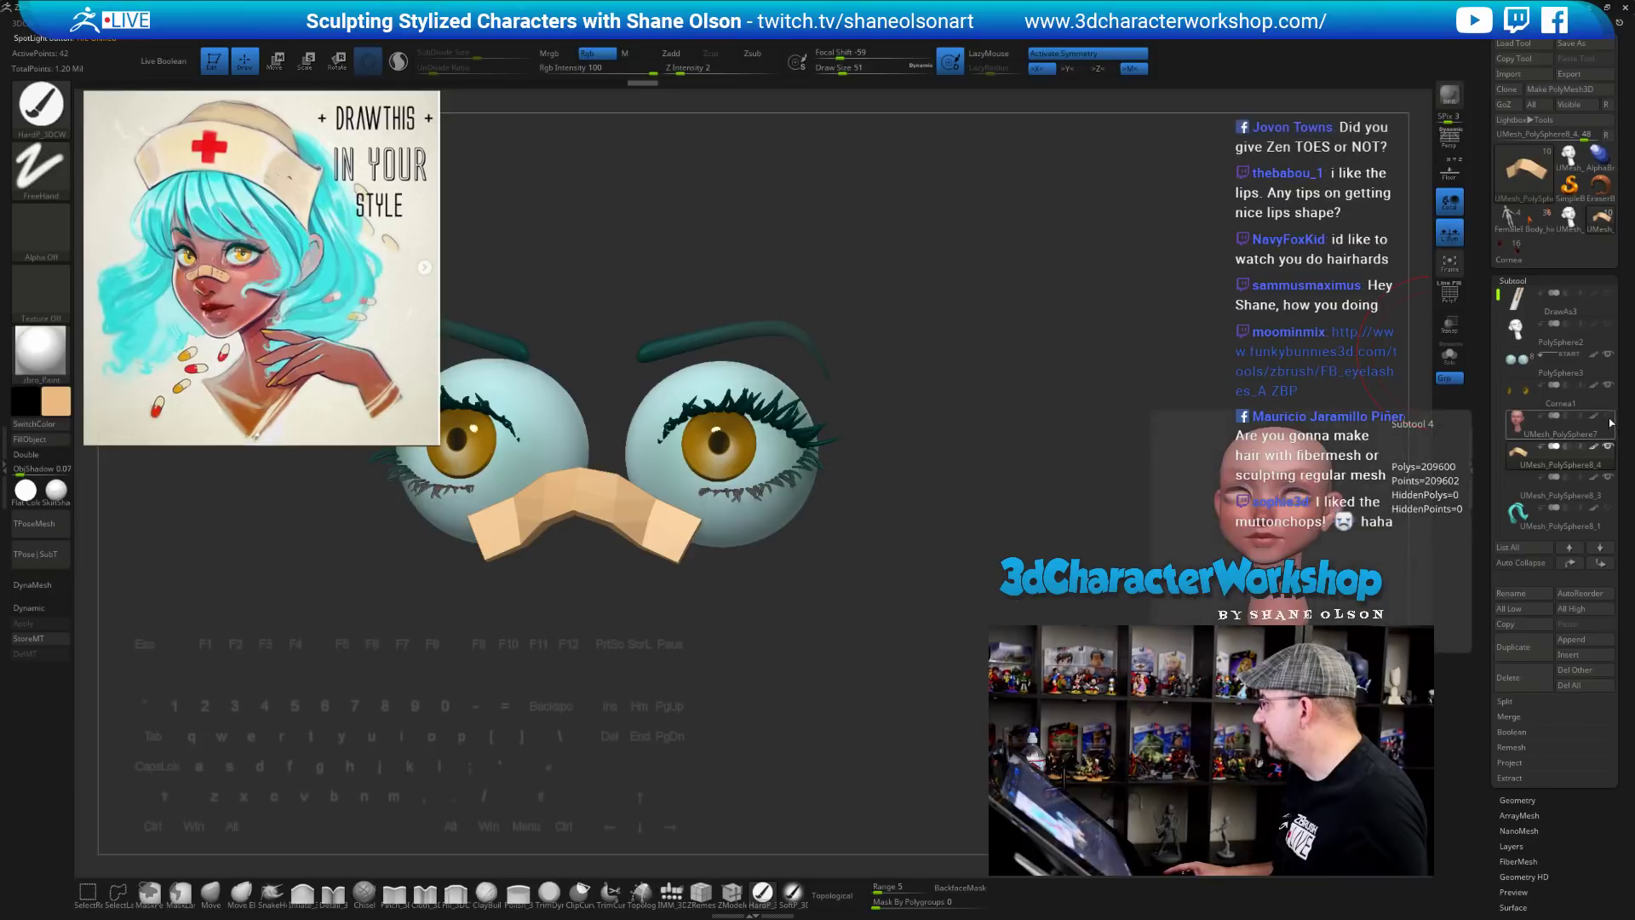
{"action": "left_click", "coordinate": [1608, 417]}
{"action": "mouse_move", "coordinate": [1176, 386]}
{"action": "left_mouse_down"}
{"action": "mouse_move", "coordinate": [1101, 384]}
{"action": "mouse_move", "coordinate": [1109, 423]}
{"action": "mouse_move", "coordinate": [1130, 403]}
{"action": "mouse_move", "coordinate": [1096, 409]}
{"action": "left_mouse_up"}
{"action": "key", "text": "s"}
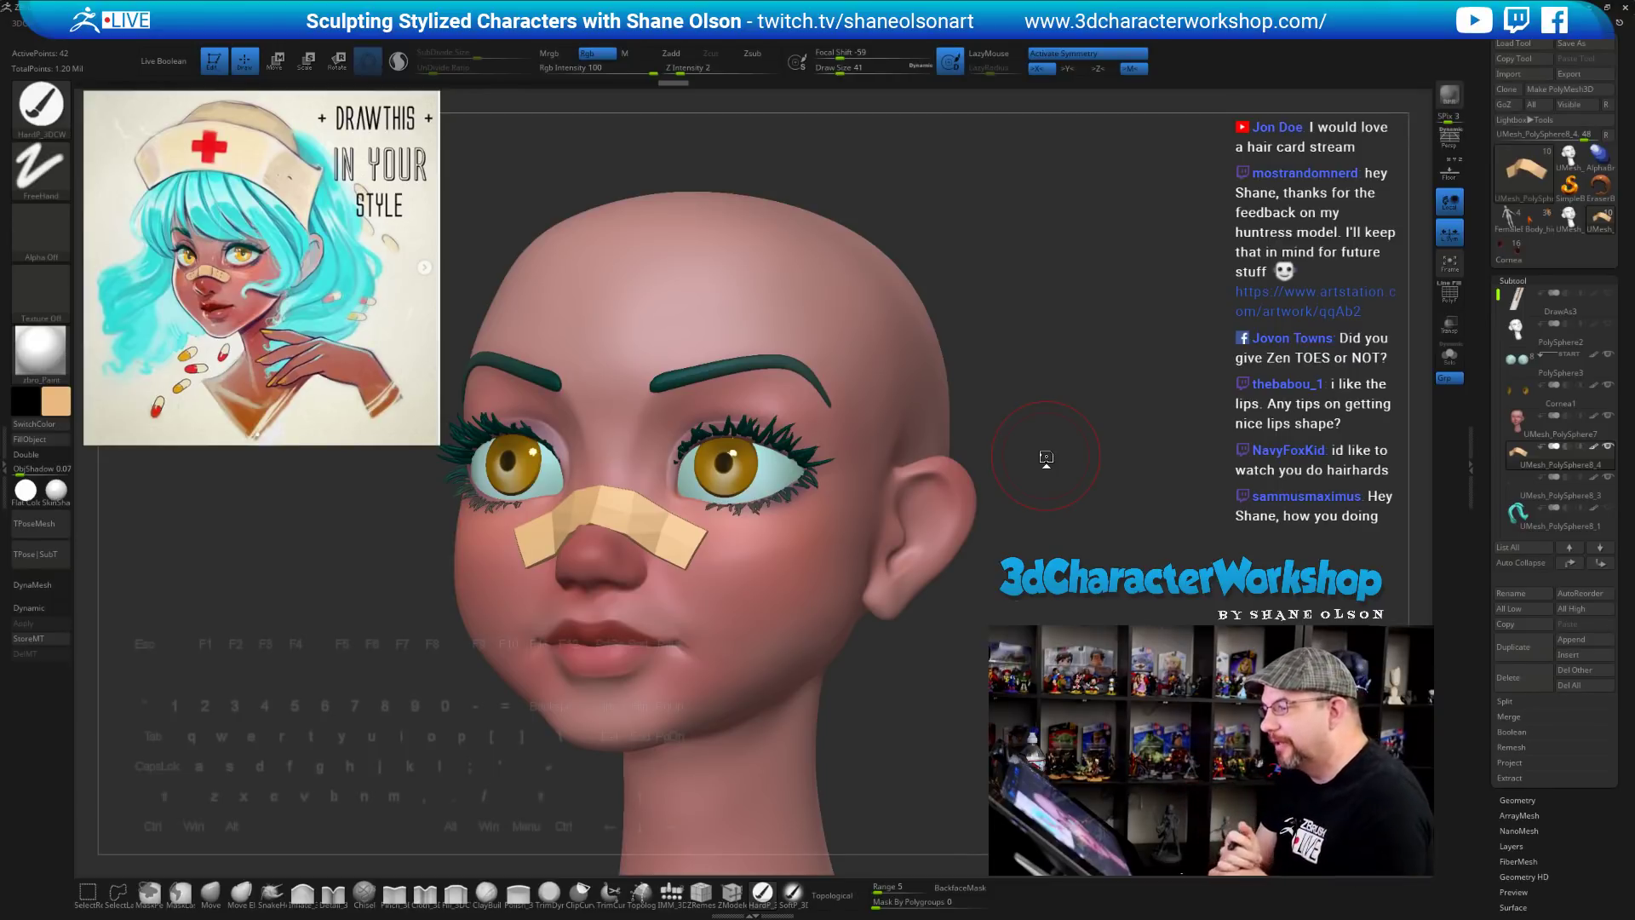
Select the Move brush and set its draw size to 16 for adjusting the nose bandage
{"action": "mouse_move", "coordinate": [1046, 457]}
{"action": "left_mouse_down"}
{"action": "mouse_move", "coordinate": [1086, 471]}
{"action": "mouse_move", "coordinate": [1053, 550]}
{"action": "left_mouse_up"}
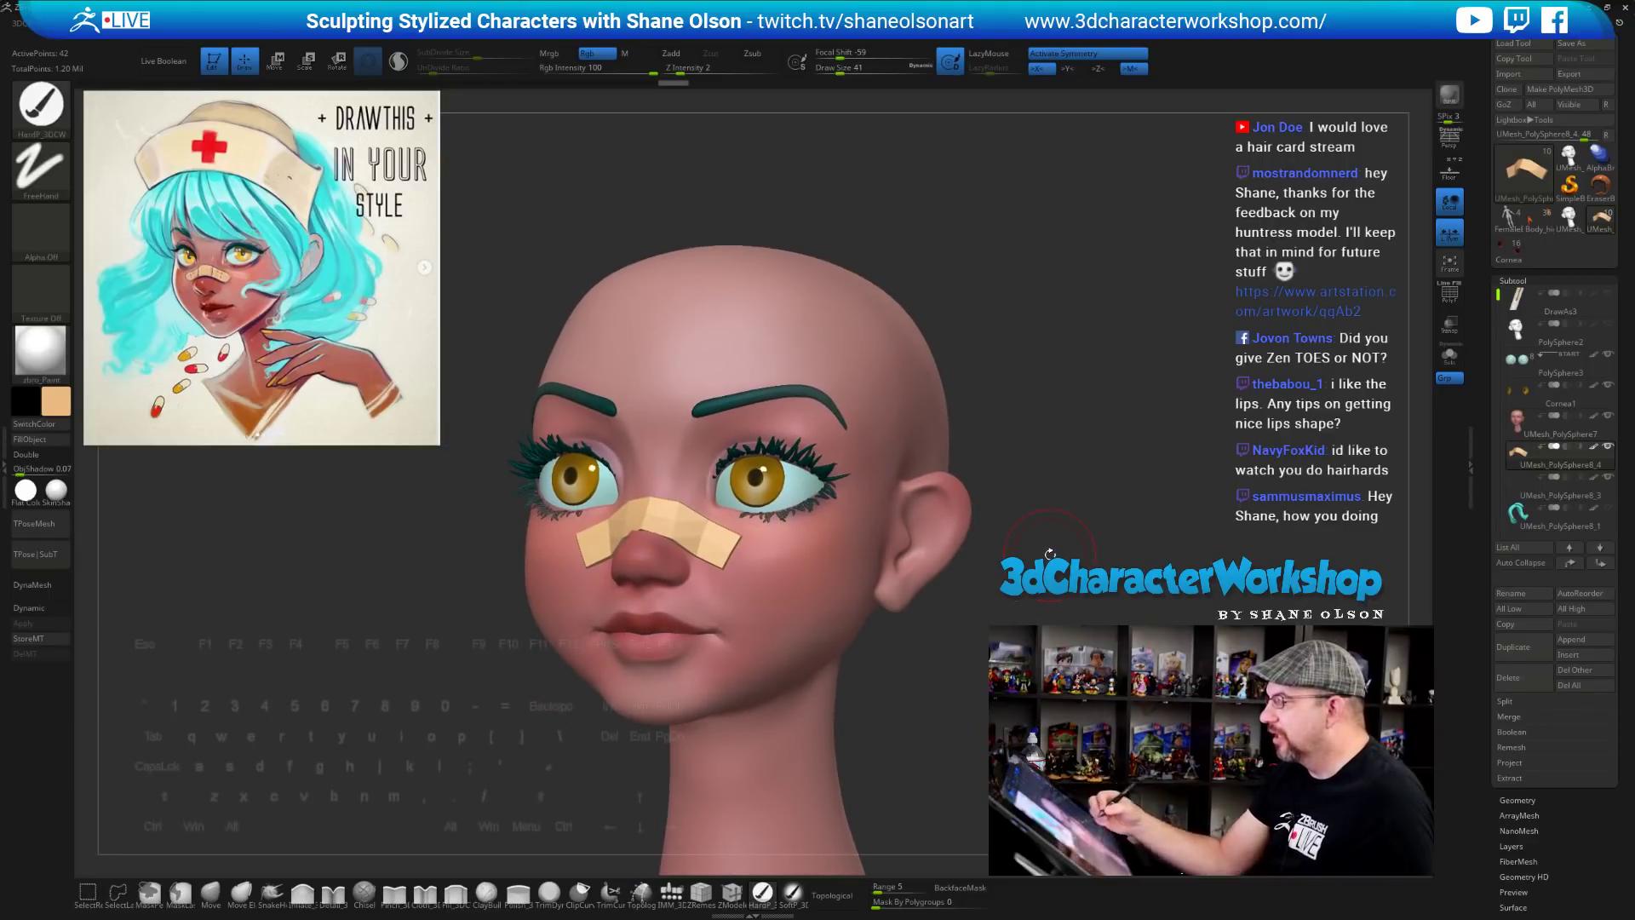
{"action": "left_click", "coordinate": [210, 894]}
{"action": "key", "text": "s"}
{"action": "left_click_drag", "start_coordinate": [400, 738], "coordinate": [390, 740]}
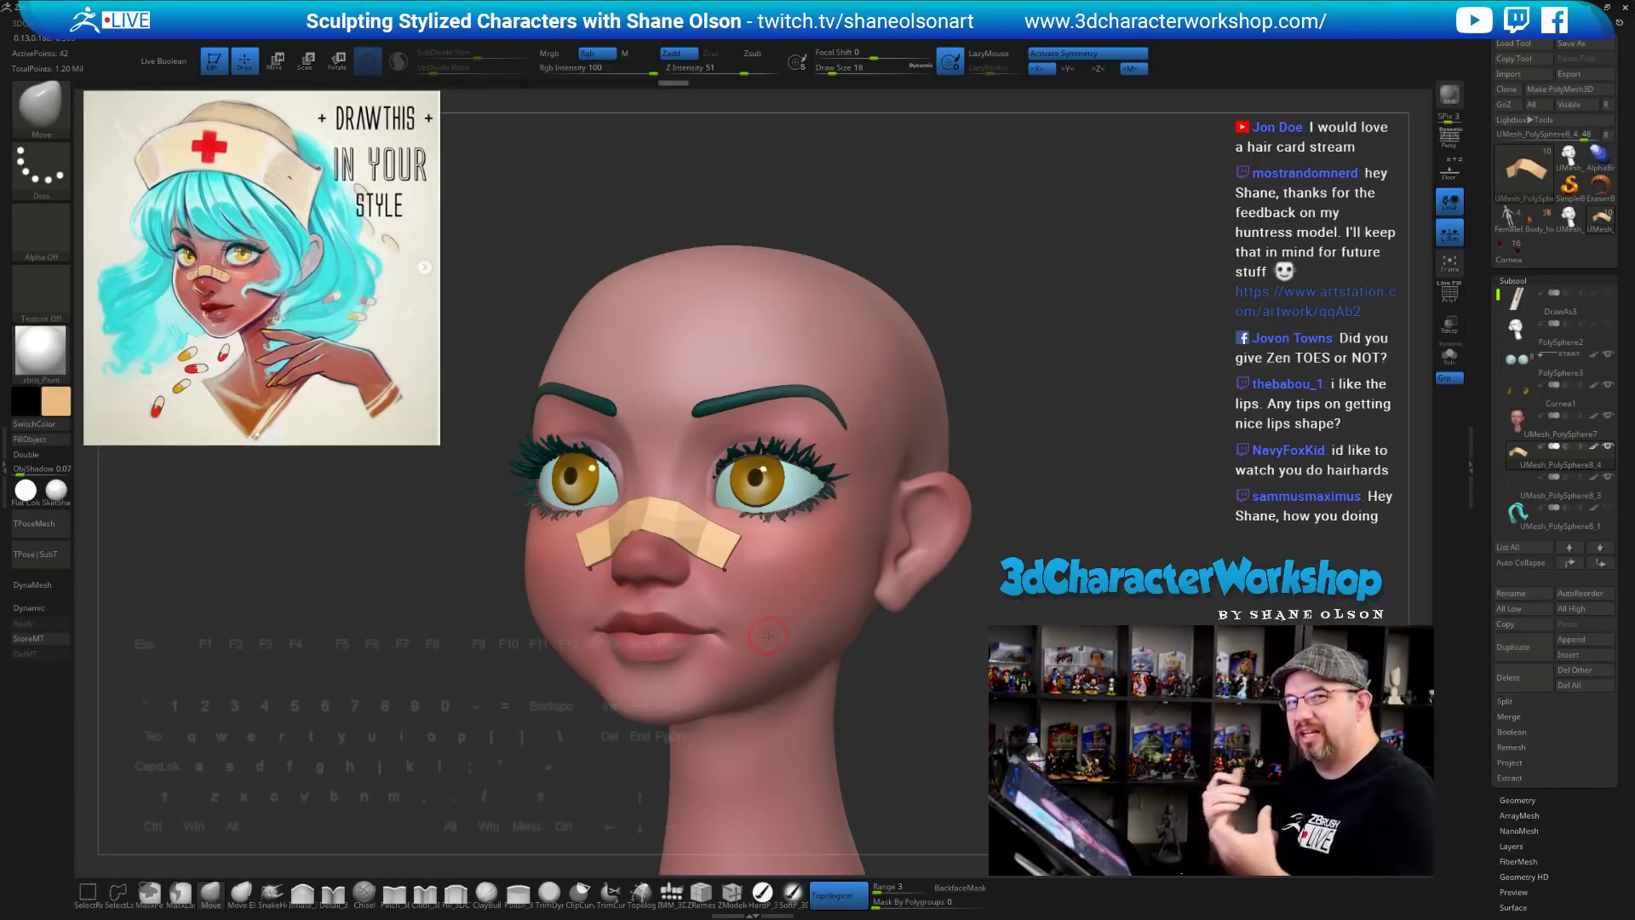
{"action": "left_click_drag", "start_coordinate": [980, 545], "coordinate": [993, 506], "text": "shift"}
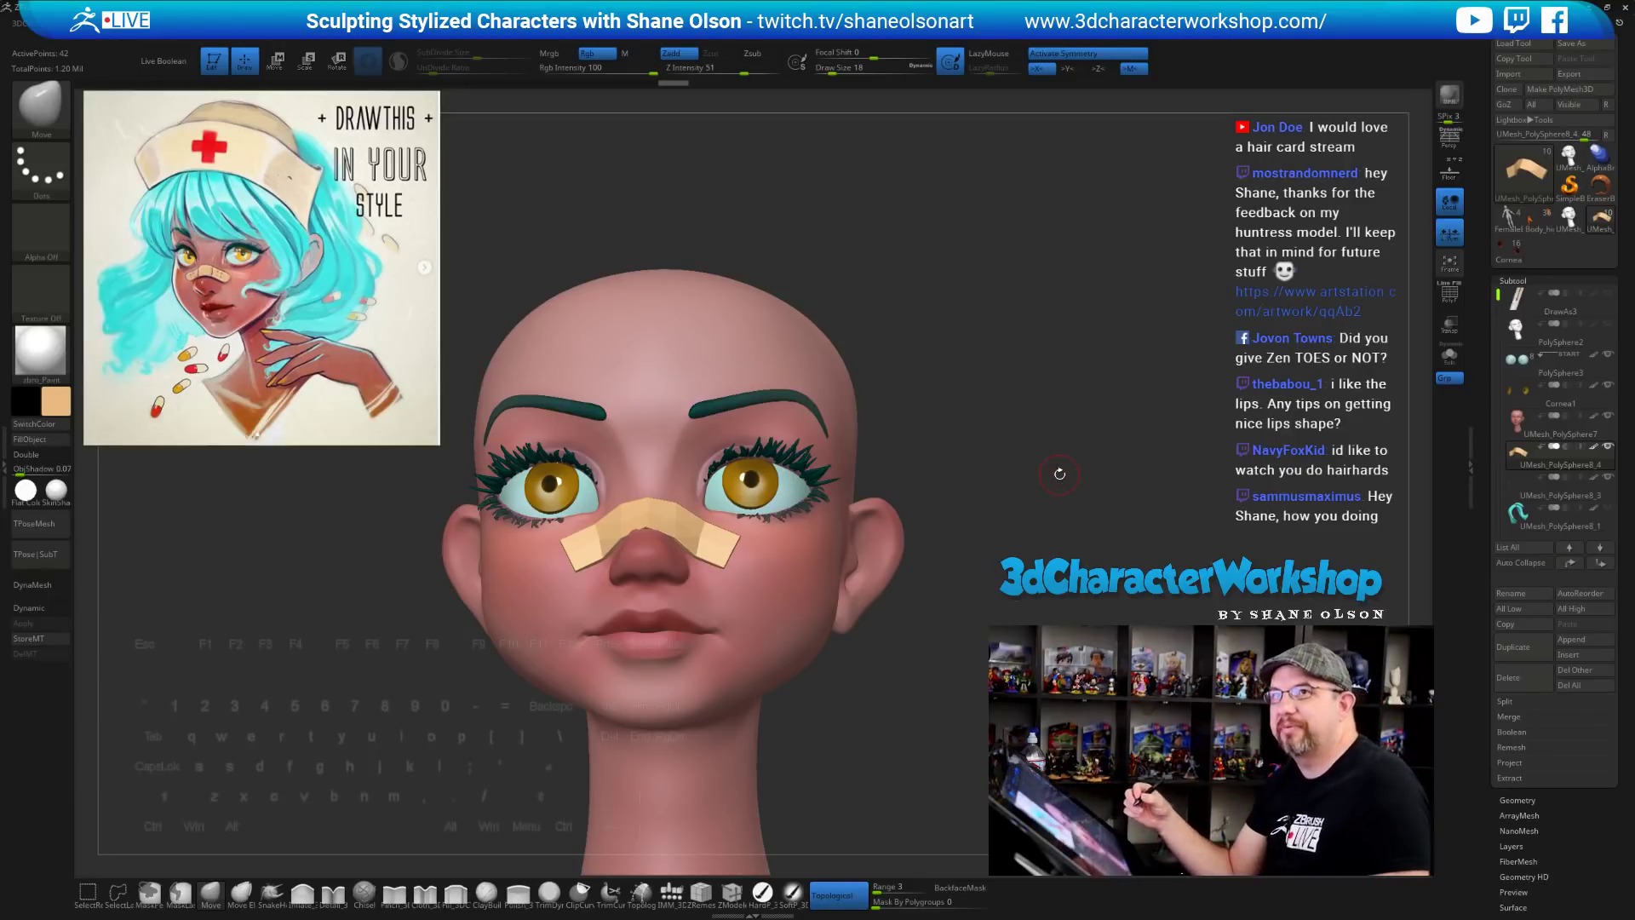
{"action": "left_click_drag", "start_coordinate": [1018, 419], "coordinate": [1017, 477], "text": "alt"}
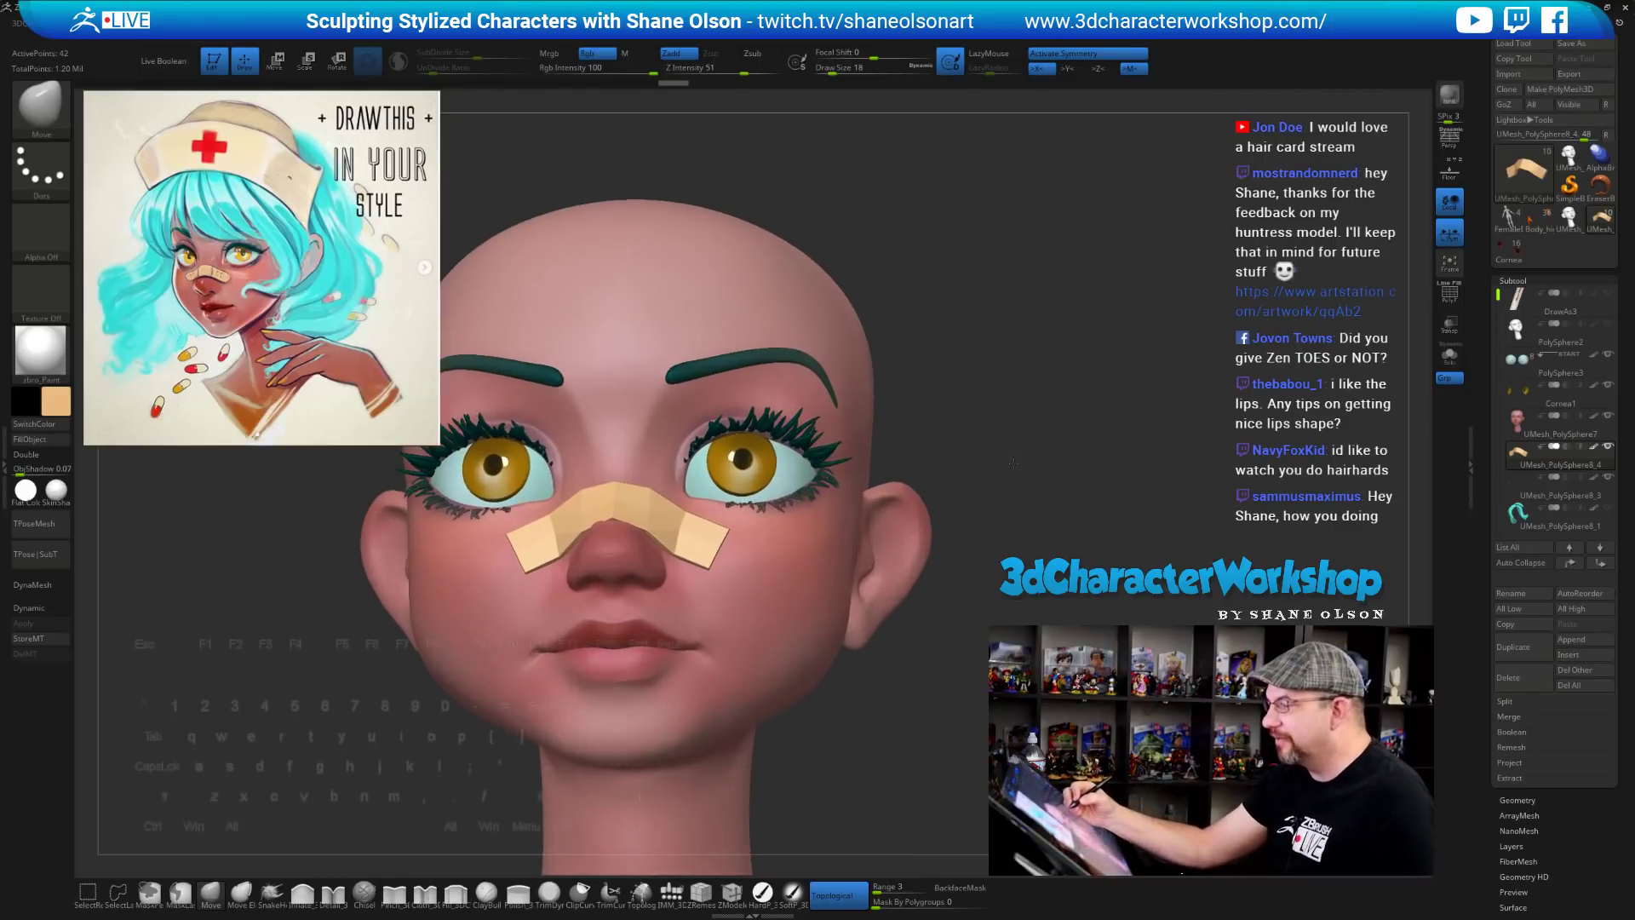
{"action": "left_click_drag", "start_coordinate": [877, 604], "coordinate": [926, 485], "text": "alt"}
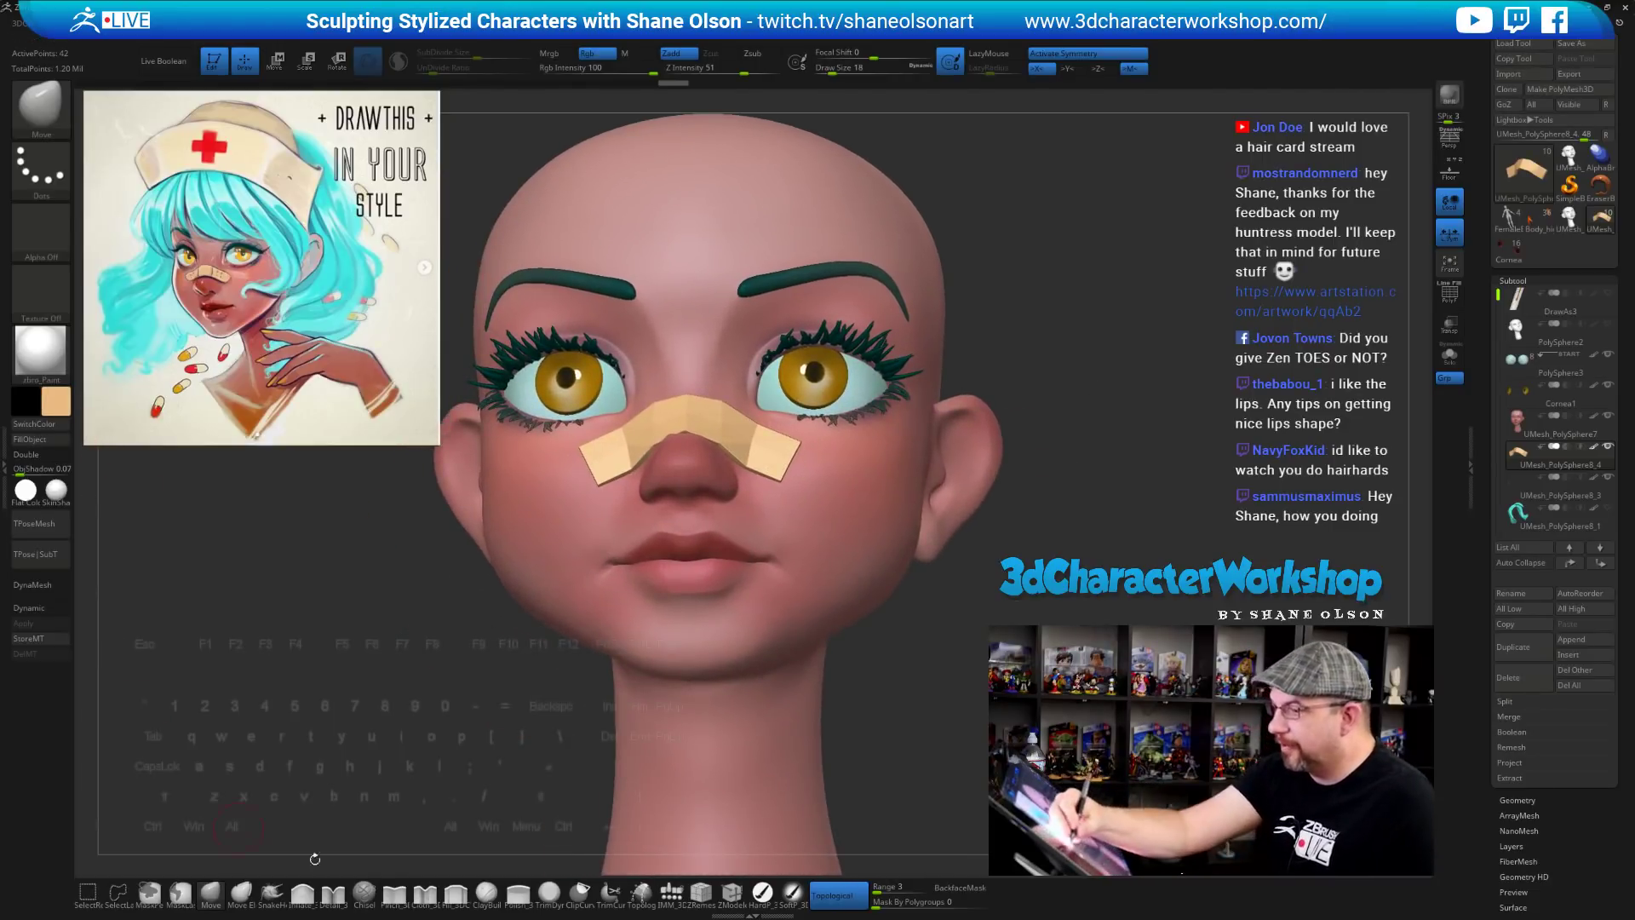
Paint blue spots marking the upper and lower lip volumes with HardP_3DCW at draw size 10, and undo them
{"action": "left_click", "coordinate": [762, 893]}
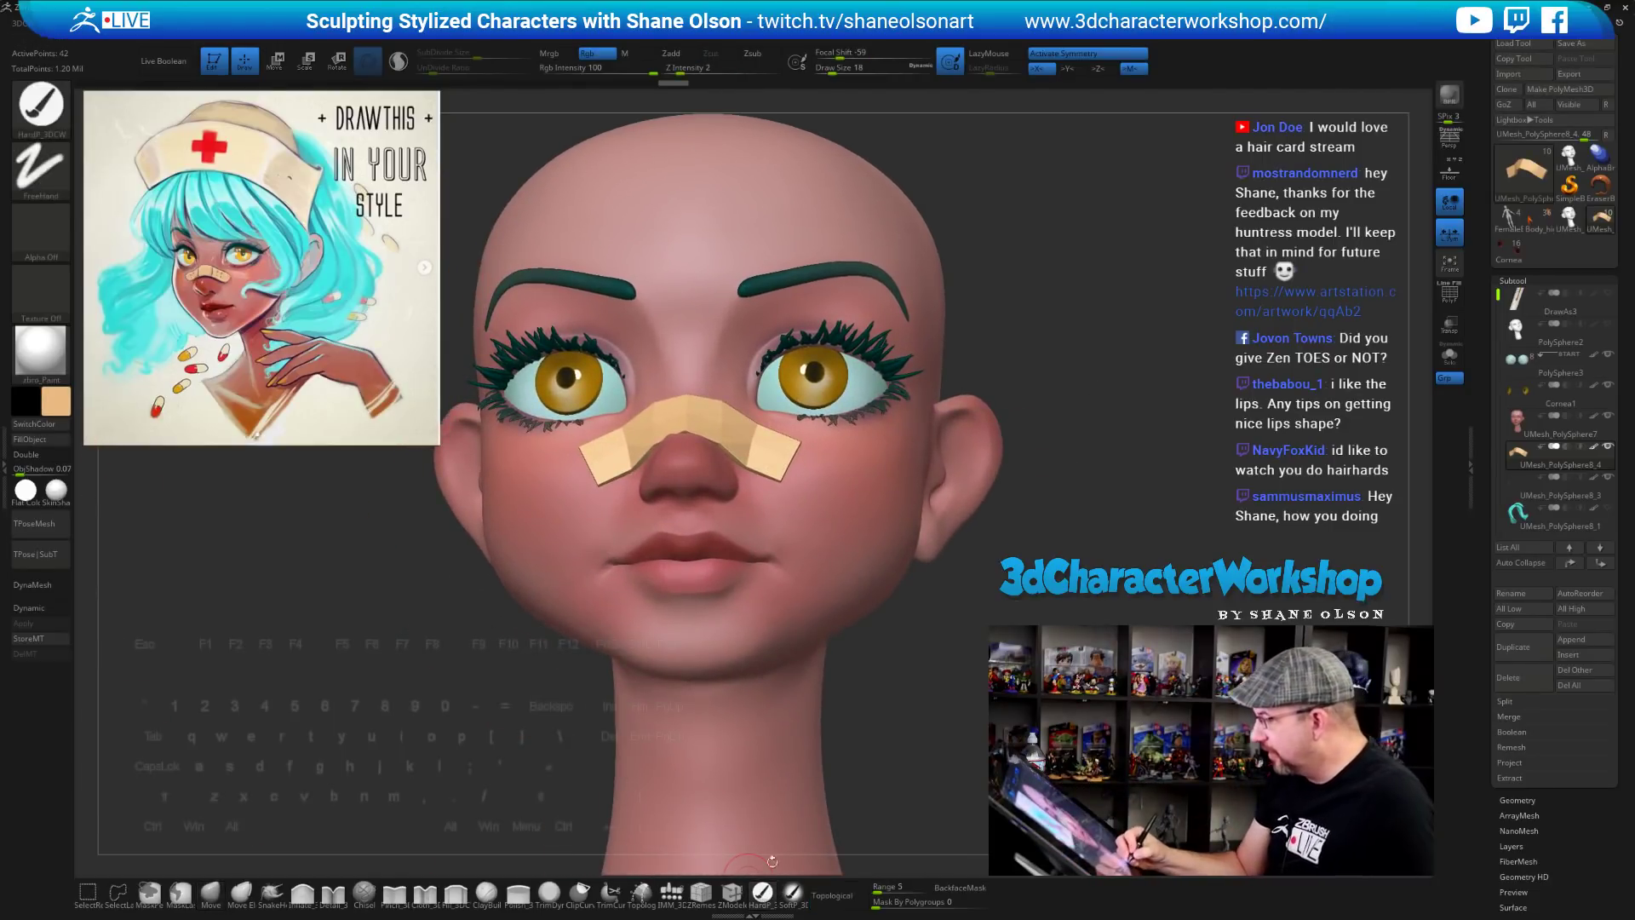
{"action": "left_click", "coordinate": [826, 586], "text": "alt"}
{"action": "left_click", "coordinate": [56, 401]}
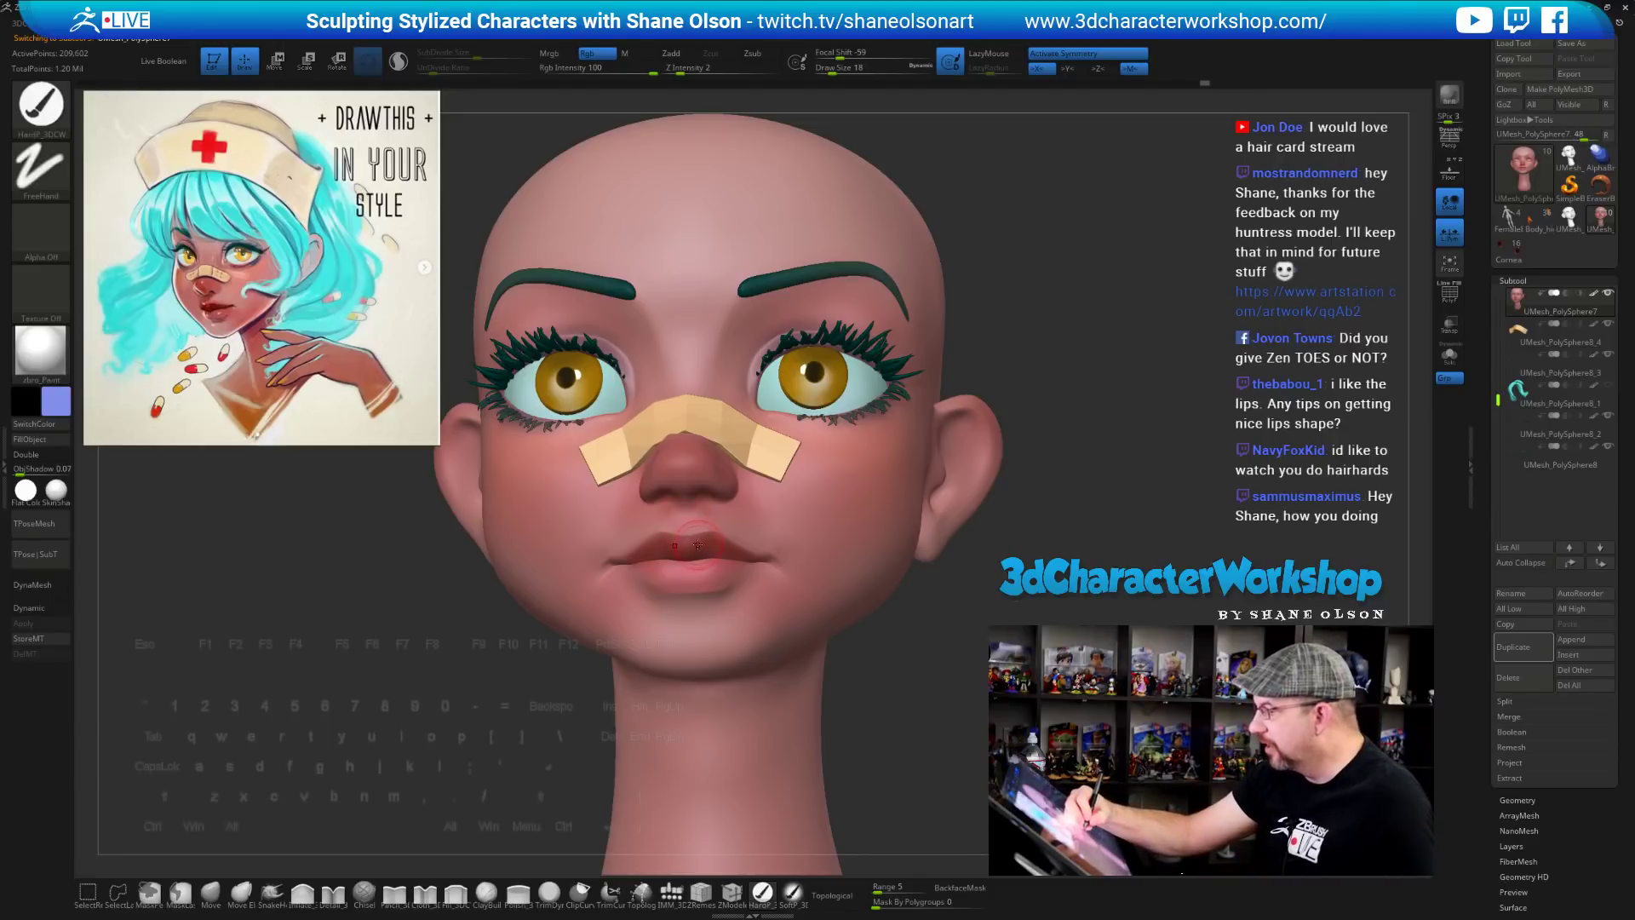
{"action": "key", "text": "["}
{"action": "left_click_drag", "start_coordinate": [675, 546], "coordinate": [716, 574]}
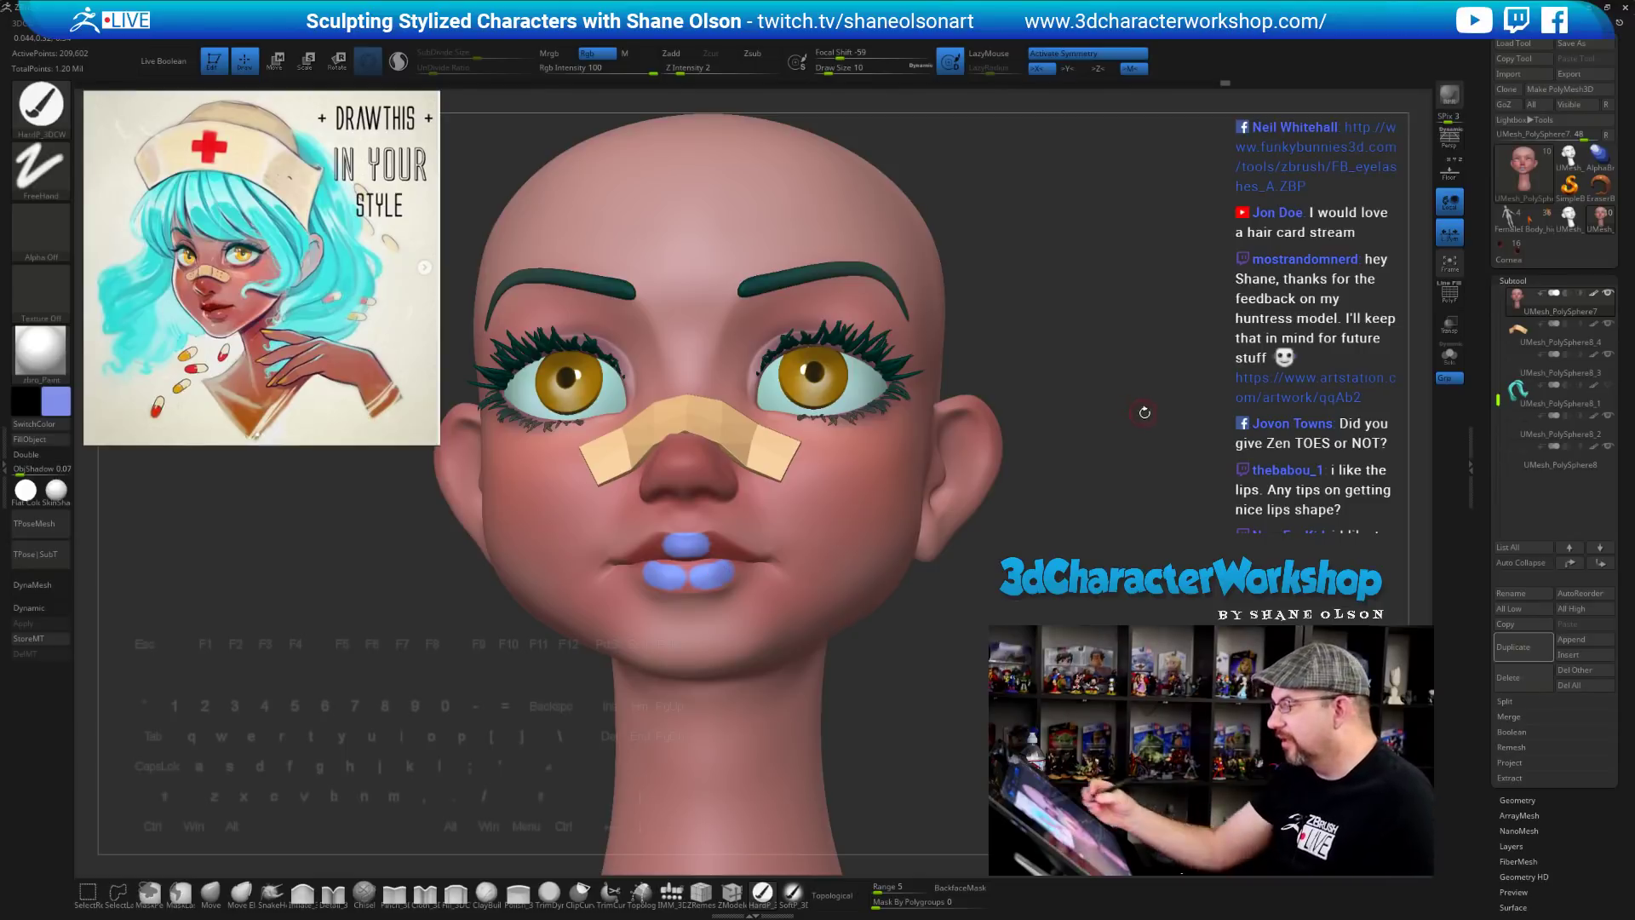
{"action": "mouse_move", "coordinate": [1143, 412]}
{"action": "left_mouse_down"}
{"action": "mouse_move", "coordinate": [1235, 418]}
{"action": "mouse_move", "coordinate": [1146, 433]}
{"action": "mouse_move", "coordinate": [1158, 441]}
{"action": "left_mouse_up"}
{"action": "key", "text": "ctrl+z"}
{"action": "key", "text": "ctrl+z"}
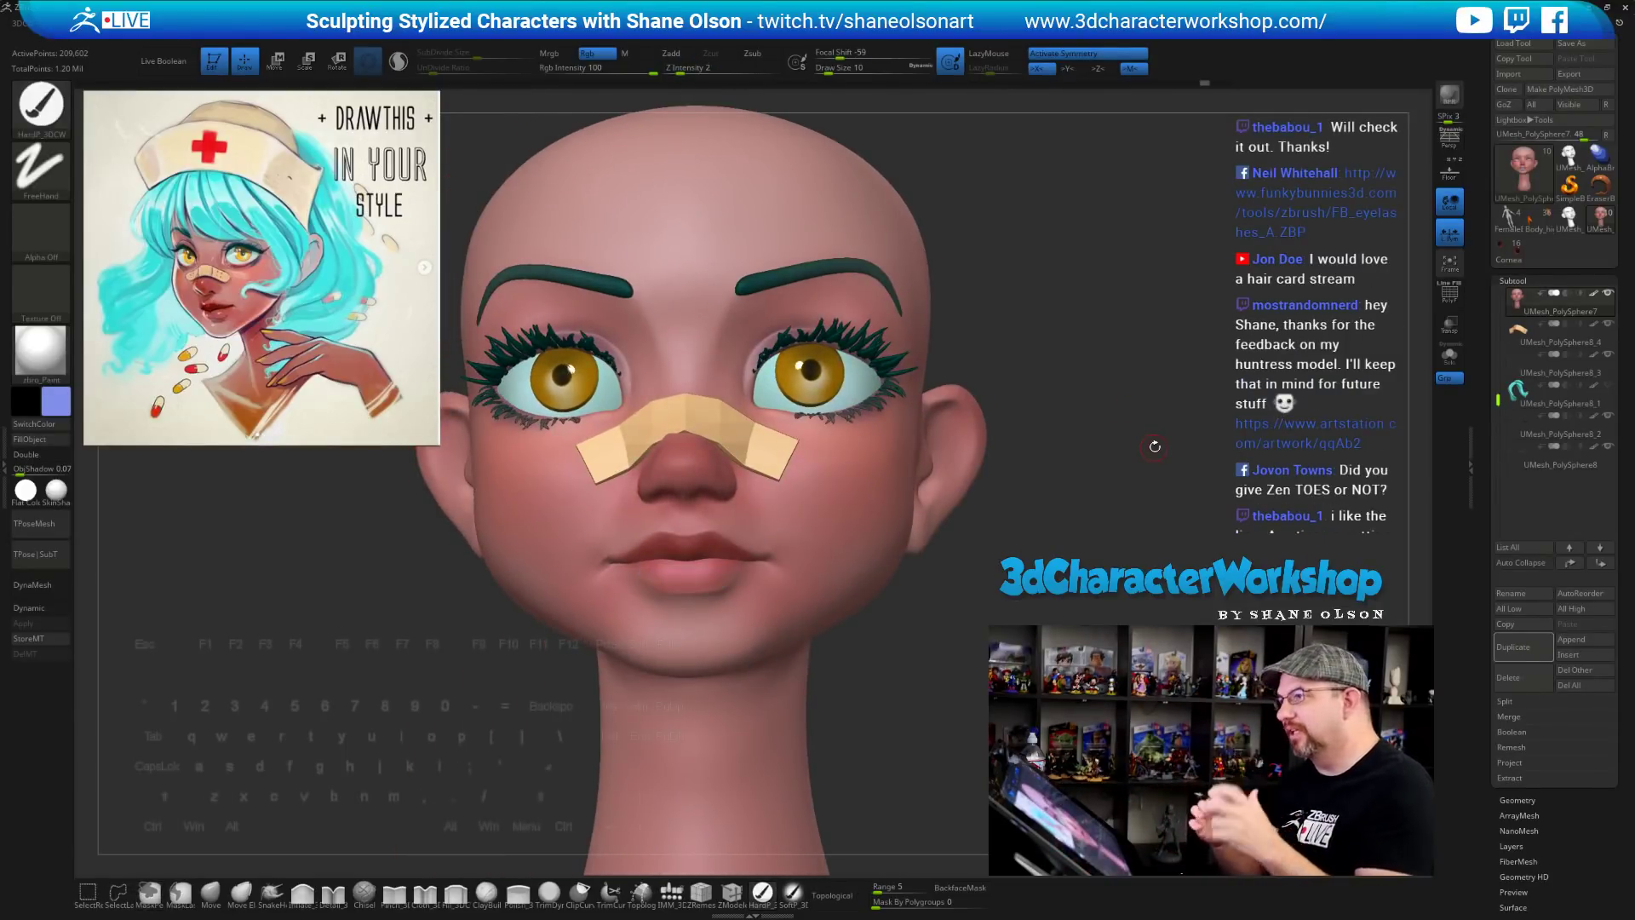
Select the nose bandage and adjust its end corners with the Move brush at draw size 16
{"action": "left_click_drag", "start_coordinate": [1118, 433], "coordinate": [1003, 497], "text": "alt"}
{"action": "left_click", "coordinate": [1521, 334]}
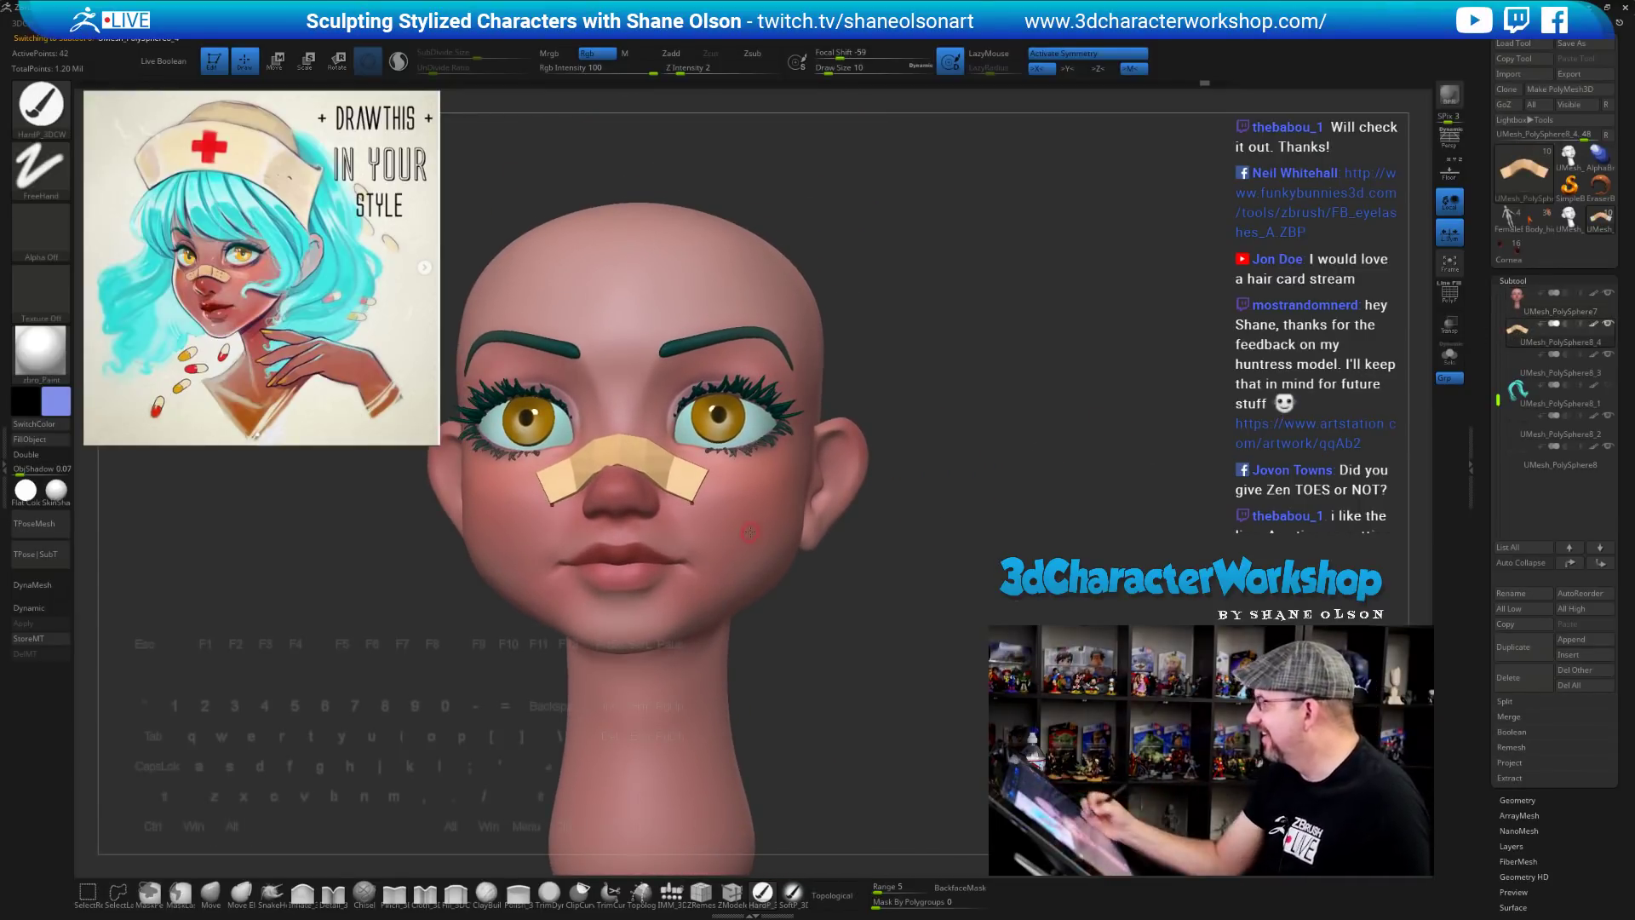
{"action": "left_click", "coordinate": [211, 892]}
{"action": "mouse_move", "coordinate": [996, 378]}
{"action": "left_mouse_down", "text": "alt"}
{"action": "mouse_move", "coordinate": [1014, 367]}
{"action": "mouse_move", "coordinate": [1031, 435]}
{"action": "mouse_move", "coordinate": [1032, 471]}
{"action": "mouse_move", "coordinate": [1001, 474]}
{"action": "left_mouse_up", "text": "alt"}
{"action": "key", "text": "s"}
{"action": "left_click", "coordinate": [1042, 441]}
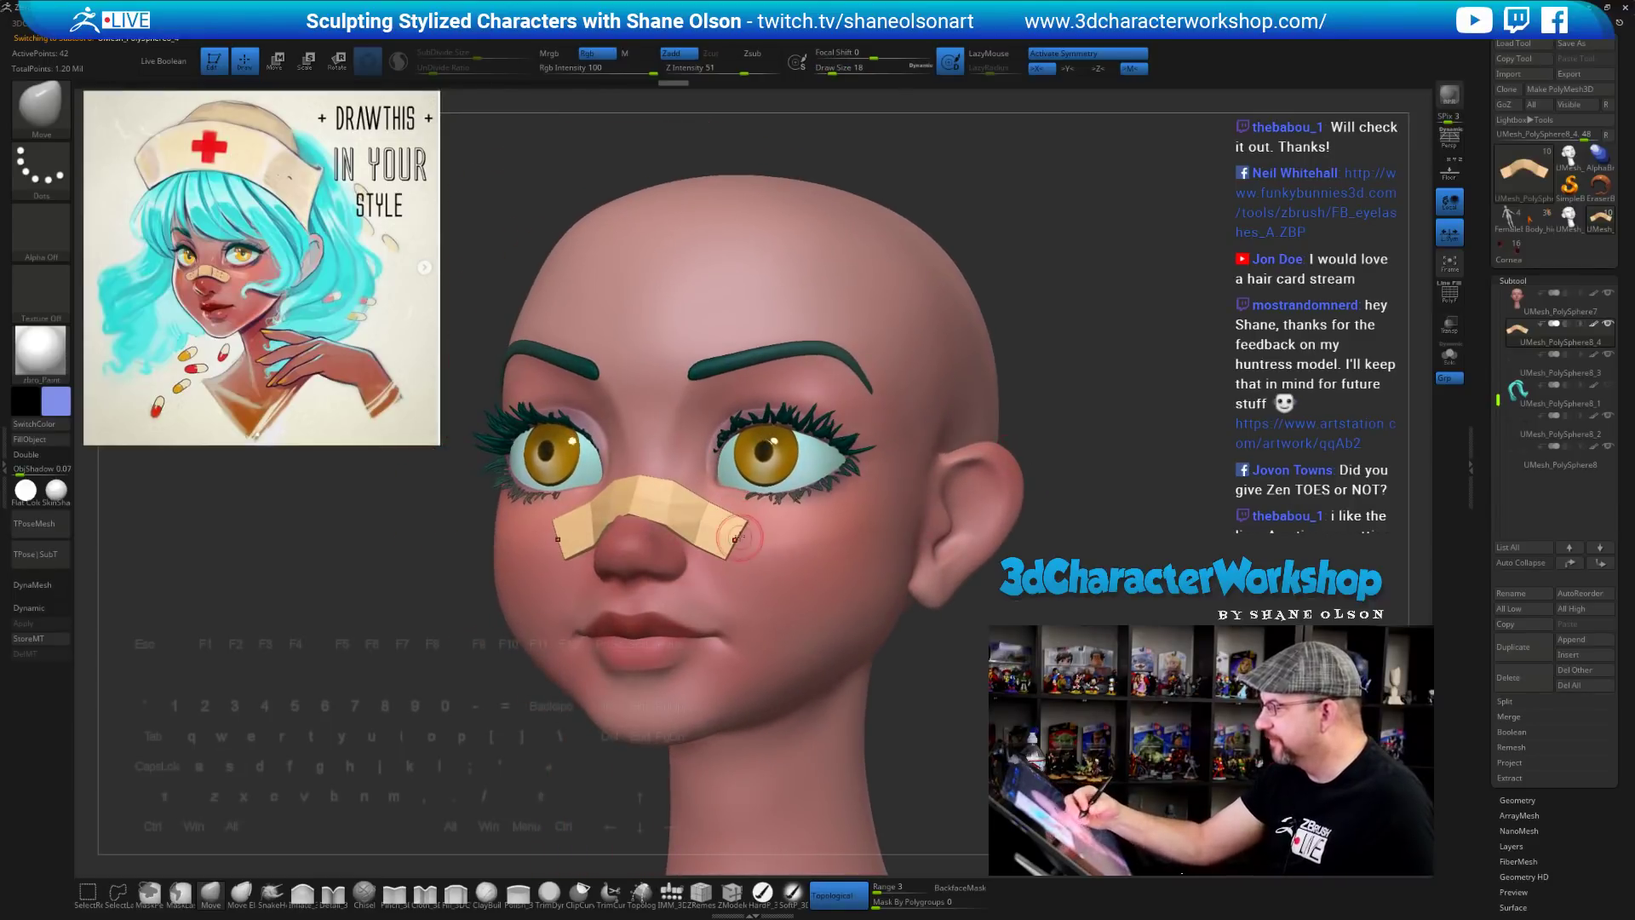
{"action": "left_click_drag", "start_coordinate": [744, 542], "coordinate": [736, 540]}
{"action": "right_click_drag", "start_coordinate": [736, 539], "coordinate": [748, 542]}
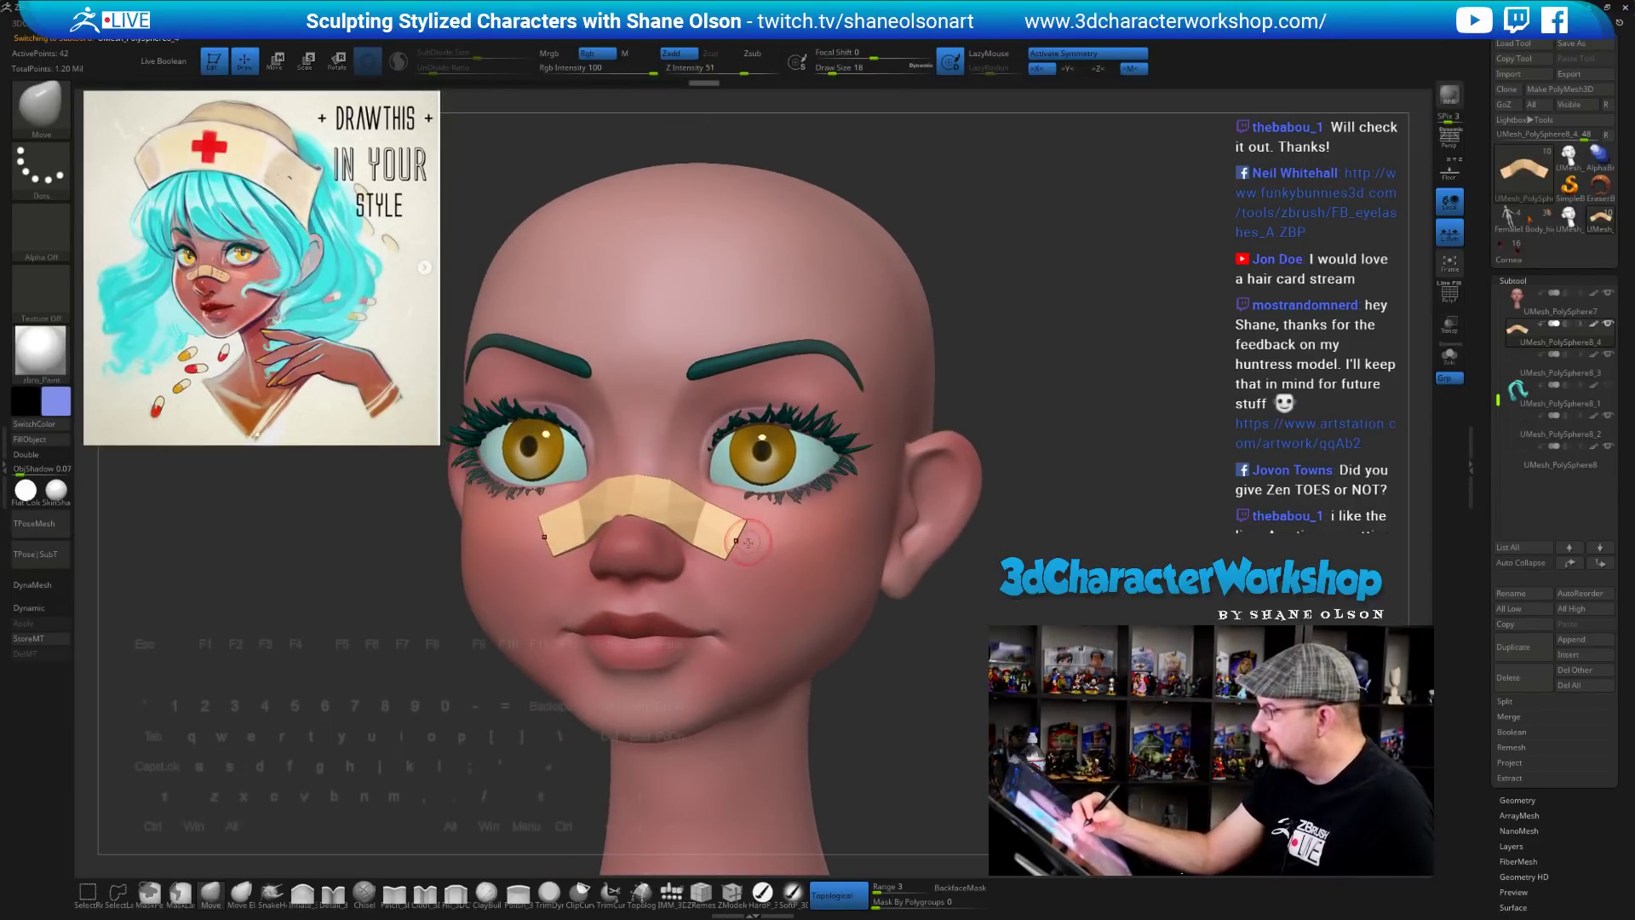
Reshape both bandage ends into tapered tips with the Move brush at draw size 22
{"action": "left_click", "coordinate": [750, 543]}
{"action": "key", "text": "s"}
{"action": "left_click", "coordinate": [740, 543]}
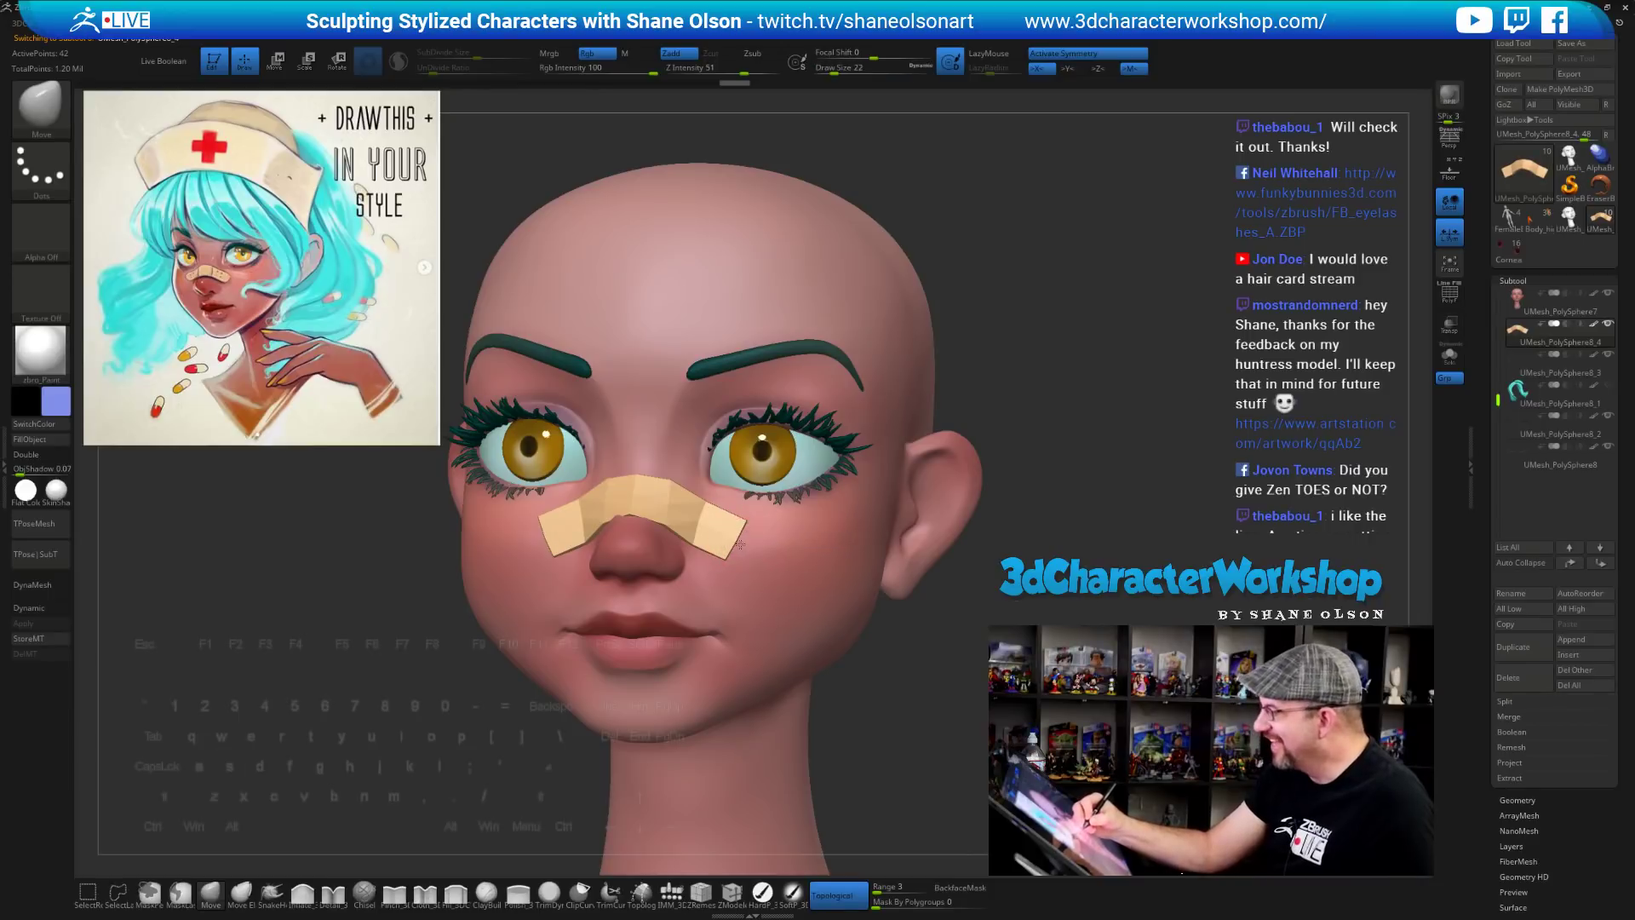
{"action": "left_click_drag", "start_coordinate": [748, 549], "coordinate": [755, 543]}
{"action": "right_click_drag", "start_coordinate": [755, 543], "coordinate": [756, 549]}
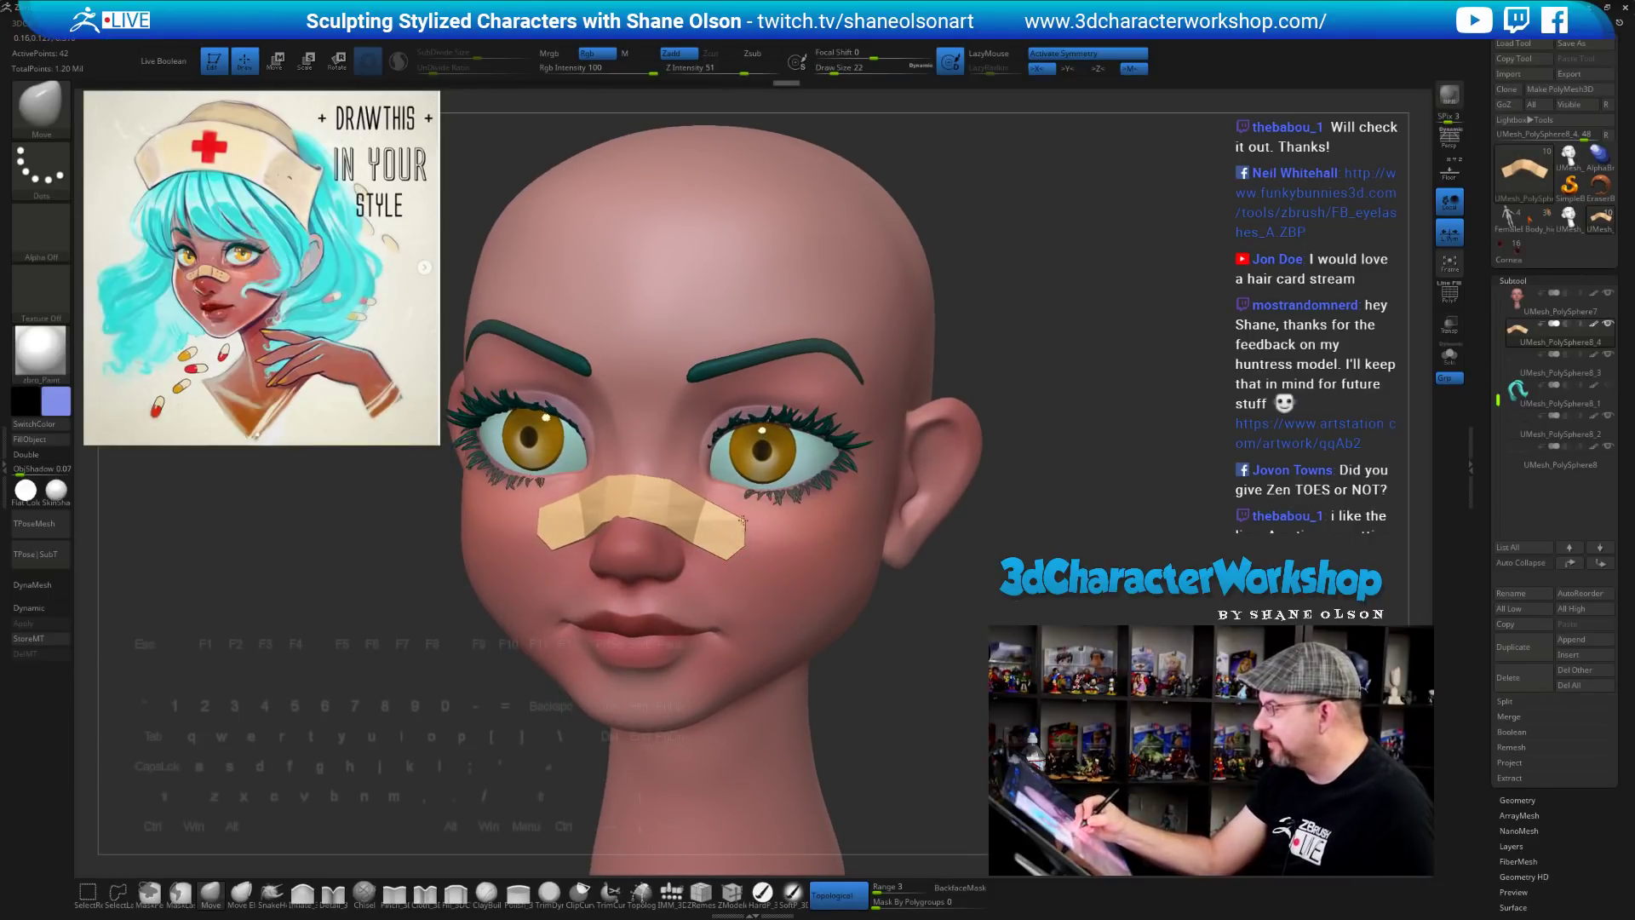
{"action": "right_click_drag", "start_coordinate": [761, 523], "coordinate": [725, 562]}
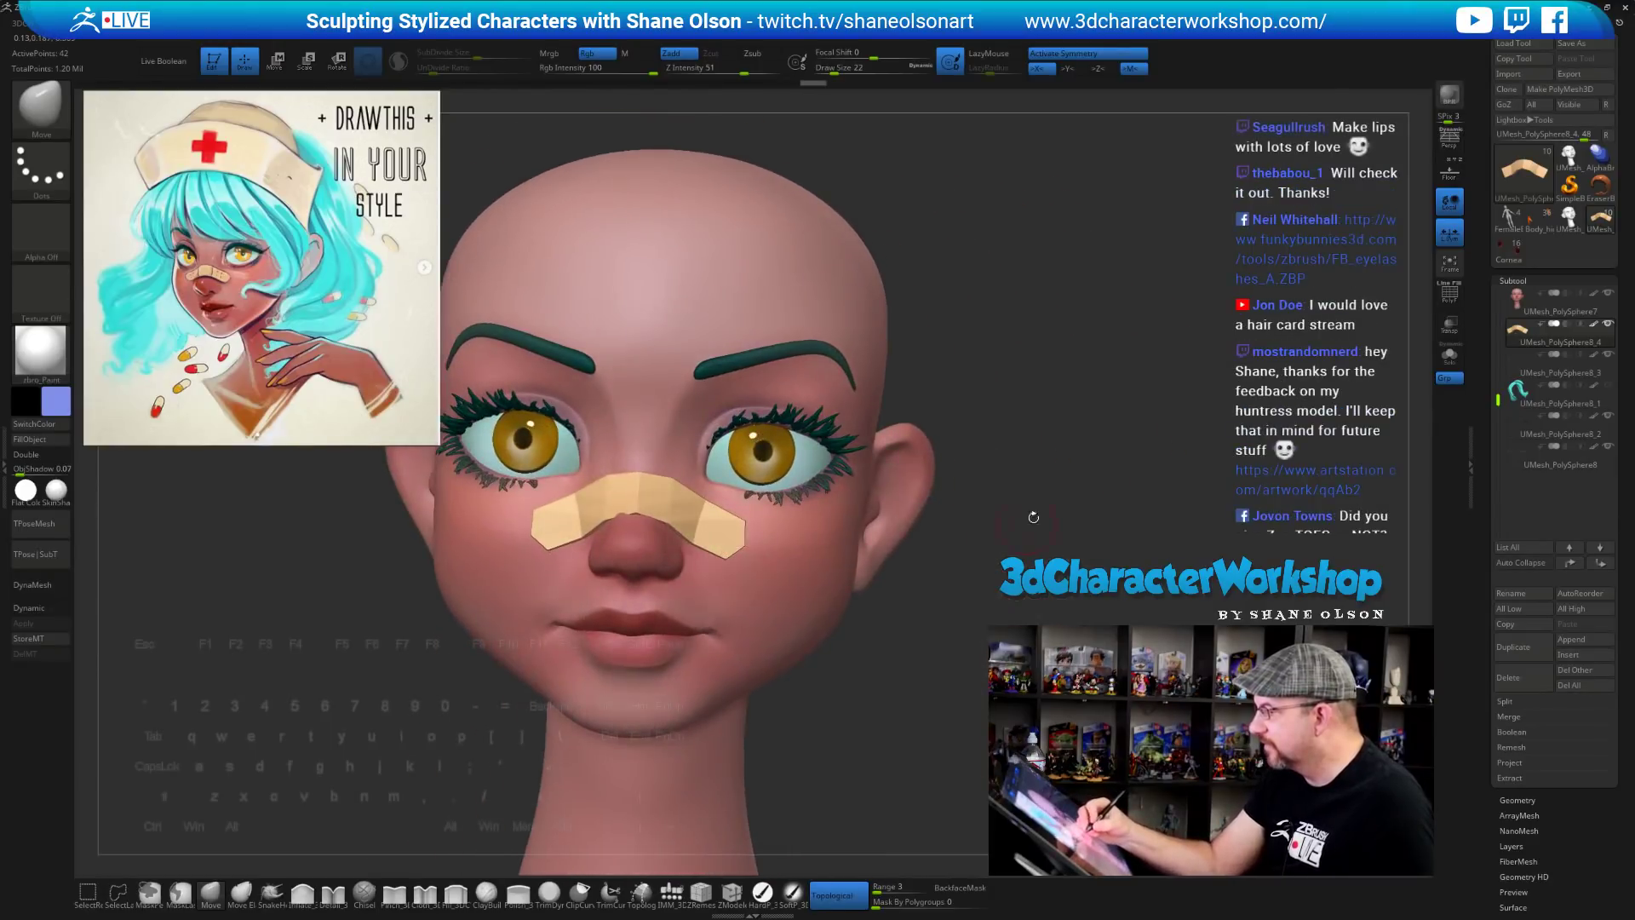
Activate dynamic subdivision on the bandage and isolate it from the other parts
{"action": "key", "text": "d"}
{"action": "left_click", "coordinate": [878, 285]}
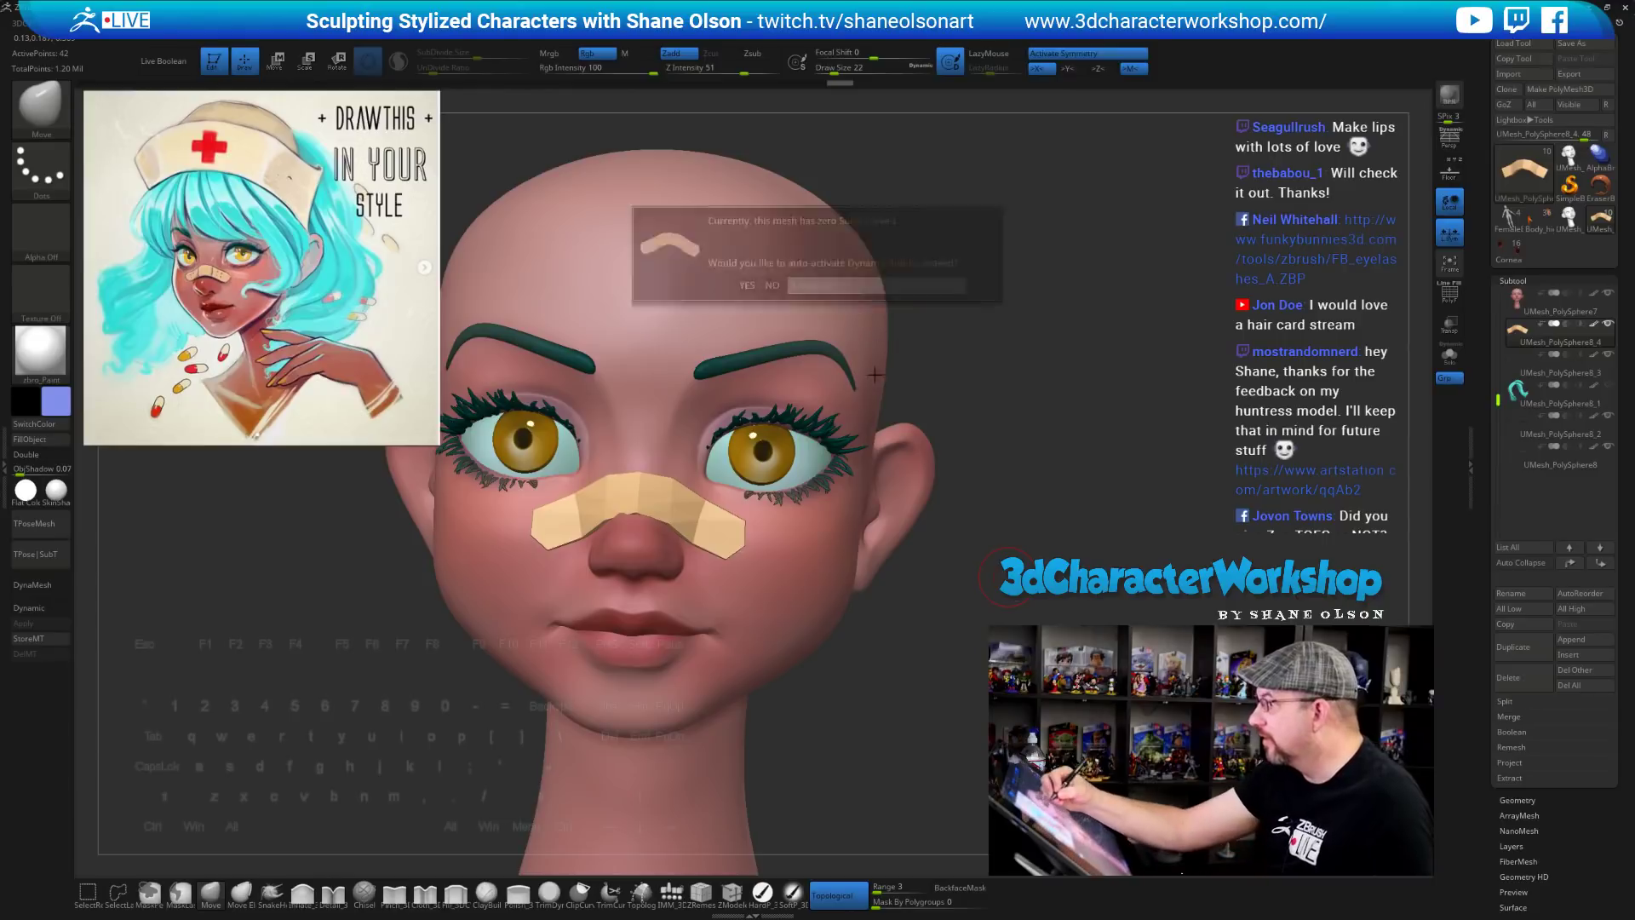
{"action": "right_click_drag", "start_coordinate": [1084, 542], "coordinate": [1416, 467]}
{"action": "left_click", "coordinate": [1450, 355]}
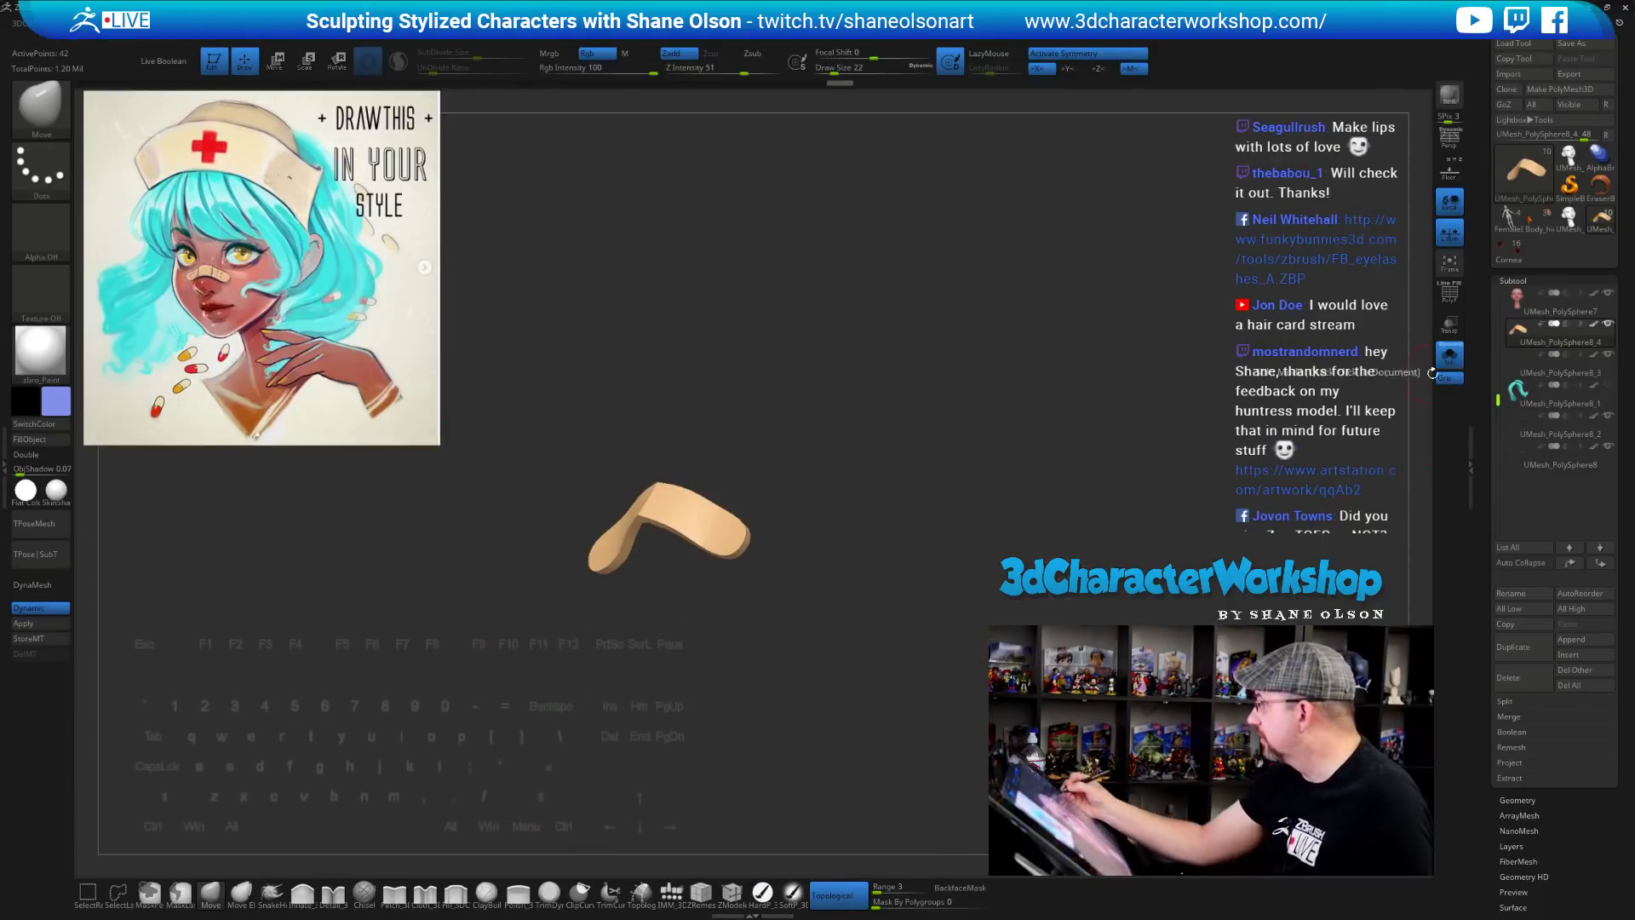
{"action": "right_click_drag", "start_coordinate": [1051, 503], "coordinate": [980, 578], "text": "ctrl"}
{"action": "mouse_move", "coordinate": [900, 530]}
{"action": "right_mouse_down"}
{"action": "mouse_move", "coordinate": [952, 556]}
{"action": "mouse_move", "coordinate": [928, 431]}
{"action": "mouse_move", "coordinate": [903, 414]}
{"action": "mouse_move", "coordinate": [931, 420]}
{"action": "mouse_move", "coordinate": [932, 458]}
{"action": "right_mouse_up"}
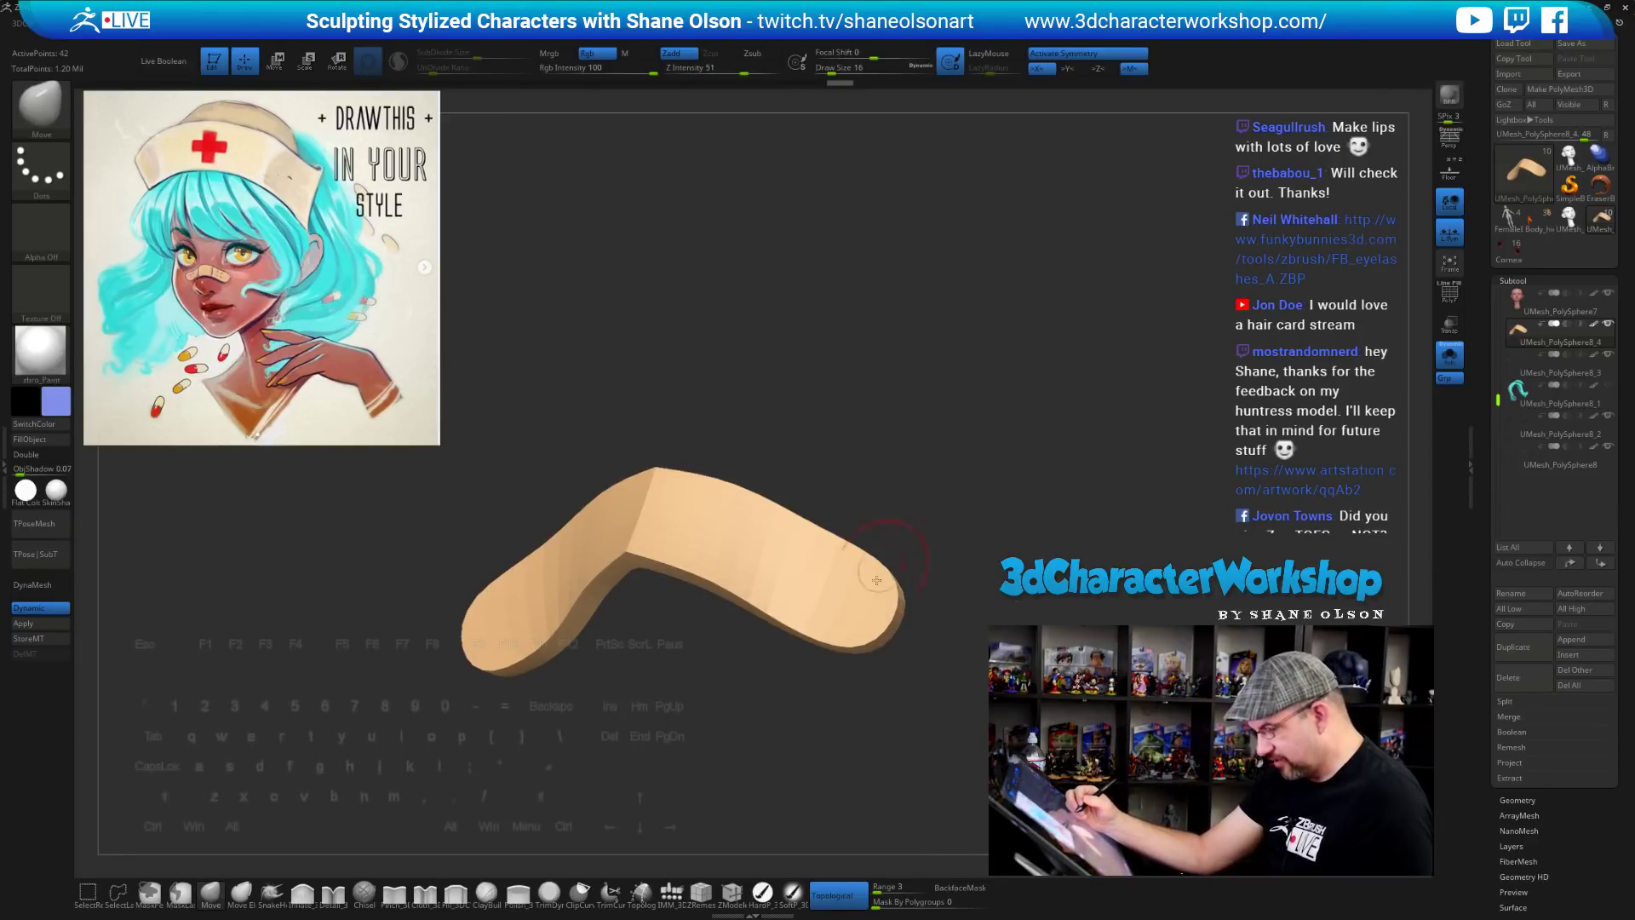
Uncrease the bandage's central edges with the ZModeler Crease edge action so the bend over the nose smooths out
{"action": "left_click", "coordinate": [732, 896]}
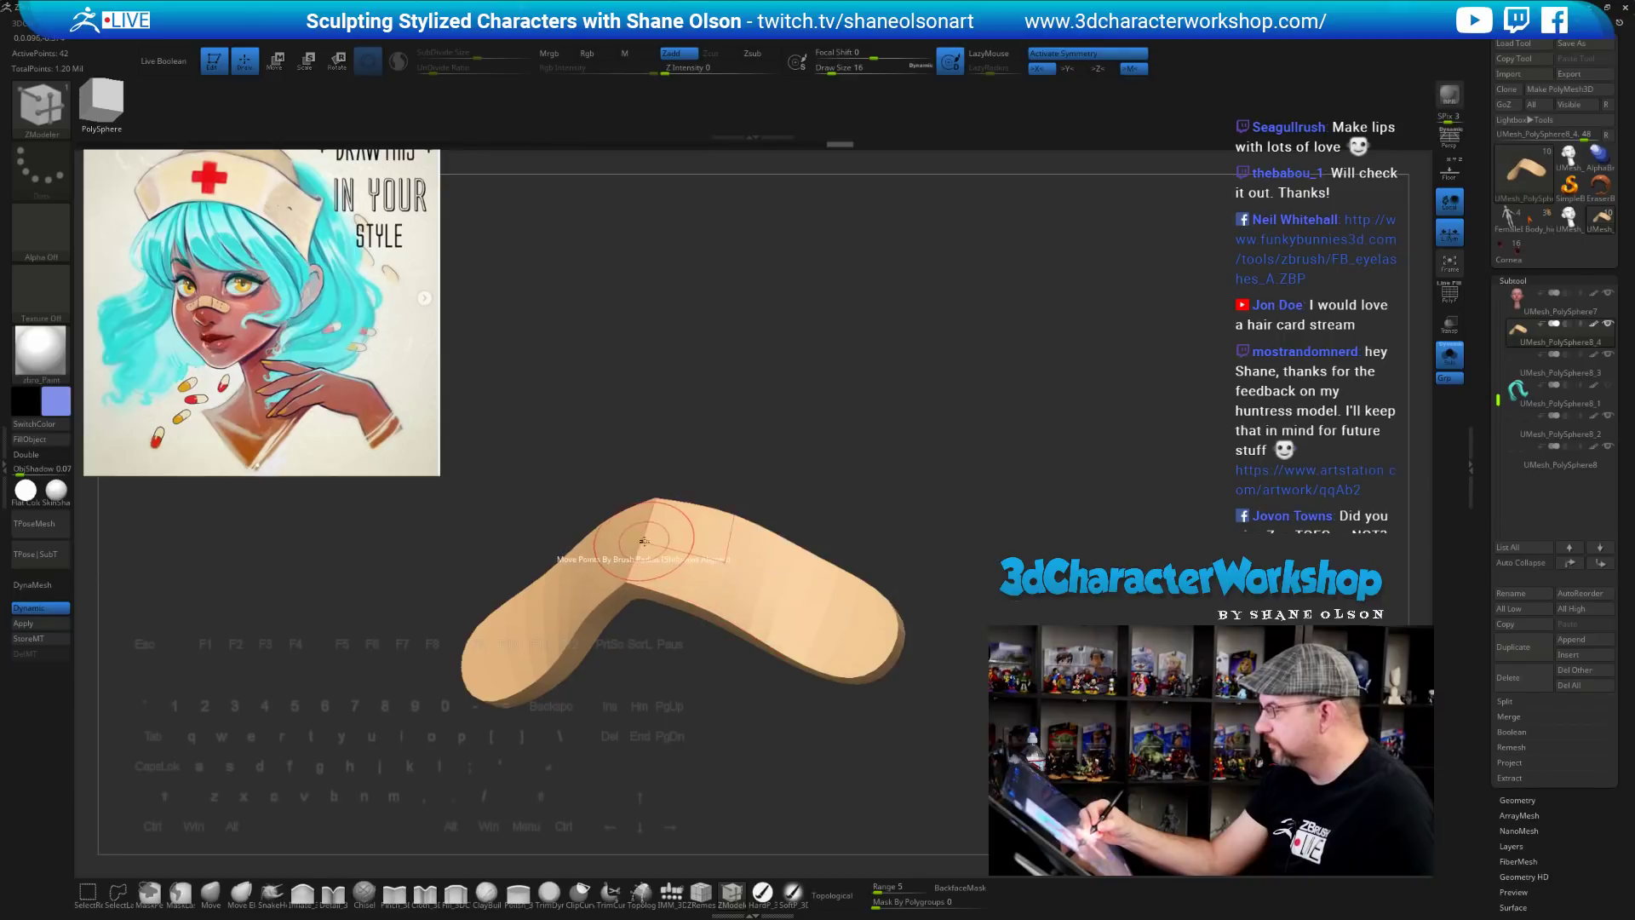
{"action": "key", "text": "space"}
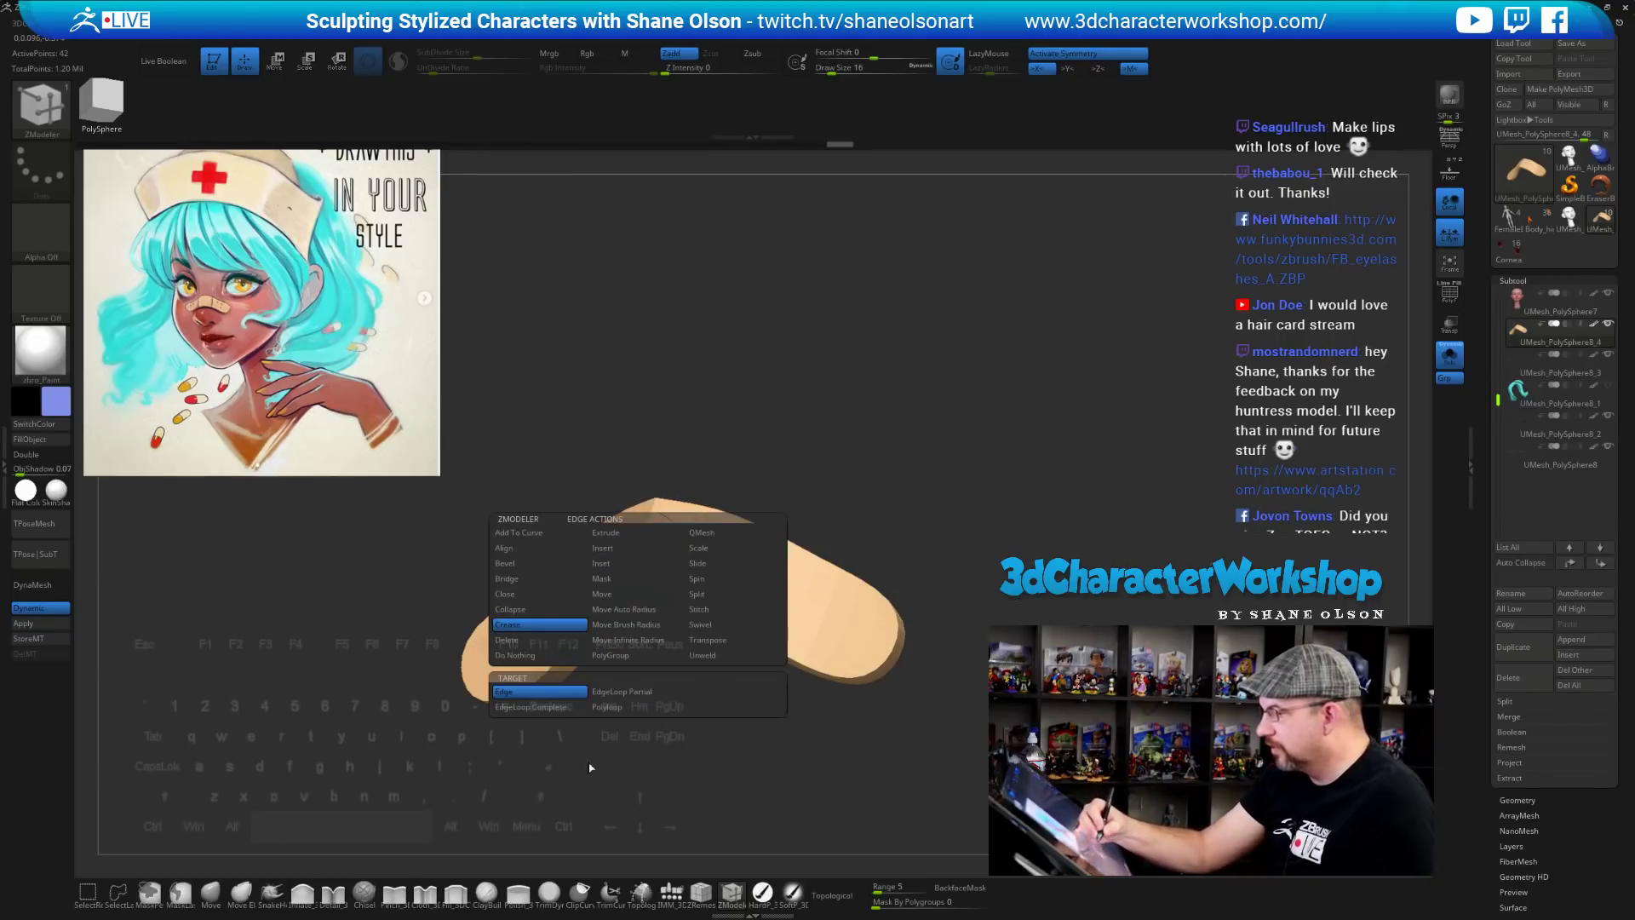
{"action": "left_click", "coordinate": [533, 622]}
{"action": "left_click_drag", "start_coordinate": [679, 474], "coordinate": [872, 446]}
{"action": "left_click_drag", "start_coordinate": [727, 704], "coordinate": [672, 538]}
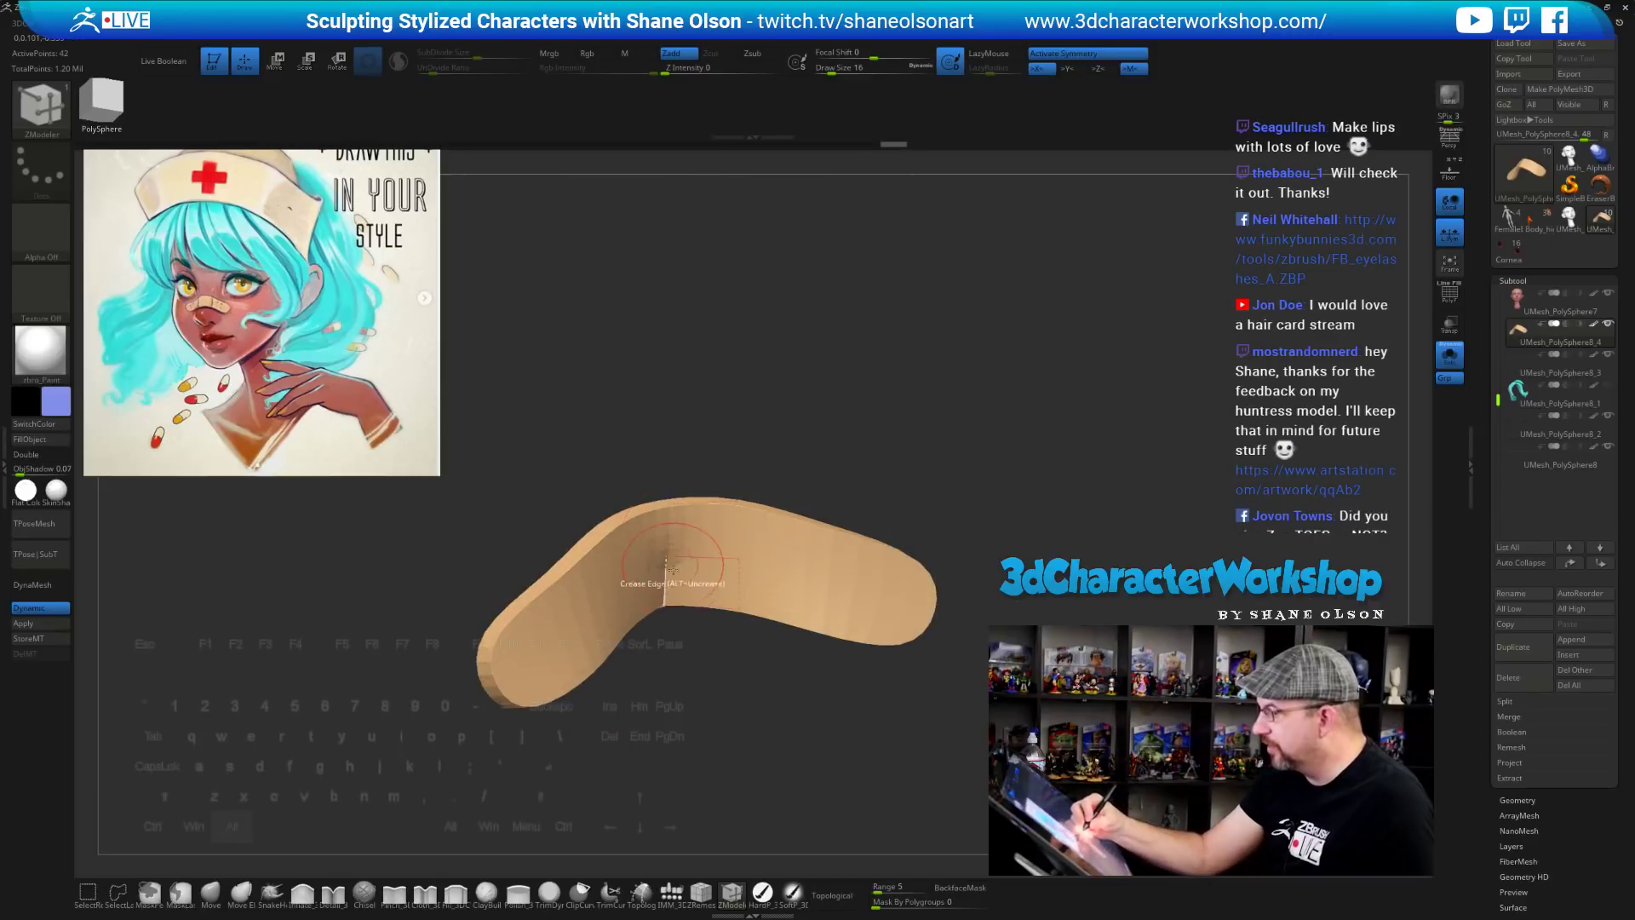
{"action": "left_click_drag", "start_coordinate": [720, 705], "coordinate": [983, 459]}
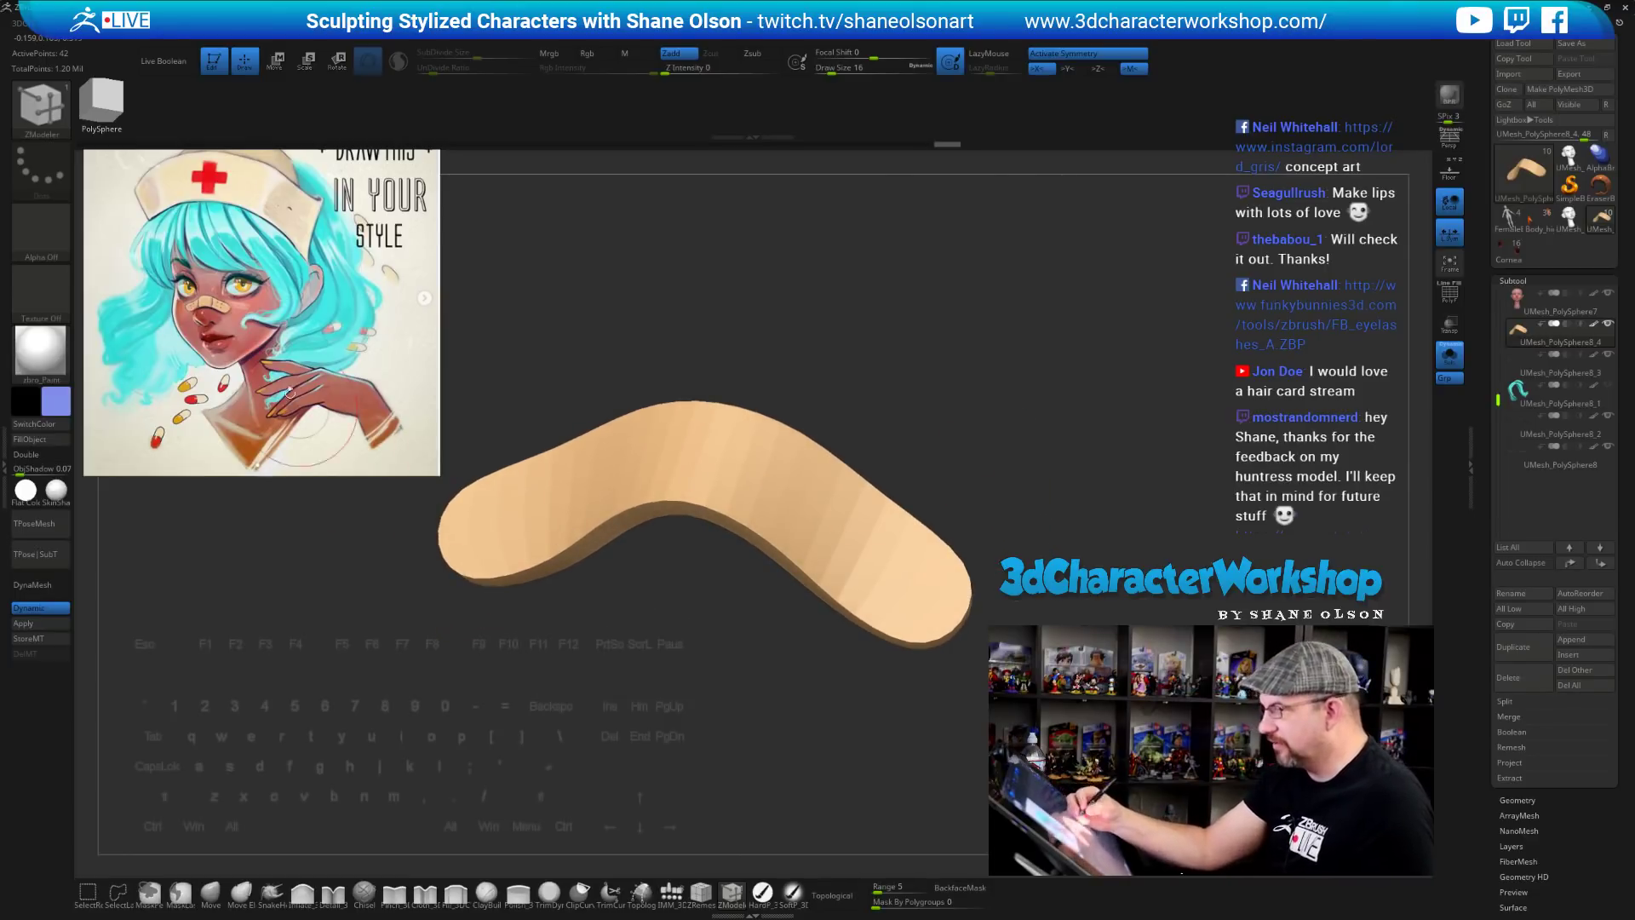
{"action": "left_click_drag", "start_coordinate": [760, 701], "coordinate": [745, 672]}
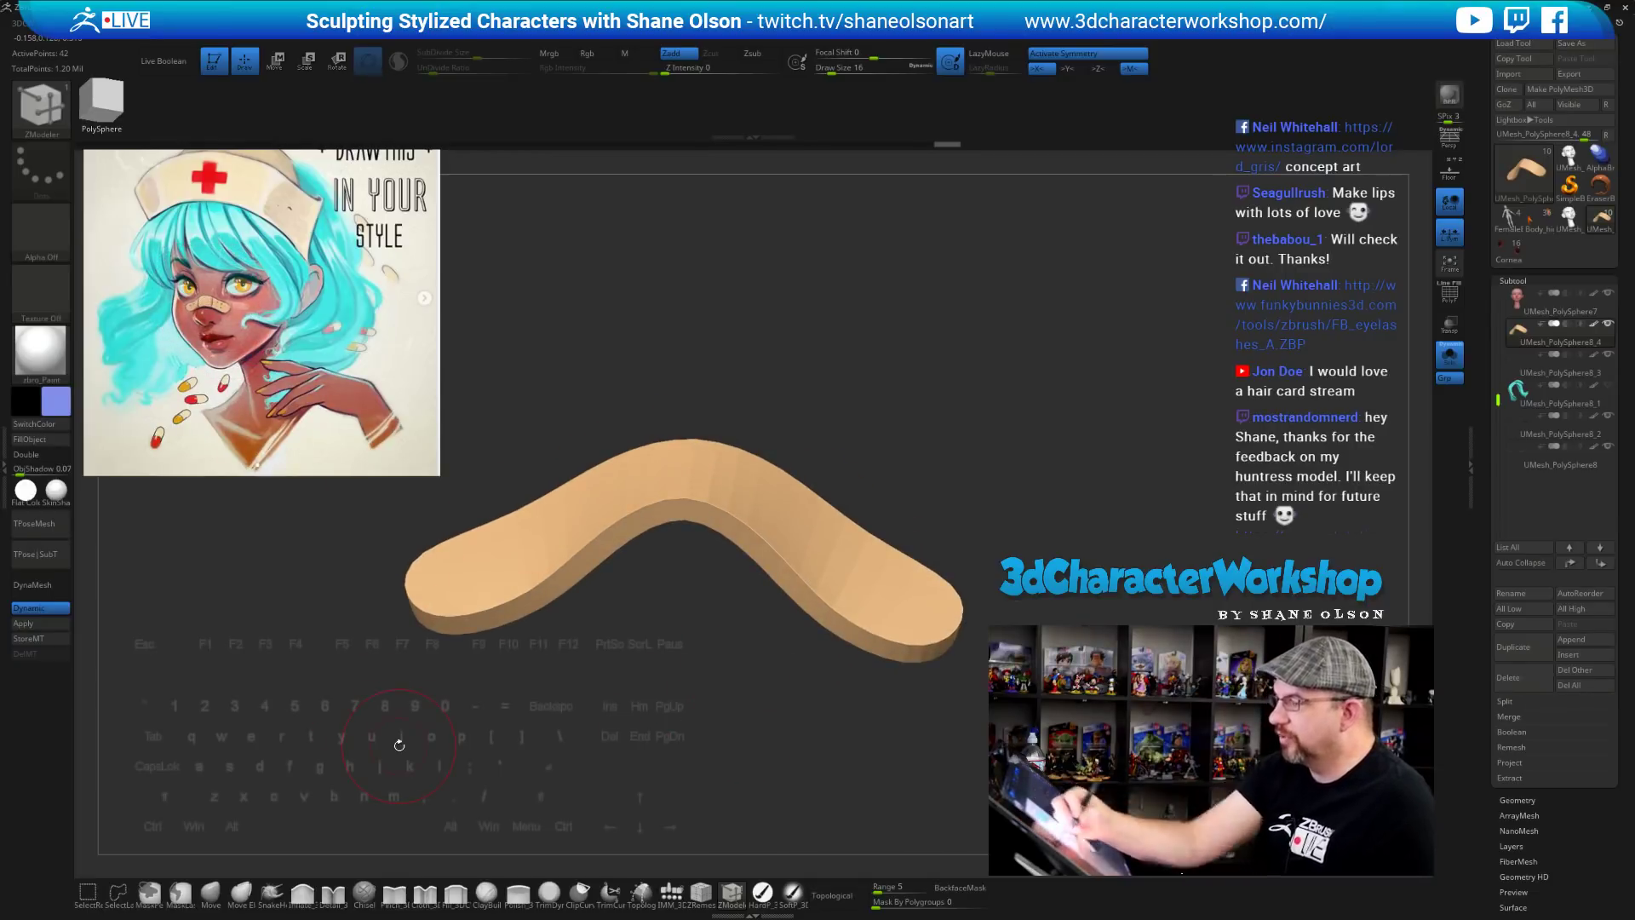
{"action": "left_click_drag", "start_coordinate": [955, 459], "coordinate": [958, 528]}
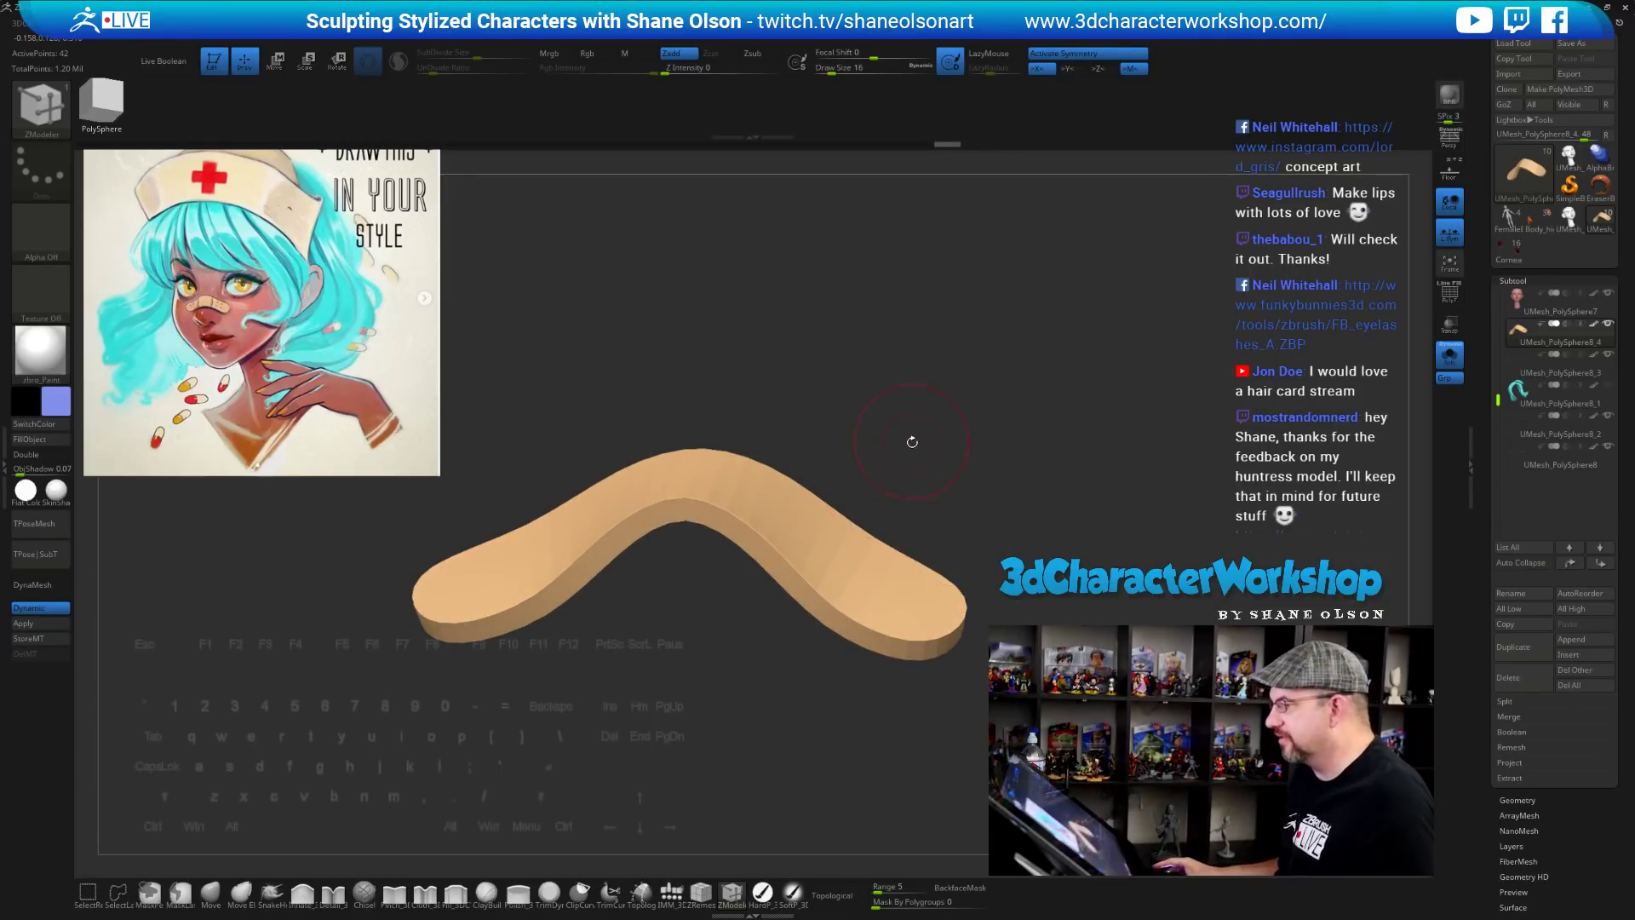
Turn on the polygon wireframe display for the isolated bandage
{"action": "key", "text": "shift"}
{"action": "key", "text": "shift+f"}
{"action": "left_click_drag", "start_coordinate": [1077, 491], "coordinate": [1030, 460]}
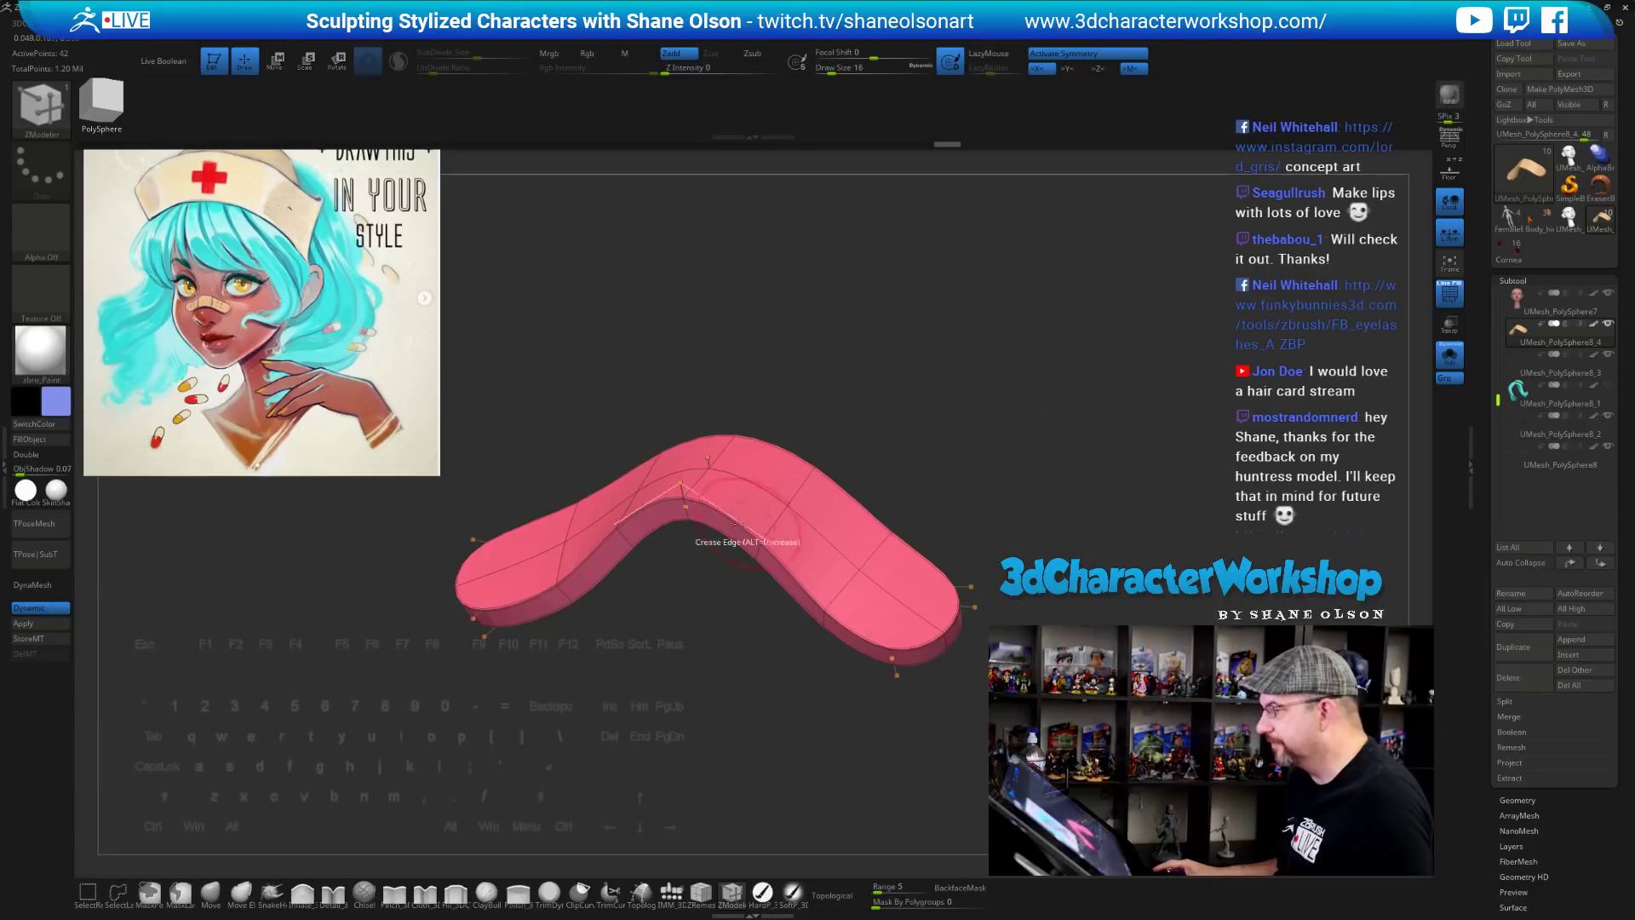
Try to adjust the bandage along its Z axis with the Move gizmo, undo it, and return to drawing mode
{"action": "key", "text": "w"}
{"action": "left_click_drag", "start_coordinate": [946, 520], "coordinate": [913, 448]}
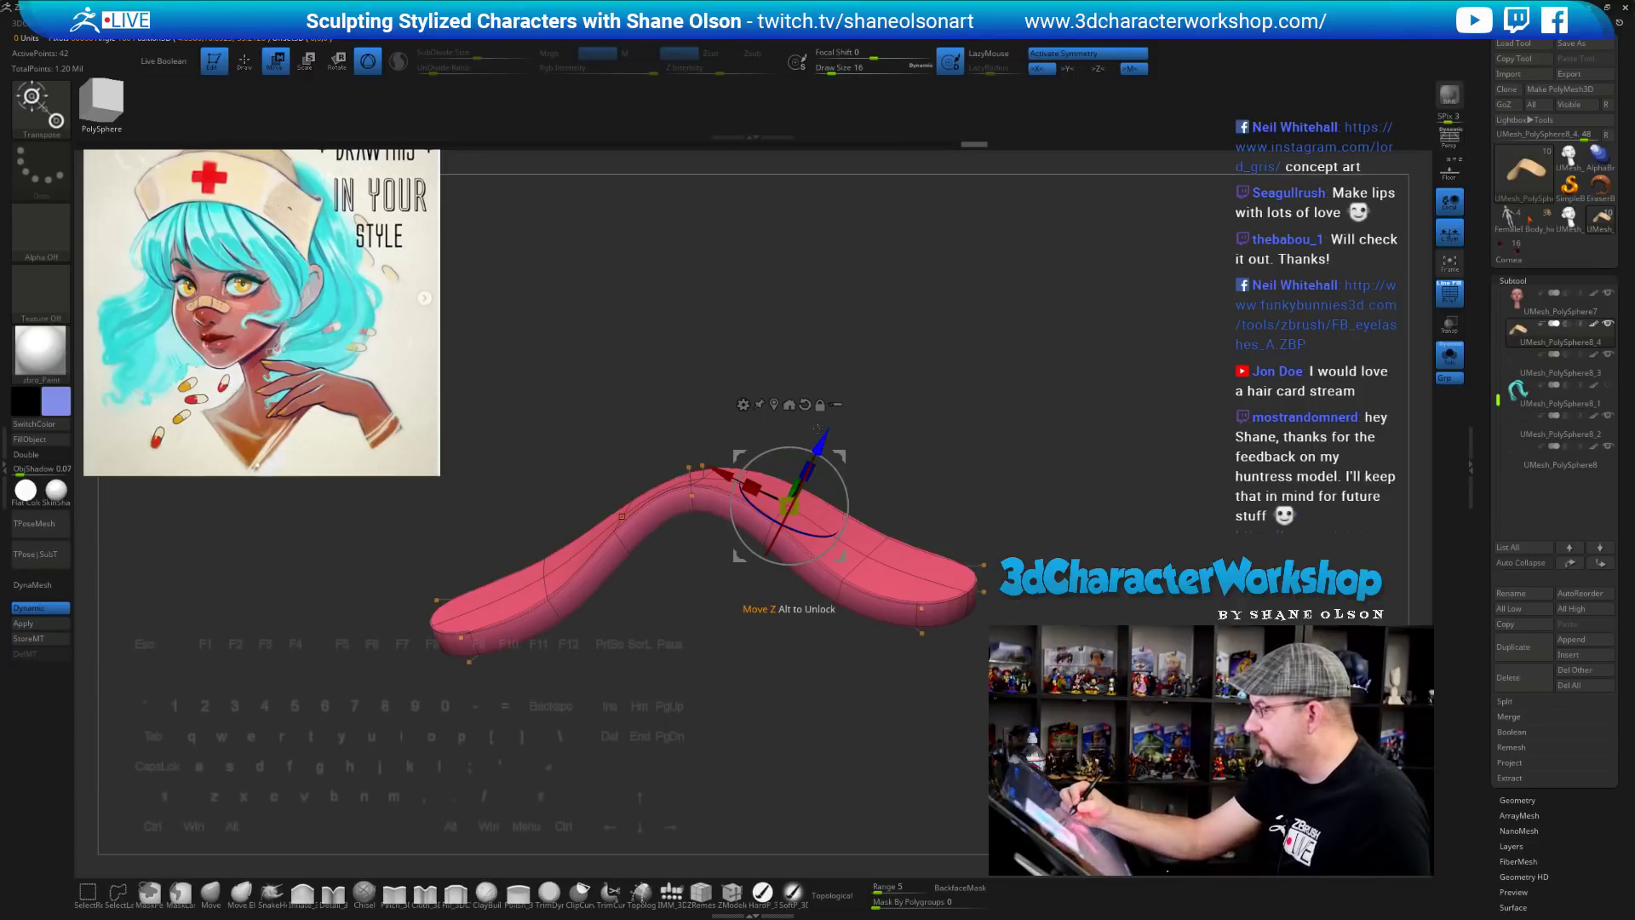
{"action": "left_click_drag", "start_coordinate": [823, 439], "coordinate": [903, 624], "text": "ctrl"}
{"action": "key", "text": "ctrl+z"}
{"action": "key", "text": "q"}
{"action": "left_click_drag", "start_coordinate": [744, 745], "coordinate": [750, 719], "text": "alt"}
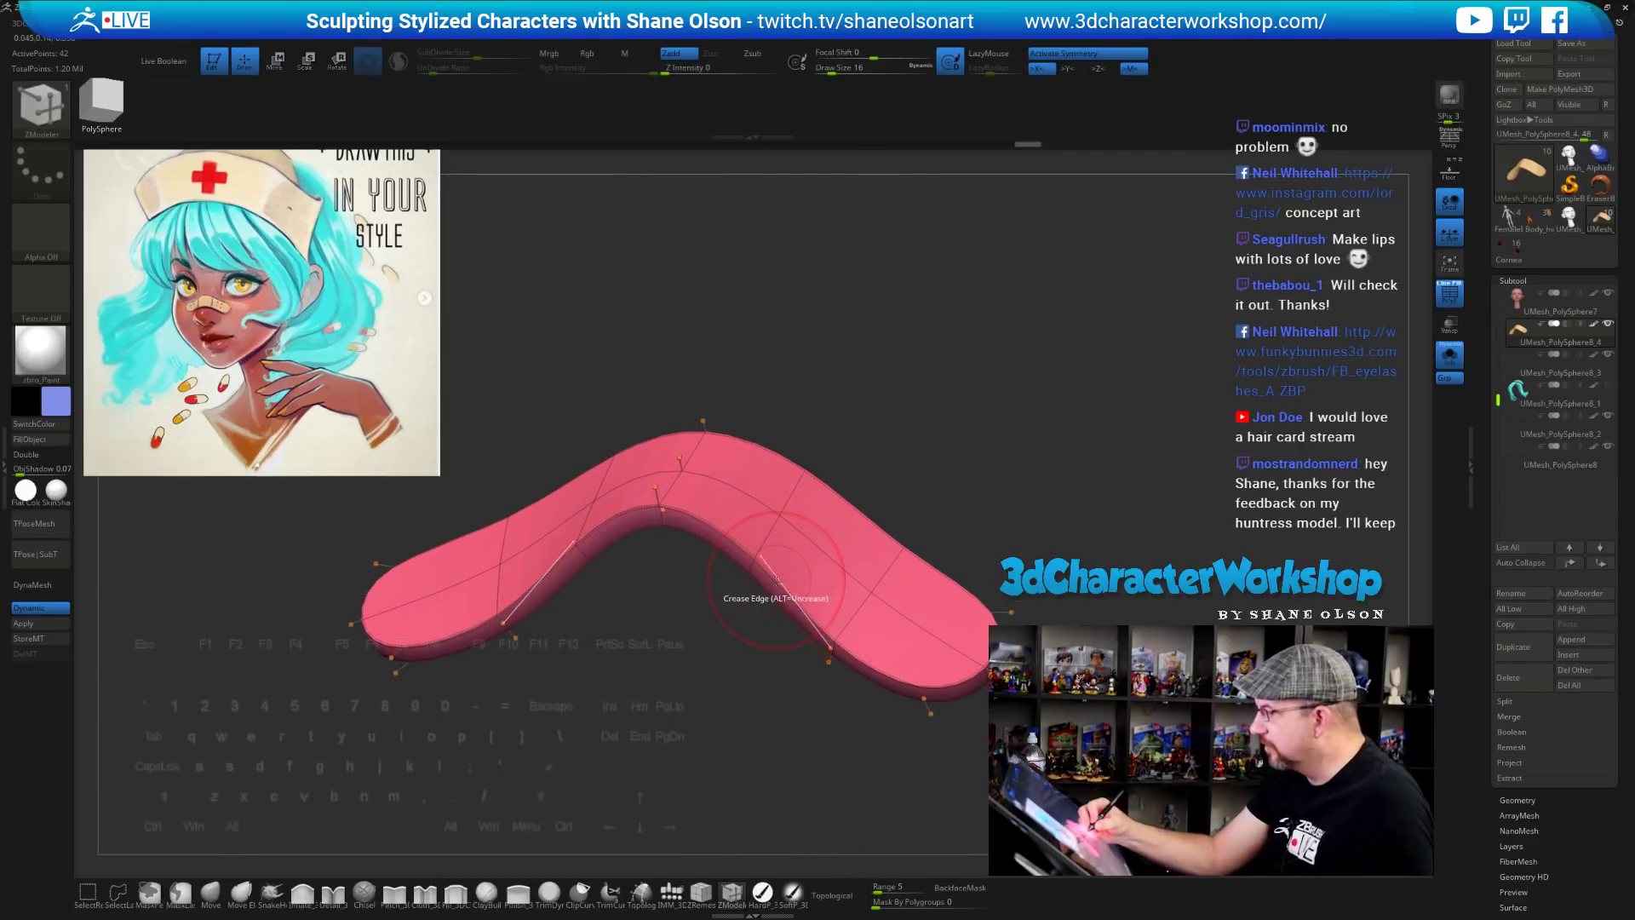
Set the ZModeler edge action to Insert and try it on the bandage's side edge with the subdivision preview off
{"action": "key", "text": "space"}
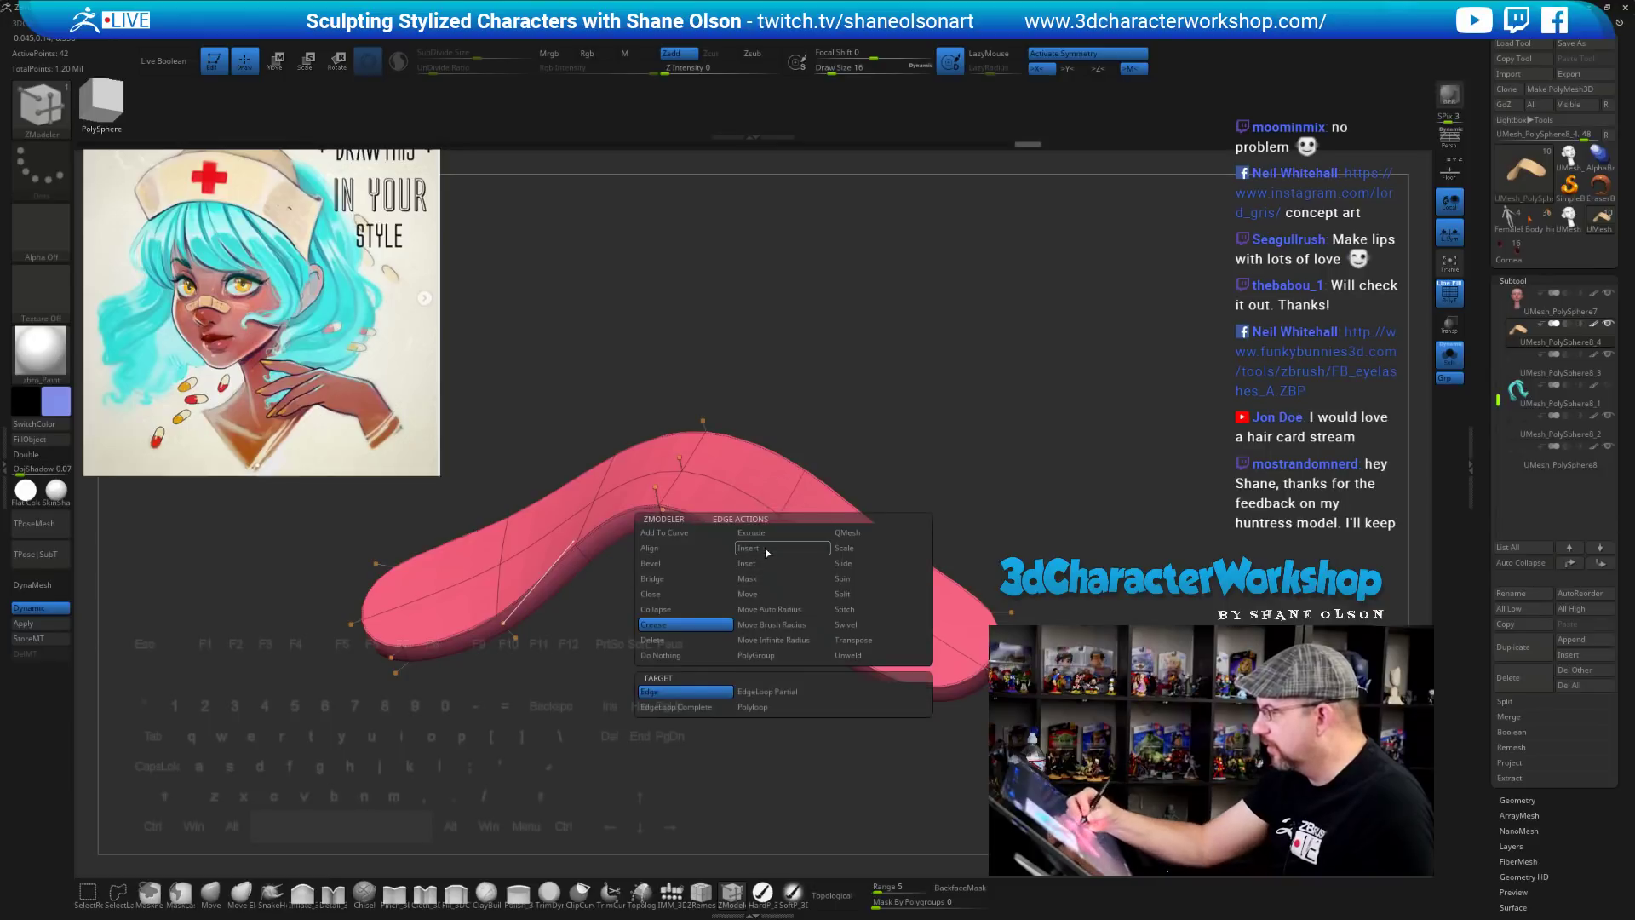
{"action": "left_click", "coordinate": [770, 555]}
{"action": "key", "text": "shift+d"}
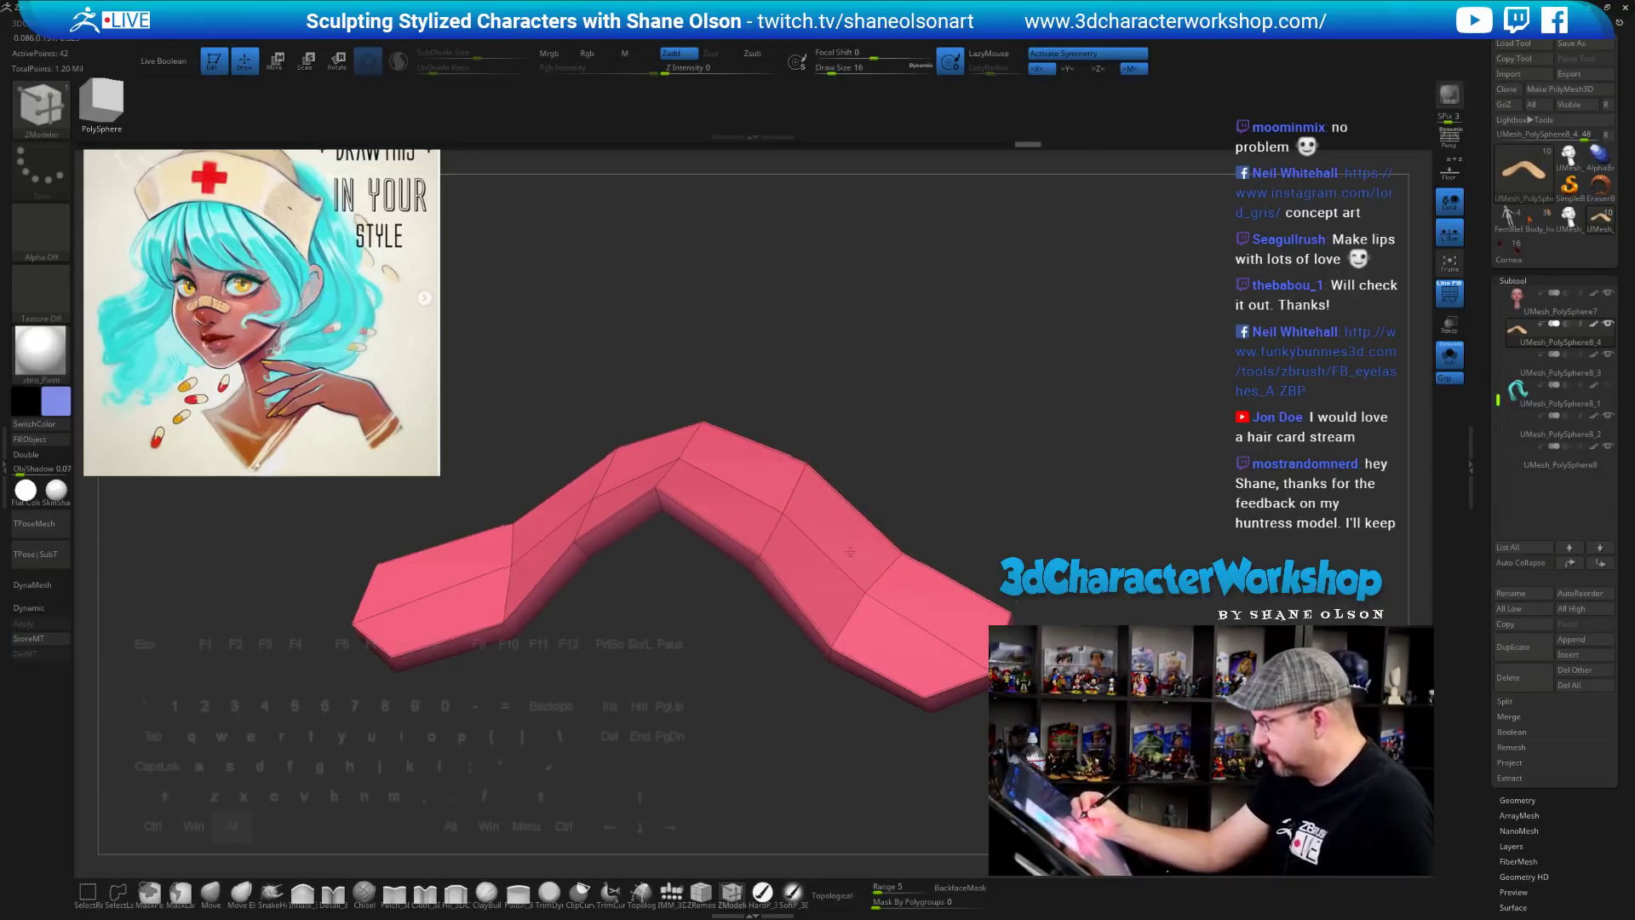
{"action": "left_click_drag", "start_coordinate": [914, 430], "coordinate": [753, 571]}
{"action": "left_click", "coordinate": [752, 555]}
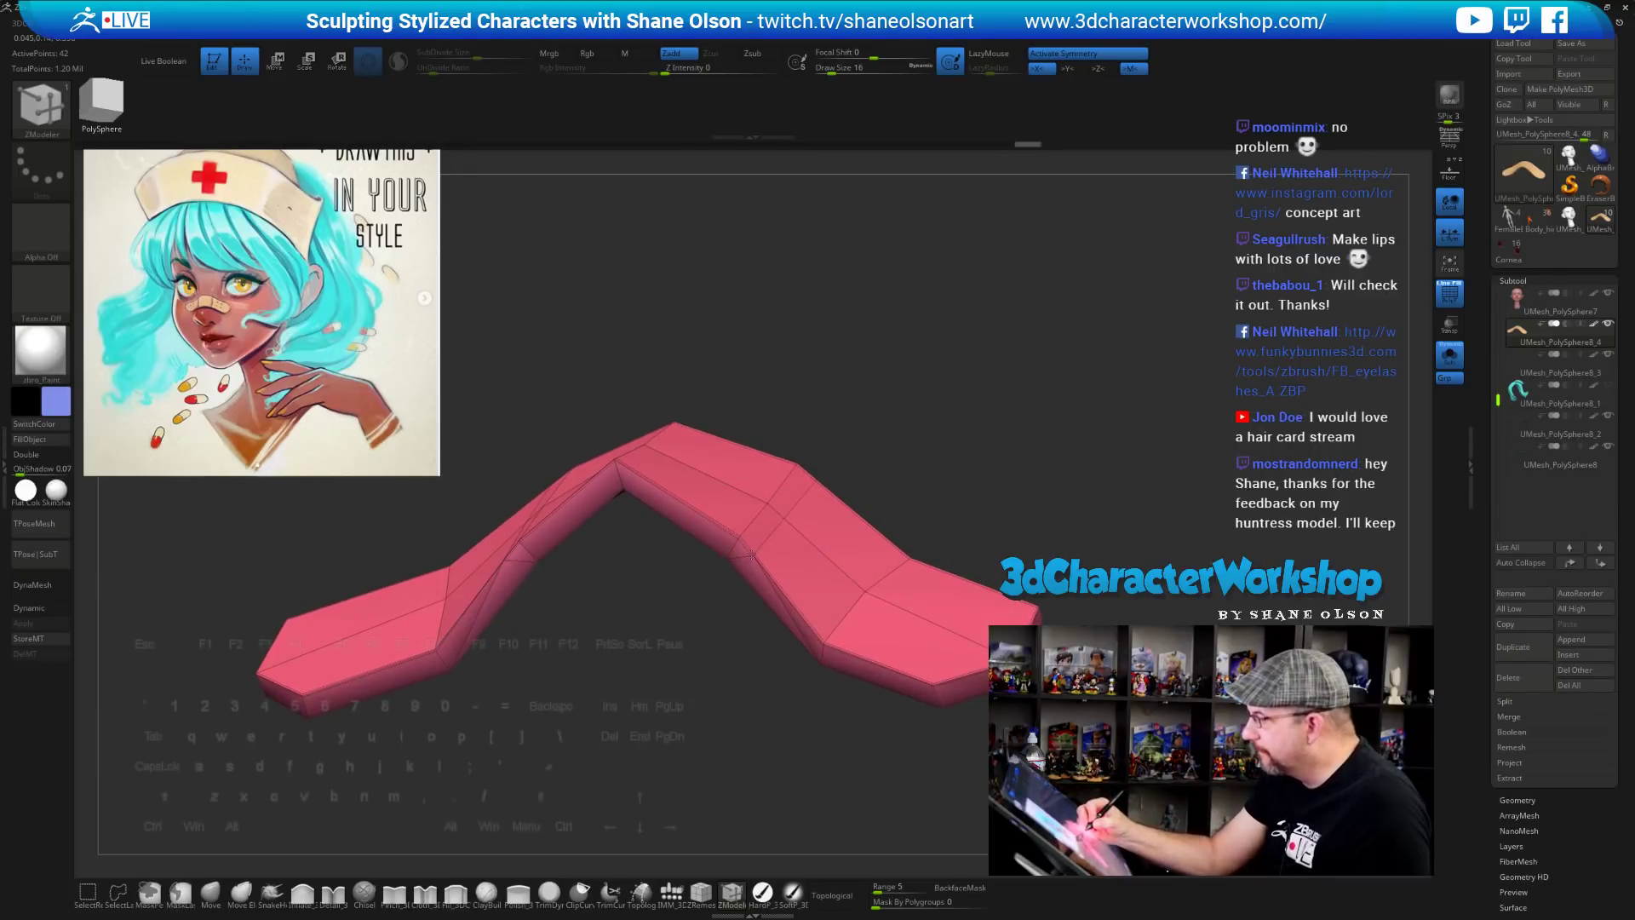
{"action": "key", "text": "shift+d"}
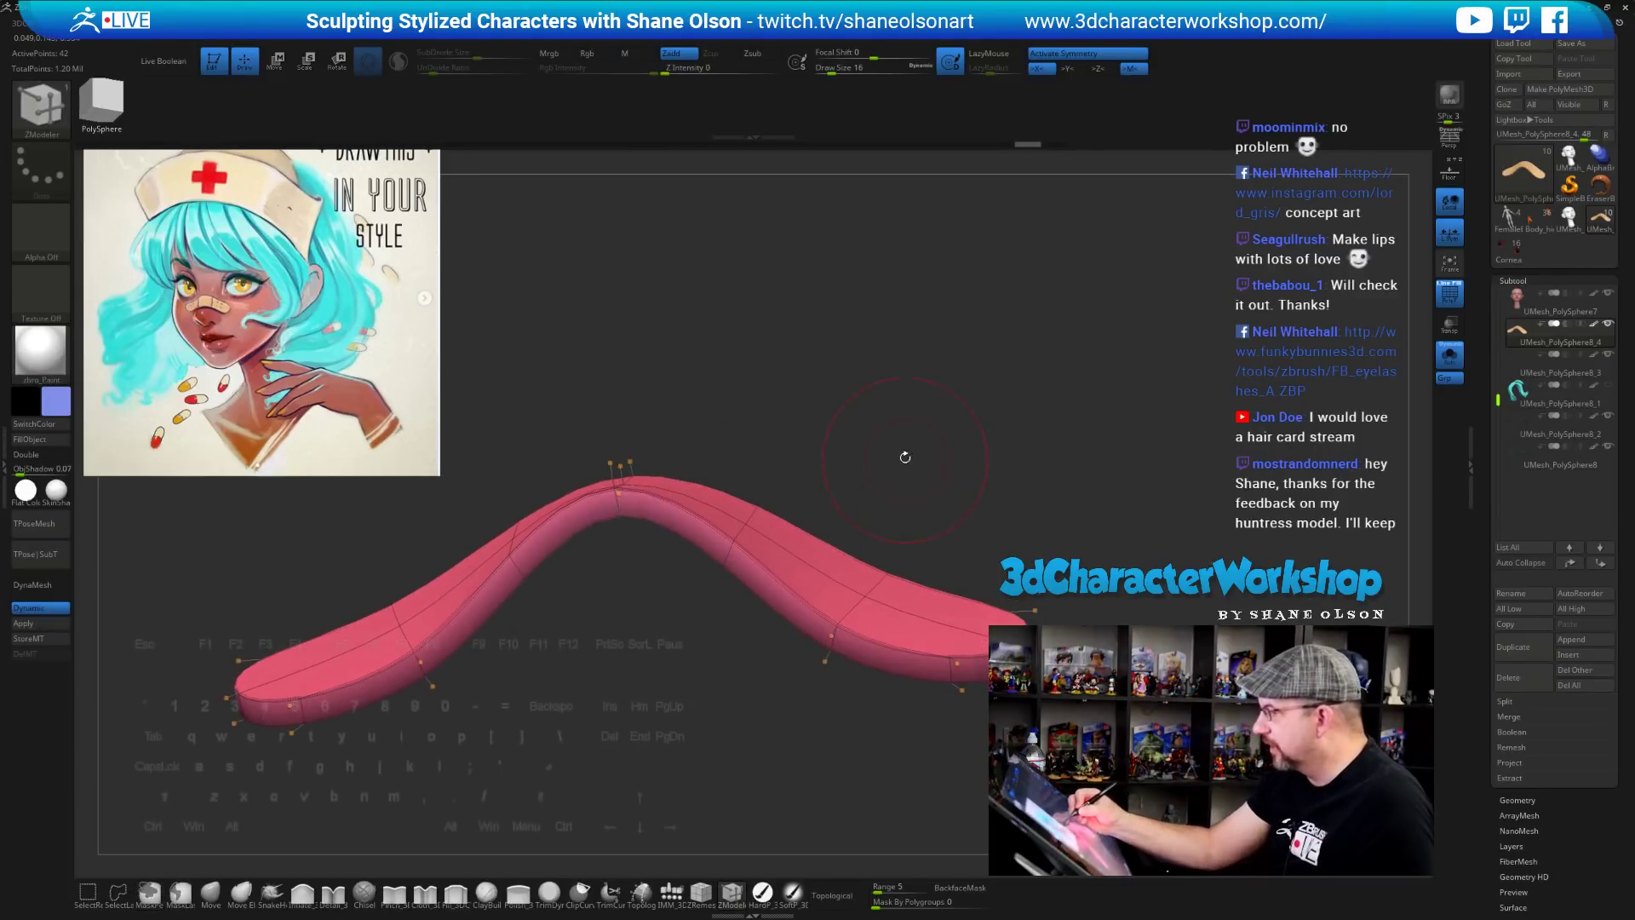
Insert an edge loop across each arm of the bandage, undo it, and insert it again with the subdivision preview off
{"action": "key", "text": "ctrl"}
{"action": "left_click_drag", "start_coordinate": [914, 464], "coordinate": [785, 547]}
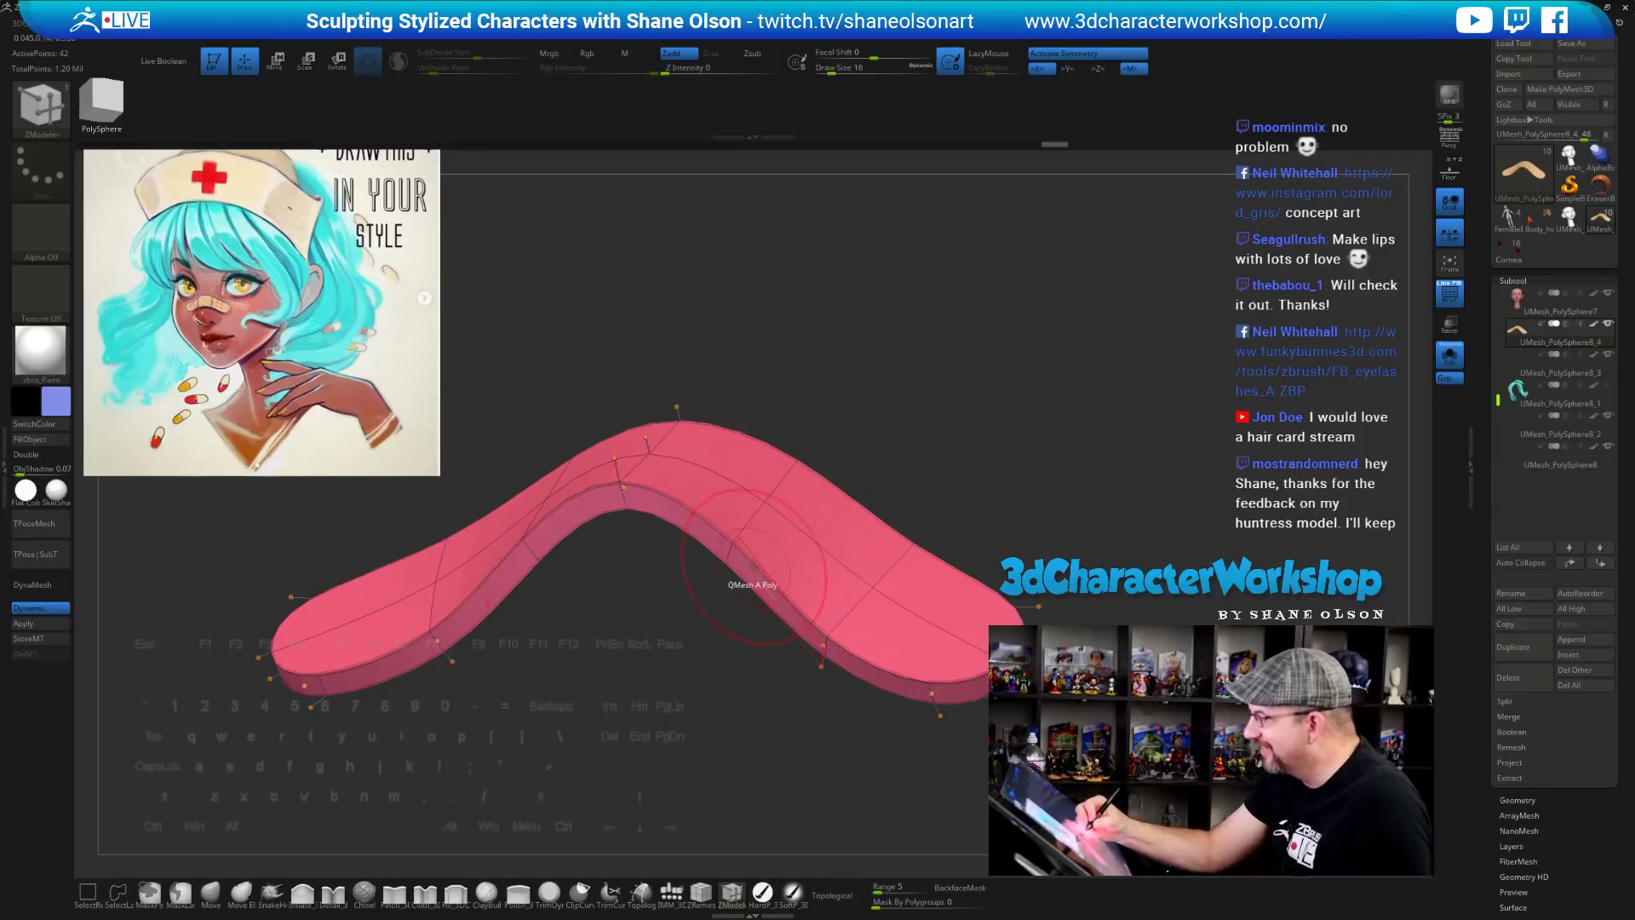
{"action": "left_click", "coordinate": [757, 562]}
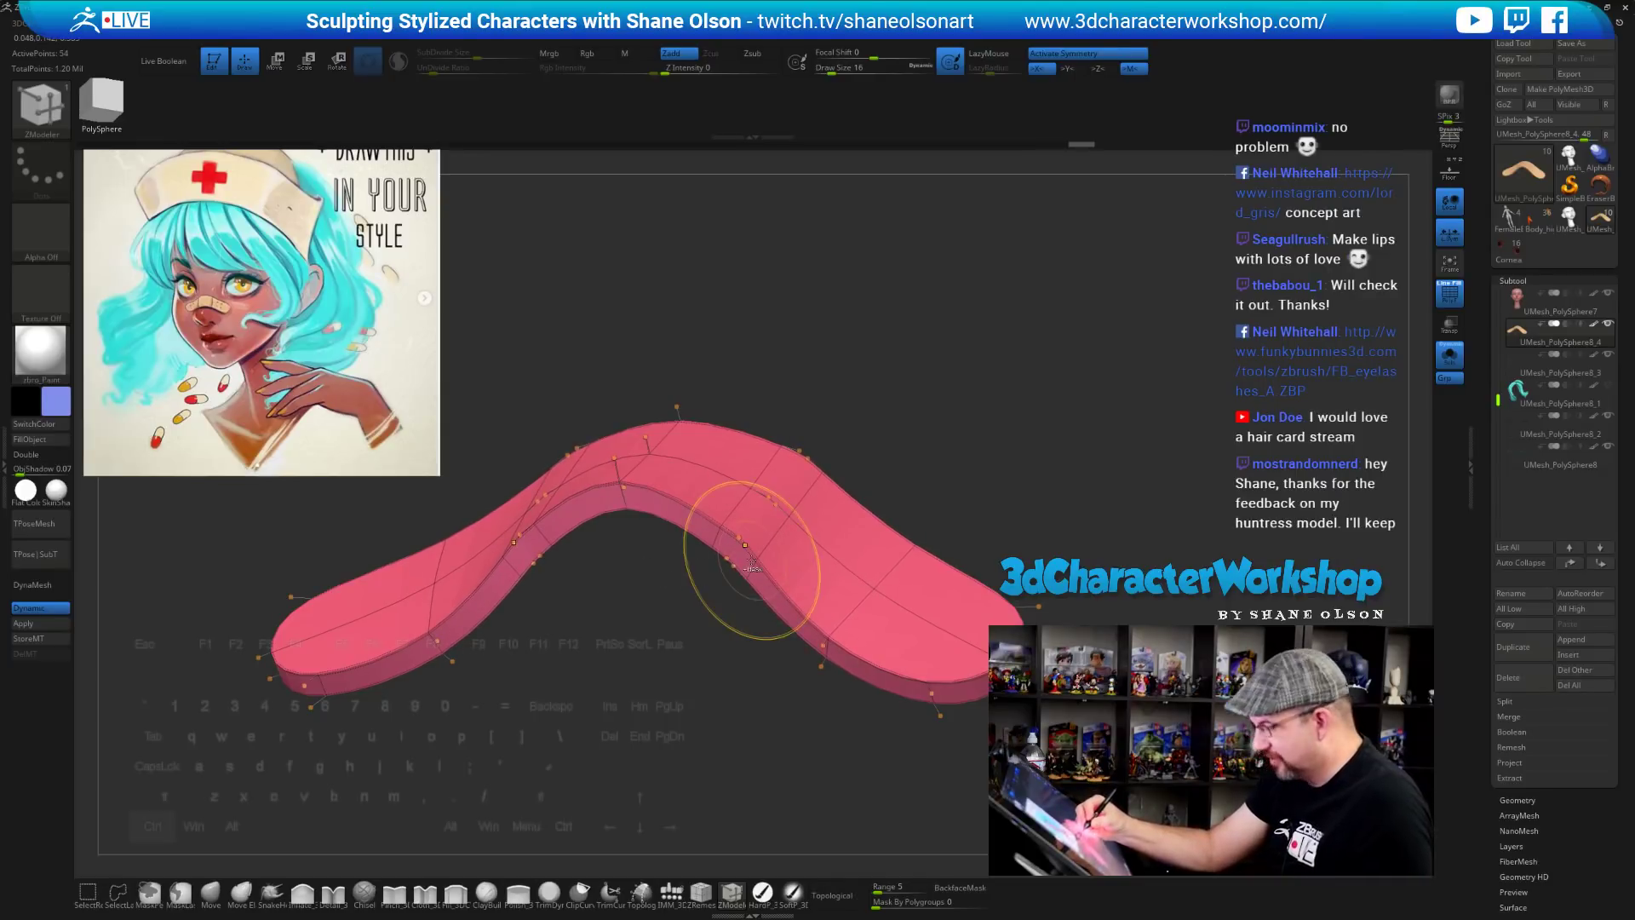
{"action": "key", "text": "ctrl+z"}
{"action": "key", "text": "shift+d"}
{"action": "left_click", "coordinate": [771, 571]}
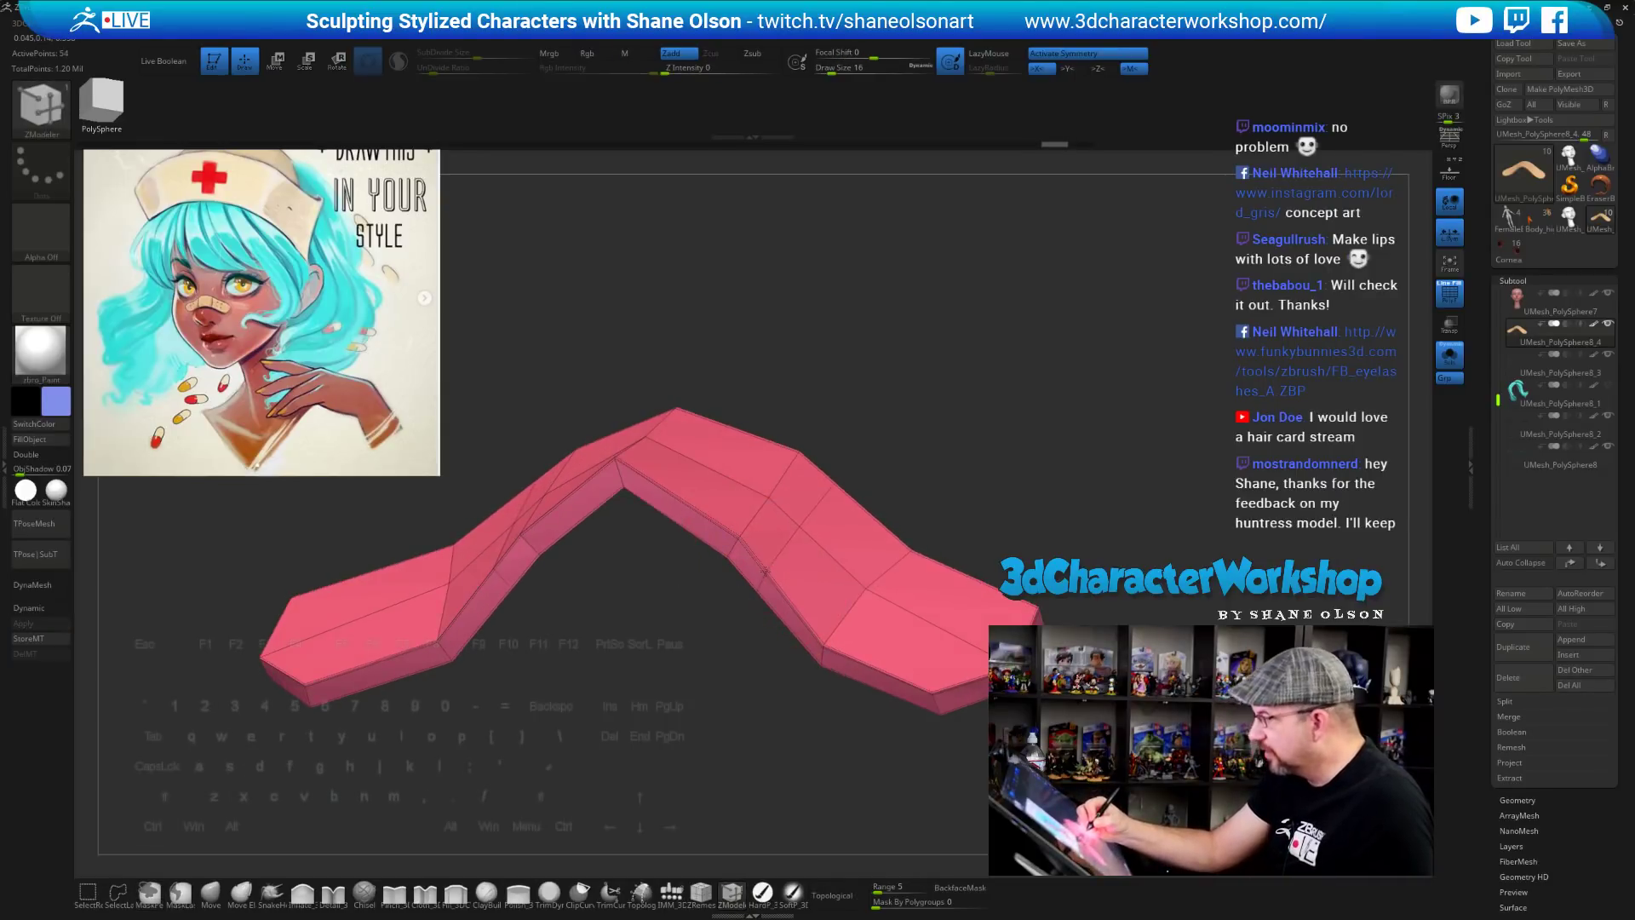
{"action": "left_click_drag", "start_coordinate": [913, 423], "coordinate": [966, 405]}
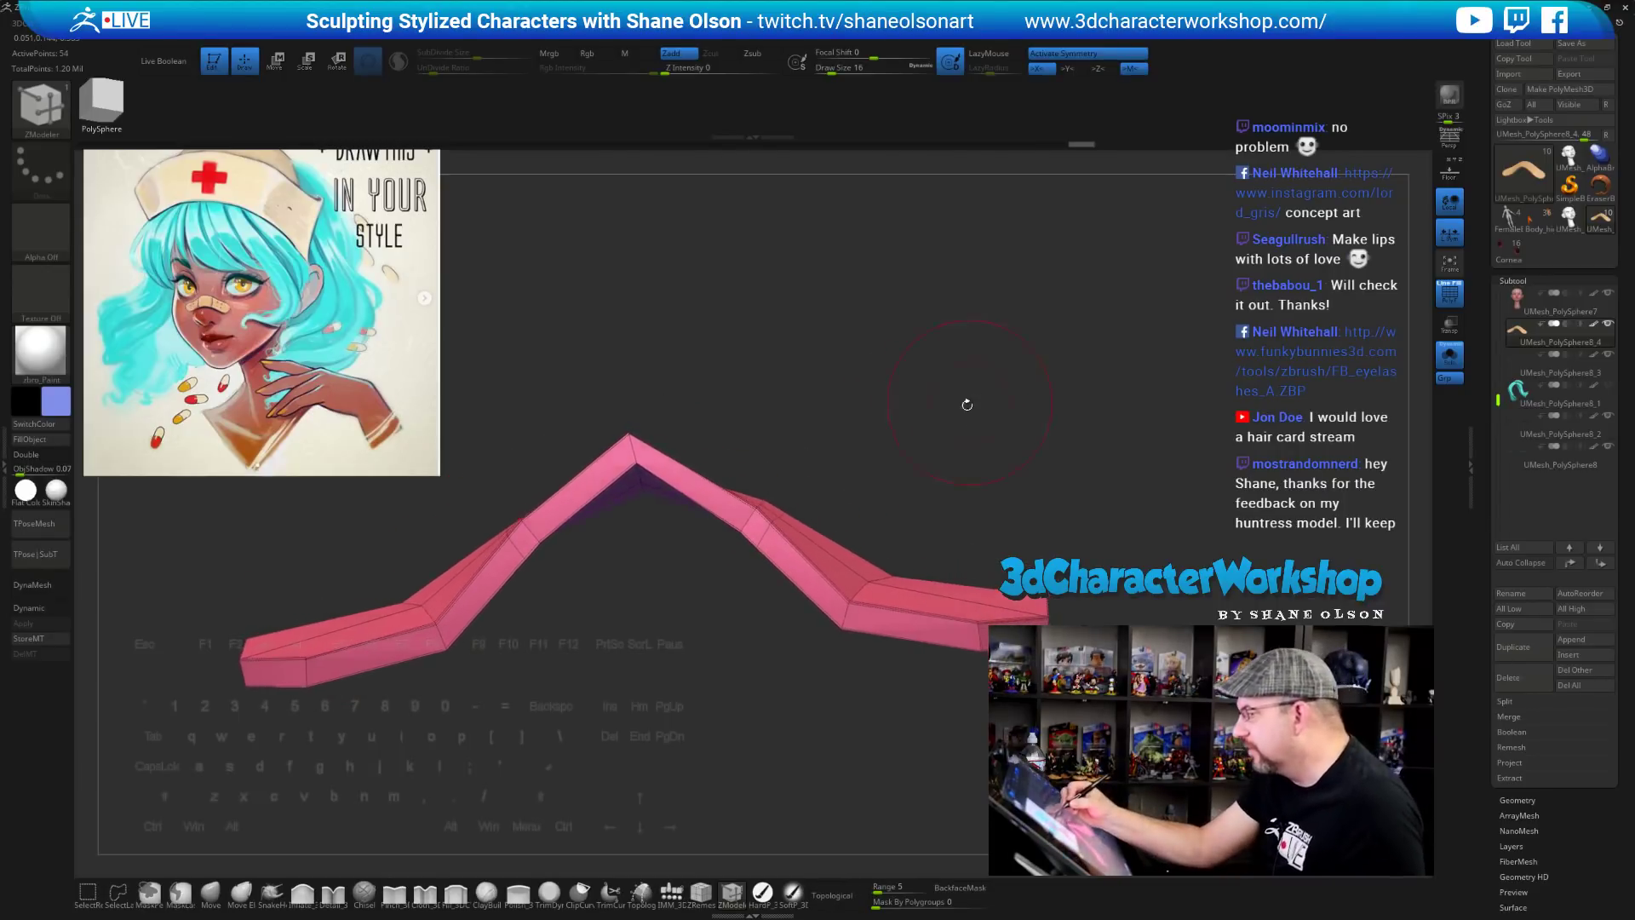
Mask the inserted edge loops across the bandage's arms and invert the mask so the rest of the arms is protected
{"action": "key", "text": "ctrl"}
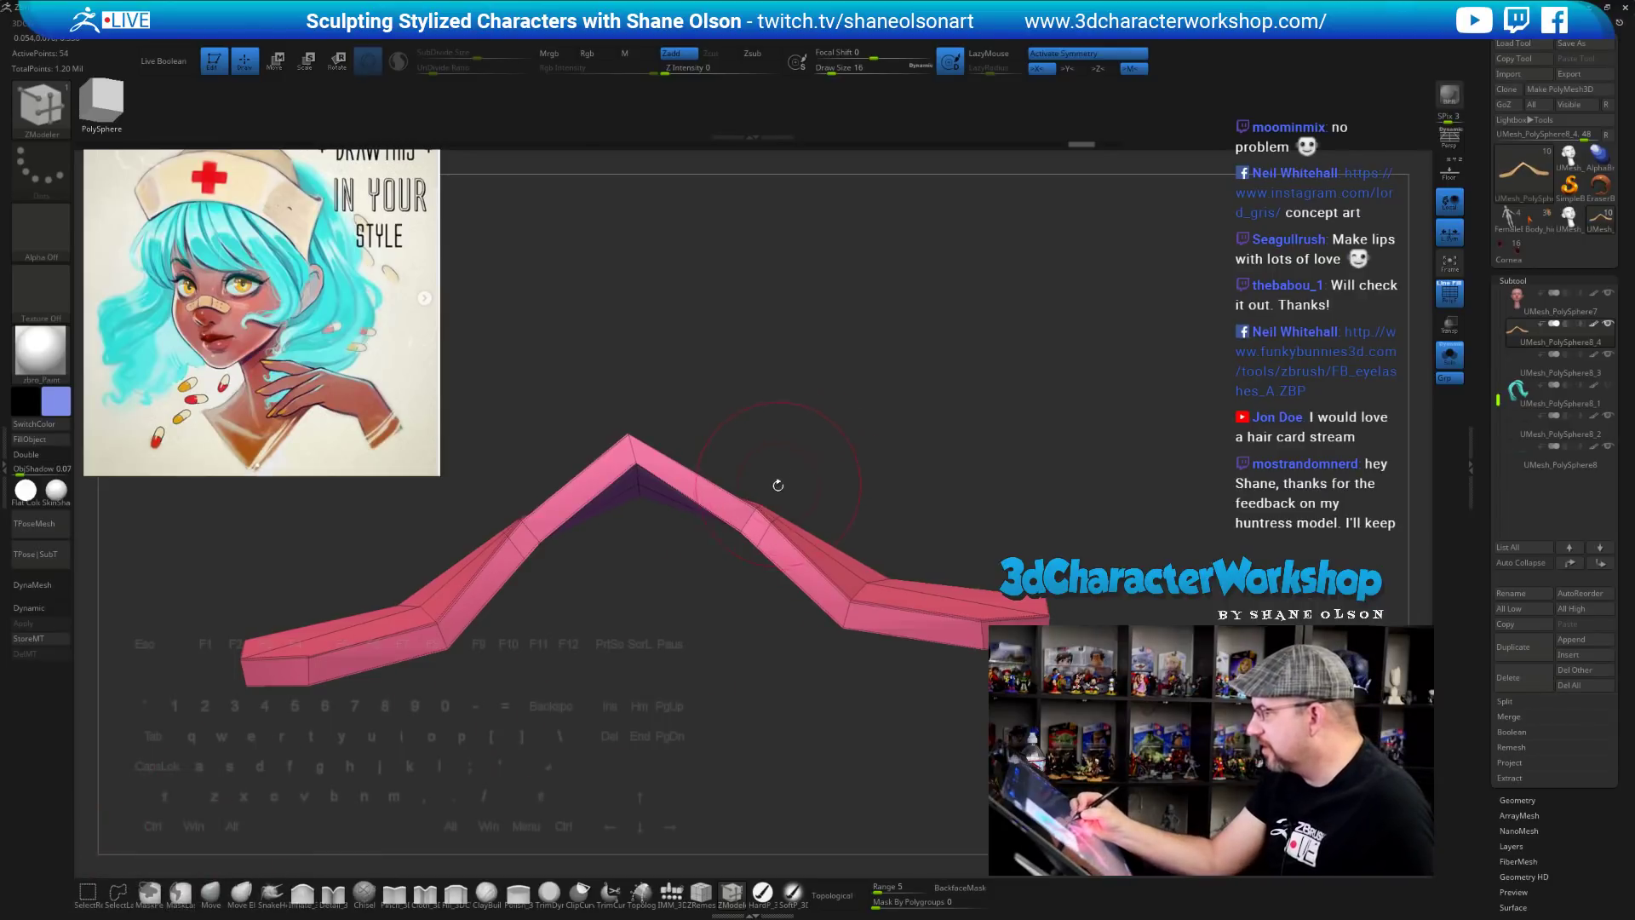
{"action": "key", "text": "ctrl"}
{"action": "mouse_move", "coordinate": [771, 477]}
{"action": "left_mouse_down", "text": "ctrl"}
{"action": "mouse_move", "coordinate": [754, 474]}
{"action": "mouse_move", "coordinate": [706, 565]}
{"action": "mouse_move", "coordinate": [753, 545]}
{"action": "left_mouse_up", "text": "ctrl"}
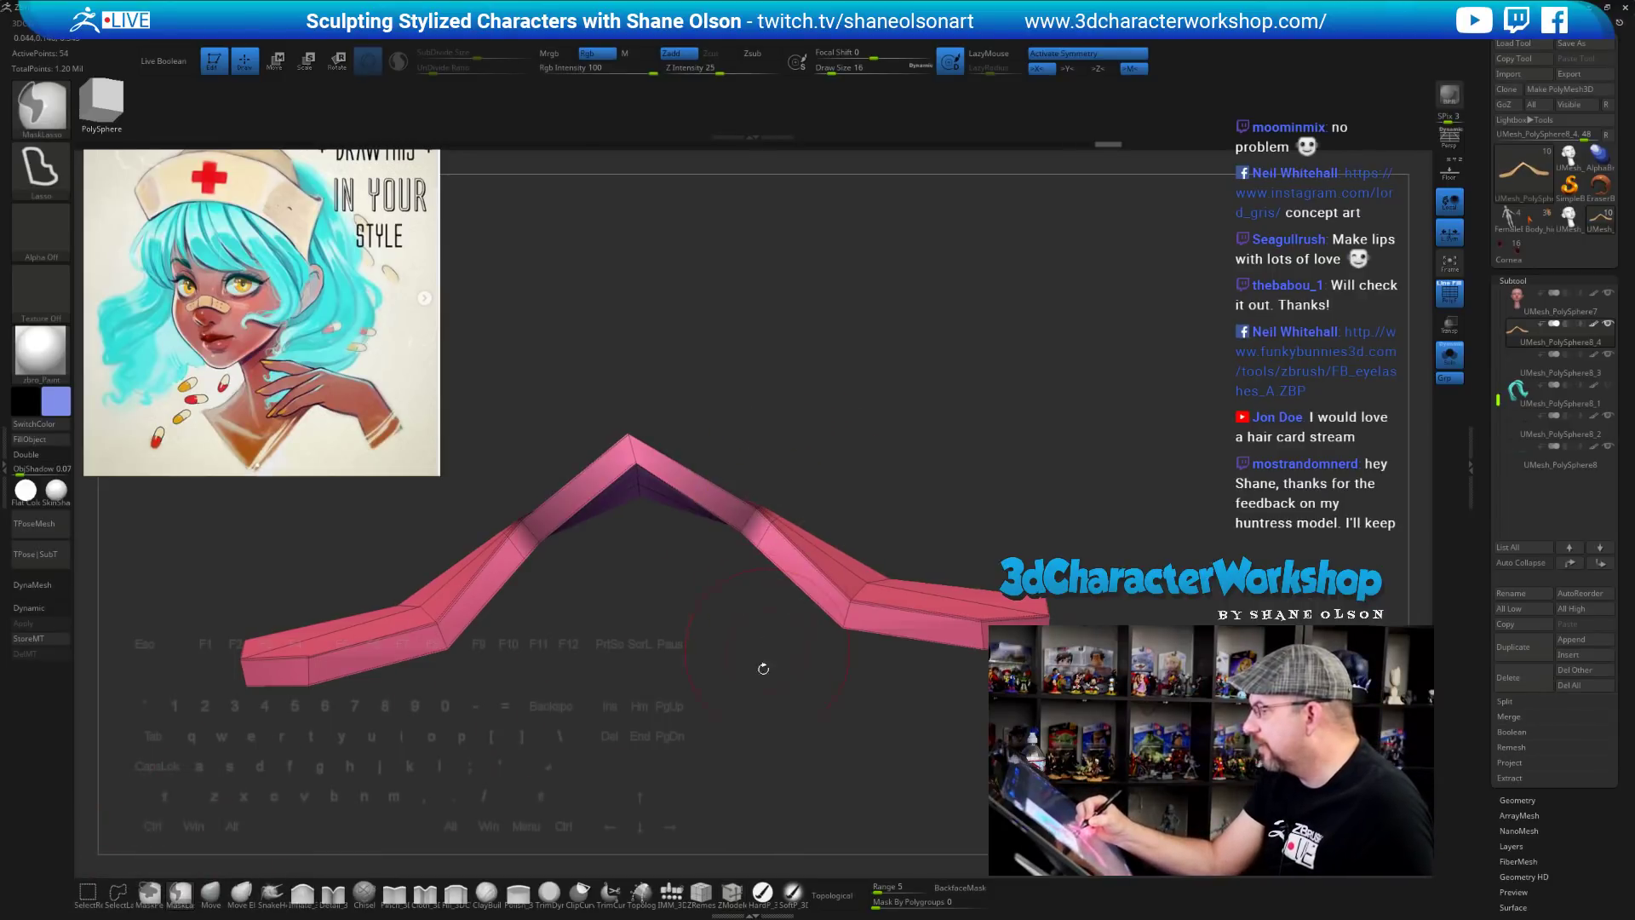
{"action": "left_click", "coordinate": [757, 718], "text": "ctrl"}
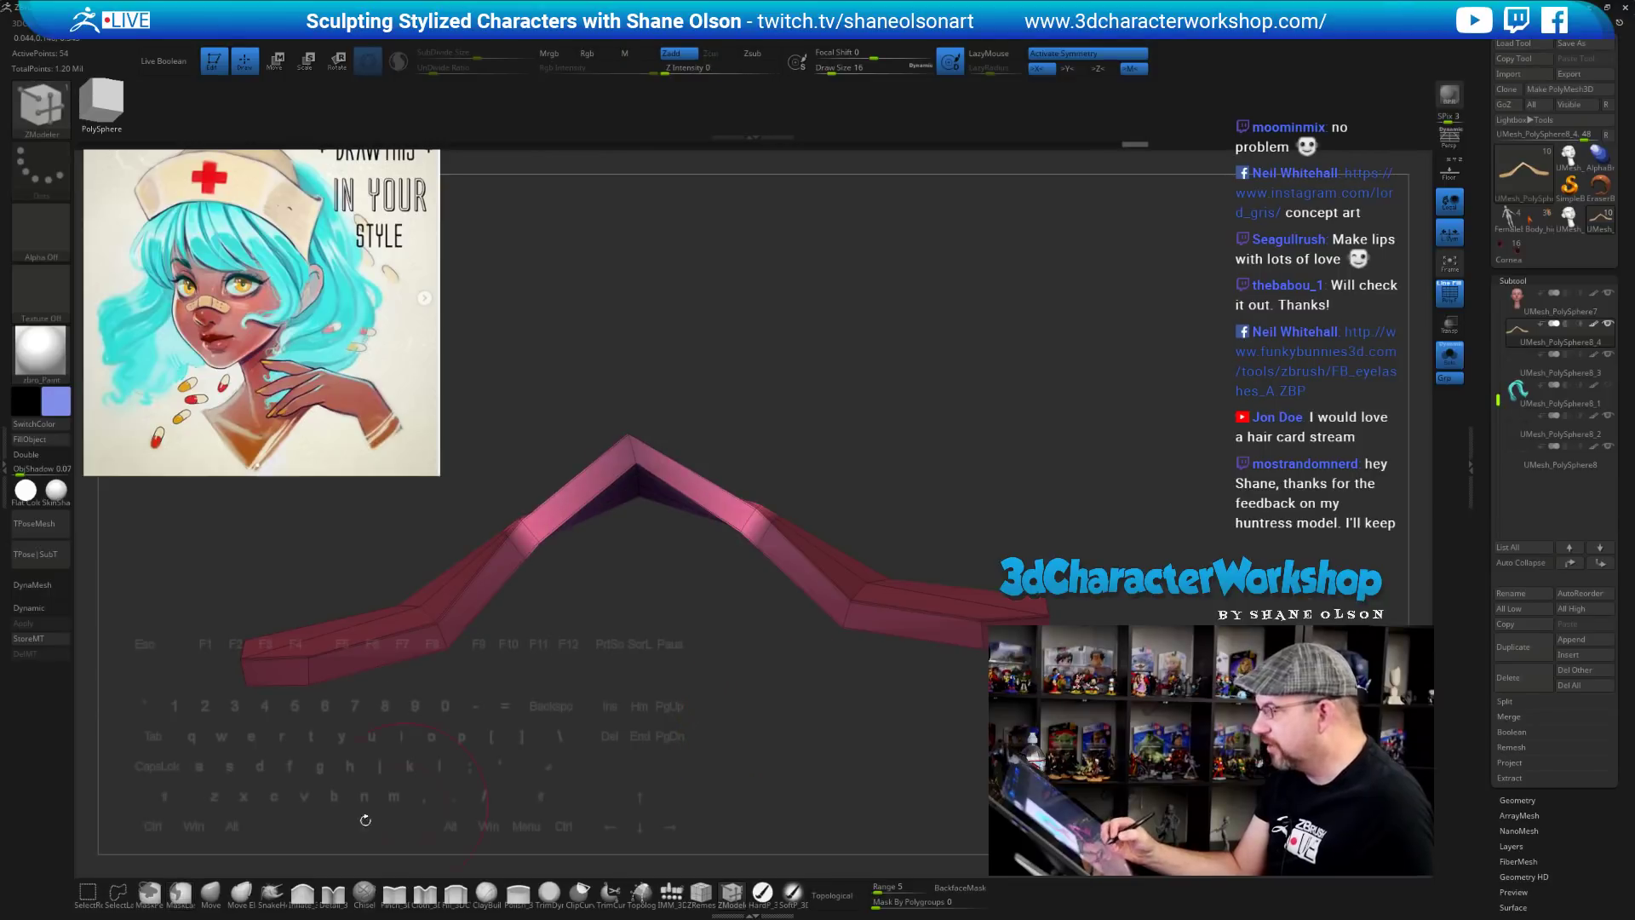
Raise the unmasked middle section of the bandage with the Move gizmo, clear the mask, and return to drawing mode
{"action": "left_click", "coordinate": [211, 894]}
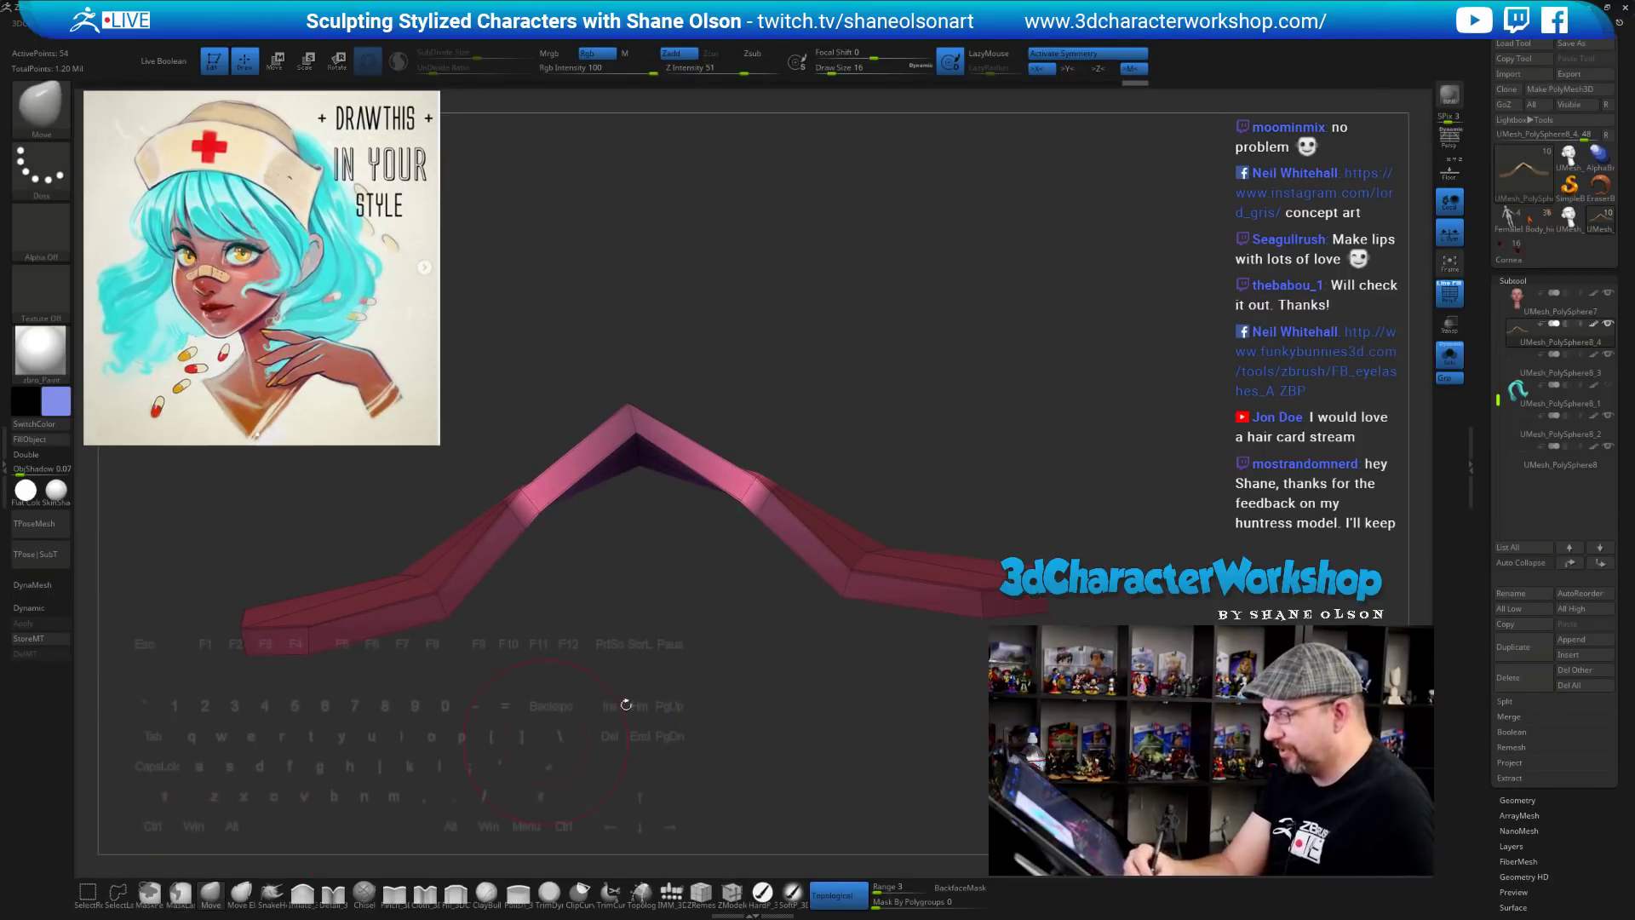
{"action": "key", "text": "w"}
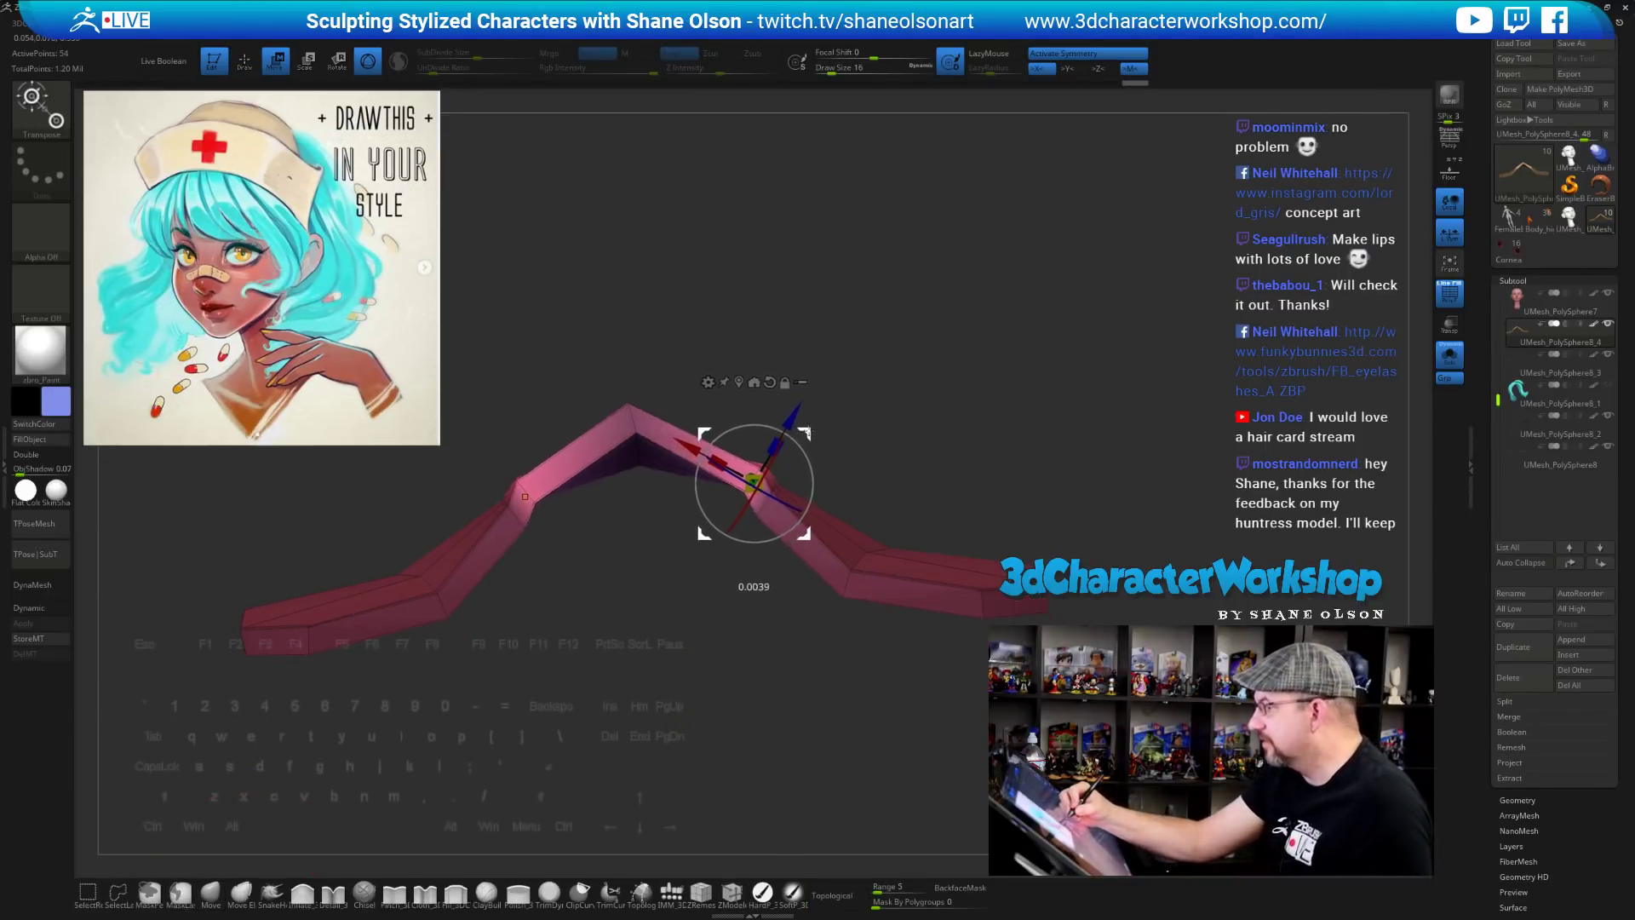
{"action": "left_click_drag", "start_coordinate": [808, 431], "coordinate": [807, 427]}
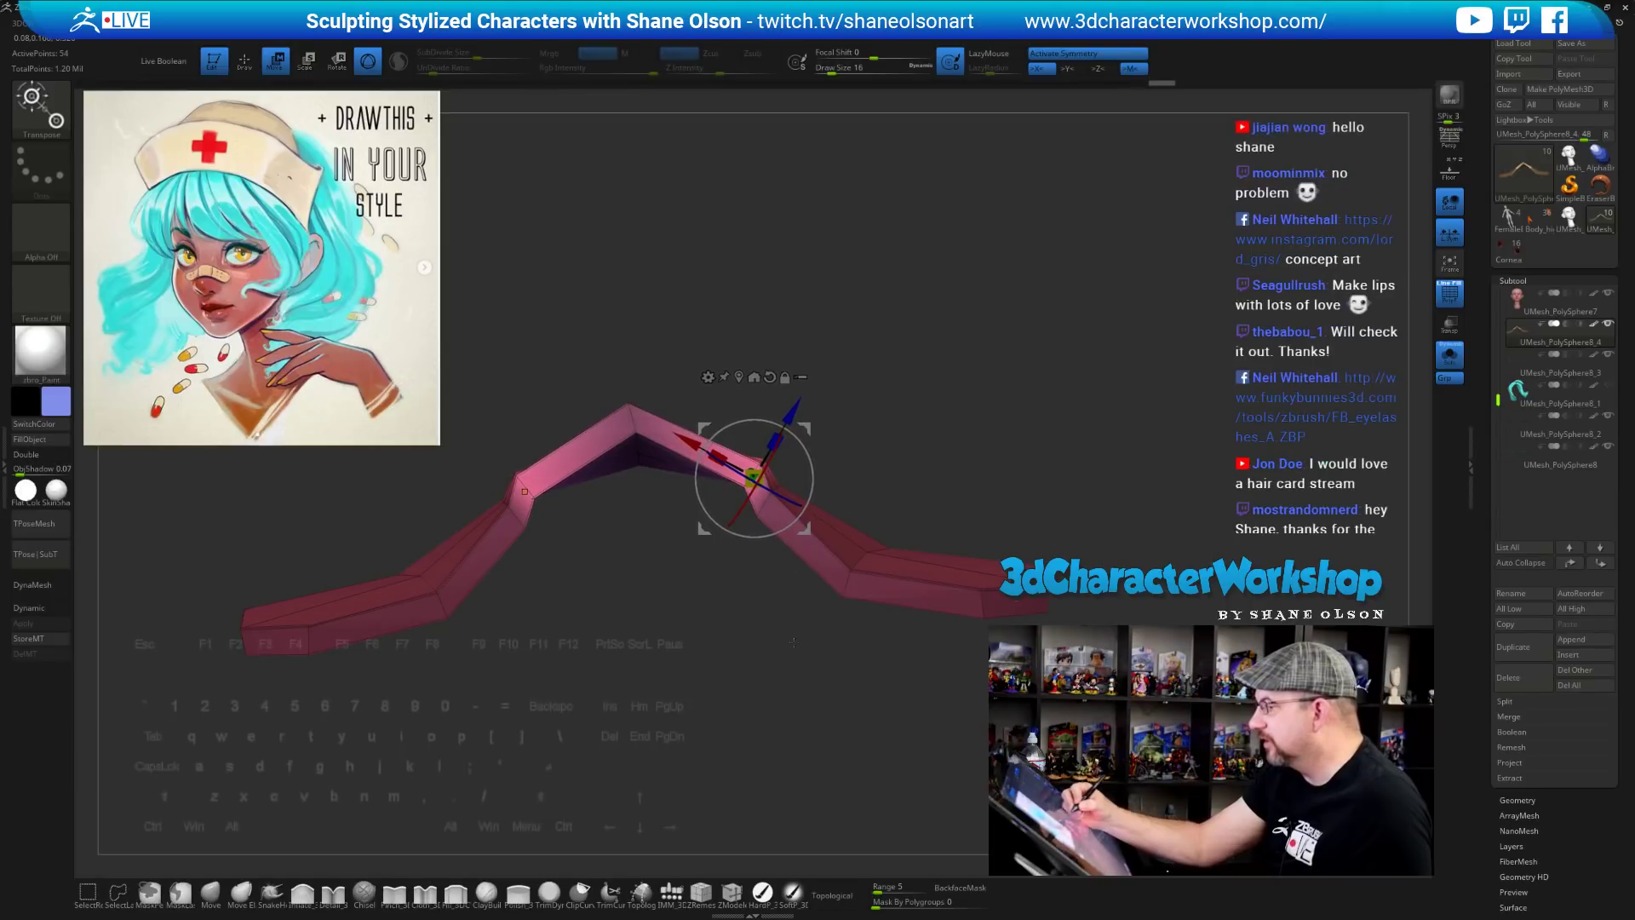
{"action": "left_click_drag", "start_coordinate": [793, 642], "coordinate": [781, 690]}
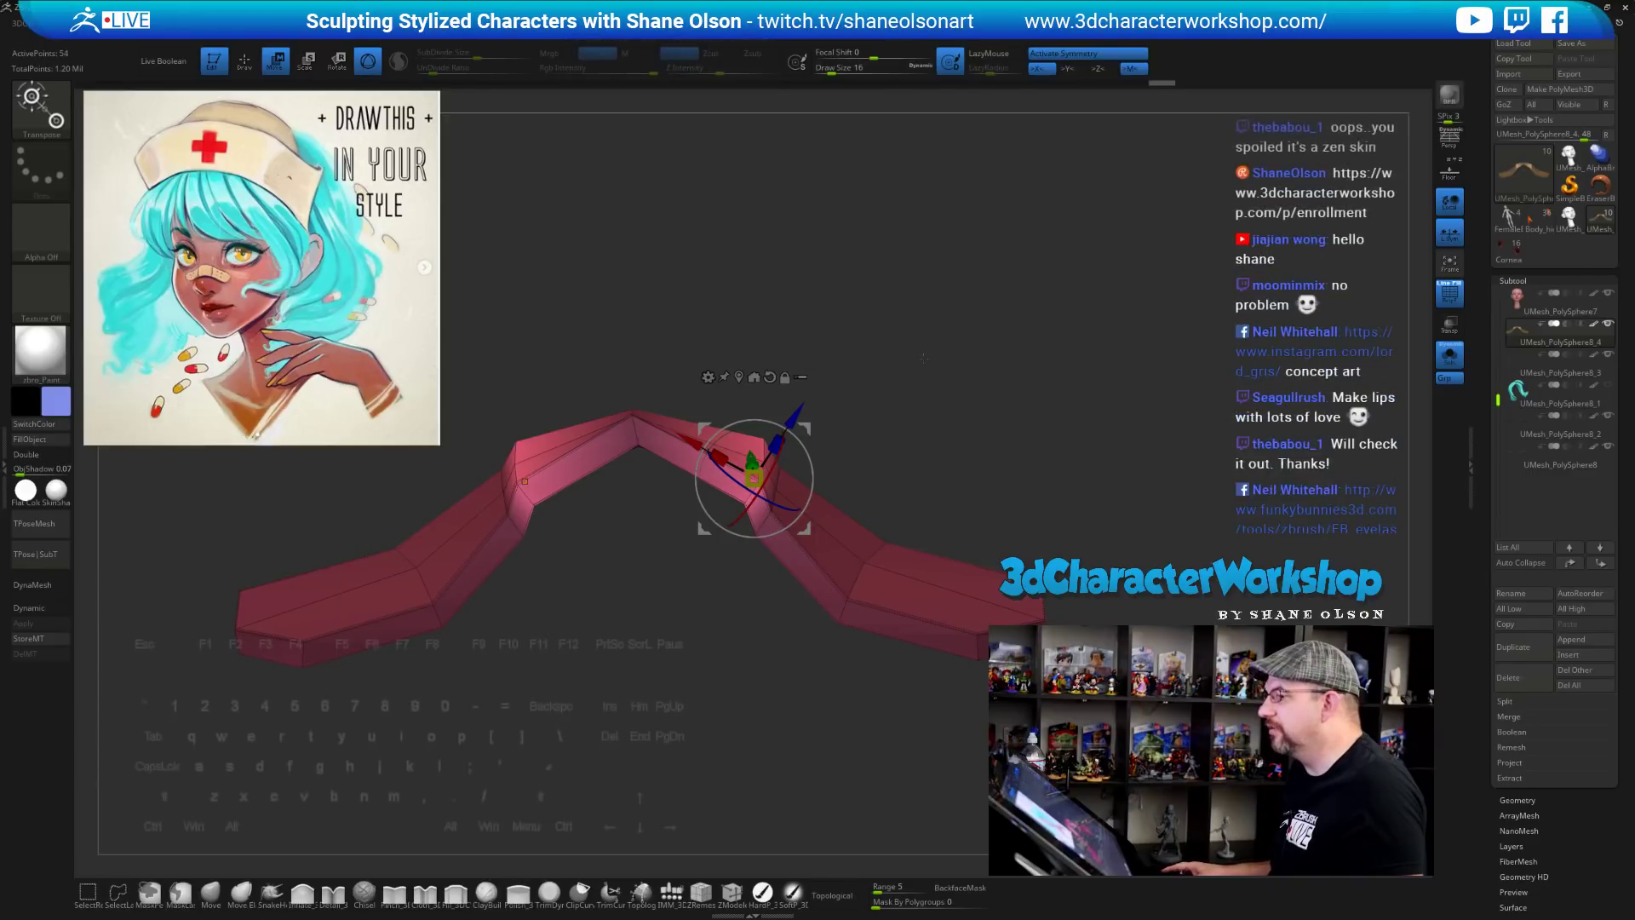
{"action": "left_click_drag", "start_coordinate": [947, 301], "coordinate": [968, 309]}
{"action": "mouse_move", "coordinate": [1037, 427]}
{"action": "left_mouse_down", "text": "ctrl"}
{"action": "mouse_move", "coordinate": [1057, 447]}
{"action": "mouse_move", "coordinate": [1015, 435]}
{"action": "mouse_move", "coordinate": [979, 477]}
{"action": "left_mouse_up", "text": "ctrl"}
{"action": "key", "text": "q"}
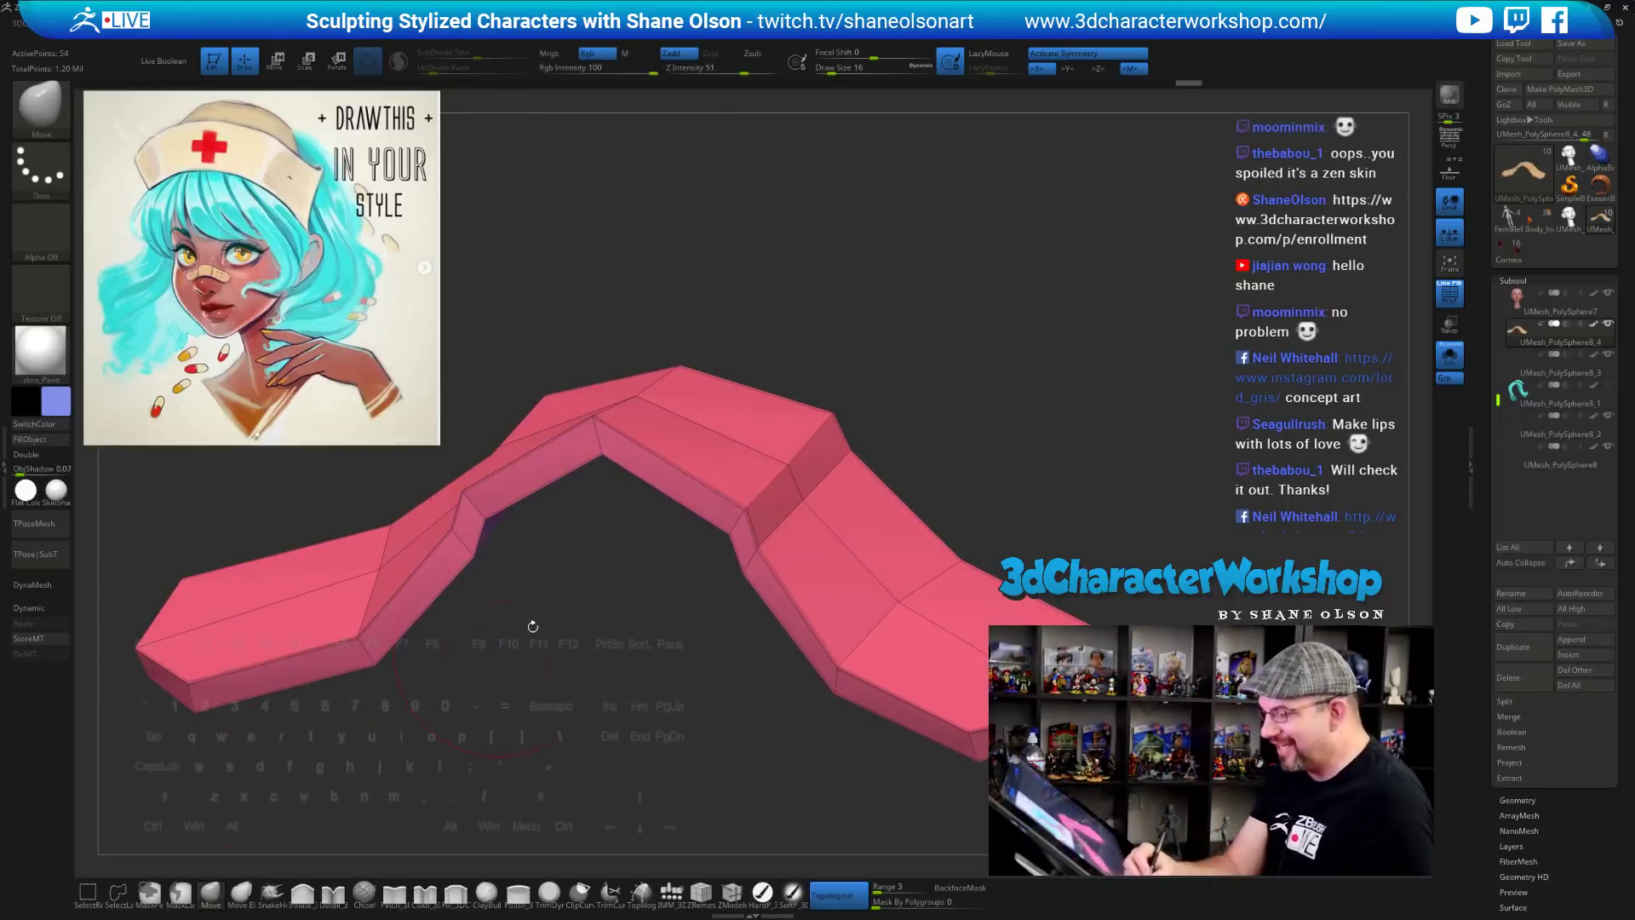
Set the Move brush's draw size to 6 for small adjustments on the bandage and save the project
{"action": "key", "text": "s"}
{"action": "left_click_drag", "start_coordinate": [918, 354], "coordinate": [818, 383]}
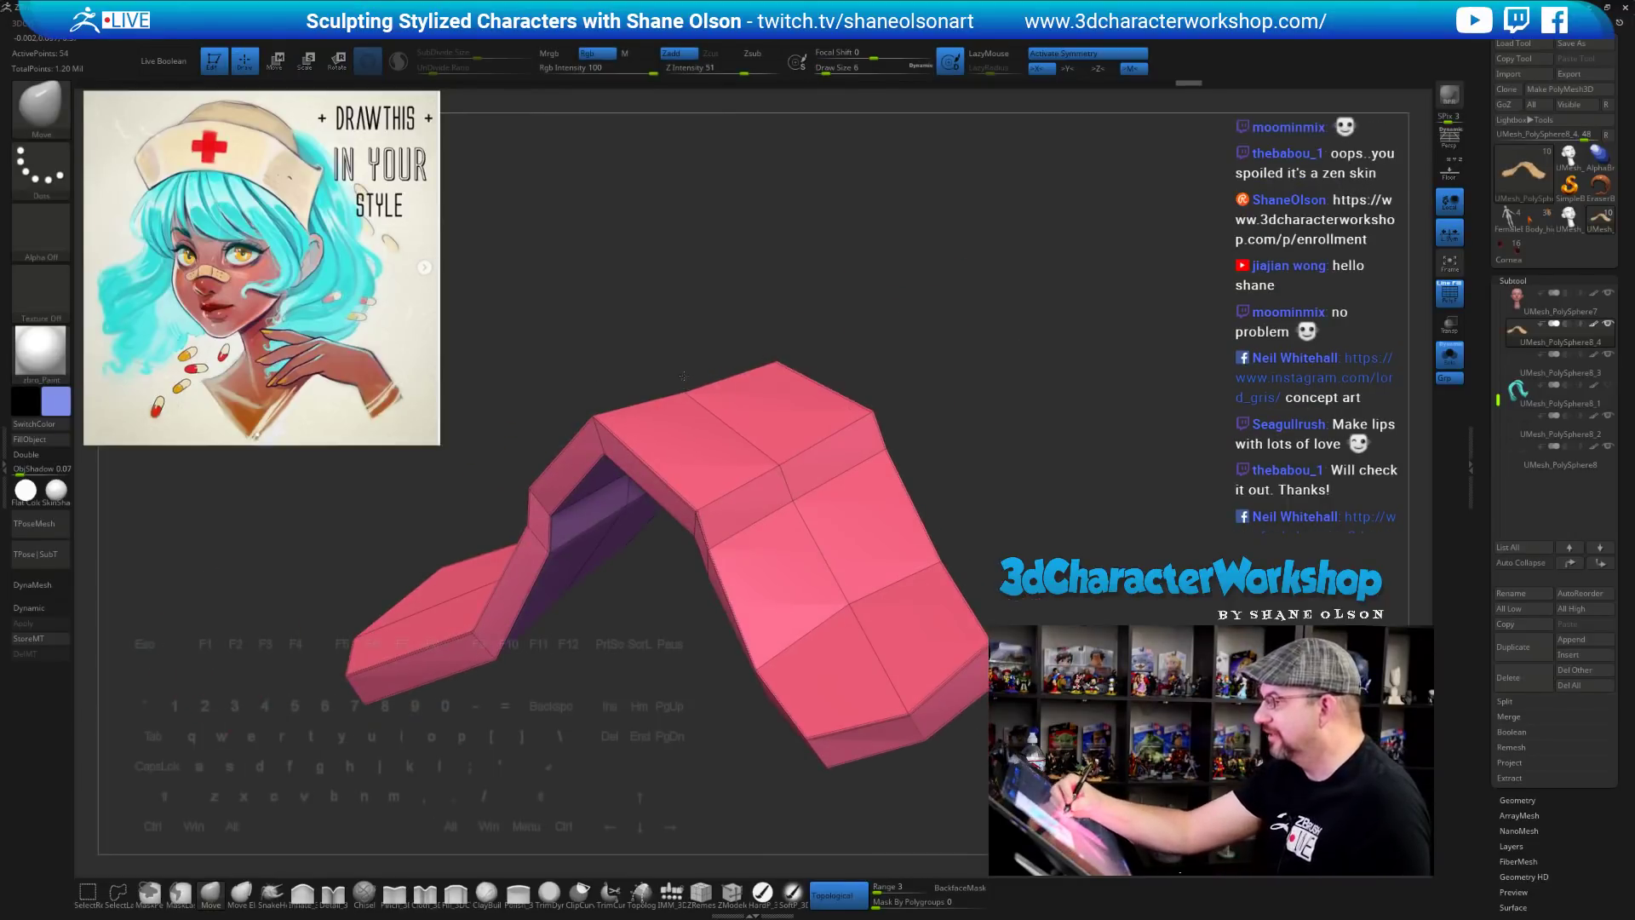
{"action": "left_click_drag", "start_coordinate": [662, 325], "coordinate": [733, 578]}
{"action": "left_click_drag", "start_coordinate": [655, 498], "coordinate": [747, 499]}
{"action": "key", "text": "ctrl+s"}
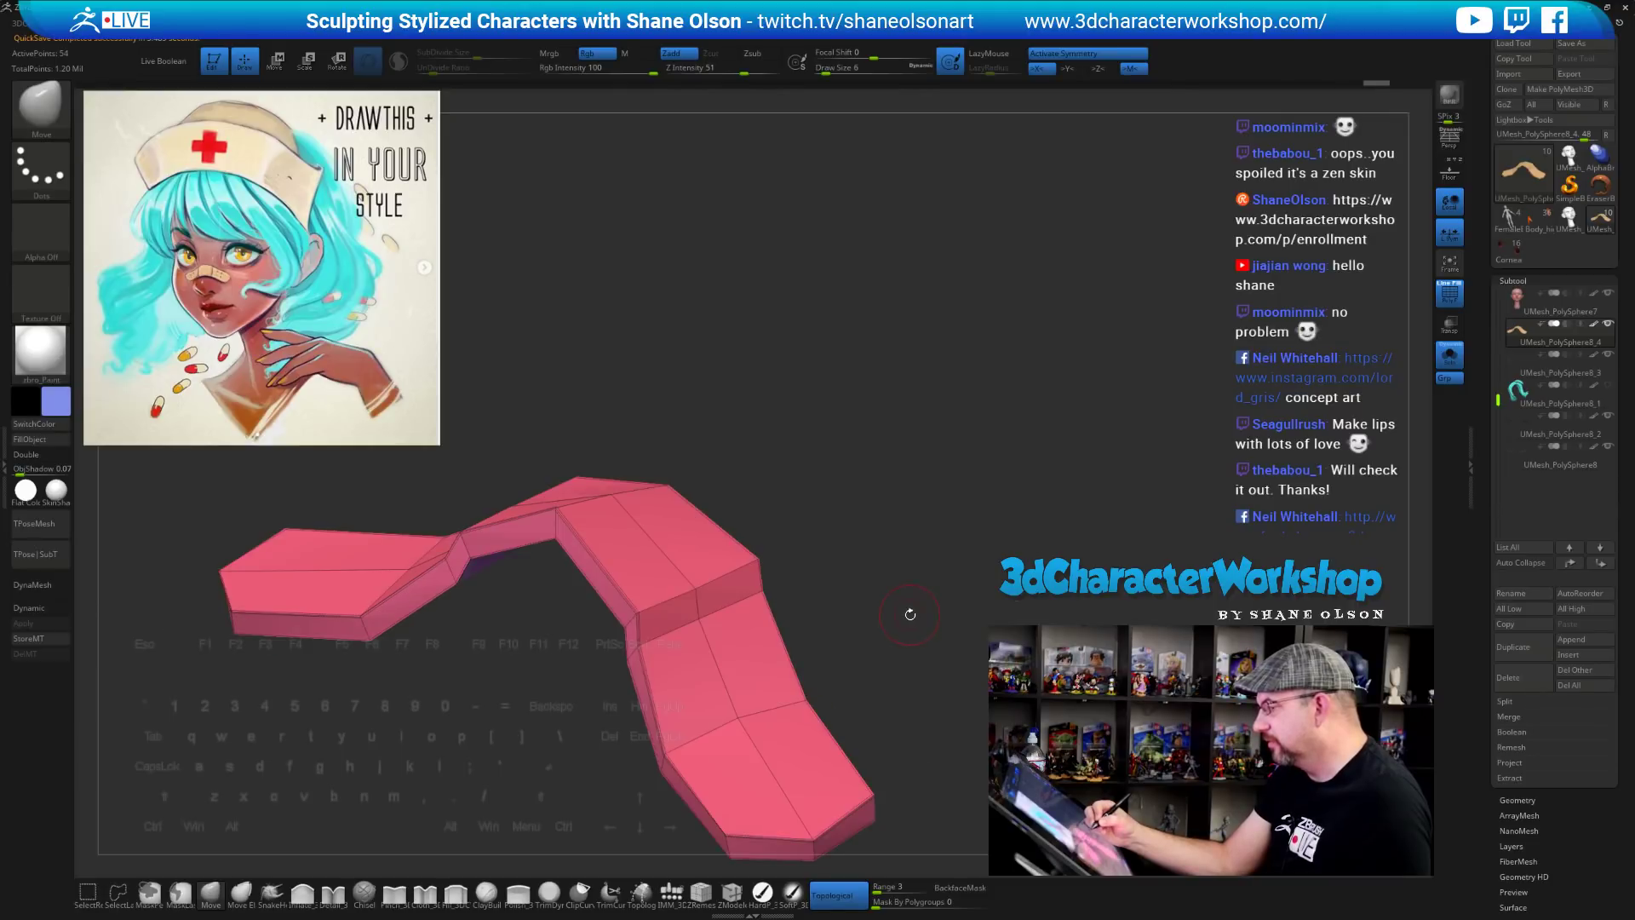
Examine the bandage's smoothed shape from several angles with the dynamic subdivision preview, and turn the preview off again
{"action": "left_click_drag", "start_coordinate": [909, 614], "coordinate": [839, 590]}
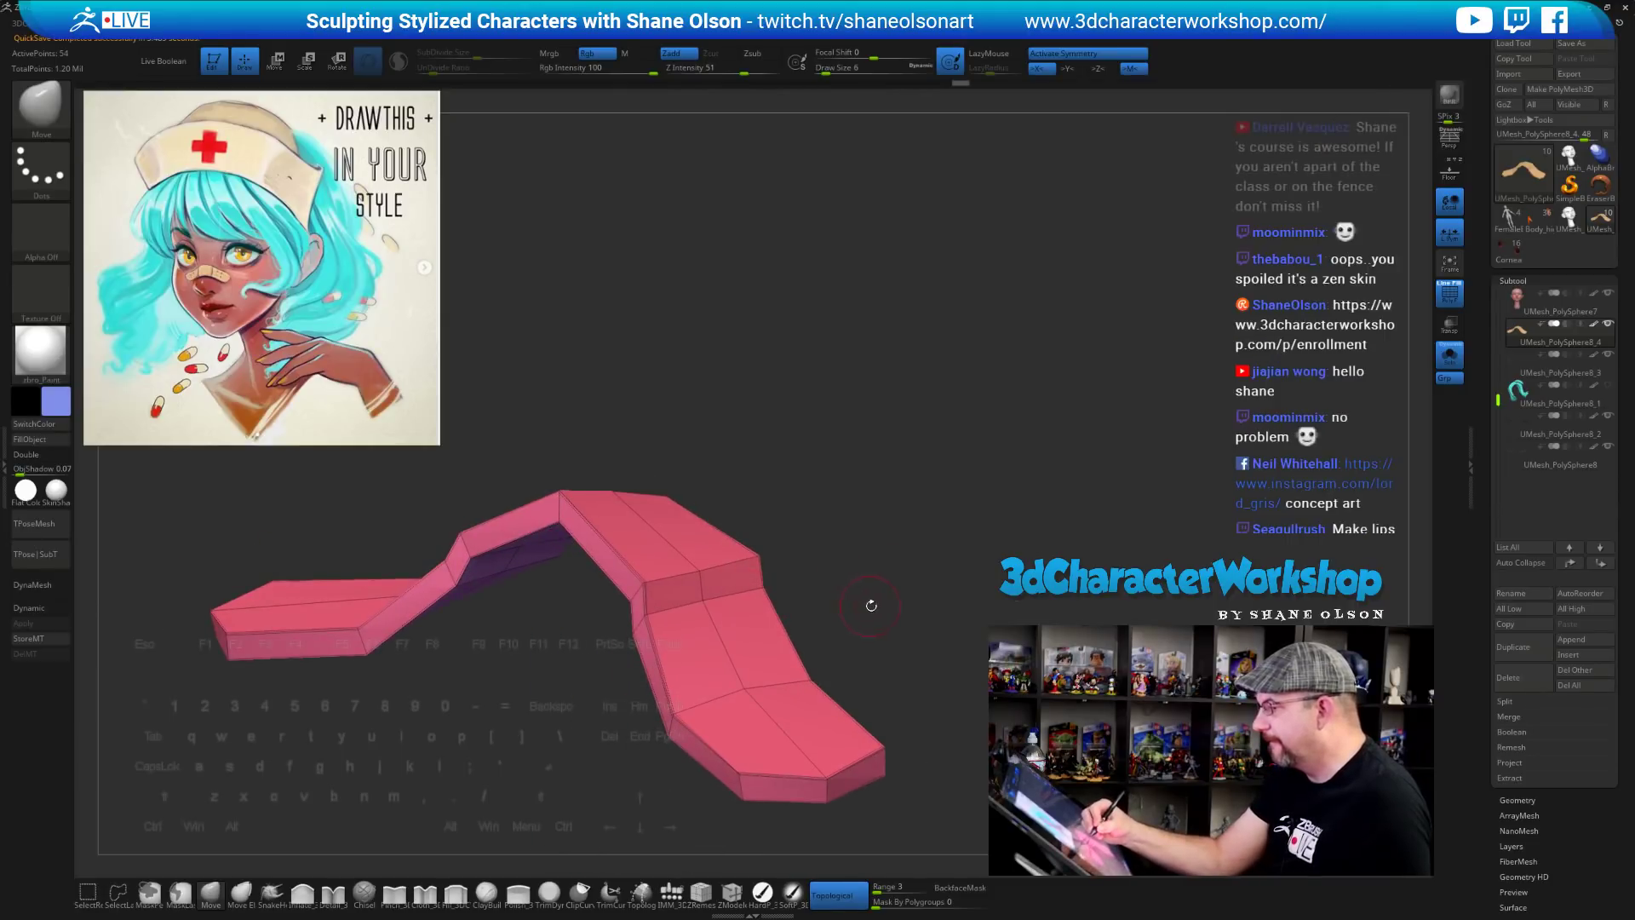
{"action": "key", "text": "d"}
{"action": "left_click_drag", "start_coordinate": [863, 646], "coordinate": [883, 619]}
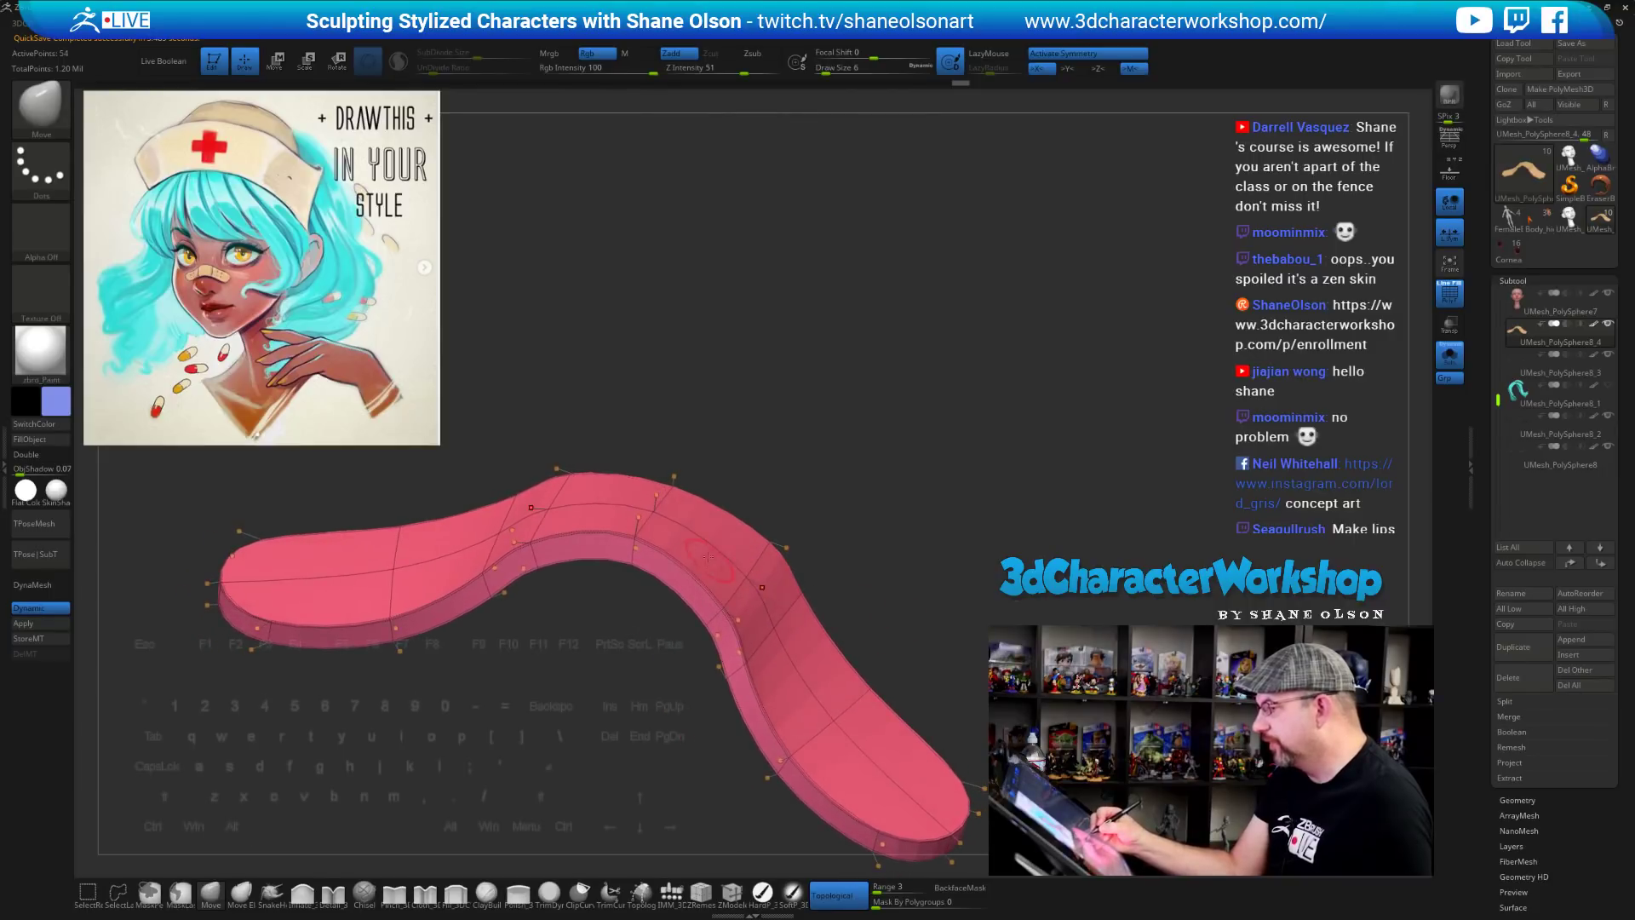
{"action": "left_click_drag", "start_coordinate": [890, 533], "coordinate": [763, 537]}
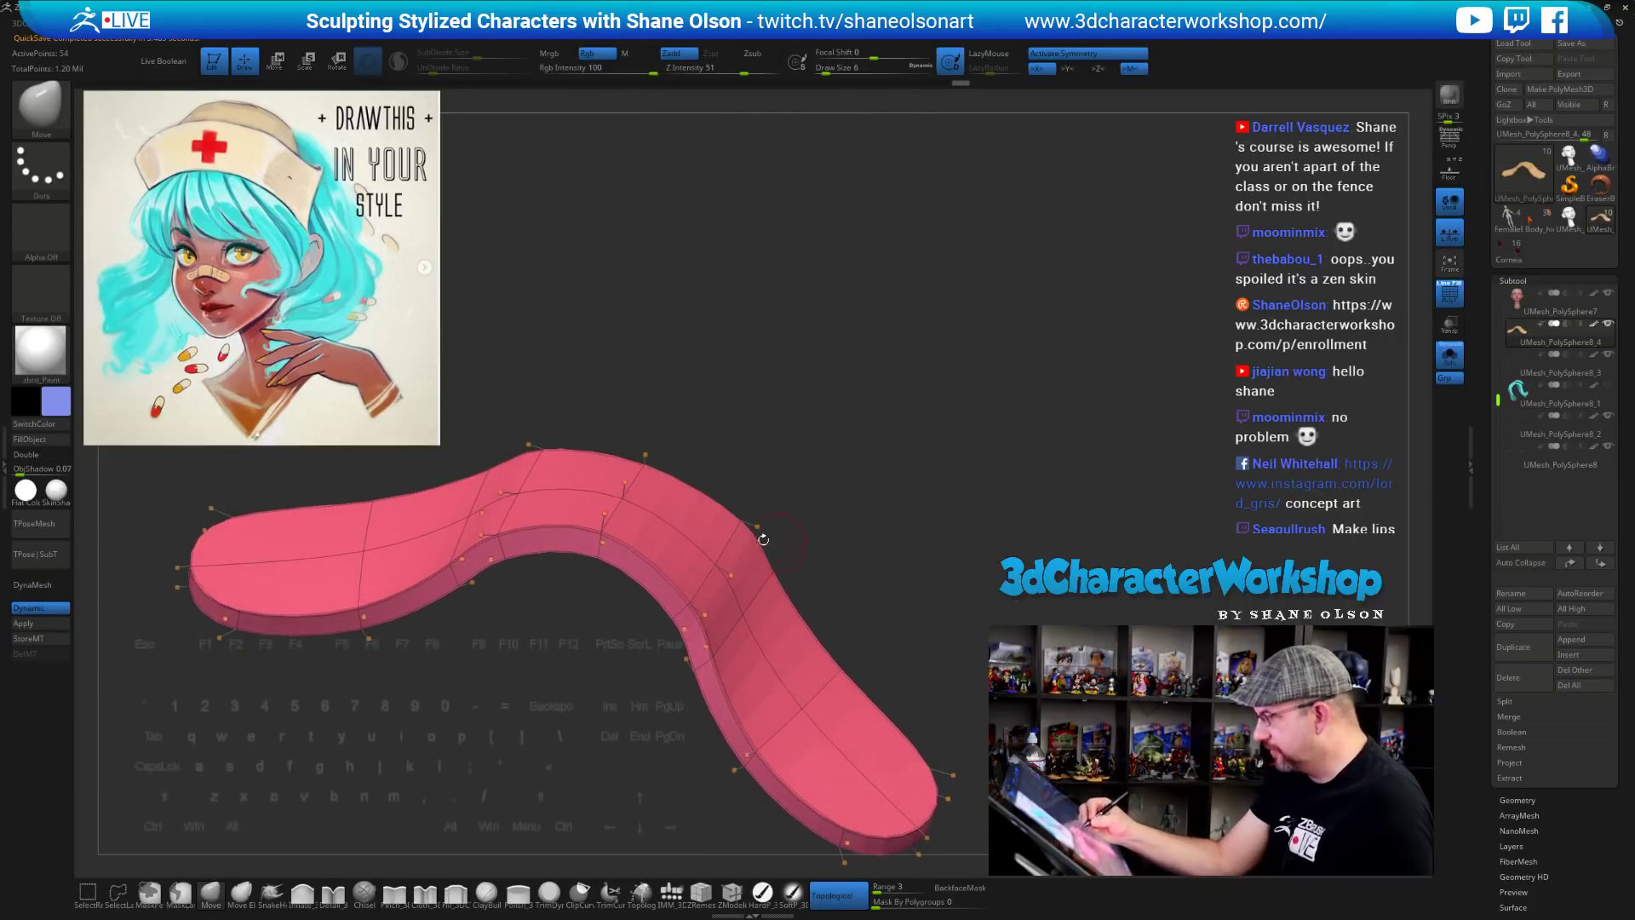
{"action": "key", "text": "shift+d"}
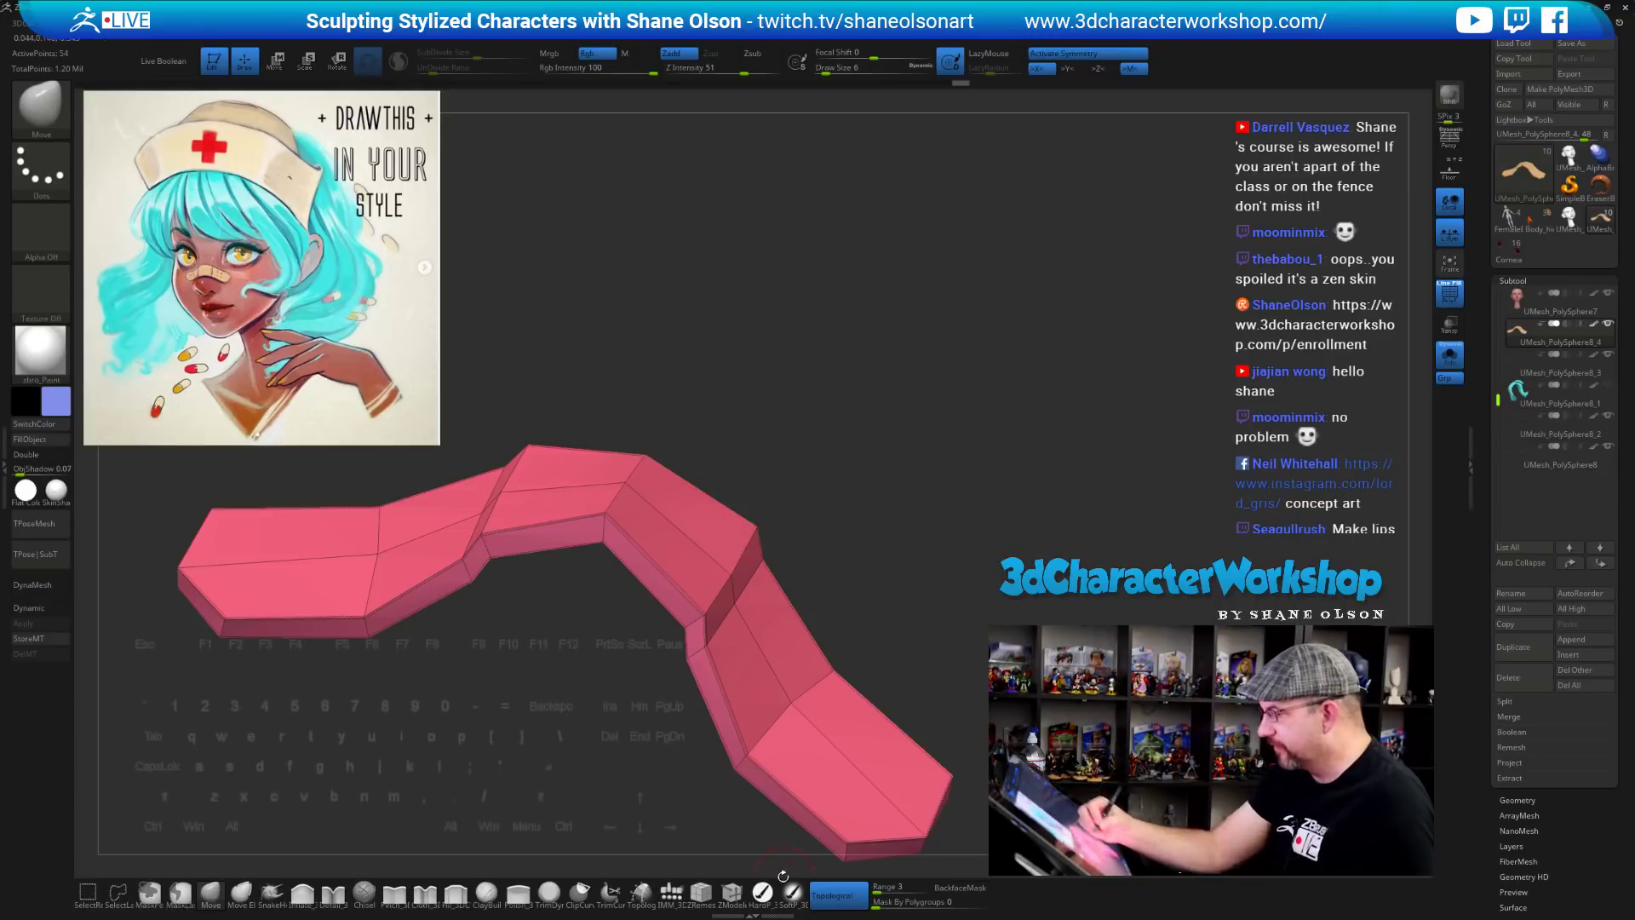
Set the ZModeler polygon action to PolyGroup on A Single Poly and group the top faces of the bandage's middle section
{"action": "left_click", "coordinate": [733, 895]}
{"action": "key", "text": "space"}
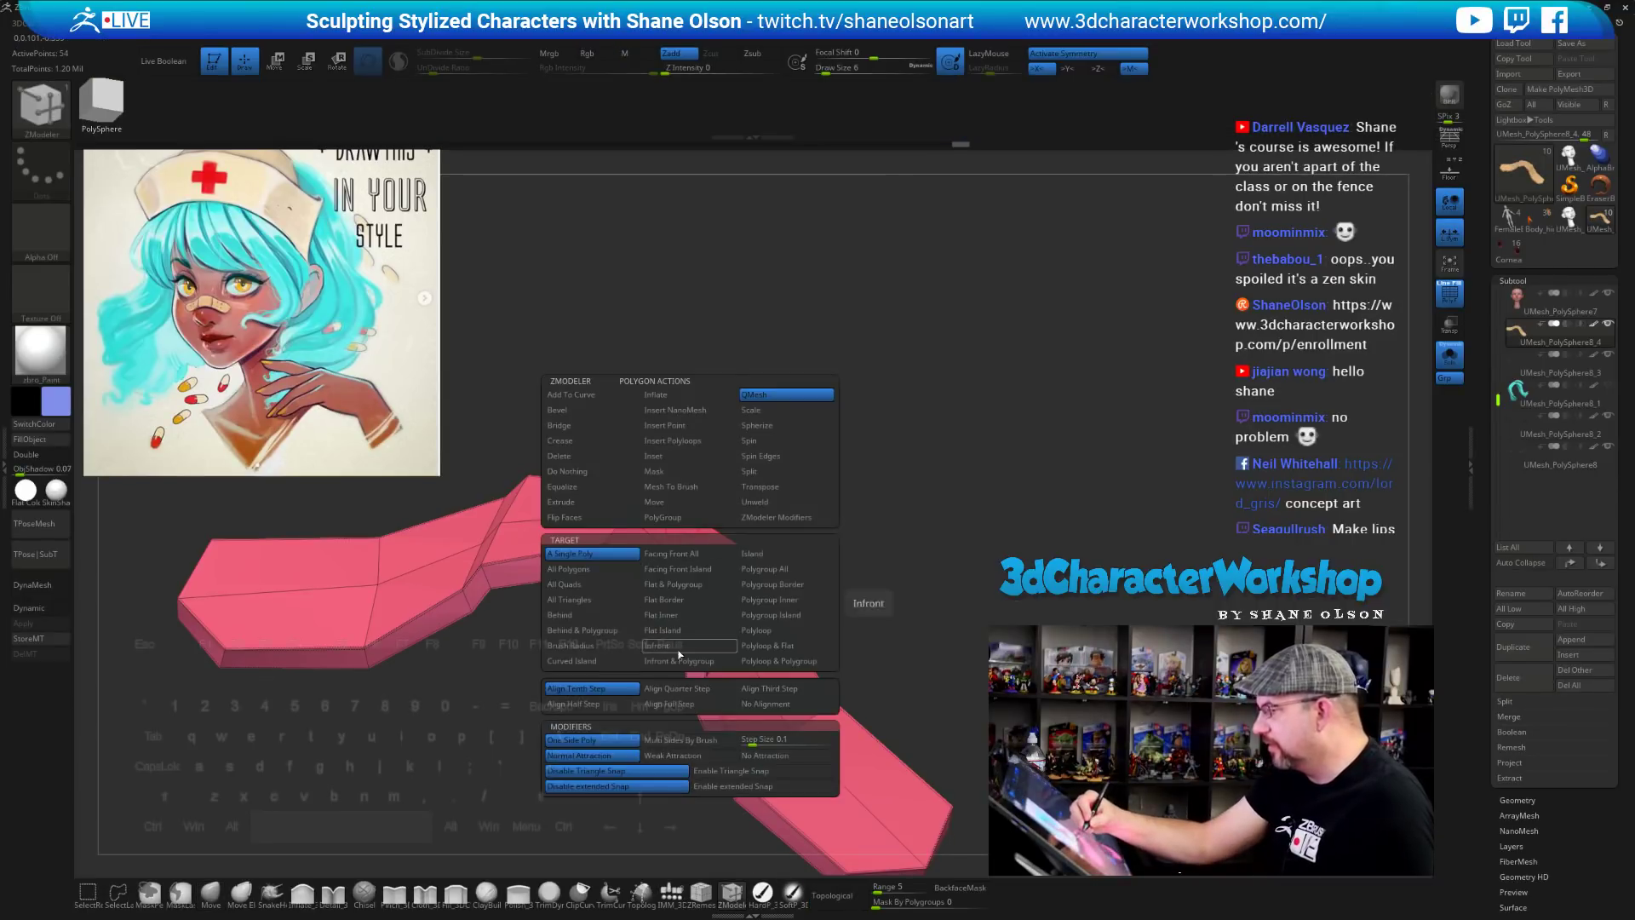
{"action": "left_click", "coordinate": [664, 517]}
{"action": "left_click", "coordinate": [627, 553]}
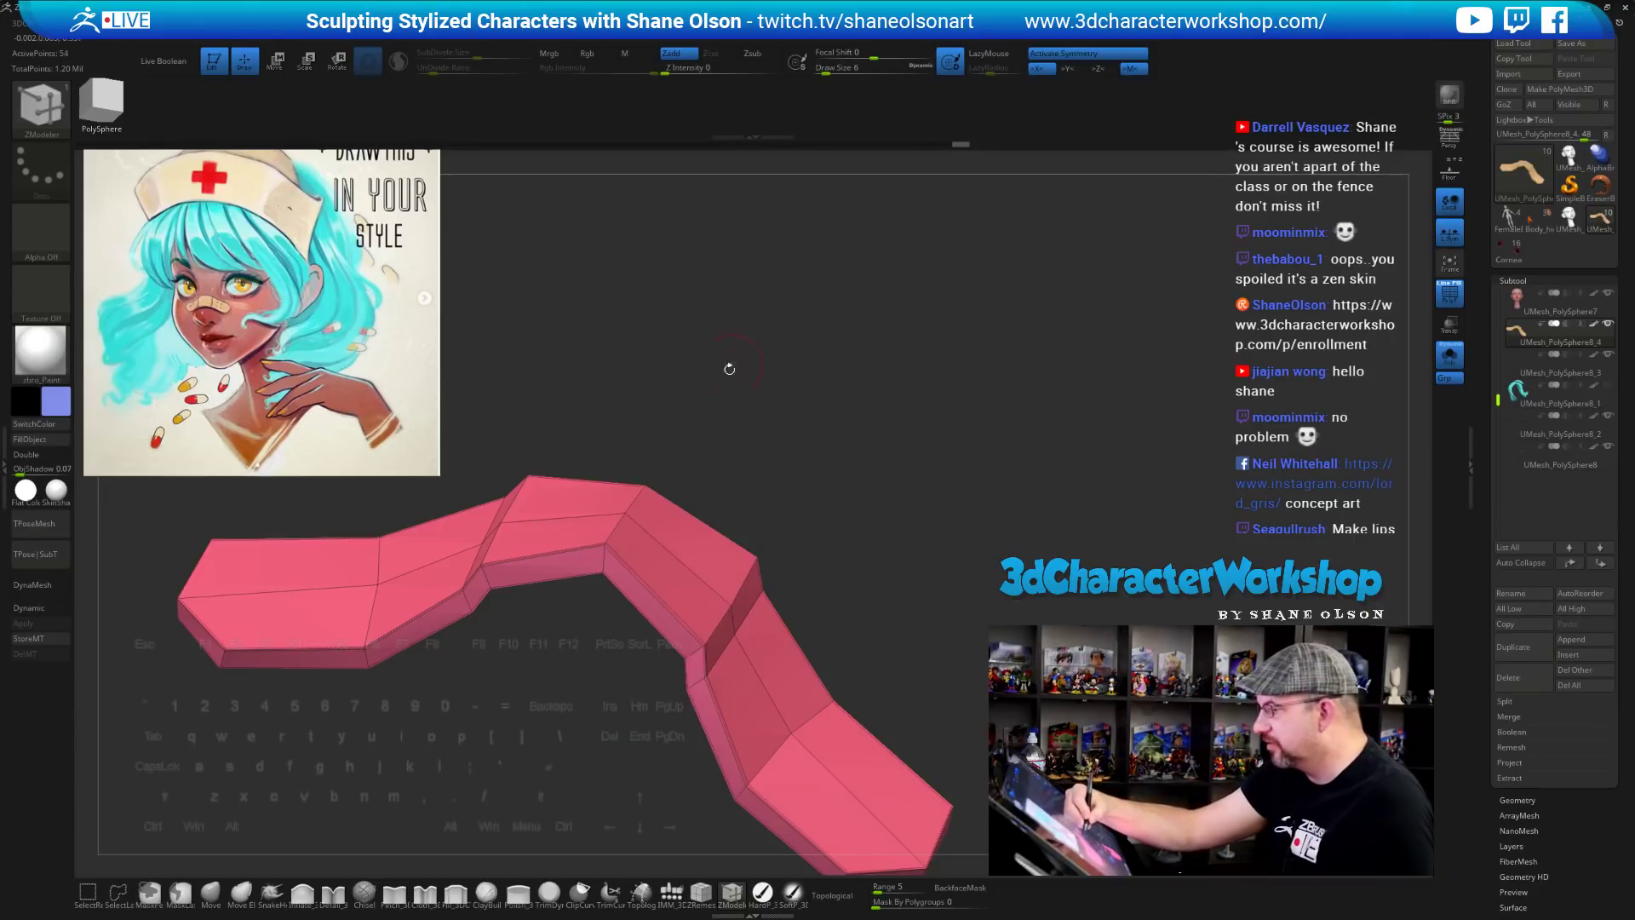
{"action": "left_click", "coordinate": [686, 539]}
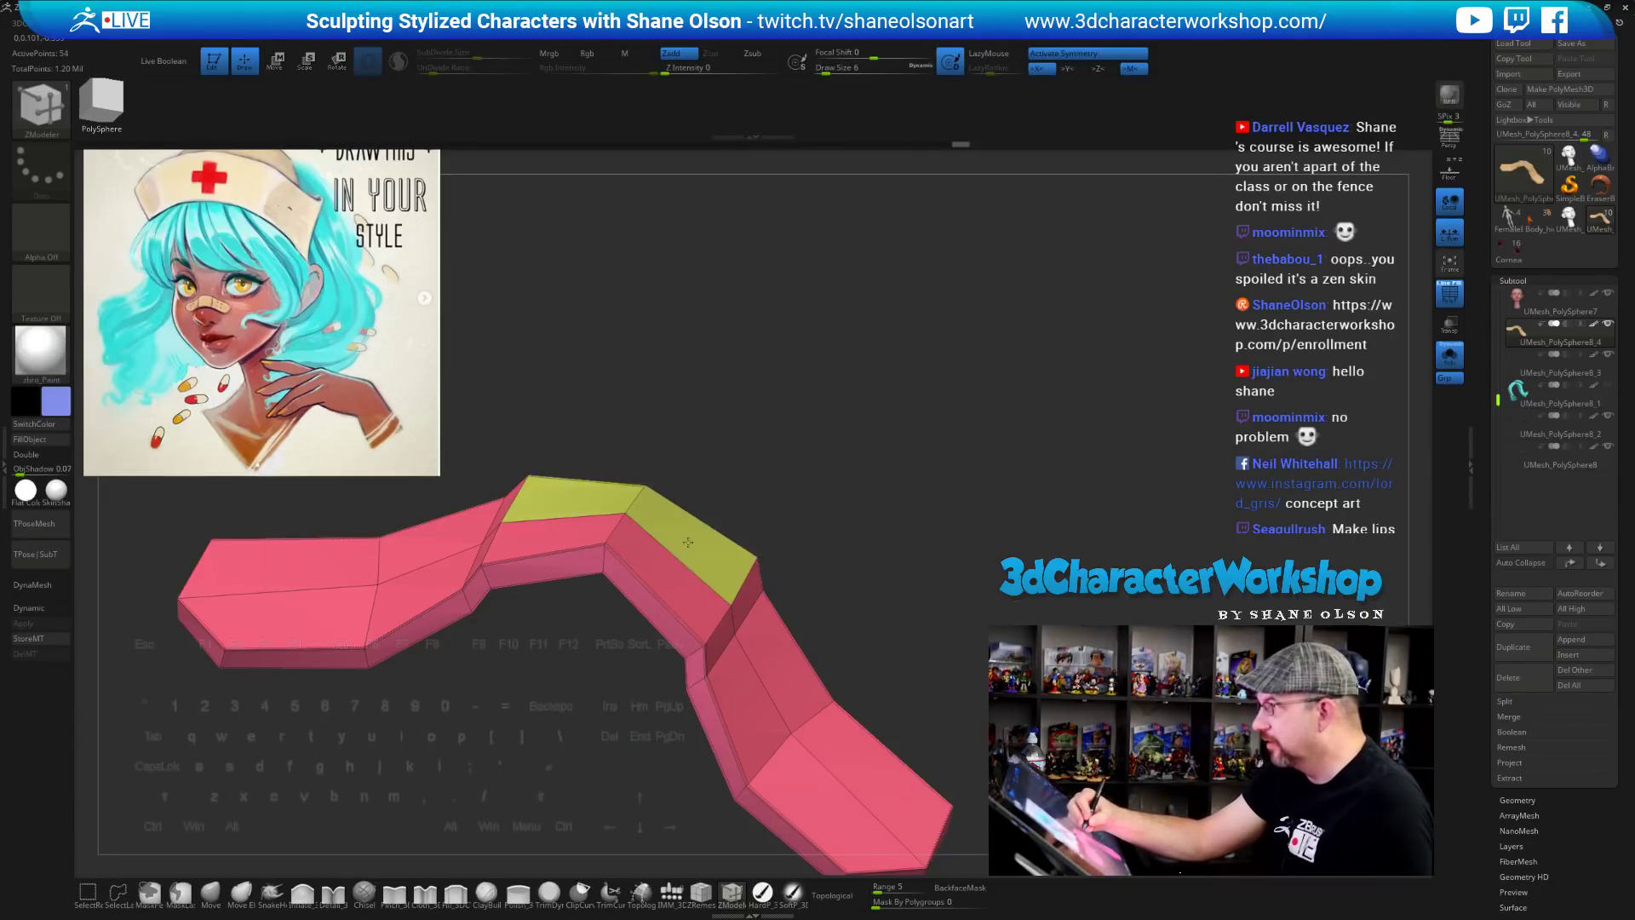
{"action": "left_click_drag", "start_coordinate": [730, 412], "coordinate": [846, 579]}
Set the ZModeler polygon action to Extrude on Polygroup All and extrude the middle polygroup slightly outward as a raised pad
{"action": "key", "text": "space"}
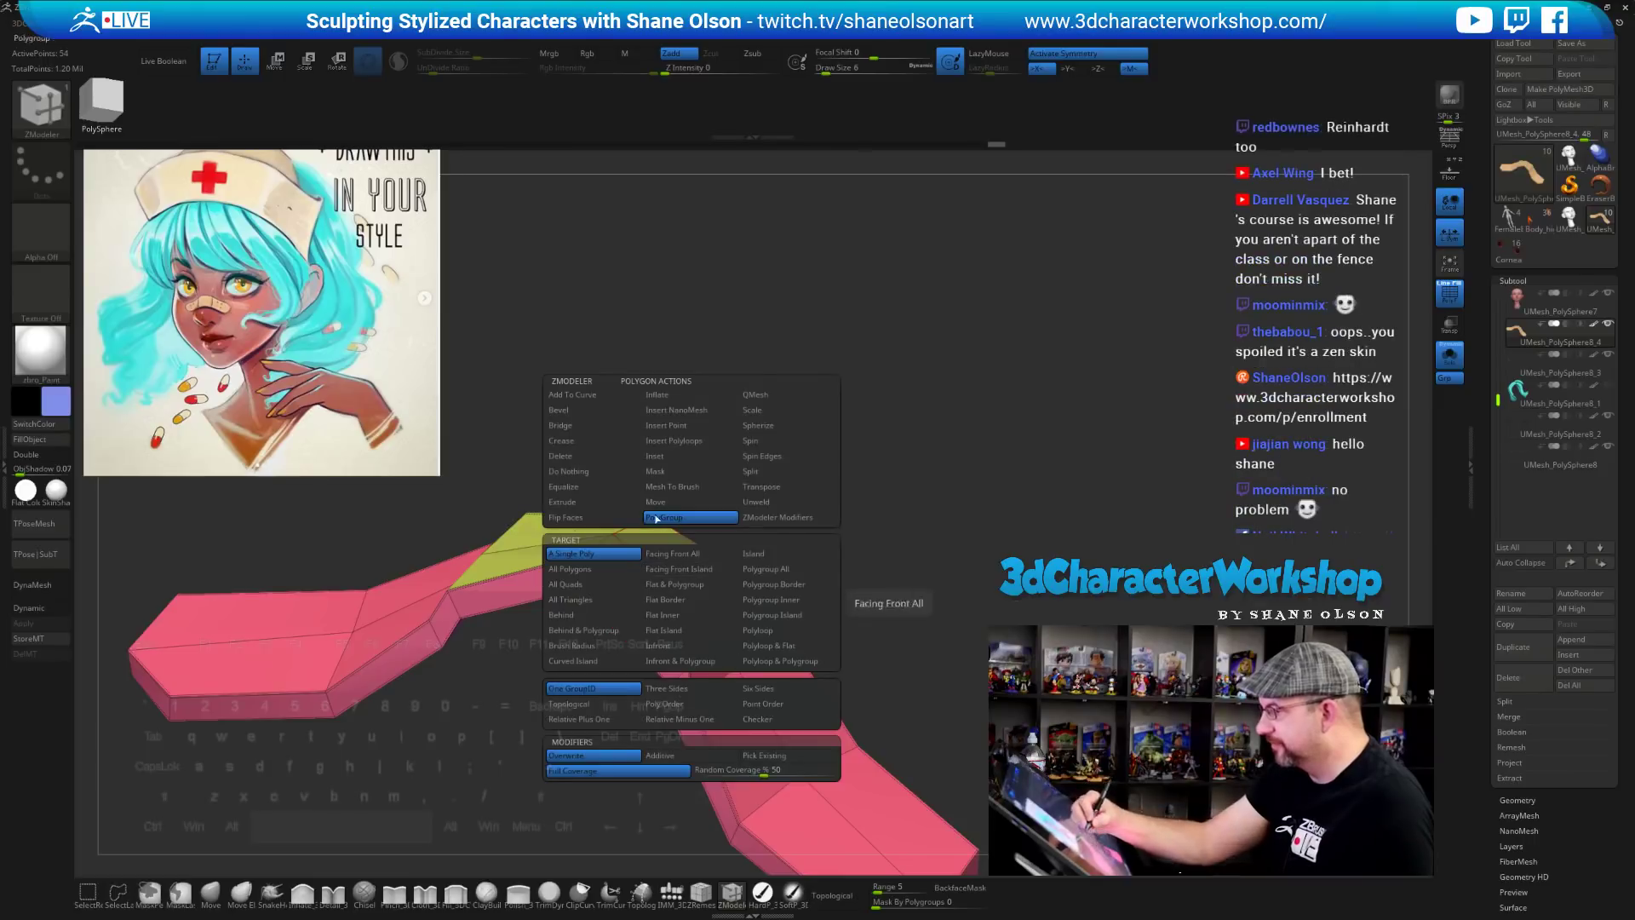
{"action": "left_click", "coordinate": [615, 505]}
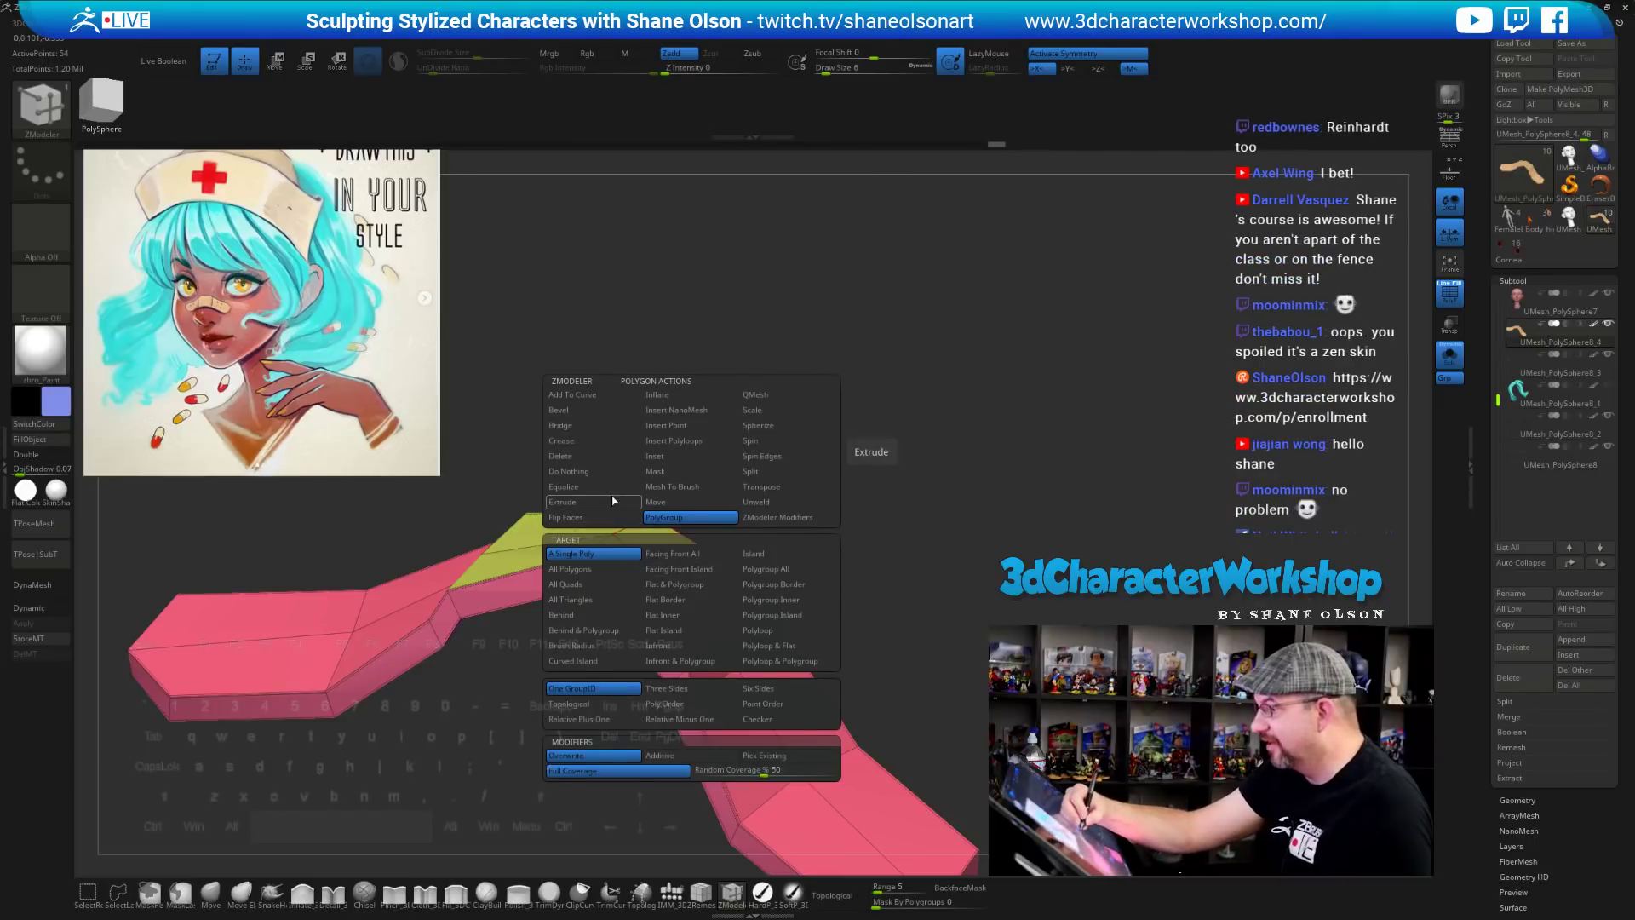
{"action": "left_click", "coordinate": [786, 569]}
{"action": "left_click_drag", "start_coordinate": [858, 463], "coordinate": [777, 479]}
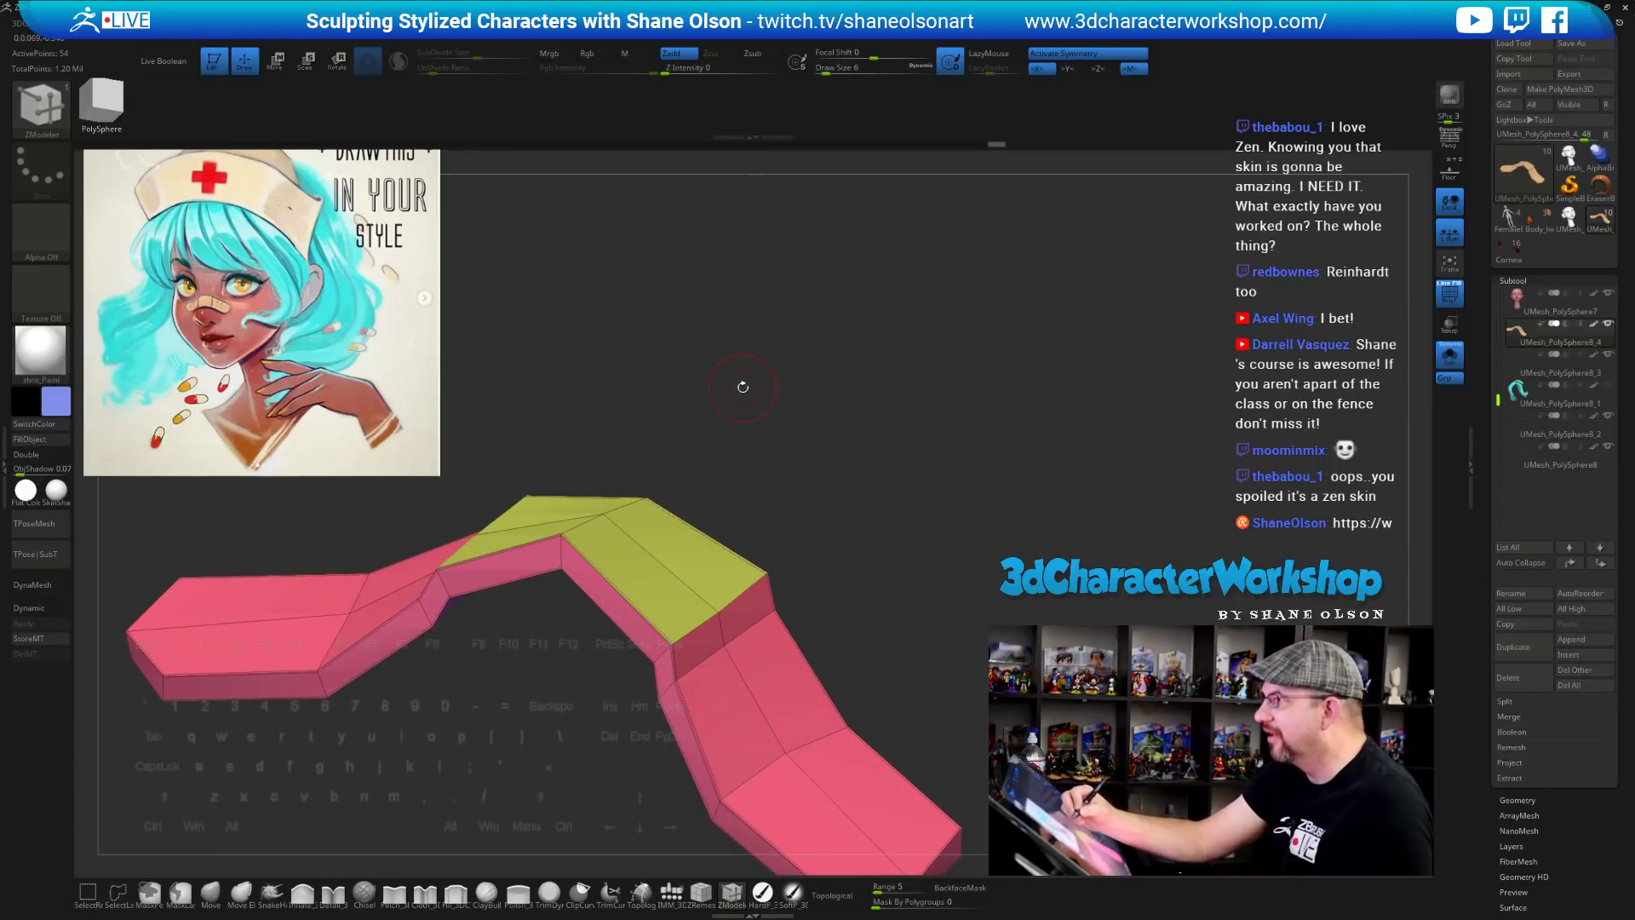
{"action": "left_click_drag", "start_coordinate": [714, 456], "coordinate": [719, 467]}
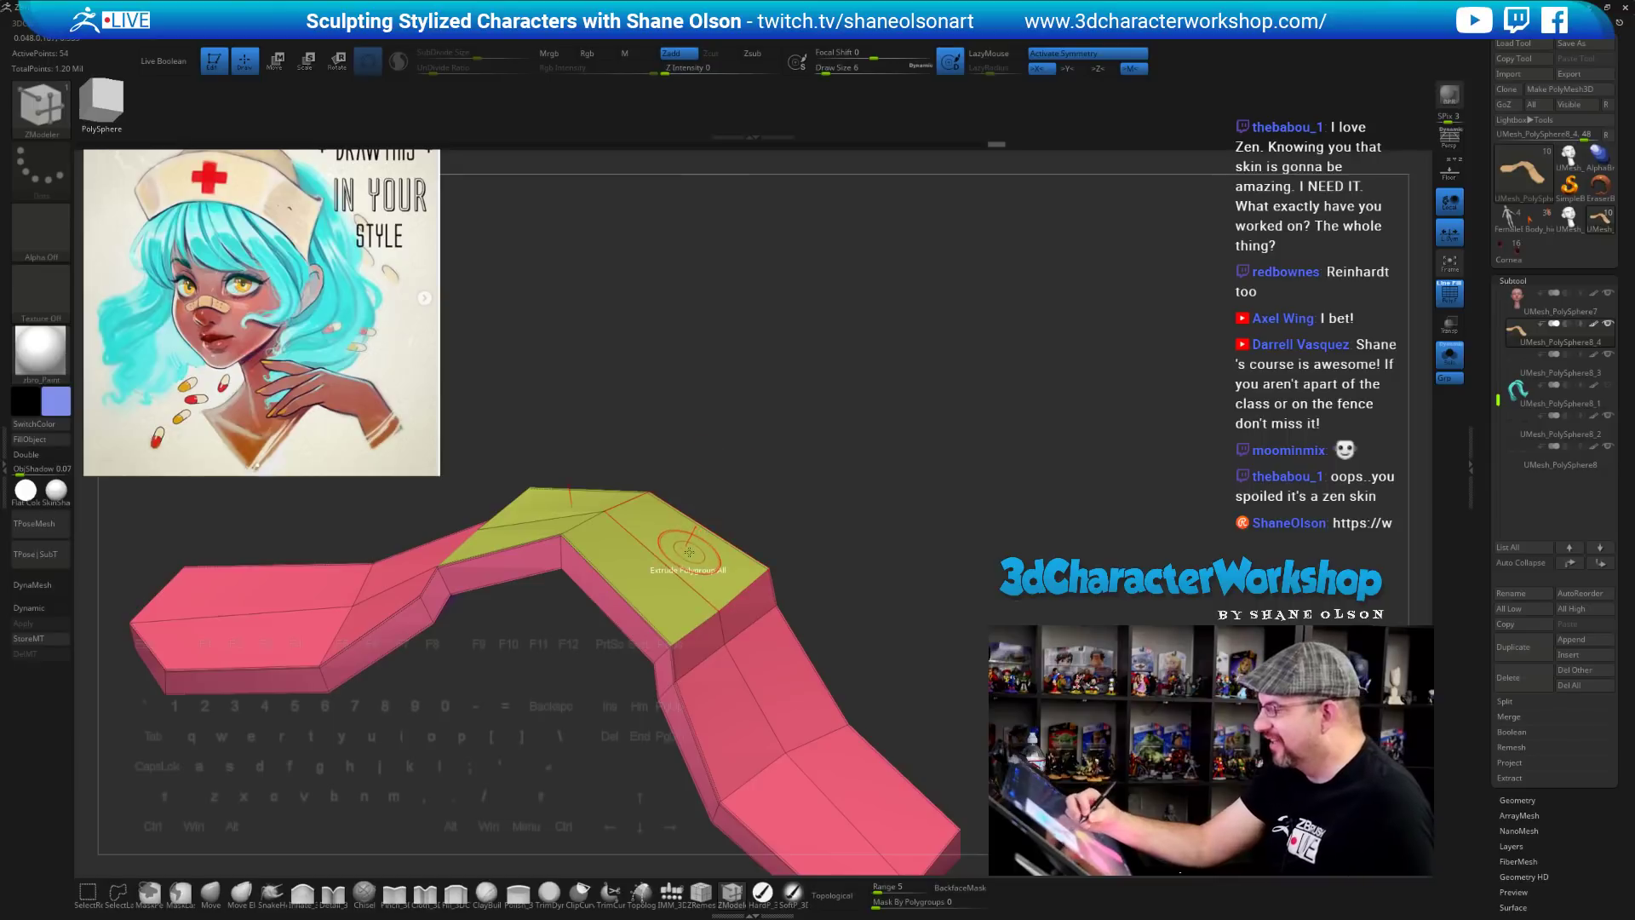
{"action": "left_click_drag", "start_coordinate": [689, 552], "coordinate": [693, 527]}
{"action": "mouse_move", "coordinate": [871, 536]}
{"action": "left_mouse_down"}
{"action": "mouse_move", "coordinate": [887, 548]}
{"action": "mouse_move", "coordinate": [827, 591]}
{"action": "left_mouse_up"}
Select the Move brush and check the raised pad from several angles with the dynamic subdivision preview switched on and off
{"action": "left_click", "coordinate": [213, 897]}
{"action": "mouse_move", "coordinate": [775, 517]}
{"action": "left_mouse_down"}
{"action": "mouse_move", "coordinate": [745, 503]}
{"action": "mouse_move", "coordinate": [839, 524]}
{"action": "mouse_move", "coordinate": [831, 579]}
{"action": "left_mouse_up"}
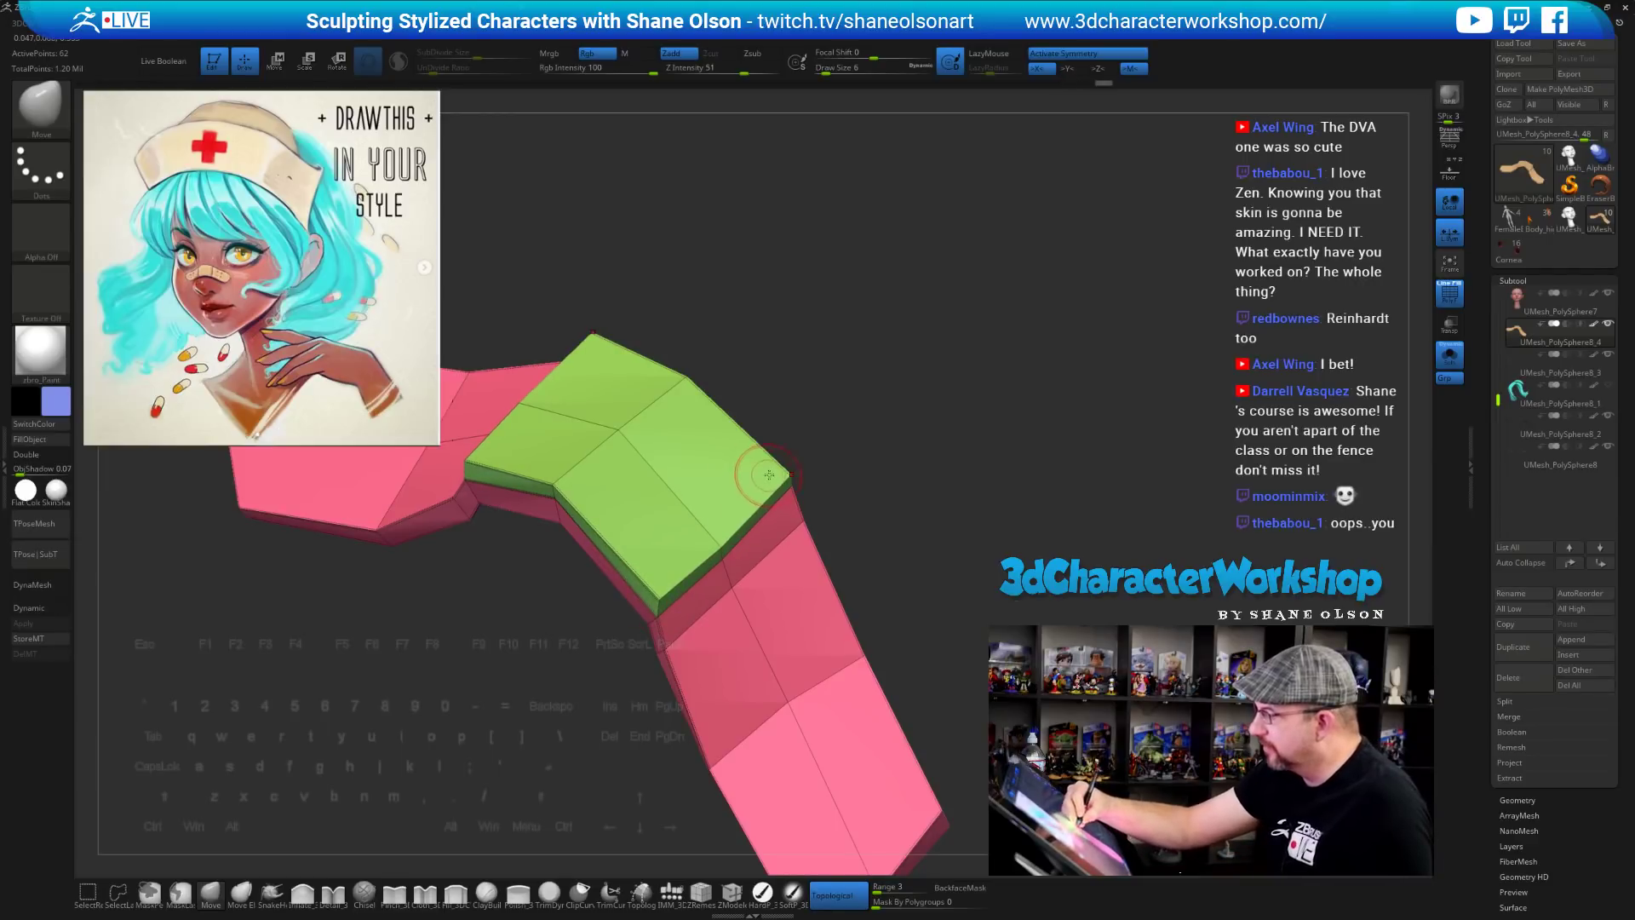
{"action": "left_click_drag", "start_coordinate": [876, 483], "coordinate": [708, 533]}
{"action": "right_click_drag", "start_coordinate": [693, 486], "coordinate": [668, 582]}
{"action": "right_click_drag", "start_coordinate": [750, 507], "coordinate": [835, 549]}
{"action": "key", "text": "d"}
{"action": "key", "text": "shift+d"}
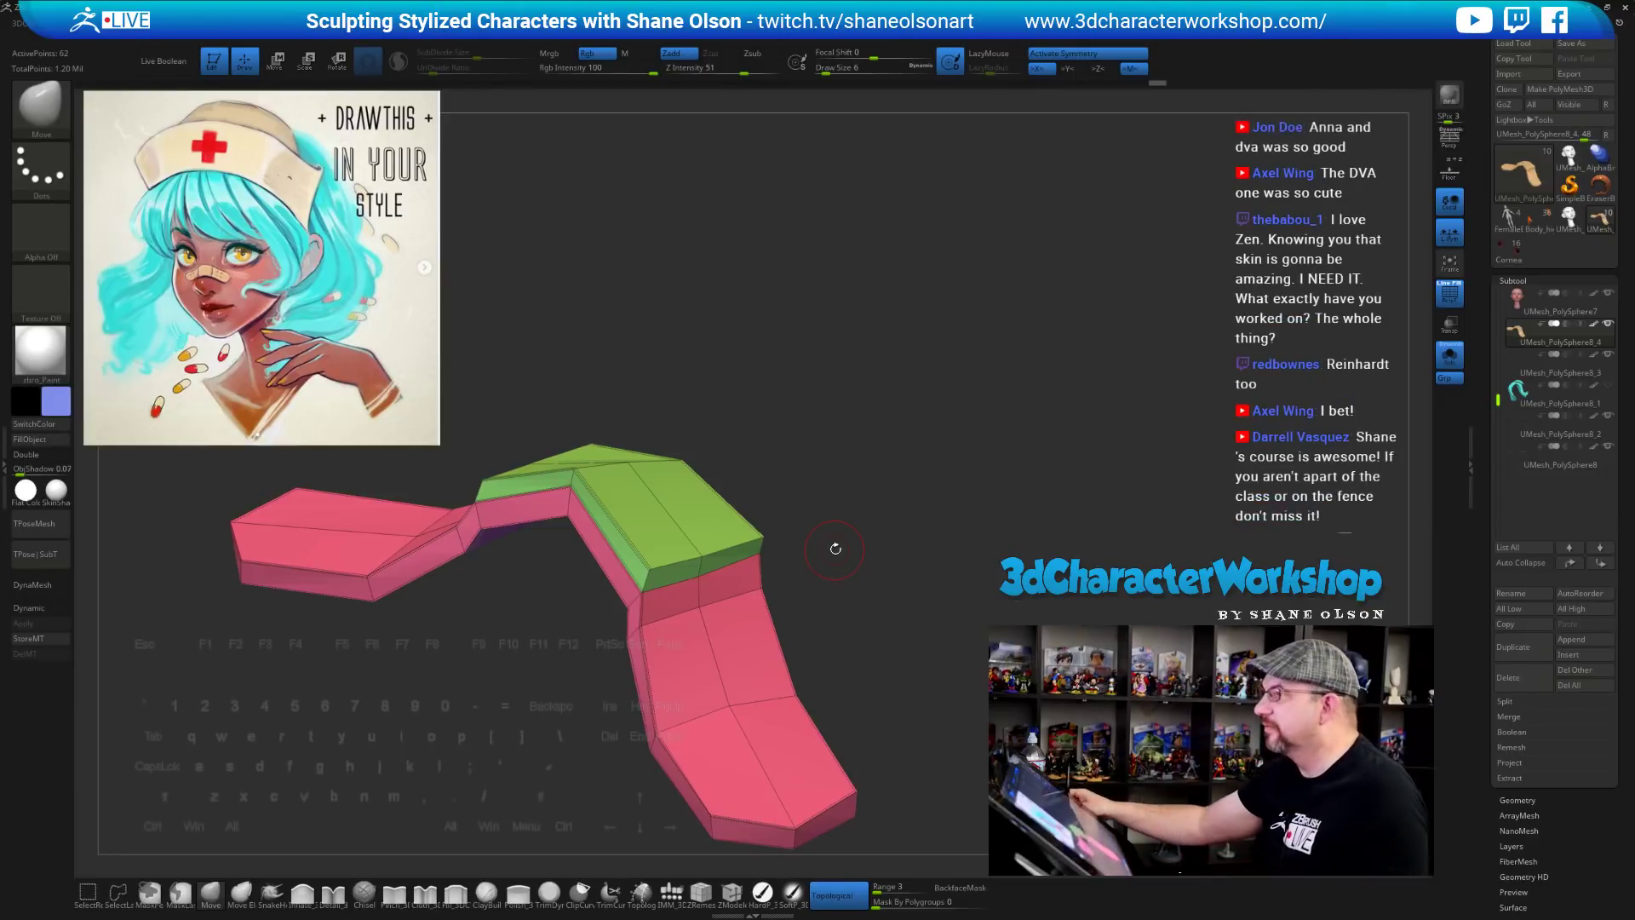
Adjust the near edge and corners of the bandage's raised pad with the Move brush, and switch back to ZModeler
{"action": "right_click_drag", "start_coordinate": [967, 420], "coordinate": [783, 445]}
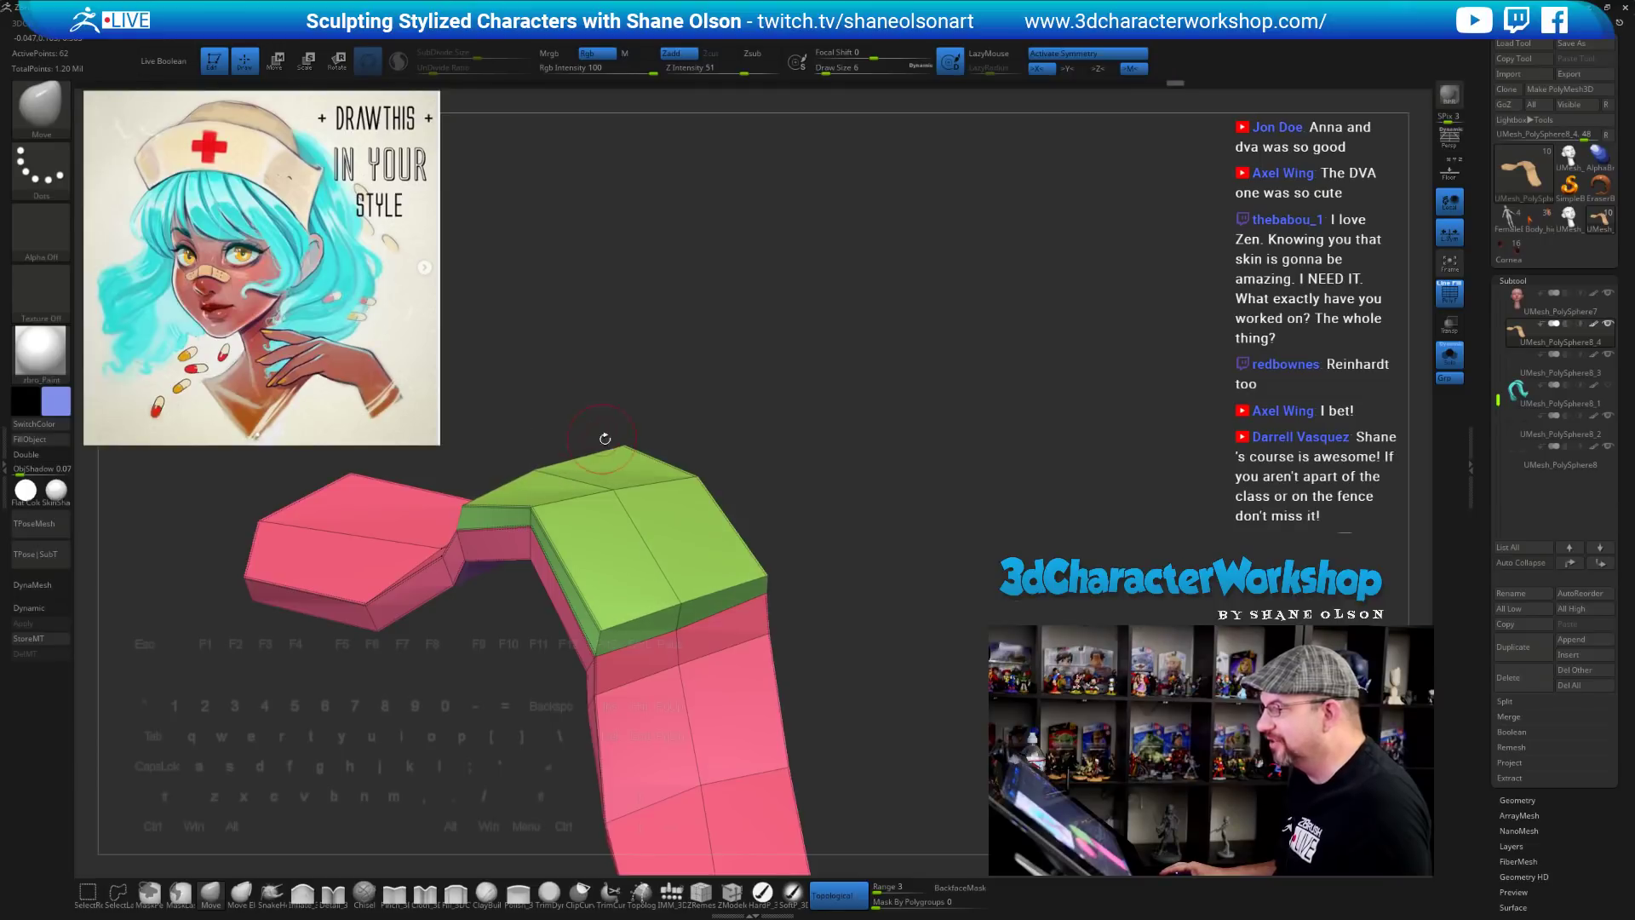
{"action": "left_click_drag", "start_coordinate": [622, 447], "coordinate": [625, 457]}
{"action": "right_click_drag", "start_coordinate": [771, 431], "coordinate": [819, 428]}
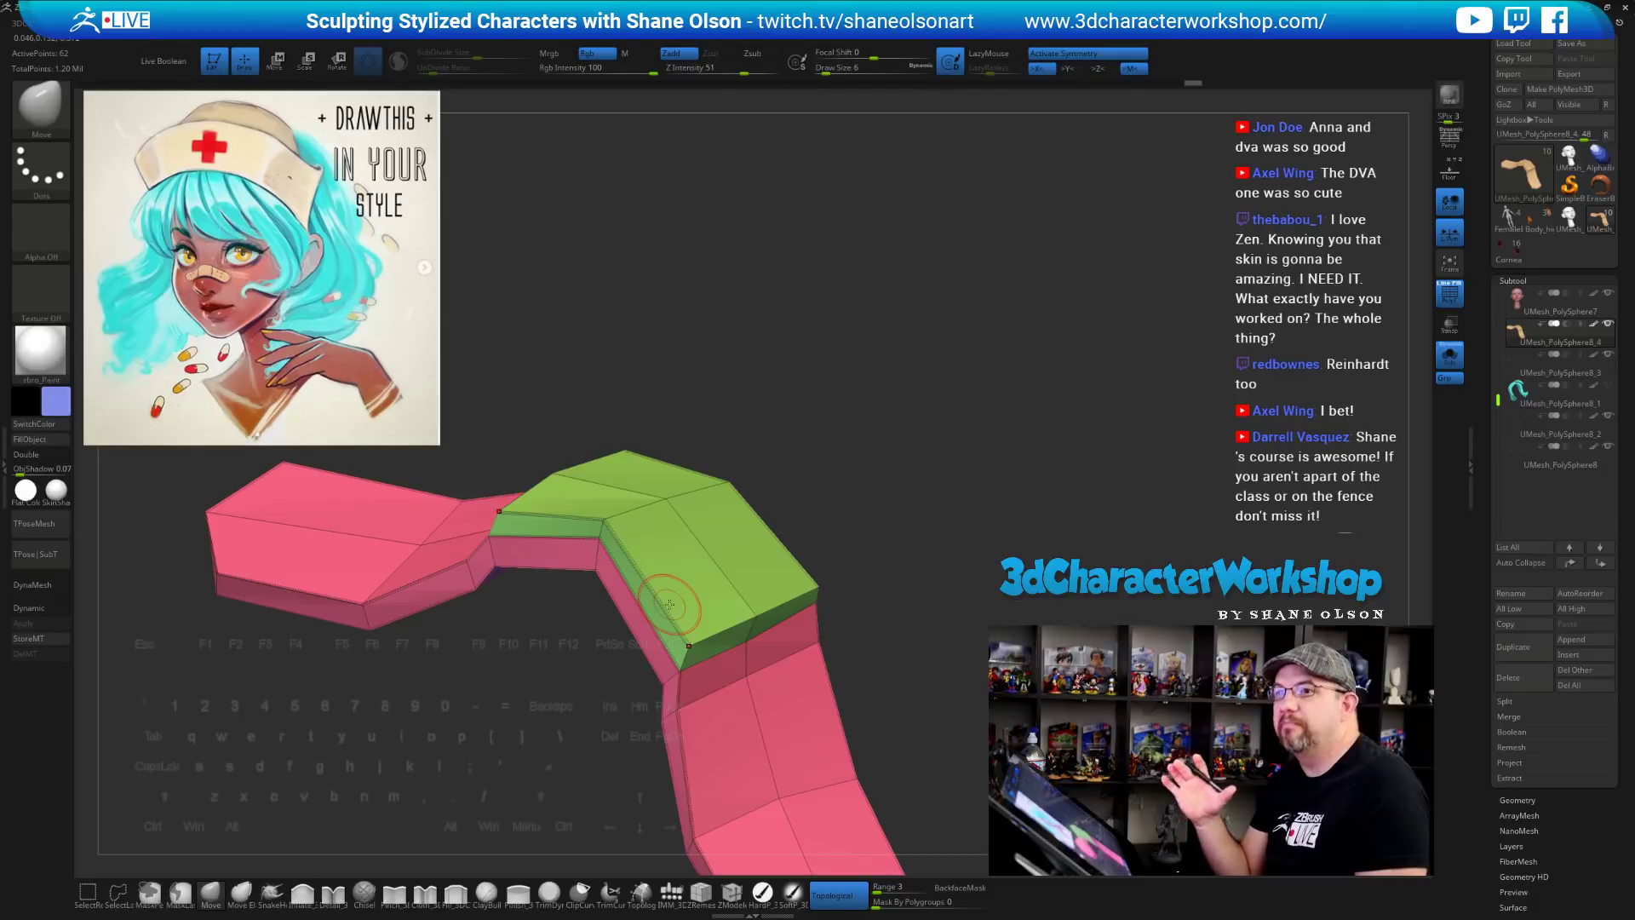
{"action": "left_click_drag", "start_coordinate": [924, 462], "coordinate": [865, 558]}
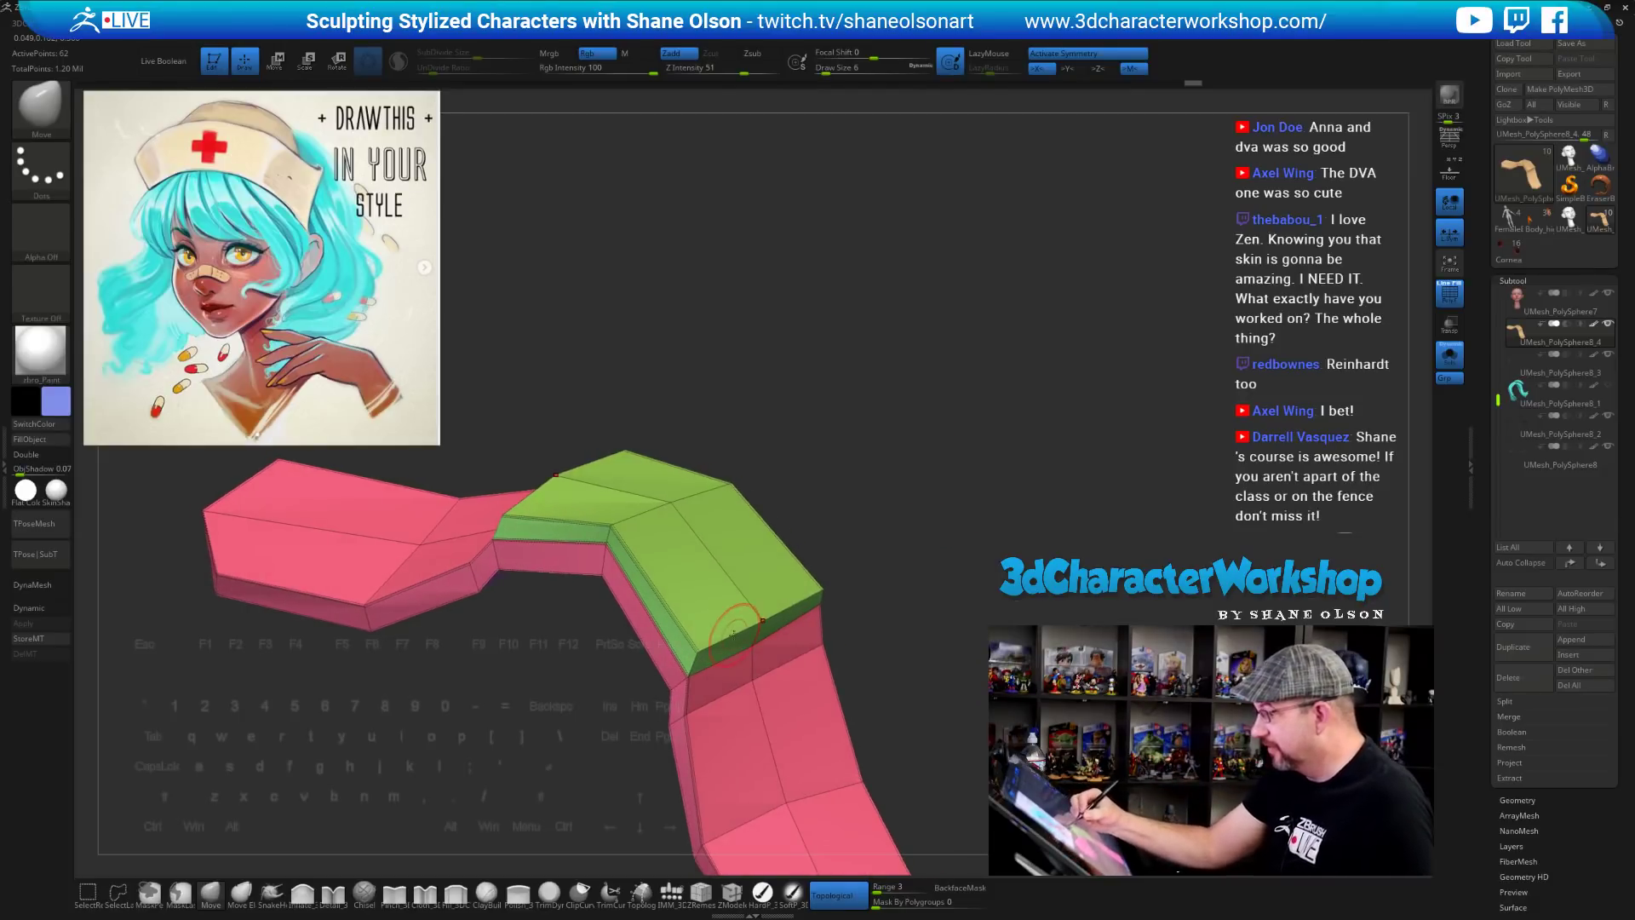
{"action": "left_click", "coordinate": [732, 893]}
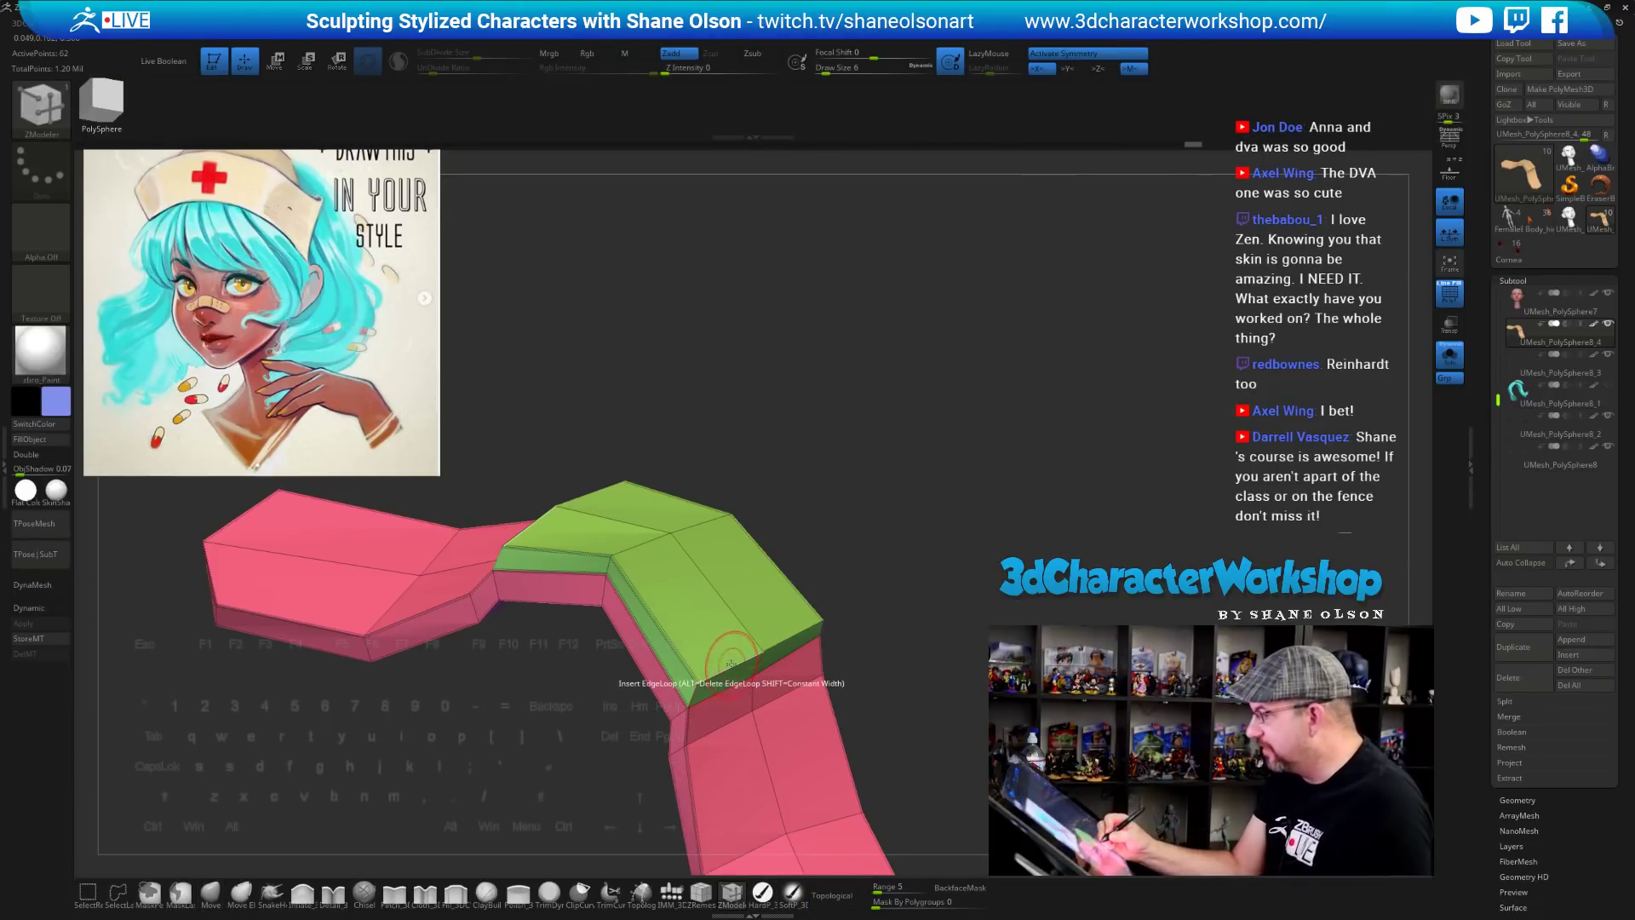
{"action": "mouse_move", "coordinate": [867, 599]}
{"action": "left_mouse_down", "text": "alt"}
{"action": "mouse_move", "coordinate": [837, 604]}
{"action": "mouse_move", "coordinate": [852, 598]}
{"action": "left_mouse_up", "text": "alt"}
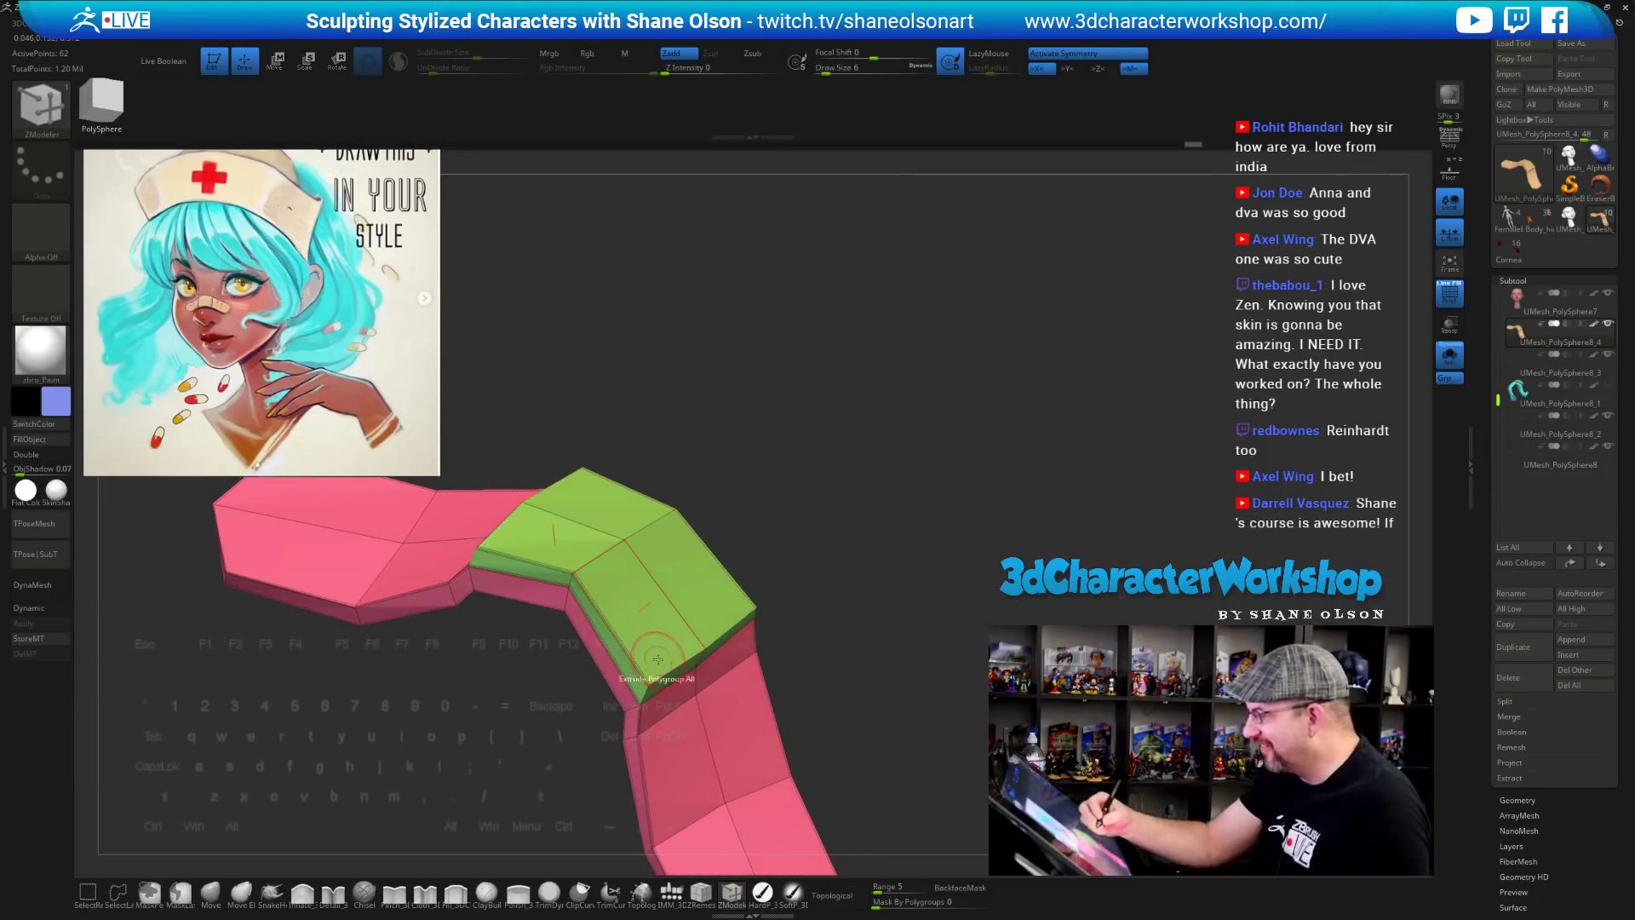
Pull the raised pad's outer edge and end edges slightly inward from the bandage's border with the Move brush
{"action": "left_click", "coordinate": [212, 894]}
{"action": "left_click_drag", "start_coordinate": [857, 527], "coordinate": [834, 538]}
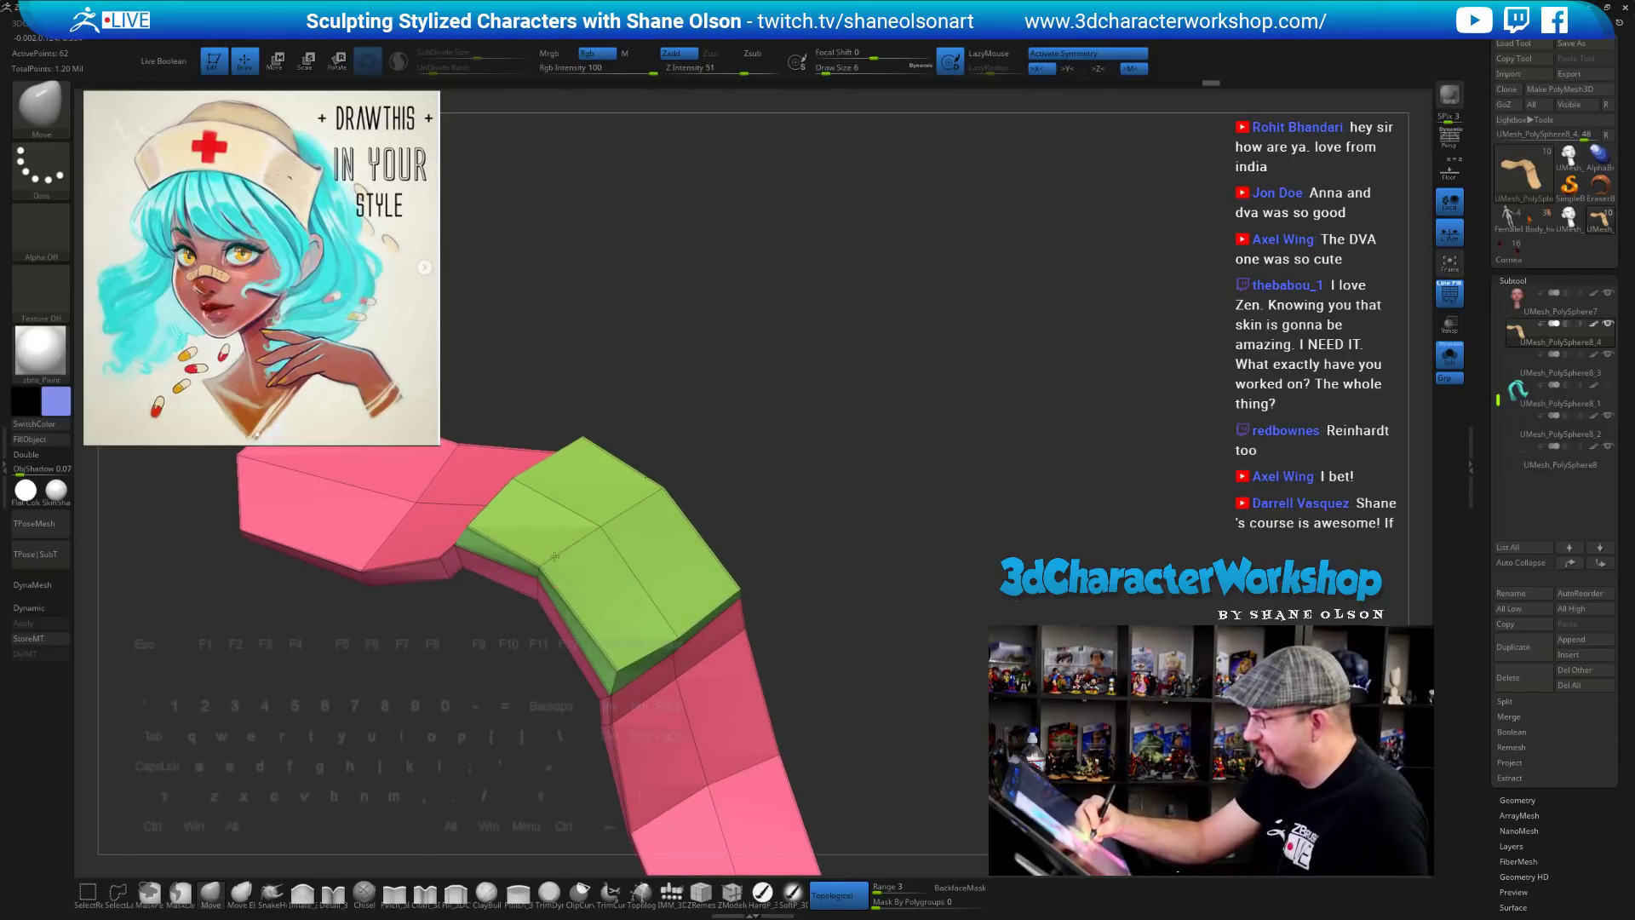
{"action": "left_click_drag", "start_coordinate": [553, 575], "coordinate": [700, 581]}
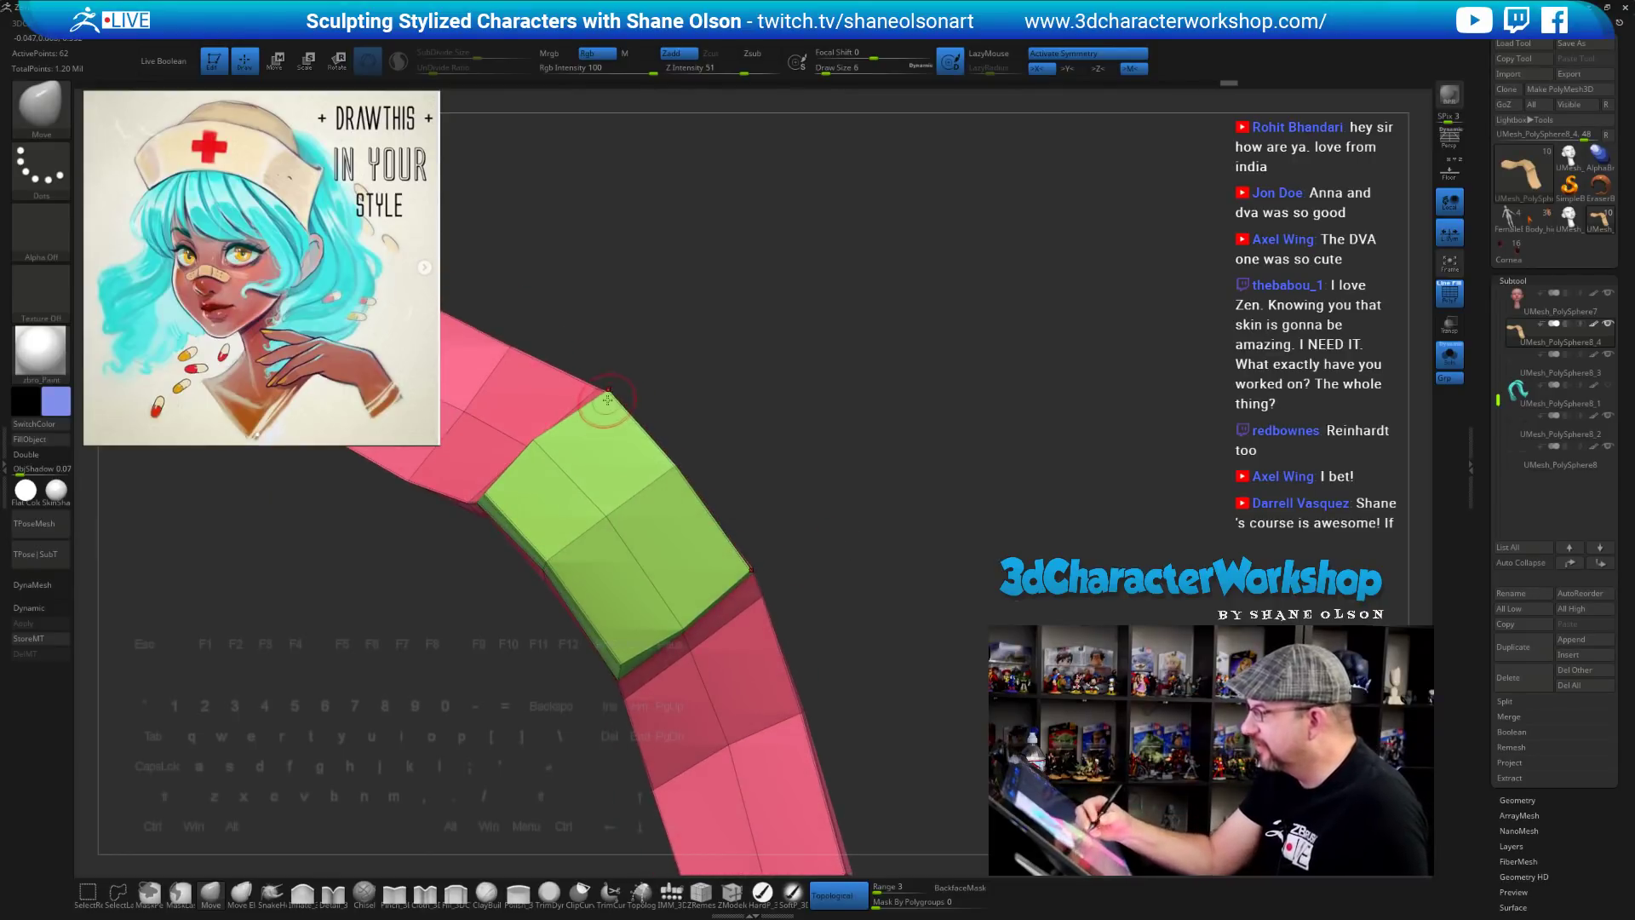
{"action": "mouse_move", "coordinate": [625, 412]}
{"action": "left_mouse_down"}
{"action": "mouse_move", "coordinate": [615, 422]}
{"action": "mouse_move", "coordinate": [676, 471]}
{"action": "left_mouse_up"}
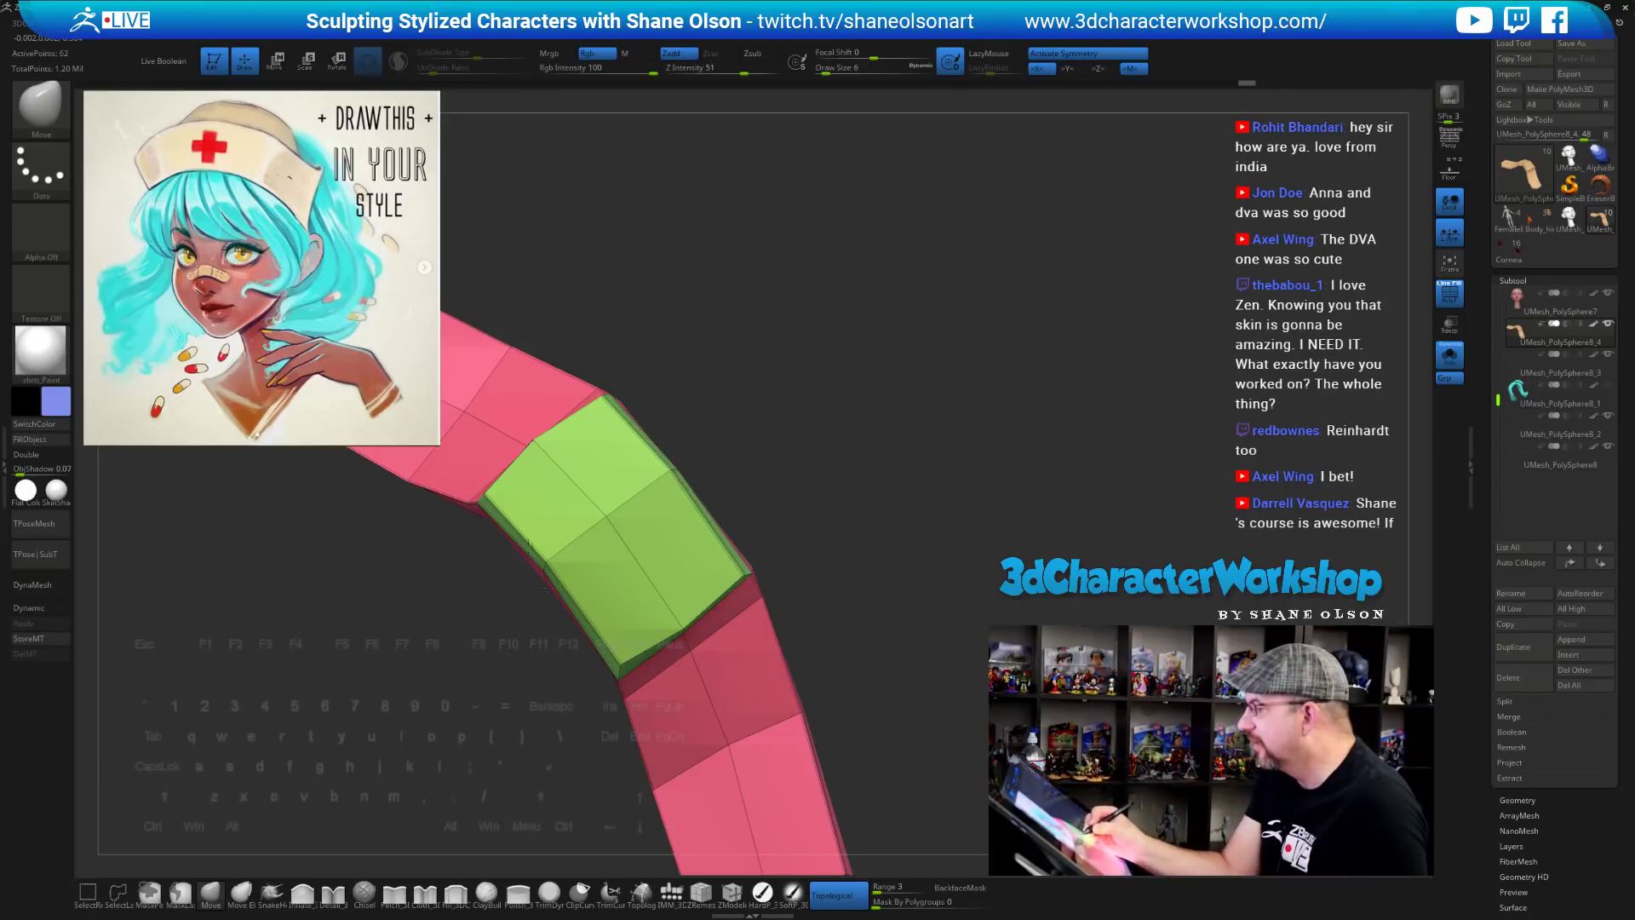
{"action": "left_click_drag", "start_coordinate": [540, 446], "coordinate": [559, 466]}
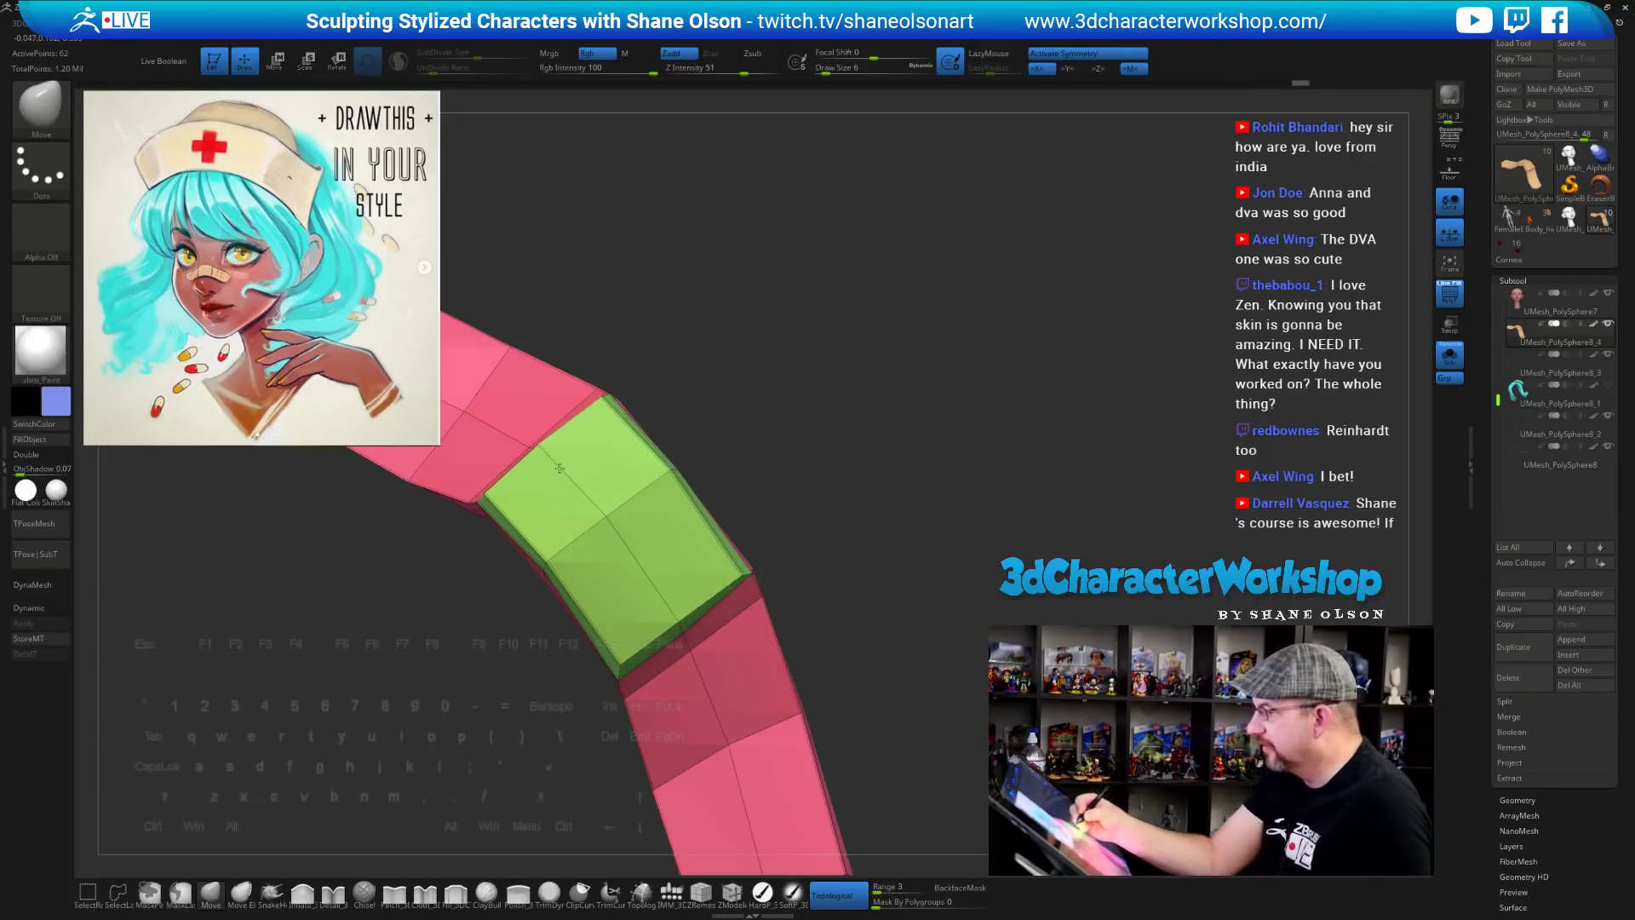
{"action": "left_click_drag", "start_coordinate": [704, 450], "coordinate": [725, 351]}
{"action": "mouse_move", "coordinate": [739, 528]}
{"action": "left_mouse_down"}
{"action": "mouse_move", "coordinate": [830, 542]}
{"action": "mouse_move", "coordinate": [823, 565]}
{"action": "mouse_move", "coordinate": [861, 621]}
{"action": "mouse_move", "coordinate": [850, 593]}
{"action": "mouse_move", "coordinate": [841, 623]}
{"action": "mouse_move", "coordinate": [778, 583]}
{"action": "mouse_move", "coordinate": [772, 626]}
{"action": "mouse_move", "coordinate": [807, 628]}
{"action": "mouse_move", "coordinate": [805, 660]}
{"action": "left_mouse_up"}
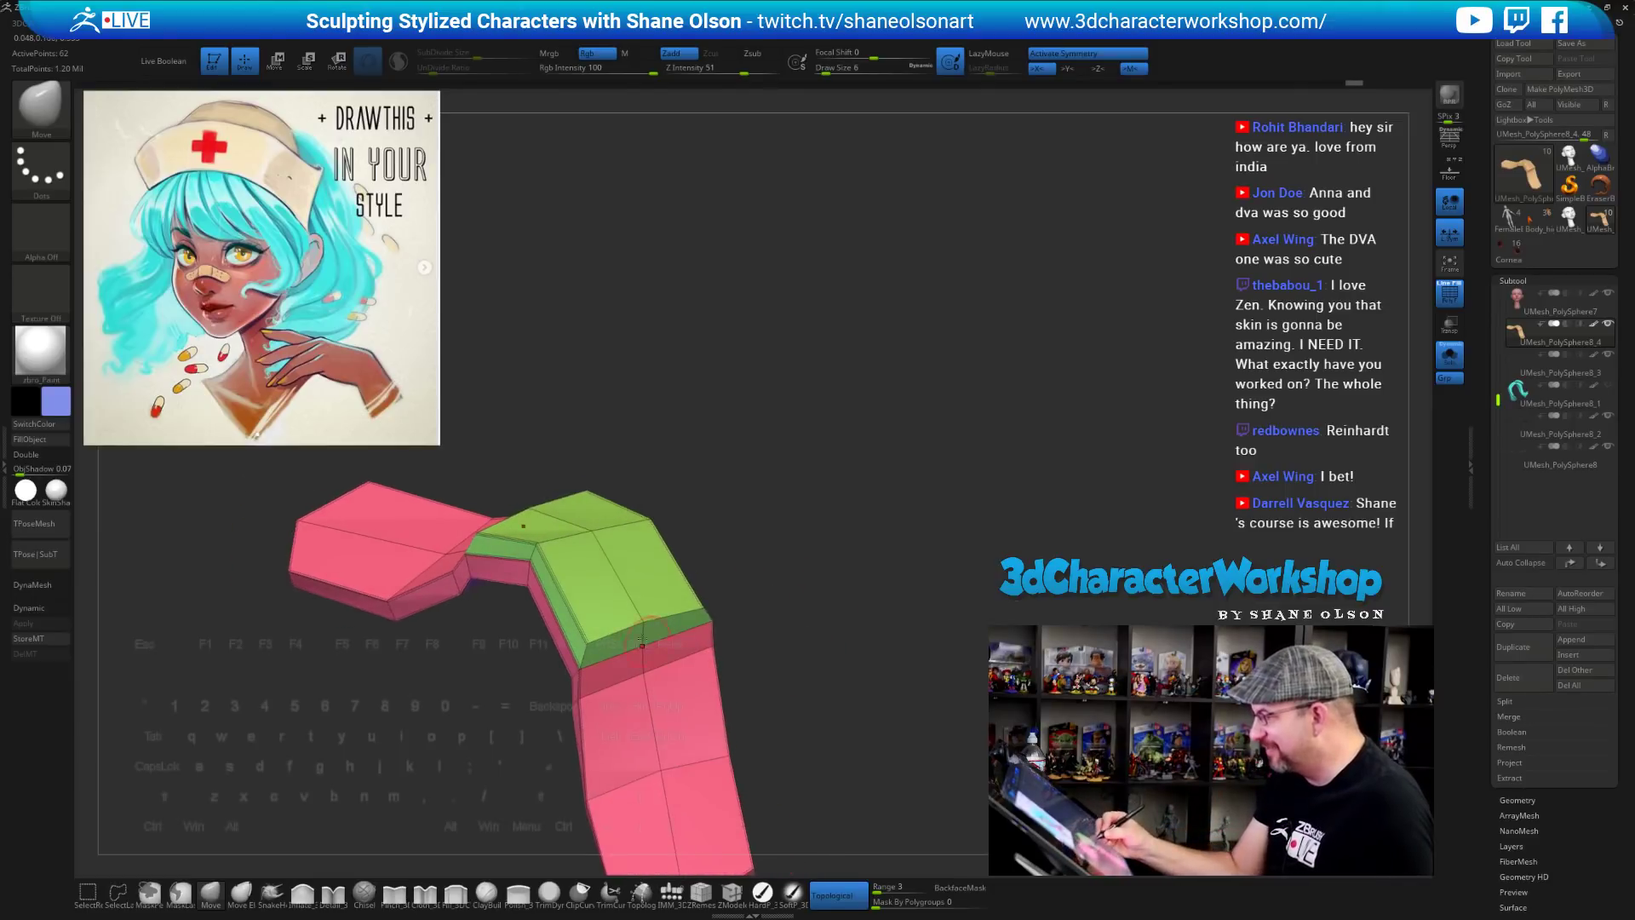
Switch to ZModeler and set its edge action to Crease
{"action": "left_click", "coordinate": [735, 891]}
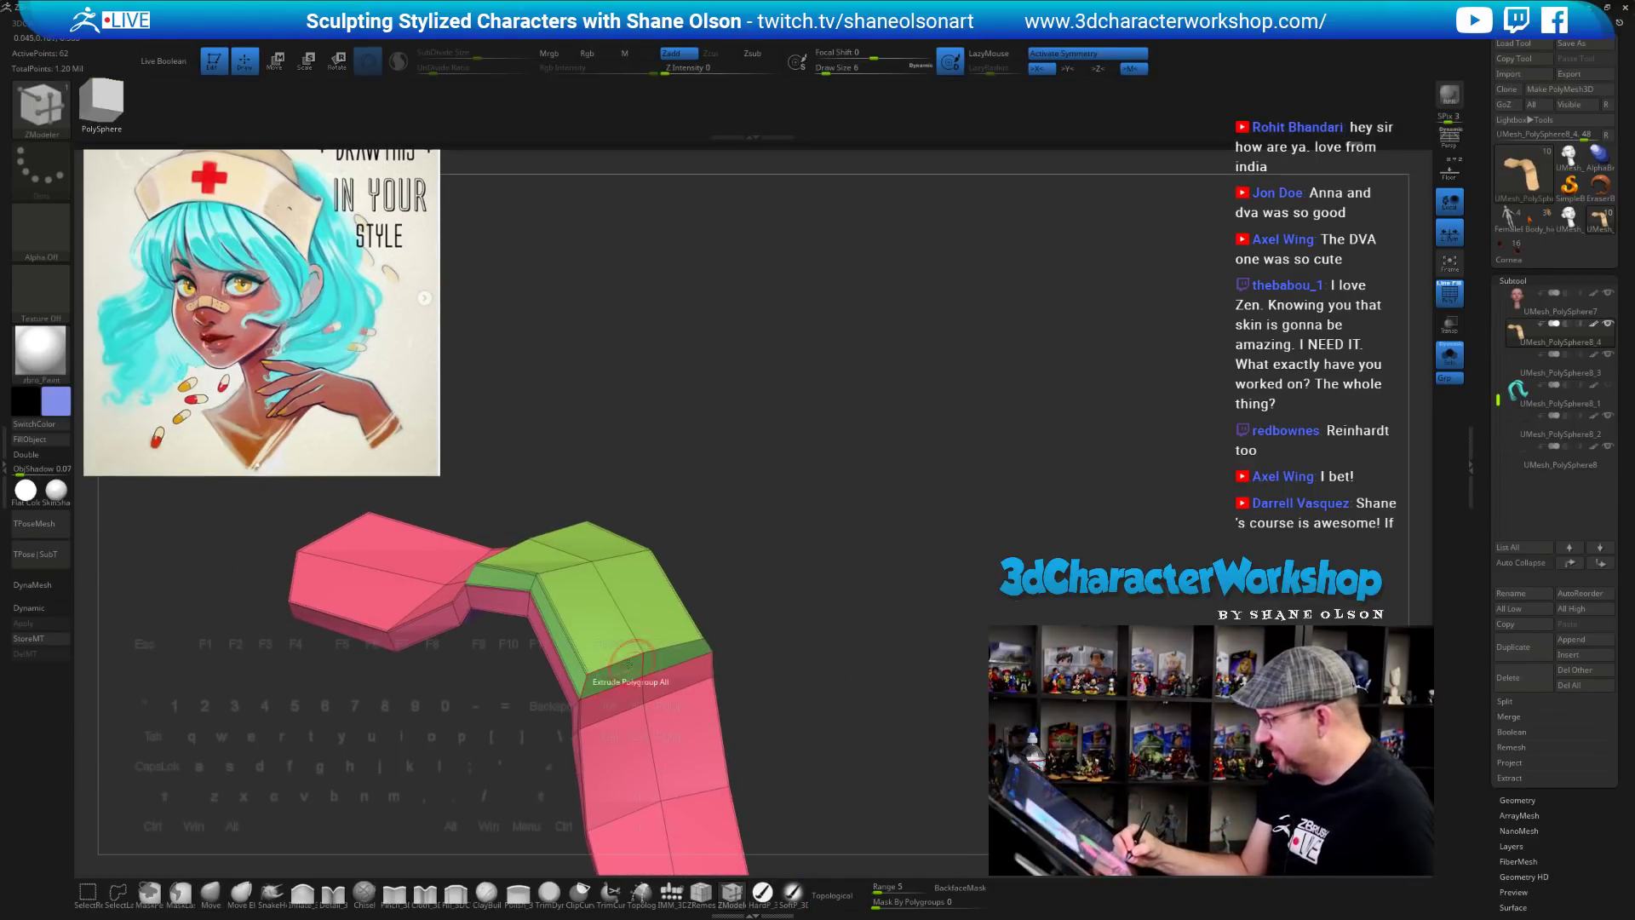
{"action": "key", "text": "space"}
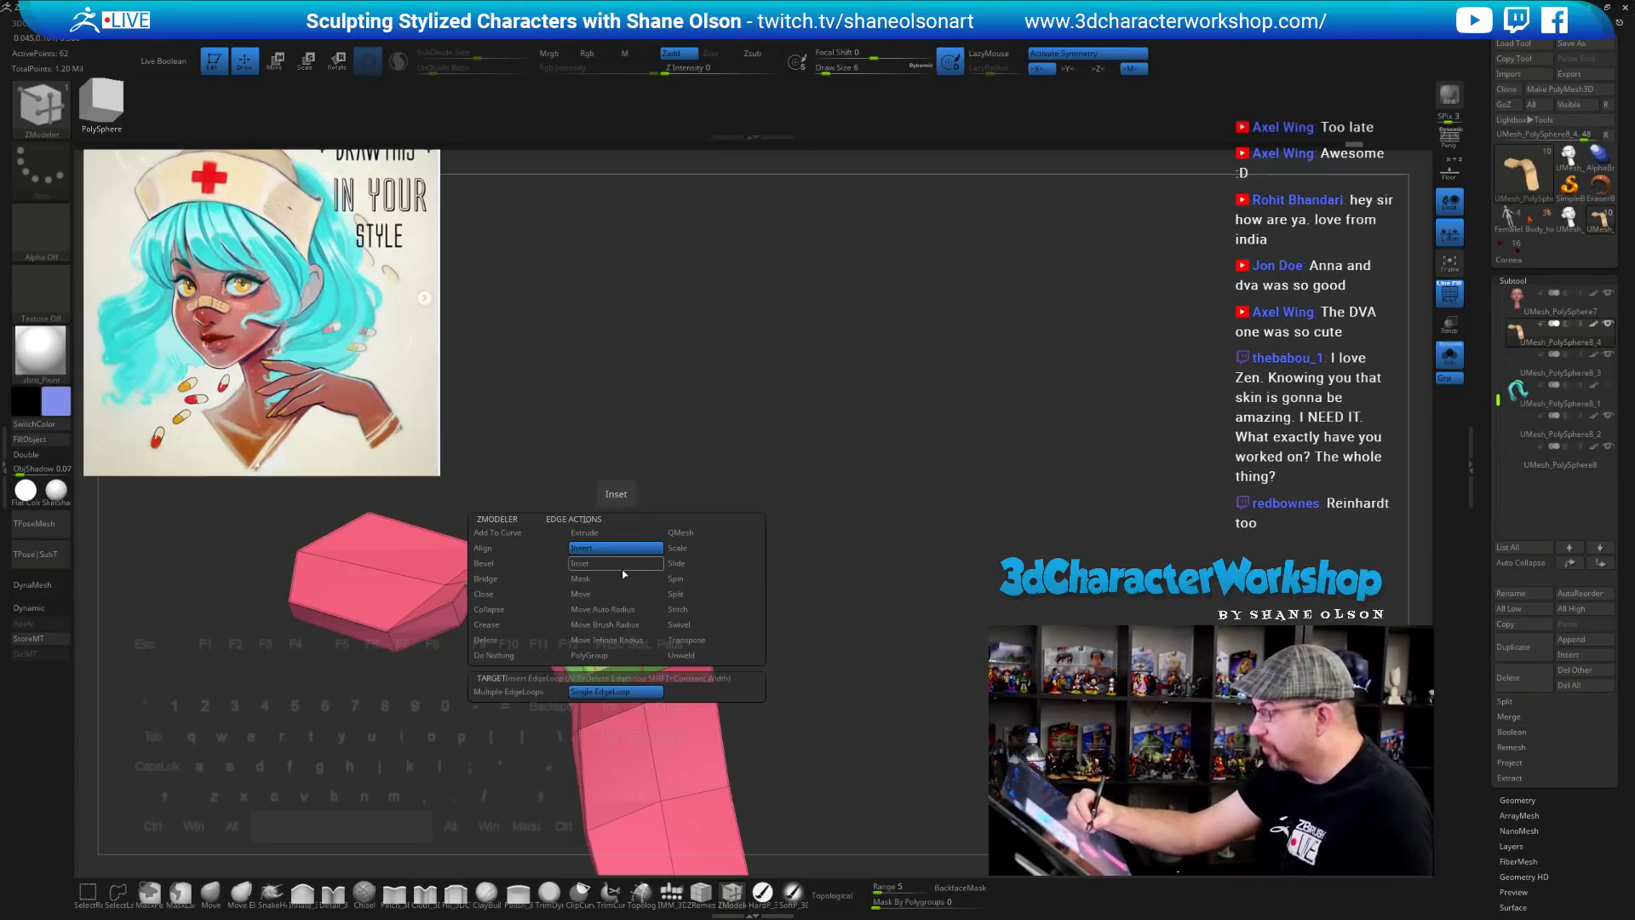
{"action": "left_click", "coordinate": [508, 625]}
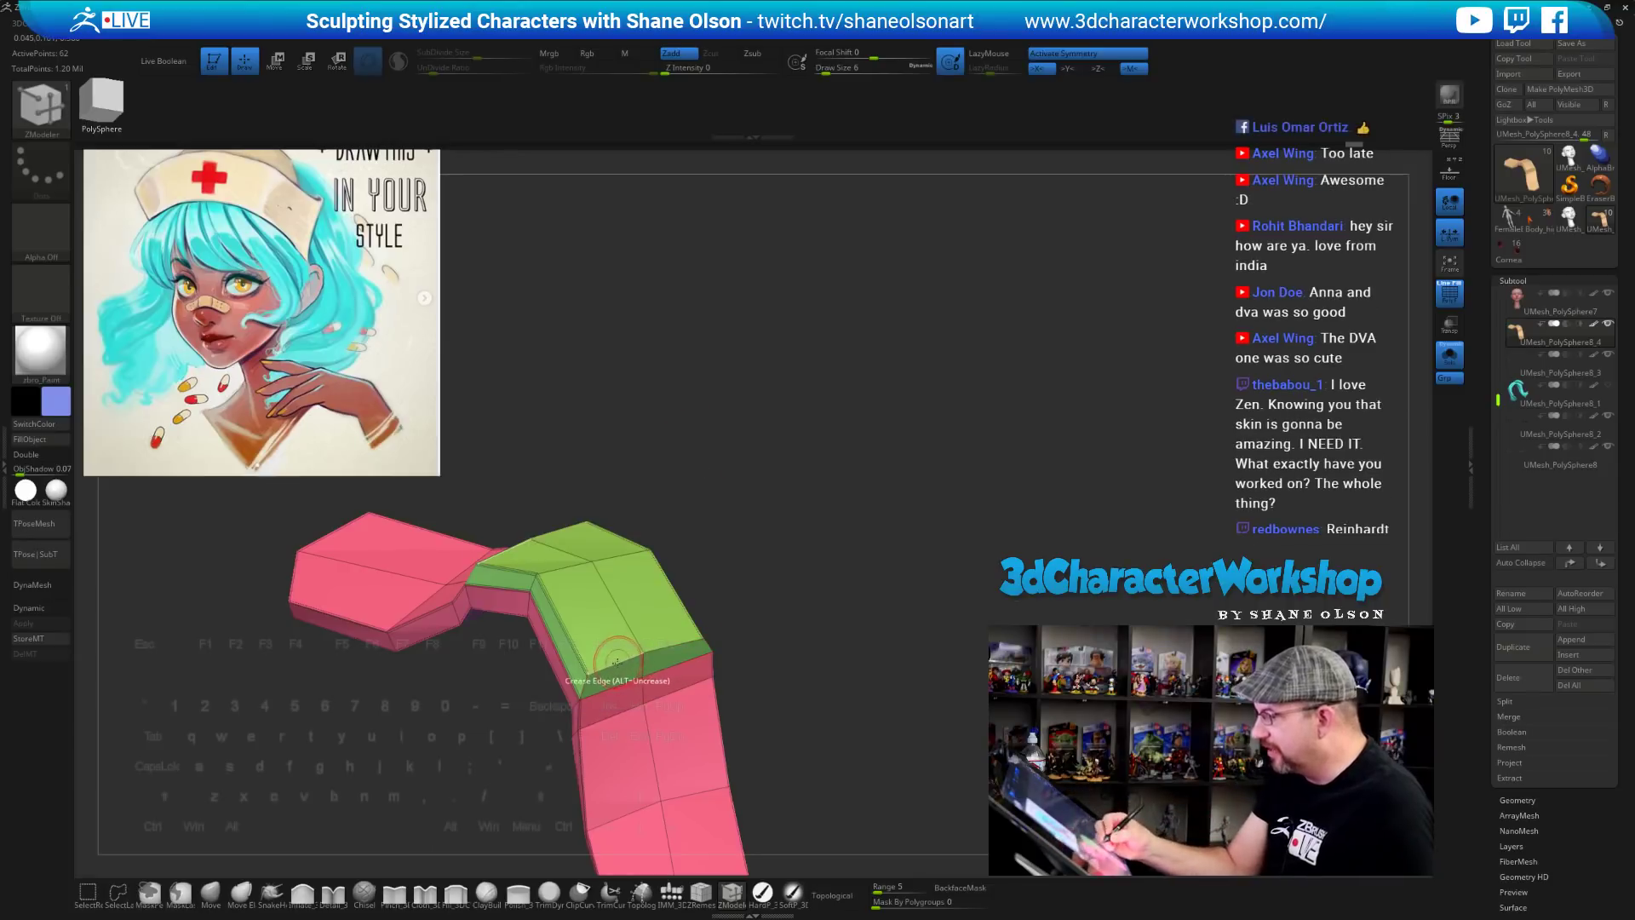
Examine the bandage's raised pad from several angles with the dynamic subdivision preview switched on and off
{"action": "left_click_drag", "start_coordinate": [770, 610], "coordinate": [800, 692]}
{"action": "key", "text": "d"}
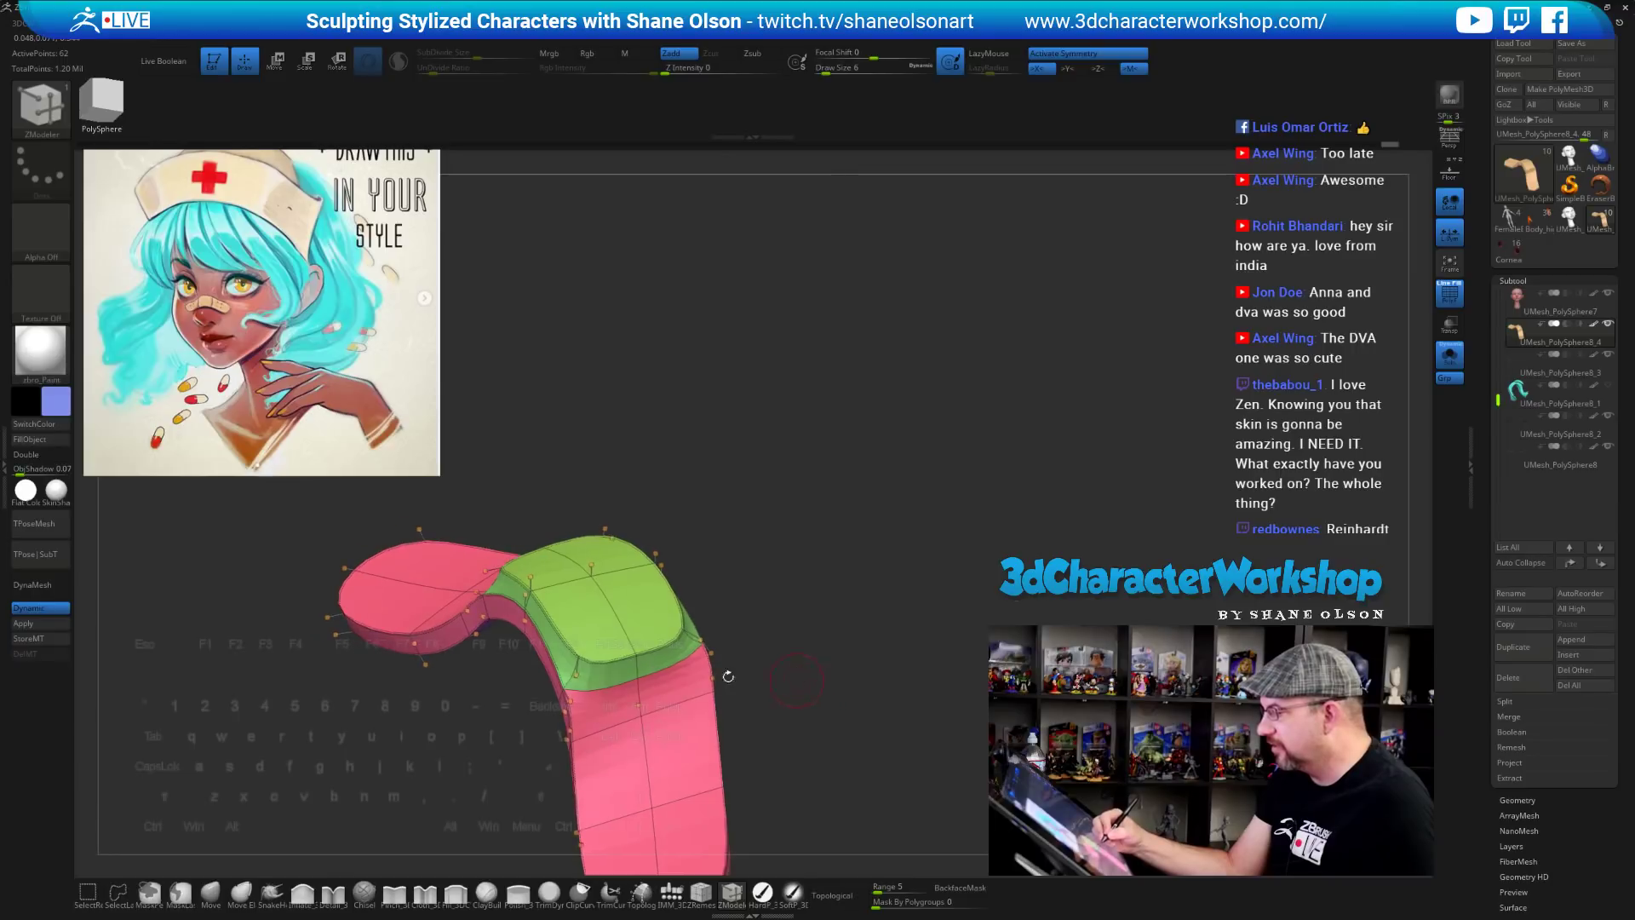
{"action": "key", "text": "shift+d"}
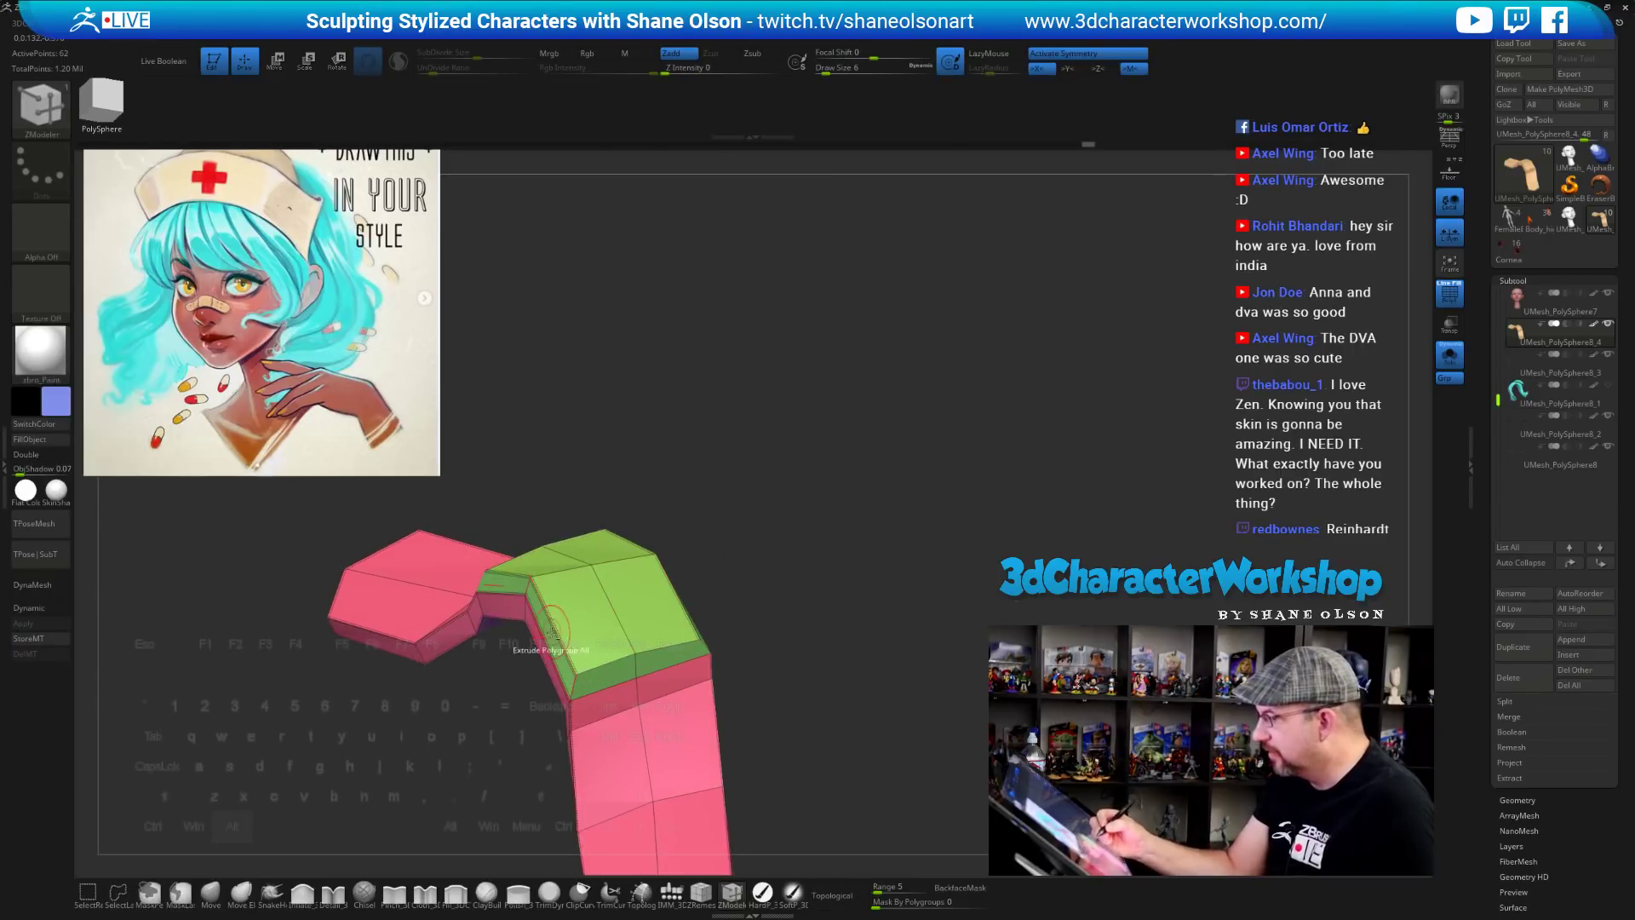
{"action": "left_click_drag", "start_coordinate": [782, 636], "coordinate": [816, 700]}
{"action": "mouse_move", "coordinate": [780, 638]}
{"action": "left_mouse_down"}
{"action": "mouse_move", "coordinate": [802, 641]}
{"action": "mouse_move", "coordinate": [714, 688]}
{"action": "mouse_move", "coordinate": [733, 686]}
{"action": "mouse_move", "coordinate": [738, 673]}
{"action": "mouse_move", "coordinate": [692, 647]}
{"action": "left_mouse_up"}
{"action": "left_click", "coordinate": [601, 692]}
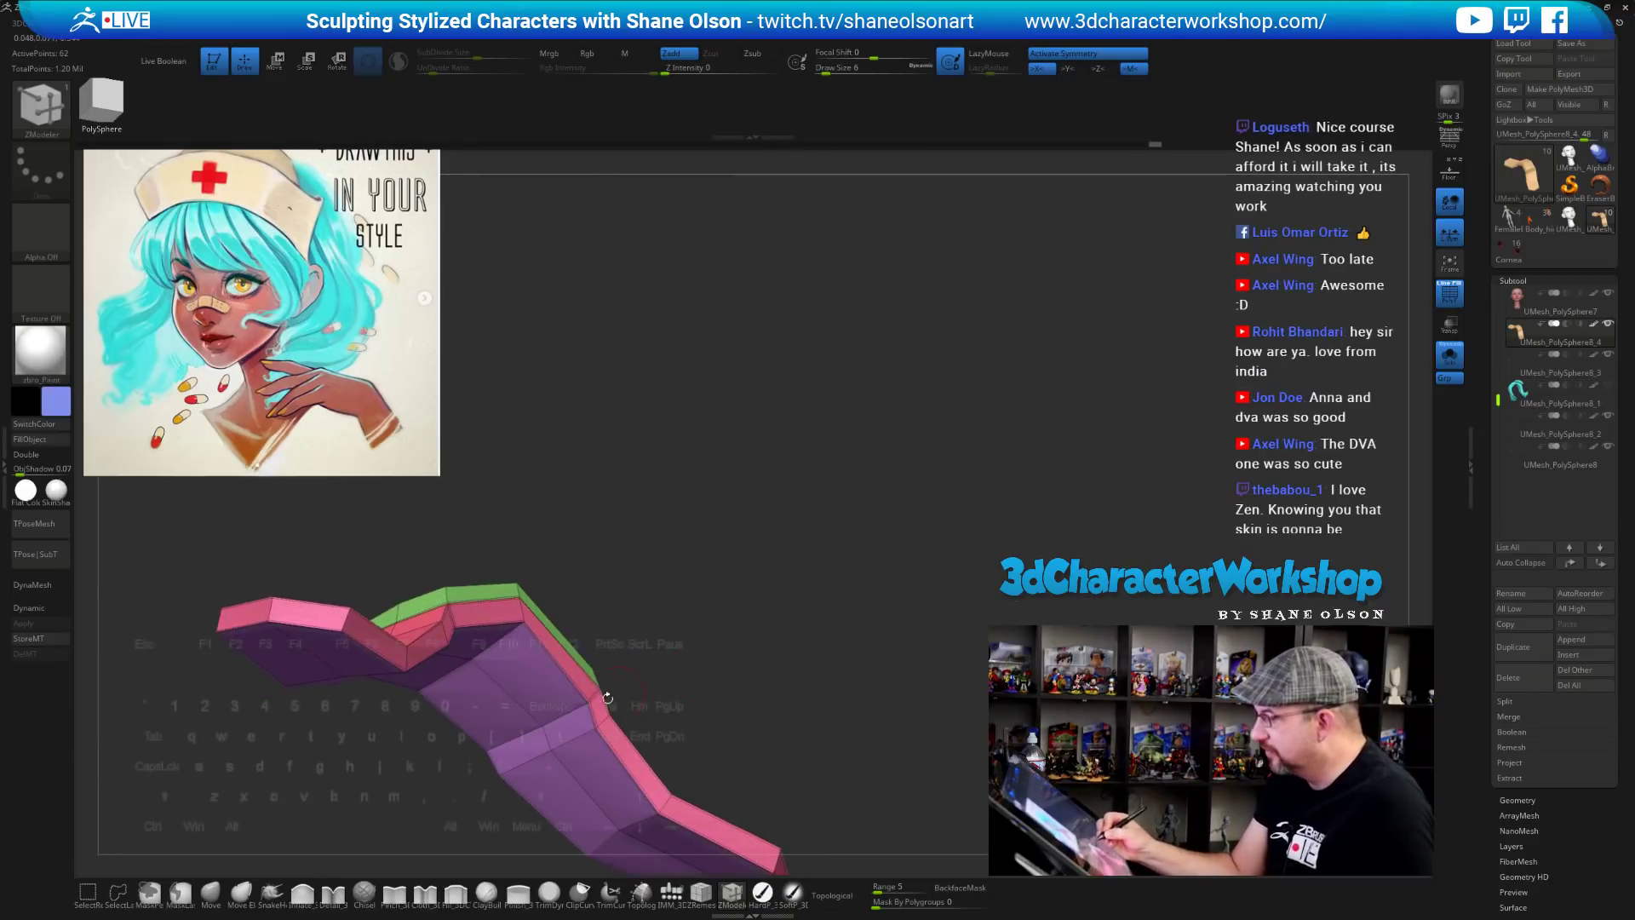
{"action": "left_click_drag", "start_coordinate": [523, 735], "coordinate": [811, 709]}
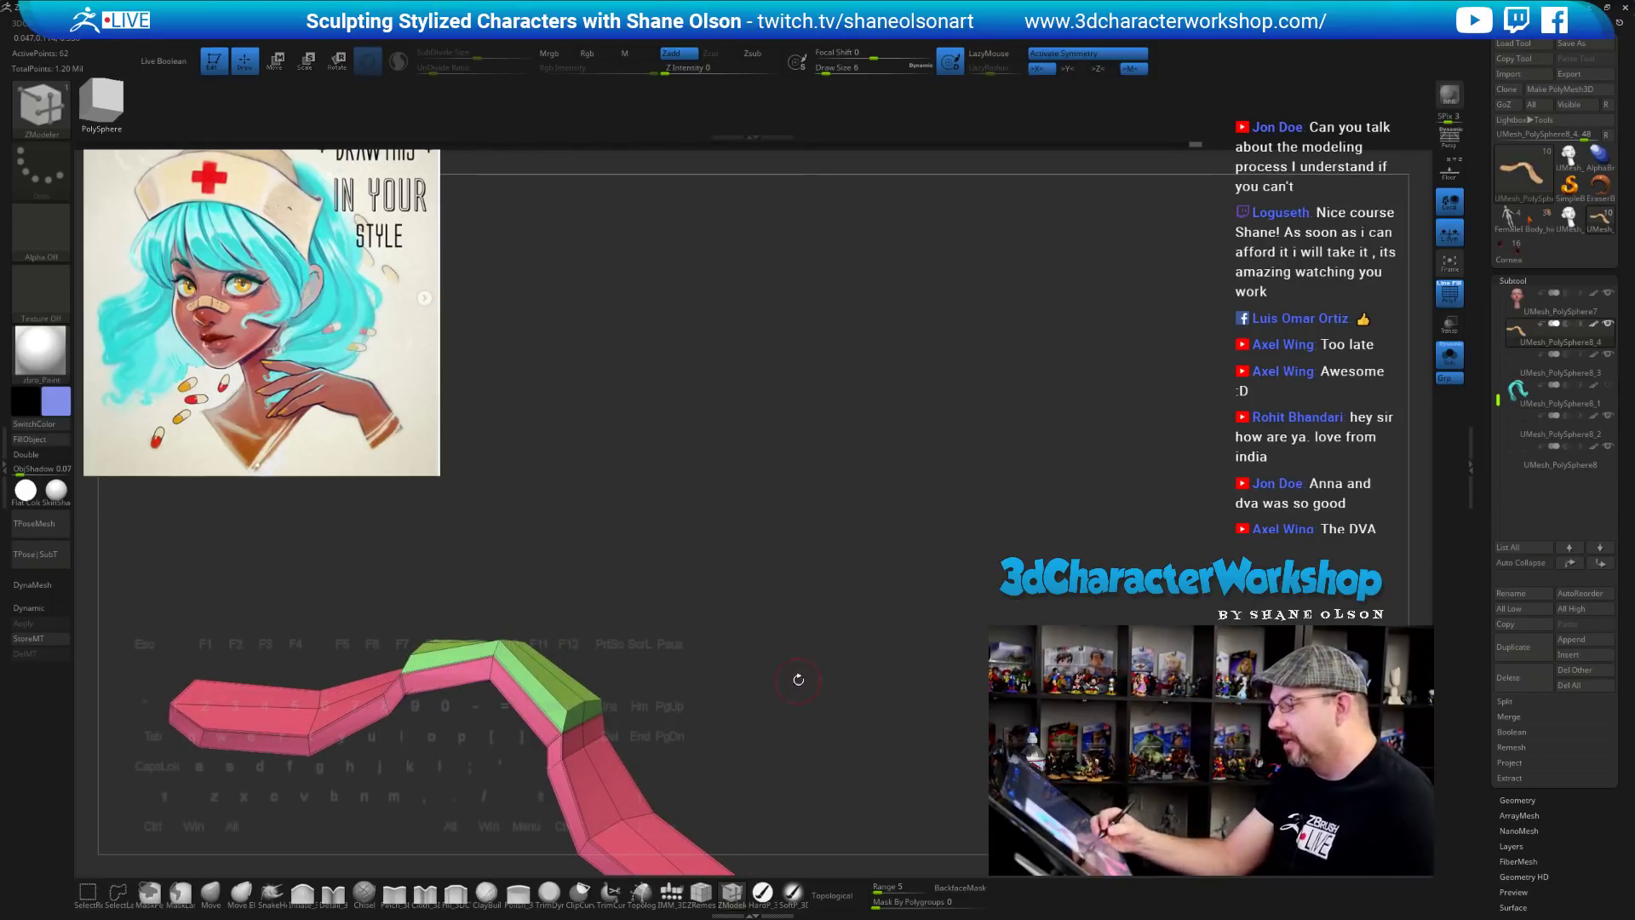
{"action": "left_click_drag", "start_coordinate": [799, 679], "coordinate": [805, 731]}
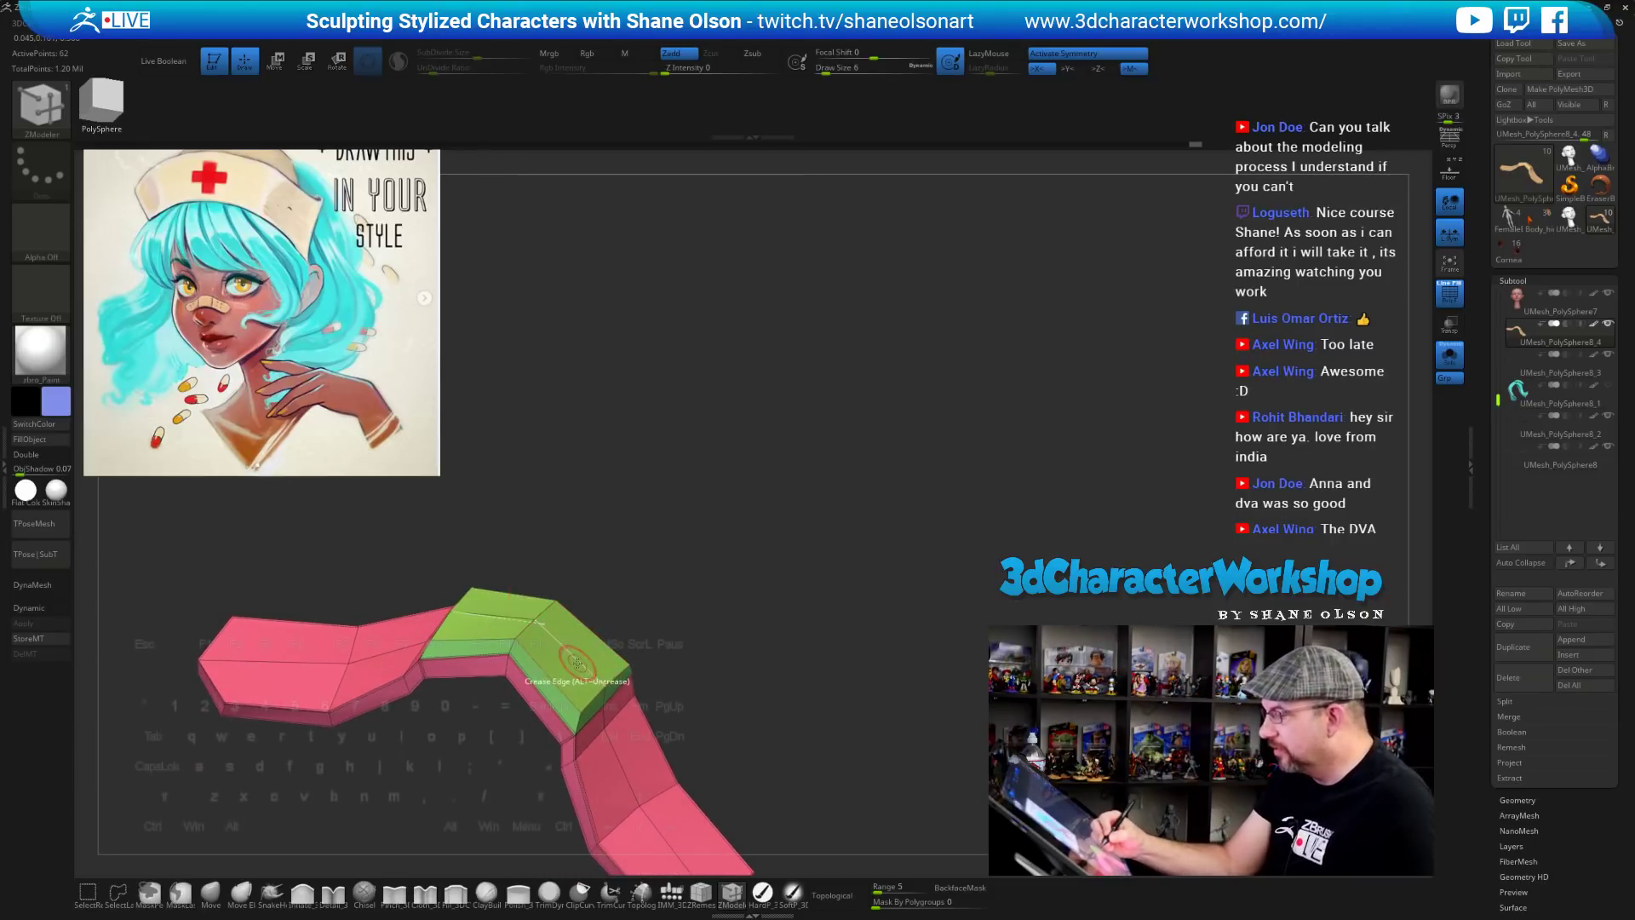
Set the ZModeler edge action to Insert and insert a single edge loop across the raised pad
{"action": "key", "text": "space"}
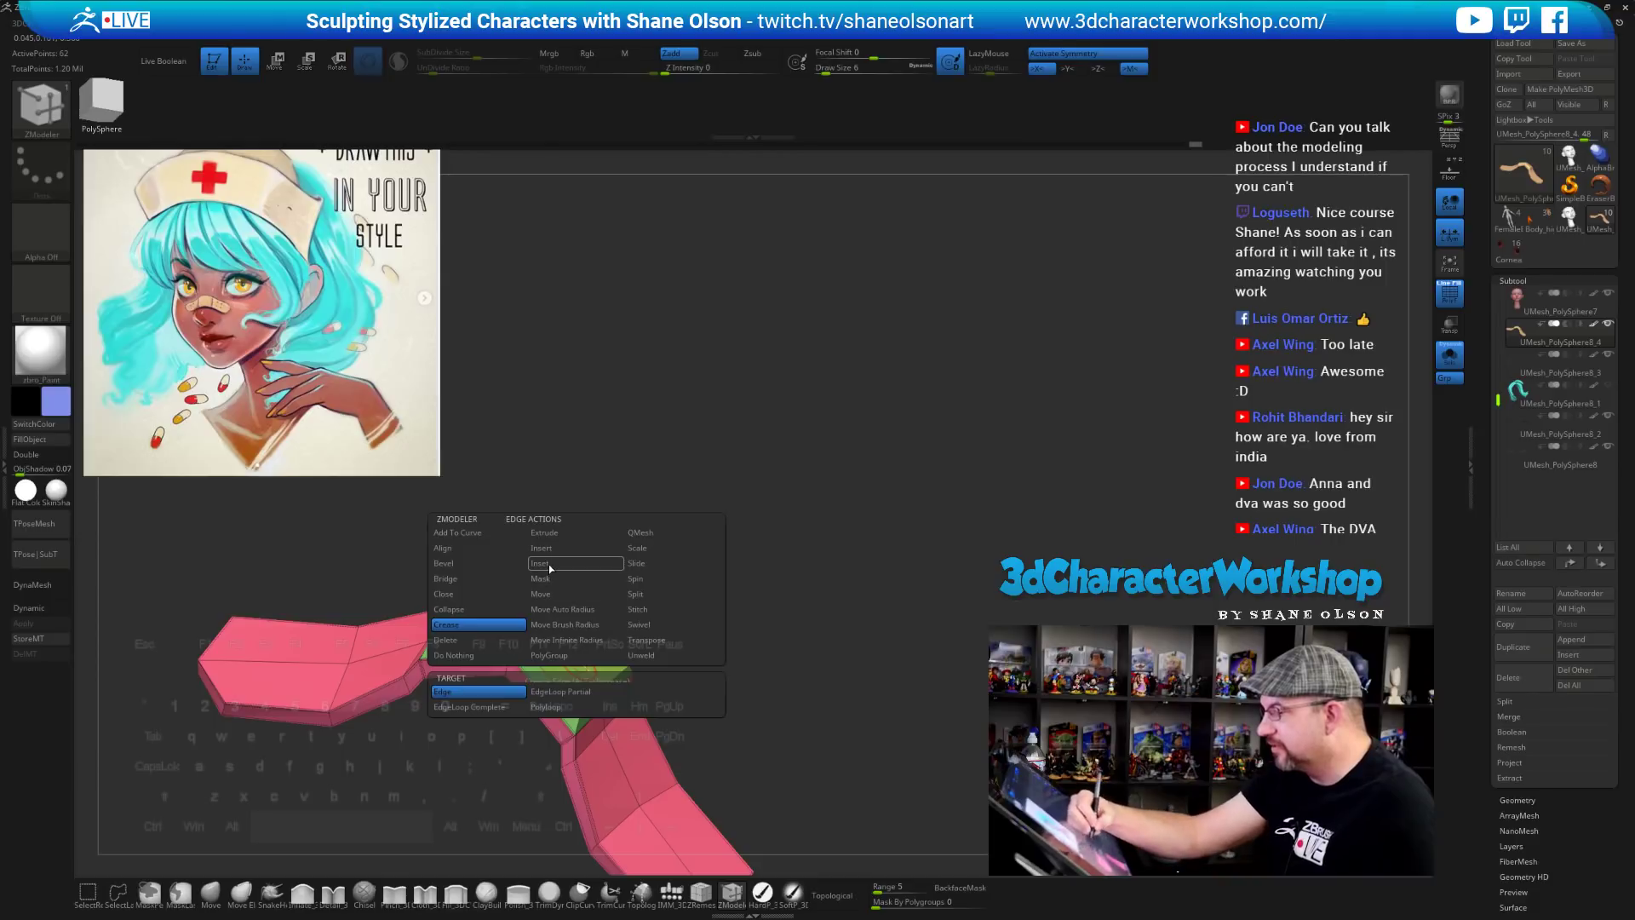
{"action": "left_click", "coordinate": [550, 567]}
{"action": "key", "text": "space"}
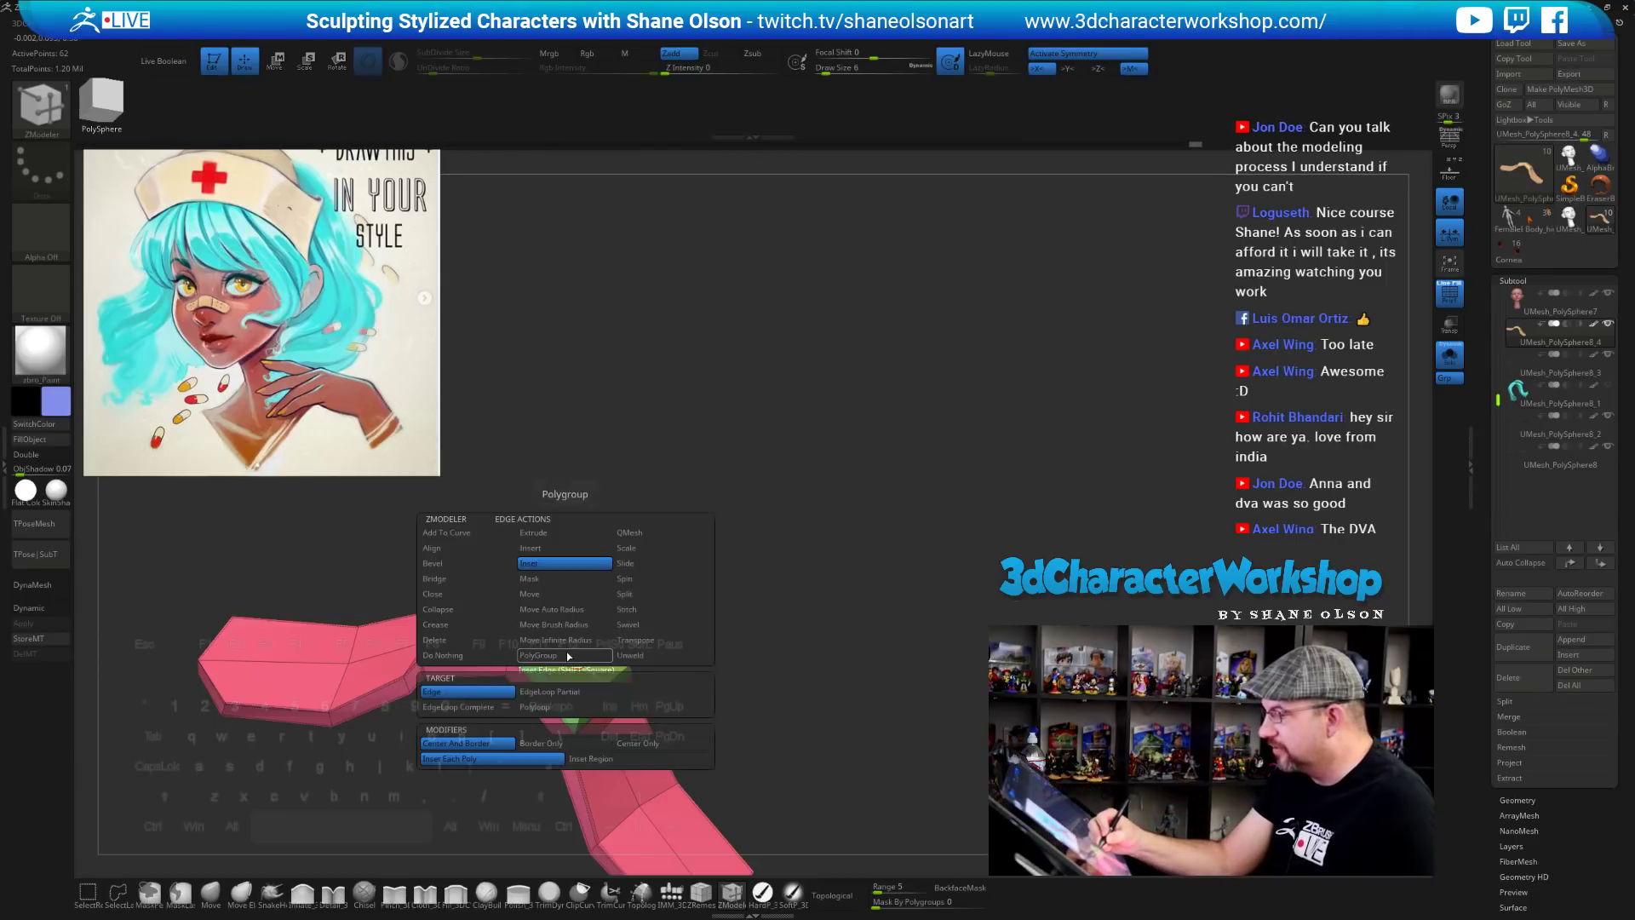
{"action": "left_click", "coordinate": [554, 550]}
{"action": "left_click", "coordinate": [572, 660]}
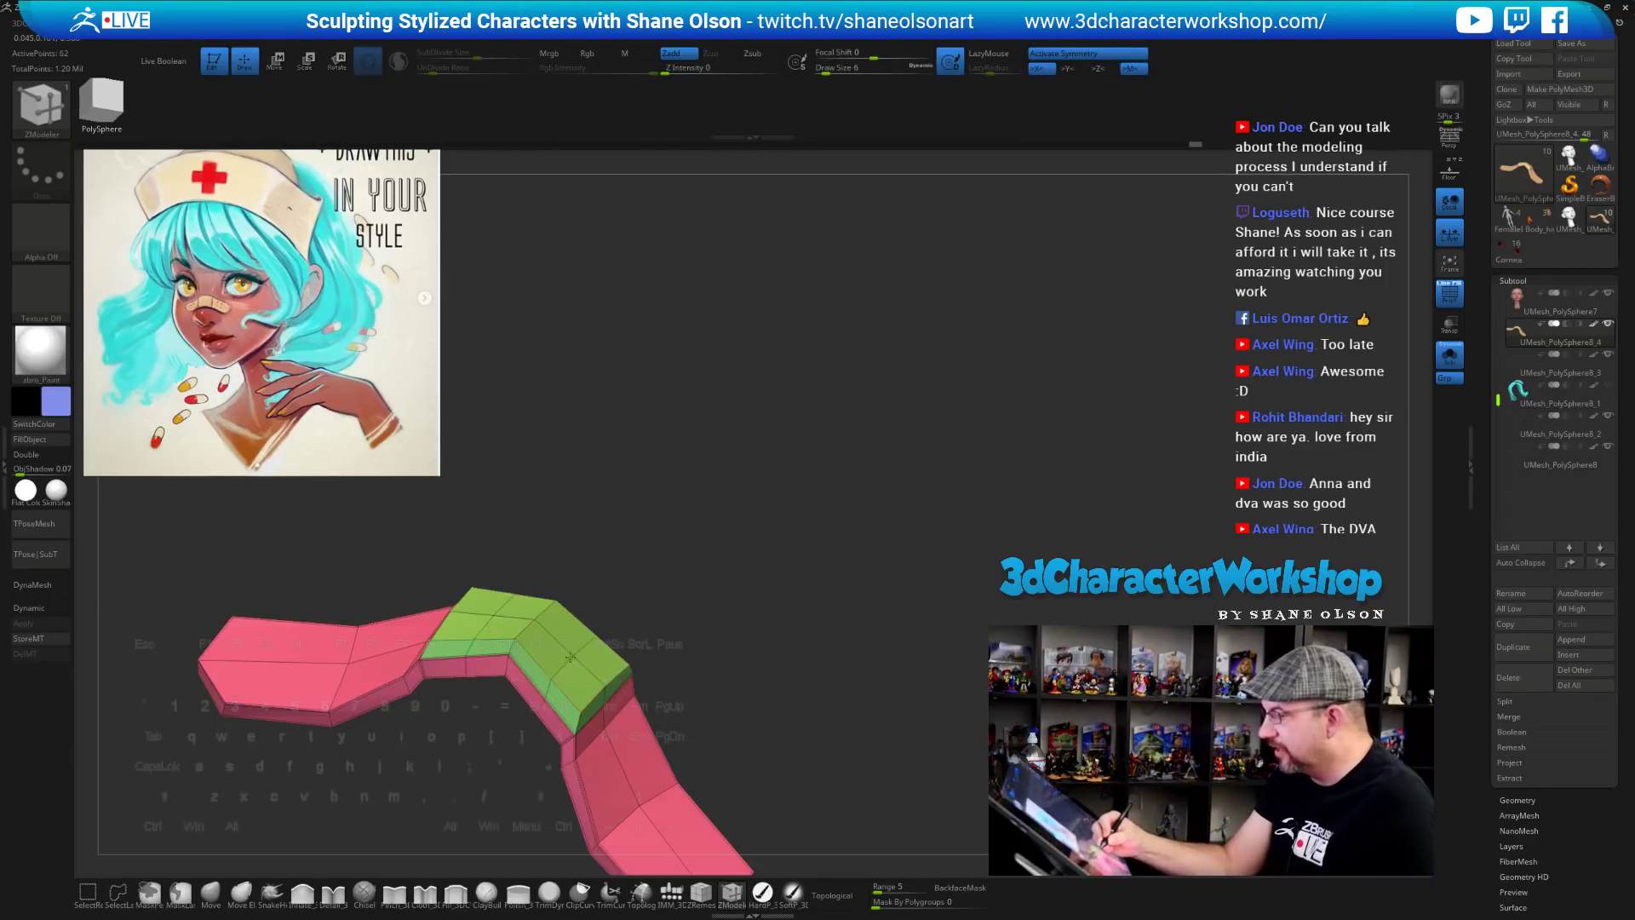
{"action": "left_click_drag", "start_coordinate": [719, 635], "coordinate": [599, 645]}
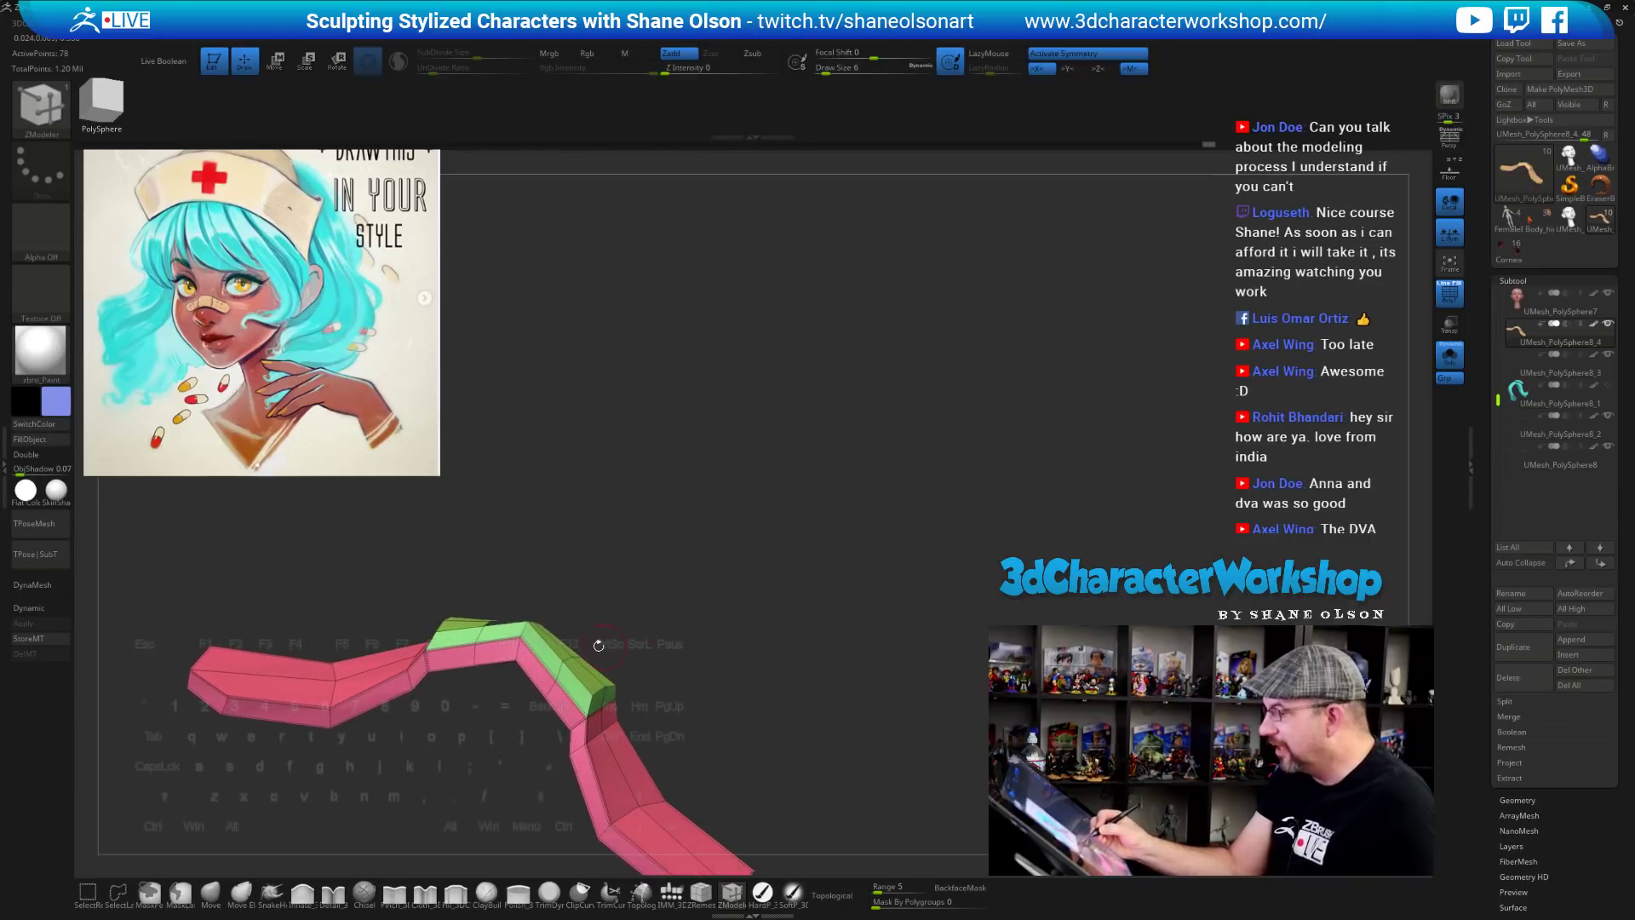
Round out the arch of the raised pad around the new edge loop with the Move brush
{"action": "key", "text": "ctrl"}
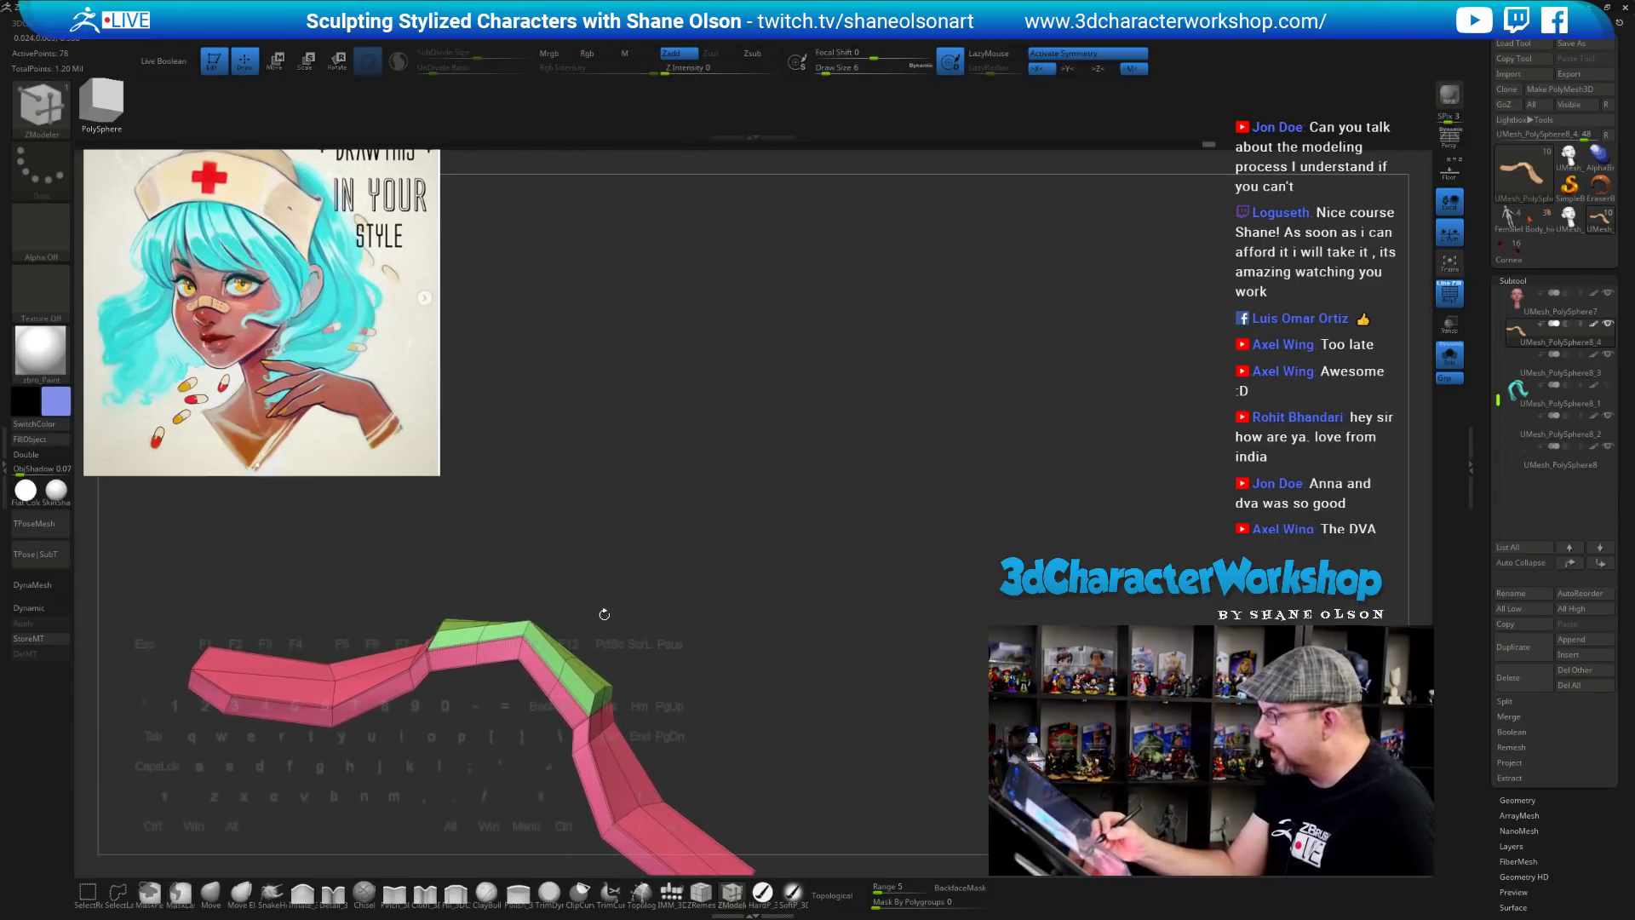
{"action": "key", "text": "ctrl"}
{"action": "mouse_move", "coordinate": [616, 617]}
{"action": "left_mouse_down", "text": "ctrl"}
{"action": "mouse_move", "coordinate": [528, 707]}
{"action": "mouse_move", "coordinate": [620, 660]}
{"action": "mouse_move", "coordinate": [626, 631]}
{"action": "mouse_move", "coordinate": [643, 657]}
{"action": "left_mouse_up", "text": "ctrl"}
{"action": "left_click", "coordinate": [702, 645], "text": "ctrl"}
{"action": "key", "text": "w"}
{"action": "mouse_move", "coordinate": [724, 691]}
{"action": "left_mouse_down"}
{"action": "mouse_move", "coordinate": [772, 680]}
{"action": "mouse_move", "coordinate": [753, 645]}
{"action": "mouse_move", "coordinate": [774, 659]}
{"action": "mouse_move", "coordinate": [672, 656]}
{"action": "mouse_move", "coordinate": [717, 578]}
{"action": "mouse_move", "coordinate": [736, 636]}
{"action": "mouse_move", "coordinate": [665, 656]}
{"action": "mouse_move", "coordinate": [684, 681]}
{"action": "mouse_move", "coordinate": [792, 682]}
{"action": "left_mouse_up"}
{"action": "left_click", "coordinate": [211, 894]}
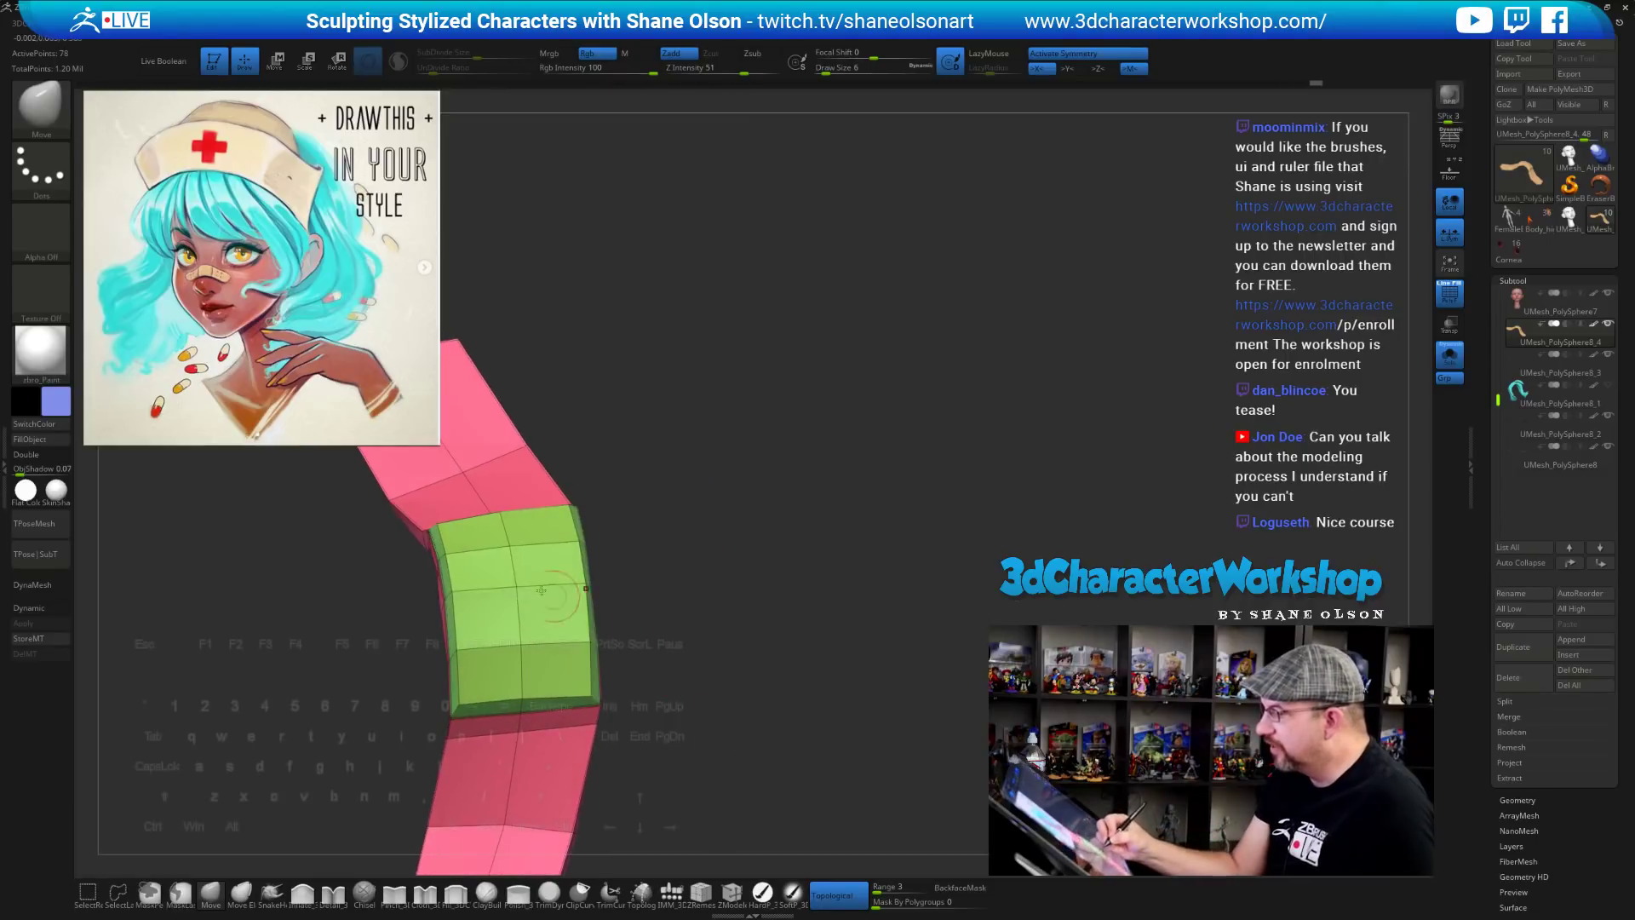
{"action": "left_click_drag", "start_coordinate": [664, 606], "coordinate": [622, 623]}
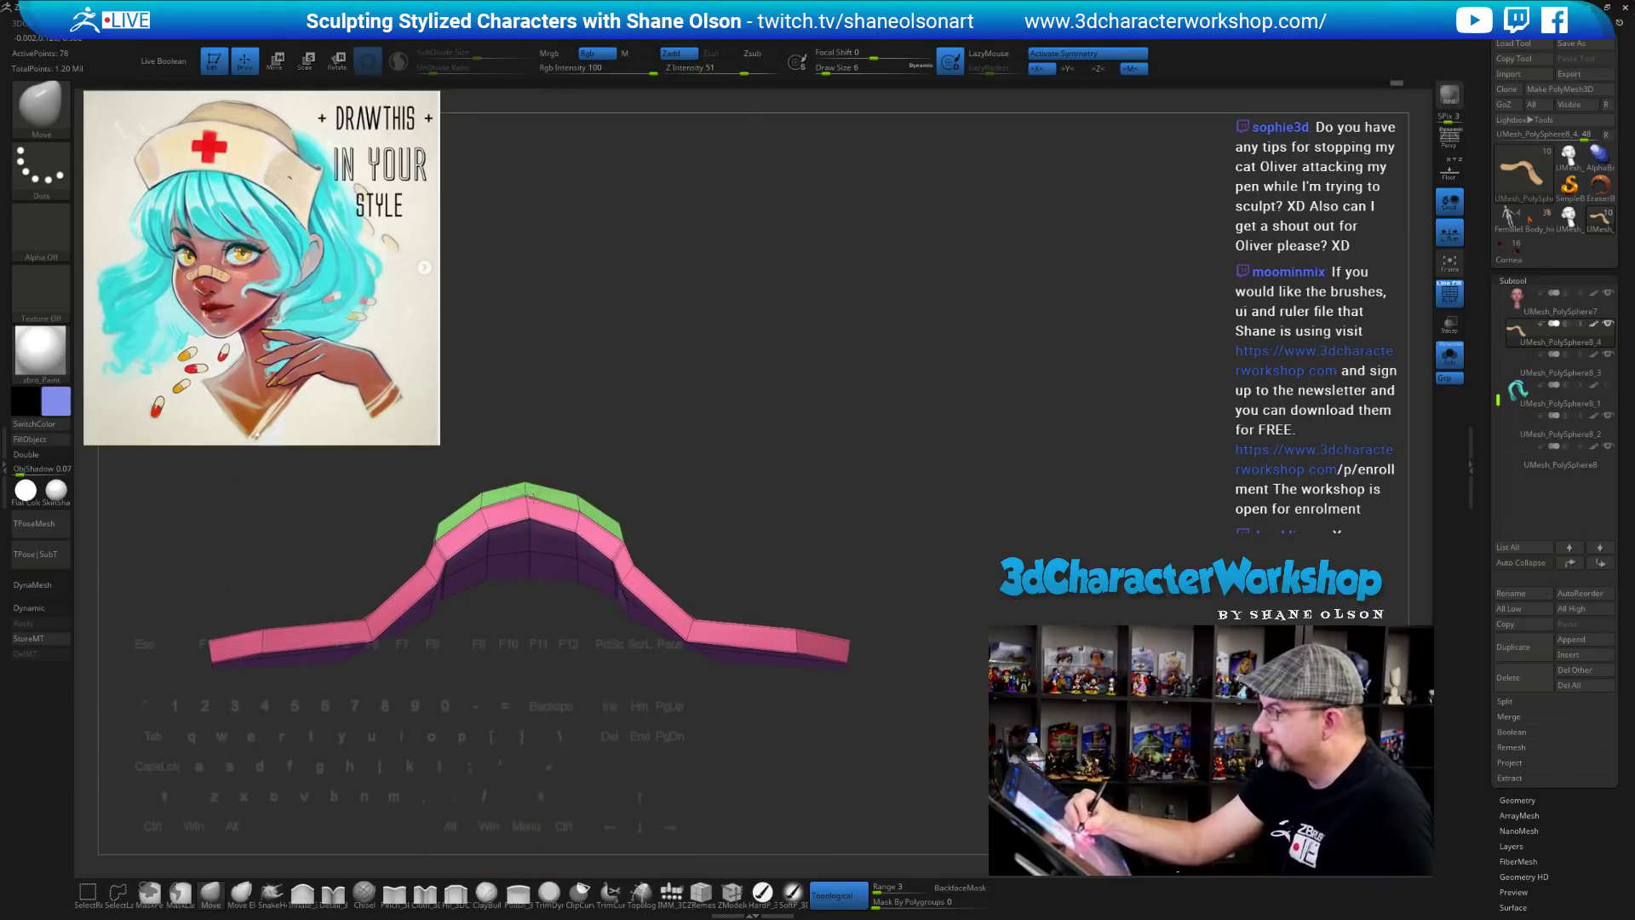
{"action": "left_click_drag", "start_coordinate": [611, 737], "coordinate": [605, 802]}
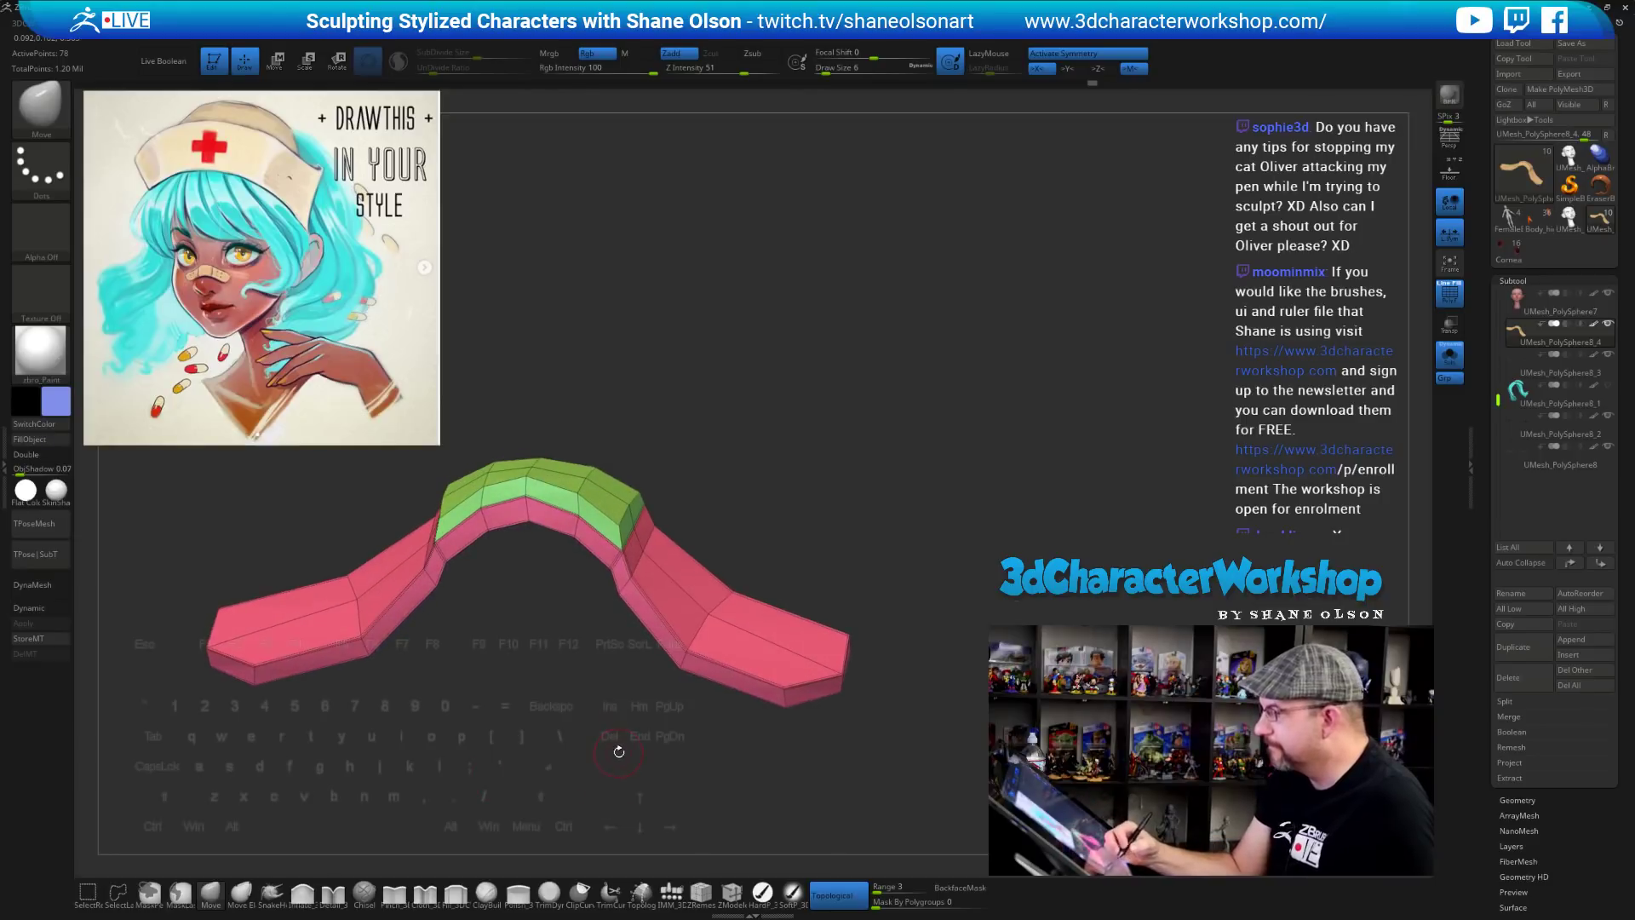
Try to mirror and weld the bandage across its center
{"action": "key", "text": "space"}
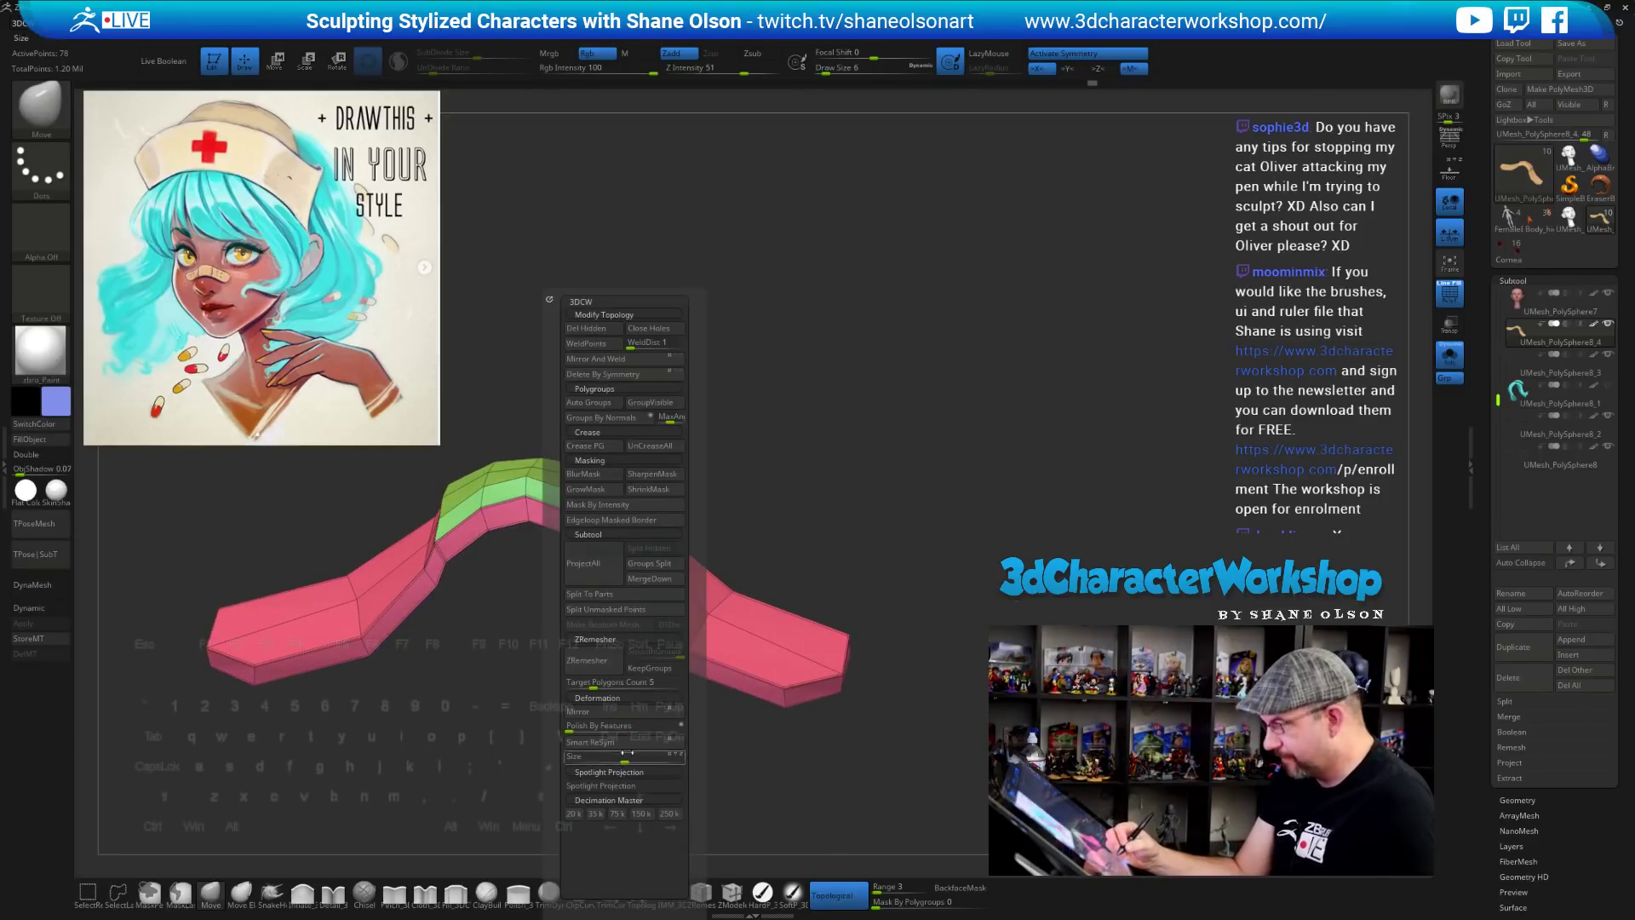
{"action": "left_click", "coordinate": [614, 361]}
{"action": "left_click_drag", "start_coordinate": [872, 442], "coordinate": [866, 565]}
{"action": "key", "text": "ctrl+z"}
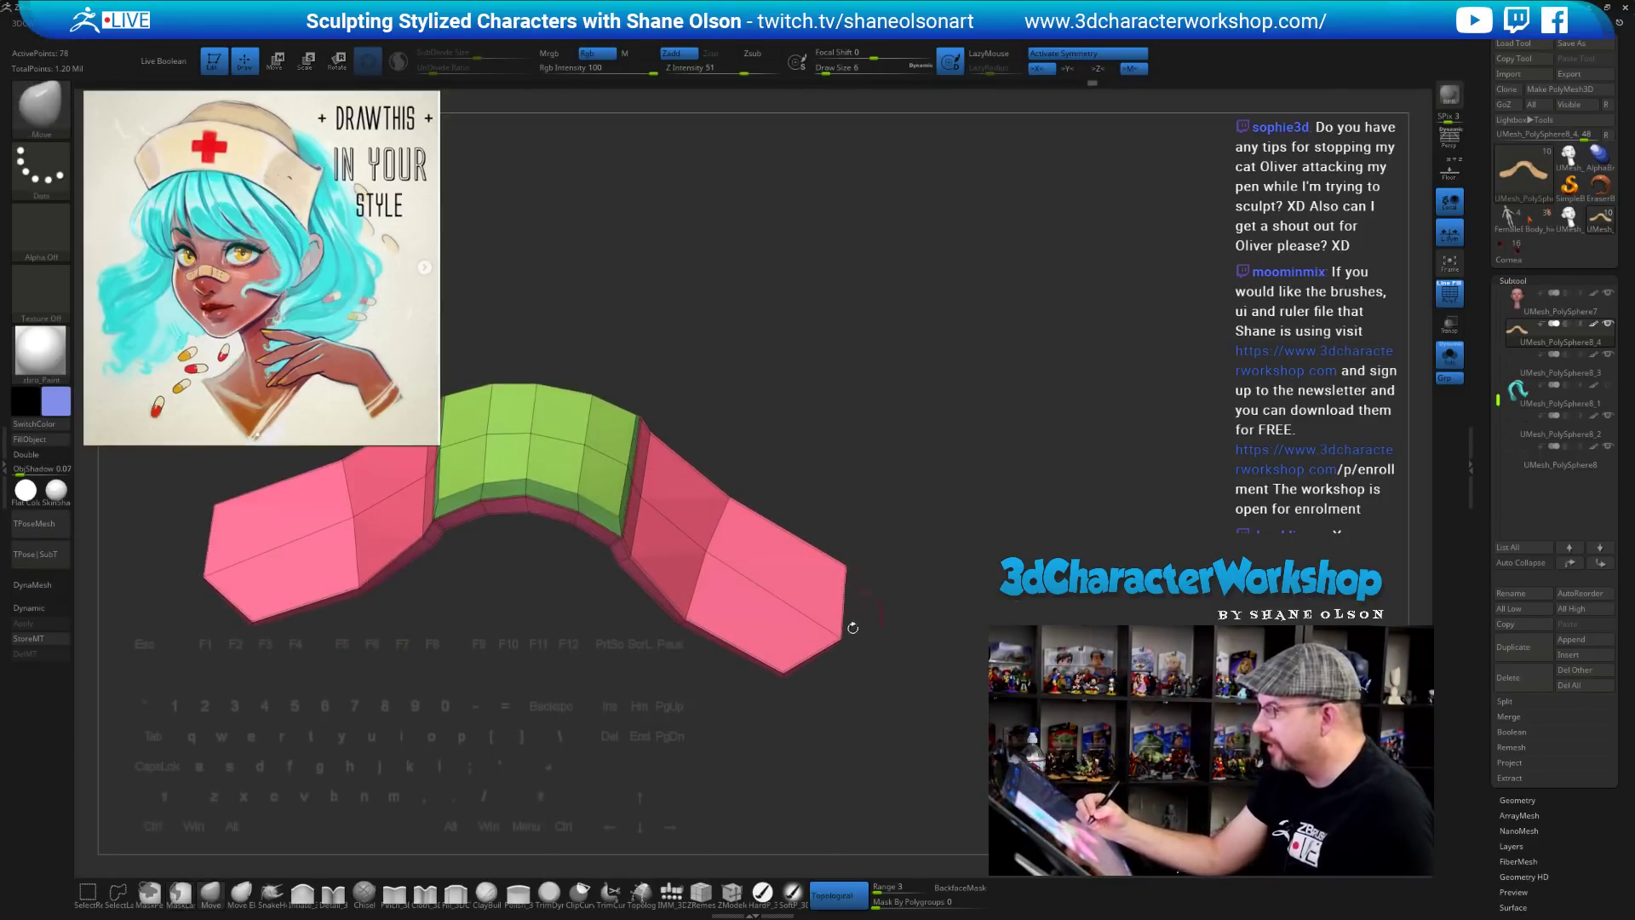
Mirror and weld the bandage geometry so its two halves match
{"action": "right_click", "coordinate": [814, 721]}
{"action": "right_click_drag", "start_coordinate": [984, 554], "coordinate": [964, 542], "text": "ctrl"}
{"action": "left_click_drag", "start_coordinate": [596, 636], "coordinate": [636, 701], "text": "alt"}
{"action": "right_click", "coordinate": [703, 559]}
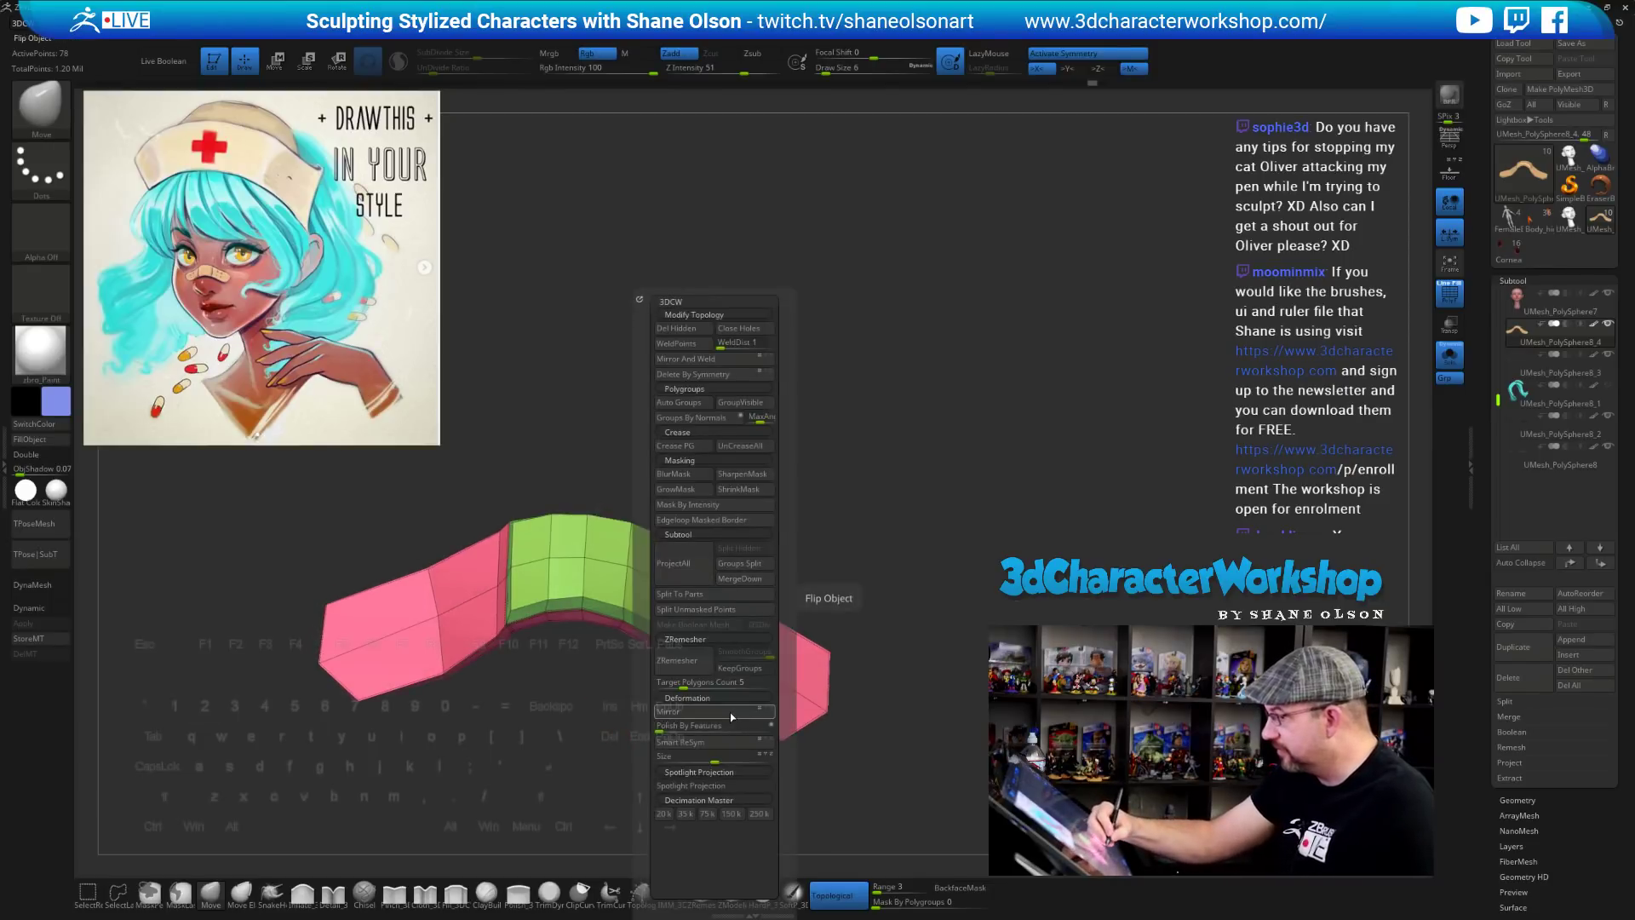
{"action": "left_click", "coordinate": [690, 359]}
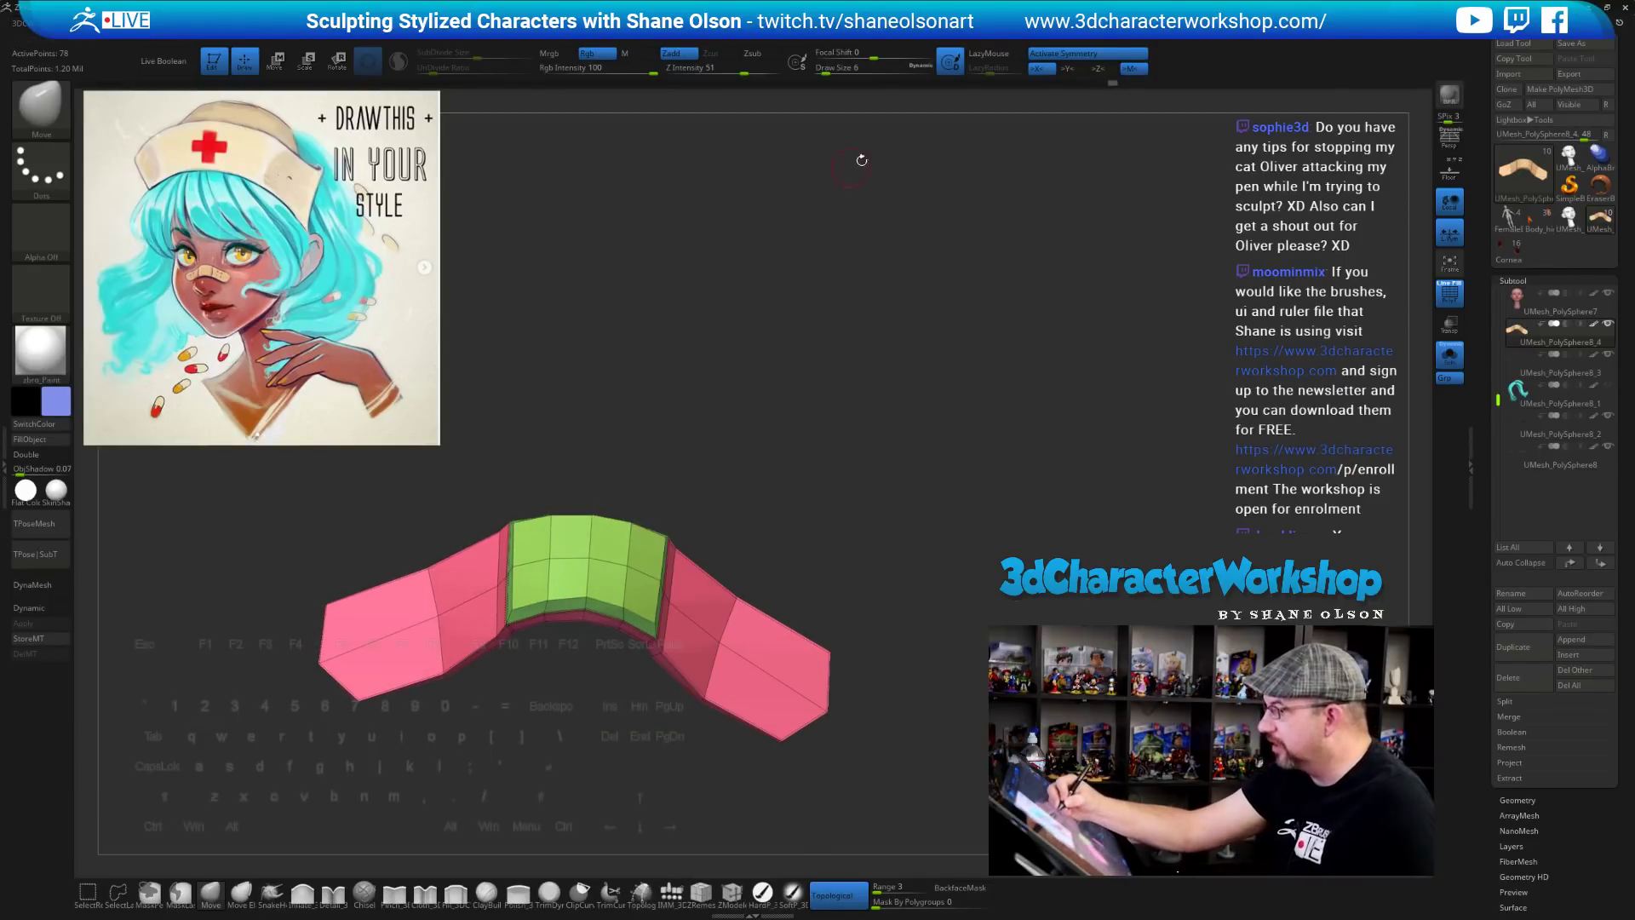
{"action": "left_click_drag", "start_coordinate": [853, 310], "coordinate": [811, 739]}
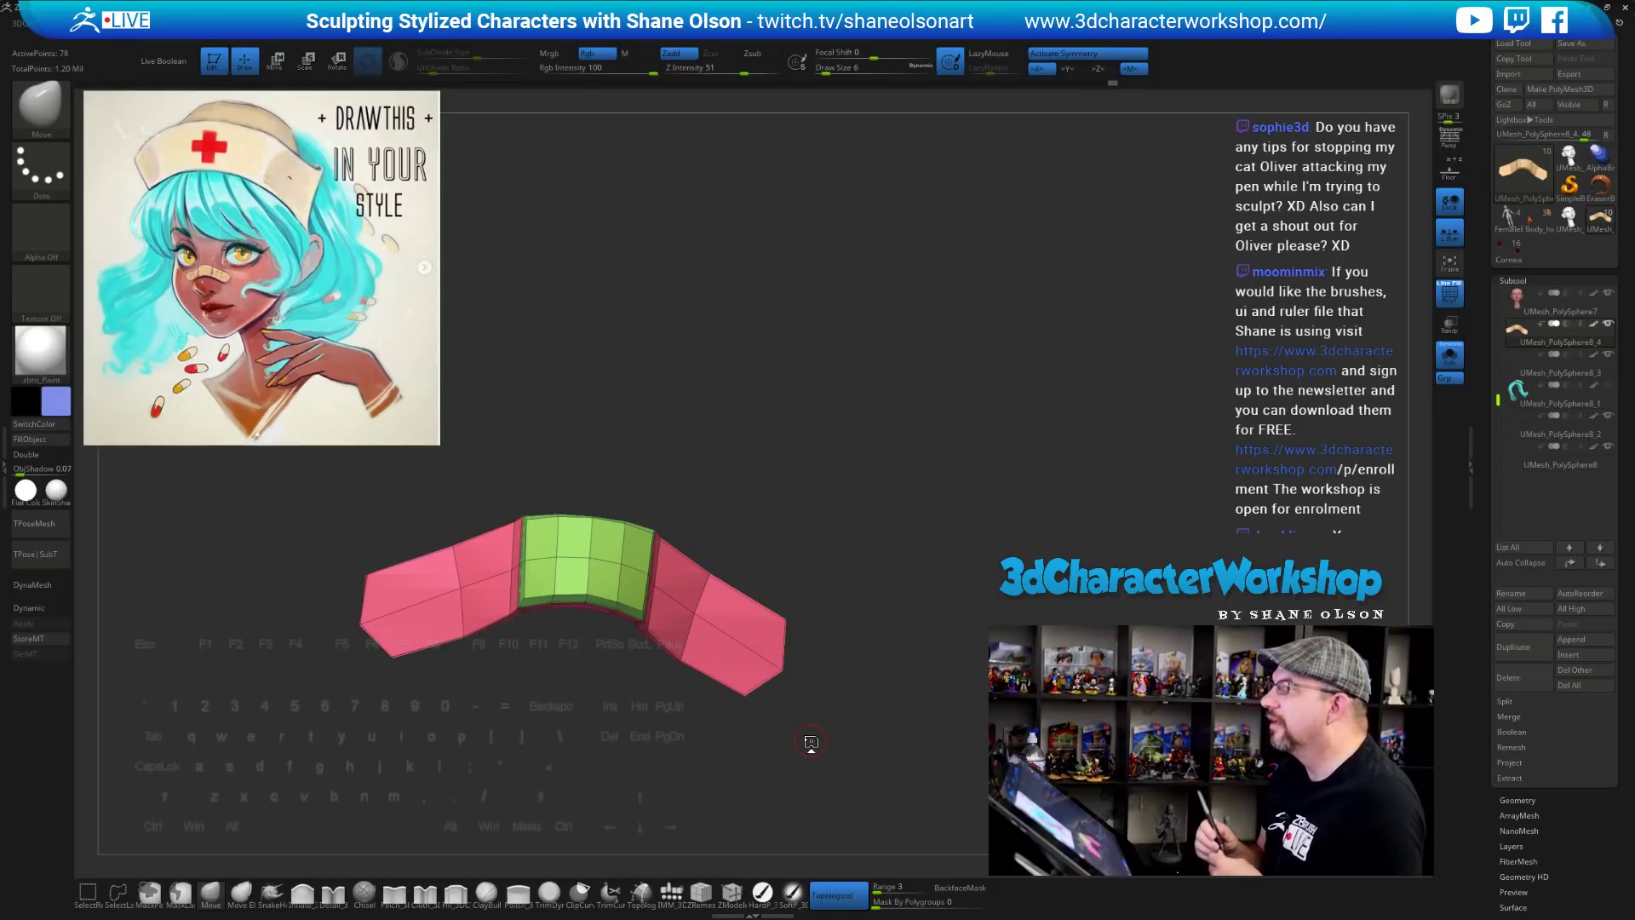
{"action": "mouse_move", "coordinate": [894, 503]}
{"action": "left_mouse_down"}
{"action": "mouse_move", "coordinate": [887, 478]}
{"action": "mouse_move", "coordinate": [894, 522]}
{"action": "mouse_move", "coordinate": [883, 515]}
{"action": "left_mouse_up"}
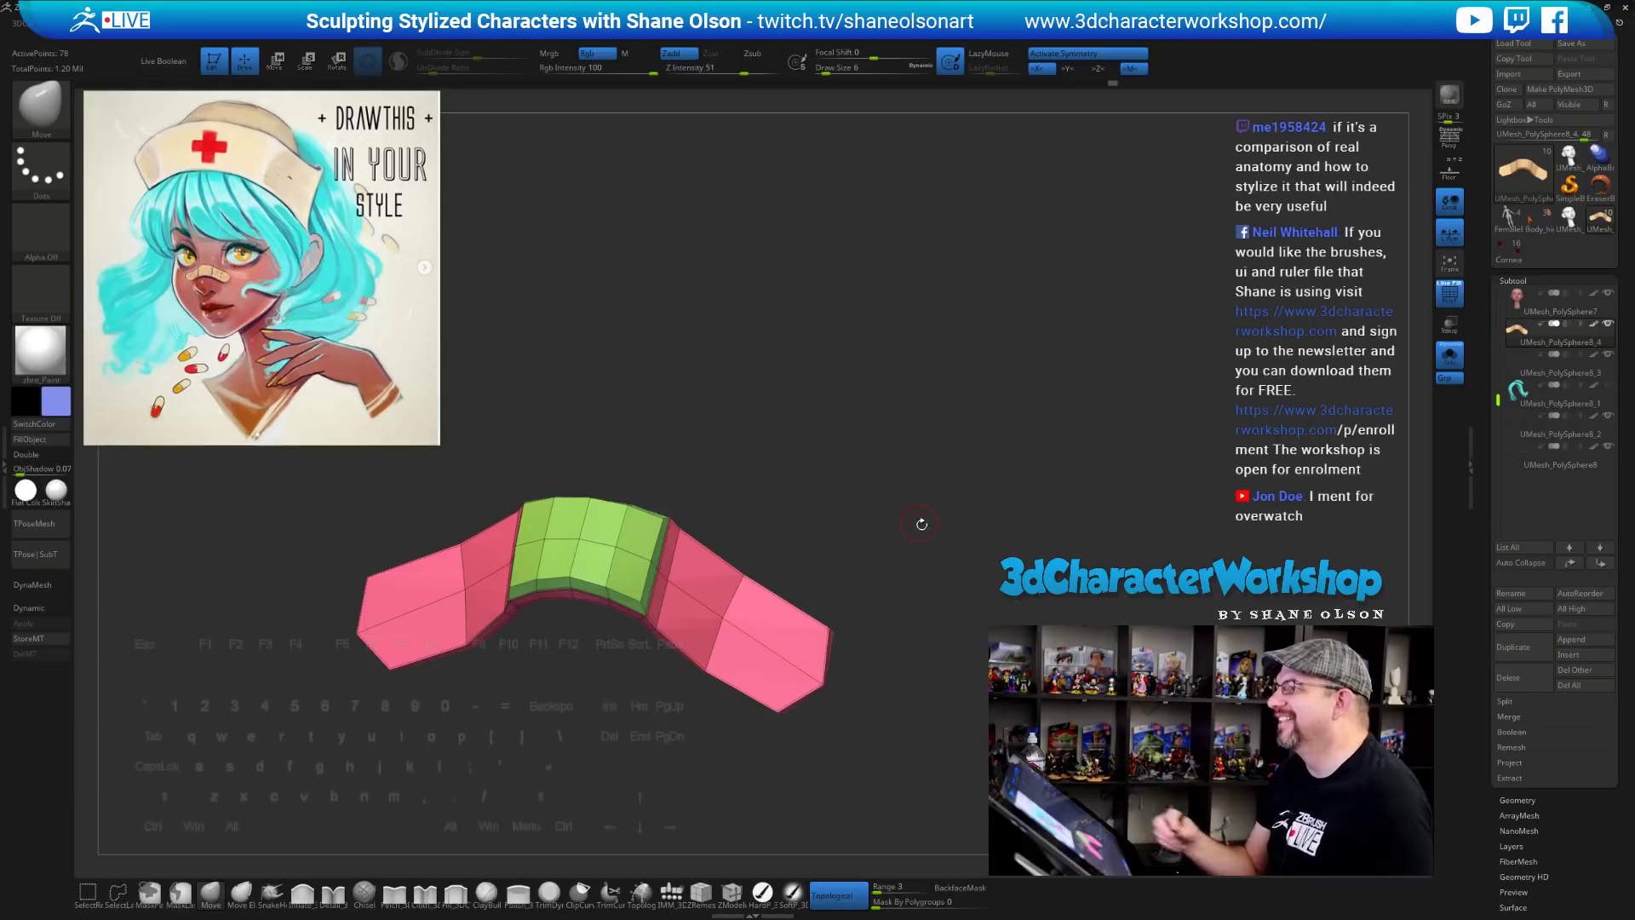
{"action": "left_click_drag", "start_coordinate": [919, 522], "coordinate": [912, 559]}
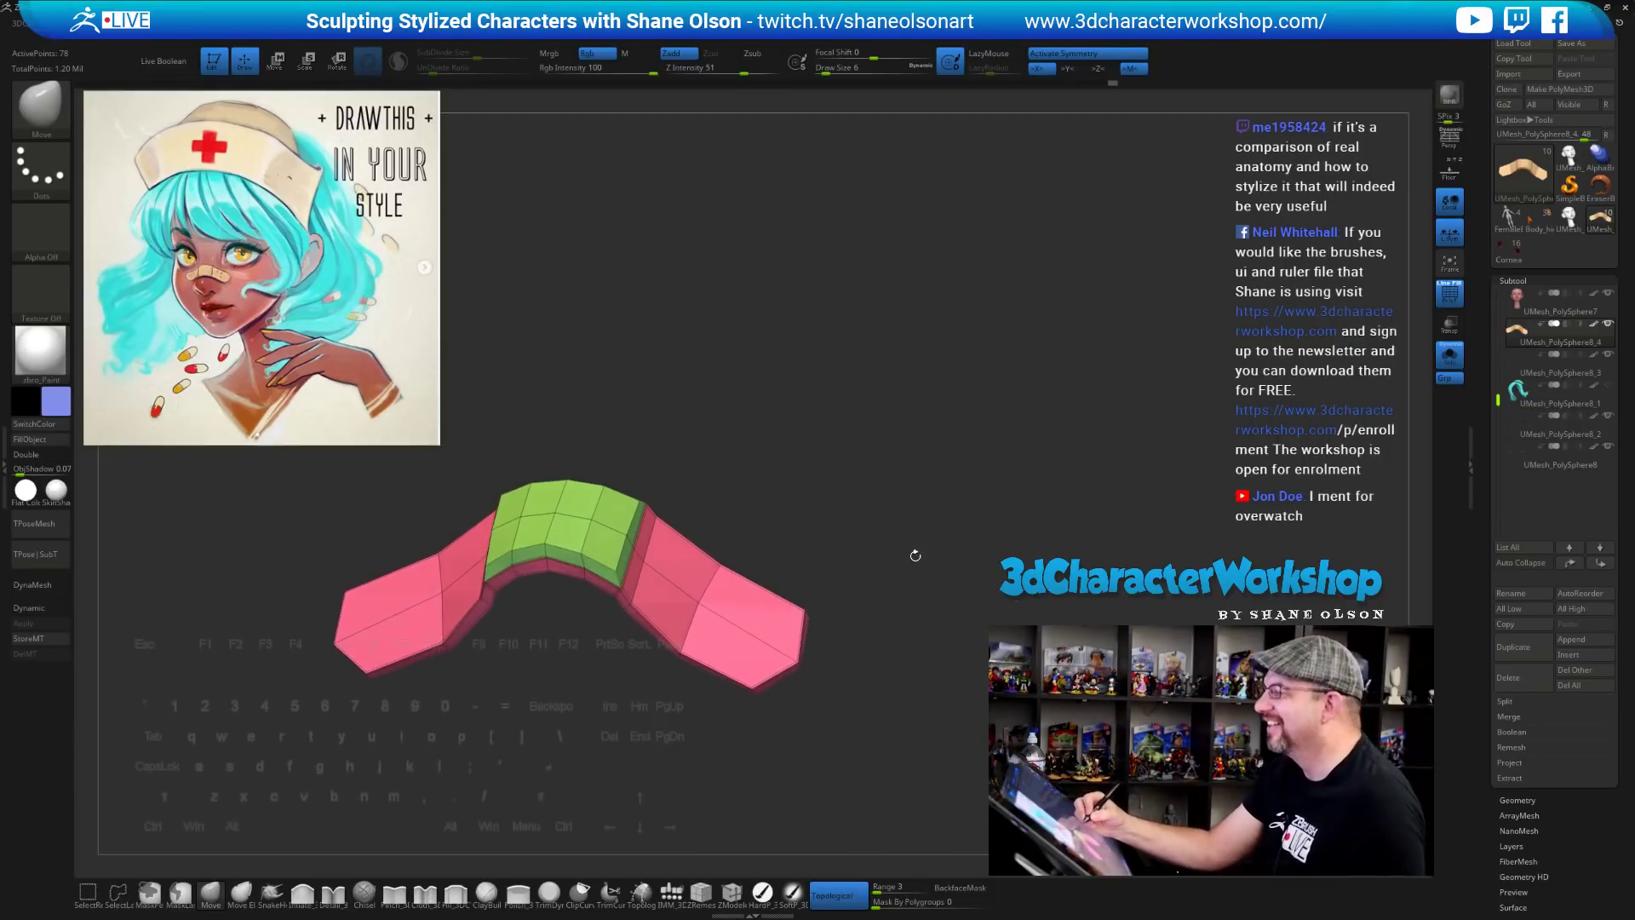
Switch on the bandage's dynamic subdivision preview and turn off the Polygroups option in UV Master
{"action": "key", "text": "d"}
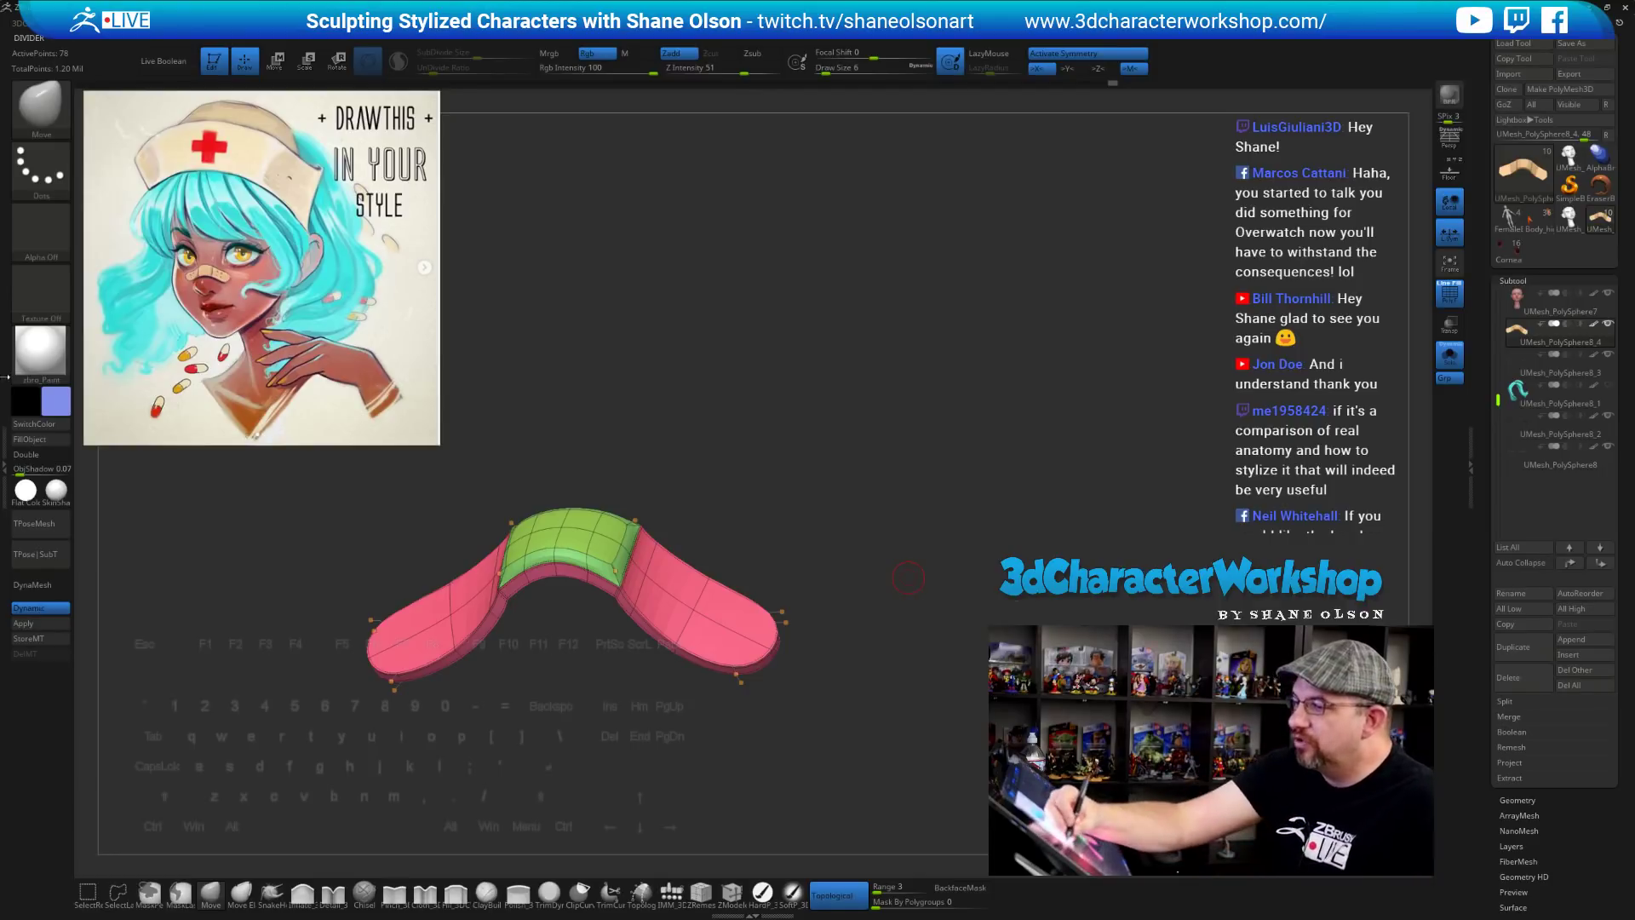
{"action": "left_click", "coordinate": [5, 468]}
{"action": "left_click", "coordinate": [51, 272]}
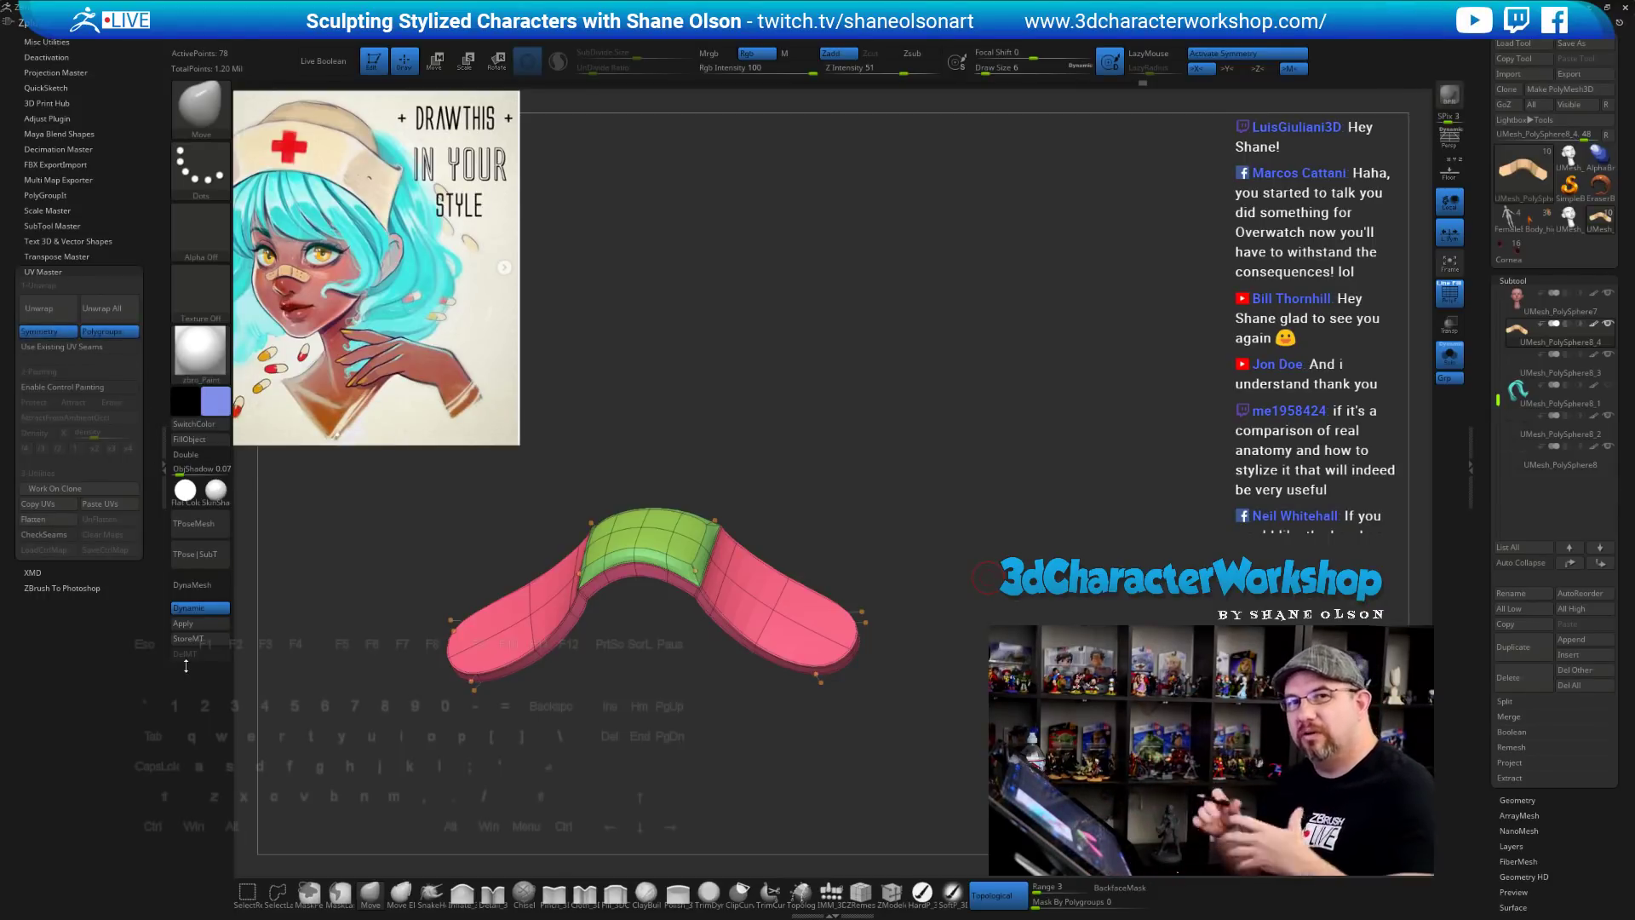
{"action": "left_click", "coordinate": [101, 332]}
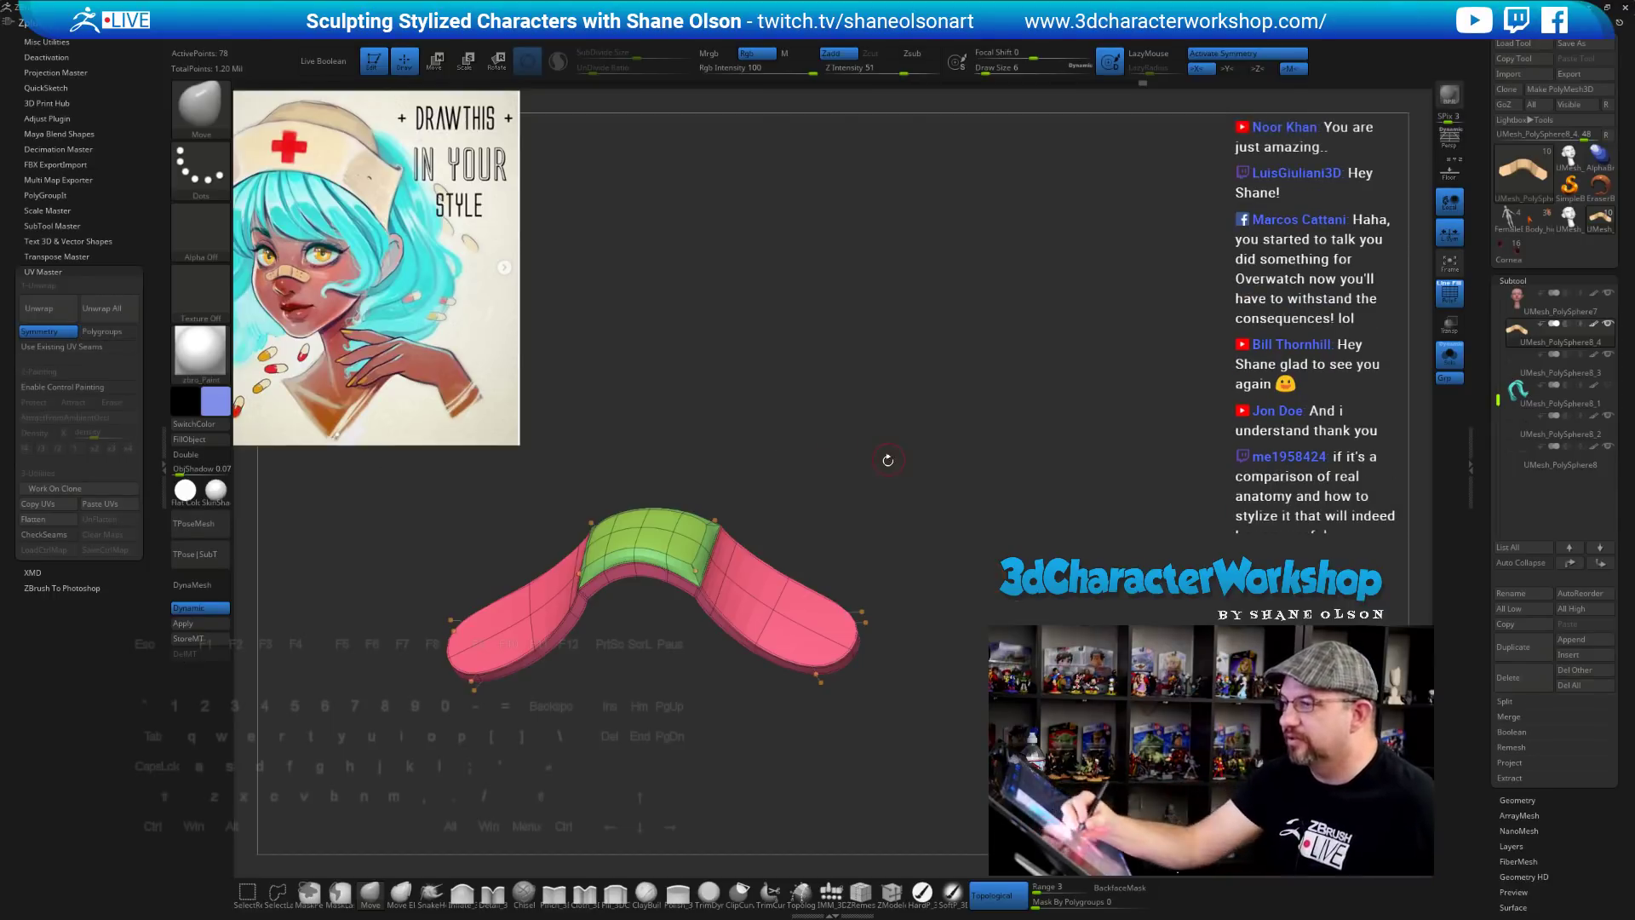
Examine the smoothed bandage from several angles with the polyframe hidden to judge its raised pad and ends
{"action": "right_click_drag", "start_coordinate": [894, 516], "coordinate": [860, 595], "text": "ctrl"}
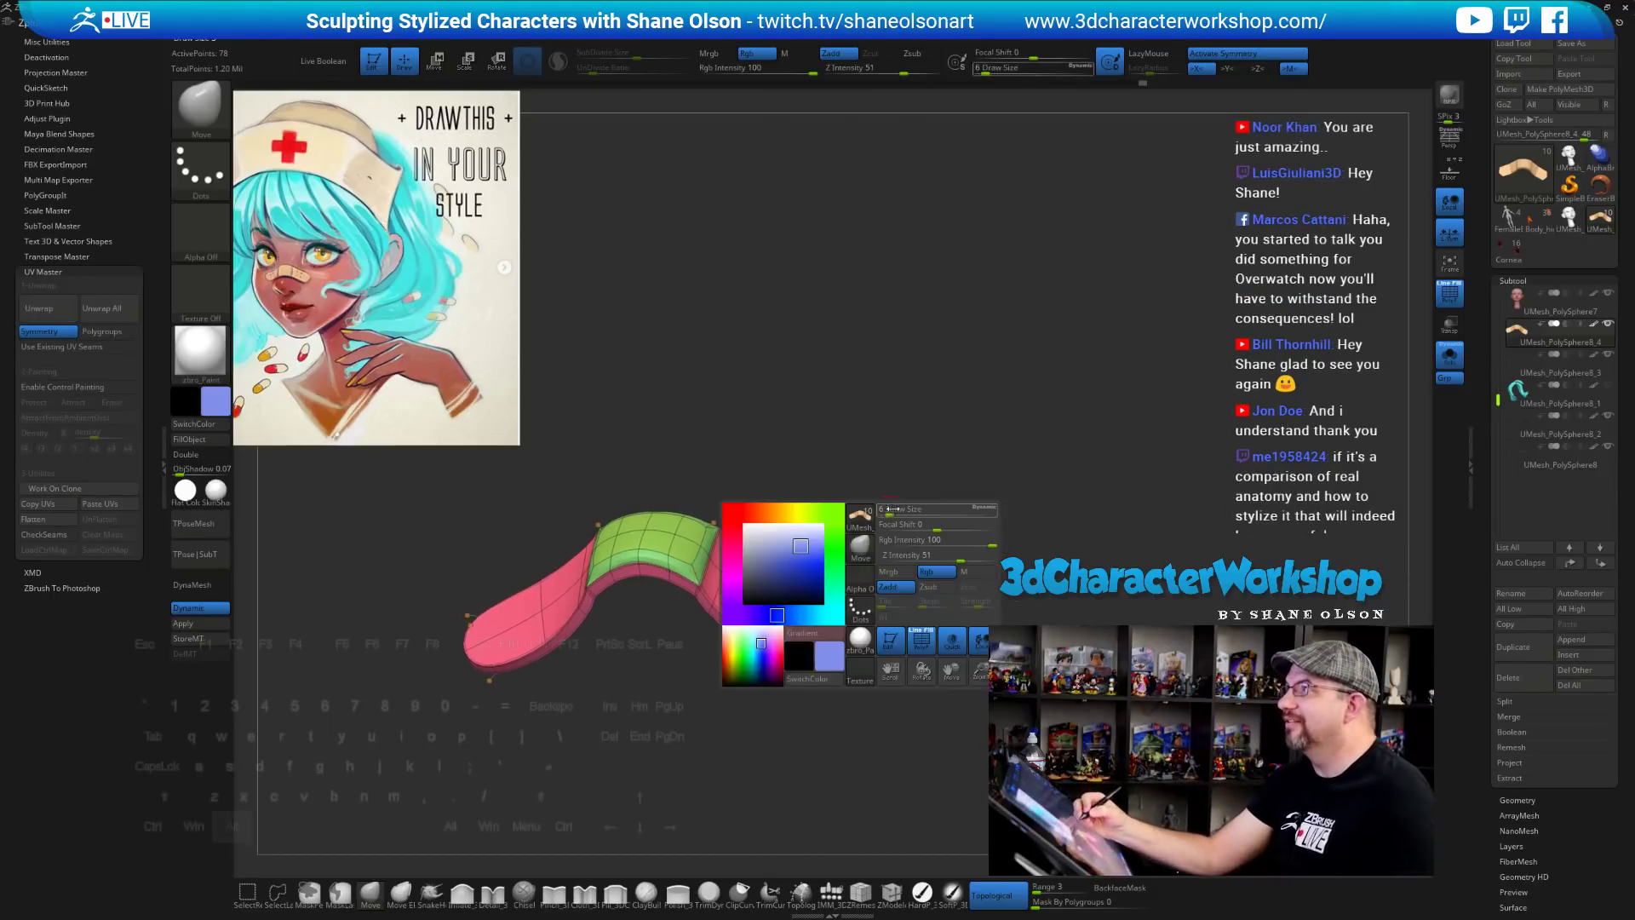
{"action": "mouse_move", "coordinate": [920, 471]}
{"action": "left_mouse_down"}
{"action": "mouse_move", "coordinate": [945, 457]}
{"action": "mouse_move", "coordinate": [942, 497]}
{"action": "mouse_move", "coordinate": [976, 517]}
{"action": "mouse_move", "coordinate": [956, 528]}
{"action": "mouse_move", "coordinate": [921, 484]}
{"action": "left_mouse_up"}
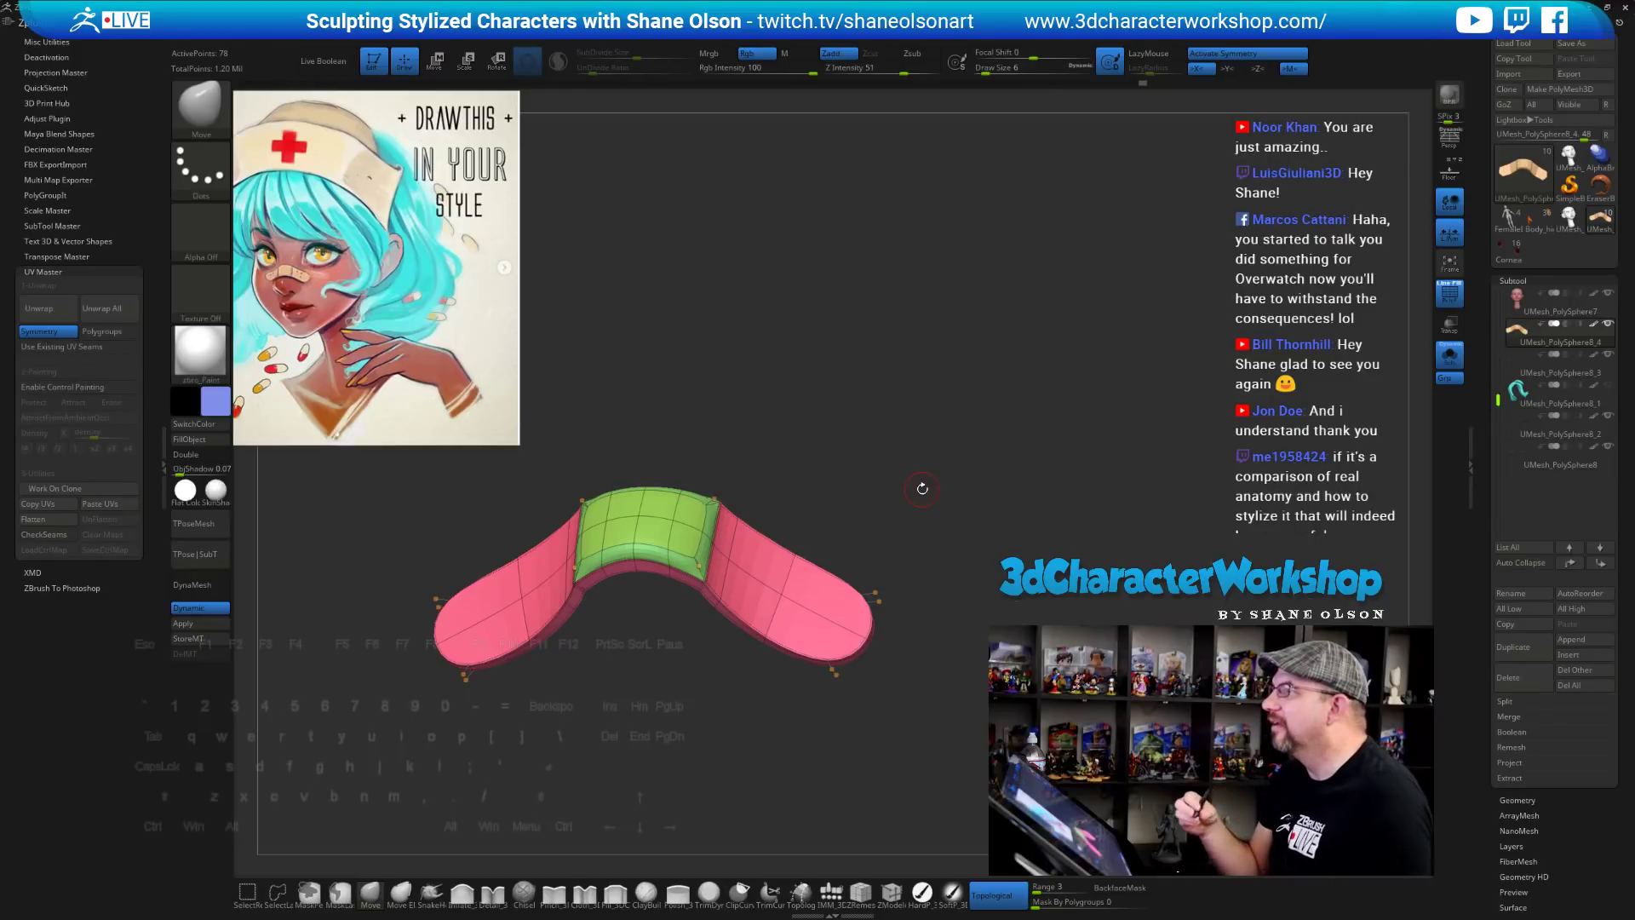
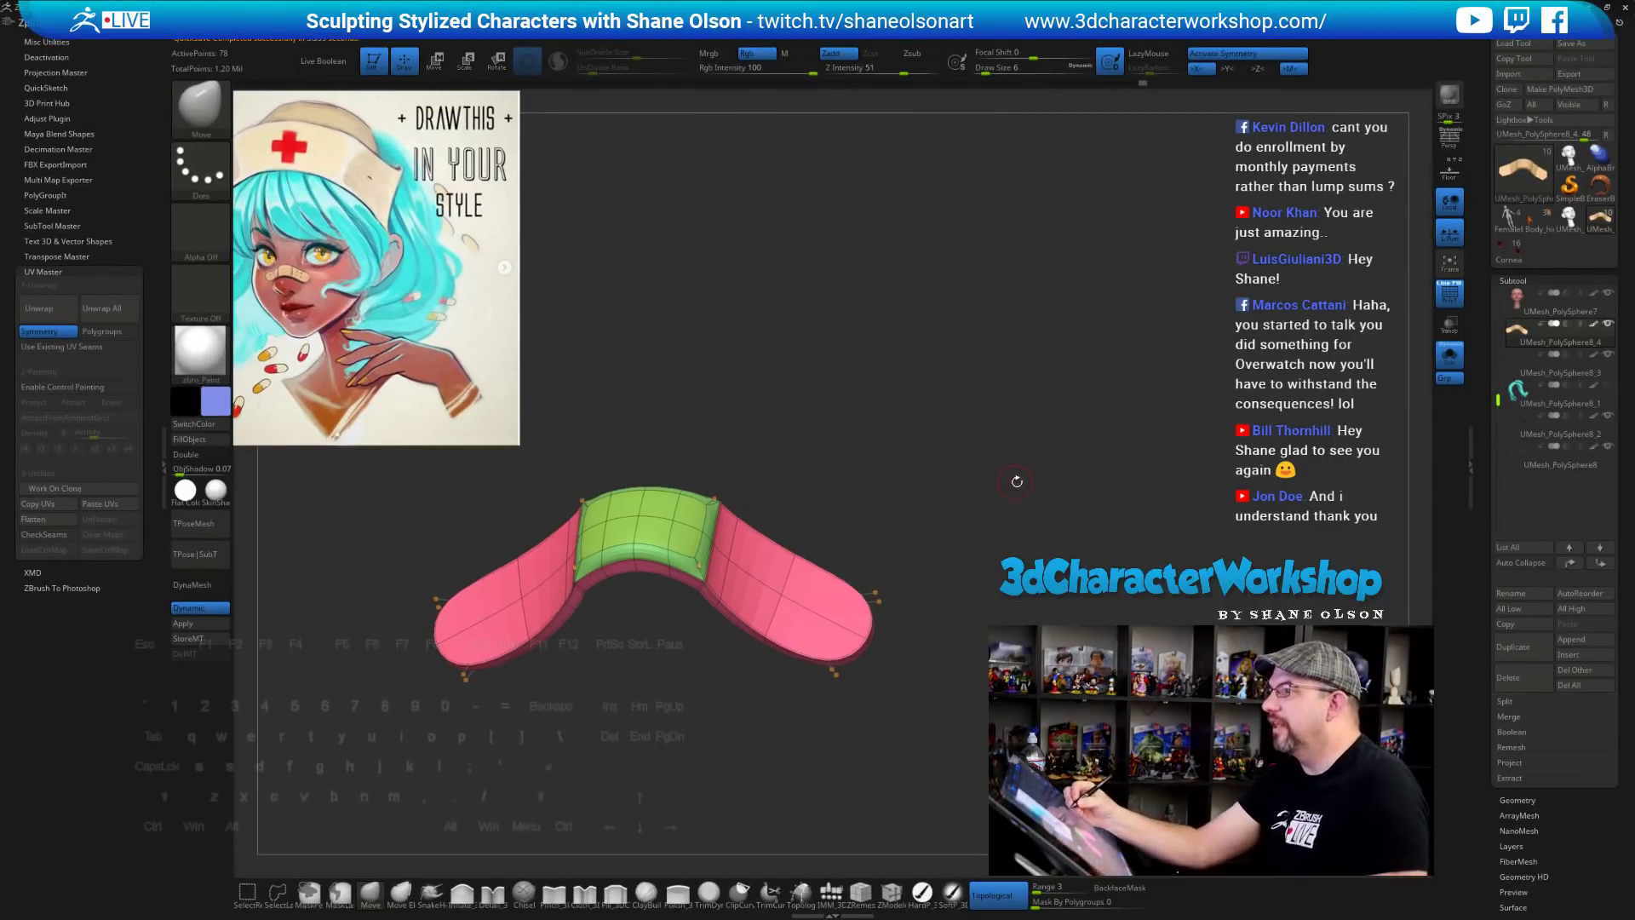
{"action": "left_click_drag", "start_coordinate": [1015, 475], "coordinate": [1039, 519]}
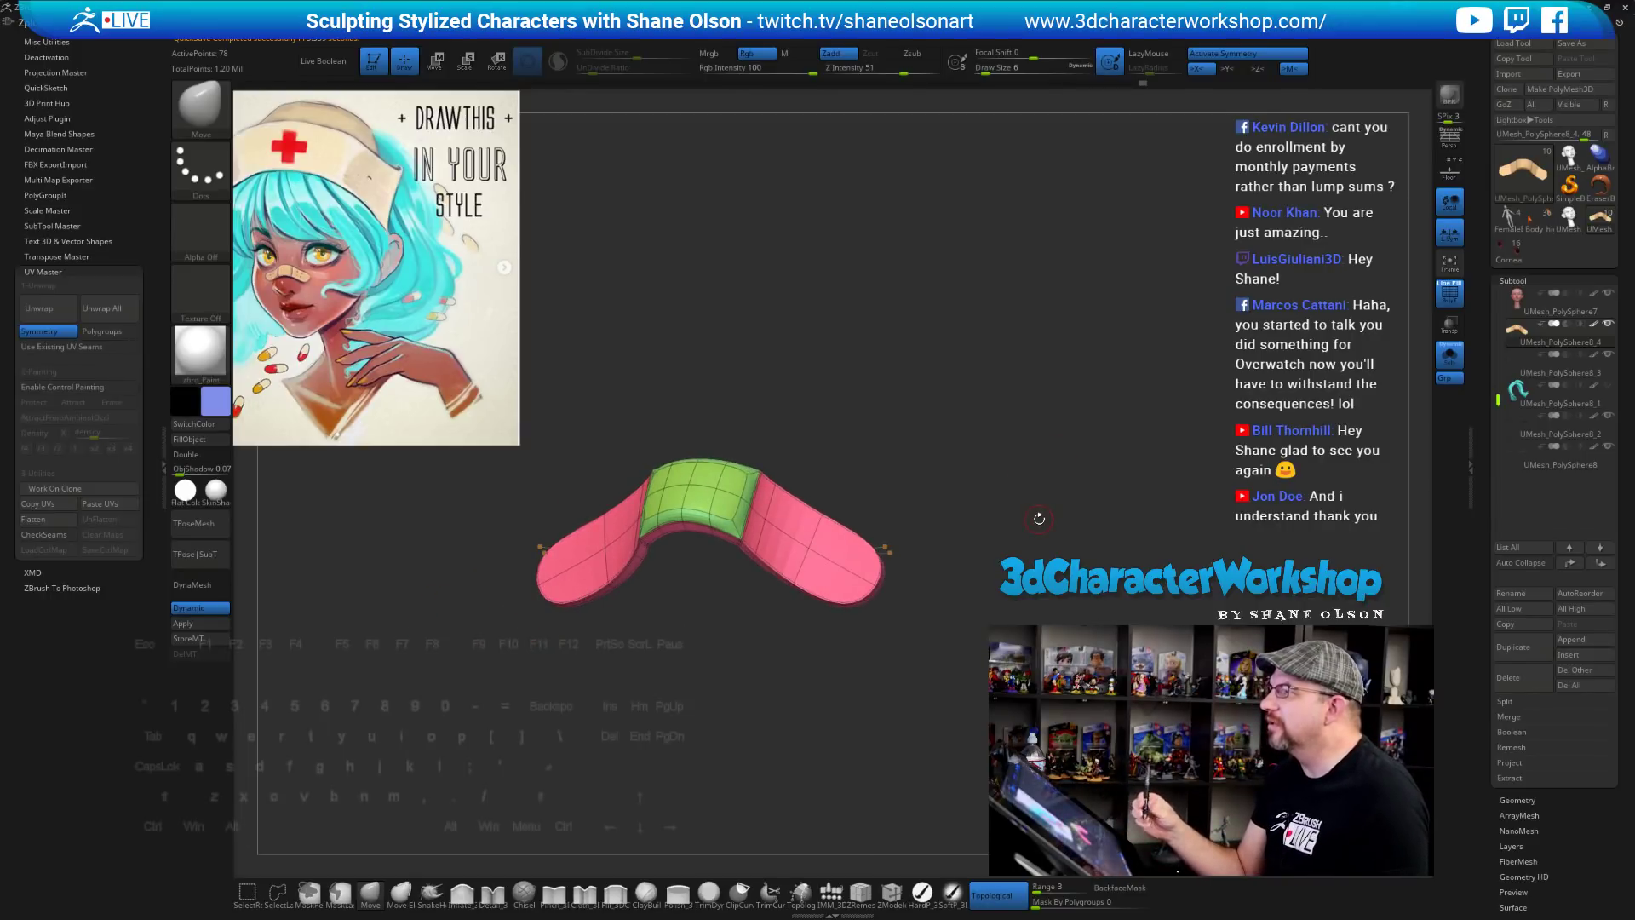
{"action": "left_click_drag", "start_coordinate": [1033, 475], "coordinate": [885, 729]}
{"action": "key", "text": "shift+f"}
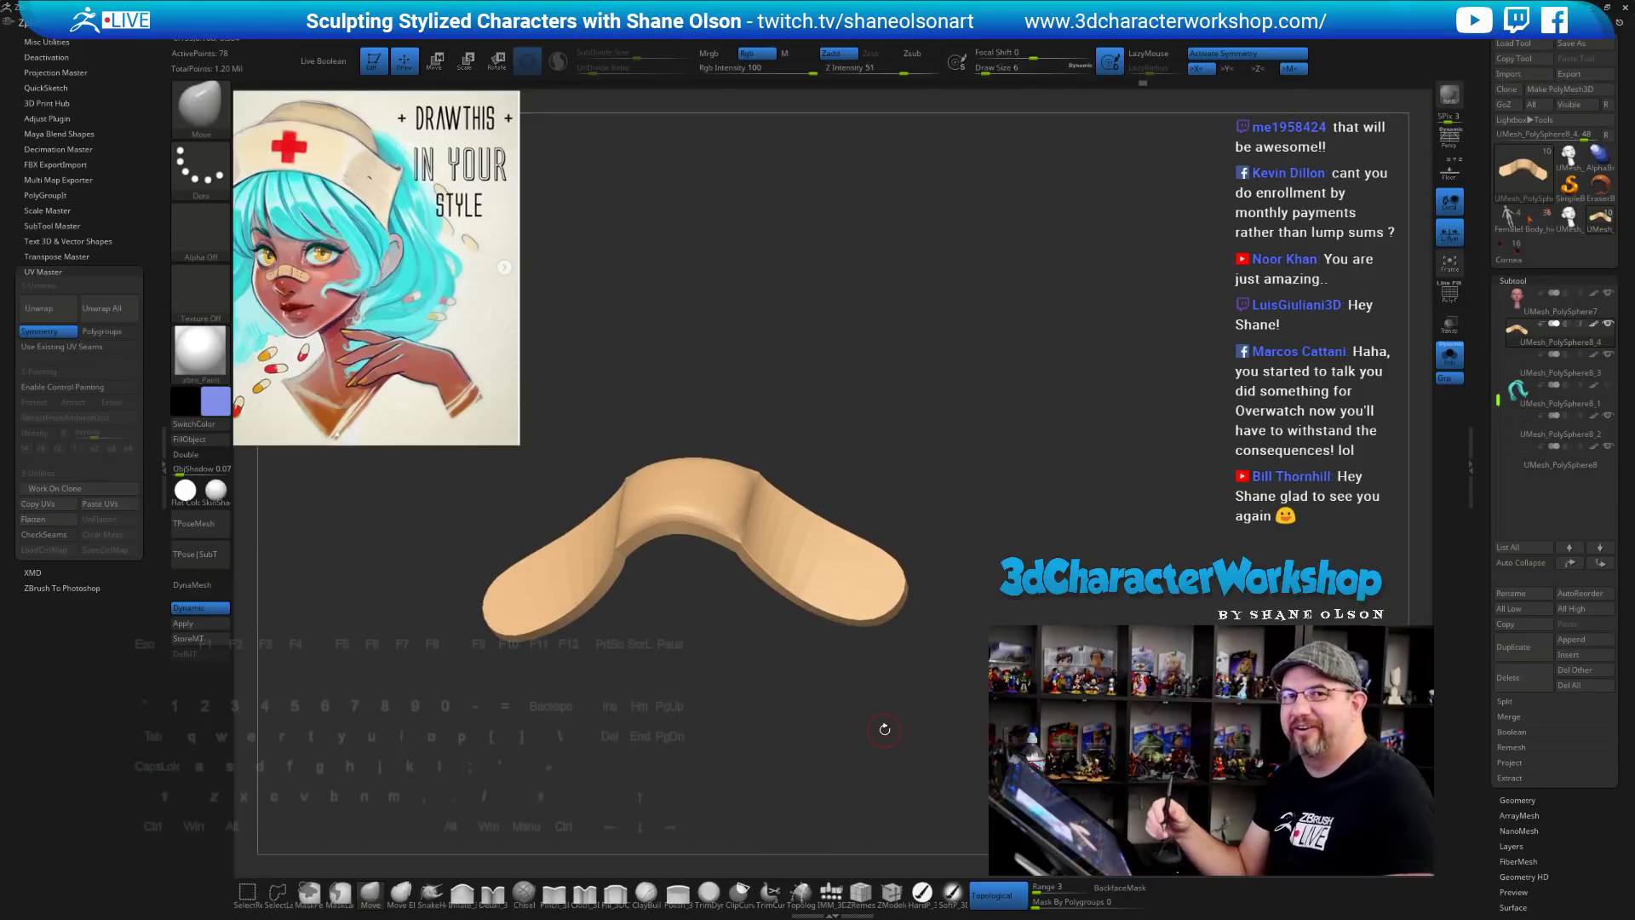
{"action": "left_click_drag", "start_coordinate": [985, 539], "coordinate": [991, 499], "text": "alt"}
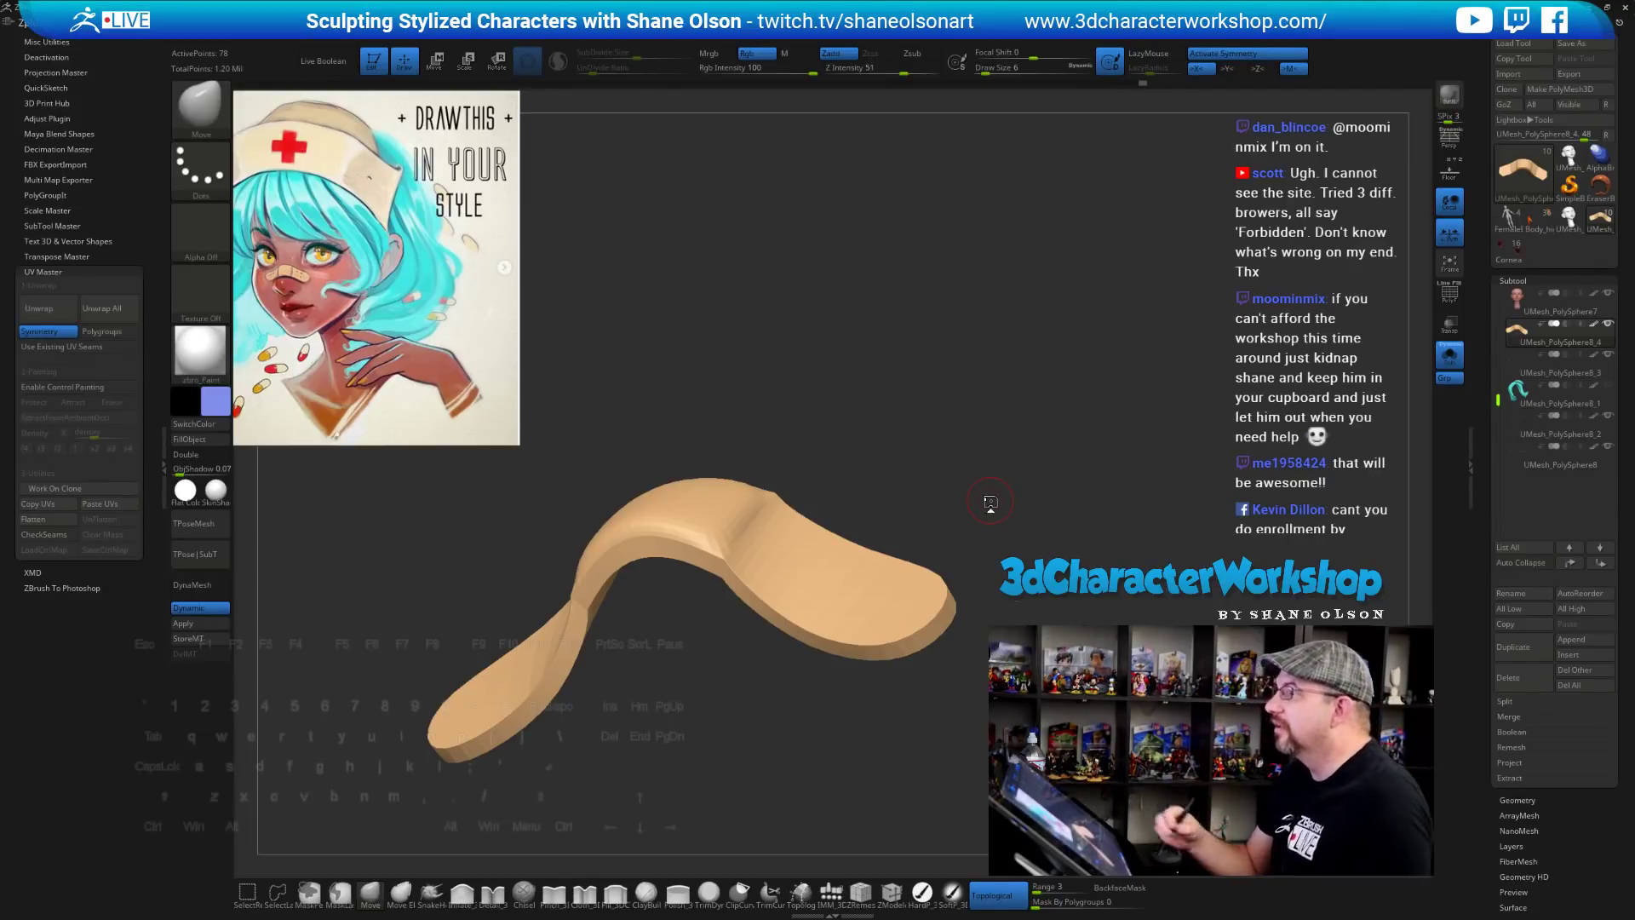
{"action": "left_click_drag", "start_coordinate": [1087, 457], "coordinate": [1082, 457]}
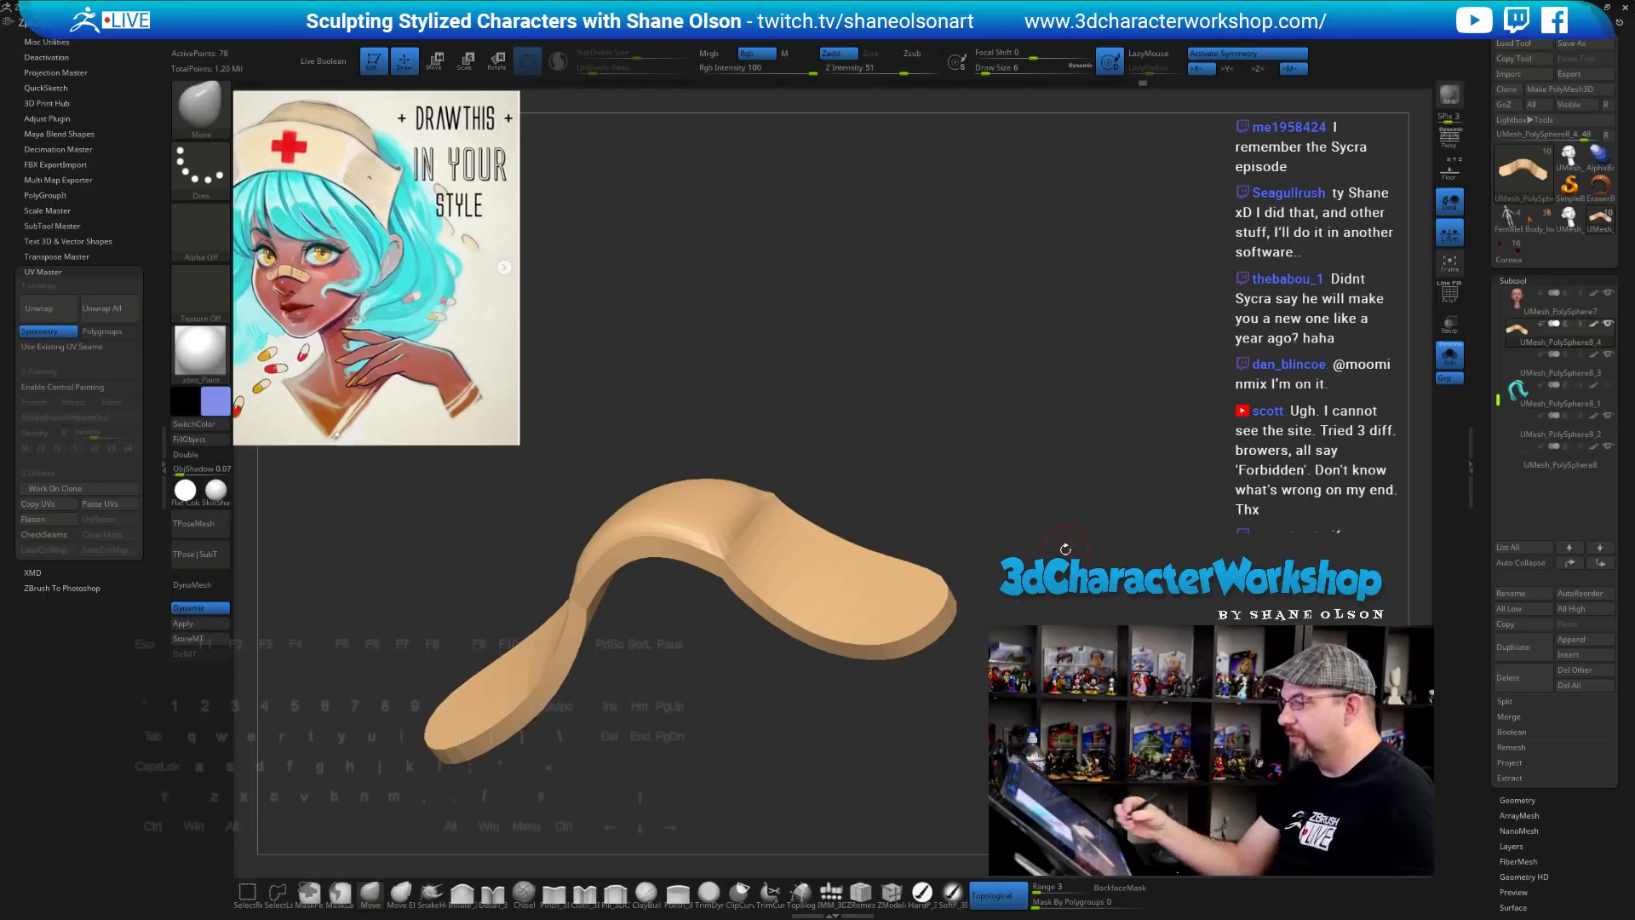
{"action": "left_click_drag", "start_coordinate": [1080, 554], "coordinate": [1018, 647]}
Return the bandage to its low-poly display with the polyframe on, and select the ZModeler brush
{"action": "key", "text": "shift+d"}
{"action": "key", "text": "shift+f"}
{"action": "left_click_drag", "start_coordinate": [1013, 536], "coordinate": [990, 524]}
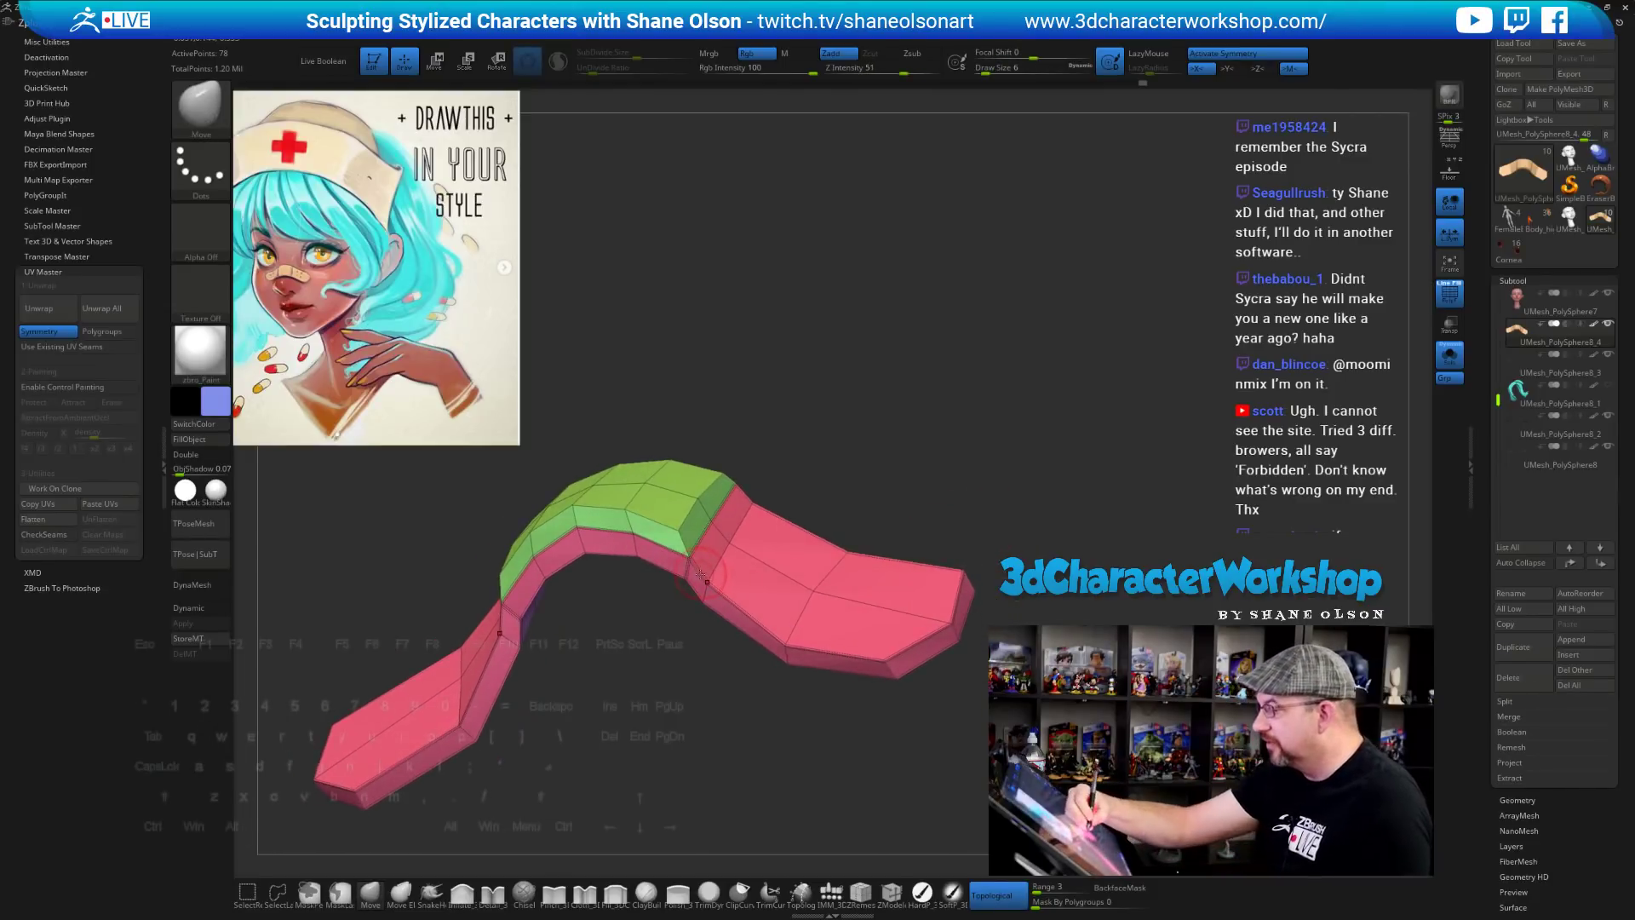
{"action": "key", "text": "b"}
{"action": "key", "text": "z"}
{"action": "key", "text": "m"}
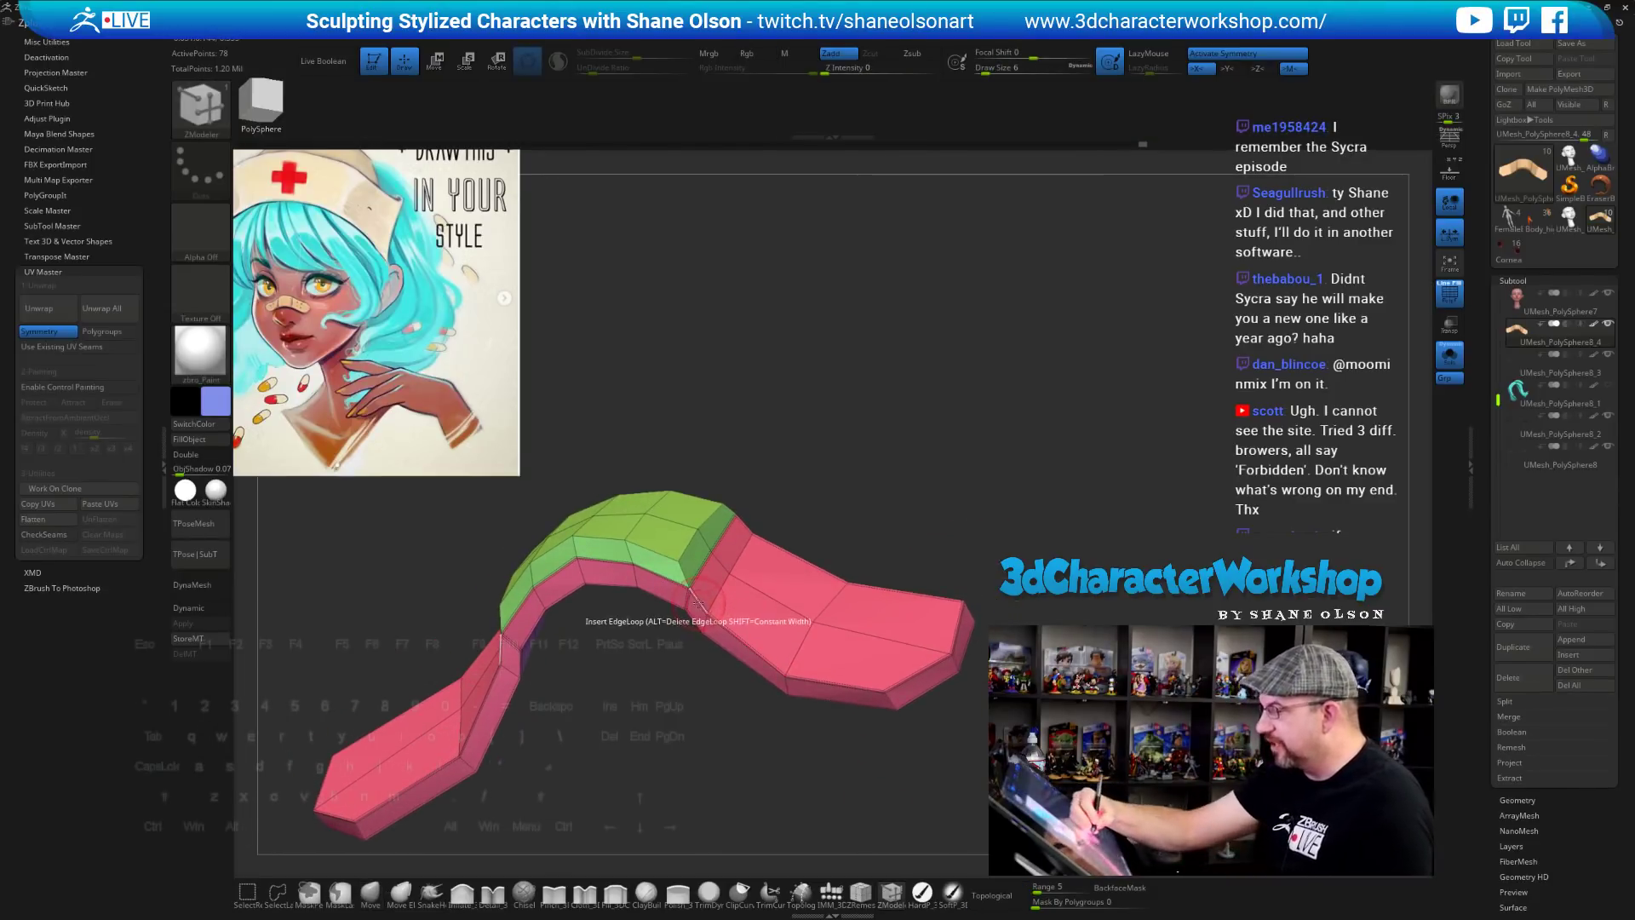
Set the ZModeler edge action to Crease for the edges beside the bandage's raised pad and turn on the dynamic subdivision preview
{"action": "key", "text": "space"}
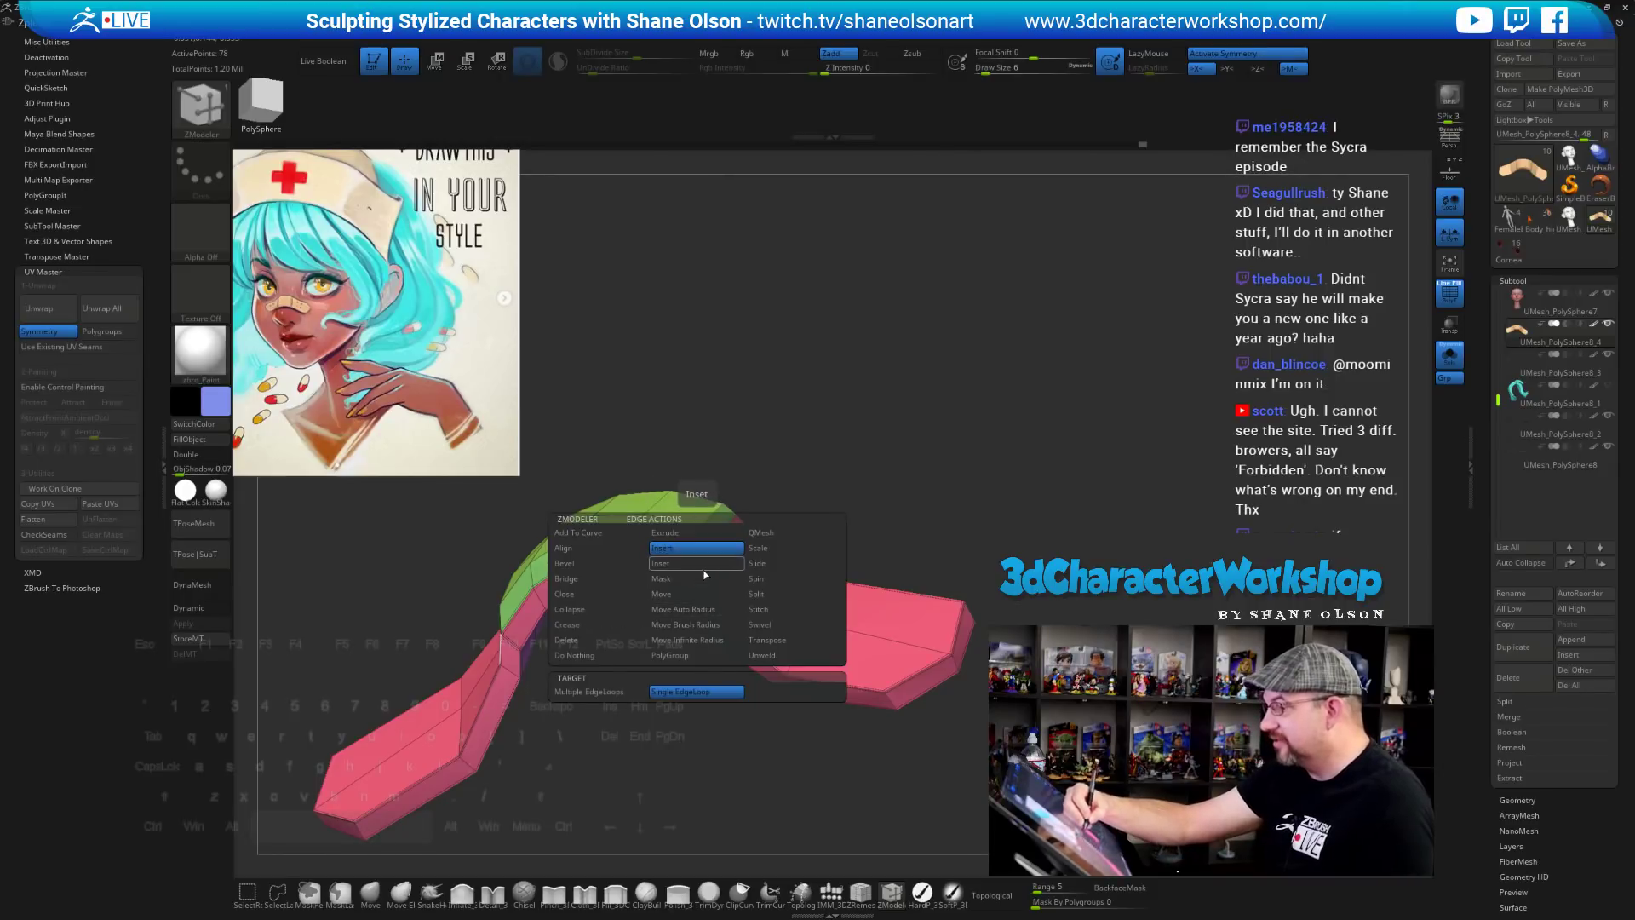
{"action": "left_click", "coordinate": [602, 628]}
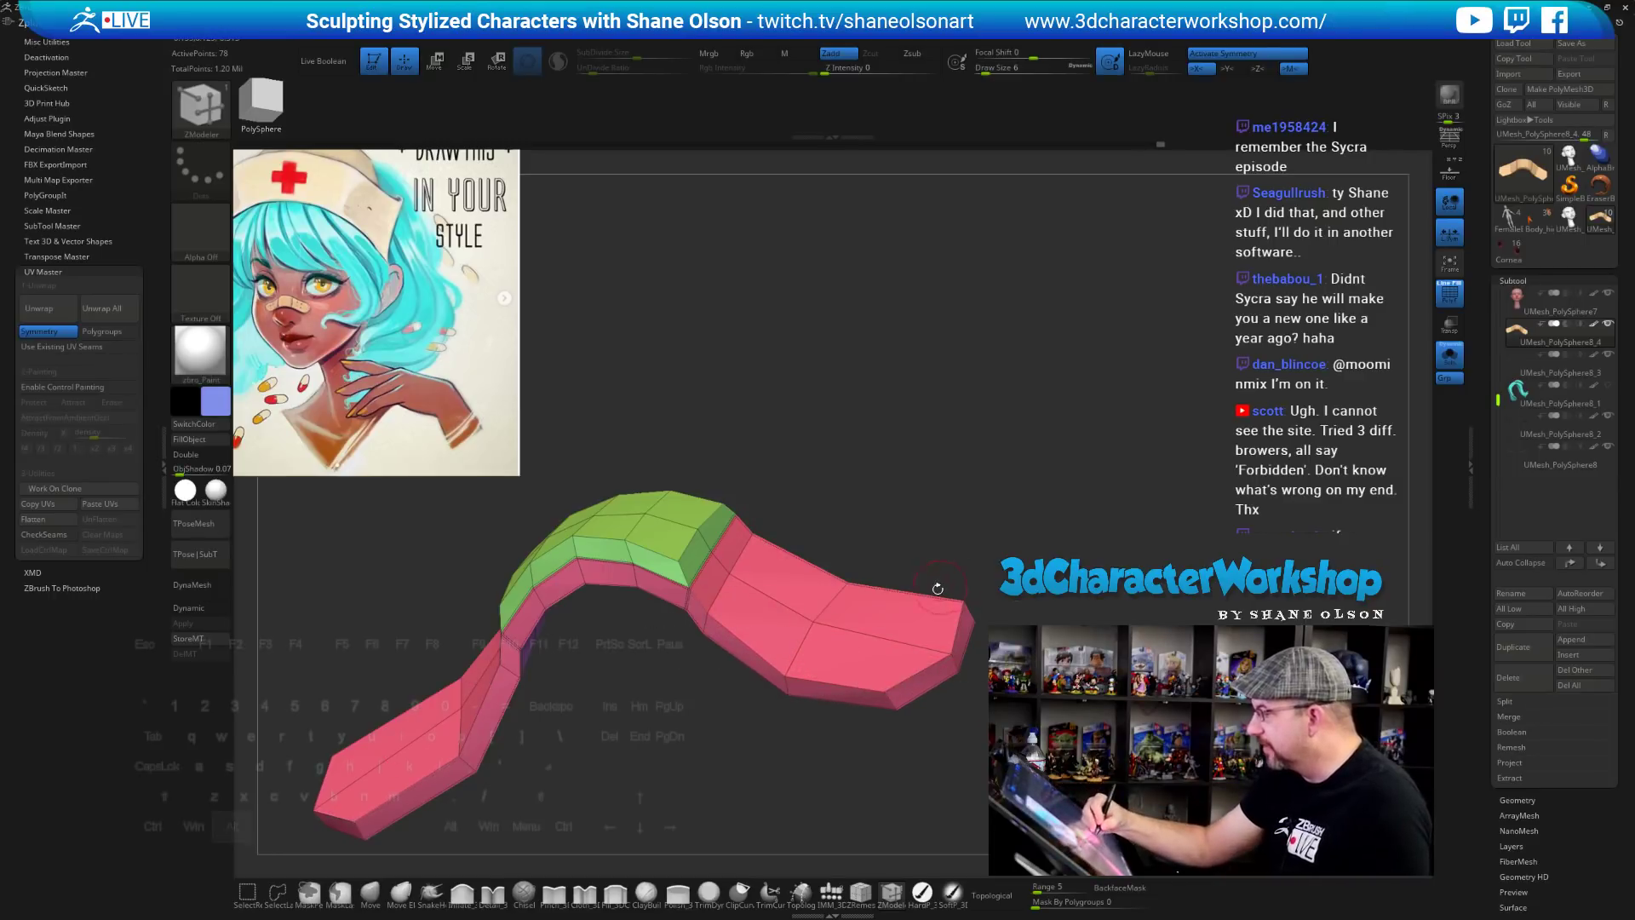
{"action": "left_click_drag", "start_coordinate": [920, 524], "coordinate": [882, 475]}
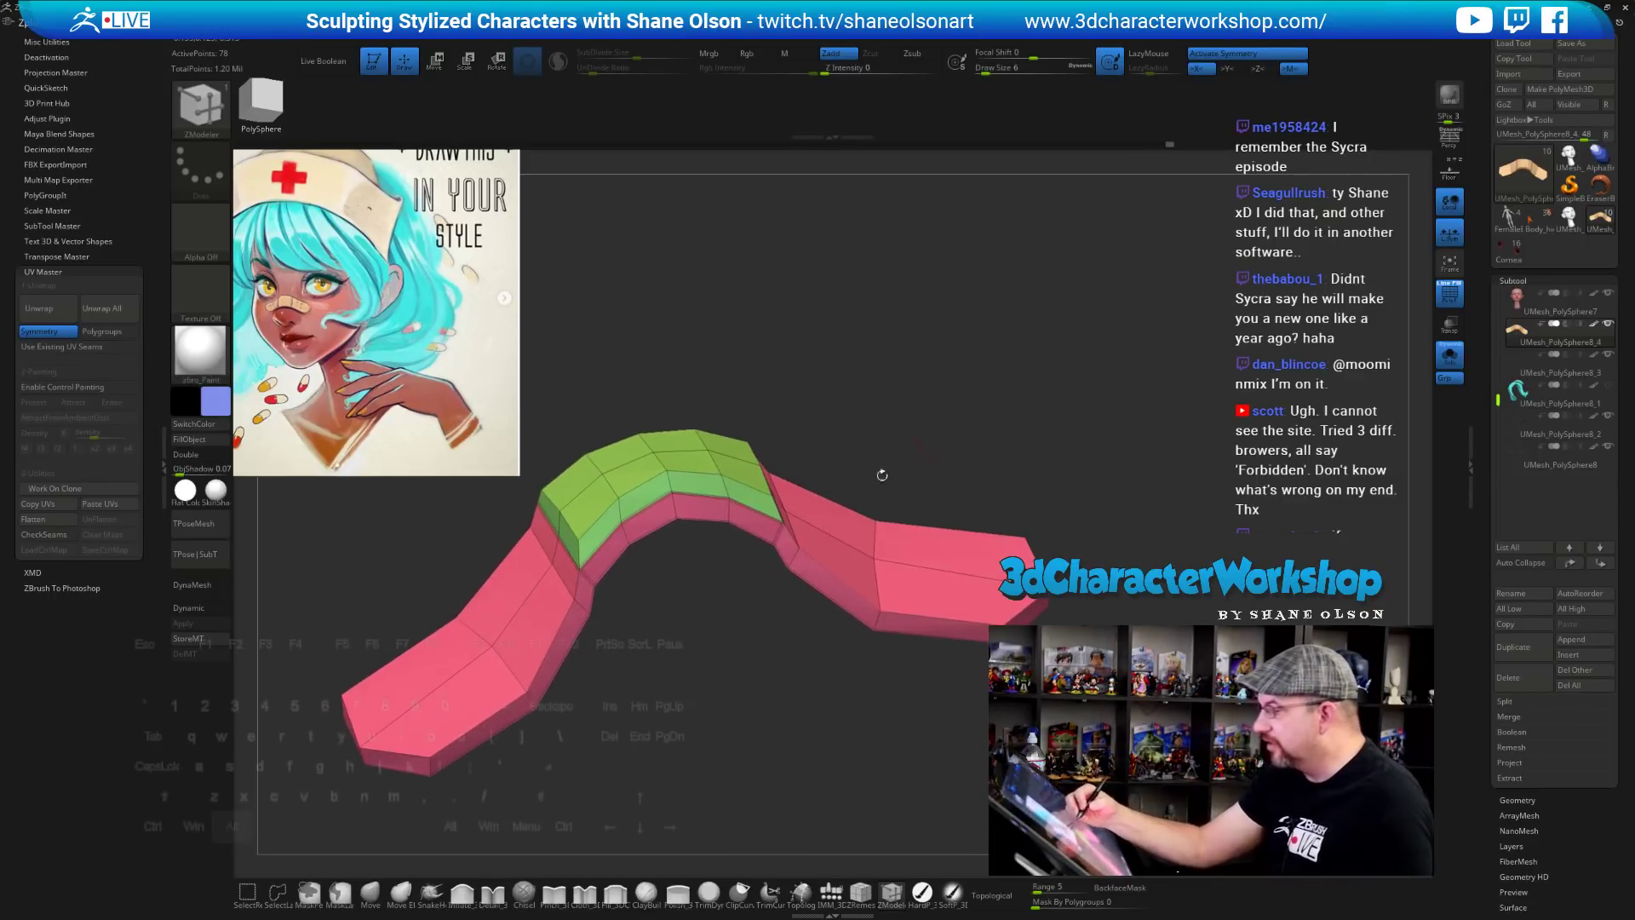
{"action": "key", "text": "d"}
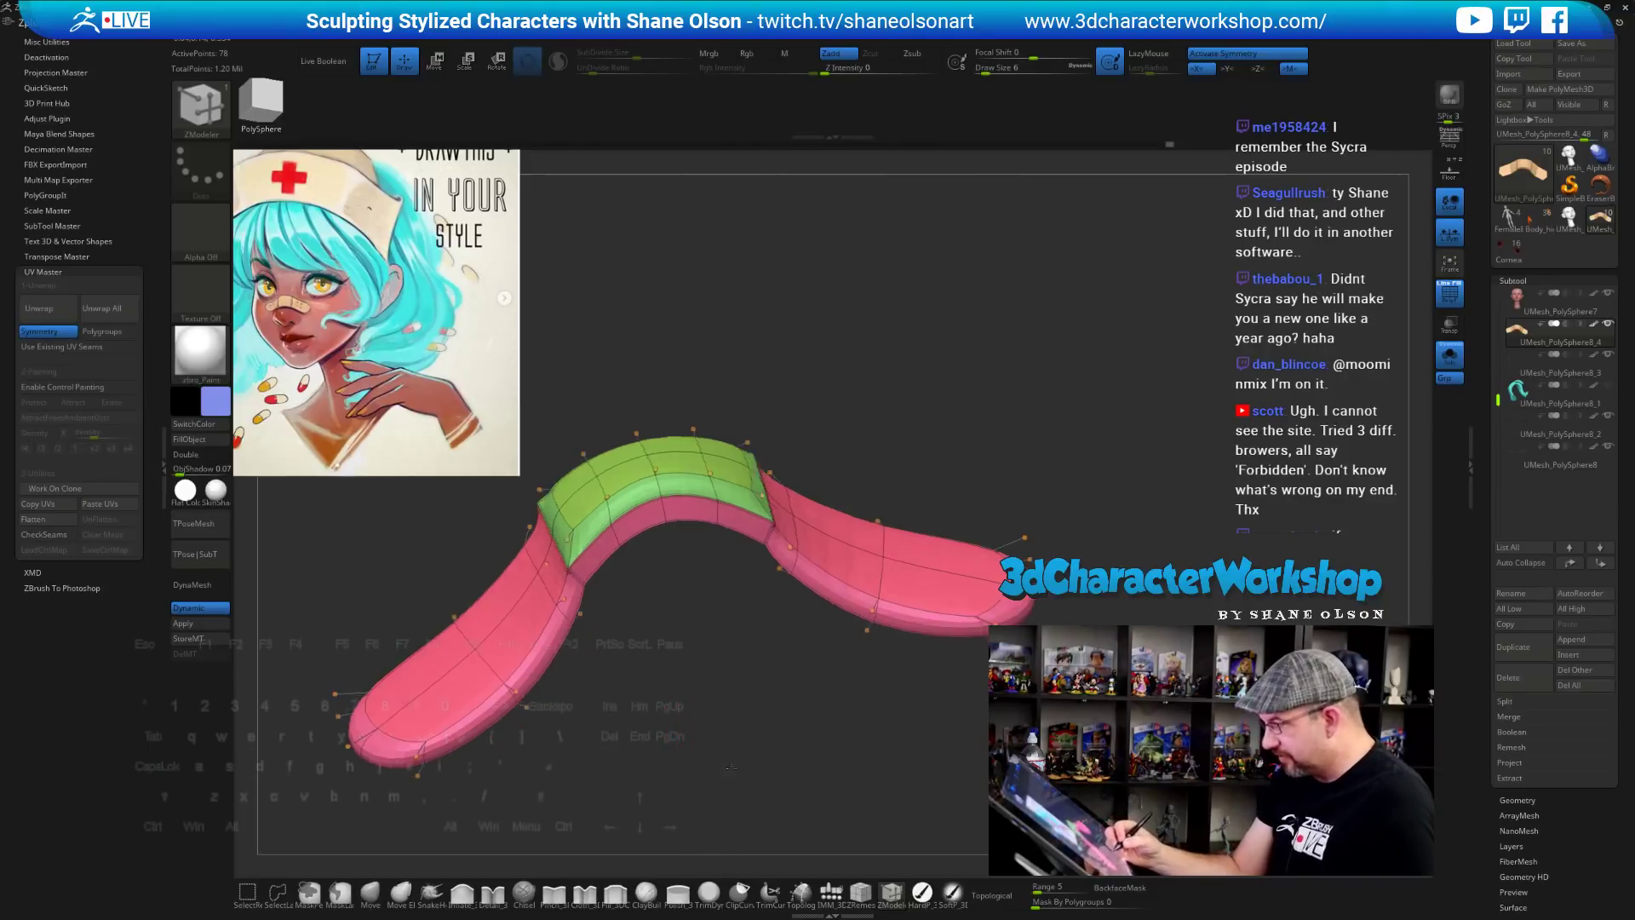
Hide the polyframe and examine how the smoothed center pad meets the bandage's two strips
{"action": "left_click_drag", "start_coordinate": [704, 747], "coordinate": [806, 686]}
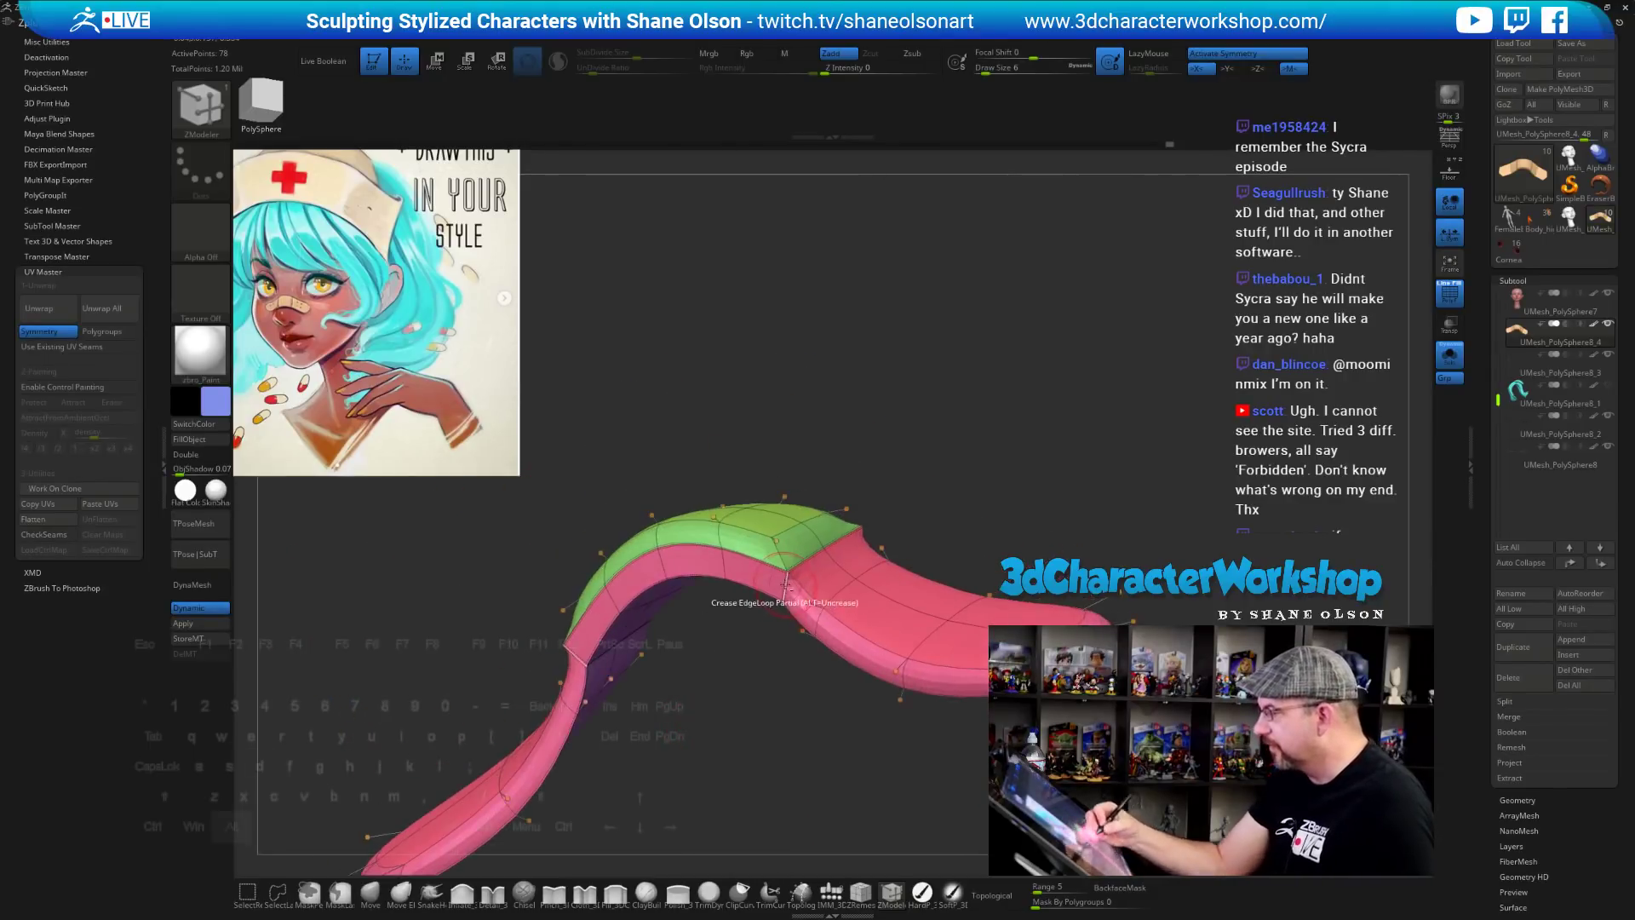
{"action": "left_click_drag", "start_coordinate": [796, 764], "coordinate": [719, 801]}
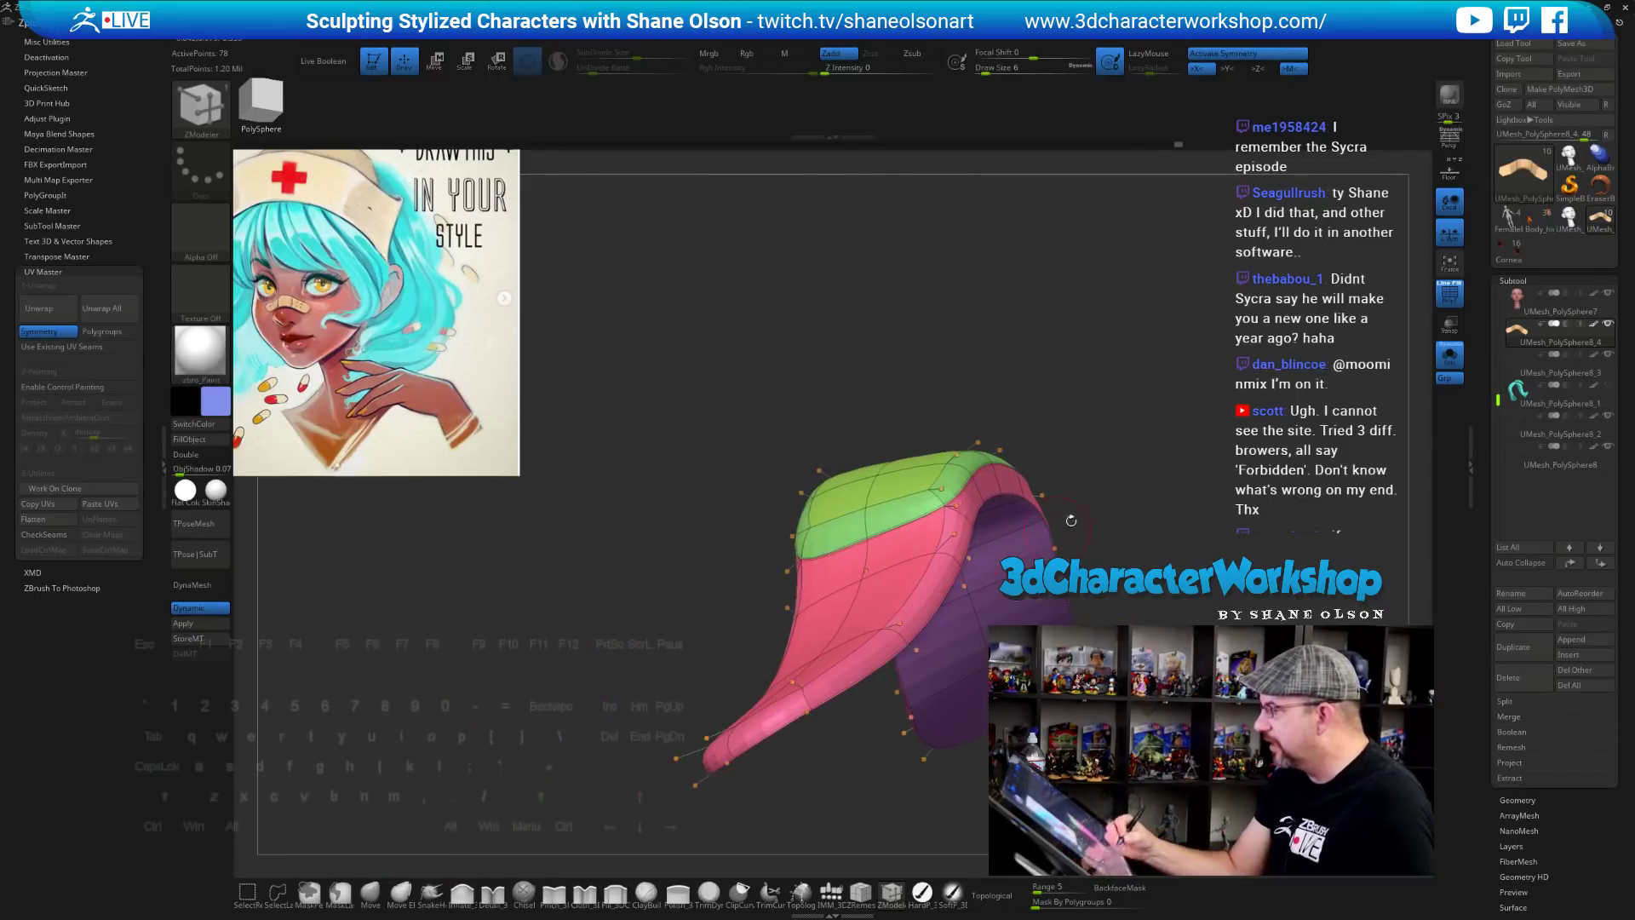
{"action": "left_click_drag", "start_coordinate": [1156, 437], "coordinate": [1082, 454]}
{"action": "key", "text": "shift+f"}
{"action": "mouse_move", "coordinate": [1076, 547]}
{"action": "left_mouse_down", "text": "alt"}
{"action": "mouse_move", "coordinate": [1022, 596]}
{"action": "mouse_move", "coordinate": [1086, 587]}
{"action": "mouse_move", "coordinate": [1052, 555]}
{"action": "mouse_move", "coordinate": [1066, 555]}
{"action": "left_mouse_up", "text": "alt"}
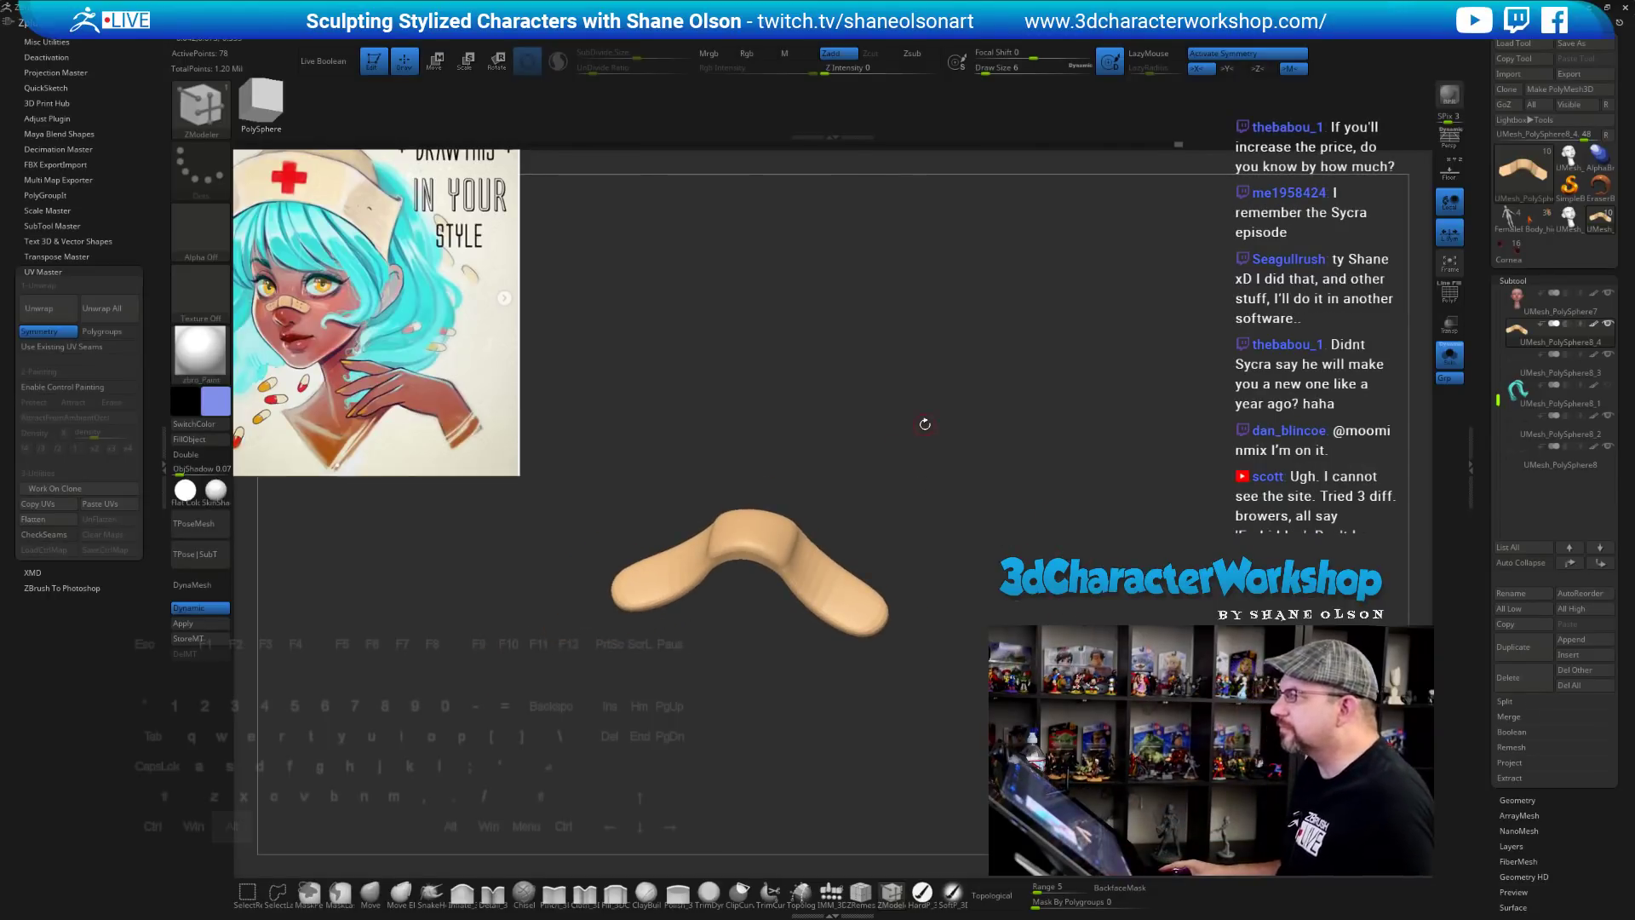
{"action": "mouse_move", "coordinate": [924, 427]}
{"action": "left_mouse_down"}
{"action": "mouse_move", "coordinate": [905, 431]}
{"action": "mouse_move", "coordinate": [949, 445]}
{"action": "mouse_move", "coordinate": [940, 459]}
{"action": "mouse_move", "coordinate": [918, 400]}
{"action": "left_mouse_up"}
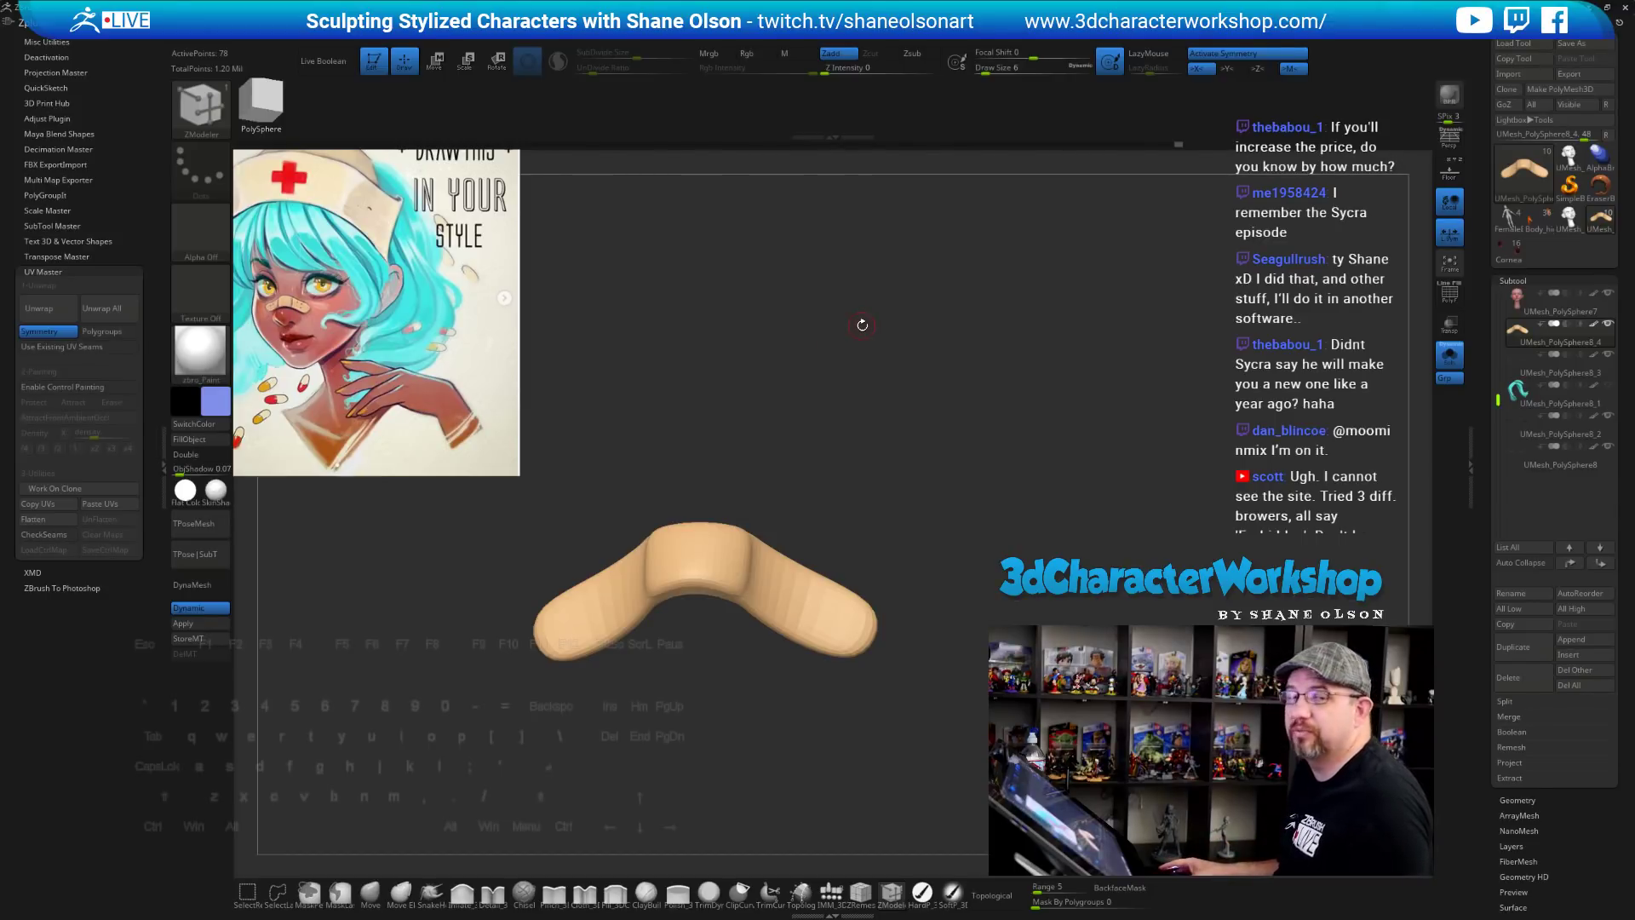
{"action": "left_click_drag", "start_coordinate": [869, 325], "coordinate": [950, 359]}
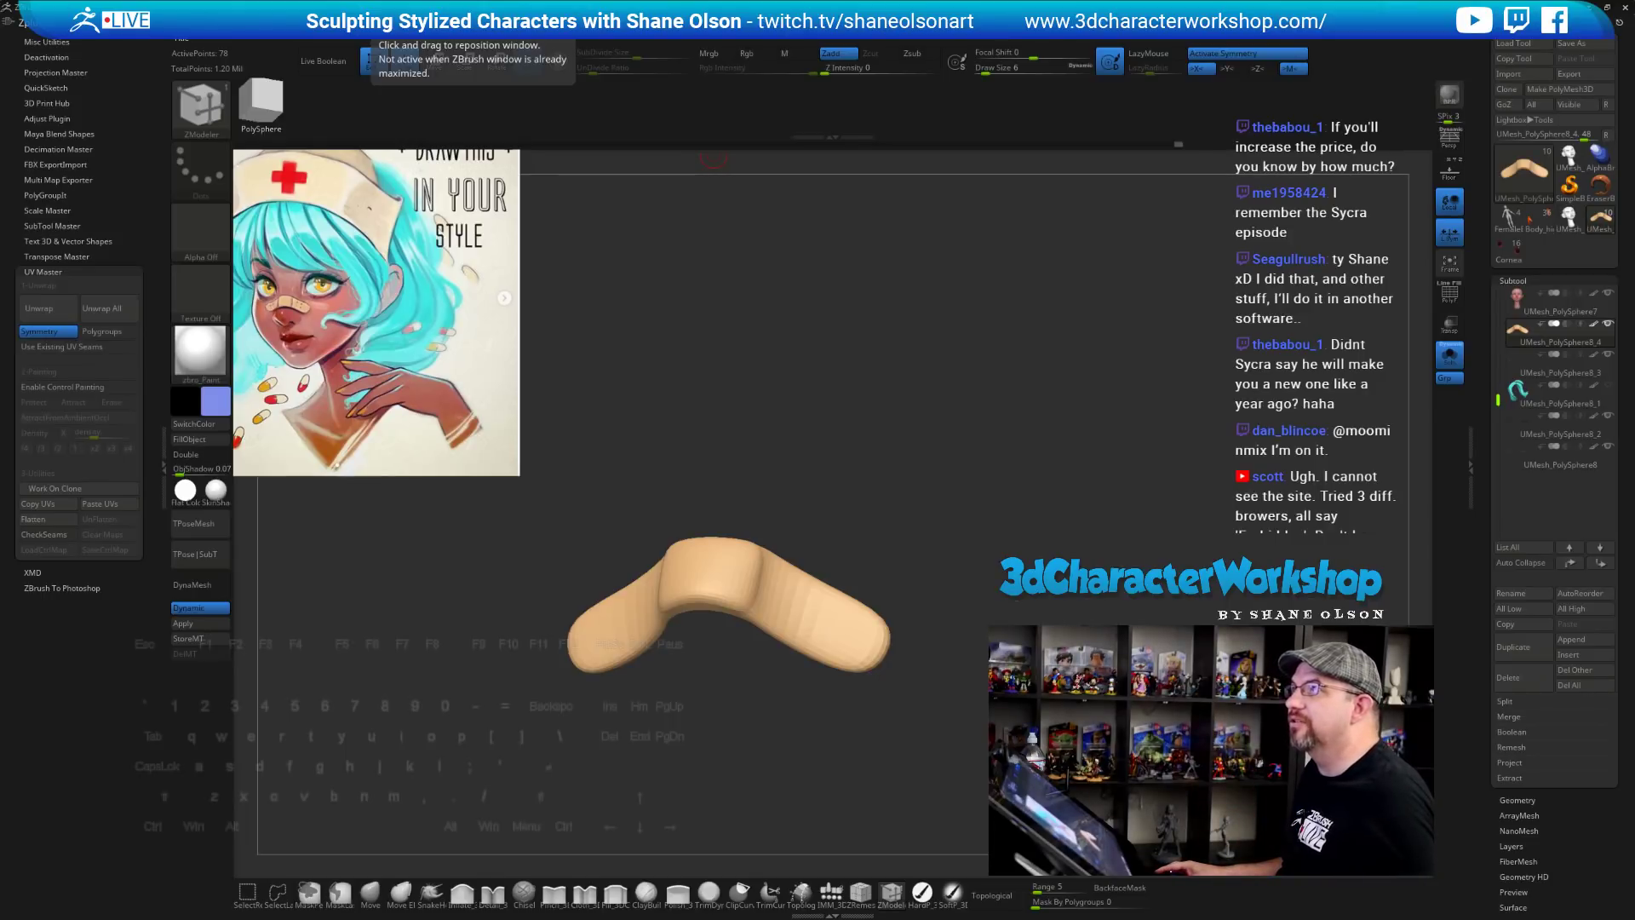
Switch to the browser and look through the 3D Character Workshop enrollment page down to the course modules, then return to ZBrush
{"action": "left_click_drag", "start_coordinate": [262, 0], "coordinate": [862, 75]}
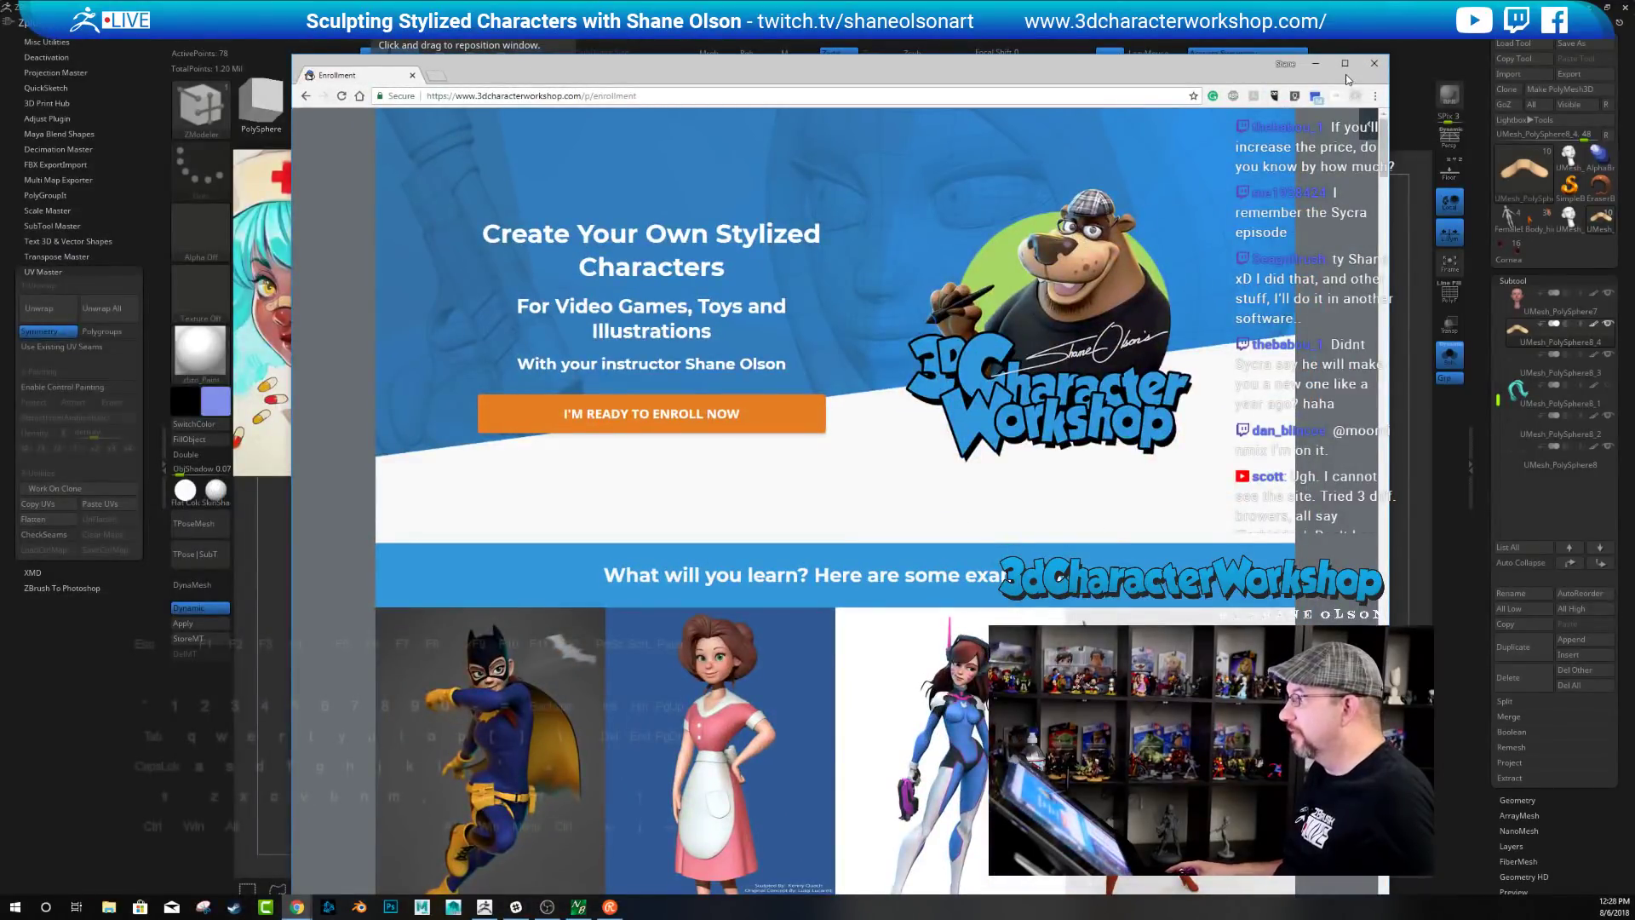
{"action": "double_click", "coordinate": [1346, 77]}
{"action": "scroll", "coordinate": [286, 432], "scroll_direction": "down", "scroll_amount": 3}
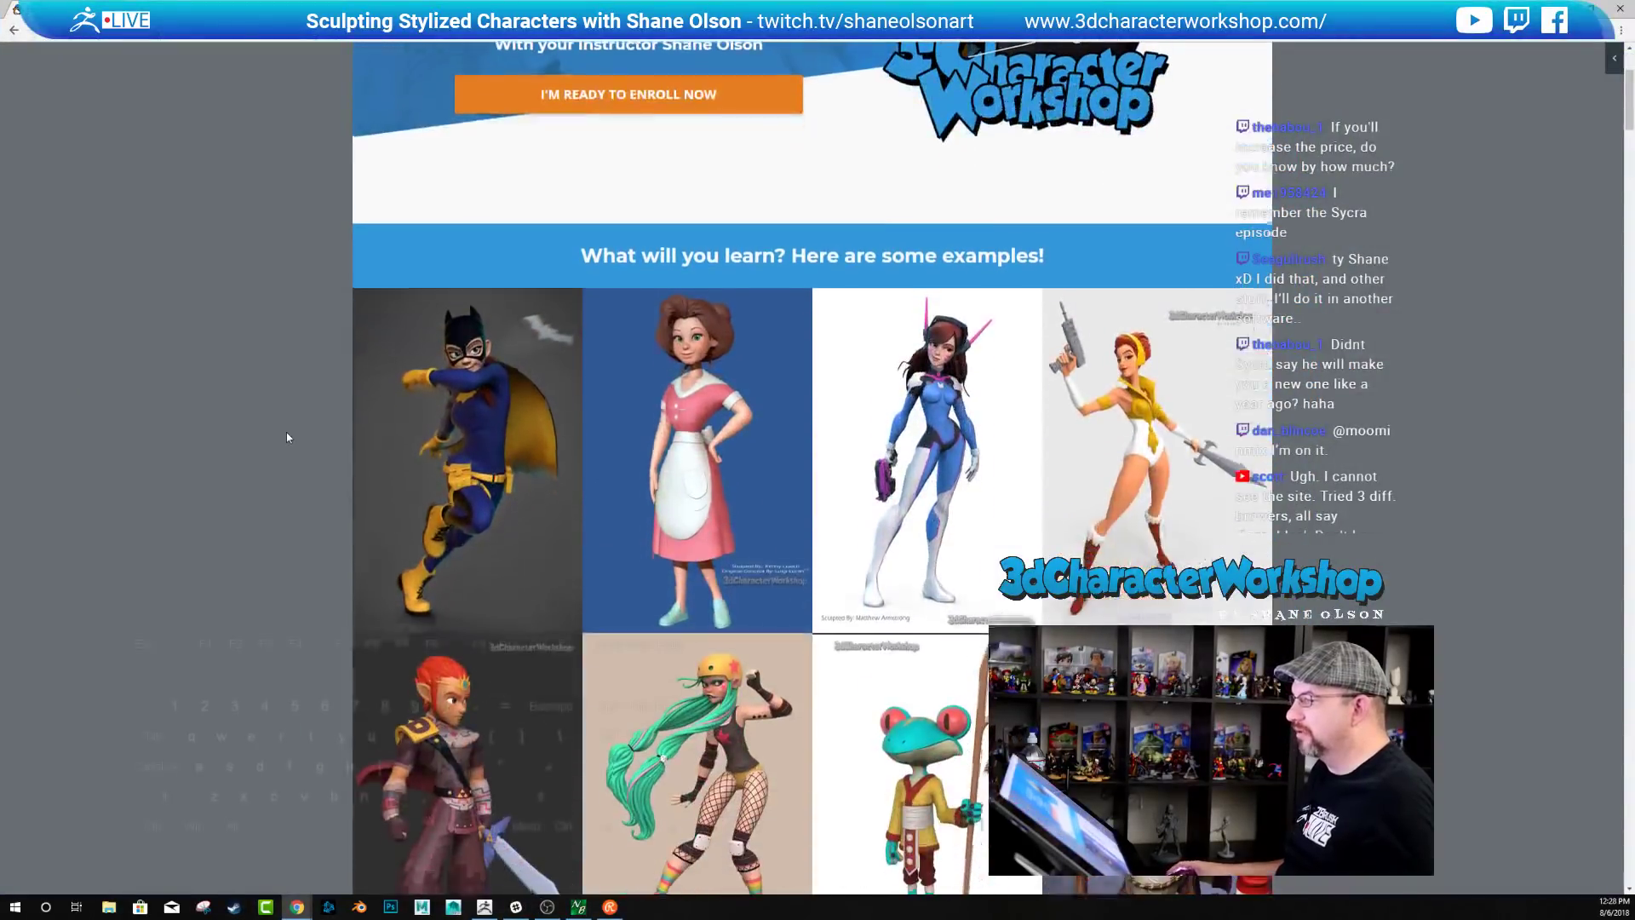
{"action": "scroll", "coordinate": [286, 432], "scroll_direction": "down", "scroll_amount": 2}
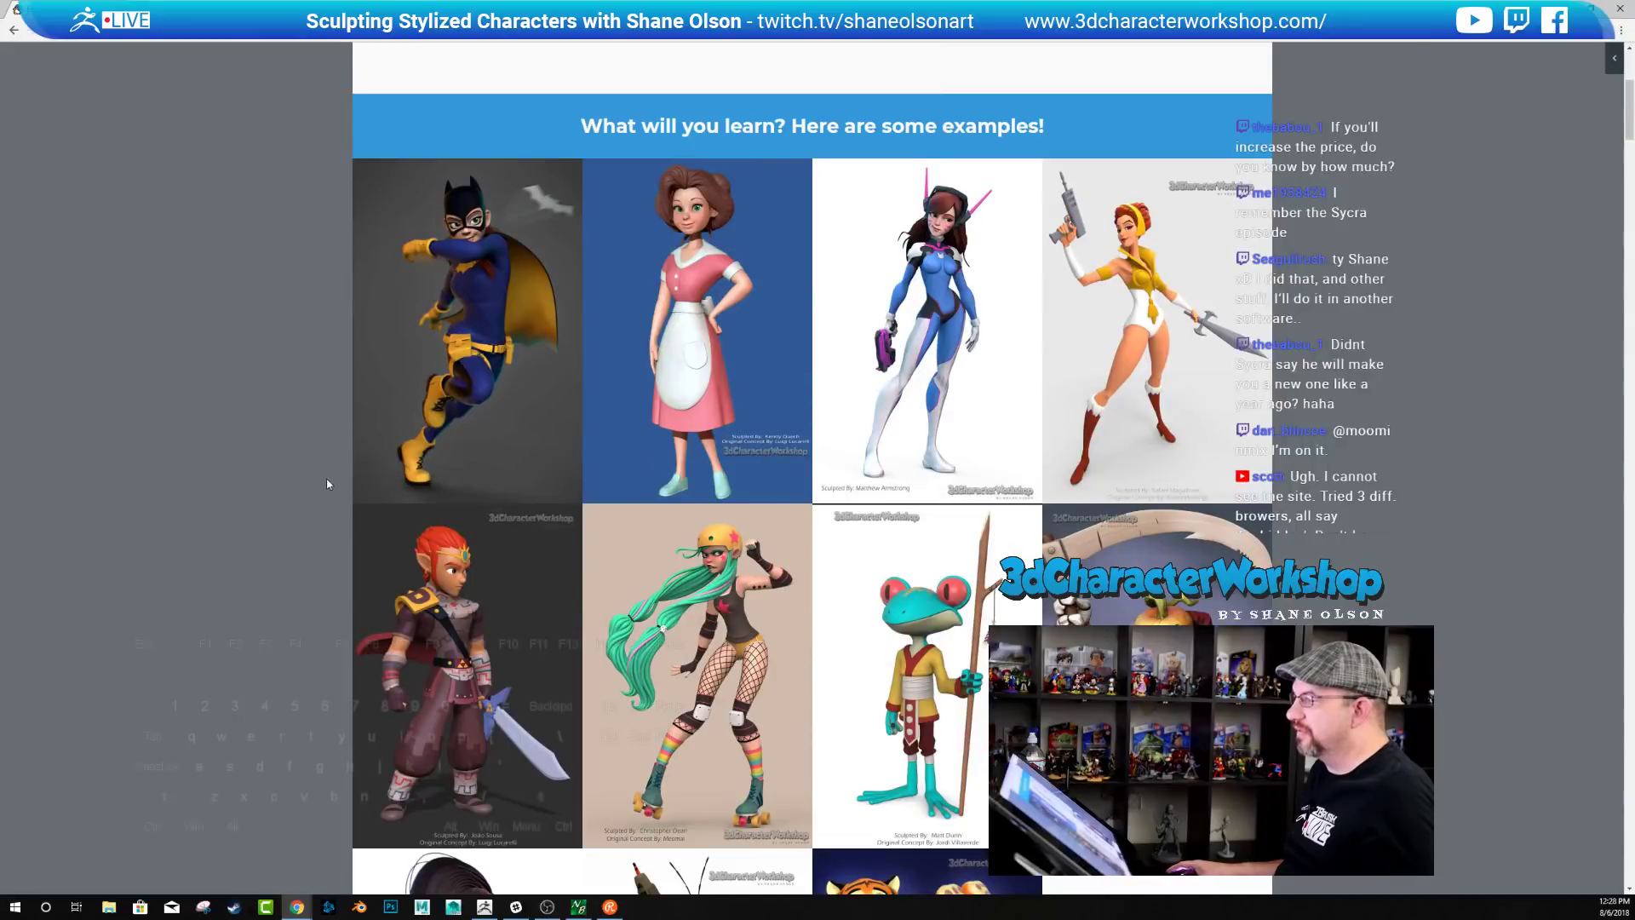
{"action": "scroll", "coordinate": [327, 484], "scroll_direction": "down", "scroll_amount": 6}
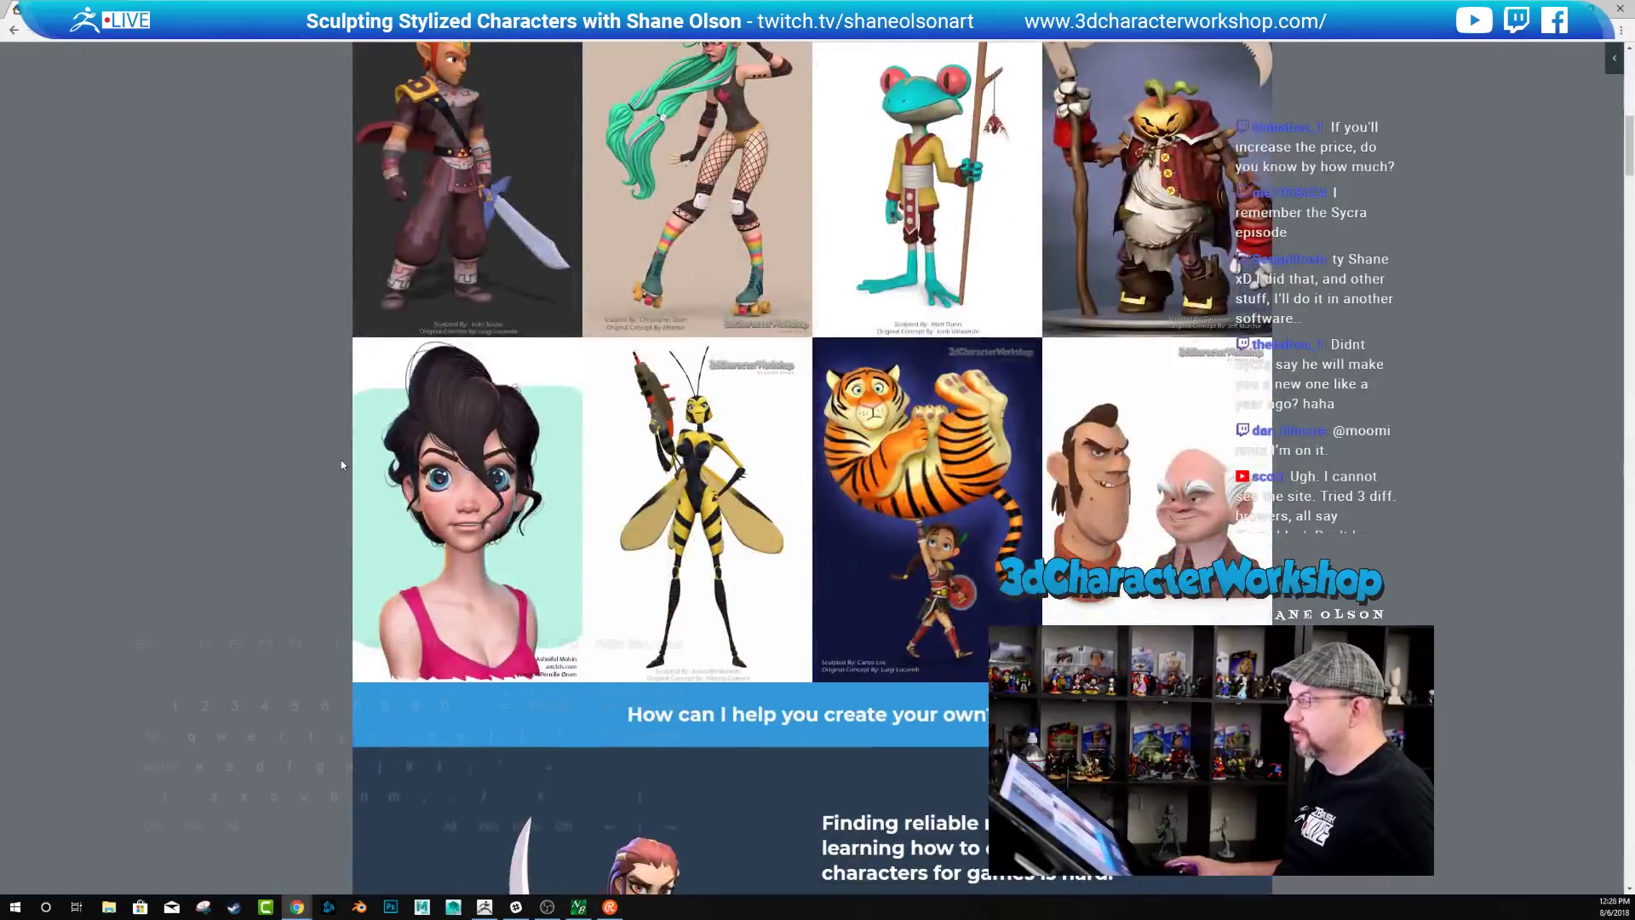
{"action": "scroll", "coordinate": [356, 471], "scroll_direction": "down", "scroll_amount": 6}
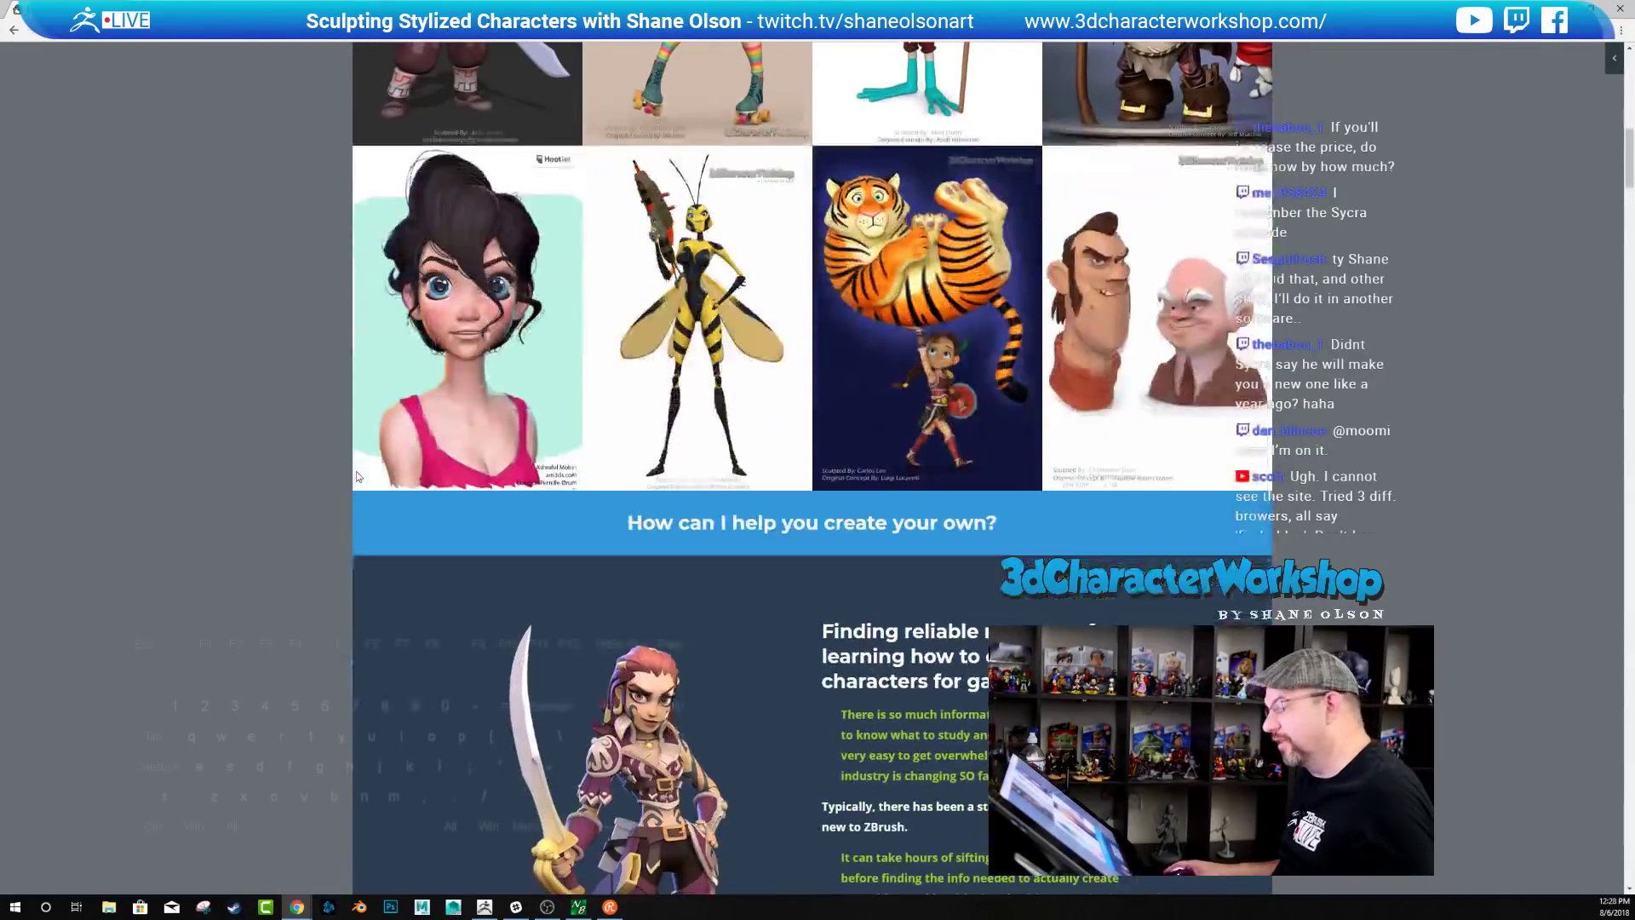
{"action": "scroll", "coordinate": [384, 483], "scroll_direction": "down", "scroll_amount": 20}
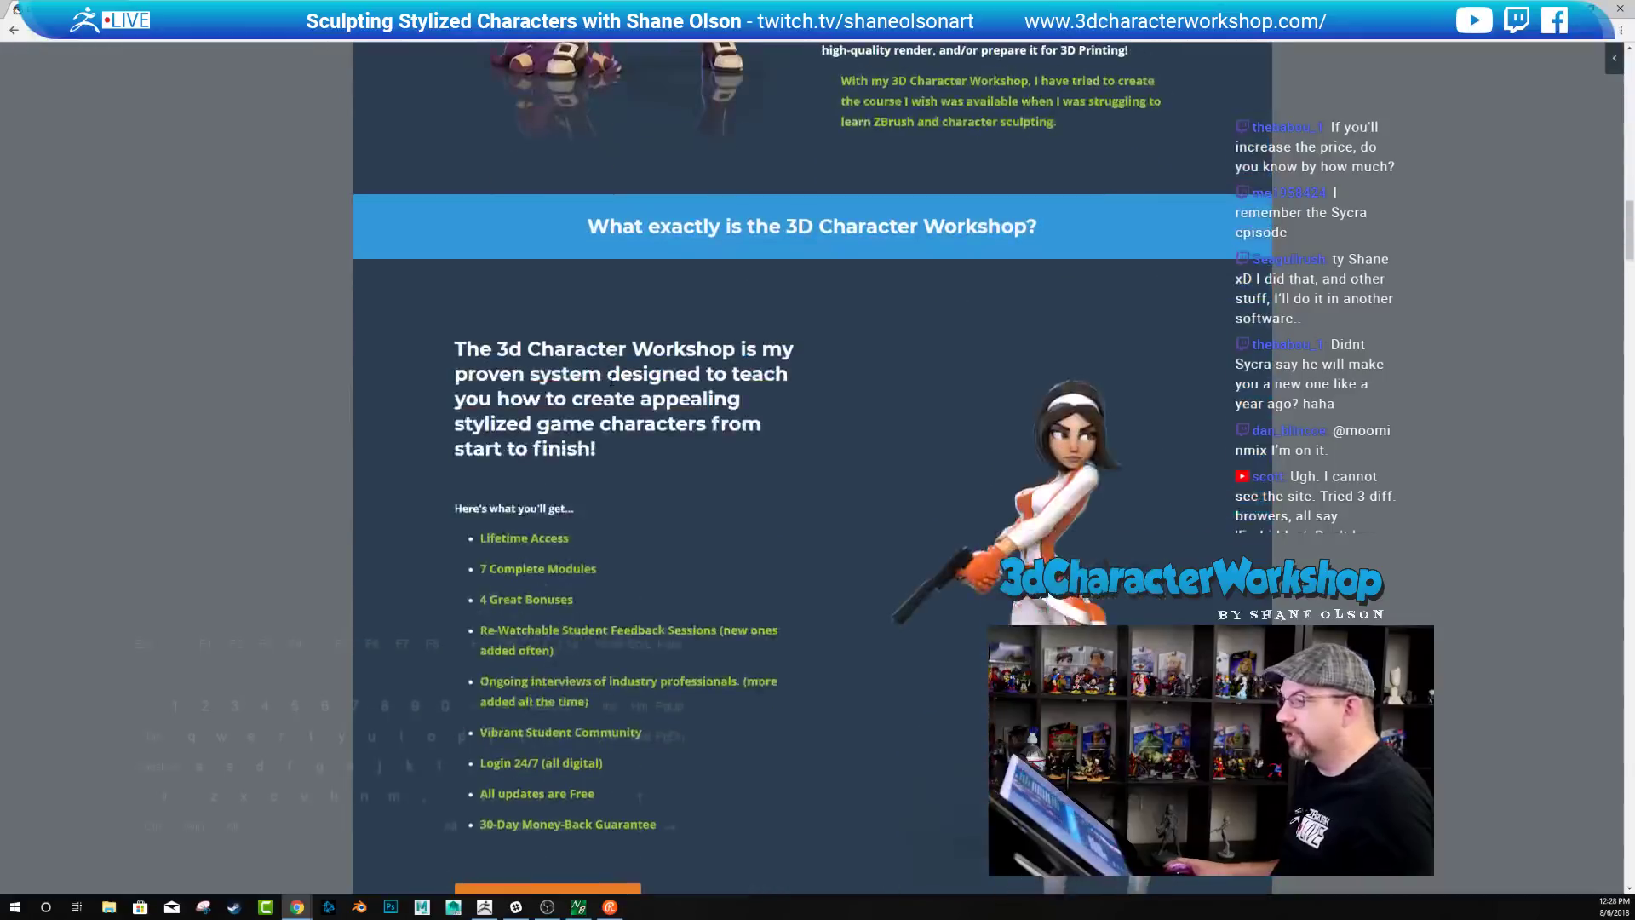
{"action": "scroll", "coordinate": [597, 407], "scroll_direction": "down", "scroll_amount": 14}
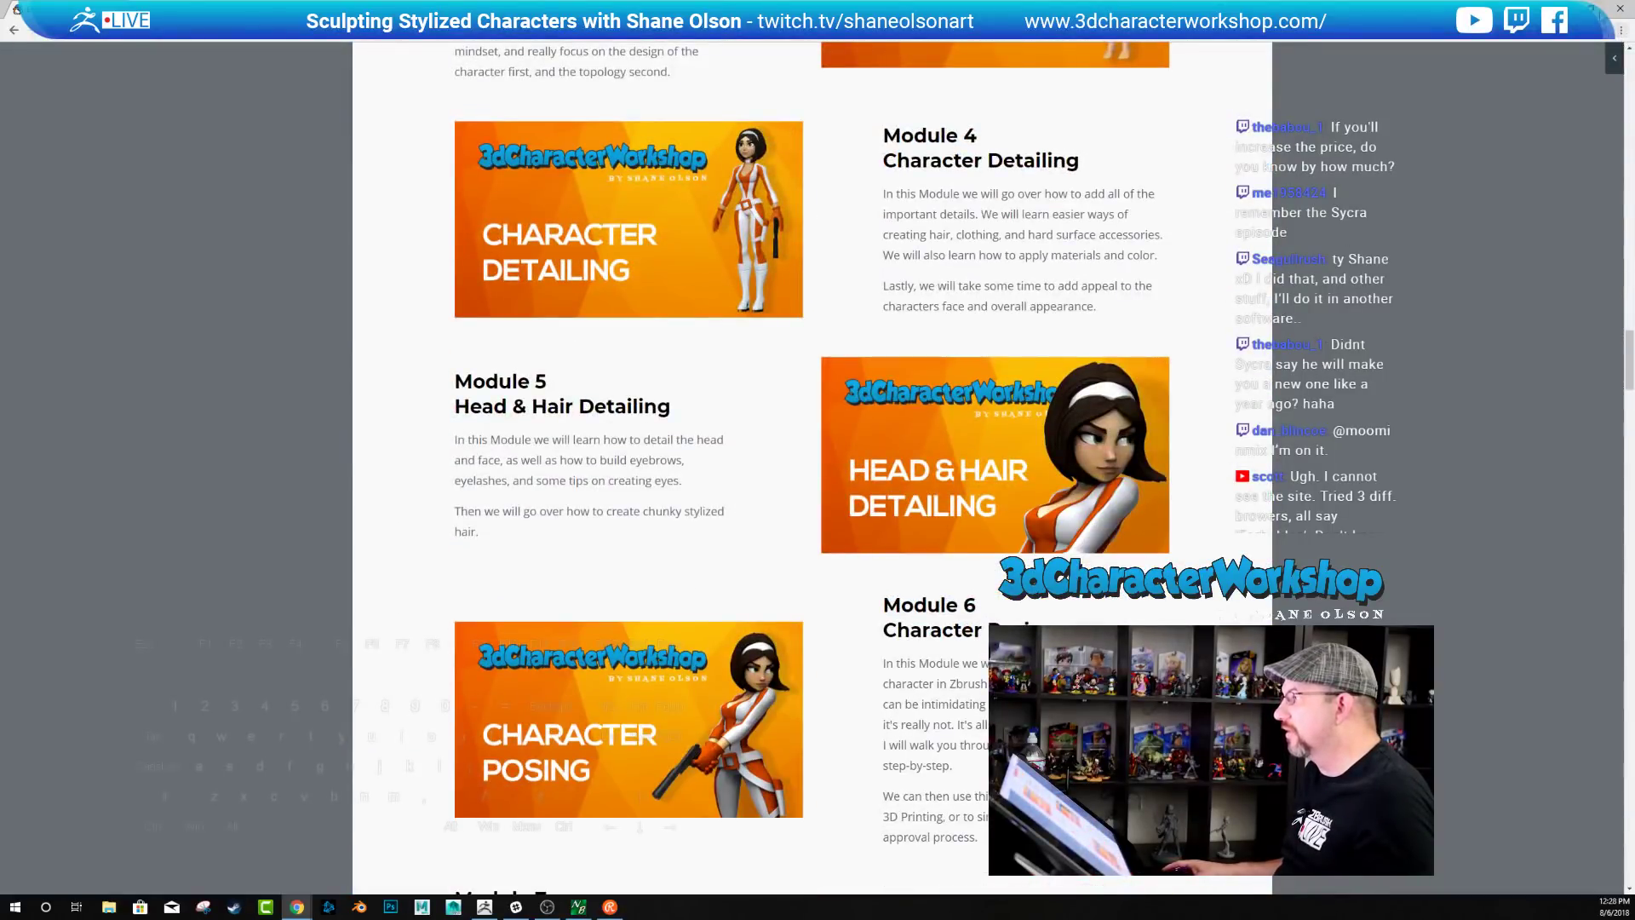
{"action": "left_click", "coordinate": [1599, 8]}
{"action": "left_click_drag", "start_coordinate": [785, 75], "coordinate": [0, 0]}
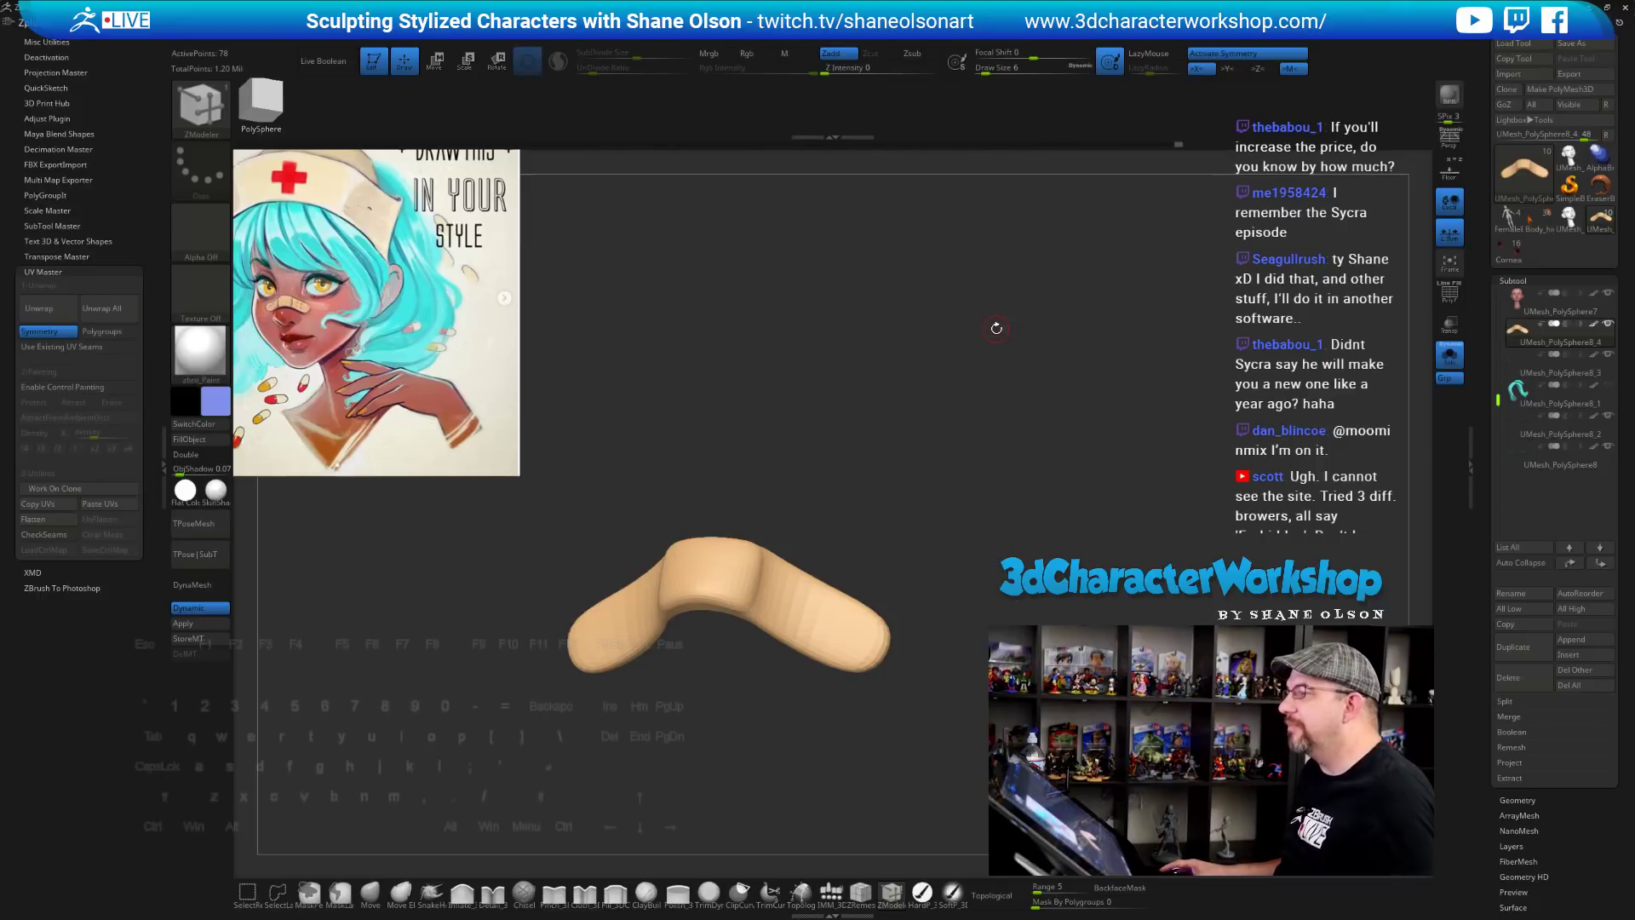
Turn off Solo mode to show the bandage in place on the full head
{"action": "mouse_move", "coordinate": [990, 324]}
{"action": "left_mouse_down"}
{"action": "mouse_move", "coordinate": [968, 331]}
{"action": "mouse_move", "coordinate": [989, 330]}
{"action": "left_mouse_up"}
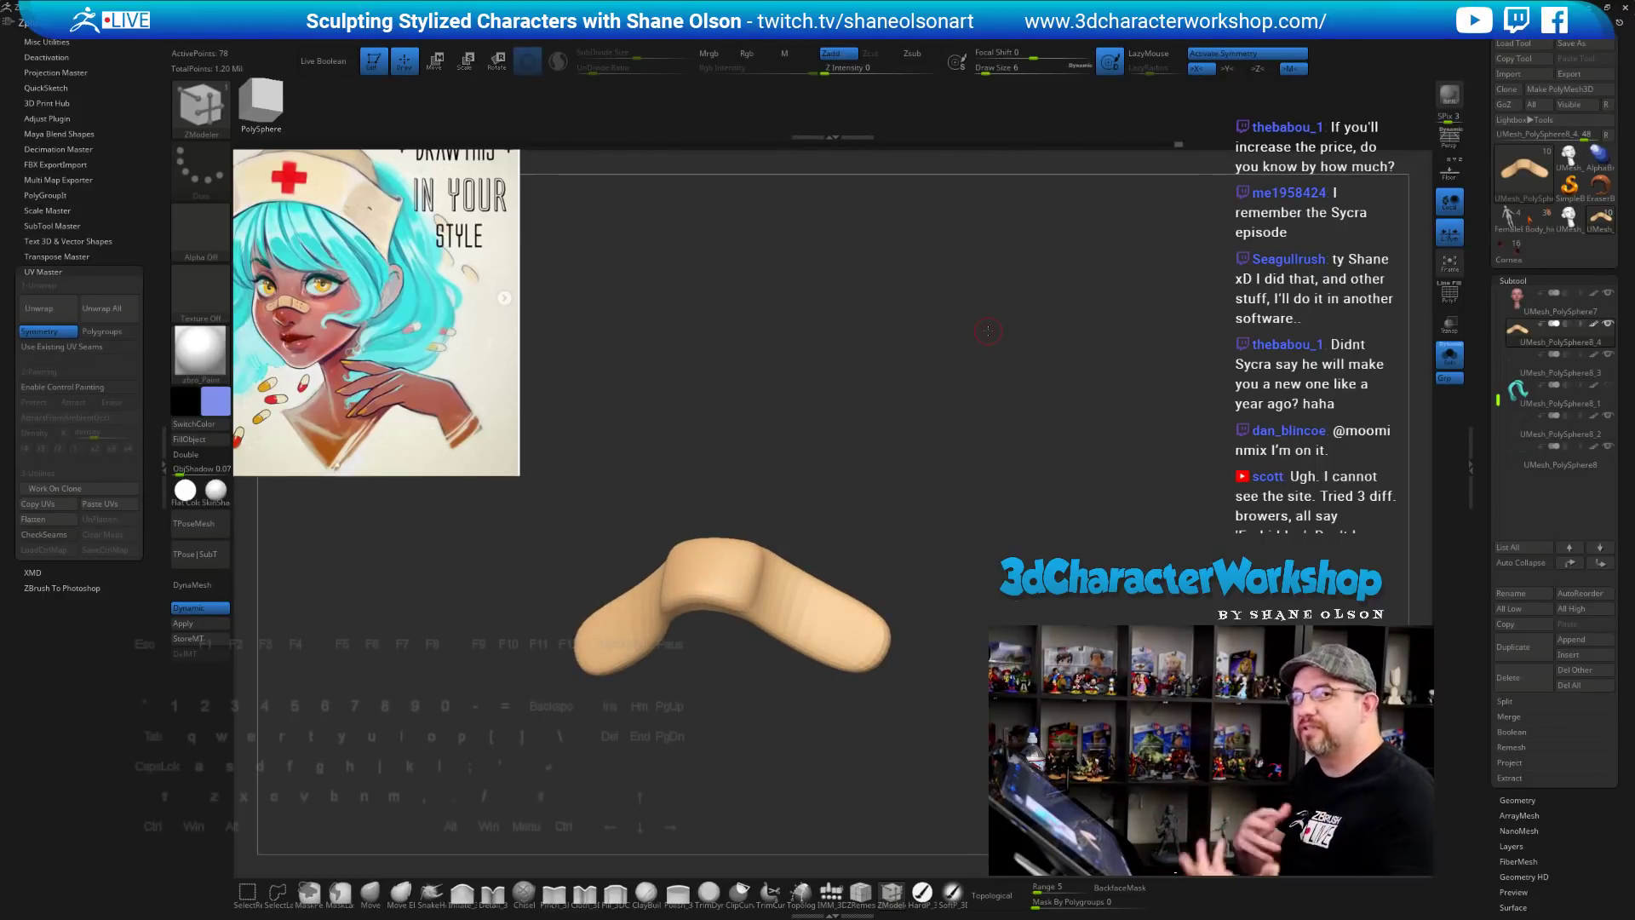
{"action": "left_click_drag", "start_coordinate": [988, 331], "coordinate": [994, 346]}
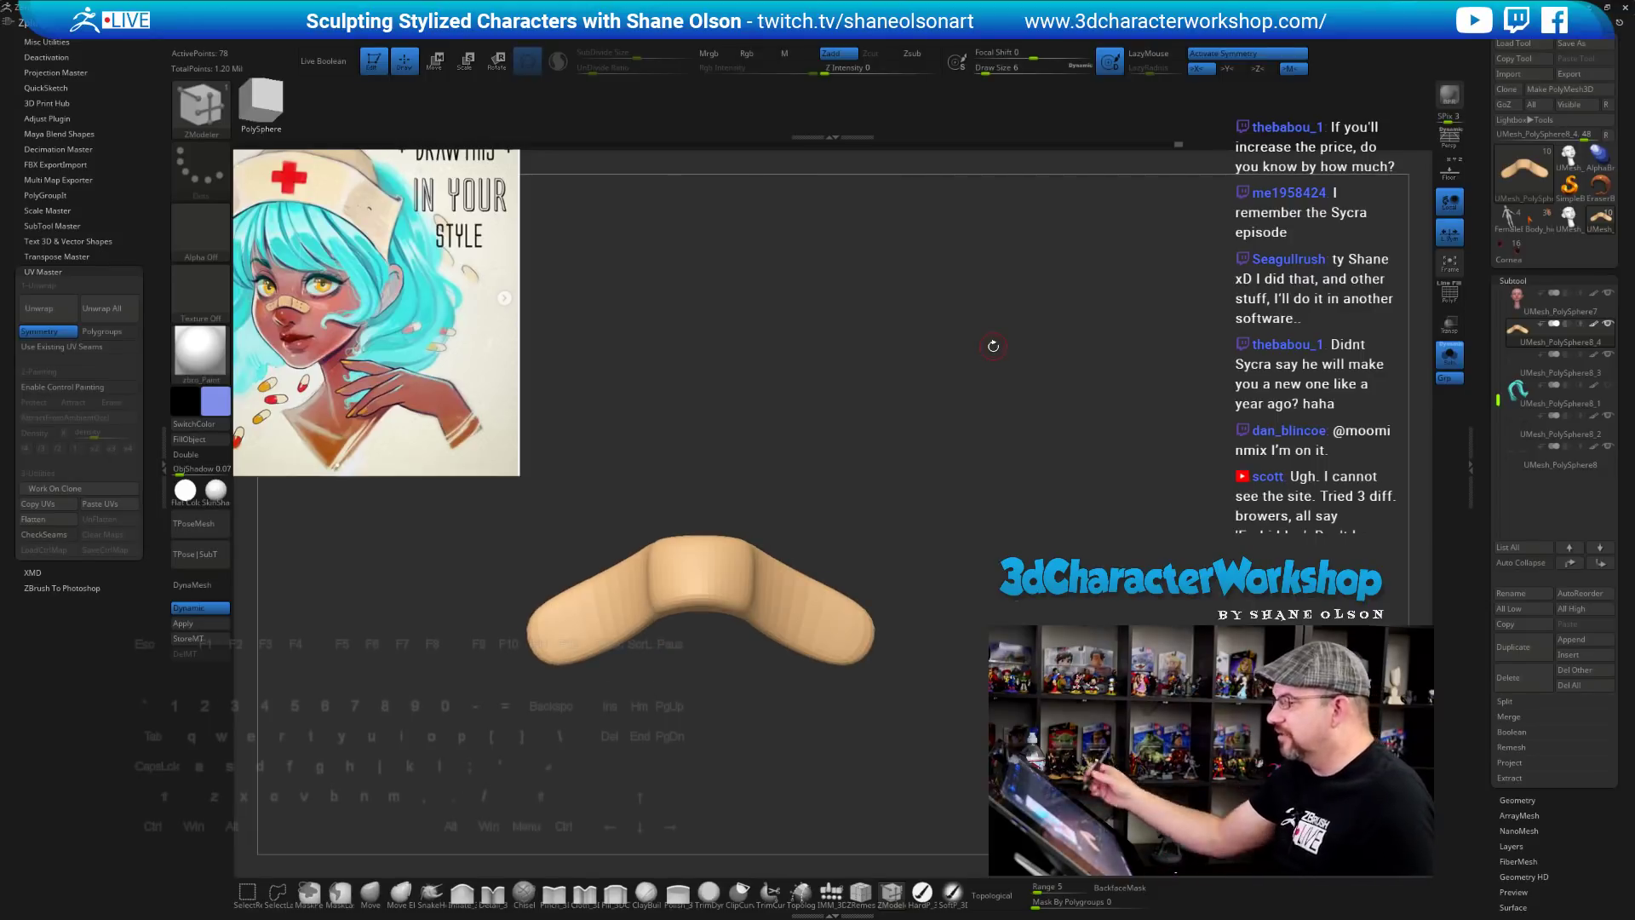
{"action": "left_click_drag", "start_coordinate": [998, 555], "coordinate": [1039, 599]}
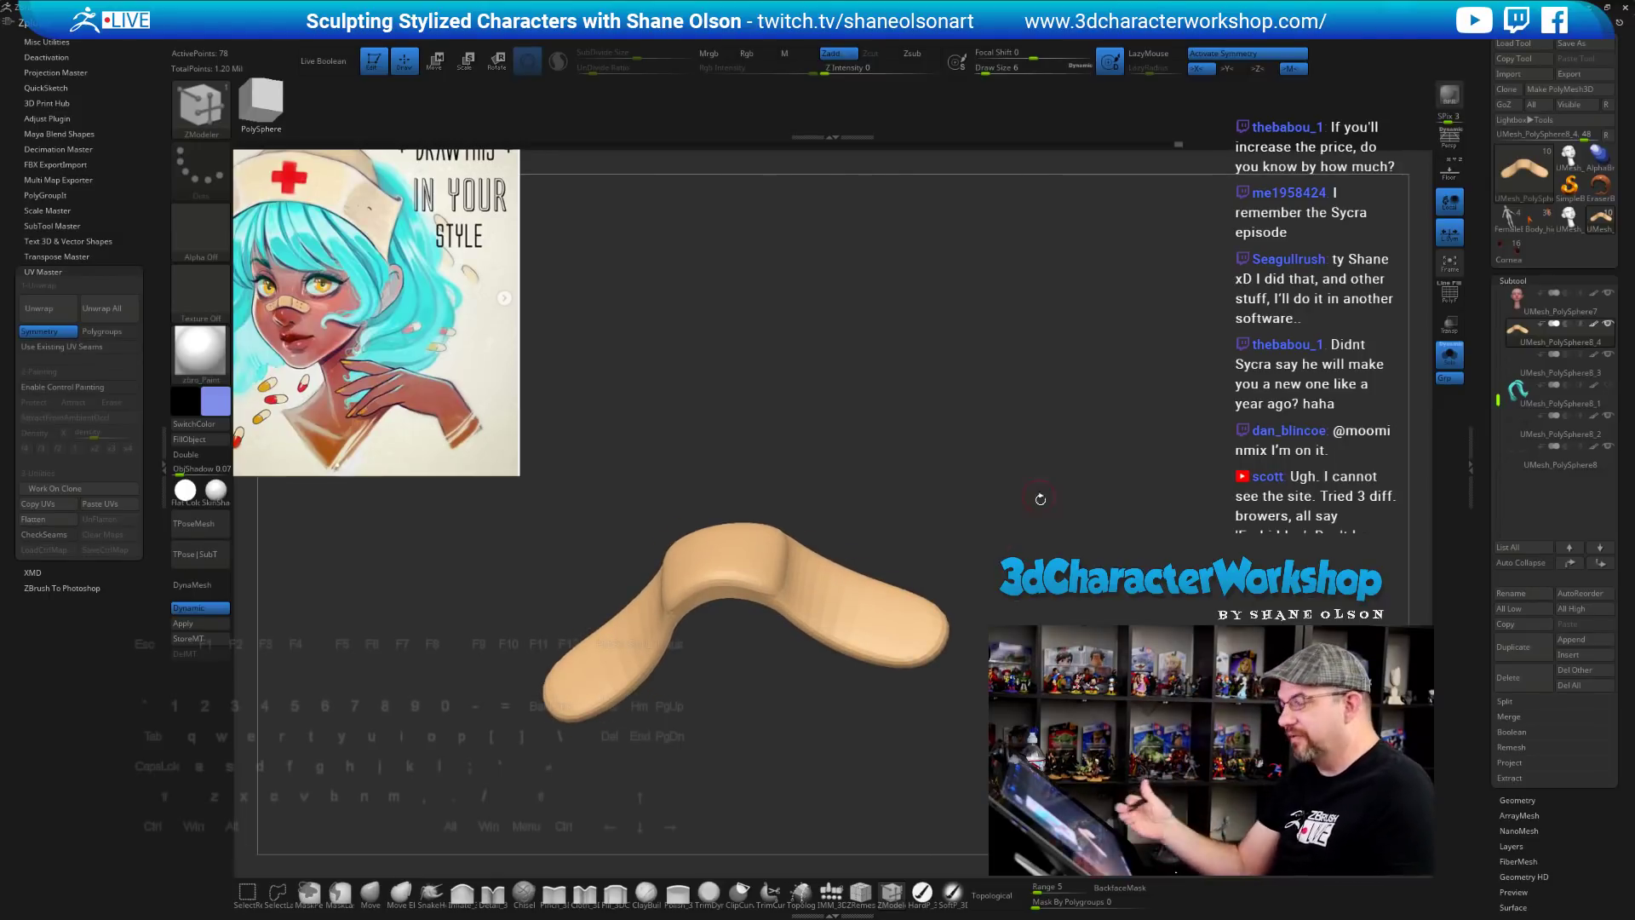
{"action": "left_click_drag", "start_coordinate": [1041, 500], "coordinate": [1099, 536]}
{"action": "left_click", "coordinate": [1448, 364]}
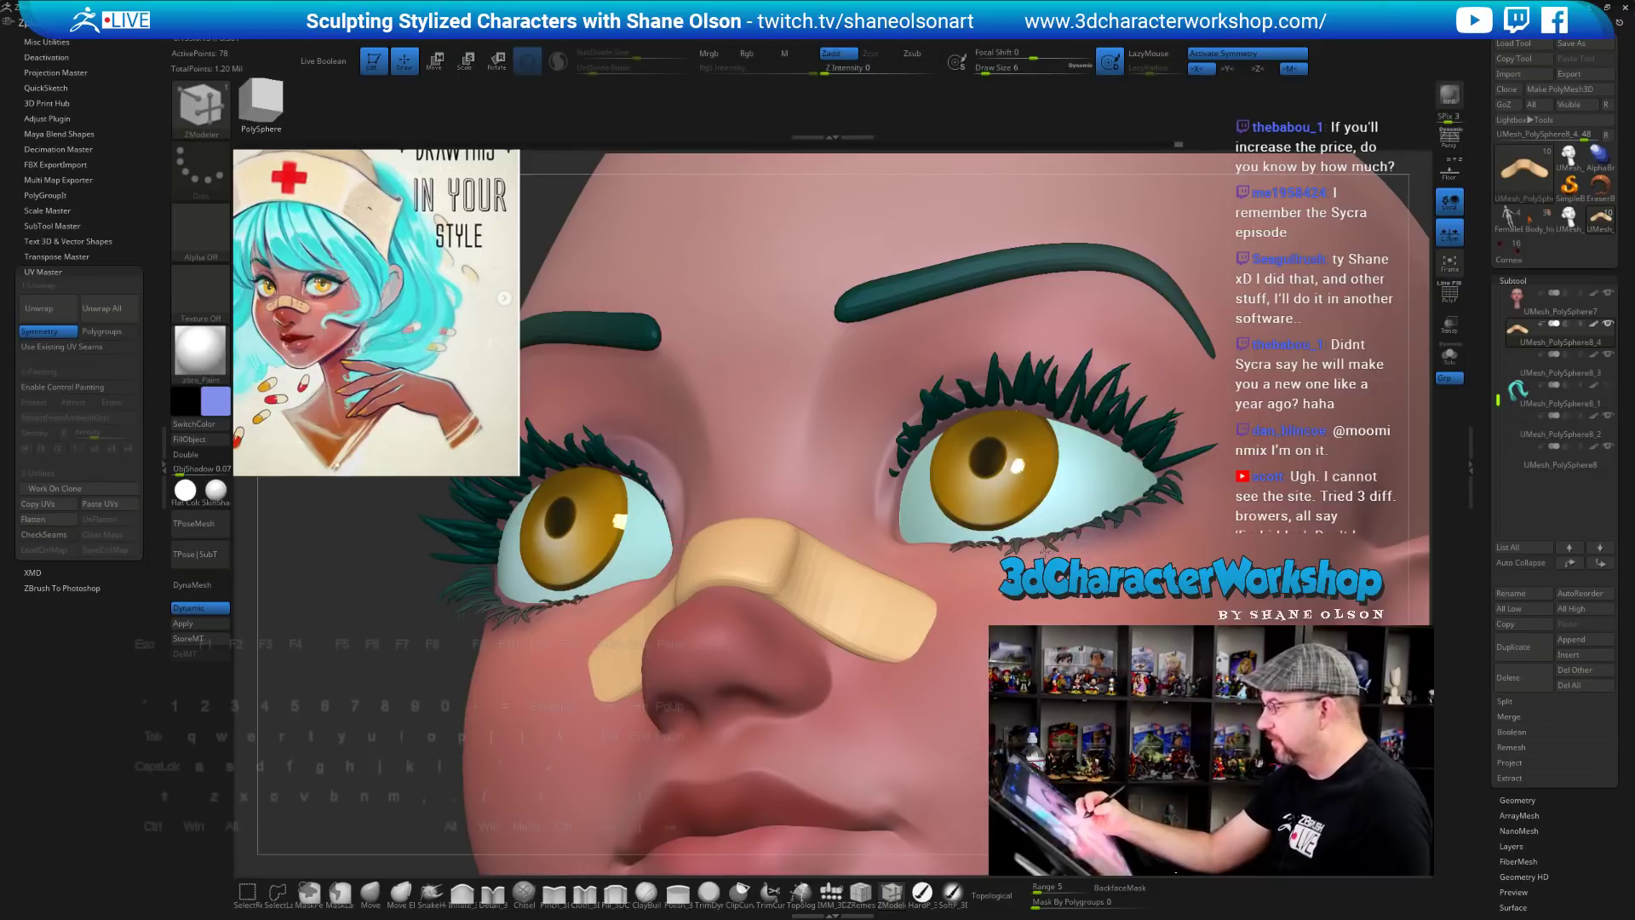
{"action": "left_click_drag", "start_coordinate": [1030, 599], "coordinate": [1192, 597], "text": "alt"}
Pull the bandage's outer ends outward along the cheeks with the Move brush, adjusting the brush size between strokes
{"action": "left_click", "coordinate": [369, 894]}
{"action": "key", "text": "s"}
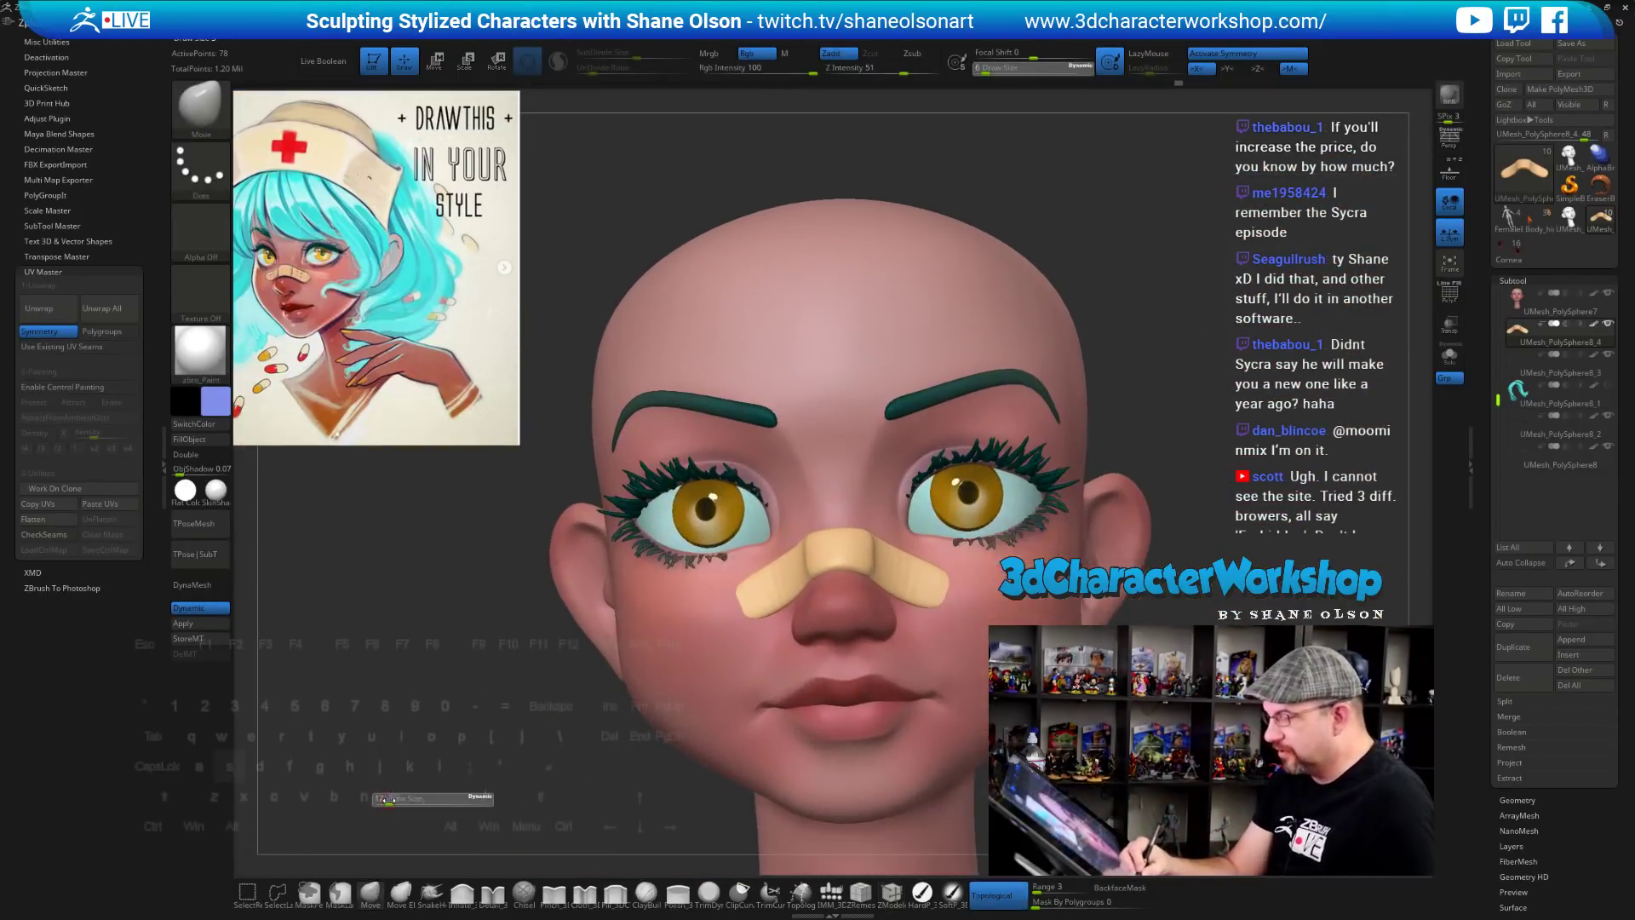
{"action": "mouse_move", "coordinate": [431, 800]}
{"action": "left_mouse_down"}
{"action": "mouse_move", "coordinate": [474, 780]}
{"action": "mouse_move", "coordinate": [474, 810]}
{"action": "left_mouse_up"}
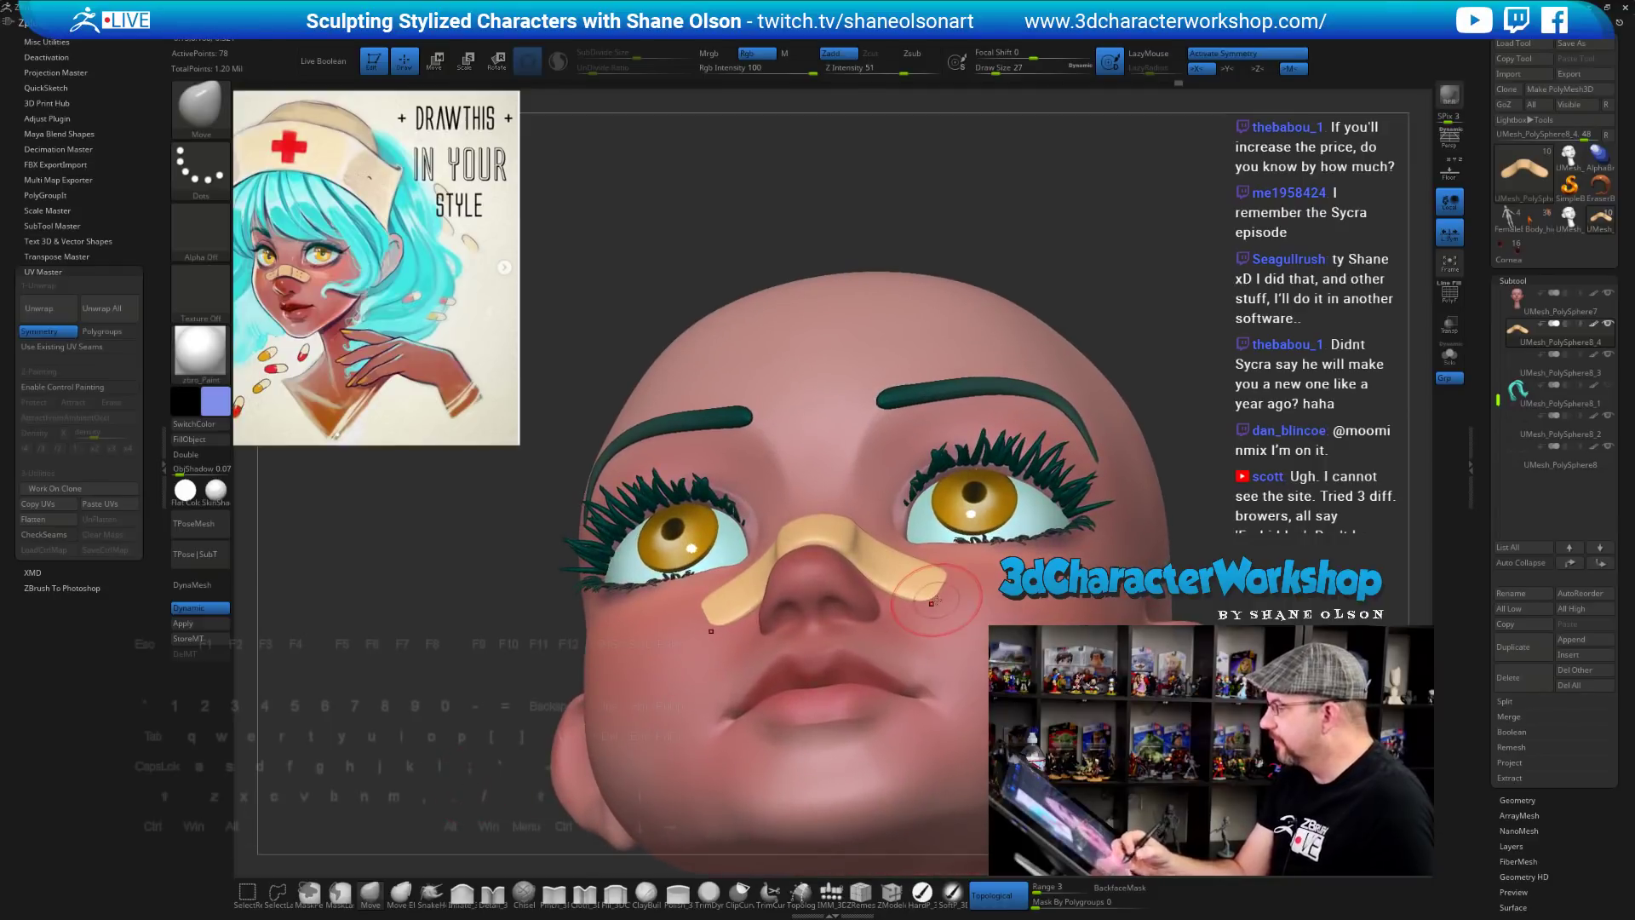
{"action": "key", "text": "bracketright"}
{"action": "left_click_drag", "start_coordinate": [937, 590], "coordinate": [976, 562]}
{"action": "right_click_drag", "start_coordinate": [976, 562], "coordinate": [971, 520]}
{"action": "key", "text": "s"}
{"action": "left_click_drag", "start_coordinate": [971, 562], "coordinate": [982, 563]}
{"action": "left_click_drag", "start_coordinate": [940, 584], "coordinate": [953, 588]}
Refine how the bandage's ends wrap against the cheeks using smaller Move brush strokes, reducing the draw size to 37
{"action": "mouse_move", "coordinate": [957, 588]}
{"action": "right_mouse_down"}
{"action": "mouse_move", "coordinate": [968, 607]}
{"action": "mouse_move", "coordinate": [1000, 548]}
{"action": "right_mouse_up"}
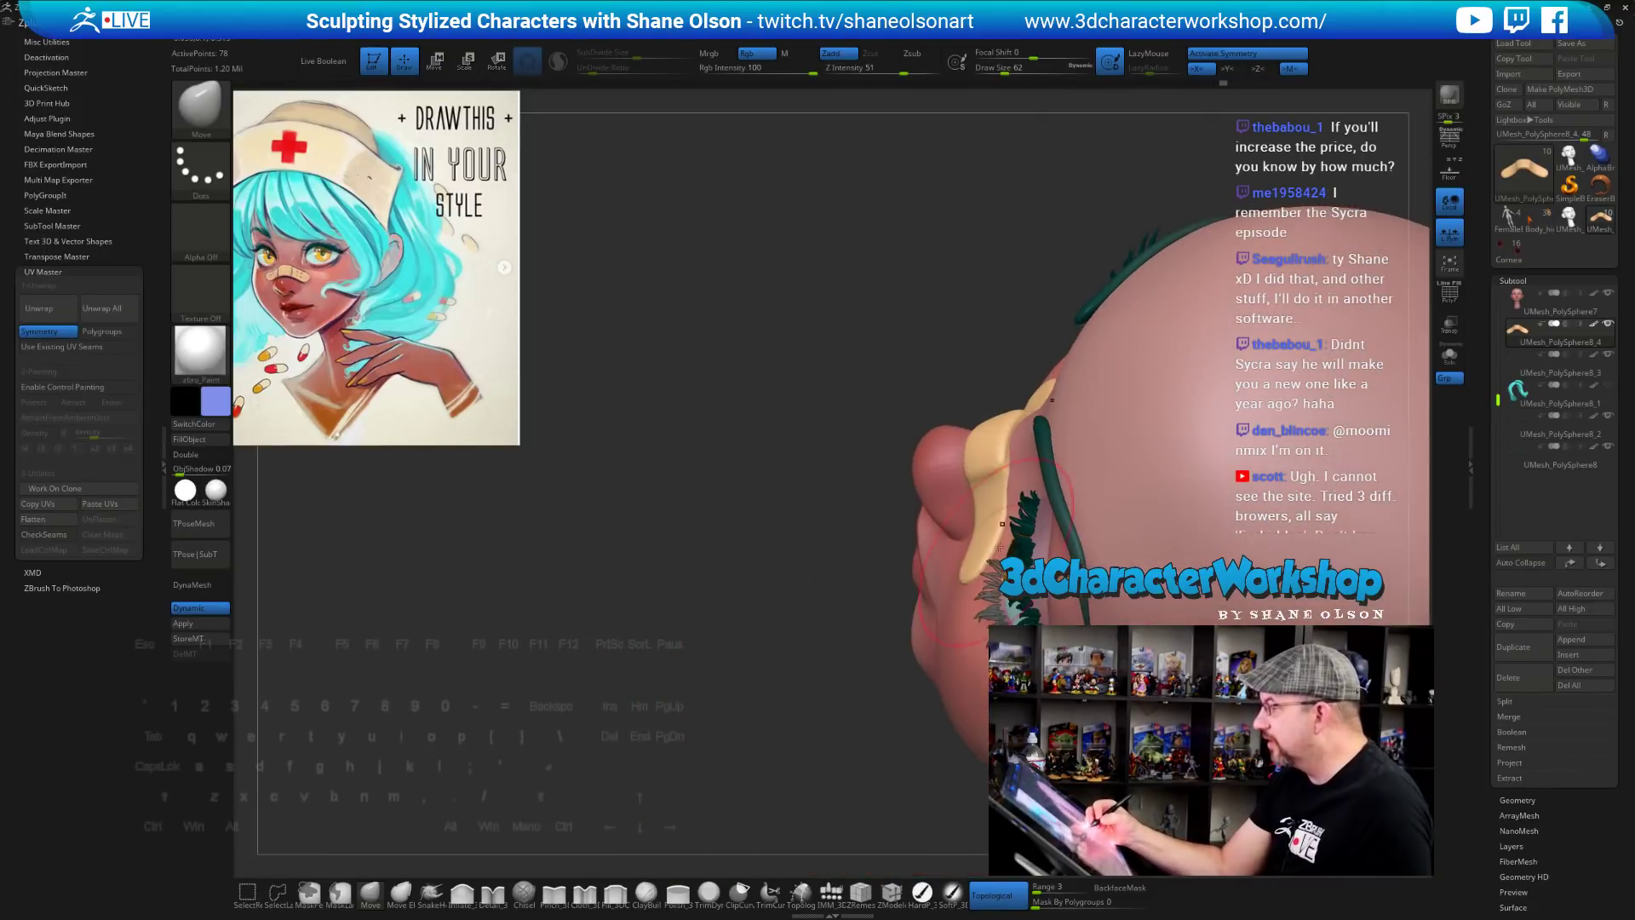
{"action": "key", "text": "bracketleft"}
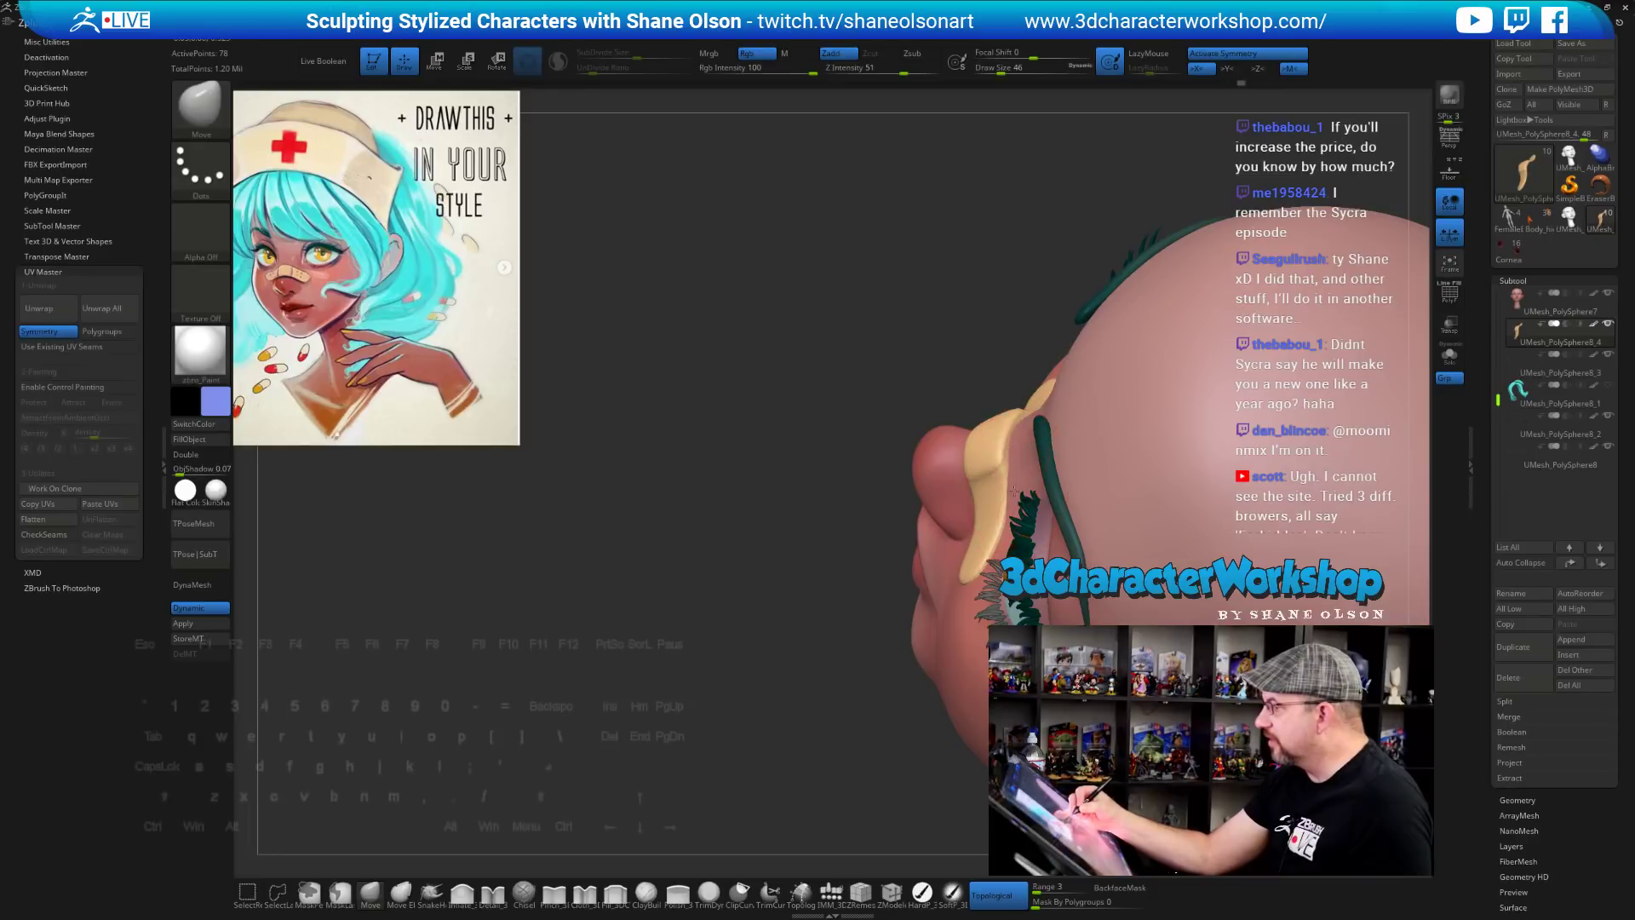
{"action": "mouse_move", "coordinate": [1001, 545]}
{"action": "right_mouse_down"}
{"action": "mouse_move", "coordinate": [993, 446]}
{"action": "mouse_move", "coordinate": [953, 461]}
{"action": "mouse_move", "coordinate": [990, 517]}
{"action": "mouse_move", "coordinate": [973, 538]}
{"action": "mouse_move", "coordinate": [1013, 502]}
{"action": "mouse_move", "coordinate": [1053, 545]}
{"action": "right_mouse_up"}
{"action": "key", "text": "bracketleft"}
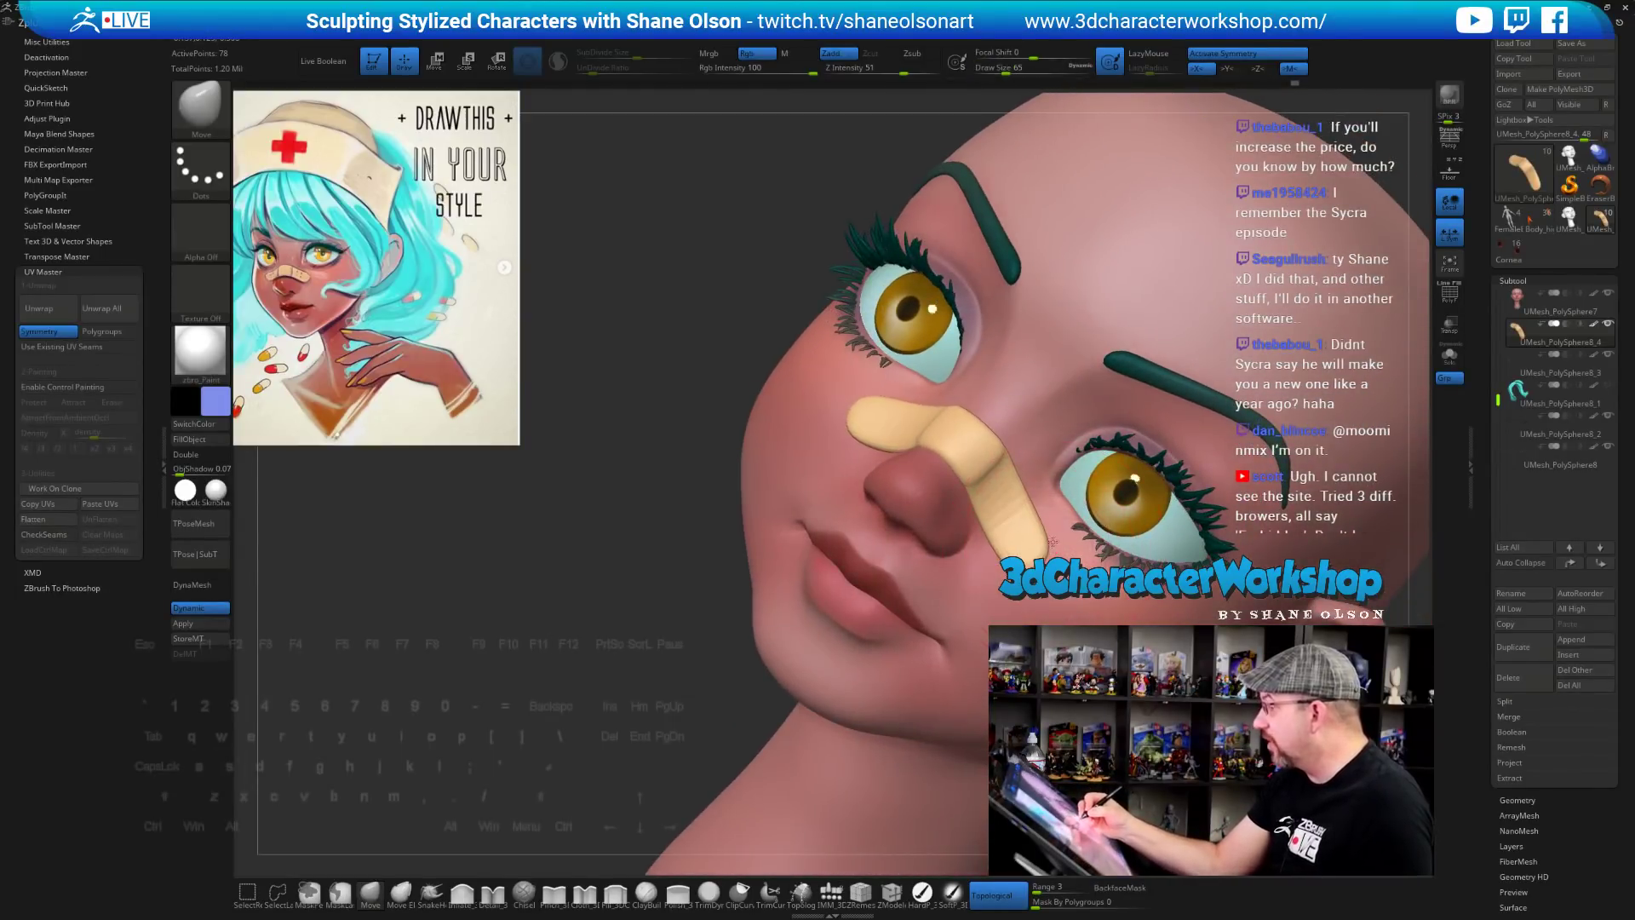
{"action": "left_click_drag", "start_coordinate": [1055, 547], "coordinate": [1052, 545]}
{"action": "key", "text": "s"}
{"action": "mouse_move", "coordinate": [1055, 549]}
{"action": "right_mouse_down"}
{"action": "mouse_move", "coordinate": [1022, 545]}
{"action": "mouse_move", "coordinate": [1112, 678]}
{"action": "mouse_move", "coordinate": [1094, 663]}
{"action": "right_mouse_up"}
{"action": "key", "text": "s"}
{"action": "left_click_drag", "start_coordinate": [1091, 663], "coordinate": [1080, 663]}
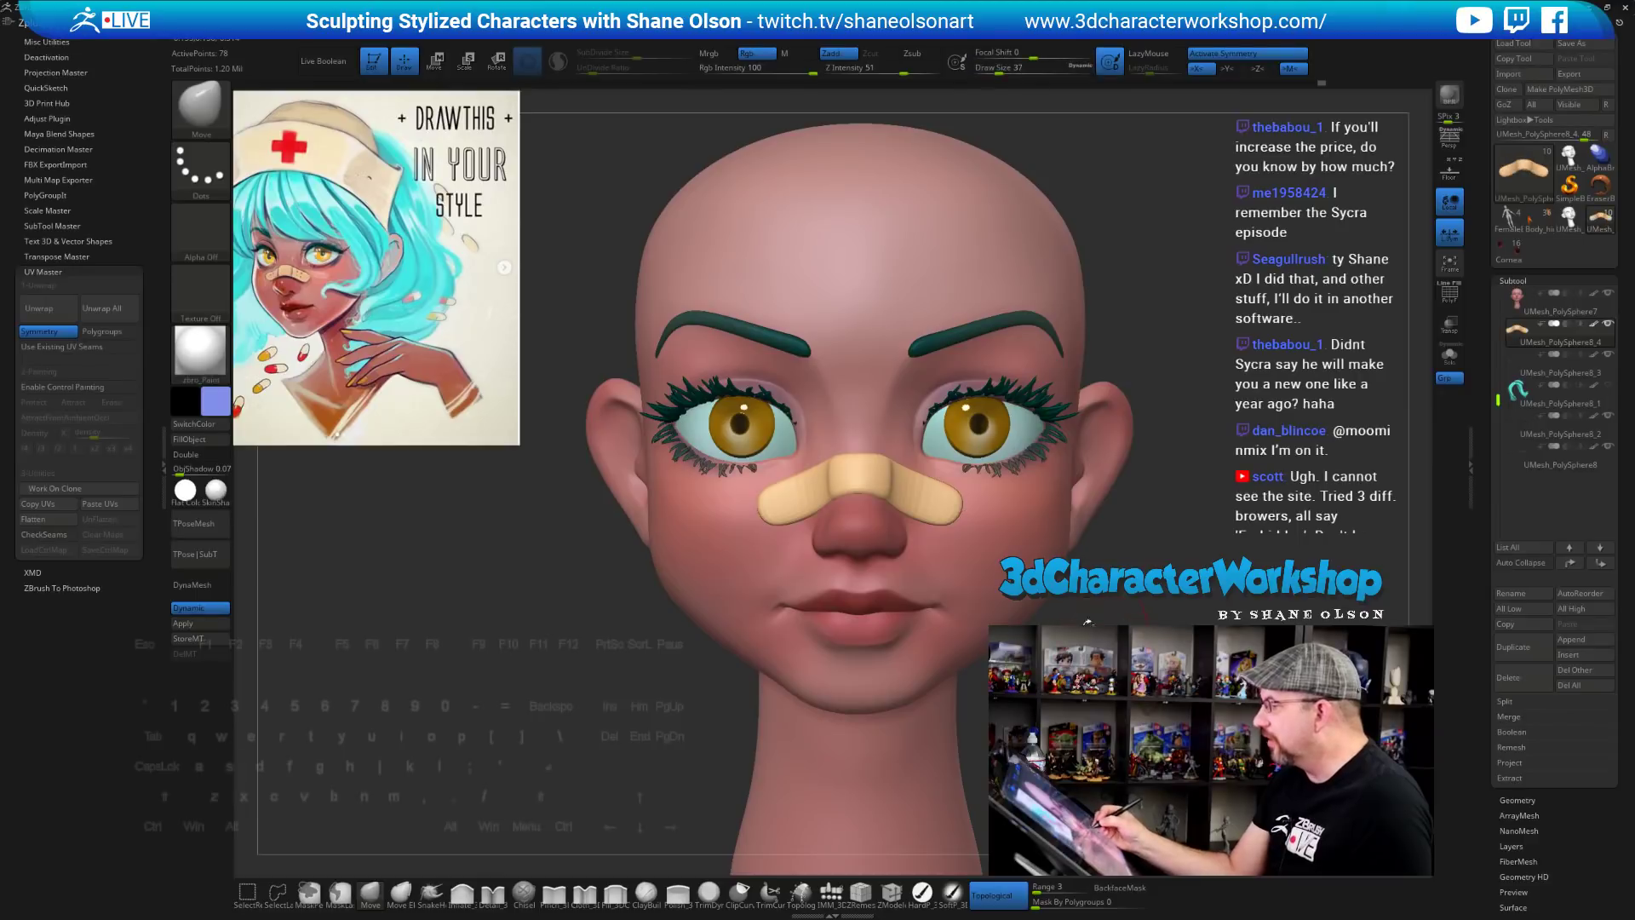
Nudge the upper edge of the bandage's strip beside the nose upward with the Move brush, setting the draw size to 39
{"action": "right_click_drag", "start_coordinate": [496, 670], "coordinate": [488, 691], "text": "ctrl"}
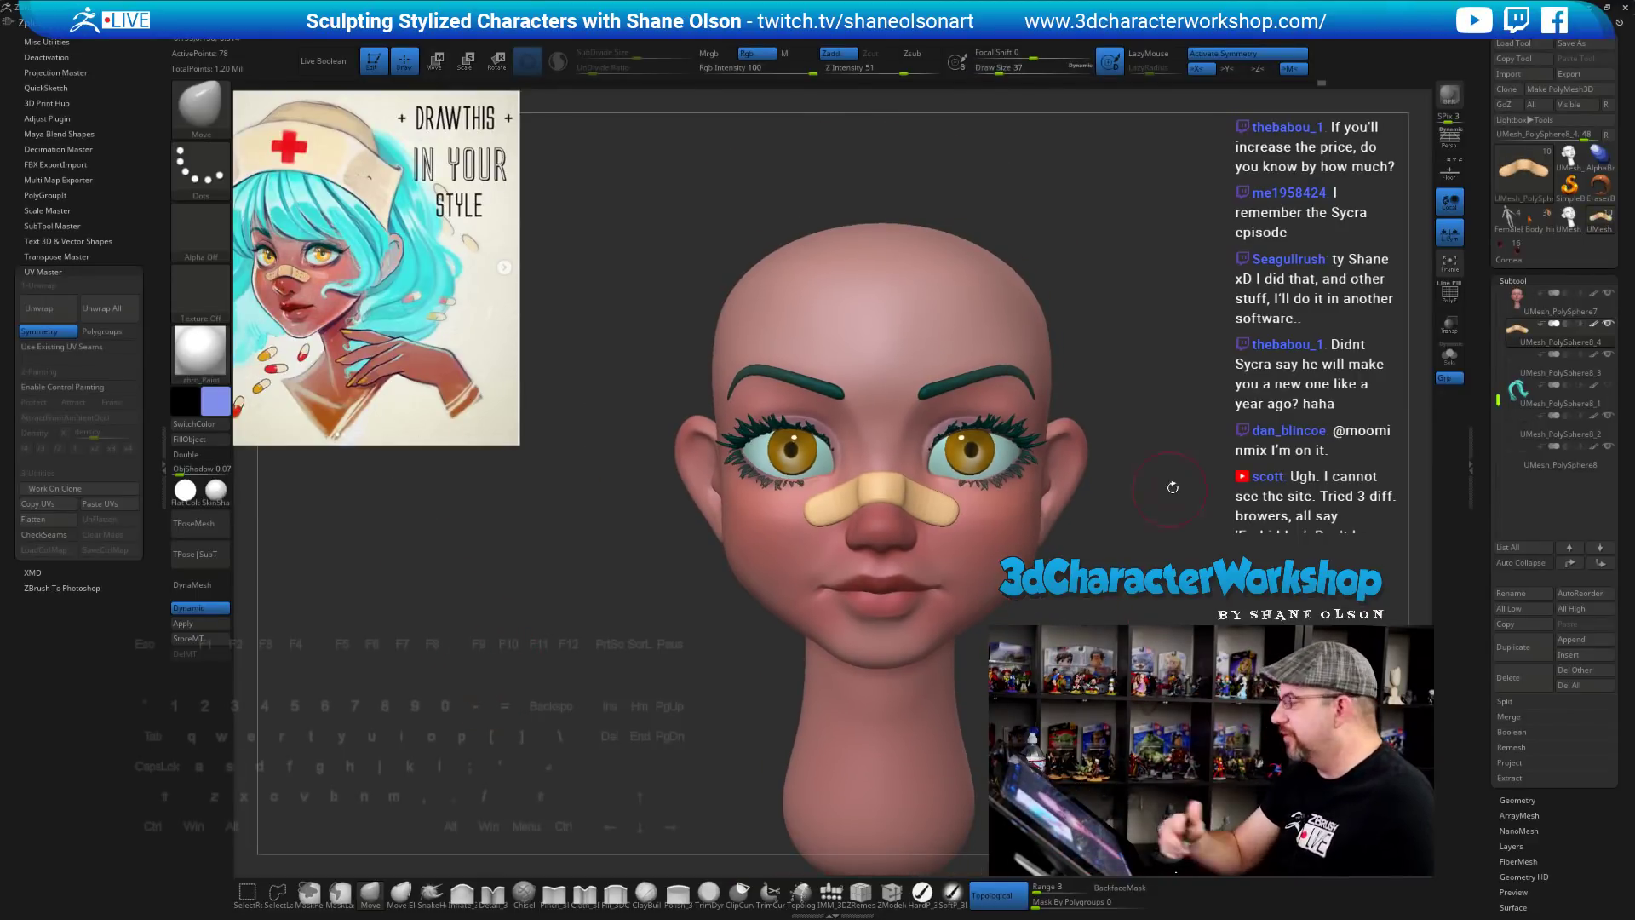
{"action": "right_click_drag", "start_coordinate": [1174, 529], "coordinate": [1129, 511]}
{"action": "right_click_drag", "start_coordinate": [746, 728], "coordinate": [759, 656]}
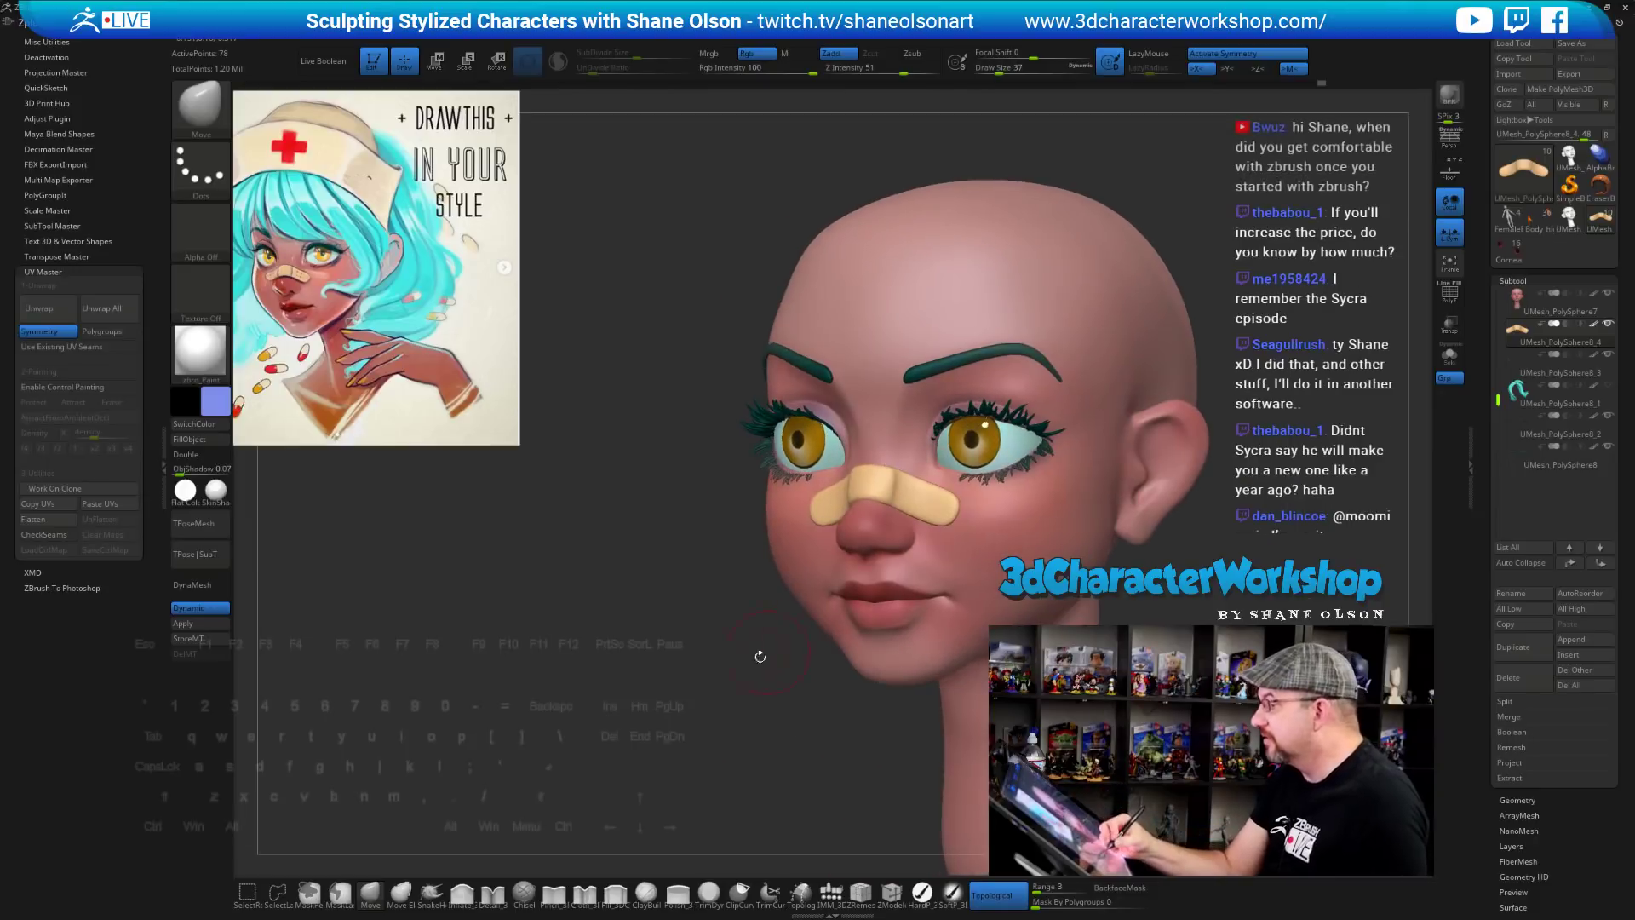
{"action": "key", "text": "s"}
{"action": "left_click_drag", "start_coordinate": [749, 674], "coordinate": [734, 673]}
{"action": "right_click_drag", "start_coordinate": [750, 687], "coordinate": [758, 719], "text": "ctrl"}
{"action": "left_click_drag", "start_coordinate": [909, 486], "coordinate": [894, 462]}
{"action": "key", "text": "]"}
{"action": "right_click_drag", "start_coordinate": [910, 482], "coordinate": [826, 485]}
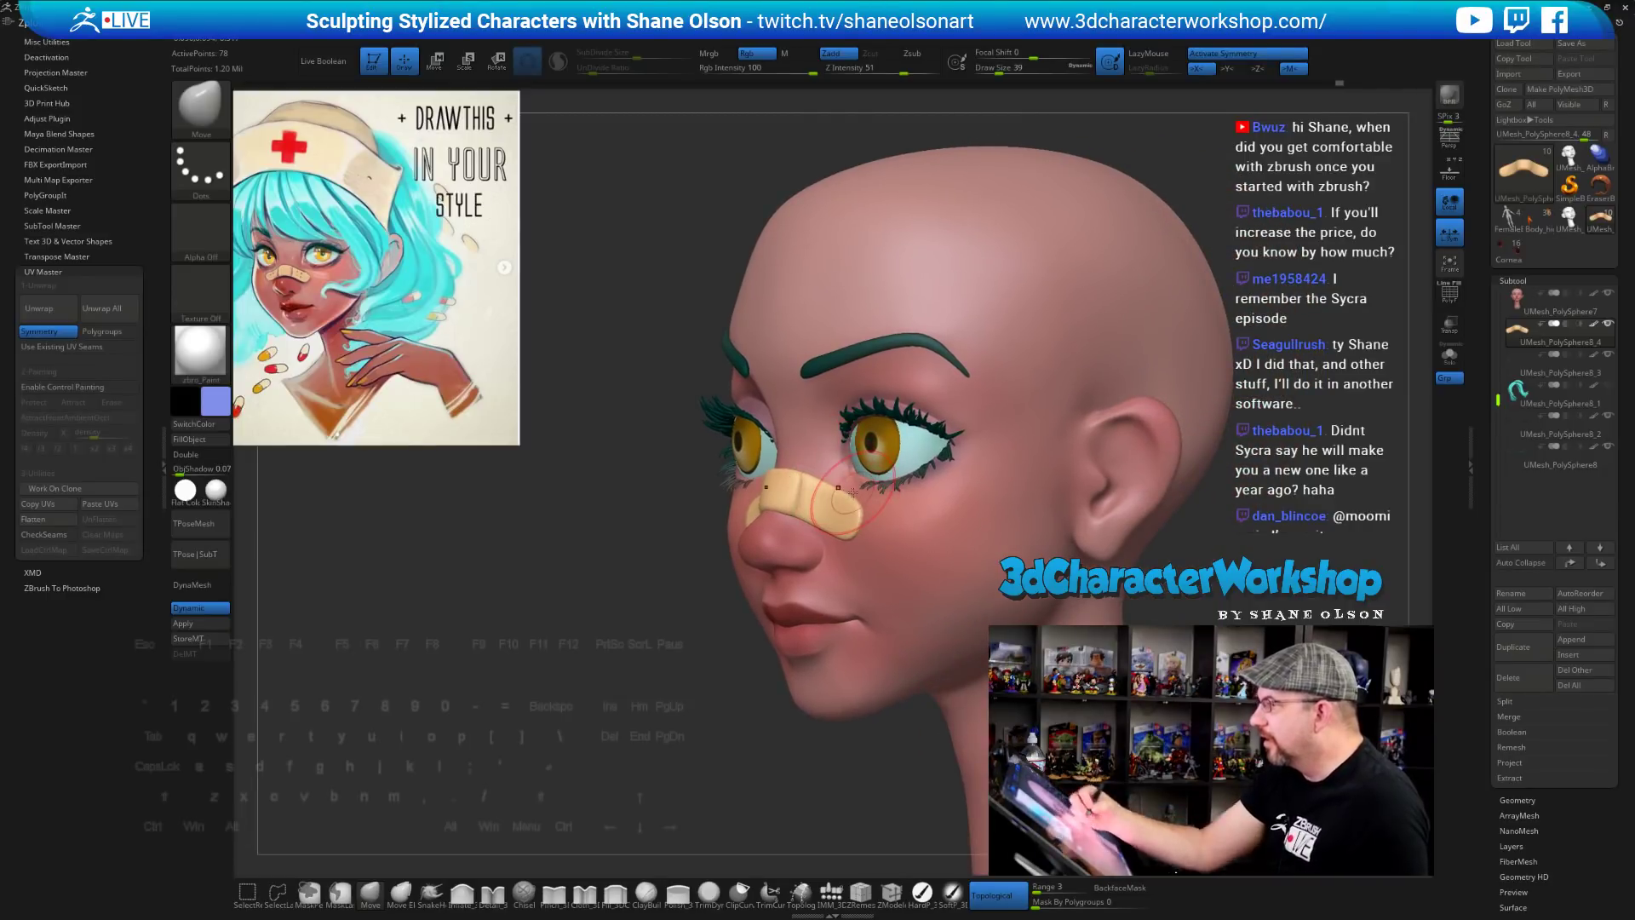
{"action": "right_click_drag", "start_coordinate": [597, 596], "coordinate": [541, 682], "text": "ctrl"}
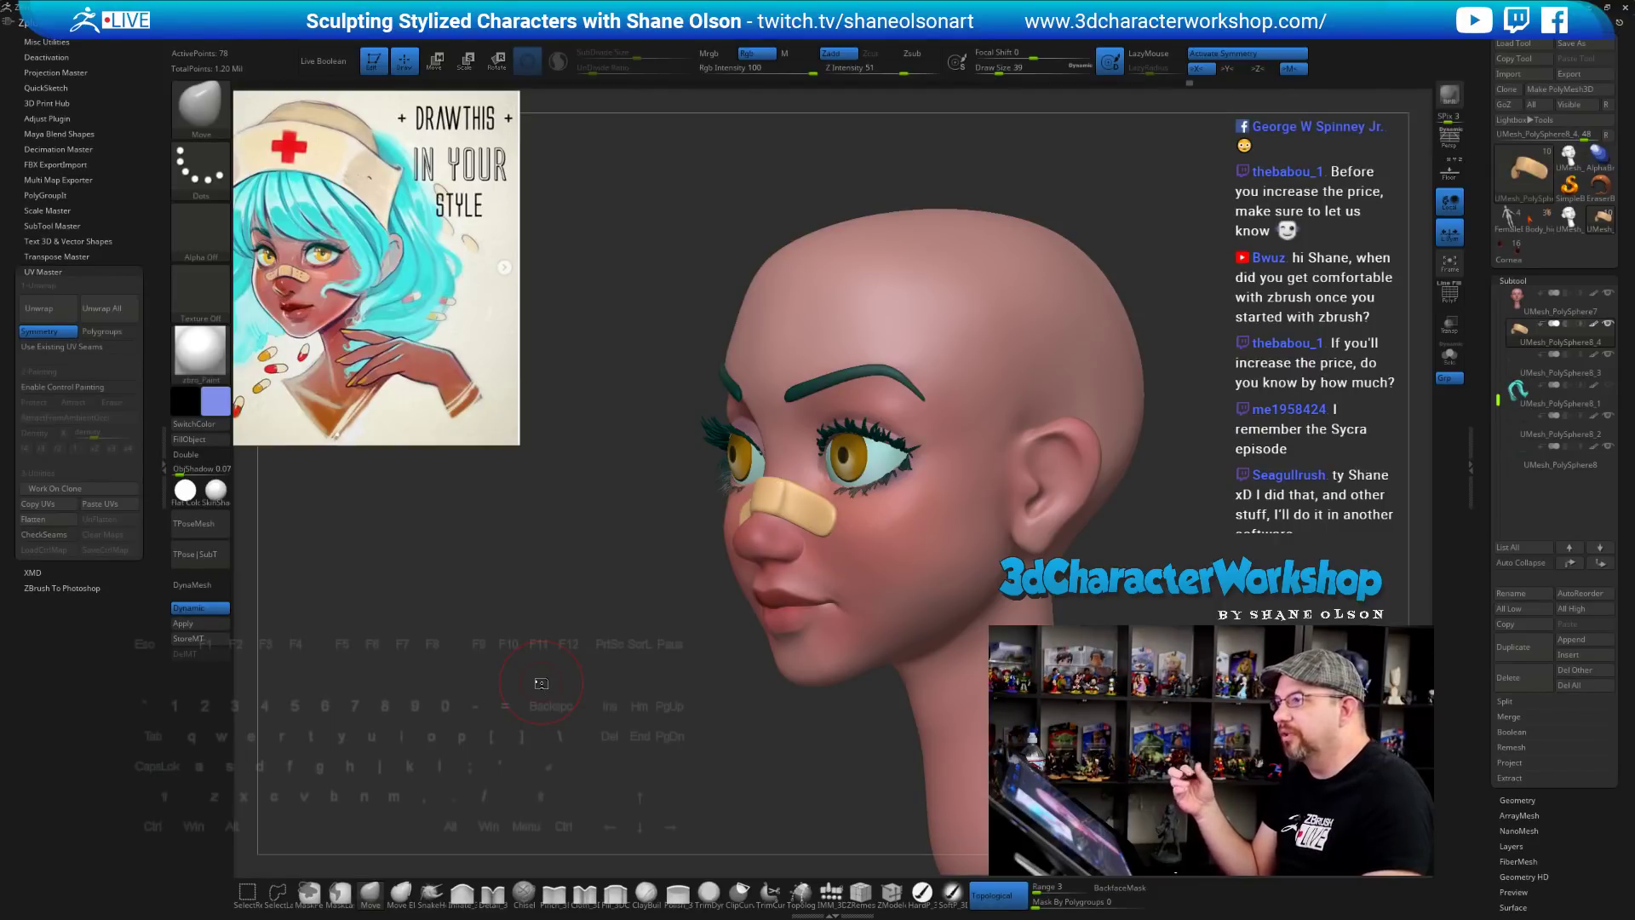
{"action": "left_click_drag", "start_coordinate": [1193, 509], "coordinate": [1159, 563]}
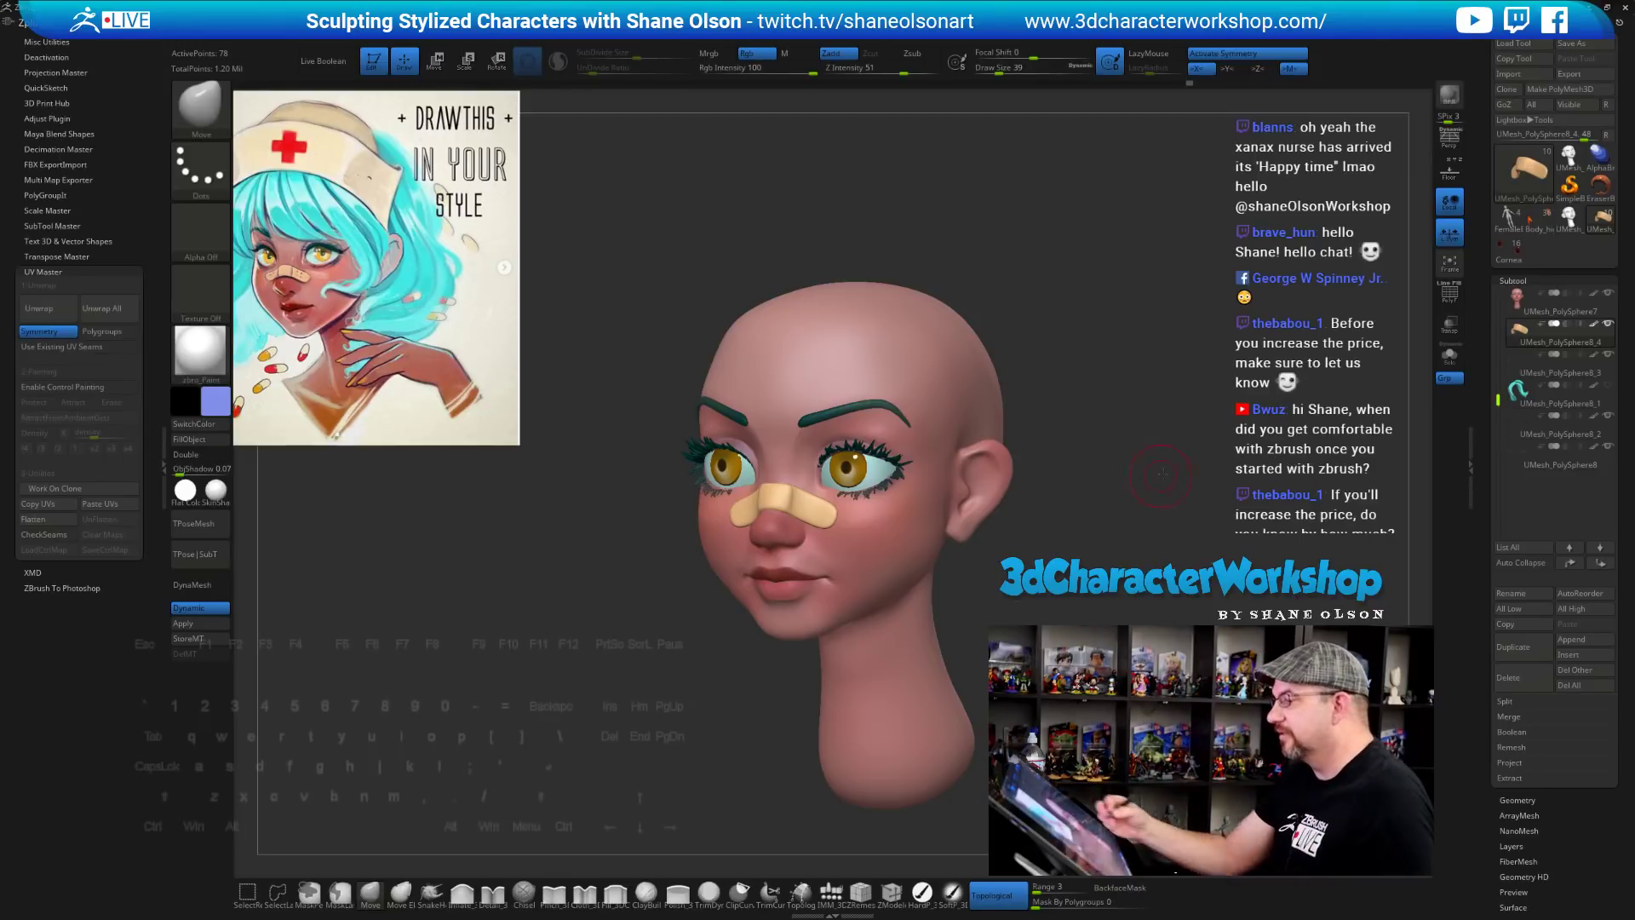
{"action": "left_click_drag", "start_coordinate": [1150, 467], "coordinate": [1091, 508]}
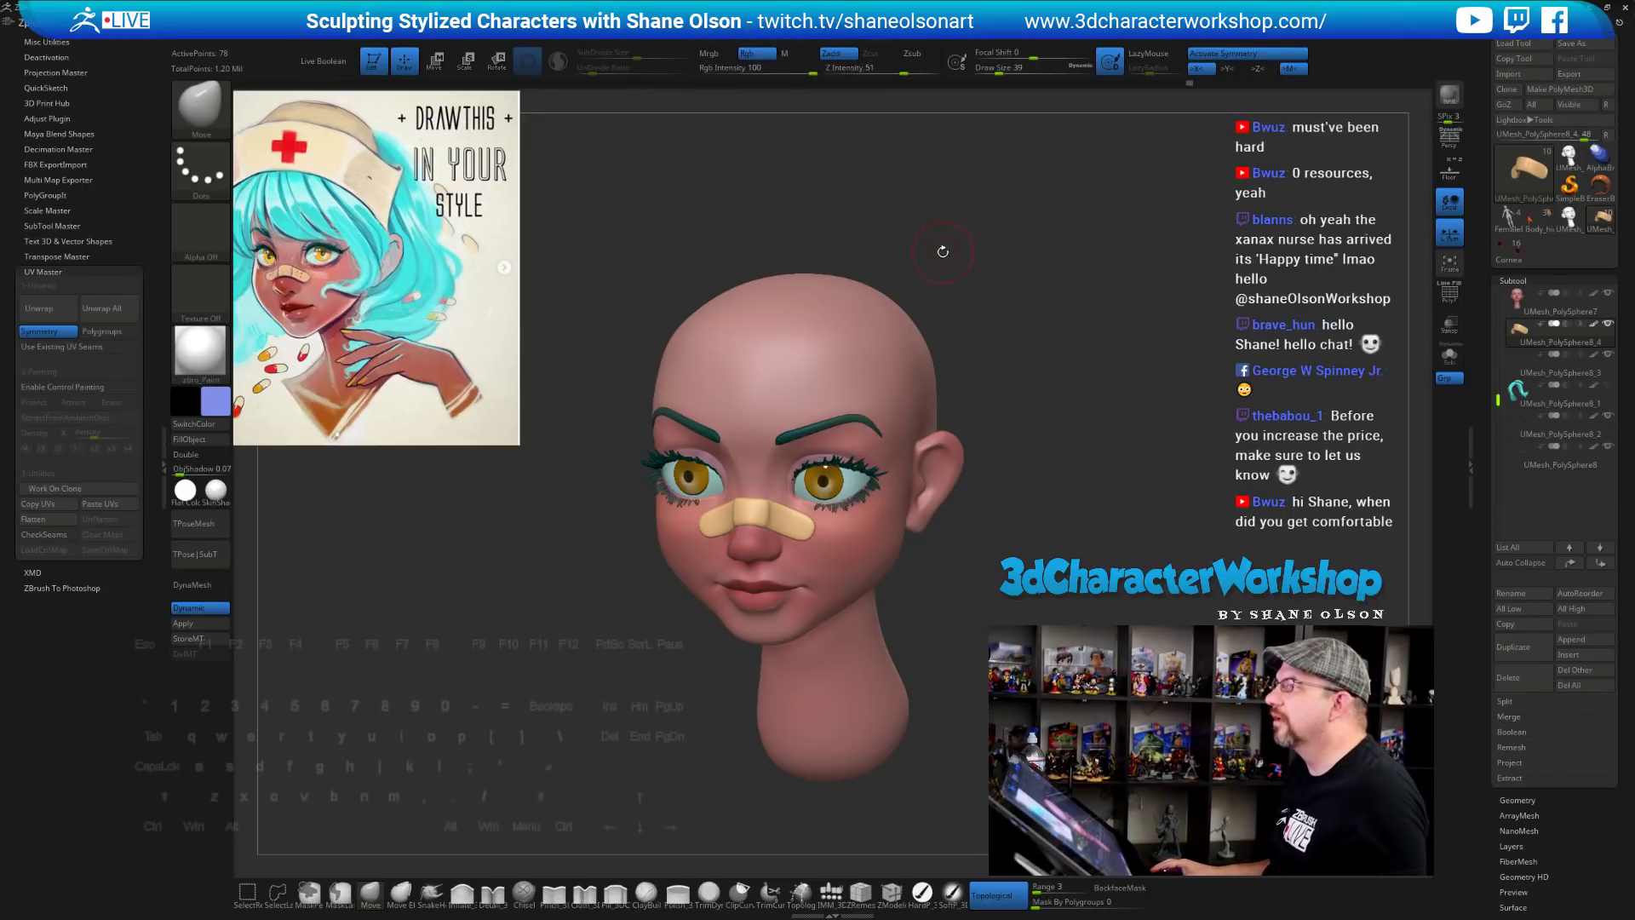
{"action": "mouse_move", "coordinate": [989, 243]}
{"action": "left_mouse_down"}
{"action": "mouse_move", "coordinate": [1051, 244]}
{"action": "mouse_move", "coordinate": [1085, 303]}
{"action": "mouse_move", "coordinate": [1094, 273]}
{"action": "left_mouse_up"}
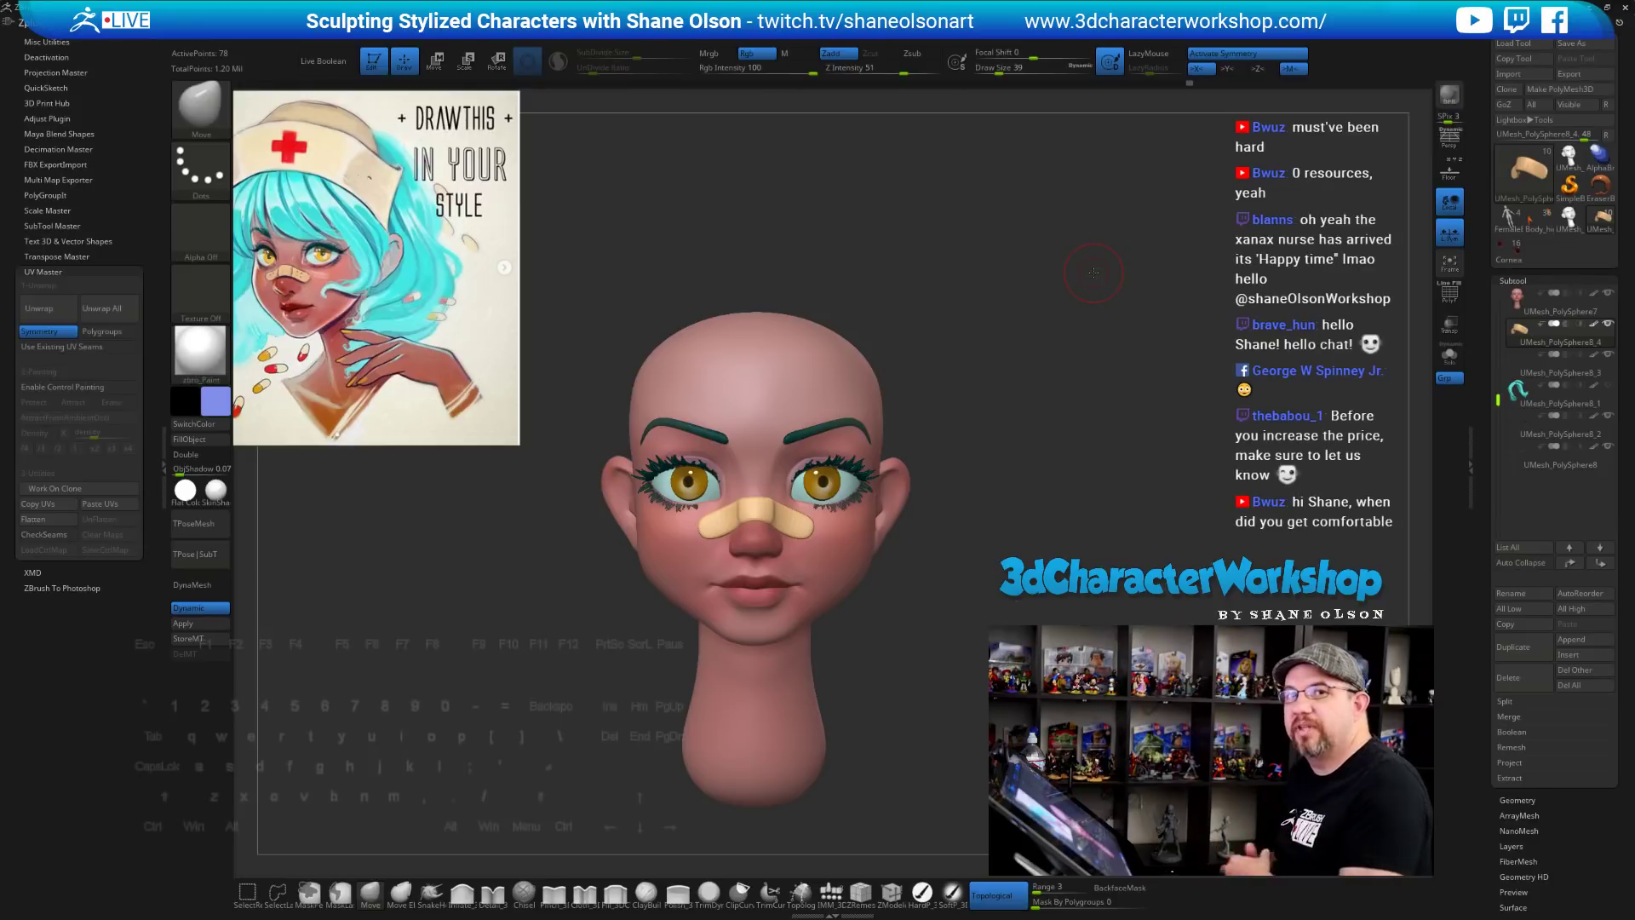
{"action": "mouse_move", "coordinate": [1091, 269]}
{"action": "left_mouse_down"}
{"action": "mouse_move", "coordinate": [1101, 319]}
{"action": "mouse_move", "coordinate": [1005, 448]}
{"action": "left_mouse_up"}
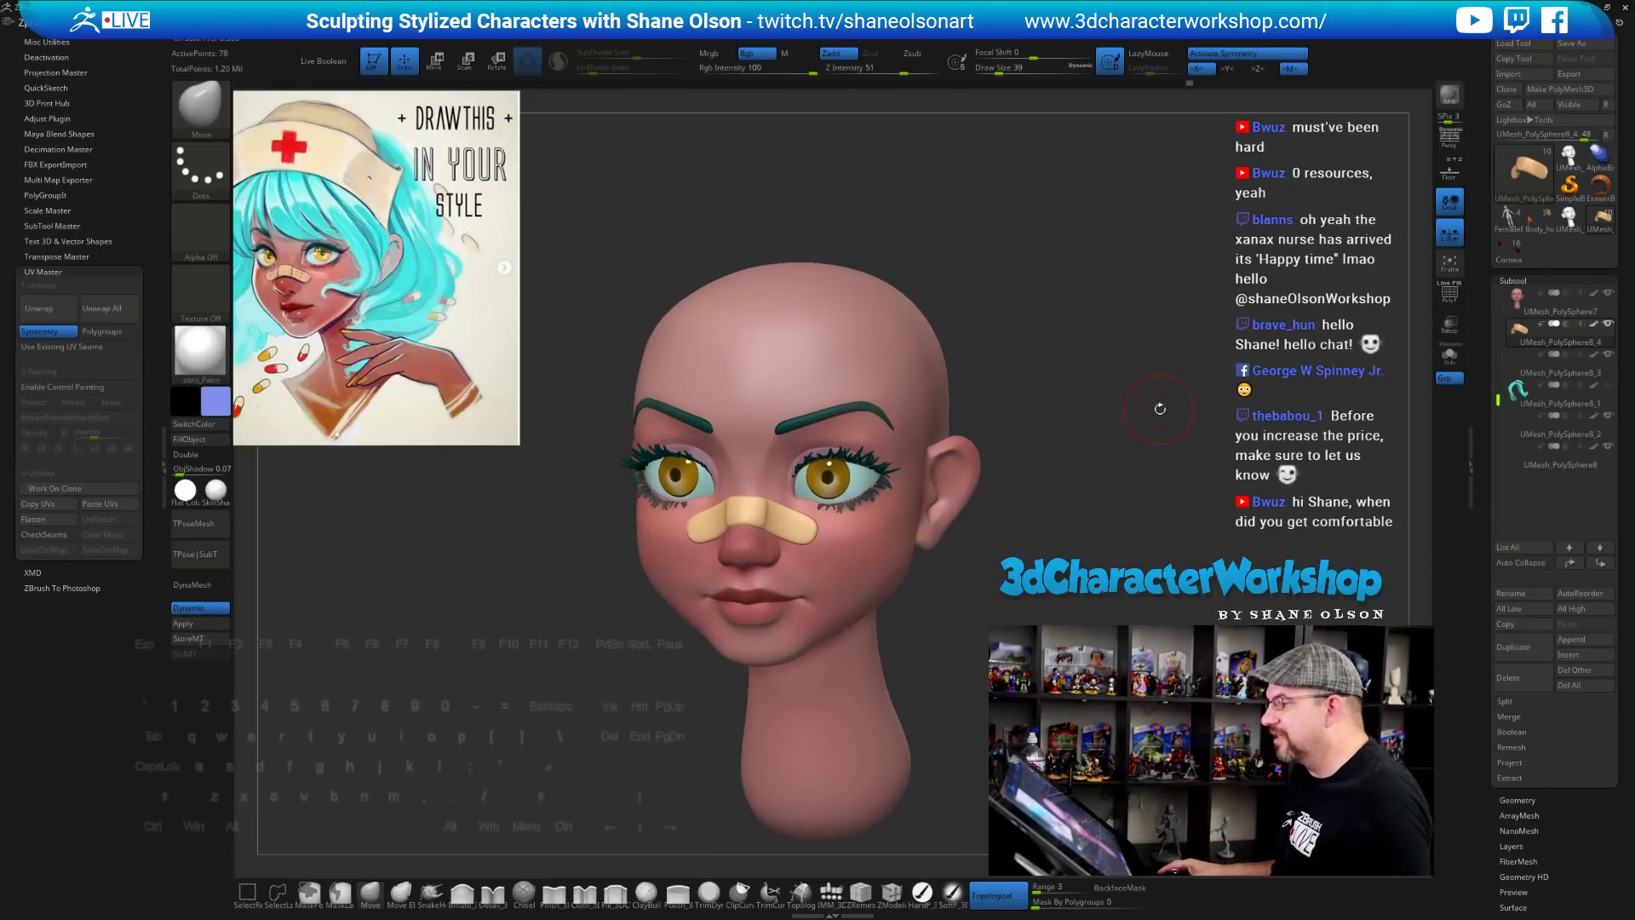
Set the draw size to 51, check the fitted nose bandage from several angles, and save the project
{"action": "key", "text": "s"}
{"action": "left_click_drag", "start_coordinate": [1137, 347], "coordinate": [1139, 347]}
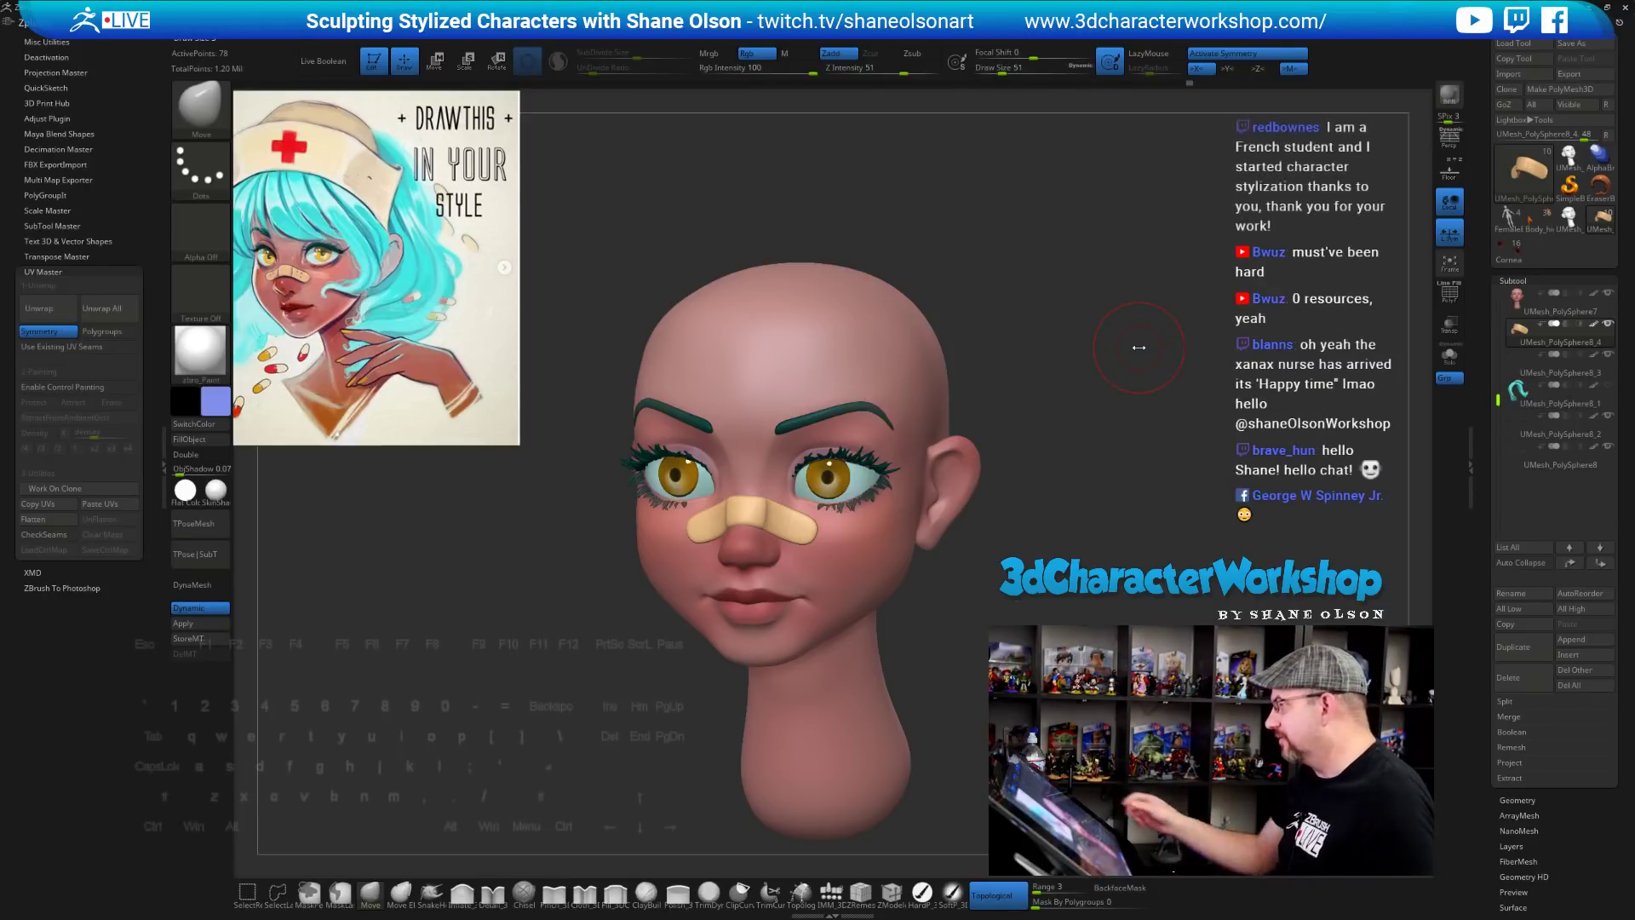
{"action": "left_click_drag", "start_coordinate": [1137, 349], "coordinate": [1134, 494]}
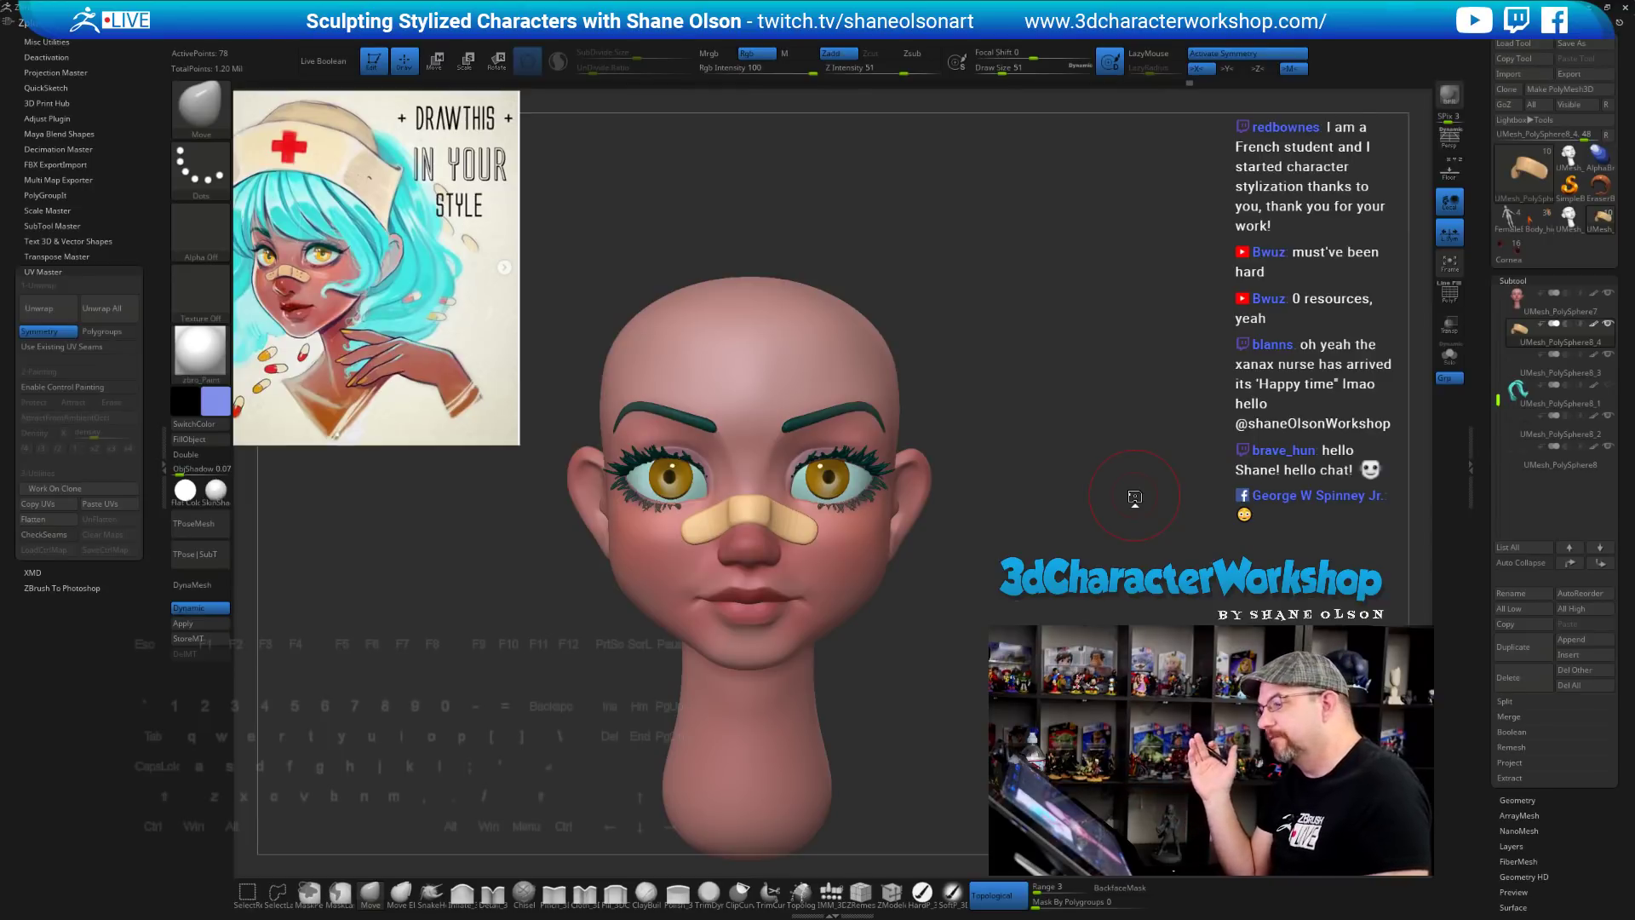
{"action": "left_click_drag", "start_coordinate": [1072, 454], "coordinate": [1143, 531]}
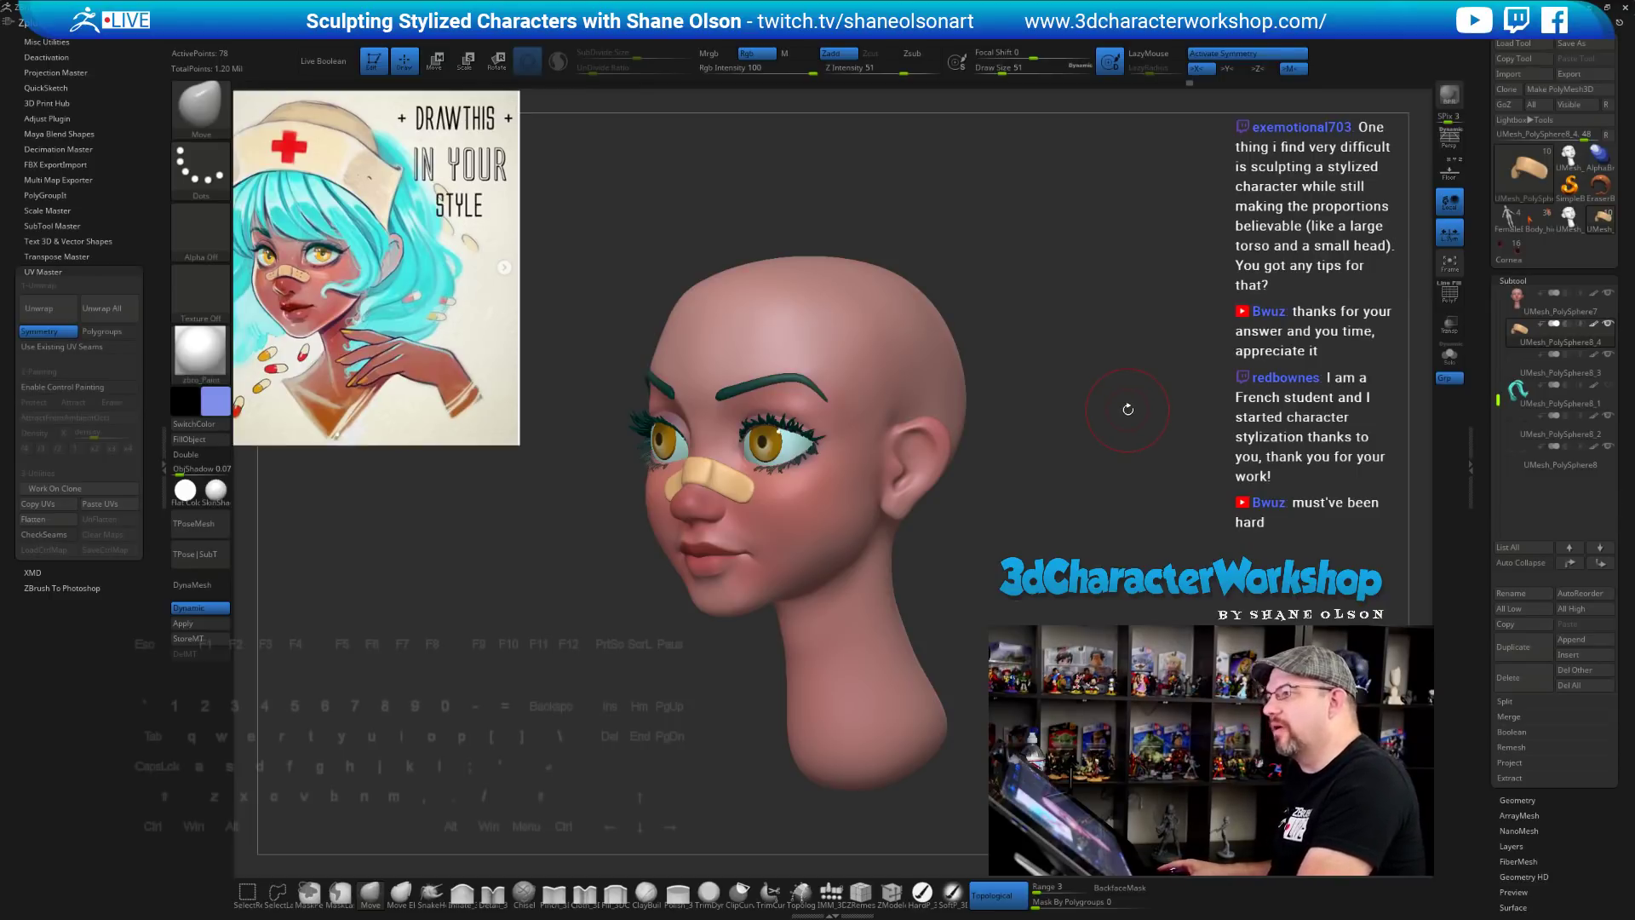
{"action": "left_click_drag", "start_coordinate": [1128, 409], "coordinate": [1119, 415]}
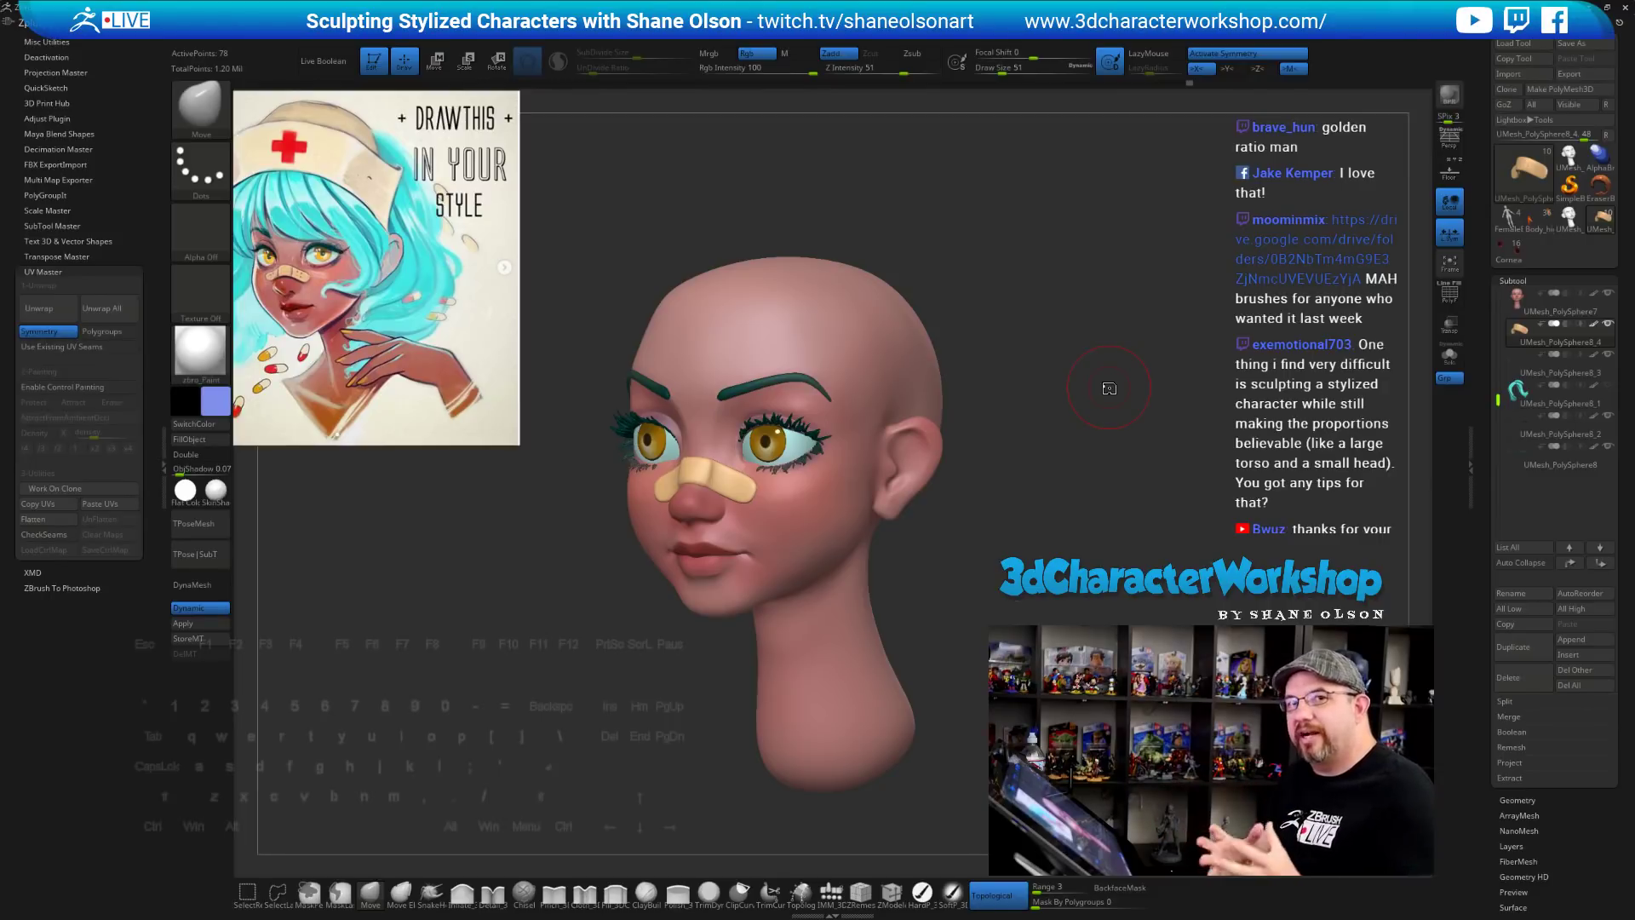
{"action": "key", "text": "ctrl+s"}
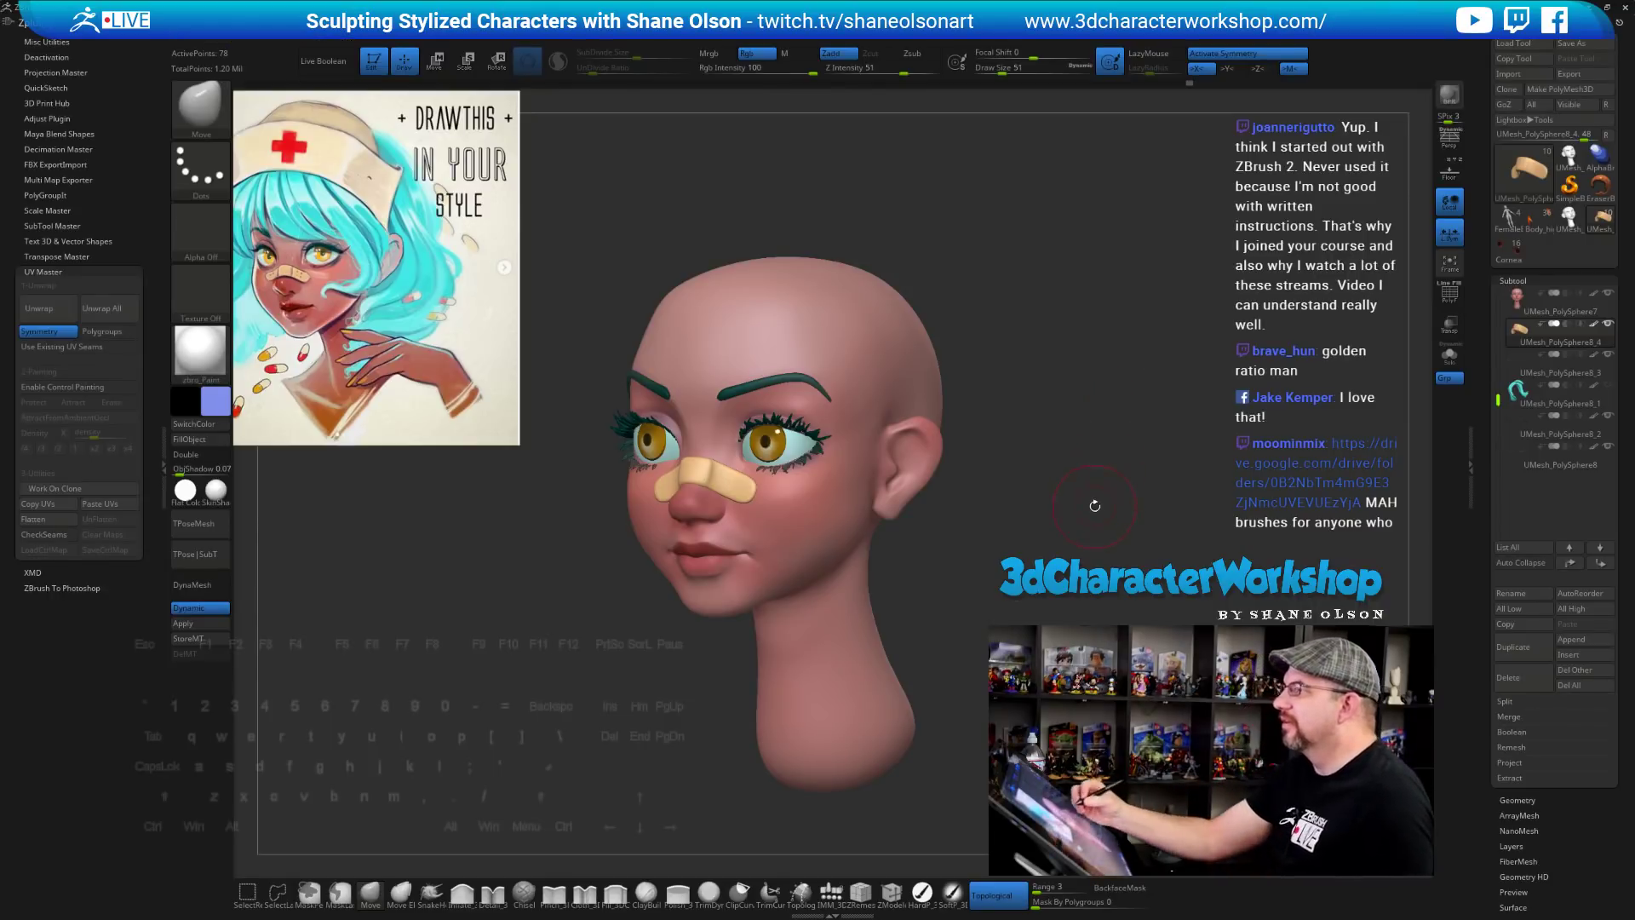
{"action": "left_click_drag", "start_coordinate": [1094, 506], "coordinate": [1082, 494]}
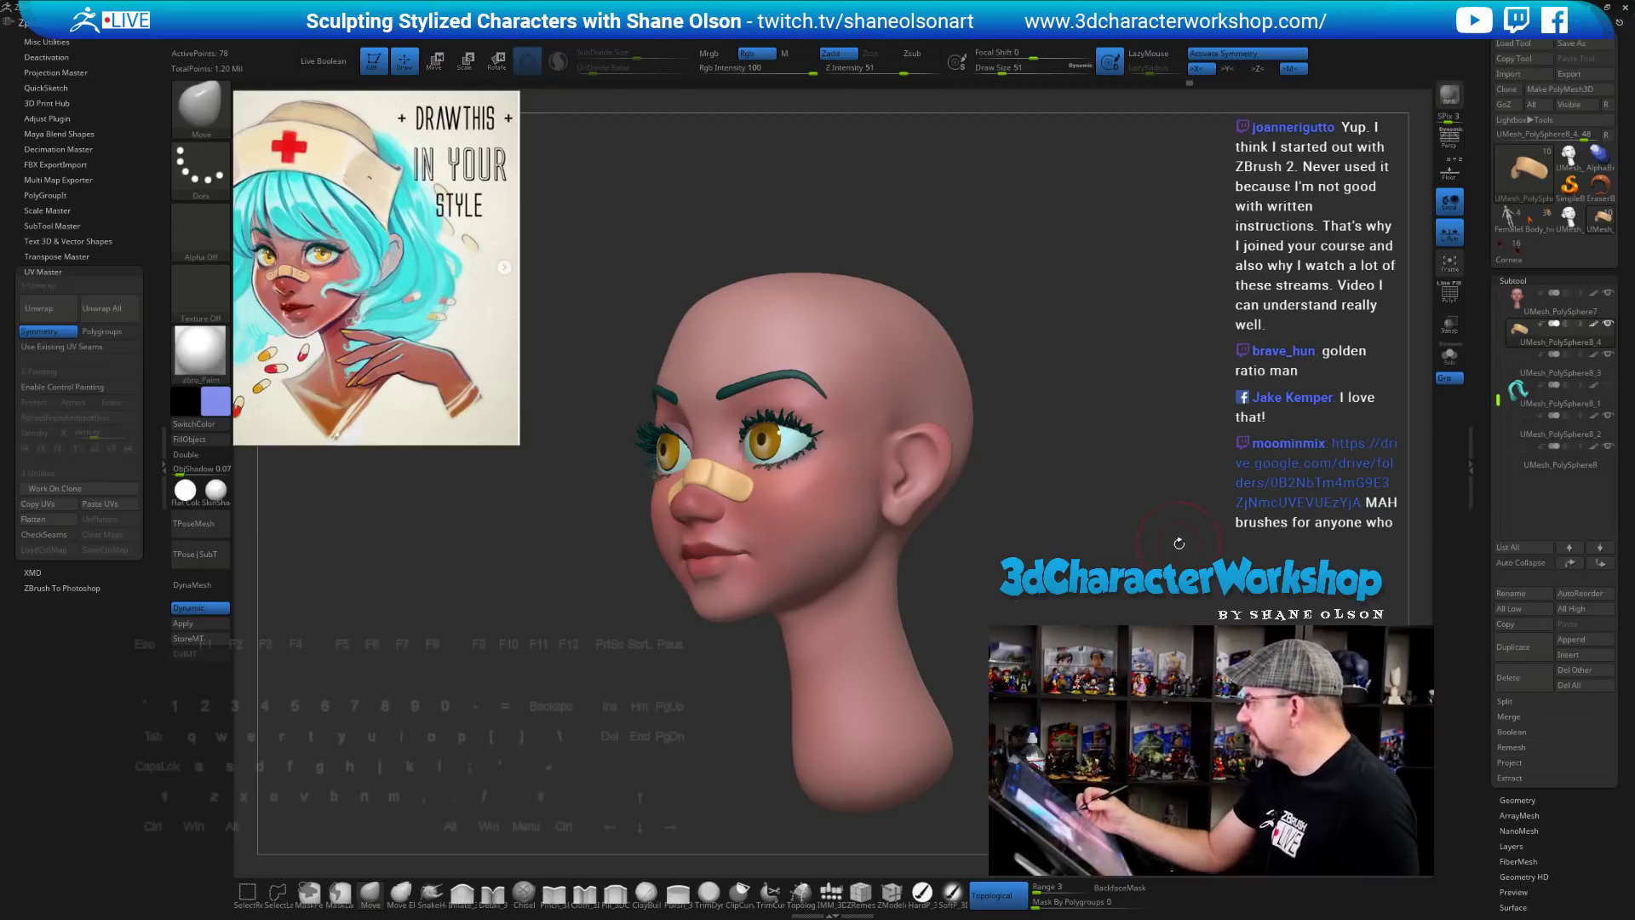
{"action": "left_click_drag", "start_coordinate": [1180, 543], "coordinate": [1095, 548]}
Show the turquoise hair subtool to compare it with the reference, and hide it again
{"action": "left_click", "coordinate": [1606, 385]}
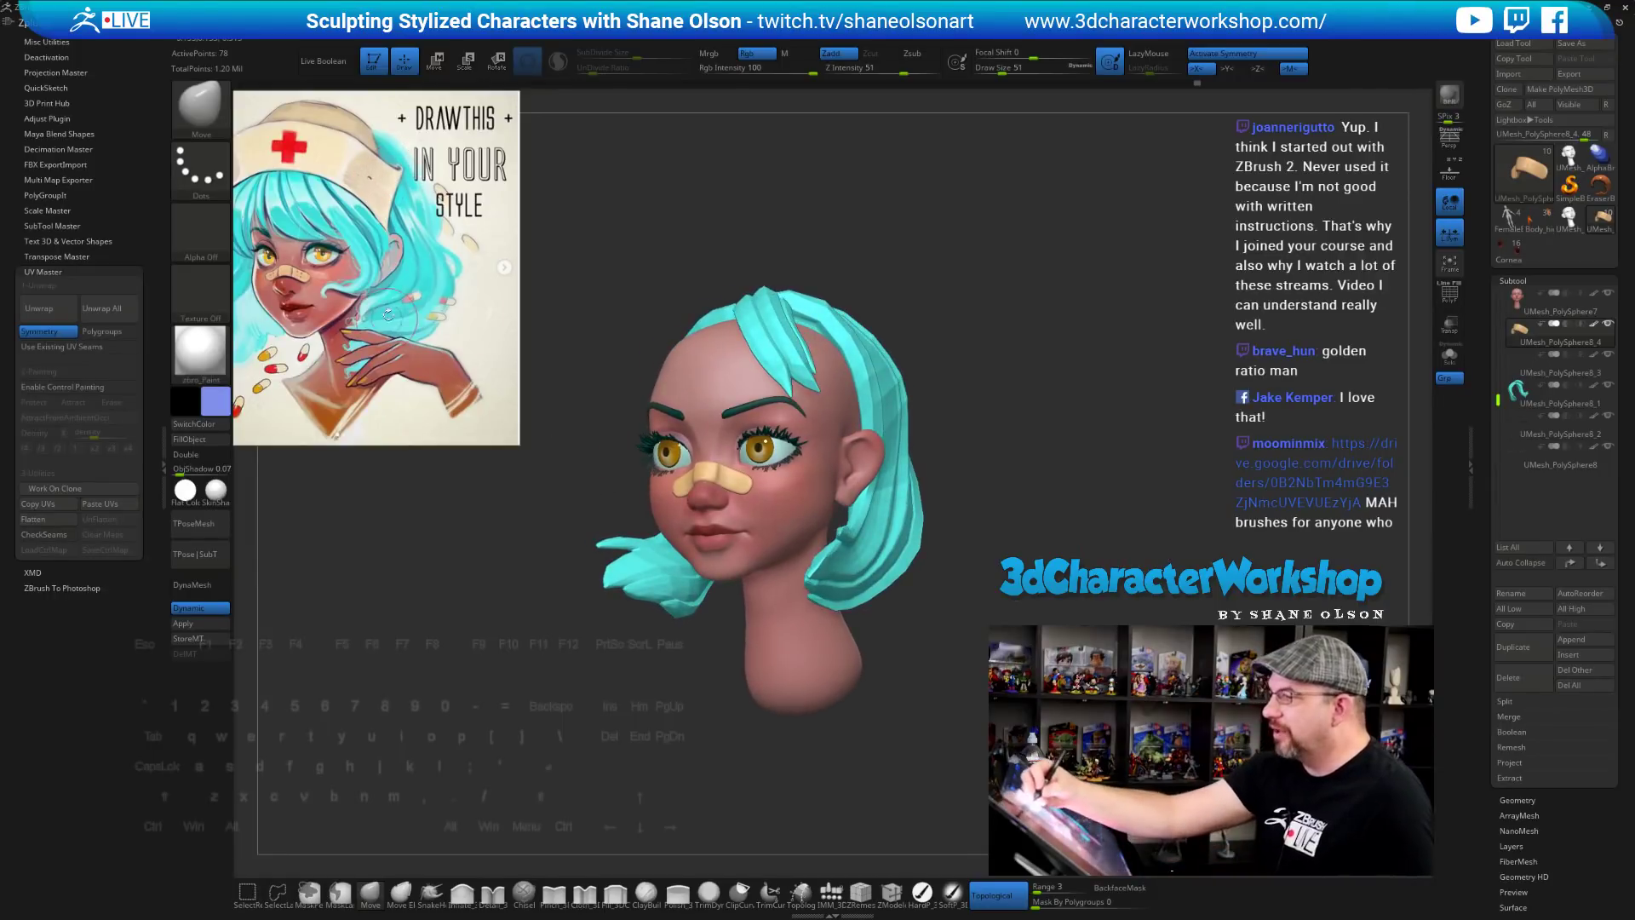
{"action": "left_click_drag", "start_coordinate": [566, 281], "coordinate": [891, 332]}
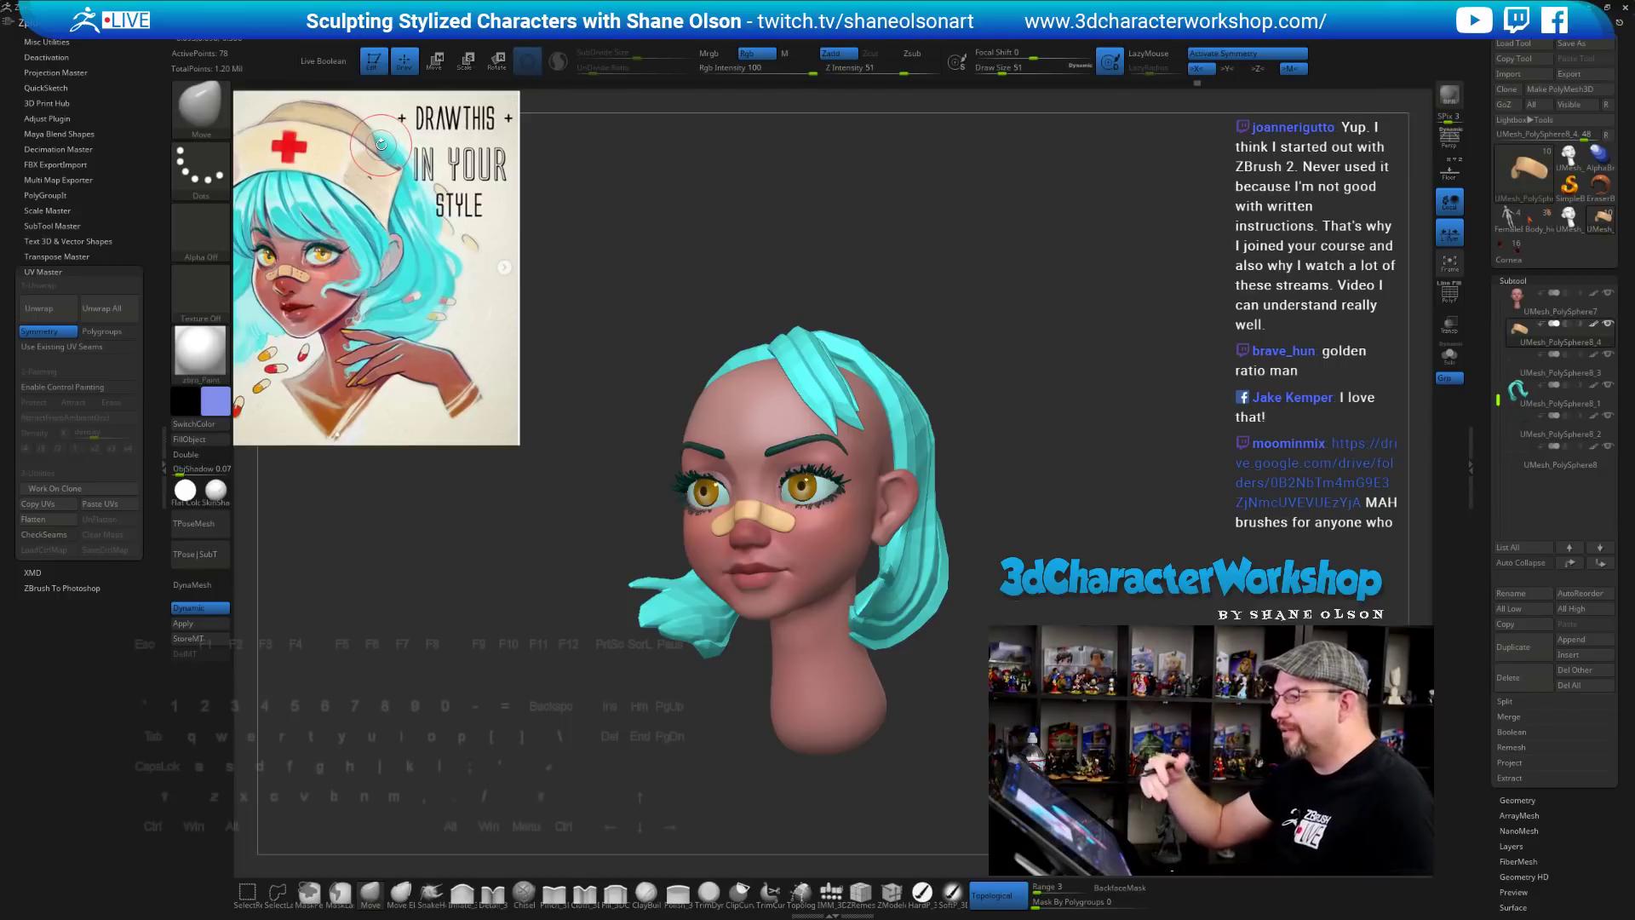
{"action": "left_click", "coordinate": [1606, 388]}
{"action": "left_click_drag", "start_coordinate": [928, 602], "coordinate": [1049, 547]}
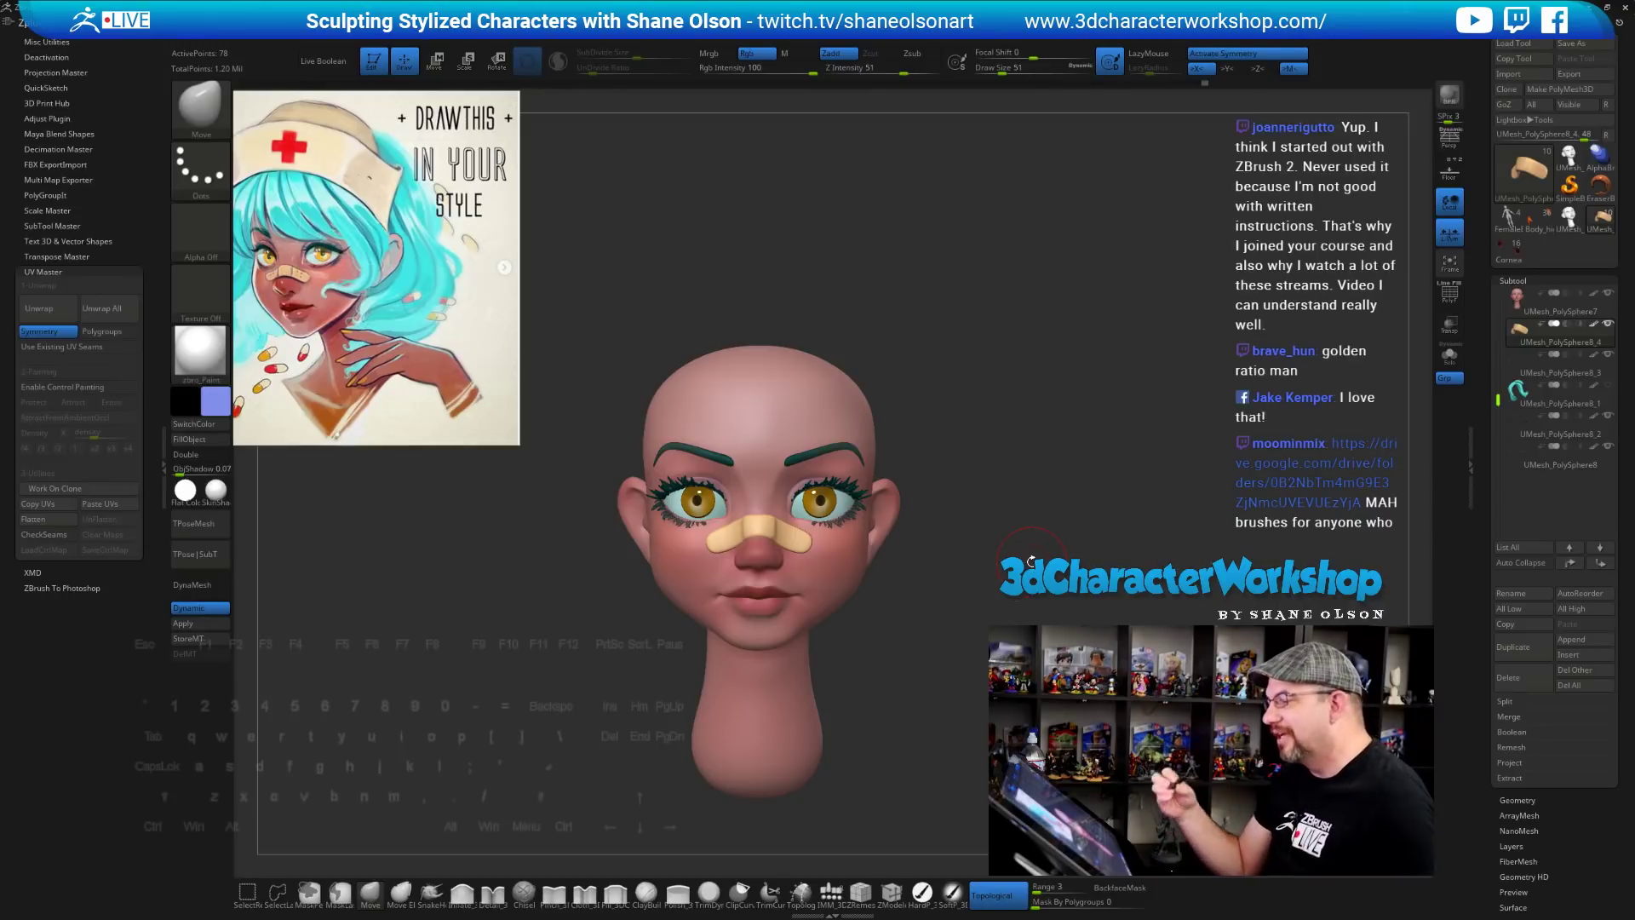
Collapse the plugin tray to enlarge the canvas and review the bald head from the front and three-quarter views
{"action": "left_click", "coordinate": [163, 468]}
{"action": "left_click_drag", "start_coordinate": [944, 444], "coordinate": [975, 478]}
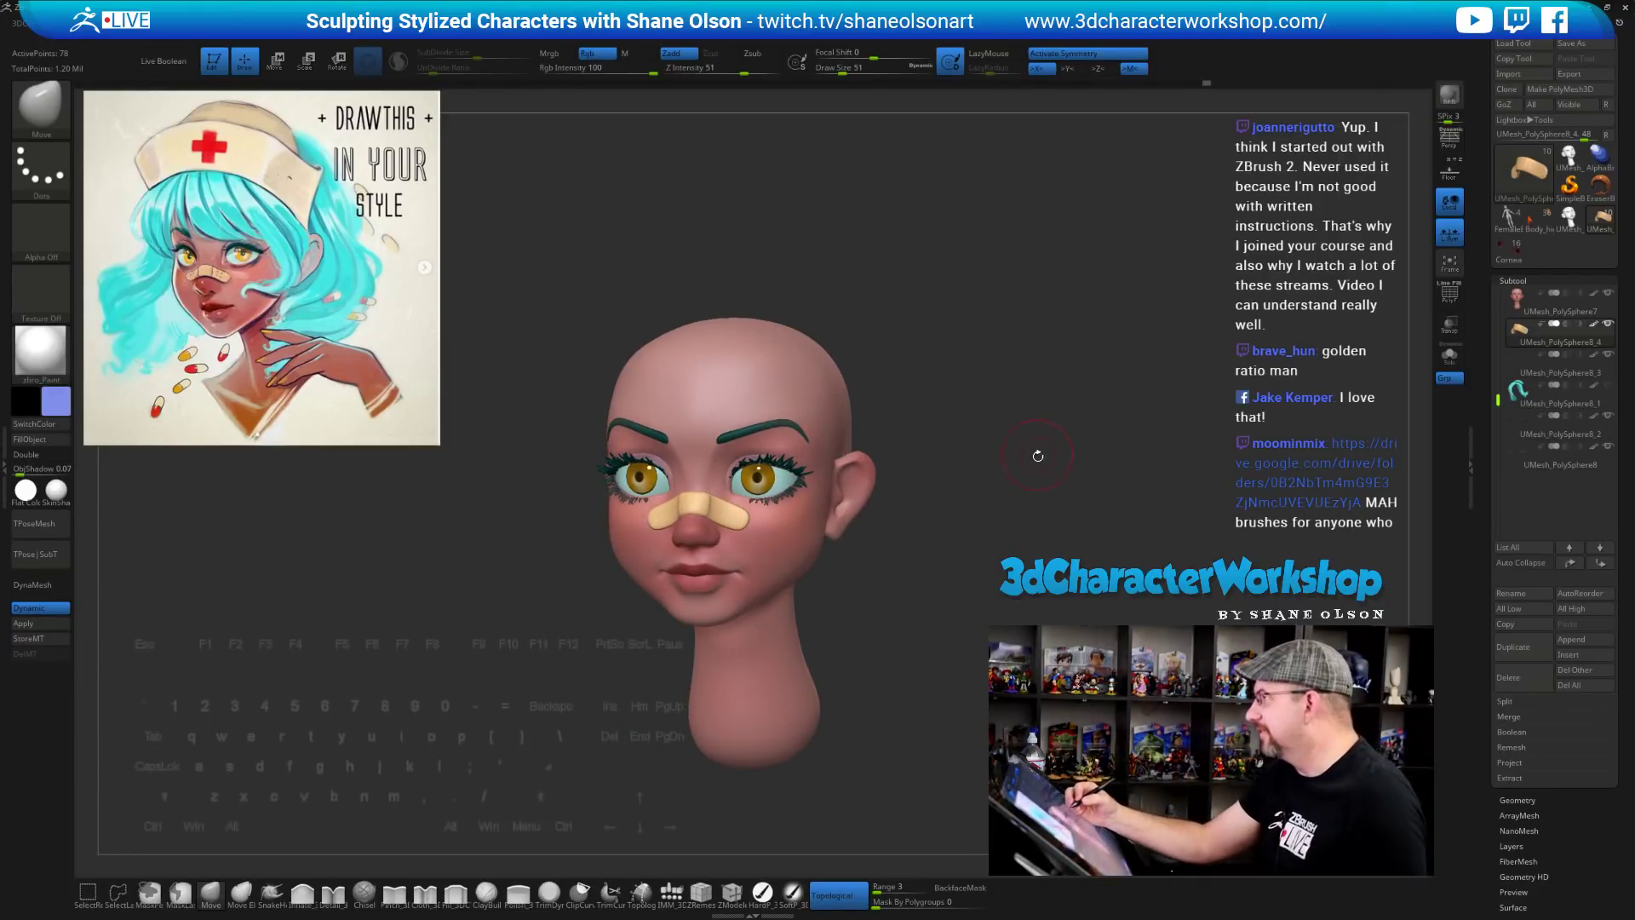
{"action": "left_click_drag", "start_coordinate": [1037, 457], "coordinate": [1019, 473]}
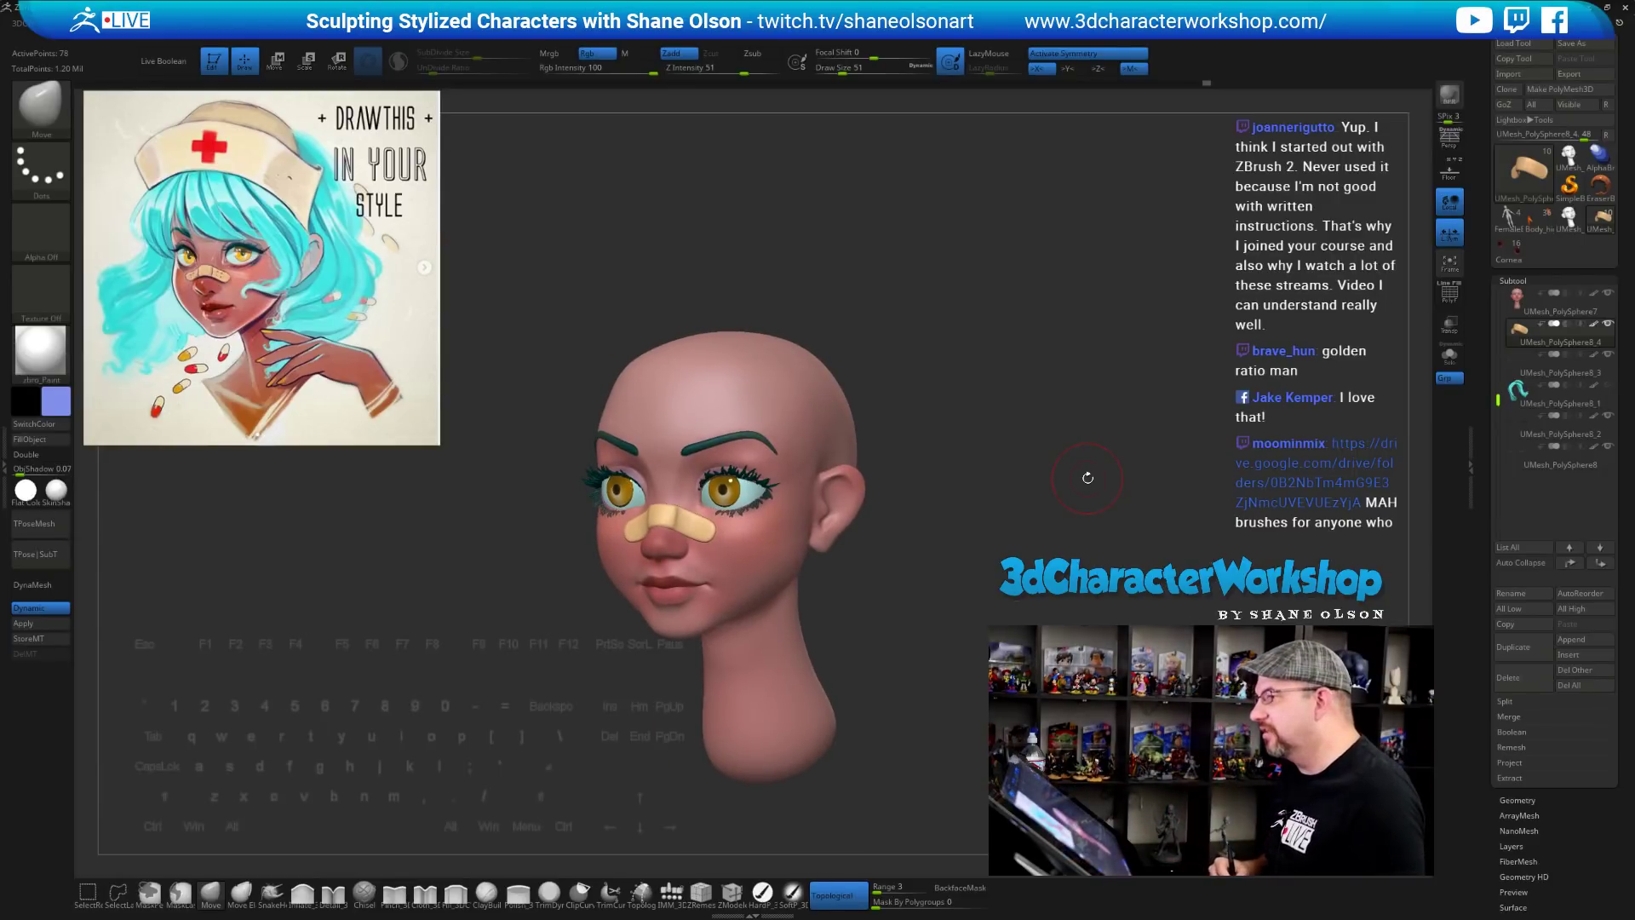
{"action": "left_click_drag", "start_coordinate": [986, 506], "coordinate": [987, 520]}
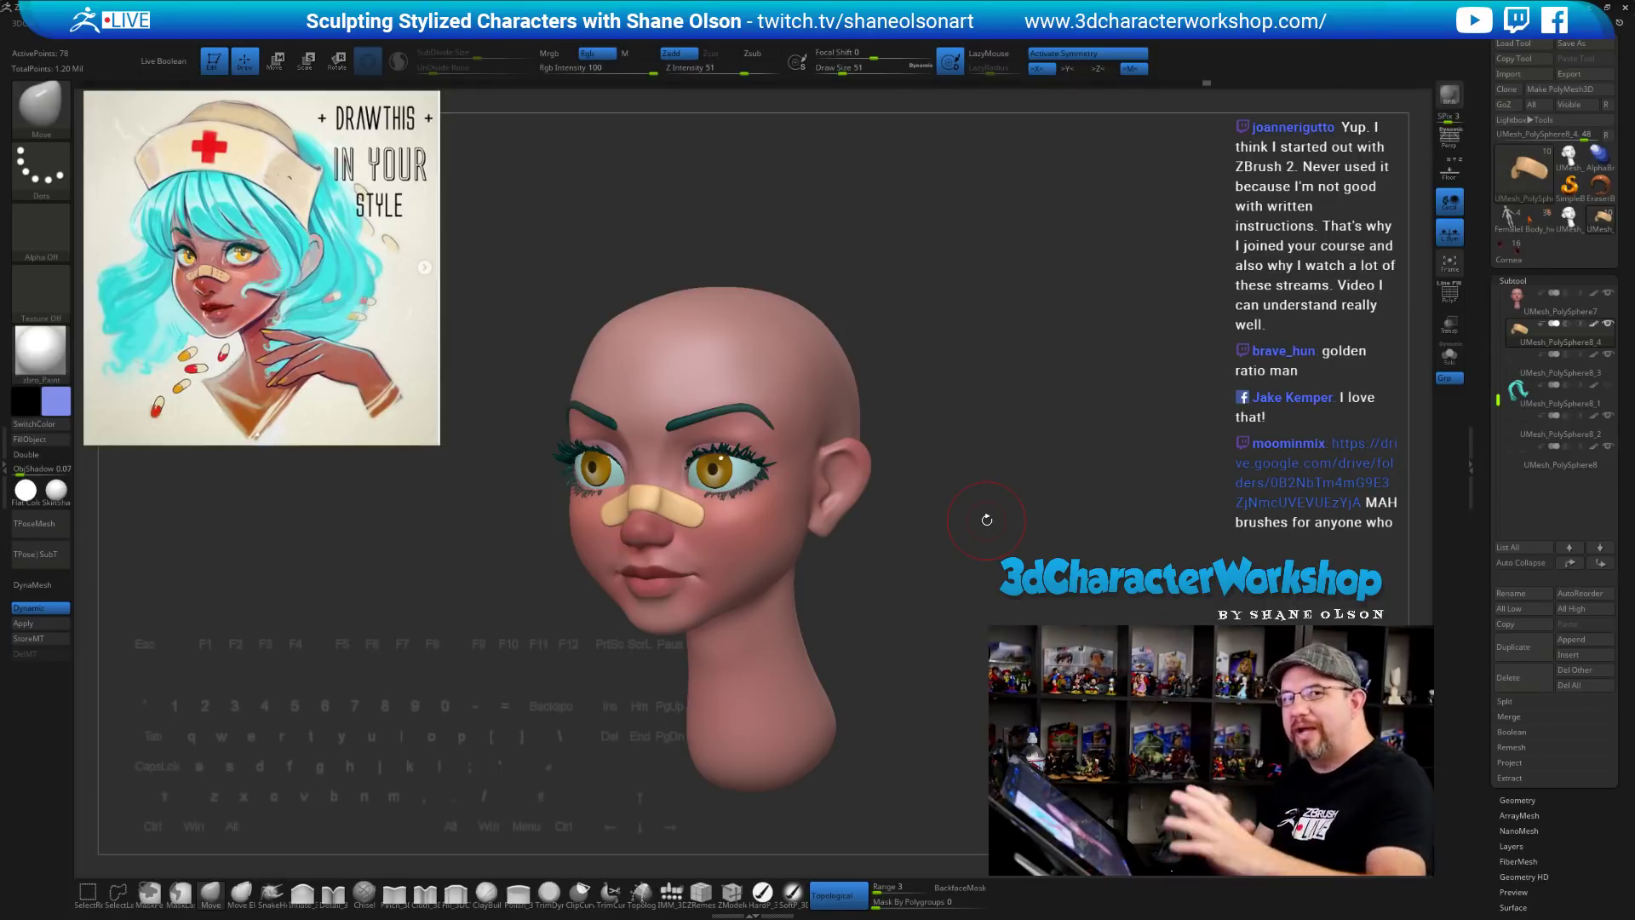
{"action": "left_click_drag", "start_coordinate": [1008, 473], "coordinate": [1017, 524]}
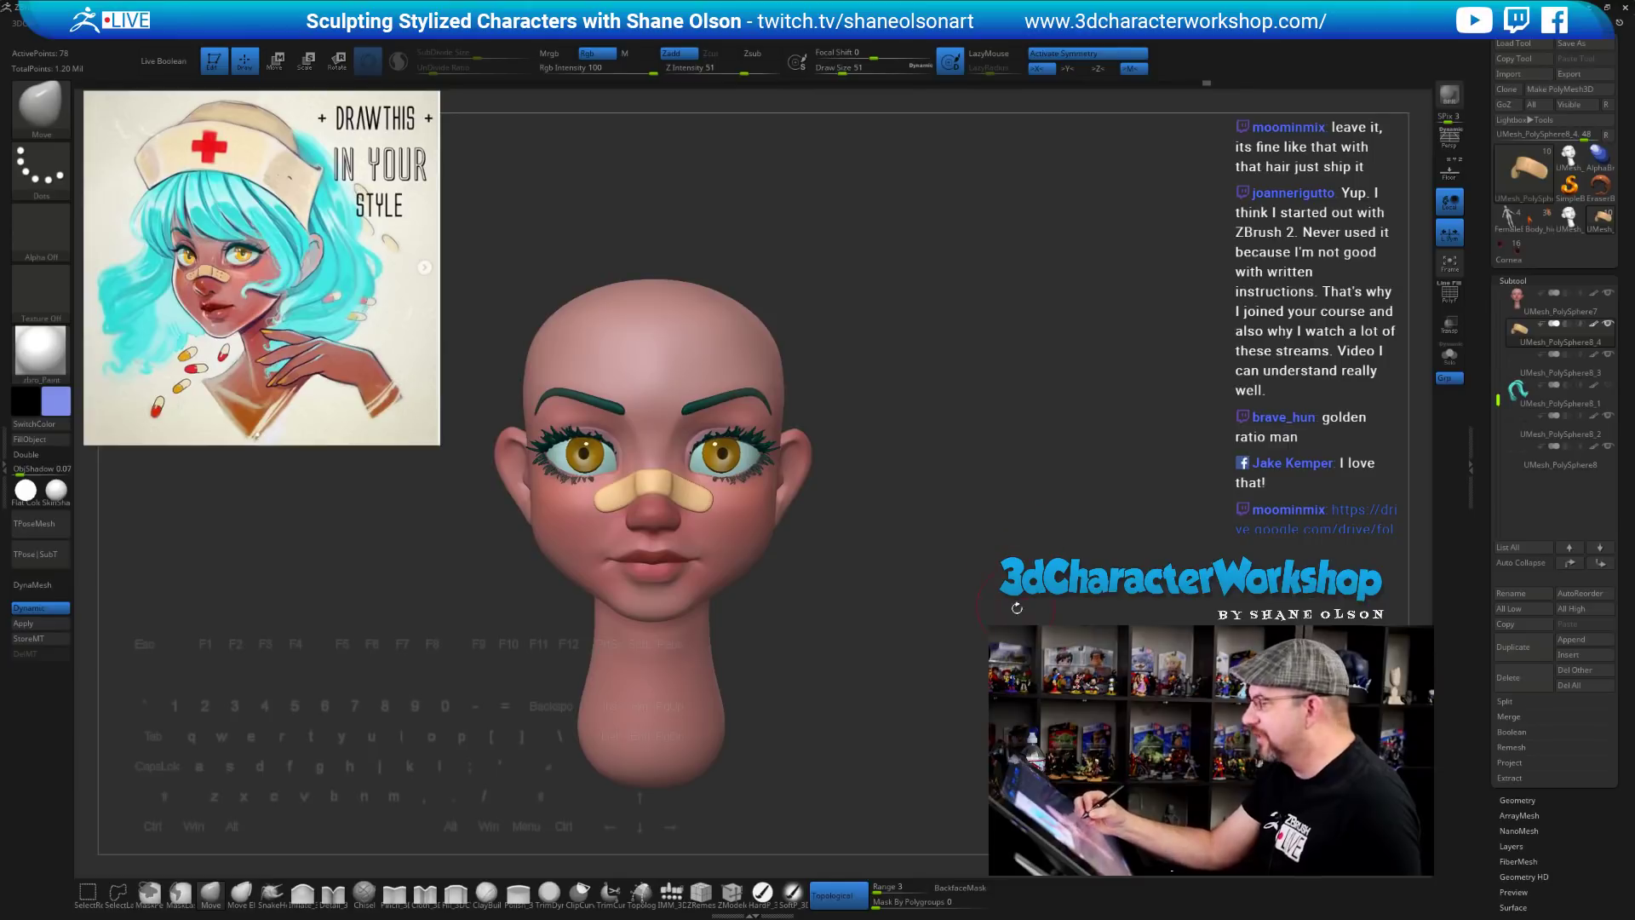
Duplicate the head subtool and delete the copy's higher subdivision levels
{"action": "left_click", "coordinate": [1546, 302]}
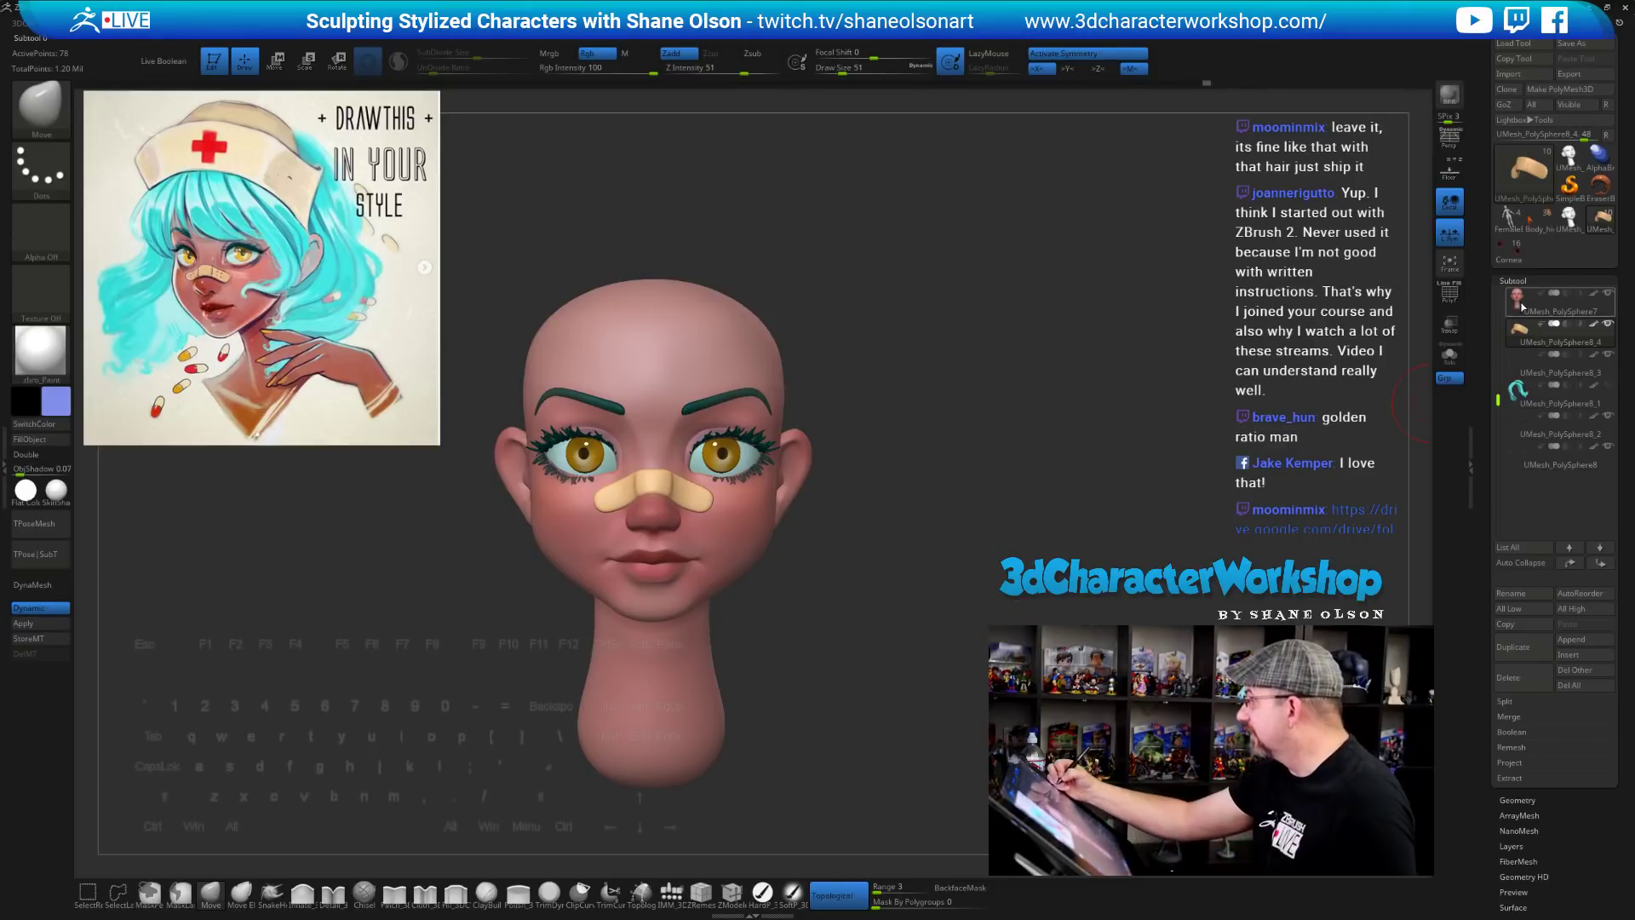
{"action": "left_click", "coordinate": [1512, 648]}
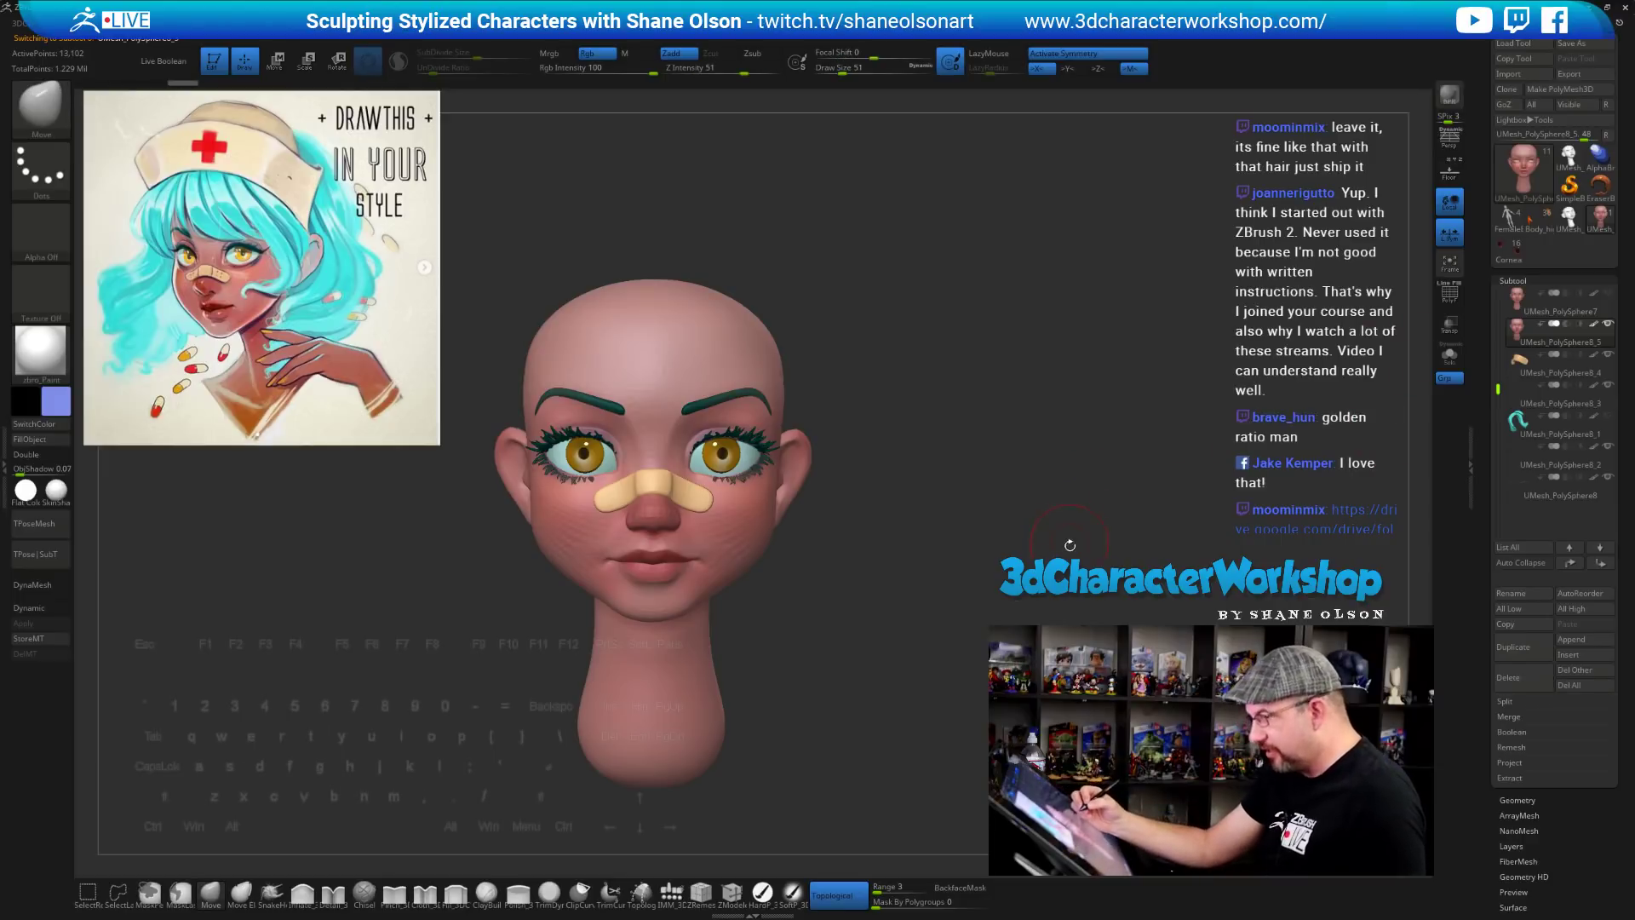
{"action": "left_click_drag", "start_coordinate": [1066, 506], "coordinate": [1054, 623]}
{"action": "left_click_drag", "start_coordinate": [1323, 519], "coordinate": [1267, 522], "text": "alt"}
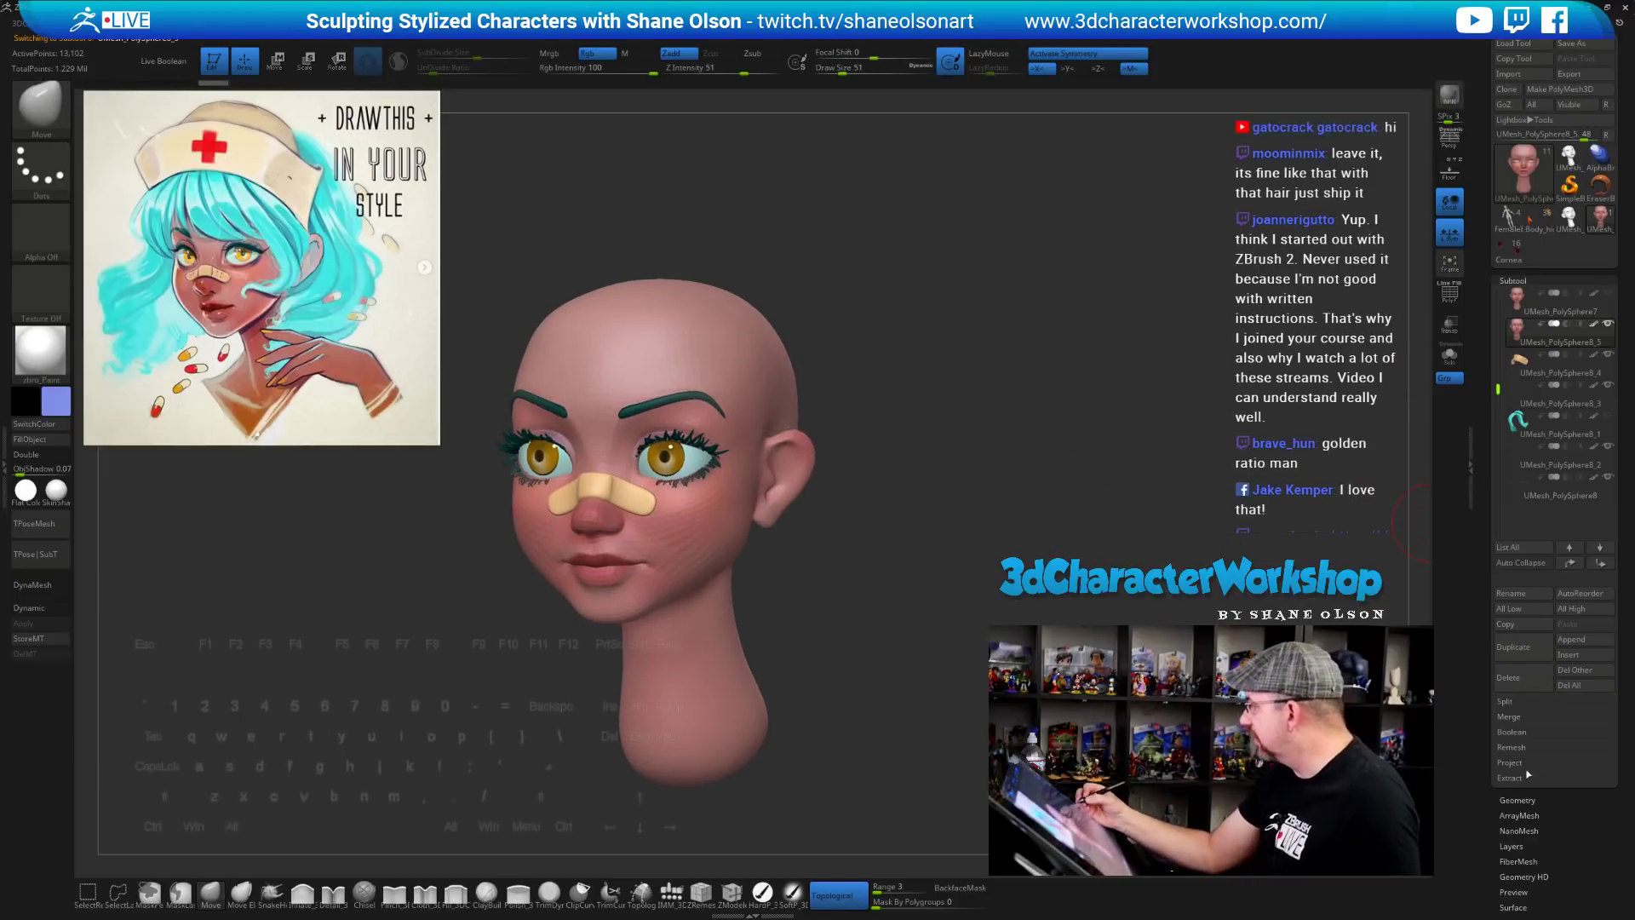
{"action": "left_click", "coordinate": [1521, 799]}
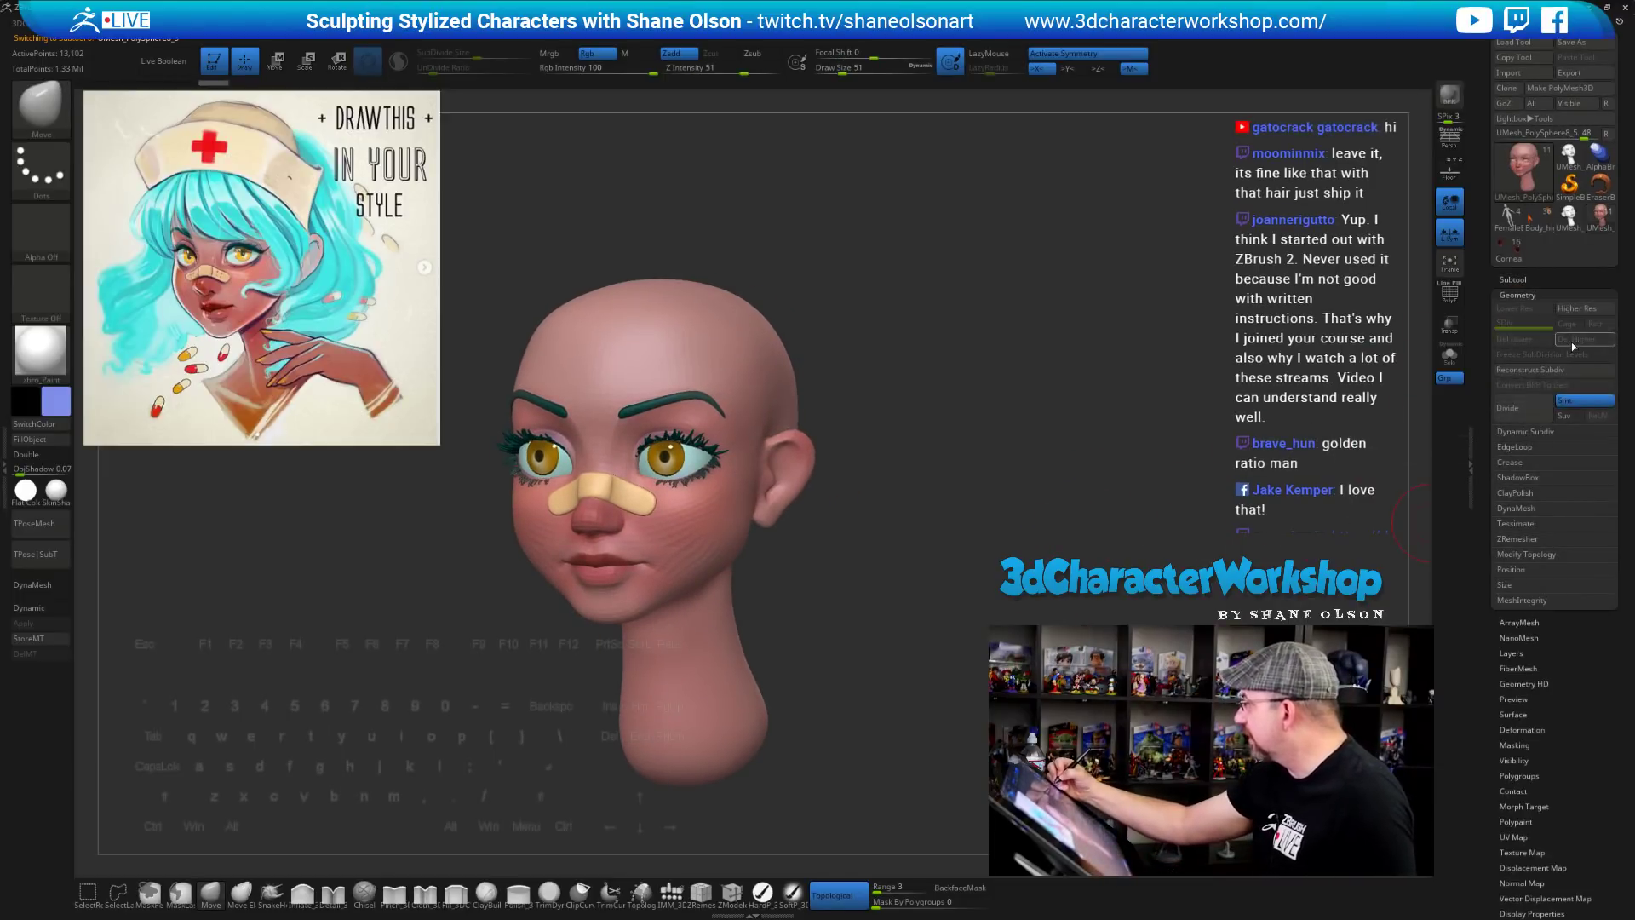
{"action": "left_click_drag", "start_coordinate": [1072, 484], "coordinate": [1075, 520]}
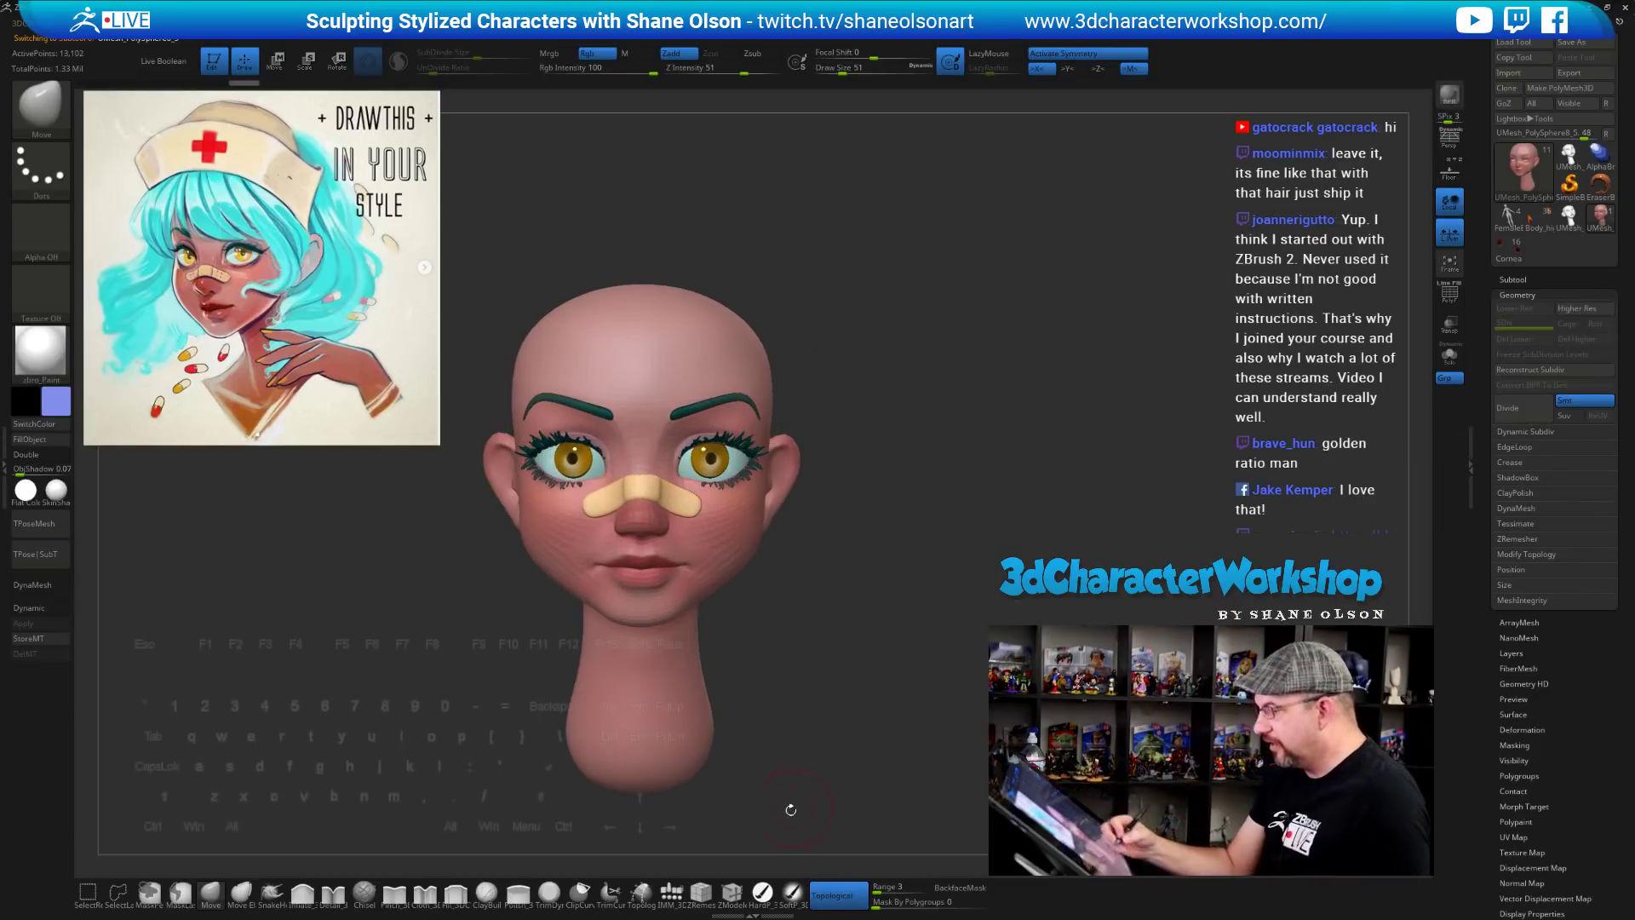
Choose the QuadSphere insert mesh, turn off symmetry, and undo a trial insertion on the forehead
{"action": "left_click", "coordinate": [671, 890]}
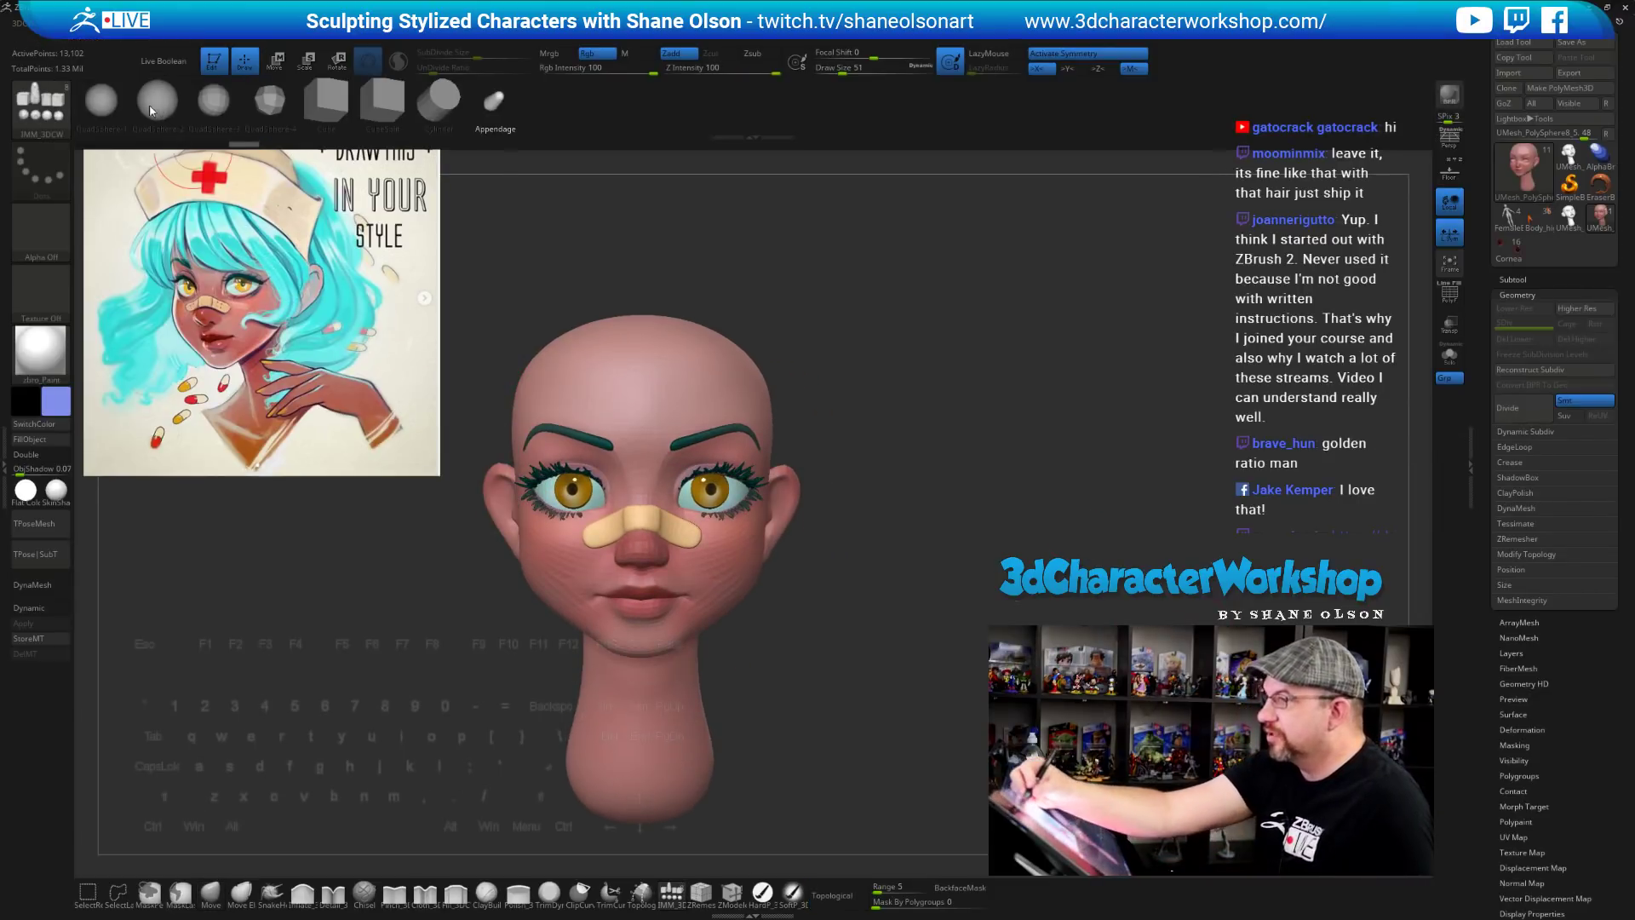
{"action": "left_click", "coordinate": [103, 99]}
{"action": "left_click_drag", "start_coordinate": [963, 396], "coordinate": [968, 523], "text": "alt"}
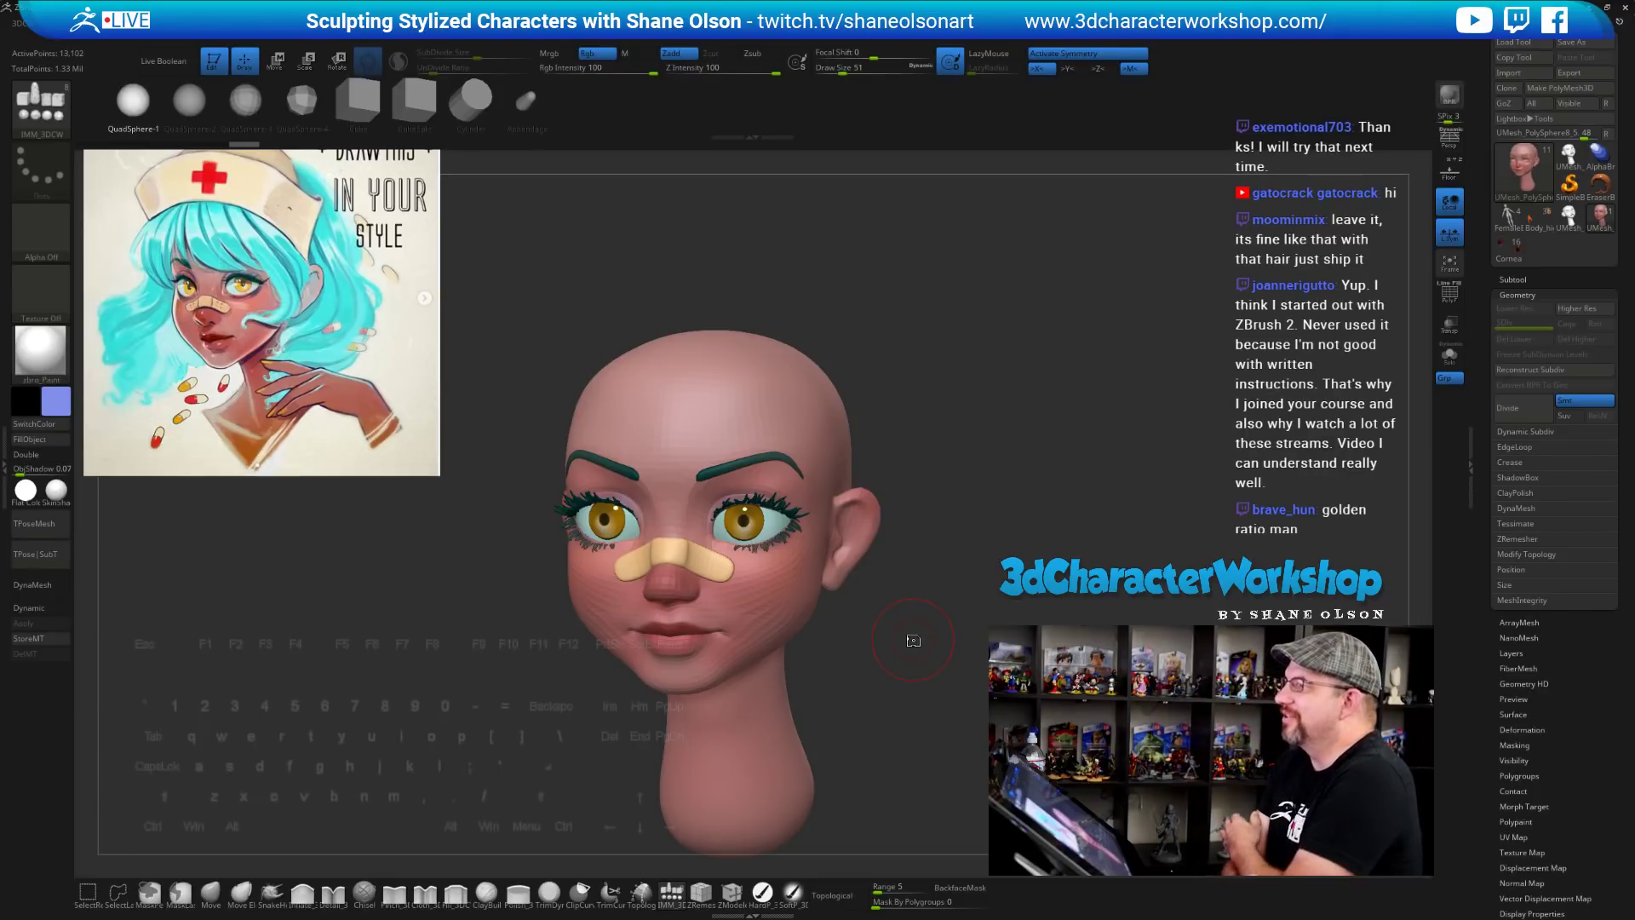
{"action": "left_click_drag", "start_coordinate": [1002, 493], "coordinate": [1075, 494]}
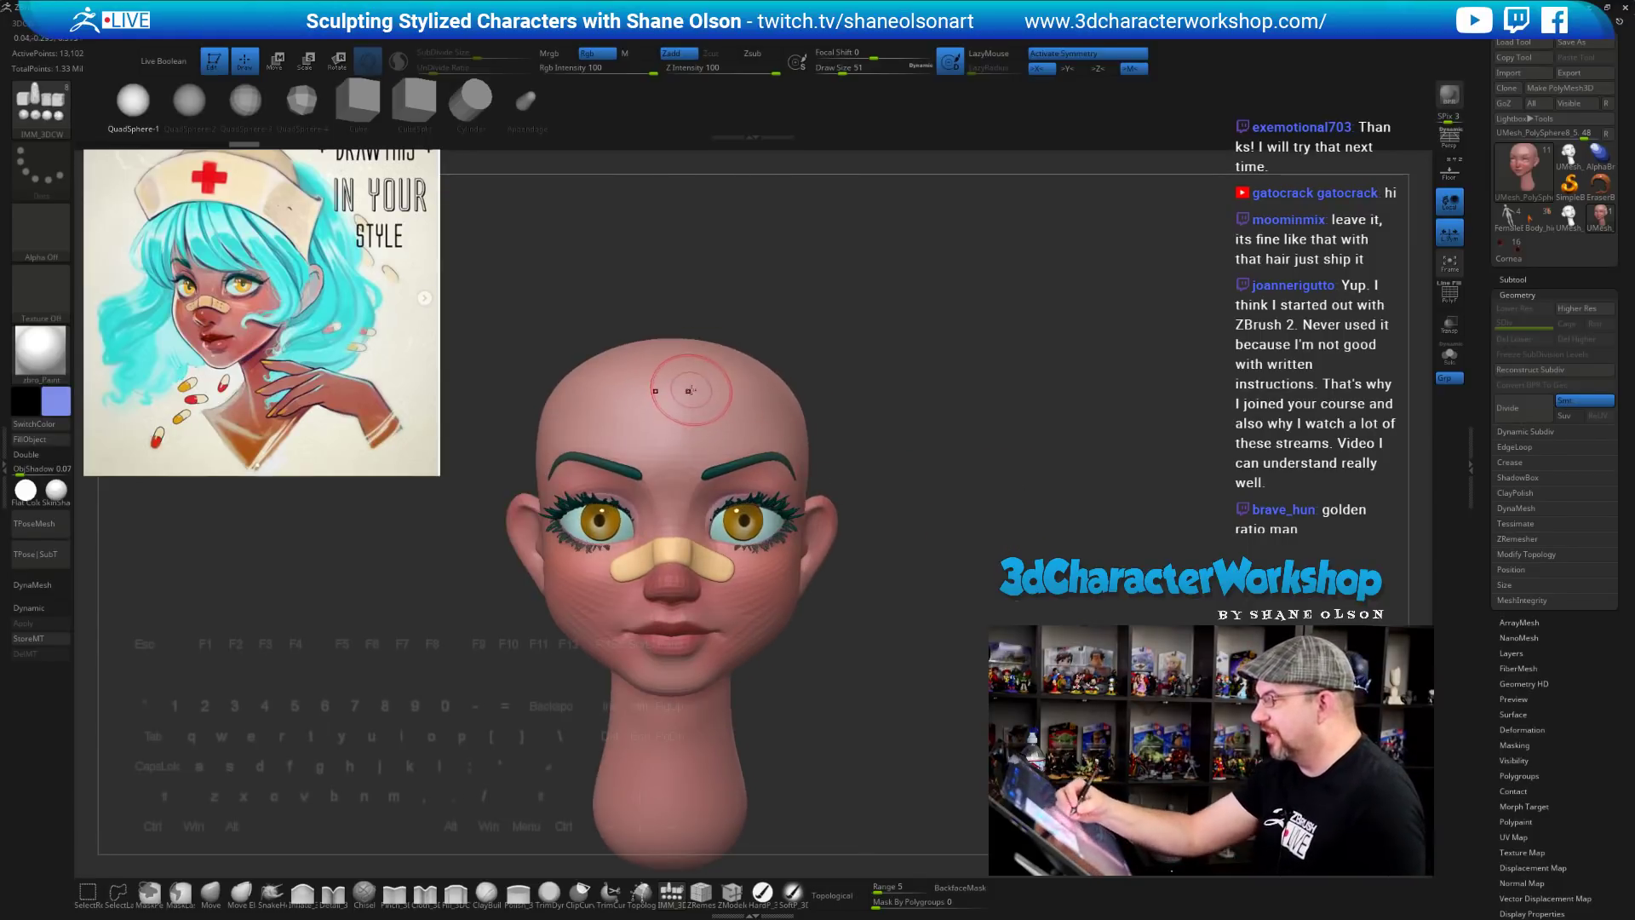
{"action": "key", "text": "x"}
{"action": "left_click_drag", "start_coordinate": [952, 433], "coordinate": [972, 435]}
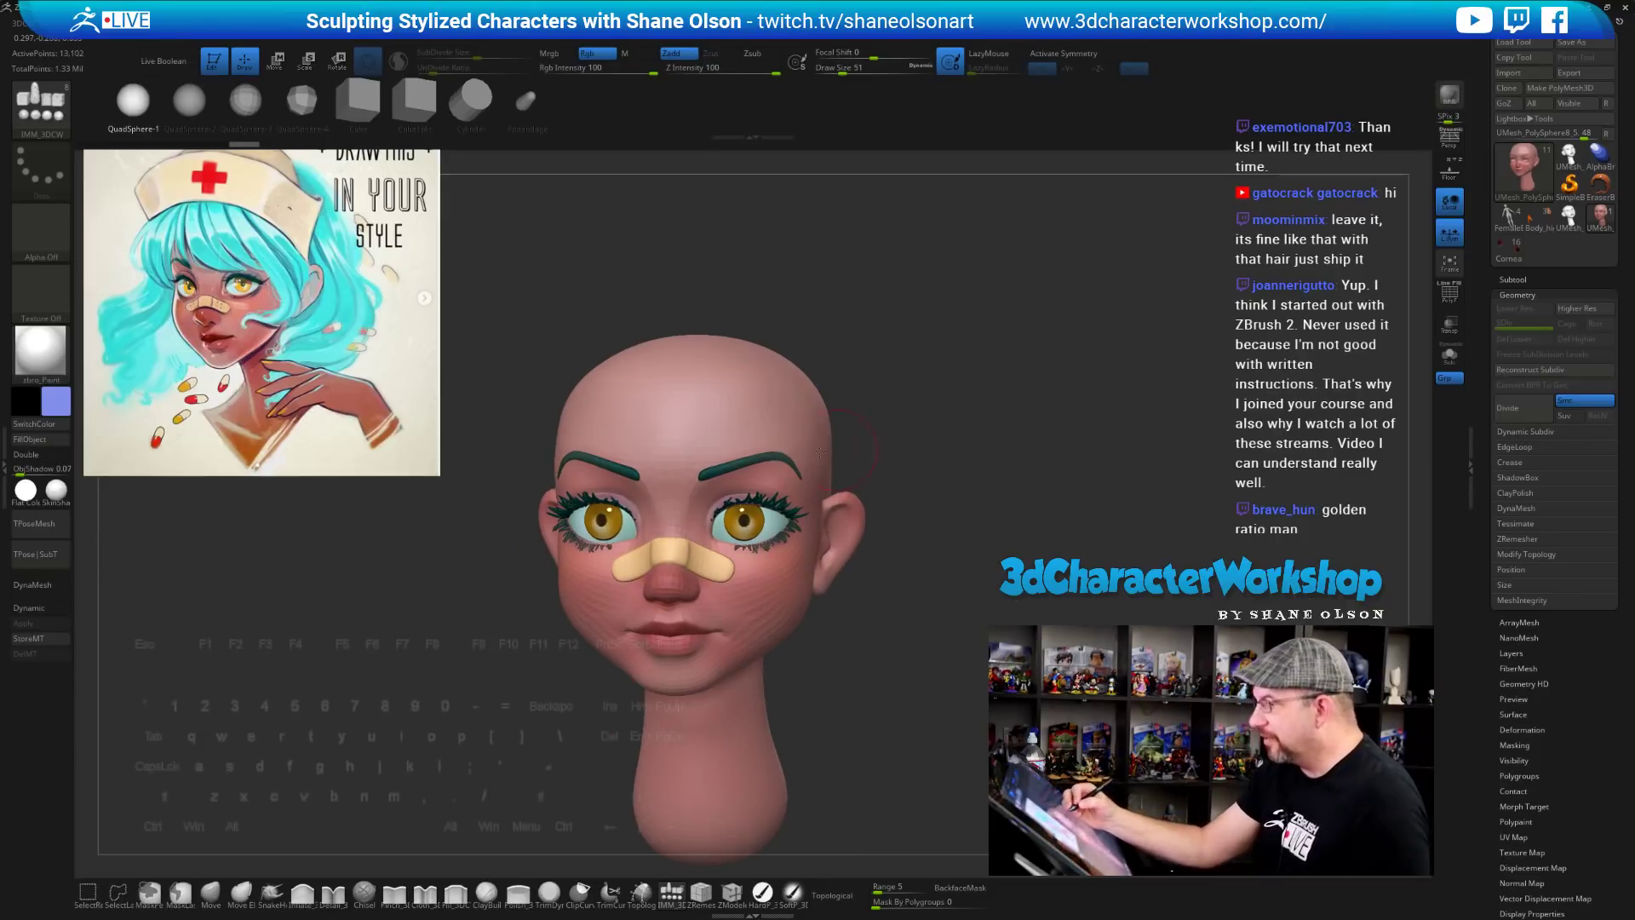
{"action": "left_click_drag", "start_coordinate": [674, 368], "coordinate": [676, 412]}
{"action": "key", "text": "ctrl+z"}
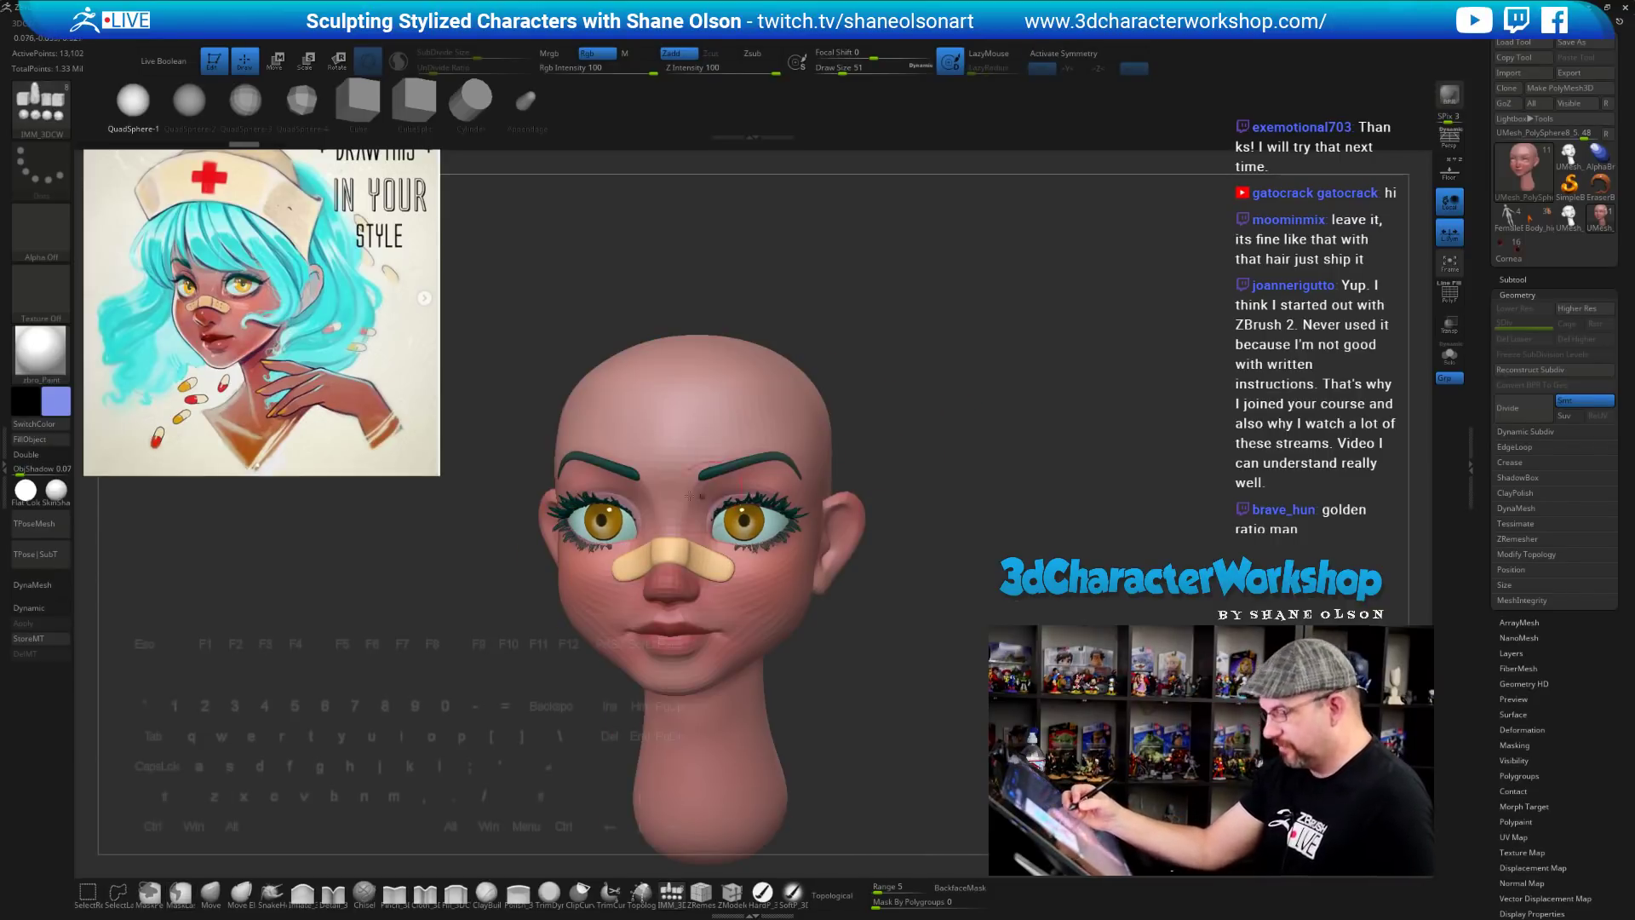
Sample the turquoise hair colour from the reference and insert a QuadSphere in that colour on the centre of the forehead
{"action": "key", "text": "c"}
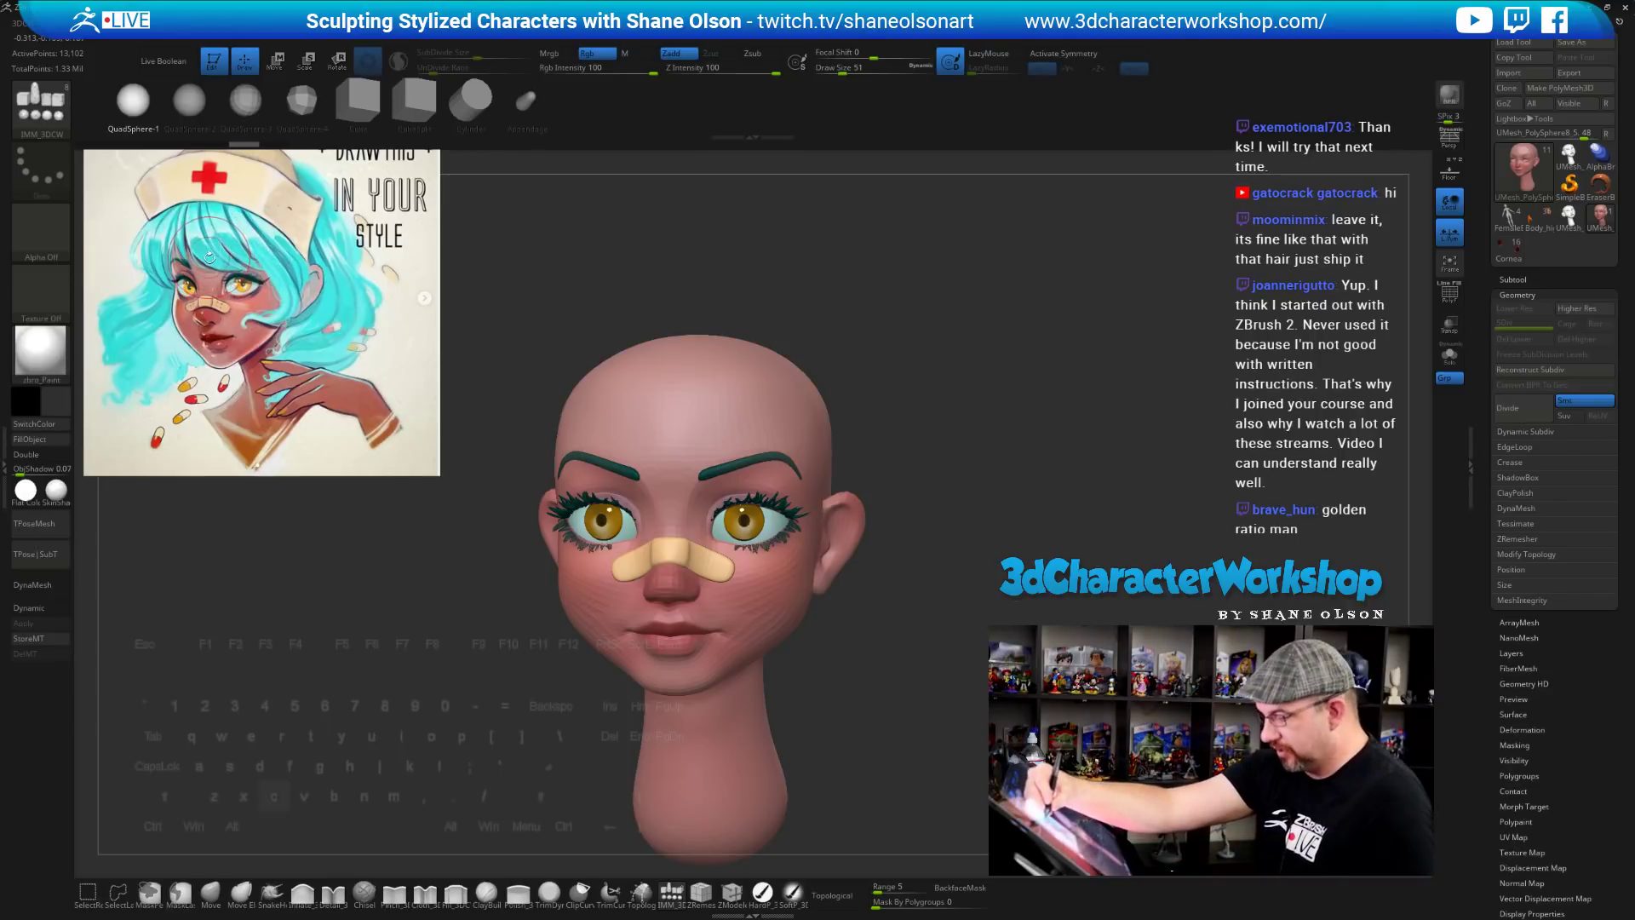
{"action": "key", "text": "shift+z"}
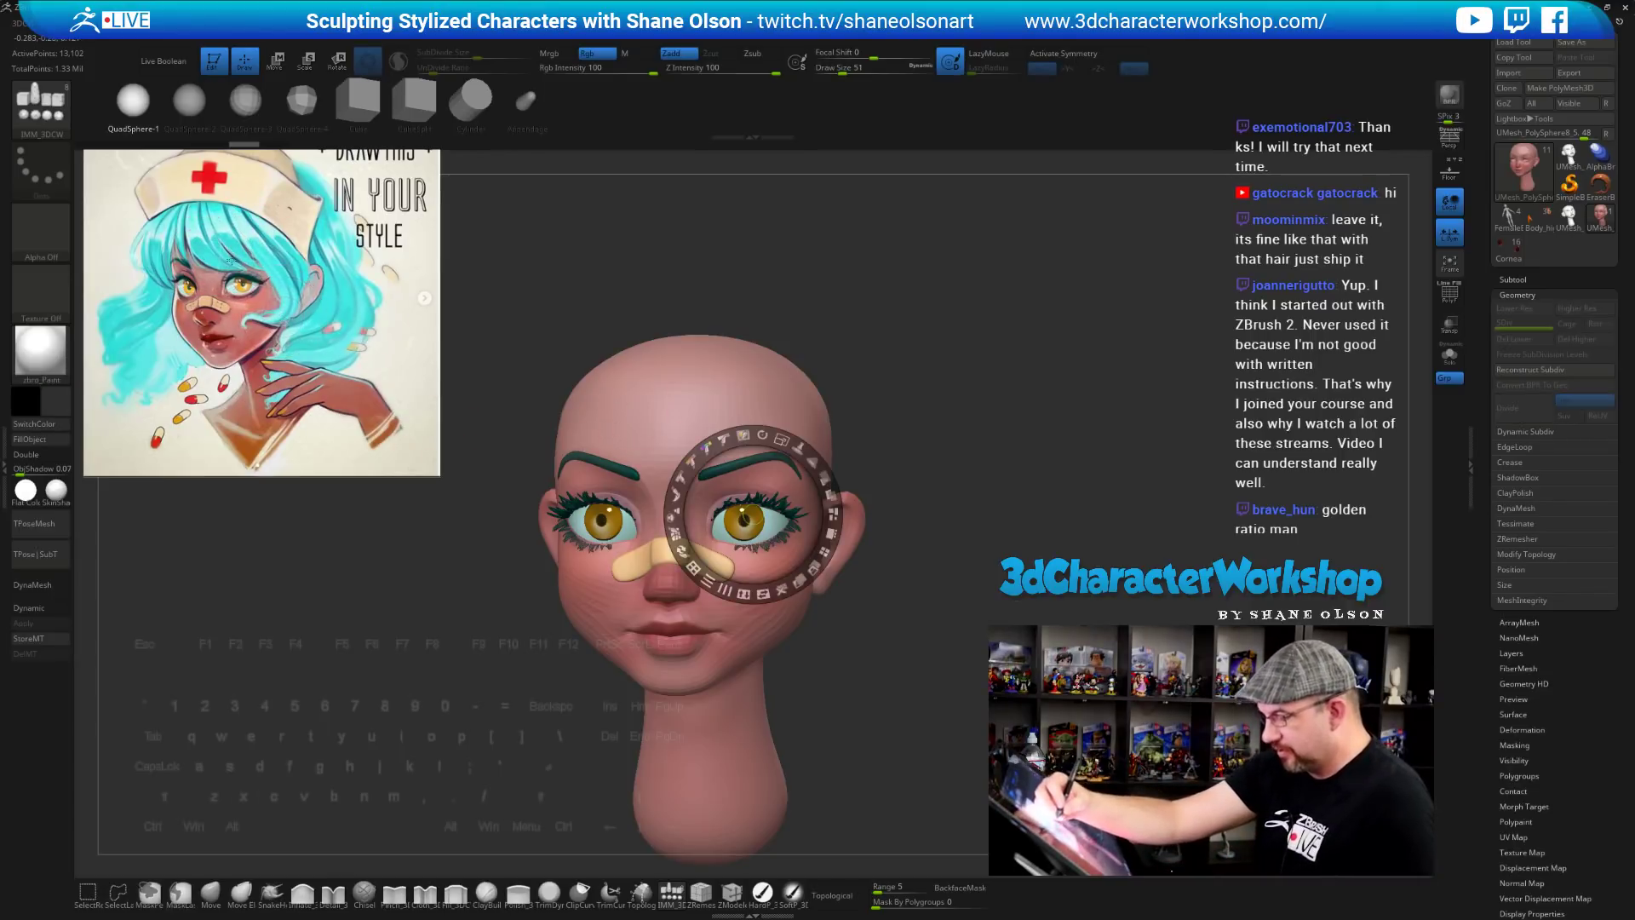
{"action": "key", "text": "c"}
{"action": "key", "text": "z"}
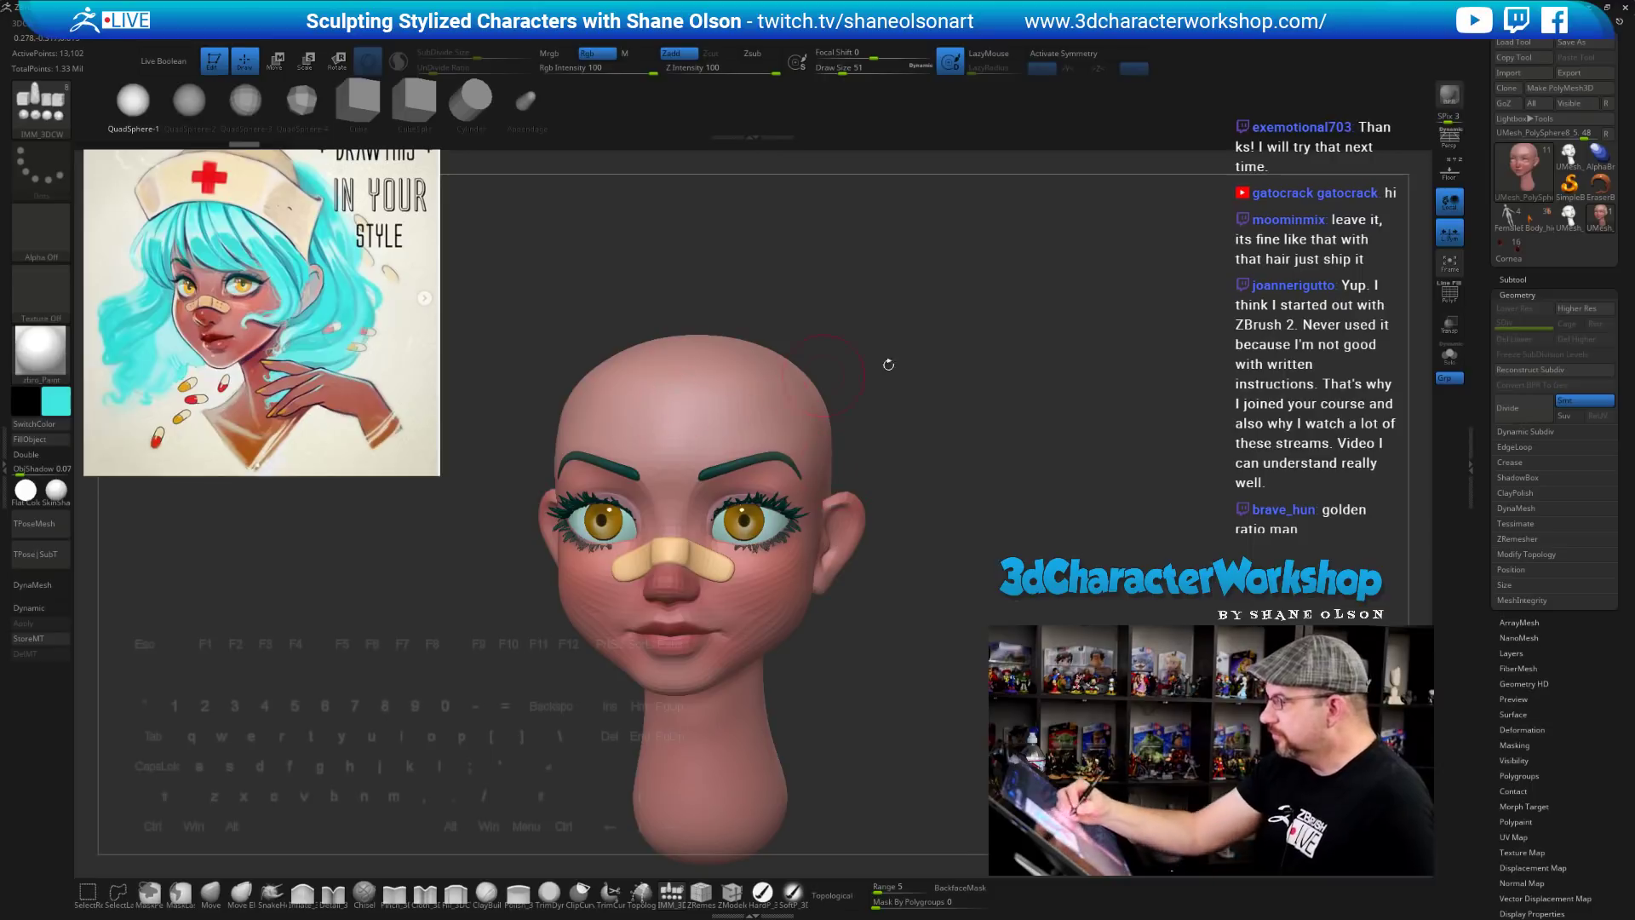
{"action": "left_click_drag", "start_coordinate": [889, 365], "coordinate": [913, 365], "text": "shift"}
{"action": "left_click_drag", "start_coordinate": [680, 403], "coordinate": [679, 486]}
{"action": "left_click_drag", "start_coordinate": [965, 496], "coordinate": [935, 600]}
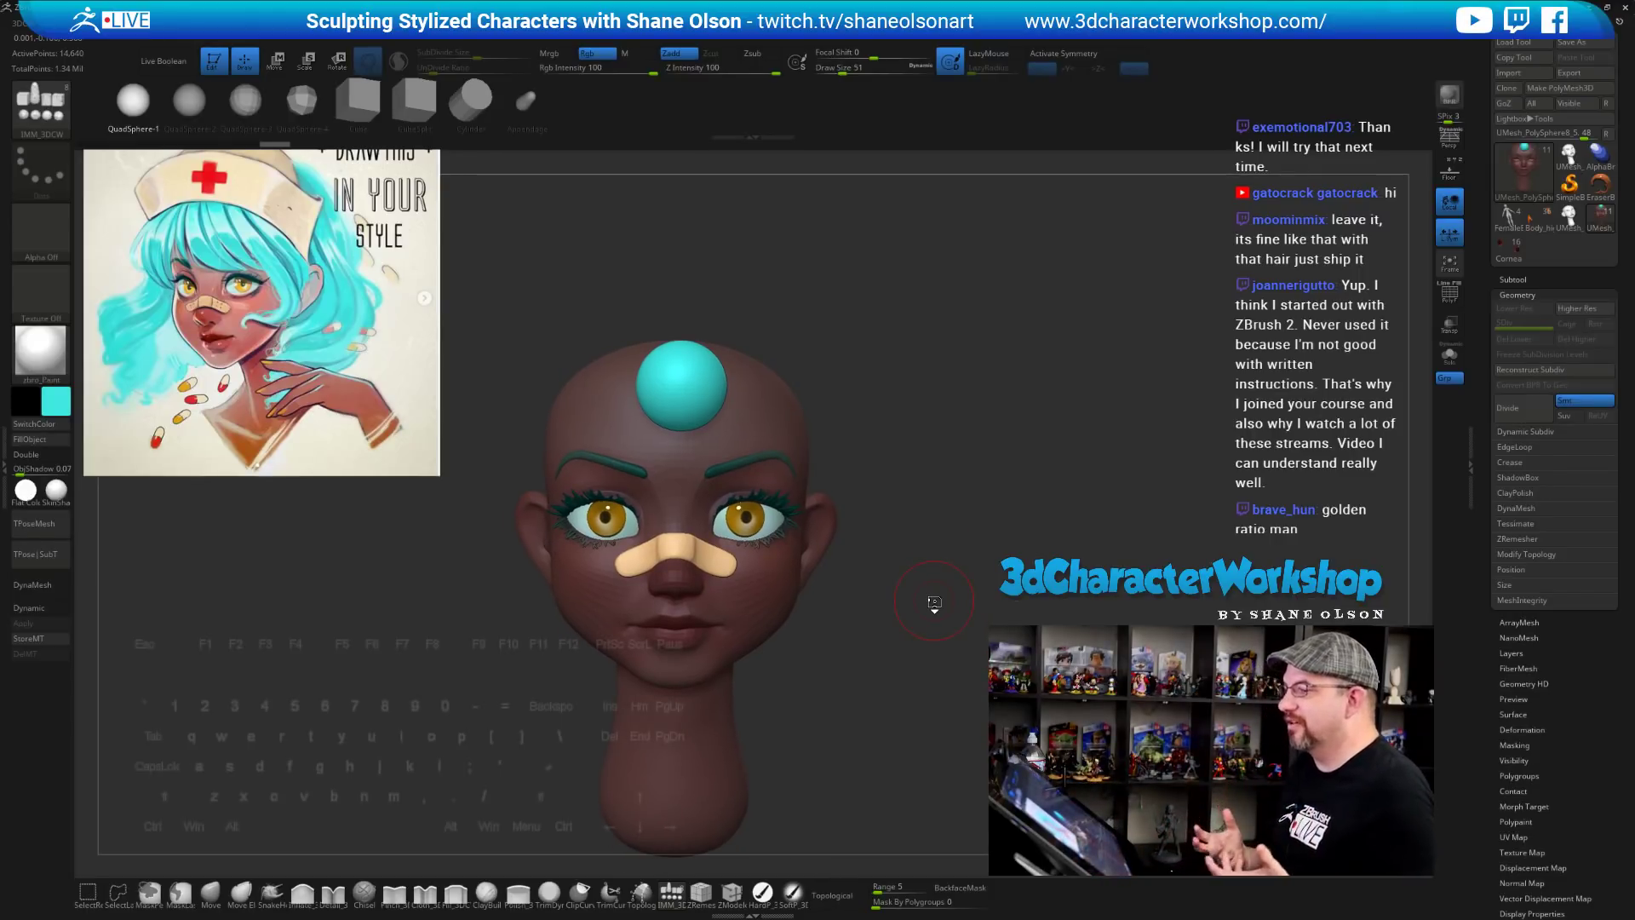
Isolate the inserted sphere and delete the hidden head geometry from the duplicate
{"action": "key", "text": "ctrl+shift"}
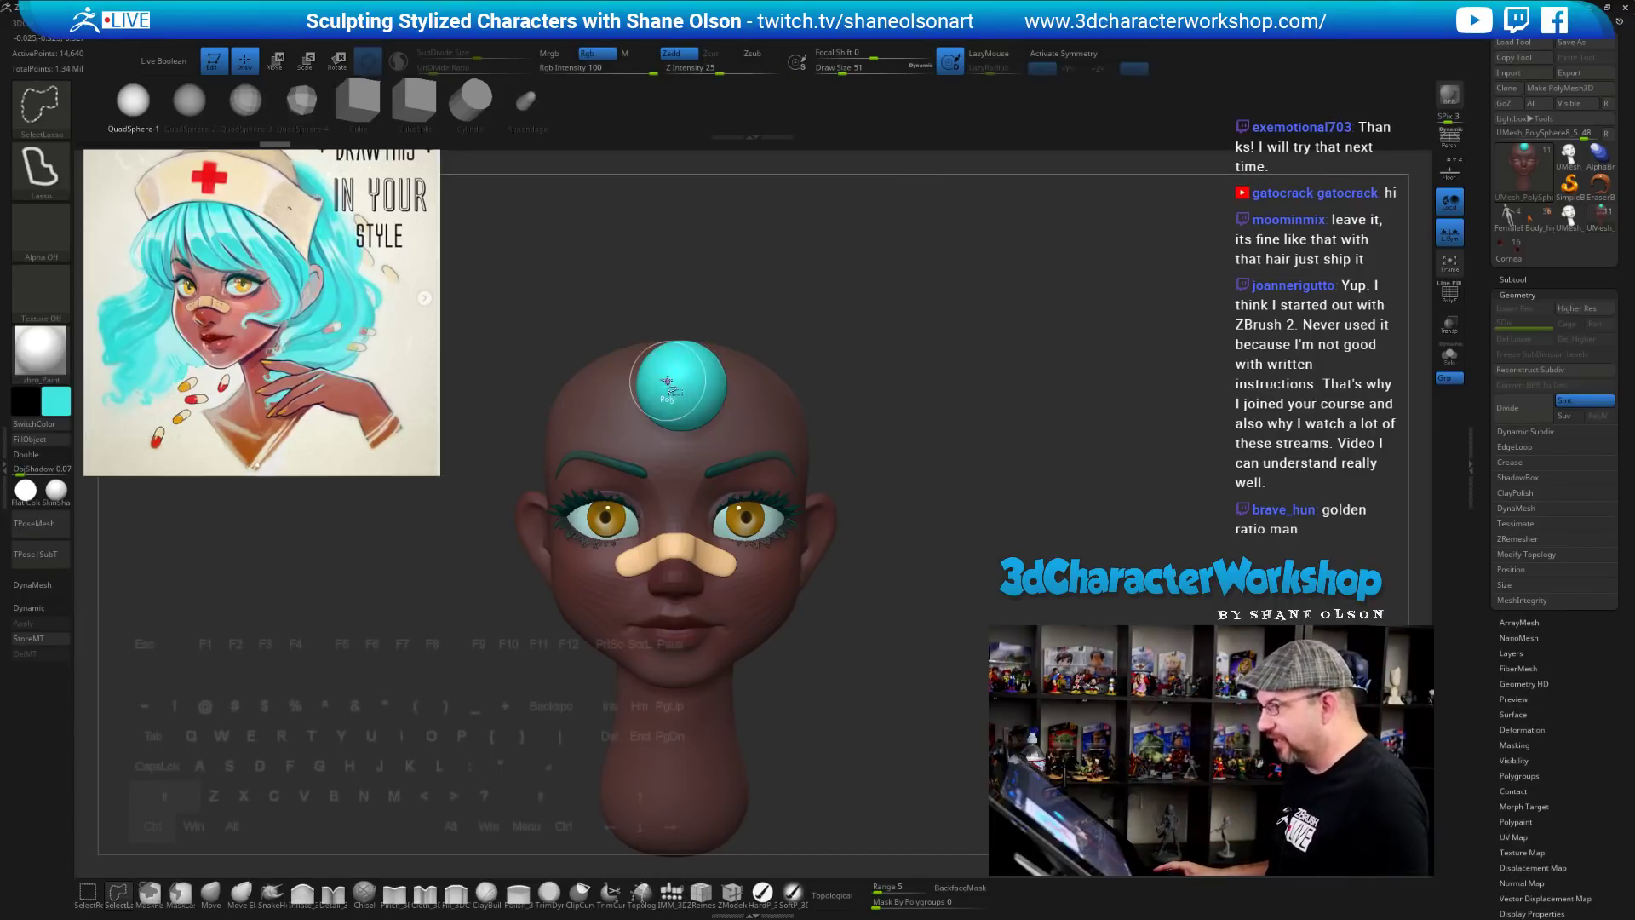
{"action": "left_click", "coordinate": [679, 383], "text": "ctrl+shift"}
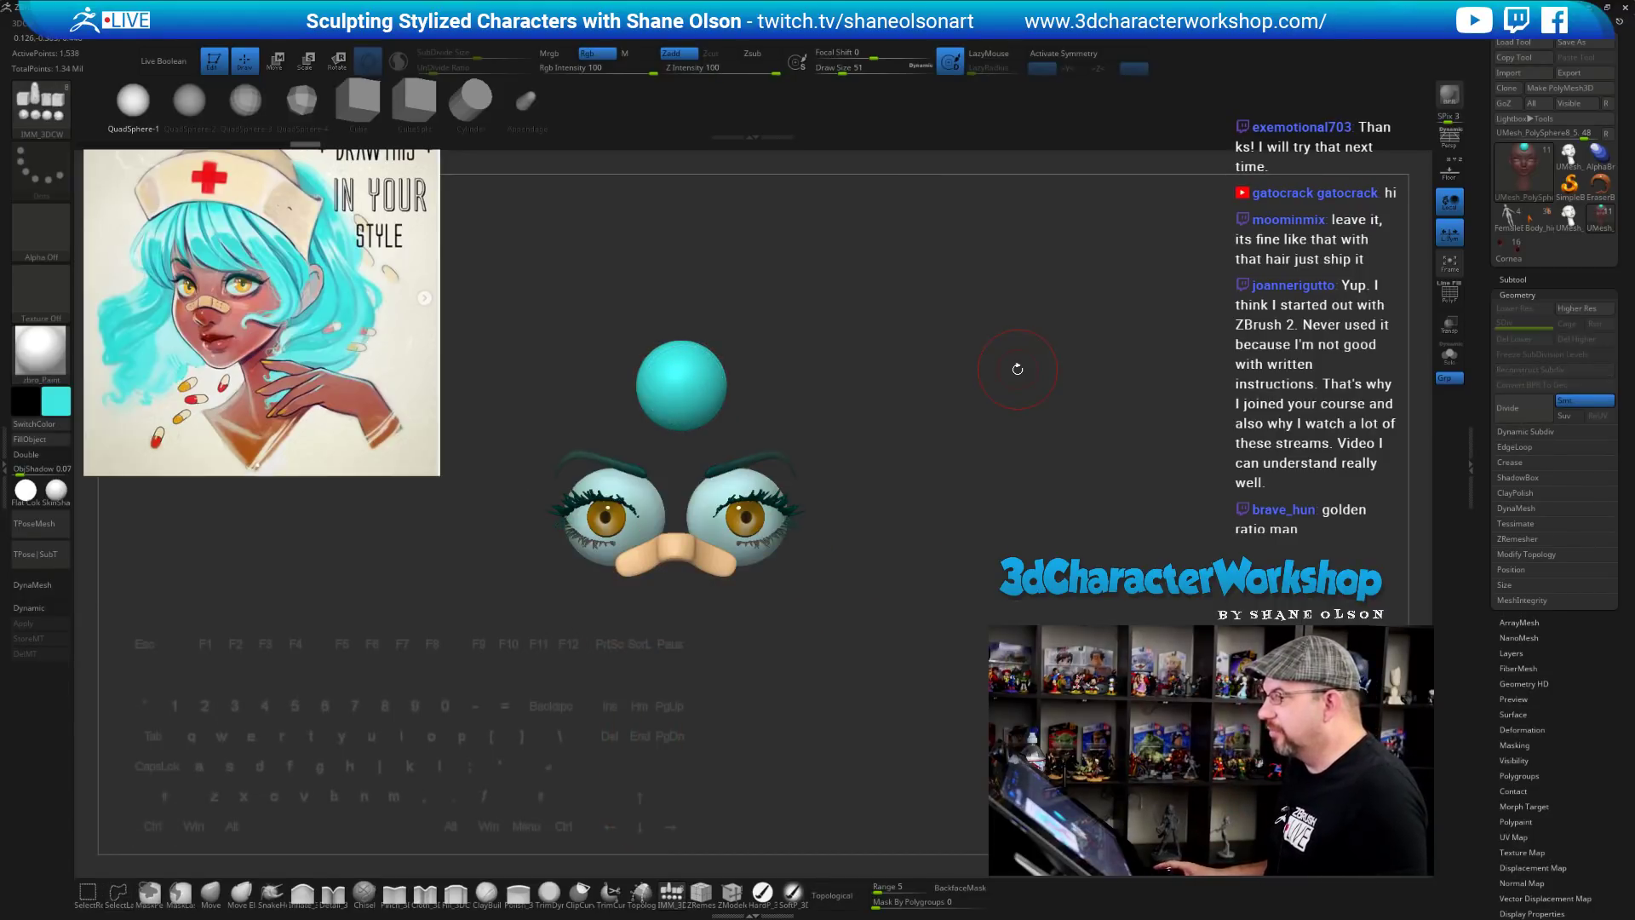
{"action": "right_click", "coordinate": [1016, 372]}
{"action": "left_click", "coordinate": [995, 327]}
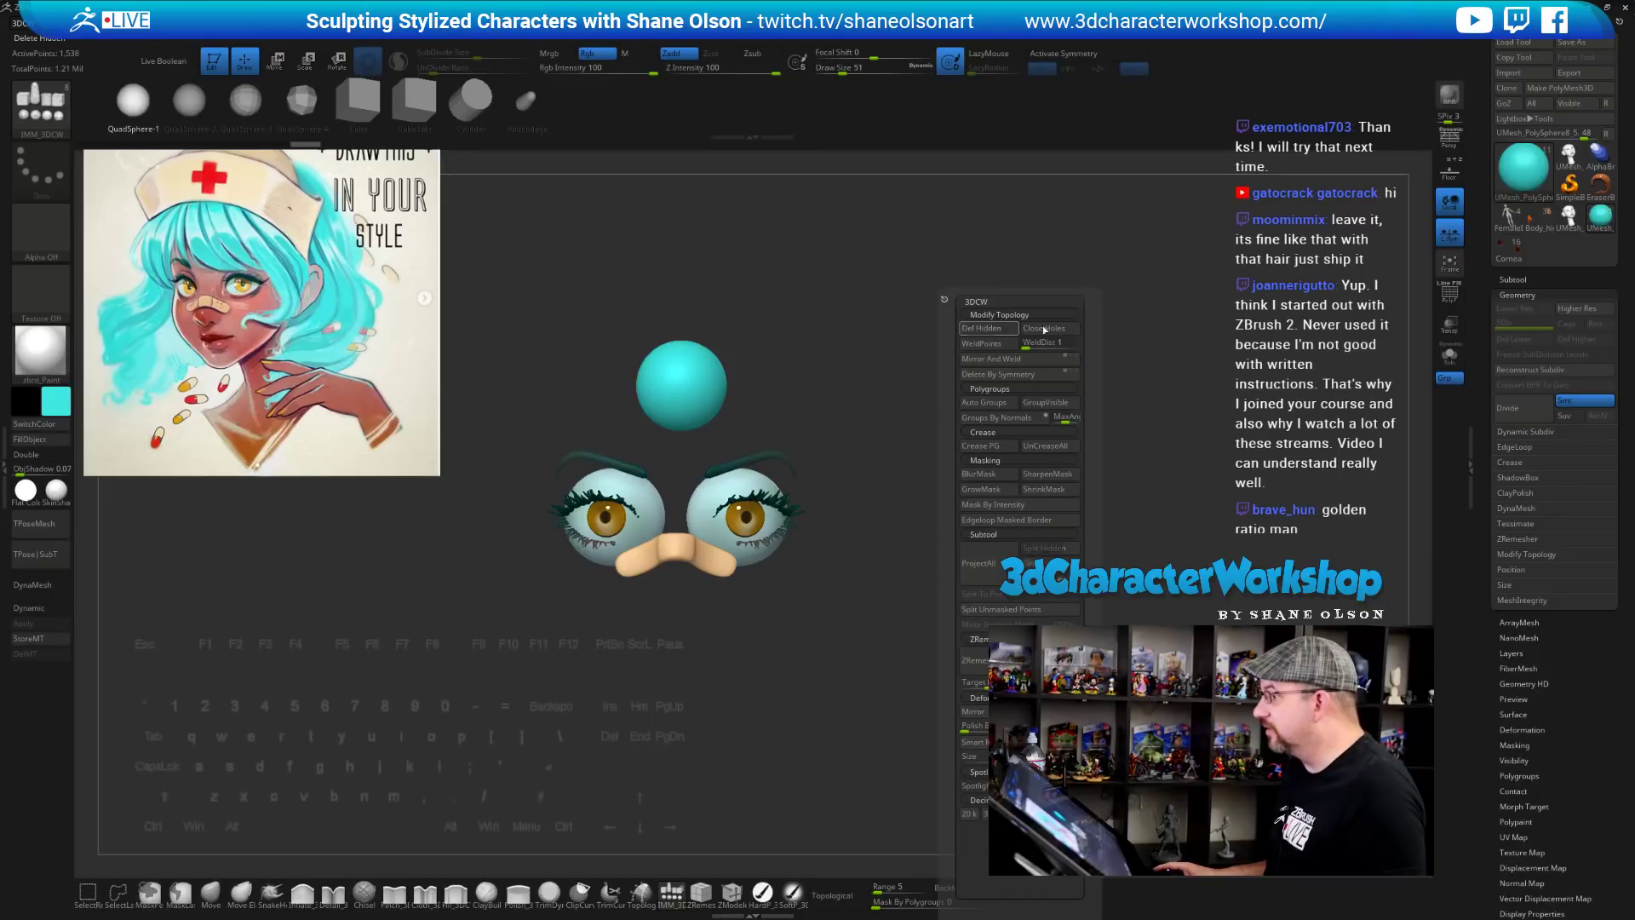
Make the original head the active subtool and switch to the Move brush
{"action": "left_click", "coordinate": [1535, 278]}
{"action": "left_click", "coordinate": [1559, 300]}
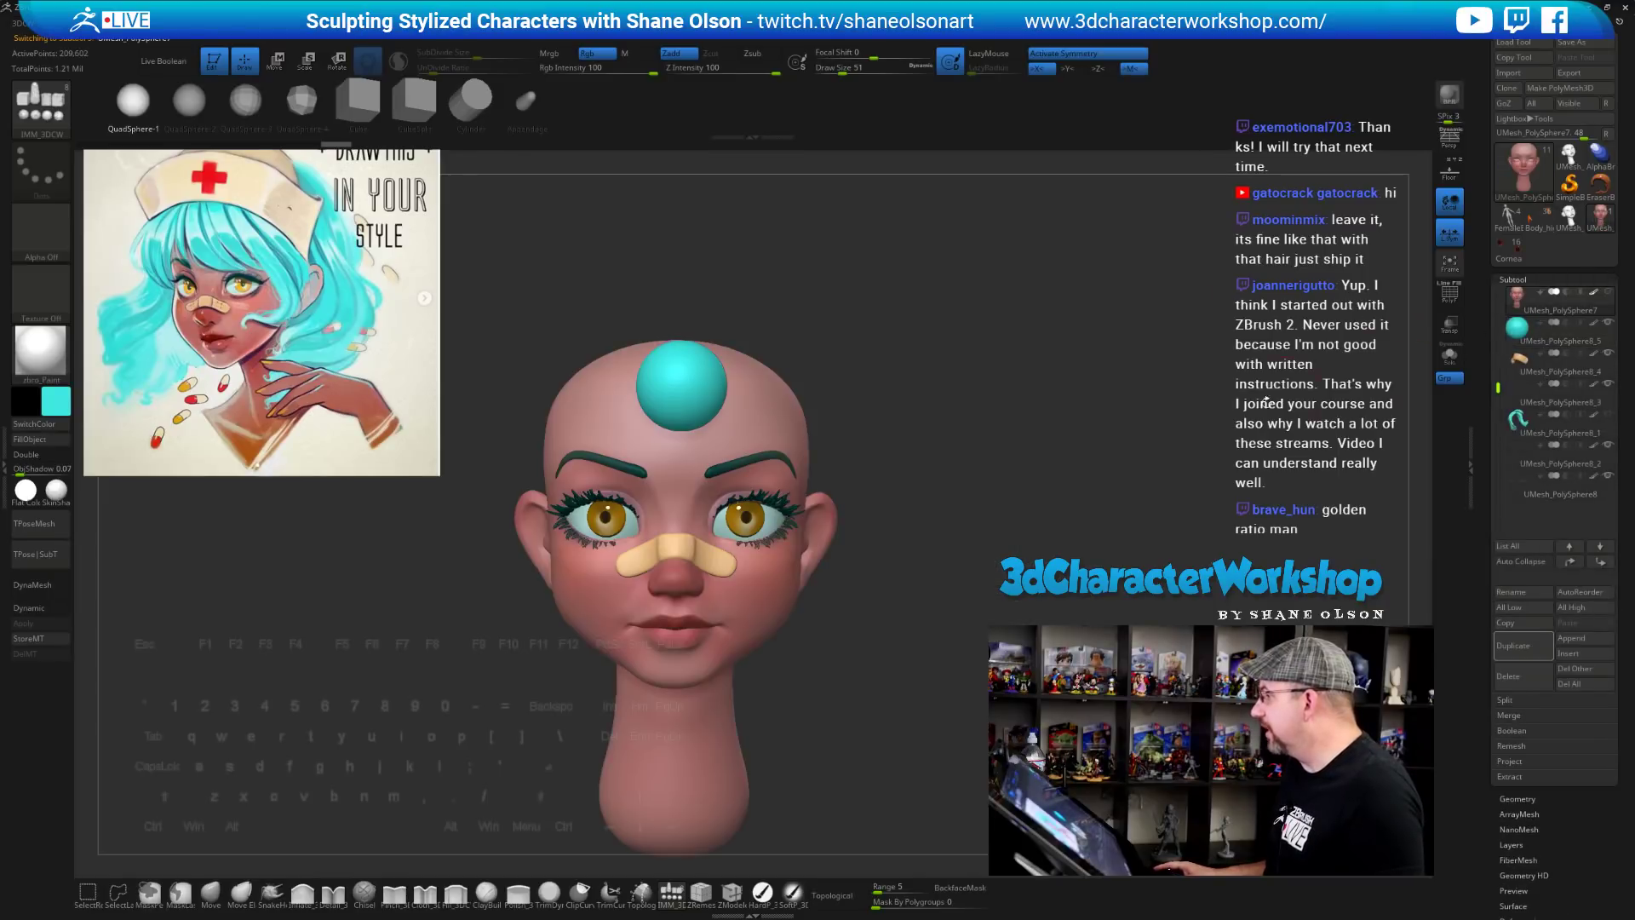
{"action": "left_click_drag", "start_coordinate": [1134, 441], "coordinate": [1114, 439]}
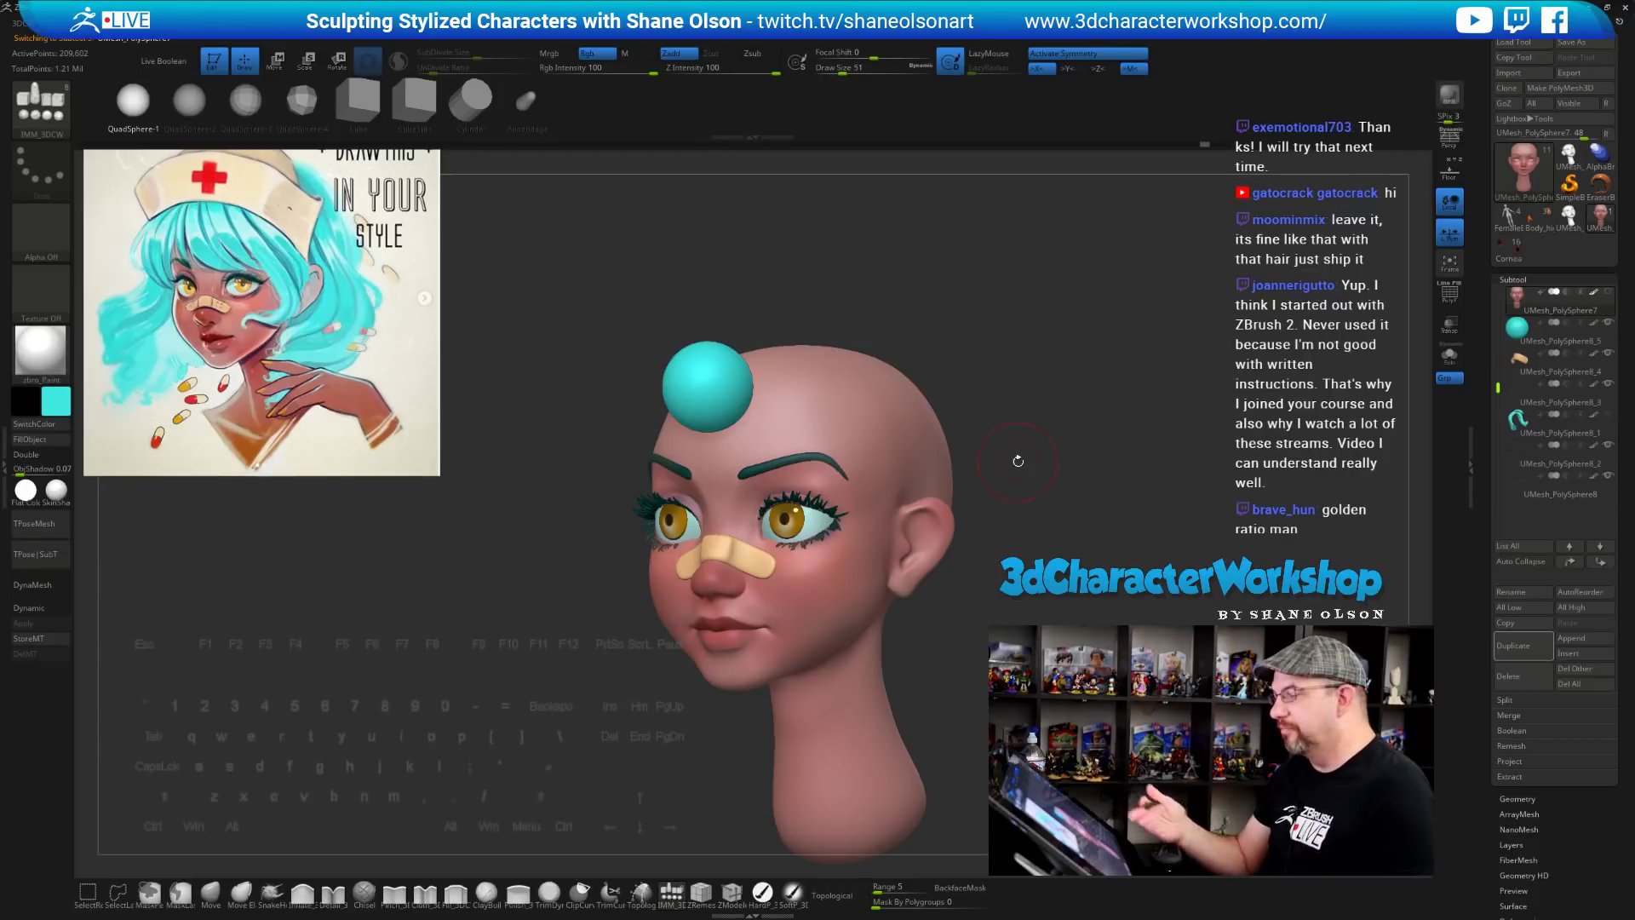
{"action": "left_click_drag", "start_coordinate": [1047, 480], "coordinate": [1022, 477], "text": "alt"}
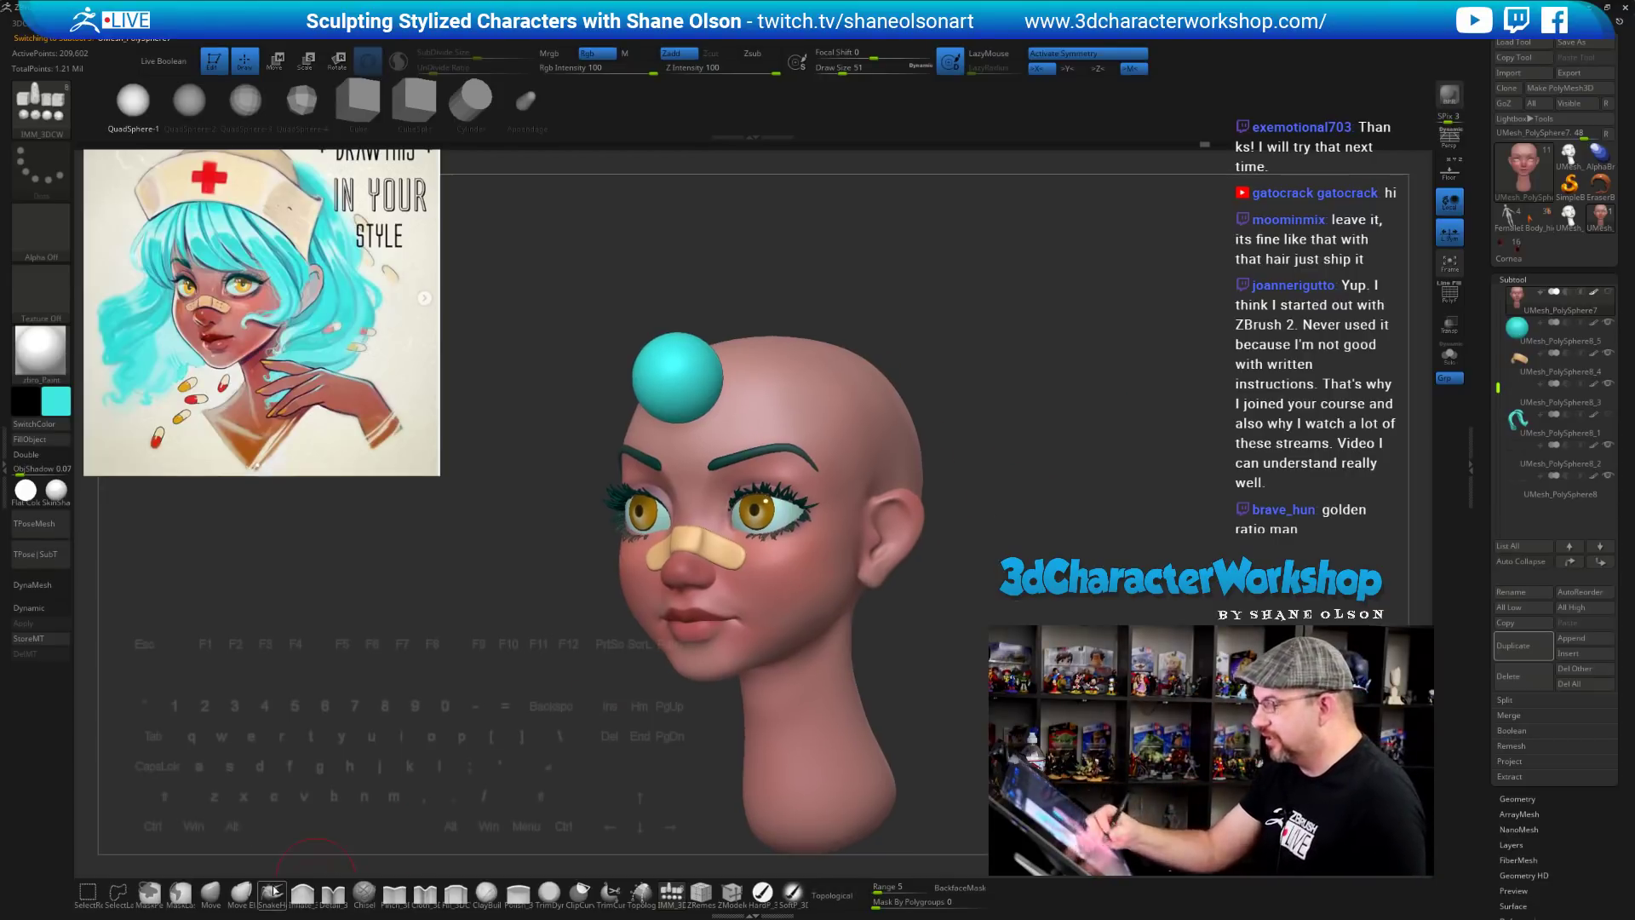
{"action": "left_click_drag", "start_coordinate": [274, 805], "coordinate": [320, 799]}
{"action": "left_click", "coordinate": [211, 894]}
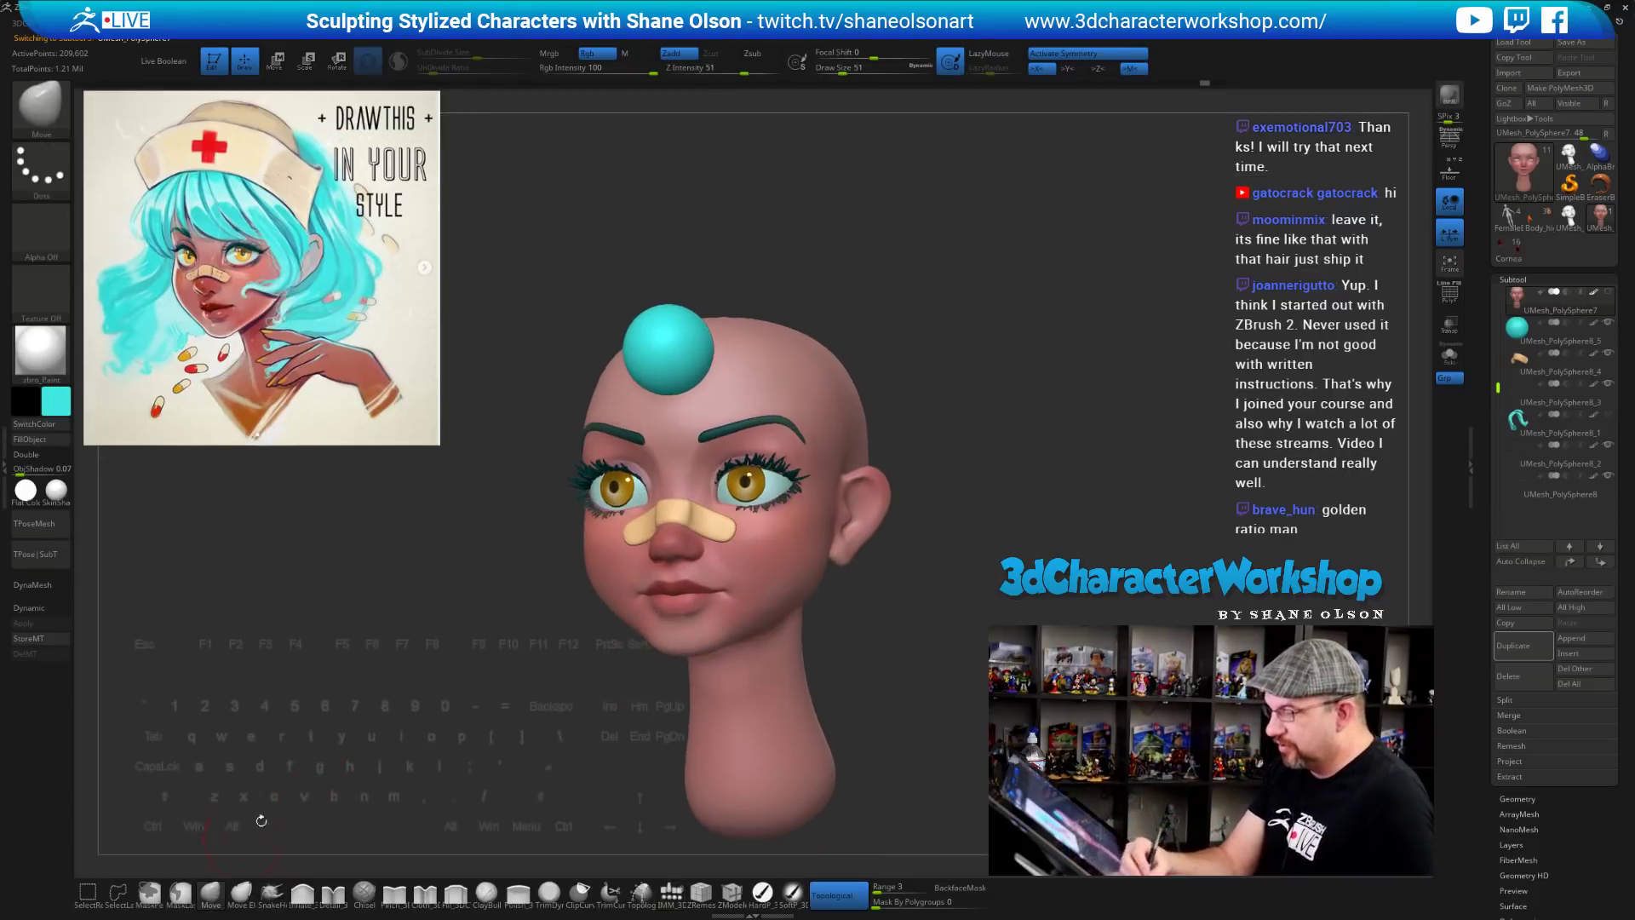
Set the Move brush's draw size to 77 and enlarge the Spotlight reference image of the nurse
{"action": "left_click_drag", "start_coordinate": [423, 721], "coordinate": [483, 673], "text": "alt"}
{"action": "key", "text": "s"}
{"action": "left_click_drag", "start_coordinate": [476, 716], "coordinate": [483, 716]}
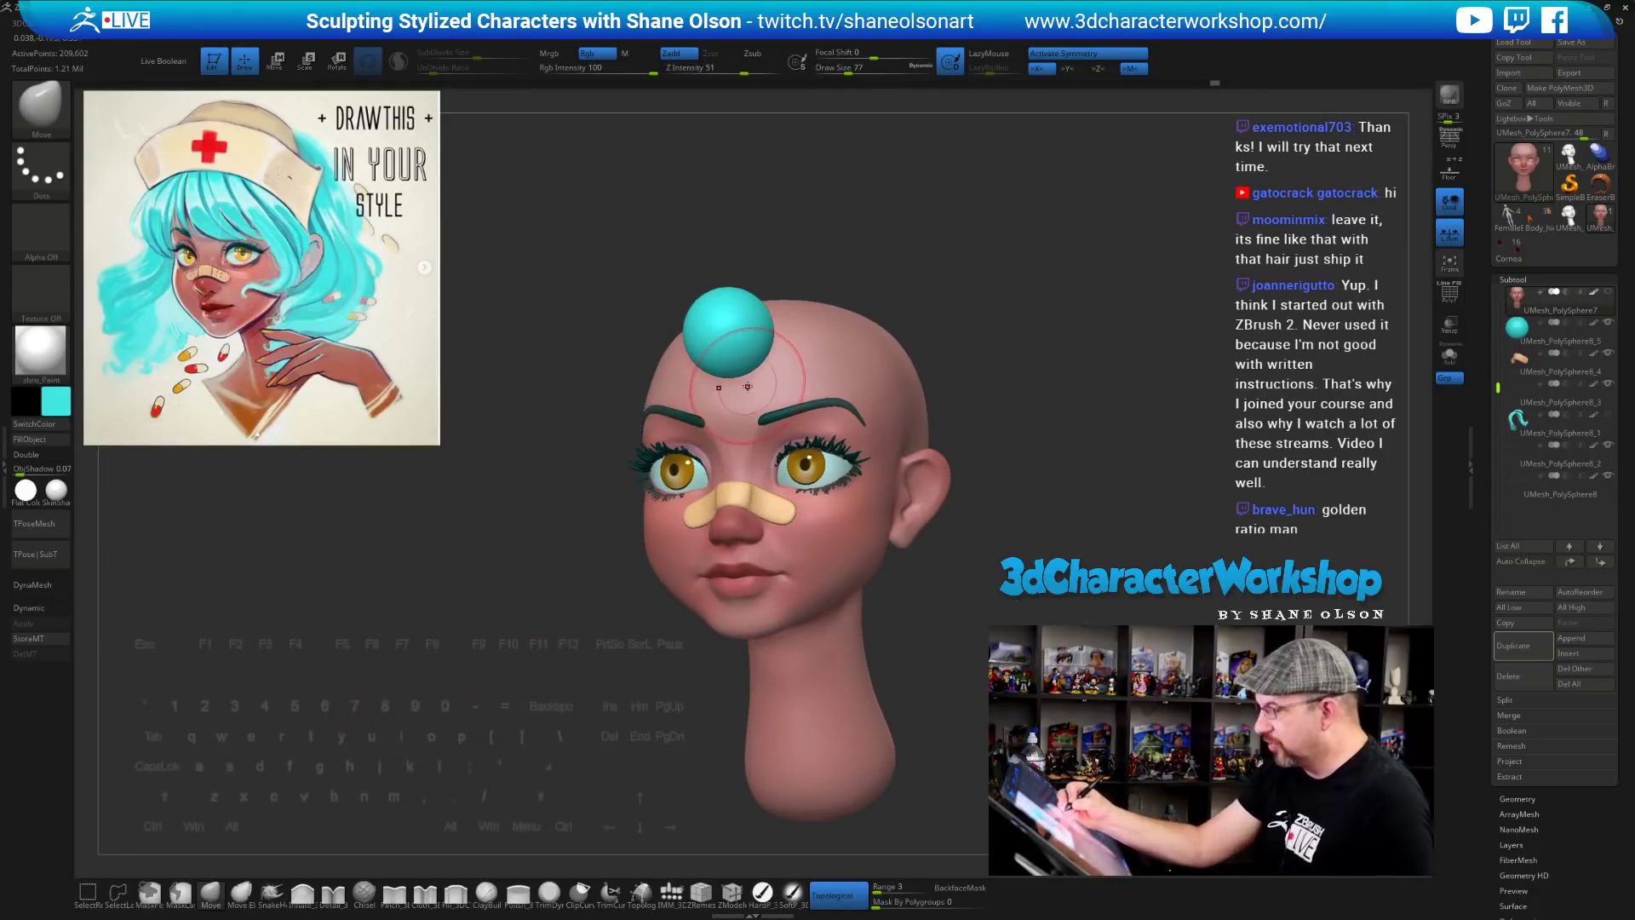
{"action": "key", "text": "z"}
{"action": "left_click", "coordinate": [1524, 340]}
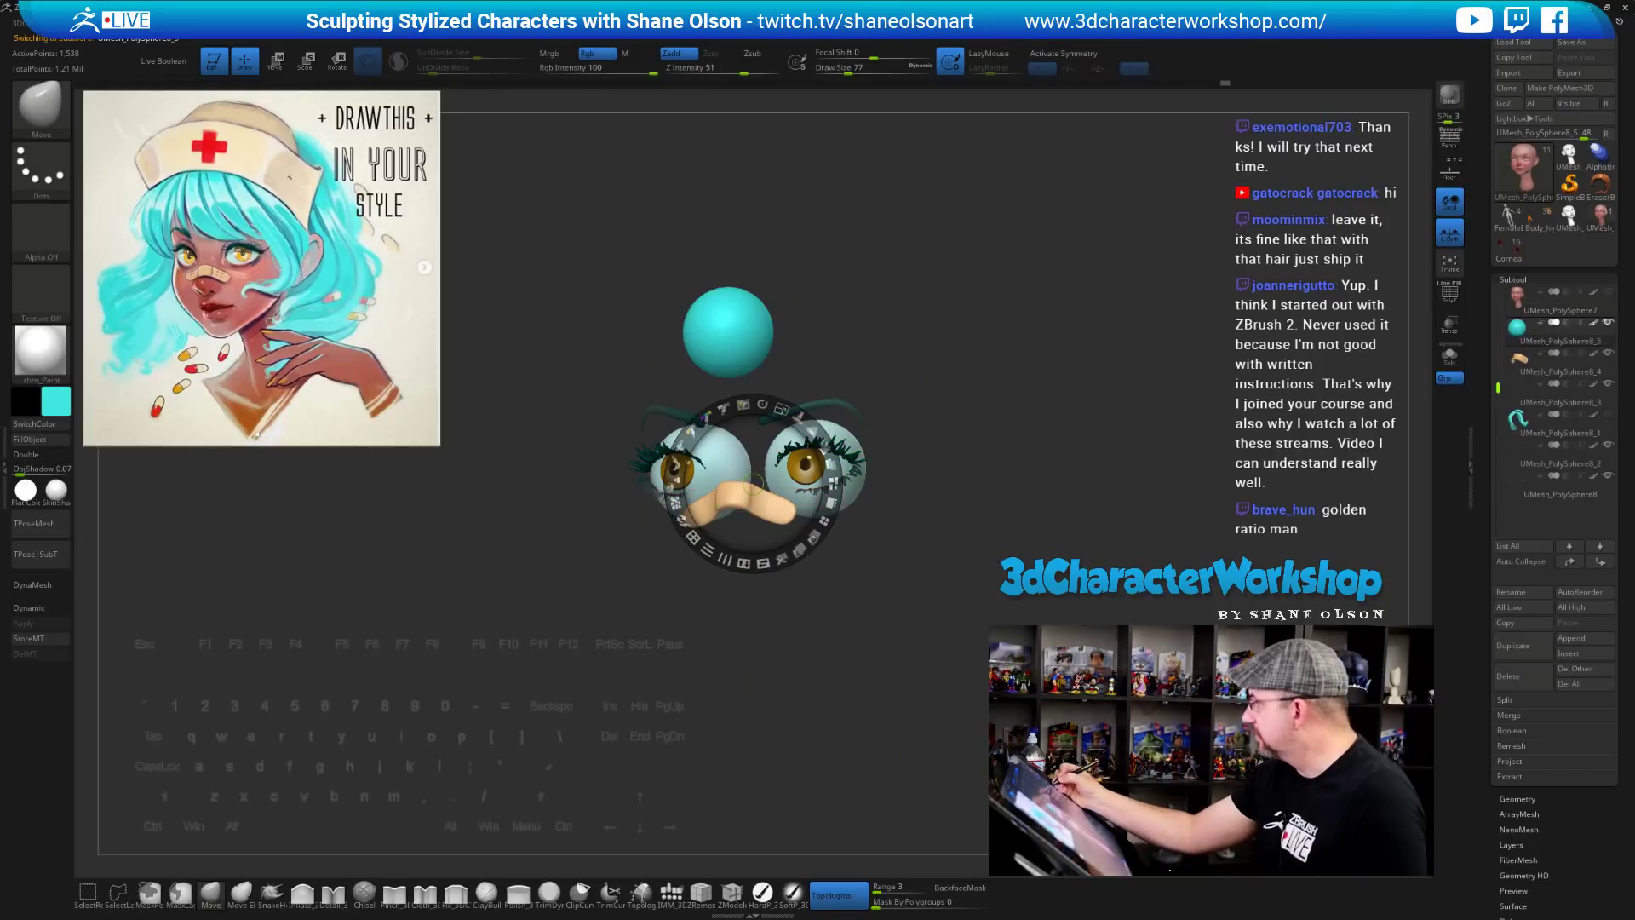
{"action": "key", "text": "ctrl"}
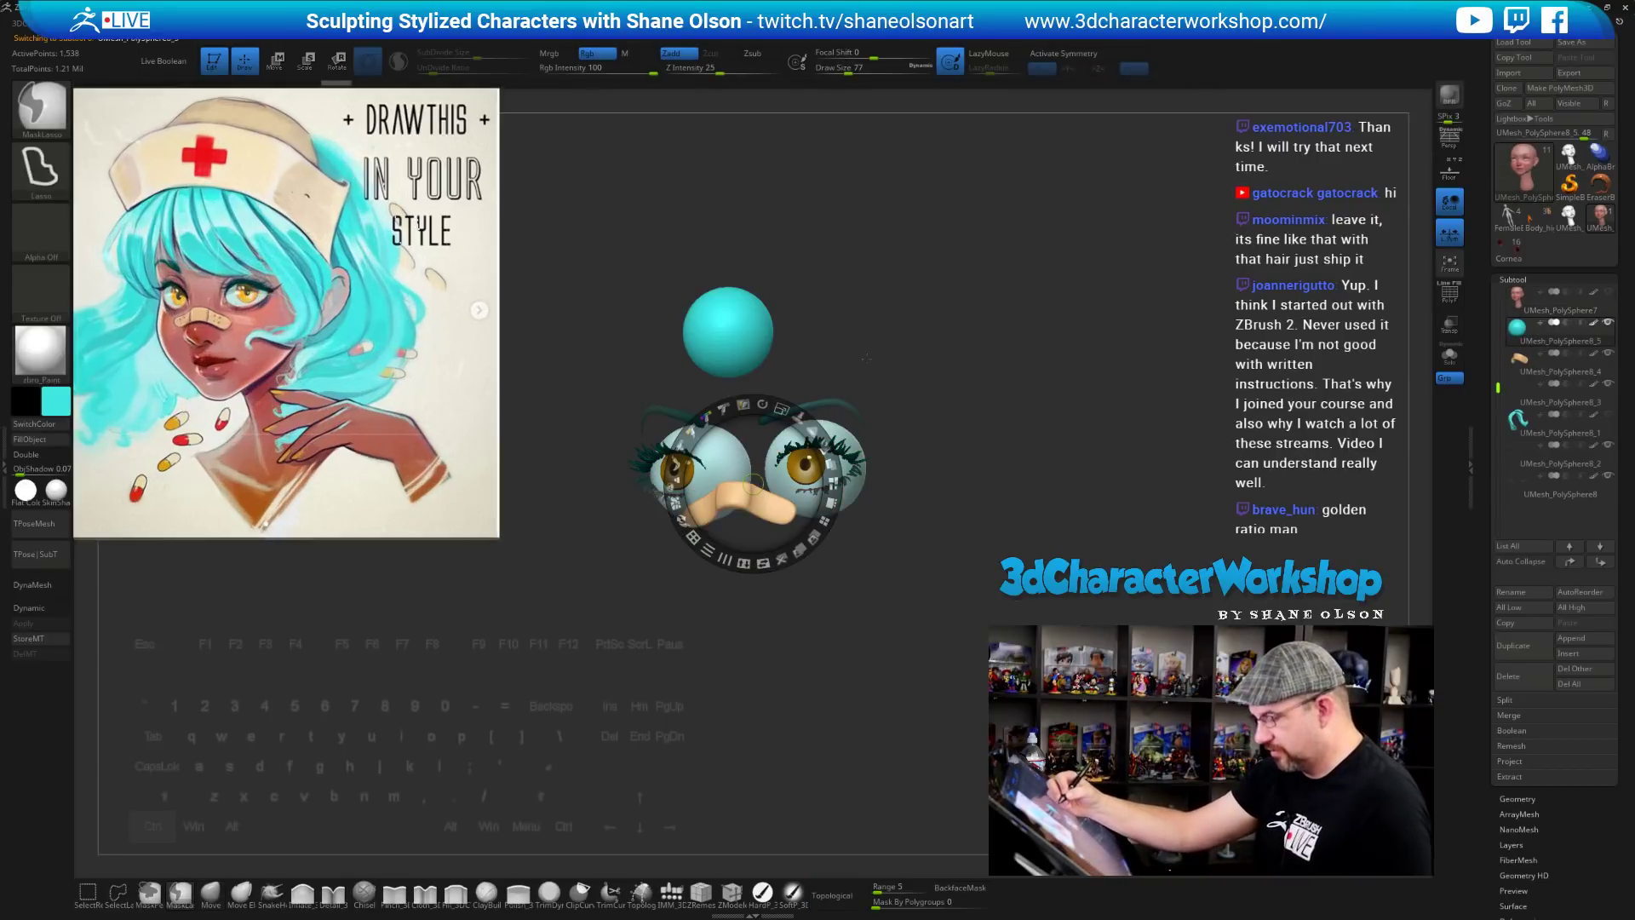
{"action": "key", "text": "shift+z"}
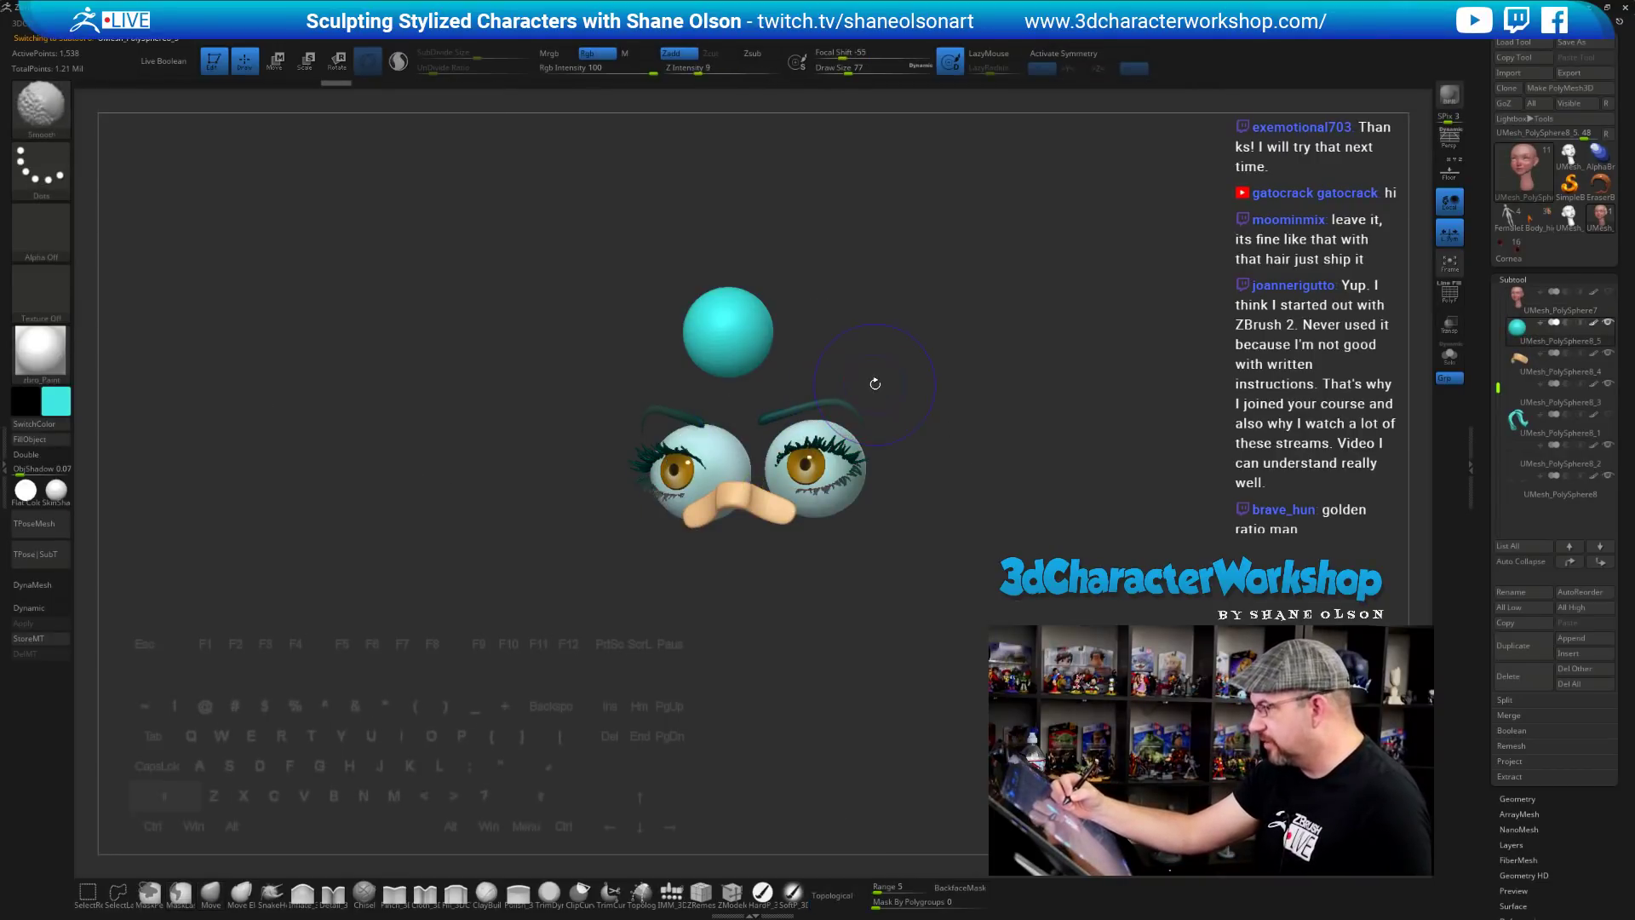
{"action": "key", "text": "shift+z"}
Make the turquoise sphere above the forehead the active subtool
{"action": "left_click", "coordinate": [1520, 300]}
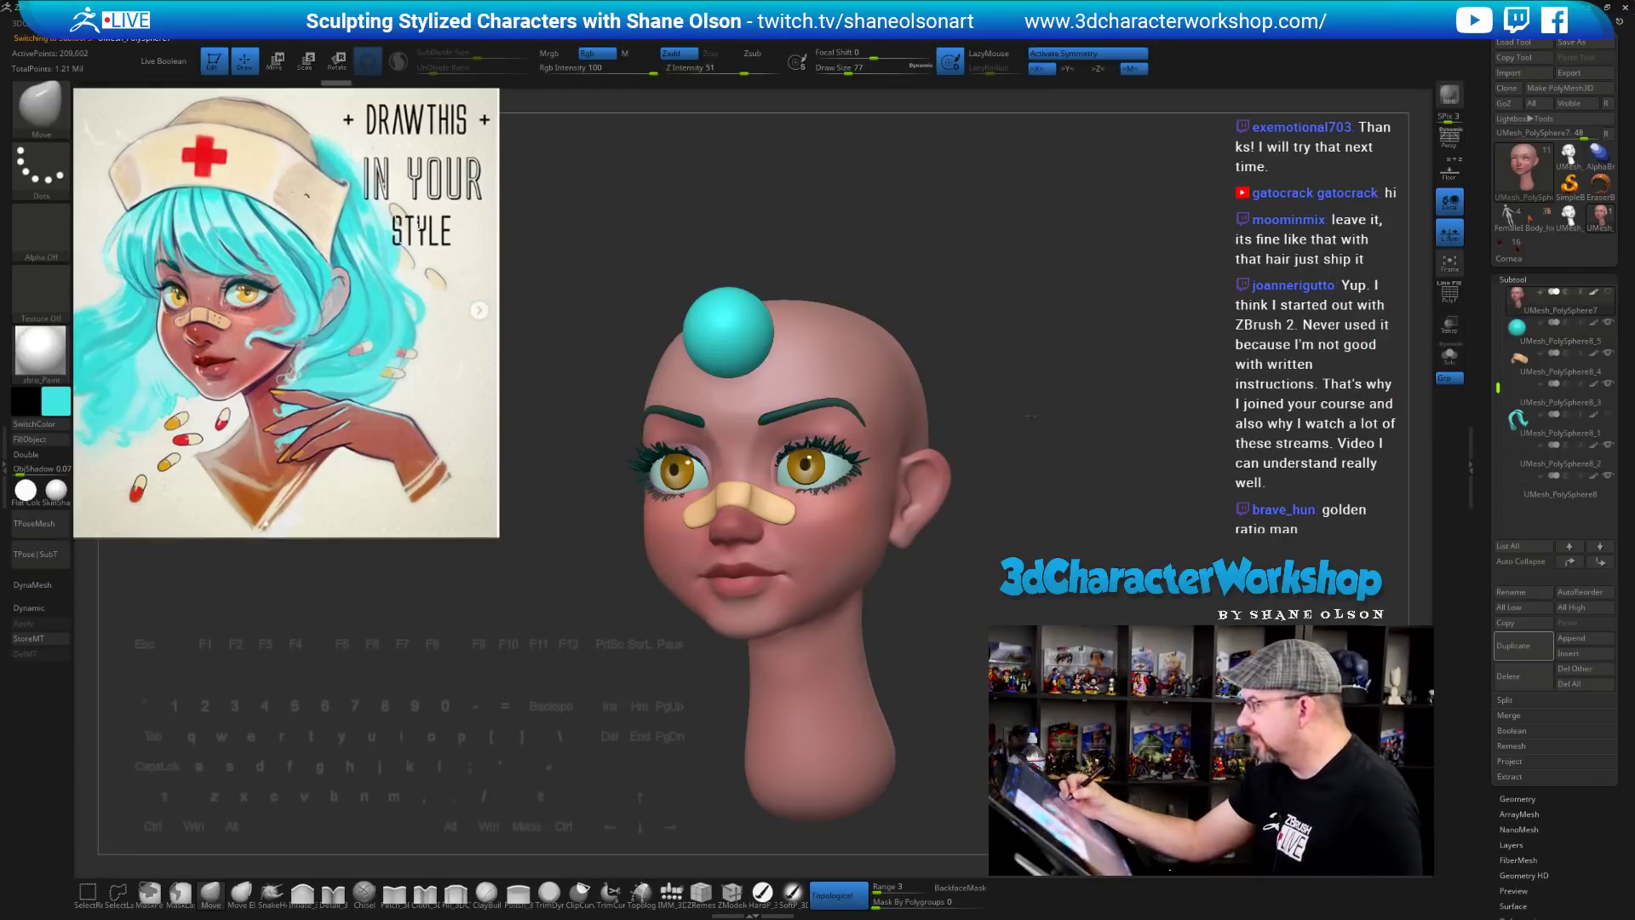
{"action": "left_click_drag", "start_coordinate": [1029, 416], "coordinate": [966, 505]}
{"action": "left_click", "coordinate": [1518, 340]}
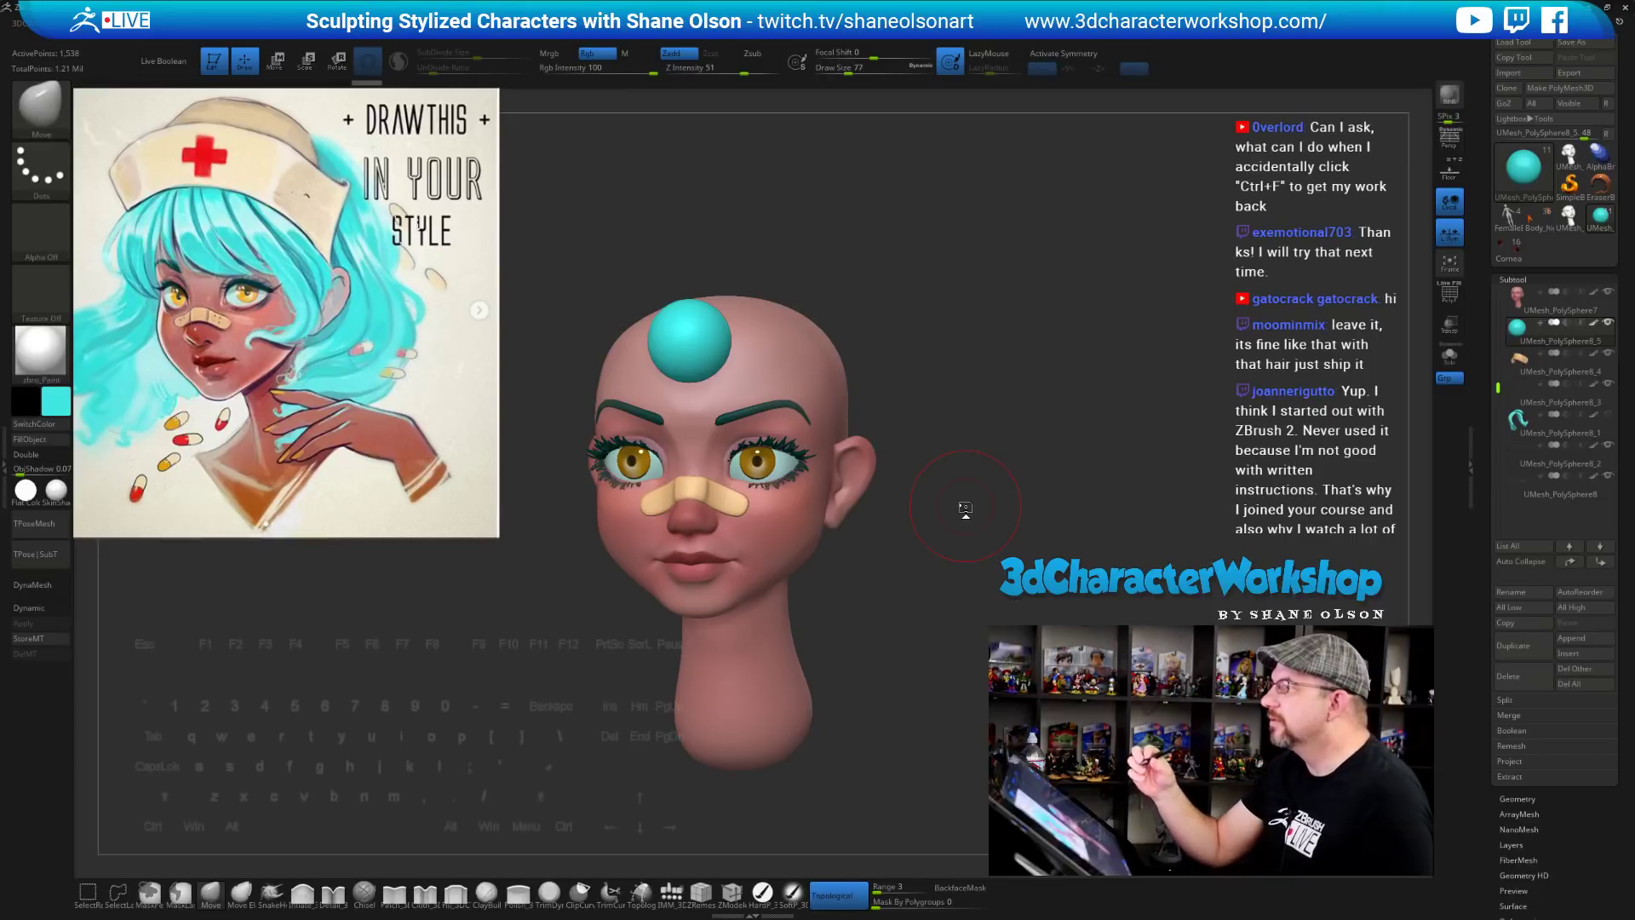
{"action": "left_click_drag", "start_coordinate": [1011, 423], "coordinate": [982, 471]}
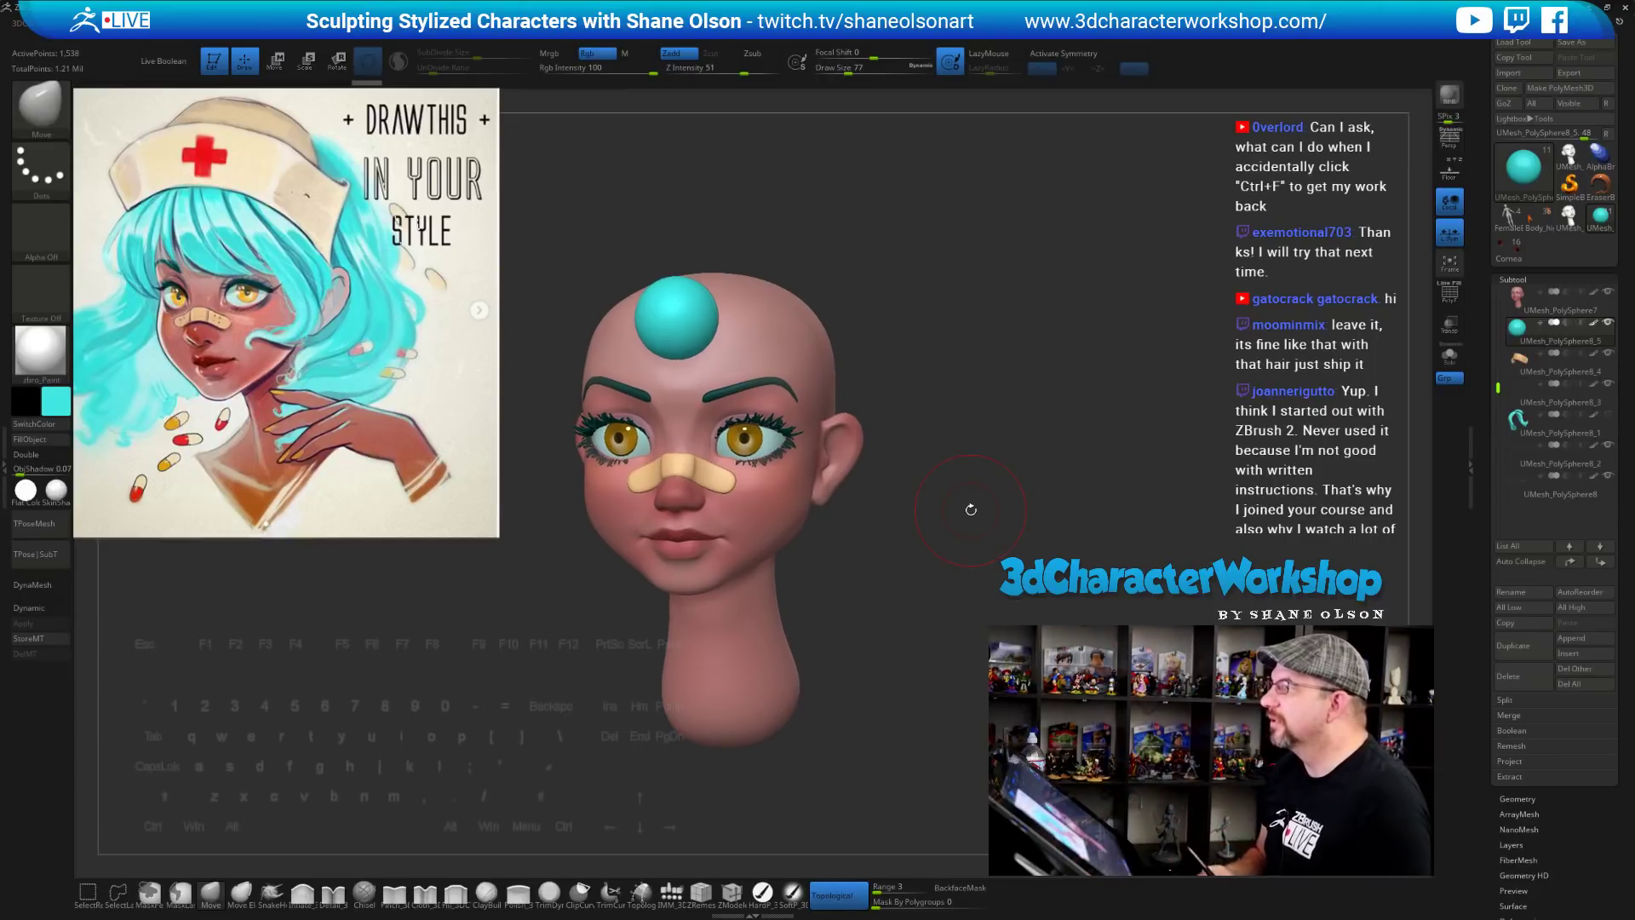
{"action": "left_click_drag", "start_coordinate": [971, 510], "coordinate": [992, 443]}
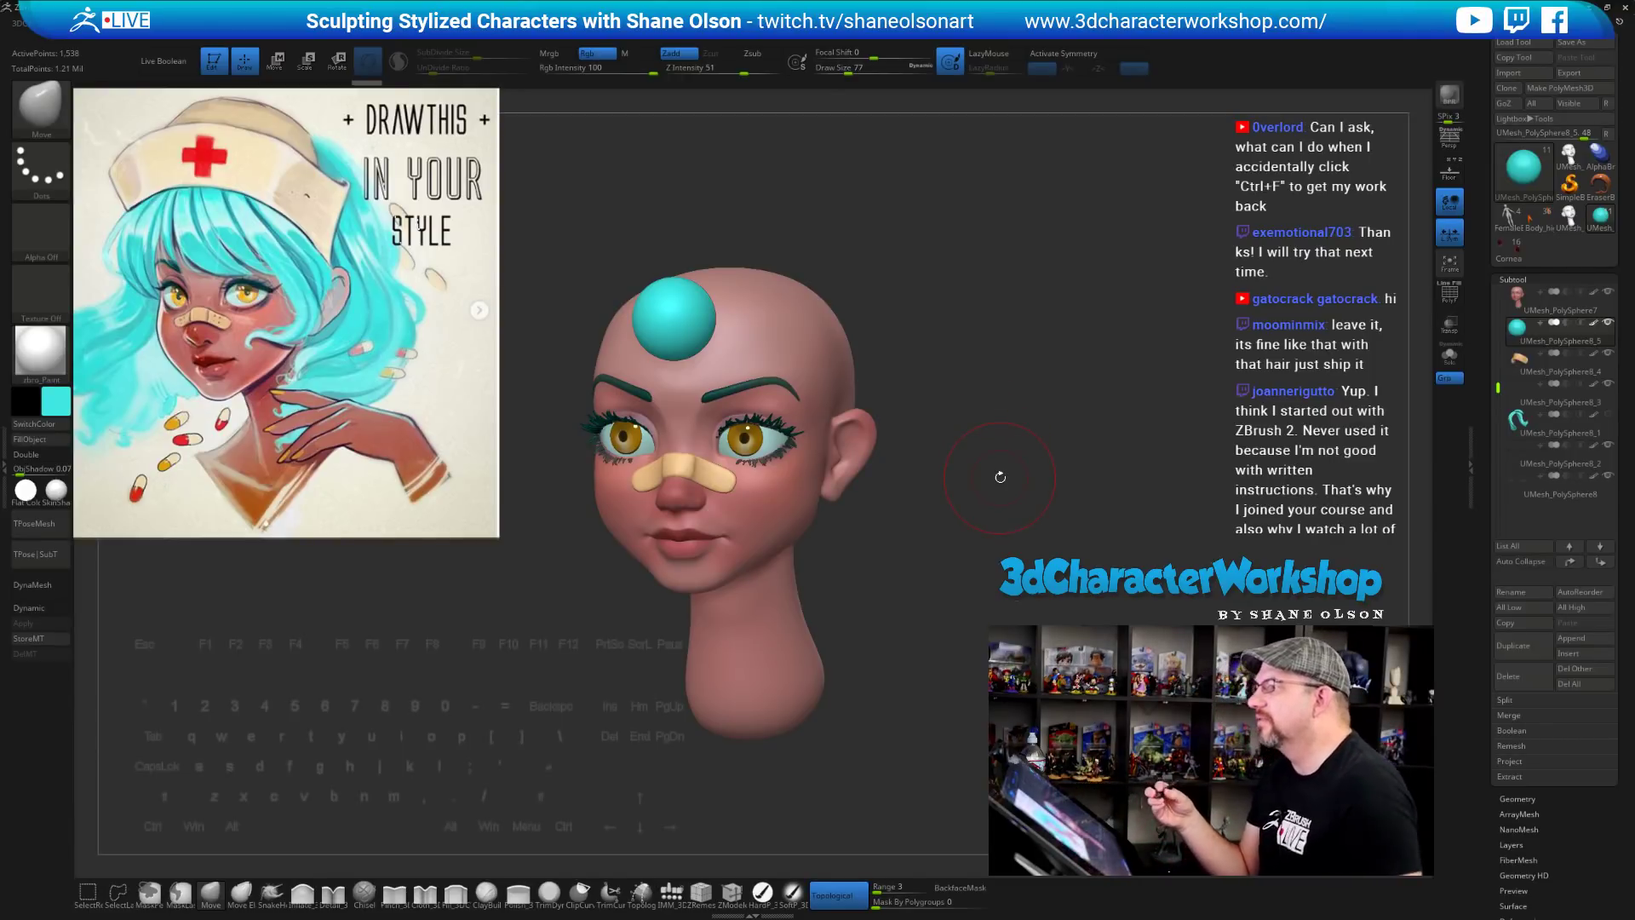
{"action": "left_click_drag", "start_coordinate": [1025, 417], "coordinate": [1010, 475]}
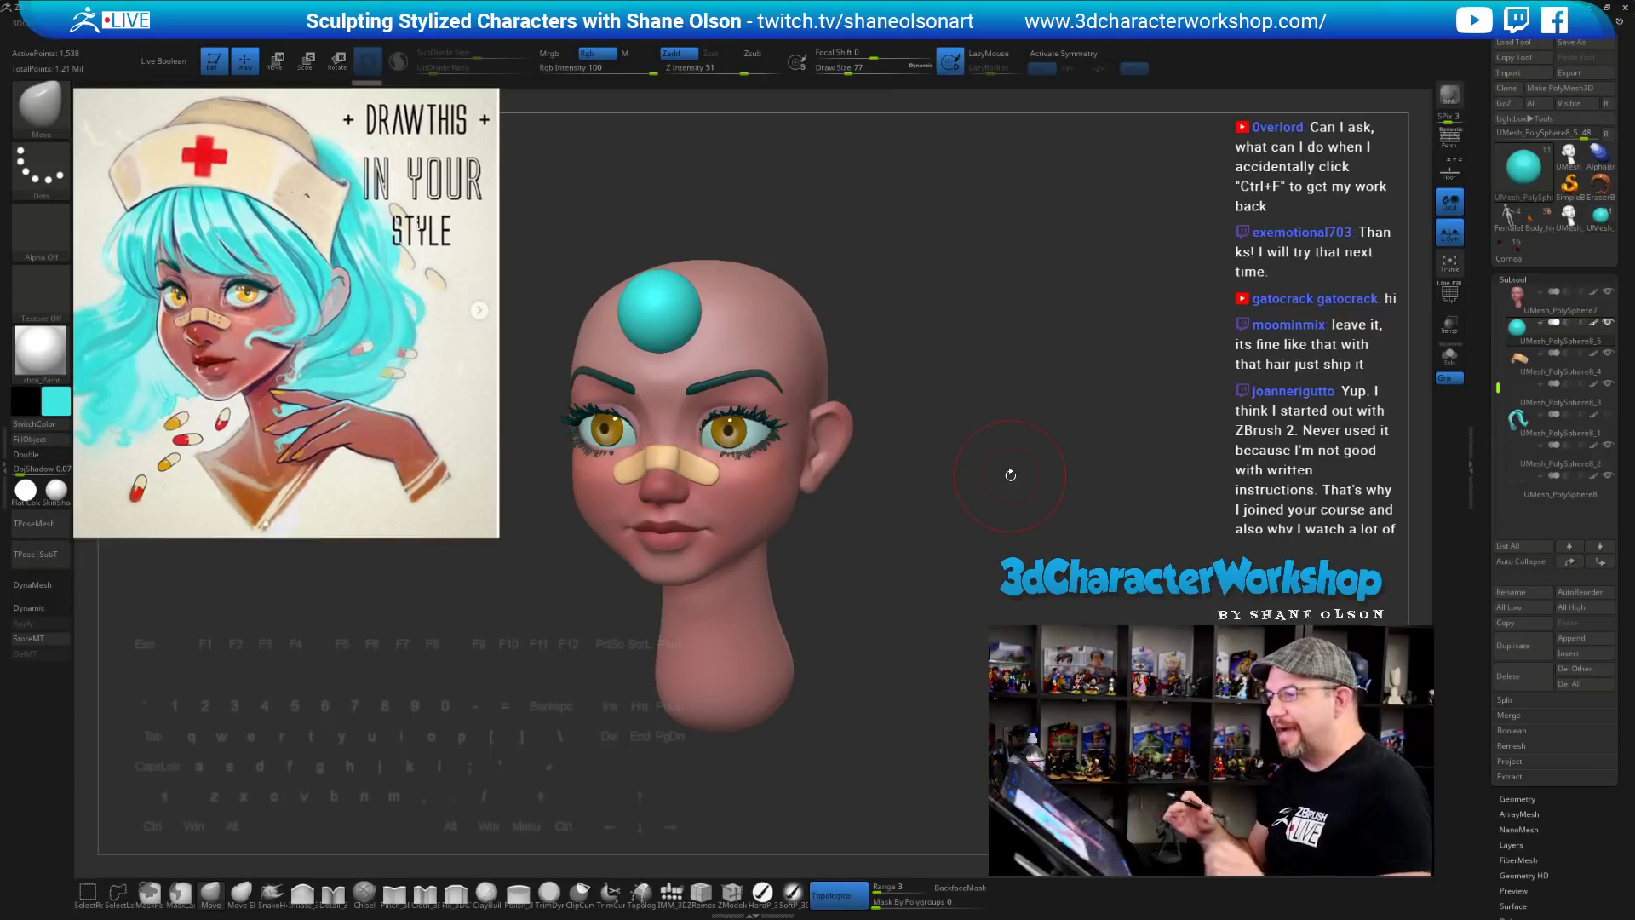
{"action": "left_click_drag", "start_coordinate": [605, 647], "coordinate": [594, 659], "text": "alt"}
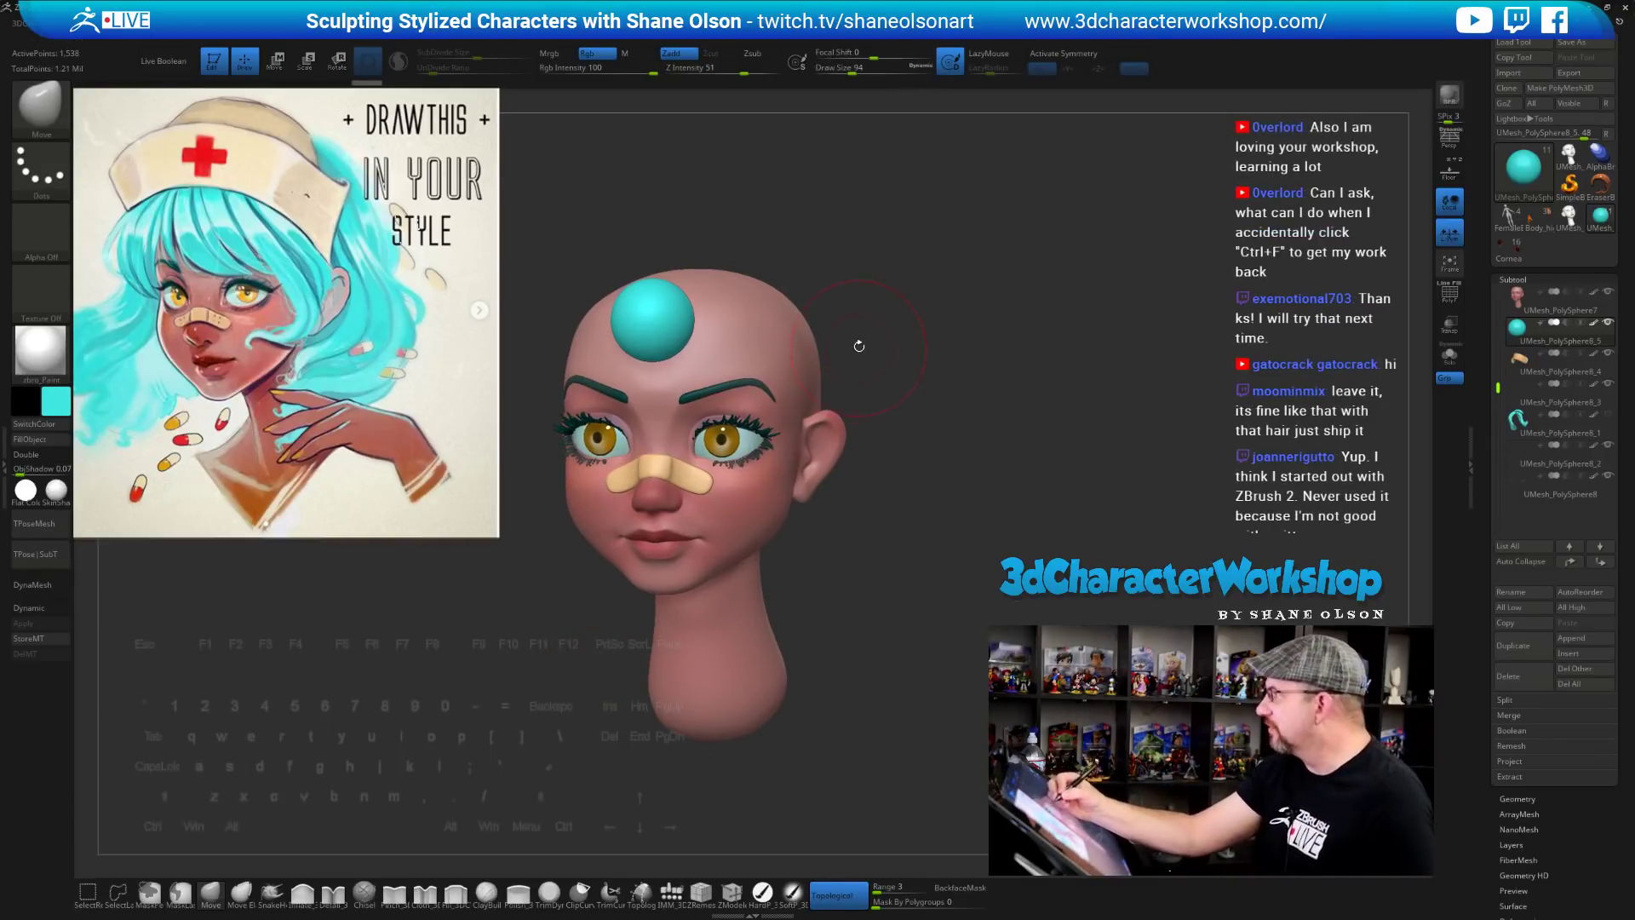
{"action": "left_click_drag", "start_coordinate": [859, 346], "coordinate": [856, 342], "text": "alt"}
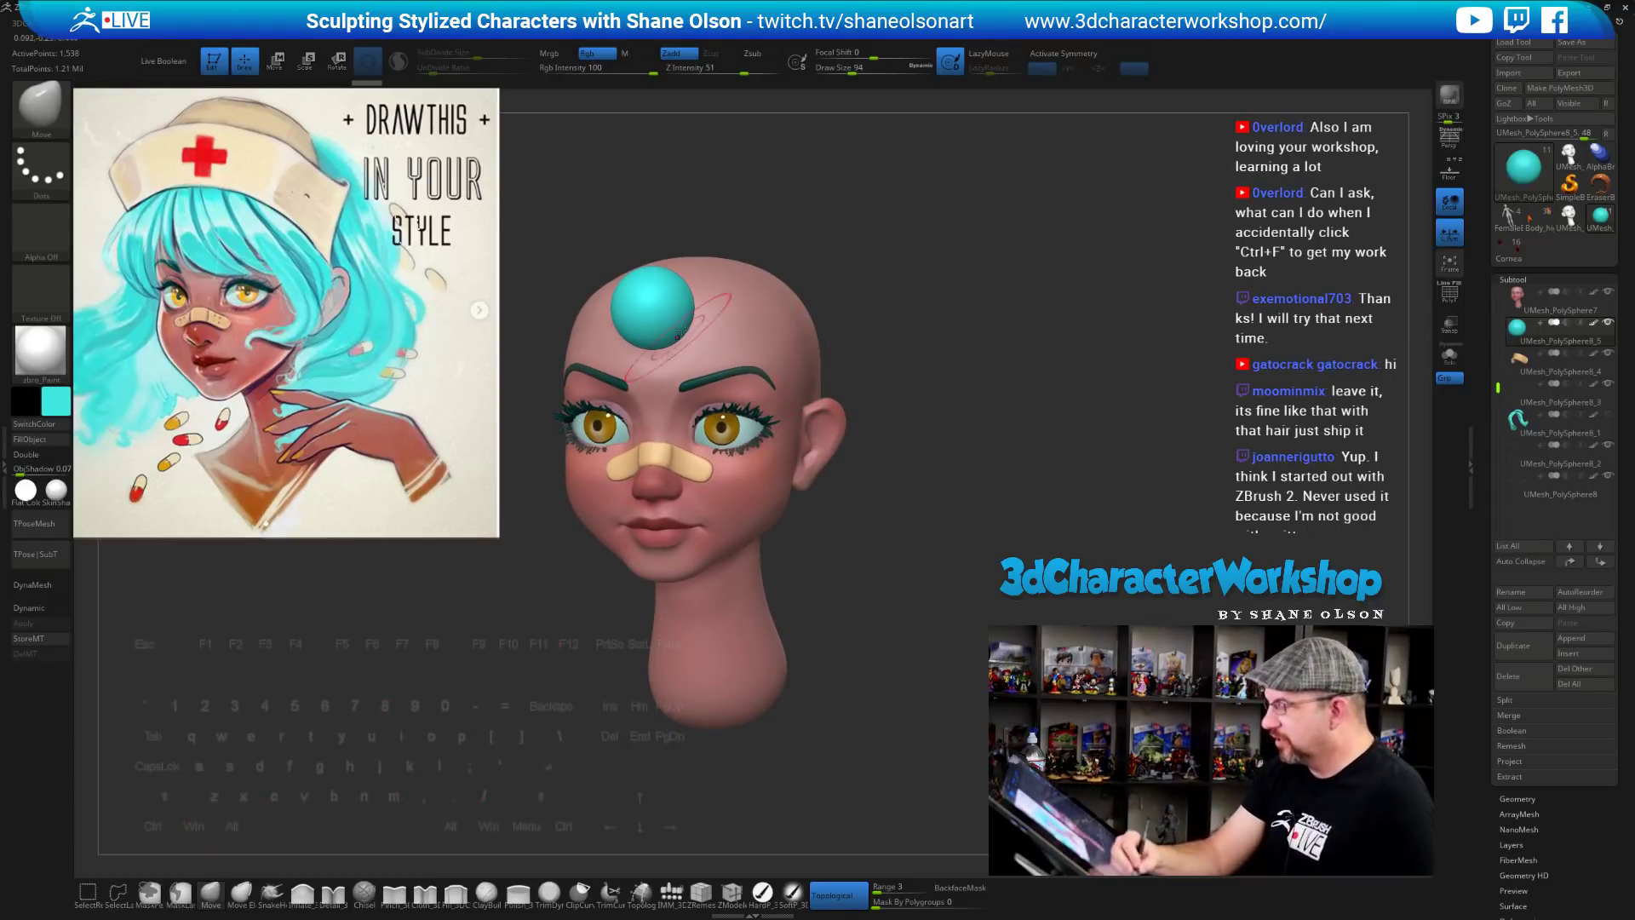
Pull the turquoise sphere into a tapered hair lock above the forehead with the Move brush and smooth it
{"action": "left_click_drag", "start_coordinate": [720, 236], "coordinate": [708, 268], "text": "alt"}
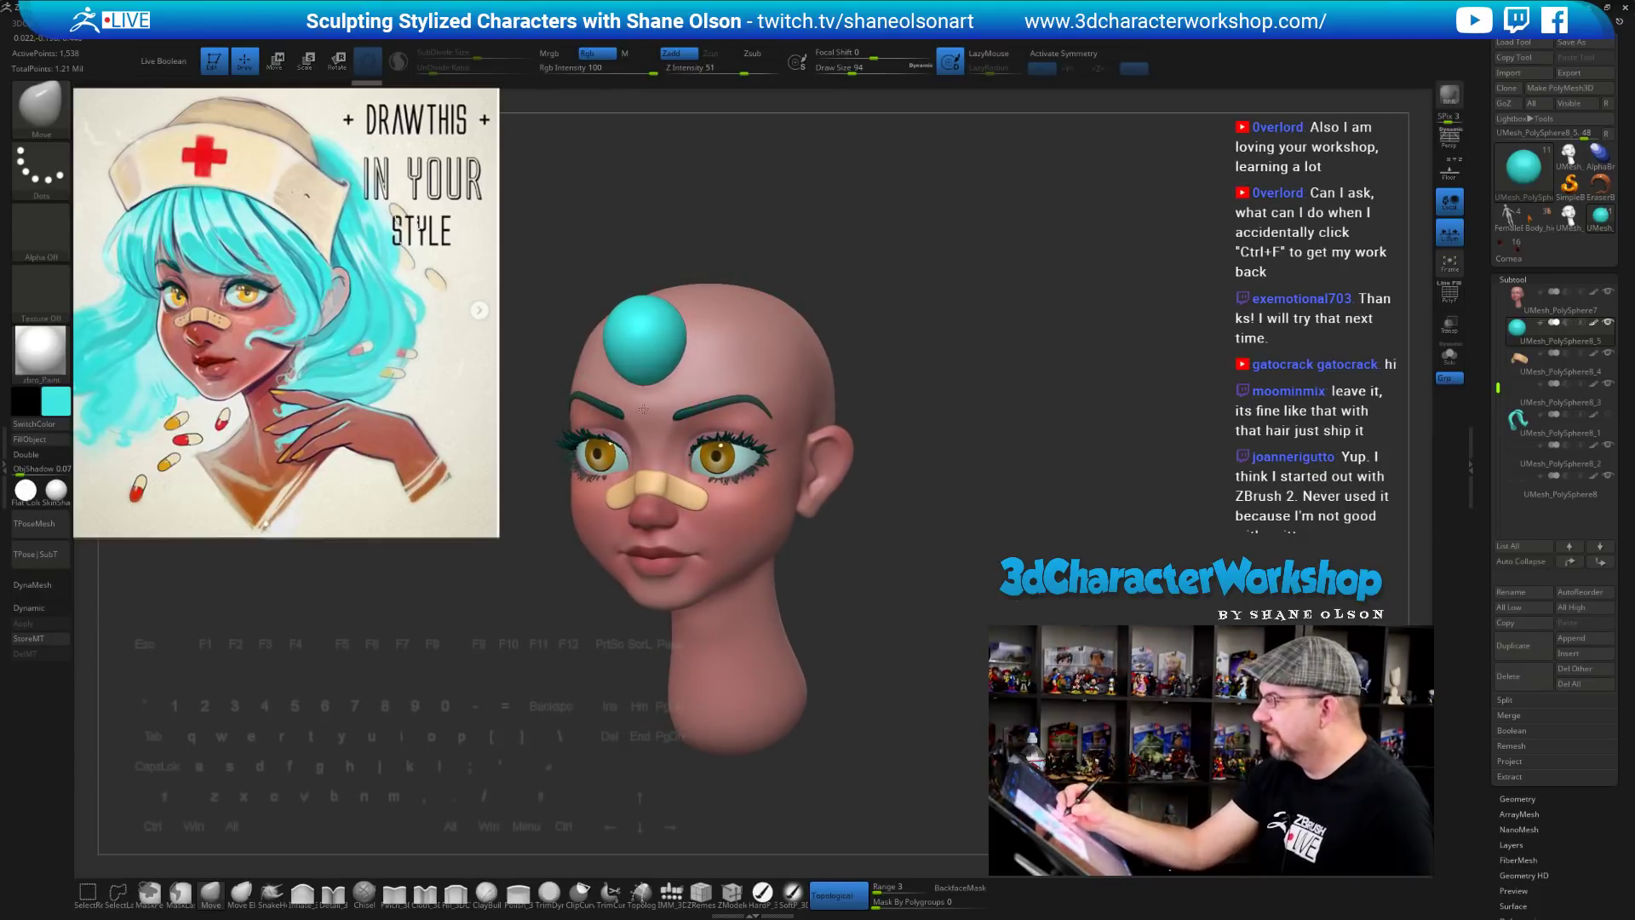
{"action": "left_click_drag", "start_coordinate": [645, 345], "coordinate": [645, 404]}
{"action": "mouse_move", "coordinate": [639, 238]}
{"action": "left_mouse_down"}
{"action": "mouse_move", "coordinate": [609, 311]}
{"action": "mouse_move", "coordinate": [660, 317]}
{"action": "mouse_move", "coordinate": [691, 274]}
{"action": "mouse_move", "coordinate": [750, 277]}
{"action": "mouse_move", "coordinate": [694, 239]}
{"action": "left_mouse_up"}
{"action": "mouse_move", "coordinate": [693, 350]}
{"action": "left_mouse_down"}
{"action": "mouse_move", "coordinate": [671, 339]}
{"action": "mouse_move", "coordinate": [685, 350]}
{"action": "left_mouse_up"}
{"action": "key", "text": "s"}
{"action": "left_click_drag", "start_coordinate": [692, 345], "coordinate": [663, 322]}
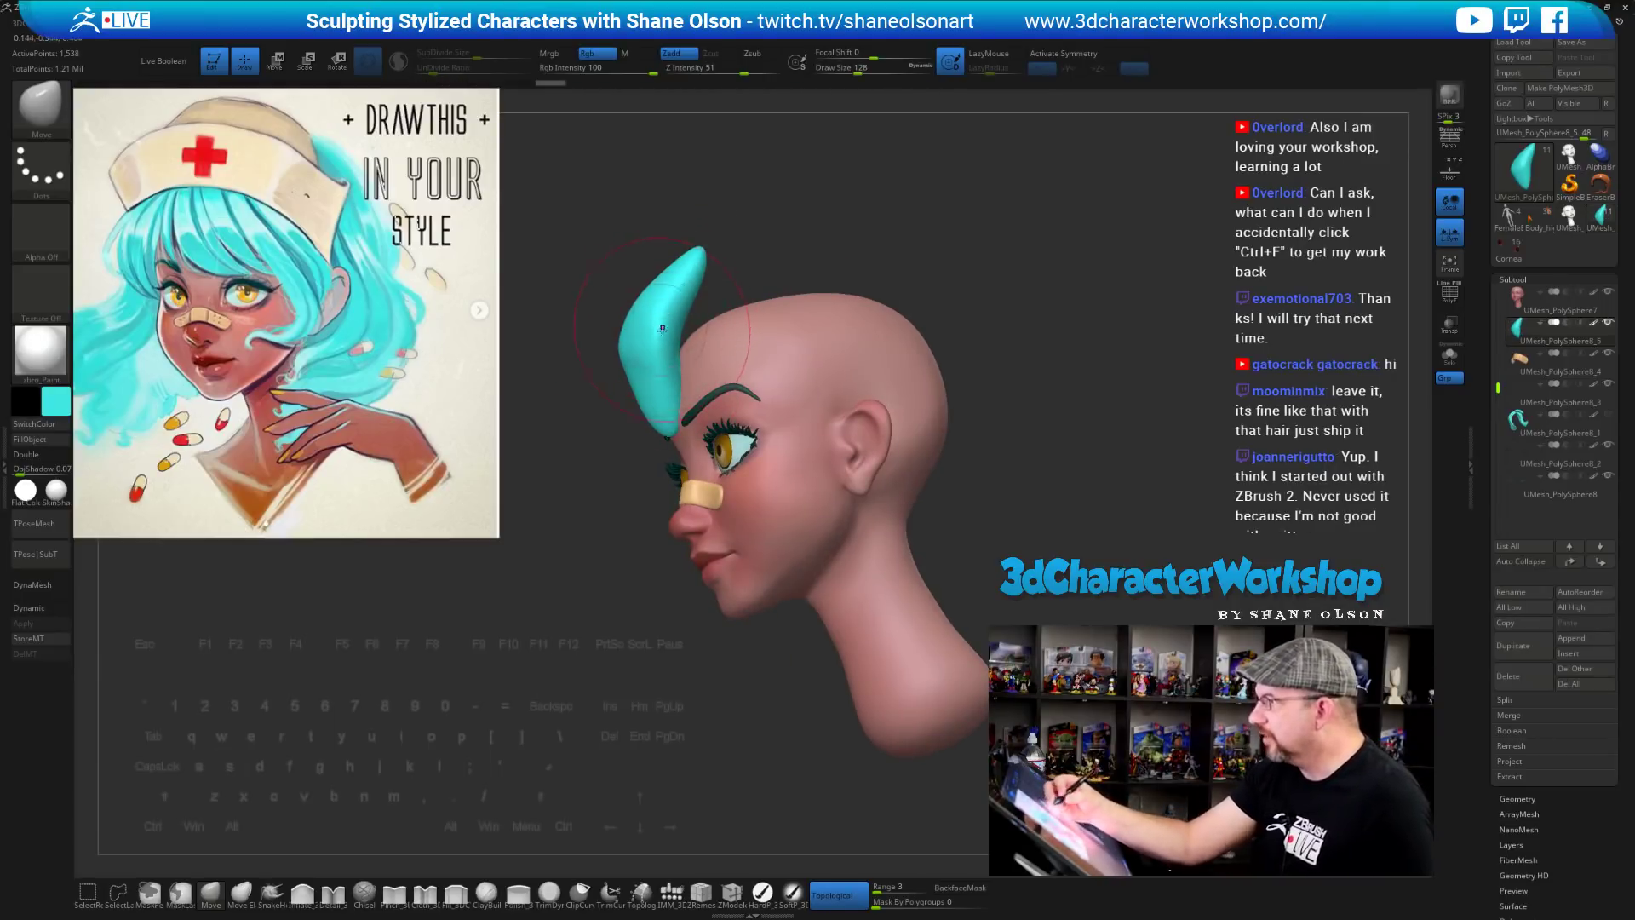
{"action": "right_click_drag", "start_coordinate": [663, 329], "coordinate": [699, 339]}
{"action": "mouse_move", "coordinate": [664, 341]}
{"action": "left_mouse_down", "text": "shift"}
{"action": "mouse_move", "coordinate": [624, 339]}
{"action": "mouse_move", "coordinate": [603, 364]}
{"action": "left_mouse_up", "text": "shift"}
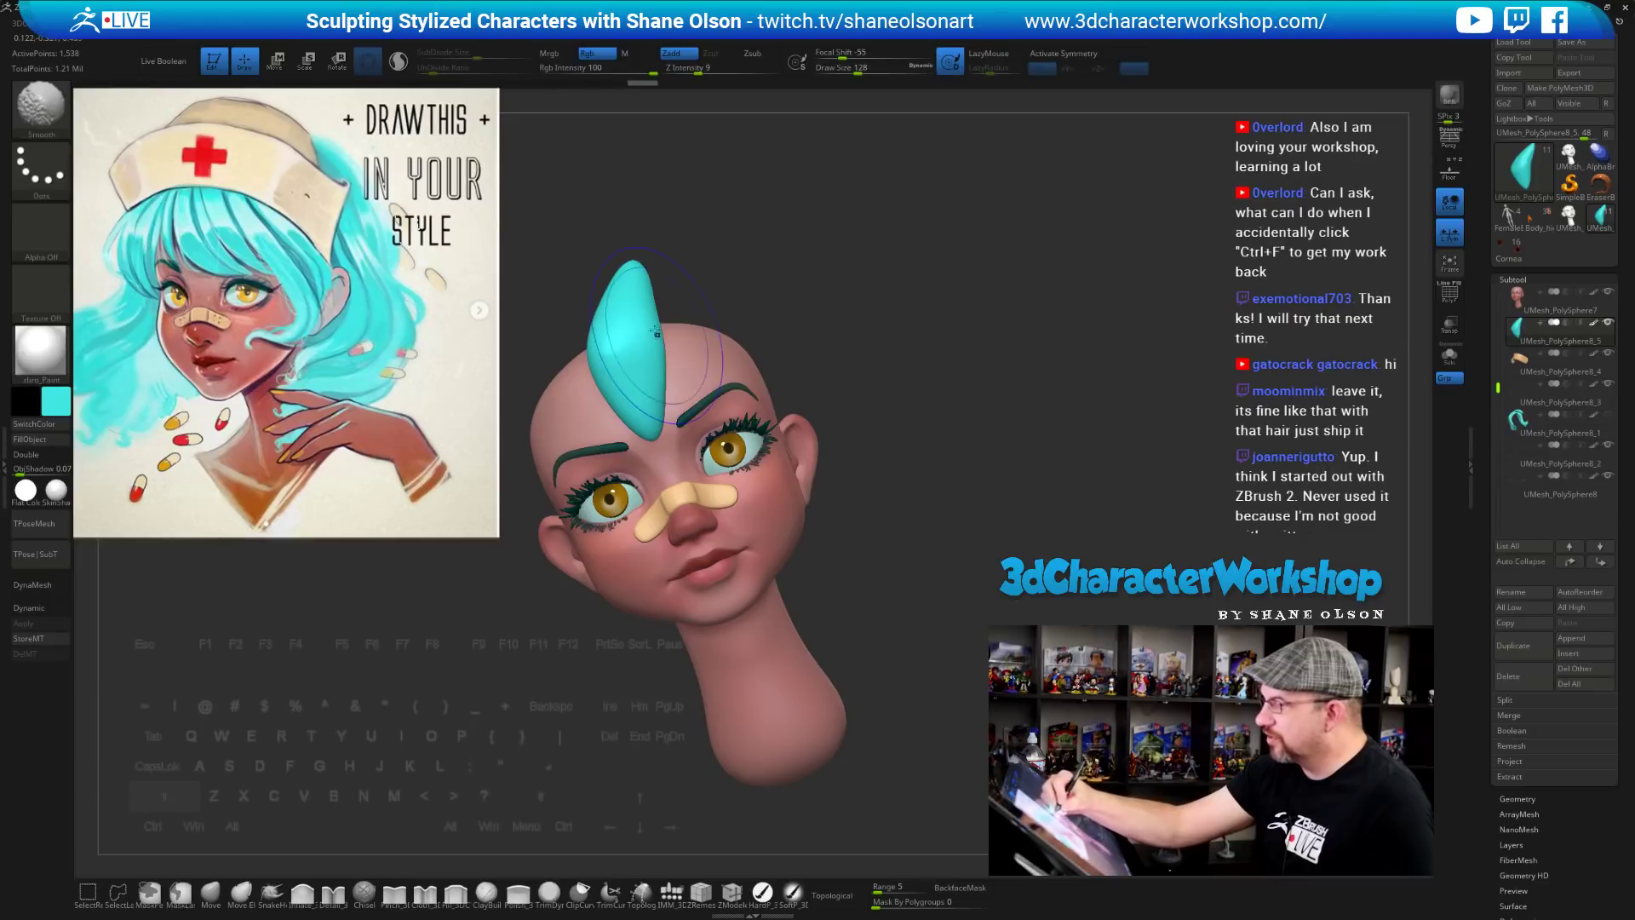
{"action": "key", "text": "2"}
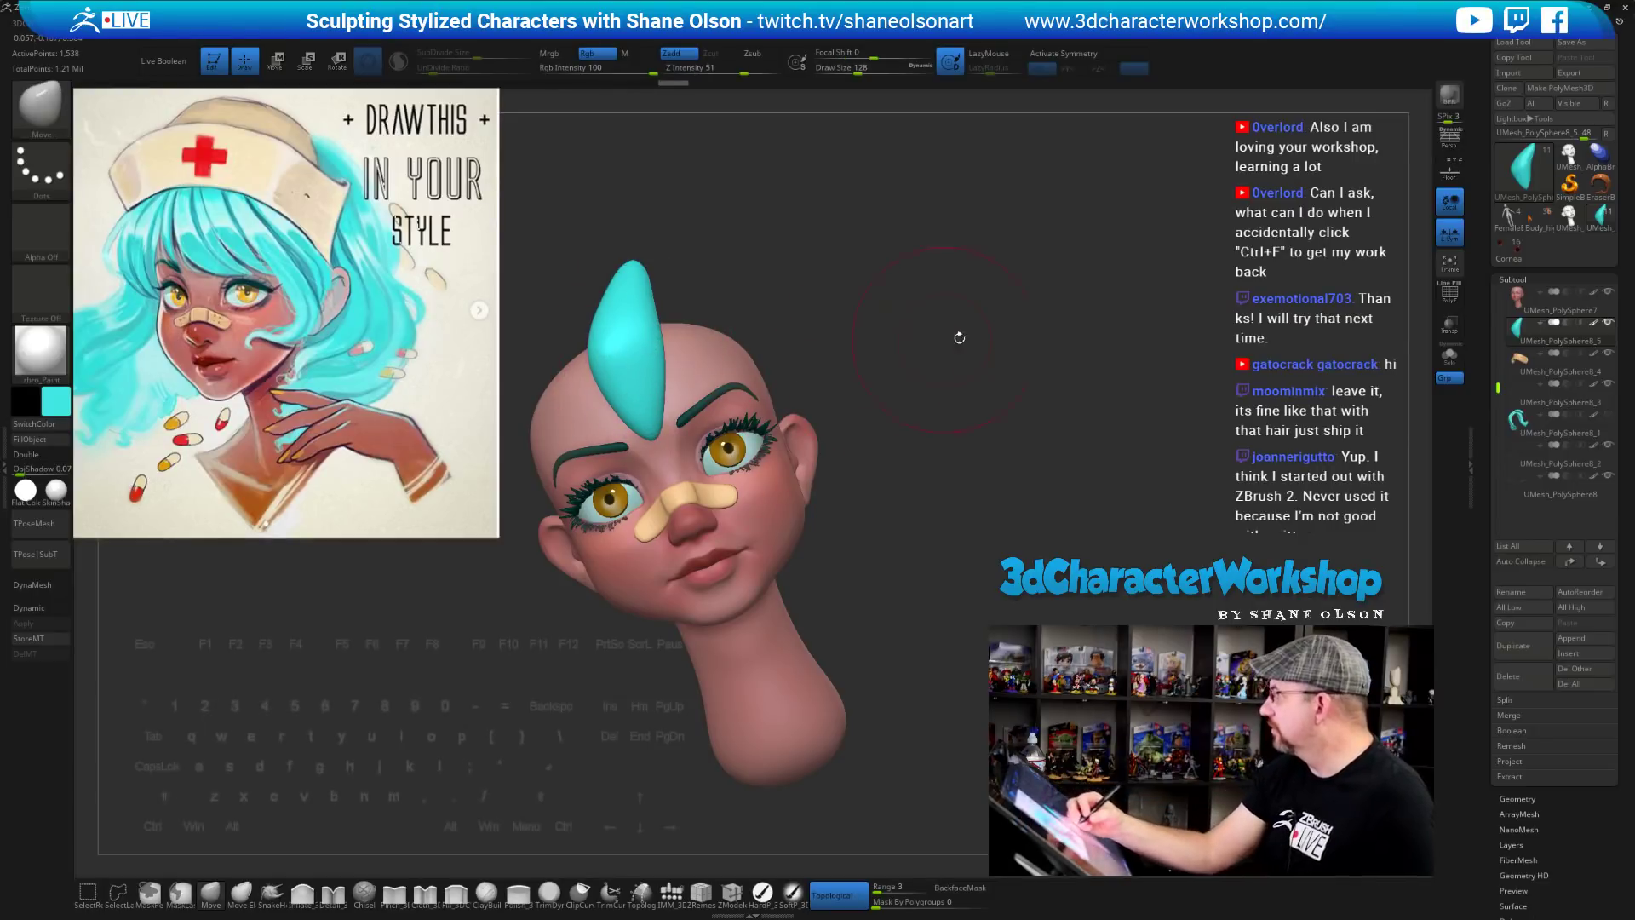
Save the tool as DrawAs3.ZTL, overwriting the existing file
{"action": "left_click", "coordinate": [1582, 42]}
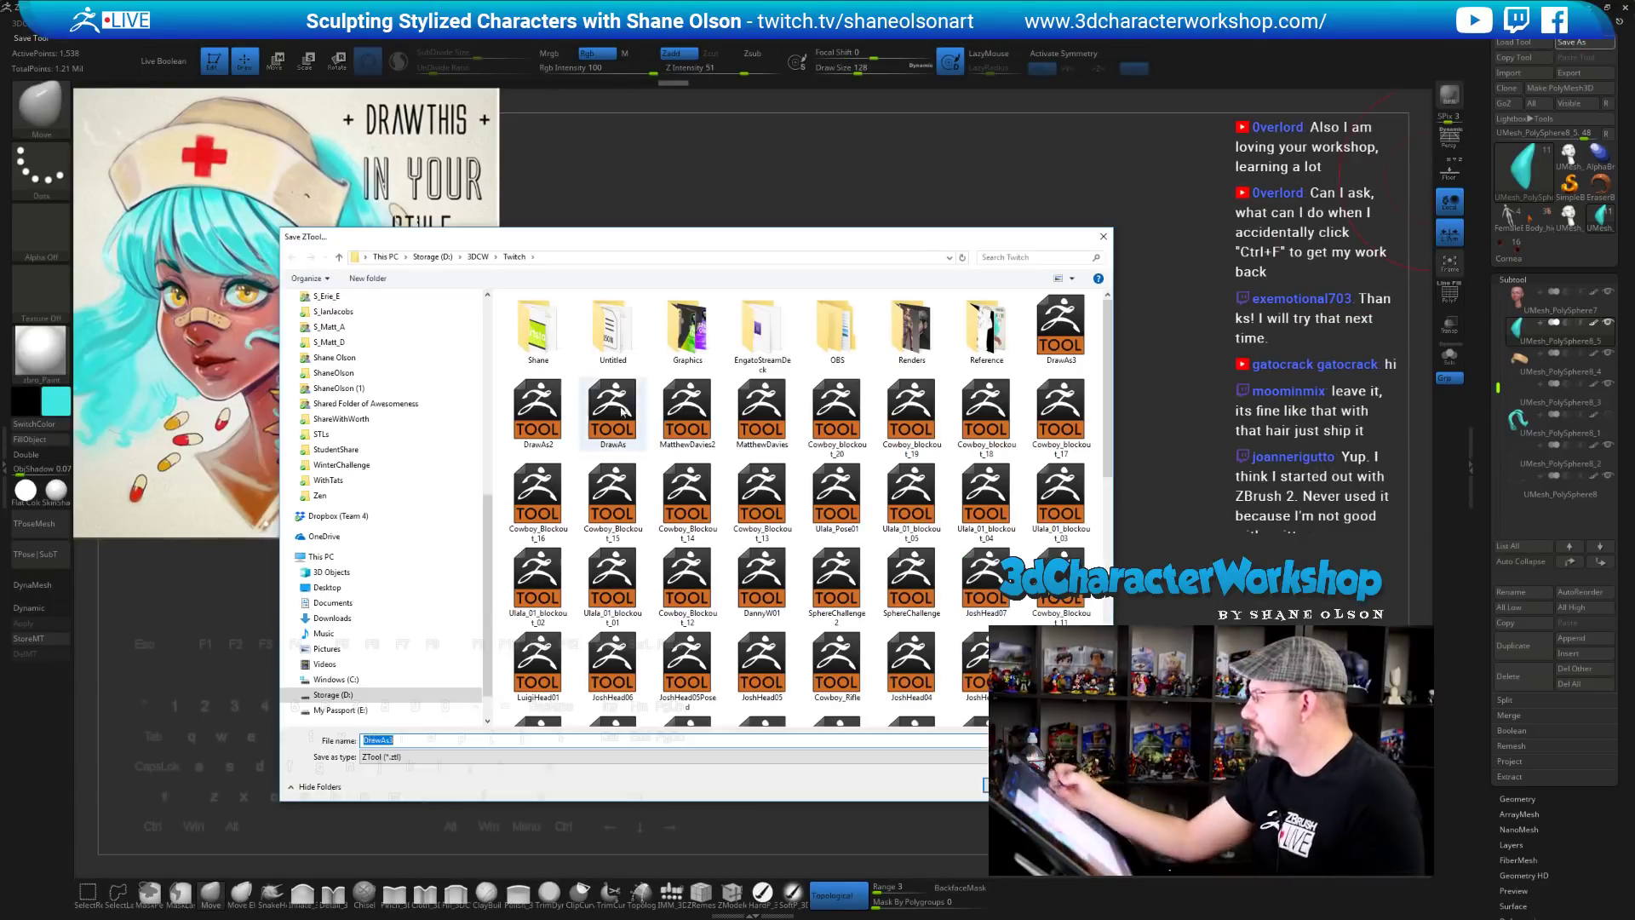
{"action": "key", "text": "Return"}
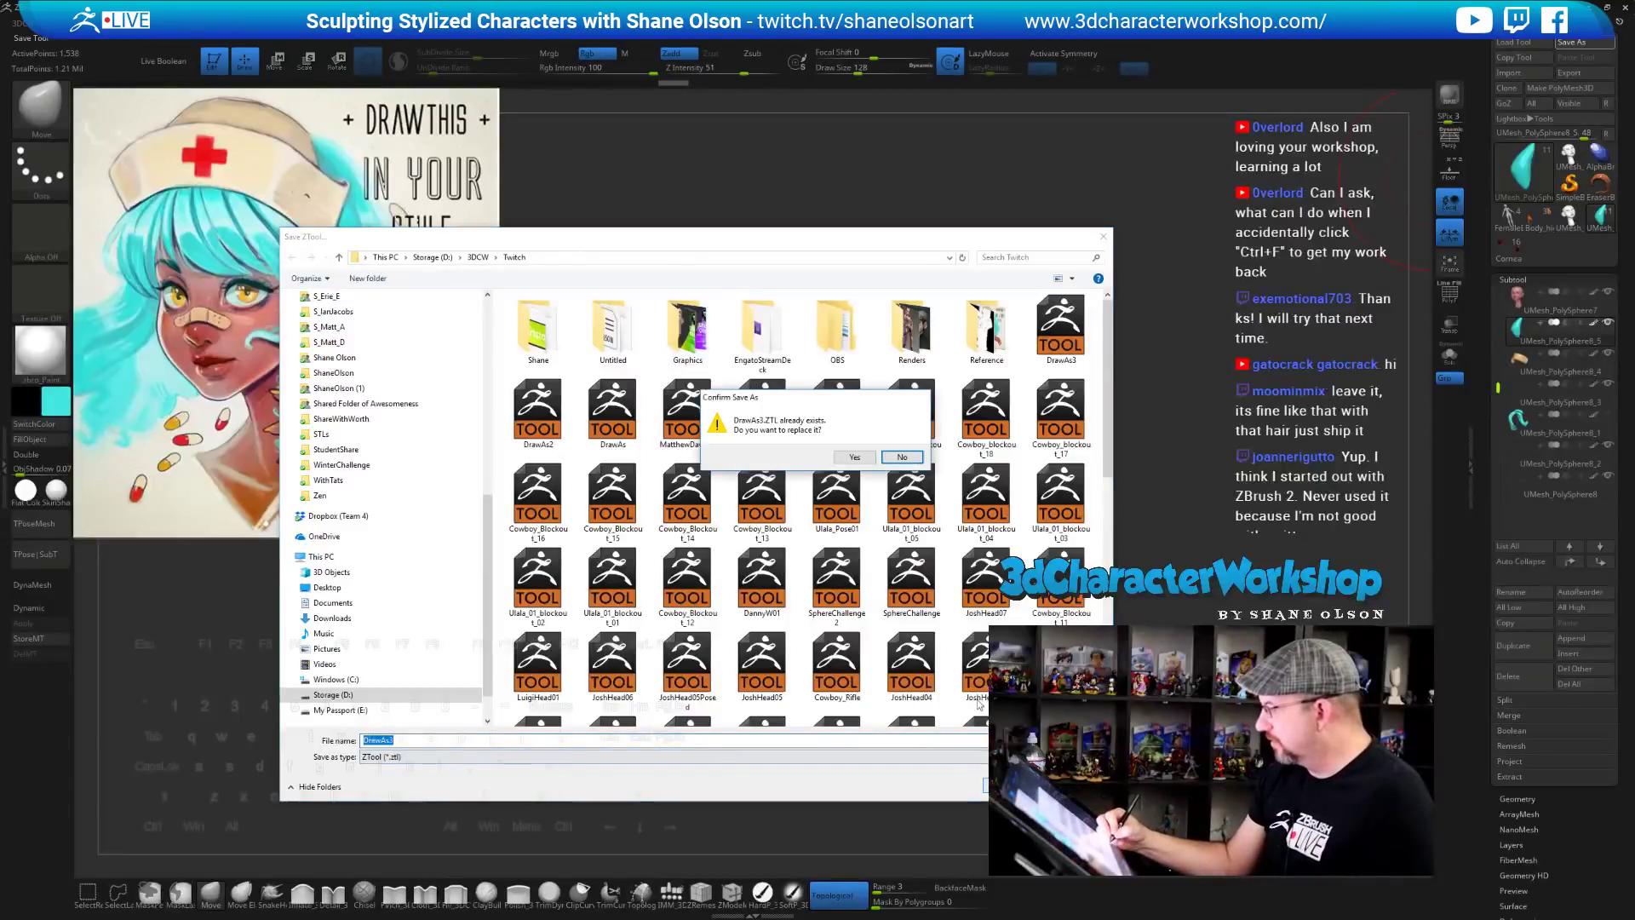
{"action": "left_click", "coordinate": [864, 460]}
Tilt the upper tip of the hair lock sideways using the Move brush at draw size 101
{"action": "left_click_drag", "start_coordinate": [883, 452], "coordinate": [902, 485]}
{"action": "key", "text": "s"}
{"action": "mouse_move", "coordinate": [917, 383]}
{"action": "left_mouse_down"}
{"action": "mouse_move", "coordinate": [899, 382]}
{"action": "mouse_move", "coordinate": [924, 348]}
{"action": "left_mouse_up"}
{"action": "left_click_drag", "start_coordinate": [866, 497], "coordinate": [1044, 526], "text": "shift"}
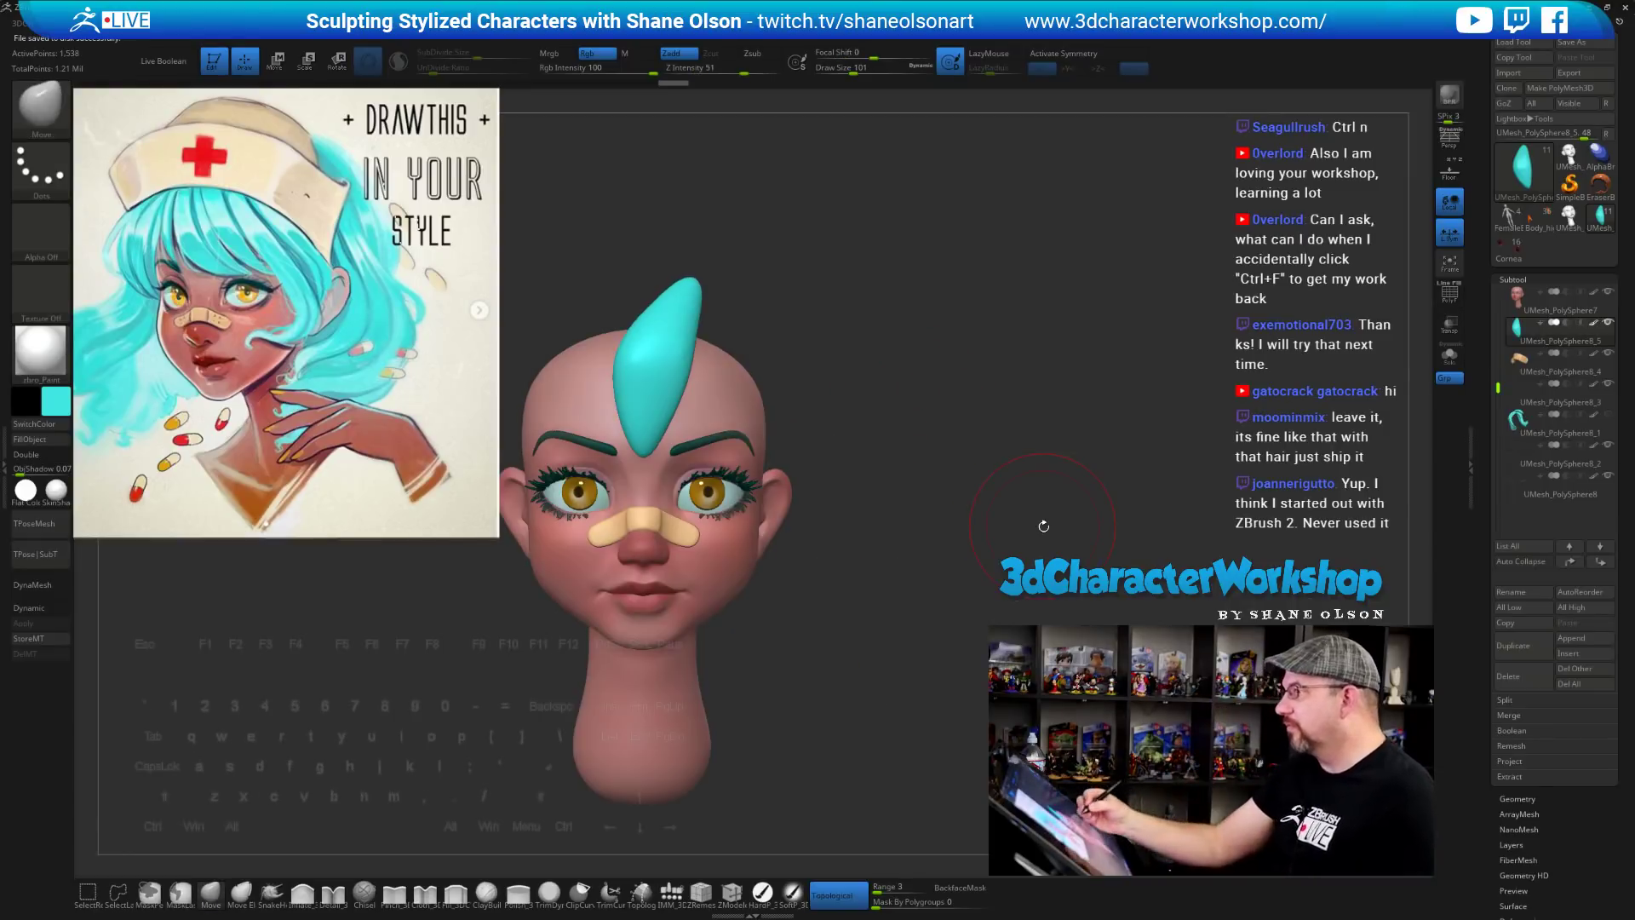
{"action": "left_click_drag", "start_coordinate": [856, 396], "coordinate": [494, 626]}
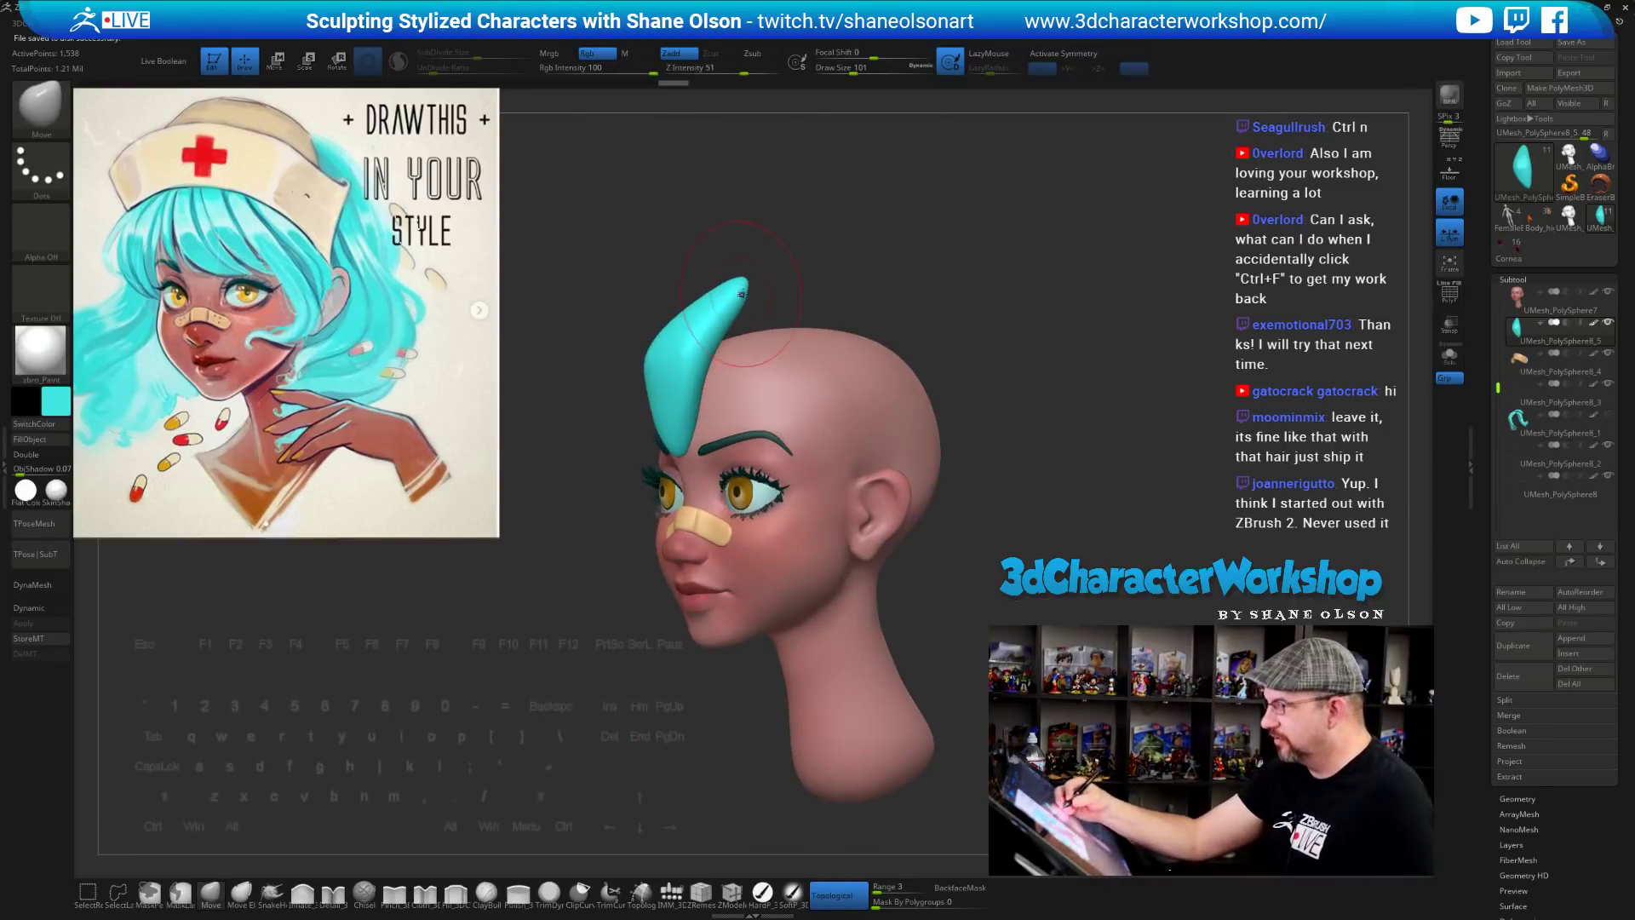
Bend the hair lock back over the scalp with the Move brush at draw size 149 and refine its curved, slanted shape
{"action": "key", "text": "s"}
{"action": "left_click_drag", "start_coordinate": [591, 342], "coordinate": [601, 341]}
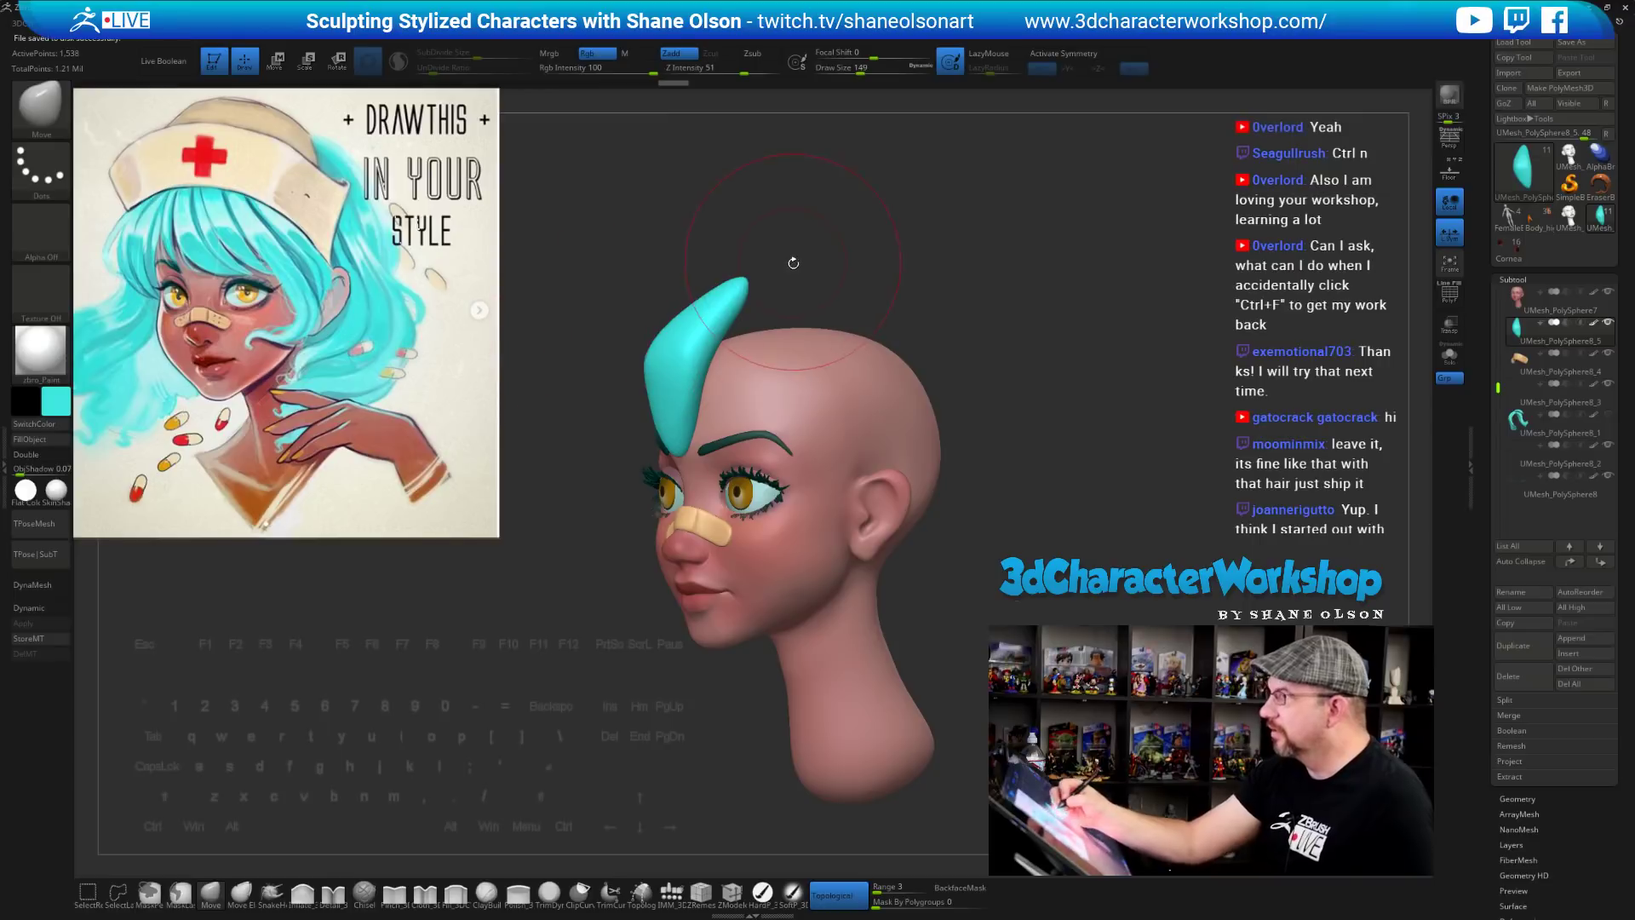
{"action": "left_click_drag", "start_coordinate": [785, 264], "coordinate": [759, 326], "text": "alt"}
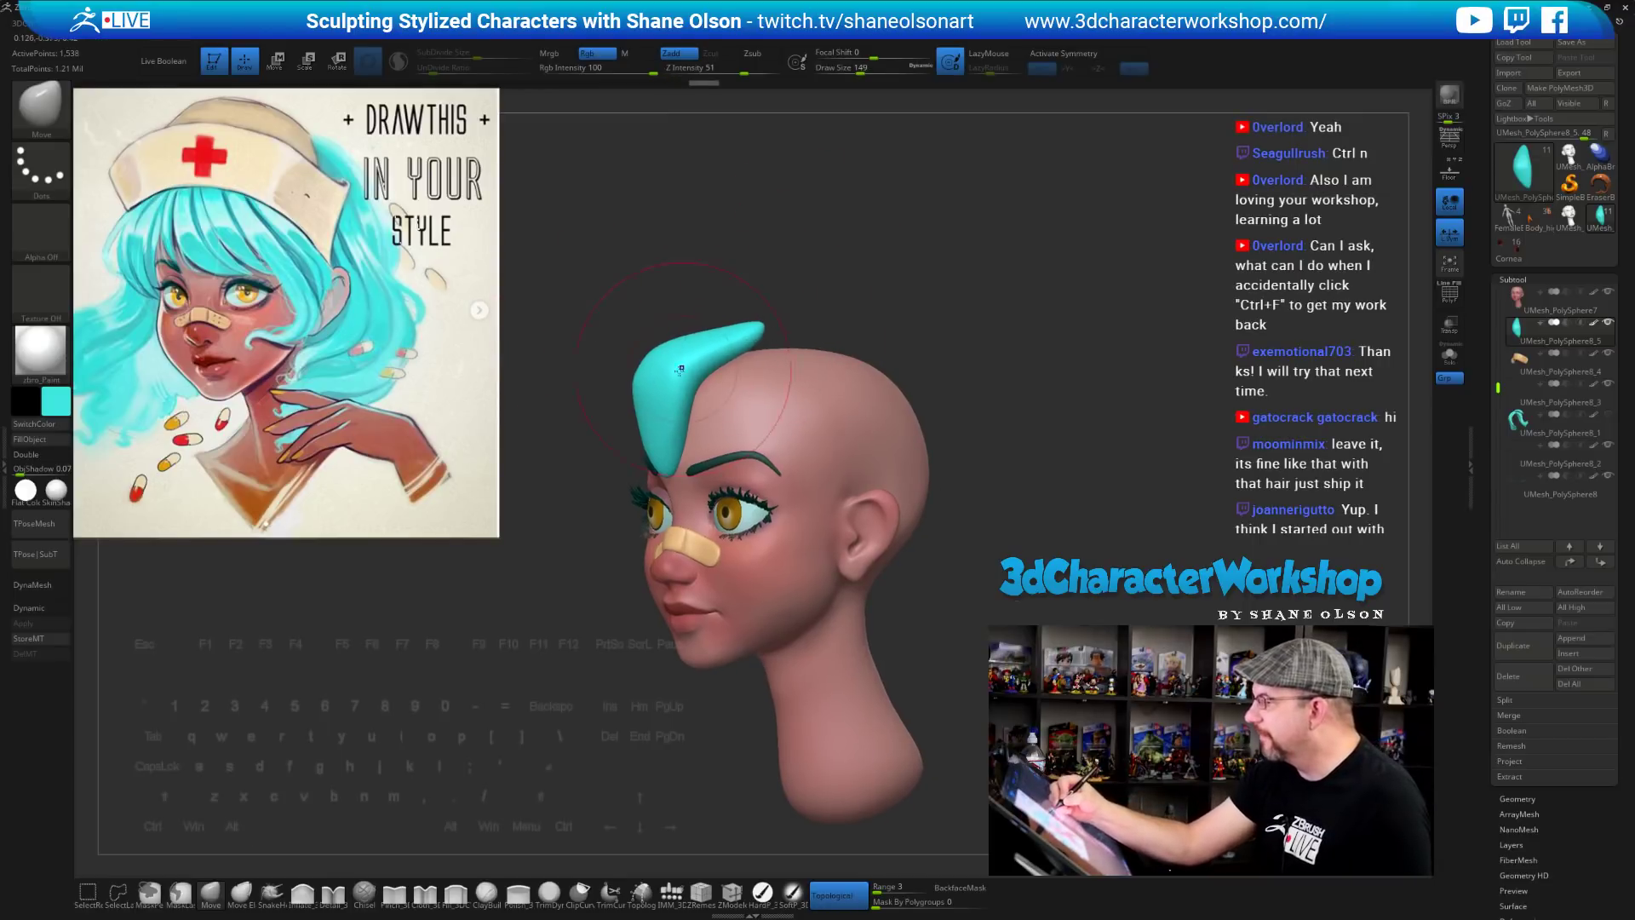
{"action": "left_click_drag", "start_coordinate": [666, 368], "coordinate": [697, 383]}
{"action": "left_click_drag", "start_coordinate": [571, 478], "coordinate": [766, 477]}
{"action": "mouse_move", "coordinate": [720, 394]}
{"action": "left_mouse_down"}
{"action": "mouse_move", "coordinate": [691, 397]}
{"action": "mouse_move", "coordinate": [681, 370]}
{"action": "left_mouse_up"}
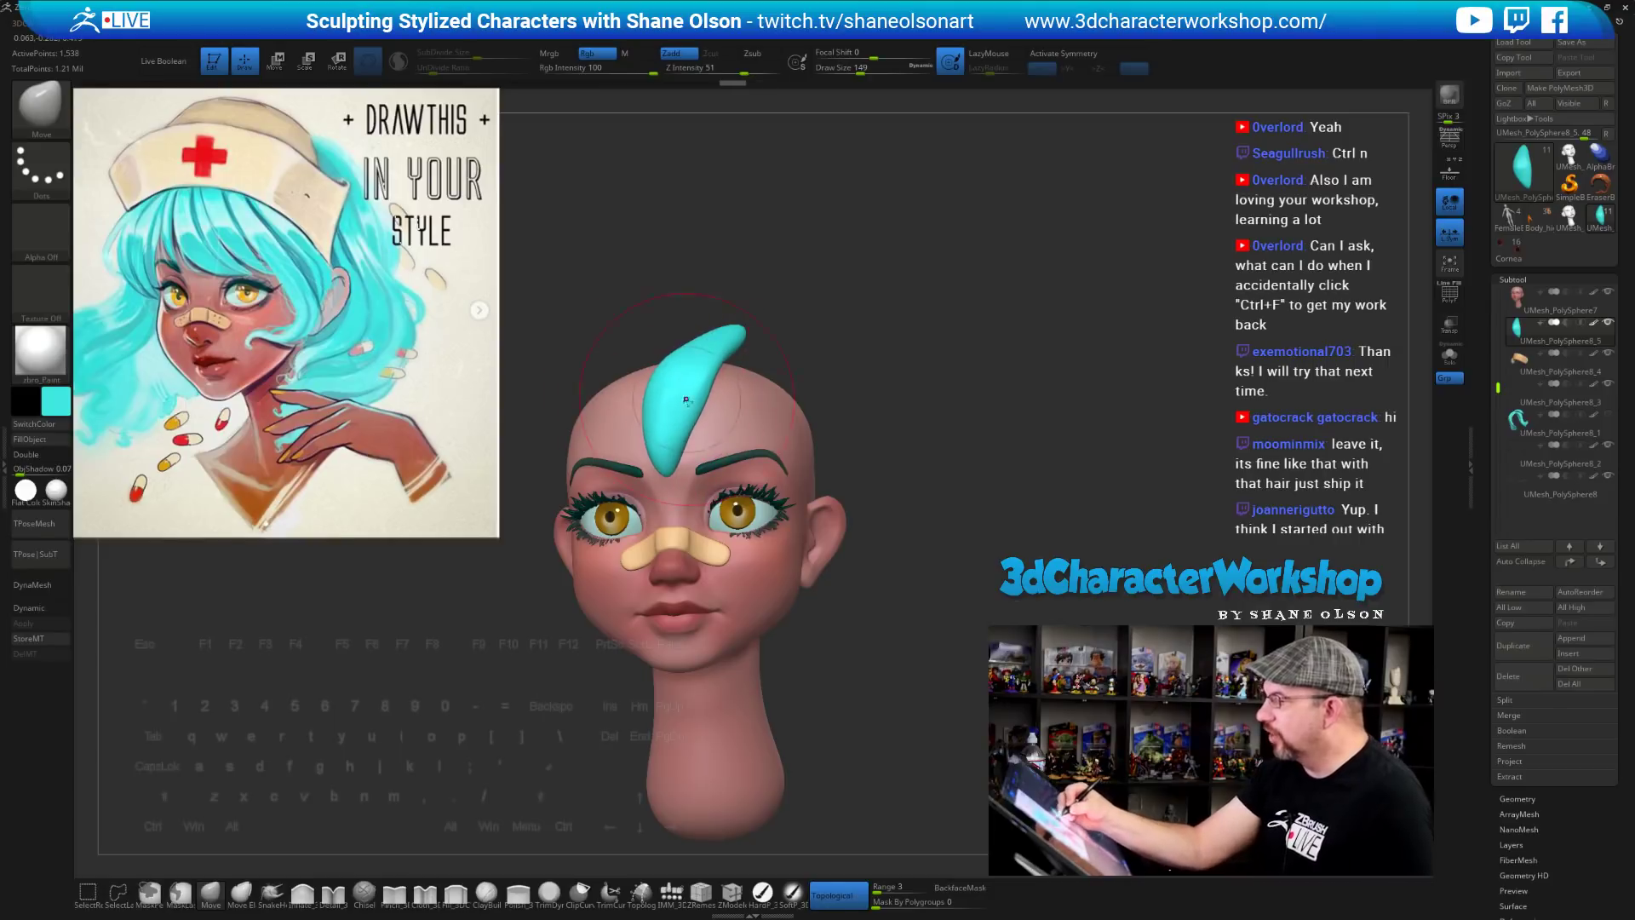
{"action": "mouse_move", "coordinate": [860, 340]}
{"action": "left_mouse_down"}
{"action": "mouse_move", "coordinate": [757, 335]}
{"action": "mouse_move", "coordinate": [681, 385]}
{"action": "left_mouse_up"}
{"action": "left_click_drag", "start_coordinate": [555, 409], "coordinate": [652, 415]}
{"action": "mouse_move", "coordinate": [861, 390]}
{"action": "left_mouse_down"}
{"action": "mouse_move", "coordinate": [941, 390]}
{"action": "mouse_move", "coordinate": [968, 436]}
{"action": "left_mouse_up"}
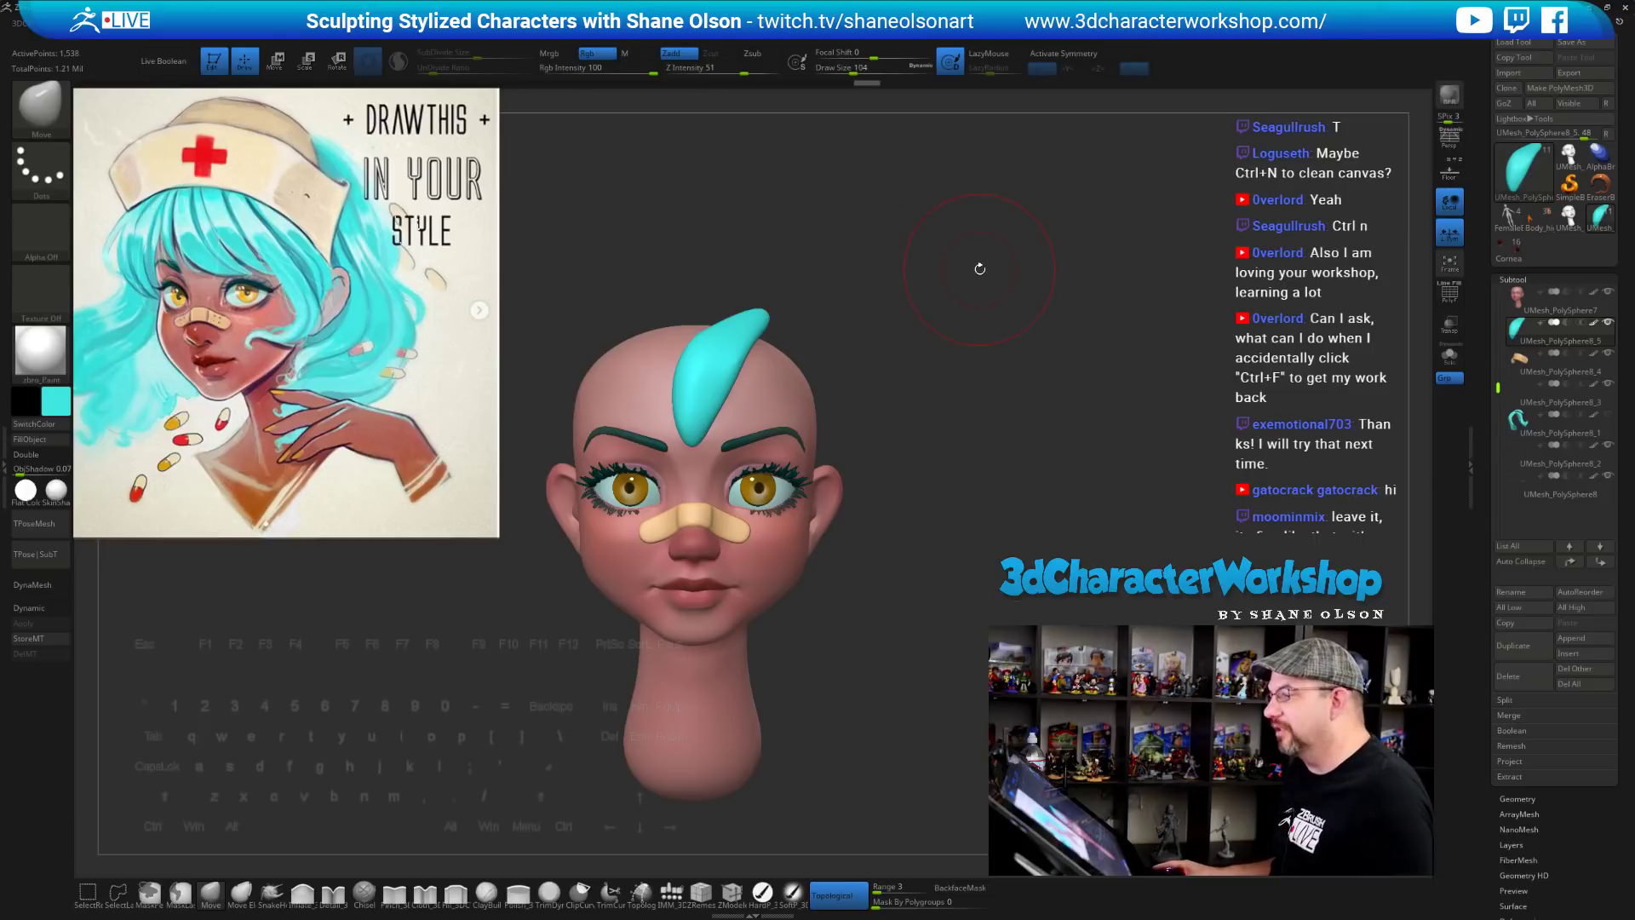
Set the Move brush's draw size to 71
{"action": "key", "text": "s"}
{"action": "left_click_drag", "start_coordinate": [1012, 282], "coordinate": [1006, 289]}
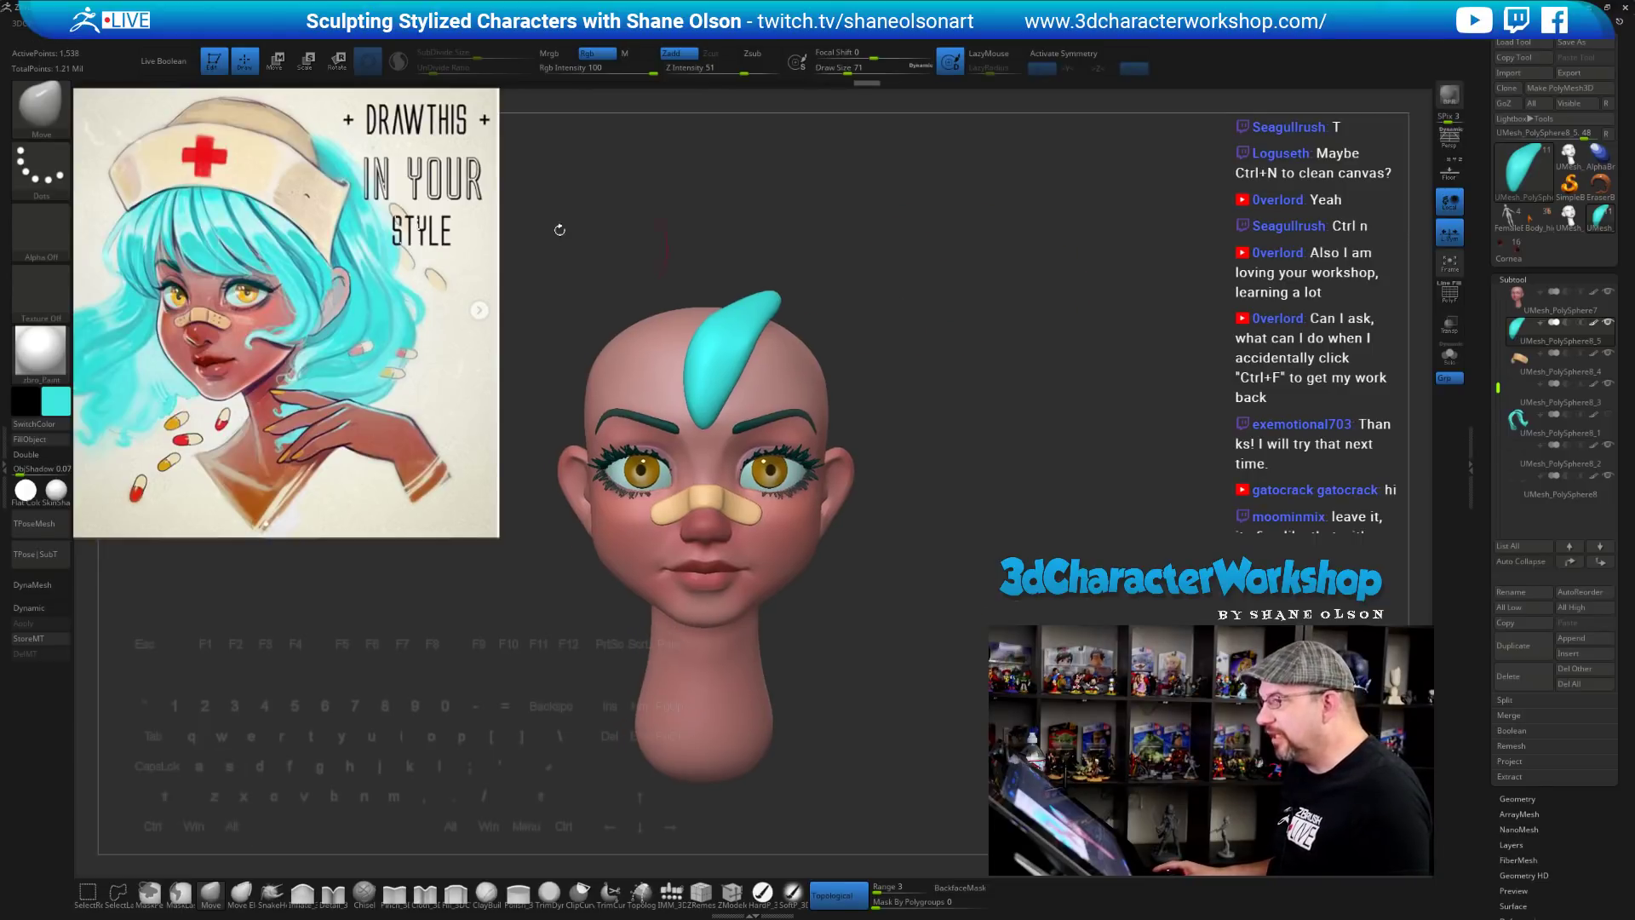
{"action": "key", "text": "e"}
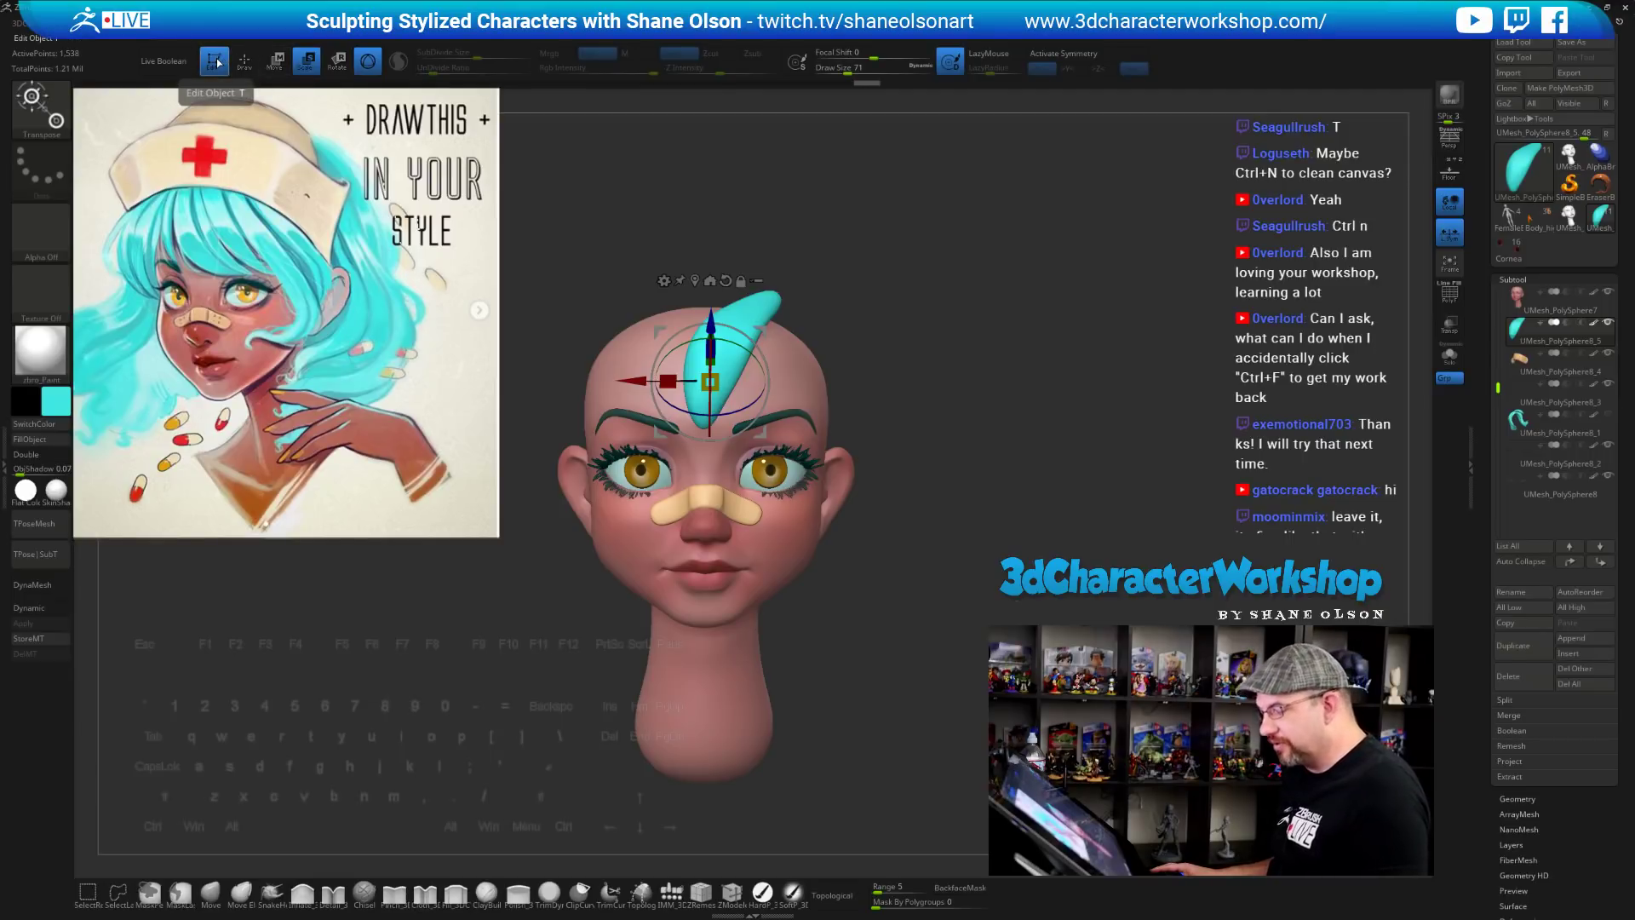
{"action": "key", "text": "q"}
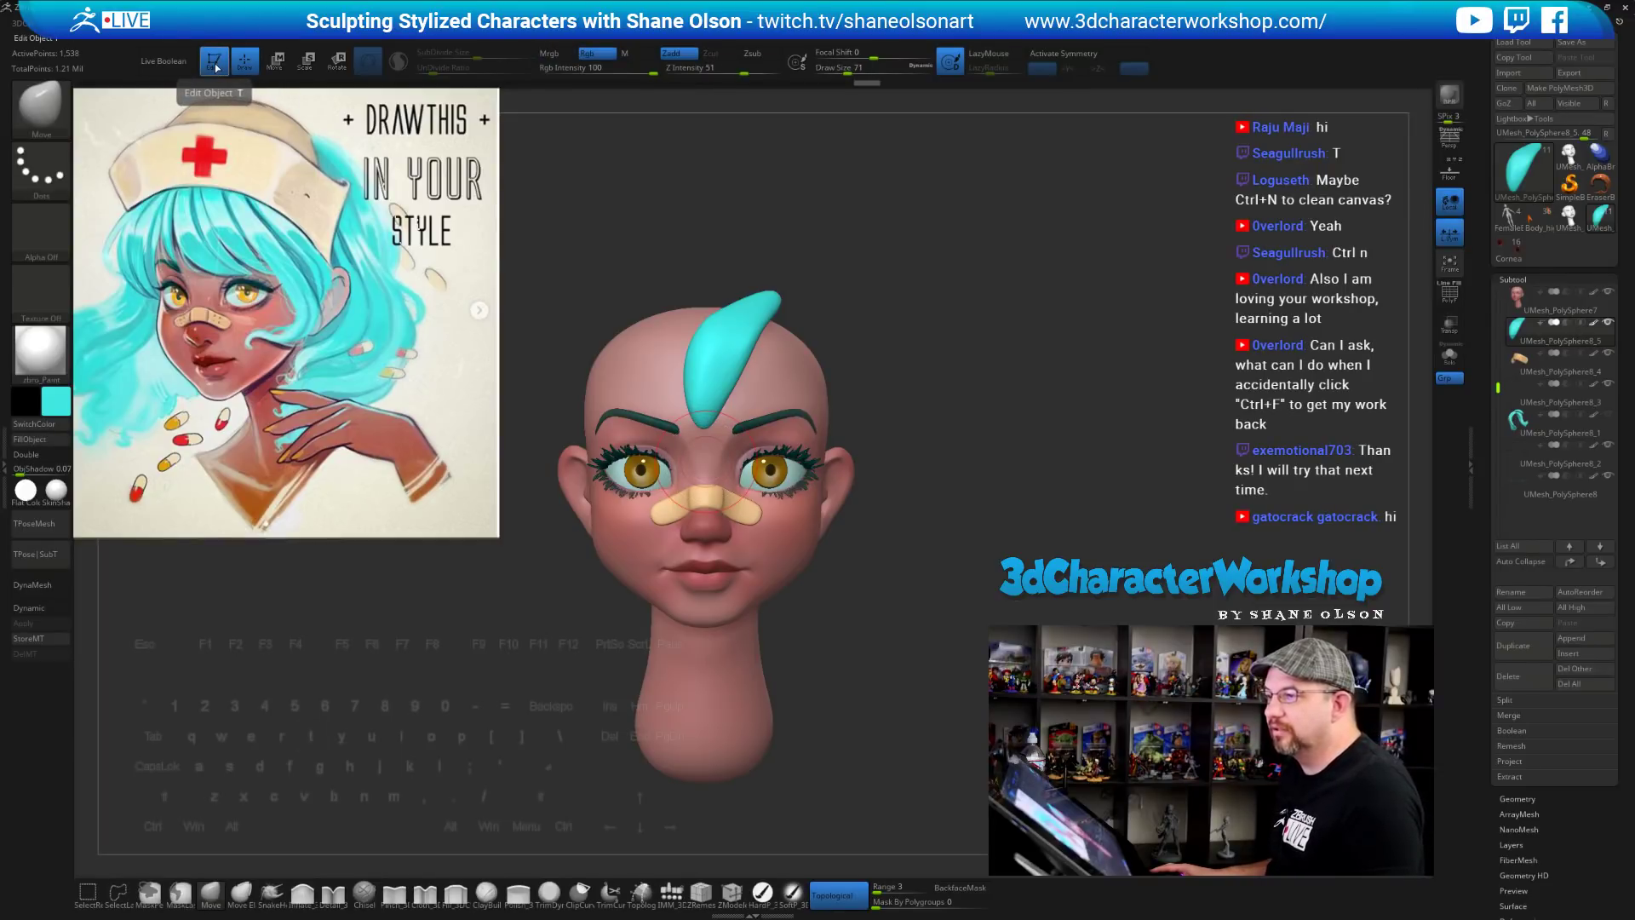
Turn off Edit mode and draw a cluster of small head copies at varied angles across the canvas
{"action": "left_click", "coordinate": [214, 66]}
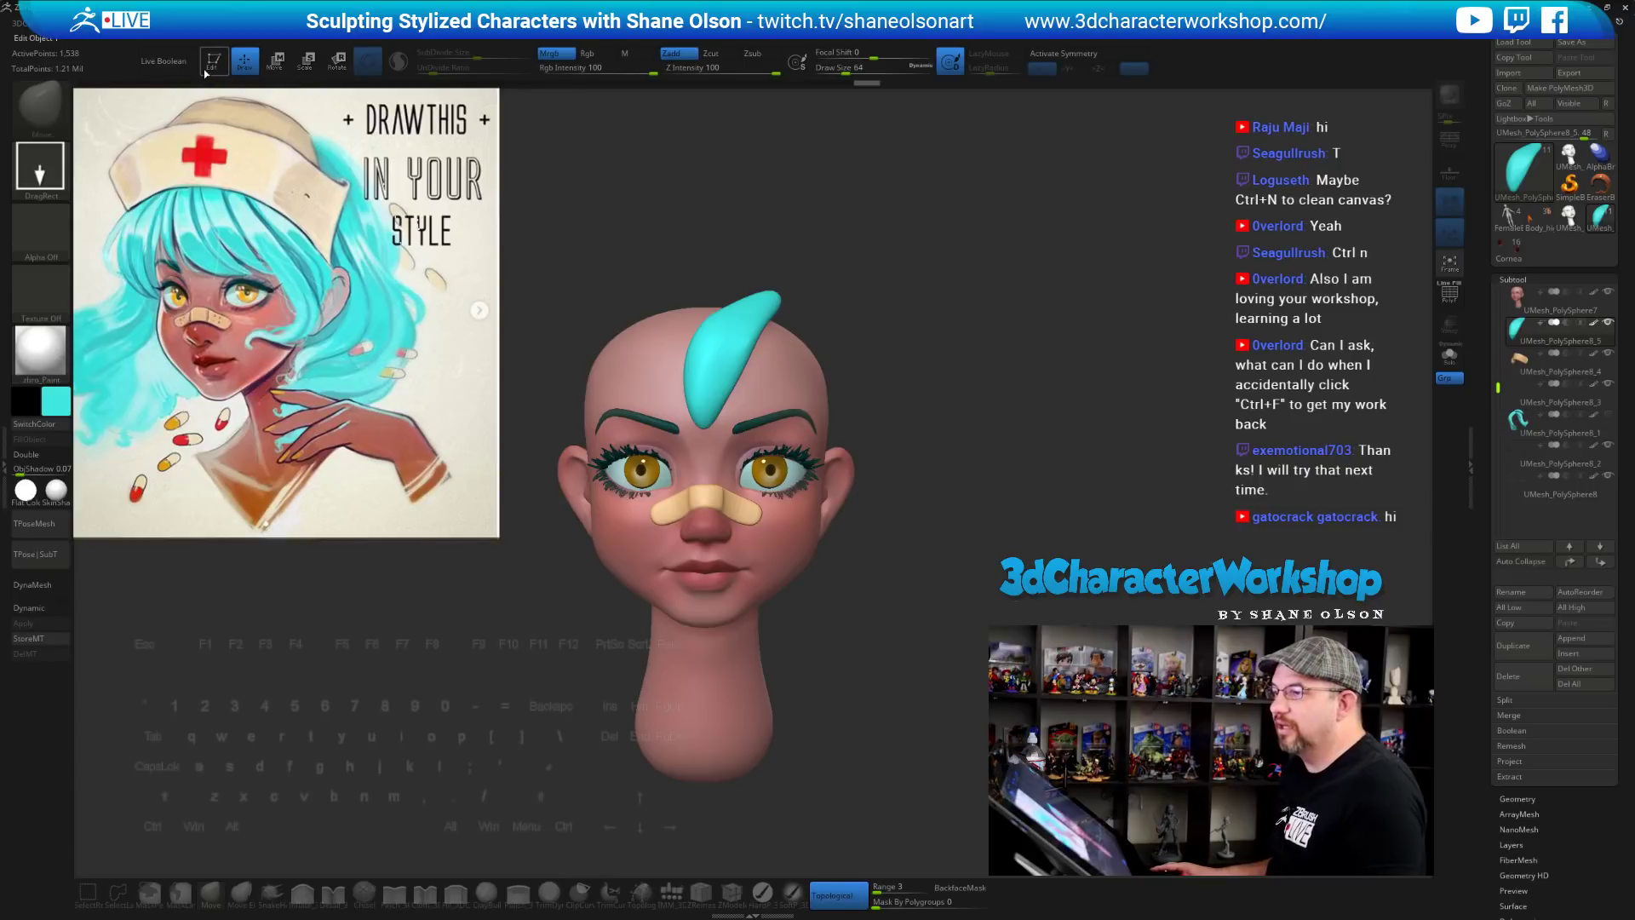
{"action": "mouse_move", "coordinate": [950, 233]}
{"action": "left_mouse_down"}
{"action": "mouse_move", "coordinate": [879, 421]}
{"action": "mouse_move", "coordinate": [708, 591]}
{"action": "left_mouse_up"}
{"action": "left_click_drag", "start_coordinate": [648, 480], "coordinate": [723, 711]}
{"action": "left_click_drag", "start_coordinate": [692, 632], "coordinate": [717, 805]}
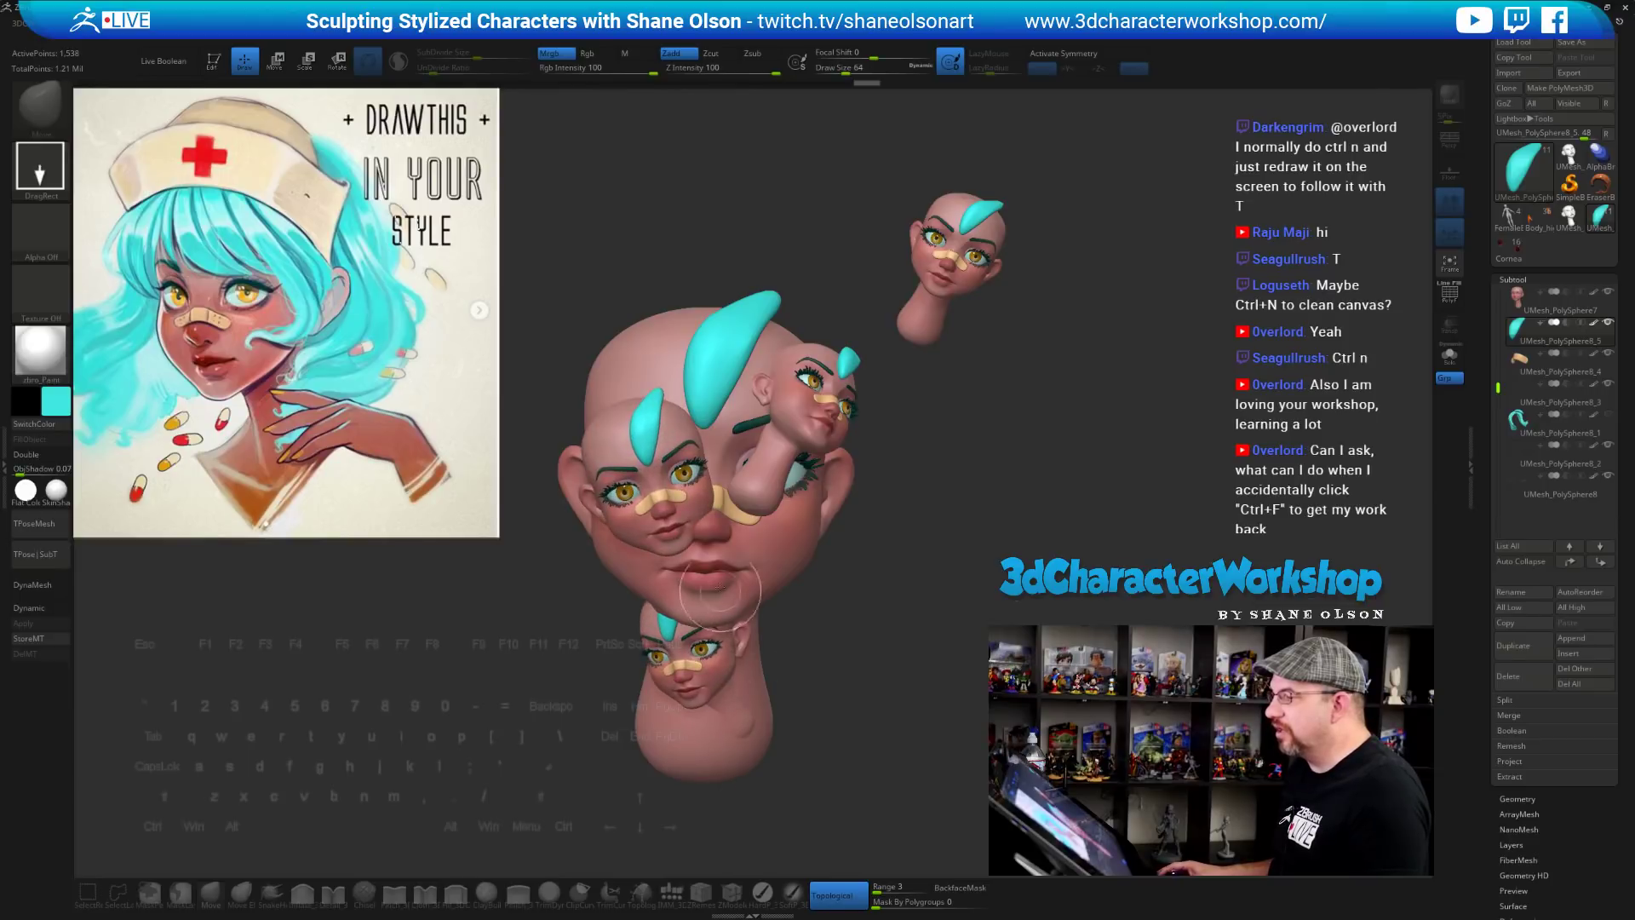
{"action": "left_click_drag", "start_coordinate": [720, 601], "coordinate": [760, 796]}
{"action": "left_click_drag", "start_coordinate": [662, 346], "coordinate": [653, 504]}
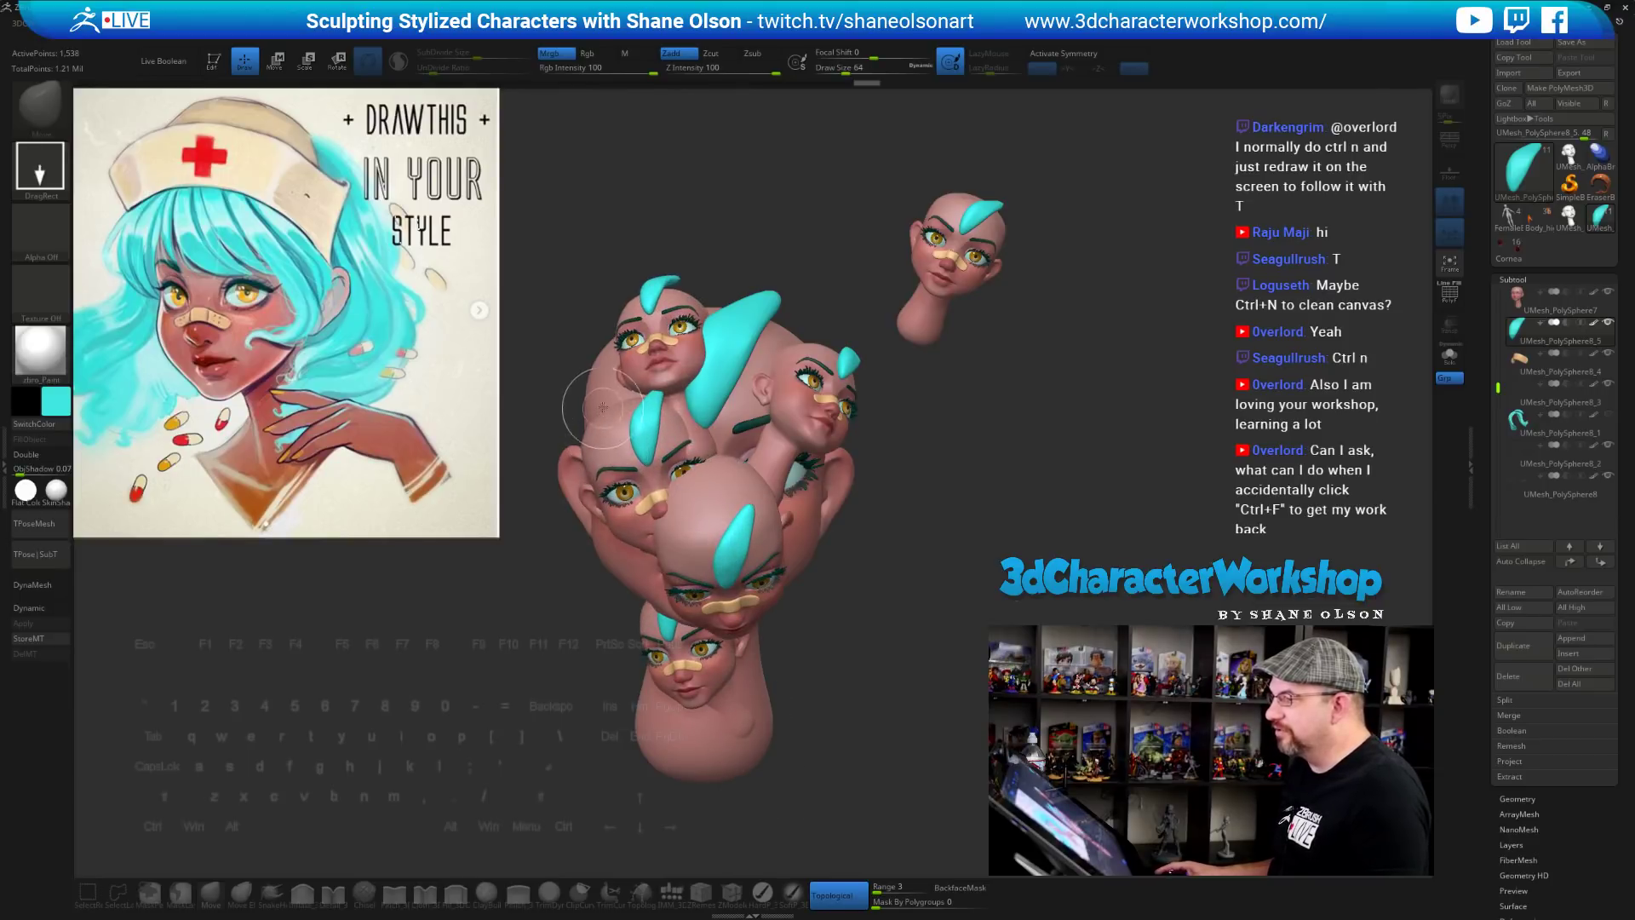
{"action": "left_click_drag", "start_coordinate": [601, 409], "coordinate": [752, 583]}
{"action": "mouse_move", "coordinate": [754, 401]}
{"action": "left_mouse_down"}
{"action": "mouse_move", "coordinate": [759, 780]}
{"action": "mouse_move", "coordinate": [761, 678]}
{"action": "left_mouse_up"}
{"action": "left_click_drag", "start_coordinate": [844, 545], "coordinate": [996, 588]}
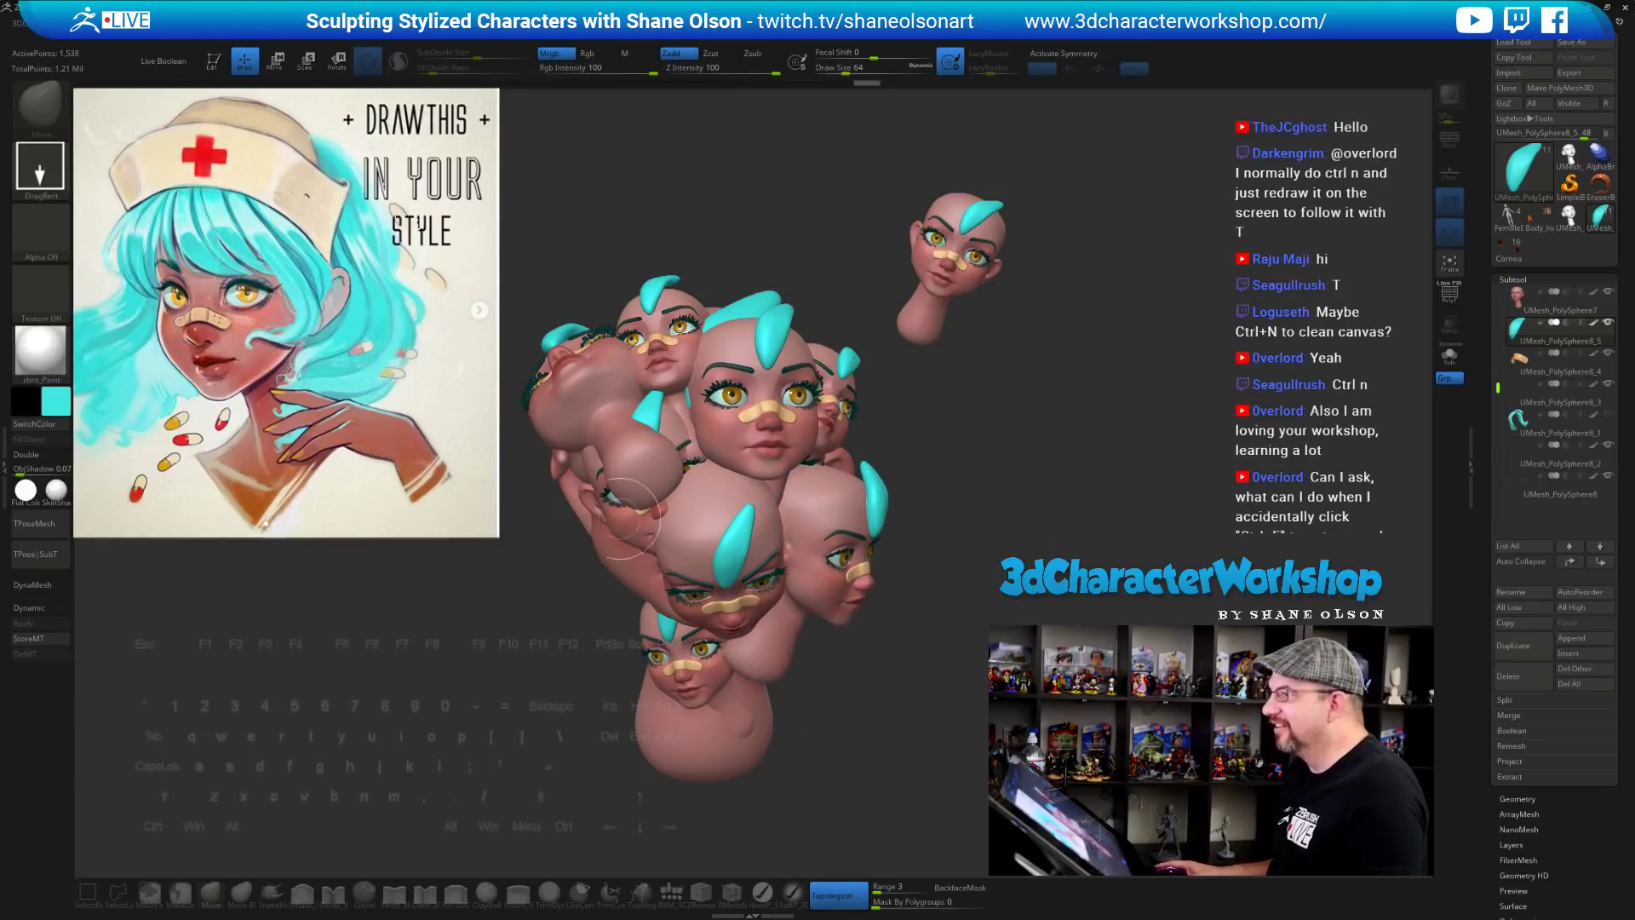
{"action": "left_click_drag", "start_coordinate": [630, 573], "coordinate": [777, 786]}
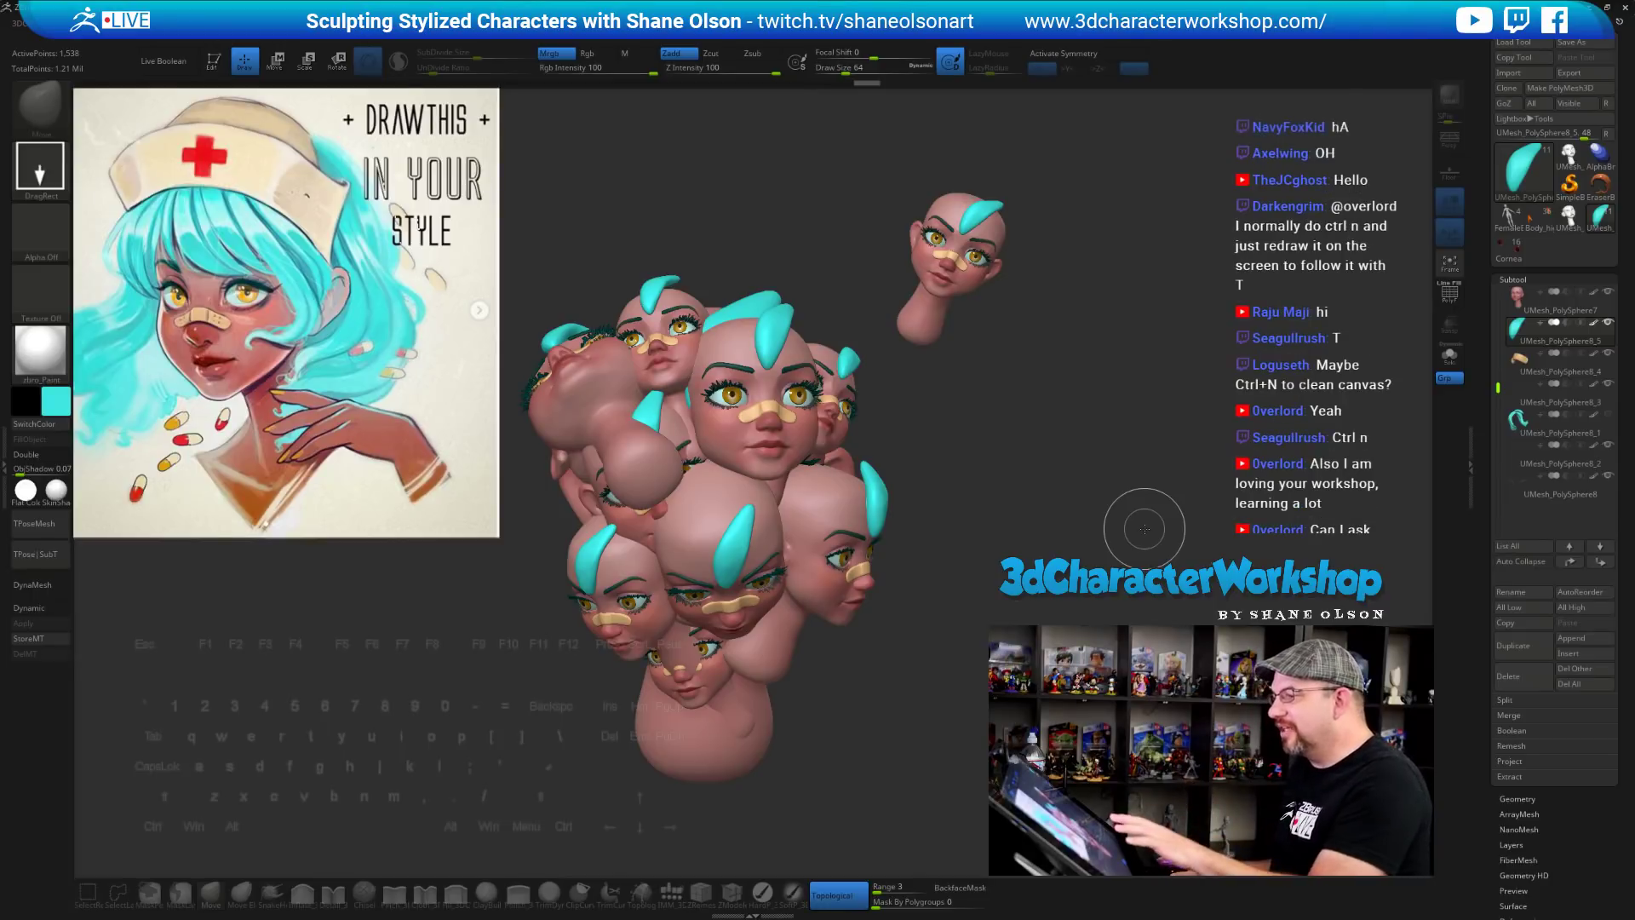
Draw one large head copy beside the cluster and re-enable Edit mode to orbit it upright to a front view
{"action": "mouse_move", "coordinate": [1056, 443]}
{"action": "left_mouse_down"}
{"action": "mouse_move", "coordinate": [1402, 545]}
{"action": "mouse_move", "coordinate": [776, 196]}
{"action": "mouse_move", "coordinate": [737, 256]}
{"action": "mouse_move", "coordinate": [980, 81]}
{"action": "mouse_move", "coordinate": [973, 59]}
{"action": "left_mouse_up"}
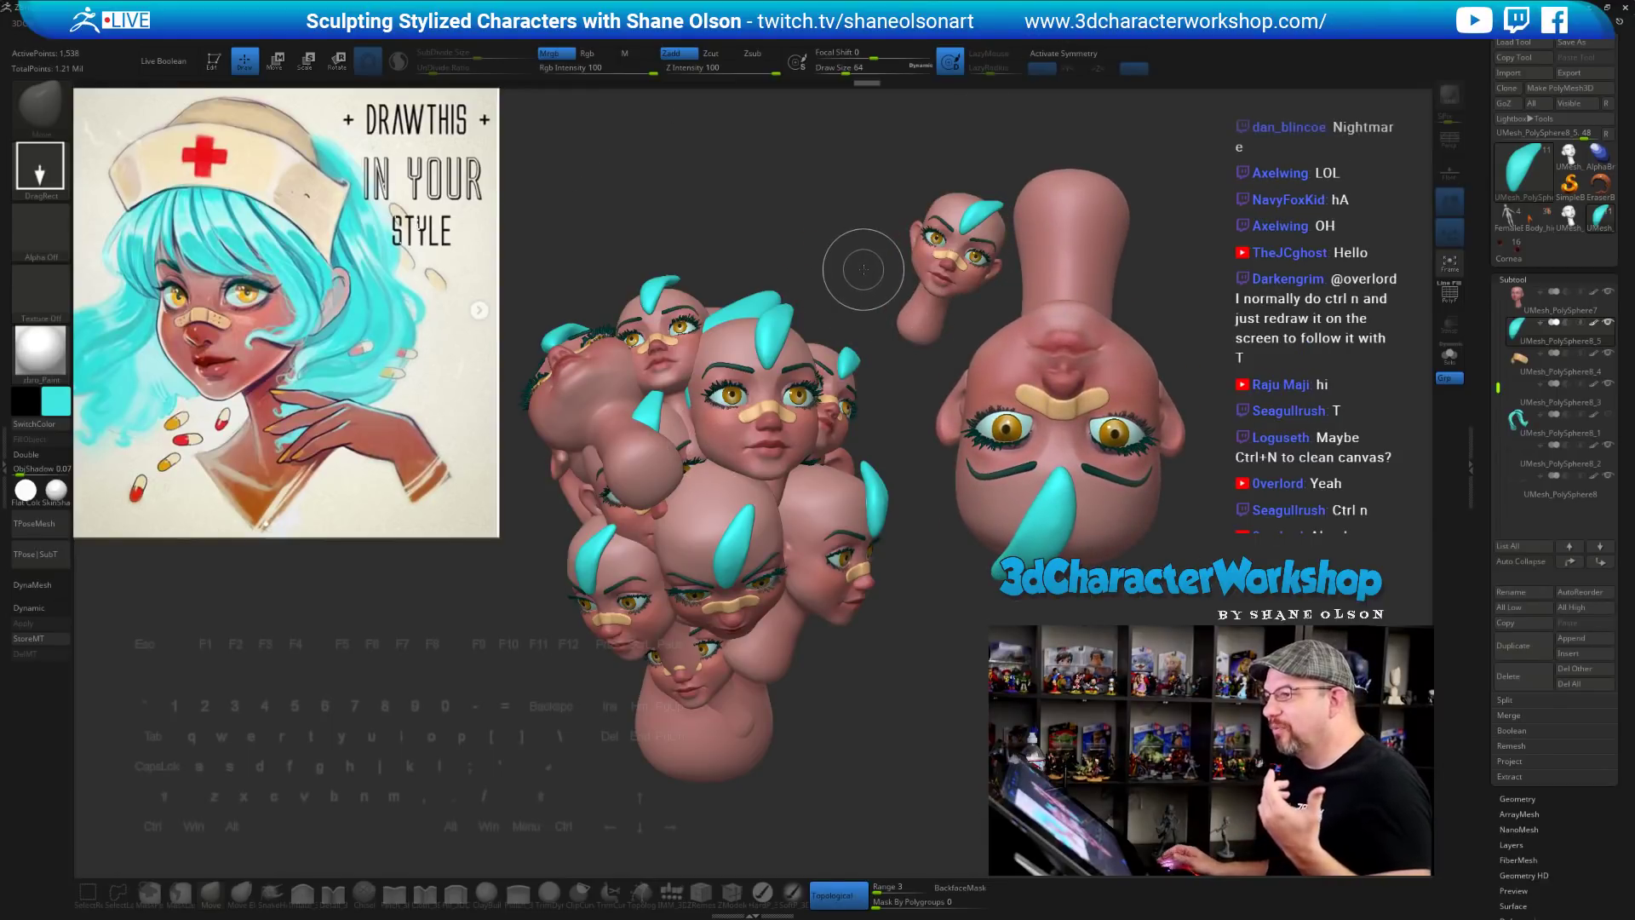
{"action": "left_click", "coordinate": [213, 67]}
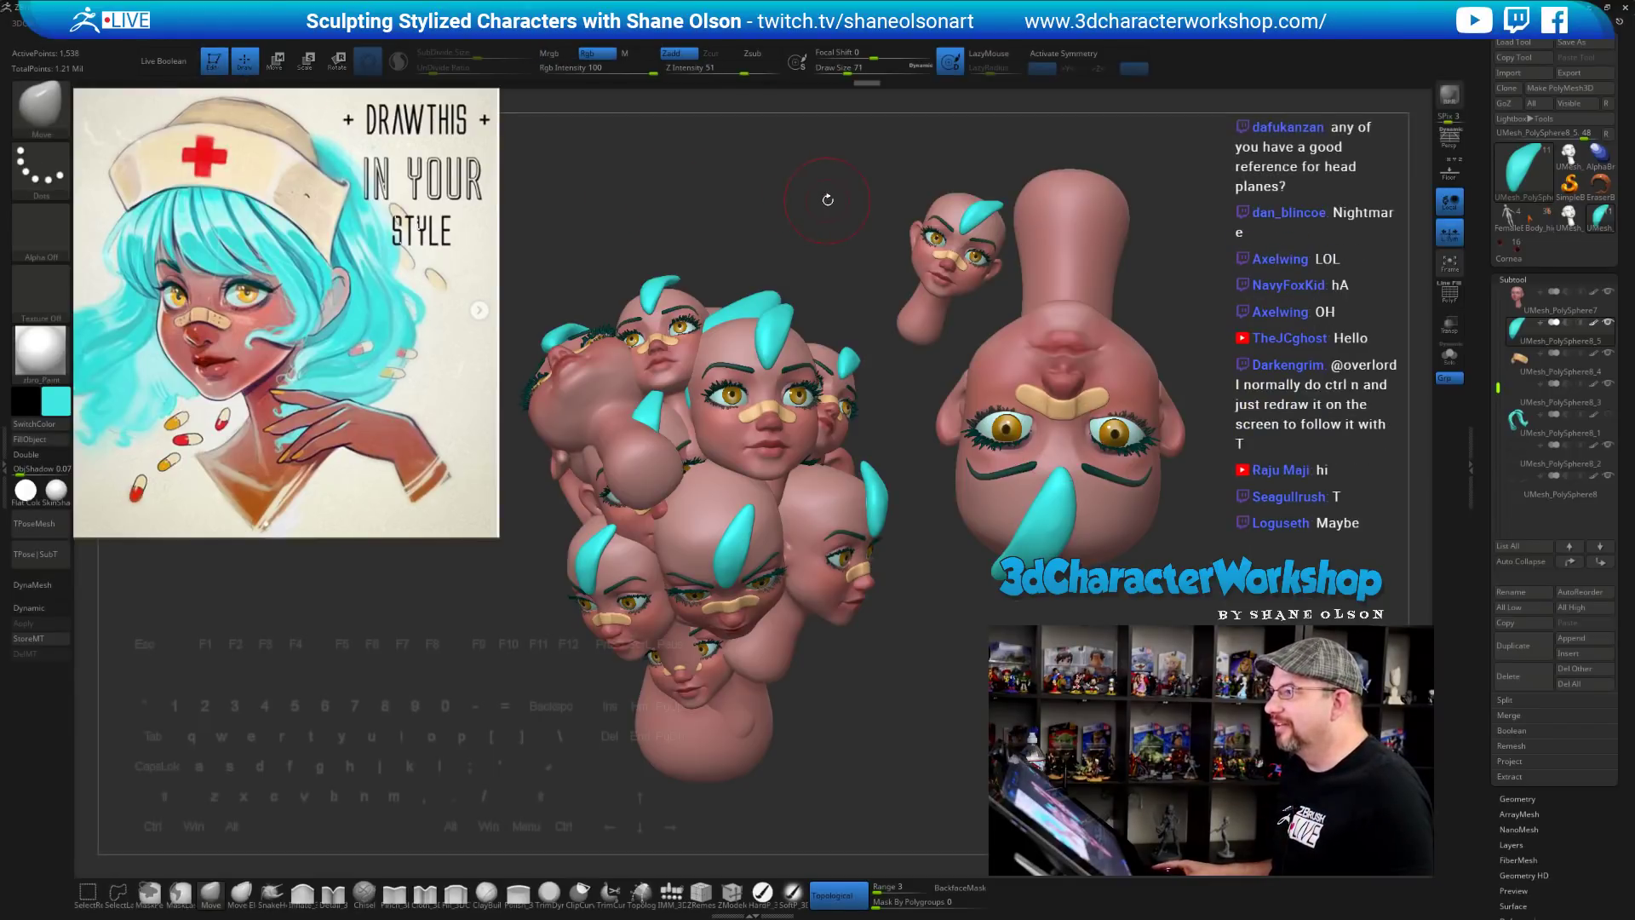
{"action": "left_click_drag", "start_coordinate": [794, 199], "coordinate": [1248, 573]}
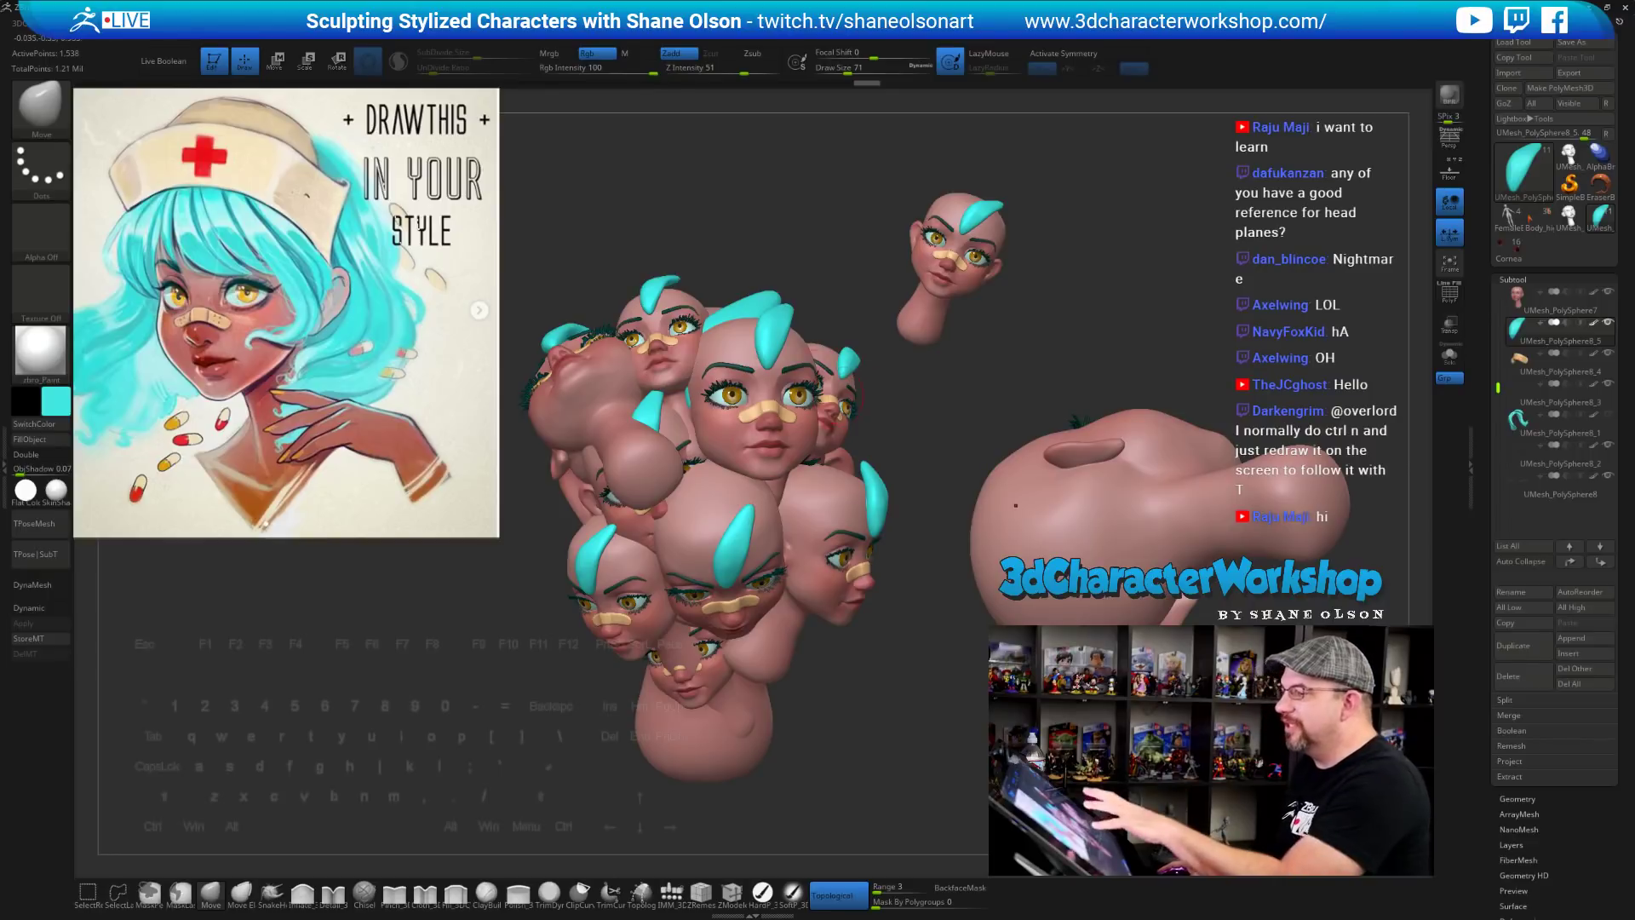
{"action": "left_click_drag", "start_coordinate": [1147, 261], "coordinate": [1202, 177]}
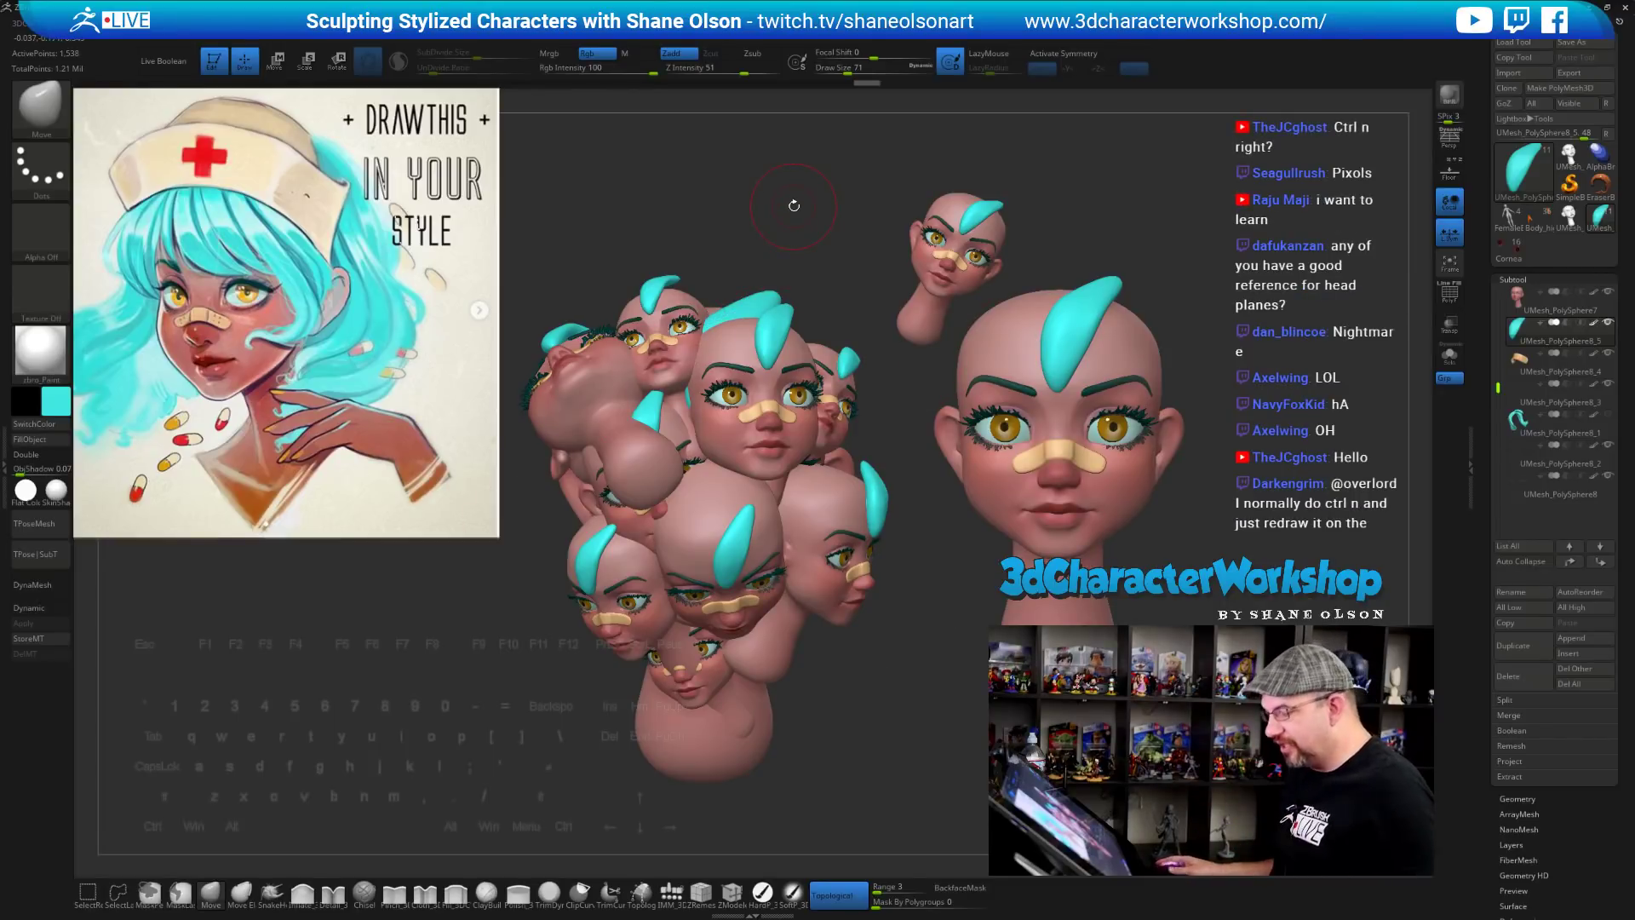
Clear the dropped head copies from the canvas, keeping only the editable head in the middle of the view
{"action": "key", "text": "ctrl"}
{"action": "key", "text": "ctrl+n"}
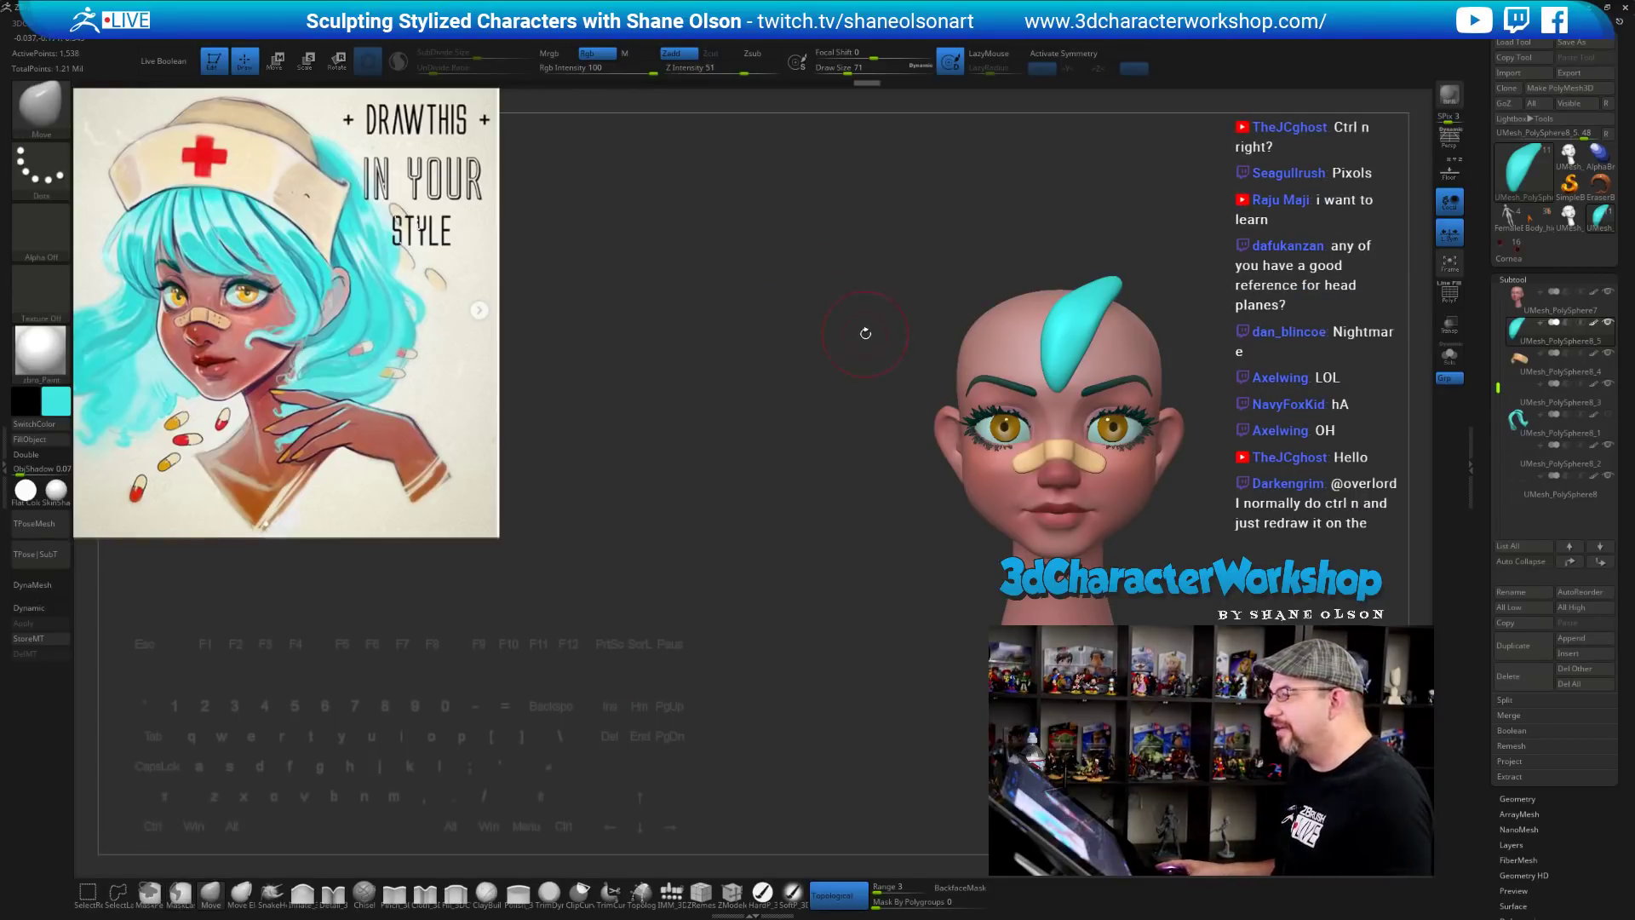
{"action": "left_click_drag", "start_coordinate": [1268, 272], "coordinate": [1013, 245], "text": "alt"}
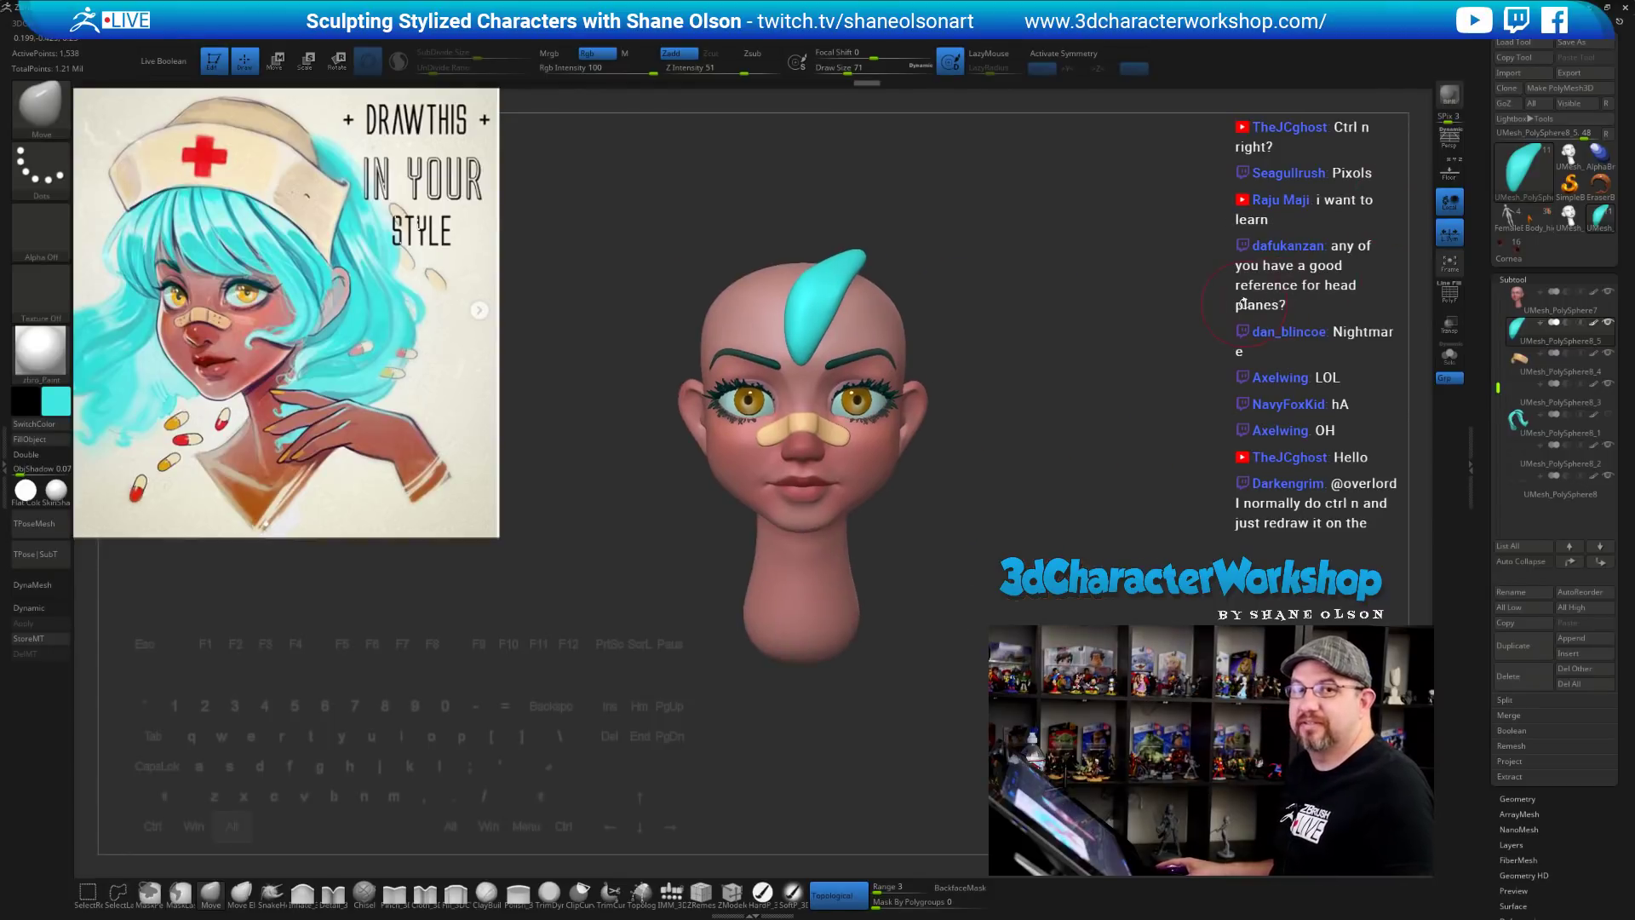
{"action": "left_click_drag", "start_coordinate": [1243, 302], "coordinate": [1054, 298], "text": "alt"}
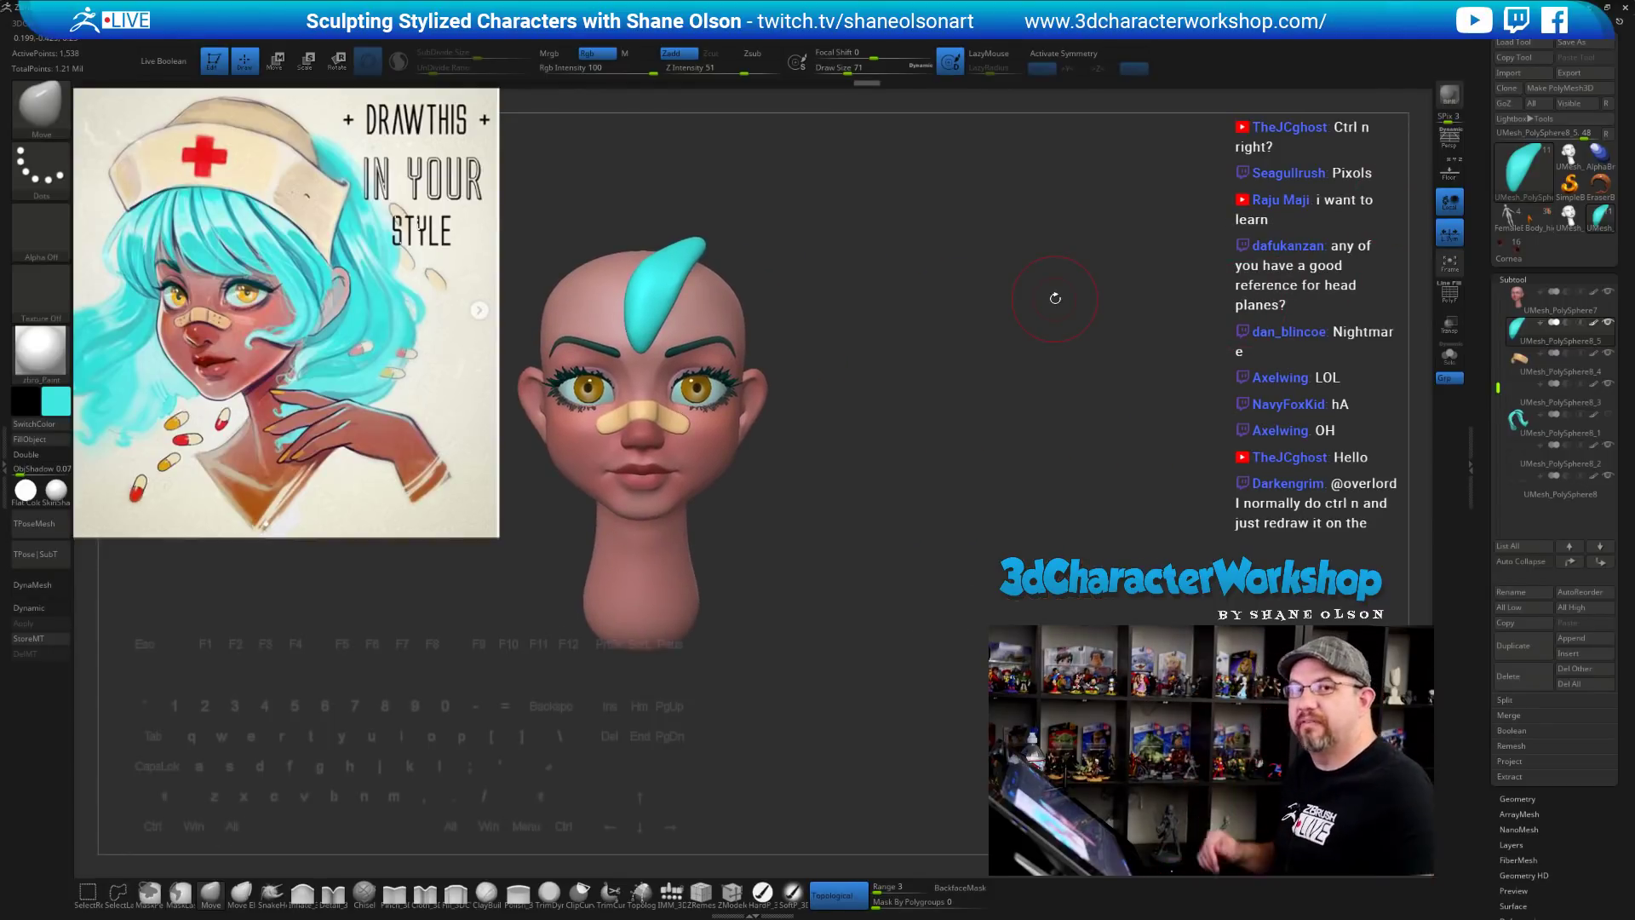
Bend the hair lock's upper end back around the scalp with the Move brush at draw sizes 104 and 132
{"action": "left_click_drag", "start_coordinate": [934, 377], "coordinate": [919, 444]}
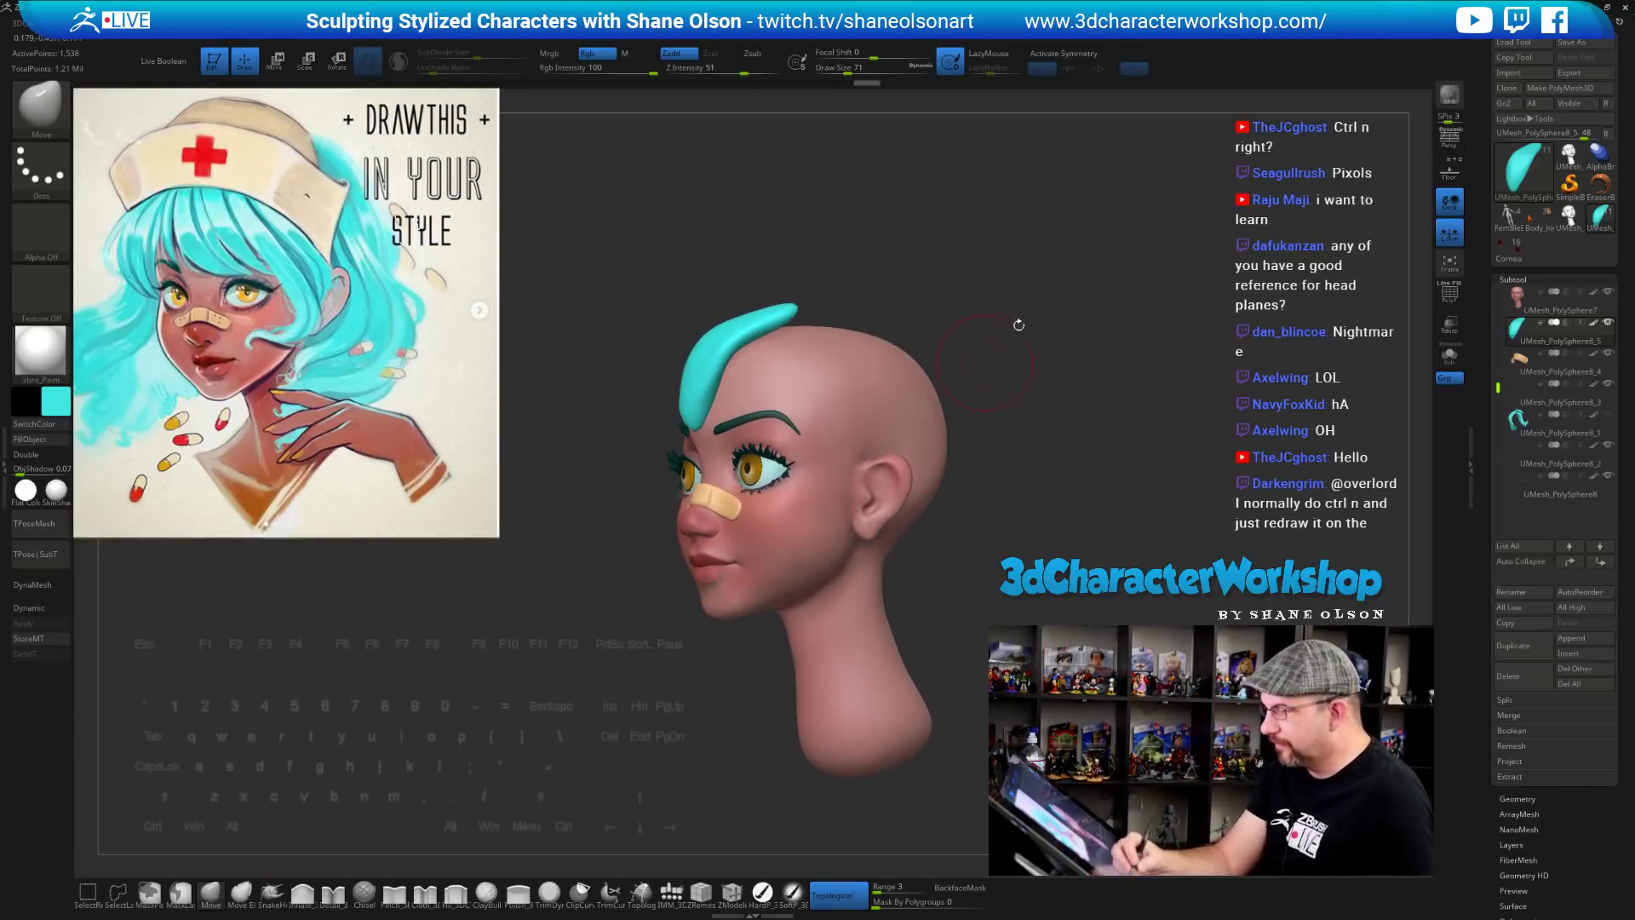
{"action": "mouse_move", "coordinate": [1019, 324]}
{"action": "left_mouse_down"}
{"action": "mouse_move", "coordinate": [1006, 288]}
{"action": "mouse_move", "coordinate": [954, 281]}
{"action": "mouse_move", "coordinate": [913, 299]}
{"action": "mouse_move", "coordinate": [925, 326]}
{"action": "mouse_move", "coordinate": [897, 363]}
{"action": "mouse_move", "coordinate": [905, 316]}
{"action": "left_mouse_up"}
{"action": "key", "text": "s"}
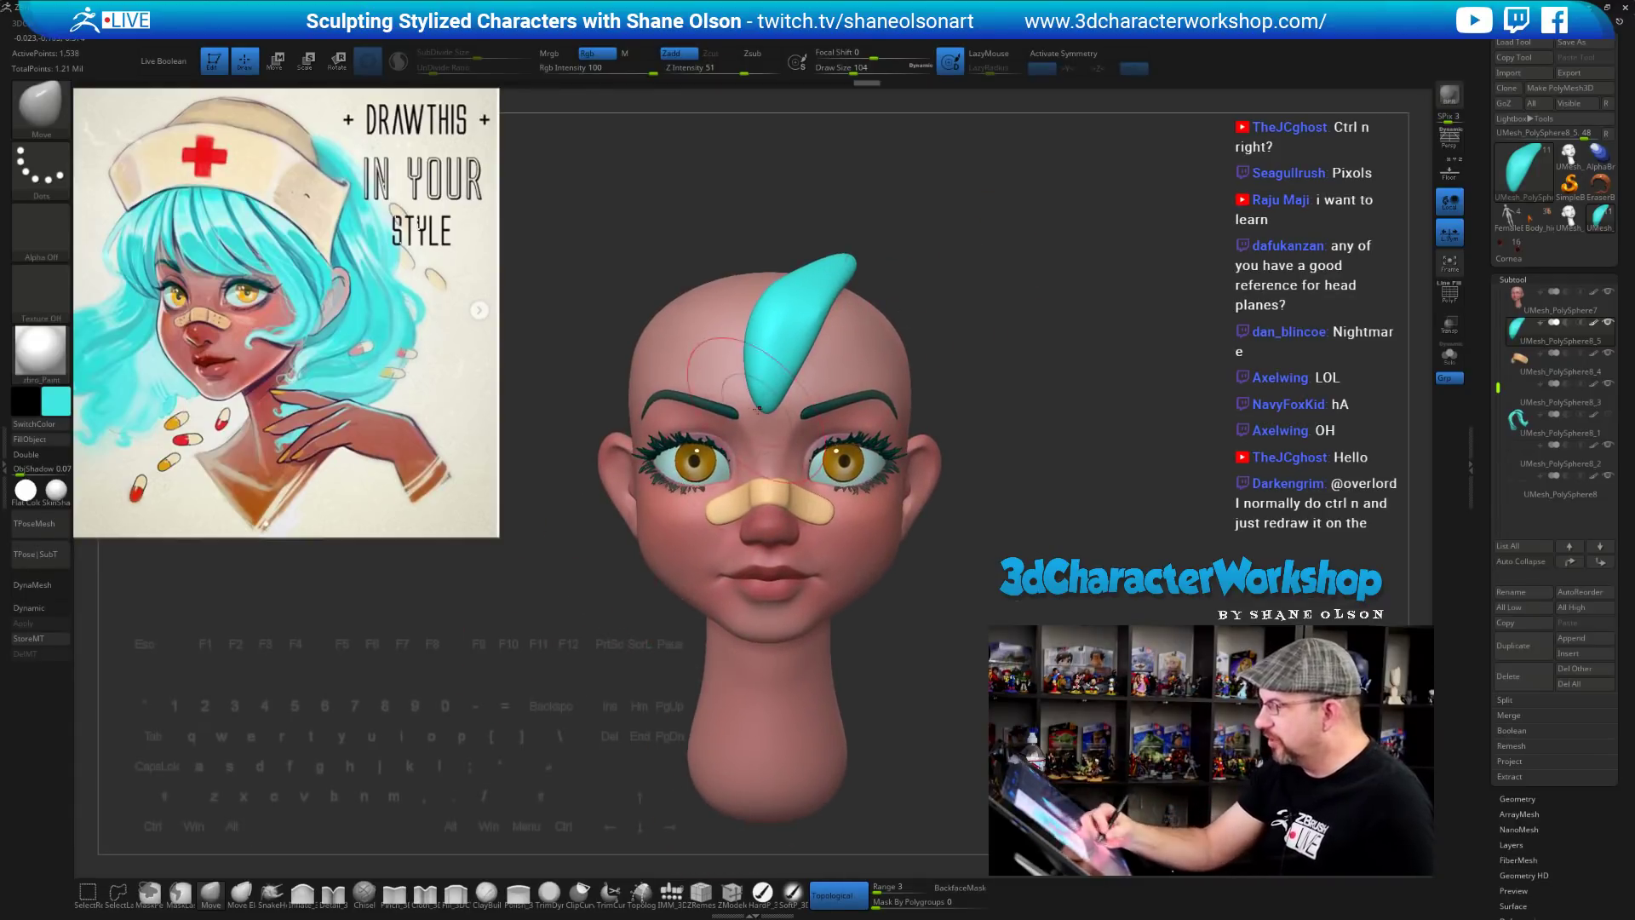
{"action": "mouse_move", "coordinate": [893, 225]}
{"action": "left_mouse_down"}
{"action": "mouse_move", "coordinate": [868, 228]}
{"action": "mouse_move", "coordinate": [907, 246]}
{"action": "left_mouse_up"}
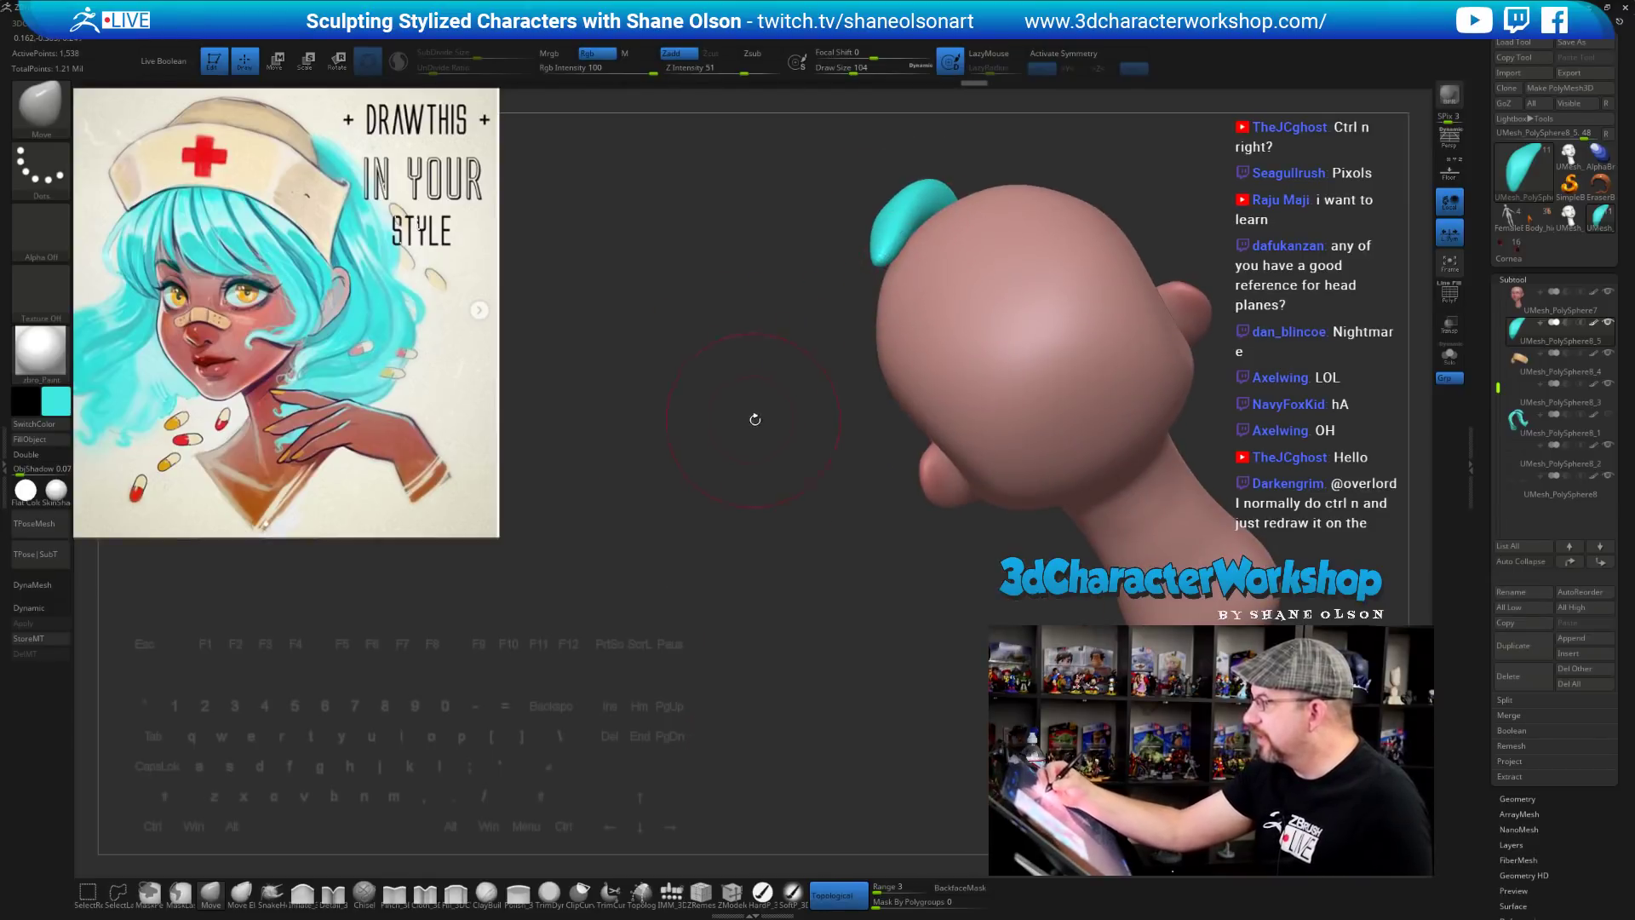
{"action": "left_click_drag", "start_coordinate": [755, 419], "coordinate": [796, 401]}
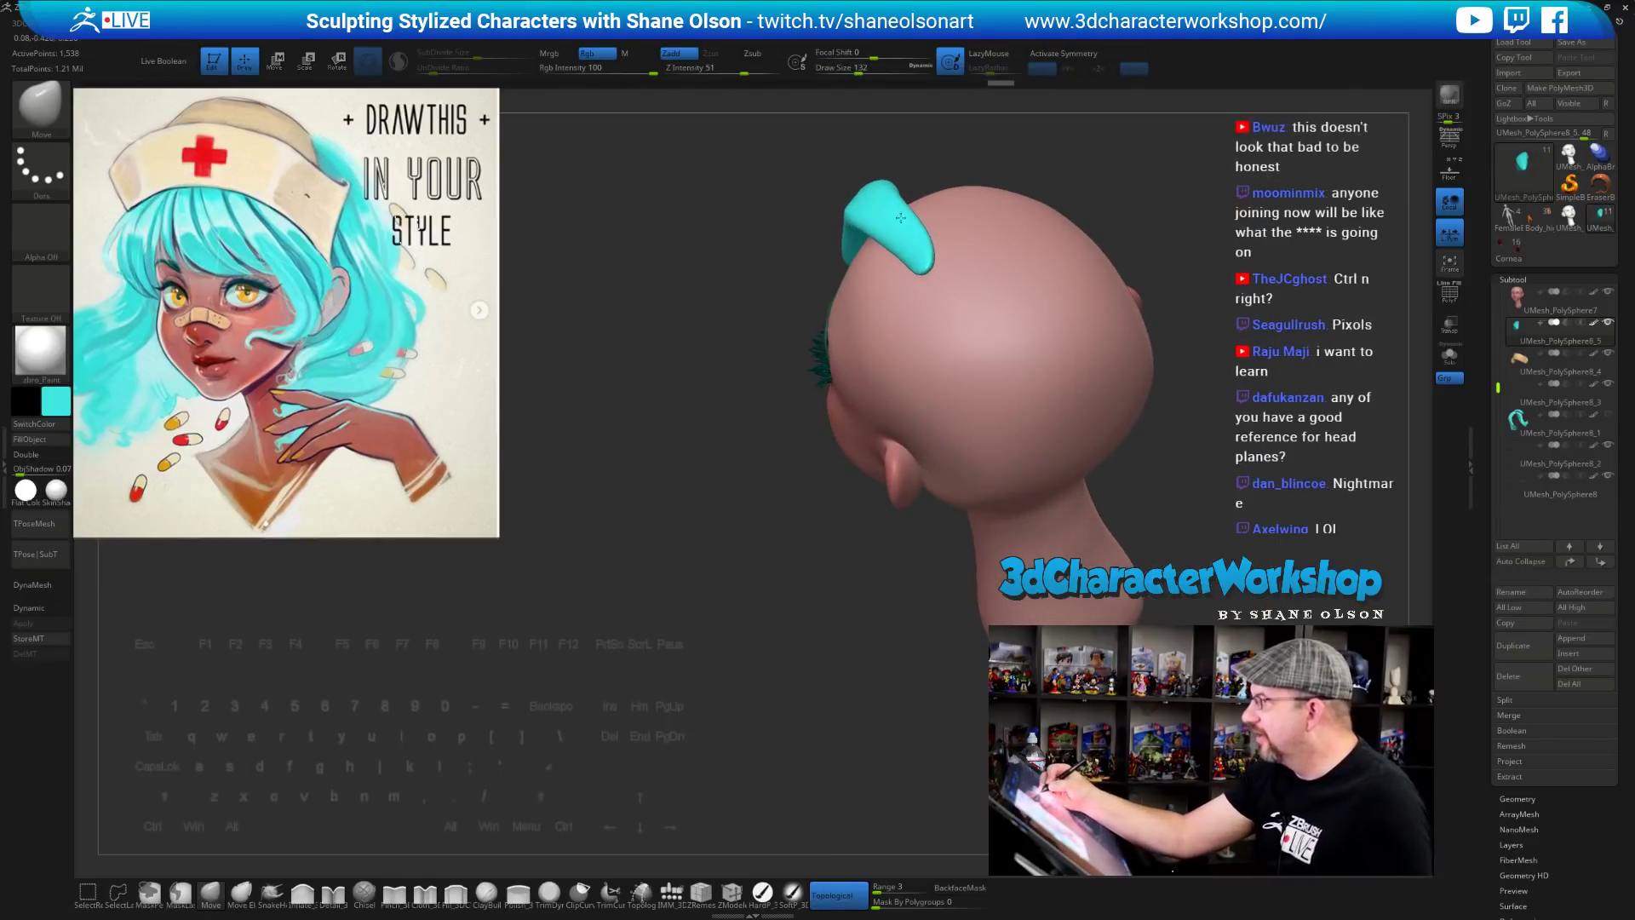
{"action": "mouse_move", "coordinate": [900, 217]}
{"action": "right_mouse_down", "text": "alt"}
{"action": "mouse_move", "coordinate": [805, 375]}
{"action": "mouse_move", "coordinate": [792, 362]}
{"action": "right_mouse_up", "text": "alt"}
{"action": "left_click_drag", "start_coordinate": [792, 362], "coordinate": [813, 362]}
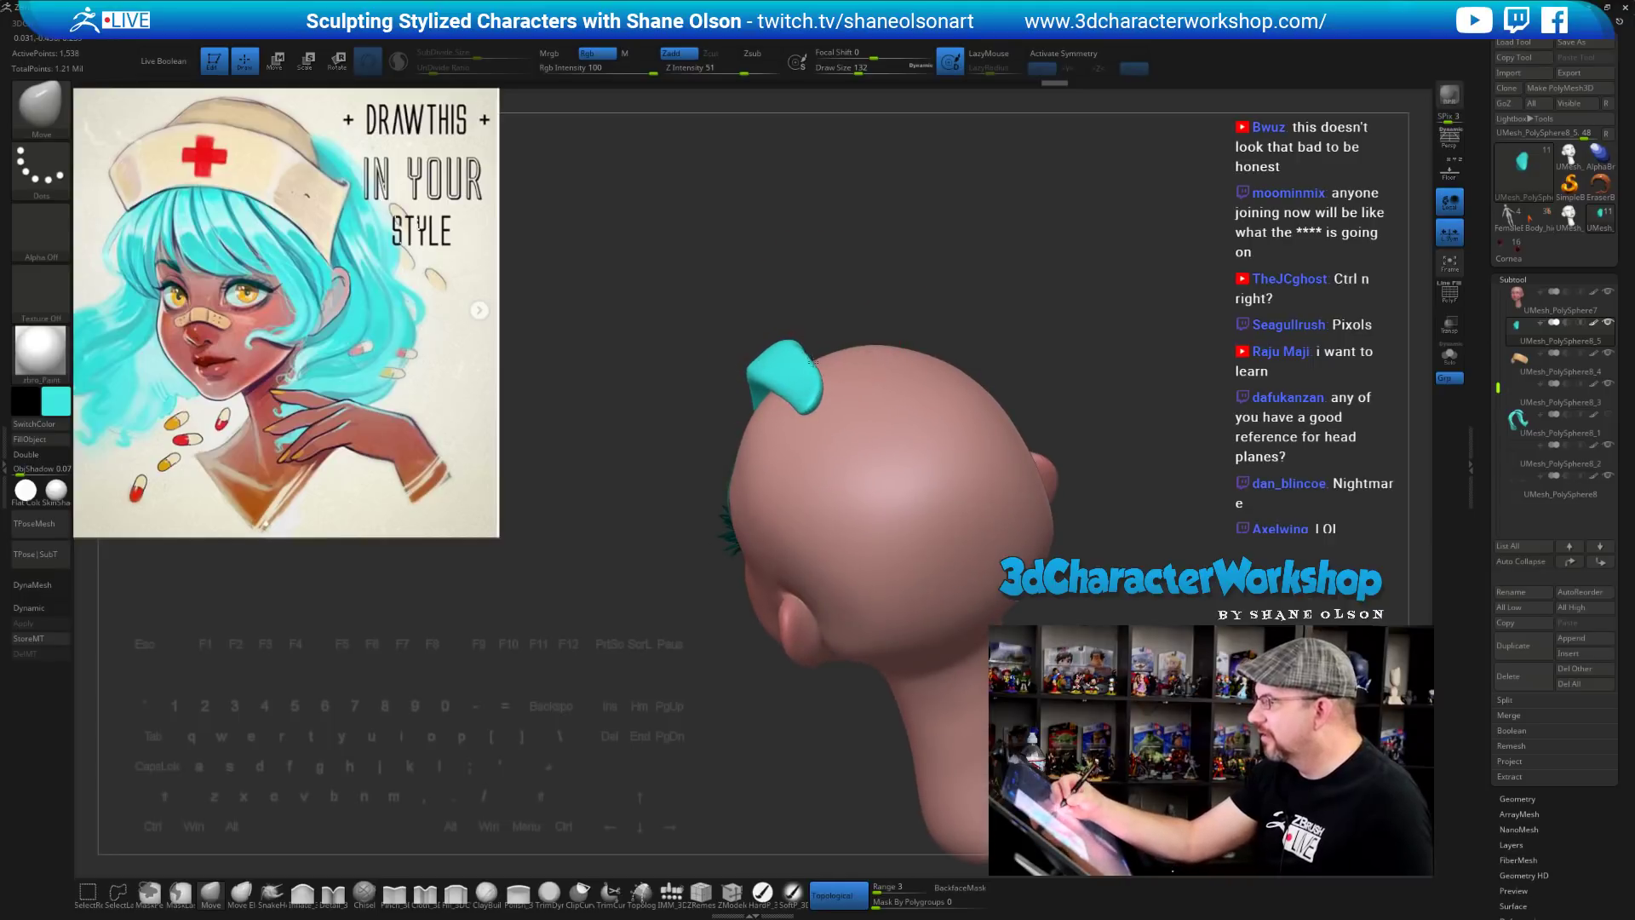
Smooth the back end of the hair lock where it rests on the crown of the head
{"action": "key", "text": "shift"}
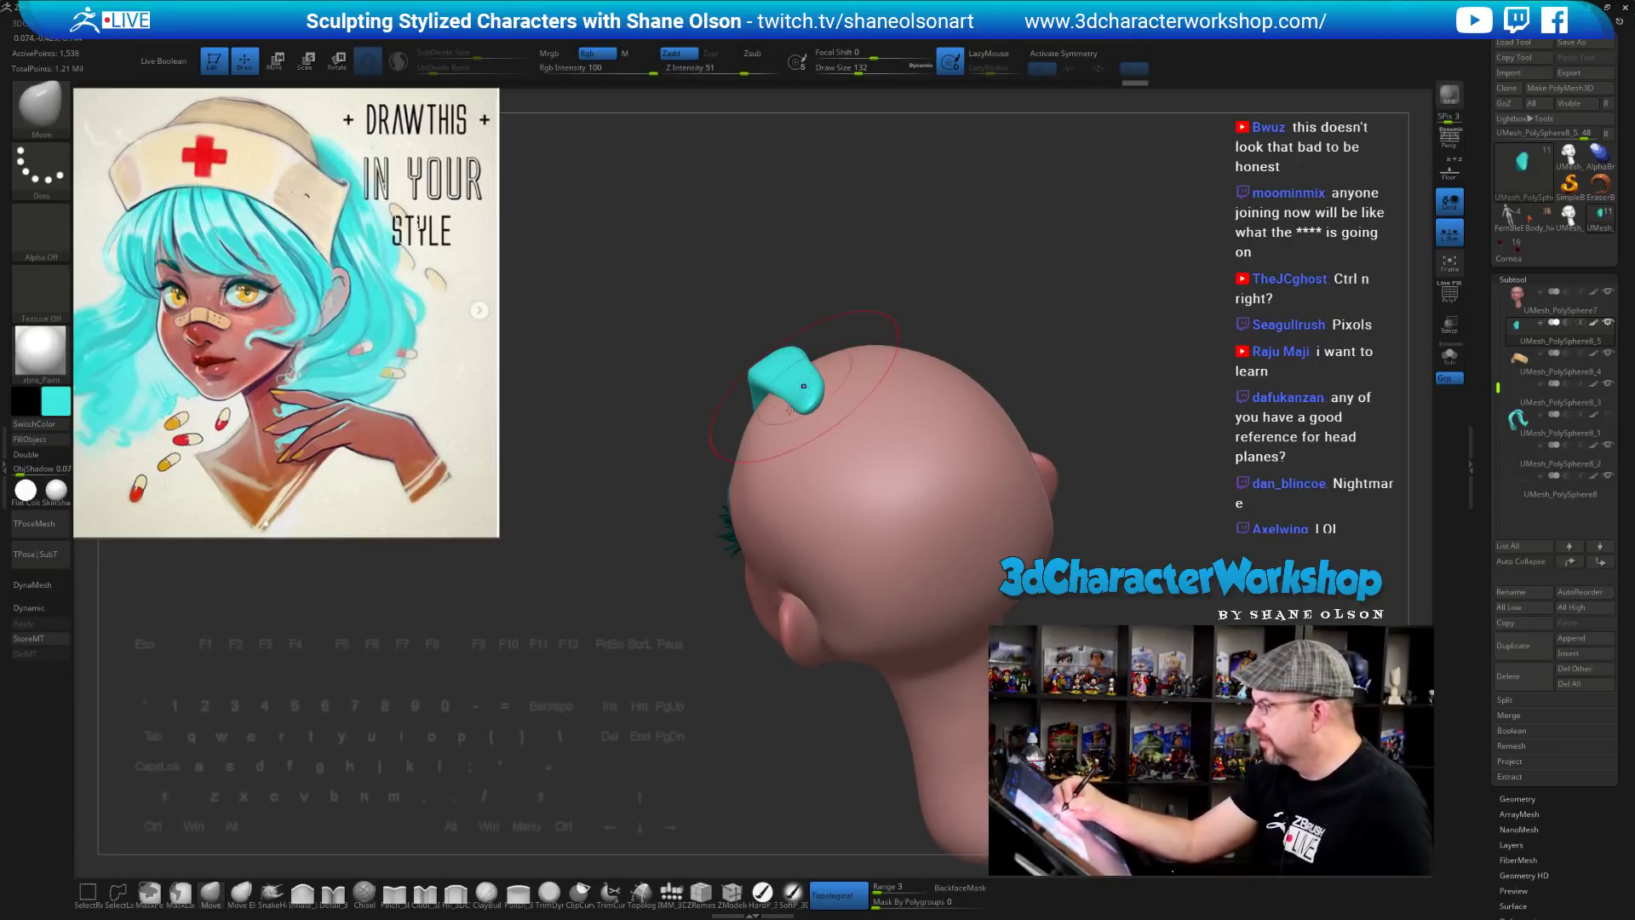
{"action": "left_click", "coordinate": [739, 70], "text": "shift"}
{"action": "left_click_drag", "start_coordinate": [788, 389], "coordinate": [808, 400], "text": "shift"}
{"action": "right_click_drag", "start_coordinate": [701, 562], "coordinate": [770, 467]}
{"action": "key", "text": "shift"}
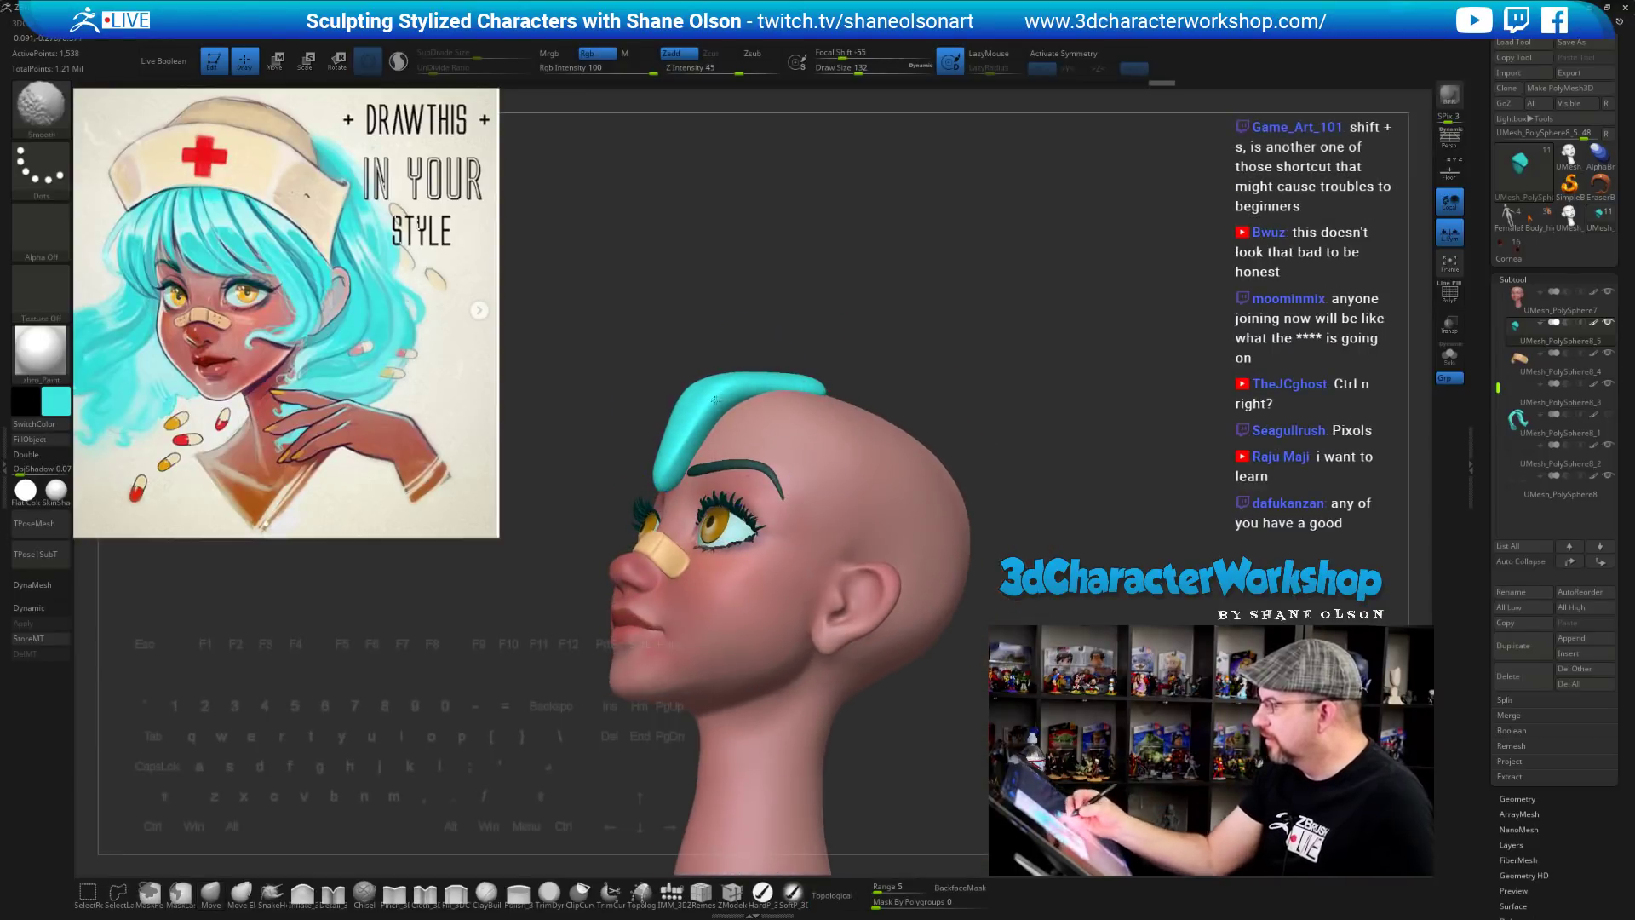
Smooth the front of the hair lock over the forehead and pull it into a slim, tapered crescent
{"action": "right_click_drag", "start_coordinate": [701, 405], "coordinate": [738, 419]}
{"action": "left_click_drag", "start_coordinate": [686, 464], "coordinate": [680, 484], "text": "shift"}
{"action": "mouse_move", "coordinate": [771, 453]}
{"action": "right_mouse_down"}
{"action": "mouse_move", "coordinate": [755, 443]}
{"action": "mouse_move", "coordinate": [766, 421]}
{"action": "right_mouse_up"}
{"action": "mouse_move", "coordinate": [695, 423]}
{"action": "left_mouse_down", "text": "shift"}
{"action": "mouse_move", "coordinate": [712, 412]}
{"action": "mouse_move", "coordinate": [674, 430]}
{"action": "left_mouse_up", "text": "shift"}
{"action": "right_click_drag", "start_coordinate": [749, 400], "coordinate": [797, 447]}
{"action": "left_click_drag", "start_coordinate": [697, 364], "coordinate": [688, 355]}
{"action": "left_click_drag", "start_coordinate": [970, 485], "coordinate": [954, 507]}
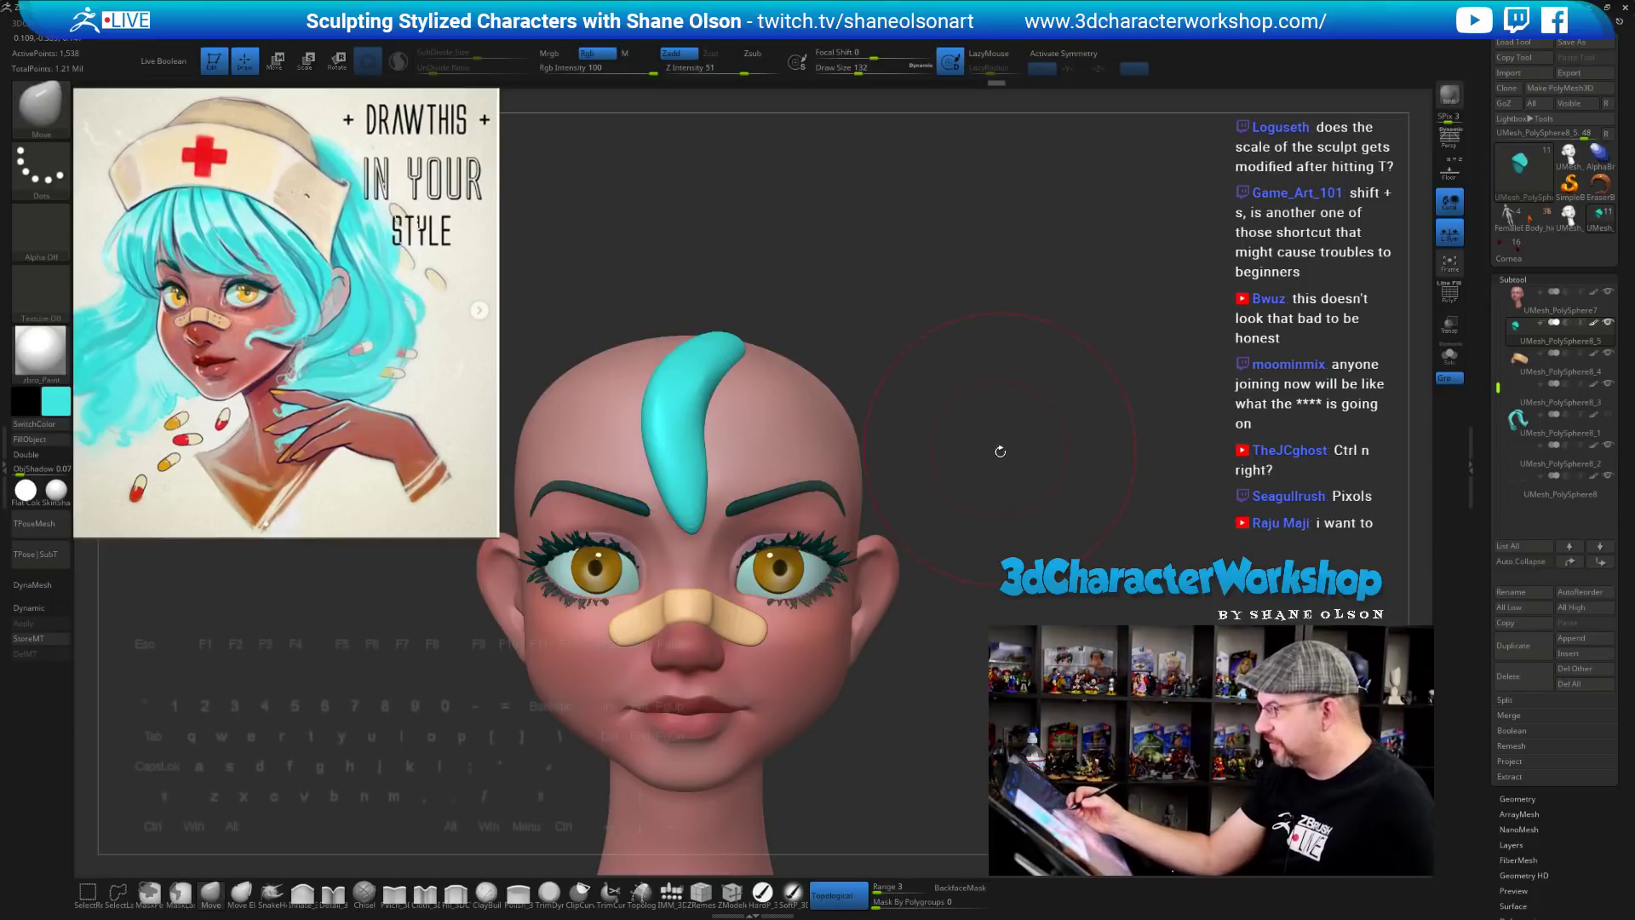
Display the hair lock's polygon wireframe and set the Move brush's draw size to 94
{"action": "key", "text": "shift+f"}
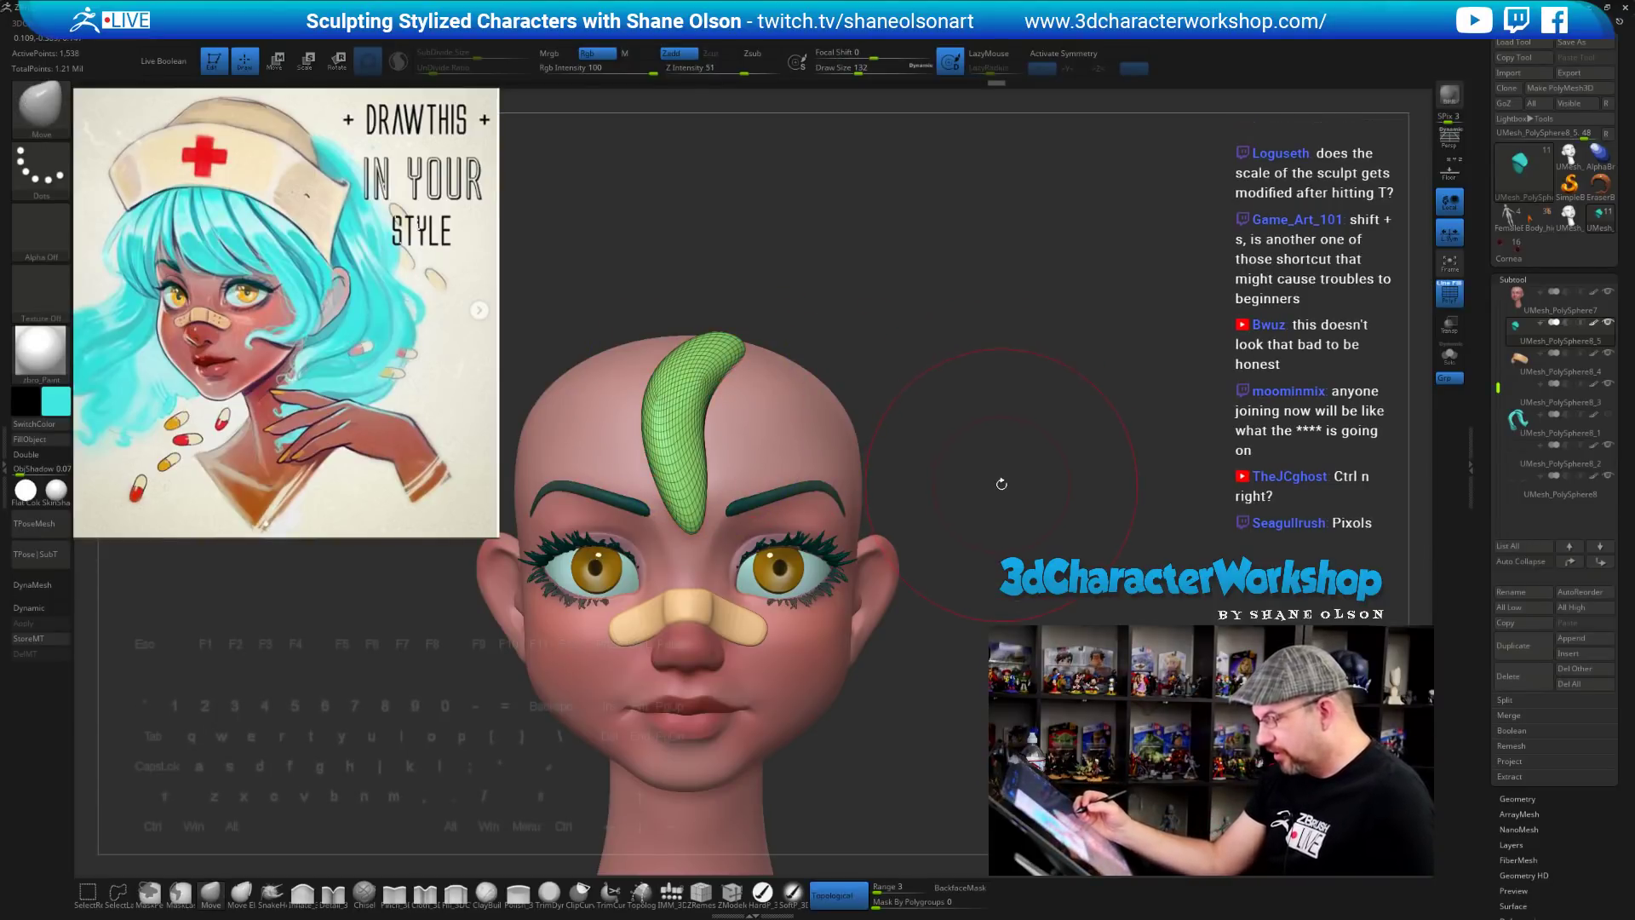
{"action": "mouse_move", "coordinate": [1011, 483]}
{"action": "left_mouse_down", "text": "alt"}
{"action": "mouse_move", "coordinate": [1036, 478]}
{"action": "mouse_move", "coordinate": [1033, 500]}
{"action": "mouse_move", "coordinate": [1092, 488]}
{"action": "left_mouse_up", "text": "alt"}
{"action": "key", "text": "s"}
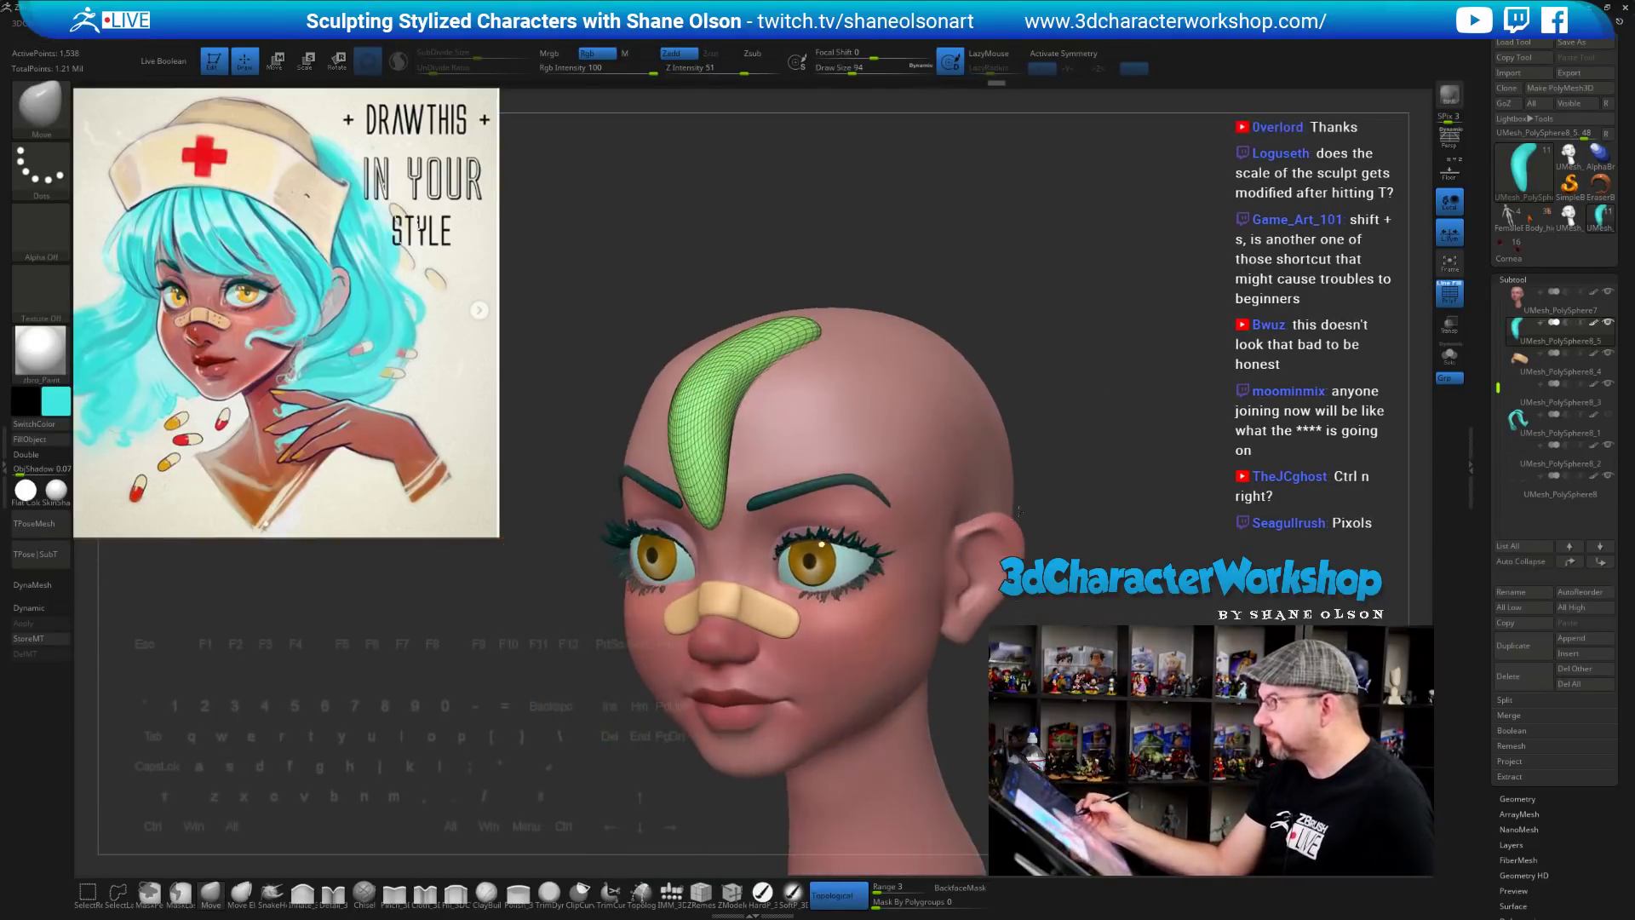
{"action": "left_click_drag", "start_coordinate": [1103, 416], "coordinate": [1096, 451]}
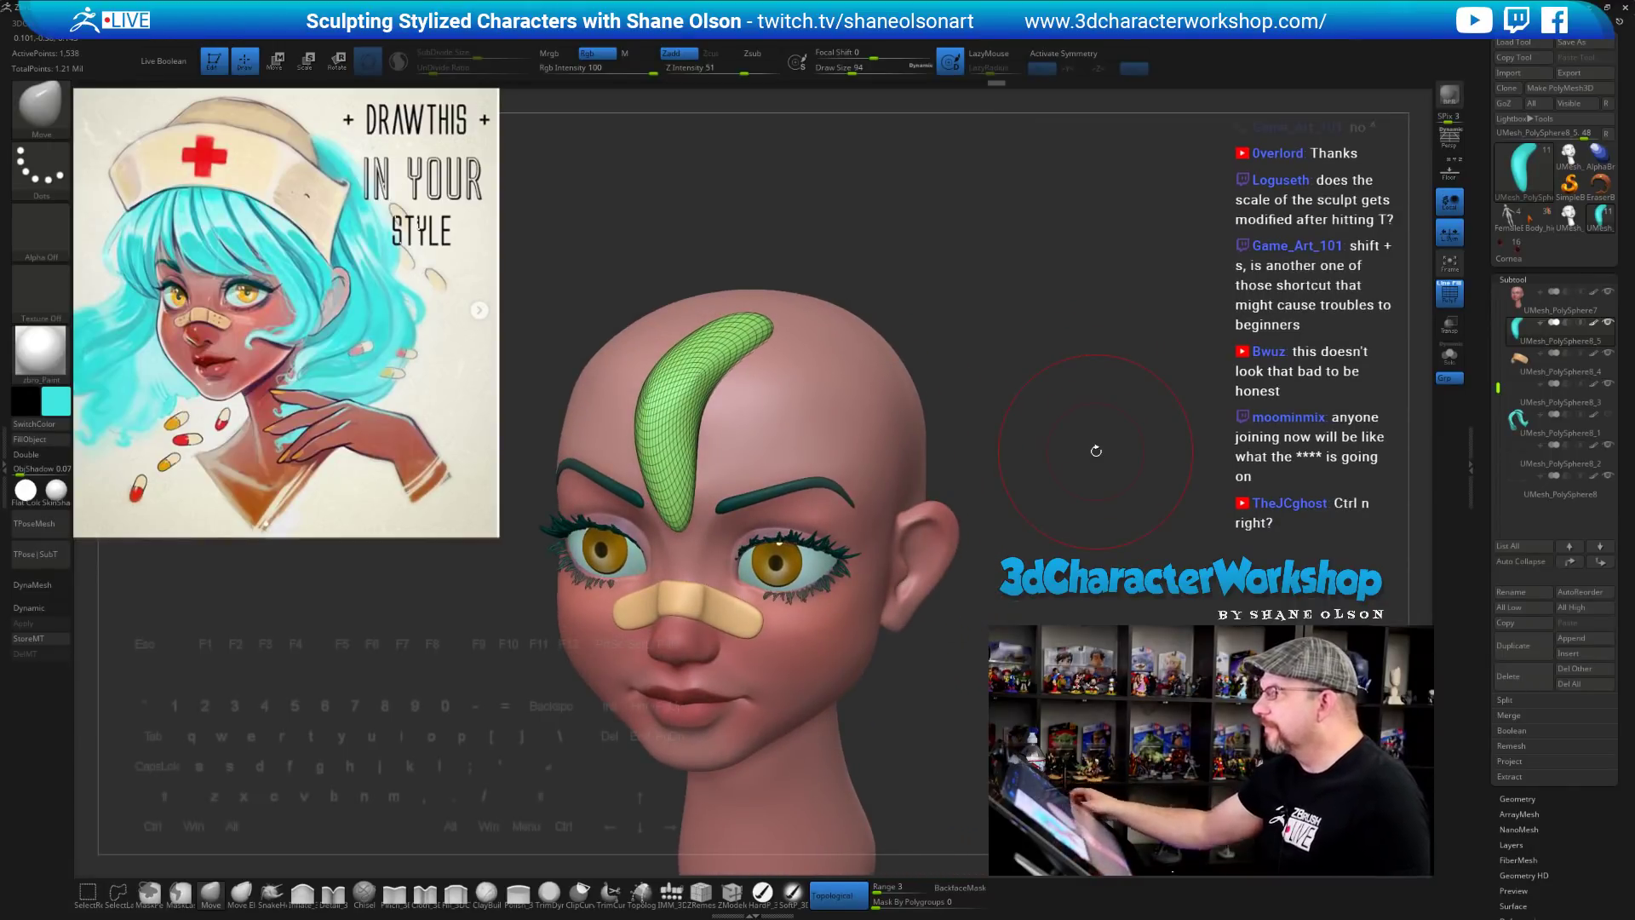
{"action": "left_click_drag", "start_coordinate": [1169, 489], "coordinate": [1160, 443]}
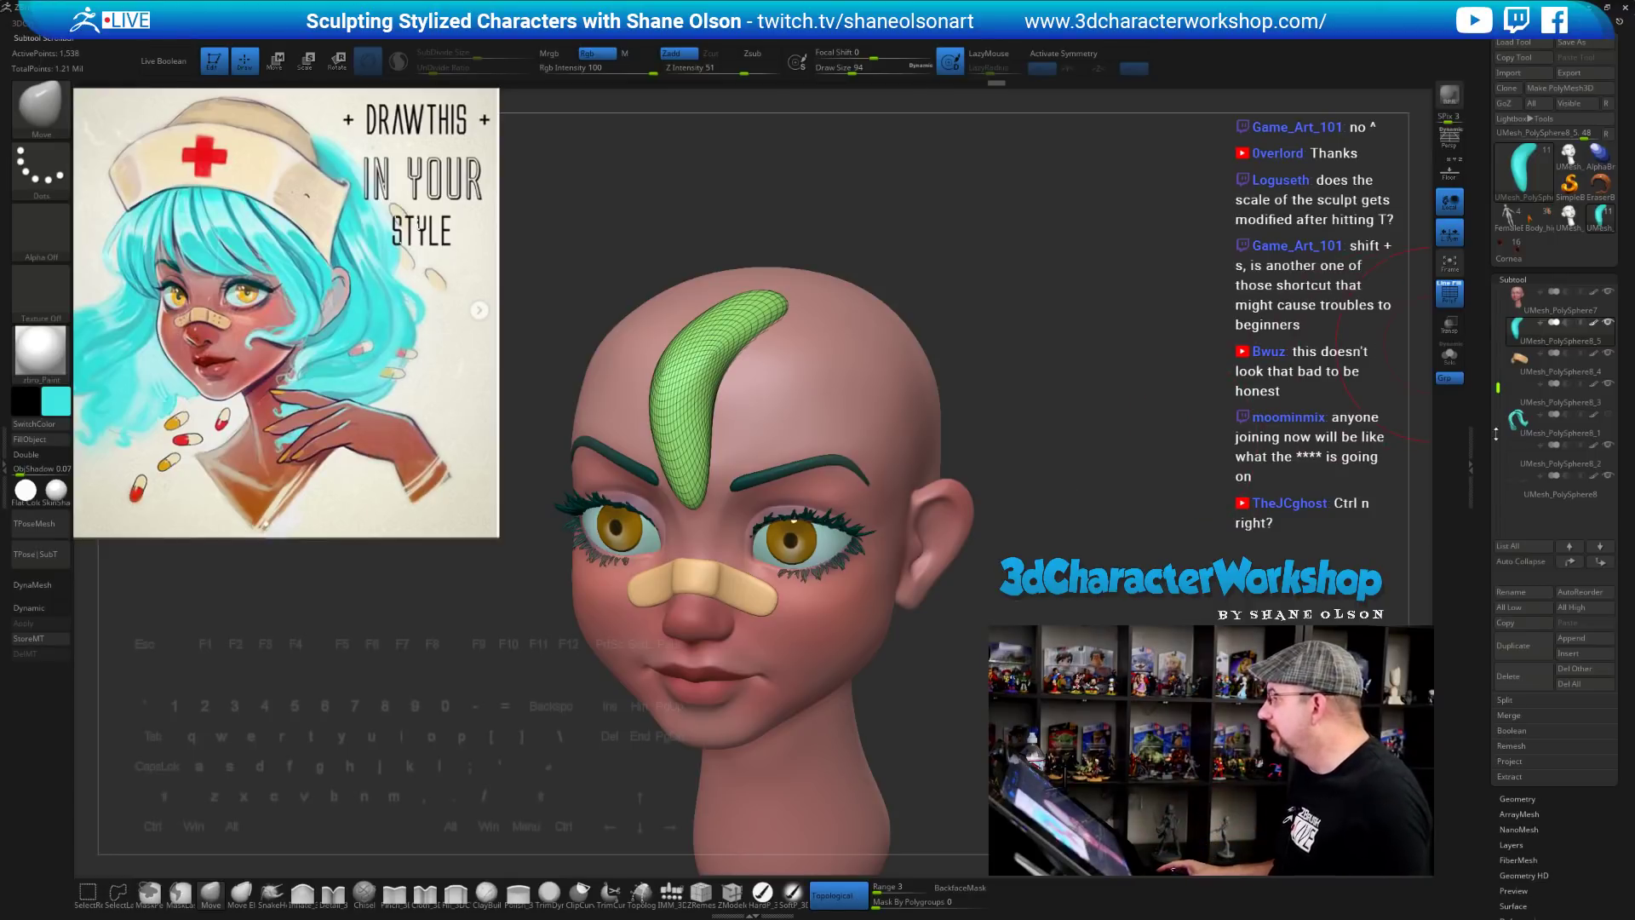
Show the floor grid to check the head's scale against it, and hide the grid again
{"action": "left_click", "coordinate": [1450, 173]}
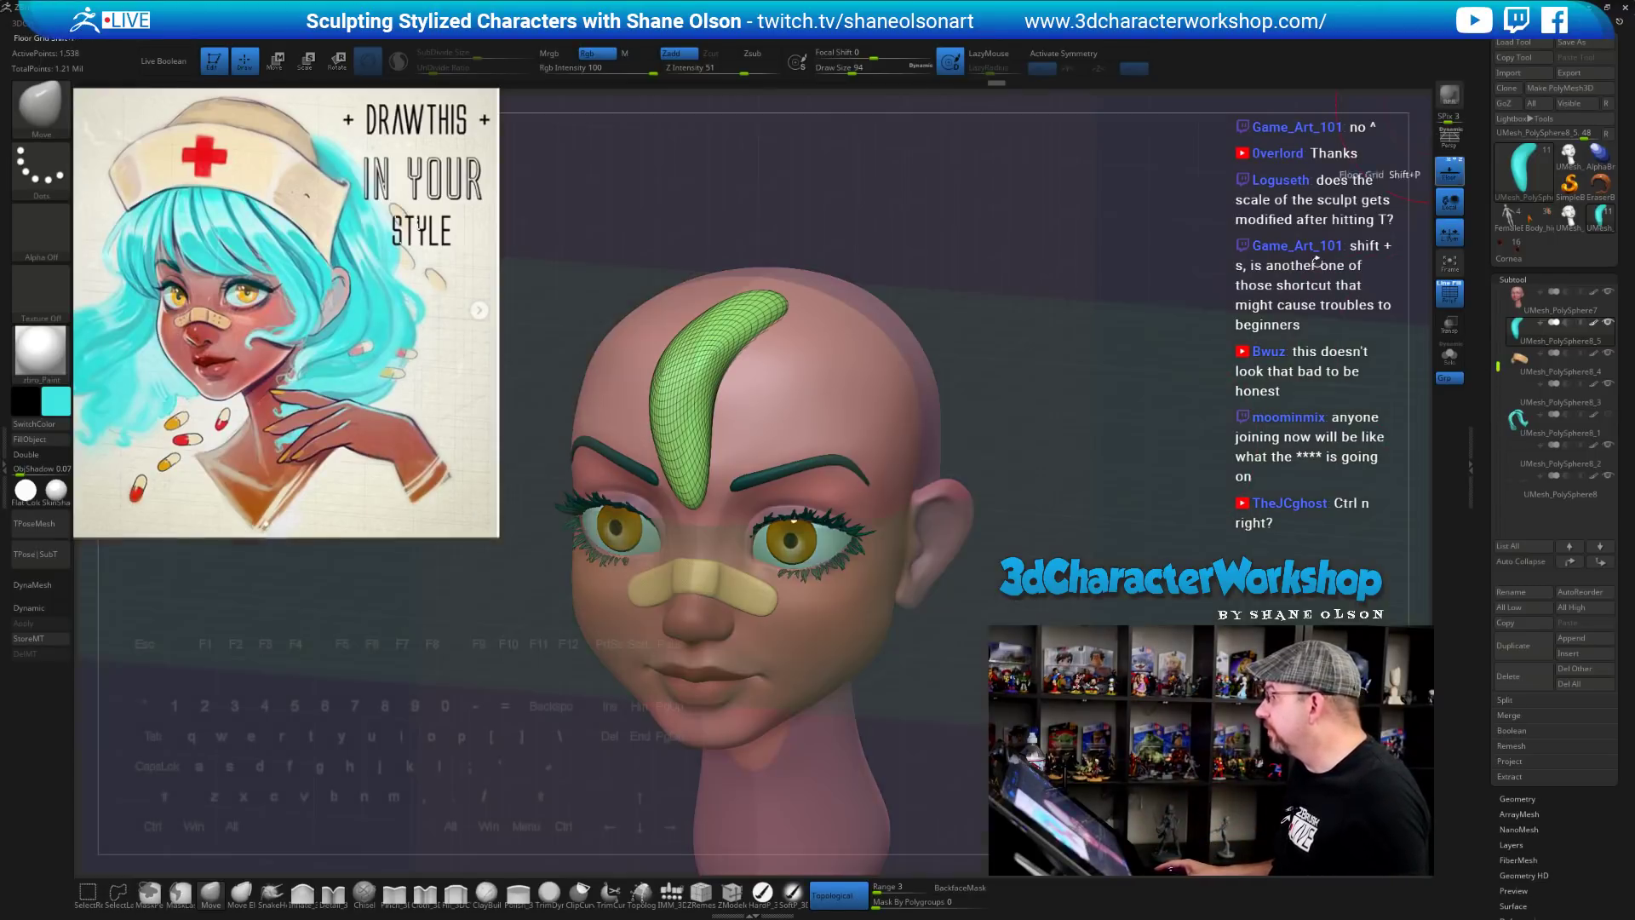
{"action": "left_click_drag", "start_coordinate": [1136, 412], "coordinate": [779, 300], "text": "alt"}
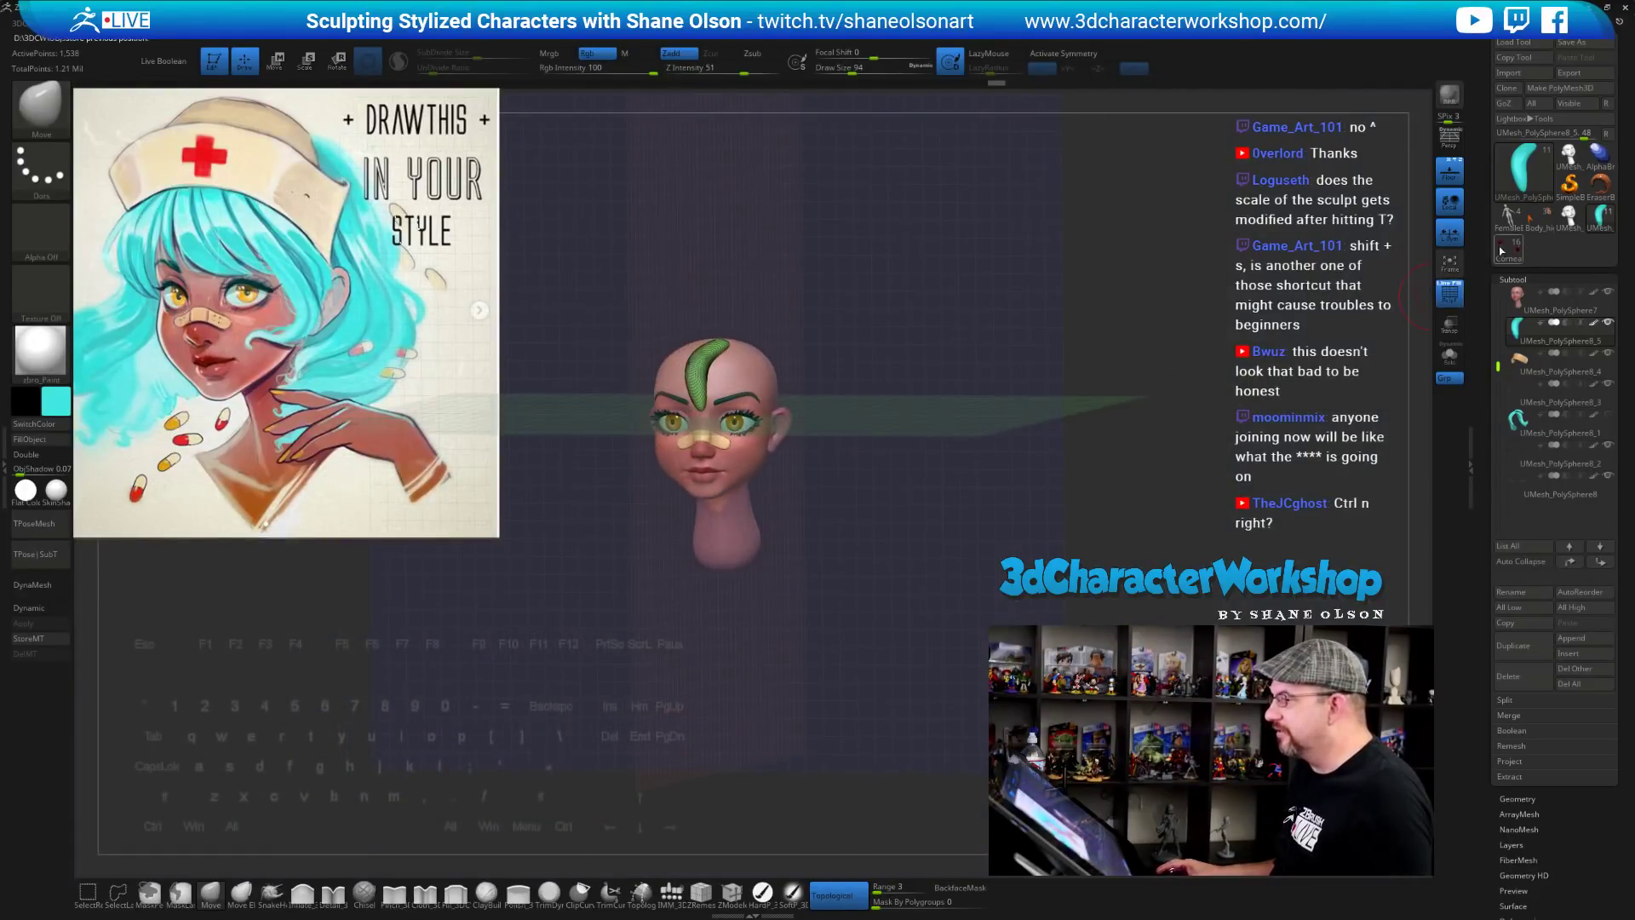
{"action": "left_click_drag", "start_coordinate": [1158, 269], "coordinate": [1158, 349], "text": "alt"}
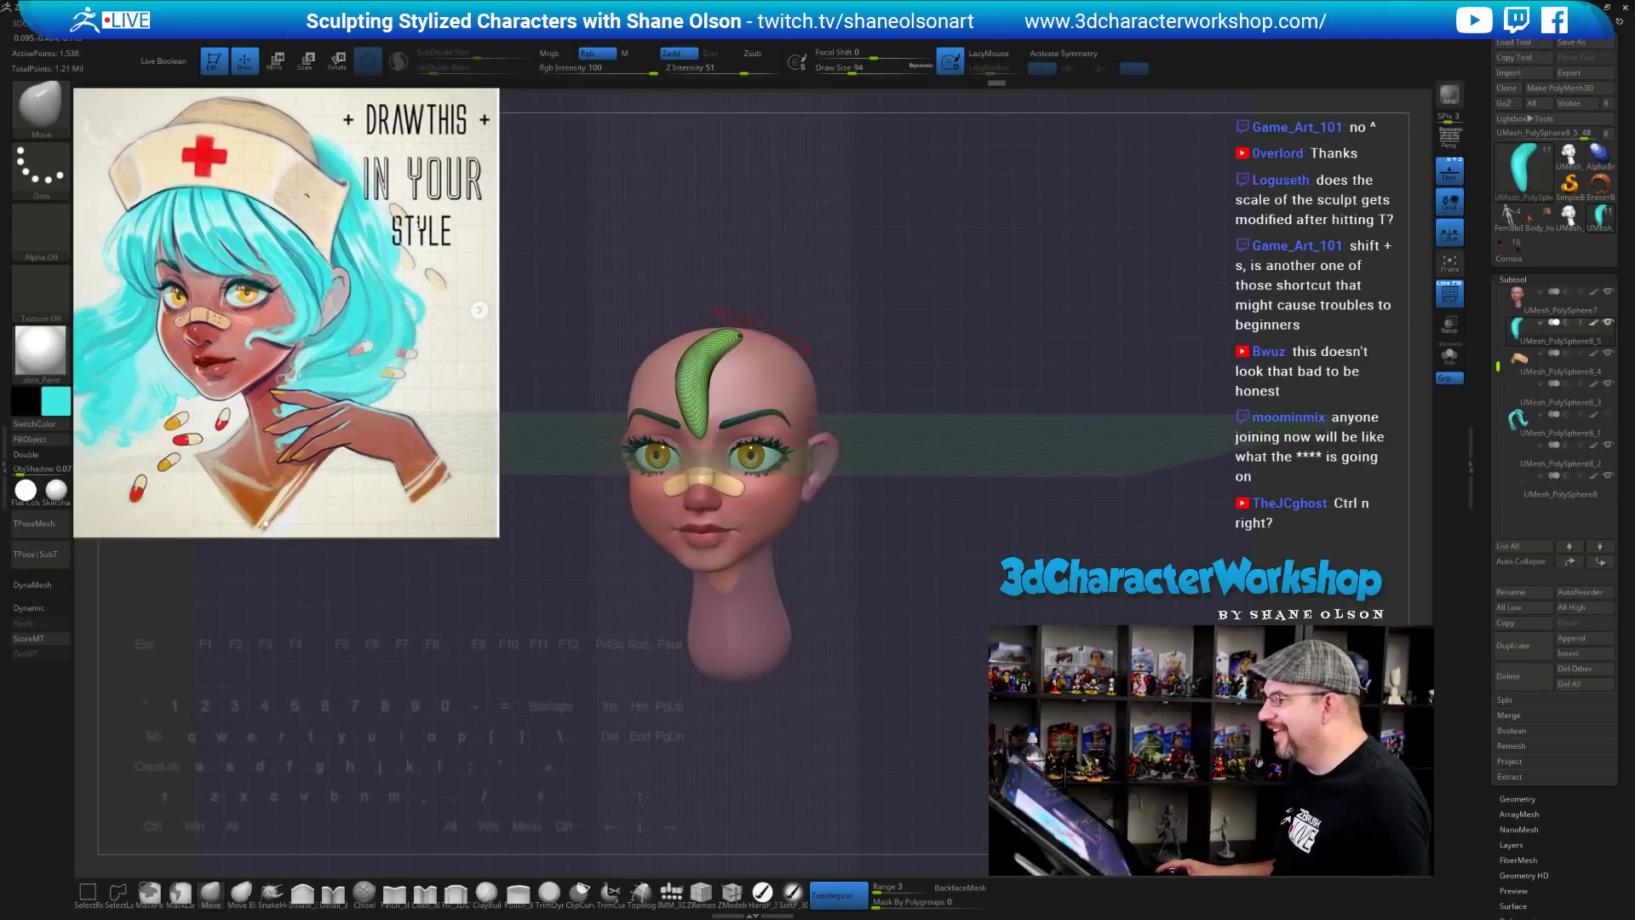
{"action": "left_click", "coordinate": [1451, 177]}
Set the Move brush's draw size to 68
{"action": "mouse_move", "coordinate": [909, 259]}
{"action": "left_mouse_down", "text": "alt"}
{"action": "mouse_move", "coordinate": [937, 309]}
{"action": "mouse_move", "coordinate": [982, 300]}
{"action": "mouse_move", "coordinate": [964, 340]}
{"action": "mouse_move", "coordinate": [1066, 330]}
{"action": "mouse_move", "coordinate": [1021, 327]}
{"action": "left_mouse_up", "text": "alt"}
{"action": "key", "text": "s"}
{"action": "mouse_move", "coordinate": [1095, 344]}
{"action": "left_mouse_down", "text": "alt"}
{"action": "mouse_move", "coordinate": [1097, 366]}
{"action": "mouse_move", "coordinate": [1143, 379]}
{"action": "left_mouse_up", "text": "alt"}
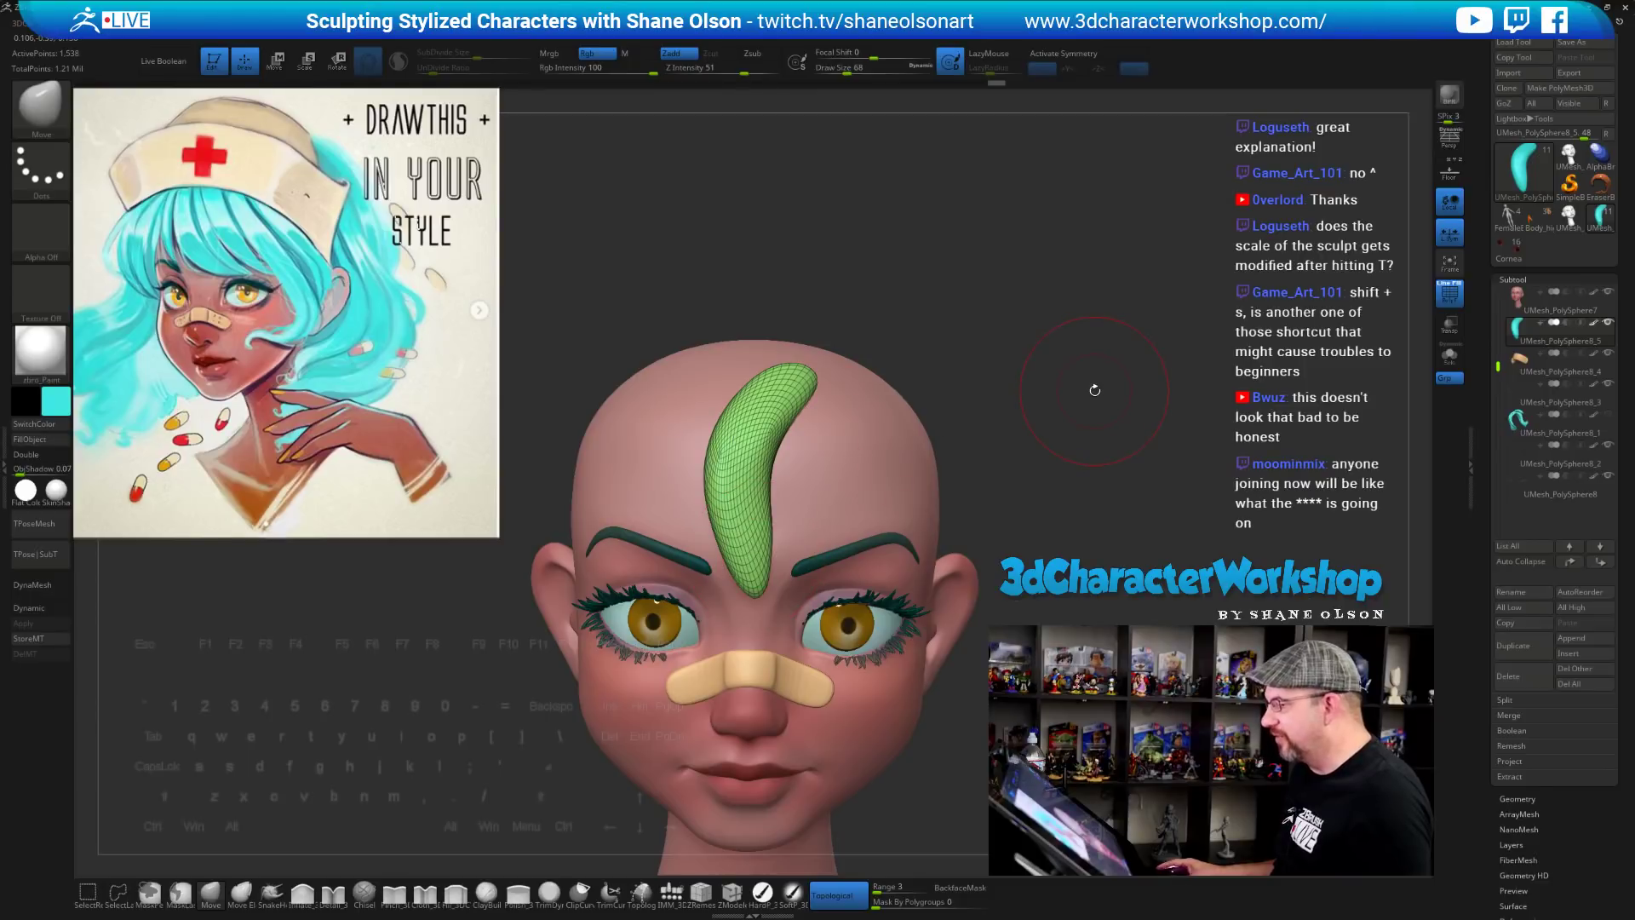
{"action": "mouse_move", "coordinate": [1096, 390]}
{"action": "left_mouse_down"}
{"action": "mouse_move", "coordinate": [1052, 386]}
{"action": "mouse_move", "coordinate": [1080, 385]}
{"action": "left_mouse_up"}
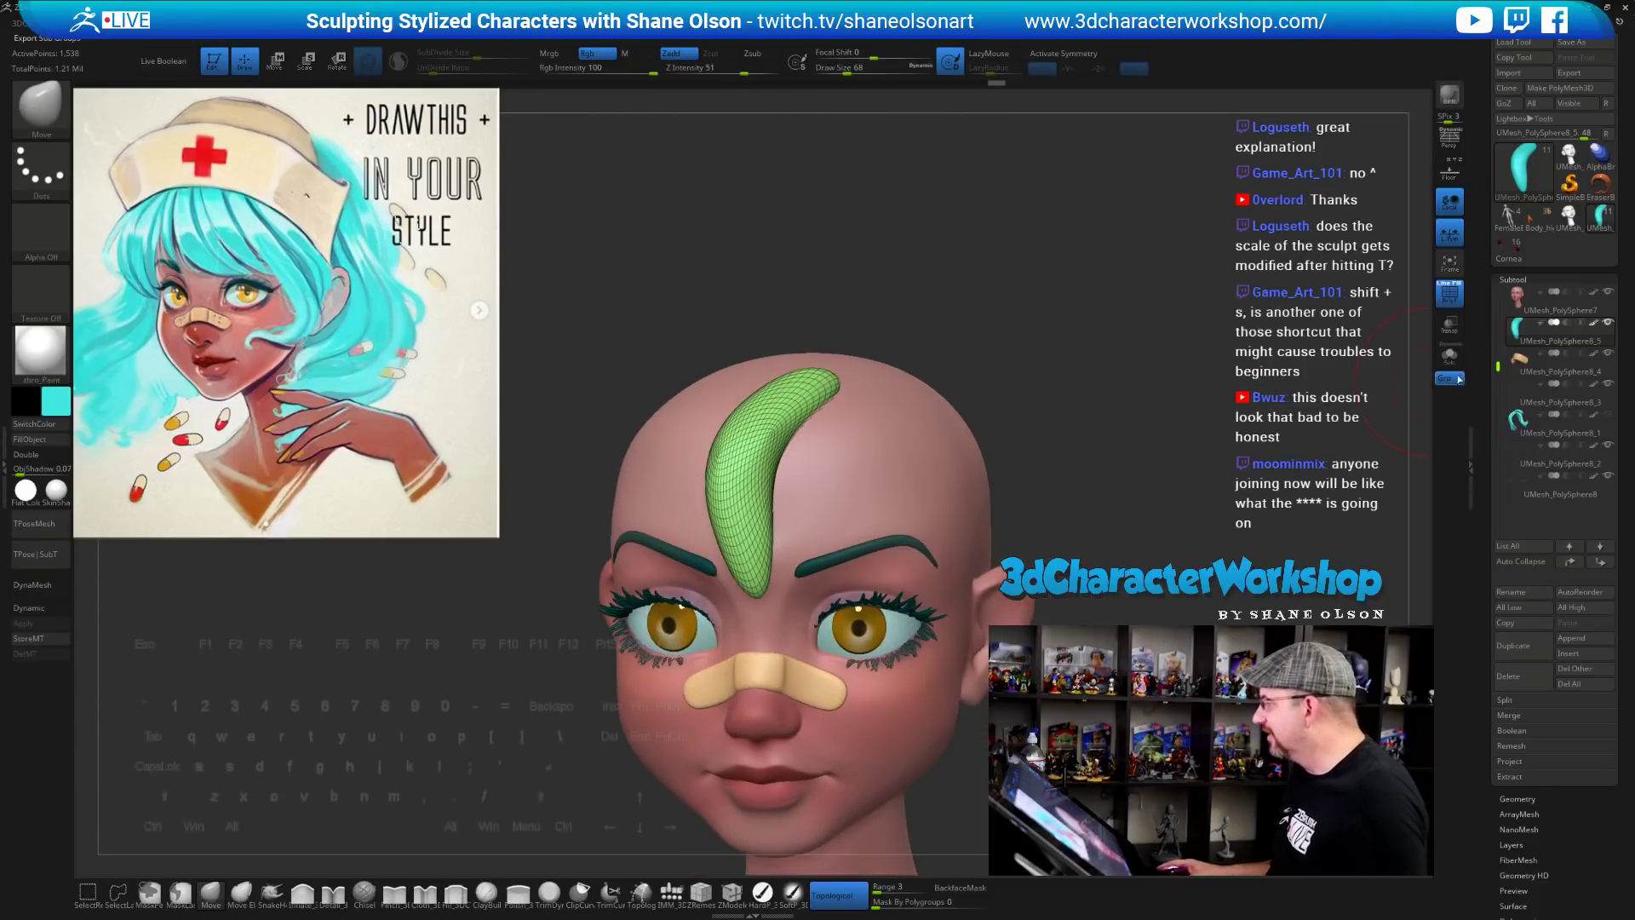
Isolate the hair lock in Solo mode and open the ZRemesher settings of its geometry
{"action": "left_click_drag", "start_coordinate": [1487, 411], "coordinate": [1484, 319]}
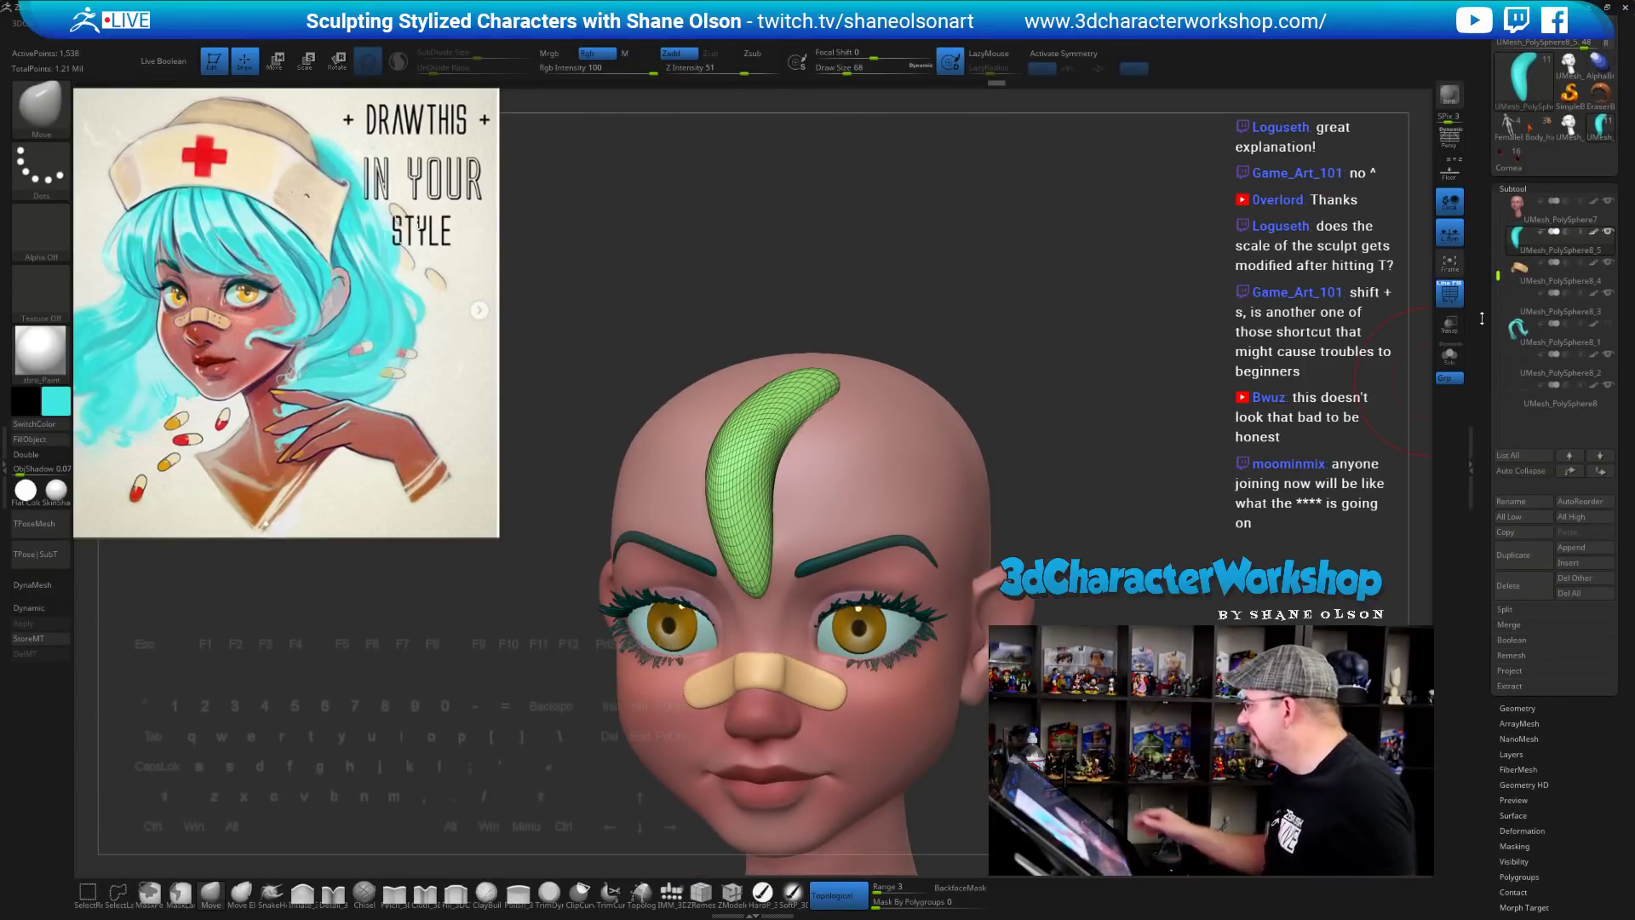
{"action": "left_click", "coordinate": [1518, 708]}
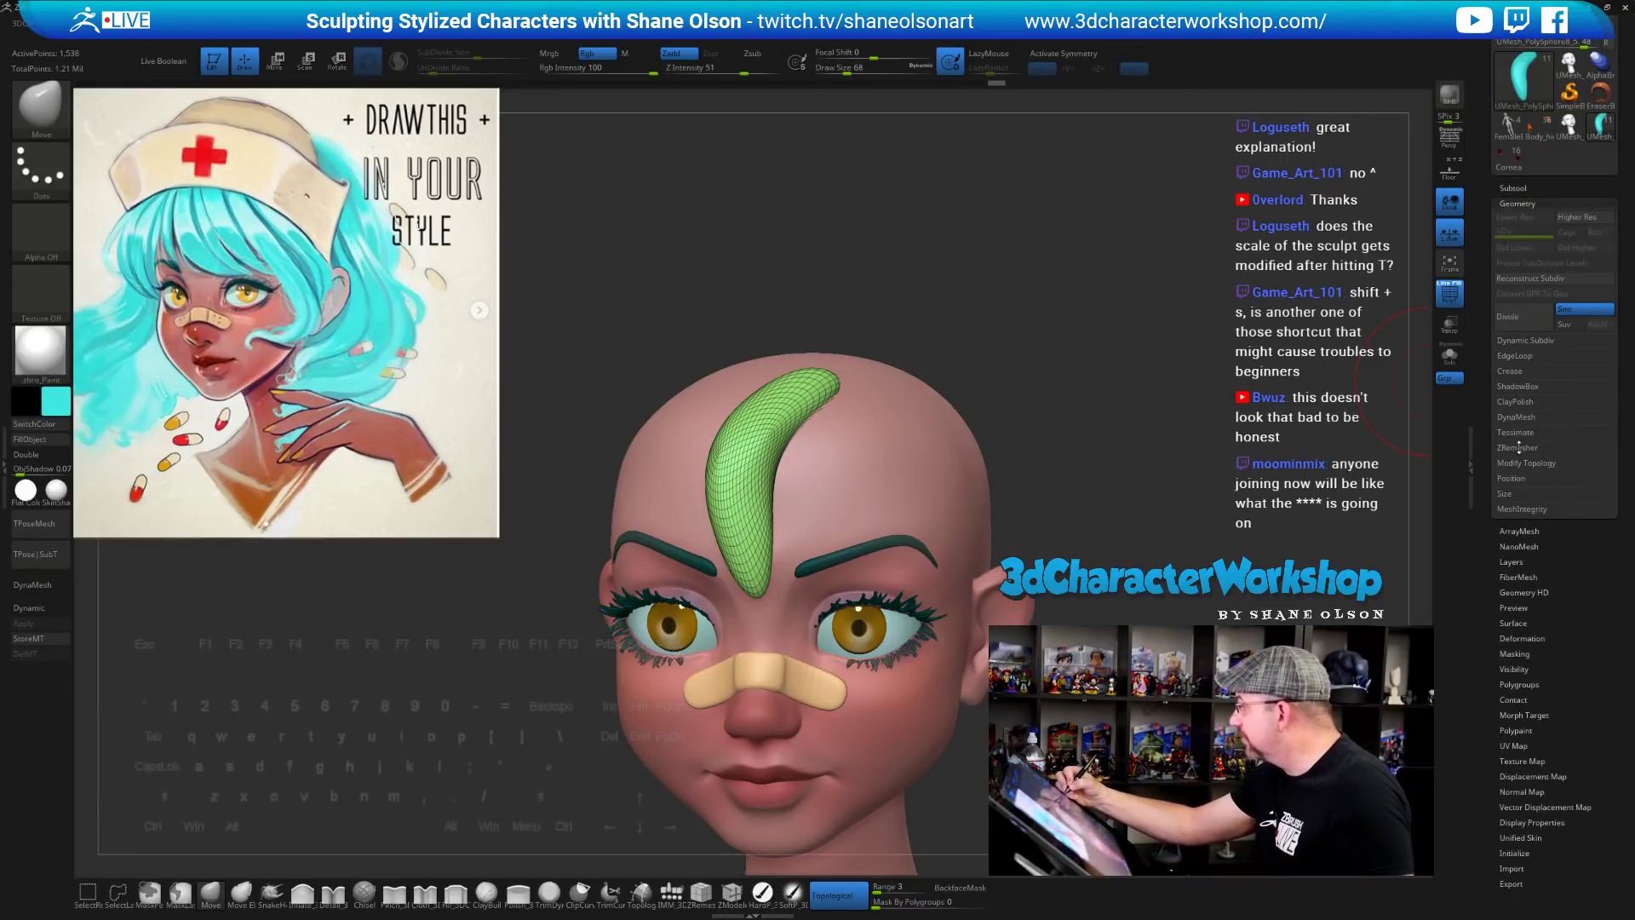
{"action": "key", "text": "alt+s"}
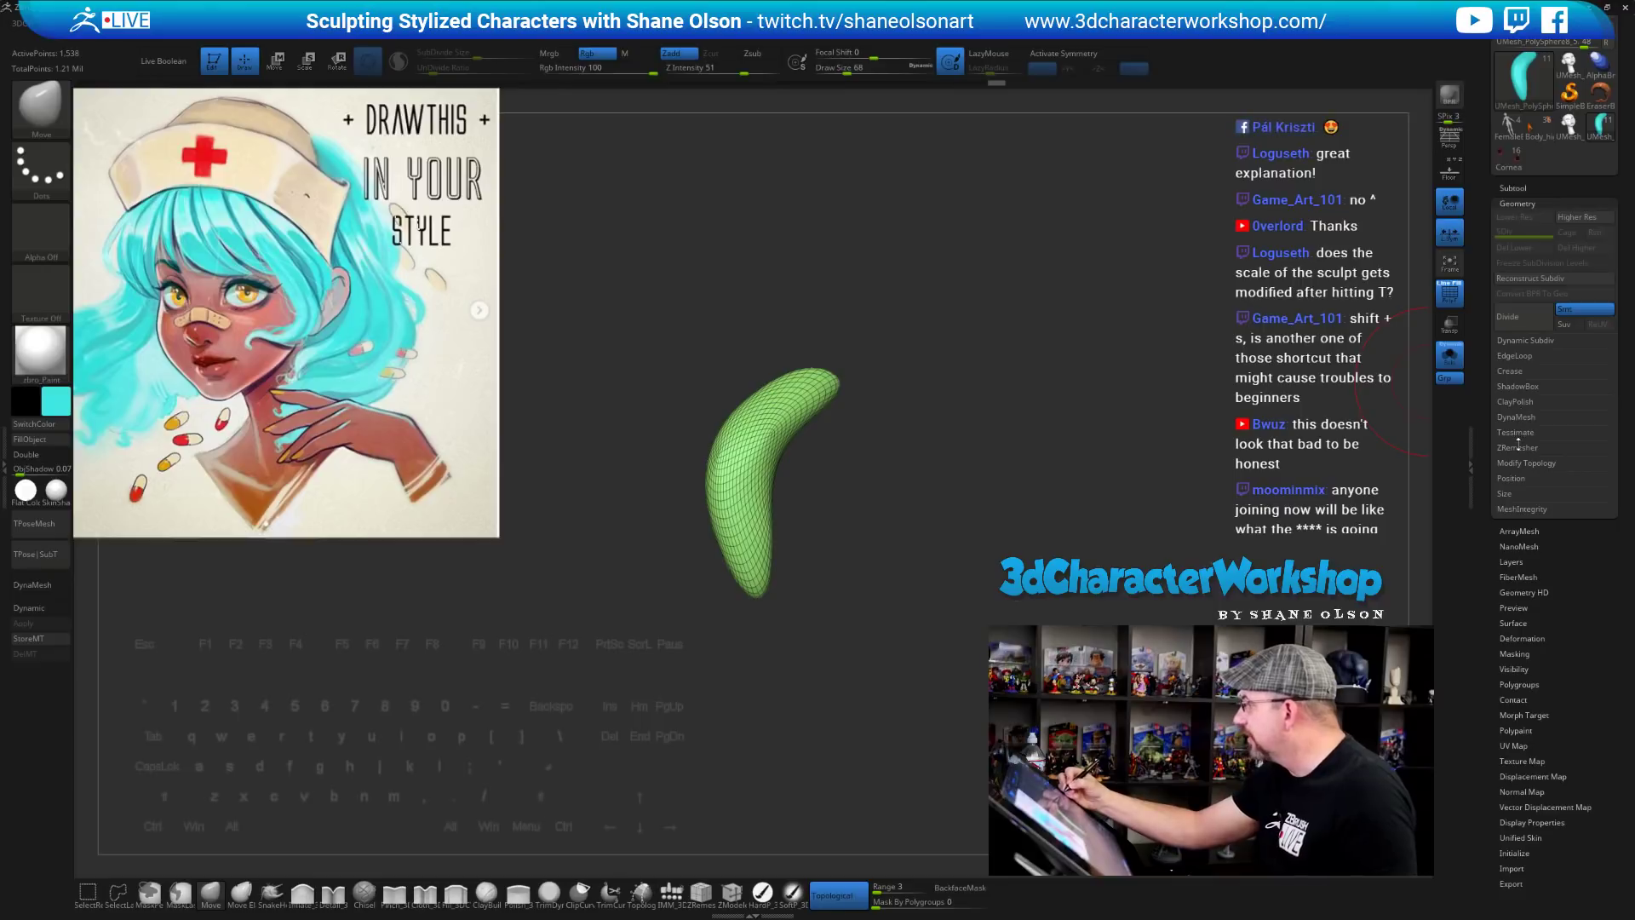
{"action": "left_click", "coordinate": [1518, 447]}
{"action": "left_click_drag", "start_coordinate": [1024, 588], "coordinate": [1019, 606], "text": "alt"}
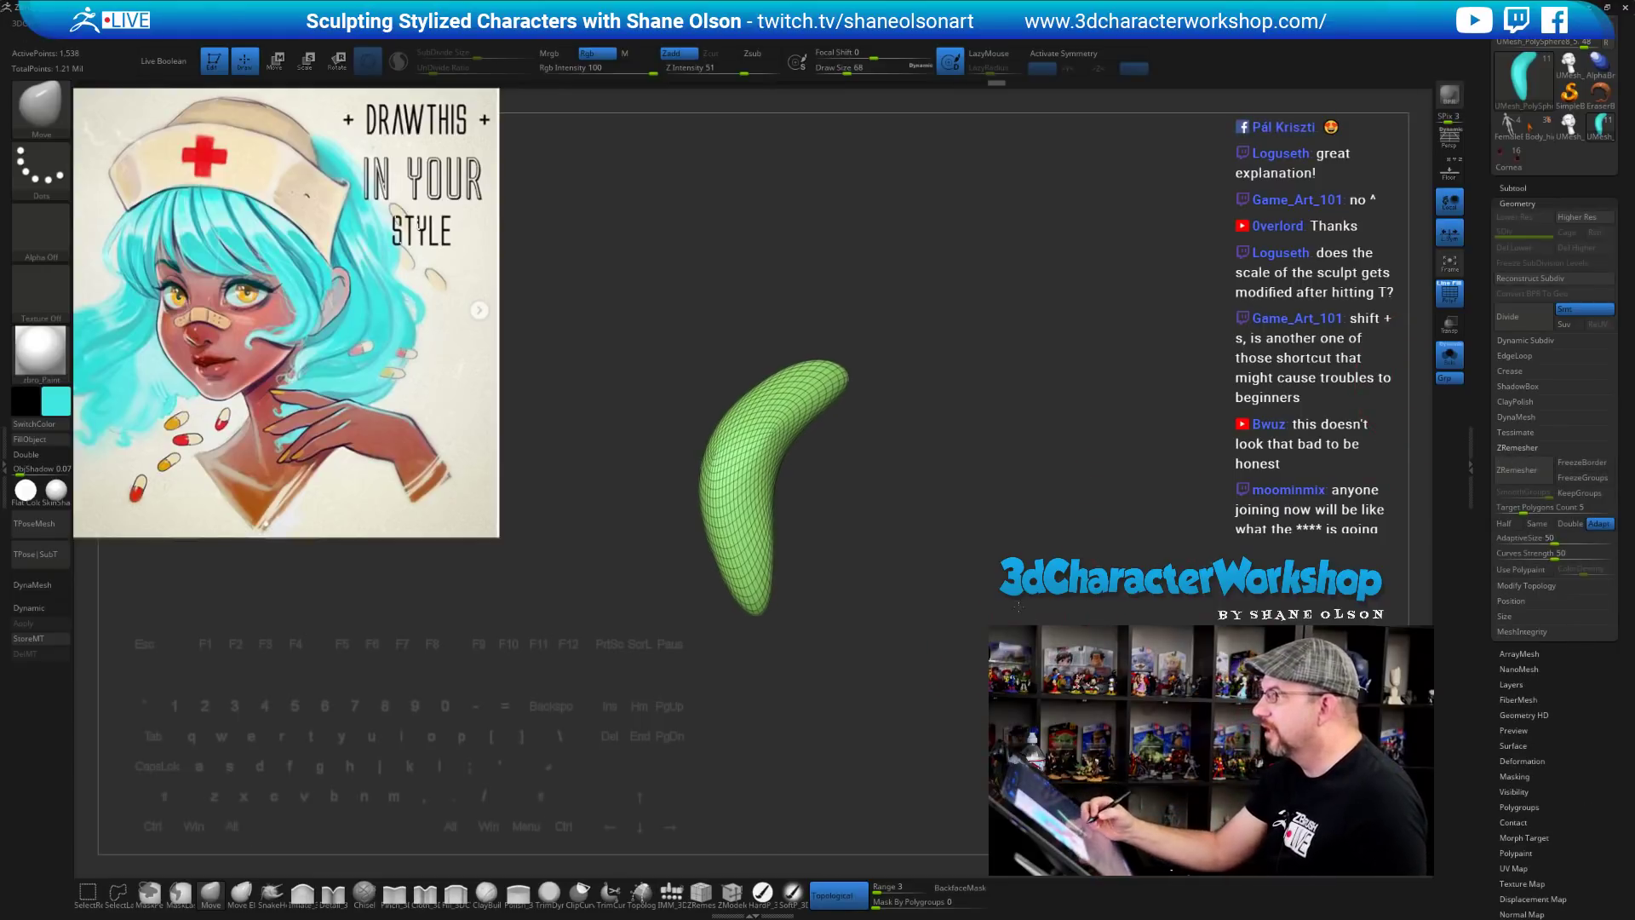
Remesh the hair lock with ZRemesher at a target polygon count of 0.5
{"action": "key", "text": "bracketleft"}
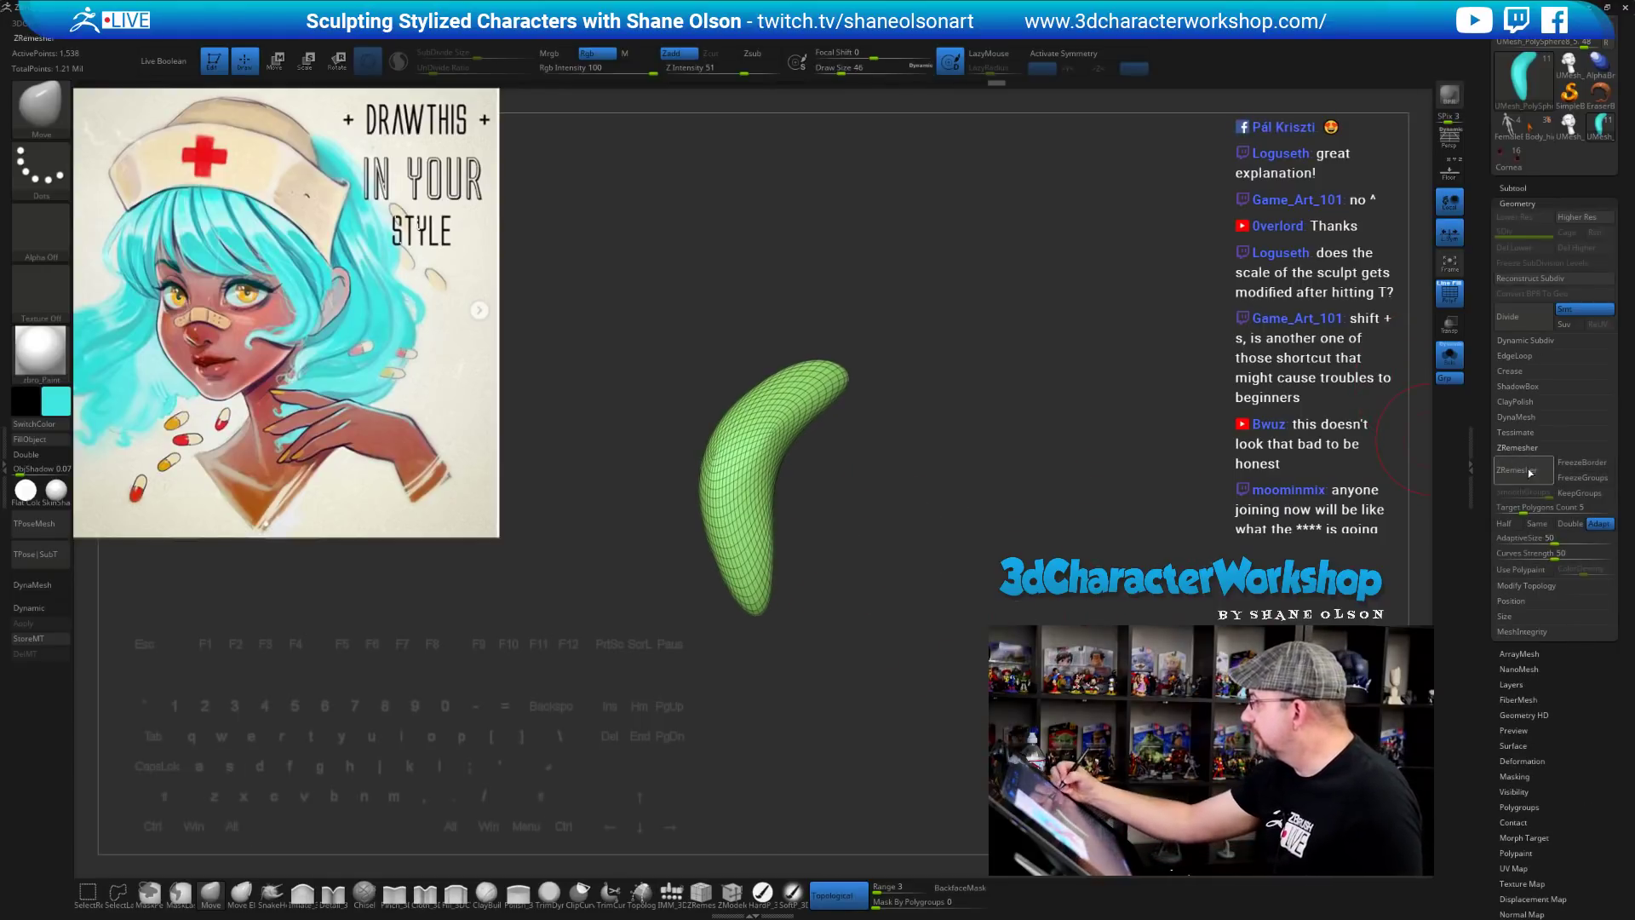
{"action": "left_click_drag", "start_coordinate": [1524, 508], "coordinate": [1512, 507]}
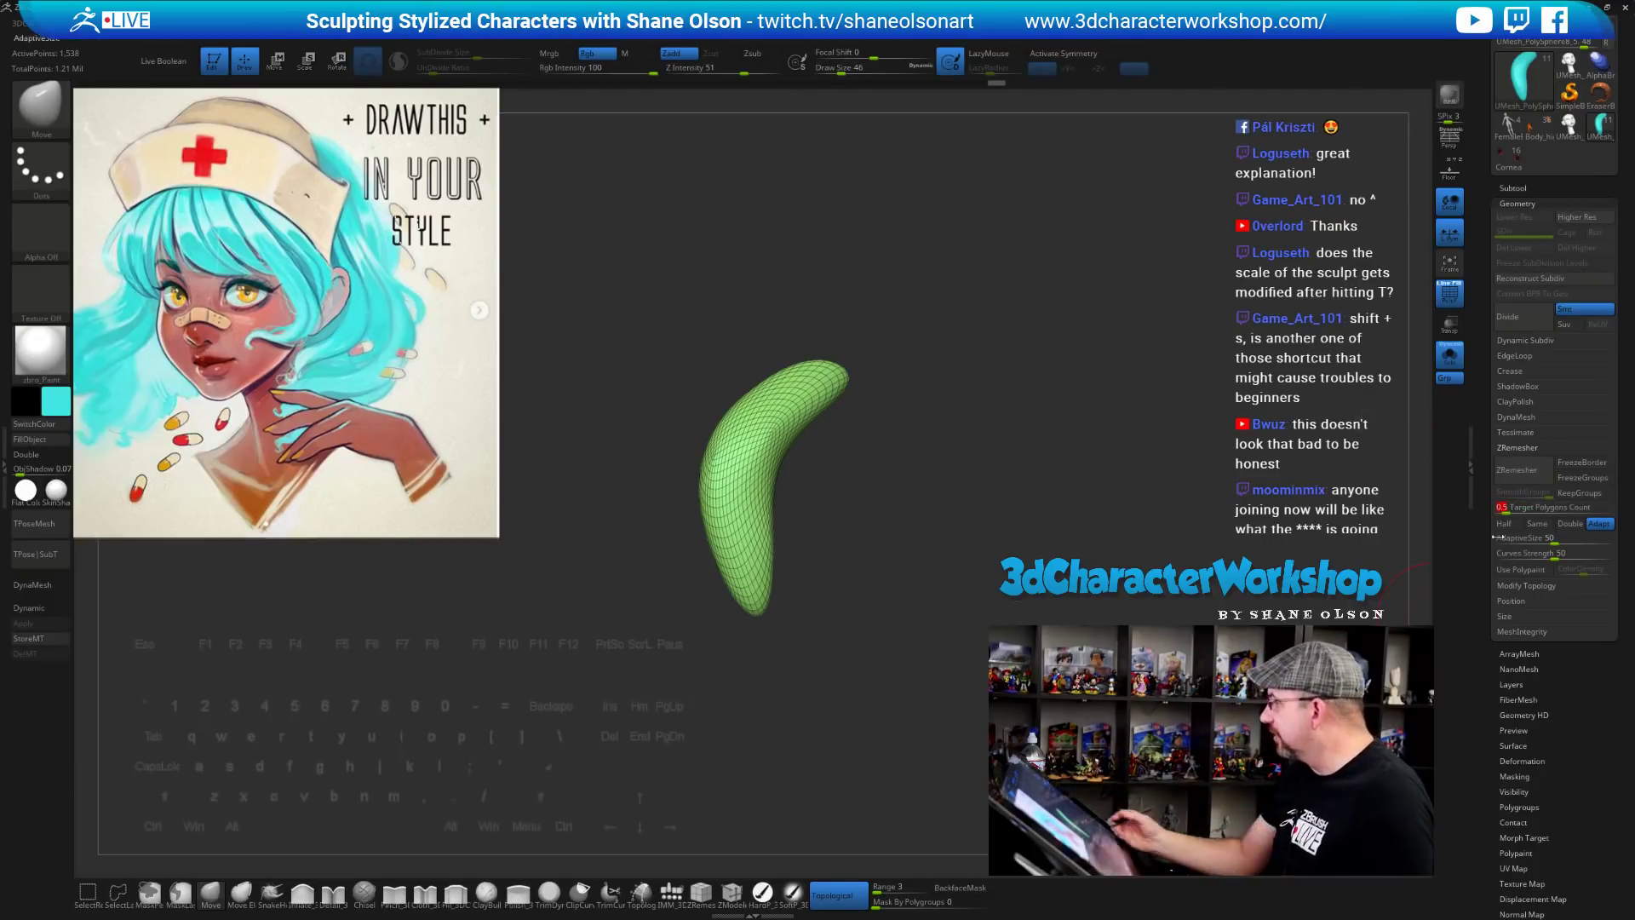
{"action": "left_click", "coordinate": [1519, 477]}
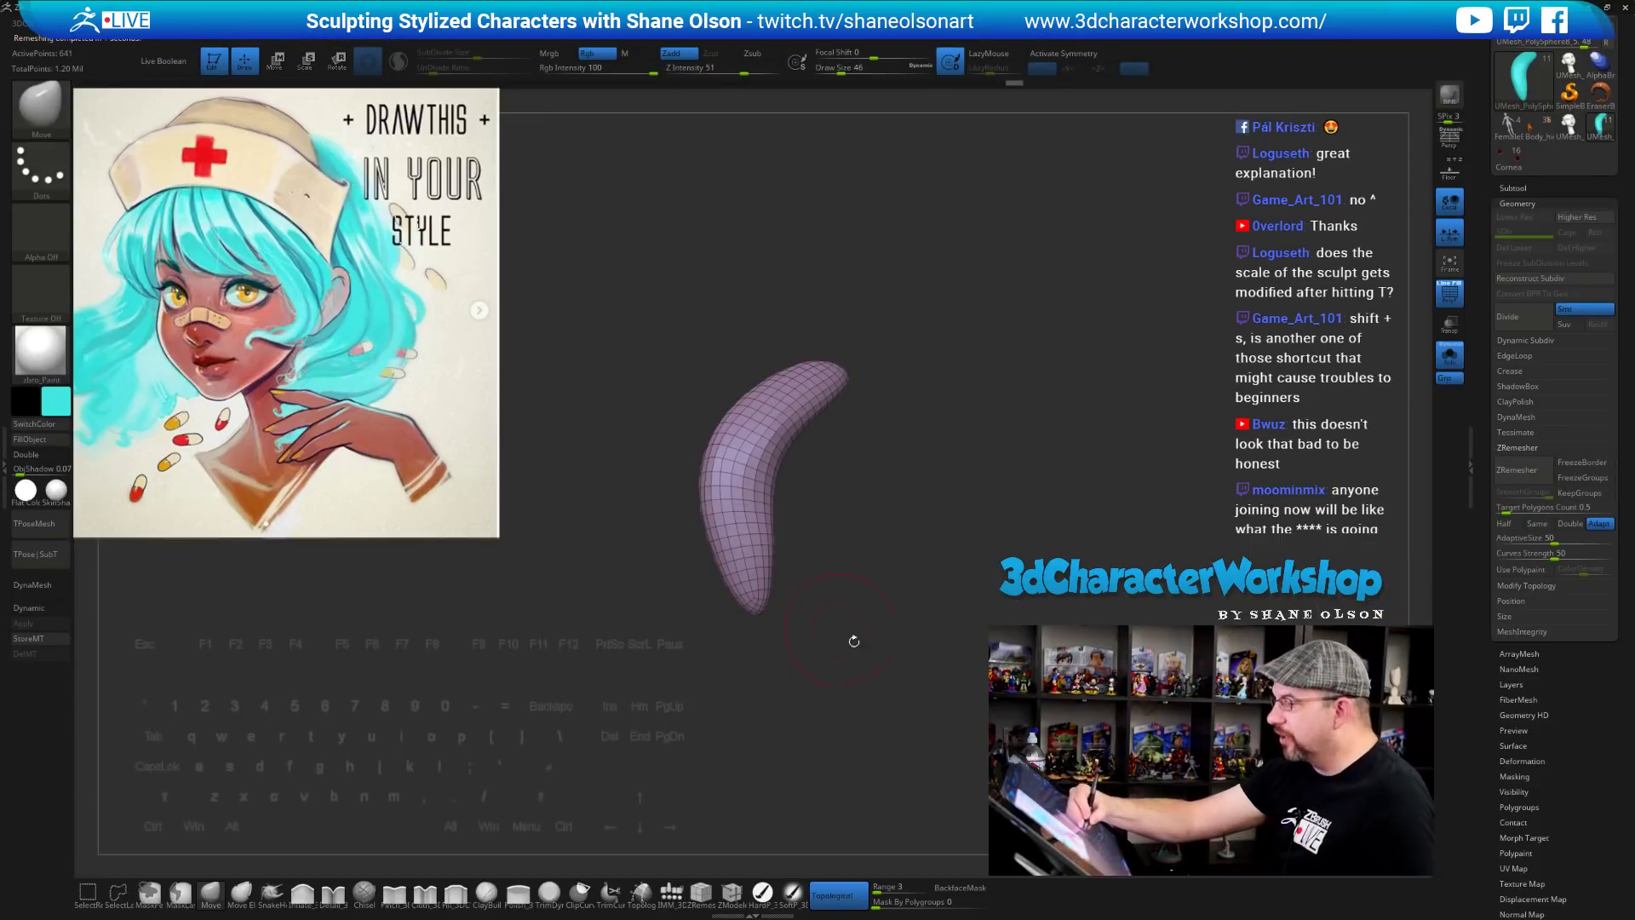
{"action": "left_click_drag", "start_coordinate": [854, 641], "coordinate": [945, 741]}
{"action": "left_click_drag", "start_coordinate": [933, 691], "coordinate": [940, 700]}
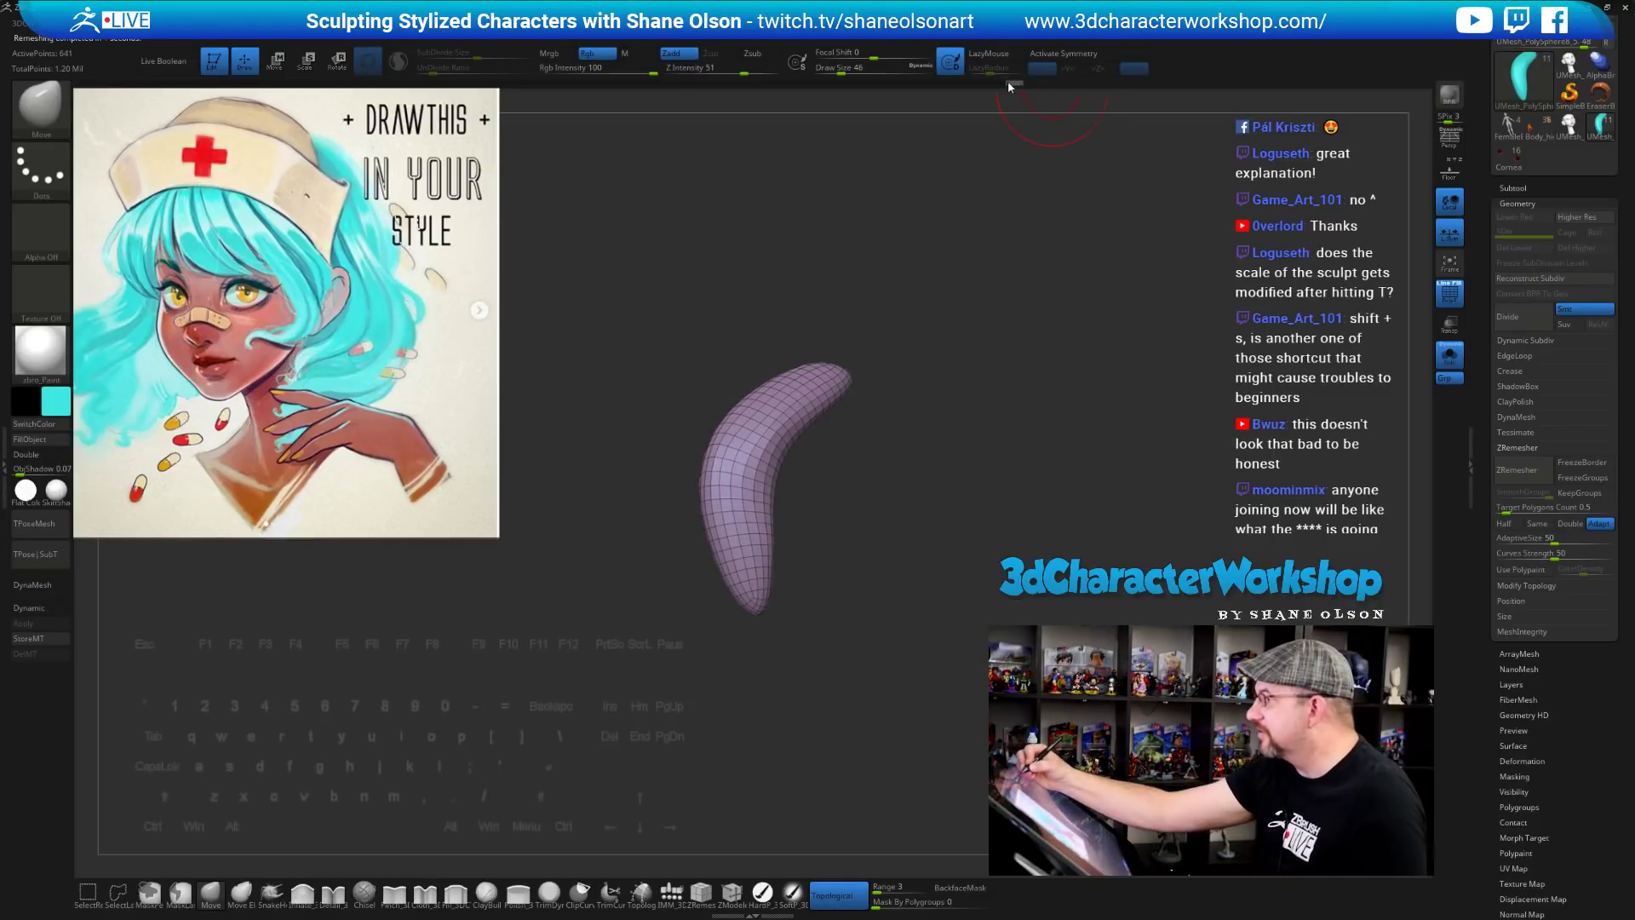
Step back and forth through the undo history to compare the hair lock before and after remeshing
{"action": "left_click_drag", "start_coordinate": [1008, 82], "coordinate": [1003, 84]}
{"action": "key", "text": "ctrl+z"}
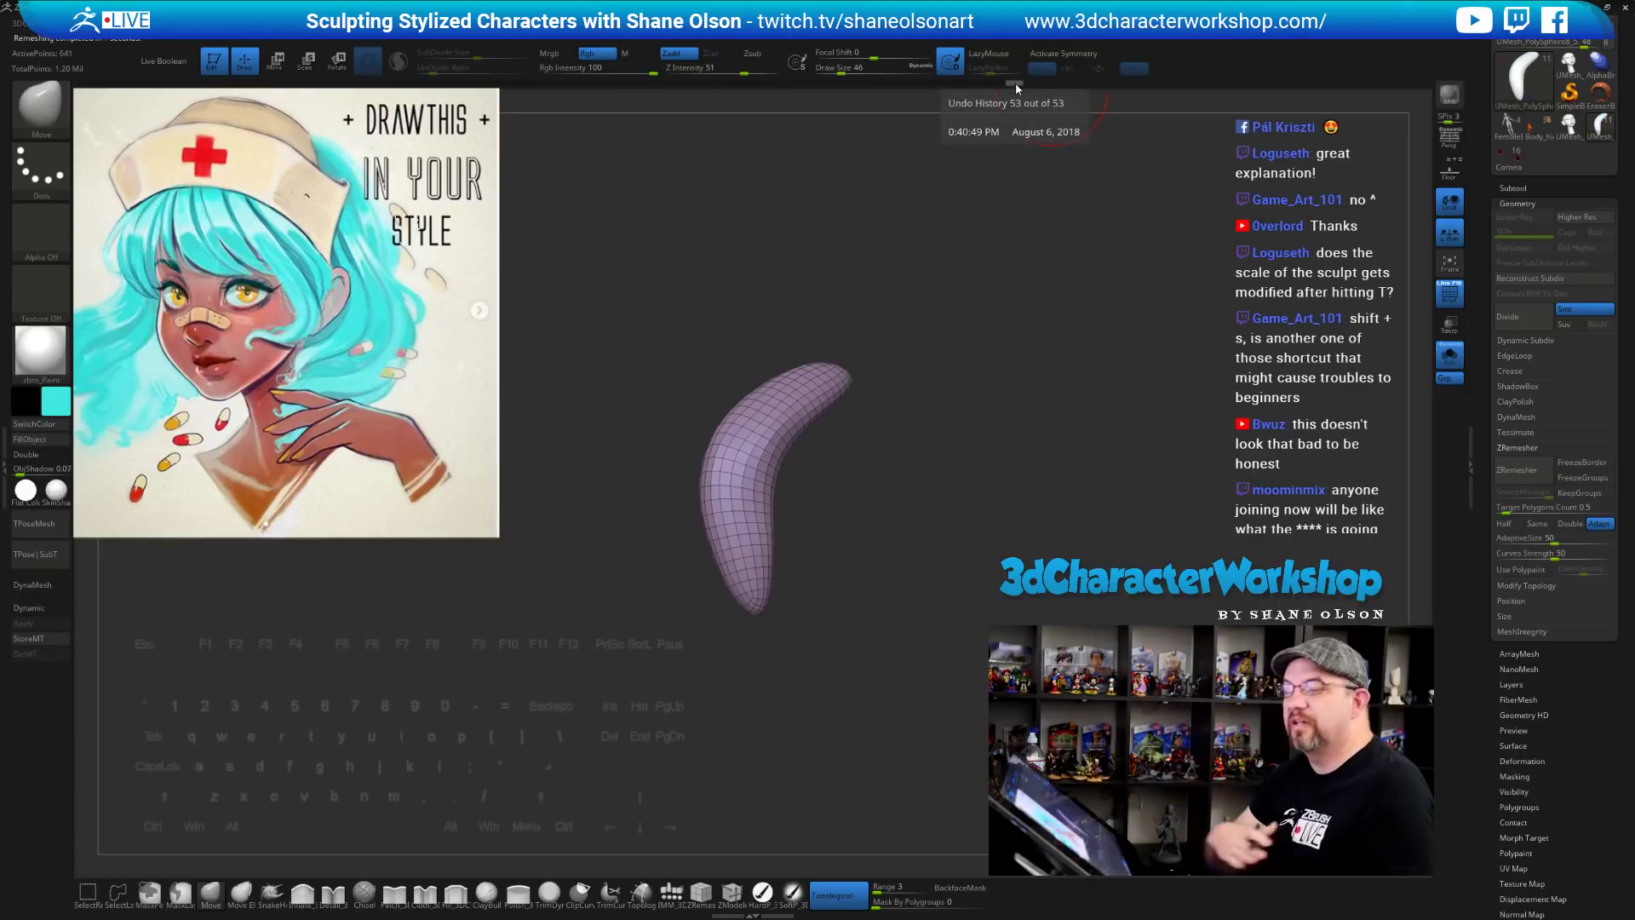
{"action": "mouse_move", "coordinate": [1029, 567]}
{"action": "left_mouse_down"}
{"action": "mouse_move", "coordinate": [886, 569]}
{"action": "mouse_move", "coordinate": [1029, 567]}
{"action": "left_mouse_up"}
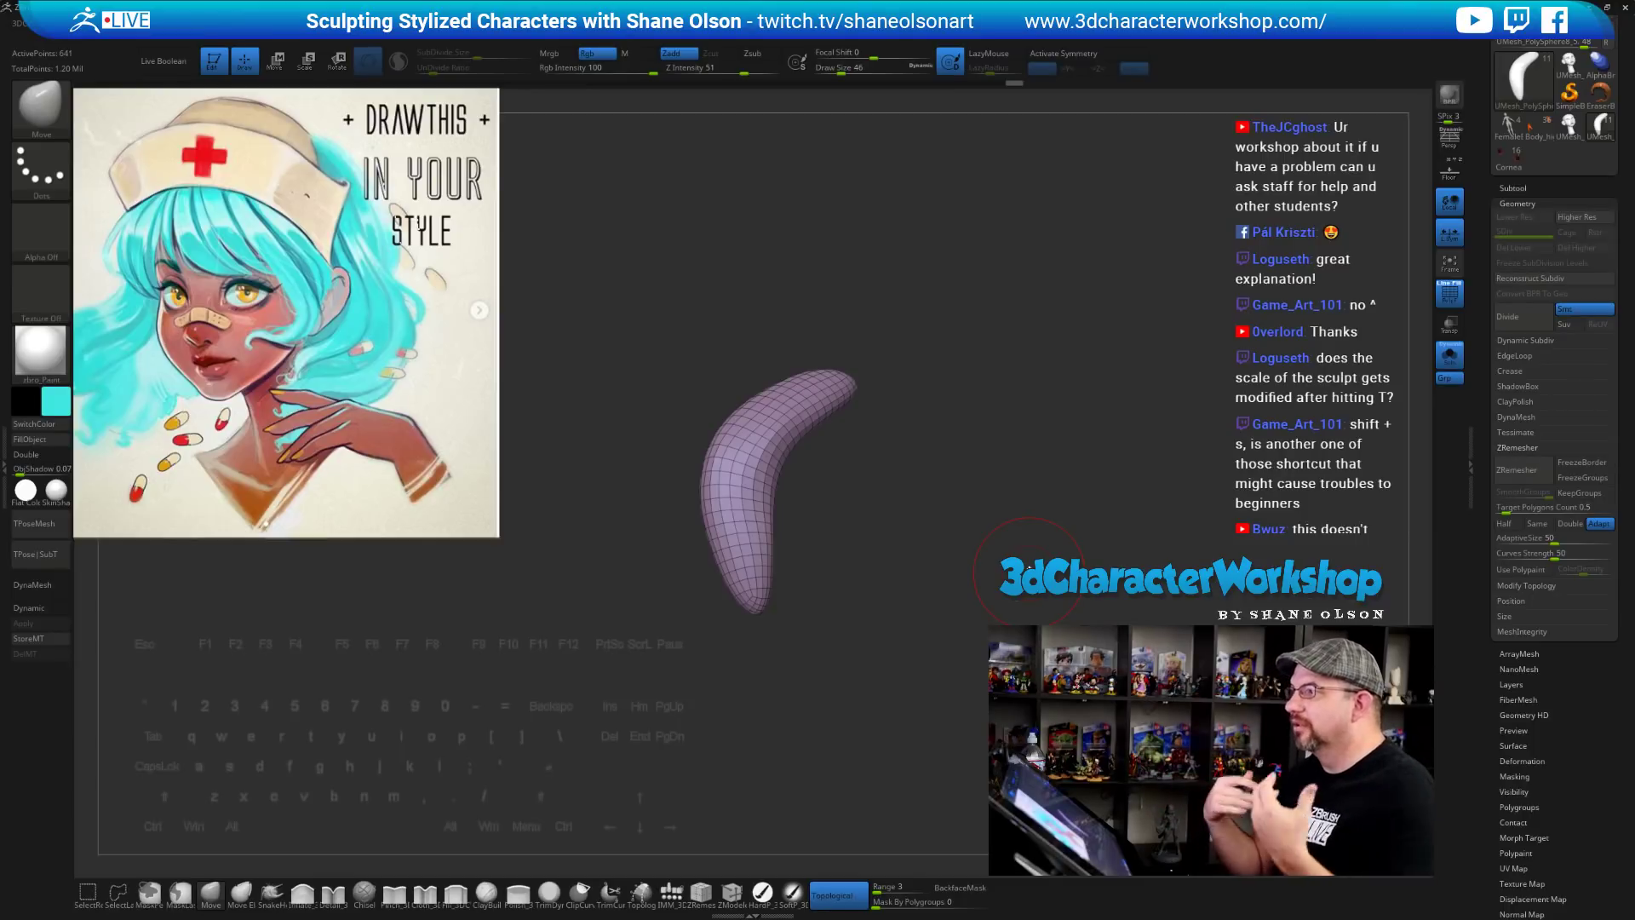
Leave Solo mode so the whole head is displayed with the hair lock, and set the draw size to 62
{"action": "left_click_drag", "start_coordinate": [1029, 568], "coordinate": [988, 511], "text": "shift"}
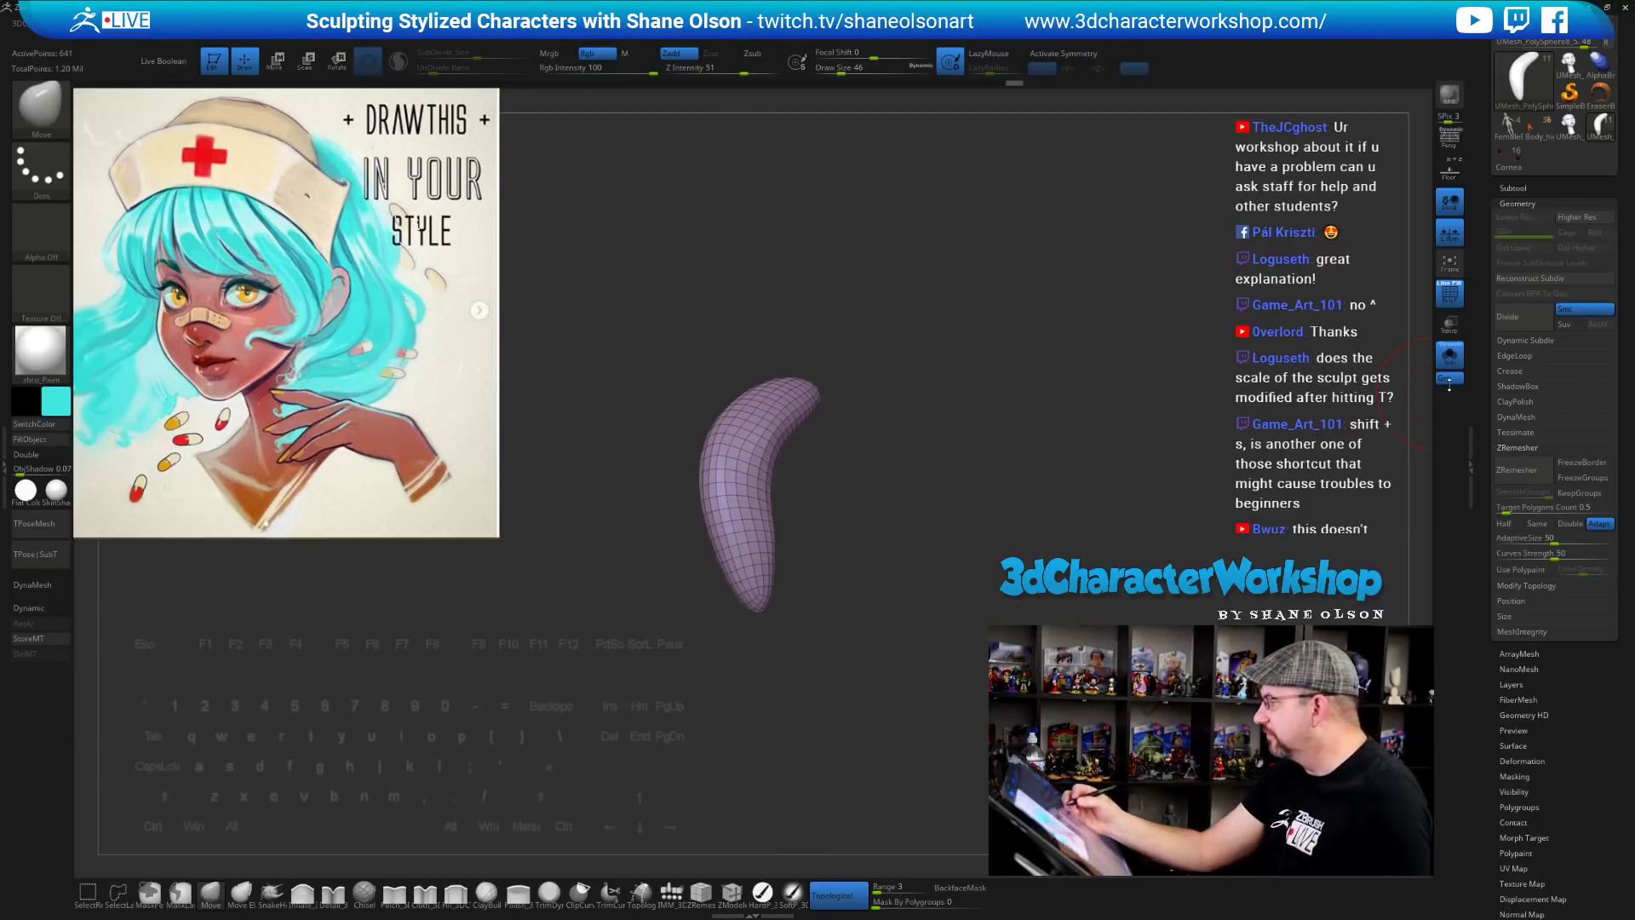
{"action": "left_click", "coordinate": [1449, 354]}
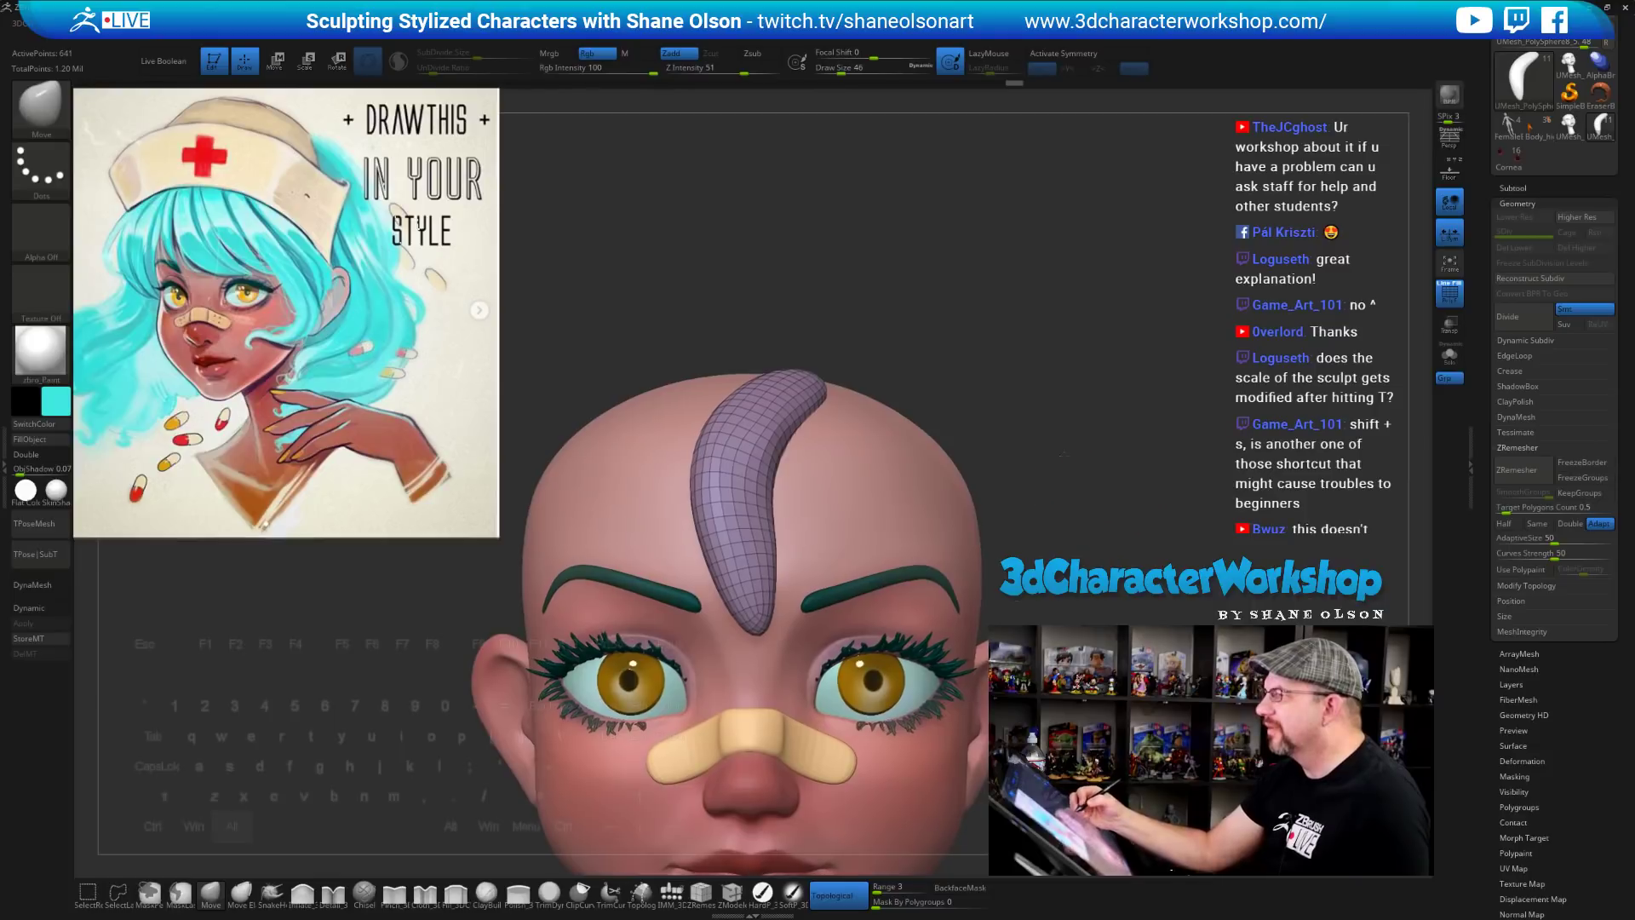
{"action": "mouse_move", "coordinate": [1063, 455]}
{"action": "left_mouse_down", "text": "alt"}
{"action": "mouse_move", "coordinate": [1059, 411]}
{"action": "mouse_move", "coordinate": [1105, 452]}
{"action": "mouse_move", "coordinate": [1103, 422]}
{"action": "mouse_move", "coordinate": [1095, 449]}
{"action": "mouse_move", "coordinate": [1085, 423]}
{"action": "left_mouse_up", "text": "alt"}
{"action": "key", "text": "s"}
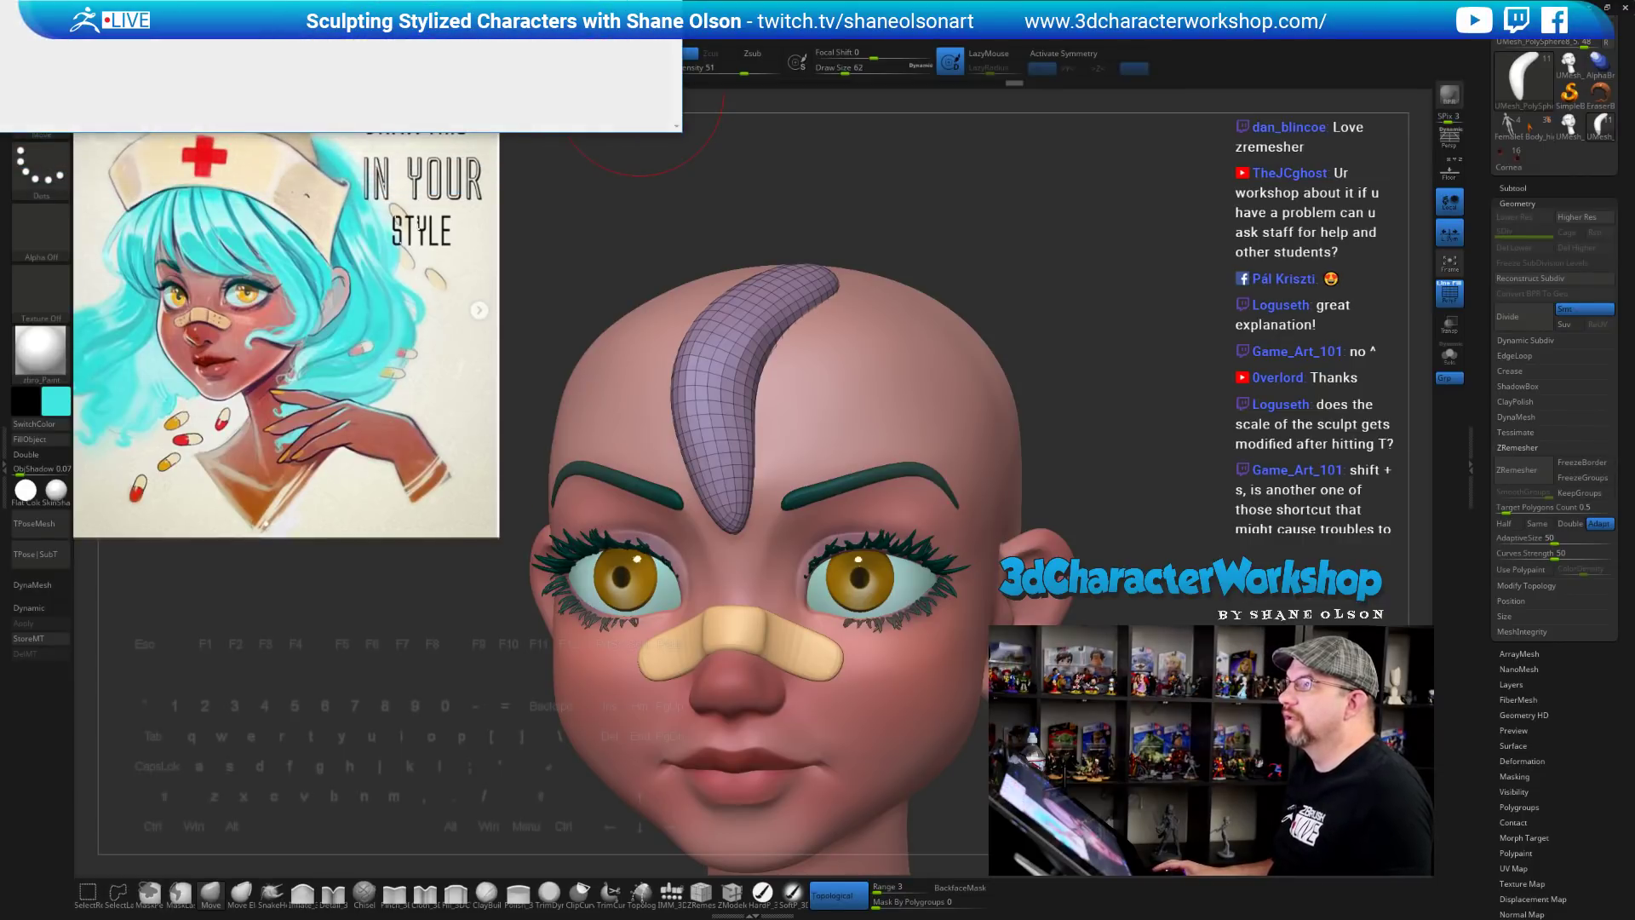
Switch to the browser window with the 3DCW Student Community page on Google+ and maximize it
{"action": "left_click_drag", "start_coordinate": [125, 0], "coordinate": [776, 132]}
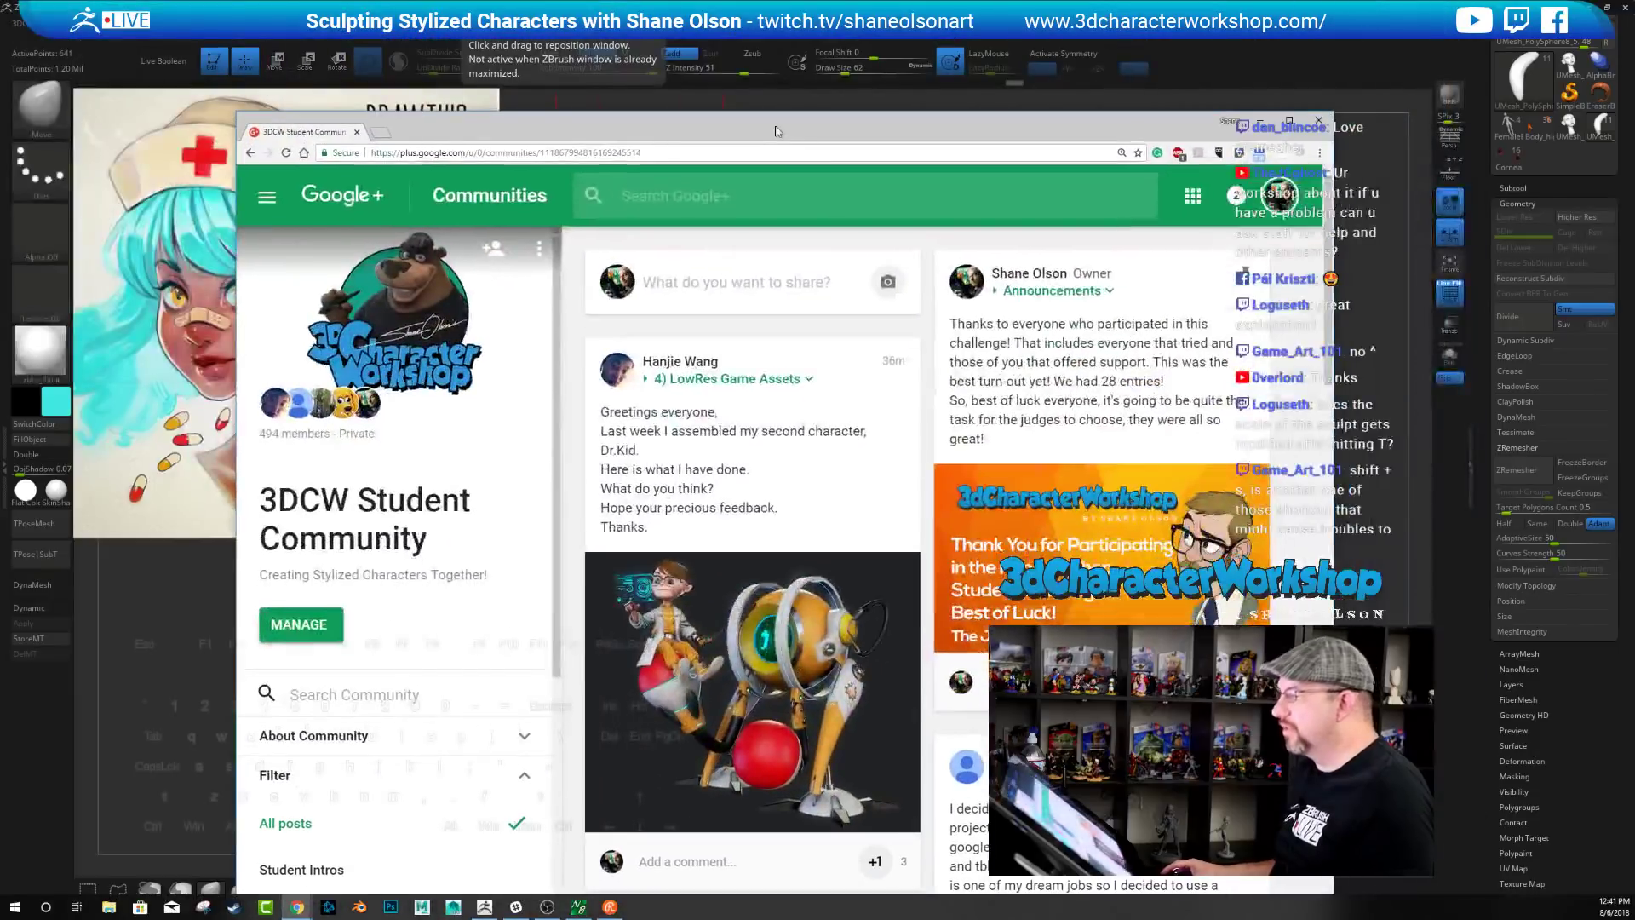
{"action": "double_click", "coordinate": [775, 130]}
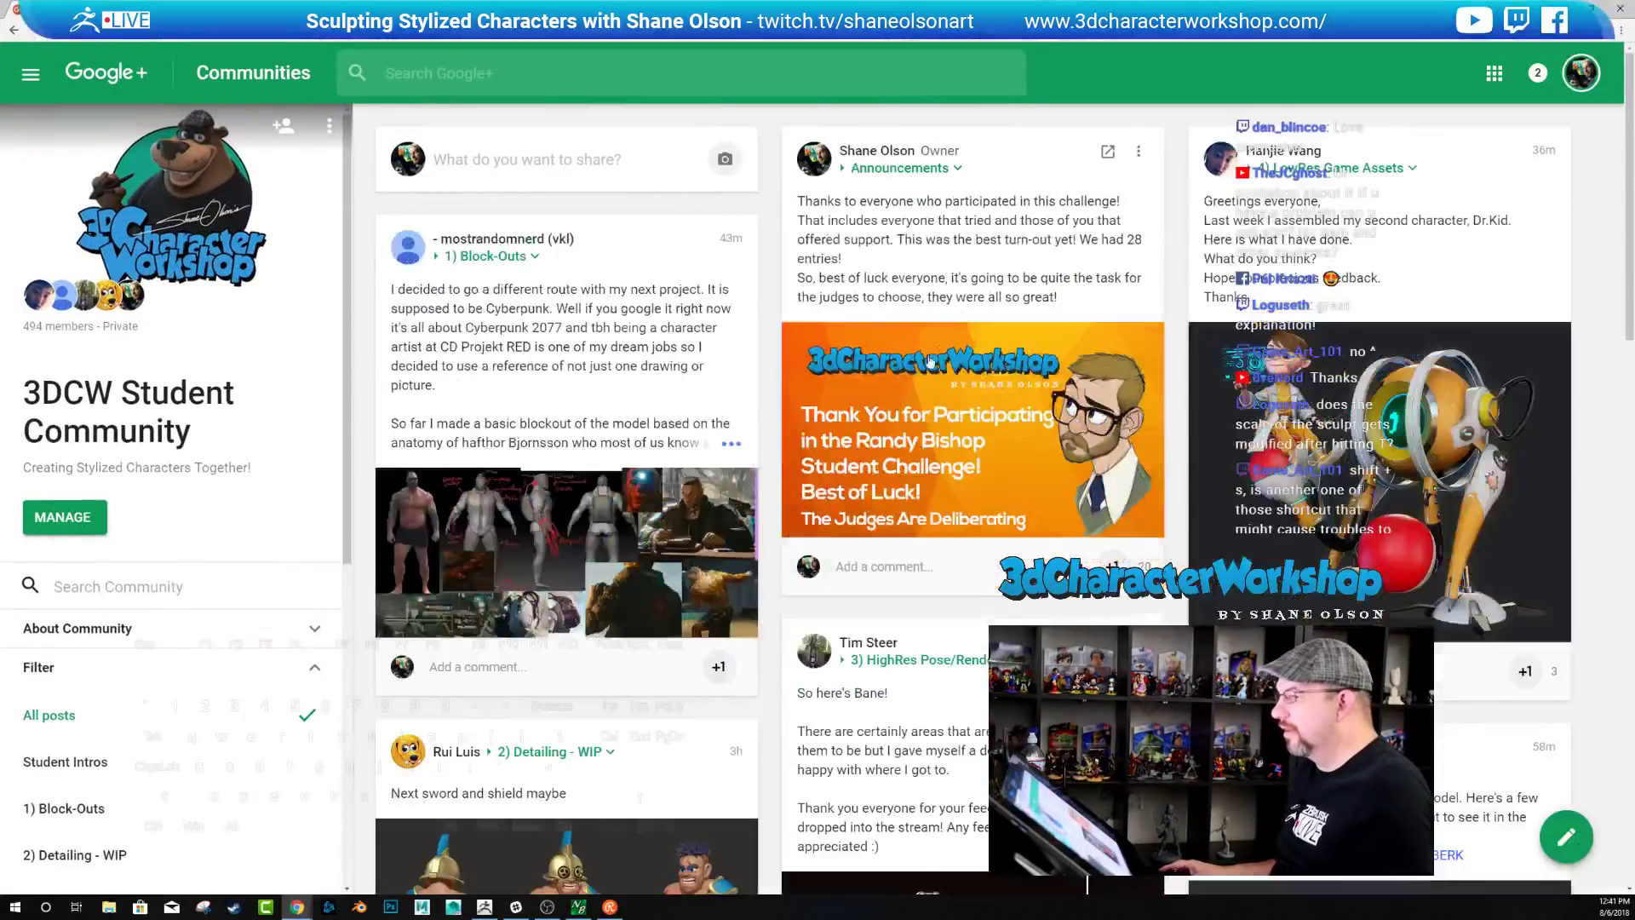
Browse the student community feed, examining the posted block-outs, detailing work and posed renders, and move the browser aside to return to ZBrush
{"action": "scroll", "coordinate": [826, 400], "scroll_direction": "down", "scroll_amount": 1}
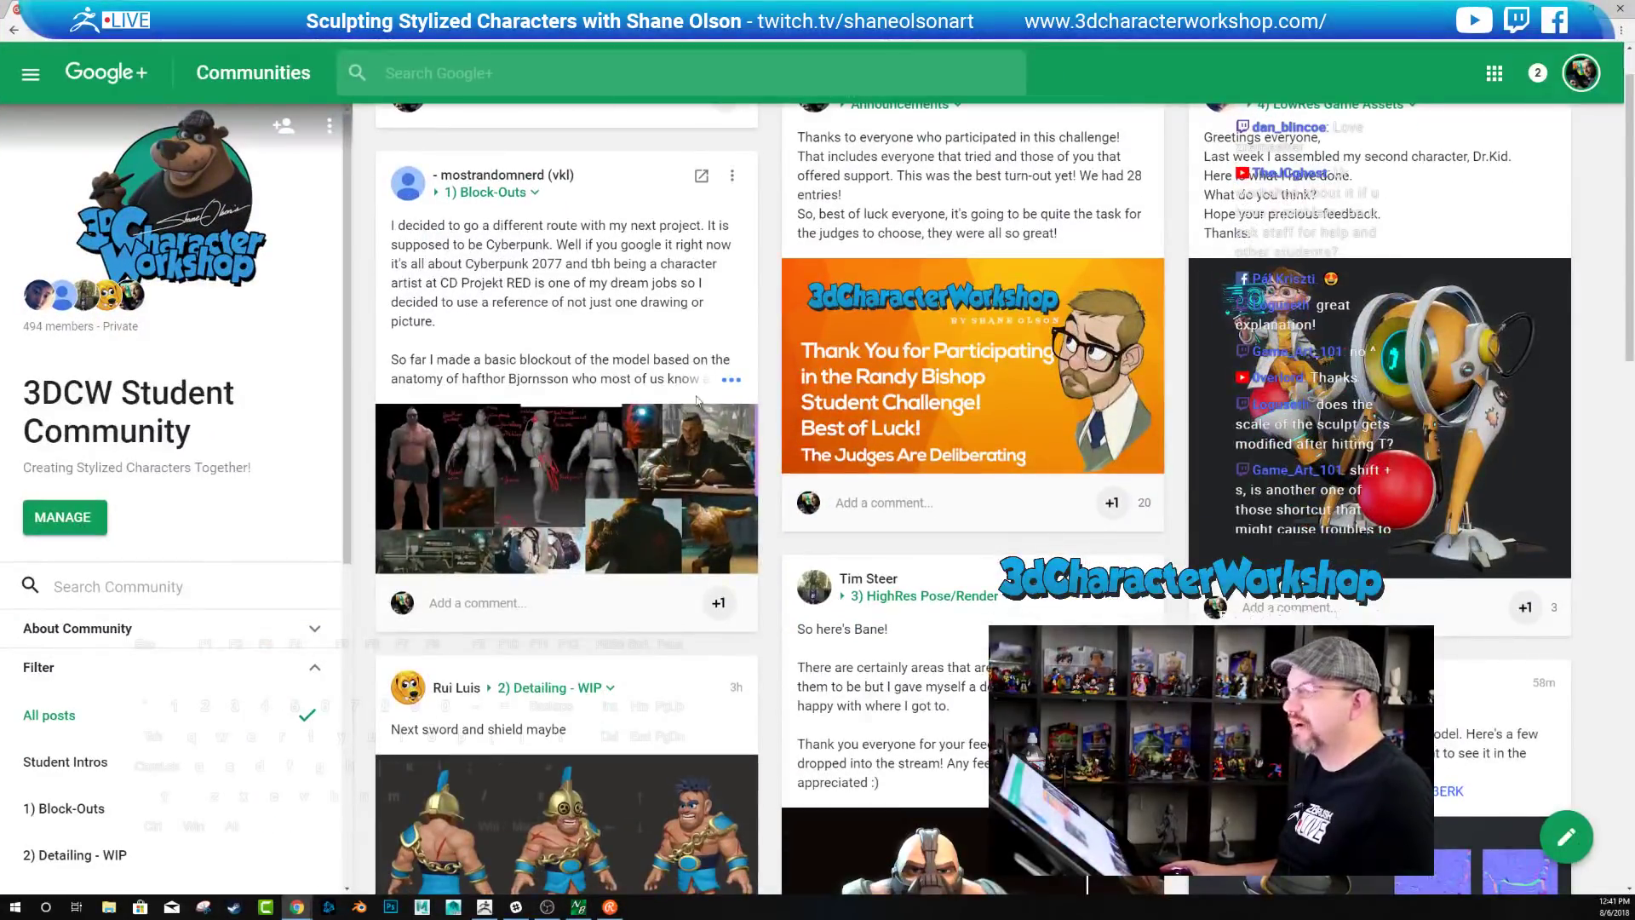
{"action": "scroll", "coordinate": [697, 401], "scroll_direction": "down", "scroll_amount": 6}
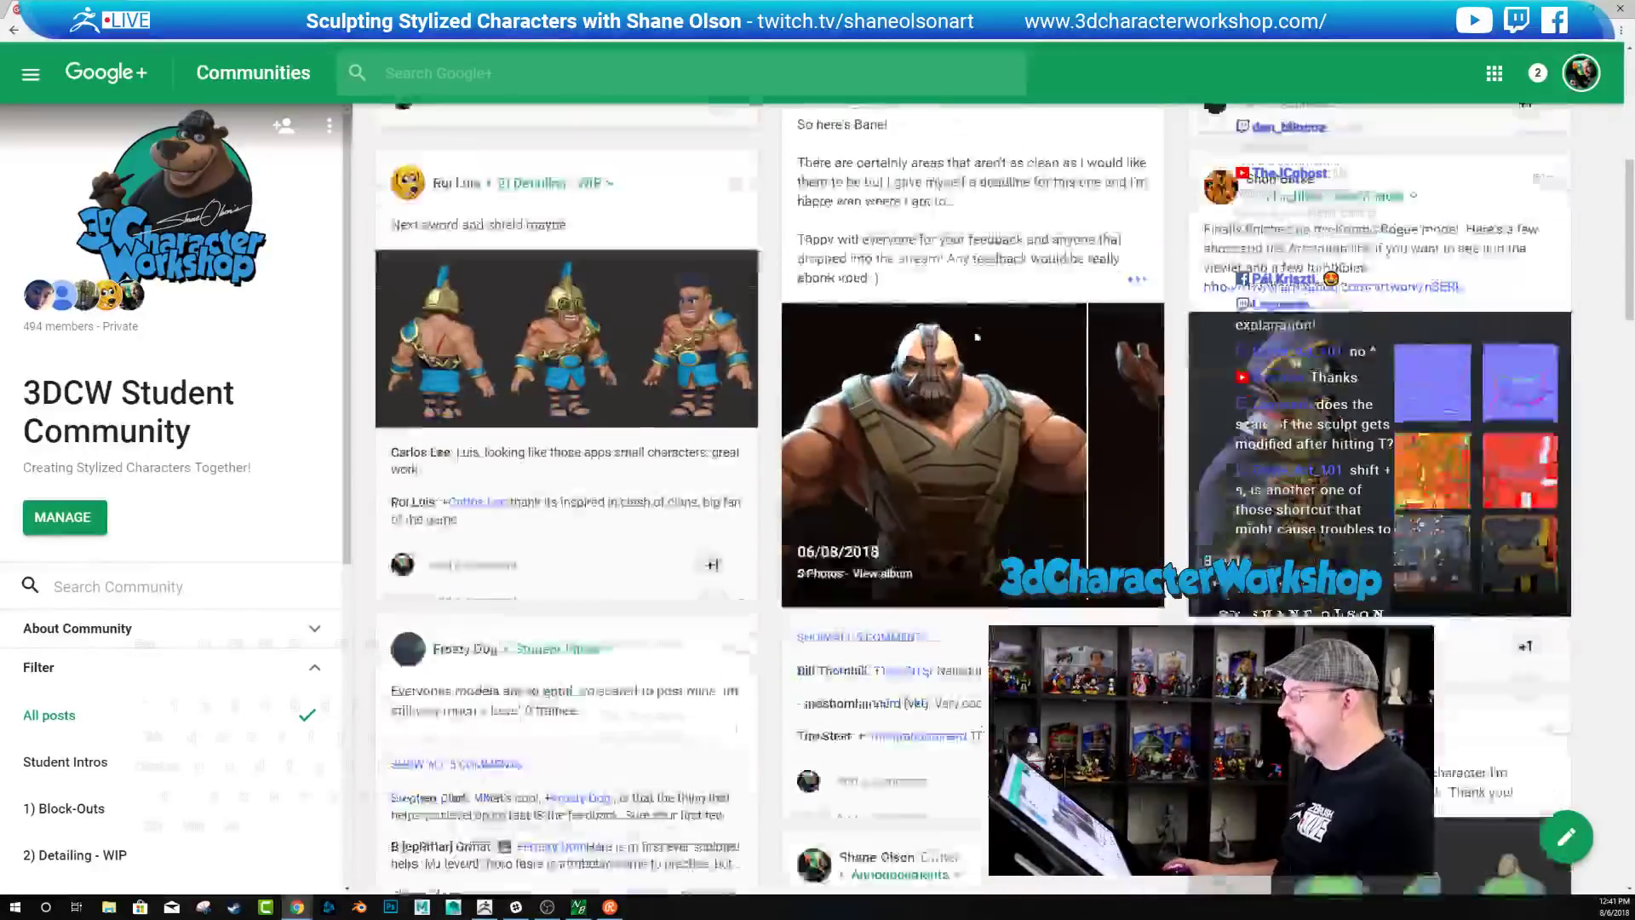
{"action": "scroll", "coordinate": [977, 337], "scroll_direction": "down", "scroll_amount": 8}
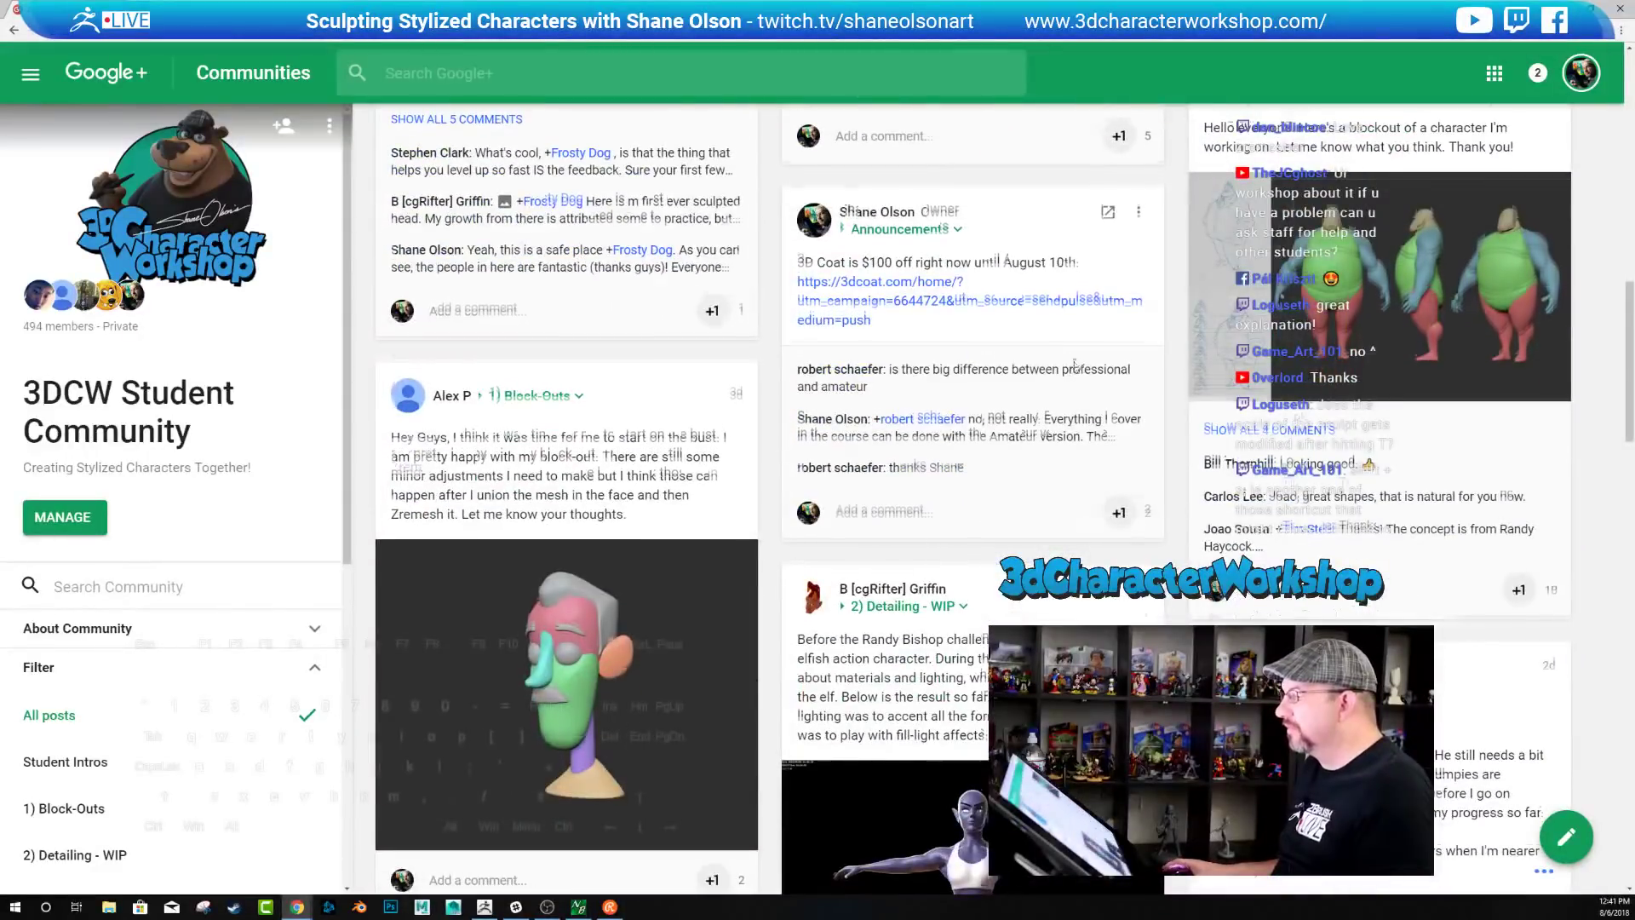
{"action": "scroll", "coordinate": [1075, 364], "scroll_direction": "down", "scroll_amount": 3}
{"action": "scroll", "coordinate": [981, 358], "scroll_direction": "down", "scroll_amount": 3}
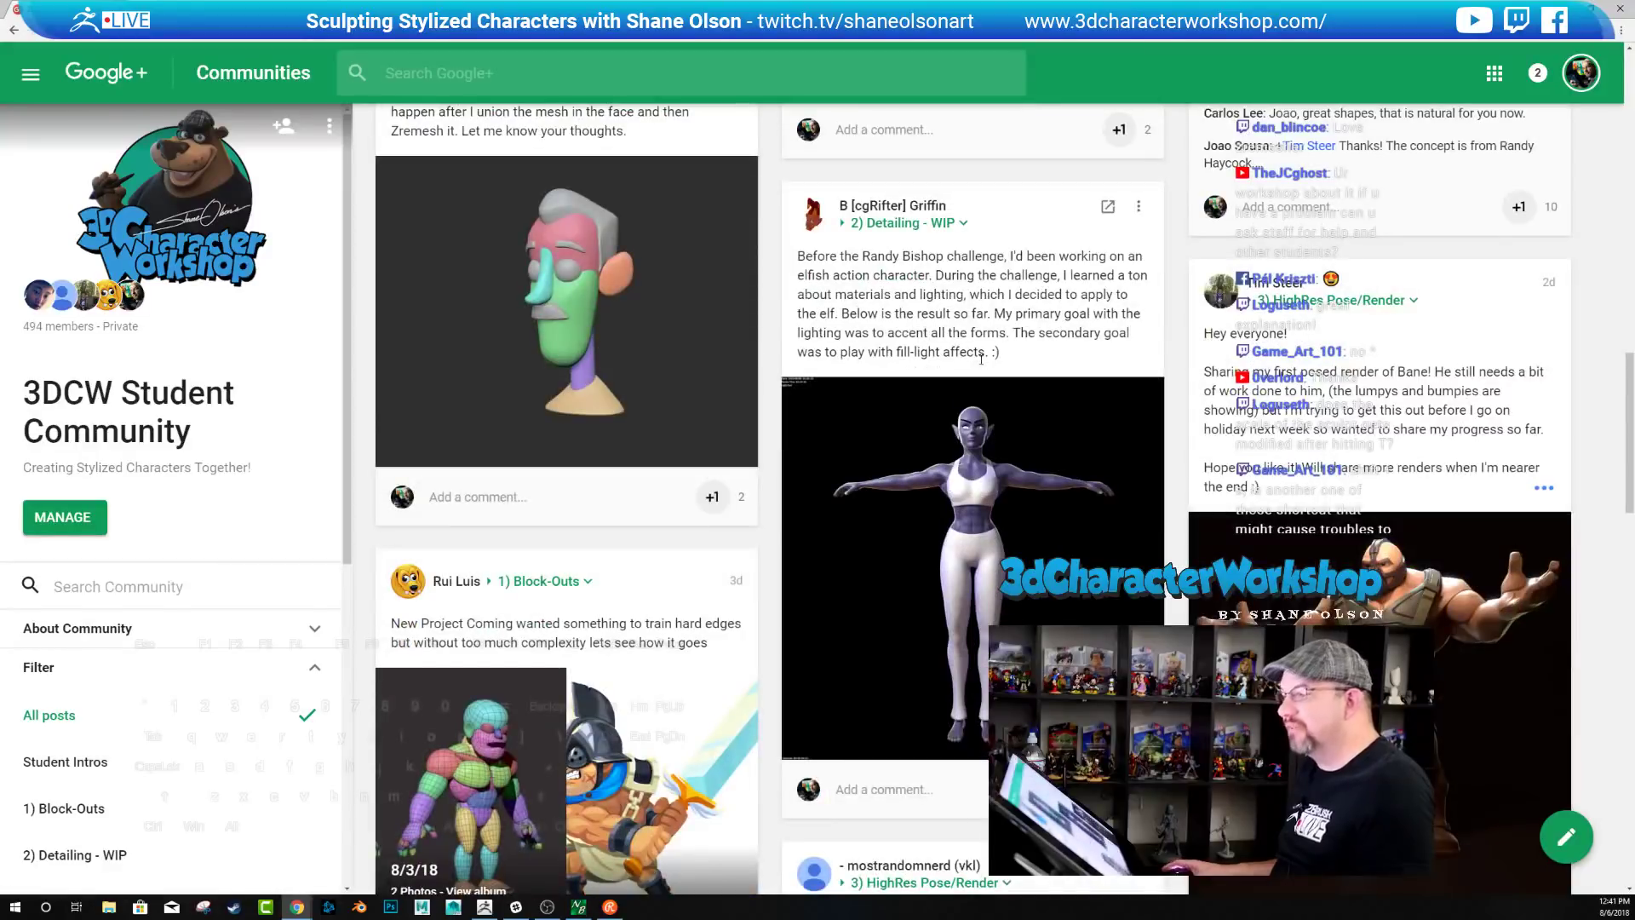
{"action": "scroll", "coordinate": [980, 367], "scroll_direction": "down", "scroll_amount": 10}
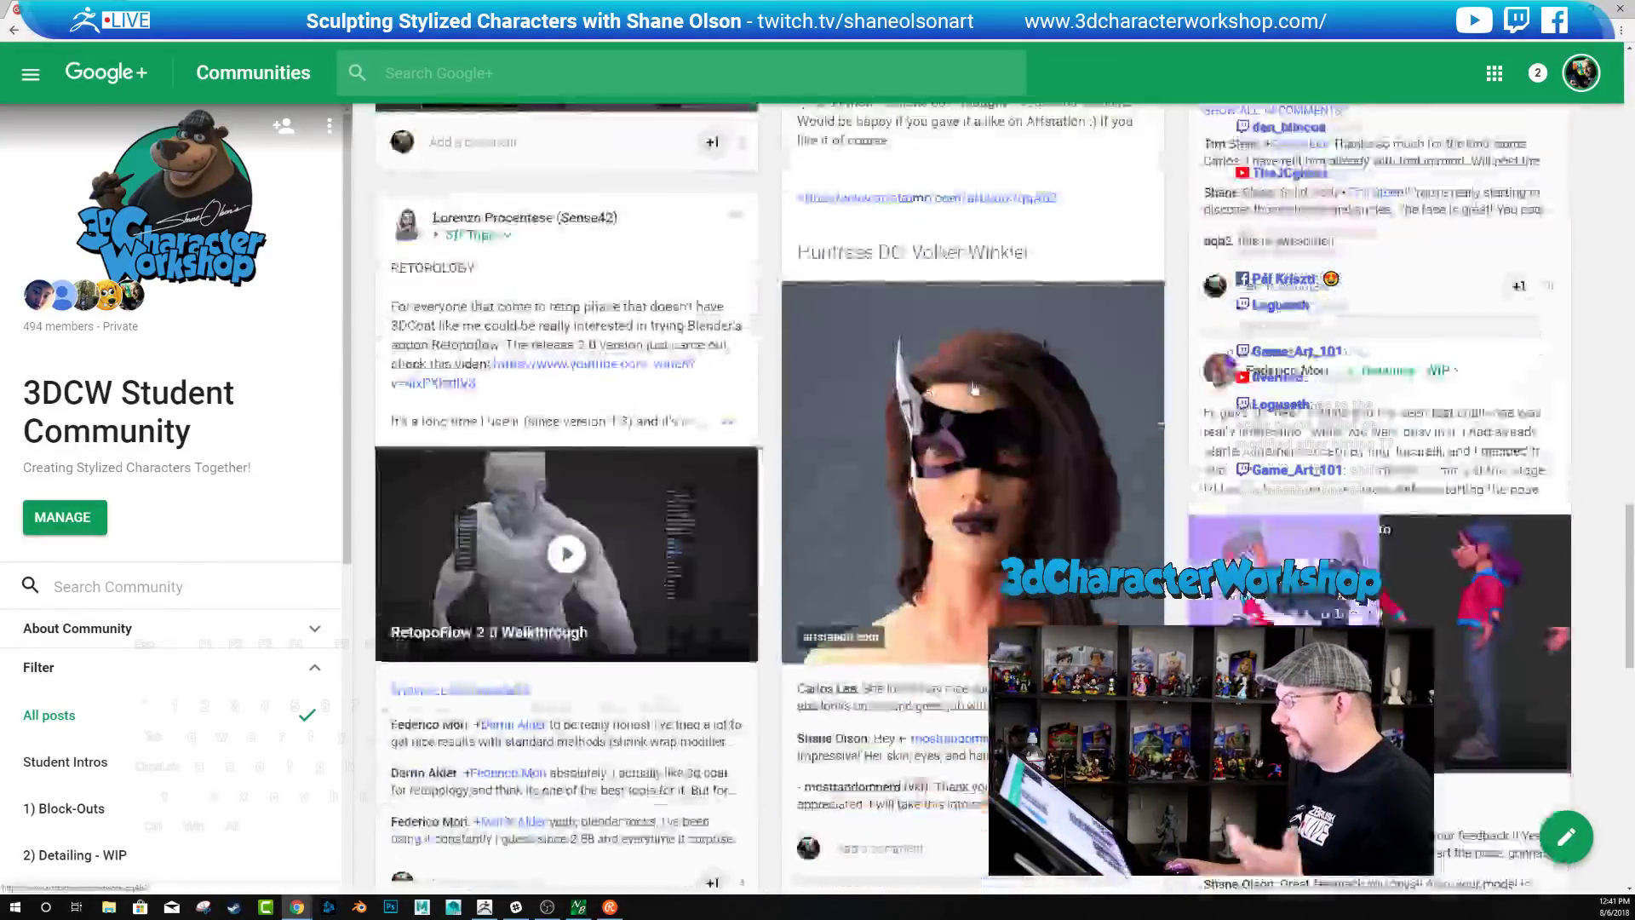
{"action": "scroll", "coordinate": [976, 387], "scroll_direction": "down", "scroll_amount": 8}
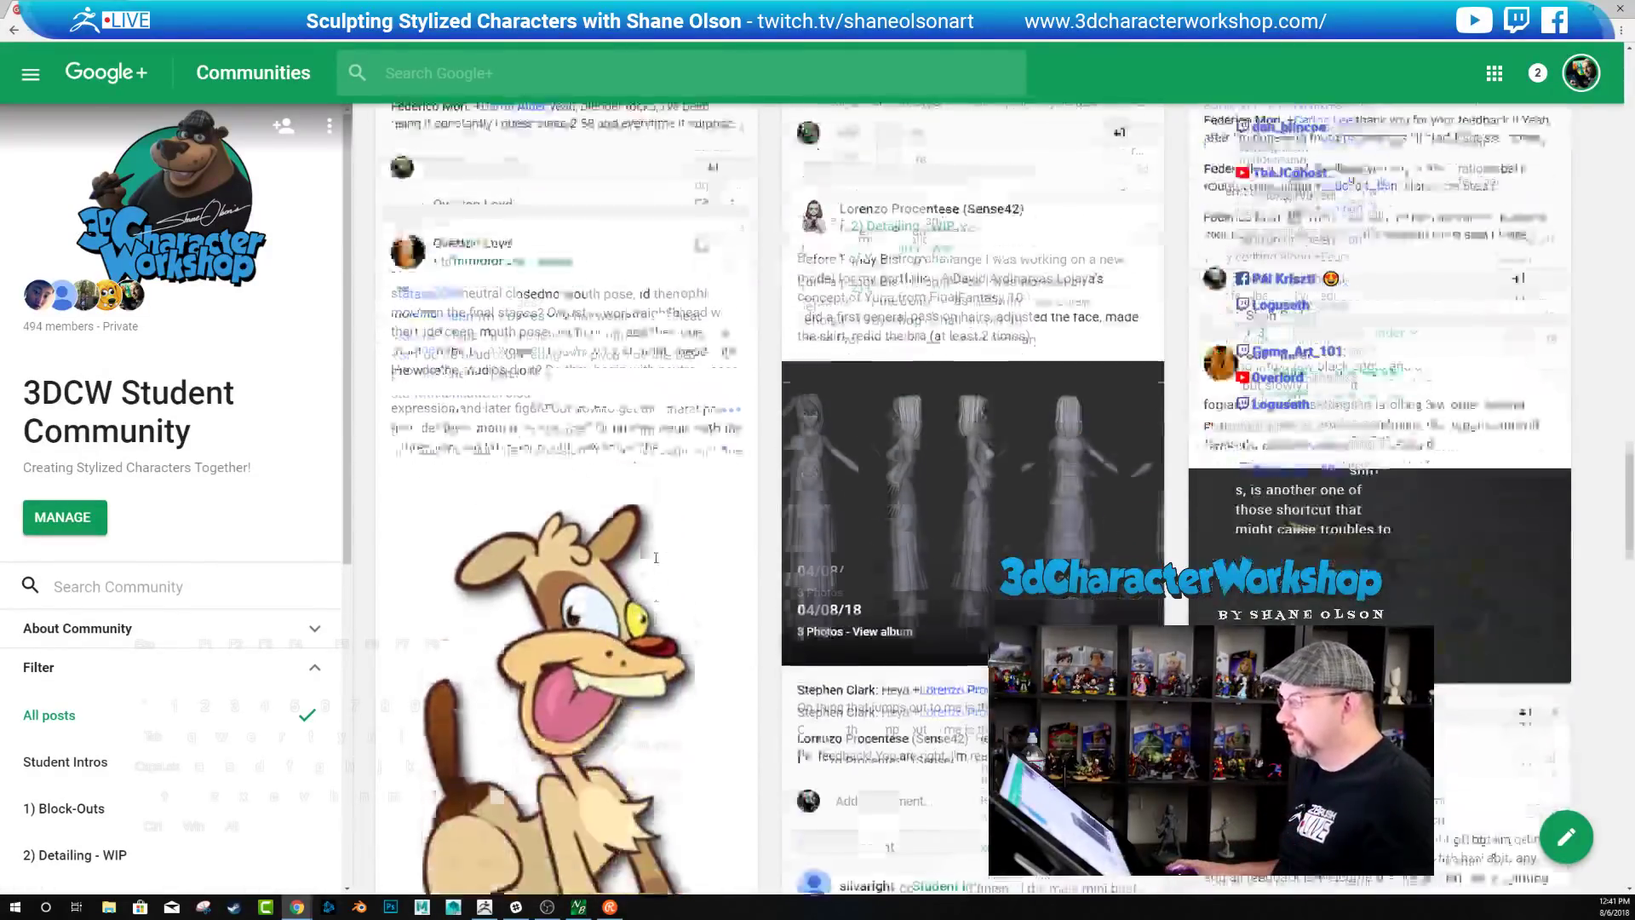
{"action": "scroll", "coordinate": [669, 566], "scroll_direction": "down", "scroll_amount": 20}
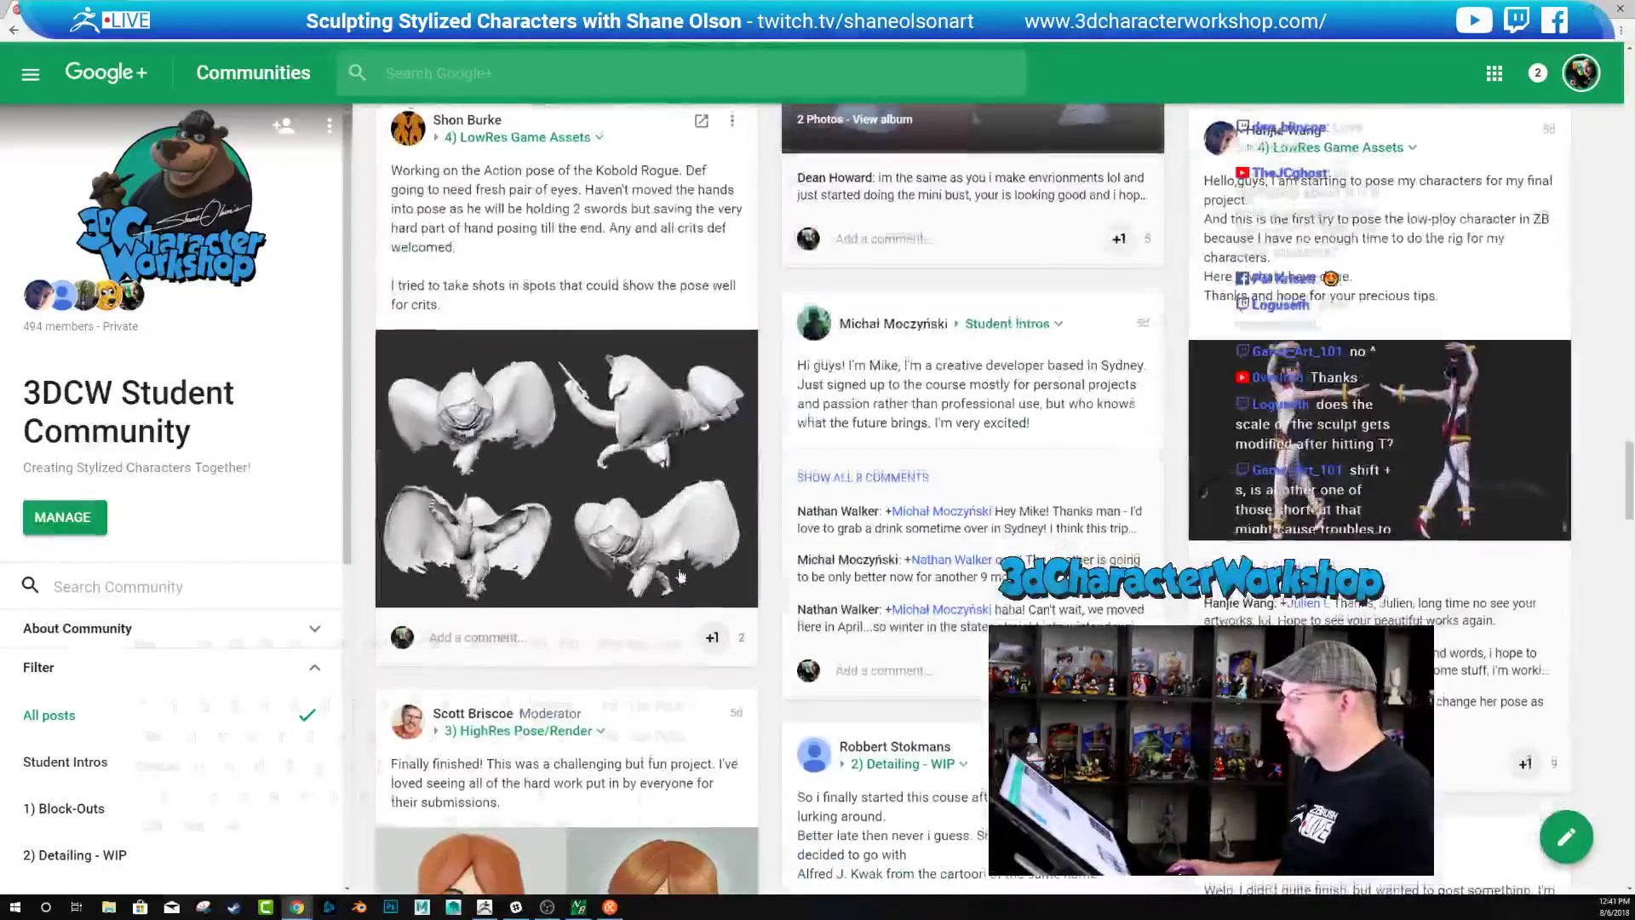
{"action": "scroll", "coordinate": [680, 576], "scroll_direction": "down", "scroll_amount": 6}
{"action": "scroll", "coordinate": [728, 569], "scroll_direction": "down", "scroll_amount": 7}
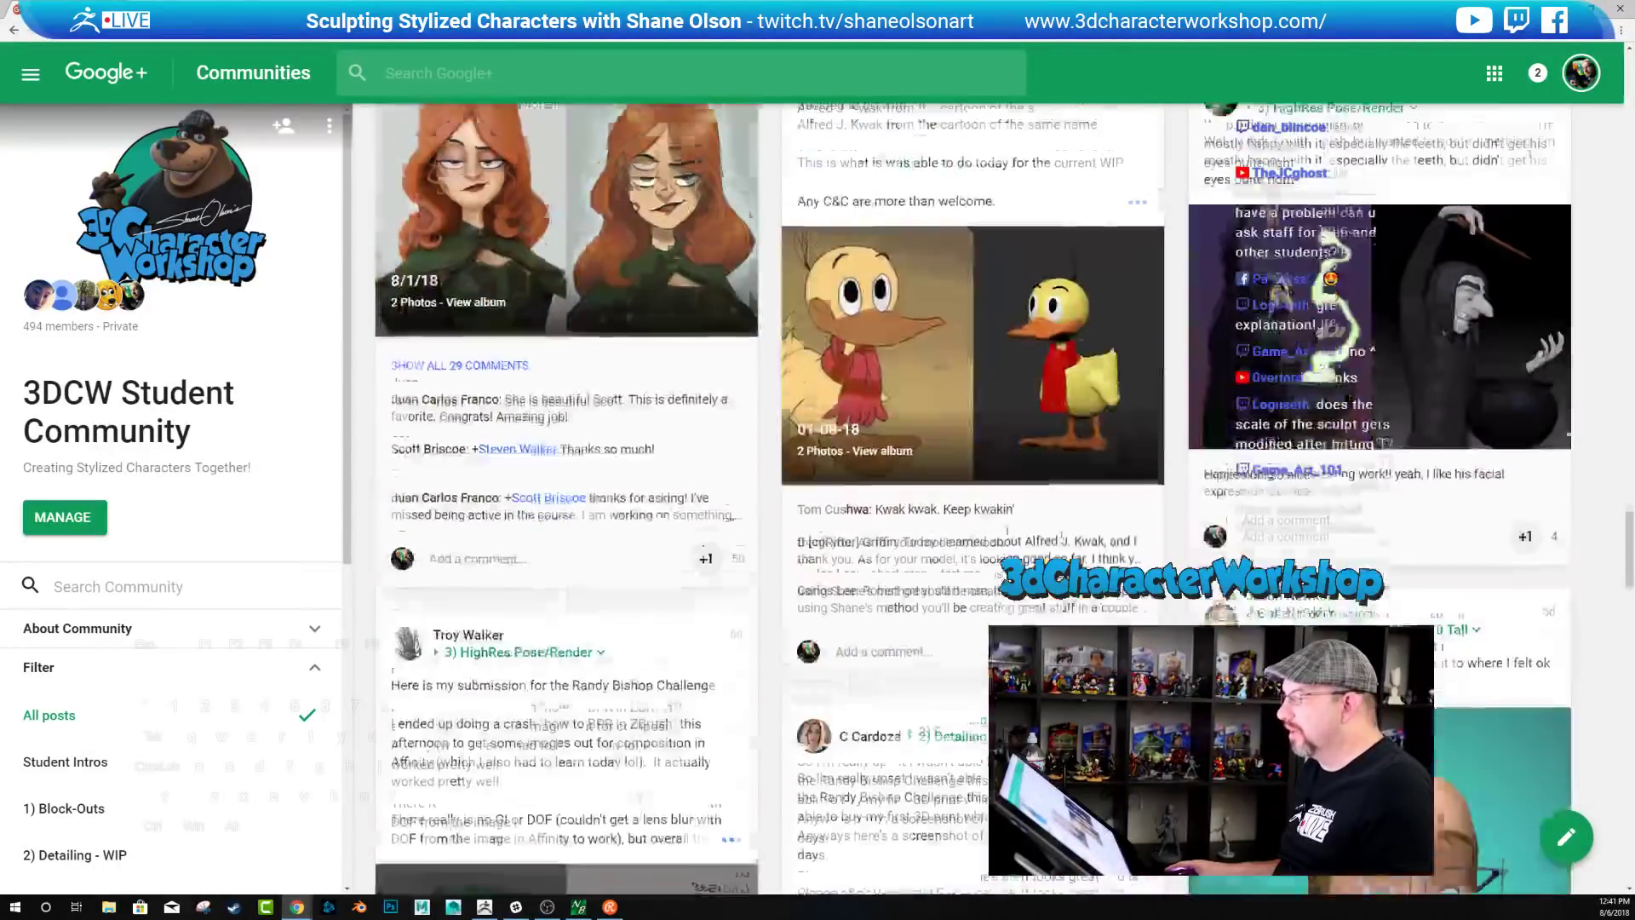
{"action": "scroll", "coordinate": [902, 483], "scroll_direction": "down", "scroll_amount": 15}
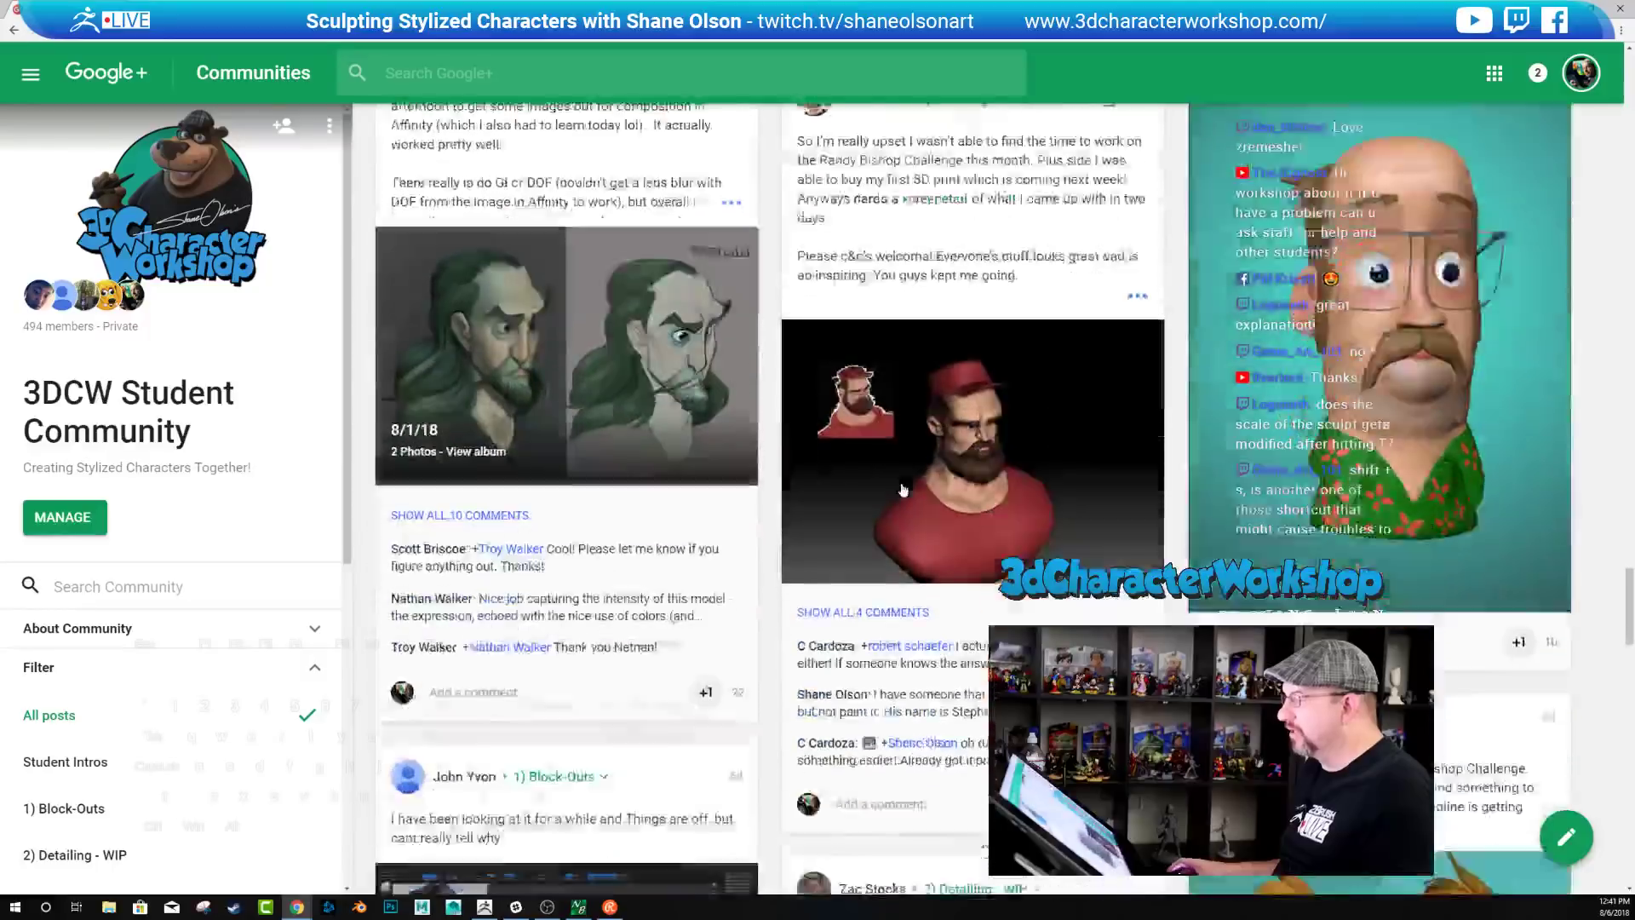
{"action": "scroll", "coordinate": [904, 489], "scroll_direction": "down", "scroll_amount": 4}
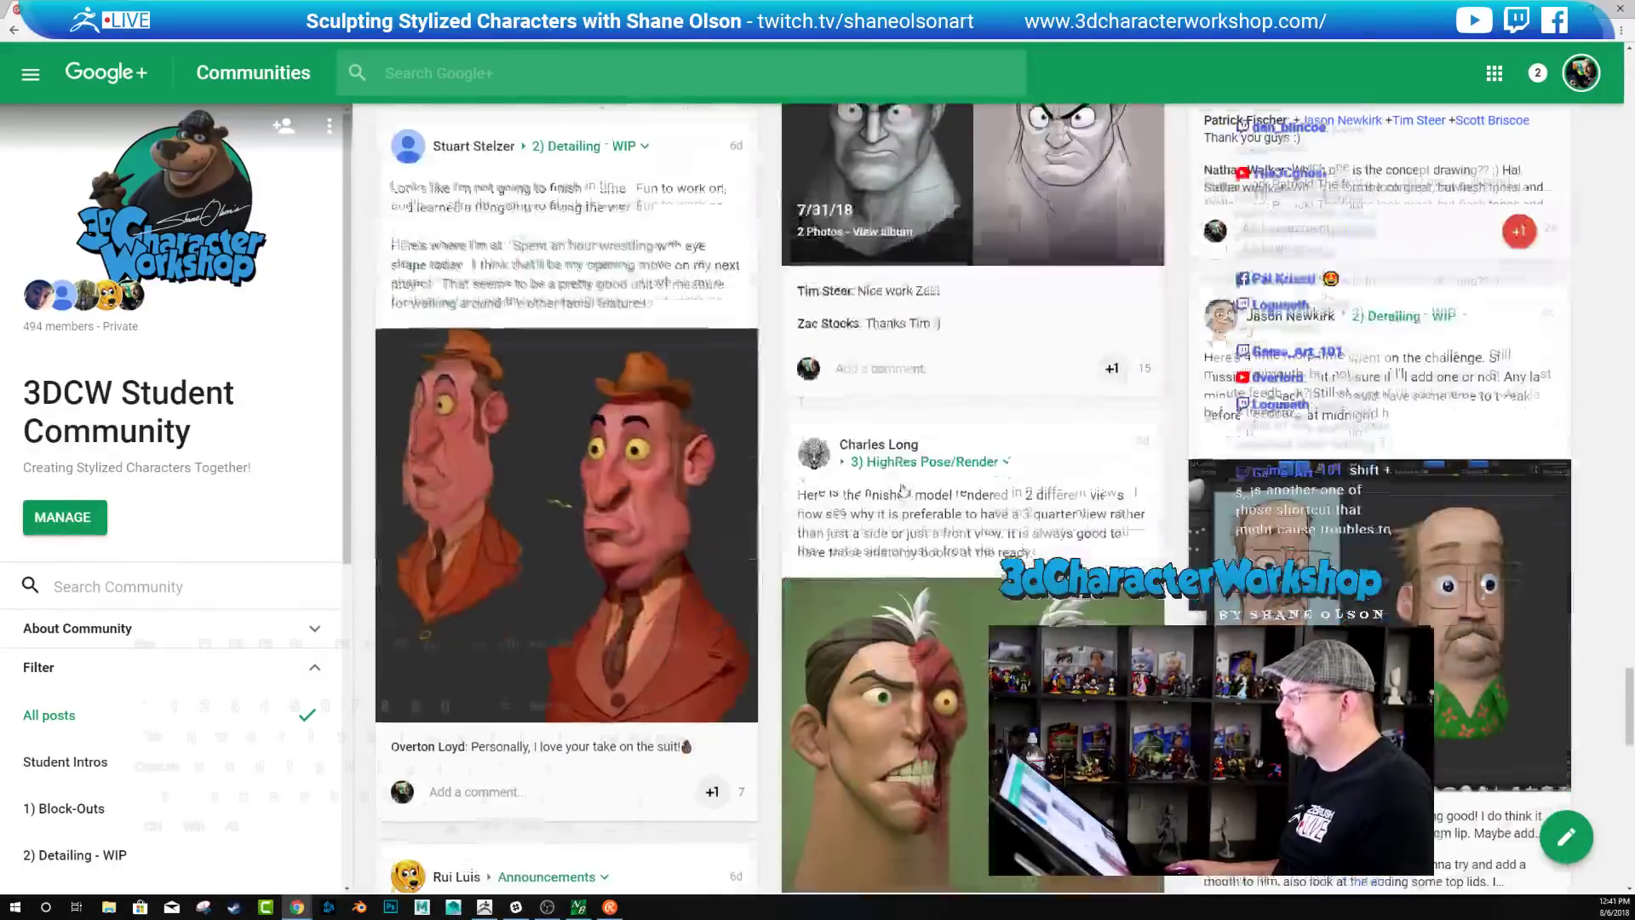
{"action": "scroll", "coordinate": [908, 485], "scroll_direction": "down", "scroll_amount": 2}
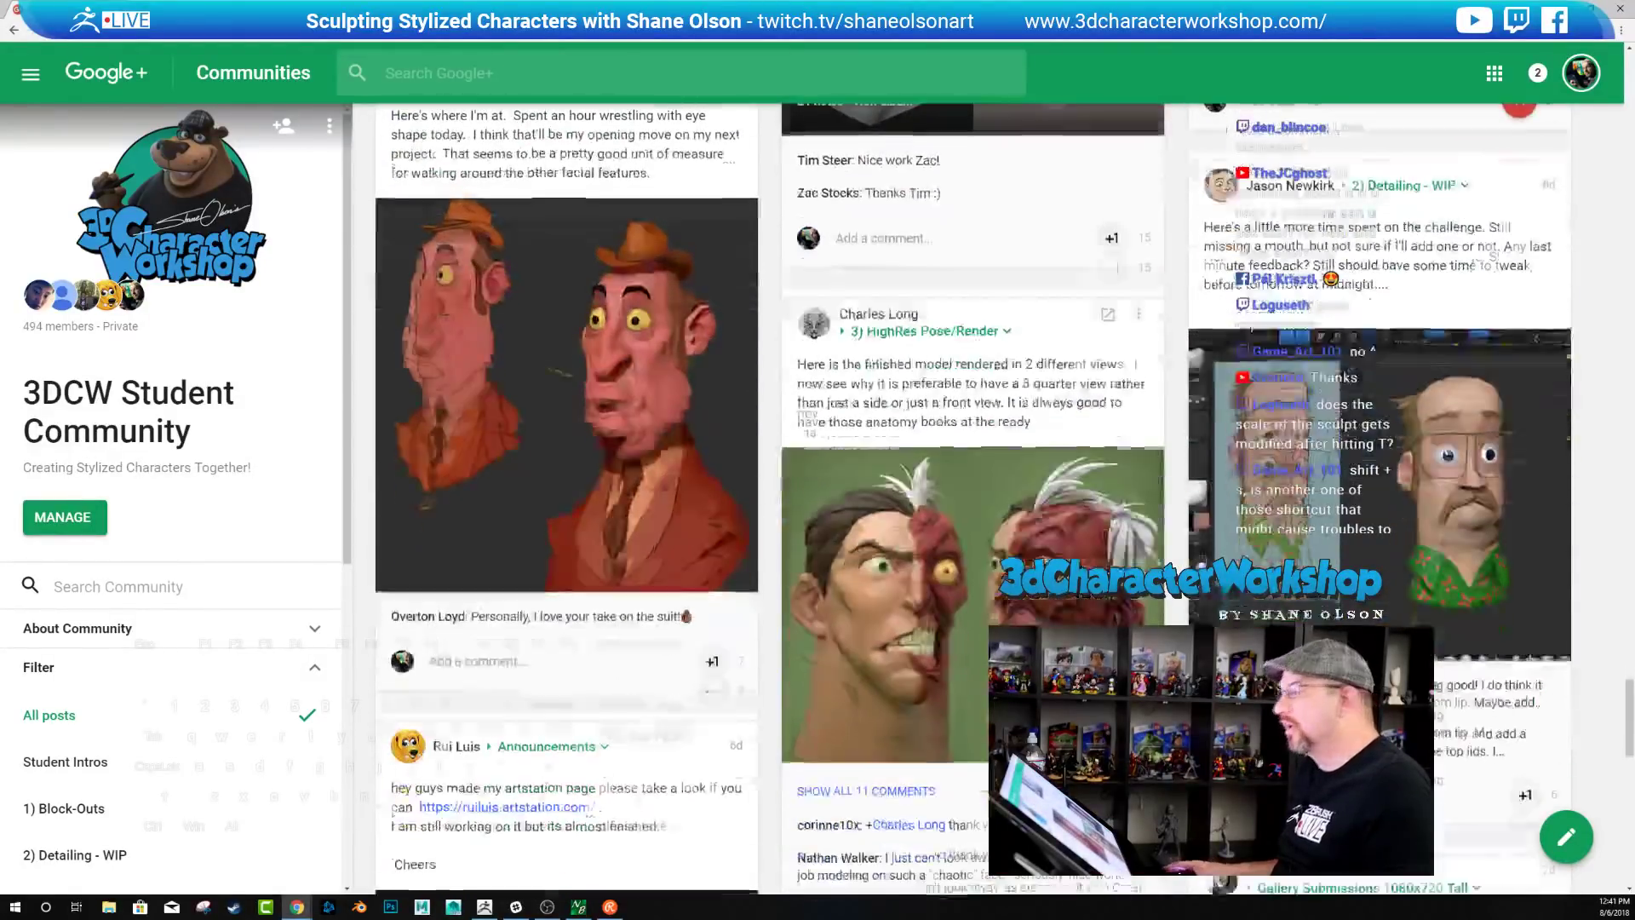
{"action": "scroll", "coordinate": [911, 485], "scroll_direction": "up", "scroll_amount": 2}
{"action": "scroll", "coordinate": [917, 484], "scroll_direction": "up", "scroll_amount": 2}
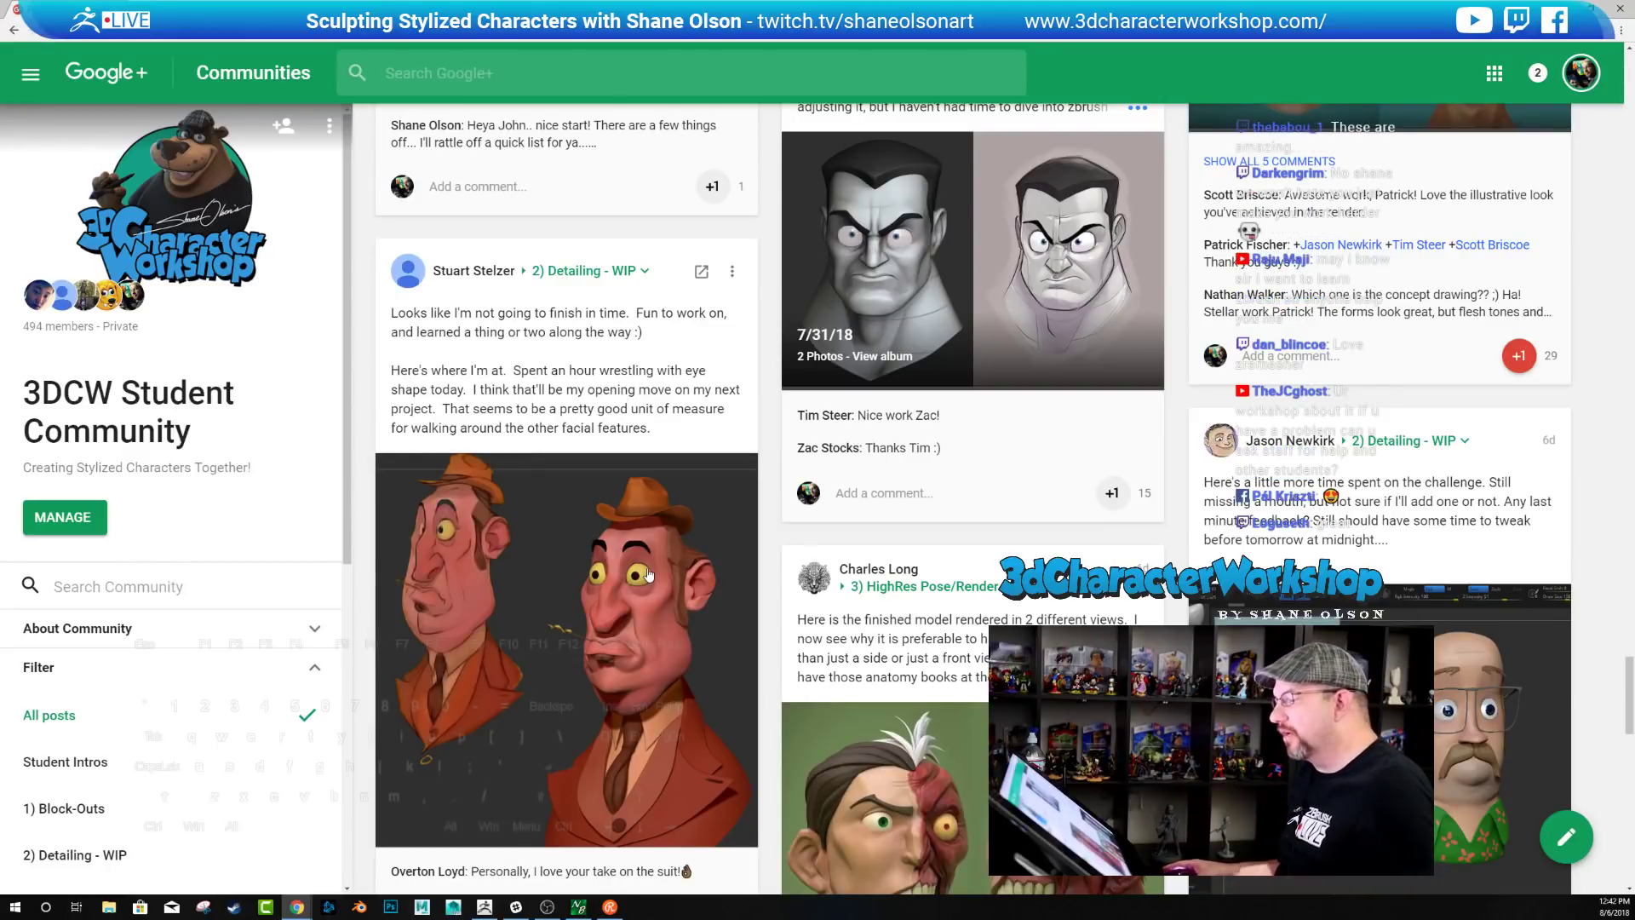
{"action": "scroll", "coordinate": [658, 576], "scroll_direction": "down", "scroll_amount": 8}
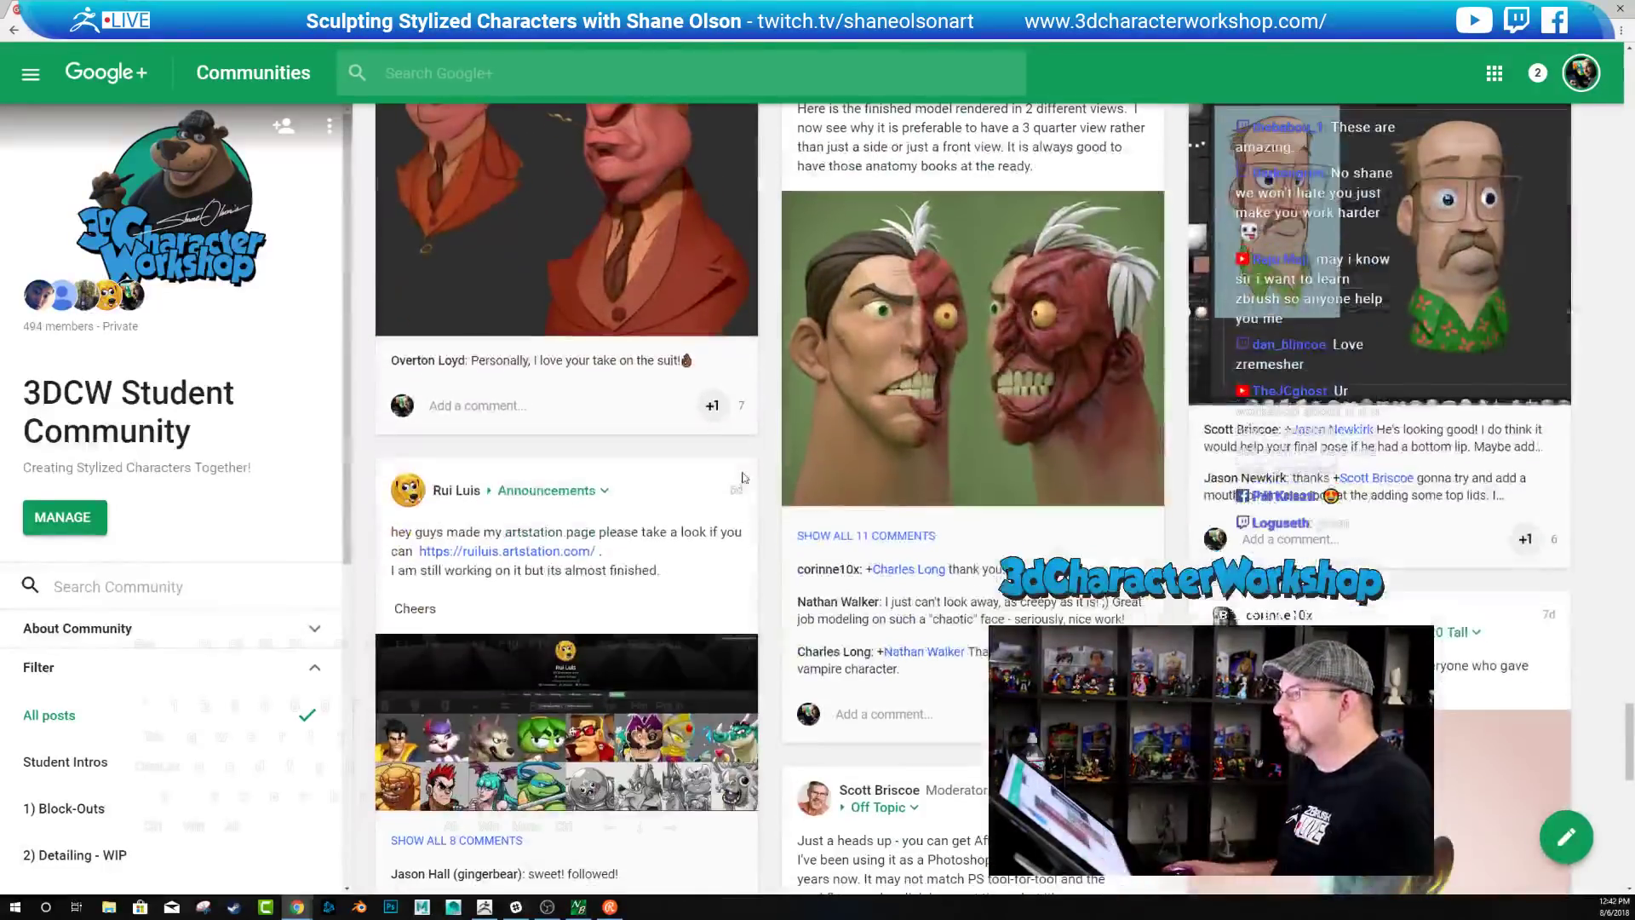
{"action": "scroll", "coordinate": [743, 478], "scroll_direction": "down", "scroll_amount": 3}
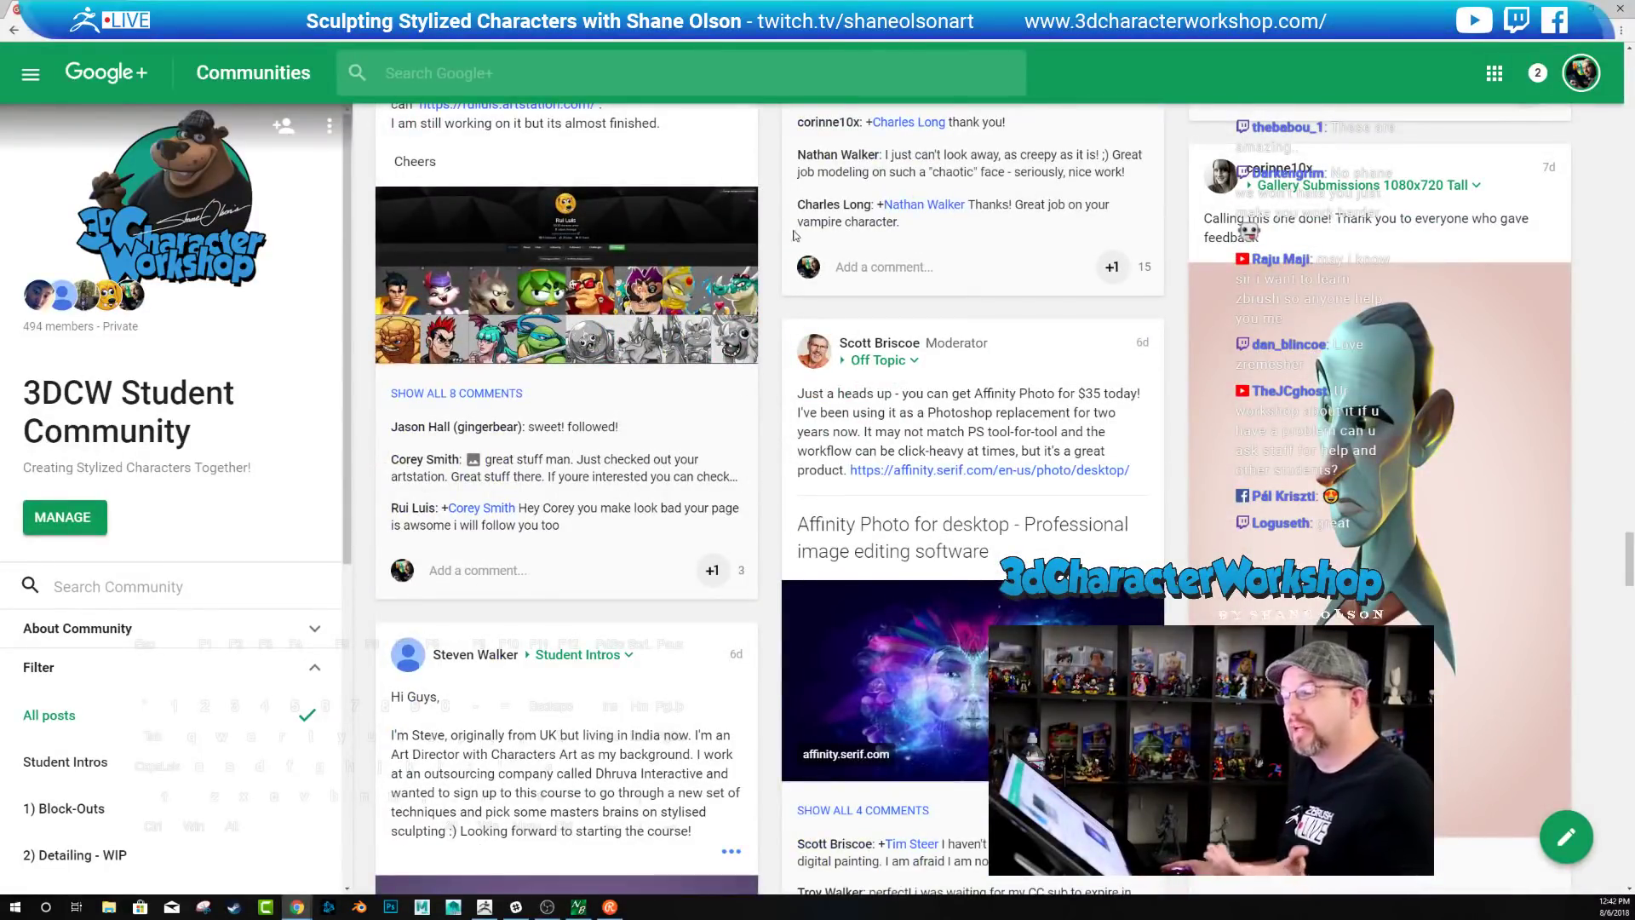
{"action": "left_click_drag", "start_coordinate": [776, 8], "coordinate": [86, 0]}
{"action": "key", "text": "ctrl+s"}
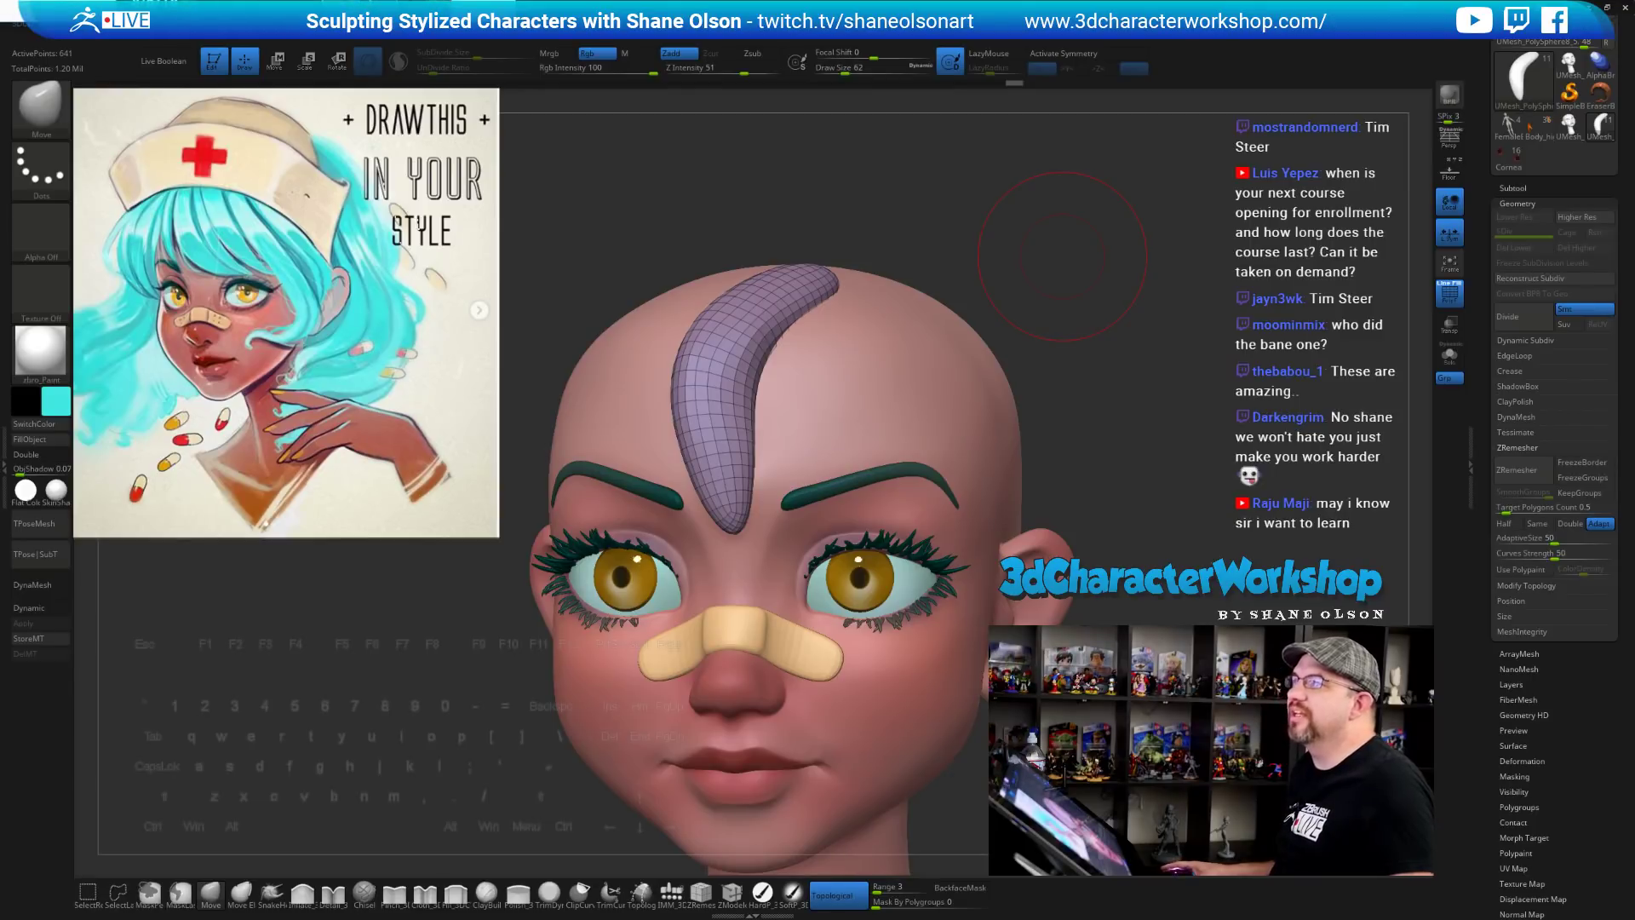
Bring the community window back to view the next photo in the Bane post, and clear it from the ZBrush canvas
{"action": "left_click_drag", "start_coordinate": [75, 7], "coordinate": [564, 7]}
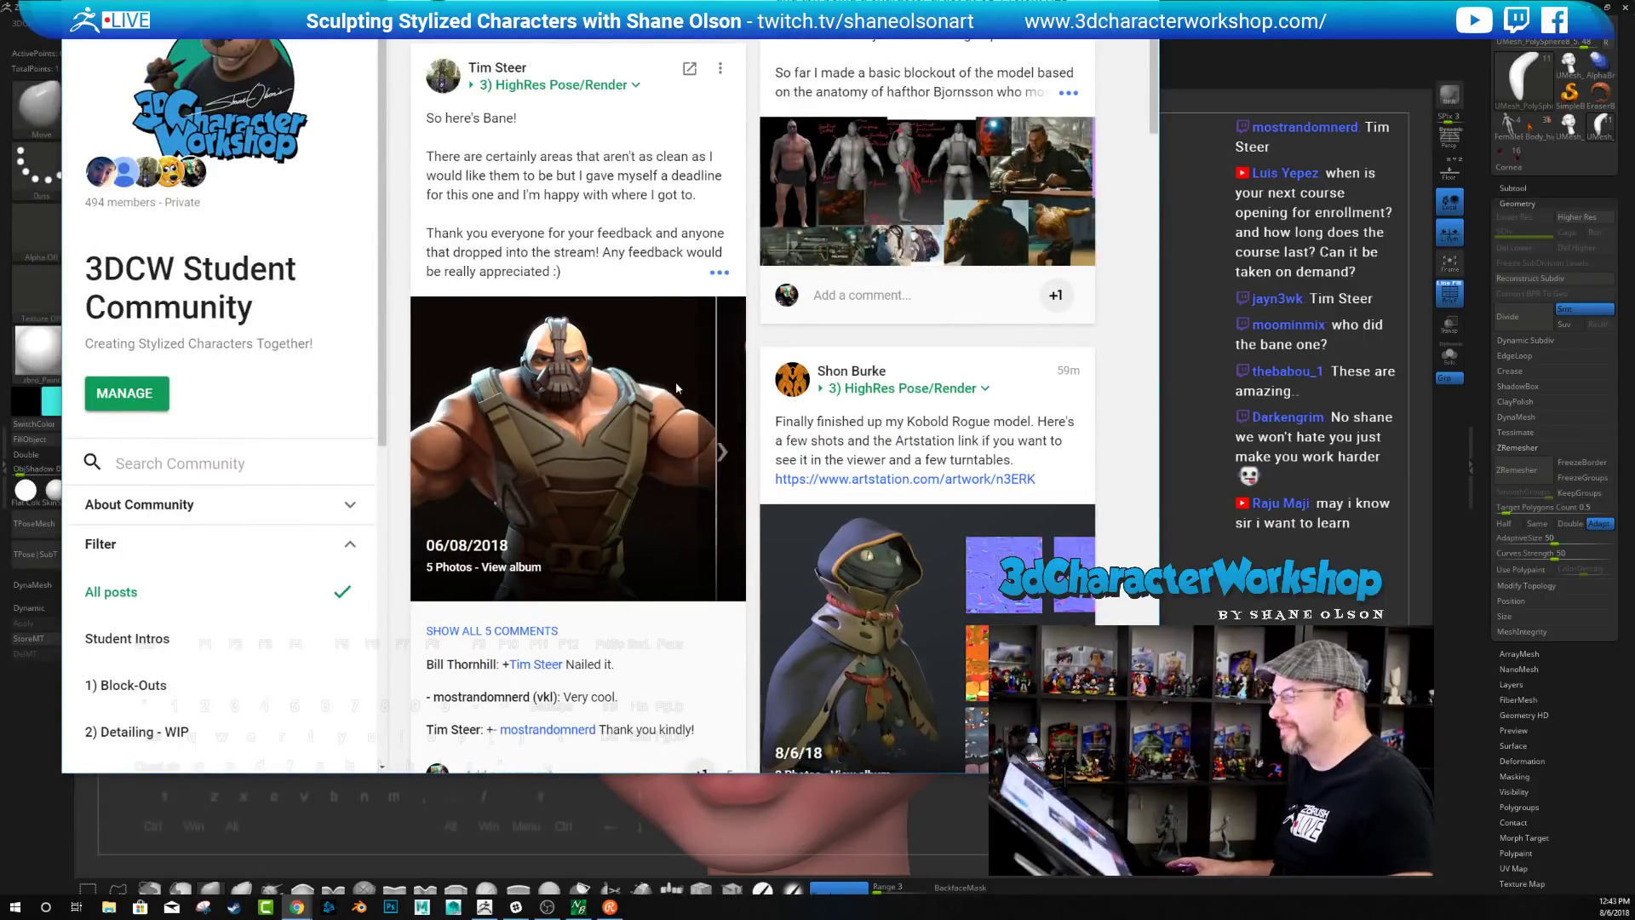
{"action": "left_click", "coordinate": [724, 448]}
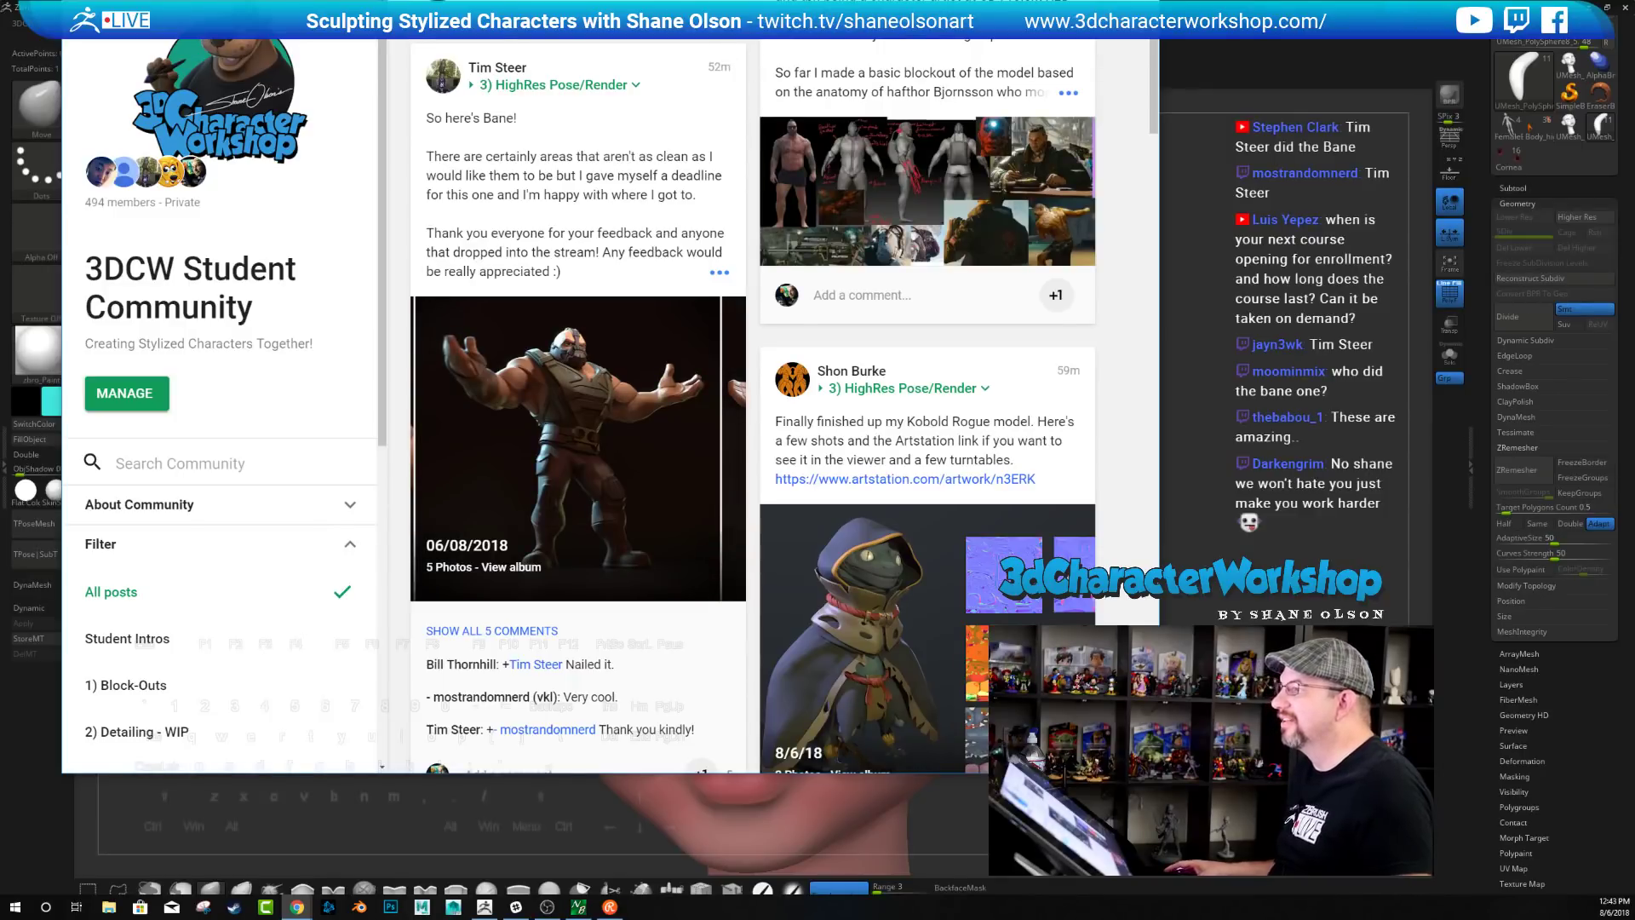
{"action": "key", "text": "alt+Tab"}
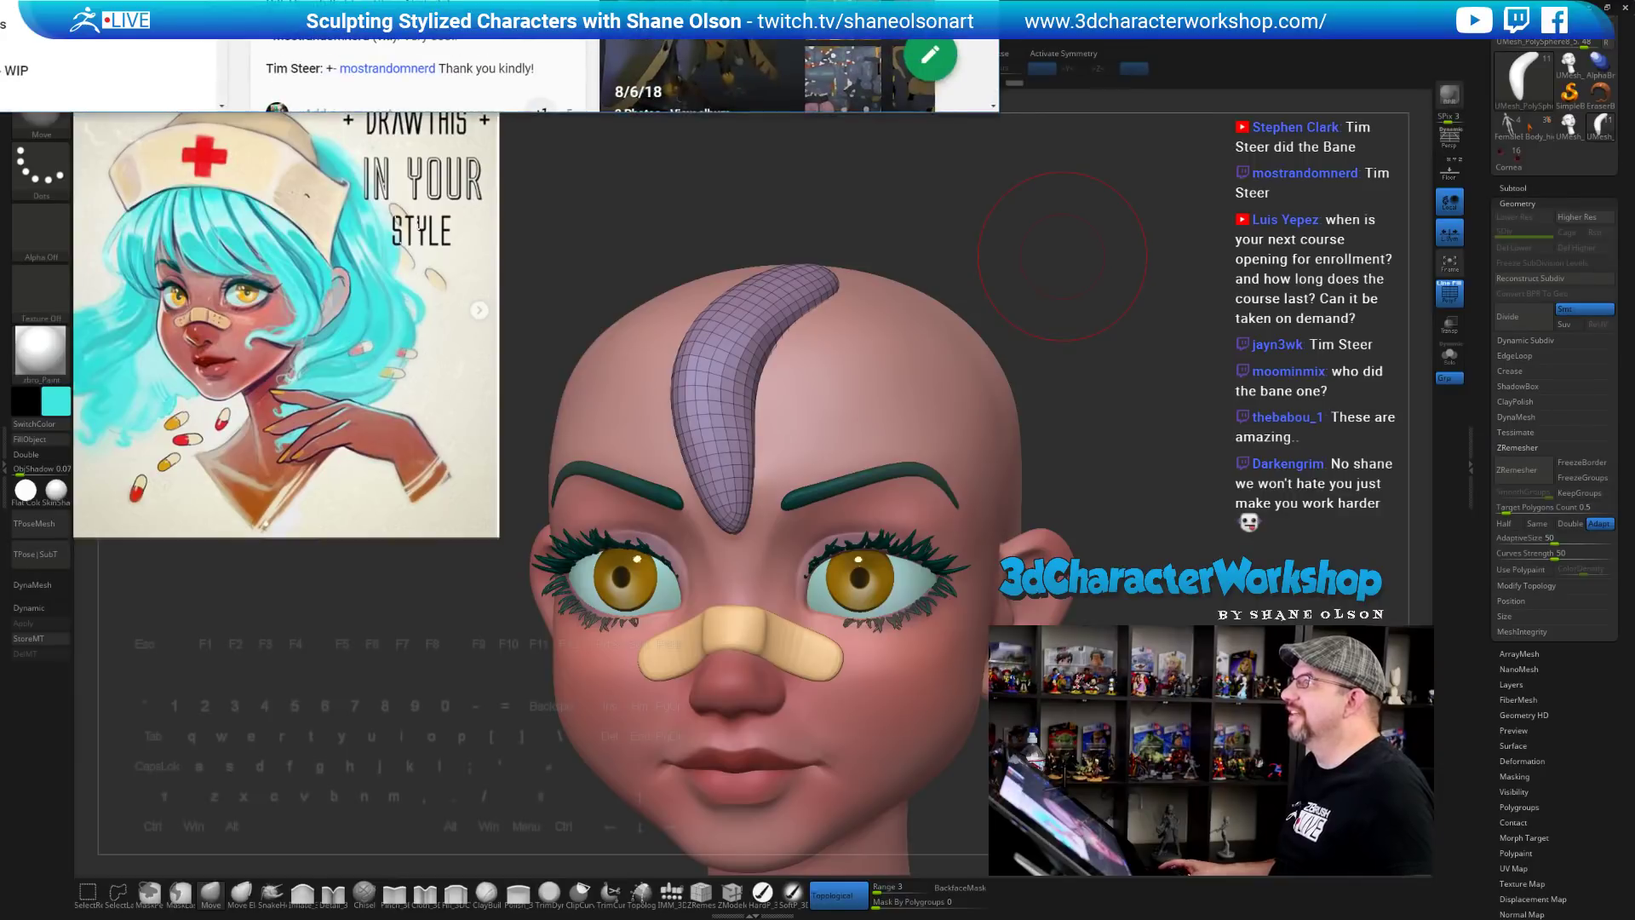
{"action": "scroll", "coordinate": [499, 75], "scroll_direction": "up", "scroll_amount": 3}
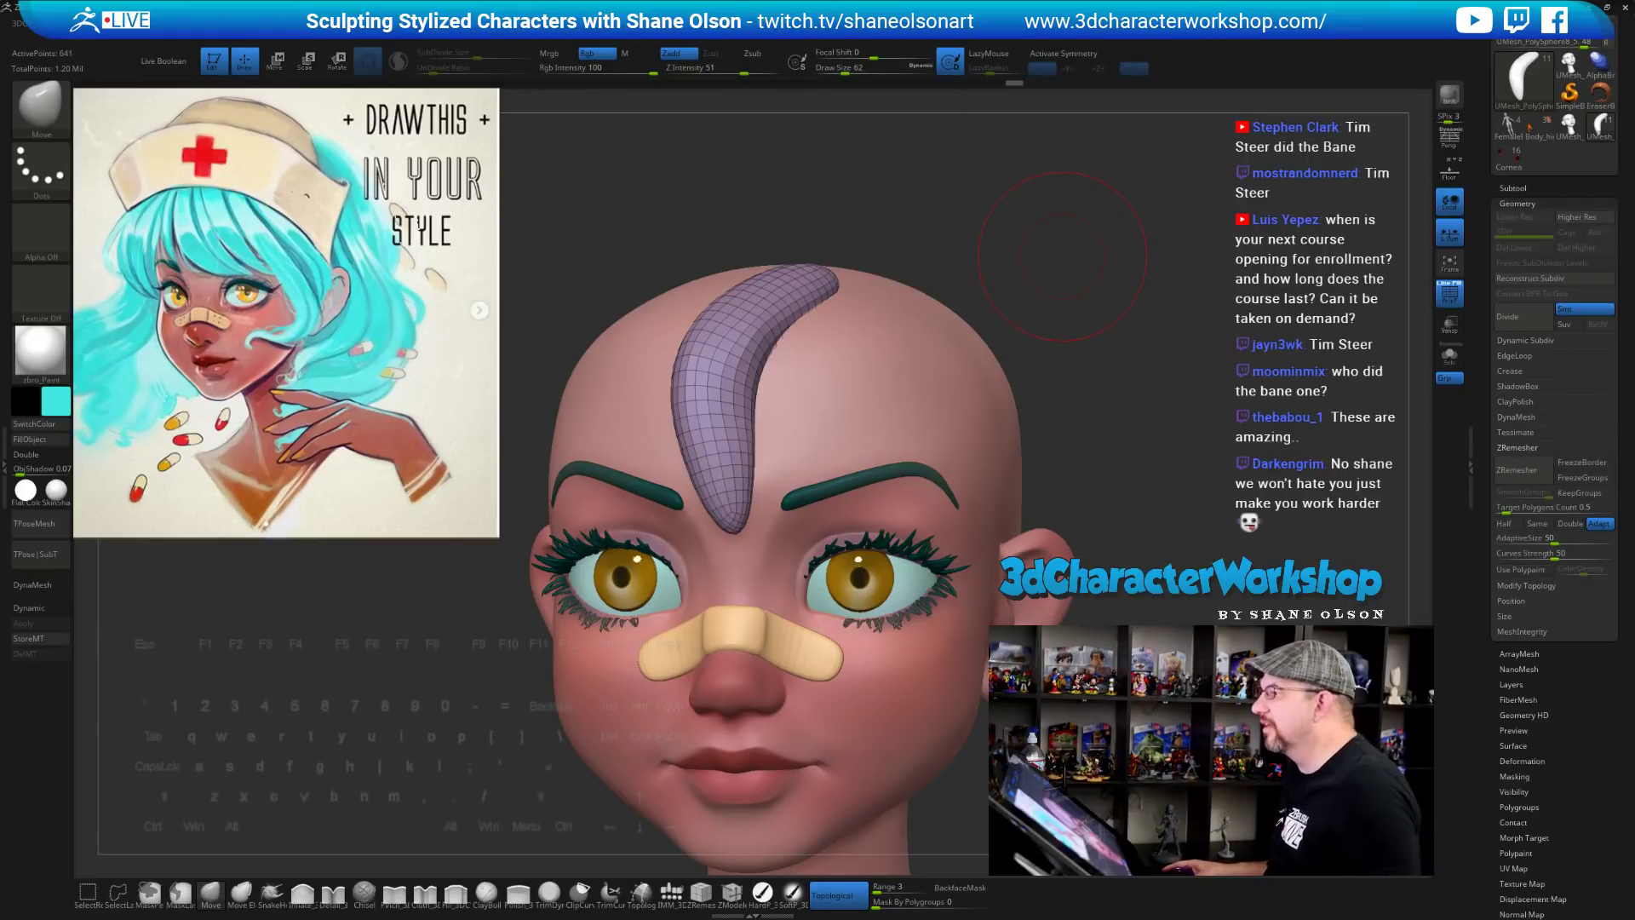
Reduce the brush draw size to 49 for working on the hair lock
{"action": "left_click_drag", "start_coordinate": [1174, 375], "coordinate": [1185, 371]}
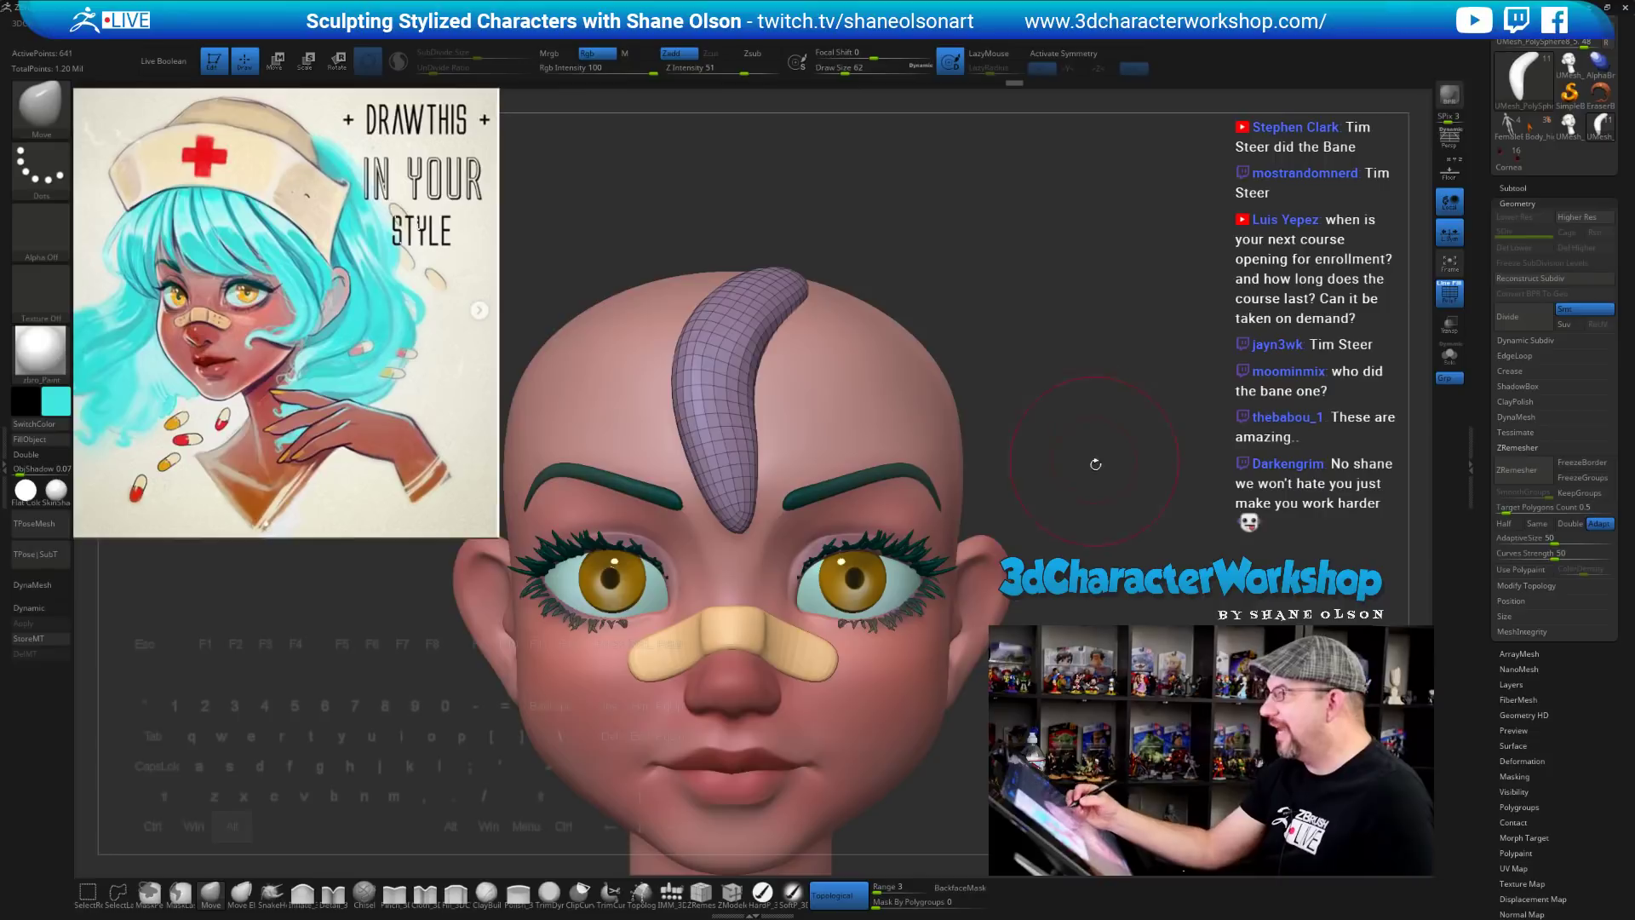
{"action": "left_click_drag", "start_coordinate": [1089, 443], "coordinate": [1100, 462], "text": "alt"}
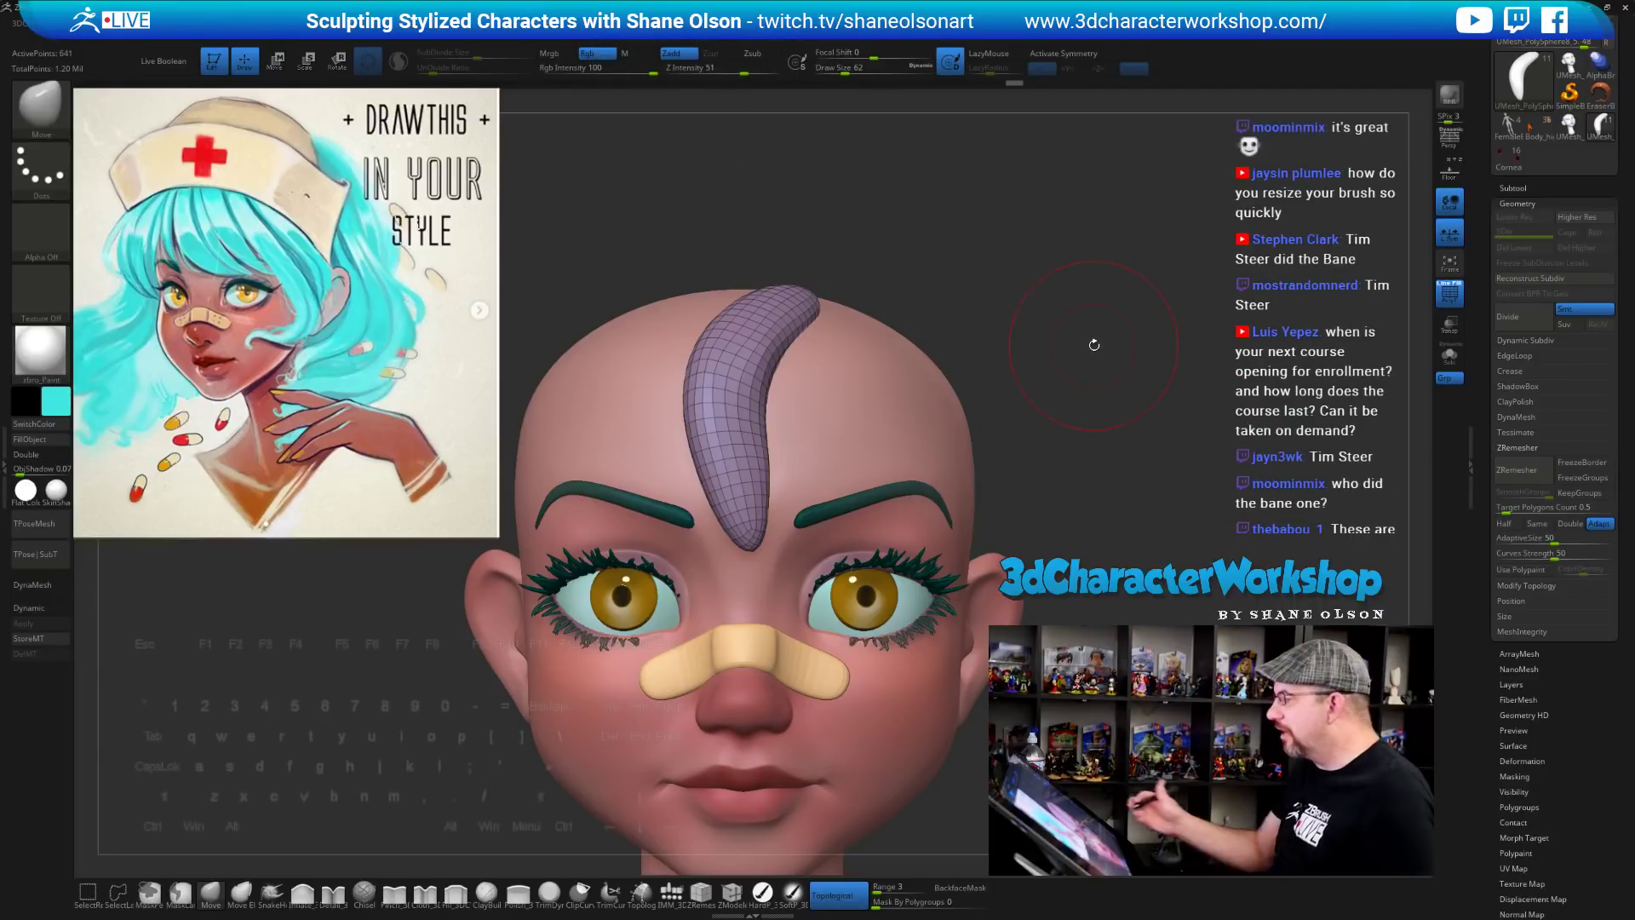
{"action": "left_click_drag", "start_coordinate": [1092, 342], "coordinate": [1103, 390]}
{"action": "key", "text": "s"}
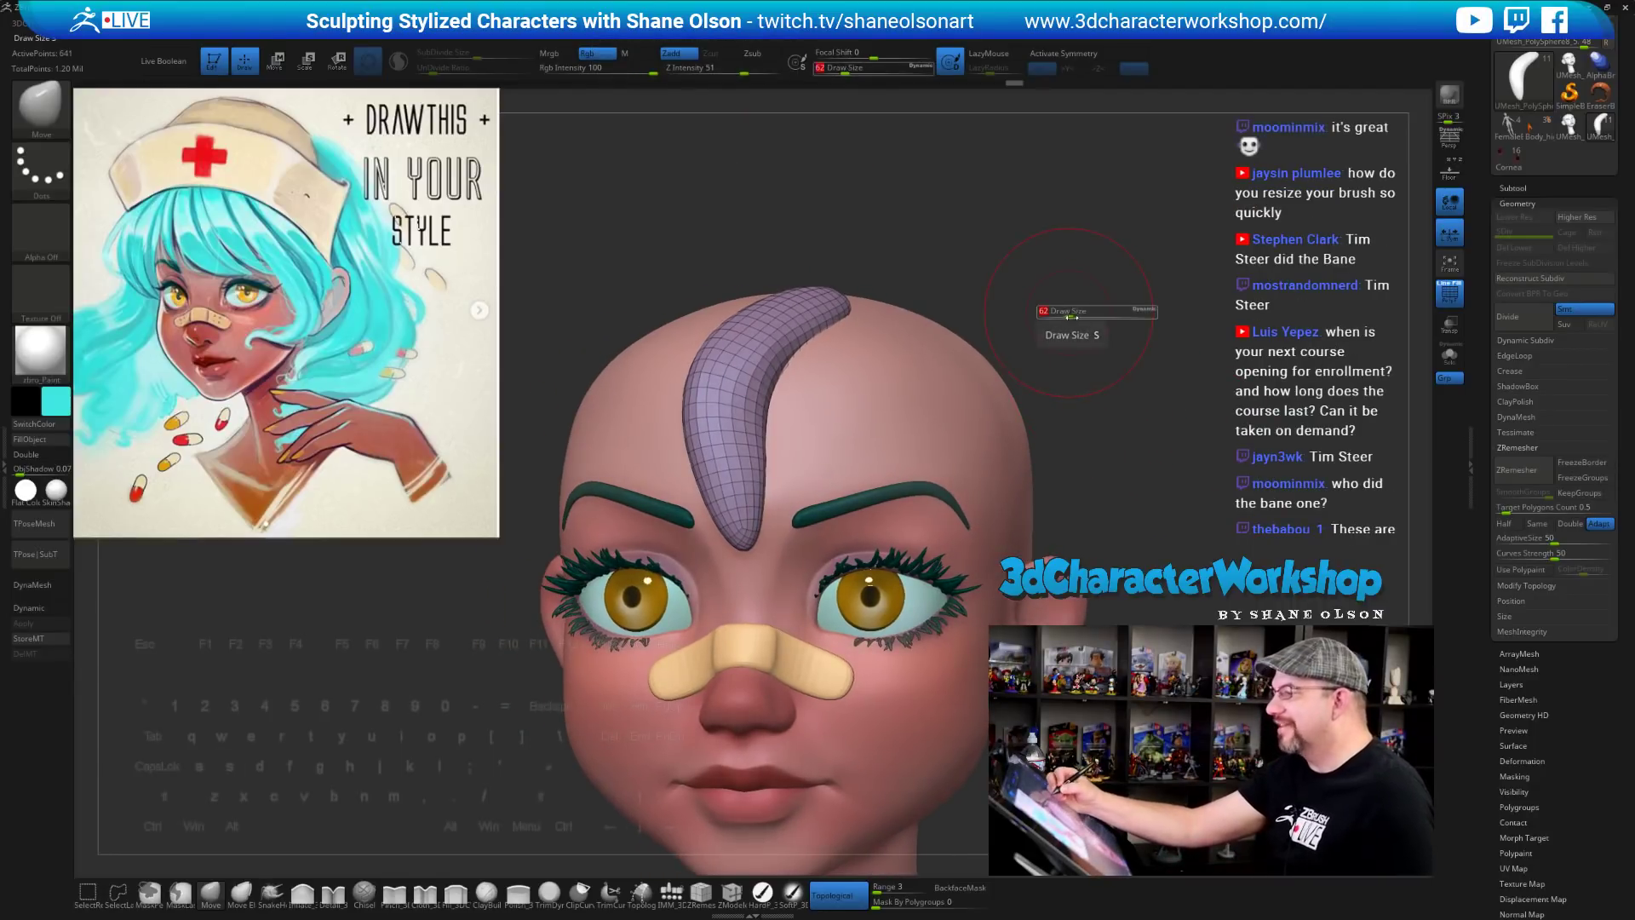
{"action": "mouse_move", "coordinate": [1072, 314]}
{"action": "left_mouse_down"}
{"action": "mouse_move", "coordinate": [1099, 292]}
{"action": "mouse_move", "coordinate": [1080, 344]}
{"action": "mouse_move", "coordinate": [1105, 486]}
{"action": "mouse_move", "coordinate": [1005, 364]}
{"action": "mouse_move", "coordinate": [1060, 339]}
{"action": "mouse_move", "coordinate": [1056, 307]}
{"action": "mouse_move", "coordinate": [1030, 369]}
{"action": "mouse_move", "coordinate": [1016, 338]}
{"action": "mouse_move", "coordinate": [1025, 351]}
{"action": "left_mouse_up"}
Choose the Pinch brush and sharpen the edges of the hair lock along its length, working from both sides
{"action": "left_click", "coordinate": [395, 892]}
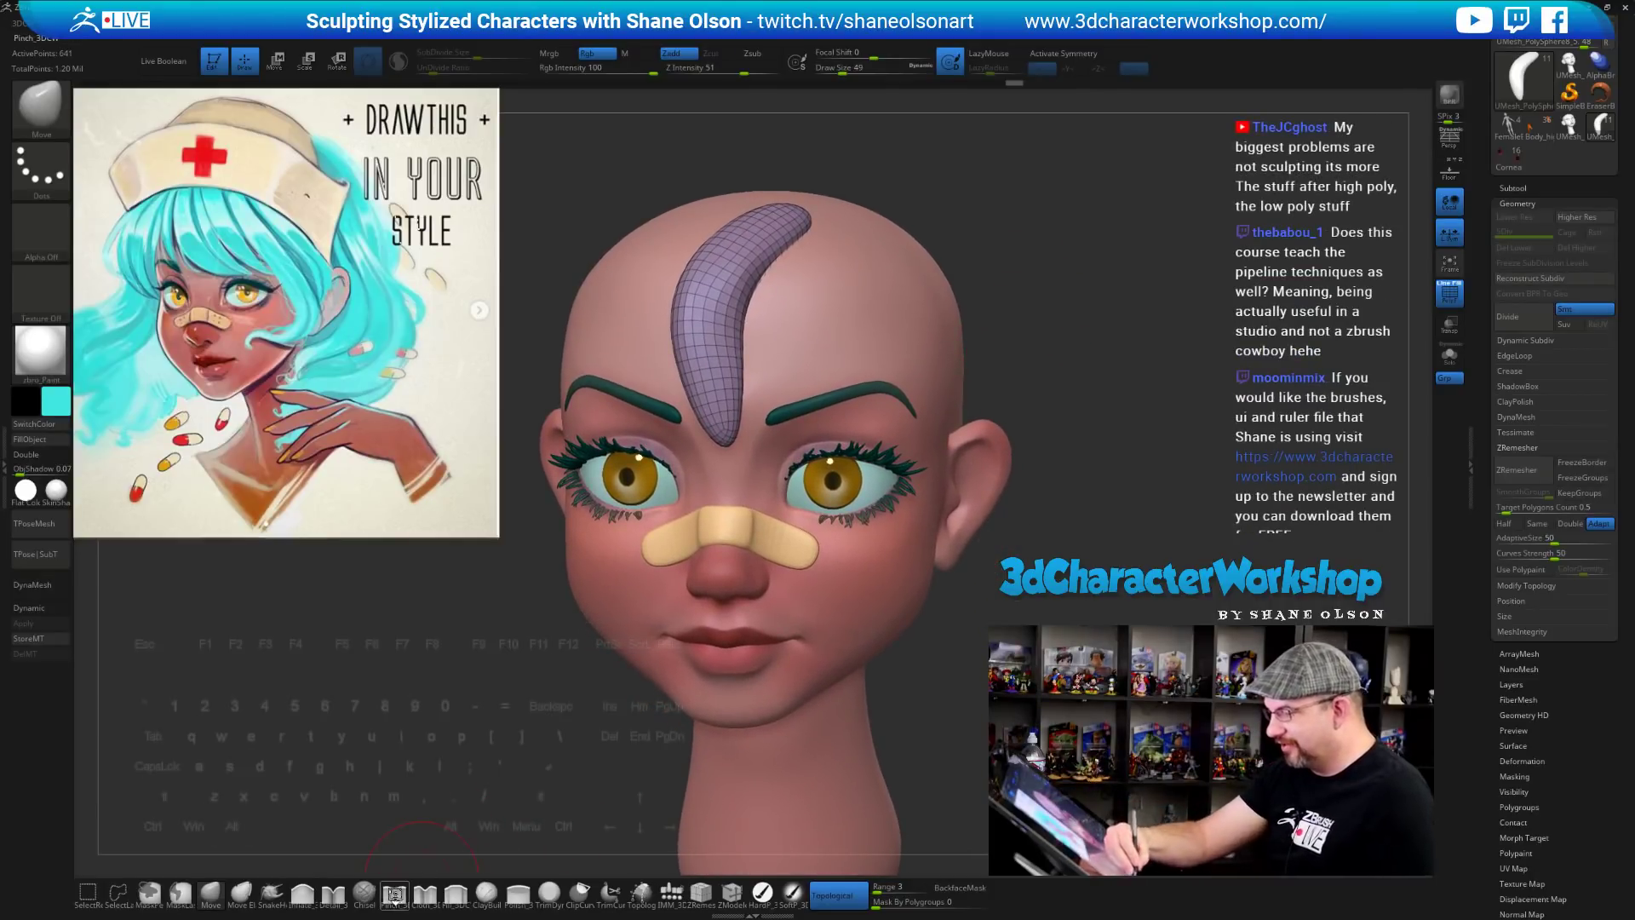
{"action": "mouse_move", "coordinate": [1026, 292]}
{"action": "left_mouse_down"}
{"action": "mouse_move", "coordinate": [1018, 343]}
{"action": "mouse_move", "coordinate": [934, 379]}
{"action": "left_mouse_up"}
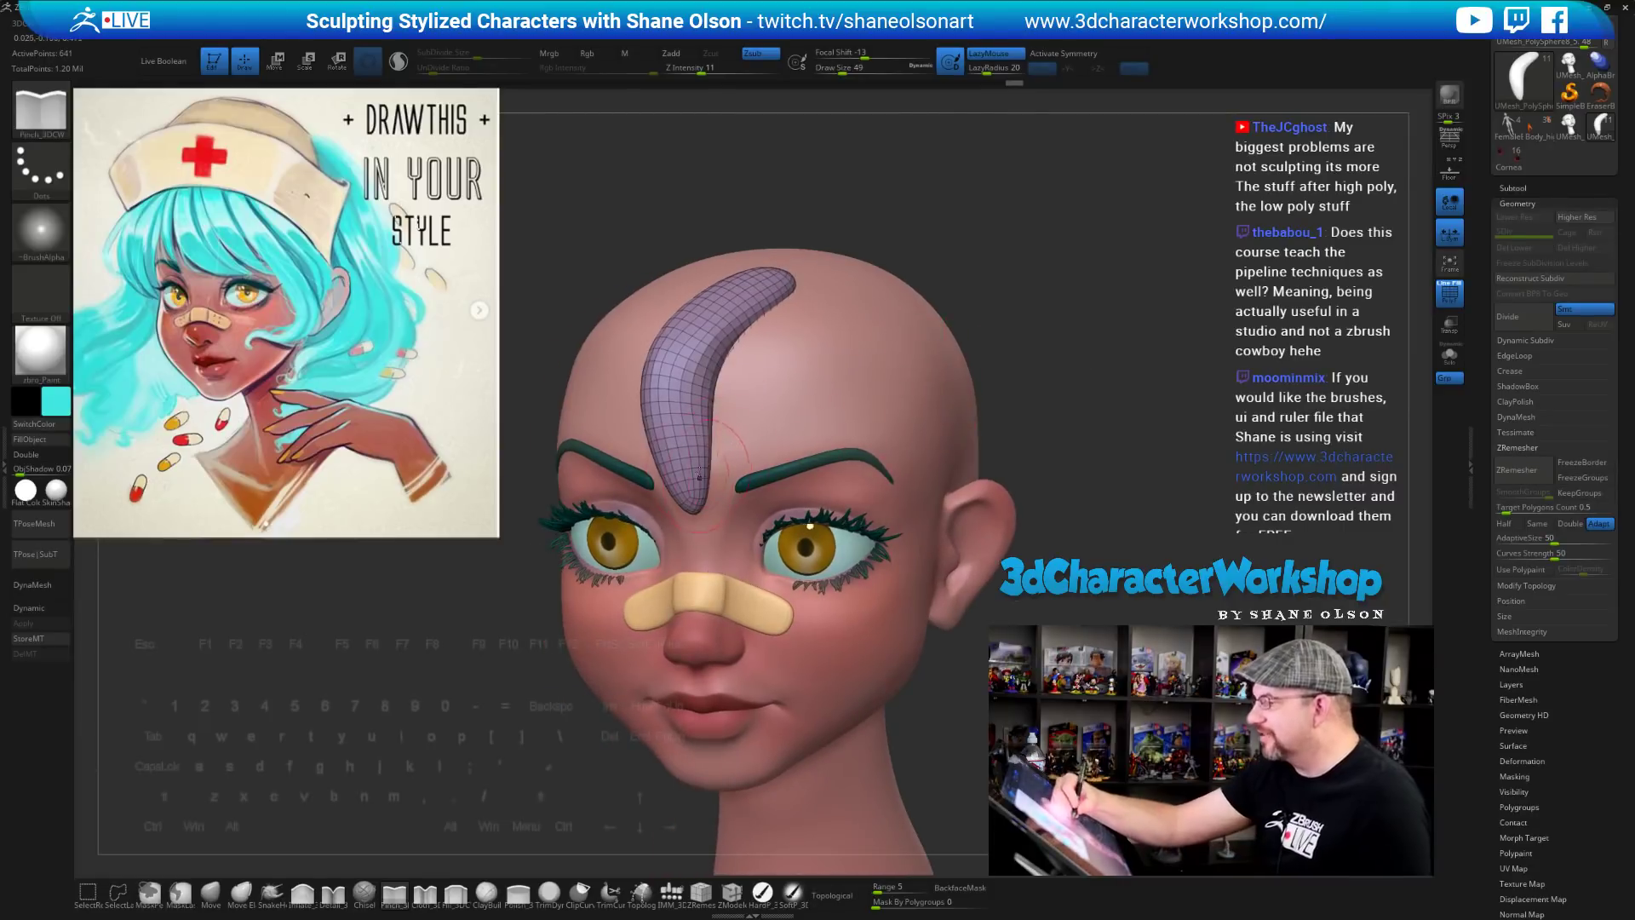
{"action": "left_click_drag", "start_coordinate": [694, 487], "coordinate": [686, 349], "text": "alt"}
{"action": "right_click_drag", "start_coordinate": [779, 443], "coordinate": [700, 459]}
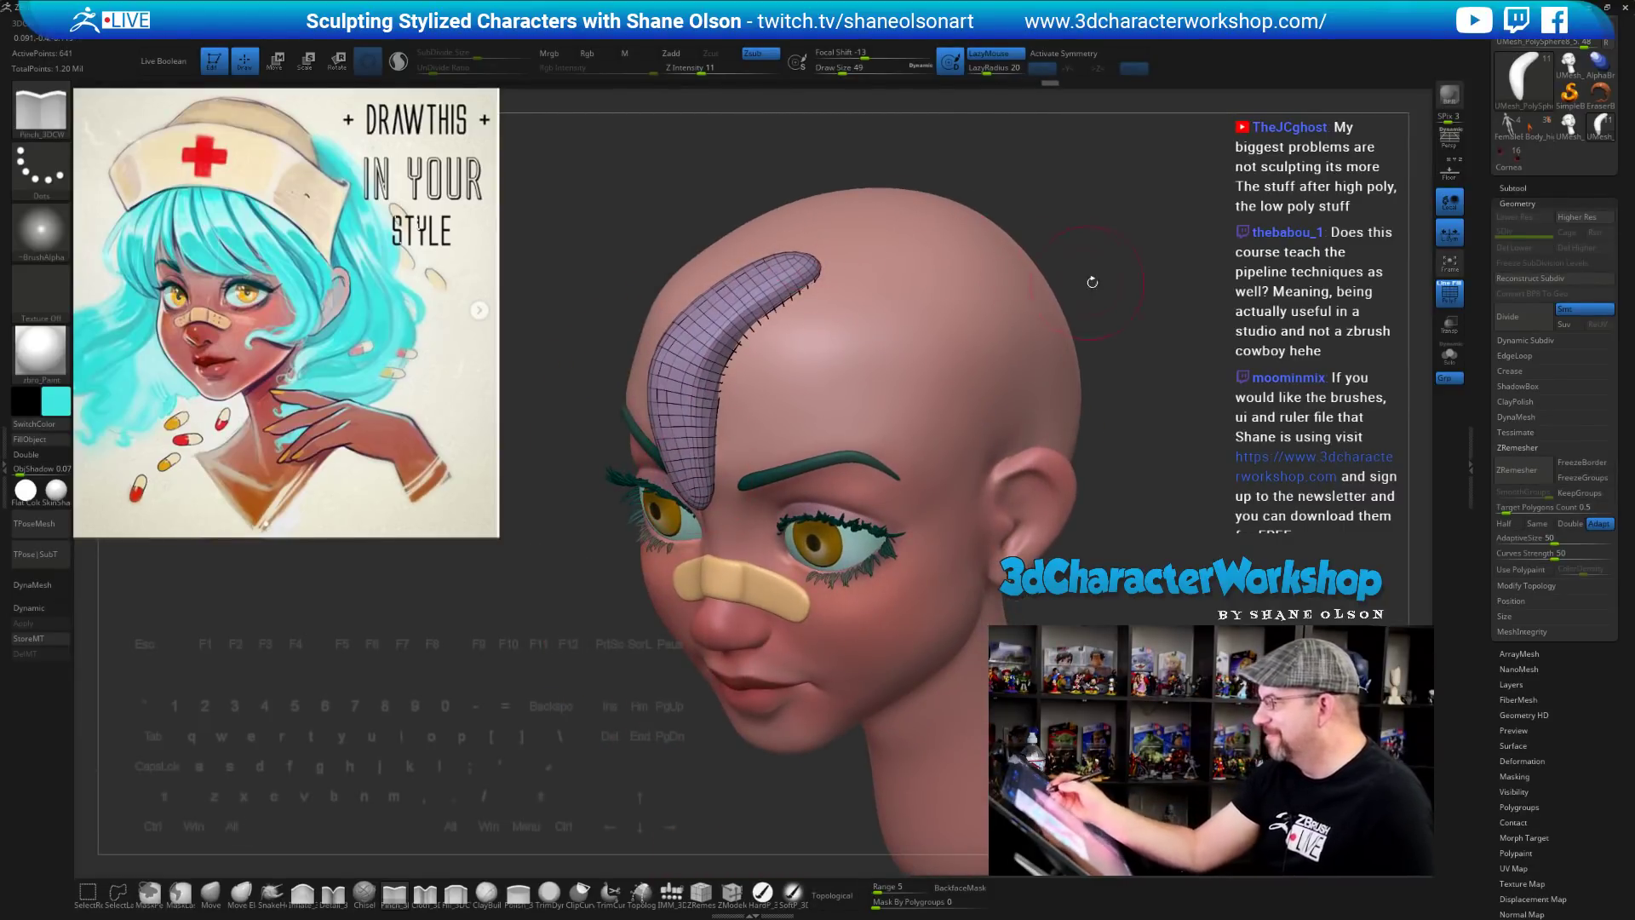
{"action": "left_click_drag", "start_coordinate": [1092, 282], "coordinate": [662, 378]}
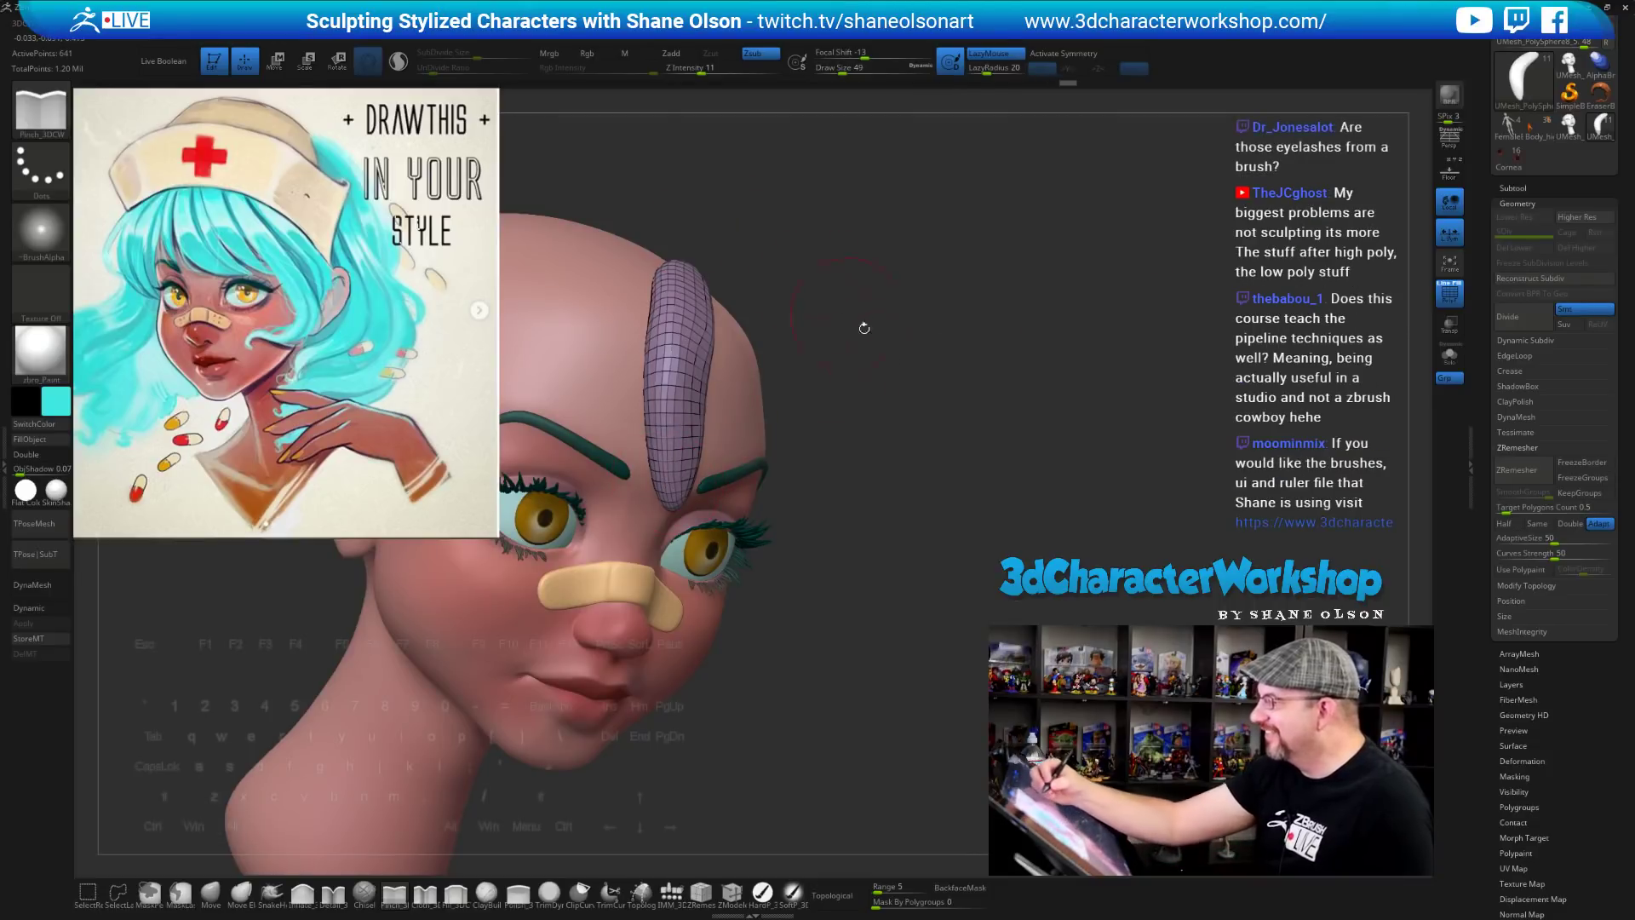
{"action": "mouse_move", "coordinate": [865, 328]}
{"action": "left_mouse_down"}
{"action": "mouse_move", "coordinate": [695, 362]}
{"action": "mouse_move", "coordinate": [689, 426]}
{"action": "left_mouse_up"}
{"action": "left_click_drag", "start_coordinate": [954, 281], "coordinate": [963, 187]}
{"action": "mouse_move", "coordinate": [690, 422]}
{"action": "left_mouse_down", "text": "alt"}
{"action": "mouse_move", "coordinate": [764, 312]}
{"action": "mouse_move", "coordinate": [748, 419]}
{"action": "left_mouse_up", "text": "alt"}
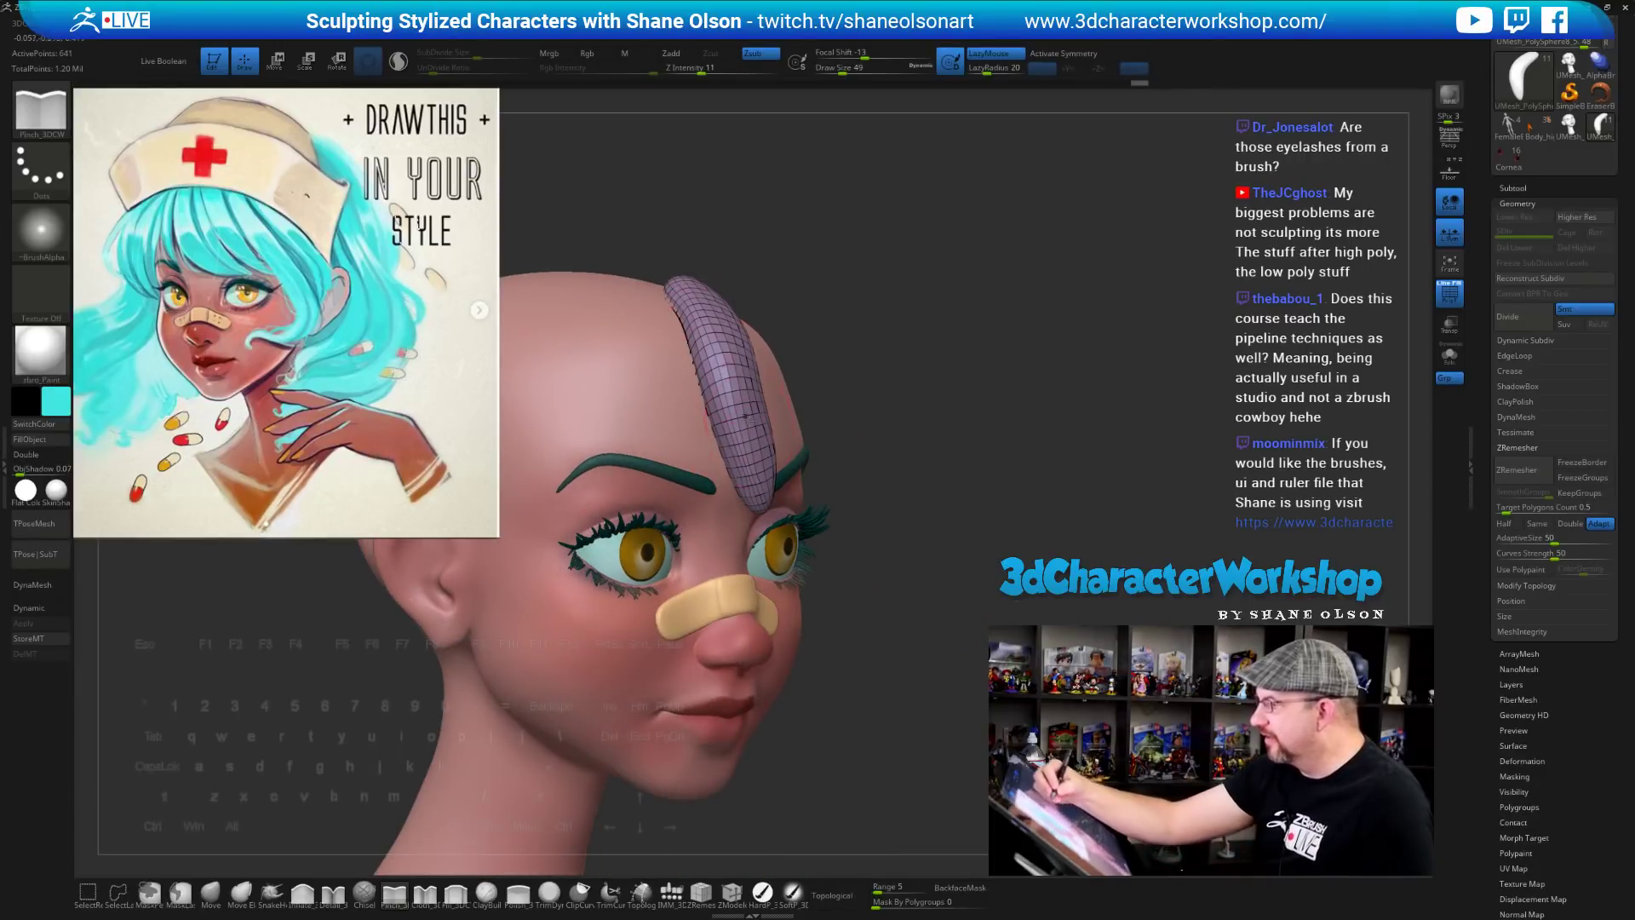
{"action": "left_click_drag", "start_coordinate": [682, 288], "coordinate": [691, 322]}
Hide the polyframe and turn on Dynamic Subdivision to preview the hair lock smoothed on the head
{"action": "mouse_move", "coordinate": [958, 448]}
{"action": "left_mouse_down", "text": "shift"}
{"action": "mouse_move", "coordinate": [1065, 460]}
{"action": "mouse_move", "coordinate": [979, 472]}
{"action": "mouse_move", "coordinate": [1090, 490]}
{"action": "mouse_move", "coordinate": [1076, 543]}
{"action": "mouse_move", "coordinate": [1100, 540]}
{"action": "left_mouse_up", "text": "shift"}
{"action": "key", "text": "shift+f"}
{"action": "key", "text": "d"}
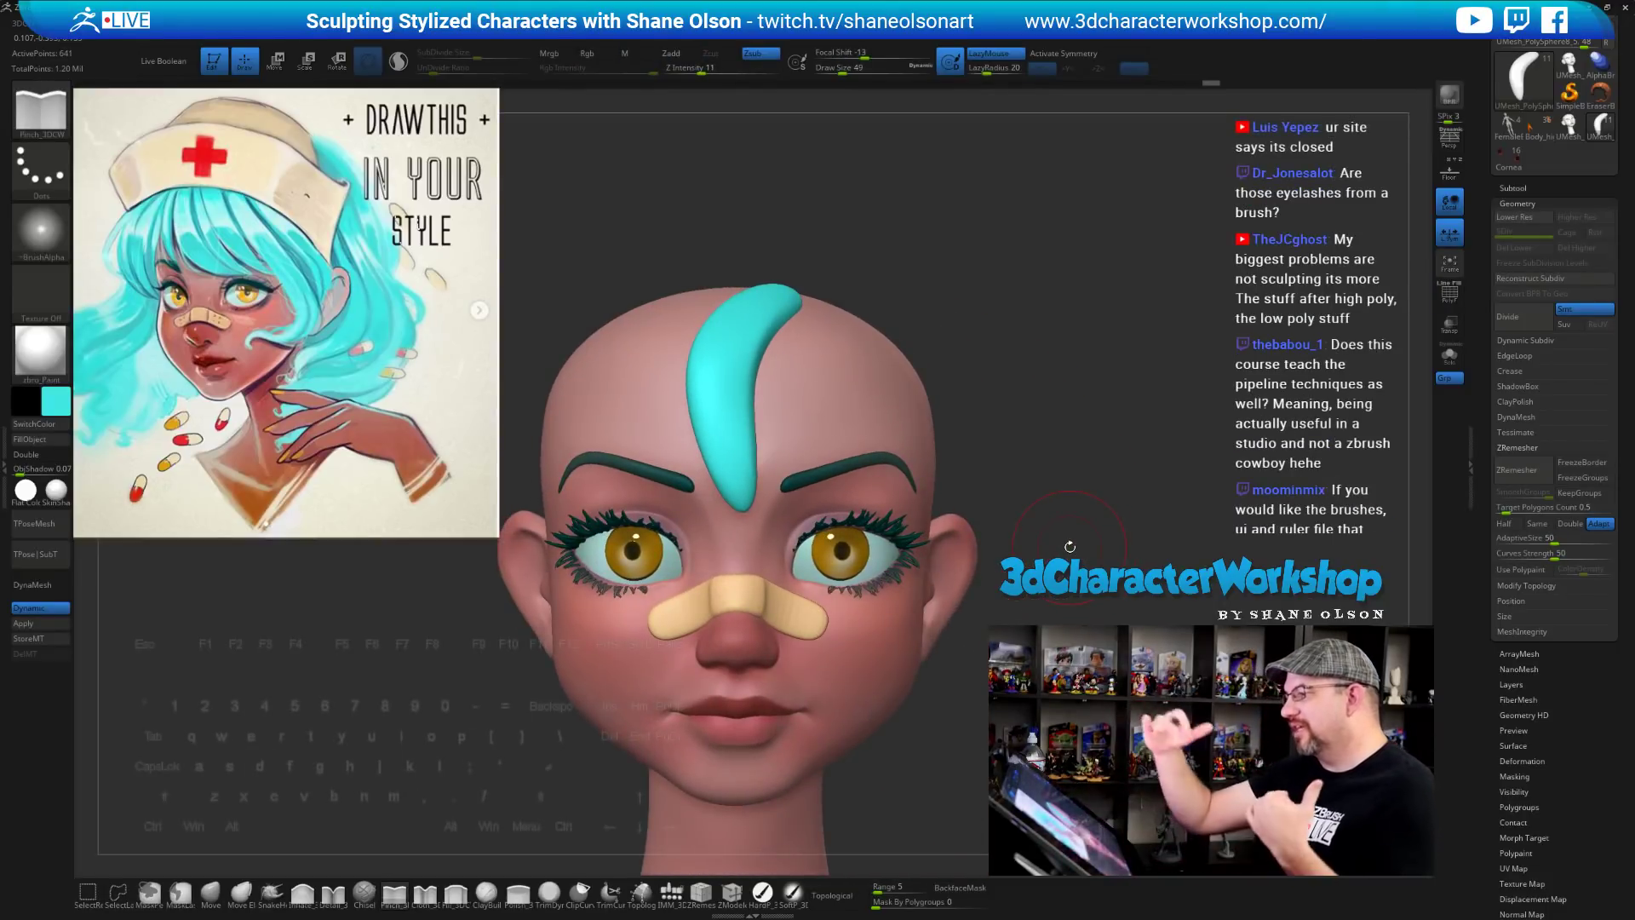
{"action": "mouse_move", "coordinate": [1051, 465]}
{"action": "left_mouse_down"}
{"action": "mouse_move", "coordinate": [1031, 490]}
{"action": "mouse_move", "coordinate": [1077, 564]}
{"action": "left_mouse_up"}
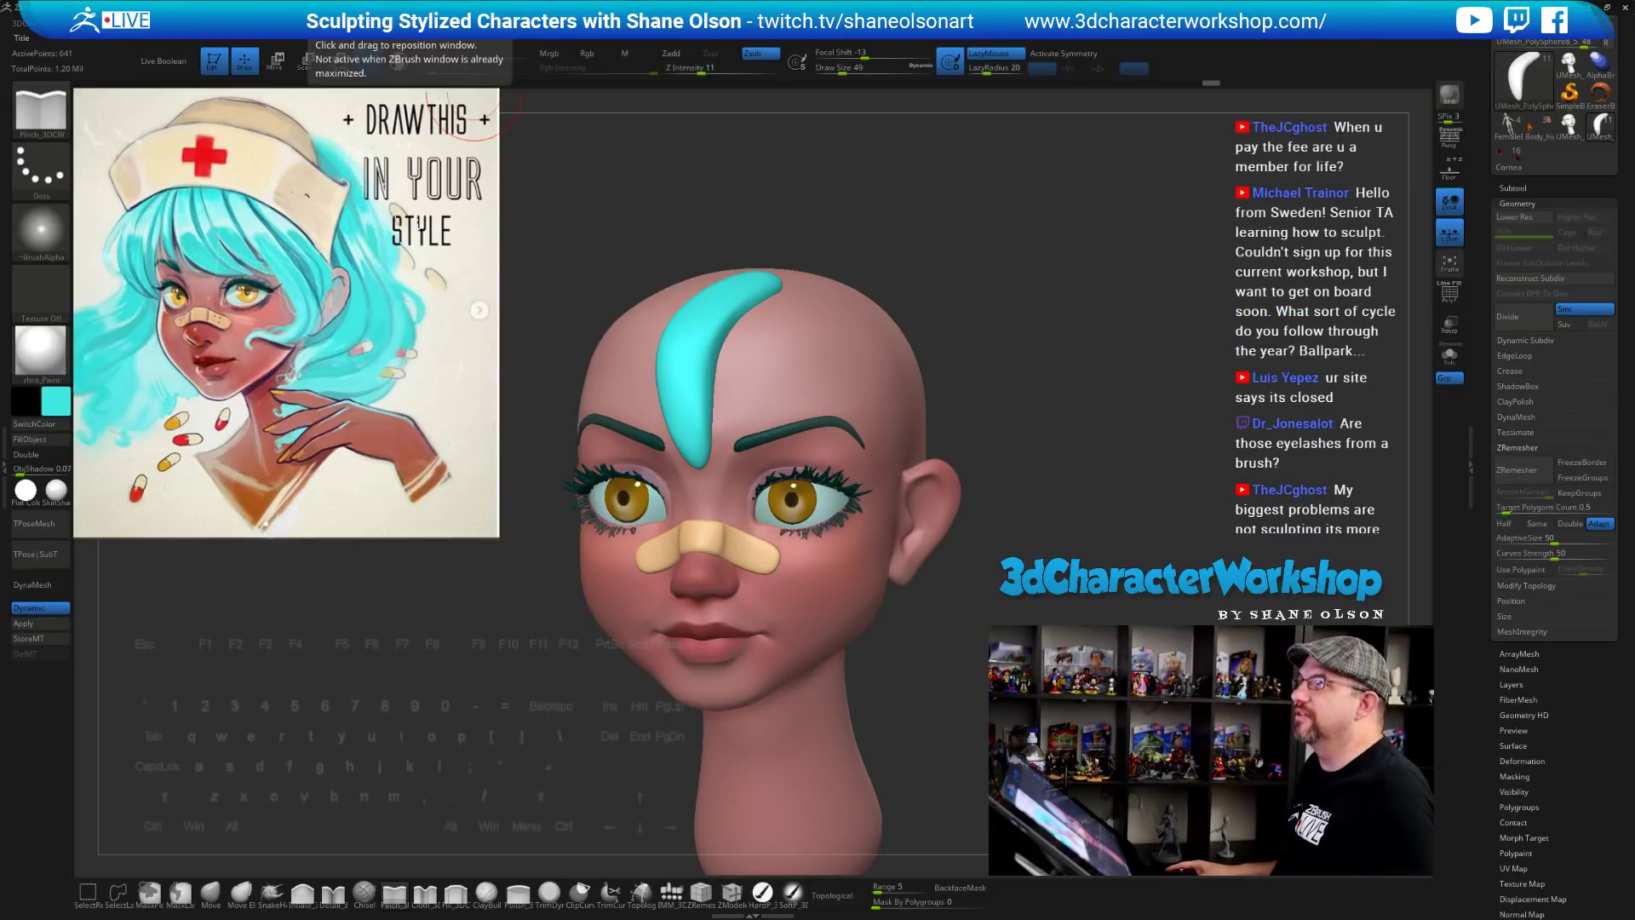
Bring the 3dCharacterWorkshop website over ZBrush and highlight the line about workshop enrollment
{"action": "left_click_drag", "start_coordinate": [311, 0], "coordinate": [853, 127]}
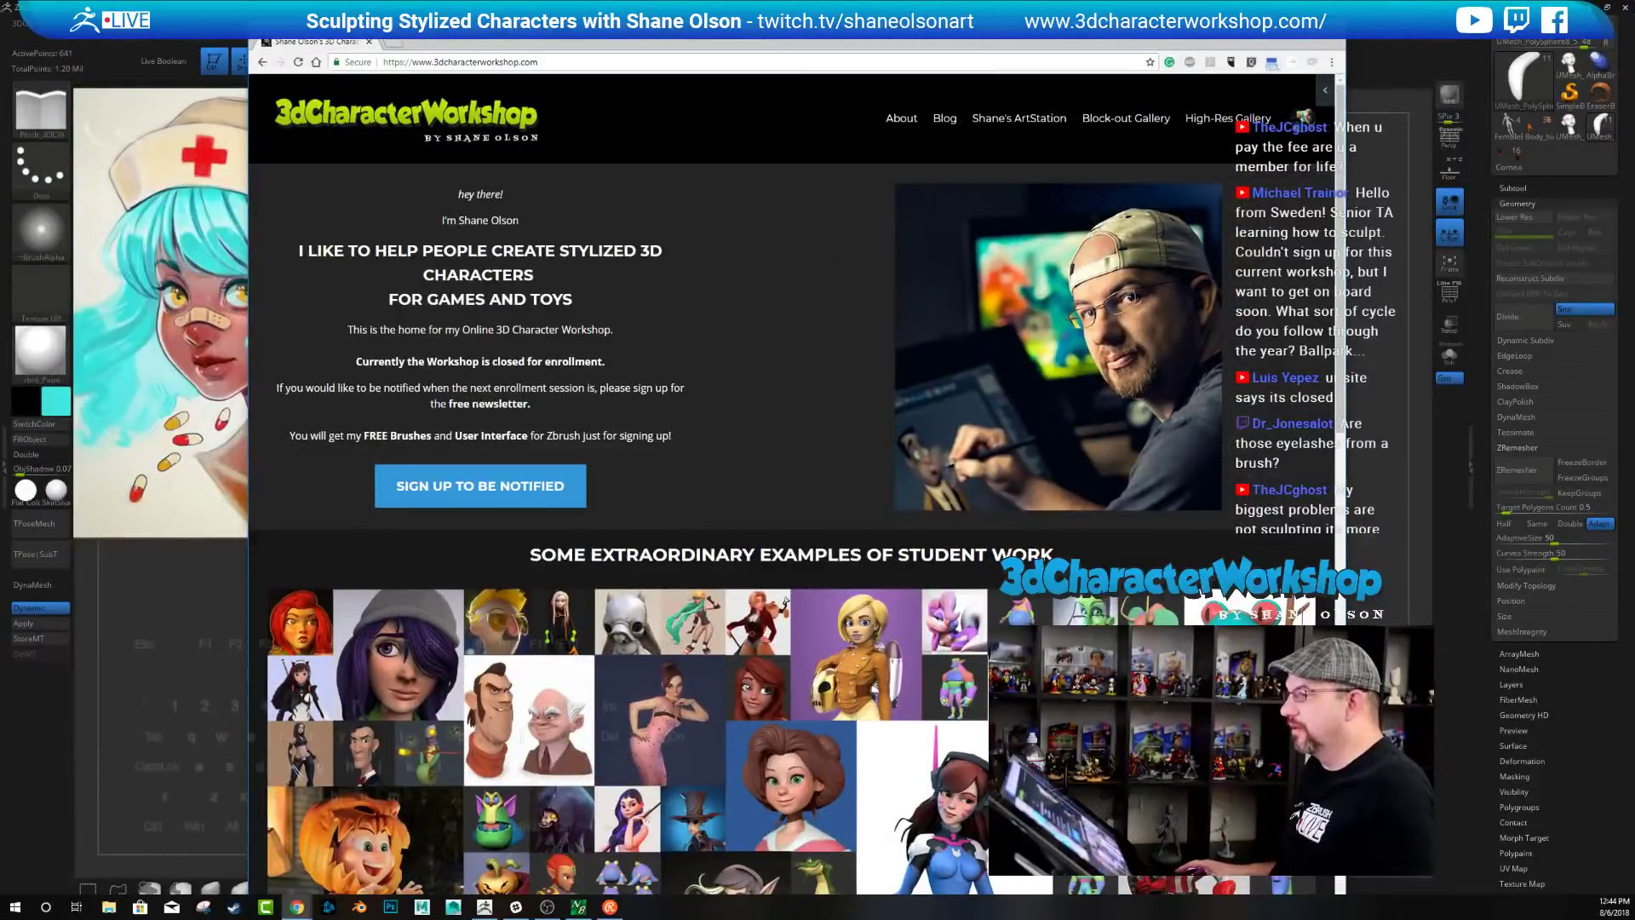
{"action": "left_click_drag", "start_coordinate": [361, 361], "coordinate": [580, 361]}
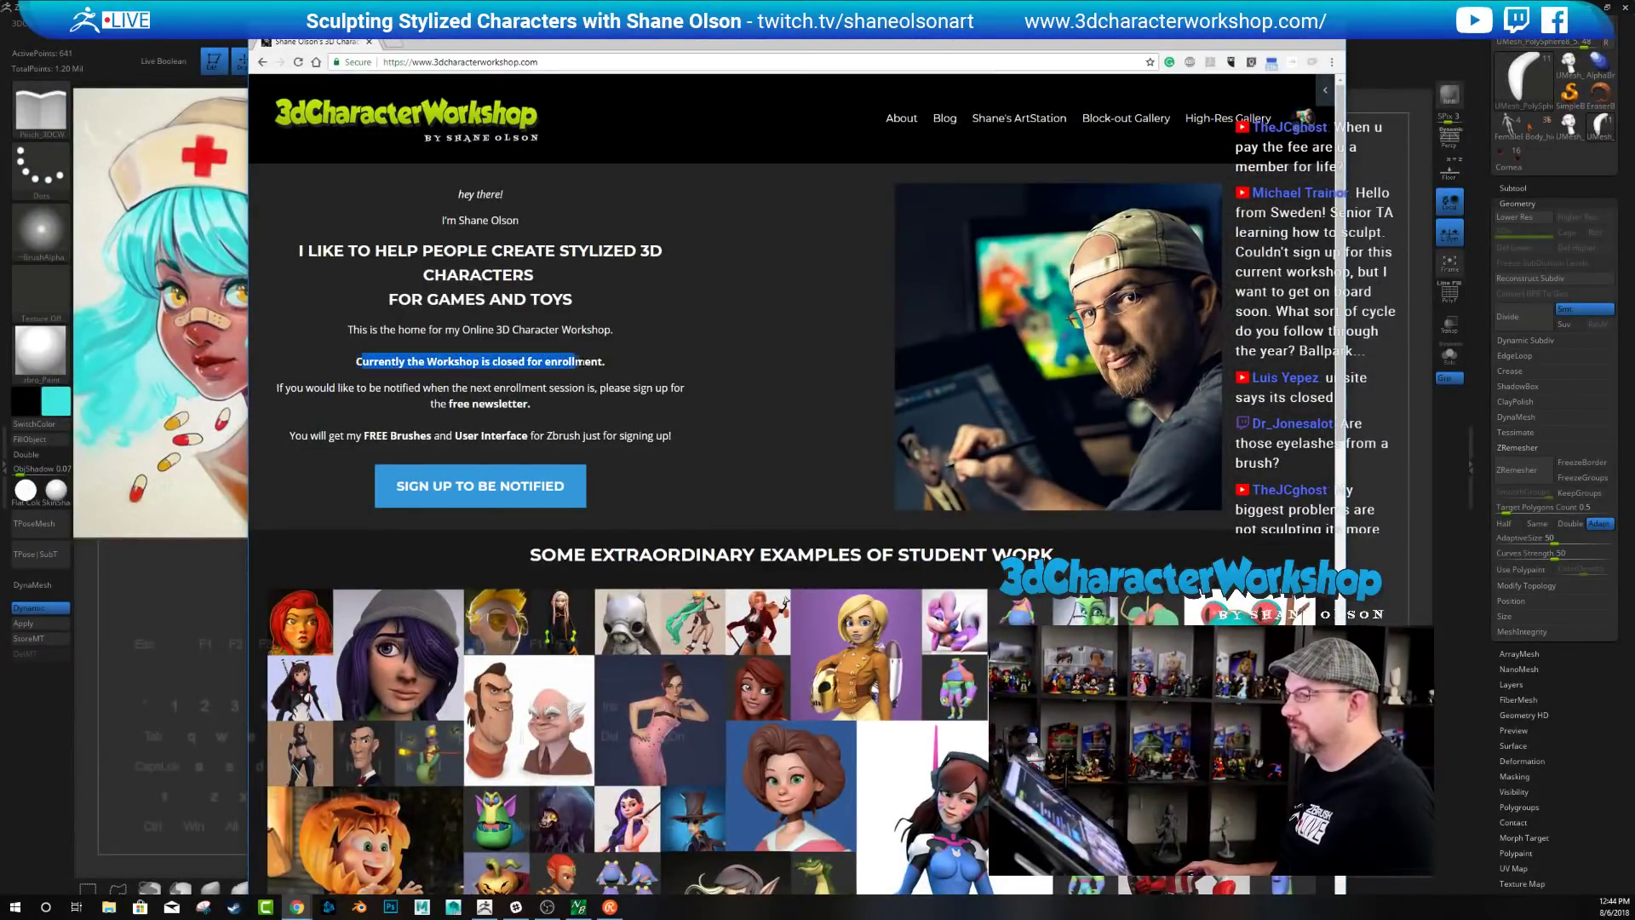
{"action": "left_click", "coordinate": [669, 356]}
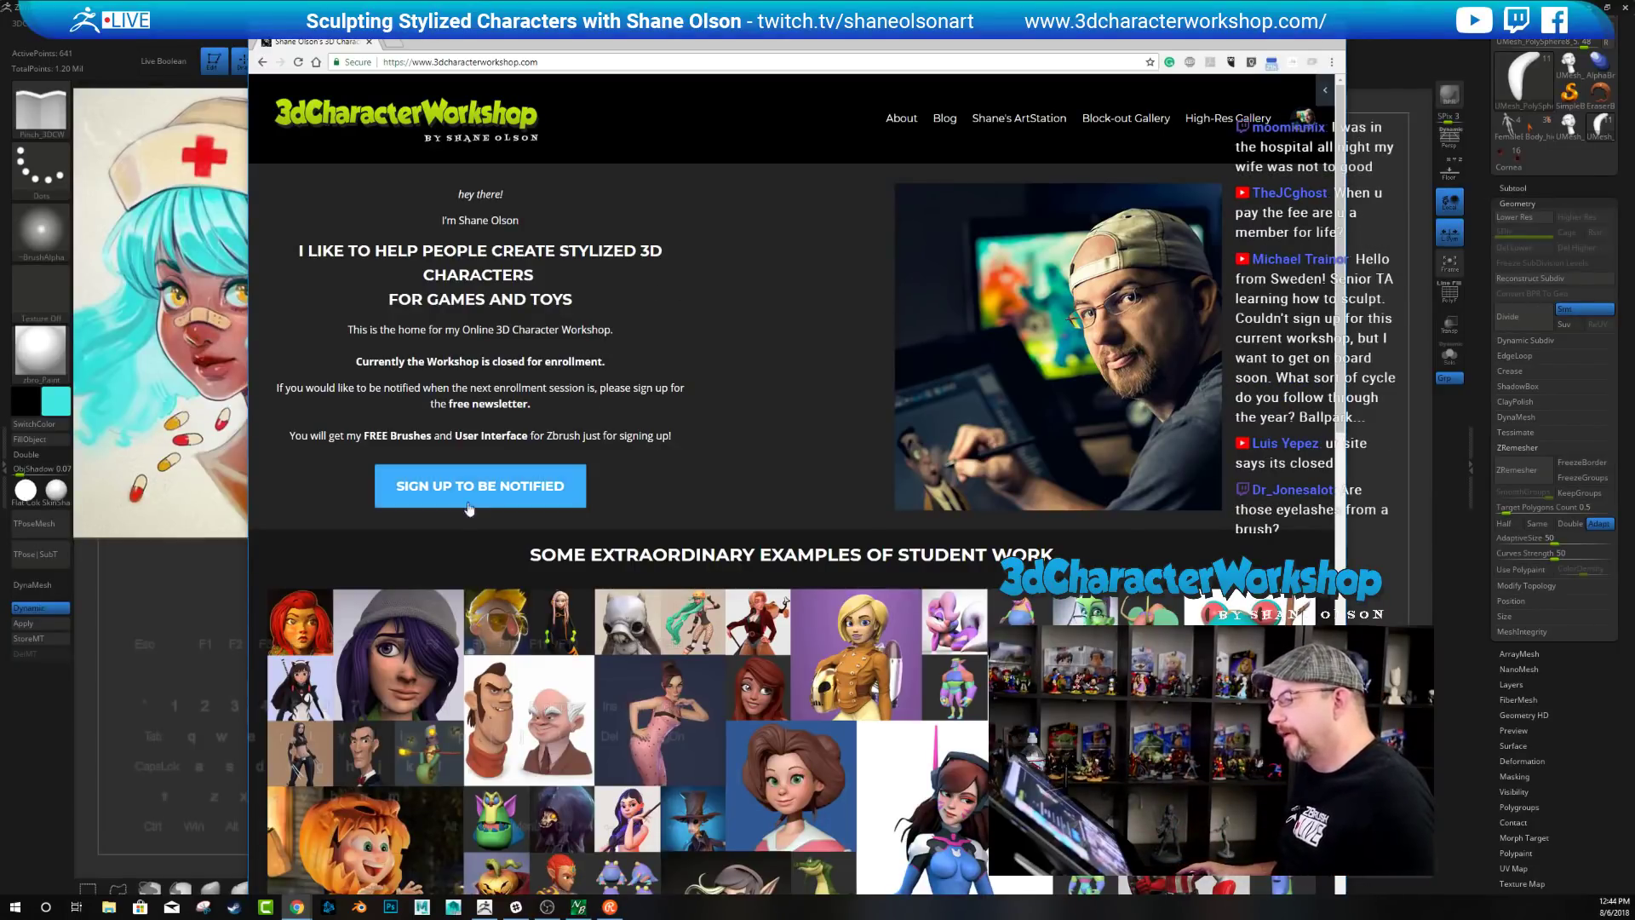
{"action": "left_click_drag", "start_coordinate": [671, 40], "coordinate": [645, 28]}
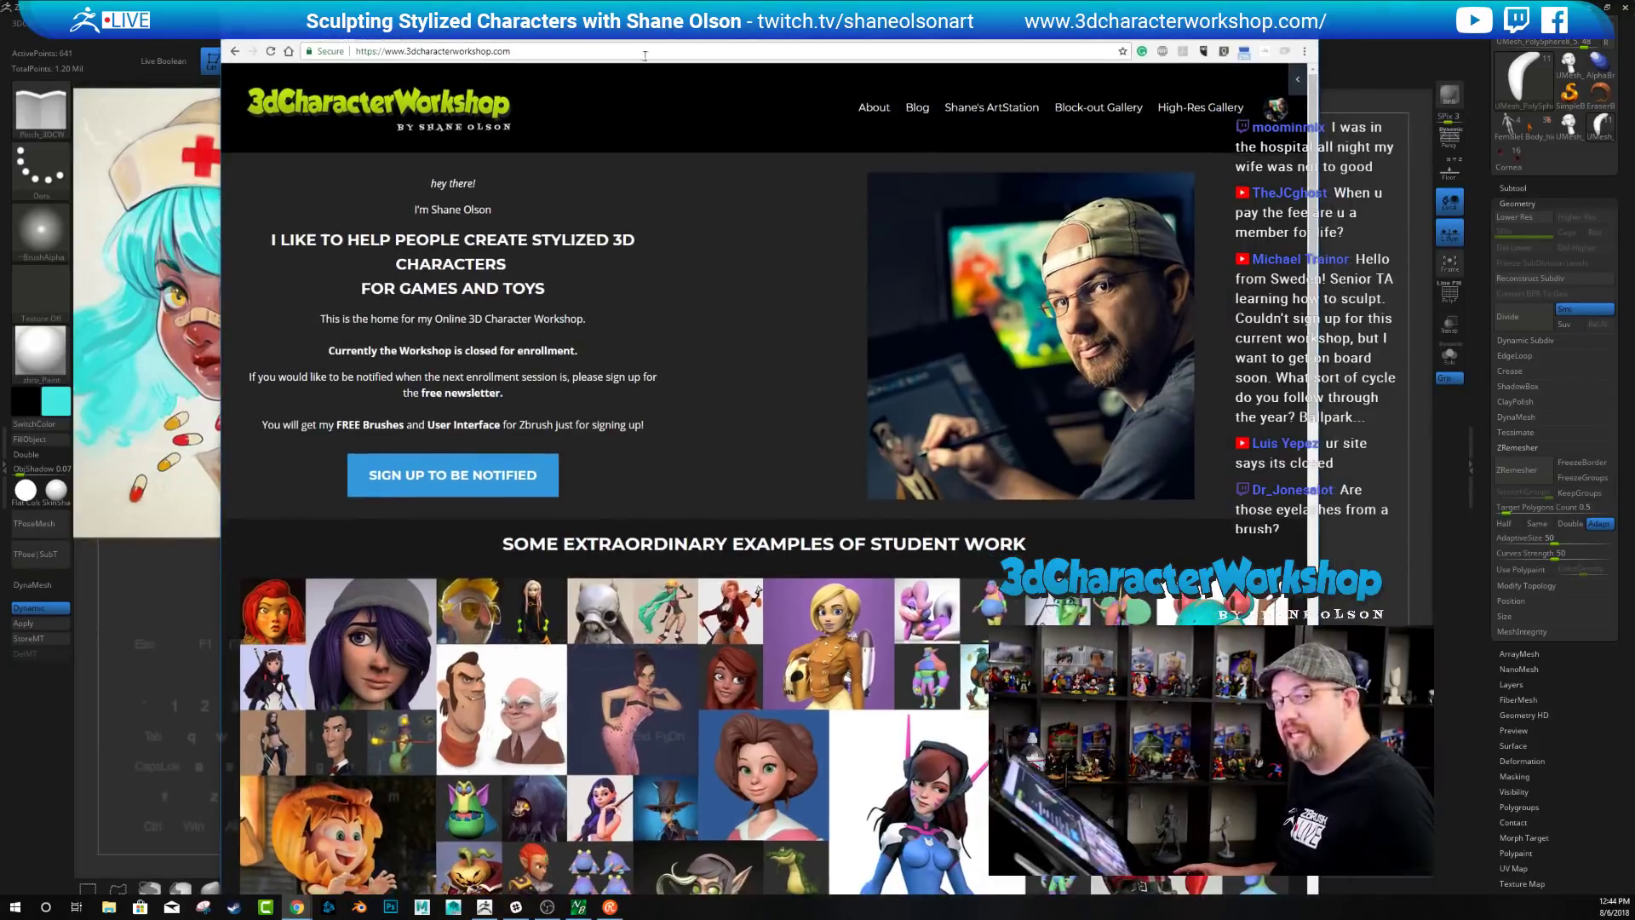
{"action": "left_click", "coordinate": [542, 53]}
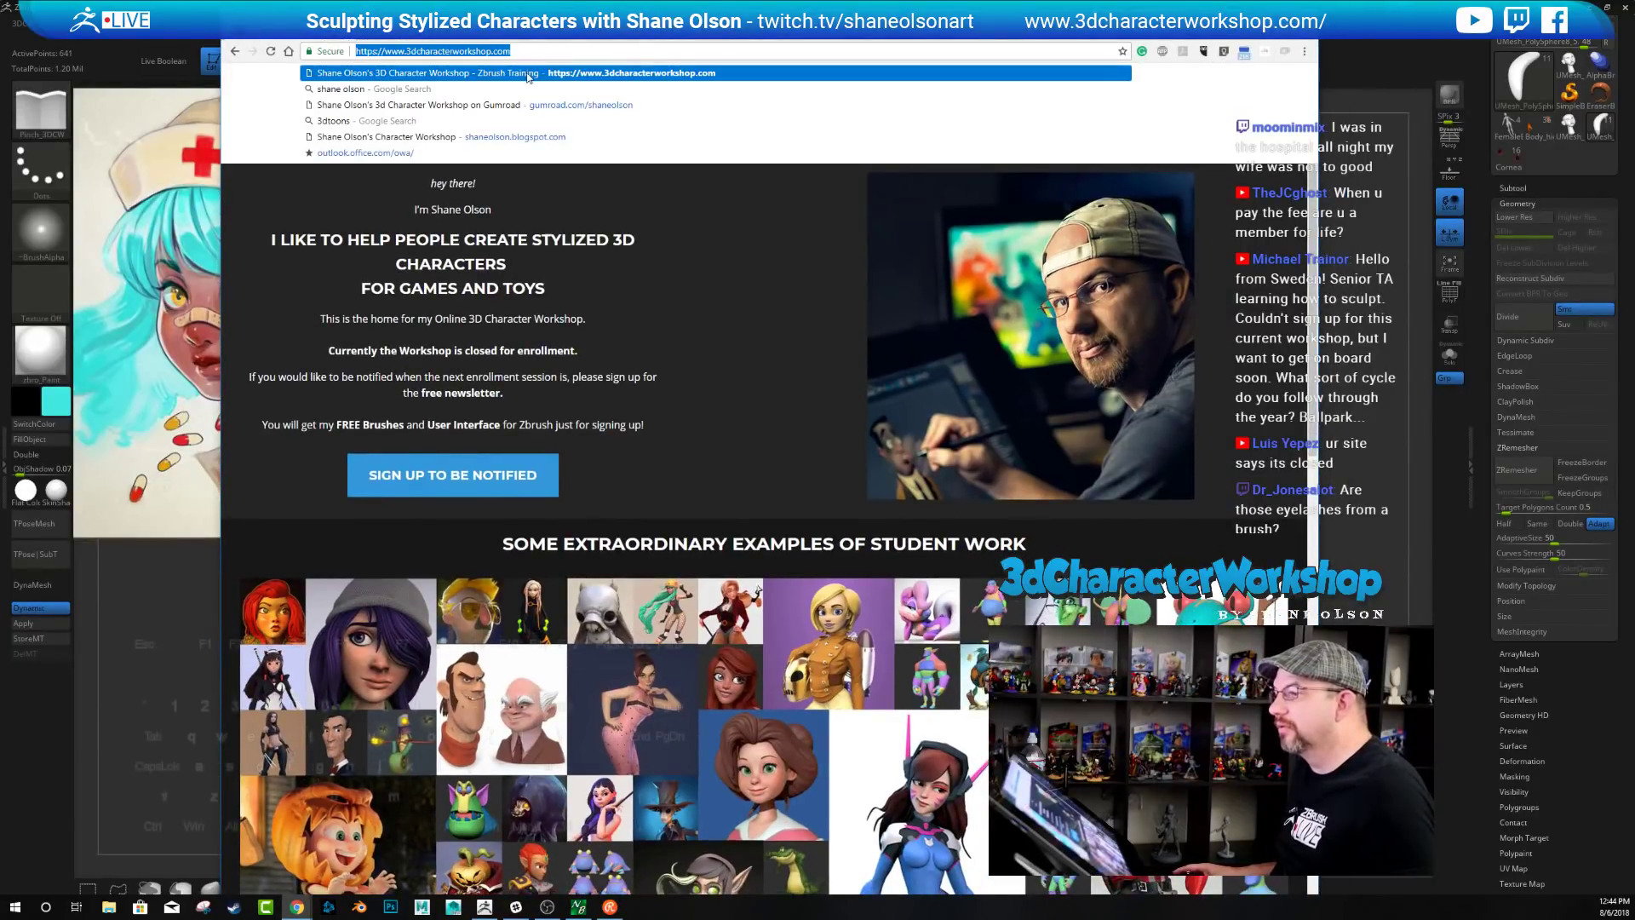
{"action": "left_click", "coordinate": [533, 51]}
{"action": "type", "text": "/p/"}
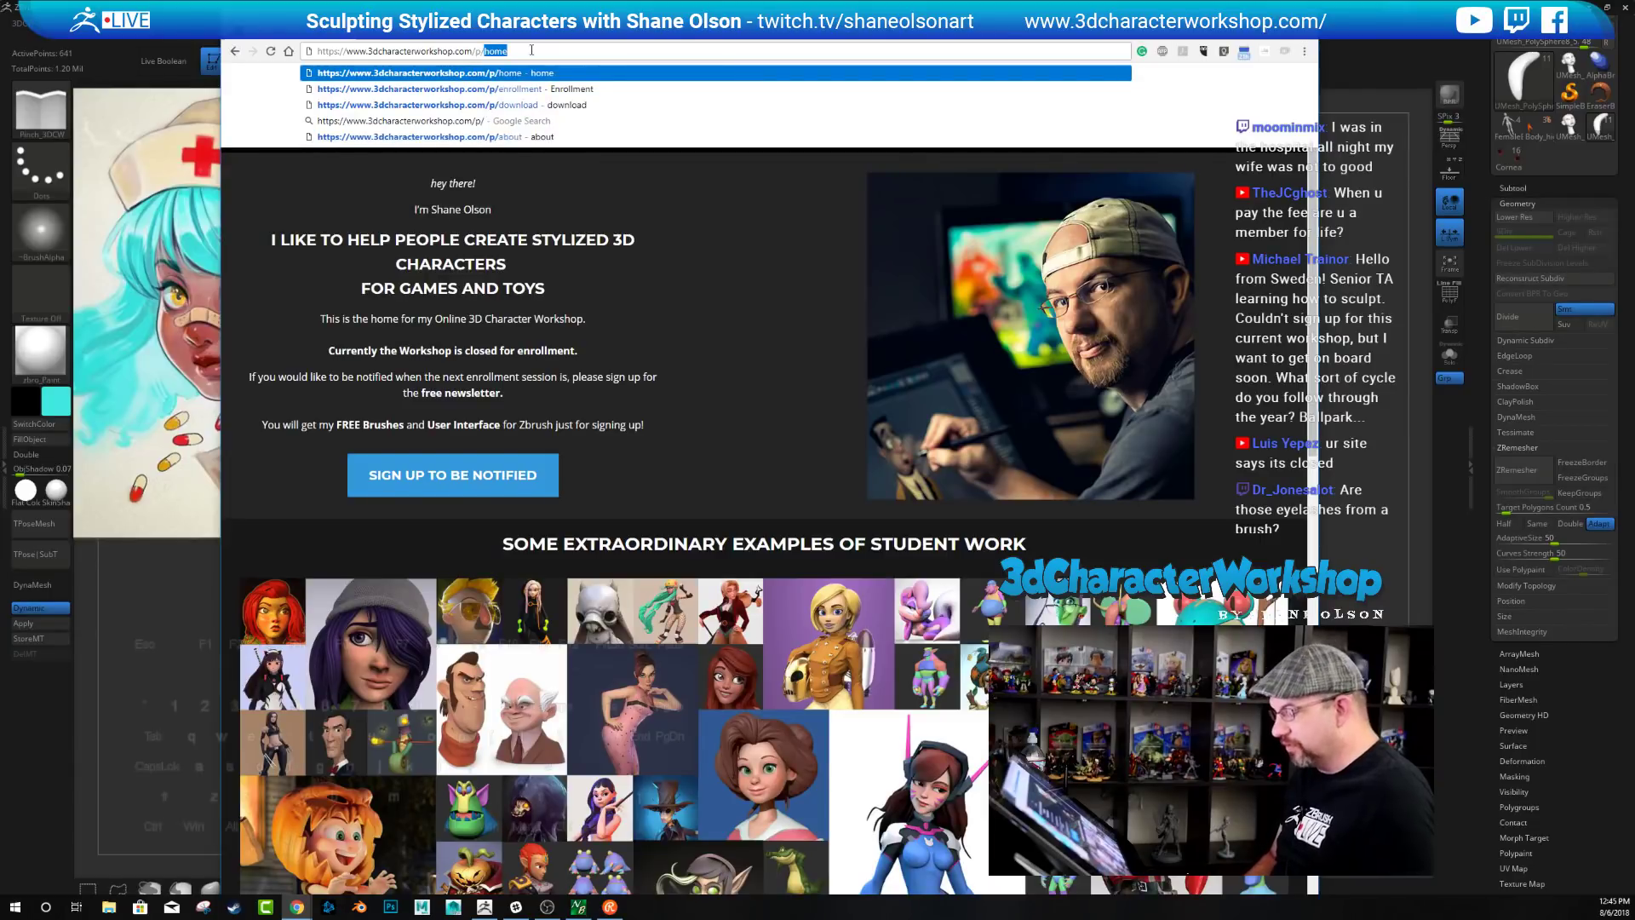
{"action": "type", "text": "enrollment"}
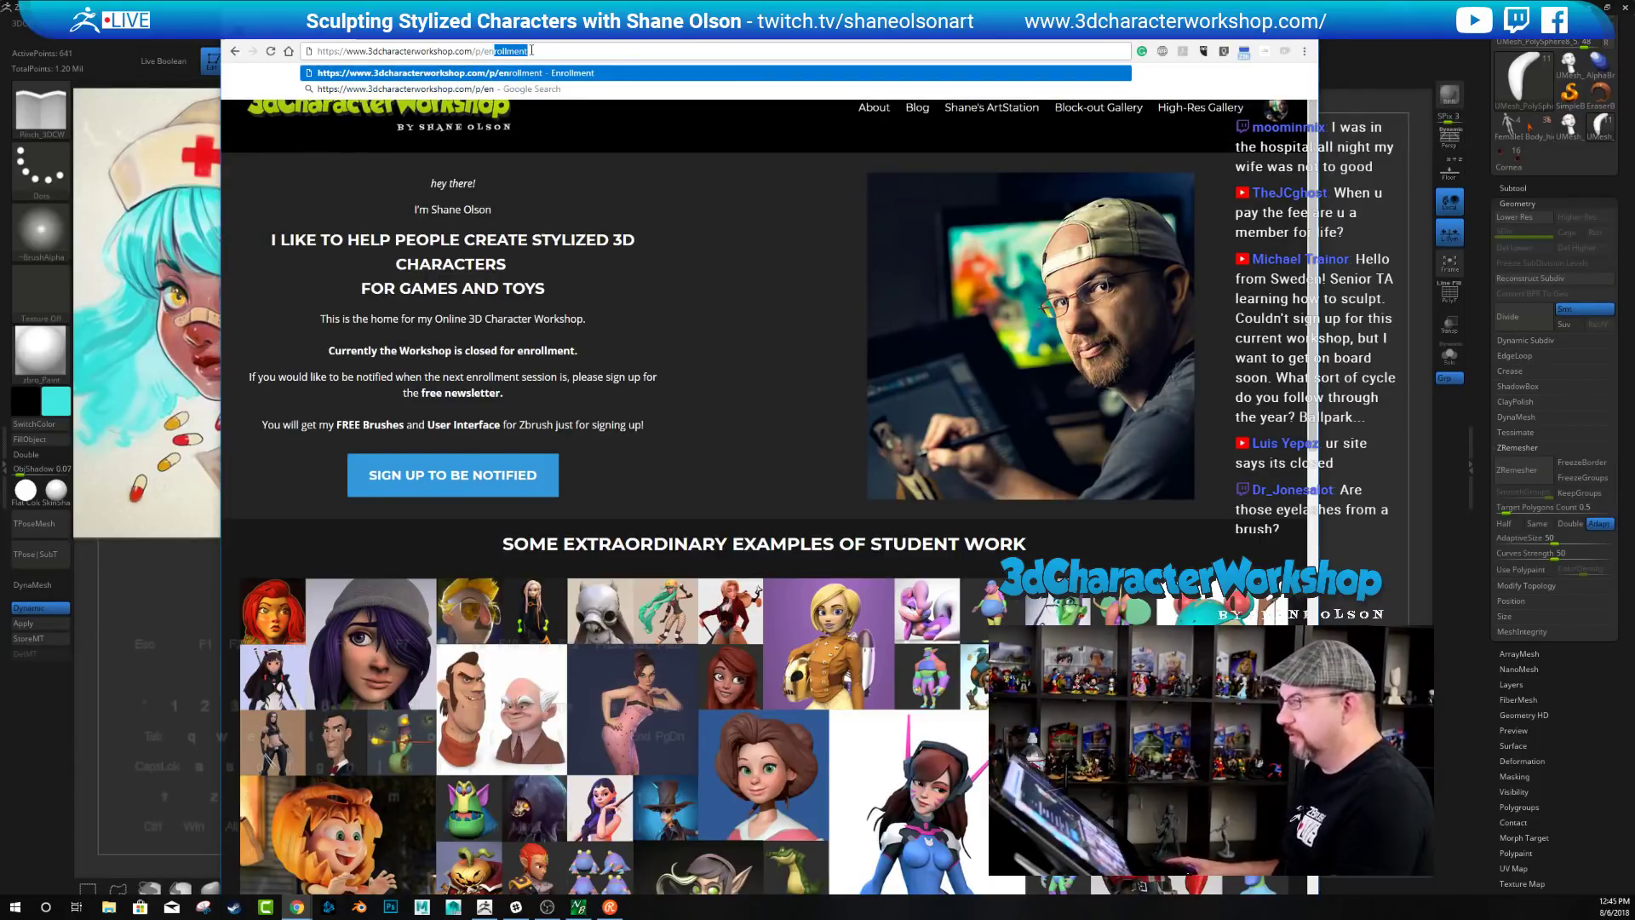
{"action": "key", "text": "Return"}
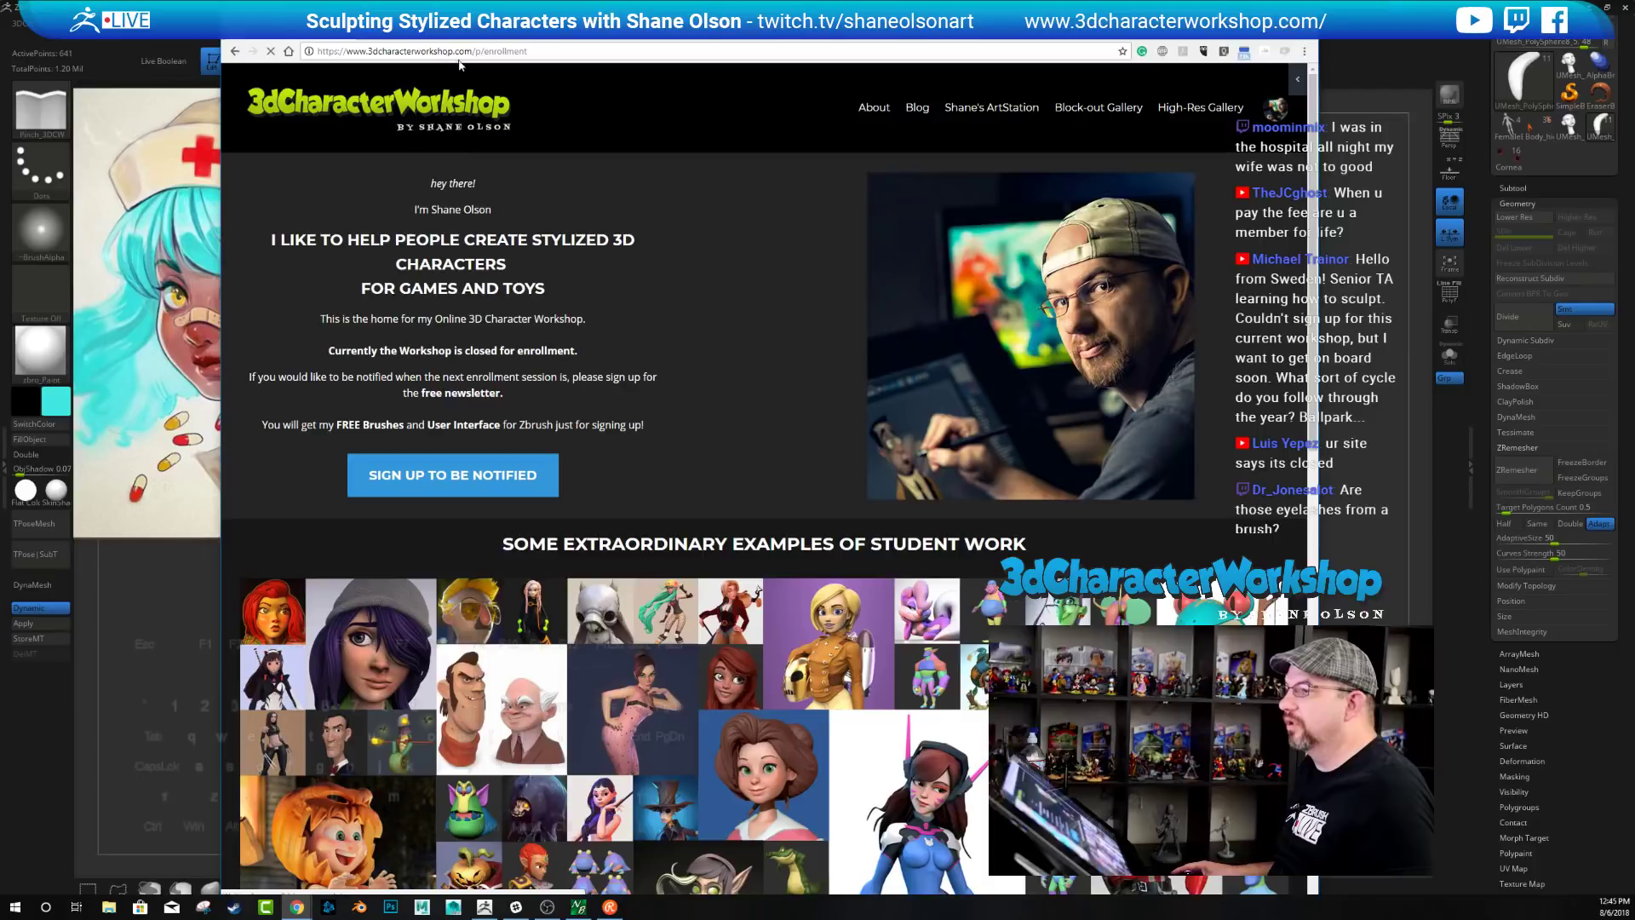
{"action": "left_click", "coordinate": [374, 51]}
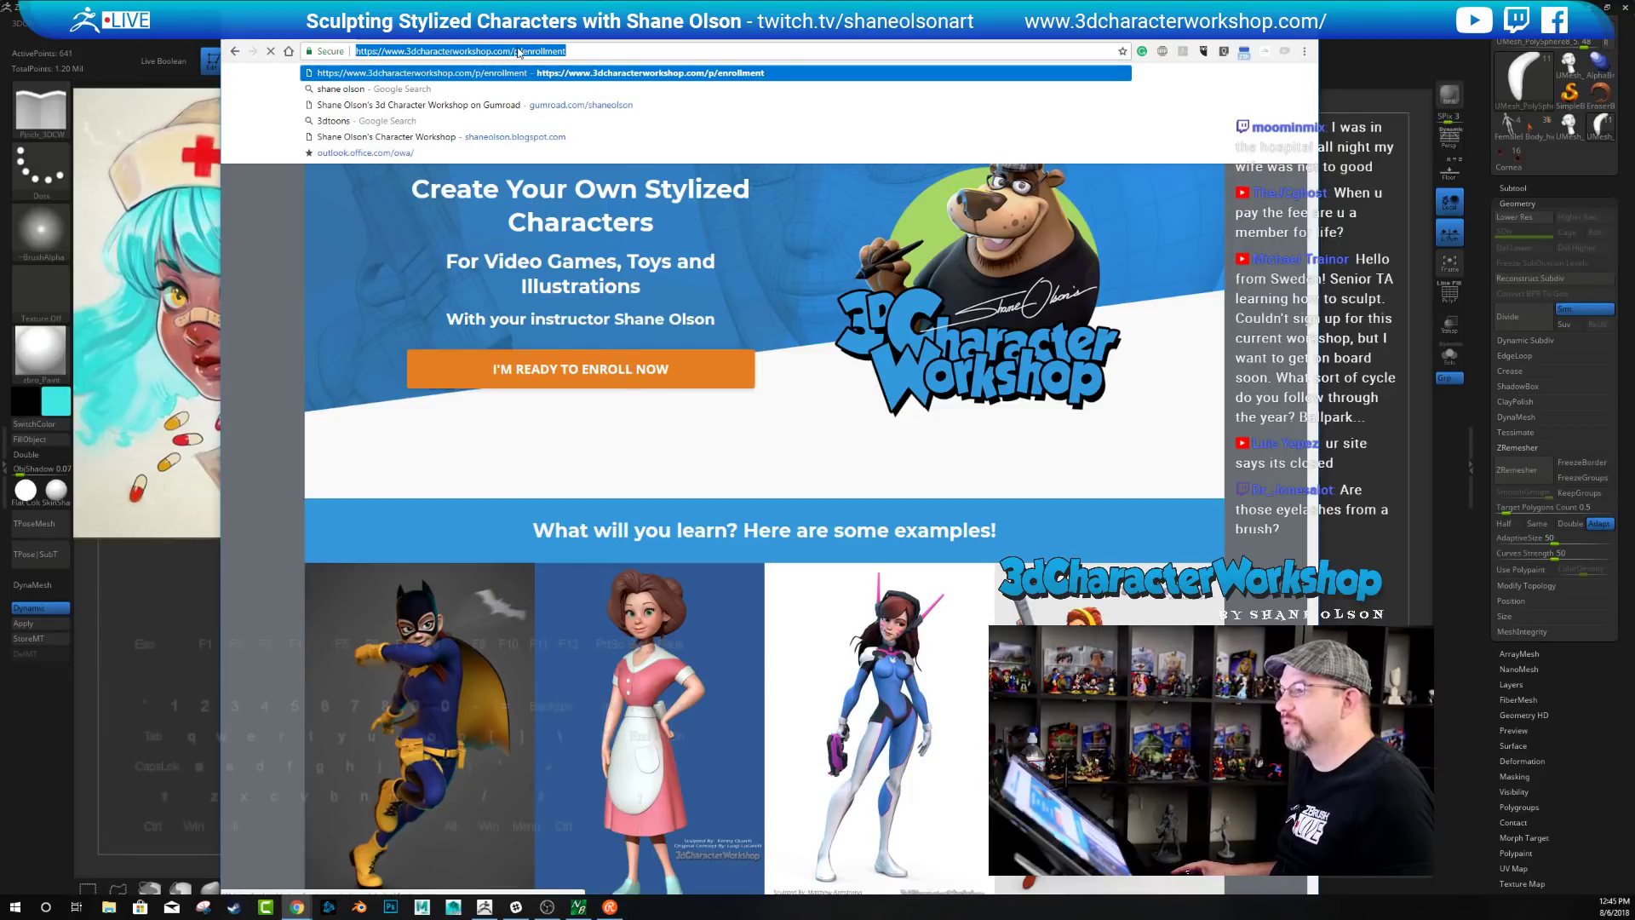
{"action": "left_click", "coordinate": [583, 52]}
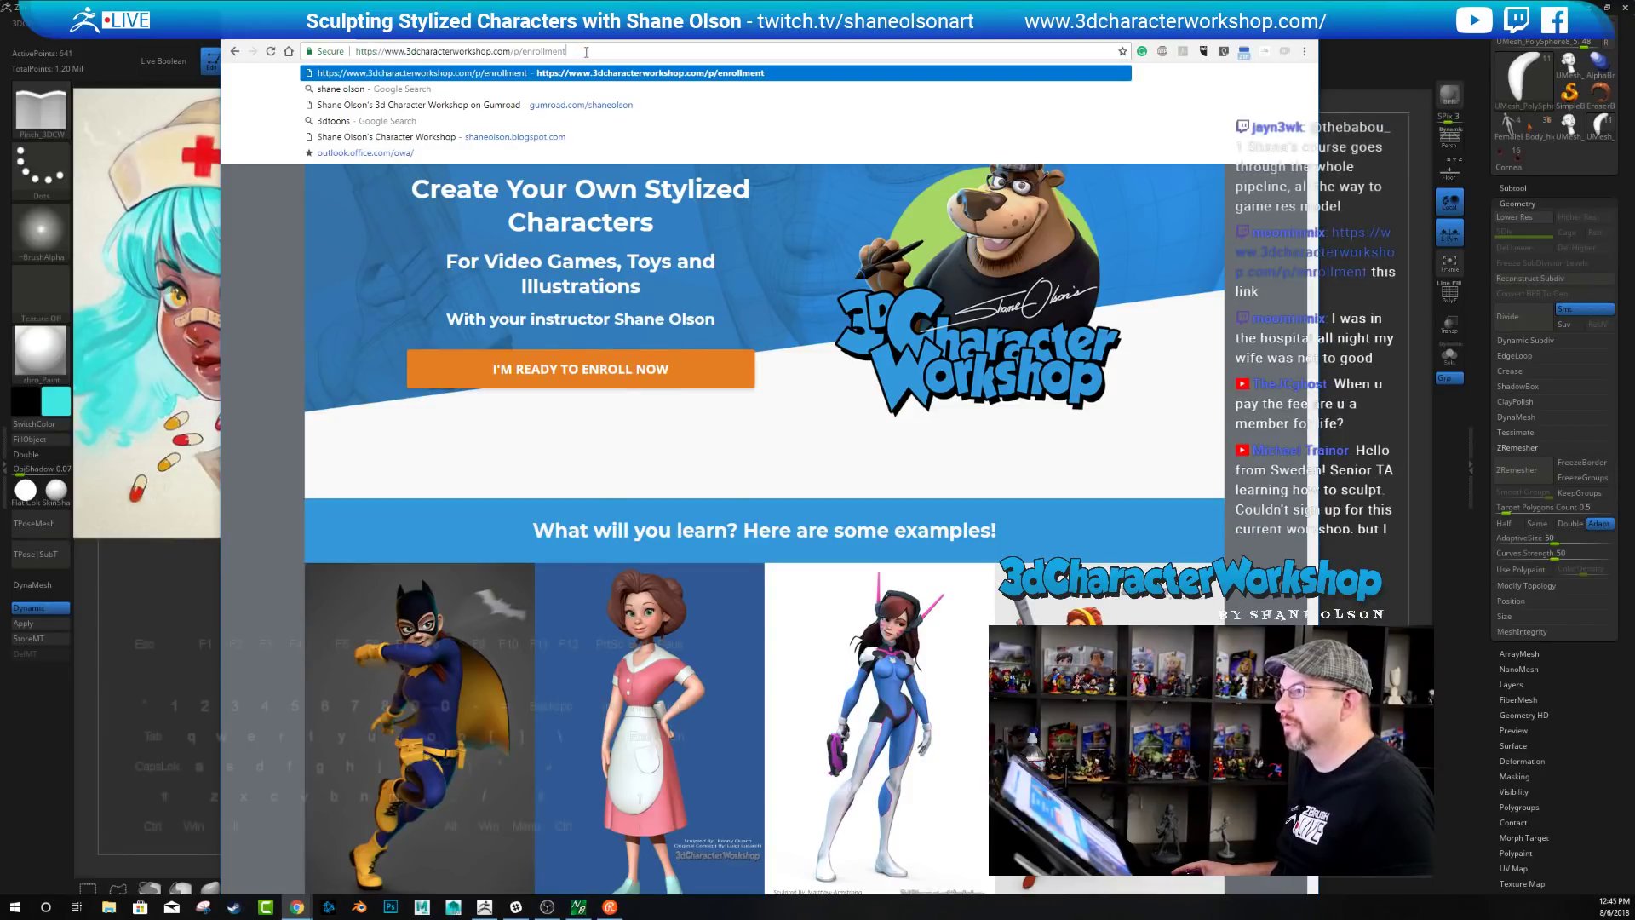
Look through the enrollment page, from the student character examples down to the descriptions of the course modules
{"action": "scroll", "coordinate": [577, 390], "scroll_direction": "down", "scroll_amount": 1}
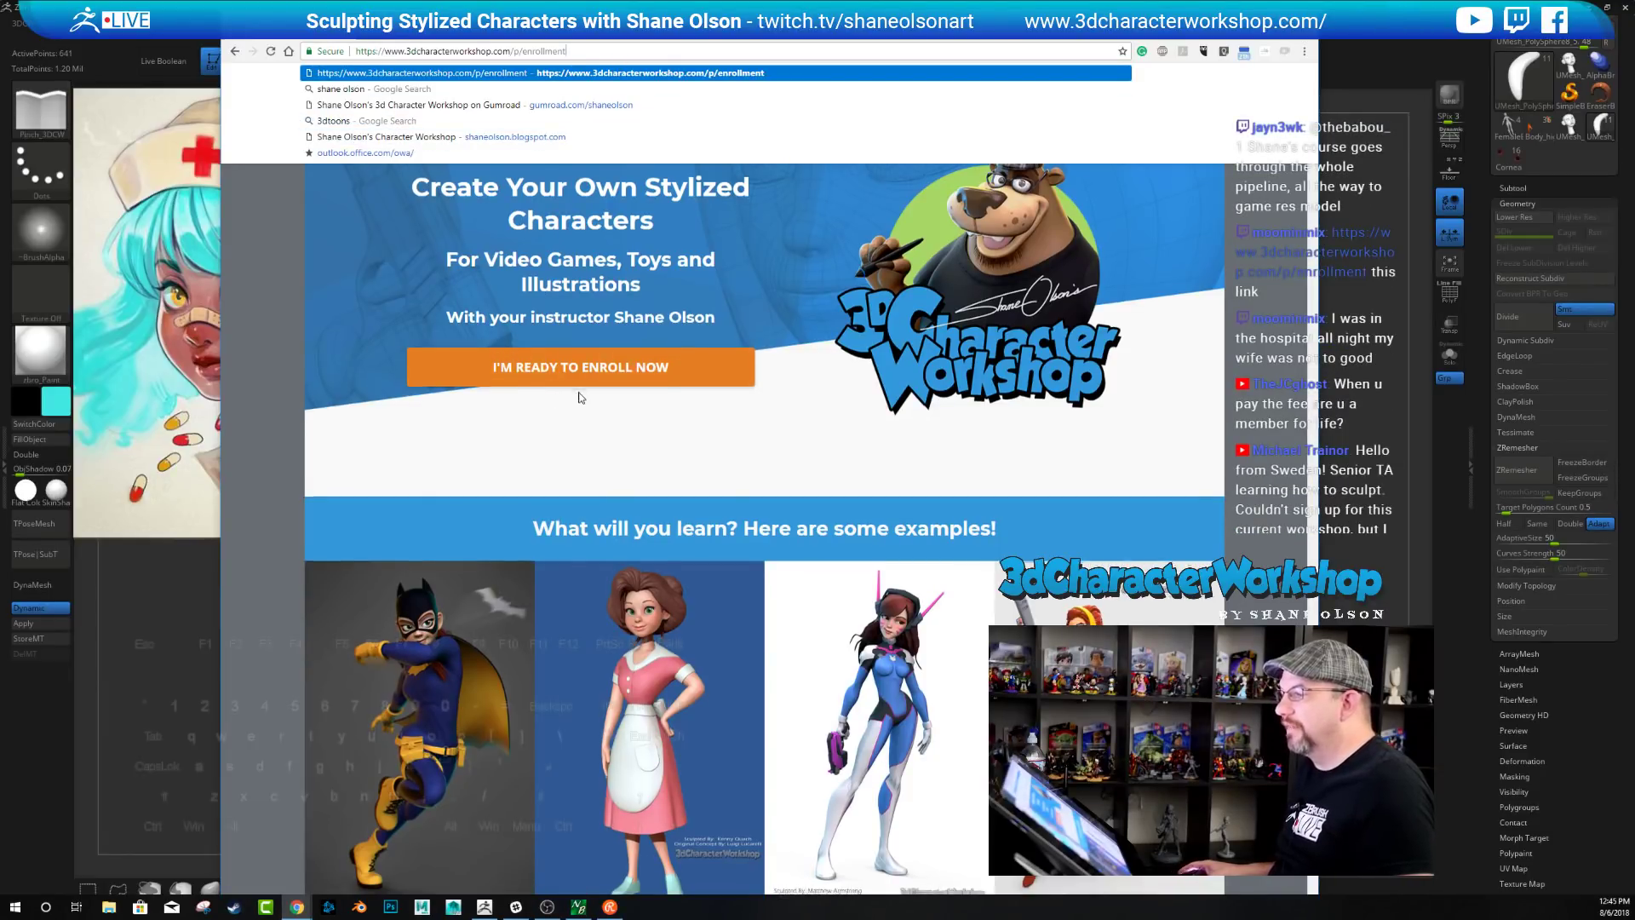
{"action": "left_click", "coordinate": [267, 325]}
{"action": "scroll", "coordinate": [733, 295], "scroll_direction": "down", "scroll_amount": 5}
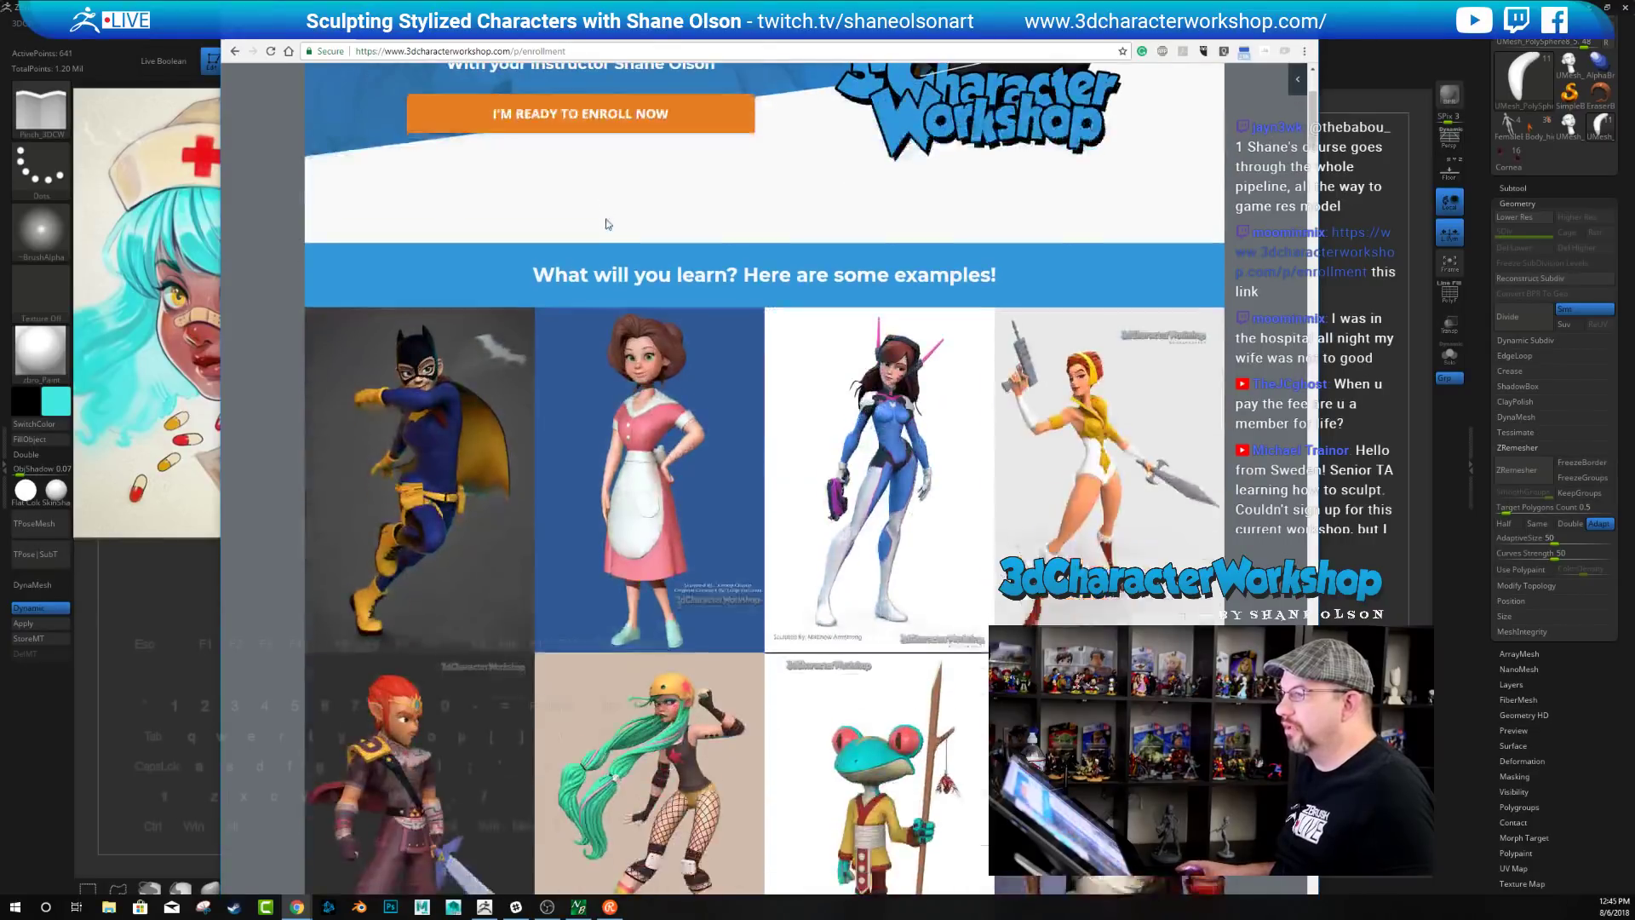
{"action": "scroll", "coordinate": [732, 296], "scroll_direction": "down", "scroll_amount": 6}
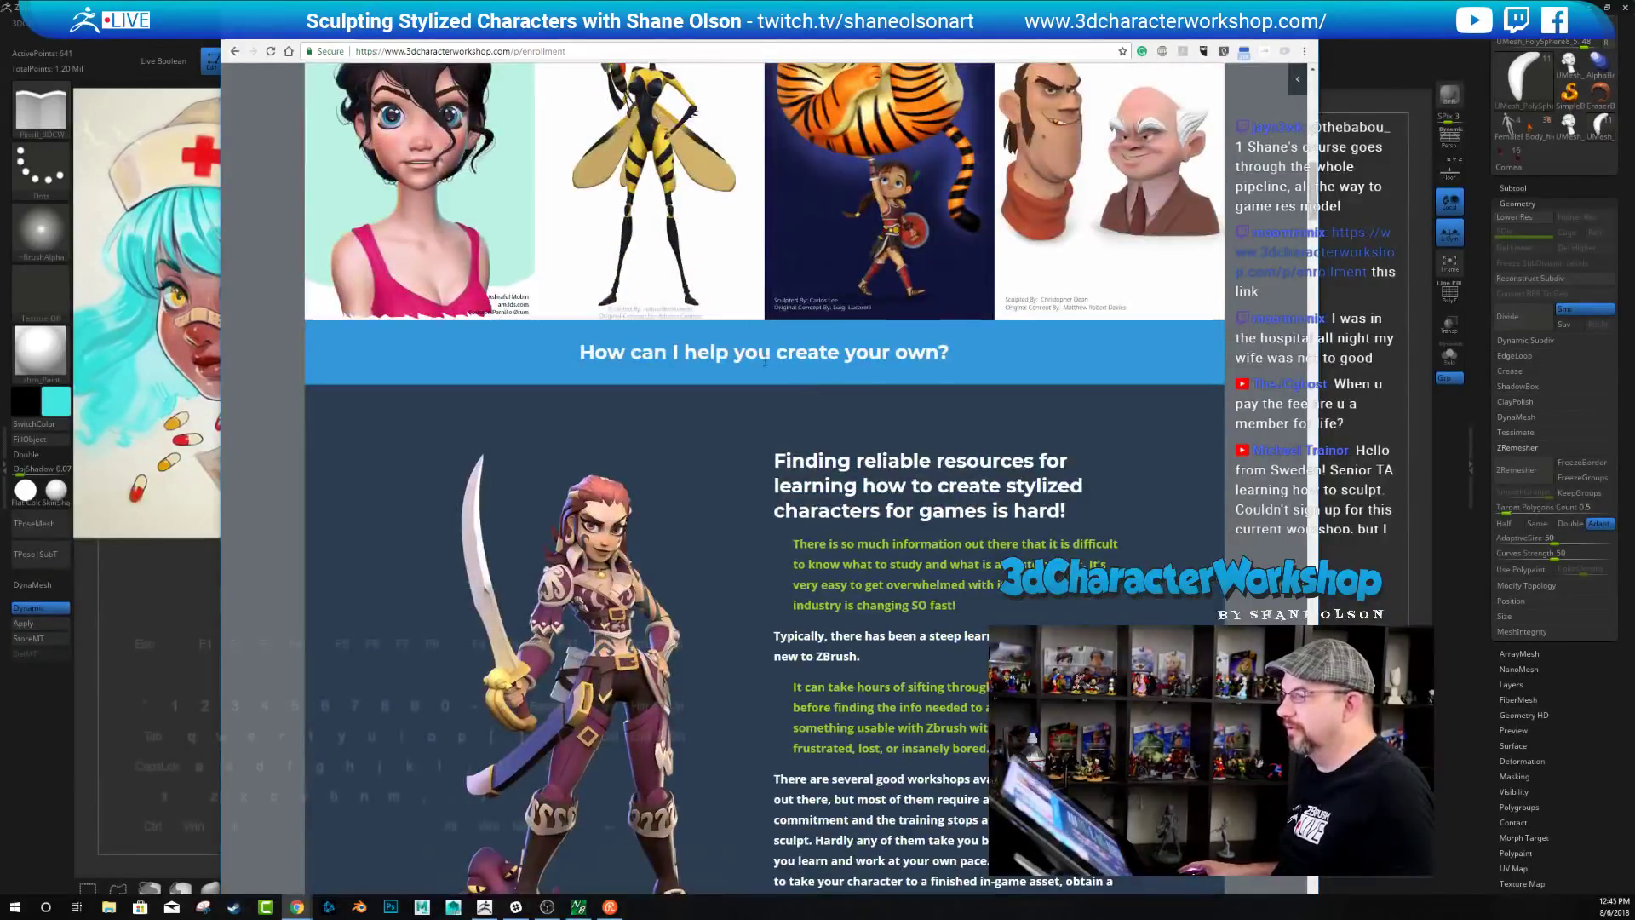
{"action": "scroll", "coordinate": [738, 362], "scroll_direction": "up", "scroll_amount": 1}
{"action": "scroll", "coordinate": [738, 361], "scroll_direction": "up", "scroll_amount": 4}
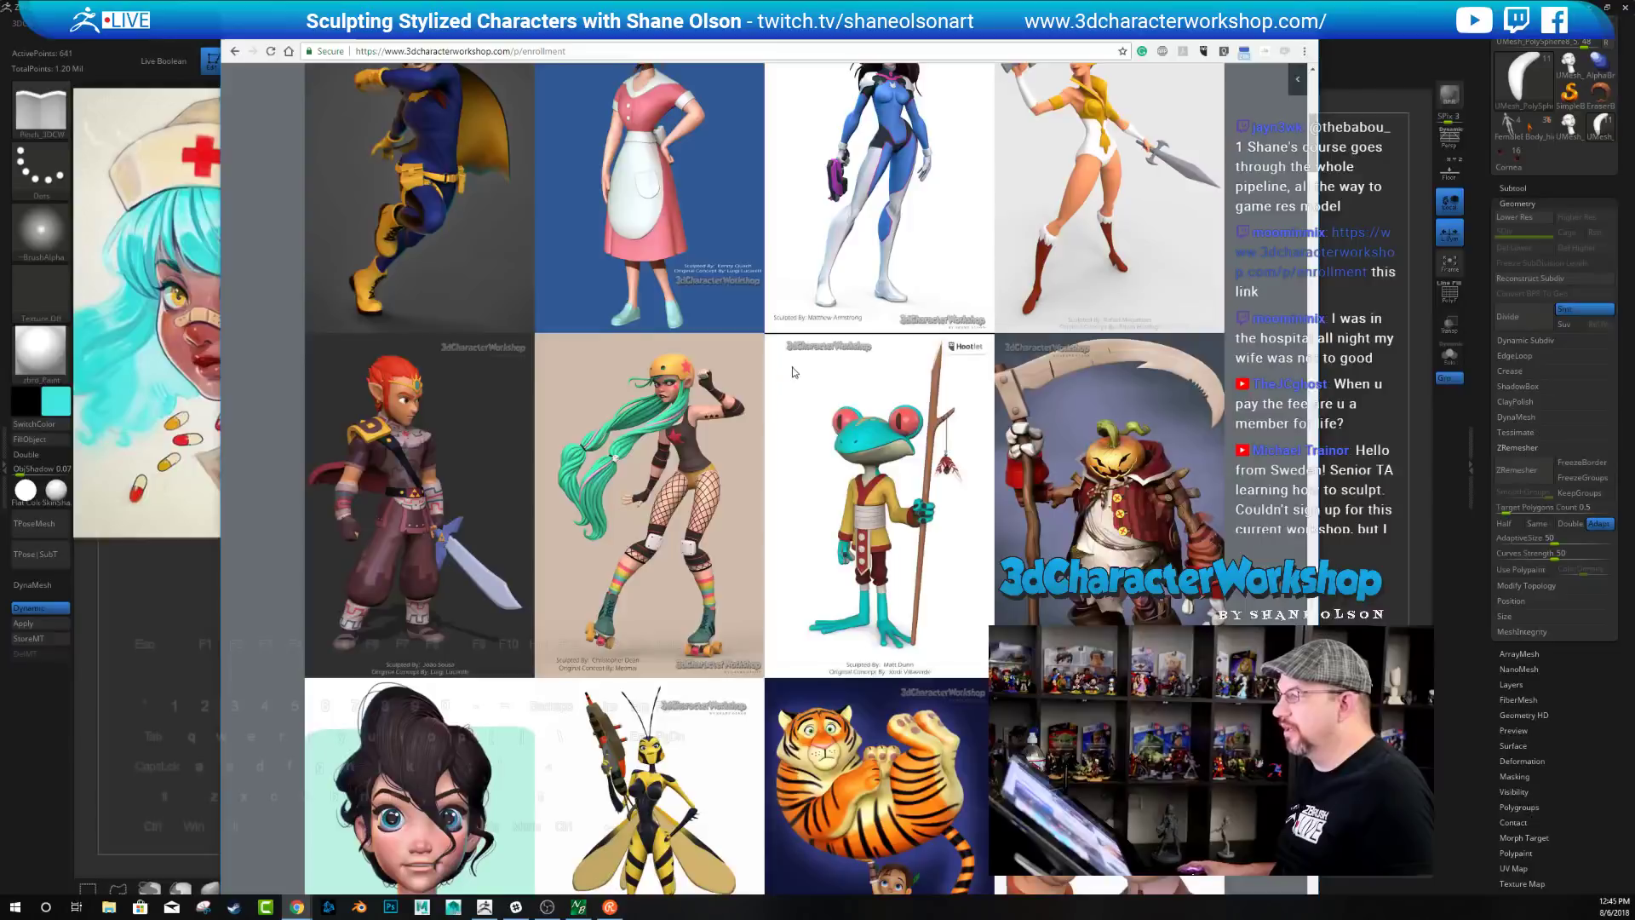
{"action": "scroll", "coordinate": [792, 372], "scroll_direction": "down", "scroll_amount": 20}
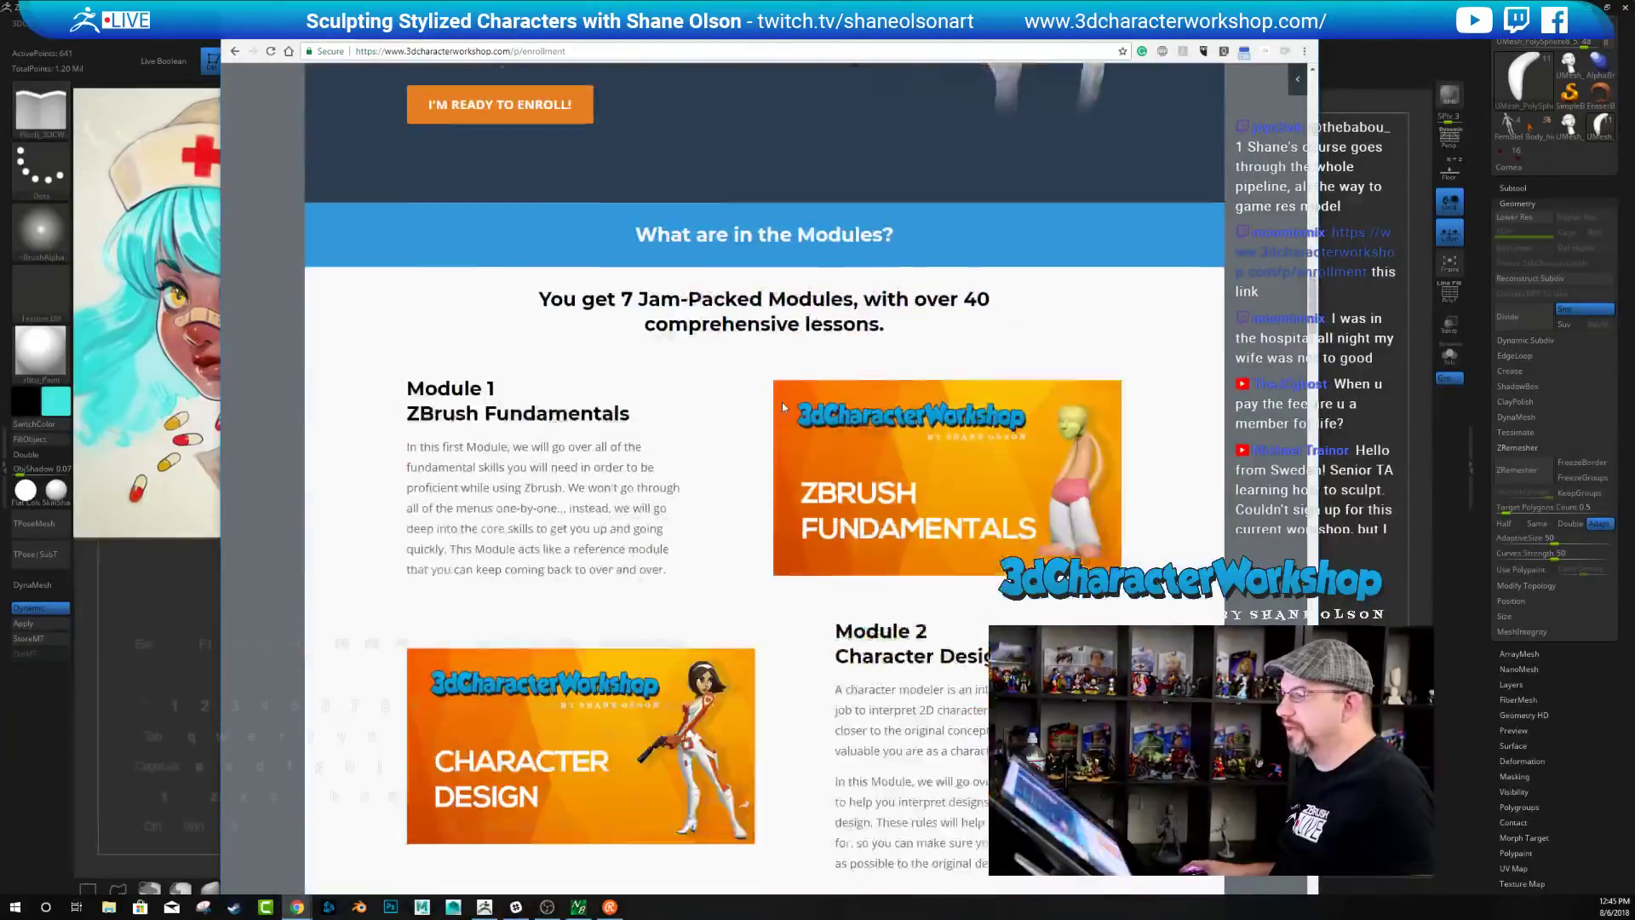
{"action": "scroll", "coordinate": [780, 407], "scroll_direction": "down", "scroll_amount": 13}
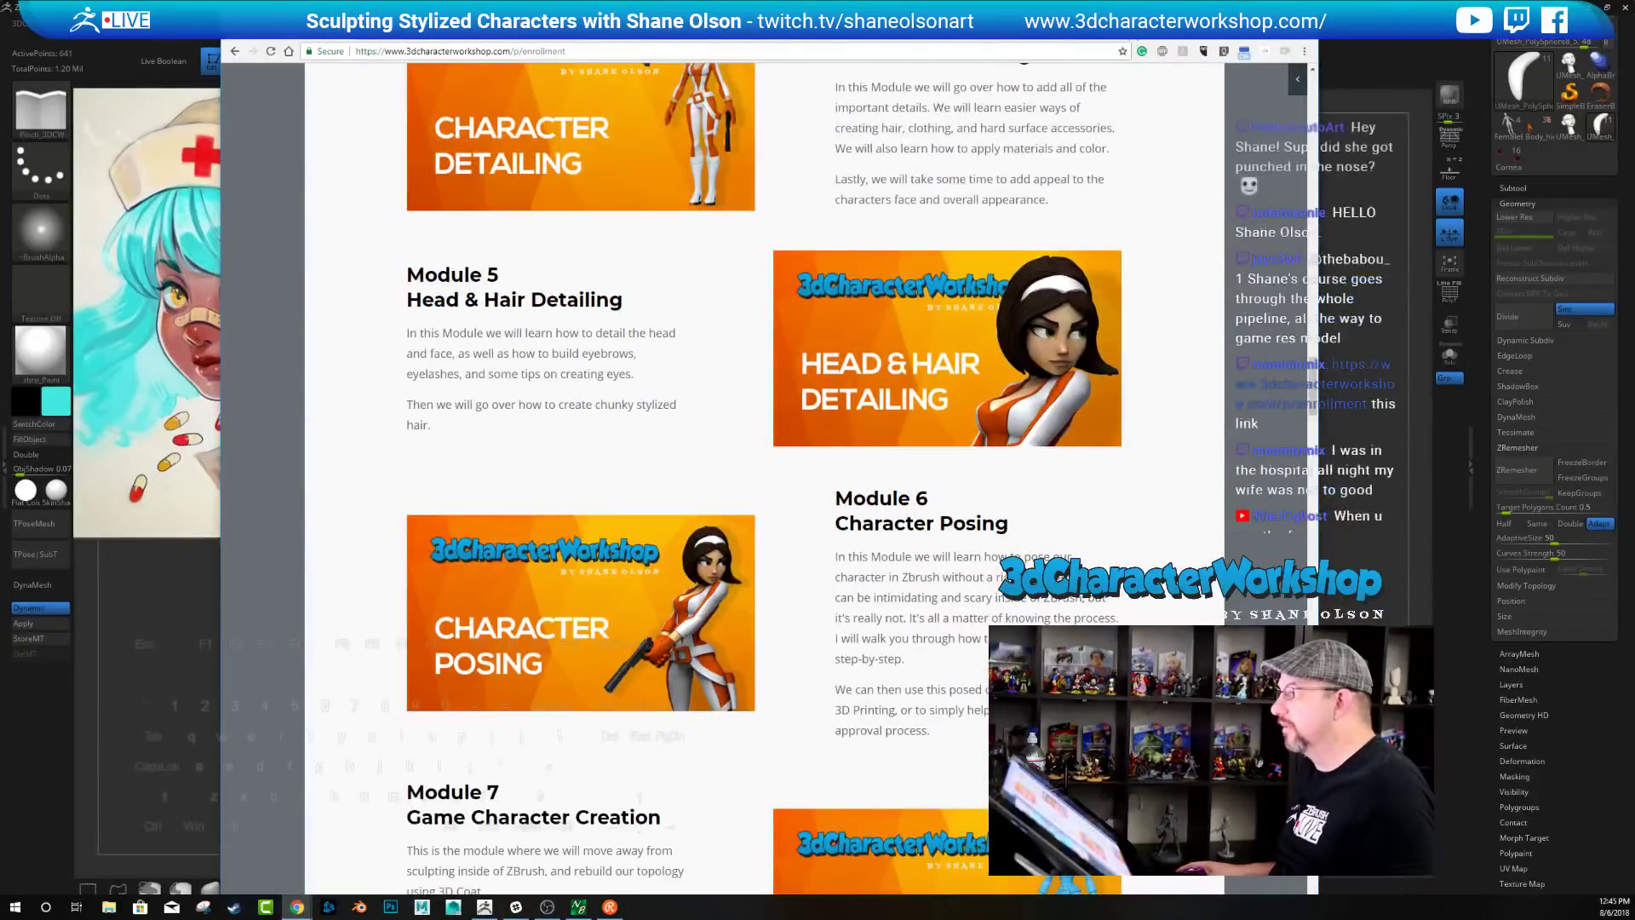
Switch back to ZBrush, select the nose bandage and adjust its fit on the nose with the Move brush
{"action": "key", "text": "alt+Tab"}
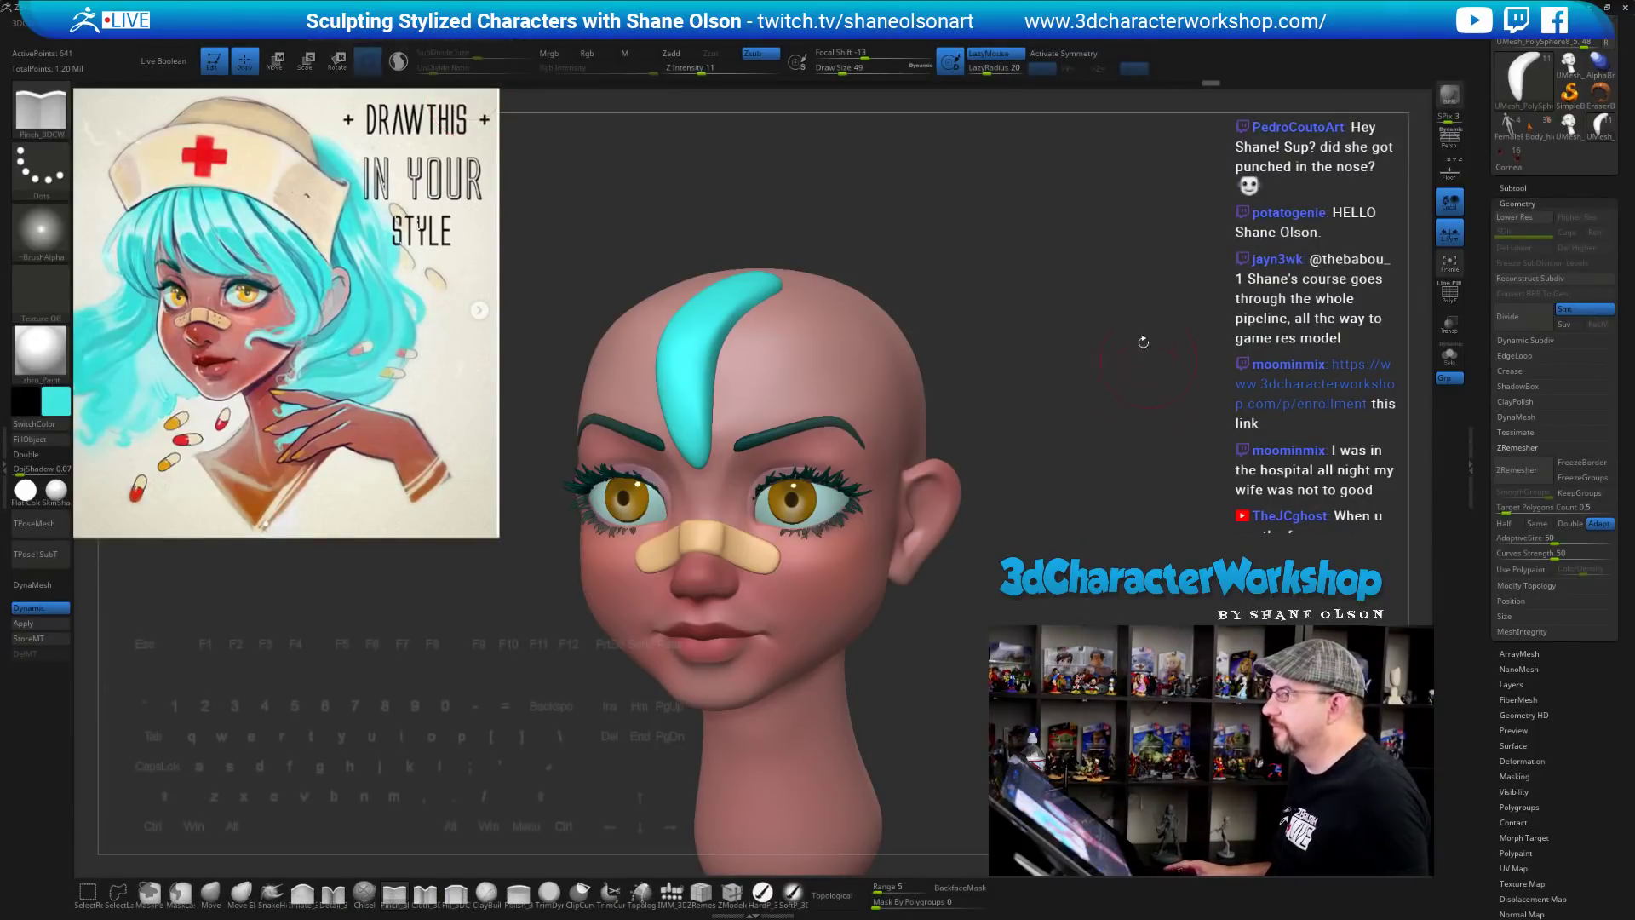
{"action": "left_click_drag", "start_coordinate": [1036, 288], "coordinate": [1037, 289]}
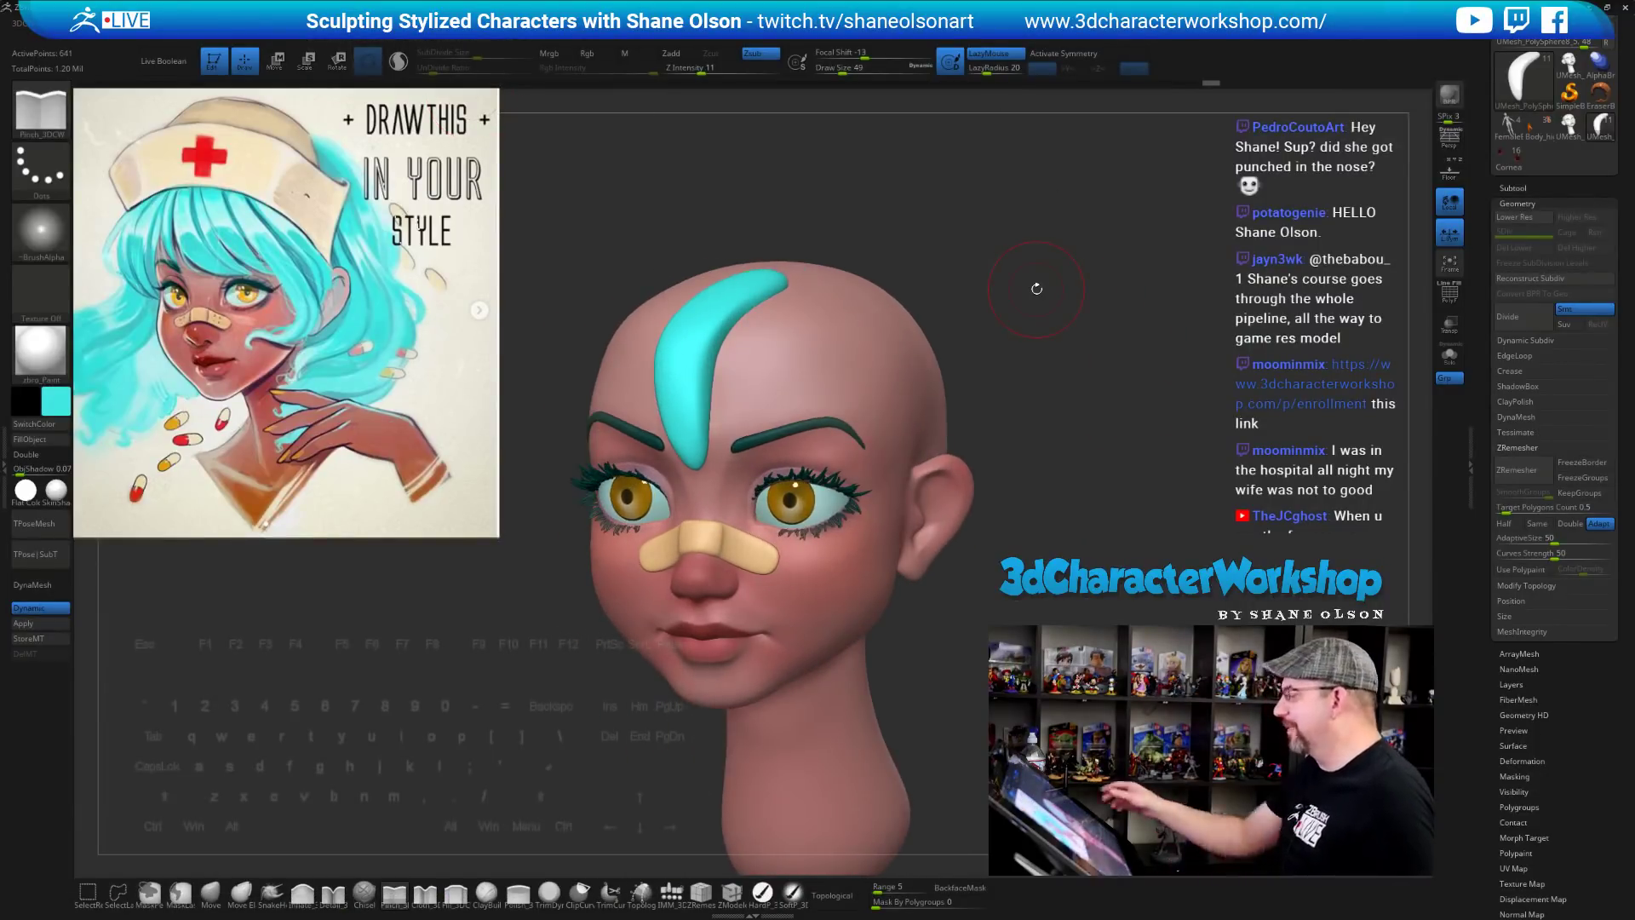
{"action": "left_click_drag", "start_coordinate": [1035, 562], "coordinate": [1061, 602]}
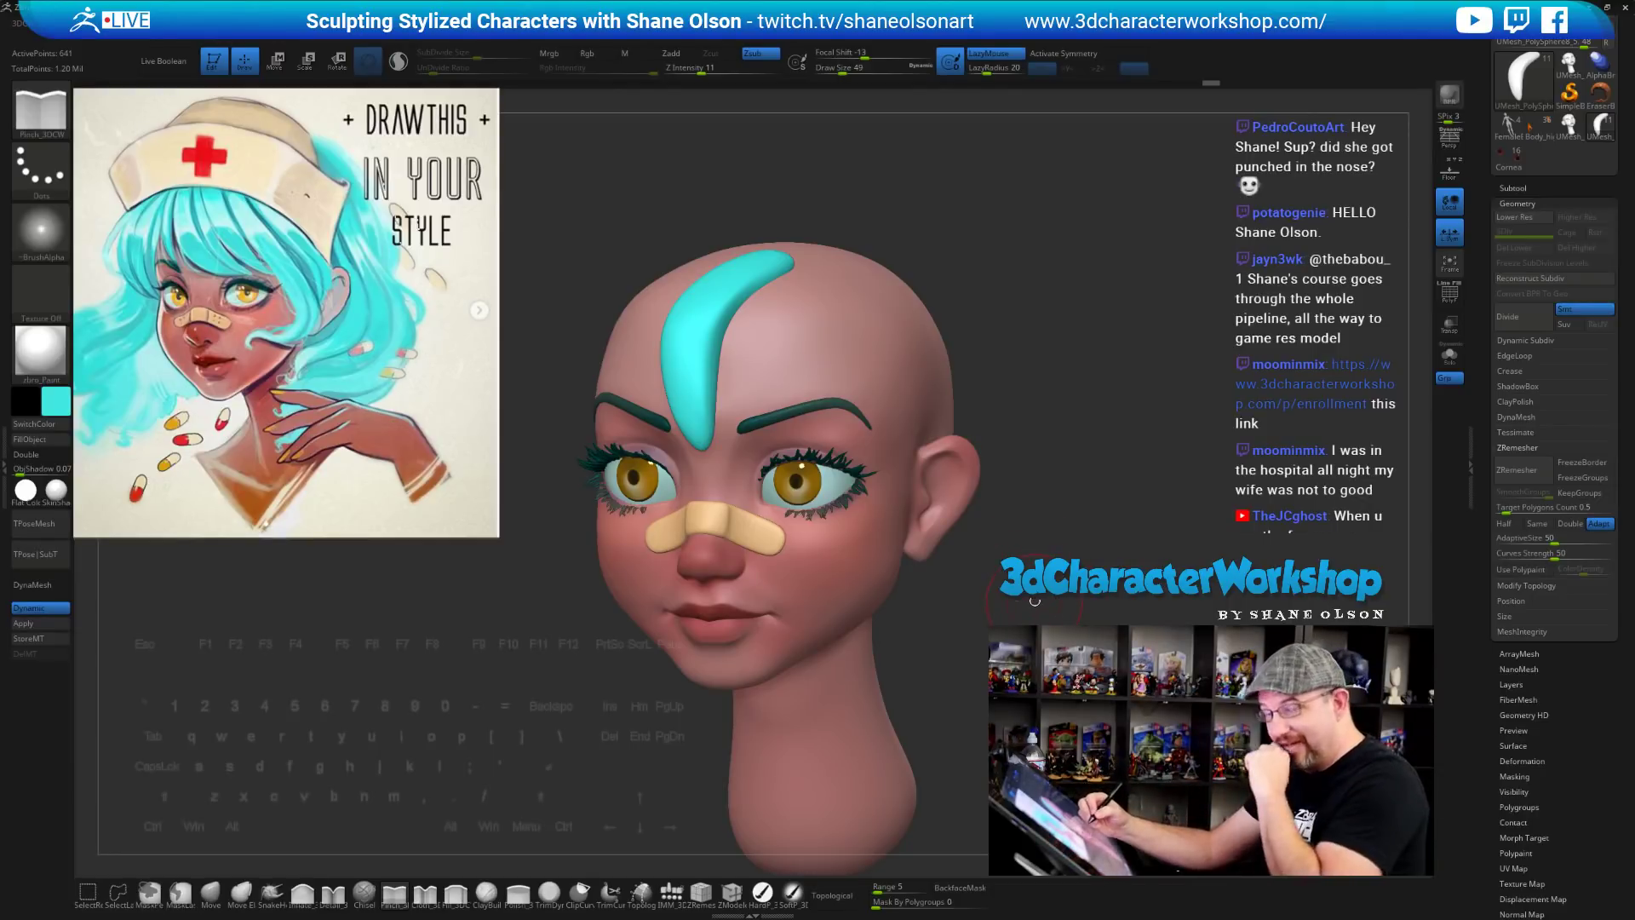
{"action": "mouse_move", "coordinate": [1035, 606]}
{"action": "left_mouse_down"}
{"action": "mouse_move", "coordinate": [1028, 562]}
{"action": "mouse_move", "coordinate": [1023, 604]}
{"action": "left_mouse_up"}
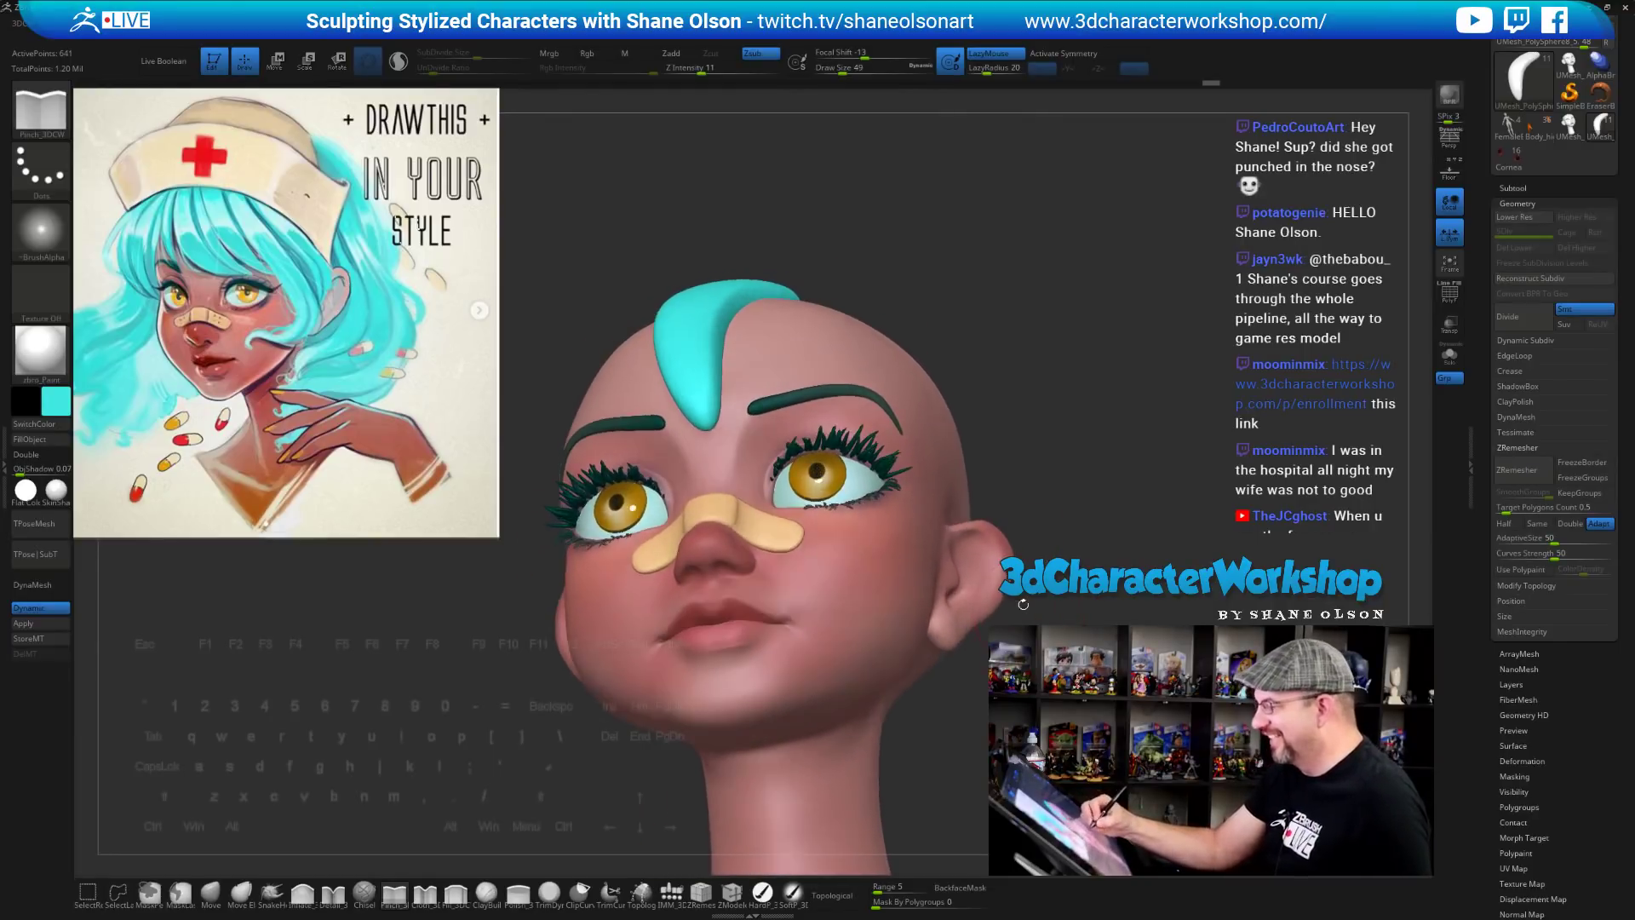
{"action": "left_click", "coordinate": [756, 533], "text": "alt"}
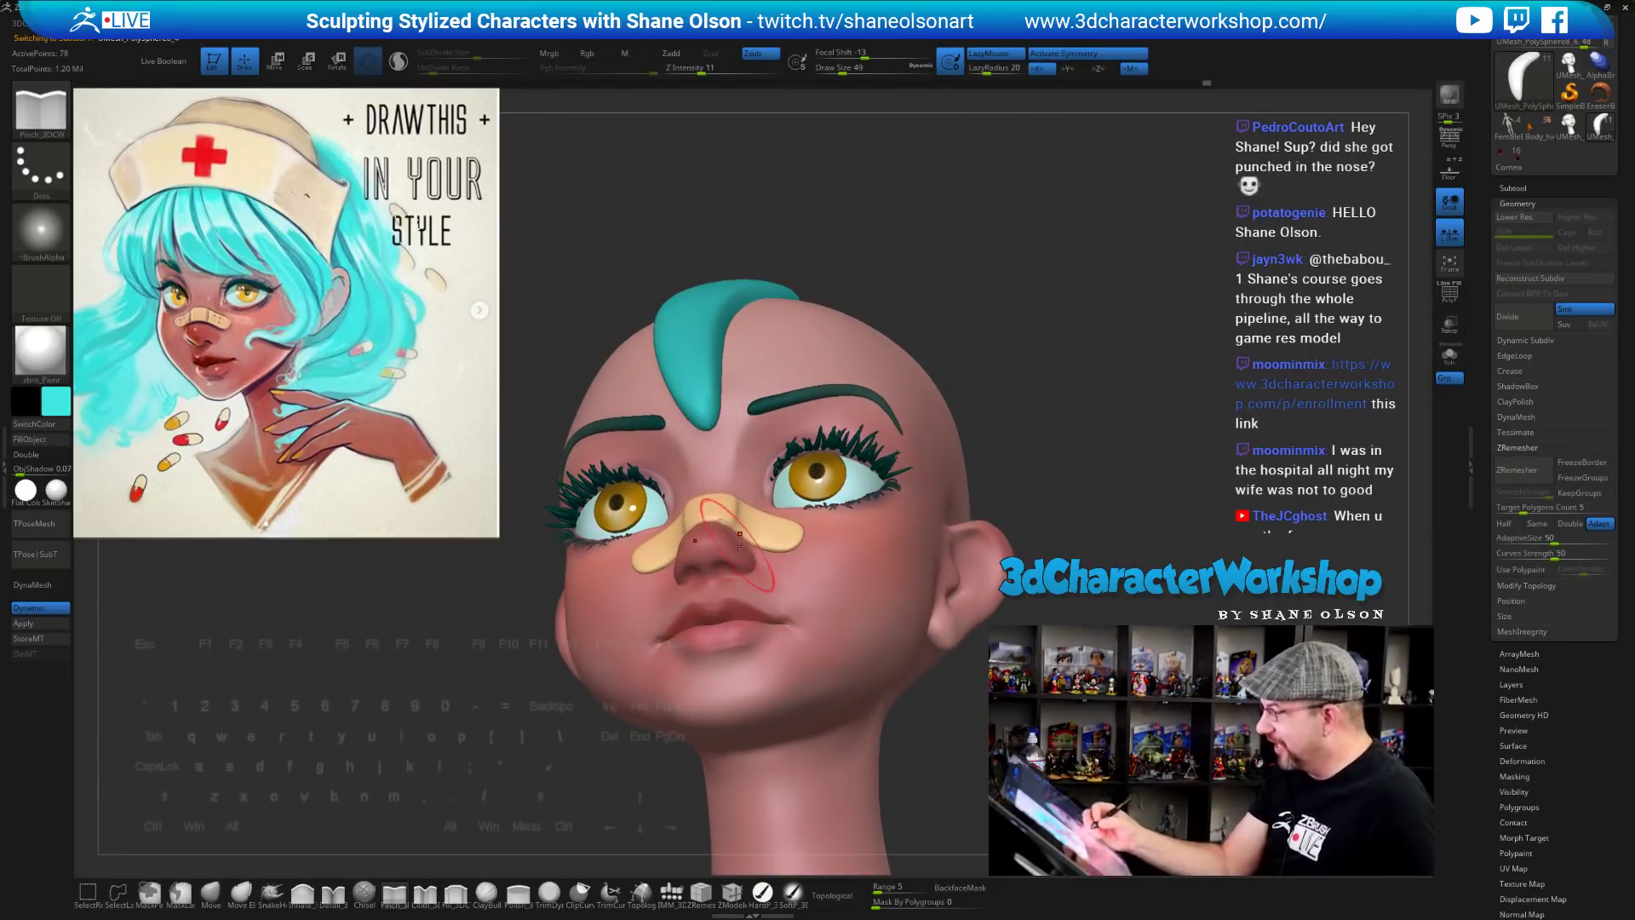
{"action": "right_click_drag", "start_coordinate": [739, 545], "coordinate": [753, 531]}
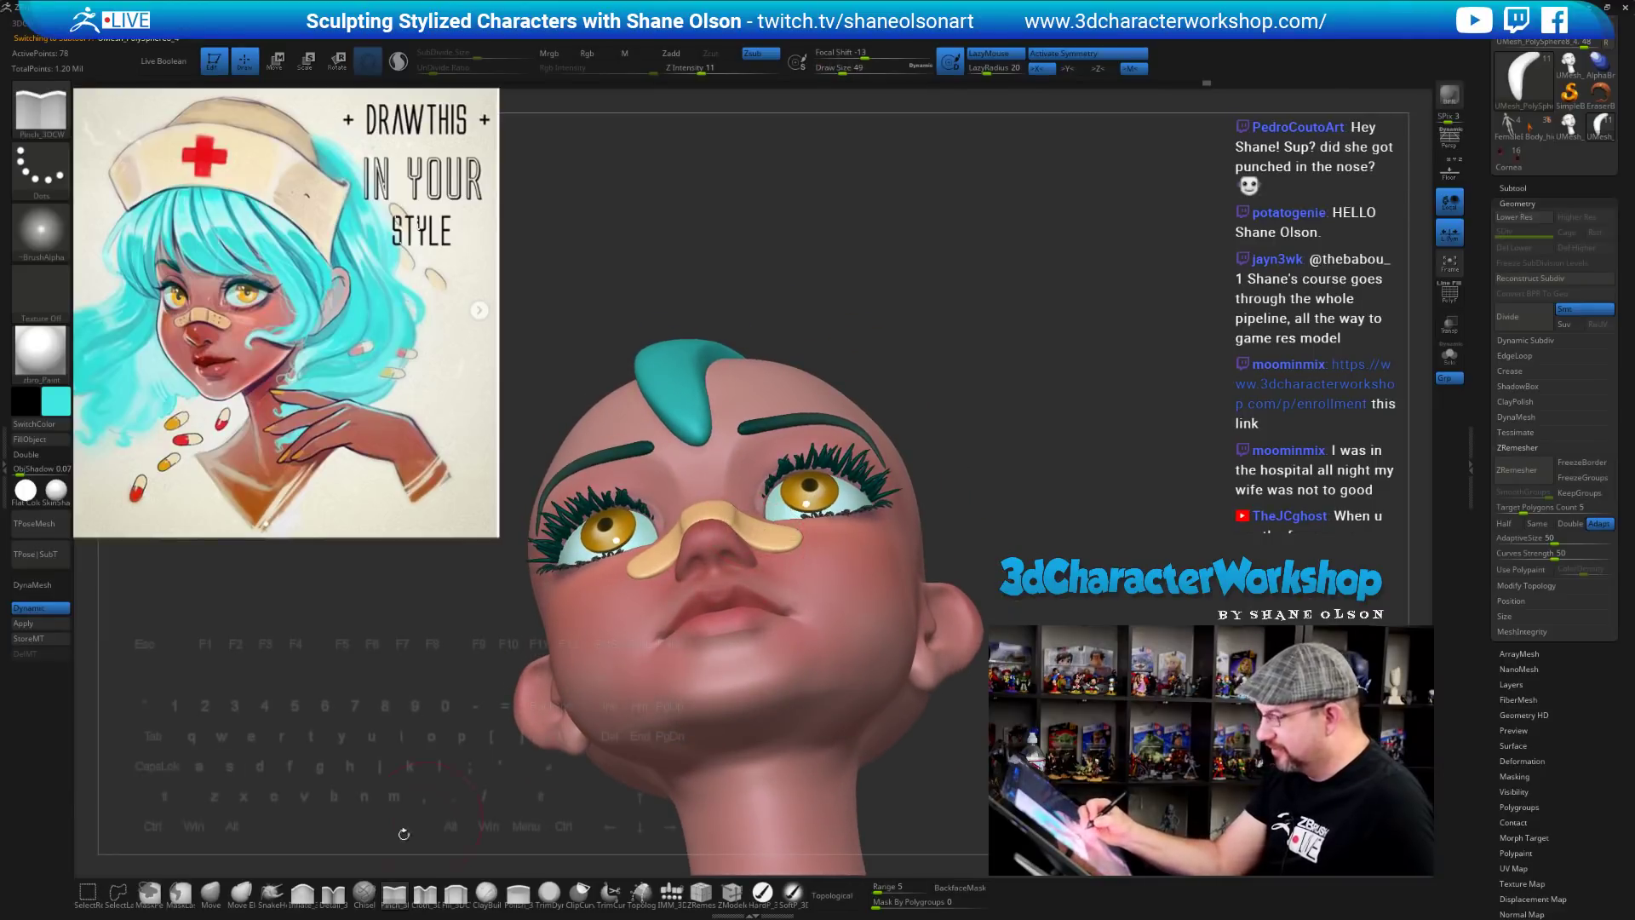
{"action": "key", "text": "b"}
{"action": "key", "text": "m"}
{"action": "key", "text": "v"}
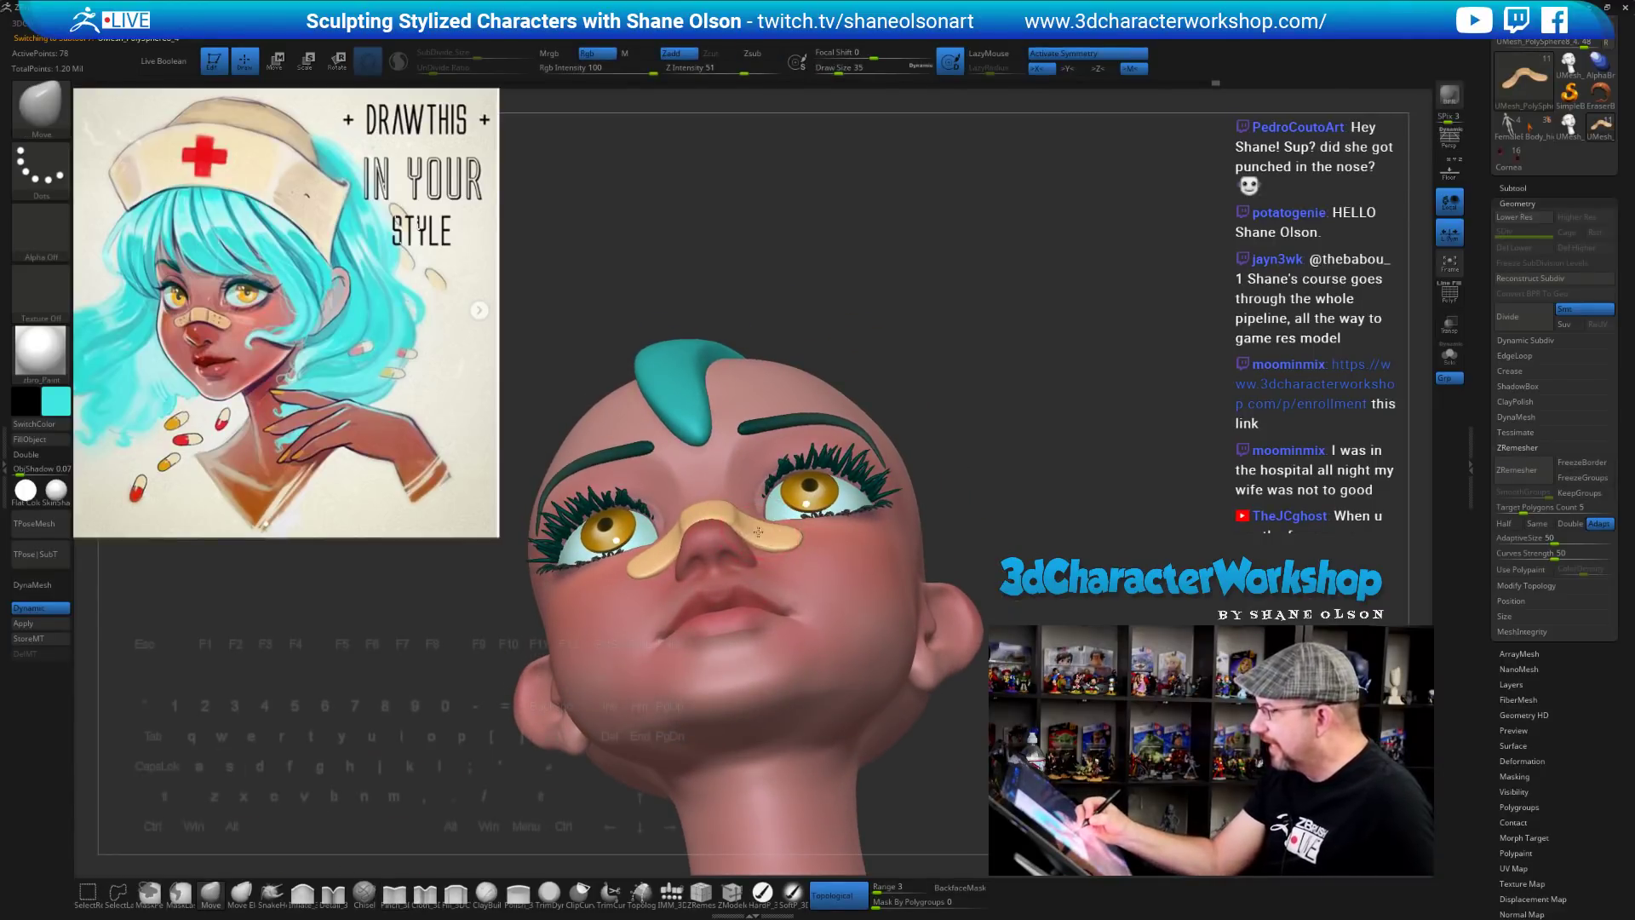
{"action": "mouse_move", "coordinate": [758, 532]}
{"action": "right_mouse_down"}
{"action": "mouse_move", "coordinate": [809, 532]}
{"action": "mouse_move", "coordinate": [847, 567]}
{"action": "mouse_move", "coordinate": [1026, 471]}
{"action": "mouse_move", "coordinate": [1018, 420]}
{"action": "mouse_move", "coordinate": [1057, 477]}
{"action": "mouse_move", "coordinate": [1047, 603]}
{"action": "mouse_move", "coordinate": [995, 500]}
{"action": "right_mouse_up"}
{"action": "right_click_drag", "start_coordinate": [993, 392], "coordinate": [1000, 444], "text": "alt"}
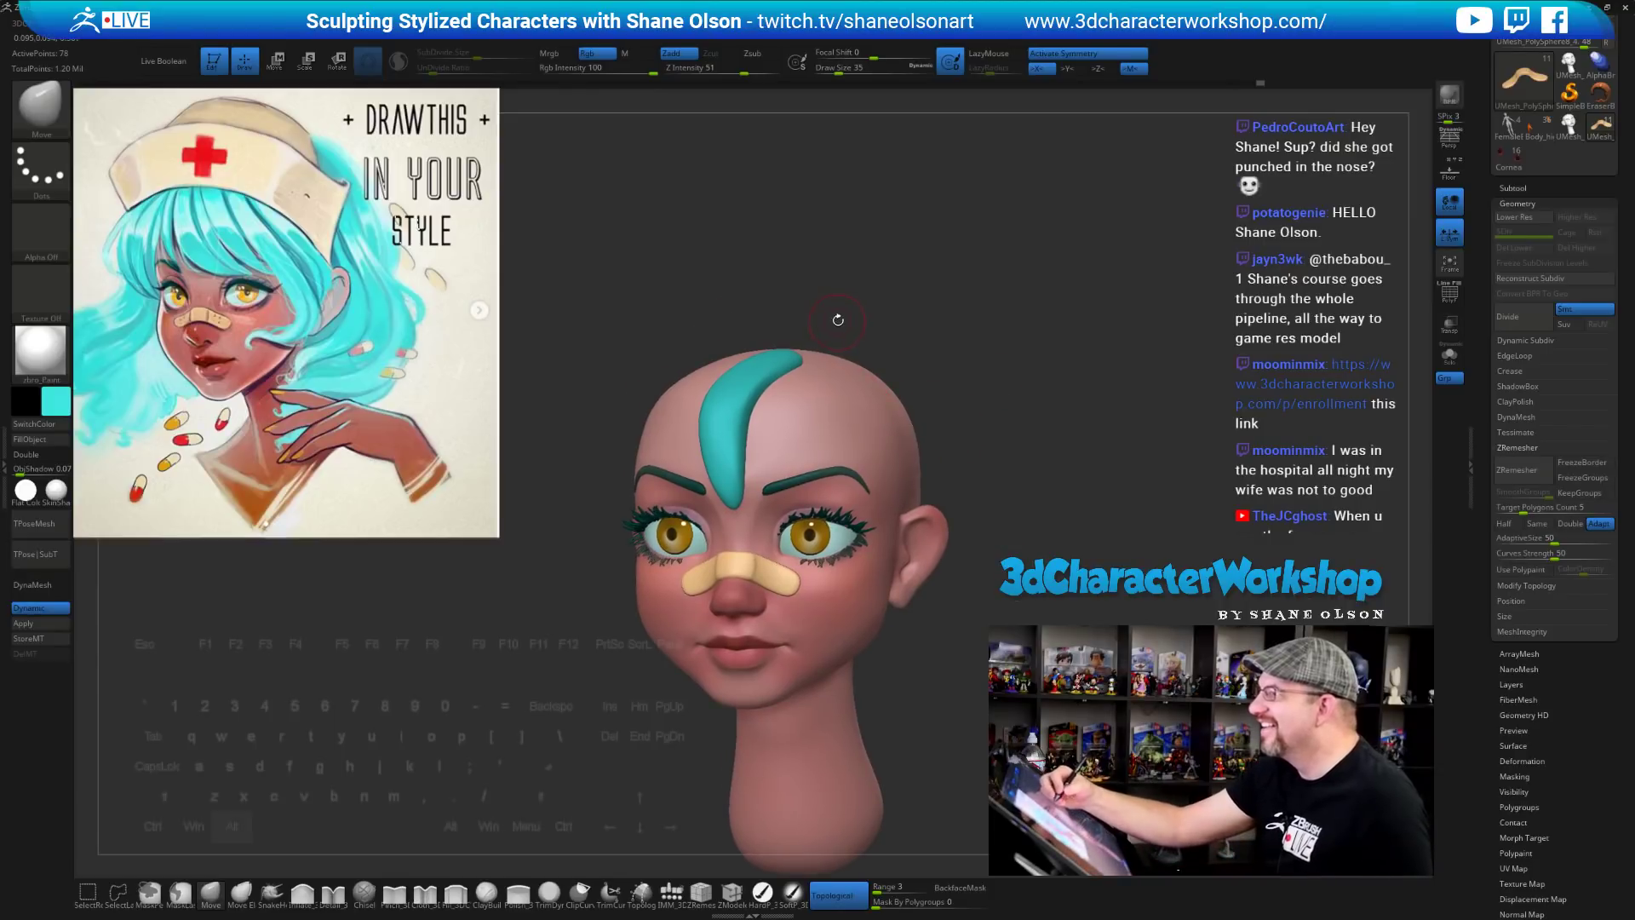
{"action": "right_click_drag", "start_coordinate": [838, 321], "coordinate": [859, 310], "text": "alt"}
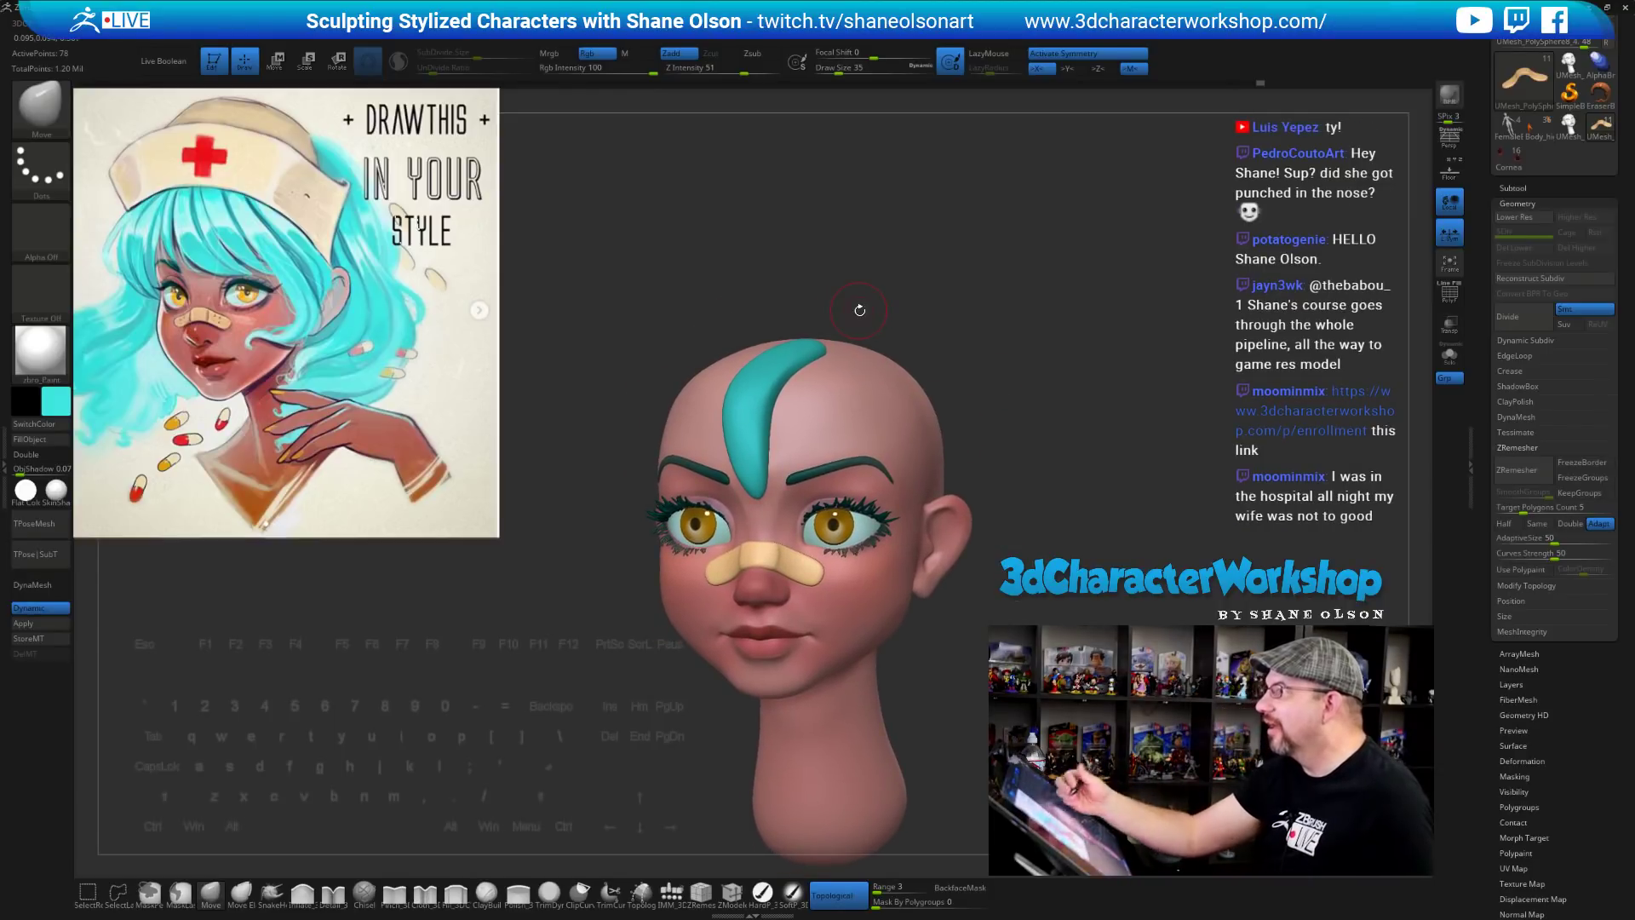
Select the turquoise hair lock and refine its curve on the forehead using the Move brush at draw size 62
{"action": "right_click_drag", "start_coordinate": [844, 400], "coordinate": [1055, 389]}
{"action": "left_click", "coordinate": [789, 400], "text": "alt"}
{"action": "left_click_drag", "start_coordinate": [1055, 389], "coordinate": [1043, 394]}
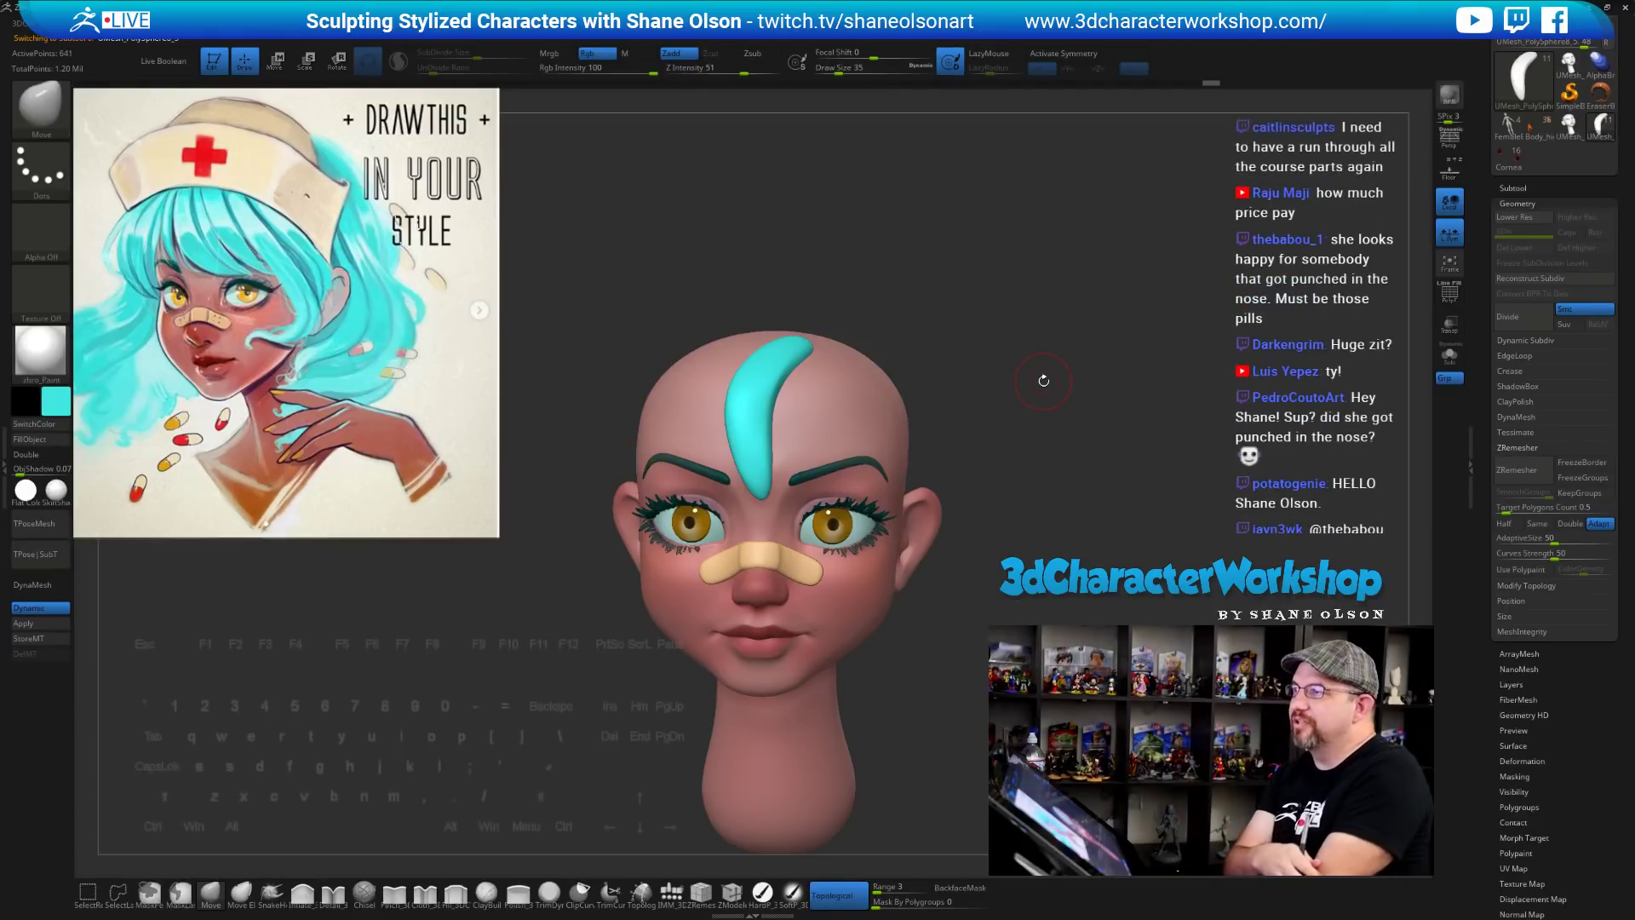
{"action": "left_click_drag", "start_coordinate": [1059, 508], "coordinate": [962, 483]}
{"action": "mouse_move", "coordinate": [821, 333]}
{"action": "left_mouse_down", "text": "alt"}
{"action": "mouse_move", "coordinate": [865, 300]}
{"action": "mouse_move", "coordinate": [947, 306]}
{"action": "mouse_move", "coordinate": [952, 323]}
{"action": "left_mouse_up", "text": "alt"}
{"action": "key", "text": "s"}
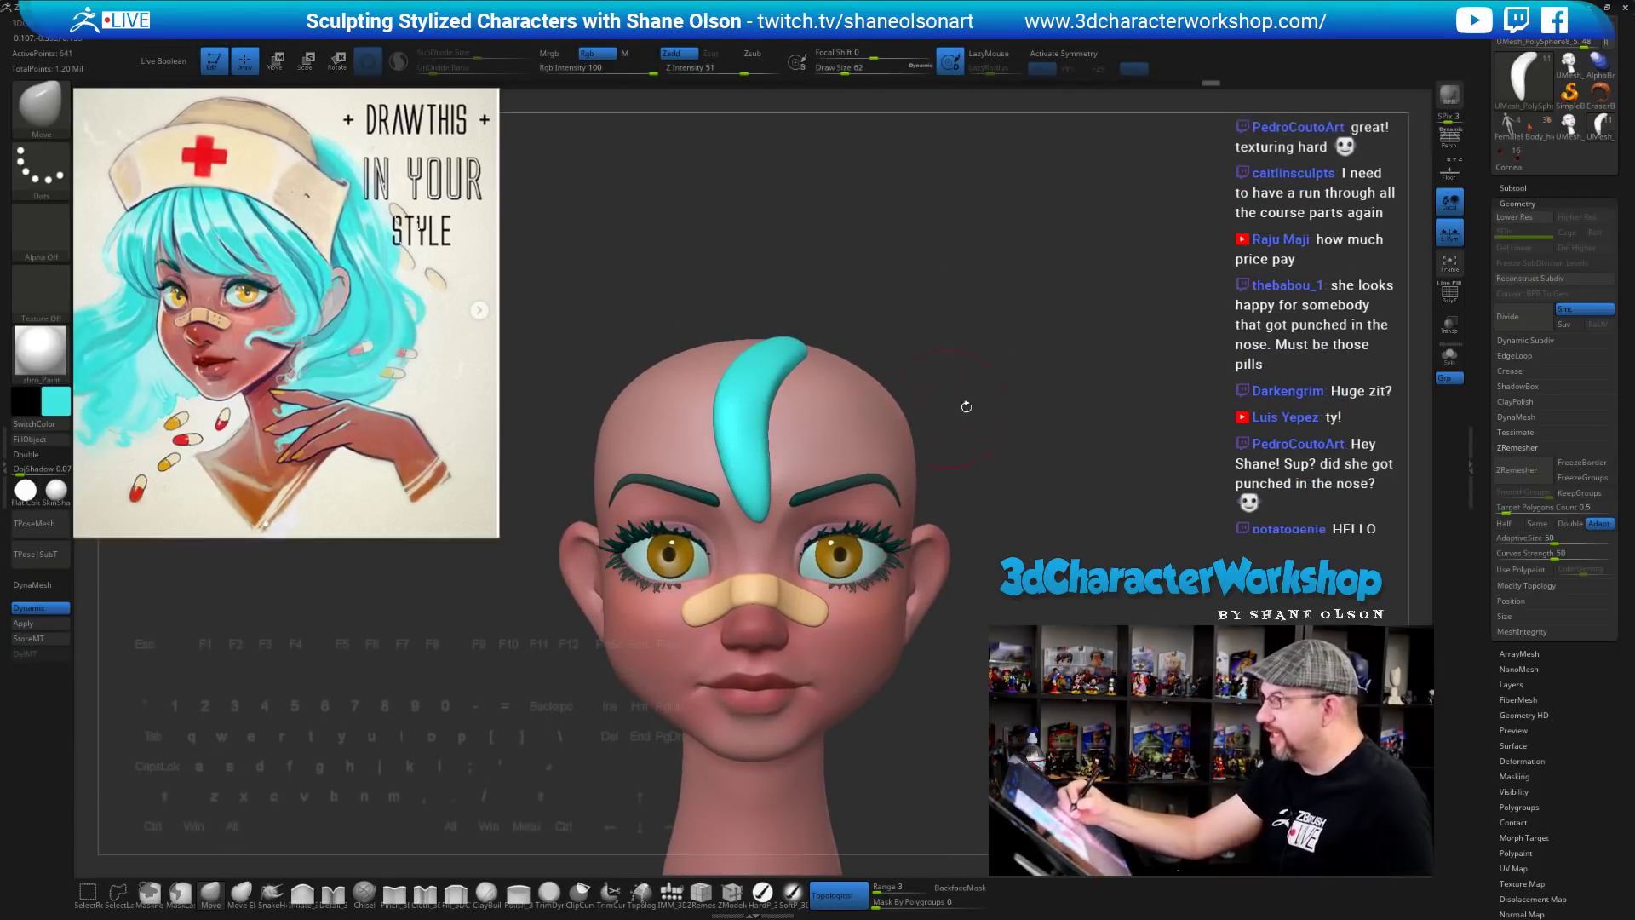
{"action": "left_click_drag", "start_coordinate": [1044, 403], "coordinate": [987, 462]}
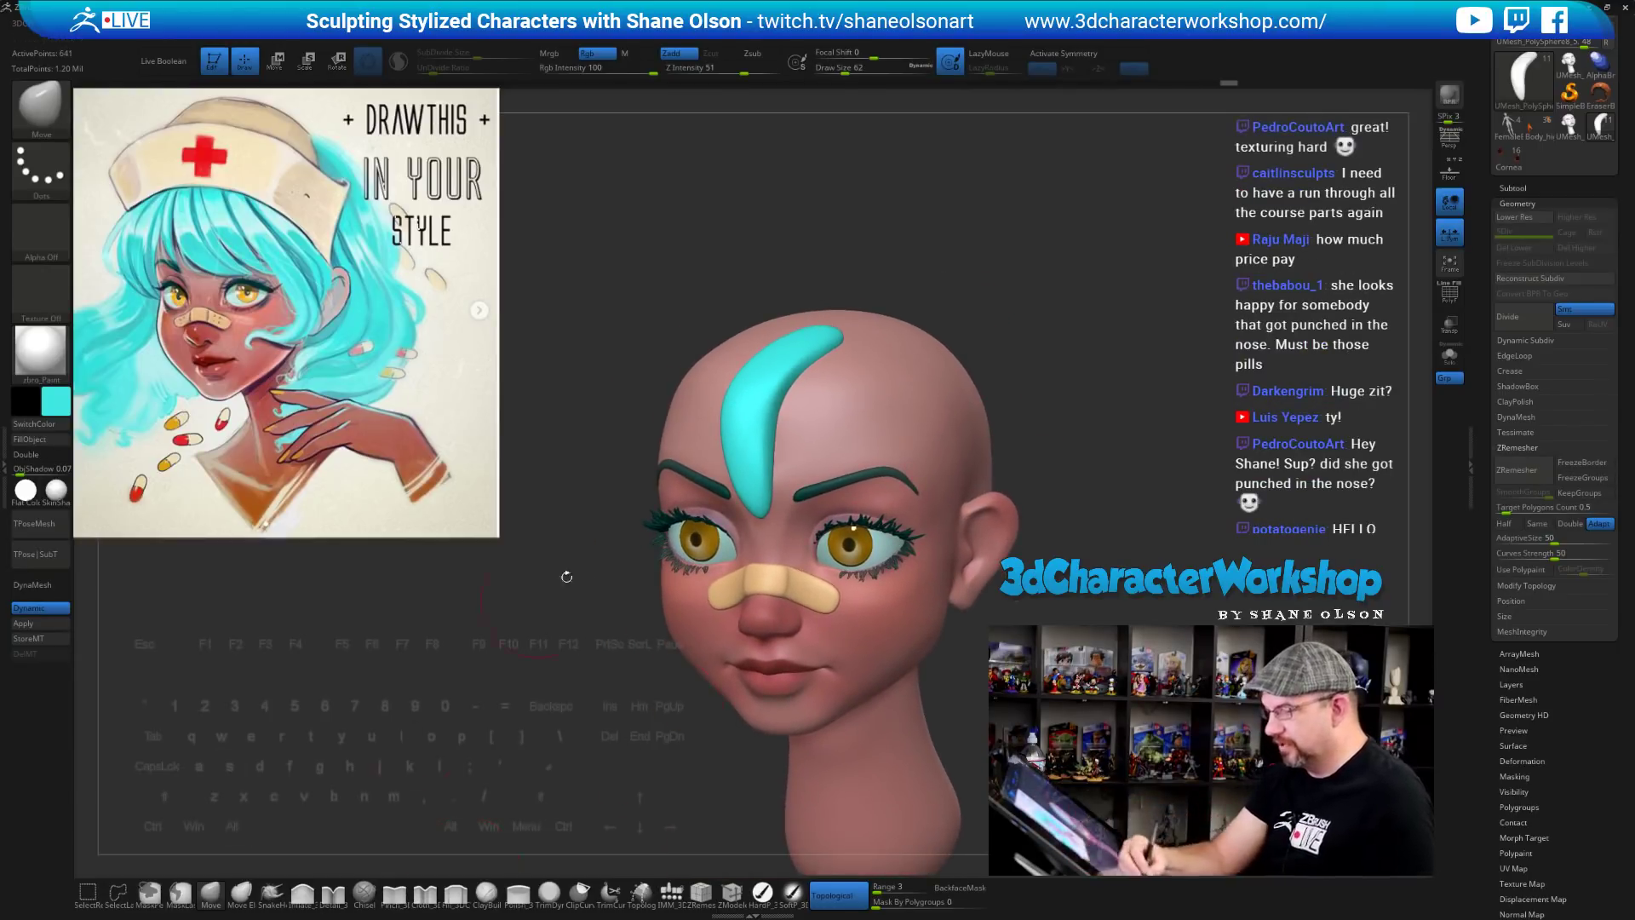
{"action": "mouse_move", "coordinate": [906, 295]}
{"action": "left_mouse_down"}
{"action": "mouse_move", "coordinate": [1071, 307]}
{"action": "mouse_move", "coordinate": [968, 326]}
{"action": "left_mouse_up"}
Enlarge the Move brush and reshape the hair lock's profile over the forehead from the side
{"action": "key", "text": "s"}
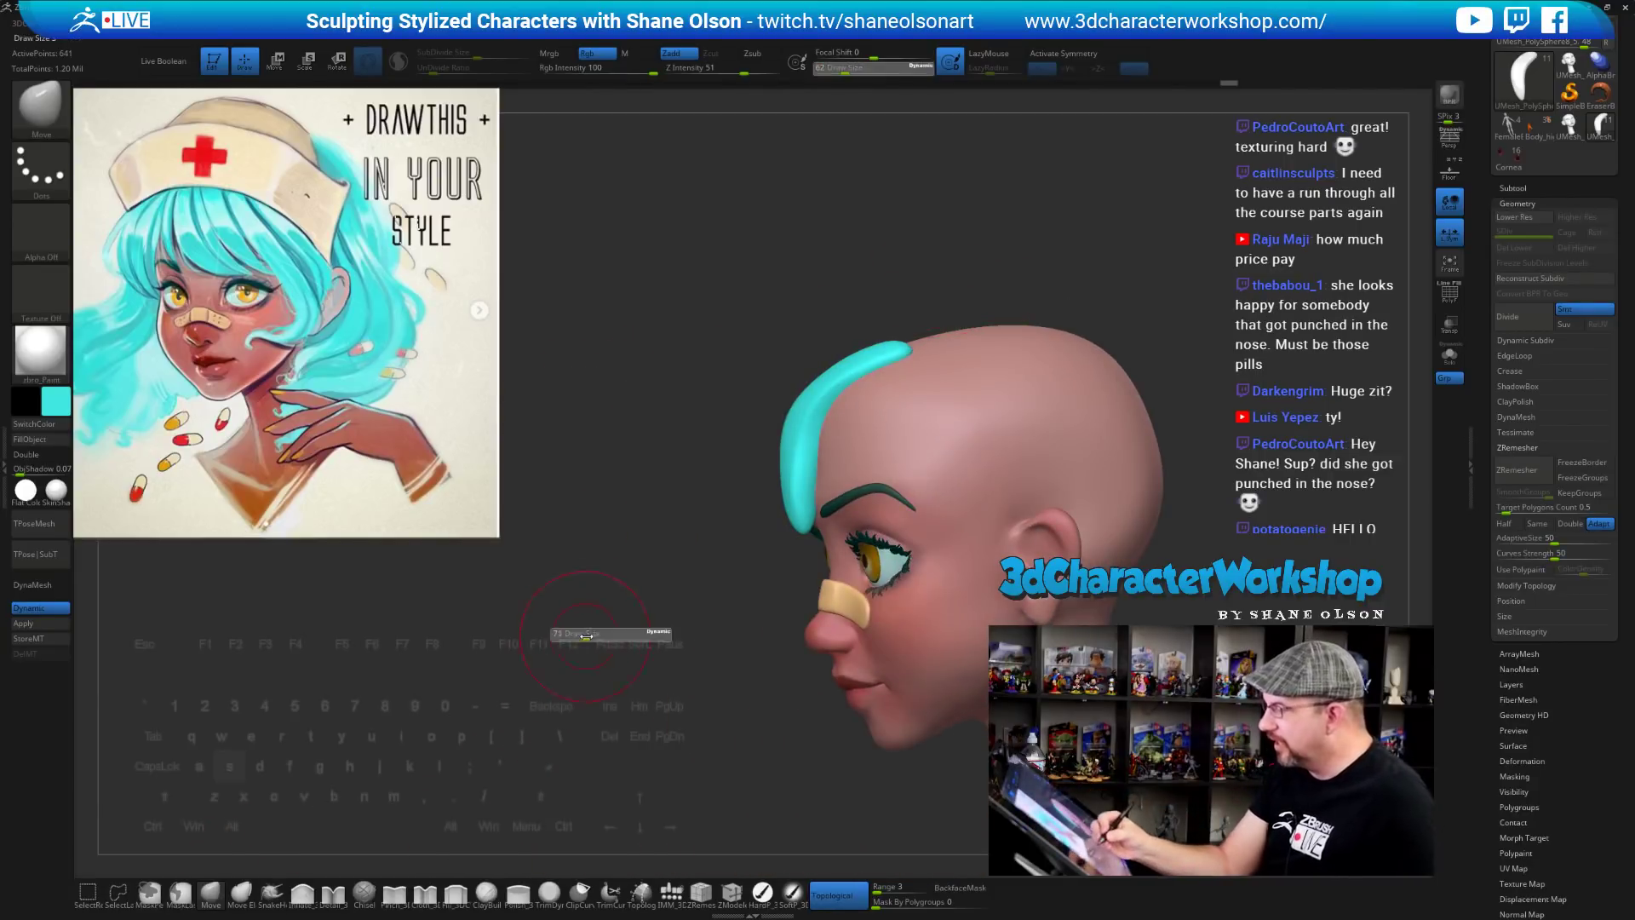
{"action": "left_click", "coordinate": [588, 635]}
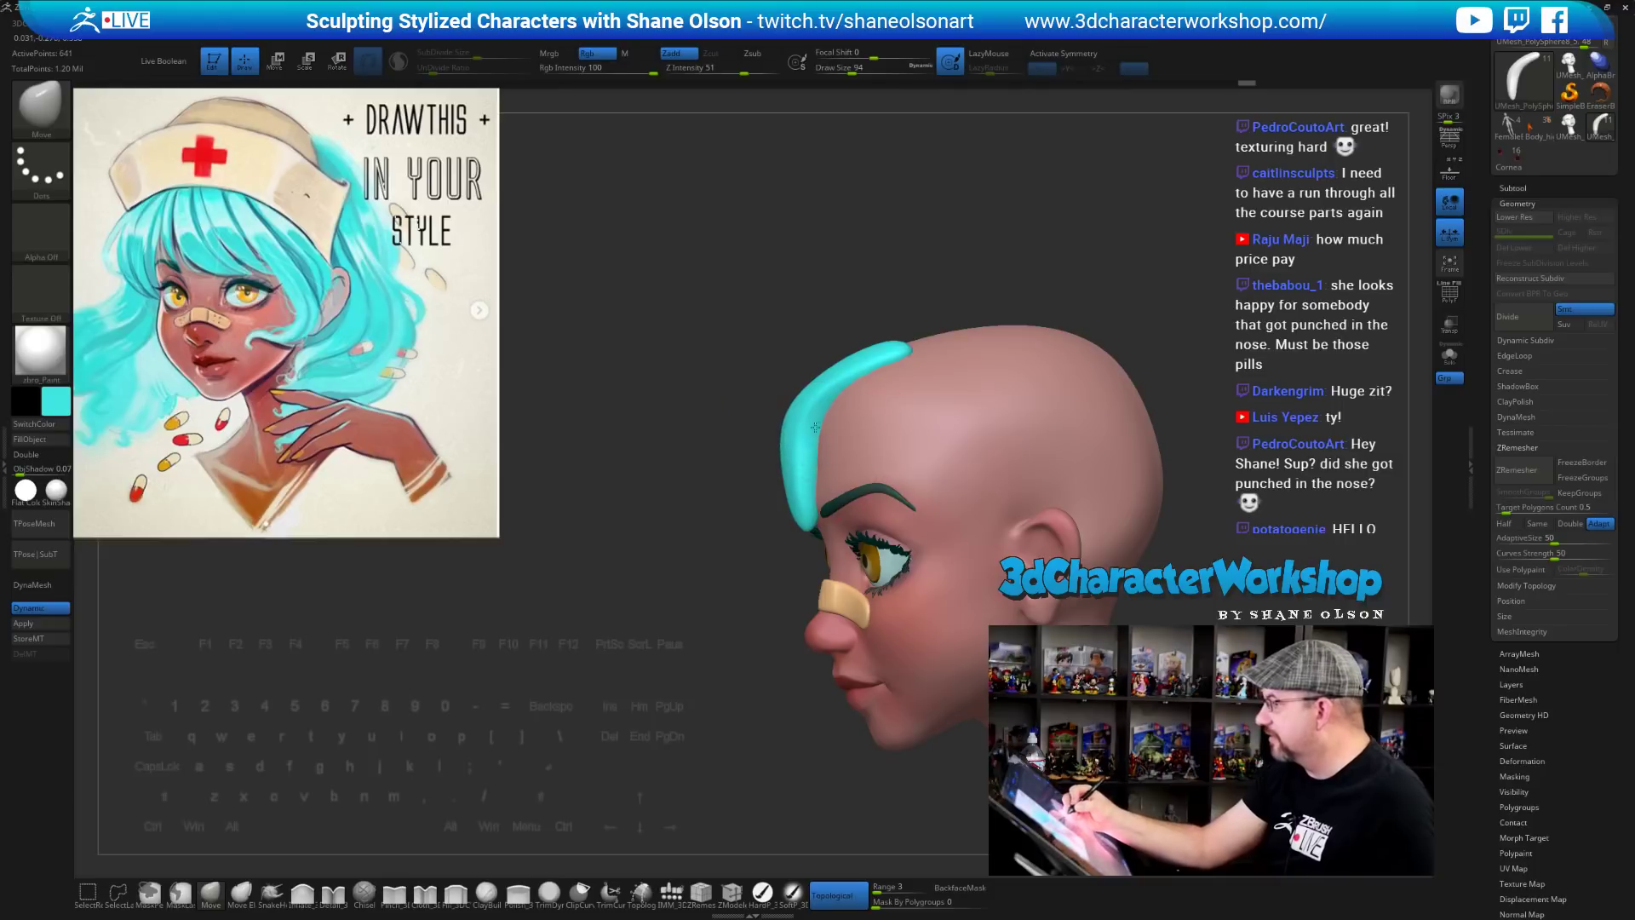
{"action": "left_click_drag", "start_coordinate": [815, 426], "coordinate": [795, 476]}
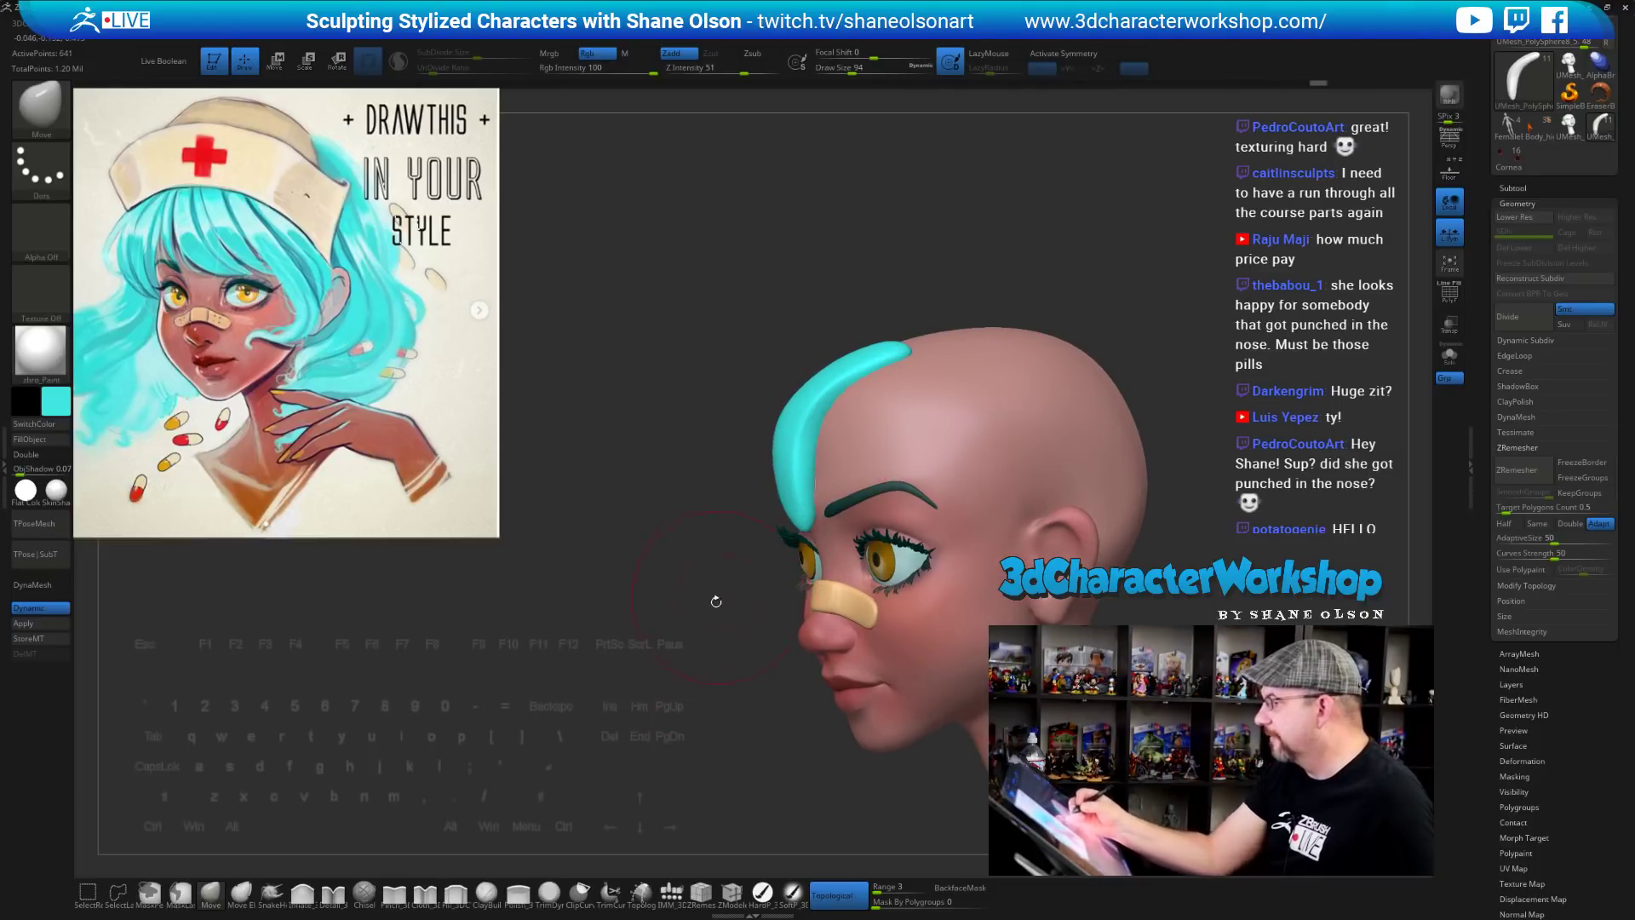
{"action": "left_click_drag", "start_coordinate": [716, 602], "coordinate": [957, 548]}
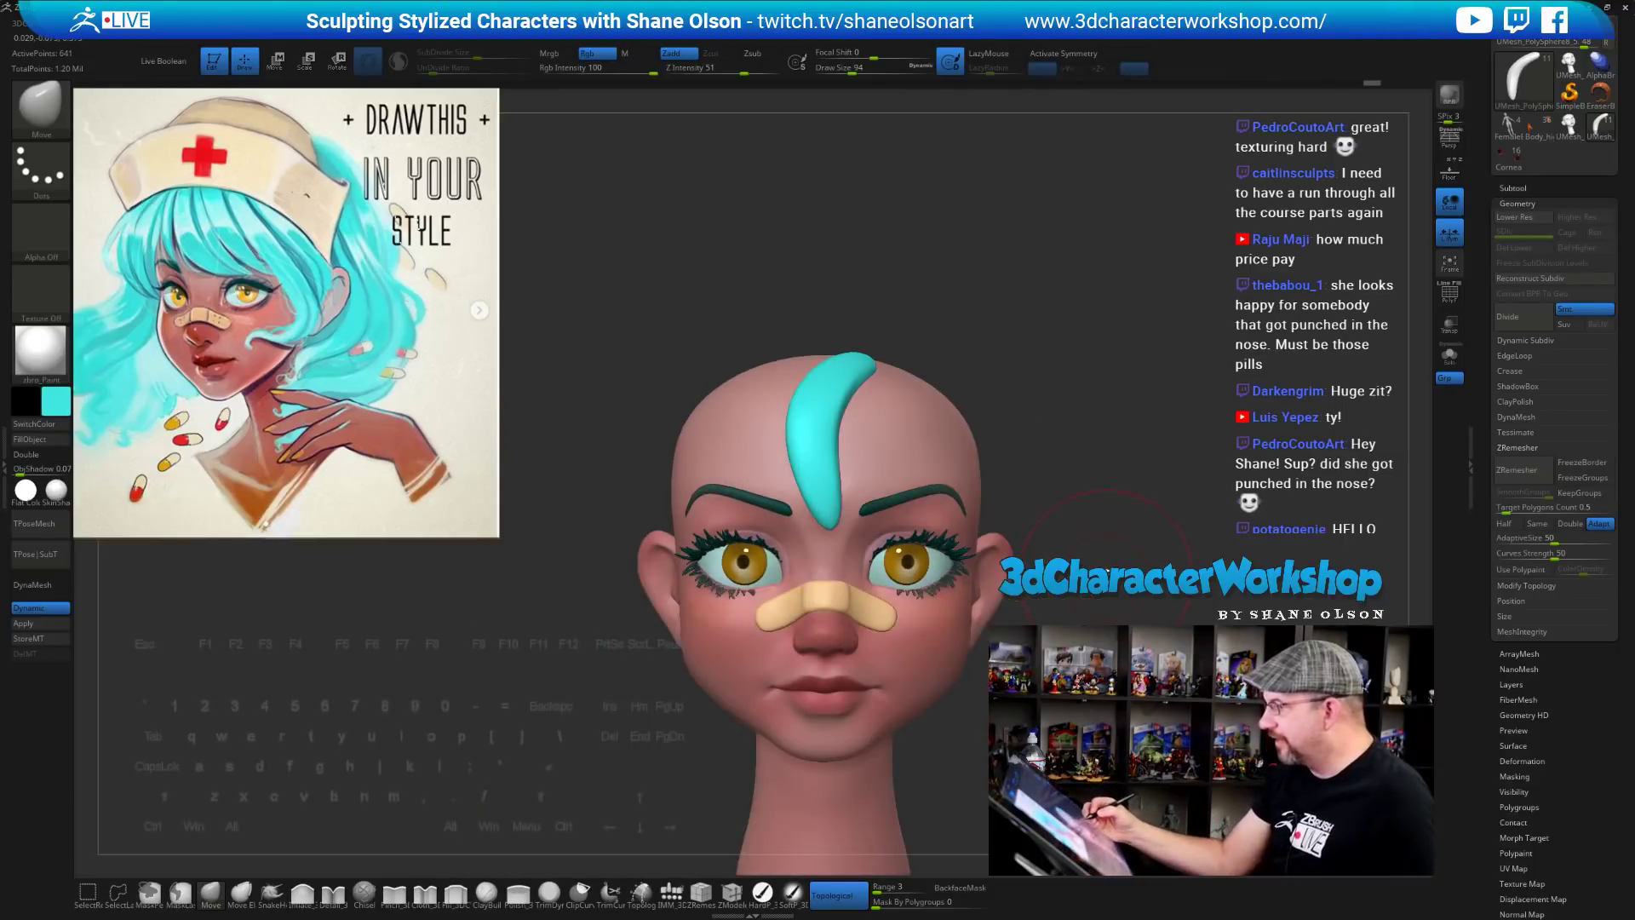
Duplicate the hair lock within its subtool using the Move gizmo and place the copy beside the original
{"action": "key", "text": "w"}
{"action": "left_click_drag", "start_coordinate": [1027, 394], "coordinate": [933, 448]}
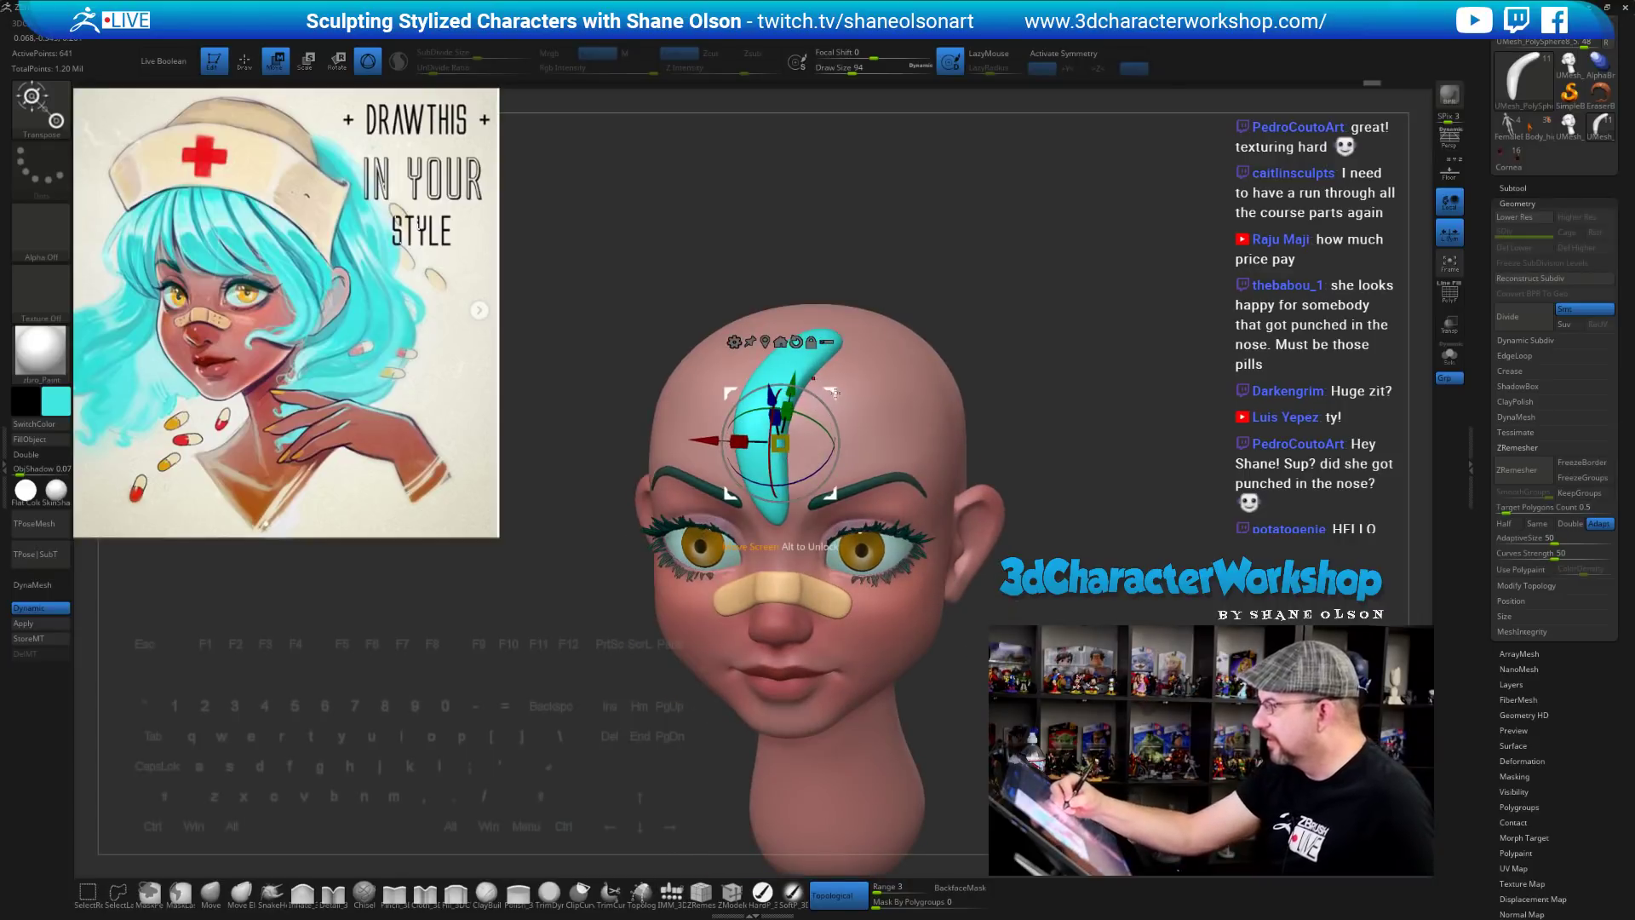
{"action": "mouse_move", "coordinate": [815, 389]}
{"action": "left_mouse_down", "text": "ctrl"}
{"action": "mouse_move", "coordinate": [783, 385]}
{"action": "mouse_move", "coordinate": [847, 396]}
{"action": "mouse_move", "coordinate": [922, 467]}
{"action": "mouse_move", "coordinate": [877, 409]}
{"action": "mouse_move", "coordinate": [817, 383]}
{"action": "left_mouse_up", "text": "ctrl"}
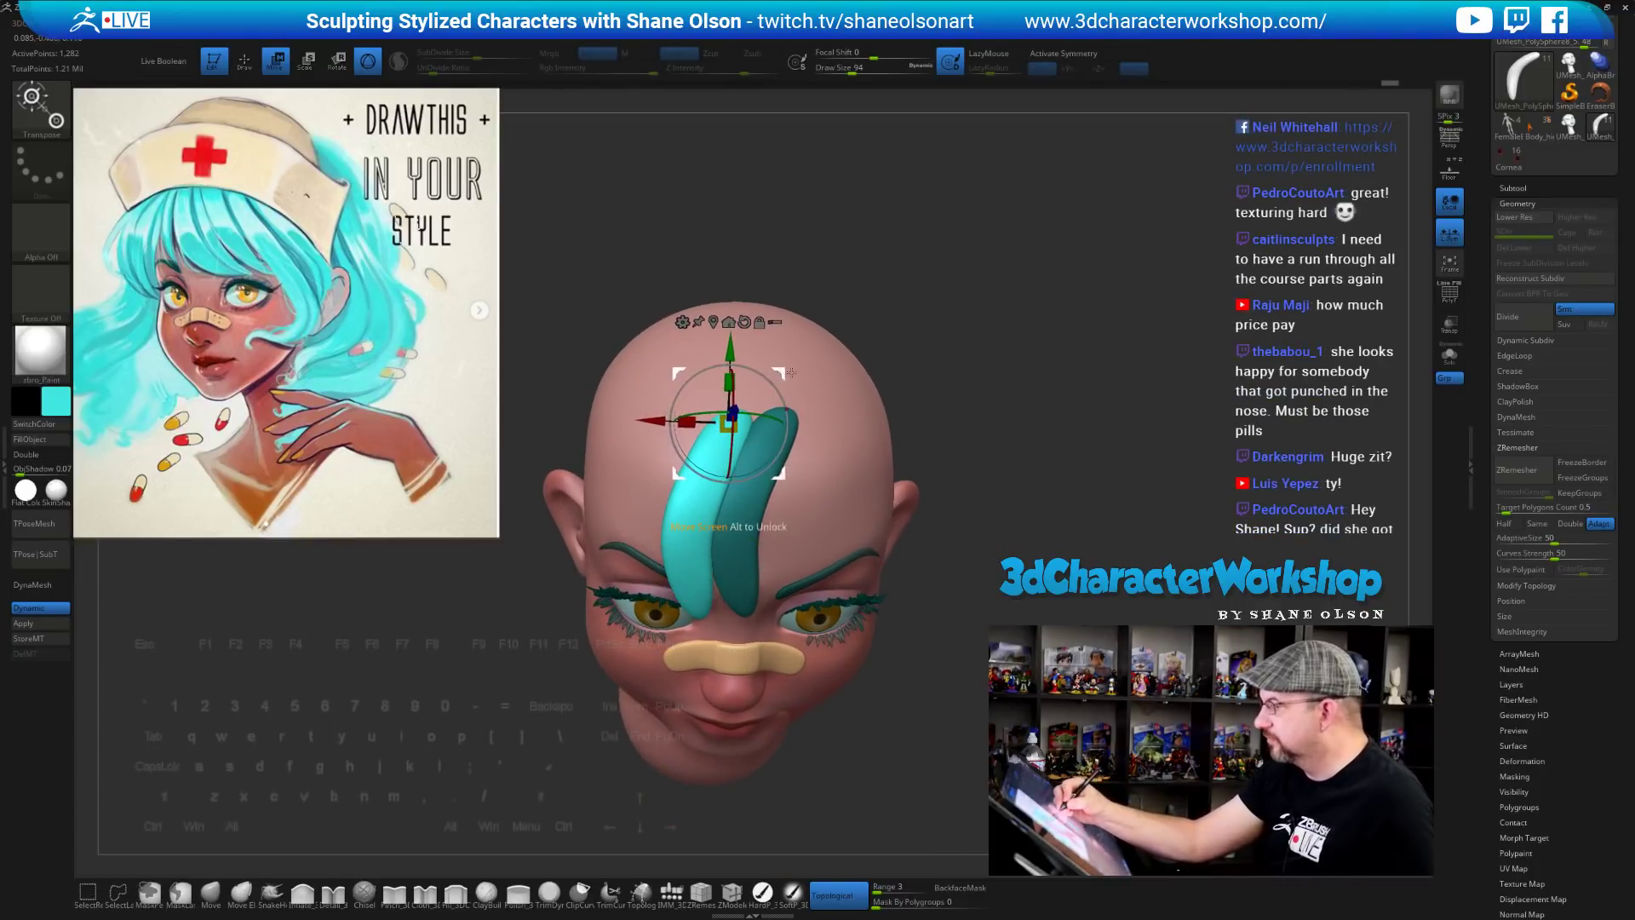
Scale down the copied hair lock, then rotate and position it against the scalp next to the masked original
{"action": "left_click_drag", "start_coordinate": [916, 426], "coordinate": [839, 409]}
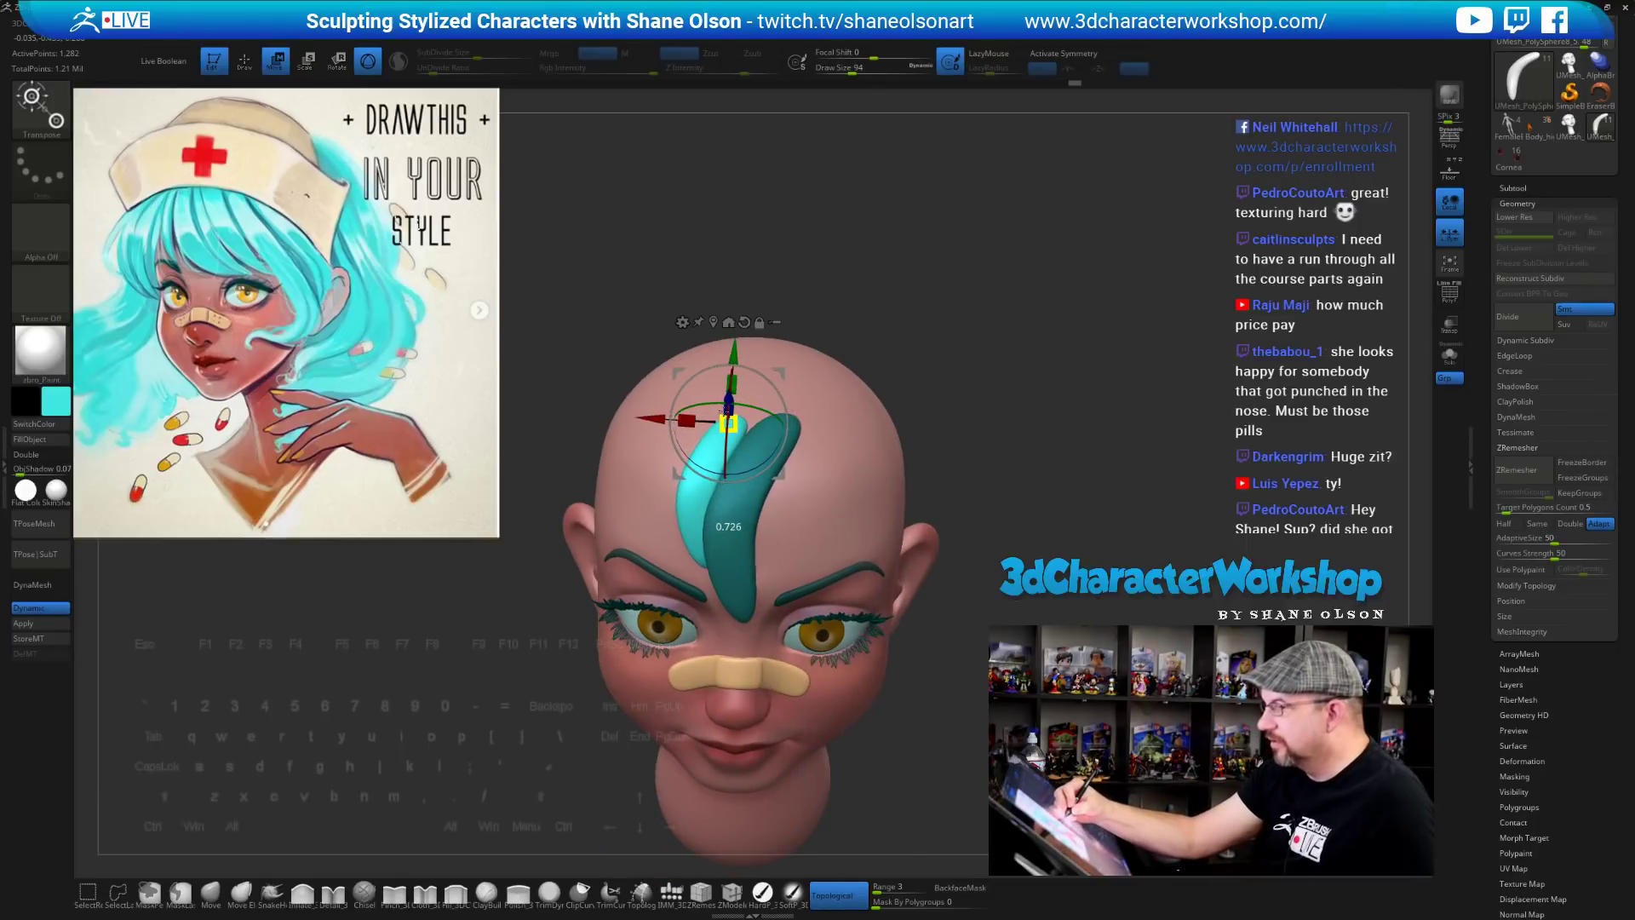
{"action": "left_click_drag", "start_coordinate": [968, 372], "coordinate": [989, 337]}
{"action": "left_click_drag", "start_coordinate": [782, 372], "coordinate": [782, 375]}
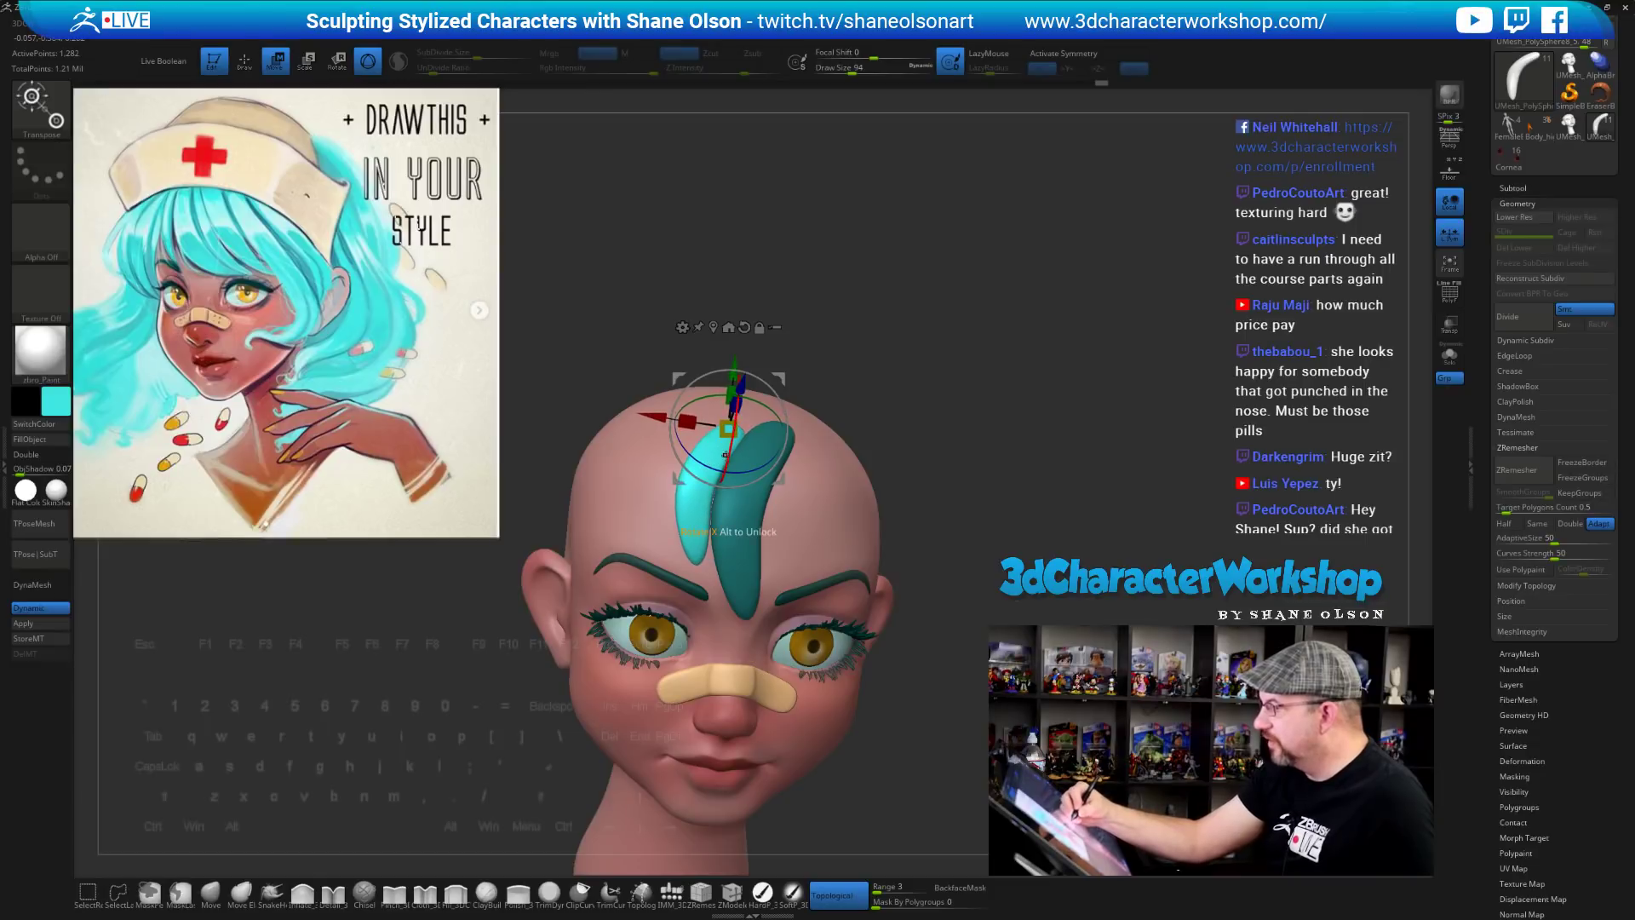
{"action": "left_click_drag", "start_coordinate": [967, 453], "coordinate": [891, 406]}
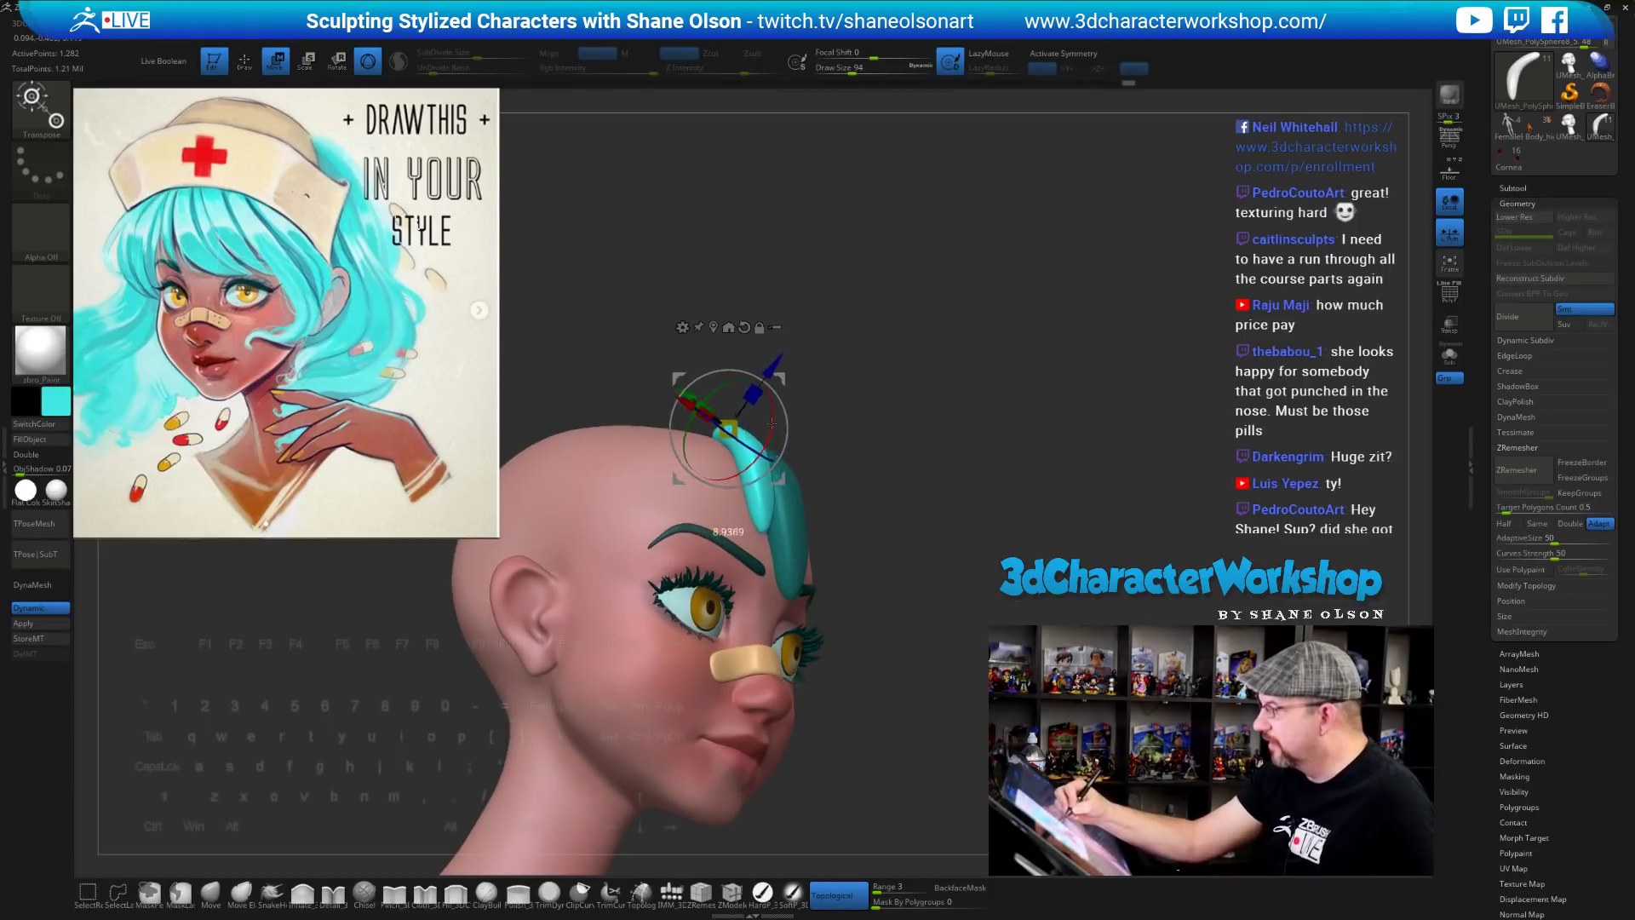
{"action": "left_click_drag", "start_coordinate": [961, 514], "coordinate": [959, 587], "text": "shift"}
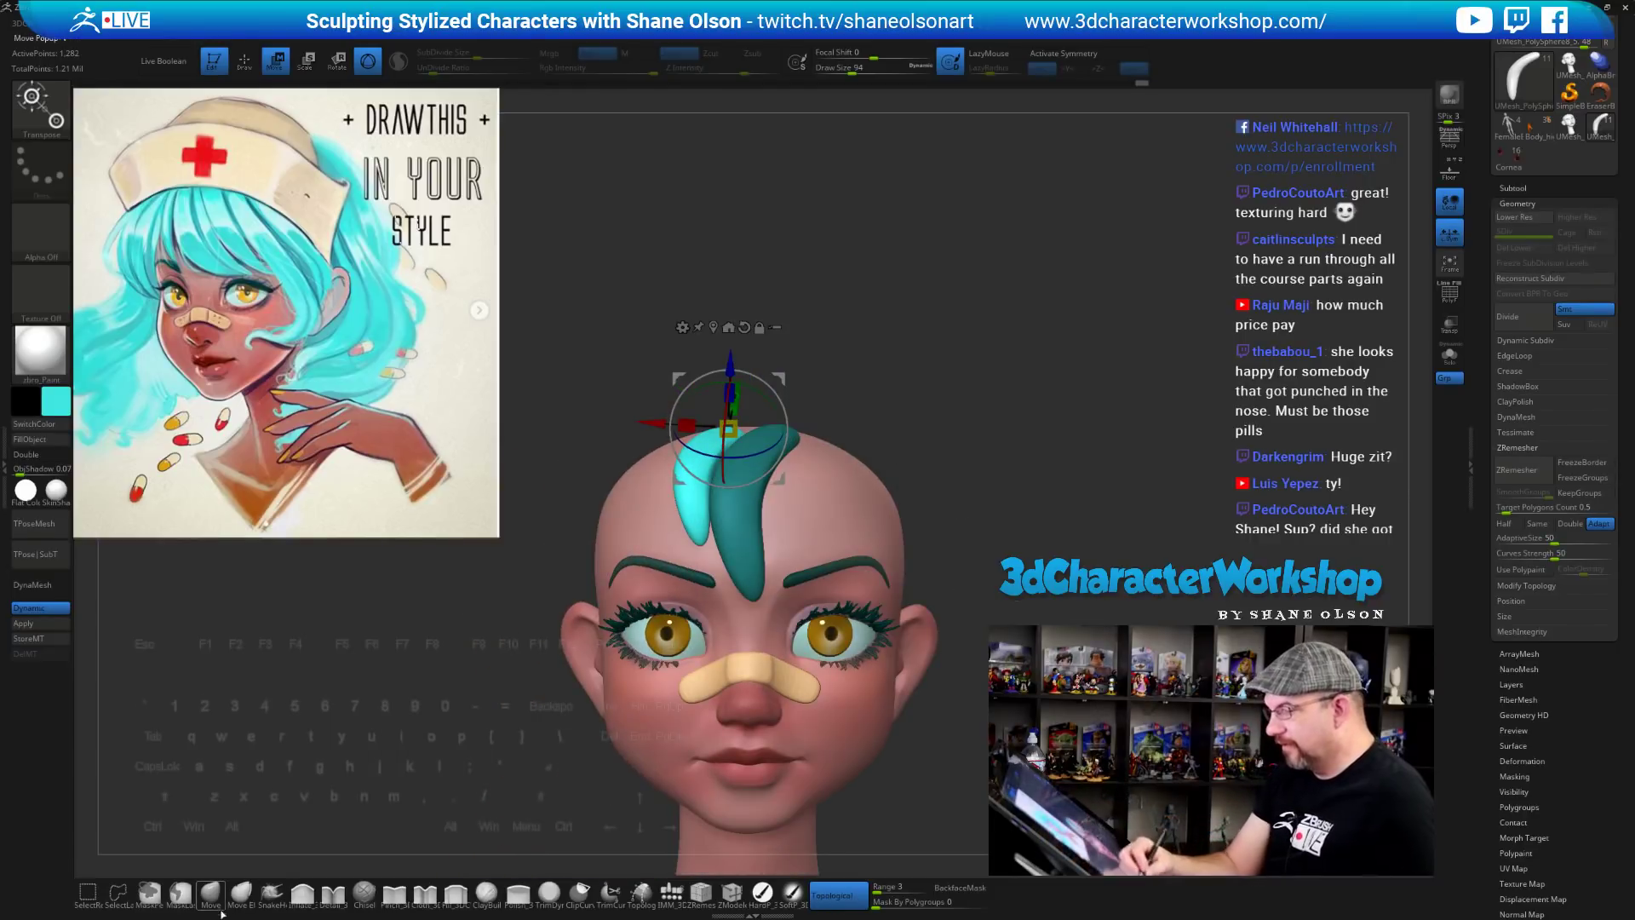
Reshape the upper end of the unmasked smaller hair lock with the Move brush at draw size 116
{"action": "key", "text": "q"}
{"action": "left_click_drag", "start_coordinate": [967, 438], "coordinate": [961, 519]}
{"action": "key", "text": "shift"}
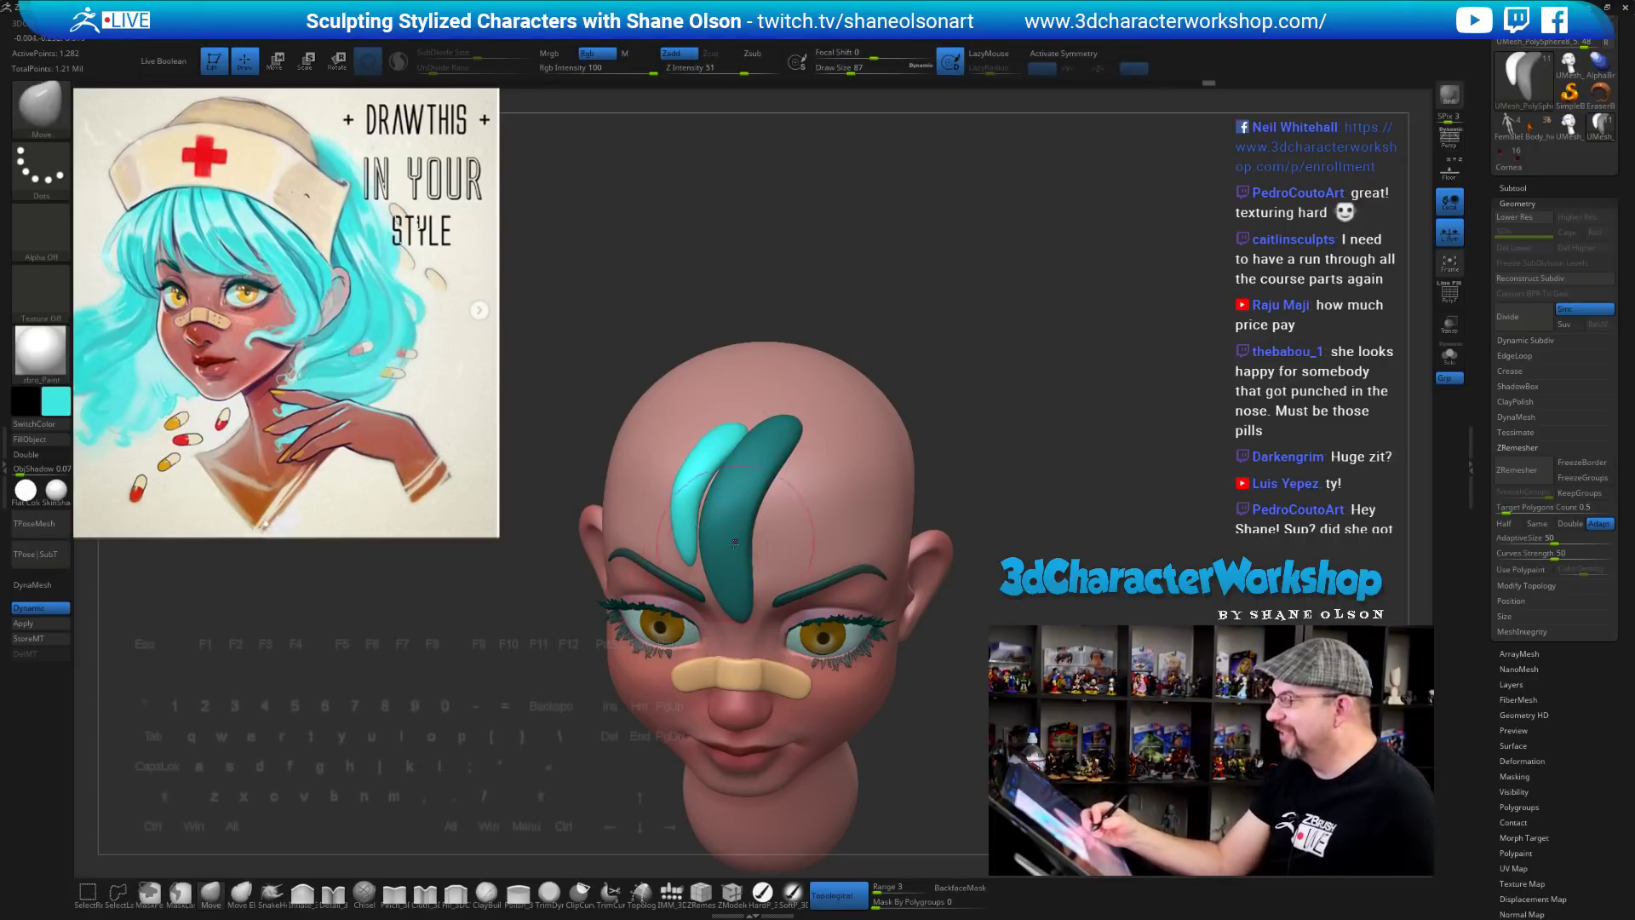
{"action": "key", "text": "s"}
{"action": "left_click_drag", "start_coordinate": [296, 787], "coordinate": [303, 787]}
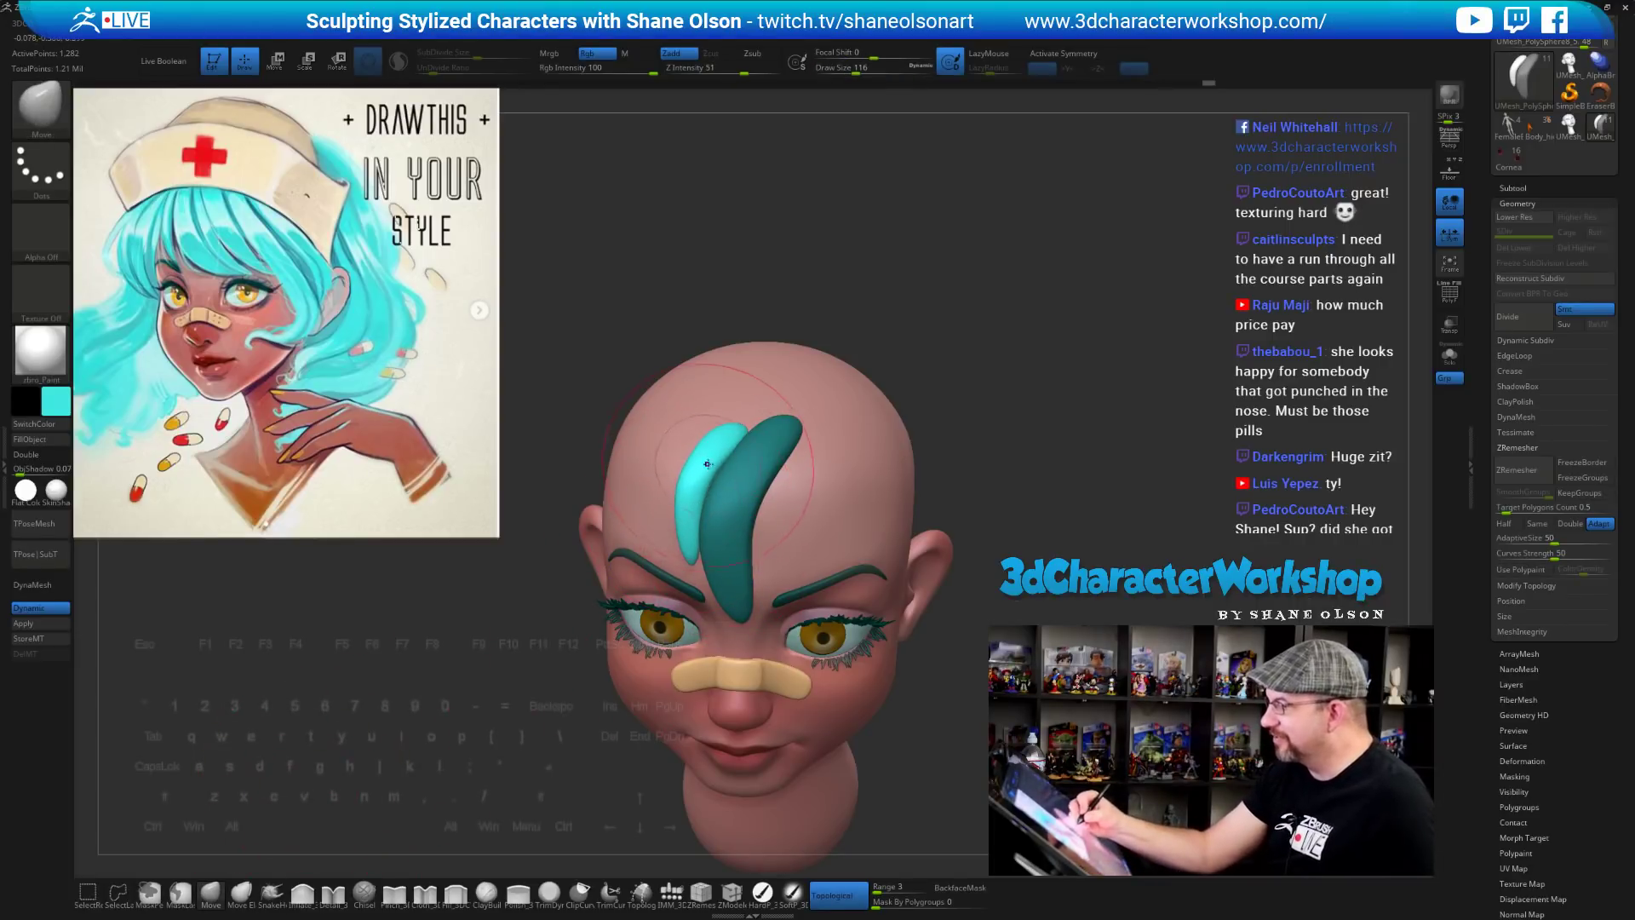
{"action": "right_click_drag", "start_coordinate": [740, 447], "coordinate": [734, 426]}
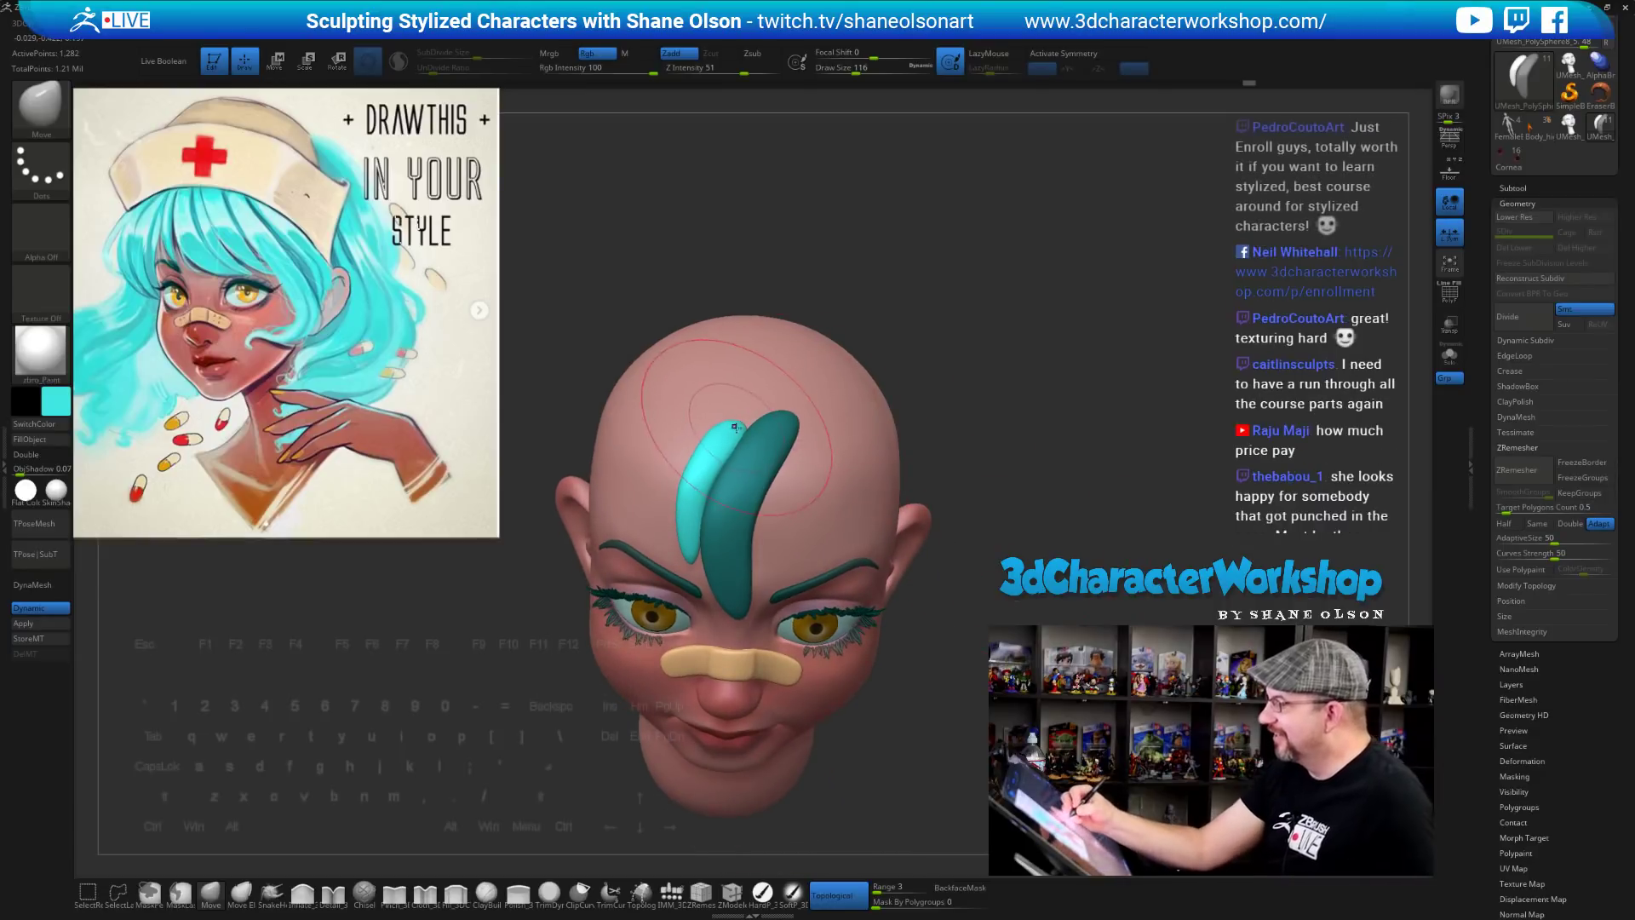
{"action": "mouse_move", "coordinate": [734, 427]}
{"action": "left_mouse_down"}
{"action": "mouse_move", "coordinate": [747, 414]}
{"action": "mouse_move", "coordinate": [735, 434]}
{"action": "left_mouse_up"}
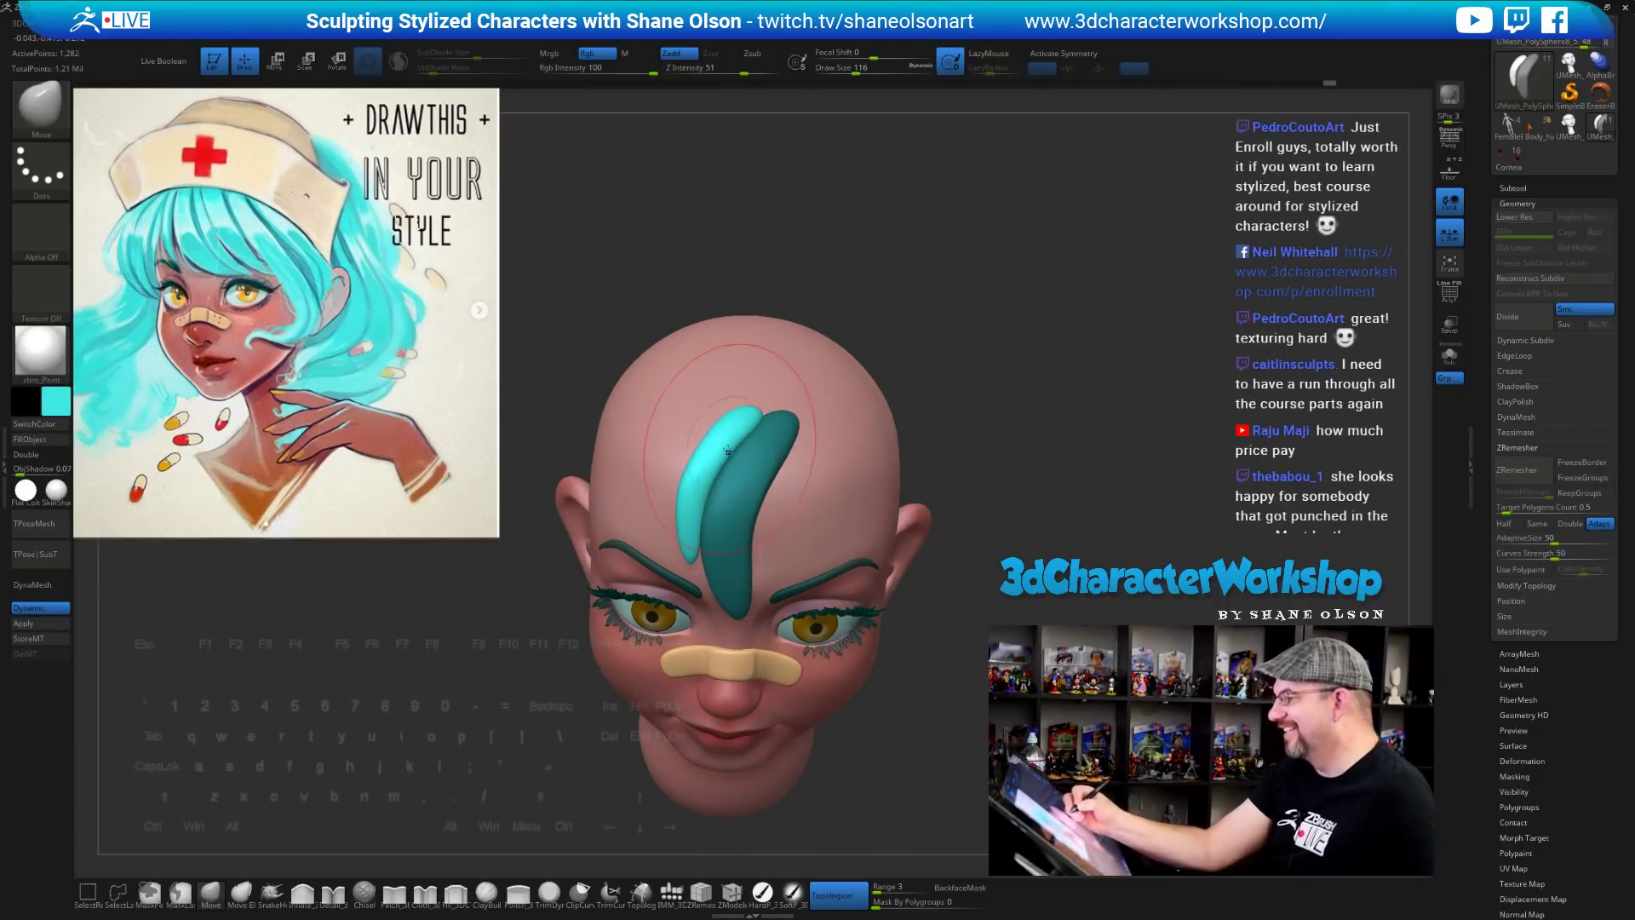
Reduce the Move brush to draw size 80 and fit the smaller lock's curve closer beside the masked lock
{"action": "right_click_drag", "start_coordinate": [701, 475], "coordinate": [715, 468]}
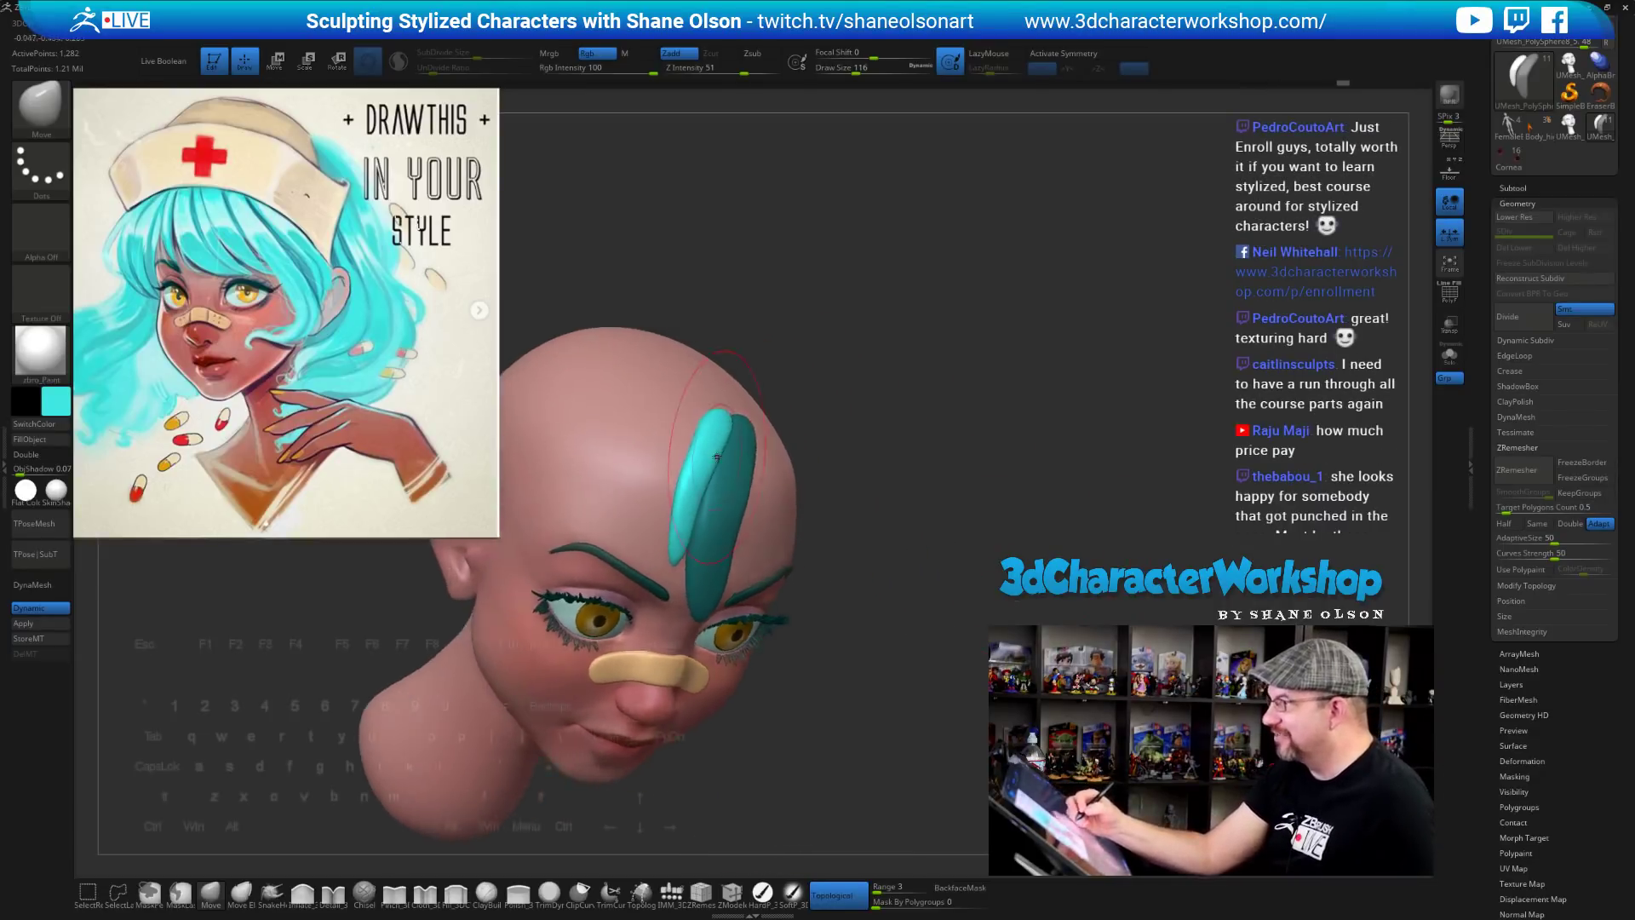
{"action": "key", "text": "s"}
{"action": "left_click_drag", "start_coordinate": [712, 474], "coordinate": [699, 474]}
{"action": "right_click_drag", "start_coordinate": [696, 461], "coordinate": [721, 425]}
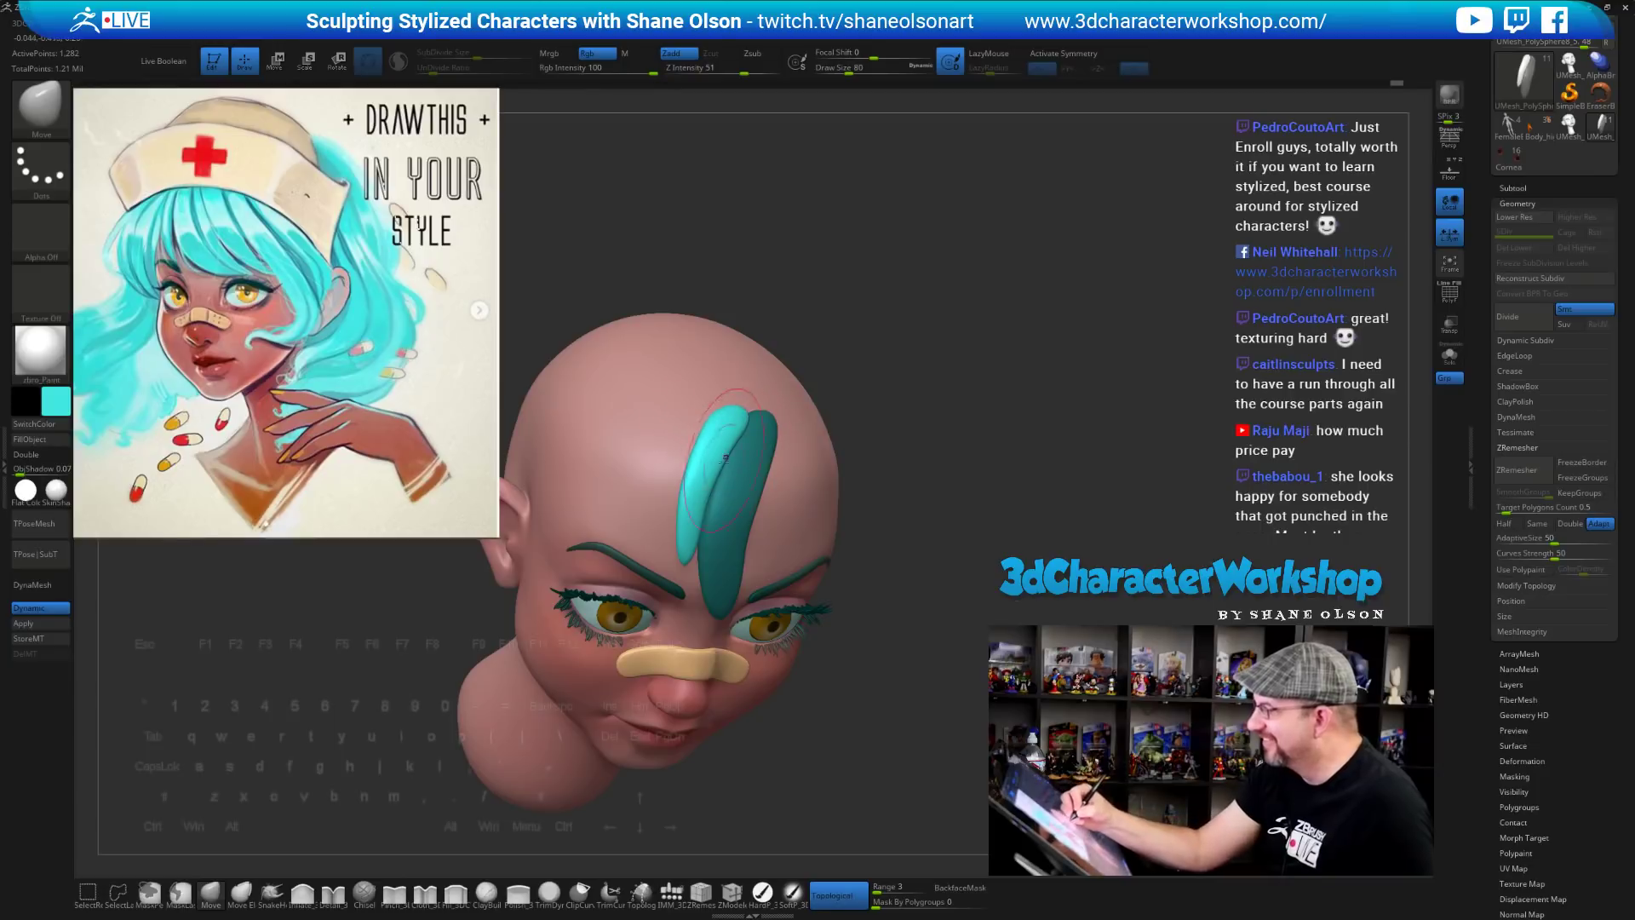
Clear the mask and sweep the larger lock's tip sideways toward the eyebrow using SnakeHook at draw size 90
{"action": "mouse_move", "coordinate": [939, 522]}
{"action": "right_mouse_down"}
{"action": "mouse_move", "coordinate": [992, 508]}
{"action": "mouse_move", "coordinate": [1054, 522]}
{"action": "right_mouse_up"}
{"action": "left_click_drag", "start_coordinate": [1054, 522], "coordinate": [1046, 539], "text": "ctrl"}
{"action": "right_click_drag", "start_coordinate": [1040, 567], "coordinate": [894, 586]}
{"action": "left_click", "coordinate": [274, 891]}
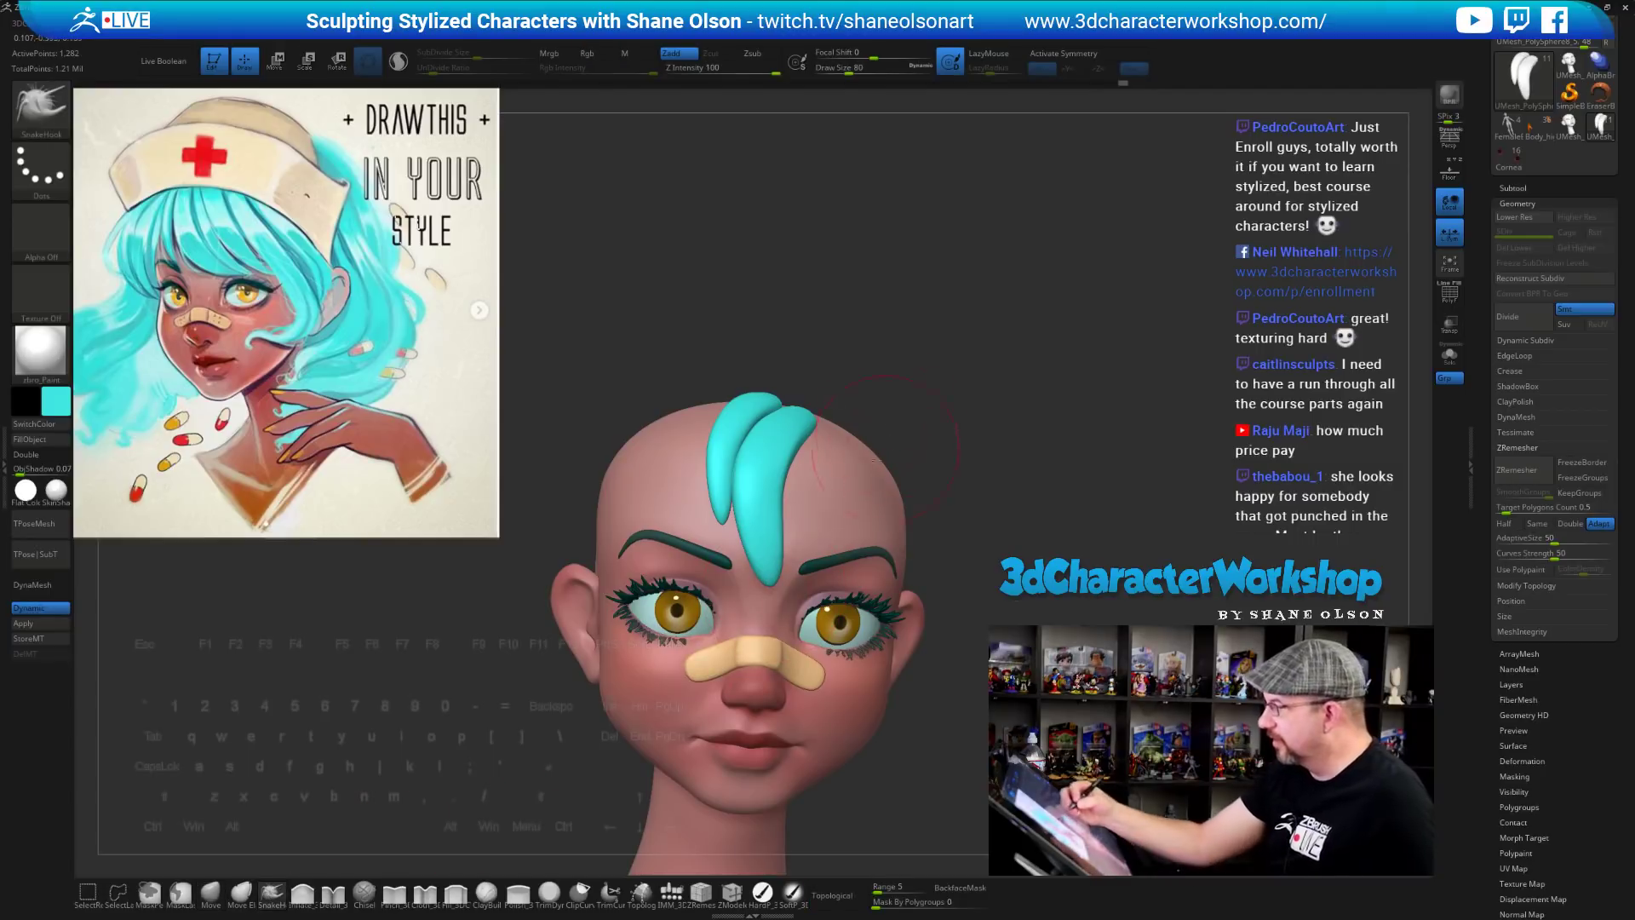
{"action": "key", "text": "bracketright"}
{"action": "mouse_move", "coordinate": [760, 568]}
{"action": "left_mouse_down"}
{"action": "mouse_move", "coordinate": [828, 562]}
{"action": "mouse_move", "coordinate": [775, 502]}
{"action": "left_mouse_up"}
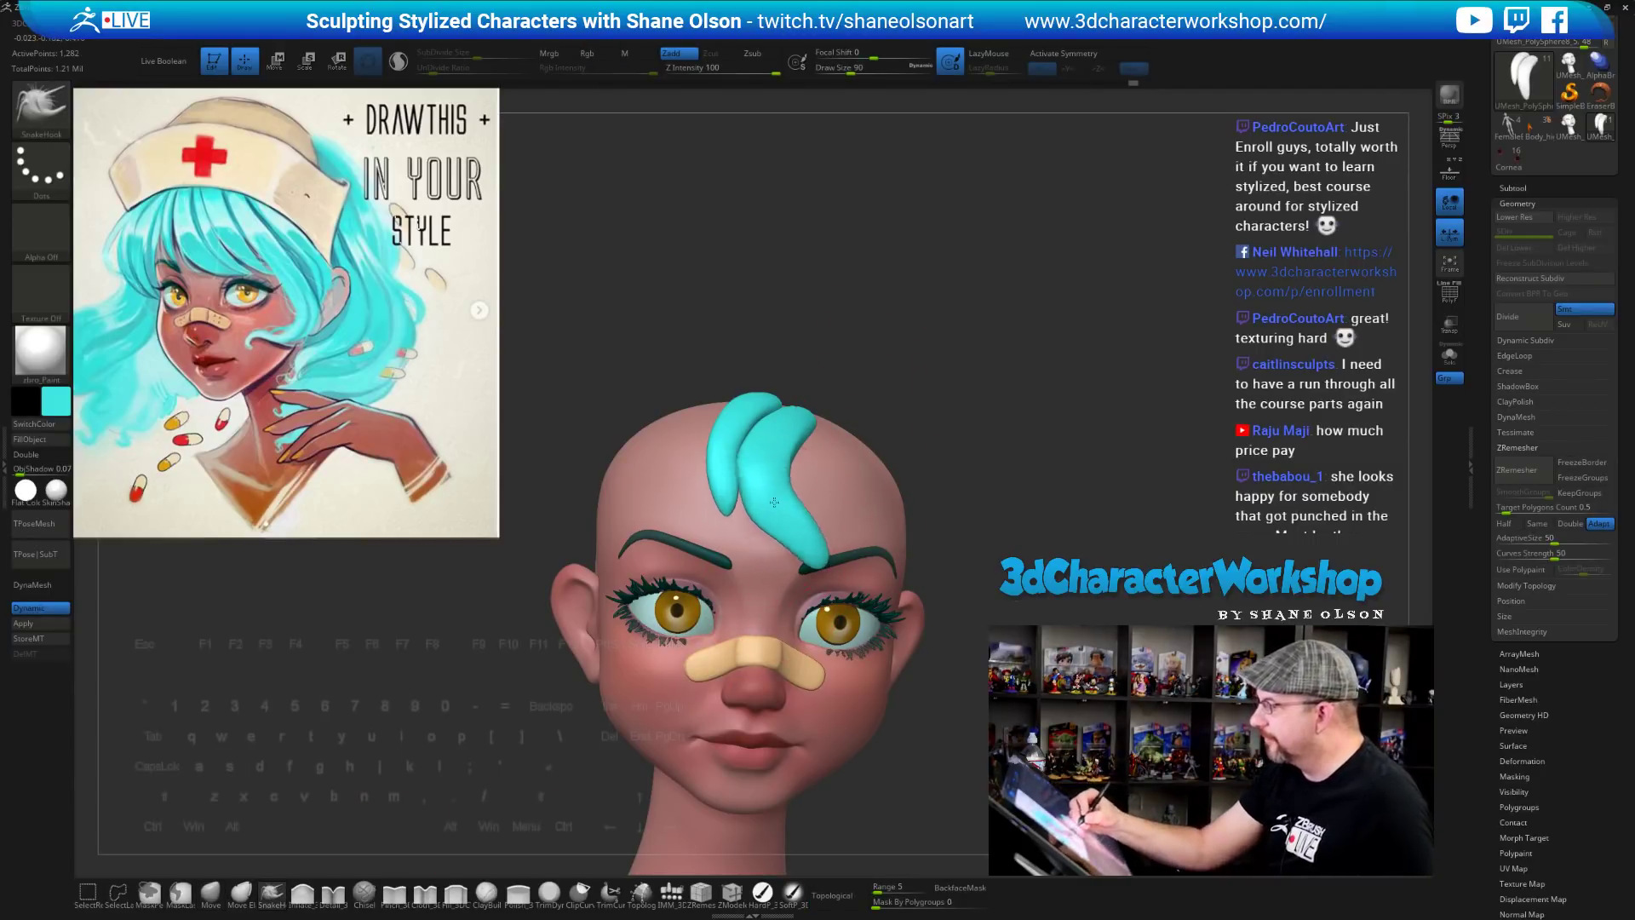
Refine the larger lock's tip with SnakeHook at draw size 65 and smooth its bent surface
{"action": "left_click_drag", "start_coordinate": [990, 459], "coordinate": [937, 468]}
{"action": "key", "text": "shift"}
{"action": "key", "text": "shift"}
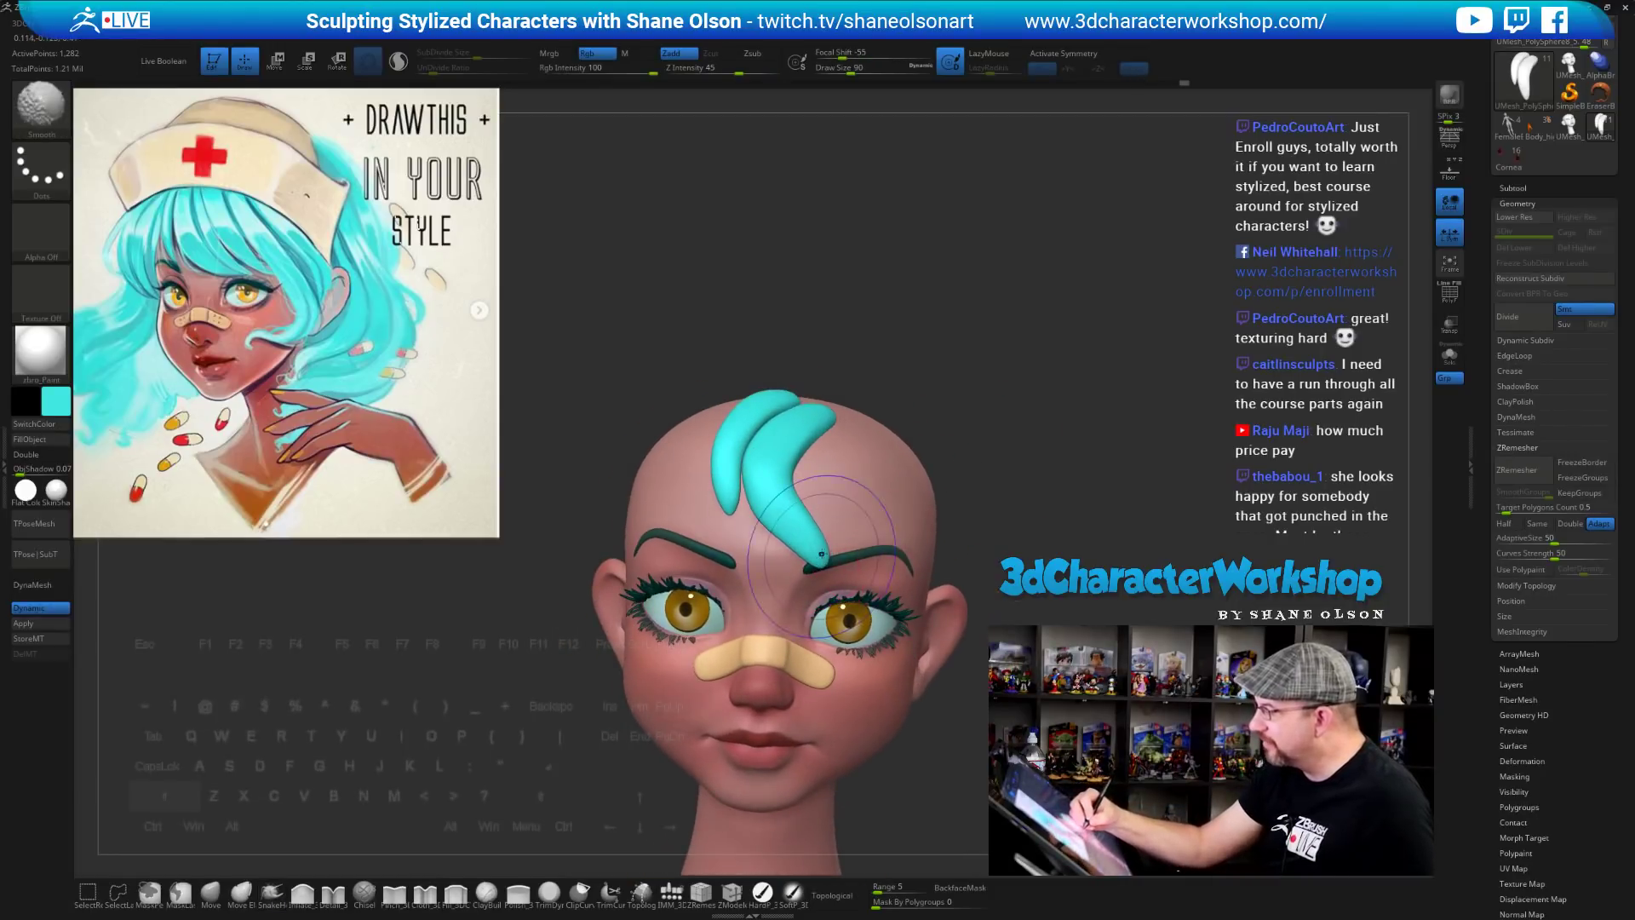
{"action": "key", "text": "s"}
{"action": "left_click_drag", "start_coordinate": [828, 560], "coordinate": [824, 563]}
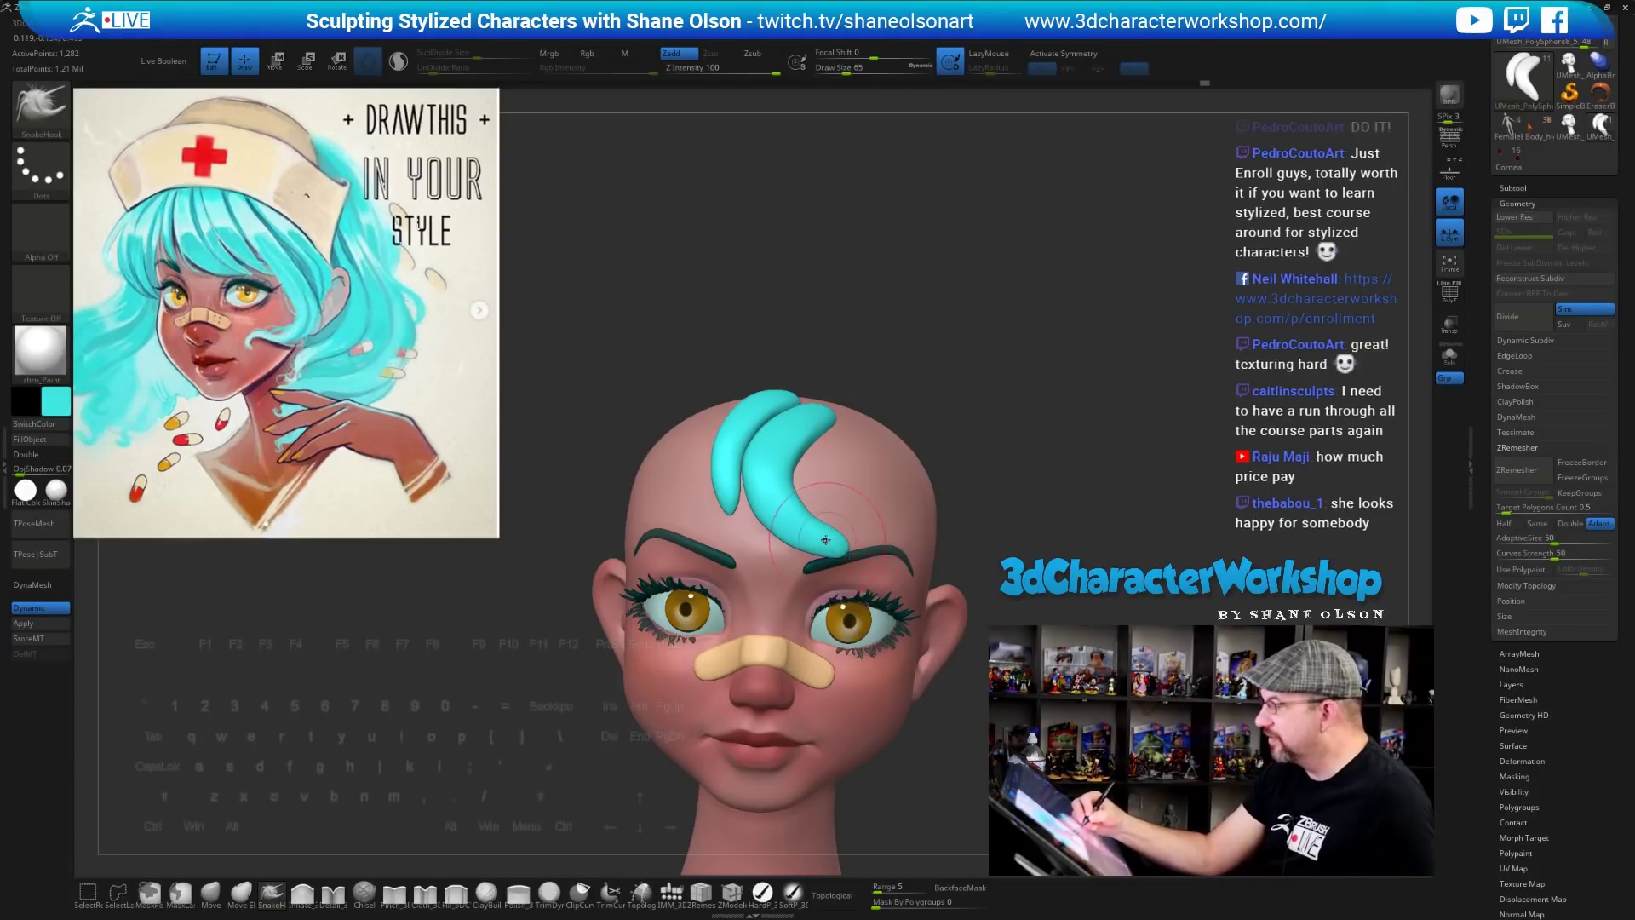
{"action": "key", "text": "shift"}
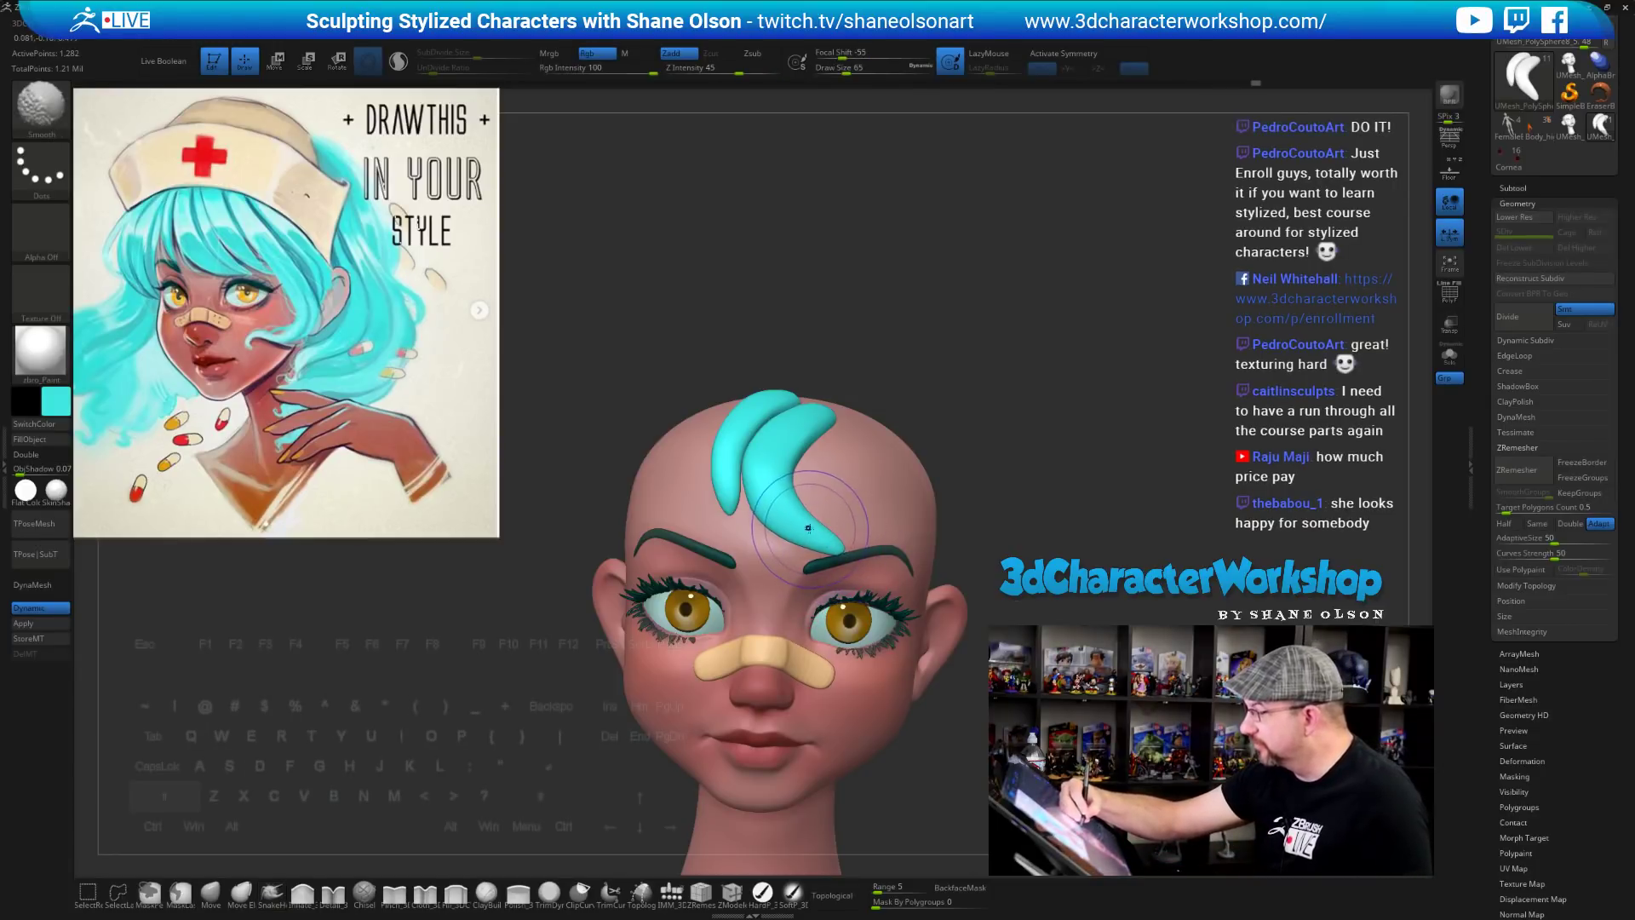
{"action": "key", "text": "s"}
{"action": "left_click_drag", "start_coordinate": [880, 345], "coordinate": [820, 526]}
{"action": "key", "text": "shift"}
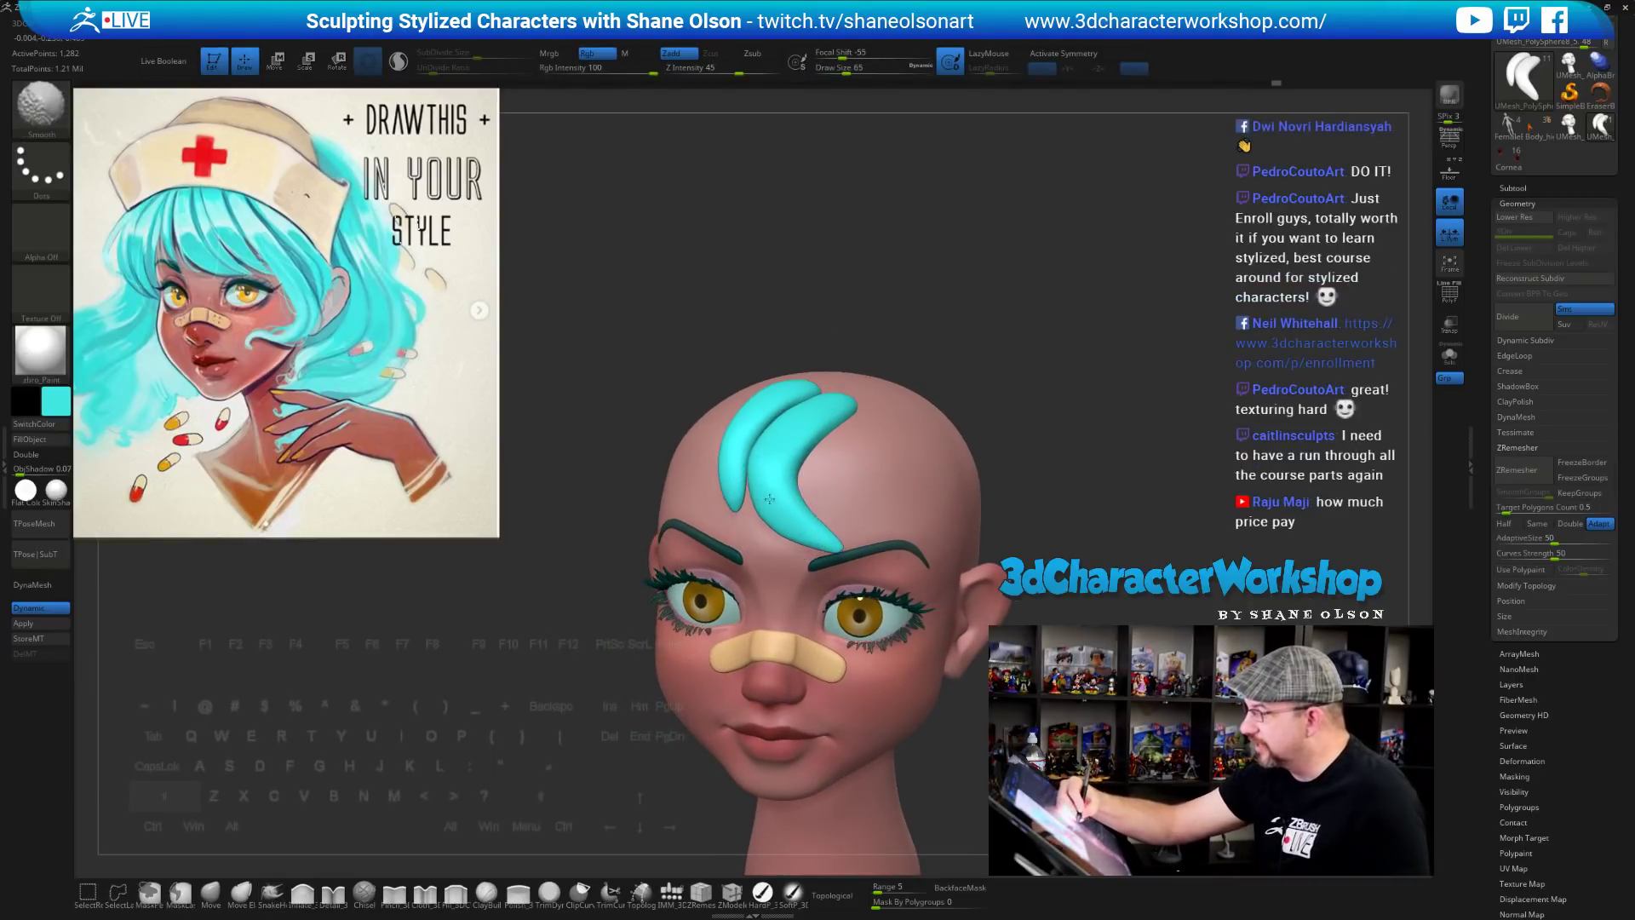
Adjust the larger lock's inner curve and ends with SnakeHook, smoothing it into a cleaner crescent
{"action": "mouse_move", "coordinate": [775, 507]}
{"action": "right_mouse_down"}
{"action": "mouse_move", "coordinate": [820, 503]}
{"action": "mouse_move", "coordinate": [751, 461]}
{"action": "right_mouse_up"}
{"action": "key", "text": "shift"}
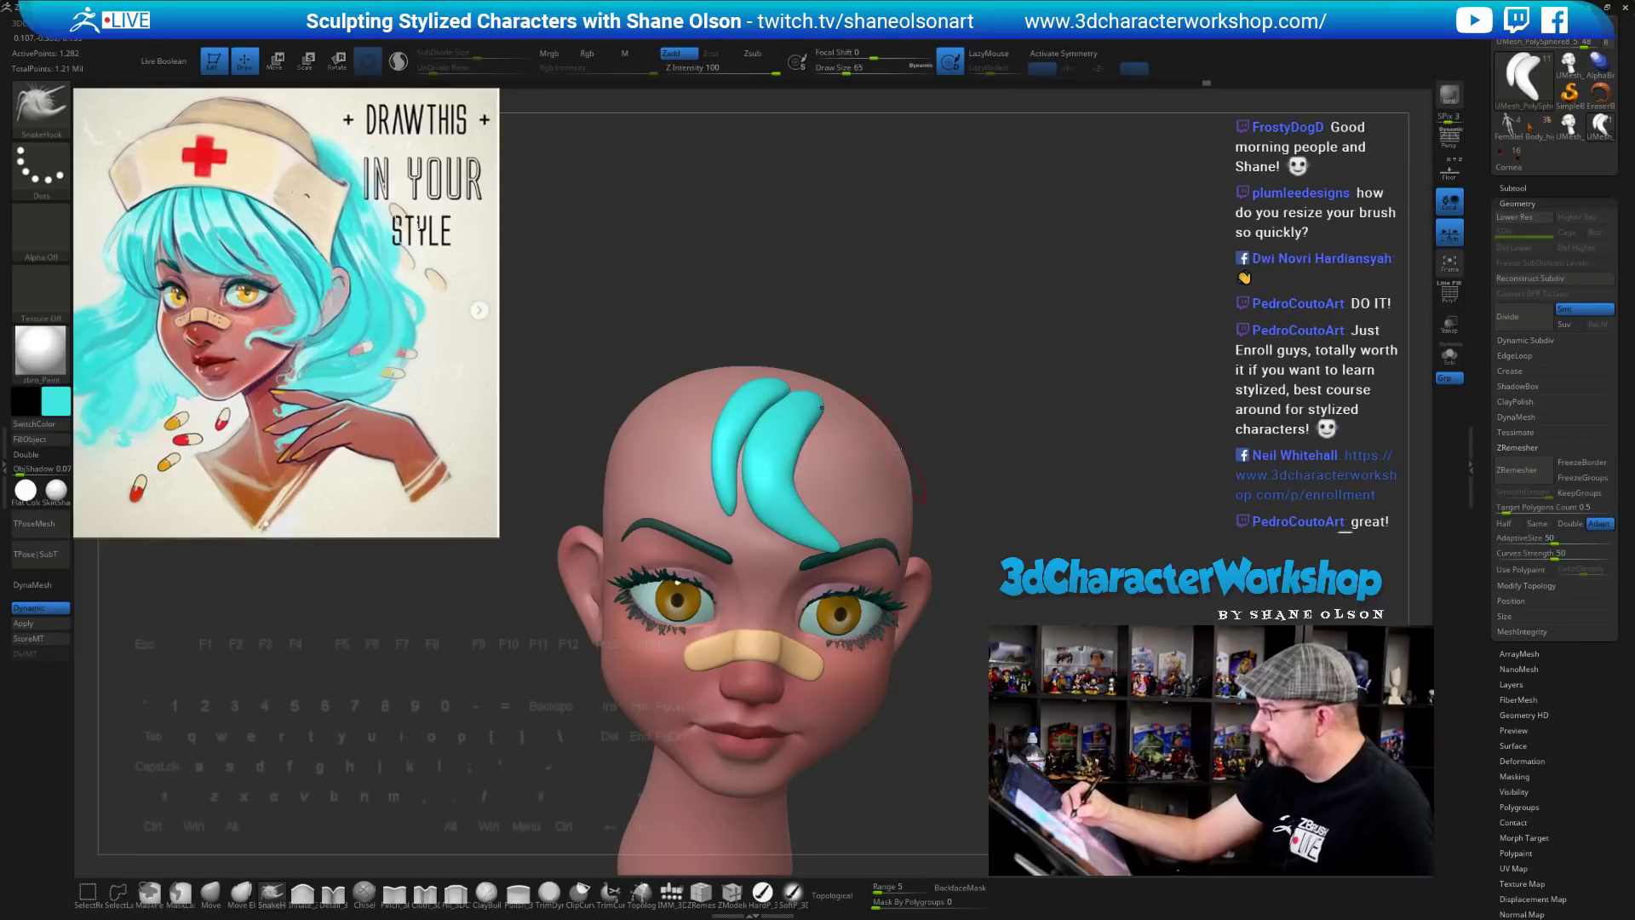
{"action": "right_click_drag", "start_coordinate": [901, 451], "coordinate": [823, 540]}
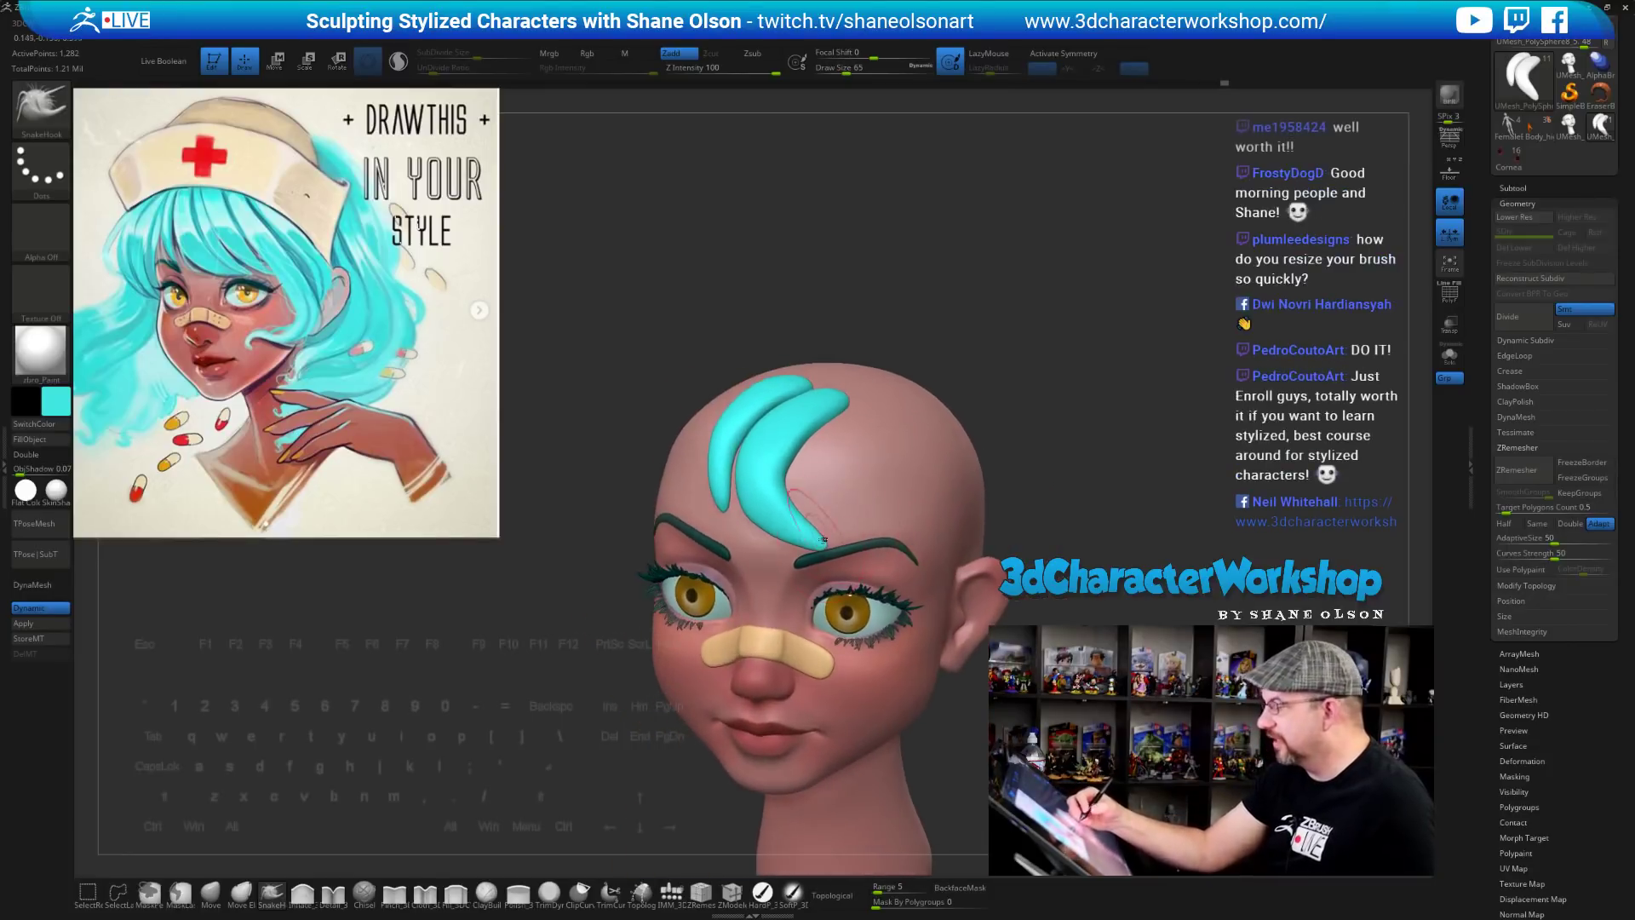
{"action": "mouse_move", "coordinate": [818, 460]}
{"action": "right_mouse_down"}
{"action": "mouse_move", "coordinate": [1000, 508]}
{"action": "mouse_move", "coordinate": [1037, 522]}
{"action": "mouse_move", "coordinate": [1035, 545]}
{"action": "mouse_move", "coordinate": [1027, 561]}
{"action": "mouse_move", "coordinate": [918, 522]}
{"action": "right_mouse_up"}
{"action": "key", "text": "shift"}
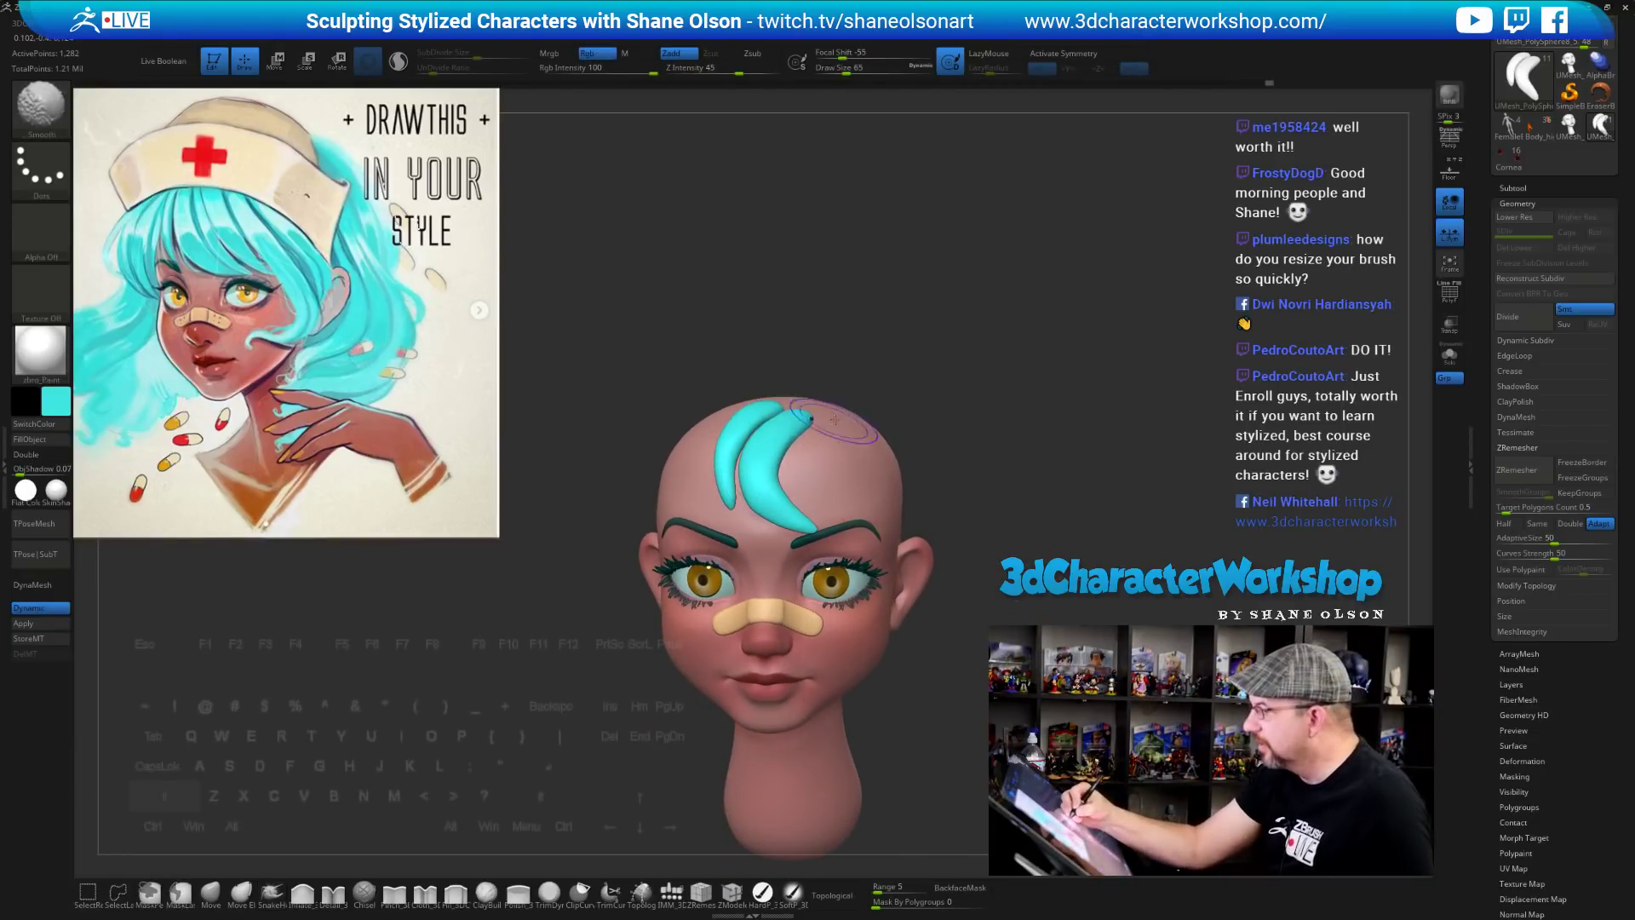
{"action": "mouse_move", "coordinate": [834, 419]}
{"action": "right_mouse_down"}
{"action": "mouse_move", "coordinate": [757, 474]}
{"action": "mouse_move", "coordinate": [886, 443]}
{"action": "mouse_move", "coordinate": [810, 452]}
{"action": "right_mouse_up"}
{"action": "right_click_drag", "start_coordinate": [998, 519], "coordinate": [950, 522]}
{"action": "key", "text": "shift"}
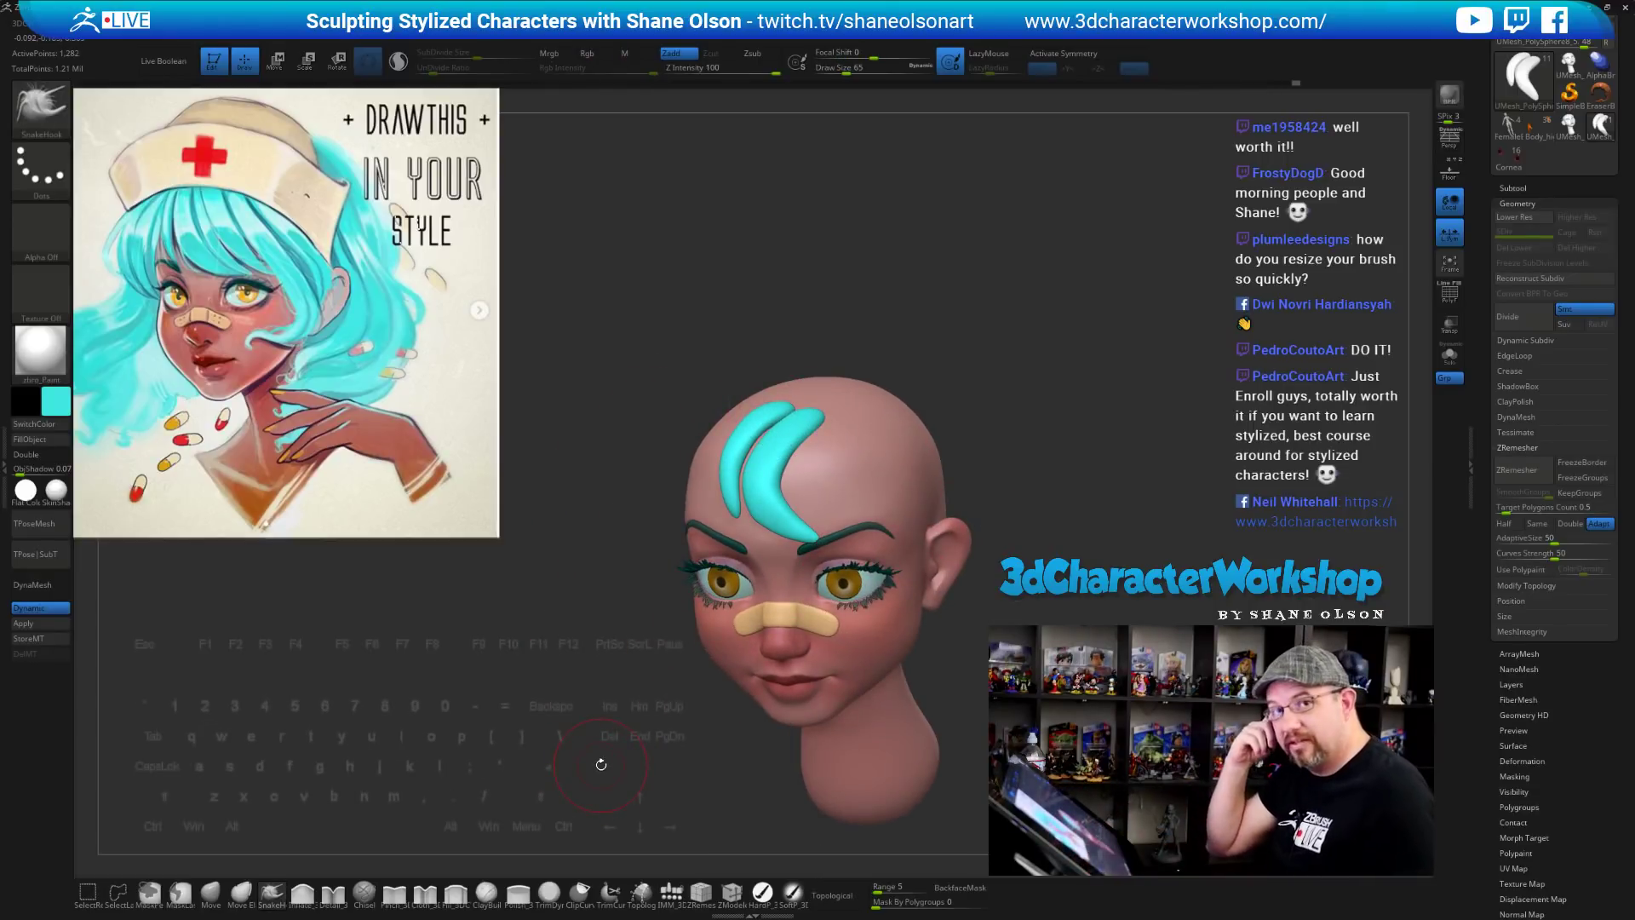
Adjust the larger lock's lower end against the forehead in profile using SnakeHook at draw size 87
{"action": "right_click_drag", "start_coordinate": [602, 764], "coordinate": [570, 762], "text": "alt"}
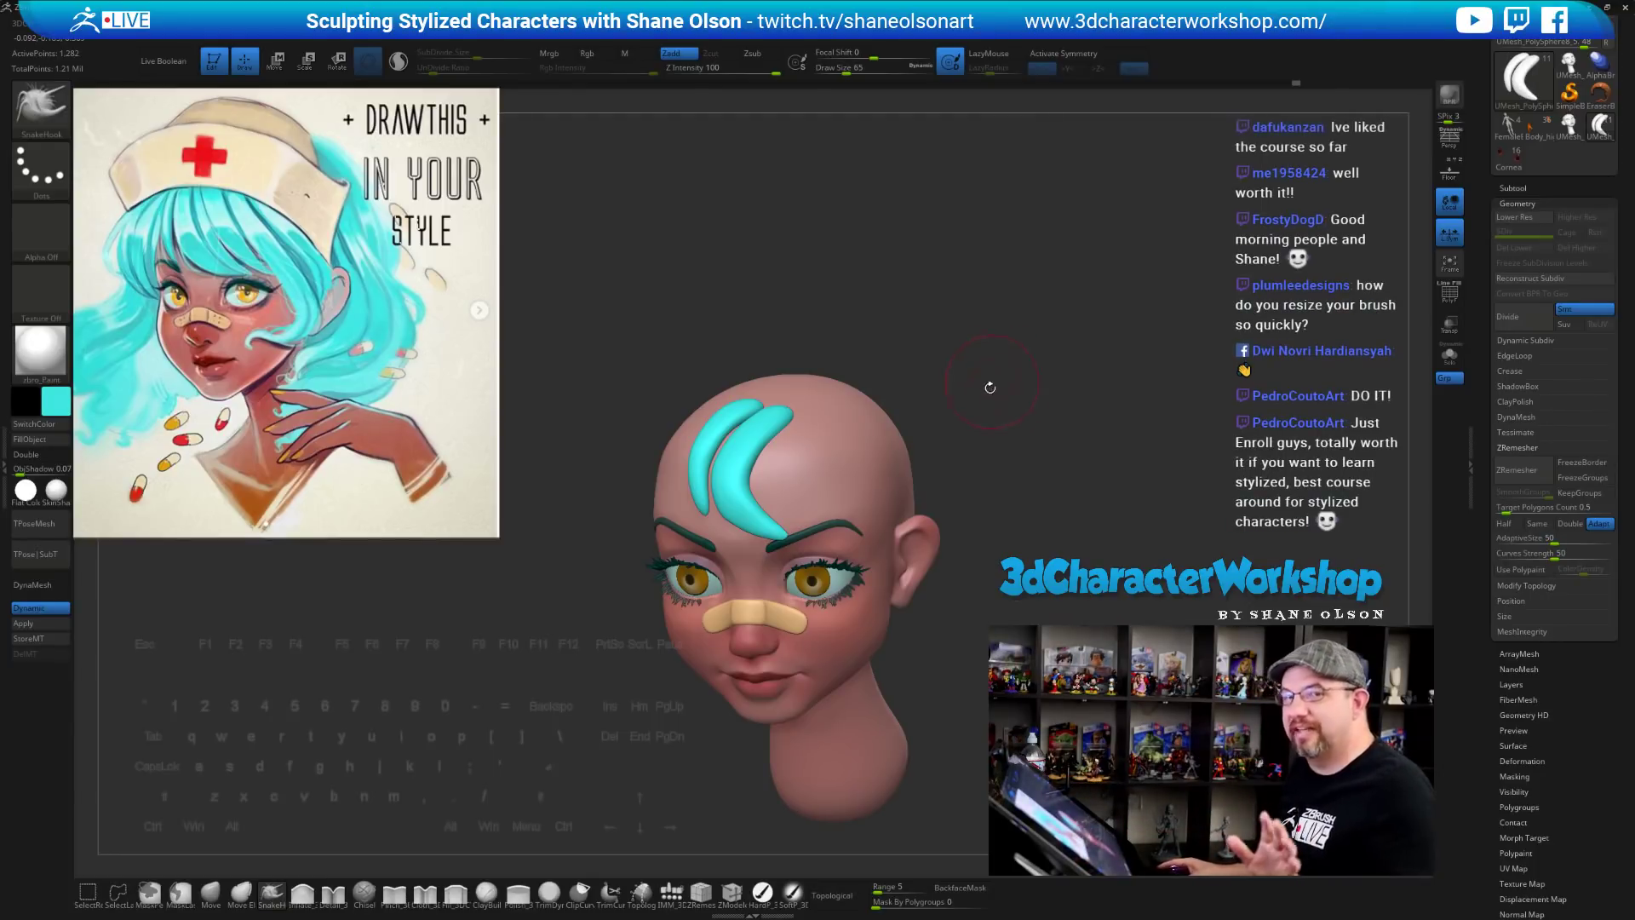
{"action": "left_click_drag", "start_coordinate": [990, 385], "coordinate": [1009, 399]}
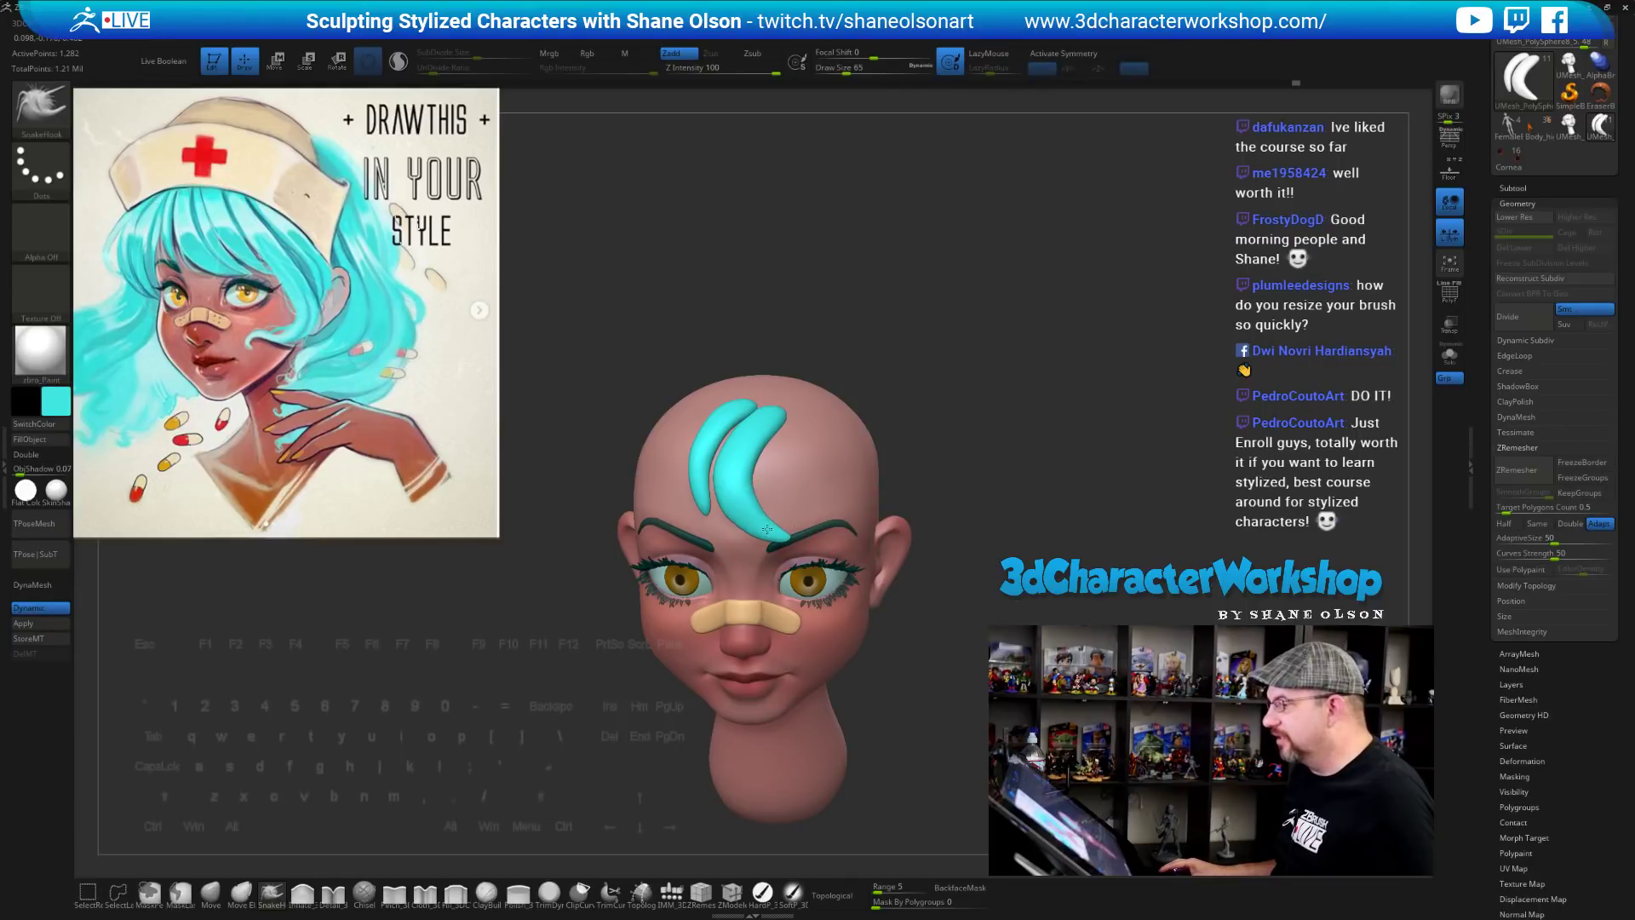
{"action": "mouse_move", "coordinate": [907, 429]}
{"action": "right_mouse_down"}
{"action": "mouse_move", "coordinate": [844, 409]}
{"action": "mouse_move", "coordinate": [967, 350]}
{"action": "mouse_move", "coordinate": [1010, 389]}
{"action": "right_mouse_up"}
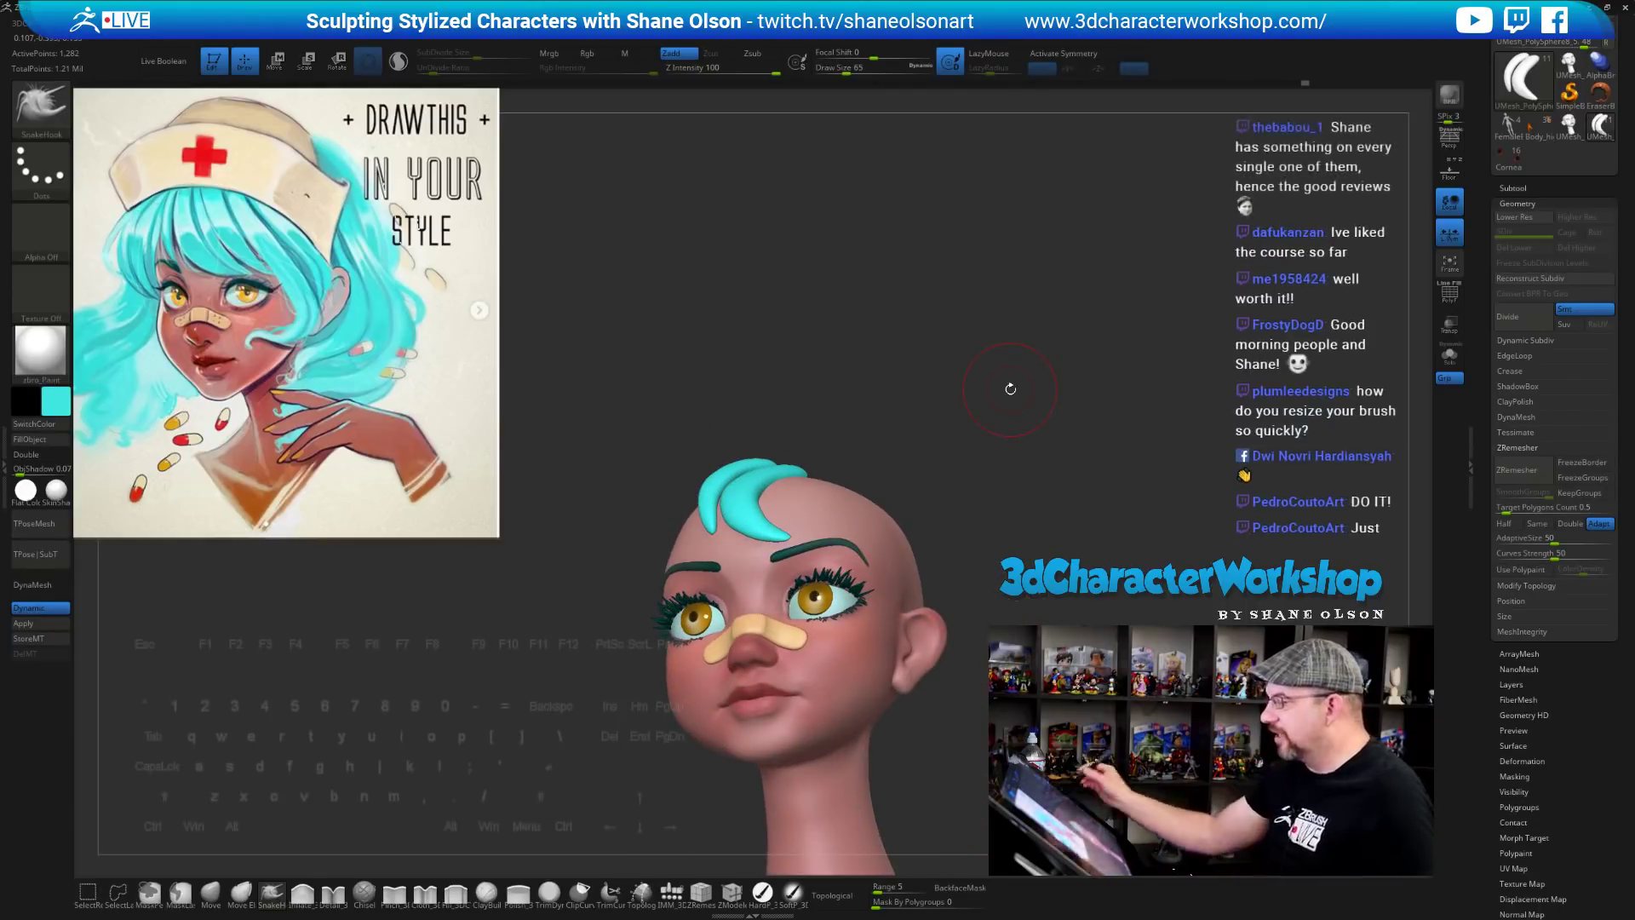
{"action": "mouse_move", "coordinate": [1049, 517]}
{"action": "right_mouse_down"}
{"action": "mouse_move", "coordinate": [1081, 431]}
{"action": "mouse_move", "coordinate": [867, 539]}
{"action": "right_mouse_up"}
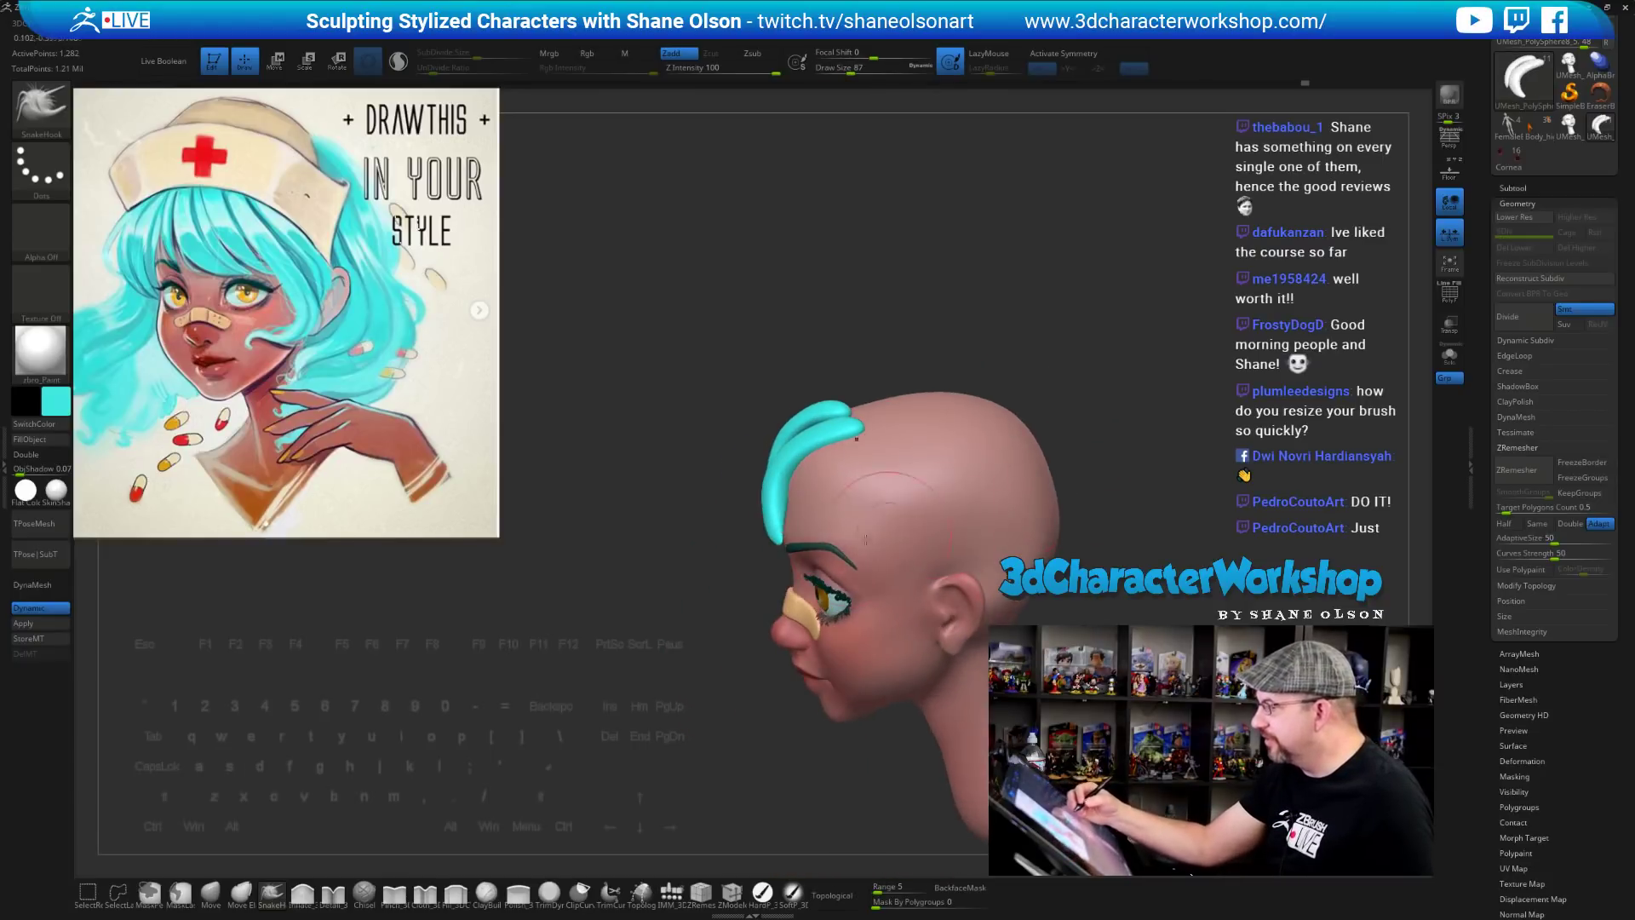
{"action": "left_click_drag", "start_coordinate": [781, 541], "coordinate": [779, 533]}
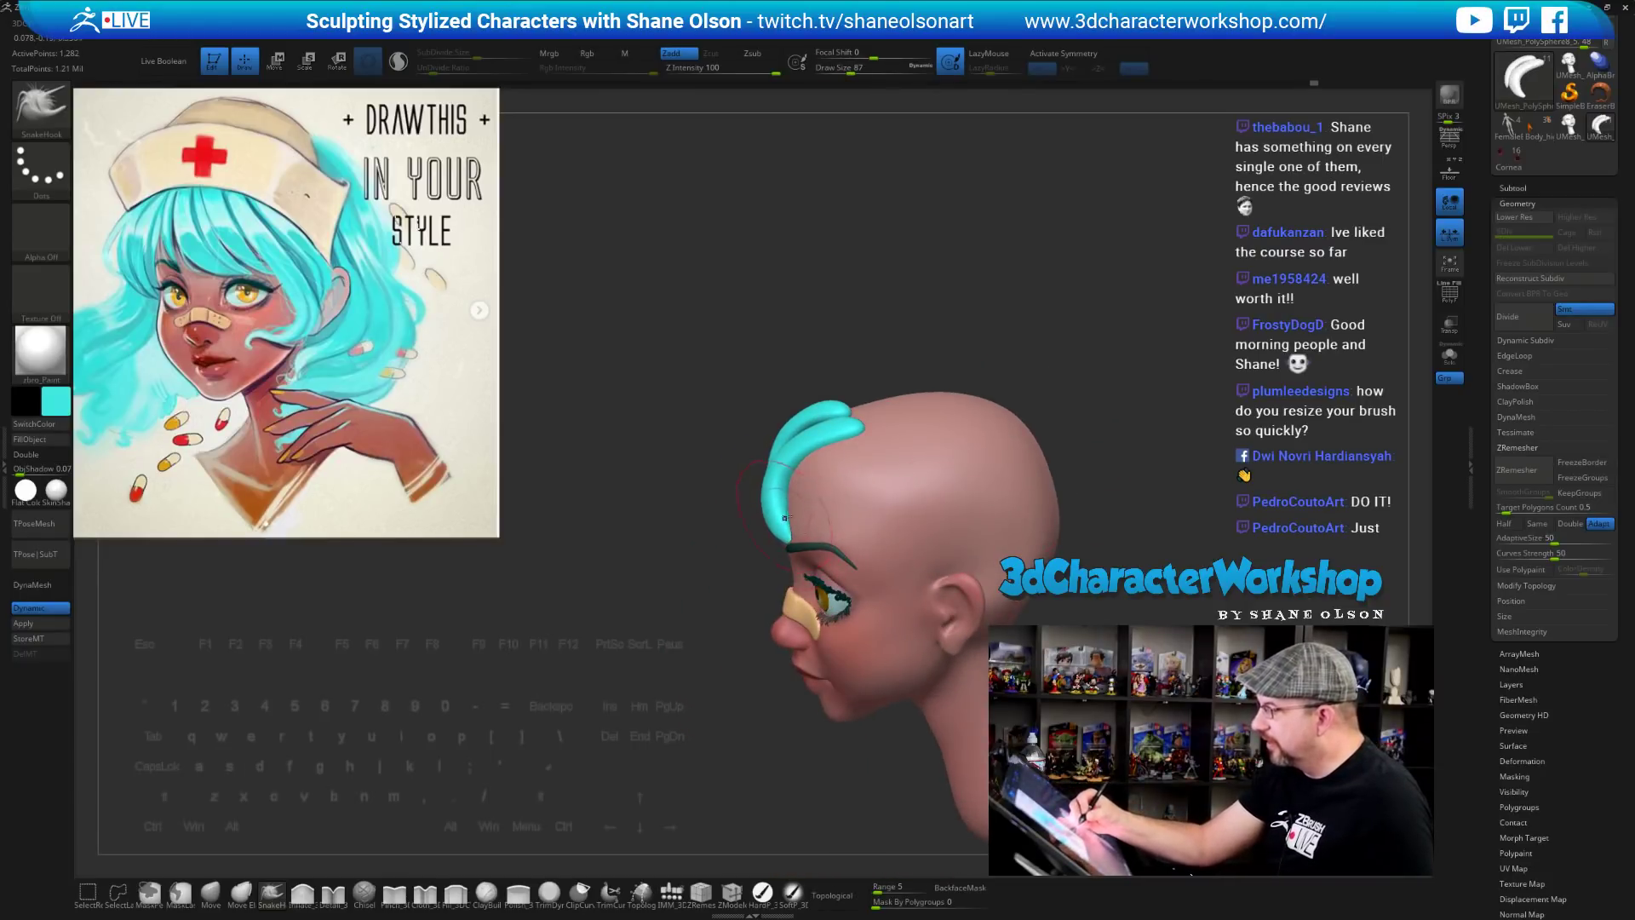
{"action": "mouse_move", "coordinate": [742, 695]}
{"action": "left_mouse_down"}
{"action": "mouse_move", "coordinate": [758, 720]}
{"action": "mouse_move", "coordinate": [856, 715]}
{"action": "left_mouse_up"}
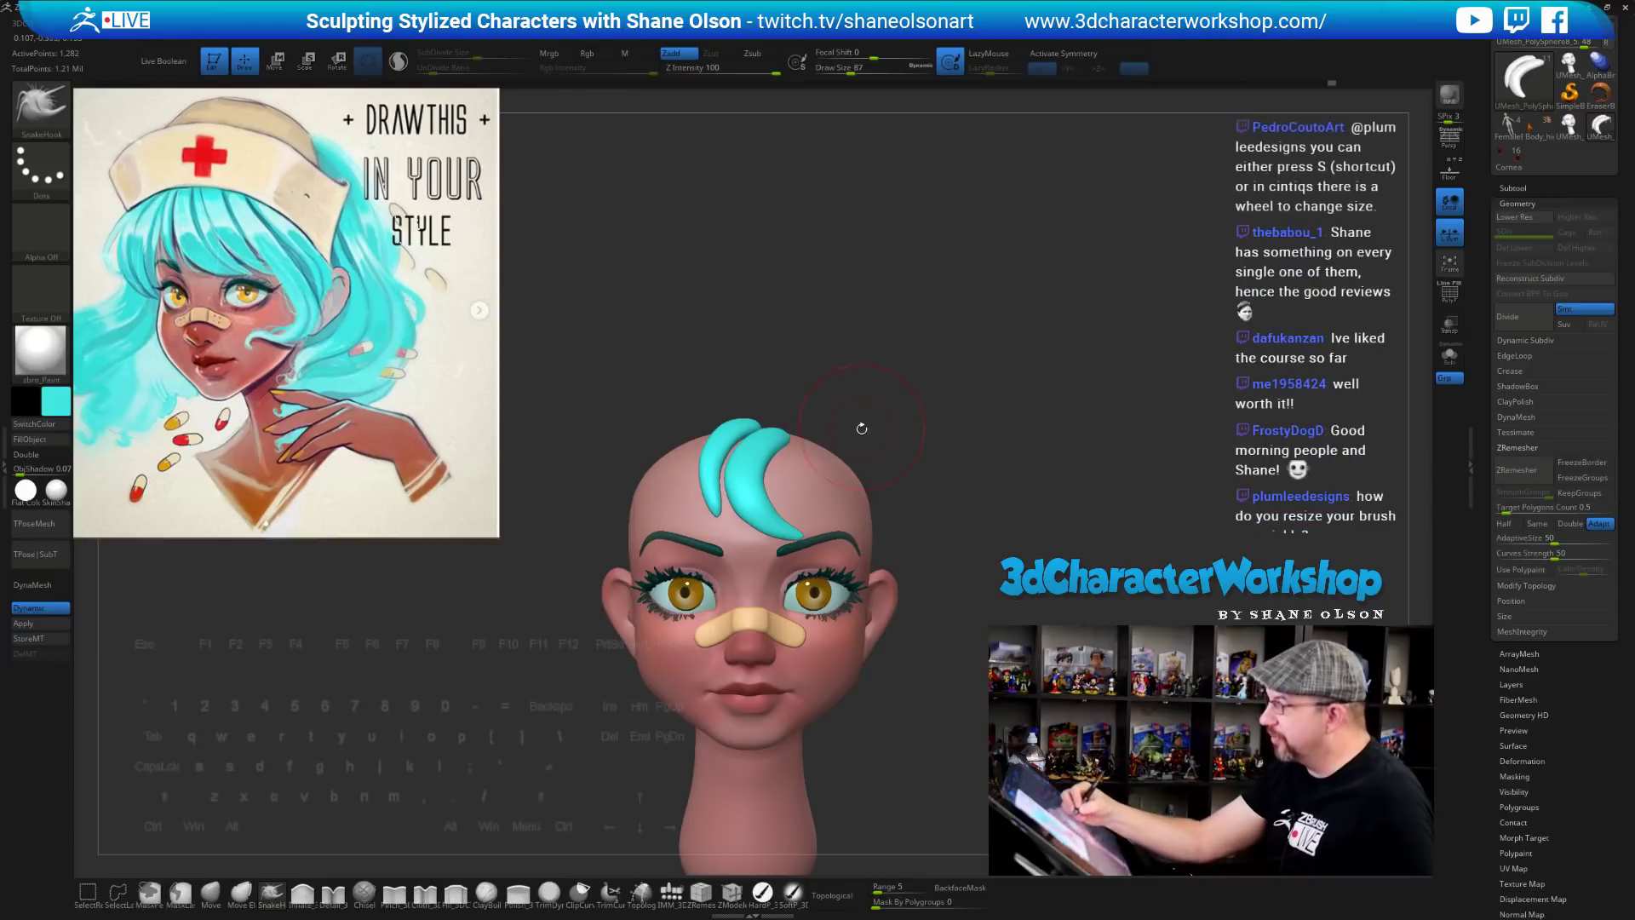
Enable topological masking for SnakeHook and bend the smaller lock toward the larger one without affecting it
{"action": "mouse_move", "coordinate": [869, 406]}
{"action": "right_mouse_down"}
{"action": "mouse_move", "coordinate": [910, 413]}
{"action": "mouse_move", "coordinate": [885, 432]}
{"action": "right_mouse_up"}
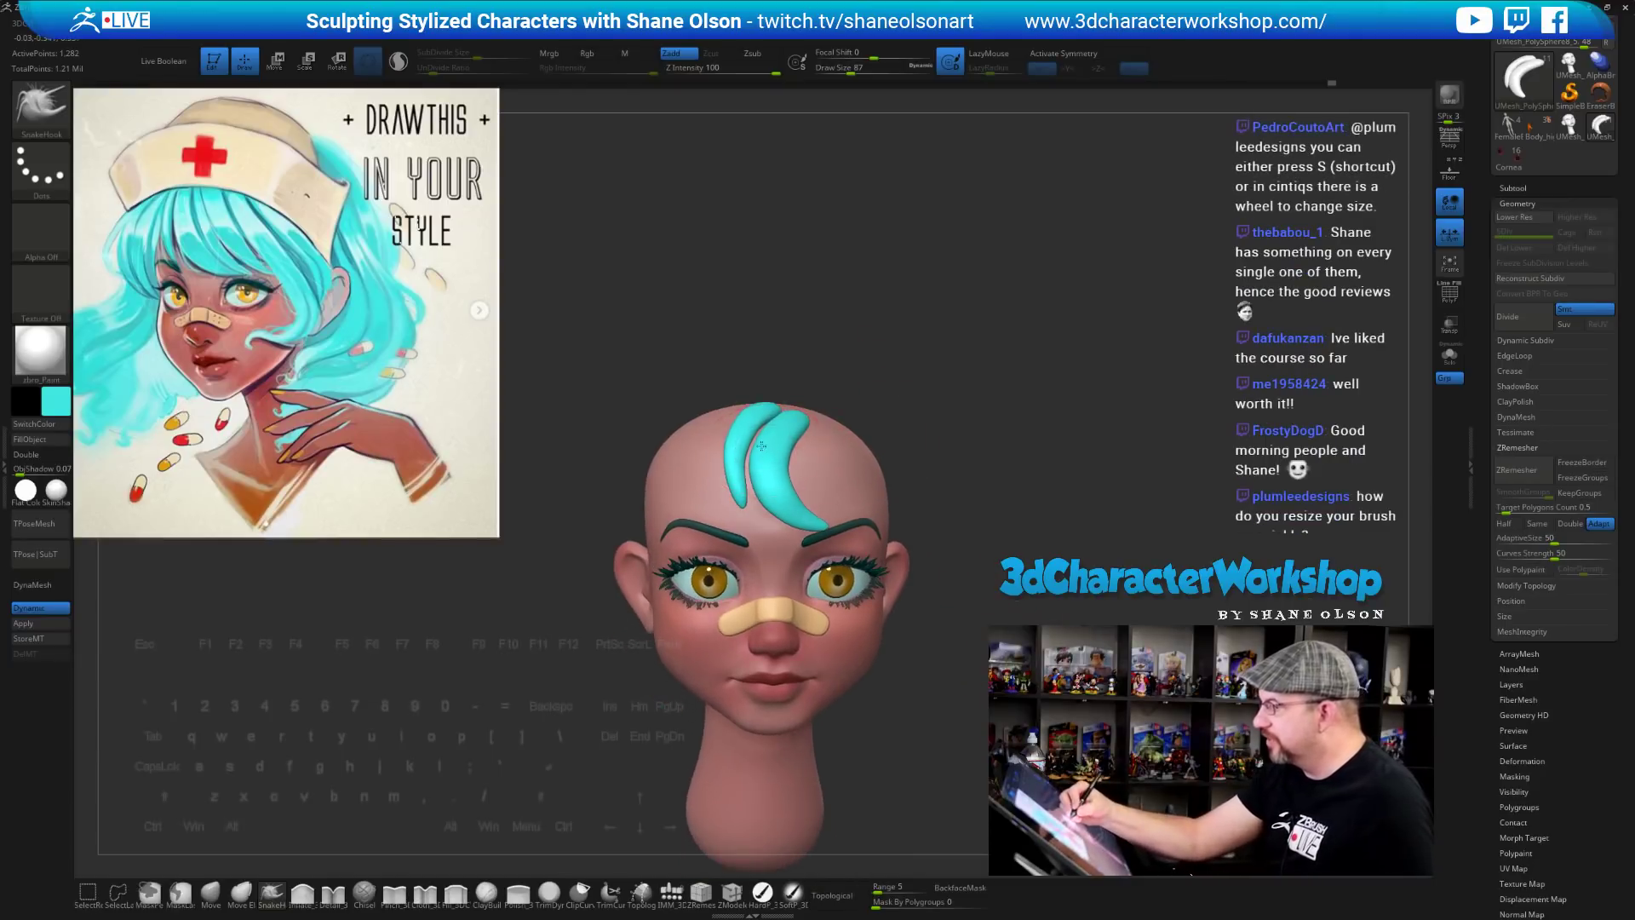
{"action": "left_click", "coordinate": [838, 894]}
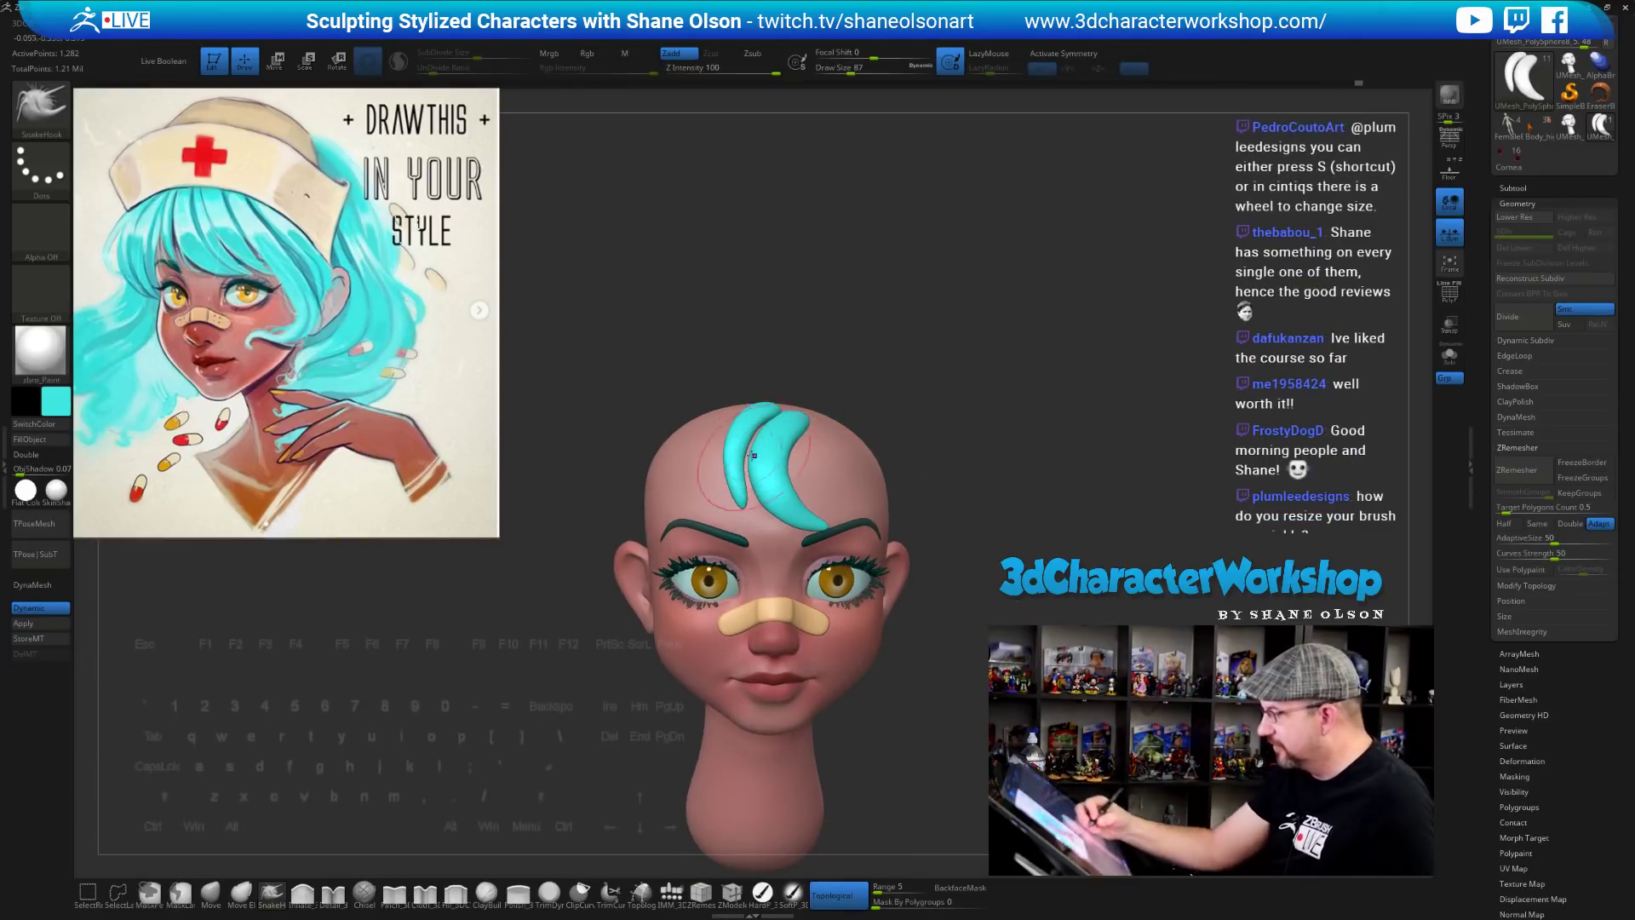
{"action": "right_click_drag", "start_coordinate": [753, 423], "coordinate": [730, 506]}
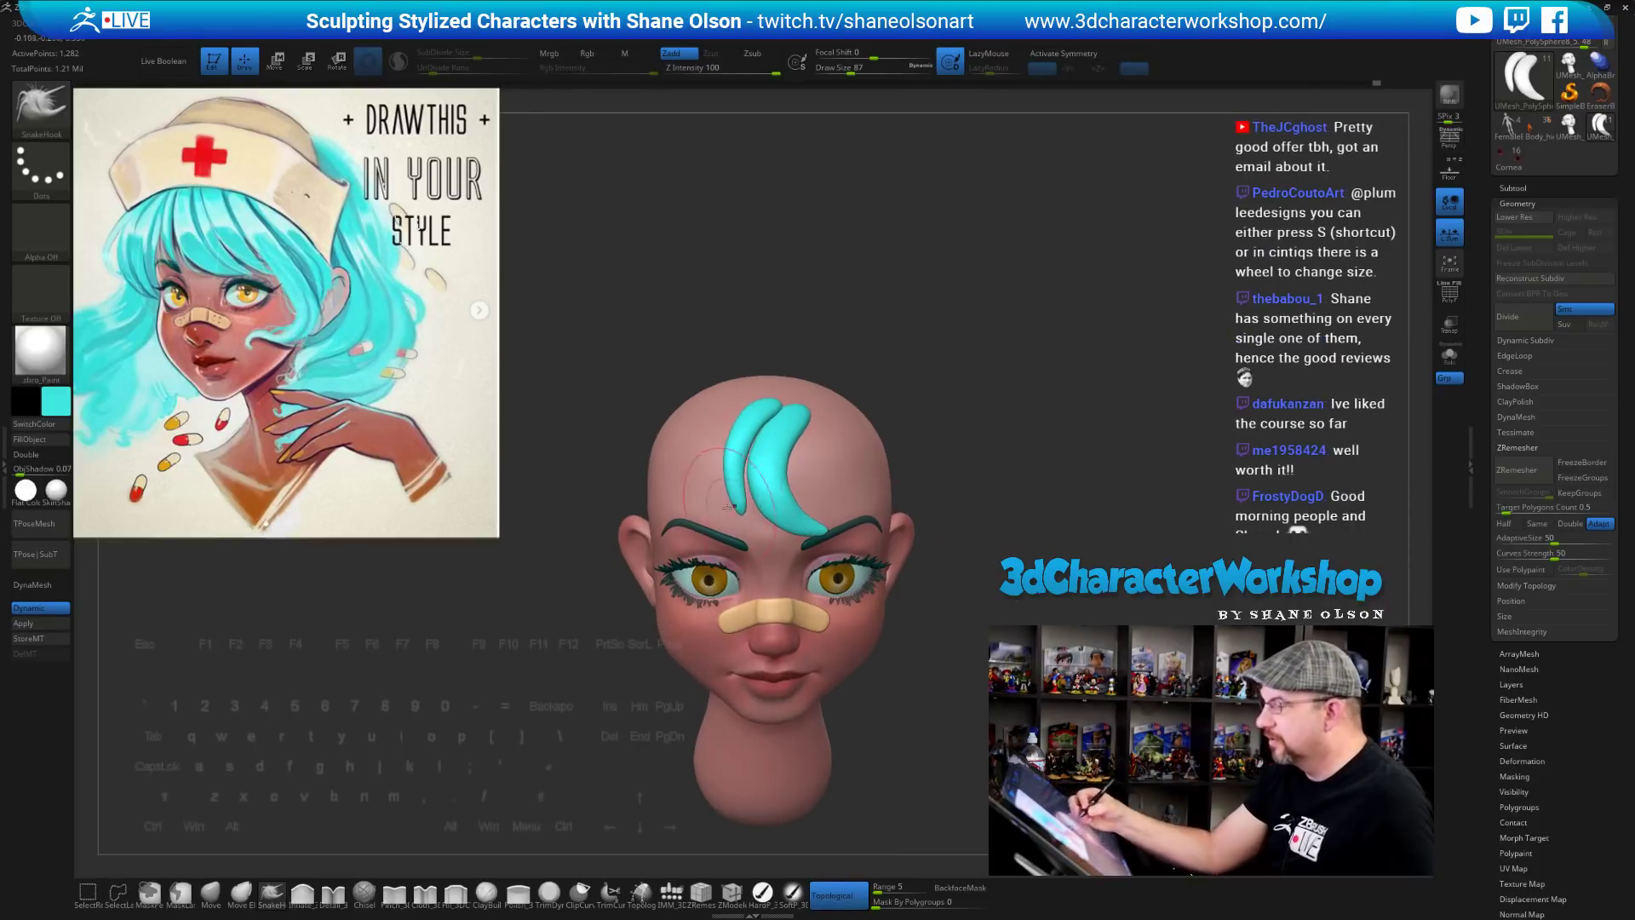
{"action": "left_click_drag", "start_coordinate": [742, 509], "coordinate": [745, 439]}
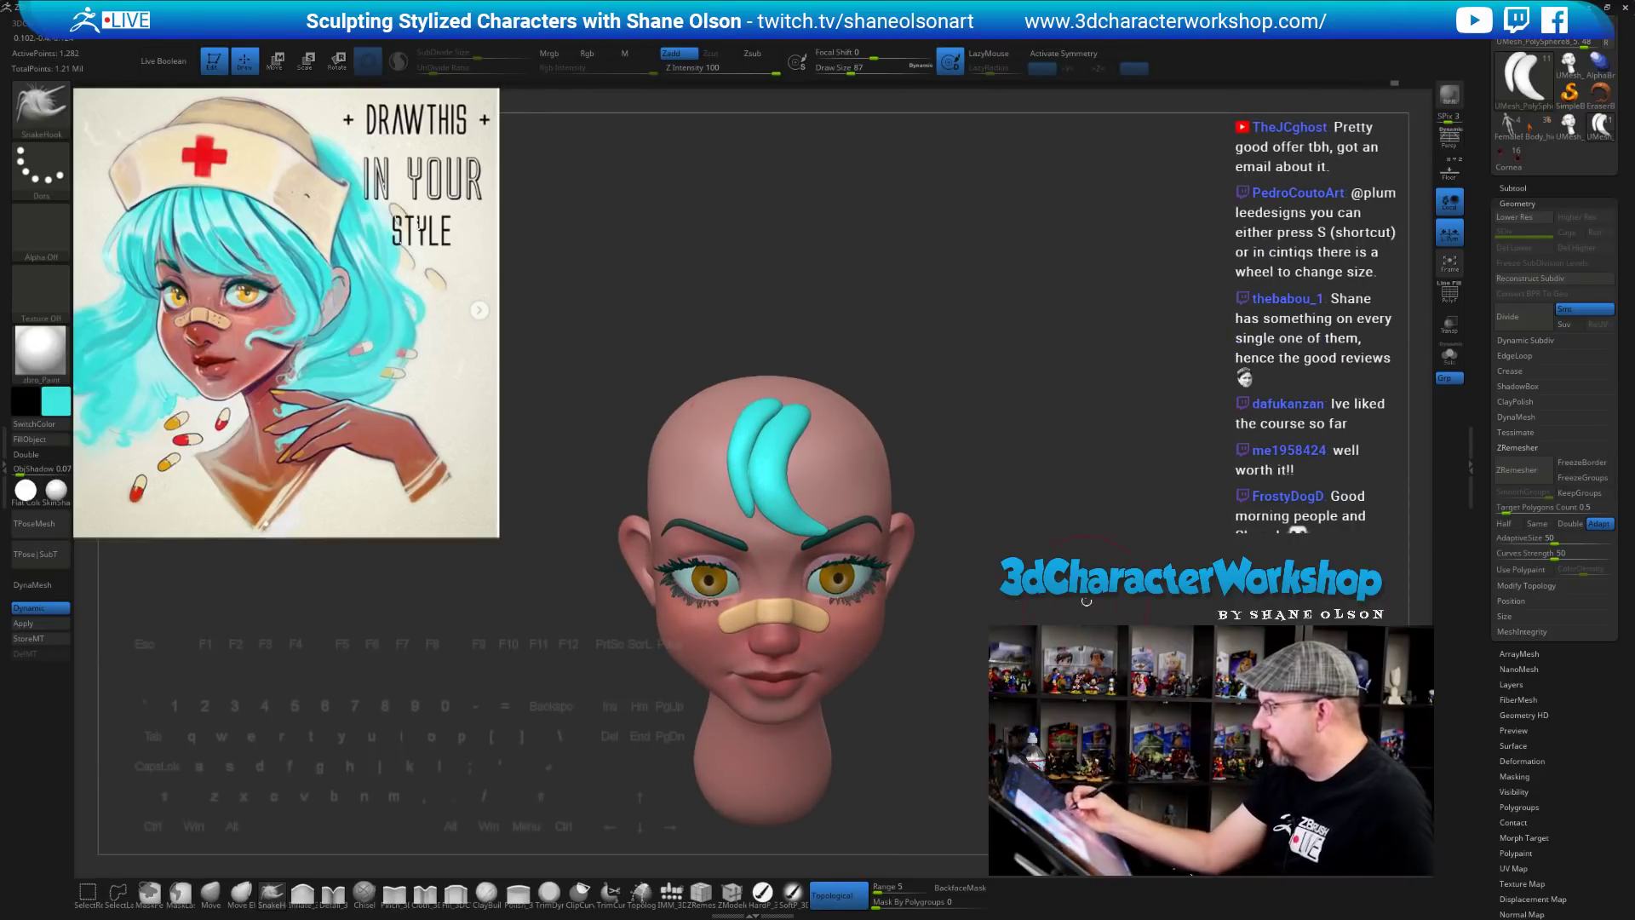
{"action": "right_click_drag", "start_coordinate": [1086, 602], "coordinate": [854, 533]}
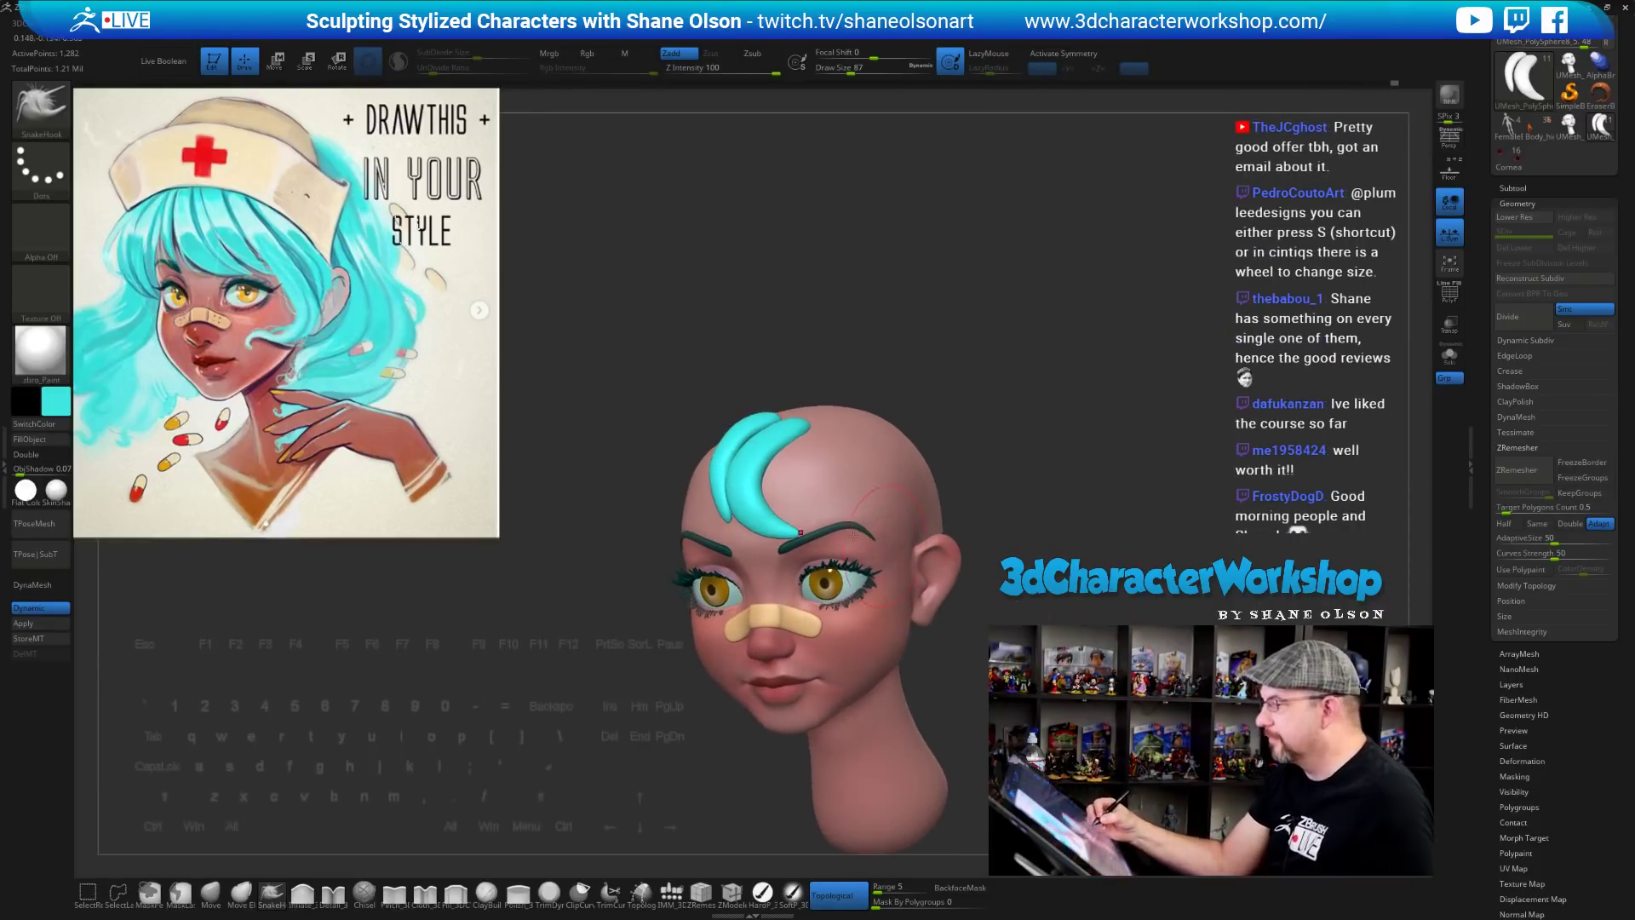
Enlarge SnakeHook to draw size 140 and pull the larger lock's tip lower over the brow
{"action": "right_click_drag", "start_coordinate": [1044, 429], "coordinate": [995, 412], "text": "alt"}
{"action": "key", "text": "s"}
{"action": "left_click_drag", "start_coordinate": [995, 413], "coordinate": [1000, 412]}
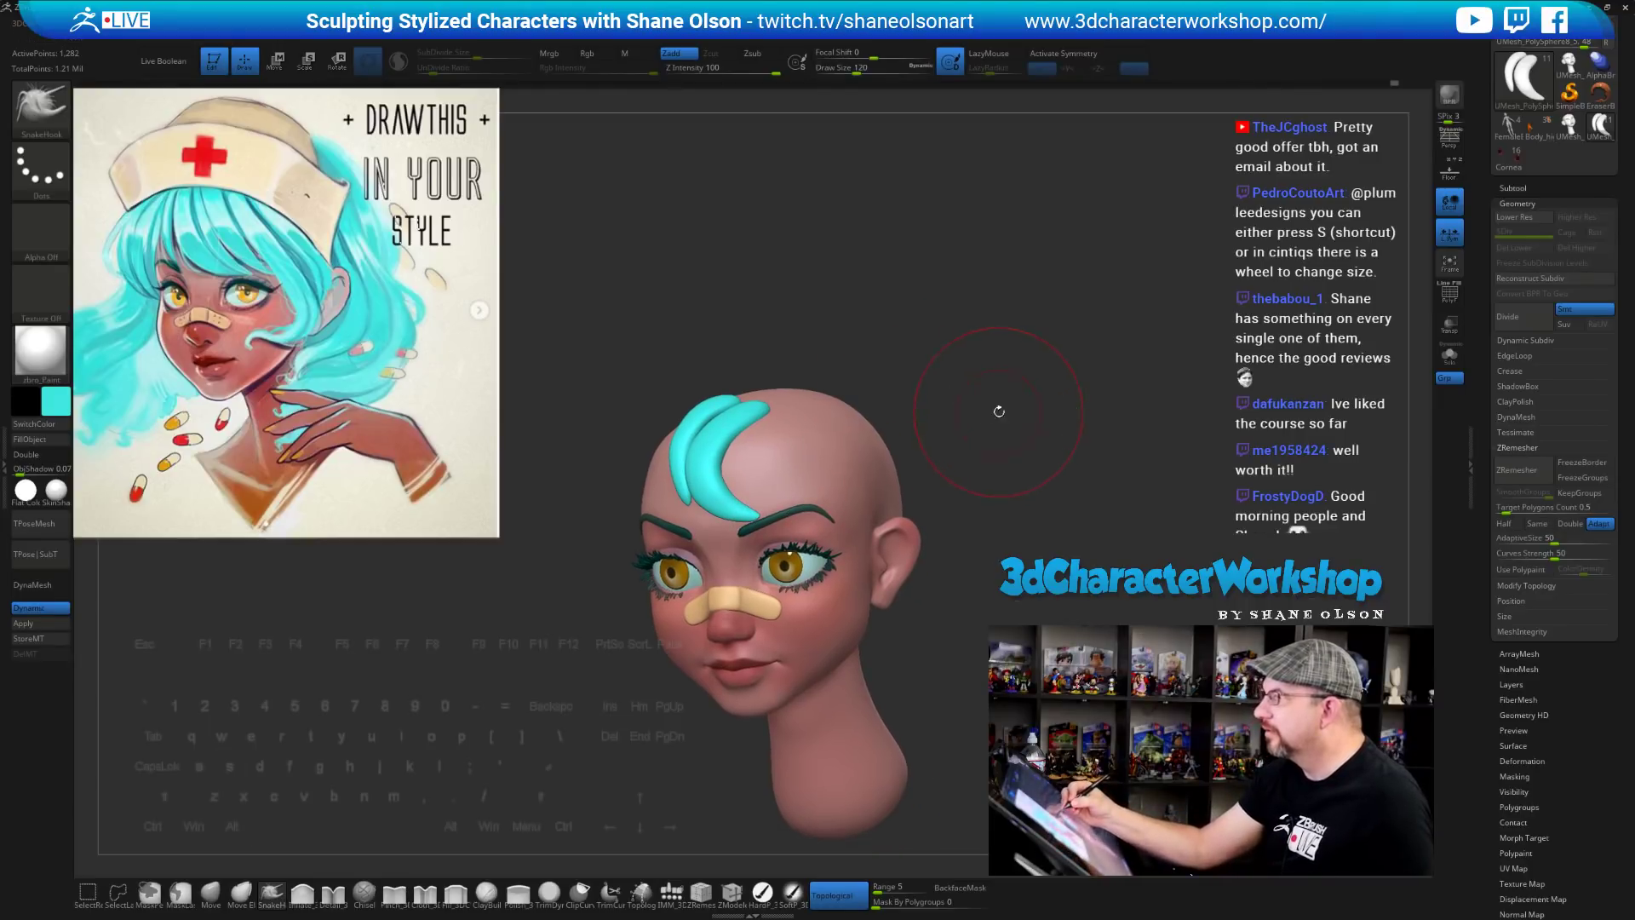
{"action": "mouse_move", "coordinate": [1000, 408]}
{"action": "right_mouse_down"}
{"action": "mouse_move", "coordinate": [1013, 424]}
{"action": "mouse_move", "coordinate": [988, 383]}
{"action": "right_mouse_up"}
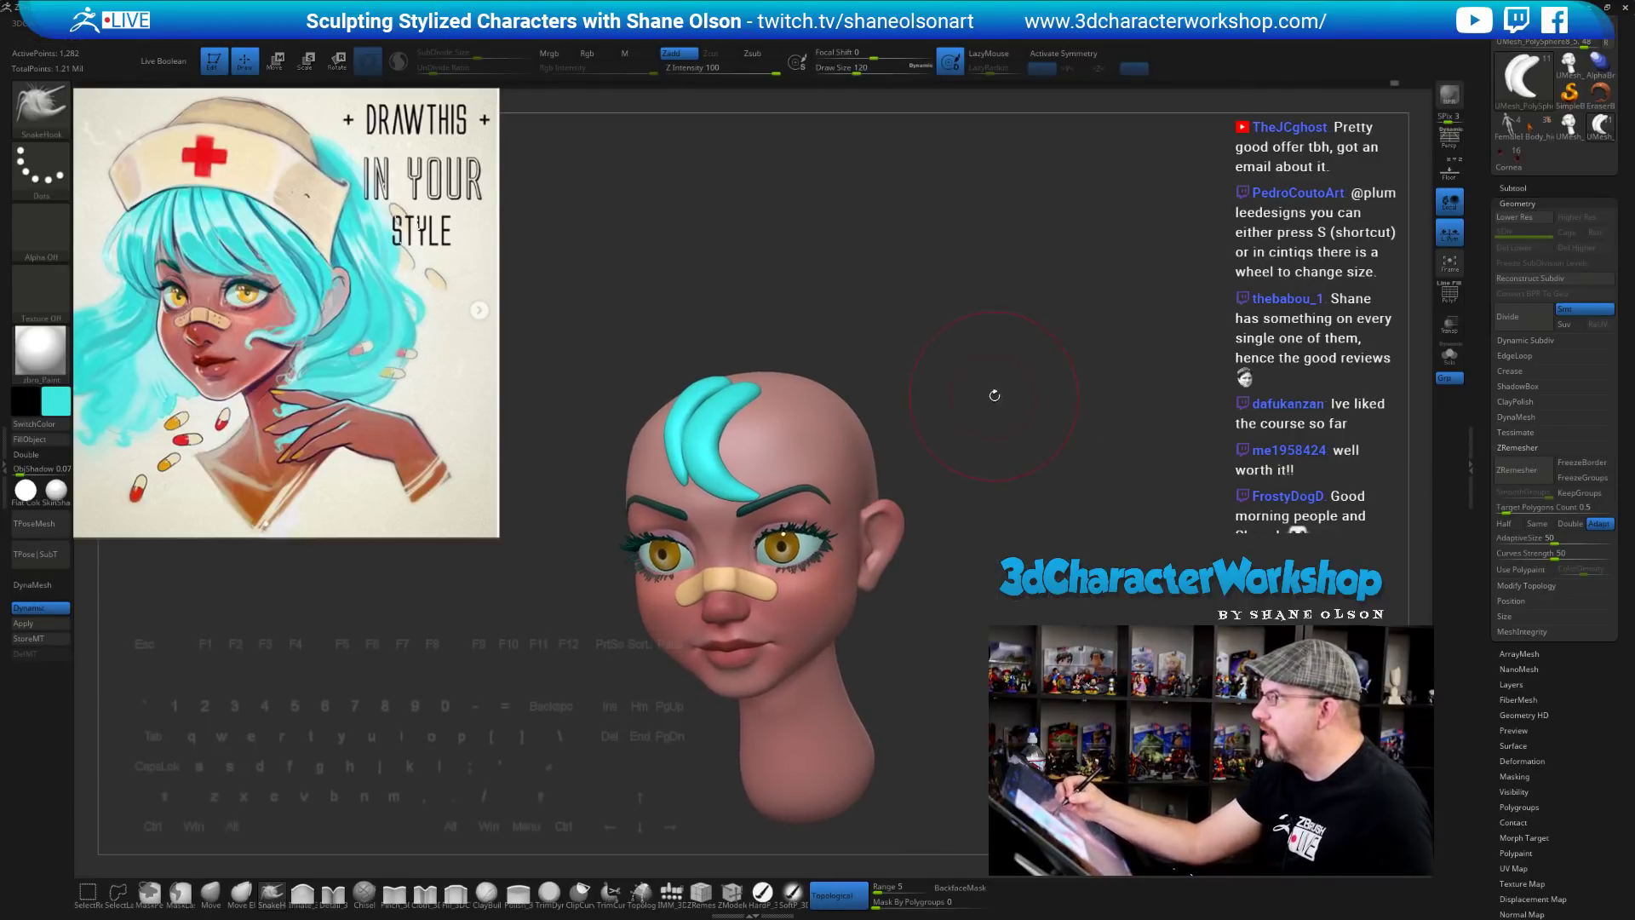
{"action": "key", "text": "s"}
{"action": "left_click_drag", "start_coordinate": [994, 397], "coordinate": [998, 397]}
{"action": "right_click_drag", "start_coordinate": [936, 381], "coordinate": [931, 413]}
{"action": "left_click_drag", "start_coordinate": [751, 491], "coordinate": [758, 511]}
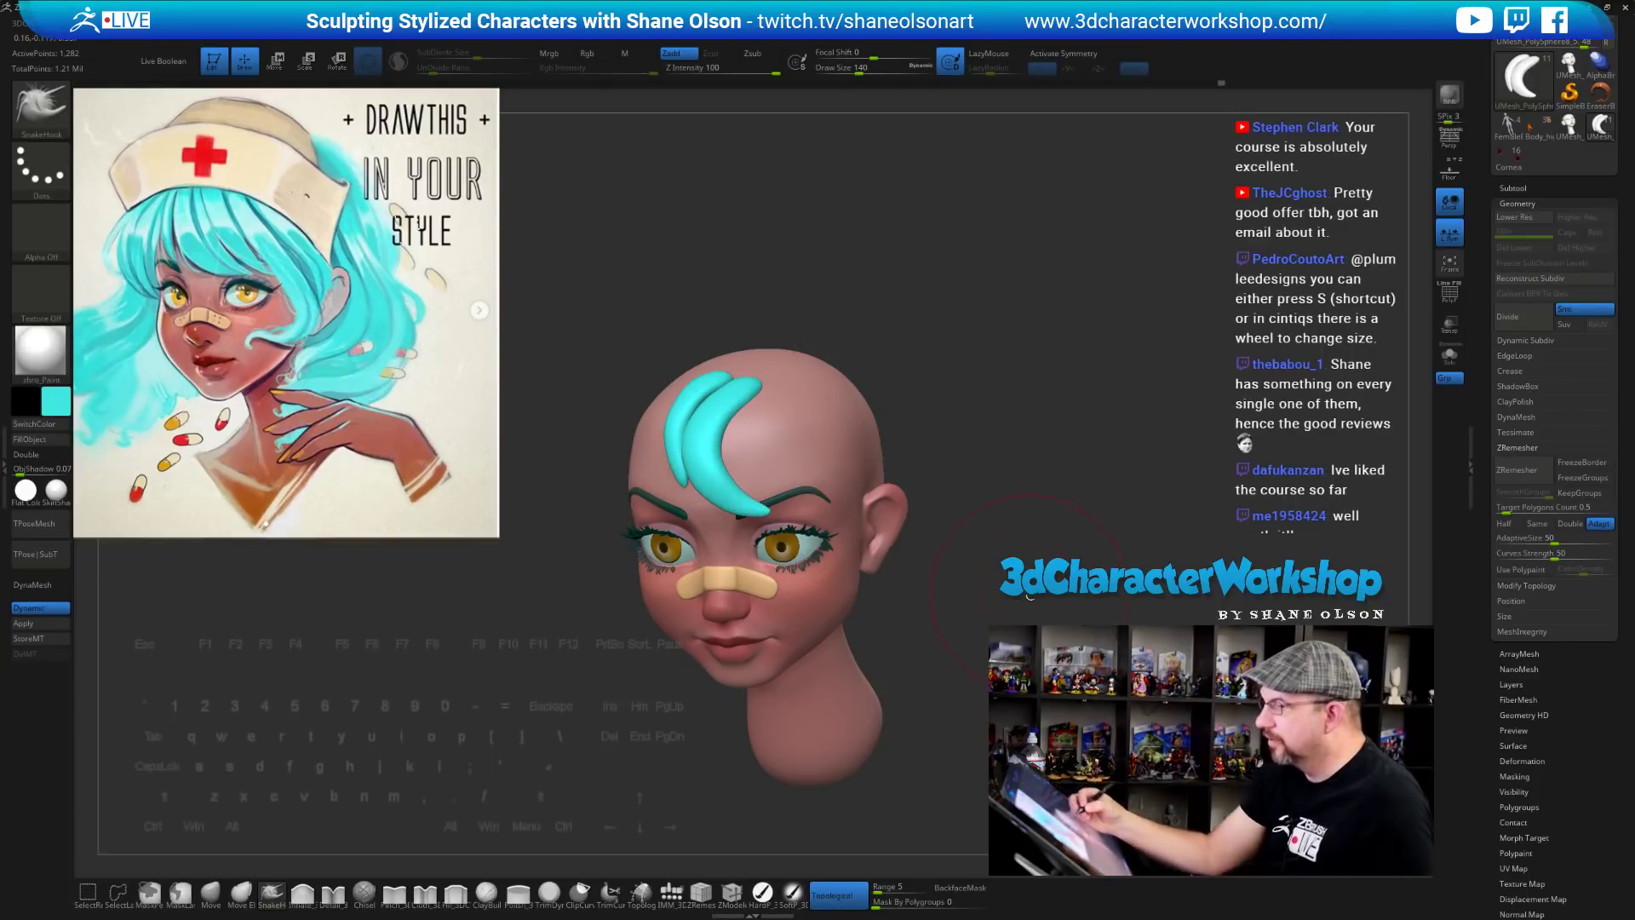
Display the polyframe and assign each of the two hair locks its own polygroup
{"action": "right_click_drag", "start_coordinate": [1029, 596], "coordinate": [931, 519]}
{"action": "key", "text": "shift+f"}
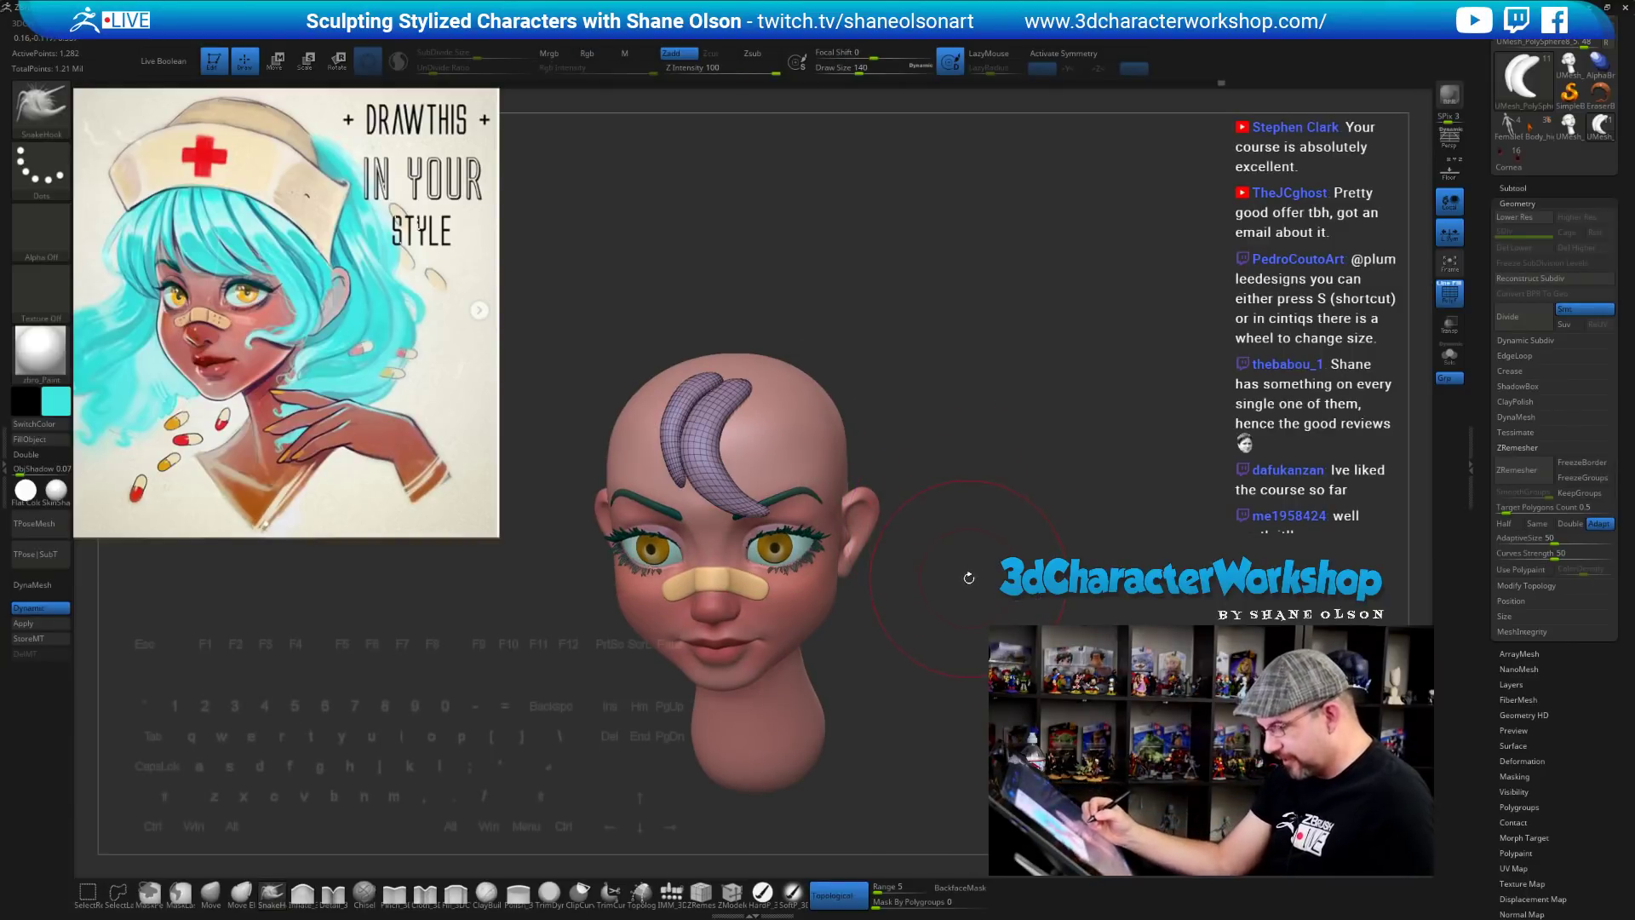
{"action": "key", "text": "p"}
{"action": "left_click", "coordinate": [947, 366]}
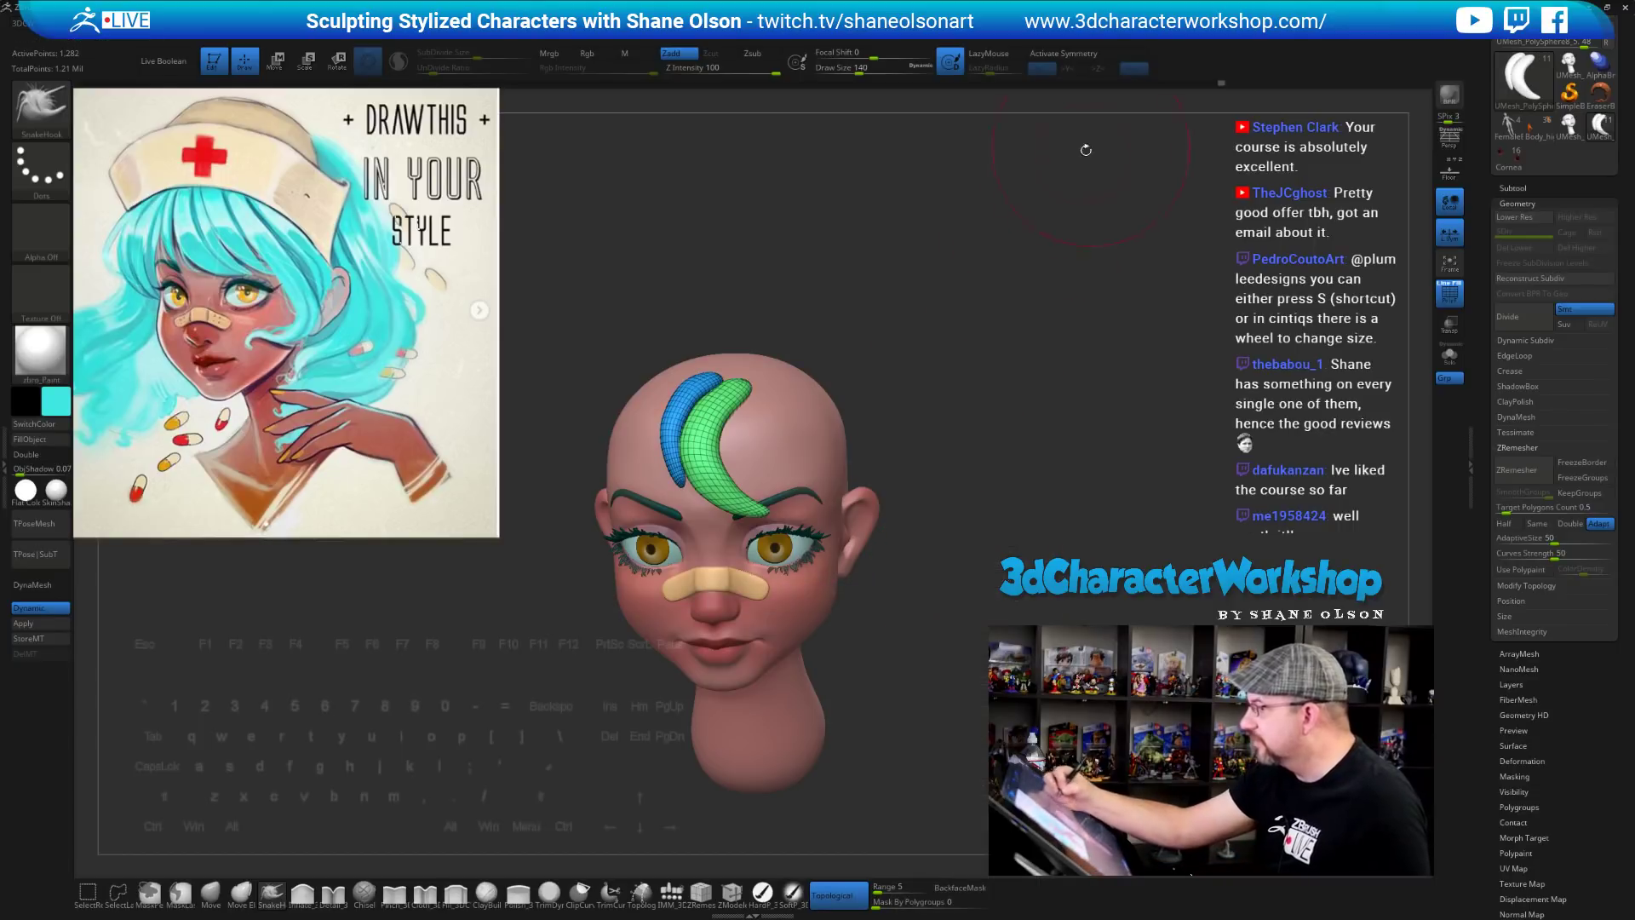
{"action": "mouse_move", "coordinate": [980, 552]}
{"action": "right_mouse_down"}
{"action": "mouse_move", "coordinate": [1018, 545]}
{"action": "mouse_move", "coordinate": [979, 545]}
{"action": "right_mouse_up"}
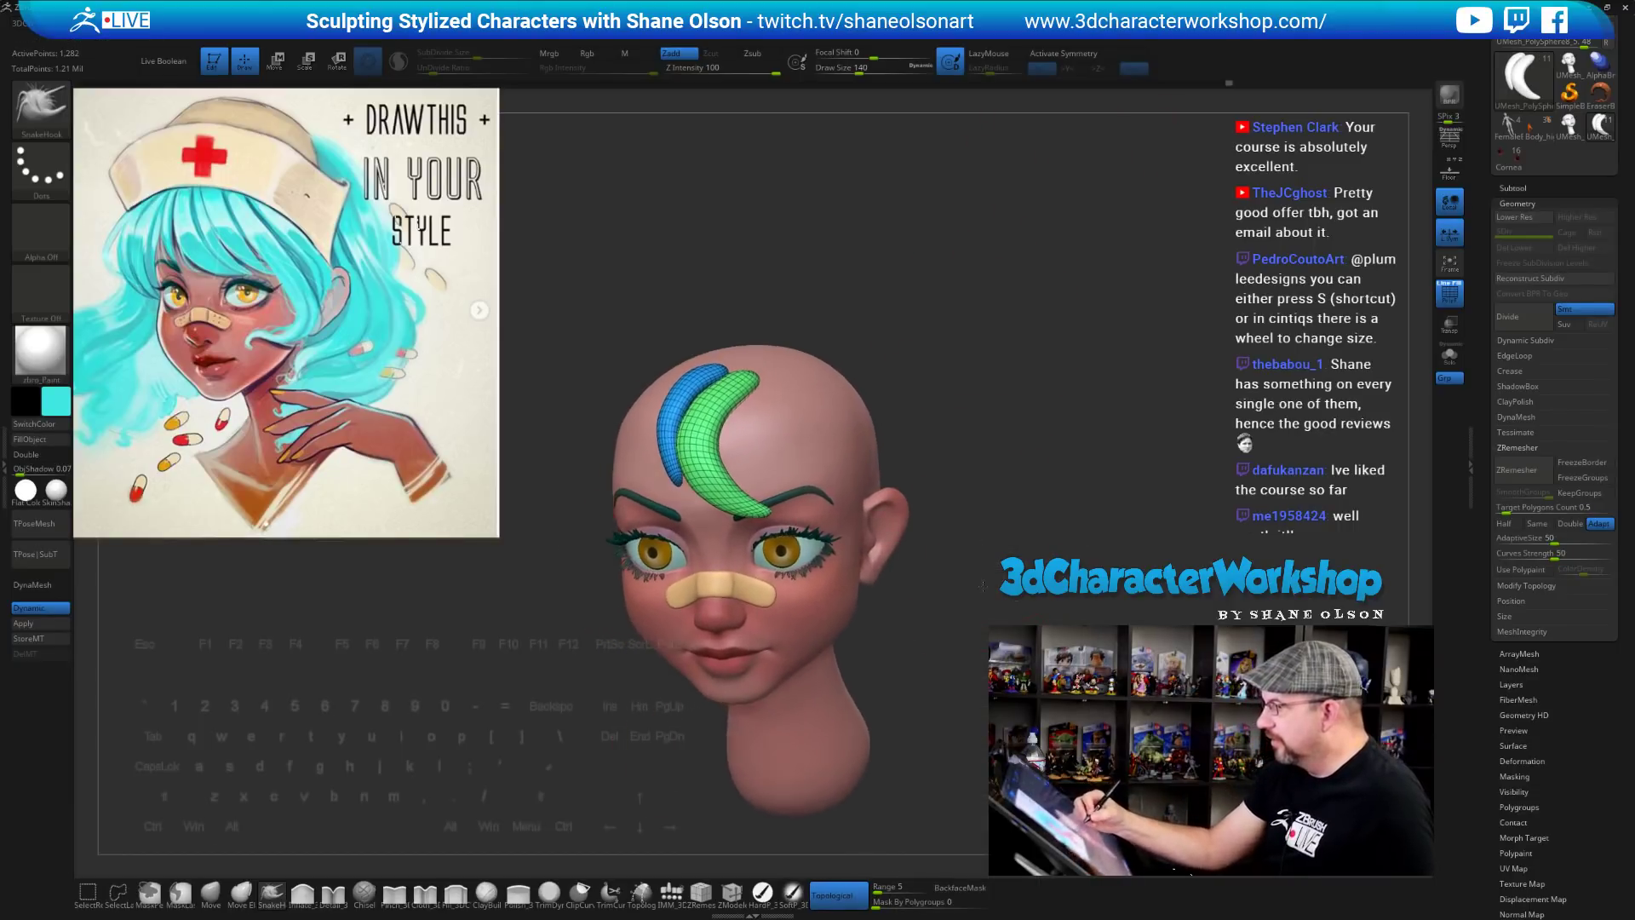
Duplicate the larger green hair lock and offset the copy beside it toward the ear, leaving the original locks masked
{"action": "key", "text": "w"}
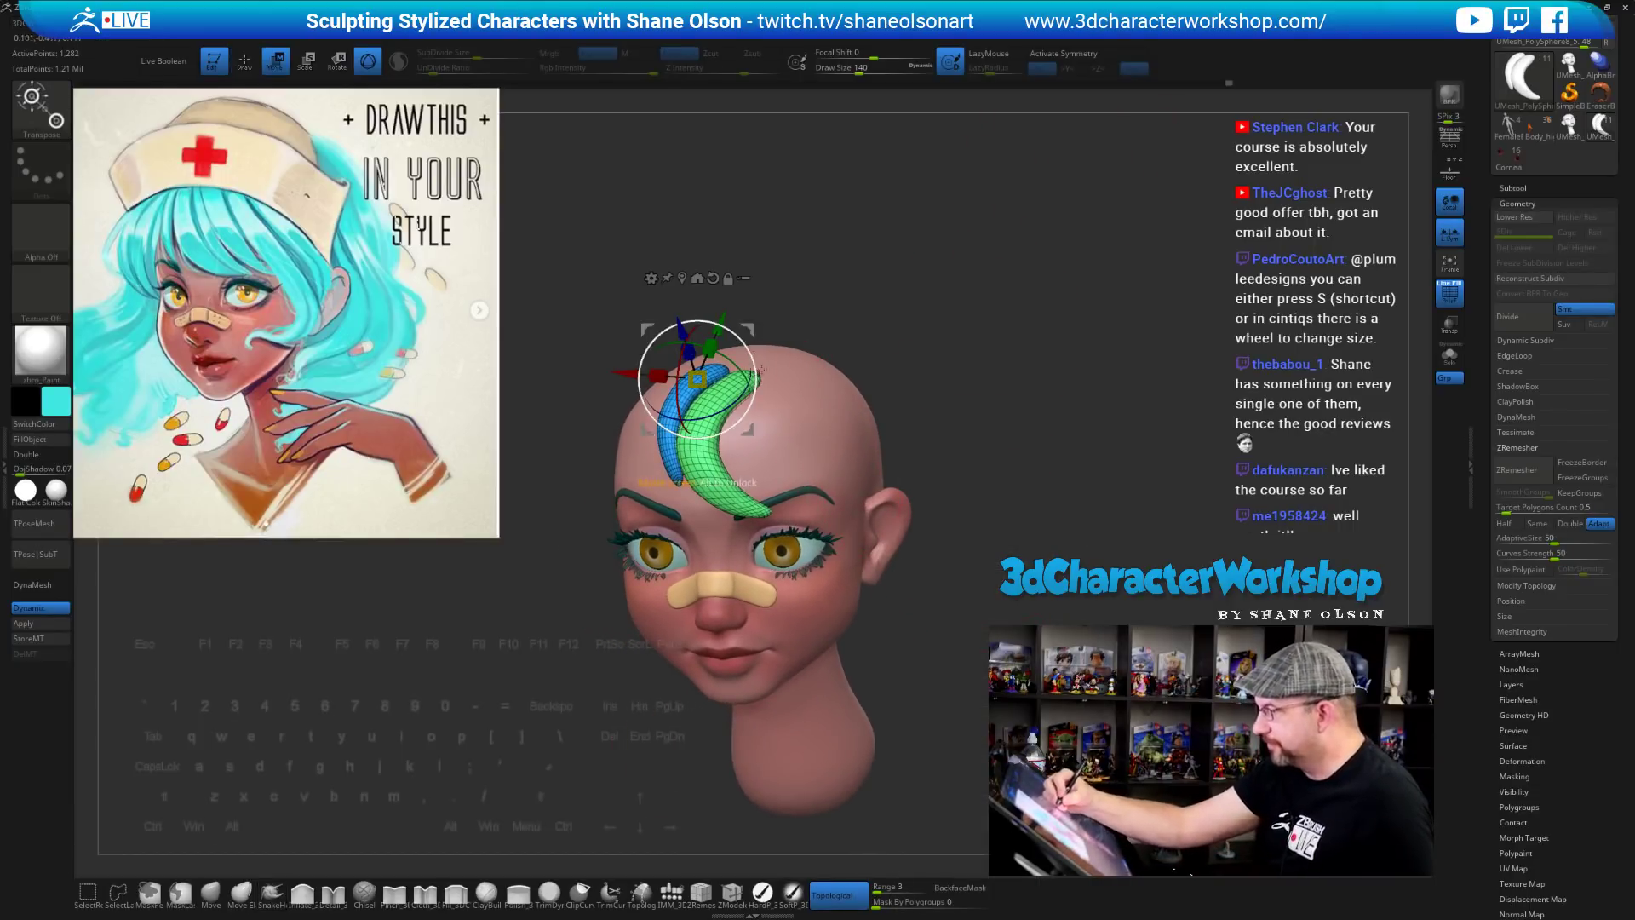
{"action": "left_click_drag", "start_coordinate": [649, 331], "coordinate": [700, 225], "text": "alt"}
{"action": "left_click", "coordinate": [735, 392], "text": "ctrl"}
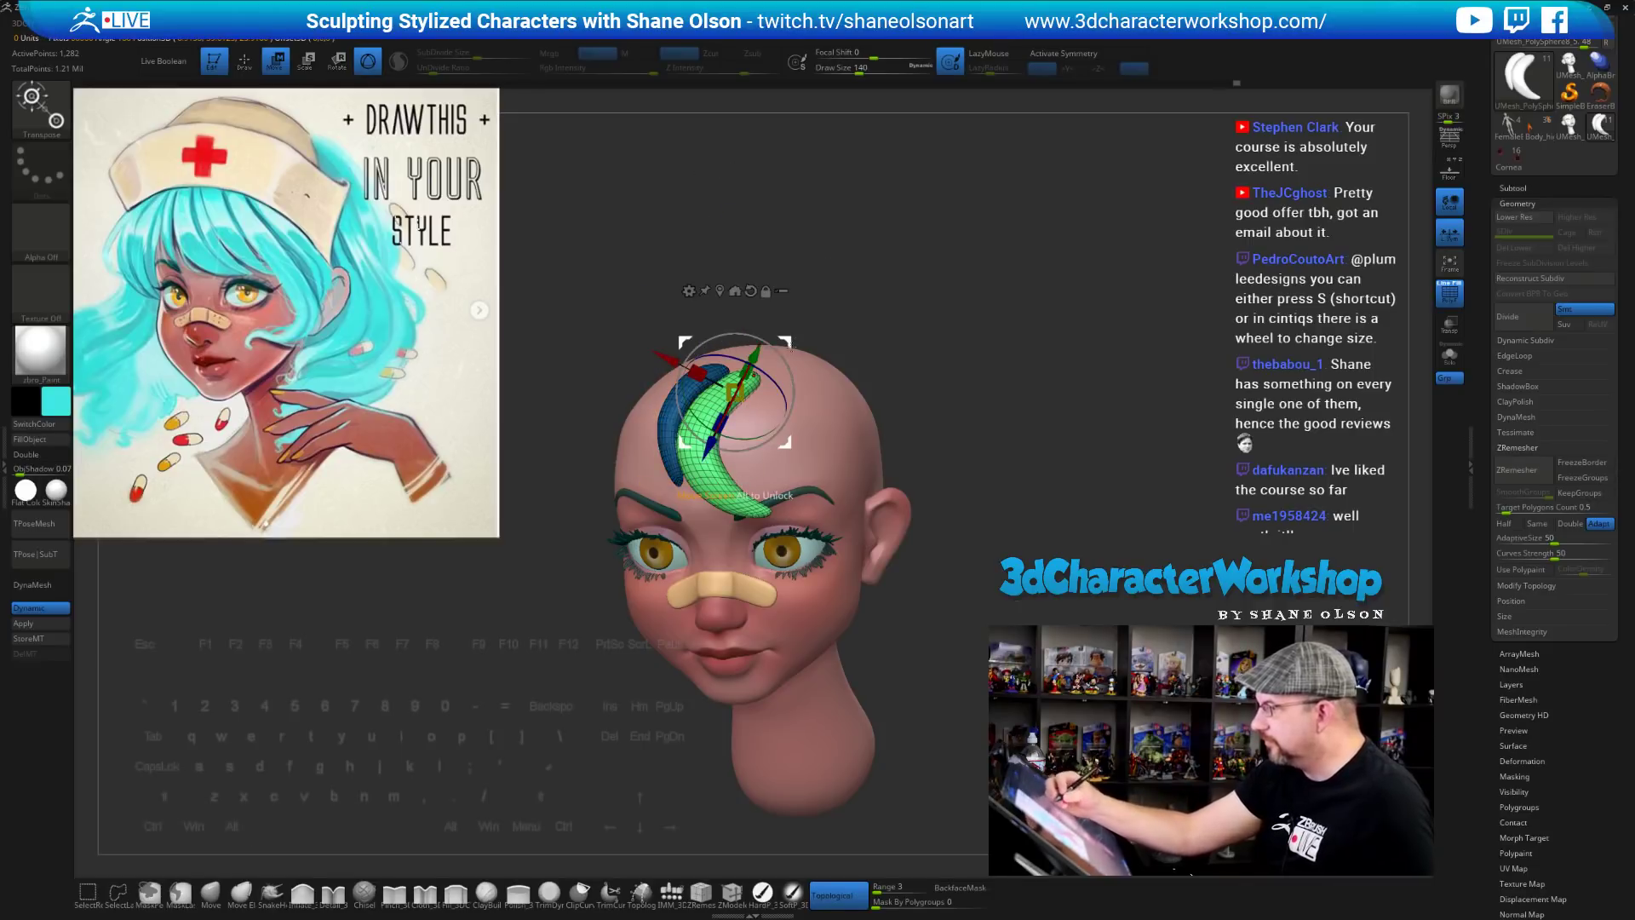
{"action": "mouse_move", "coordinate": [735, 394]}
{"action": "left_mouse_down"}
{"action": "mouse_move", "coordinate": [768, 396]}
{"action": "mouse_move", "coordinate": [752, 386]}
{"action": "left_mouse_up"}
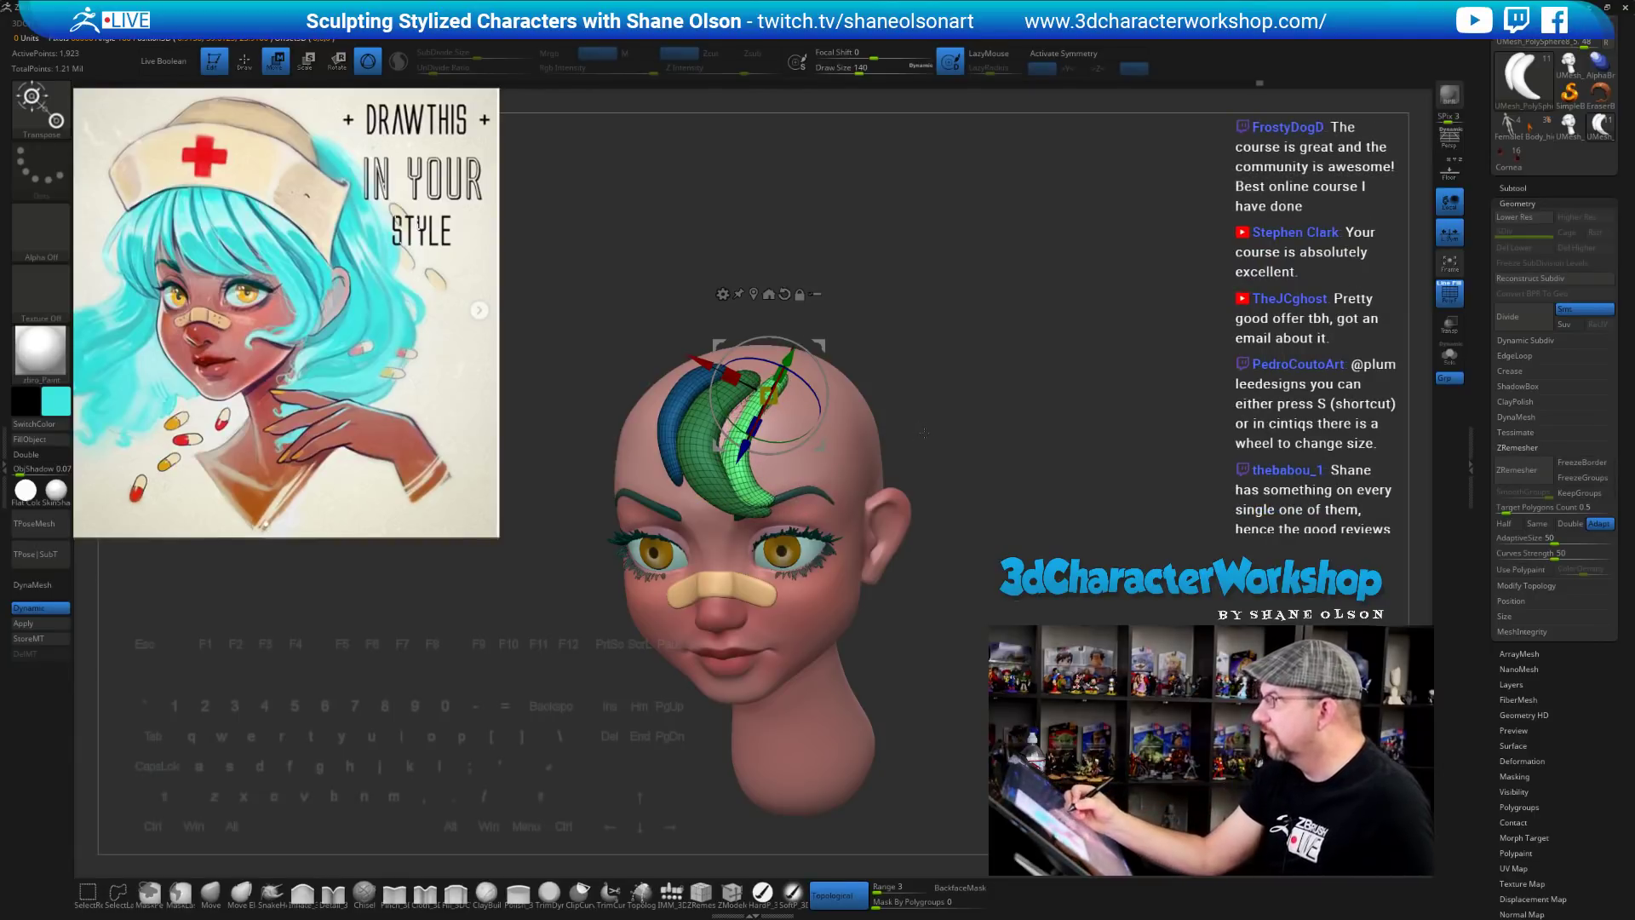
{"action": "left_click_drag", "start_coordinate": [924, 433], "coordinate": [977, 523]}
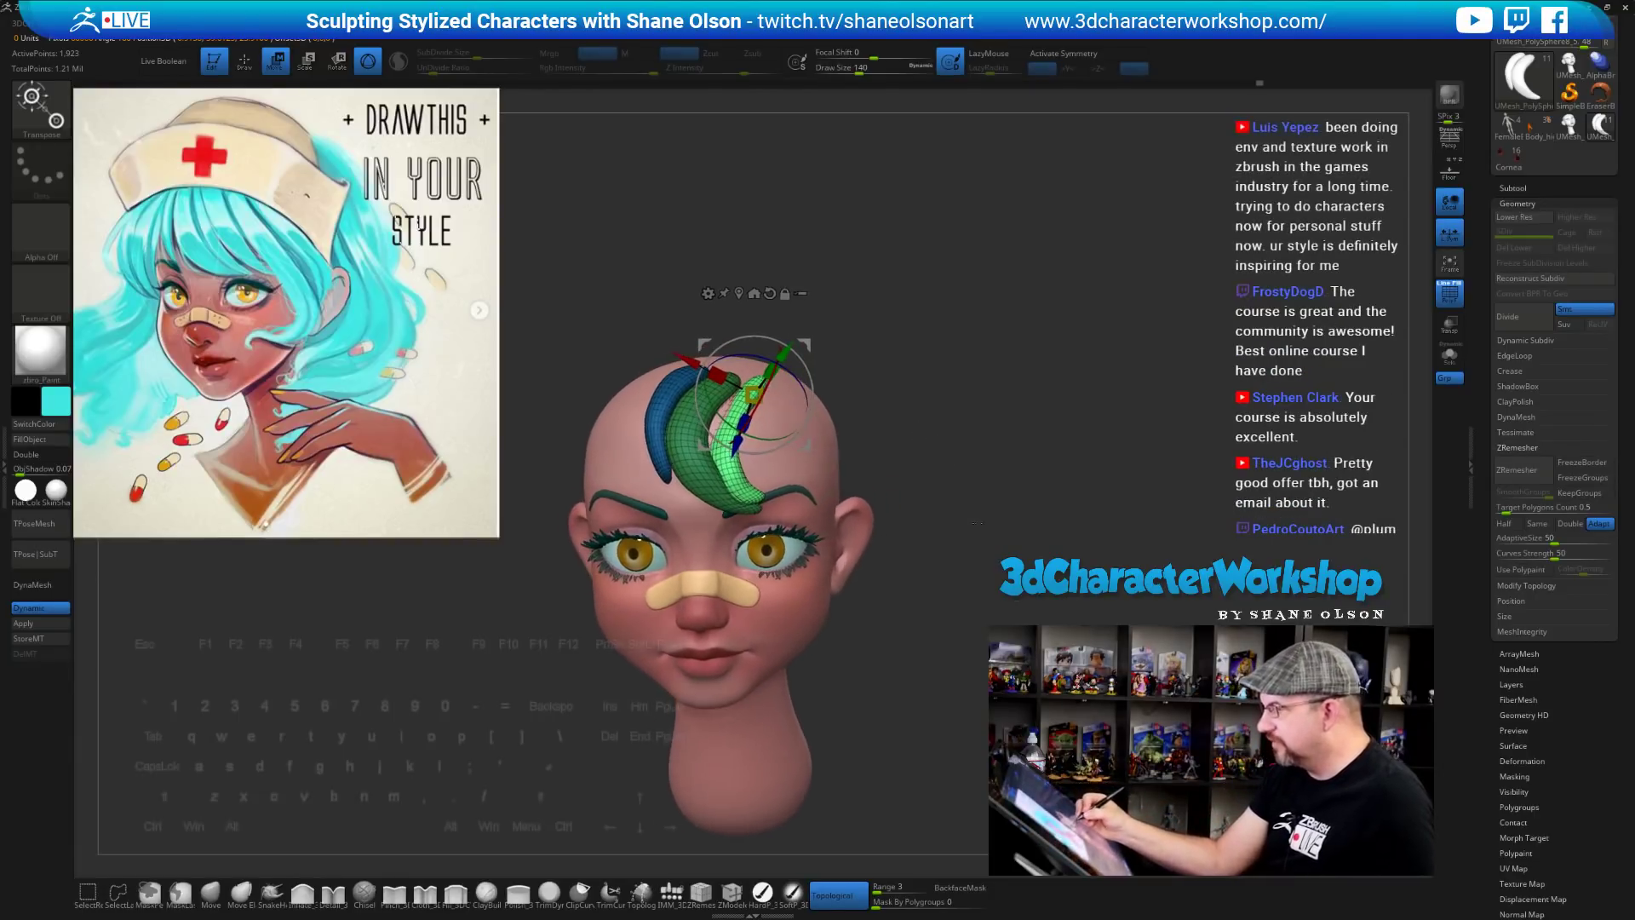
Reduce SnakeHook to draw size 128 and fit the copied lock against the forehead in profile
{"action": "key", "text": "q"}
{"action": "left_click_drag", "start_coordinate": [948, 580], "coordinate": [850, 489]}
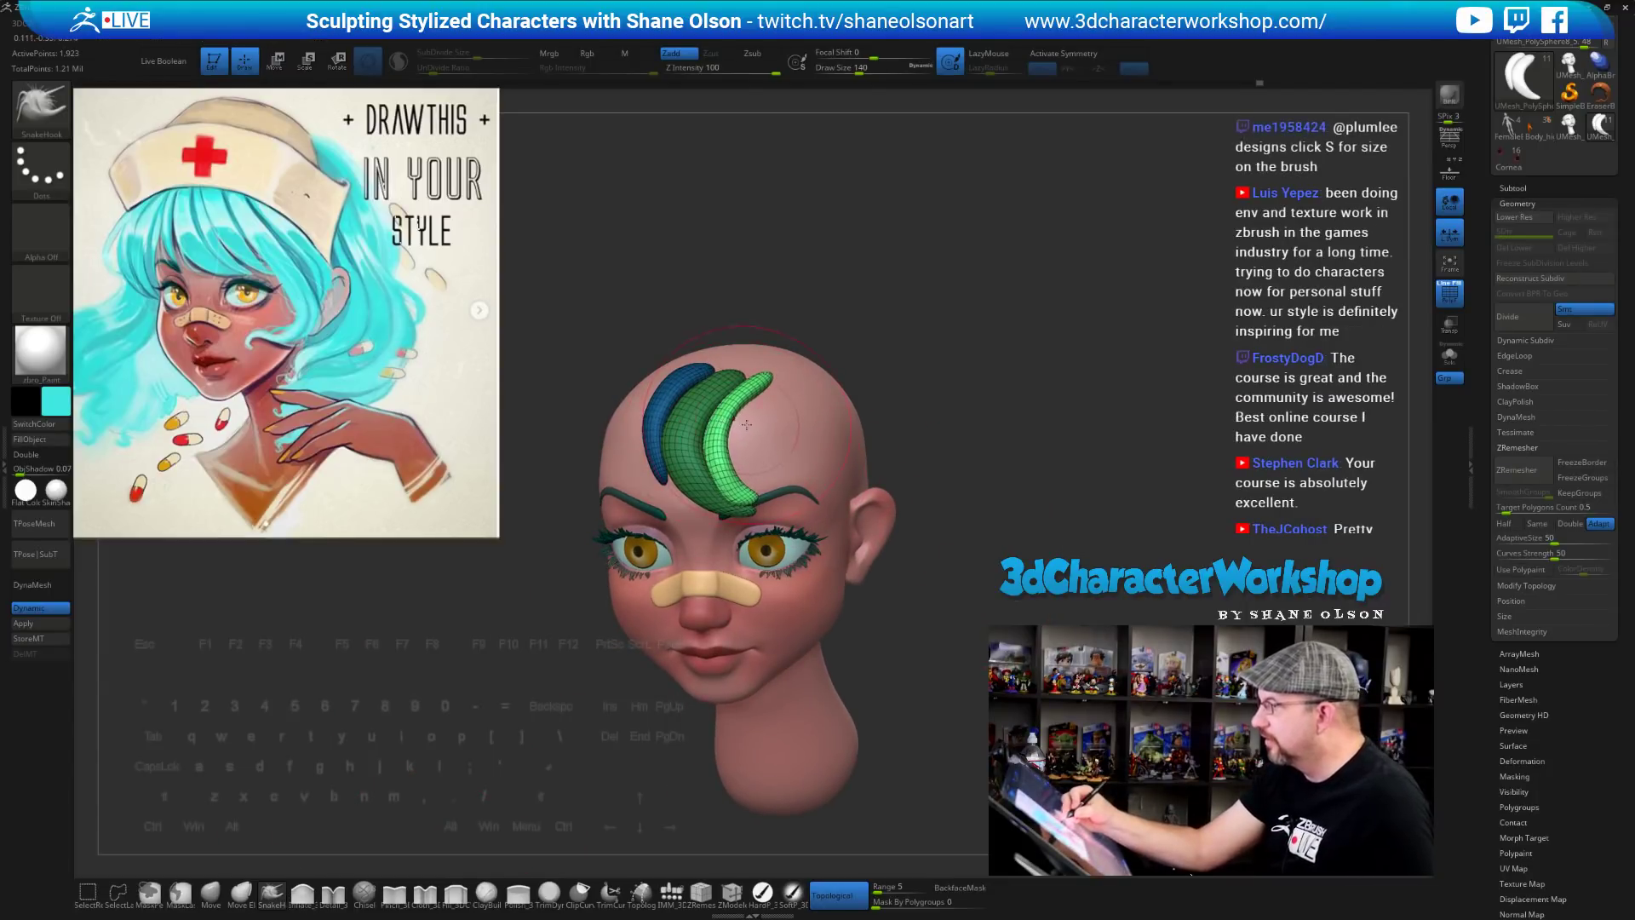
{"action": "mouse_move", "coordinate": [946, 383]}
{"action": "left_mouse_down"}
{"action": "mouse_move", "coordinate": [976, 342]}
{"action": "mouse_move", "coordinate": [979, 380]}
{"action": "mouse_move", "coordinate": [752, 385]}
{"action": "left_mouse_up"}
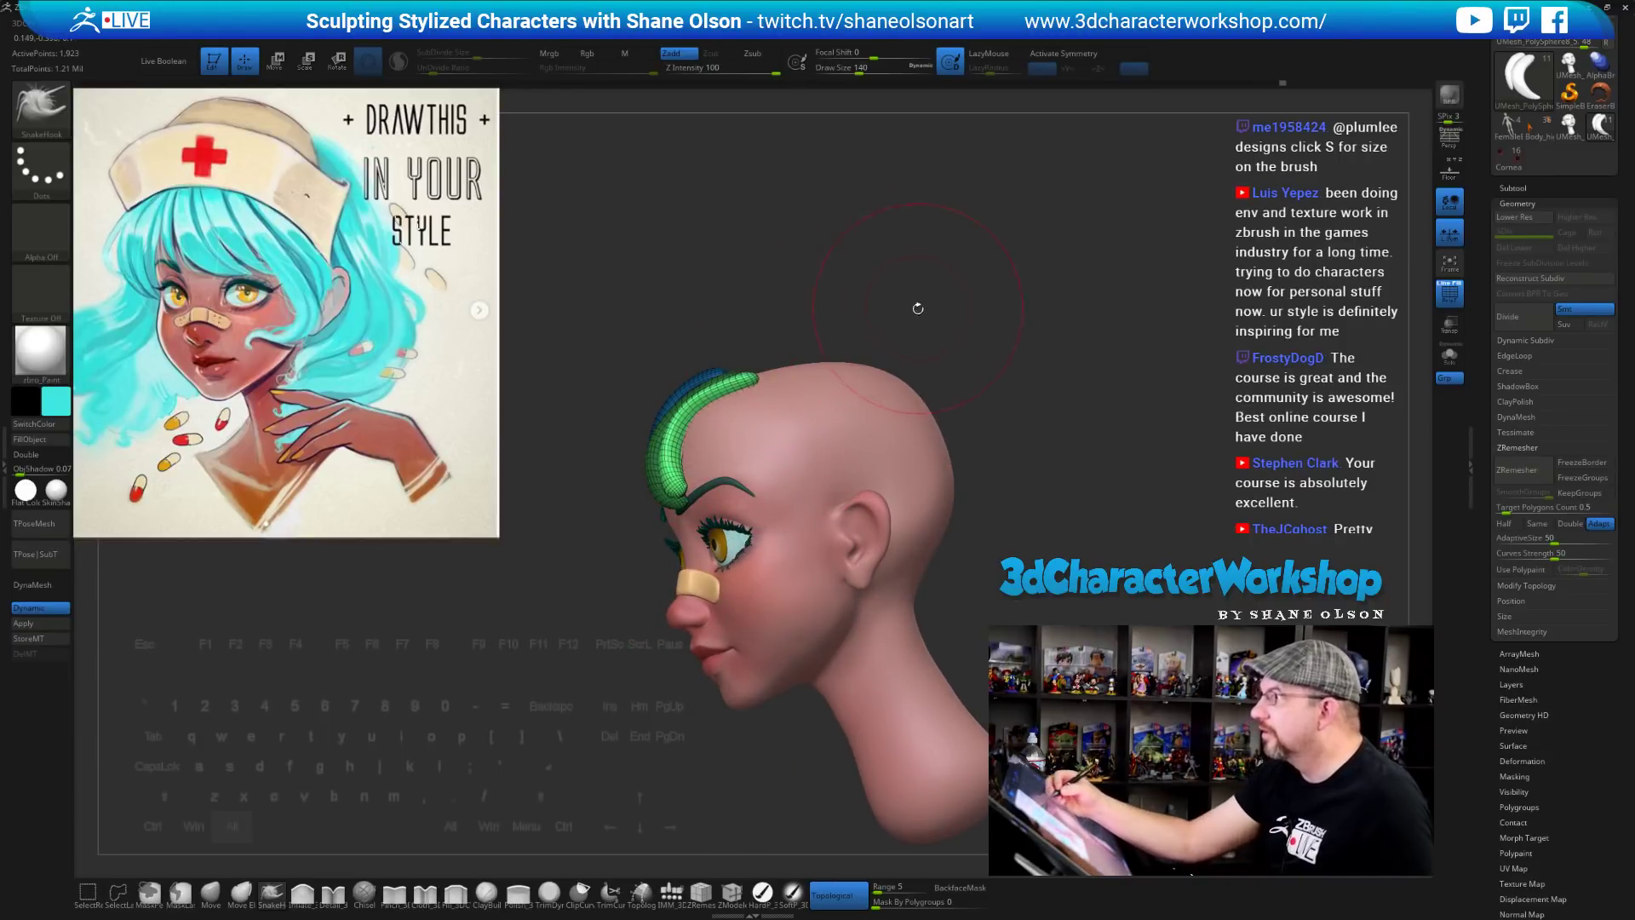
{"action": "mouse_move", "coordinate": [918, 308]}
{"action": "left_mouse_down"}
{"action": "mouse_move", "coordinate": [1014, 409]}
{"action": "mouse_move", "coordinate": [980, 402]}
{"action": "left_mouse_up"}
{"action": "key", "text": "s"}
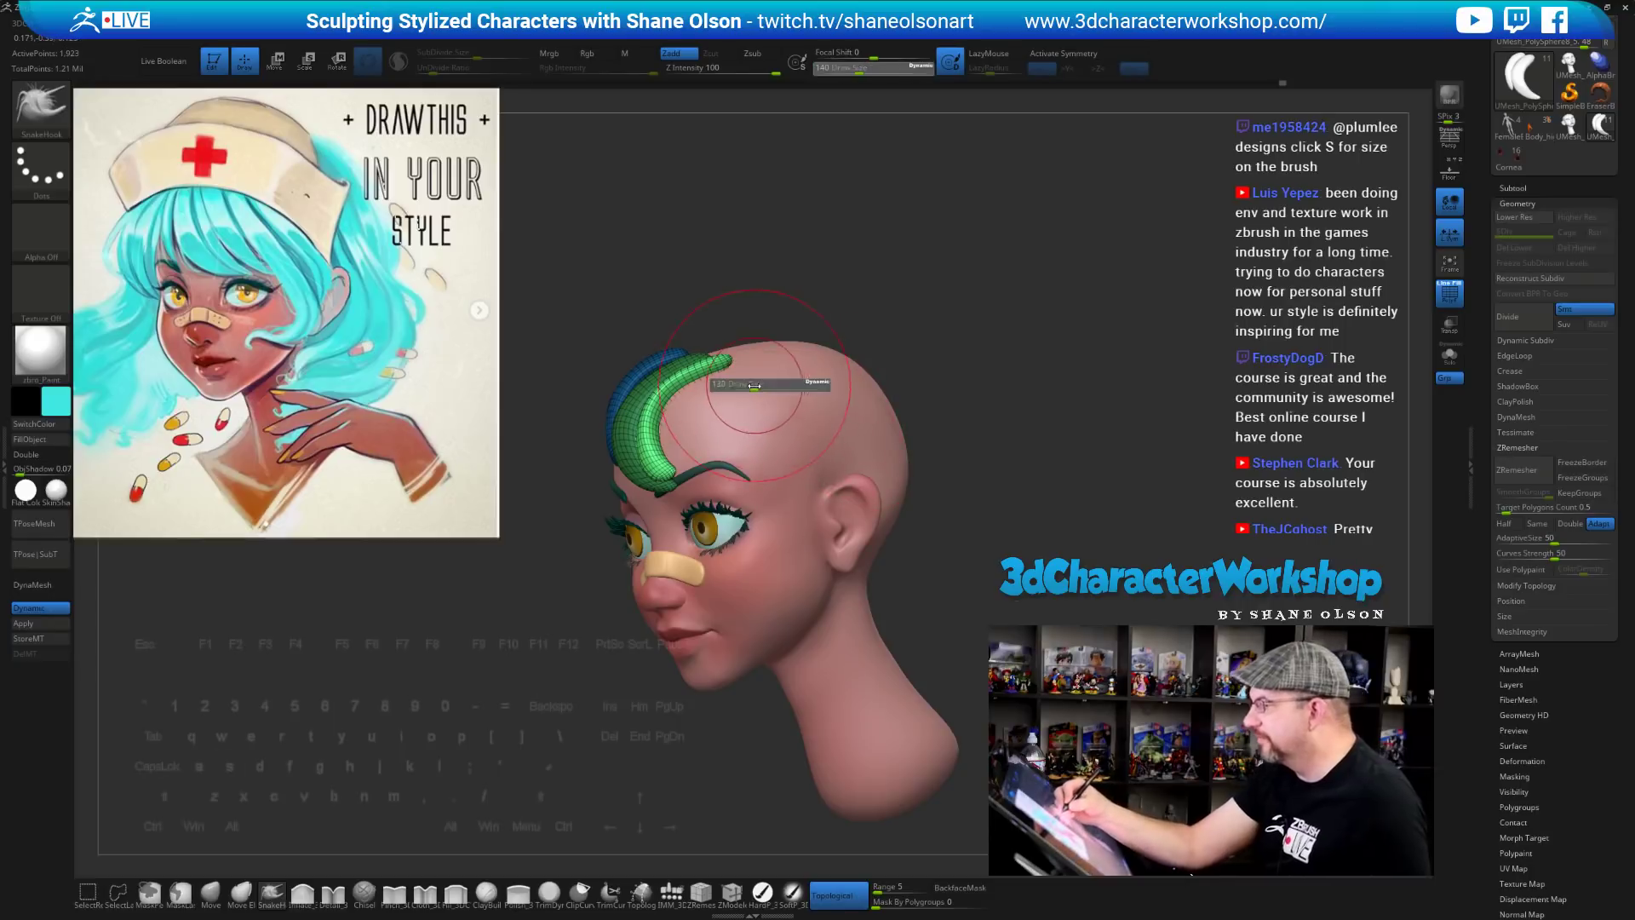
{"action": "left_click_drag", "start_coordinate": [764, 382], "coordinate": [730, 372]}
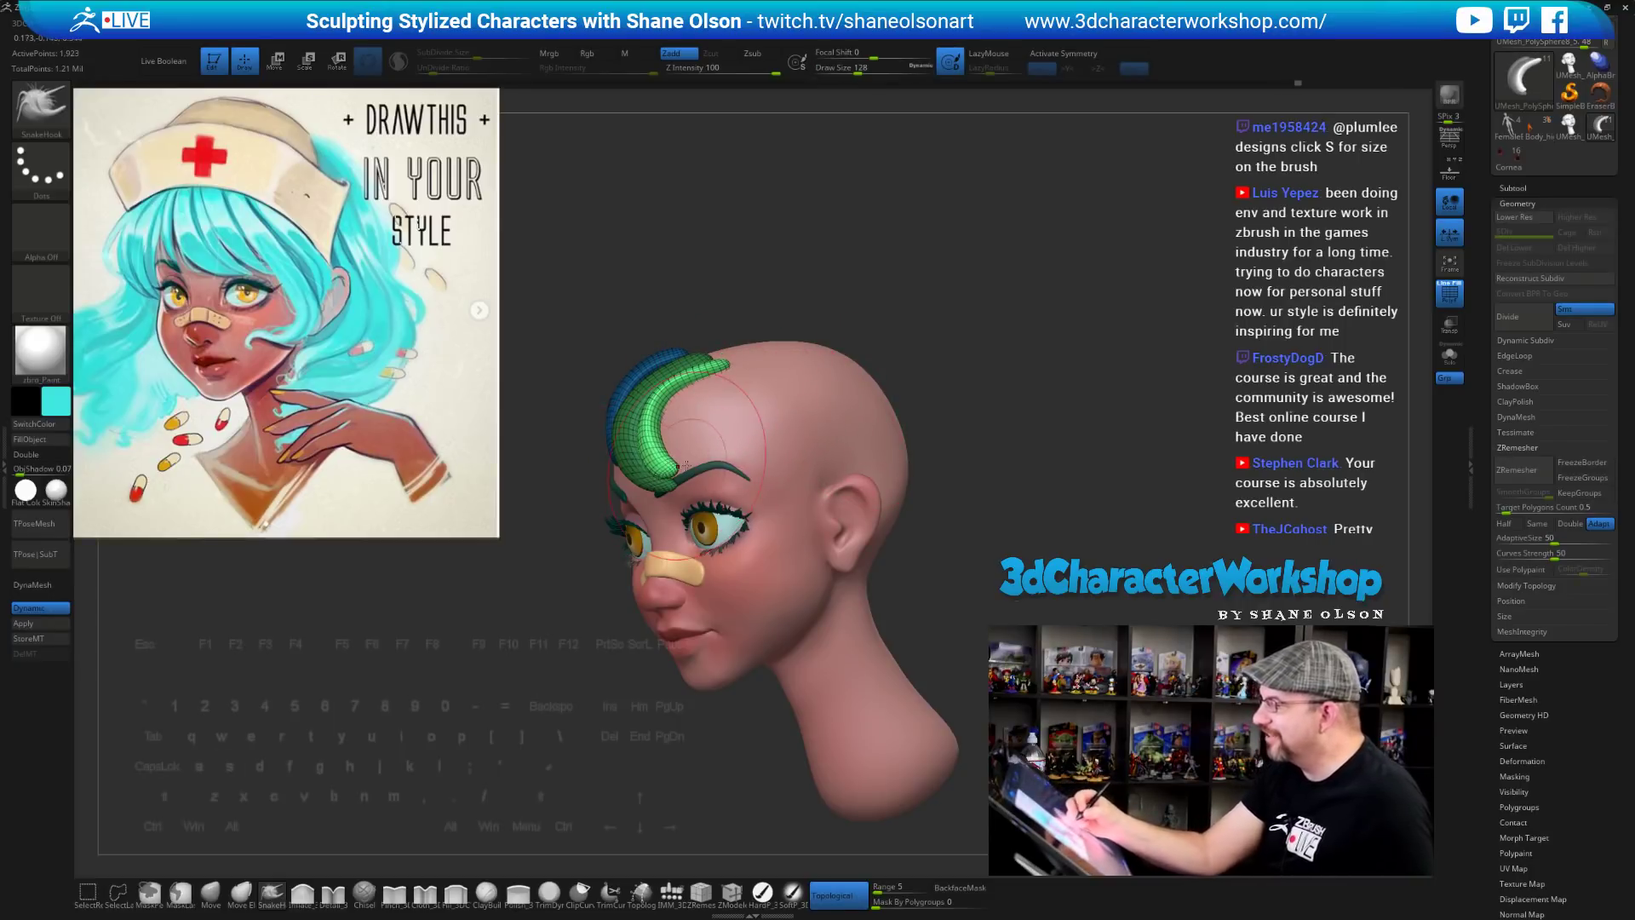
{"action": "left_click_drag", "start_coordinate": [583, 481], "coordinate": [902, 442]}
{"action": "left_click_drag", "start_coordinate": [938, 497], "coordinate": [910, 480]}
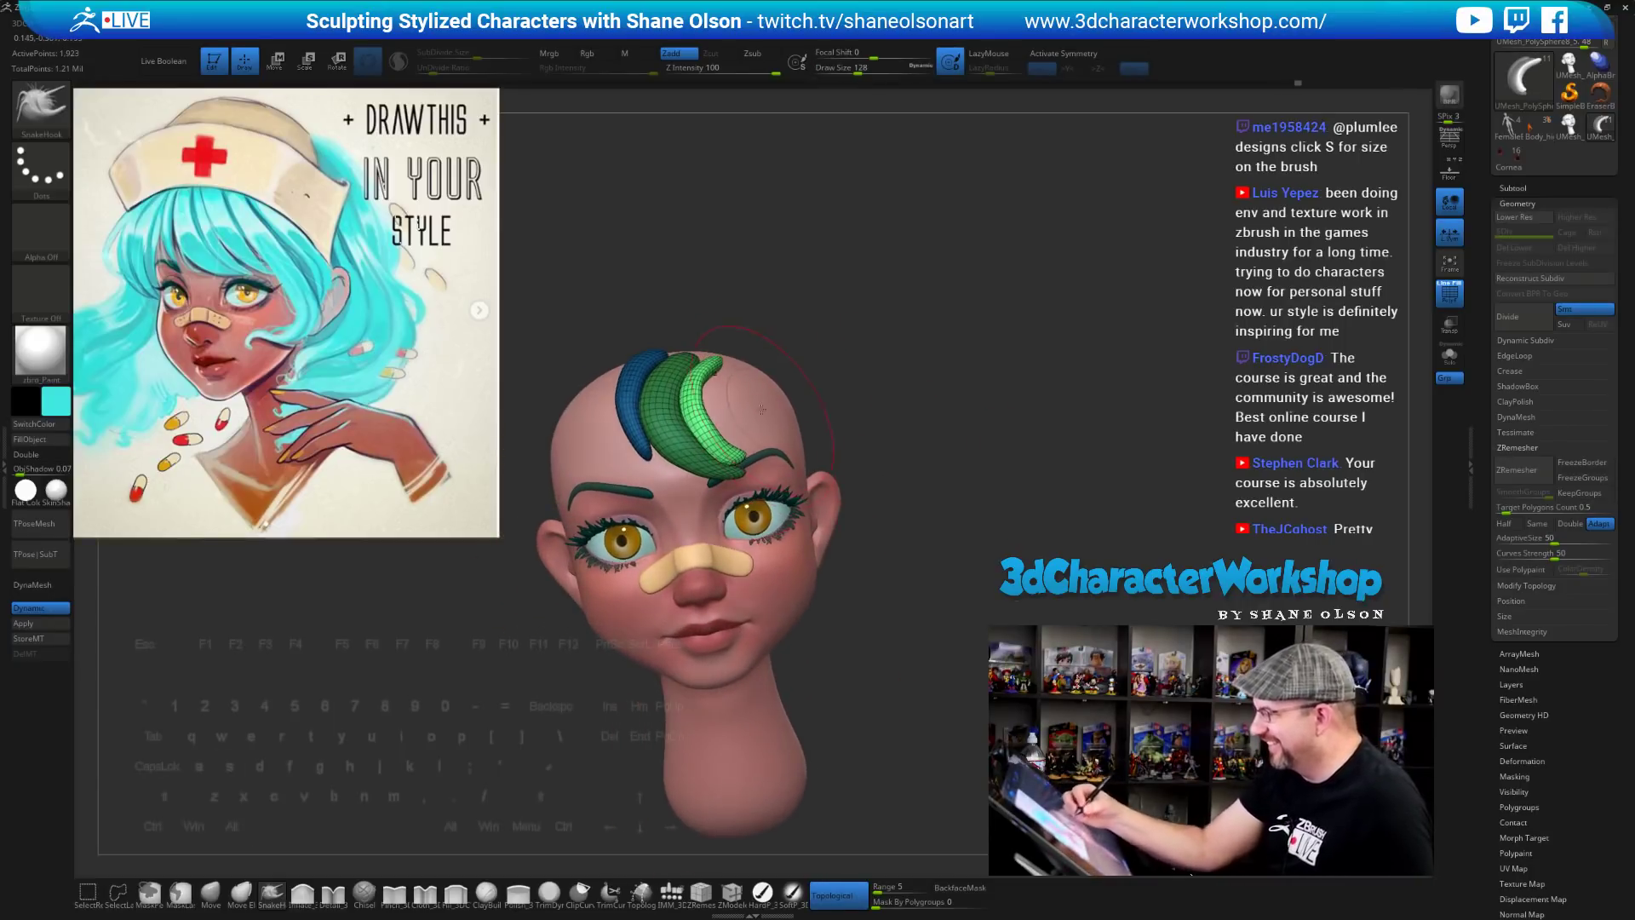
Reduce the SnakeHook draw size and bend the copied lock's ends and inner curve into a slimmer crescent
{"action": "key", "text": "s"}
{"action": "mouse_move", "coordinate": [757, 412]}
{"action": "left_mouse_down"}
{"action": "mouse_move", "coordinate": [743, 444]}
{"action": "mouse_move", "coordinate": [686, 417]}
{"action": "mouse_move", "coordinate": [701, 408]}
{"action": "left_mouse_up"}
{"action": "key", "text": "s"}
{"action": "key", "text": "s"}
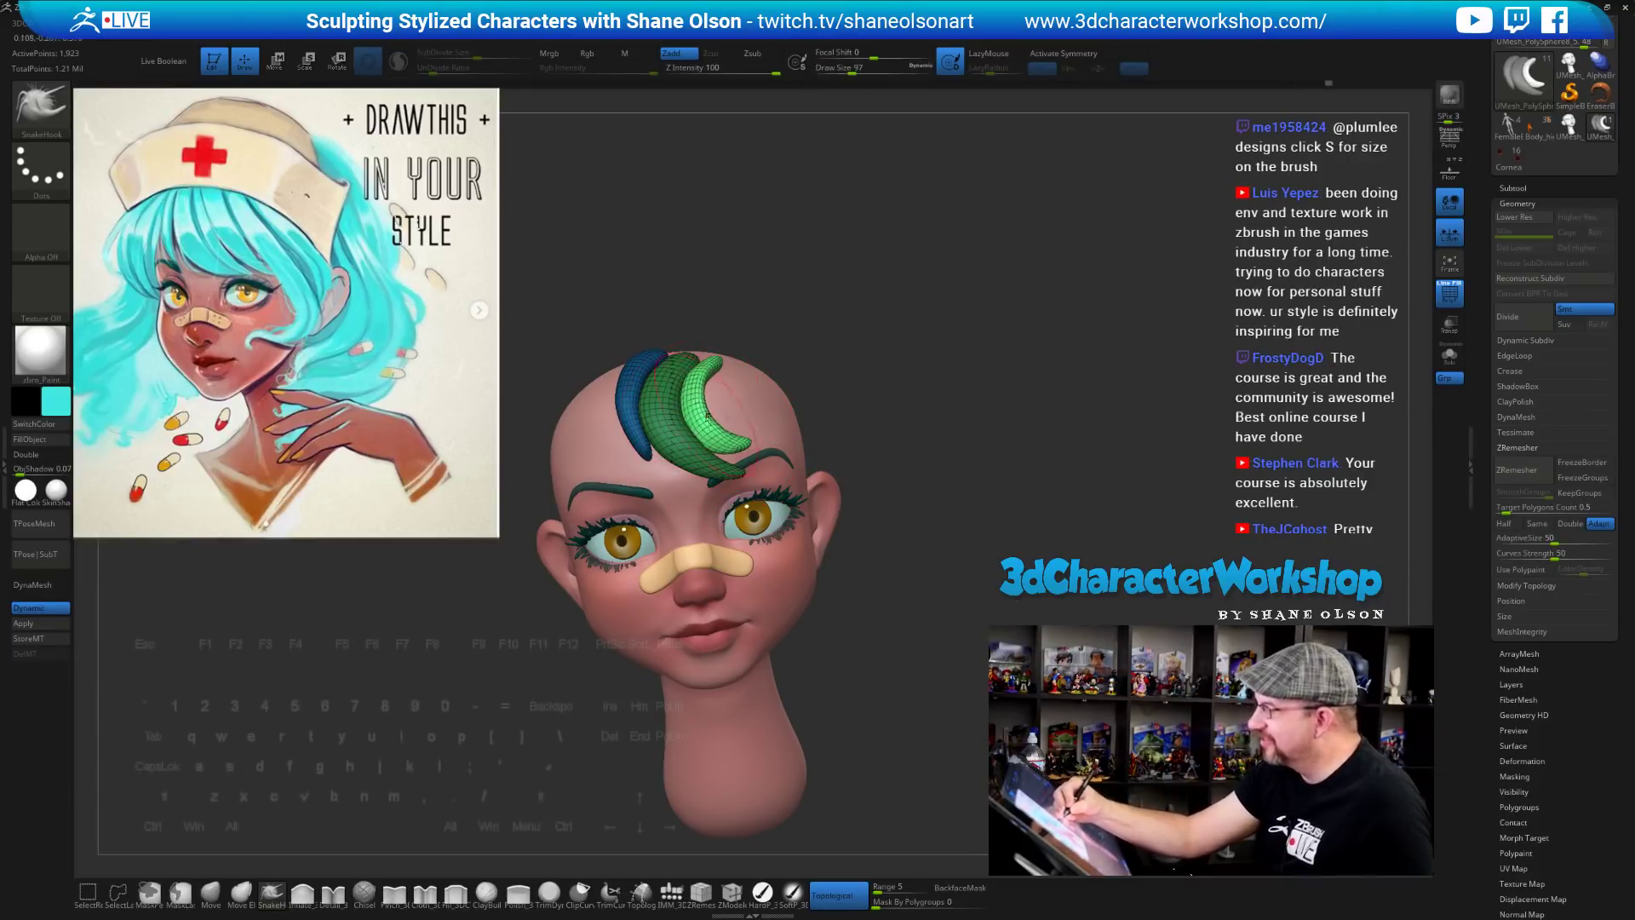
{"action": "right_click_drag", "start_coordinate": [733, 402], "coordinate": [751, 436]}
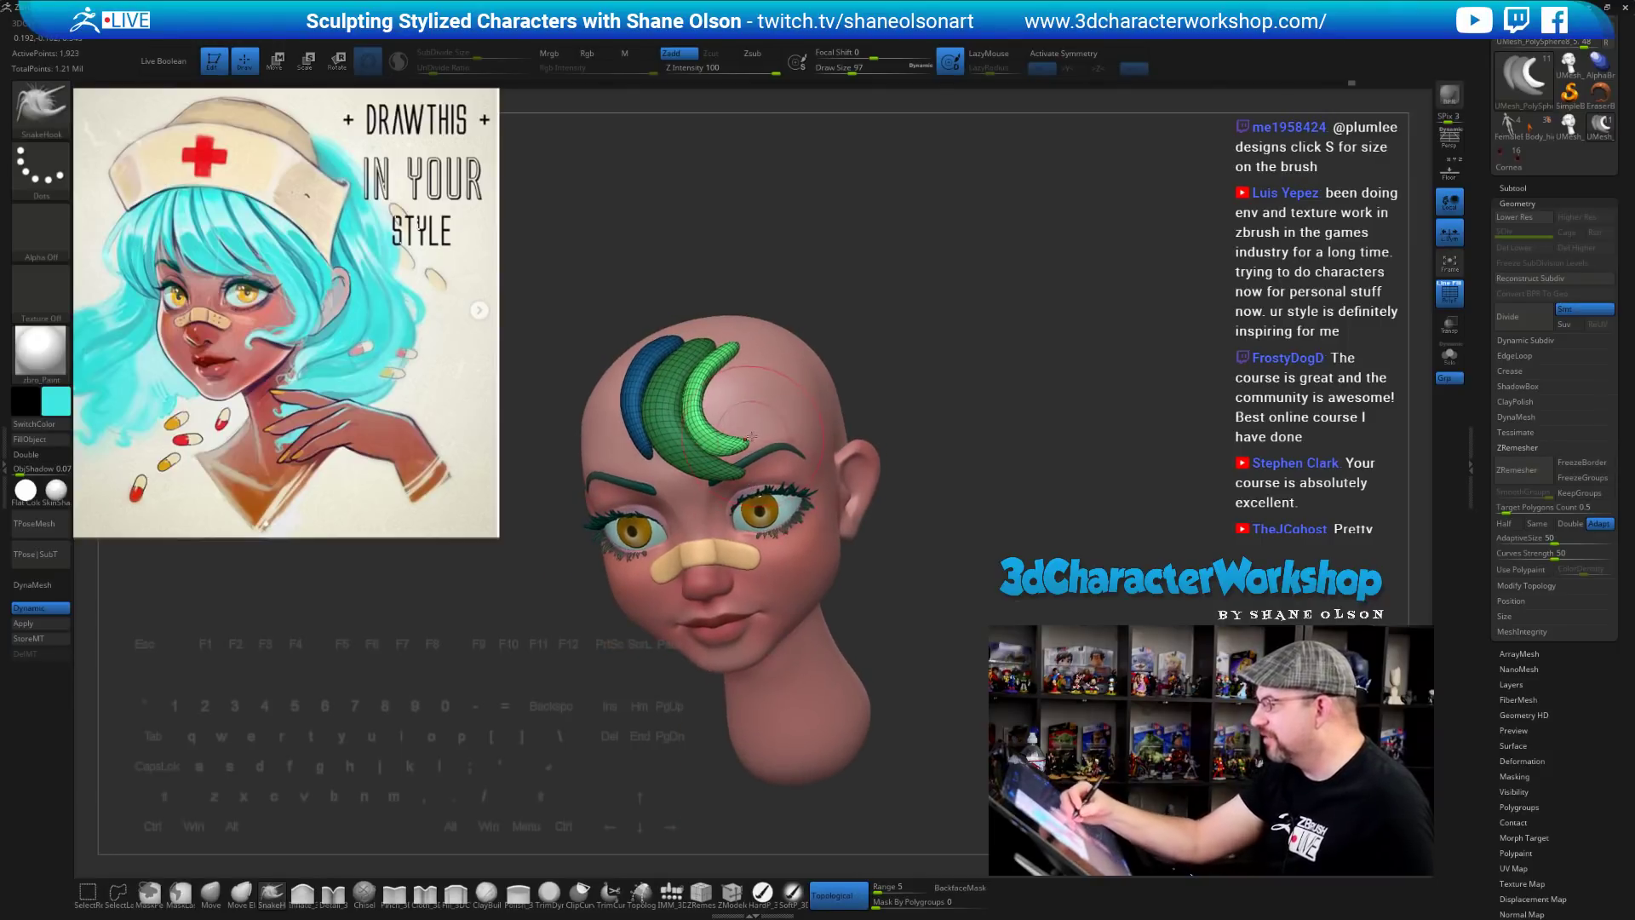
{"action": "left_click_drag", "start_coordinate": [938, 396], "coordinate": [887, 393], "text": "shift"}
{"action": "key", "text": "s"}
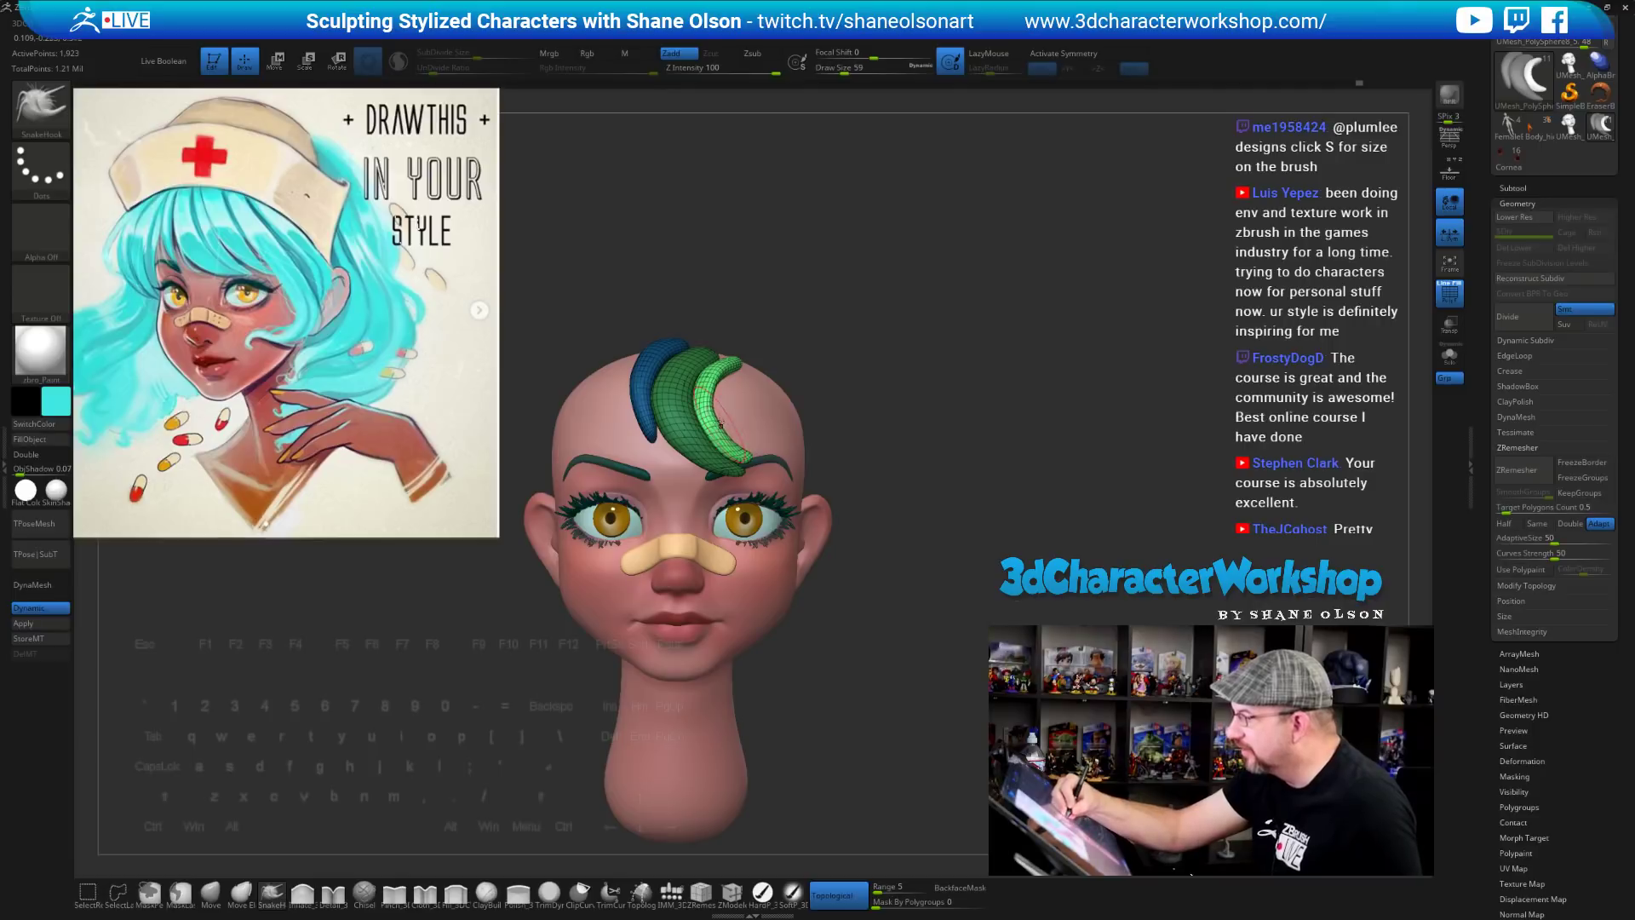
{"action": "key", "text": "shift"}
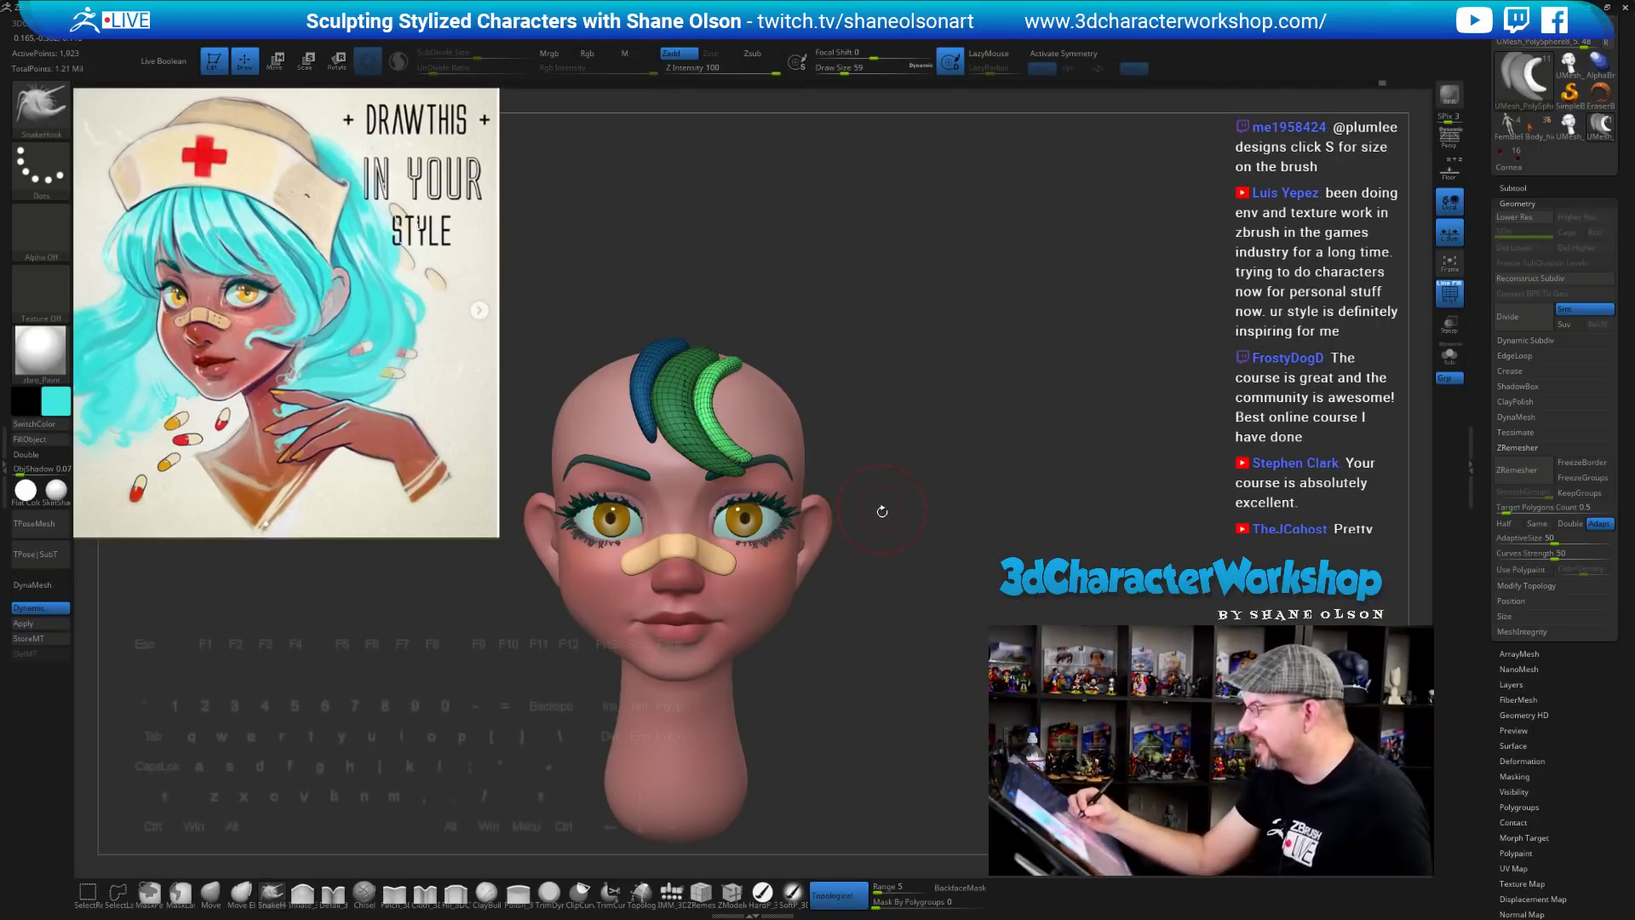
{"action": "right_click_drag", "start_coordinate": [761, 400], "coordinate": [748, 443]}
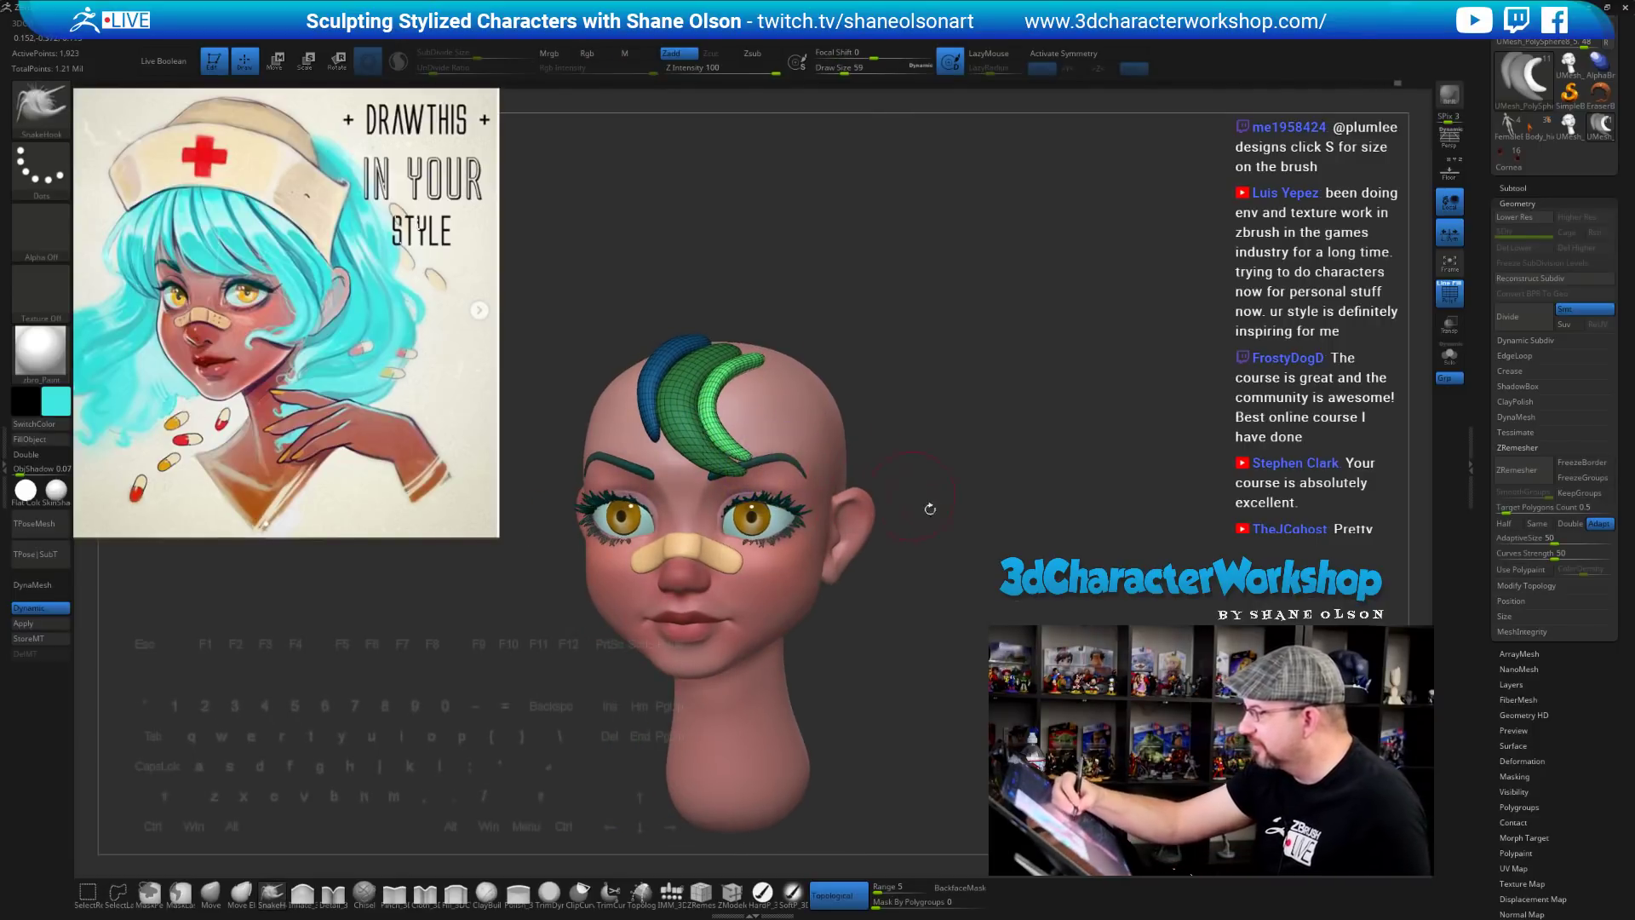
Enlarge SnakeHook to draw size 108 and pull the copied lock's middle and upper end closer to the neighbouring lock
{"action": "mouse_move", "coordinate": [931, 509]}
{"action": "left_mouse_down"}
{"action": "mouse_move", "coordinate": [989, 535]}
{"action": "mouse_move", "coordinate": [966, 565]}
{"action": "left_mouse_up"}
{"action": "key", "text": "s"}
{"action": "left_click_drag", "start_coordinate": [881, 399], "coordinate": [892, 399]}
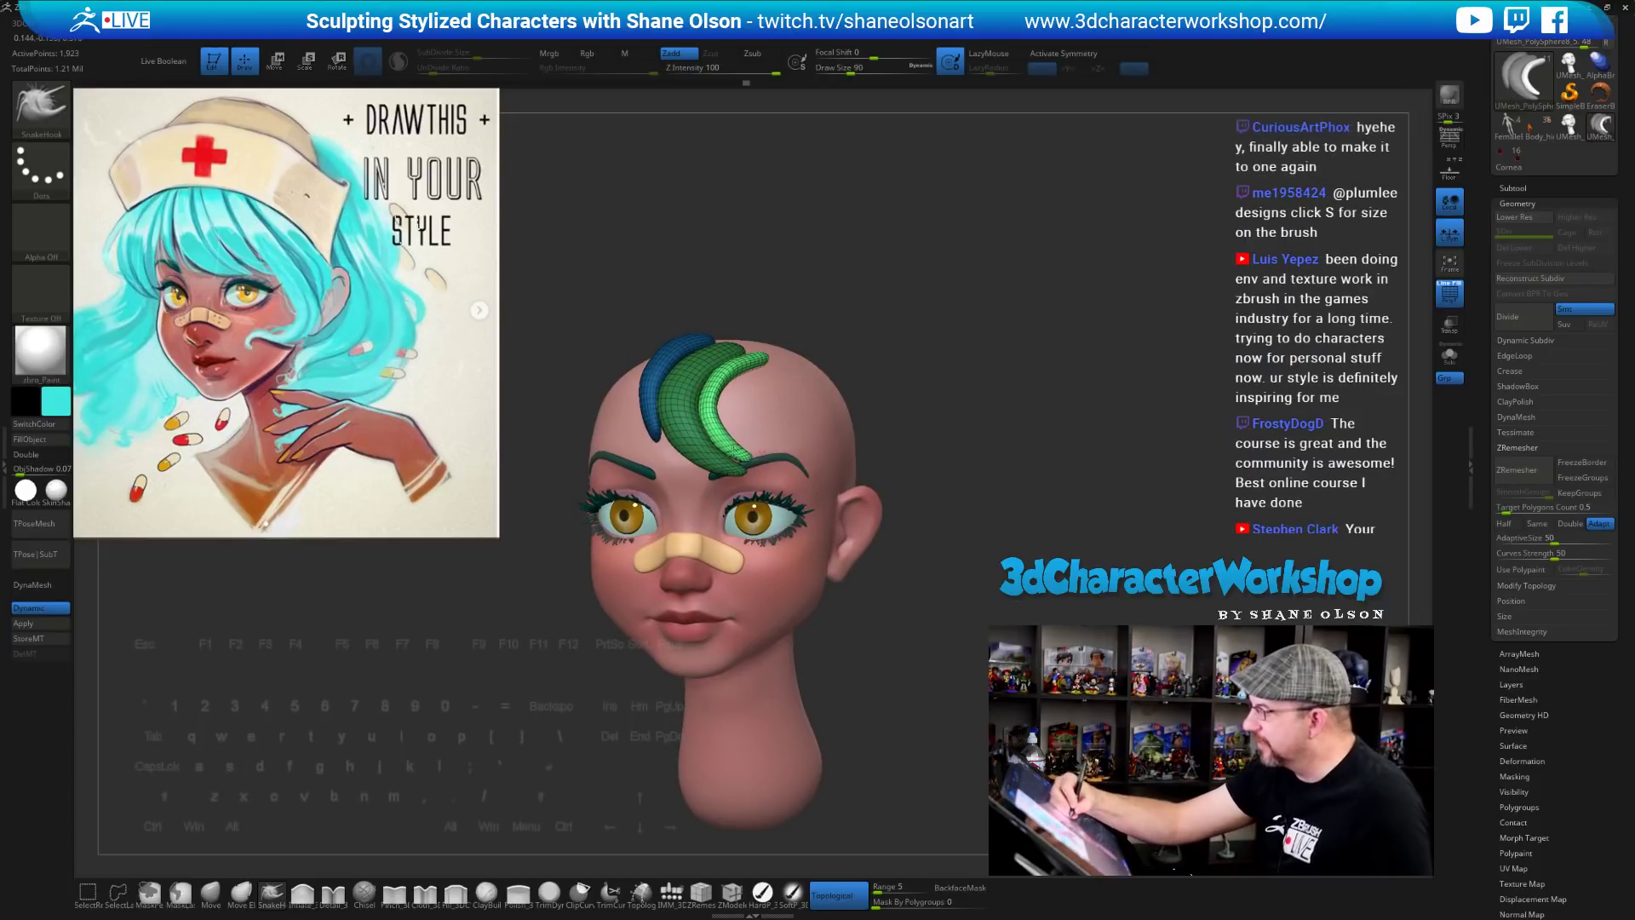
{"action": "key", "text": "bracketright"}
{"action": "left_click_drag", "start_coordinate": [709, 406], "coordinate": [714, 404]}
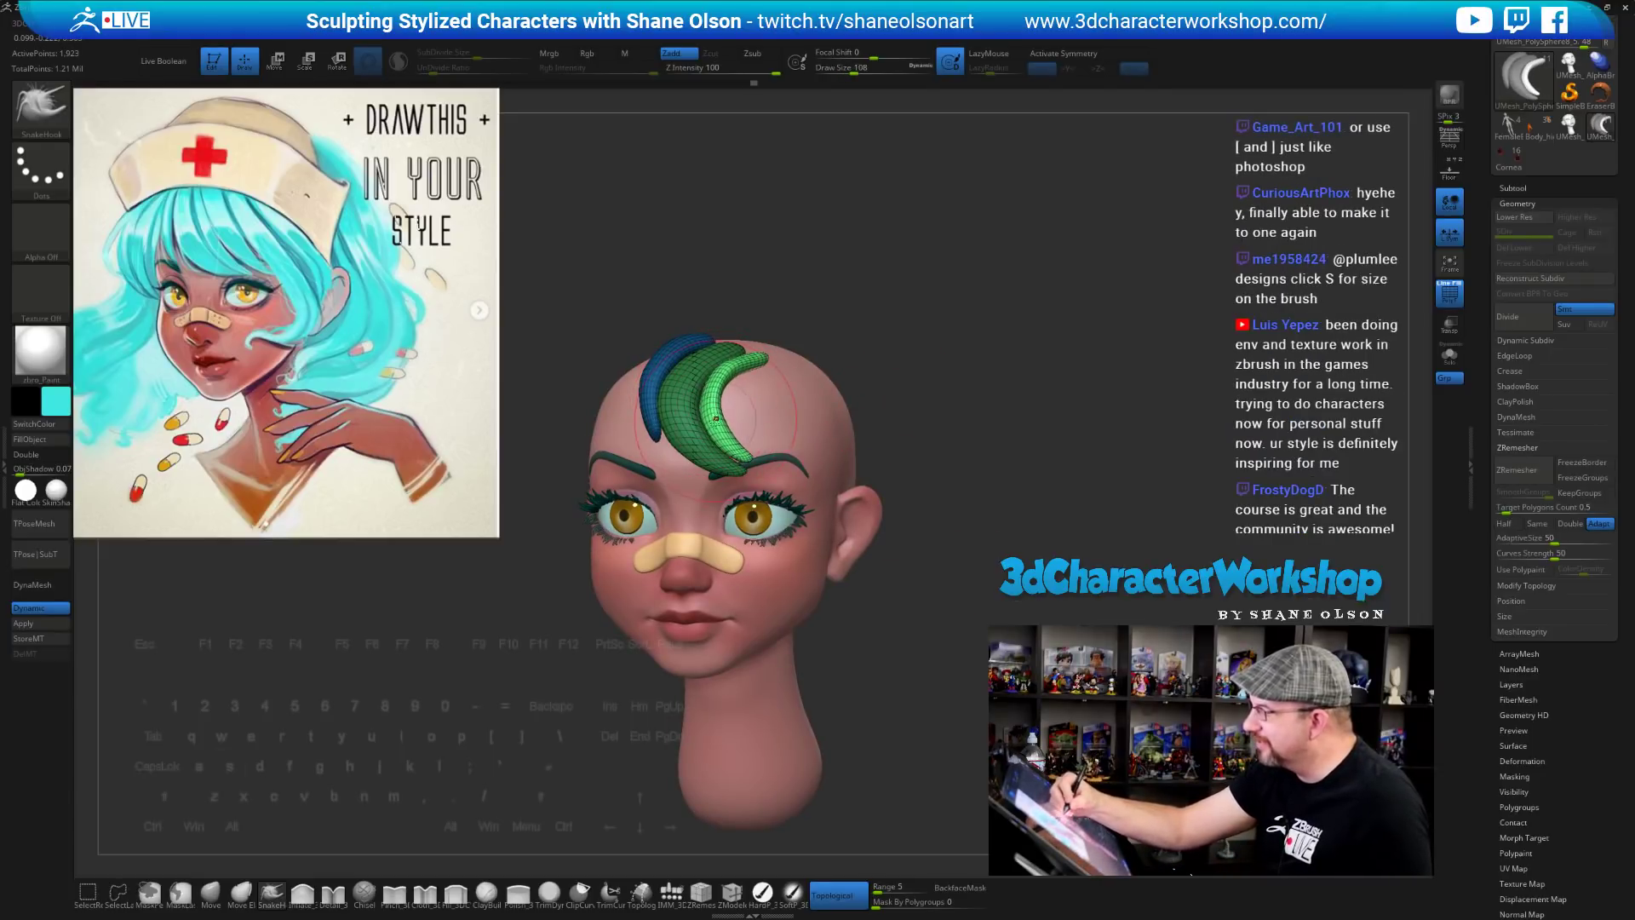
{"action": "mouse_move", "coordinate": [716, 419]}
{"action": "right_mouse_down"}
{"action": "mouse_move", "coordinate": [753, 434]}
{"action": "mouse_move", "coordinate": [779, 418]}
{"action": "right_mouse_up"}
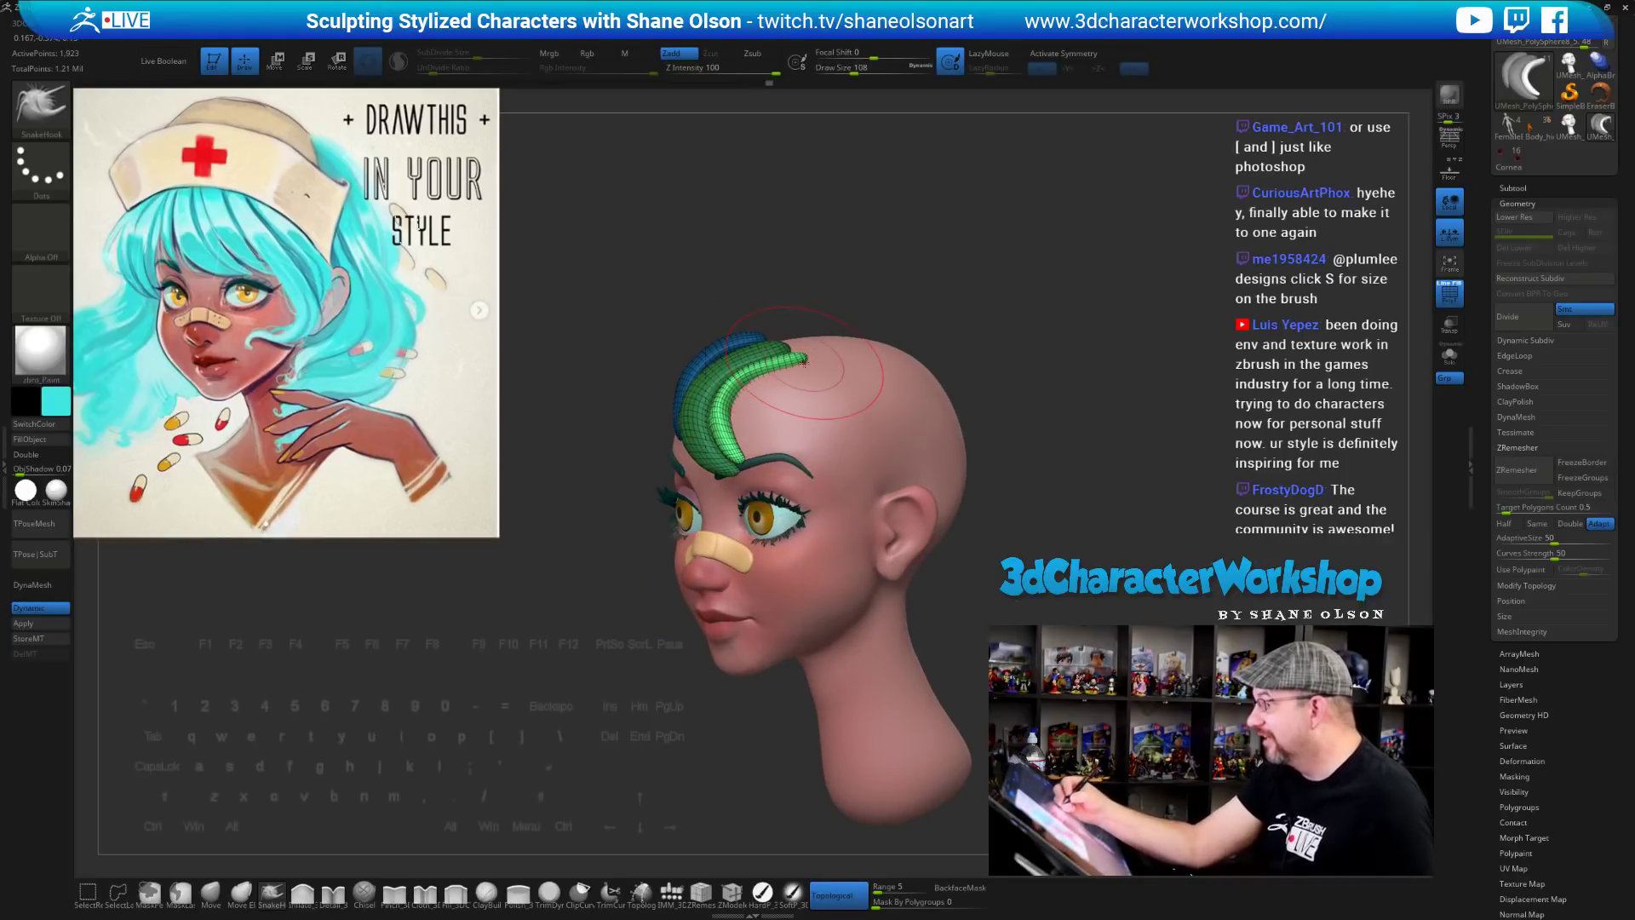
{"action": "mouse_move", "coordinate": [804, 362]}
{"action": "right_mouse_down"}
{"action": "mouse_move", "coordinate": [988, 511]}
{"action": "mouse_move", "coordinate": [937, 558]}
{"action": "mouse_move", "coordinate": [895, 545]}
{"action": "right_mouse_up"}
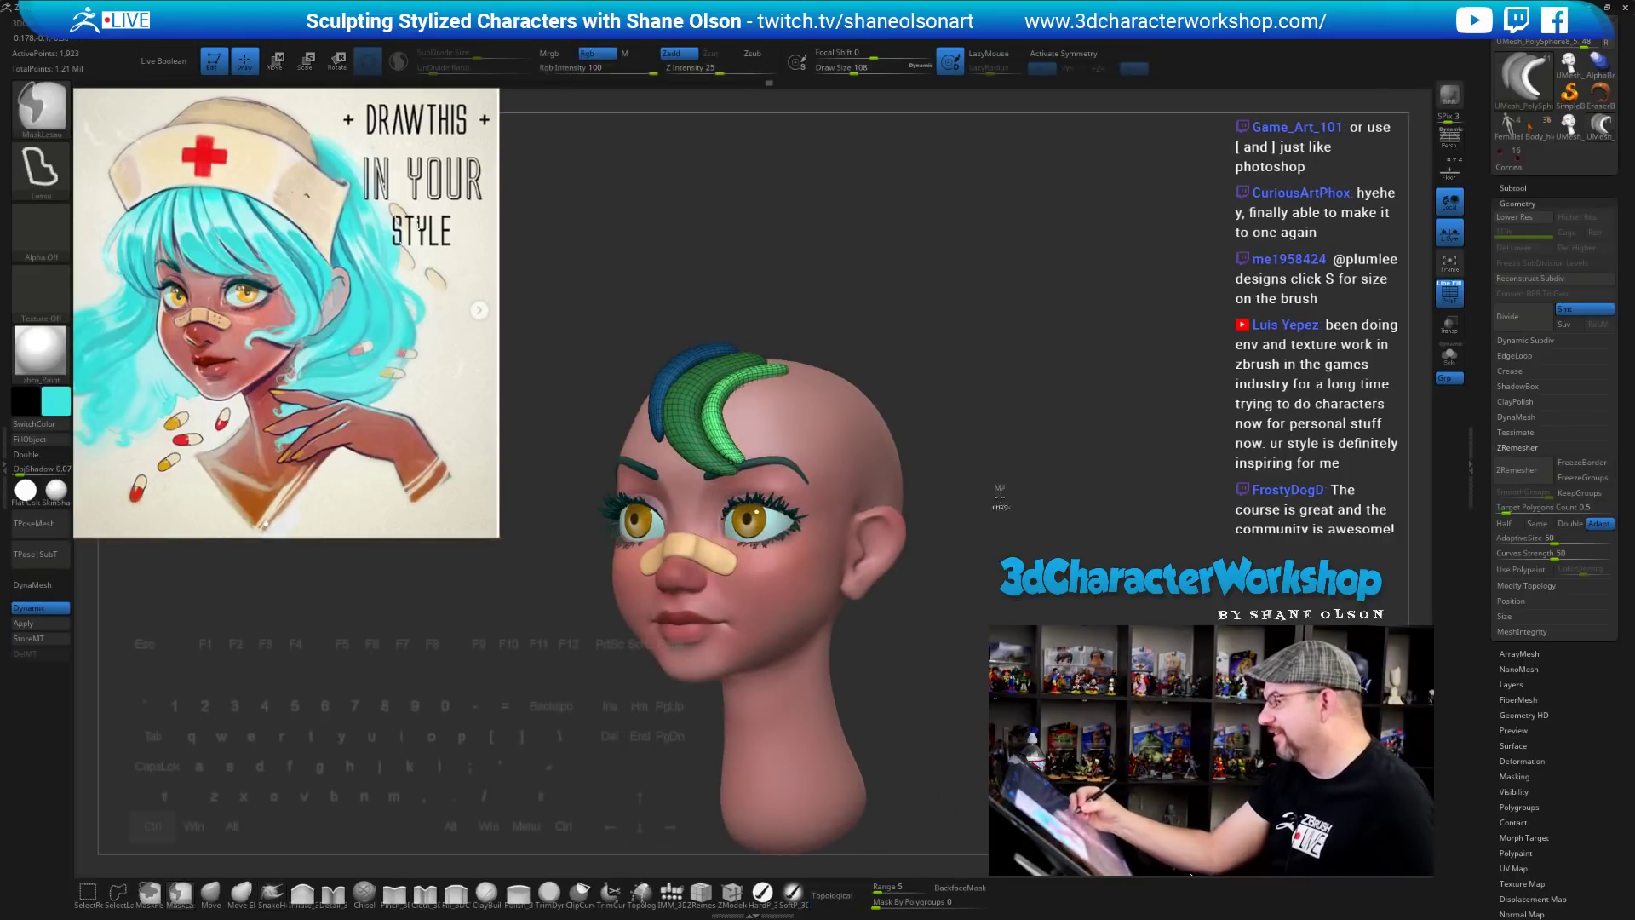
Clear the mask and refine the new lock's upper end and curve using a smaller SnakeHook brush
{"action": "mouse_move", "coordinate": [1000, 495]}
{"action": "right_mouse_down"}
{"action": "mouse_move", "coordinate": [1035, 511]}
{"action": "mouse_move", "coordinate": [1010, 529]}
{"action": "right_mouse_up"}
{"action": "mouse_move", "coordinate": [977, 458]}
{"action": "right_mouse_down", "text": "ctrl"}
{"action": "mouse_move", "coordinate": [971, 485]}
{"action": "mouse_move", "coordinate": [934, 445]}
{"action": "right_mouse_up", "text": "ctrl"}
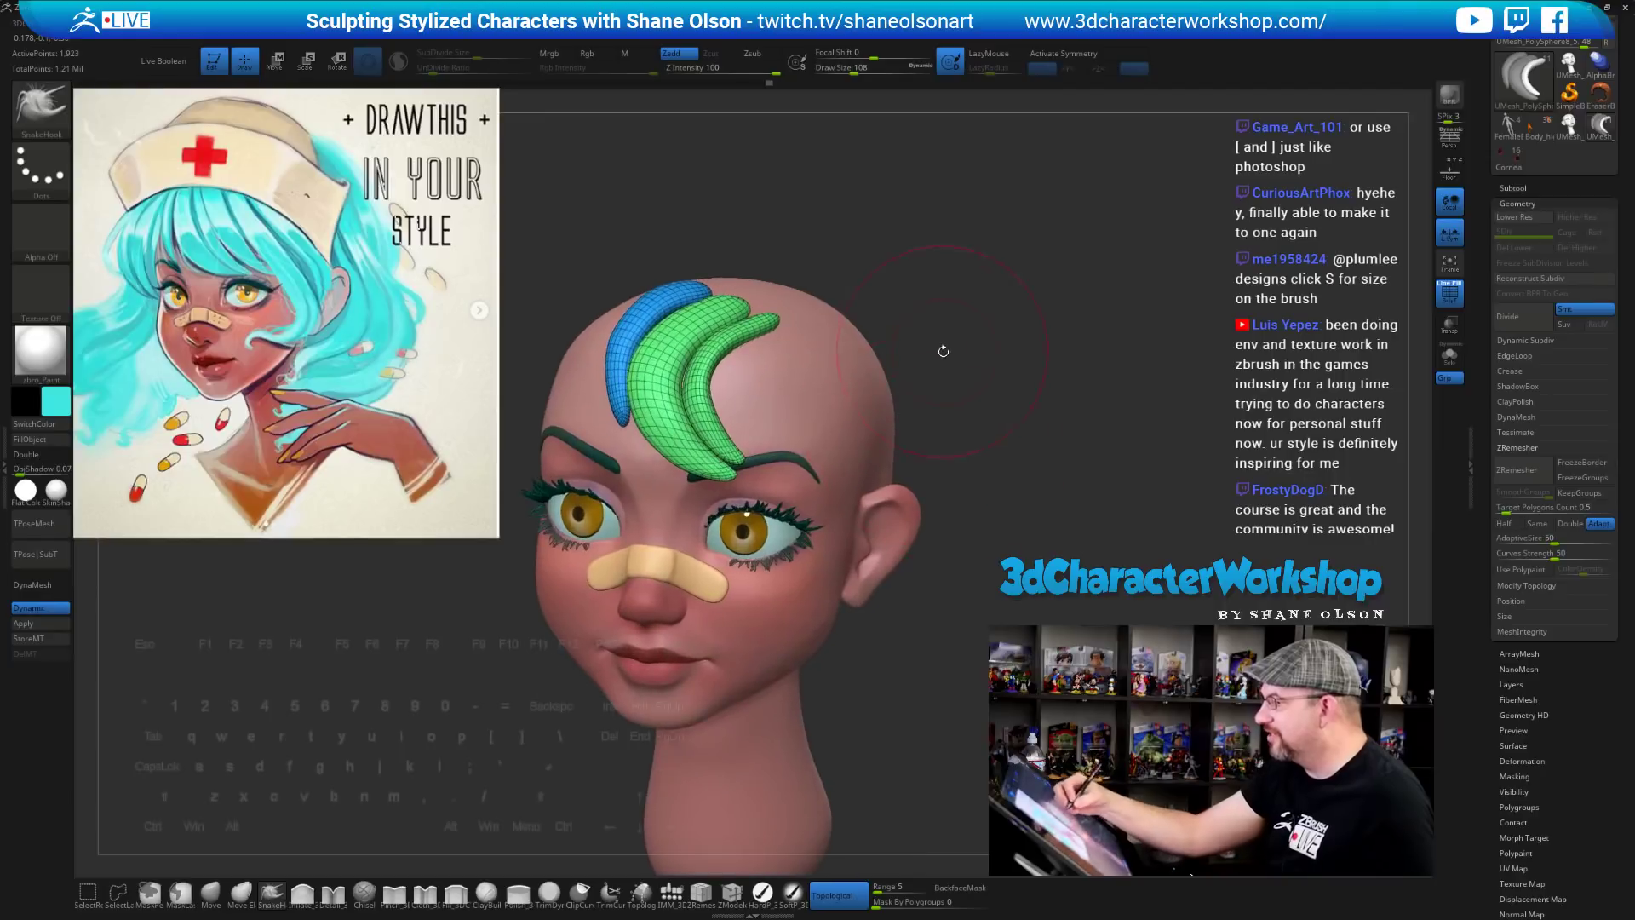
{"action": "right_click_drag", "start_coordinate": [944, 351], "coordinate": [972, 356]}
{"action": "key", "text": "s"}
{"action": "left_click", "coordinate": [942, 357]}
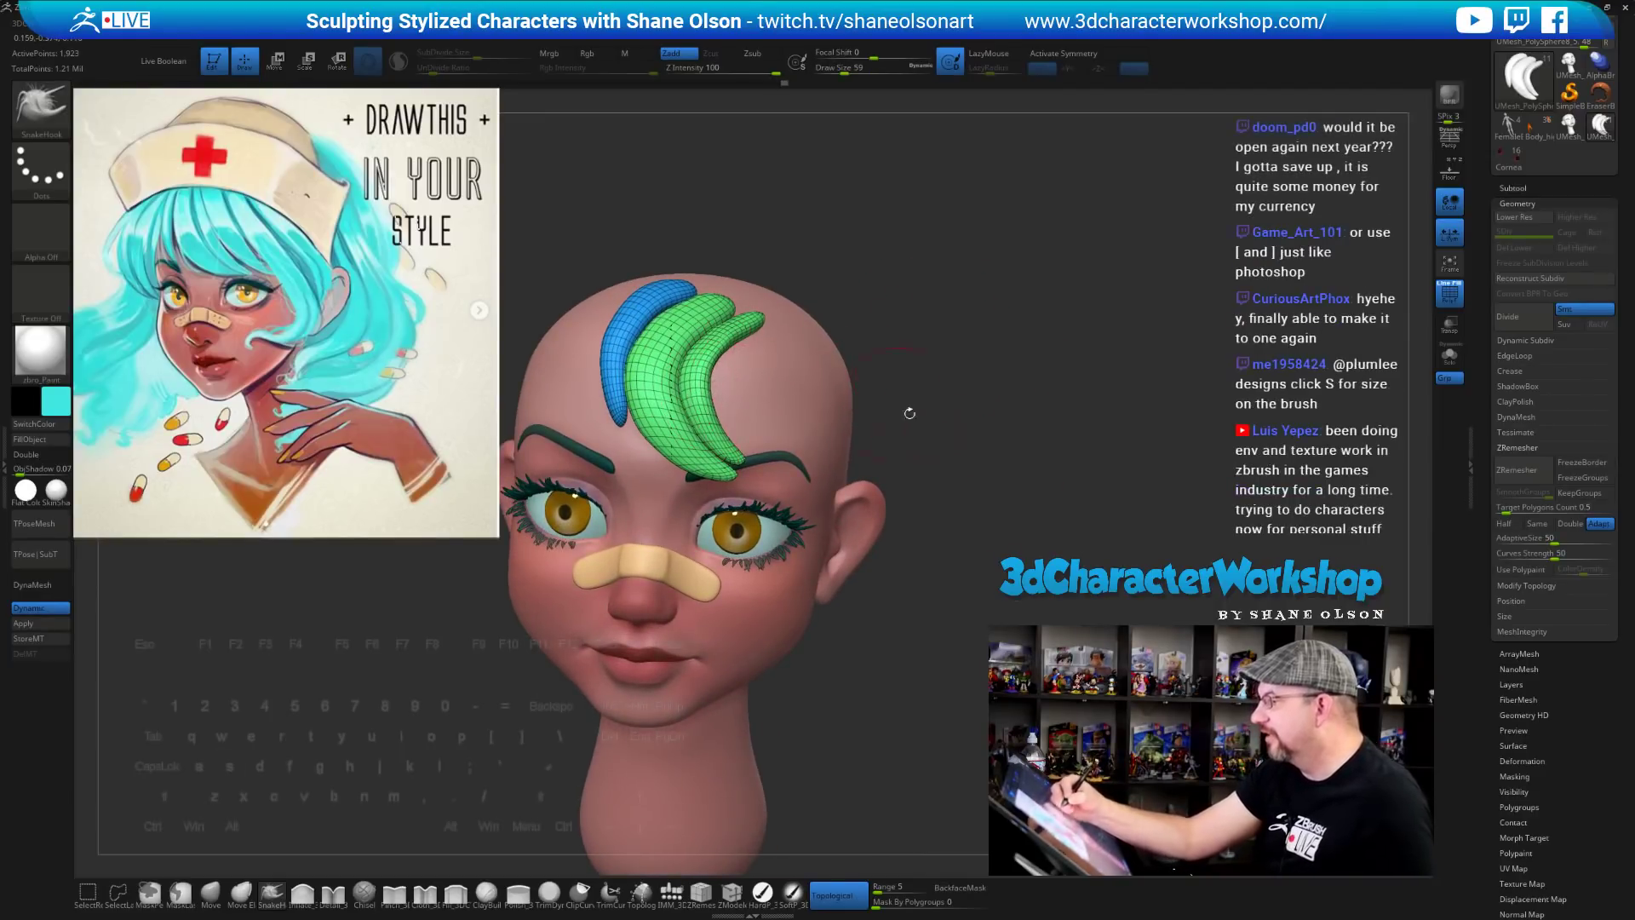
{"action": "mouse_move", "coordinate": [1009, 529]}
{"action": "right_mouse_down"}
{"action": "mouse_move", "coordinate": [1005, 503]}
{"action": "mouse_move", "coordinate": [963, 498]}
{"action": "mouse_move", "coordinate": [1005, 523]}
{"action": "mouse_move", "coordinate": [1024, 500]}
{"action": "right_mouse_up"}
{"action": "right_click_drag", "start_coordinate": [1024, 500], "coordinate": [992, 499]}
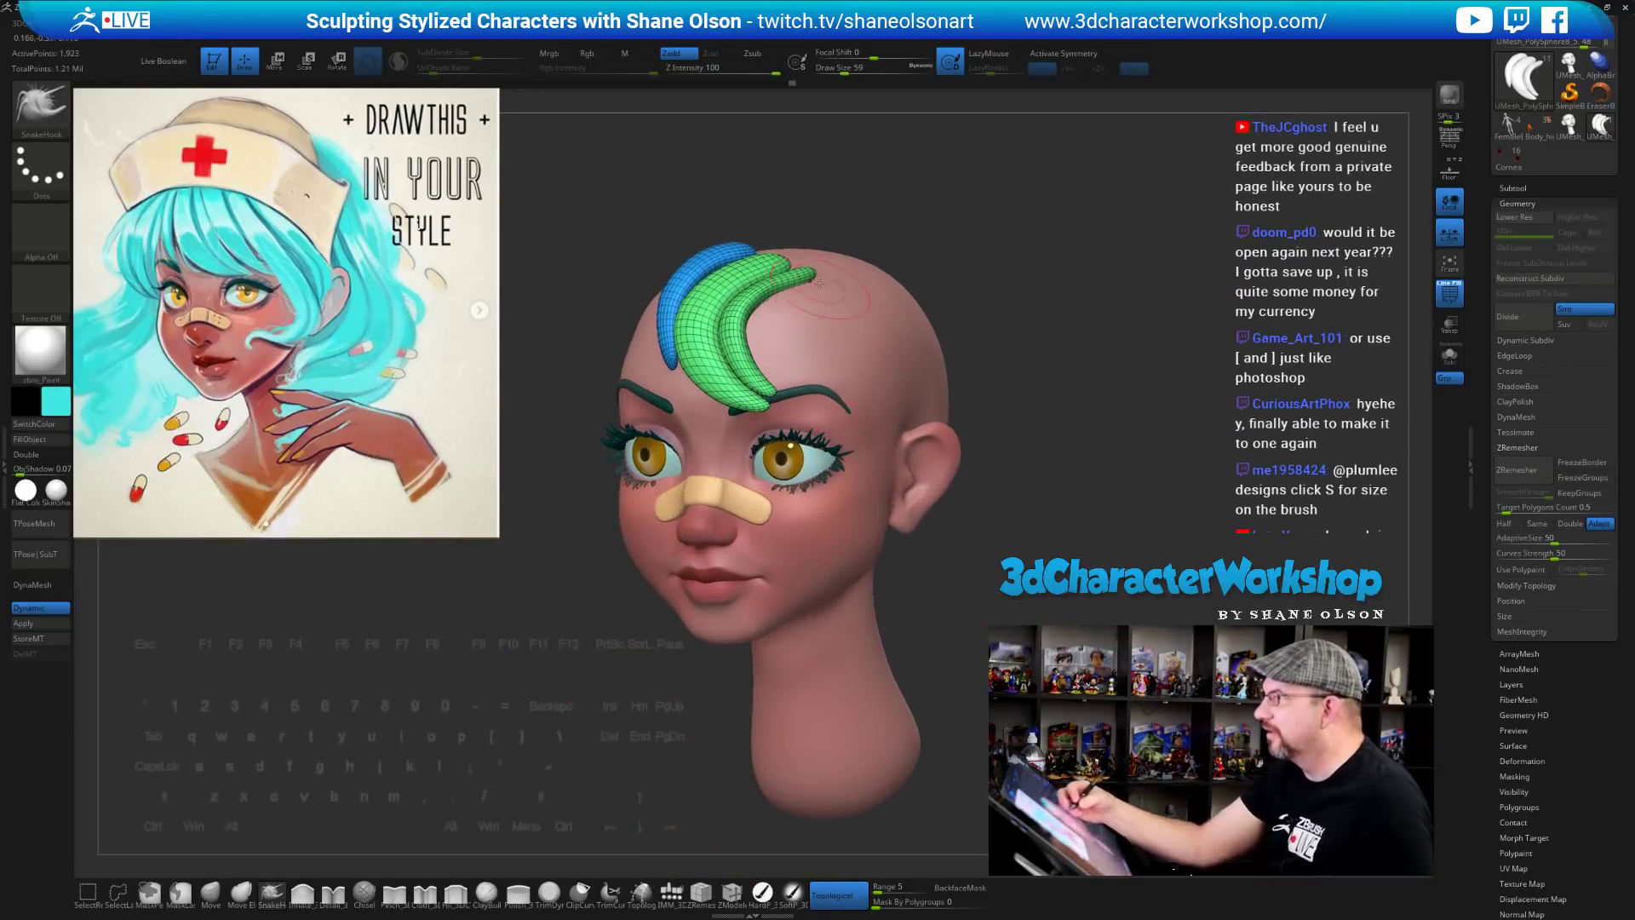
{"action": "right_click_drag", "start_coordinate": [993, 337], "coordinate": [974, 358]}
{"action": "mouse_move", "coordinate": [1044, 433]}
{"action": "right_mouse_down", "text": "alt"}
{"action": "mouse_move", "coordinate": [1020, 458]}
{"action": "mouse_move", "coordinate": [1049, 527]}
{"action": "mouse_move", "coordinate": [1014, 510]}
{"action": "mouse_move", "coordinate": [975, 365]}
{"action": "mouse_move", "coordinate": [994, 376]}
{"action": "mouse_move", "coordinate": [965, 406]}
{"action": "mouse_move", "coordinate": [971, 434]}
{"action": "mouse_move", "coordinate": [936, 359]}
{"action": "right_mouse_up", "text": "alt"}
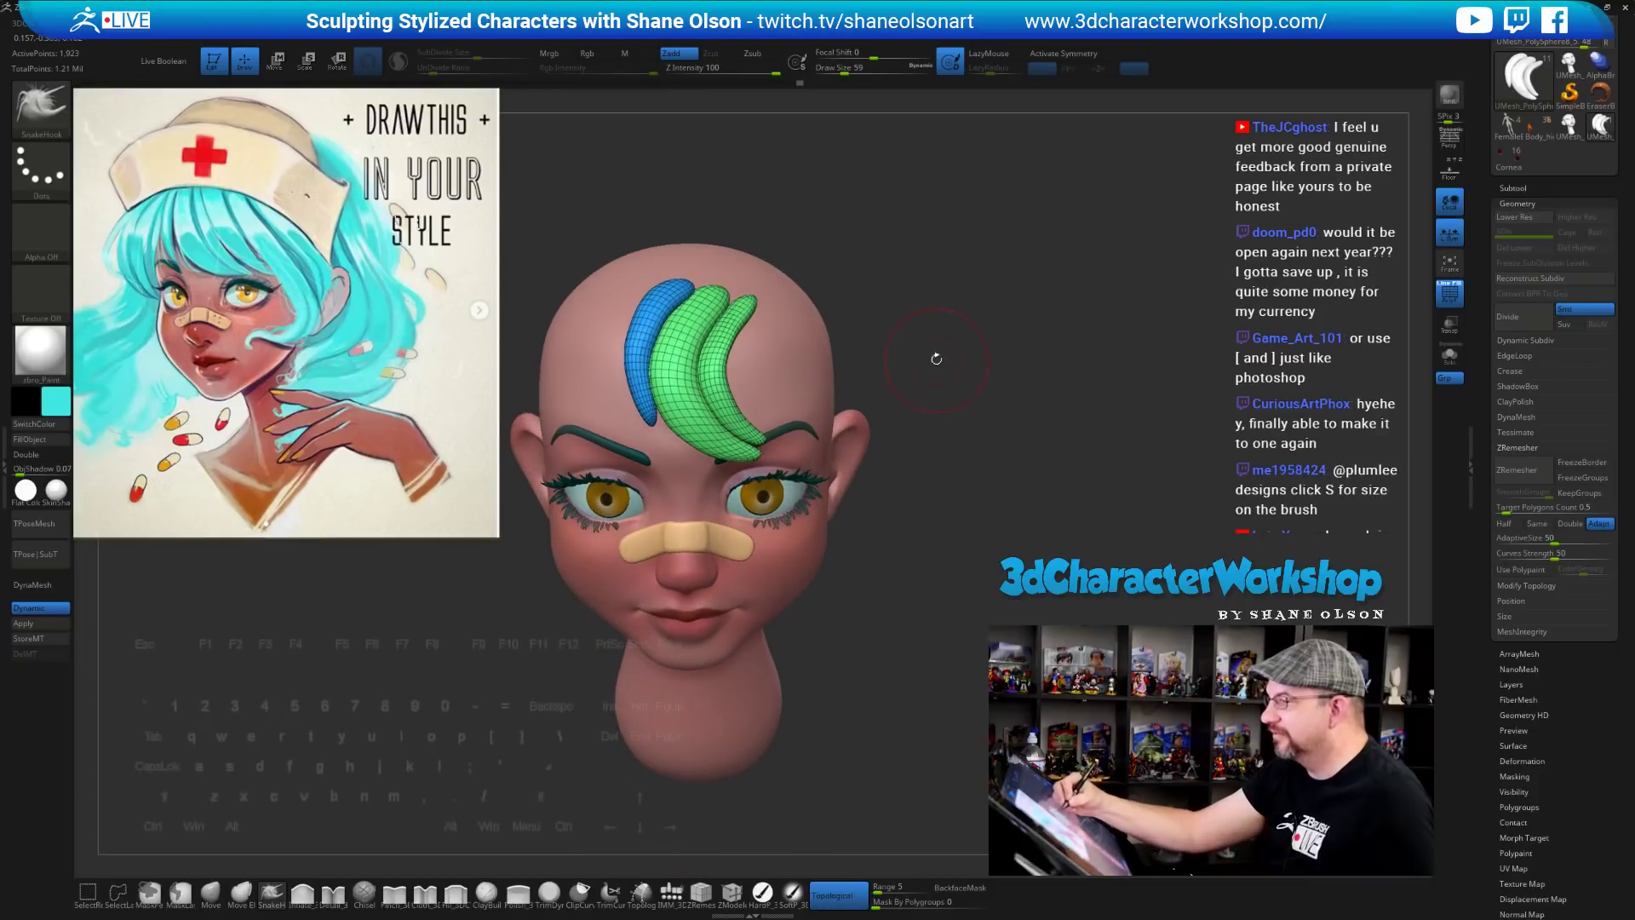
Turn off topological masking and reshape the two green locks together using SnakeHook at draw size 124
{"action": "key", "text": "s"}
{"action": "left_click_drag", "start_coordinate": [936, 359], "coordinate": [949, 358]}
{"action": "right_click_drag", "start_coordinate": [920, 328], "coordinate": [968, 376], "text": "alt"}
{"action": "key", "text": "s"}
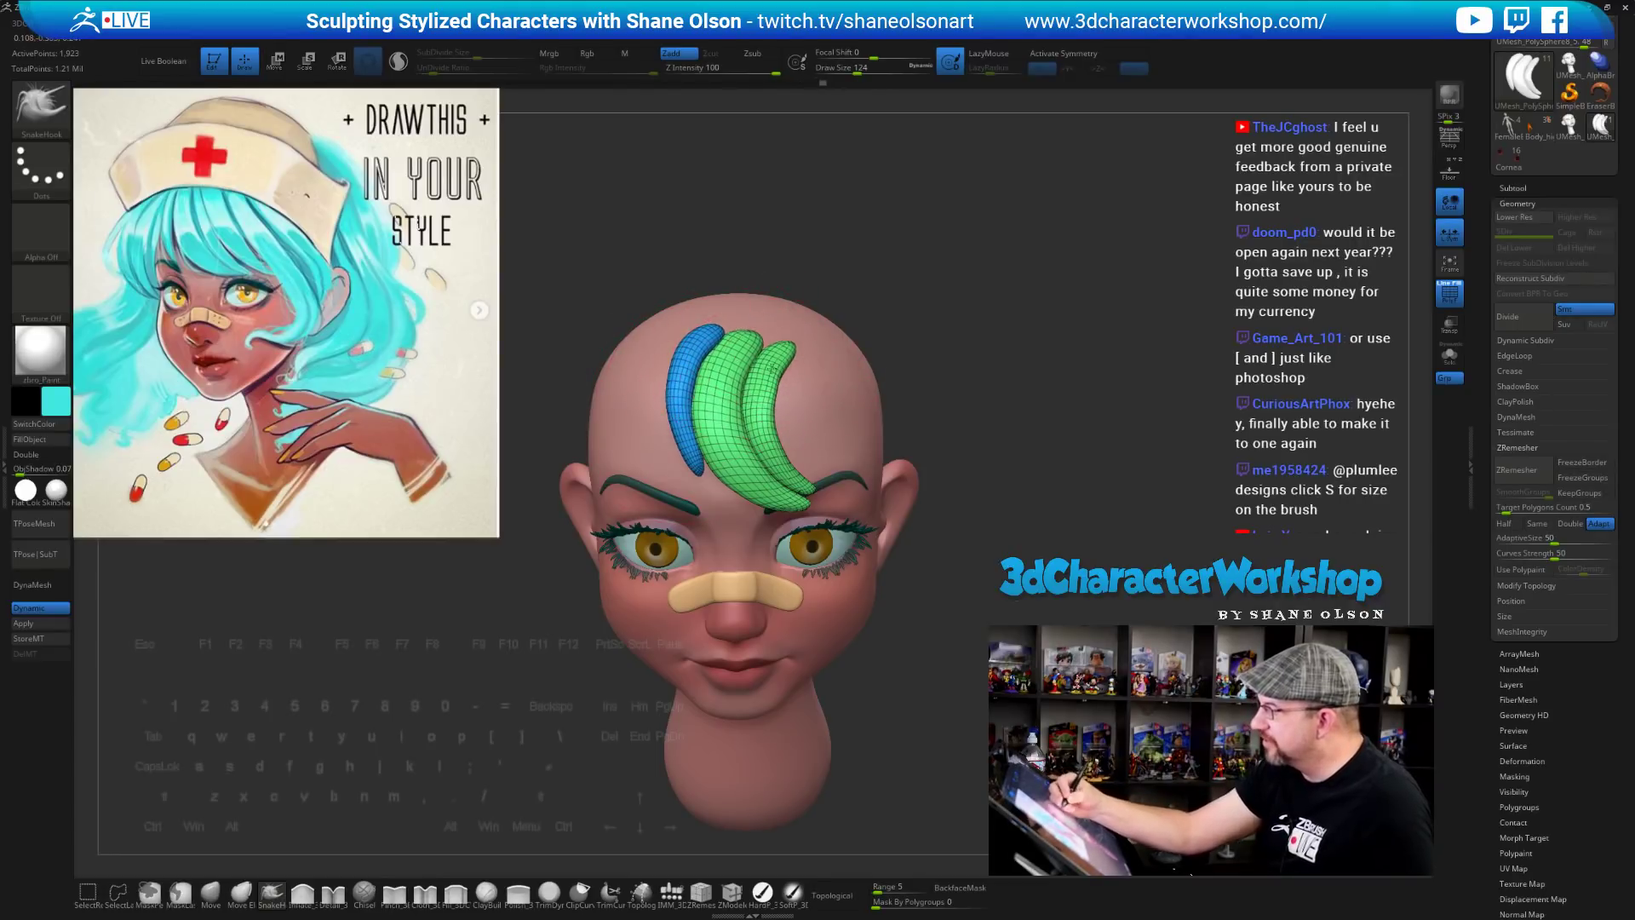
{"action": "key", "text": "shift"}
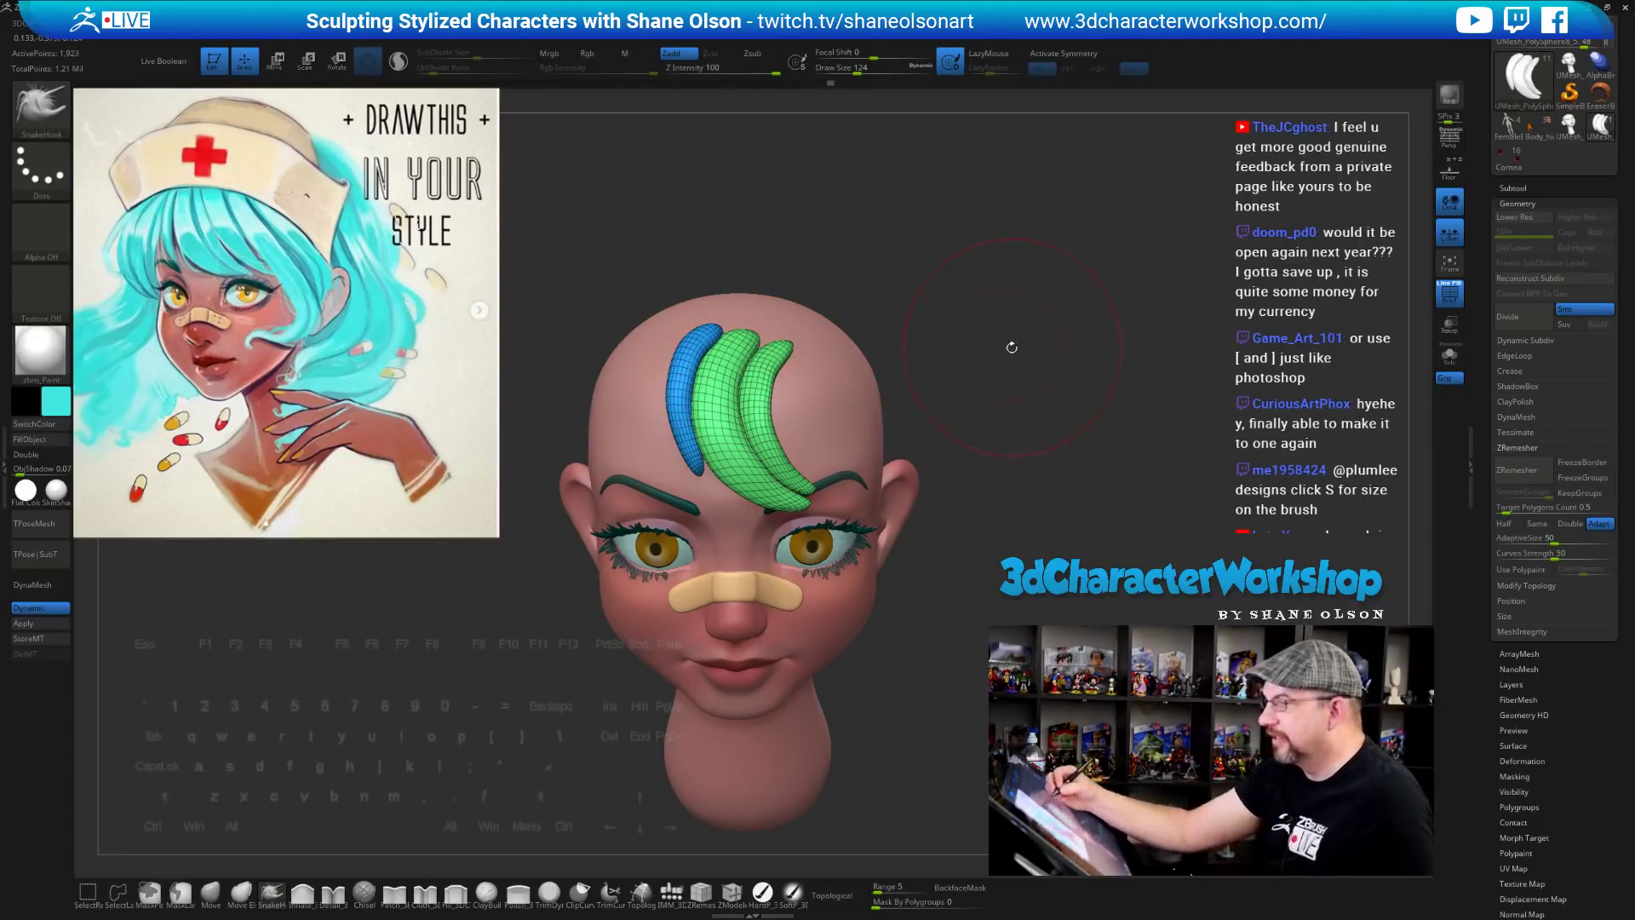
Reduce SnakeHook to draw size 83 and adjust the new lock's upper end and inner curve
{"action": "left_click_drag", "start_coordinate": [1012, 347], "coordinate": [1005, 361]}
{"action": "key", "text": "s"}
{"action": "left_click_drag", "start_coordinate": [860, 281], "coordinate": [845, 282]}
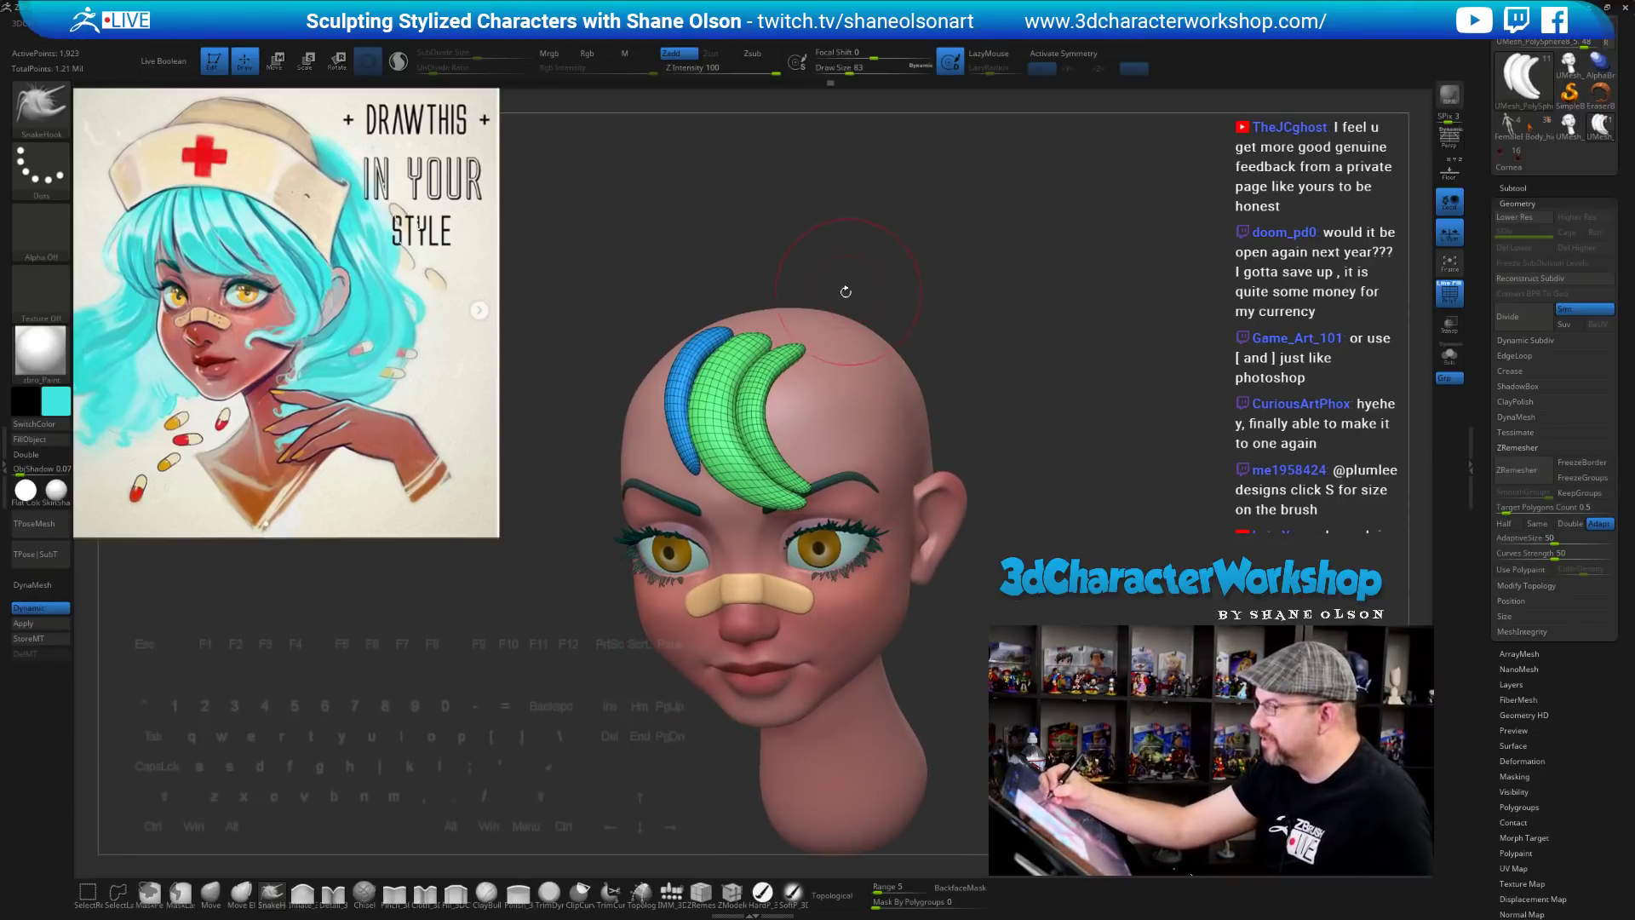
{"action": "right_click_drag", "start_coordinate": [796, 345], "coordinate": [783, 380]}
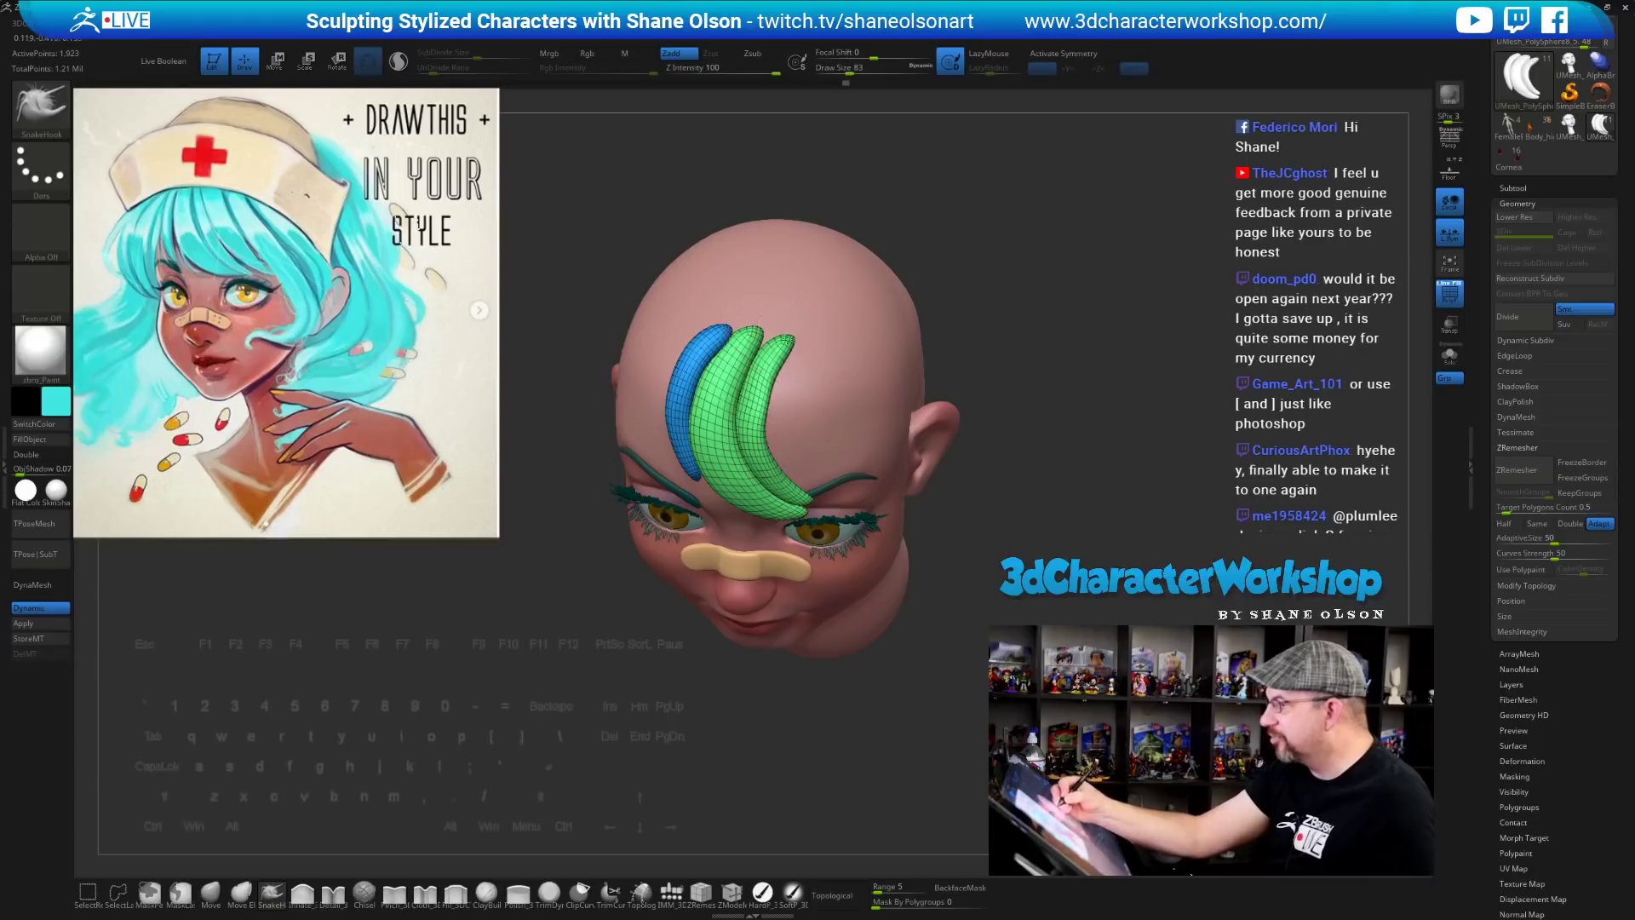
Reduce SnakeHook to draw size 56 and refine the green locks' tips and the new lock's inner edge
{"action": "left_click_drag", "start_coordinate": [1099, 545], "coordinate": [1086, 491]}
{"action": "key", "text": "s"}
{"action": "left_click_drag", "start_coordinate": [968, 372], "coordinate": [960, 372]}
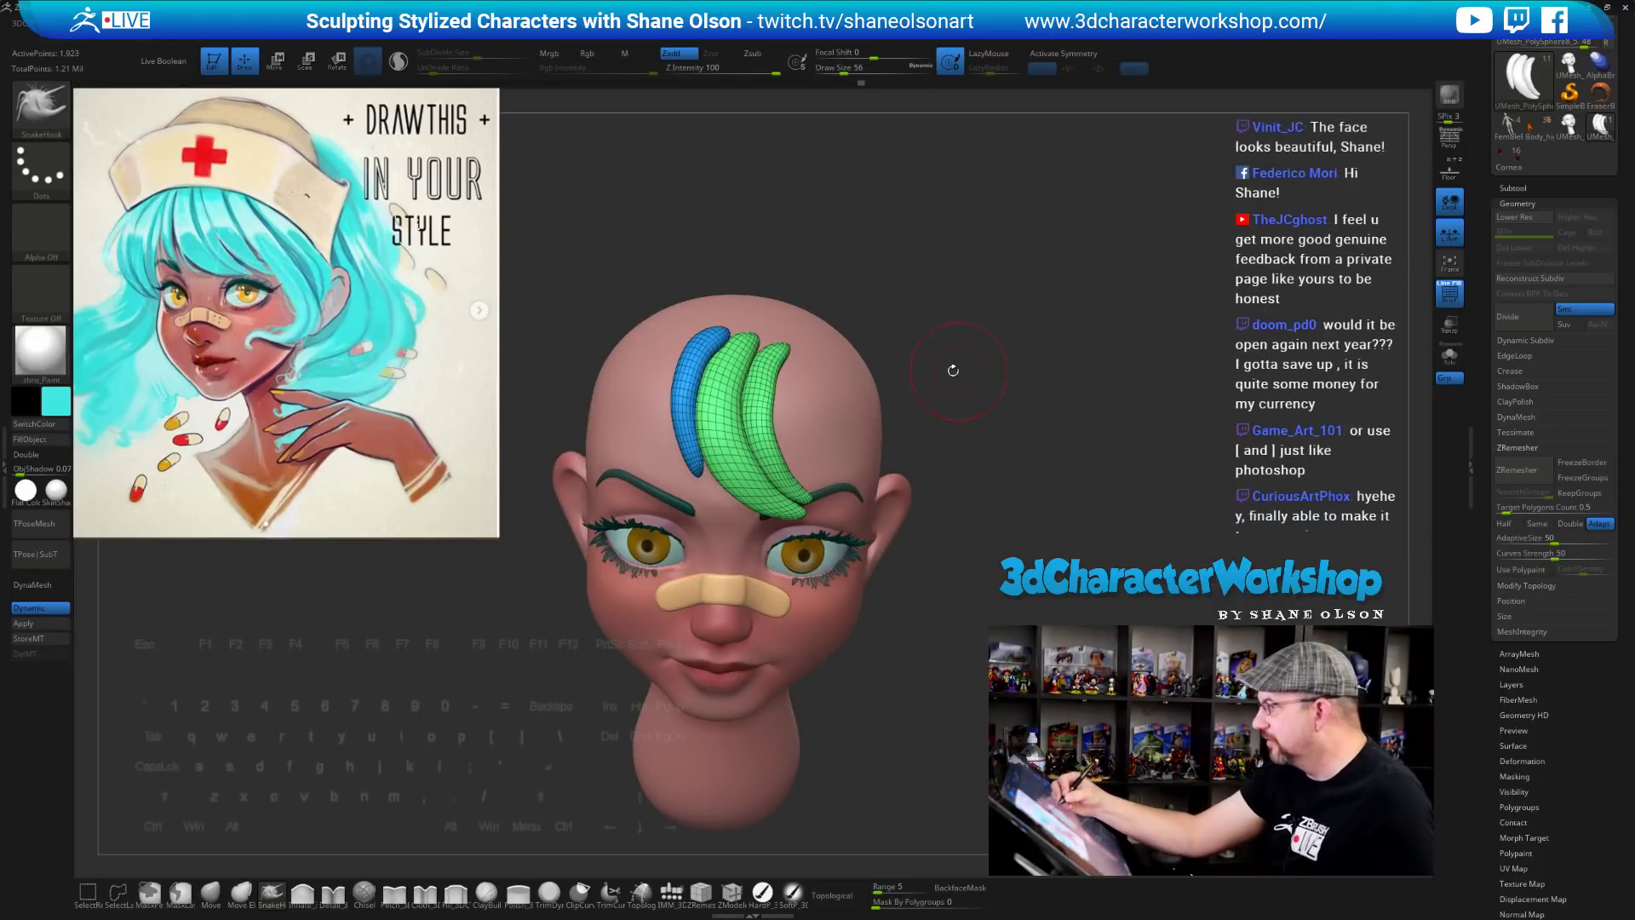
{"action": "mouse_move", "coordinate": [1075, 681]}
{"action": "left_mouse_down"}
{"action": "mouse_move", "coordinate": [1062, 601]}
{"action": "mouse_move", "coordinate": [1040, 624]}
{"action": "left_mouse_up"}
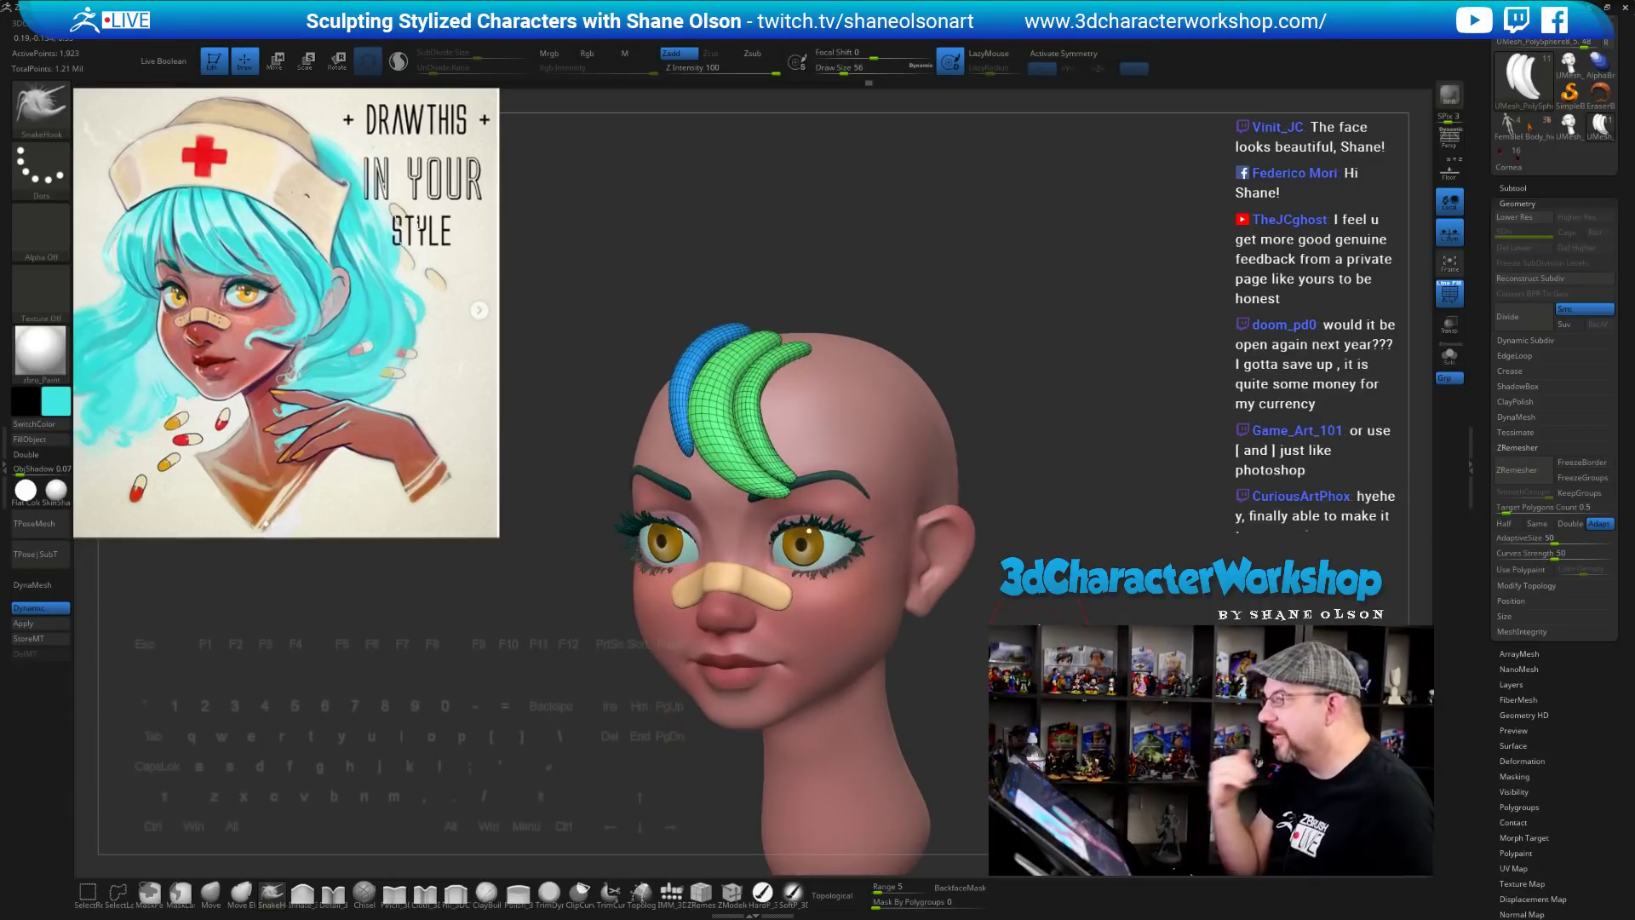
{"action": "mouse_move", "coordinate": [1029, 562]}
{"action": "right_mouse_down"}
{"action": "mouse_move", "coordinate": [997, 579]}
{"action": "mouse_move", "coordinate": [976, 522]}
{"action": "right_mouse_up"}
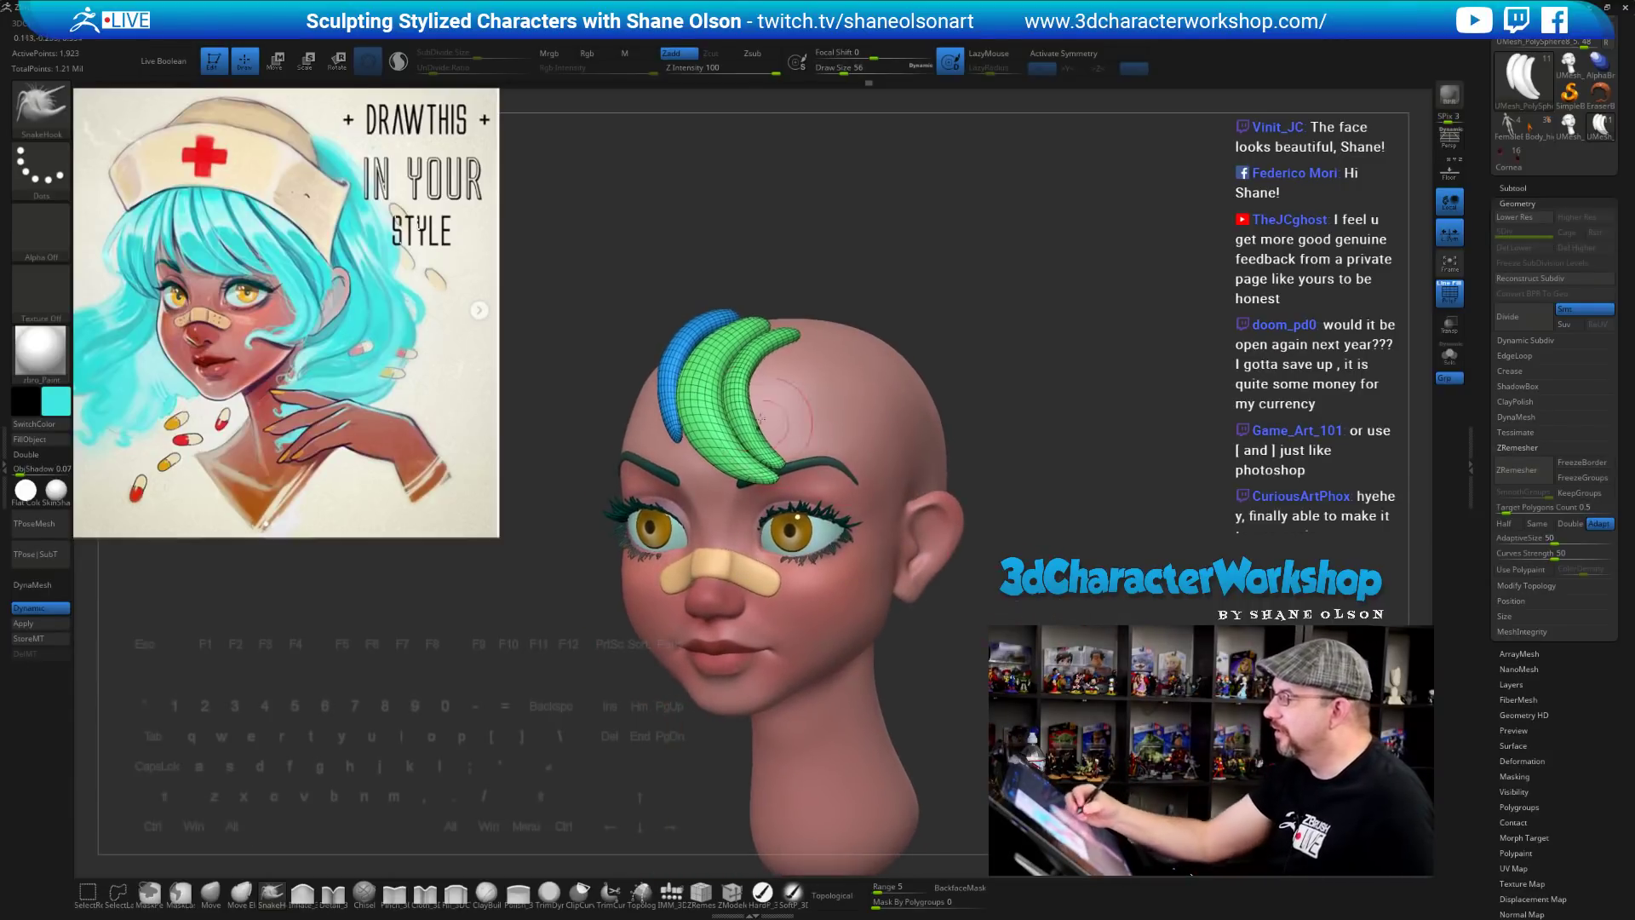
{"action": "mouse_move", "coordinate": [1039, 549]}
{"action": "left_mouse_down"}
{"action": "mouse_move", "coordinate": [1051, 576]}
{"action": "mouse_move", "coordinate": [1036, 569]}
{"action": "left_mouse_up"}
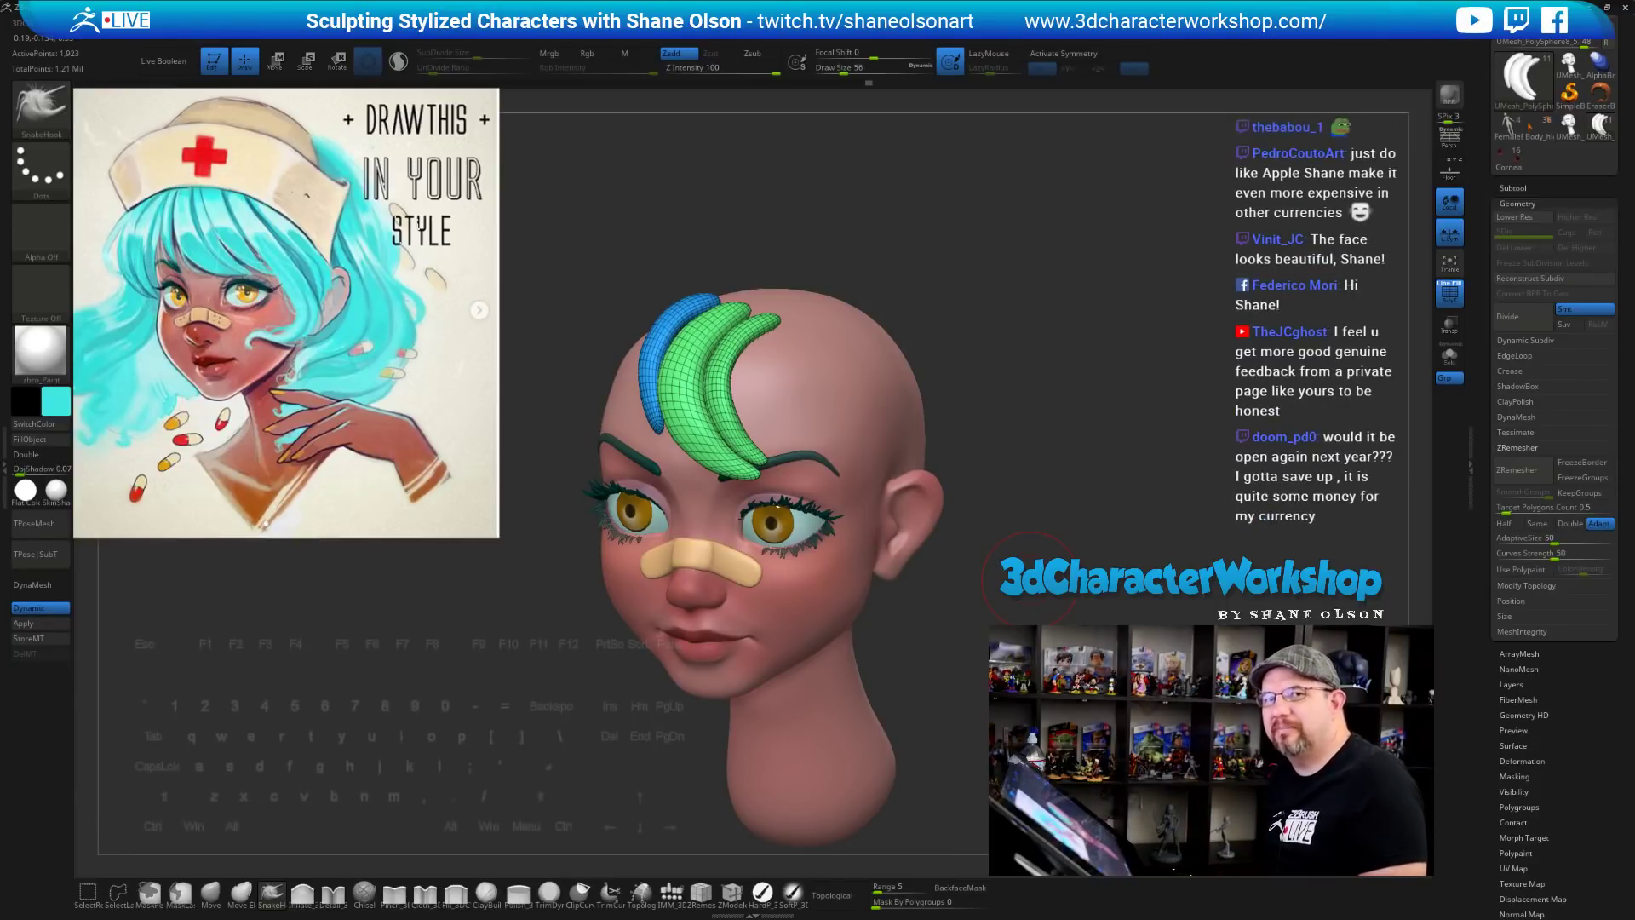
{"action": "mouse_move", "coordinate": [1030, 580]}
{"action": "left_mouse_down"}
{"action": "mouse_move", "coordinate": [980, 587]}
{"action": "mouse_move", "coordinate": [1019, 597]}
{"action": "left_mouse_up"}
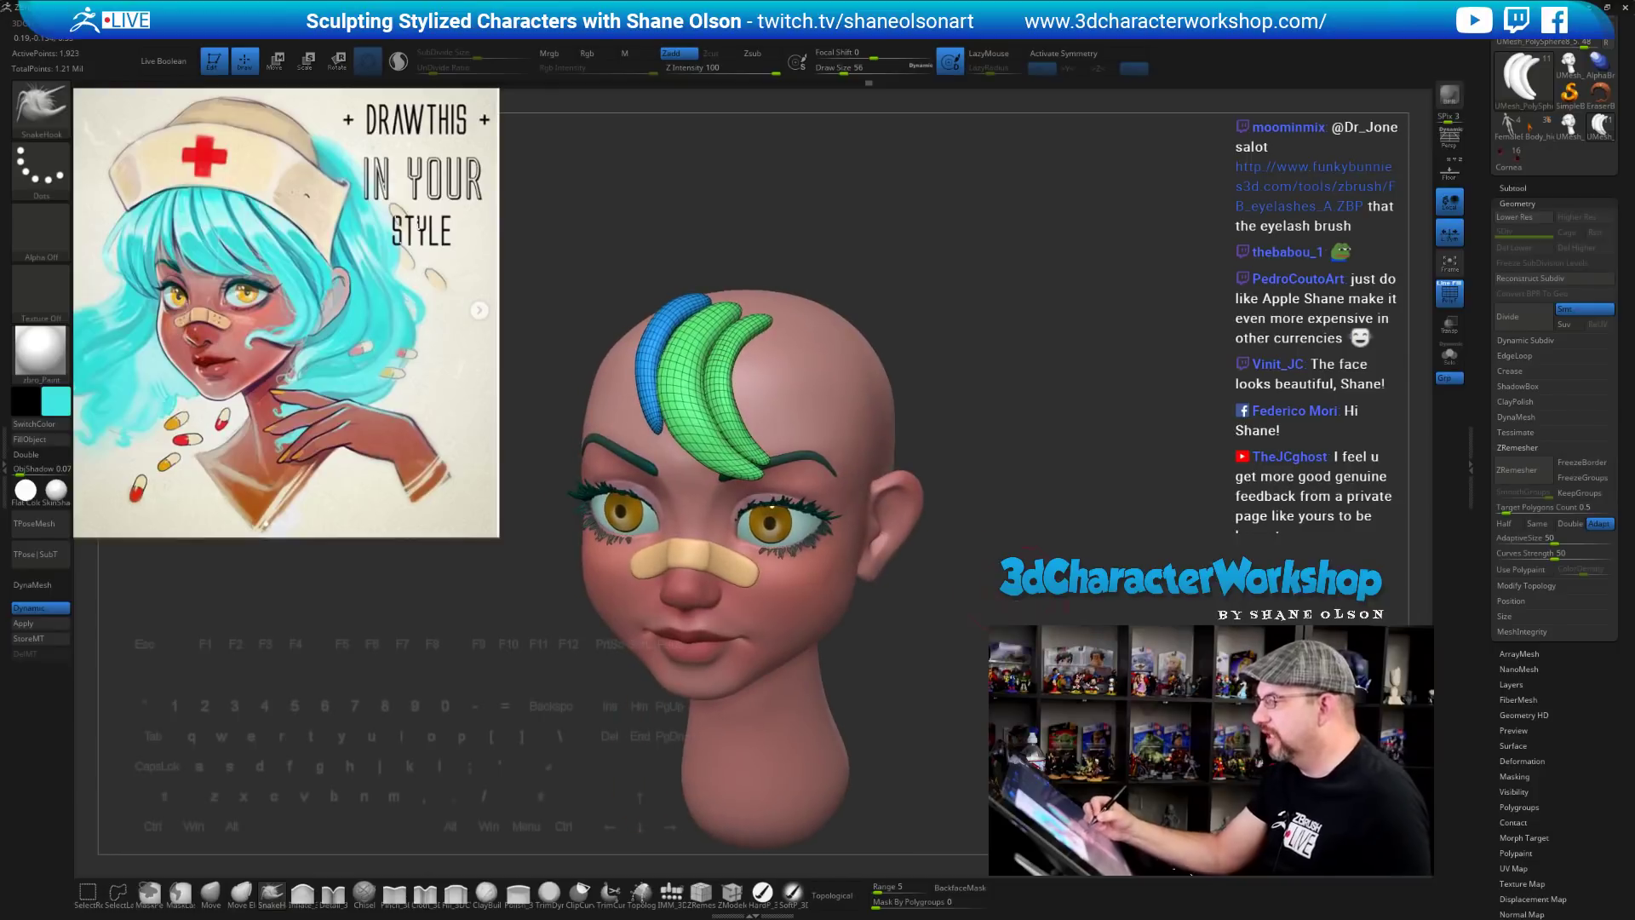
Assign separate polygroups to the three hair locks with Auto Groups
{"action": "right_click", "coordinate": [971, 611]}
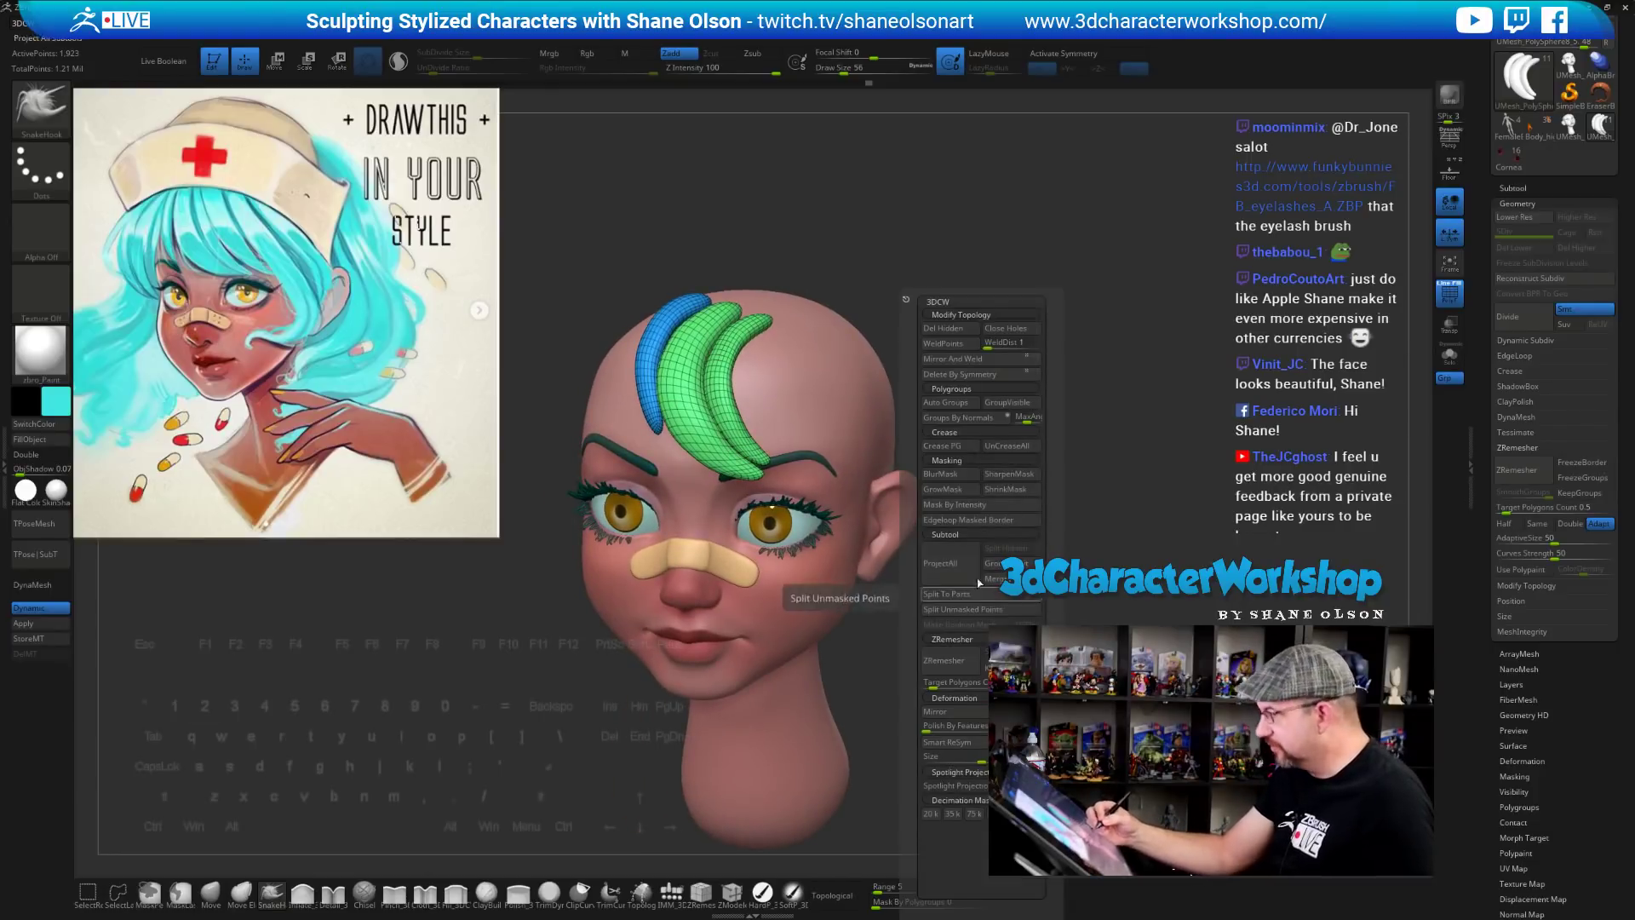
{"action": "left_click", "coordinate": [950, 399]}
{"action": "right_click", "coordinate": [949, 453]}
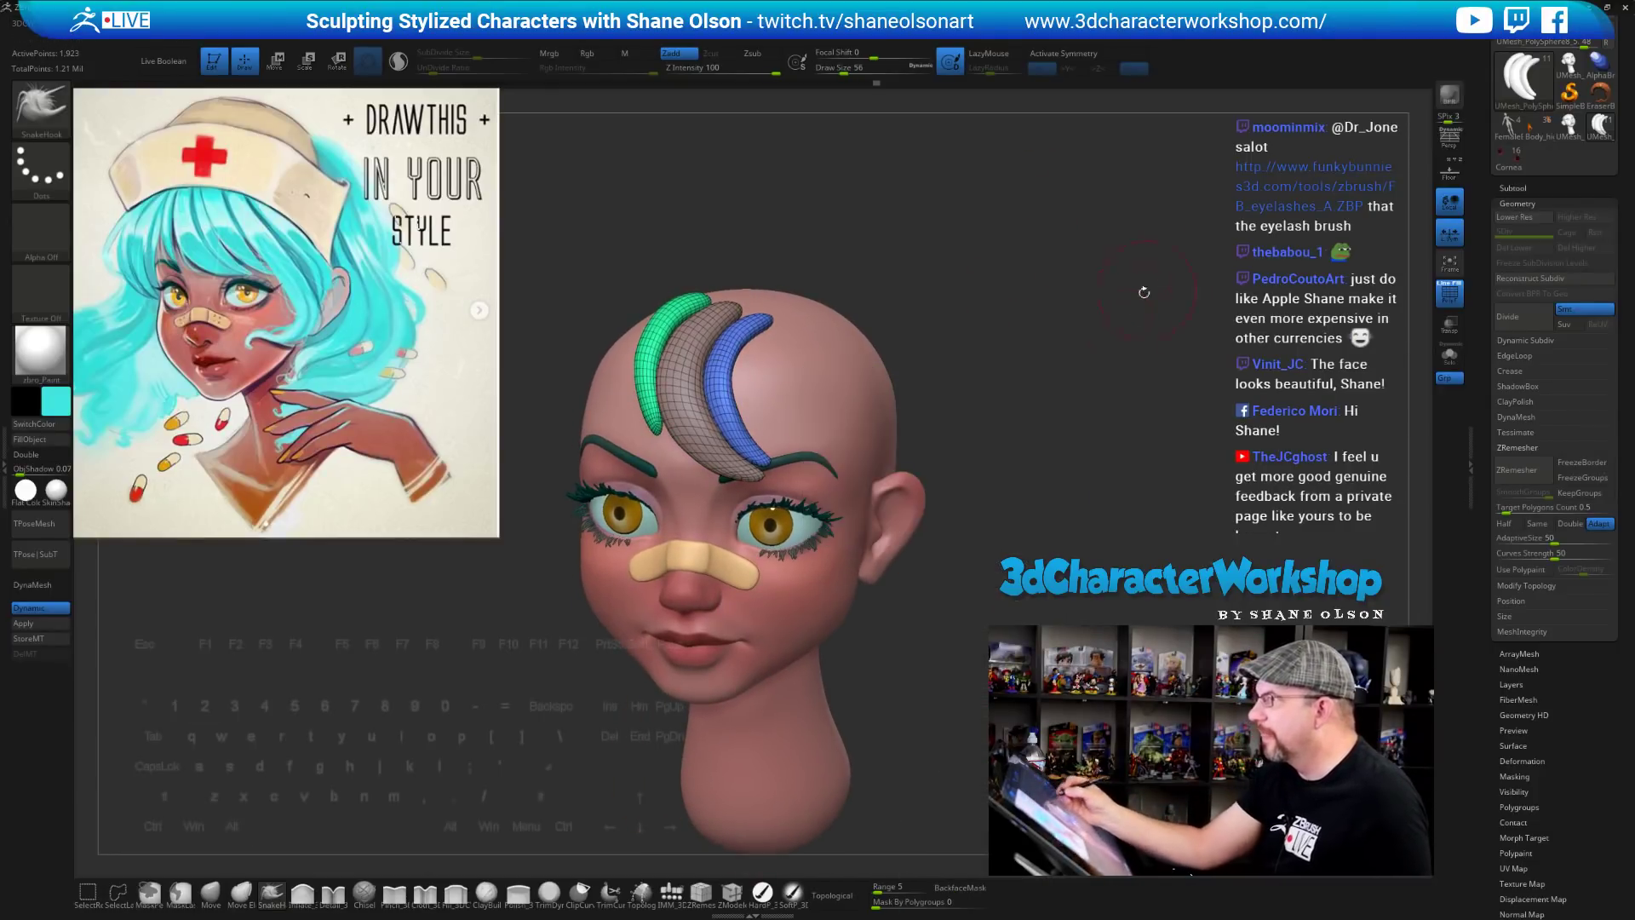
{"action": "left_click_drag", "start_coordinate": [1066, 464], "coordinate": [1067, 483]}
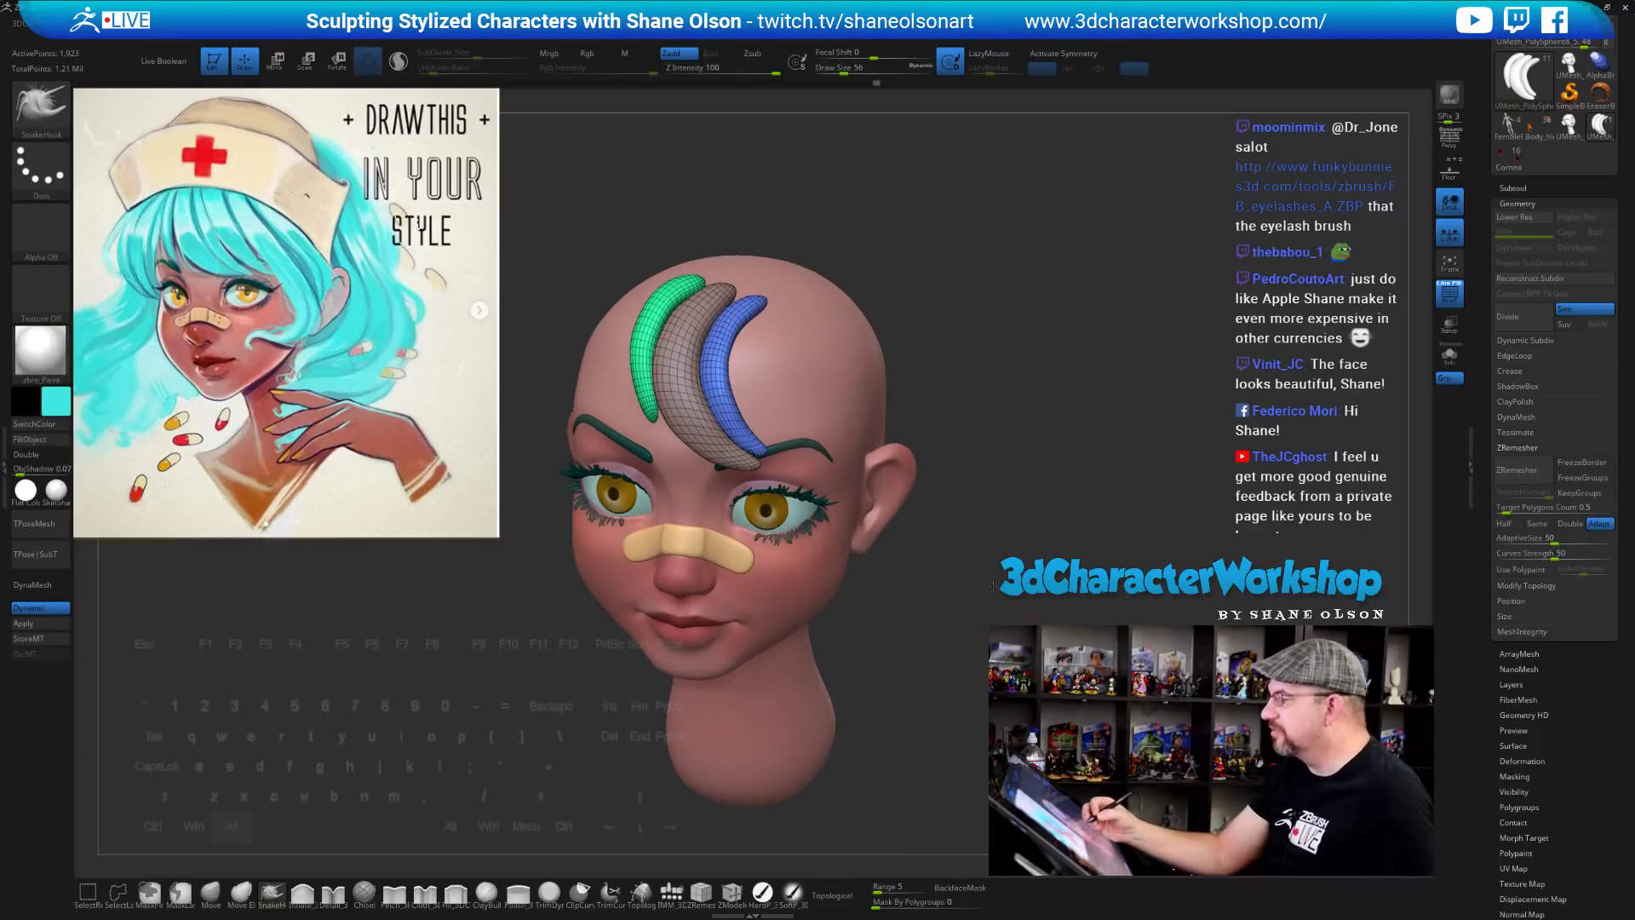
{"action": "left_click_drag", "start_coordinate": [993, 586], "coordinate": [985, 581], "text": "alt"}
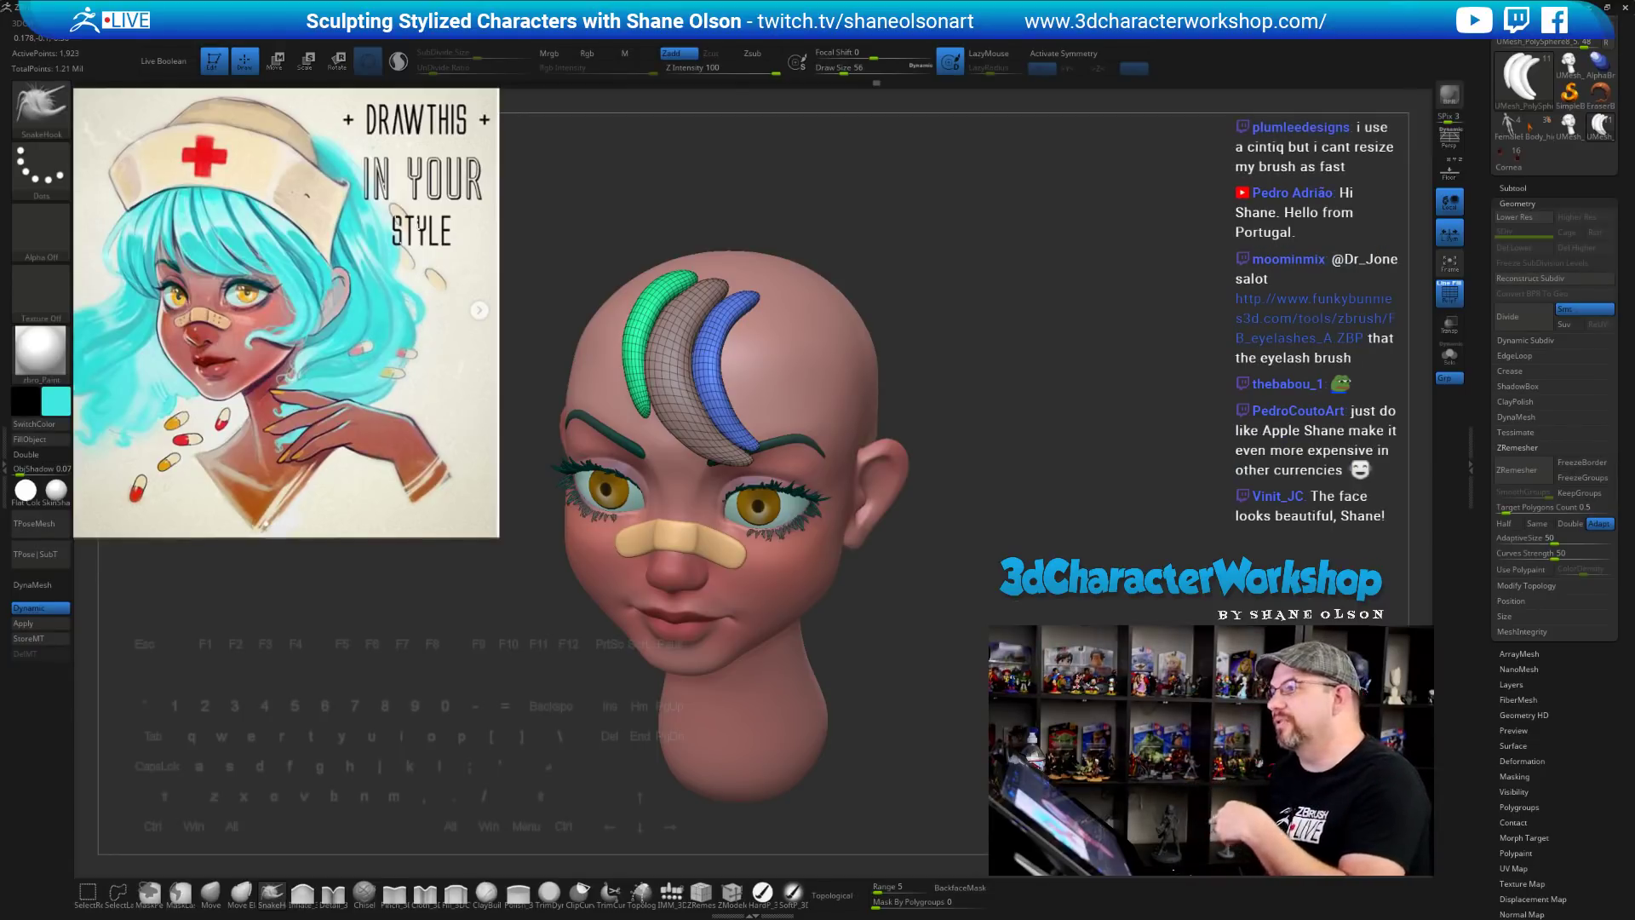
Refine the blue lock's width and outer curve using SnakeHook at draw size 65, and reduce the draw size to 41
{"action": "mouse_move", "coordinate": [1017, 497]}
{"action": "left_mouse_down"}
{"action": "mouse_move", "coordinate": [1040, 549]}
{"action": "mouse_move", "coordinate": [1015, 324]}
{"action": "left_mouse_up"}
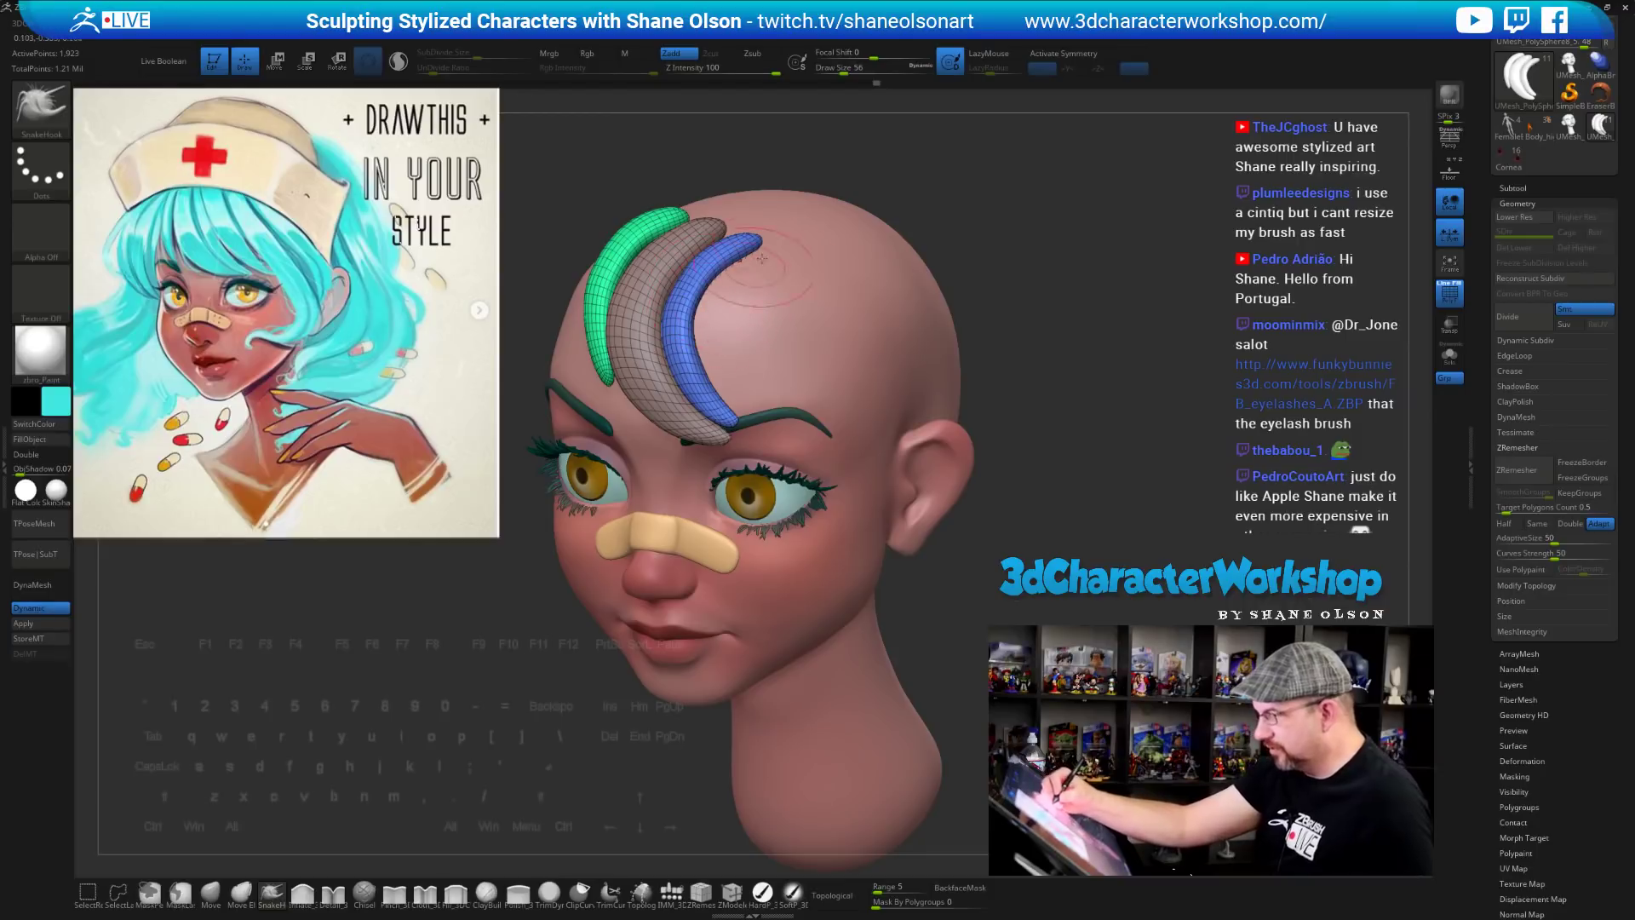
{"action": "key", "text": "s"}
{"action": "left_click_drag", "start_coordinate": [706, 296], "coordinate": [726, 303]}
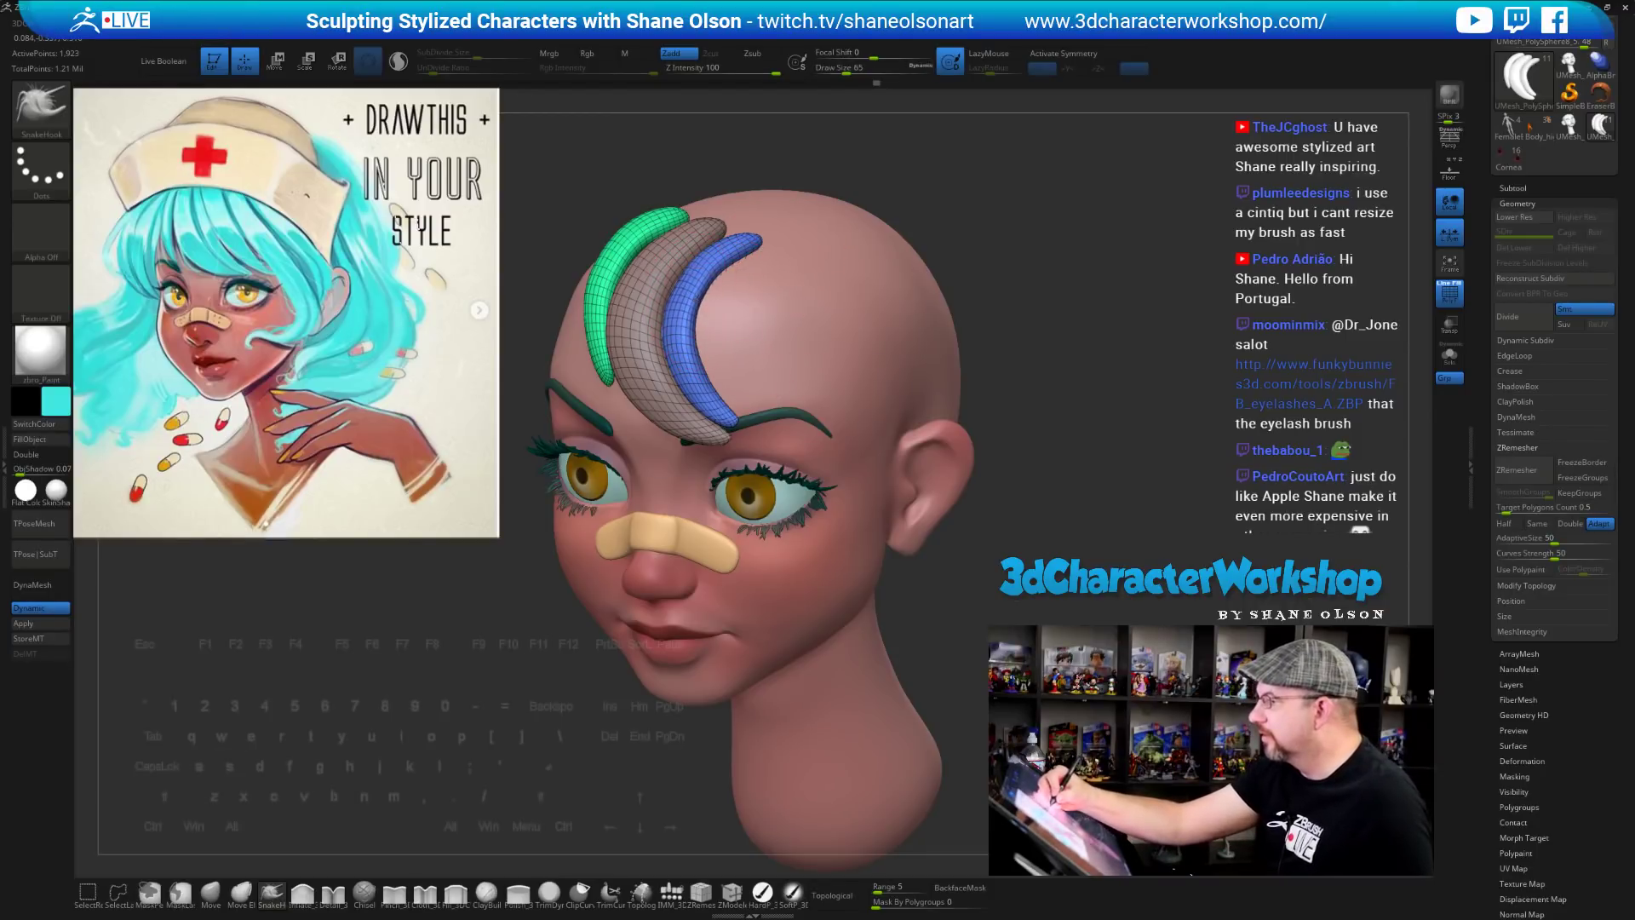
{"action": "mouse_move", "coordinate": [697, 297]}
{"action": "right_mouse_down"}
{"action": "mouse_move", "coordinate": [771, 294]}
{"action": "mouse_move", "coordinate": [738, 264]}
{"action": "mouse_move", "coordinate": [769, 298]}
{"action": "right_mouse_up"}
{"action": "key", "text": "s"}
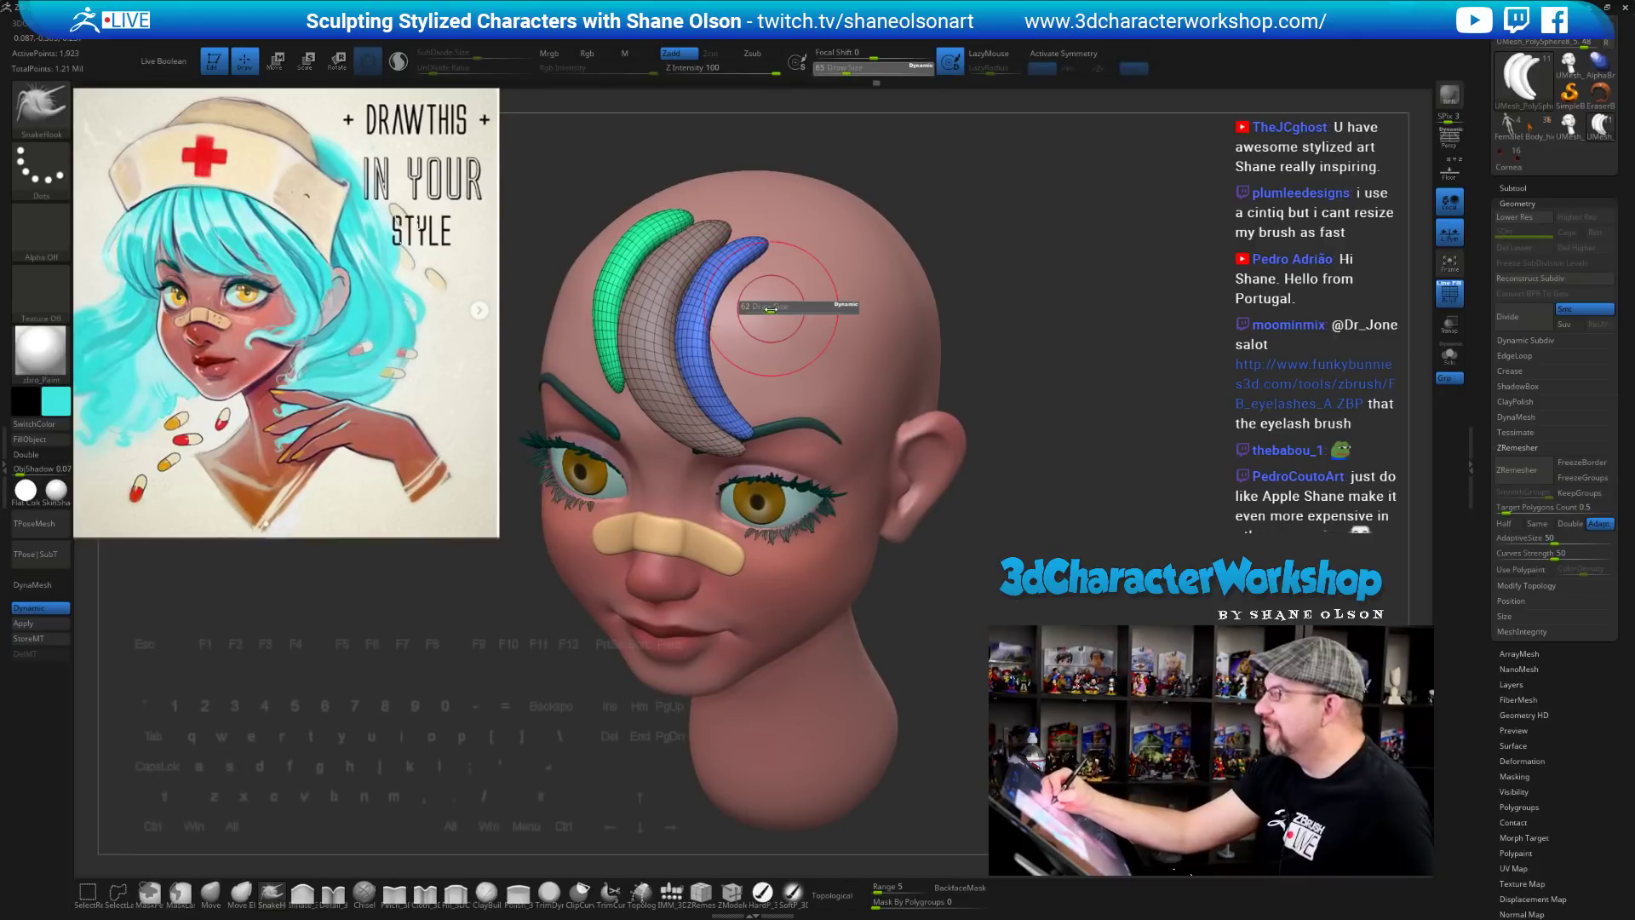
{"action": "left_click_drag", "start_coordinate": [772, 312], "coordinate": [754, 312]}
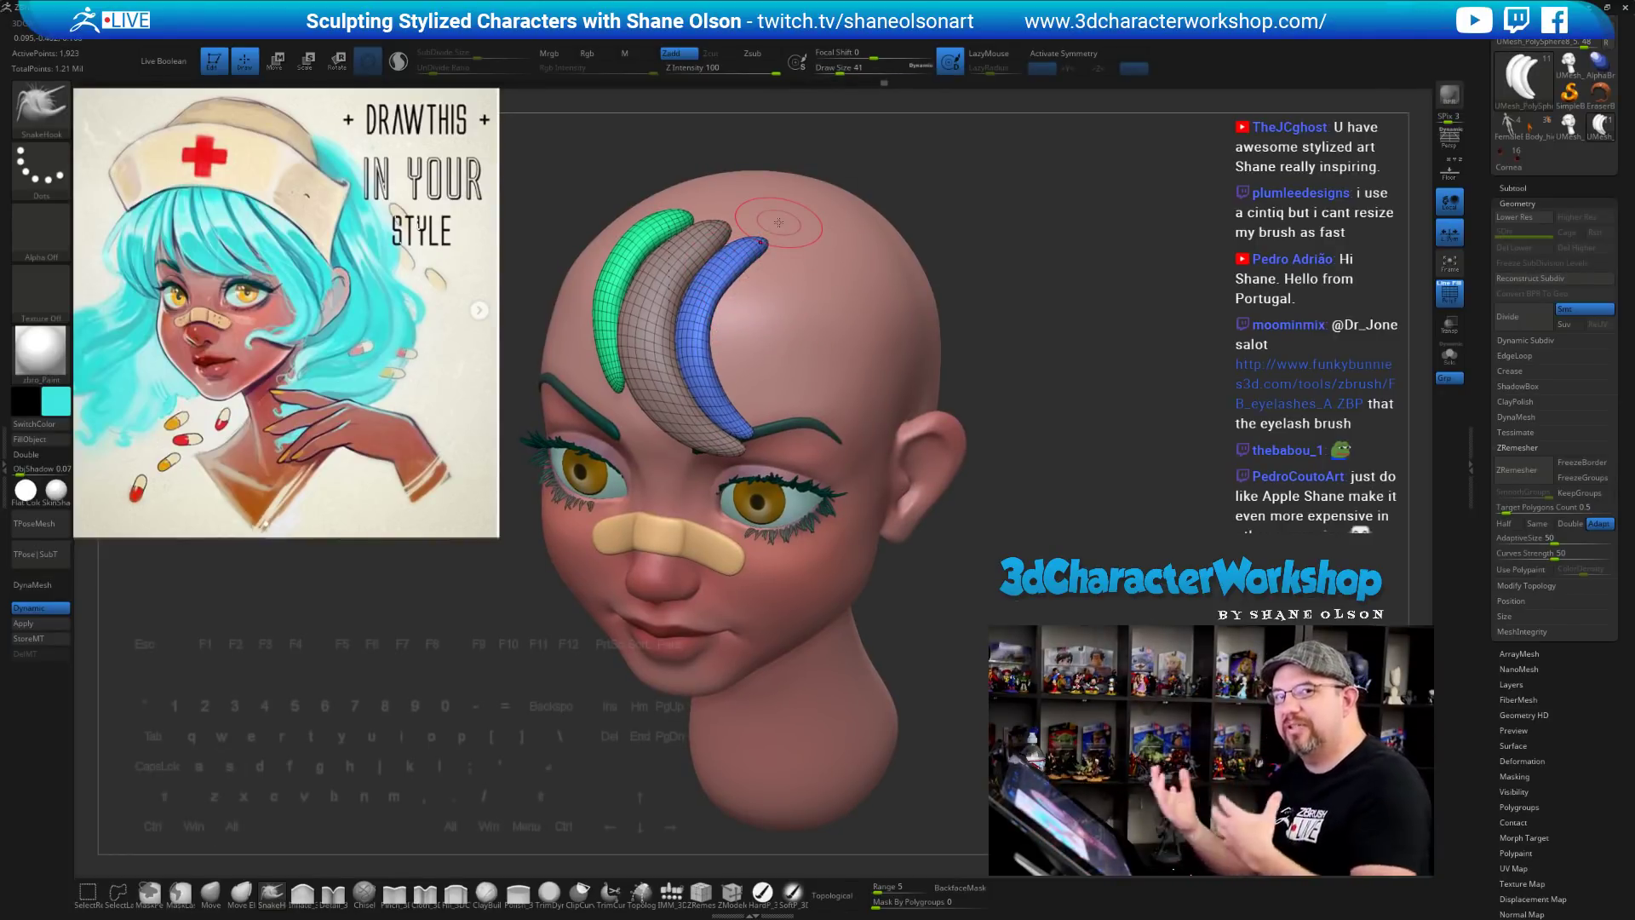
{"action": "right_click_drag", "start_coordinate": [766, 289], "coordinate": [756, 314], "text": "alt"}
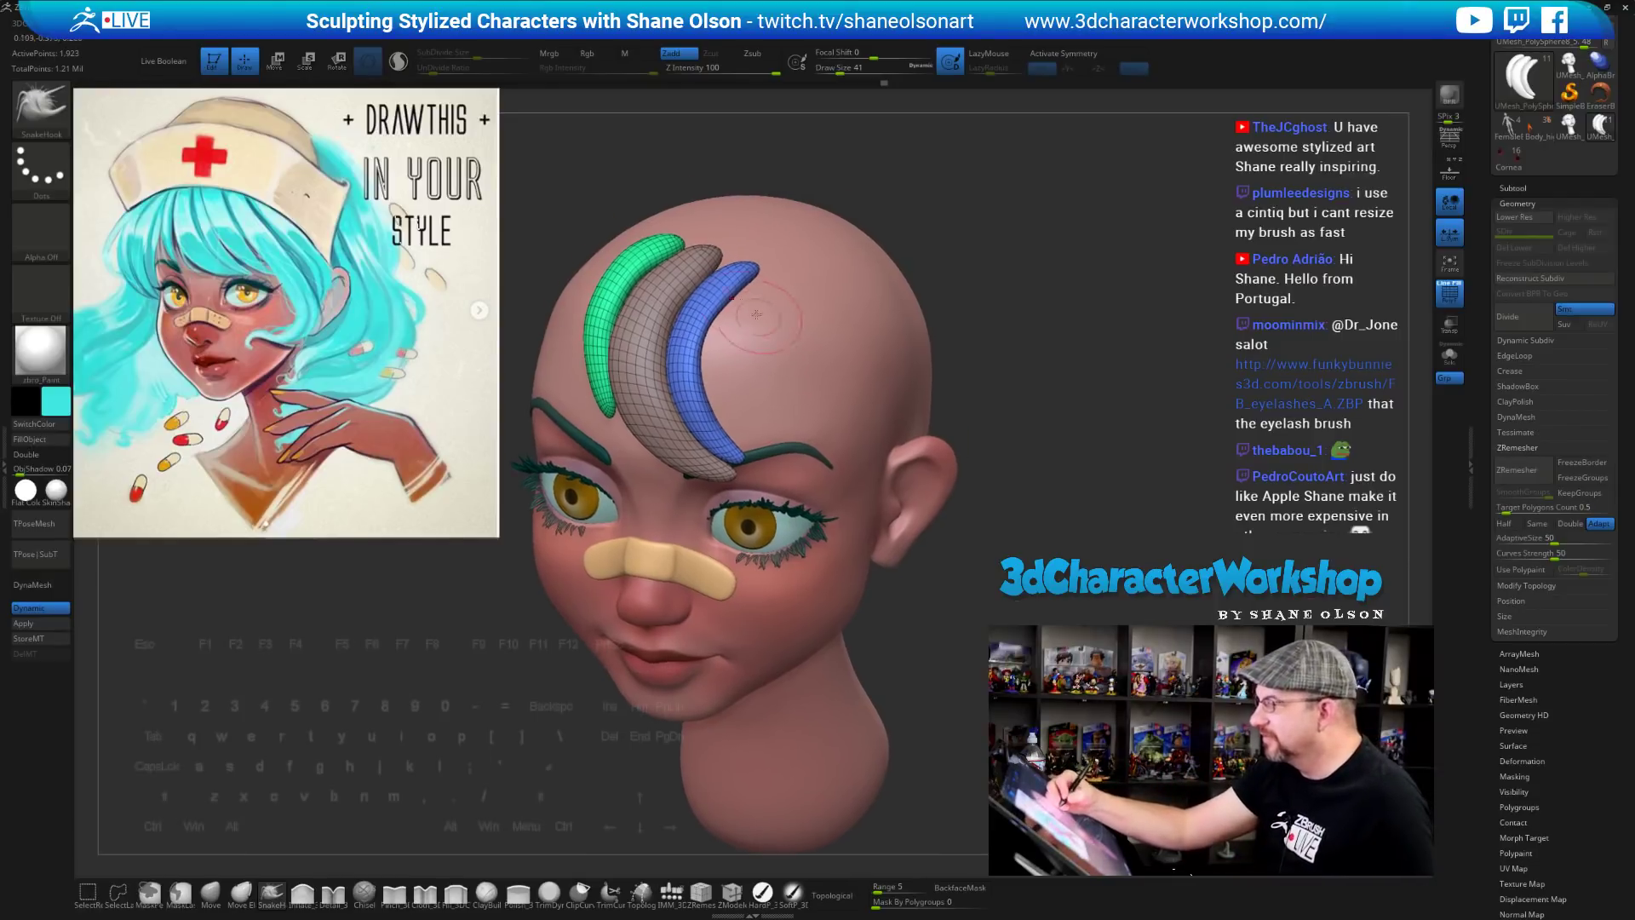
Duplicate the large grey lock and place and angle the copy on the outer side of the blue lock
{"action": "key", "text": "w"}
{"action": "right_click_drag", "start_coordinate": [739, 247], "coordinate": [747, 236]}
{"action": "left_click_drag", "start_coordinate": [730, 229], "coordinate": [830, 243]}
{"action": "right_click_drag", "start_coordinate": [886, 341], "coordinate": [808, 316]}
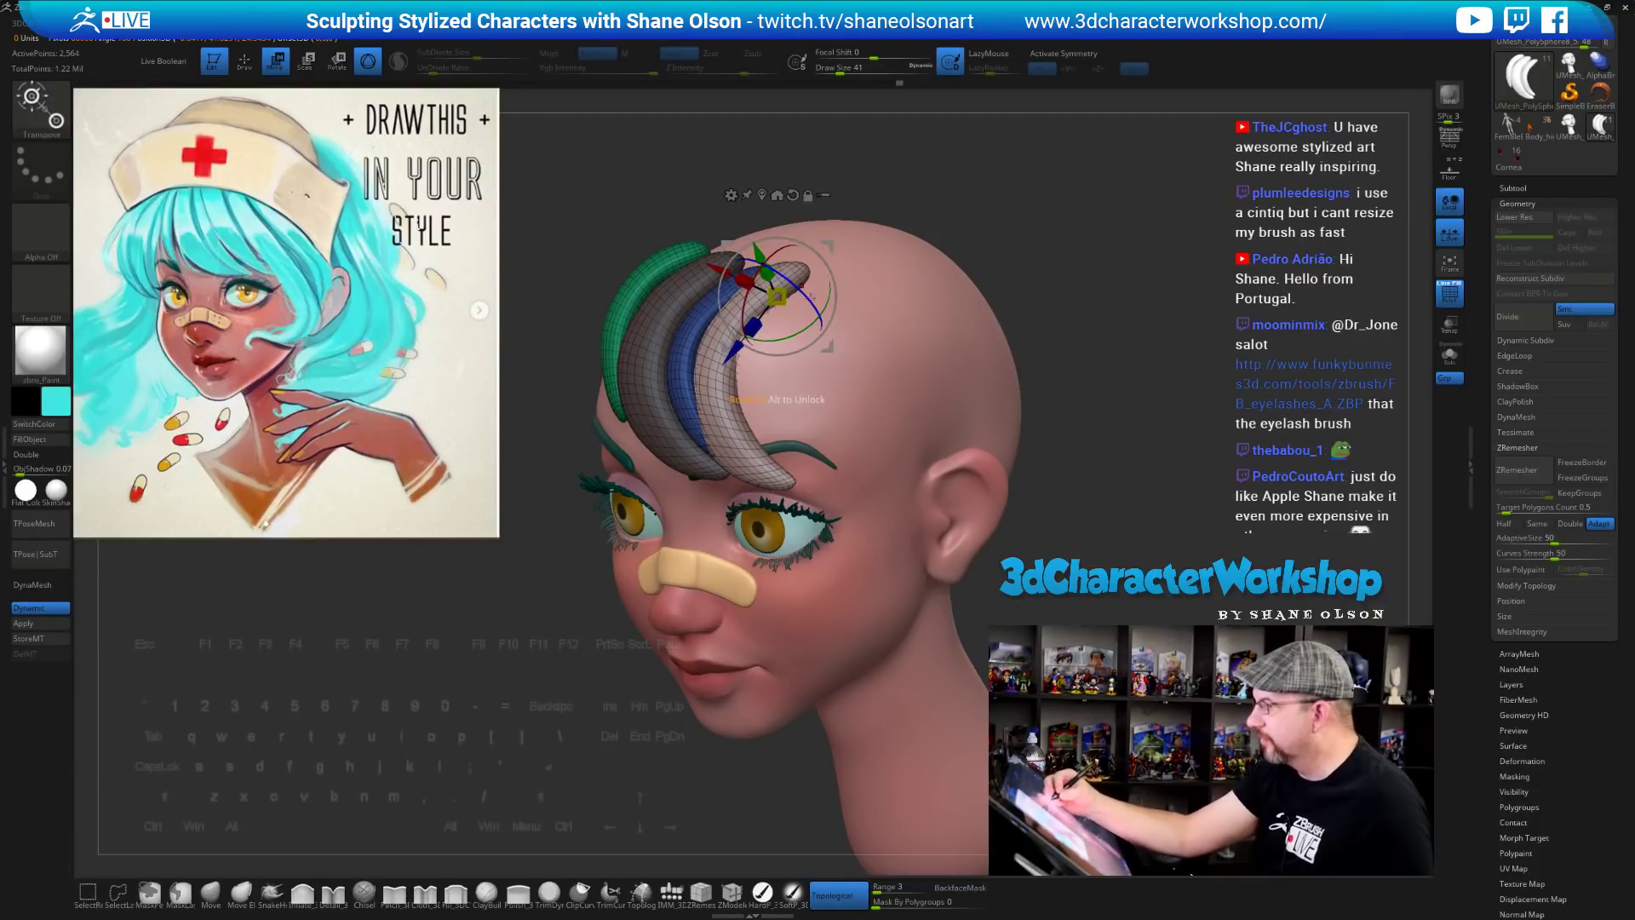
{"action": "left_click_drag", "start_coordinate": [810, 312], "coordinate": [772, 303]}
{"action": "right_click_drag", "start_coordinate": [916, 467], "coordinate": [981, 480]}
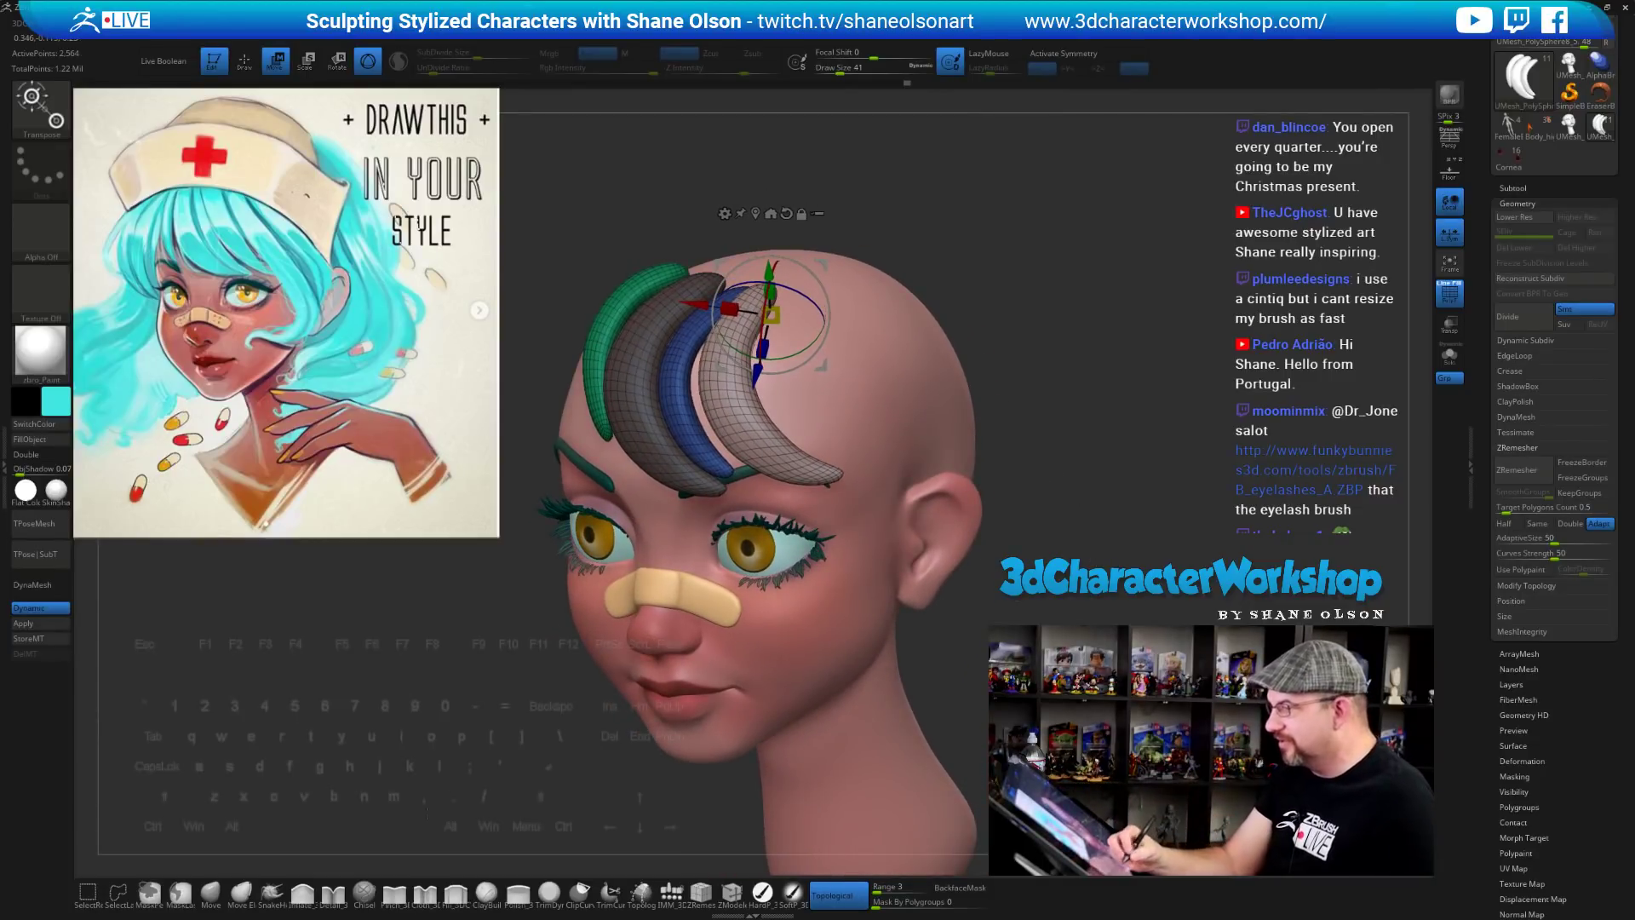
Shape the new fourth lock against the forehead using the Move brush at draw size 101, and clear the mask
{"action": "left_click", "coordinate": [210, 891]}
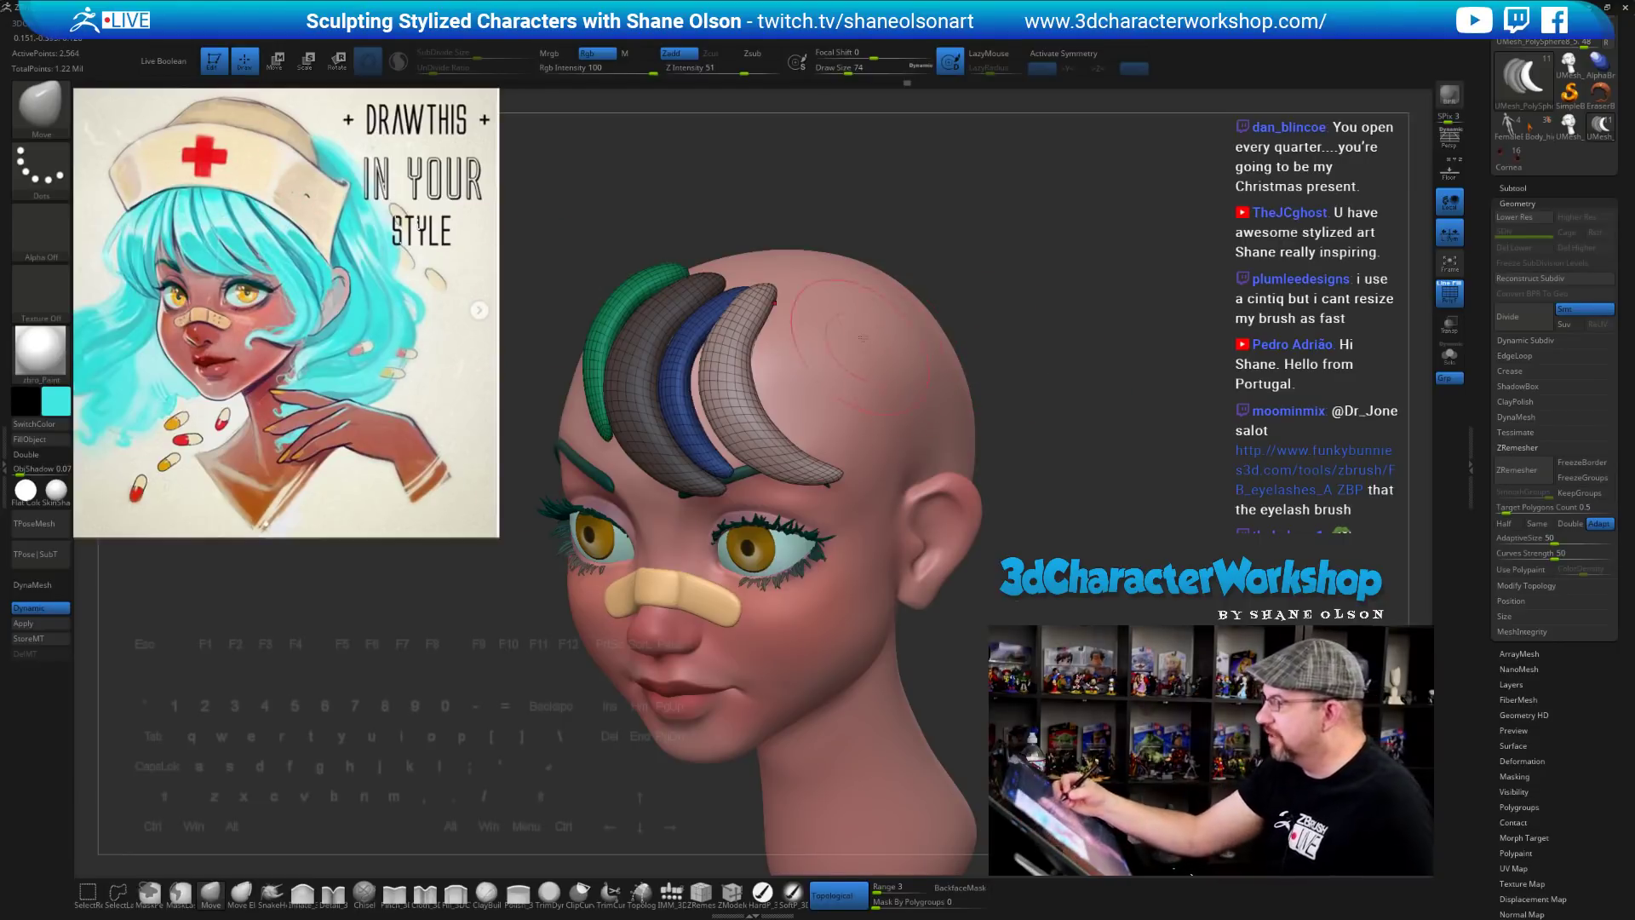
{"action": "left_click_drag", "start_coordinate": [1024, 263], "coordinate": [985, 309]}
{"action": "key", "text": "s"}
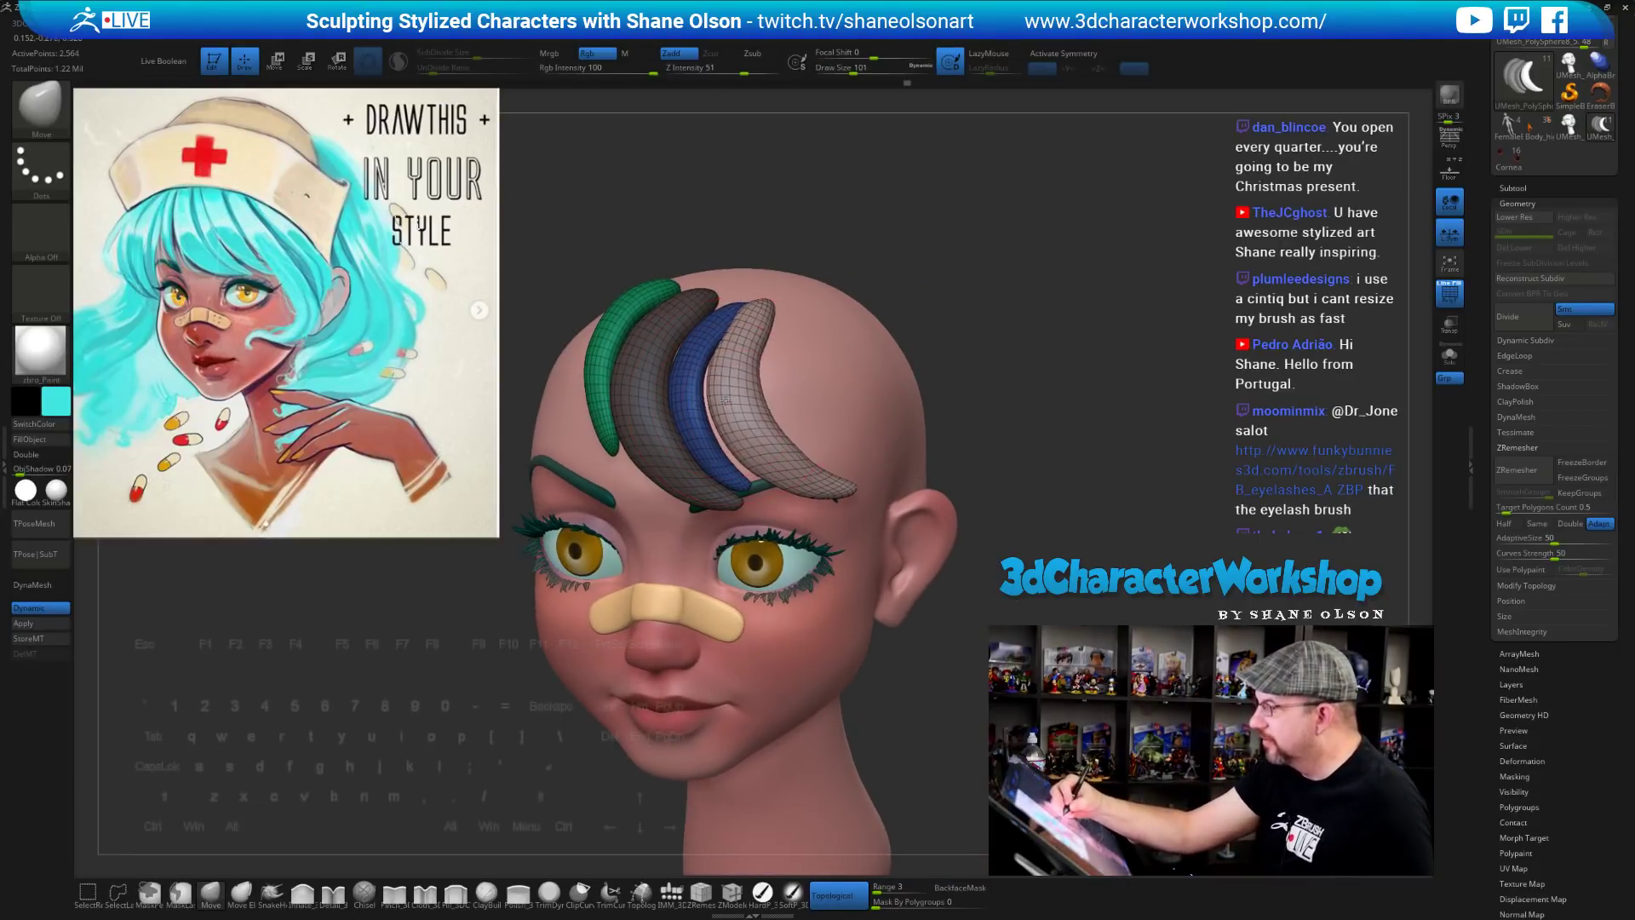
{"action": "right_click_drag", "start_coordinate": [753, 319], "coordinate": [788, 324]}
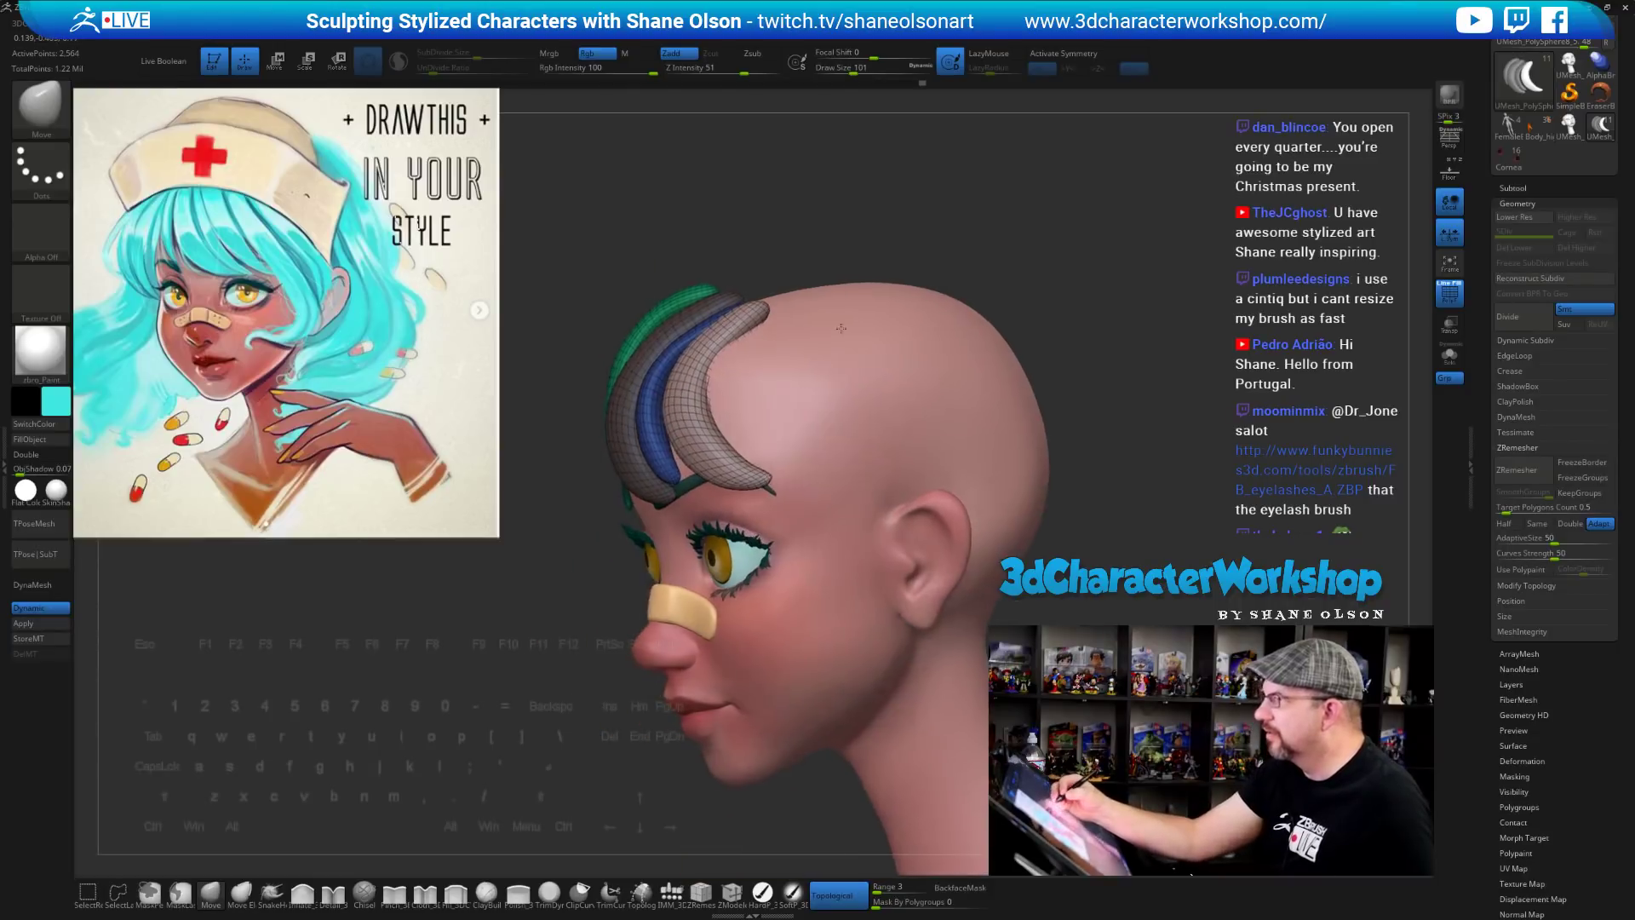
{"action": "left_click_drag", "start_coordinate": [758, 322], "coordinate": [754, 331]}
{"action": "right_click_drag", "start_coordinate": [751, 330], "coordinate": [769, 291]}
{"action": "mouse_move", "coordinate": [982, 324]}
{"action": "left_mouse_down", "text": "ctrl"}
{"action": "mouse_move", "coordinate": [1004, 369]}
{"action": "mouse_move", "coordinate": [965, 351]}
{"action": "left_mouse_up", "text": "ctrl"}
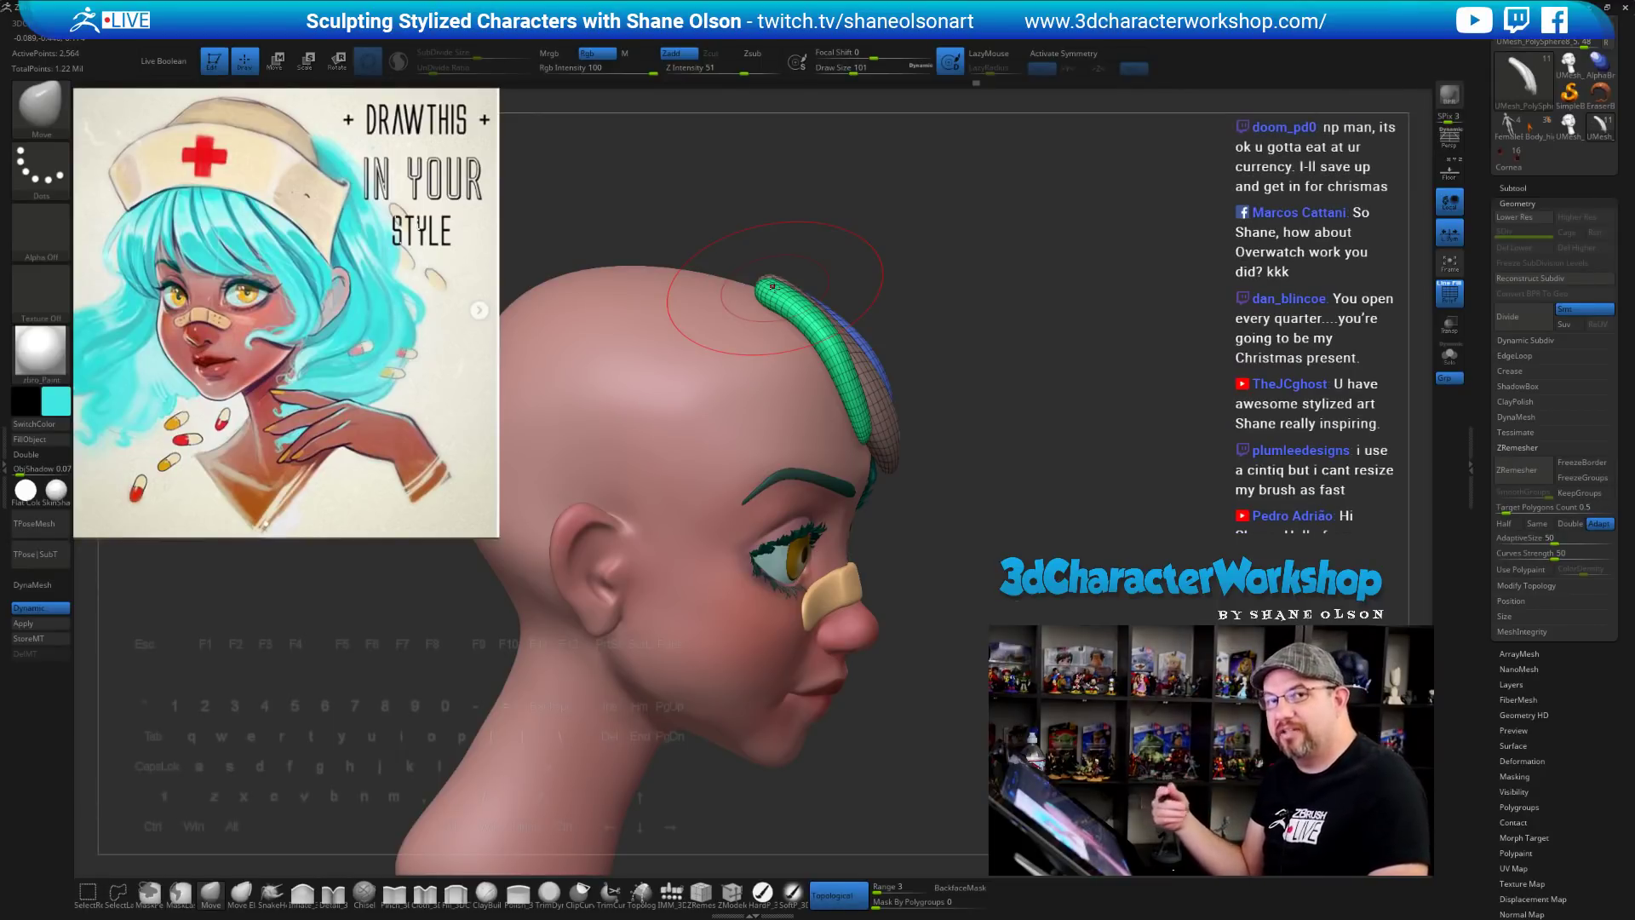
Adjust the curves and spacing of the four locks over the forehead with the Move brush
{"action": "left_click_drag", "start_coordinate": [988, 411], "coordinate": [857, 284]}
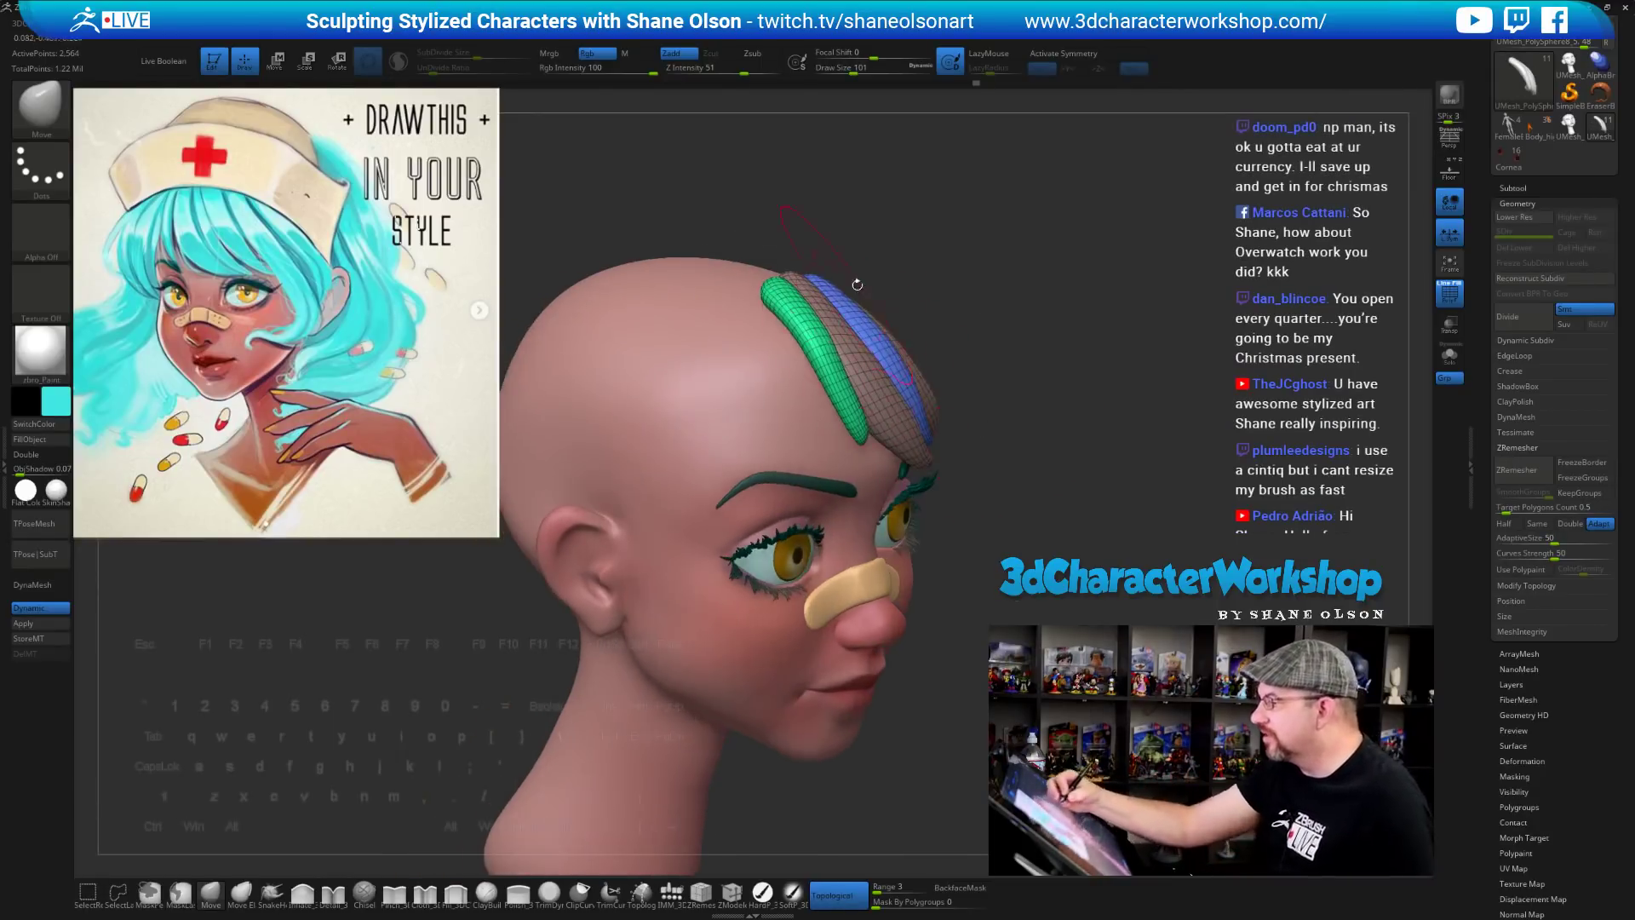
{"action": "mouse_move", "coordinate": [1033, 332]}
{"action": "left_mouse_down"}
{"action": "mouse_move", "coordinate": [862, 334]}
{"action": "mouse_move", "coordinate": [762, 307]}
{"action": "left_mouse_up"}
{"action": "left_click_drag", "start_coordinate": [698, 239], "coordinate": [597, 243]}
{"action": "left_click_drag", "start_coordinate": [839, 303], "coordinate": [842, 292]}
{"action": "left_click_drag", "start_coordinate": [937, 256], "coordinate": [916, 283]}
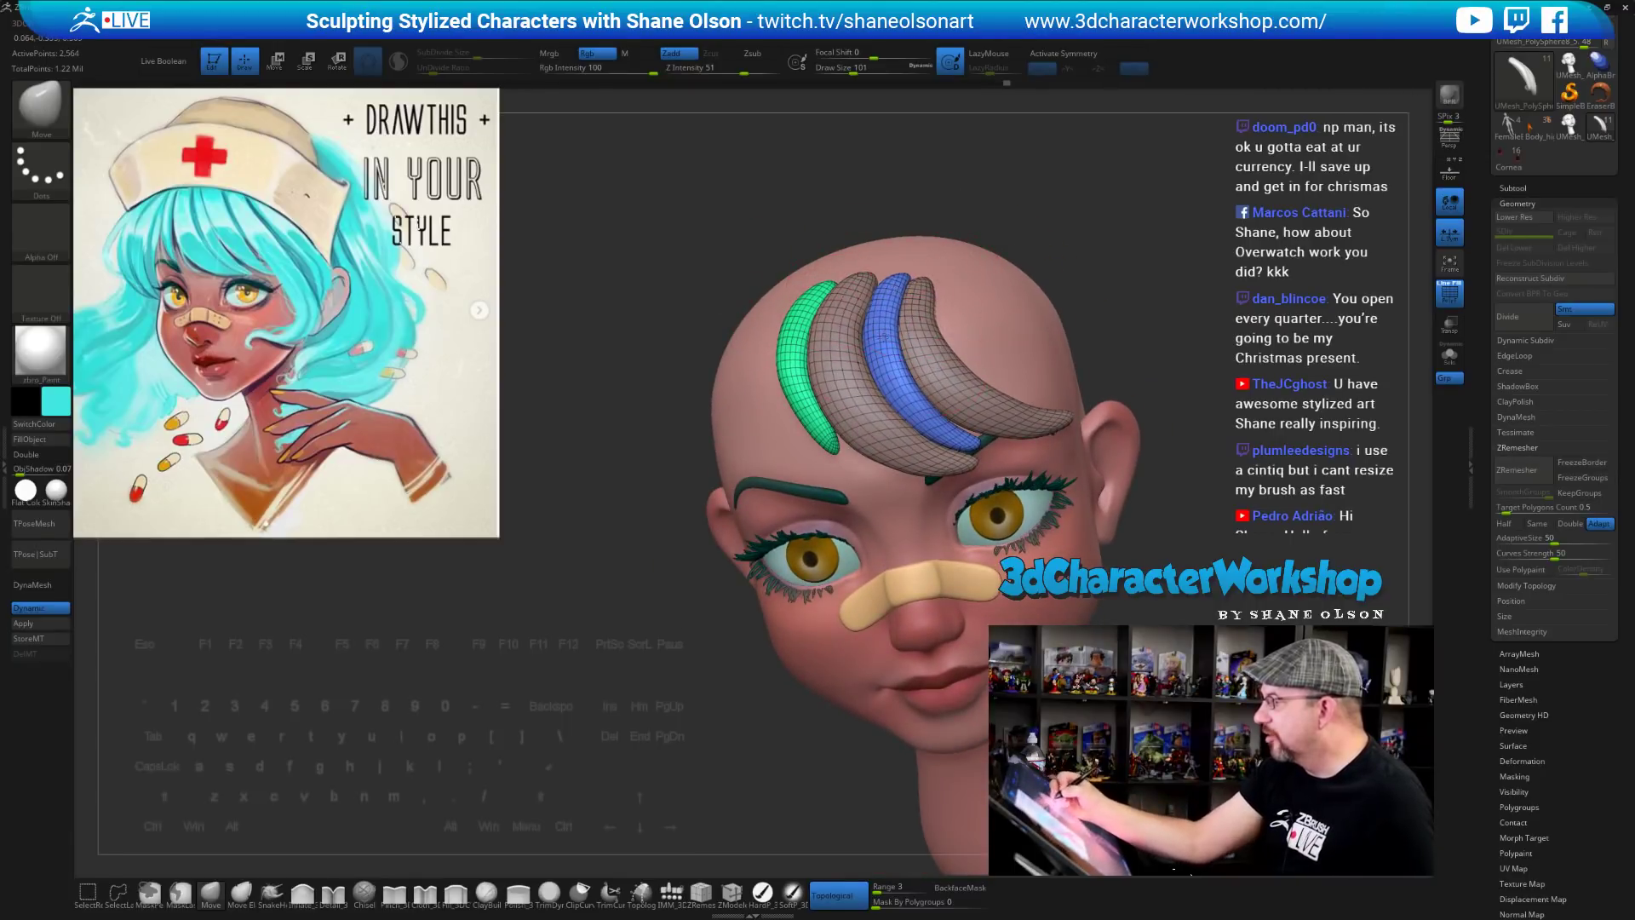
{"action": "right_click_drag", "start_coordinate": [885, 336], "coordinate": [925, 298]}
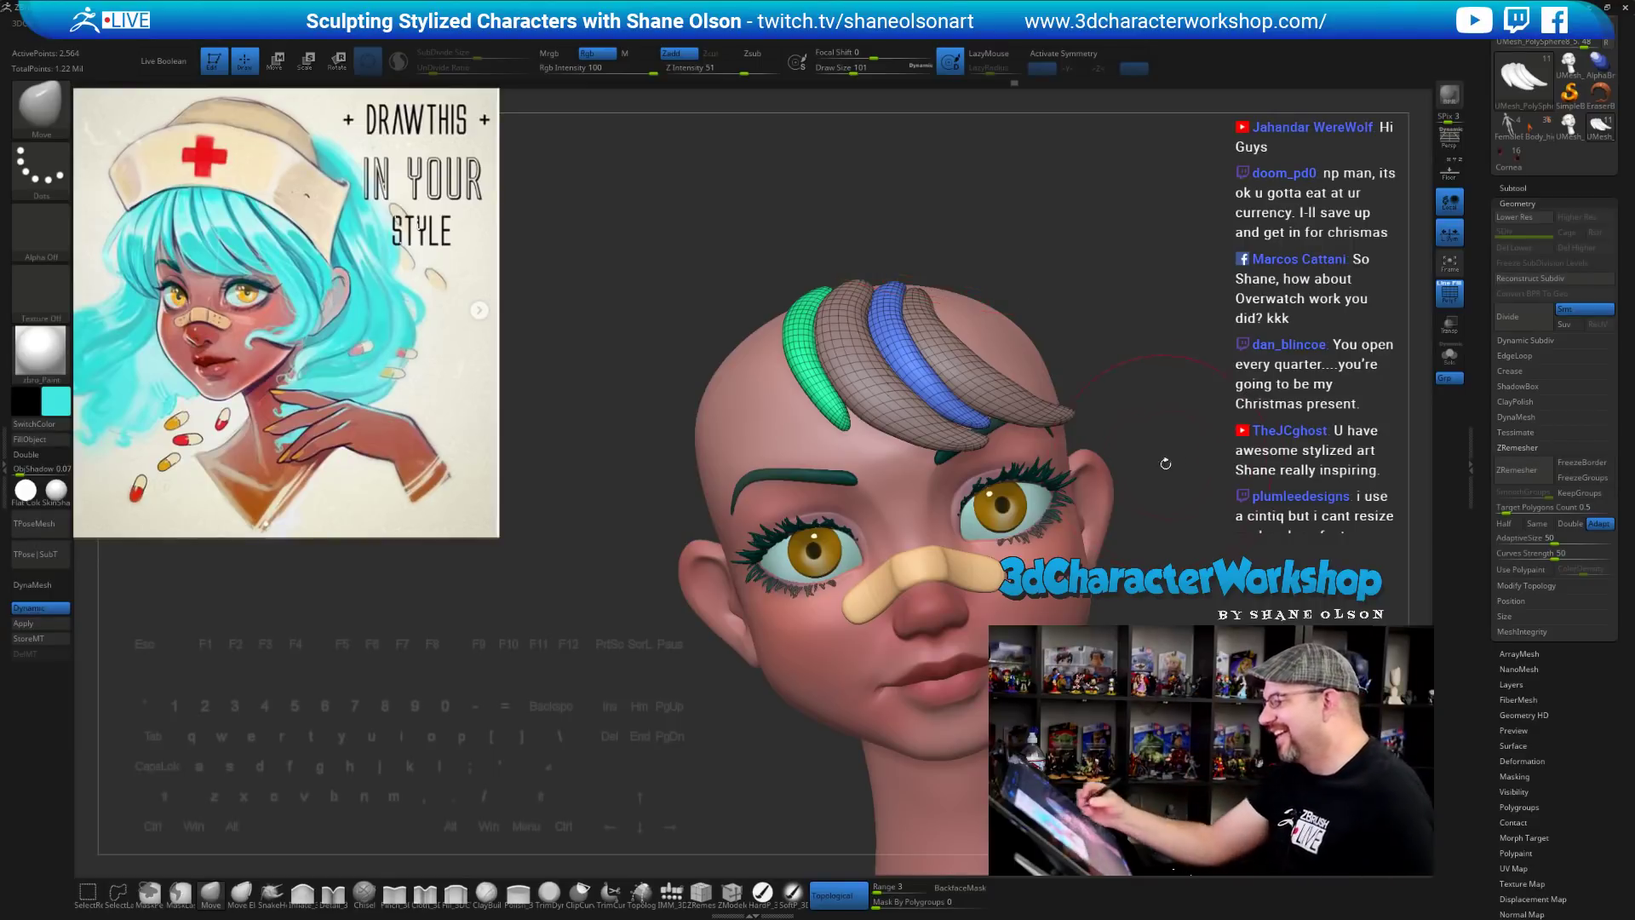
Fit the green lock's upper end and curve to the skull from the side with the Move brush, and save the project
{"action": "mouse_move", "coordinate": [1166, 464]}
{"action": "left_mouse_down"}
{"action": "mouse_move", "coordinate": [1152, 277]}
{"action": "mouse_move", "coordinate": [1074, 228]}
{"action": "mouse_move", "coordinate": [1159, 212]}
{"action": "left_mouse_up"}
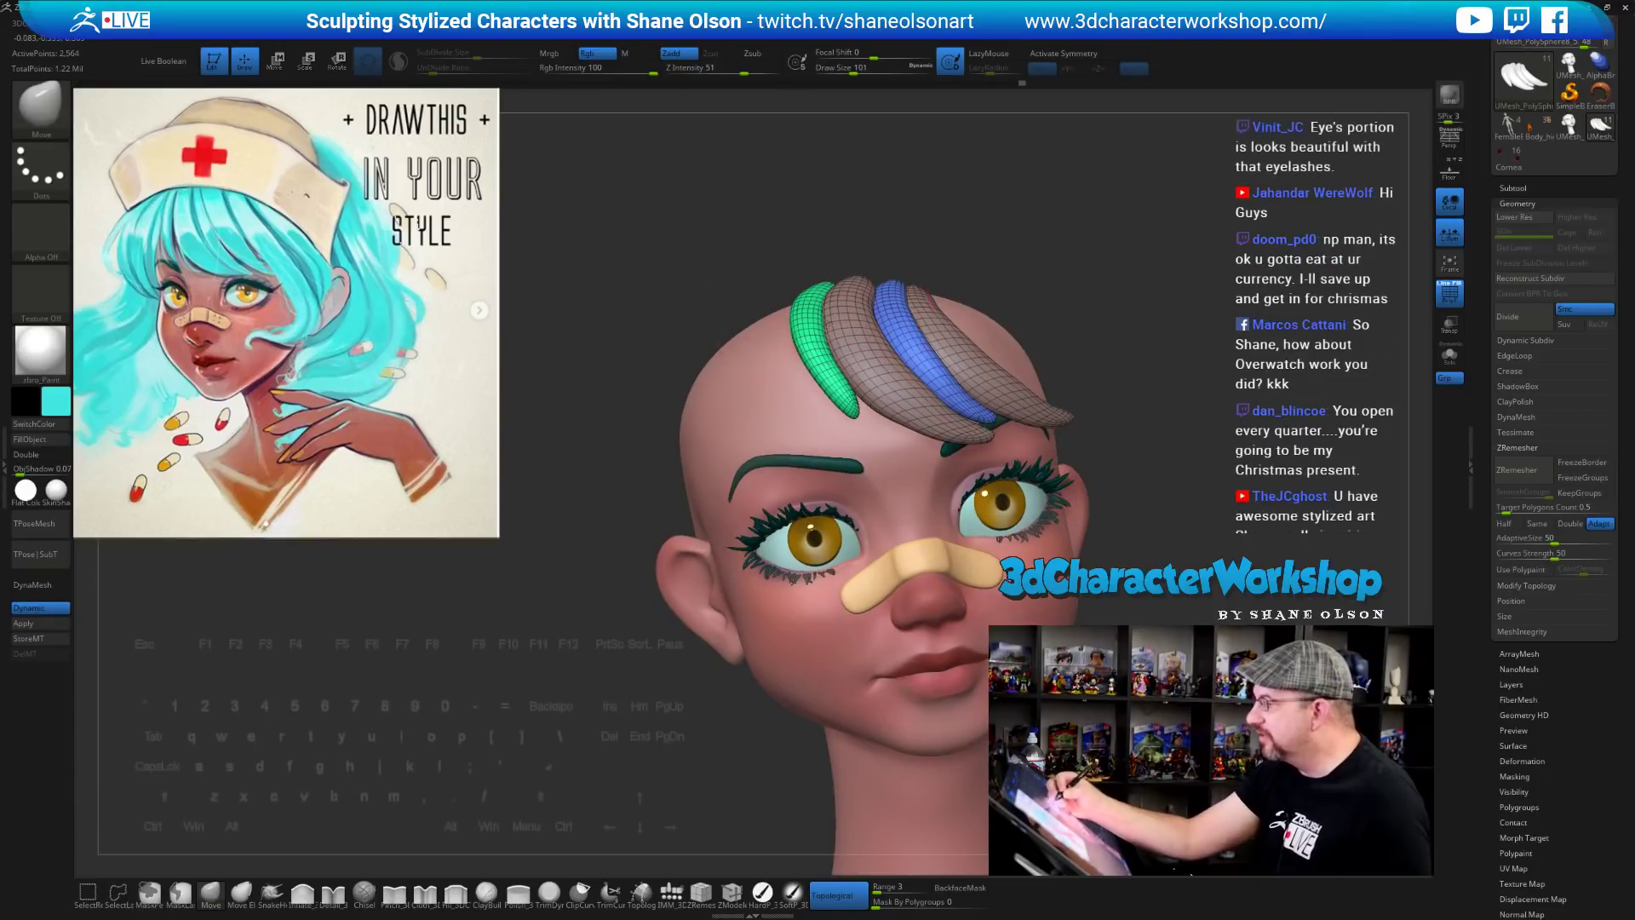
{"action": "left_click_drag", "start_coordinate": [1075, 247], "coordinate": [1169, 247]}
{"action": "left_click_drag", "start_coordinate": [1048, 298], "coordinate": [1137, 299]}
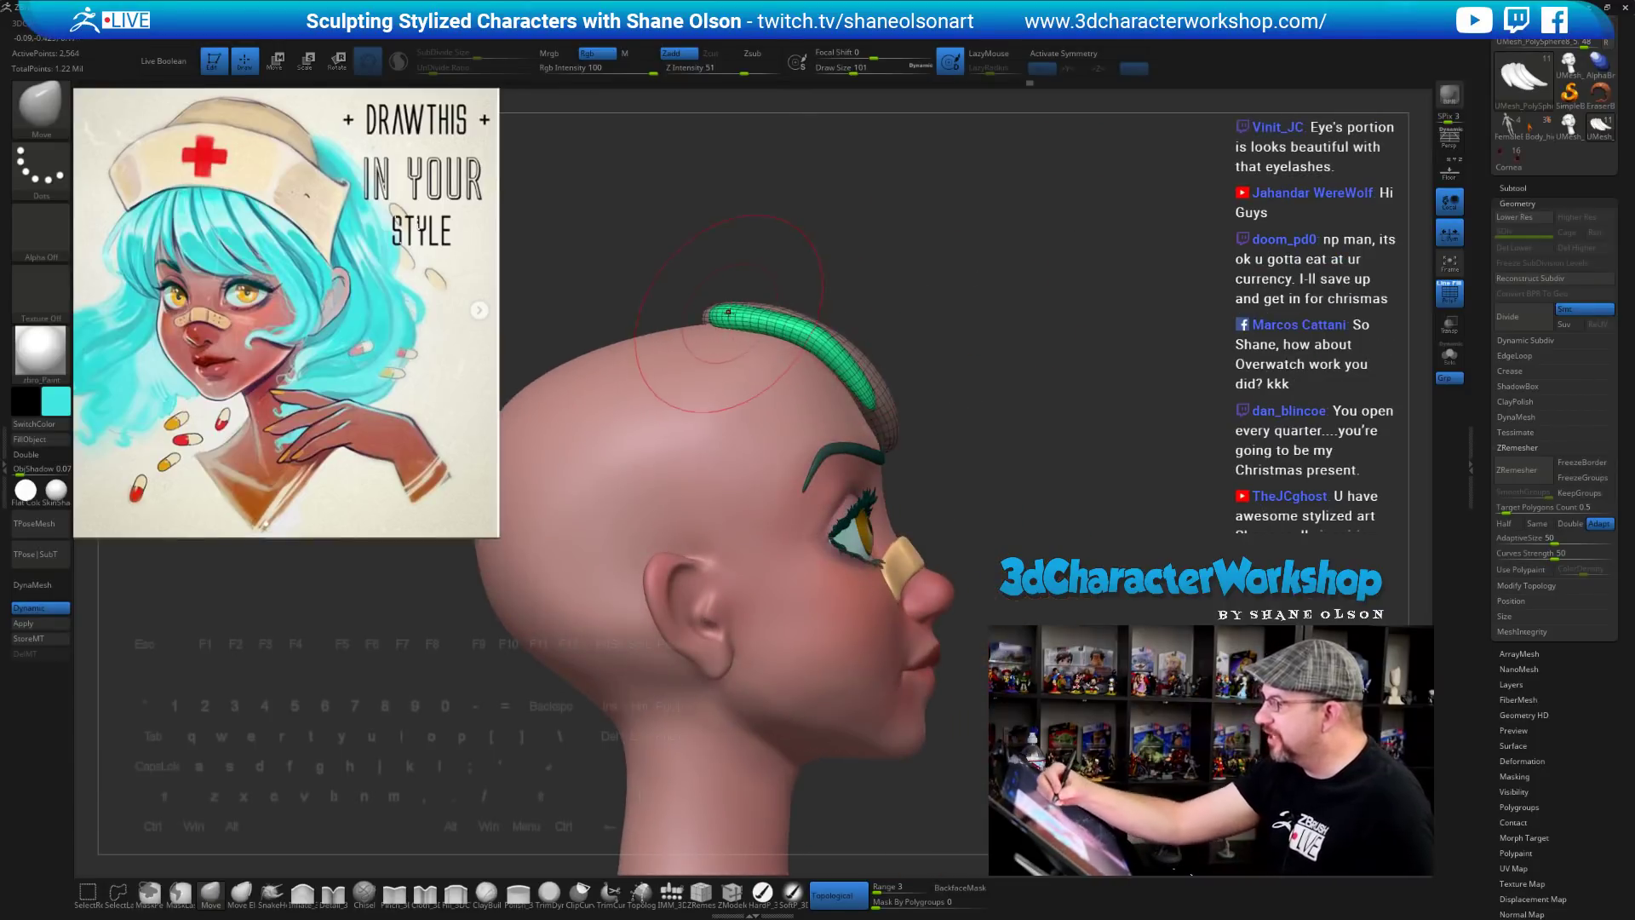
{"action": "left_click_drag", "start_coordinate": [747, 318], "coordinate": [816, 341]}
{"action": "left_click_drag", "start_coordinate": [1064, 465], "coordinate": [1000, 425]}
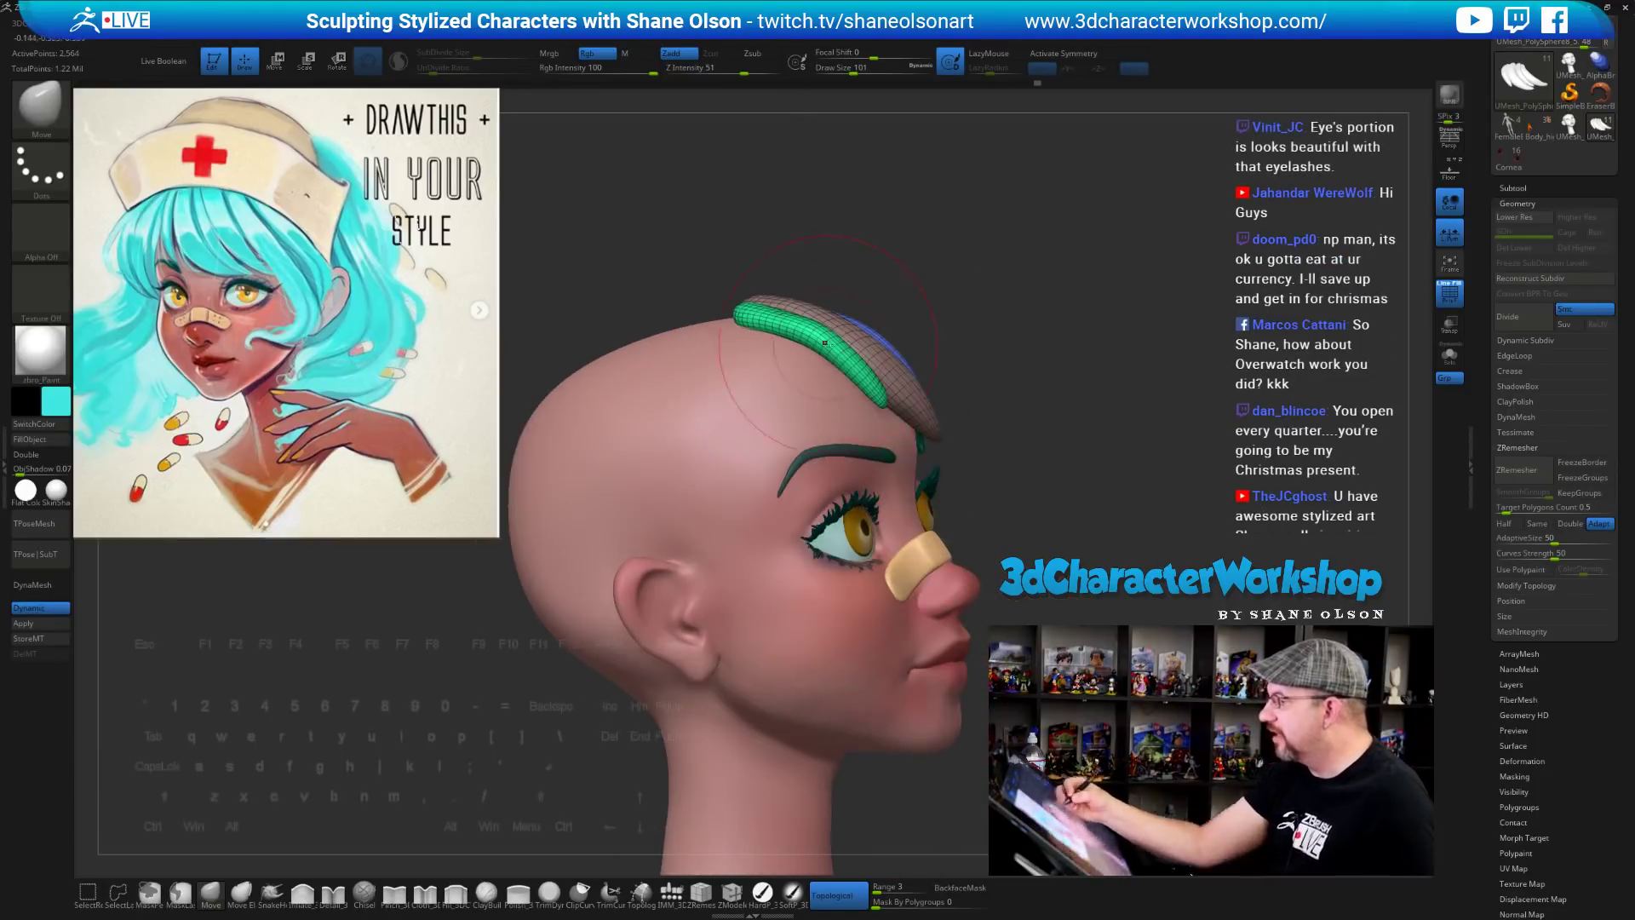
{"action": "left_click_drag", "start_coordinate": [804, 364], "coordinate": [816, 349]}
{"action": "mouse_move", "coordinate": [1091, 467]}
{"action": "left_mouse_down"}
{"action": "mouse_move", "coordinate": [1056, 527]}
{"action": "mouse_move", "coordinate": [1075, 520]}
{"action": "left_mouse_up"}
{"action": "mouse_move", "coordinate": [1148, 429]}
{"action": "left_mouse_down", "text": "alt"}
{"action": "mouse_move", "coordinate": [1100, 340]}
{"action": "mouse_move", "coordinate": [1139, 463]}
{"action": "mouse_move", "coordinate": [1114, 606]}
{"action": "mouse_move", "coordinate": [1010, 489]}
{"action": "left_mouse_up", "text": "alt"}
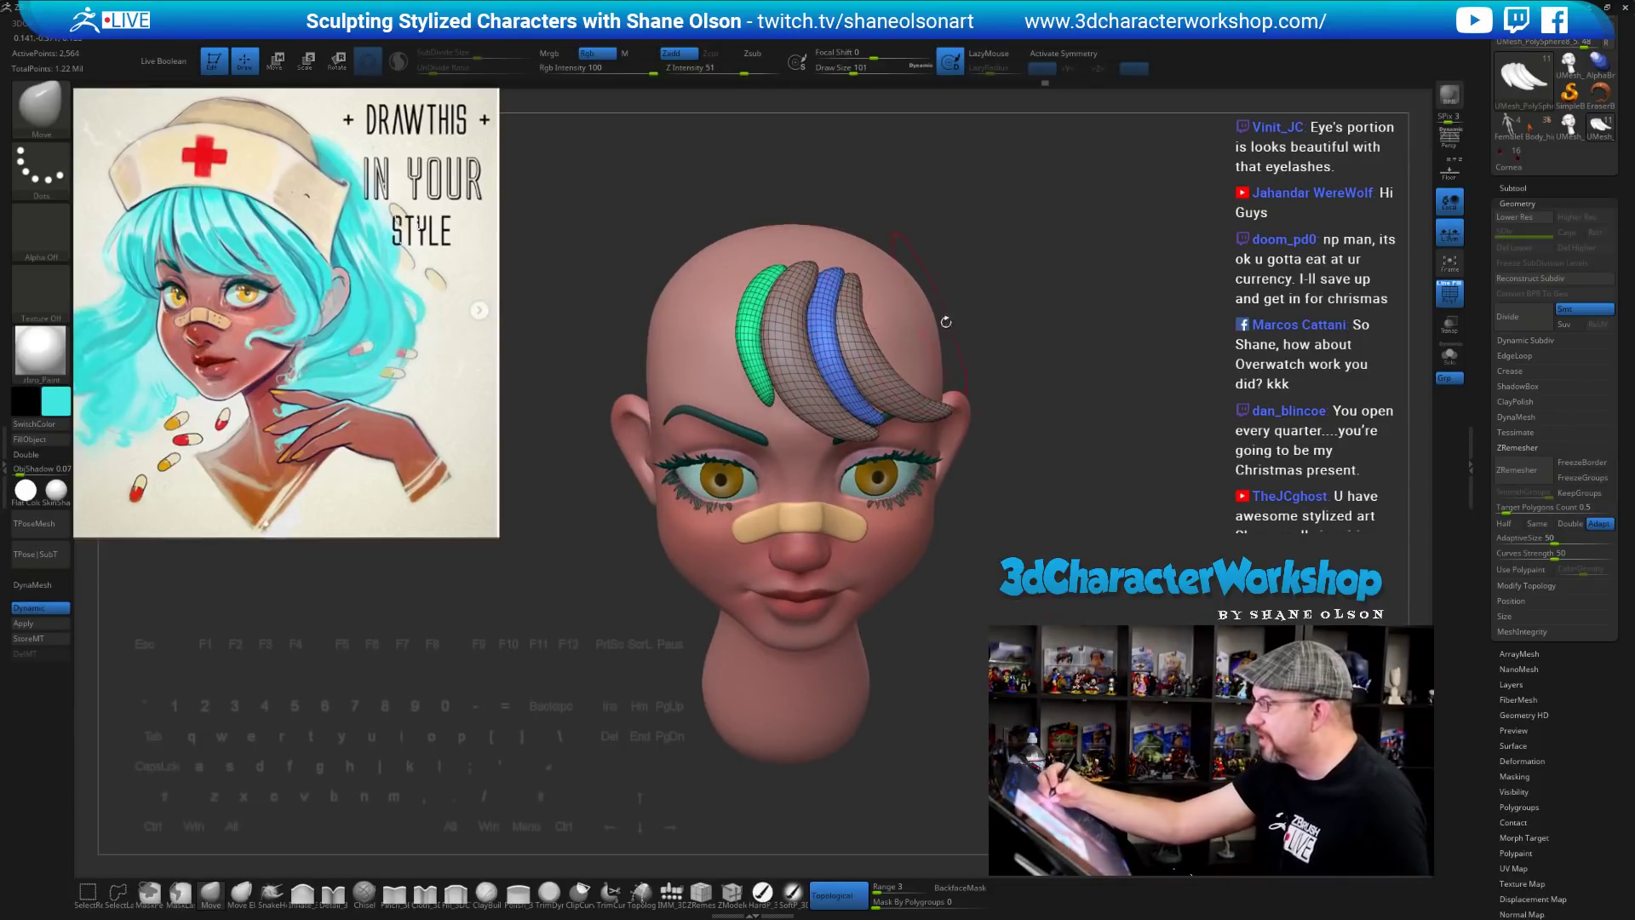
{"action": "mouse_move", "coordinate": [1015, 378]}
{"action": "left_mouse_down"}
{"action": "mouse_move", "coordinate": [1024, 367]}
{"action": "mouse_move", "coordinate": [1041, 451]}
{"action": "mouse_move", "coordinate": [1079, 492]}
{"action": "mouse_move", "coordinate": [1017, 298]}
{"action": "mouse_move", "coordinate": [1077, 391]}
{"action": "mouse_move", "coordinate": [1099, 394]}
{"action": "left_mouse_up"}
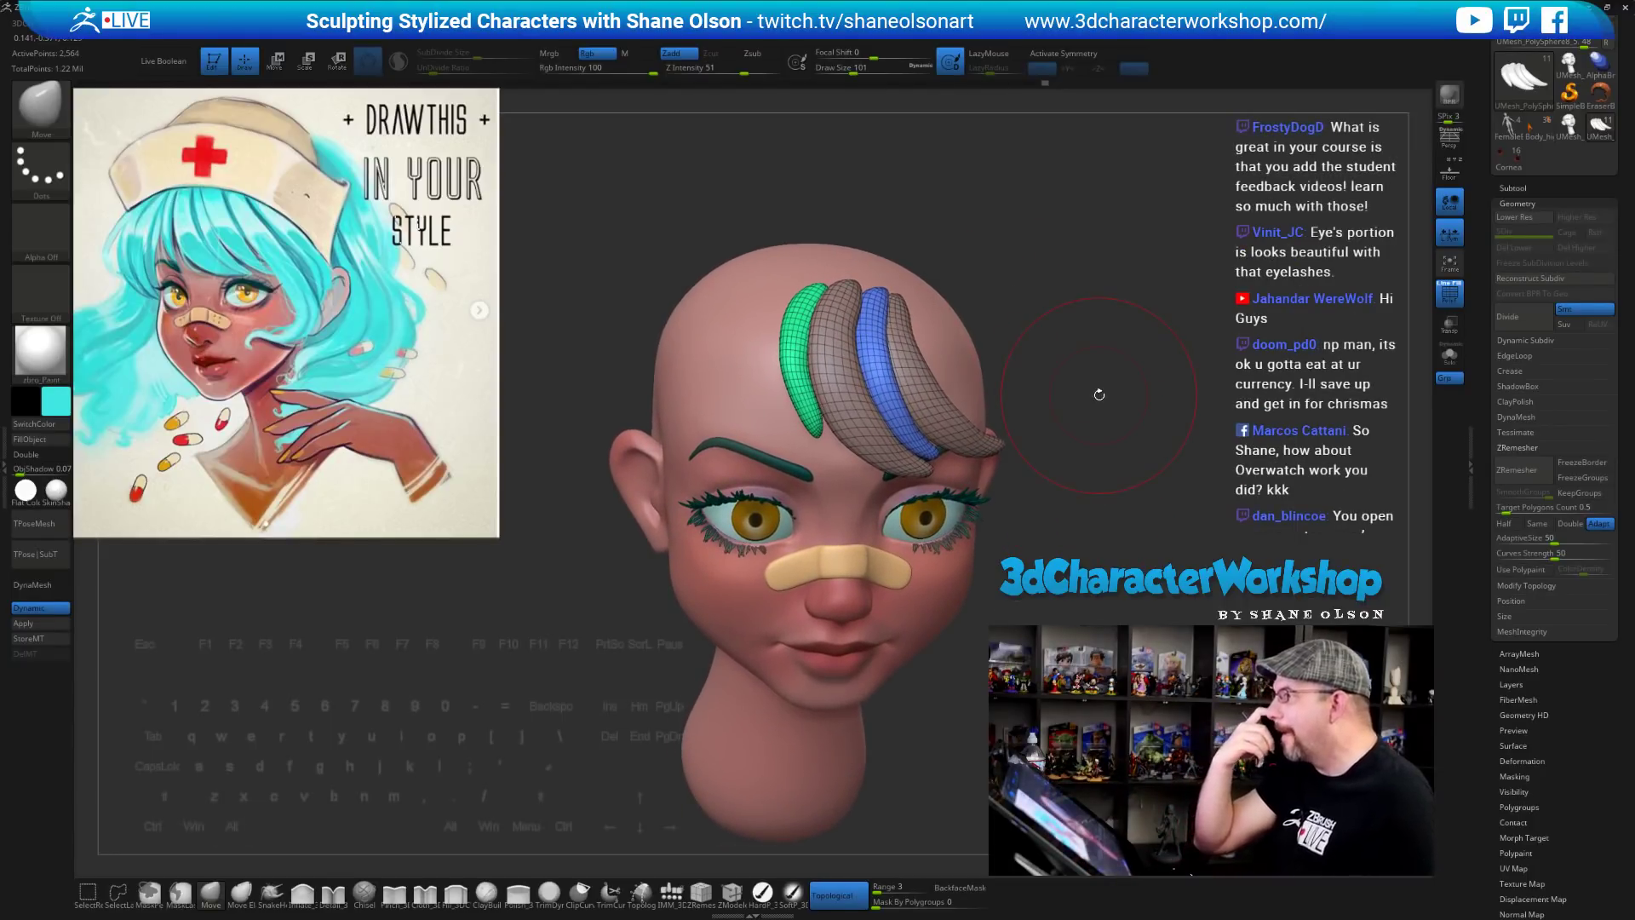
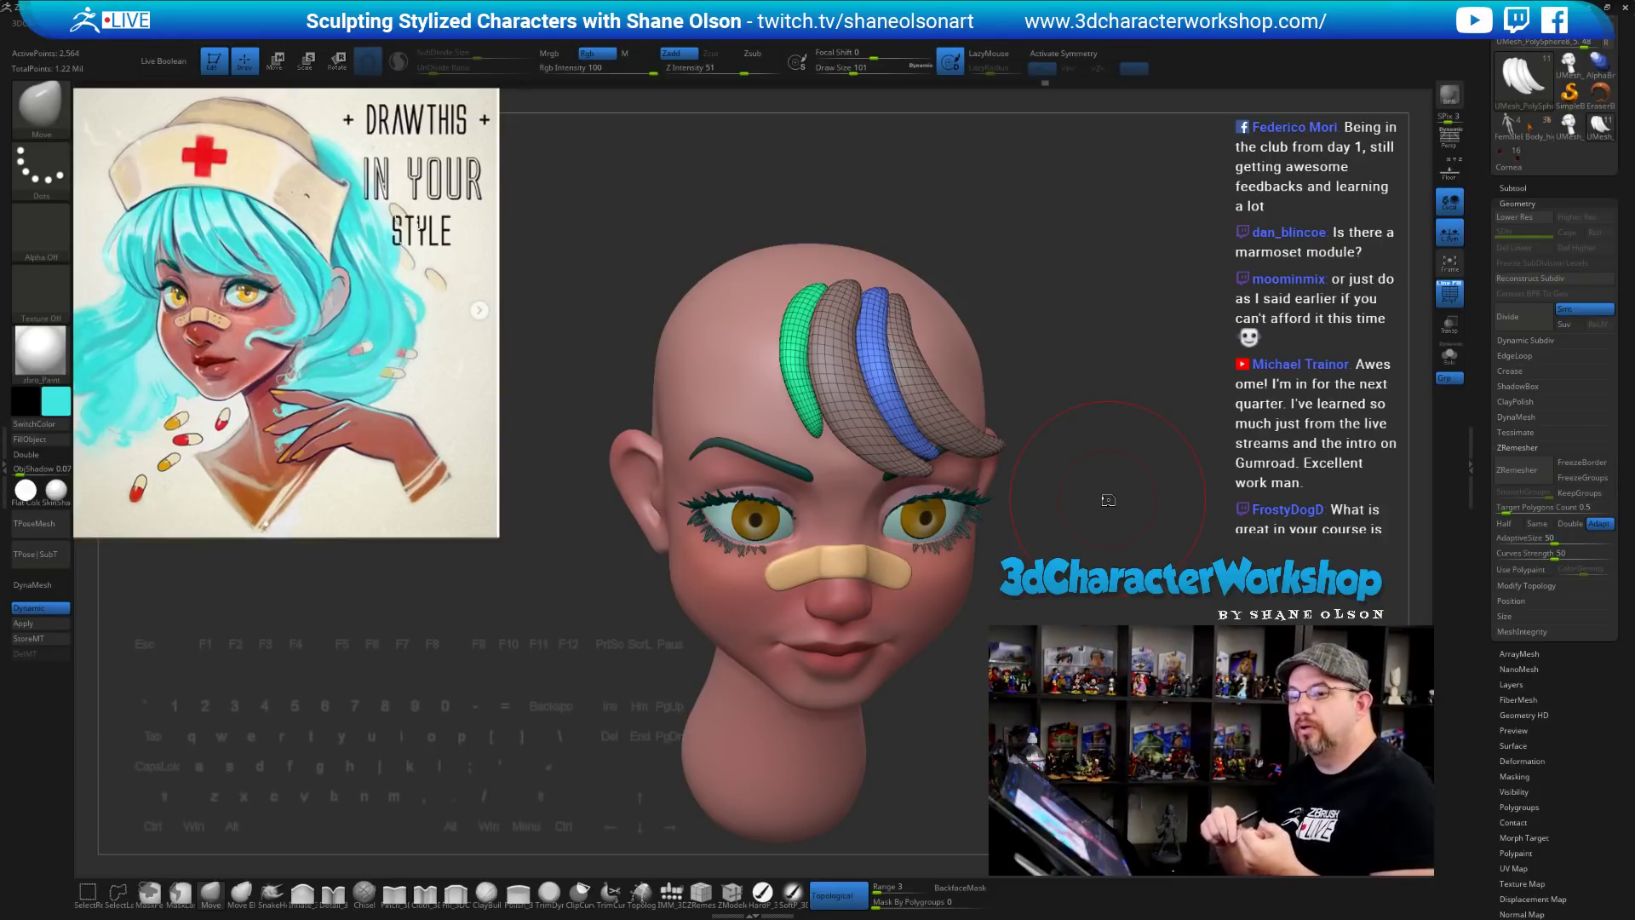
{"action": "key", "text": "ctrl+s"}
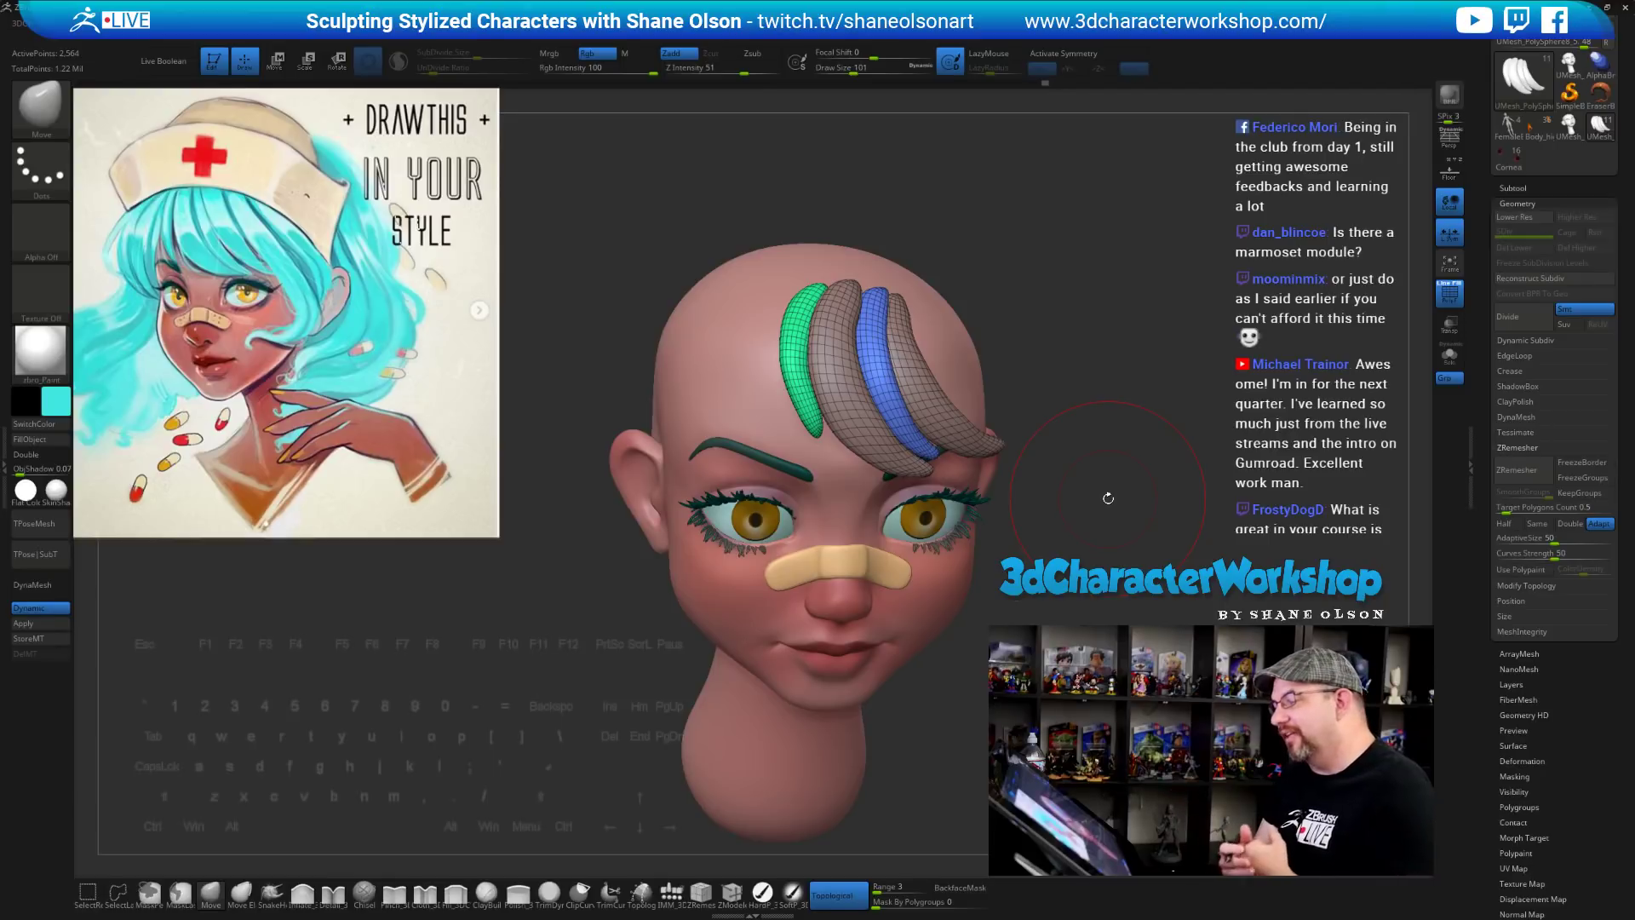
{"action": "mouse_move", "coordinate": [1108, 498]}
{"action": "left_mouse_down"}
{"action": "mouse_move", "coordinate": [1155, 613]}
{"action": "mouse_move", "coordinate": [1129, 562]}
{"action": "mouse_move", "coordinate": [1111, 565]}
{"action": "mouse_move", "coordinate": [1105, 601]}
{"action": "left_mouse_up"}
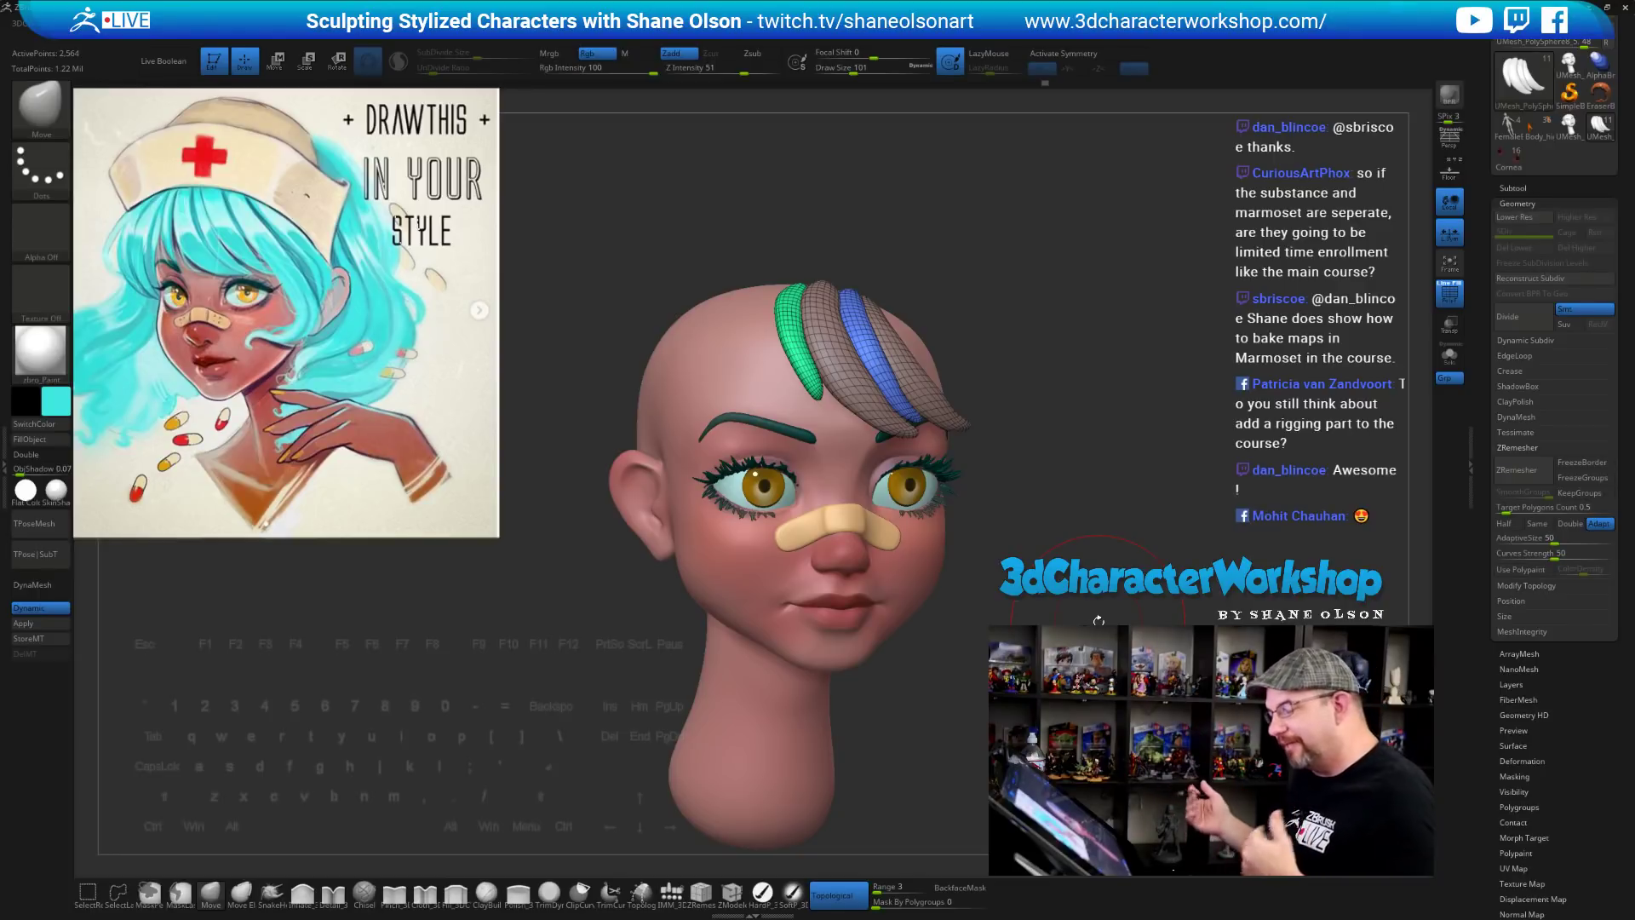
{"action": "mouse_move", "coordinate": [1066, 615]}
{"action": "left_mouse_down"}
{"action": "mouse_move", "coordinate": [1086, 608]}
{"action": "mouse_move", "coordinate": [1070, 560]}
{"action": "mouse_move", "coordinate": [1097, 601]}
{"action": "left_mouse_up"}
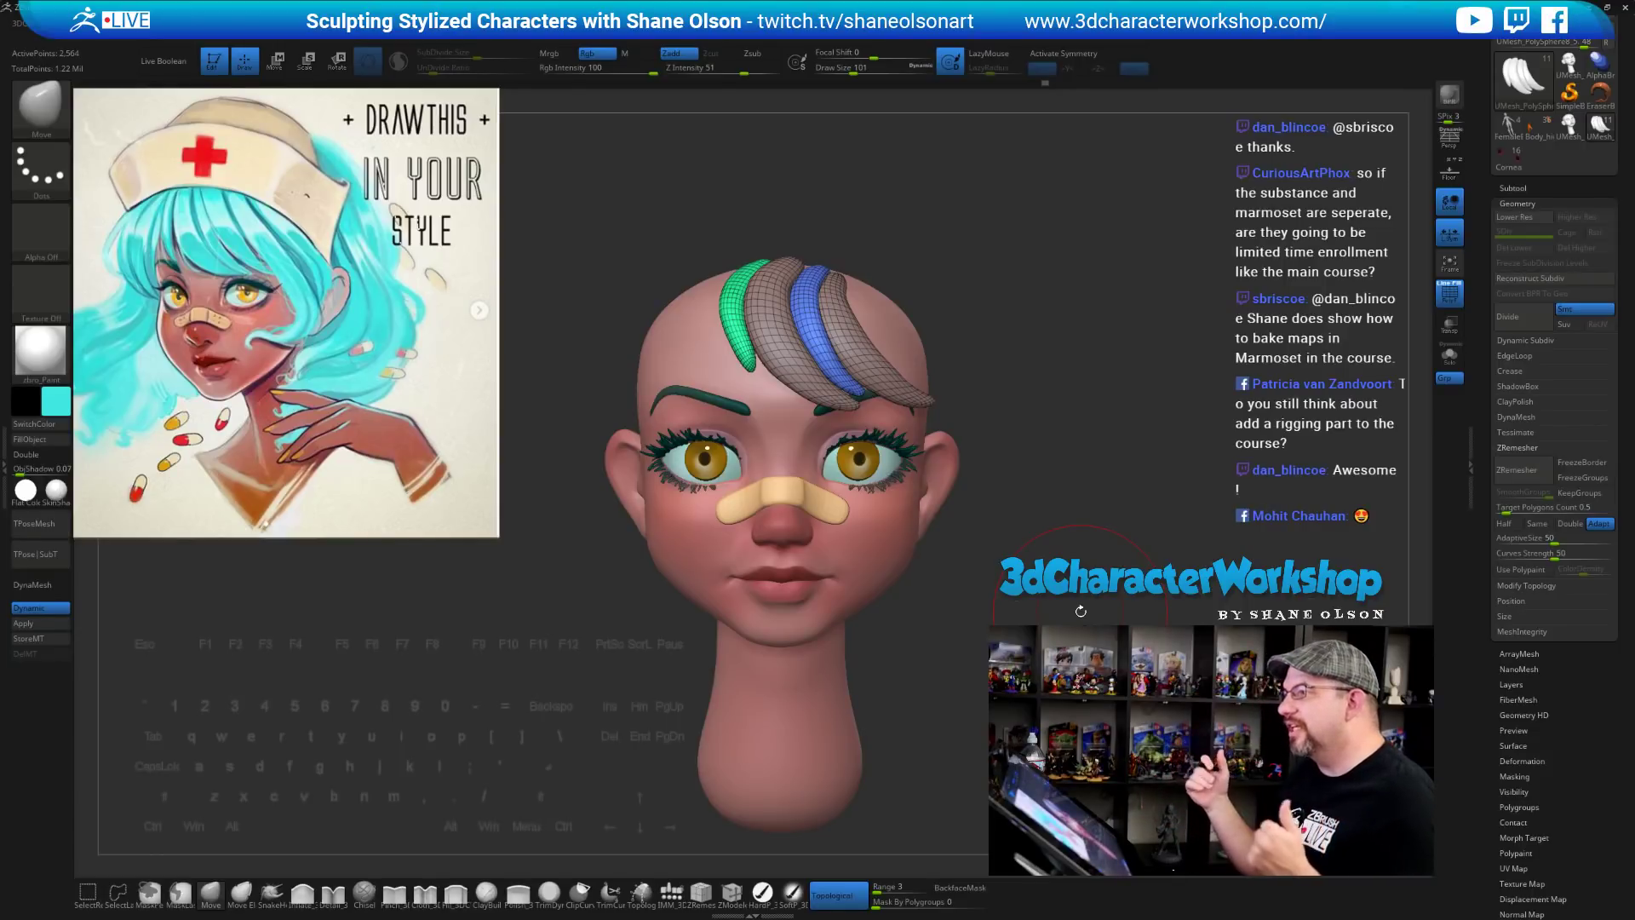
{"action": "mouse_move", "coordinate": [1061, 549]}
{"action": "left_mouse_down"}
{"action": "mouse_move", "coordinate": [1001, 558]}
{"action": "mouse_move", "coordinate": [1001, 604]}
{"action": "mouse_move", "coordinate": [1158, 615]}
{"action": "mouse_move", "coordinate": [1099, 609]}
{"action": "left_mouse_up"}
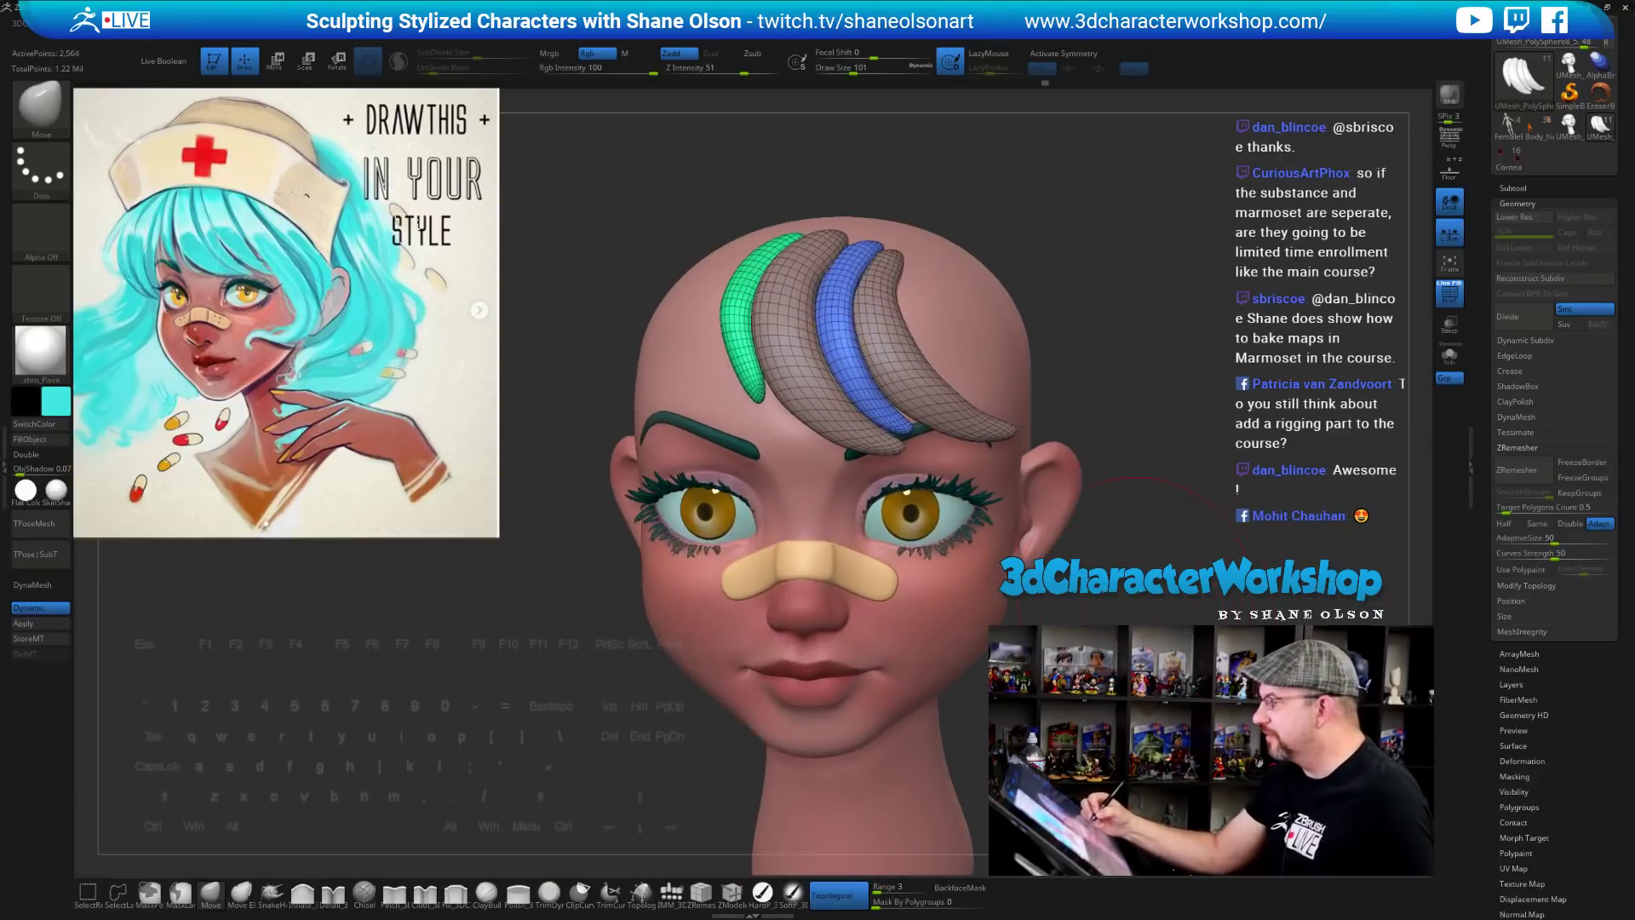
Assign separate polygroups to all four hair locks with Auto Groups and reduce the Move brush's draw size
{"action": "left_click_drag", "start_coordinate": [1166, 397], "coordinate": [1072, 223]}
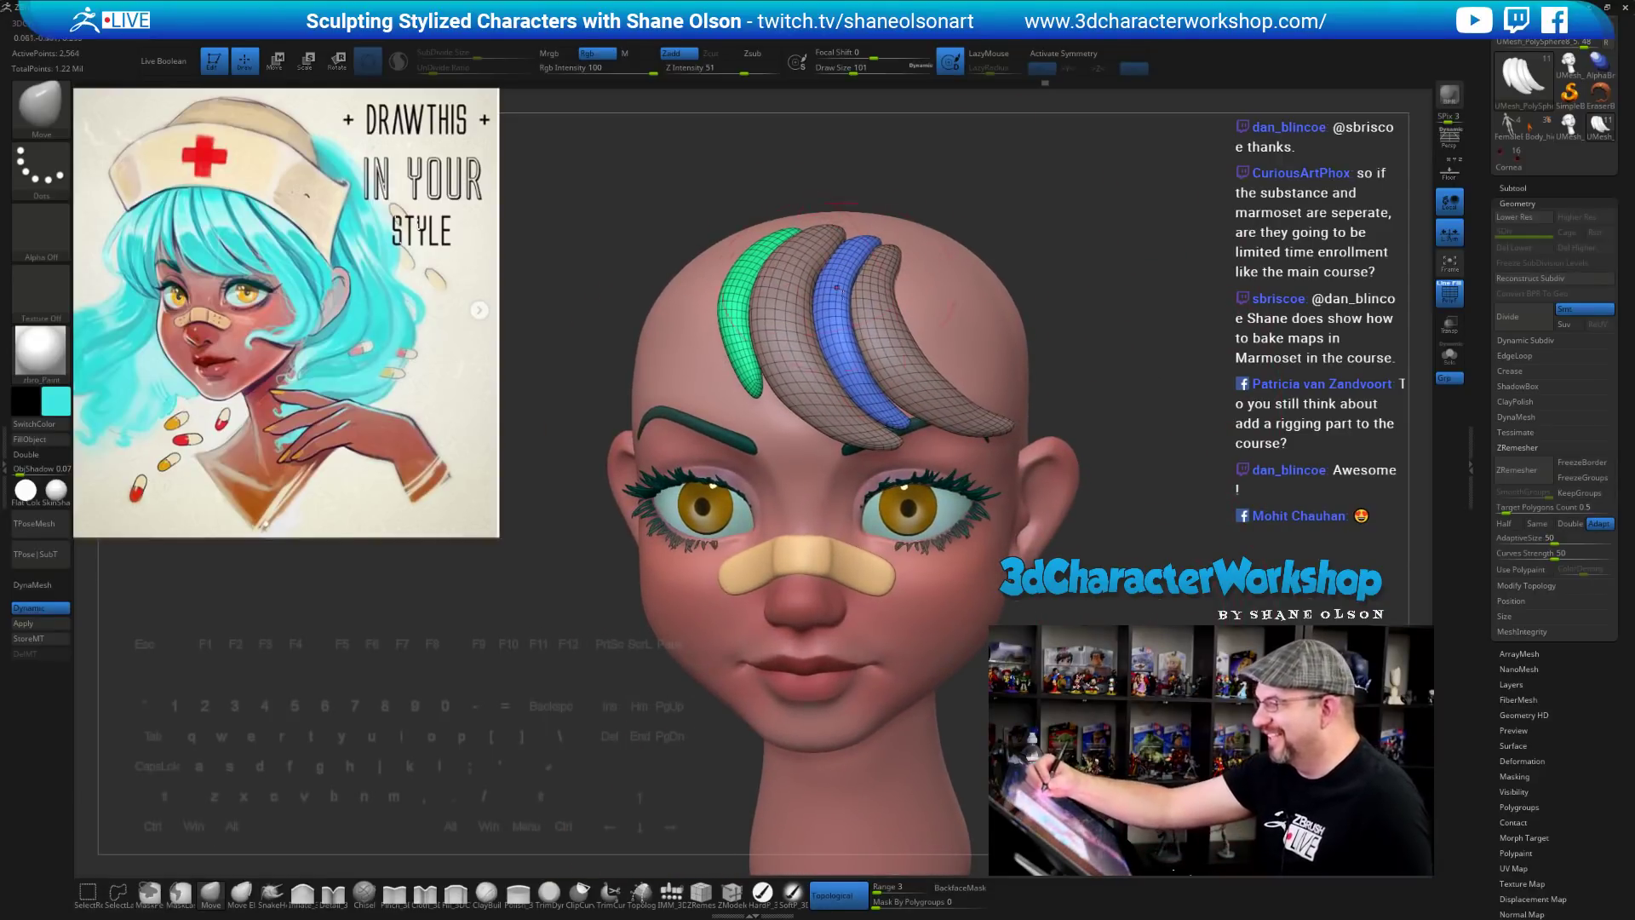
{"action": "key", "text": "space"}
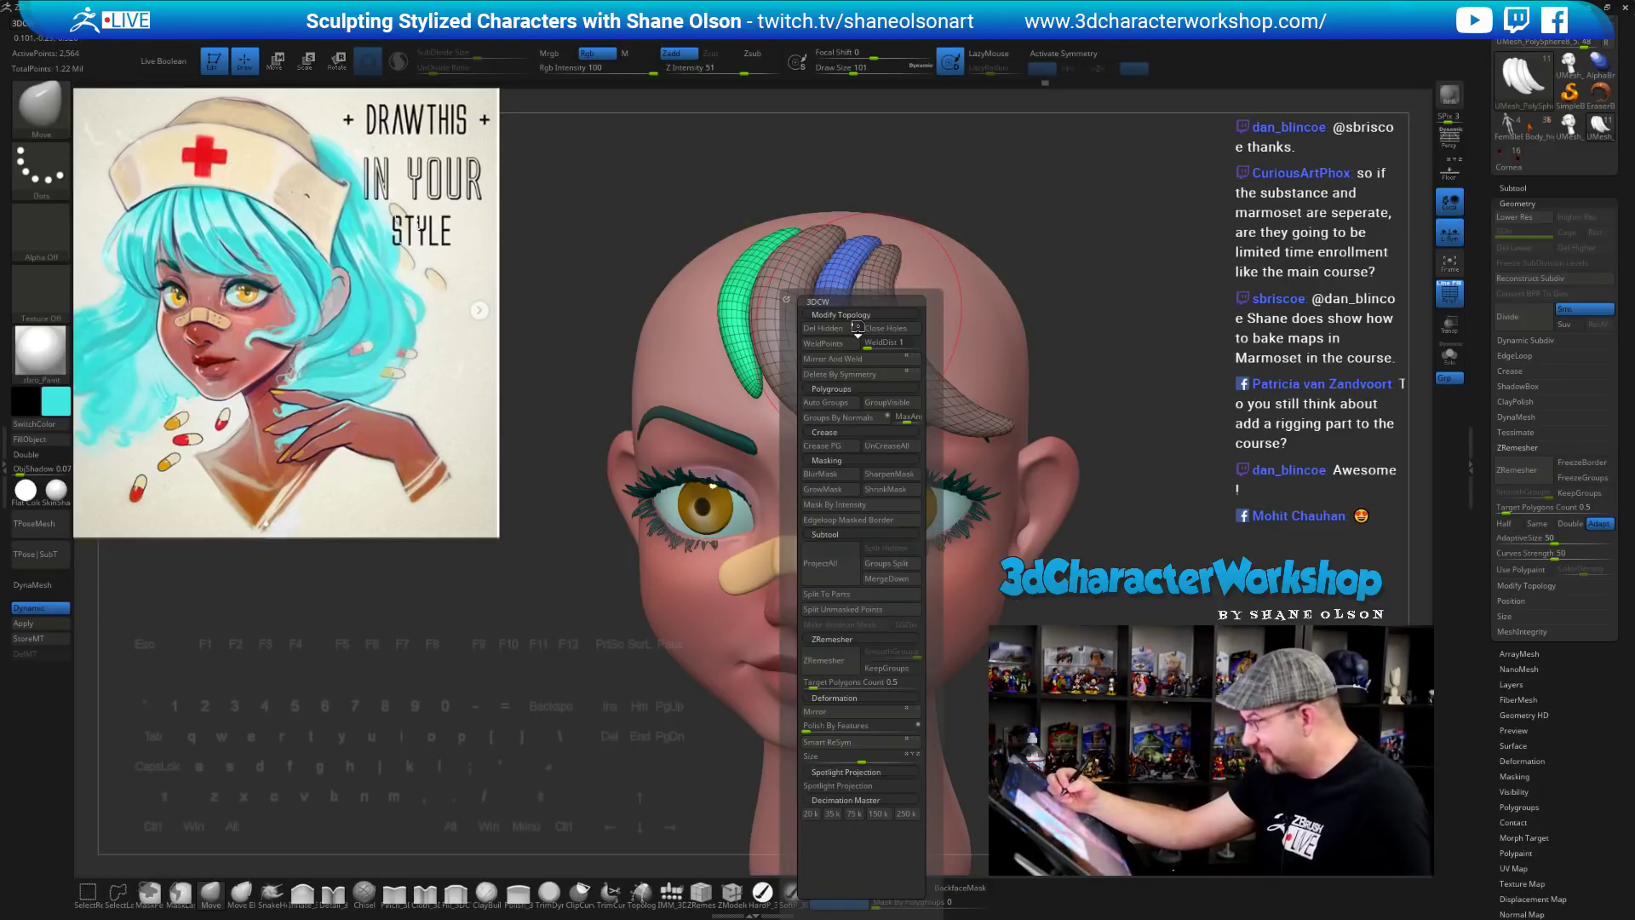
{"action": "key", "text": "space"}
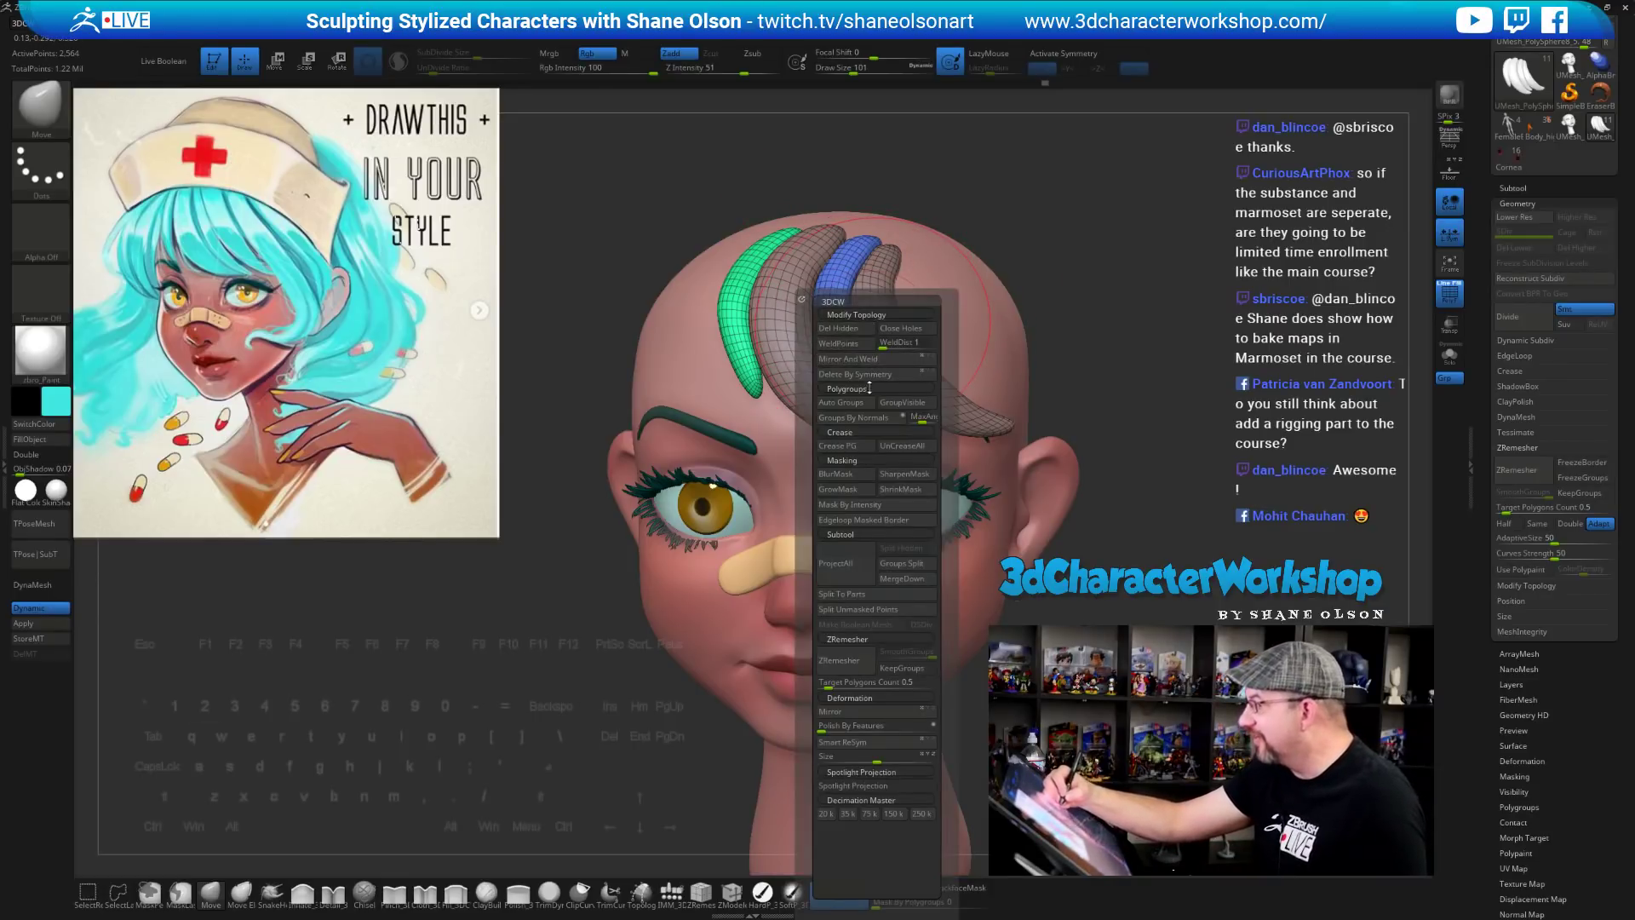
{"action": "left_click", "coordinate": [866, 403]}
{"action": "mouse_move", "coordinate": [1117, 434]}
{"action": "left_mouse_down", "text": "alt"}
{"action": "mouse_move", "coordinate": [1107, 396]}
{"action": "mouse_move", "coordinate": [1146, 429]}
{"action": "left_mouse_up", "text": "alt"}
{"action": "key", "text": "s"}
{"action": "left_click_drag", "start_coordinate": [1133, 507], "coordinate": [1112, 555], "text": "alt"}
{"action": "left_click_drag", "start_coordinate": [1112, 555], "coordinate": [1140, 513]}
Isolate the wide yellow-green lock with a mask, duplicate it and move the copy beyond the cyan lock
{"action": "key", "text": "w"}
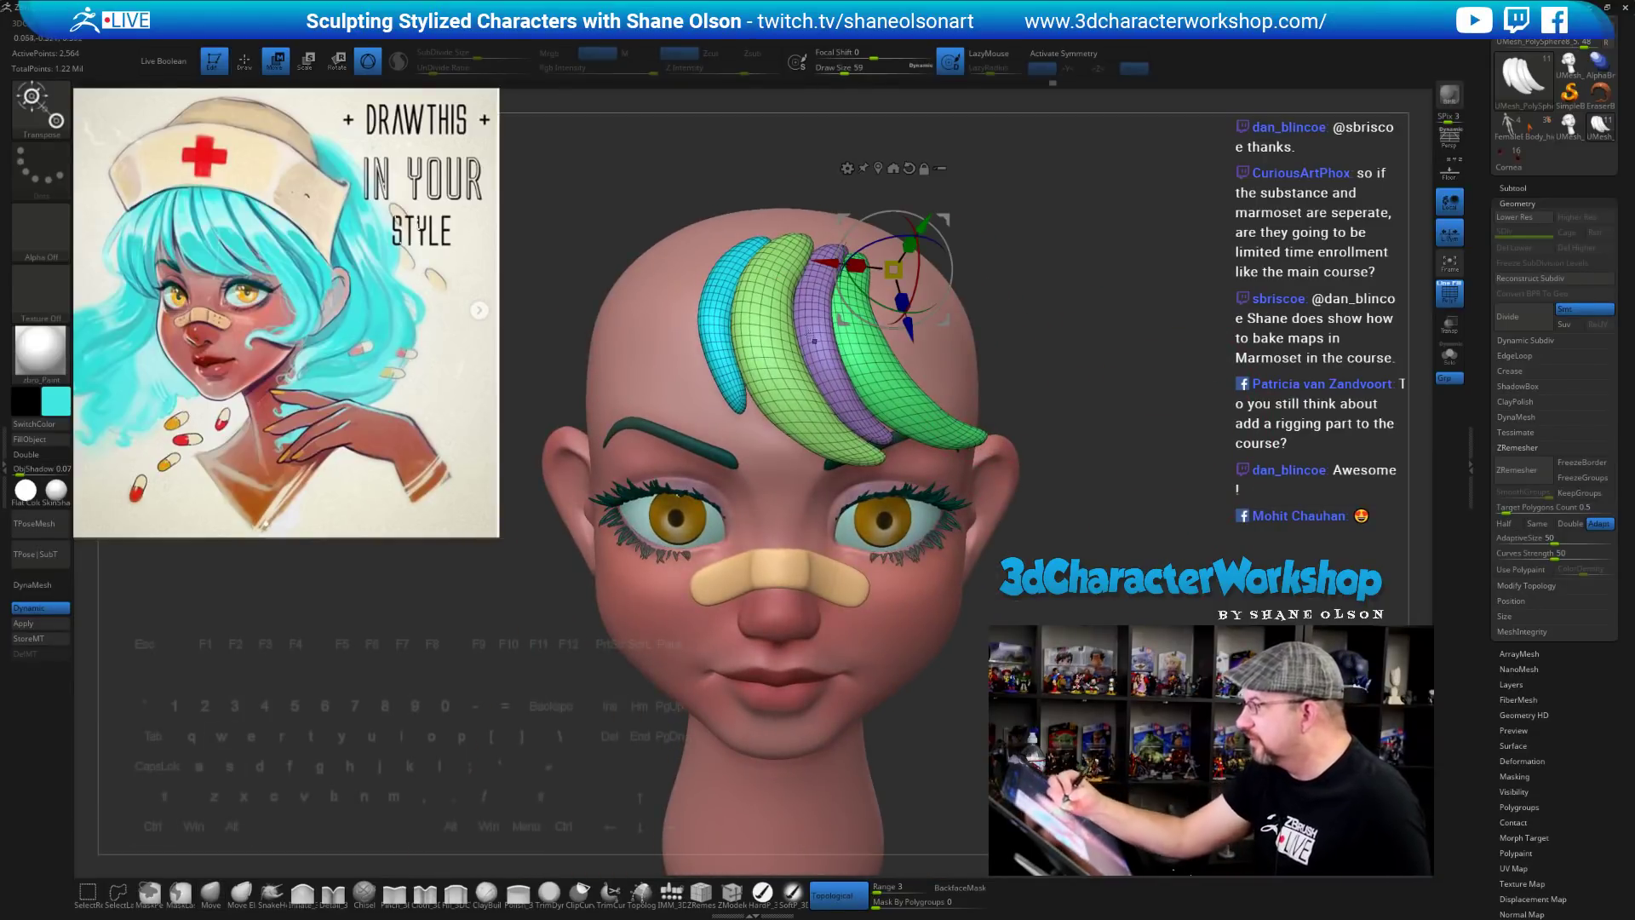
{"action": "left_click", "coordinate": [776, 295], "text": "ctrl"}
{"action": "right_click_drag", "start_coordinate": [775, 281], "coordinate": [776, 300], "text": "alt"}
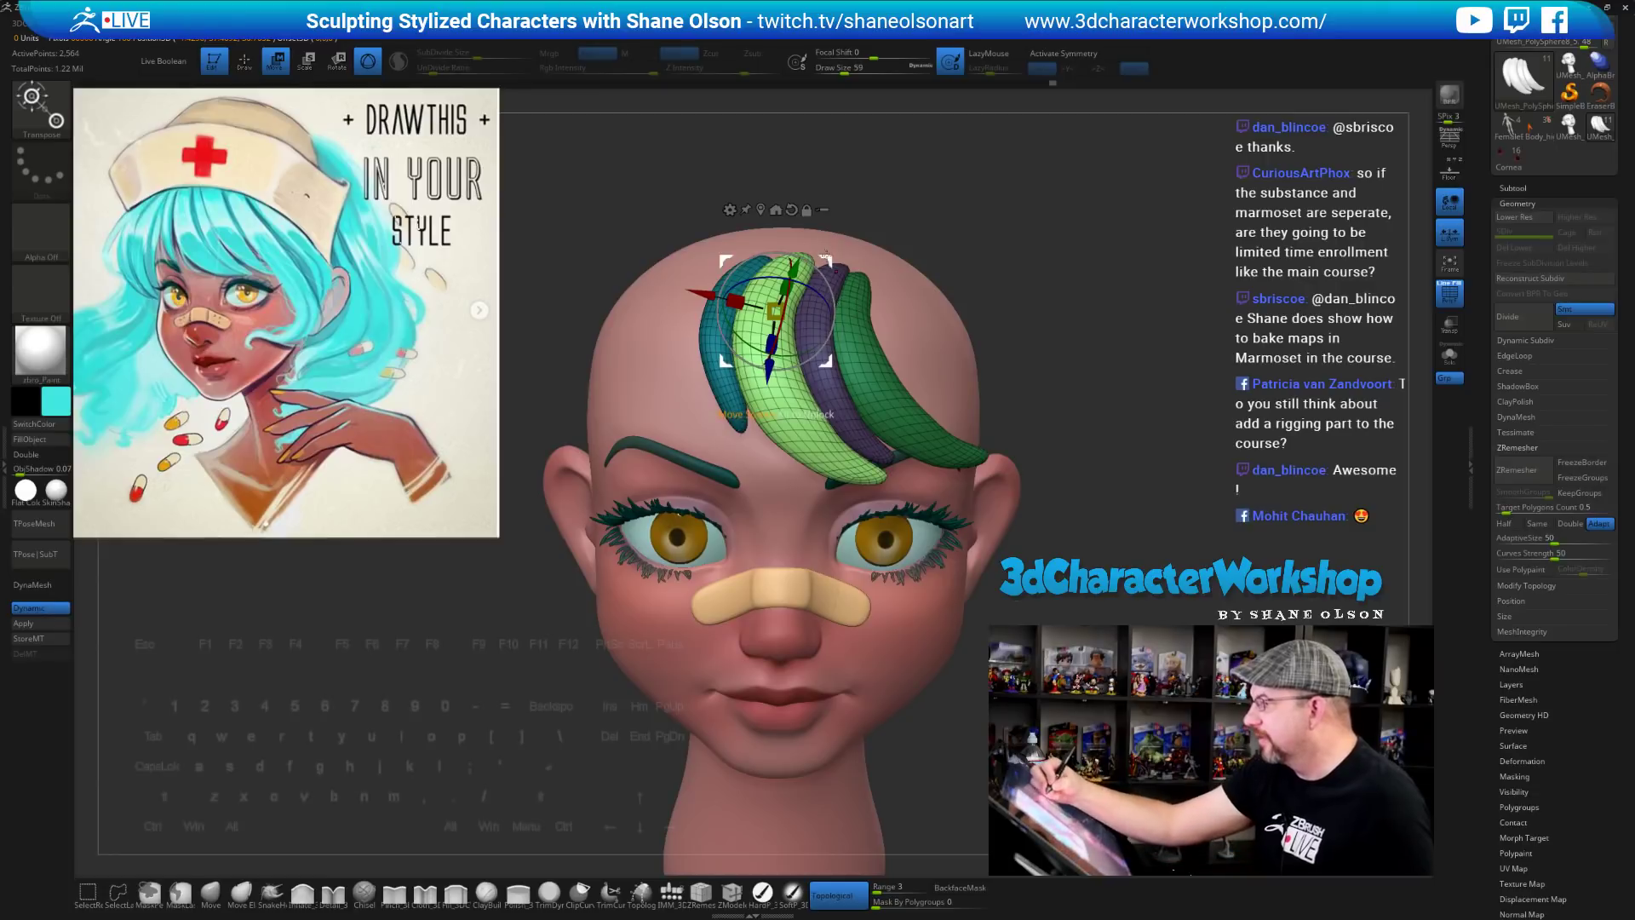
{"action": "left_click_drag", "start_coordinate": [776, 311], "coordinate": [671, 315]}
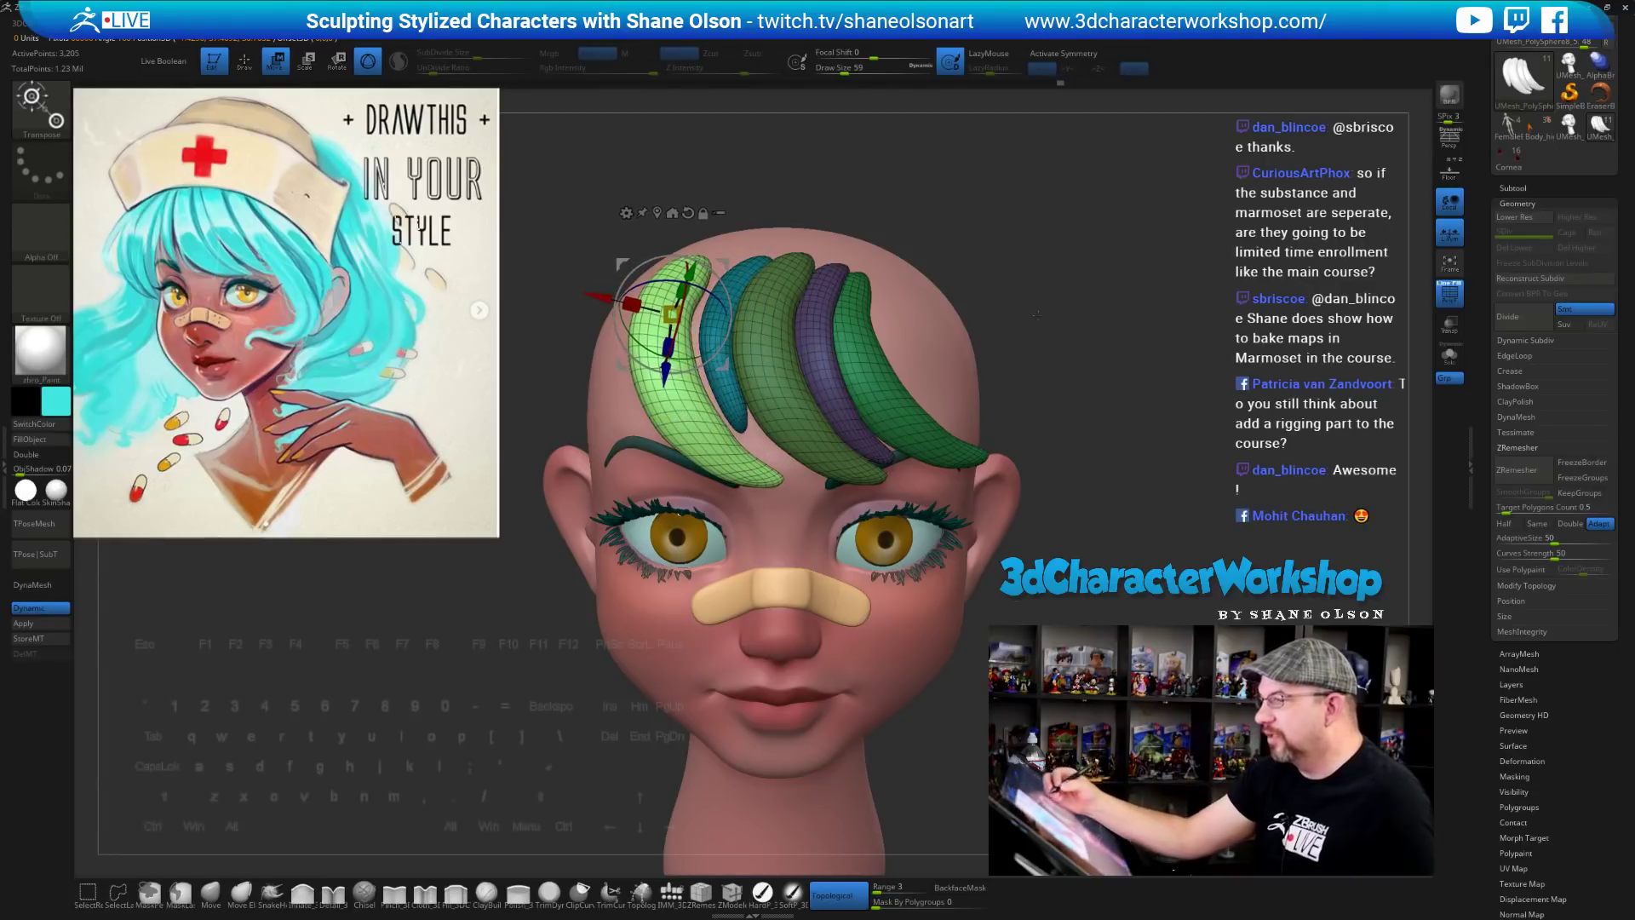
Rotate and position the new fifth lock so it hangs more steeply along the forehead beside the cyan lock
{"action": "left_click_drag", "start_coordinate": [942, 281], "coordinate": [877, 284]}
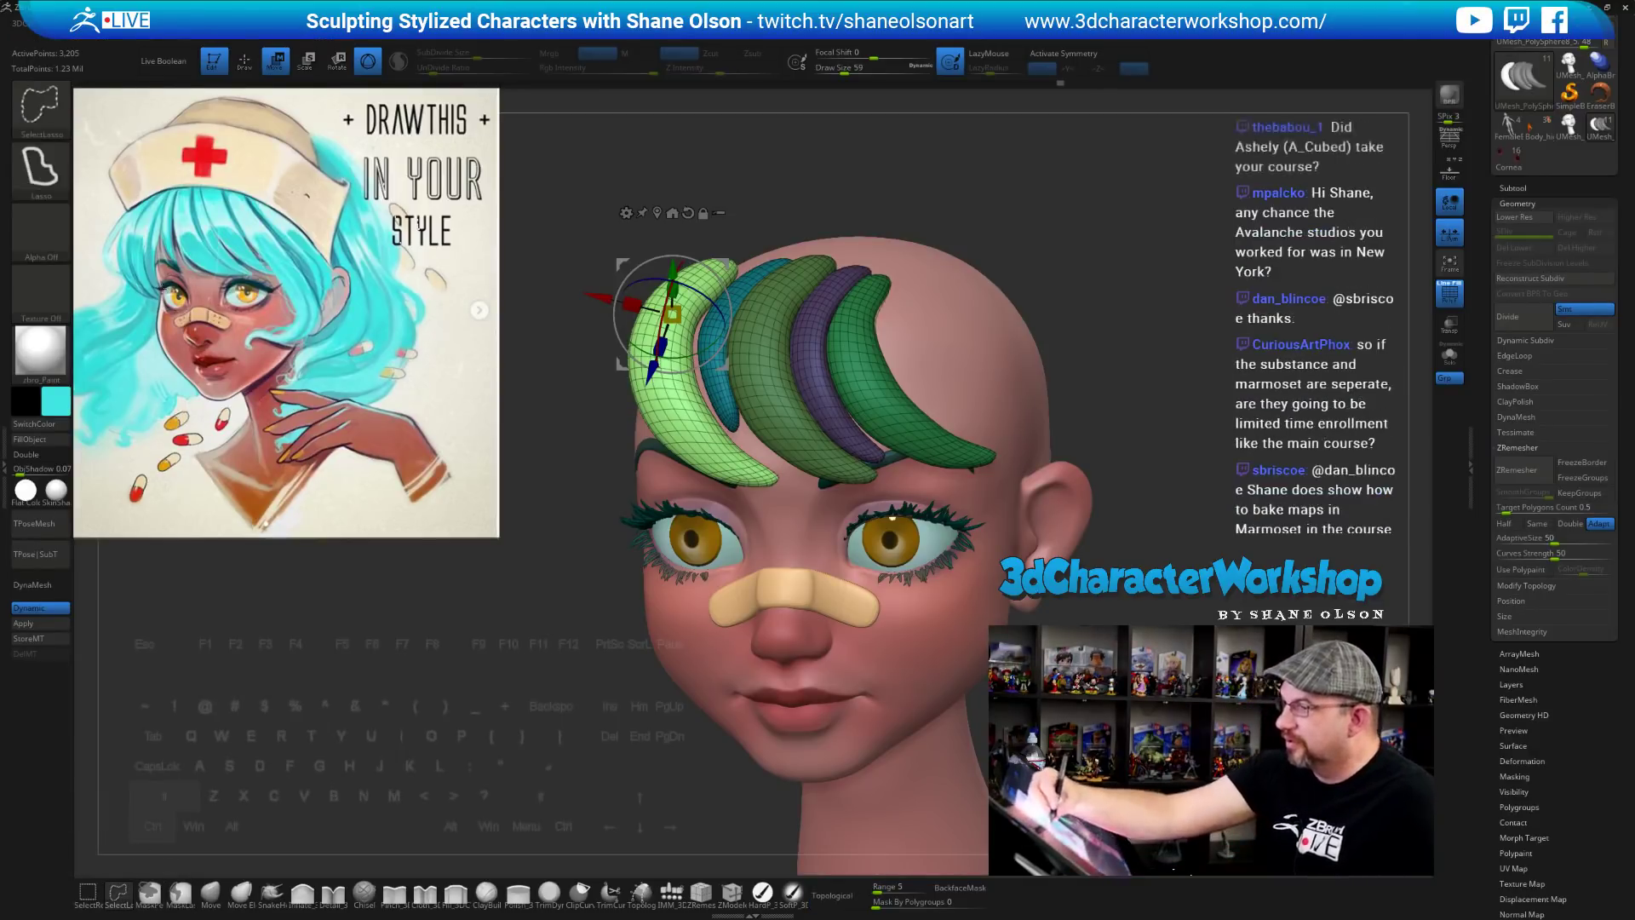
{"action": "mouse_move", "coordinate": [158, 279]}
{"action": "left_mouse_down", "text": "ctrl+shift"}
{"action": "mouse_move", "coordinate": [155, 209]}
{"action": "mouse_move", "coordinate": [112, 265]}
{"action": "mouse_move", "coordinate": [154, 306]}
{"action": "mouse_move", "coordinate": [273, 577]}
{"action": "mouse_move", "coordinate": [271, 560]}
{"action": "left_mouse_up", "text": "ctrl+shift"}
{"action": "mouse_move", "coordinate": [1158, 398]}
{"action": "left_mouse_down"}
{"action": "mouse_move", "coordinate": [1118, 409]}
{"action": "mouse_move", "coordinate": [1164, 453]}
{"action": "mouse_move", "coordinate": [1152, 475]}
{"action": "left_mouse_up"}
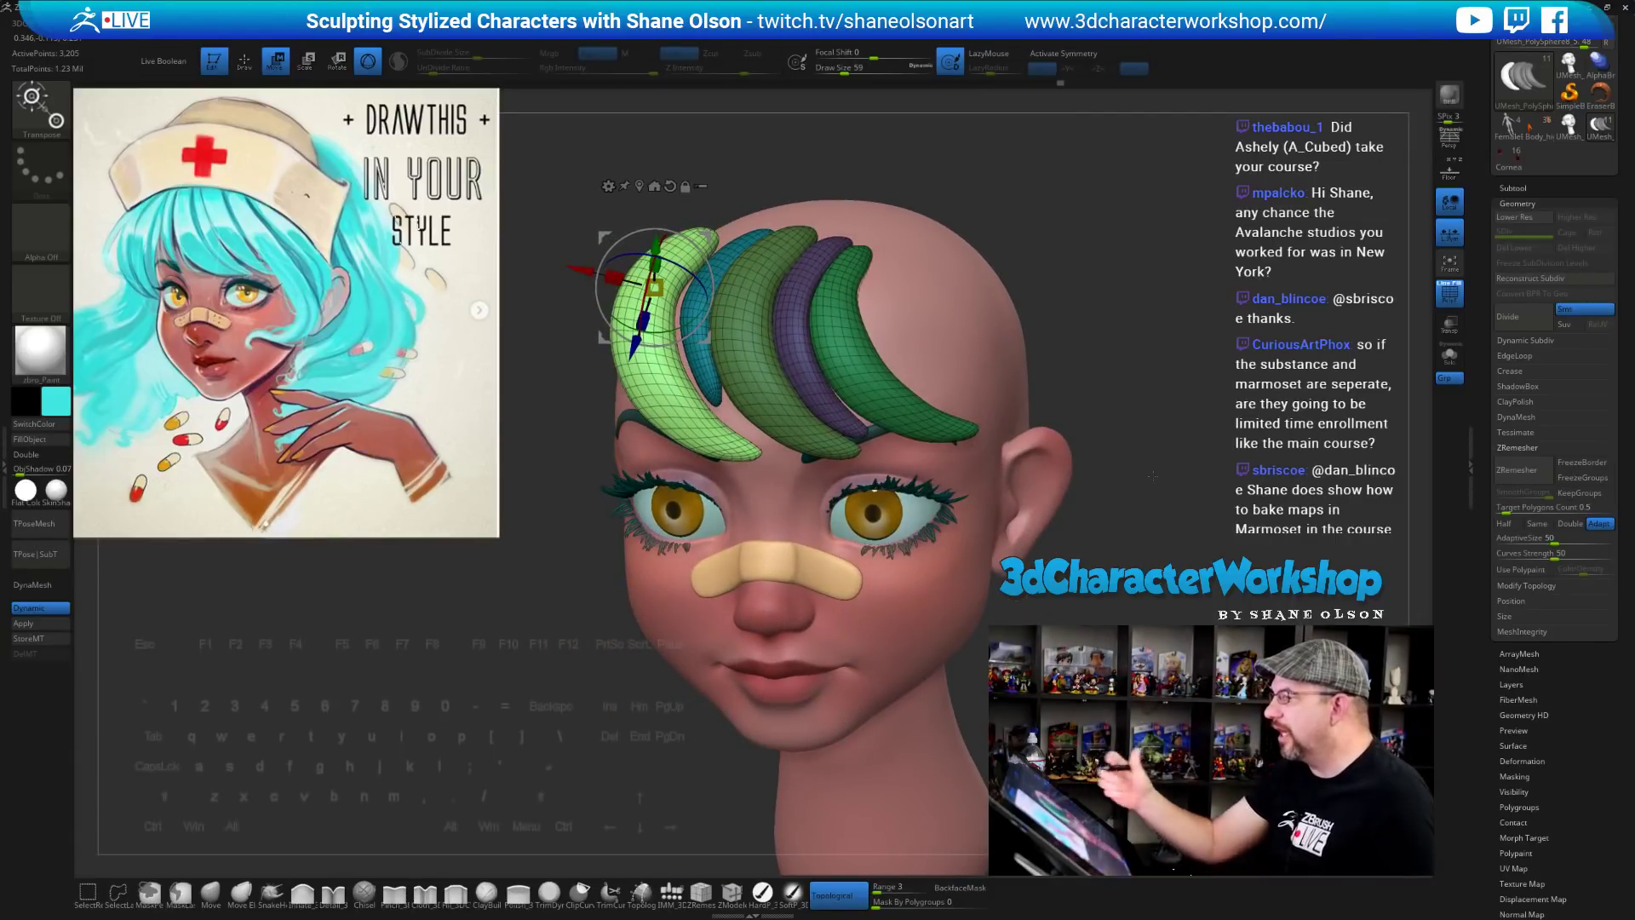
{"action": "left_click_drag", "start_coordinate": [1045, 293], "coordinate": [1030, 329], "text": "alt"}
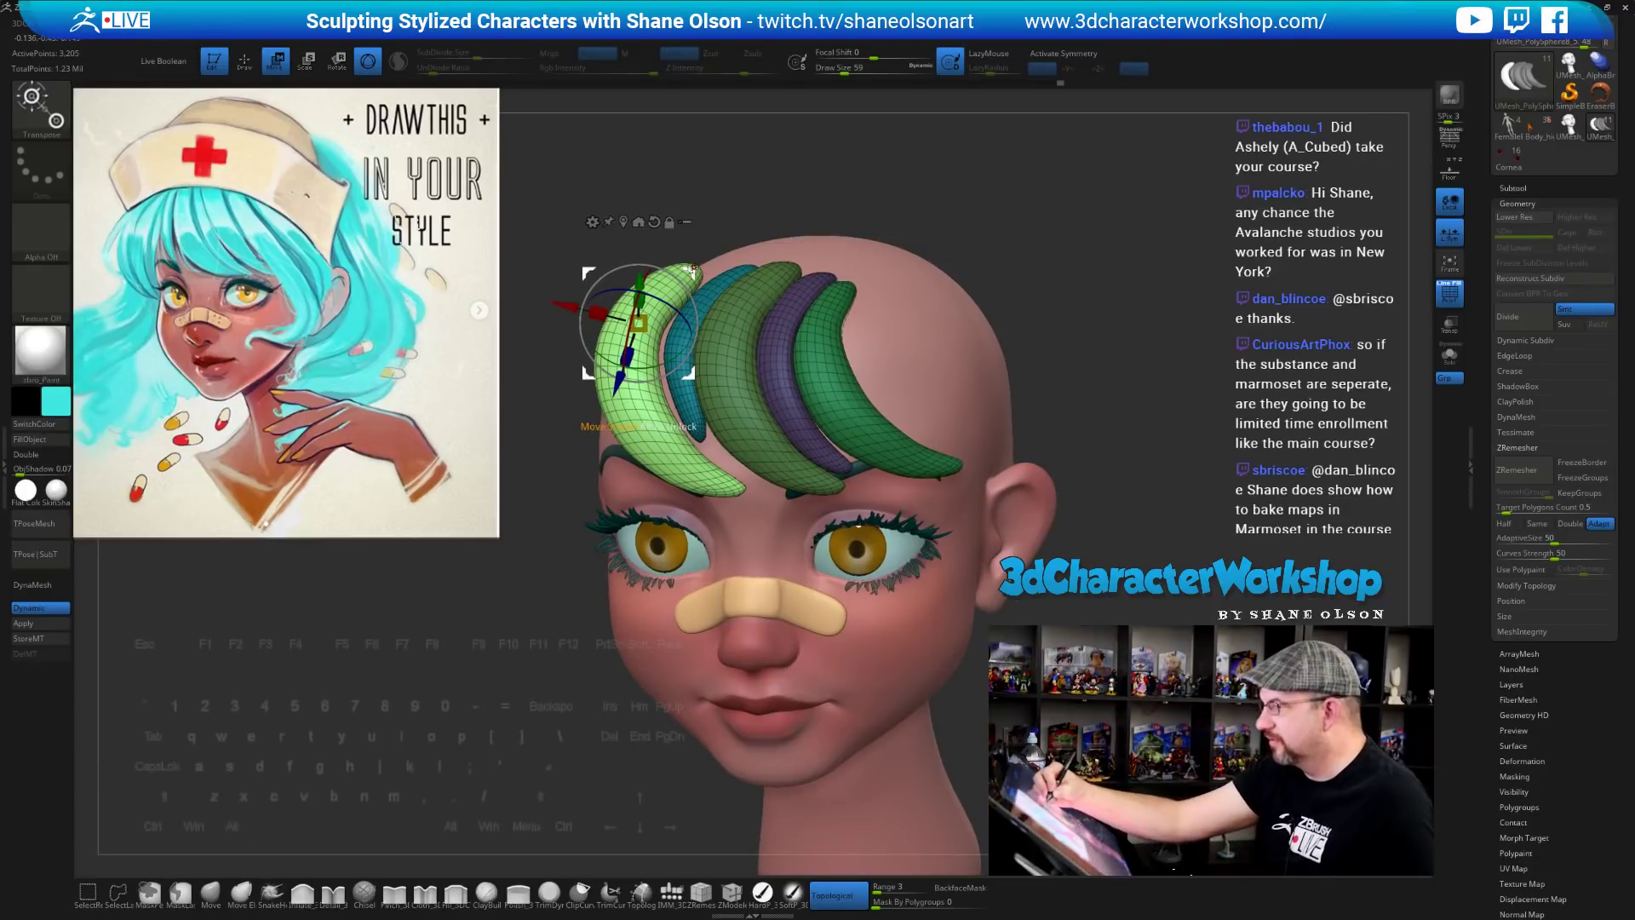
{"action": "mouse_move", "coordinate": [694, 244]}
{"action": "left_mouse_down"}
{"action": "mouse_move", "coordinate": [717, 235]}
{"action": "mouse_move", "coordinate": [714, 292]}
{"action": "left_mouse_up"}
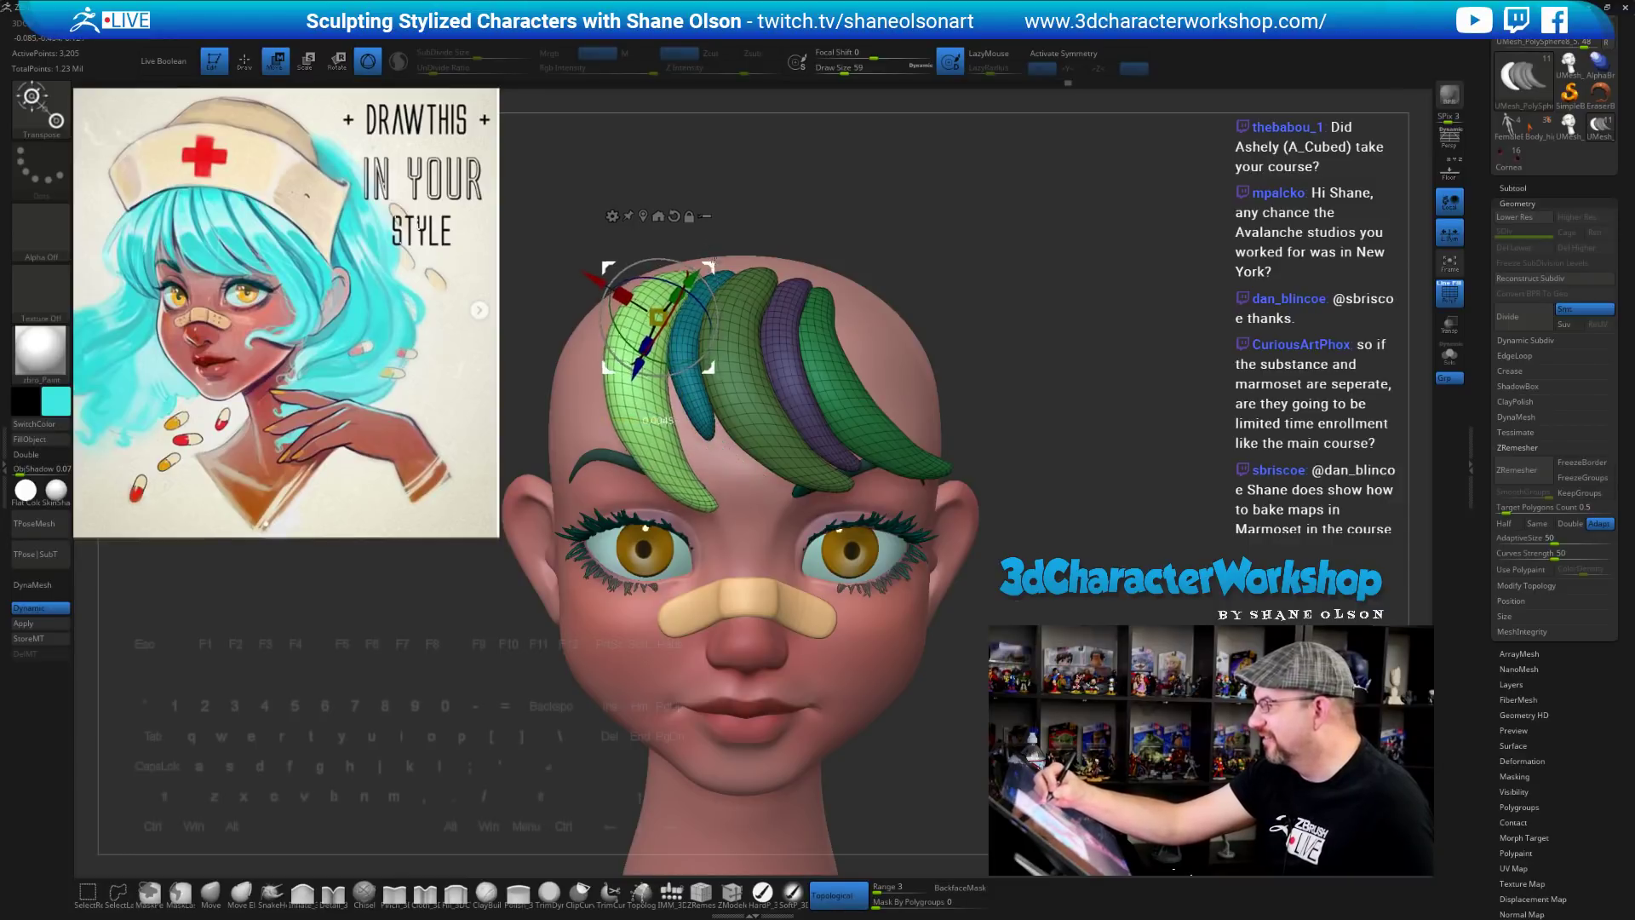
{"action": "mouse_move", "coordinate": [812, 252]}
{"action": "left_mouse_down"}
{"action": "mouse_move", "coordinate": [739, 262]}
{"action": "mouse_move", "coordinate": [725, 244]}
{"action": "mouse_move", "coordinate": [771, 196]}
{"action": "mouse_move", "coordinate": [819, 193]}
{"action": "left_mouse_up"}
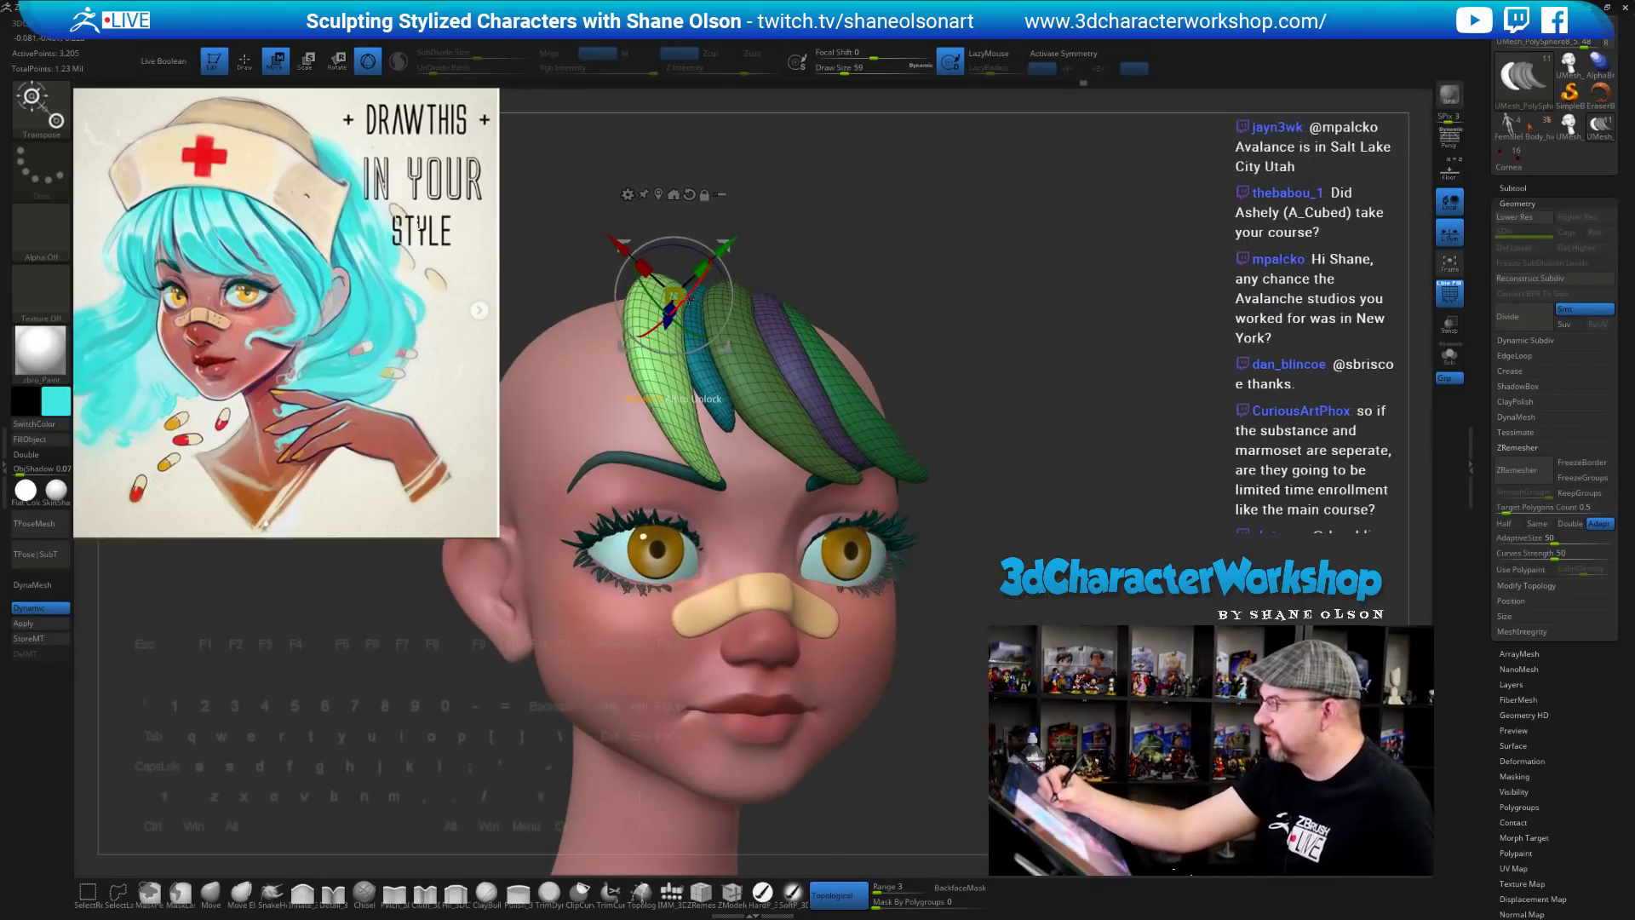
Move the fifth lock outward beyond the cyan lock and reduce the Move brush's draw size to 94
{"action": "left_click_drag", "start_coordinate": [690, 299], "coordinate": [732, 295]}
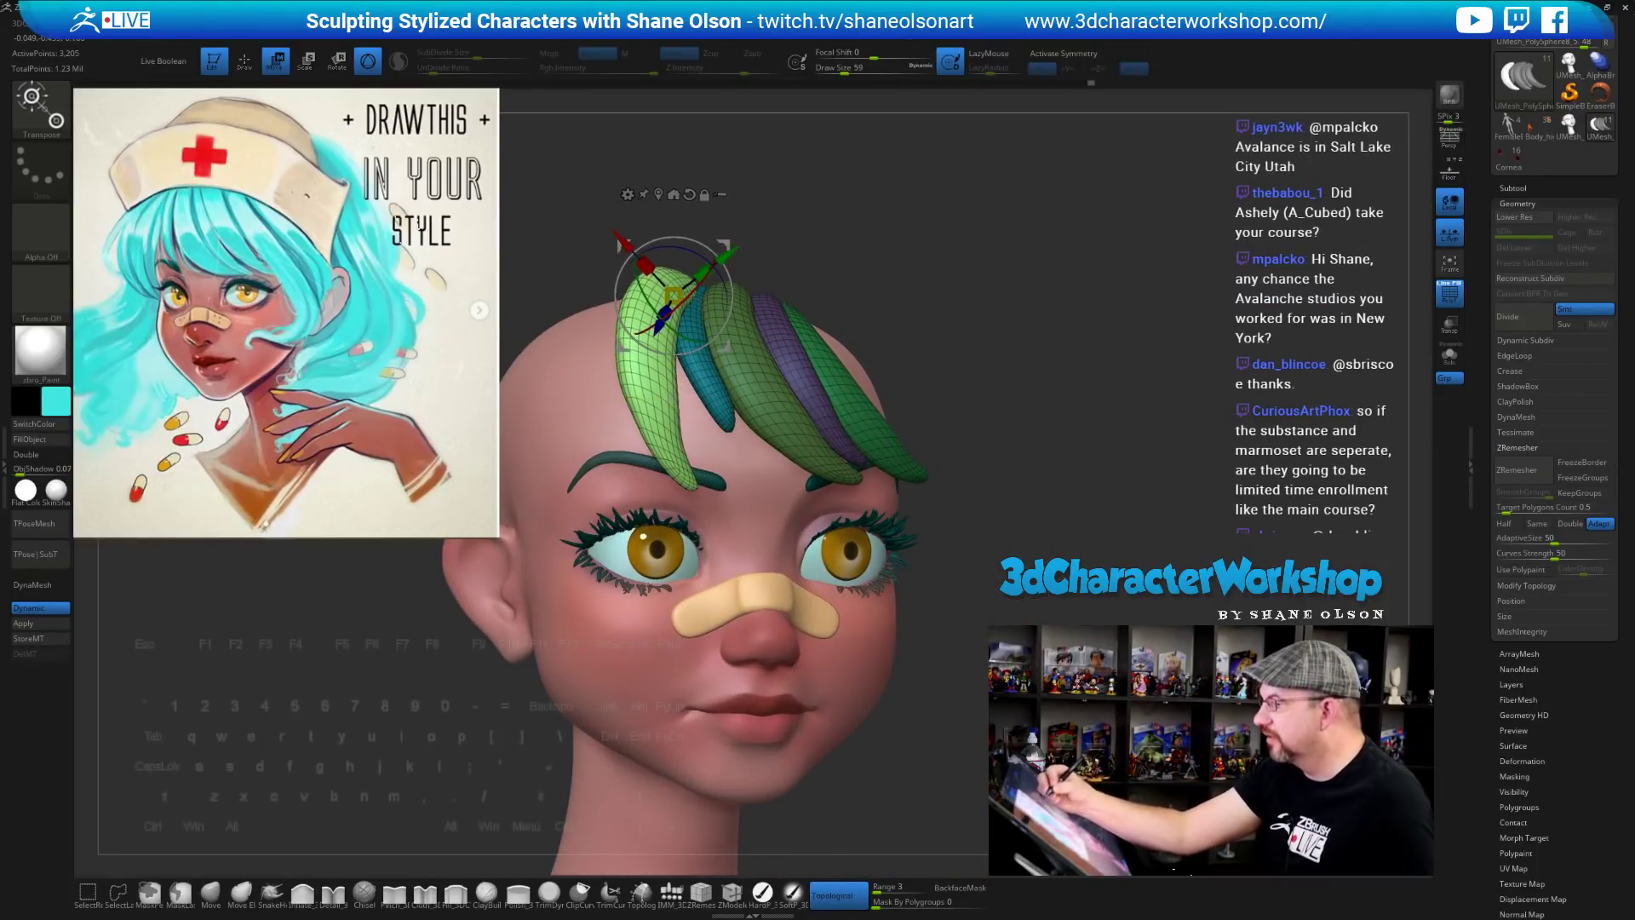
{"action": "mouse_move", "coordinate": [954, 341]}
{"action": "left_mouse_down"}
{"action": "mouse_move", "coordinate": [724, 346]}
{"action": "mouse_move", "coordinate": [1052, 349]}
{"action": "mouse_move", "coordinate": [1047, 424]}
{"action": "mouse_move", "coordinate": [1124, 423]}
{"action": "mouse_move", "coordinate": [1044, 424]}
{"action": "mouse_move", "coordinate": [1042, 469]}
{"action": "left_mouse_up"}
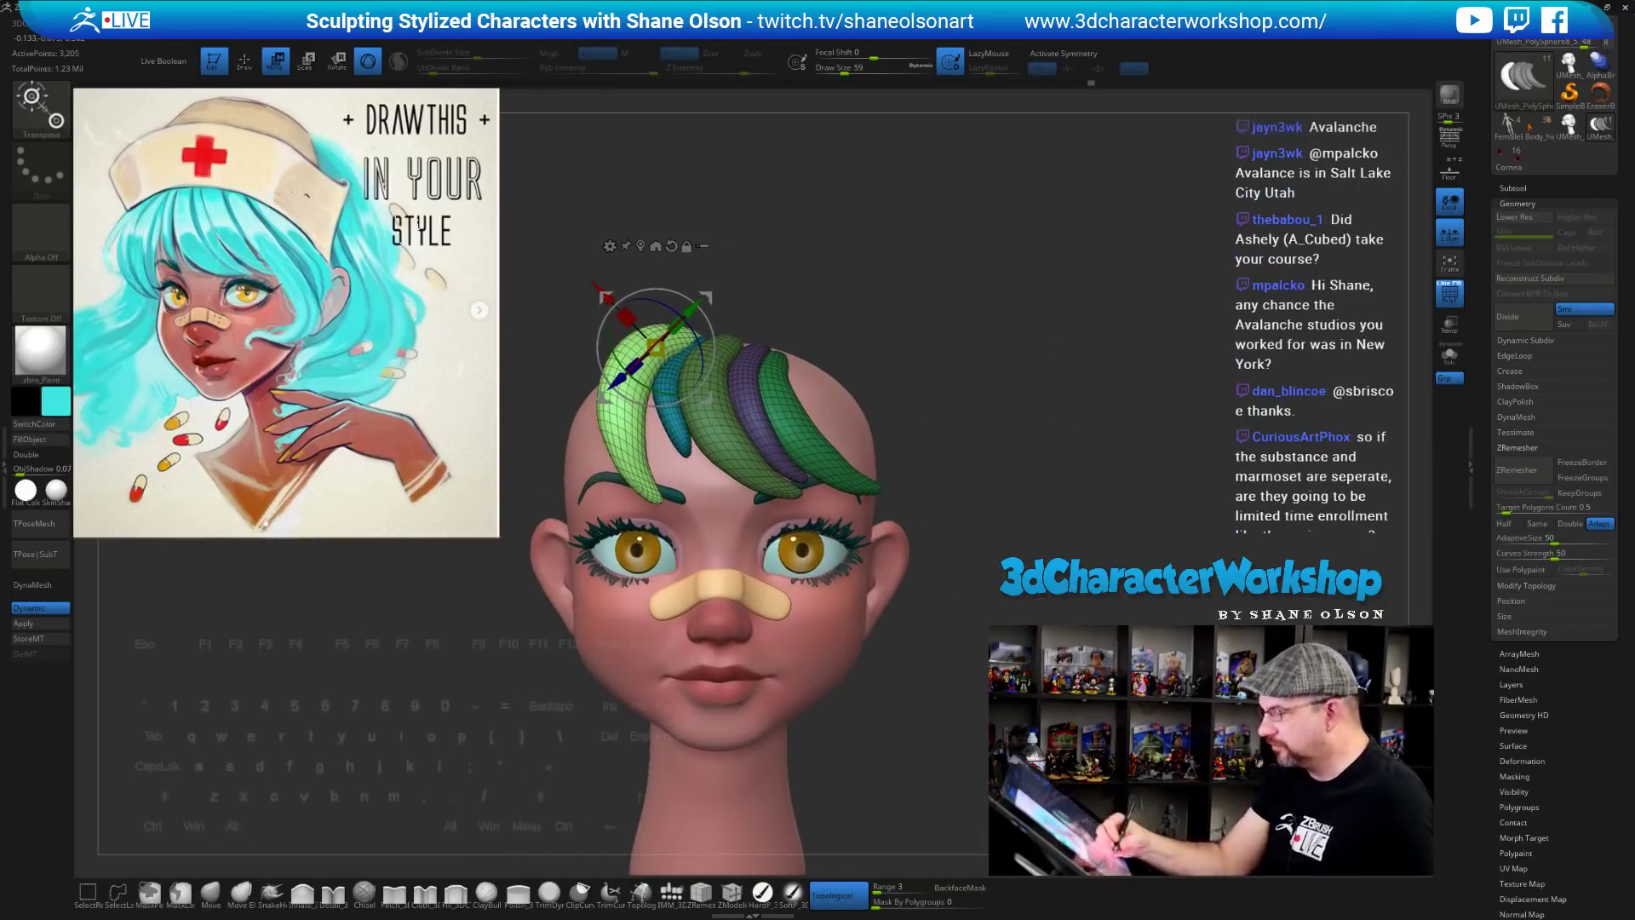
{"action": "key", "text": "q"}
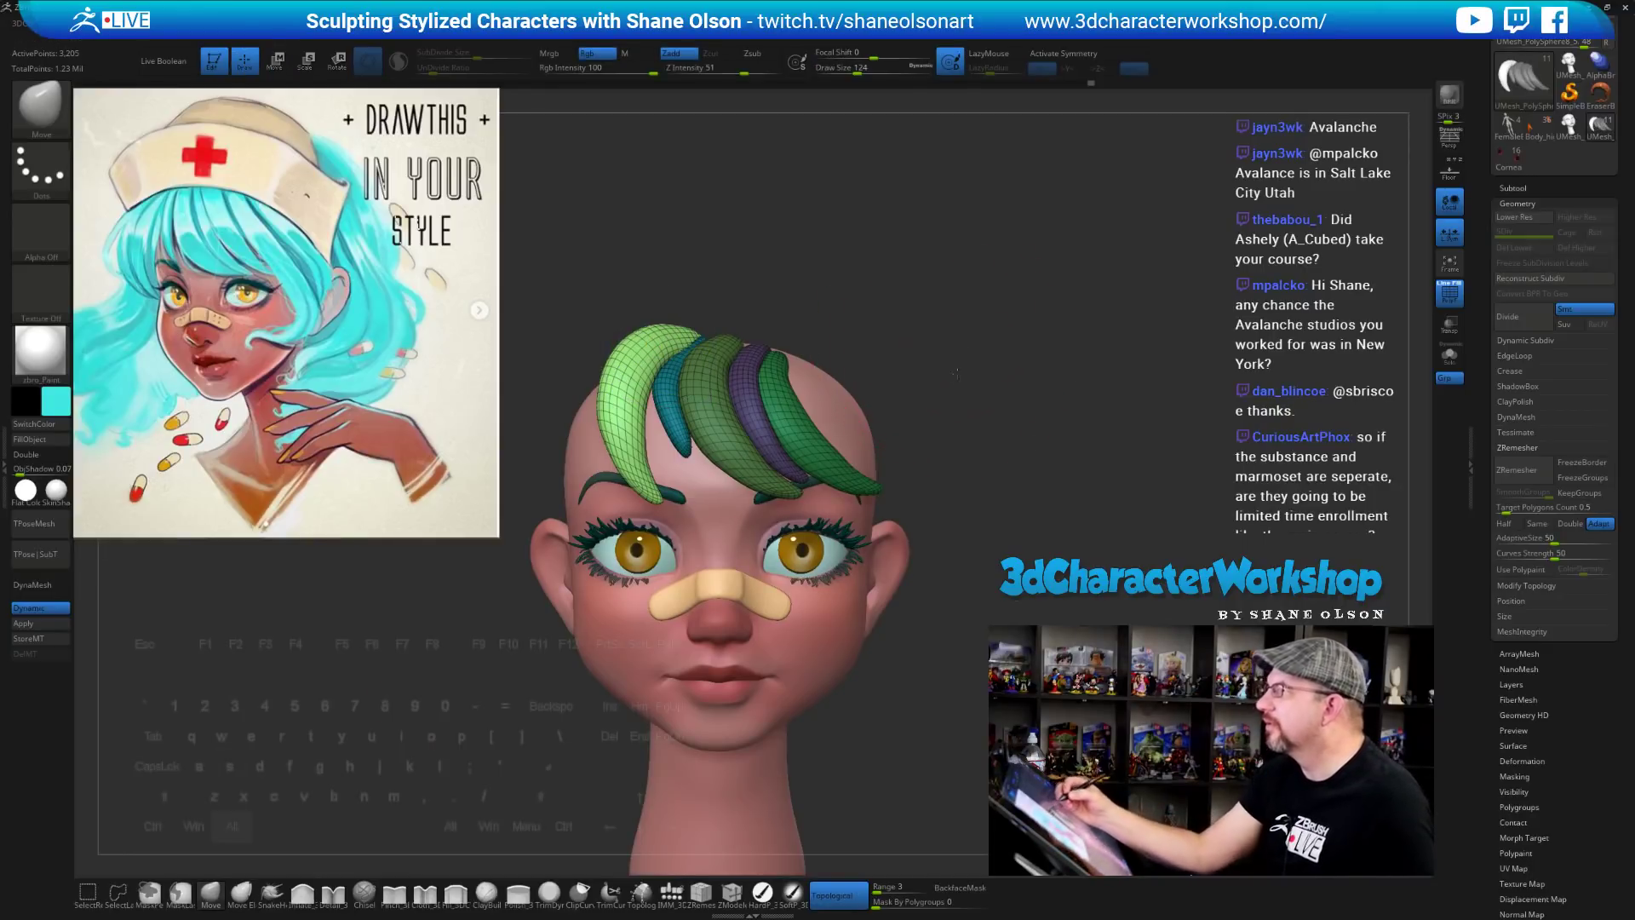
{"action": "left_click_drag", "start_coordinate": [956, 372], "coordinate": [958, 417]}
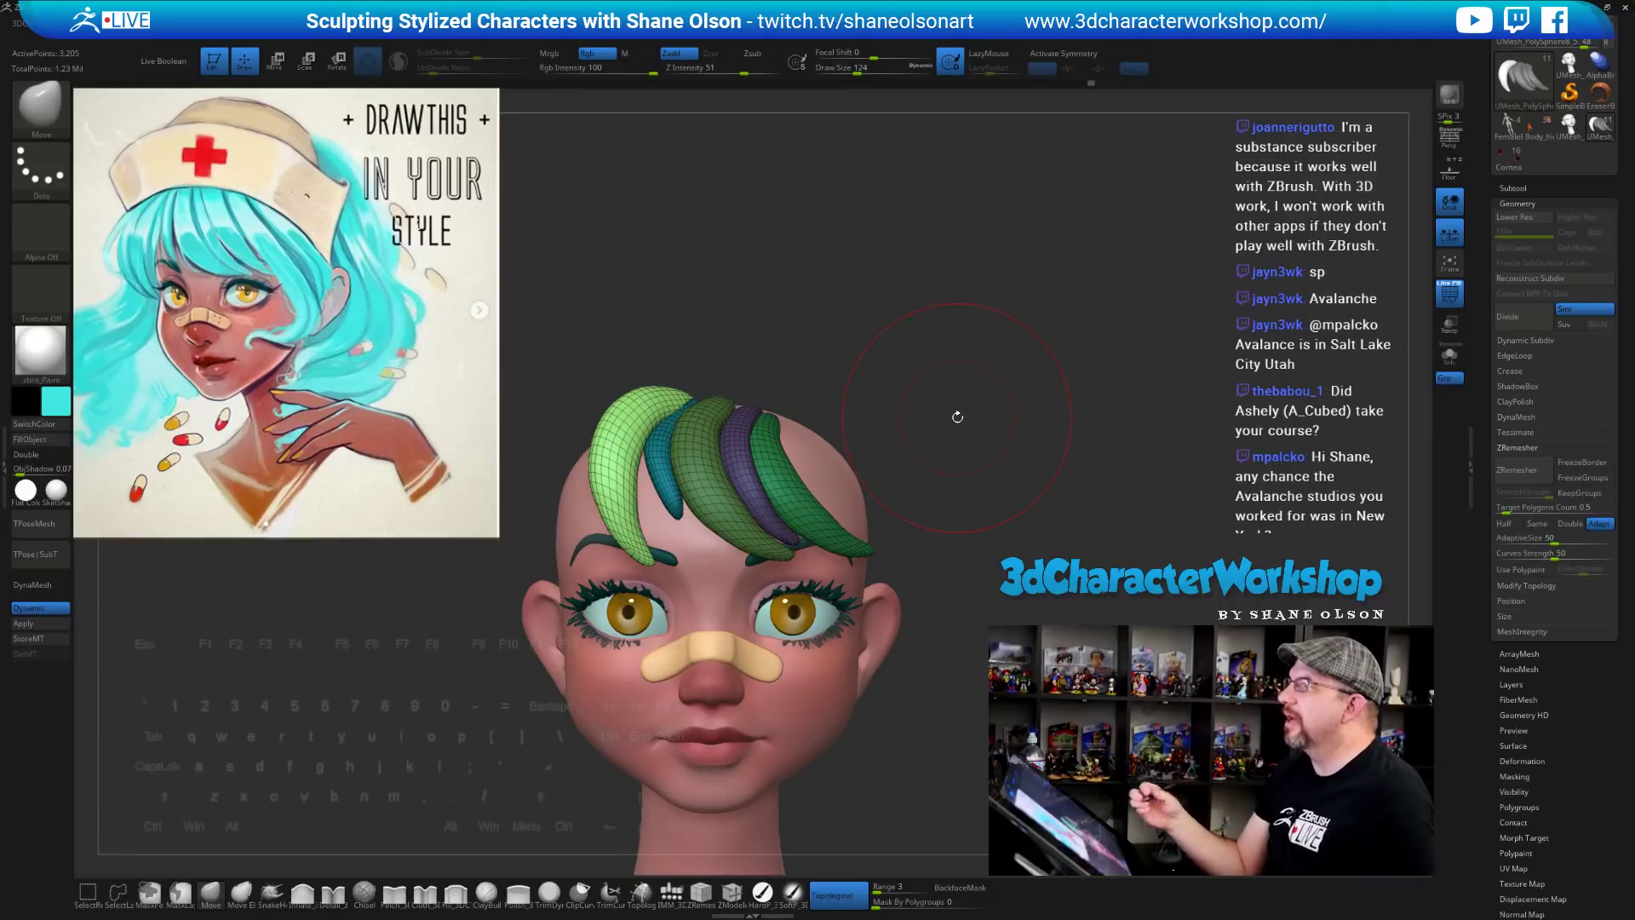
{"action": "mouse_move", "coordinate": [942, 368]}
{"action": "left_mouse_down"}
{"action": "mouse_move", "coordinate": [925, 369]}
{"action": "mouse_move", "coordinate": [936, 311]}
{"action": "left_mouse_up"}
{"action": "key", "text": "s"}
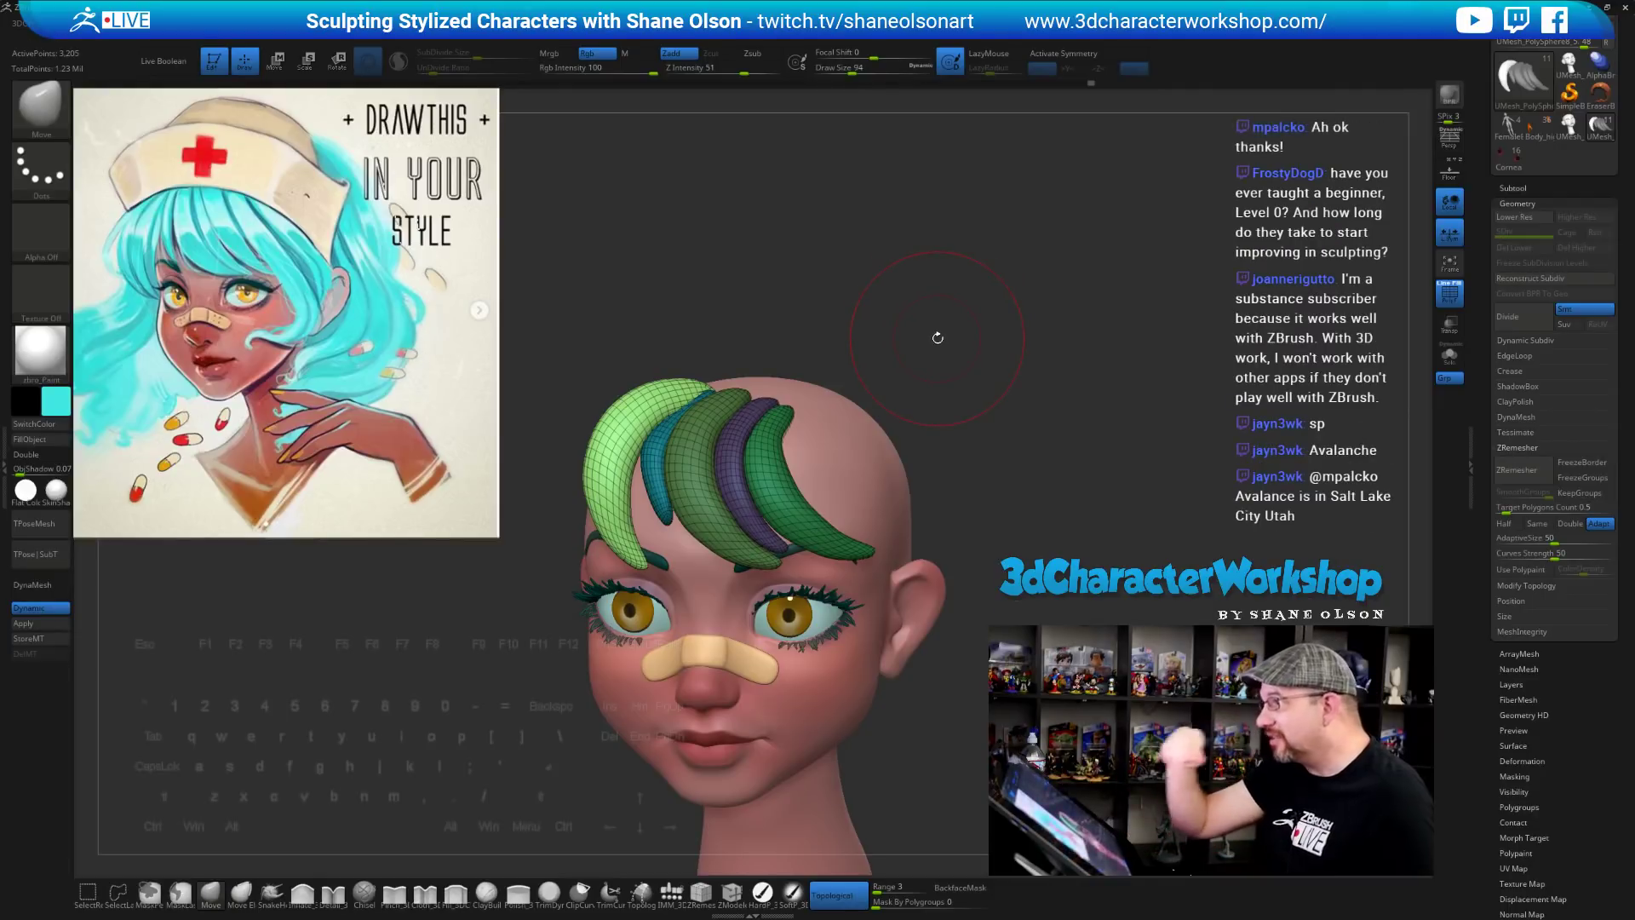
Reshape the fifth lock from the front and side with the Move brush so it follows the forehead
{"action": "mouse_move", "coordinate": [630, 426]}
{"action": "left_mouse_down", "text": "shift"}
{"action": "mouse_move", "coordinate": [615, 503]}
{"action": "mouse_move", "coordinate": [620, 451]}
{"action": "mouse_move", "coordinate": [662, 522]}
{"action": "mouse_move", "coordinate": [615, 447]}
{"action": "left_mouse_up", "text": "shift"}
{"action": "mouse_move", "coordinate": [929, 358]}
{"action": "left_mouse_down"}
{"action": "mouse_move", "coordinate": [1022, 364]}
{"action": "mouse_move", "coordinate": [976, 363]}
{"action": "left_mouse_up"}
{"action": "mouse_move", "coordinate": [613, 496]}
{"action": "left_mouse_down", "text": "shift"}
{"action": "mouse_move", "coordinate": [618, 533]}
{"action": "mouse_move", "coordinate": [615, 498]}
{"action": "left_mouse_up", "text": "shift"}
{"action": "mouse_move", "coordinate": [1034, 578]}
{"action": "left_mouse_down"}
{"action": "mouse_move", "coordinate": [932, 586]}
{"action": "mouse_move", "coordinate": [1041, 608]}
{"action": "left_mouse_up"}
{"action": "mouse_move", "coordinate": [756, 466]}
{"action": "left_mouse_down"}
{"action": "mouse_move", "coordinate": [920, 523]}
{"action": "mouse_move", "coordinate": [830, 465]}
{"action": "mouse_move", "coordinate": [788, 406]}
{"action": "left_mouse_up"}
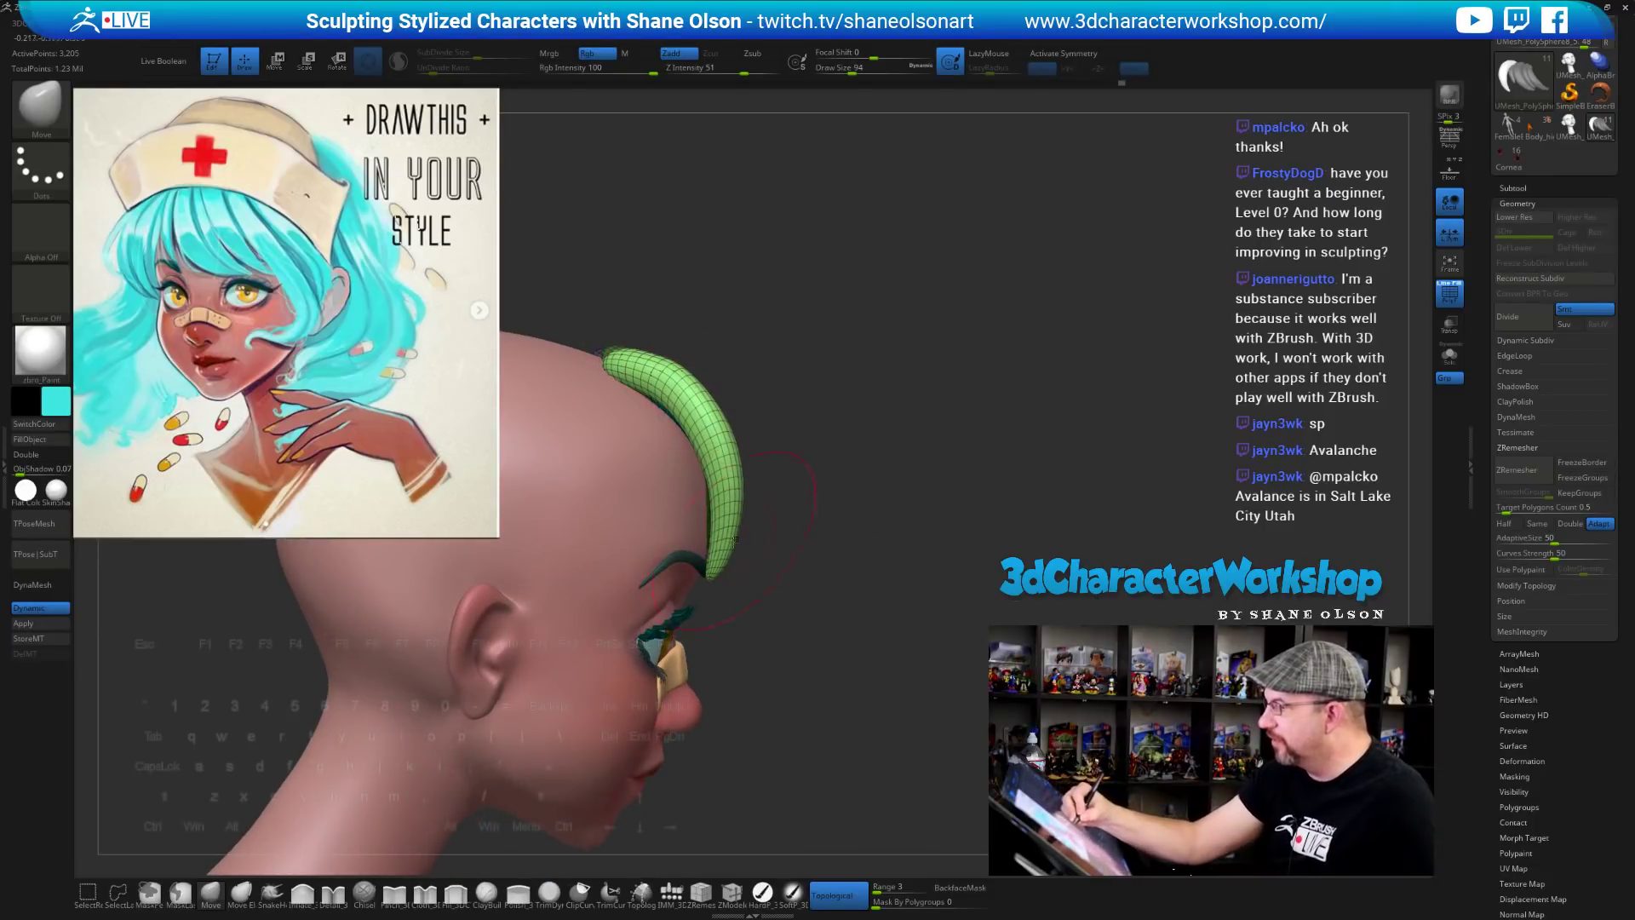
{"action": "left_click_drag", "start_coordinate": [797, 577], "coordinate": [784, 580]}
Refine the fifth lock's upper end and outer curve from behind, the side and three-quarter angles
{"action": "left_click_drag", "start_coordinate": [944, 609], "coordinate": [833, 676]}
{"action": "left_click_drag", "start_coordinate": [737, 393], "coordinate": [861, 350]}
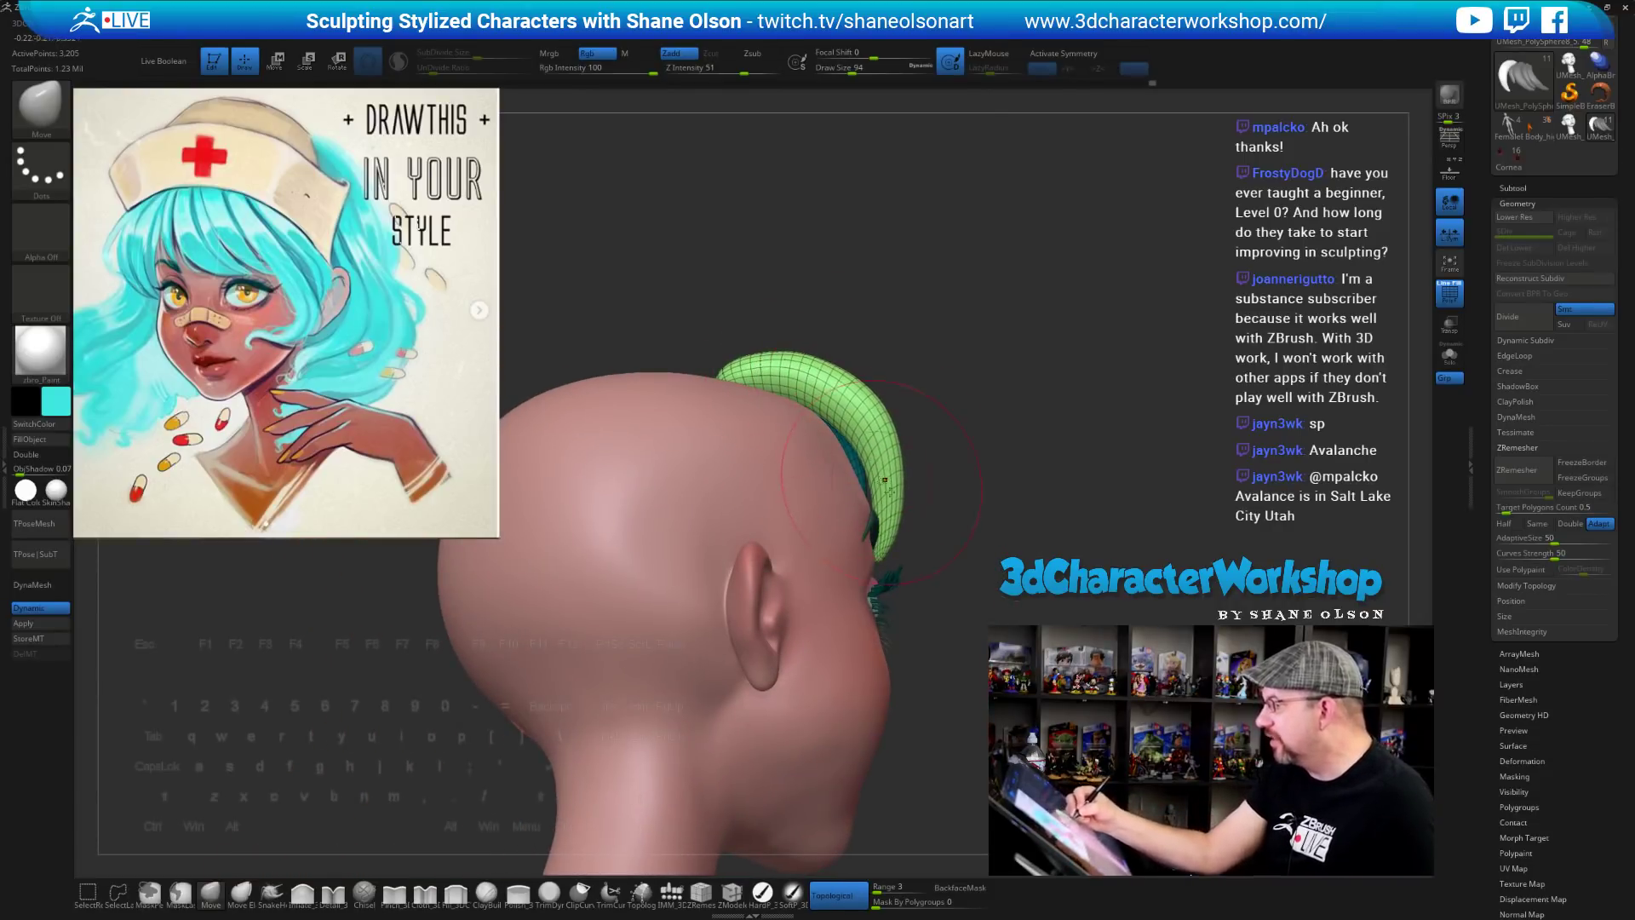
{"action": "left_click_drag", "start_coordinate": [1002, 611], "coordinate": [967, 564]}
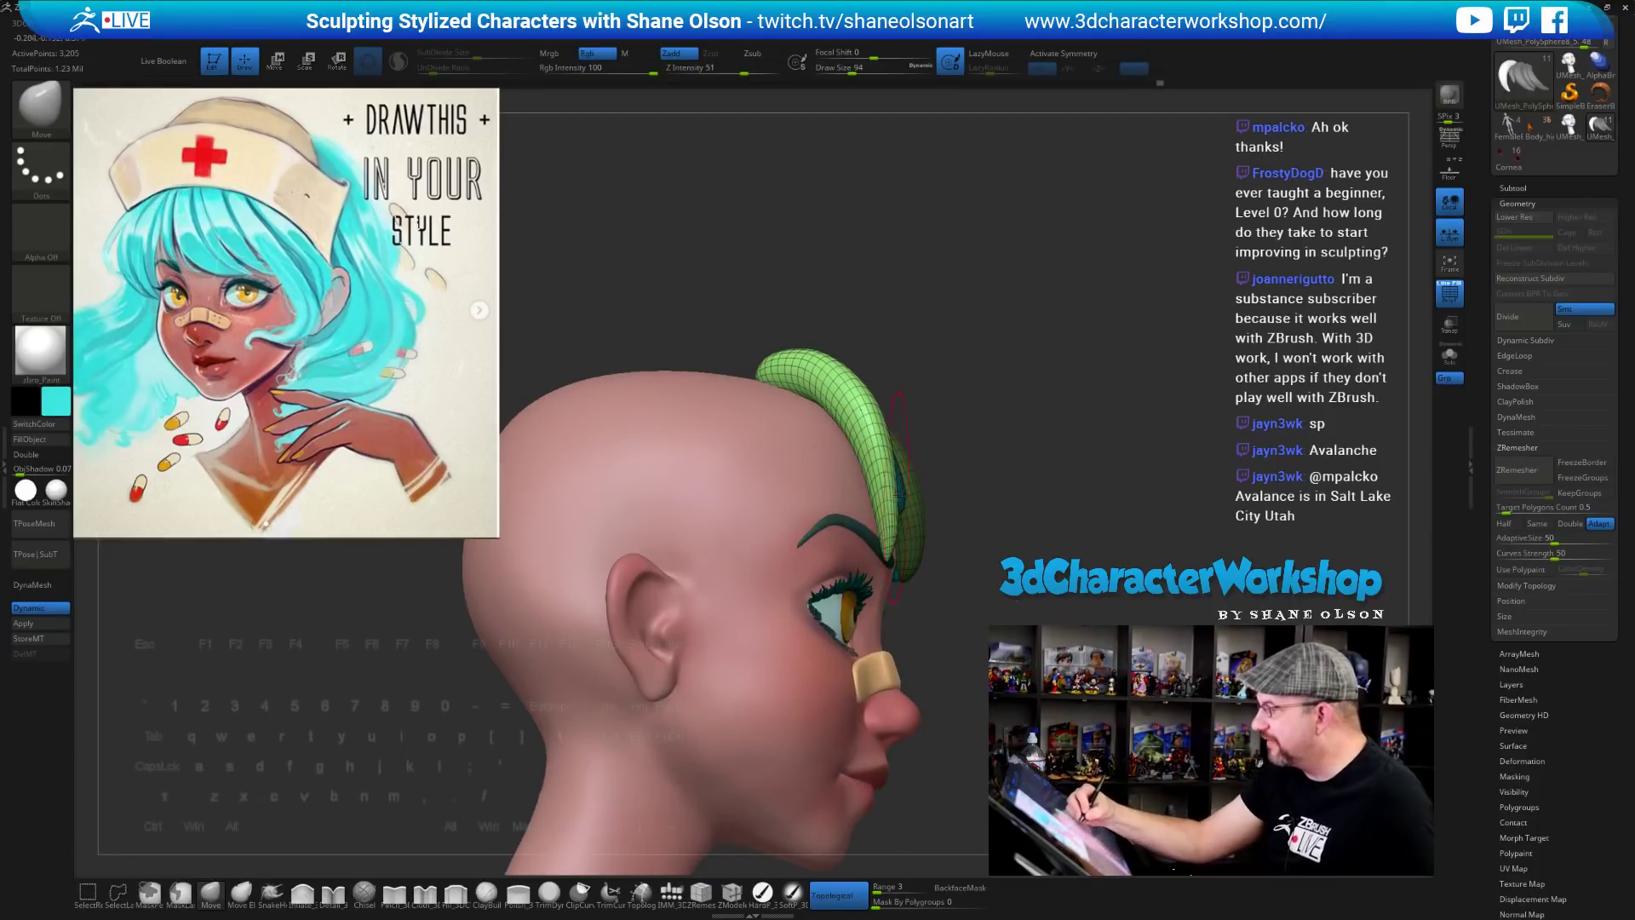
{"action": "left_click_drag", "start_coordinate": [1074, 552], "coordinate": [1010, 611]}
{"action": "left_click_drag", "start_coordinate": [734, 612], "coordinate": [670, 647], "text": "alt"}
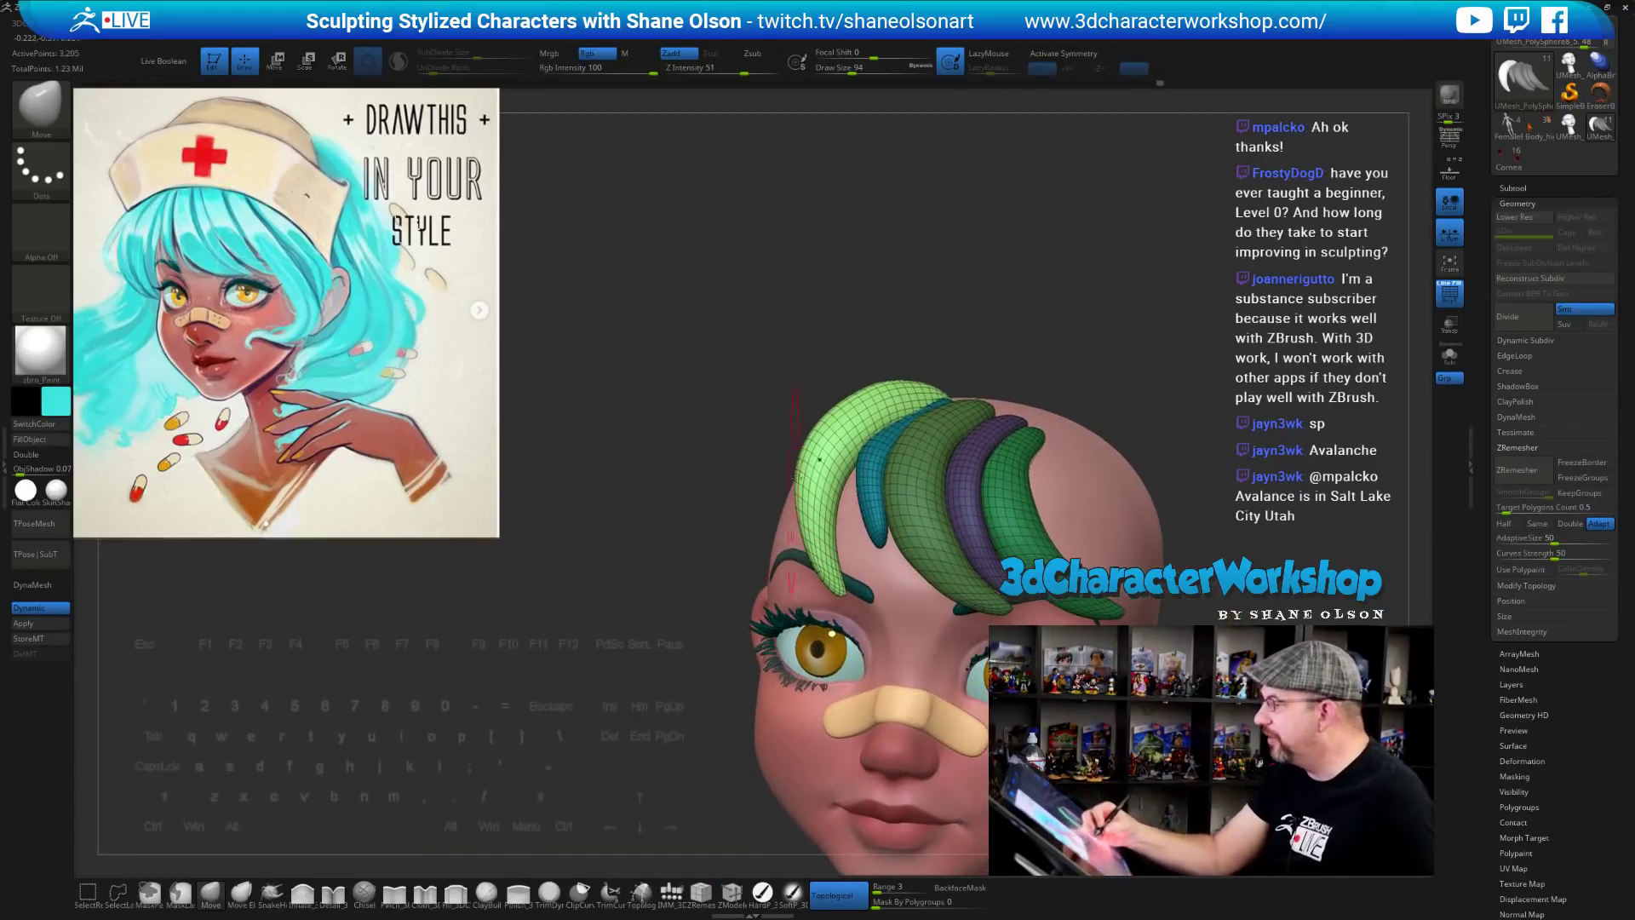
{"action": "mouse_move", "coordinate": [1014, 333]}
{"action": "left_mouse_down"}
{"action": "mouse_move", "coordinate": [979, 350]}
{"action": "mouse_move", "coordinate": [1003, 373]}
{"action": "left_mouse_up"}
Invert the mask and adjust the cyan lock's upper end with the Move brush at draw size 80
{"action": "left_click", "coordinate": [843, 424], "text": "alt"}
{"action": "mouse_move", "coordinate": [848, 421]}
{"action": "right_mouse_down"}
{"action": "mouse_move", "coordinate": [870, 403]}
{"action": "mouse_move", "coordinate": [1123, 383]}
{"action": "right_mouse_up"}
{"action": "key", "text": "s"}
{"action": "left_click_drag", "start_coordinate": [1053, 291], "coordinate": [1046, 294]}
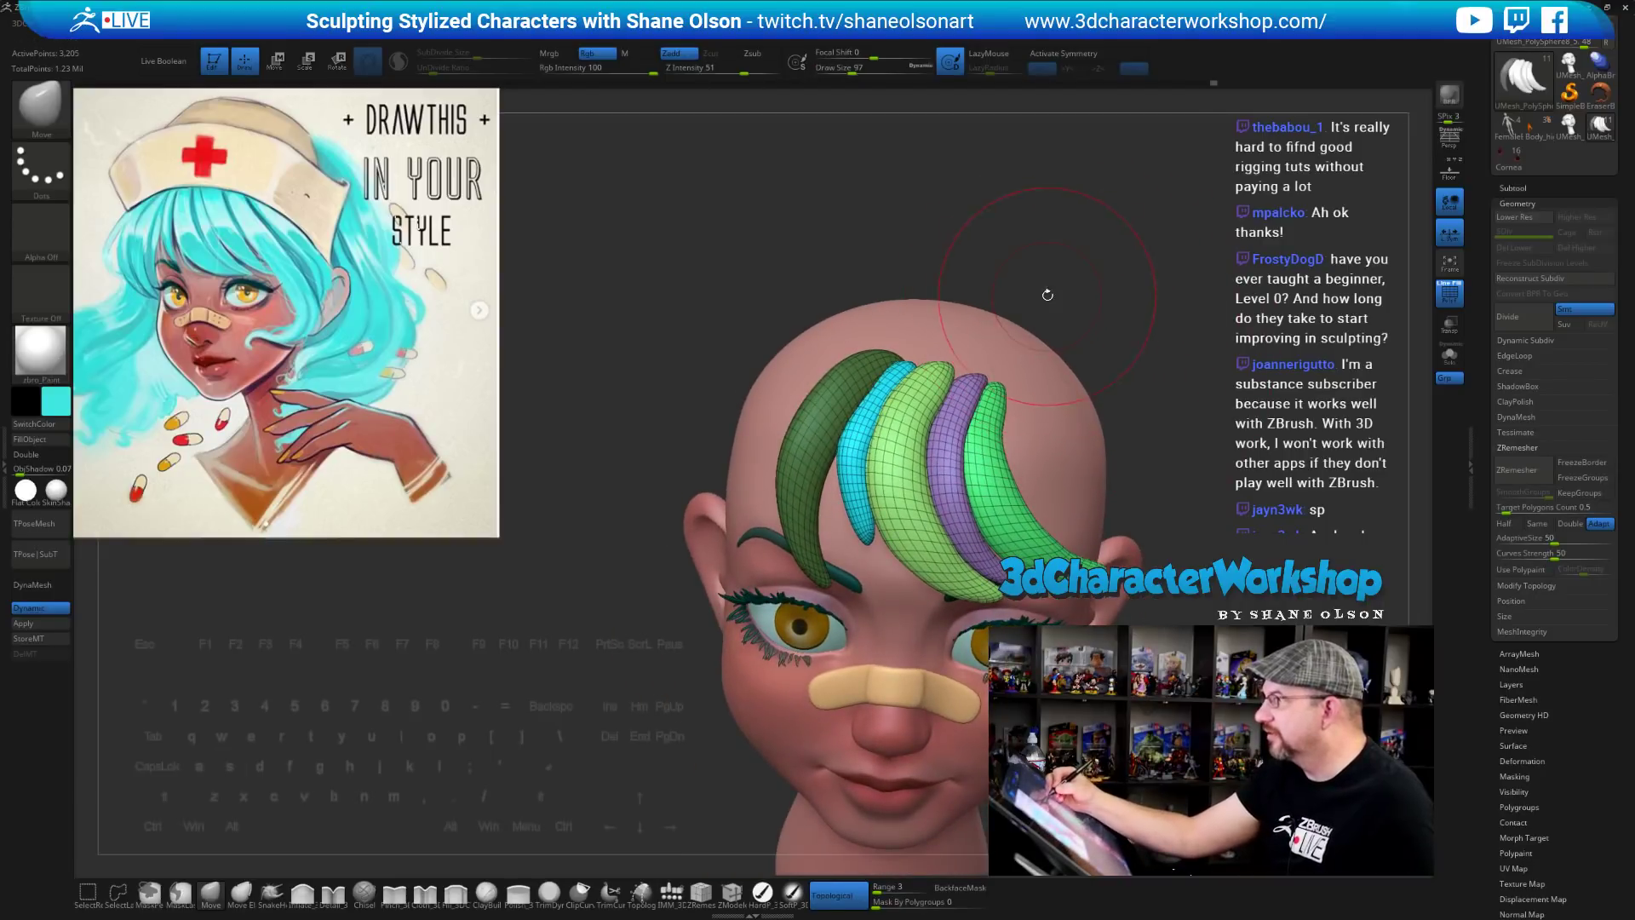
{"action": "mouse_move", "coordinate": [1053, 288]}
{"action": "right_mouse_down", "text": "alt"}
{"action": "mouse_move", "coordinate": [1017, 310]}
{"action": "mouse_move", "coordinate": [1035, 298]}
{"action": "mouse_move", "coordinate": [1021, 294]}
{"action": "right_mouse_up", "text": "alt"}
{"action": "key", "text": "["}
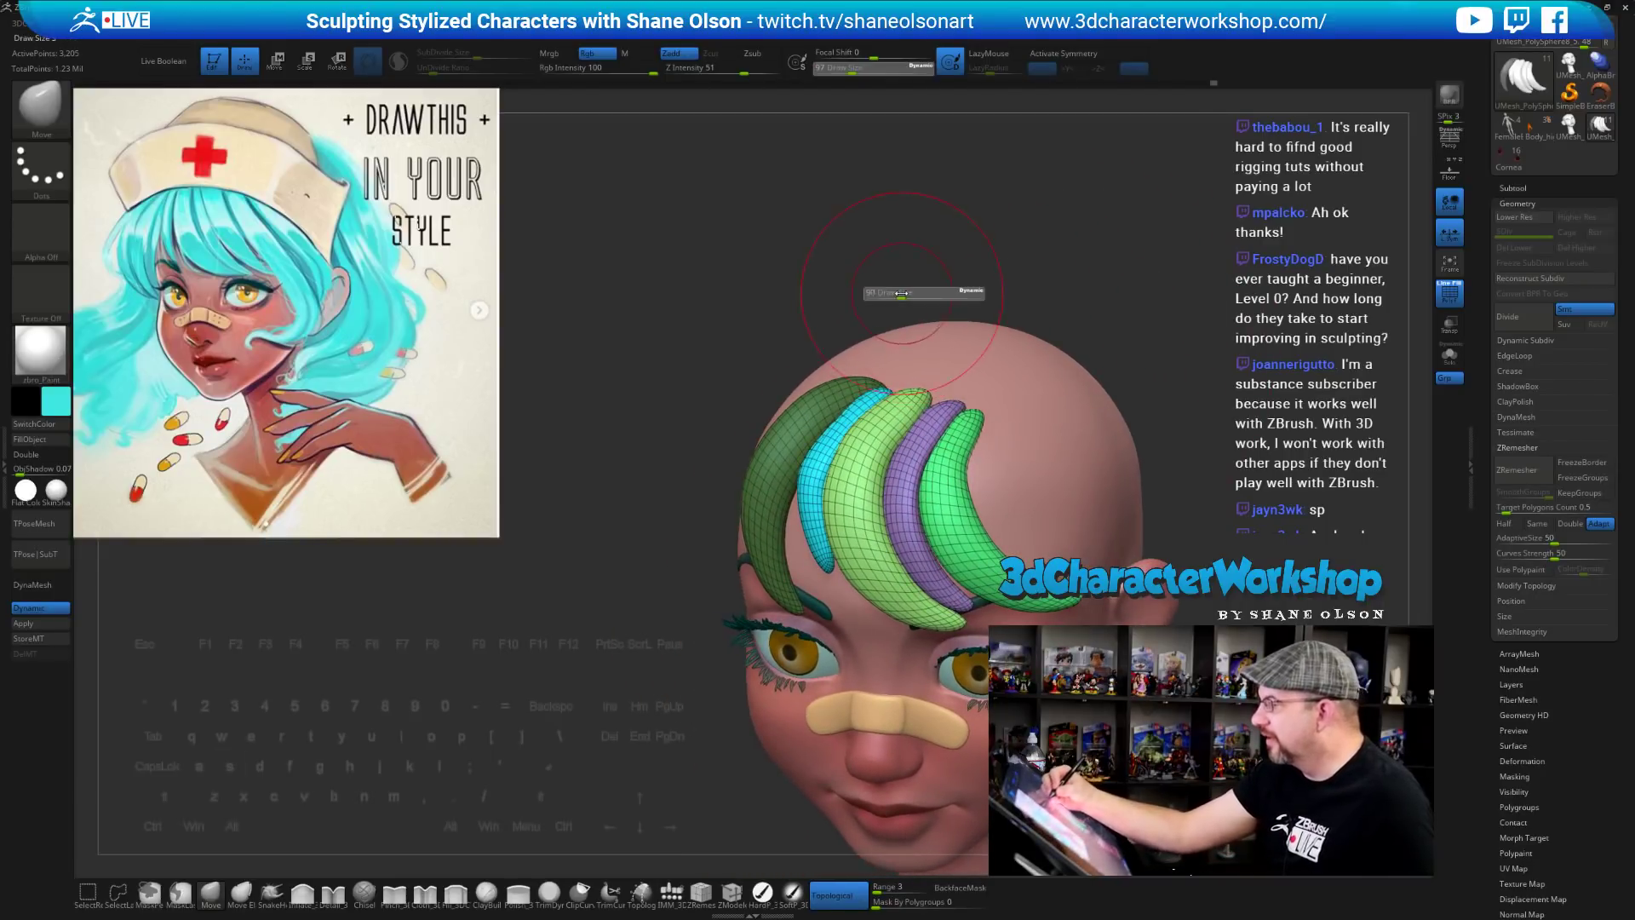
{"action": "right_click_drag", "start_coordinate": [911, 293], "coordinate": [843, 422]}
{"action": "left_click_drag", "start_coordinate": [839, 424], "coordinate": [828, 426]}
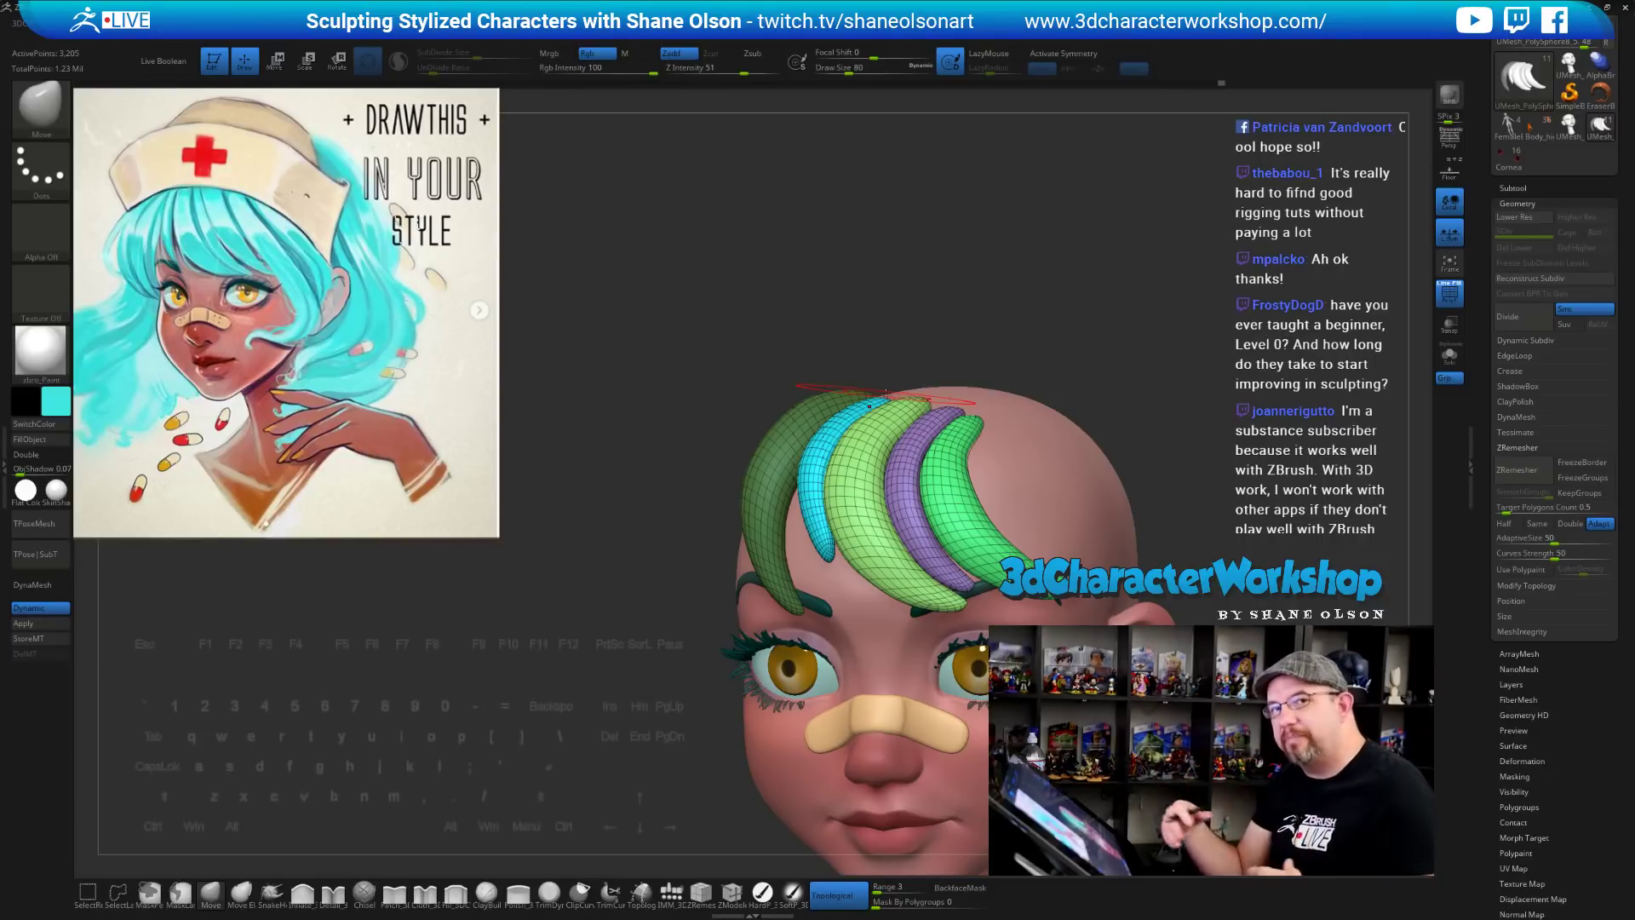
Invert the mask back to free the fifth lock, then duplicate it and position the copy toward the temple
{"action": "left_click_drag", "start_coordinate": [1106, 397], "coordinate": [1175, 398]}
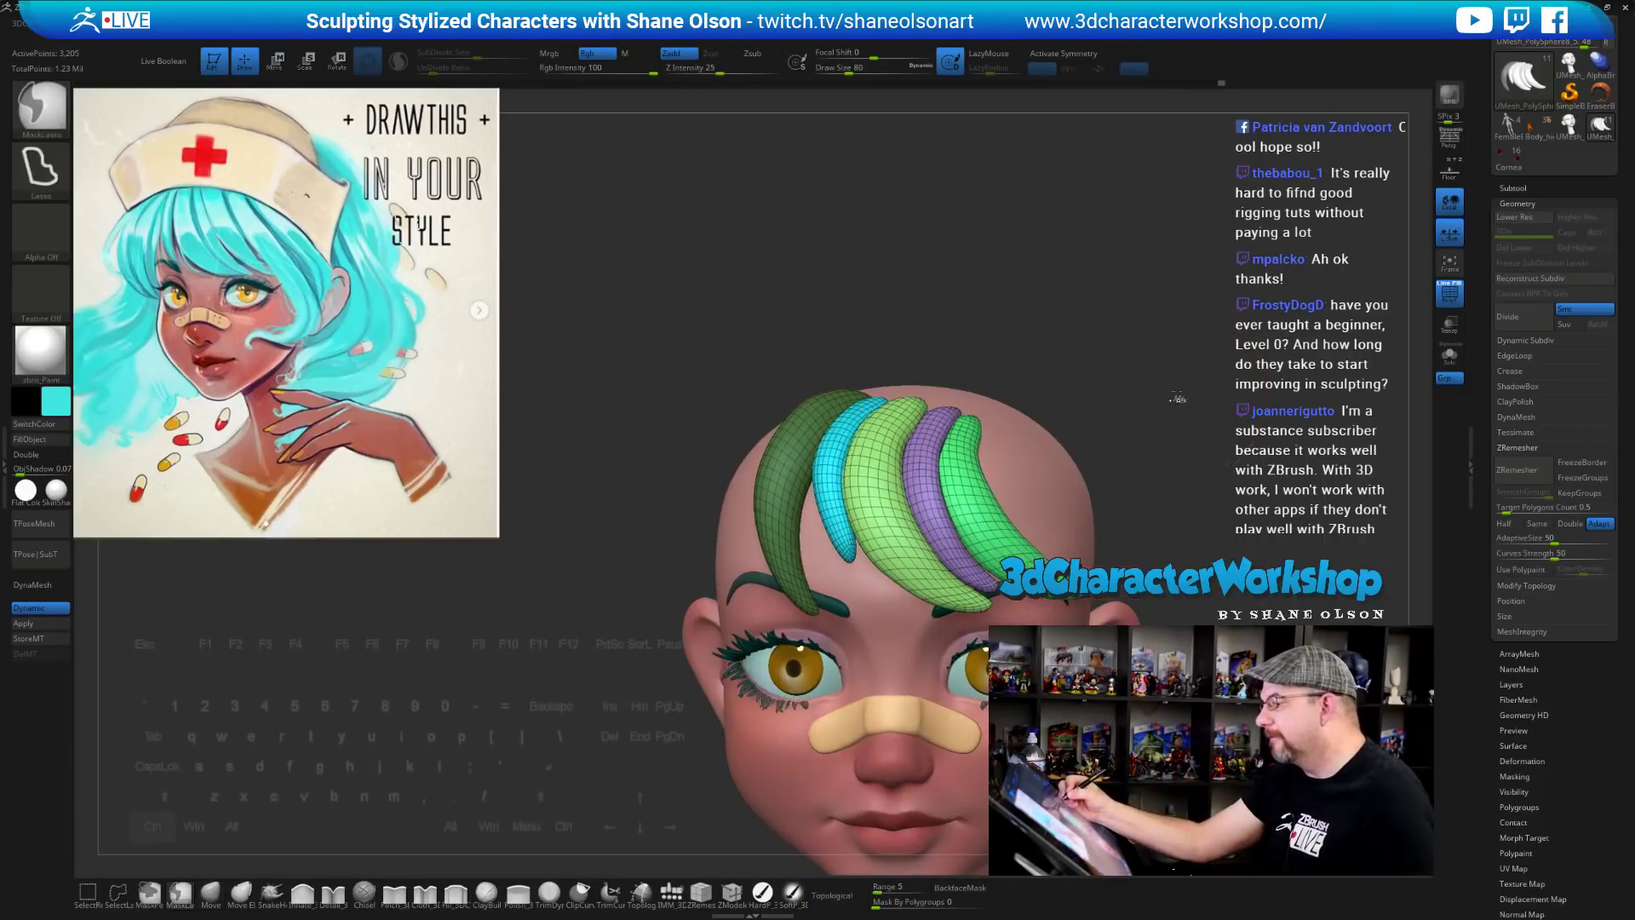
{"action": "left_click", "coordinate": [1175, 398], "text": "ctrl"}
{"action": "left_click_drag", "start_coordinate": [1070, 345], "coordinate": [1053, 356]}
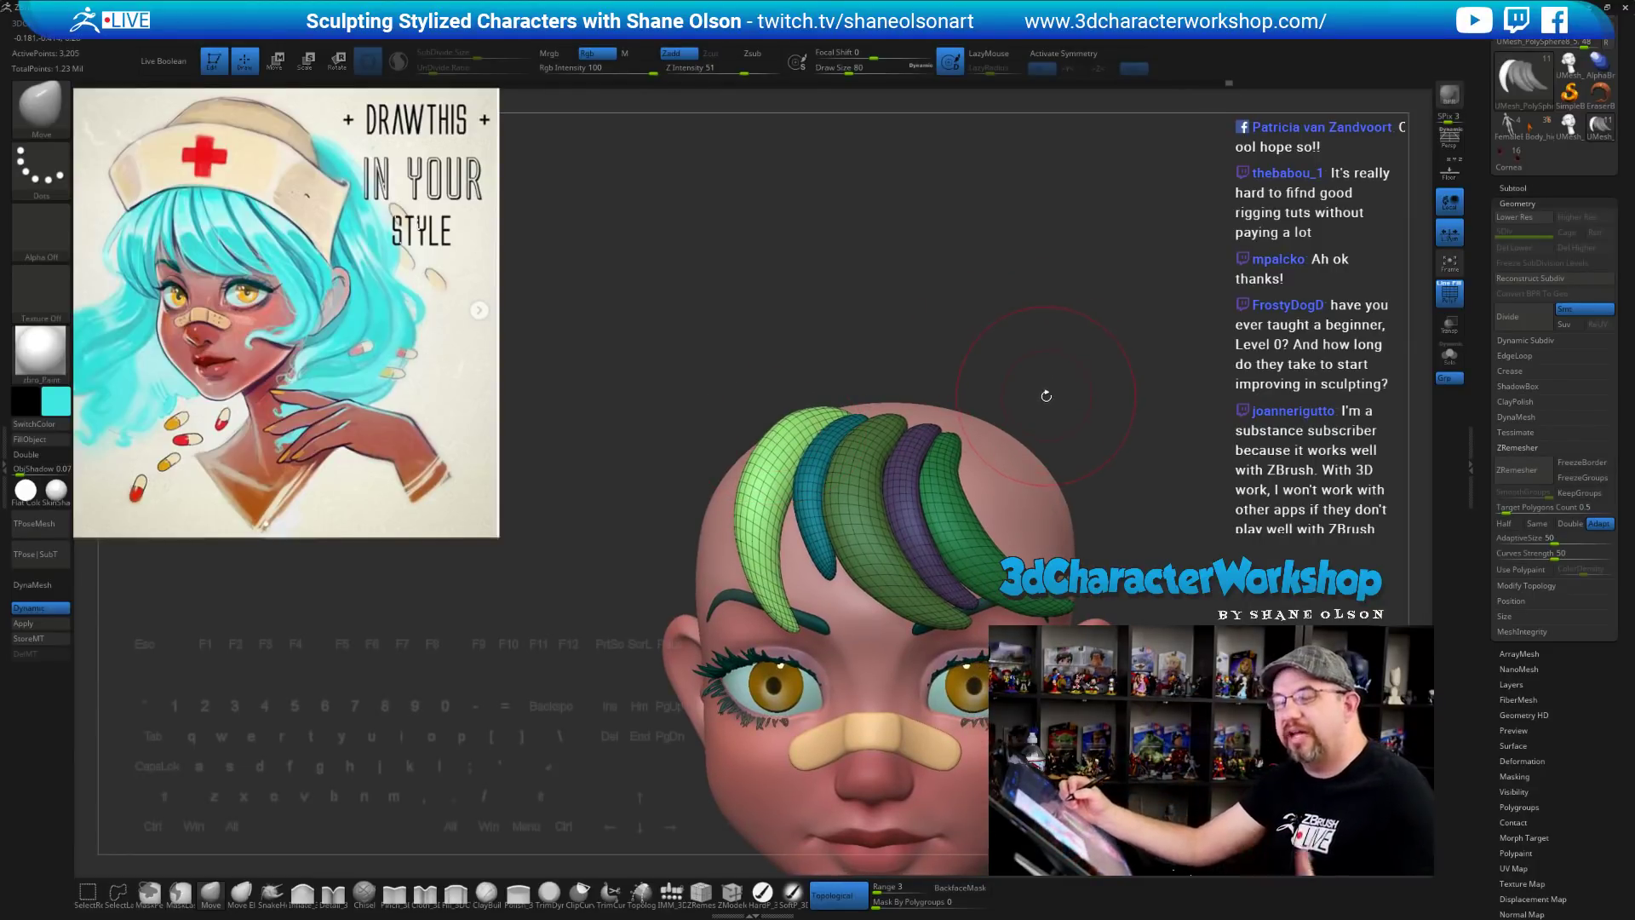
{"action": "mouse_move", "coordinate": [1085, 373]}
{"action": "left_mouse_down"}
{"action": "mouse_move", "coordinate": [1067, 390]}
{"action": "mouse_move", "coordinate": [1086, 383]}
{"action": "mouse_move", "coordinate": [1082, 423]}
{"action": "mouse_move", "coordinate": [1105, 396]}
{"action": "left_mouse_up"}
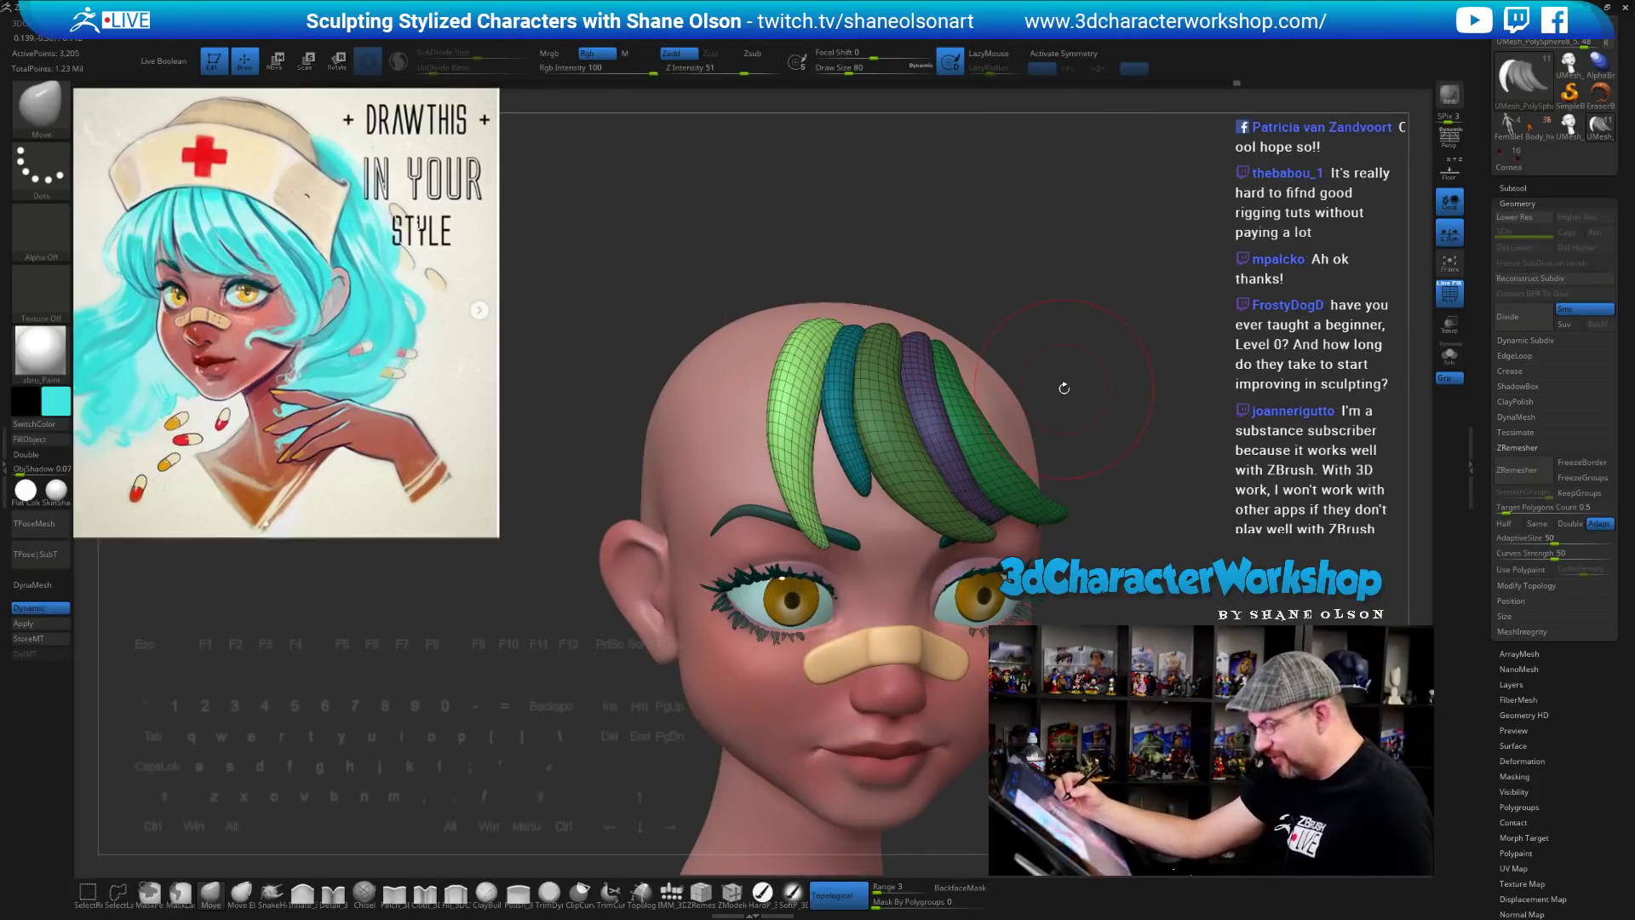
{"action": "key", "text": "w"}
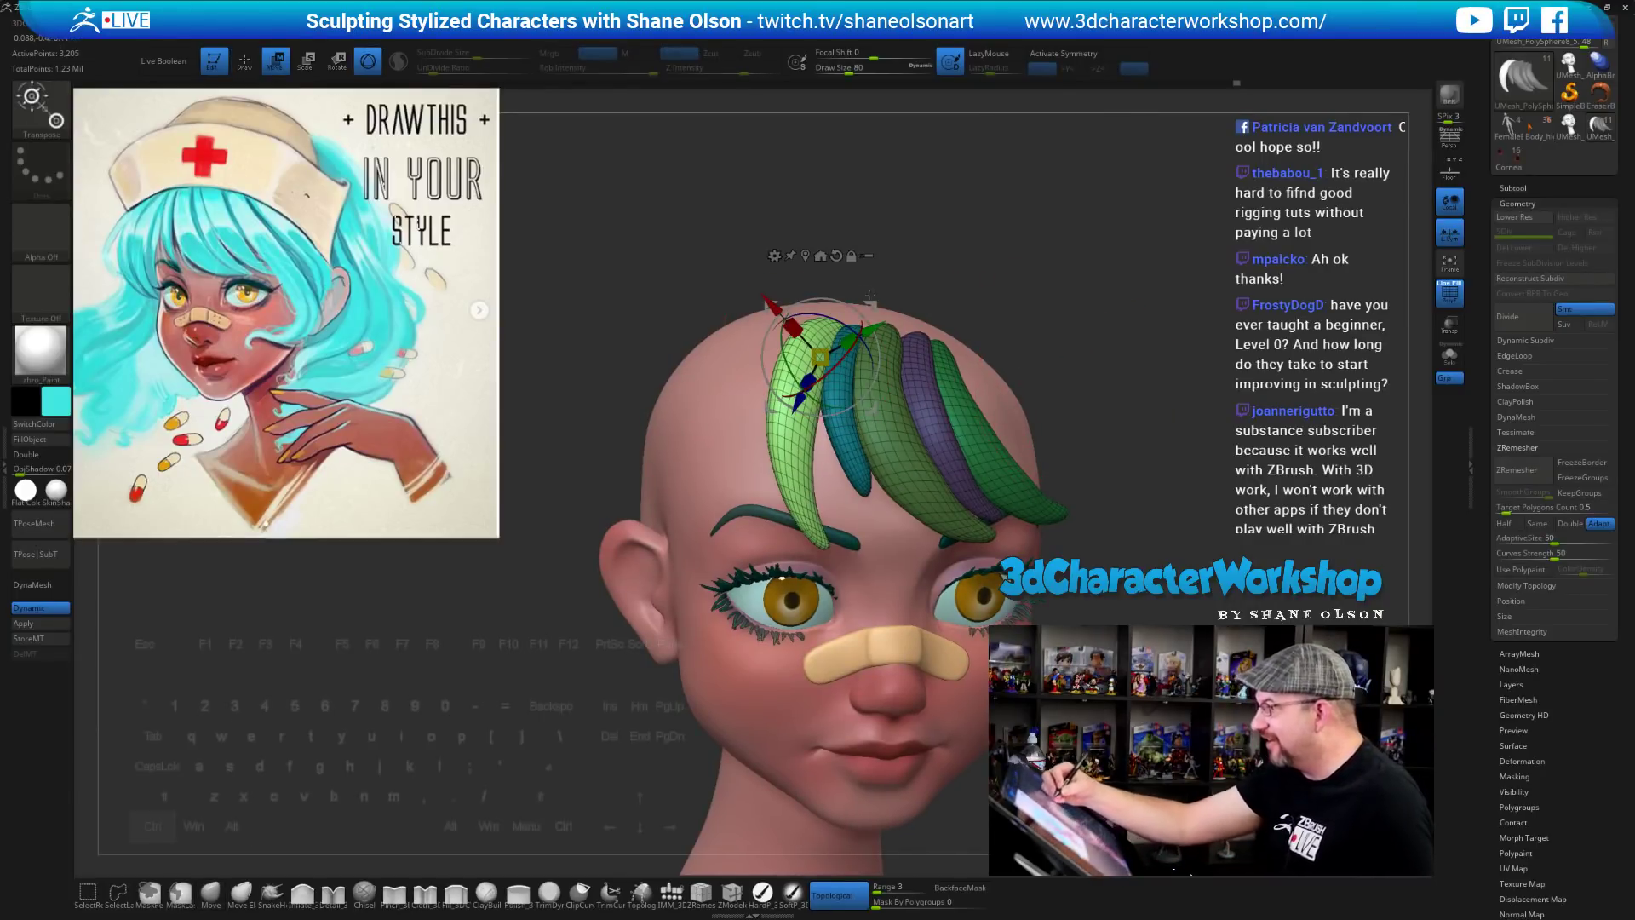
{"action": "left_click_drag", "start_coordinate": [871, 298], "coordinate": [844, 292], "text": "ctrl"}
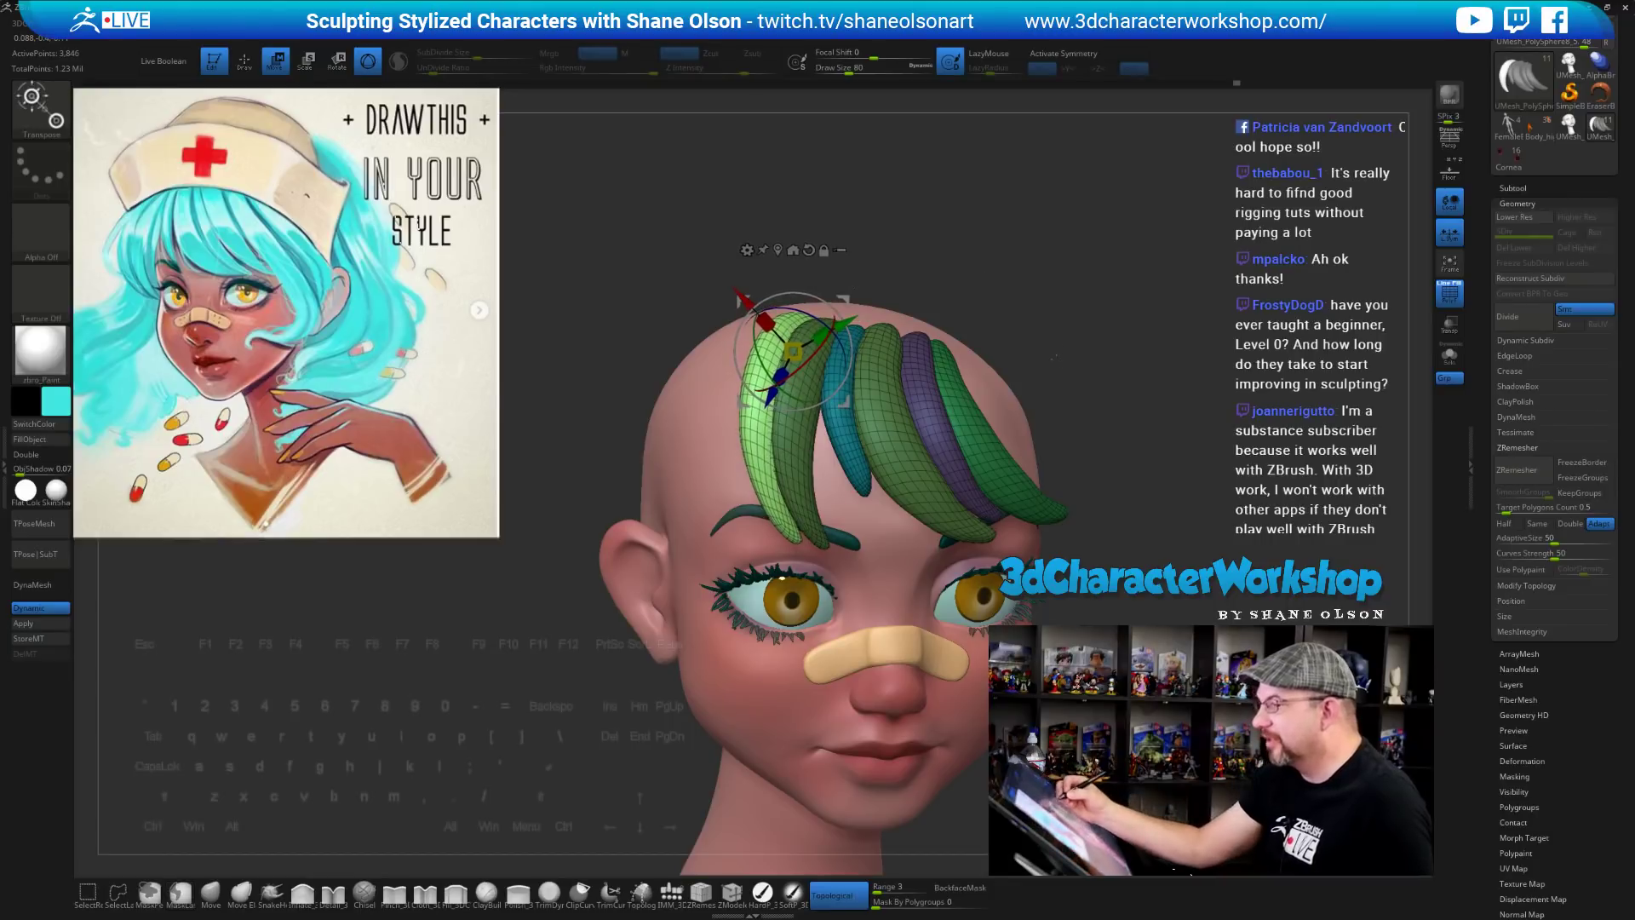
{"action": "mouse_move", "coordinate": [1054, 357]}
{"action": "left_mouse_down"}
{"action": "mouse_move", "coordinate": [1099, 359]}
{"action": "mouse_move", "coordinate": [1047, 354]}
{"action": "mouse_move", "coordinate": [1064, 362]}
{"action": "left_mouse_up"}
{"action": "left_click_drag", "start_coordinate": [825, 294], "coordinate": [860, 296]}
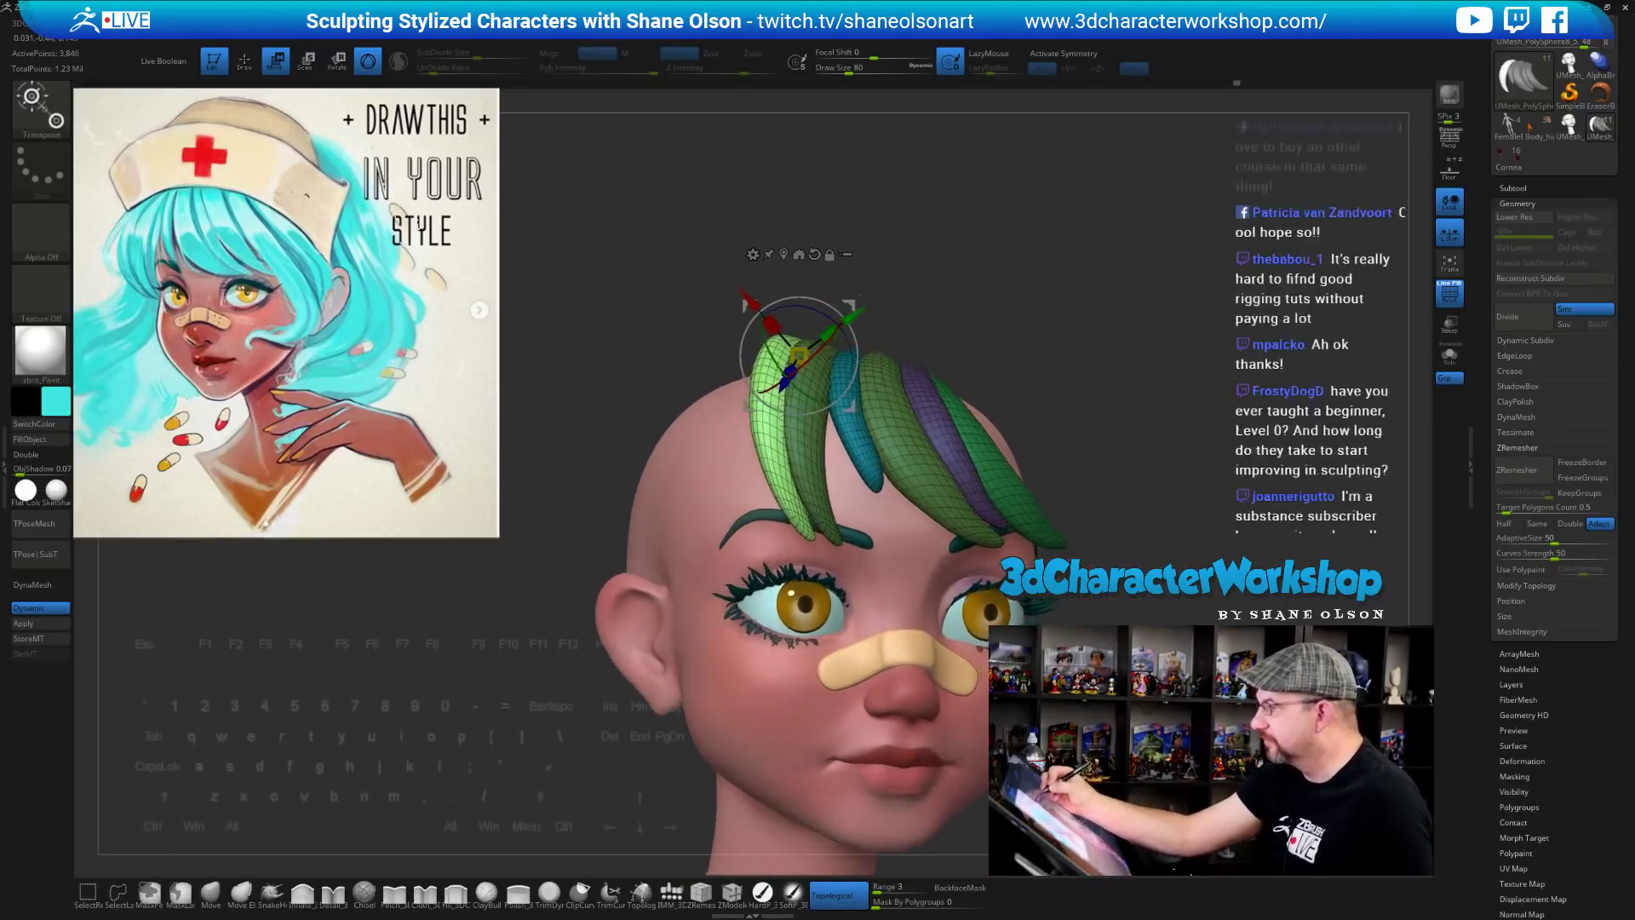
{"action": "mouse_move", "coordinate": [1079, 359]}
{"action": "left_mouse_down"}
{"action": "mouse_move", "coordinate": [954, 354]}
{"action": "mouse_move", "coordinate": [976, 347]}
{"action": "left_mouse_up"}
Widen and bend the new sixth lock around the forehead with the Move brush at draw size 128
{"action": "left_click", "coordinate": [213, 890]}
{"action": "key", "text": "s"}
{"action": "left_click_drag", "start_coordinate": [707, 413], "coordinate": [700, 479]}
{"action": "mouse_move", "coordinate": [648, 388]}
{"action": "right_mouse_down"}
{"action": "mouse_move", "coordinate": [718, 386]}
{"action": "mouse_move", "coordinate": [754, 448]}
{"action": "mouse_move", "coordinate": [734, 494]}
{"action": "right_mouse_up"}
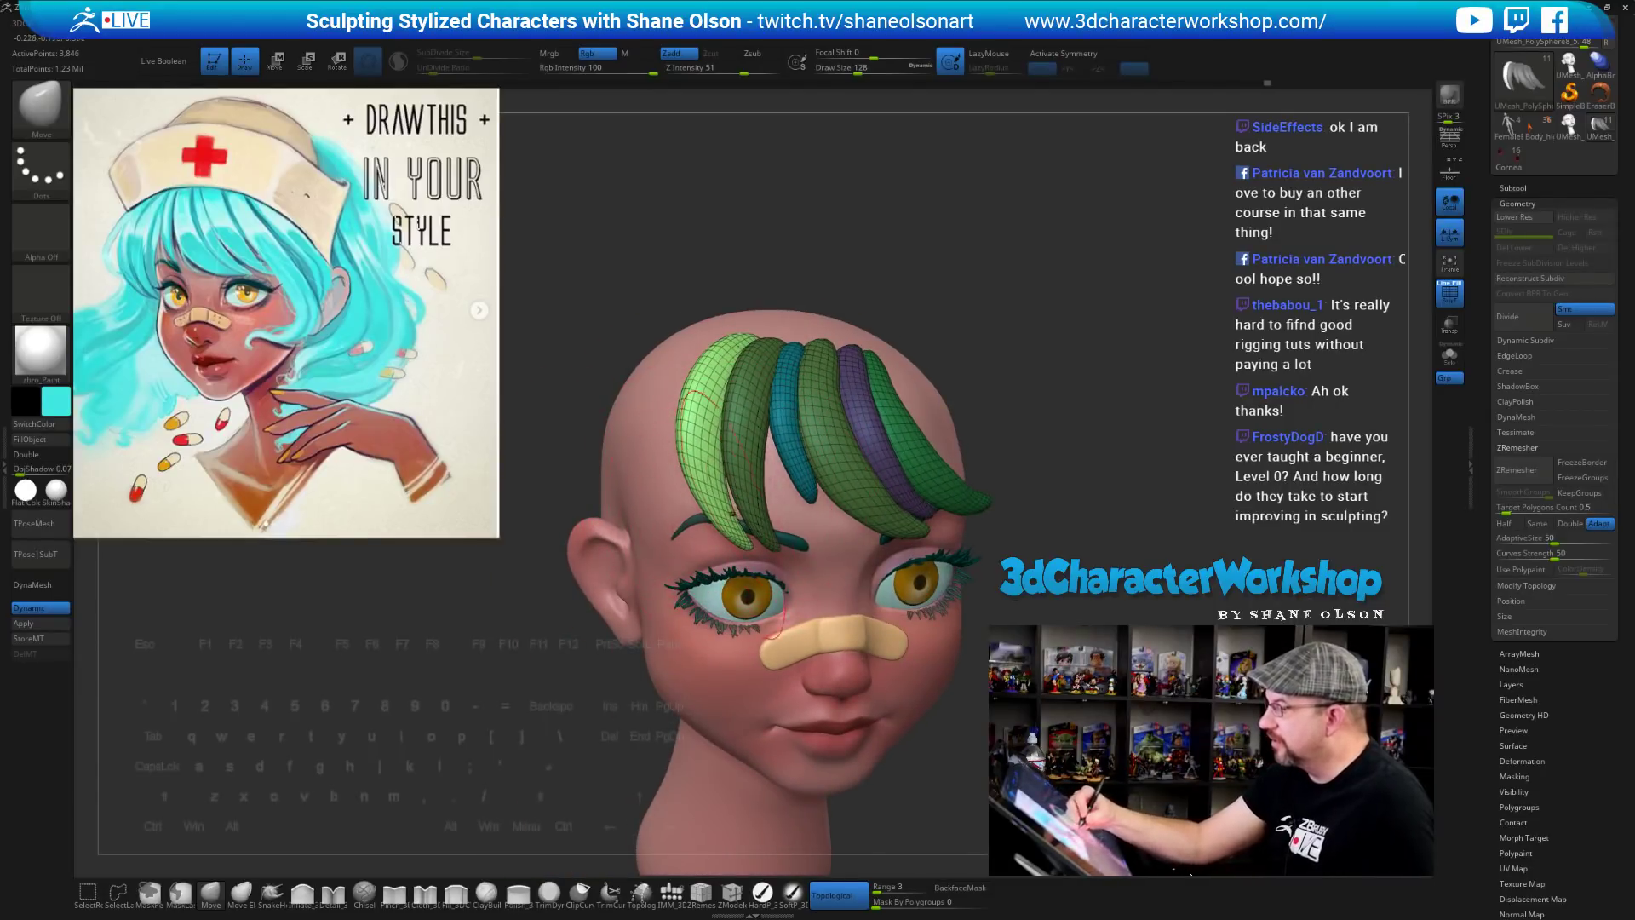
{"action": "right_click_drag", "start_coordinate": [797, 511], "coordinate": [761, 554]}
{"action": "left_click_drag", "start_coordinate": [761, 525], "coordinate": [795, 468]}
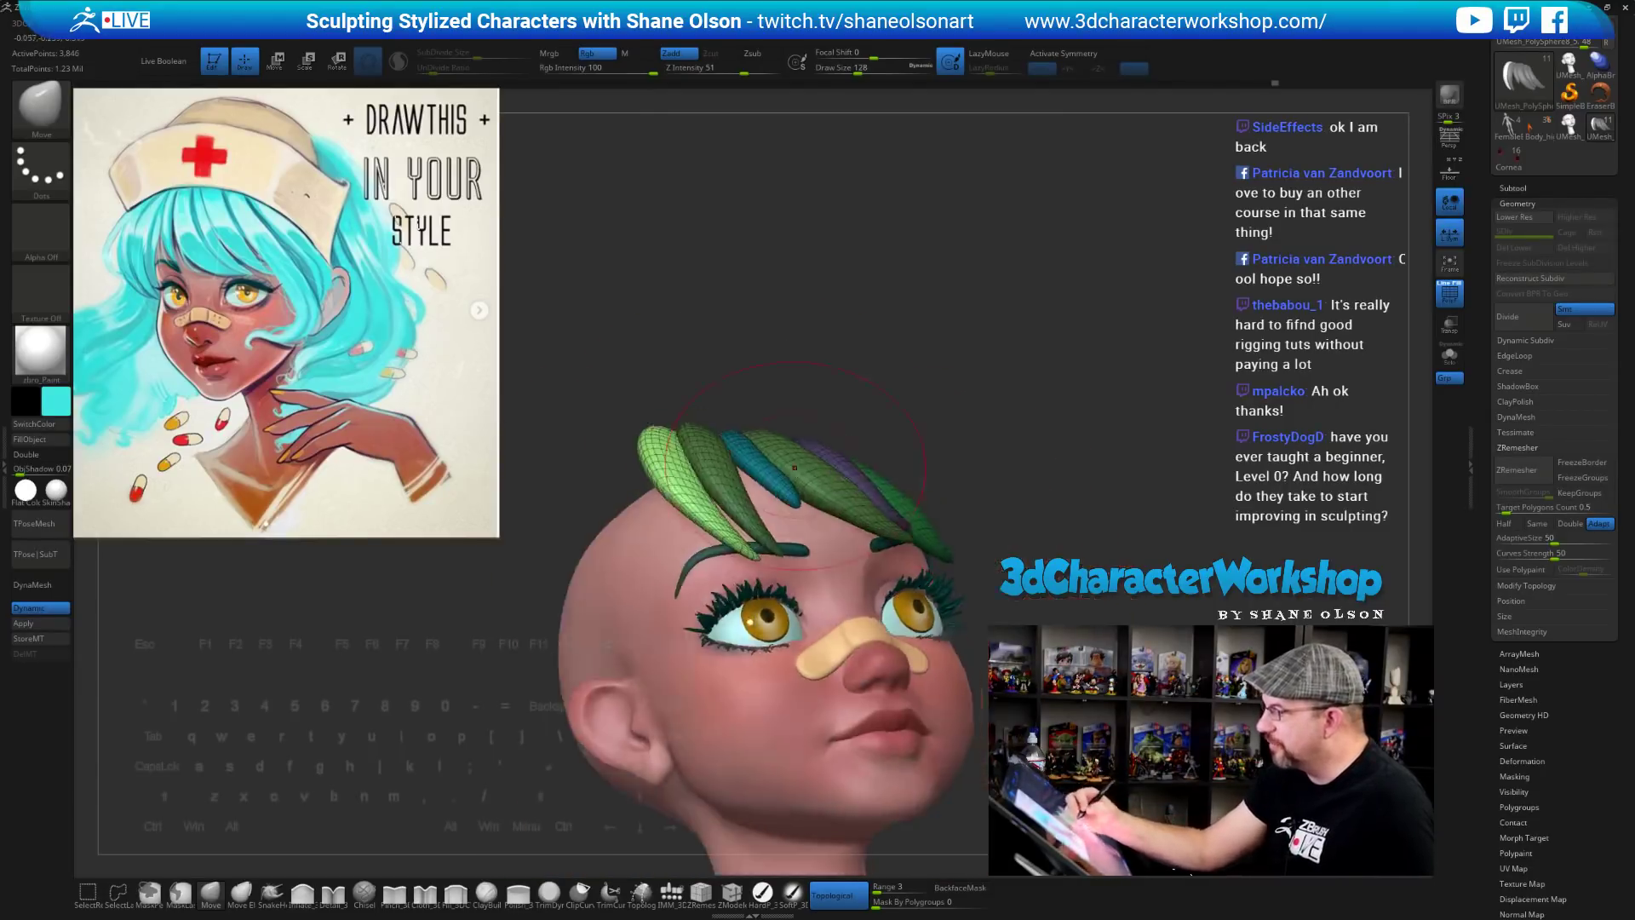
{"action": "left_click_drag", "start_coordinate": [752, 519], "coordinate": [744, 538]}
Give the sixth lock its own polygroup, clear the mask and reduce the Move brush's draw size to 62
{"action": "left_click", "coordinate": [1007, 348], "text": "ctrl"}
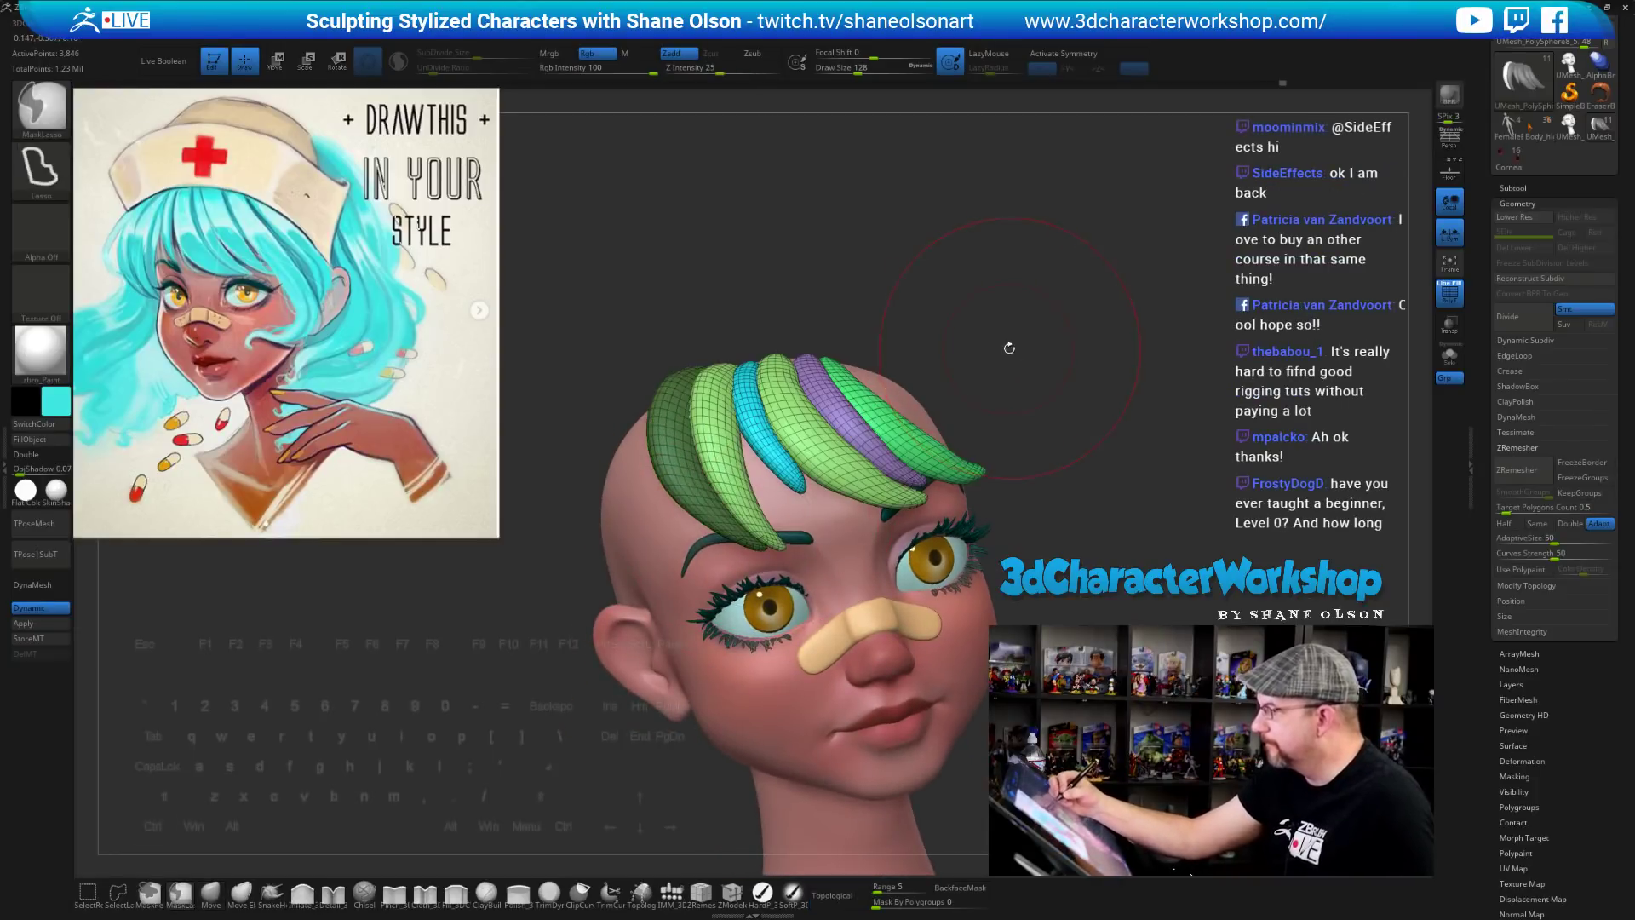
{"action": "key", "text": "ctrl+w"}
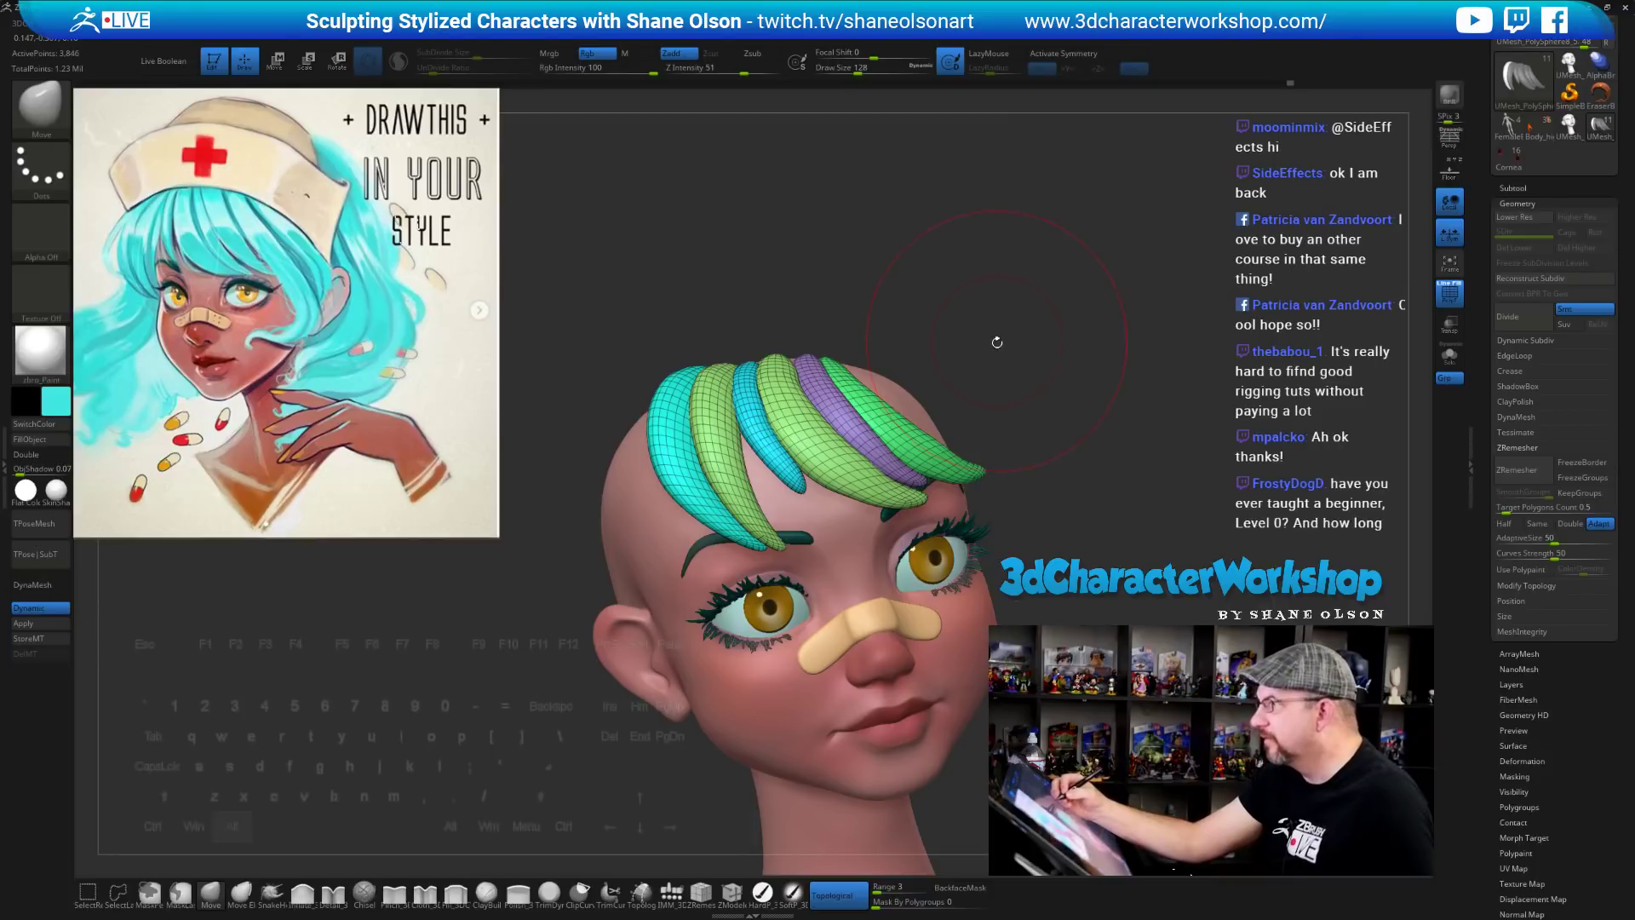
{"action": "mouse_move", "coordinate": [998, 342]}
{"action": "left_mouse_down", "text": "alt"}
{"action": "mouse_move", "coordinate": [1034, 405]}
{"action": "mouse_move", "coordinate": [1059, 405]}
{"action": "mouse_move", "coordinate": [1050, 424]}
{"action": "mouse_move", "coordinate": [1167, 424]}
{"action": "mouse_move", "coordinate": [1060, 413]}
{"action": "left_mouse_up", "text": "alt"}
{"action": "key", "text": "s"}
{"action": "key", "text": "s"}
{"action": "left_click_drag", "start_coordinate": [771, 281], "coordinate": [1017, 453]}
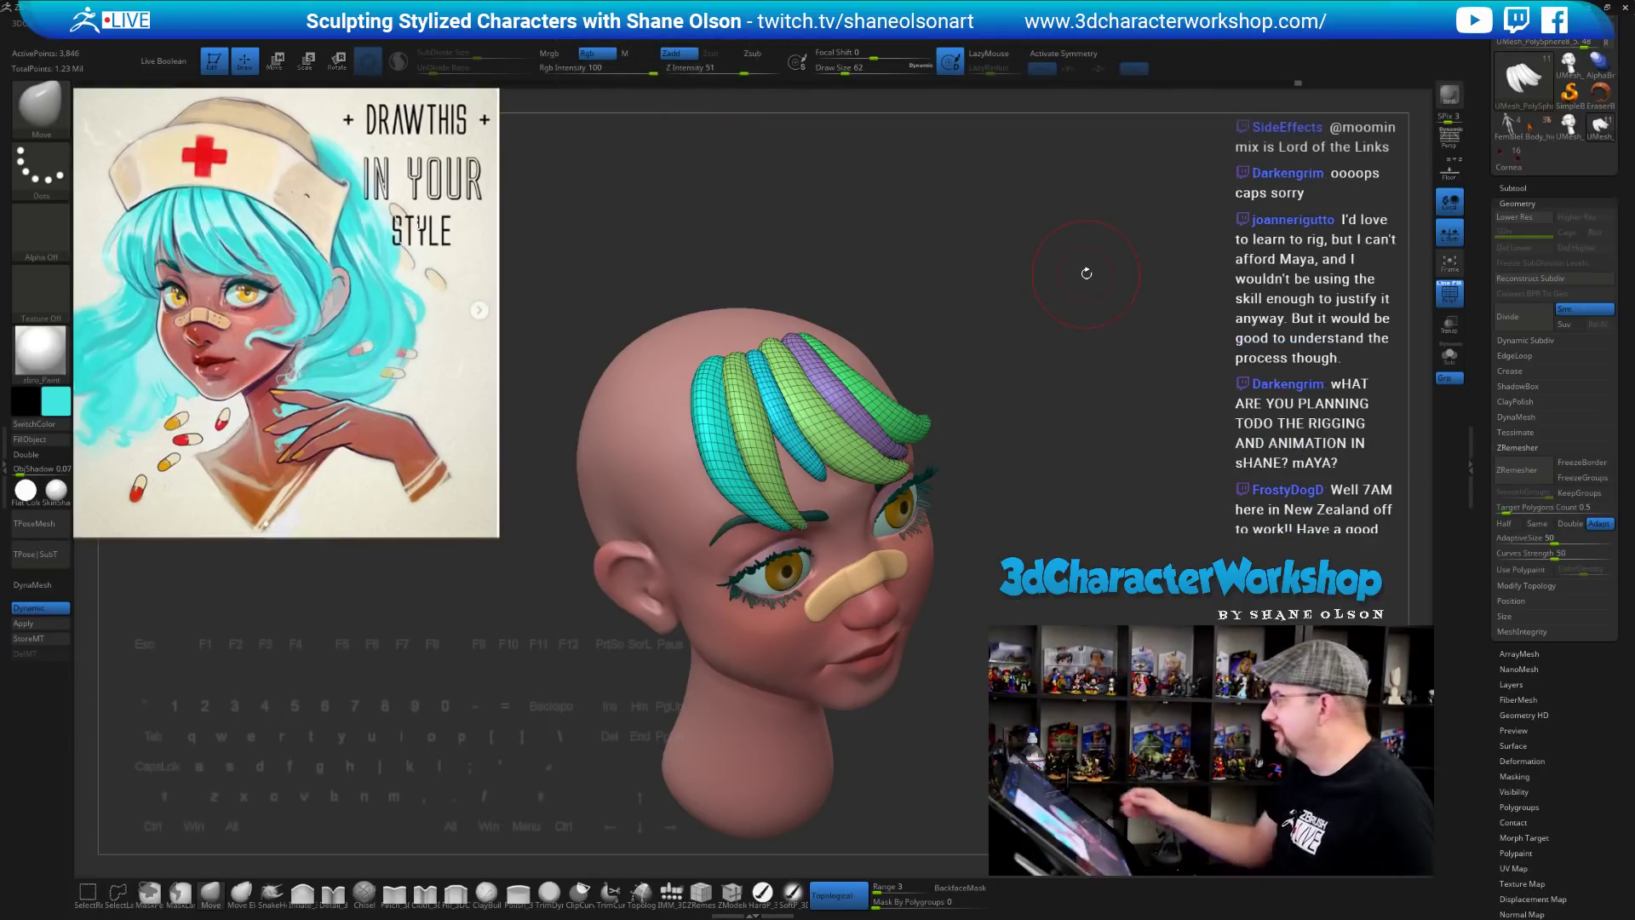
Examine how the six-lock fringe sits on the head from three-quarter, side and front angles
{"action": "mouse_move", "coordinate": [1028, 476]}
{"action": "left_mouse_down"}
{"action": "mouse_move", "coordinate": [1033, 515]}
{"action": "mouse_move", "coordinate": [1057, 488]}
{"action": "mouse_move", "coordinate": [1043, 534]}
{"action": "mouse_move", "coordinate": [1006, 531]}
{"action": "left_mouse_up"}
{"action": "key", "text": "s"}
{"action": "left_click_drag", "start_coordinate": [1023, 325], "coordinate": [1018, 326]}
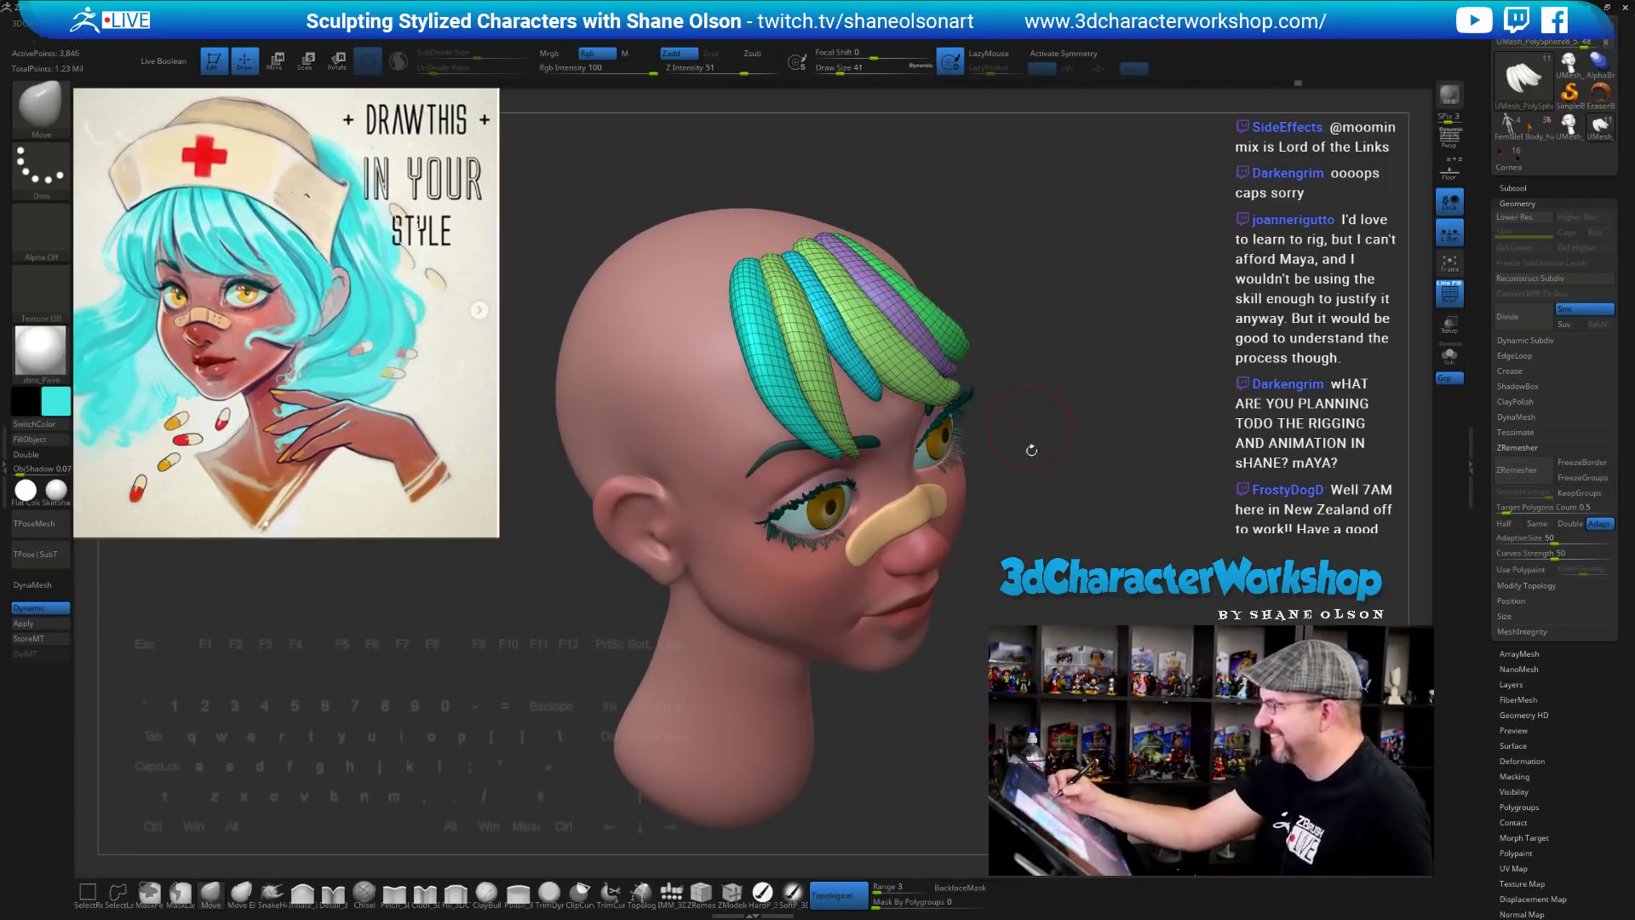
{"action": "left_click_drag", "start_coordinate": [1032, 572], "coordinate": [1036, 540], "text": "alt"}
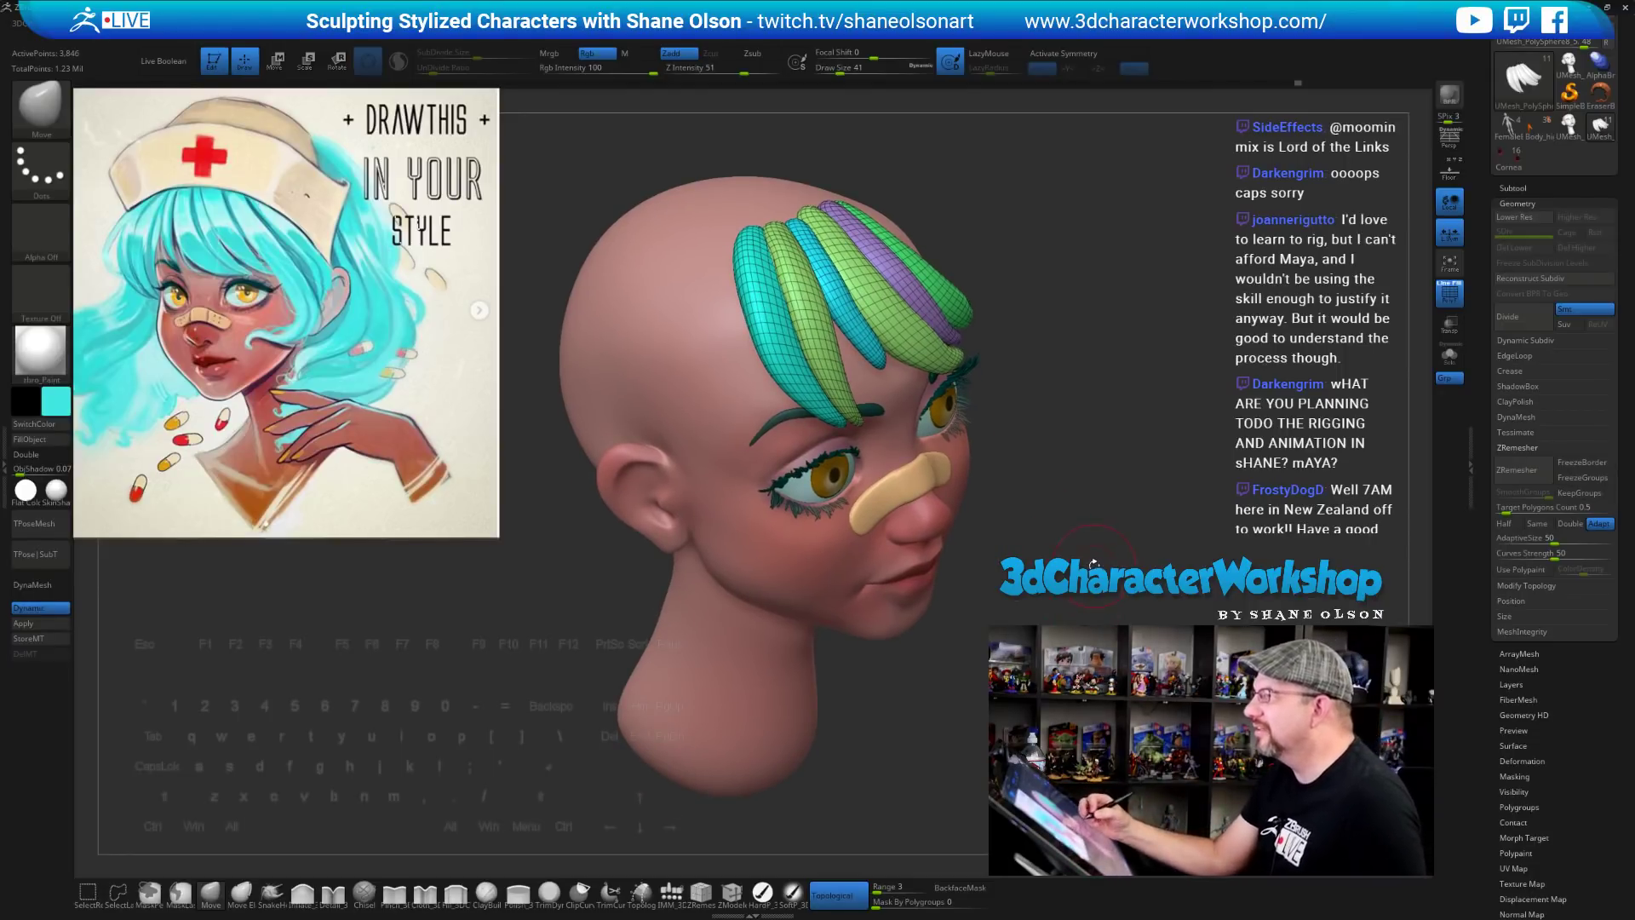
{"action": "mouse_move", "coordinate": [1094, 563]}
{"action": "left_mouse_down"}
{"action": "mouse_move", "coordinate": [1092, 598]}
{"action": "mouse_move", "coordinate": [1065, 600]}
{"action": "mouse_move", "coordinate": [1094, 599]}
{"action": "mouse_move", "coordinate": [1050, 572]}
{"action": "mouse_move", "coordinate": [1088, 533]}
{"action": "left_mouse_up"}
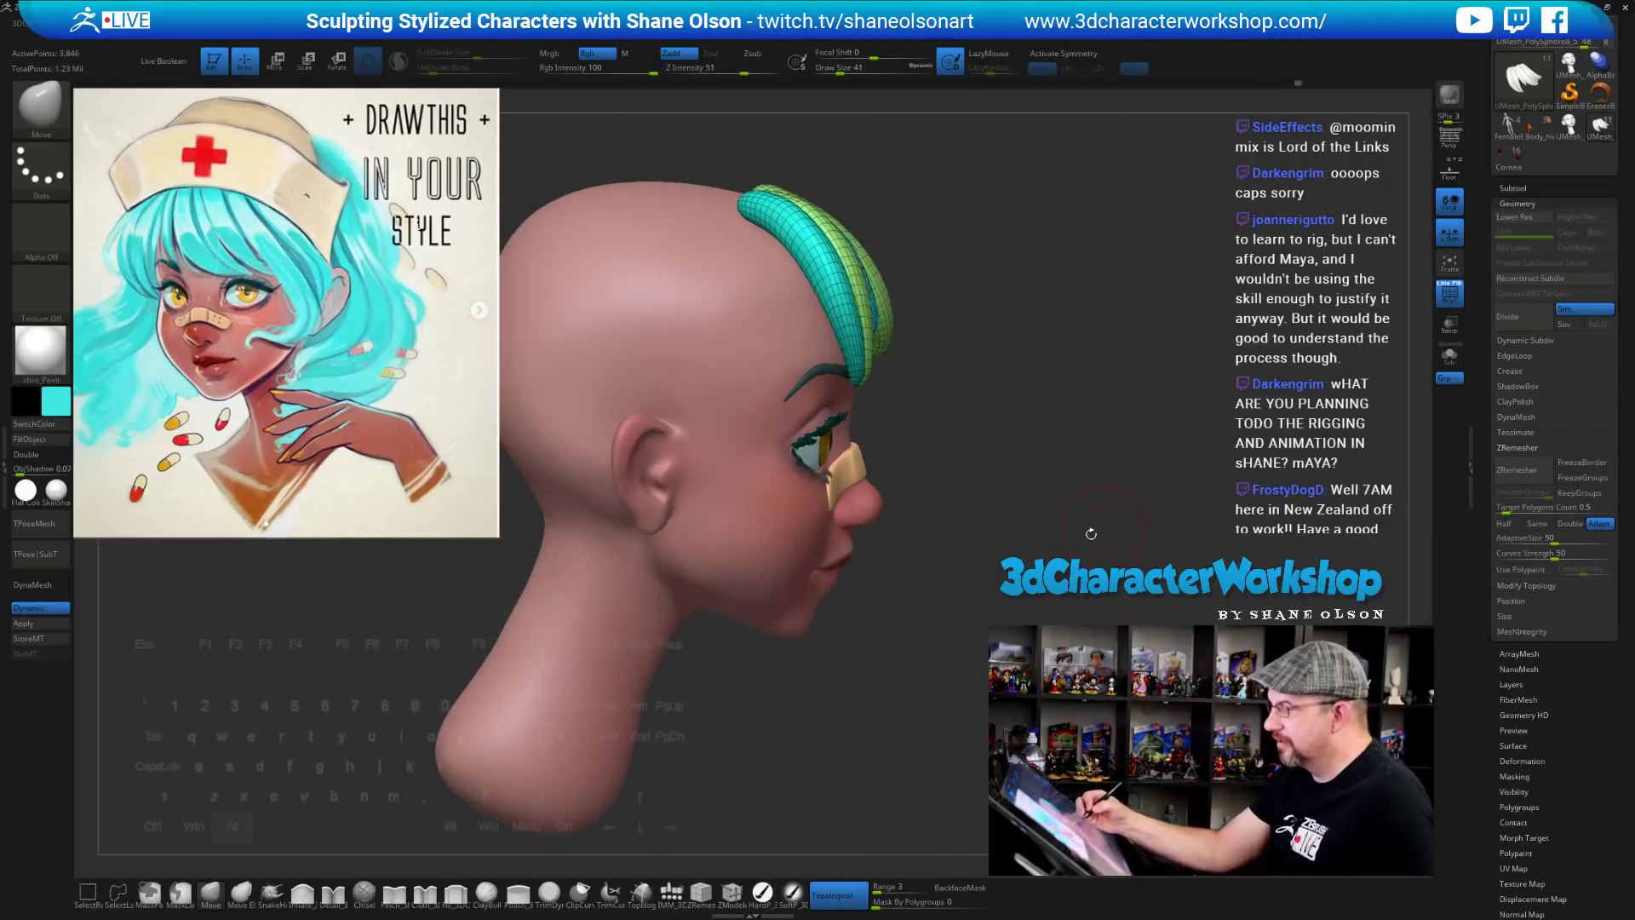
{"action": "left_click", "coordinate": [303, 892]}
{"action": "key", "text": "s"}
{"action": "left_click_drag", "start_coordinate": [983, 448], "coordinate": [986, 444]}
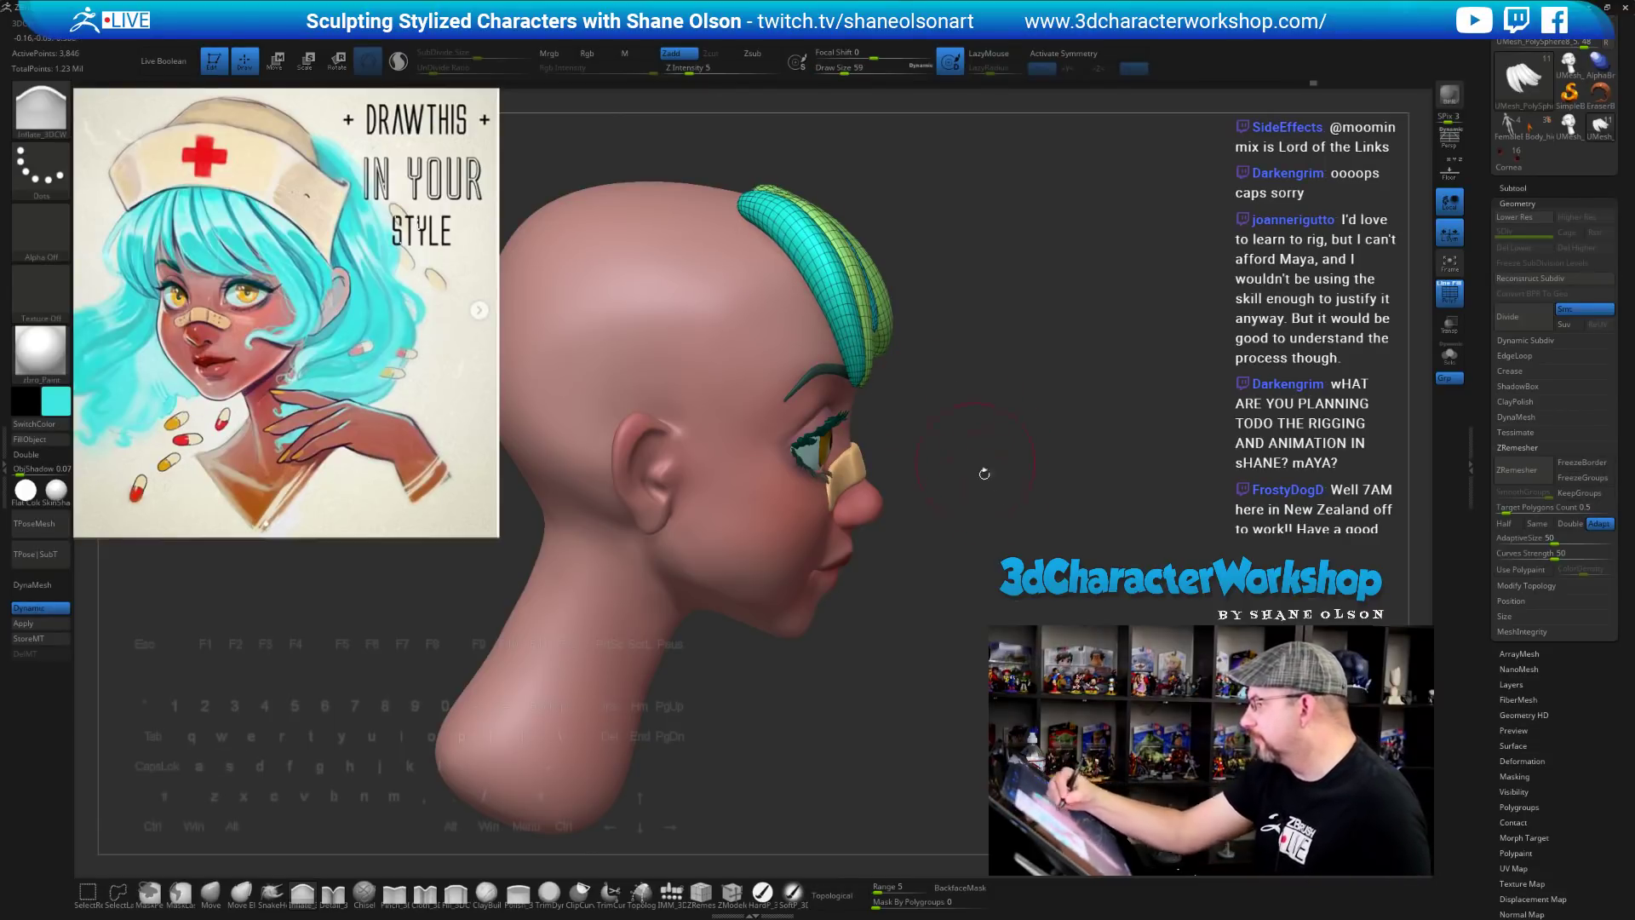
{"action": "left_click_drag", "start_coordinate": [985, 473], "coordinate": [850, 428]}
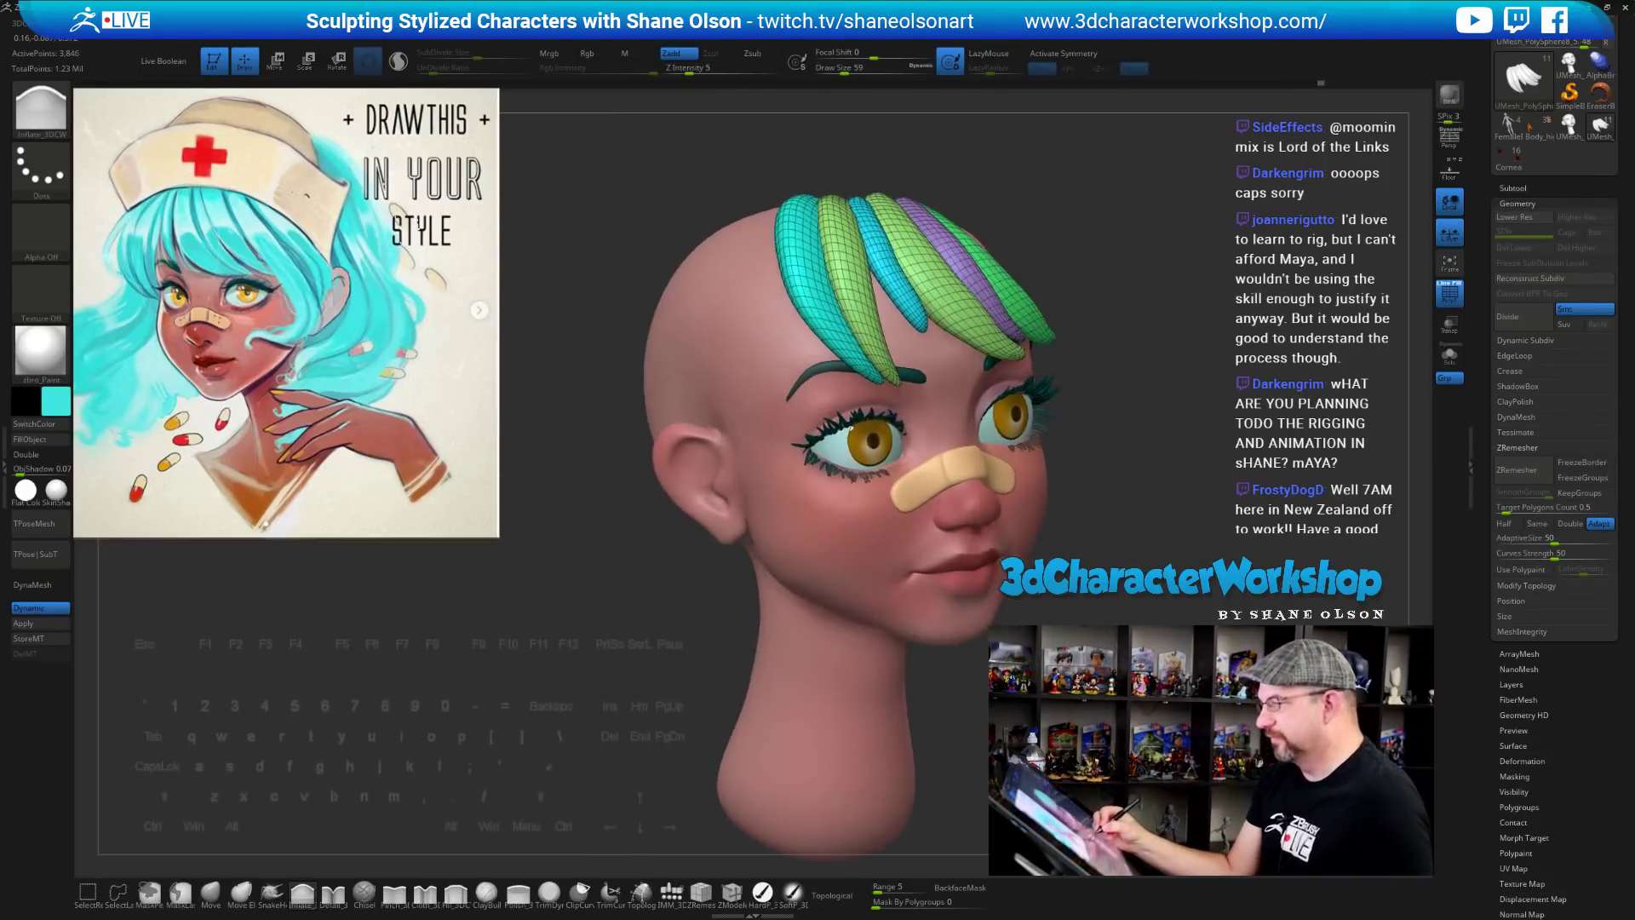
{"action": "left_click_drag", "start_coordinate": [1133, 545], "coordinate": [1054, 589]}
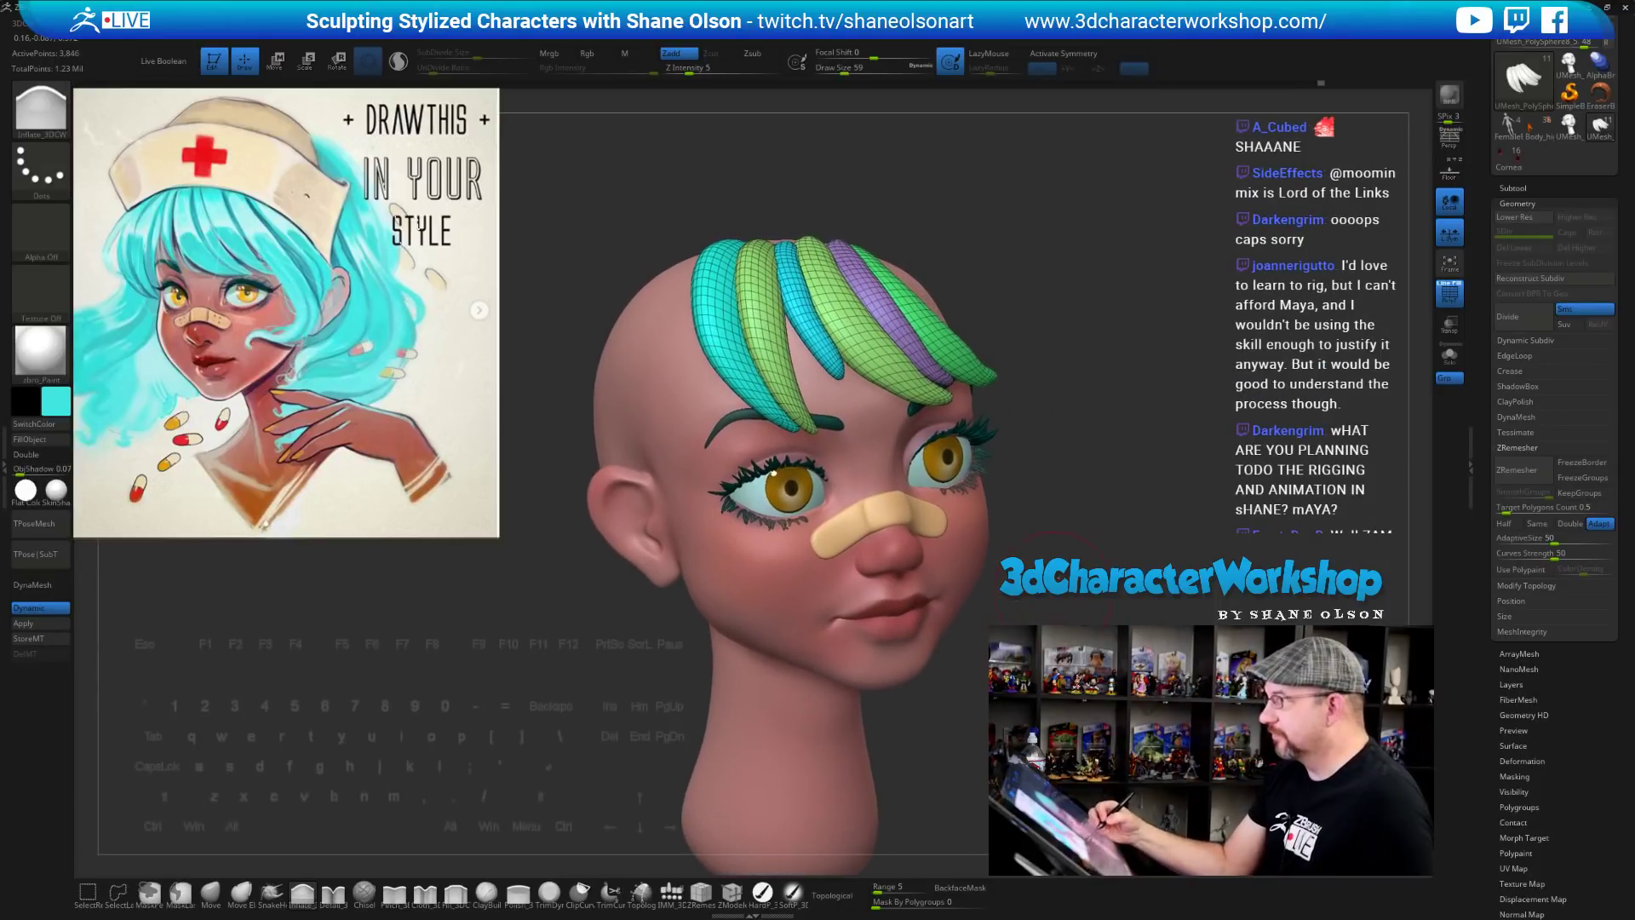
{"action": "mouse_move", "coordinate": [772, 473]}
{"action": "left_mouse_down"}
{"action": "mouse_move", "coordinate": [1057, 465]}
{"action": "mouse_move", "coordinate": [1033, 604]}
{"action": "mouse_move", "coordinate": [1011, 478]}
{"action": "mouse_move", "coordinate": [1018, 596]}
{"action": "left_mouse_up"}
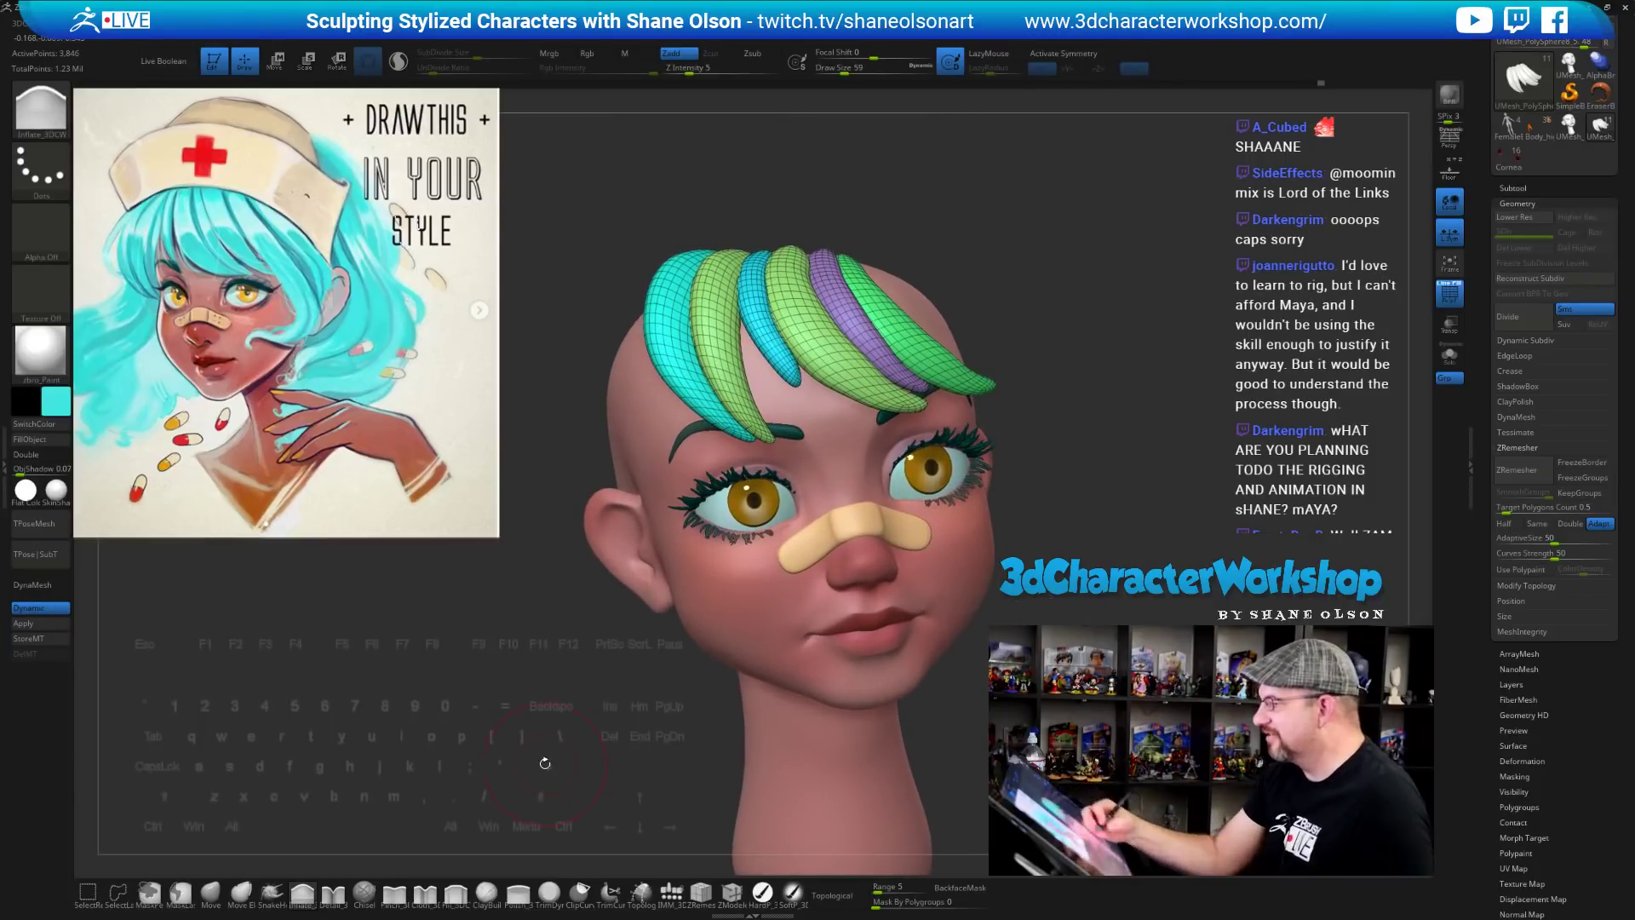
Isolate the outermost cyan lock, duplicate it toward the temple and invert the mask onto the copy
{"action": "left_click", "coordinate": [210, 894]}
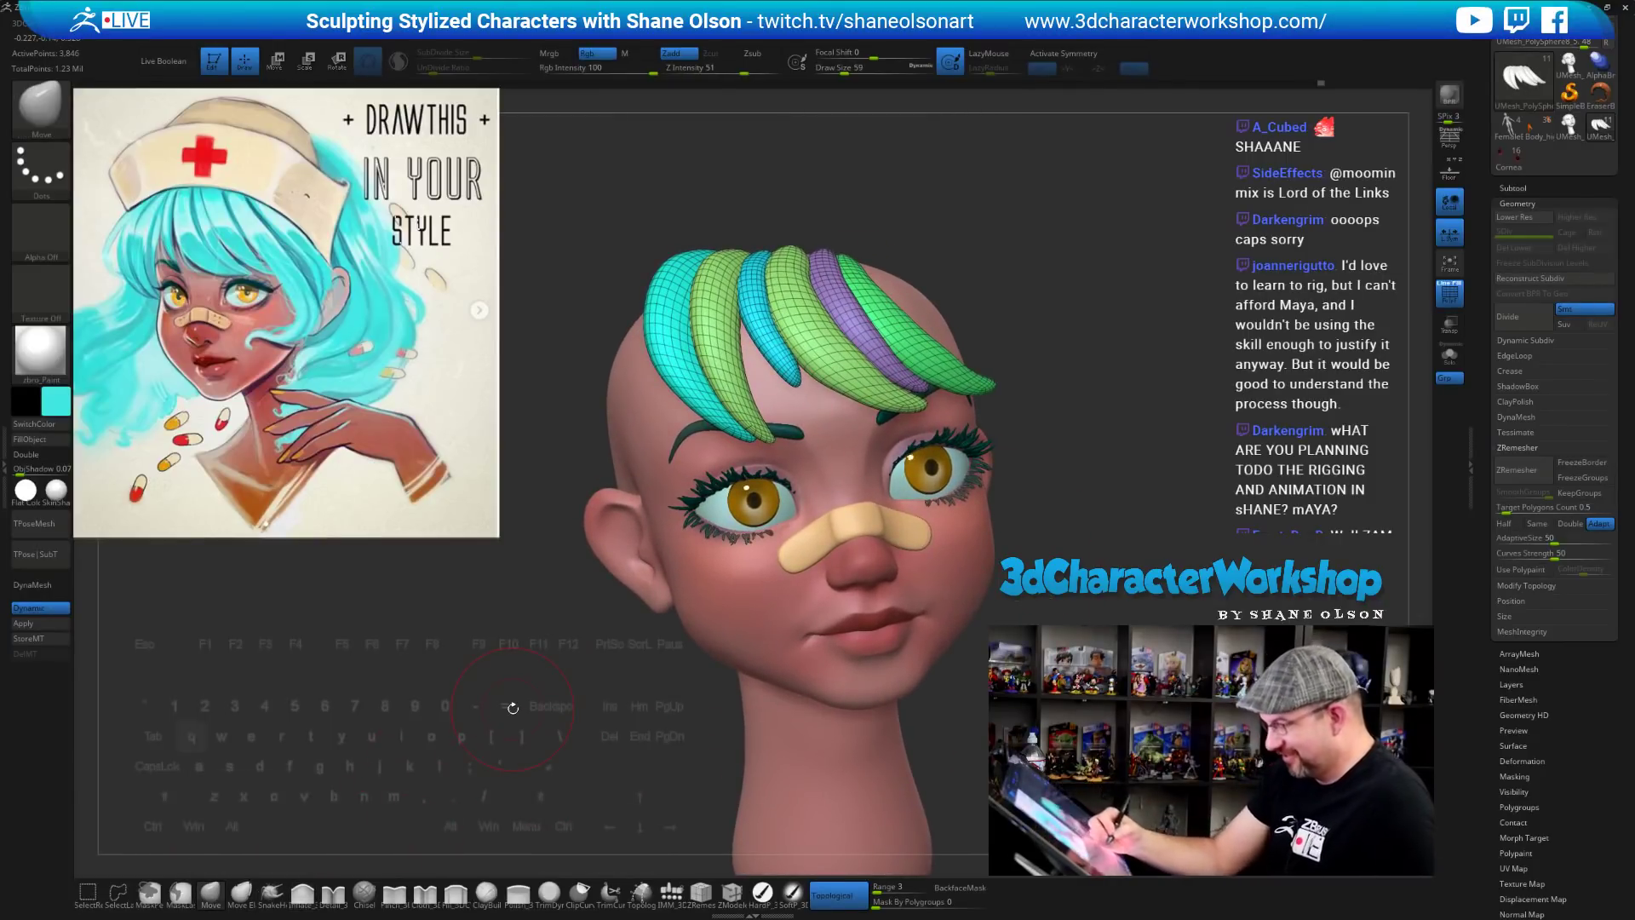
{"action": "key", "text": "w"}
{"action": "left_click", "coordinate": [684, 360], "text": "ctrl"}
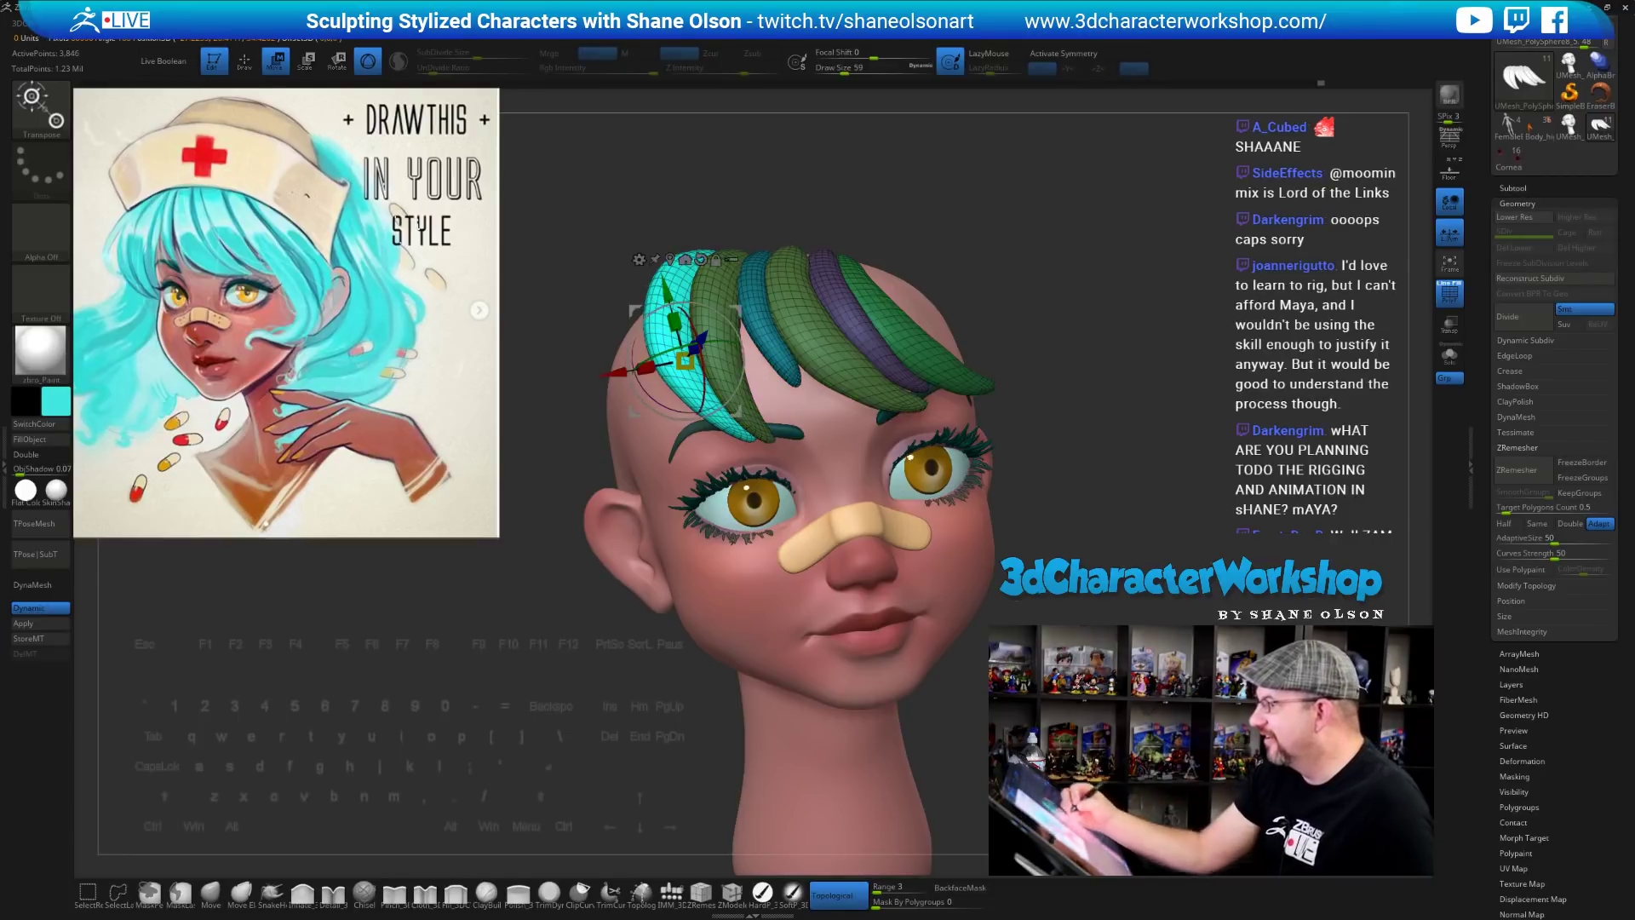
{"action": "right_click_drag", "start_coordinate": [684, 360], "coordinate": [752, 310]}
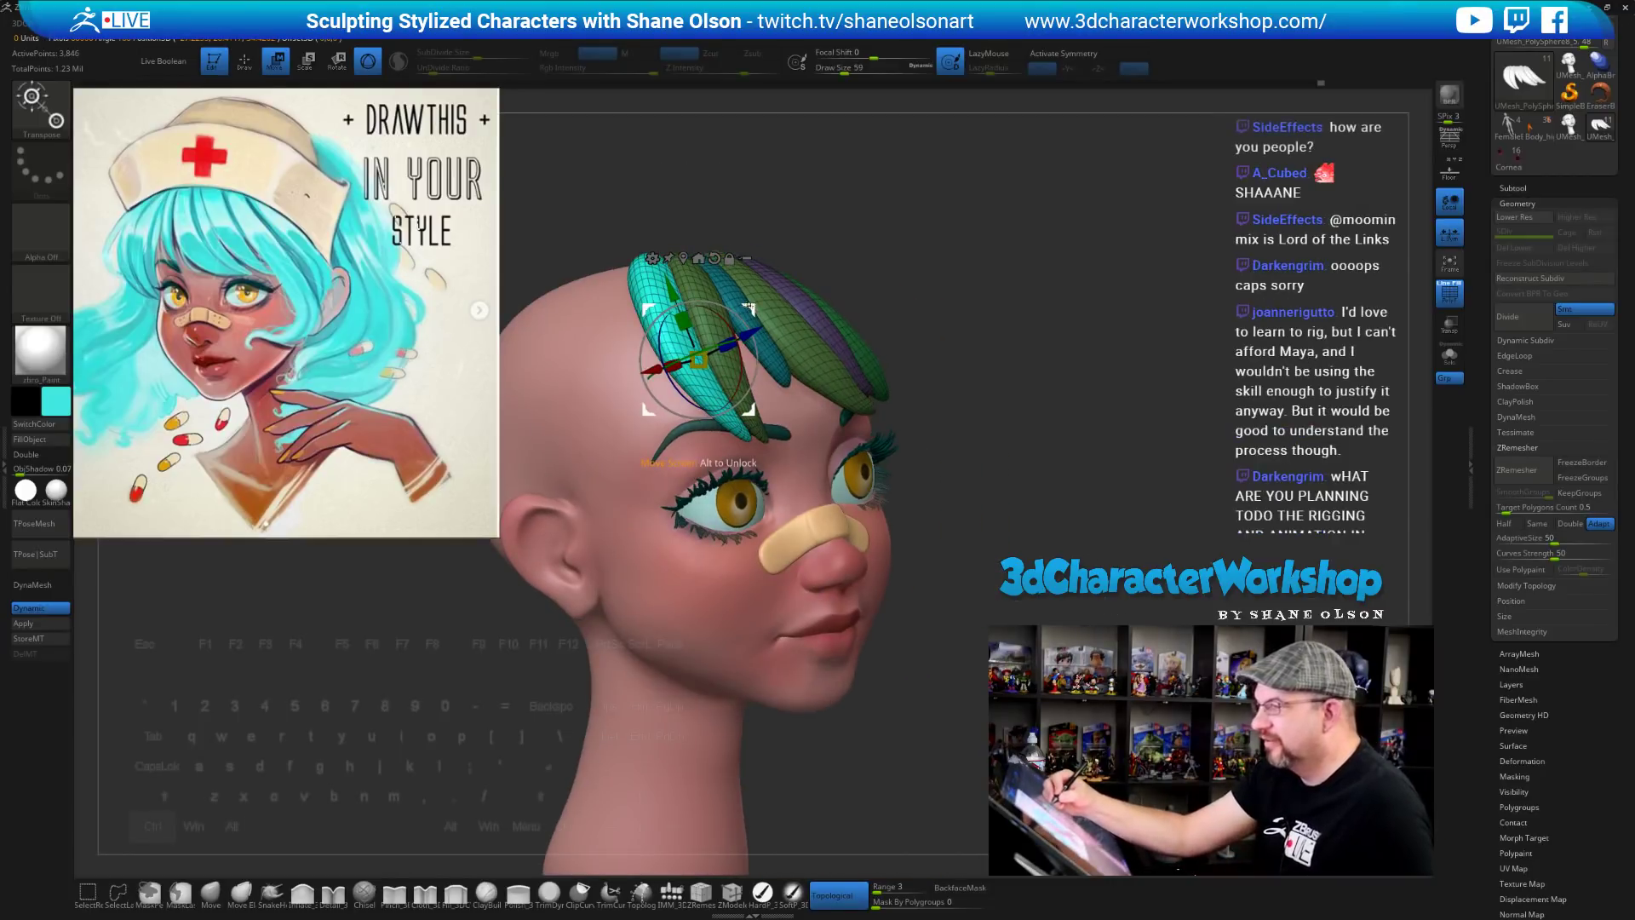
{"action": "left_click_drag", "start_coordinate": [698, 361], "coordinate": [679, 365]}
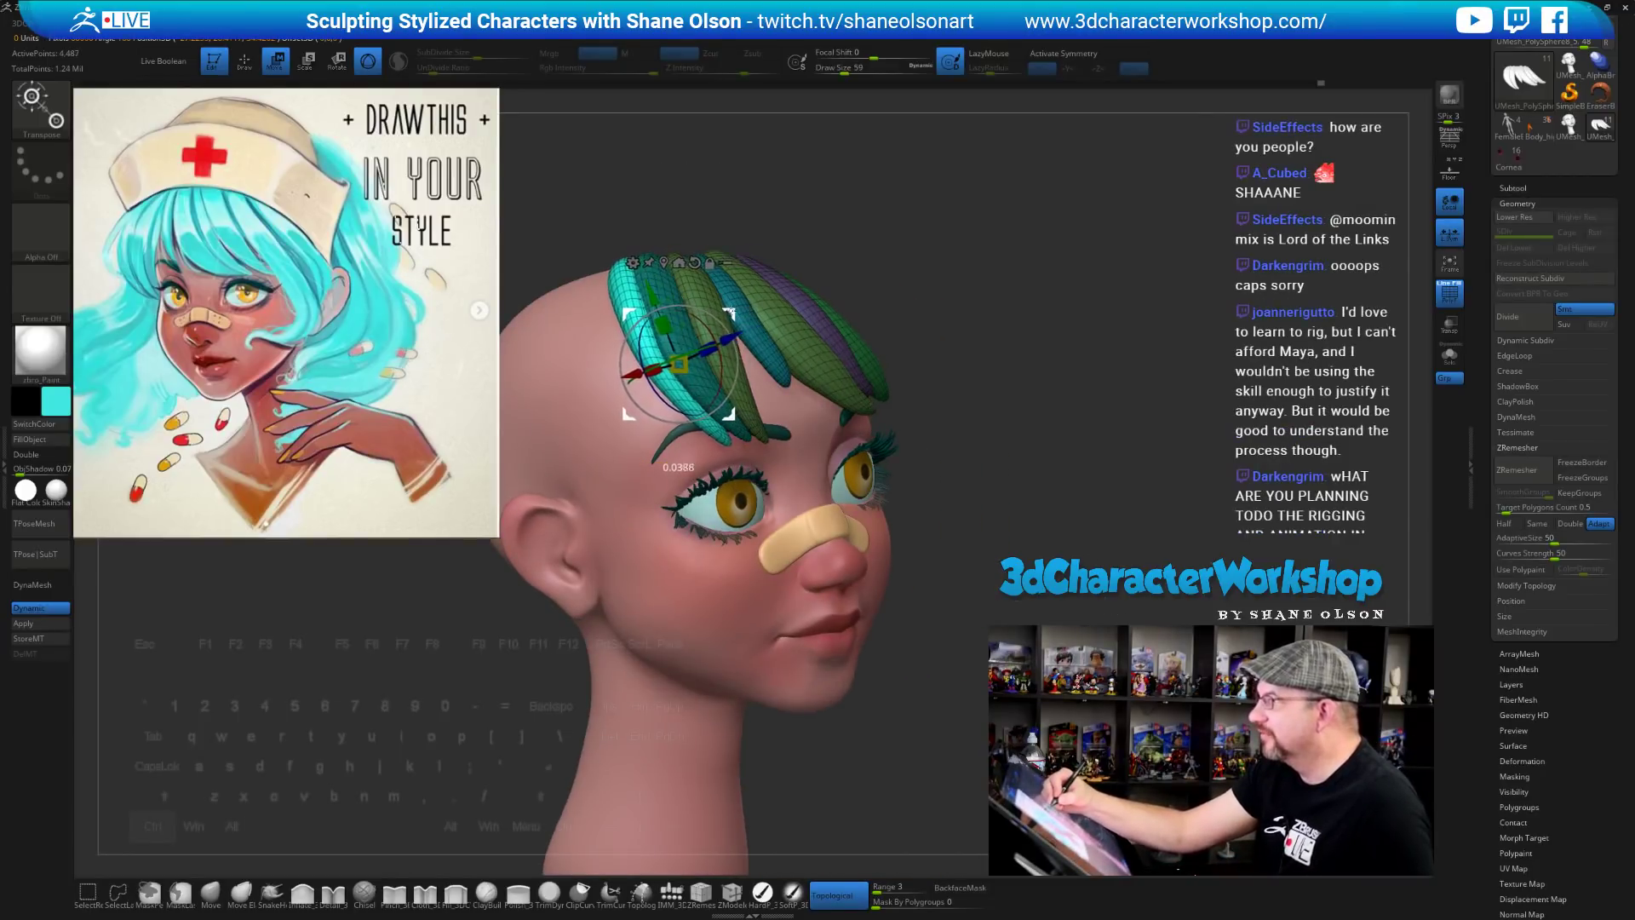
{"action": "left_click_drag", "start_coordinate": [731, 311], "coordinate": [727, 313]}
{"action": "key", "text": "ctrl+i"}
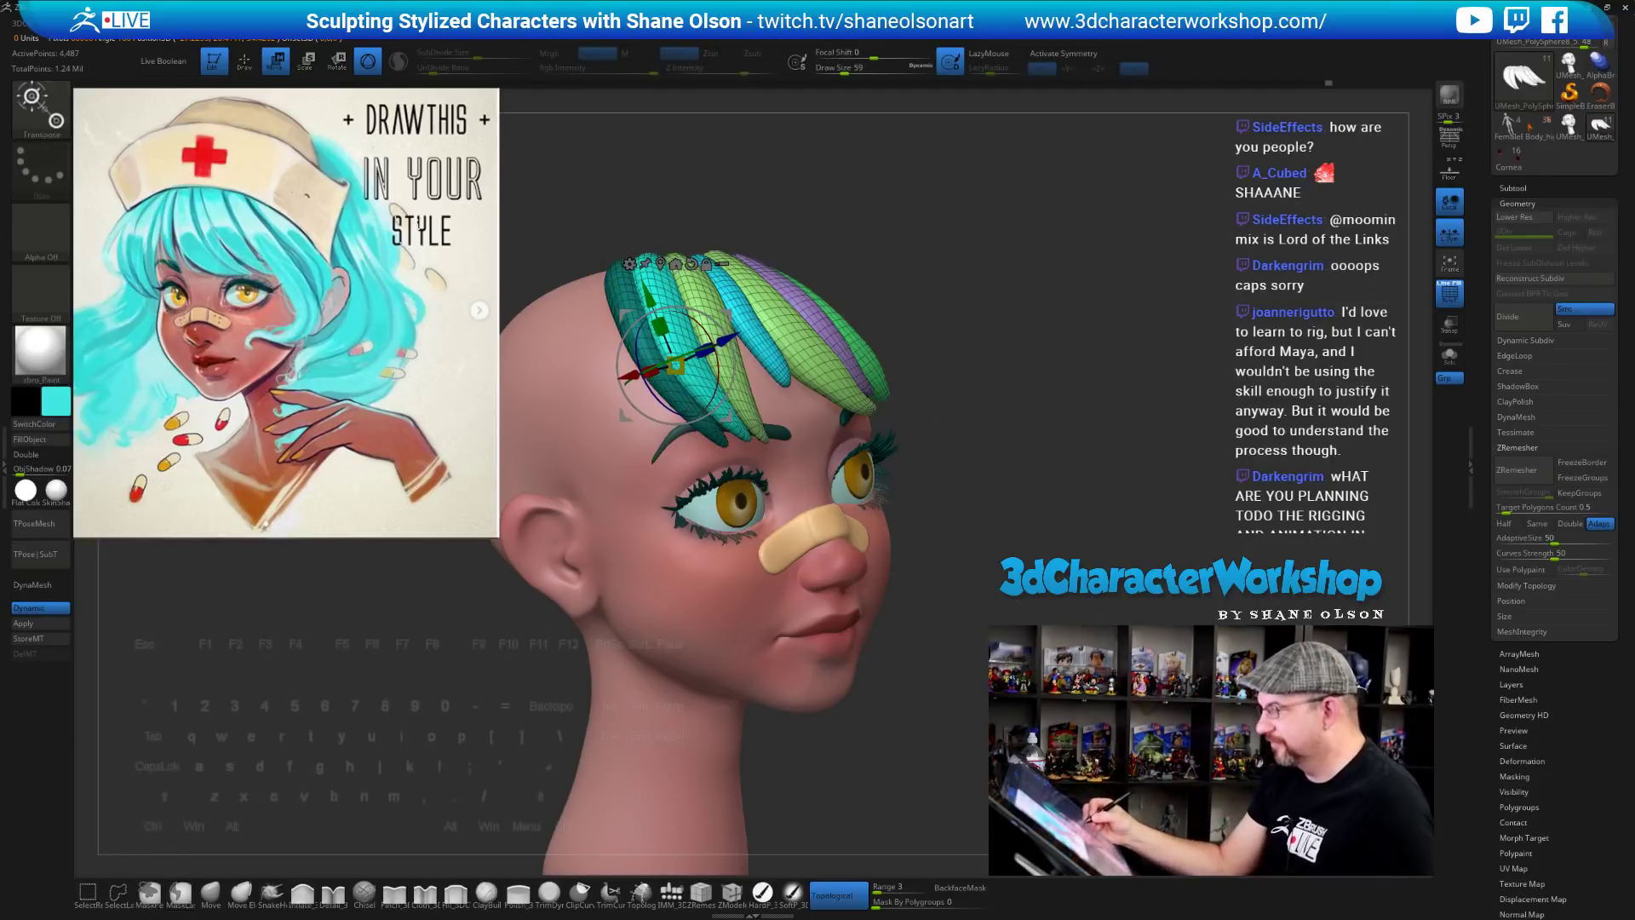
Clear the mask and pull the new outermost purple lock into shape around the temple with the Move brush
{"action": "mouse_move", "coordinate": [1005, 477]}
{"action": "left_mouse_down", "text": "ctrl"}
{"action": "mouse_move", "coordinate": [1031, 503]}
{"action": "mouse_move", "coordinate": [997, 521]}
{"action": "mouse_move", "coordinate": [1062, 522]}
{"action": "mouse_move", "coordinate": [1088, 479]}
{"action": "left_mouse_up", "text": "ctrl"}
{"action": "left_click", "coordinate": [210, 895]}
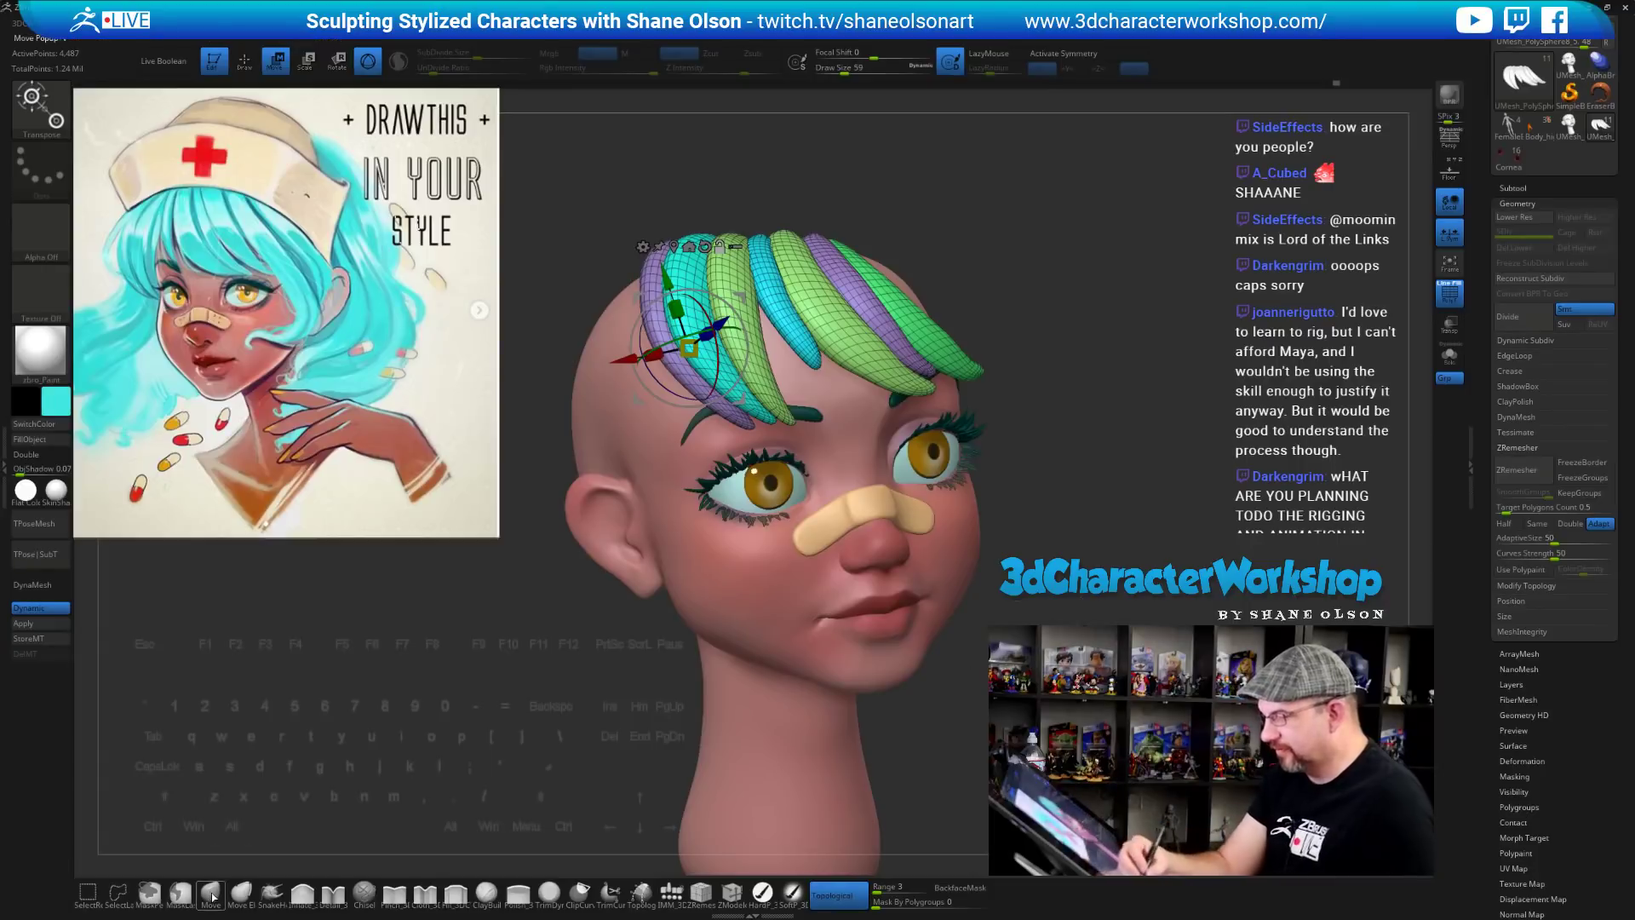
{"action": "key", "text": "s"}
{"action": "mouse_move", "coordinate": [1063, 328]}
{"action": "left_mouse_down"}
{"action": "mouse_move", "coordinate": [1031, 384]}
{"action": "mouse_move", "coordinate": [1040, 411]}
{"action": "left_mouse_up"}
{"action": "key", "text": "s"}
{"action": "left_click_drag", "start_coordinate": [881, 281], "coordinate": [879, 281]}
{"action": "mouse_move", "coordinate": [670, 235]}
{"action": "left_mouse_down"}
{"action": "mouse_move", "coordinate": [1037, 533]}
{"action": "mouse_move", "coordinate": [1026, 481]}
{"action": "left_mouse_up"}
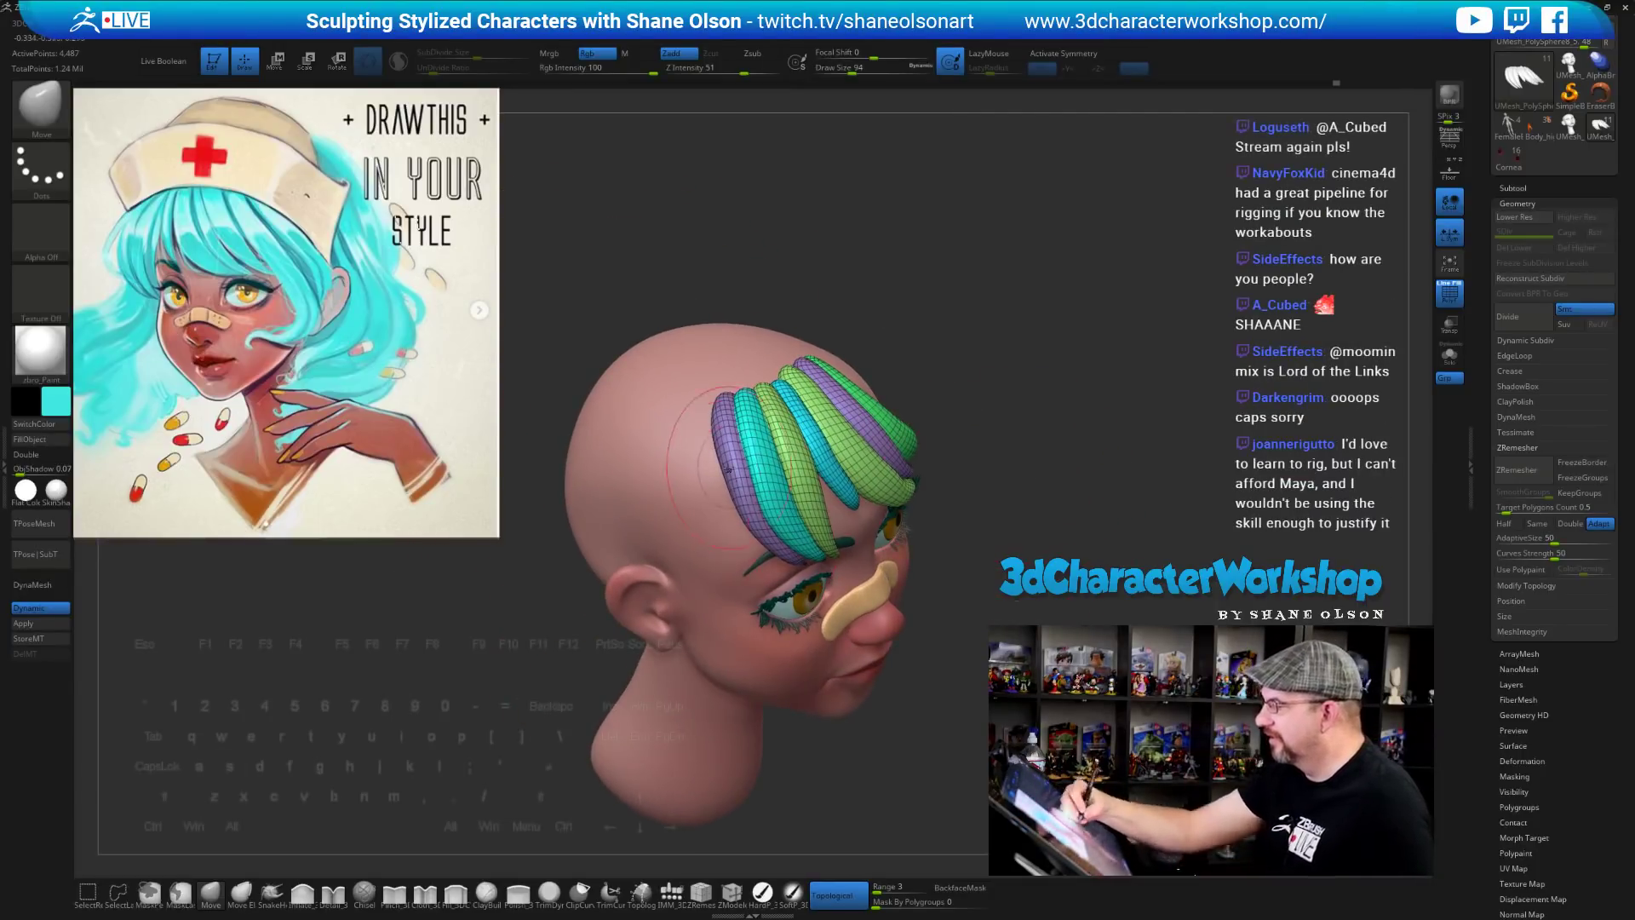
{"action": "left_click_drag", "start_coordinate": [728, 469], "coordinate": [734, 443]}
{"action": "mouse_move", "coordinate": [1005, 562]}
{"action": "left_mouse_down"}
{"action": "mouse_move", "coordinate": [843, 537]}
{"action": "mouse_move", "coordinate": [826, 452]}
{"action": "mouse_move", "coordinate": [908, 339]}
{"action": "mouse_move", "coordinate": [852, 328]}
{"action": "mouse_move", "coordinate": [884, 340]}
{"action": "mouse_move", "coordinate": [731, 446]}
{"action": "left_mouse_up"}
{"action": "key", "text": "s"}
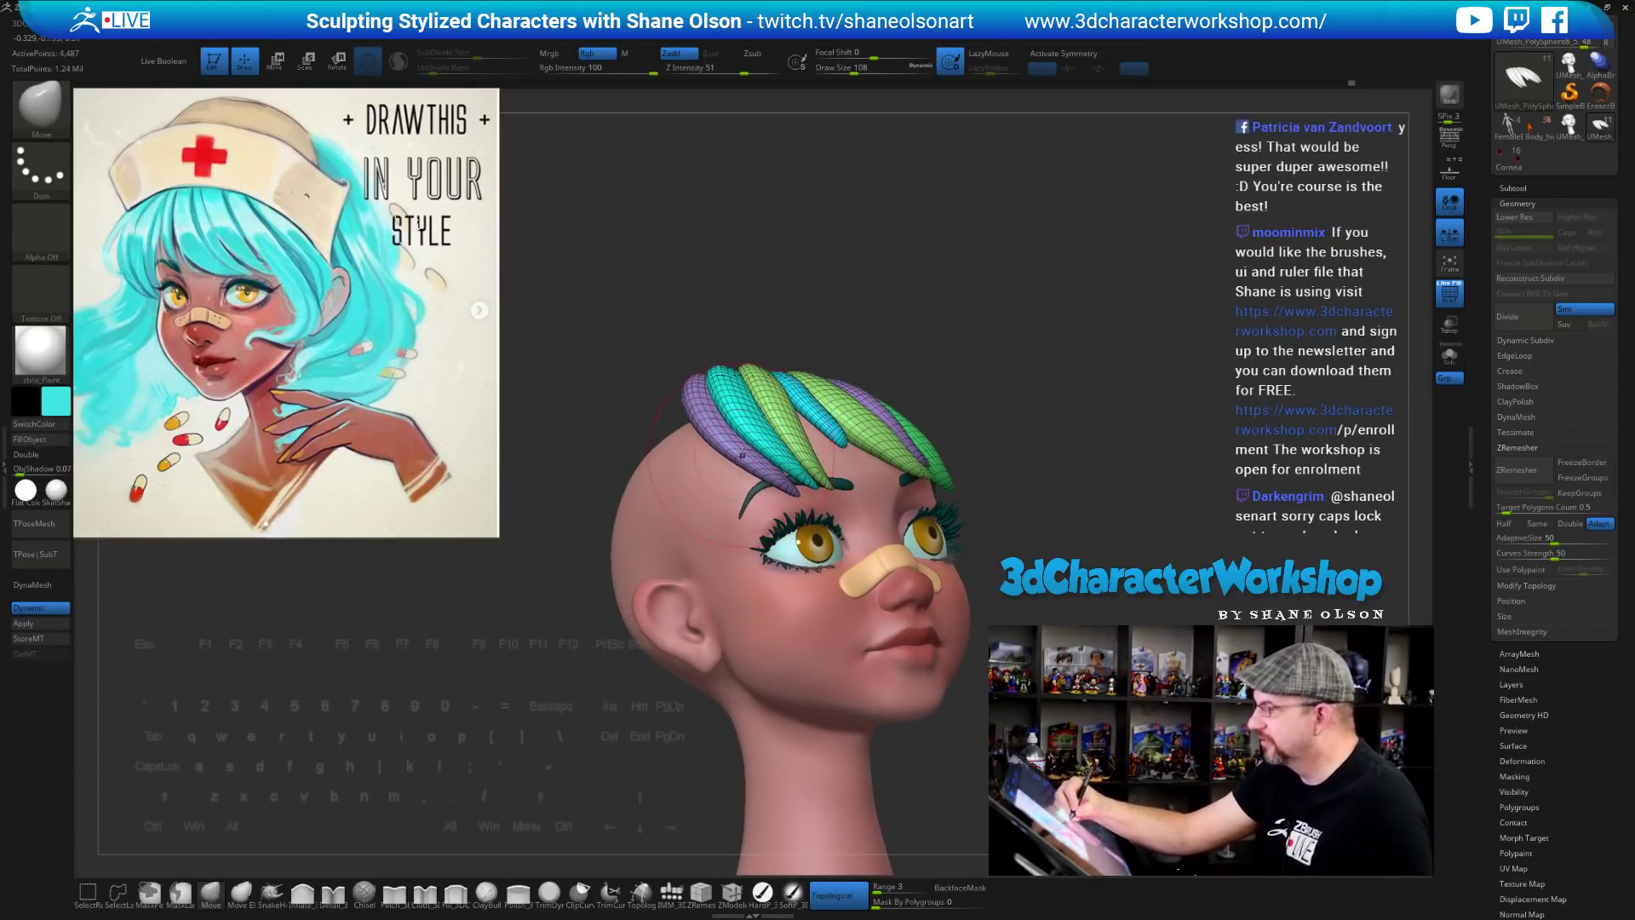
Refine the purple temple lock's curve and tip with the Move brush at draw size 94
{"action": "right_click_drag", "start_coordinate": [759, 452], "coordinate": [664, 460]}
{"action": "key", "text": "s"}
{"action": "left_click_drag", "start_coordinate": [810, 503], "coordinate": [799, 502]}
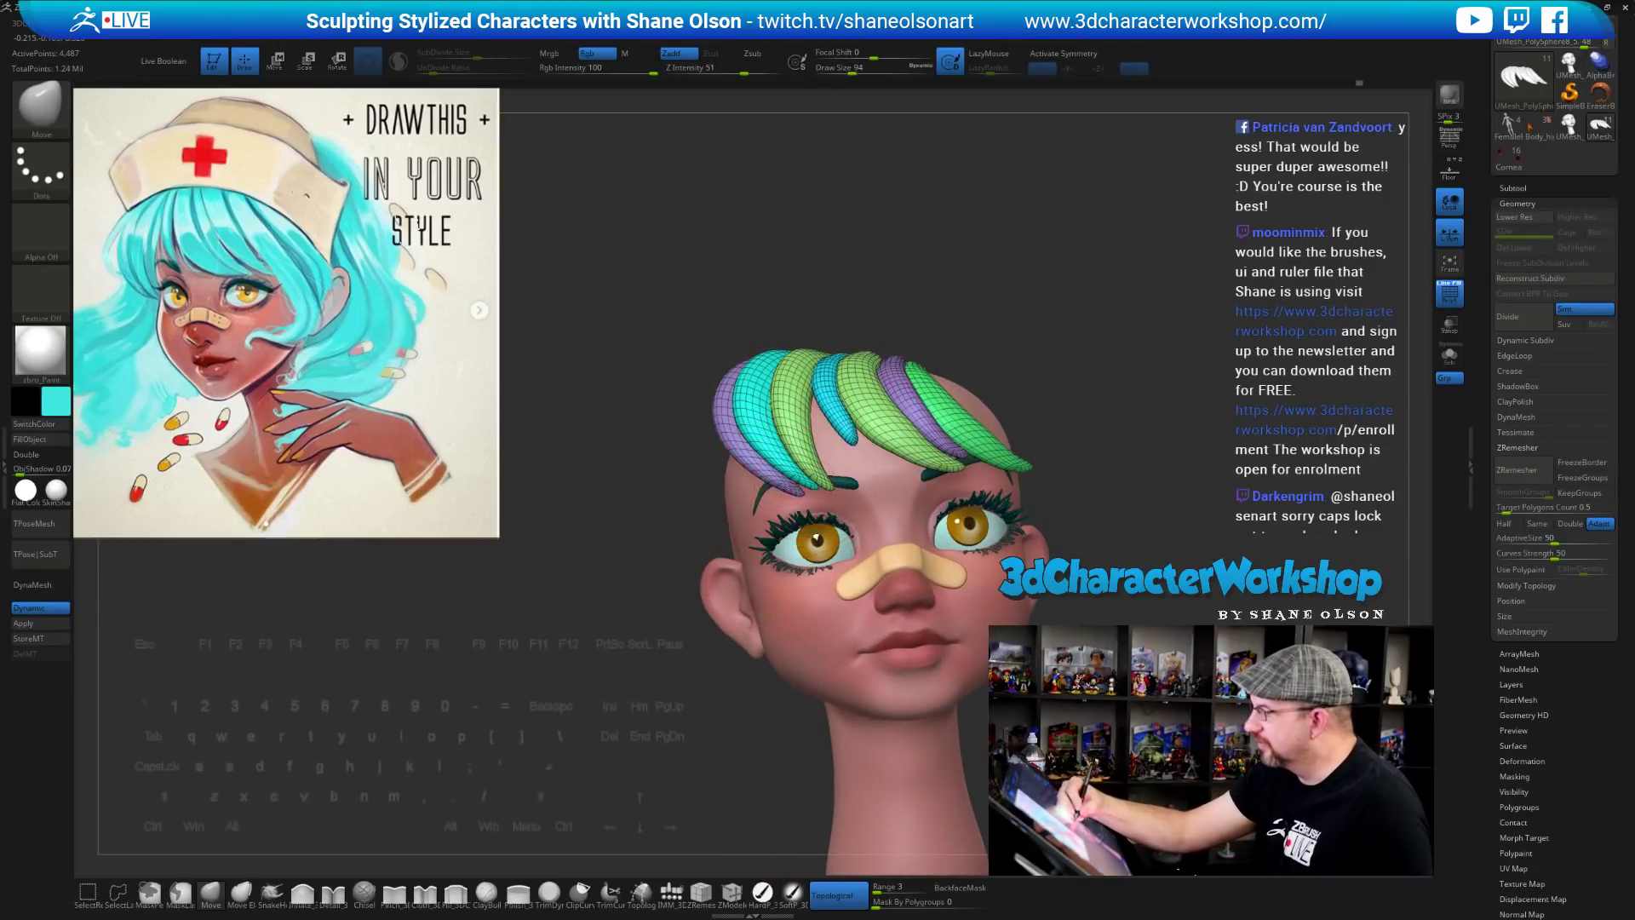
{"action": "left_click_drag", "start_coordinate": [783, 445], "coordinate": [957, 421]}
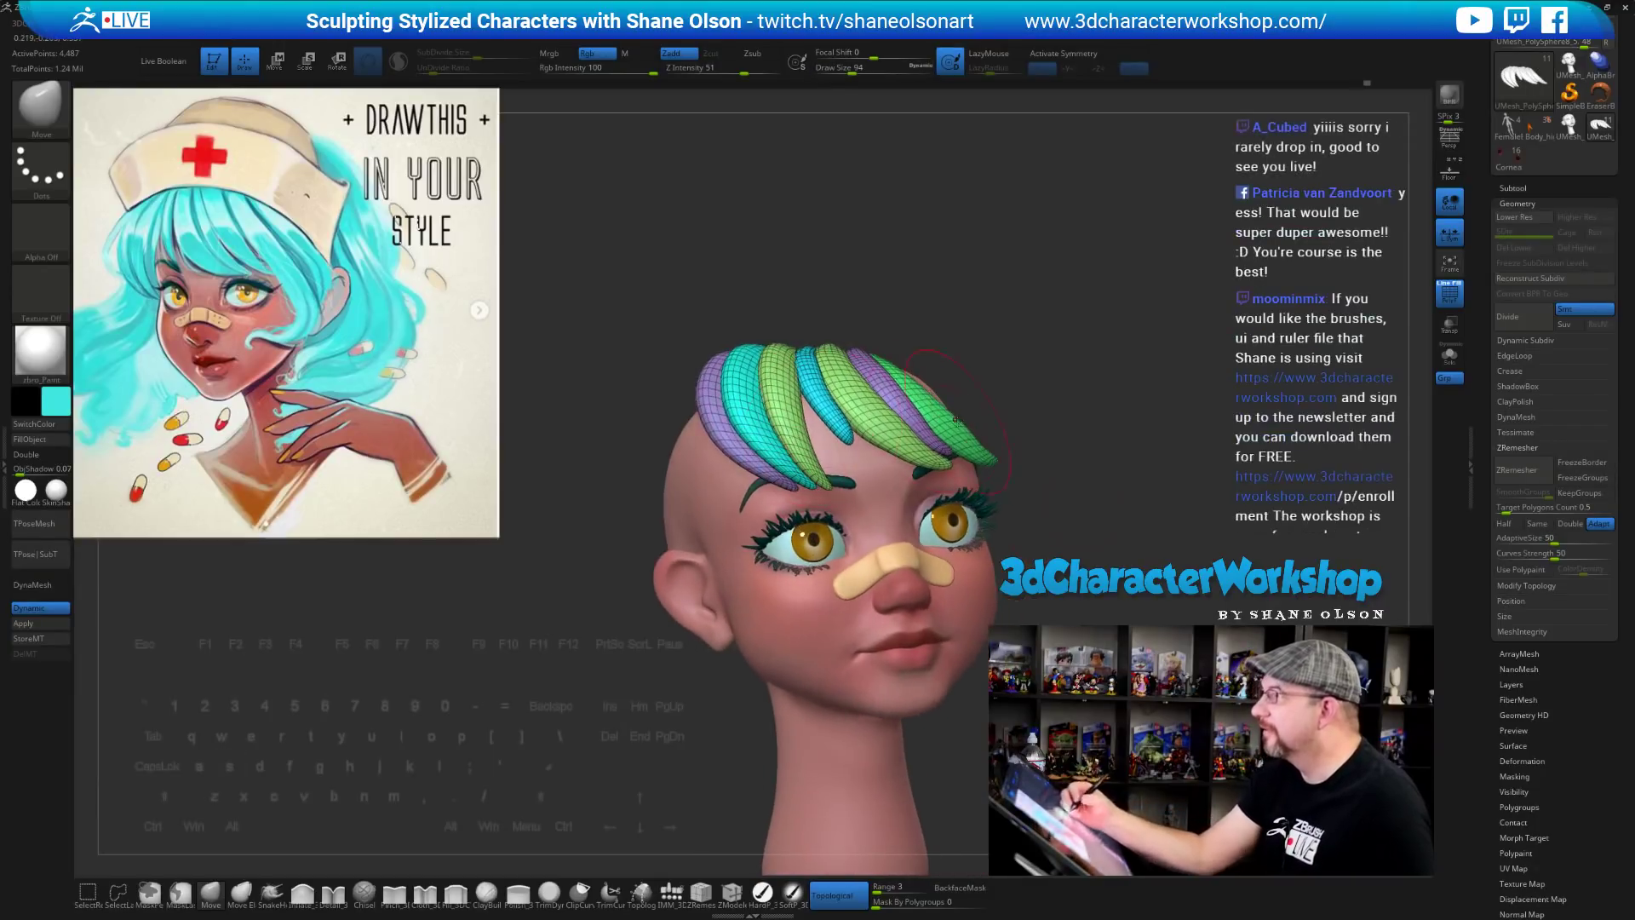
Adjust the fringe's overall silhouette on both sides of the head with the Move brush at draw size 136
{"action": "mouse_move", "coordinate": [1140, 606]}
{"action": "left_mouse_down", "text": "alt"}
{"action": "mouse_move", "coordinate": [1127, 594]}
{"action": "mouse_move", "coordinate": [1099, 662]}
{"action": "mouse_move", "coordinate": [1128, 662]}
{"action": "left_mouse_up", "text": "alt"}
{"action": "key", "text": "s"}
{"action": "left_click_drag", "start_coordinate": [910, 371], "coordinate": [917, 371]}
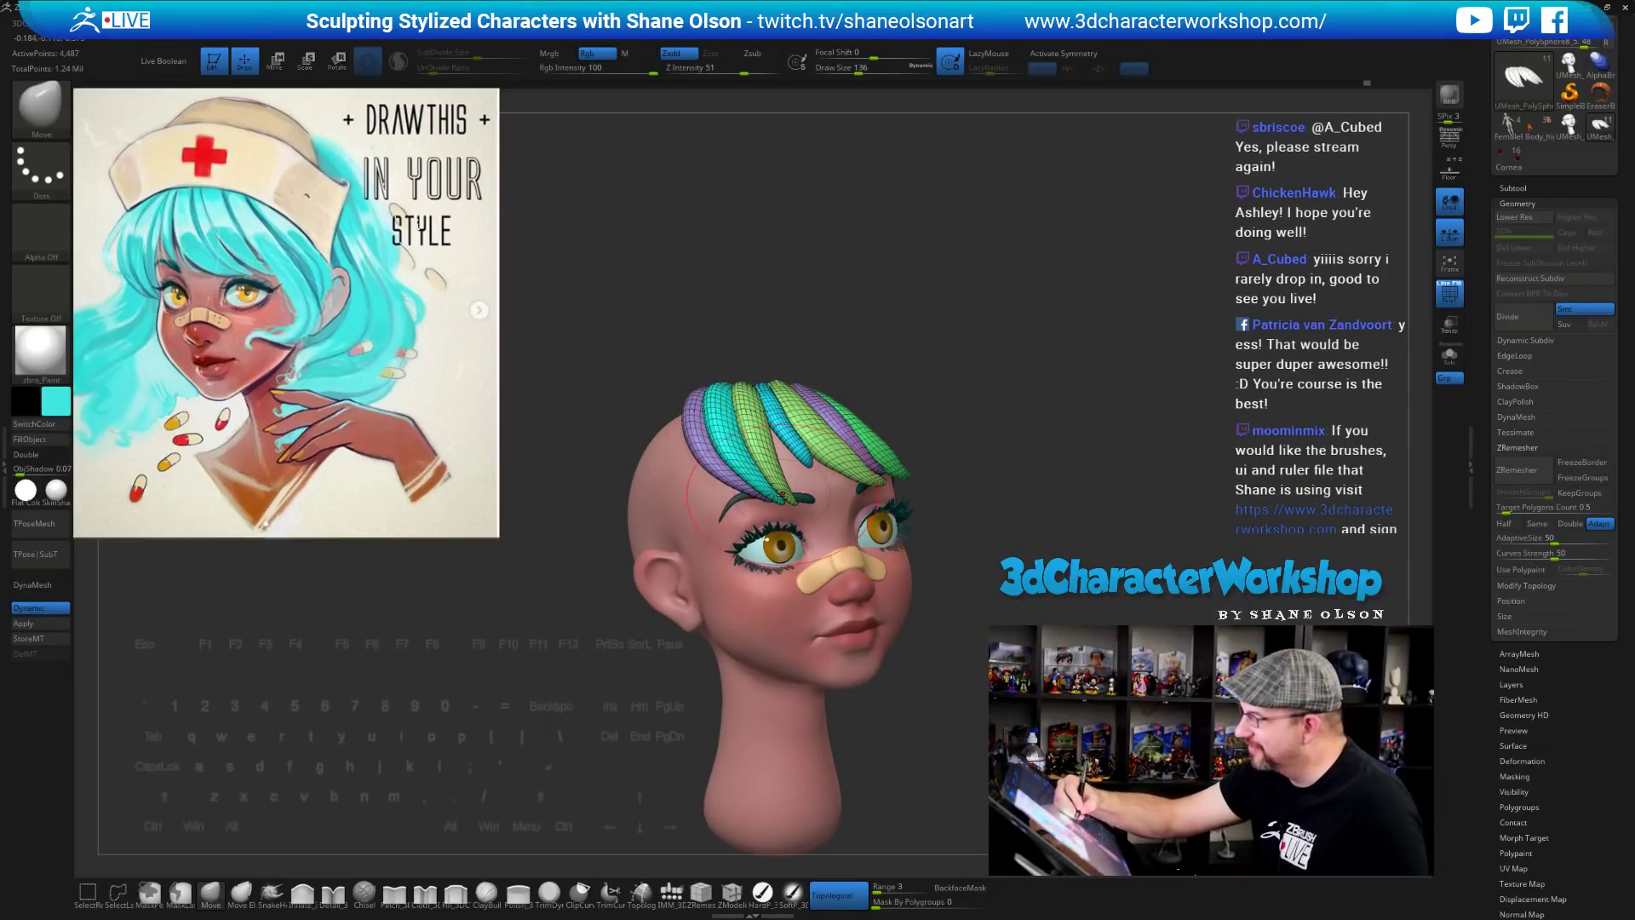
{"action": "mouse_move", "coordinate": [647, 433]}
{"action": "right_mouse_down"}
{"action": "mouse_move", "coordinate": [735, 431]}
{"action": "mouse_move", "coordinate": [700, 460]}
{"action": "mouse_move", "coordinate": [652, 441]}
{"action": "right_mouse_up"}
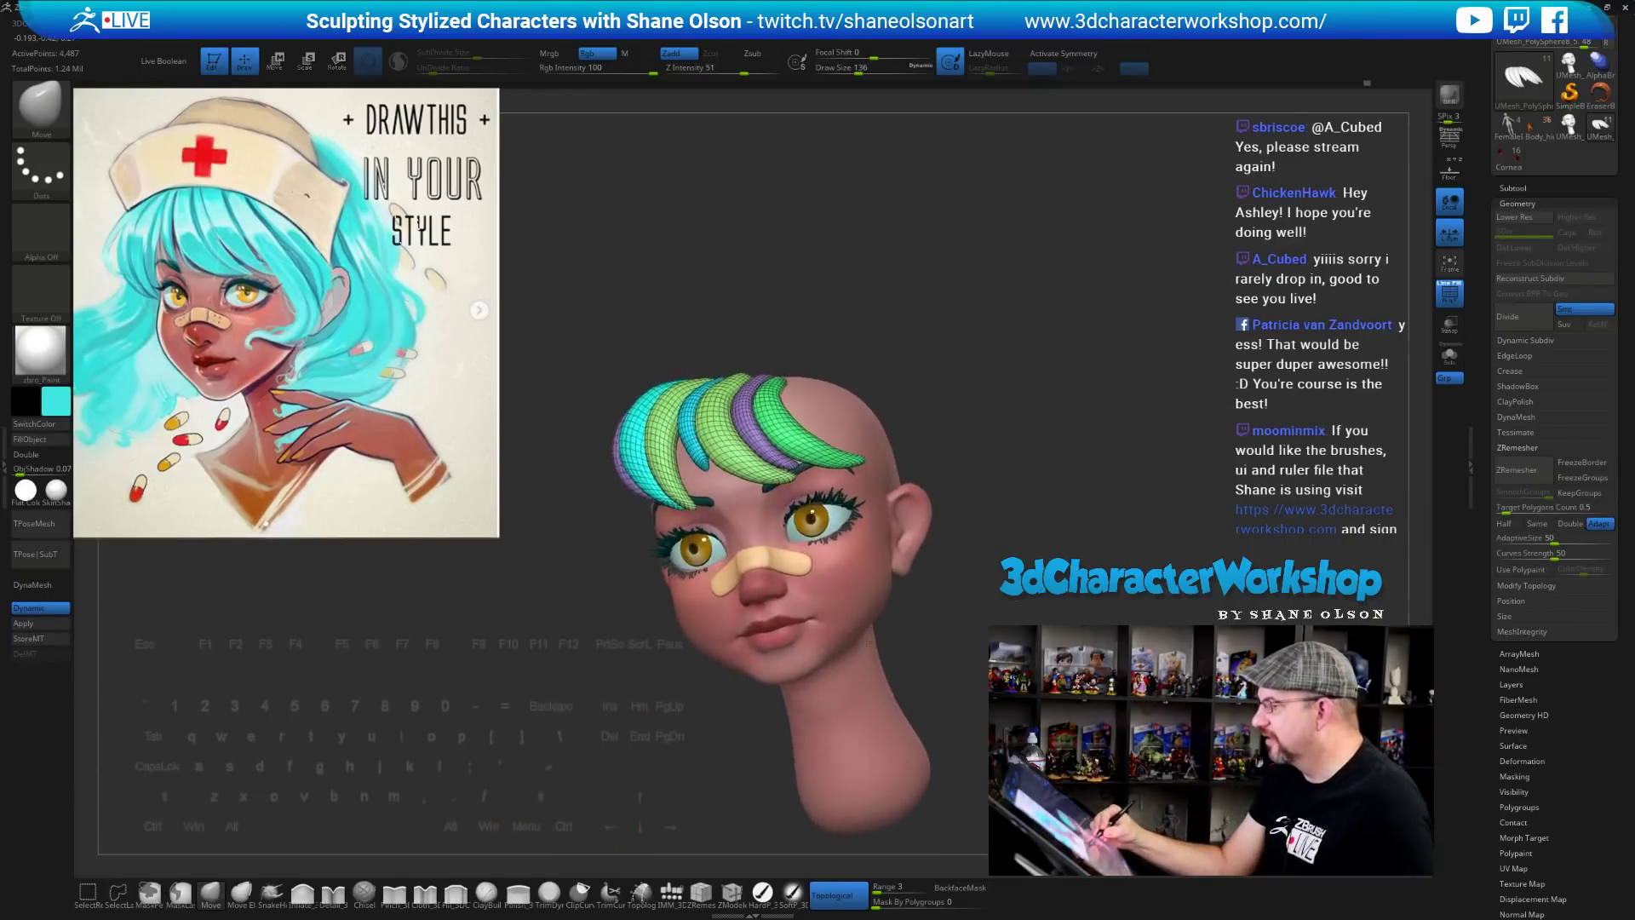
{"action": "right_click_drag", "start_coordinate": [1035, 631], "coordinate": [997, 637]}
{"action": "right_click_drag", "start_coordinate": [1011, 385], "coordinate": [991, 432], "text": "alt"}
{"action": "mouse_move", "coordinate": [872, 350]}
{"action": "left_mouse_down"}
{"action": "mouse_move", "coordinate": [748, 355]}
{"action": "mouse_move", "coordinate": [713, 386]}
{"action": "mouse_move", "coordinate": [723, 363]}
{"action": "left_mouse_up"}
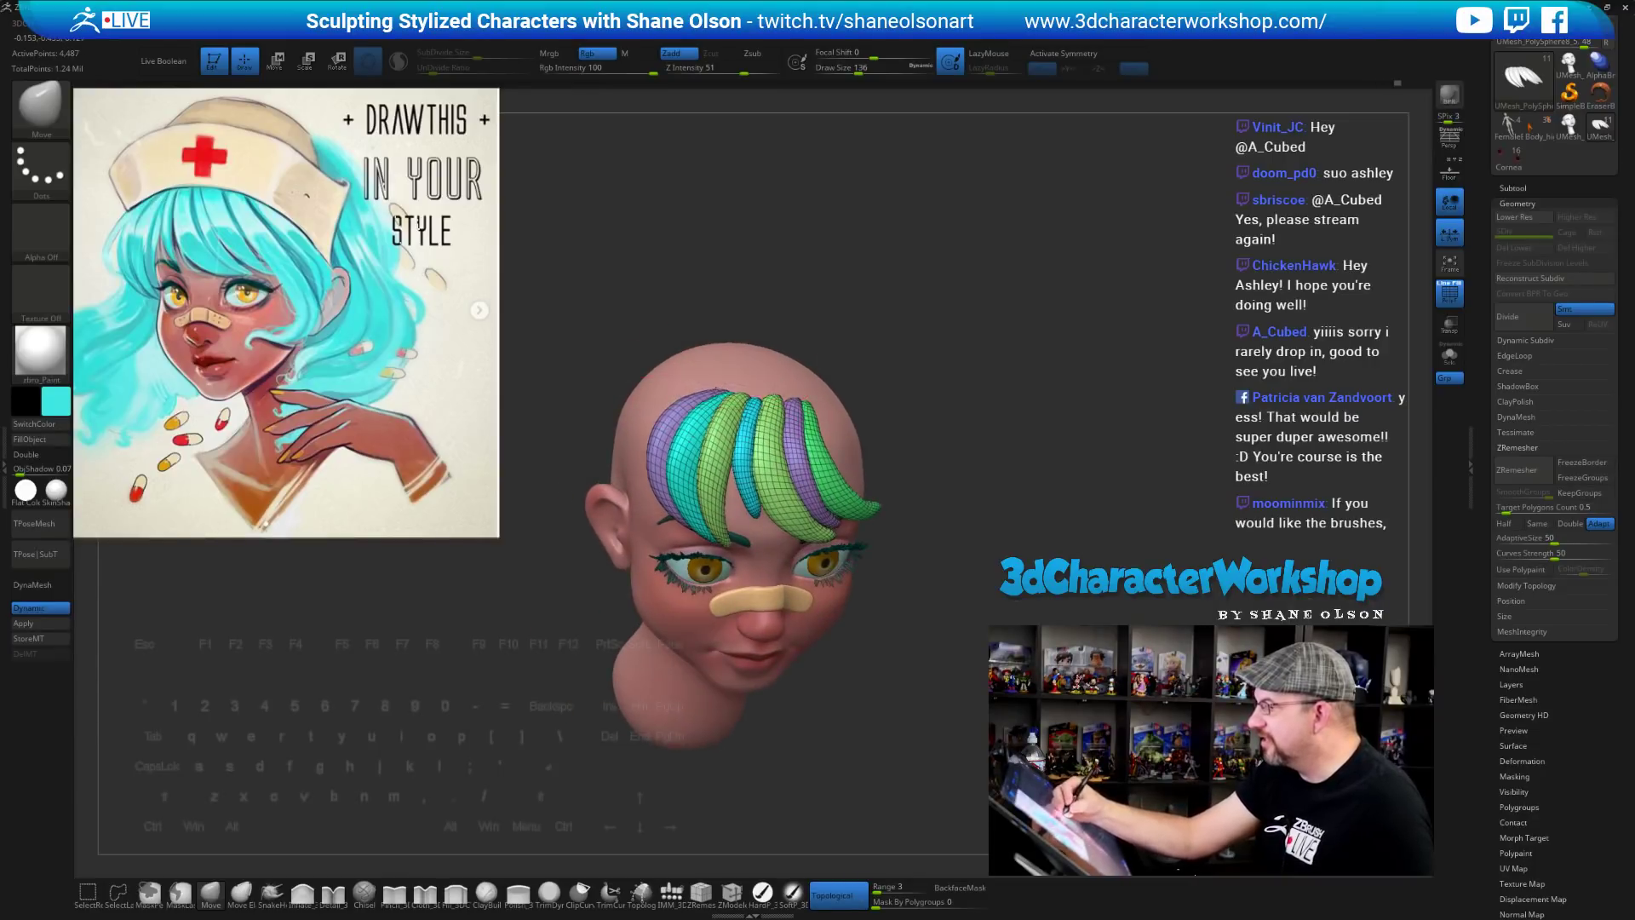
{"action": "left_click_drag", "start_coordinate": [935, 629], "coordinate": [948, 658]}
{"action": "left_click_drag", "start_coordinate": [963, 720], "coordinate": [678, 477]}
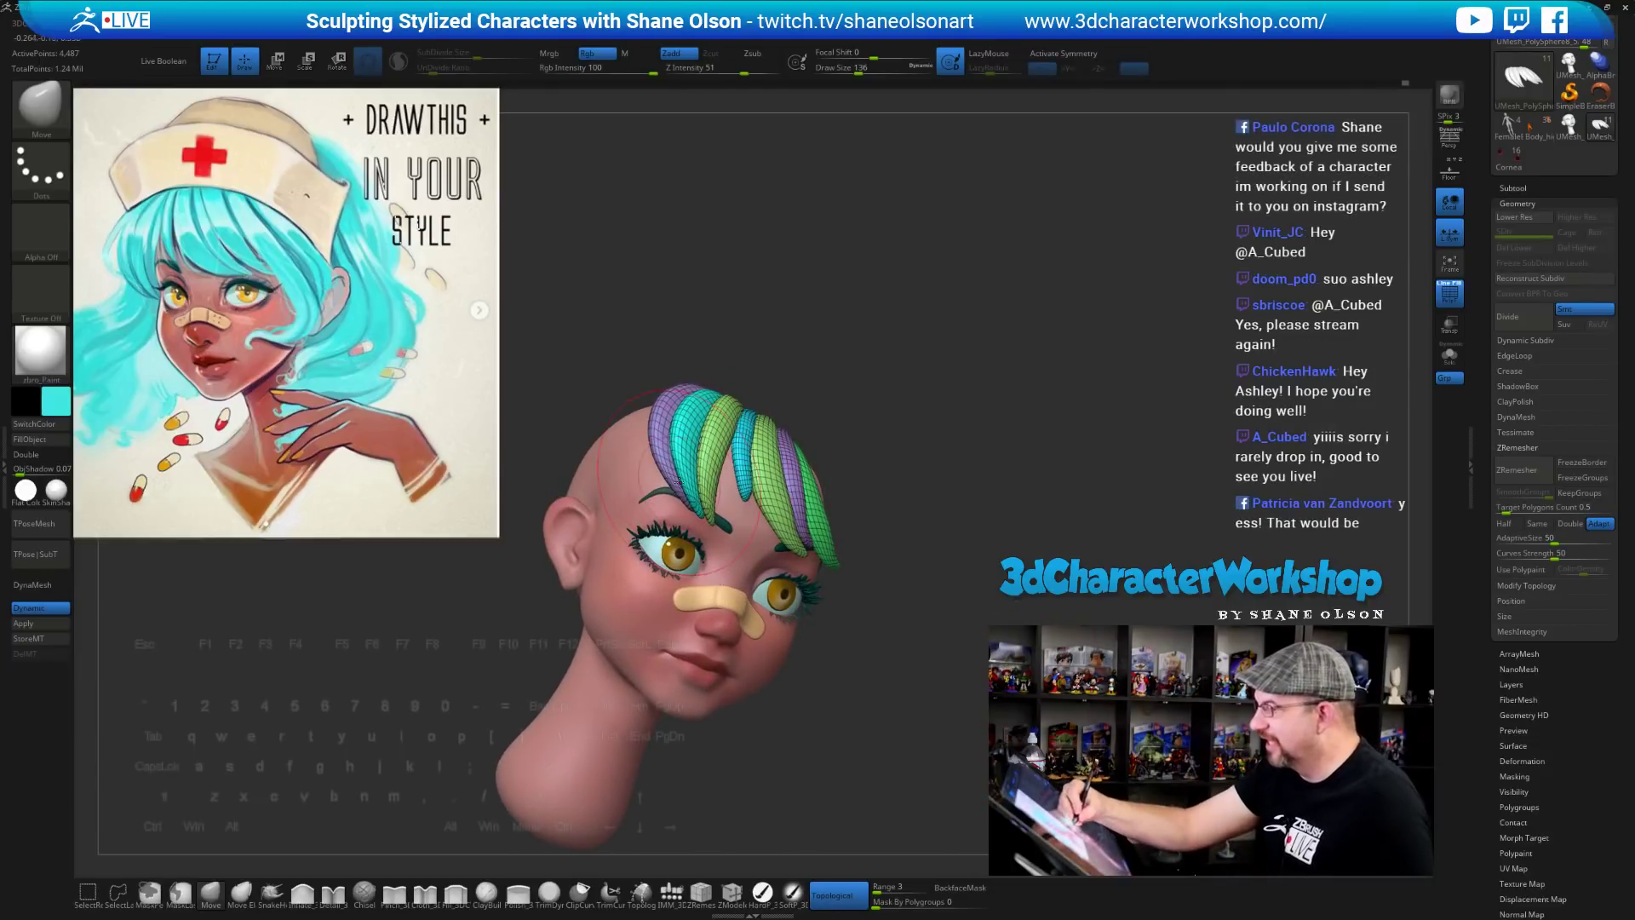
{"action": "mouse_move", "coordinate": [905, 722]}
{"action": "left_mouse_down"}
{"action": "mouse_move", "coordinate": [889, 723]}
{"action": "mouse_move", "coordinate": [911, 691]}
{"action": "left_mouse_up"}
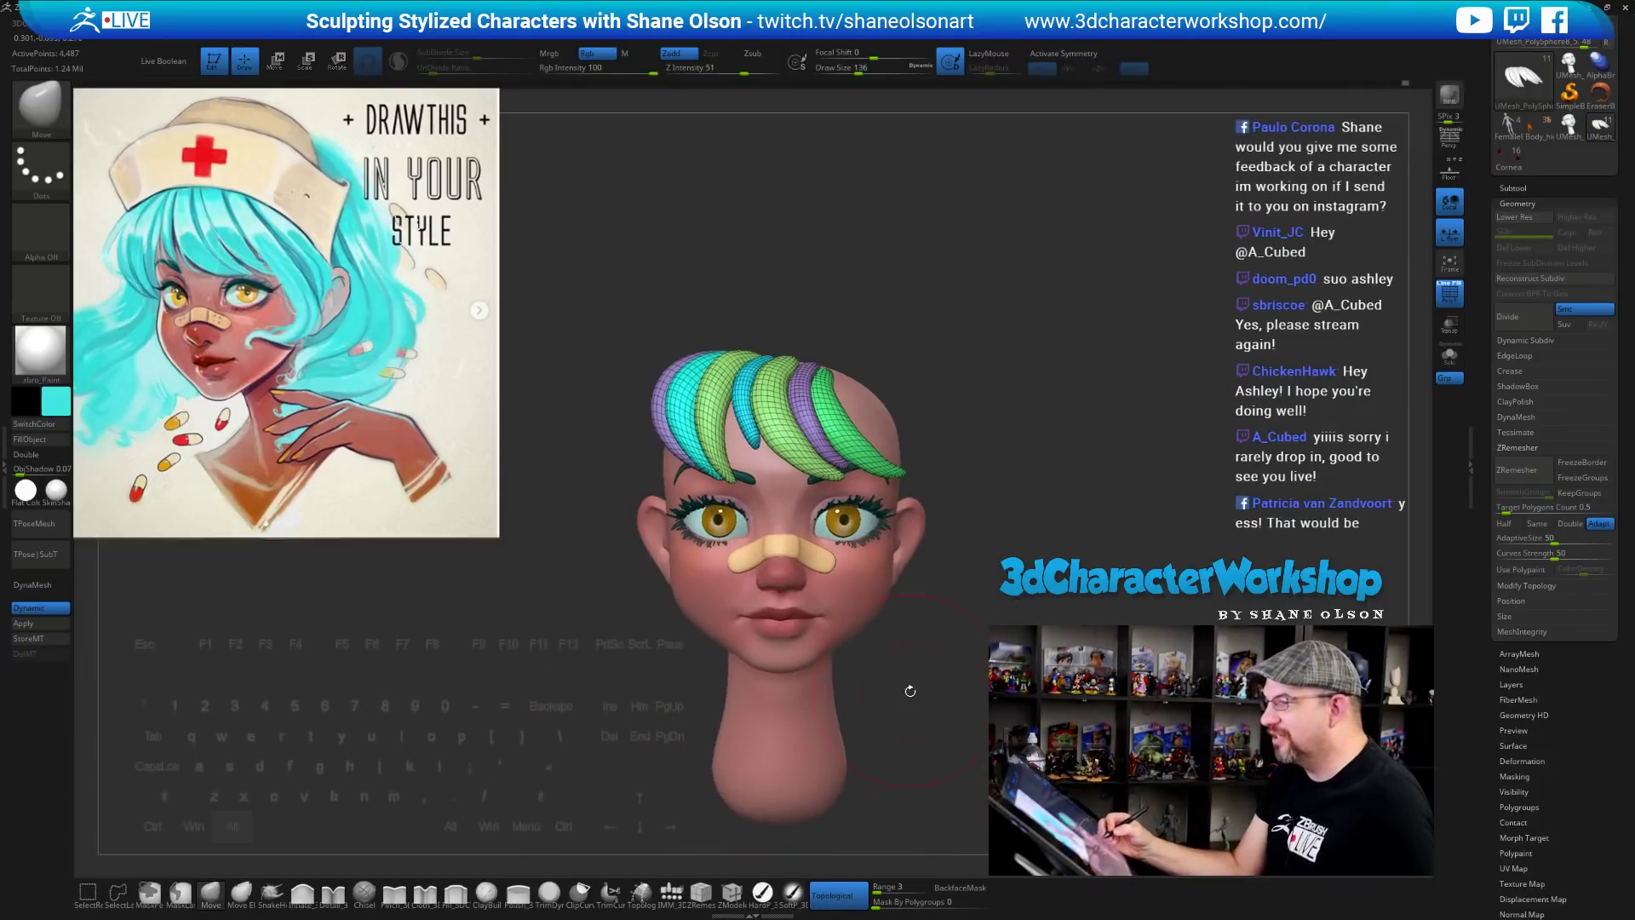
Nudge the locks over the middle of the forehead with the Move brush at draw sizes 87 and 51
{"action": "key", "text": "s"}
{"action": "left_click_drag", "start_coordinate": [957, 596], "coordinate": [947, 596]}
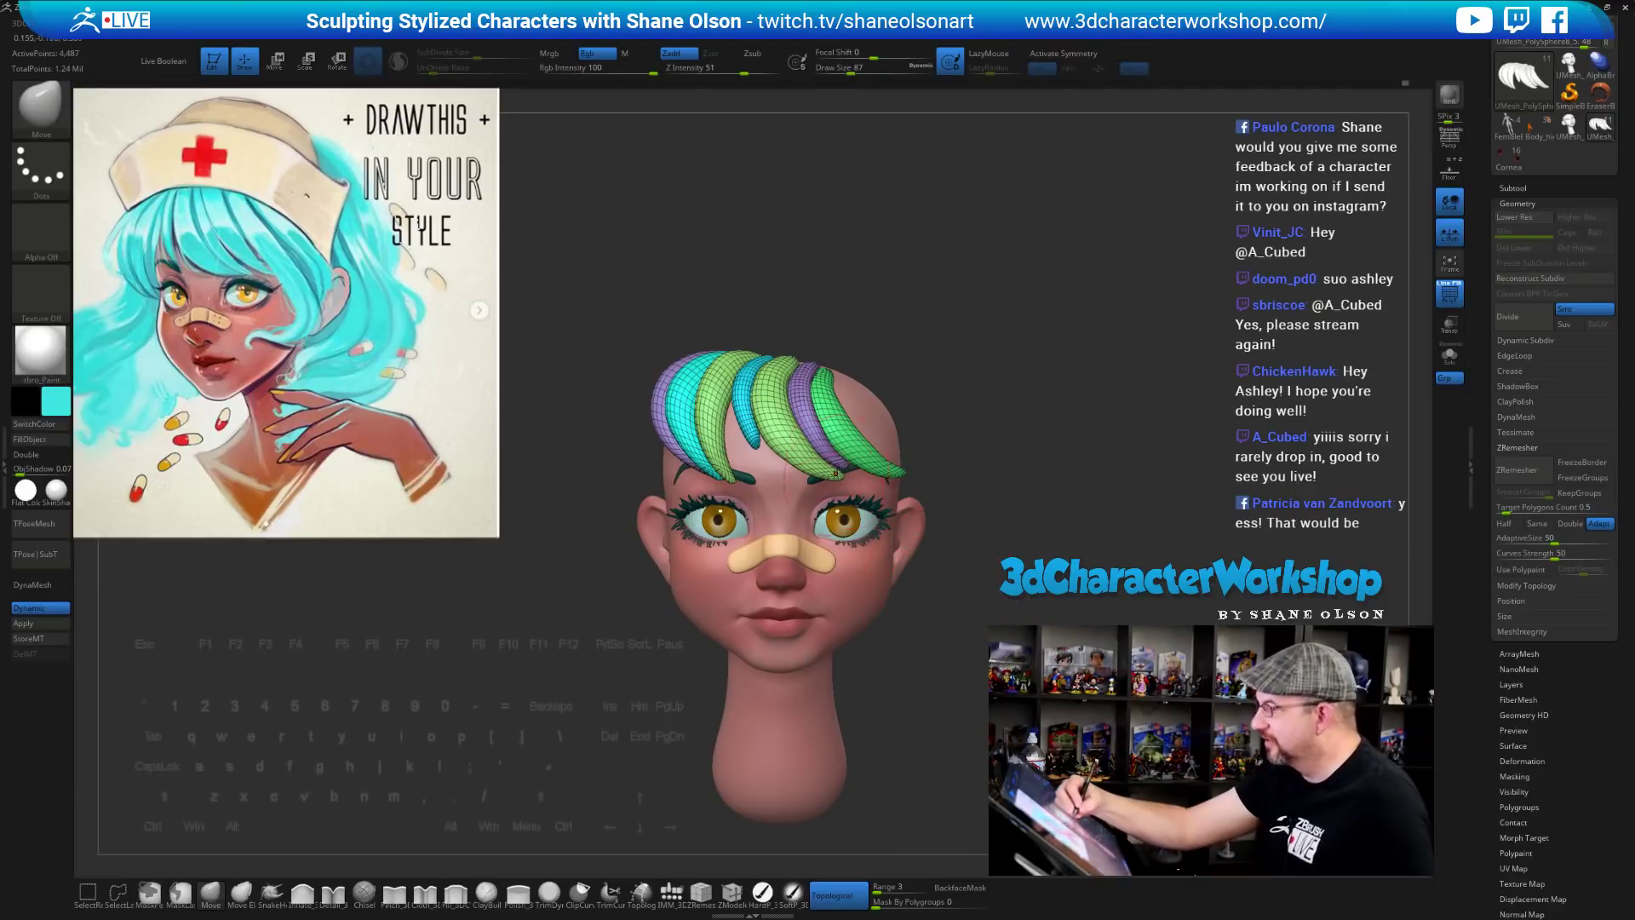
{"action": "right_click_drag", "start_coordinate": [823, 431], "coordinate": [770, 450]}
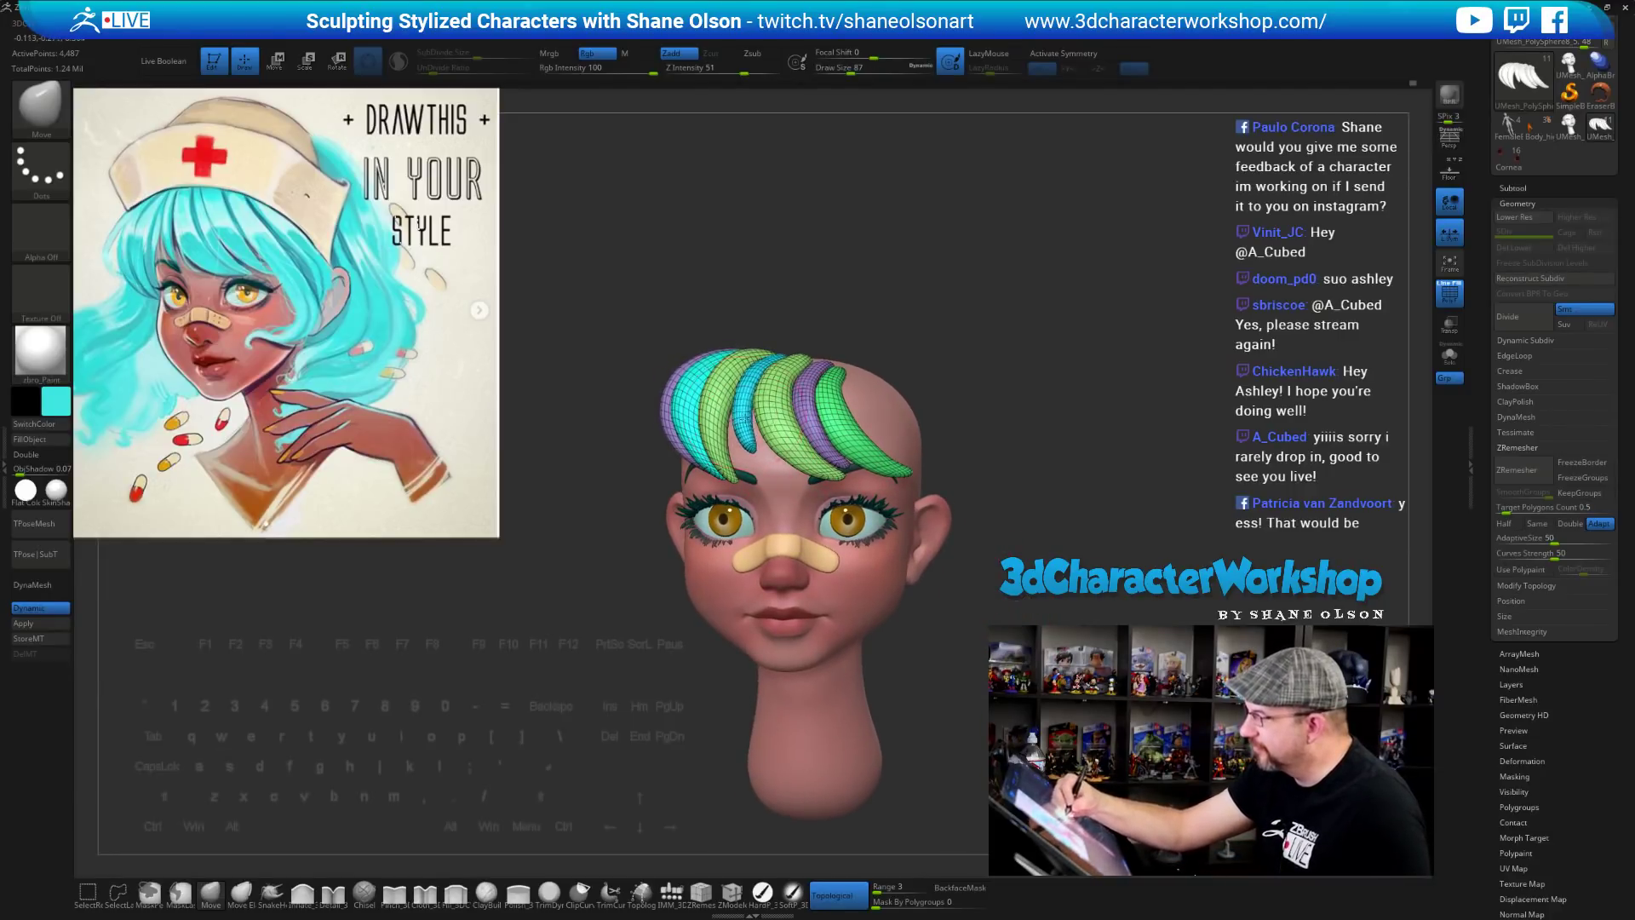
{"action": "right_click_drag", "start_coordinate": [751, 414], "coordinate": [810, 419], "text": "alt"}
{"action": "key", "text": "s"}
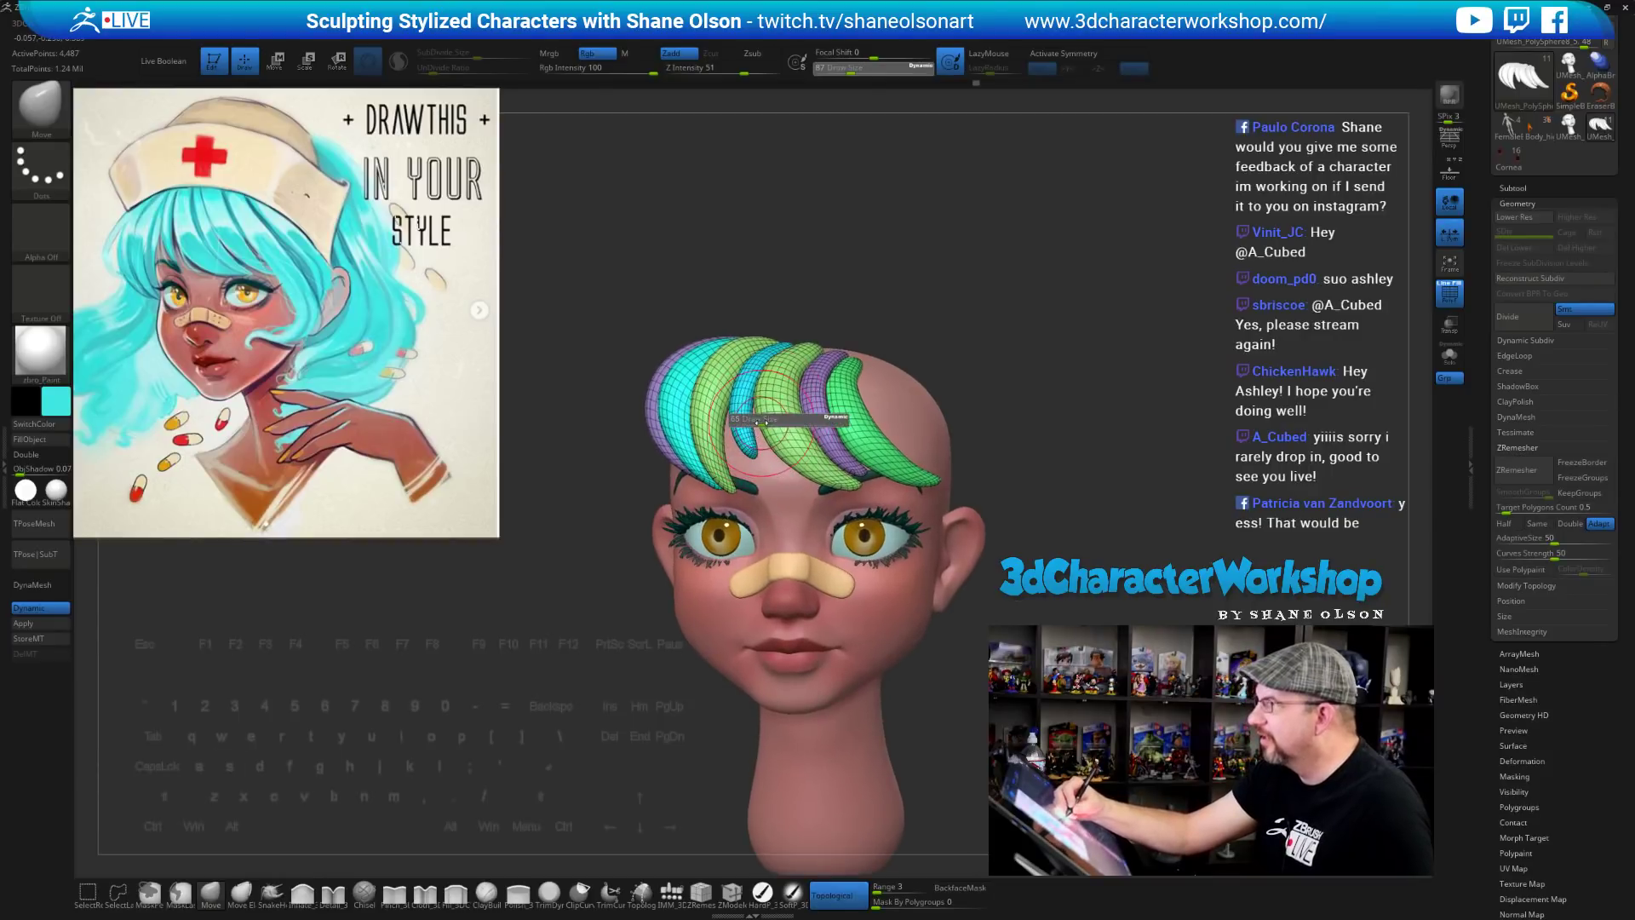
{"action": "left_click_drag", "start_coordinate": [813, 419], "coordinate": [804, 419]}
{"action": "right_click_drag", "start_coordinate": [767, 377], "coordinate": [732, 338], "text": "alt"}
{"action": "right_click_drag", "start_coordinate": [957, 326], "coordinate": [980, 325]}
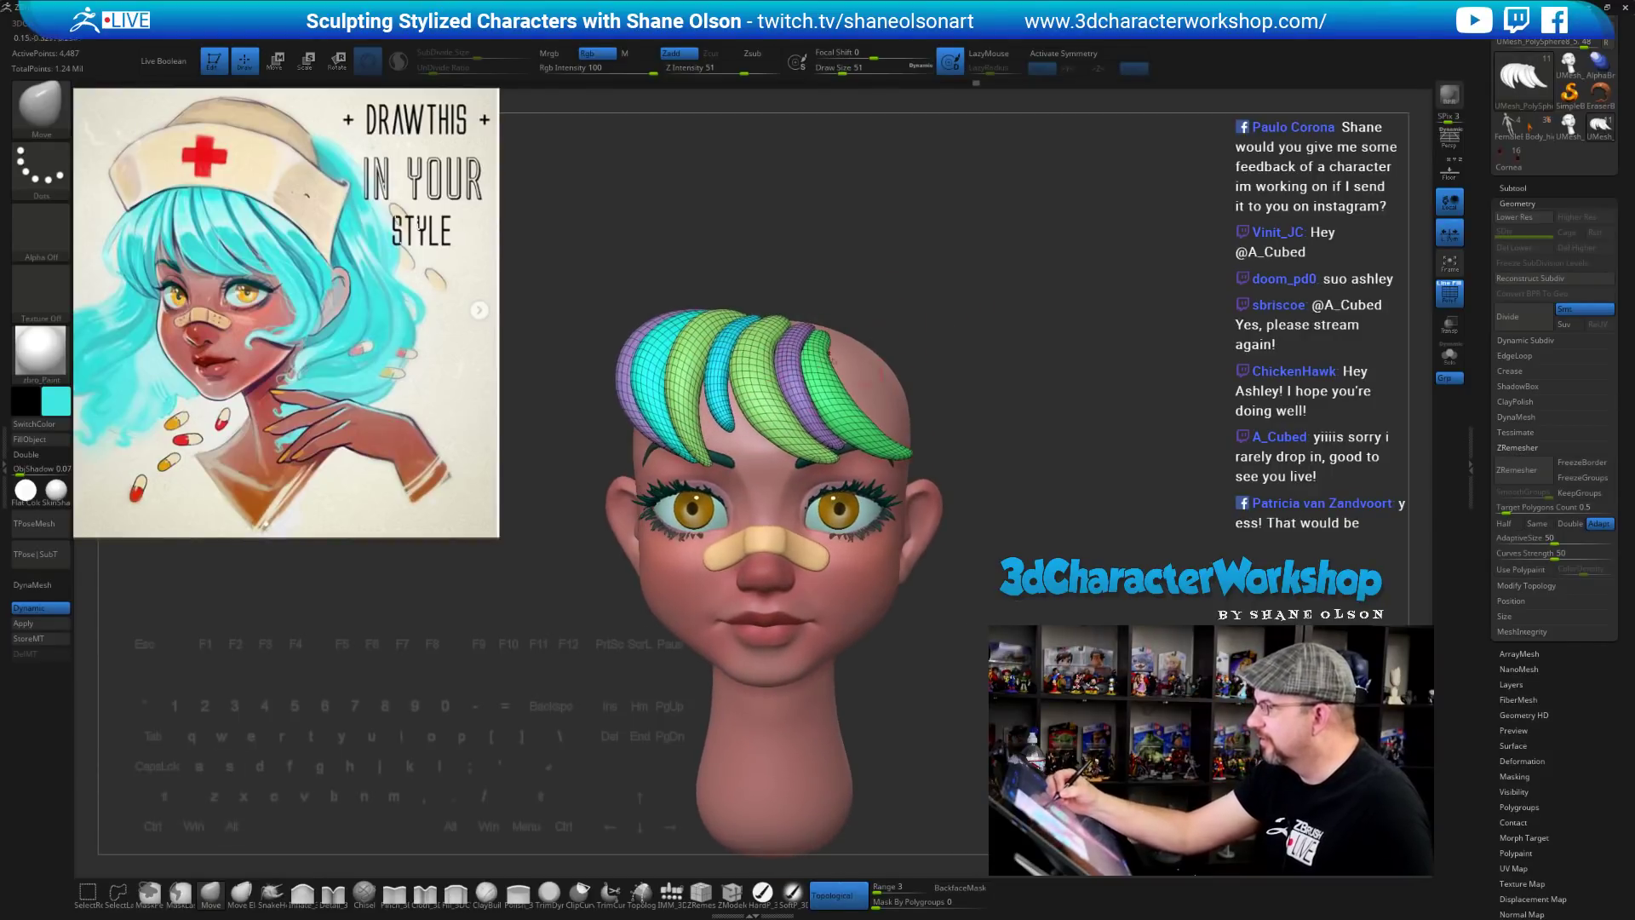
Smooth the short cyan lock in the middle of the fringe down to its tip at draw size 51
{"action": "left_click_drag", "start_coordinate": [714, 389], "coordinate": [728, 429], "text": "shift"}
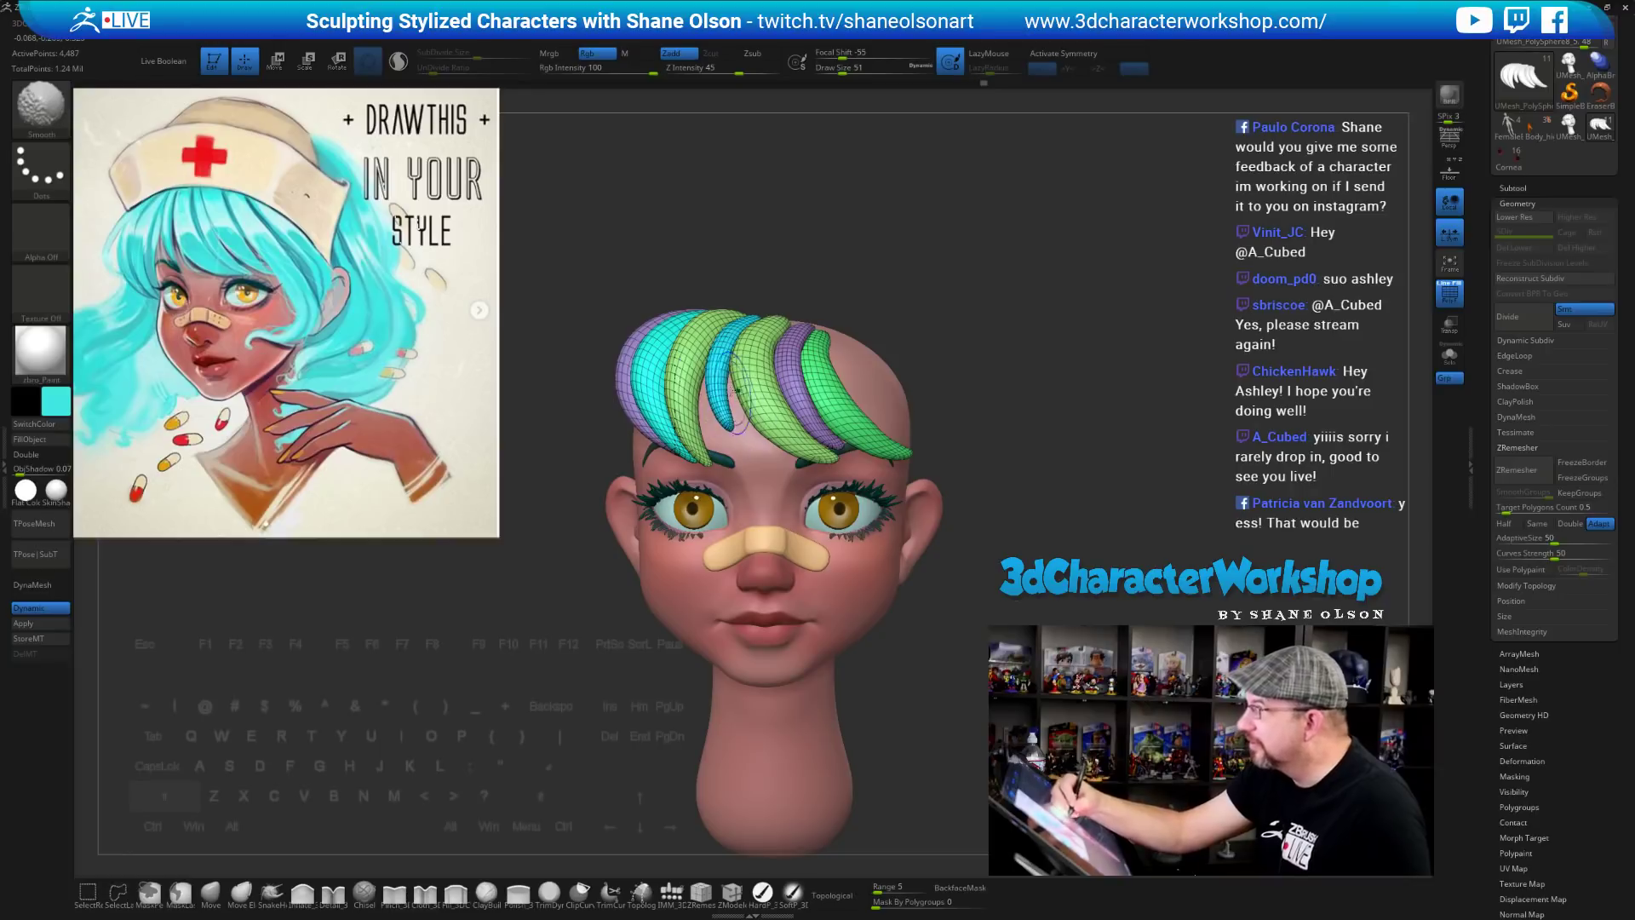
{"action": "left_click_drag", "start_coordinate": [813, 274], "coordinate": [864, 281]}
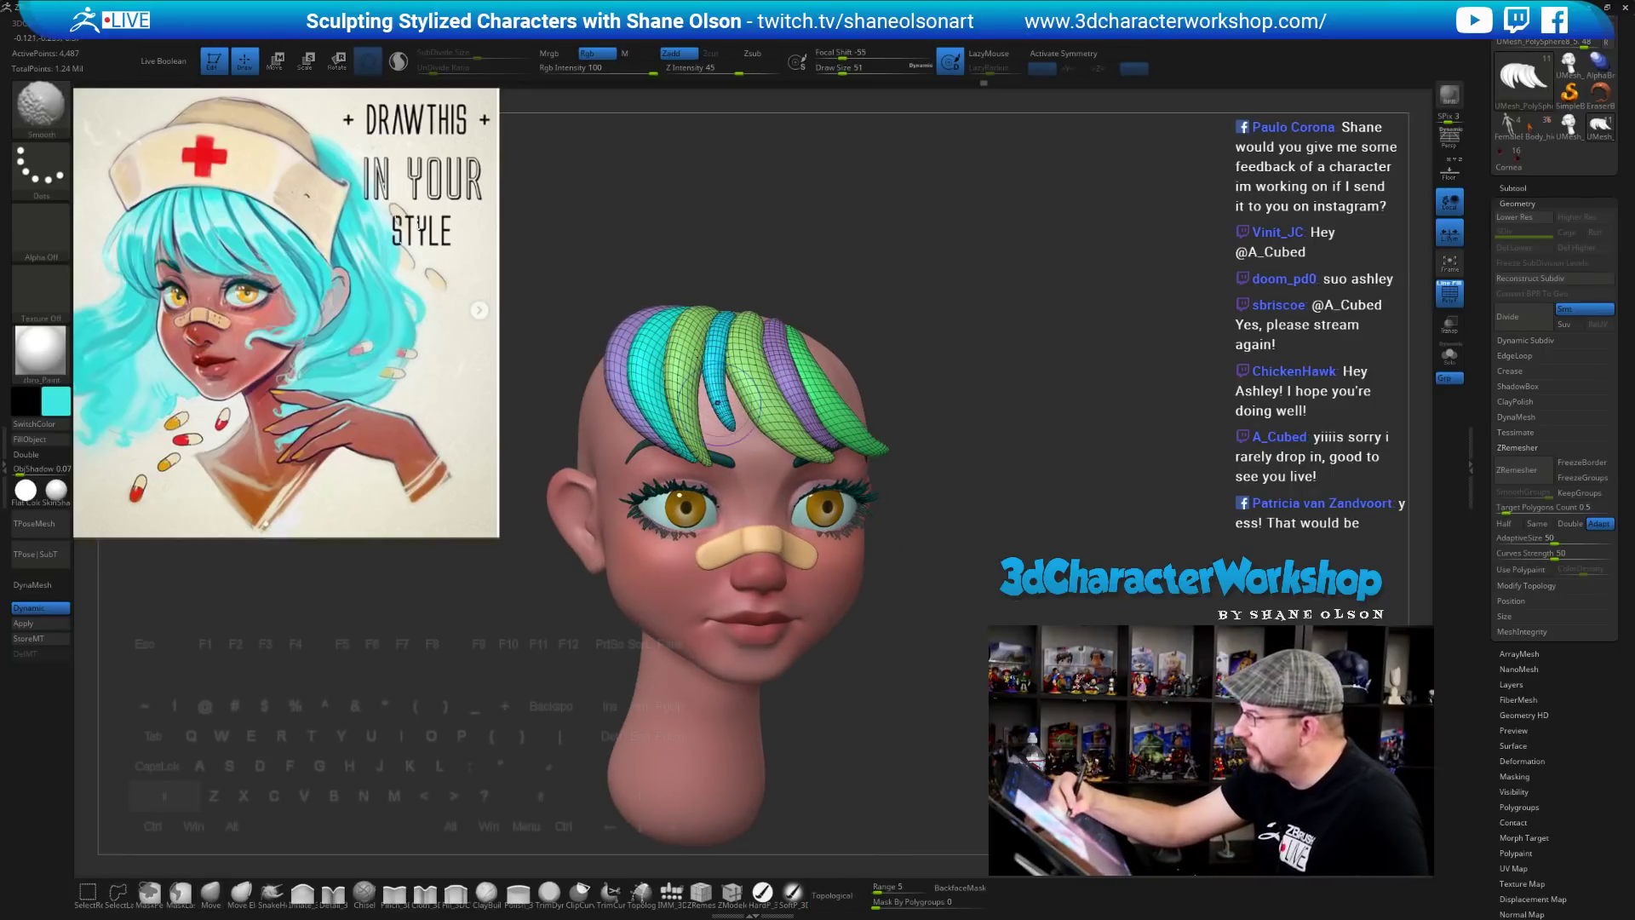
{"action": "left_click_drag", "start_coordinate": [912, 575], "coordinate": [869, 575]}
{"action": "left_click_drag", "start_coordinate": [734, 388], "coordinate": [738, 415], "text": "shift"}
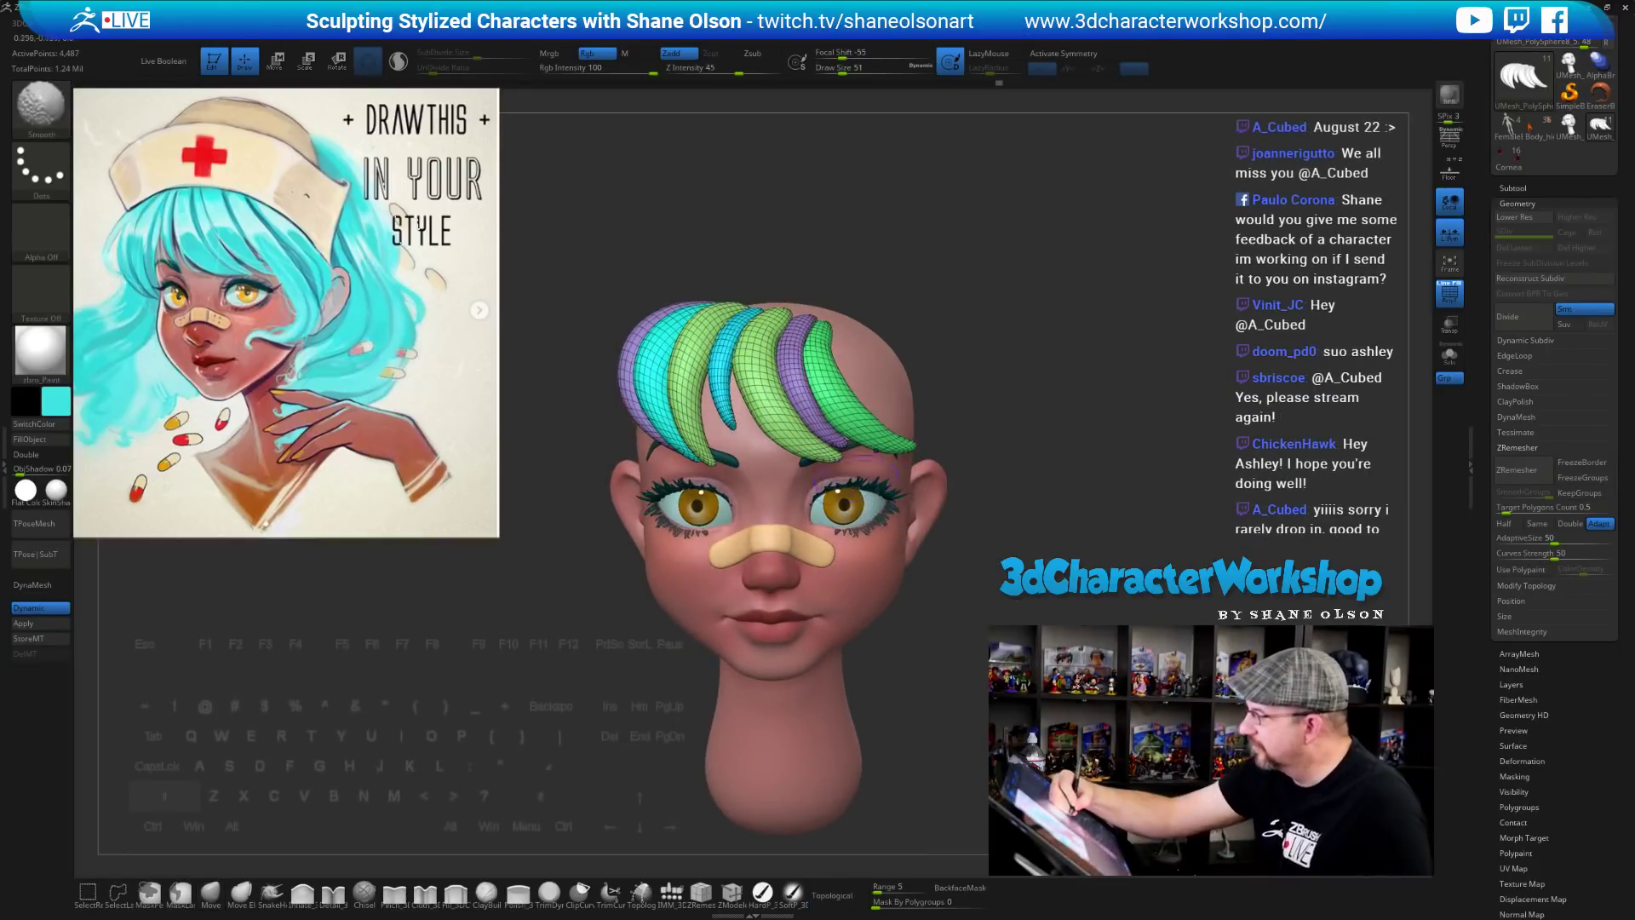
{"action": "mouse_move", "coordinate": [994, 427]}
{"action": "left_mouse_down"}
{"action": "mouse_move", "coordinate": [1043, 429]}
{"action": "mouse_move", "coordinate": [925, 445]}
{"action": "left_mouse_up"}
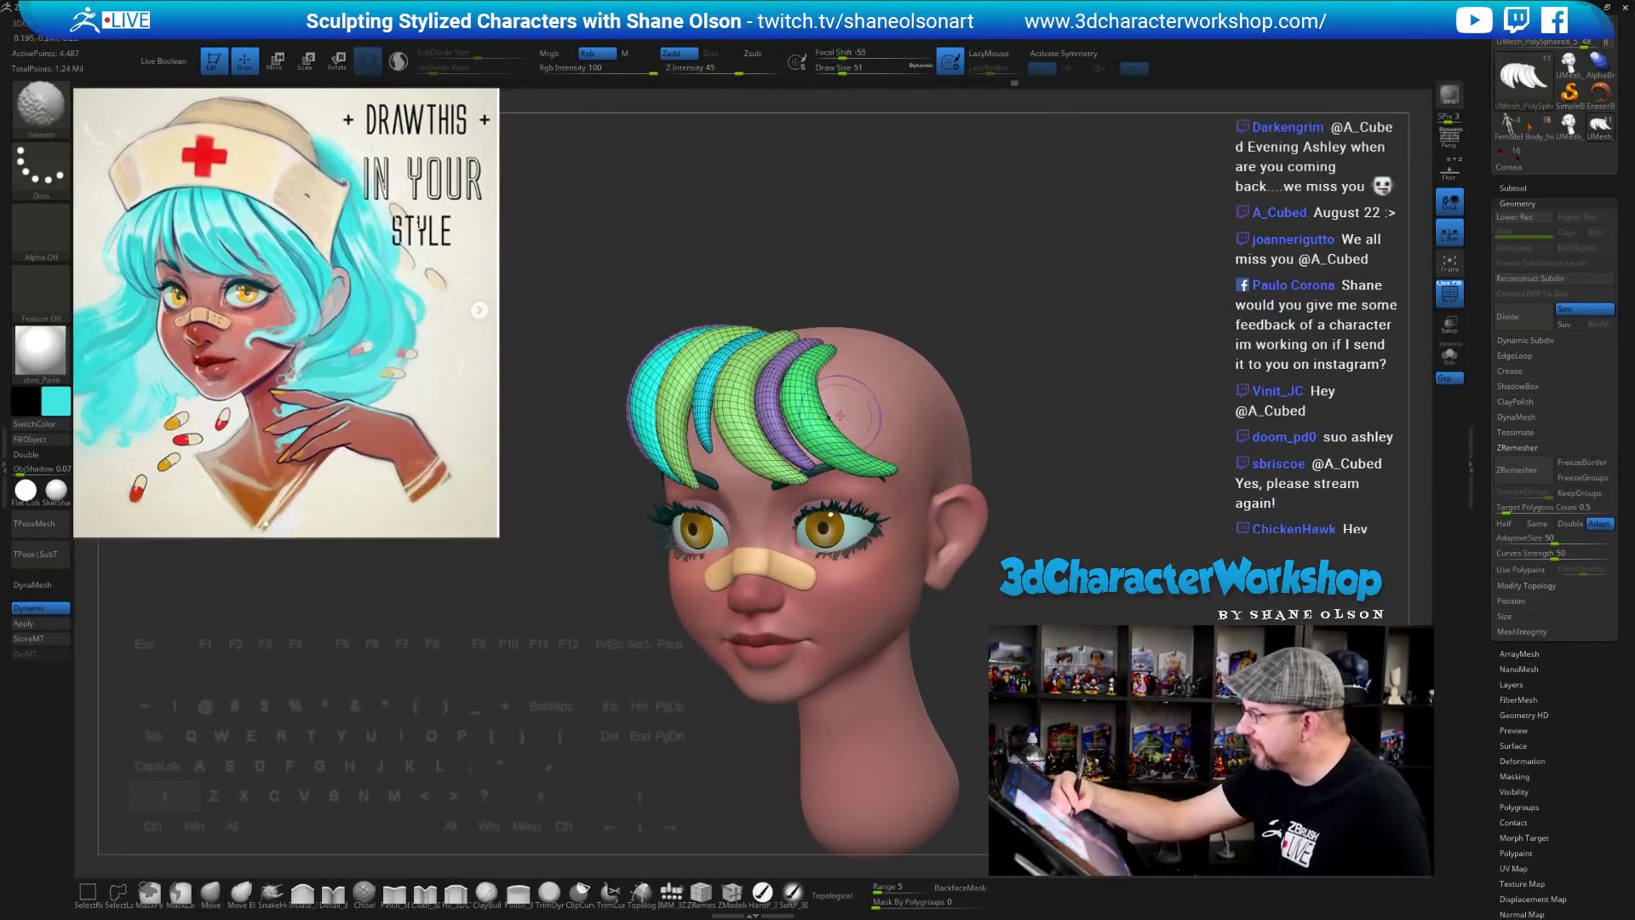
Set the Move brush's draw size to 97 and turn off the polygroup wireframe display on the hair
{"action": "left_click_drag", "start_coordinate": [1092, 484], "coordinate": [1105, 486]}
{"action": "key", "text": "s"}
{"action": "mouse_move", "coordinate": [972, 327]}
{"action": "left_mouse_down"}
{"action": "mouse_move", "coordinate": [957, 332]}
{"action": "mouse_move", "coordinate": [979, 329]}
{"action": "mouse_move", "coordinate": [963, 288]}
{"action": "left_mouse_up"}
{"action": "key", "text": "s"}
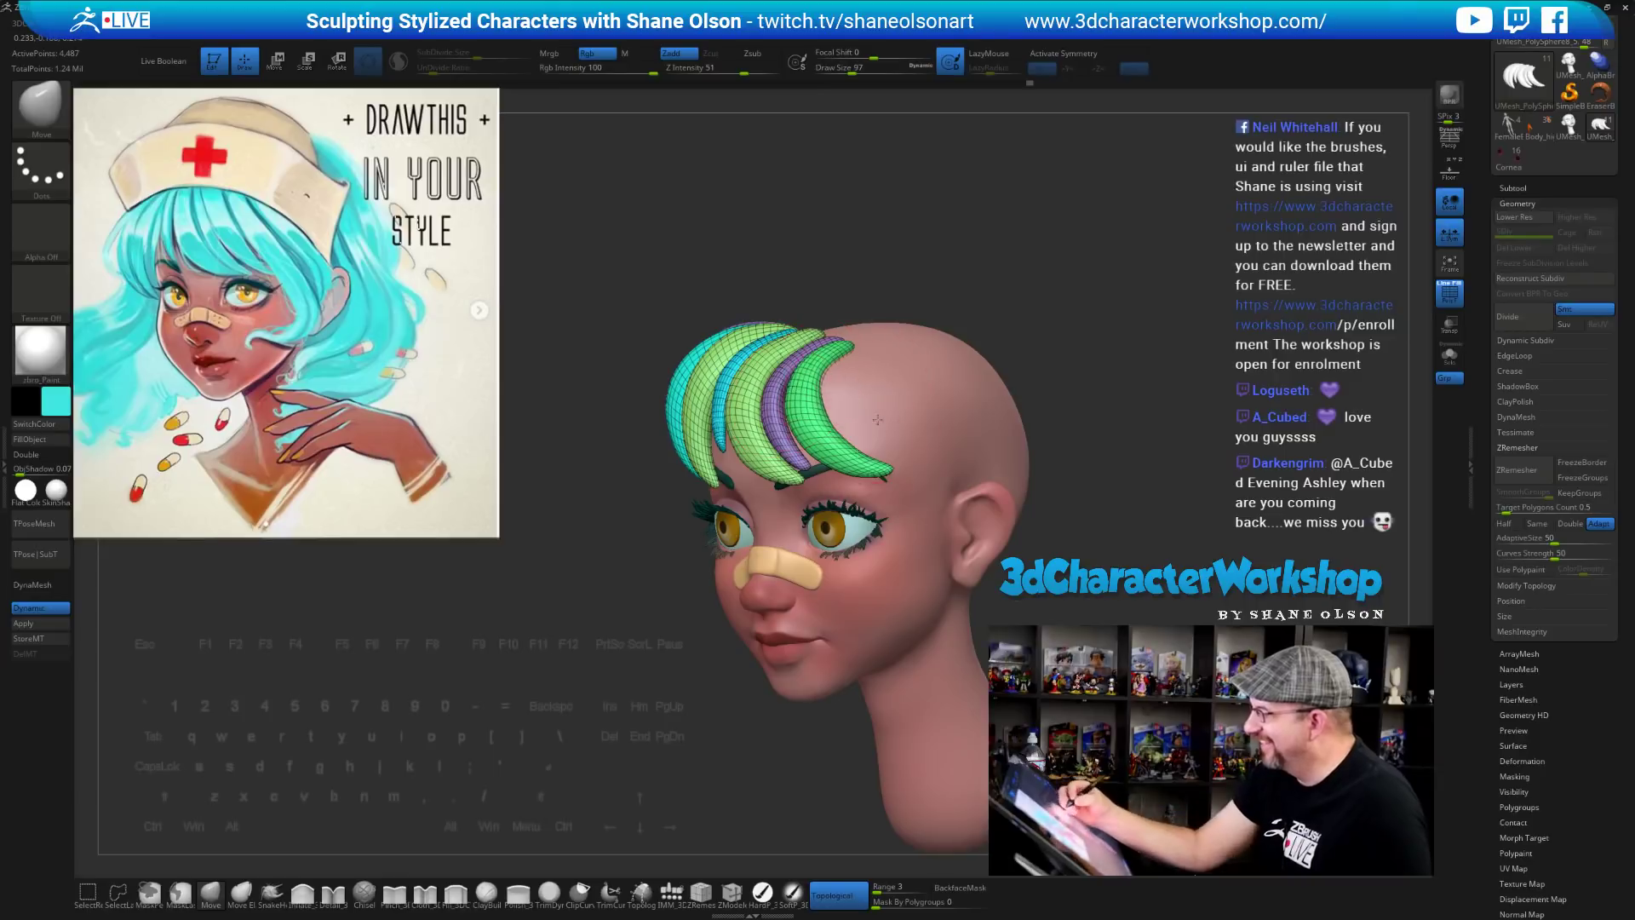
{"action": "left_click_drag", "start_coordinate": [878, 420], "coordinate": [920, 379], "text": "shift"}
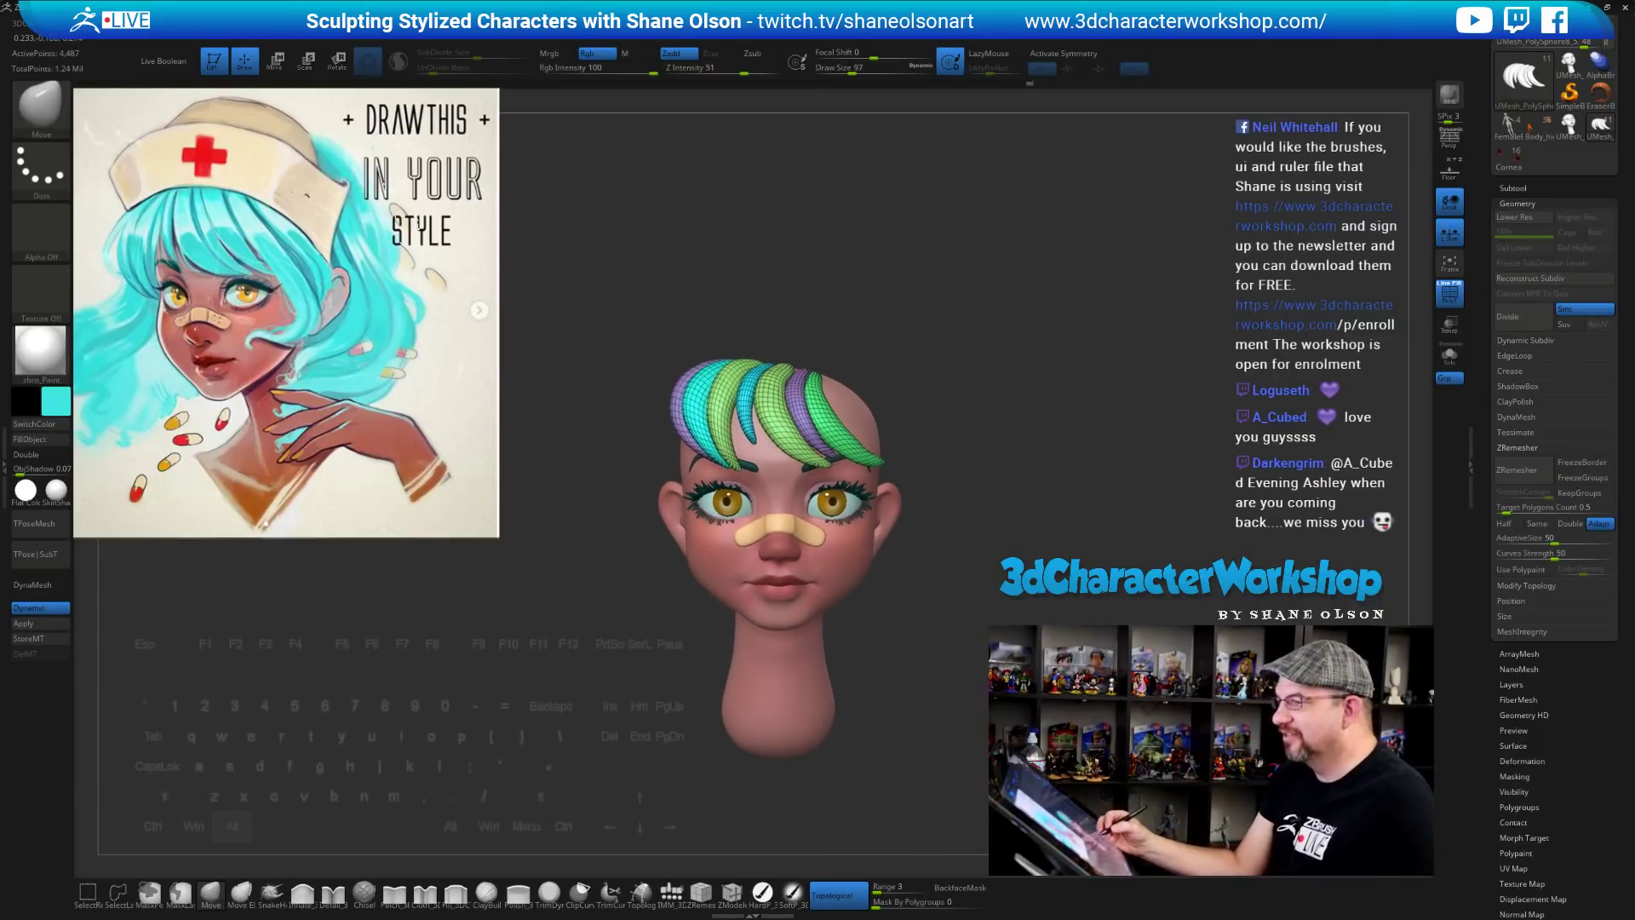
{"action": "left_click_drag", "start_coordinate": [1020, 751], "coordinate": [1031, 664], "text": "alt"}
{"action": "key", "text": "shift+f"}
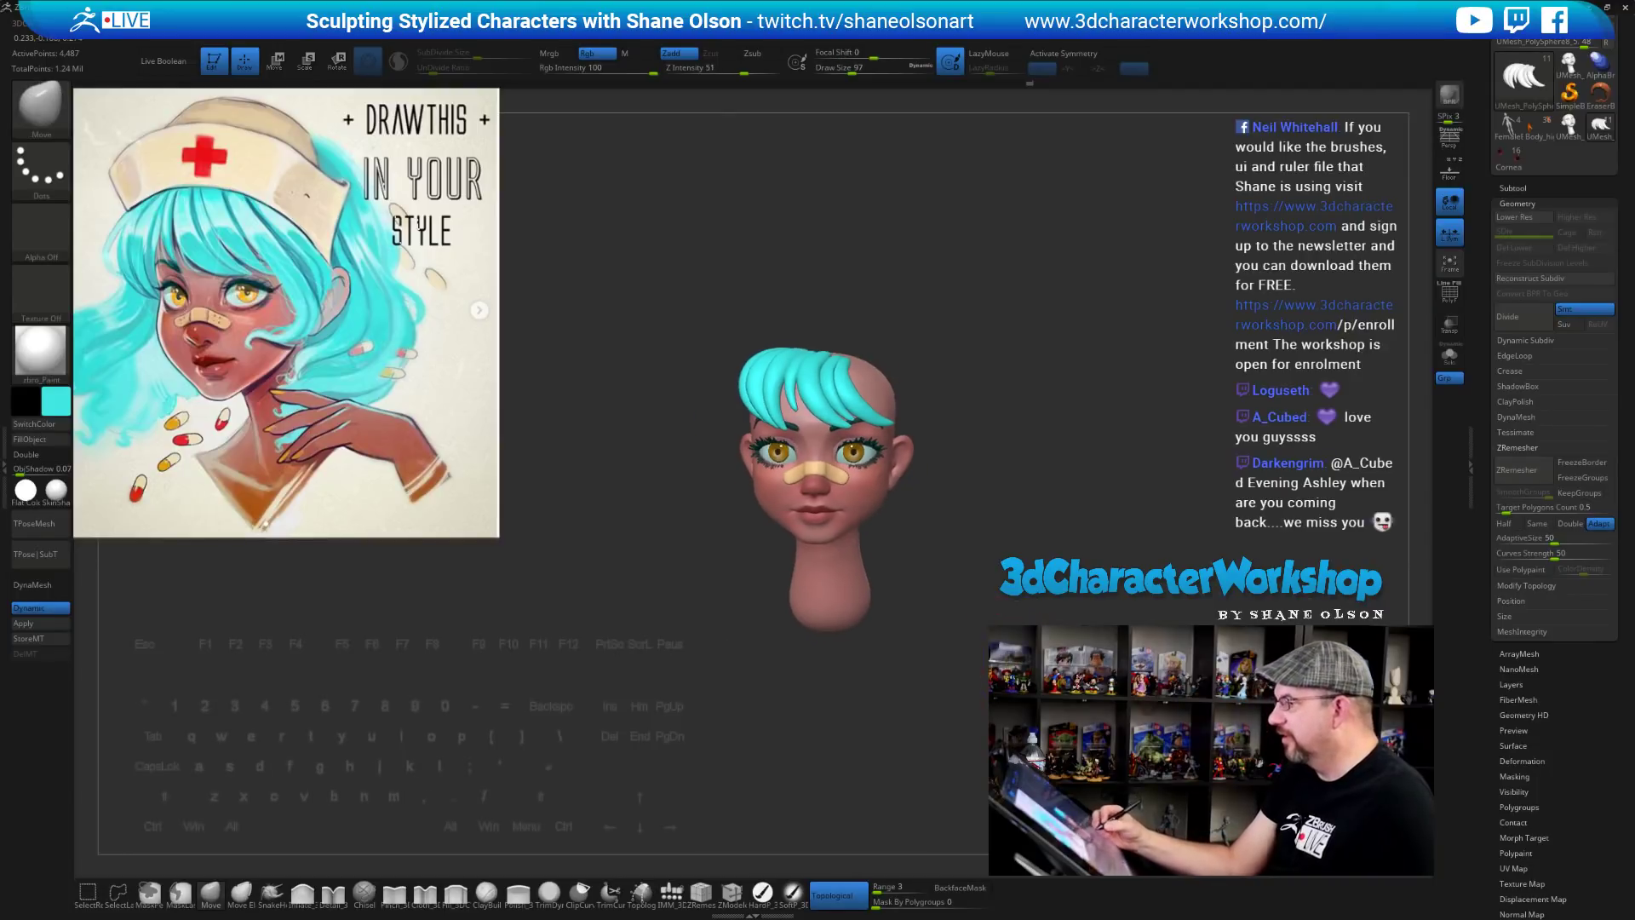
Stroke along the wide middle lock of the fringe with the Pinch brush at draw size 31
{"action": "mouse_move", "coordinate": [1085, 615]}
{"action": "left_mouse_down"}
{"action": "mouse_move", "coordinate": [986, 614]}
{"action": "mouse_move", "coordinate": [1035, 614]}
{"action": "mouse_move", "coordinate": [1036, 673]}
{"action": "mouse_move", "coordinate": [1008, 696]}
{"action": "mouse_move", "coordinate": [1048, 696]}
{"action": "mouse_move", "coordinate": [1047, 725]}
{"action": "left_mouse_up"}
{"action": "mouse_move", "coordinate": [1054, 554]}
{"action": "left_mouse_down", "text": "alt"}
{"action": "mouse_move", "coordinate": [1037, 569]}
{"action": "mouse_move", "coordinate": [1075, 526]}
{"action": "mouse_move", "coordinate": [1039, 555]}
{"action": "left_mouse_up", "text": "alt"}
{"action": "key", "text": "s"}
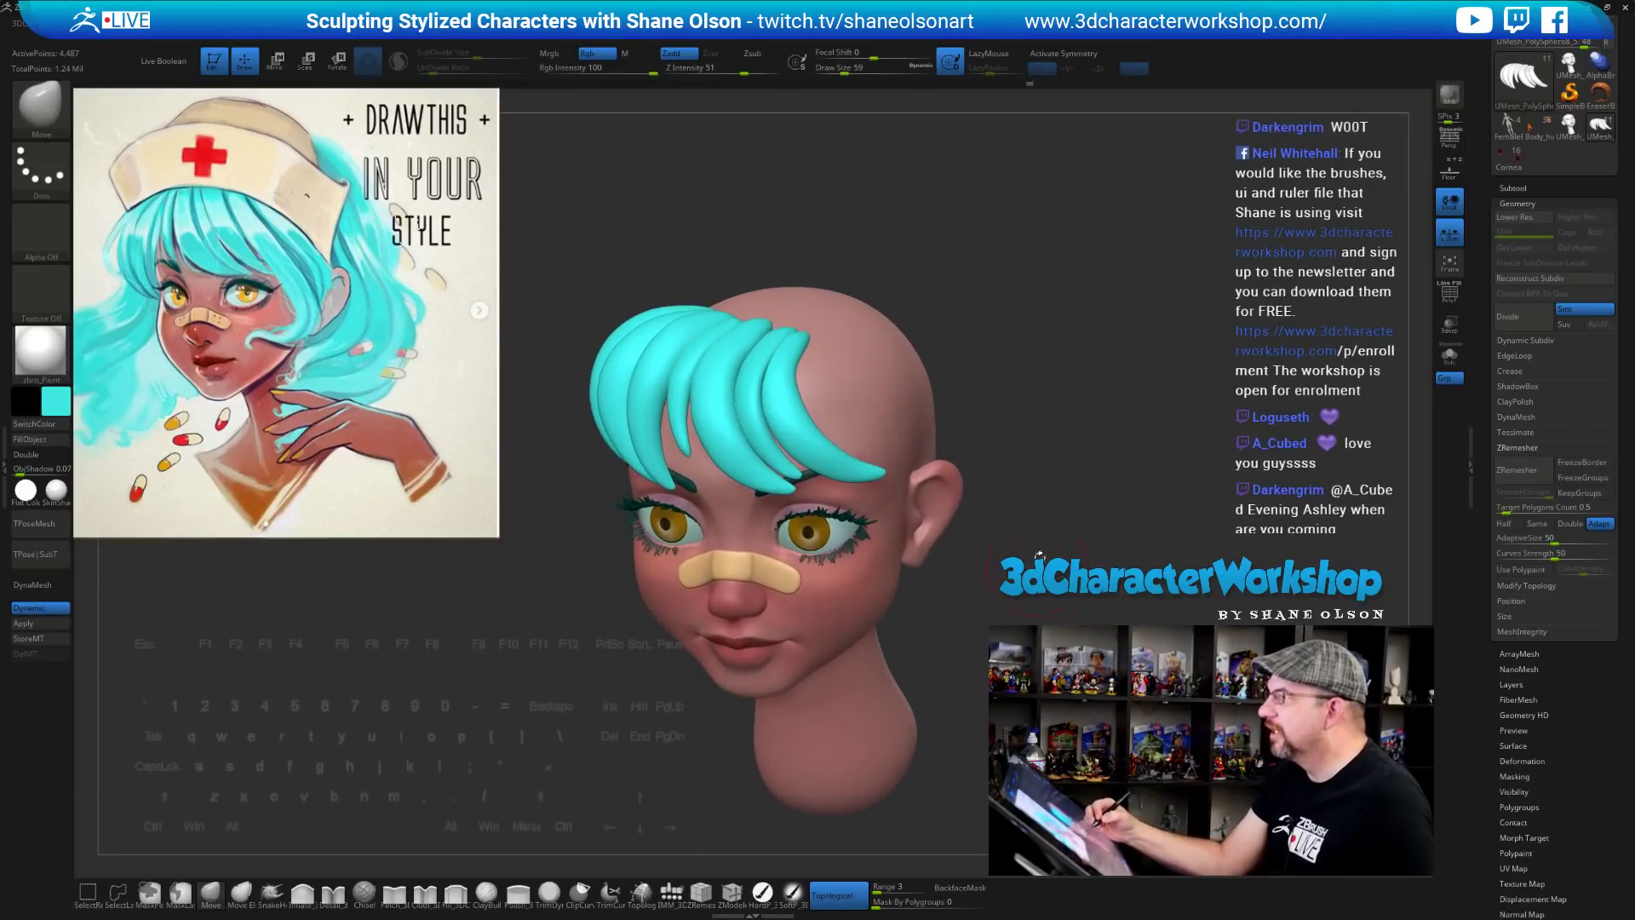
{"action": "left_click_drag", "start_coordinate": [1039, 483], "coordinate": [1063, 616]}
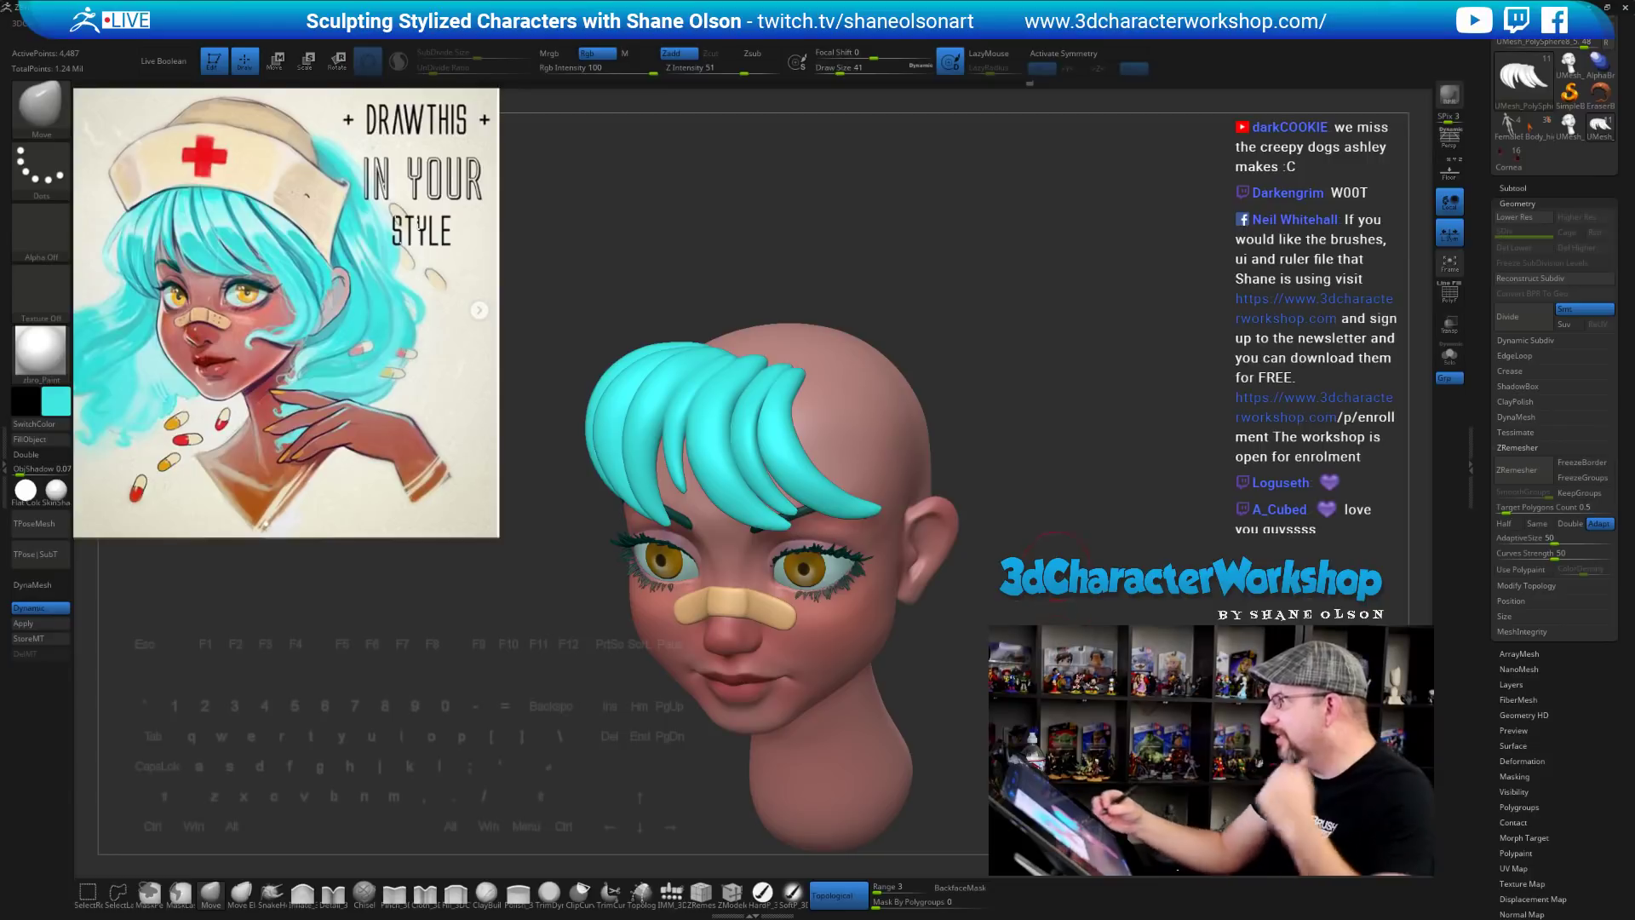
{"action": "left_click_drag", "start_coordinate": [674, 796], "coordinate": [697, 784], "text": "alt"}
{"action": "left_click", "coordinate": [395, 893]}
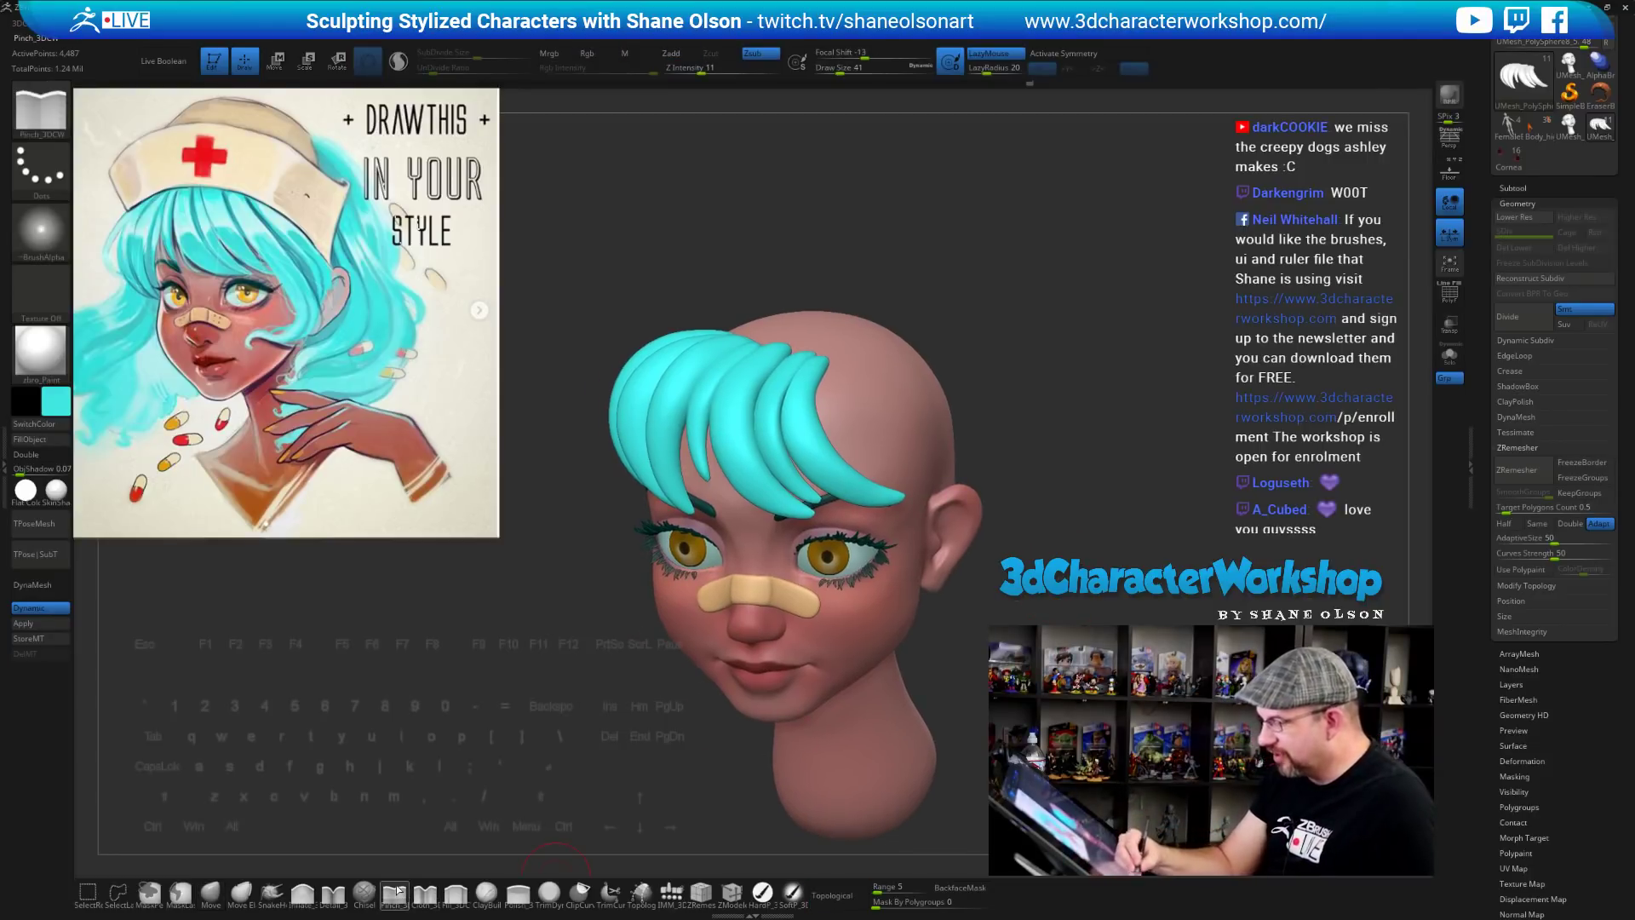
{"action": "mouse_move", "coordinate": [1062, 438]}
{"action": "left_mouse_down", "text": "alt"}
{"action": "mouse_move", "coordinate": [1030, 353]}
{"action": "mouse_move", "coordinate": [1028, 375]}
{"action": "mouse_move", "coordinate": [1044, 350]}
{"action": "mouse_move", "coordinate": [1066, 390]}
{"action": "left_mouse_up", "text": "alt"}
{"action": "key", "text": "s"}
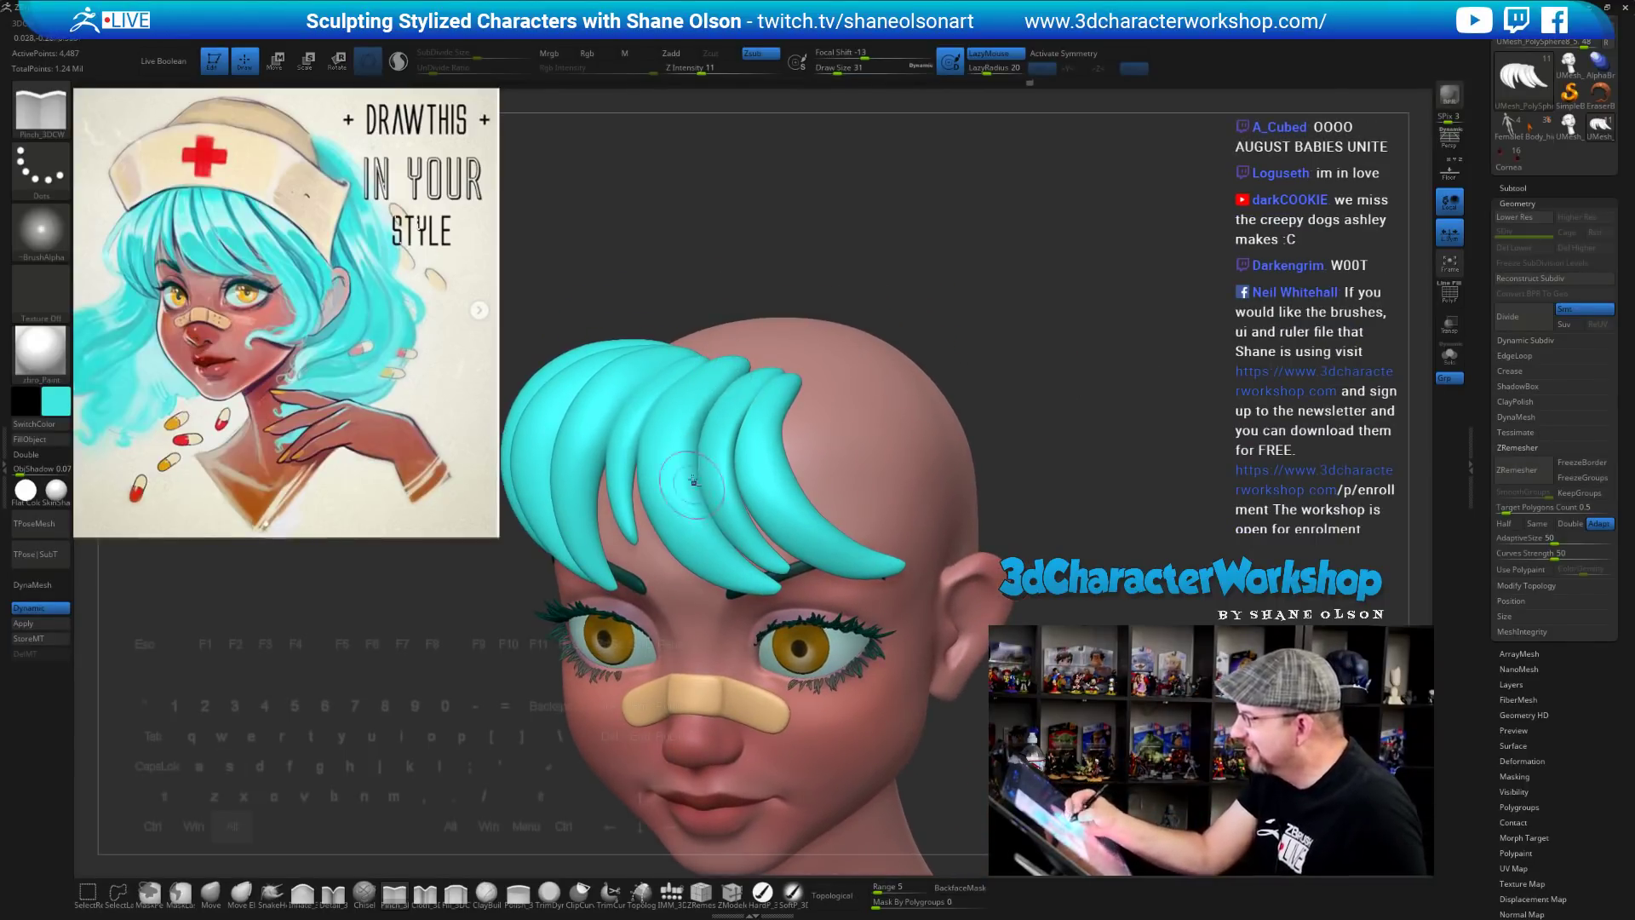
{"action": "left_click_drag", "start_coordinate": [696, 408], "coordinate": [687, 484], "text": "alt"}
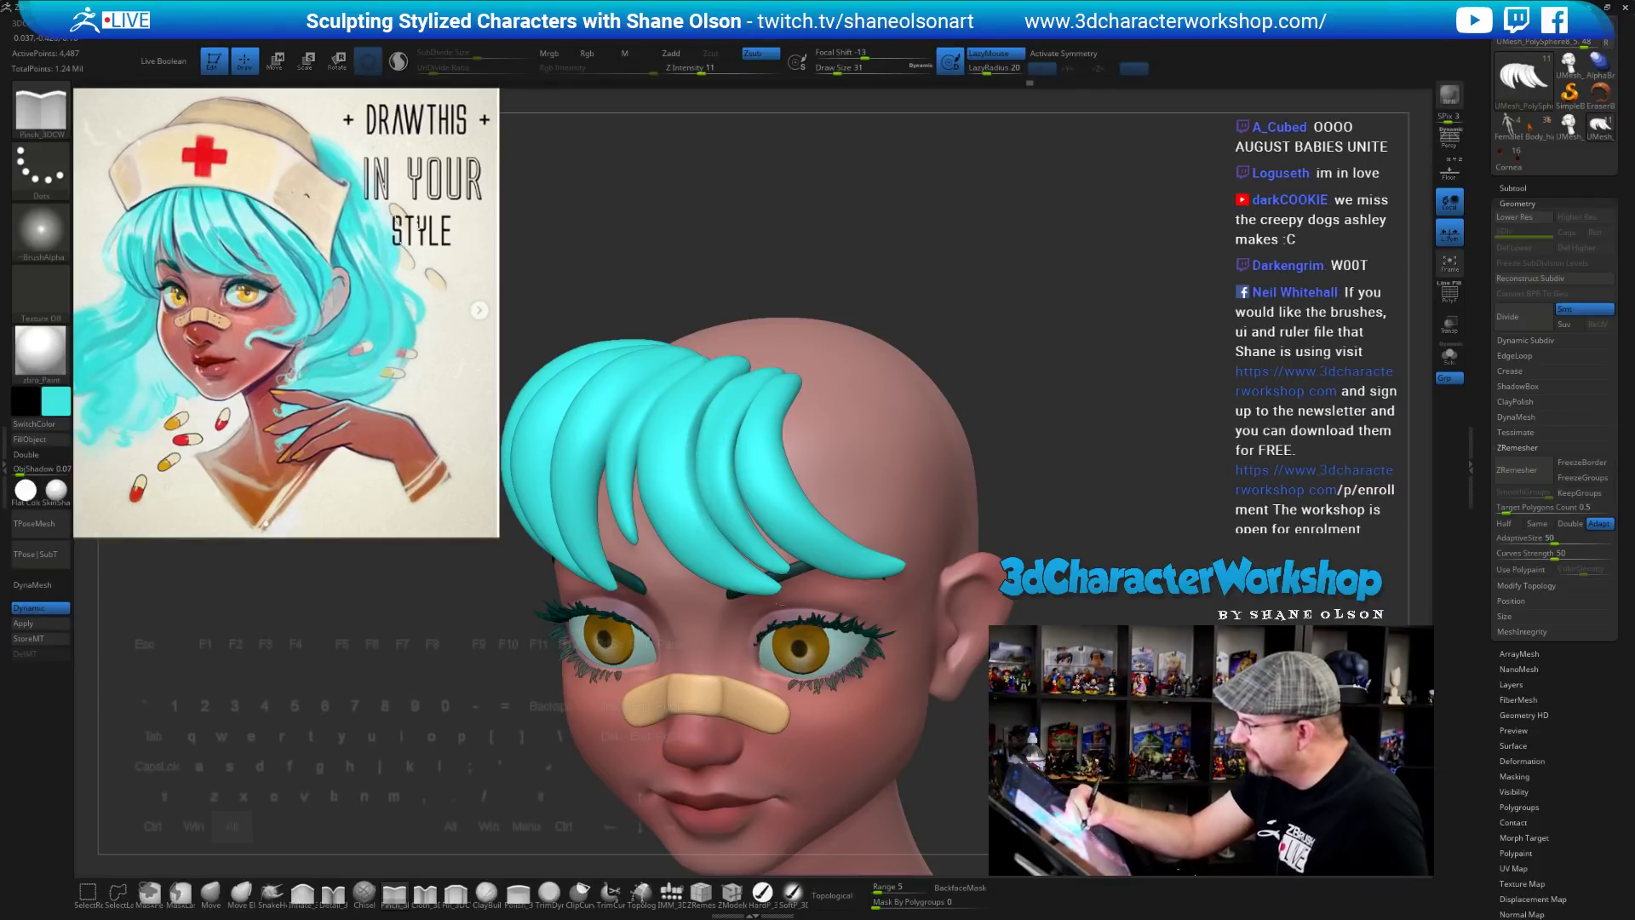
Define the ridges of the remaining forehead locks with the Pinch brush from several angles
{"action": "left_click_drag", "start_coordinate": [1159, 545], "coordinate": [1098, 561]}
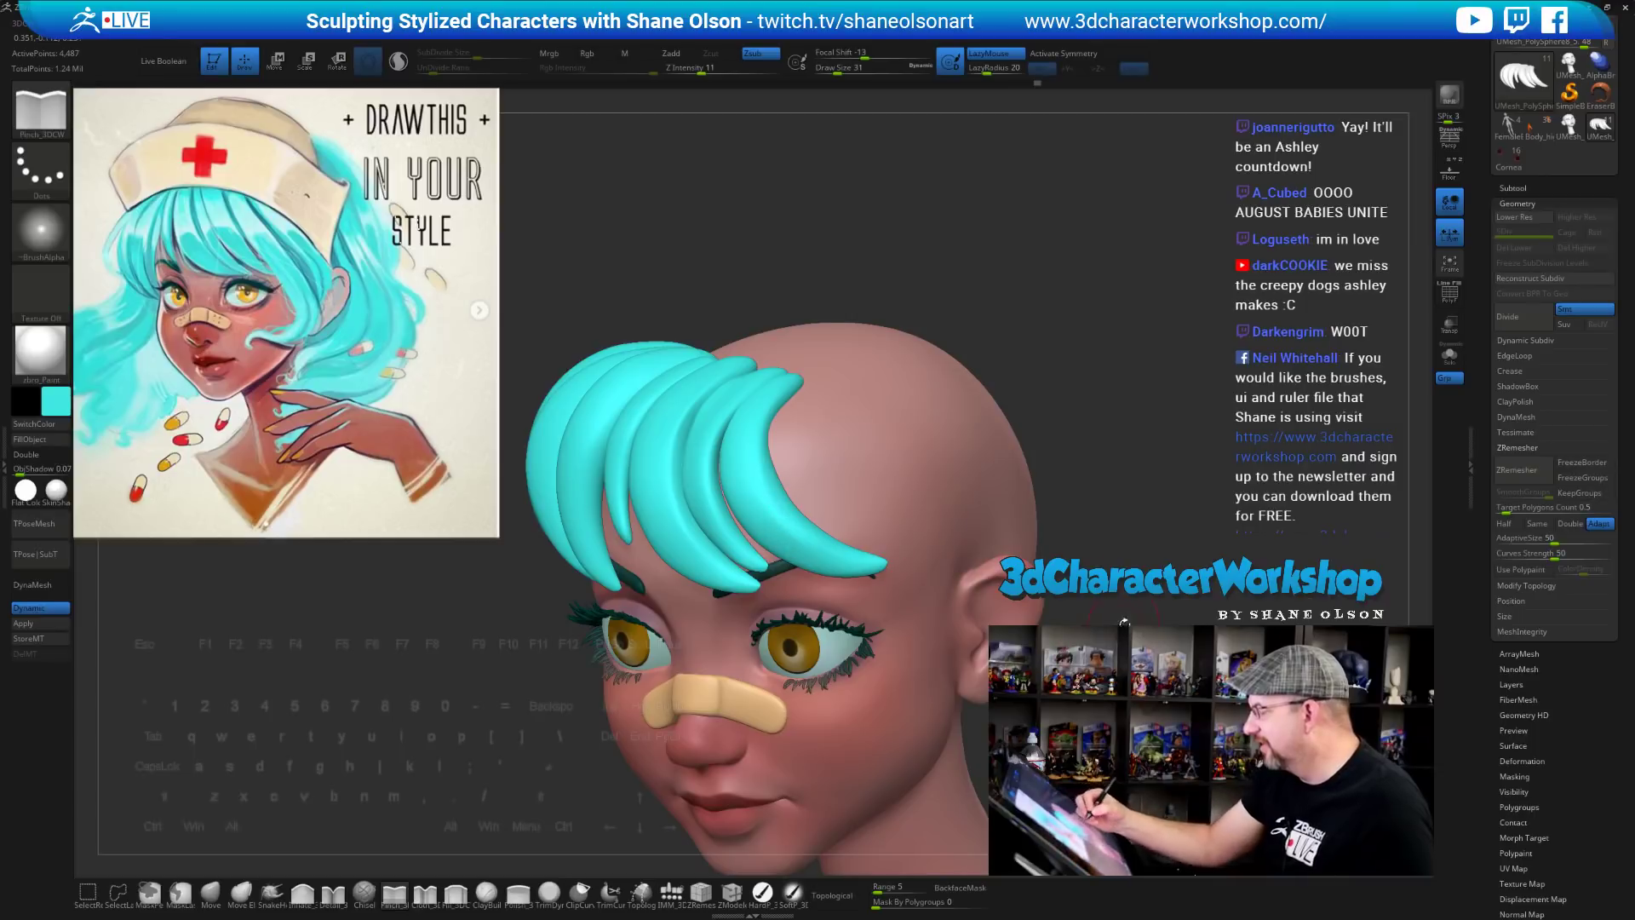
{"action": "left_click_drag", "start_coordinate": [1125, 622], "coordinate": [954, 596]}
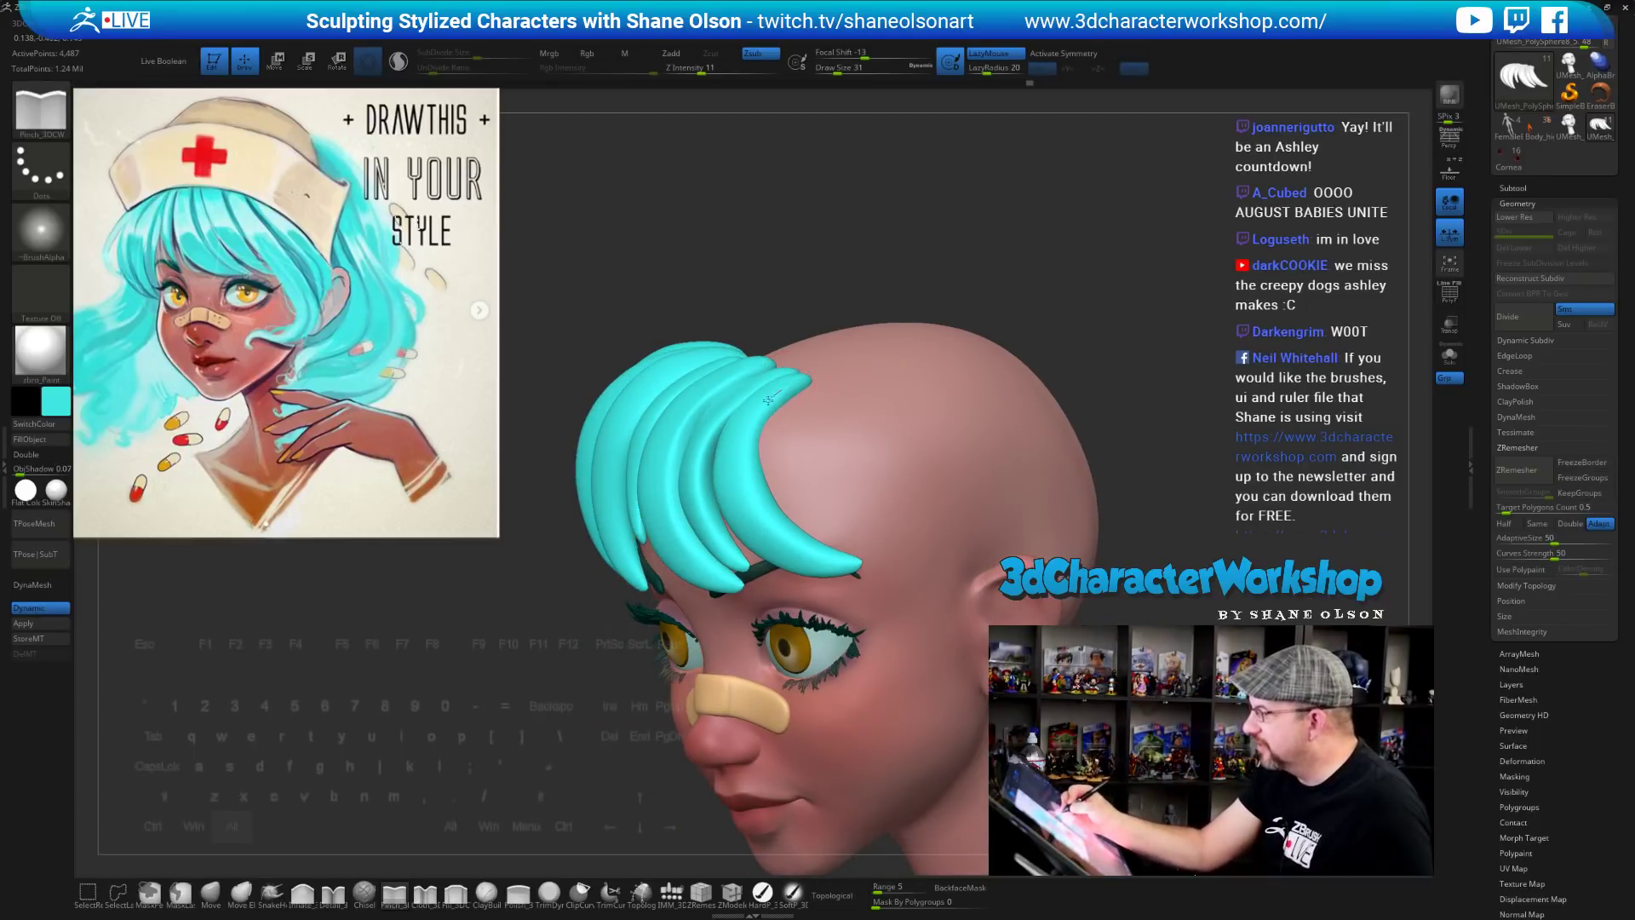
{"action": "left_click_drag", "start_coordinate": [1148, 617], "coordinate": [1316, 586]}
{"action": "mouse_move", "coordinate": [1120, 542]}
{"action": "left_mouse_down"}
{"action": "mouse_move", "coordinate": [1099, 616]}
{"action": "mouse_move", "coordinate": [1055, 545]}
{"action": "left_mouse_up"}
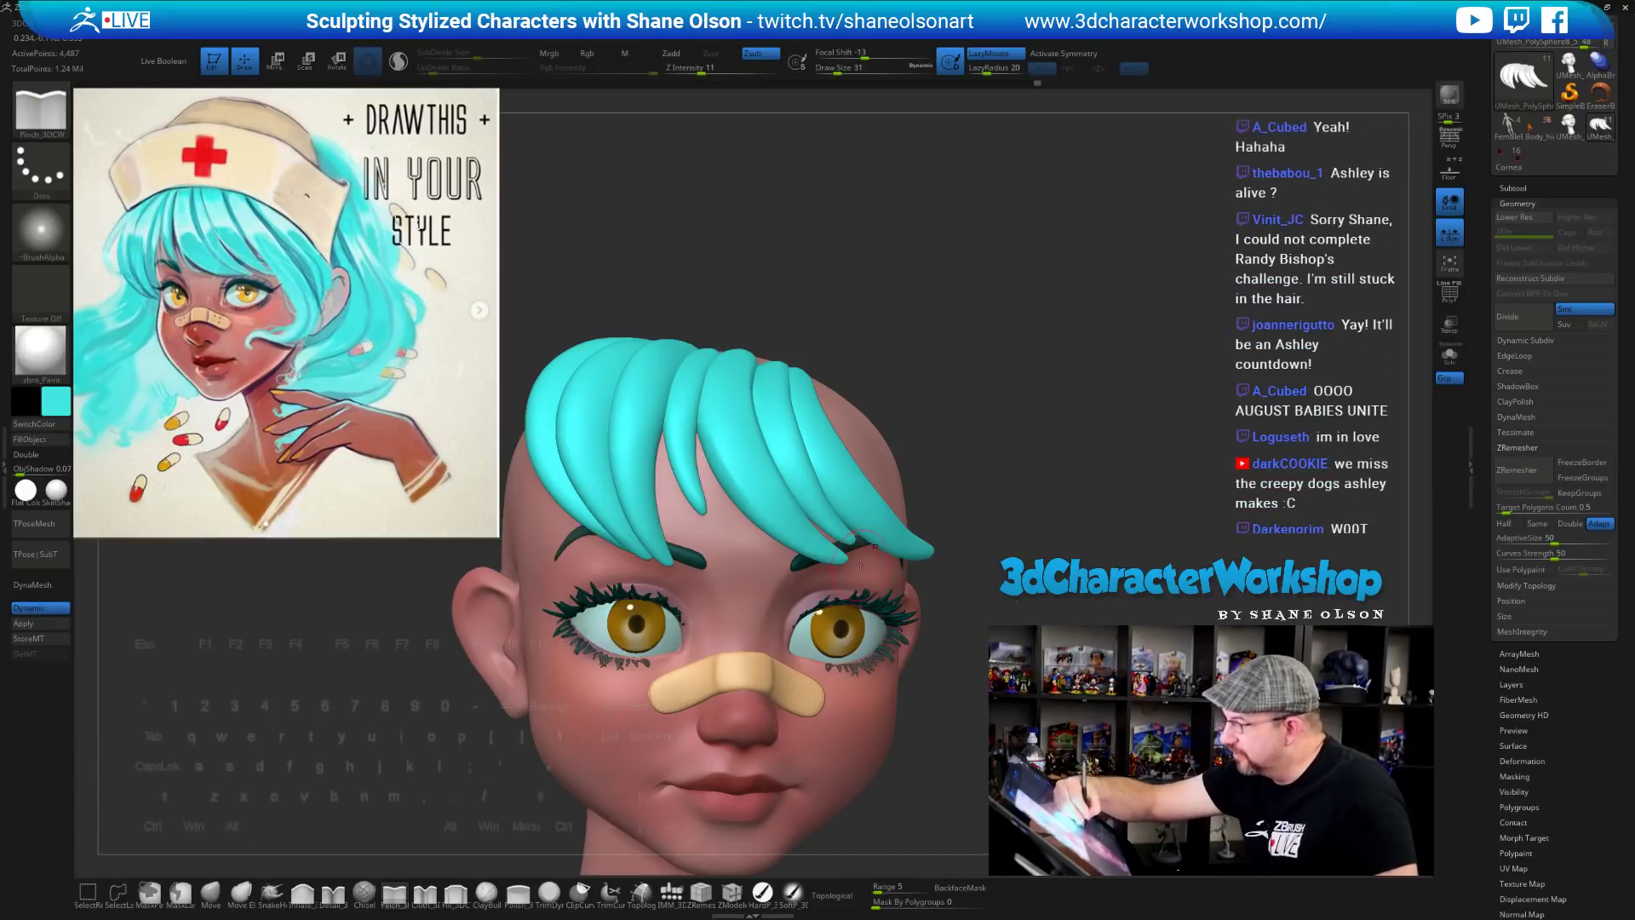
{"action": "mouse_move", "coordinate": [1060, 545]}
{"action": "left_mouse_down"}
{"action": "mouse_move", "coordinate": [929, 550]}
{"action": "mouse_move", "coordinate": [1073, 553]}
{"action": "mouse_move", "coordinate": [1060, 558]}
{"action": "left_mouse_up"}
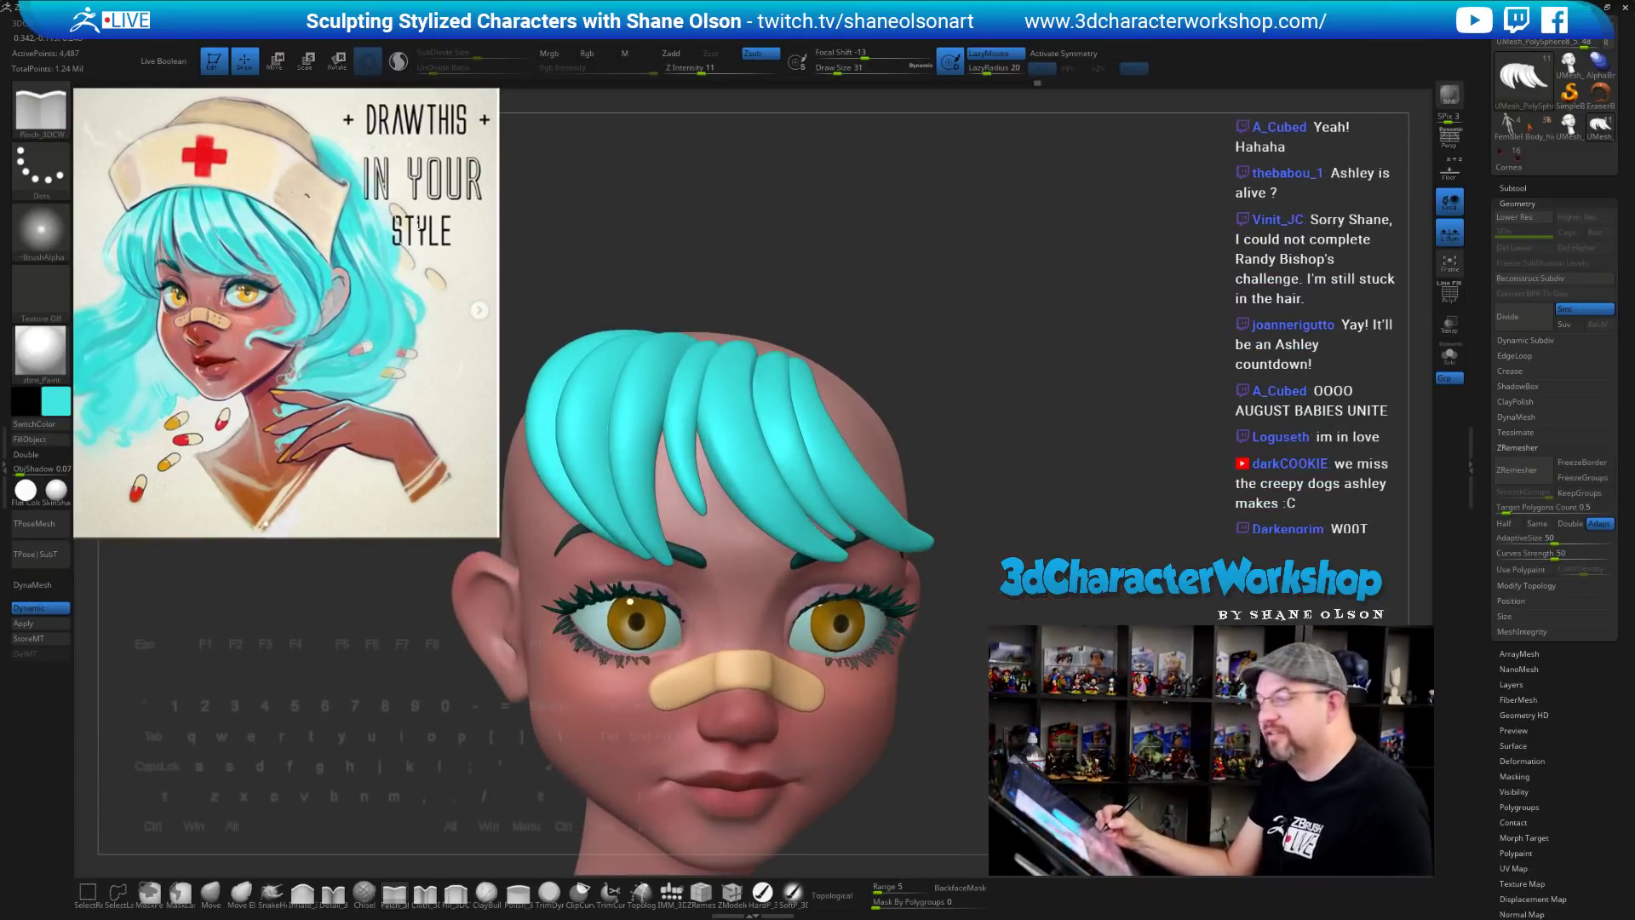
Pinch along the outermost temple lock to define its ridge, checking the fringe from the side and three-quarter view
{"action": "left_click_drag", "start_coordinate": [937, 512], "coordinate": [791, 449]}
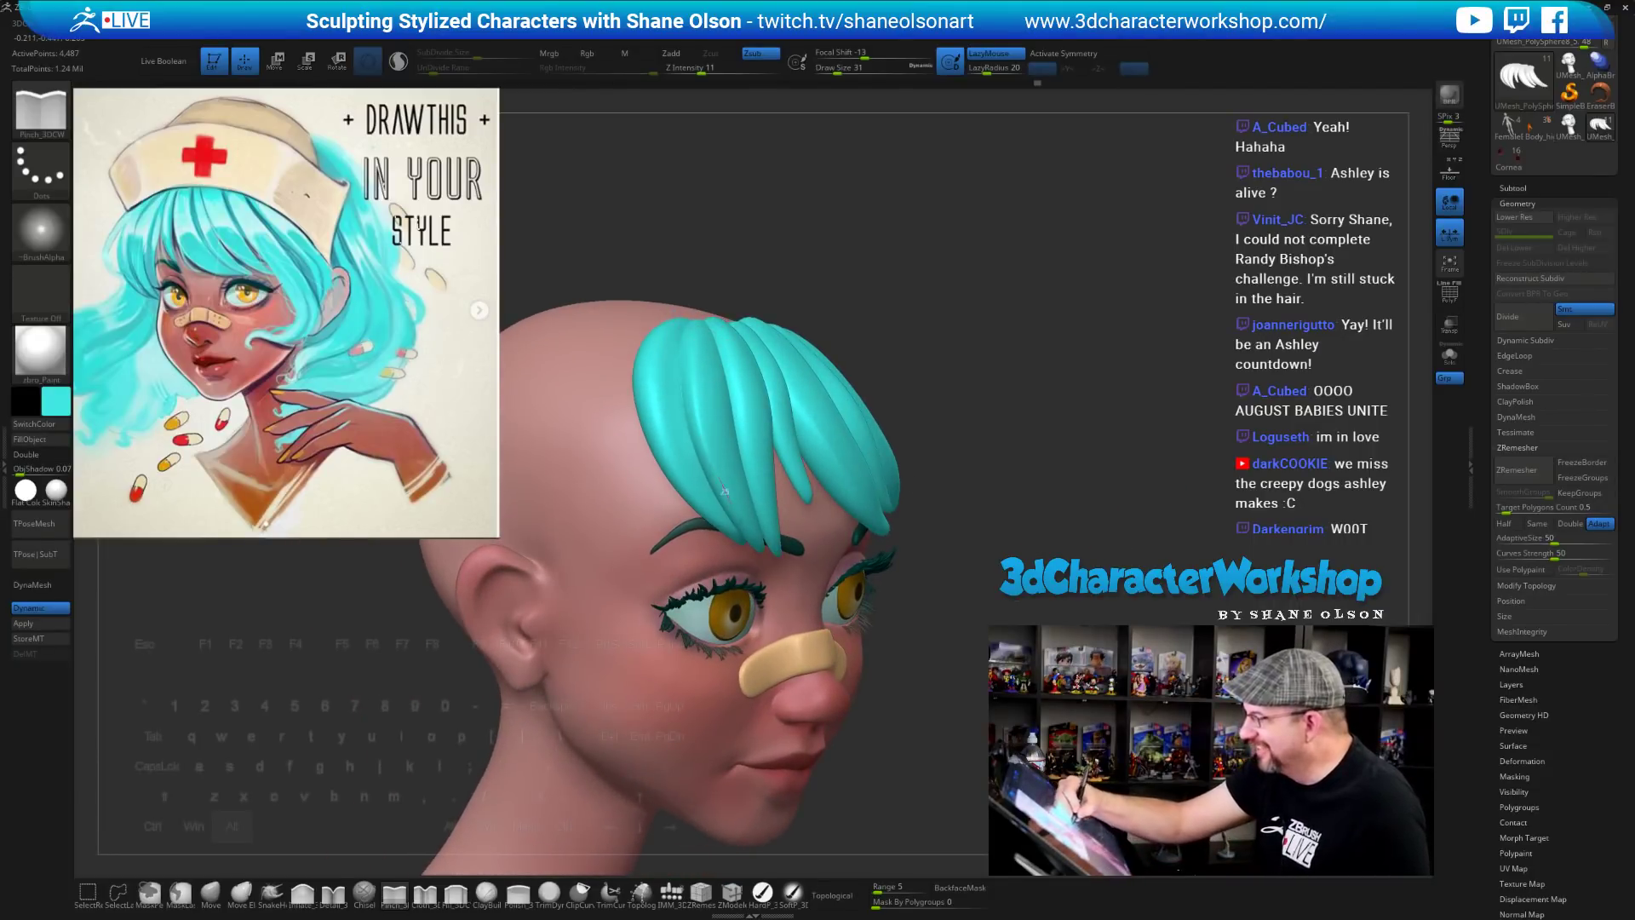
{"action": "left_click_drag", "start_coordinate": [937, 511], "coordinate": [1000, 487]}
{"action": "left_click_drag", "start_coordinate": [657, 353], "coordinate": [659, 393], "text": "alt"}
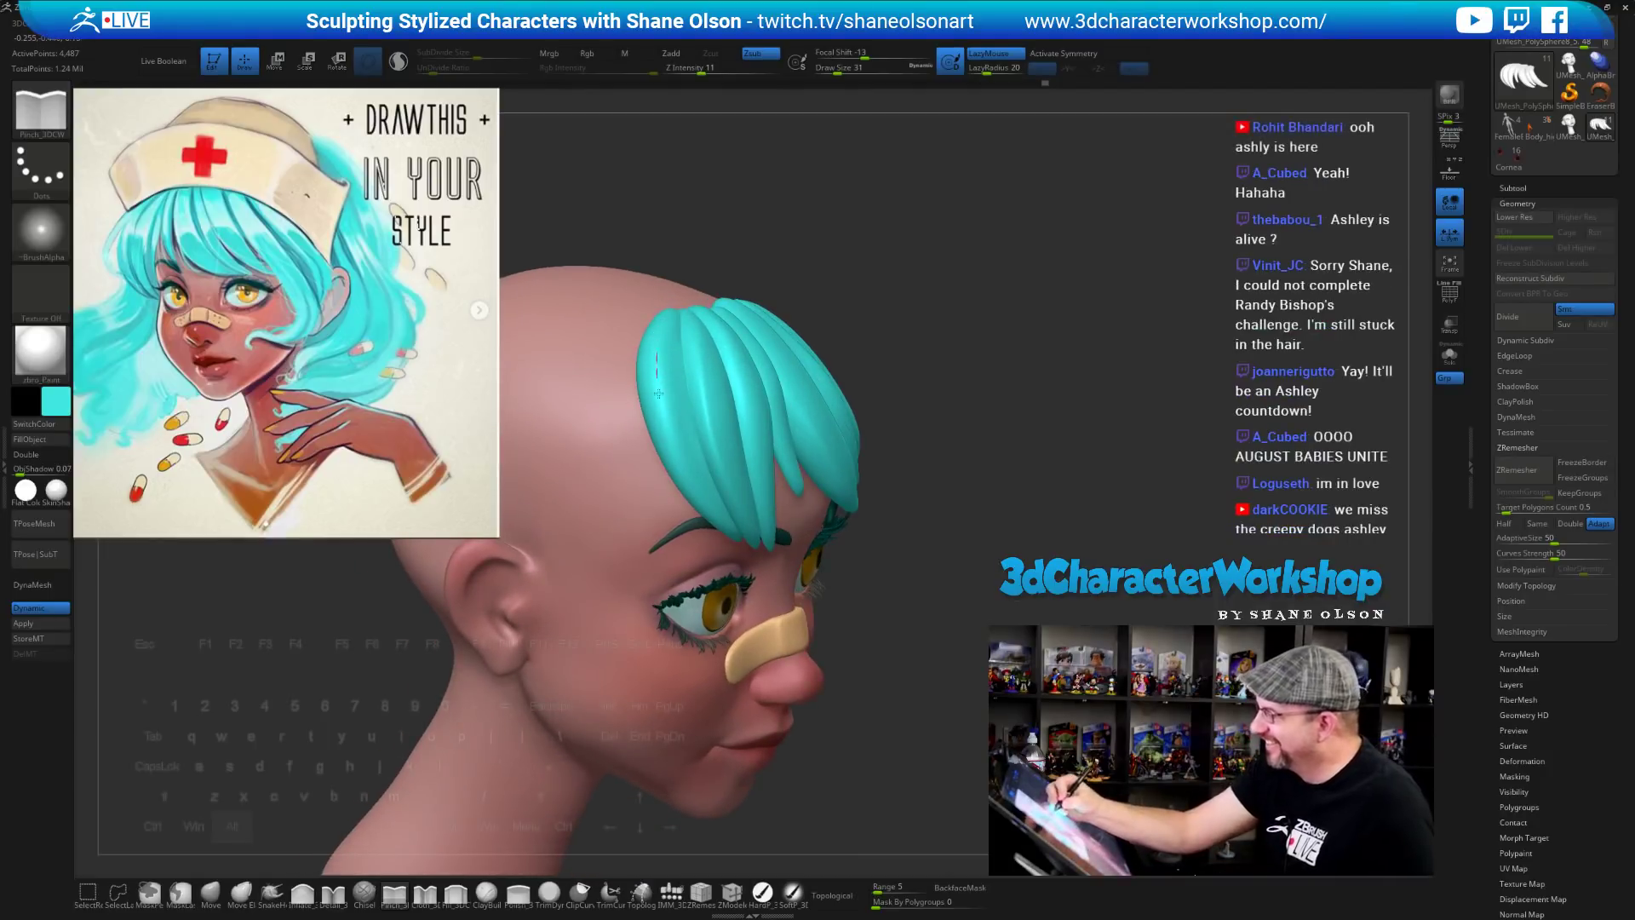
{"action": "left_click_drag", "start_coordinate": [839, 581], "coordinate": [732, 337]}
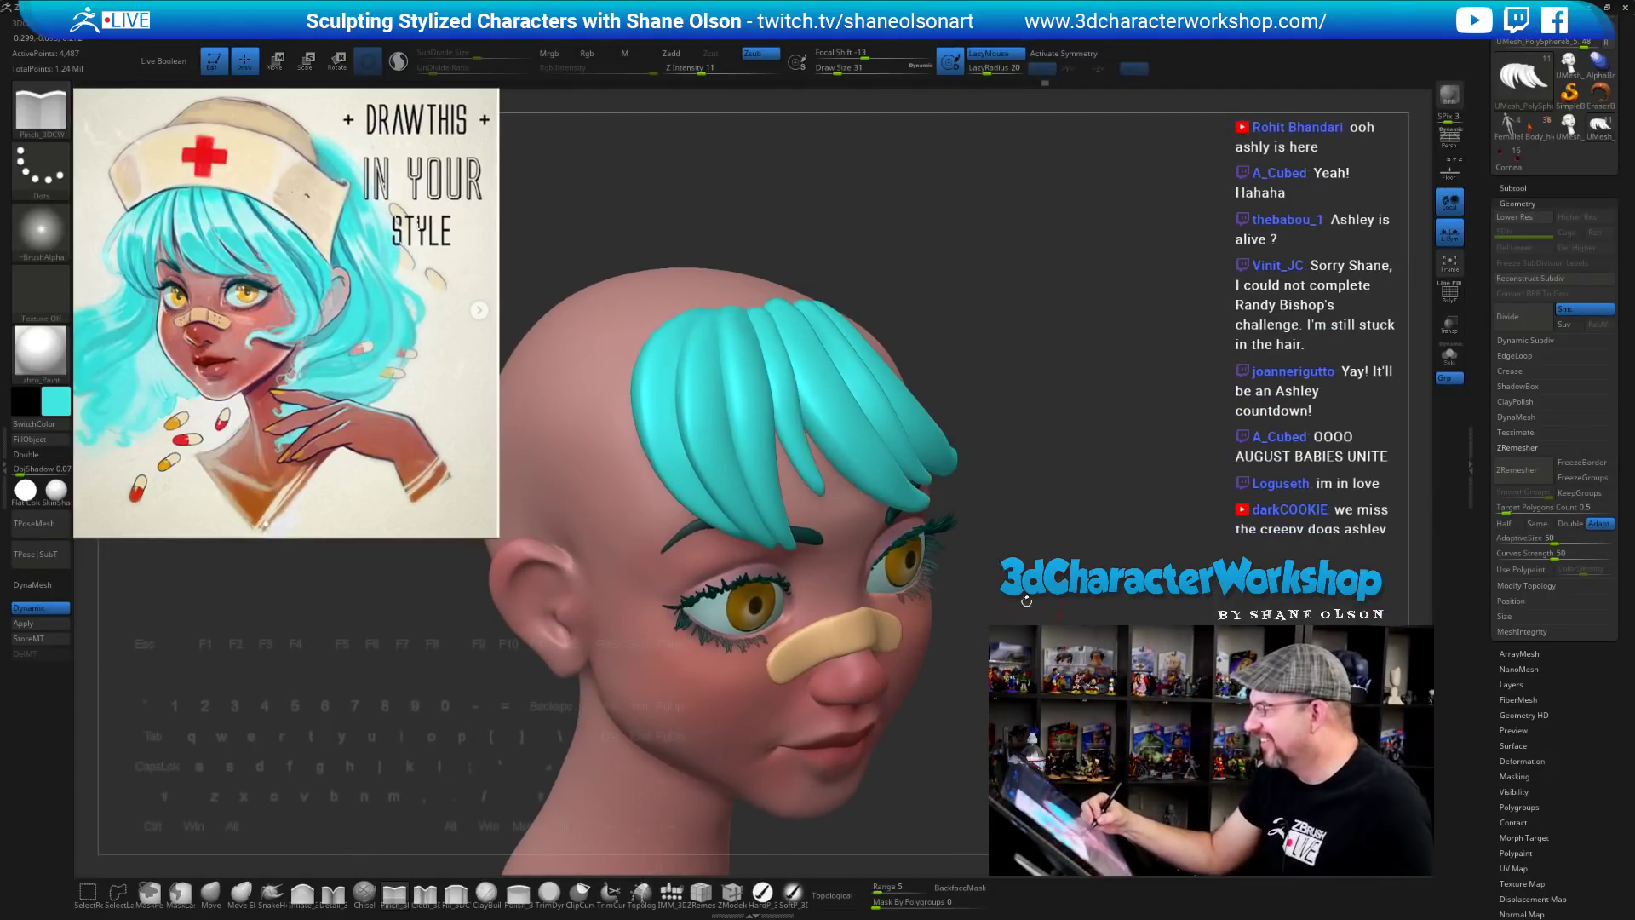
{"action": "left_click_drag", "start_coordinate": [1022, 477], "coordinate": [1051, 328]}
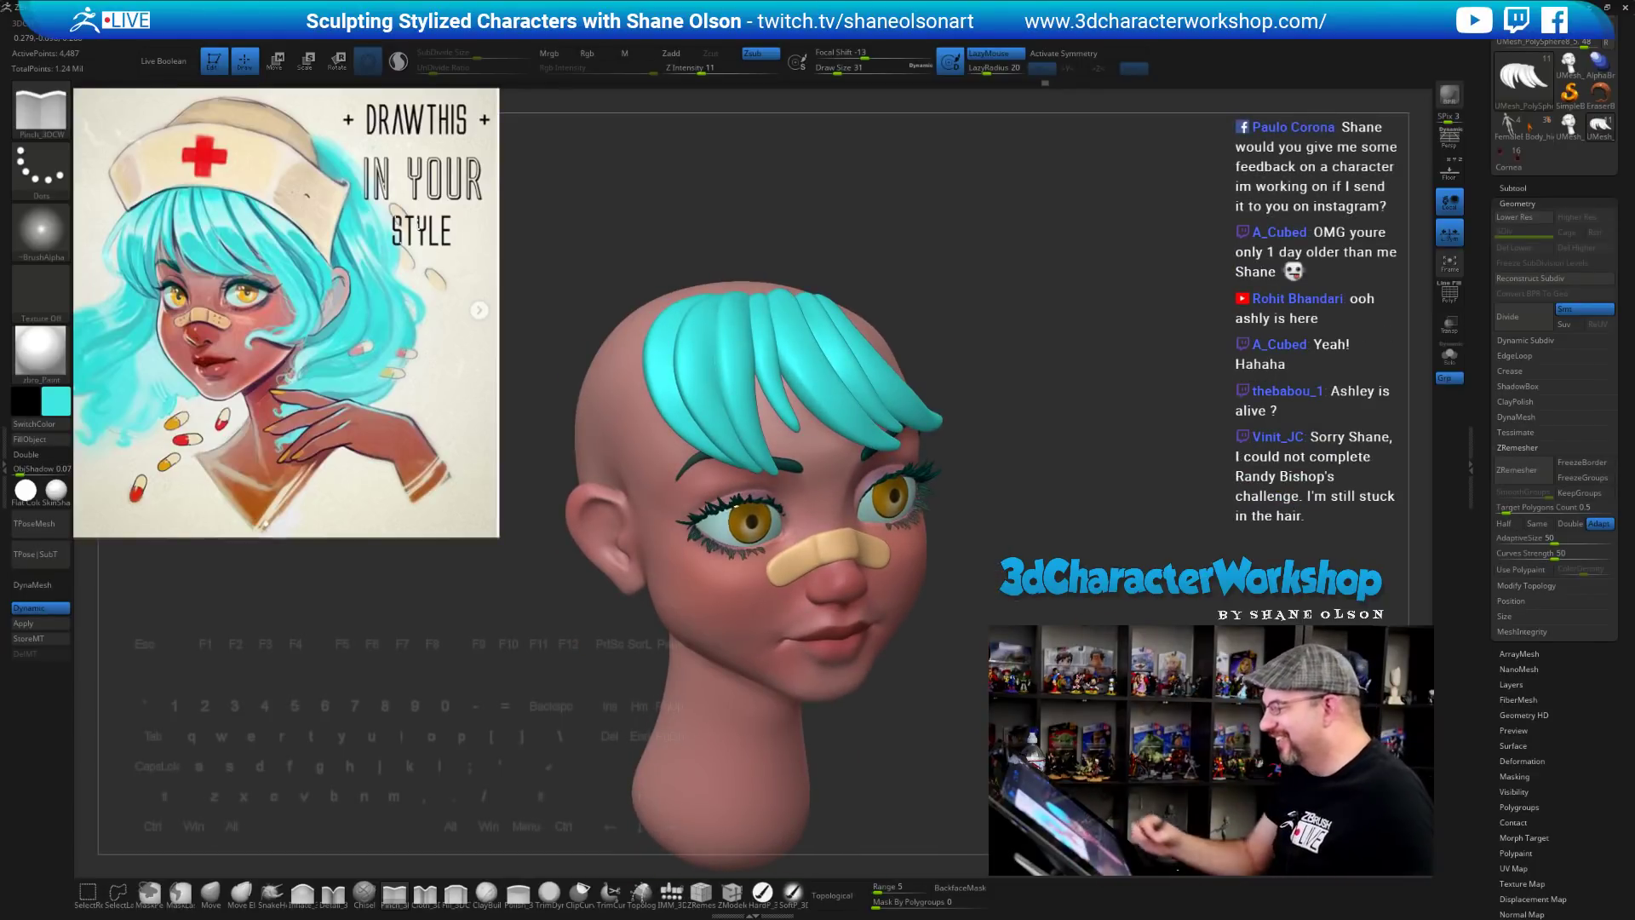
Tighten the creases between the blue bang strands with the Pinch brush at draw size 23
{"action": "left_click_drag", "start_coordinate": [1014, 525], "coordinate": [1020, 531]}
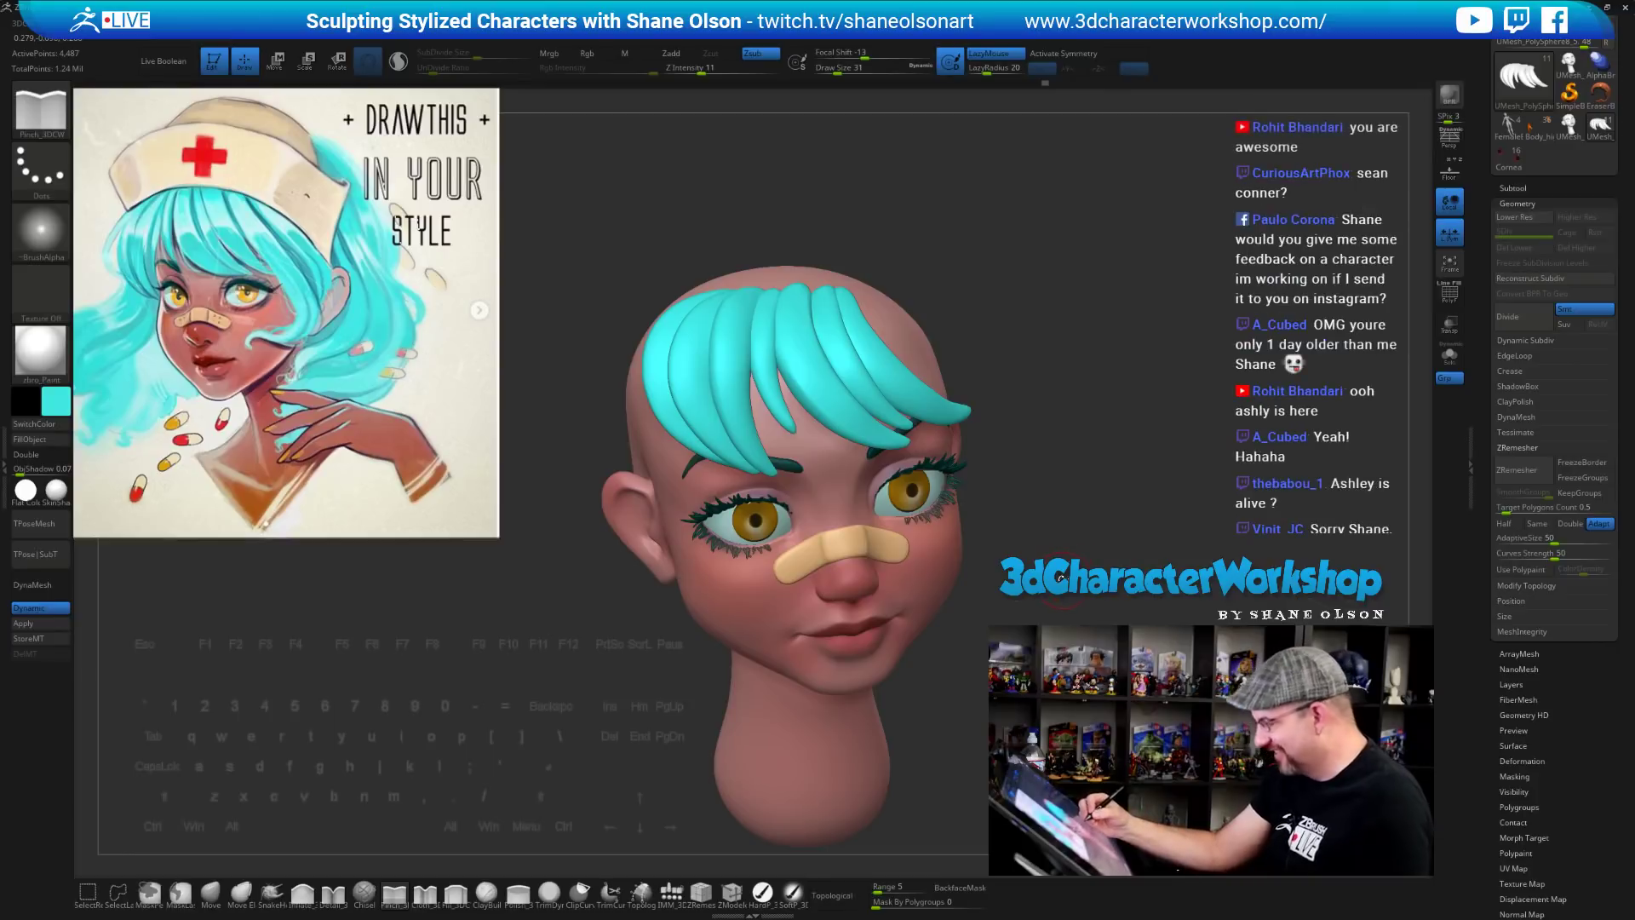
{"action": "left_click_drag", "start_coordinate": [1023, 477], "coordinate": [1075, 482]}
{"action": "mouse_move", "coordinate": [1048, 426]}
{"action": "left_mouse_down", "text": "alt"}
{"action": "mouse_move", "coordinate": [1049, 477]}
{"action": "mouse_move", "coordinate": [1009, 445]}
{"action": "mouse_move", "coordinate": [1090, 443]}
{"action": "mouse_move", "coordinate": [1034, 434]}
{"action": "left_mouse_up", "text": "alt"}
{"action": "mouse_move", "coordinate": [789, 321]}
{"action": "left_mouse_down"}
{"action": "mouse_move", "coordinate": [807, 363]}
{"action": "mouse_move", "coordinate": [831, 354]}
{"action": "left_mouse_up"}
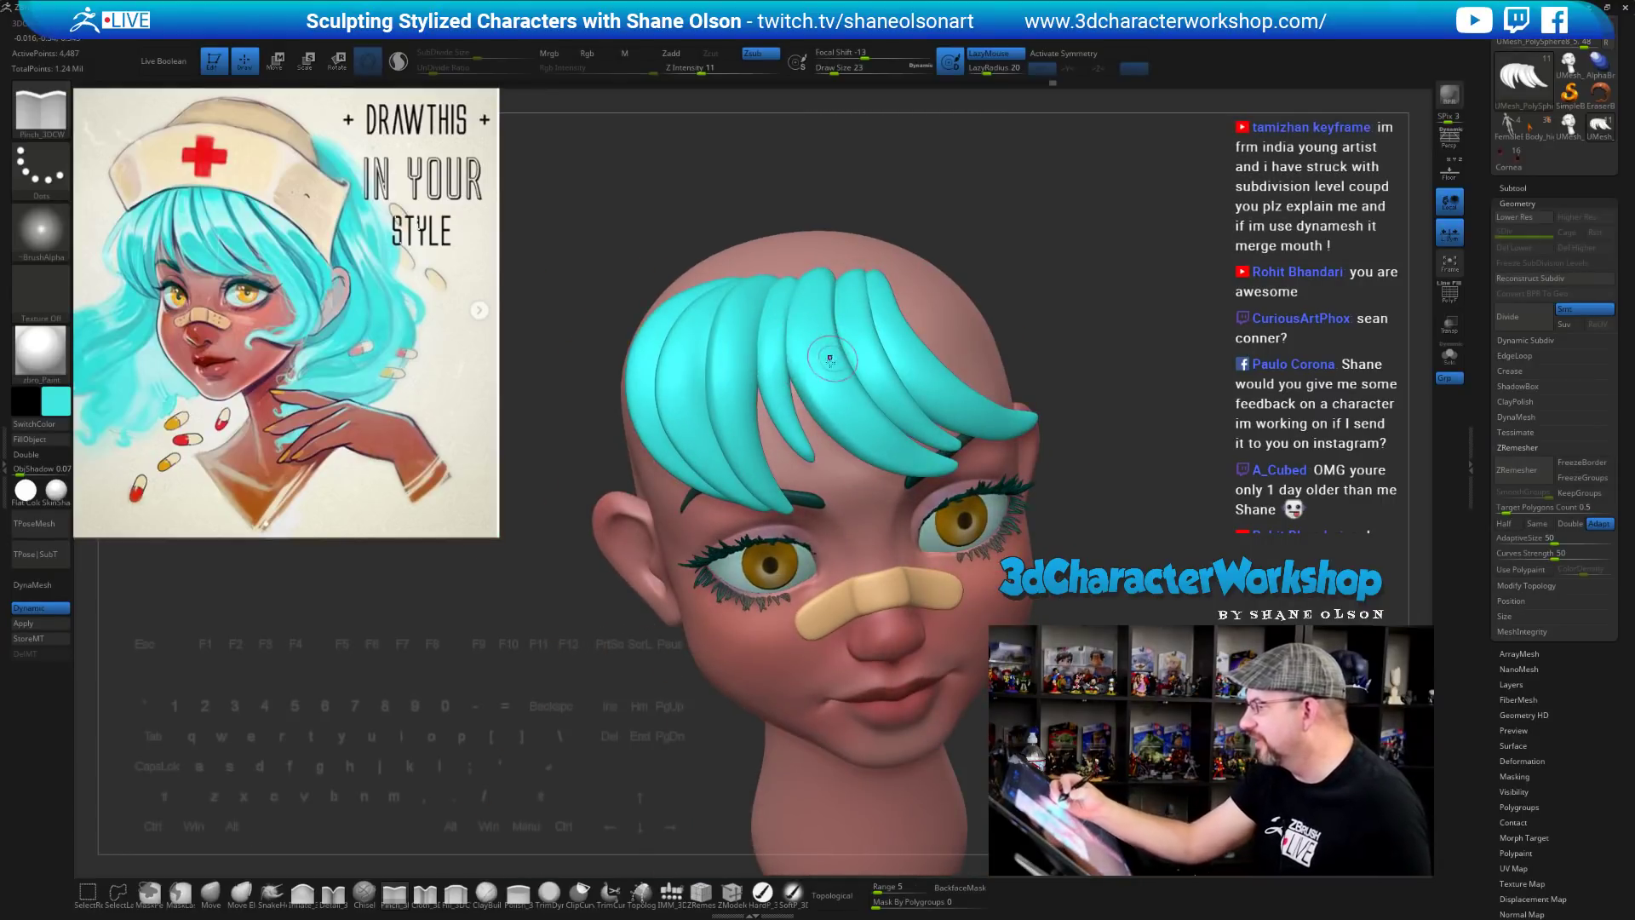
{"action": "right_click_drag", "start_coordinate": [831, 355], "coordinate": [827, 357]}
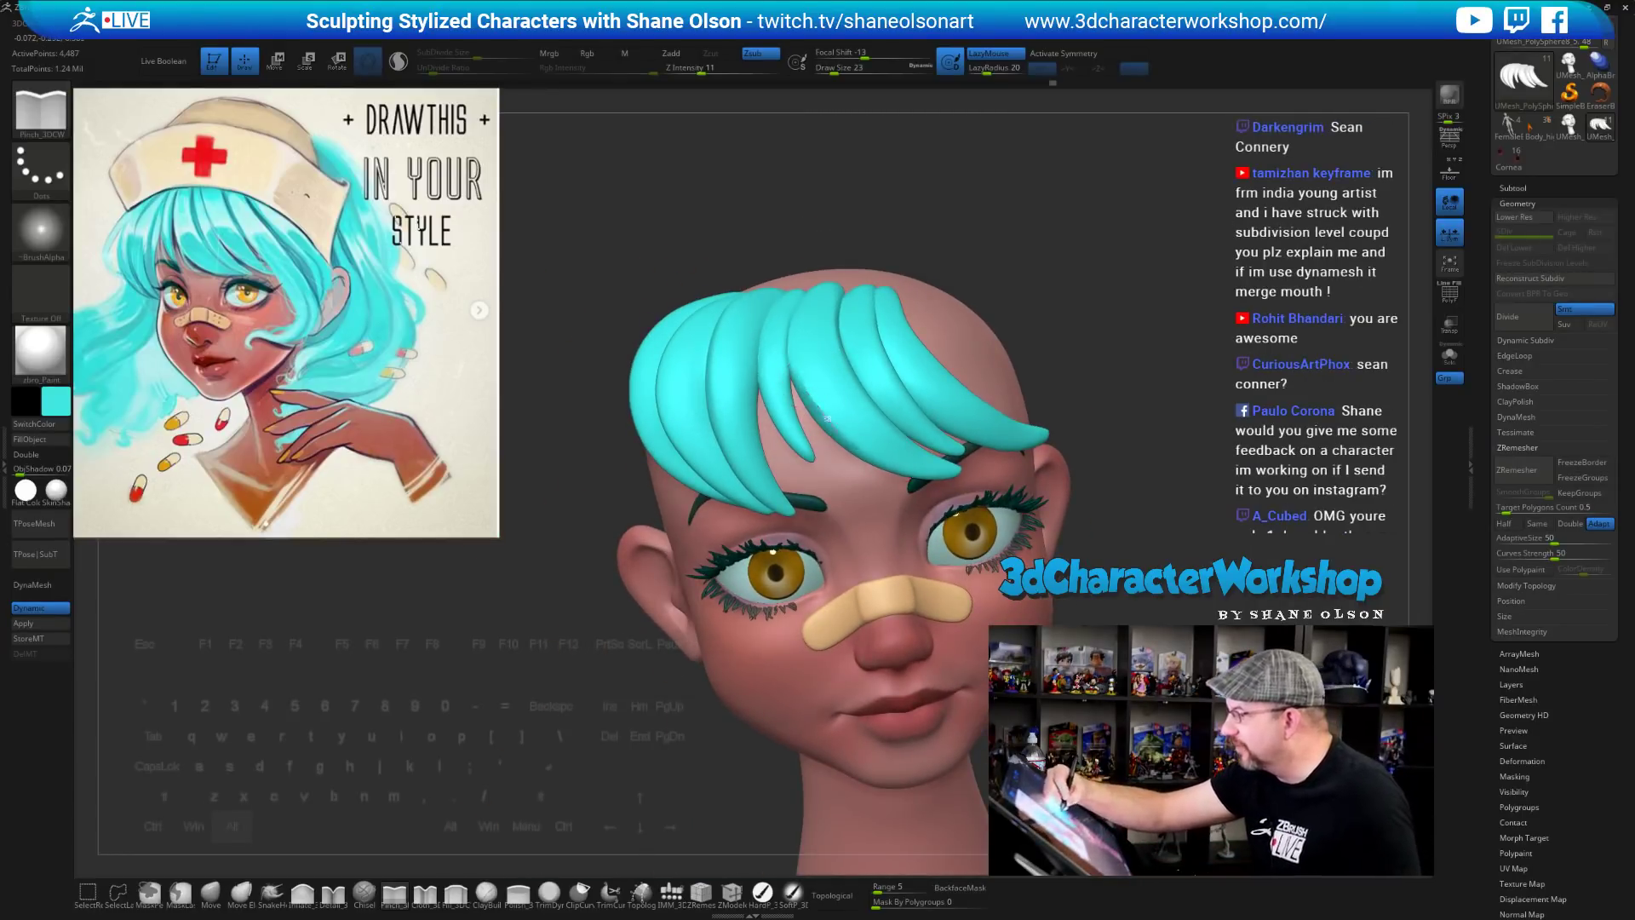
{"action": "left_click_drag", "start_coordinate": [1125, 610], "coordinate": [1081, 648]}
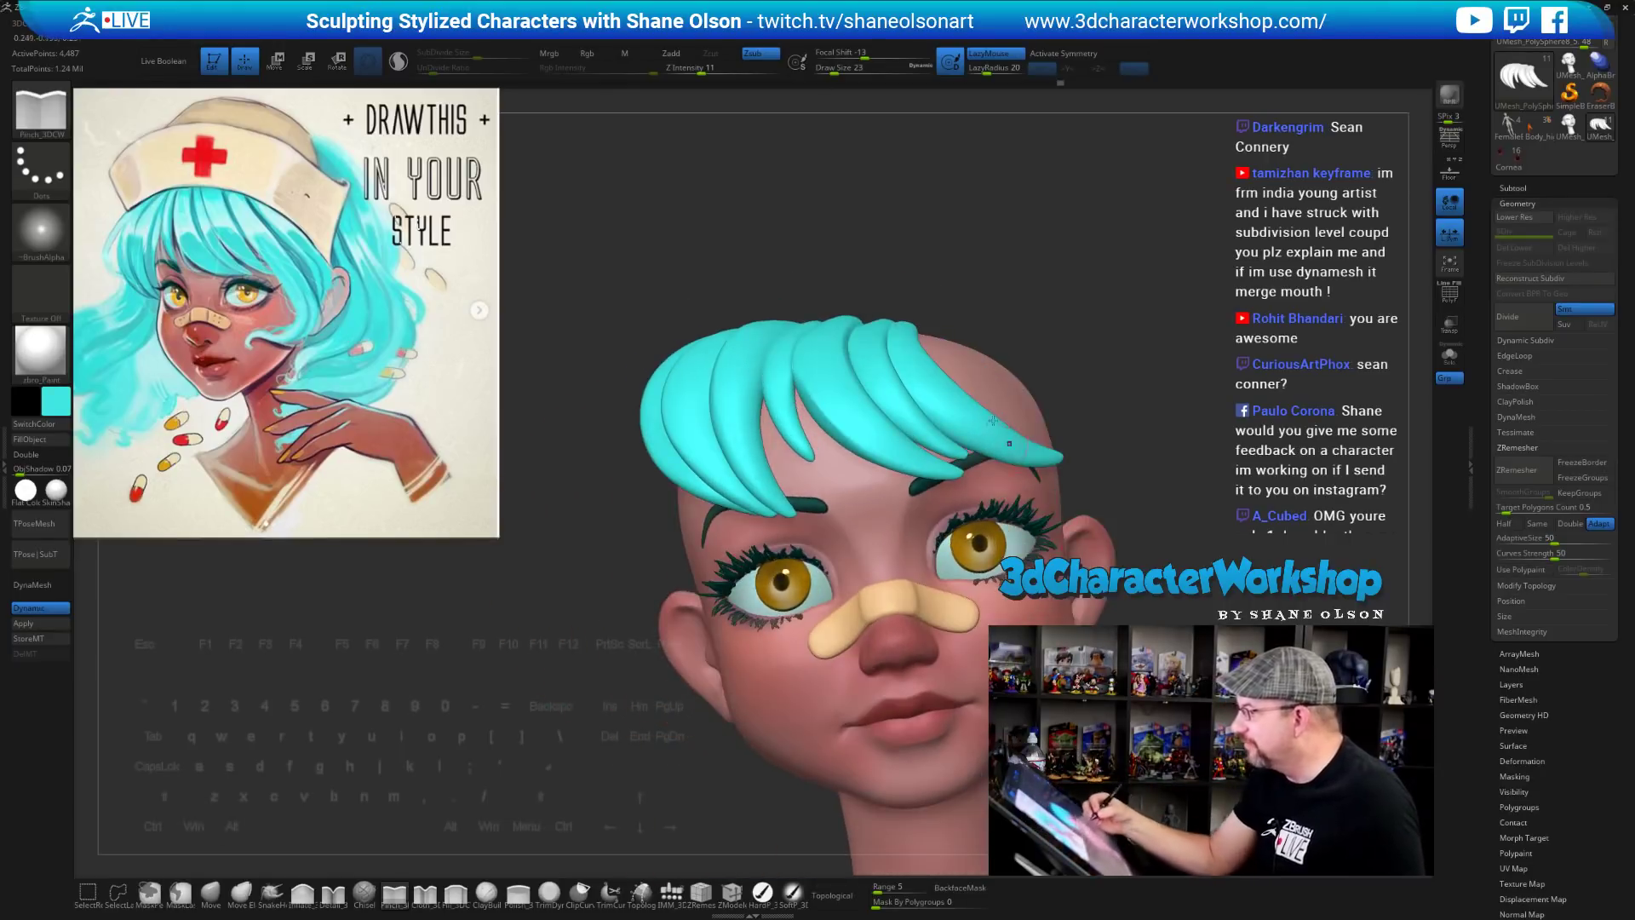
{"action": "mouse_move", "coordinate": [1043, 315]}
{"action": "left_mouse_down"}
{"action": "mouse_move", "coordinate": [1040, 333]}
{"action": "mouse_move", "coordinate": [843, 379]}
{"action": "left_mouse_up"}
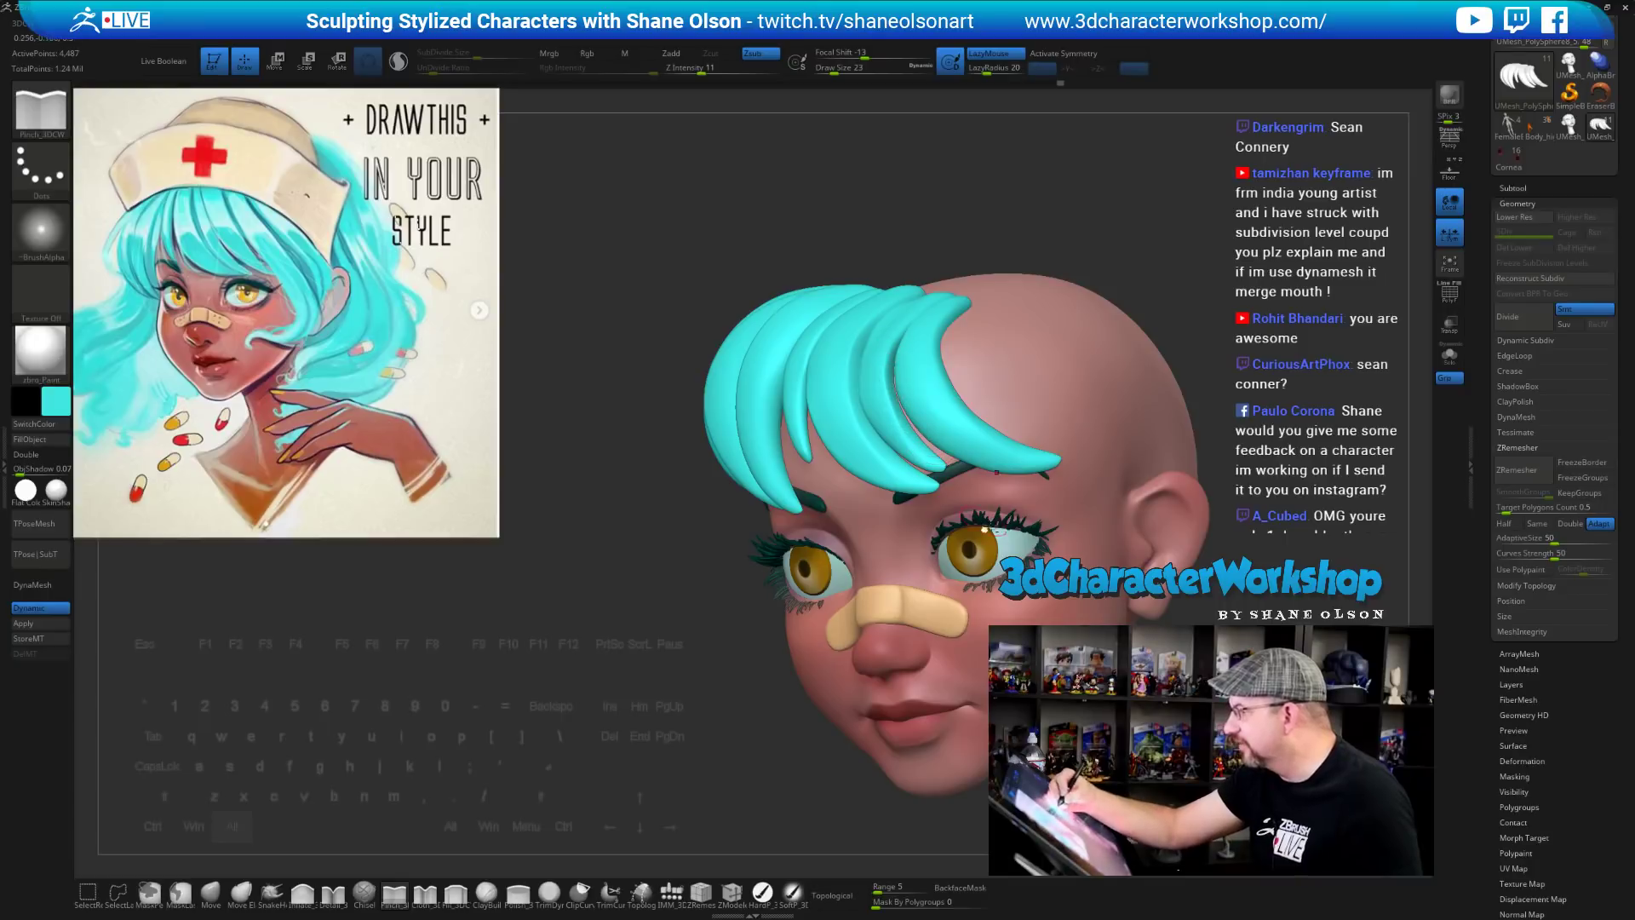
{"action": "left_click_drag", "start_coordinate": [1303, 609], "coordinate": [1270, 598]}
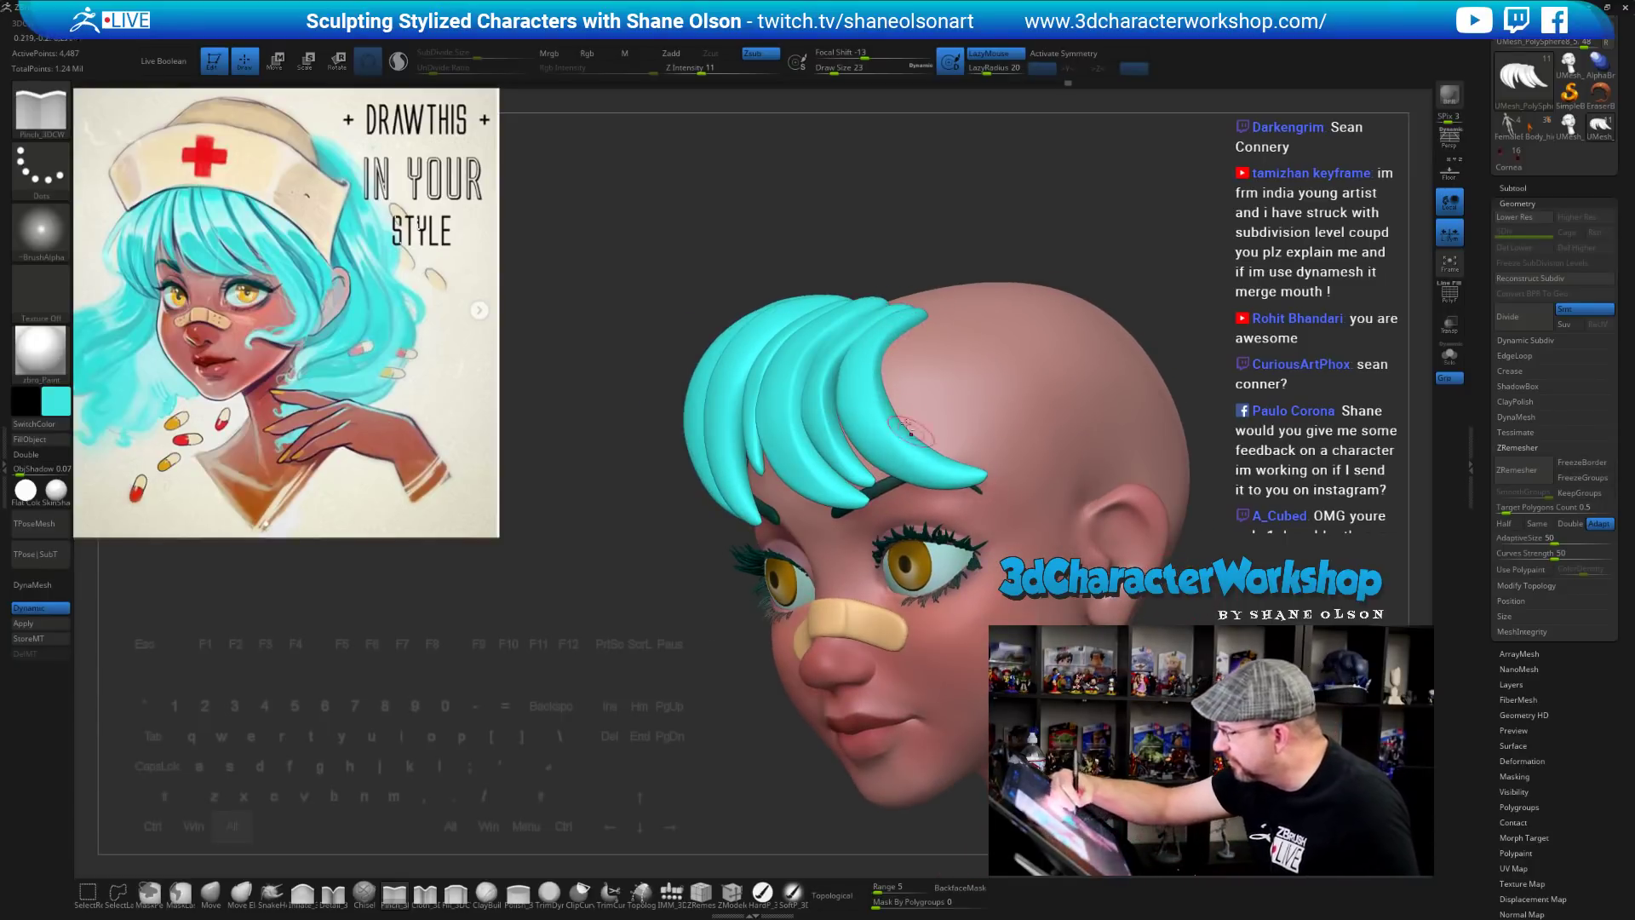
Reshape the bang strands above the forehead with the Move brush at draw size 108
{"action": "left_click_drag", "start_coordinate": [1210, 477], "coordinate": [1269, 367]}
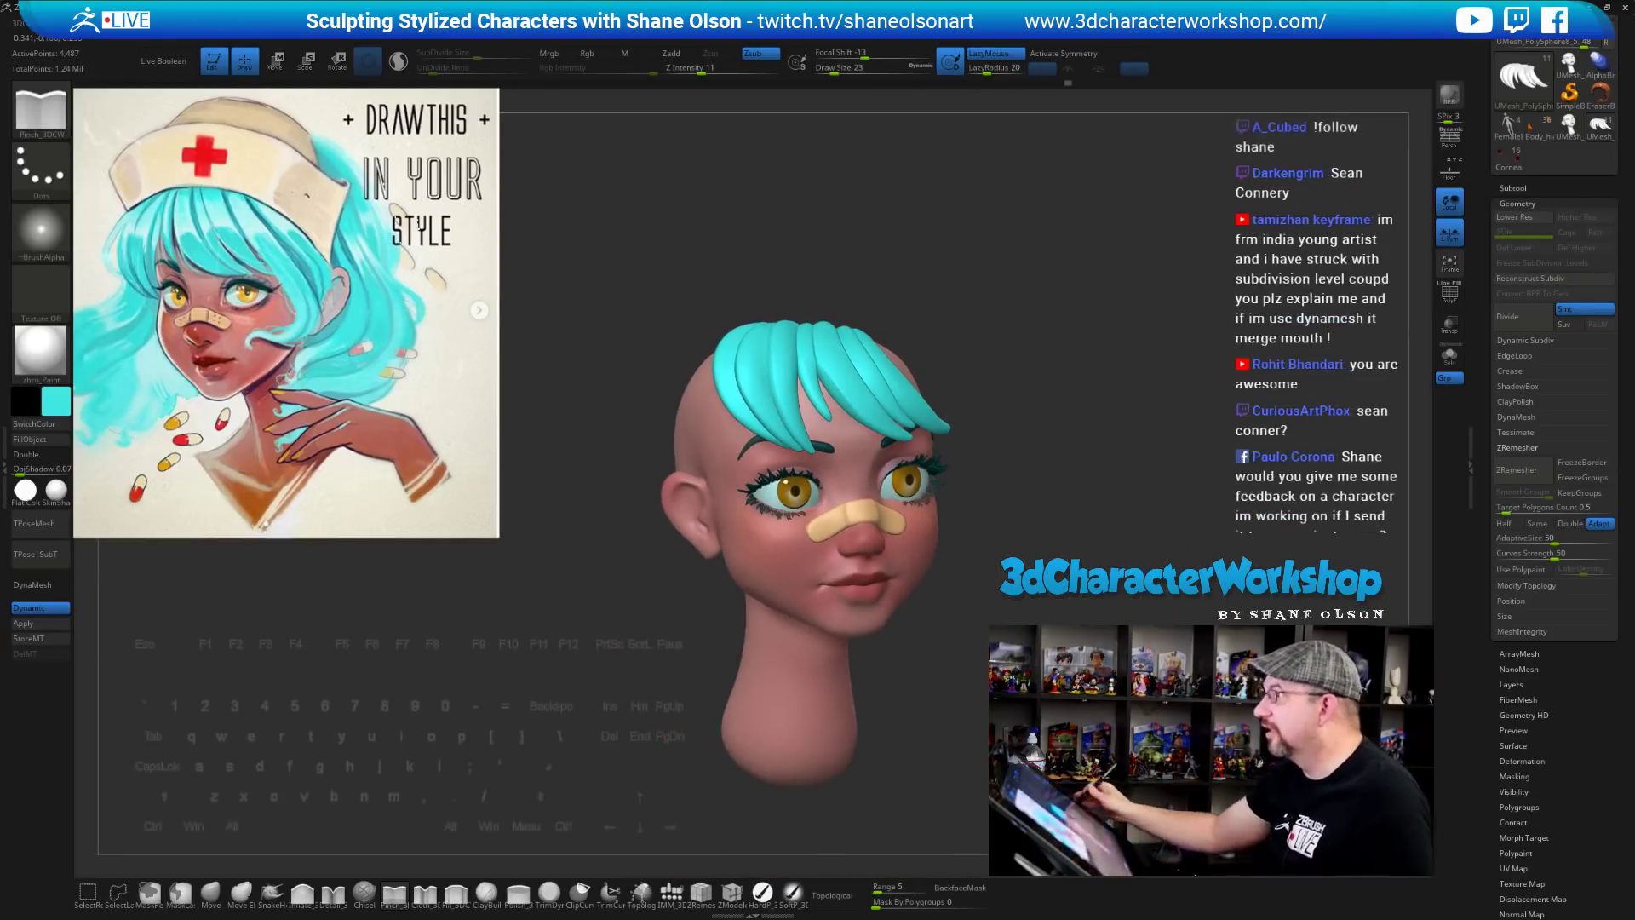
{"action": "left_click_drag", "start_coordinate": [1097, 440], "coordinate": [1065, 410], "text": "alt"}
{"action": "left_click_drag", "start_coordinate": [1026, 282], "coordinate": [1057, 245], "text": "alt"}
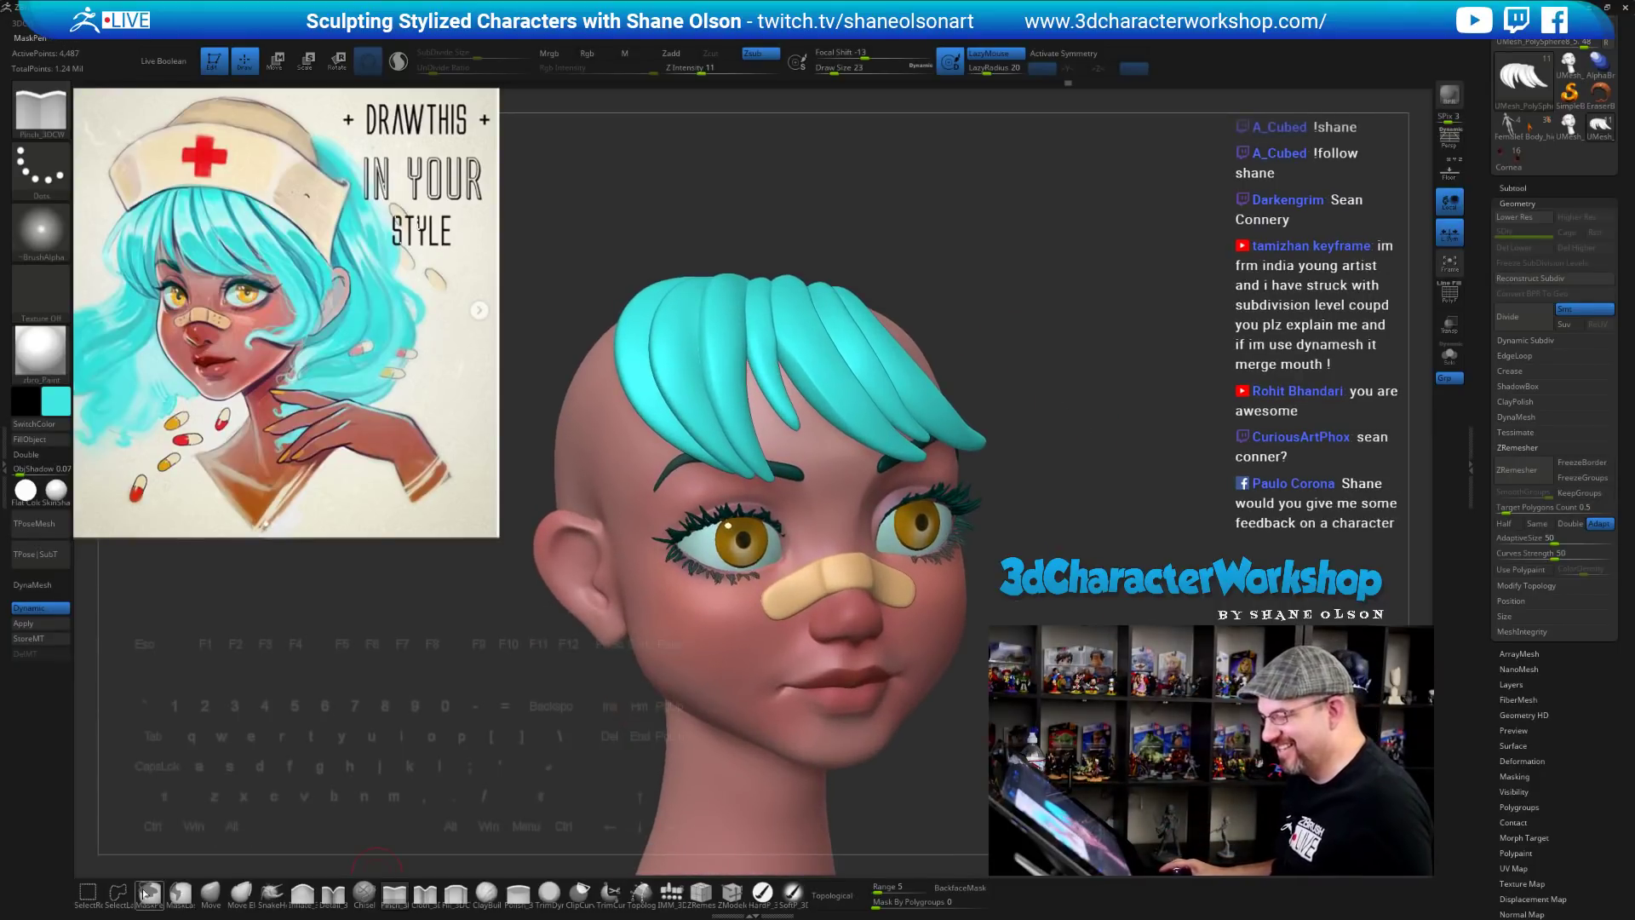
{"action": "left_click", "coordinate": [210, 893]}
{"action": "key", "text": "]"}
{"action": "key", "text": "]"}
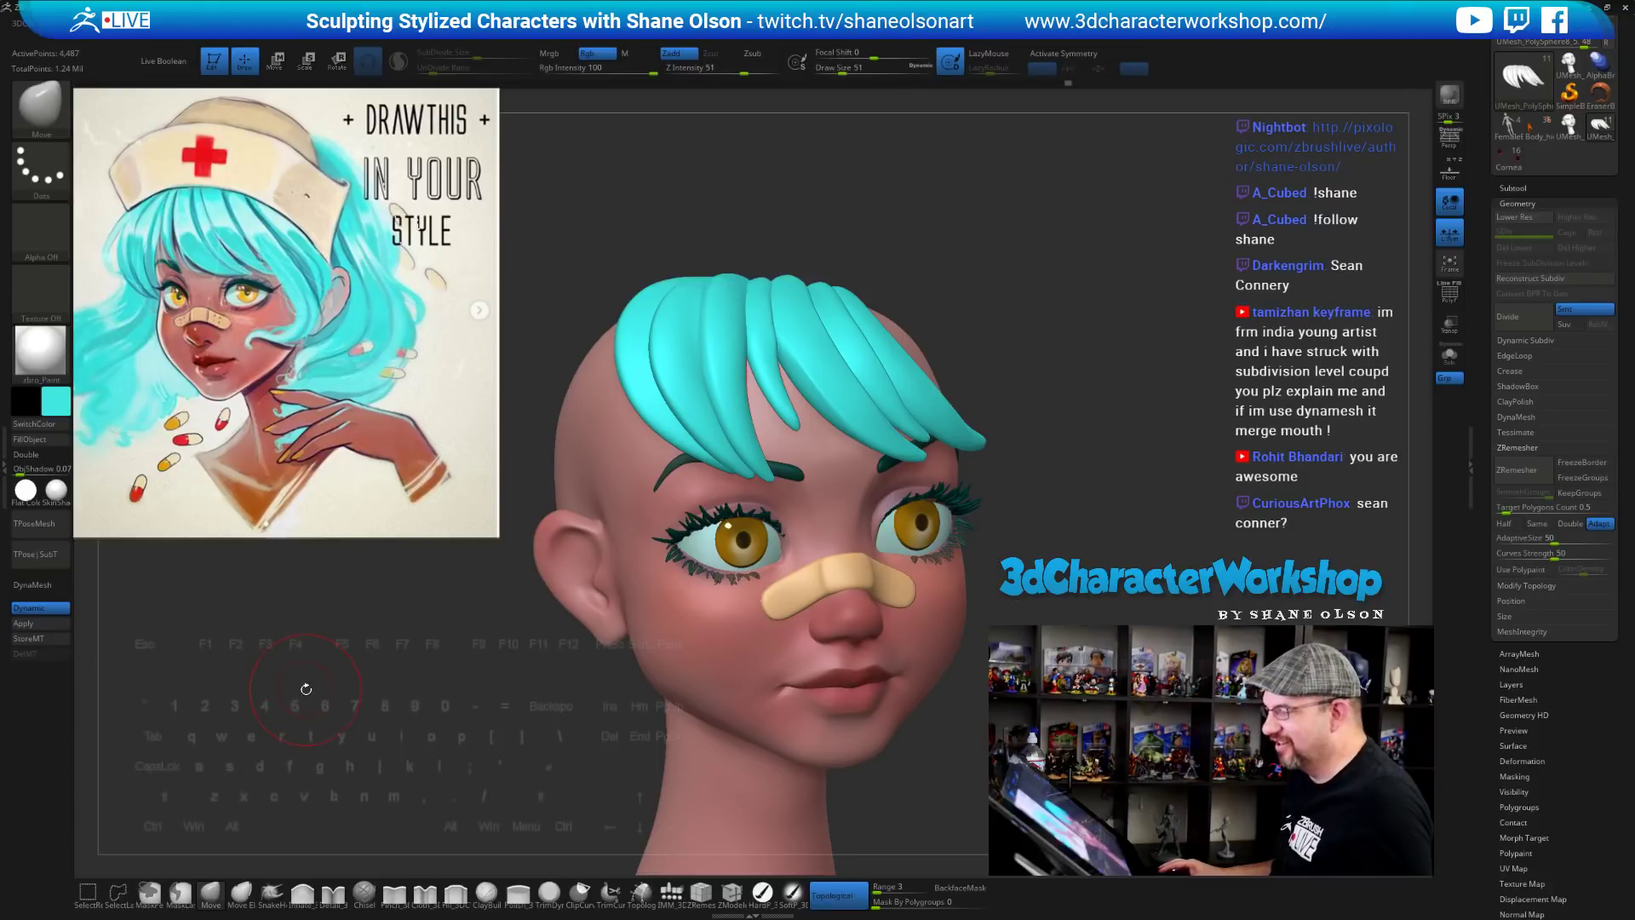
{"action": "key", "text": "s"}
{"action": "mouse_move", "coordinate": [966, 301]}
{"action": "left_mouse_down"}
{"action": "mouse_move", "coordinate": [964, 333]}
{"action": "mouse_move", "coordinate": [951, 327]}
{"action": "left_mouse_up"}
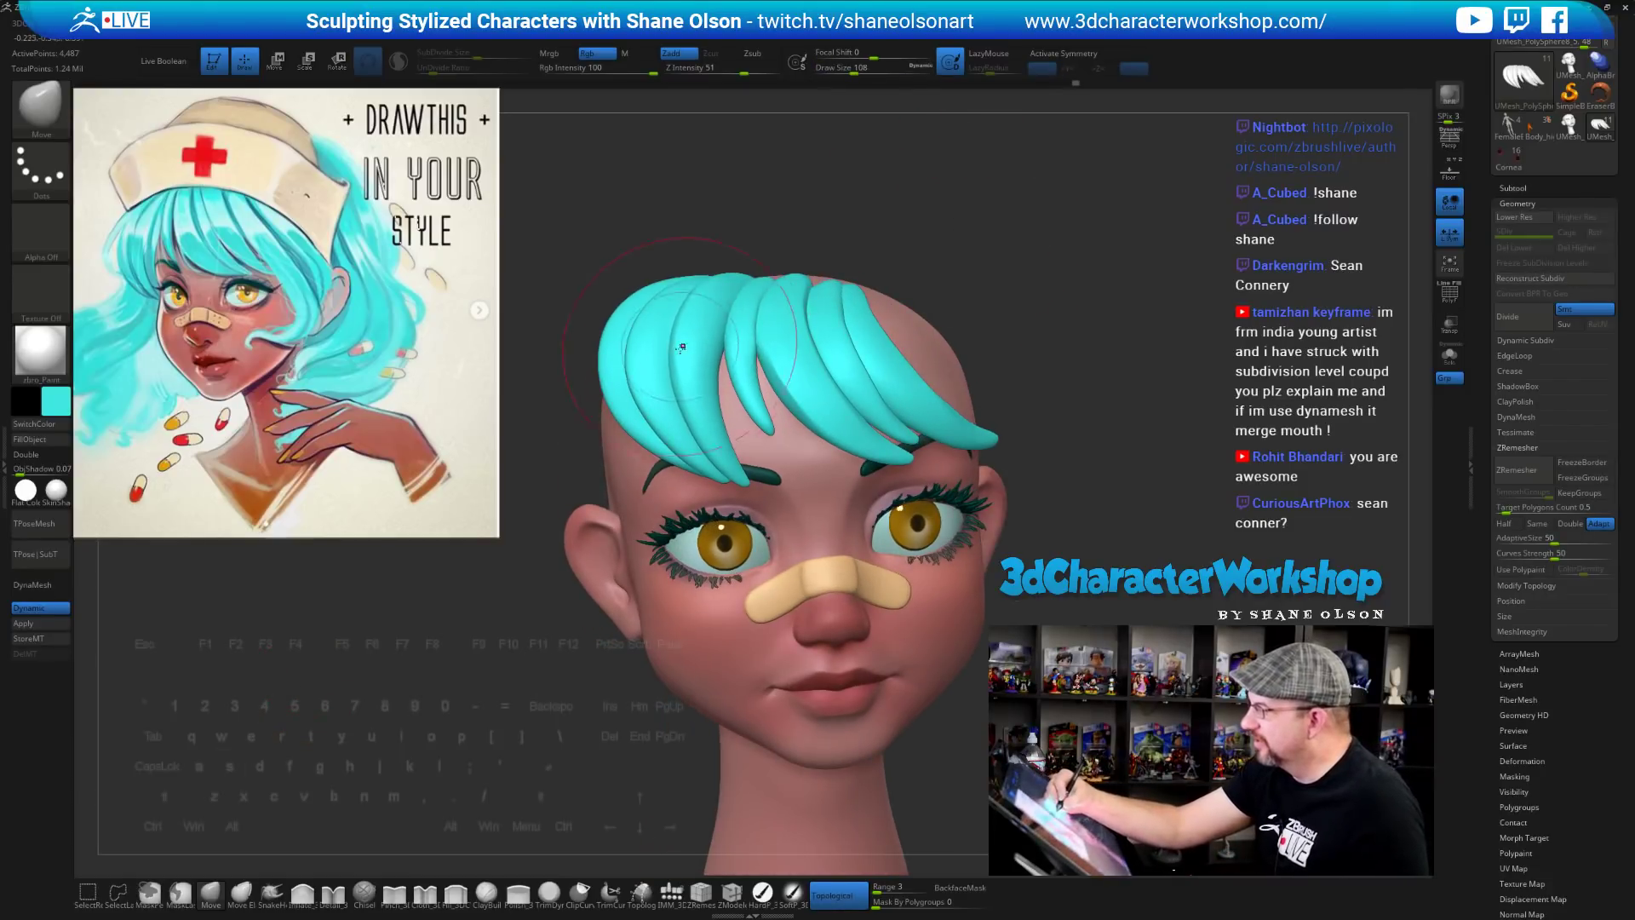
{"action": "right_click_drag", "start_coordinate": [751, 349], "coordinate": [741, 373]}
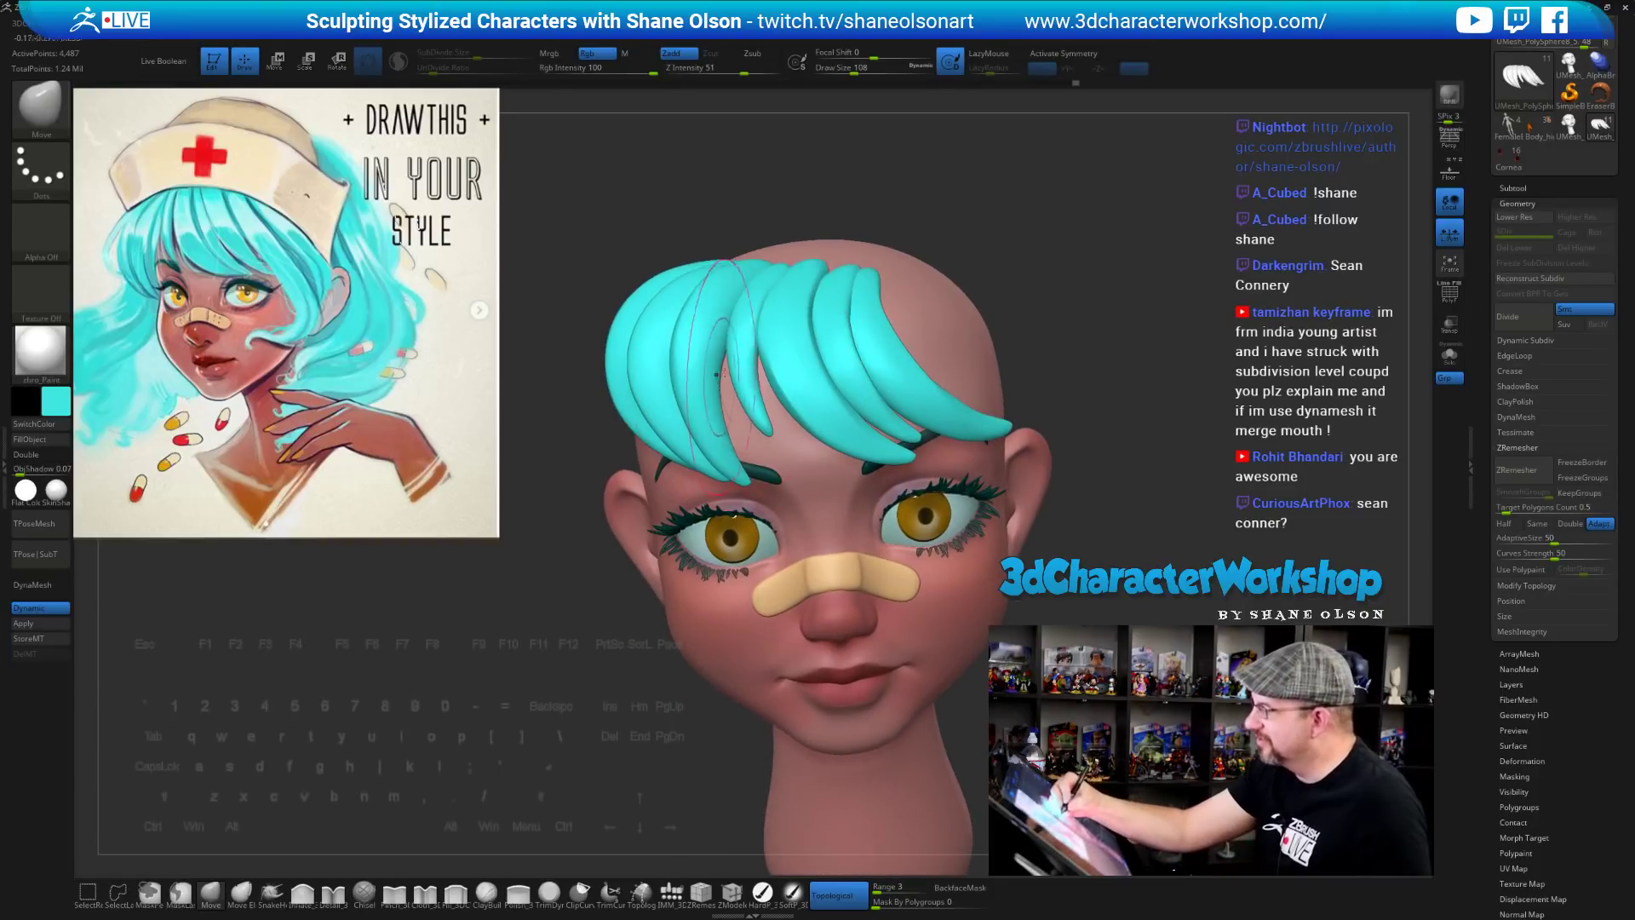
Adjust the root ends of the bangs near the crown with the Move brush at draw size 101
{"action": "key", "text": "s"}
{"action": "left_click_drag", "start_coordinate": [697, 310], "coordinate": [693, 311]}
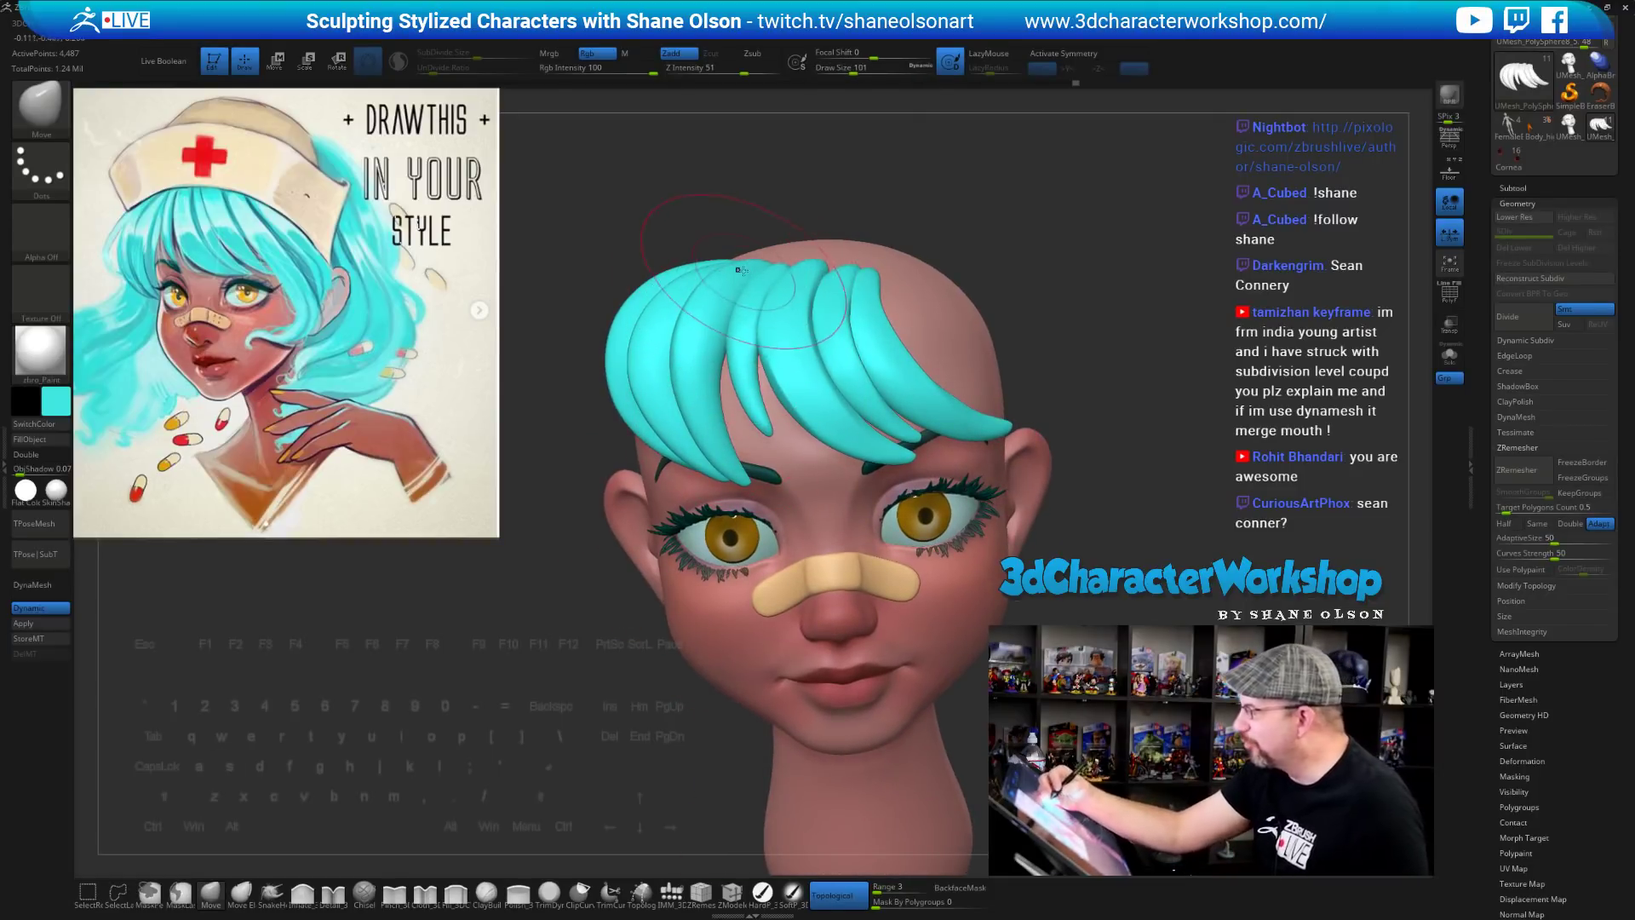
{"action": "right_click_drag", "start_coordinate": [722, 318], "coordinate": [725, 285]}
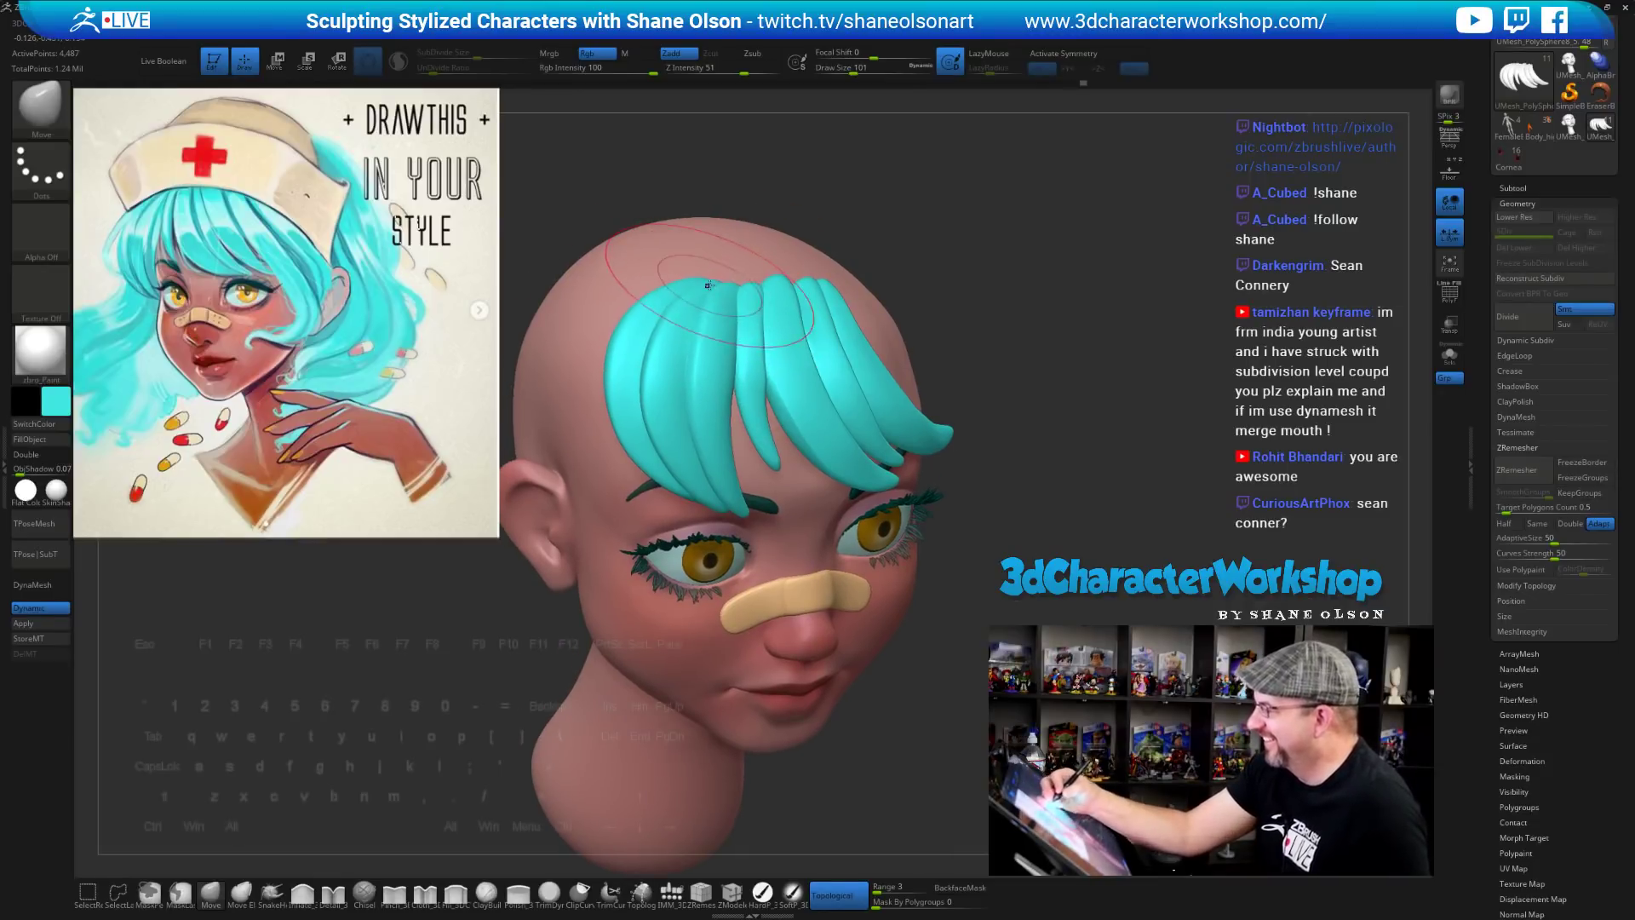
{"action": "left_click_drag", "start_coordinate": [1104, 485], "coordinate": [905, 673]}
{"action": "left_click_drag", "start_coordinate": [1150, 656], "coordinate": [1065, 667]}
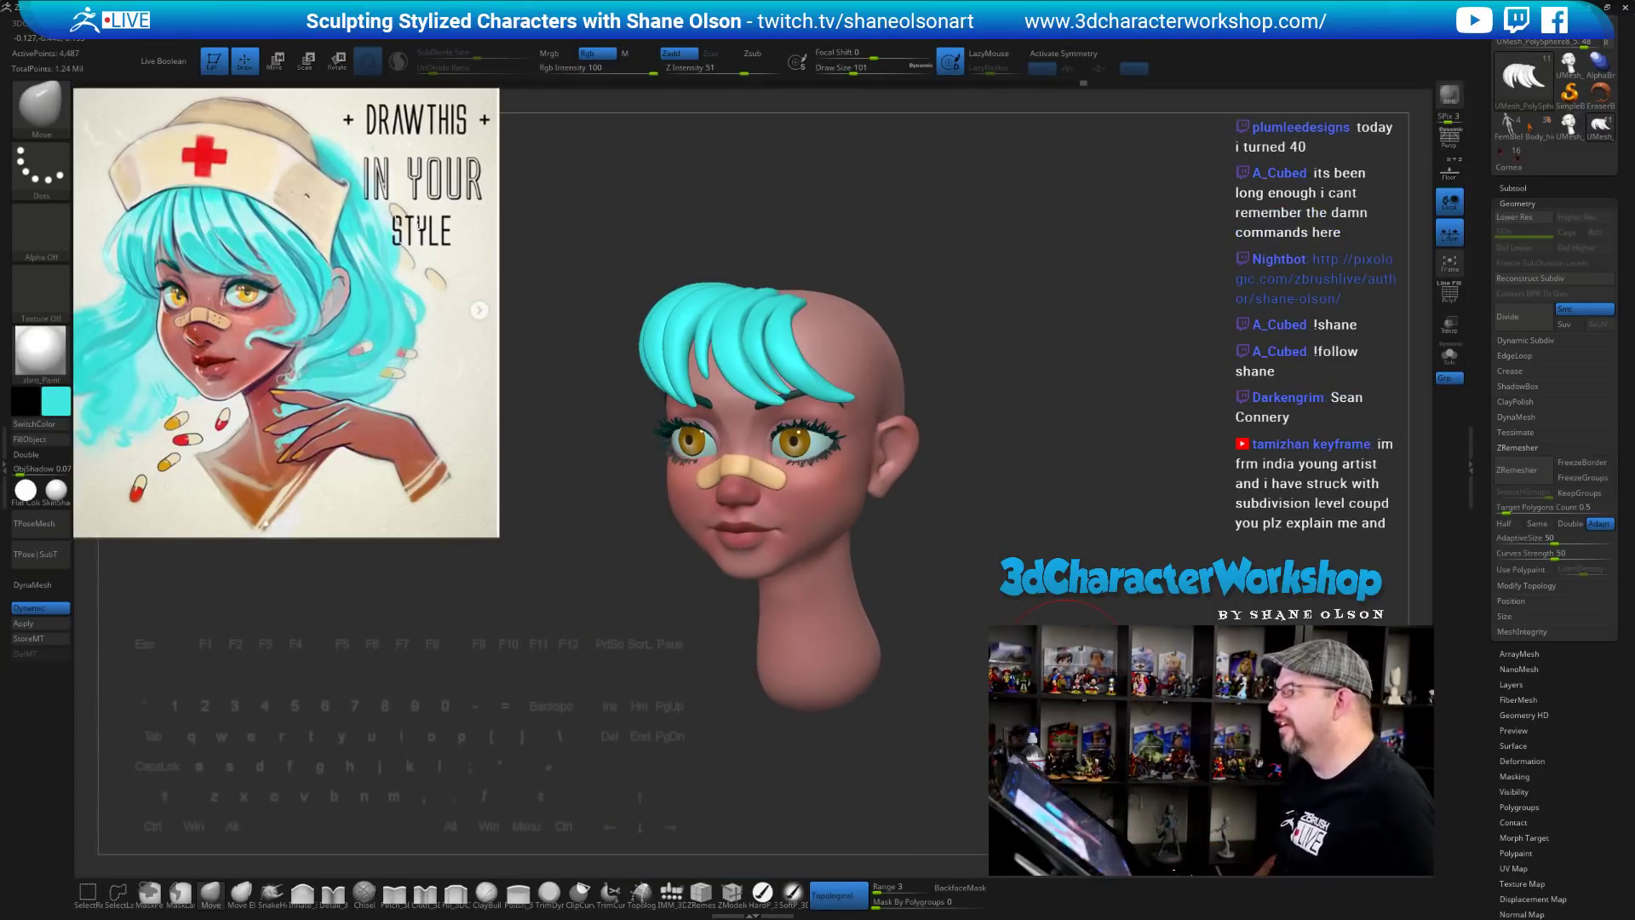
Adjust the outer strands of the bangs toward the temple with the Move brush at draw size 77
{"action": "key", "text": "s"}
{"action": "mouse_move", "coordinate": [1047, 474]}
{"action": "left_mouse_down"}
{"action": "mouse_move", "coordinate": [1047, 501]}
{"action": "mouse_move", "coordinate": [1065, 506]}
{"action": "mouse_move", "coordinate": [884, 389]}
{"action": "left_mouse_up"}
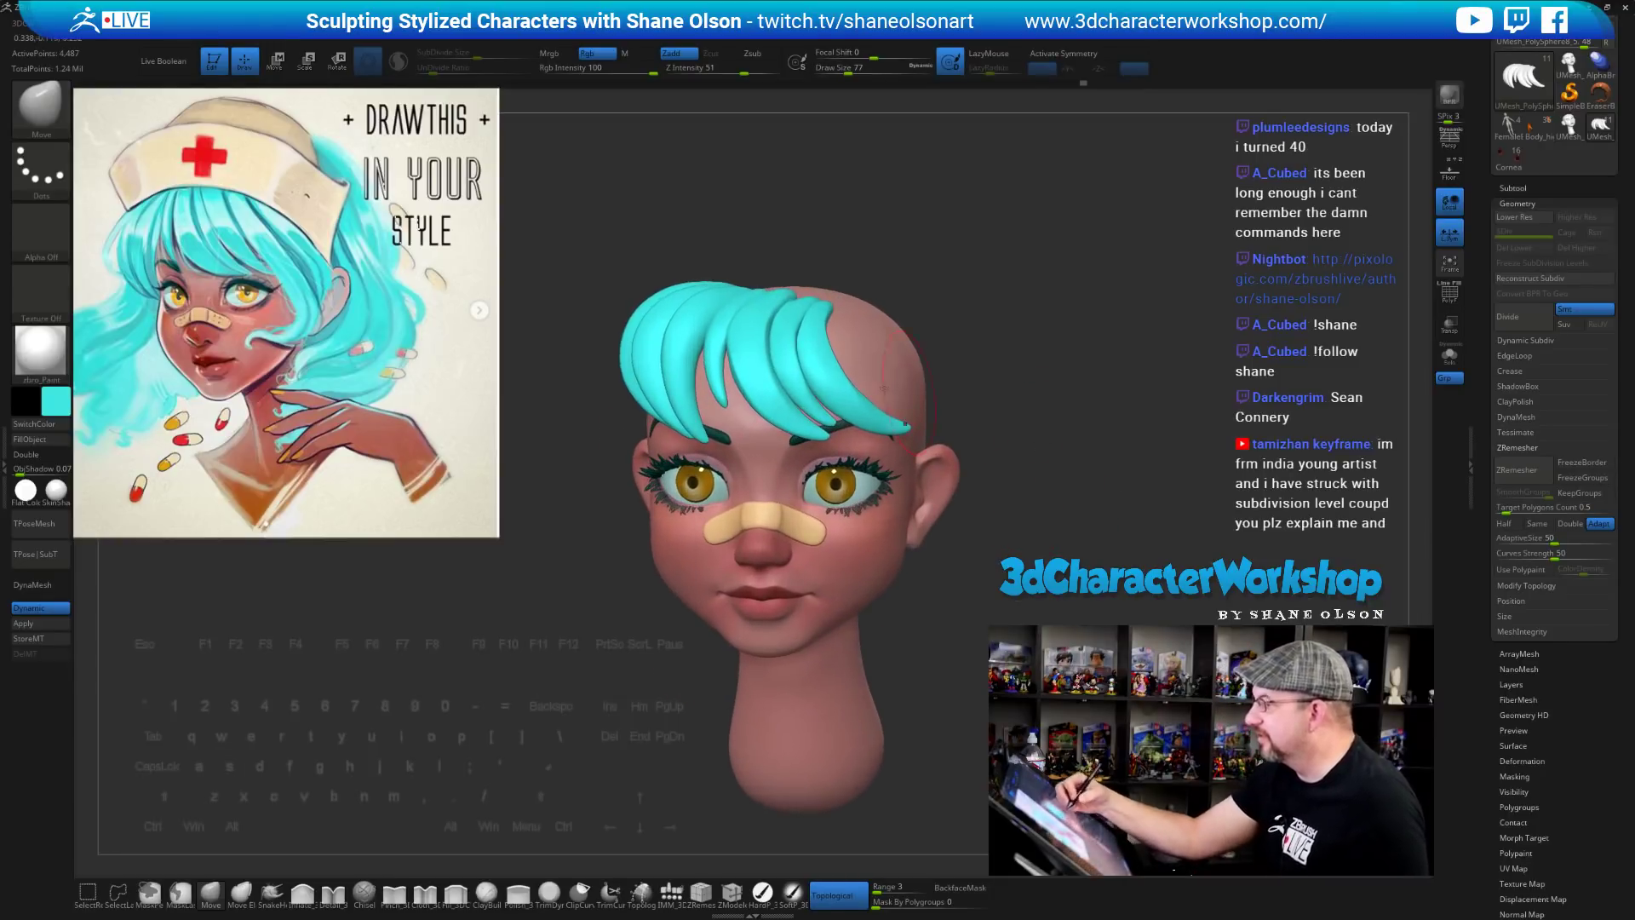
{"action": "mouse_move", "coordinate": [988, 400]}
{"action": "left_mouse_down"}
{"action": "mouse_move", "coordinate": [919, 391]}
{"action": "mouse_move", "coordinate": [1005, 443]}
{"action": "mouse_move", "coordinate": [1005, 400]}
{"action": "mouse_move", "coordinate": [1065, 409]}
{"action": "mouse_move", "coordinate": [916, 409]}
{"action": "left_mouse_up"}
{"action": "key", "text": "shift"}
{"action": "left_click_drag", "start_coordinate": [1080, 532], "coordinate": [1150, 528]}
Fine-tune the bangs' shape from the front with the Move brush at draw size 87
{"action": "key", "text": "s"}
{"action": "mouse_move", "coordinate": [1082, 435]}
{"action": "left_mouse_down", "text": "alt"}
{"action": "mouse_move", "coordinate": [1081, 477]}
{"action": "mouse_move", "coordinate": [1068, 379]}
{"action": "left_mouse_up", "text": "alt"}
{"action": "key", "text": "s"}
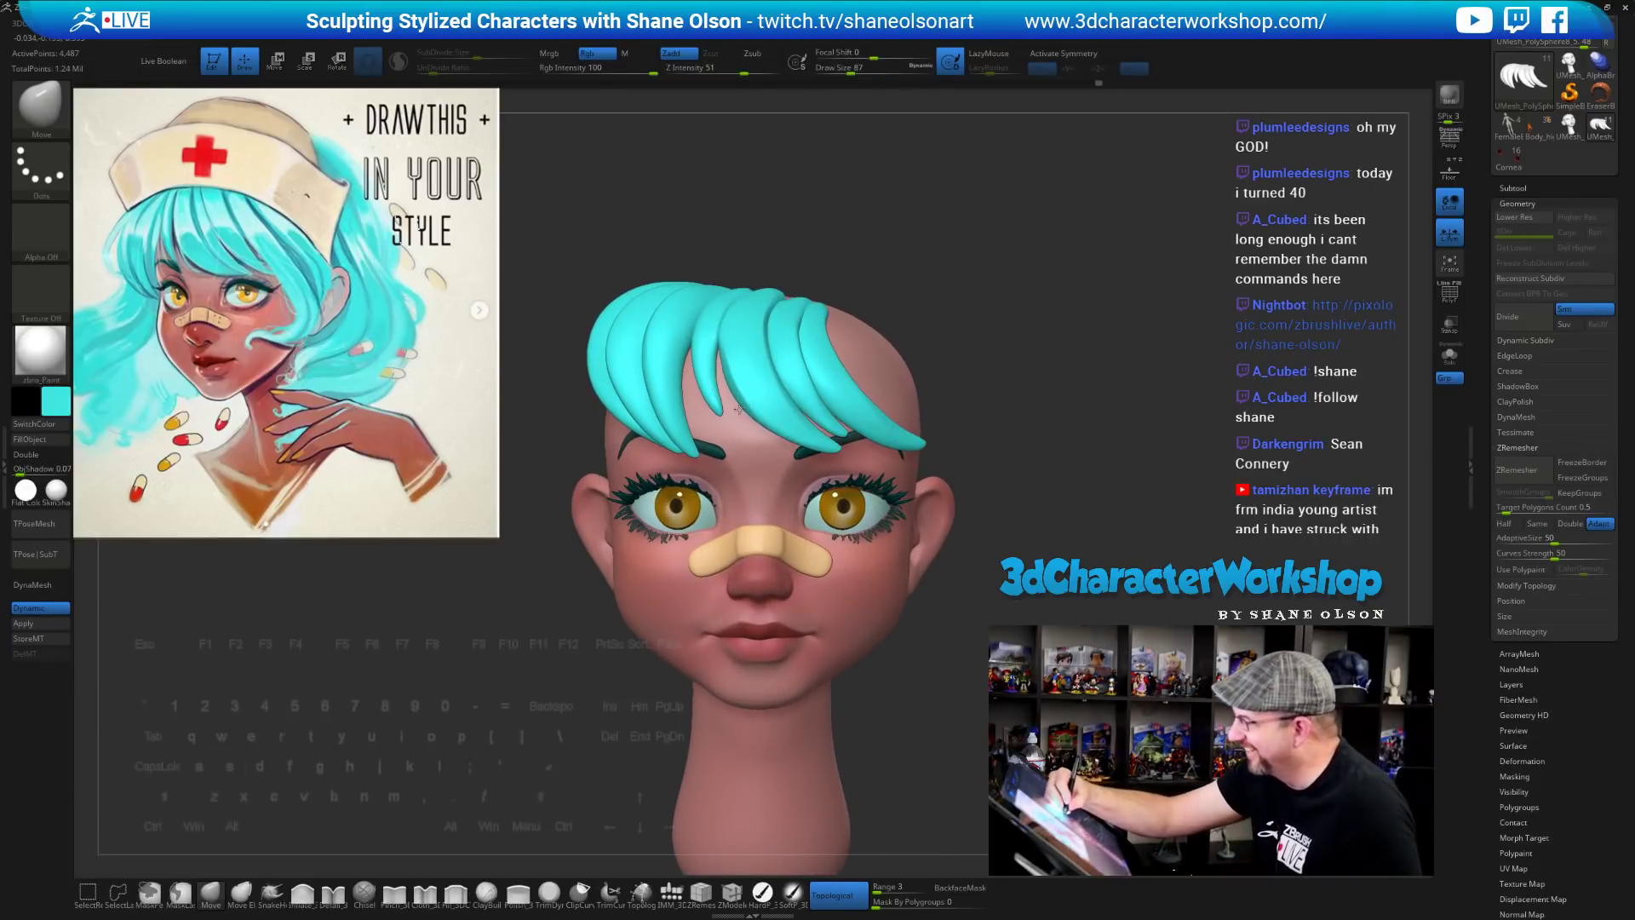
{"action": "mouse_move", "coordinate": [1099, 460]}
{"action": "left_mouse_down"}
{"action": "mouse_move", "coordinate": [994, 460]}
{"action": "mouse_move", "coordinate": [1075, 467]}
{"action": "left_mouse_up"}
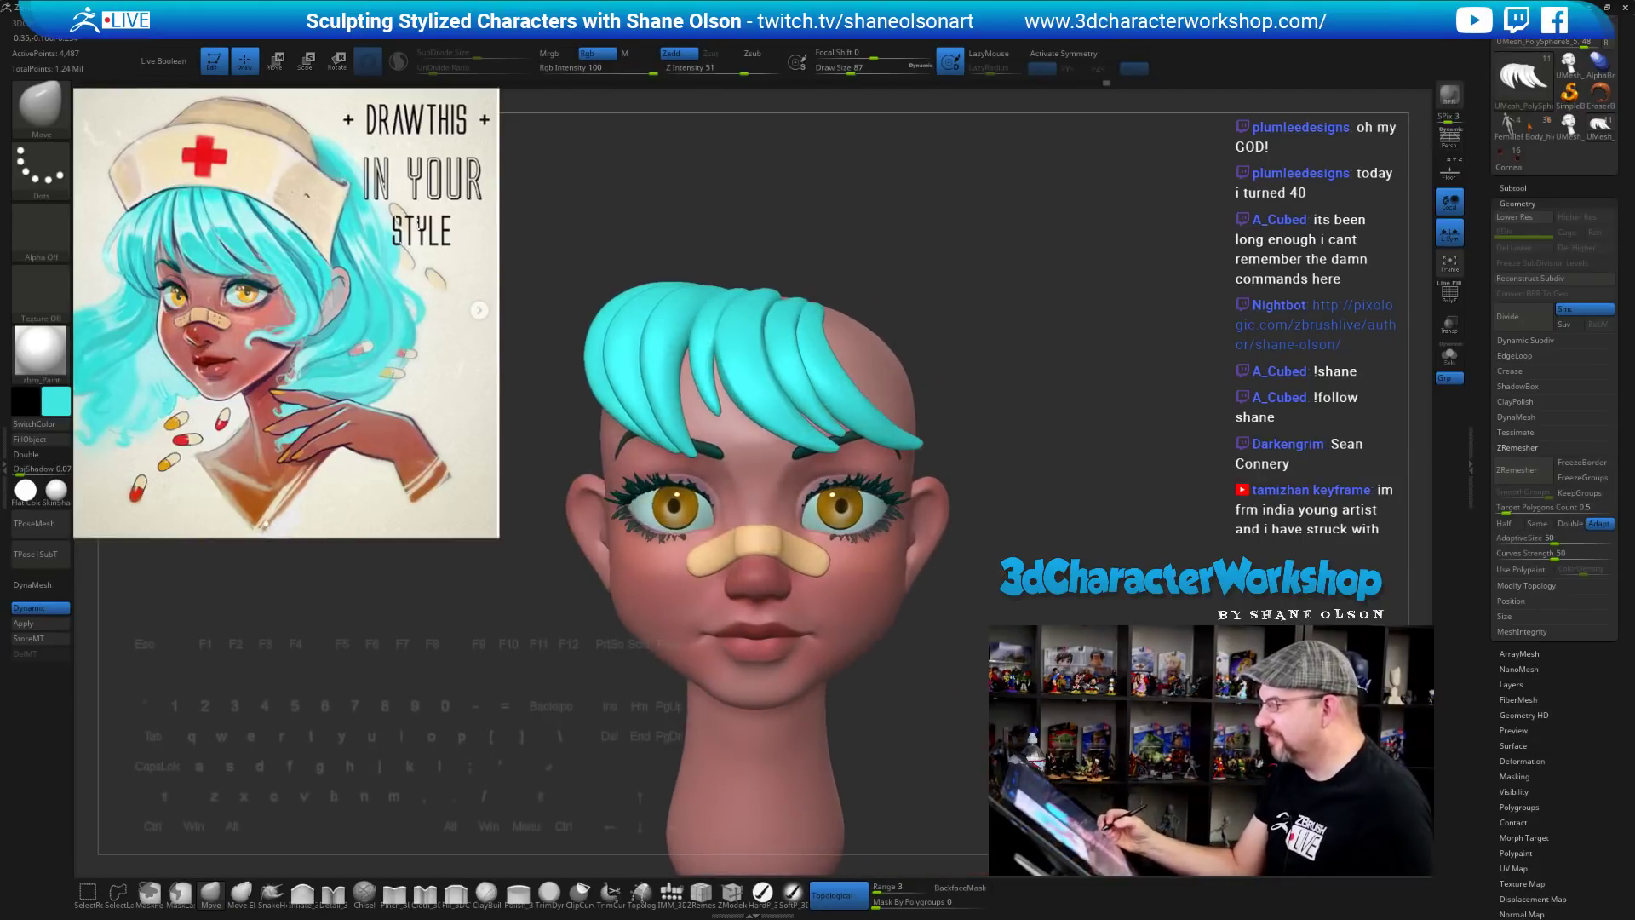
{"action": "left_click_drag", "start_coordinate": [1065, 643], "coordinate": [1061, 577], "text": "alt"}
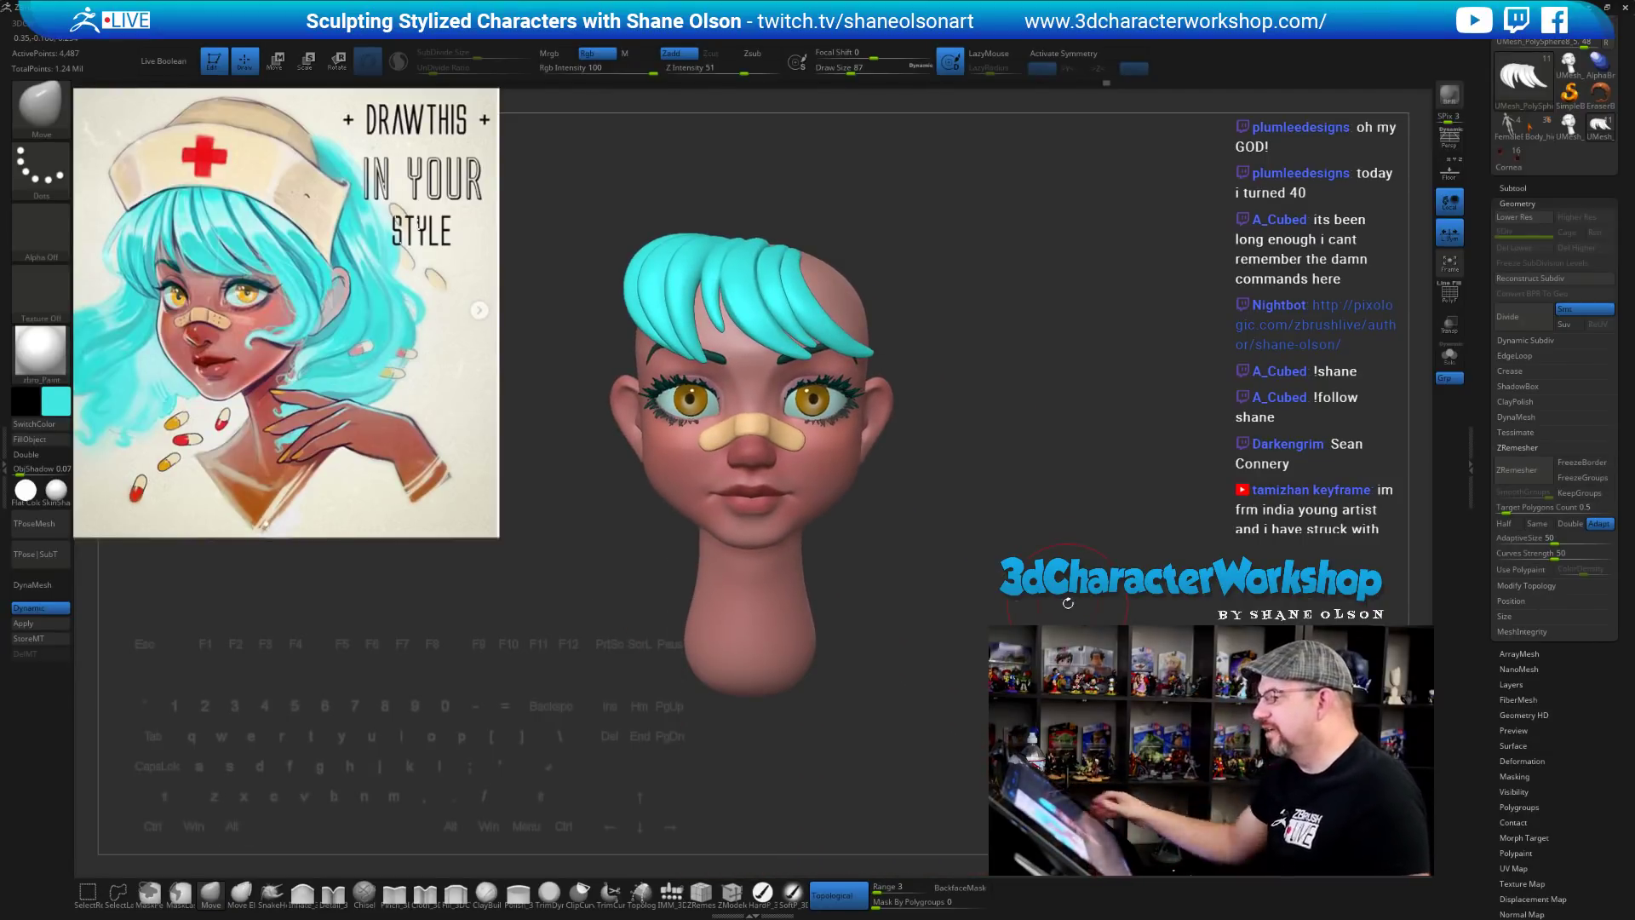
Turn off the brush's topological masking and reshape the top of the bangs with the Move brush at draw size 149
{"action": "key", "text": "s"}
{"action": "left_click_drag", "start_coordinate": [978, 231], "coordinate": [987, 308]}
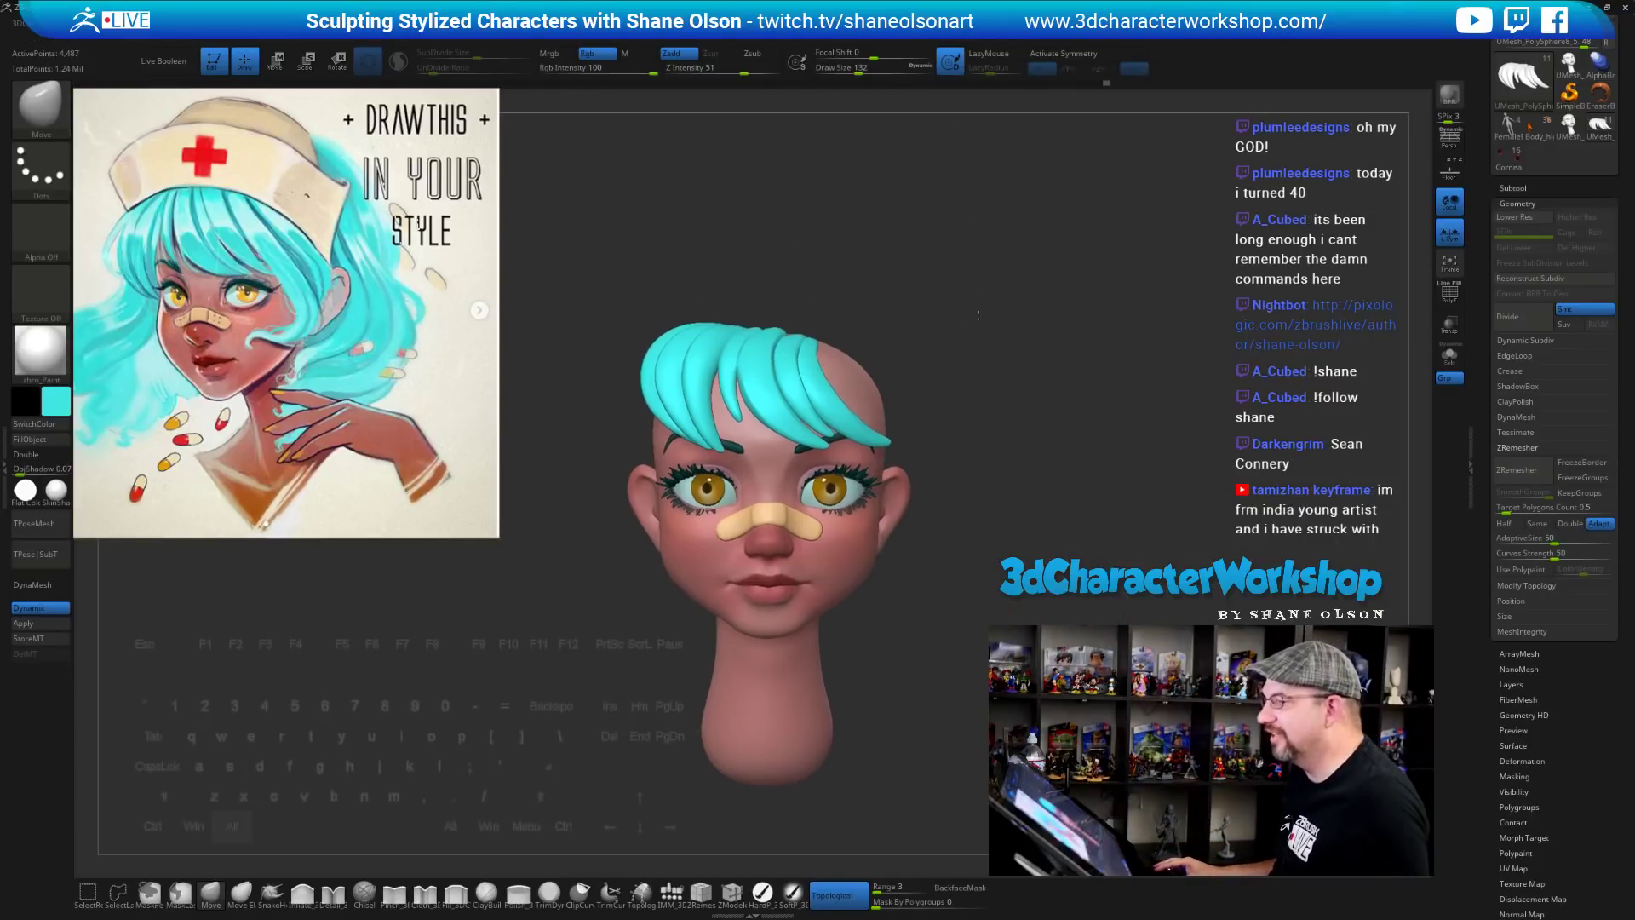
{"action": "left_click", "coordinate": [838, 900]}
{"action": "key", "text": "s"}
{"action": "left_click_drag", "start_coordinate": [895, 281], "coordinate": [898, 281]}
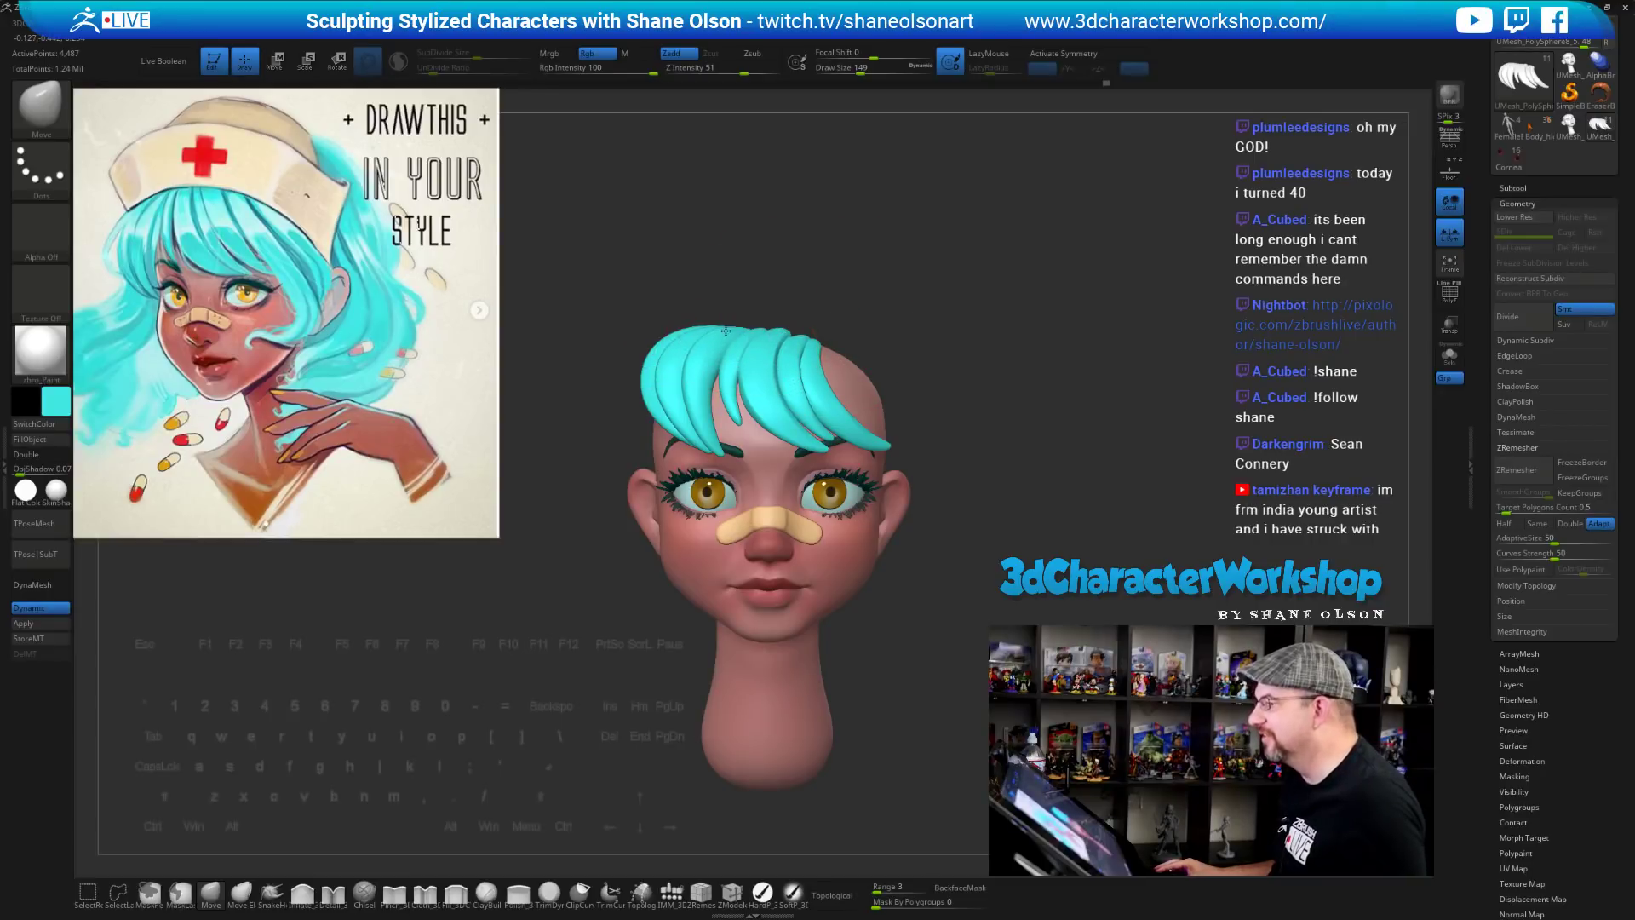
{"action": "left_click_drag", "start_coordinate": [726, 287], "coordinate": [784, 307]}
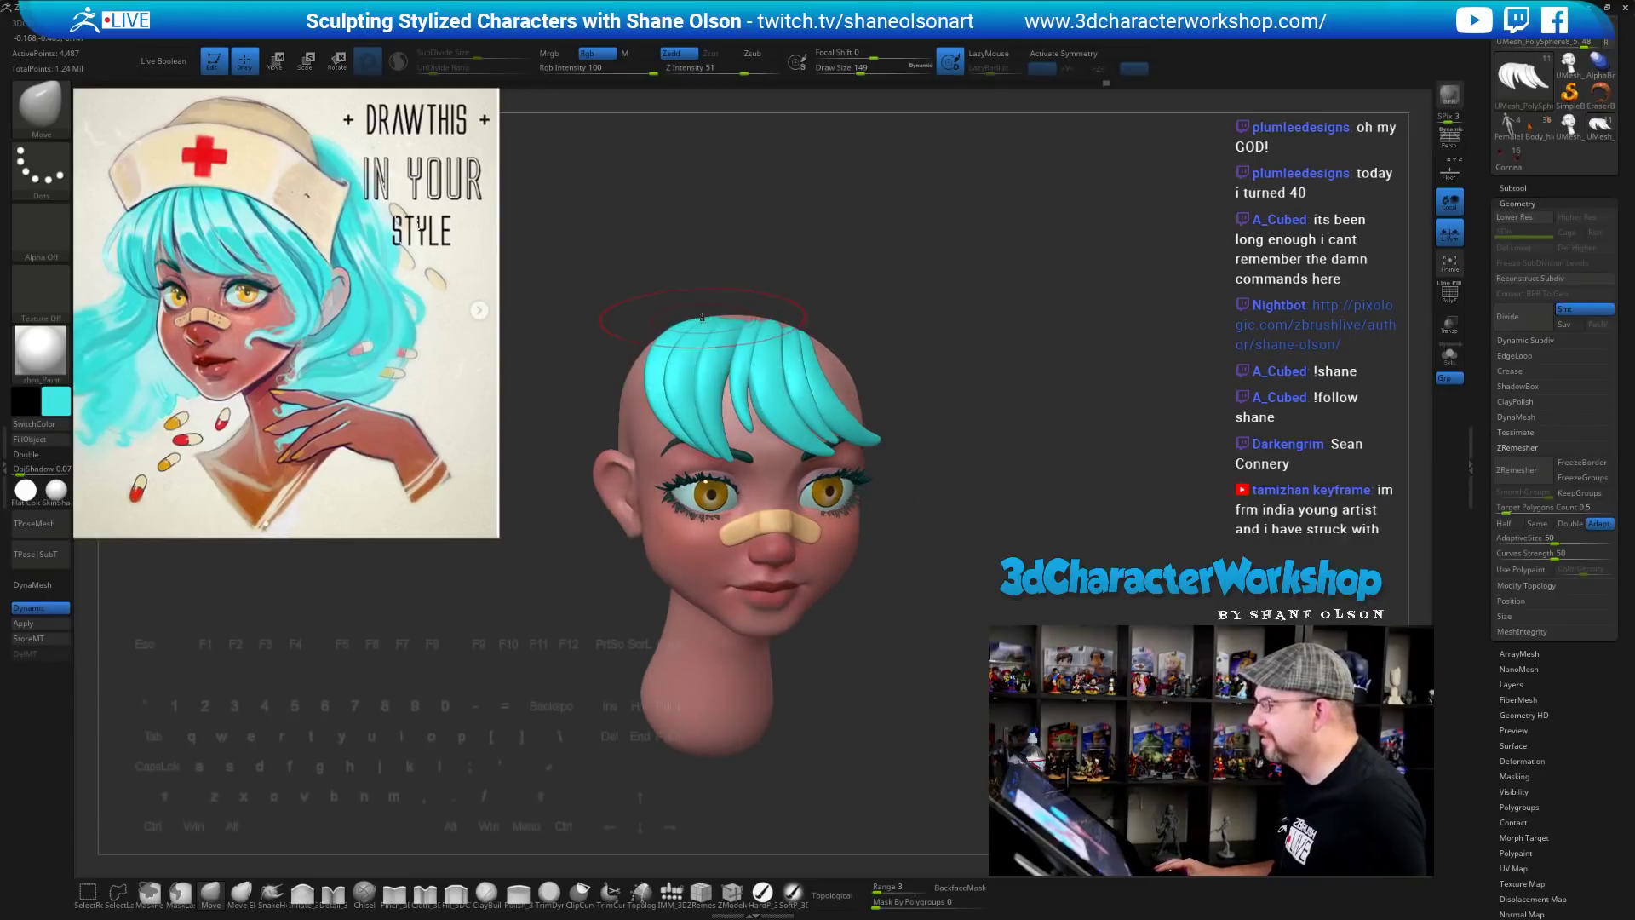
{"action": "left_click_drag", "start_coordinate": [682, 326], "coordinate": [698, 329]}
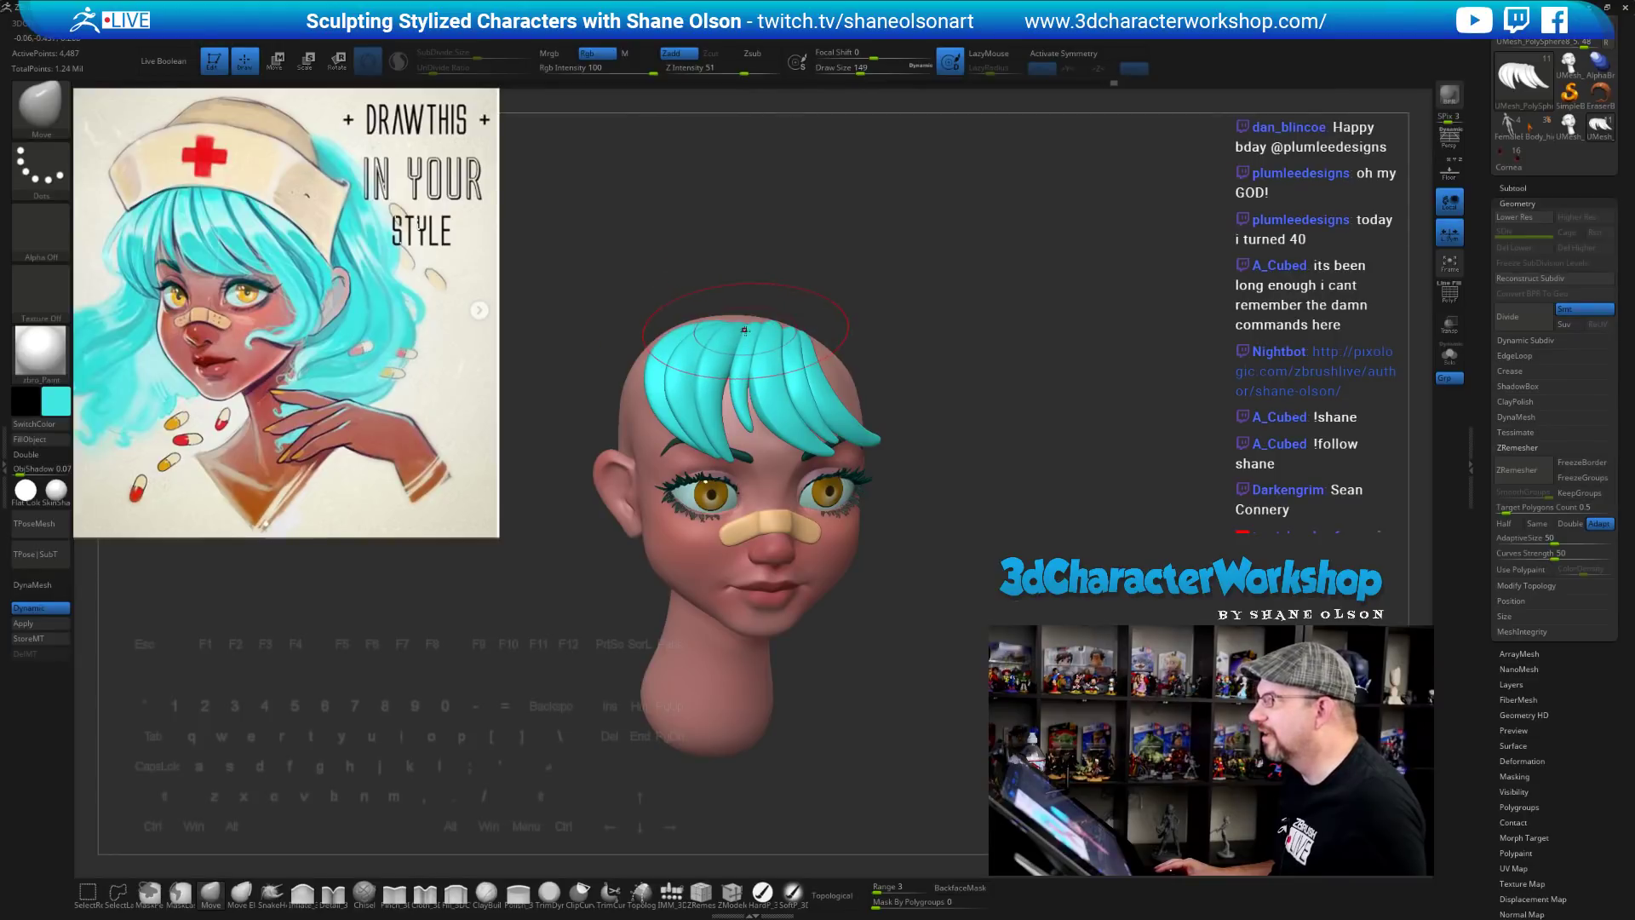
Refine the side profile of the bangs with the Move brush at draw size 90
{"action": "mouse_move", "coordinate": [806, 316]}
{"action": "right_mouse_down"}
{"action": "mouse_move", "coordinate": [1091, 405]}
{"action": "mouse_move", "coordinate": [1034, 404]}
{"action": "right_mouse_up"}
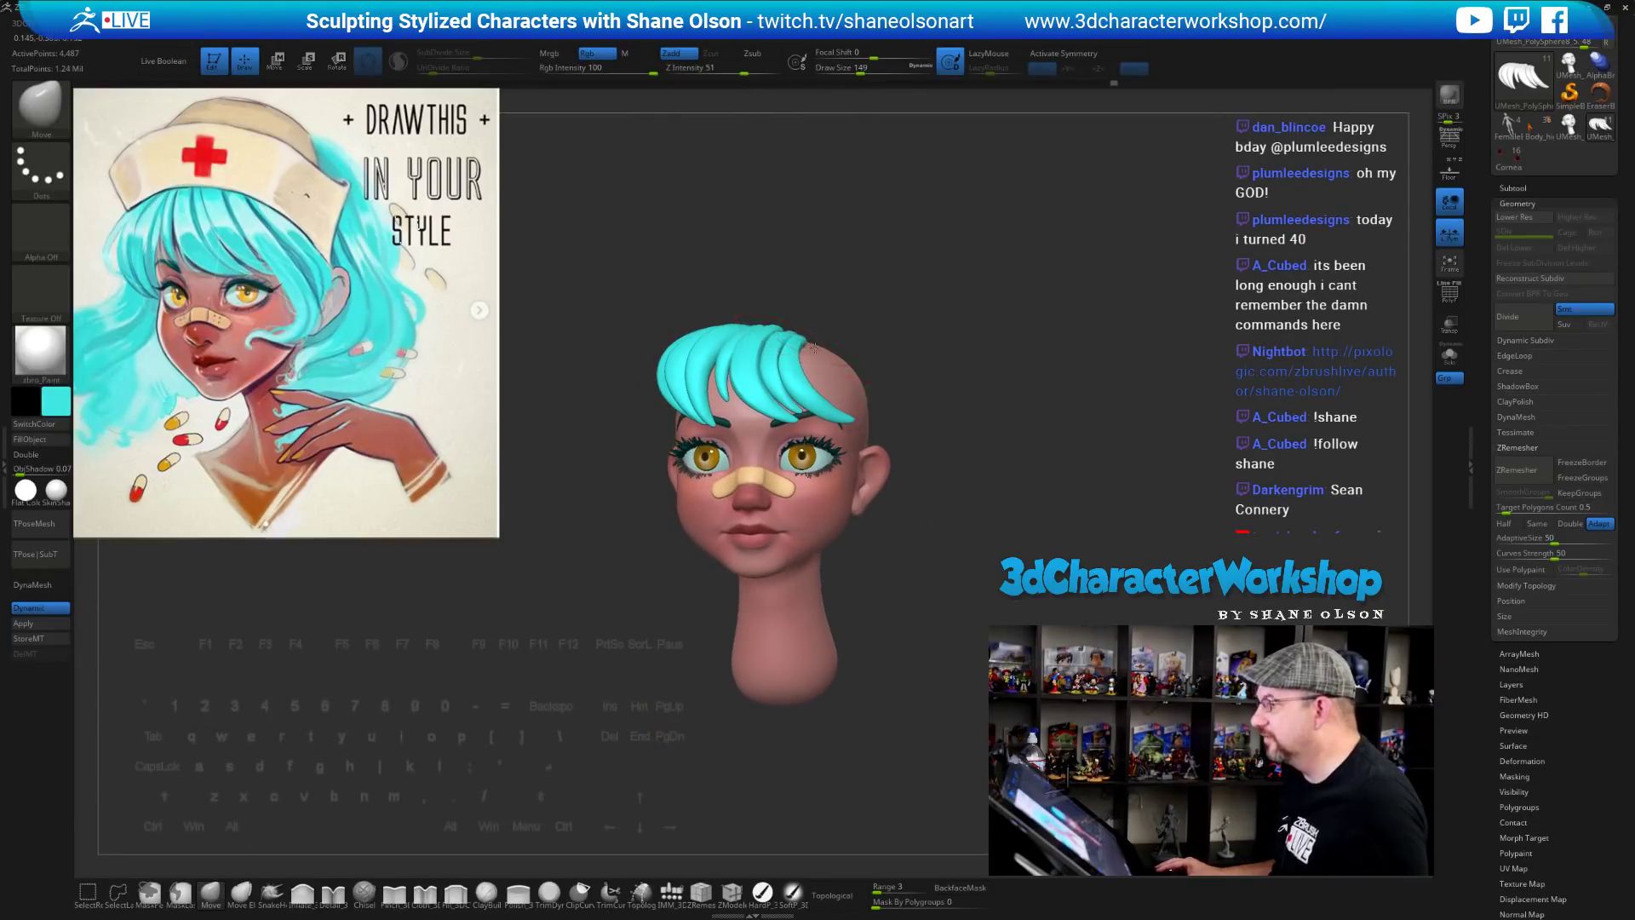
{"action": "mouse_move", "coordinate": [952, 296]}
{"action": "right_mouse_down"}
{"action": "mouse_move", "coordinate": [916, 320]}
{"action": "mouse_move", "coordinate": [927, 337]}
{"action": "mouse_move", "coordinate": [1000, 308]}
{"action": "mouse_move", "coordinate": [1030, 318]}
{"action": "right_mouse_up"}
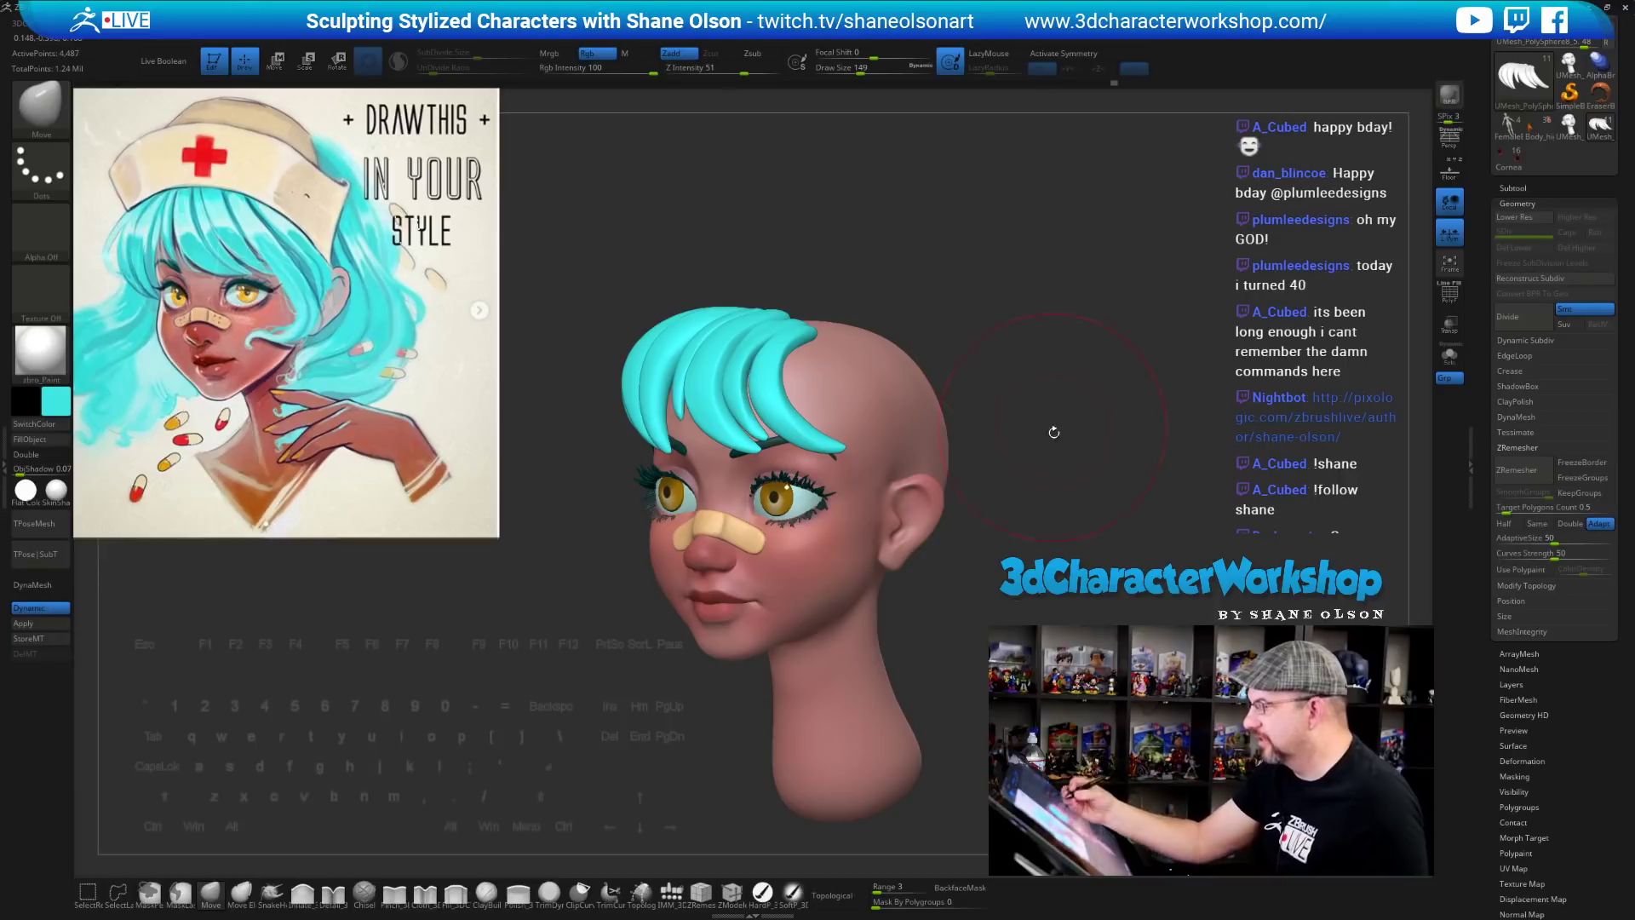
{"action": "key", "text": "s"}
{"action": "left_click_drag", "start_coordinate": [1054, 436], "coordinate": [1045, 438]}
{"action": "right_click_drag", "start_coordinate": [1051, 449], "coordinate": [1140, 419], "text": "alt"}
{"action": "mouse_move", "coordinate": [1125, 588]}
{"action": "right_mouse_down"}
{"action": "mouse_move", "coordinate": [1064, 603]}
{"action": "mouse_move", "coordinate": [1072, 641]}
{"action": "right_mouse_up"}
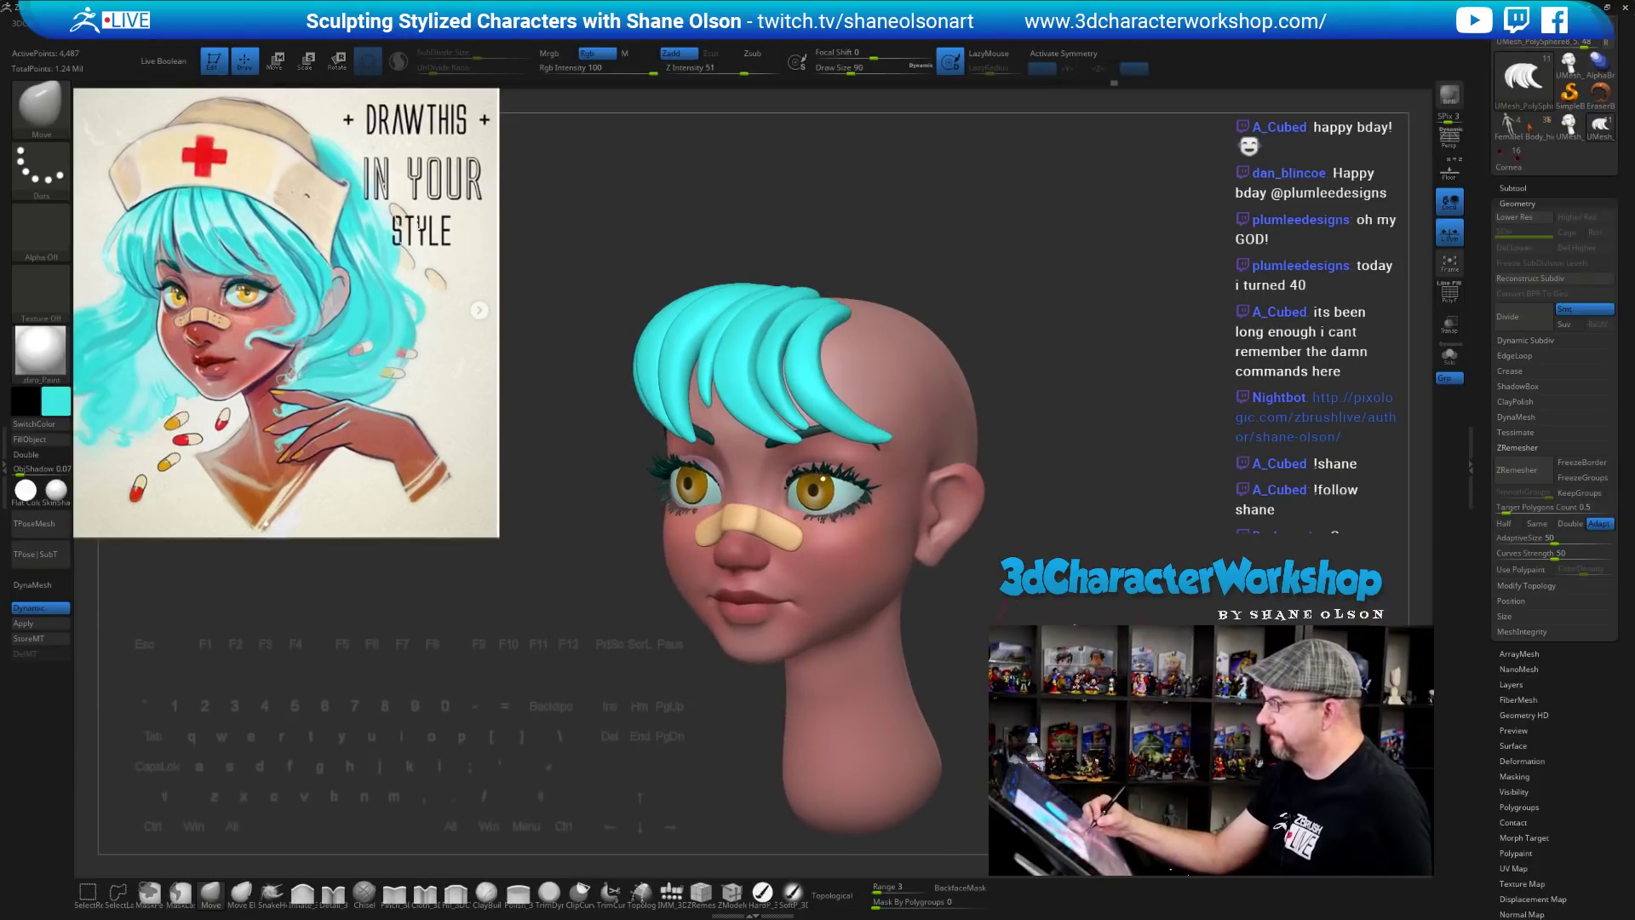
{"action": "mouse_move", "coordinate": [986, 333]}
{"action": "right_mouse_down"}
{"action": "mouse_move", "coordinate": [965, 298]}
{"action": "mouse_move", "coordinate": [1095, 398]}
{"action": "right_mouse_up"}
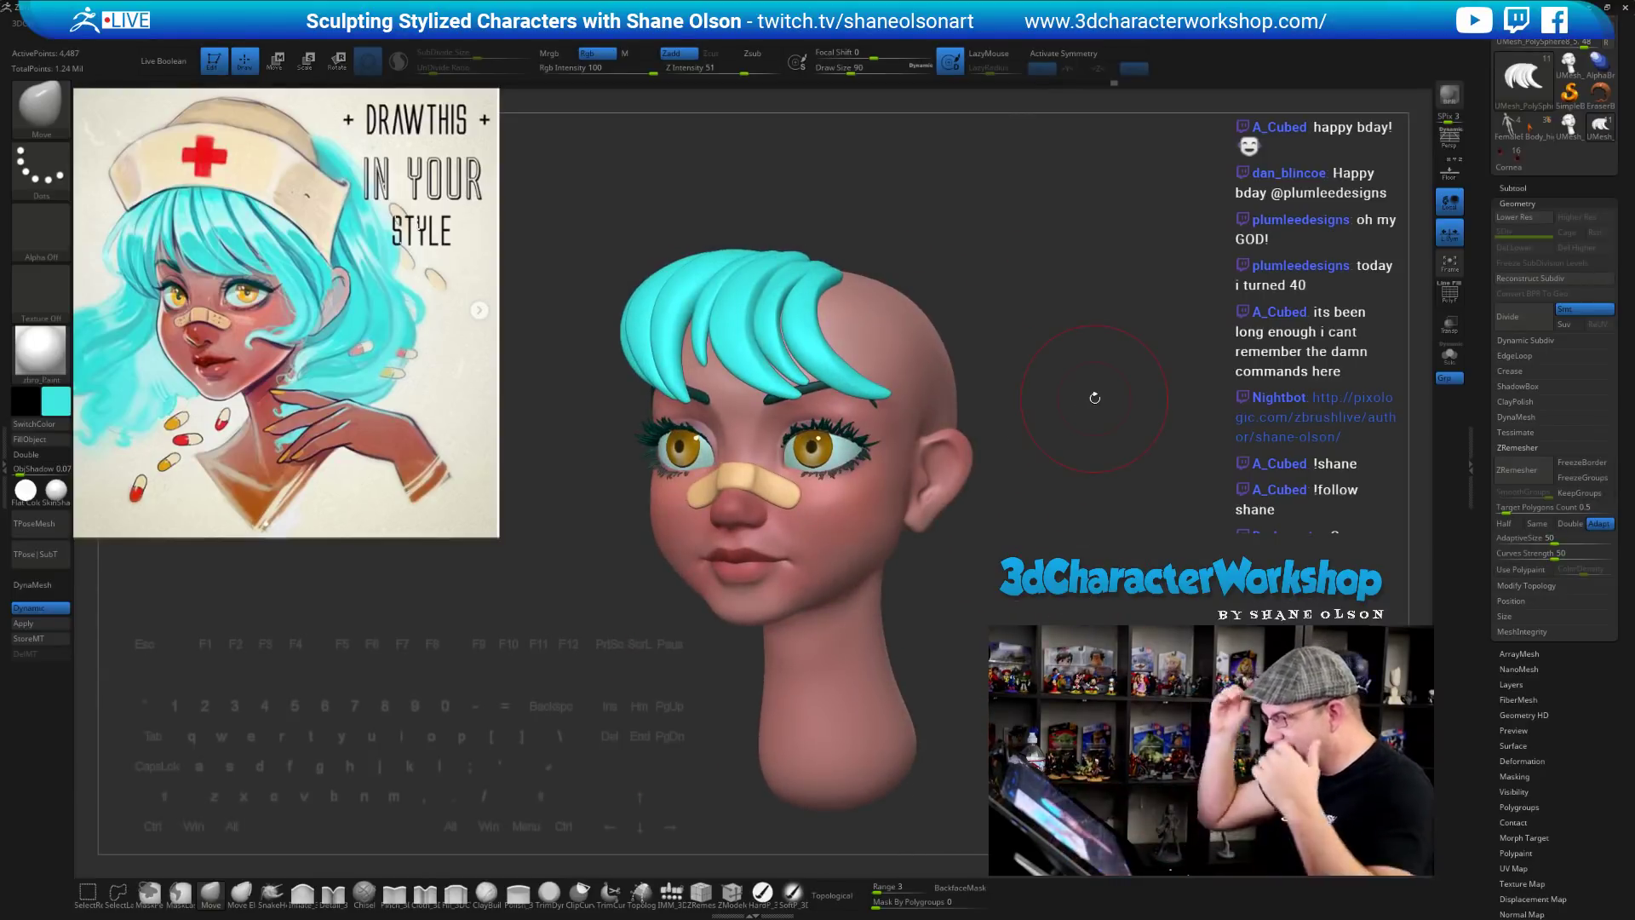
Reduce the Move brush size and refine the outermost bang strand near the temple
{"action": "mouse_move", "coordinate": [1090, 615]}
{"action": "left_mouse_down"}
{"action": "mouse_move", "coordinate": [1123, 622]}
{"action": "mouse_move", "coordinate": [1077, 636]}
{"action": "left_mouse_up"}
{"action": "right_click_drag", "start_coordinate": [1075, 607], "coordinate": [1067, 483]}
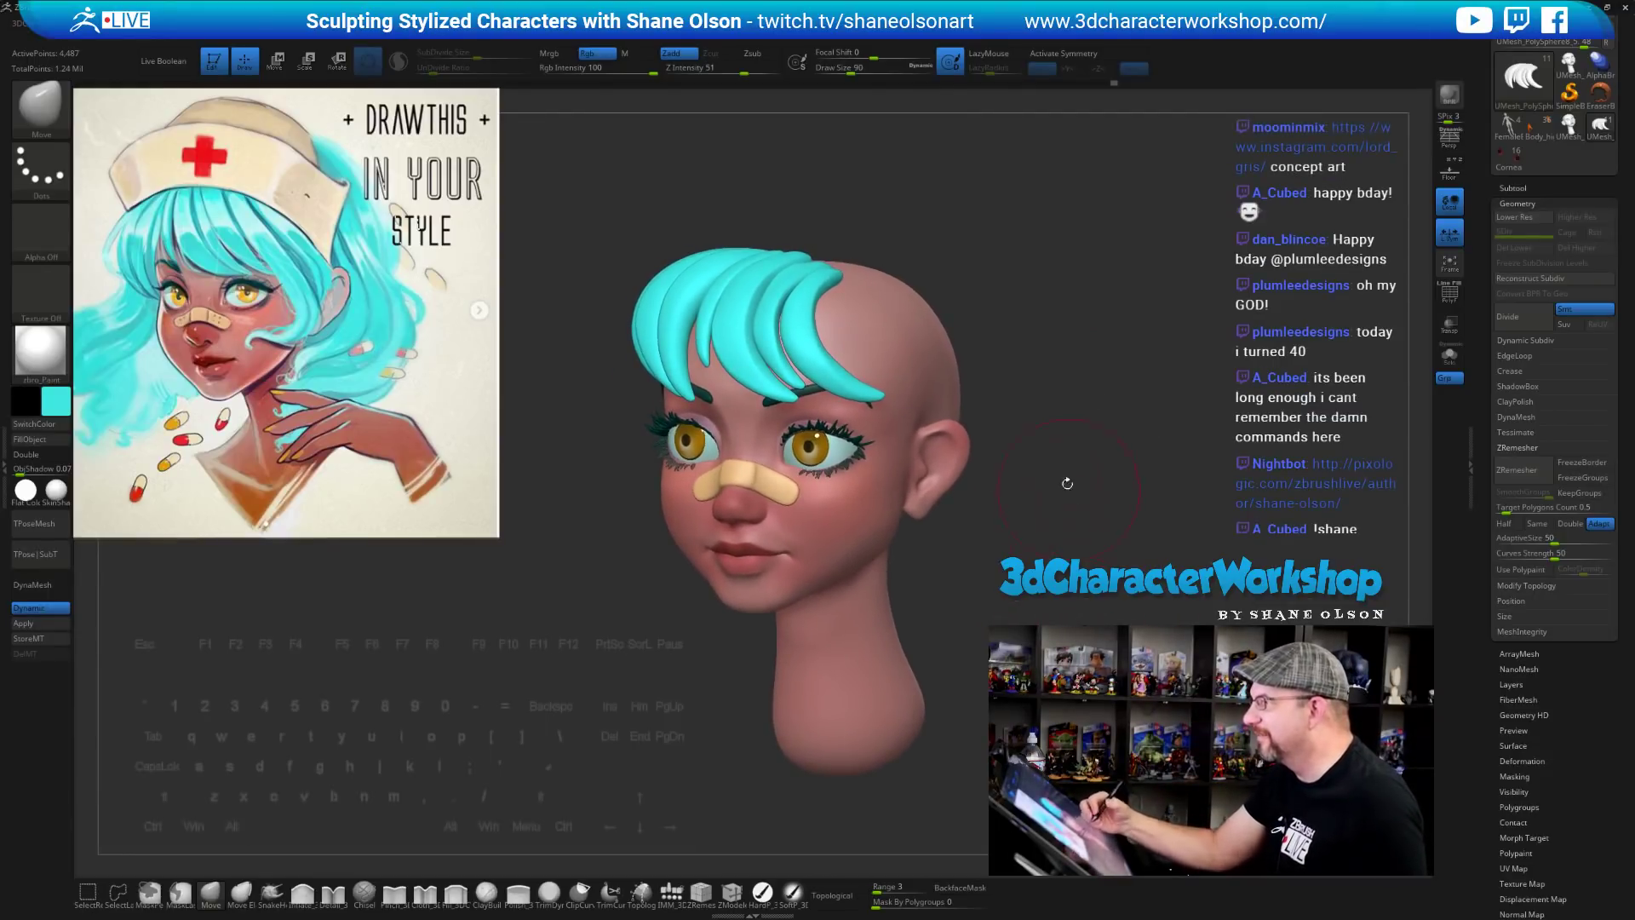
{"action": "left_click_drag", "start_coordinate": [1042, 378], "coordinate": [1036, 395], "text": "alt"}
{"action": "key", "text": "s"}
{"action": "left_click_drag", "start_coordinate": [1015, 310], "coordinate": [1007, 310]}
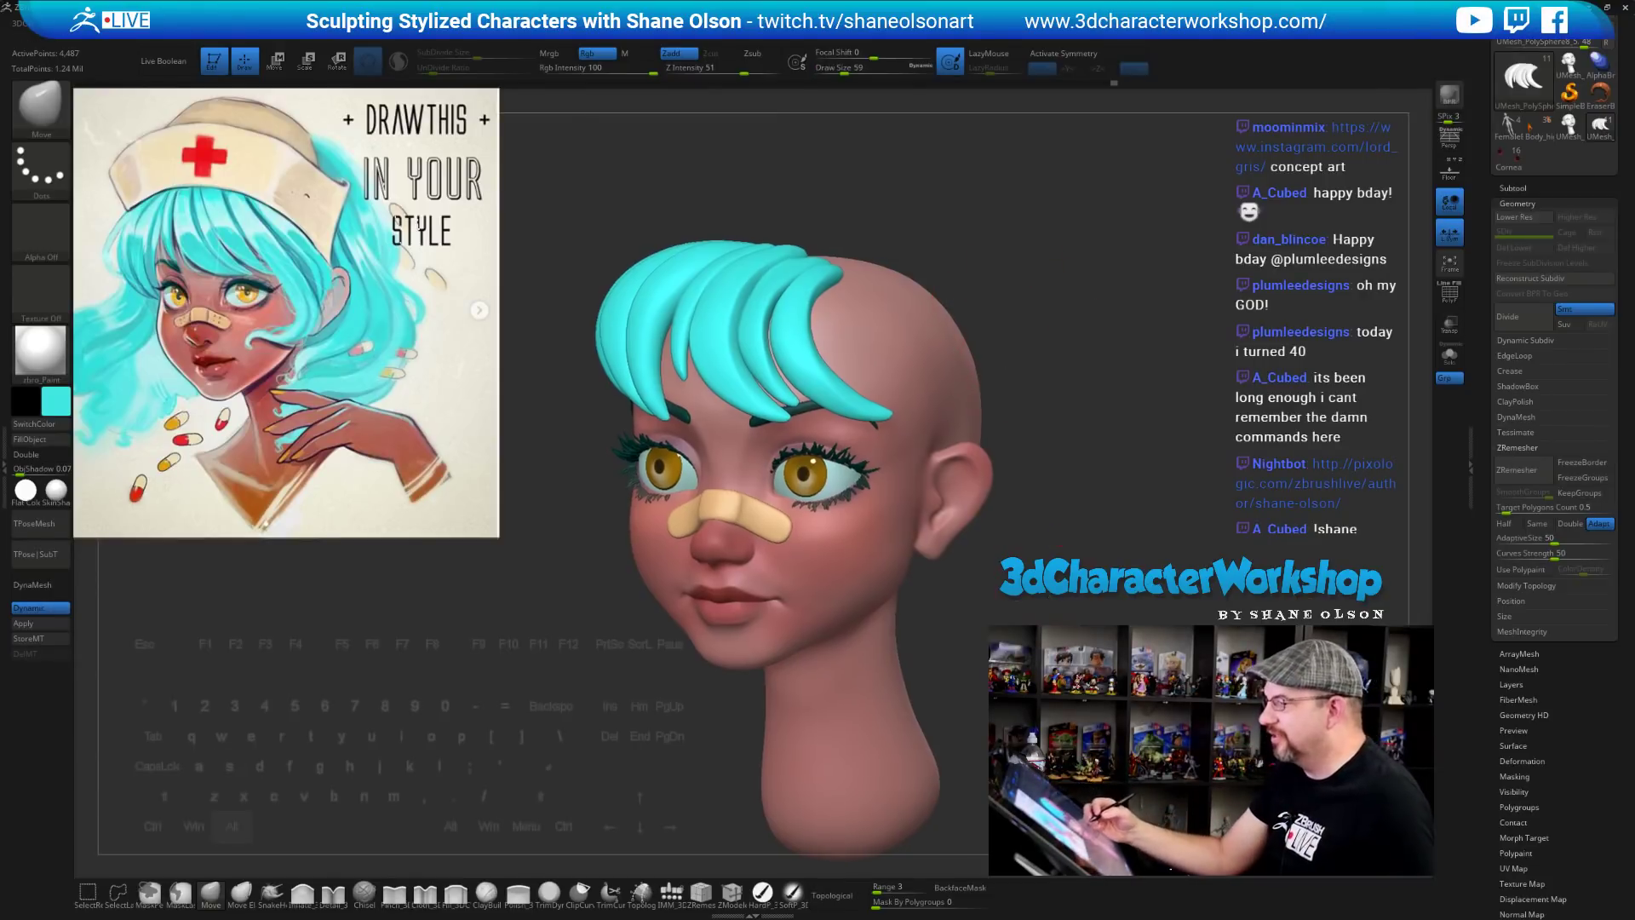
Show the polyframe, isolate the outermost bang strand with a mask, and duplicate it toward the ear with the gizmo
{"action": "mouse_move", "coordinate": [1013, 366]}
{"action": "right_mouse_down"}
{"action": "mouse_move", "coordinate": [1009, 498]}
{"action": "mouse_move", "coordinate": [1084, 540]}
{"action": "mouse_move", "coordinate": [1072, 617]}
{"action": "right_mouse_up"}
{"action": "key", "text": "shift+f"}
{"action": "key", "text": "w"}
{"action": "left_click", "coordinate": [771, 330], "text": "ctrl"}
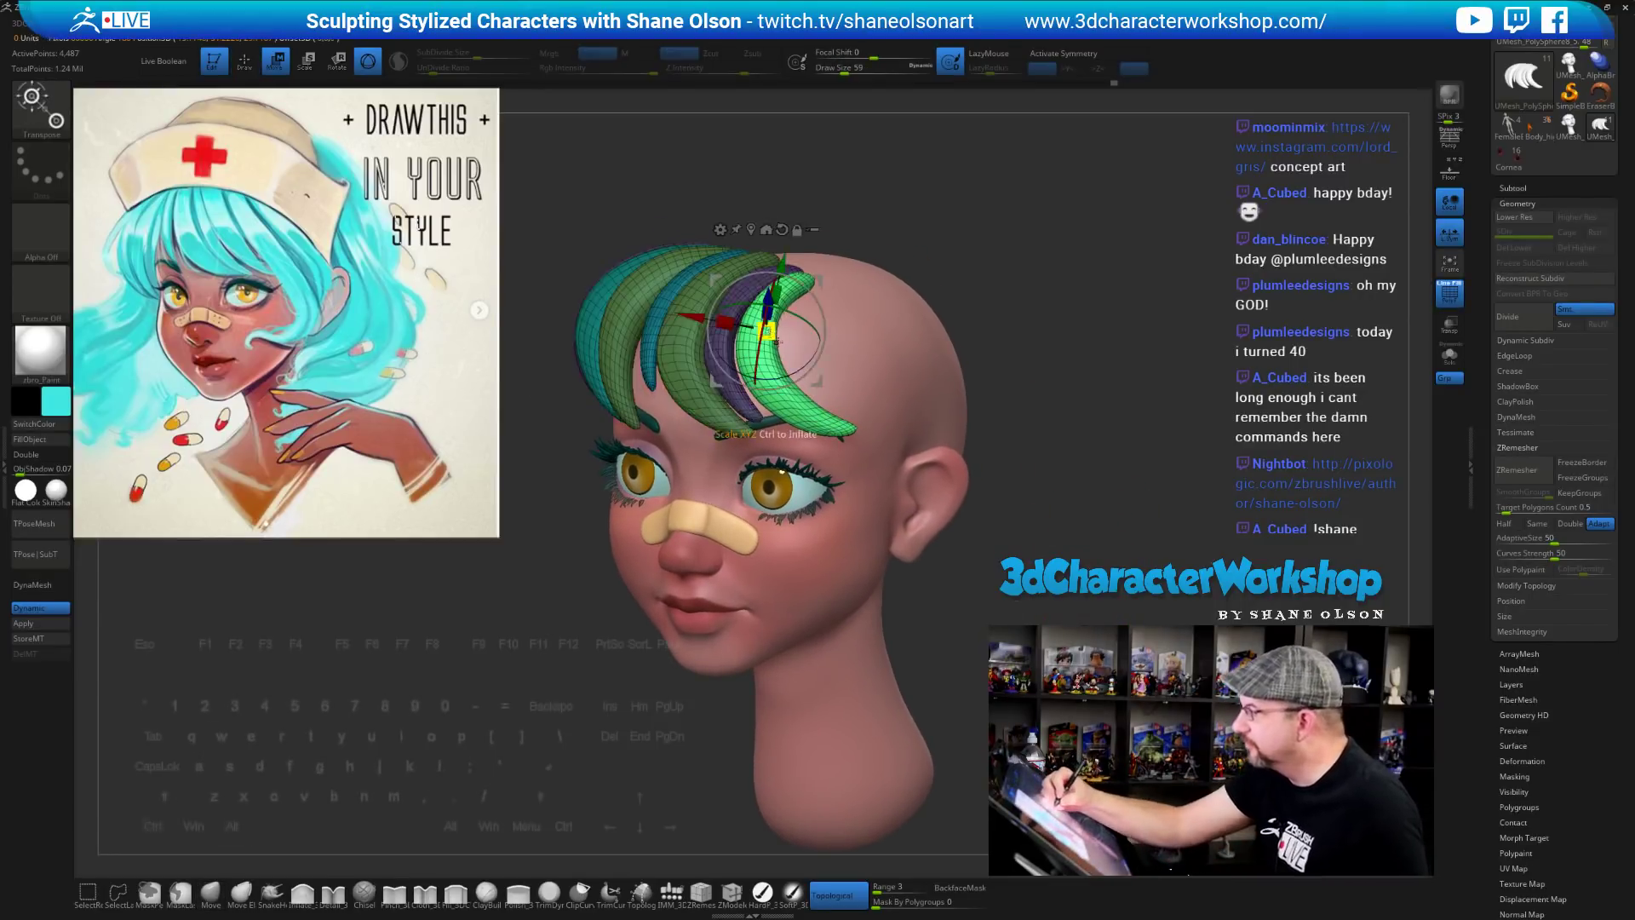
{"action": "right_click_drag", "start_coordinate": [800, 298], "coordinate": [823, 277]}
{"action": "left_click_drag", "start_coordinate": [823, 277], "coordinate": [864, 278], "text": "ctrl"}
{"action": "right_click_drag", "start_coordinate": [860, 281], "coordinate": [815, 280]}
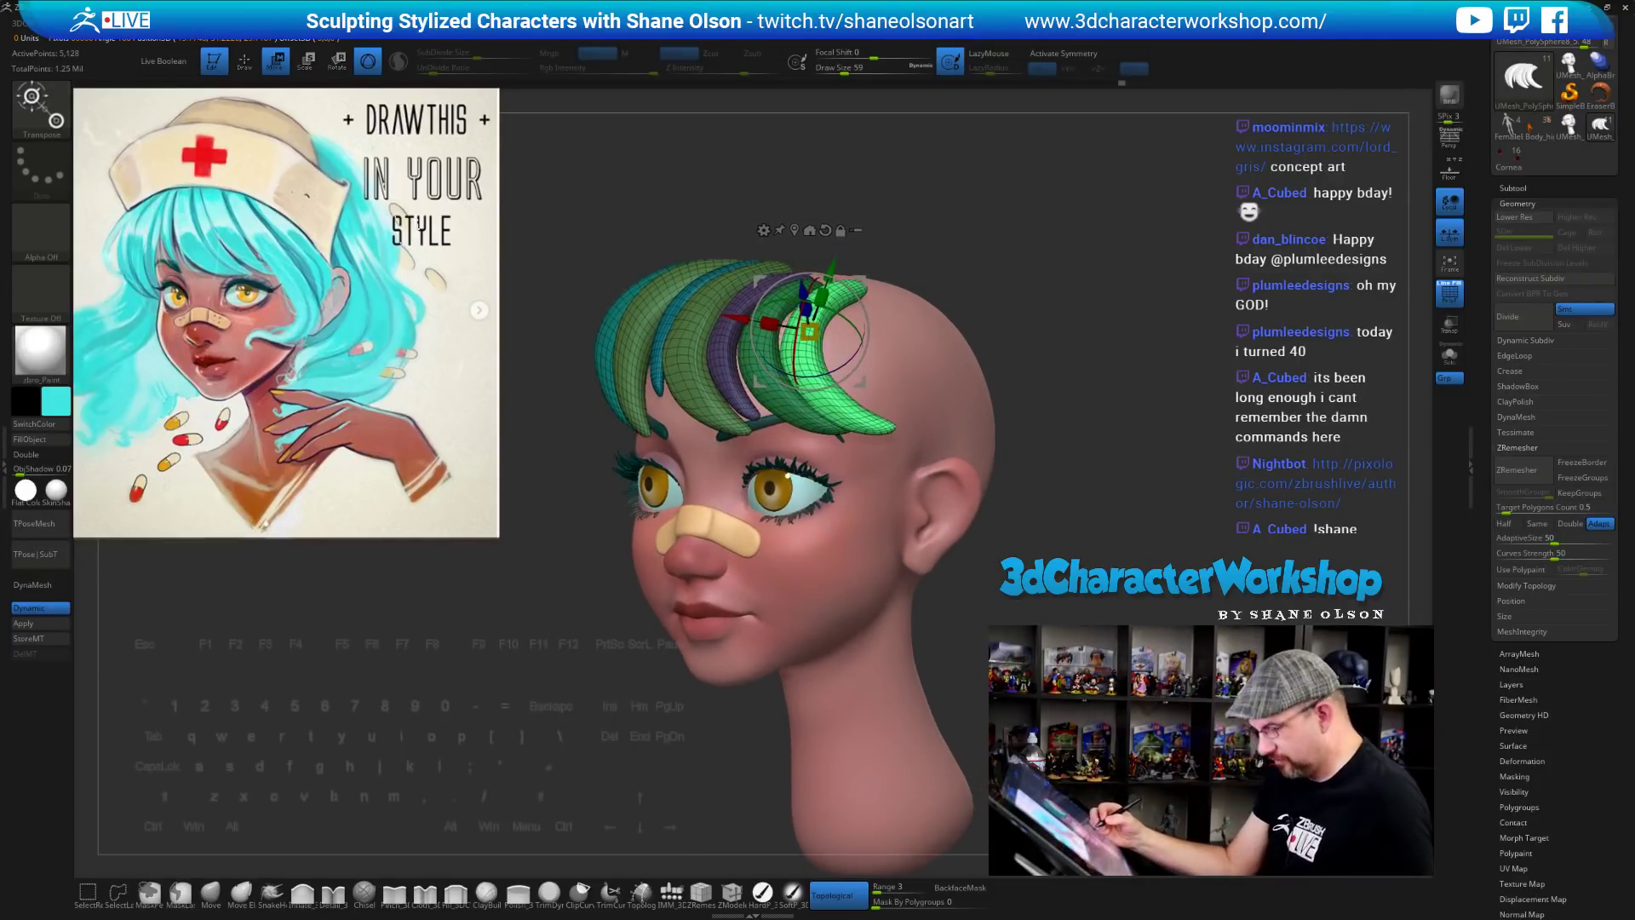
Pull the duplicated outermost strand down past the temple and curl its tip onto the cheek with the SnakeHook brush at draw size 108
{"action": "key", "text": "q"}
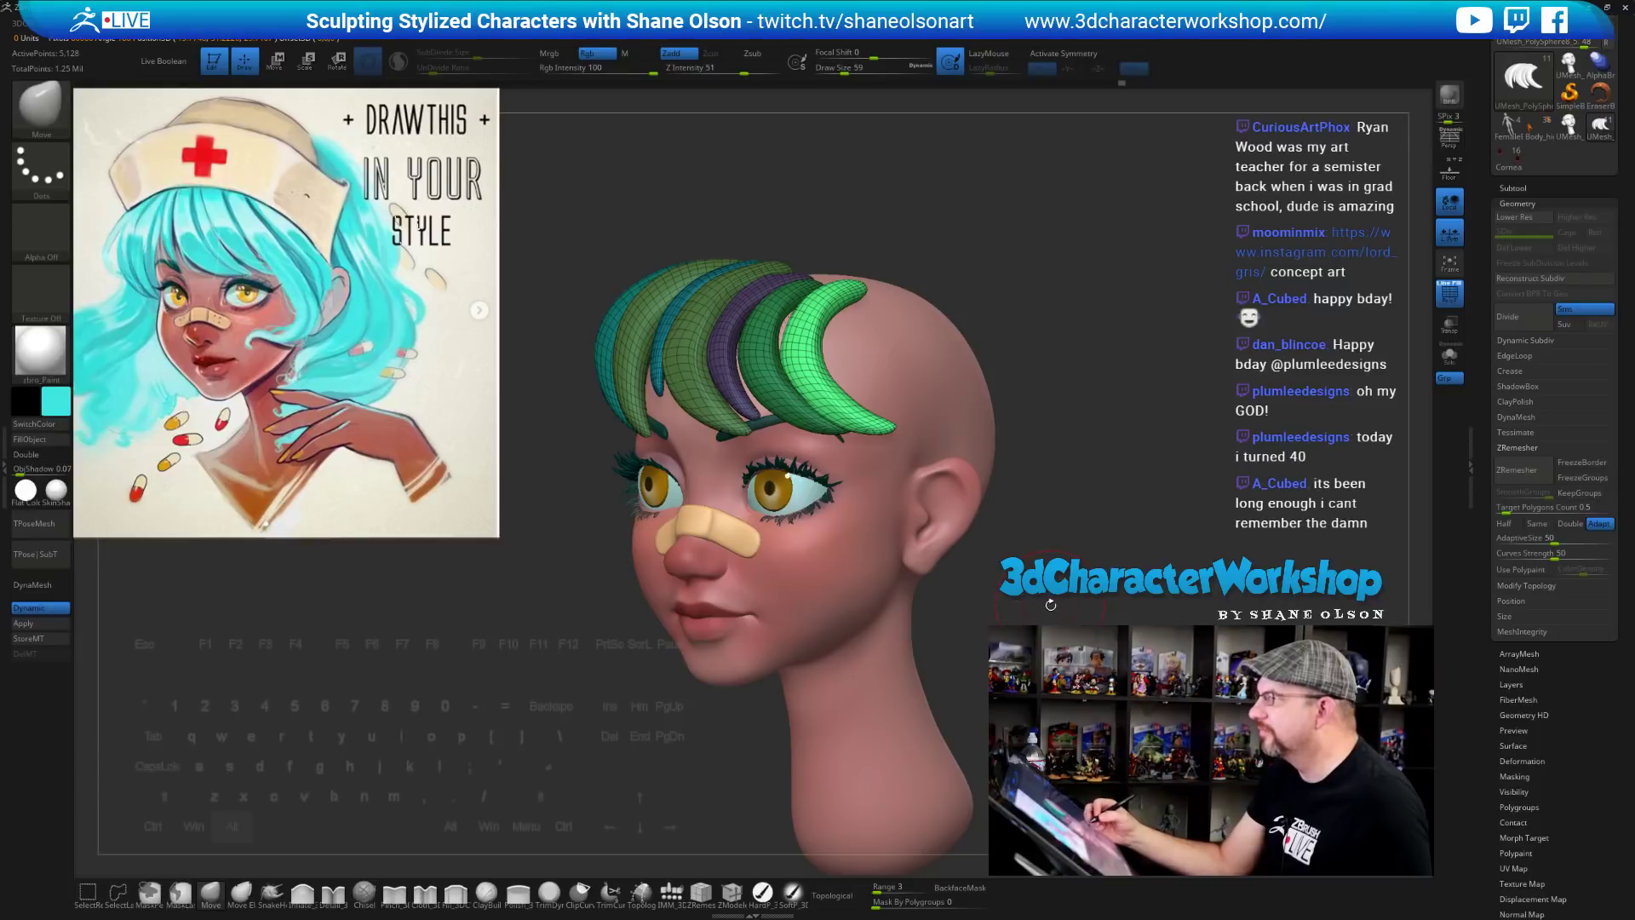
{"action": "right_click_drag", "start_coordinate": [1050, 604], "coordinate": [1048, 587]}
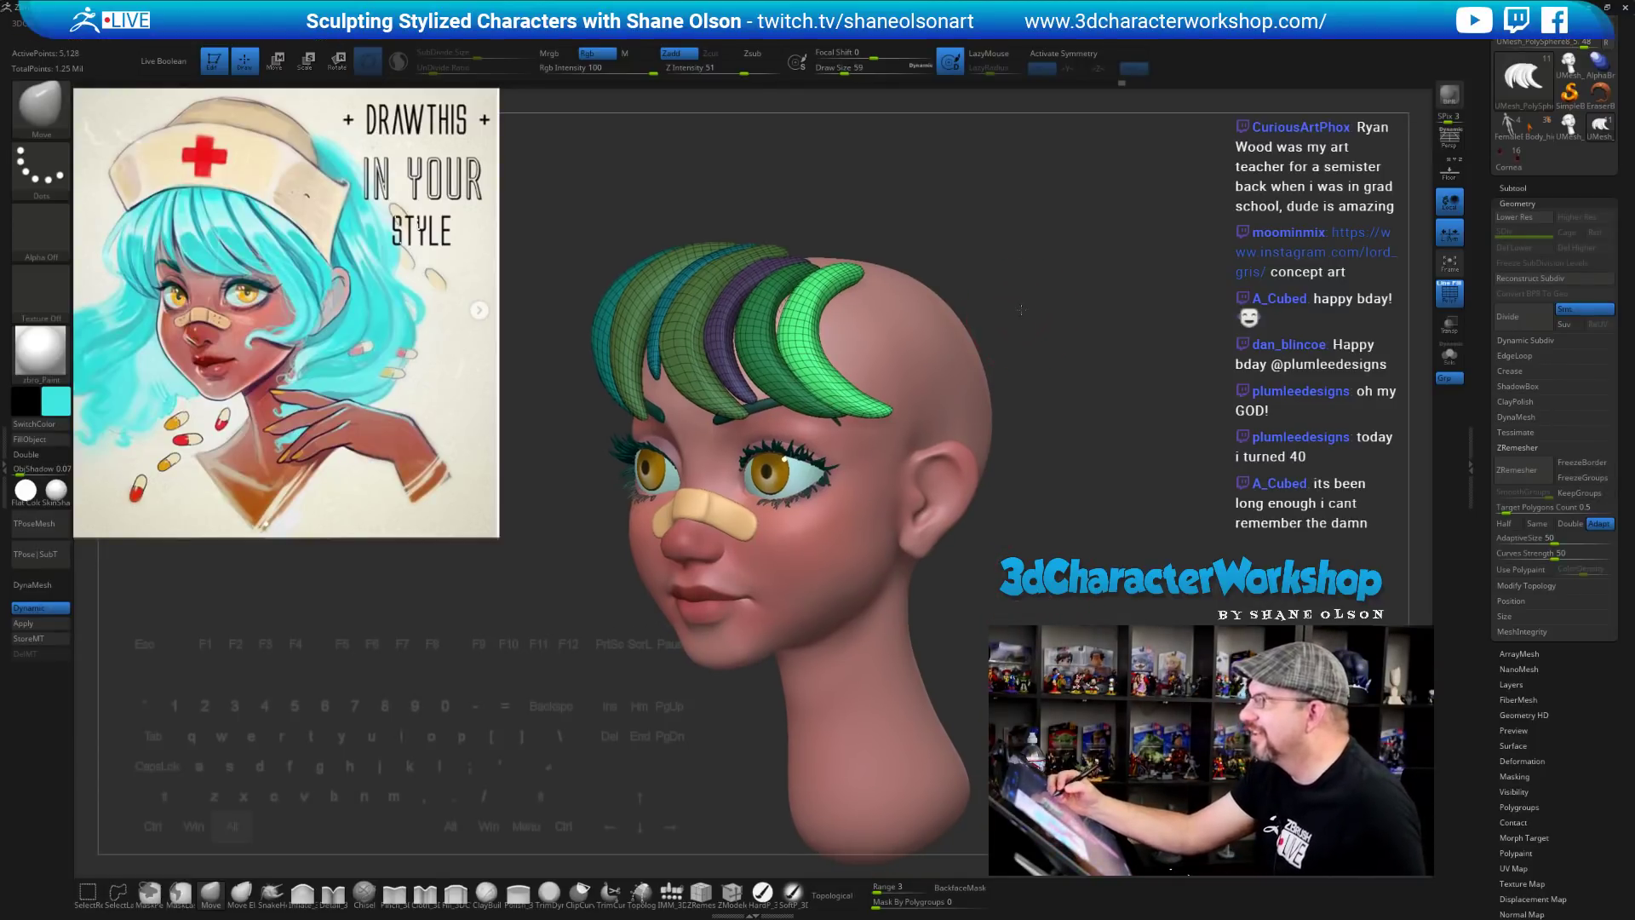
{"action": "right_click_drag", "start_coordinate": [1026, 315], "coordinate": [1027, 288]}
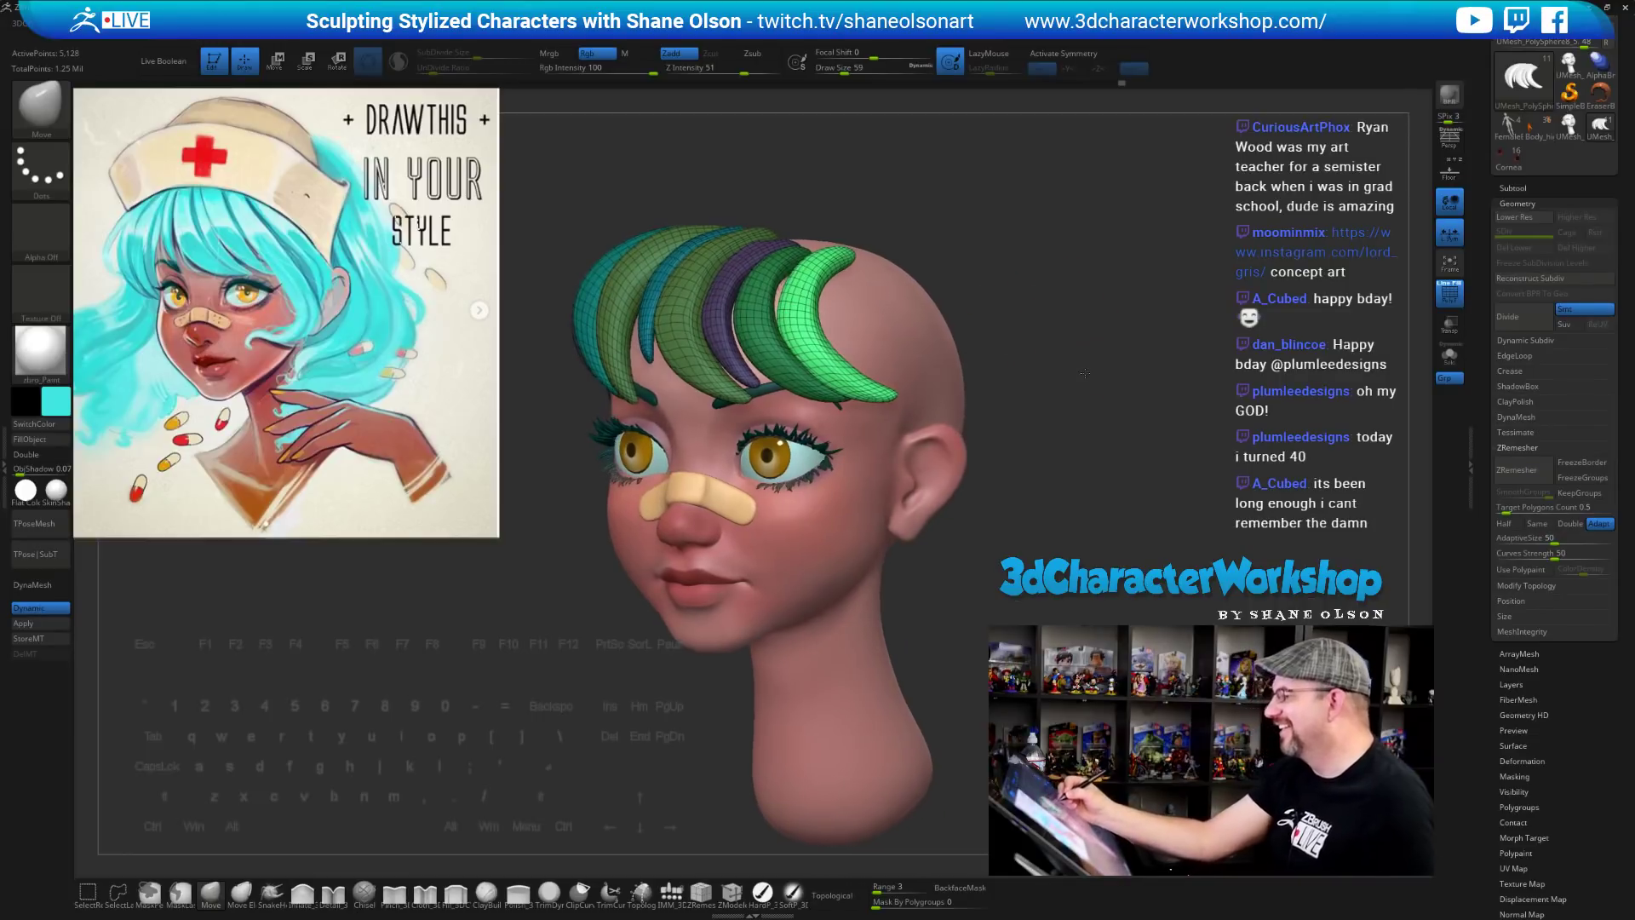
{"action": "key", "text": "s"}
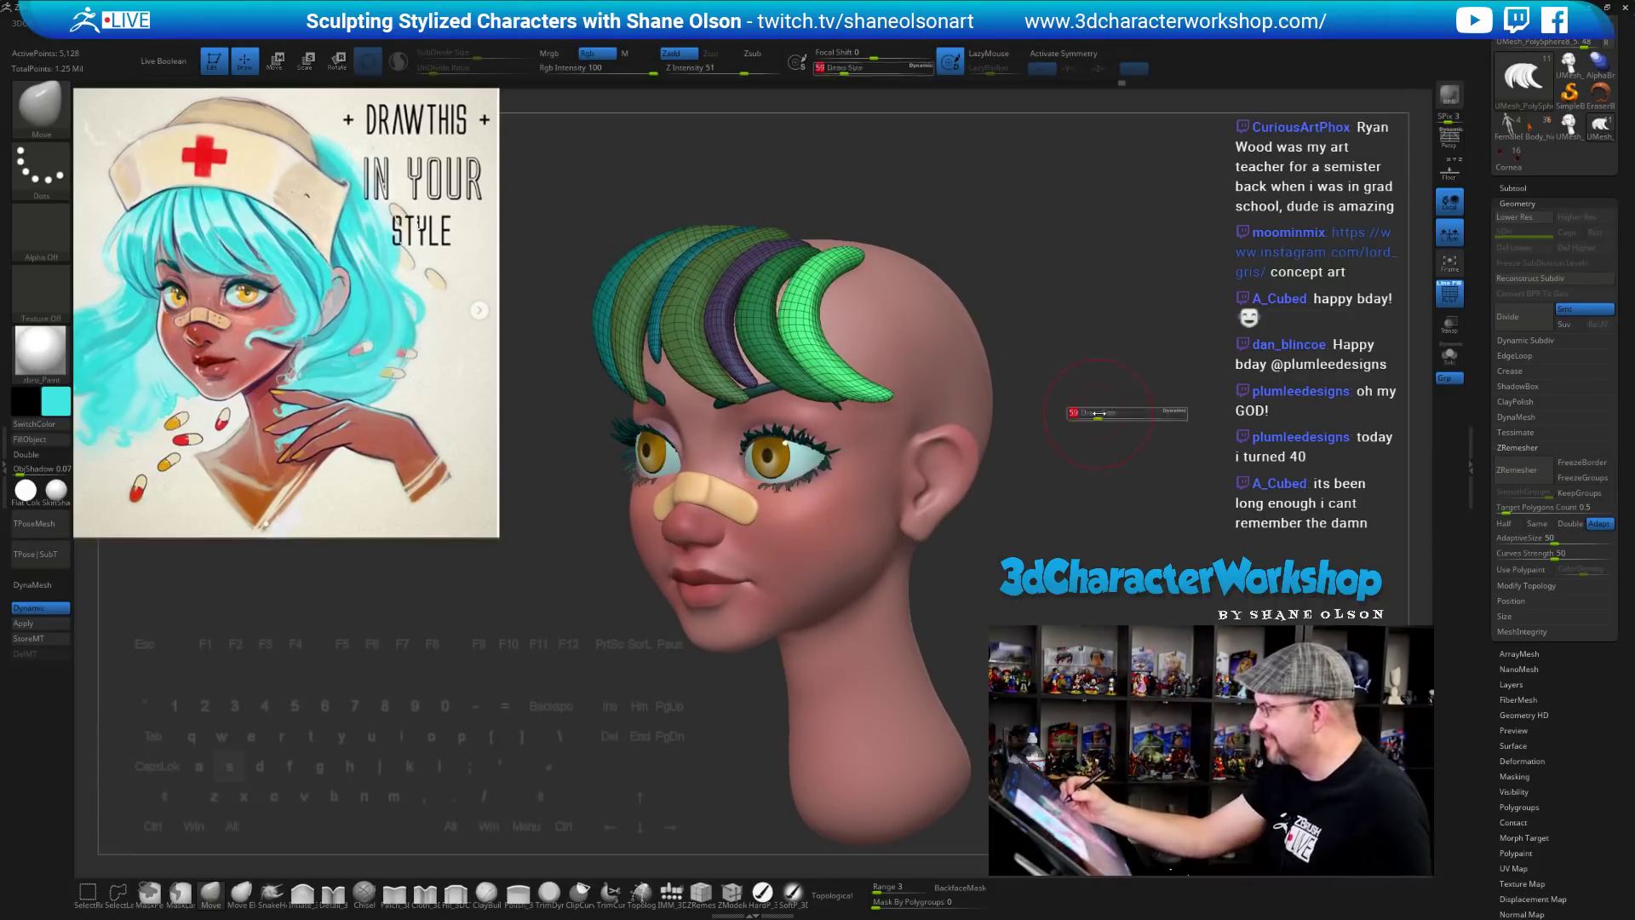
{"action": "left_click_drag", "start_coordinate": [1097, 413], "coordinate": [1107, 413]}
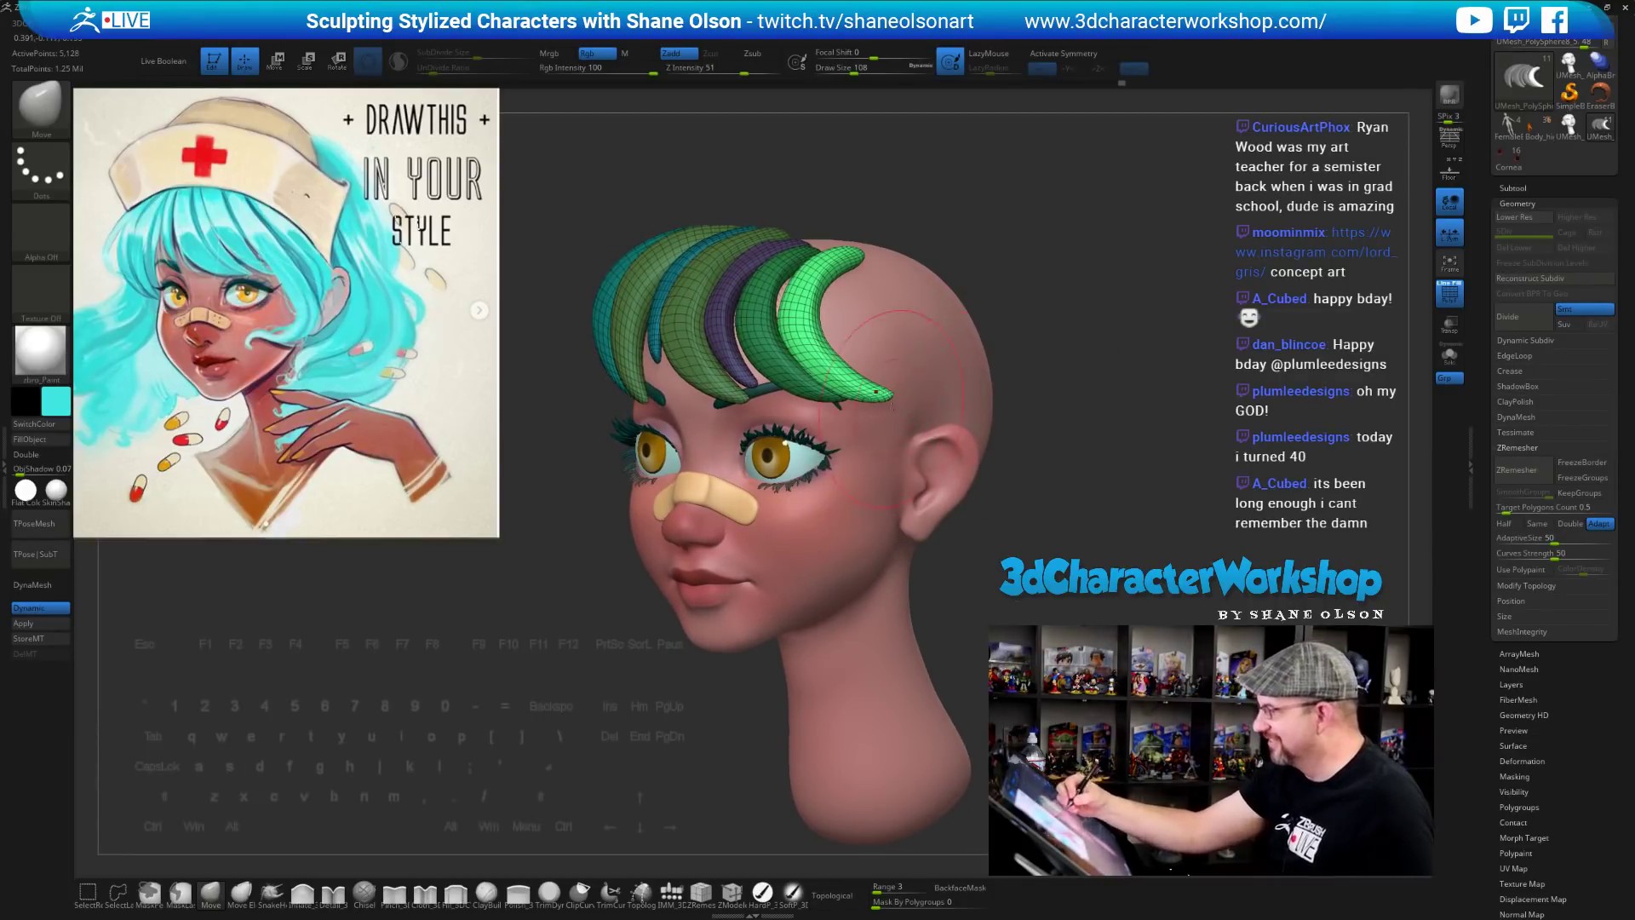
{"action": "left_click", "coordinate": [272, 892]}
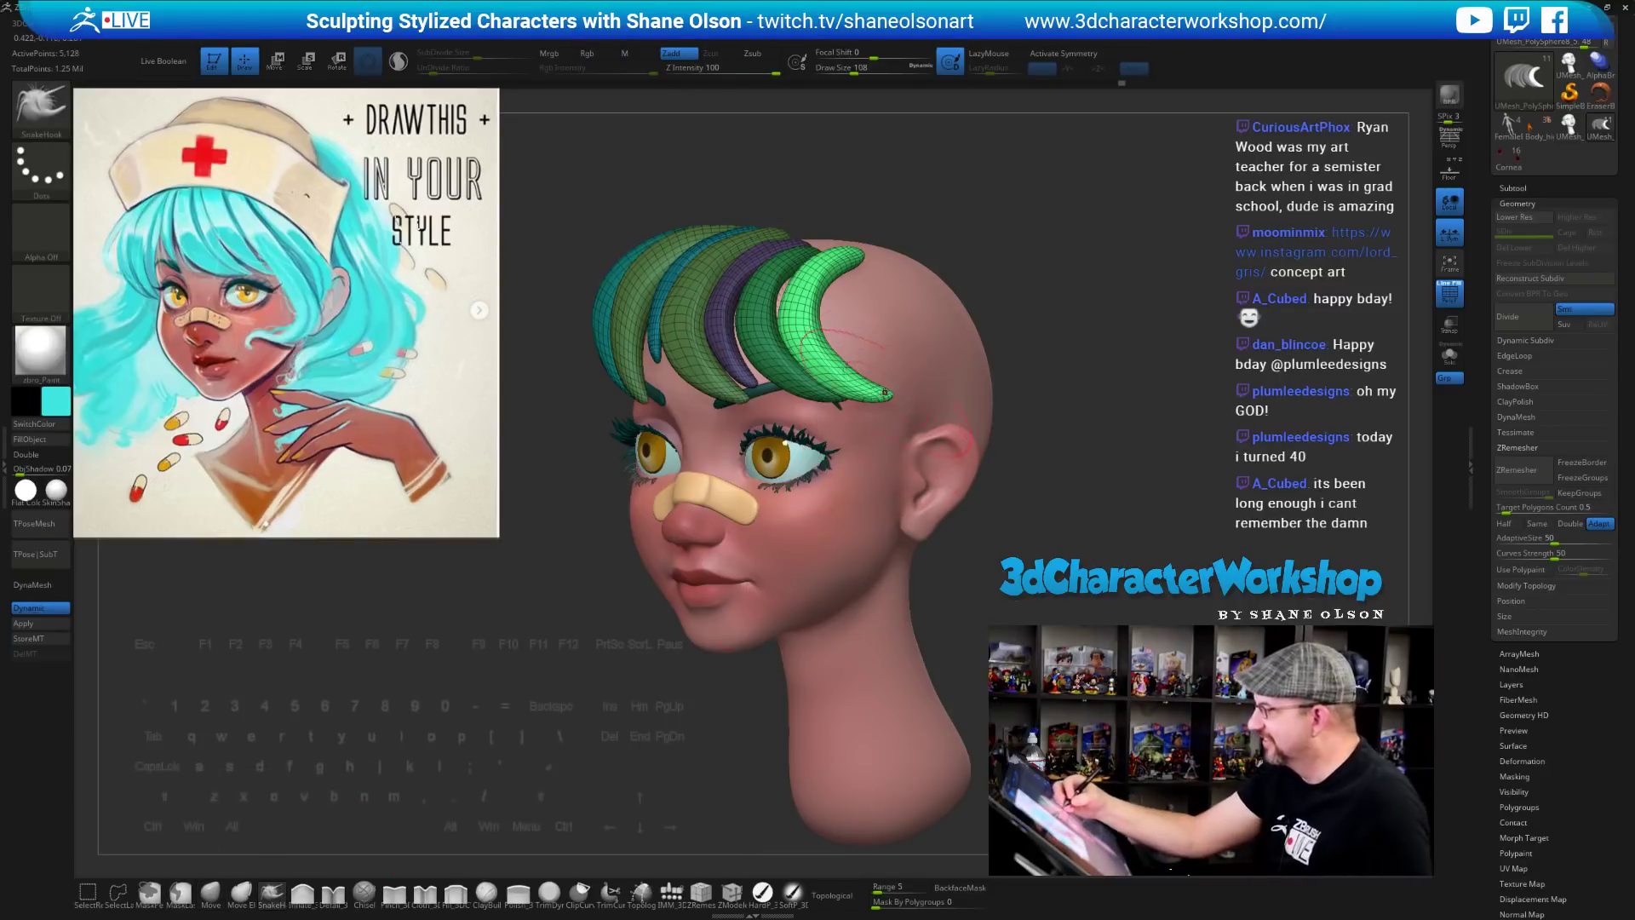
{"action": "mouse_move", "coordinate": [886, 393]}
{"action": "left_mouse_down"}
{"action": "mouse_move", "coordinate": [905, 415]}
{"action": "mouse_move", "coordinate": [874, 542]}
{"action": "left_mouse_up"}
{"action": "mouse_move", "coordinate": [862, 433]}
{"action": "left_mouse_down"}
{"action": "mouse_move", "coordinate": [900, 467]}
{"action": "mouse_move", "coordinate": [911, 440]}
{"action": "left_mouse_up"}
{"action": "left_click_drag", "start_coordinate": [840, 376], "coordinate": [864, 376]}
{"action": "left_click_drag", "start_coordinate": [888, 516], "coordinate": [827, 516]}
{"action": "mouse_move", "coordinate": [888, 467]}
{"action": "left_mouse_down", "text": "shift"}
{"action": "mouse_move", "coordinate": [818, 497]}
{"action": "mouse_move", "coordinate": [907, 463]}
{"action": "left_mouse_up", "text": "shift"}
Reshape the long side strand with the SnakeHook brush at draw size 149 and refine its lower curve at draw size 54
{"action": "key", "text": "bracketright"}
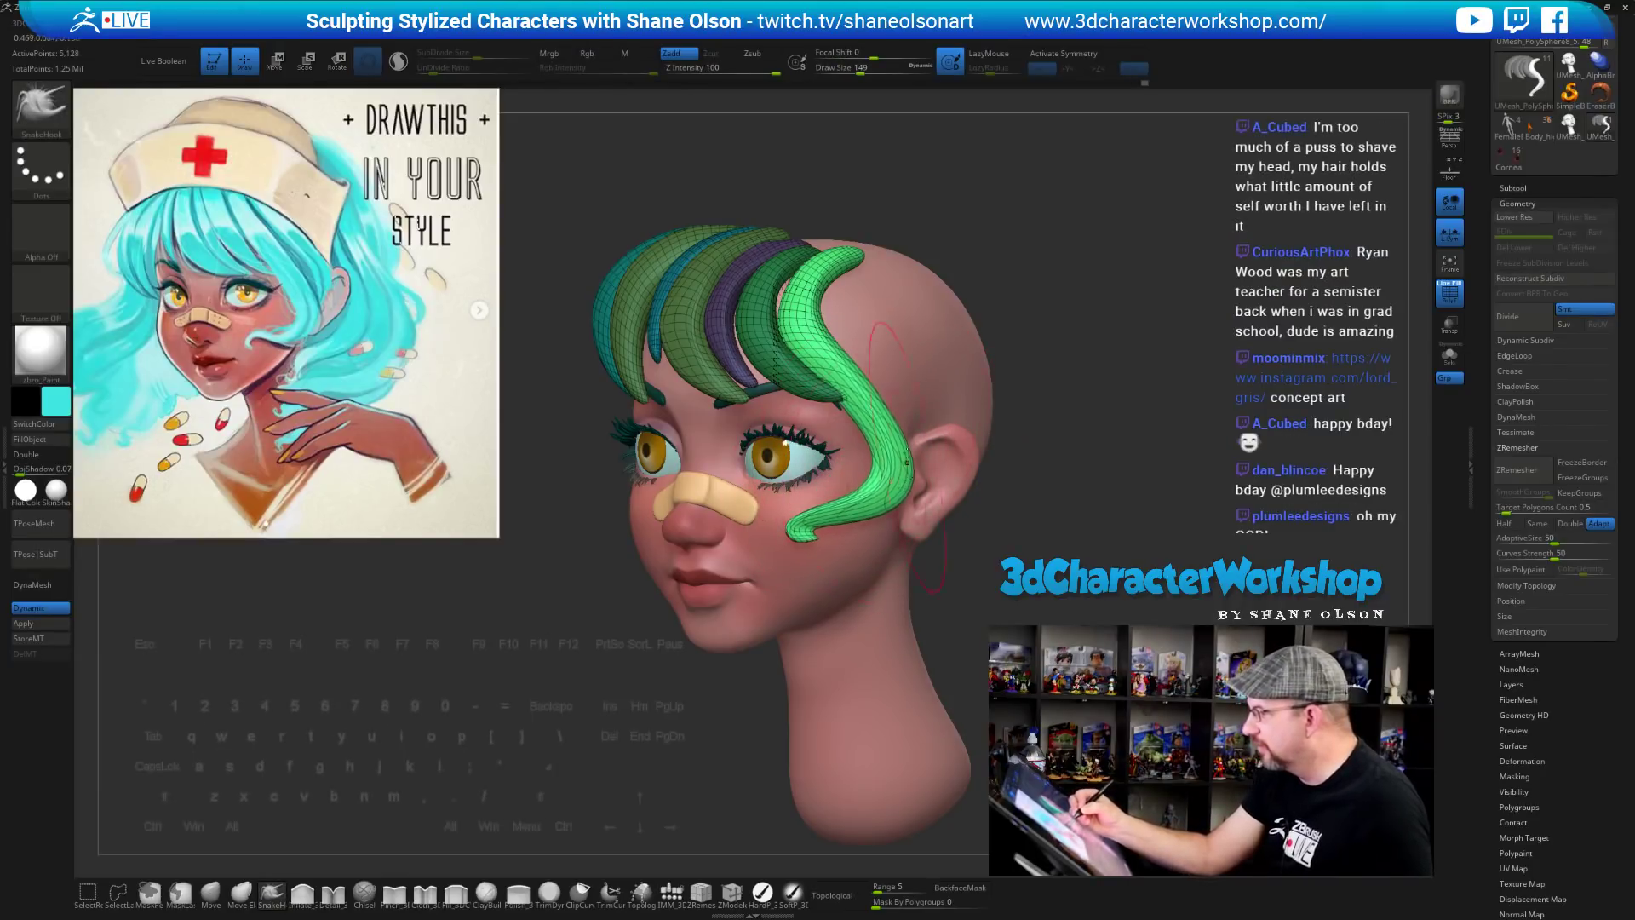
{"action": "left_click_drag", "start_coordinate": [873, 408], "coordinate": [867, 410]}
{"action": "mouse_move", "coordinate": [905, 462]}
{"action": "left_mouse_down"}
{"action": "mouse_move", "coordinate": [917, 471]}
{"action": "mouse_move", "coordinate": [824, 494]}
{"action": "mouse_move", "coordinate": [808, 564]}
{"action": "mouse_move", "coordinate": [806, 520]}
{"action": "mouse_move", "coordinate": [812, 562]}
{"action": "left_mouse_up"}
{"action": "key", "text": "s"}
{"action": "mouse_move", "coordinate": [1056, 604]}
{"action": "left_mouse_down"}
{"action": "mouse_move", "coordinate": [1209, 601]}
{"action": "mouse_move", "coordinate": [1043, 604]}
{"action": "mouse_move", "coordinate": [1074, 582]}
{"action": "left_mouse_up"}
{"action": "key", "text": "s"}
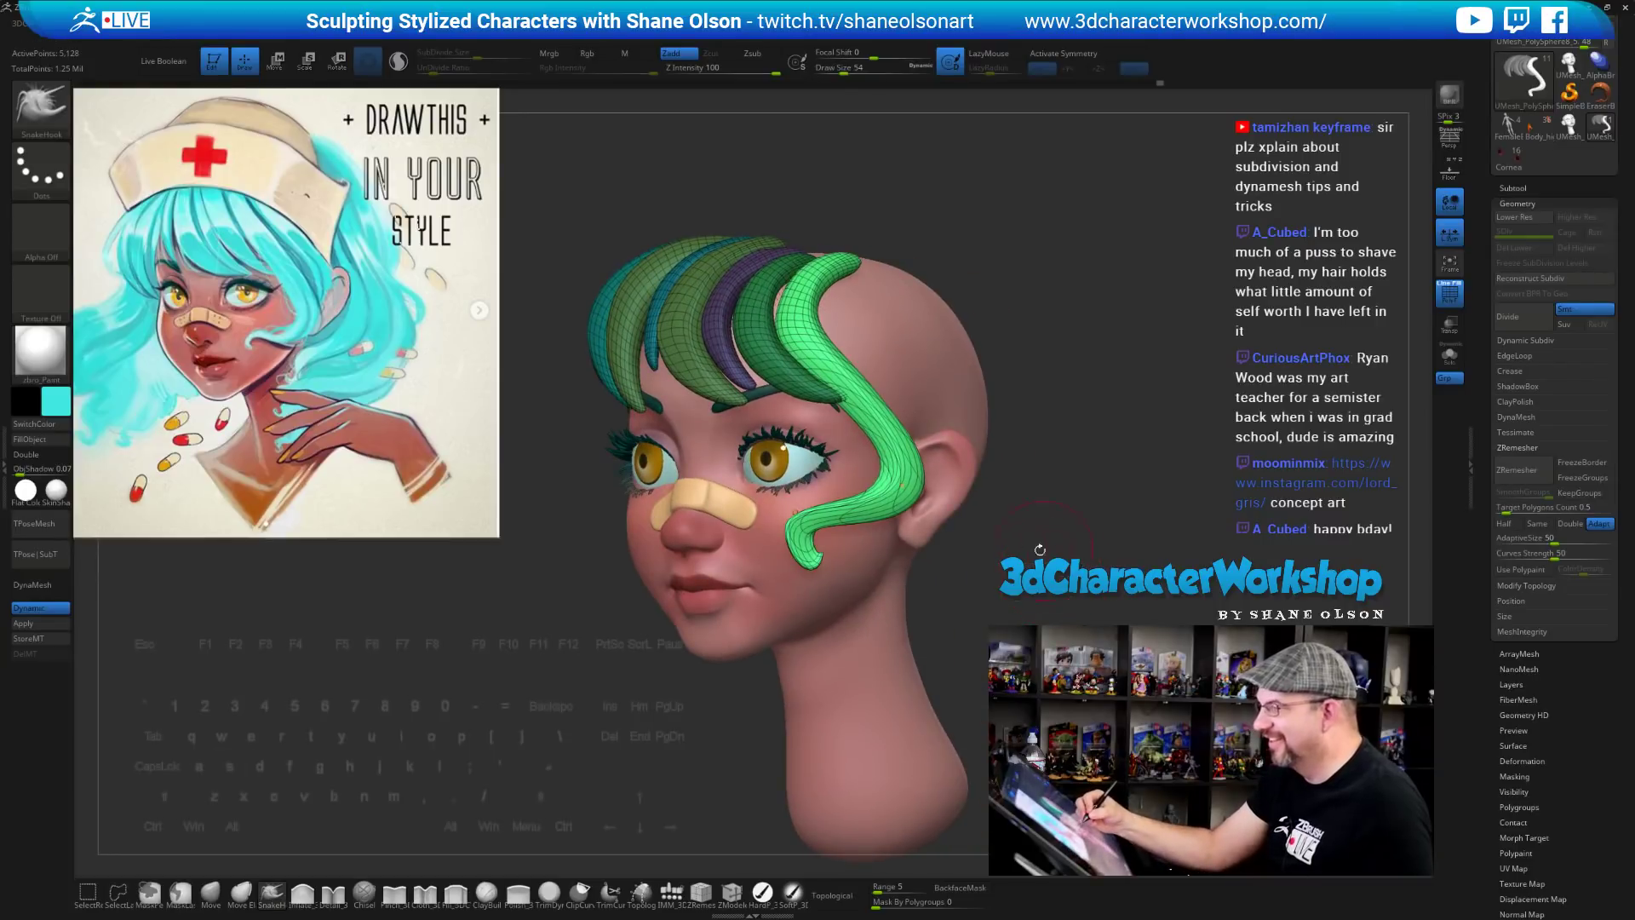
{"action": "mouse_move", "coordinate": [881, 511]}
{"action": "left_mouse_down"}
{"action": "mouse_move", "coordinate": [891, 542]}
{"action": "mouse_move", "coordinate": [841, 516]}
{"action": "mouse_move", "coordinate": [892, 530]}
{"action": "left_mouse_up"}
{"action": "left_click_drag", "start_coordinate": [977, 589], "coordinate": [1051, 645]}
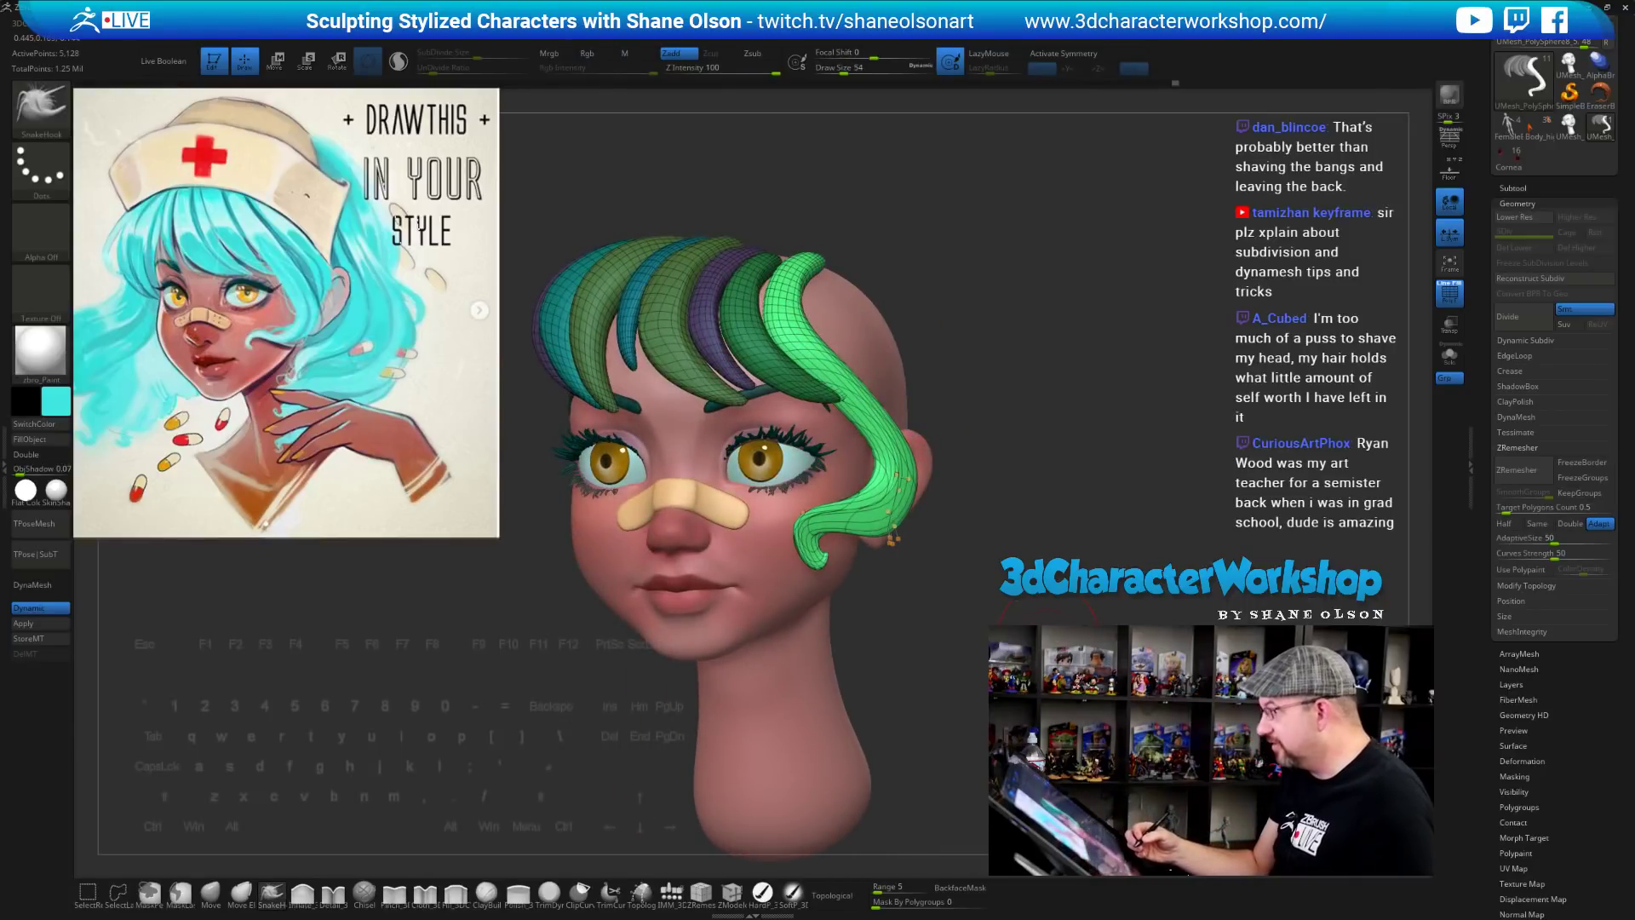
Apply the dynamic subdivision to the hair mesh as real subdivision levels
{"action": "key", "text": "2"}
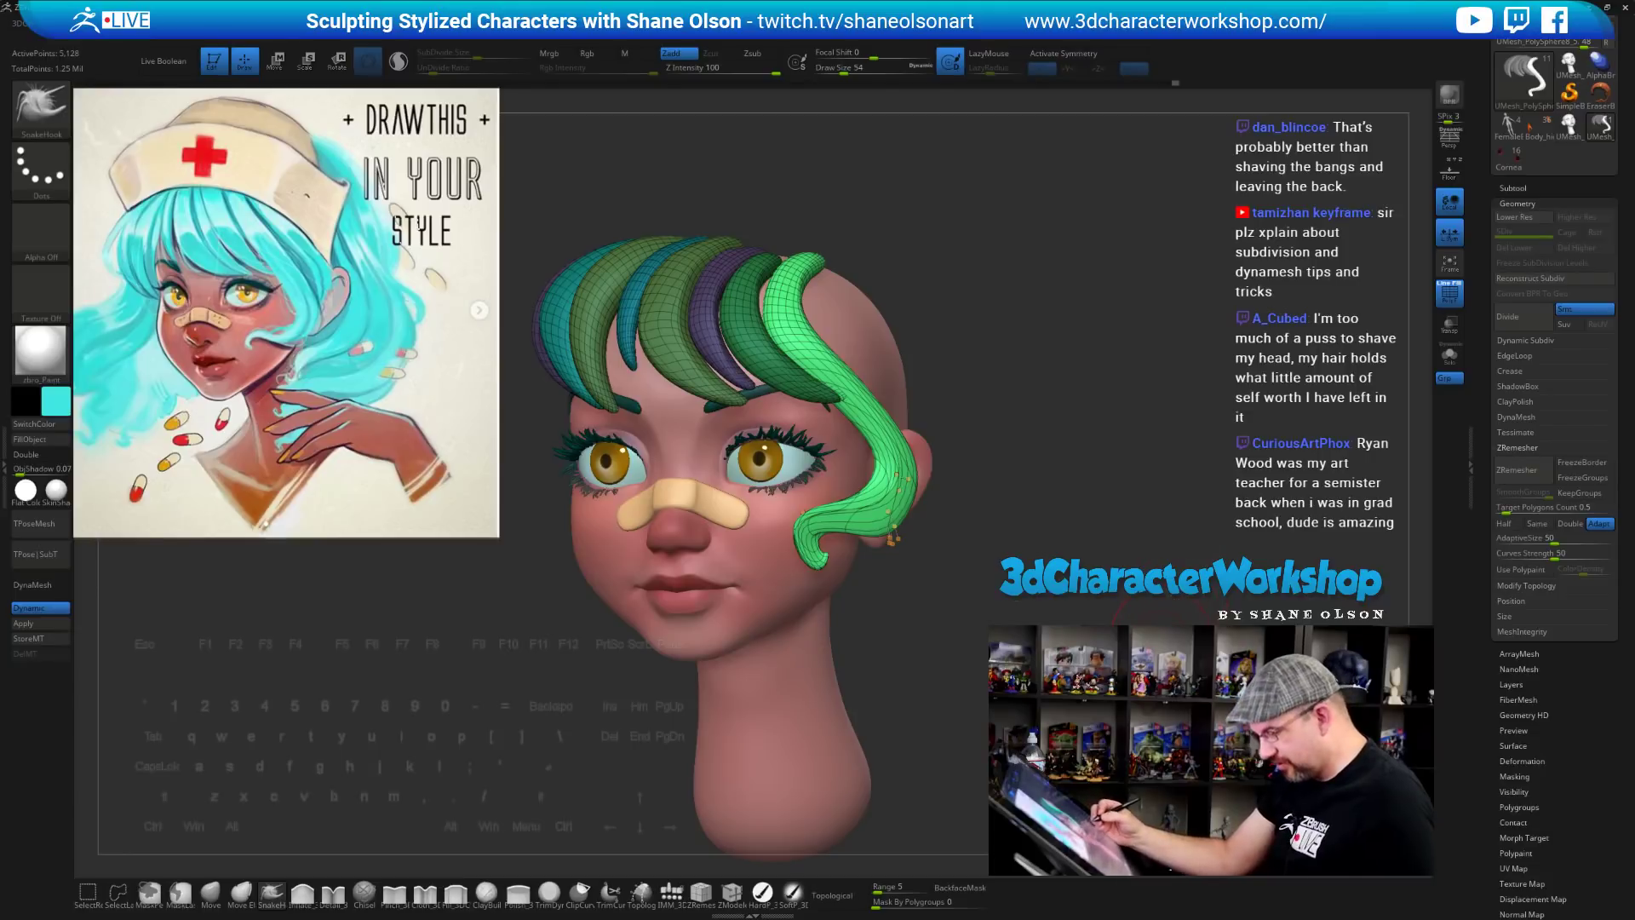
{"action": "left_click", "coordinate": [23, 623]}
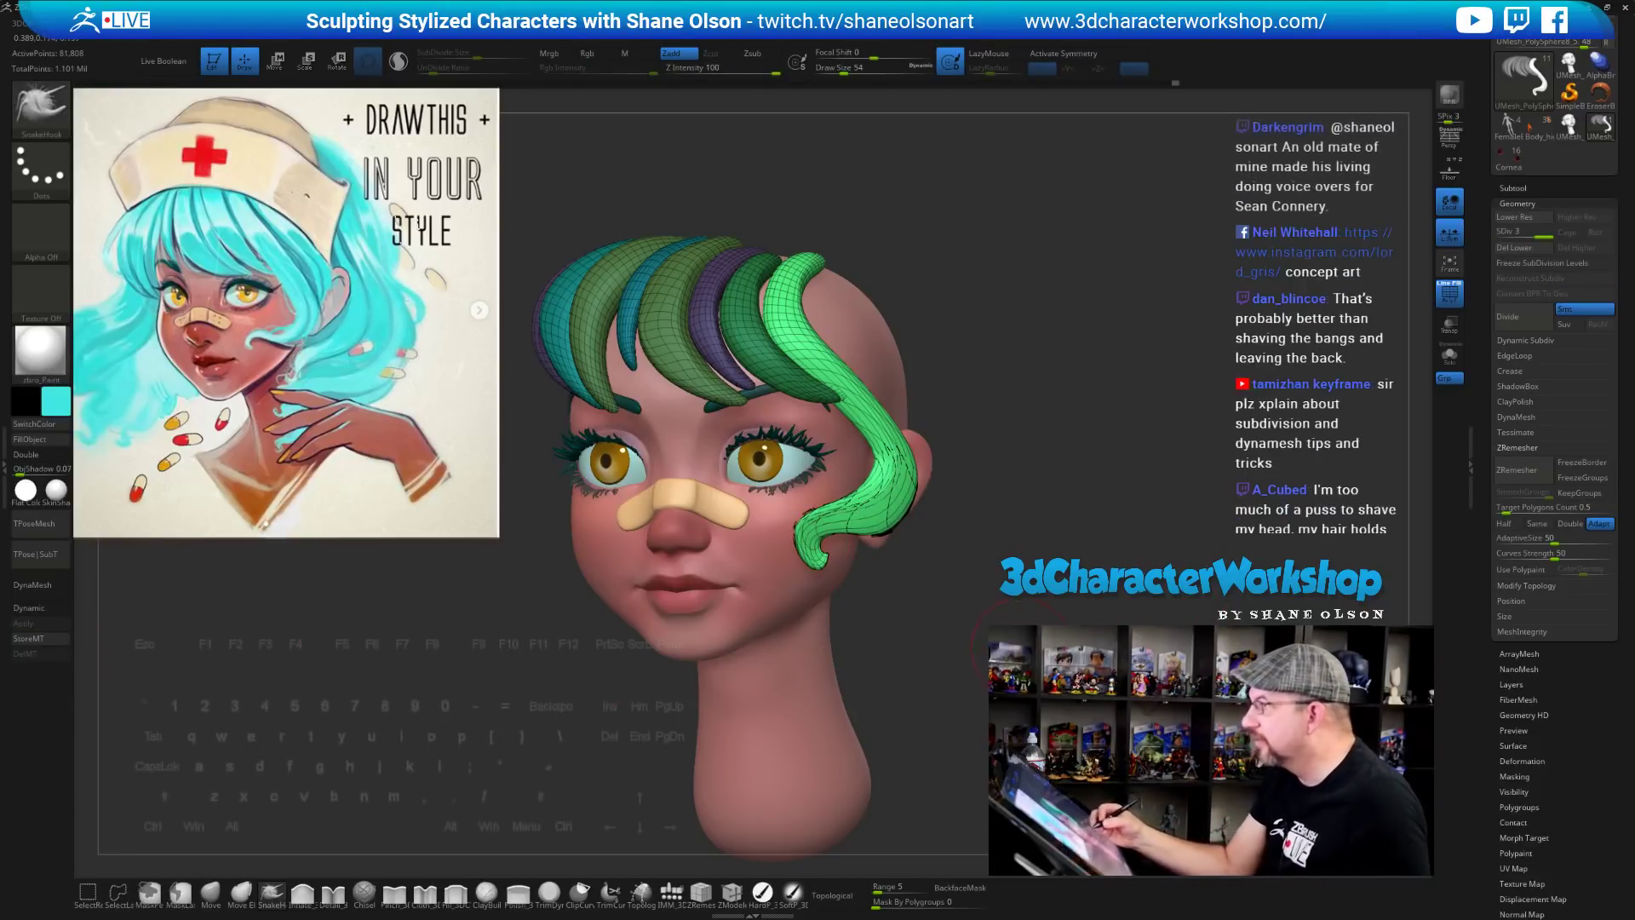
{"action": "left_click_drag", "start_coordinate": [1014, 634], "coordinate": [868, 545]}
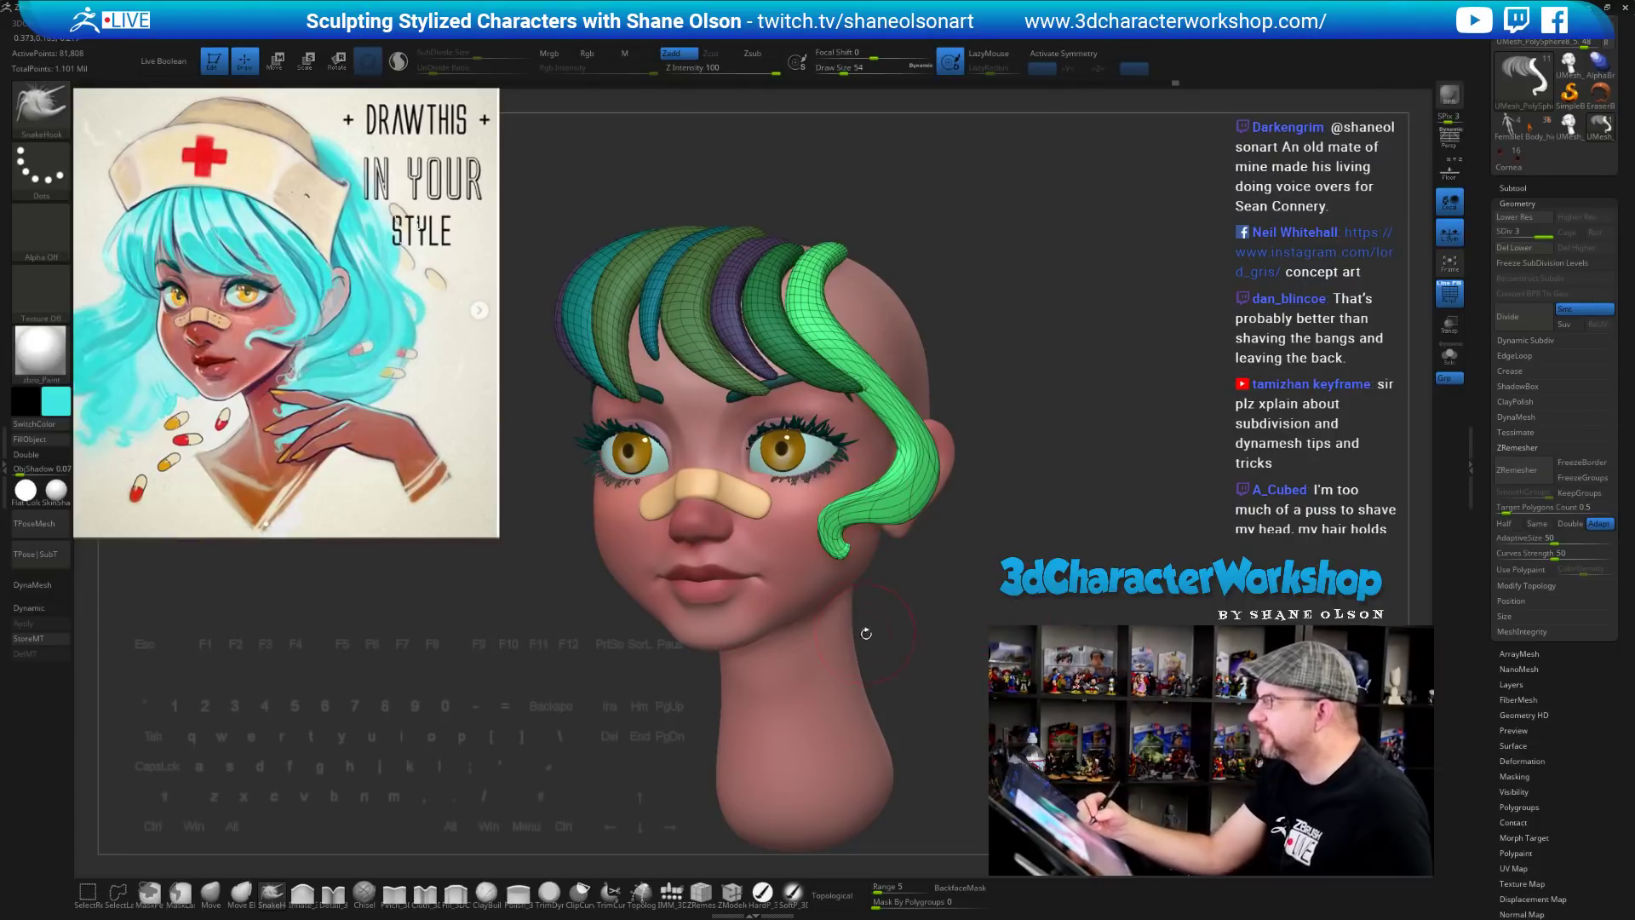
{"action": "mouse_move", "coordinate": [977, 585]}
{"action": "left_mouse_down"}
{"action": "mouse_move", "coordinate": [993, 571]}
{"action": "mouse_move", "coordinate": [997, 601]}
{"action": "left_mouse_up"}
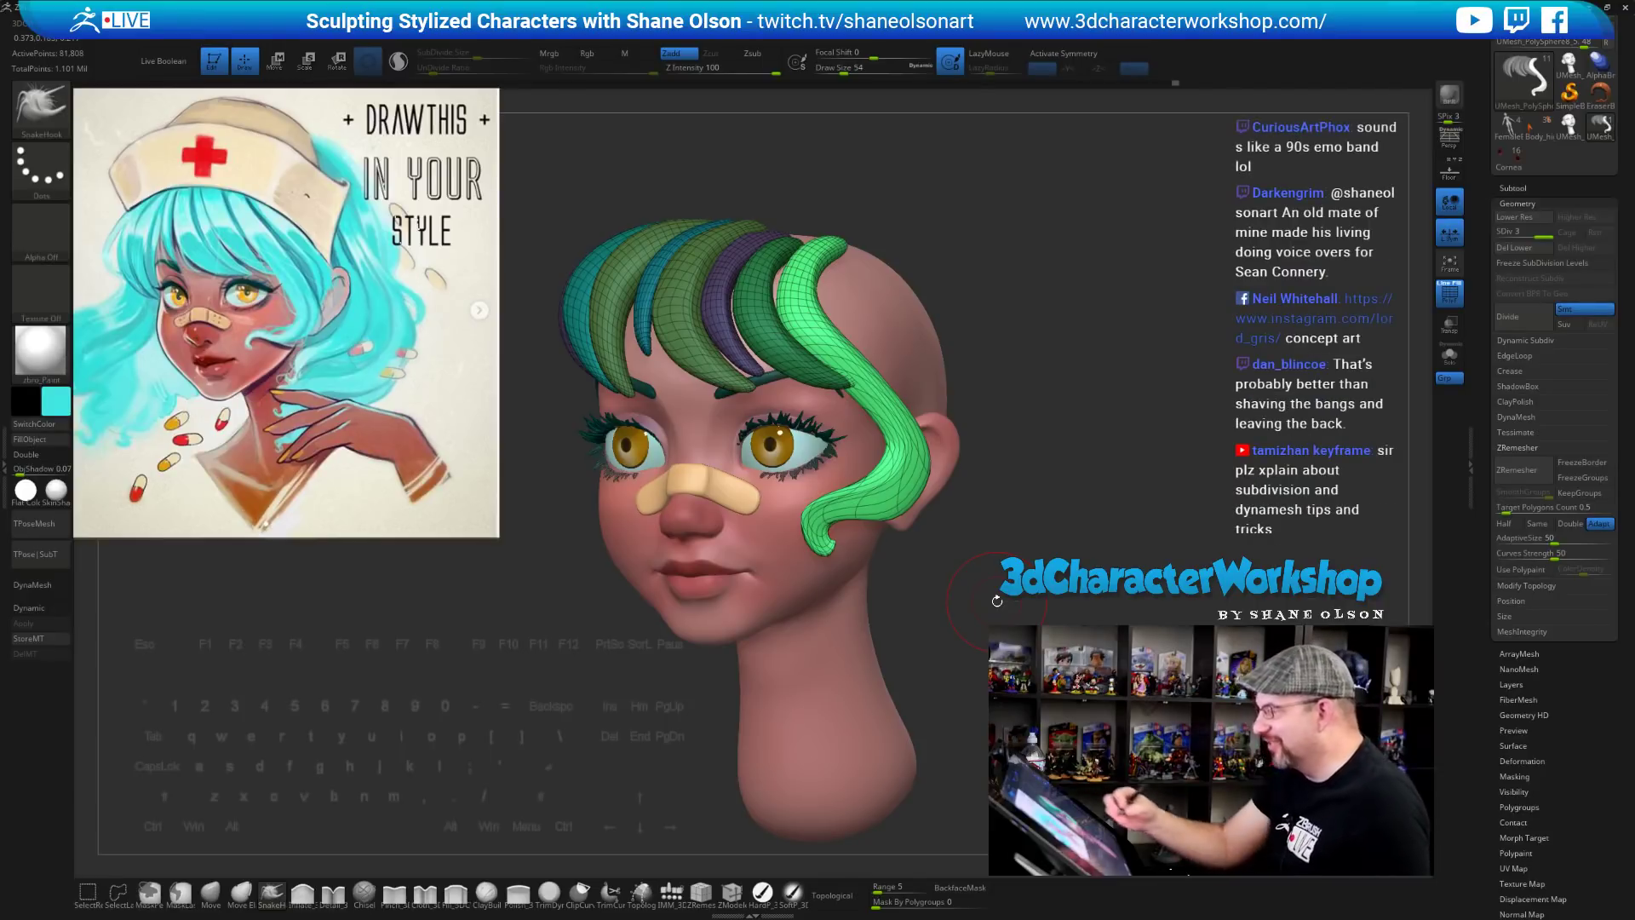
Refine the curled tip of the side strand with the SnakeHook brush, smoothing it at draw size 44
{"action": "left_click_drag", "start_coordinate": [827, 528], "coordinate": [829, 549]}
{"action": "key", "text": "bracketleft"}
{"action": "key", "text": "shift"}
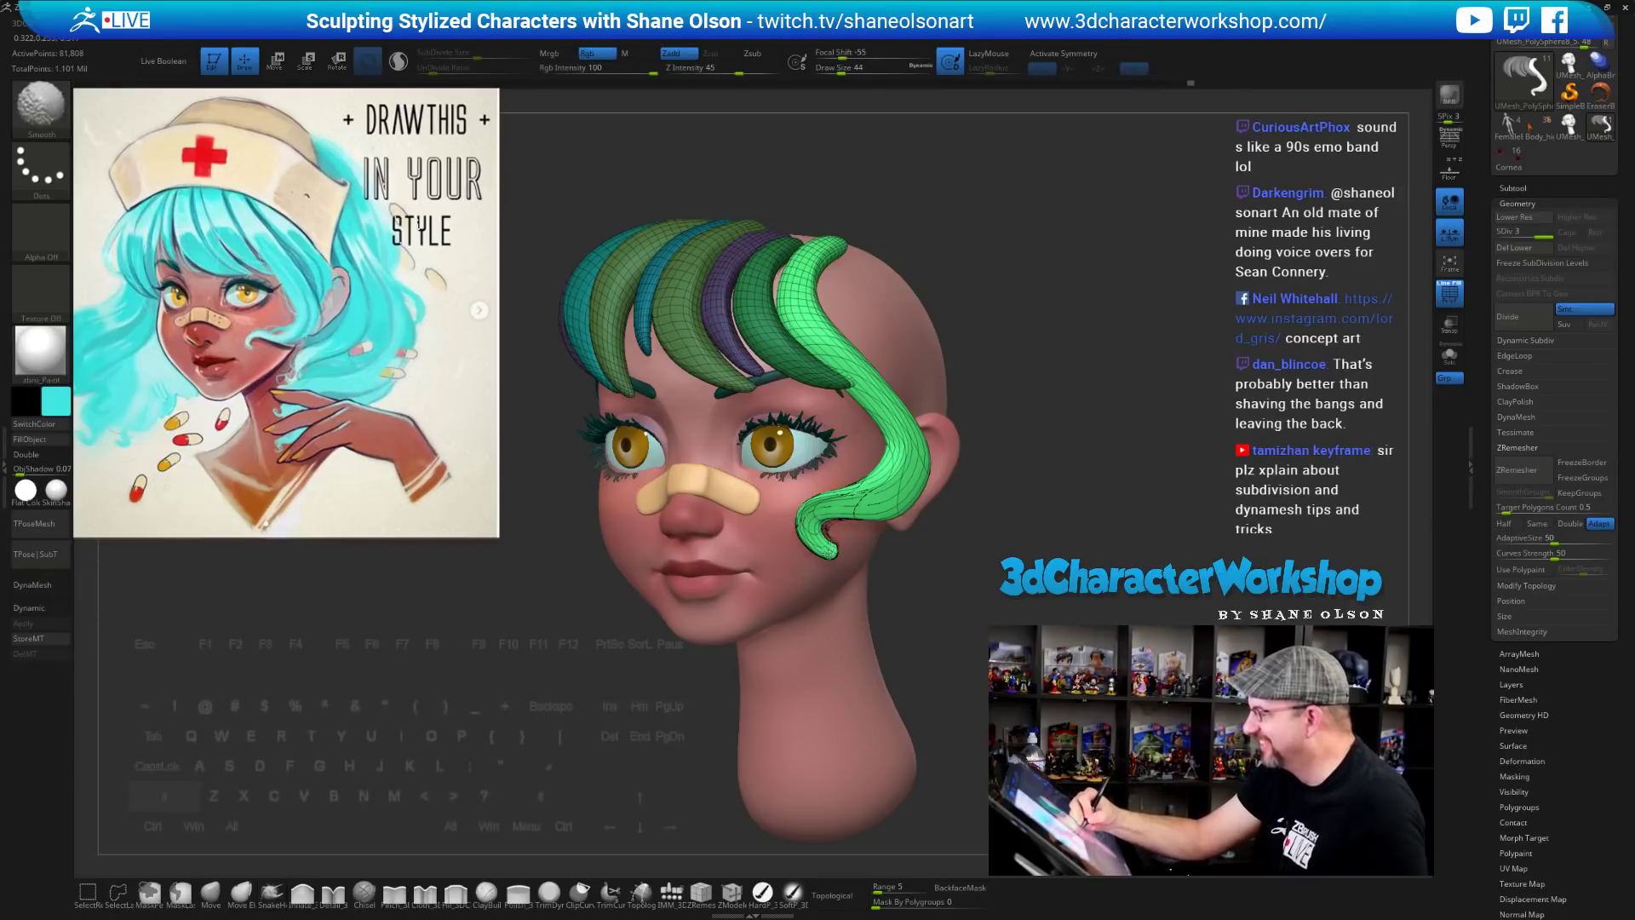
{"action": "mouse_move", "coordinate": [890, 597]}
{"action": "left_mouse_down"}
{"action": "mouse_move", "coordinate": [984, 605]}
{"action": "mouse_move", "coordinate": [911, 661]}
{"action": "left_mouse_up"}
{"action": "key", "text": "shift"}
{"action": "left_click", "coordinate": [302, 892]}
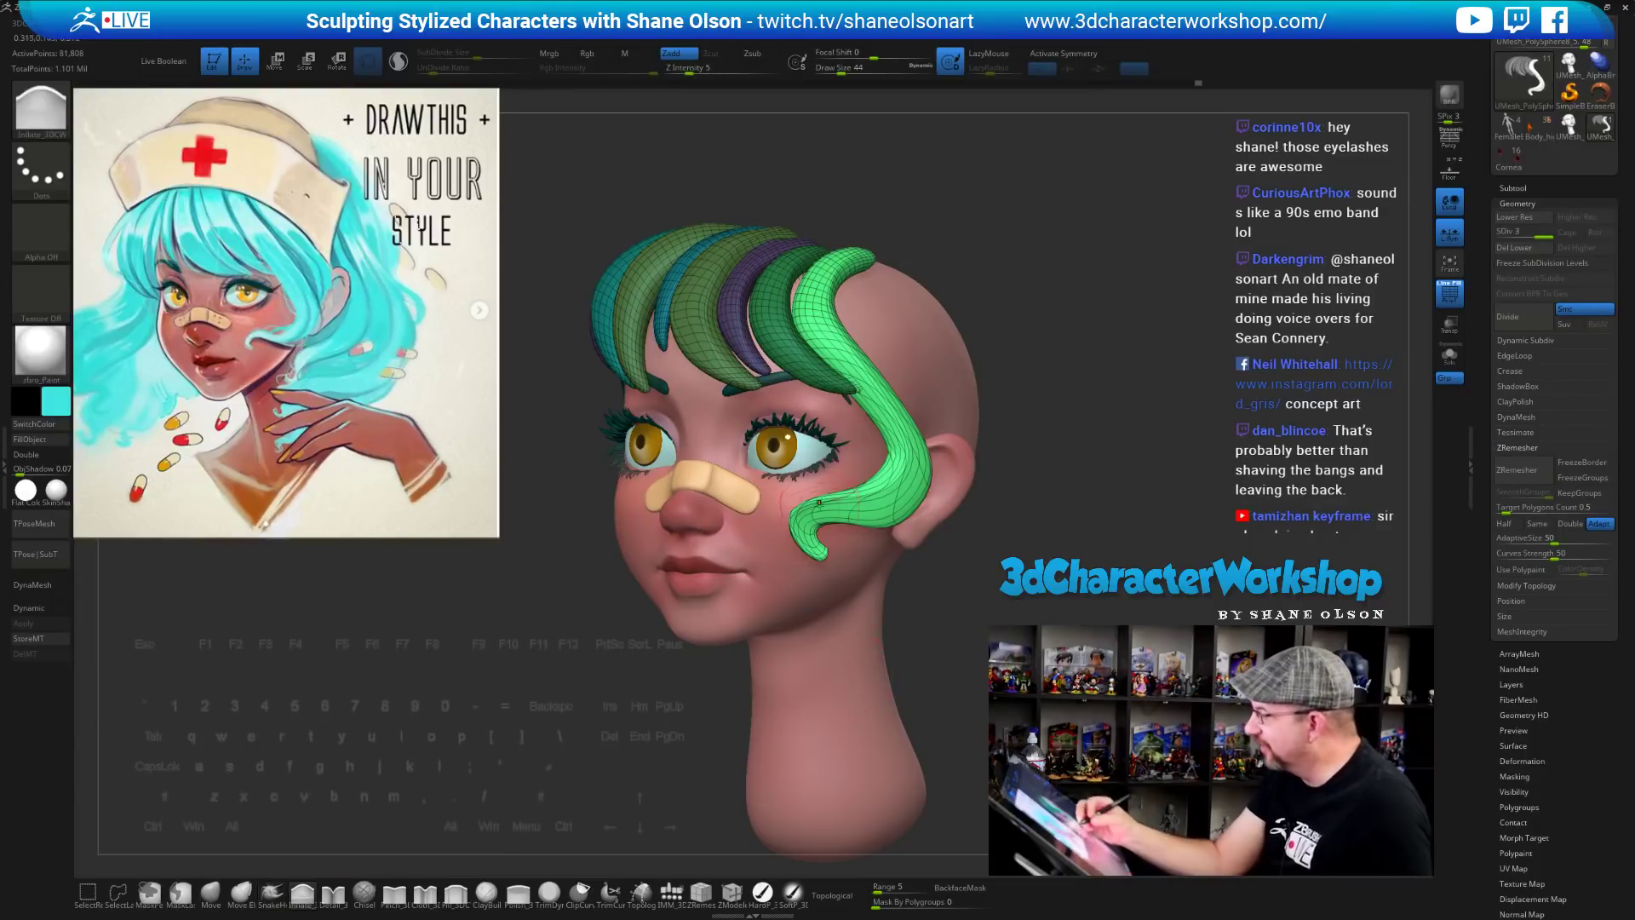
{"action": "left_click_drag", "start_coordinate": [964, 647], "coordinate": [937, 580]}
{"action": "left_click_drag", "start_coordinate": [932, 707], "coordinate": [886, 700]}
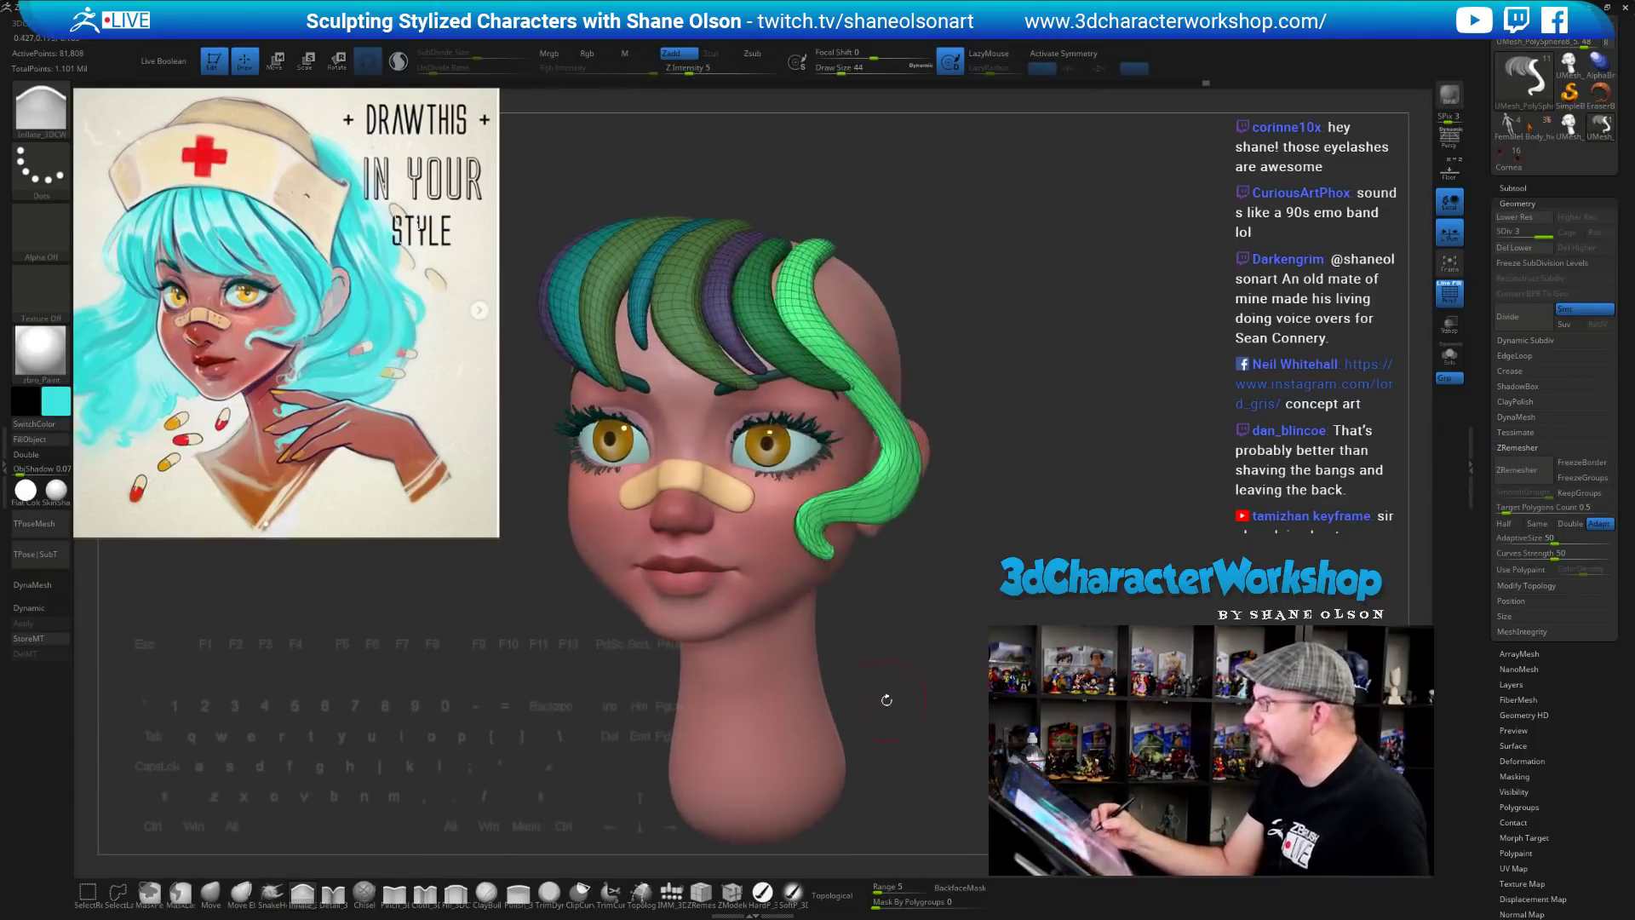
{"action": "left_click_drag", "start_coordinate": [976, 635], "coordinate": [835, 707]}
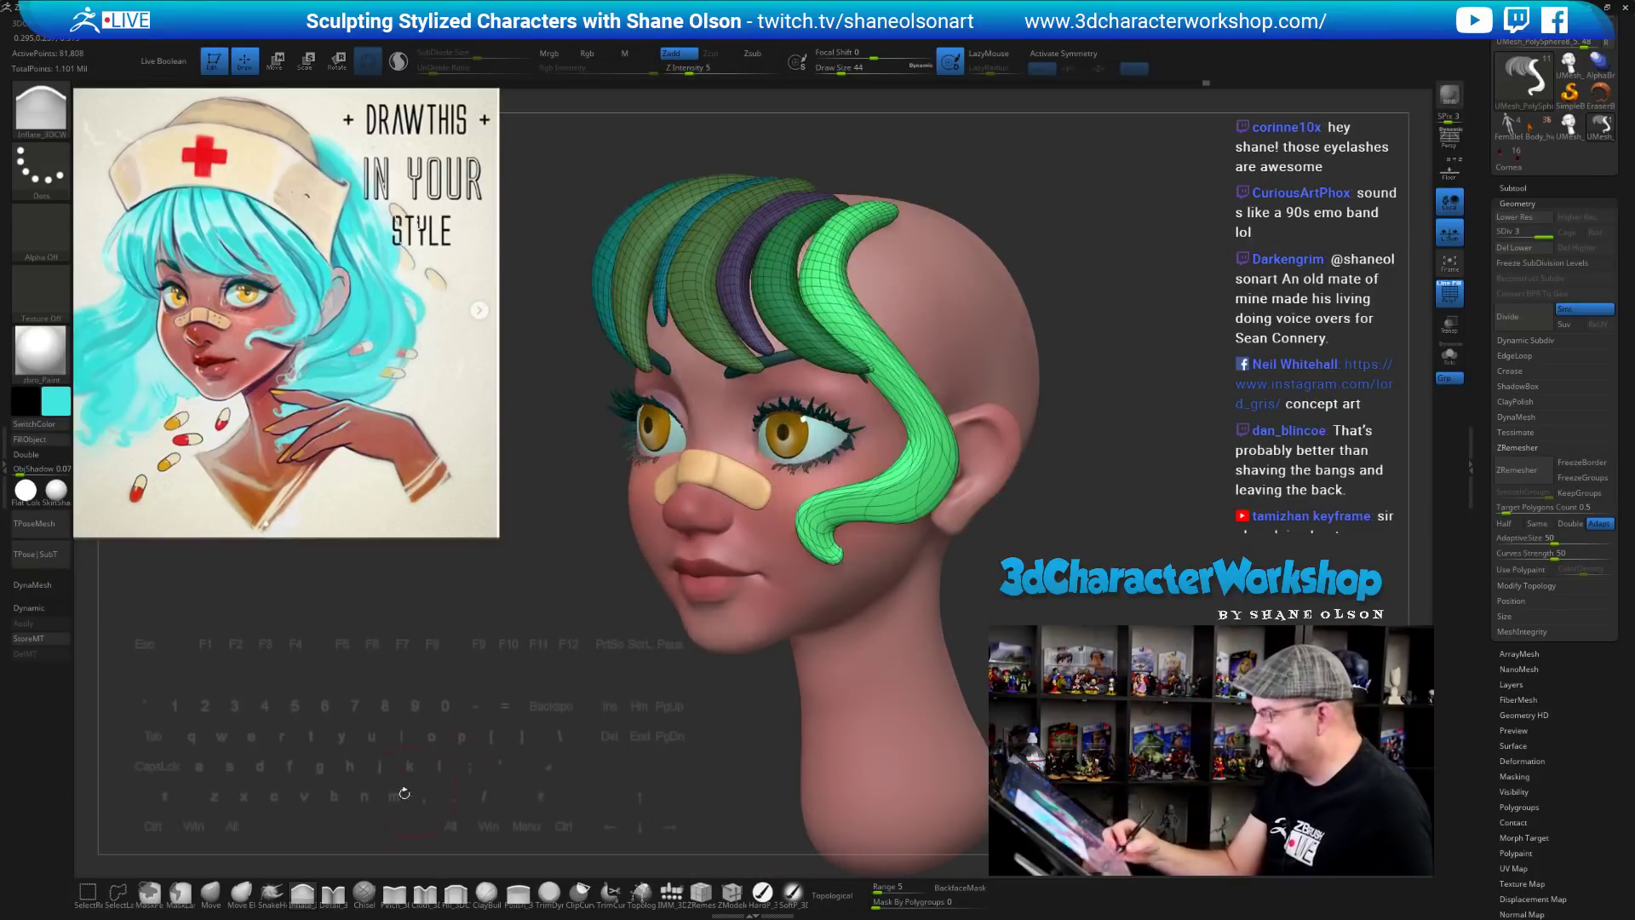
Adjust the side strand's curled tip with the Move brush at draw size 54 and smooth it
{"action": "left_click", "coordinate": [210, 892]}
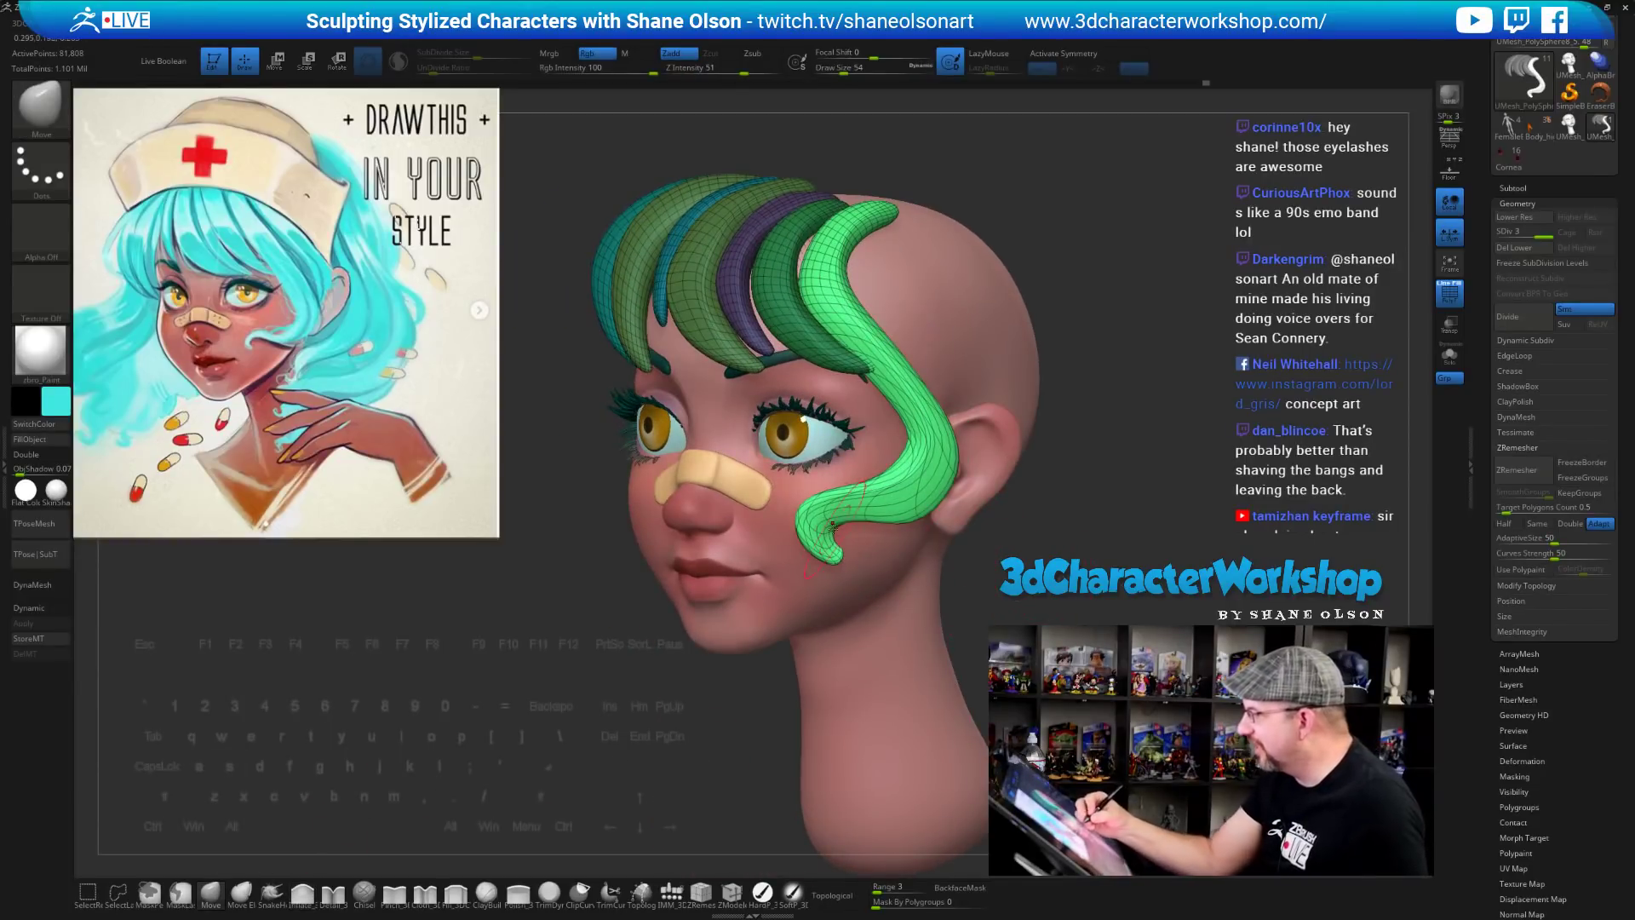
{"action": "left_click_drag", "start_coordinate": [833, 525], "coordinate": [825, 554]}
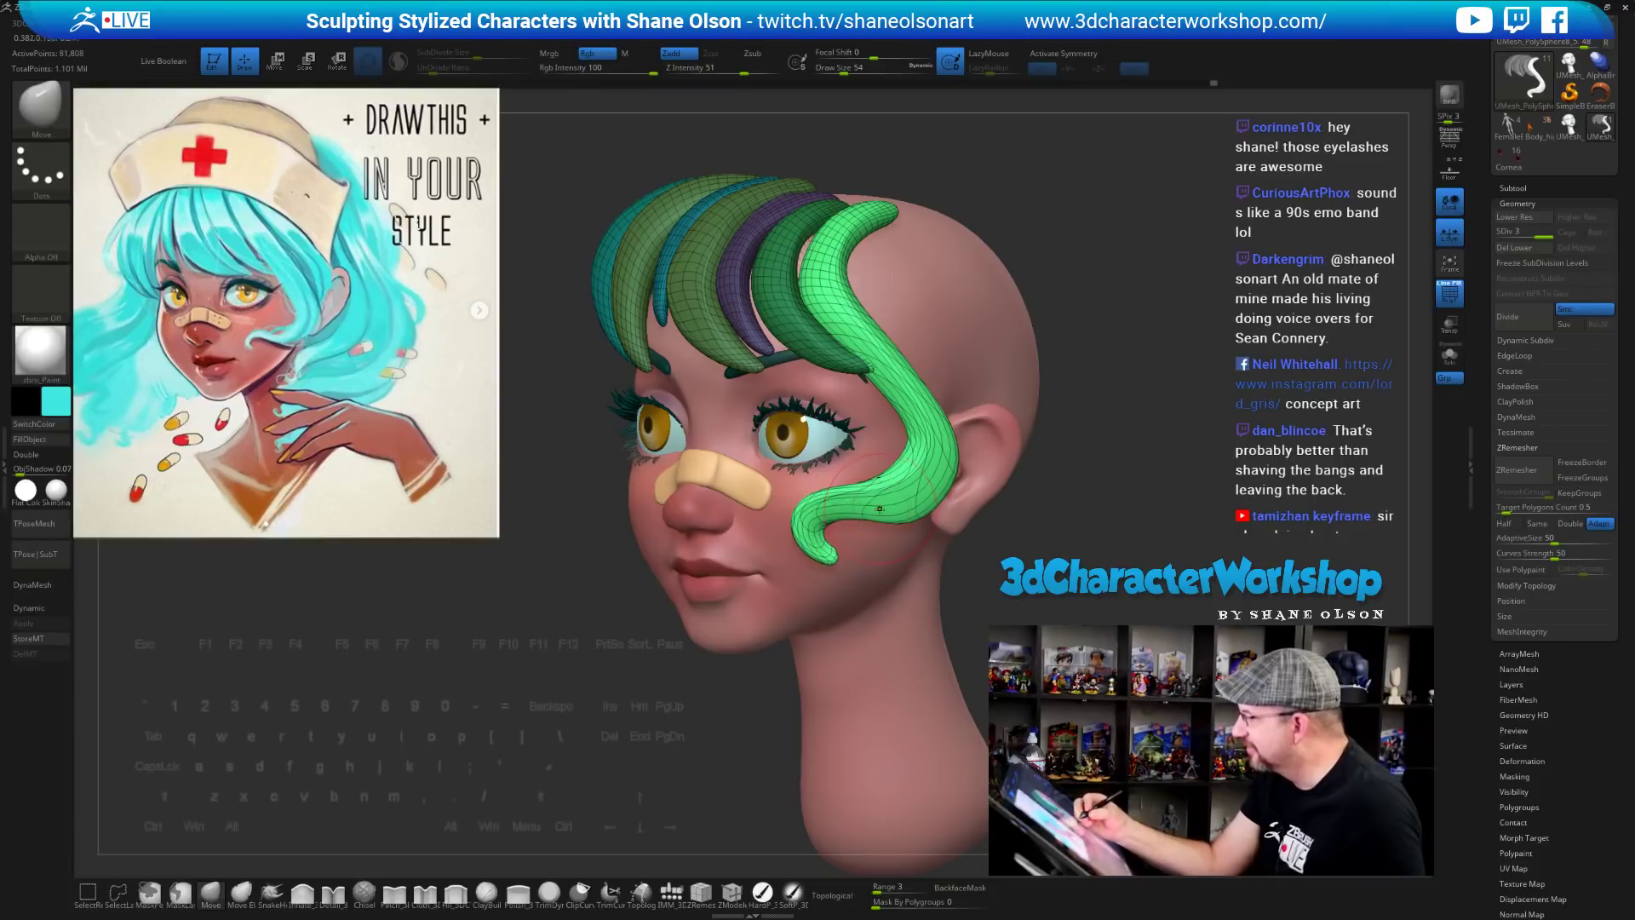
{"action": "key", "text": "shift"}
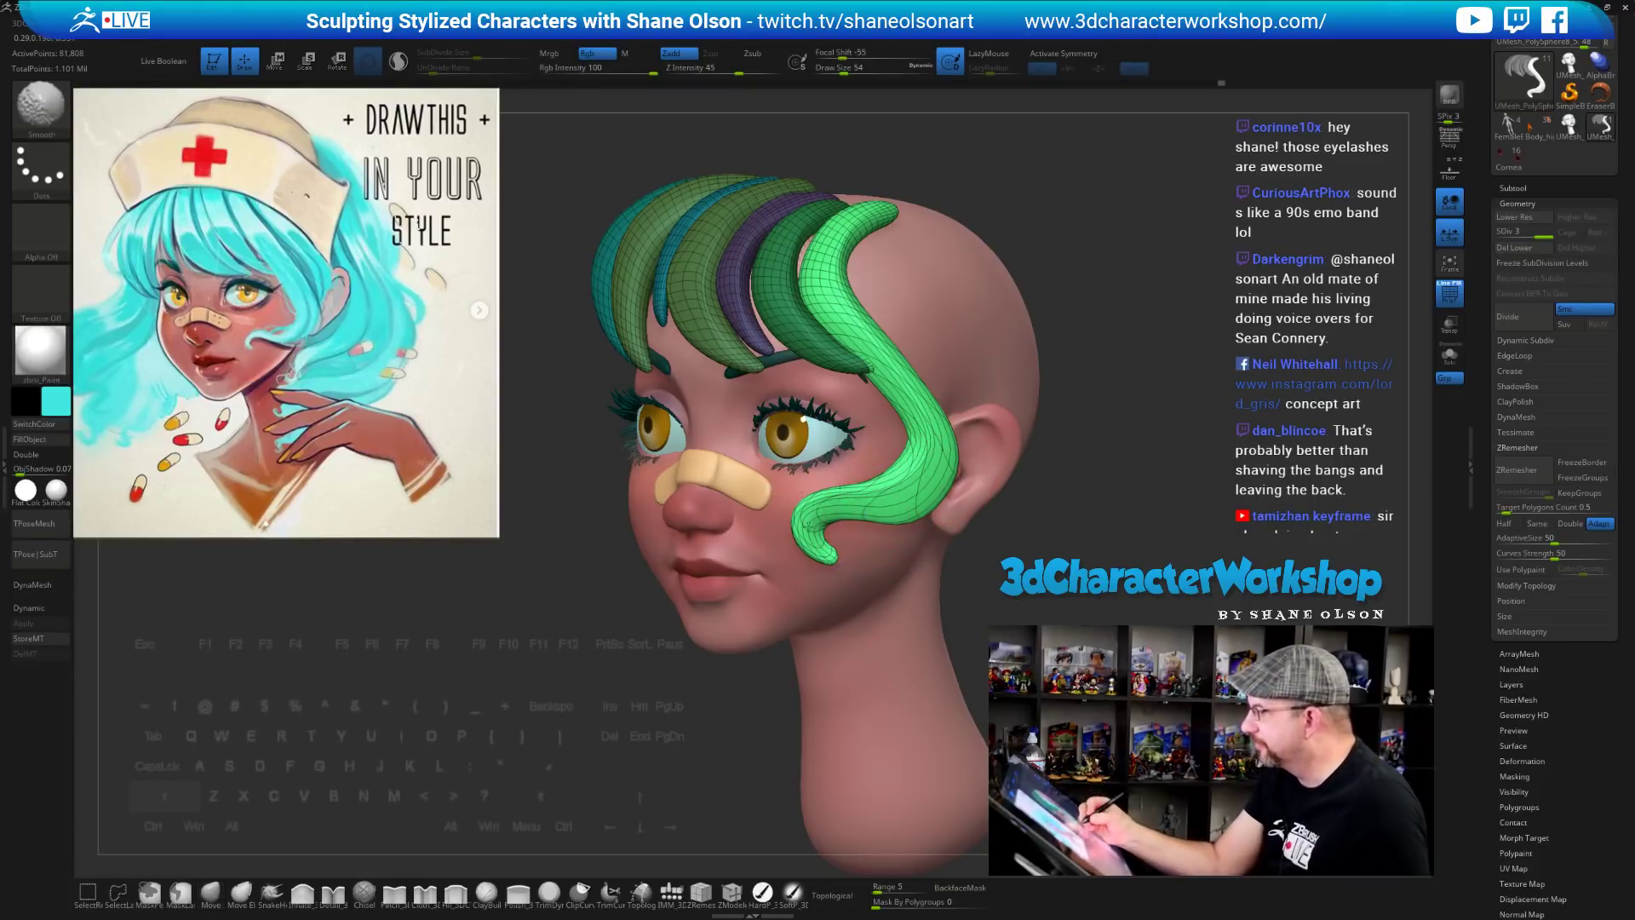
{"action": "left_click_drag", "start_coordinate": [814, 529], "coordinate": [835, 564], "text": "shift"}
Reduce the brush's draw size to 31 and smooth the side strand's curl and lower bend
{"action": "key", "text": "s"}
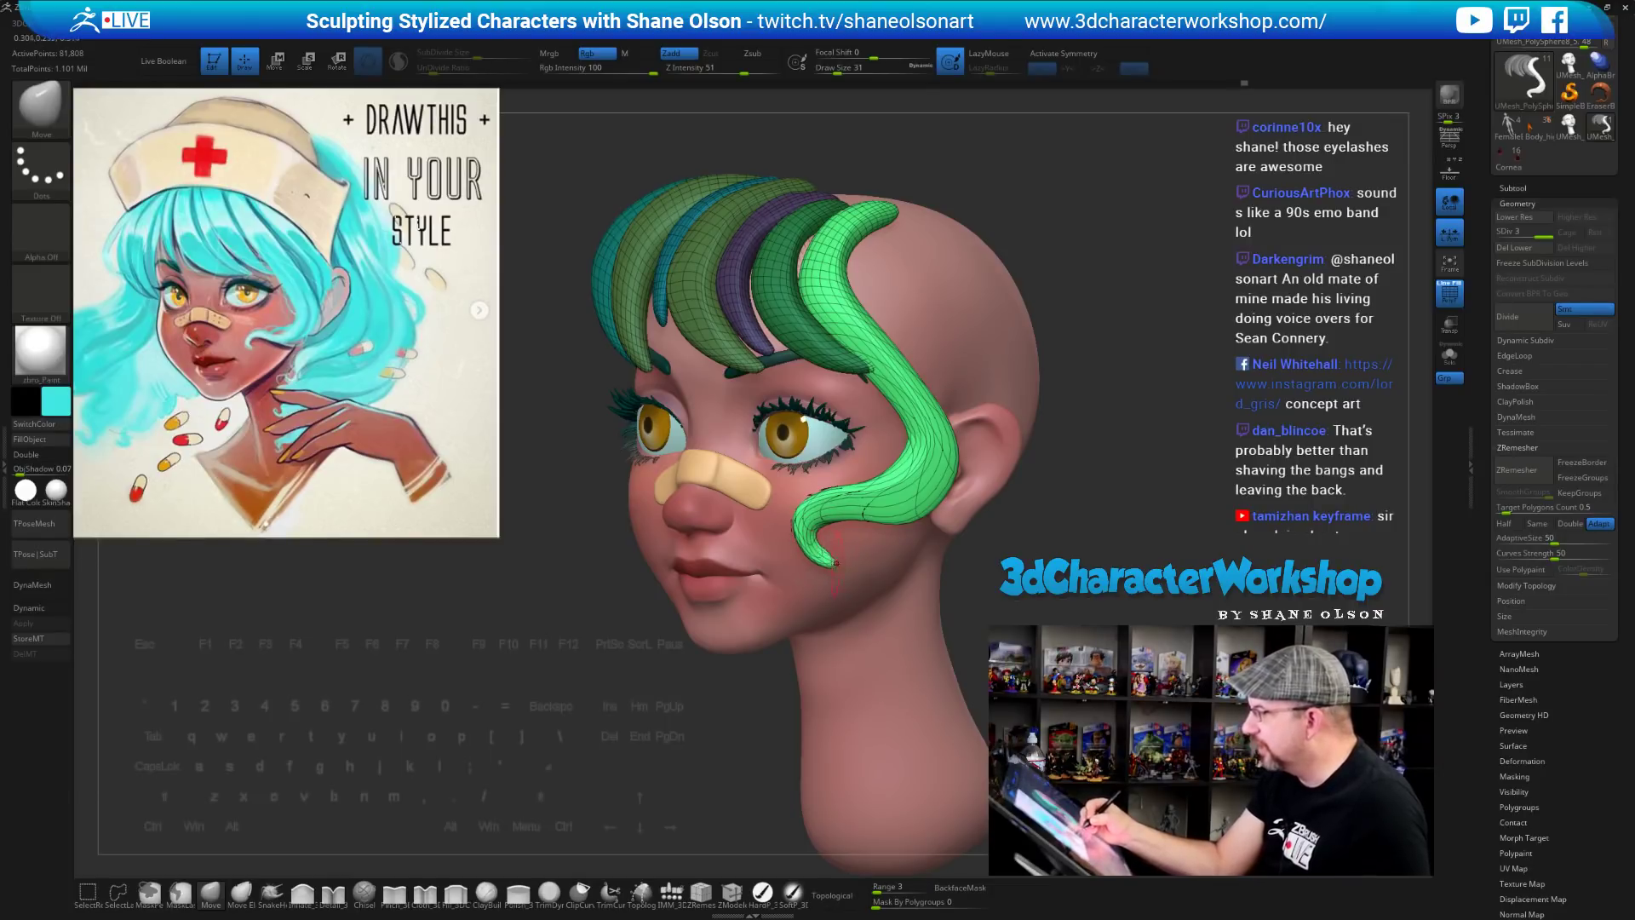
{"action": "right_click_drag", "start_coordinate": [831, 520], "coordinate": [804, 509]}
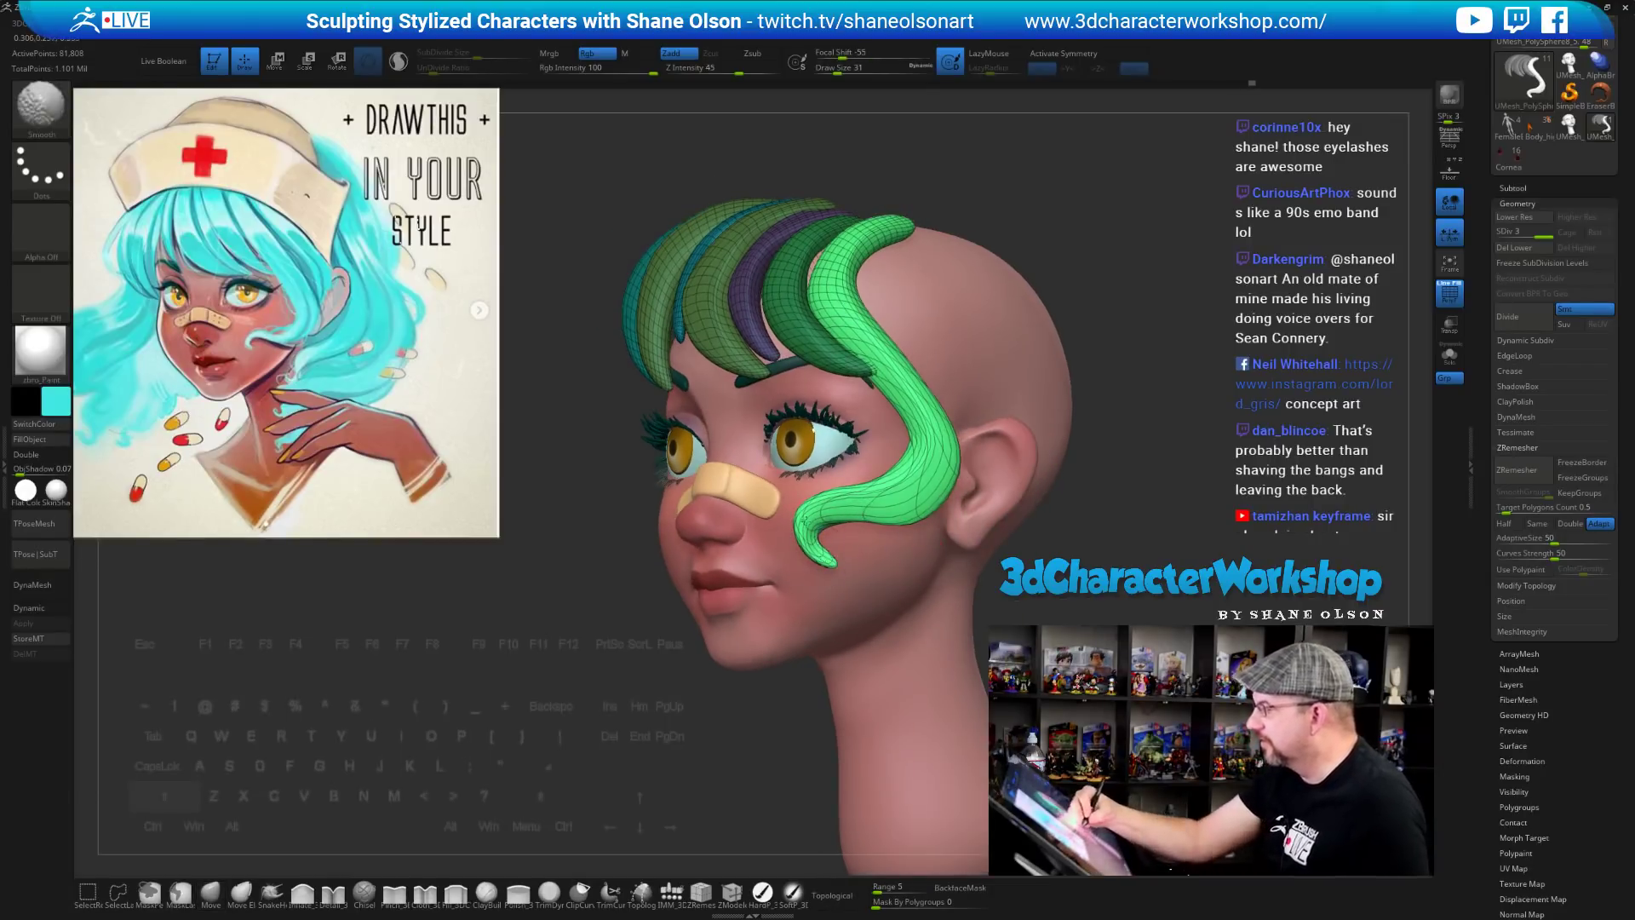
{"action": "left_click_drag", "start_coordinate": [848, 493], "coordinate": [865, 514], "text": "shift"}
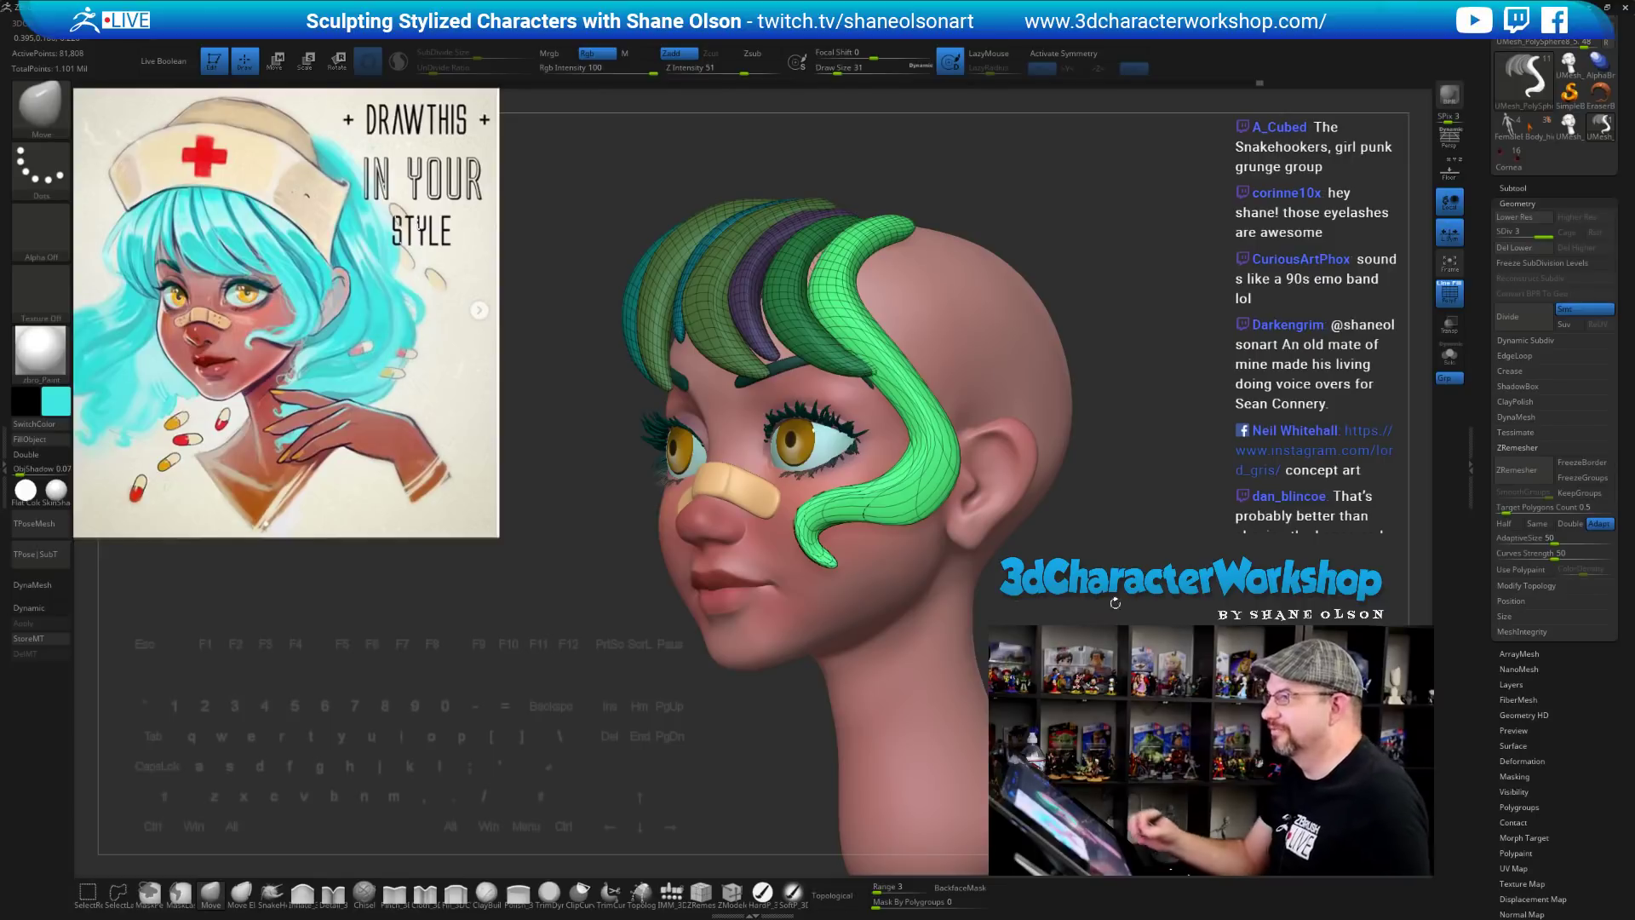
{"action": "left_click_drag", "start_coordinate": [1115, 603], "coordinate": [1118, 606]}
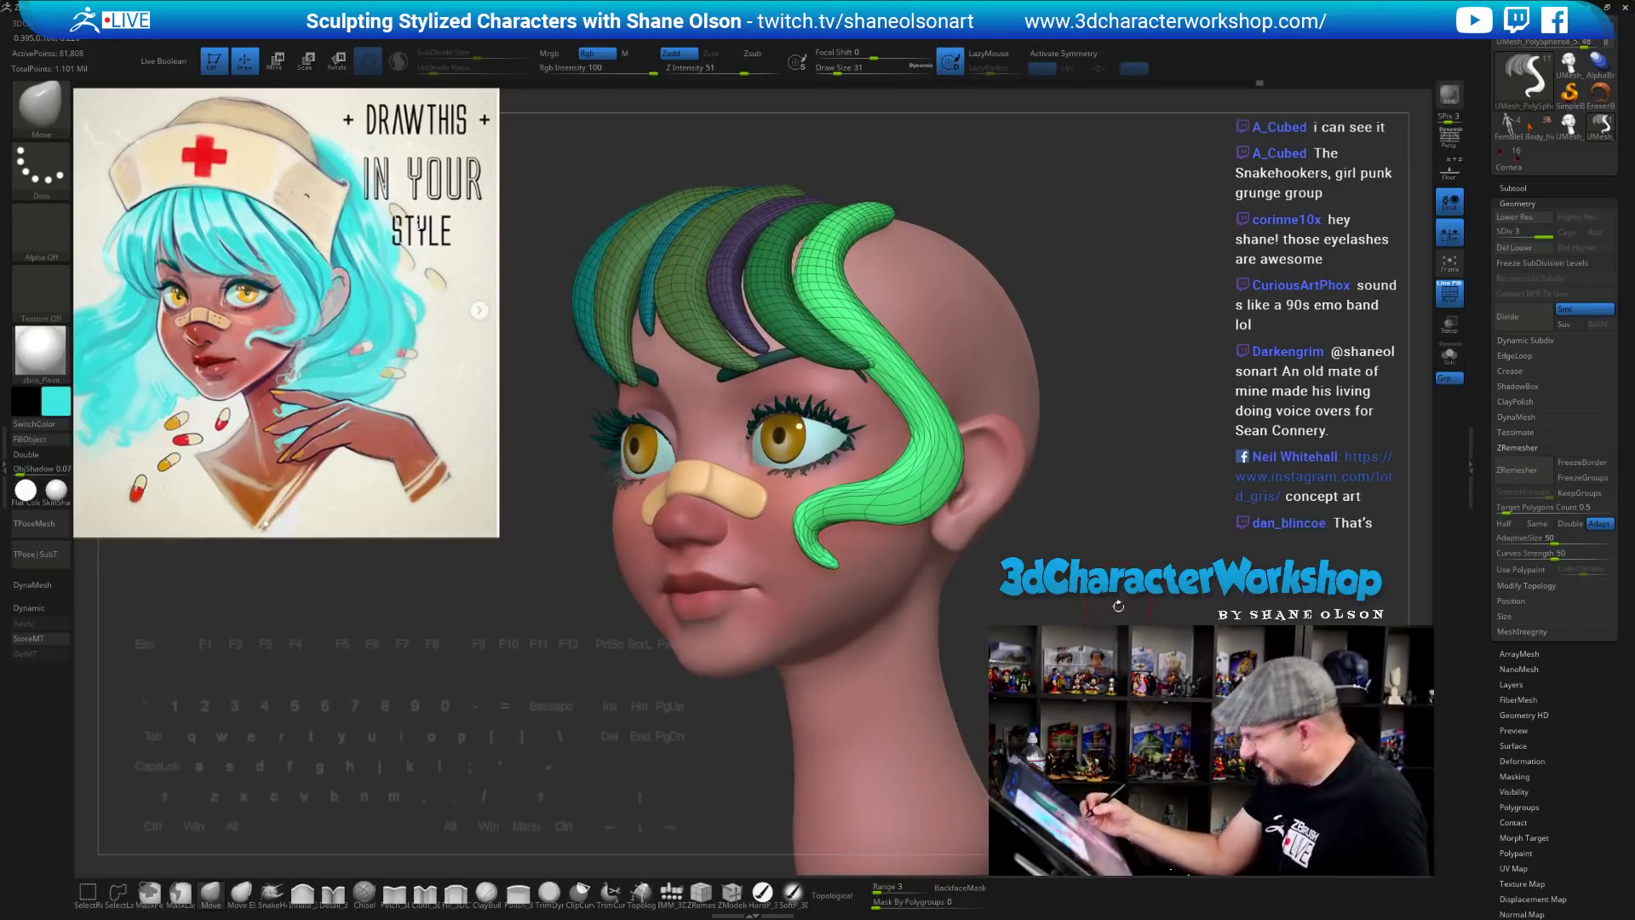
{"action": "mouse_move", "coordinate": [820, 554]}
{"action": "left_mouse_down", "text": "shift"}
{"action": "mouse_move", "coordinate": [816, 511]}
{"action": "mouse_move", "coordinate": [931, 471]}
{"action": "left_mouse_up", "text": "shift"}
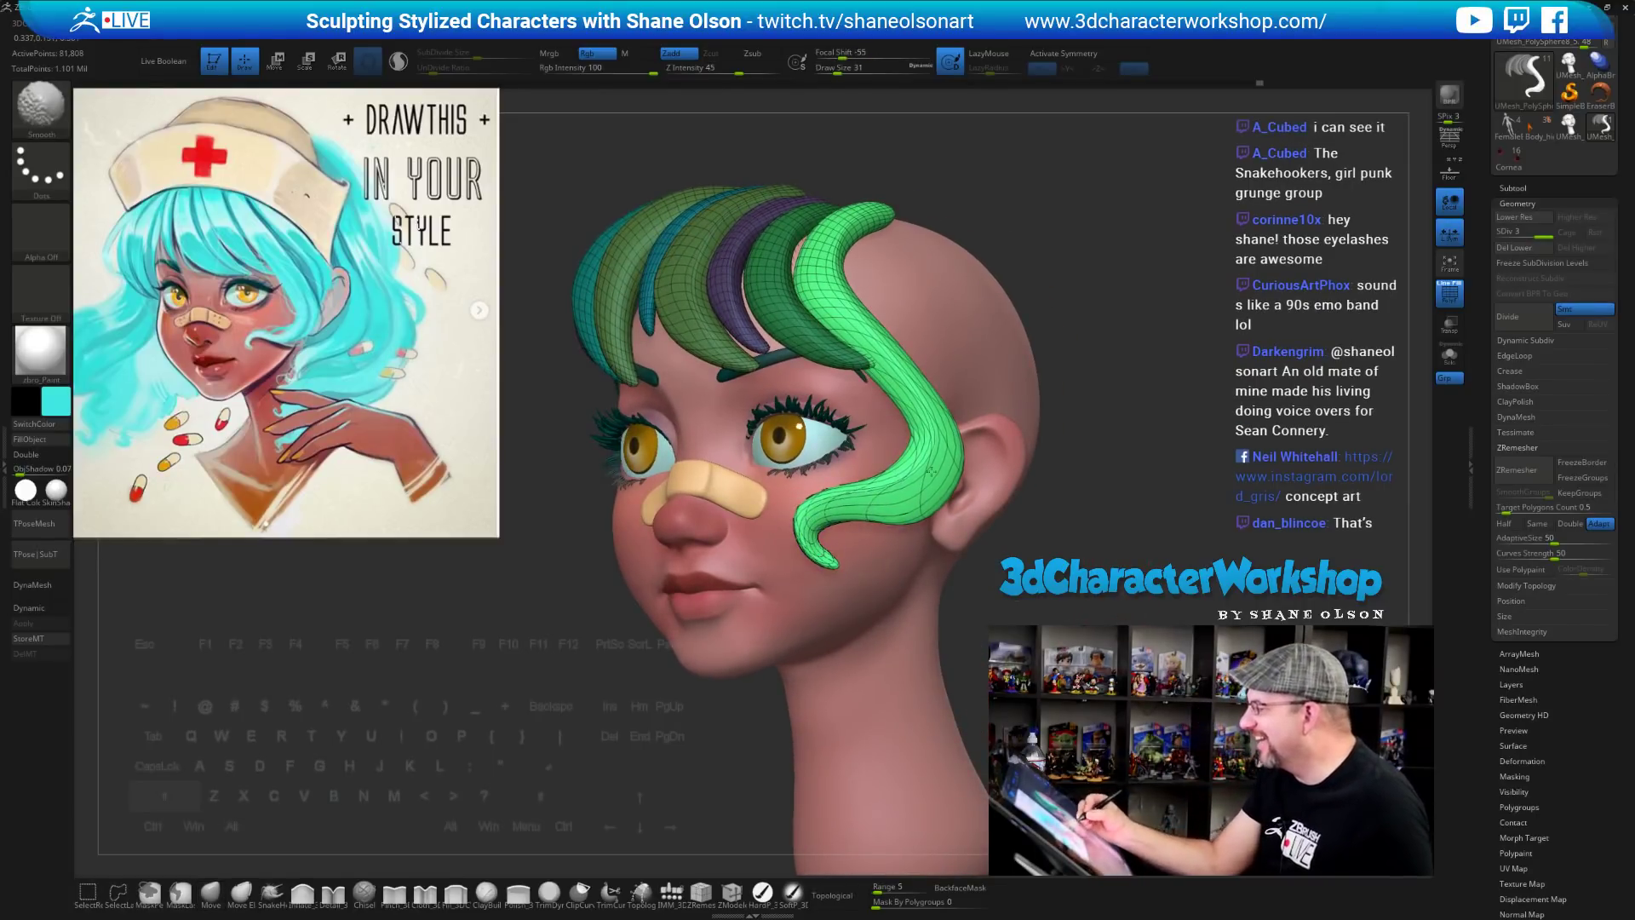
{"action": "mouse_move", "coordinate": [947, 410]}
{"action": "left_mouse_down", "text": "shift"}
{"action": "mouse_move", "coordinate": [912, 435]}
{"action": "mouse_move", "coordinate": [908, 419]}
{"action": "left_mouse_up", "text": "shift"}
Clear the mask and ZRemesh all the bang strands with a target polygon count of 1
{"action": "left_click_drag", "start_coordinate": [1099, 511], "coordinate": [1192, 511]}
{"action": "mouse_move", "coordinate": [1192, 644]}
{"action": "left_mouse_down"}
{"action": "mouse_move", "coordinate": [1105, 645]}
{"action": "mouse_move", "coordinate": [1148, 508]}
{"action": "left_mouse_up"}
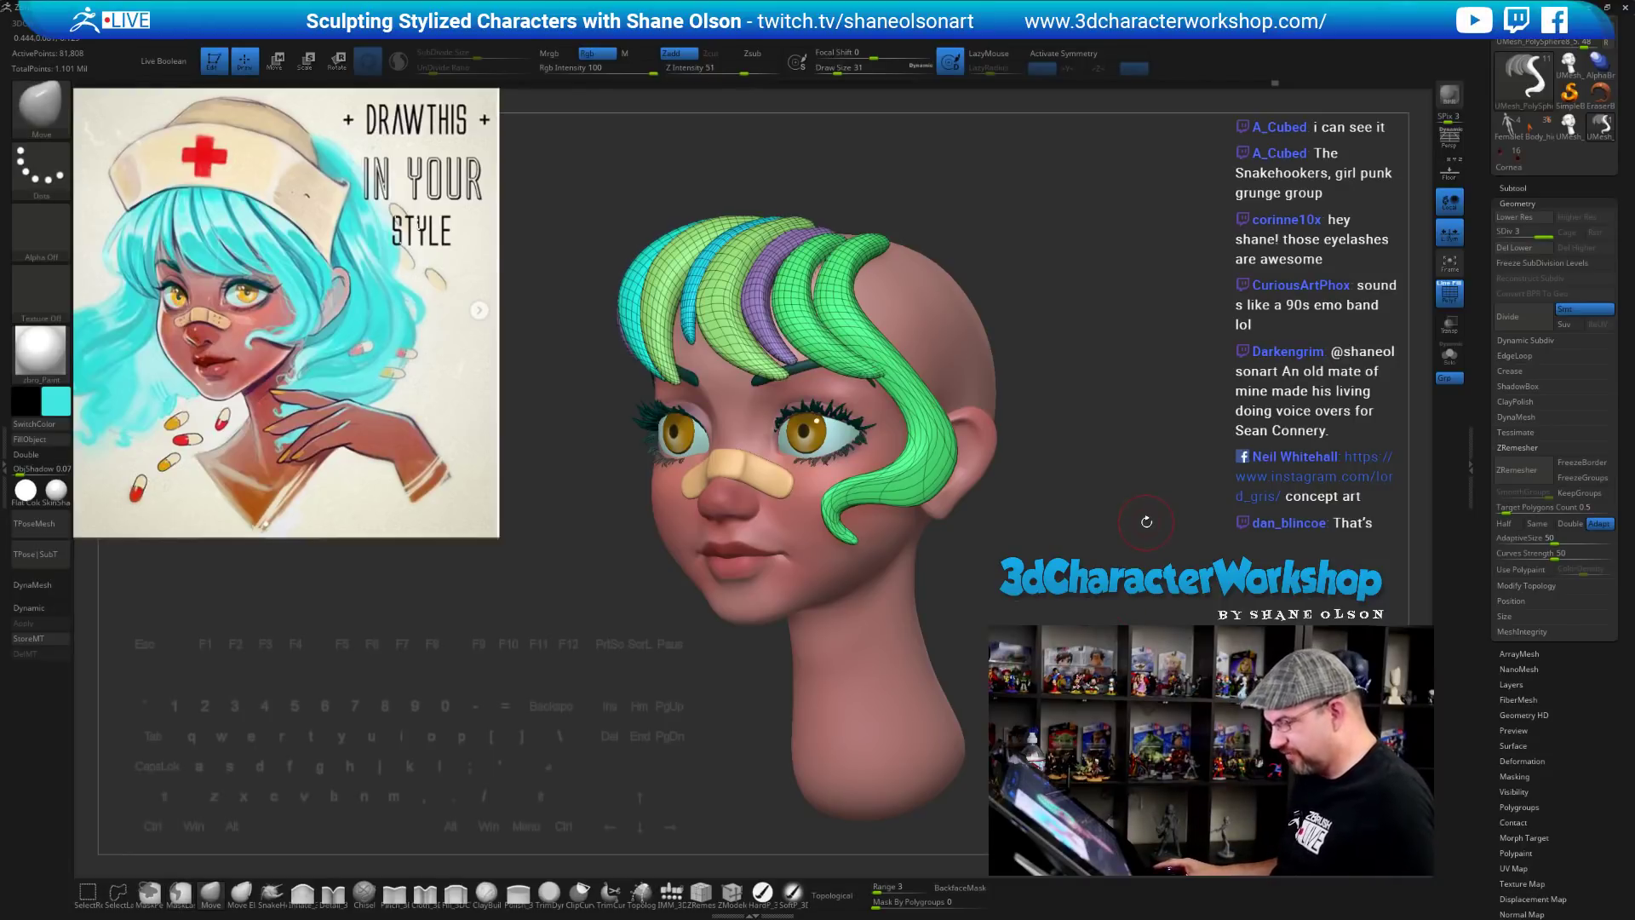
{"action": "key", "text": "space"}
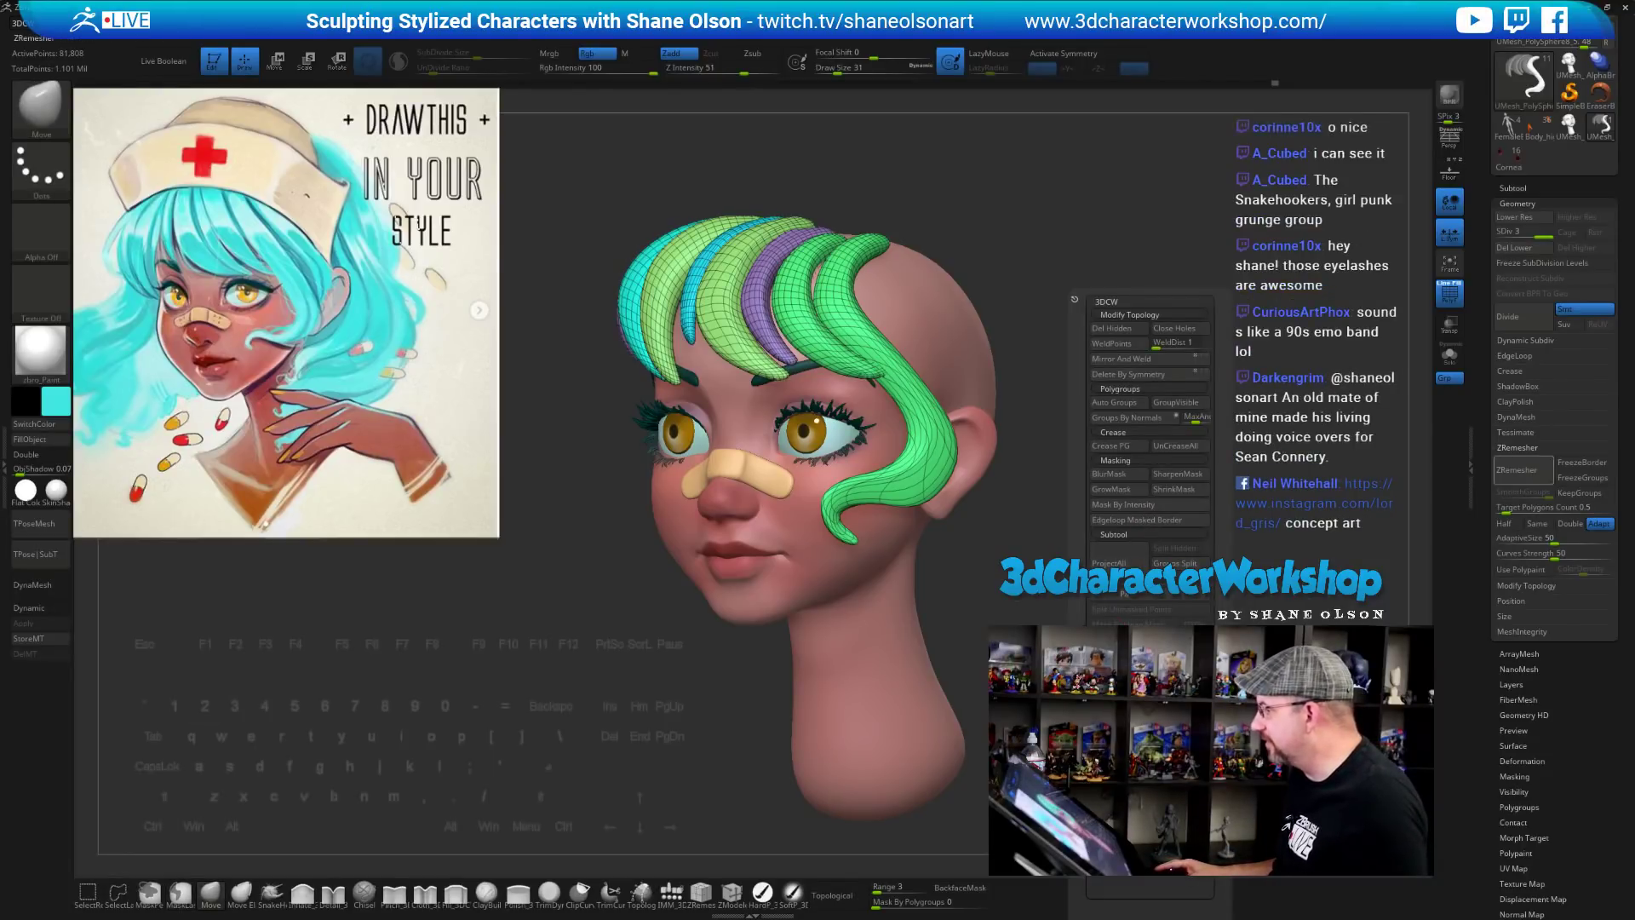
{"action": "left_click", "coordinate": [1529, 508]}
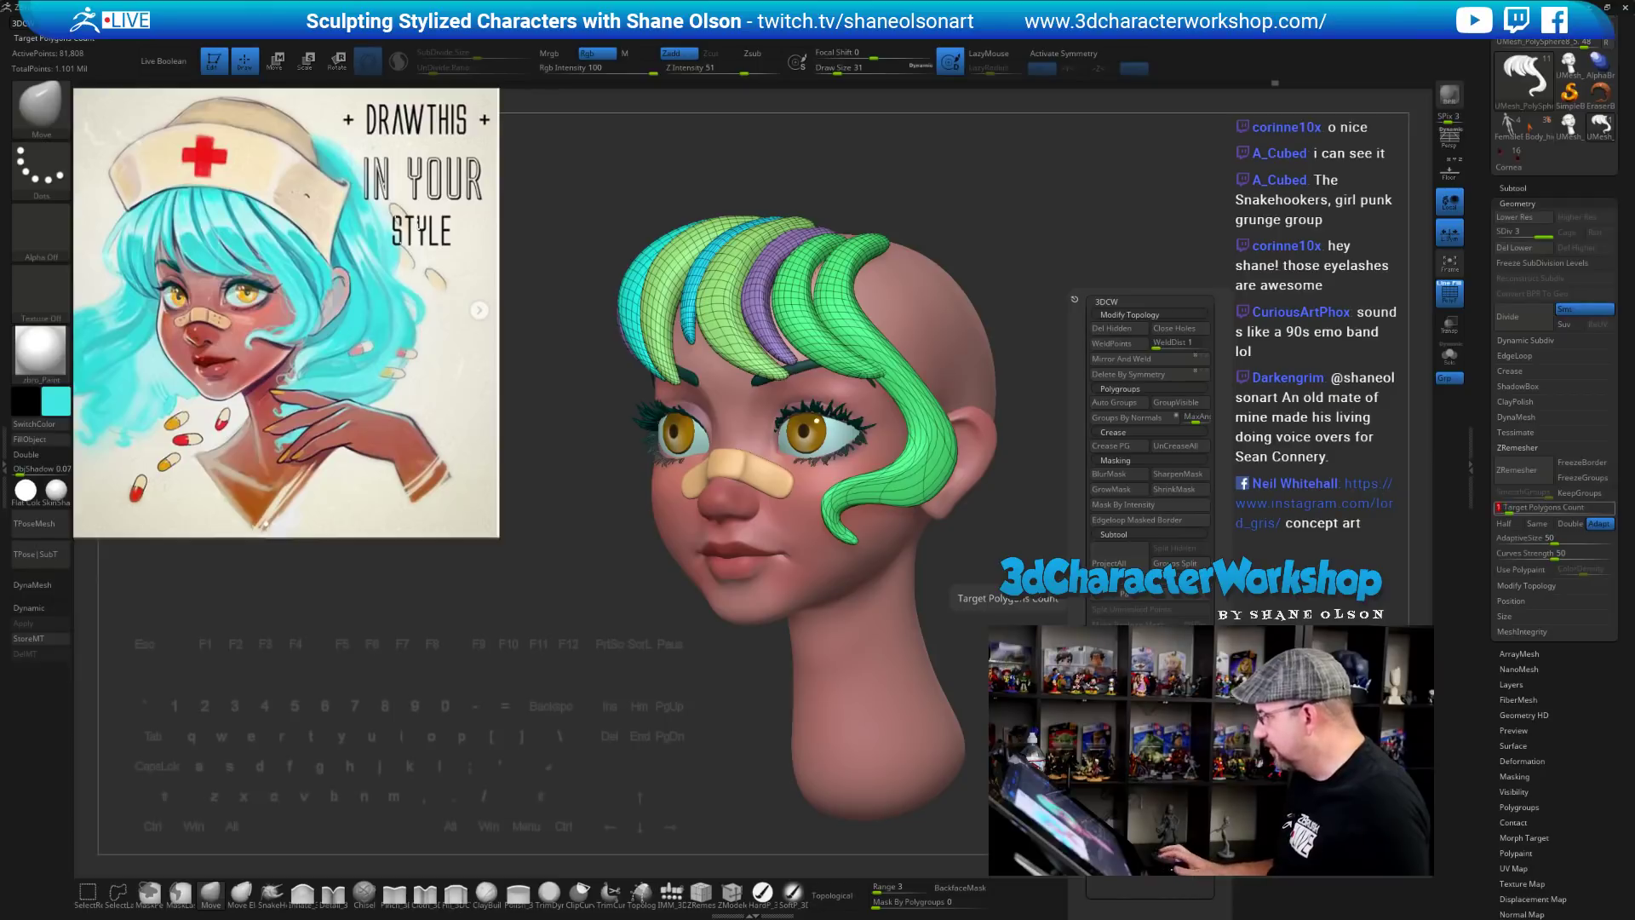
{"action": "type", "text": "1"}
{"action": "key", "text": "Return"}
{"action": "left_click", "coordinate": [1525, 470]}
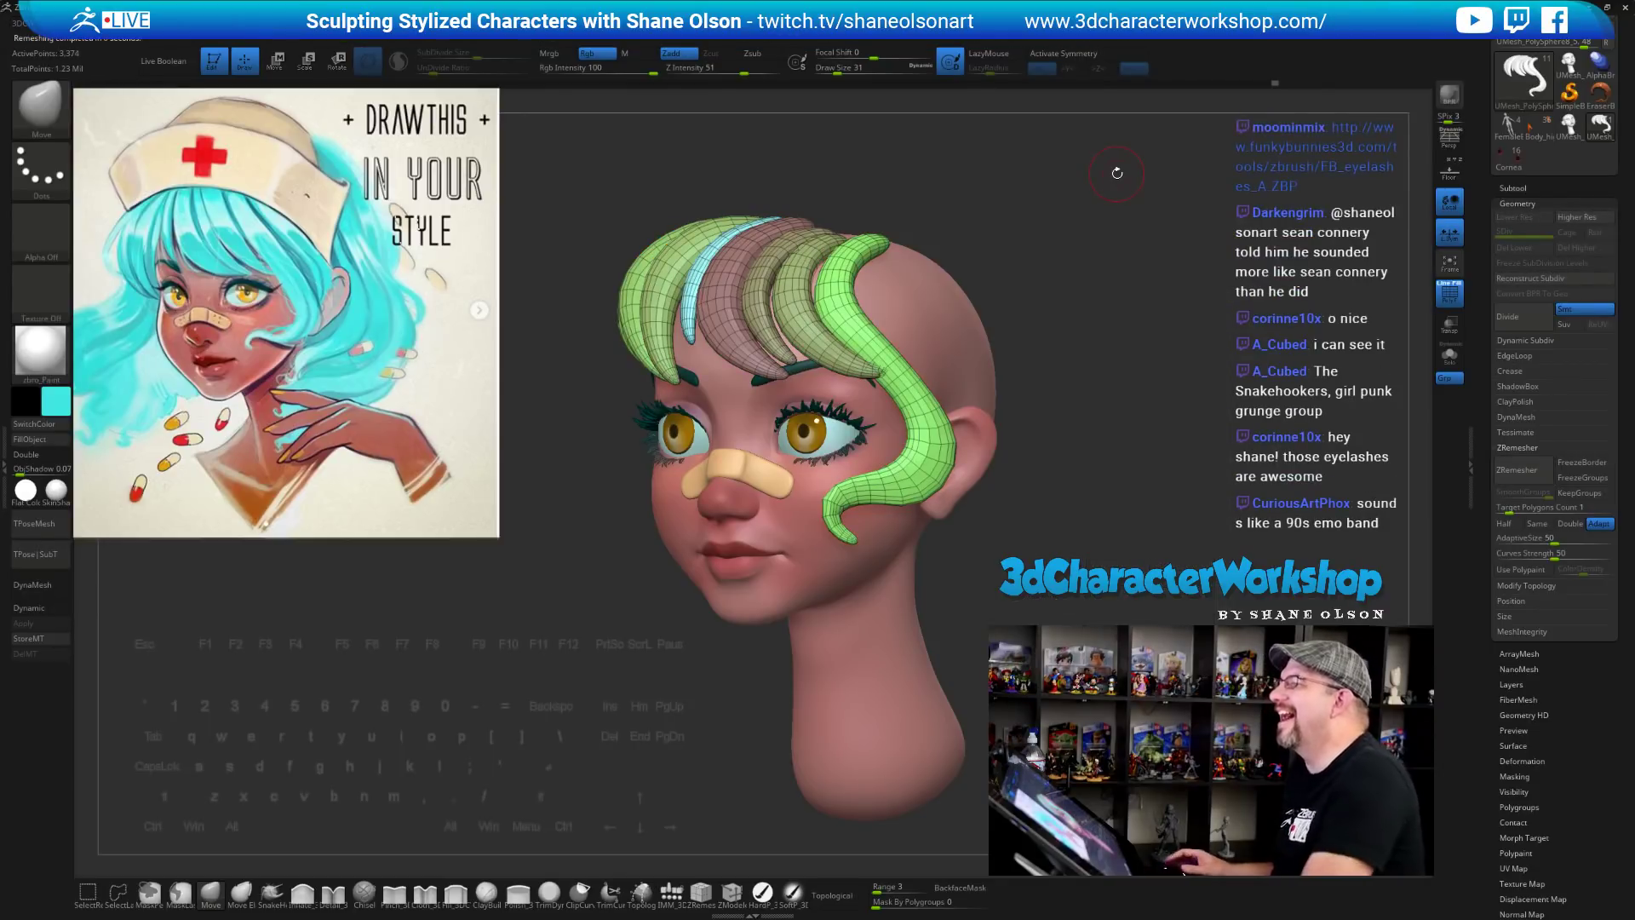
{"action": "mouse_move", "coordinate": [1157, 391]}
{"action": "left_mouse_down"}
{"action": "mouse_move", "coordinate": [1172, 391]}
{"action": "mouse_move", "coordinate": [1148, 398]}
{"action": "mouse_move", "coordinate": [1156, 384]}
{"action": "left_mouse_up"}
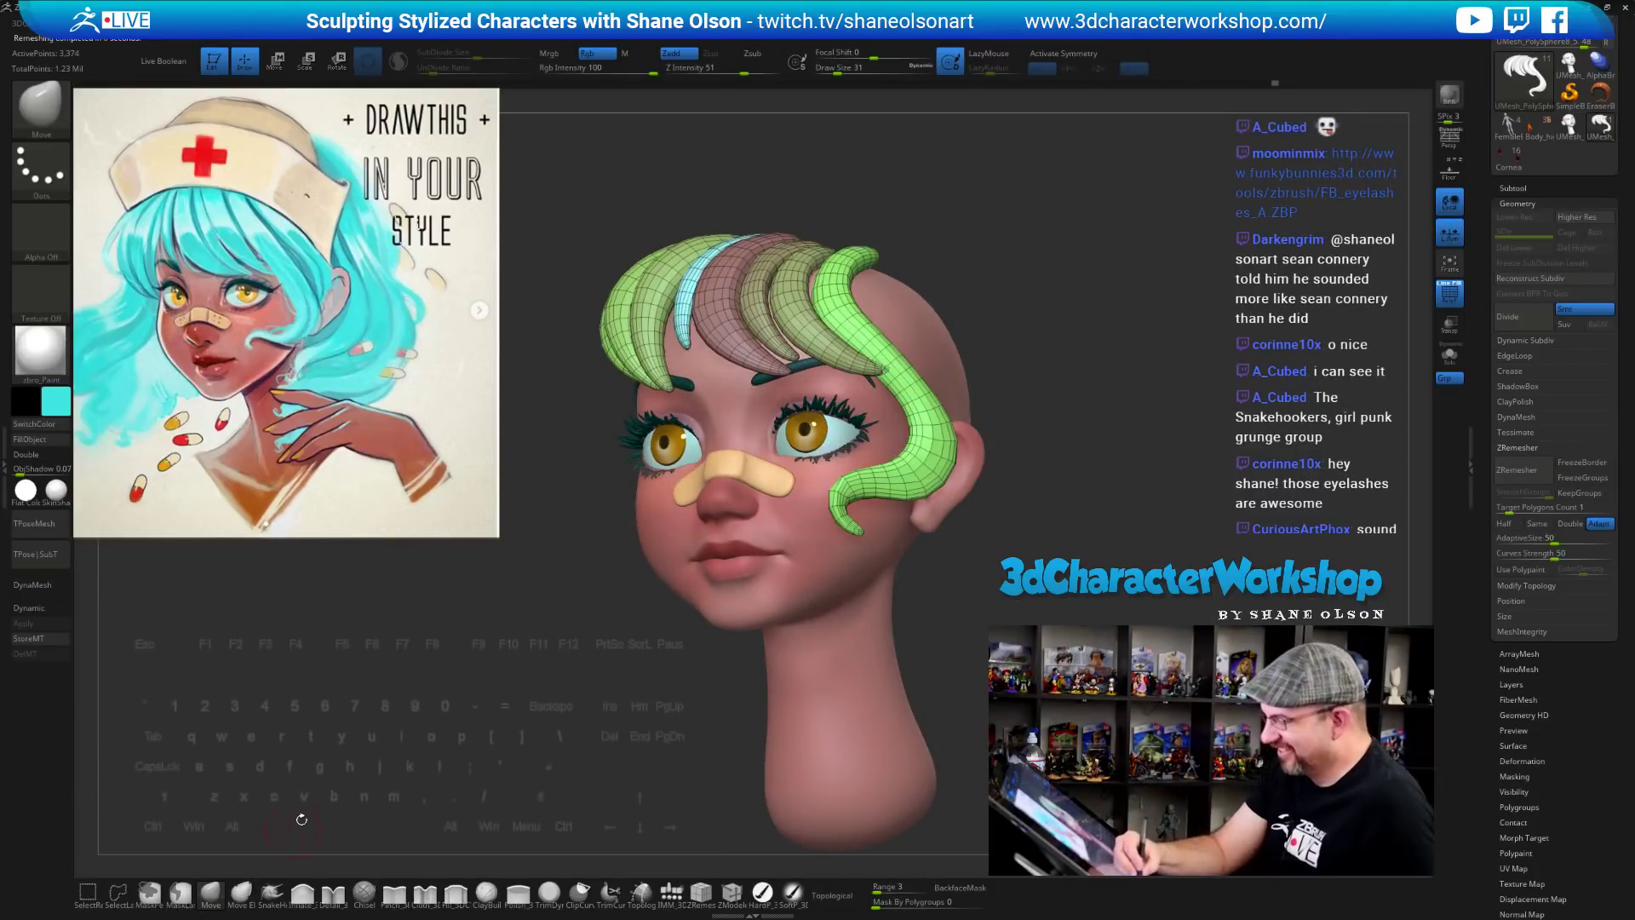
Fit the lower part of the side strand closer to the cheek with the Move Elastic brush at draw size 124
{"action": "left_click", "coordinate": [241, 892]}
{"action": "key", "text": "s"}
{"action": "left_click_drag", "start_coordinate": [601, 709], "coordinate": [600, 709]}
{"action": "left_click_drag", "start_coordinate": [962, 558], "coordinate": [1033, 552]}
{"action": "key", "text": "s"}
{"action": "mouse_move", "coordinate": [954, 457]}
{"action": "left_mouse_down"}
{"action": "mouse_move", "coordinate": [928, 464]}
{"action": "mouse_move", "coordinate": [952, 598]}
{"action": "left_mouse_up"}
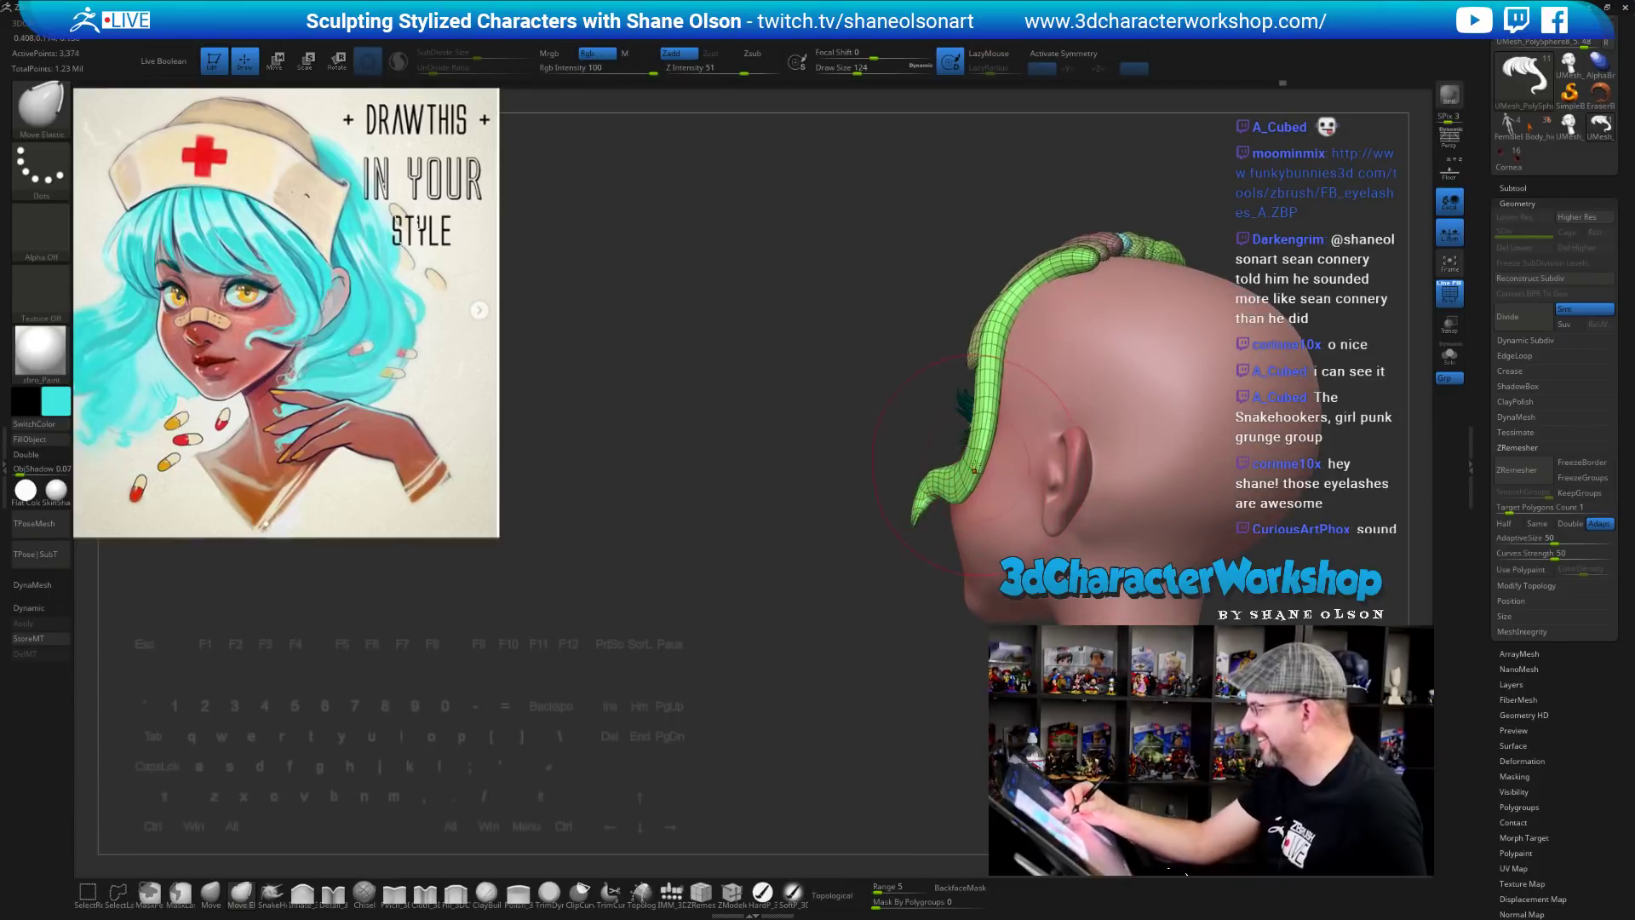
{"action": "left_click_drag", "start_coordinate": [974, 467], "coordinate": [925, 525]}
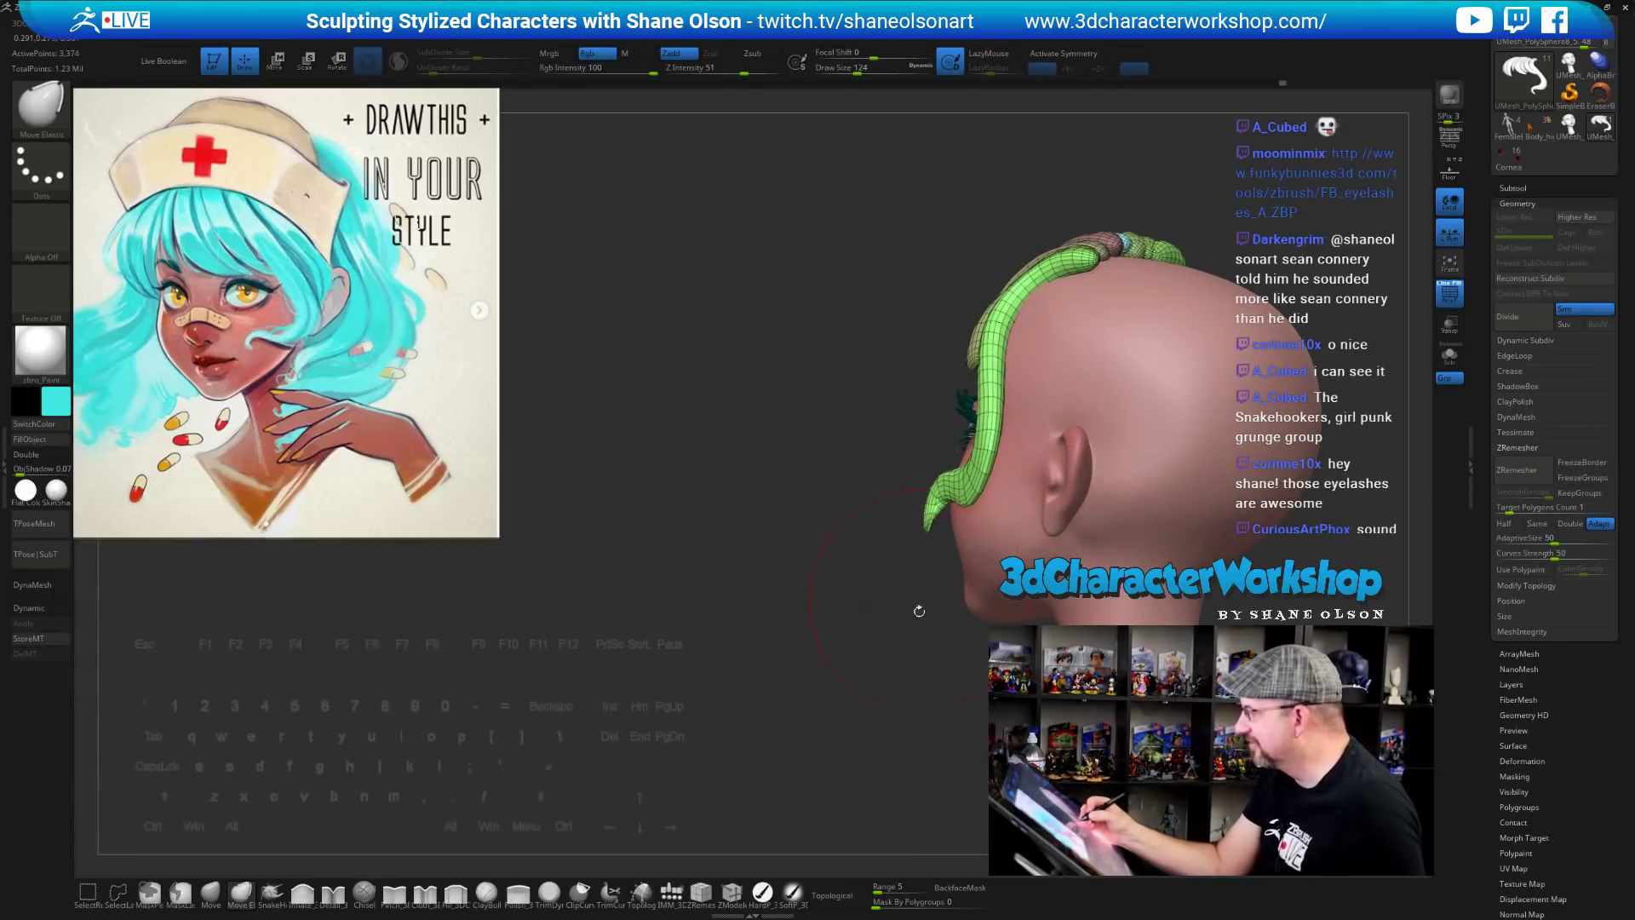
{"action": "left_click_drag", "start_coordinate": [919, 610], "coordinate": [974, 632]}
Reposition the side strand's curled tip against the cheek with the Move Elastic brush at draw size 68
{"action": "key", "text": "s"}
{"action": "mouse_move", "coordinate": [1032, 578]}
{"action": "left_mouse_down", "text": "alt"}
{"action": "mouse_move", "coordinate": [982, 668]}
{"action": "mouse_move", "coordinate": [960, 642]}
{"action": "left_mouse_up", "text": "alt"}
{"action": "key", "text": "s"}
{"action": "left_click_drag", "start_coordinate": [856, 601], "coordinate": [847, 594]}
{"action": "left_click_drag", "start_coordinate": [1043, 684], "coordinate": [1001, 691]}
{"action": "left_click_drag", "start_coordinate": [833, 560], "coordinate": [845, 615]}
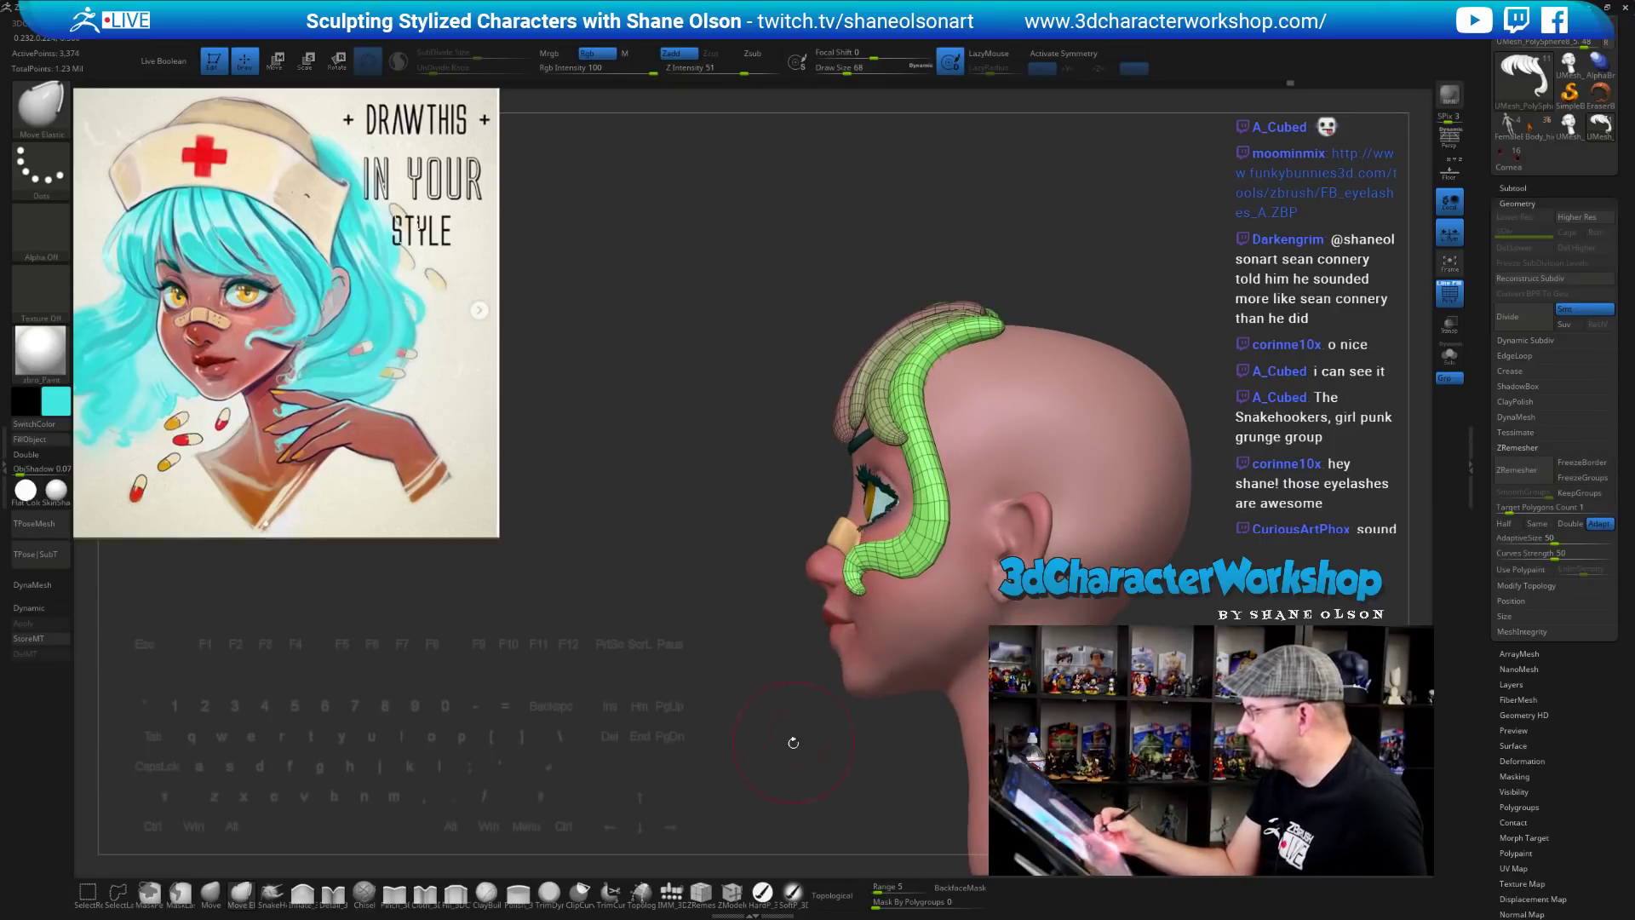
{"action": "left_click_drag", "start_coordinate": [793, 743], "coordinate": [880, 709]}
{"action": "mouse_move", "coordinate": [893, 603]}
{"action": "left_mouse_down"}
{"action": "mouse_move", "coordinate": [877, 661]}
{"action": "mouse_move", "coordinate": [862, 628]}
{"action": "left_mouse_up"}
Refine the side strand's curled tip with the Move Elastic brush at draw size 51 and smooth it
{"action": "key", "text": "s"}
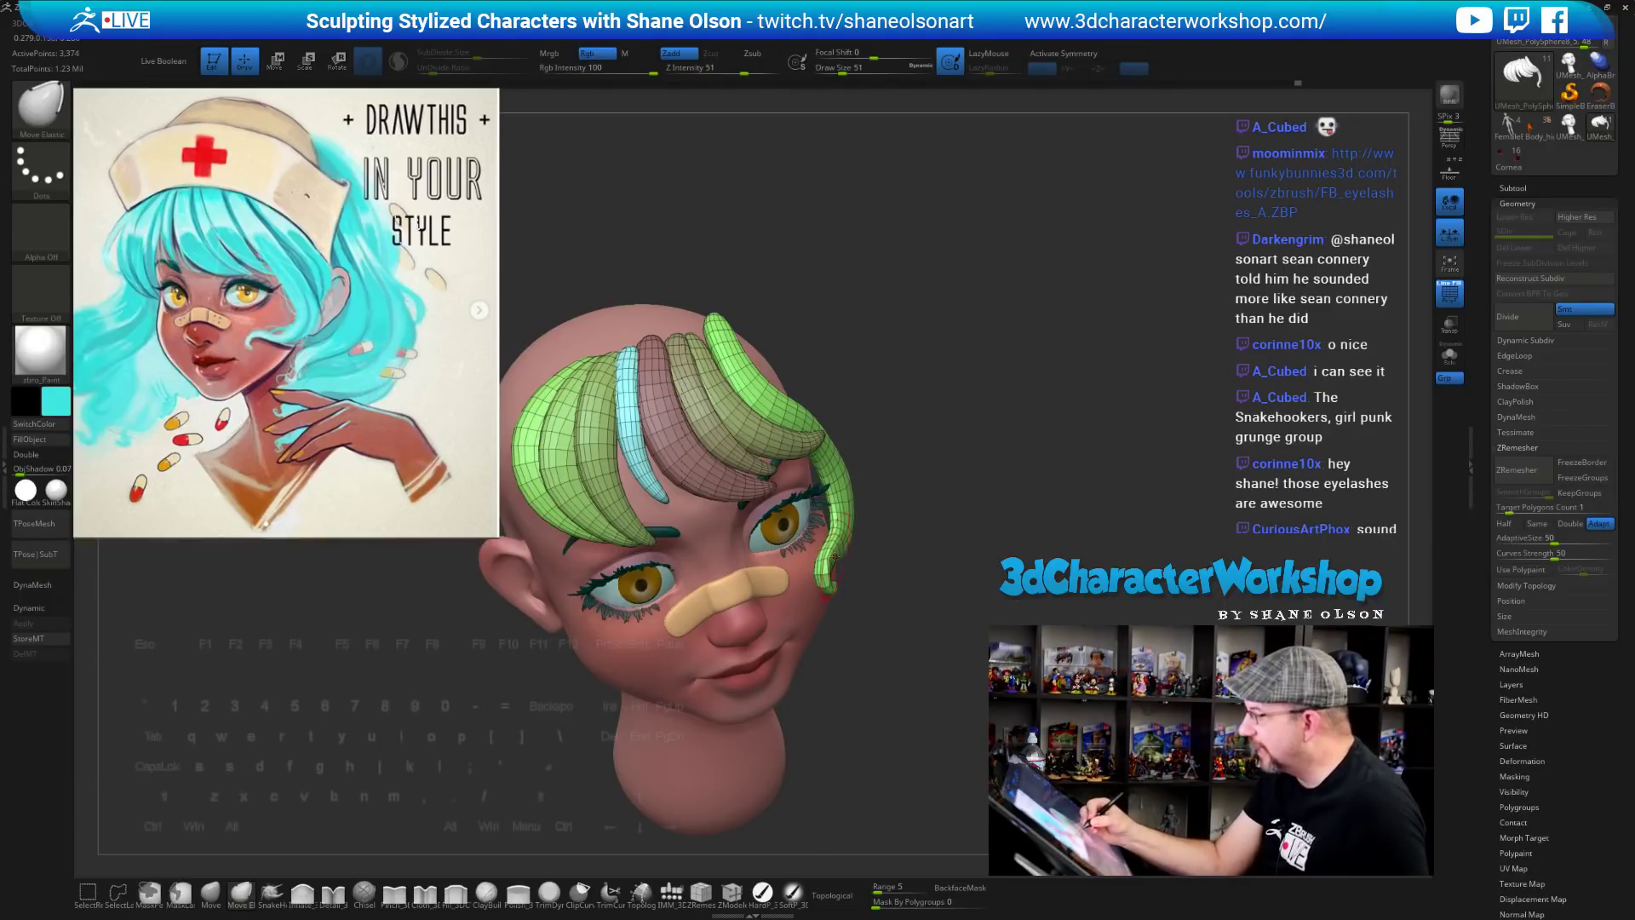
{"action": "mouse_move", "coordinate": [933, 690]}
{"action": "left_mouse_down"}
{"action": "mouse_move", "coordinate": [941, 664]}
{"action": "mouse_move", "coordinate": [964, 691]}
{"action": "left_mouse_up"}
{"action": "mouse_move", "coordinate": [1005, 619]}
{"action": "left_mouse_down"}
{"action": "mouse_move", "coordinate": [1018, 623]}
{"action": "mouse_move", "coordinate": [894, 615]}
{"action": "mouse_move", "coordinate": [848, 589]}
{"action": "left_mouse_up"}
{"action": "key", "text": "shift"}
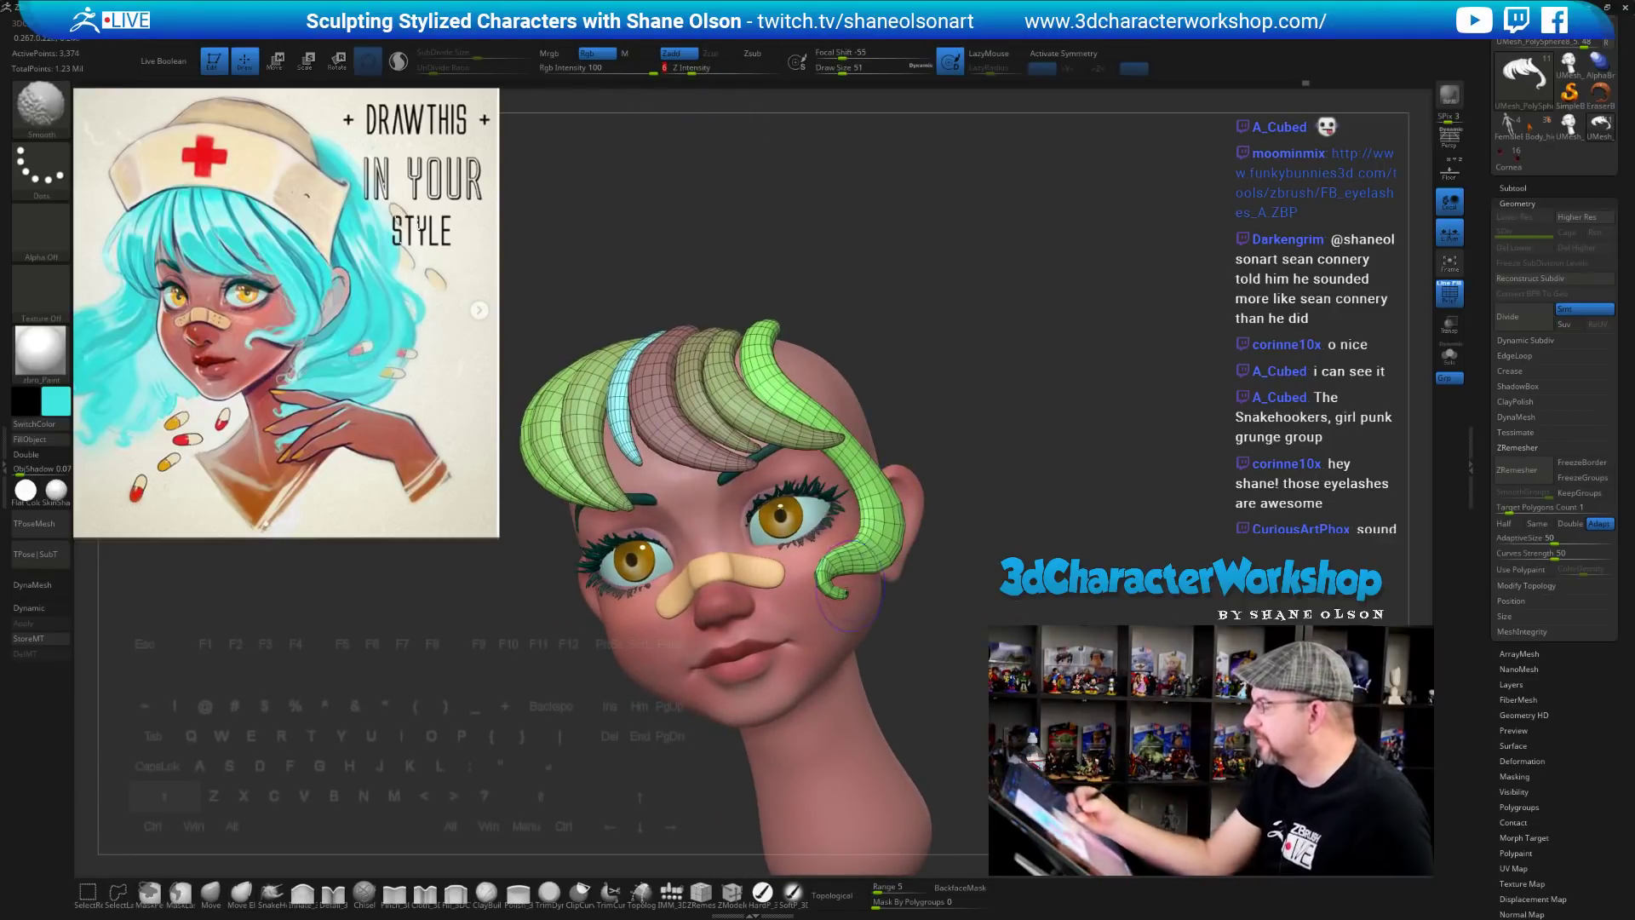
{"action": "left_click_drag", "start_coordinate": [949, 653], "coordinate": [978, 681]}
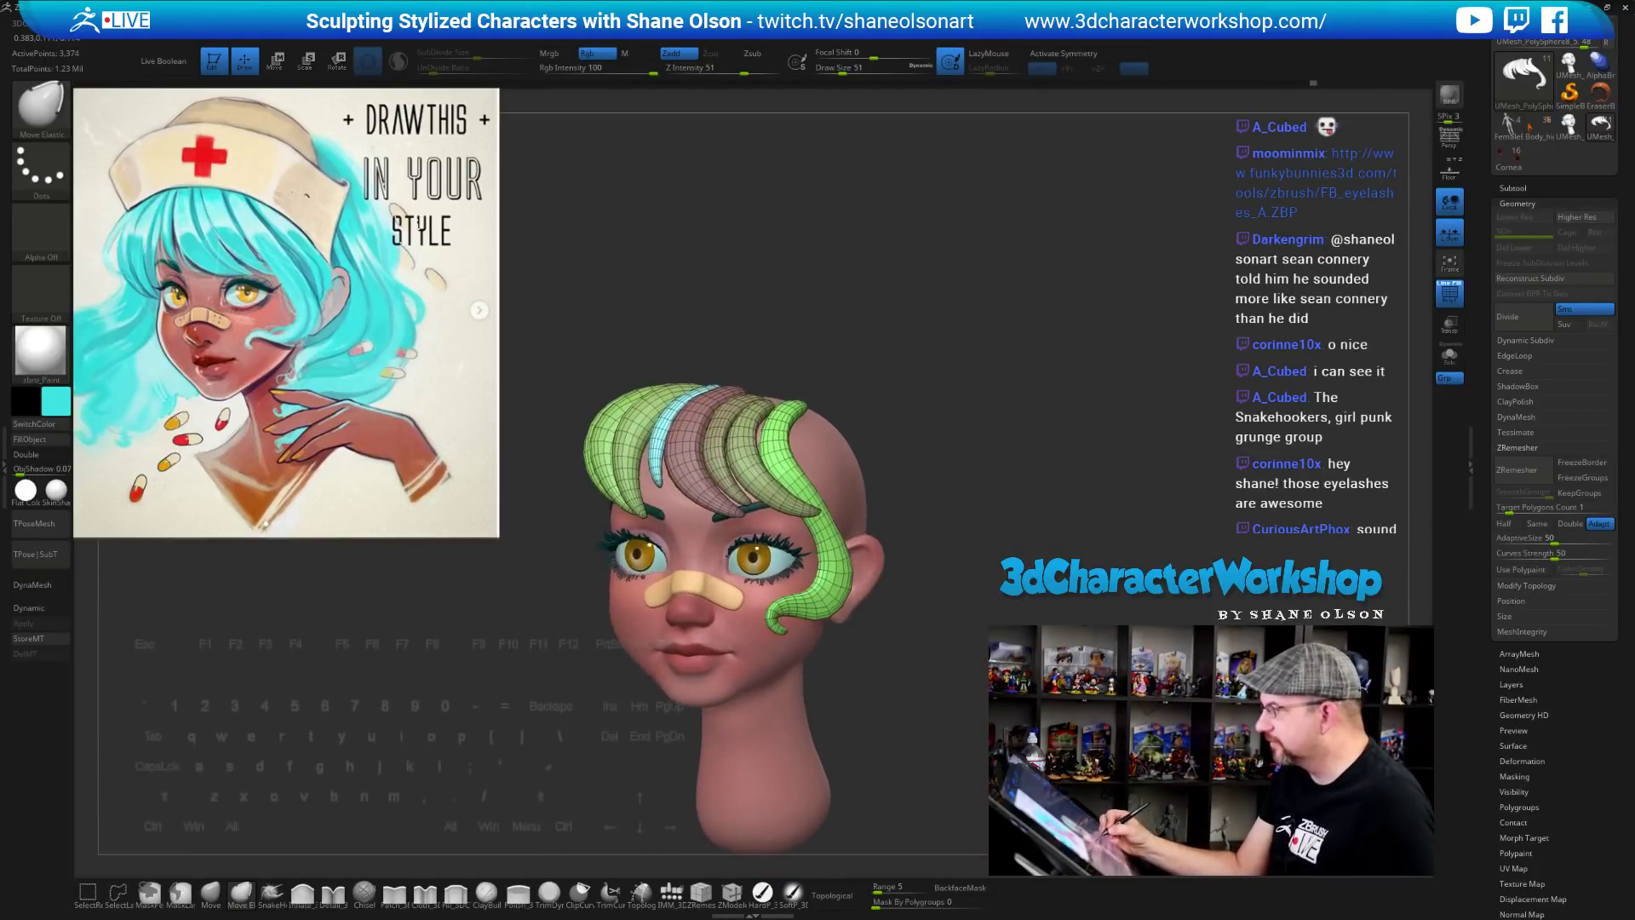
Set the Move Elastic brush's draw size to 71 and enable its topological masking
{"action": "left_click_drag", "start_coordinate": [1051, 604], "coordinate": [1022, 519], "text": "alt"}
{"action": "key", "text": "s"}
{"action": "left_click_drag", "start_coordinate": [955, 412], "coordinate": [960, 413]}
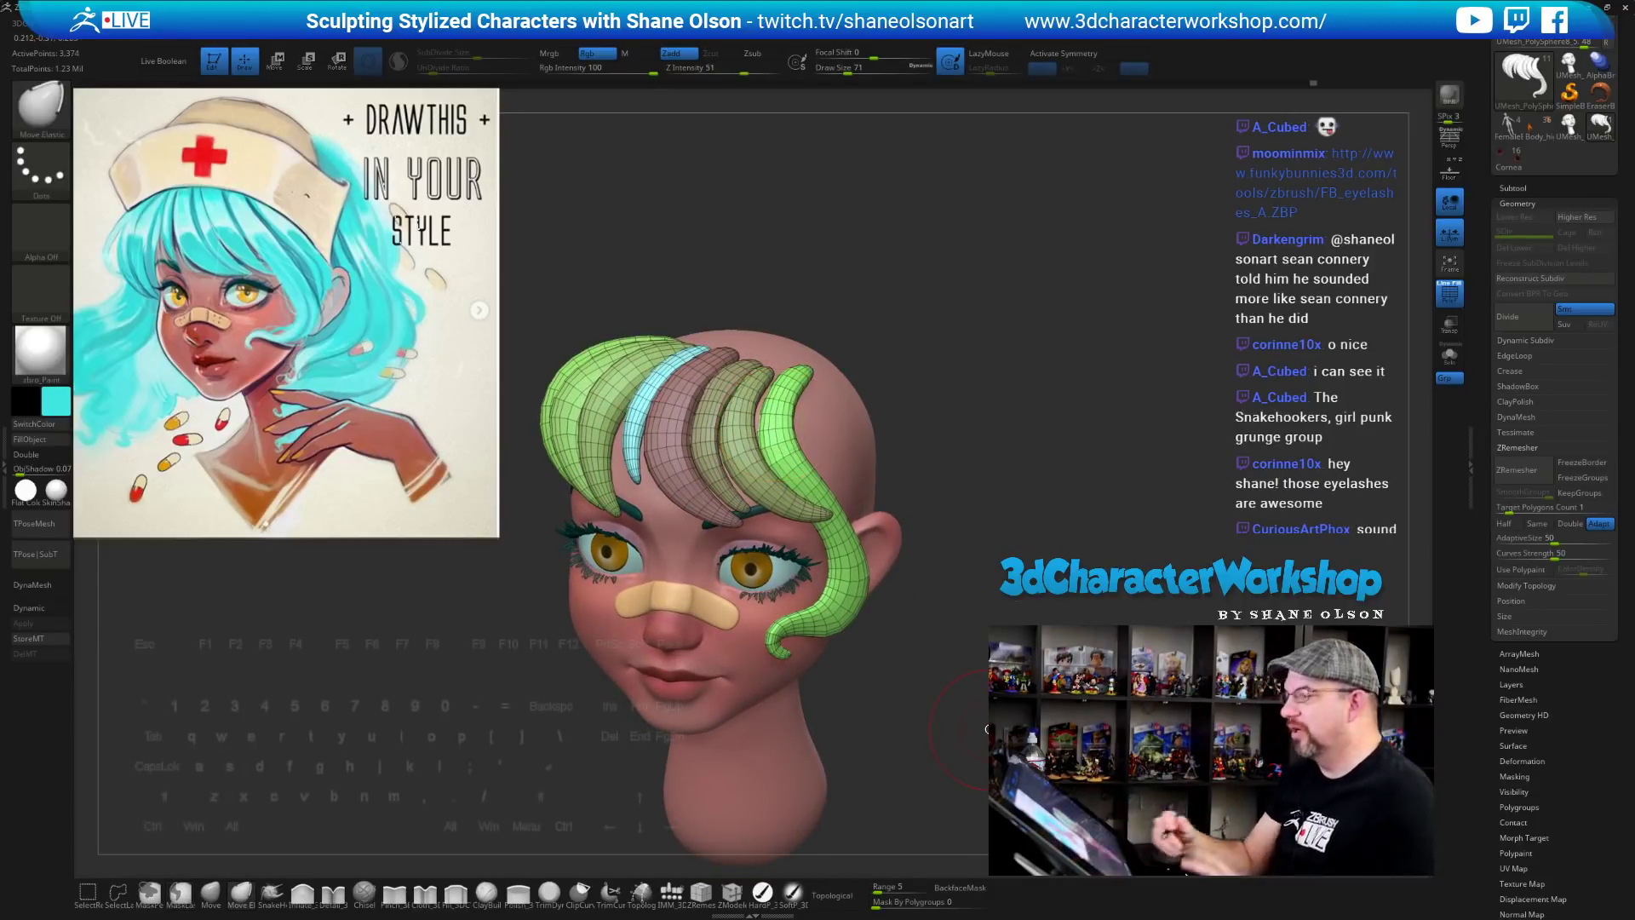
{"action": "left_click", "coordinate": [839, 898]}
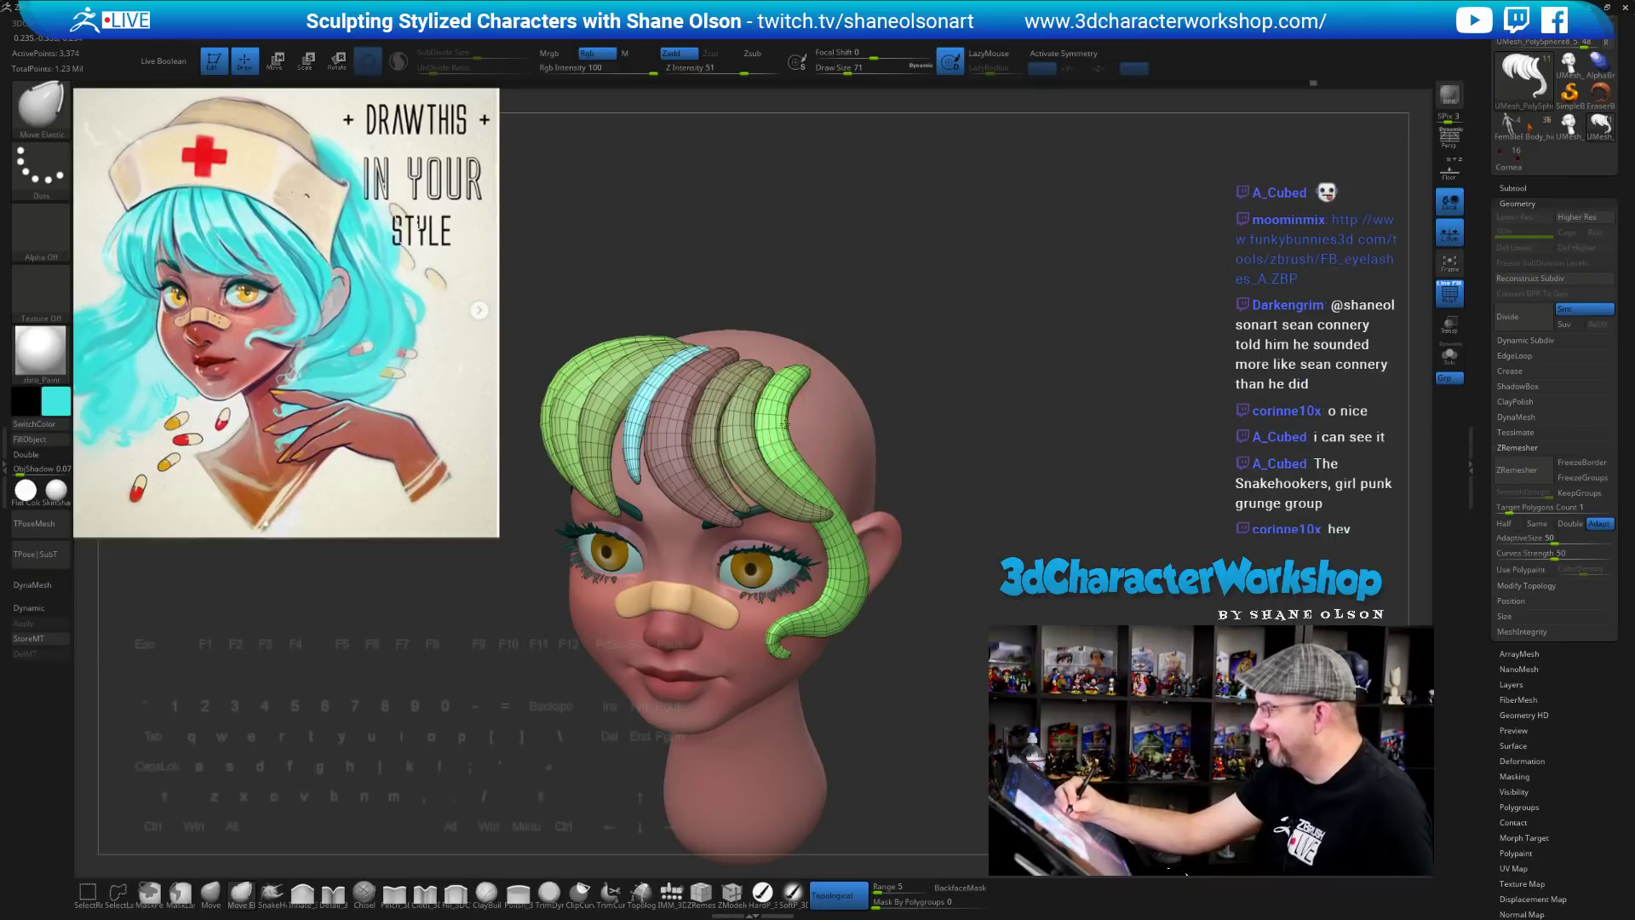
{"action": "mouse_move", "coordinate": [1052, 668]}
{"action": "left_mouse_down"}
{"action": "mouse_move", "coordinate": [1001, 648]}
{"action": "mouse_move", "coordinate": [991, 570]}
{"action": "mouse_move", "coordinate": [1061, 669]}
{"action": "mouse_move", "coordinate": [1026, 664]}
{"action": "mouse_move", "coordinate": [1043, 660]}
{"action": "mouse_move", "coordinate": [986, 575]}
{"action": "left_mouse_up"}
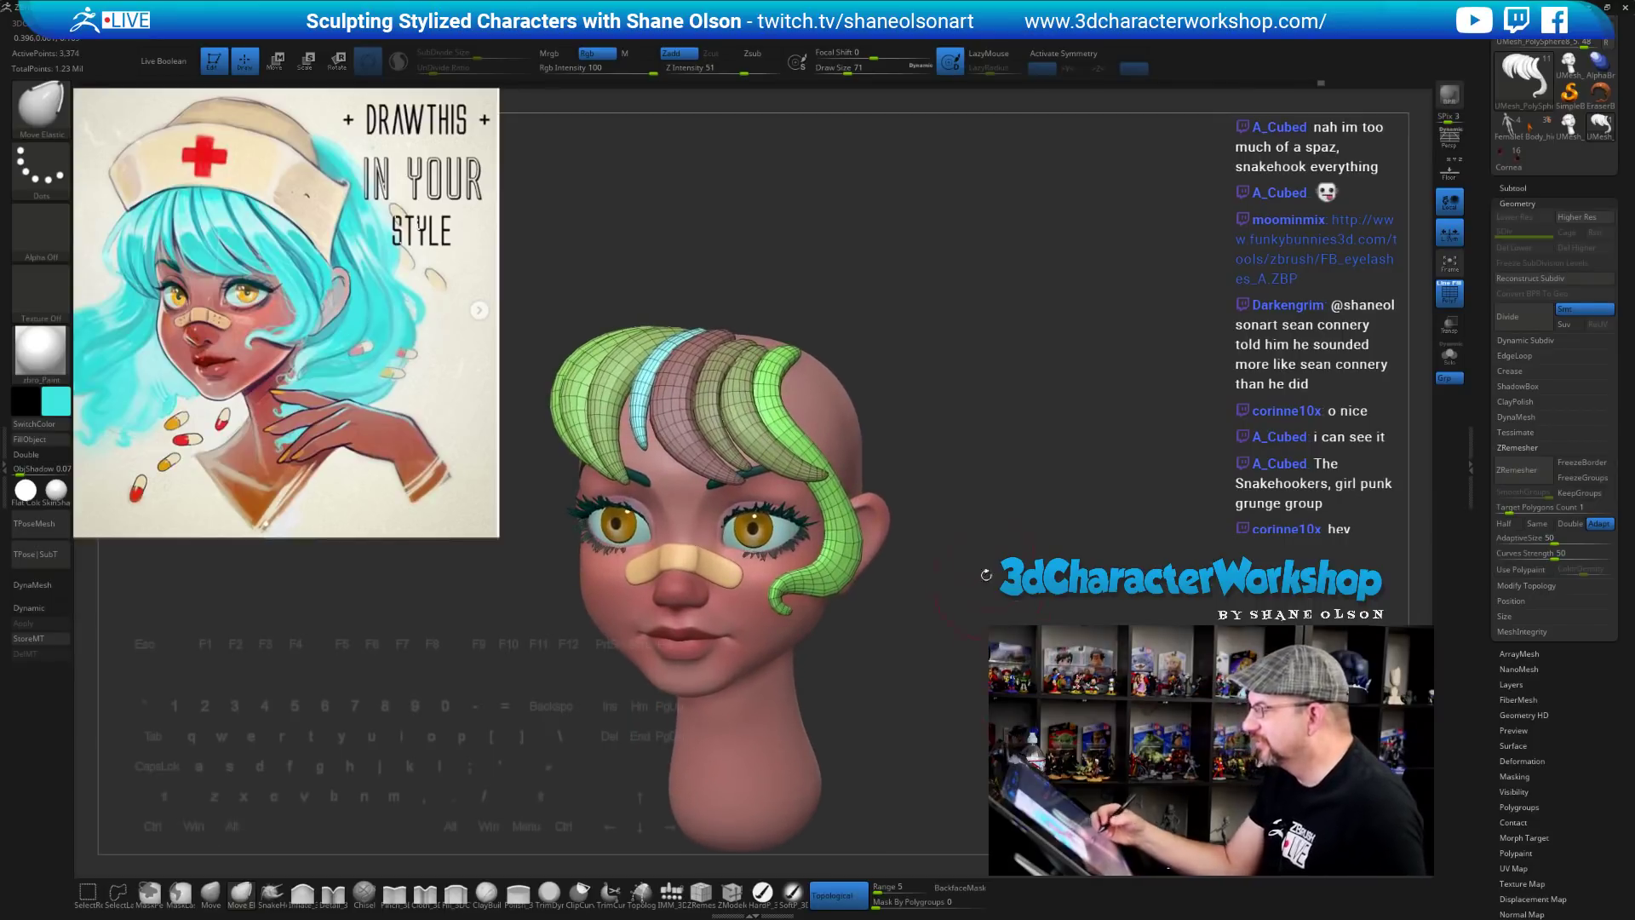
Adjust the middle bang strands individually with the topological Move Elastic brush at draw size 49
{"action": "key", "text": "s"}
{"action": "left_click_drag", "start_coordinate": [928, 461], "coordinate": [922, 461]}
{"action": "left_click_drag", "start_coordinate": [720, 398], "coordinate": [710, 388]}
{"action": "left_click_drag", "start_coordinate": [1014, 443], "coordinate": [898, 443]}
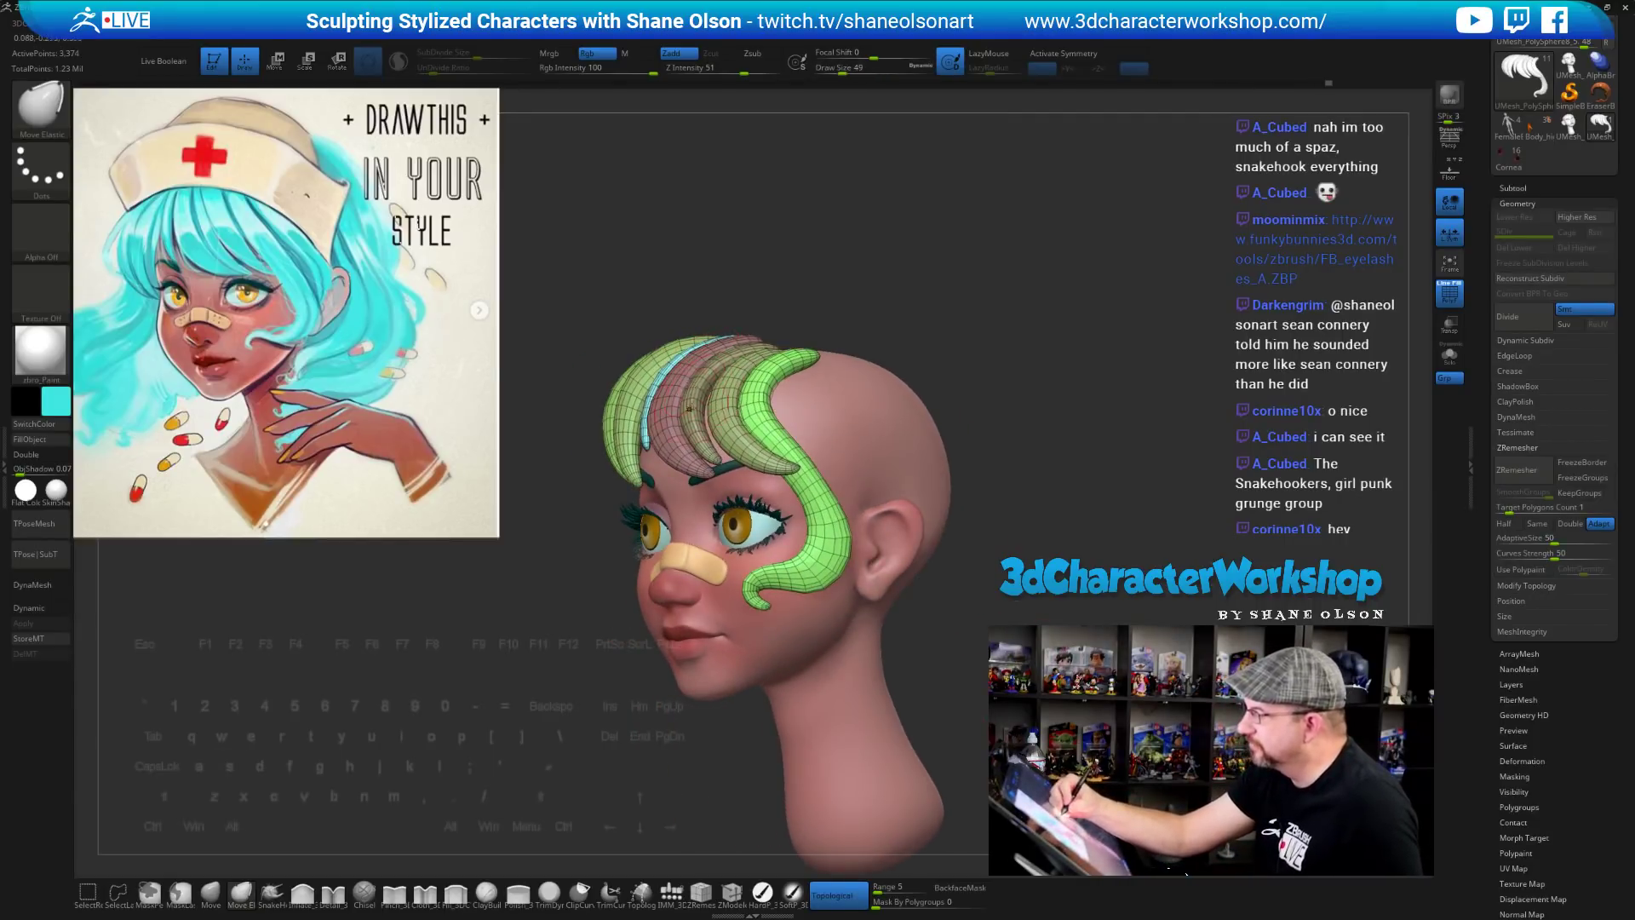
{"action": "left_click_drag", "start_coordinate": [689, 409], "coordinate": [682, 420]}
{"action": "mouse_move", "coordinate": [671, 309]}
{"action": "left_mouse_down"}
{"action": "mouse_move", "coordinate": [731, 313]}
{"action": "mouse_move", "coordinate": [733, 340]}
{"action": "mouse_move", "coordinate": [700, 355]}
{"action": "mouse_move", "coordinate": [749, 315]}
{"action": "left_mouse_up"}
Set the draw size to 68 and give the hair strands new, clearly distinct polygroup colors
{"action": "key", "text": "s"}
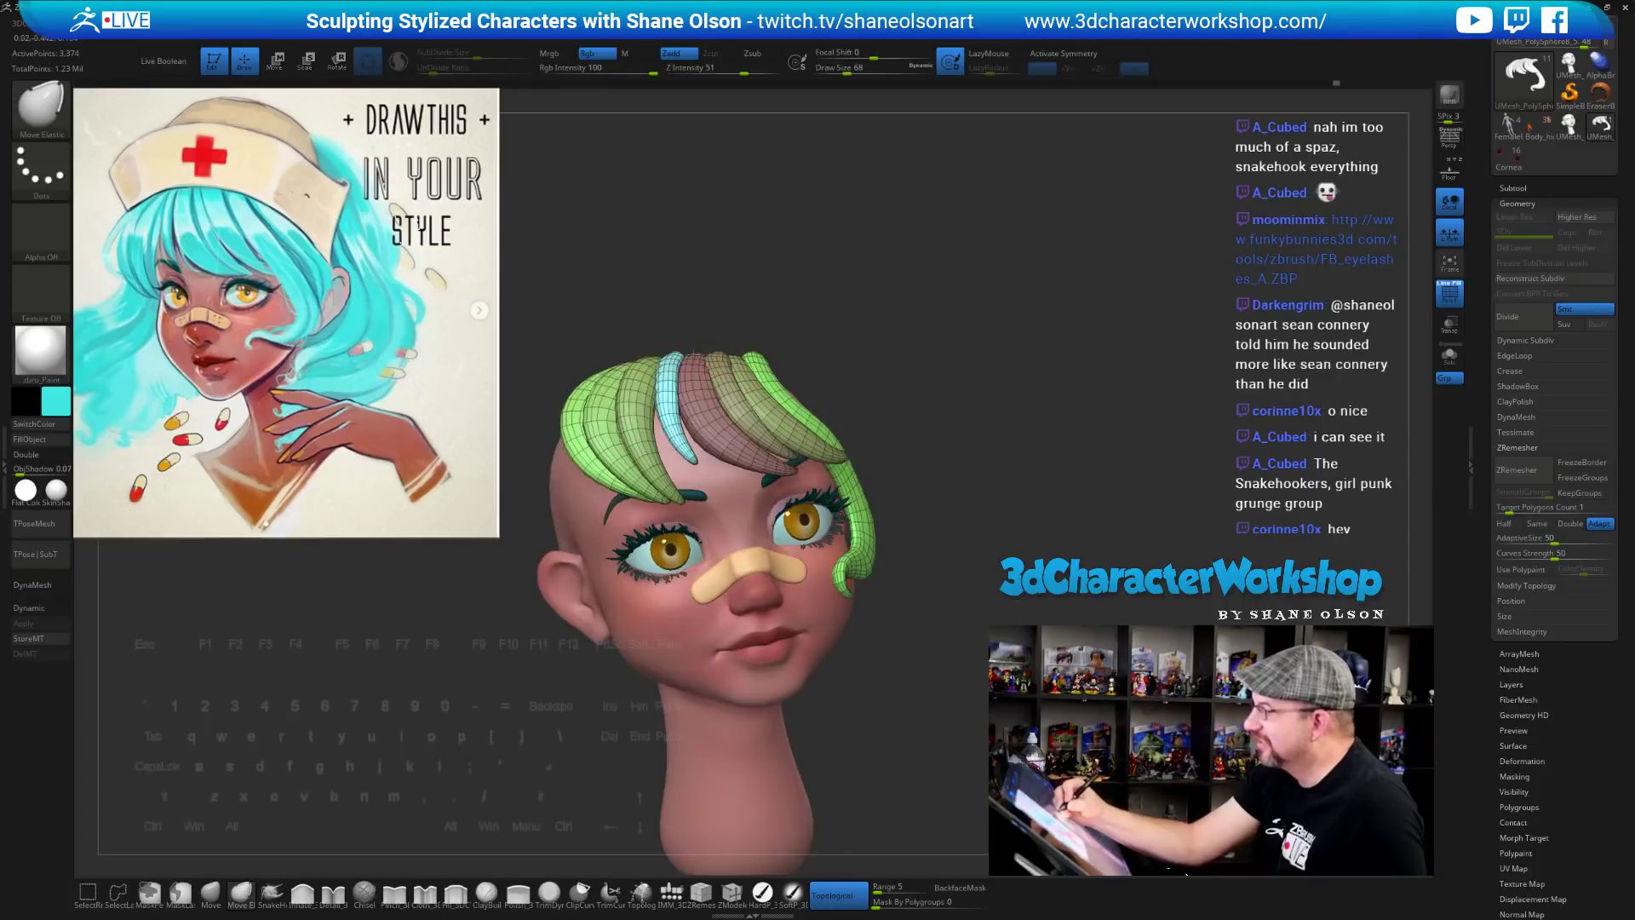
{"action": "left_click_drag", "start_coordinate": [942, 540], "coordinate": [976, 642]}
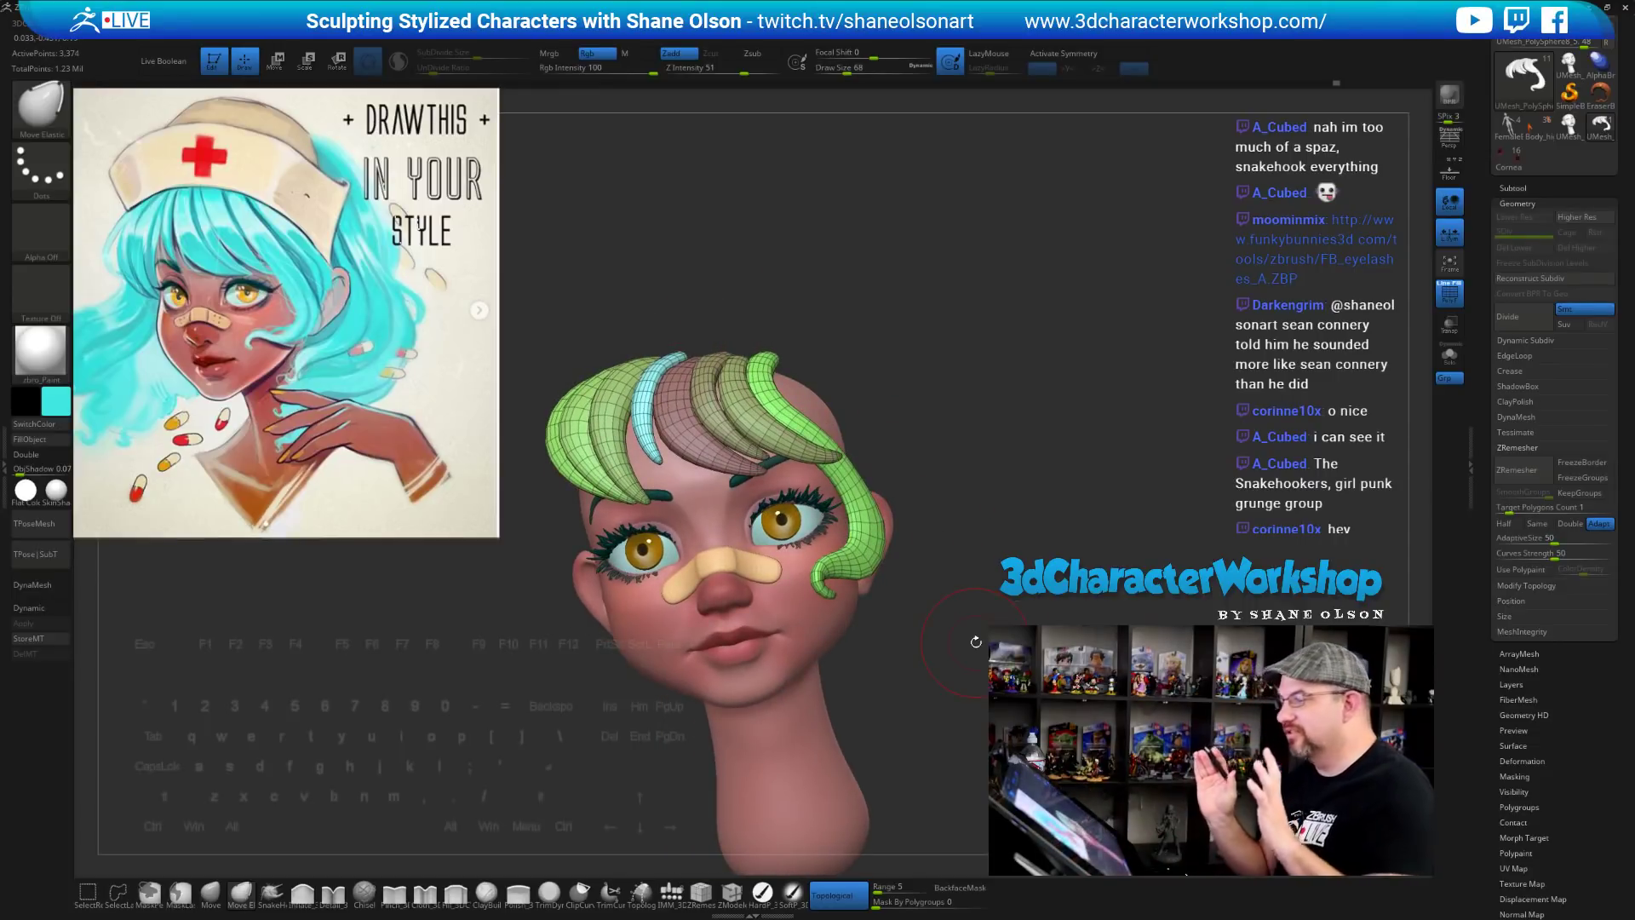
{"action": "left_click_drag", "start_coordinate": [1108, 665], "coordinate": [1180, 655]}
{"action": "left_click_drag", "start_coordinate": [1005, 626], "coordinate": [1082, 484]}
{"action": "key", "text": "shift"}
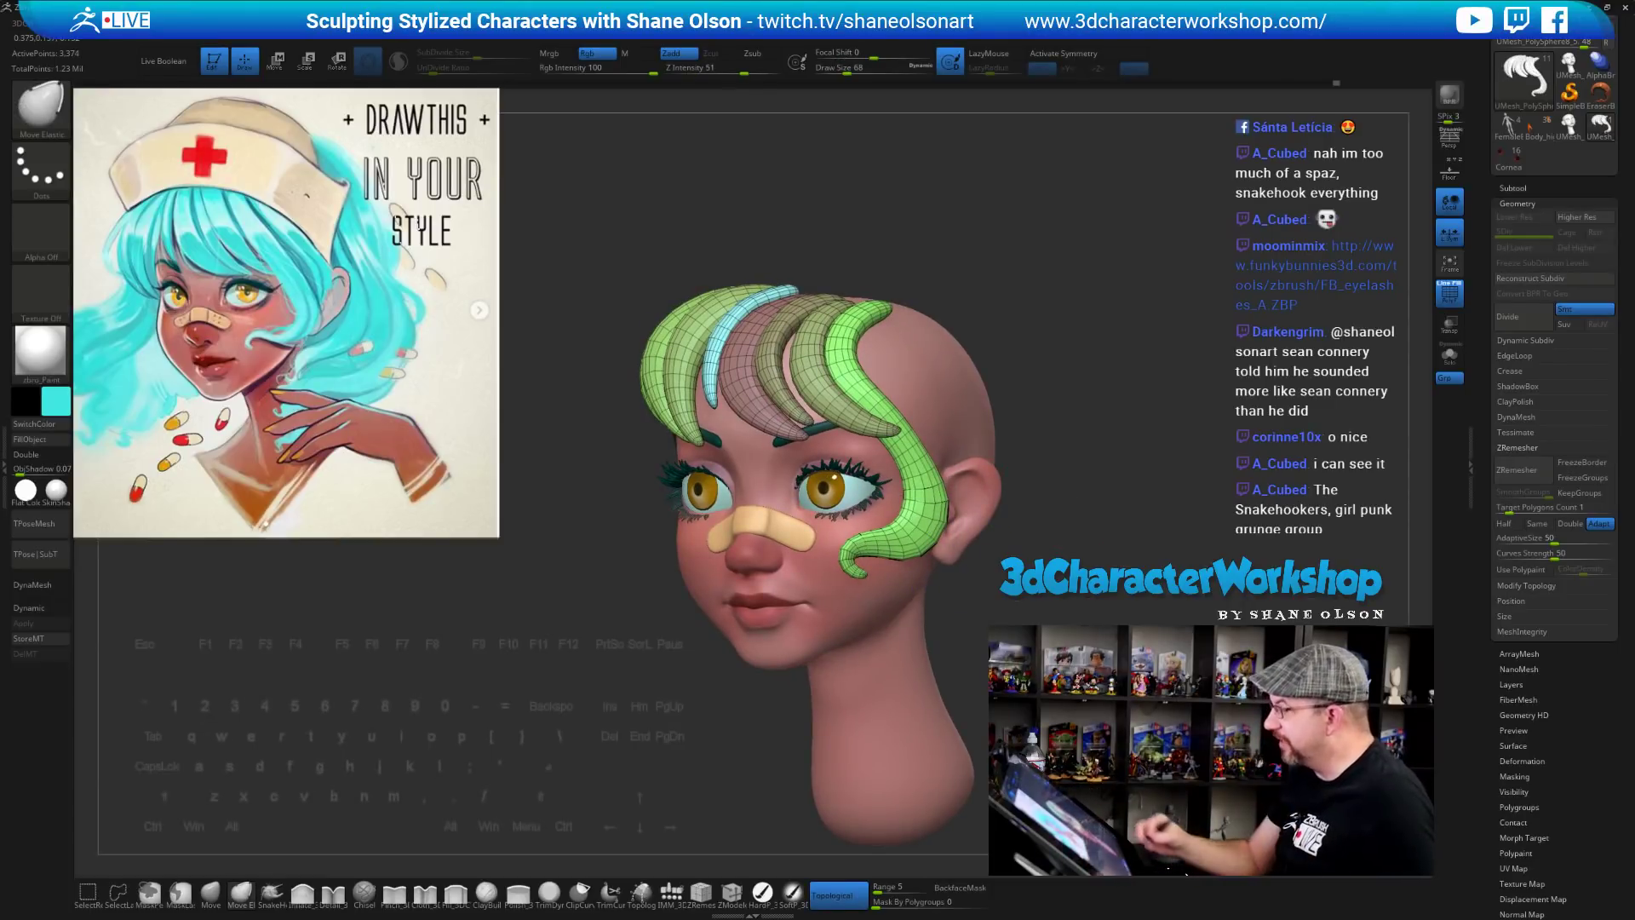
{"action": "mouse_move", "coordinate": [1089, 560]}
{"action": "left_mouse_down"}
{"action": "mouse_move", "coordinate": [1046, 556]}
{"action": "mouse_move", "coordinate": [1218, 579]}
{"action": "mouse_move", "coordinate": [1108, 644]}
{"action": "mouse_move", "coordinate": [1193, 652]}
{"action": "mouse_move", "coordinate": [1161, 656]}
{"action": "mouse_move", "coordinate": [1205, 669]}
{"action": "mouse_move", "coordinate": [1081, 669]}
{"action": "mouse_move", "coordinate": [1107, 671]}
{"action": "mouse_move", "coordinate": [1056, 602]}
{"action": "mouse_move", "coordinate": [1027, 621]}
{"action": "left_mouse_up"}
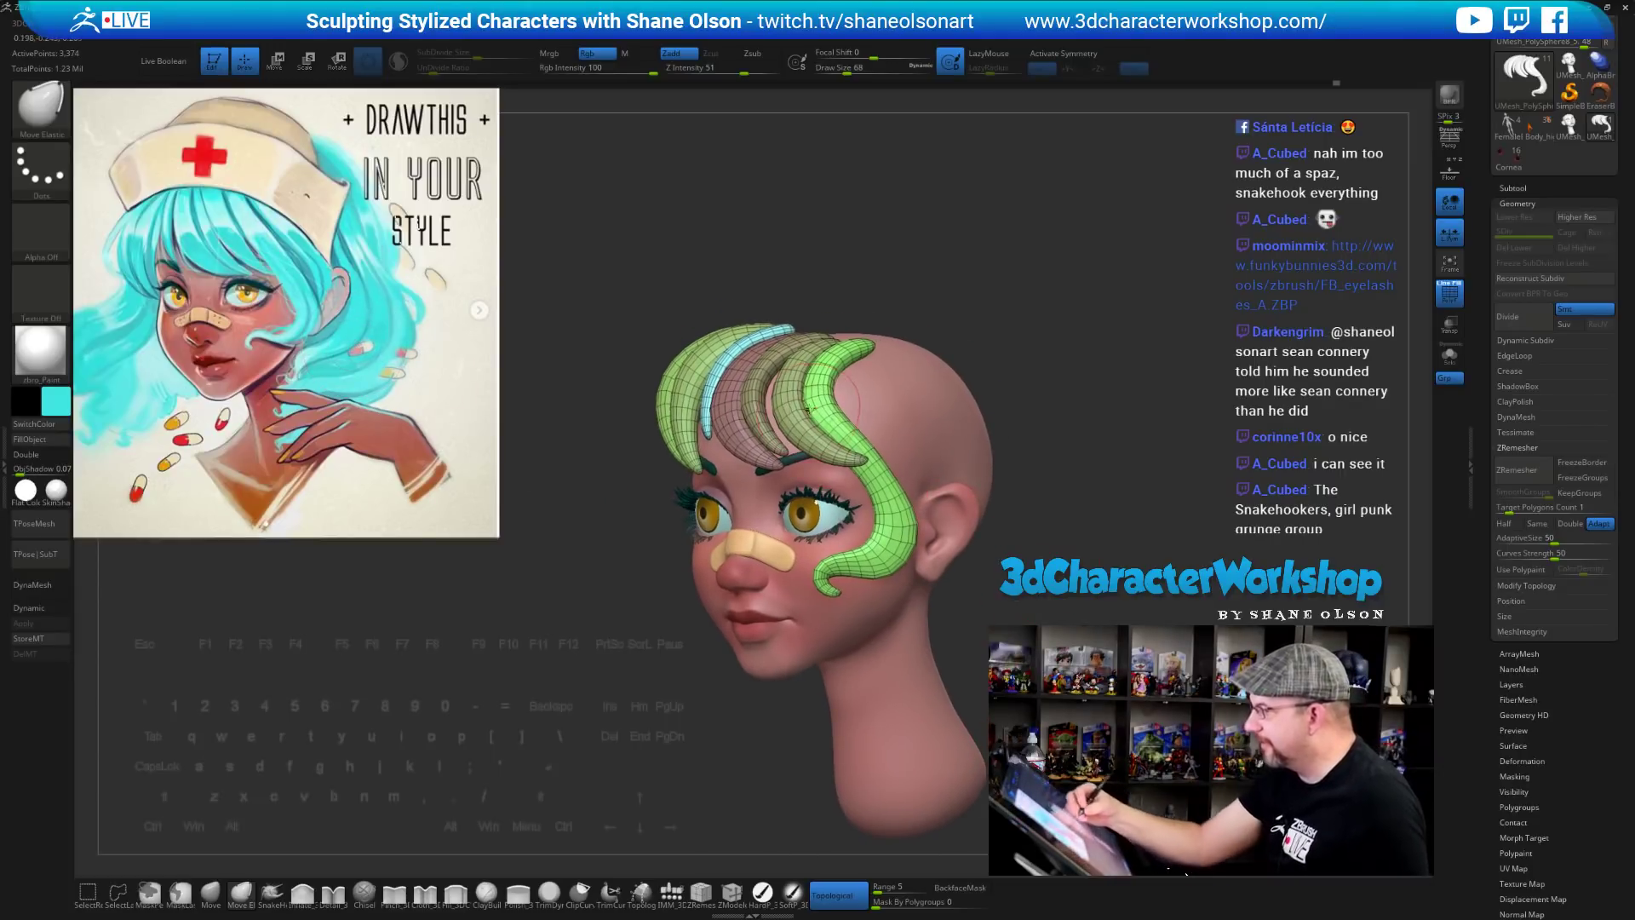
{"action": "right_click", "coordinate": [973, 655]}
{"action": "left_click", "coordinate": [979, 375]}
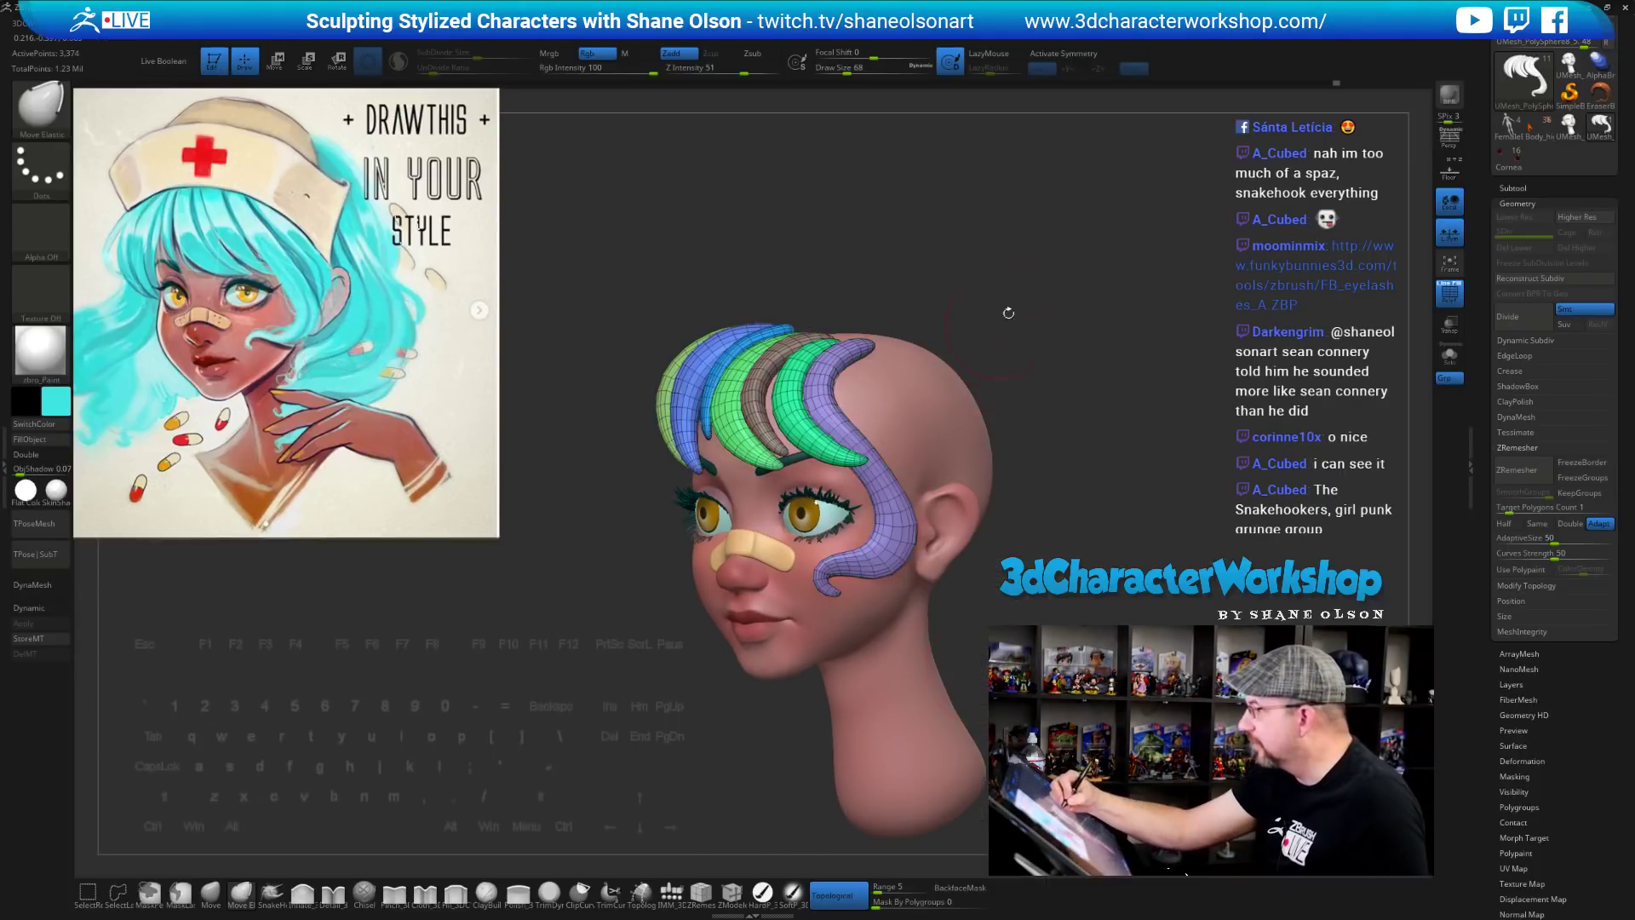
Mask everything except the green bang strand beside the purple side lock and duplicate that strand back toward the temple
{"action": "left_click_drag", "start_coordinate": [1085, 510], "coordinate": [946, 439]}
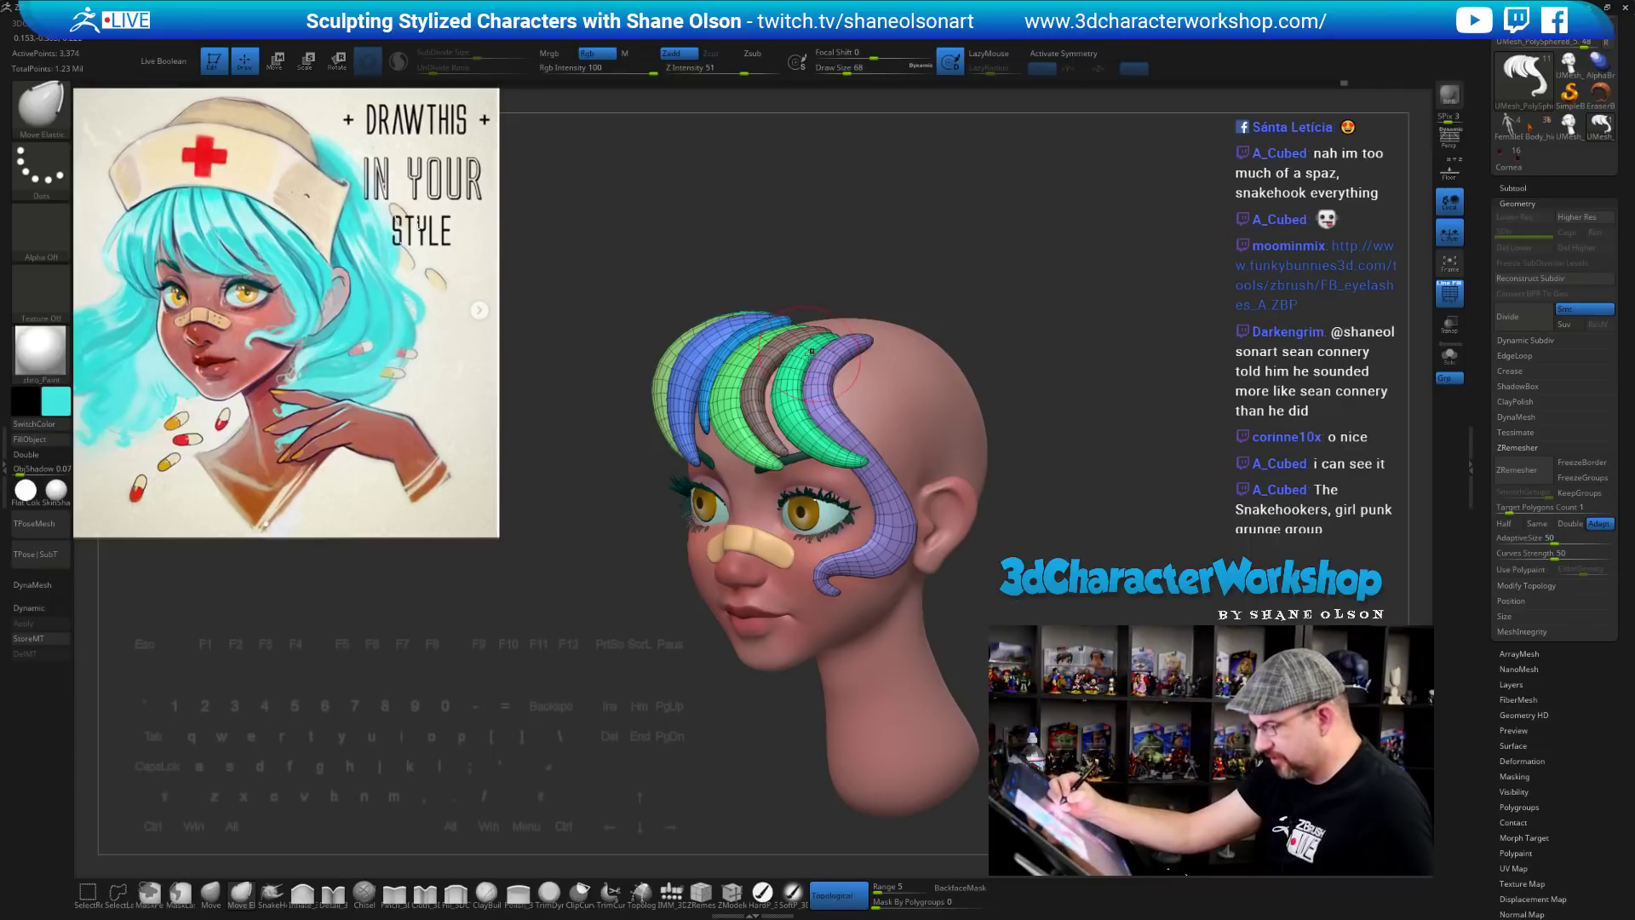
{"action": "key", "text": "w"}
{"action": "left_click", "coordinate": [824, 454], "text": "ctrl"}
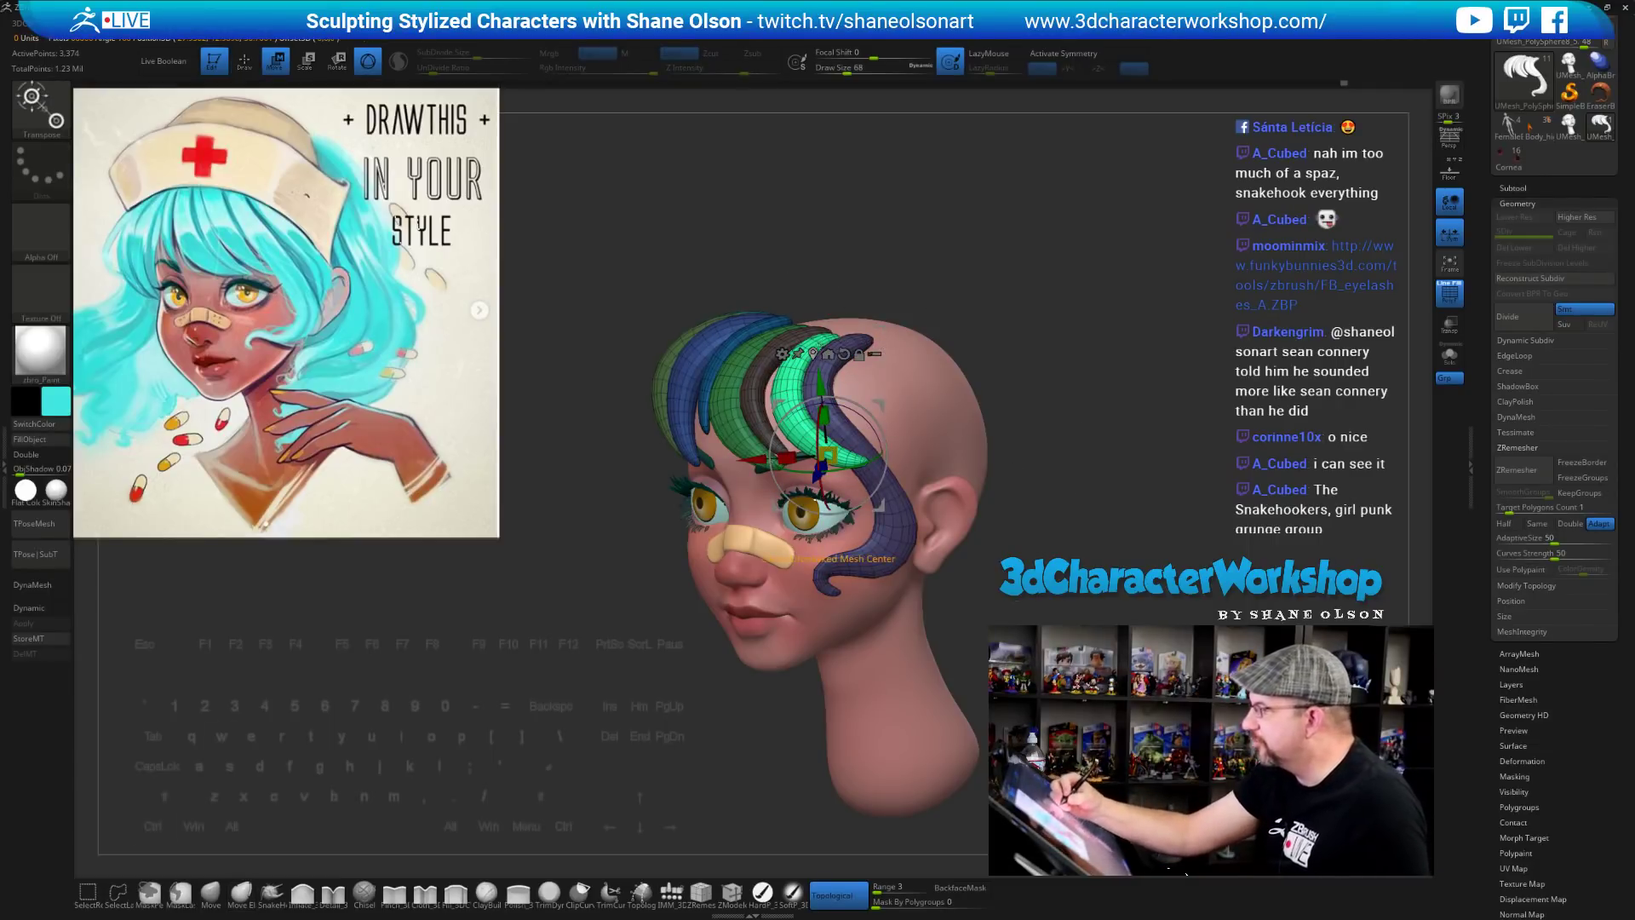
{"action": "left_click_drag", "start_coordinate": [892, 406], "coordinate": [941, 419], "text": "ctrl"}
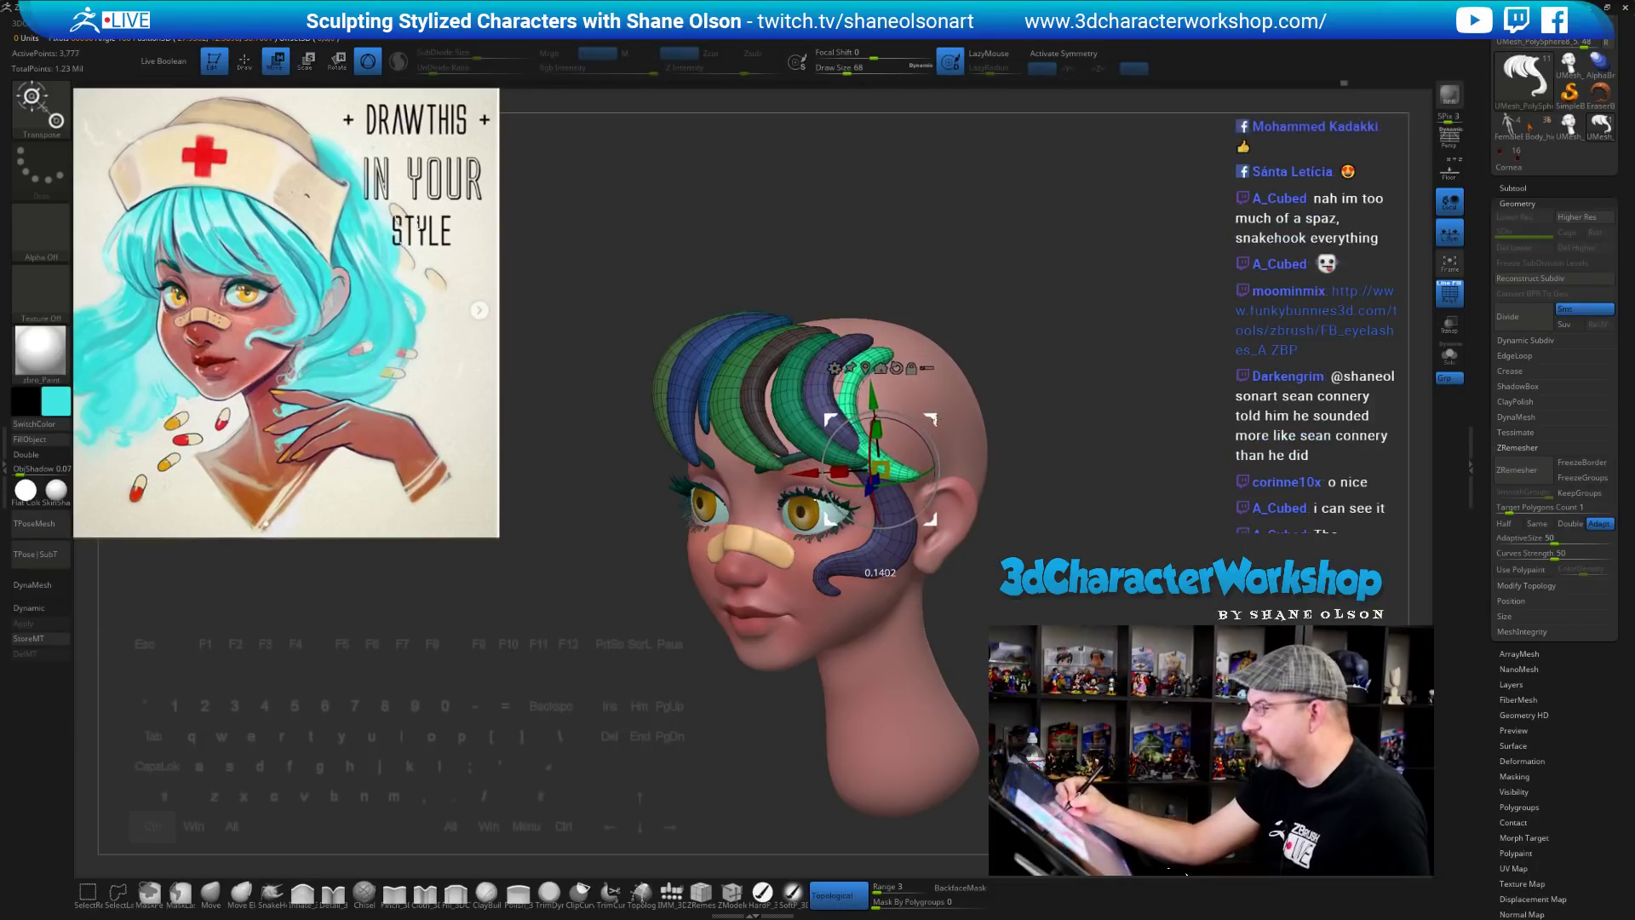
Move and rotate the duplicated strand so it sits against the temple behind the side lock
{"action": "left_click_drag", "start_coordinate": [1099, 587], "coordinate": [965, 423], "text": "alt"}
{"action": "left_click_drag", "start_coordinate": [857, 396], "coordinate": [803, 436]}
{"action": "left_click_drag", "start_coordinate": [862, 382], "coordinate": [882, 377]}
{"action": "mouse_move", "coordinate": [979, 426]}
{"action": "left_mouse_down"}
{"action": "mouse_move", "coordinate": [1073, 430]}
{"action": "mouse_move", "coordinate": [954, 436]}
{"action": "left_mouse_up"}
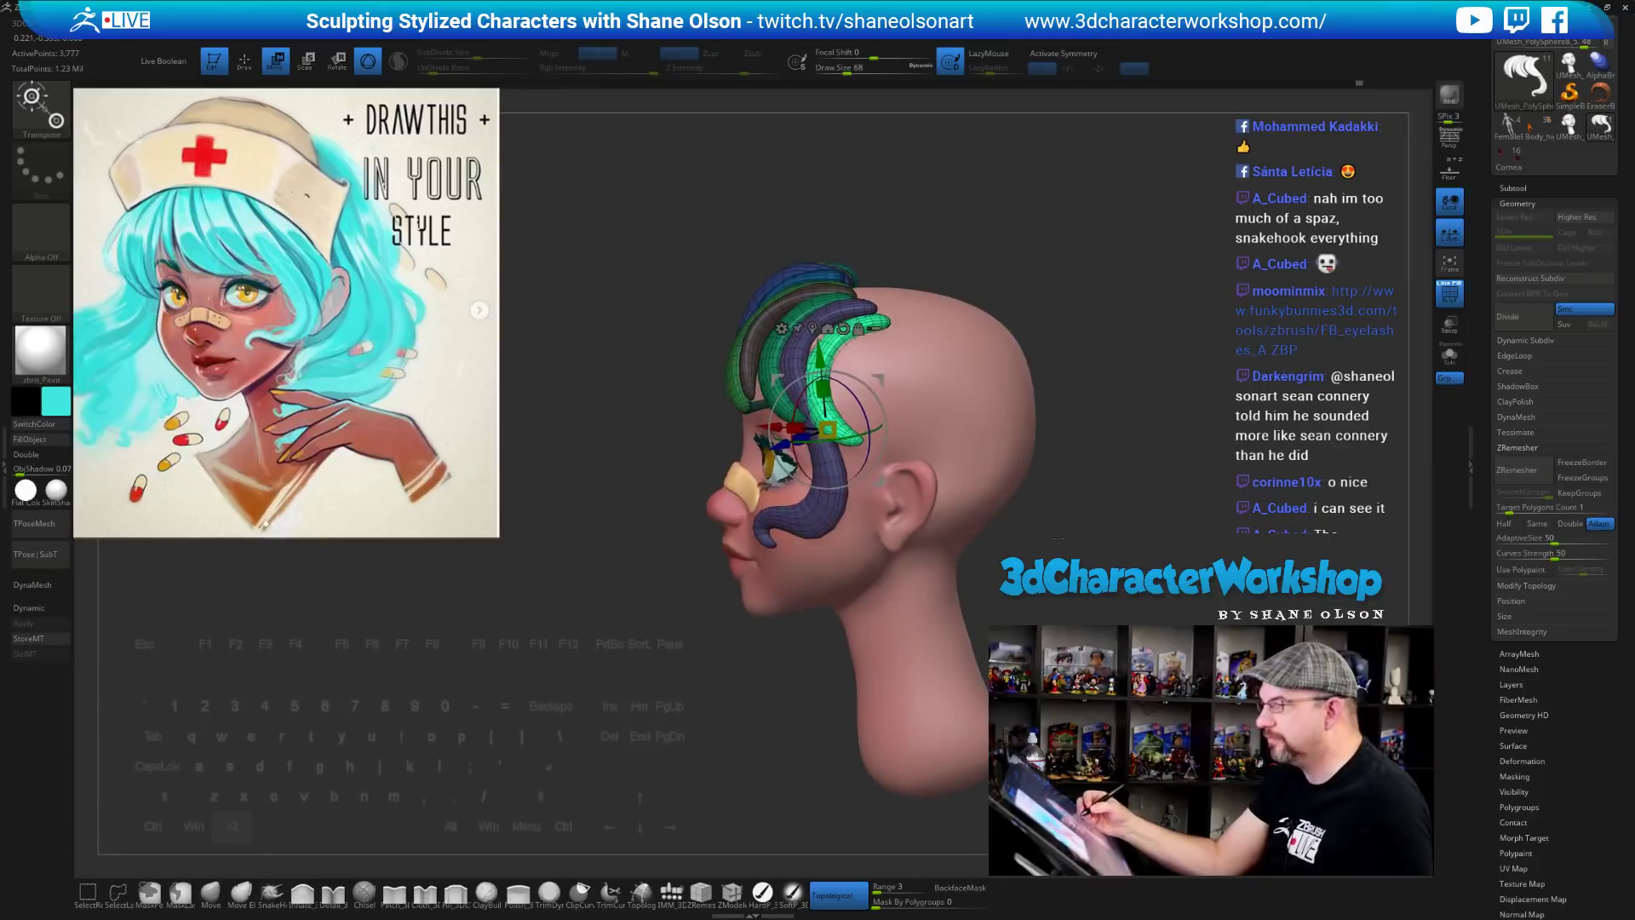
{"action": "mouse_move", "coordinate": [1111, 511]}
{"action": "left_mouse_down", "text": "alt"}
{"action": "mouse_move", "coordinate": [1038, 528]}
{"action": "mouse_move", "coordinate": [1008, 553]}
{"action": "mouse_move", "coordinate": [1022, 584]}
{"action": "mouse_move", "coordinate": [1015, 568]}
{"action": "left_mouse_up", "text": "alt"}
Stretch the duplicated strand down toward the ear with the SnakeHook brush at draw size 120
{"action": "key", "text": "q"}
{"action": "left_click", "coordinate": [272, 892]}
{"action": "key", "text": "s"}
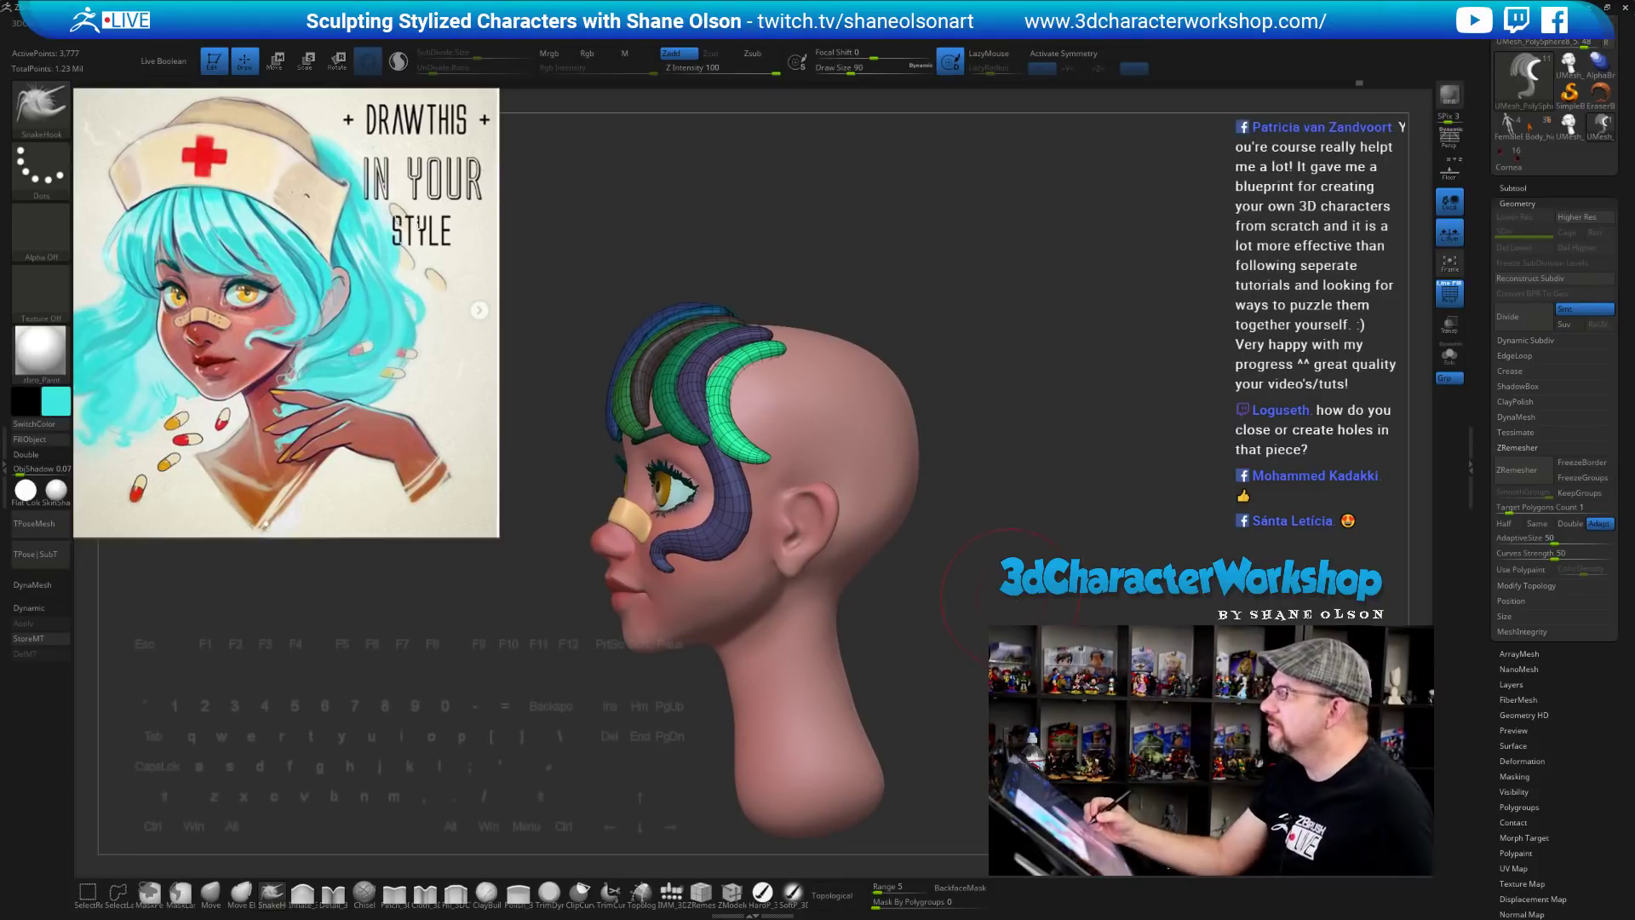
{"action": "left_click_drag", "start_coordinate": [1016, 604], "coordinate": [972, 431]}
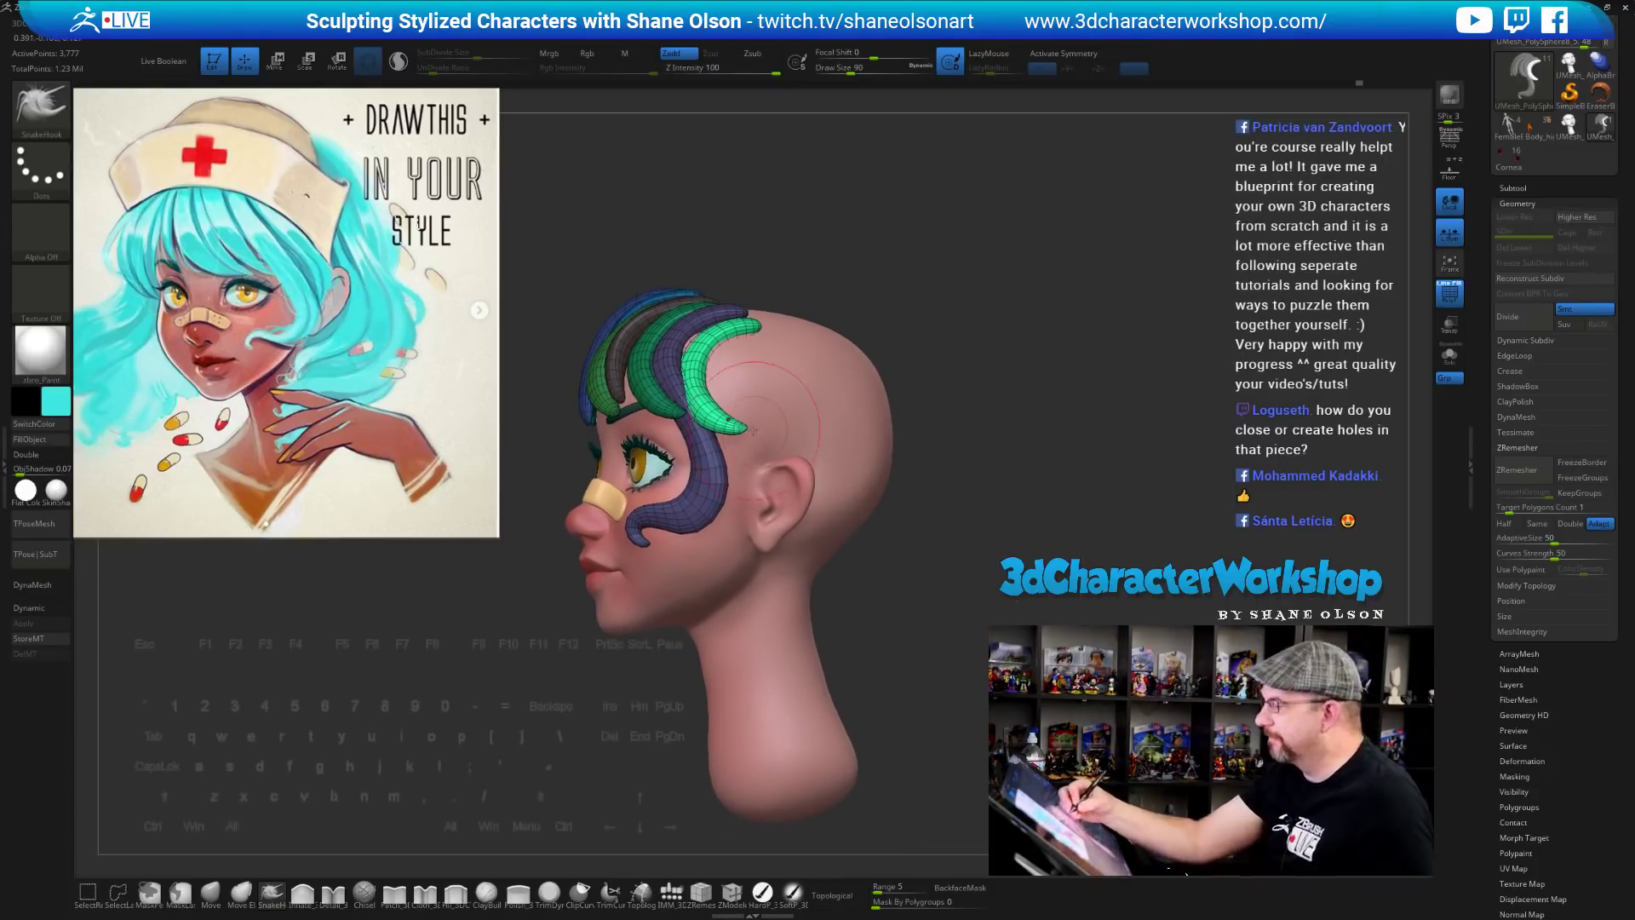
{"action": "mouse_move", "coordinate": [933, 580]}
{"action": "left_mouse_down"}
{"action": "mouse_move", "coordinate": [914, 616]}
{"action": "mouse_move", "coordinate": [949, 624]}
{"action": "left_mouse_up"}
{"action": "mouse_move", "coordinate": [921, 345]}
{"action": "left_mouse_down", "text": "alt"}
{"action": "mouse_move", "coordinate": [946, 359]}
{"action": "mouse_move", "coordinate": [860, 350]}
{"action": "left_mouse_up", "text": "alt"}
{"action": "key", "text": "s"}
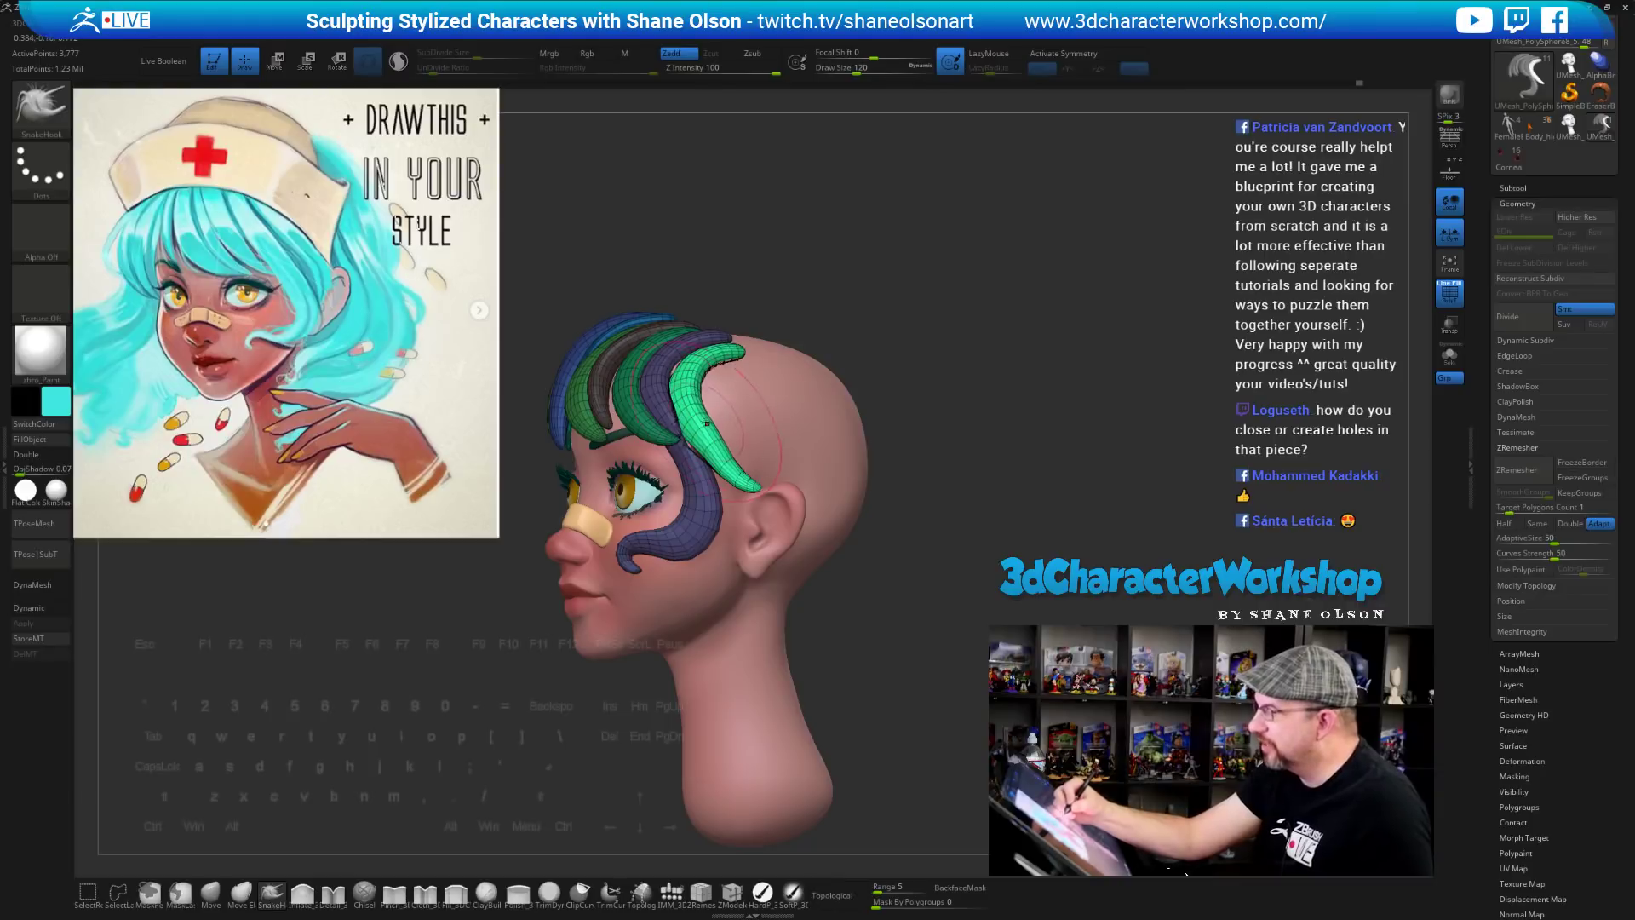
{"action": "mouse_move", "coordinate": [724, 365]}
{"action": "left_mouse_down"}
{"action": "mouse_move", "coordinate": [702, 354]}
{"action": "mouse_move", "coordinate": [688, 376]}
{"action": "left_mouse_up"}
{"action": "mouse_move", "coordinate": [843, 401]}
{"action": "left_mouse_down"}
{"action": "mouse_move", "coordinate": [913, 460]}
{"action": "mouse_move", "coordinate": [975, 434]}
{"action": "mouse_move", "coordinate": [969, 404]}
{"action": "mouse_move", "coordinate": [970, 437]}
{"action": "mouse_move", "coordinate": [953, 411]}
{"action": "left_mouse_up"}
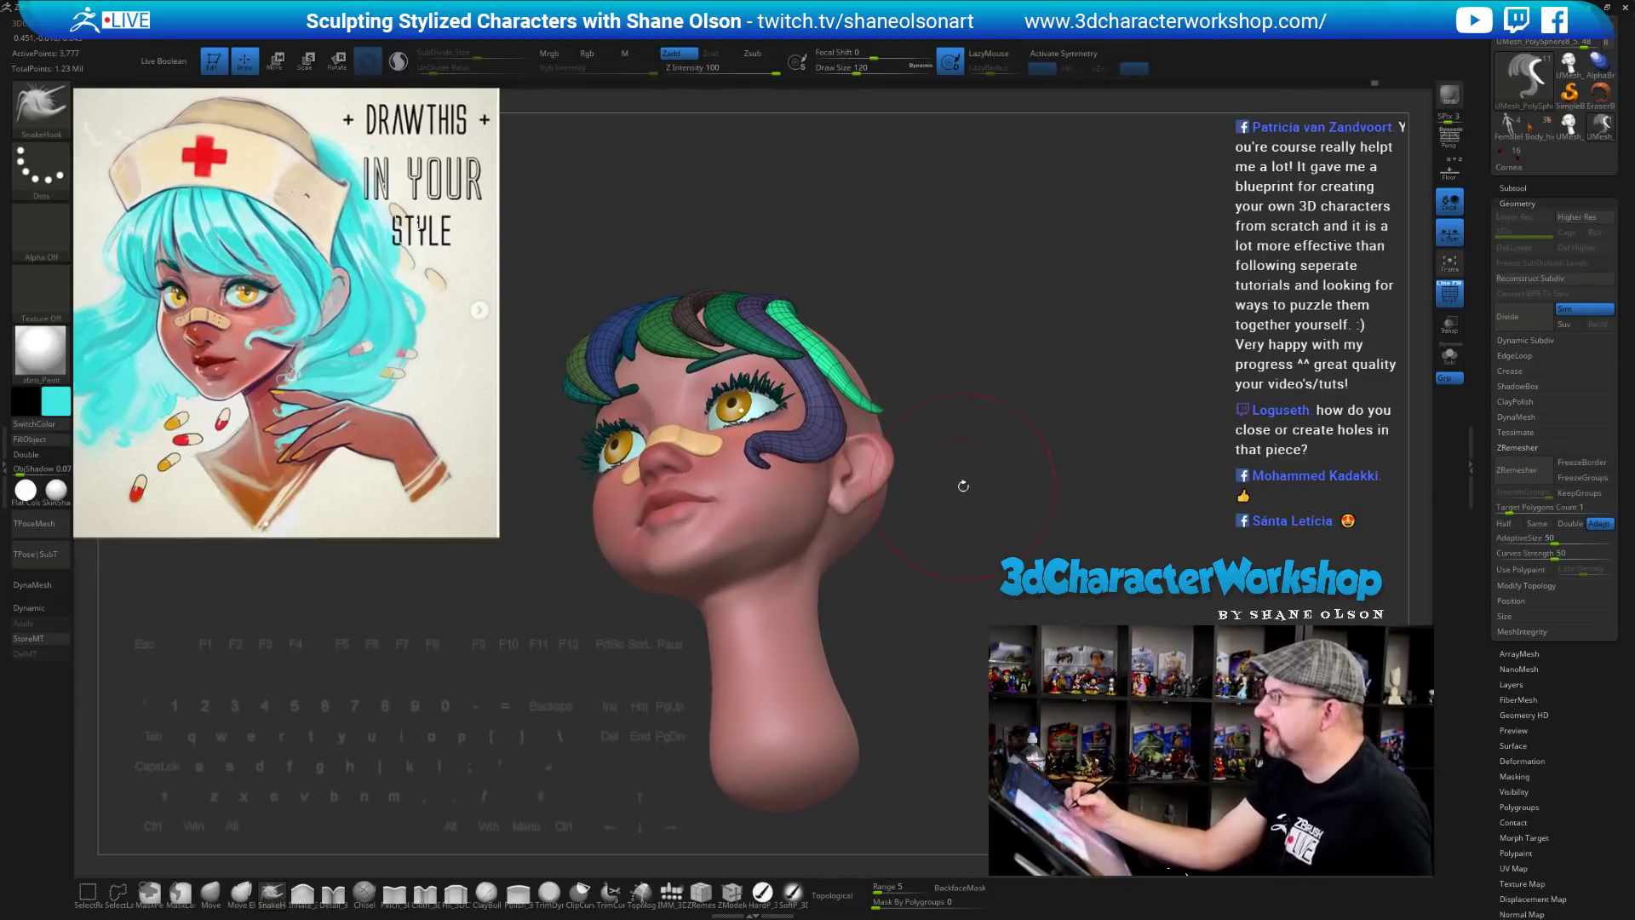
Bend the temple strand's lower half and pull its end down to the top of the ear with SnakeHook
{"action": "mouse_move", "coordinate": [968, 396]}
{"action": "left_mouse_down"}
{"action": "mouse_move", "coordinate": [991, 407]}
{"action": "mouse_move", "coordinate": [934, 365]}
{"action": "left_mouse_up"}
{"action": "left_click_drag", "start_coordinate": [830, 373], "coordinate": [808, 399]}
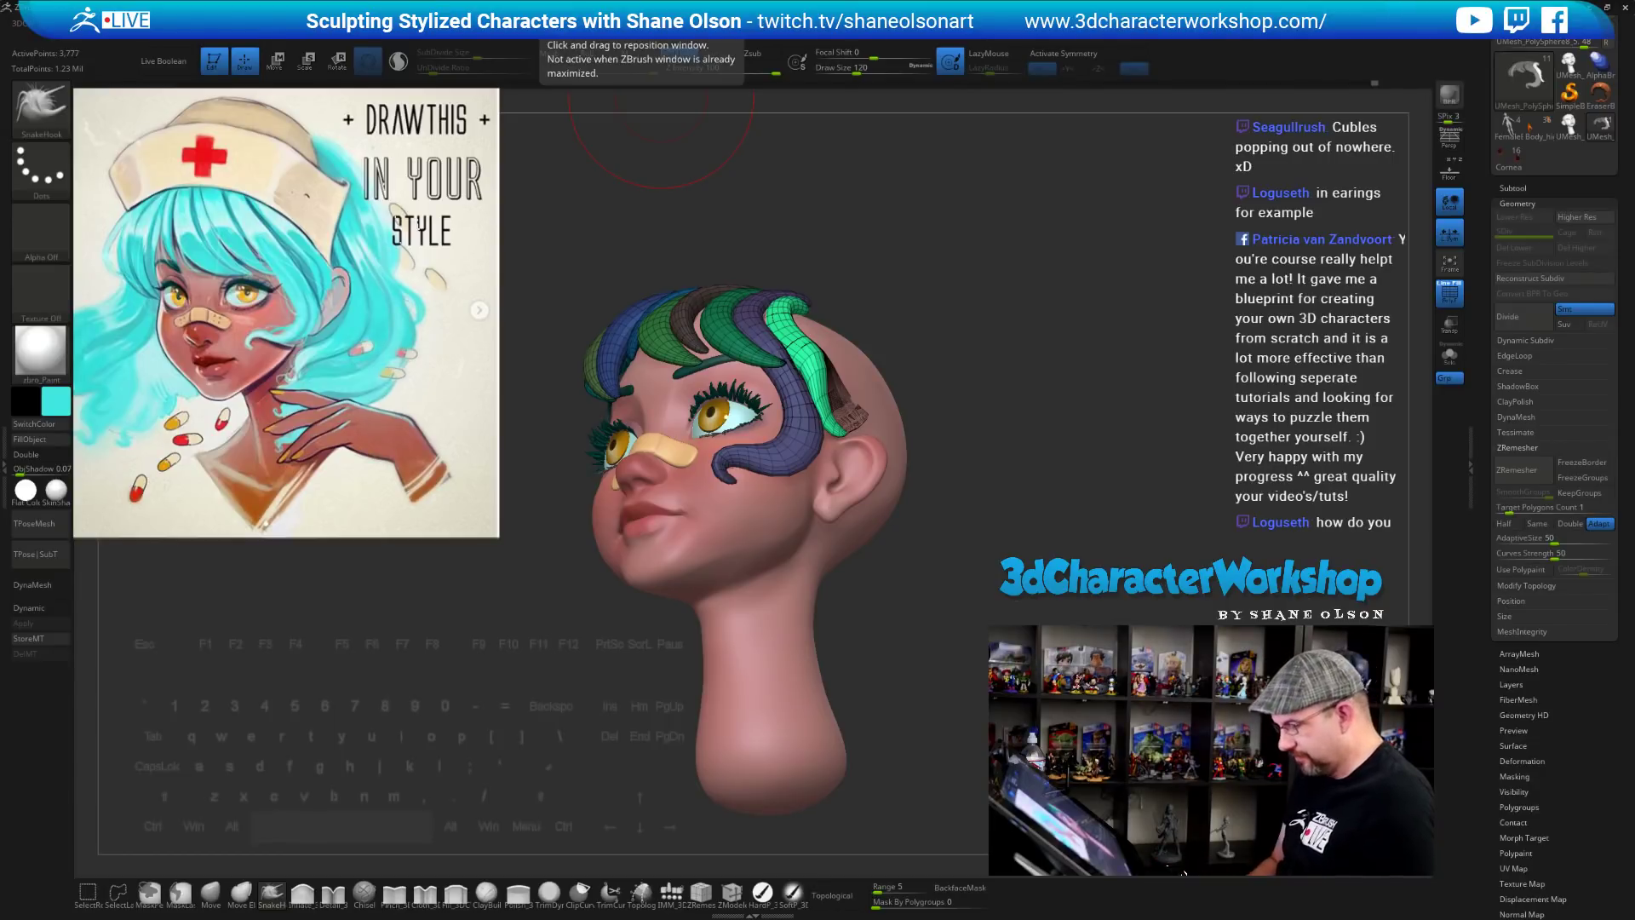
{"action": "key", "text": "2"}
{"action": "key", "text": "a"}
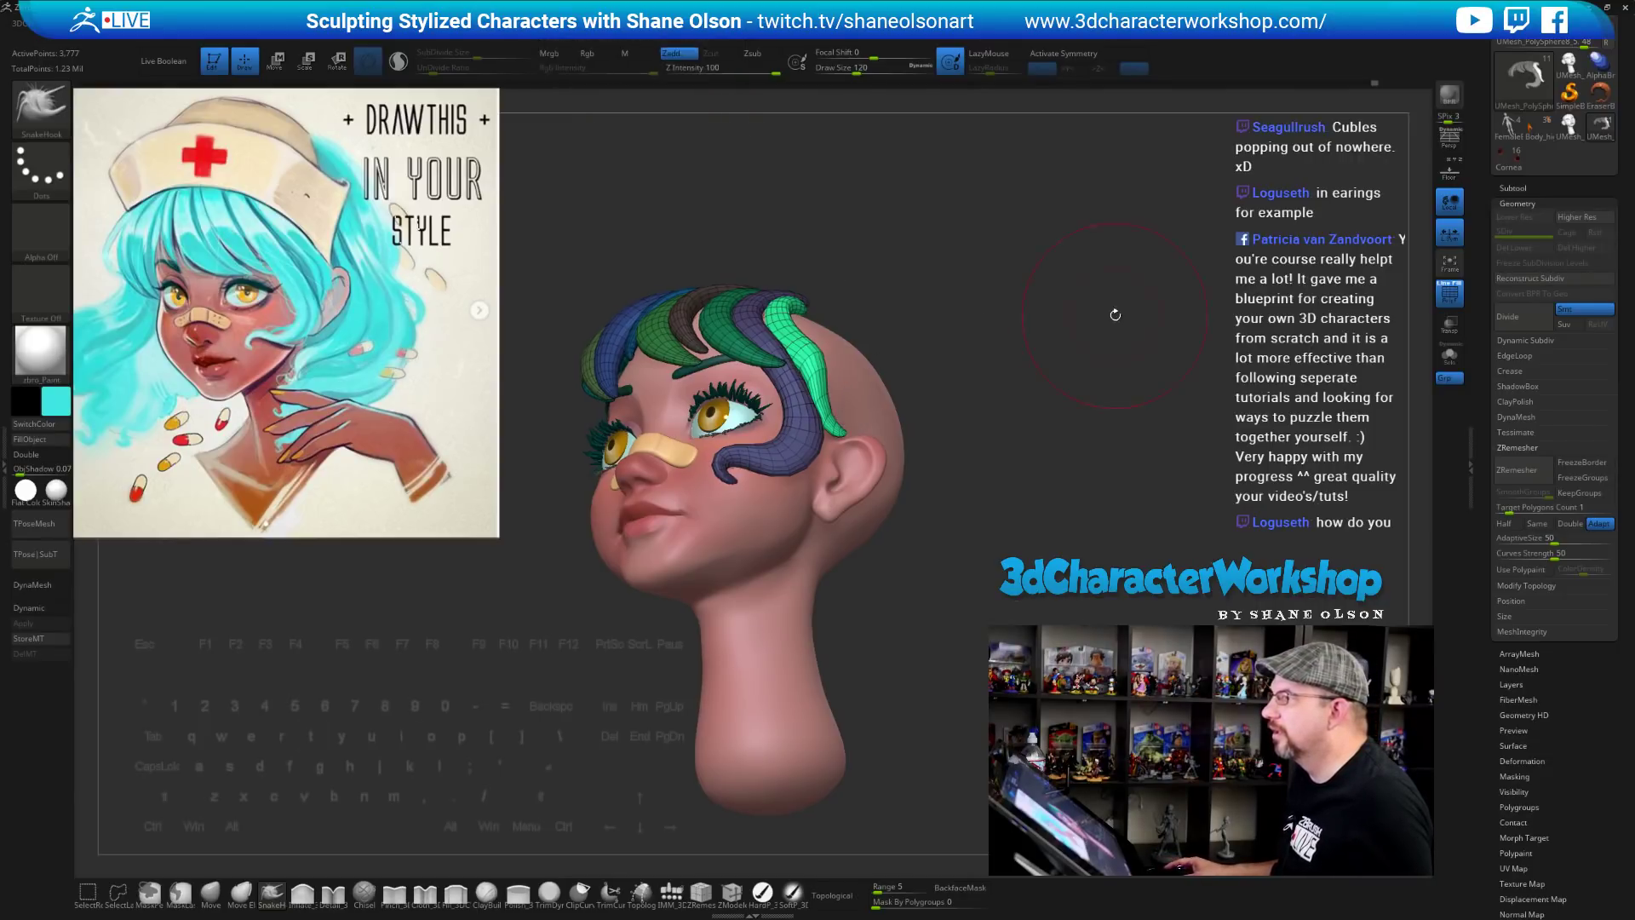
{"action": "mouse_move", "coordinate": [1072, 319]}
{"action": "left_mouse_down"}
{"action": "mouse_move", "coordinate": [1149, 301]}
{"action": "mouse_move", "coordinate": [1033, 329]}
{"action": "mouse_move", "coordinate": [1075, 333]}
{"action": "mouse_move", "coordinate": [1073, 347]}
{"action": "left_mouse_up"}
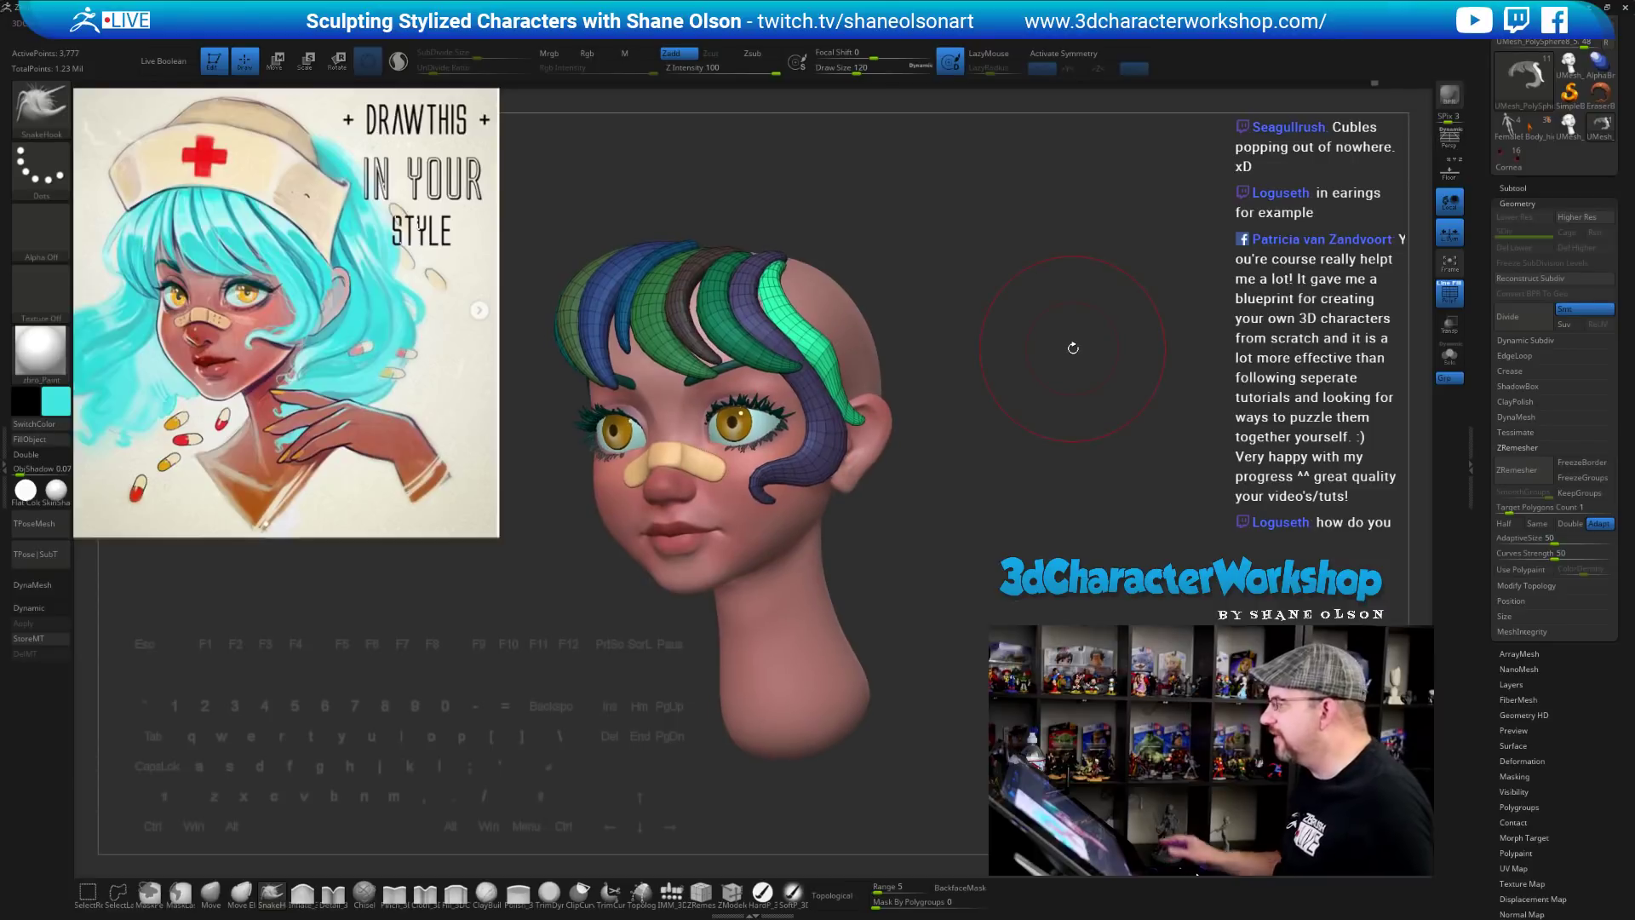
{"action": "mouse_move", "coordinate": [1051, 462]}
{"action": "left_mouse_down"}
{"action": "mouse_move", "coordinate": [1022, 400]}
{"action": "mouse_move", "coordinate": [872, 270]}
{"action": "mouse_move", "coordinate": [967, 409]}
{"action": "mouse_move", "coordinate": [1056, 362]}
{"action": "left_mouse_up"}
{"action": "key", "text": "s"}
{"action": "left_click_drag", "start_coordinate": [861, 409], "coordinate": [846, 436]}
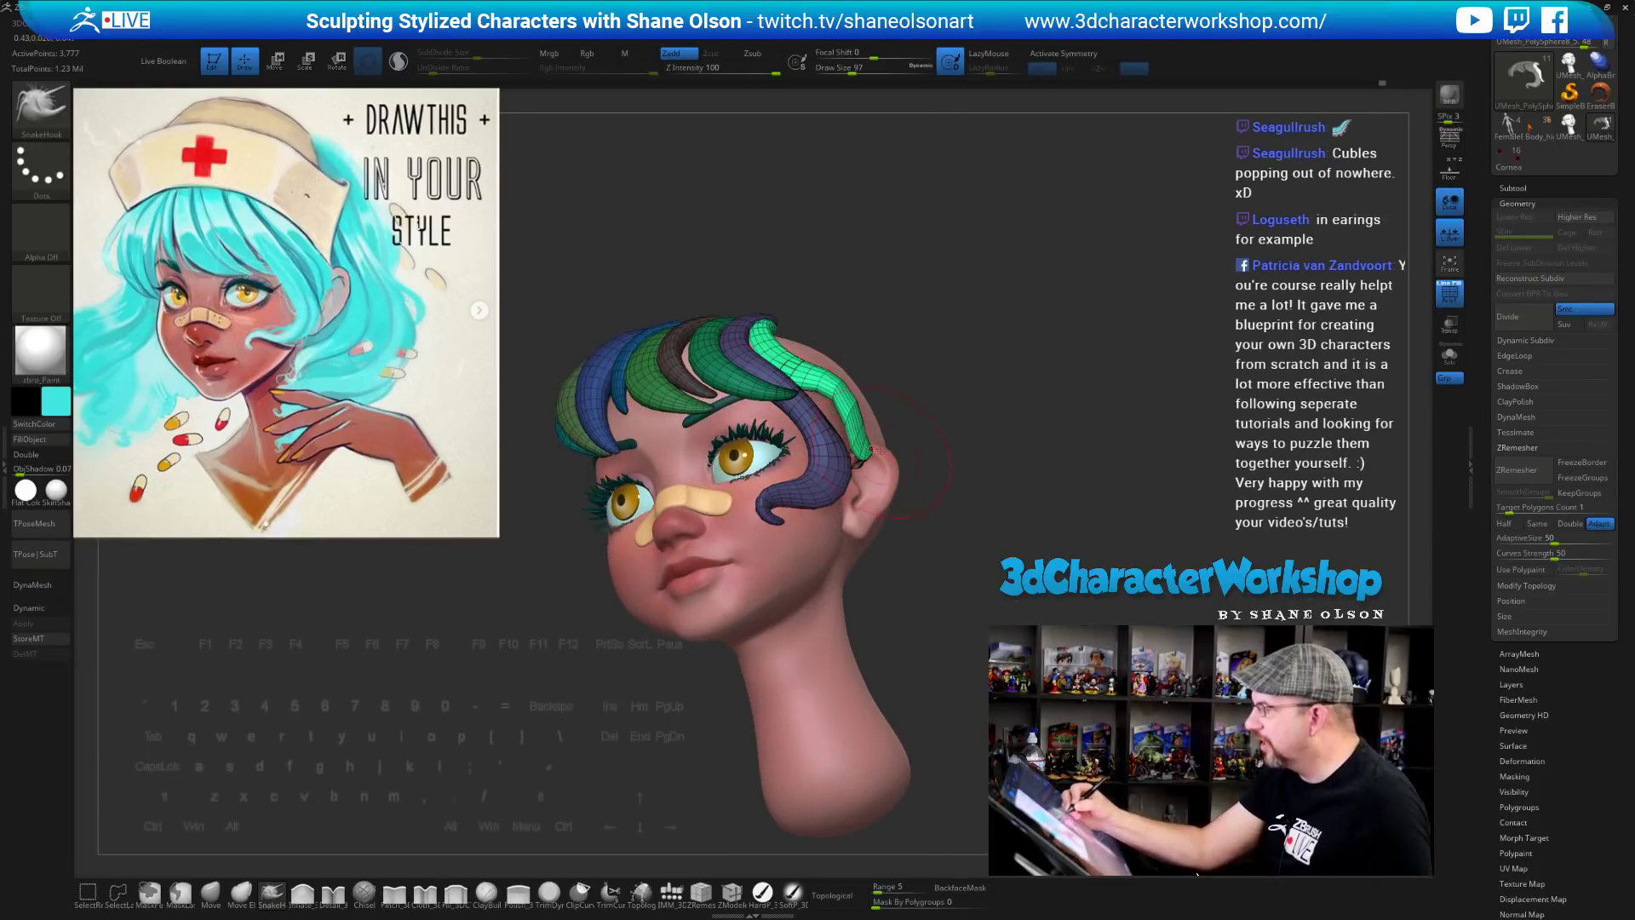
Shape the temple strand's lower end at the ear with SnakeHook at draw size 65 and smooth its surface
{"action": "key", "text": "s"}
{"action": "left_click_drag", "start_coordinate": [968, 499], "coordinate": [947, 545]}
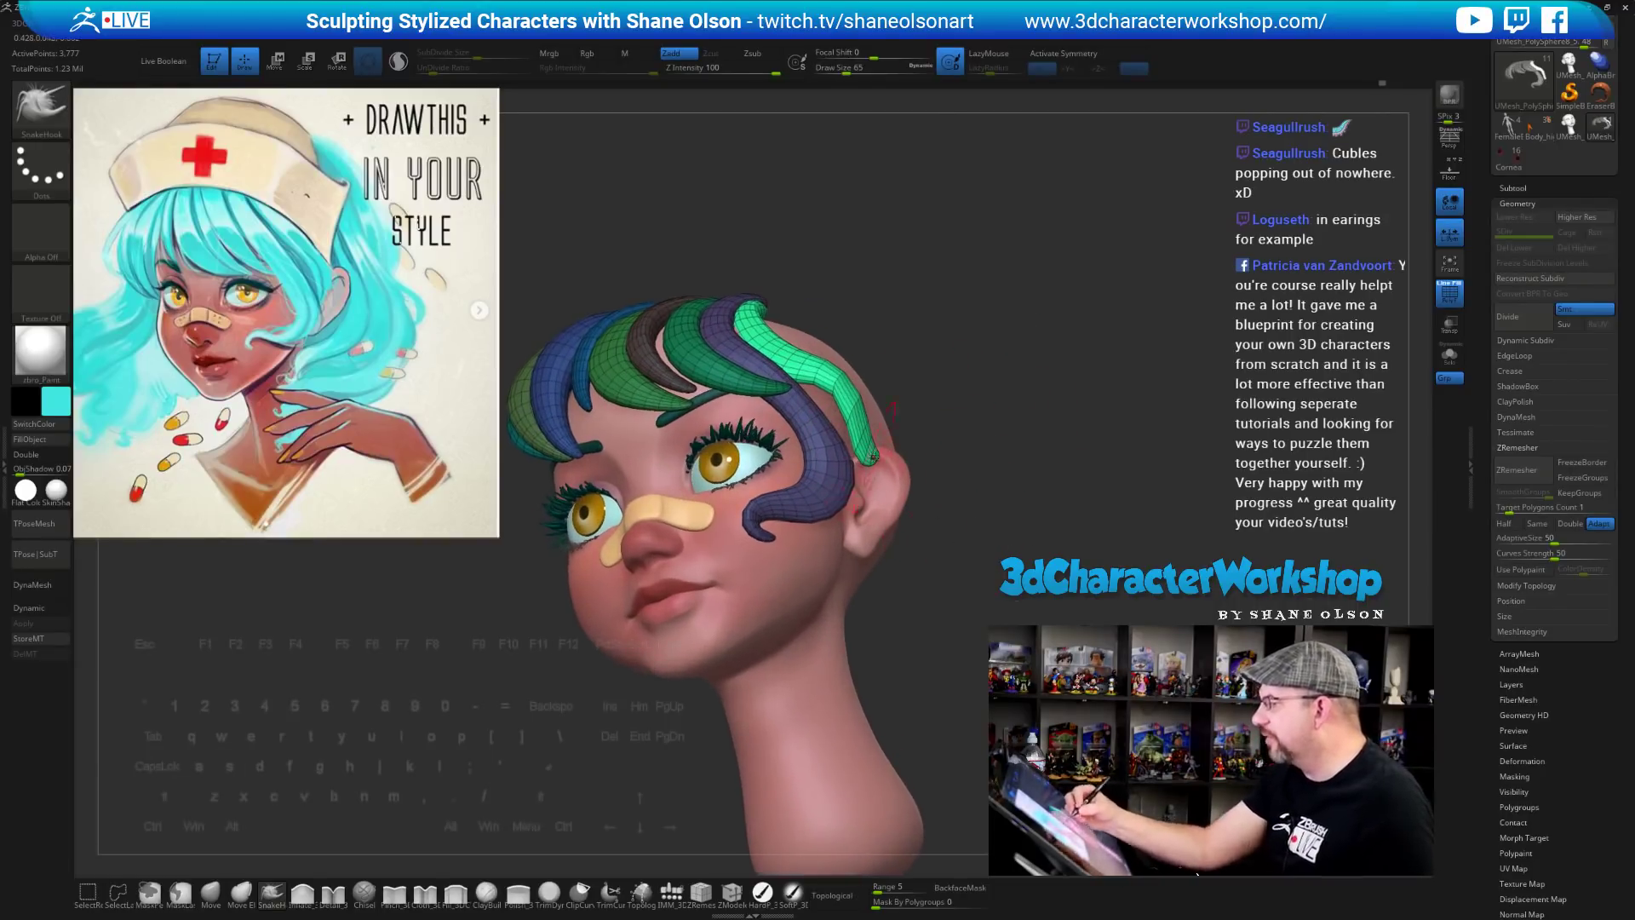
{"action": "left_click_drag", "start_coordinate": [862, 447], "coordinate": [866, 464]}
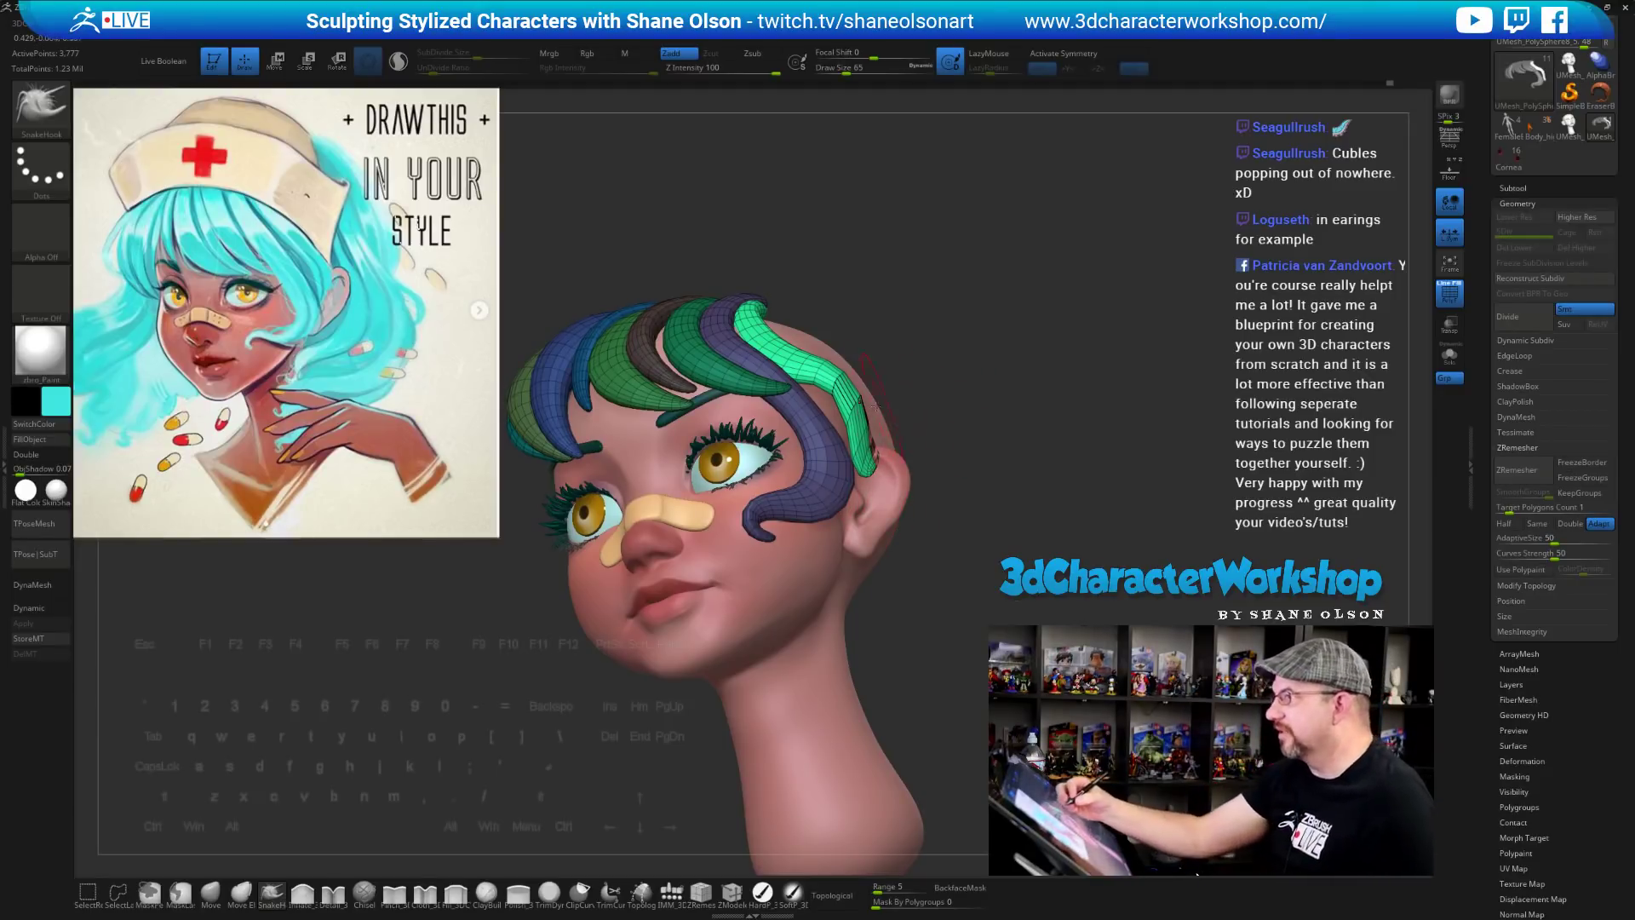
{"action": "key", "text": "shift"}
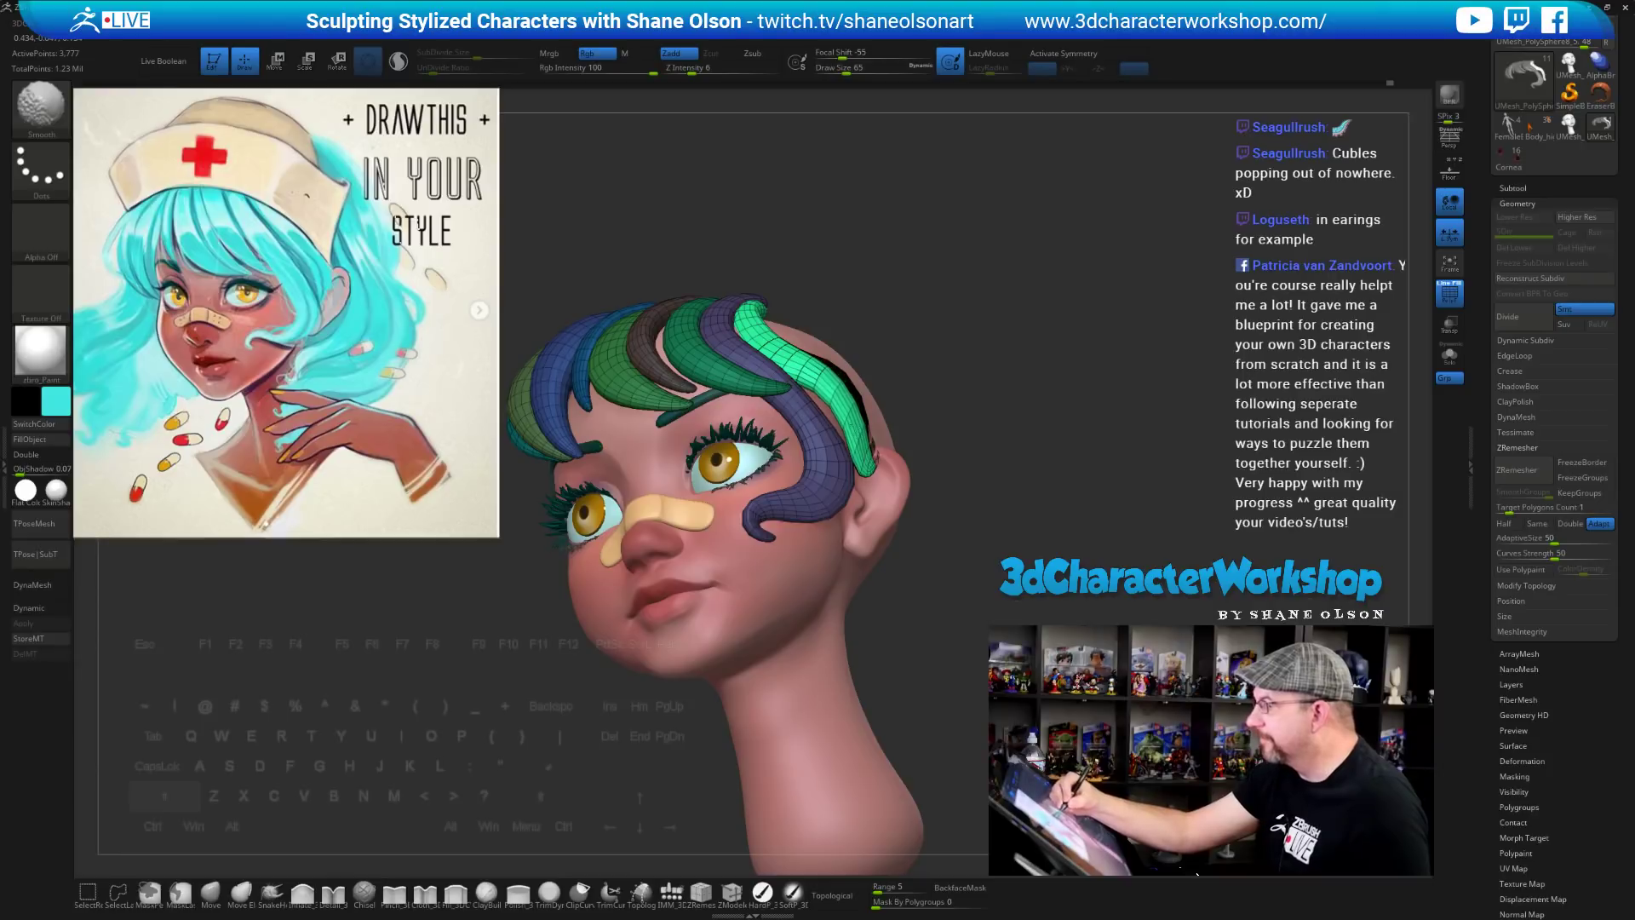
{"action": "left_click_drag", "start_coordinate": [862, 425], "coordinate": [856, 460], "text": "shift"}
Widen the middle of the temple strand backward with the SnakeHook brush at draw size 77
{"action": "mouse_move", "coordinate": [963, 460]}
{"action": "left_mouse_down"}
{"action": "mouse_move", "coordinate": [880, 459]}
{"action": "mouse_move", "coordinate": [856, 490]}
{"action": "left_mouse_up"}
{"action": "key", "text": "s"}
{"action": "key", "text": "s"}
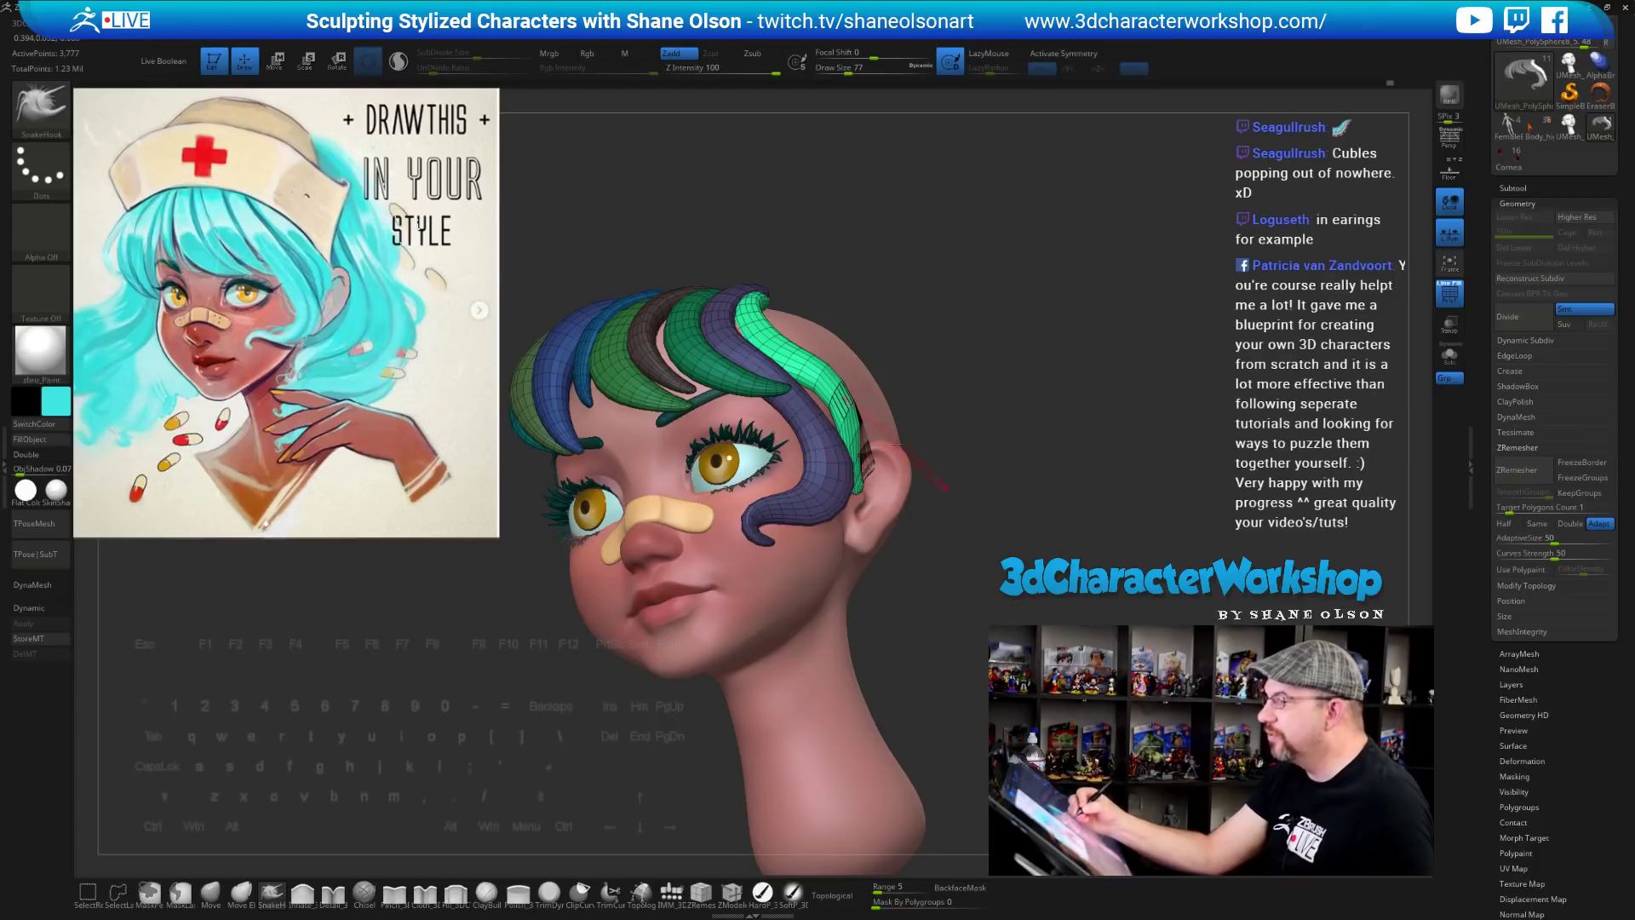
{"action": "mouse_move", "coordinate": [801, 364]}
{"action": "left_mouse_down"}
{"action": "mouse_move", "coordinate": [849, 380]}
{"action": "mouse_move", "coordinate": [862, 405]}
{"action": "left_mouse_up"}
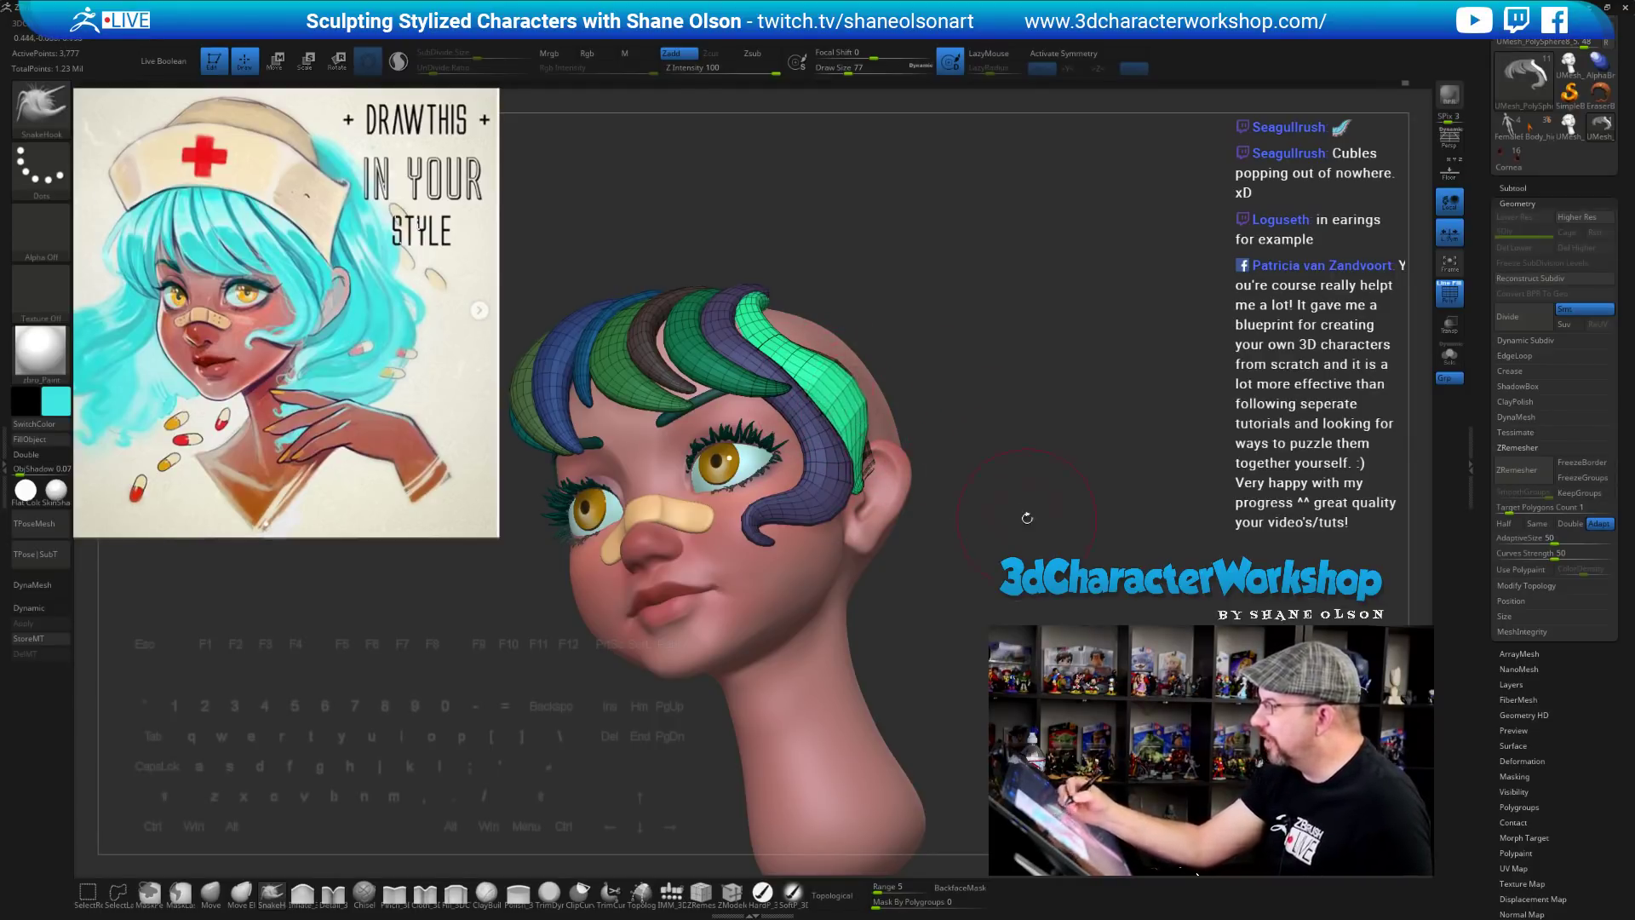
Fit the temple strand's rear edge and tip in front of the ear with SnakeHook and smooth the lower end
{"action": "mouse_move", "coordinate": [1027, 518]}
{"action": "left_mouse_down"}
{"action": "mouse_move", "coordinate": [995, 517]}
{"action": "mouse_move", "coordinate": [1014, 554]}
{"action": "mouse_move", "coordinate": [1014, 502]}
{"action": "left_mouse_up"}
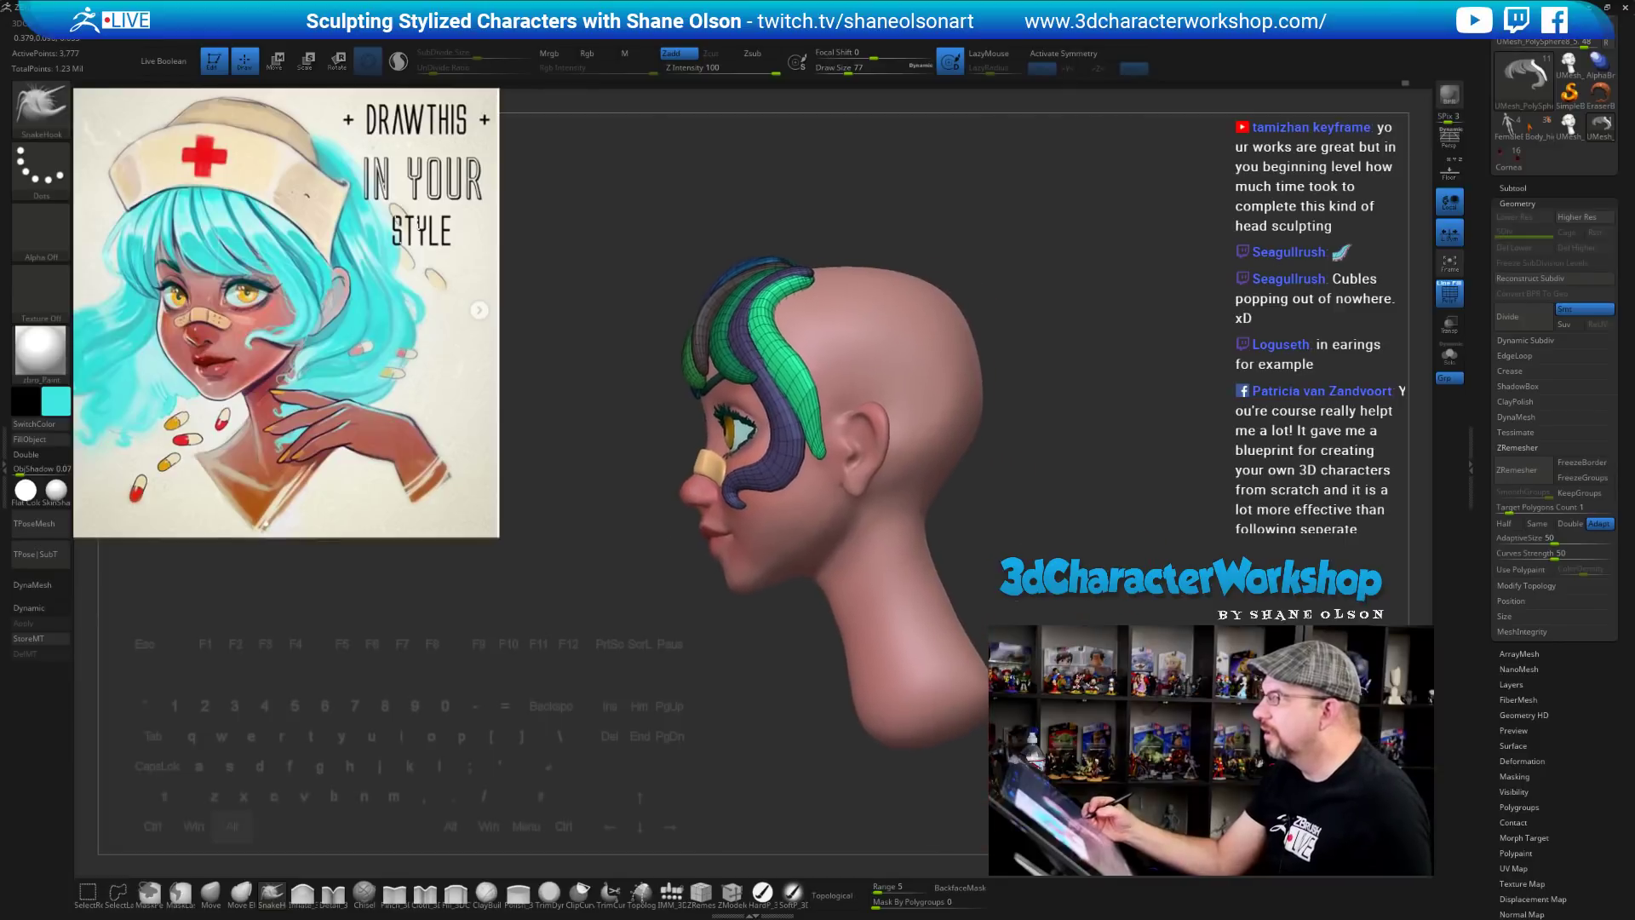
{"action": "left_click_drag", "start_coordinate": [995, 558], "coordinate": [1109, 521]}
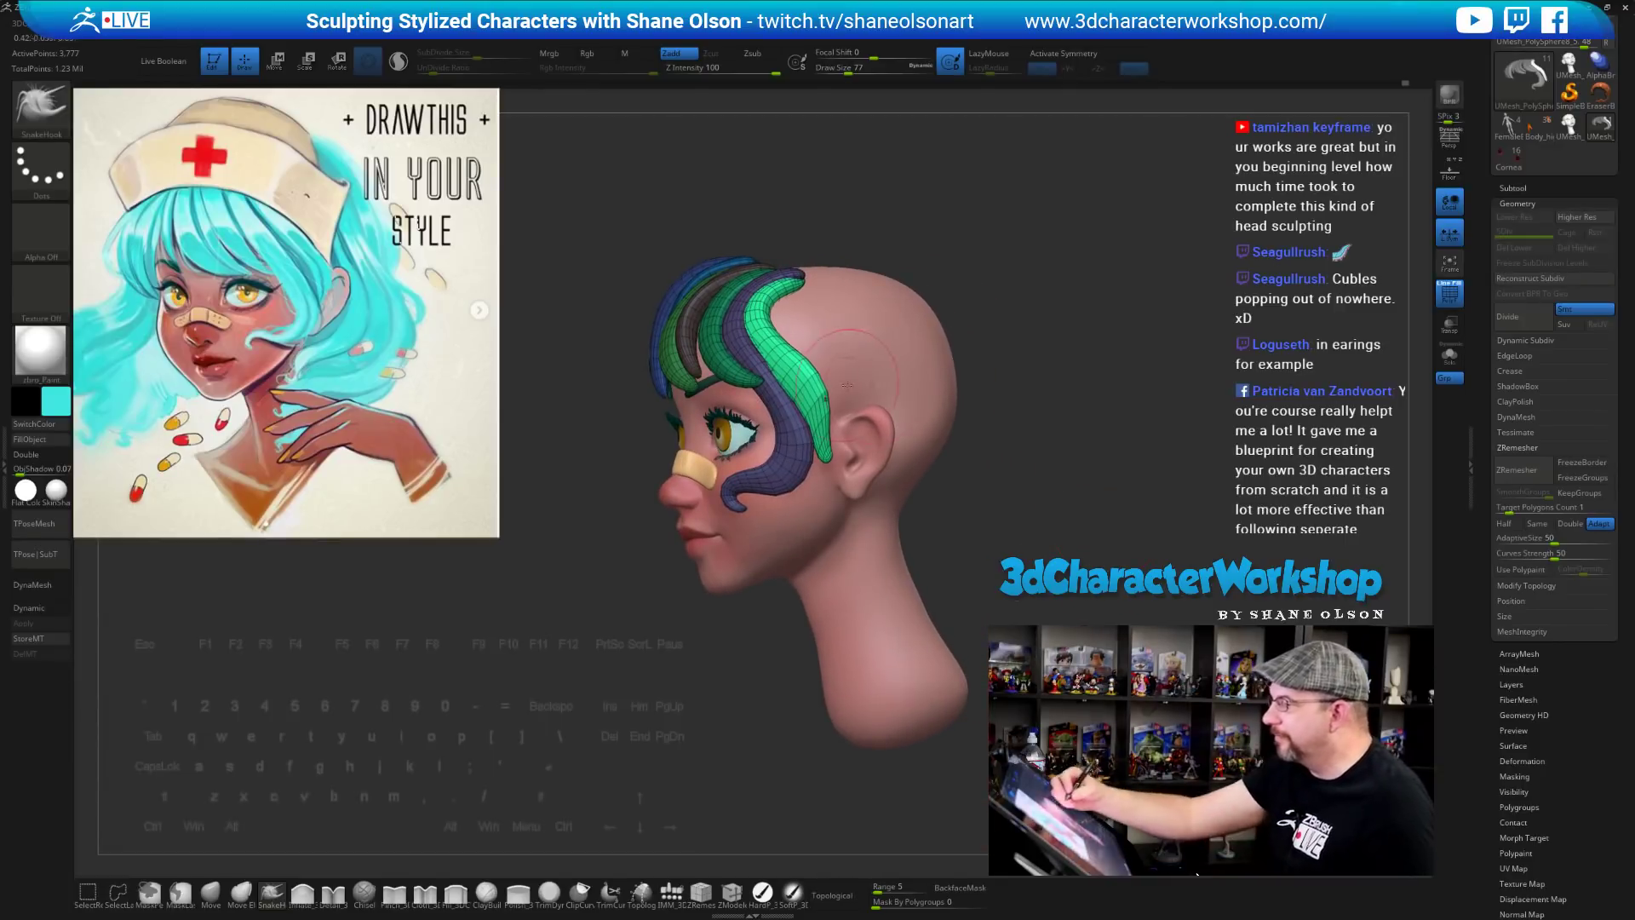
{"action": "left_click_drag", "start_coordinate": [974, 468], "coordinate": [977, 405]}
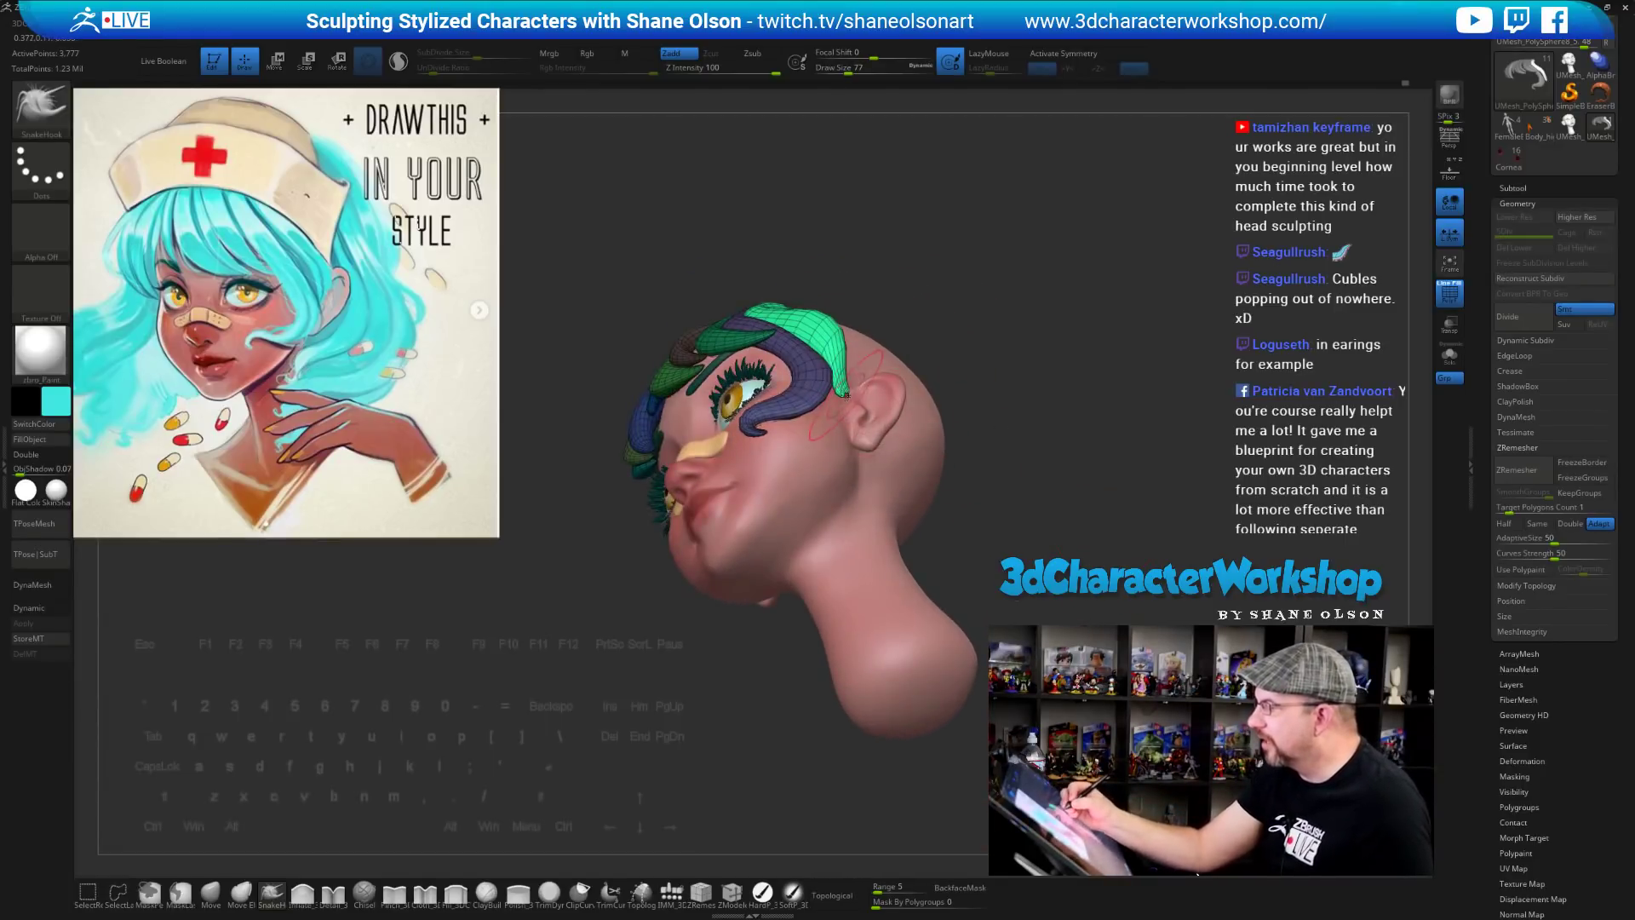
{"action": "left_click_drag", "start_coordinate": [857, 372], "coordinate": [854, 377]}
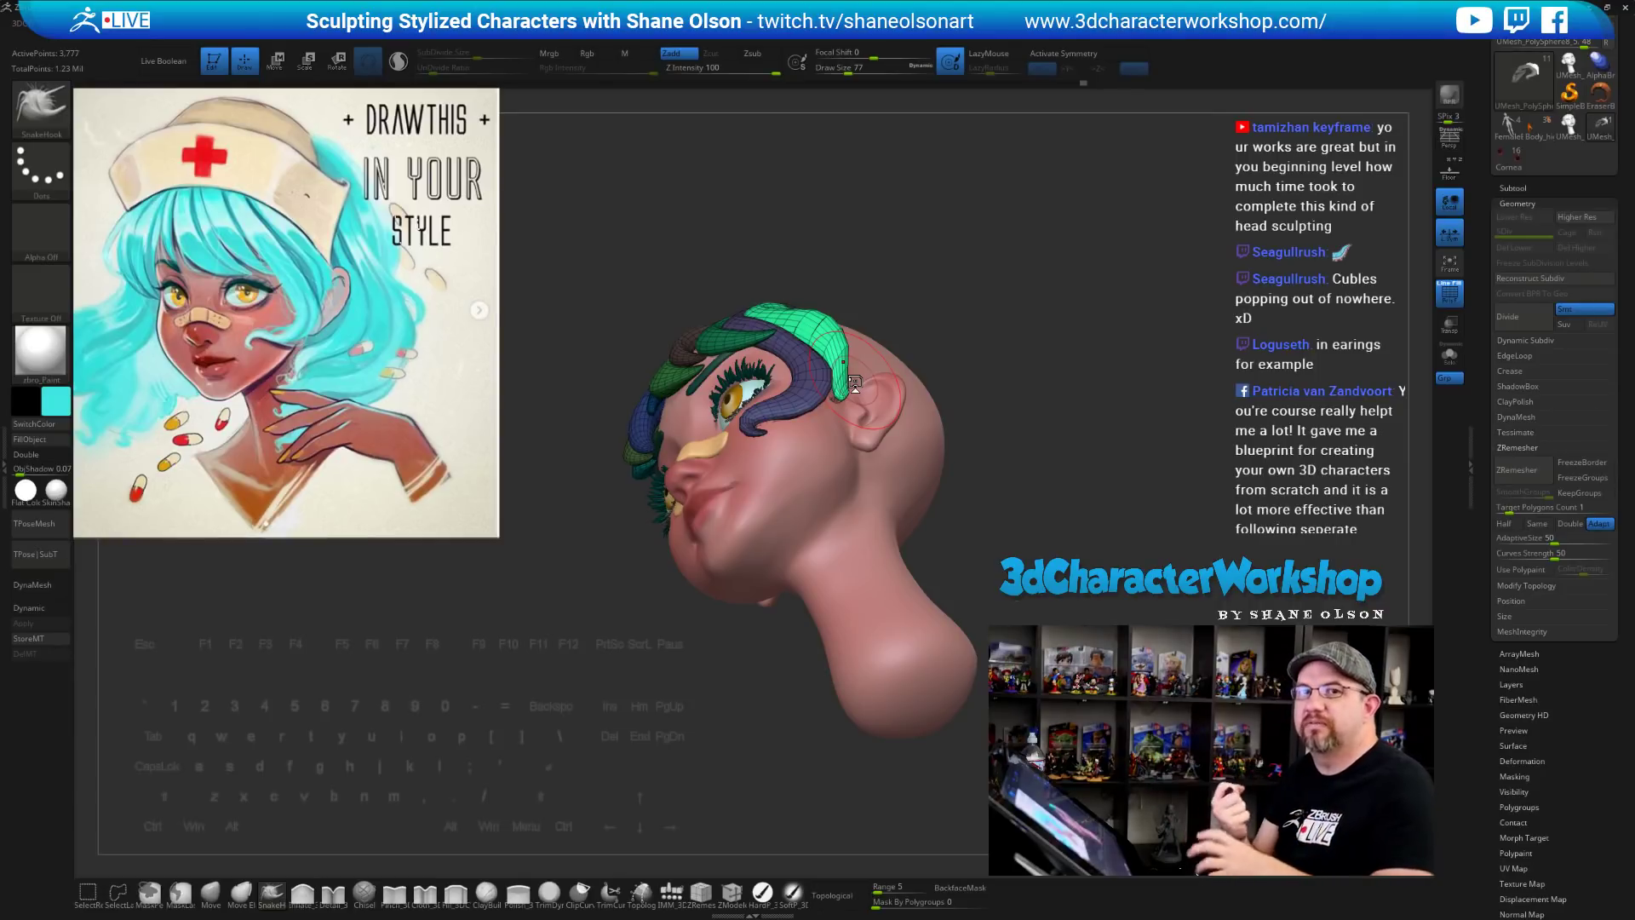
{"action": "mouse_move", "coordinate": [1139, 605]}
{"action": "left_mouse_down"}
{"action": "mouse_move", "coordinate": [1079, 533]}
{"action": "mouse_move", "coordinate": [1076, 562]}
{"action": "mouse_move", "coordinate": [1045, 546]}
{"action": "left_mouse_up"}
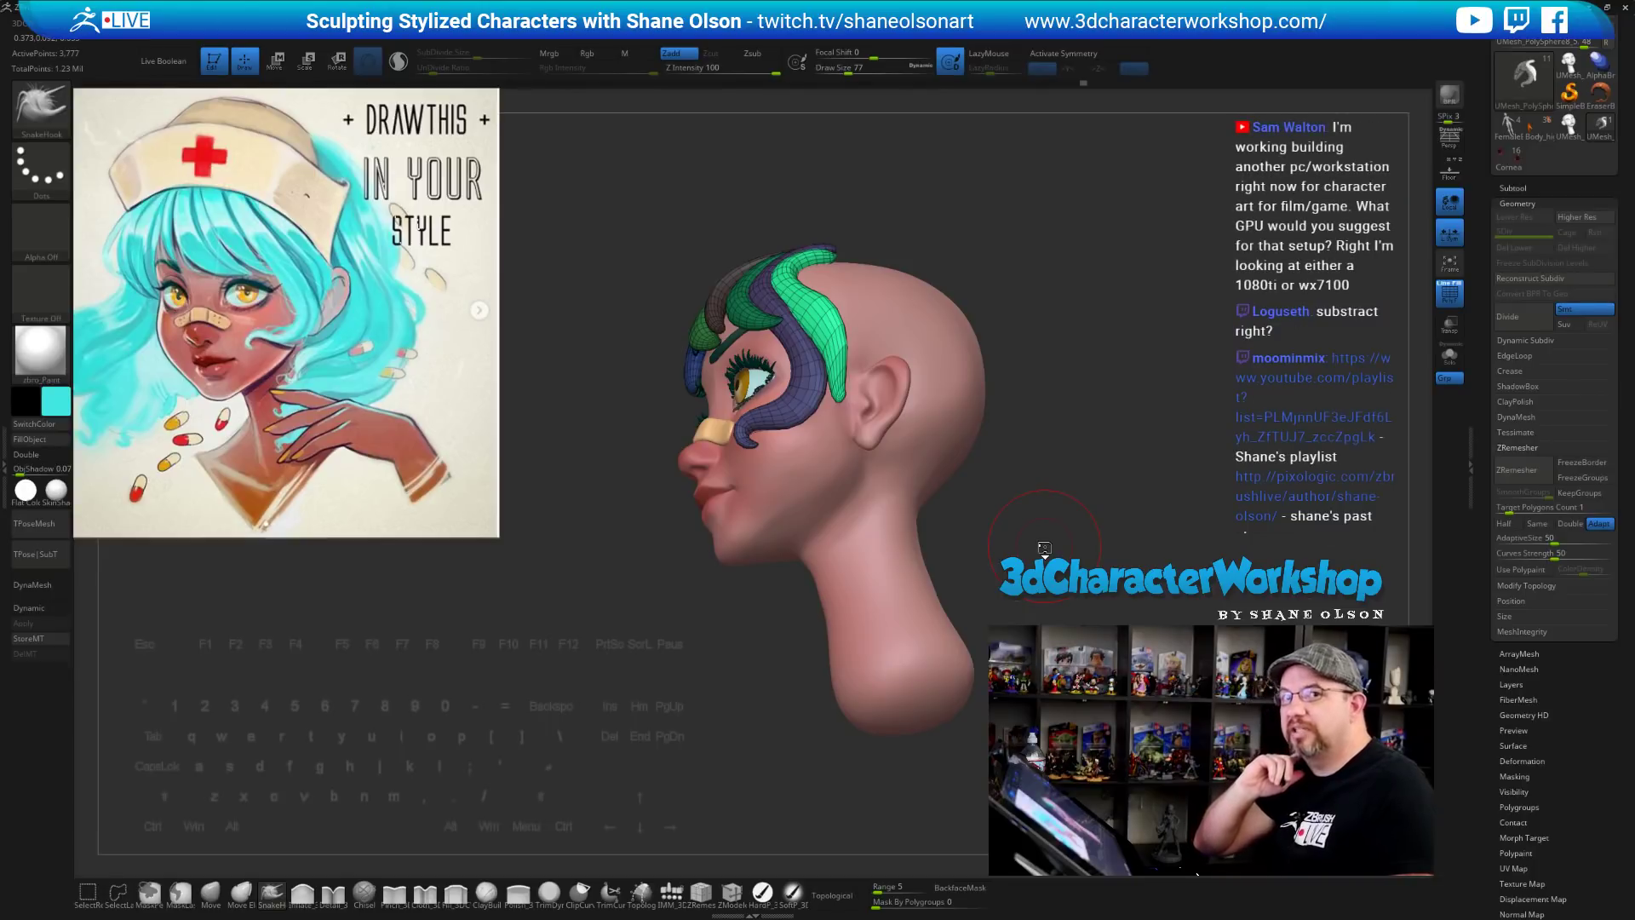
{"action": "mouse_move", "coordinate": [845, 387]}
{"action": "left_mouse_down", "text": "shift"}
{"action": "mouse_move", "coordinate": [837, 341]}
{"action": "mouse_move", "coordinate": [833, 375]}
{"action": "left_mouse_up", "text": "shift"}
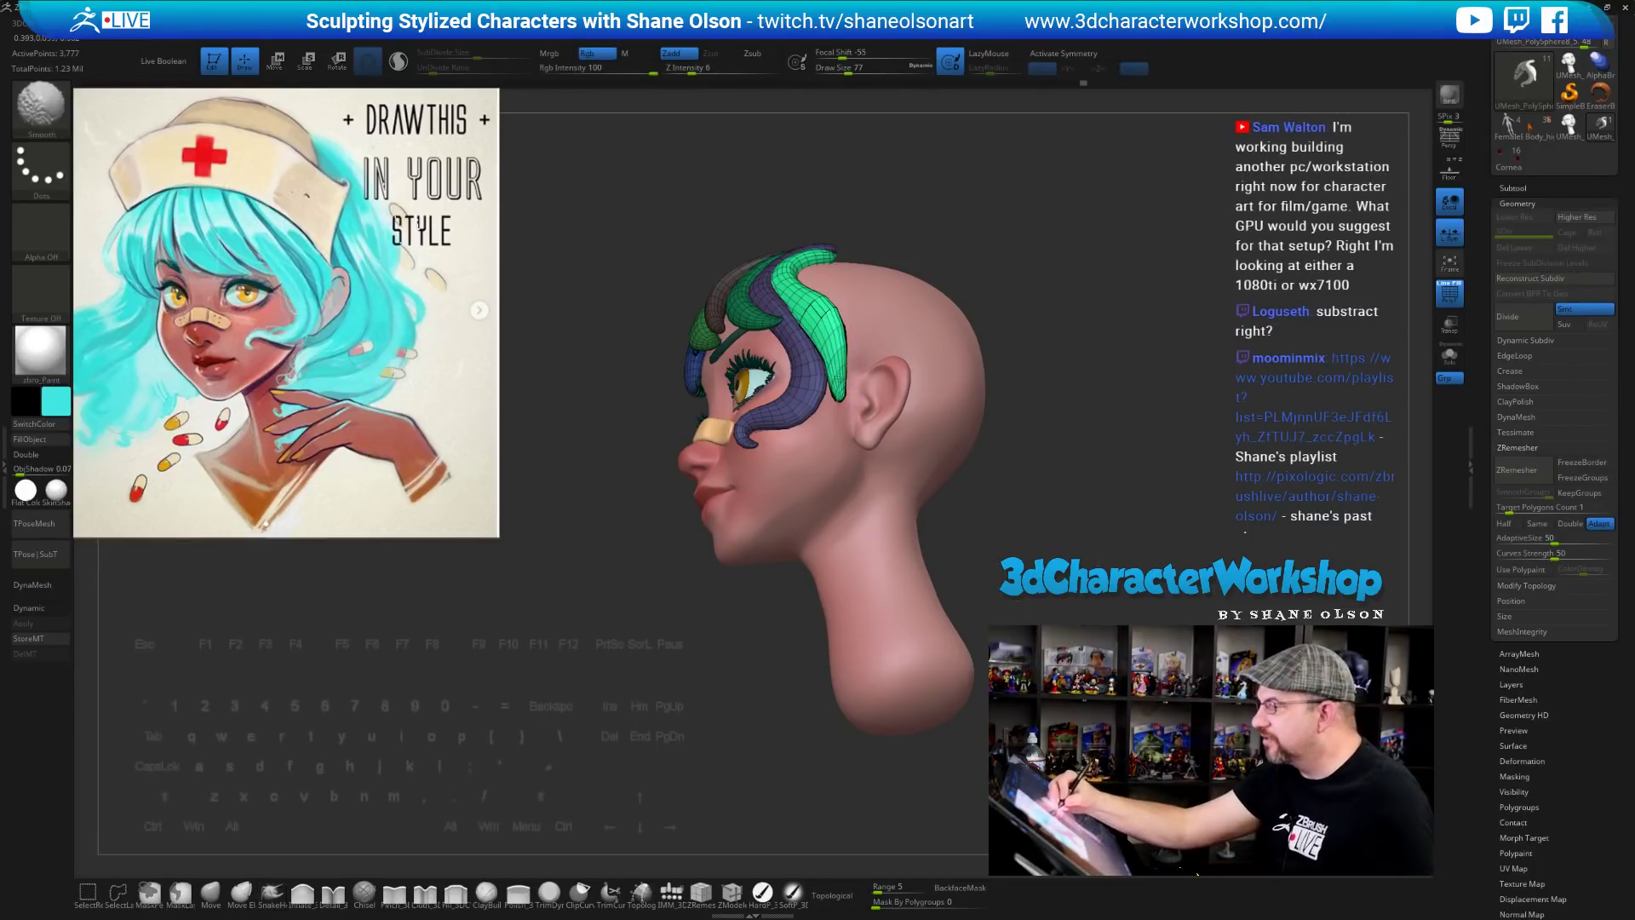
Reshape the temple strand's lower half in front of the ear with SnakeHook at draw size 112 and smooth its rear edge
{"action": "left_click_drag", "start_coordinate": [958, 492], "coordinate": [1040, 494]}
{"action": "left_click_drag", "start_coordinate": [990, 399], "coordinate": [998, 375]}
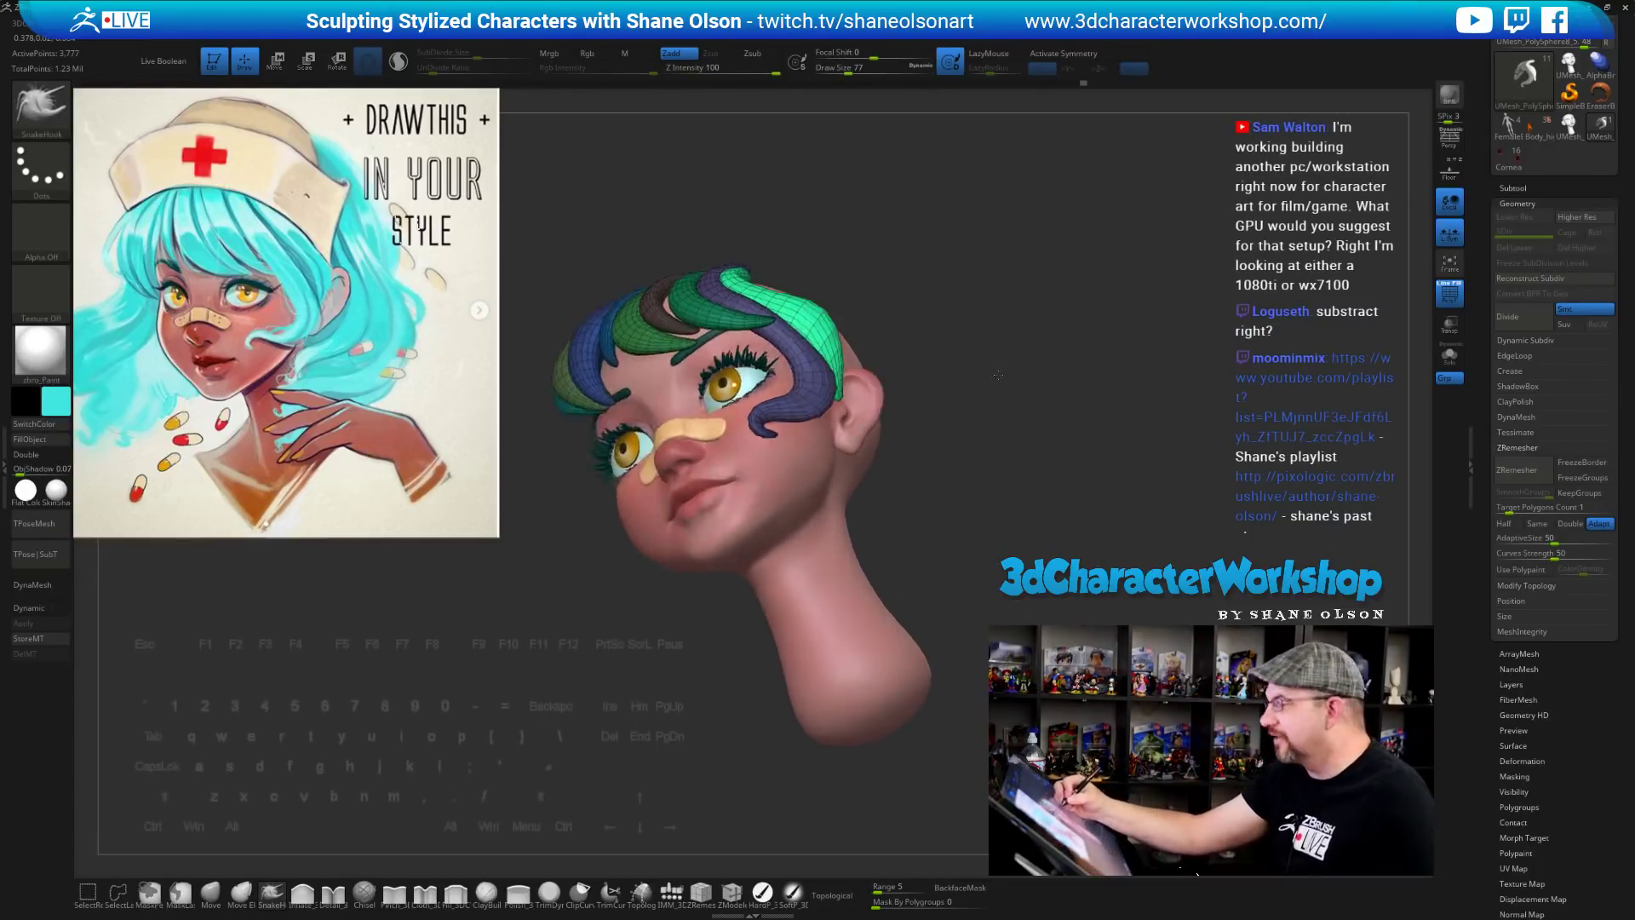
{"action": "left_click_drag", "start_coordinate": [970, 552], "coordinate": [933, 520]}
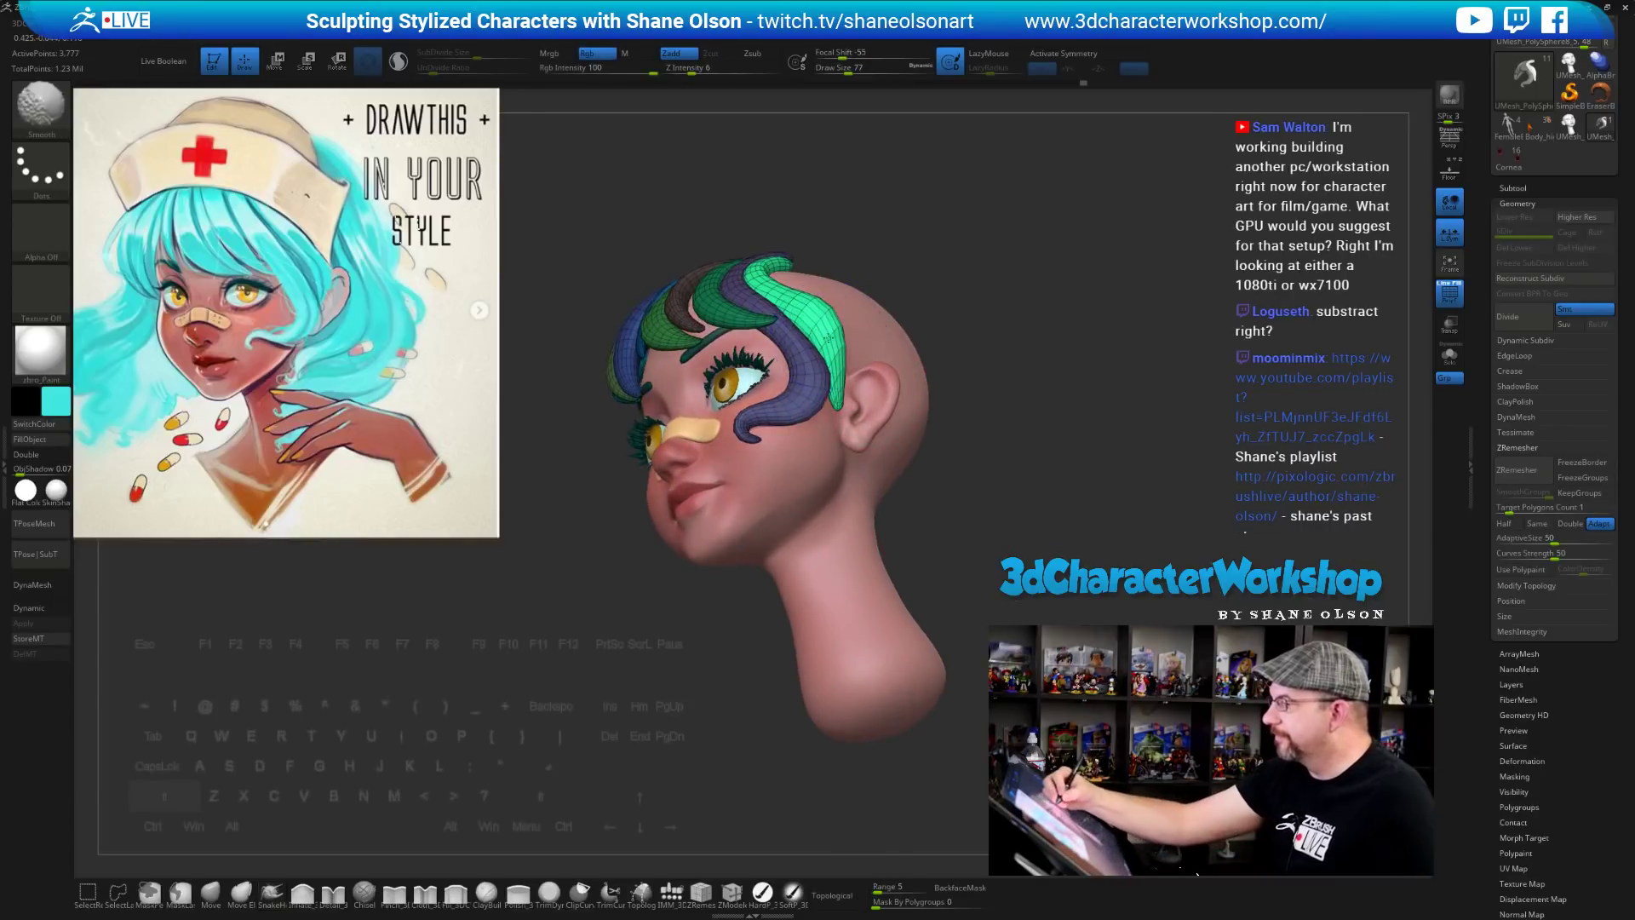
{"action": "mouse_move", "coordinate": [975, 457]}
{"action": "left_mouse_down"}
{"action": "mouse_move", "coordinate": [1005, 547]}
{"action": "mouse_move", "coordinate": [1084, 529]}
{"action": "mouse_move", "coordinate": [1068, 527]}
{"action": "left_mouse_up"}
{"action": "key", "text": "s"}
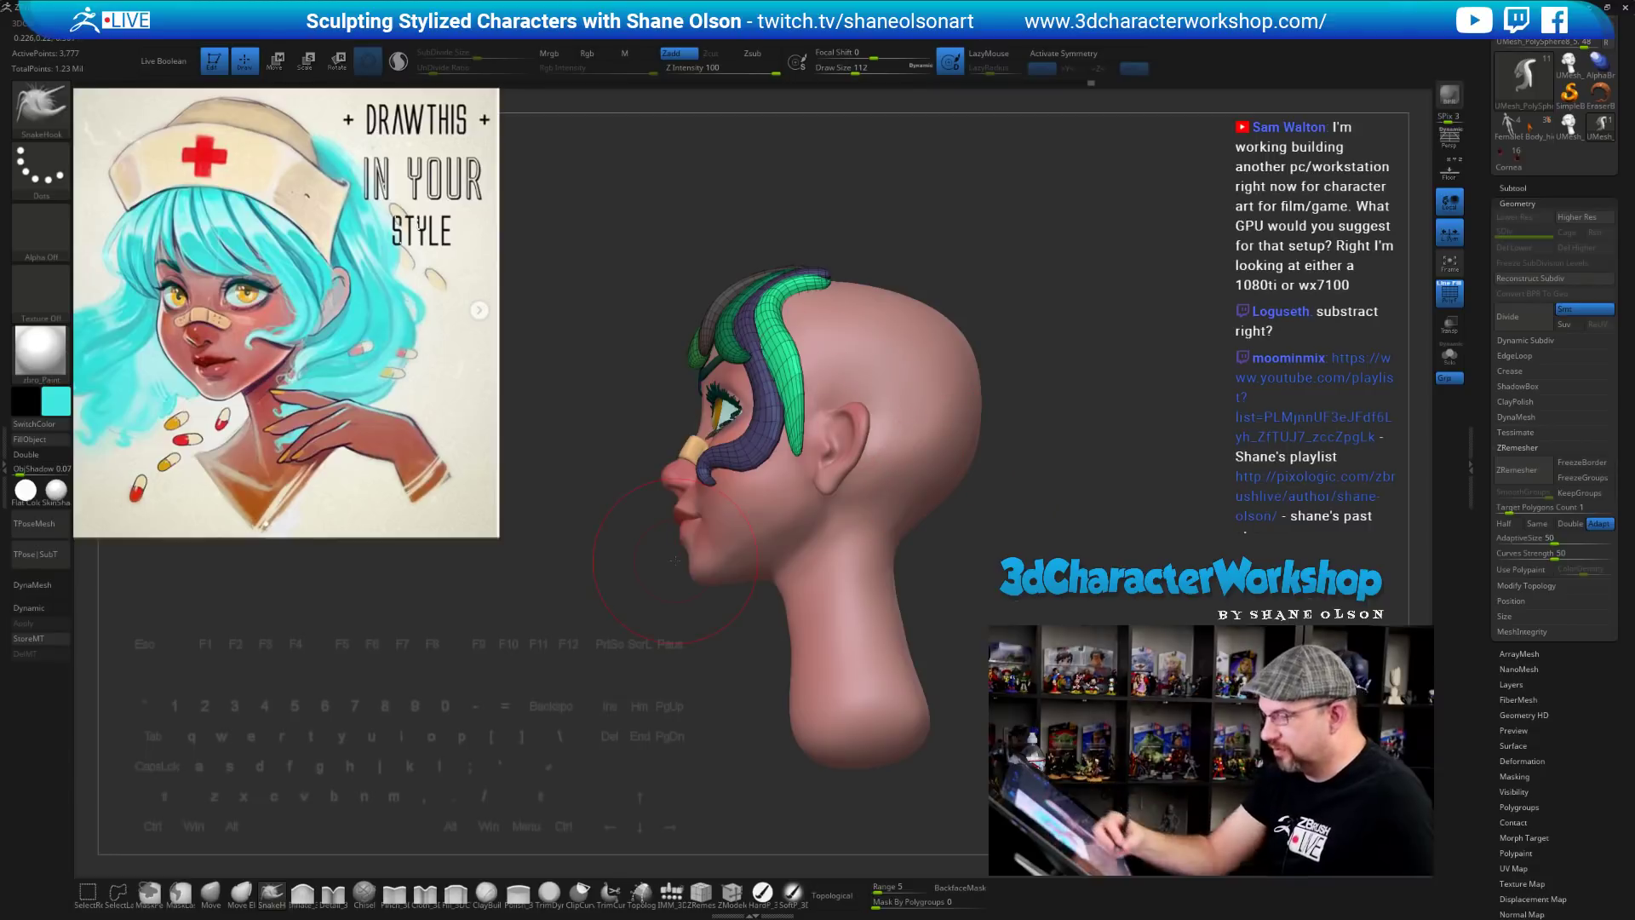
{"action": "left_click_drag", "start_coordinate": [599, 719], "coordinate": [642, 749], "text": "alt"}
{"action": "left_click_drag", "start_coordinate": [947, 579], "coordinate": [977, 498]}
{"action": "left_click_drag", "start_coordinate": [840, 484], "coordinate": [827, 407]}
{"action": "left_click_drag", "start_coordinate": [1005, 477], "coordinate": [963, 503]}
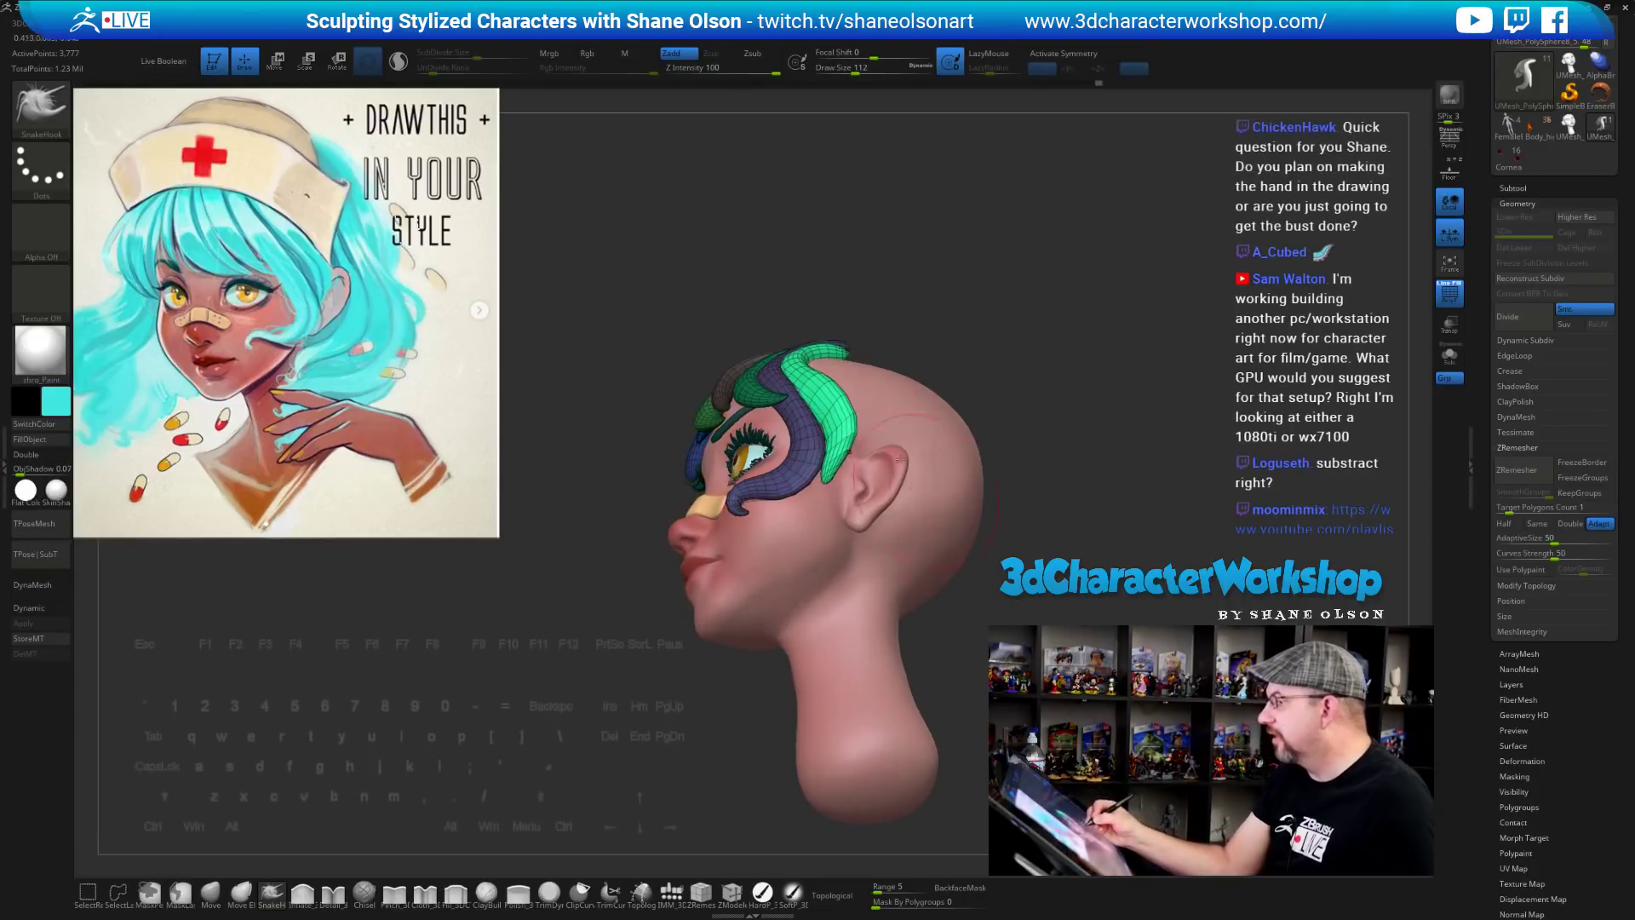
{"action": "left_click_drag", "start_coordinate": [835, 448], "coordinate": [840, 423], "text": "shift"}
{"action": "left_click_drag", "start_coordinate": [1111, 662], "coordinate": [1061, 667], "text": "alt"}
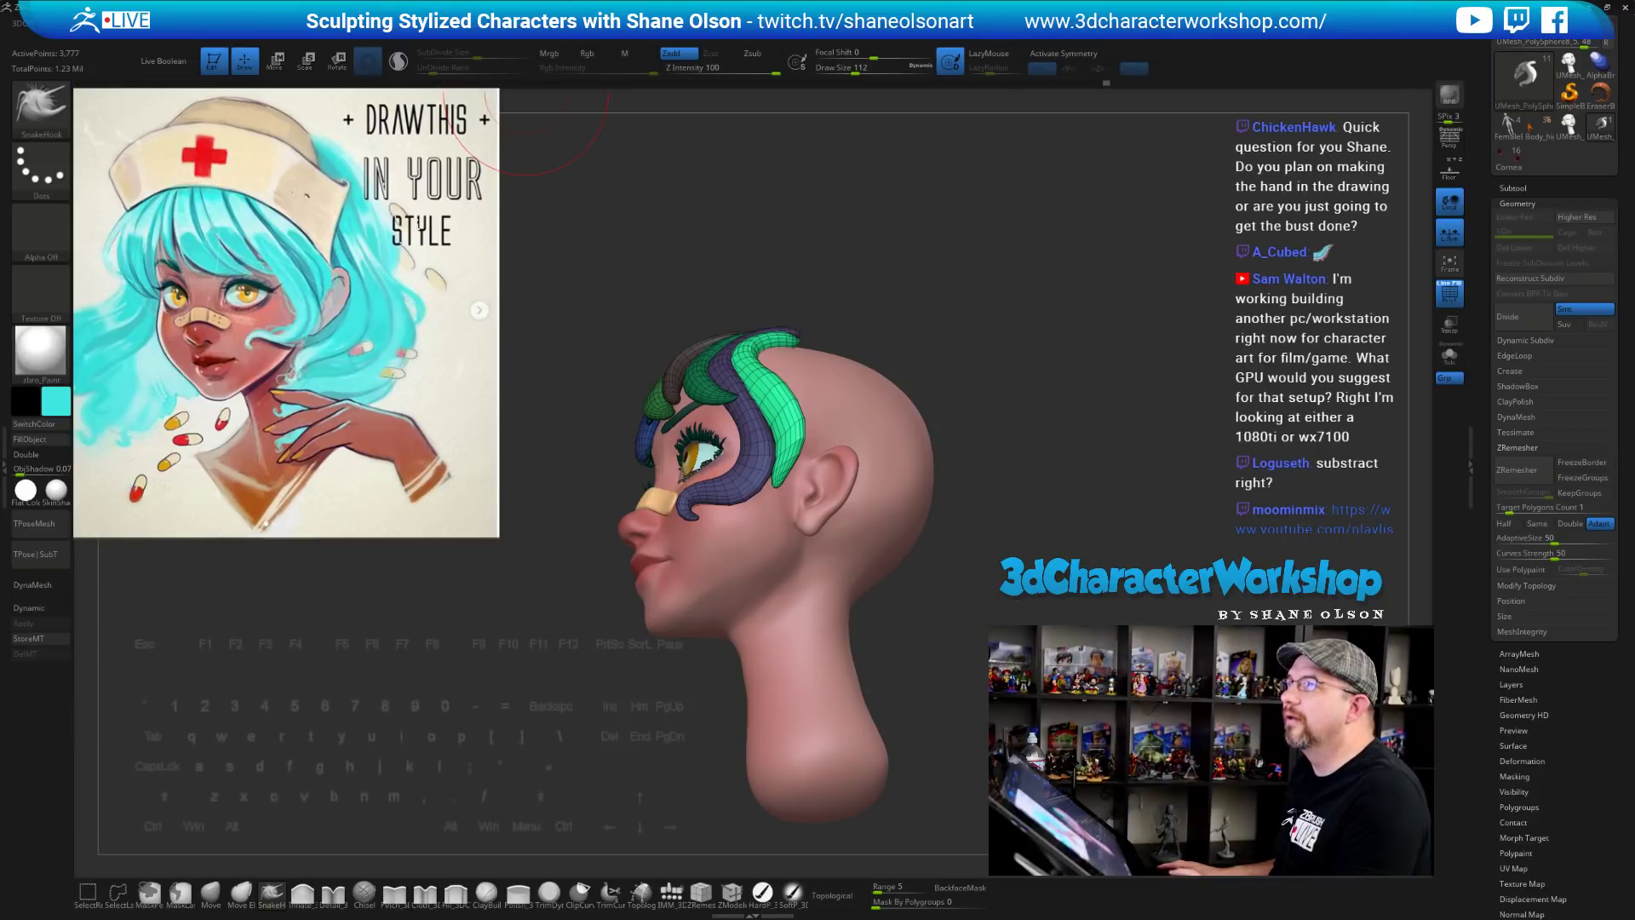
Switch to the browser, review the 3D Character Workshop course page down to its bonus sections, and return to ZBrush
{"action": "key", "text": "e"}
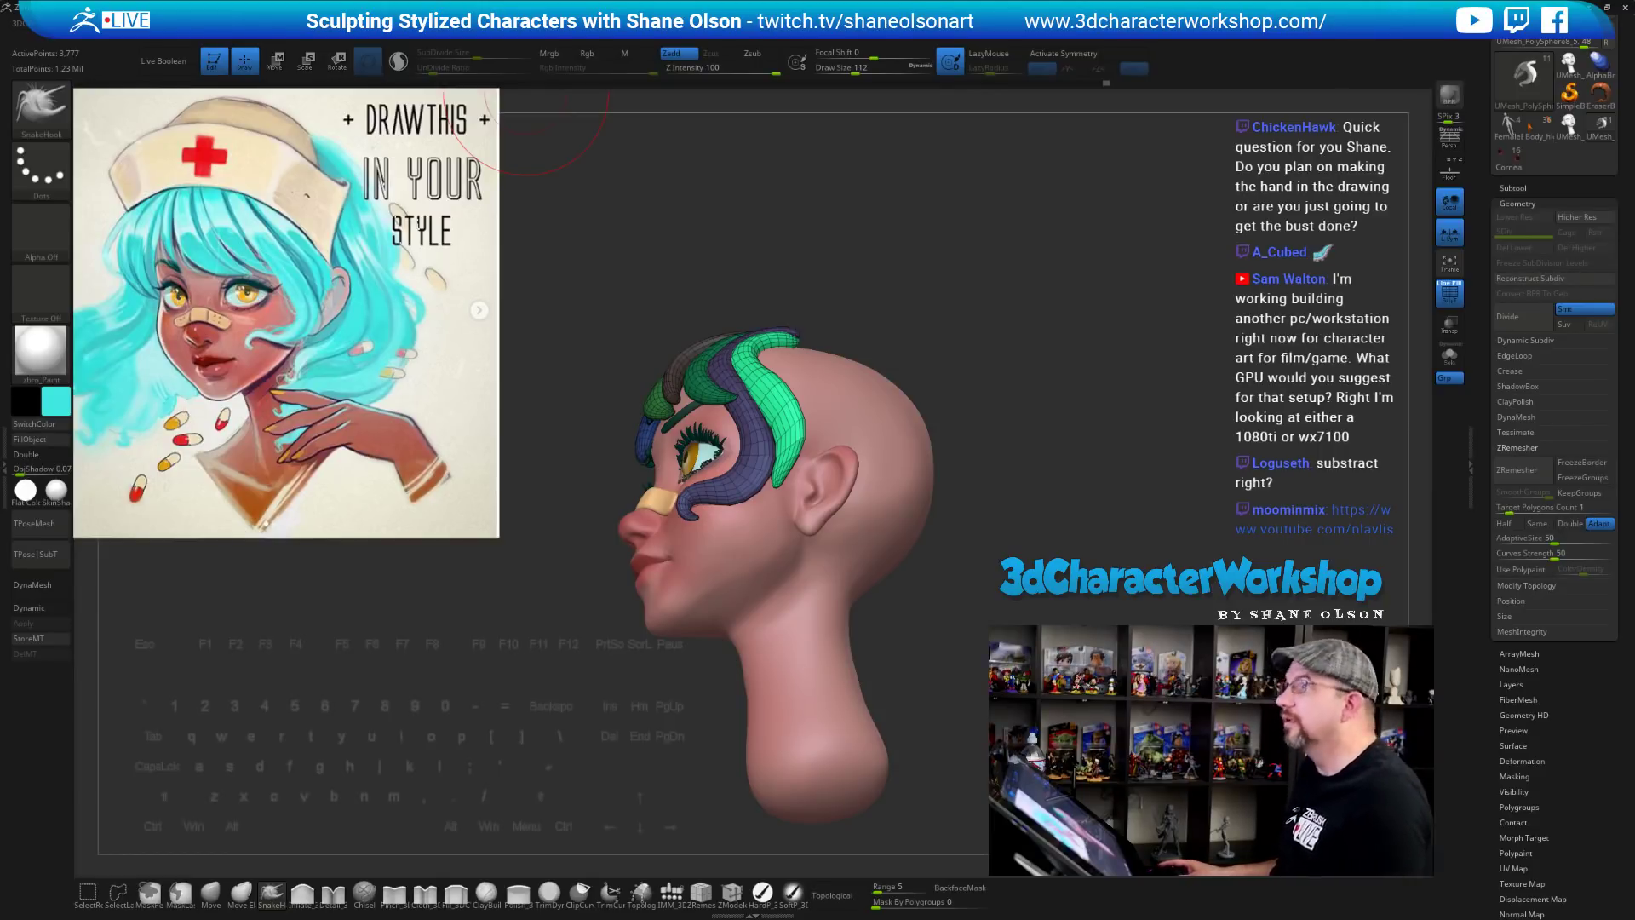
{"action": "left_click_drag", "start_coordinate": [525, 2], "coordinate": [839, 2]}
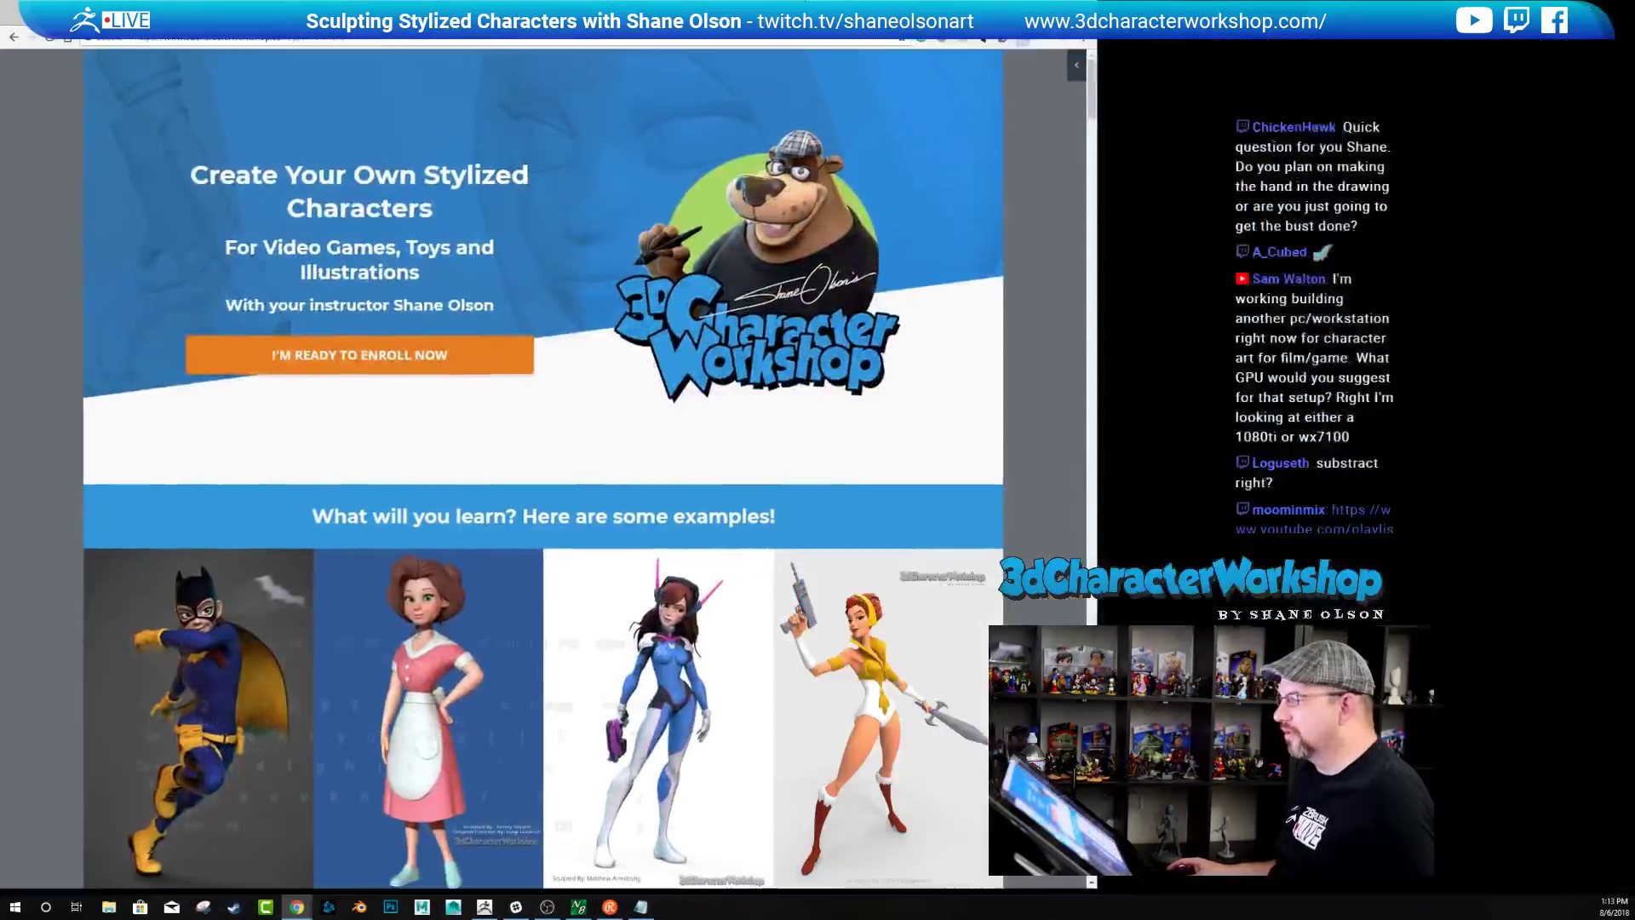
{"action": "scroll", "coordinate": [840, 379], "scroll_direction": "down", "scroll_amount": 1}
{"action": "scroll", "coordinate": [839, 379], "scroll_direction": "down", "scroll_amount": 20}
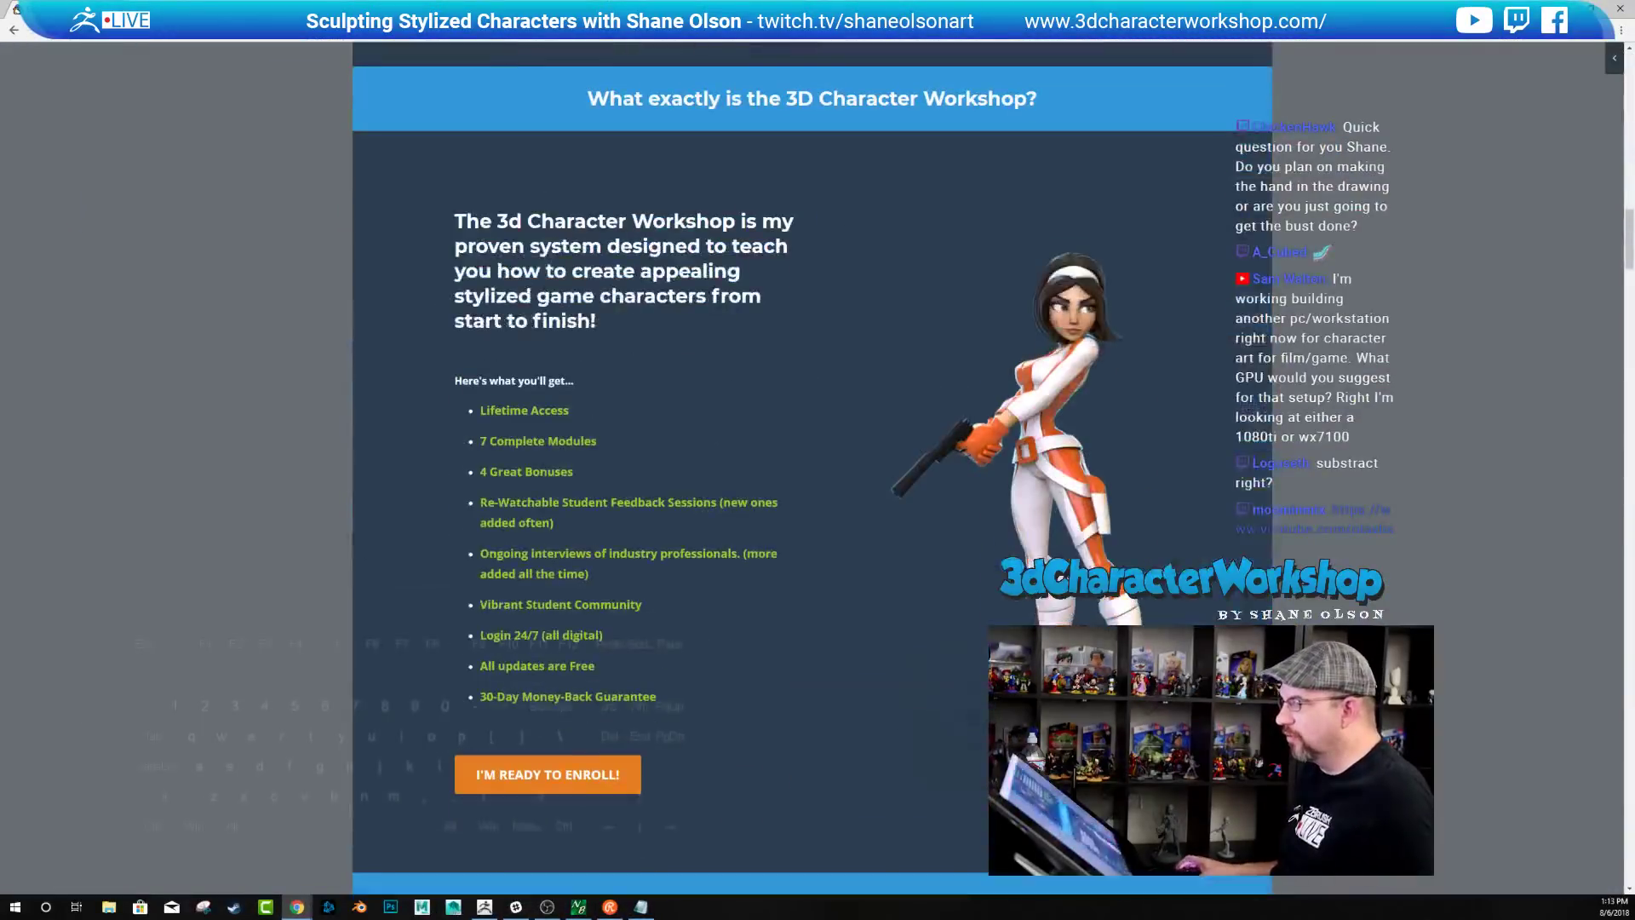
{"action": "scroll", "coordinate": [695, 471], "scroll_direction": "down", "scroll_amount": 15}
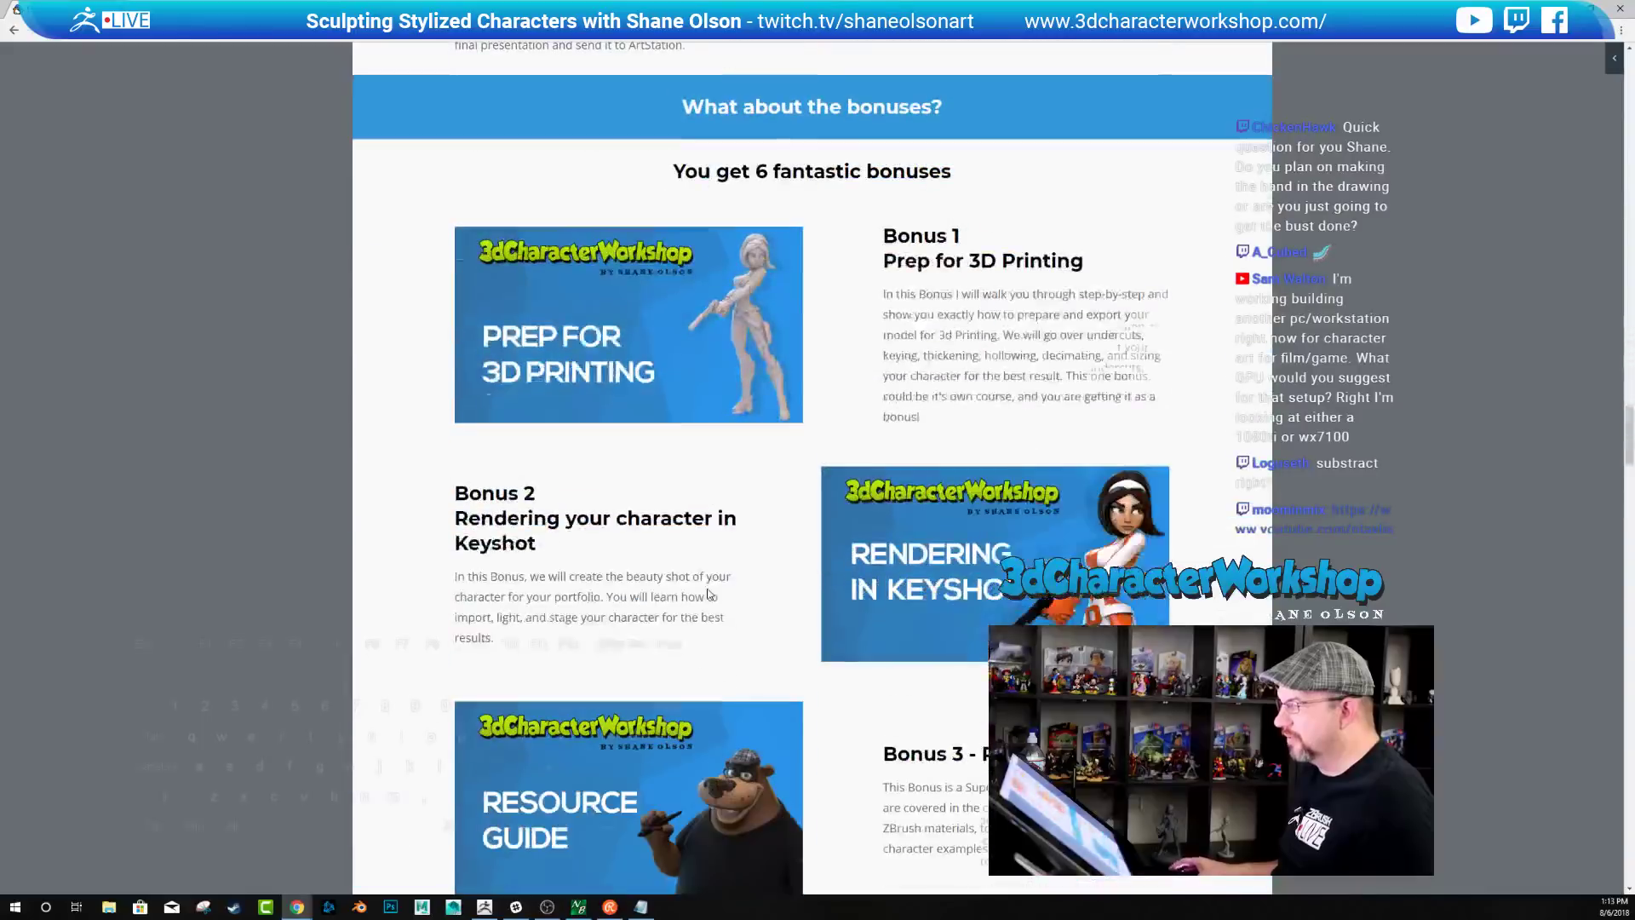
{"action": "scroll", "coordinate": [708, 594], "scroll_direction": "down", "scroll_amount": 8}
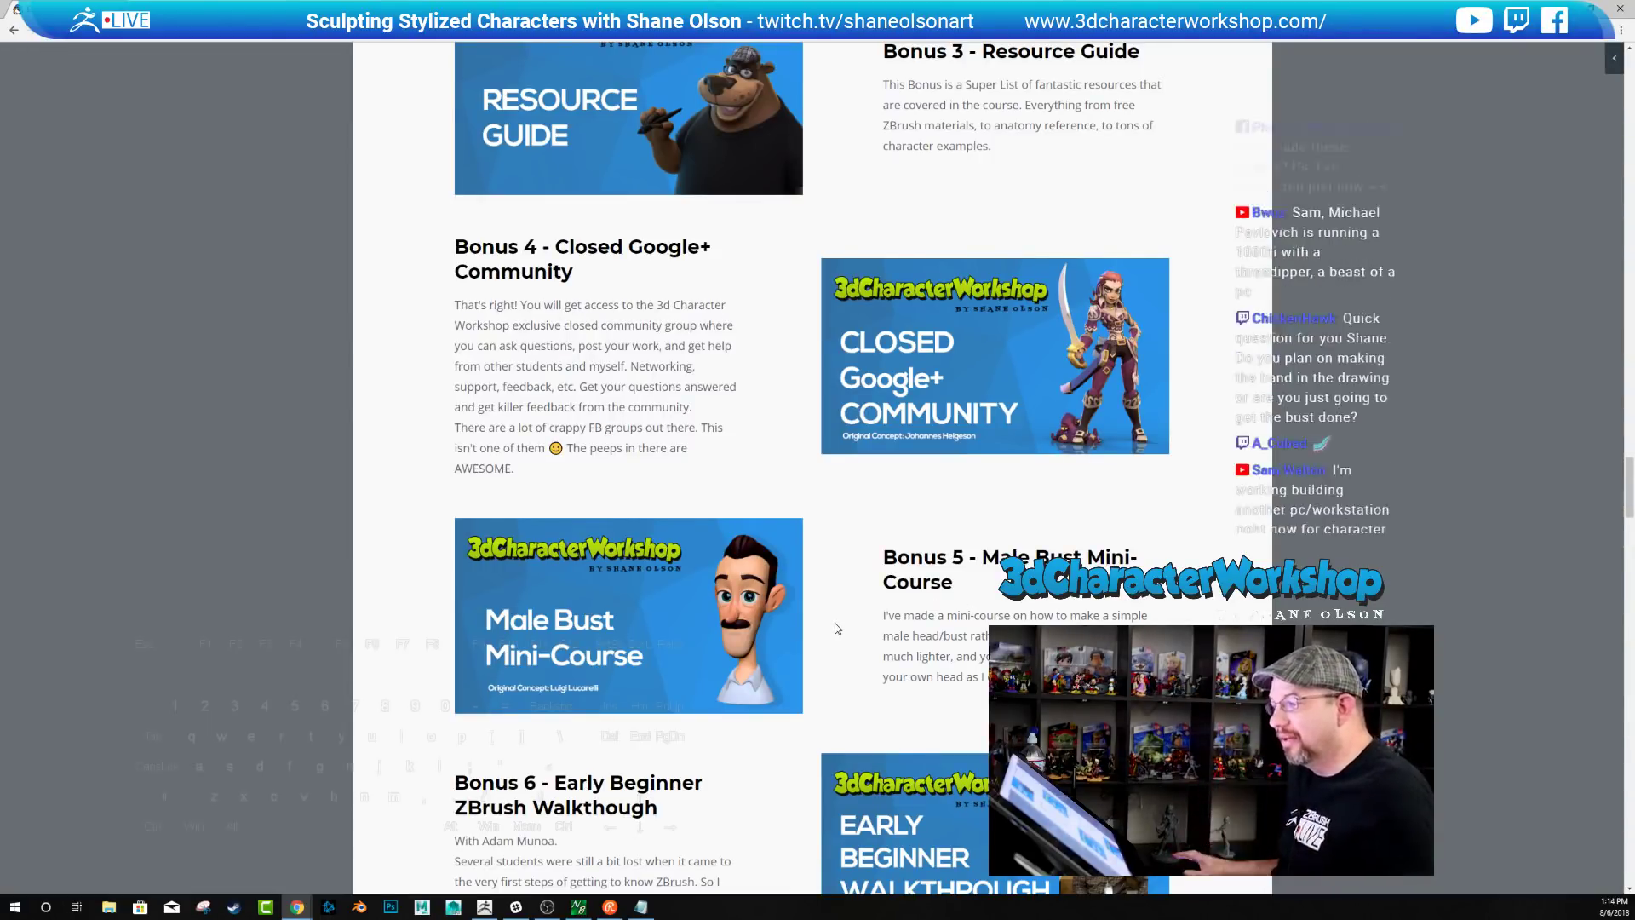
{"action": "scroll", "coordinate": [750, 596], "scroll_direction": "down", "scroll_amount": 1}
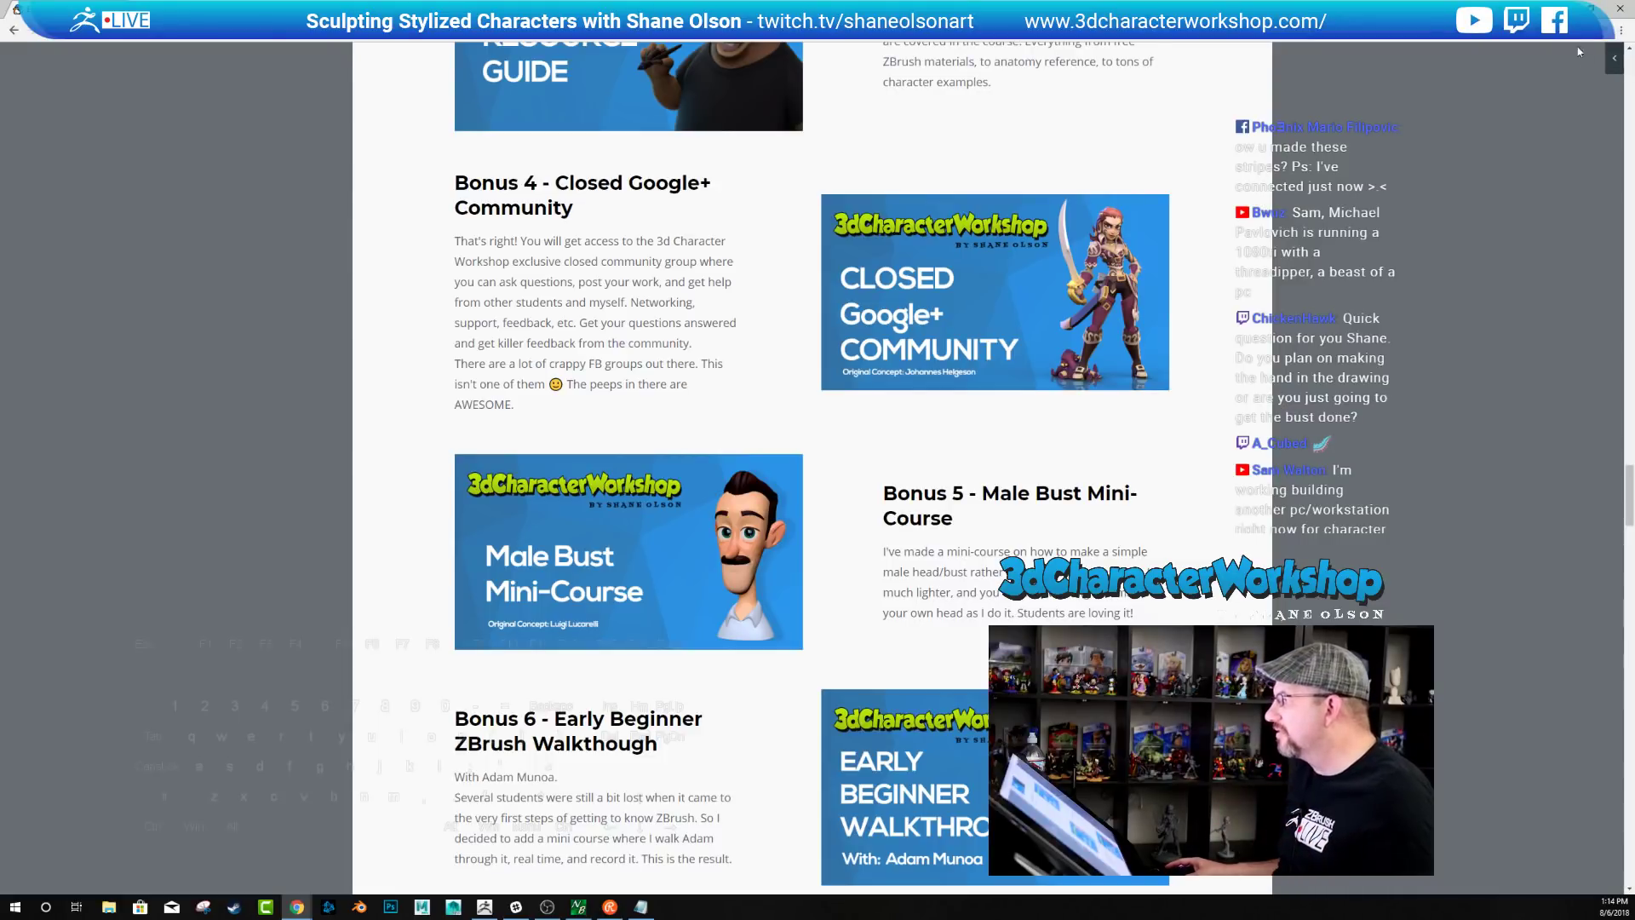
{"action": "key", "text": "alt+Tab"}
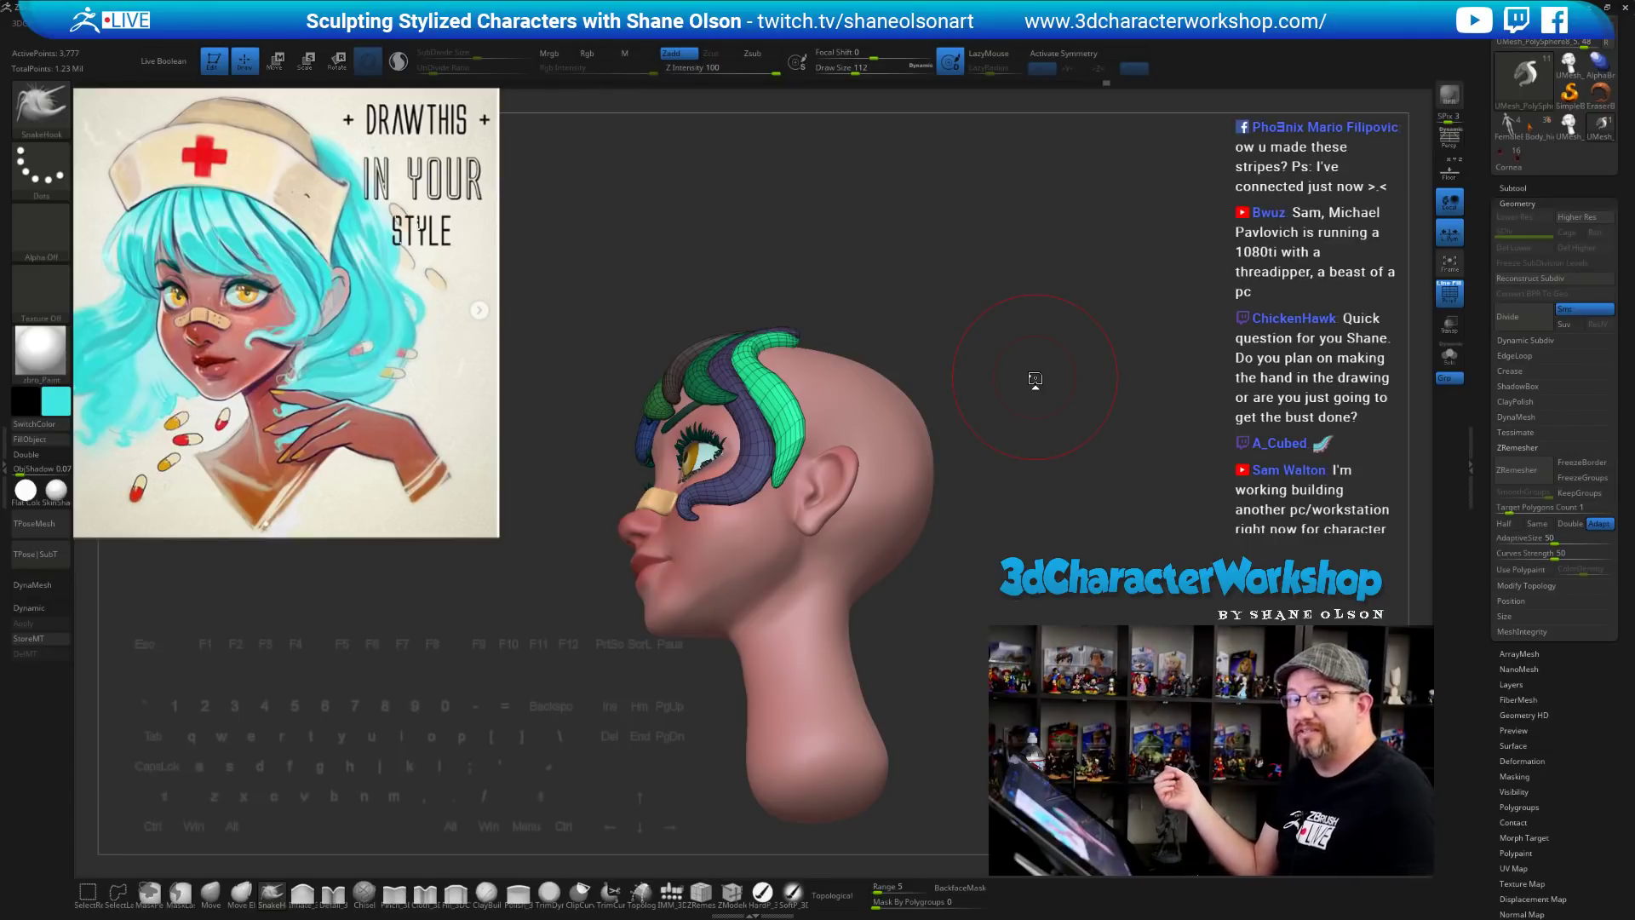
Smooth the lower half of the temple strand above the ear and compare its shape from the side and three-quarter view
{"action": "mouse_move", "coordinate": [1035, 379]}
{"action": "left_mouse_down"}
{"action": "mouse_move", "coordinate": [990, 577]}
{"action": "mouse_move", "coordinate": [1025, 598]}
{"action": "mouse_move", "coordinate": [1041, 586]}
{"action": "left_mouse_up"}
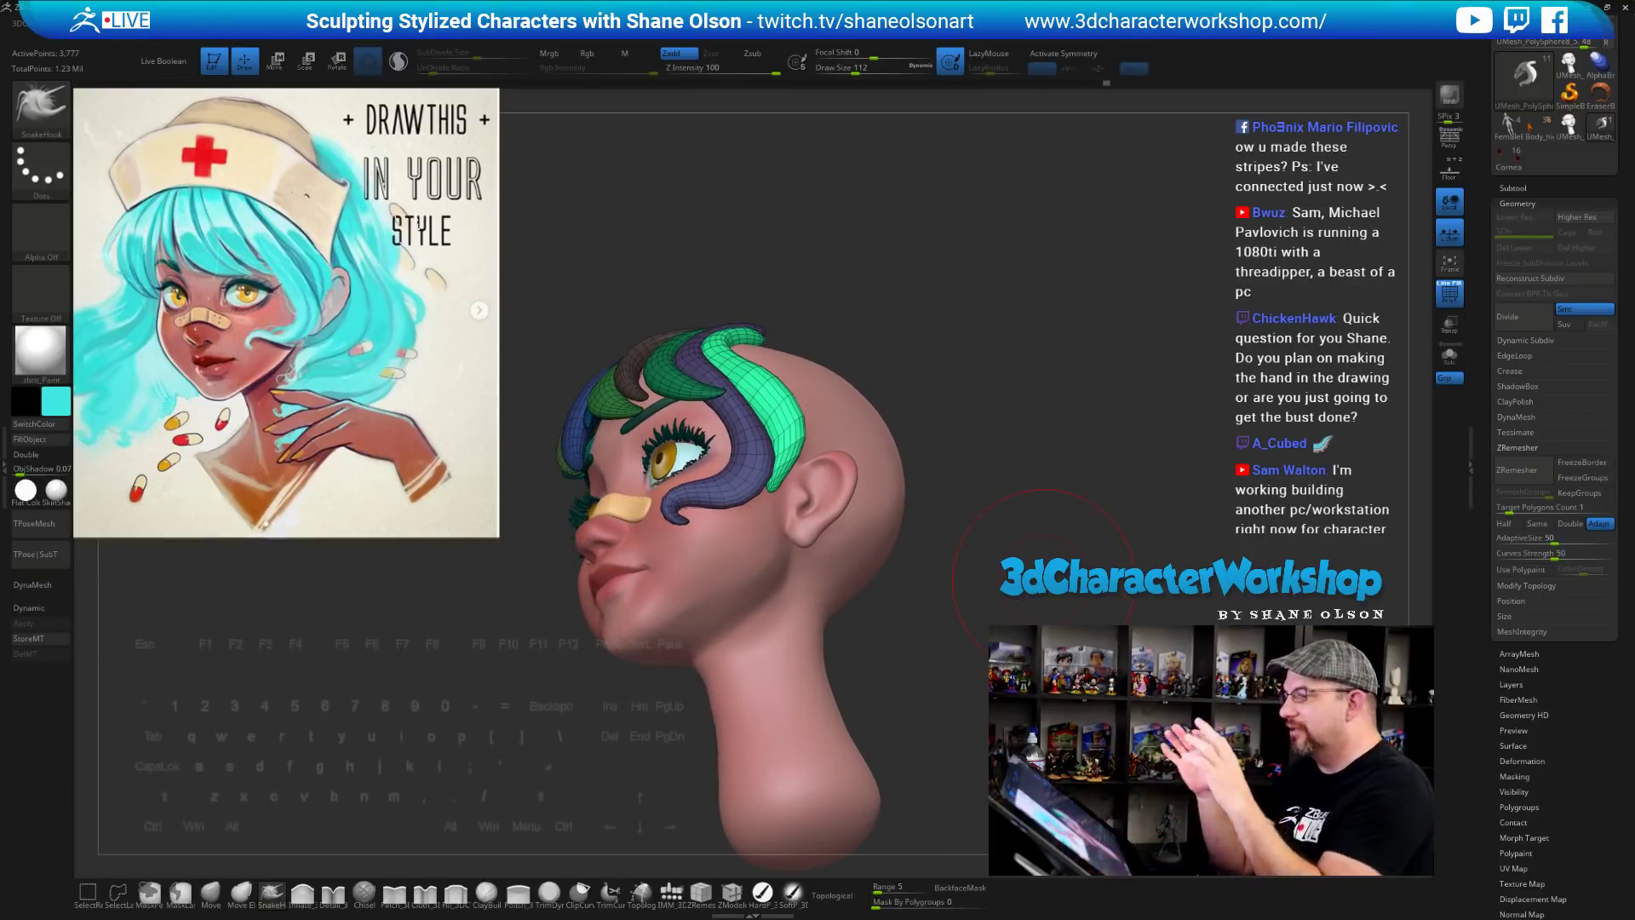
{"action": "left_click_drag", "start_coordinate": [1056, 586], "coordinate": [1114, 598]}
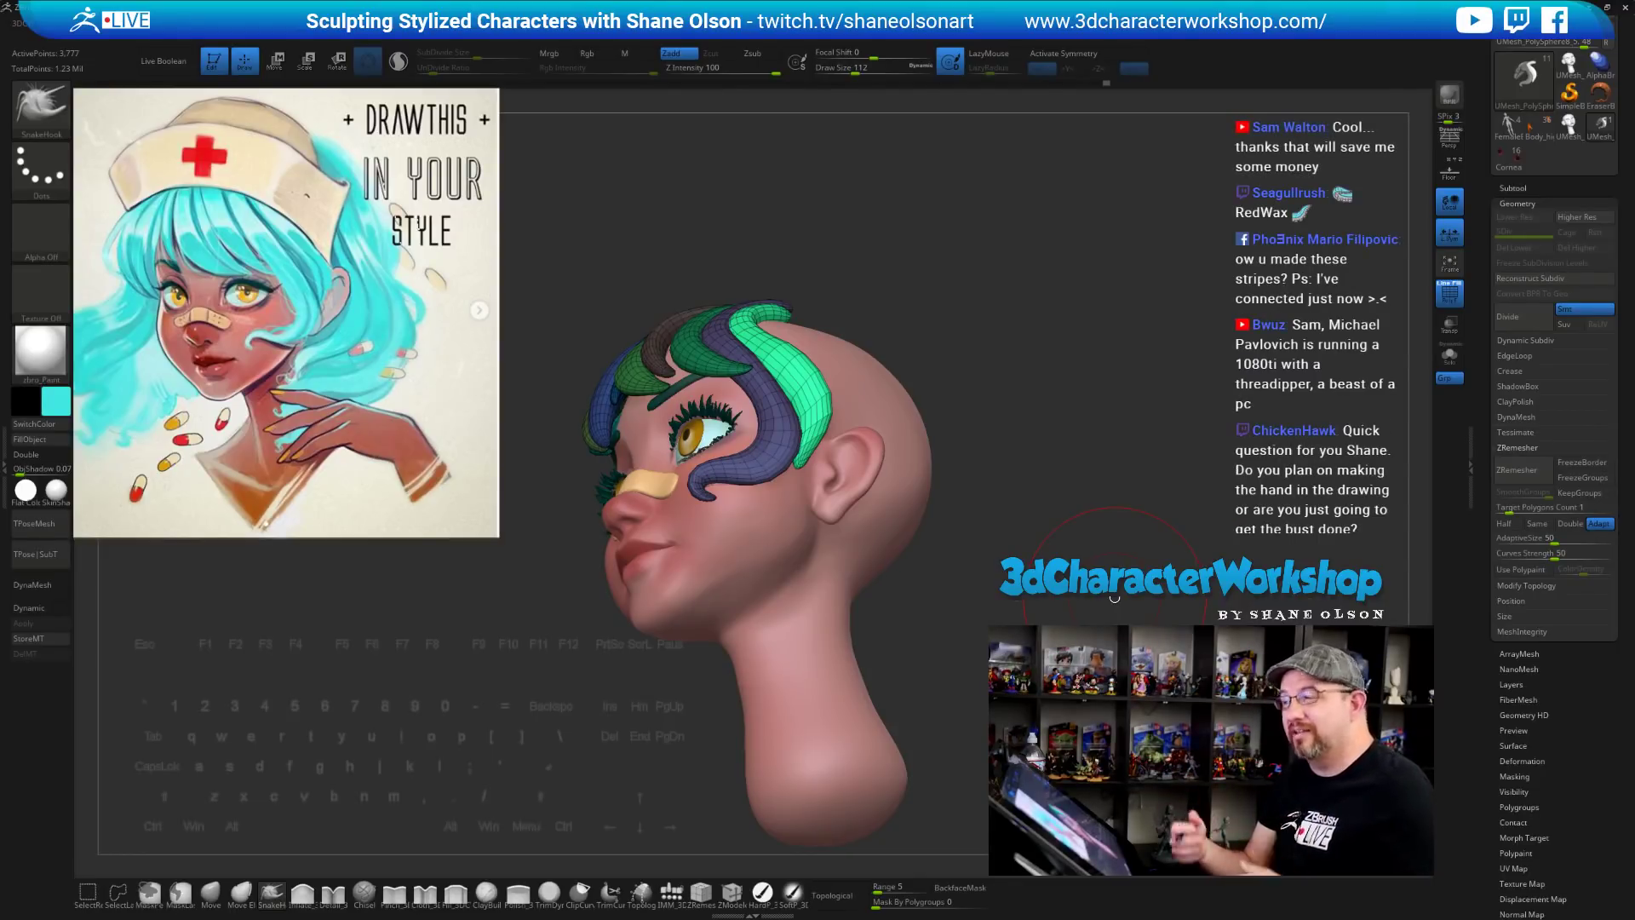
{"action": "mouse_move", "coordinate": [1005, 579]}
{"action": "left_mouse_down"}
{"action": "mouse_move", "coordinate": [1067, 515]}
{"action": "mouse_move", "coordinate": [1108, 536]}
{"action": "left_mouse_up"}
{"action": "key", "text": "s"}
{"action": "left_click_drag", "start_coordinate": [1064, 479], "coordinate": [1057, 478]}
{"action": "left_click_drag", "start_coordinate": [1069, 582], "coordinate": [1105, 617], "text": "alt"}
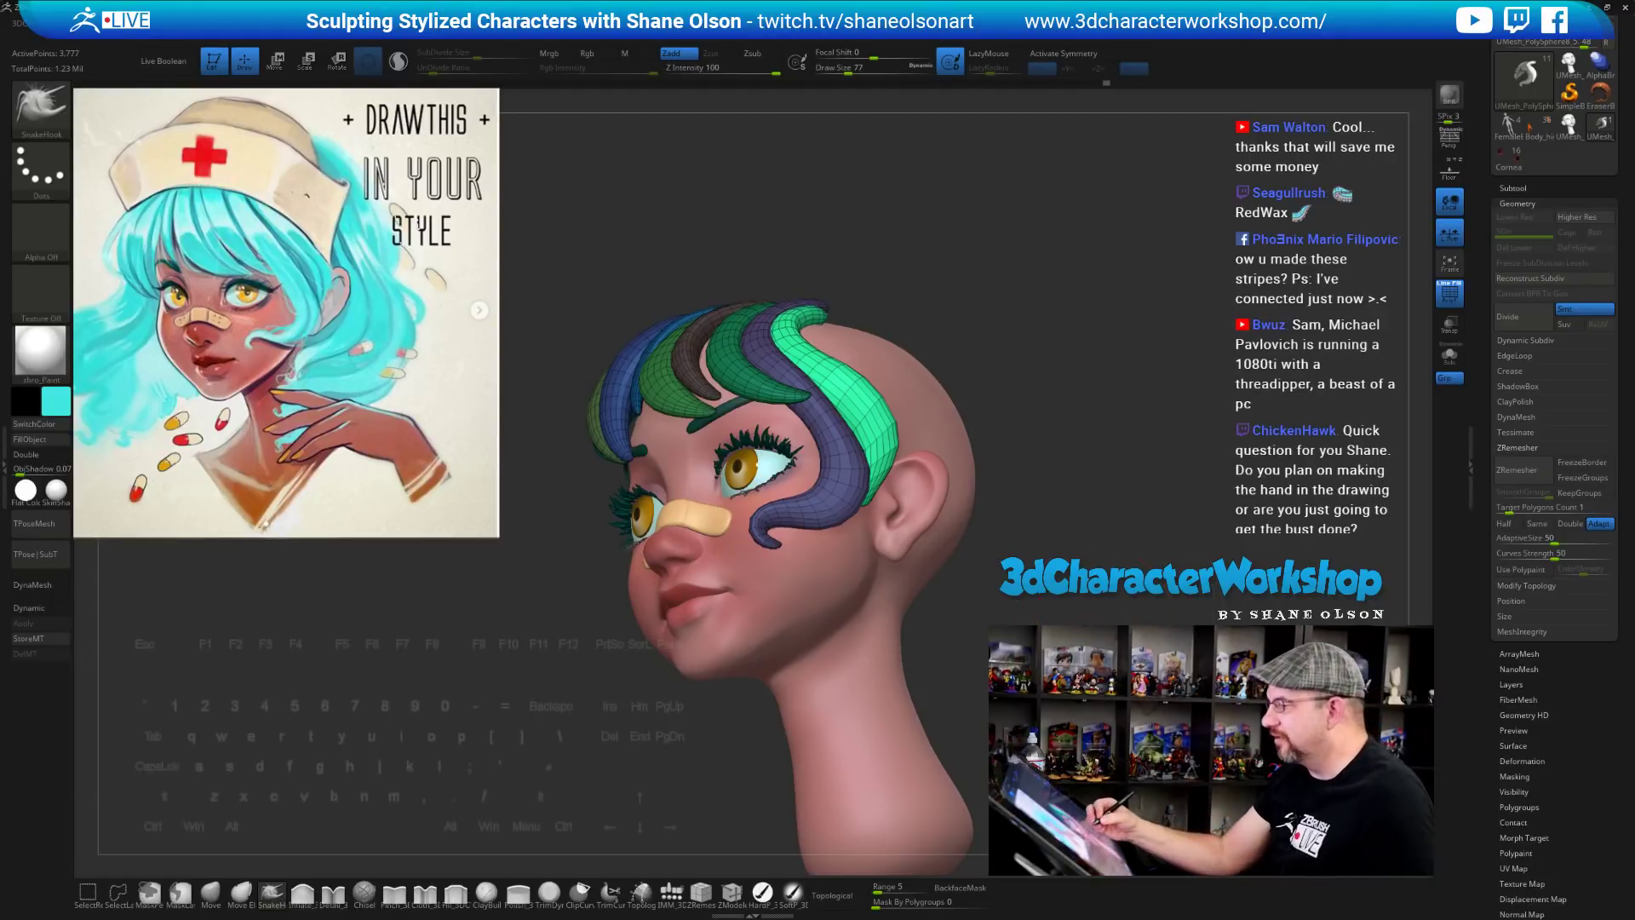
{"action": "left_click_drag", "start_coordinate": [1099, 545], "coordinate": [1054, 547]}
{"action": "left_click_drag", "start_coordinate": [887, 411], "coordinate": [881, 455], "text": "shift"}
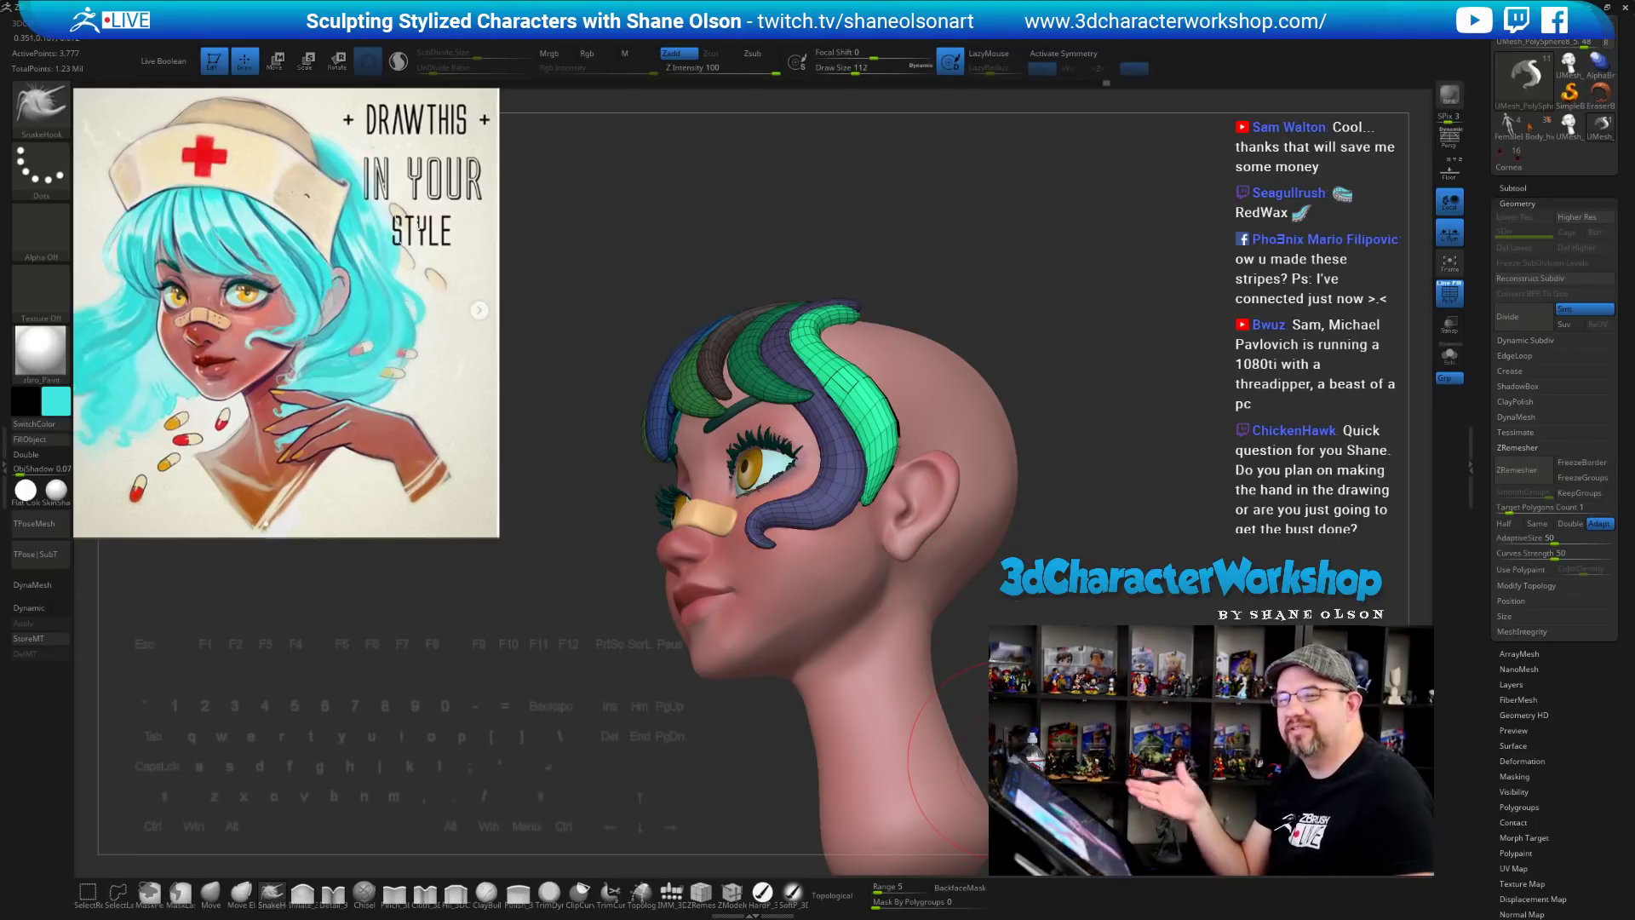
{"action": "mouse_move", "coordinate": [1007, 758]}
{"action": "left_mouse_down"}
{"action": "mouse_move", "coordinate": [1075, 758]}
{"action": "mouse_move", "coordinate": [1103, 729]}
{"action": "mouse_move", "coordinate": [1091, 724]}
{"action": "left_mouse_up"}
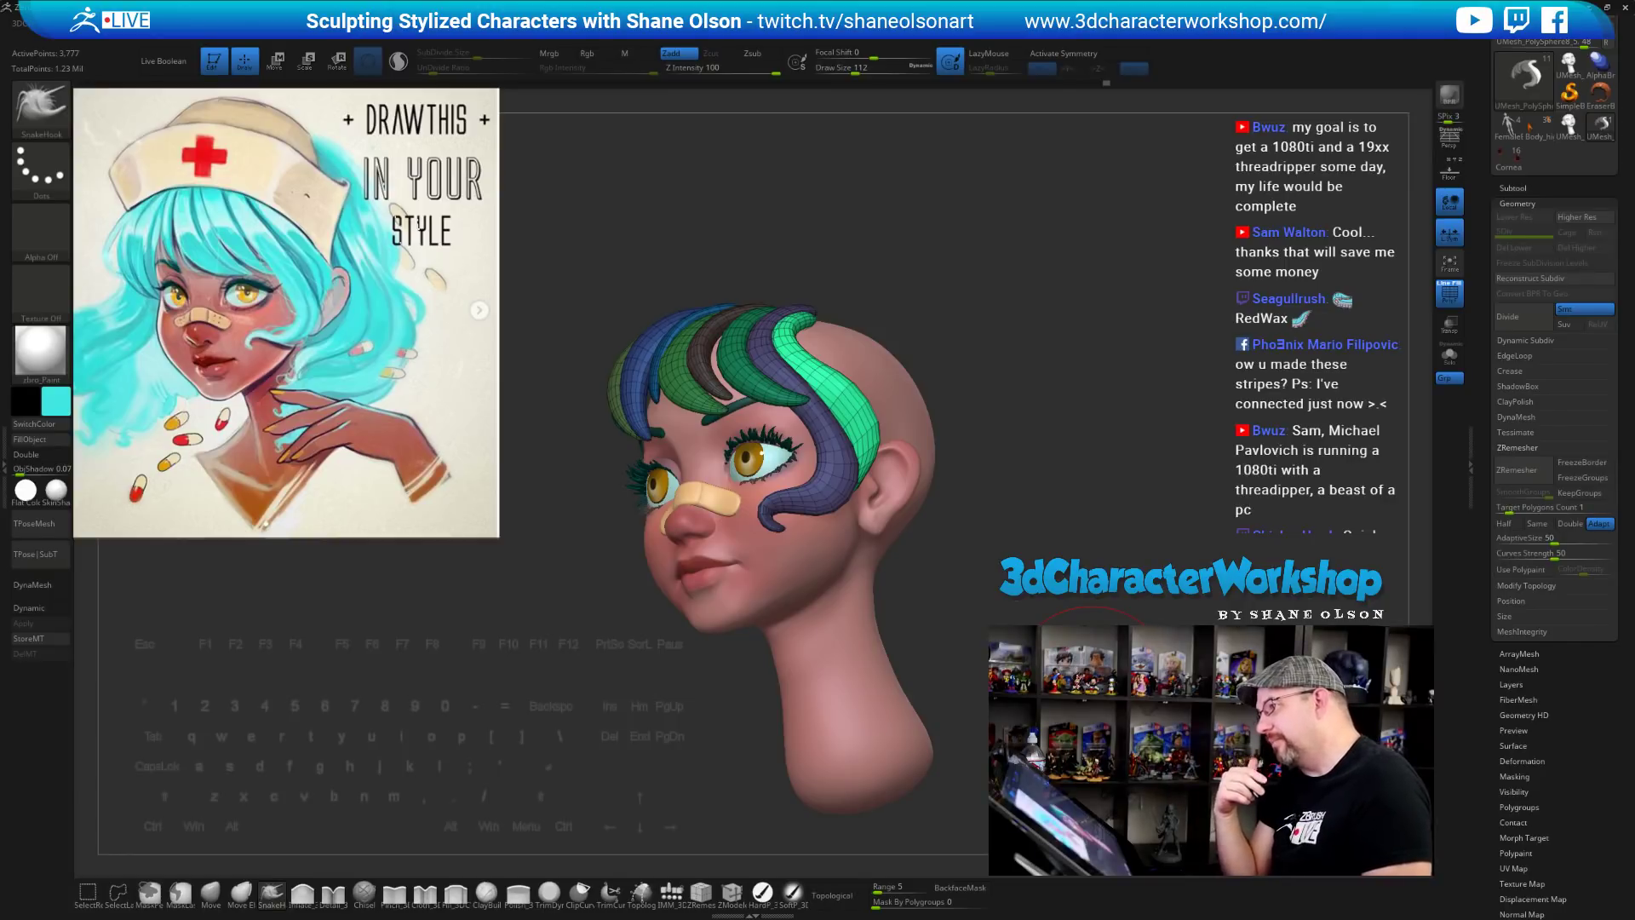
{"action": "left_click_drag", "start_coordinate": [860, 715], "coordinate": [768, 715]}
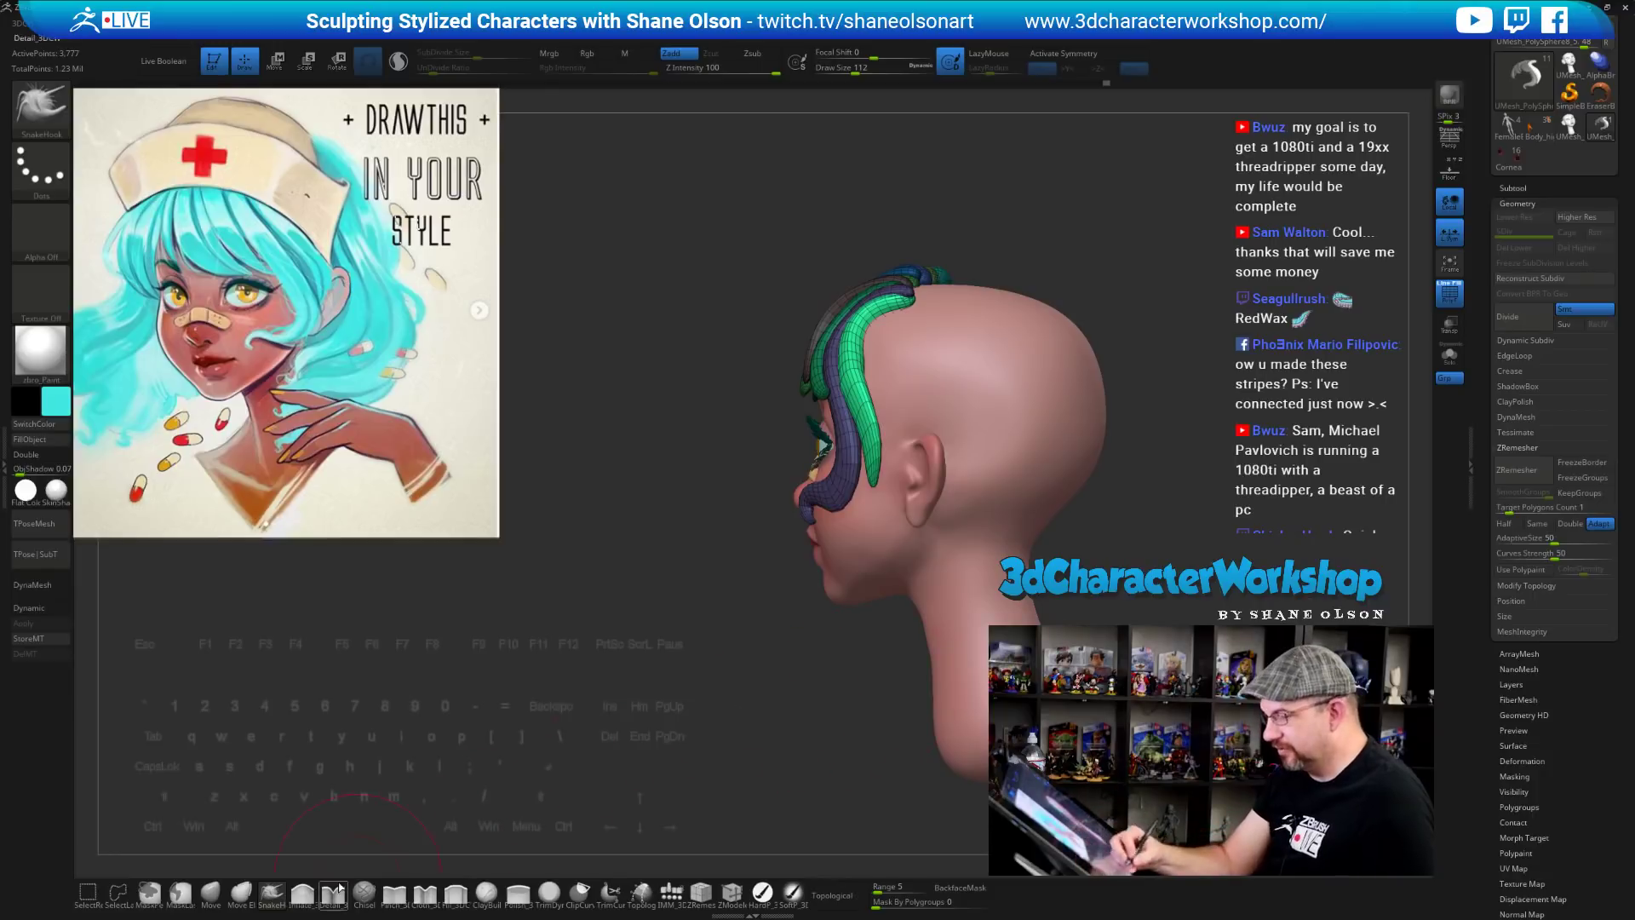
Thicken the temple strand with the Inflate brush and adjust its lower edge with the Move brush at draw size 132
{"action": "left_click", "coordinate": [302, 892]}
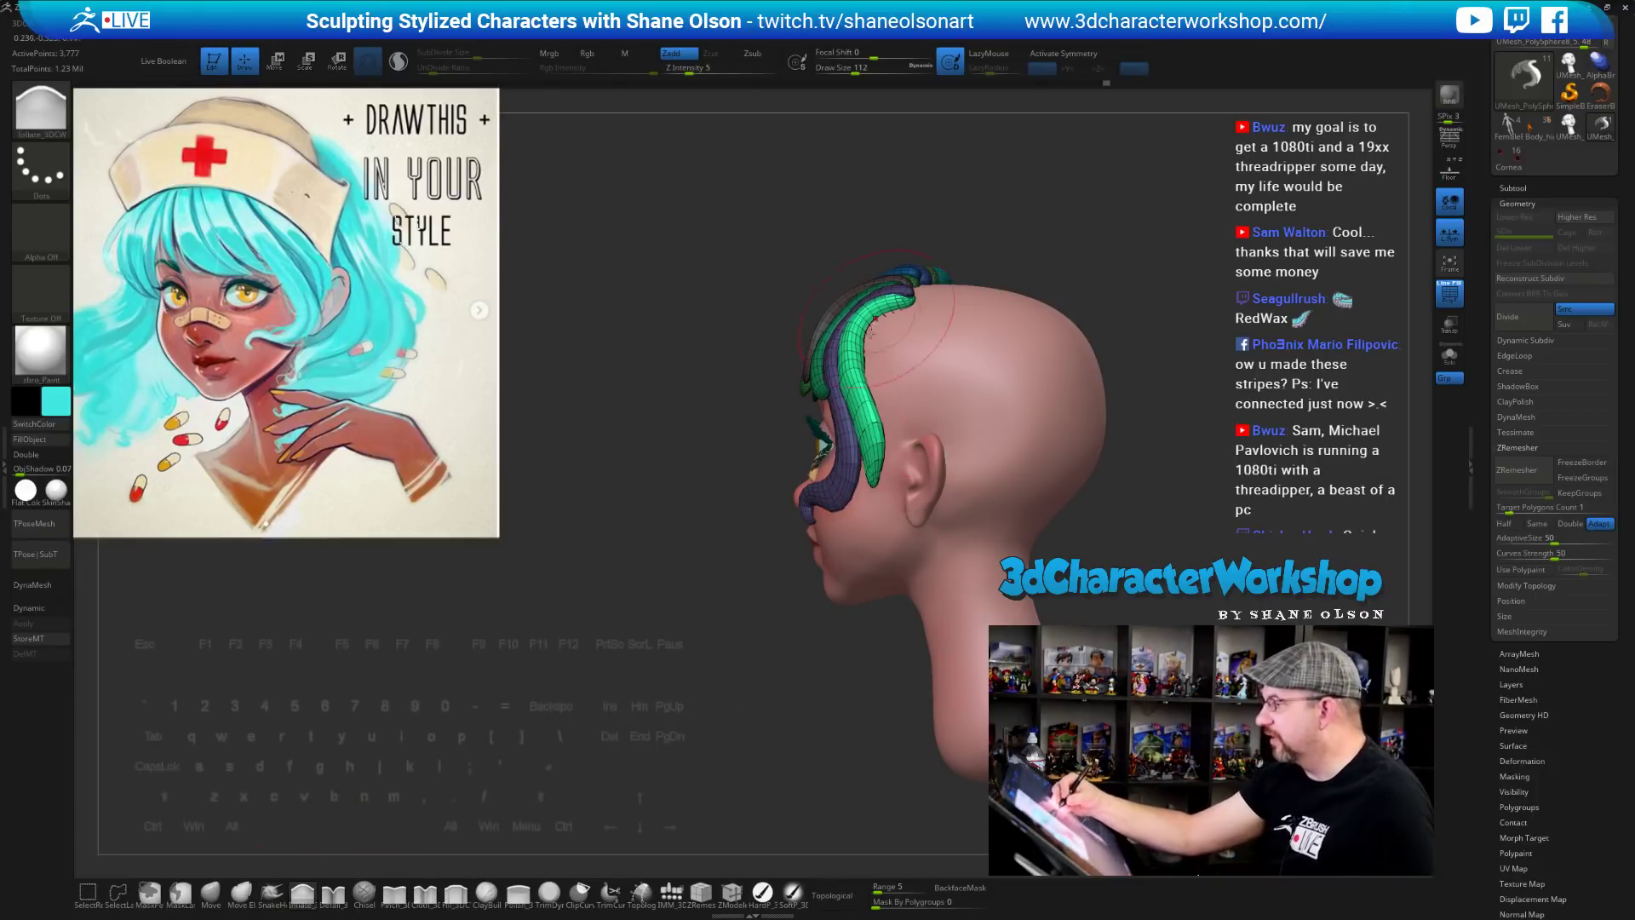
{"action": "left_click_drag", "start_coordinate": [826, 628], "coordinate": [920, 628]}
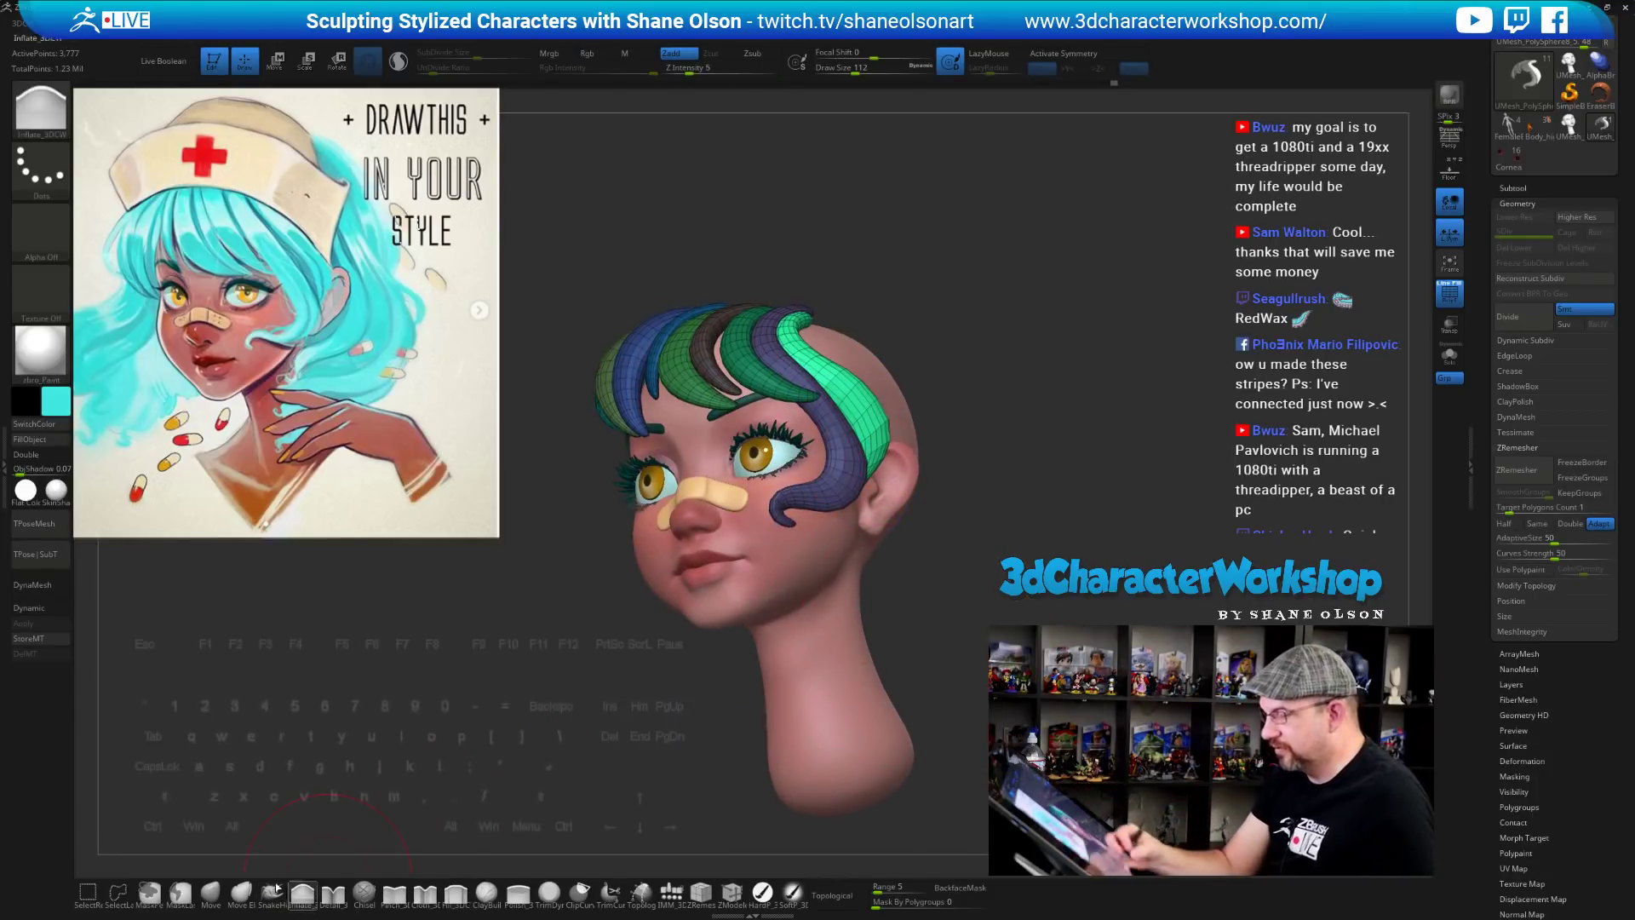
{"action": "left_click", "coordinate": [210, 892]}
{"action": "left_click_drag", "start_coordinate": [1075, 384], "coordinate": [945, 377]}
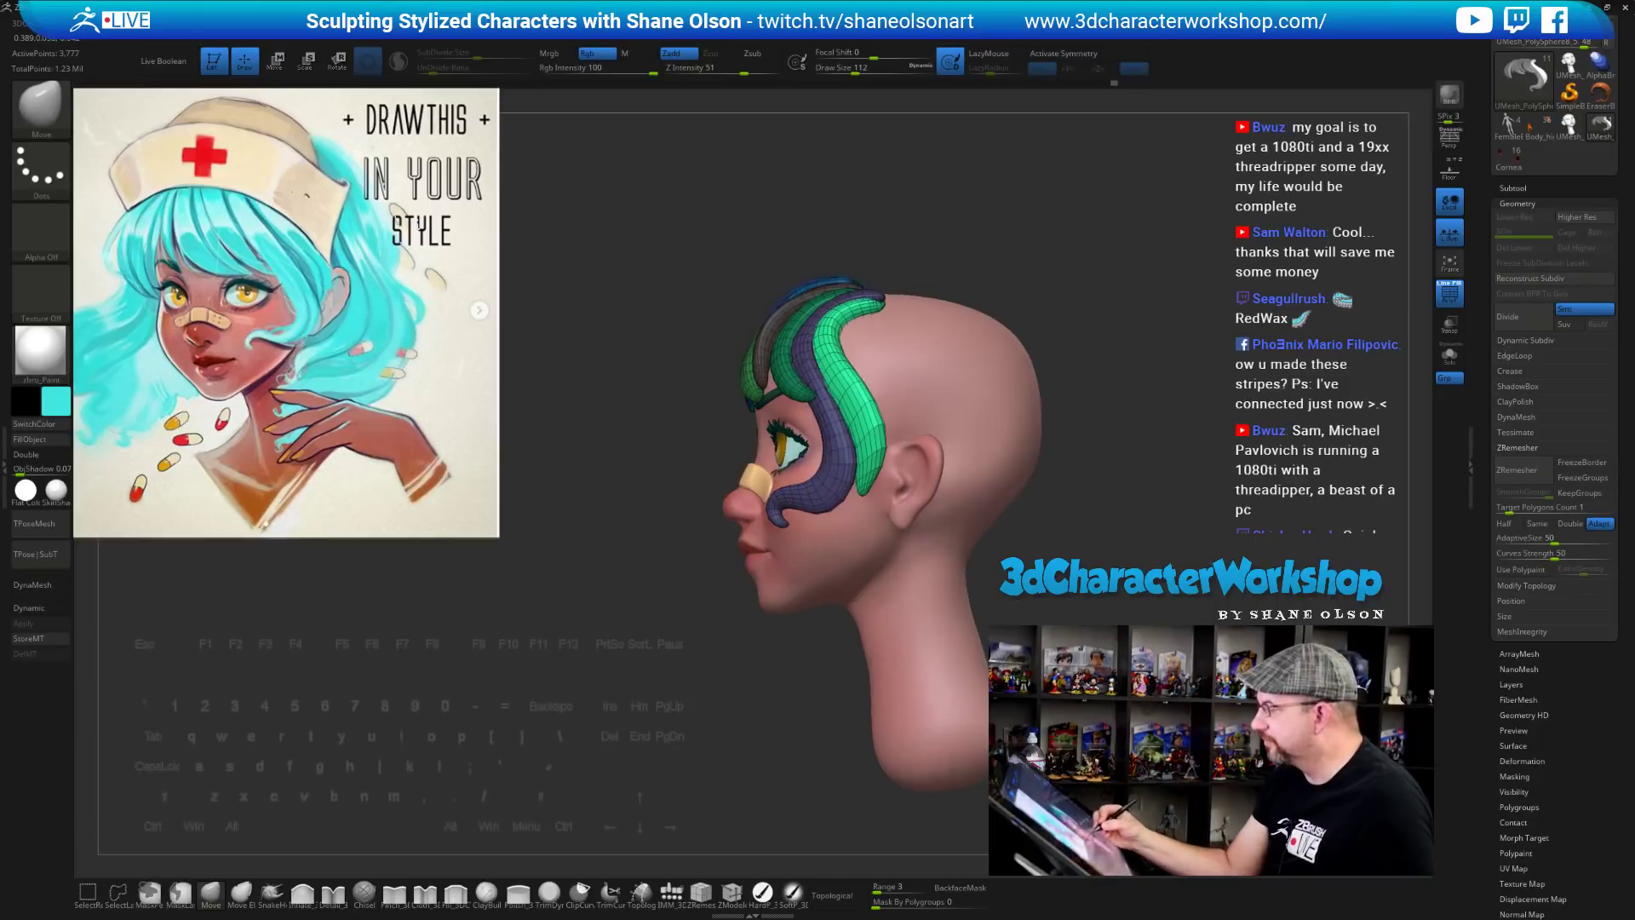
{"action": "left_click_drag", "start_coordinate": [1112, 557], "coordinate": [1051, 468], "text": "shift"}
{"action": "key", "text": "bracketright"}
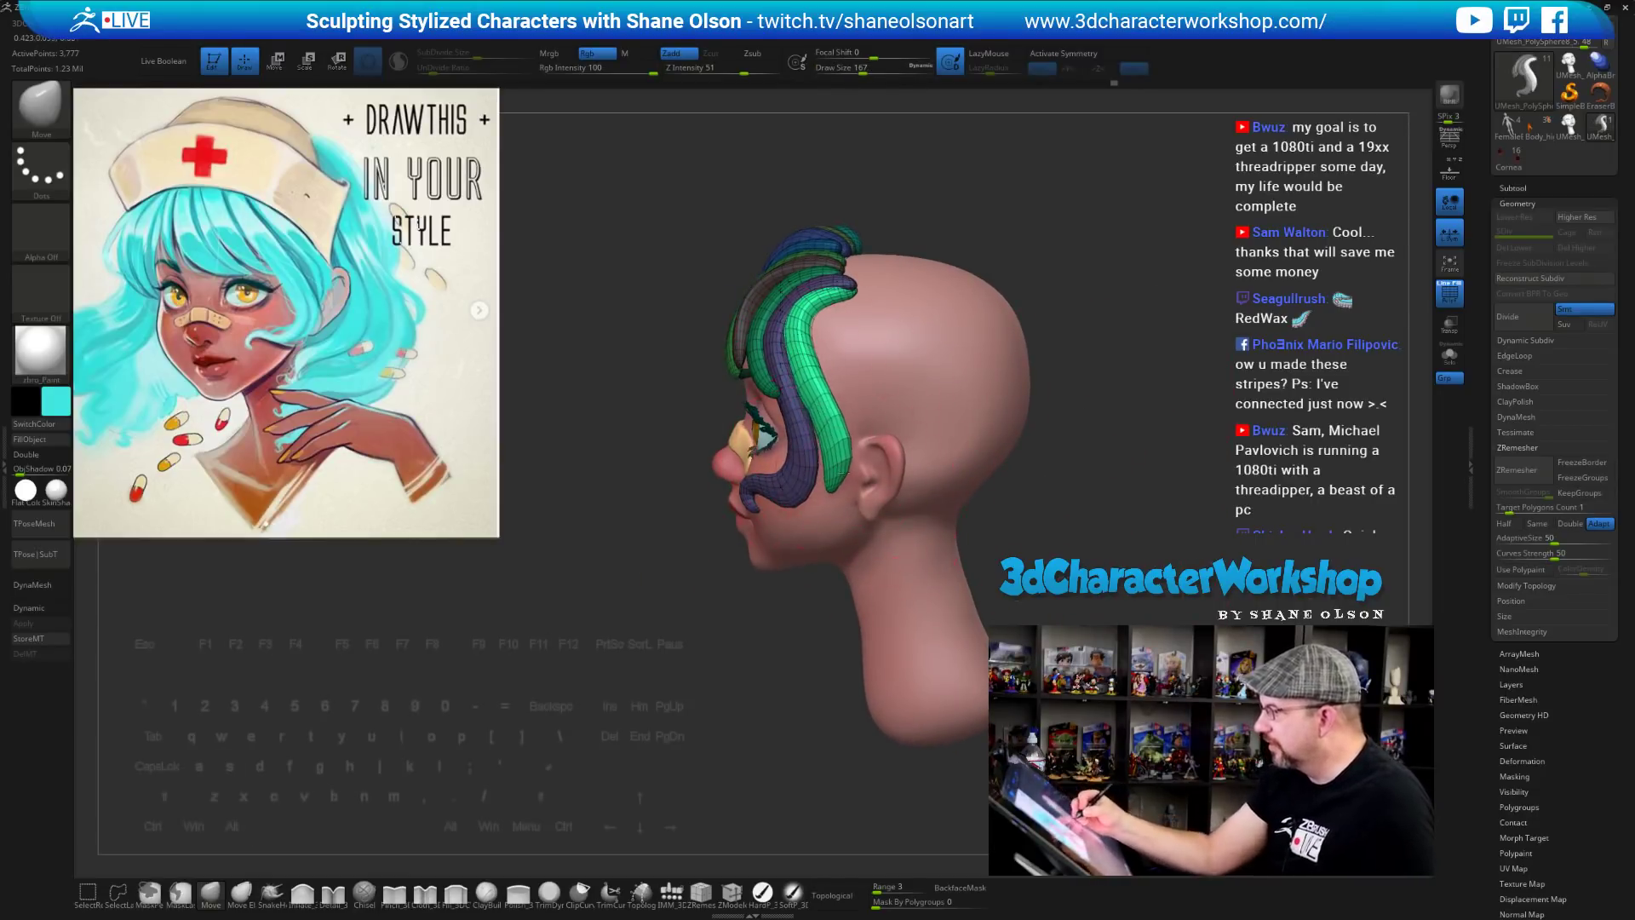
{"action": "left_click_drag", "start_coordinate": [784, 646], "coordinate": [1040, 566]}
{"action": "key", "text": "s"}
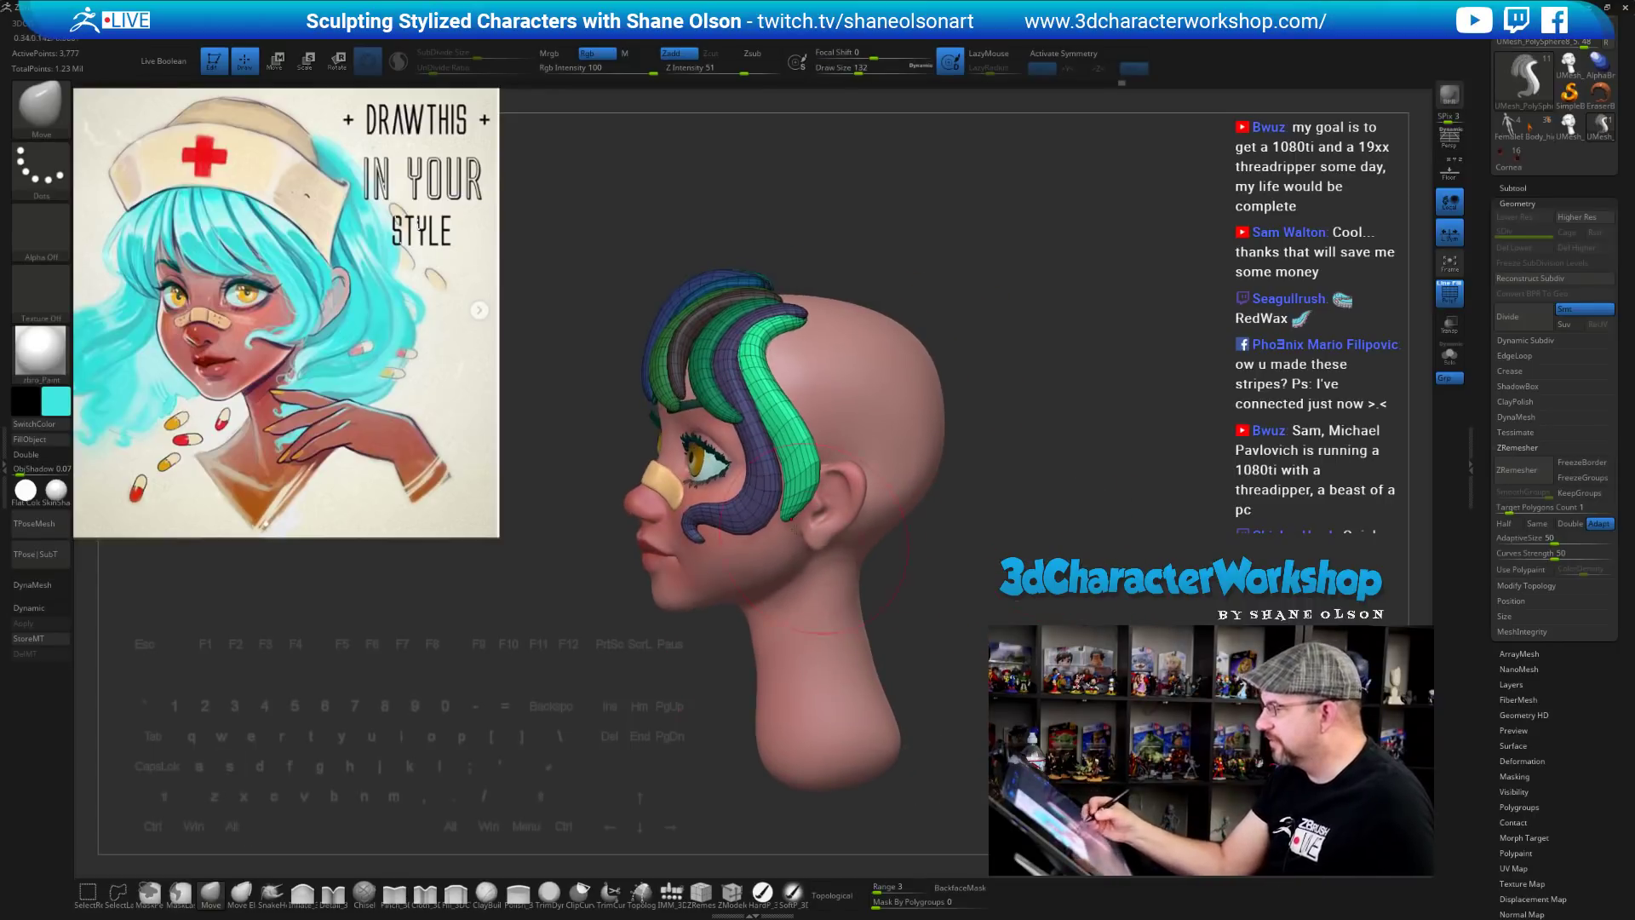
{"action": "mouse_move", "coordinate": [788, 484]}
{"action": "left_mouse_down"}
{"action": "mouse_move", "coordinate": [801, 465]}
{"action": "mouse_move", "coordinate": [782, 469]}
{"action": "left_mouse_up"}
Clear the mask from the hair strands and fit the temple strand's lower end against the ear with the Move brush
{"action": "left_click", "coordinate": [1006, 575], "text": "ctrl"}
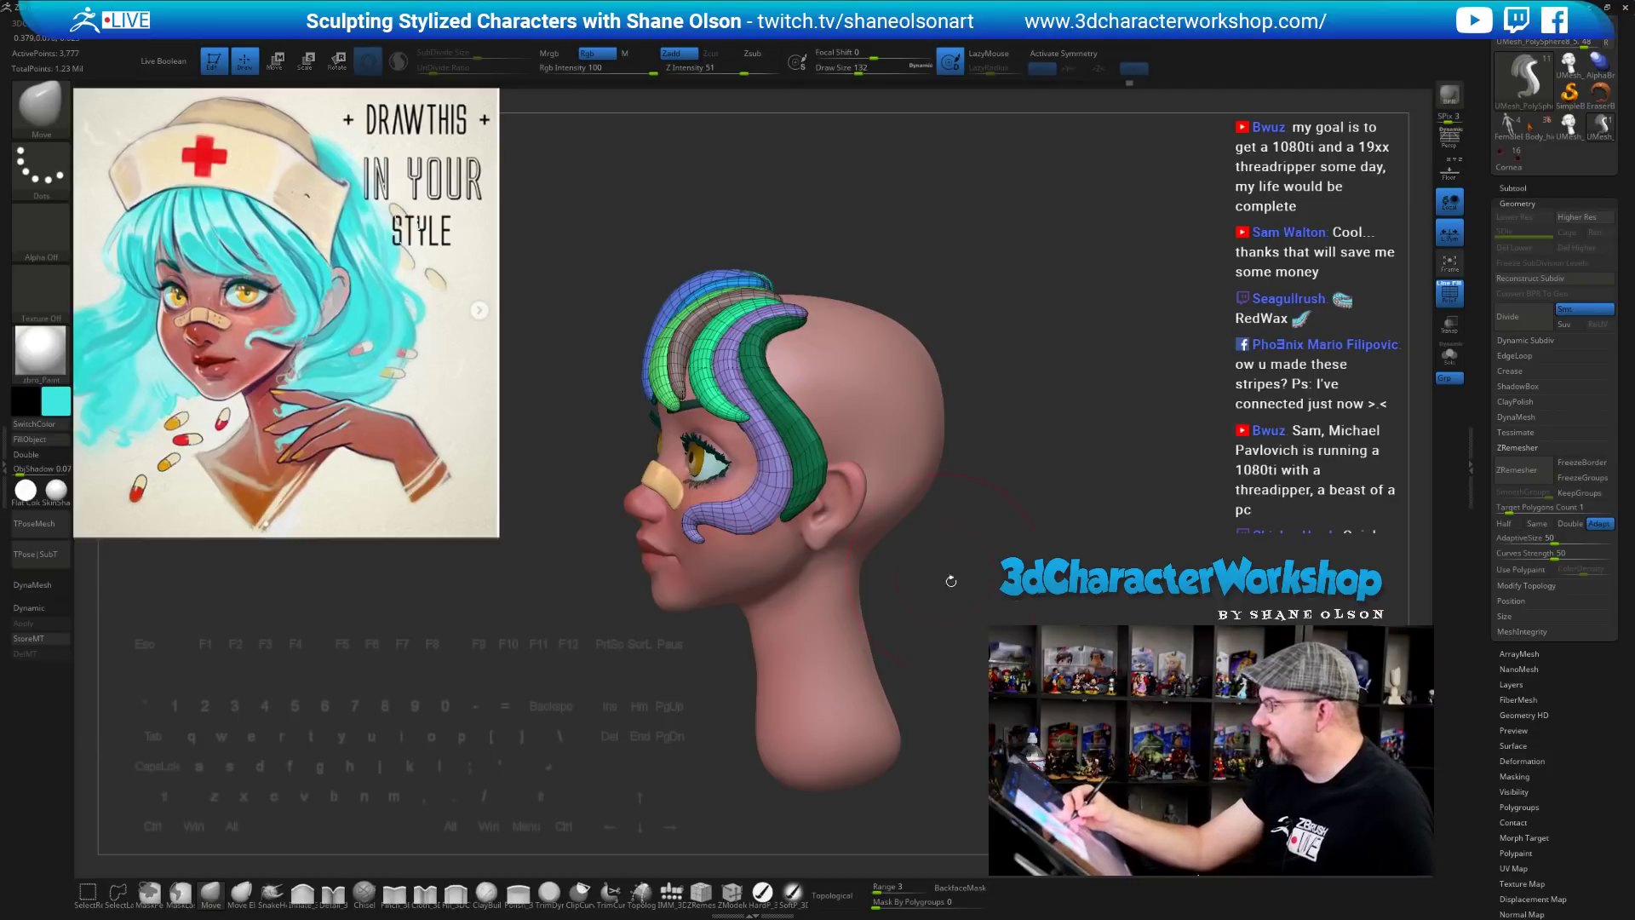
{"action": "left_click_drag", "start_coordinate": [949, 580], "coordinate": [886, 580]}
{"action": "left_click_drag", "start_coordinate": [779, 503], "coordinate": [793, 508]}
{"action": "mouse_move", "coordinate": [1022, 669]}
{"action": "left_mouse_down"}
{"action": "mouse_move", "coordinate": [1018, 629]}
{"action": "mouse_move", "coordinate": [1036, 645]}
{"action": "mouse_move", "coordinate": [1056, 591]}
{"action": "left_mouse_up"}
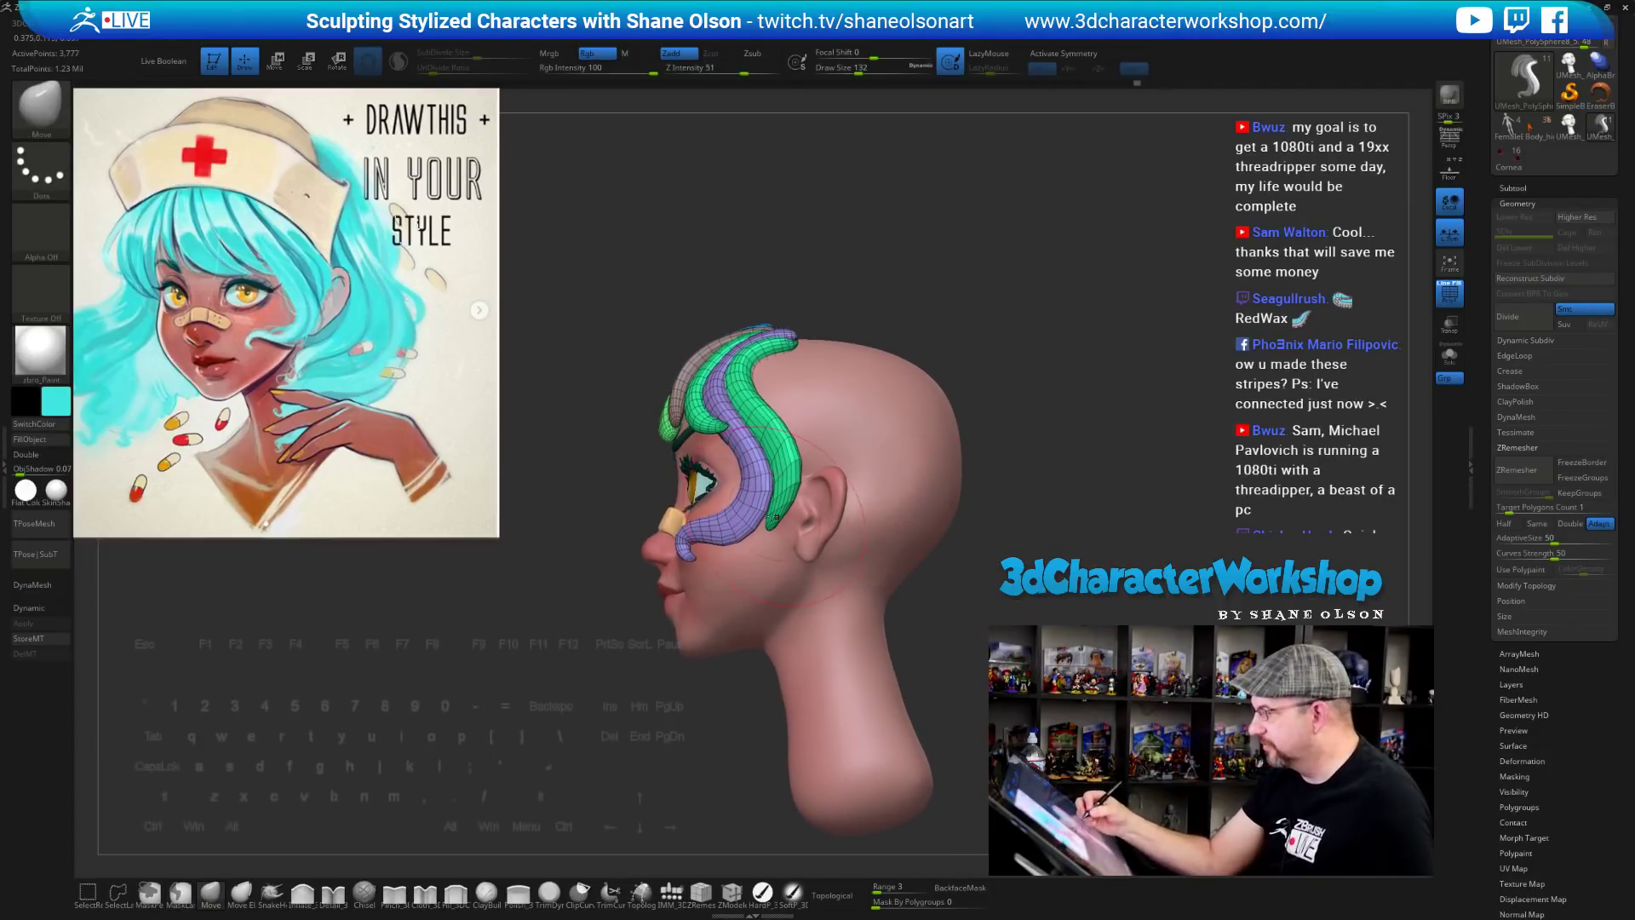
{"action": "left_click_drag", "start_coordinate": [794, 509], "coordinate": [820, 534]}
{"action": "left_click_drag", "start_coordinate": [640, 743], "coordinate": [778, 504]}
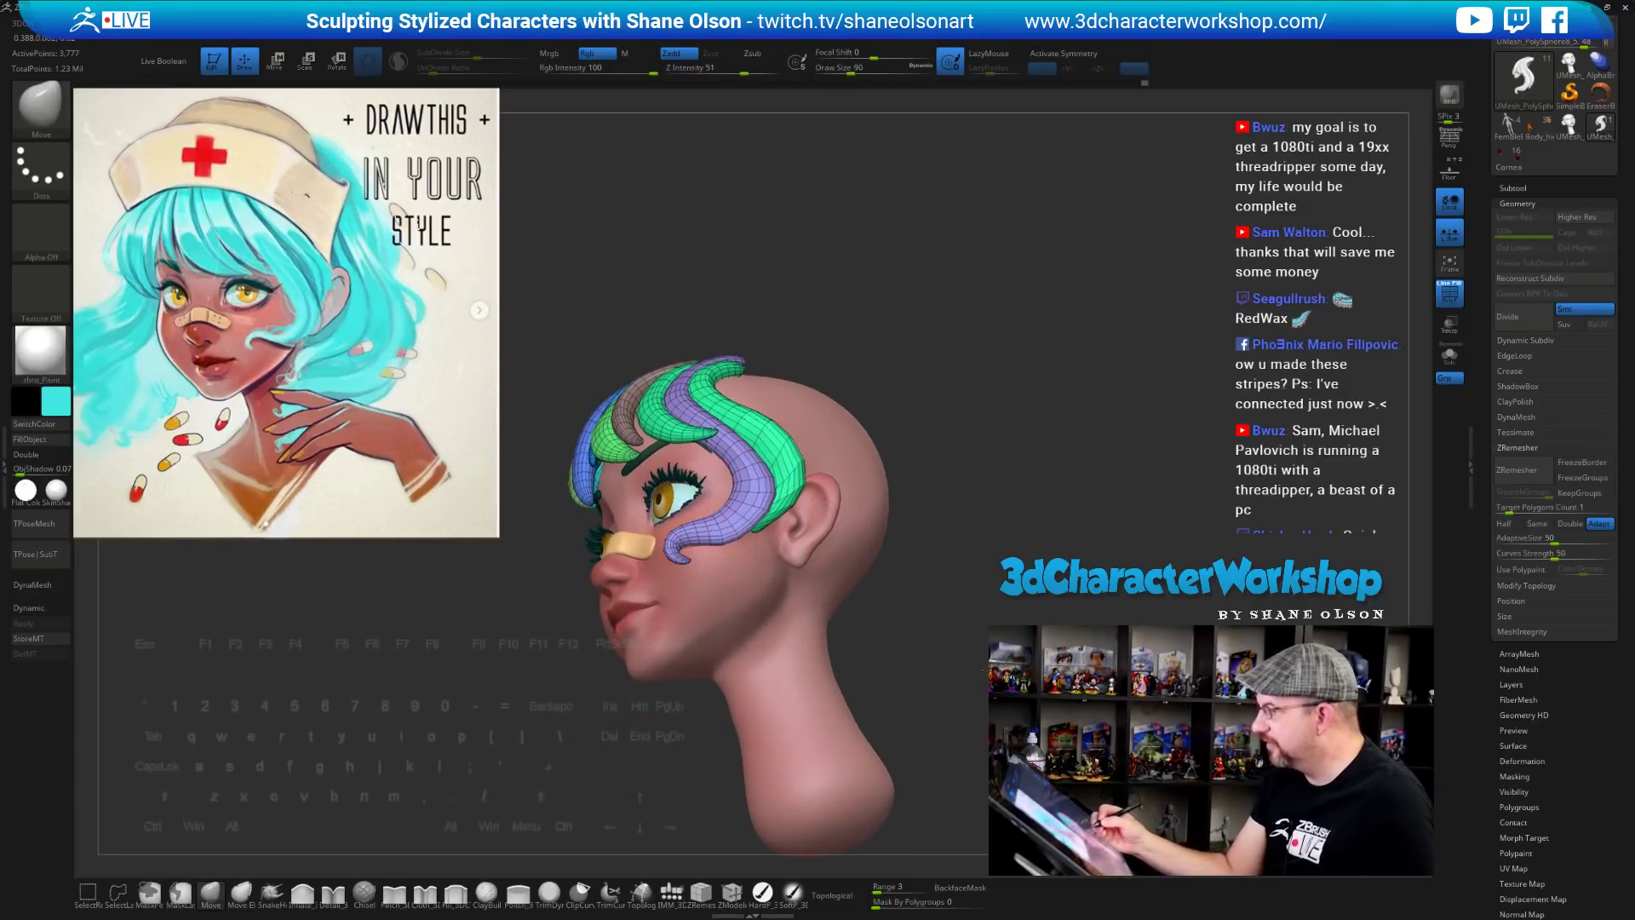
Enable Topological masking for the Move brush, set its draw size to 140, and refine the side hair strands
{"action": "left_click_drag", "start_coordinate": [920, 750], "coordinate": [711, 762]}
{"action": "left_click_drag", "start_coordinate": [937, 691], "coordinate": [917, 666]}
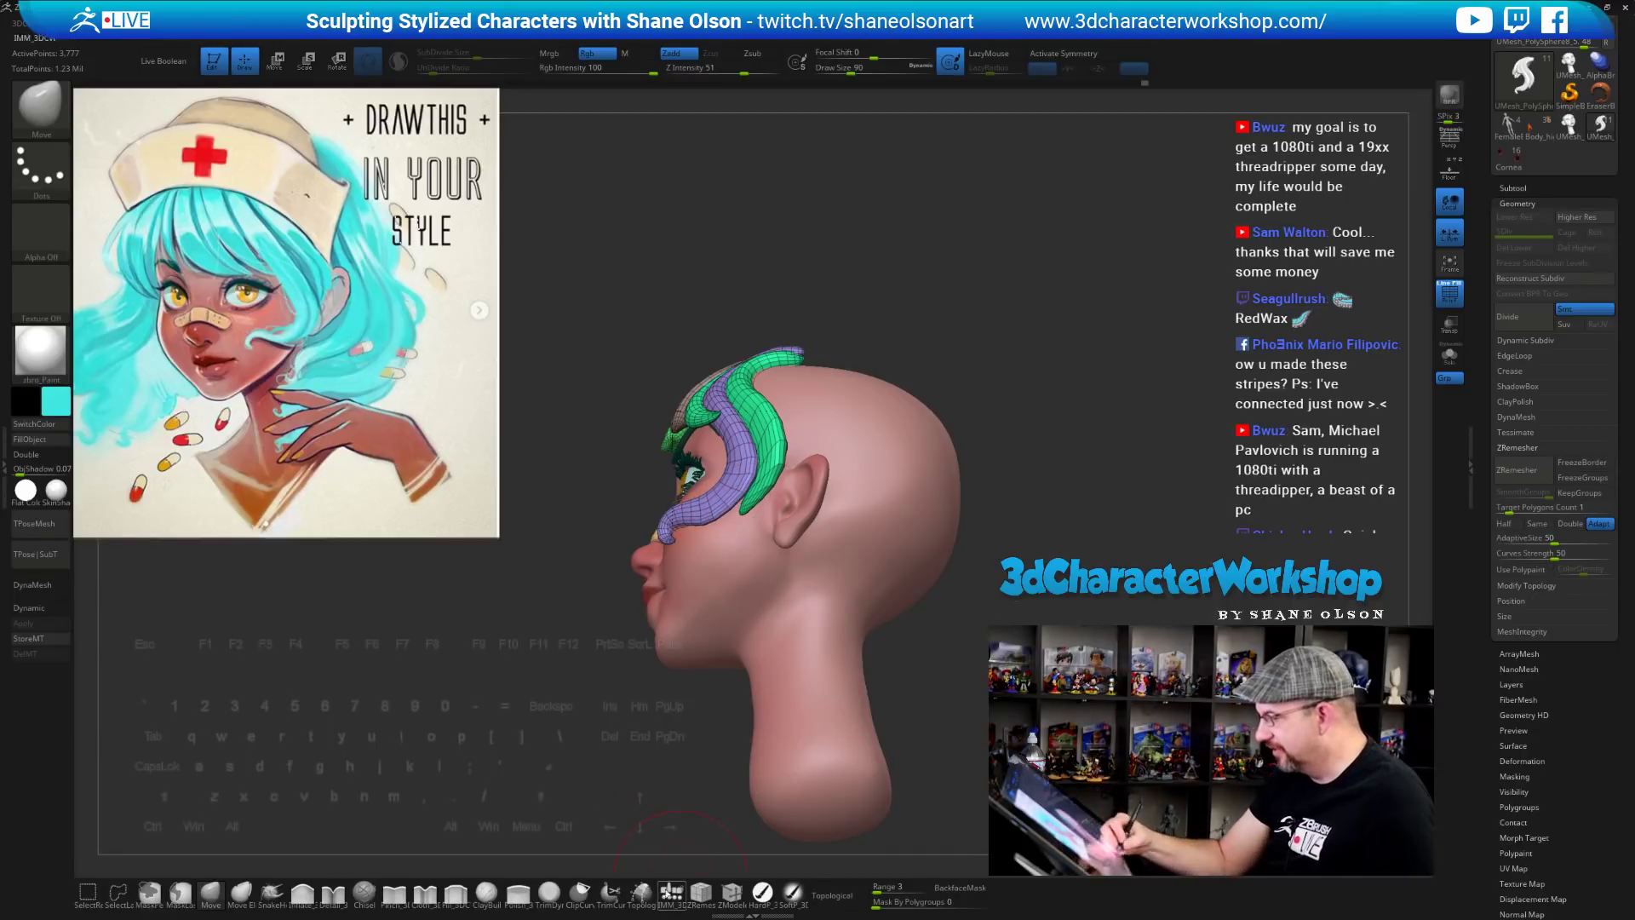
{"action": "left_click", "coordinate": [839, 895]}
{"action": "key", "text": "s"}
{"action": "left_click_drag", "start_coordinate": [931, 629], "coordinate": [940, 628]}
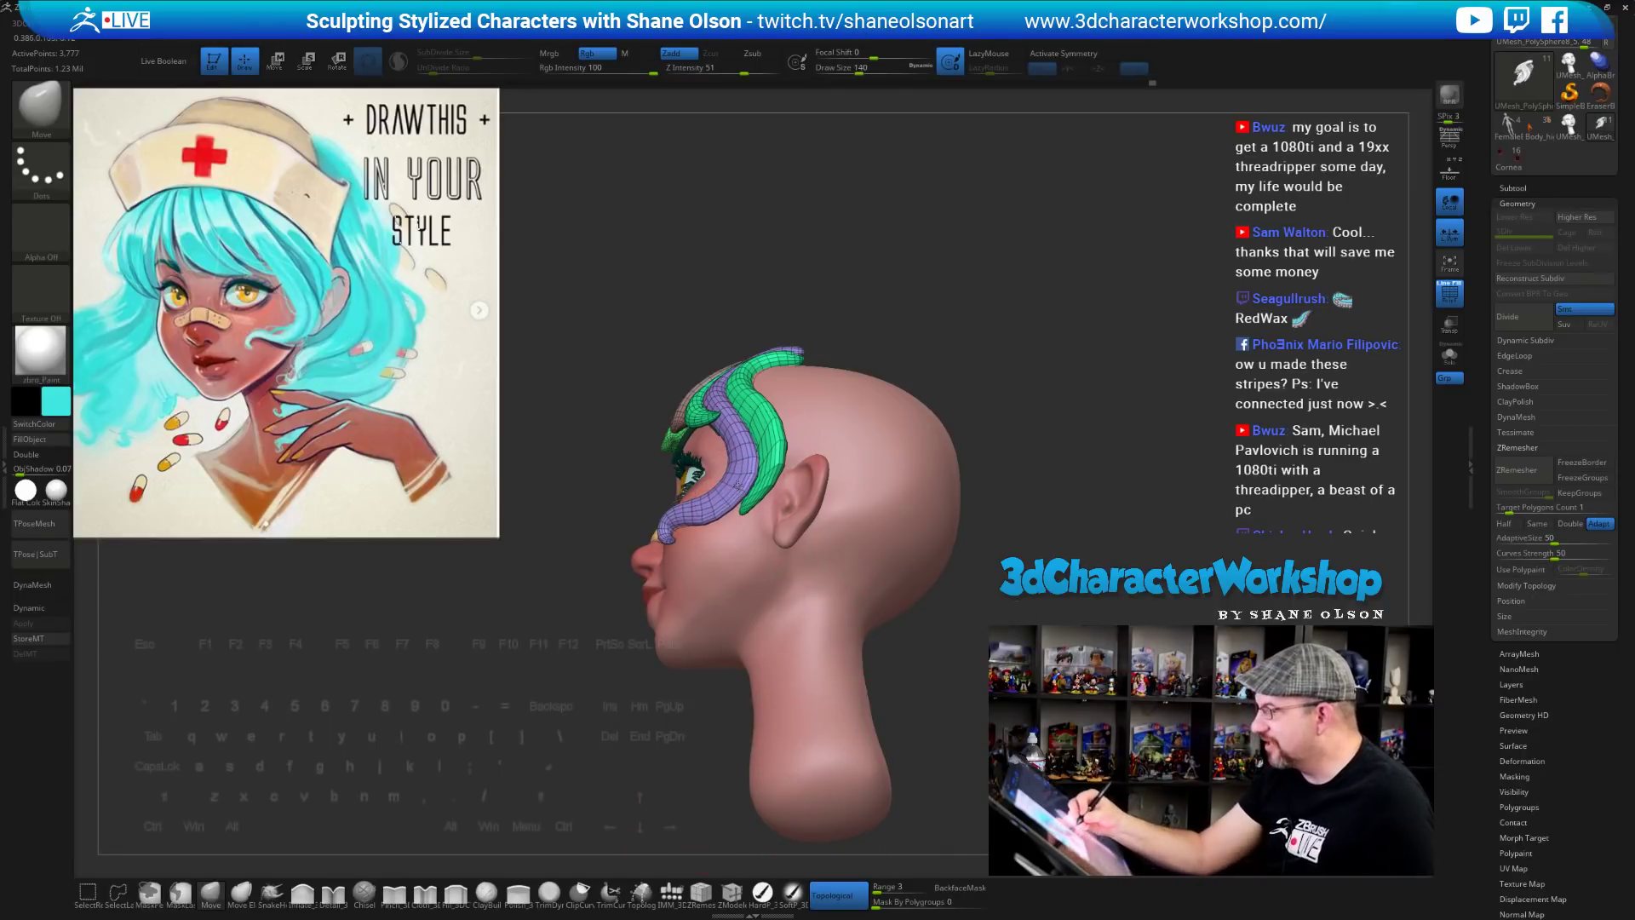
{"action": "left_click_drag", "start_coordinate": [656, 779], "coordinate": [699, 687]}
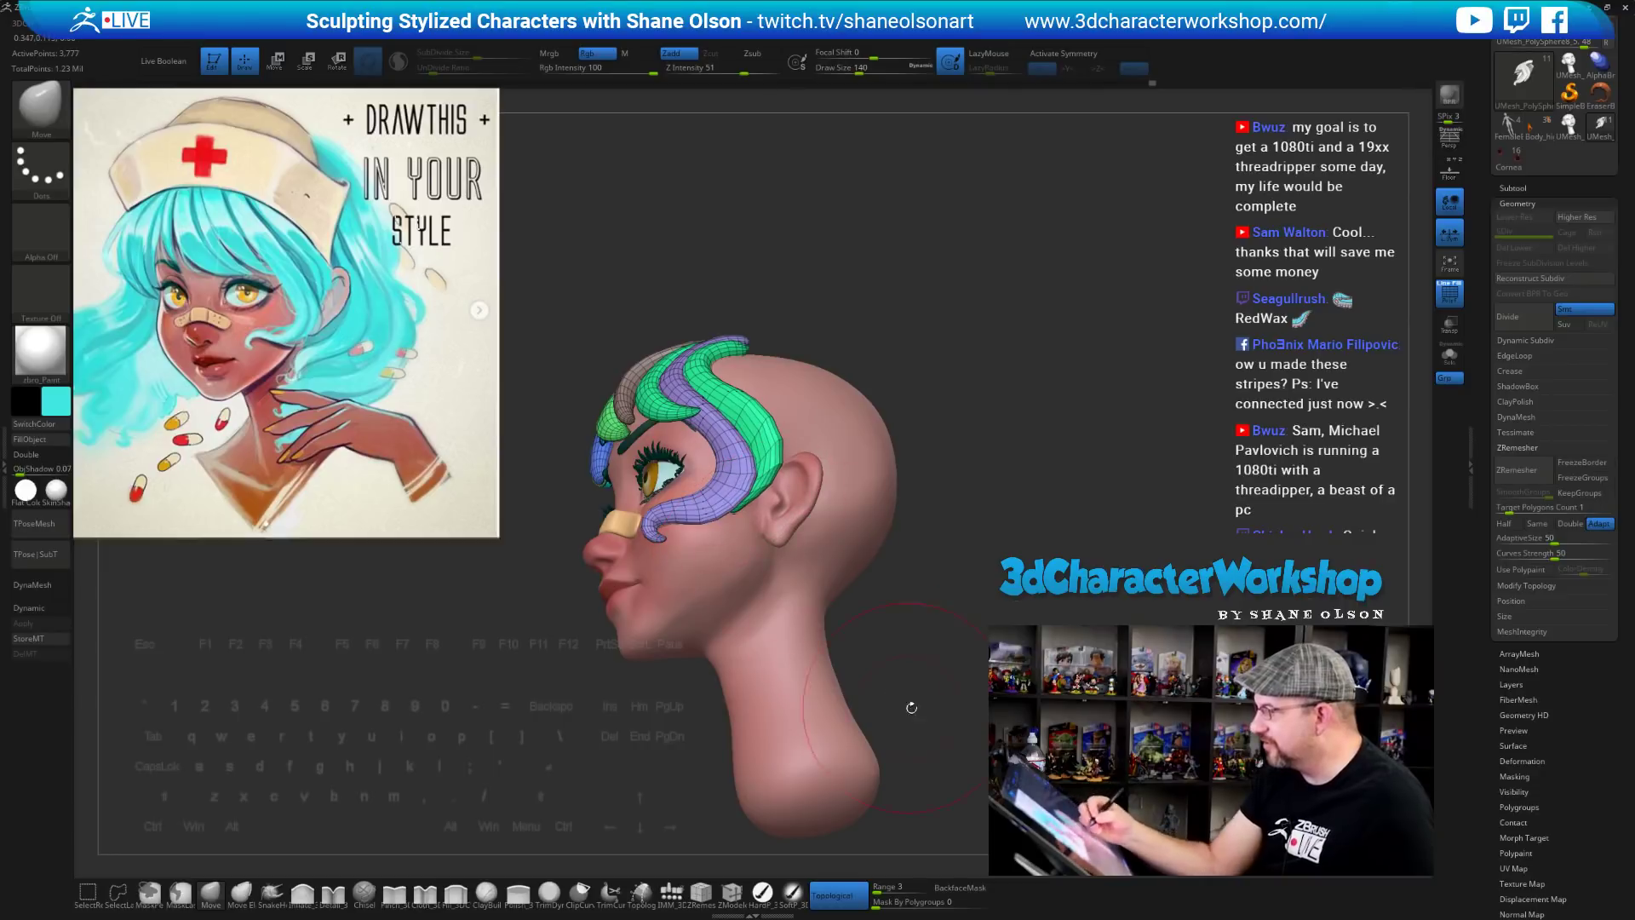
{"action": "left_click_drag", "start_coordinate": [910, 708], "coordinate": [859, 692]}
Add thickness to the side hair strands with the Inflate brush and check the overall hair shape from the front
{"action": "left_click", "coordinate": [303, 894]}
{"action": "left_click_drag", "start_coordinate": [569, 734], "coordinate": [516, 736]}
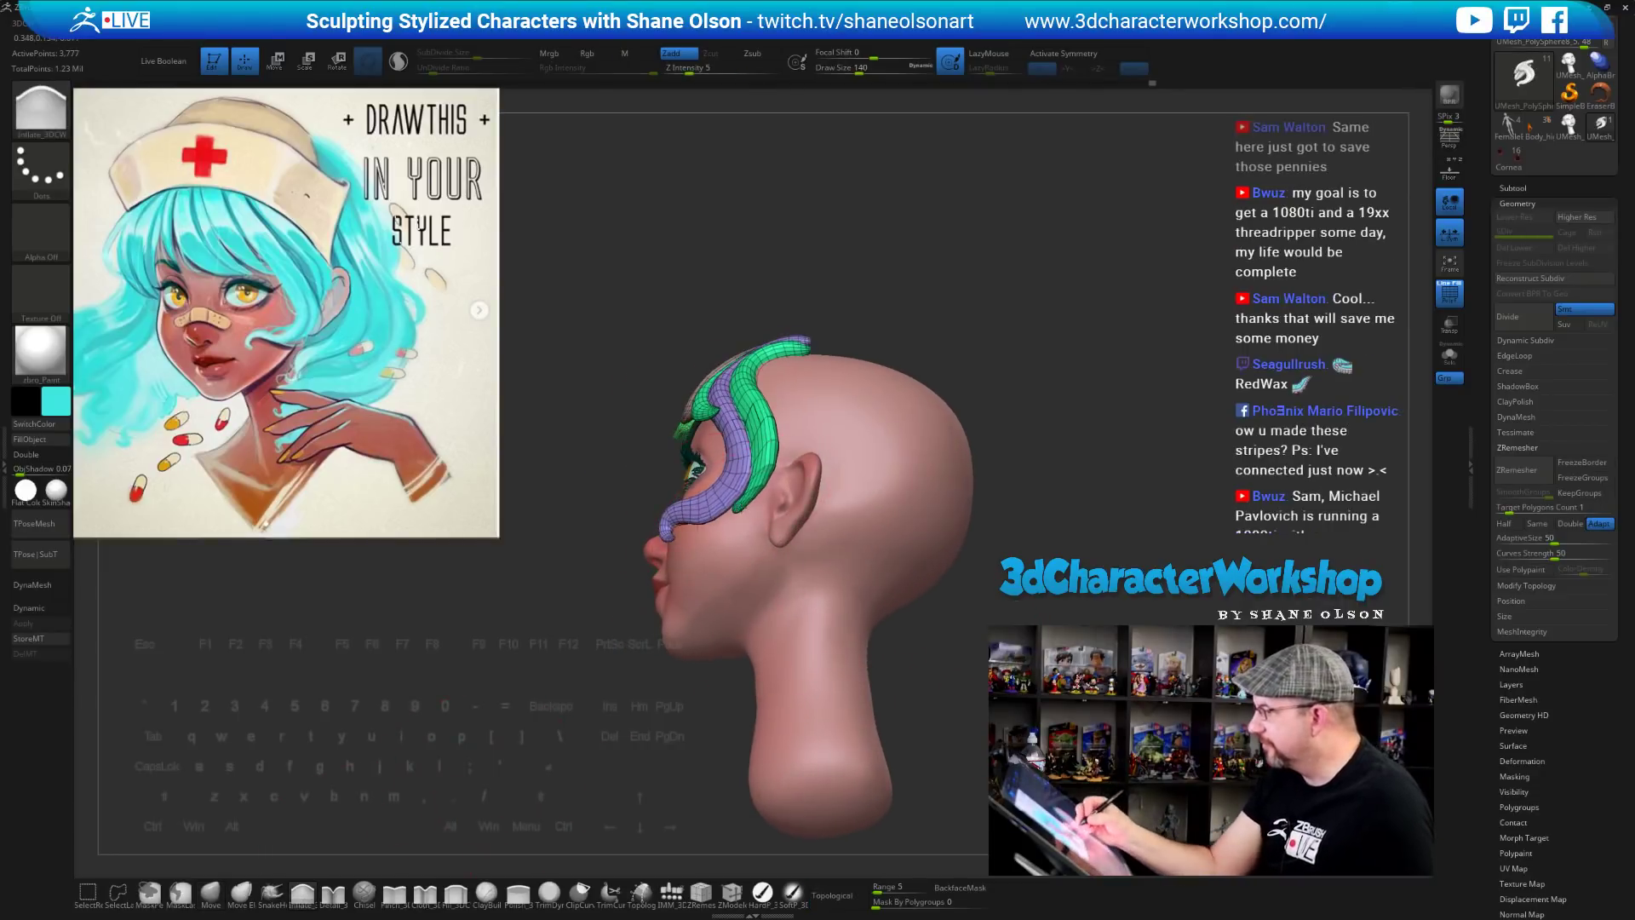
{"action": "left_click_drag", "start_coordinate": [737, 678], "coordinate": [1193, 643]}
{"action": "left_click_drag", "start_coordinate": [885, 661], "coordinate": [1075, 667]}
{"action": "mouse_move", "coordinate": [945, 682]}
{"action": "left_mouse_down"}
{"action": "mouse_move", "coordinate": [1050, 681]}
{"action": "mouse_move", "coordinate": [1049, 641]}
{"action": "mouse_move", "coordinate": [1073, 639]}
{"action": "mouse_move", "coordinate": [971, 649]}
{"action": "left_mouse_up"}
{"action": "left_click_drag", "start_coordinate": [1023, 601], "coordinate": [1041, 654], "text": "alt"}
{"action": "key", "text": "1"}
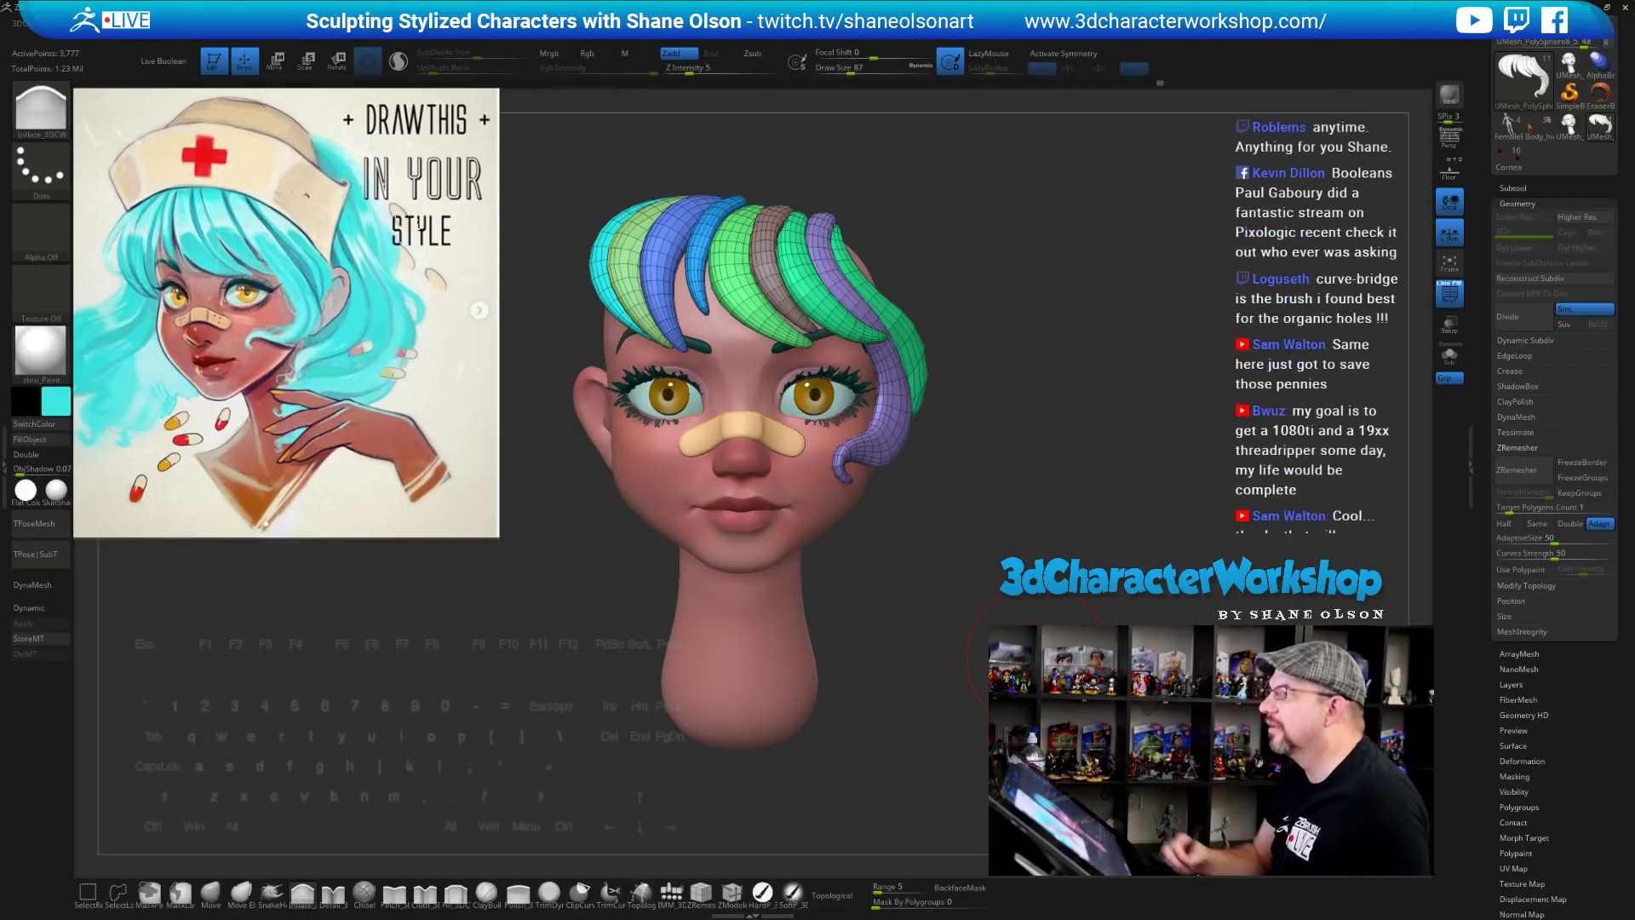
{"action": "mouse_move", "coordinate": [993, 516]}
{"action": "left_mouse_down", "text": "alt"}
{"action": "mouse_move", "coordinate": [988, 531]}
{"action": "mouse_move", "coordinate": [1019, 529]}
{"action": "left_mouse_up", "text": "alt"}
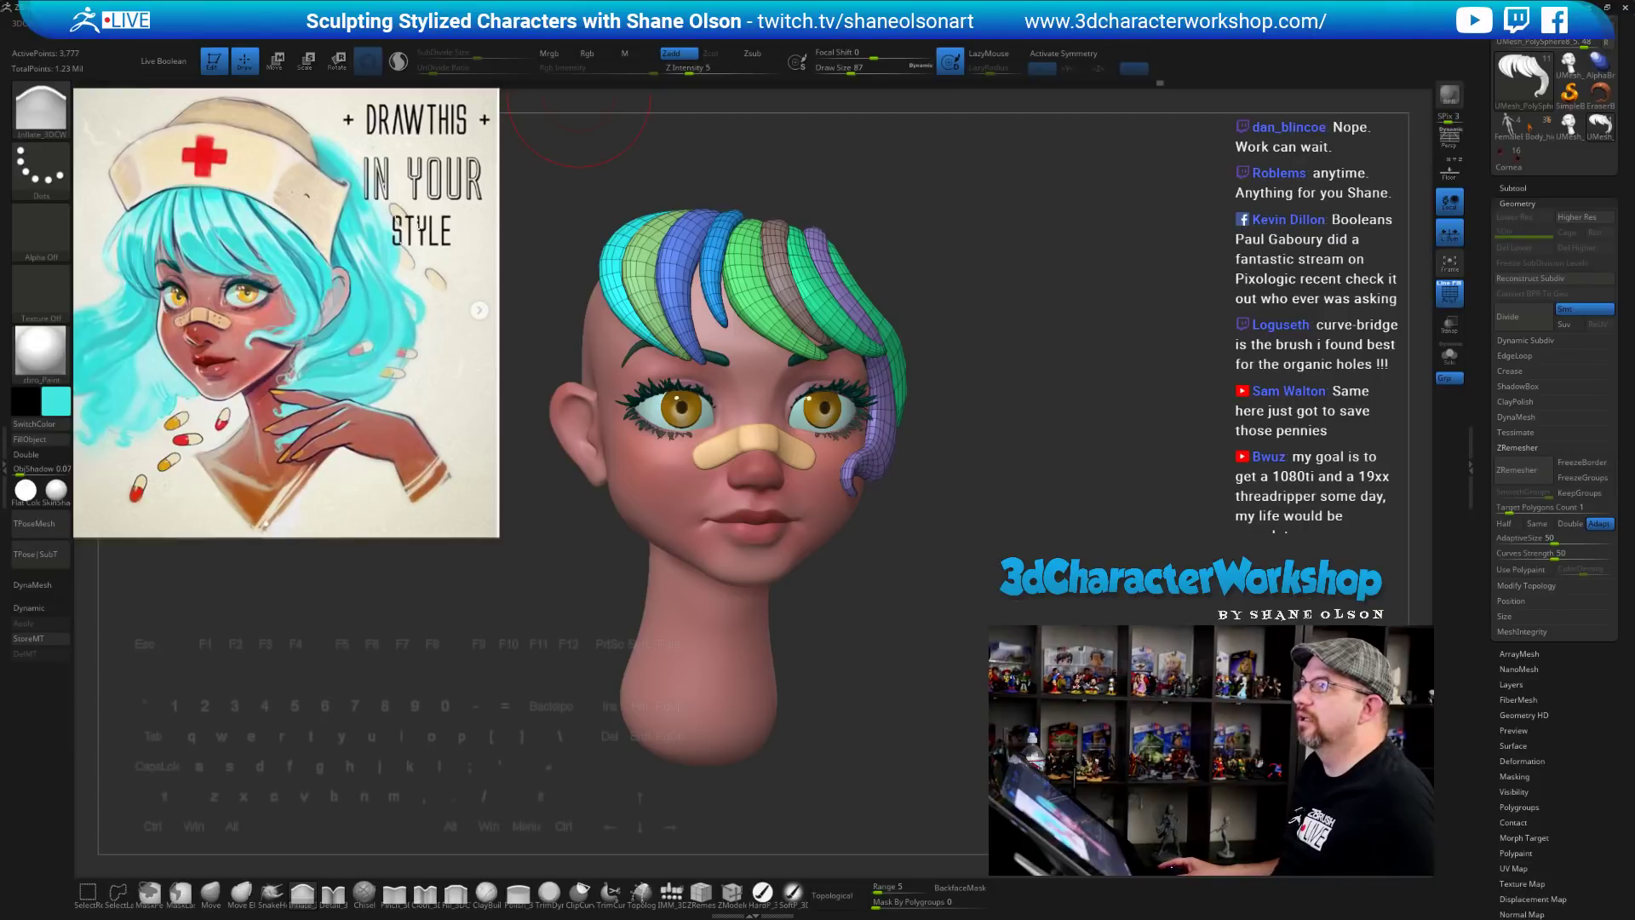
Switch to the Pixologic site in the browser, open the ZBrush developer's presenter page, and browse his past broadcasts before returning to ZBrush
{"action": "left_click_drag", "start_coordinate": [580, 9], "coordinate": [782, 11]}
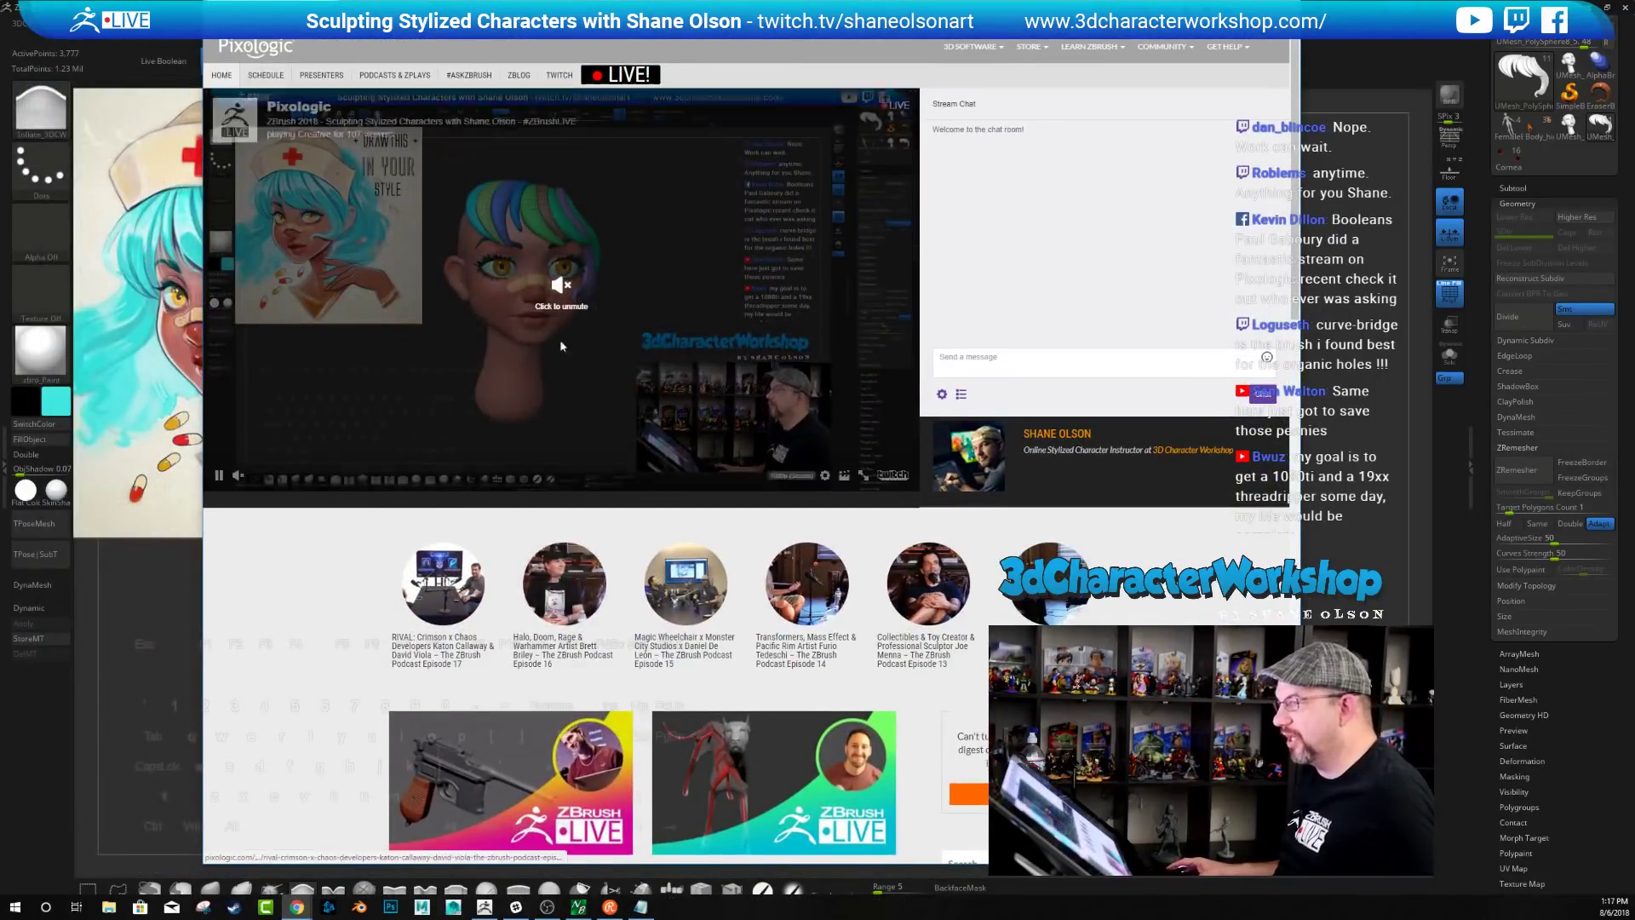
{"action": "left_click", "coordinate": [319, 76]}
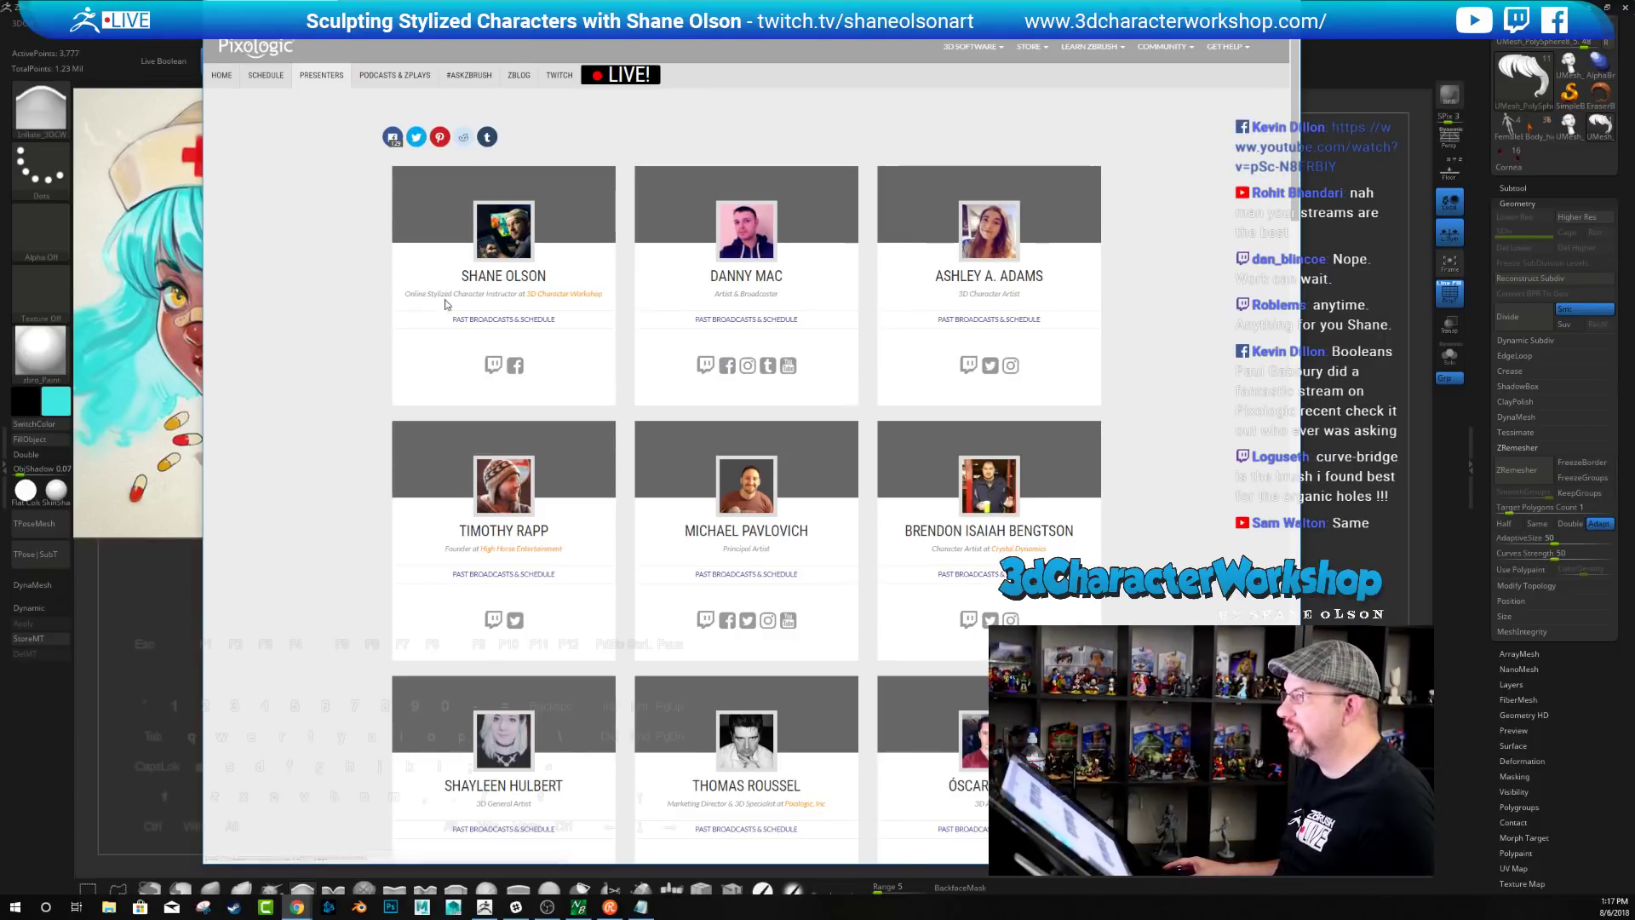
{"action": "scroll", "coordinate": [279, 339], "scroll_direction": "down", "scroll_amount": 2}
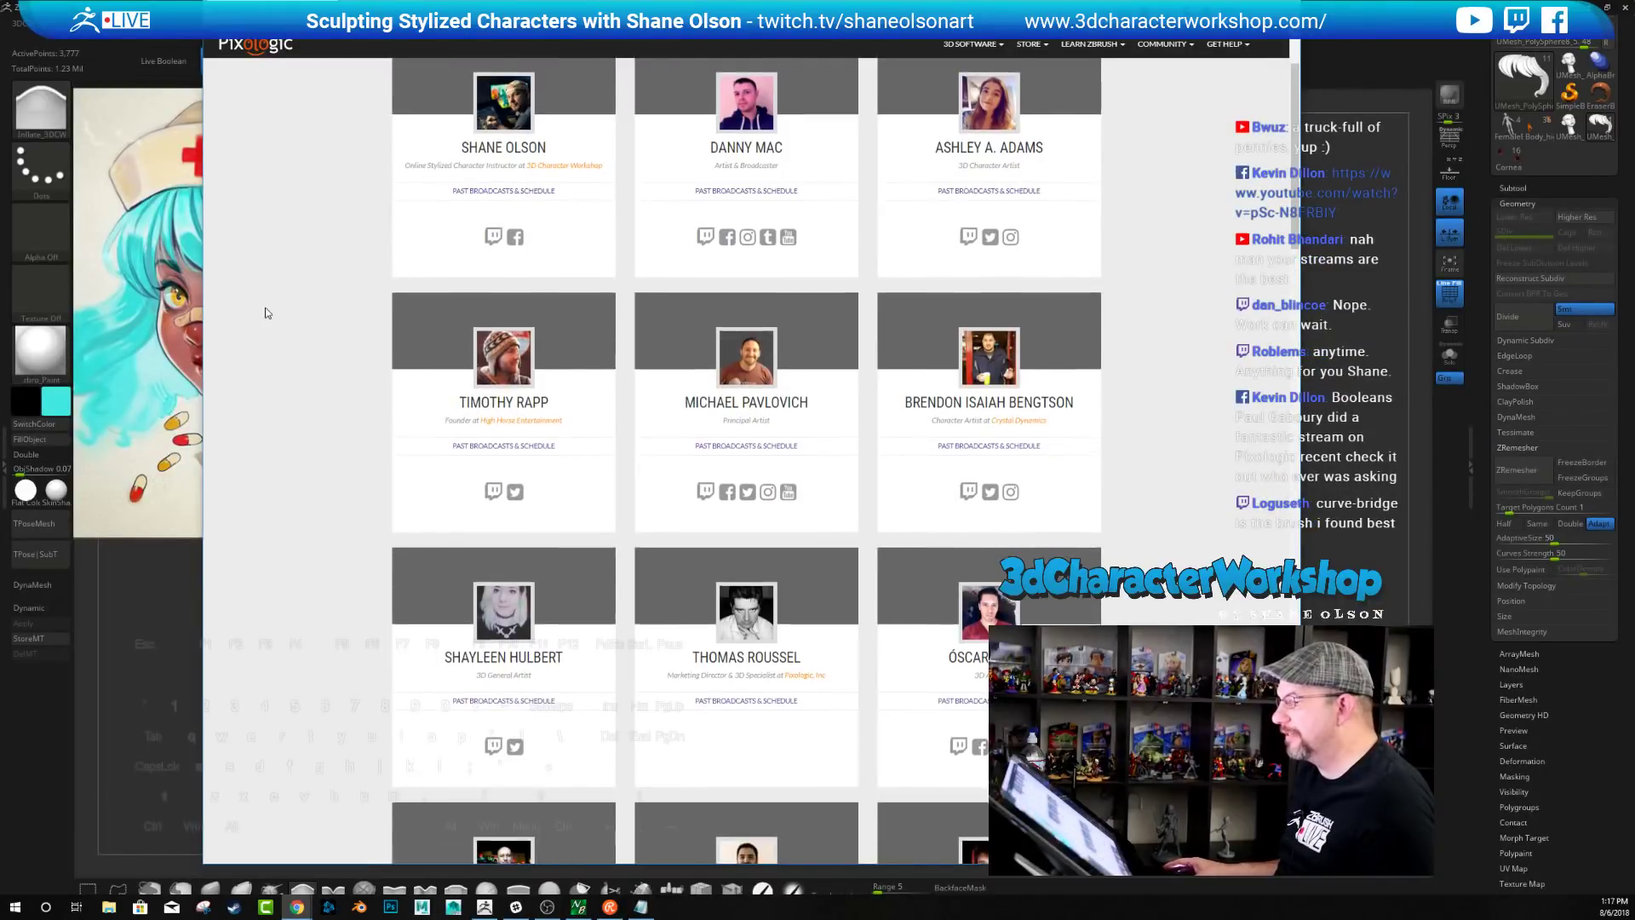
{"action": "scroll", "coordinate": [412, 318], "scroll_direction": "down", "scroll_amount": 3}
{"action": "scroll", "coordinate": [411, 319], "scroll_direction": "down", "scroll_amount": 5}
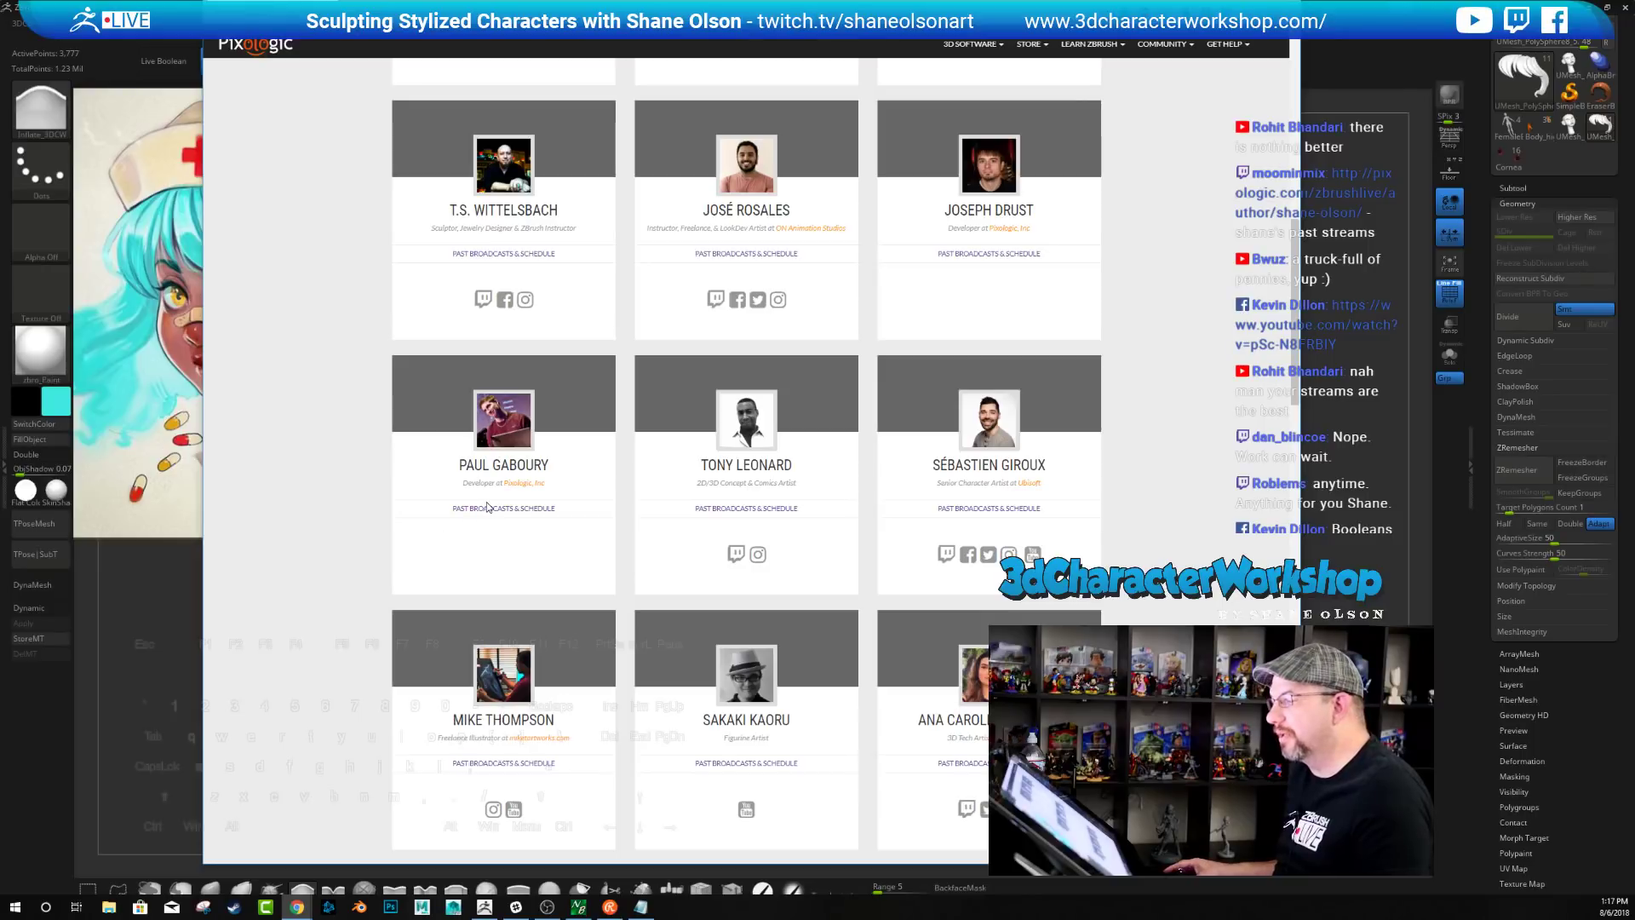
{"action": "left_click", "coordinate": [395, 570]}
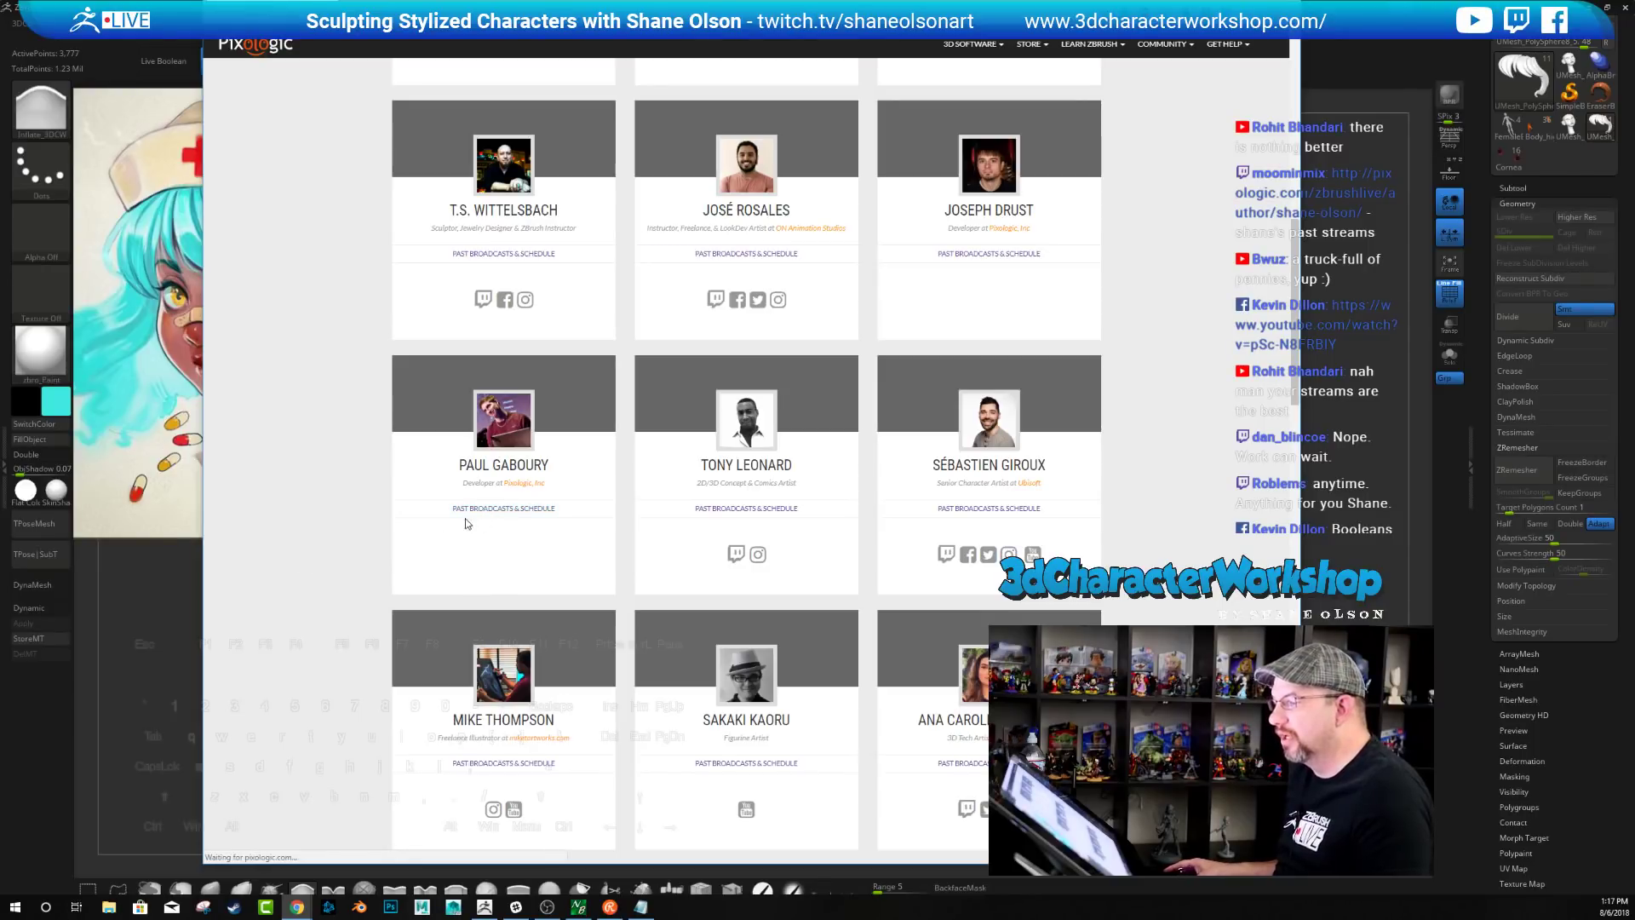
{"action": "scroll", "coordinate": [407, 447], "scroll_direction": "down", "scroll_amount": 2}
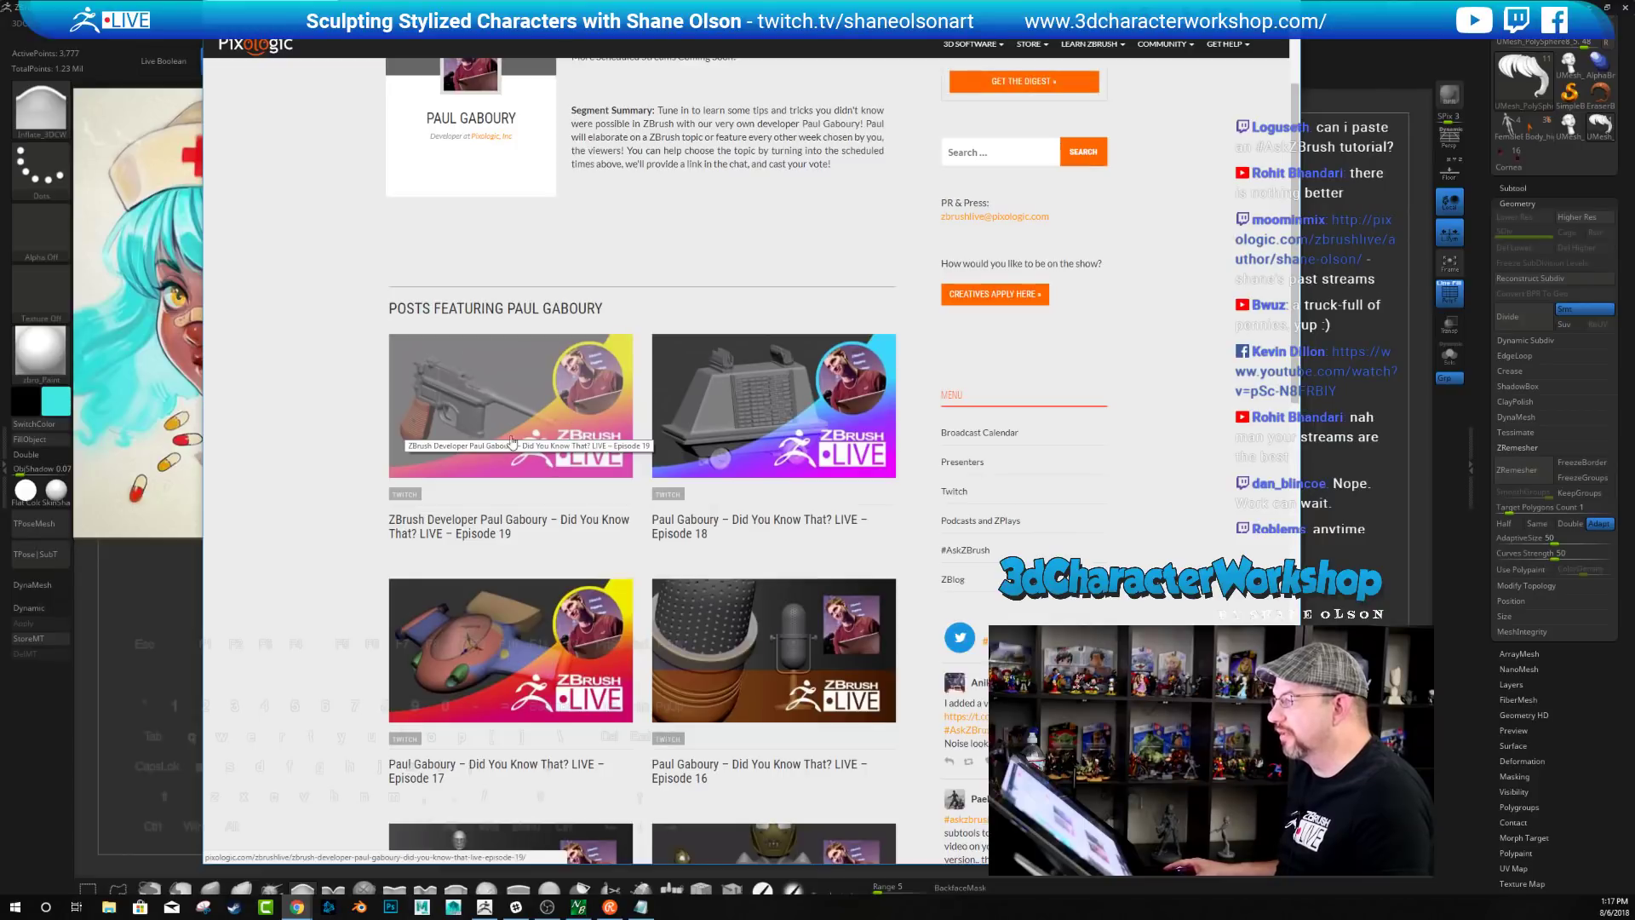
{"action": "scroll", "coordinate": [426, 426], "scroll_direction": "down", "scroll_amount": 2}
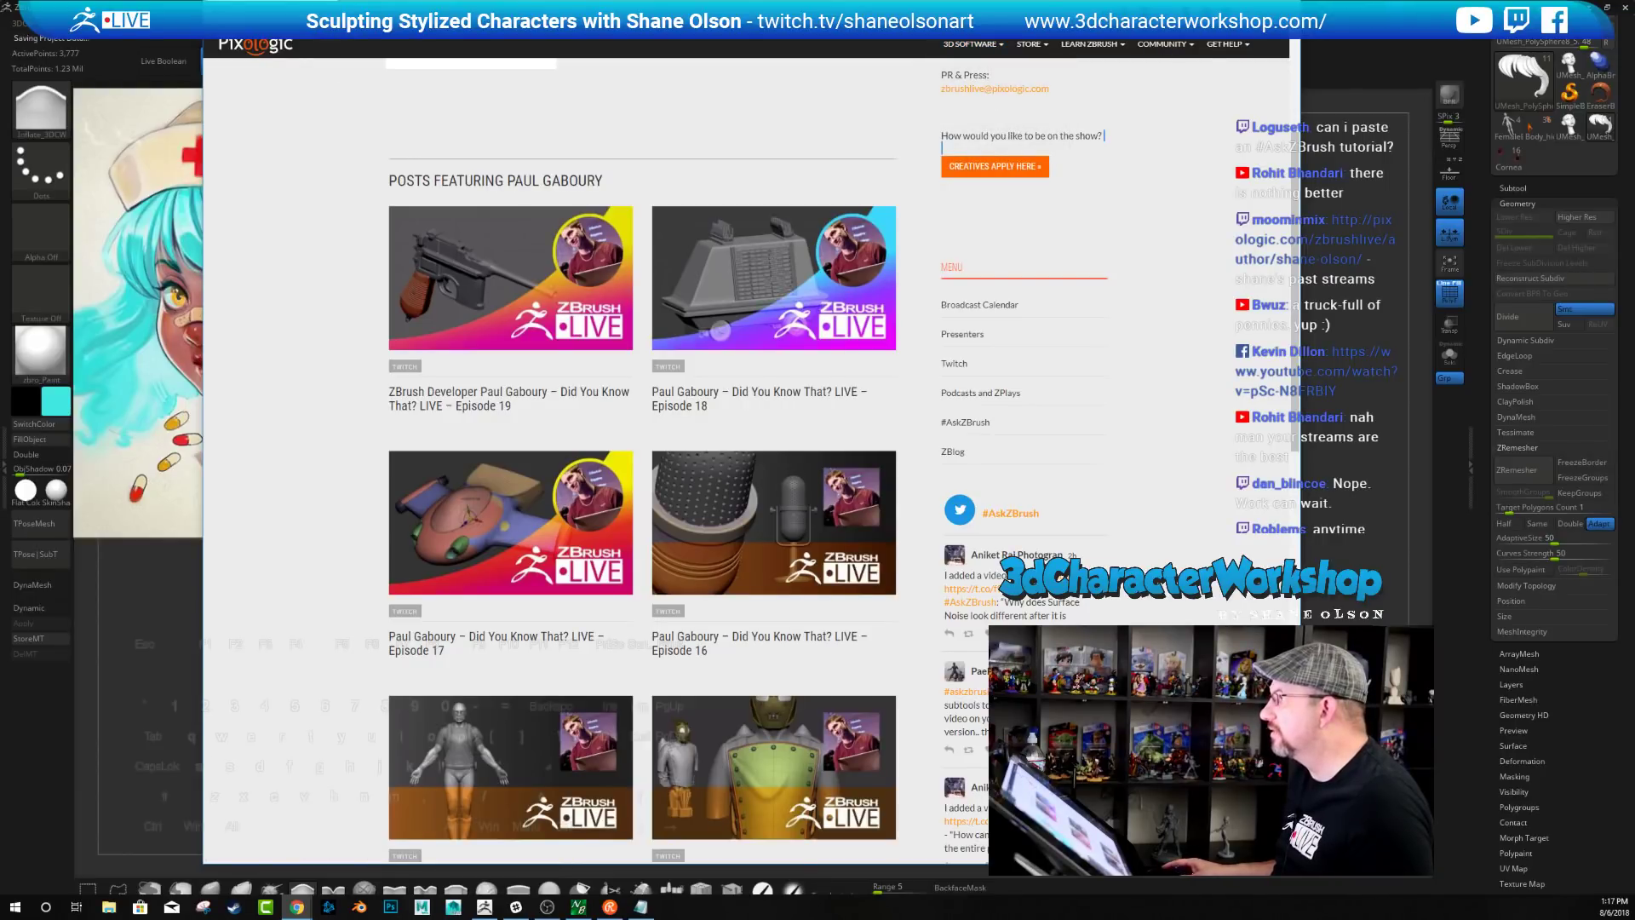
{"action": "scroll", "coordinate": [639, 451], "scroll_direction": "up", "scroll_amount": 1}
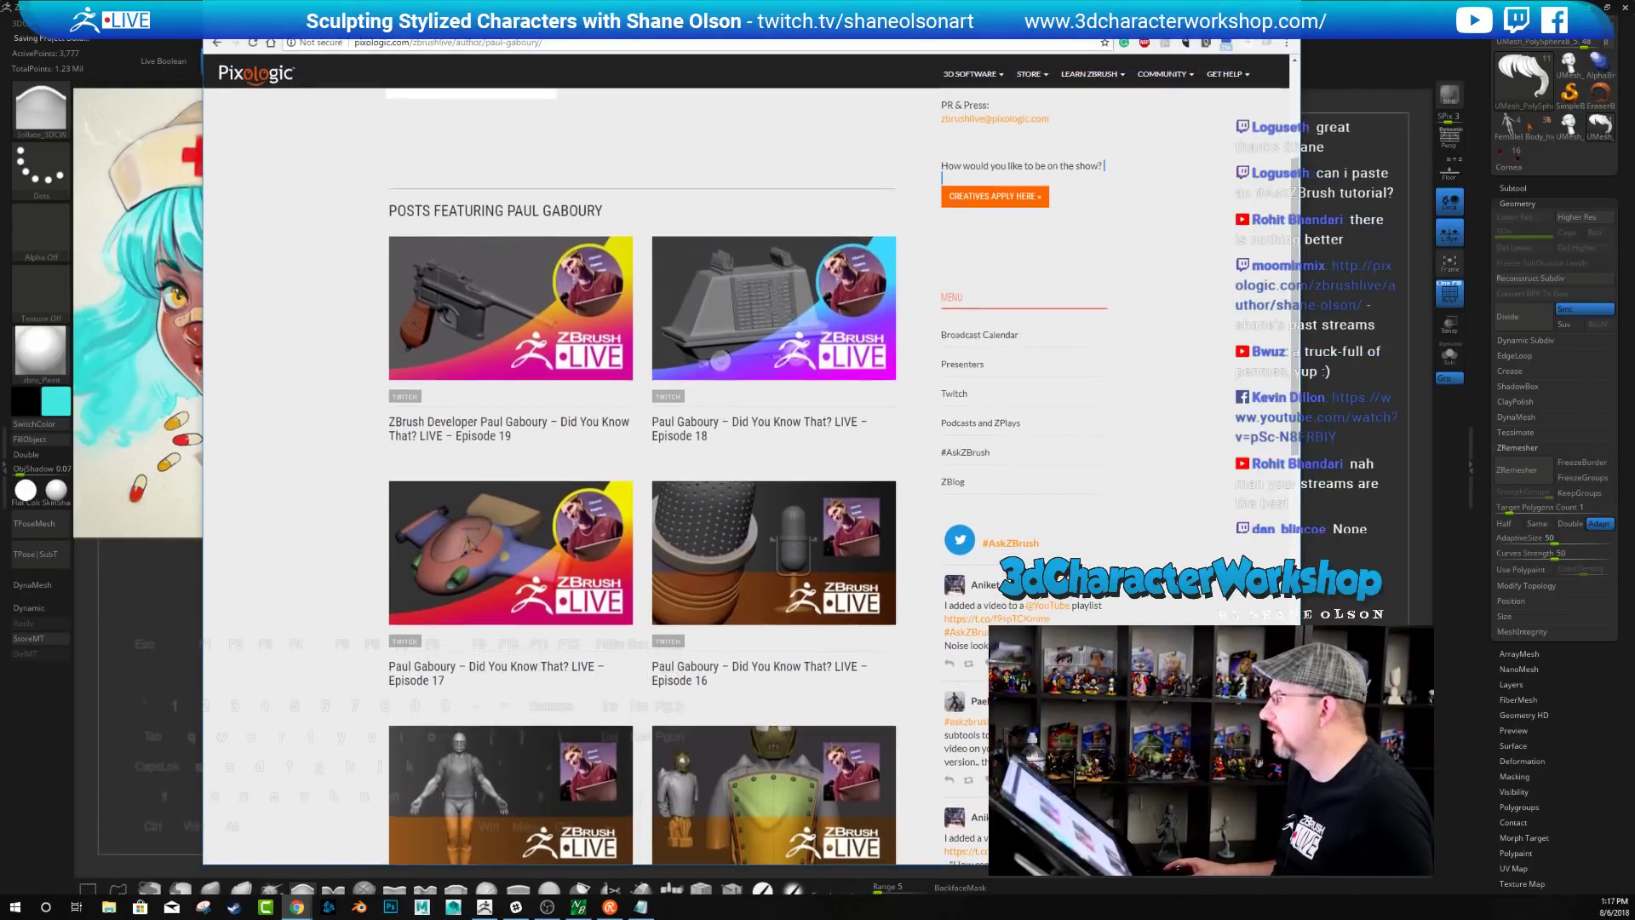
{"action": "key", "text": "alt+Tab"}
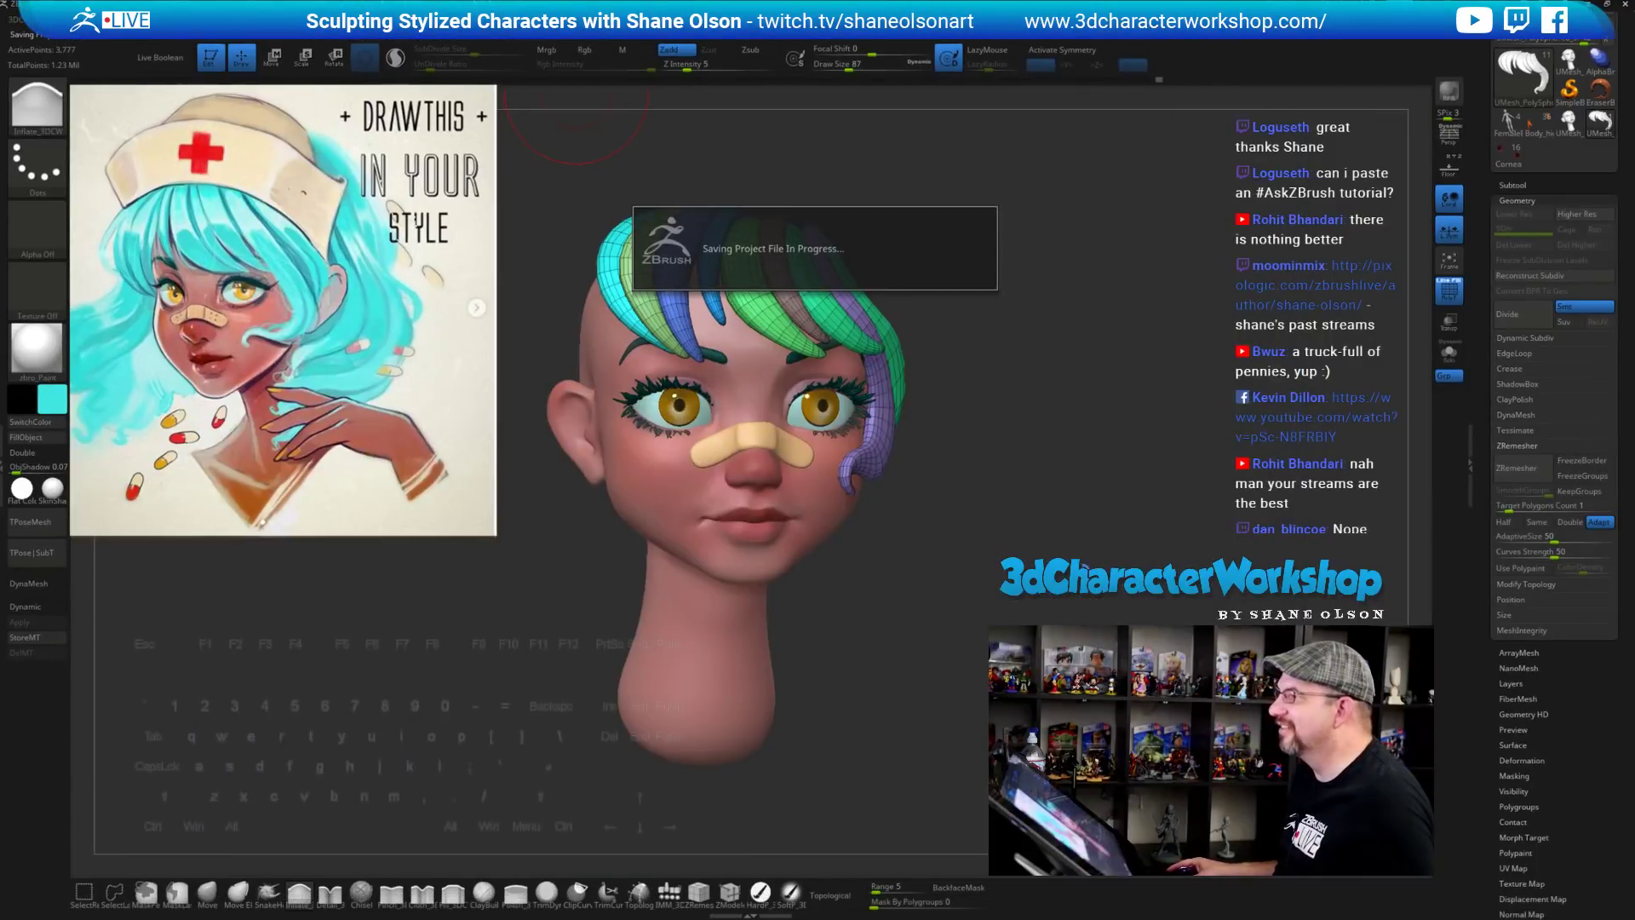
Relaunch ZBrush, dismiss the abnormal-termination note, and open the QuickSave project QS_3703.ZPR
{"action": "key", "text": "super+d"}
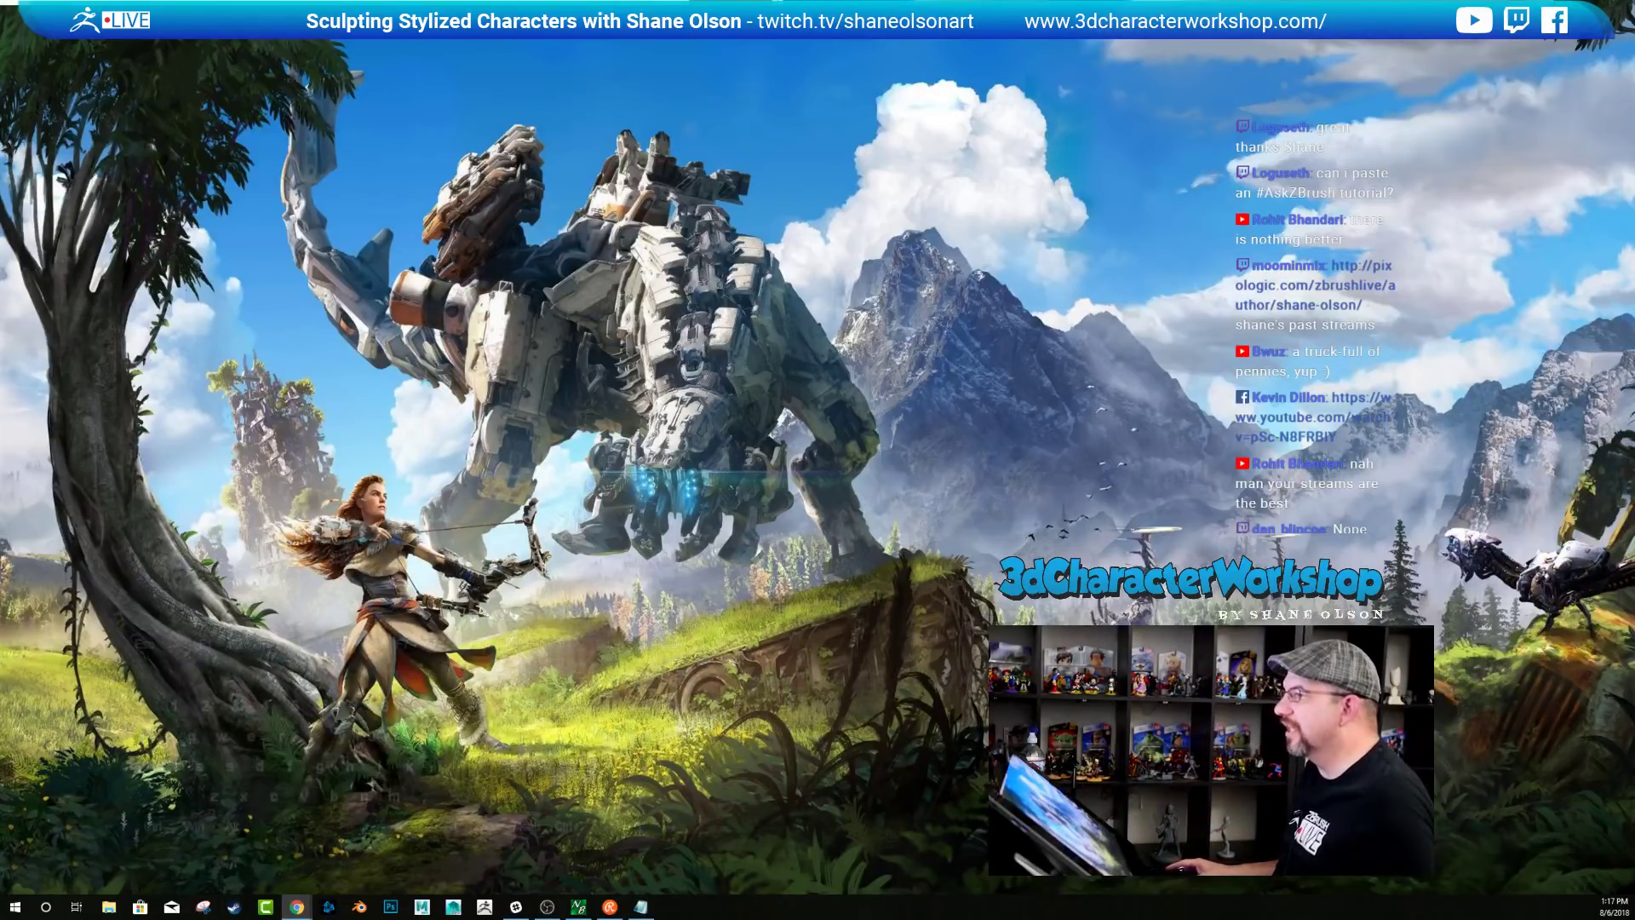
{"action": "left_click", "coordinate": [484, 907]}
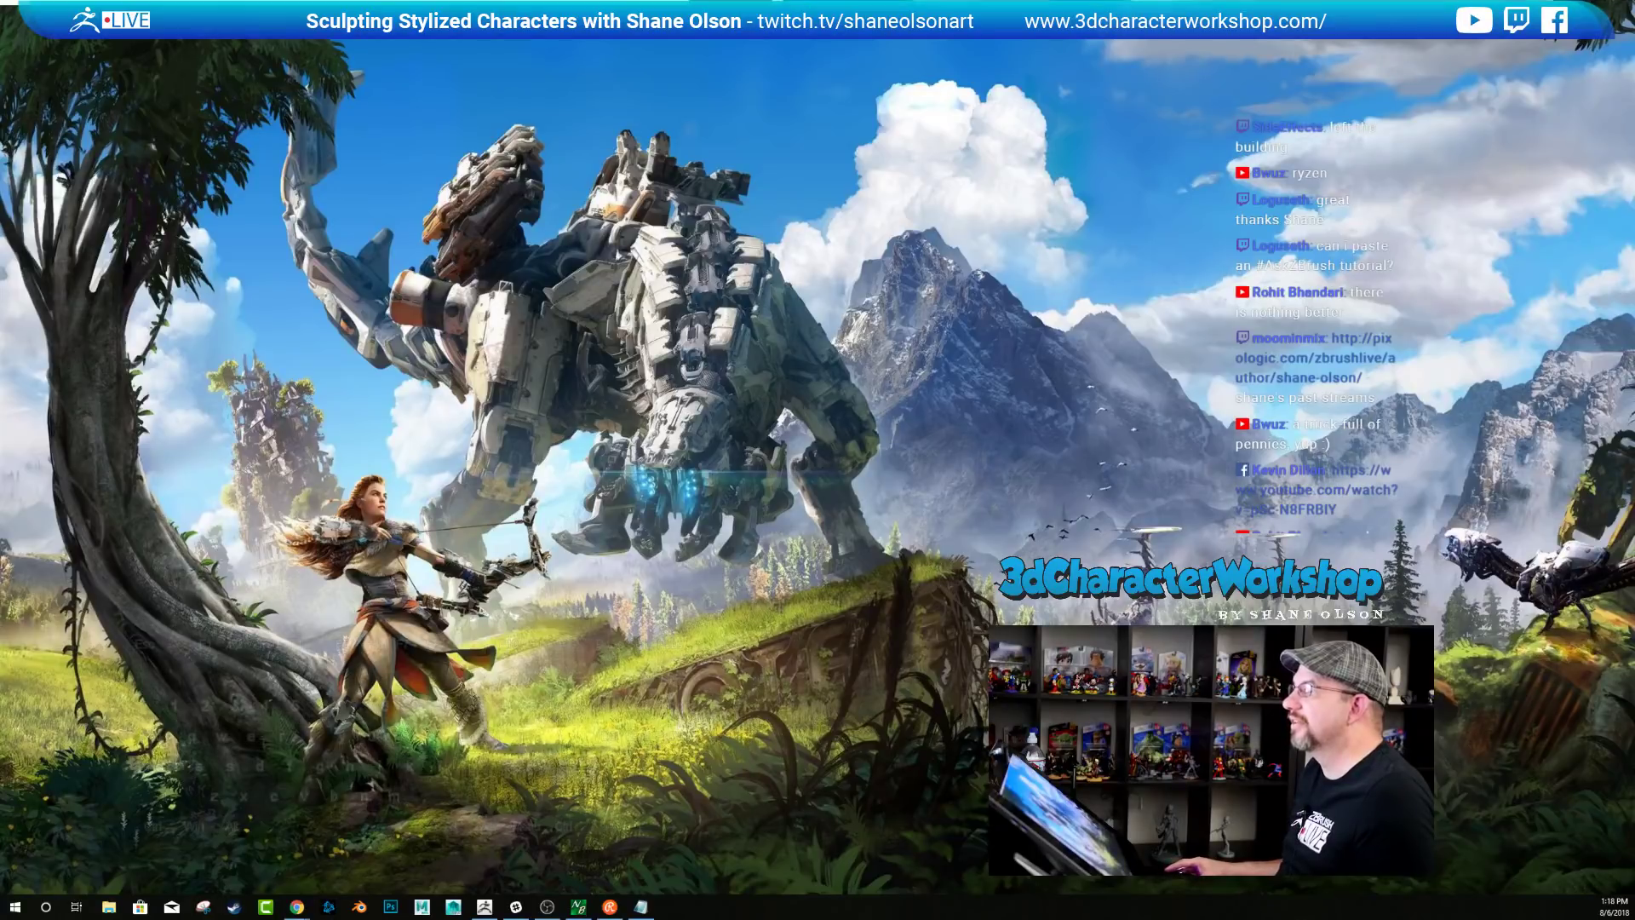
{"action": "left_click", "coordinate": [484, 906]}
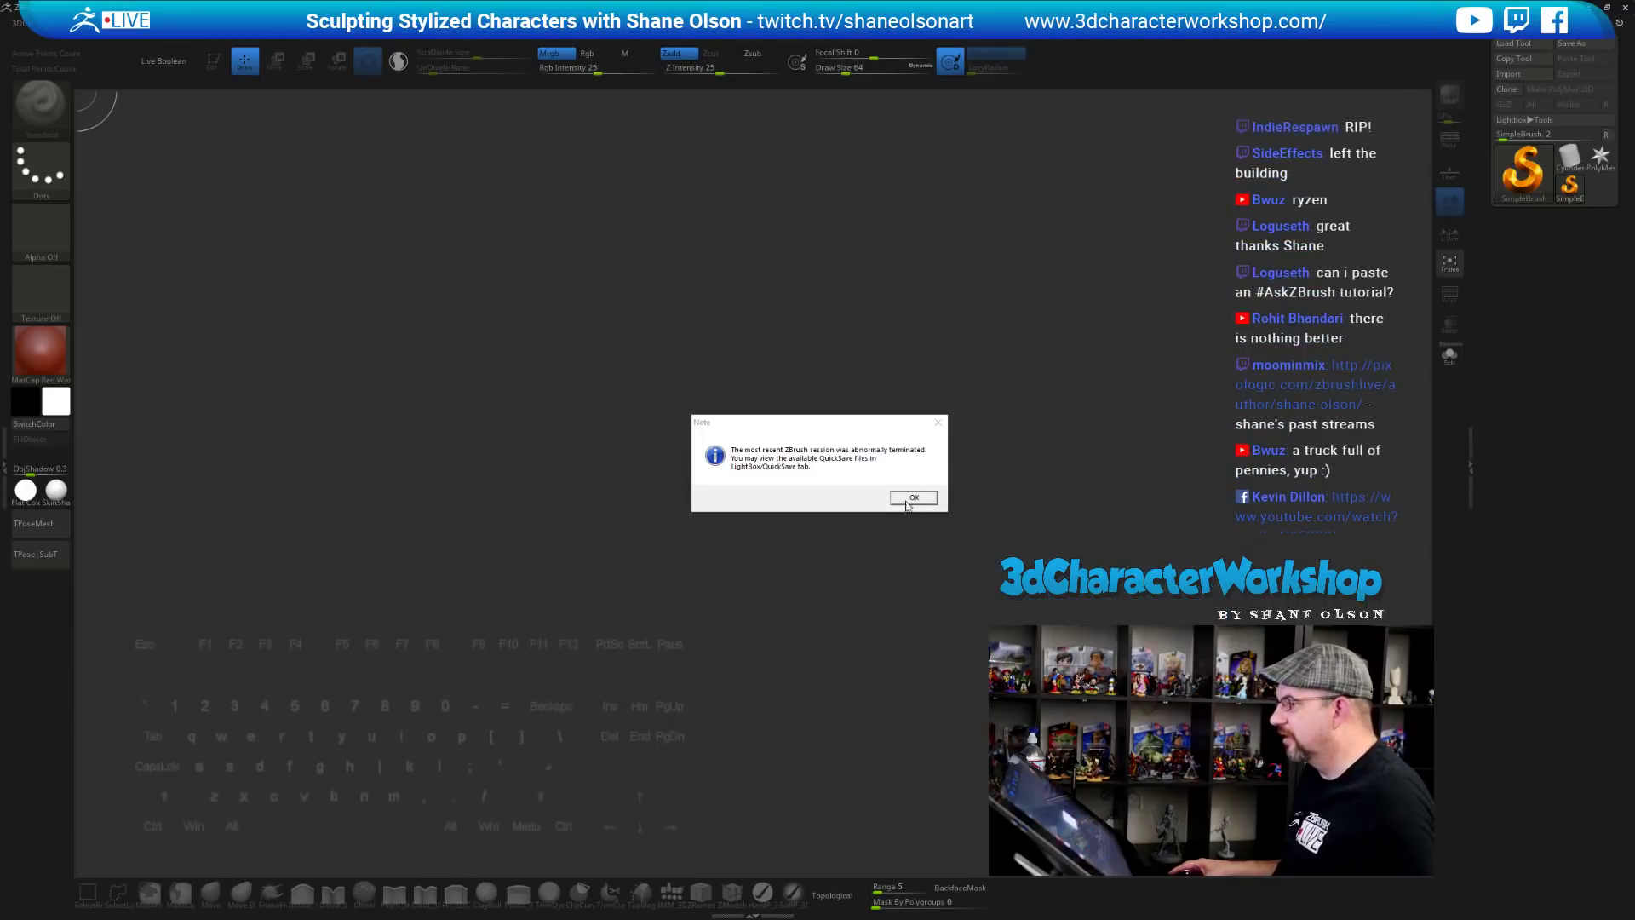
{"action": "left_click", "coordinate": [912, 499]}
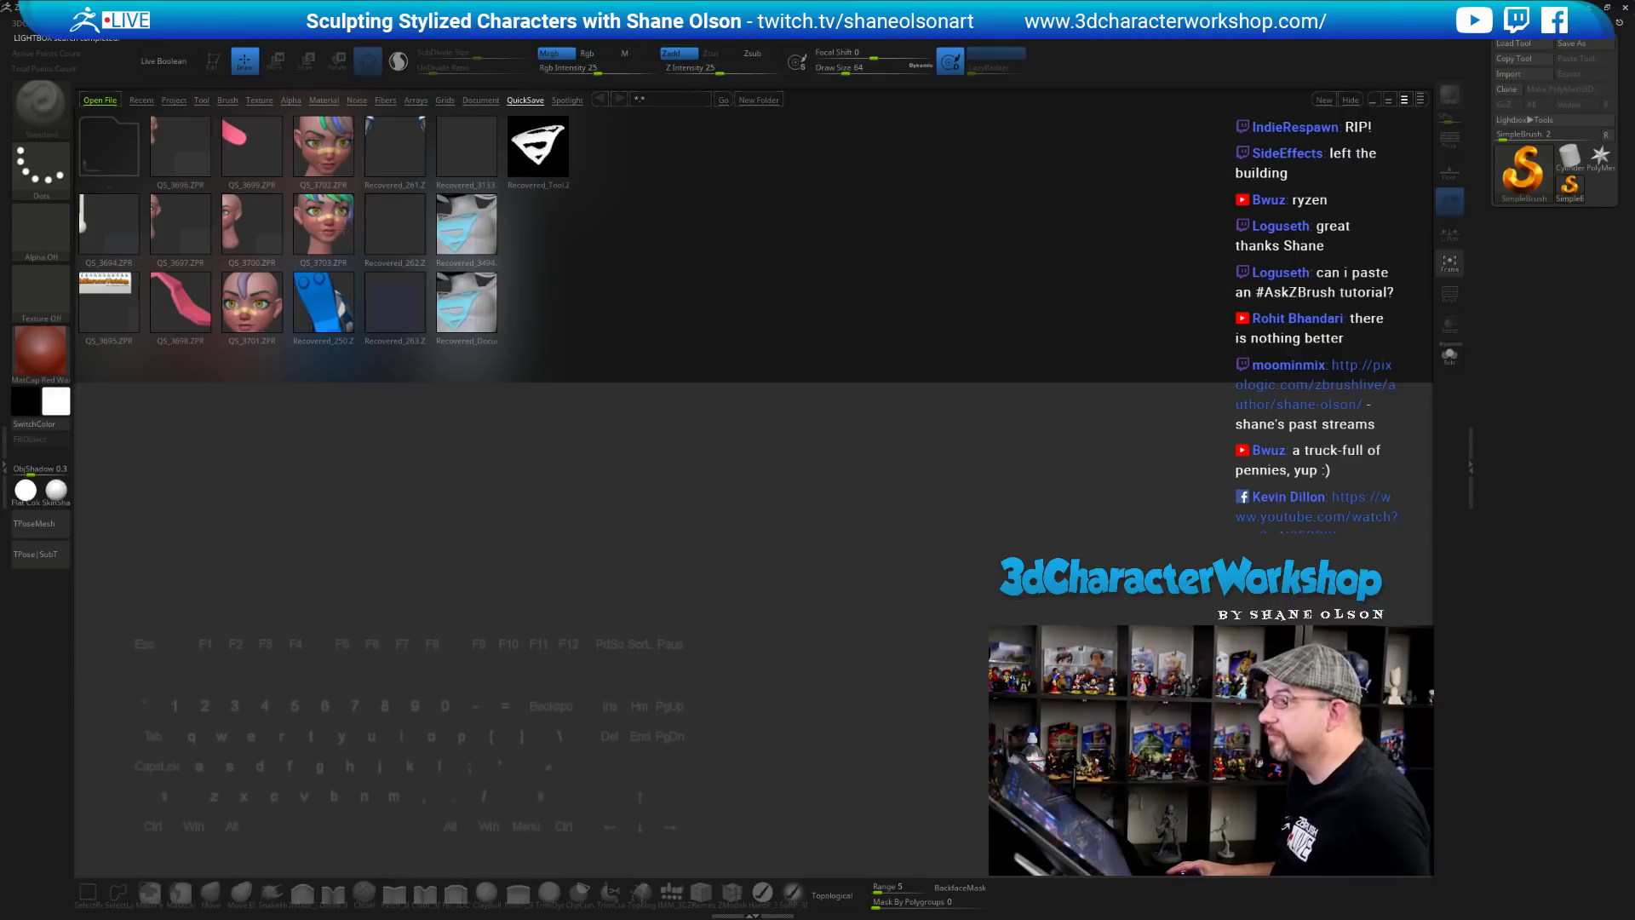
{"action": "left_click", "coordinate": [324, 224]}
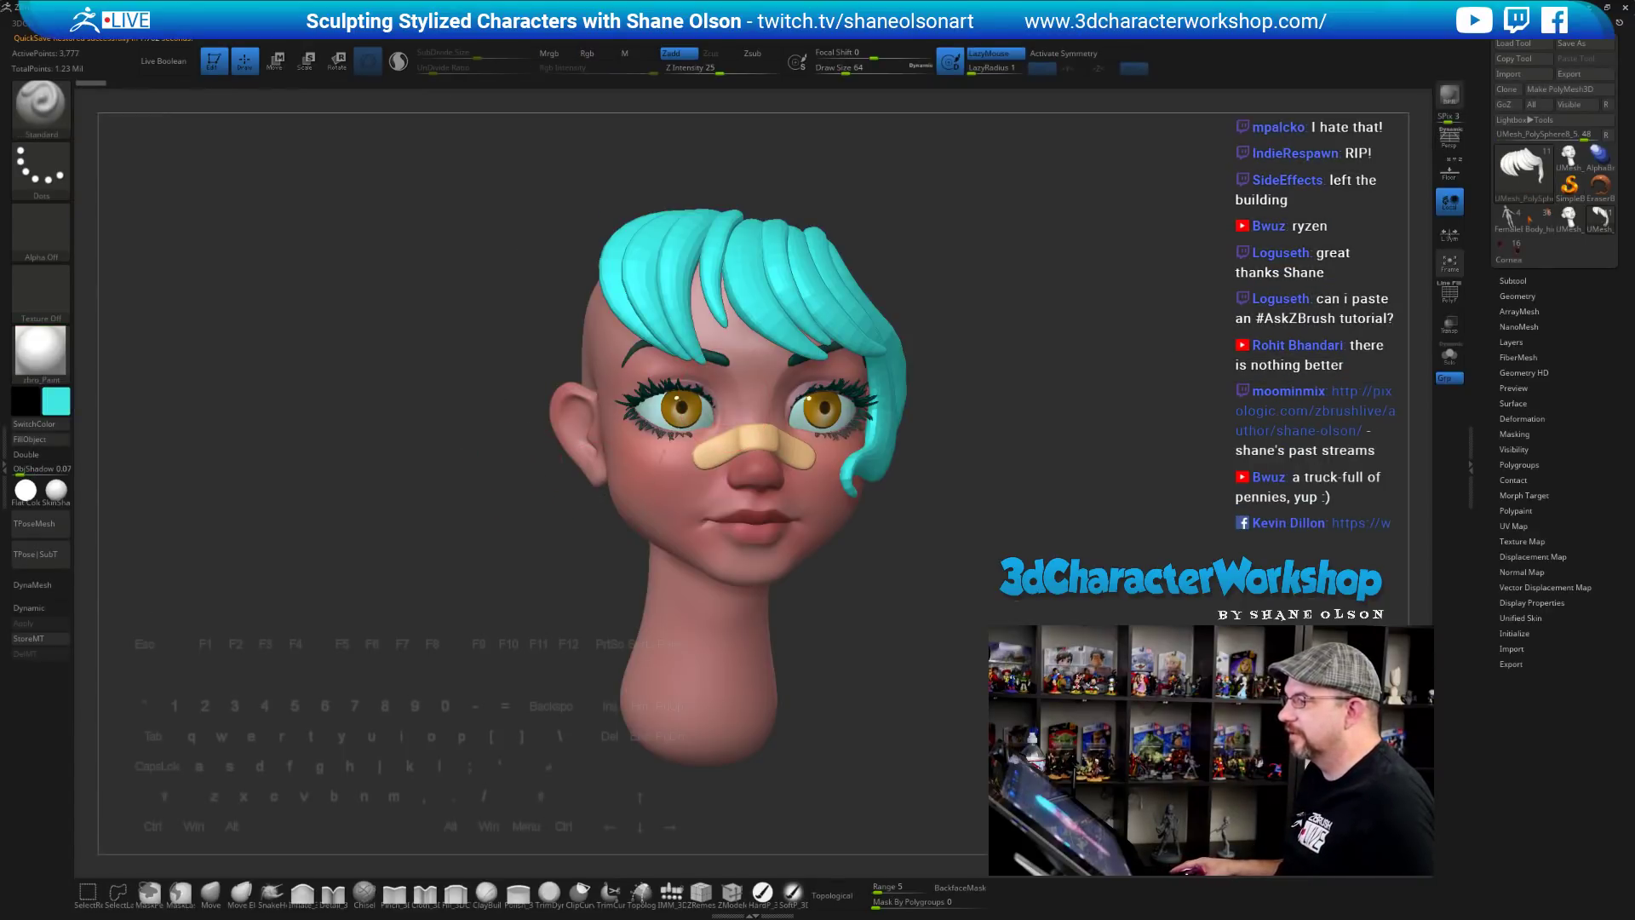
Activate Dynamic Subdiv on the hair mesh with Always YES and check the smoothed strands from several angles
{"action": "left_click_drag", "start_coordinate": [1092, 450], "coordinate": [1031, 460]}
{"action": "mouse_move", "coordinate": [1047, 681]}
{"action": "left_mouse_down"}
{"action": "mouse_move", "coordinate": [998, 684]}
{"action": "mouse_move", "coordinate": [997, 665]}
{"action": "left_mouse_up"}
{"action": "key", "text": "d"}
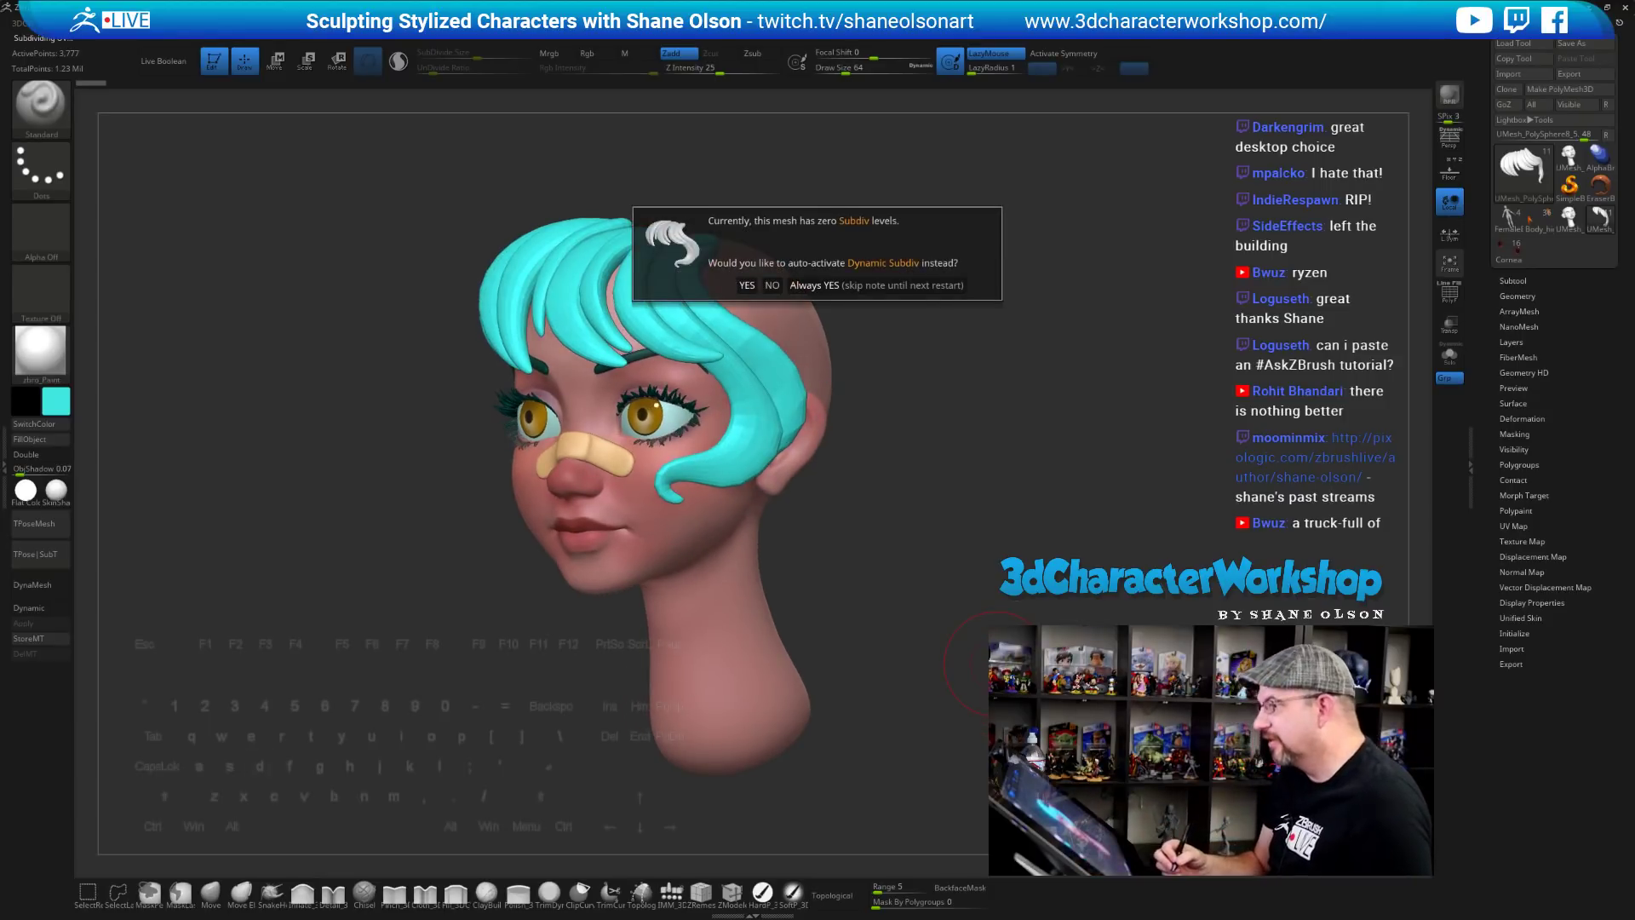
{"action": "left_click", "coordinate": [865, 285]}
{"action": "left_click_drag", "start_coordinate": [933, 566], "coordinate": [1031, 567], "text": "alt"}
{"action": "left_click_drag", "start_coordinate": [1116, 618], "coordinate": [1025, 633]}
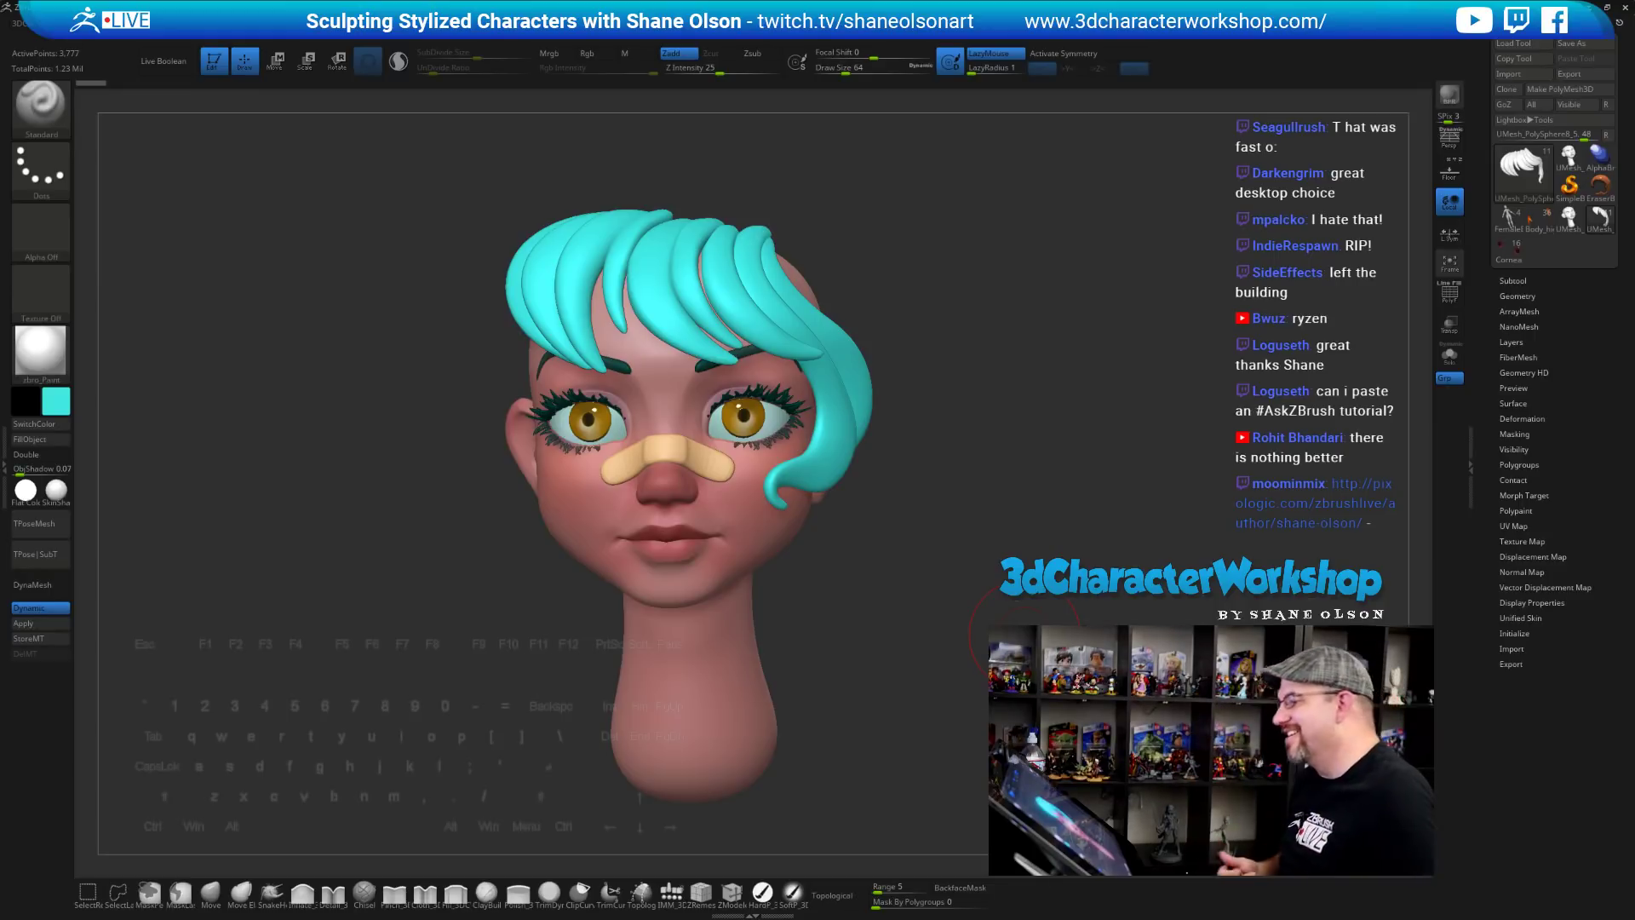
{"action": "left_click_drag", "start_coordinate": [1024, 634], "coordinate": [1065, 653]}
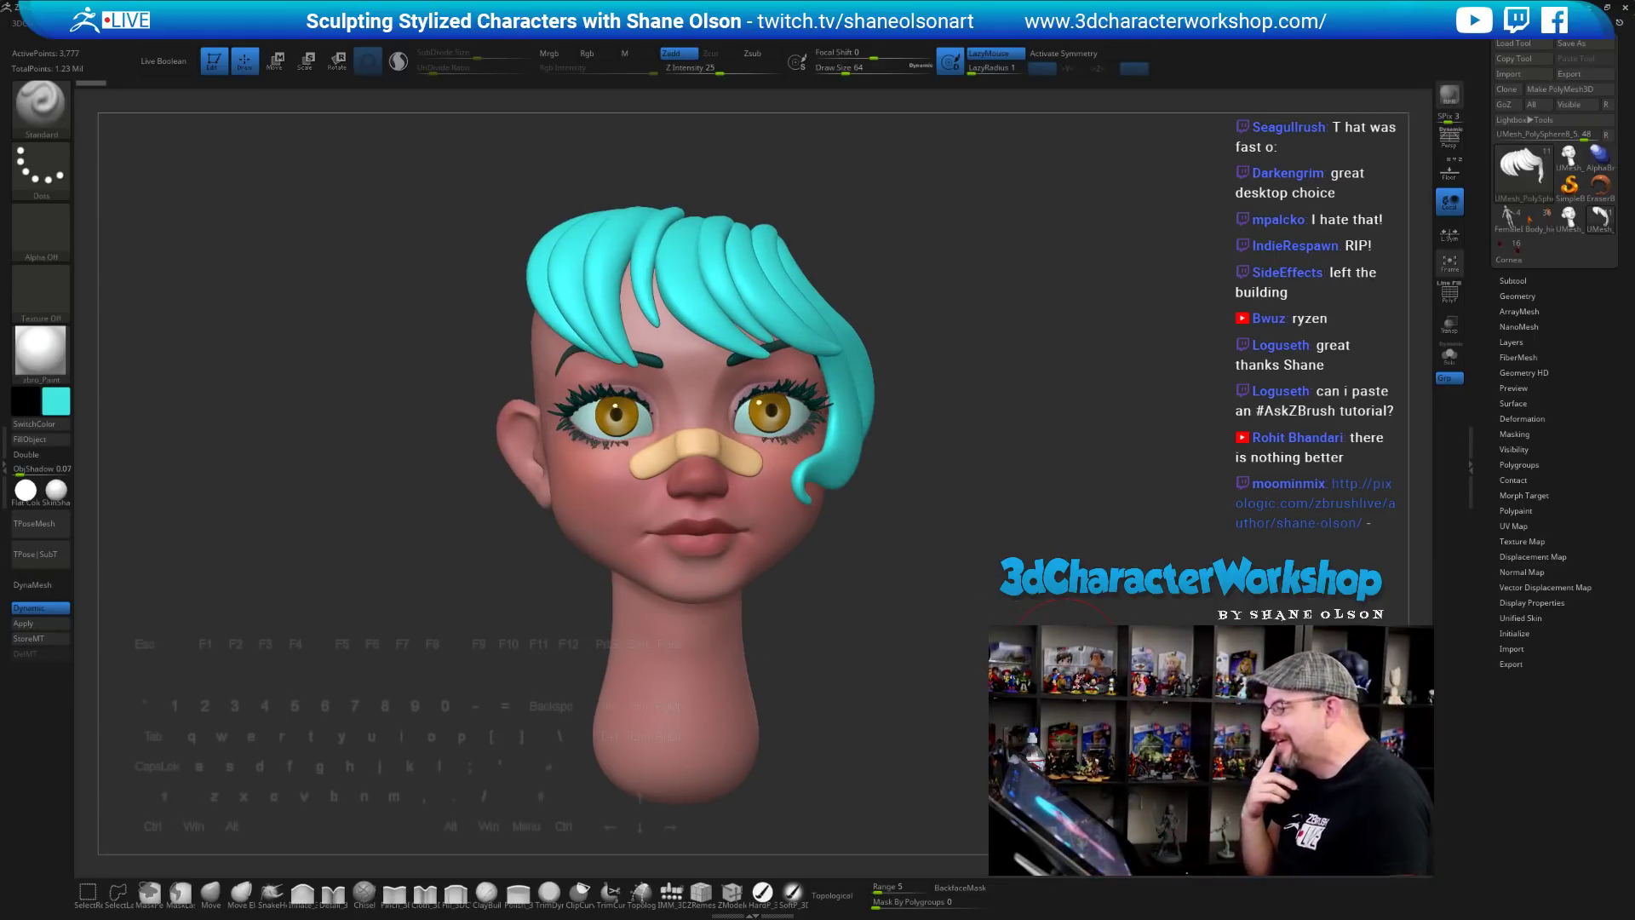
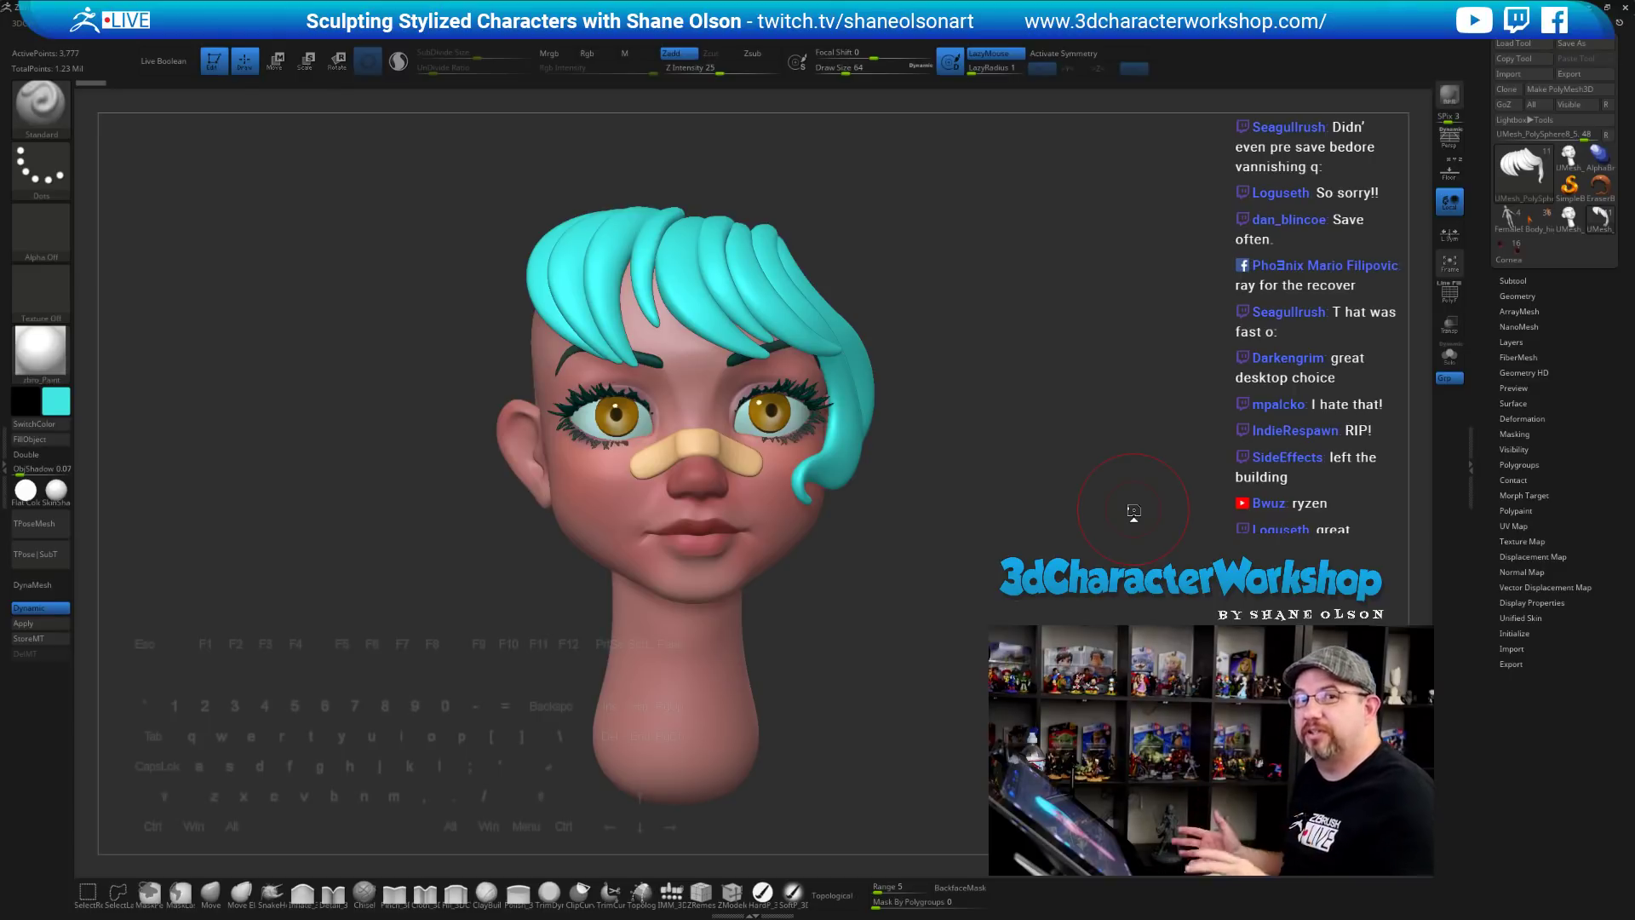
Import the nurse reference illustration from the Reference folder as a texture and add it to Spotlight
{"action": "left_click_drag", "start_coordinate": [1110, 478], "coordinate": [1026, 566]}
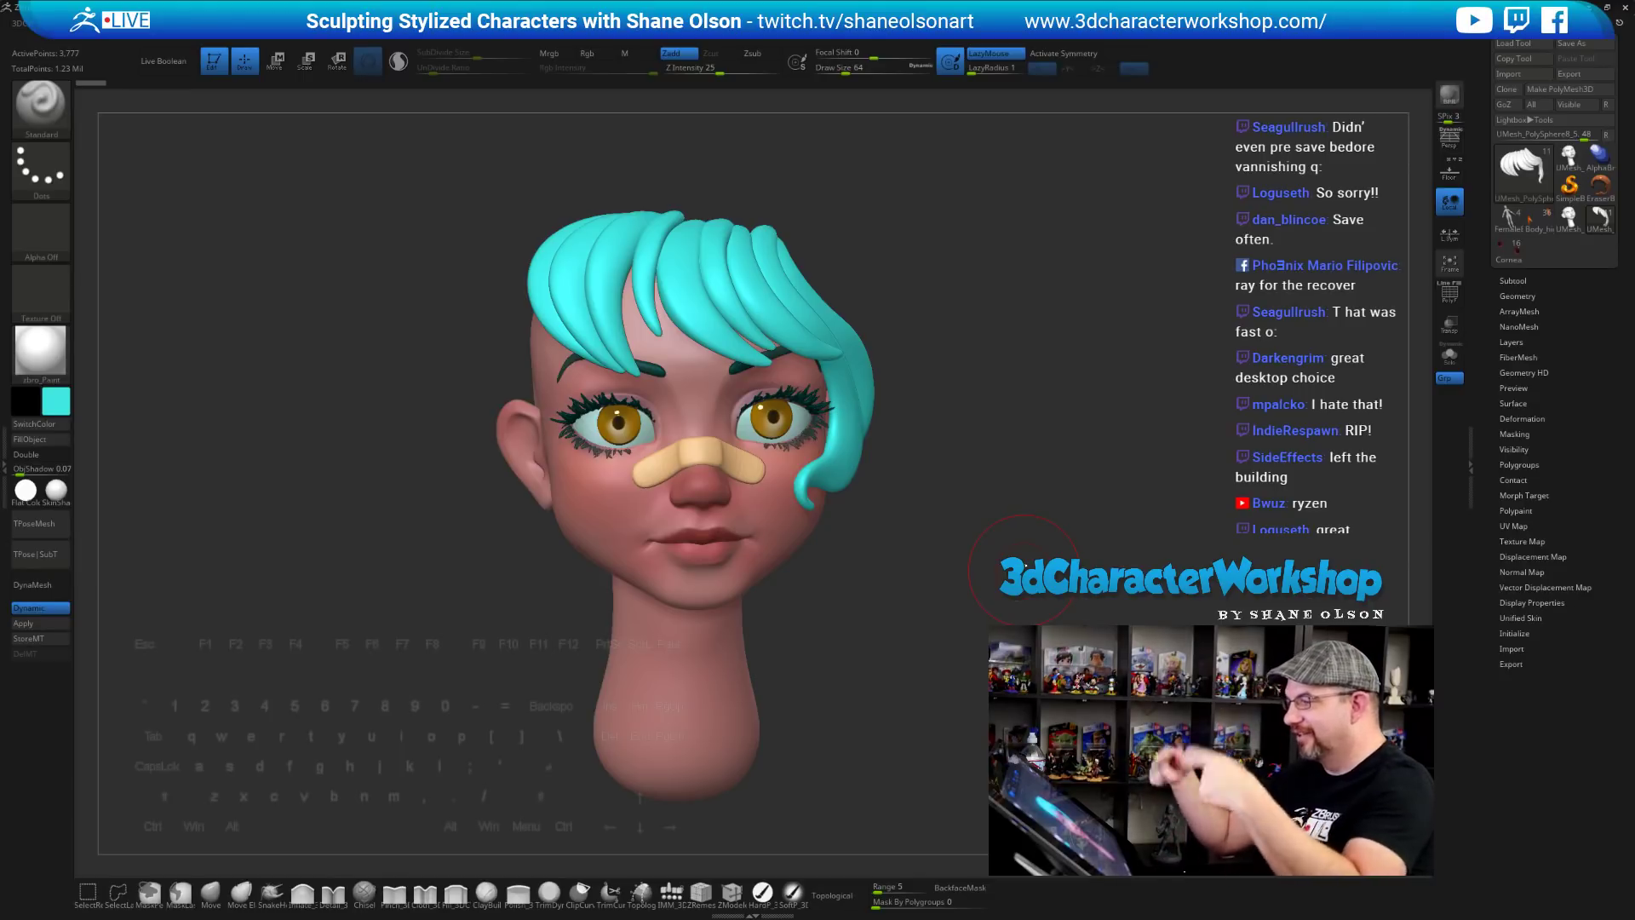
{"action": "mouse_move", "coordinate": [1072, 569]}
{"action": "left_mouse_down"}
{"action": "mouse_move", "coordinate": [1089, 562]}
{"action": "mouse_move", "coordinate": [1066, 518]}
{"action": "left_mouse_up"}
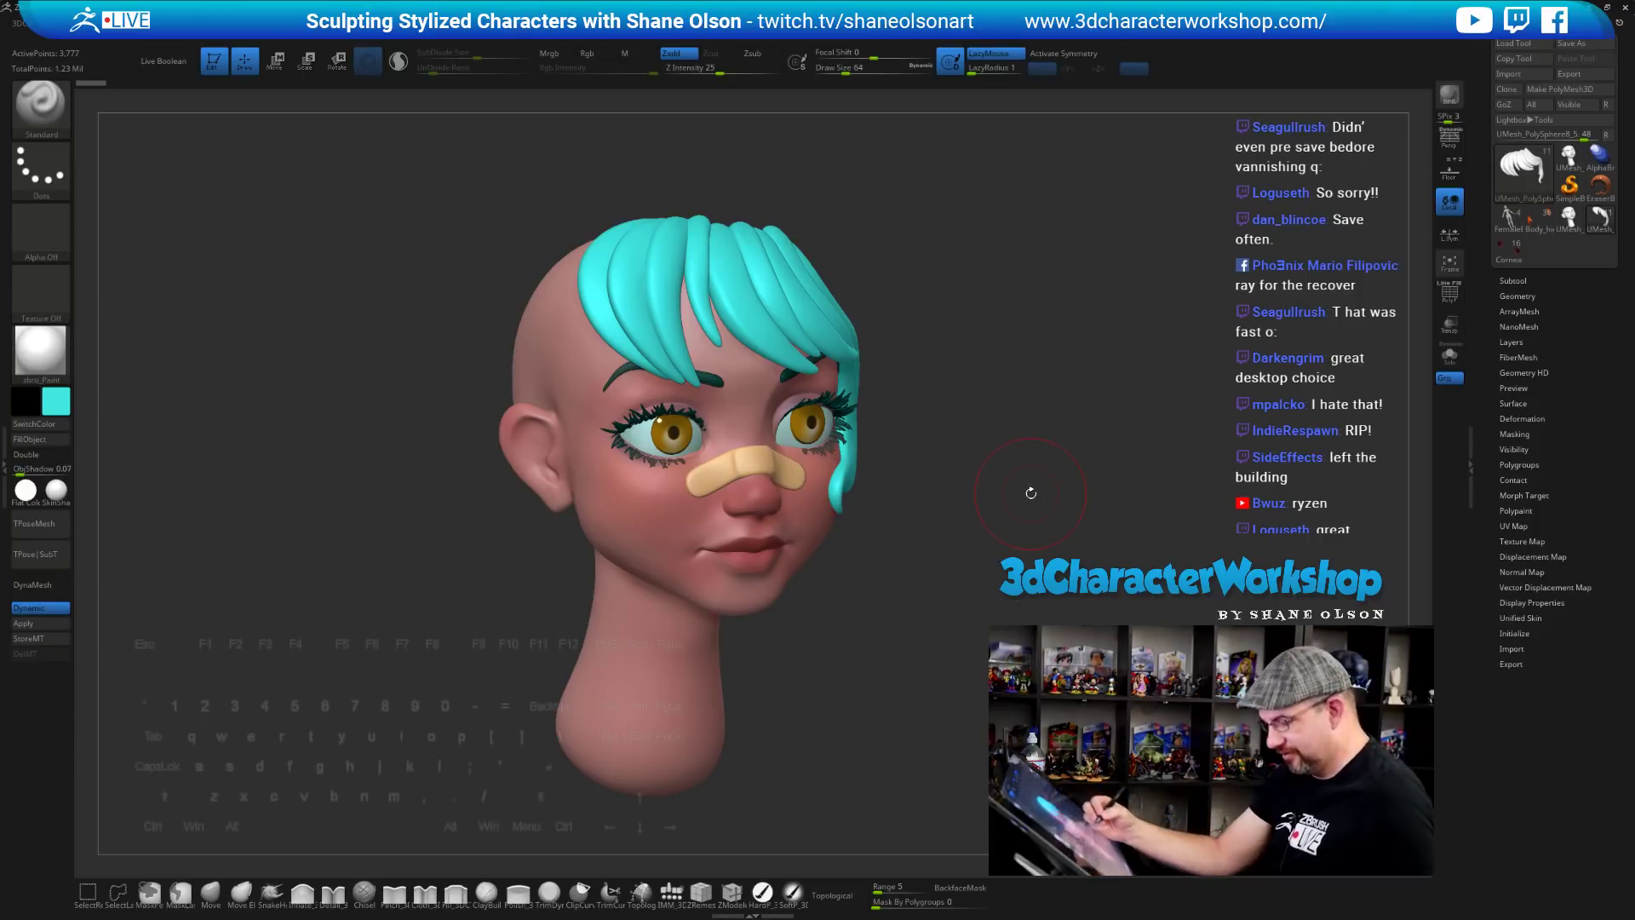
{"action": "left_click", "coordinate": [671, 23]}
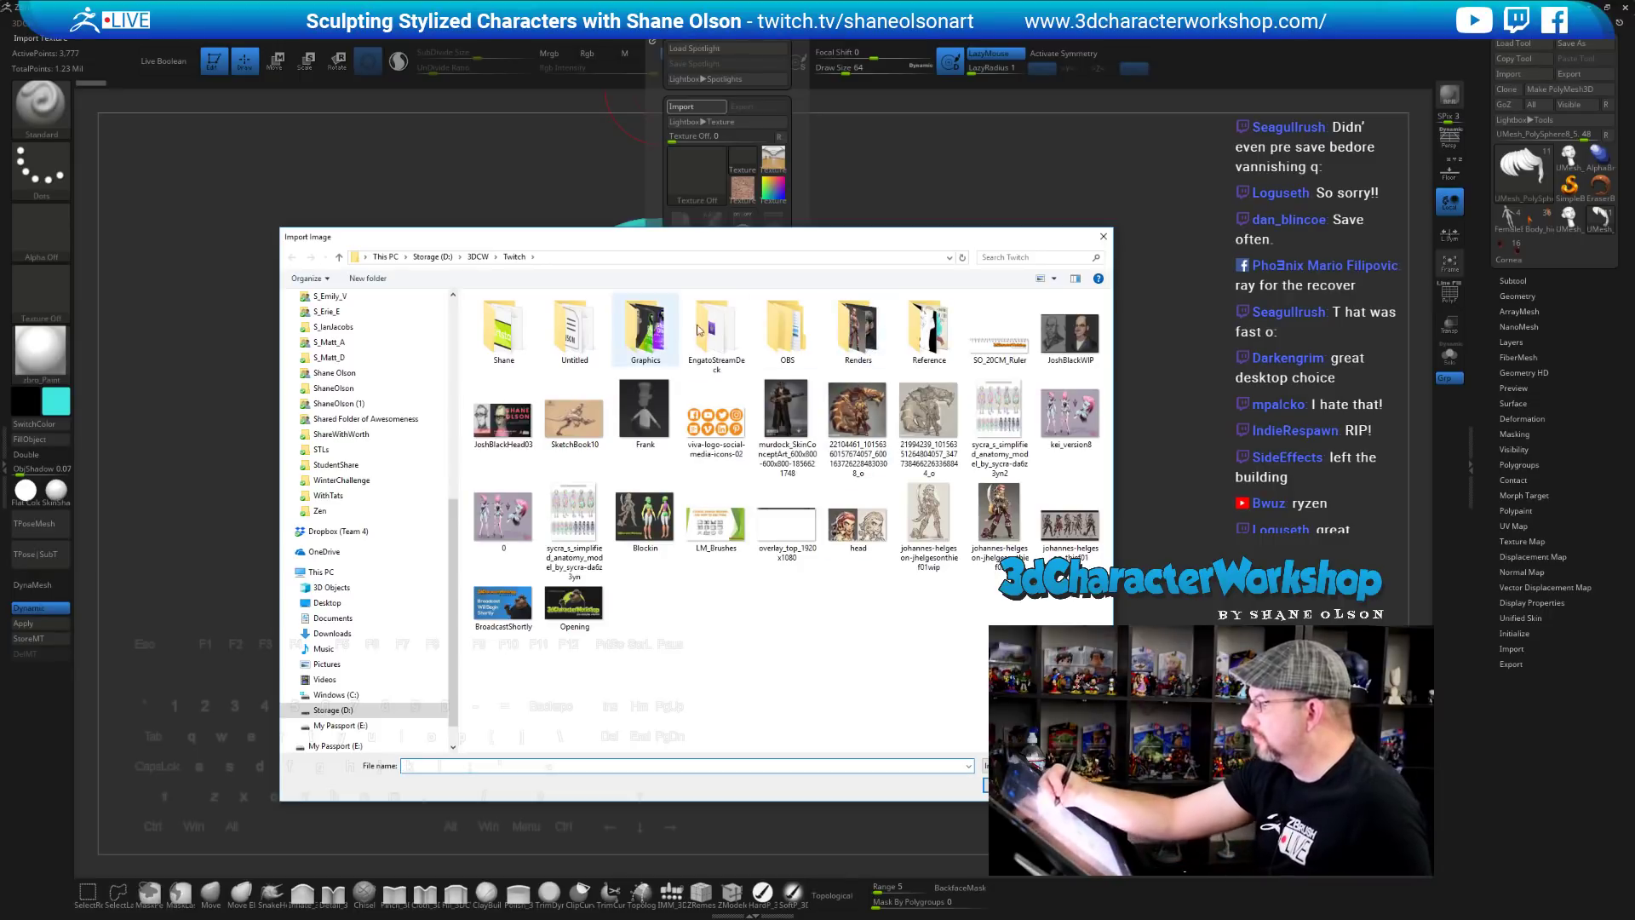
{"action": "double_click", "coordinate": [937, 334]}
{"action": "double_click", "coordinate": [573, 714]}
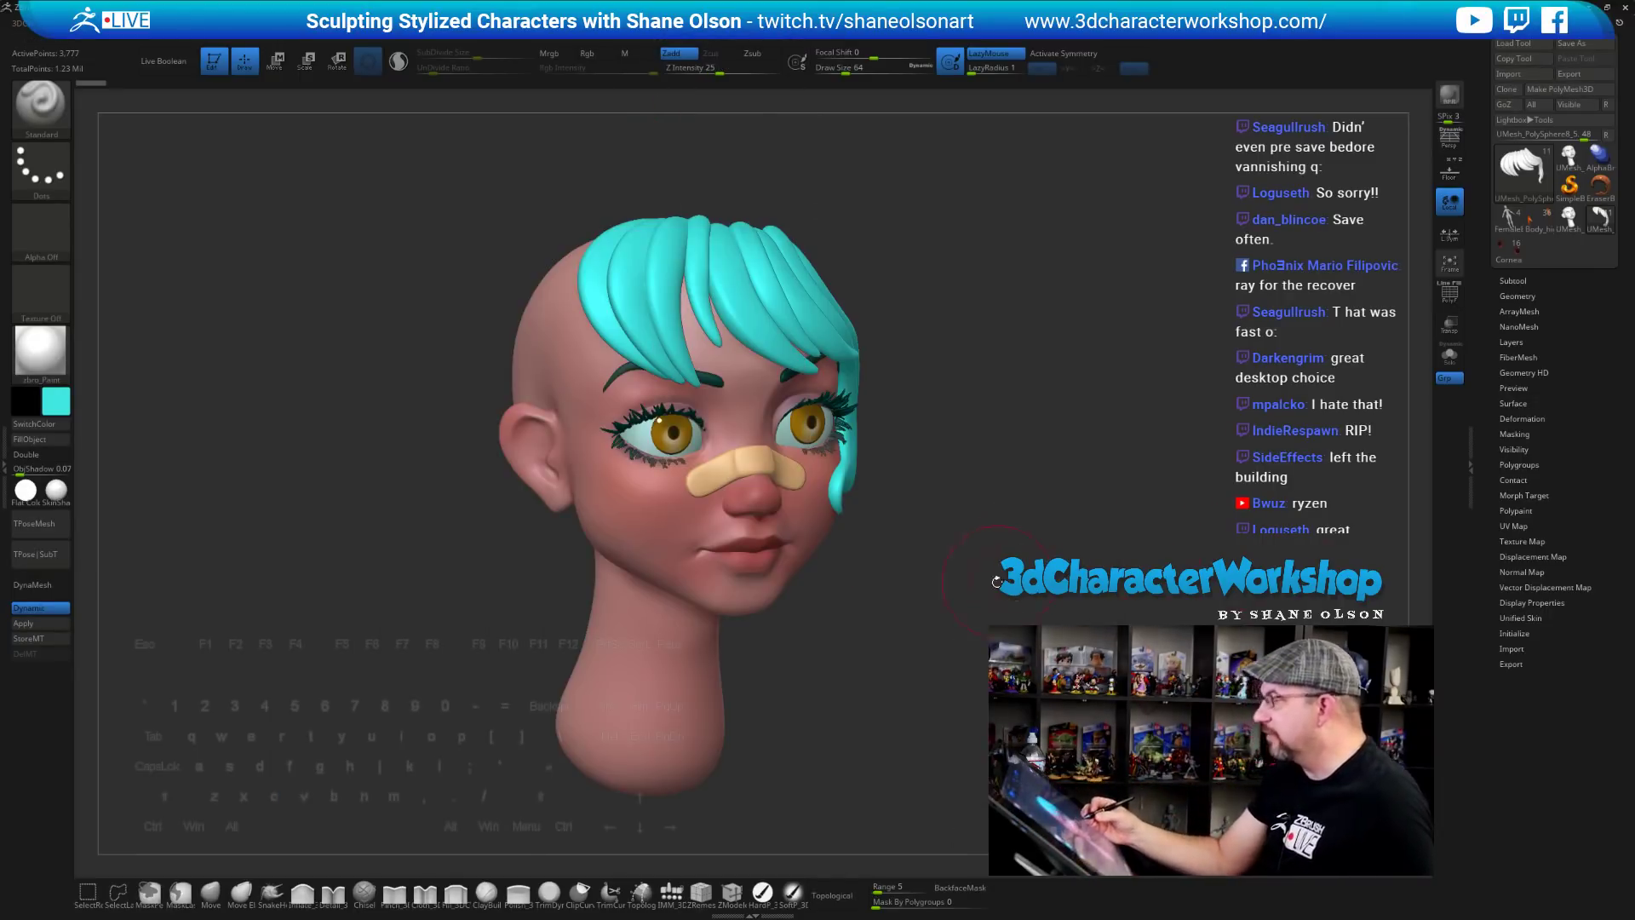
{"action": "left_click", "coordinate": [662, 23]}
{"action": "left_click", "coordinate": [682, 219]}
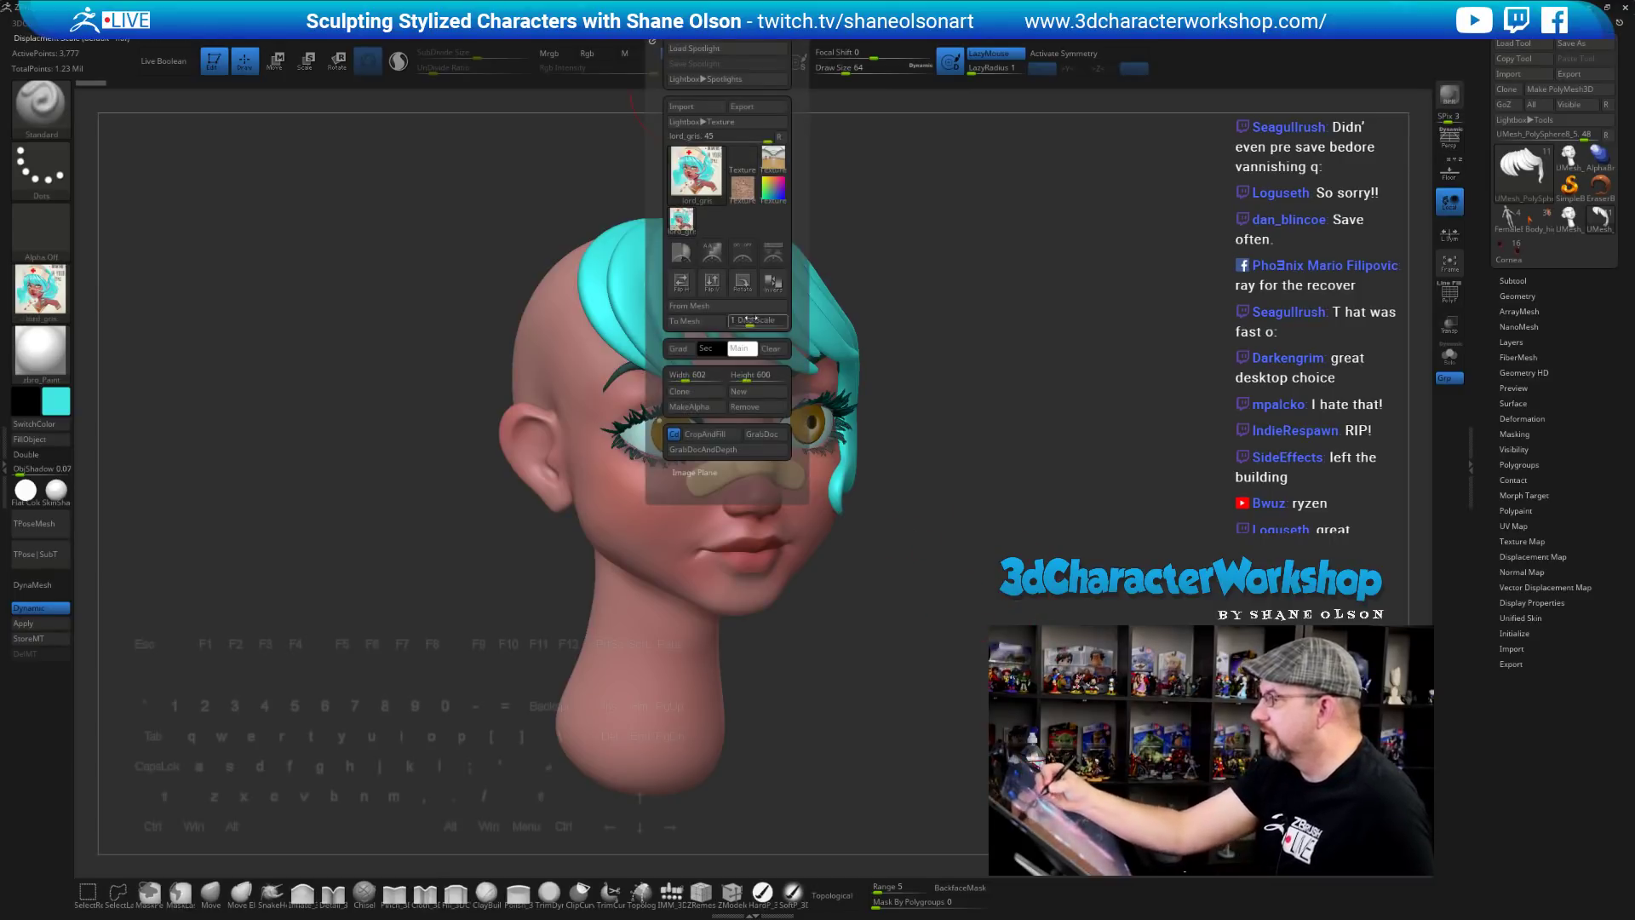
{"action": "left_click", "coordinate": [771, 254]}
Scale down the Spotlight reference image, place it beside the head in the canvas's upper corner, and exit Spotlight editing
{"action": "key", "text": "comma"}
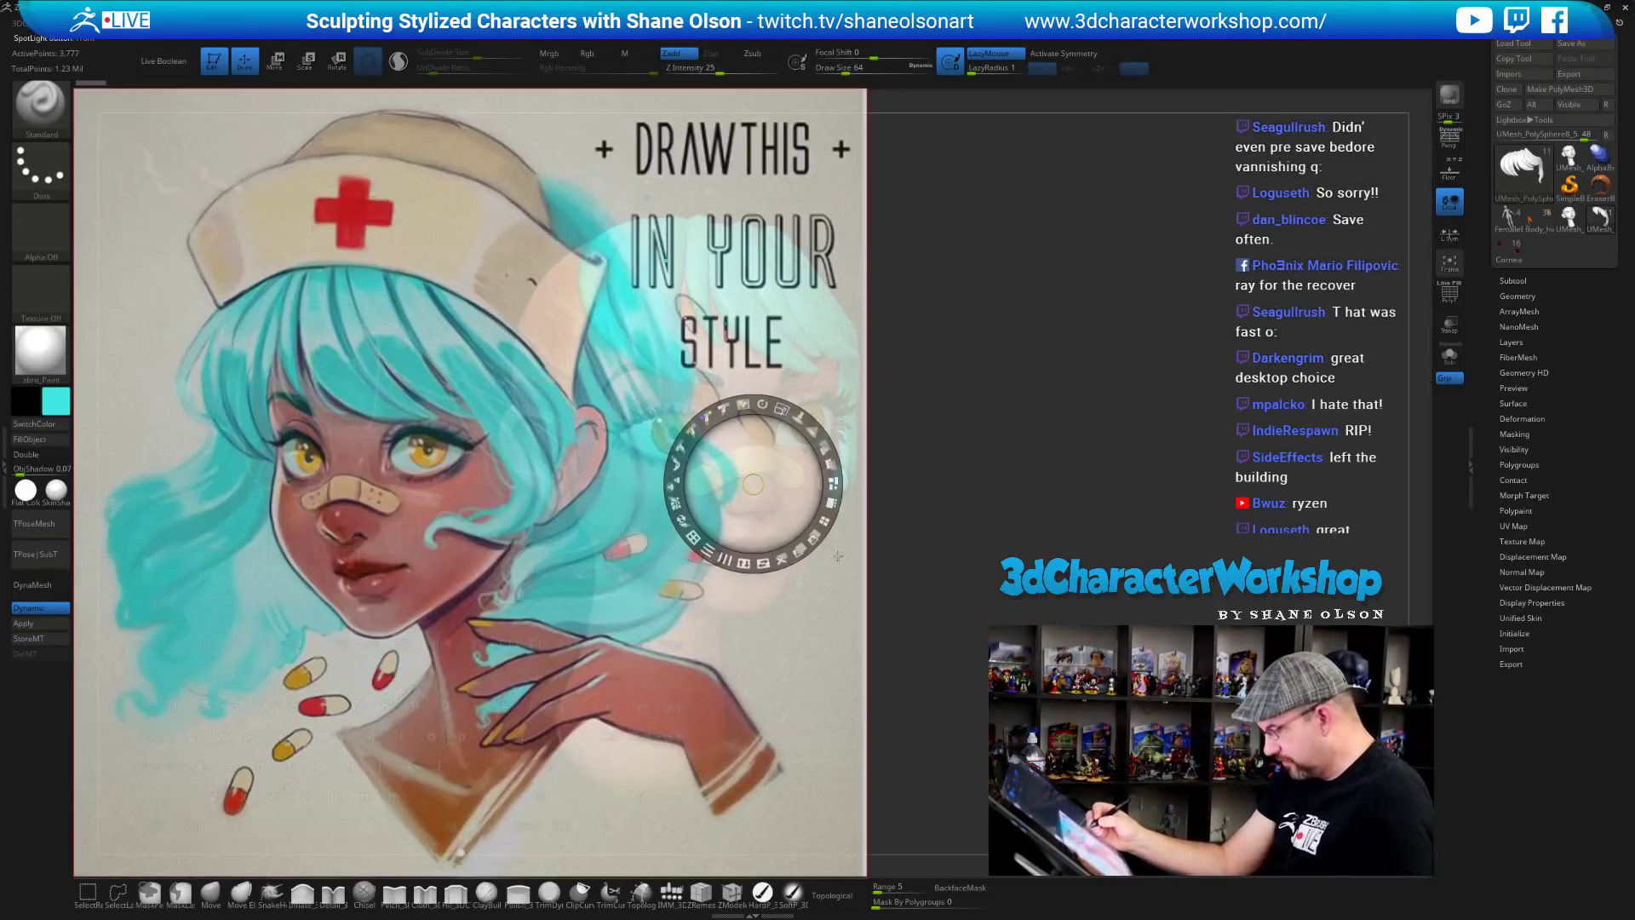
{"action": "left_click_drag", "start_coordinate": [781, 410], "coordinate": [359, 224]}
{"action": "left_click_drag", "start_coordinate": [461, 243], "coordinate": [443, 334]}
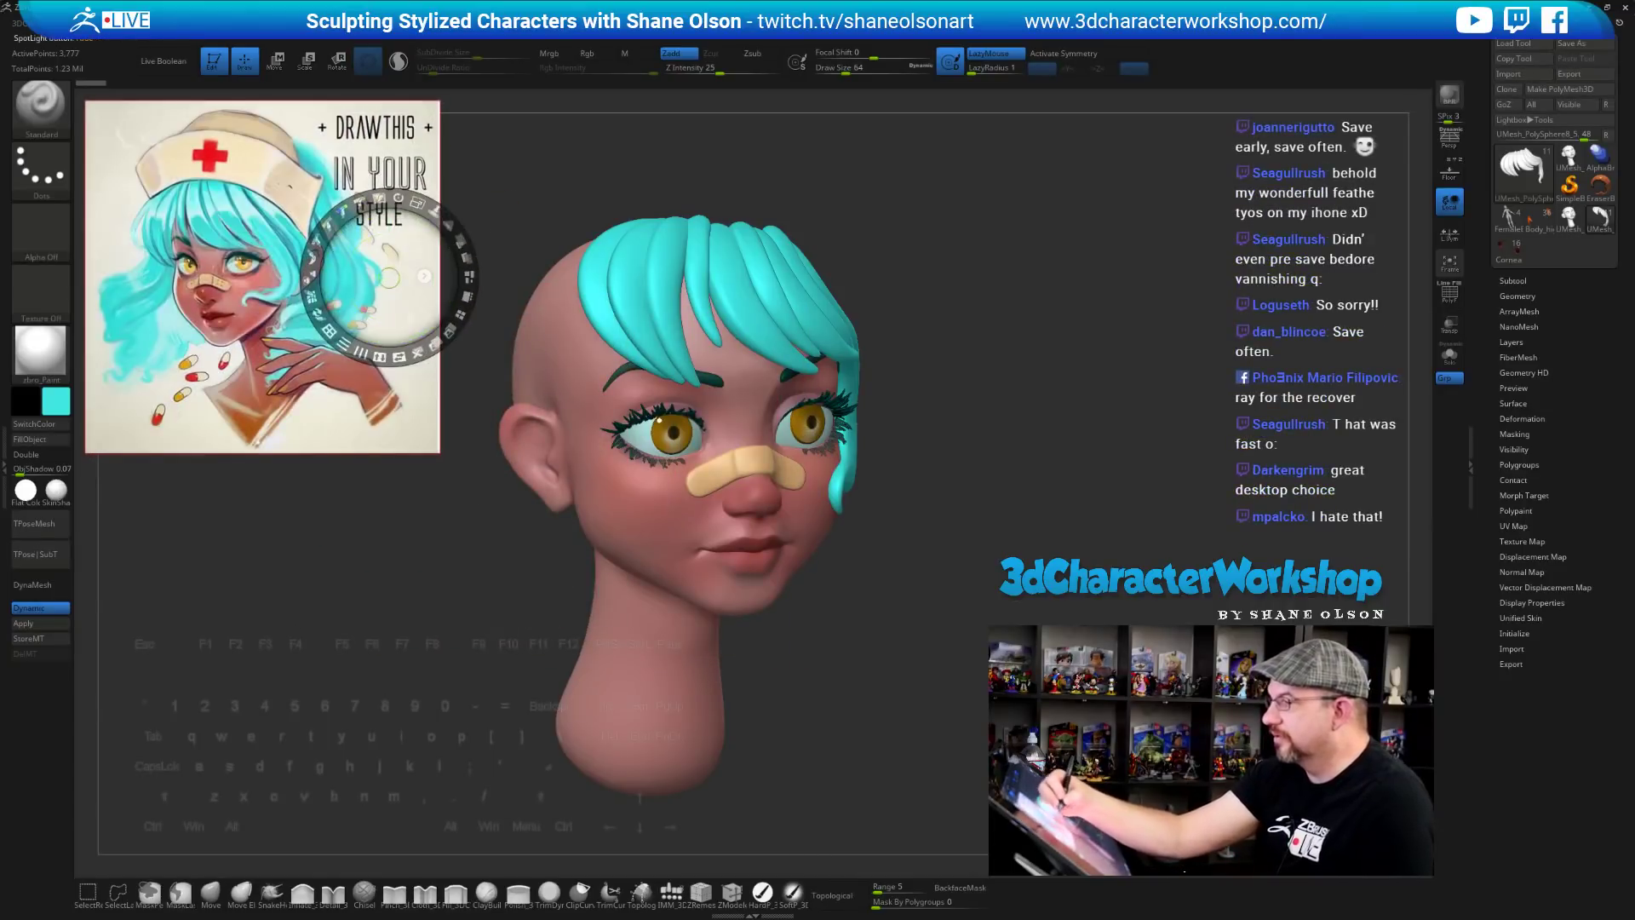
{"action": "key", "text": "z"}
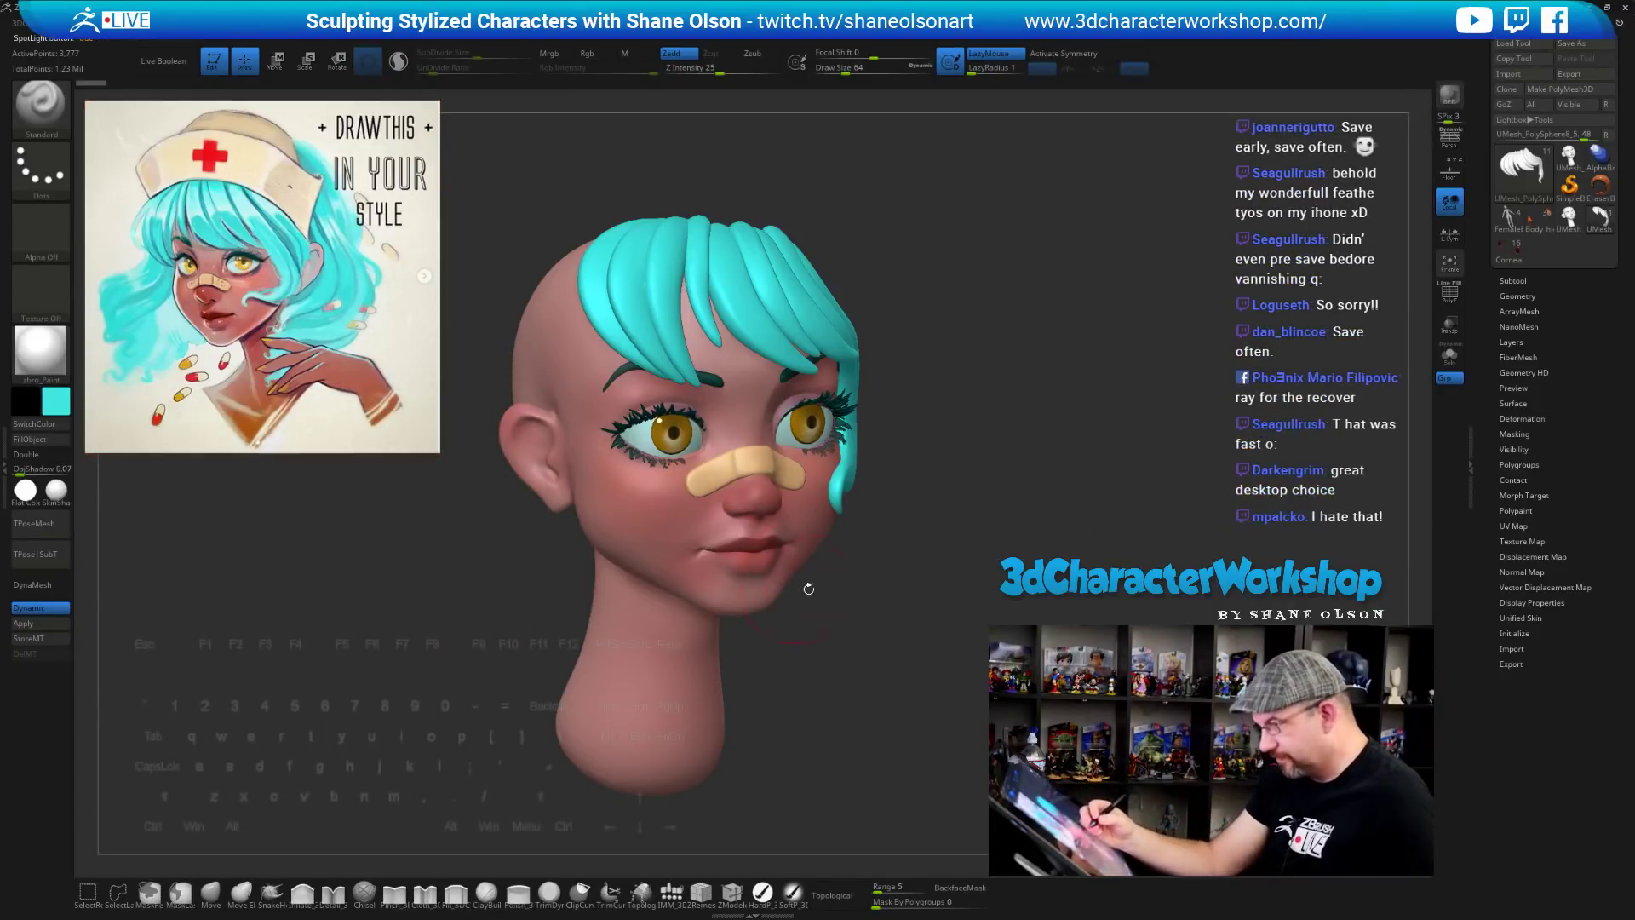
Show the blocked-in back hair subtool temporarily, compare the full hairstyle with the reference, and hide the subtool again
{"action": "left_click_drag", "start_coordinate": [974, 565], "coordinate": [1009, 567], "text": "alt"}
{"action": "mouse_move", "coordinate": [1069, 649]}
{"action": "left_mouse_down"}
{"action": "mouse_move", "coordinate": [1171, 649]}
{"action": "mouse_move", "coordinate": [971, 643]}
{"action": "mouse_move", "coordinate": [1079, 639]}
{"action": "left_mouse_up"}
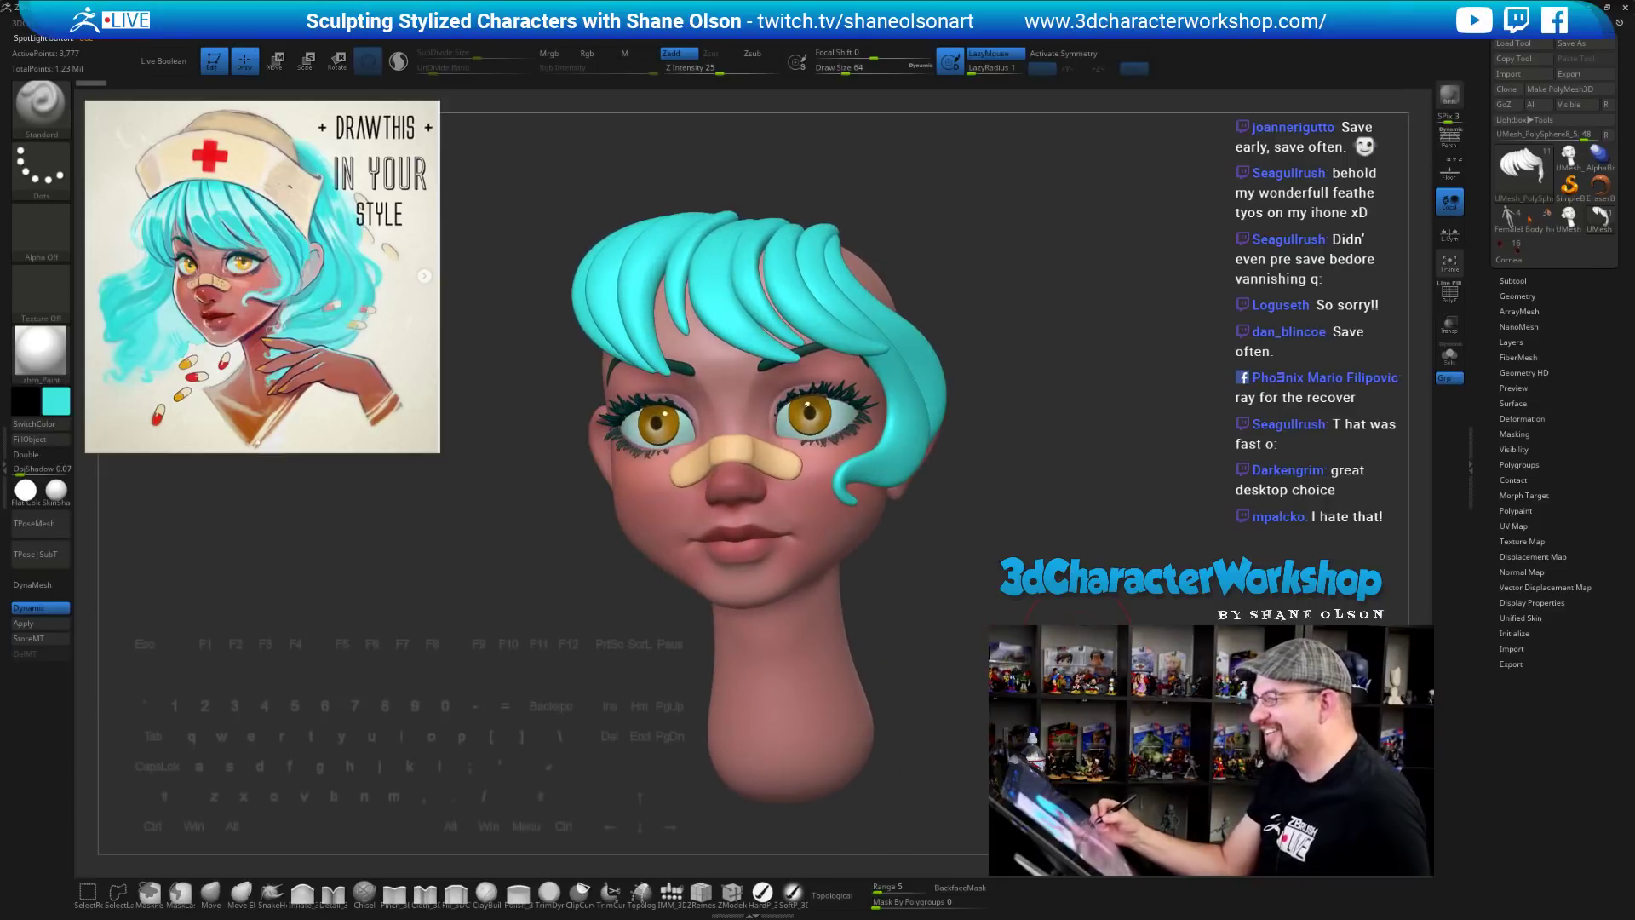
{"action": "left_click", "coordinate": [1512, 280]}
{"action": "left_click", "coordinate": [1607, 385]}
{"action": "left_click_drag", "start_coordinate": [1075, 647], "coordinate": [1022, 588]}
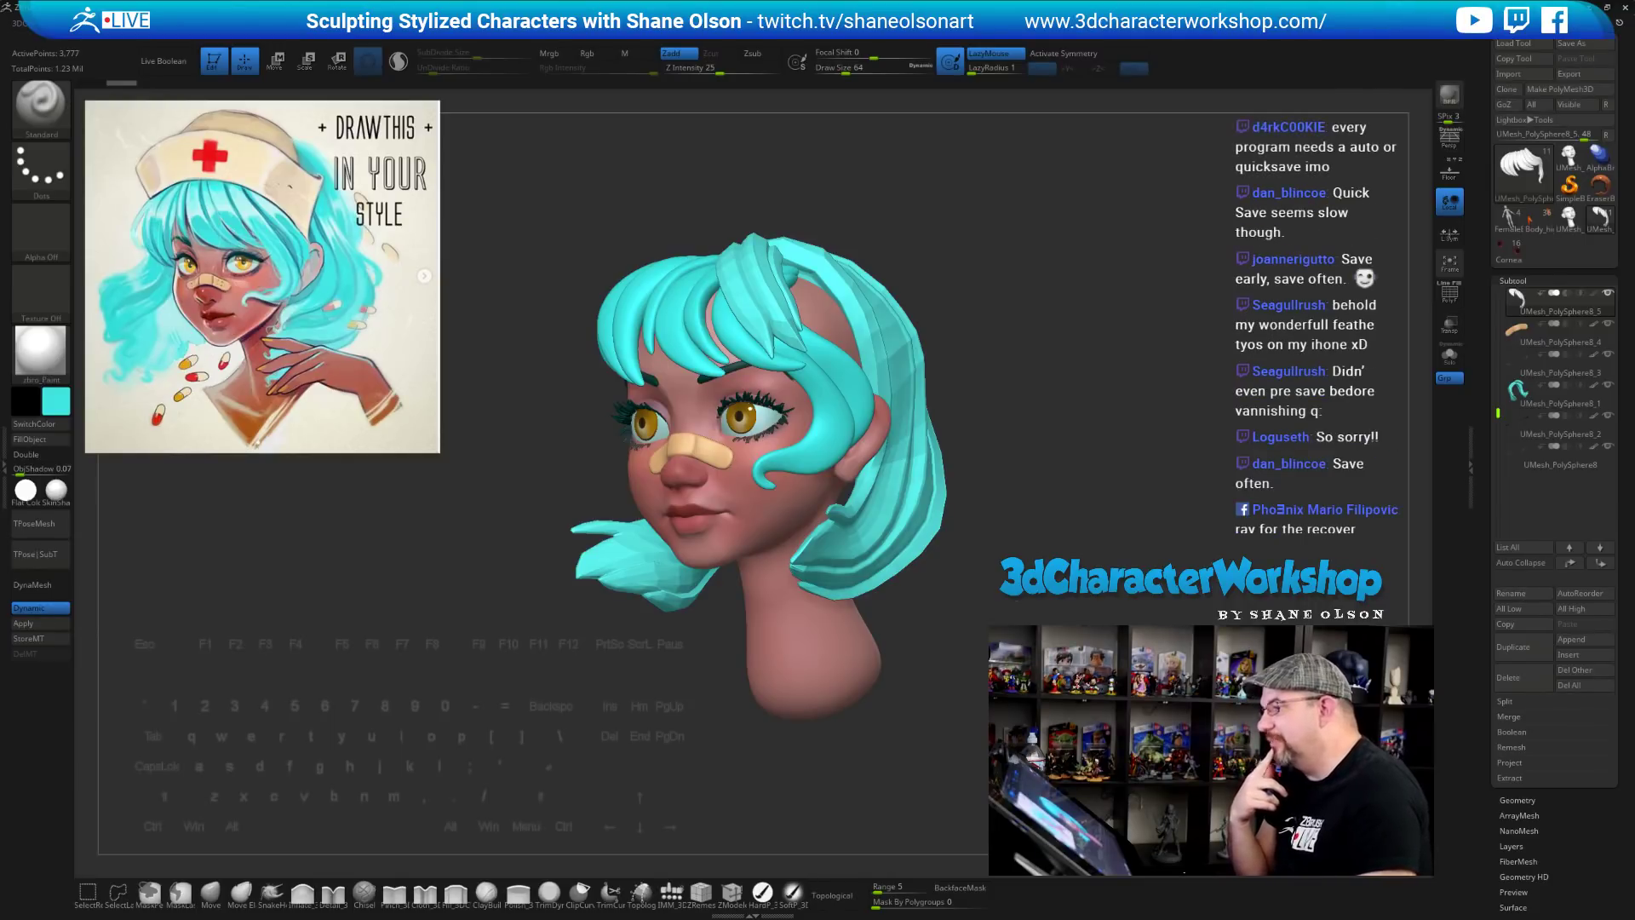
{"action": "left_click_drag", "start_coordinate": [1049, 599], "coordinate": [1175, 599]}
{"action": "left_click_drag", "start_coordinate": [1049, 477], "coordinate": [1043, 520]}
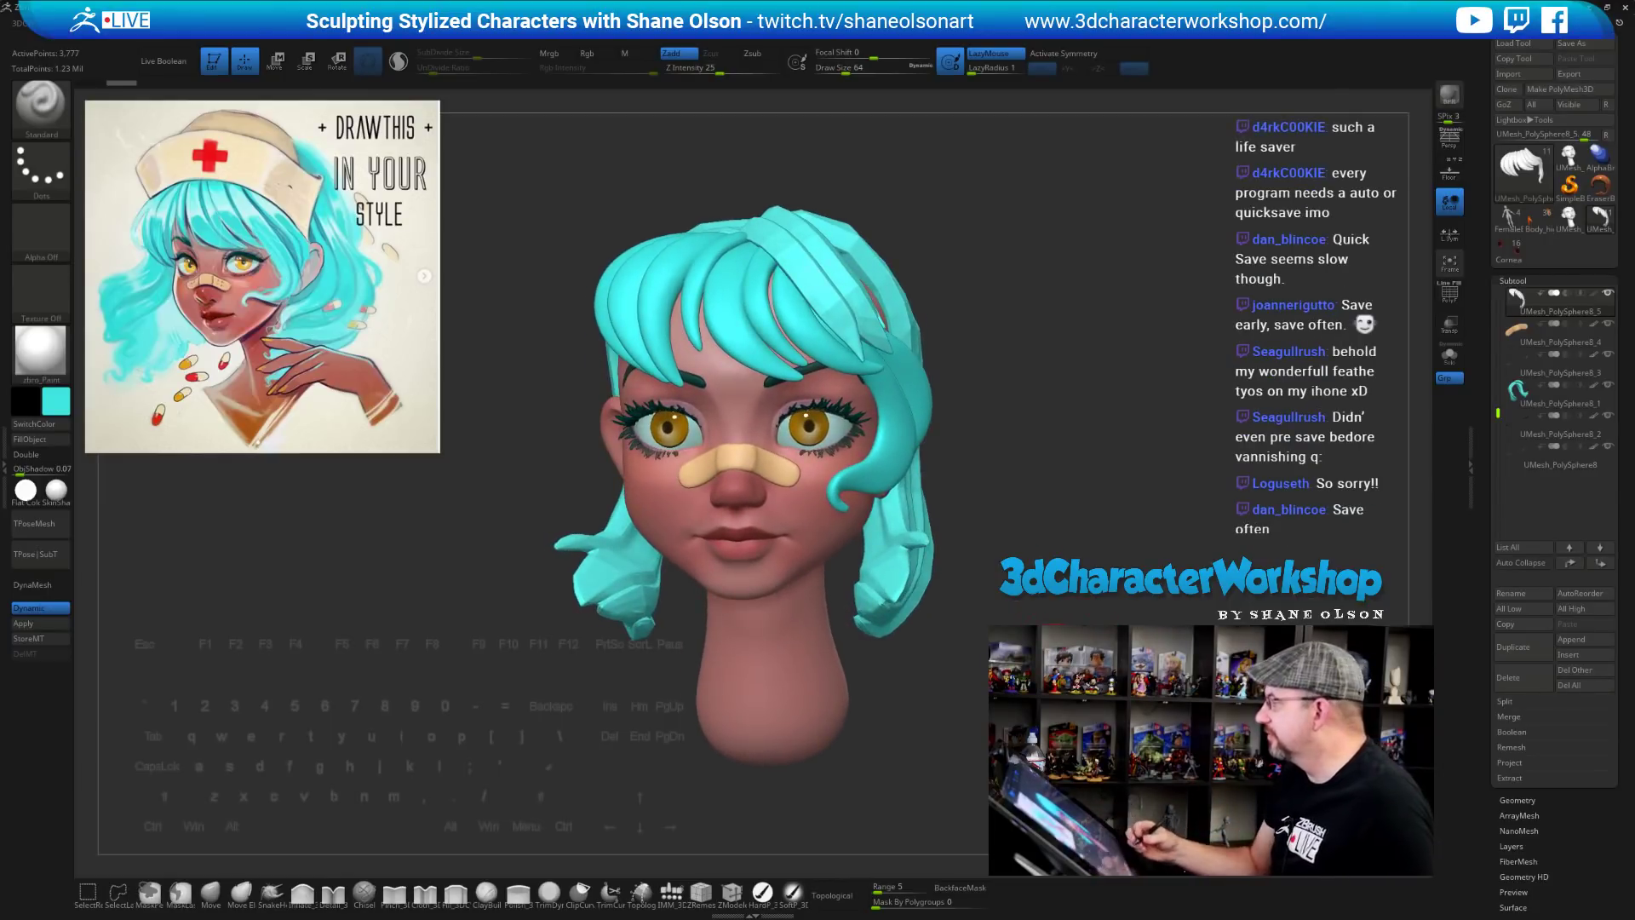
{"action": "left_click", "coordinate": [1607, 394]}
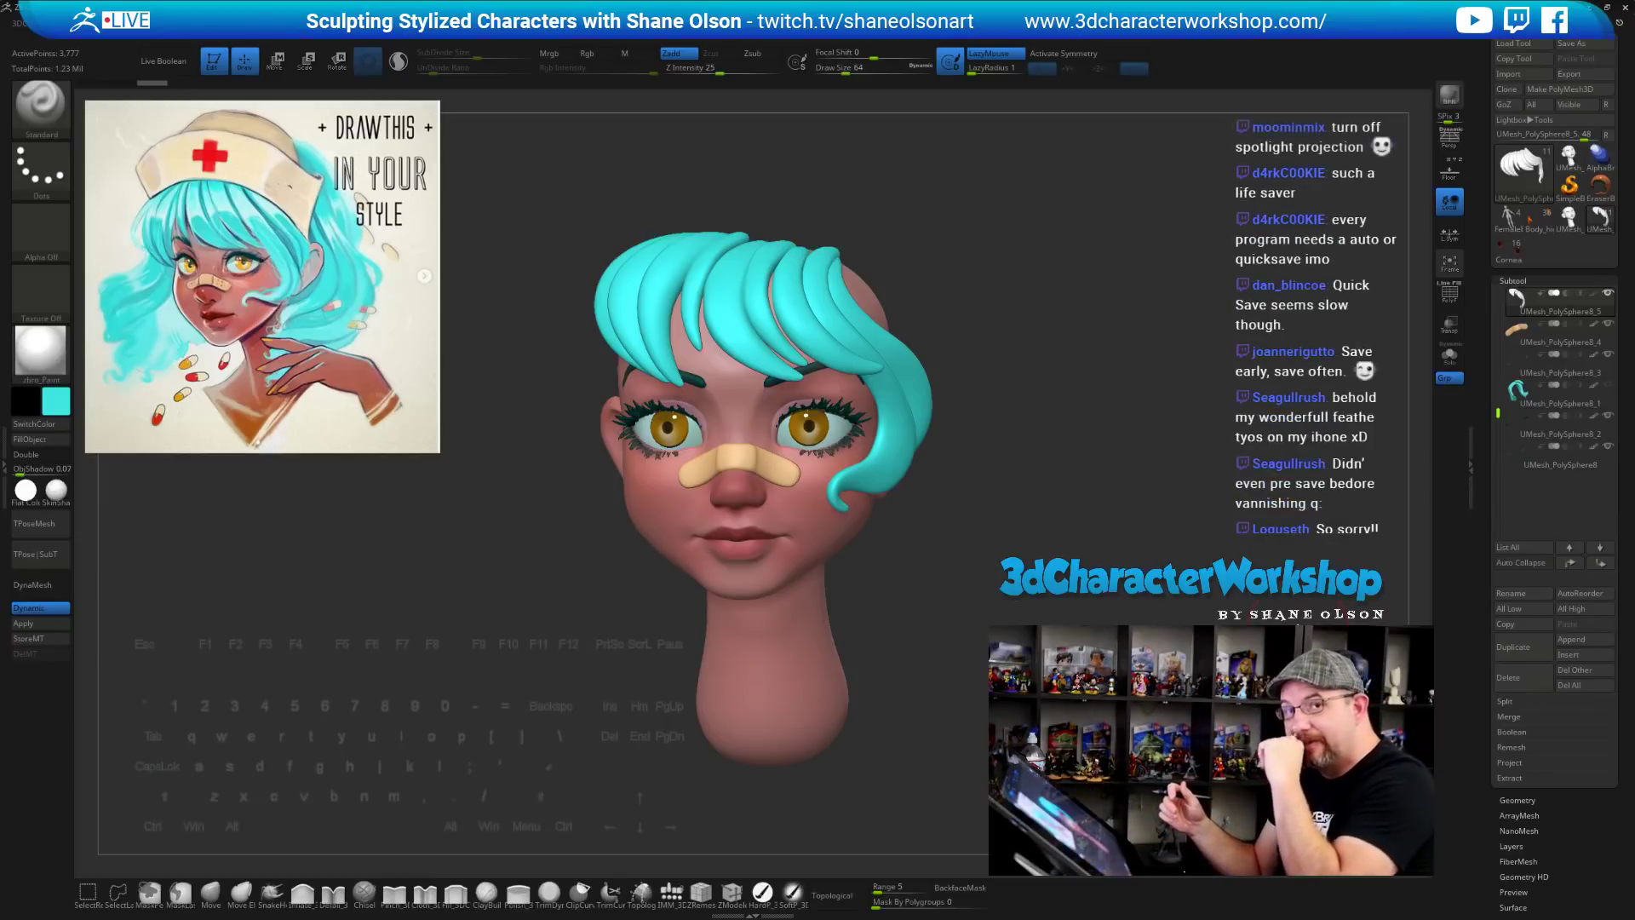
Turn off Spotlight Projection so the reference image does not affect sculpting
{"action": "left_click_drag", "start_coordinate": [980, 477], "coordinate": [1013, 426]}
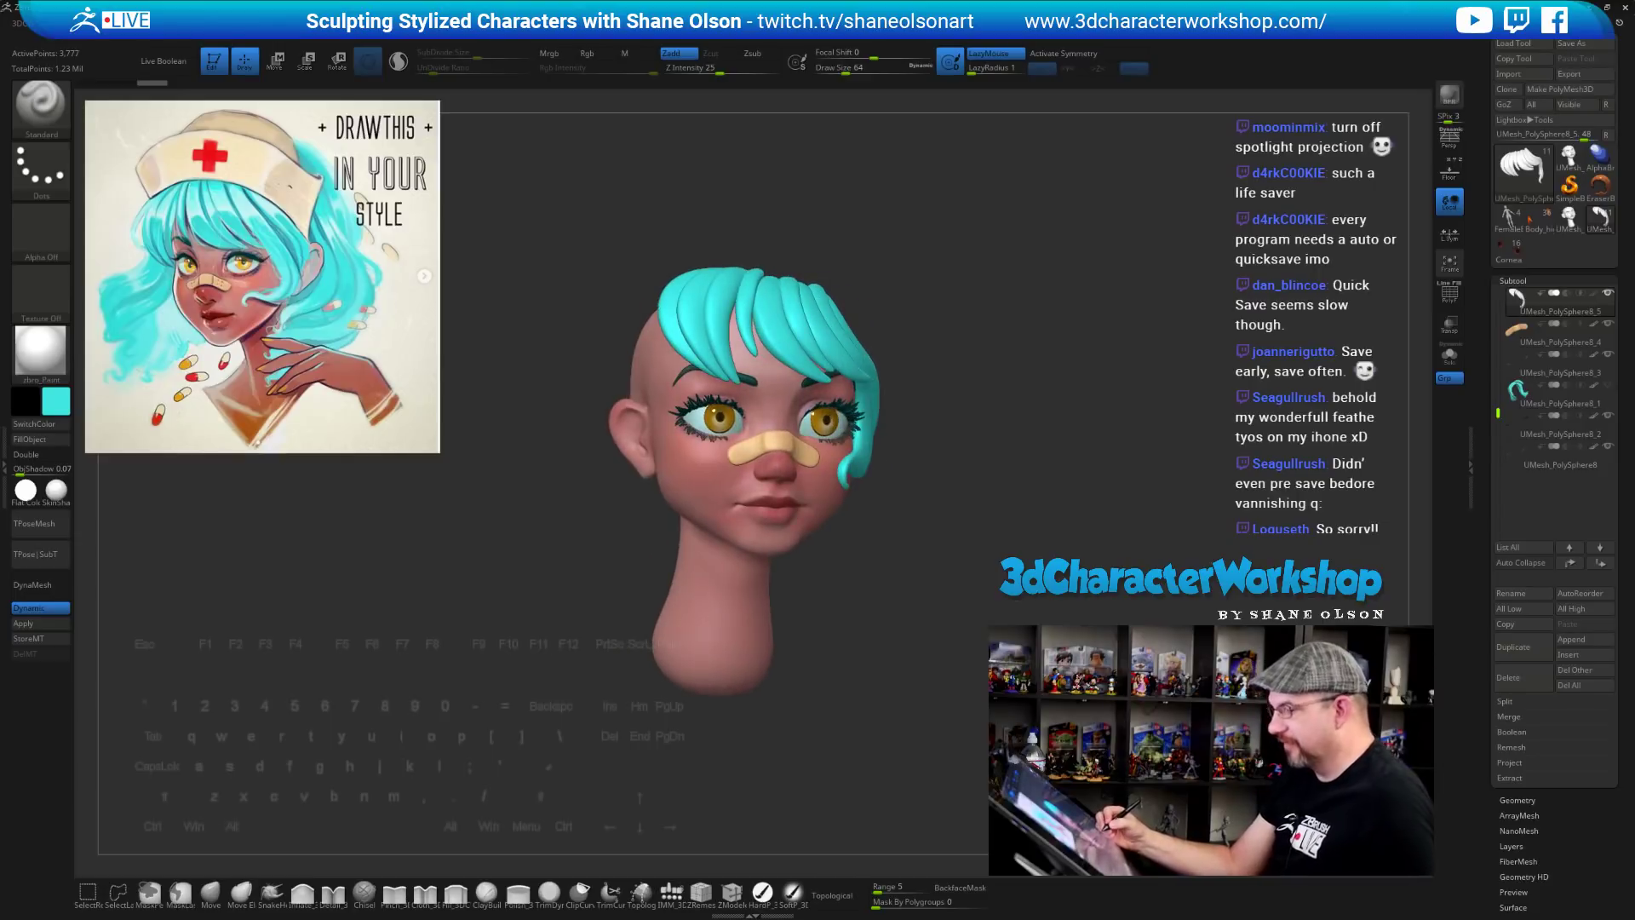
{"action": "left_click_drag", "start_coordinate": [1048, 541], "coordinate": [1036, 535]}
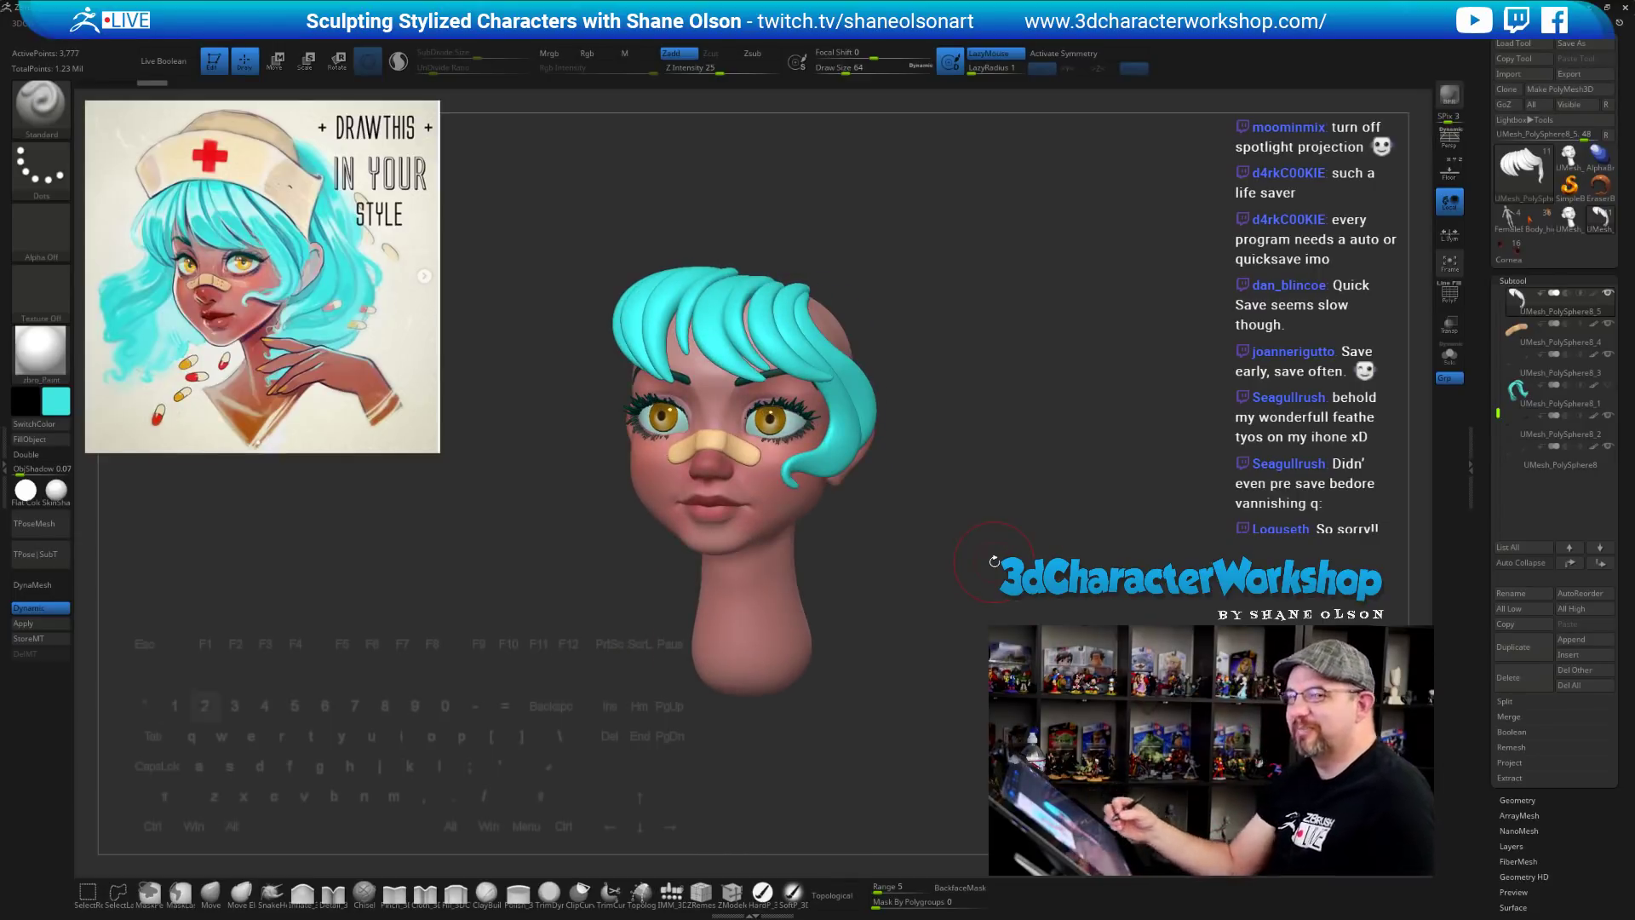
{"action": "key", "text": "2"}
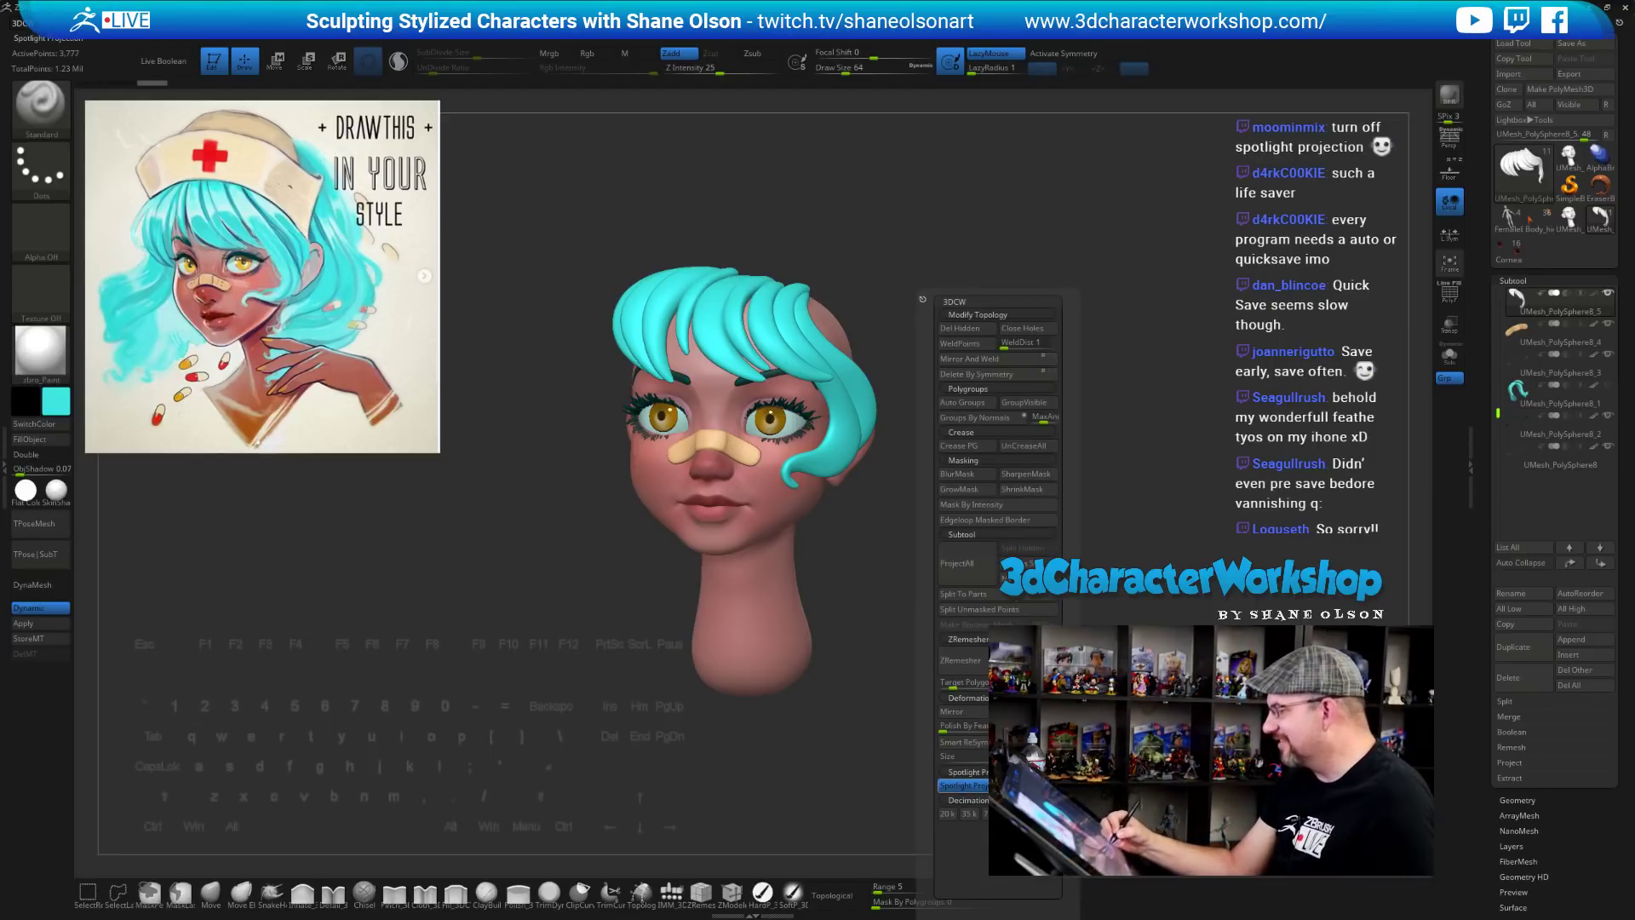
{"action": "left_click", "coordinate": [964, 786]}
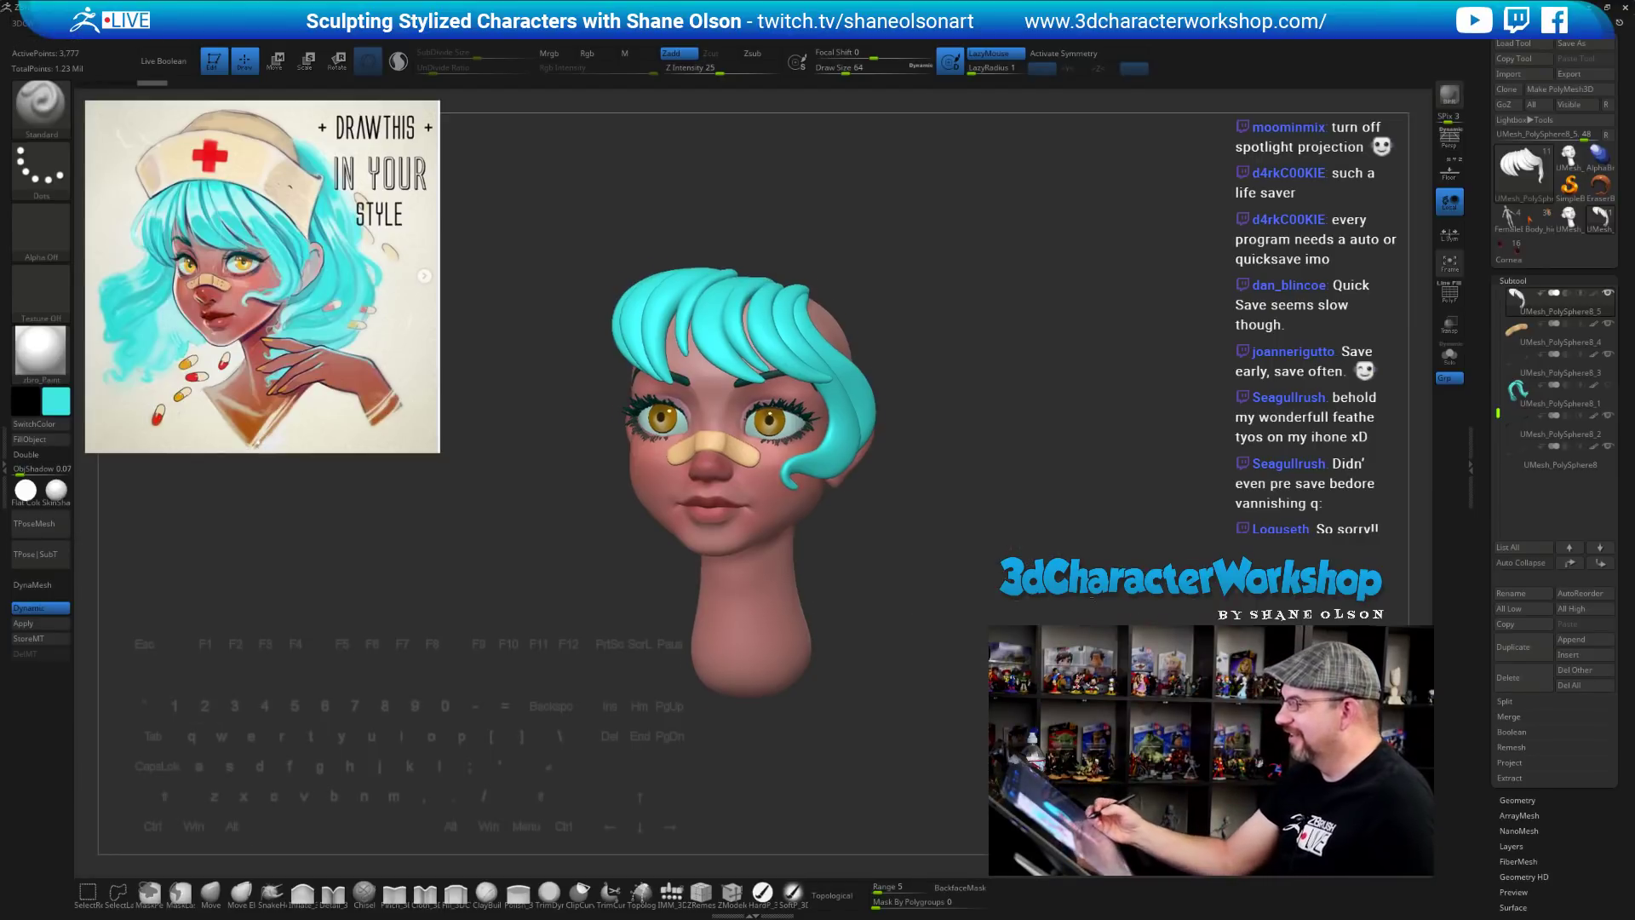
Inflate the curved hair lock beside the cheek with the Inflate brush to give it more volume
{"action": "right_click_drag", "start_coordinate": [885, 596], "coordinate": [886, 630], "text": "ctrl"}
{"action": "left_click_drag", "start_coordinate": [937, 750], "coordinate": [860, 754]}
{"action": "right_click_drag", "start_coordinate": [767, 758], "coordinate": [687, 812], "text": "ctrl"}
{"action": "left_click_drag", "start_coordinate": [687, 812], "coordinate": [614, 838]}
{"action": "left_click", "coordinate": [303, 894]}
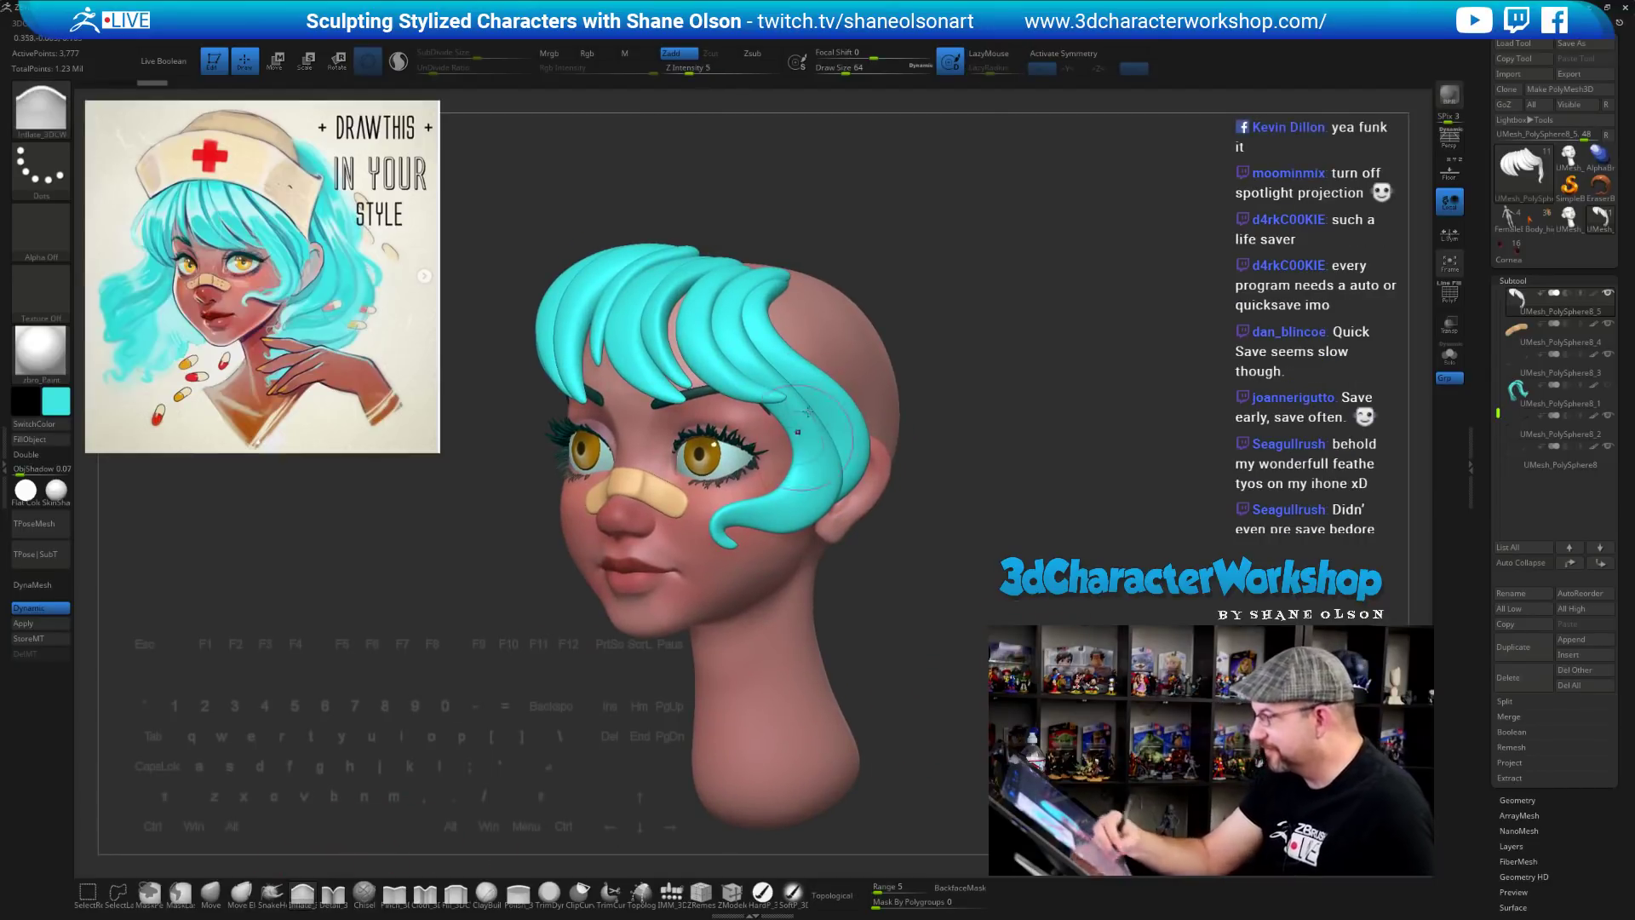
{"action": "mouse_move", "coordinate": [796, 418]}
{"action": "left_mouse_down"}
{"action": "mouse_move", "coordinate": [808, 488]}
{"action": "mouse_move", "coordinate": [754, 505]}
{"action": "left_mouse_up"}
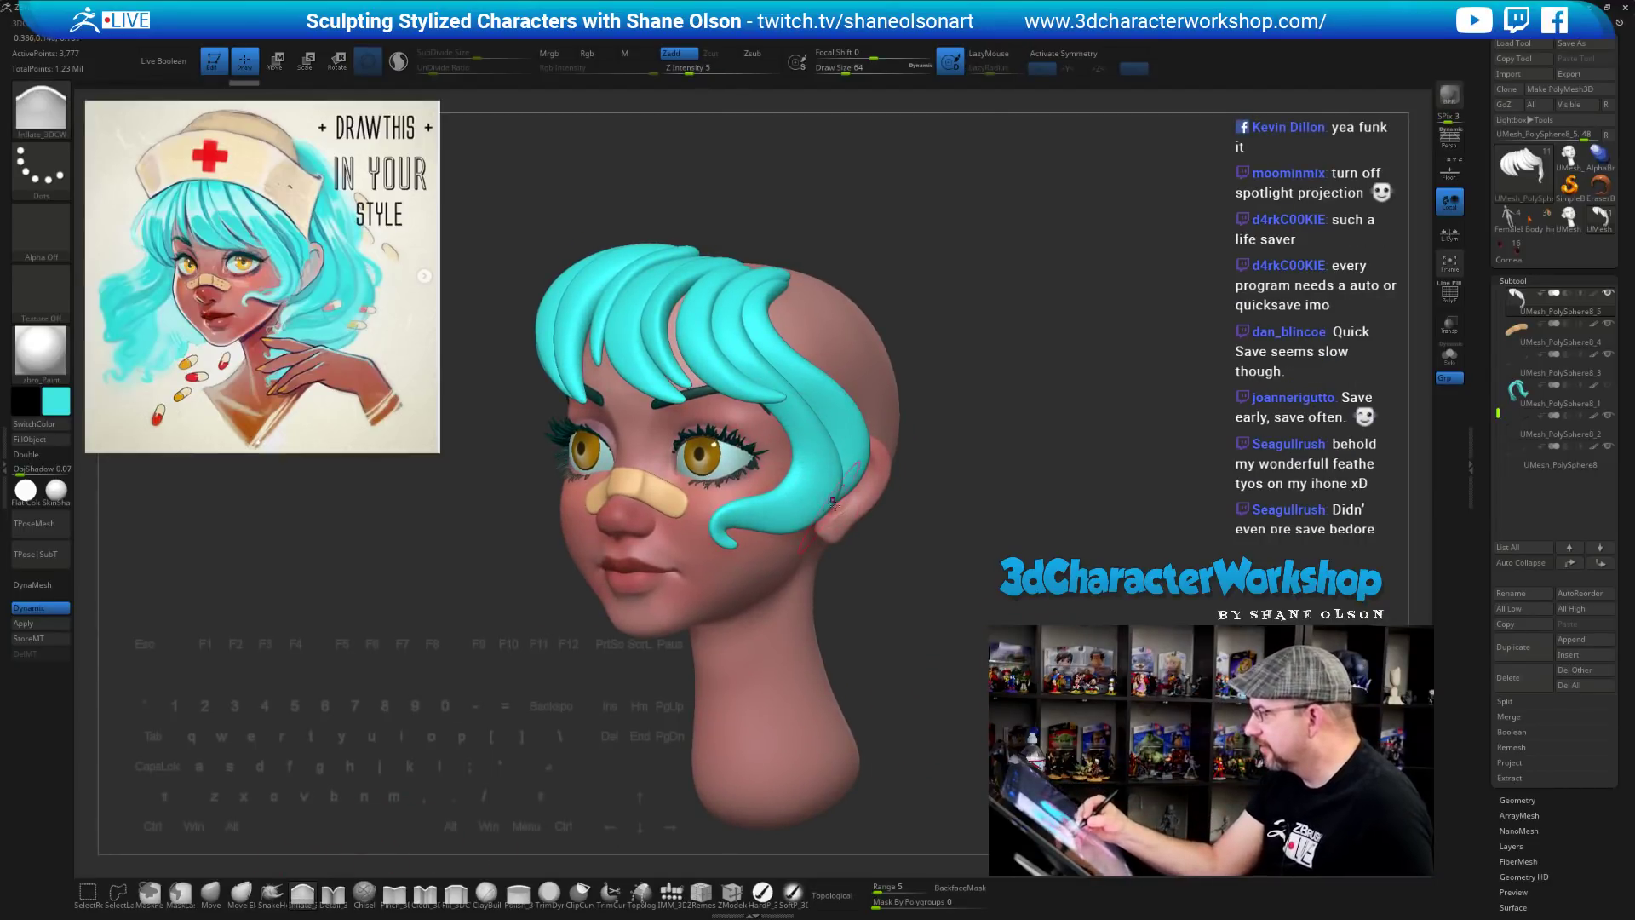
Show the polyframe on the hair and give each strand its own polygroup with Auto Groups
{"action": "mouse_move", "coordinate": [939, 609]}
{"action": "left_mouse_down"}
{"action": "mouse_move", "coordinate": [947, 628]}
{"action": "mouse_move", "coordinate": [1018, 647]}
{"action": "left_mouse_up"}
{"action": "right_click_drag", "start_coordinate": [1014, 707], "coordinate": [1001, 667], "text": "ctrl"}
{"action": "left_click_drag", "start_coordinate": [972, 664], "coordinate": [929, 560]}
{"action": "left_click_drag", "start_coordinate": [990, 620], "coordinate": [925, 610]}
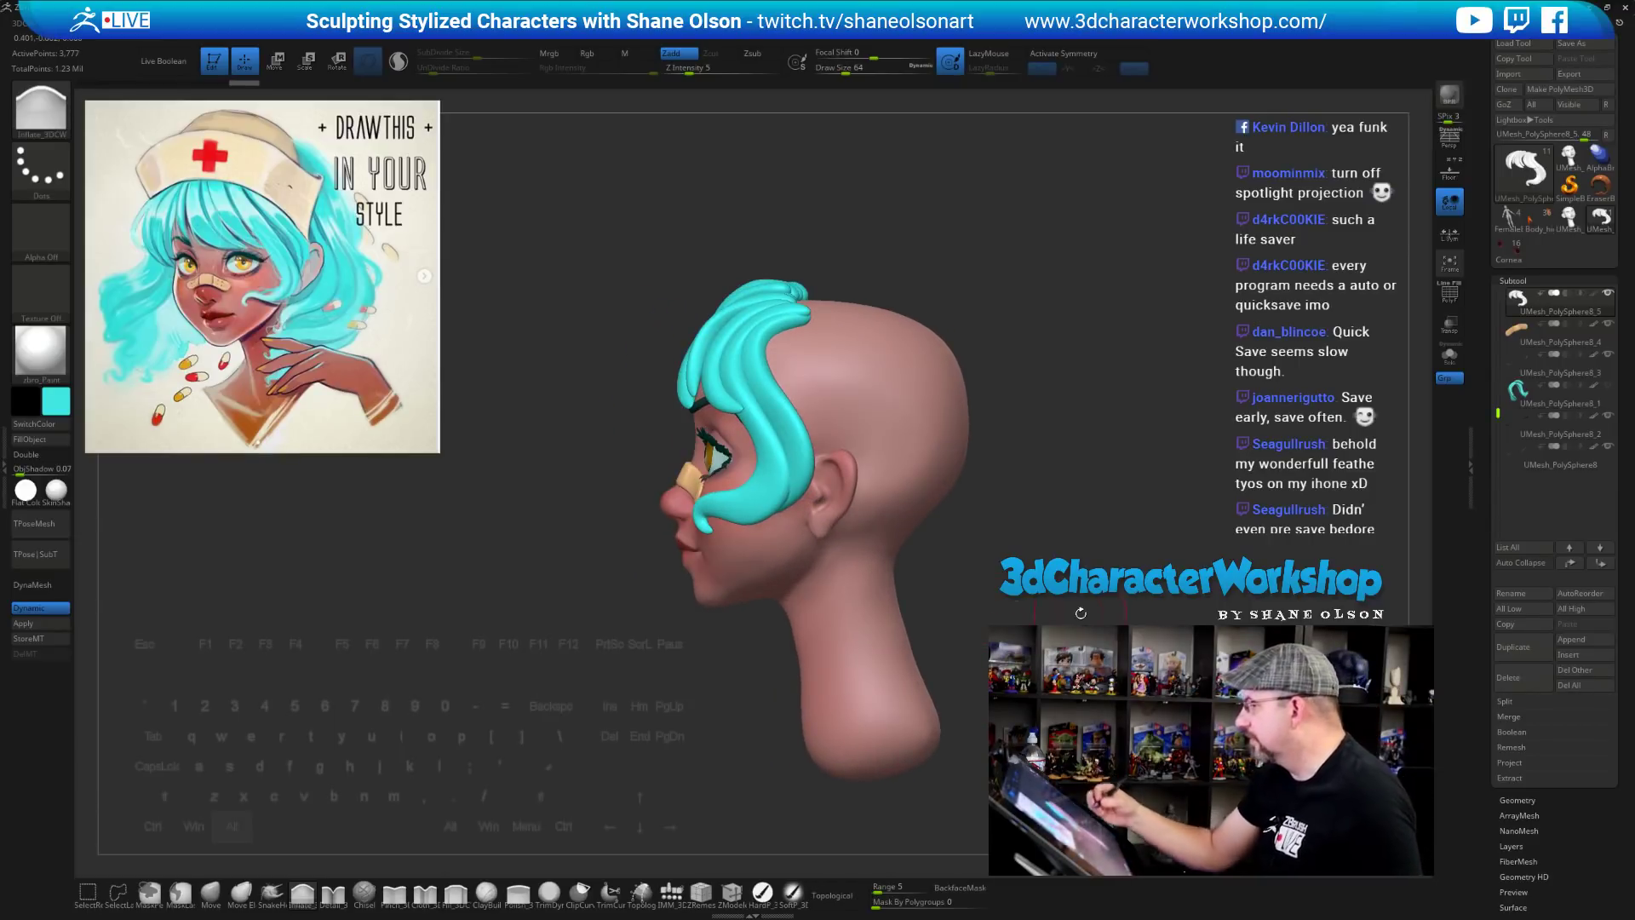
{"action": "left_click_drag", "start_coordinate": [1081, 613], "coordinate": [1069, 607]}
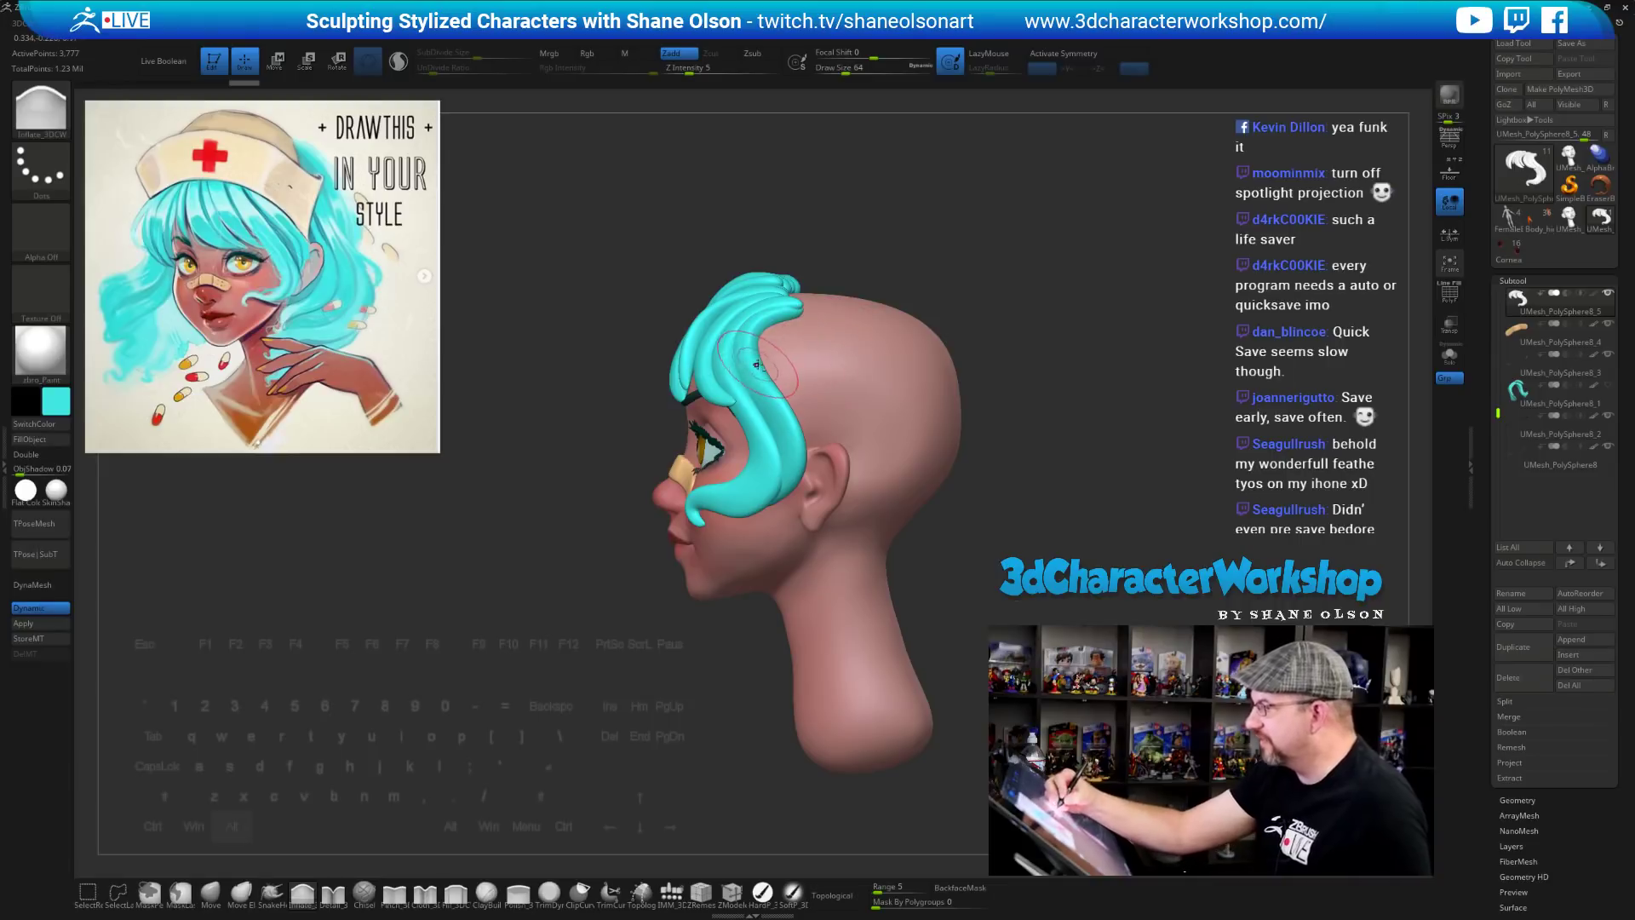
{"action": "key", "text": "shift+f"}
{"action": "left_click_drag", "start_coordinate": [941, 573], "coordinate": [985, 570]}
{"action": "key", "text": "w"}
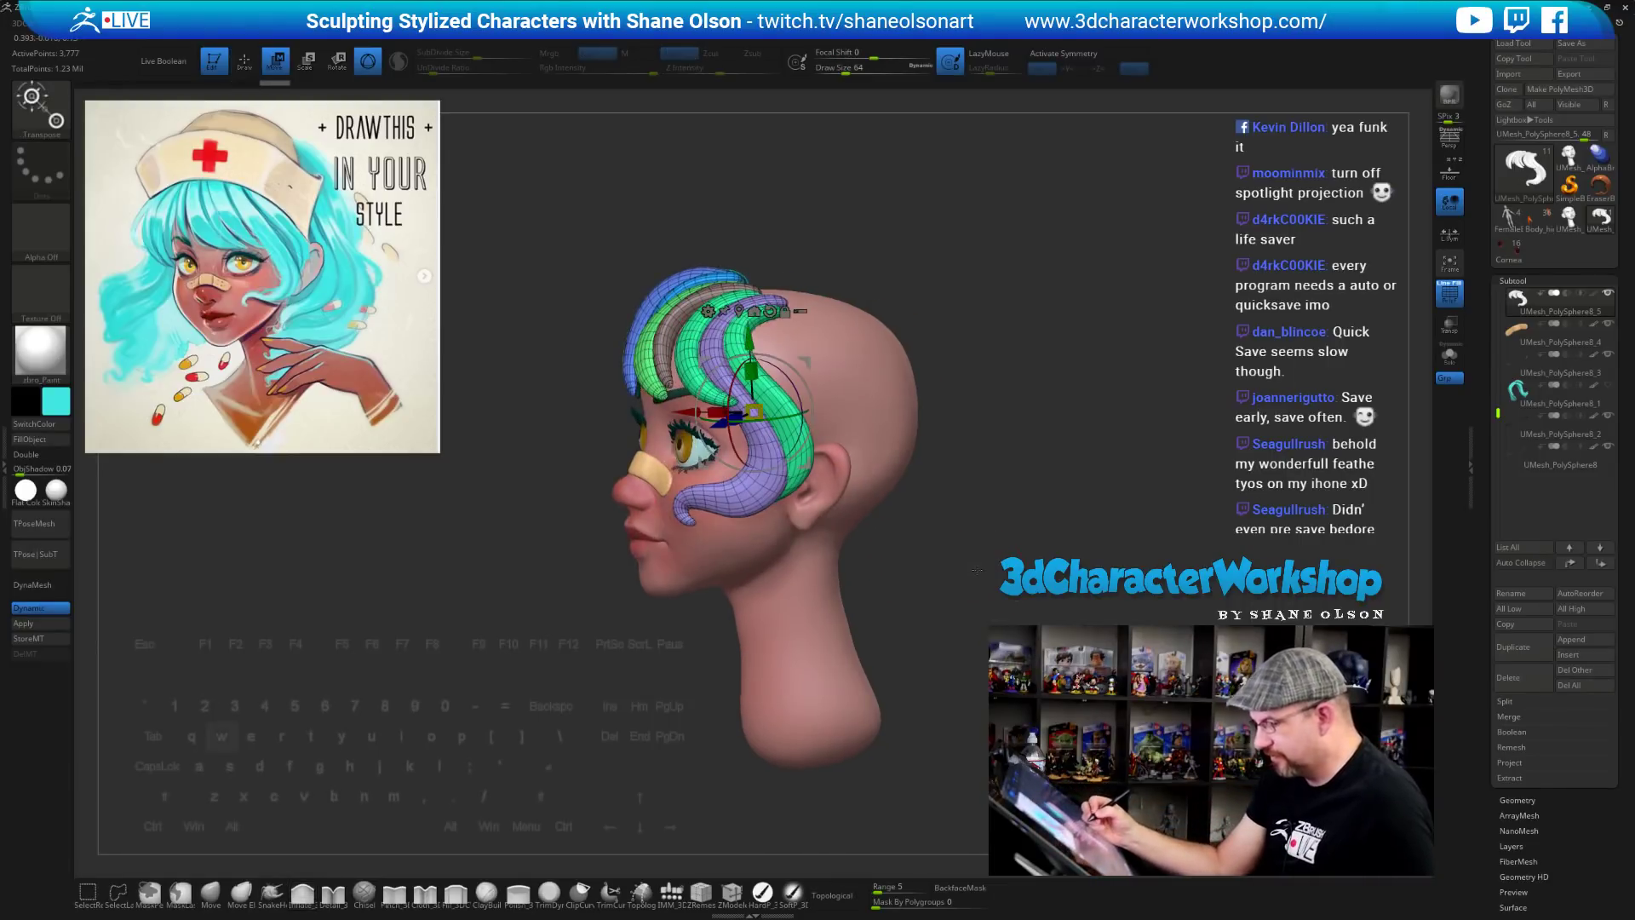
{"action": "left_click", "coordinate": [737, 340], "text": "ctrl"}
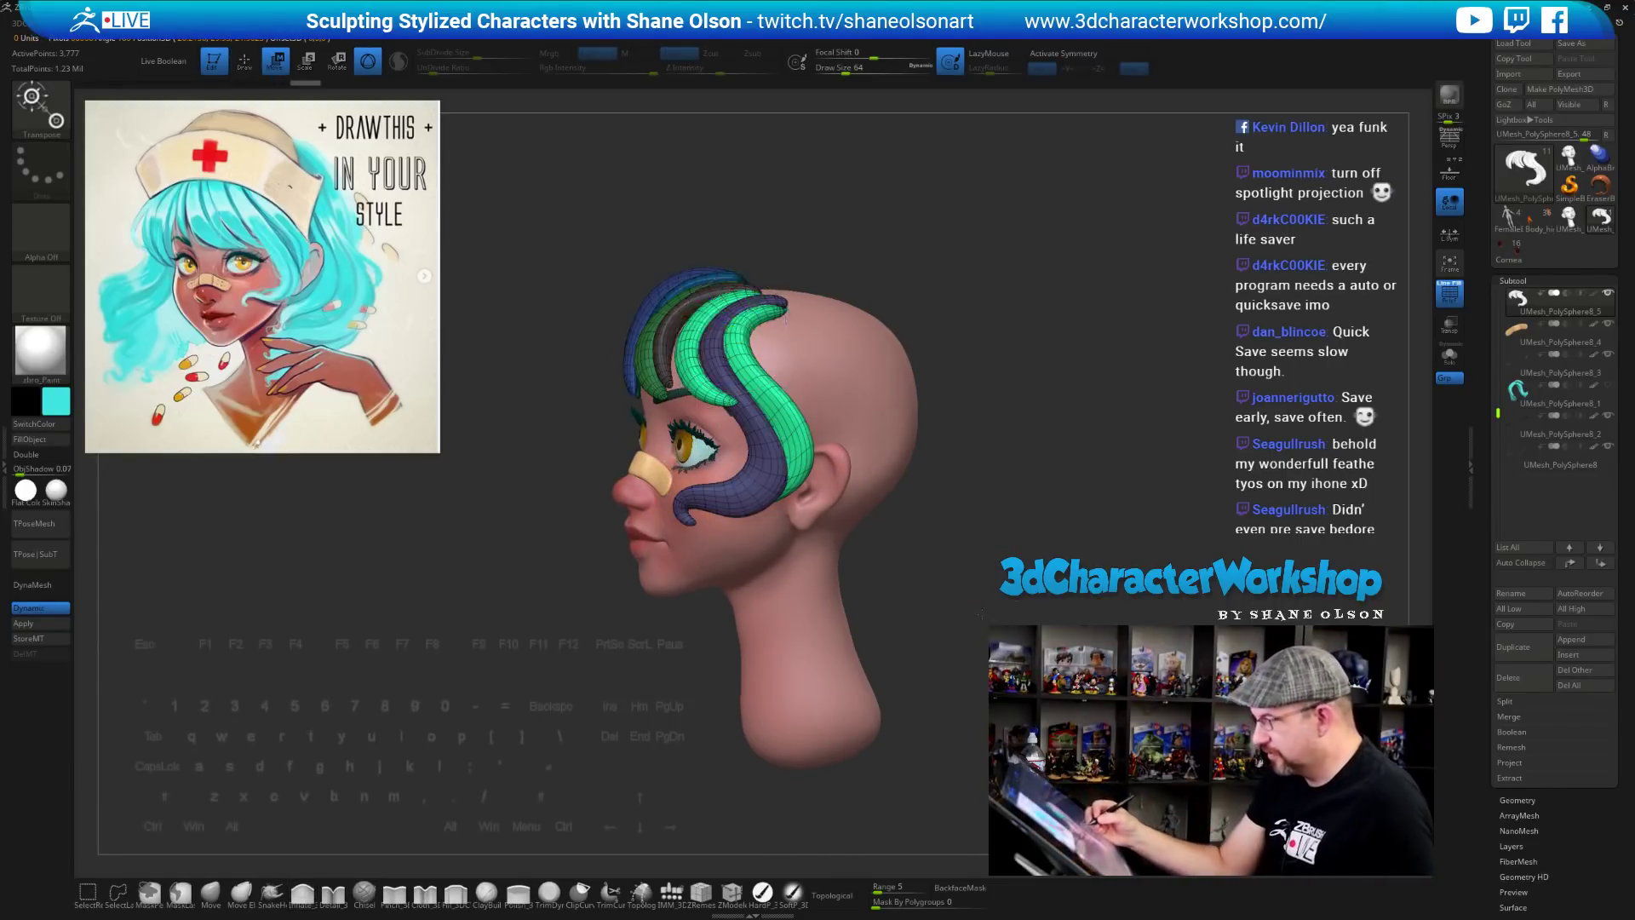
{"action": "left_click_drag", "start_coordinate": [980, 614], "coordinate": [997, 599]}
{"action": "key", "text": "w"}
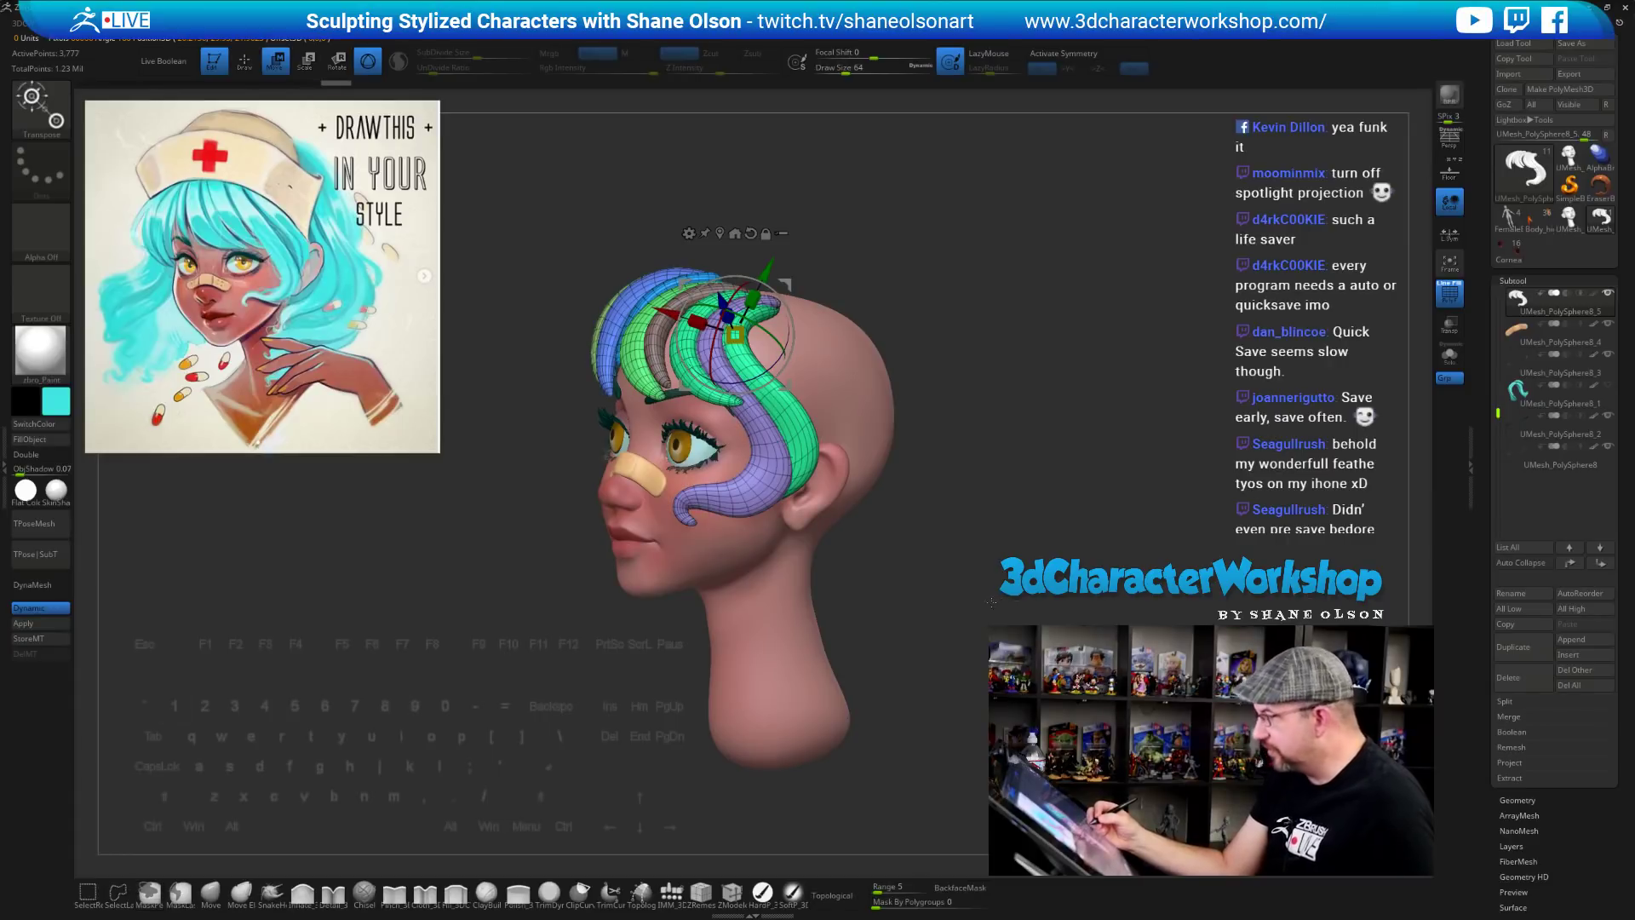
{"action": "key", "text": "2"}
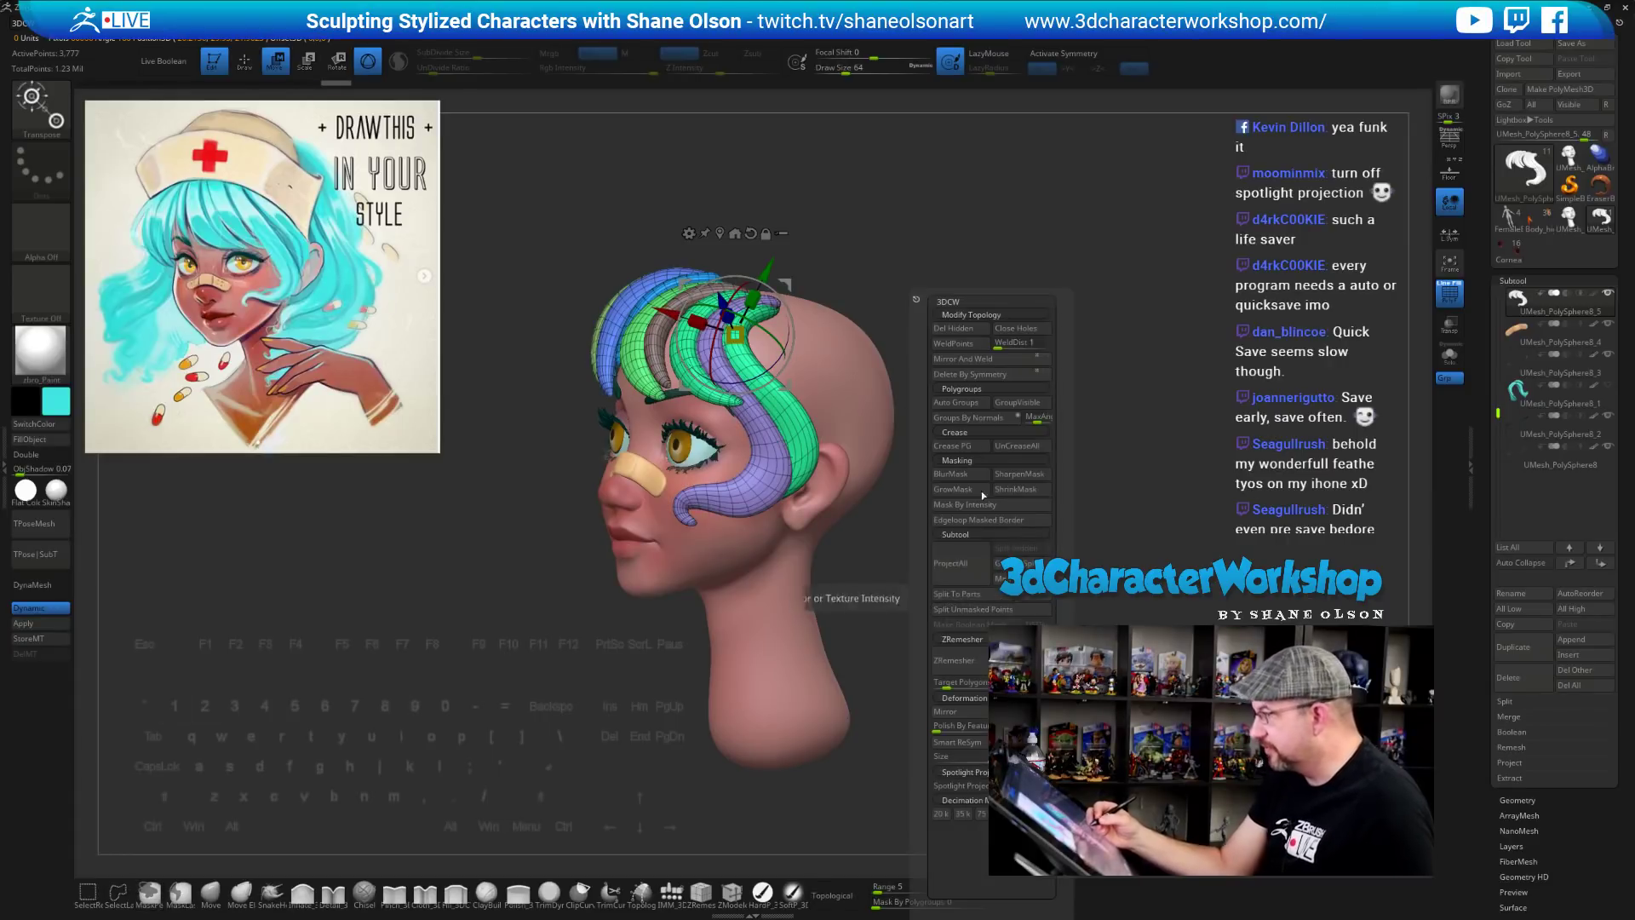
{"action": "left_click", "coordinate": [961, 400]}
Mask everything except the rearmost side strand and duplicate that strand backward over the ear
{"action": "mouse_move", "coordinate": [977, 402]}
{"action": "left_mouse_down"}
{"action": "mouse_move", "coordinate": [907, 409]}
{"action": "mouse_move", "coordinate": [971, 398]}
{"action": "mouse_move", "coordinate": [947, 398]}
{"action": "left_mouse_up"}
{"action": "left_click", "coordinate": [797, 421], "text": "ctrl"}
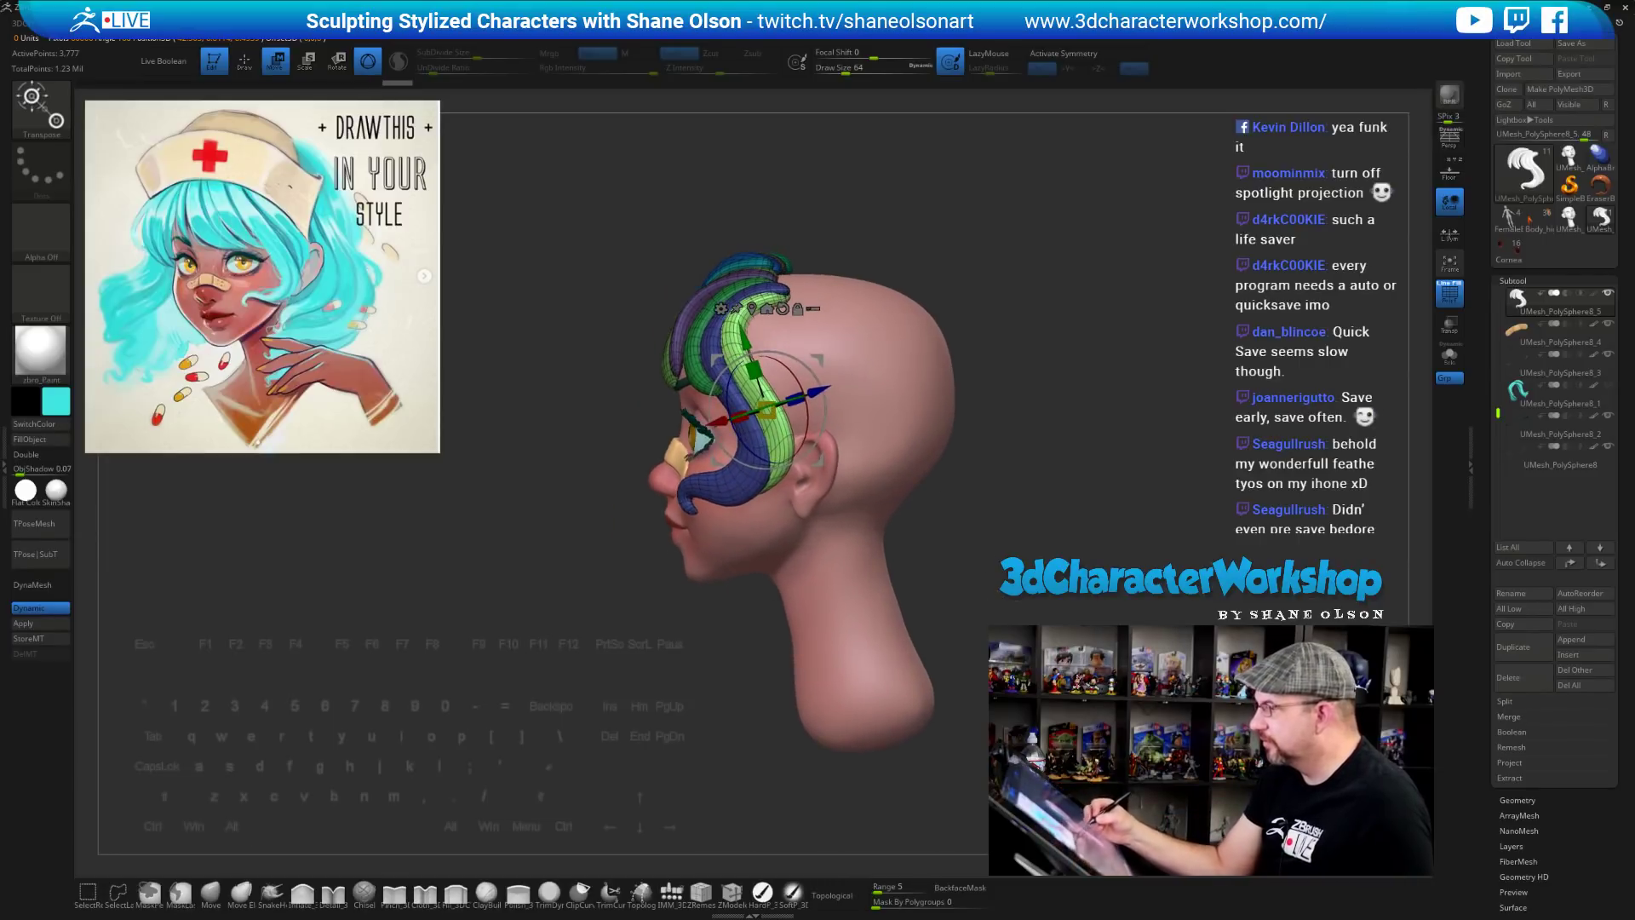
{"action": "left_click_drag", "start_coordinate": [820, 359], "coordinate": [875, 361], "text": "ctrl"}
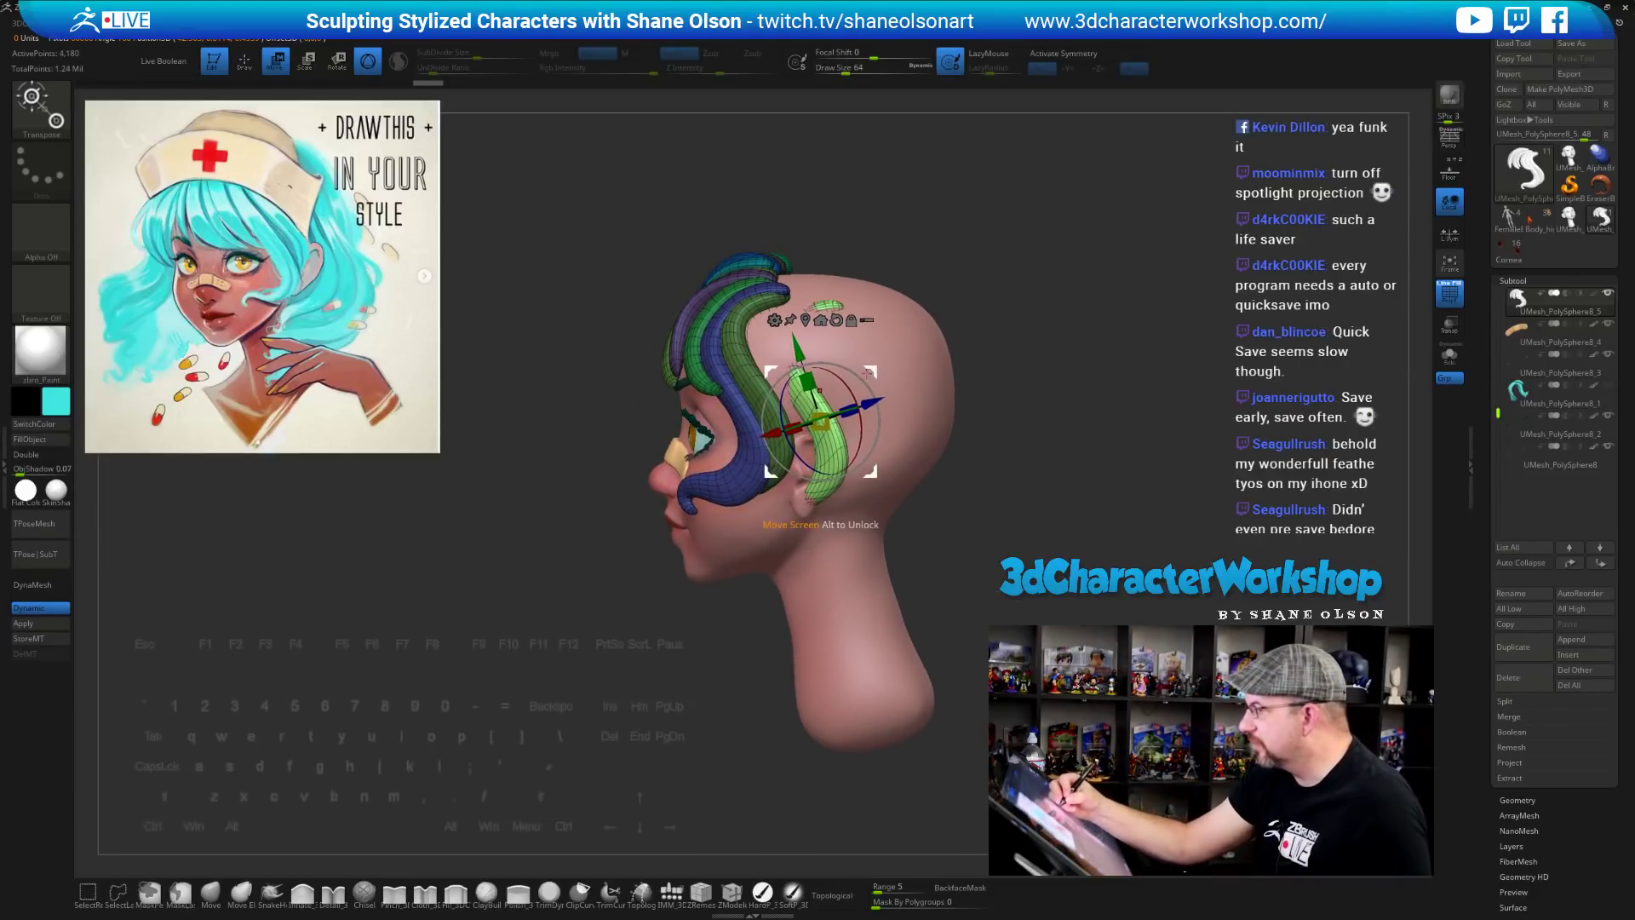
{"action": "left_click_drag", "start_coordinate": [996, 401], "coordinate": [908, 401]}
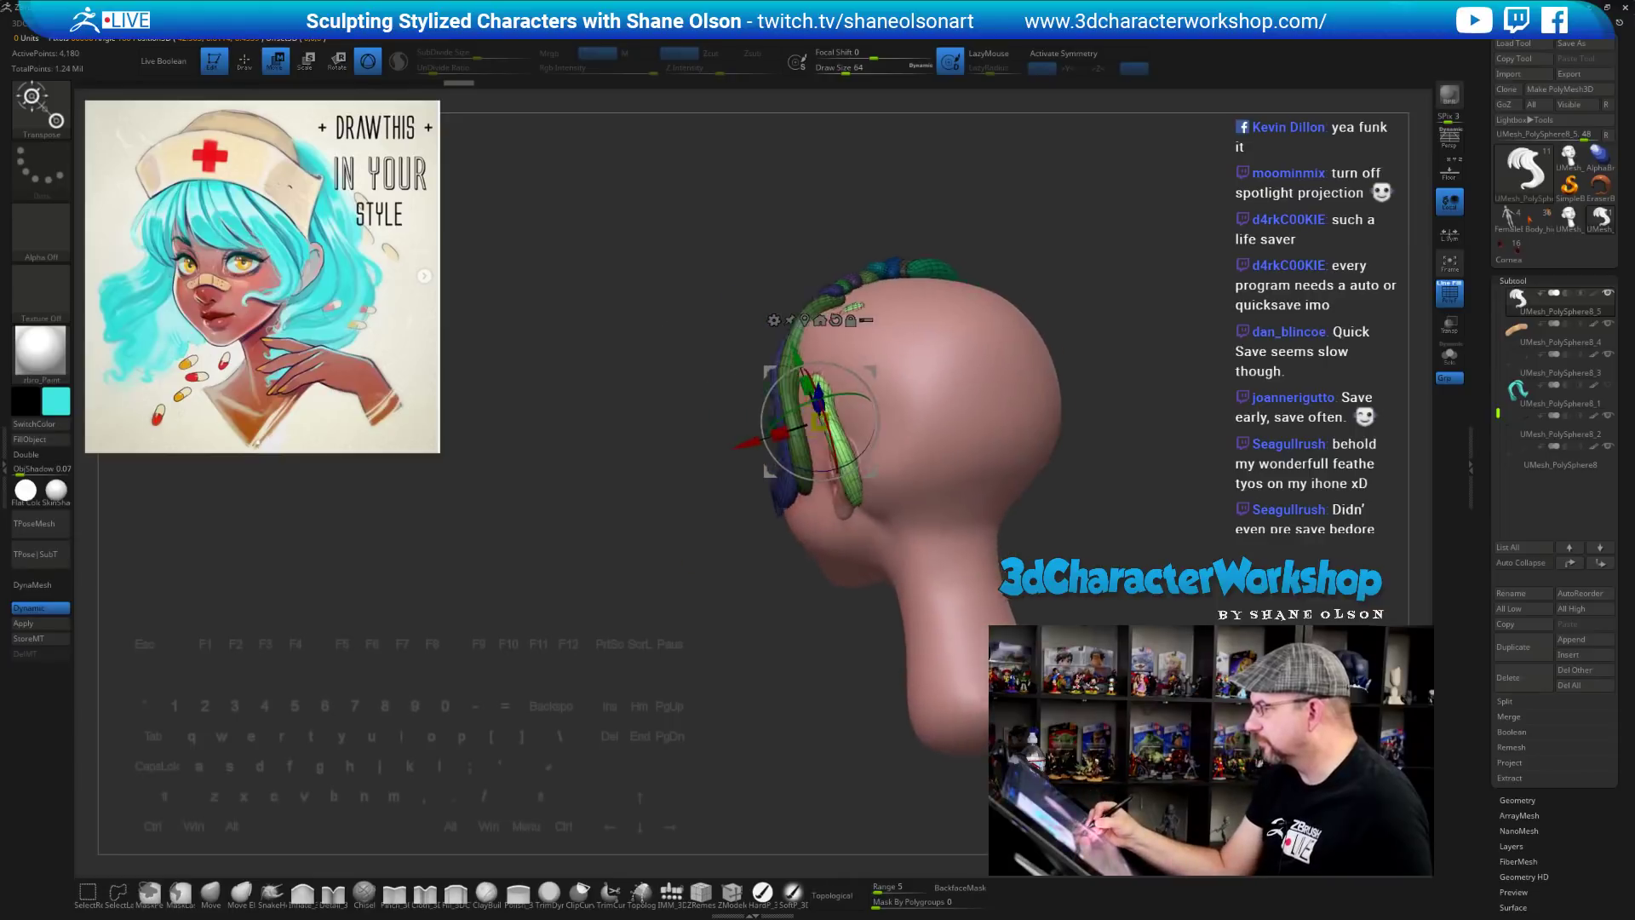
Reshape the duplicated strand with the Move brush so it runs from the hairline down past the ear, using draw size 145
{"action": "mouse_move", "coordinate": [852, 613]}
{"action": "left_mouse_down"}
{"action": "mouse_move", "coordinate": [1033, 614]}
{"action": "mouse_move", "coordinate": [1009, 503]}
{"action": "left_mouse_up"}
{"action": "key", "text": "q"}
{"action": "key", "text": "s"}
{"action": "left_click_drag", "start_coordinate": [1009, 498], "coordinate": [1027, 500]}
{"action": "mouse_move", "coordinate": [1027, 502]}
{"action": "left_mouse_down", "text": "alt"}
{"action": "mouse_move", "coordinate": [1015, 573]}
{"action": "mouse_move", "coordinate": [1041, 547]}
{"action": "mouse_move", "coordinate": [1028, 580]}
{"action": "left_mouse_up", "text": "alt"}
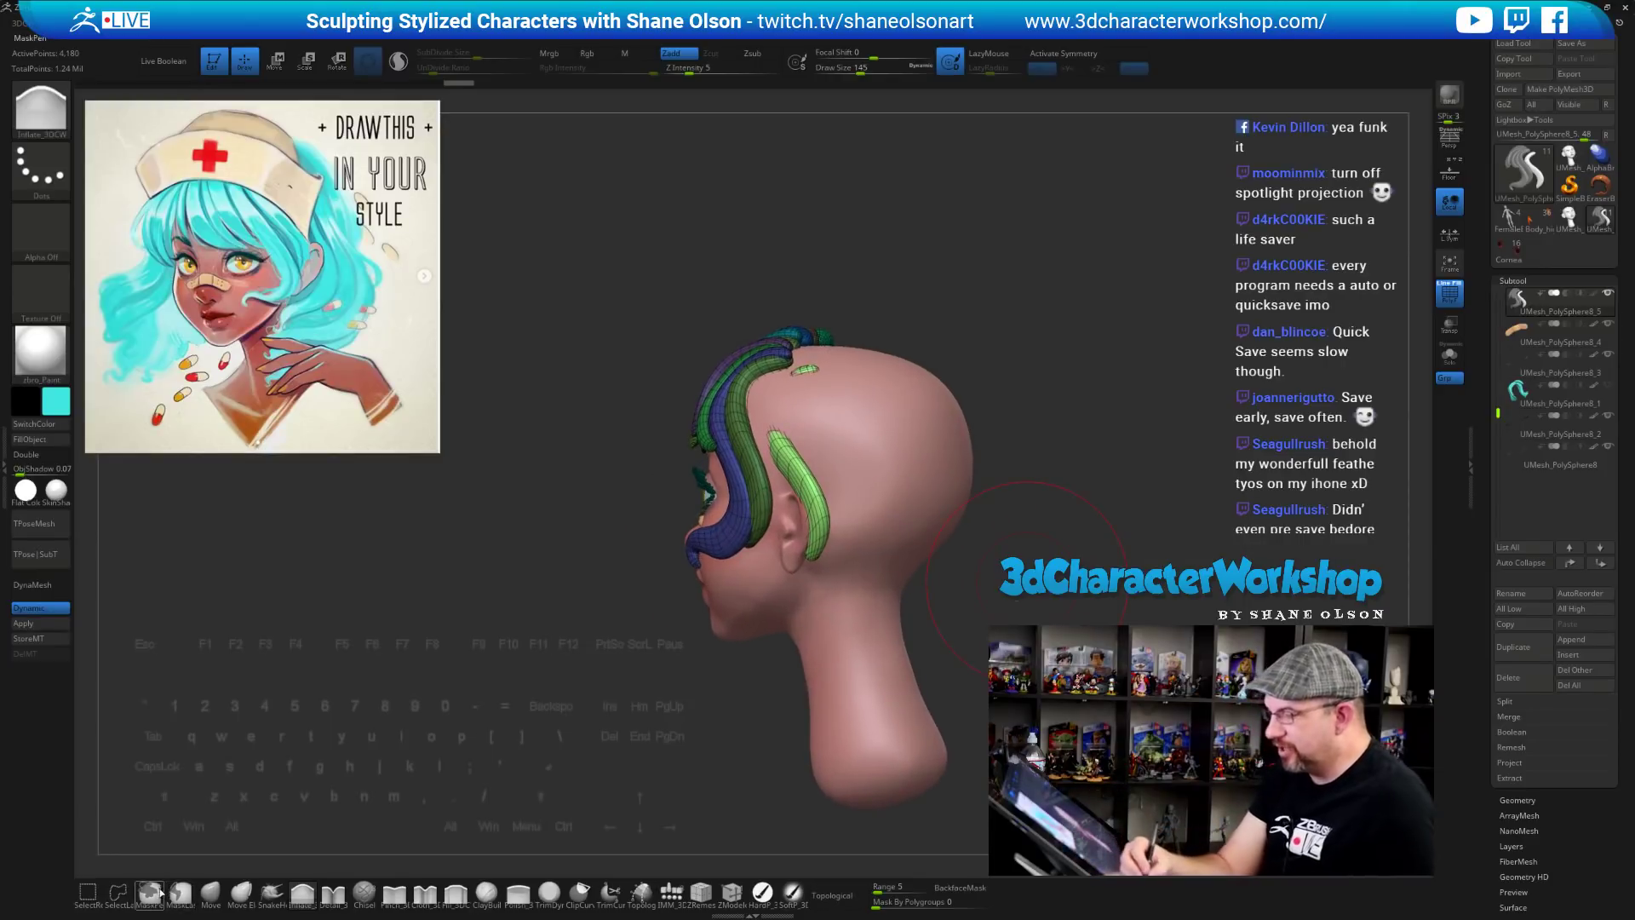
{"action": "left_click", "coordinate": [210, 892]}
{"action": "left_click_drag", "start_coordinate": [596, 596], "coordinate": [545, 611]}
{"action": "mouse_move", "coordinate": [728, 431]}
{"action": "left_mouse_down", "text": "alt"}
{"action": "mouse_move", "coordinate": [1084, 540]}
{"action": "mouse_move", "coordinate": [1000, 481]}
{"action": "mouse_move", "coordinate": [987, 440]}
{"action": "mouse_move", "coordinate": [977, 531]}
{"action": "mouse_move", "coordinate": [1014, 572]}
{"action": "mouse_move", "coordinate": [998, 504]}
{"action": "left_mouse_up", "text": "alt"}
{"action": "key", "text": "s"}
{"action": "key", "text": "s"}
{"action": "left_click_drag", "start_coordinate": [501, 669], "coordinate": [508, 669]}
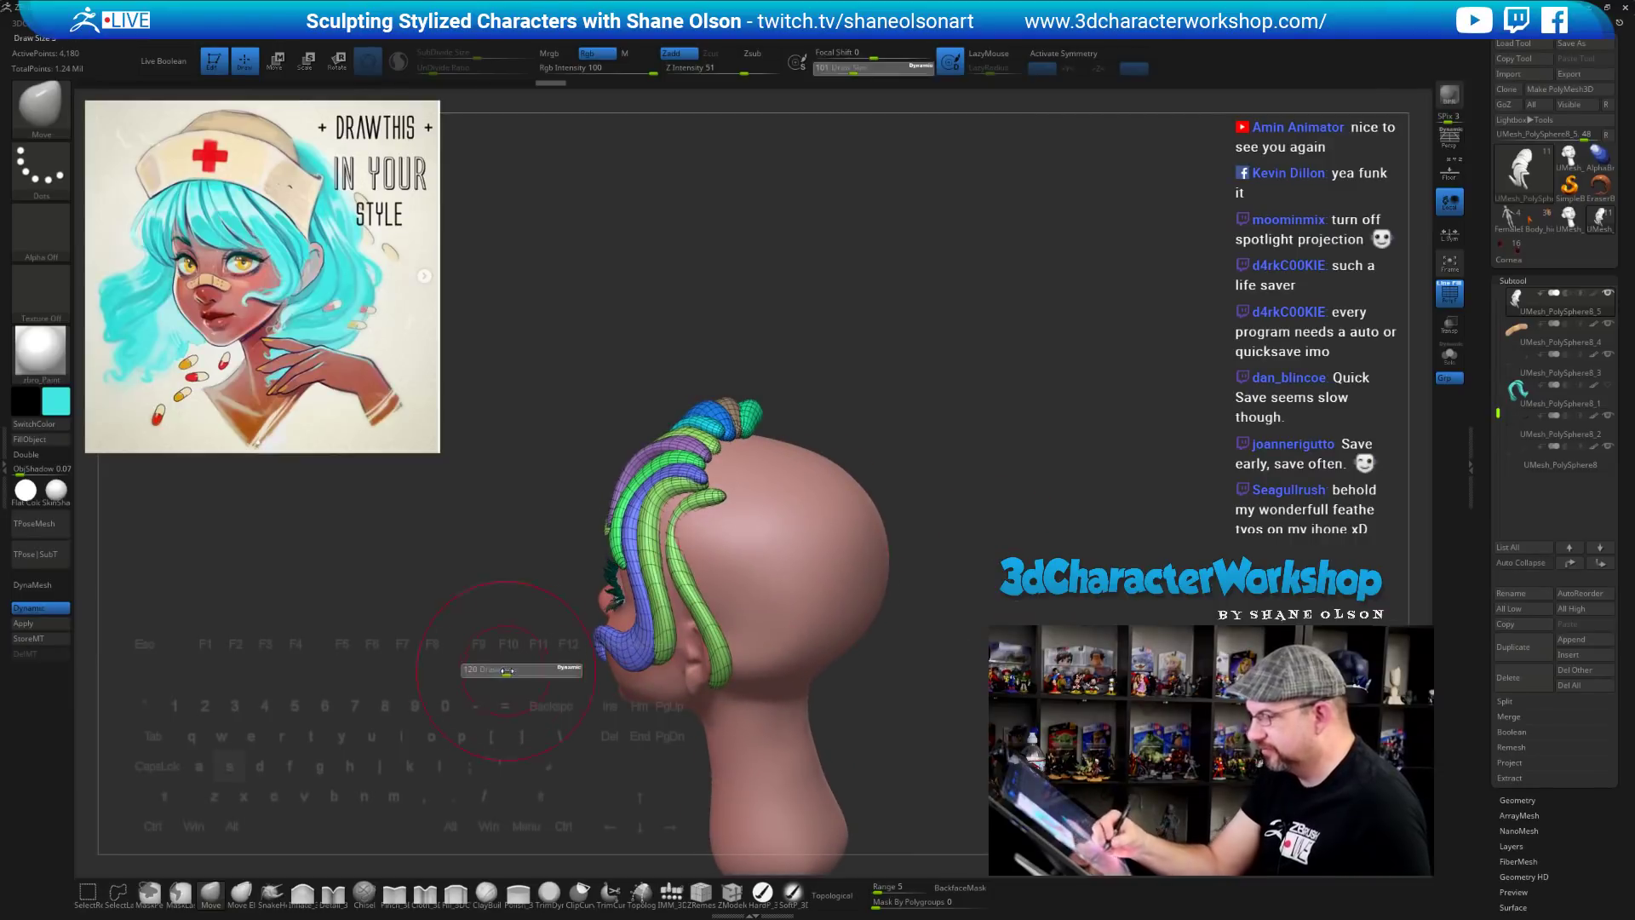
Enable topological masking for the Move brush and fit the duplicated strand against the head behind the neighbouring side lock
{"action": "left_click", "coordinate": [839, 895]}
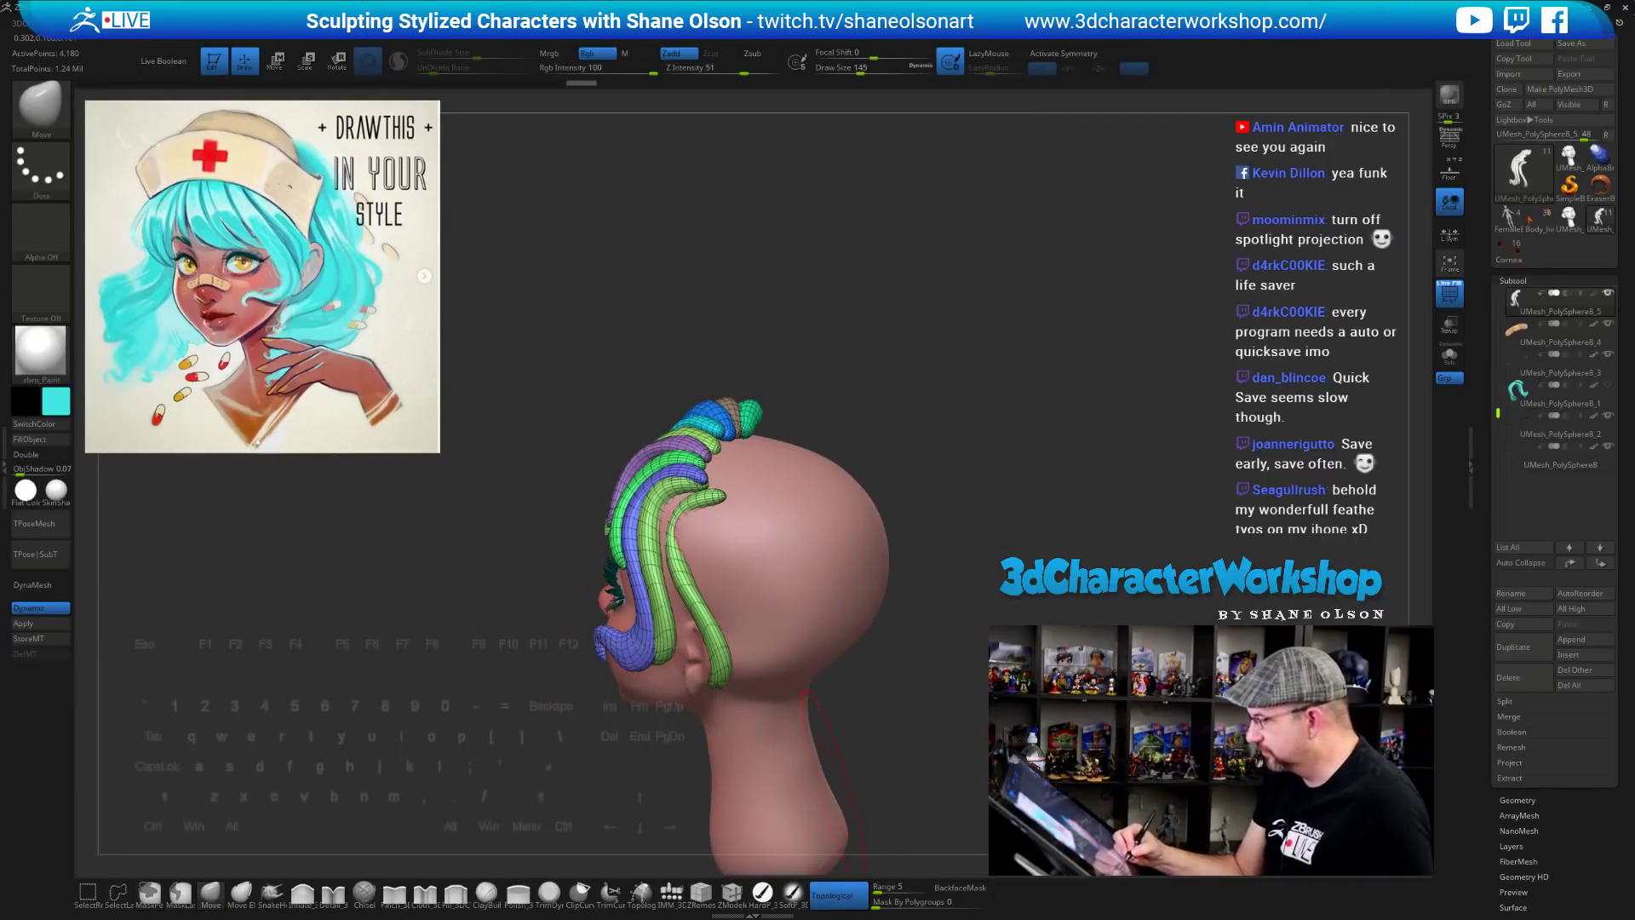
{"action": "right_click_drag", "start_coordinate": [683, 527], "coordinate": [579, 519]}
{"action": "left_click_drag", "start_coordinate": [700, 537], "coordinate": [728, 502]}
{"action": "right_click_drag", "start_coordinate": [596, 523], "coordinate": [707, 529]}
{"action": "left_click_drag", "start_coordinate": [707, 529], "coordinate": [702, 545]}
{"action": "right_click_drag", "start_coordinate": [873, 660], "coordinate": [890, 664]}
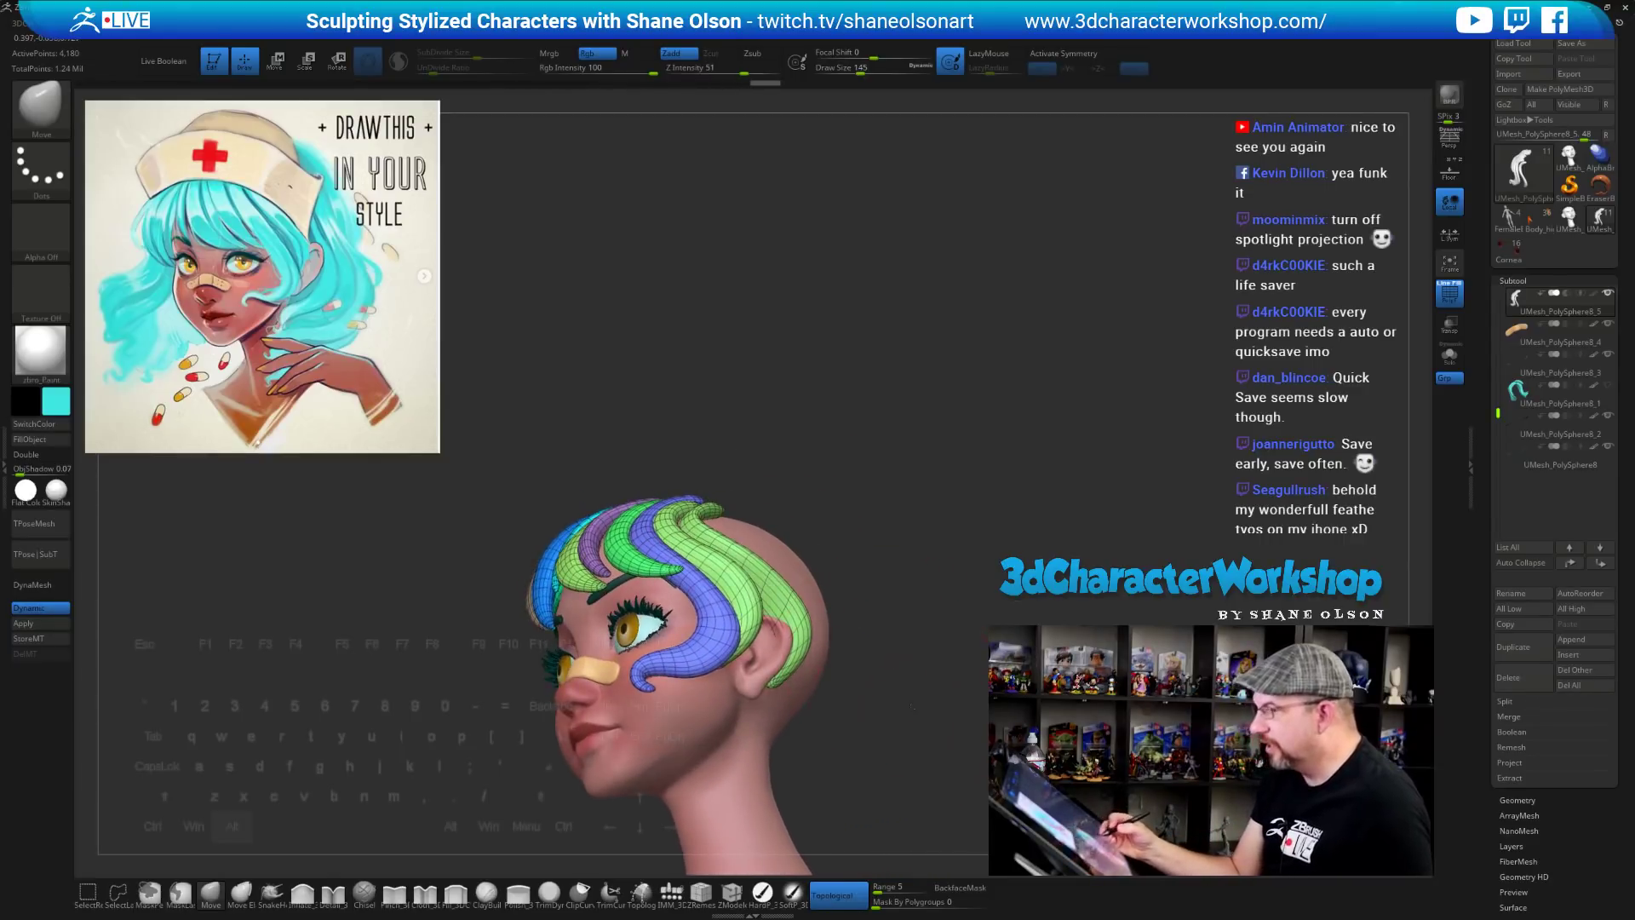
Pull the duplicated strand's tip down below the ear with the SnakeHook brush, using draw sizes 108 and 74
{"action": "mouse_move", "coordinate": [931, 764]}
{"action": "right_mouse_down", "text": "alt"}
{"action": "mouse_move", "coordinate": [910, 705]}
{"action": "mouse_move", "coordinate": [855, 672]}
{"action": "mouse_move", "coordinate": [880, 684]}
{"action": "right_mouse_up", "text": "alt"}
{"action": "key", "text": "s"}
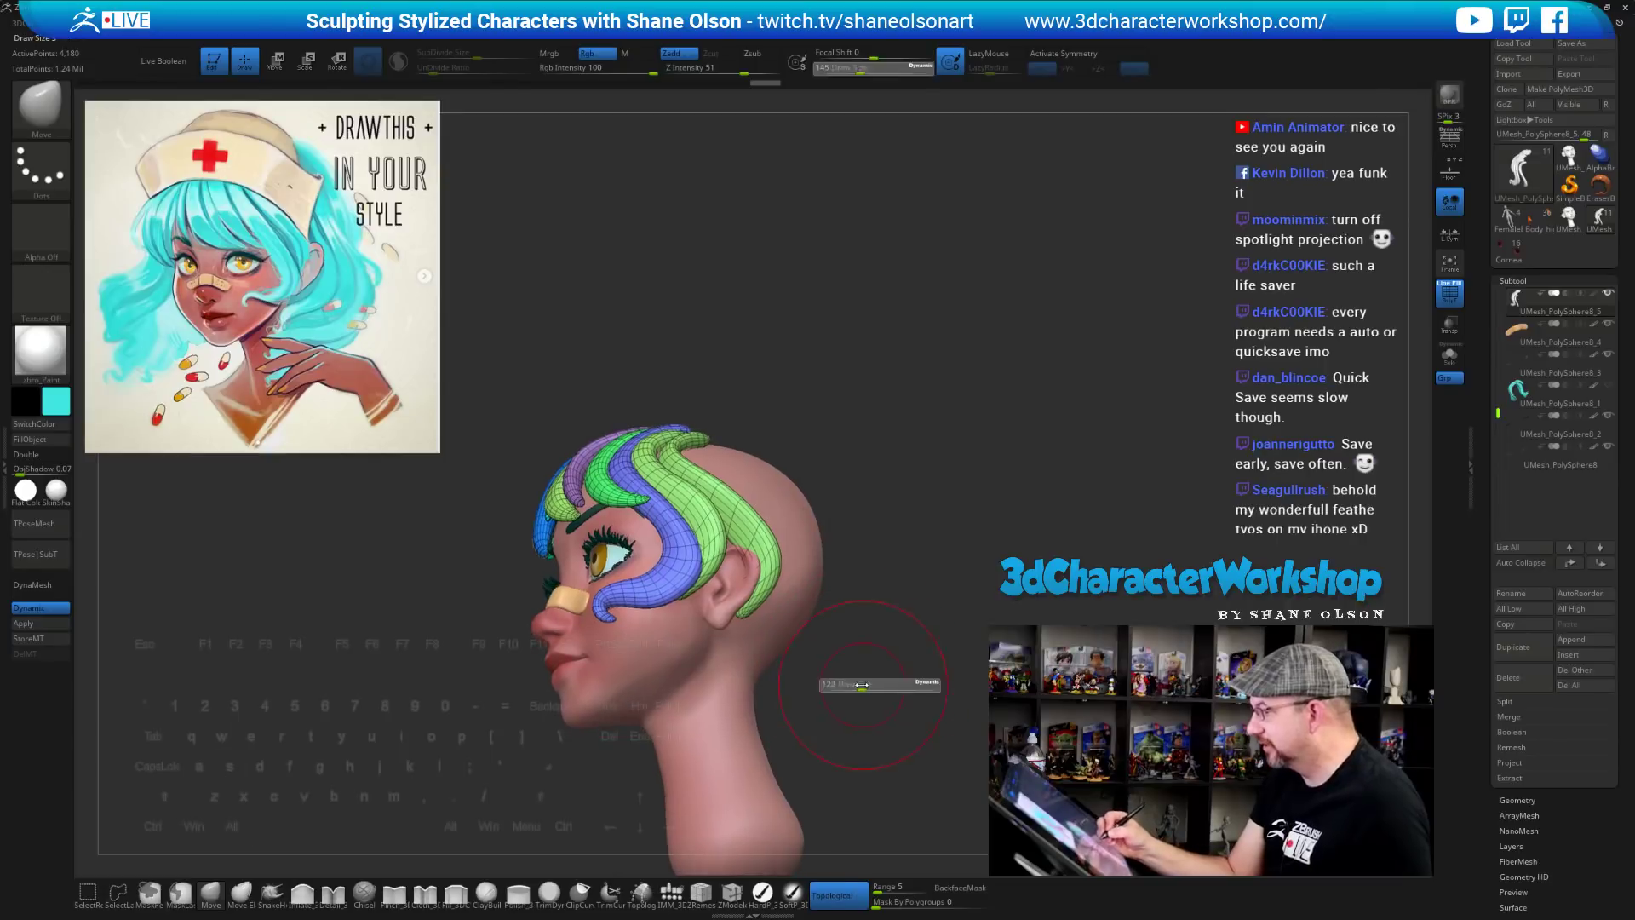
{"action": "left_click_drag", "start_coordinate": [866, 684], "coordinate": [859, 684]}
{"action": "left_click", "coordinate": [272, 893]}
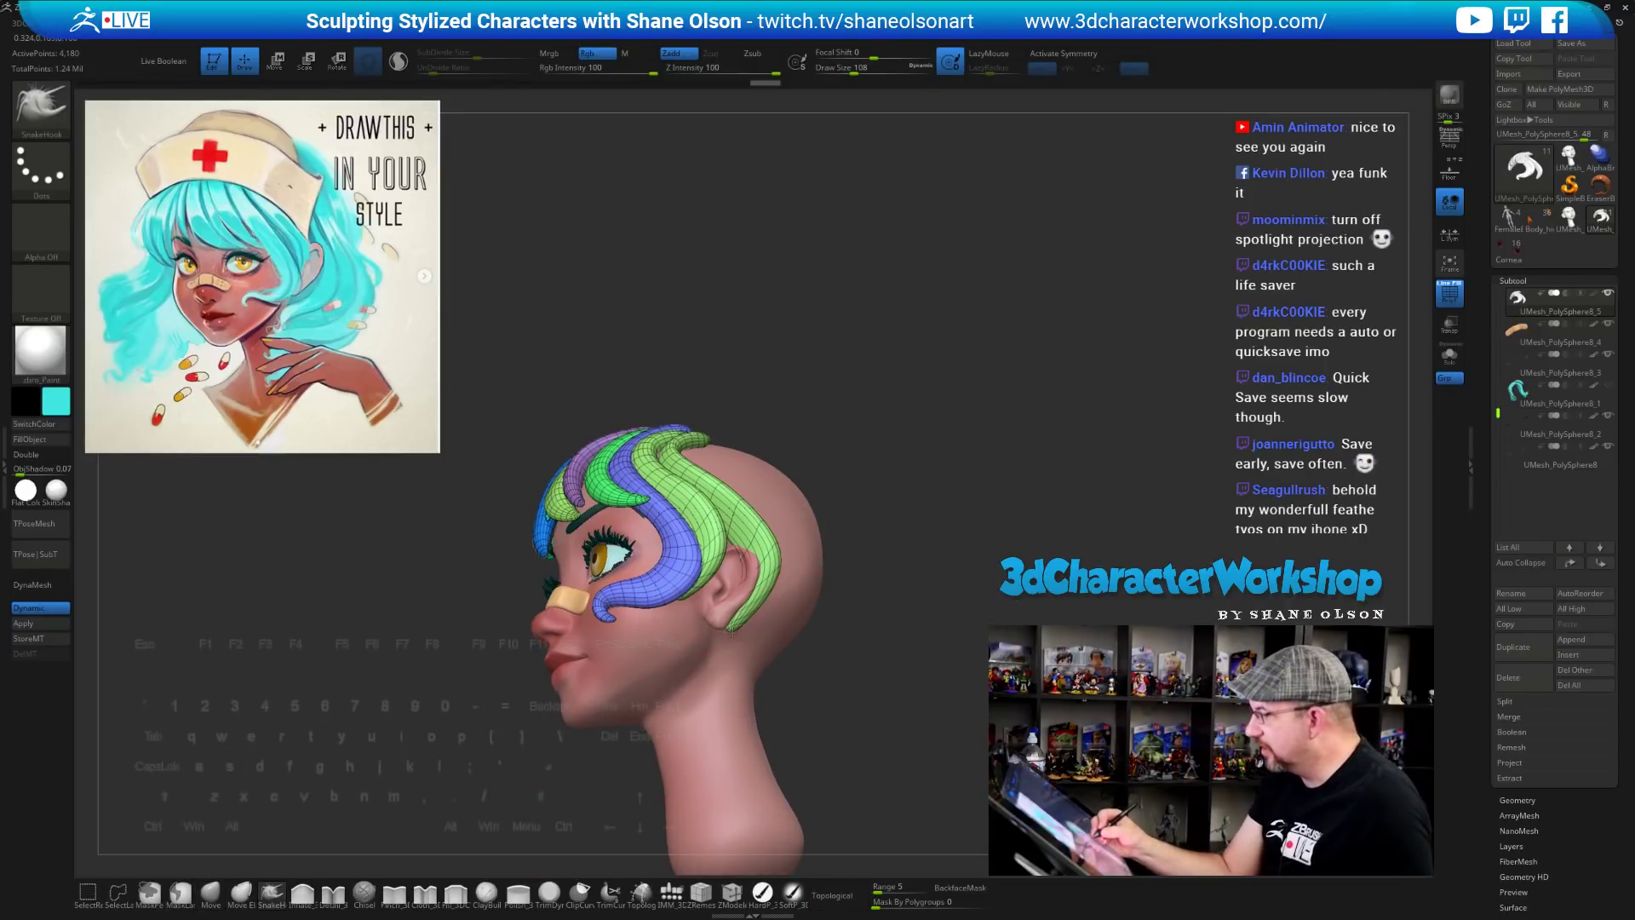
{"action": "mouse_move", "coordinate": [719, 669]}
{"action": "left_mouse_down"}
{"action": "mouse_move", "coordinate": [711, 700]}
{"action": "mouse_move", "coordinate": [713, 638]}
{"action": "mouse_move", "coordinate": [726, 694]}
{"action": "left_mouse_up"}
{"action": "key", "text": "s"}
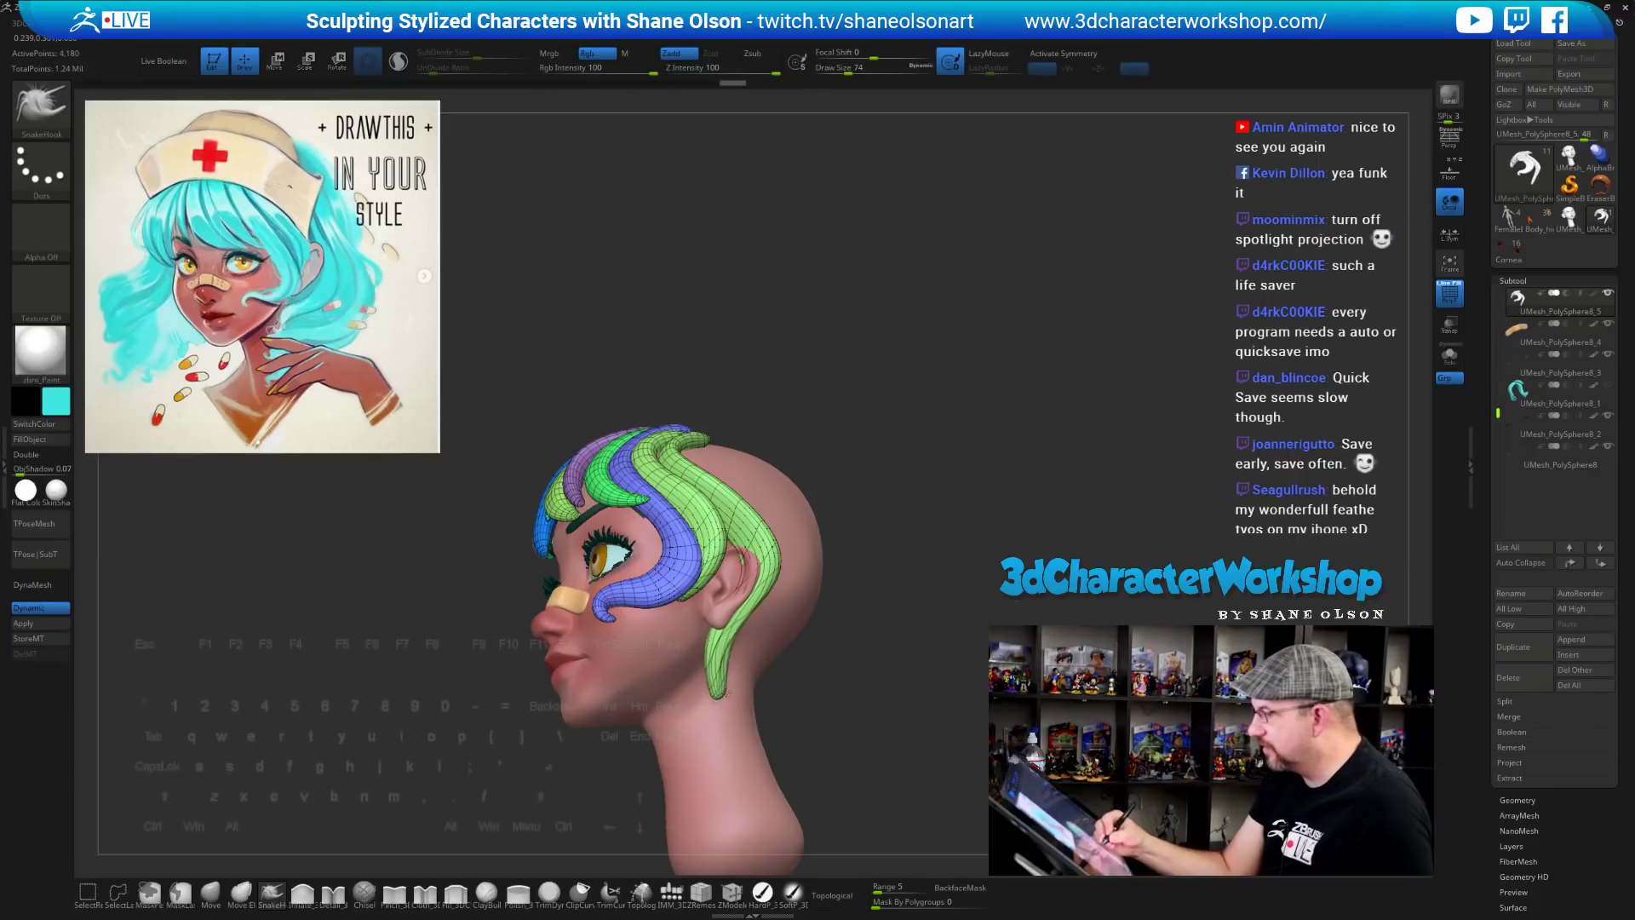
Reshape the curve of the duplicated strand around the back of the ear with SnakeHook, raising the draw size to 149
{"action": "key", "text": "s"}
{"action": "mouse_move", "coordinate": [752, 598]}
{"action": "left_mouse_down"}
{"action": "mouse_move", "coordinate": [839, 575]}
{"action": "mouse_move", "coordinate": [803, 519]}
{"action": "mouse_move", "coordinate": [737, 530]}
{"action": "left_mouse_up"}
{"action": "key", "text": "s"}
{"action": "left_click", "coordinate": [803, 518]}
{"action": "mouse_move", "coordinate": [986, 707]}
{"action": "left_mouse_down"}
{"action": "mouse_move", "coordinate": [895, 711]}
{"action": "mouse_move", "coordinate": [984, 717]}
{"action": "left_mouse_up"}
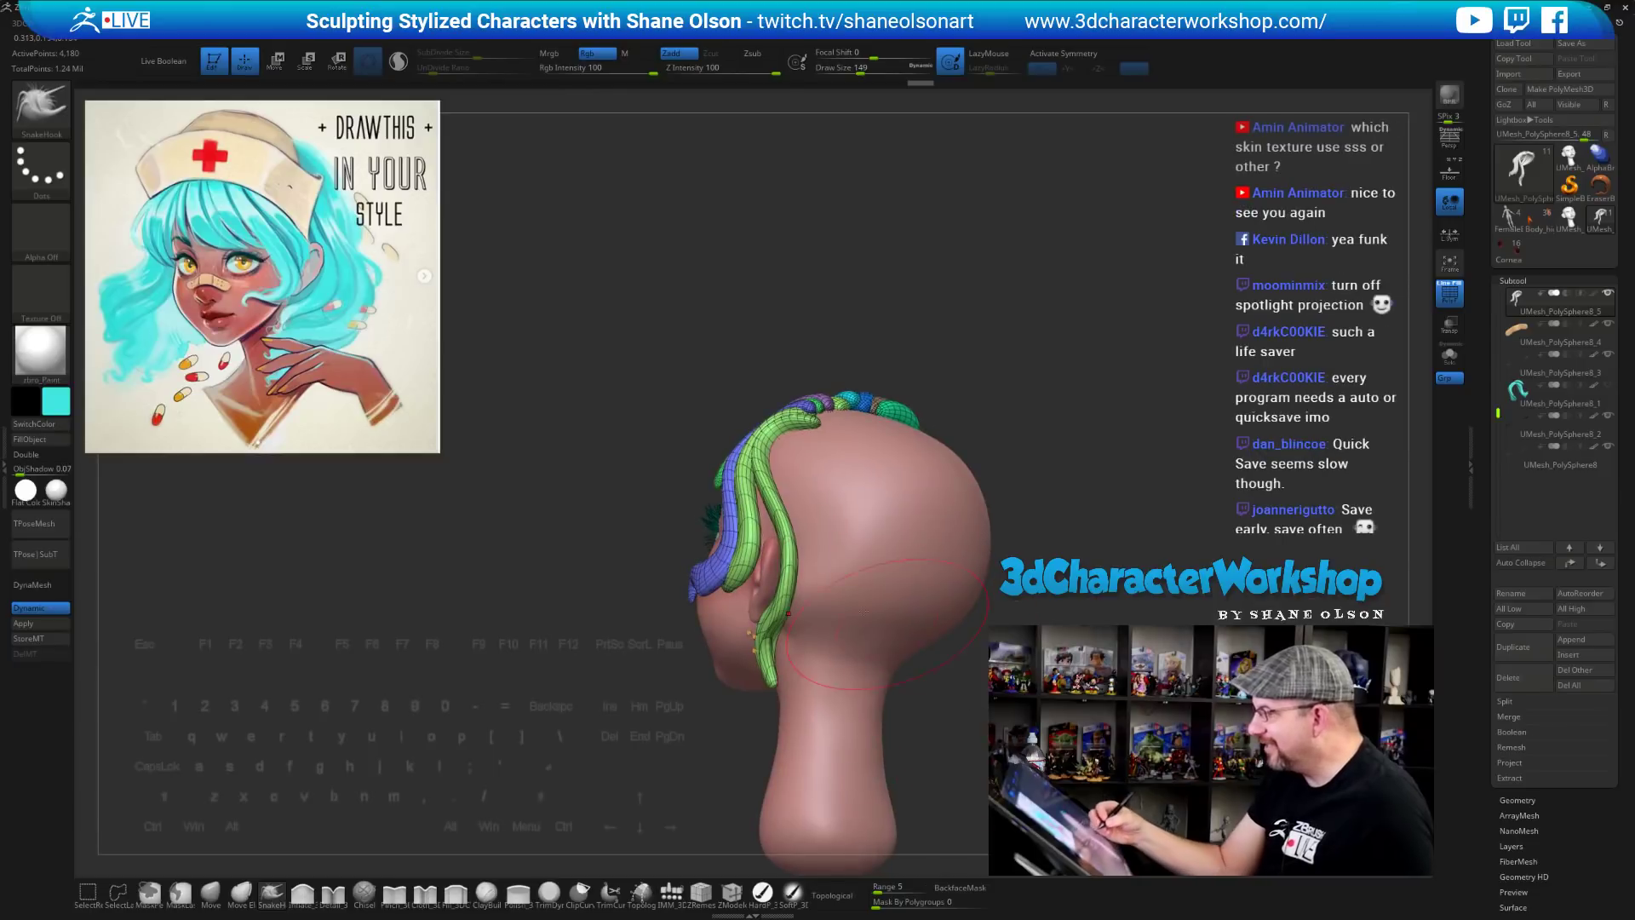
Fit the duplicated strand closer to the head and neck behind the ear with SnakeHook at draw size 104
{"action": "key", "text": "s"}
{"action": "left_click_drag", "start_coordinate": [822, 622], "coordinate": [815, 622]}
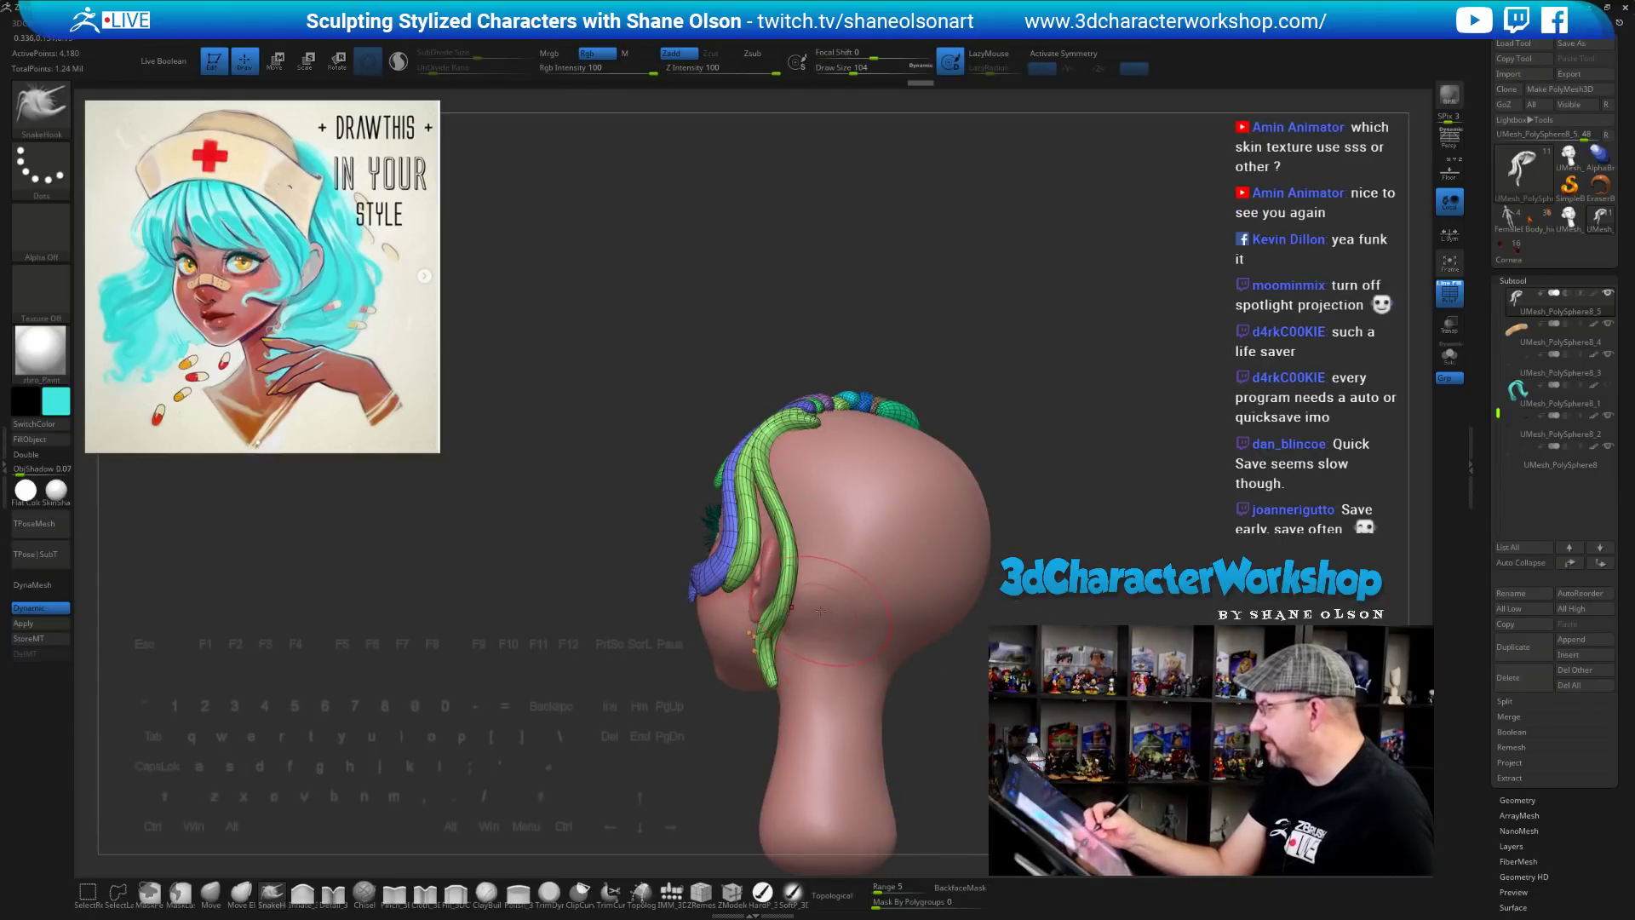
{"action": "left_click_drag", "start_coordinate": [963, 707], "coordinate": [886, 712]}
{"action": "left_click_drag", "start_coordinate": [790, 597], "coordinate": [782, 596]}
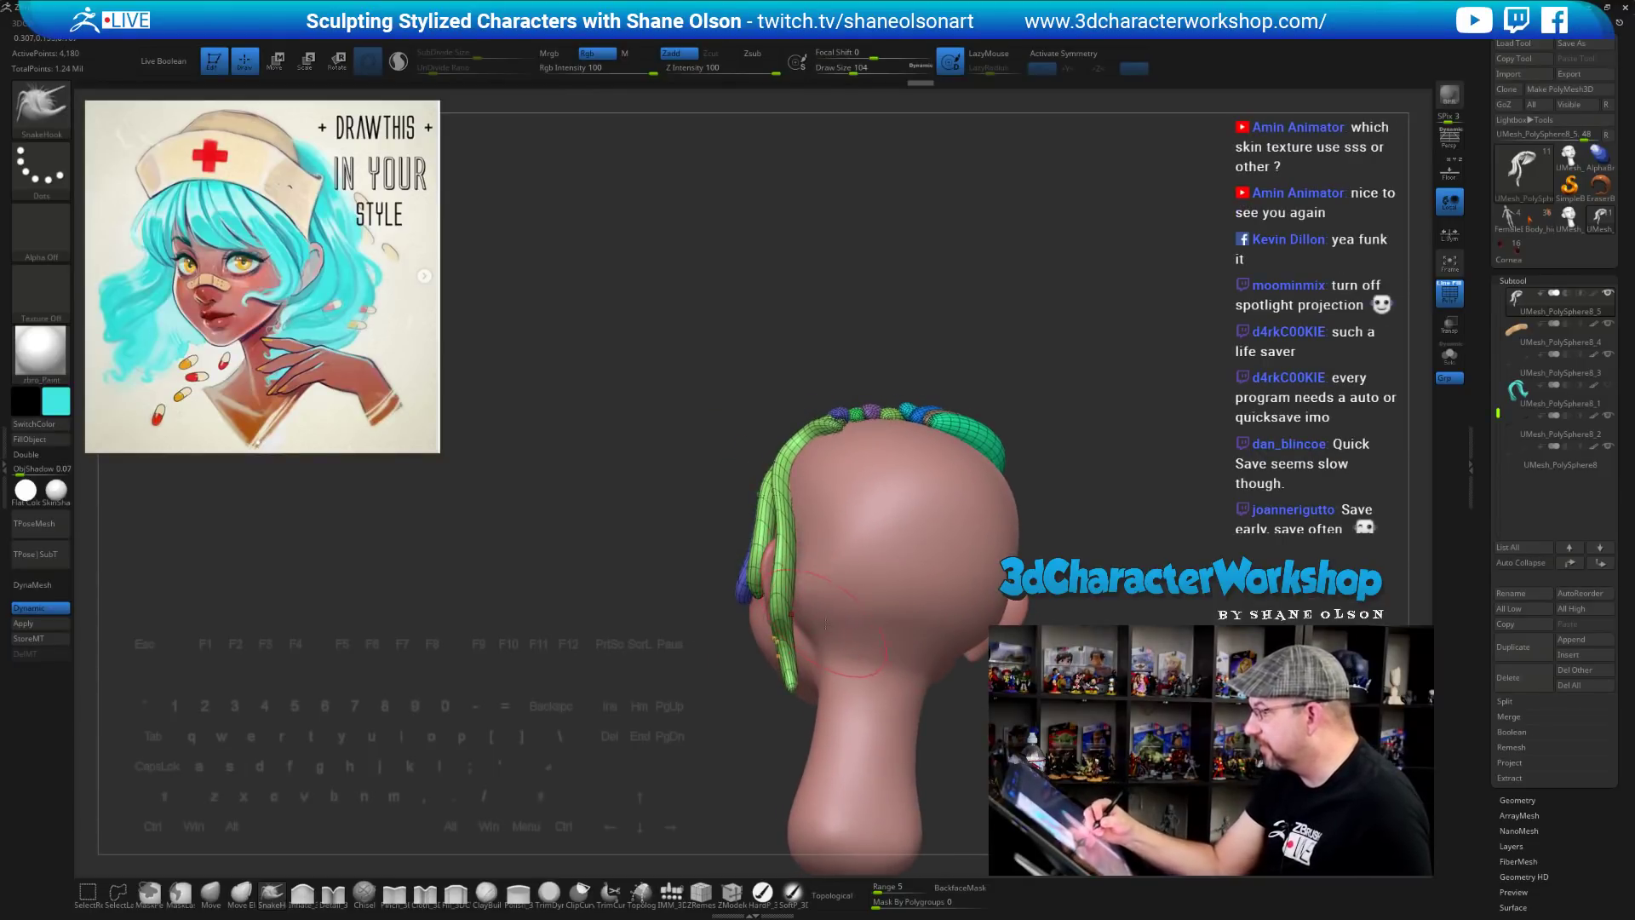
{"action": "left_click_drag", "start_coordinate": [941, 711], "coordinate": [1026, 709]}
{"action": "mouse_move", "coordinate": [903, 673]}
{"action": "left_mouse_down", "text": "alt"}
{"action": "mouse_move", "coordinate": [874, 619]}
{"action": "mouse_move", "coordinate": [900, 612]}
{"action": "left_mouse_up", "text": "alt"}
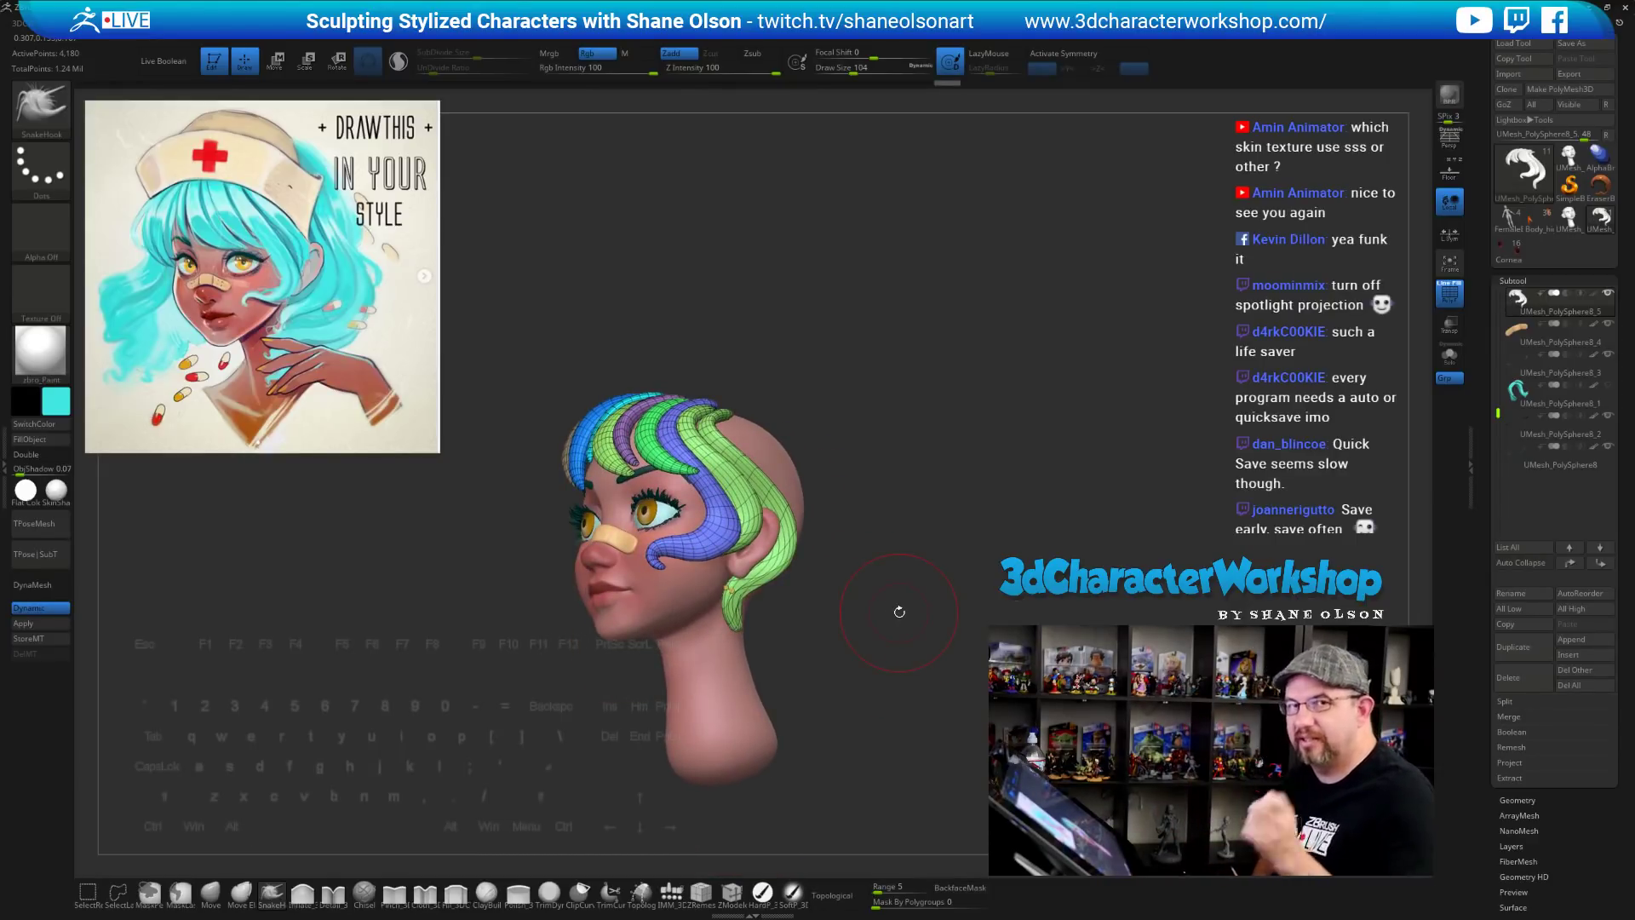
Reduce the SnakeHook brush's draw size to 31
{"action": "mouse_move", "coordinate": [936, 607]}
{"action": "left_mouse_down"}
{"action": "mouse_move", "coordinate": [980, 608]}
{"action": "mouse_move", "coordinate": [947, 608]}
{"action": "mouse_move", "coordinate": [977, 640]}
{"action": "mouse_move", "coordinate": [977, 588]}
{"action": "mouse_move", "coordinate": [934, 478]}
{"action": "mouse_move", "coordinate": [946, 509]}
{"action": "mouse_move", "coordinate": [962, 498]}
{"action": "left_mouse_up"}
{"action": "key", "text": "s"}
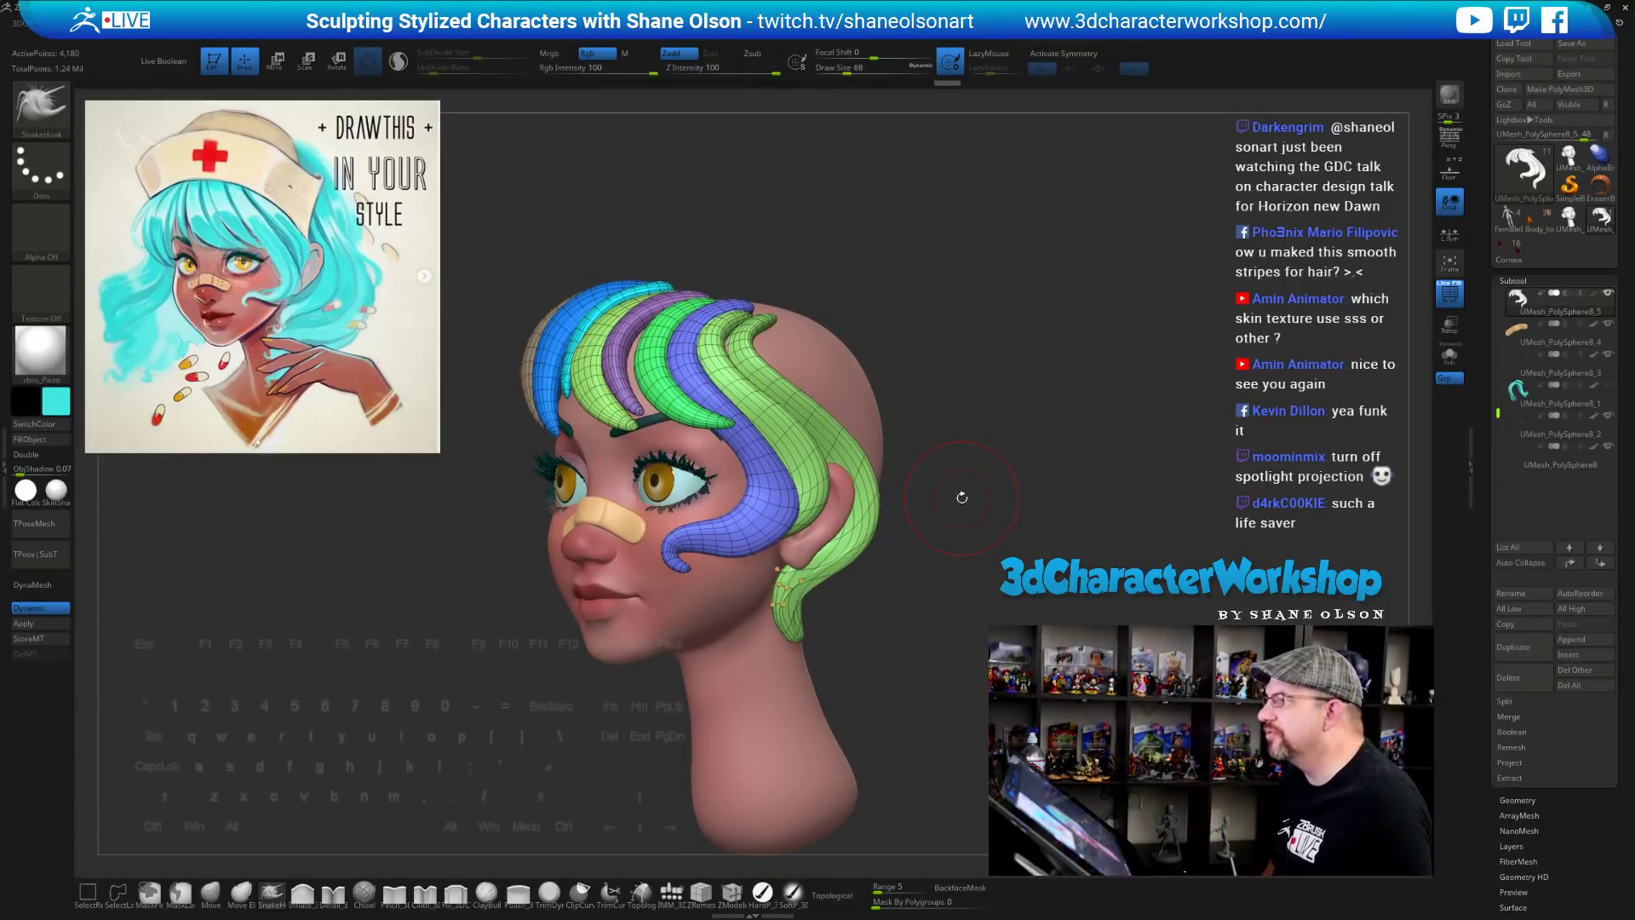
{"action": "mouse_move", "coordinate": [962, 498]}
{"action": "left_mouse_down"}
{"action": "mouse_move", "coordinate": [911, 519]}
{"action": "mouse_move", "coordinate": [971, 566]}
{"action": "left_mouse_up"}
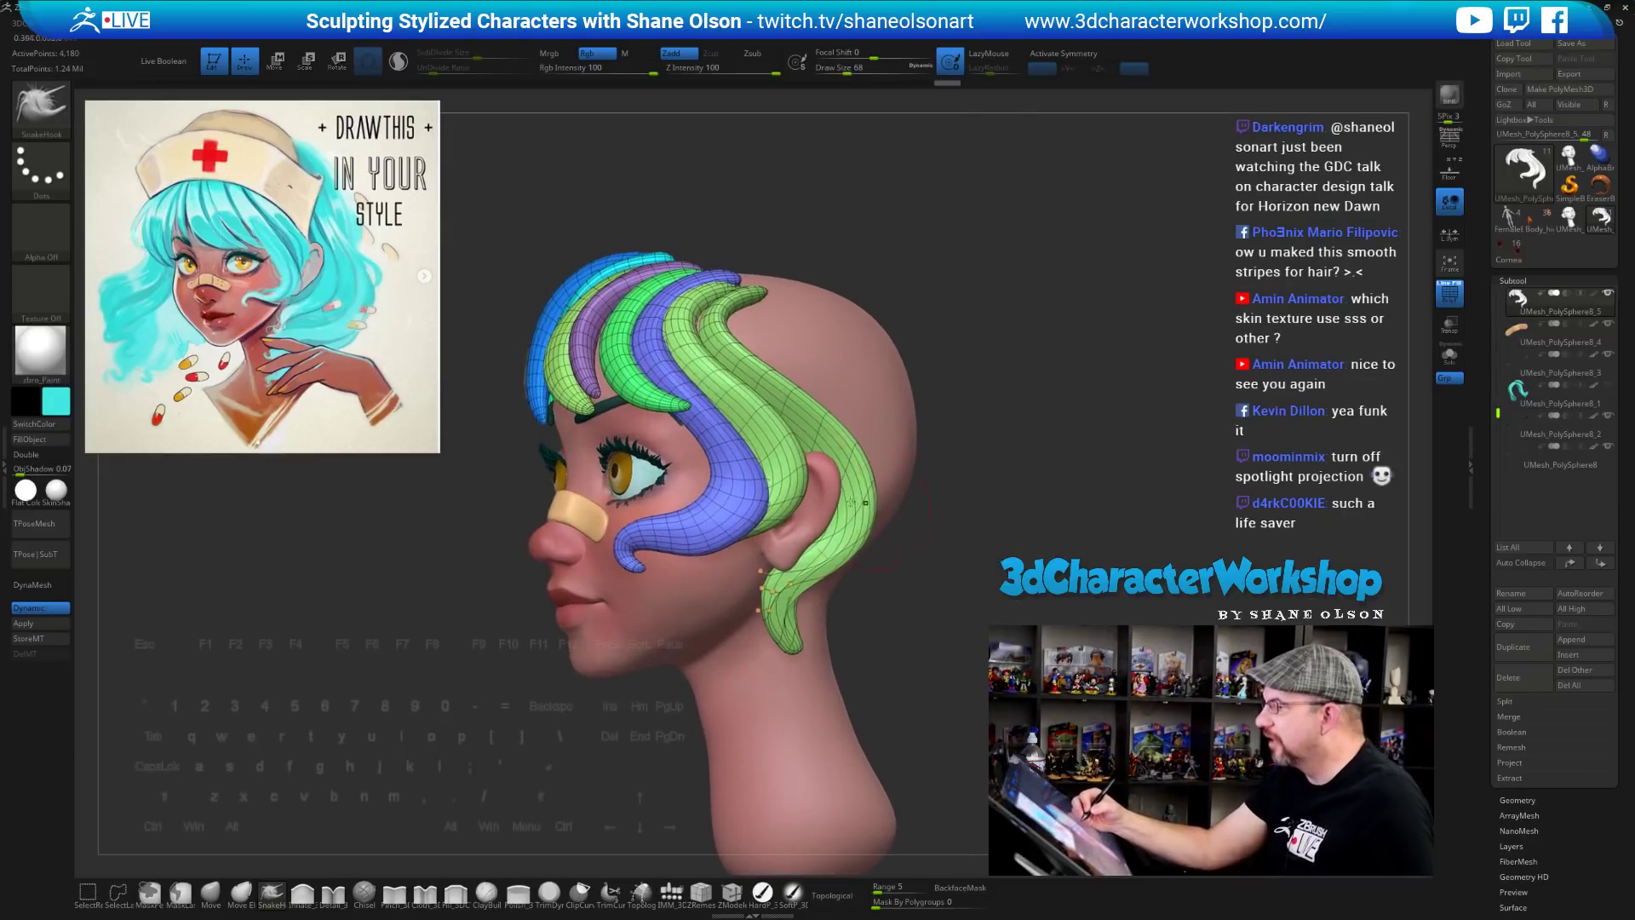
{"action": "type", "text": "s31"}
{"action": "key", "text": "Return"}
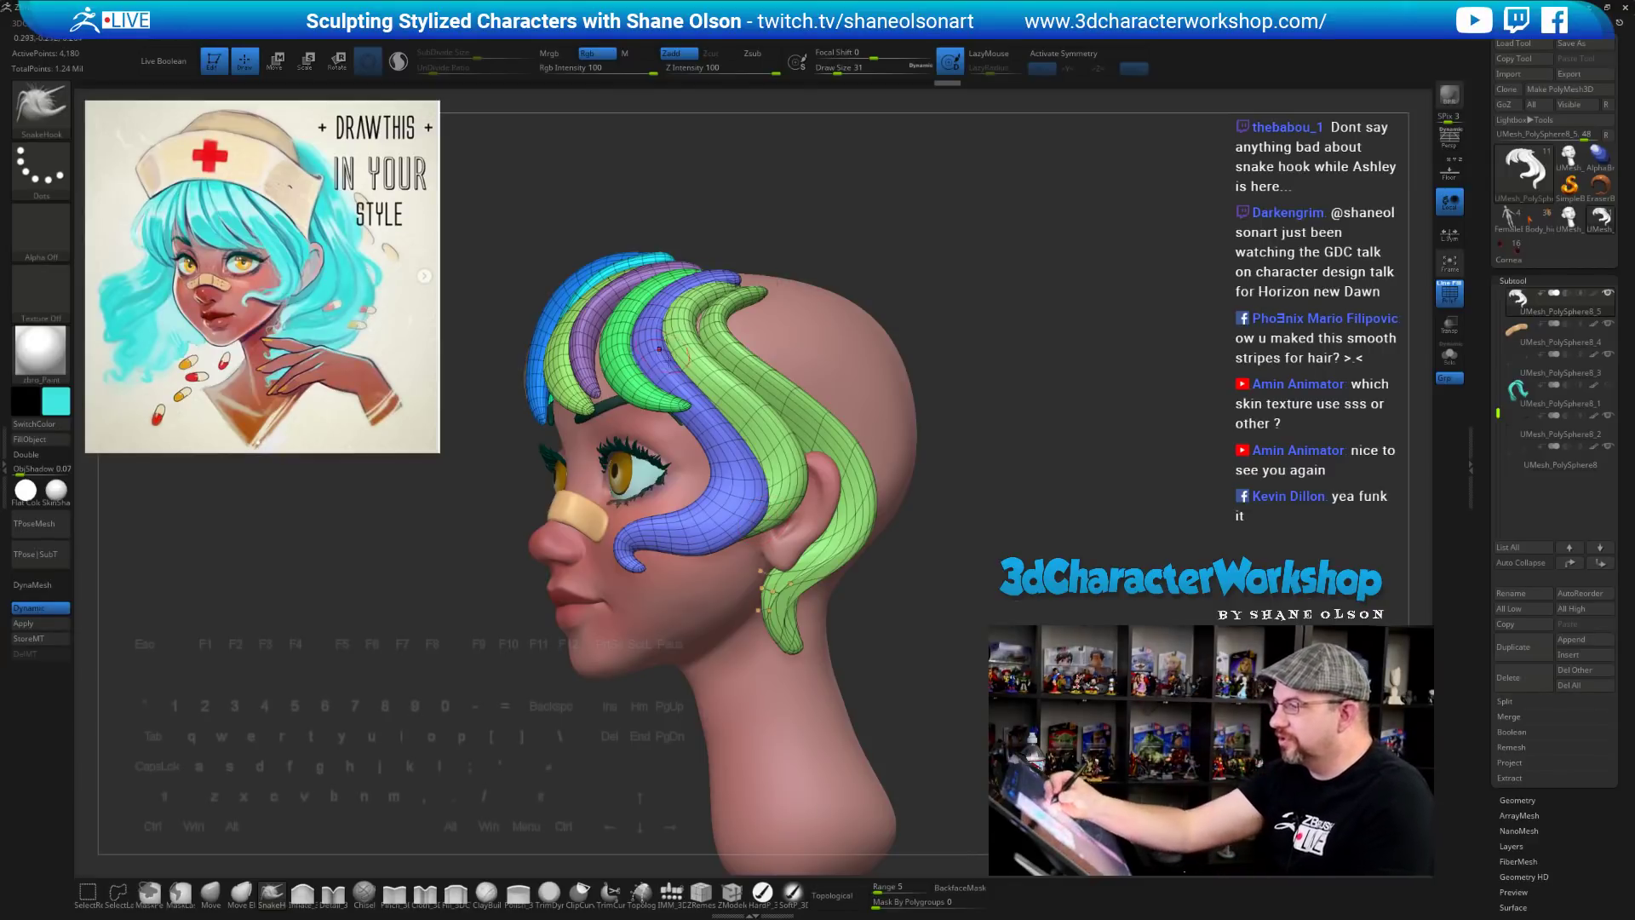
Try smoothing the duplicated strand's lower tip below the ear at draw size 65
{"action": "left_click_drag", "start_coordinate": [982, 616], "coordinate": [1001, 616]}
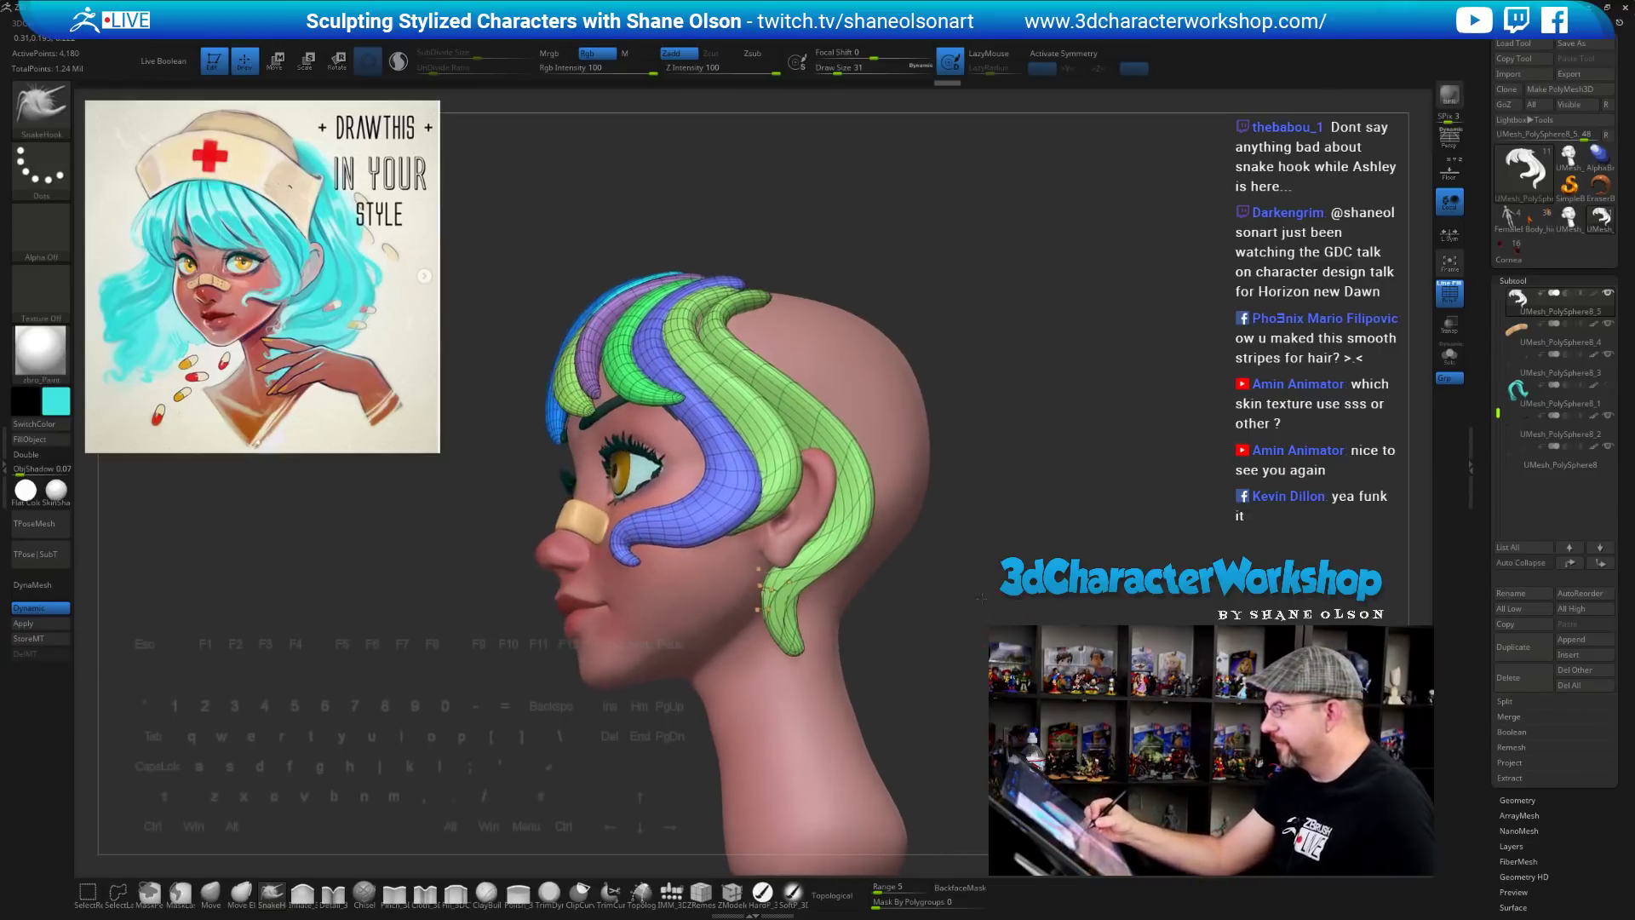
{"action": "key", "text": "s"}
{"action": "left_click", "coordinate": [975, 615]}
{"action": "left_click_drag", "start_coordinate": [784, 604], "coordinate": [804, 570], "text": "shift"}
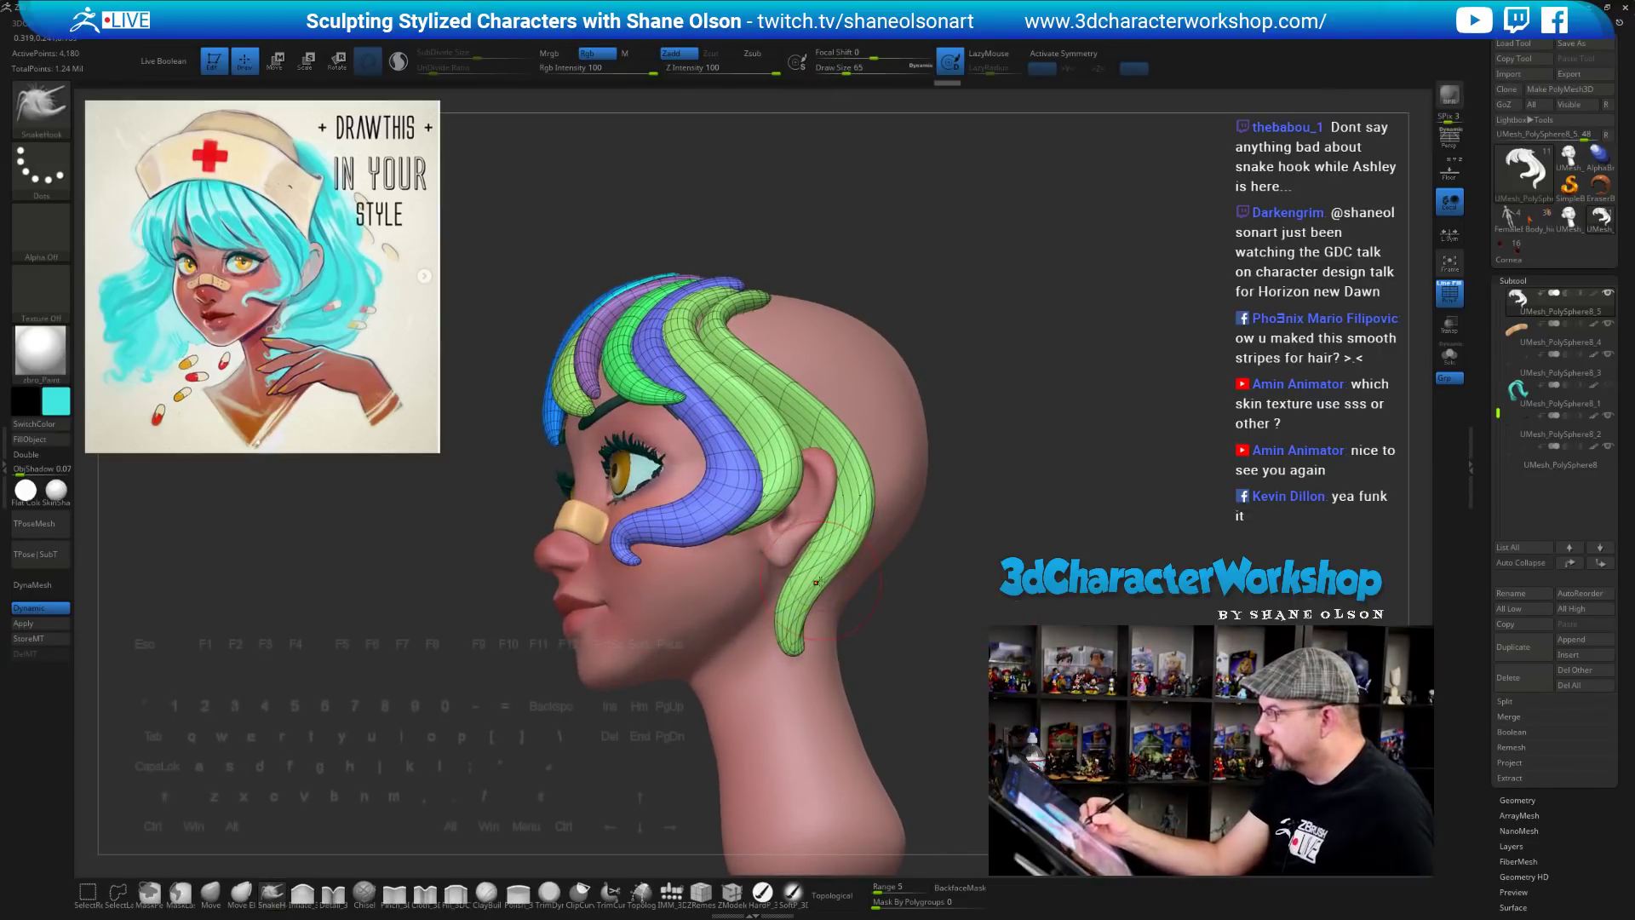
{"action": "key", "text": "ctrl+z"}
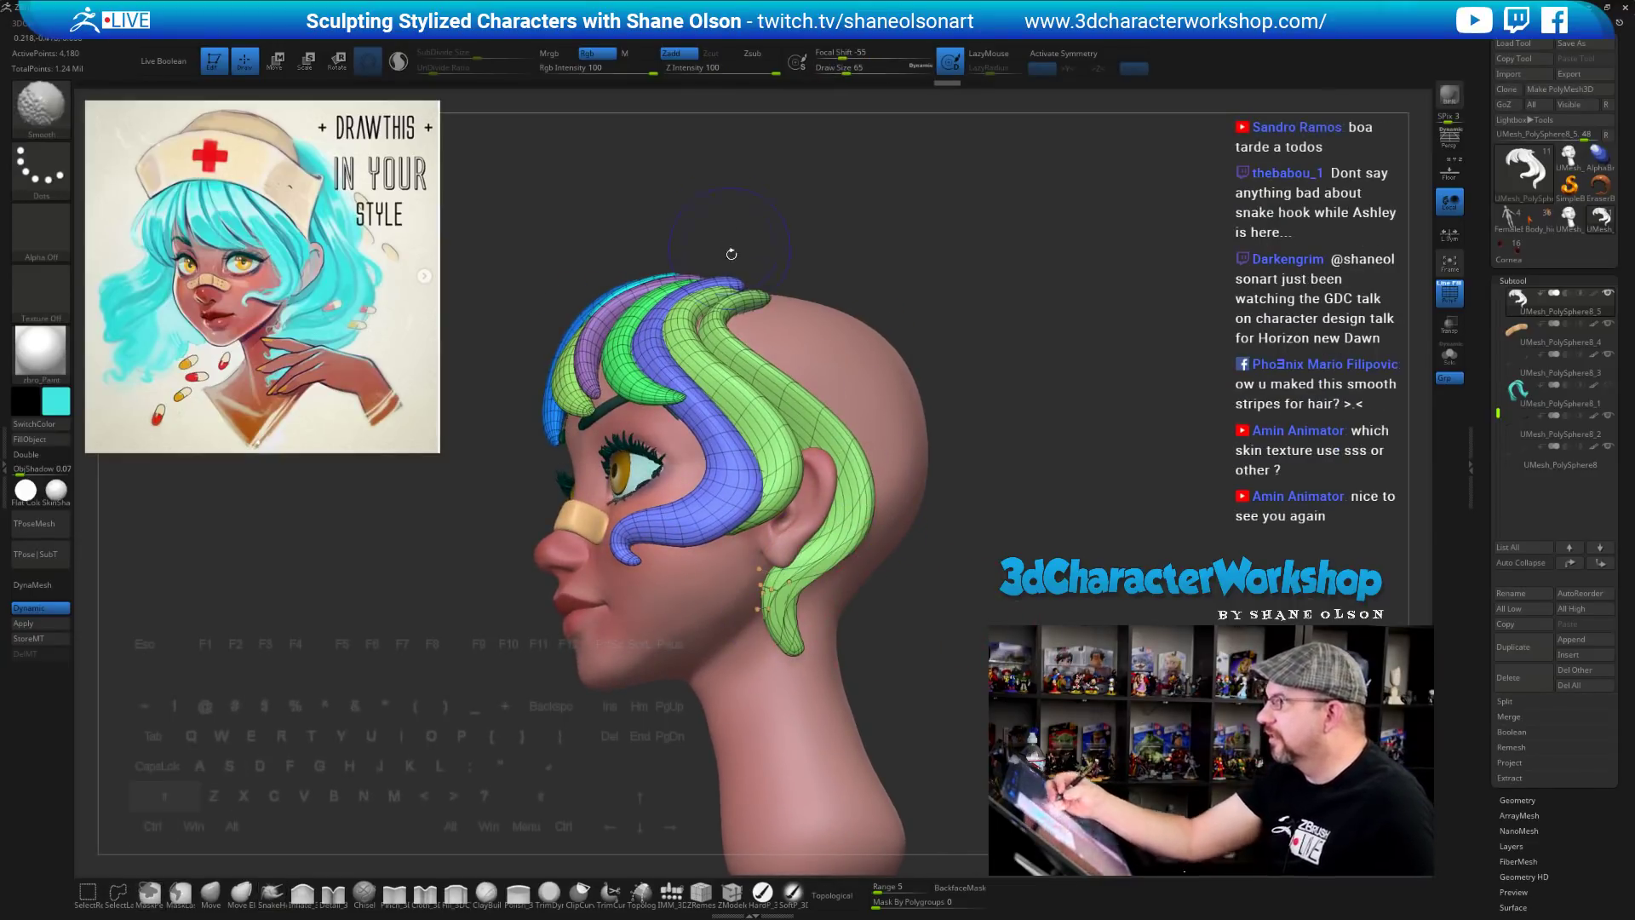
Lengthen the duplicated strand's tip down the neck into a narrow point with SnakeHook, reducing the draw size to 31
{"action": "left_click_drag", "start_coordinate": [996, 413], "coordinate": [1002, 451]}
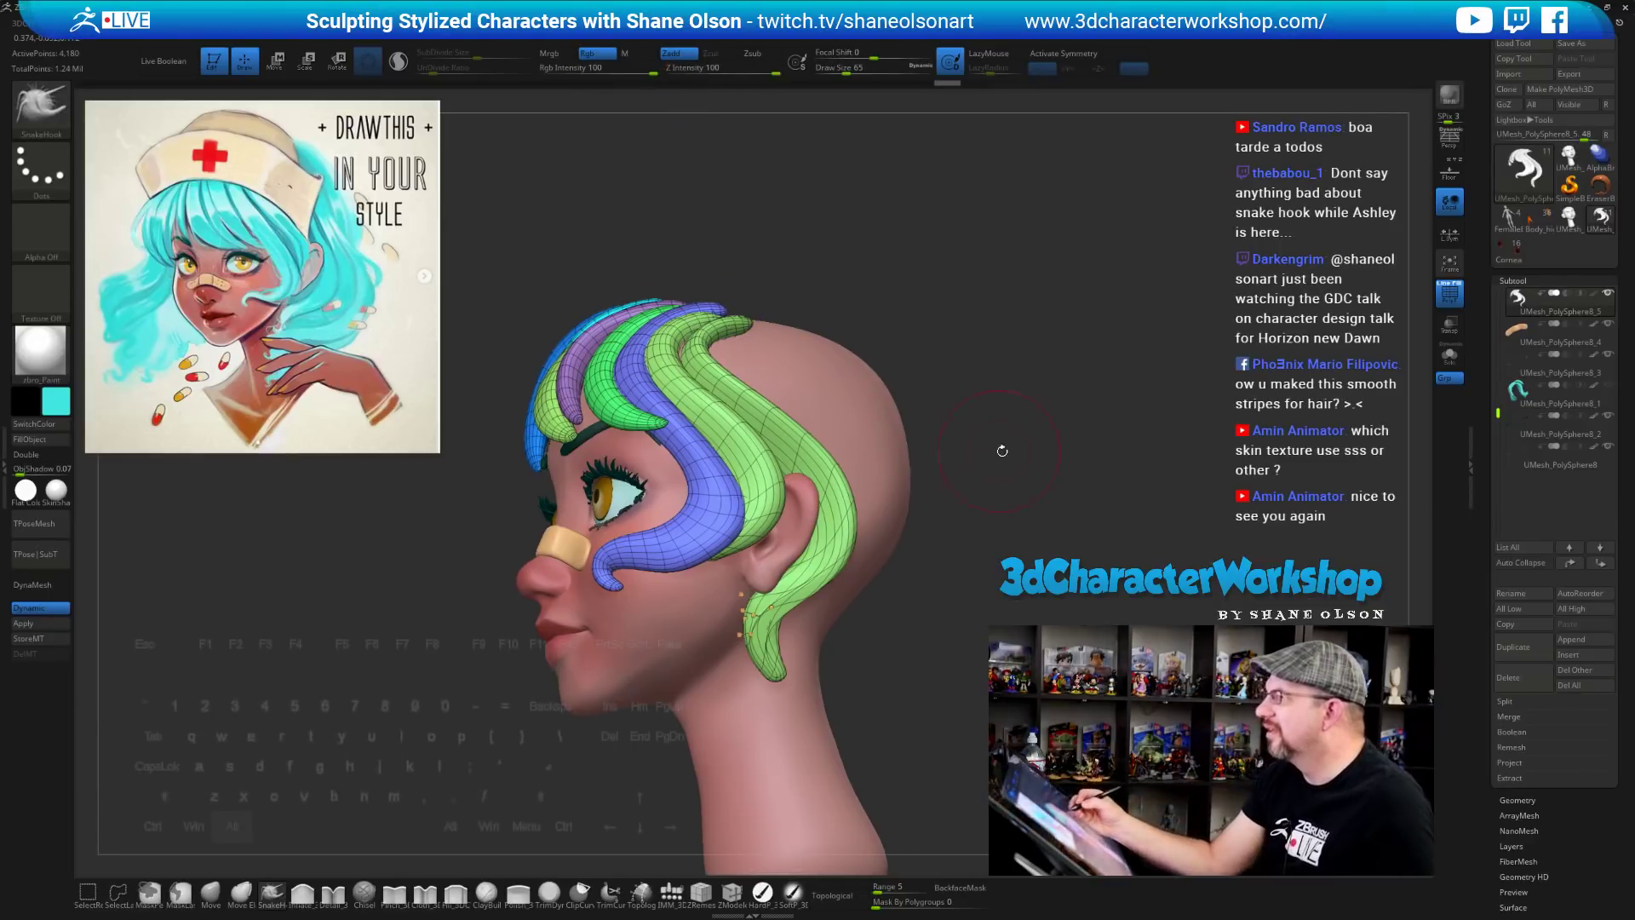
{"action": "left_click_drag", "start_coordinate": [1018, 534], "coordinate": [1002, 537]}
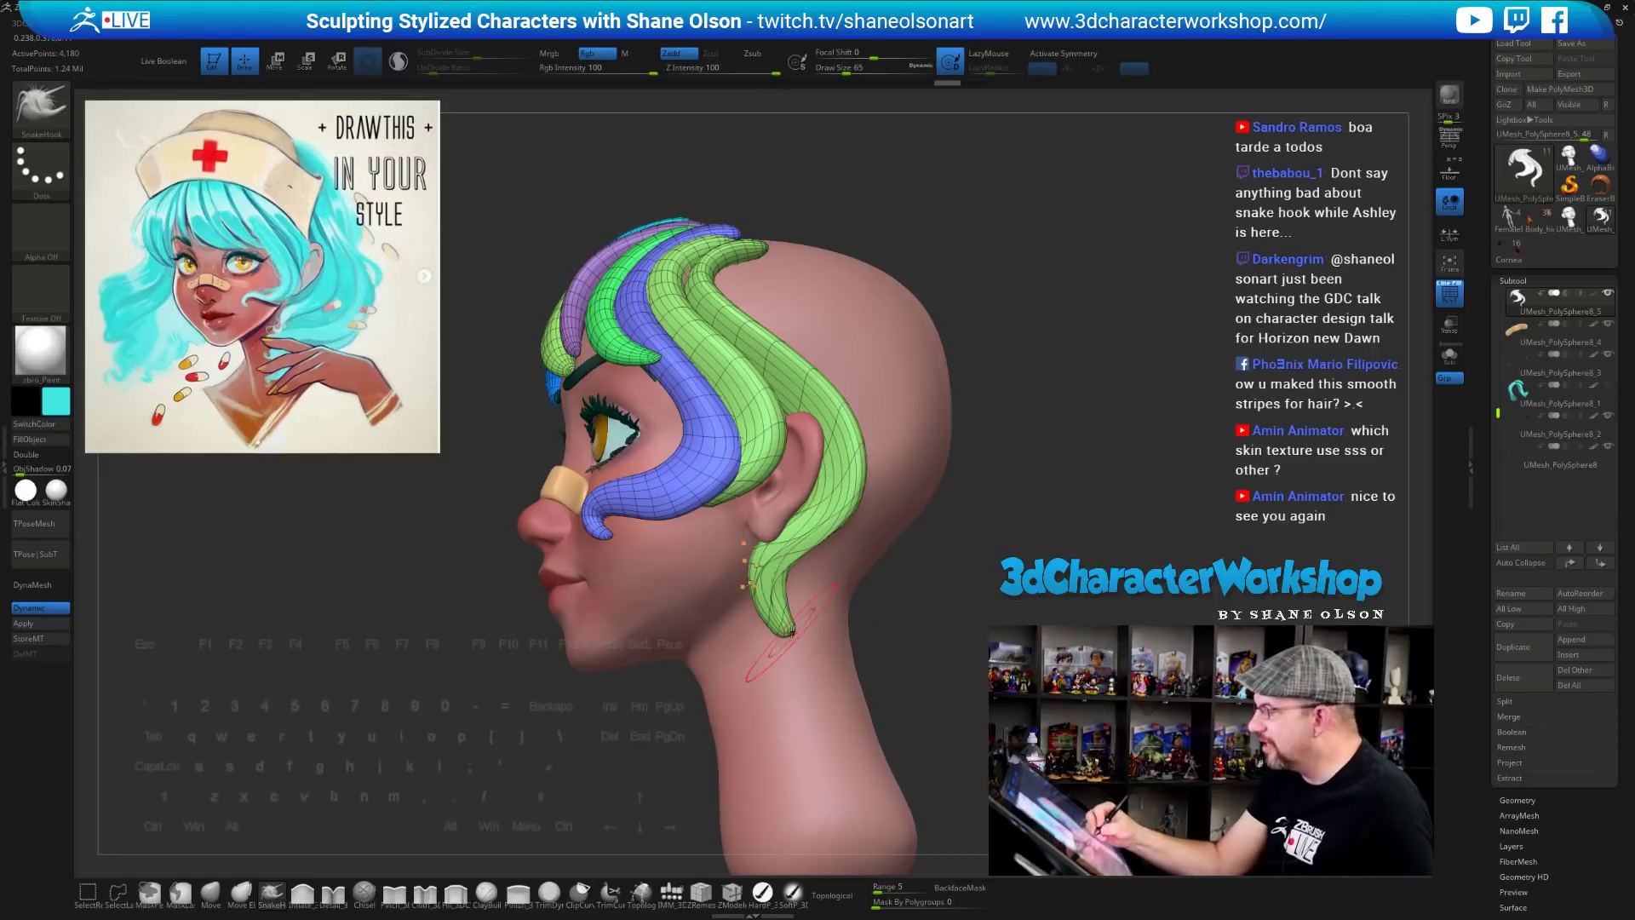
{"action": "key", "text": "["}
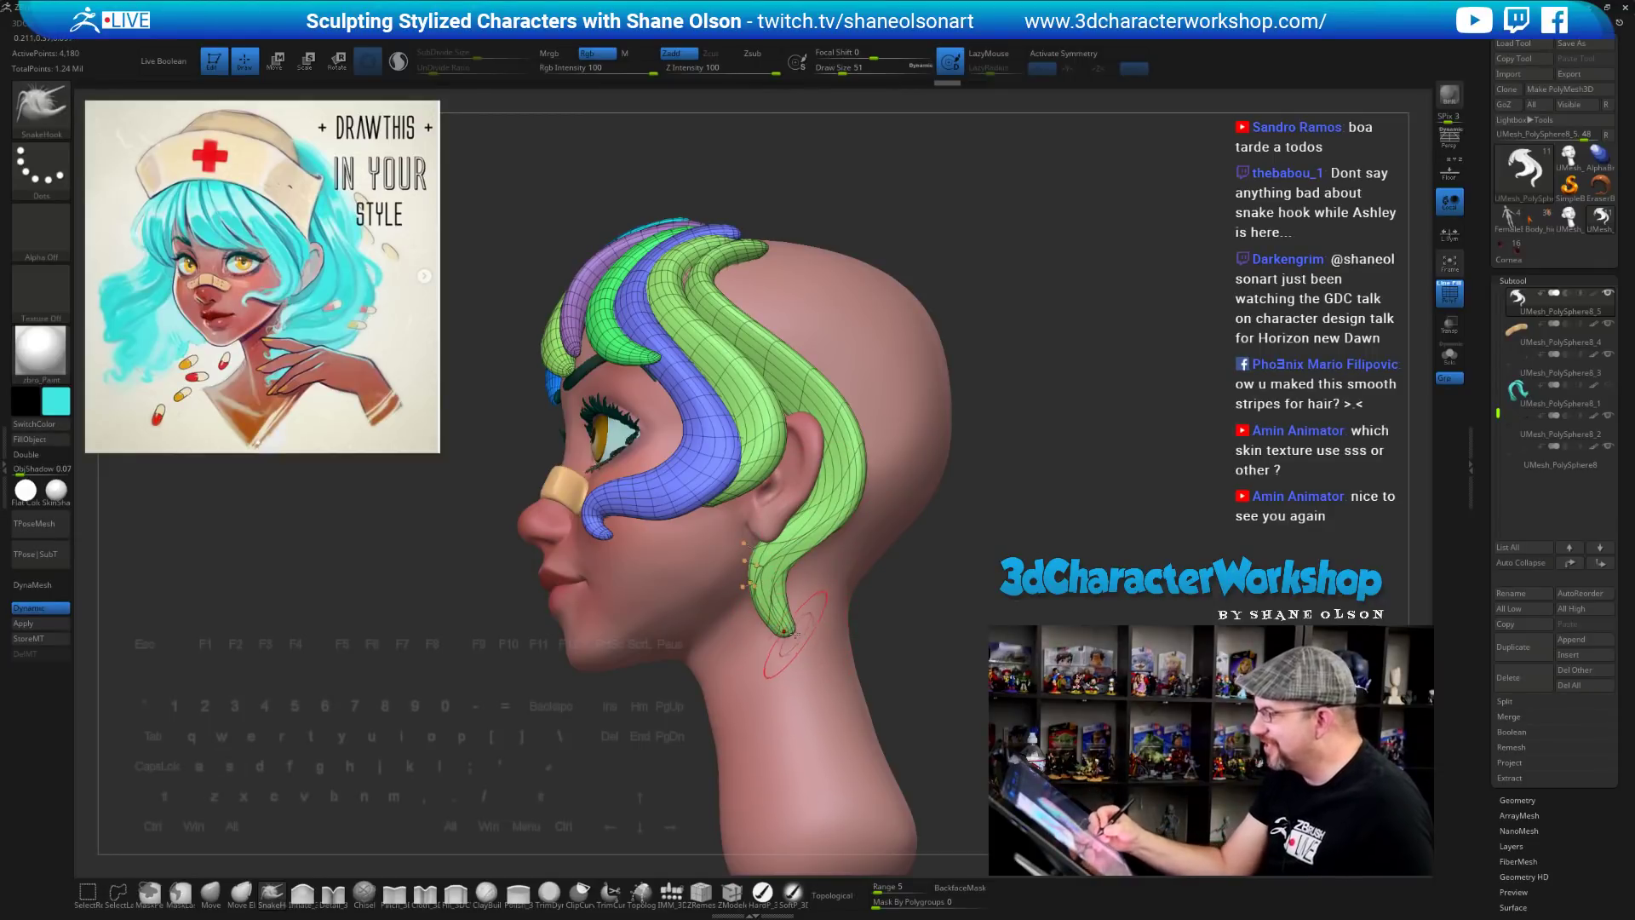
{"action": "key", "text": "["}
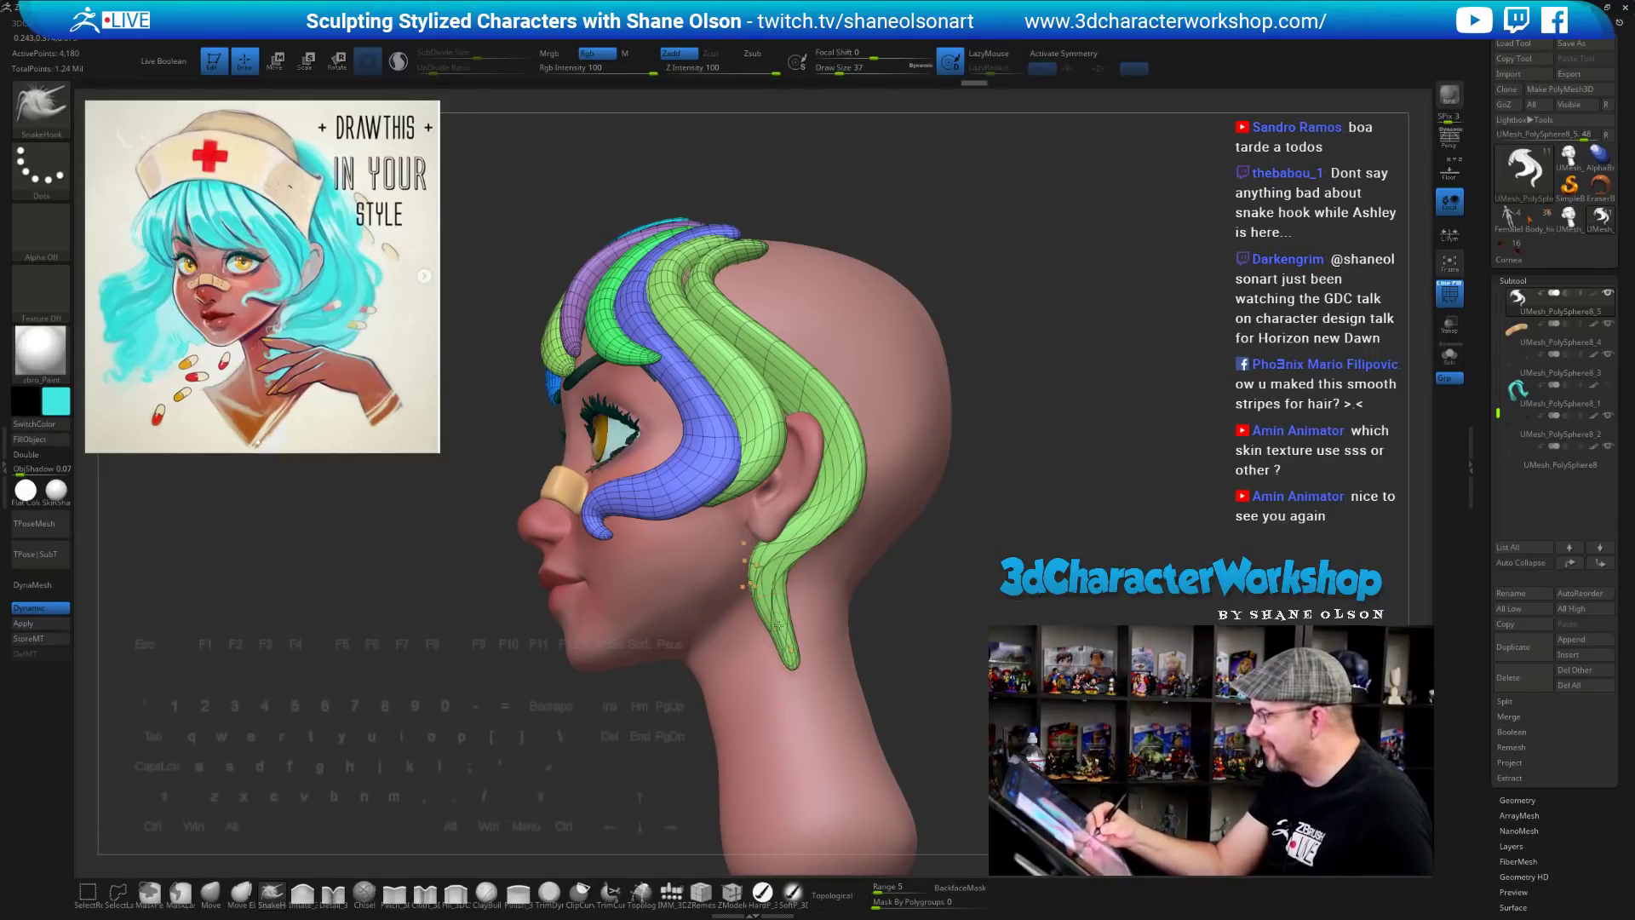
{"action": "key", "text": "["}
{"action": "key", "text": "["}
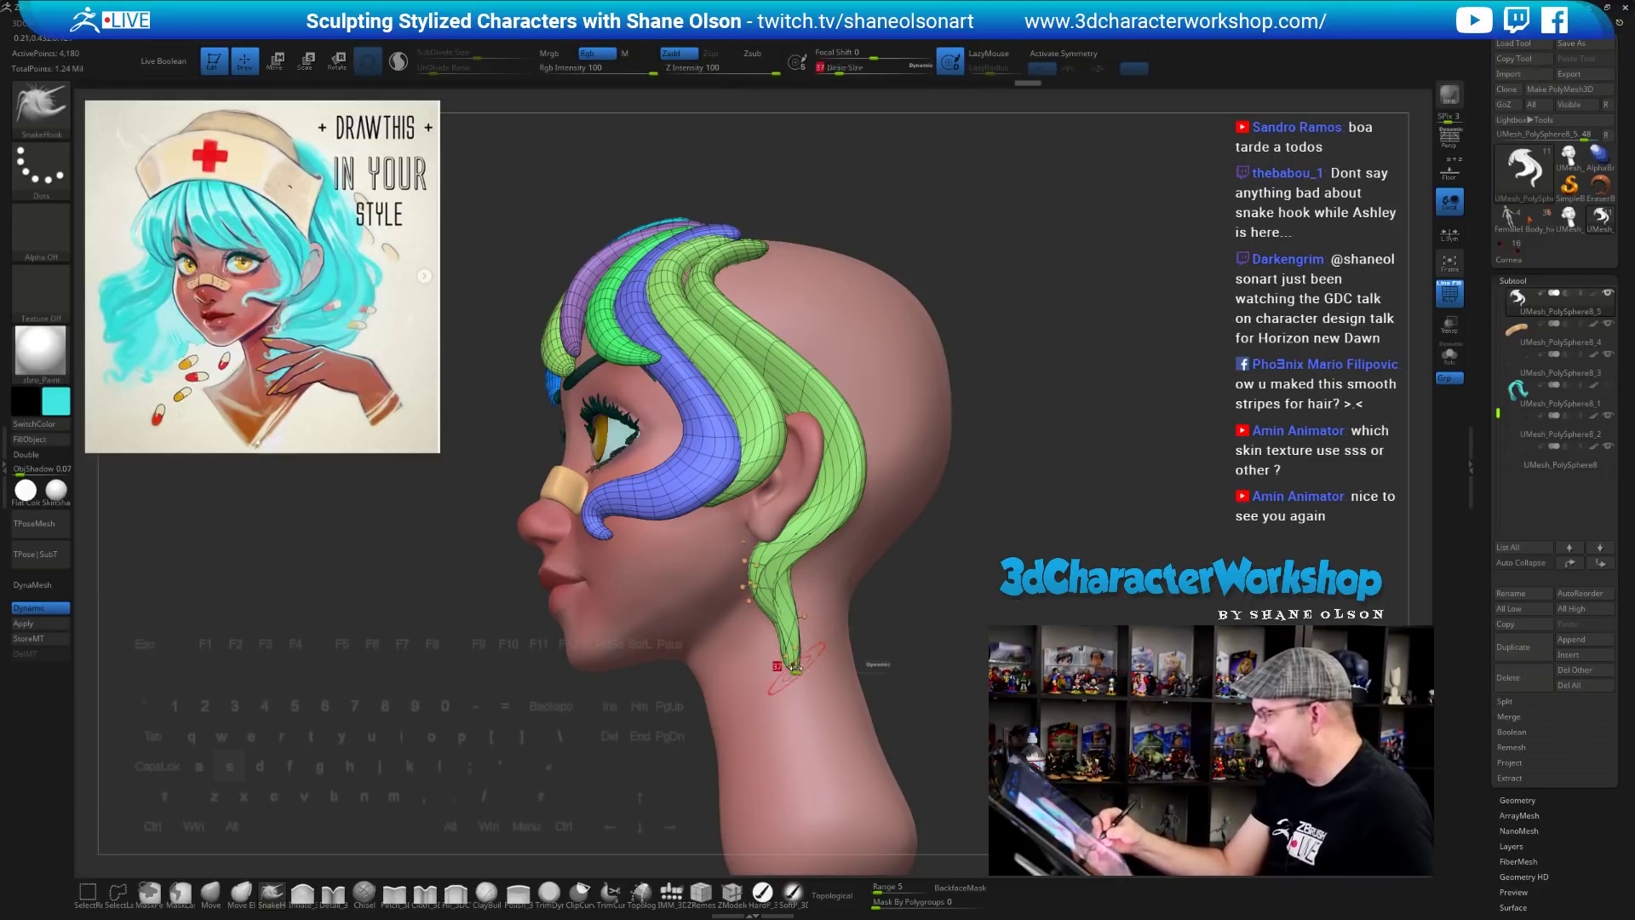
Apply the dynamic subdivision to the strand and bend its lower tip into a small curl, smoothing it at draw size 25
{"action": "left_click", "coordinate": [23, 622]}
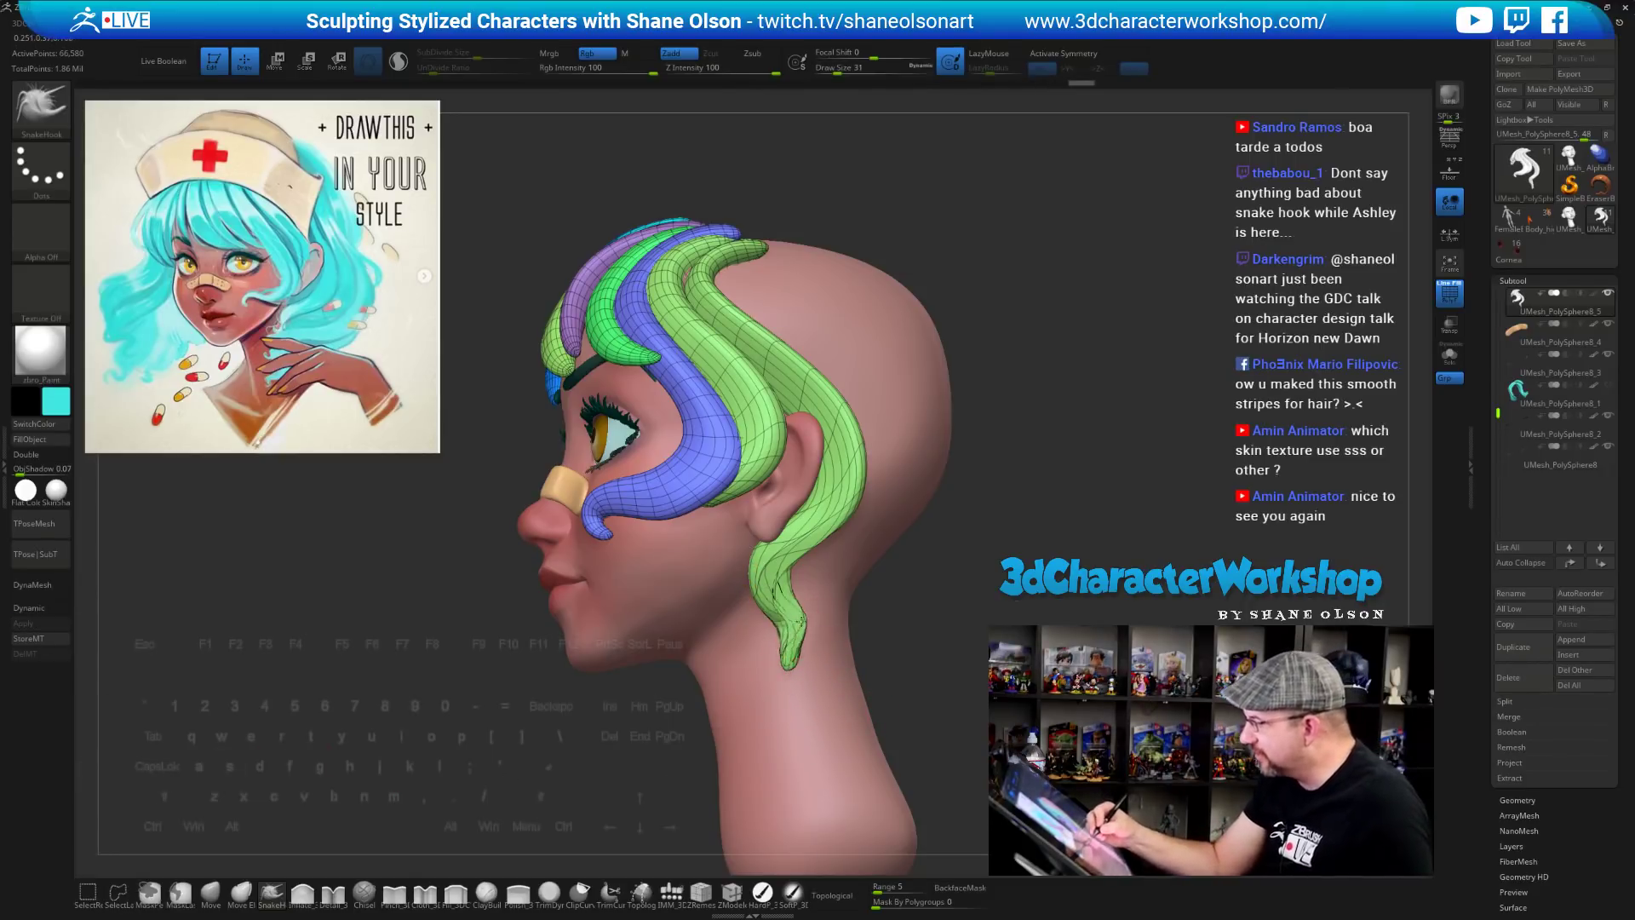
{"action": "key", "text": "]"}
{"action": "key", "text": "]"}
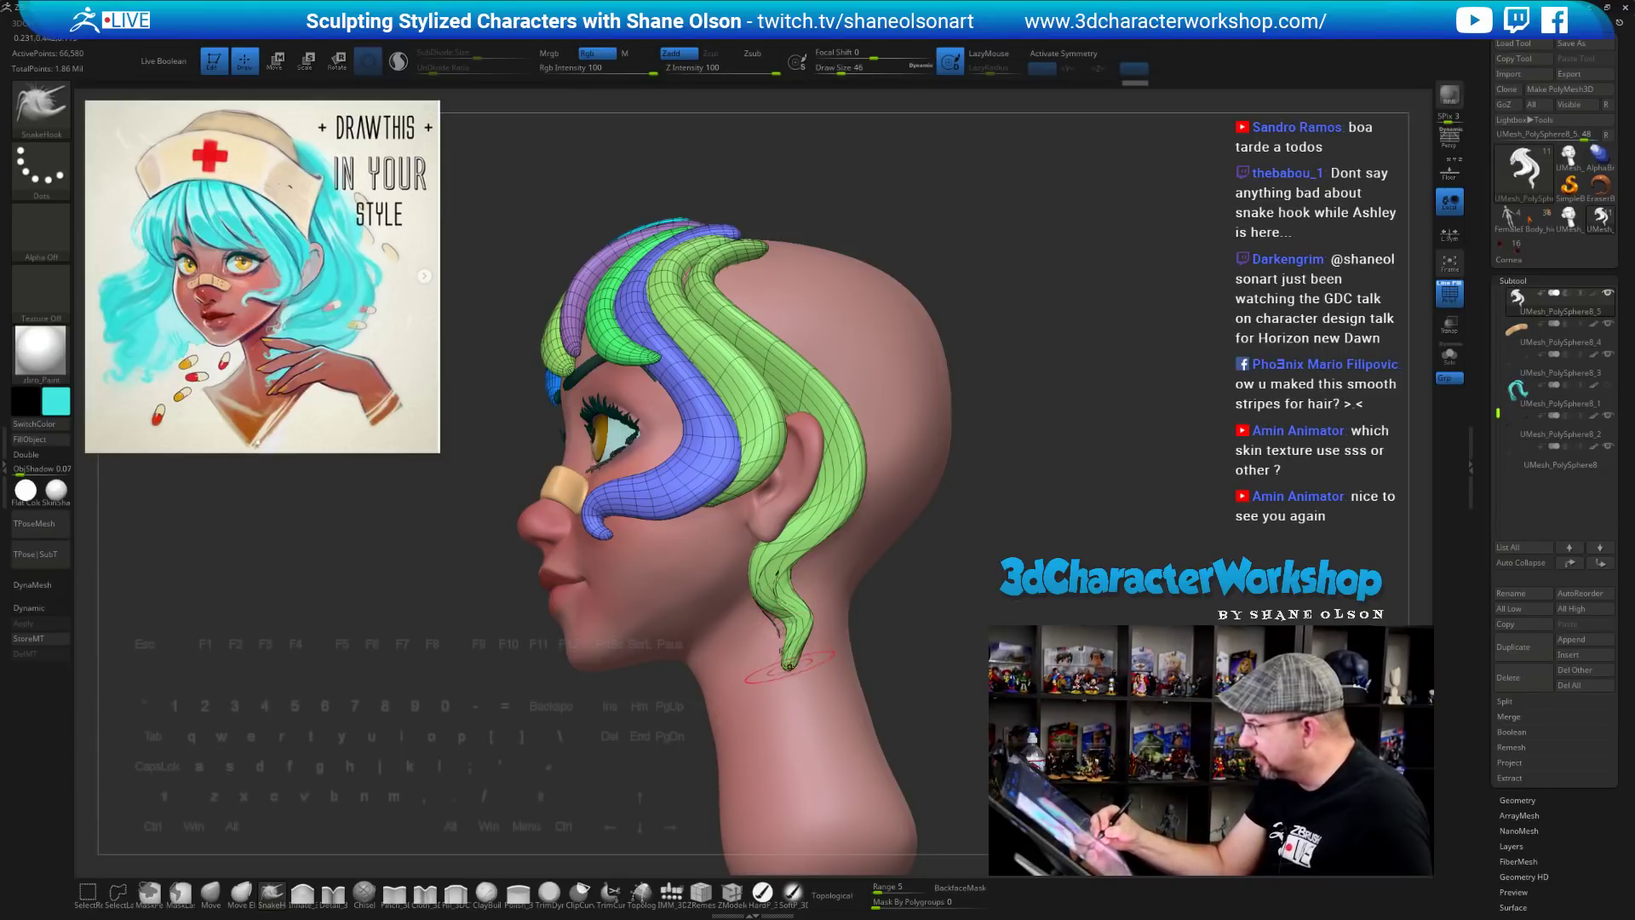
{"action": "key", "text": "s"}
{"action": "left_click_drag", "start_coordinate": [777, 652], "coordinate": [774, 649]}
{"action": "key", "text": "shift"}
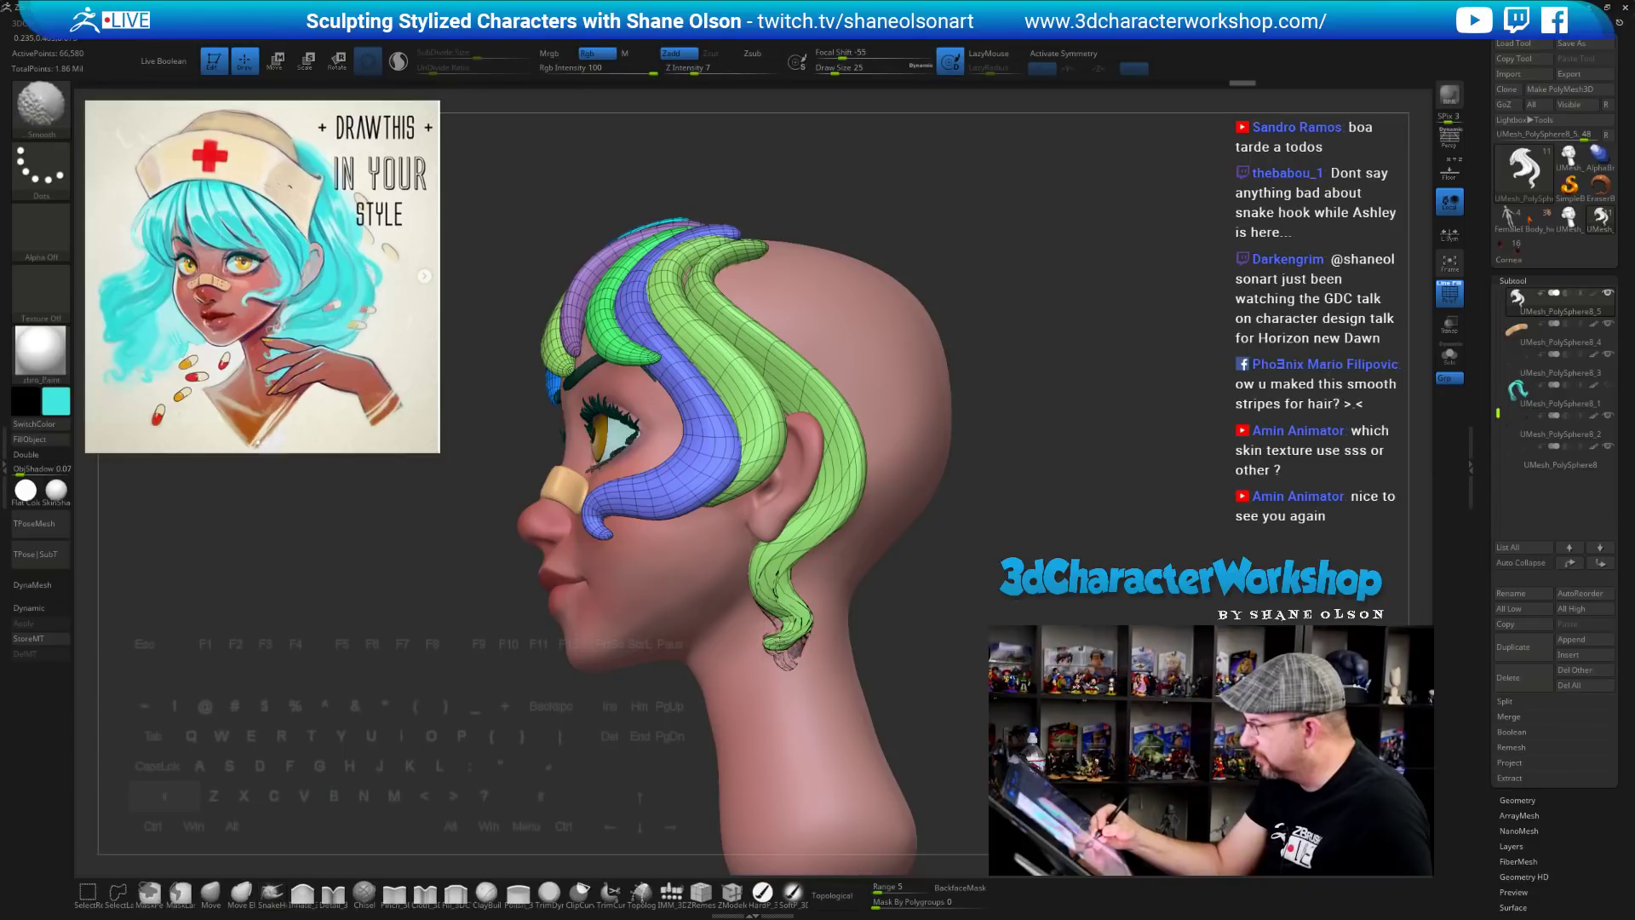
{"action": "left_click_drag", "start_coordinate": [937, 618], "coordinate": [814, 516]}
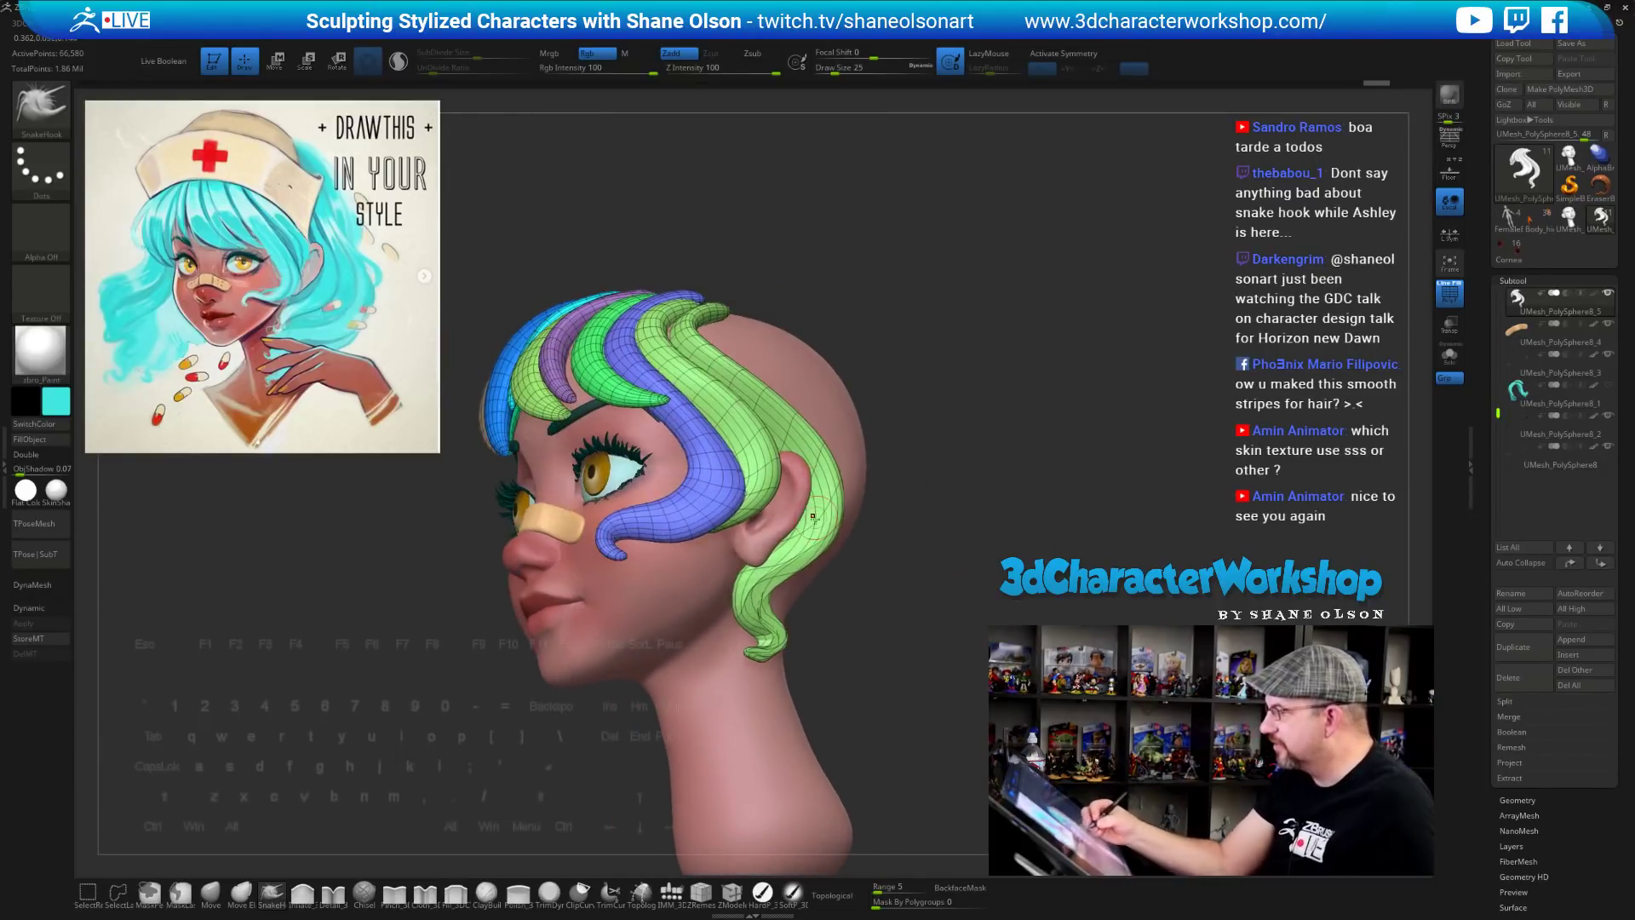
Reshape the strand where it passes above and behind the ear with SnakeHook at draw size 62
{"action": "left_click_drag", "start_coordinate": [873, 647], "coordinate": [985, 608]}
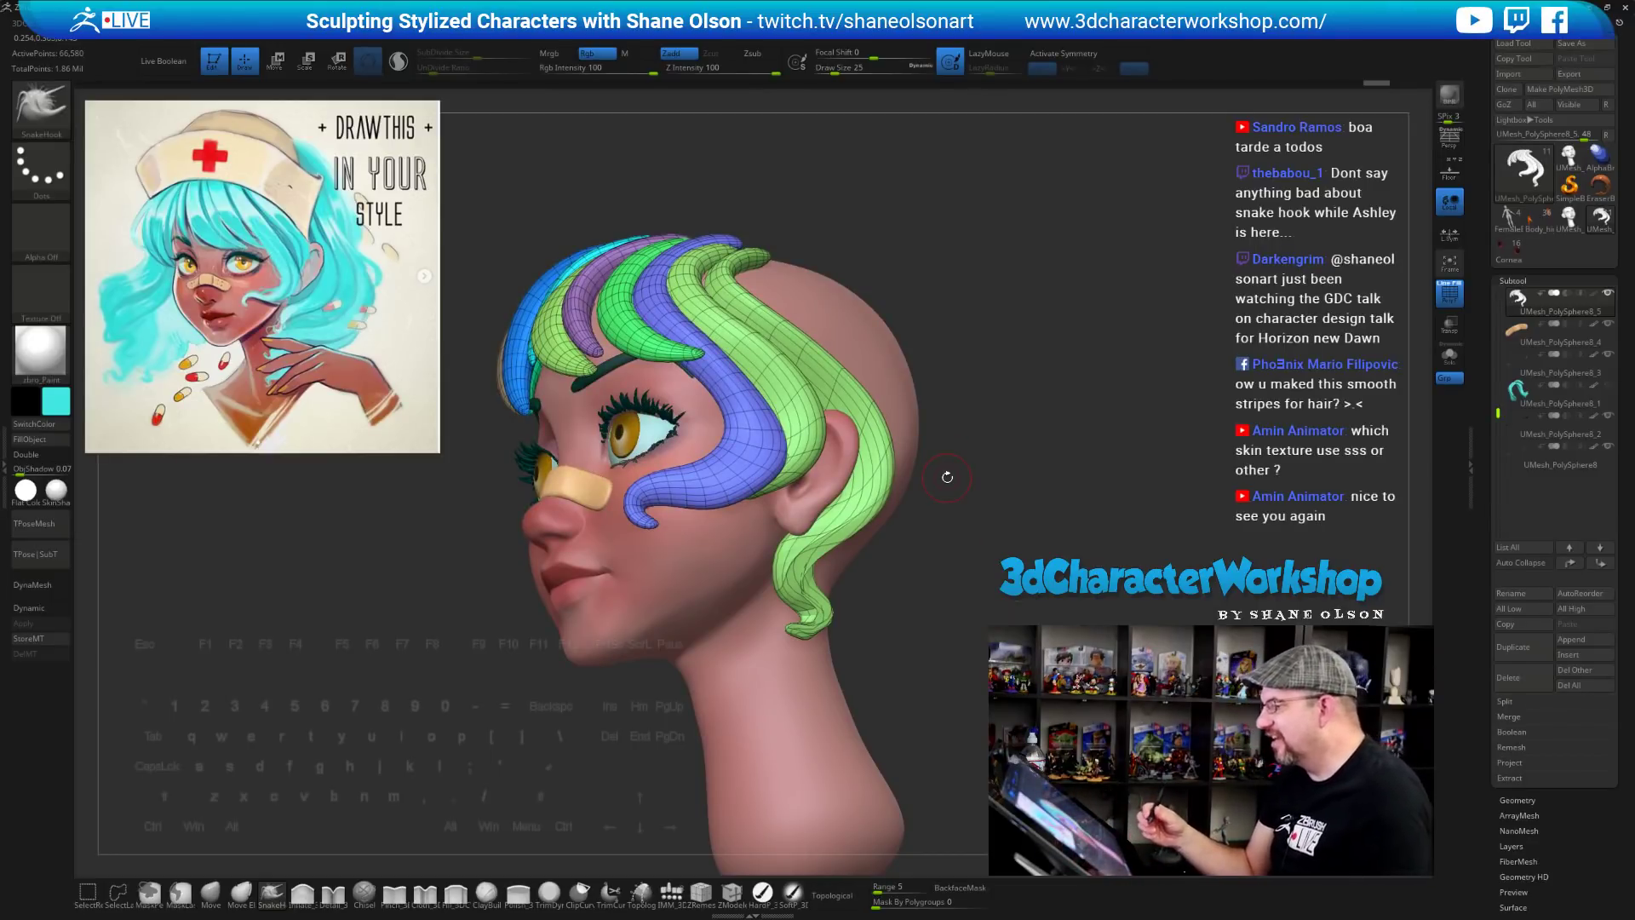
{"action": "mouse_move", "coordinate": [947, 477]}
{"action": "left_mouse_down"}
{"action": "mouse_move", "coordinate": [1003, 565]}
{"action": "mouse_move", "coordinate": [963, 533]}
{"action": "left_mouse_up"}
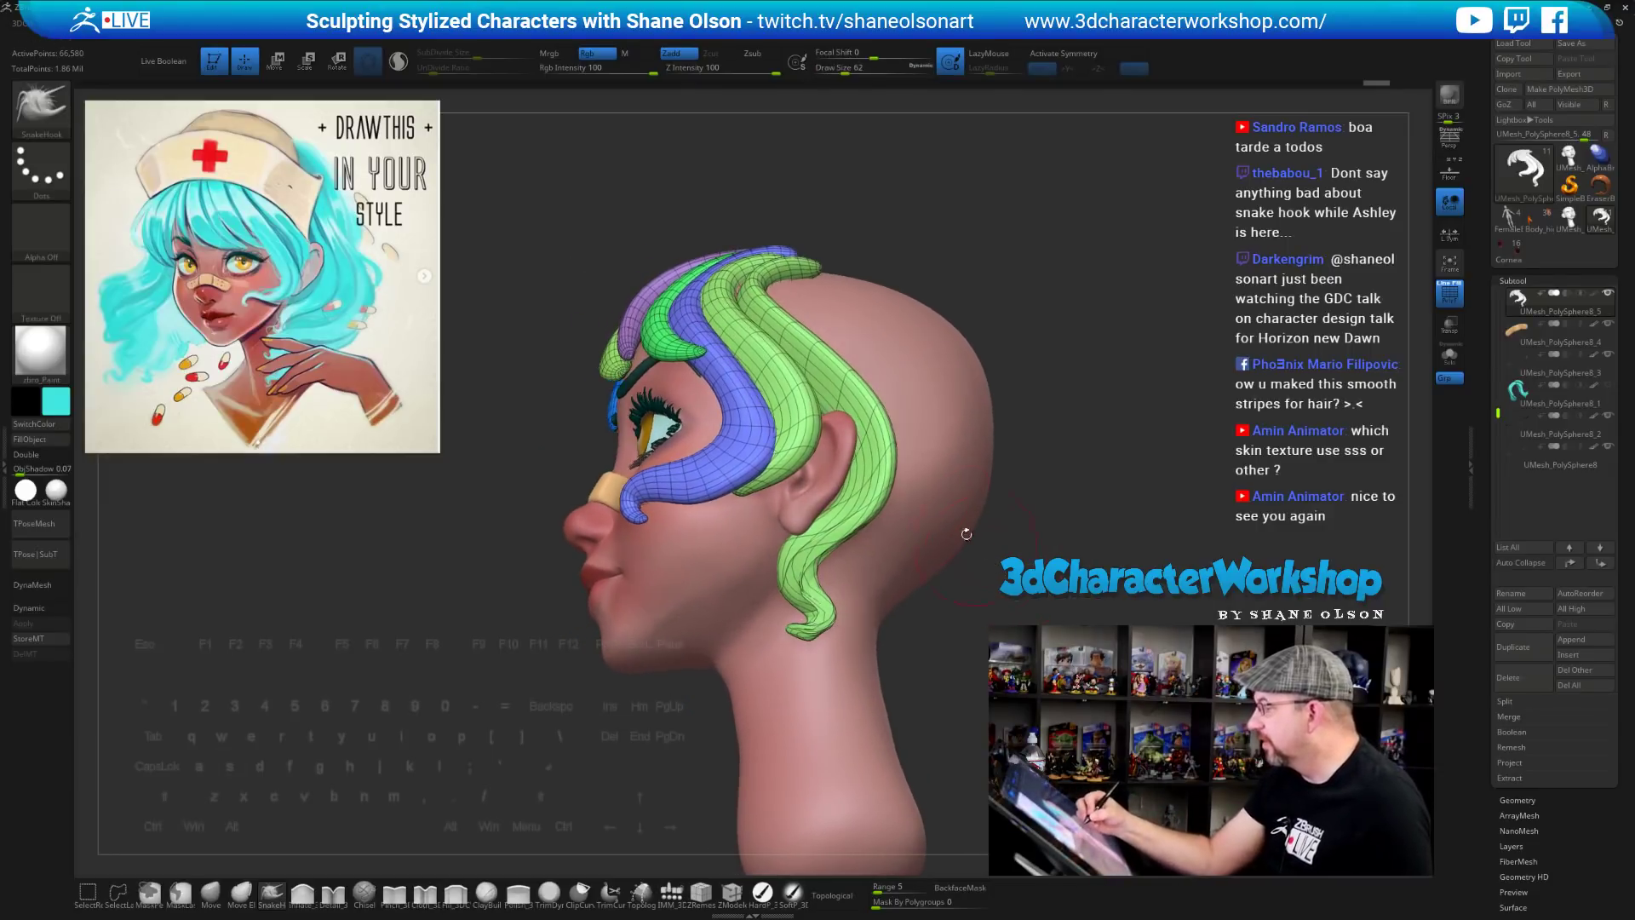
{"action": "left_click_drag", "start_coordinate": [852, 503], "coordinate": [864, 452]}
{"action": "left_click_drag", "start_coordinate": [1047, 664], "coordinate": [997, 673]}
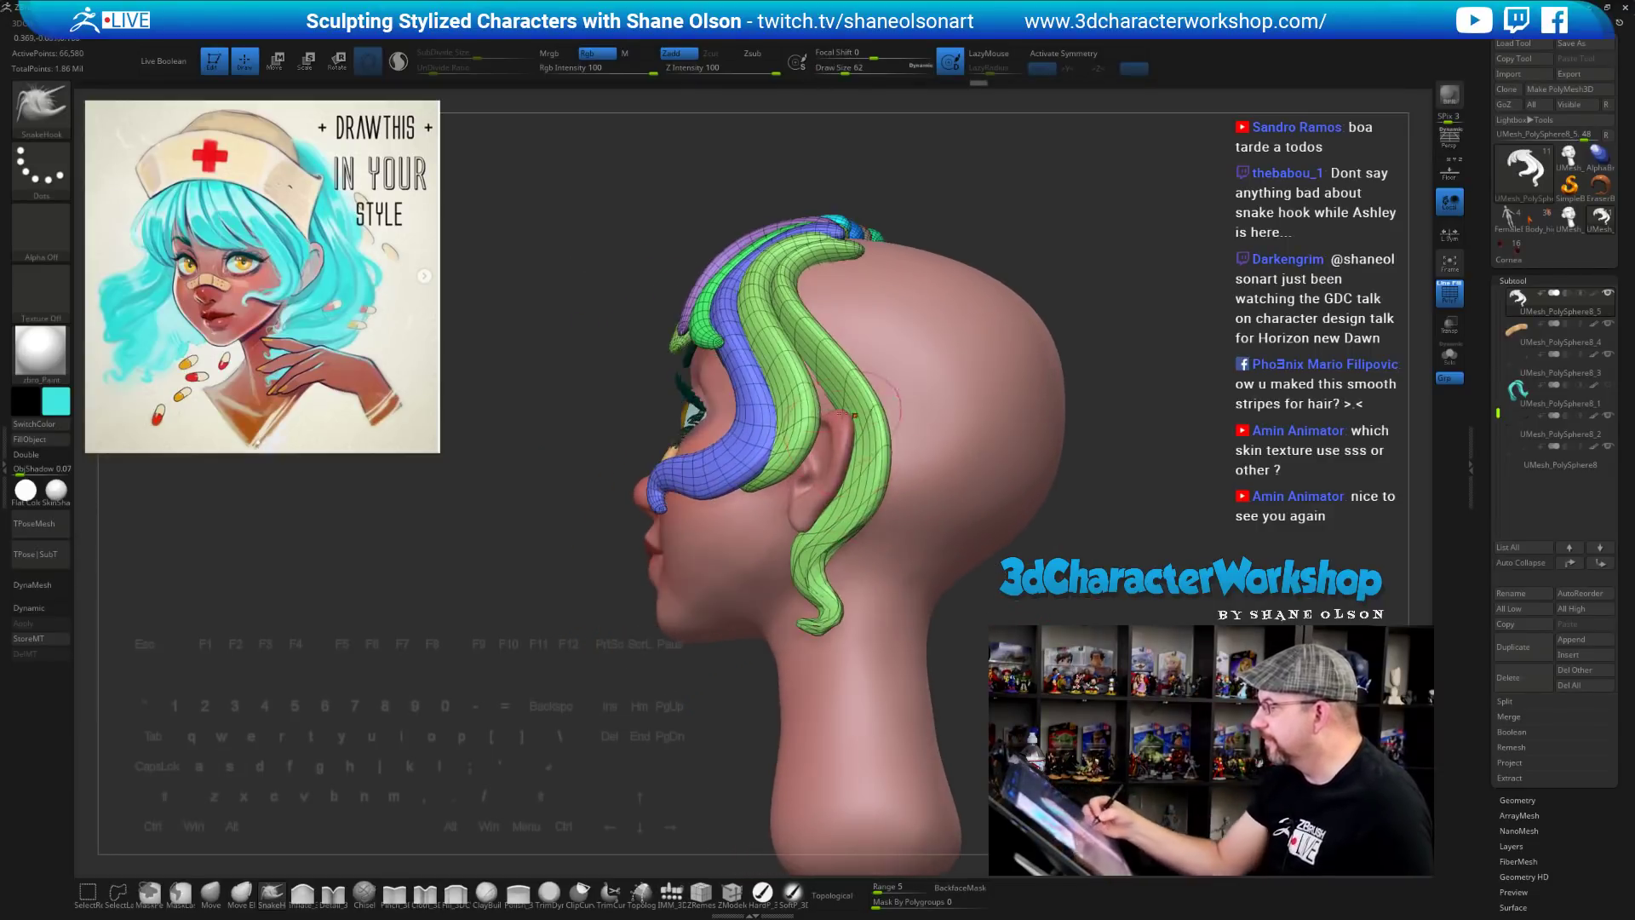
{"action": "left_click_drag", "start_coordinate": [839, 401], "coordinate": [856, 382]}
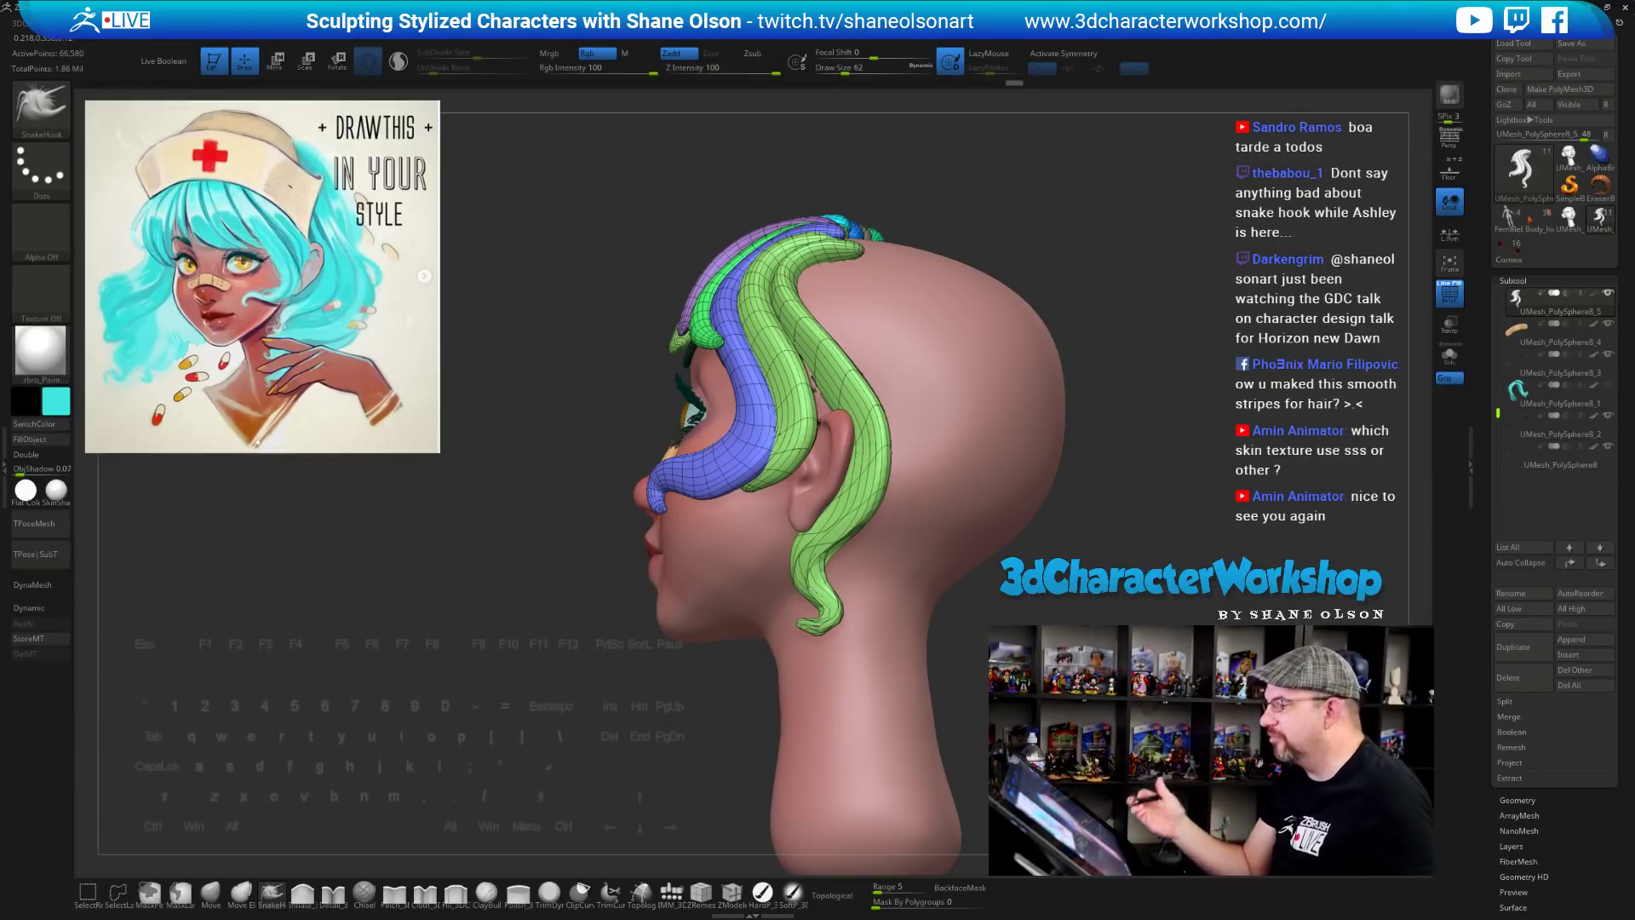
{"action": "left_click_drag", "start_coordinate": [988, 552], "coordinate": [951, 553]}
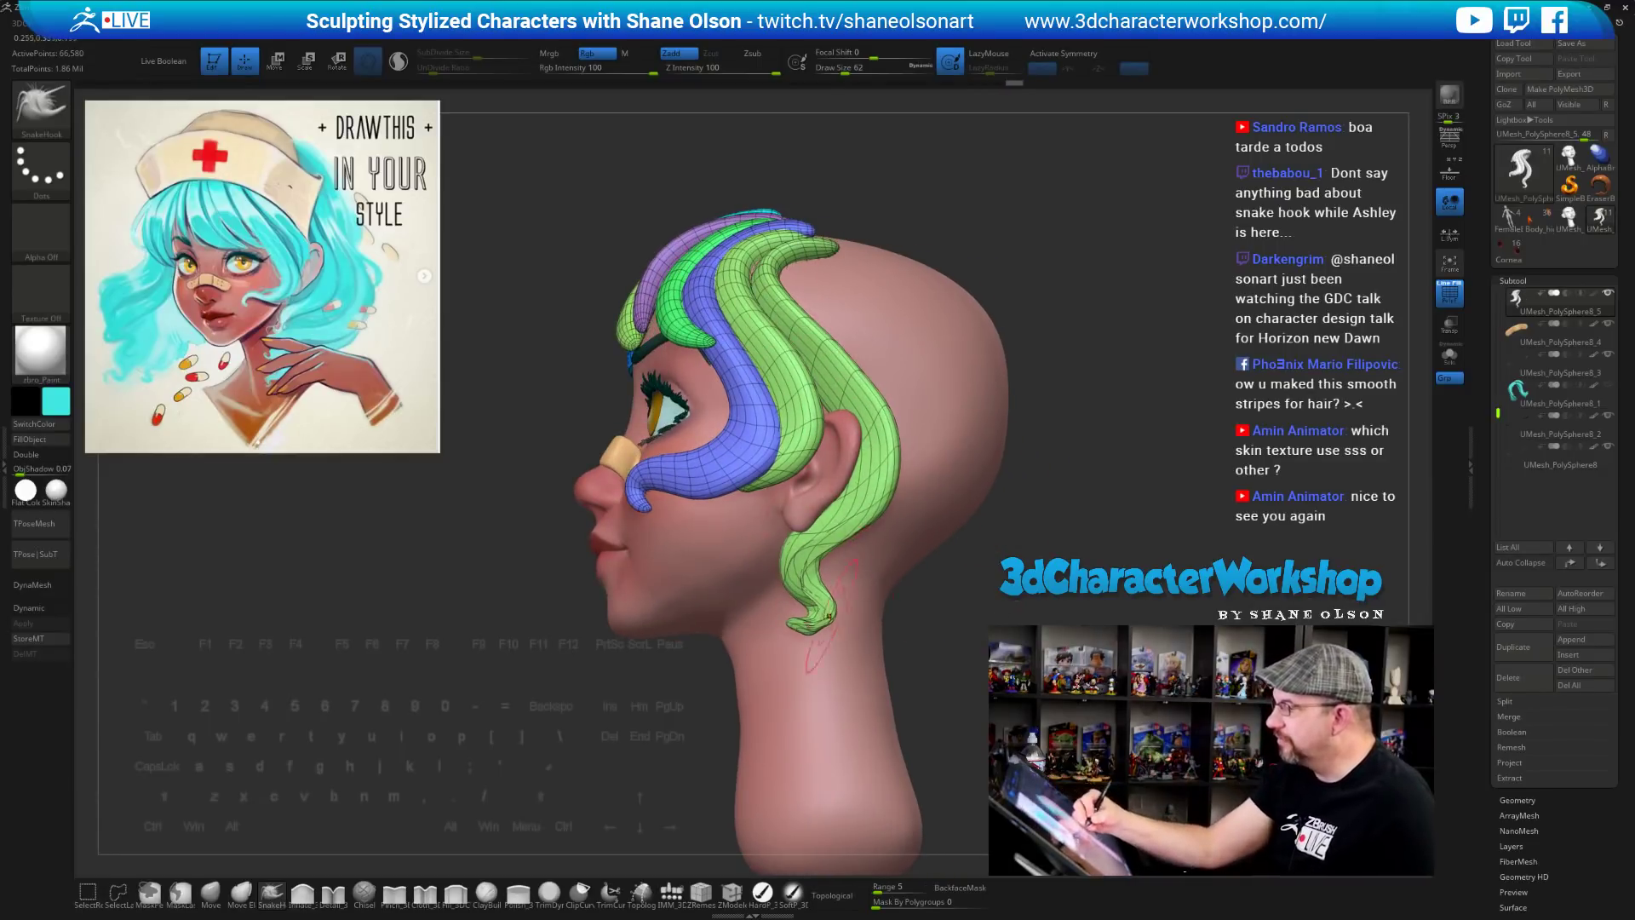
{"action": "left_click_drag", "start_coordinate": [963, 541], "coordinate": [995, 594]}
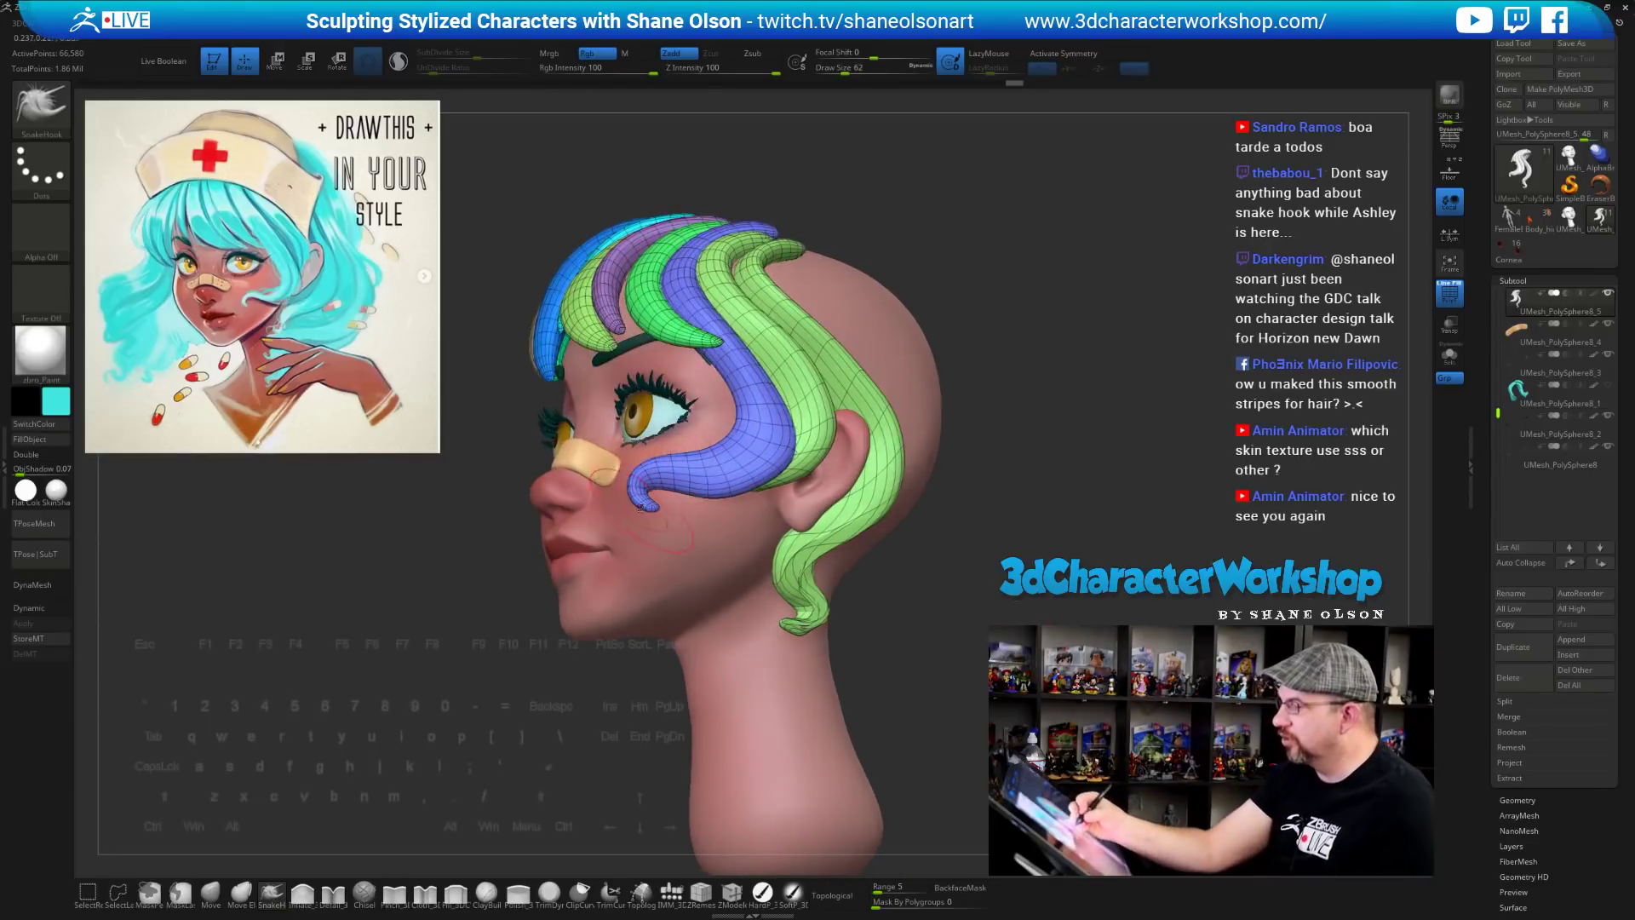
{"action": "left_click_drag", "start_coordinate": [984, 660], "coordinate": [996, 686]}
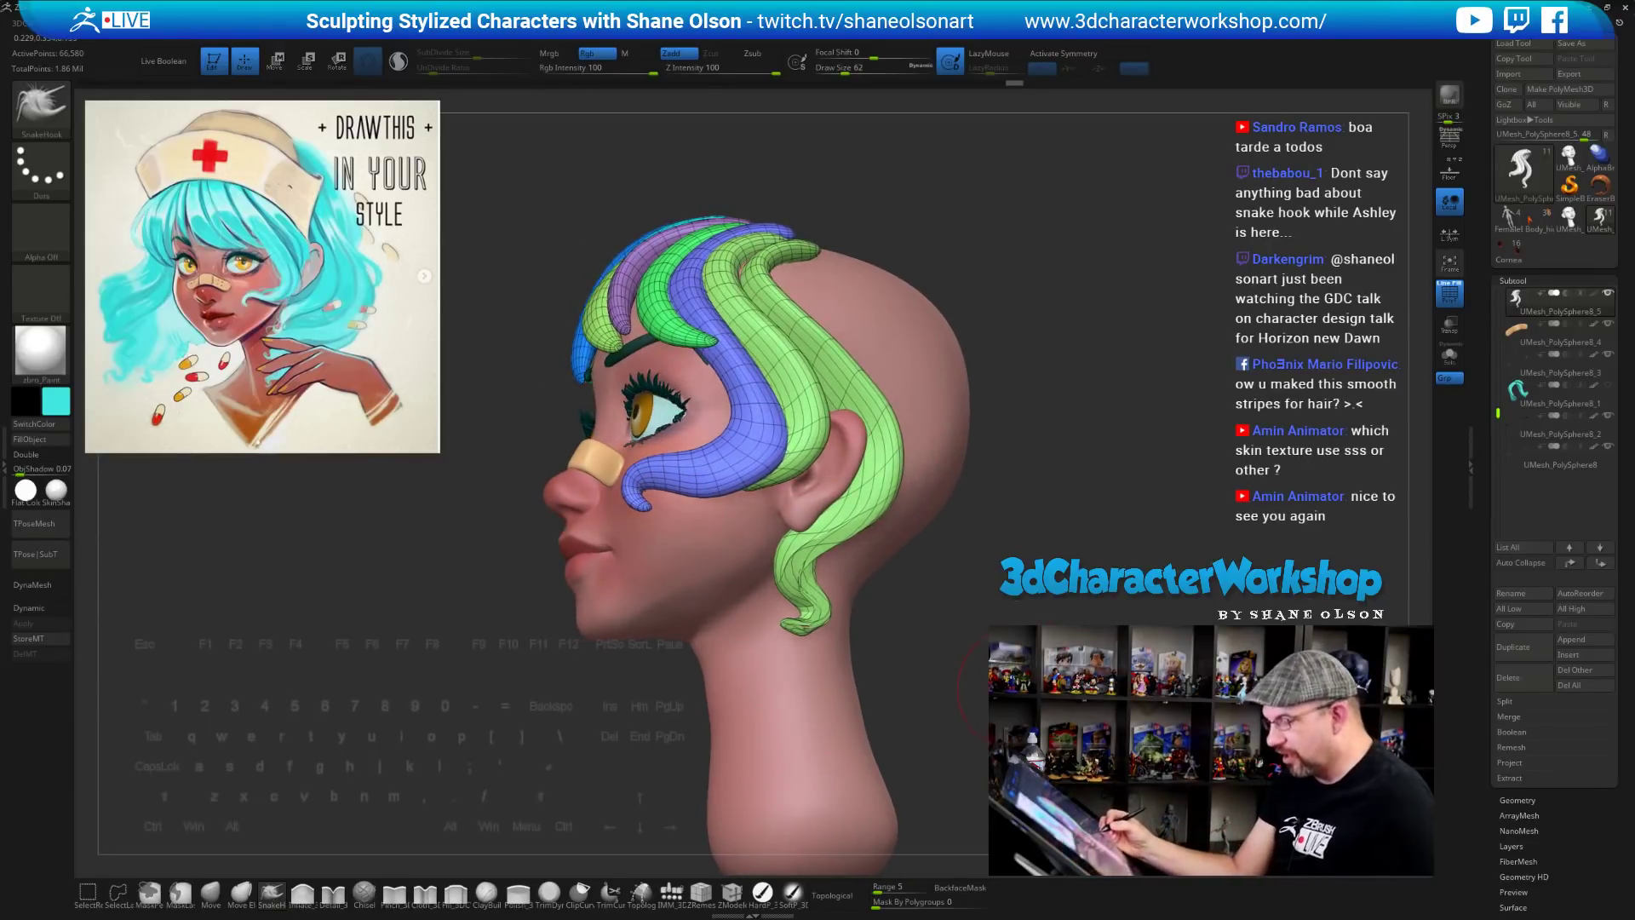
Remesh the side hair strands with ZRemesher
{"action": "key", "text": "2"}
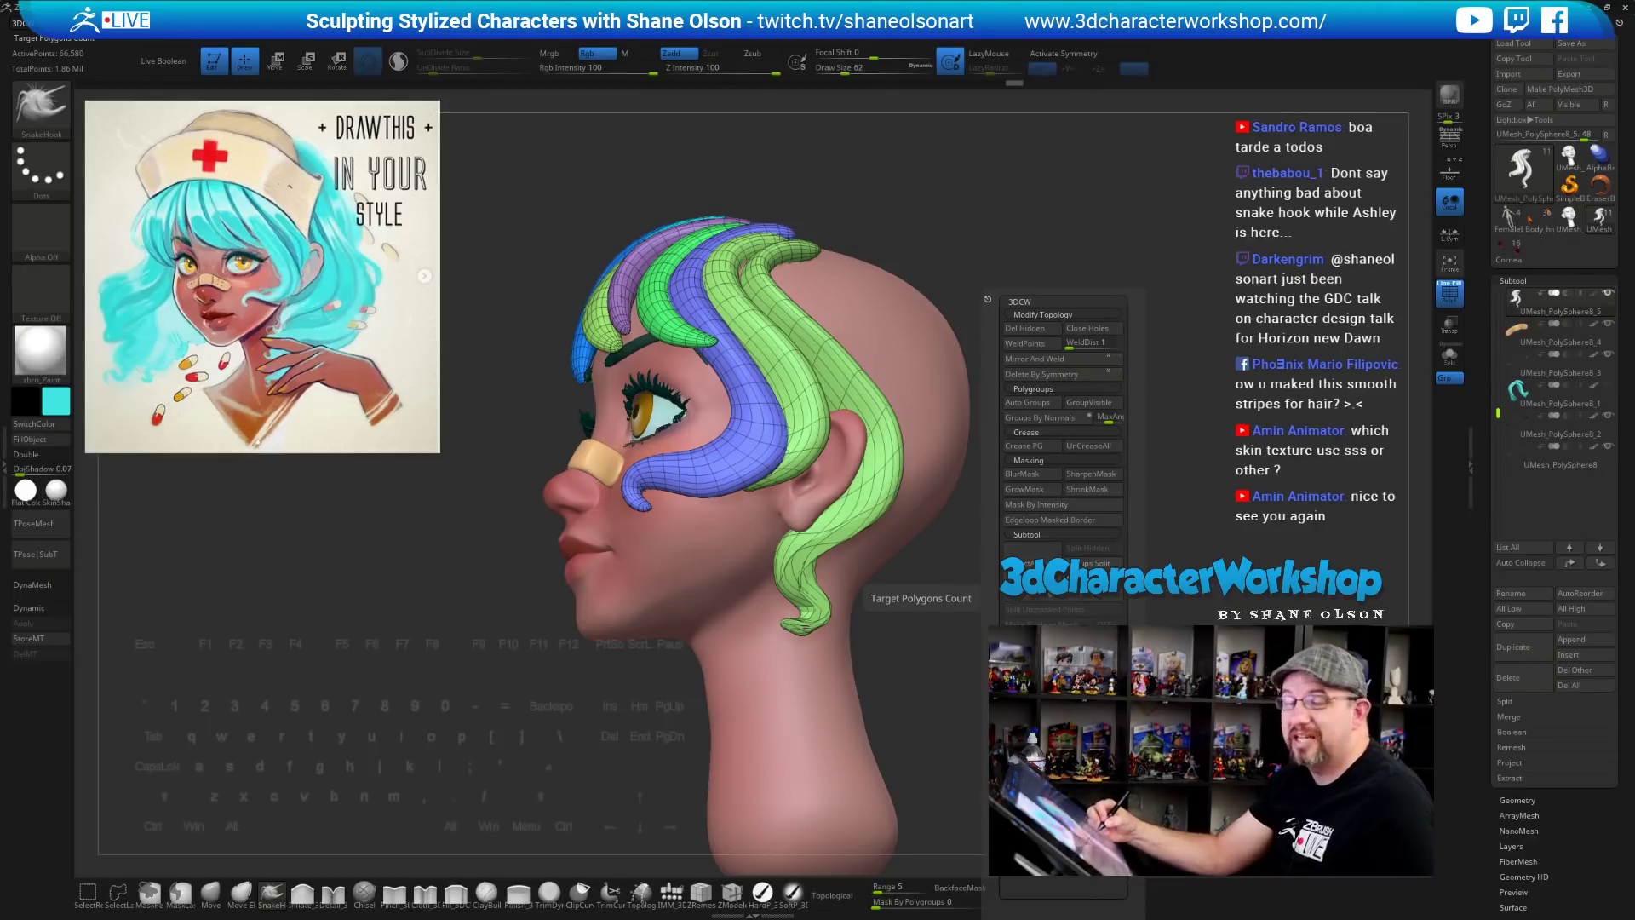
{"action": "left_click", "coordinate": [1032, 662]}
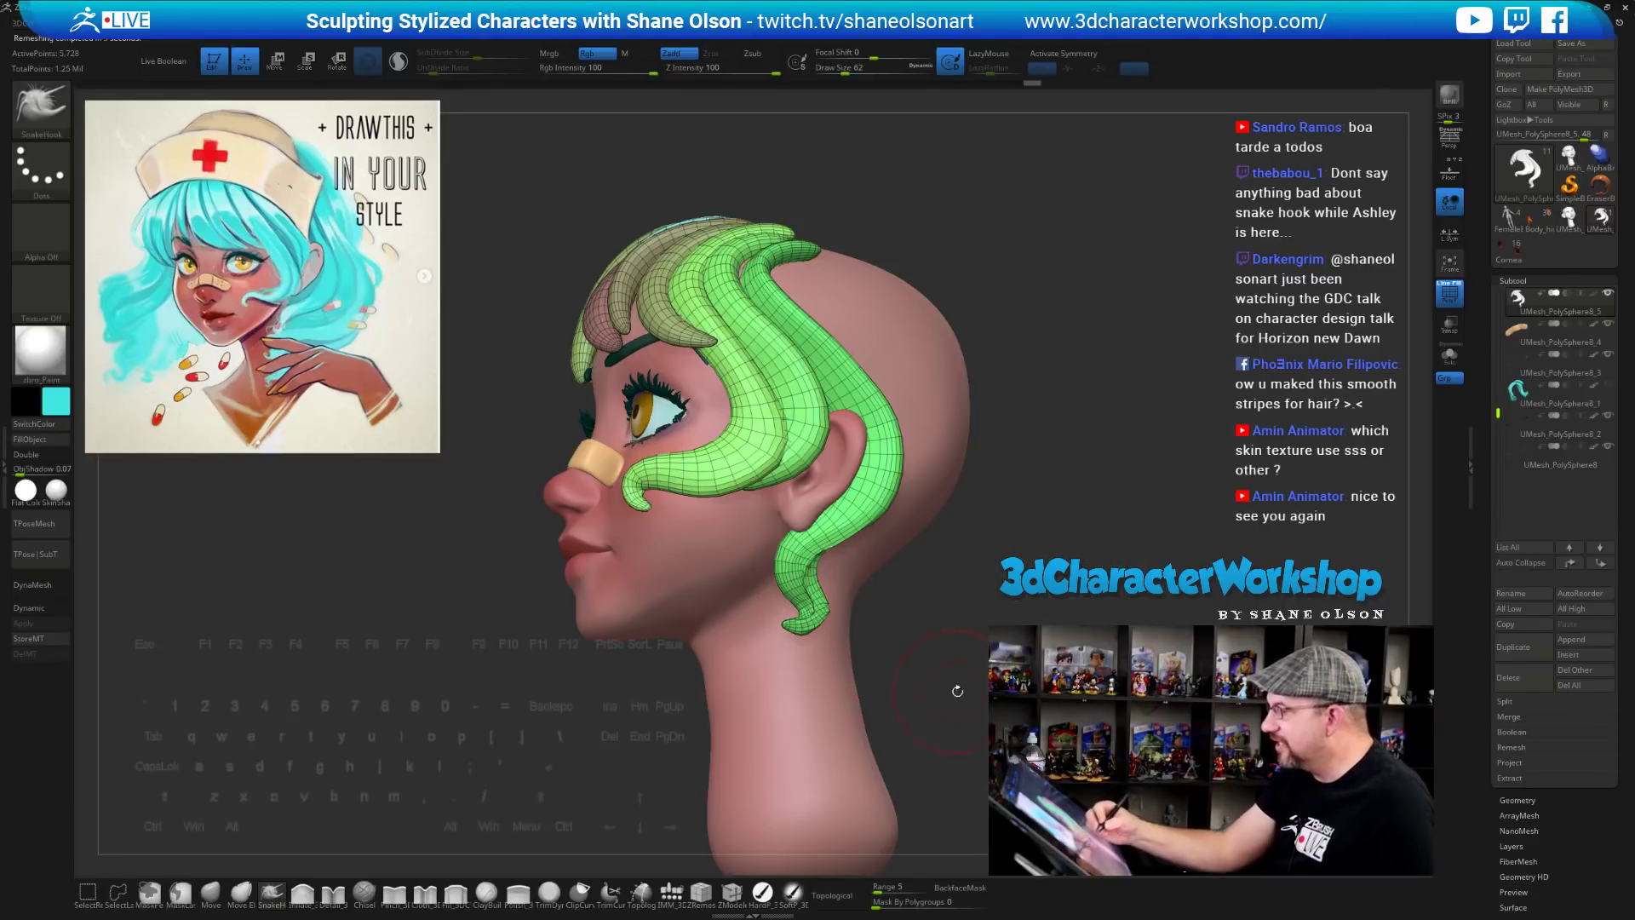
{"action": "mouse_move", "coordinate": [958, 691]}
{"action": "left_mouse_down"}
{"action": "mouse_move", "coordinate": [1133, 691]}
{"action": "mouse_move", "coordinate": [957, 691]}
{"action": "mouse_move", "coordinate": [954, 645]}
{"action": "mouse_move", "coordinate": [953, 670]}
{"action": "left_mouse_up"}
Smooth and refine the curved lower end of the strand below the ear with SnakeHook at draw size 33
{"action": "key", "text": "s"}
{"action": "mouse_move", "coordinate": [801, 673]}
{"action": "left_mouse_down", "text": "shift"}
{"action": "mouse_move", "coordinate": [807, 698]}
{"action": "mouse_move", "coordinate": [793, 623]}
{"action": "left_mouse_up", "text": "shift"}
{"action": "left_click", "coordinate": [714, 69], "text": "shift"}
{"action": "left_click_drag", "start_coordinate": [1133, 707], "coordinate": [886, 739]}
{"action": "left_click_drag", "start_coordinate": [770, 758], "coordinate": [992, 749]}
{"action": "left_click_drag", "start_coordinate": [808, 602], "coordinate": [852, 562], "text": "shift"}
{"action": "left_click_drag", "start_coordinate": [916, 741], "coordinate": [979, 742]}
{"action": "left_click_drag", "start_coordinate": [754, 622], "coordinate": [746, 669], "text": "shift"}
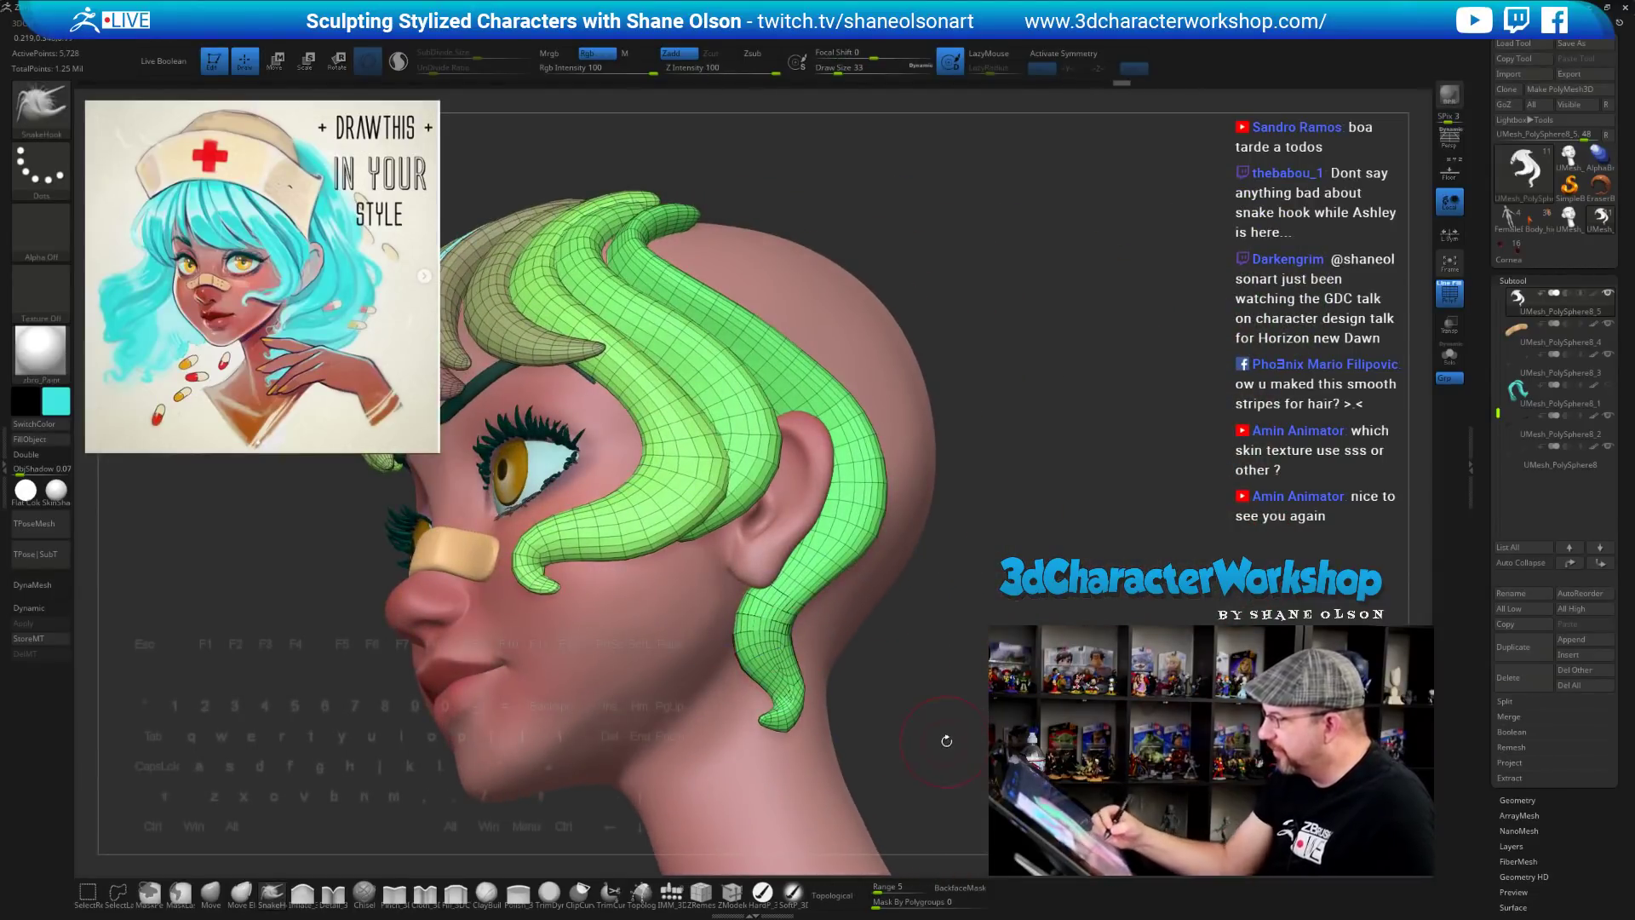
{"action": "left_click_drag", "start_coordinate": [937, 714], "coordinate": [881, 711]}
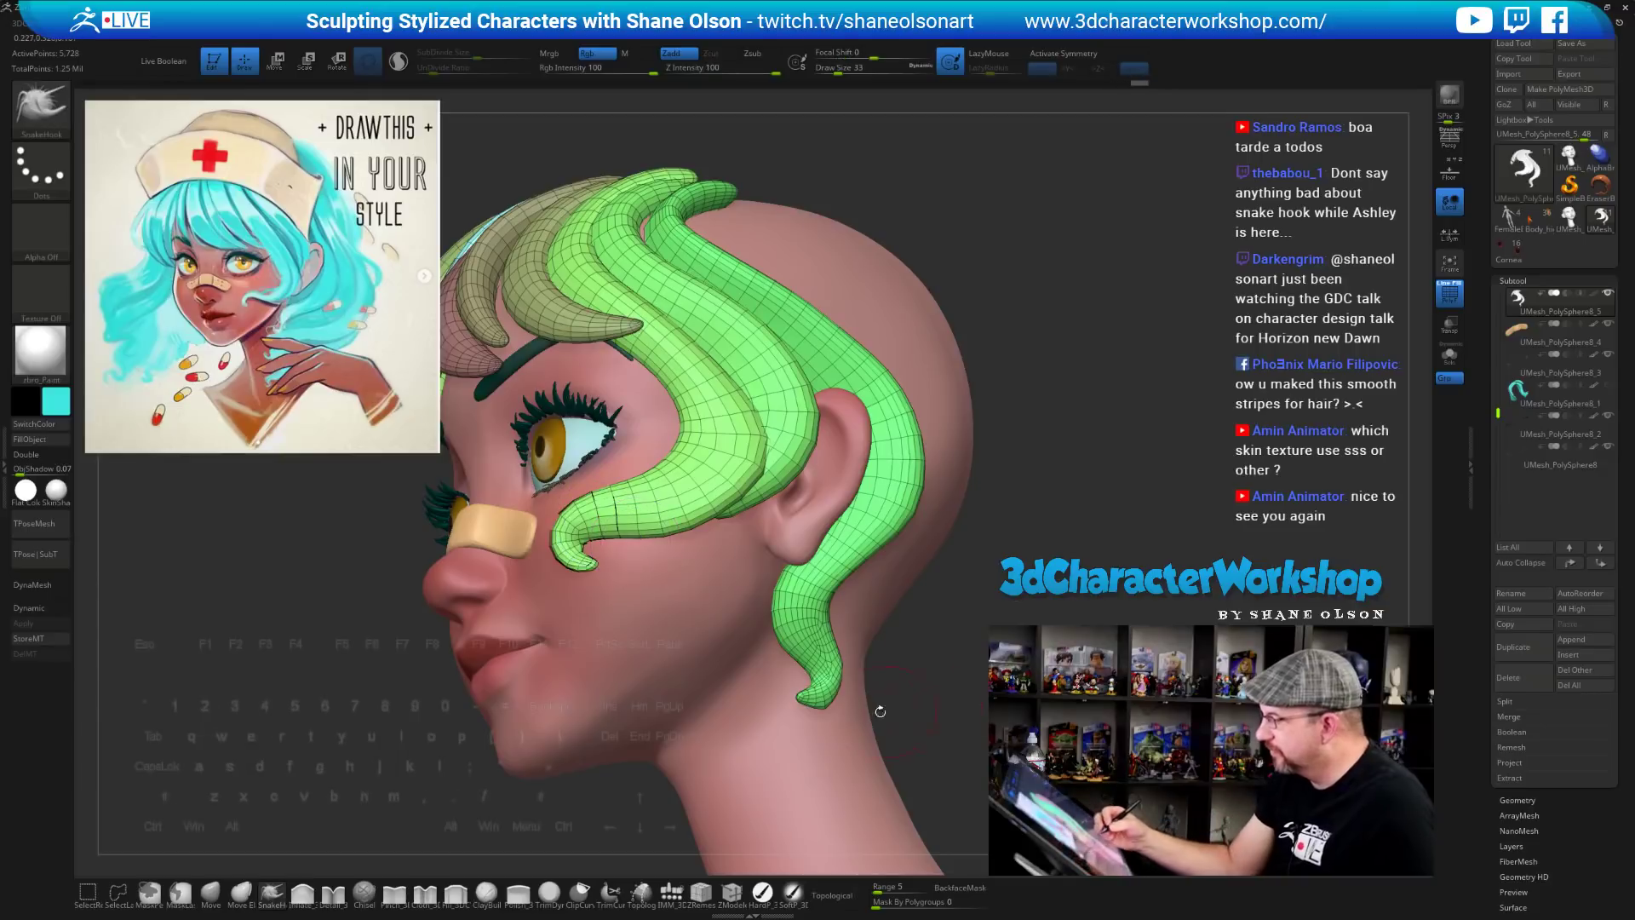
Adjust the strand's tip below the ear with the Move brush, reduce the draw size to 22, and remesh the hair again
{"action": "left_click", "coordinate": [211, 891]}
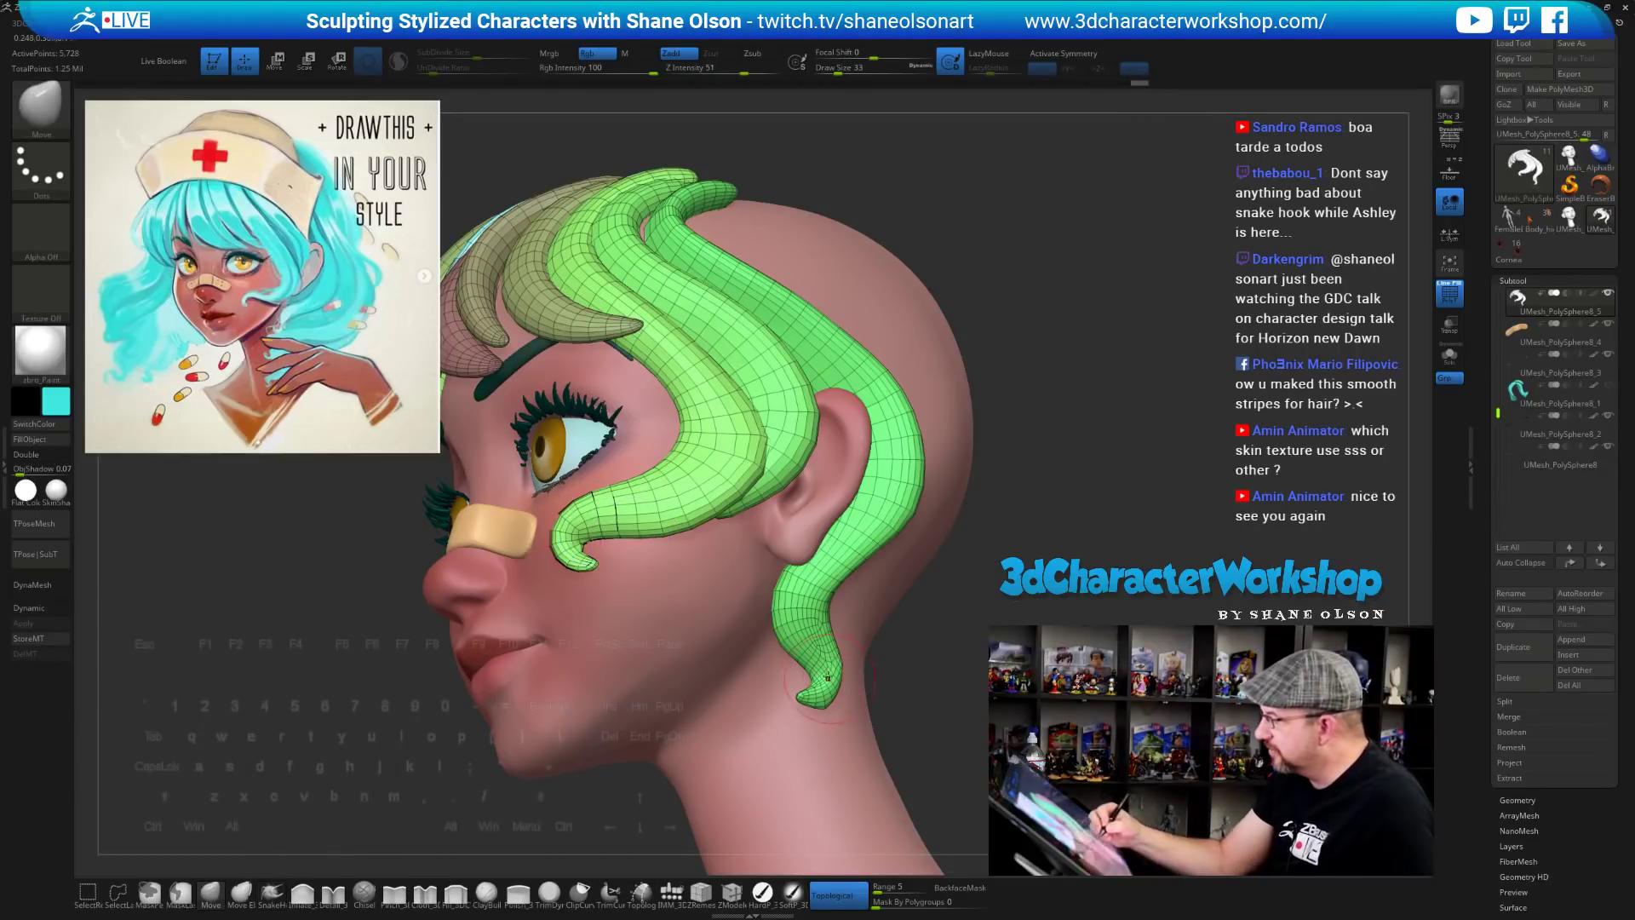
{"action": "mouse_move", "coordinate": [833, 665]}
{"action": "left_mouse_down"}
{"action": "mouse_move", "coordinate": [814, 688]}
{"action": "mouse_move", "coordinate": [828, 687]}
{"action": "left_mouse_up"}
{"action": "key", "text": "s"}
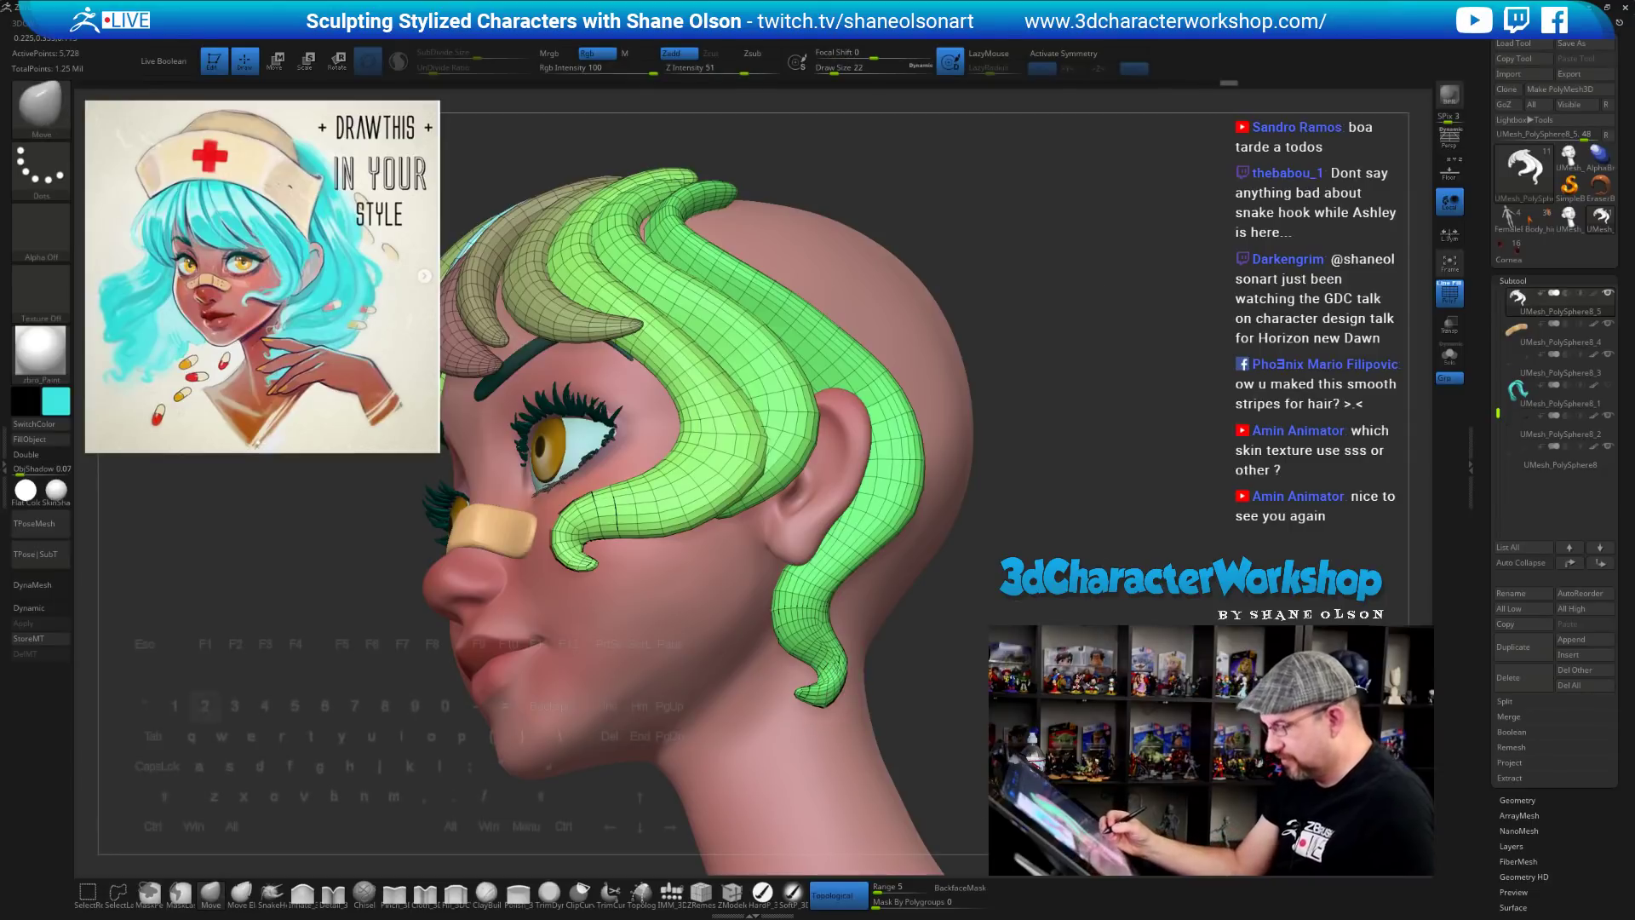
{"action": "key", "text": "2"}
{"action": "left_click", "coordinate": [979, 660]}
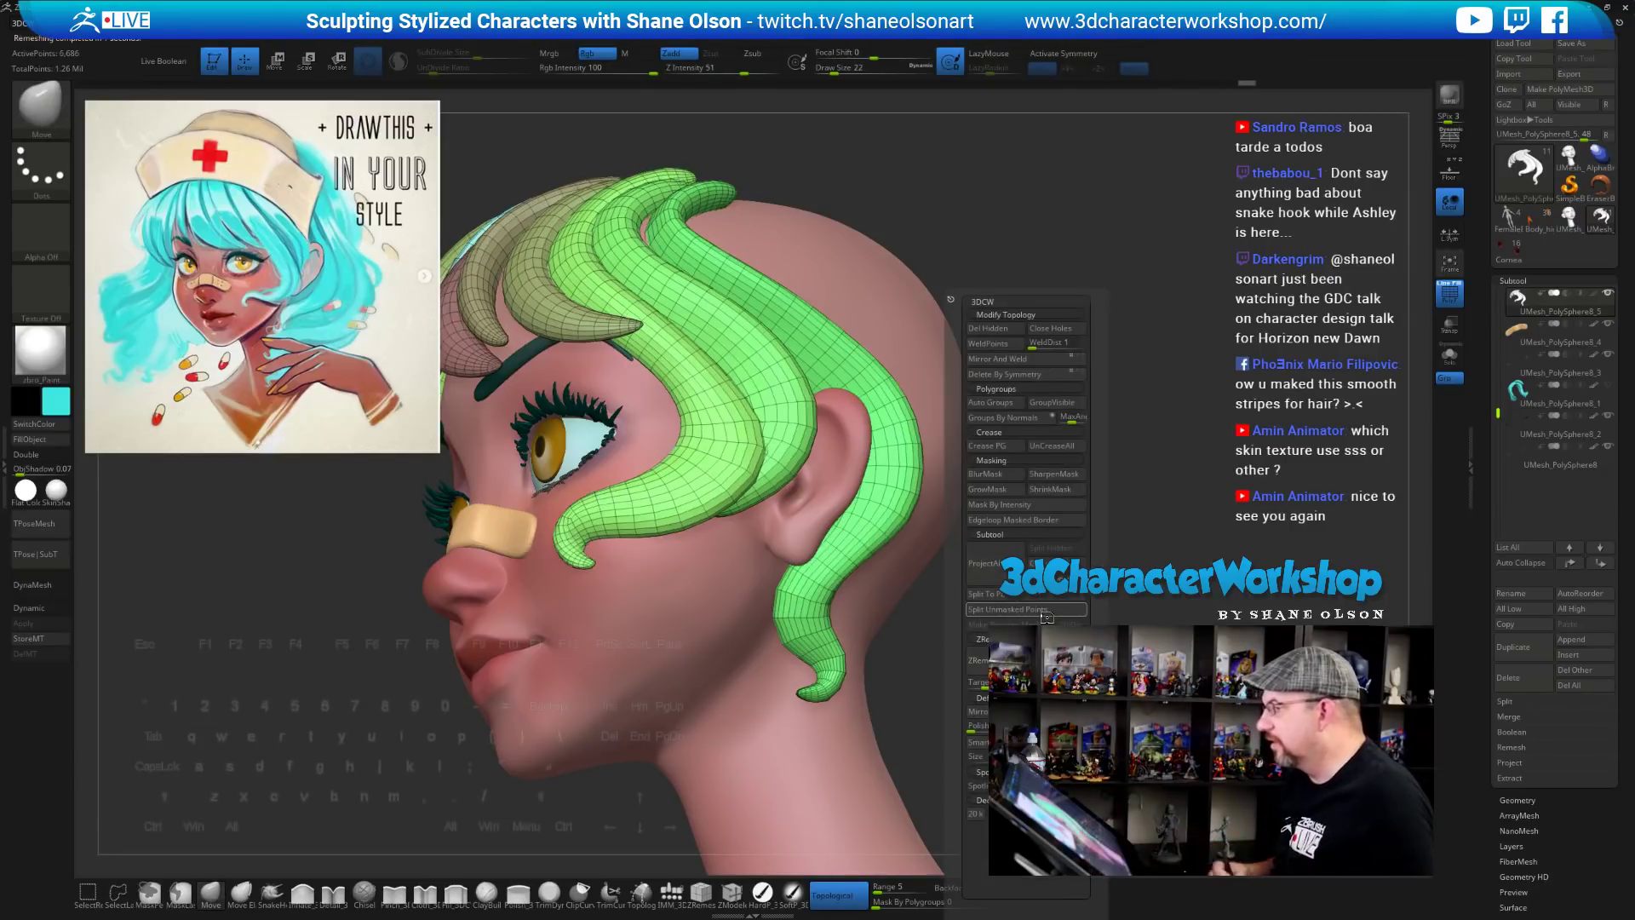
Increase the Move brush's draw size to 31
{"action": "mouse_move", "coordinate": [1133, 477]}
{"action": "left_mouse_down"}
{"action": "mouse_move", "coordinate": [988, 477]}
{"action": "mouse_move", "coordinate": [1150, 469]}
{"action": "left_mouse_up"}
{"action": "mouse_move", "coordinate": [373, 379]}
{"action": "left_mouse_down"}
{"action": "mouse_move", "coordinate": [485, 383]}
{"action": "mouse_move", "coordinate": [373, 379]}
{"action": "mouse_move", "coordinate": [470, 387]}
{"action": "mouse_move", "coordinate": [470, 341]}
{"action": "left_mouse_up"}
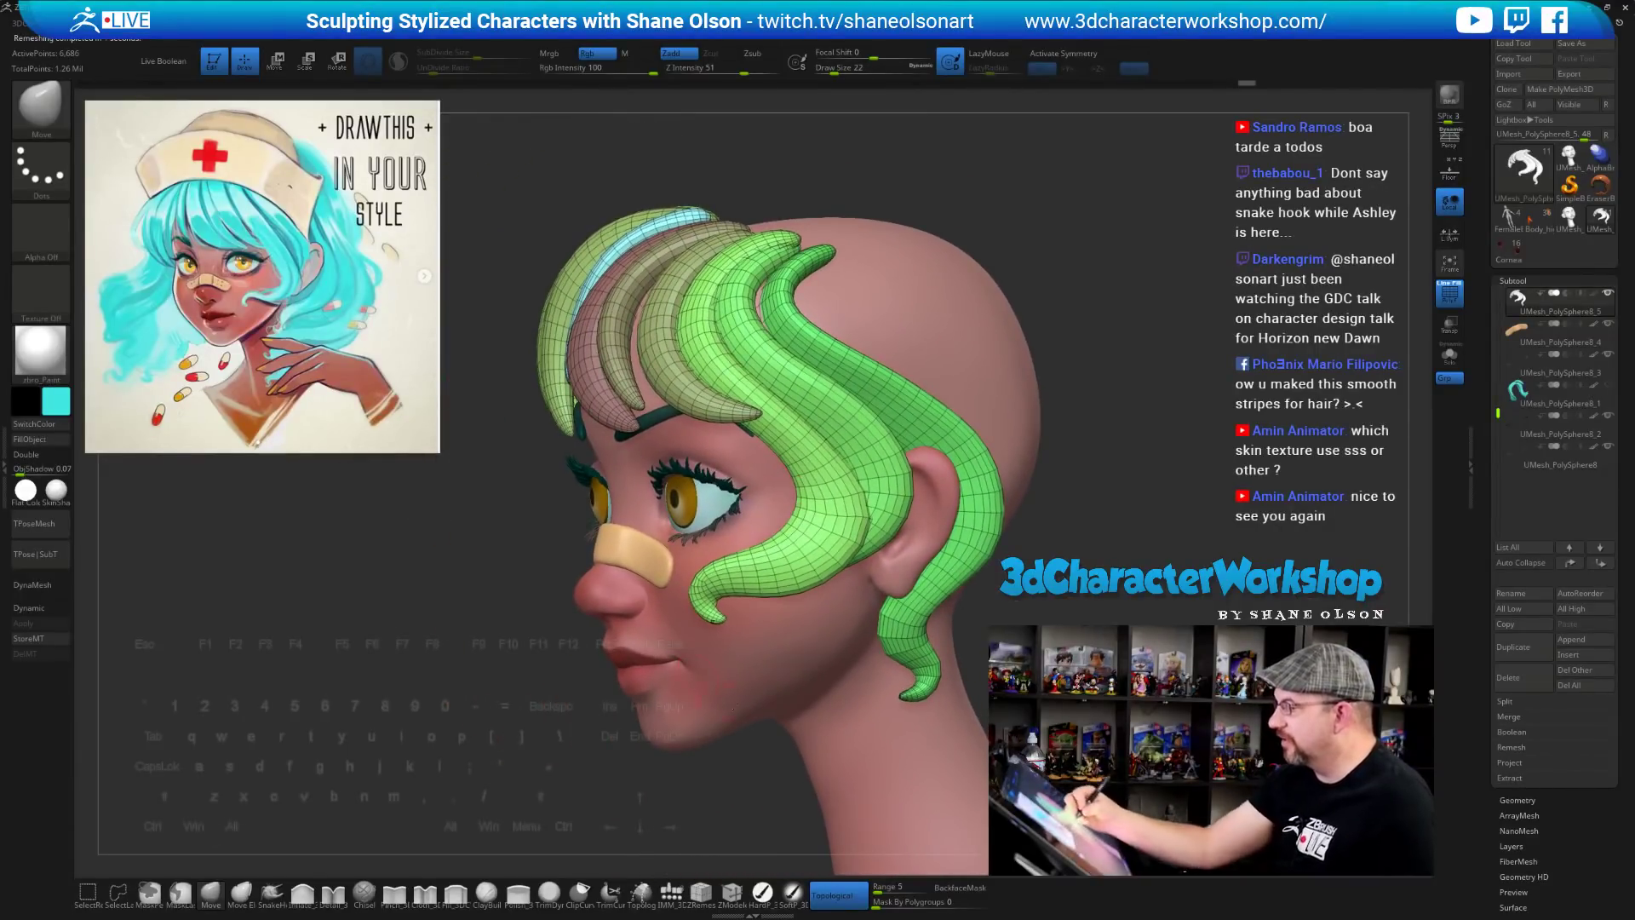
{"action": "mouse_move", "coordinate": [477, 400]}
{"action": "left_mouse_down"}
{"action": "mouse_move", "coordinate": [622, 404]}
{"action": "mouse_move", "coordinate": [485, 400]}
{"action": "mouse_move", "coordinate": [486, 467]}
{"action": "mouse_move", "coordinate": [485, 379]}
{"action": "left_mouse_up"}
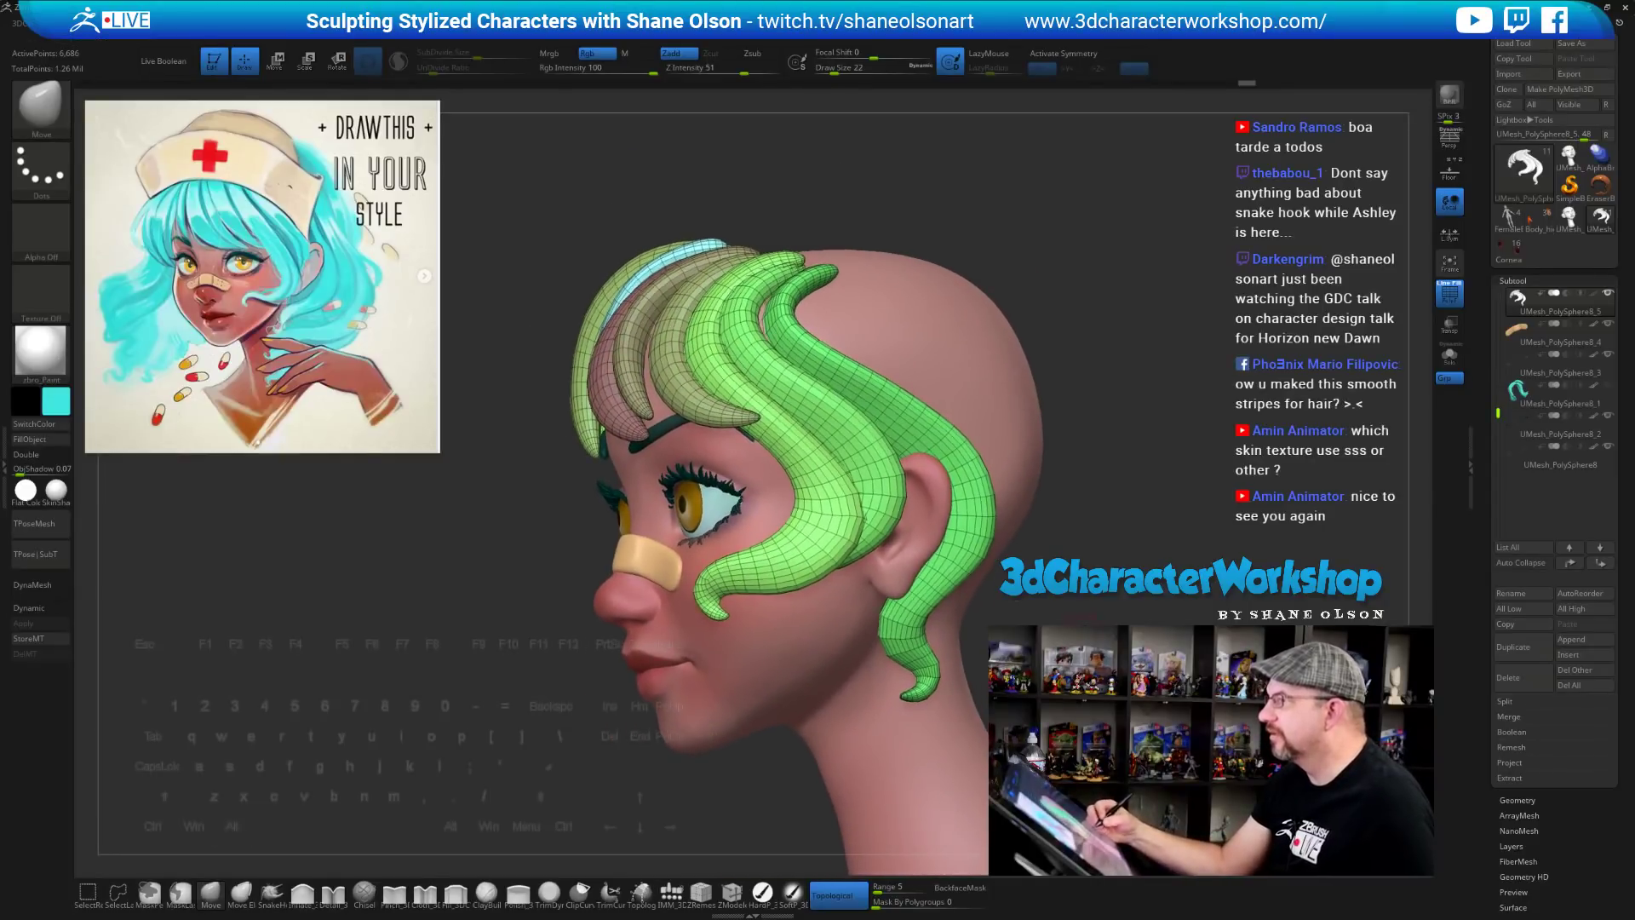
{"action": "key", "text": "s"}
{"action": "mouse_move", "coordinate": [1082, 610]}
{"action": "left_mouse_down"}
{"action": "mouse_move", "coordinate": [1149, 588]}
{"action": "mouse_move", "coordinate": [1128, 622]}
{"action": "mouse_move", "coordinate": [1210, 622]}
{"action": "mouse_move", "coordinate": [1104, 638]}
{"action": "left_mouse_up"}
{"action": "key", "text": "s"}
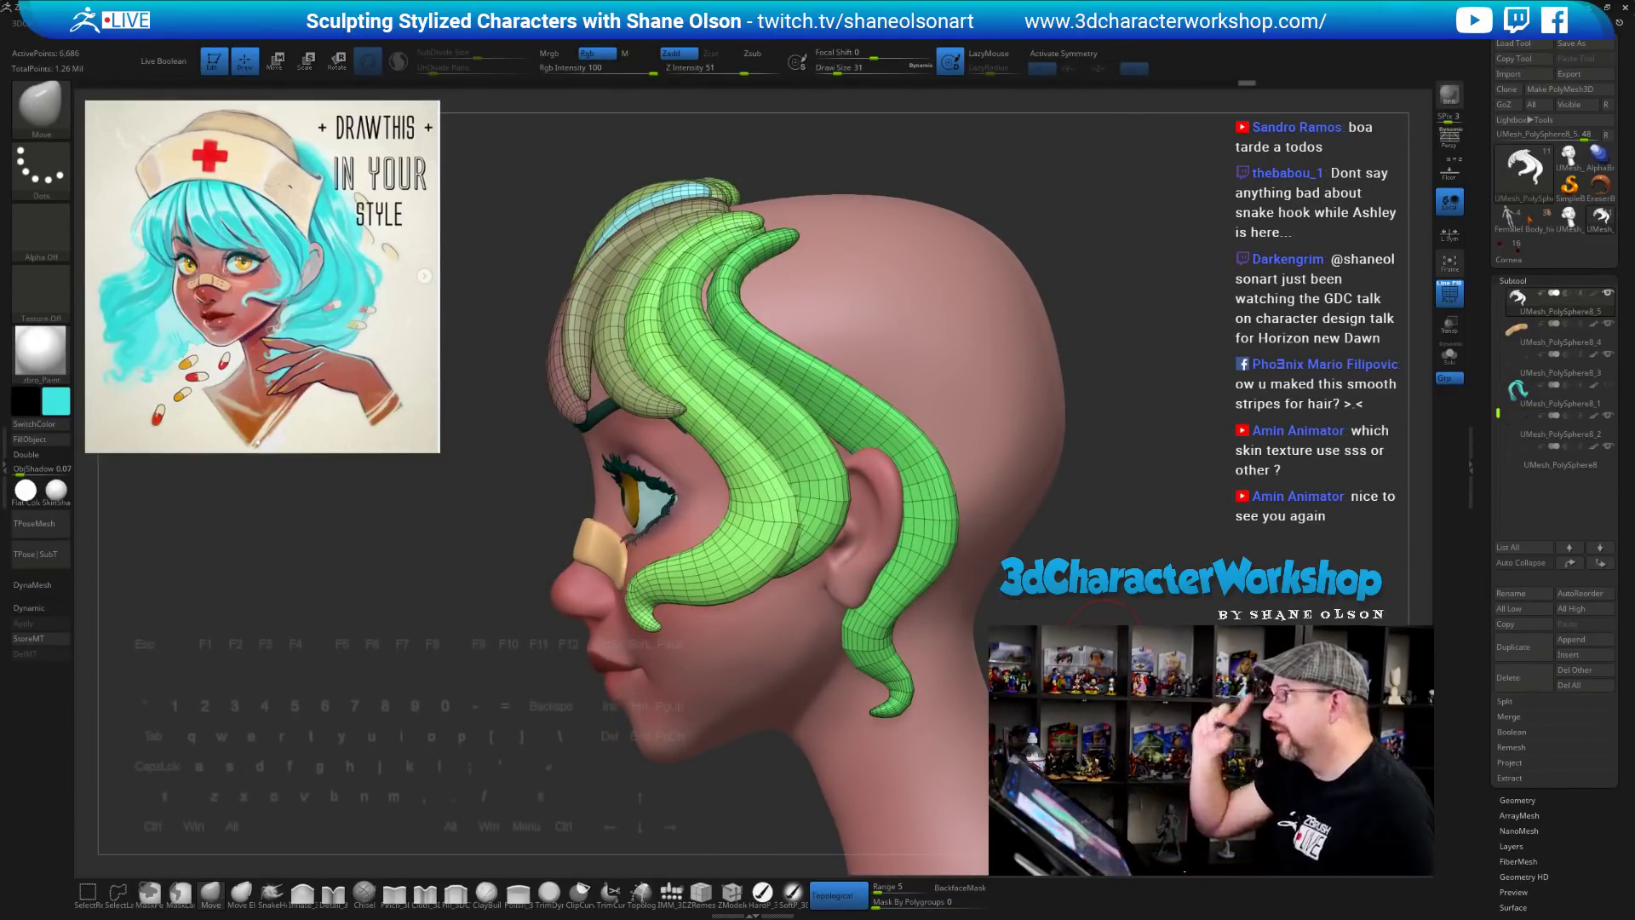
{"action": "left_click_drag", "start_coordinate": [1180, 569], "coordinate": [1134, 576], "text": "alt"}
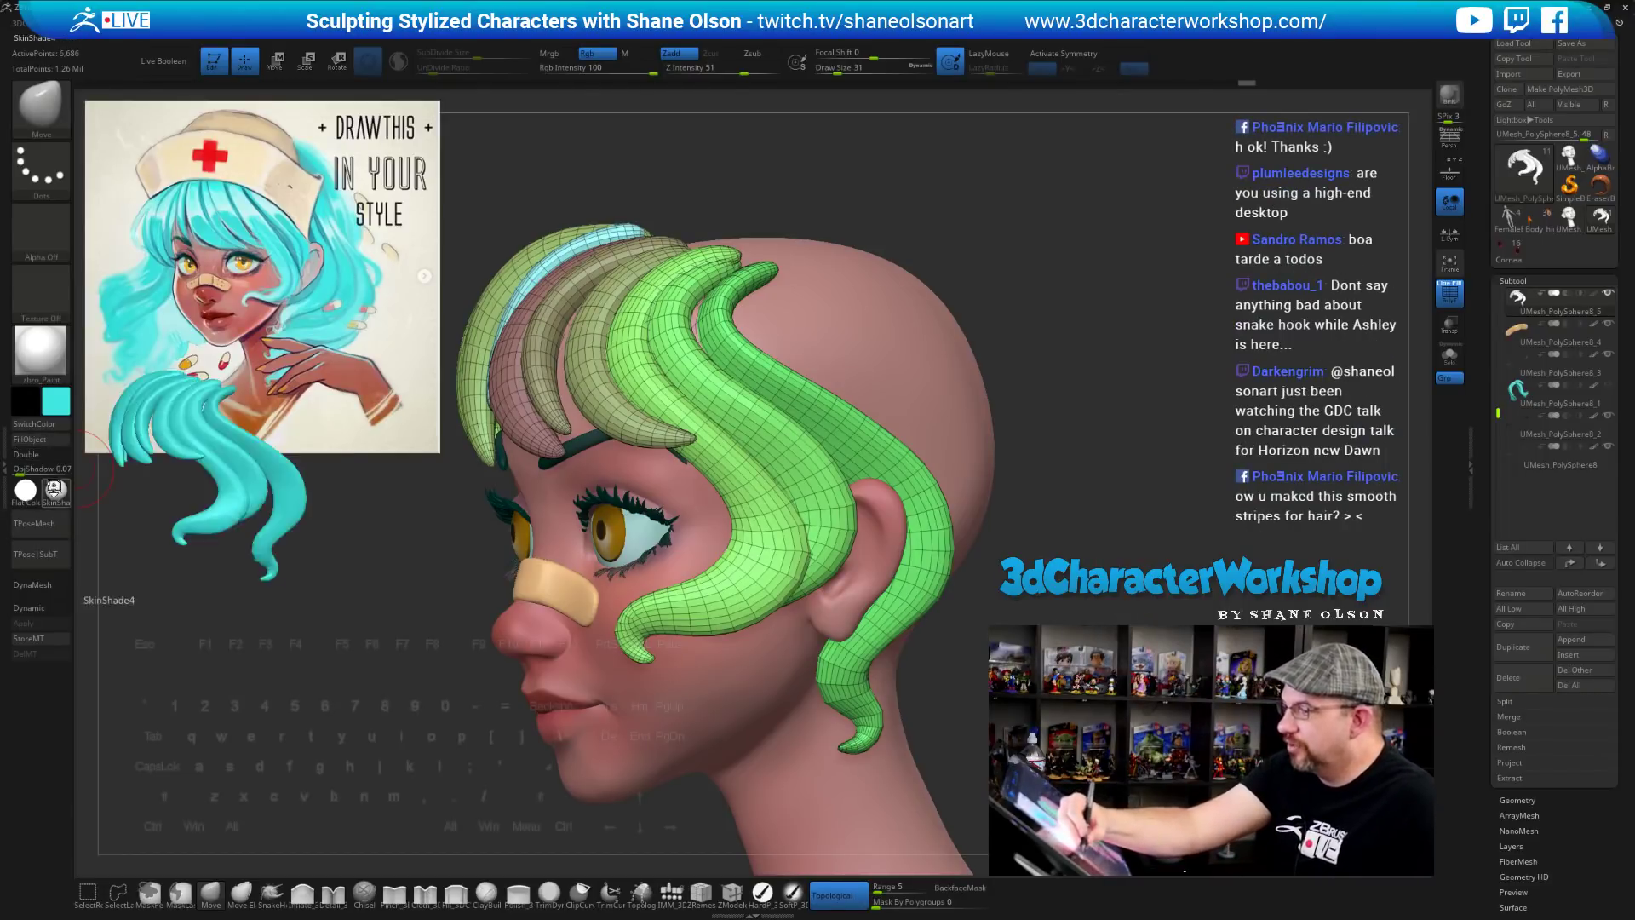
Switch the model's material to SkinShade4
{"action": "left_click", "coordinate": [57, 490]}
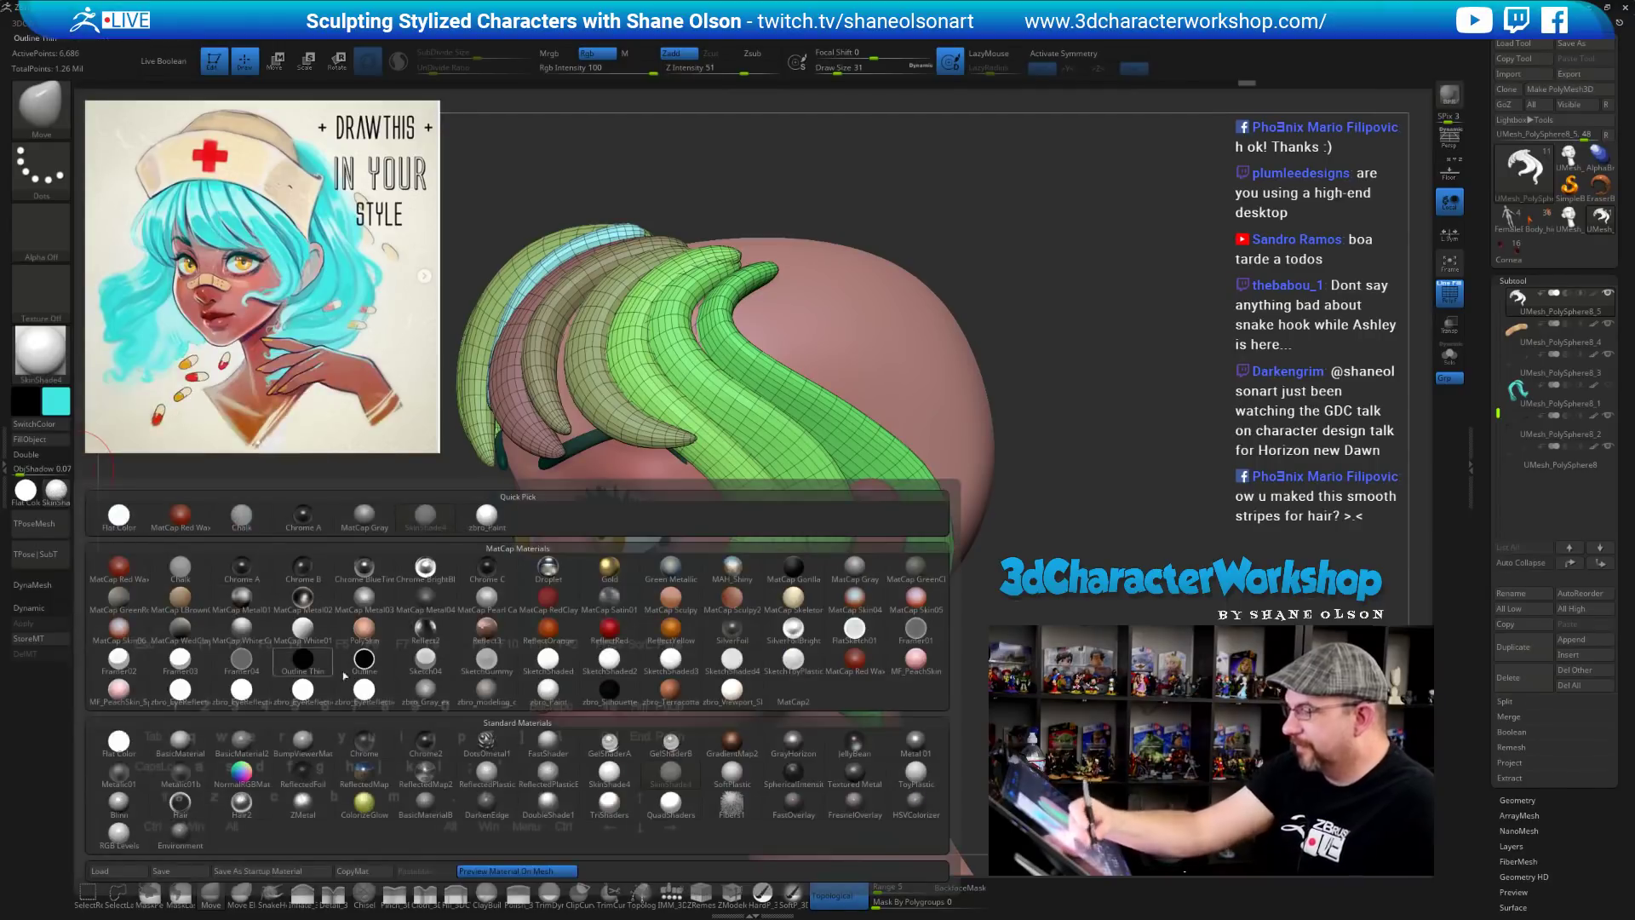
{"action": "mouse_move", "coordinate": [552, 698]}
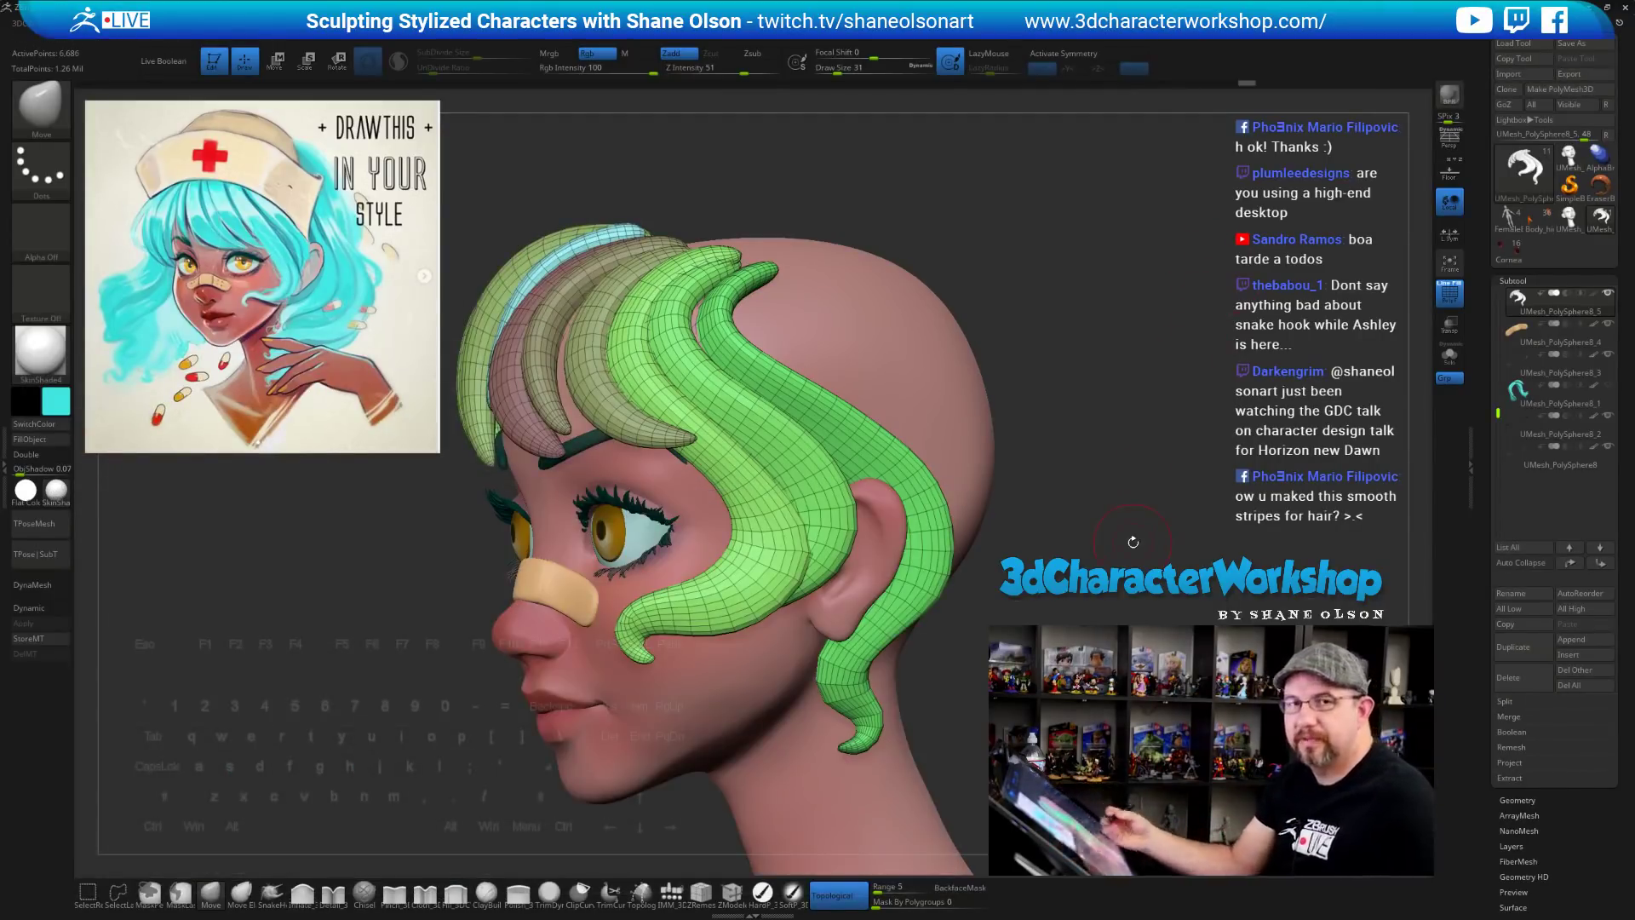
{"action": "left_click_drag", "start_coordinate": [1134, 541], "coordinate": [1022, 544]}
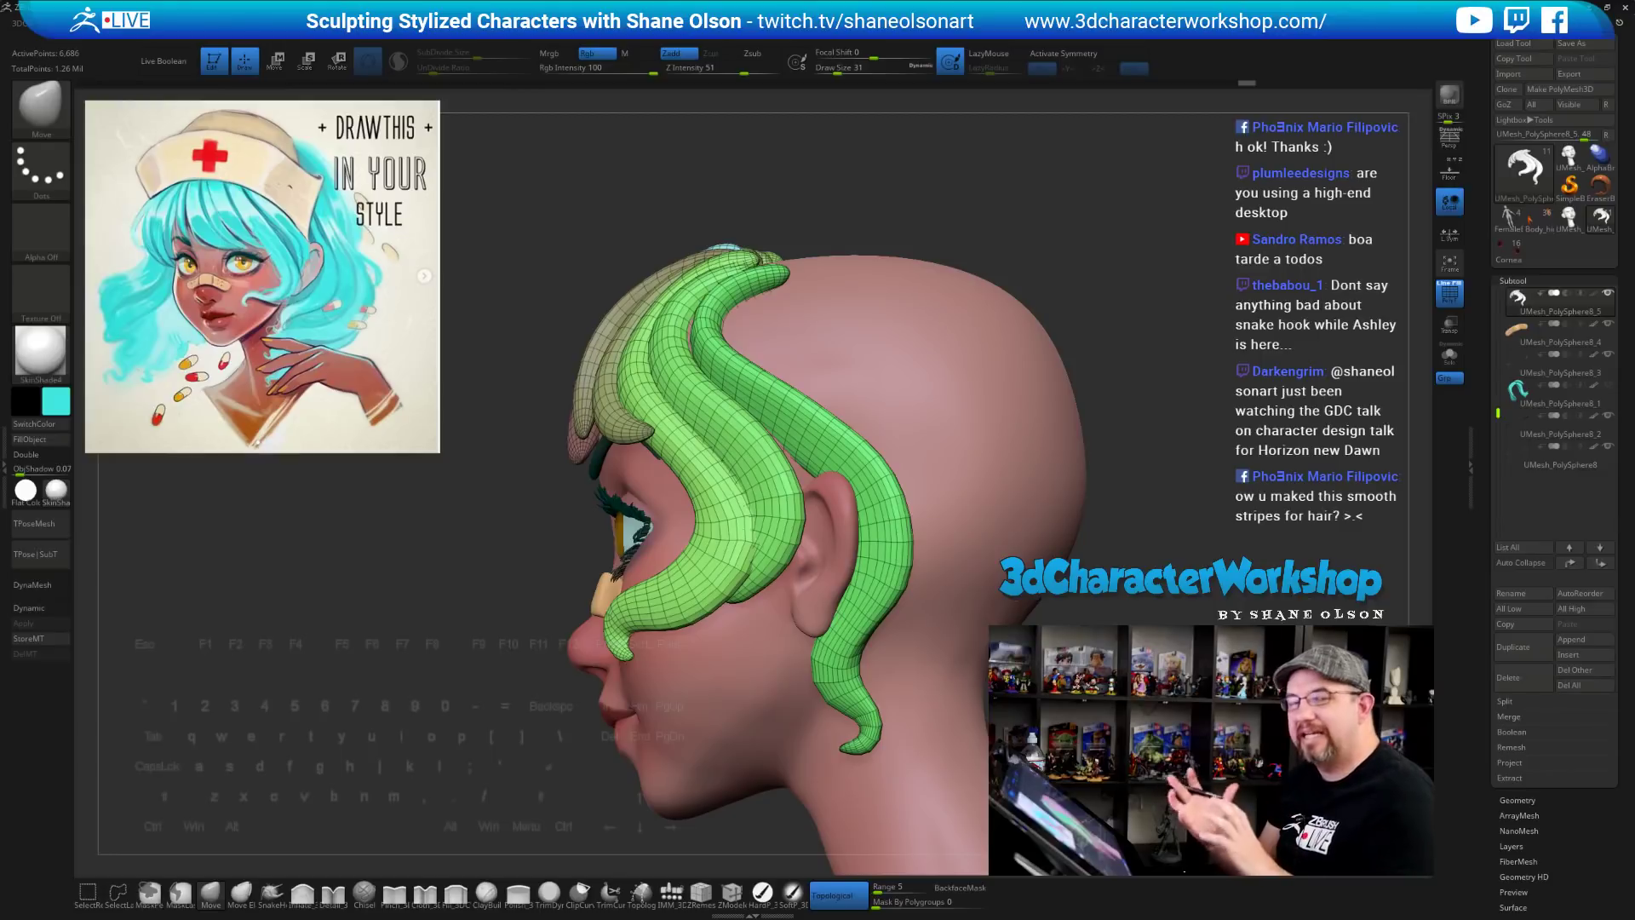
{"action": "left_click_drag", "start_coordinate": [1107, 542], "coordinate": [1039, 542]}
Select the head subtool and turn off the polyframe wireframe display
{"action": "left_click", "coordinate": [809, 640], "text": "alt"}
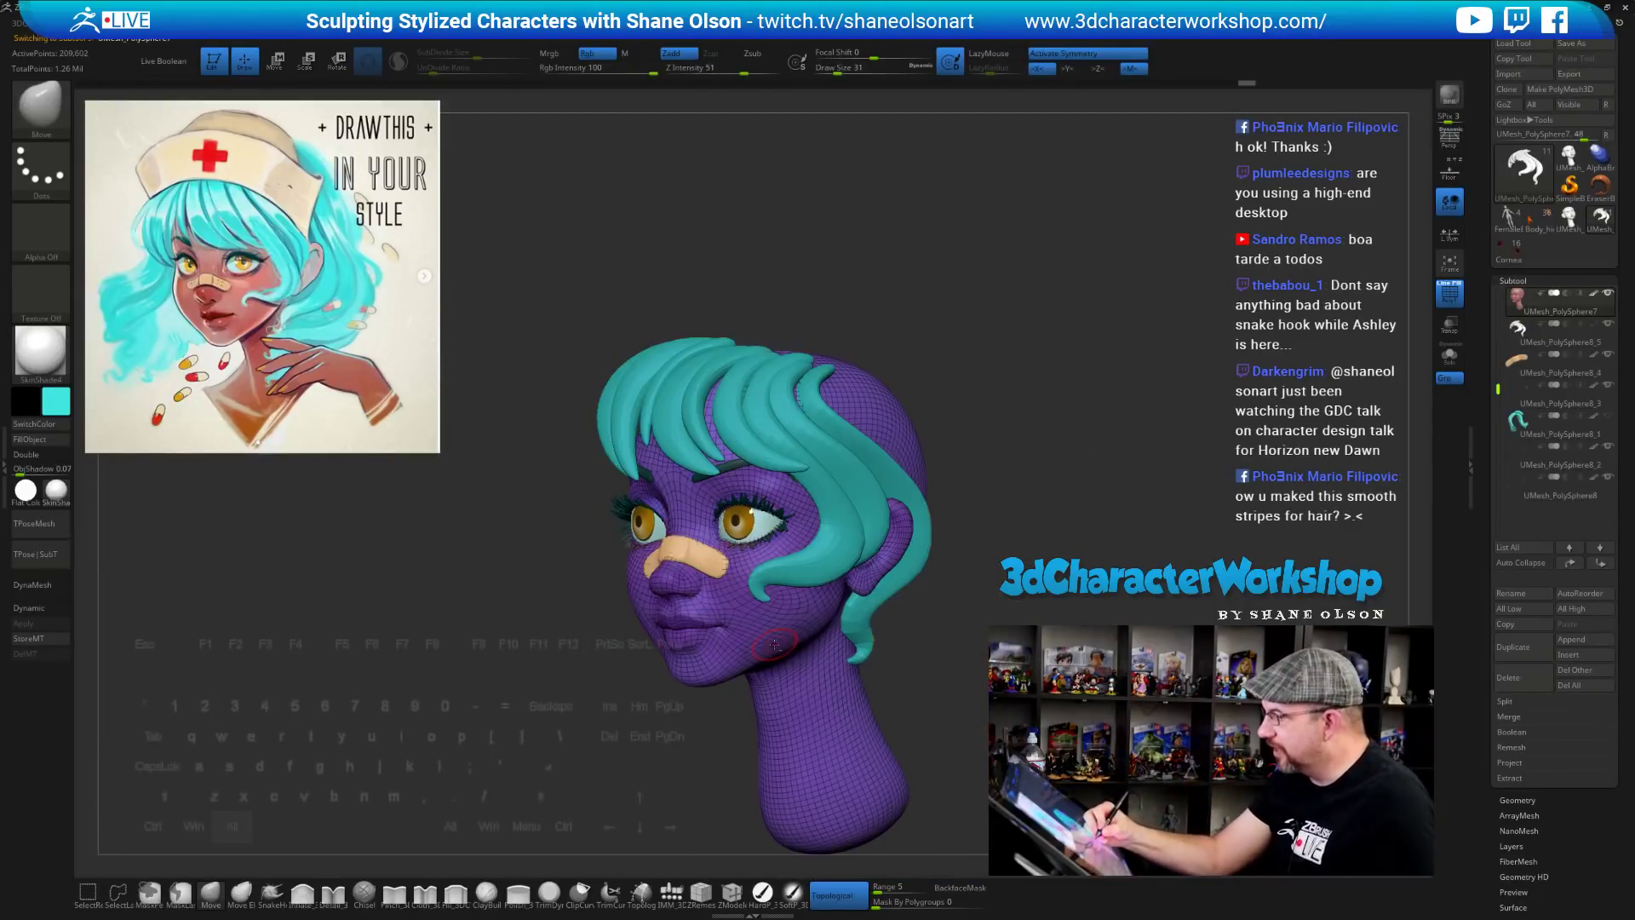
{"action": "key", "text": "shift+f"}
{"action": "left_click_drag", "start_coordinate": [627, 774], "coordinate": [682, 771]}
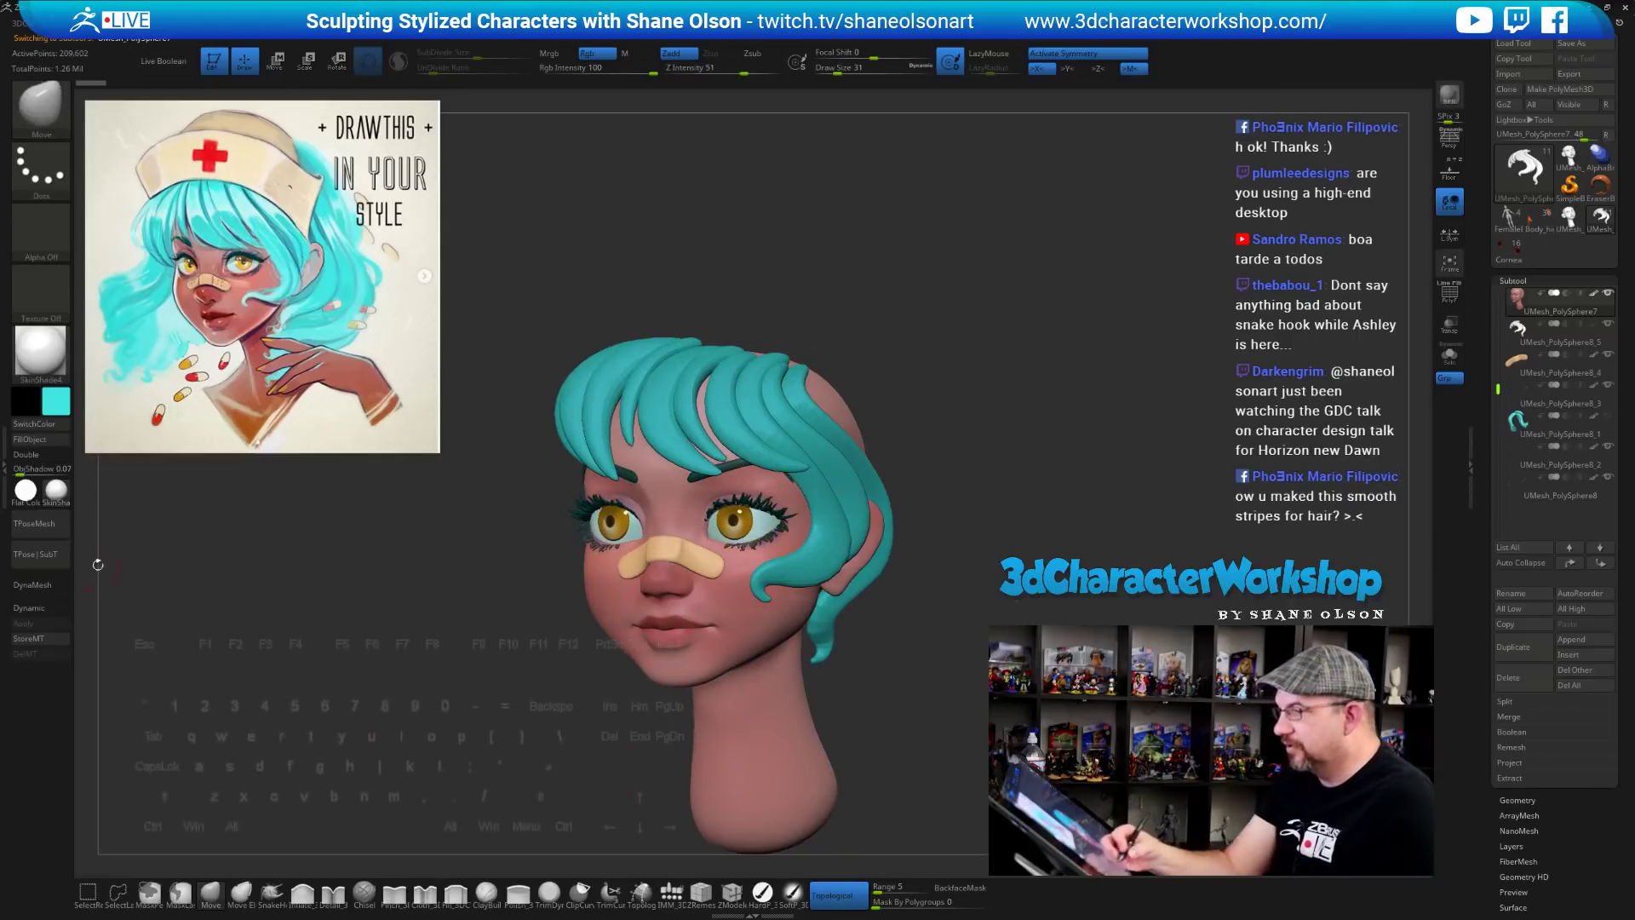
Try the zbro_Paint material on the character for comparison and switch back to SkinShade4
{"action": "left_click", "coordinate": [54, 494]}
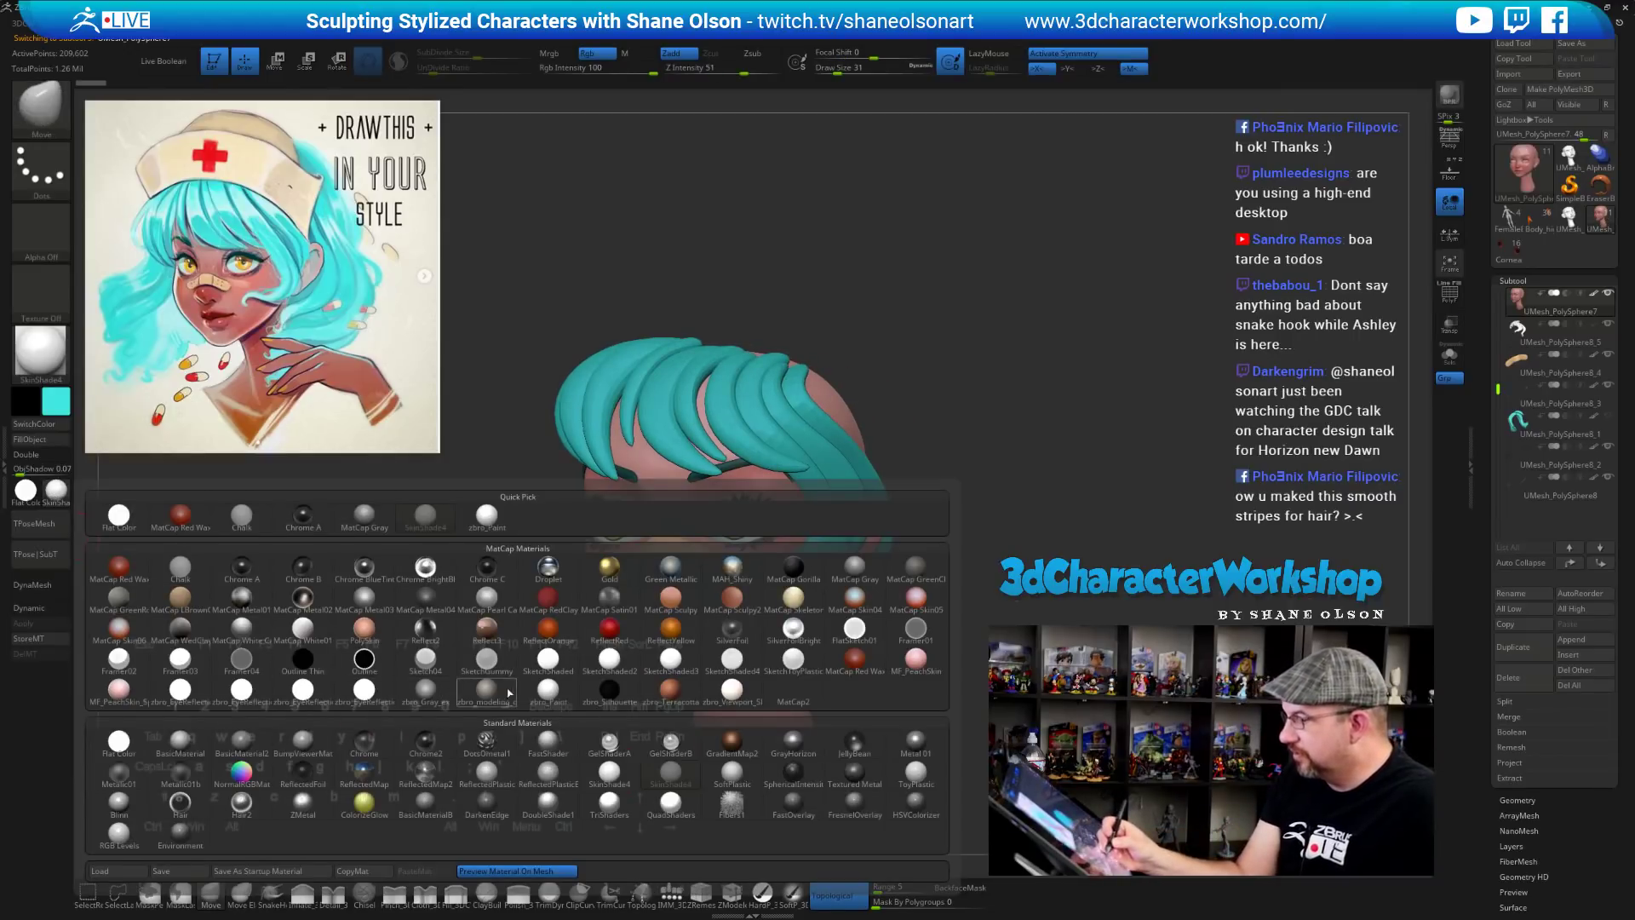
{"action": "left_click", "coordinate": [550, 694]}
{"action": "left_click_drag", "start_coordinate": [596, 771], "coordinate": [651, 771]}
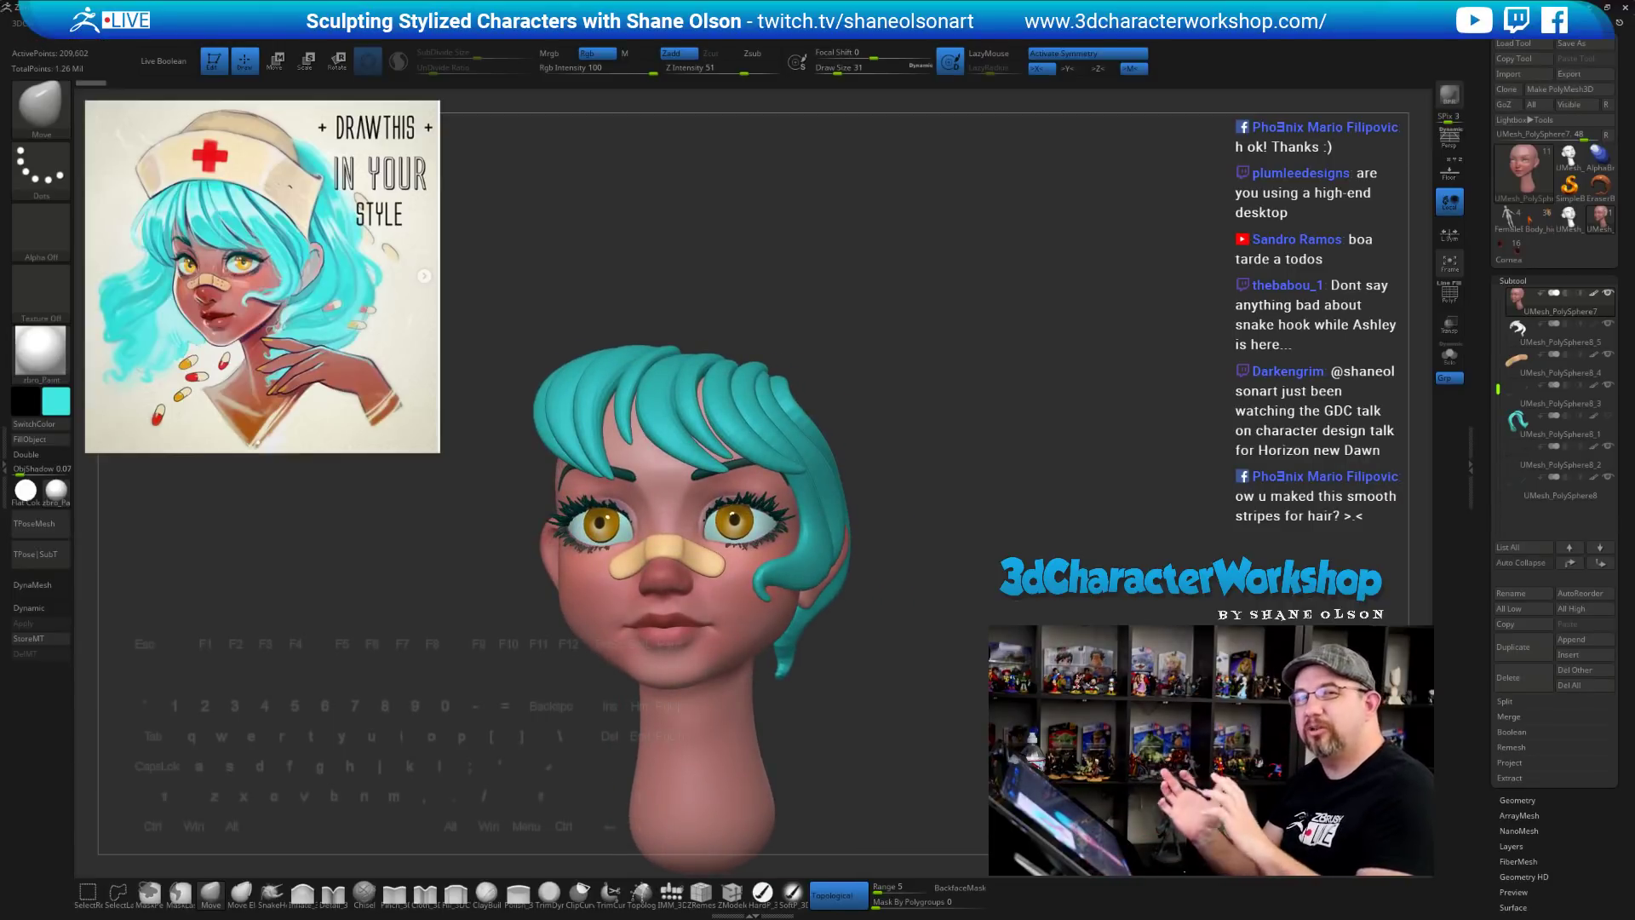
{"action": "left_click_drag", "start_coordinate": [546, 771], "coordinate": [592, 771]}
{"action": "left_click_drag", "start_coordinate": [882, 603], "coordinate": [844, 603]}
{"action": "left_click", "coordinate": [68, 500]}
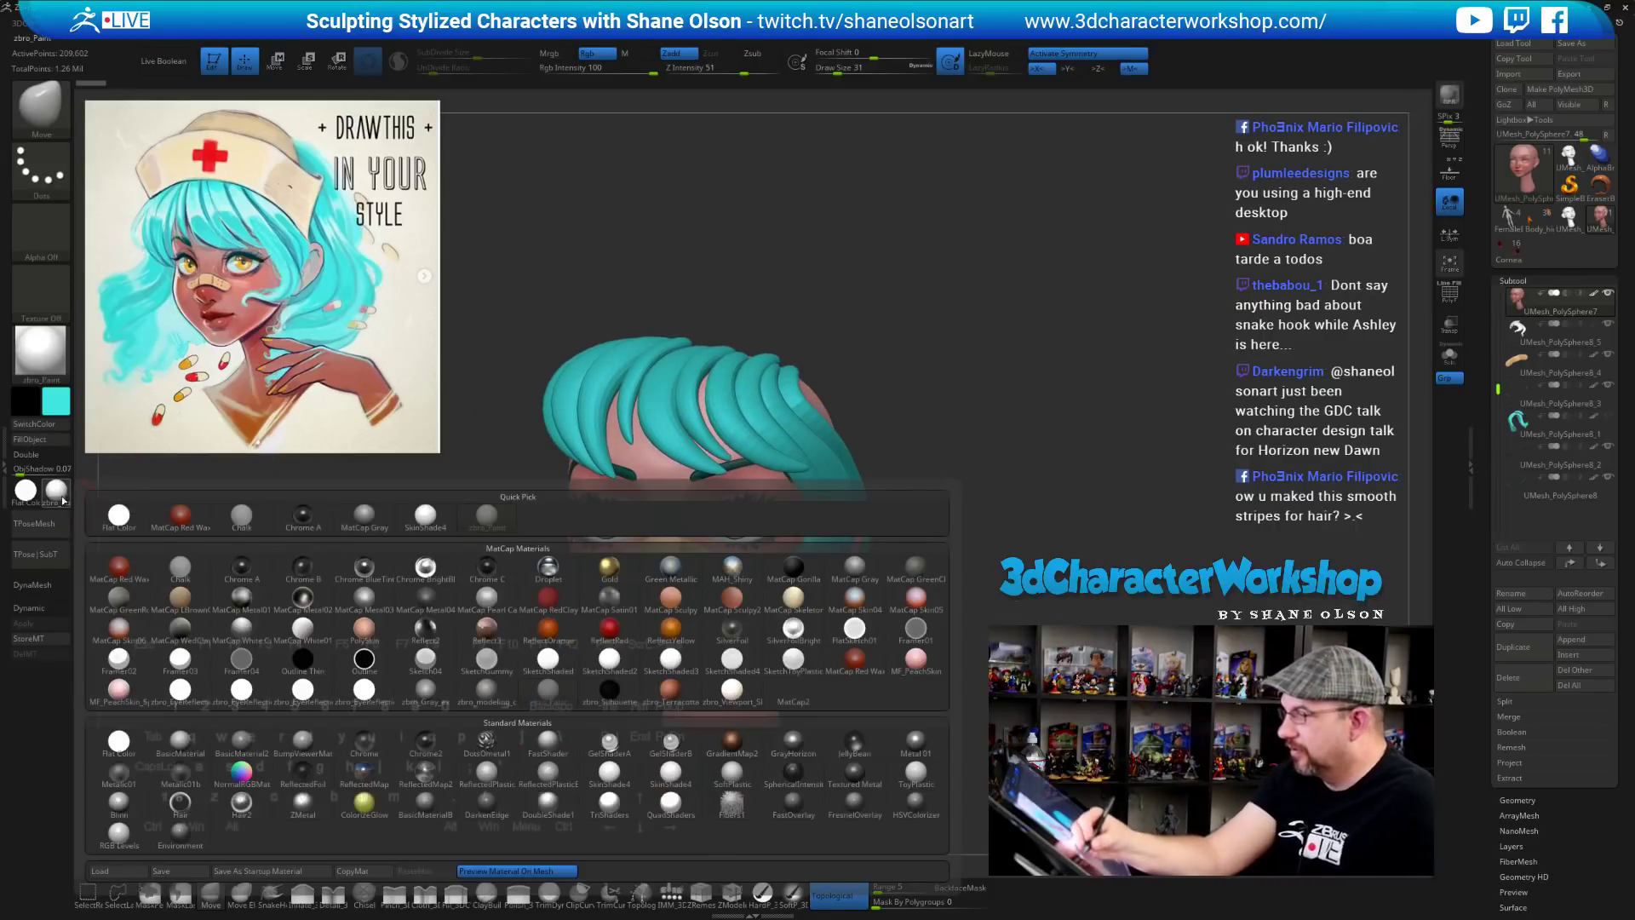
{"action": "left_click", "coordinate": [426, 517]}
{"action": "left_click_drag", "start_coordinate": [937, 603], "coordinate": [948, 635]}
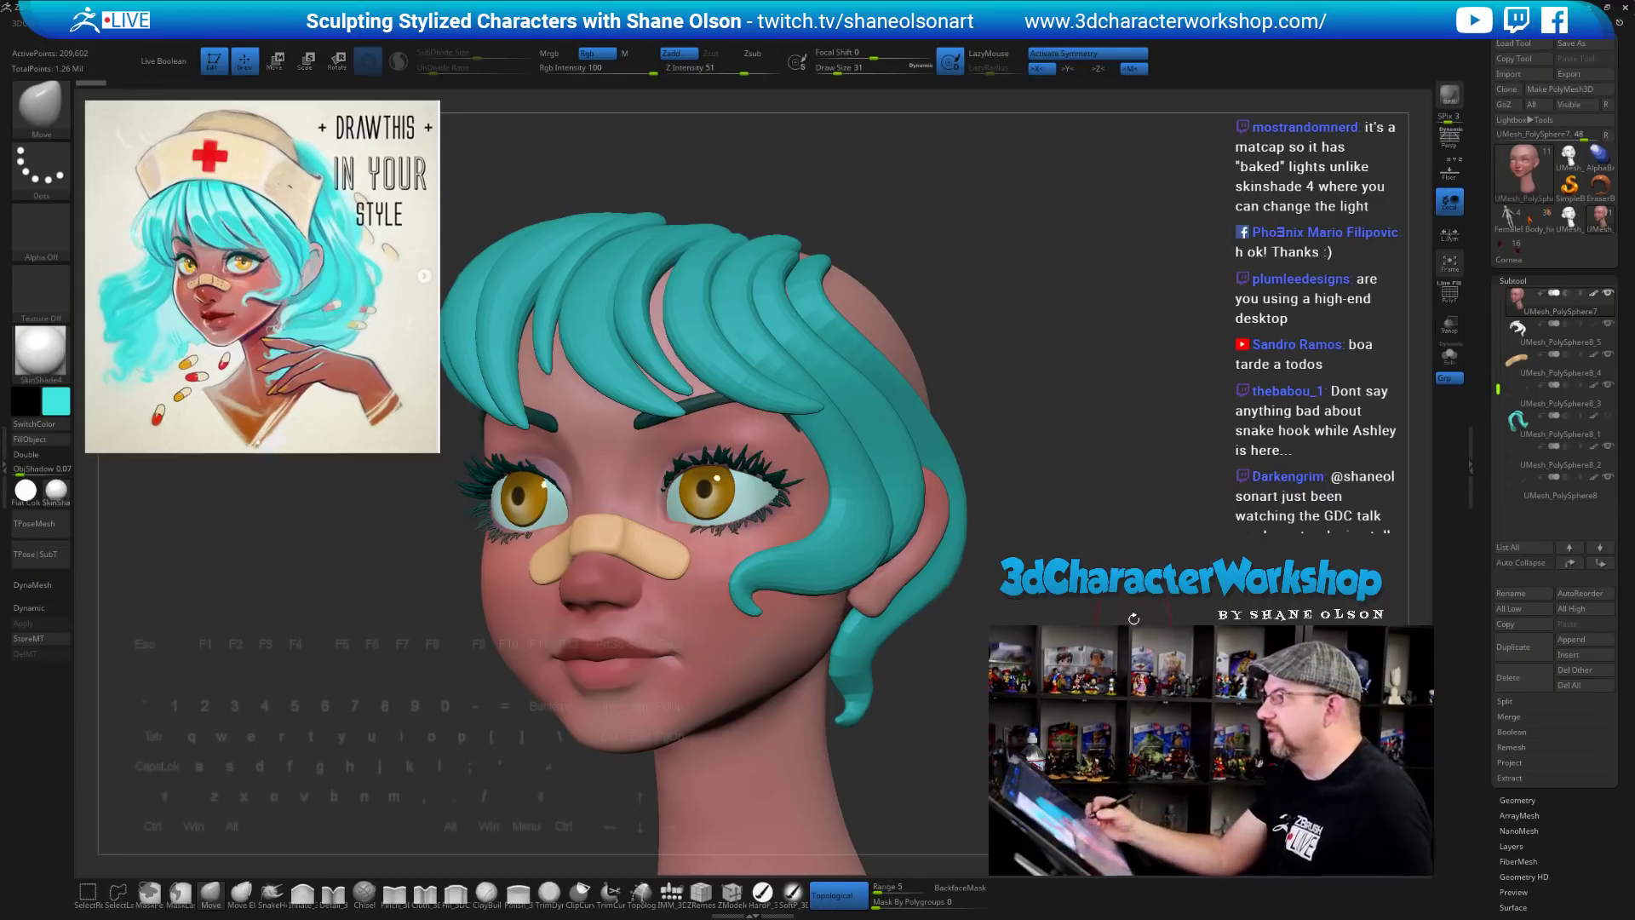
Make the side hair strands the active subtool again and turn on their dynamic subdivision
{"action": "mouse_move", "coordinate": [1253, 622]}
{"action": "left_mouse_down"}
{"action": "mouse_move", "coordinate": [1119, 629]}
{"action": "mouse_move", "coordinate": [1103, 584]}
{"action": "mouse_move", "coordinate": [1218, 579]}
{"action": "left_mouse_up"}
{"action": "left_click", "coordinate": [739, 563], "text": "alt"}
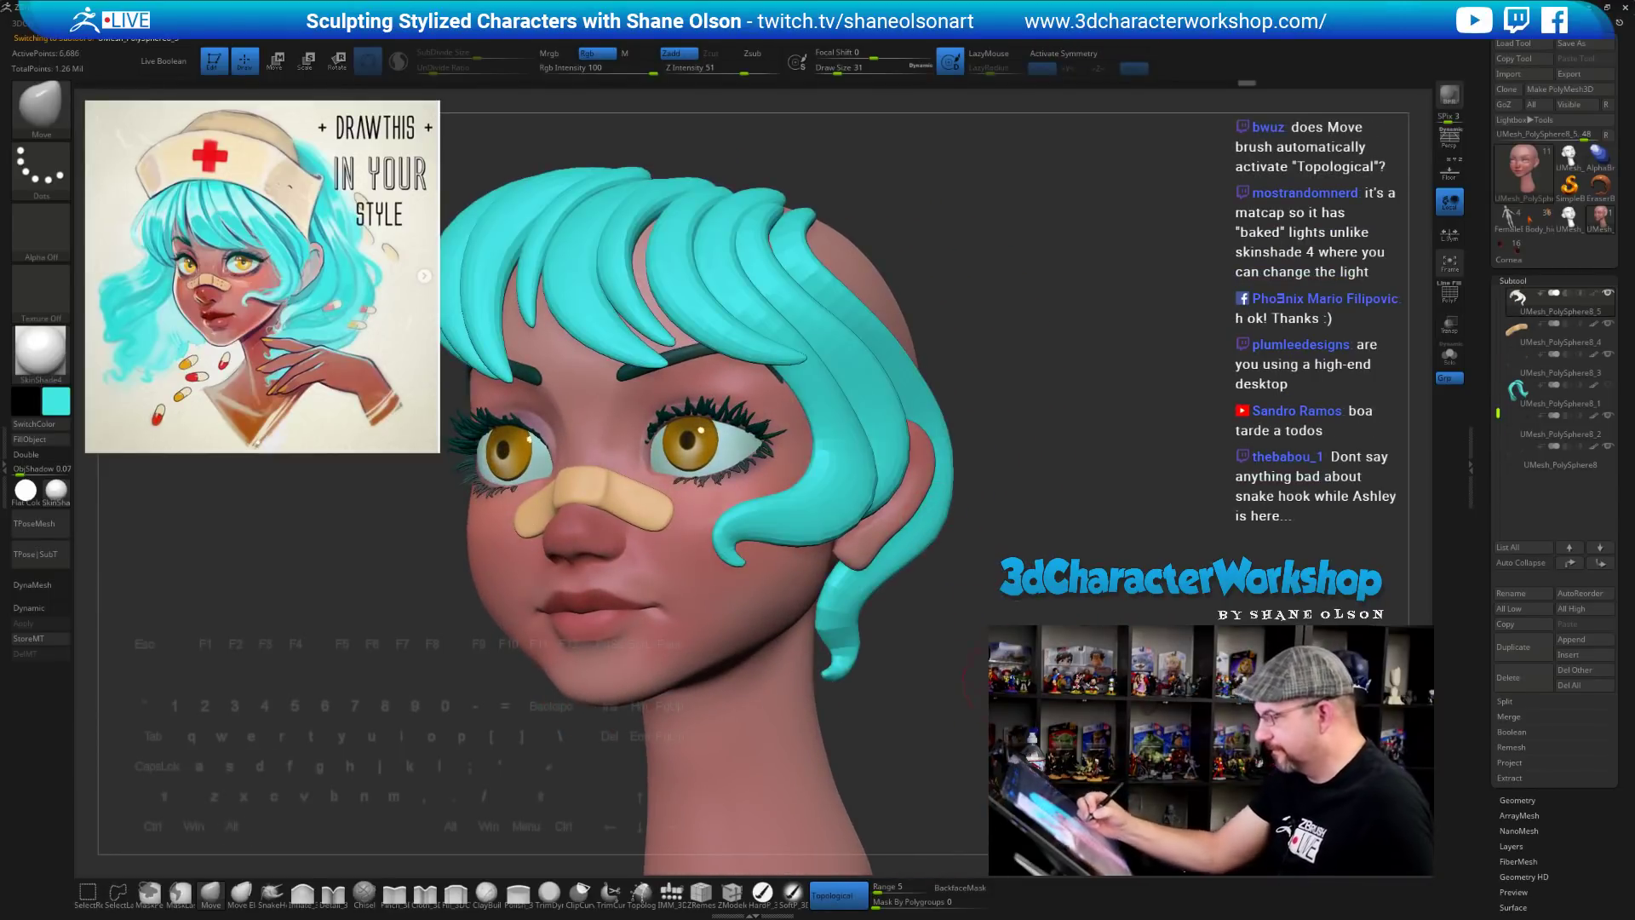
{"action": "left_click", "coordinate": [732, 612], "text": "alt"}
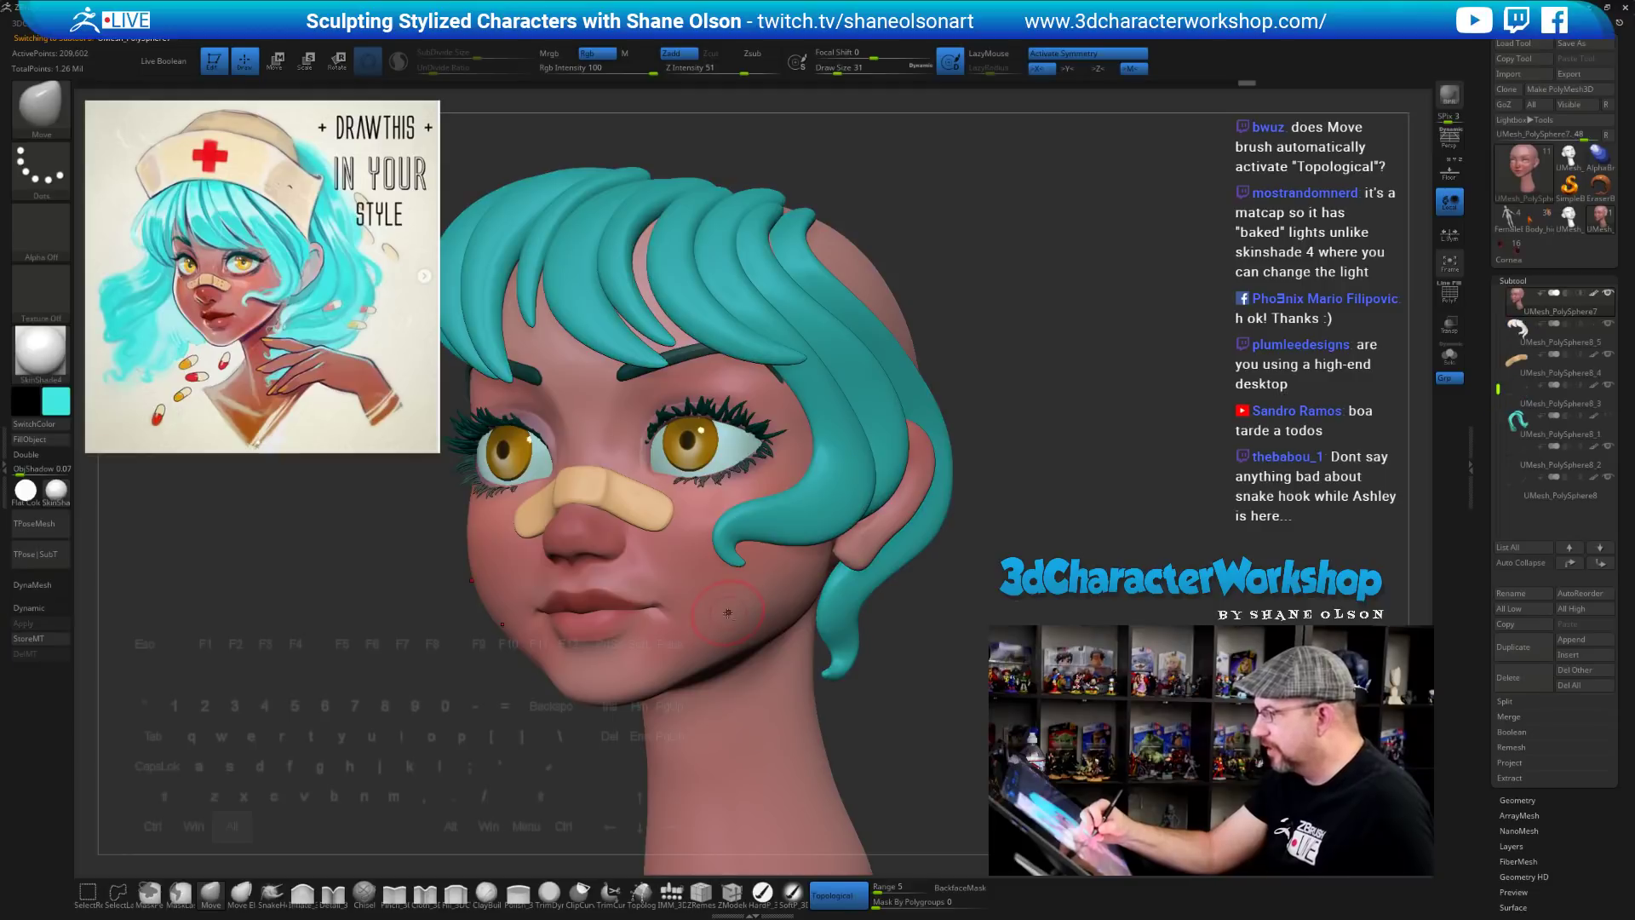
{"action": "left_click", "coordinate": [852, 615], "text": "alt"}
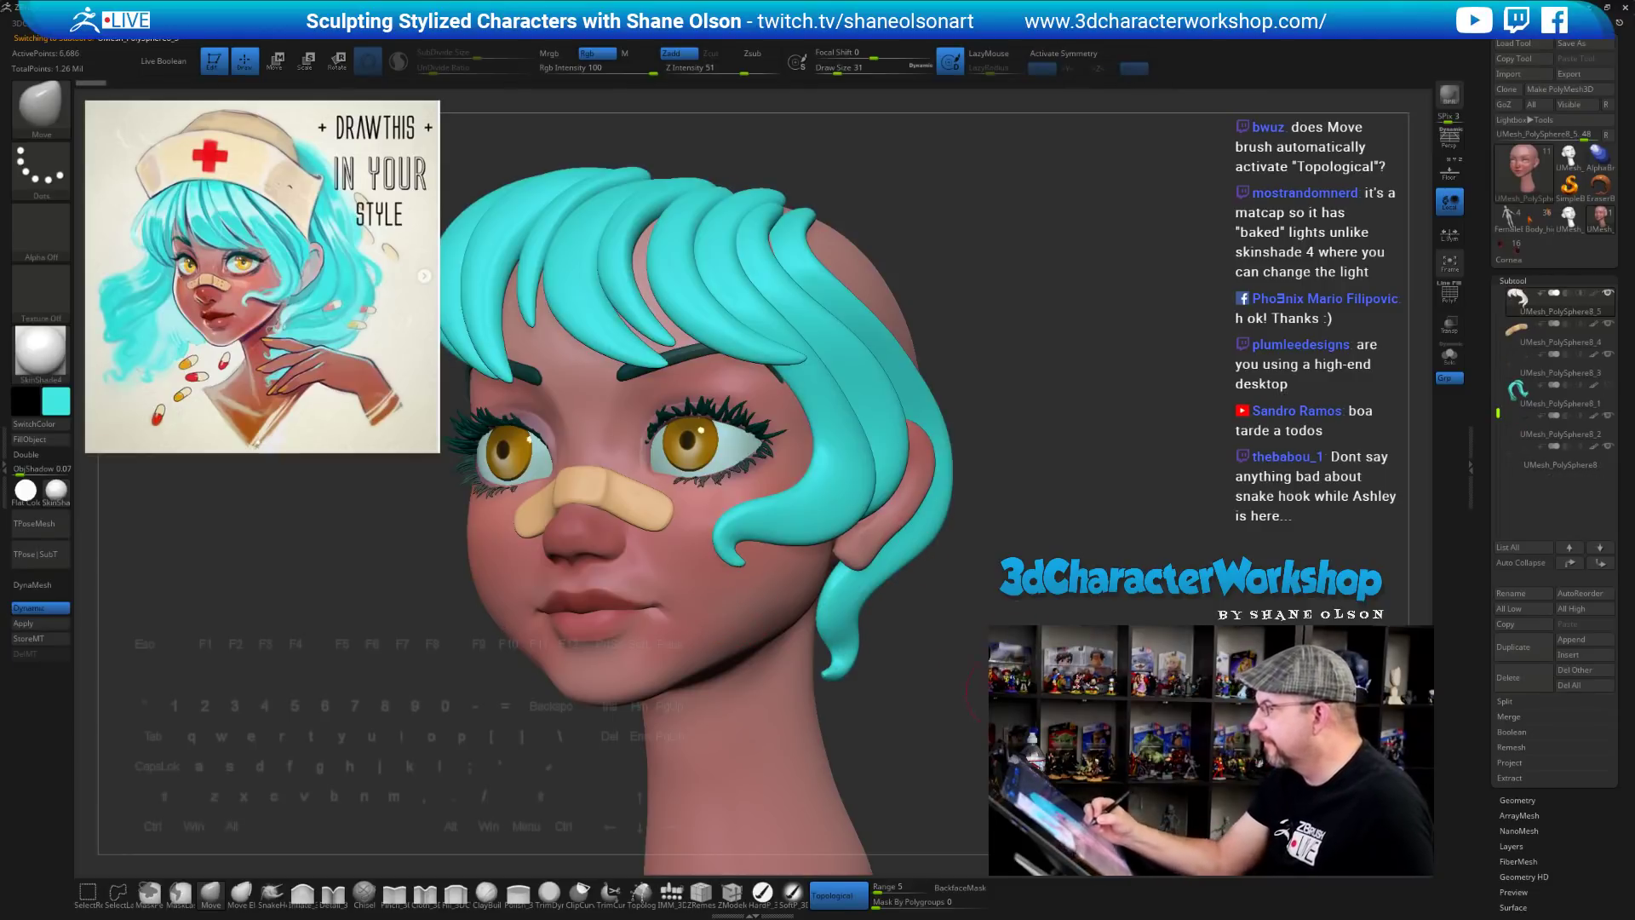
{"action": "left_click_drag", "start_coordinate": [972, 631], "coordinate": [990, 516]}
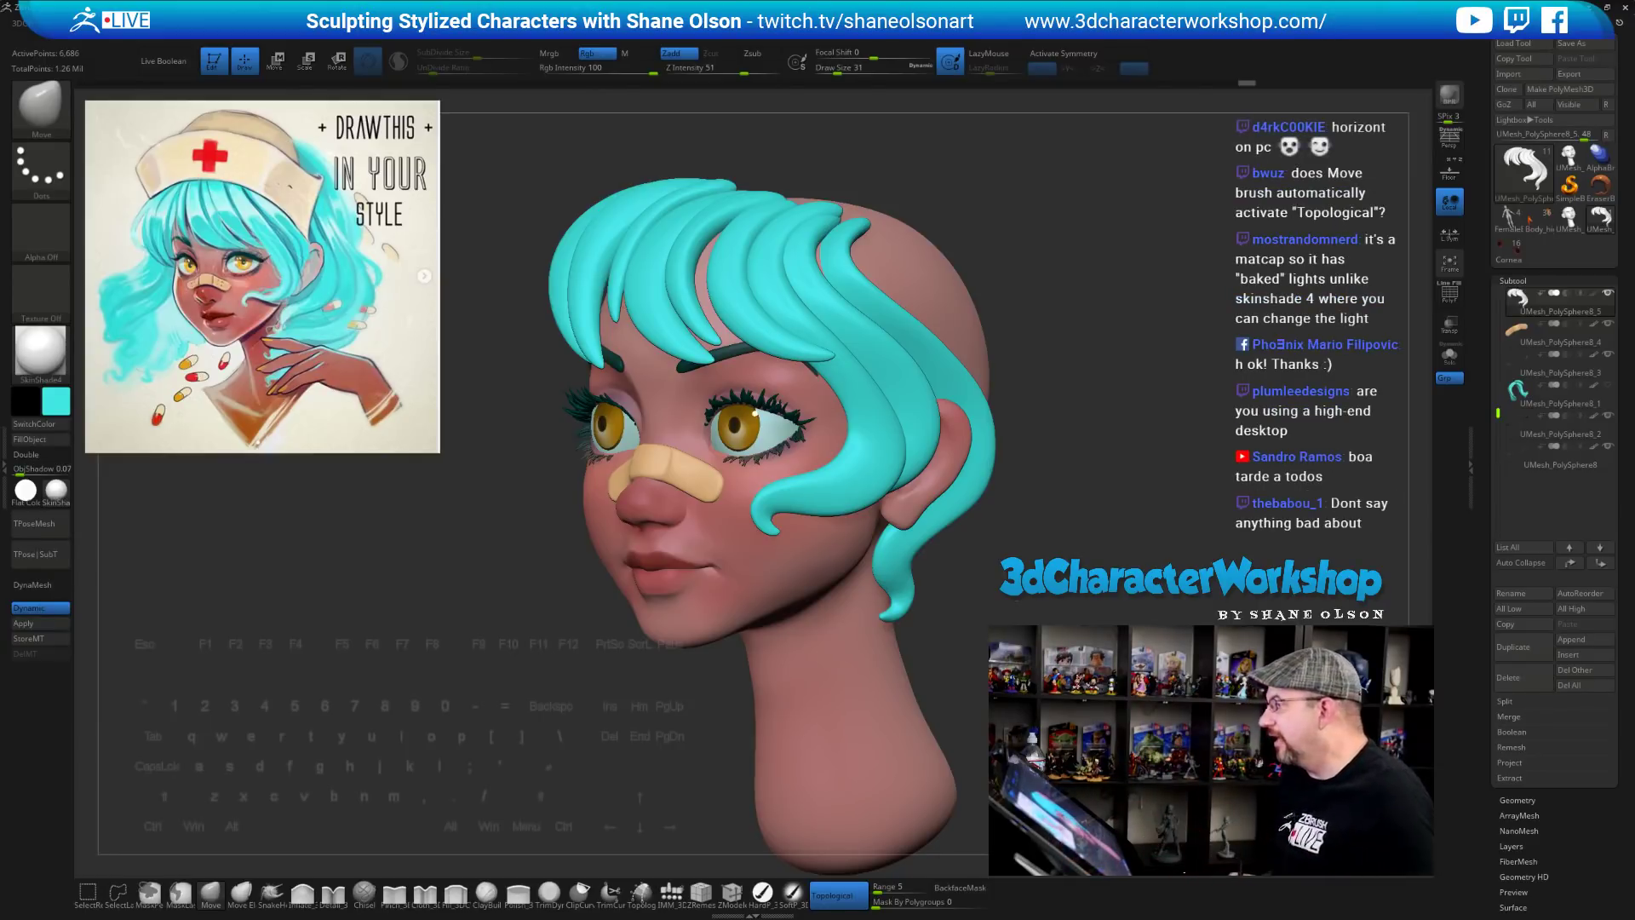
Show the ruler subtool beside the character for a size check and hide it again
{"action": "scroll", "coordinate": [1616, 305], "scroll_direction": "up", "scroll_amount": 5}
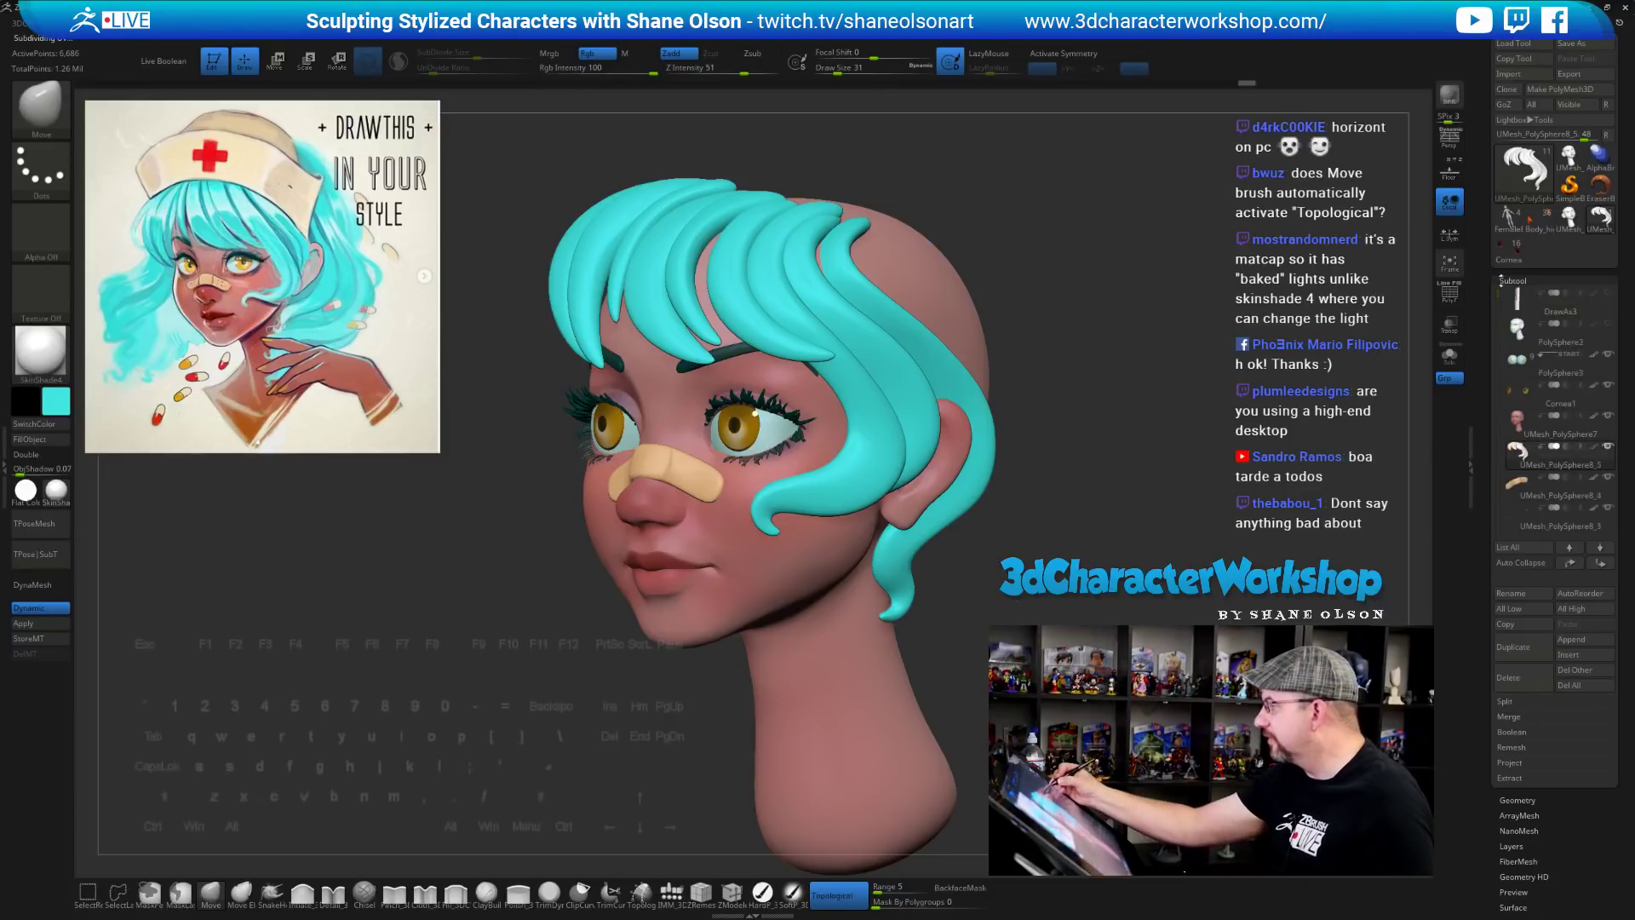
{"action": "left_click", "coordinate": [1608, 294]}
{"action": "left_click_drag", "start_coordinate": [1197, 561], "coordinate": [1196, 644], "text": "alt"}
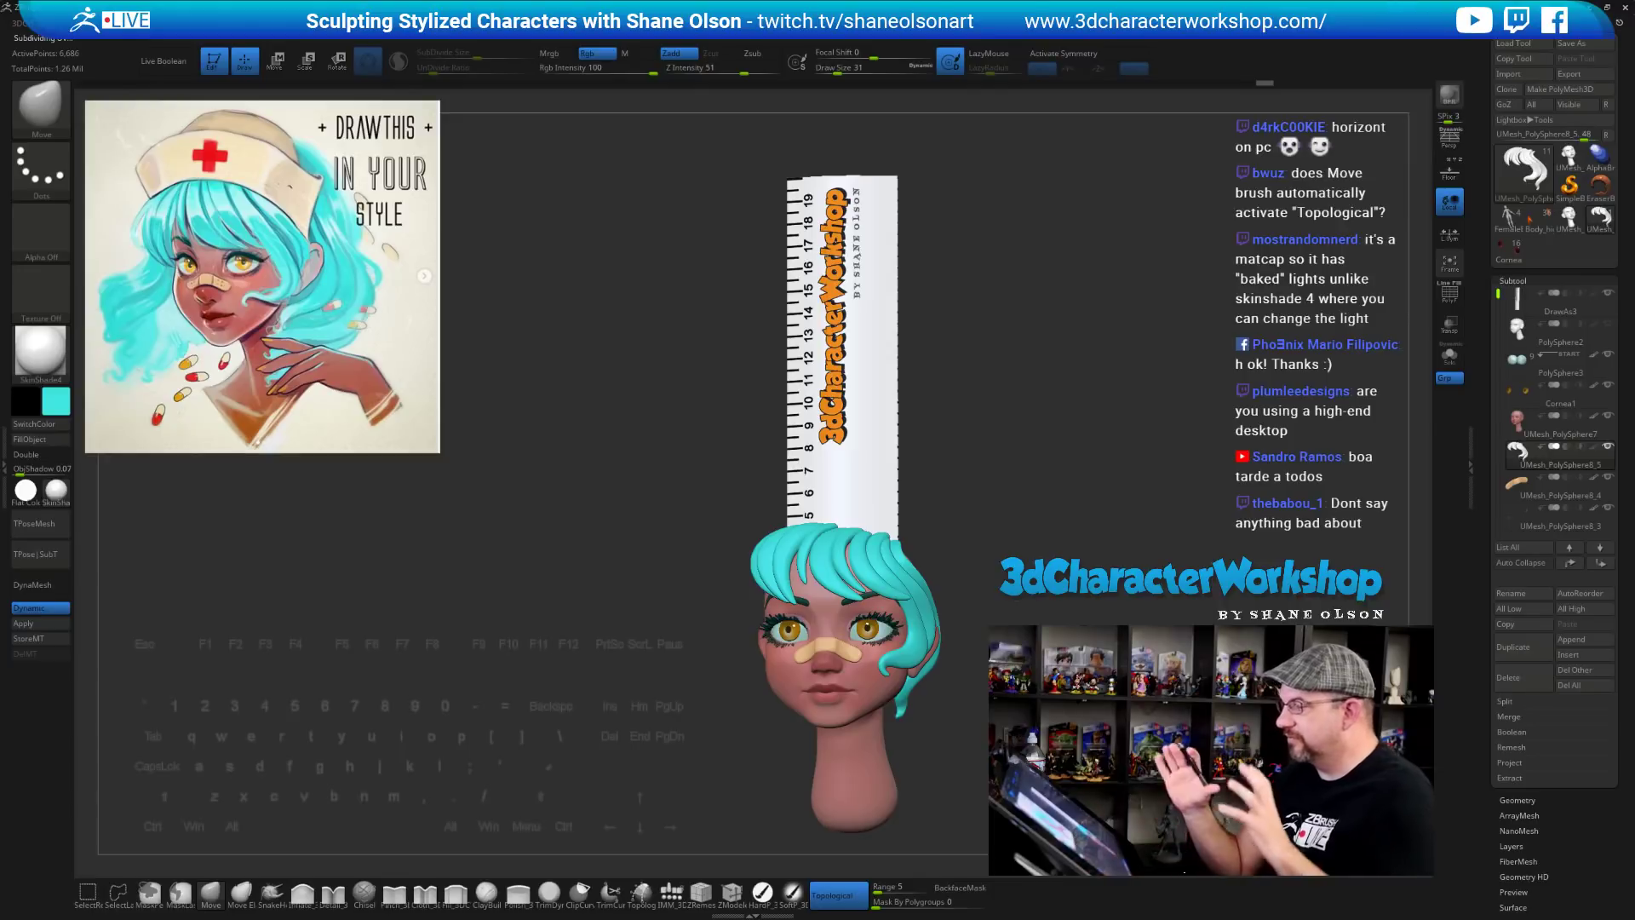
{"action": "left_click", "coordinate": [1608, 293]}
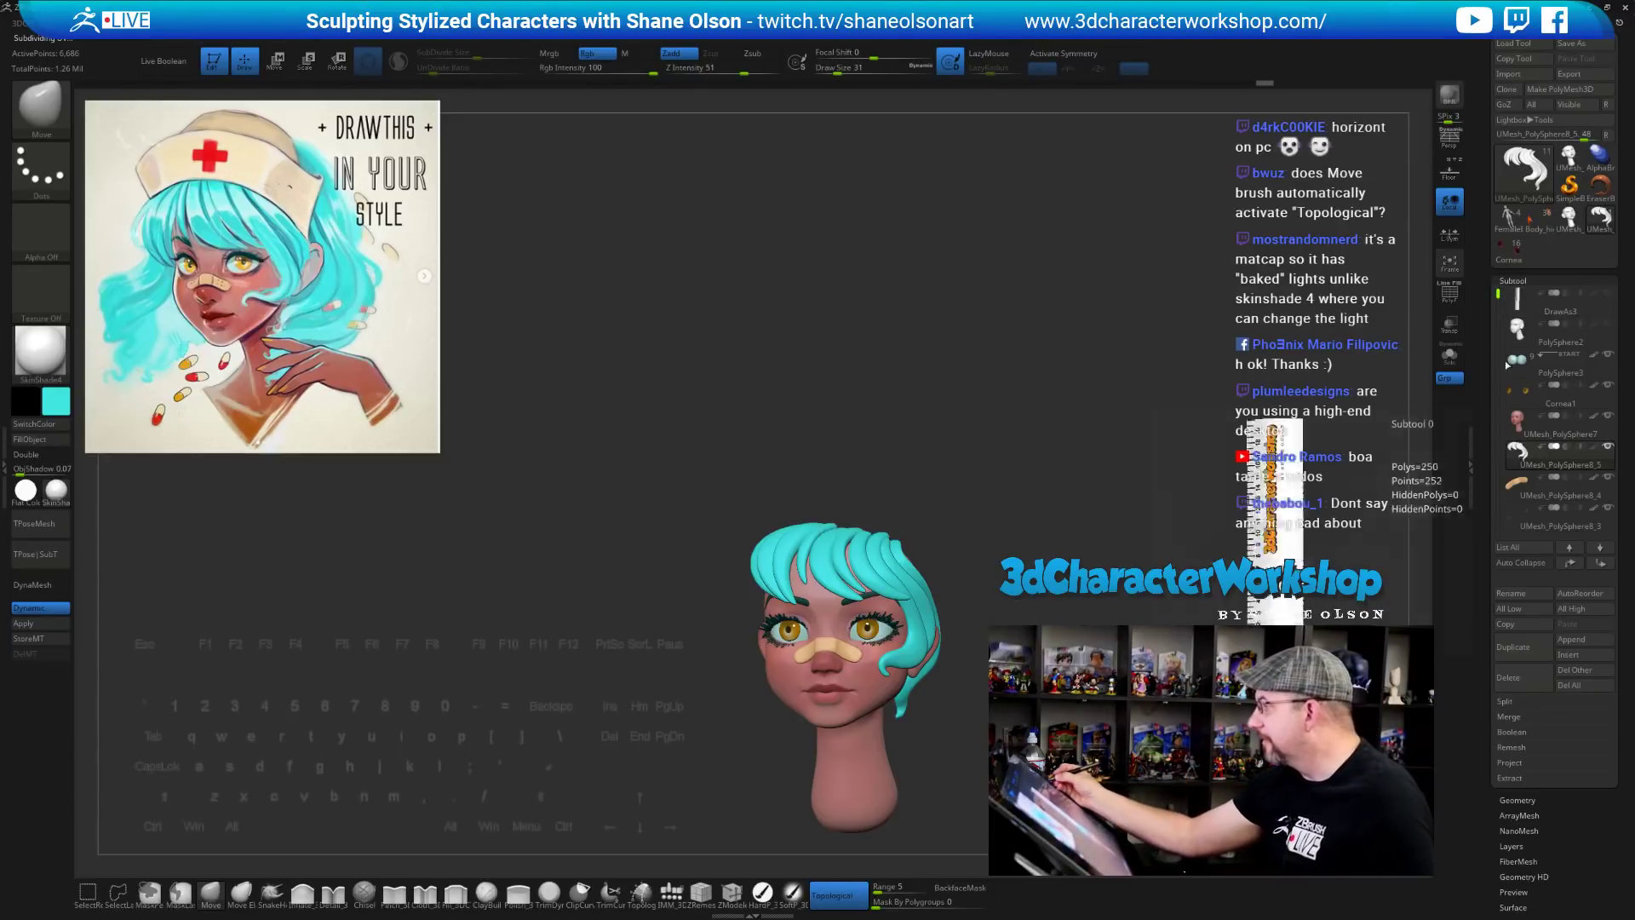
Try the Move brush on the hair strands with topological masking off and again with it on
{"action": "left_click_drag", "start_coordinate": [1197, 477], "coordinate": [1116, 379]}
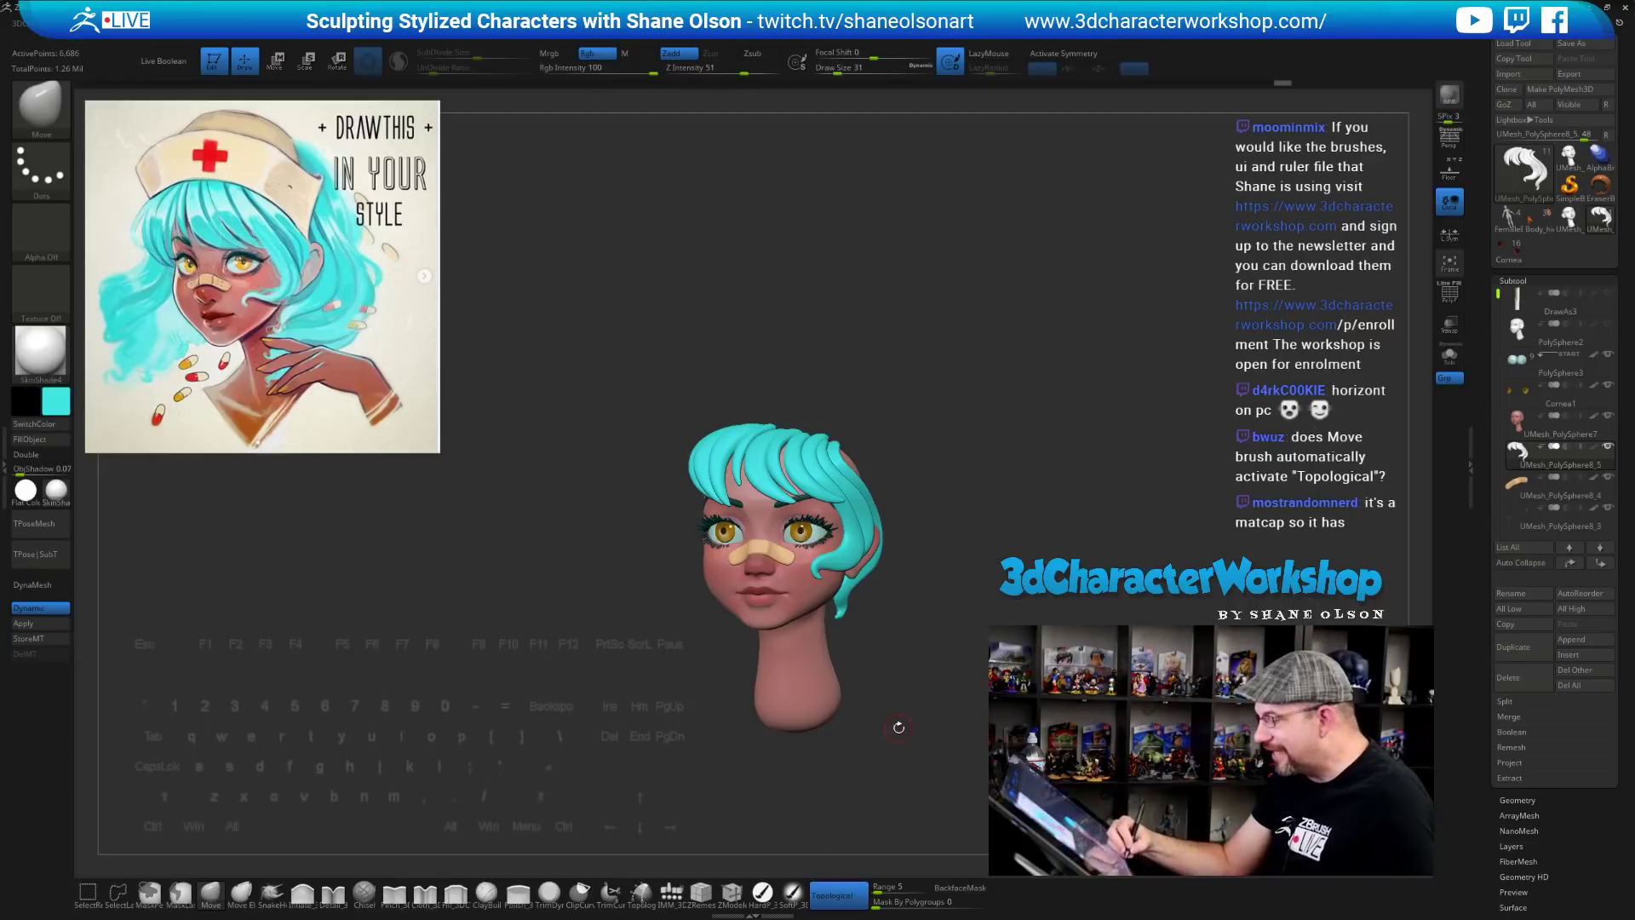
{"action": "left_click_drag", "start_coordinate": [954, 511], "coordinate": [903, 511]}
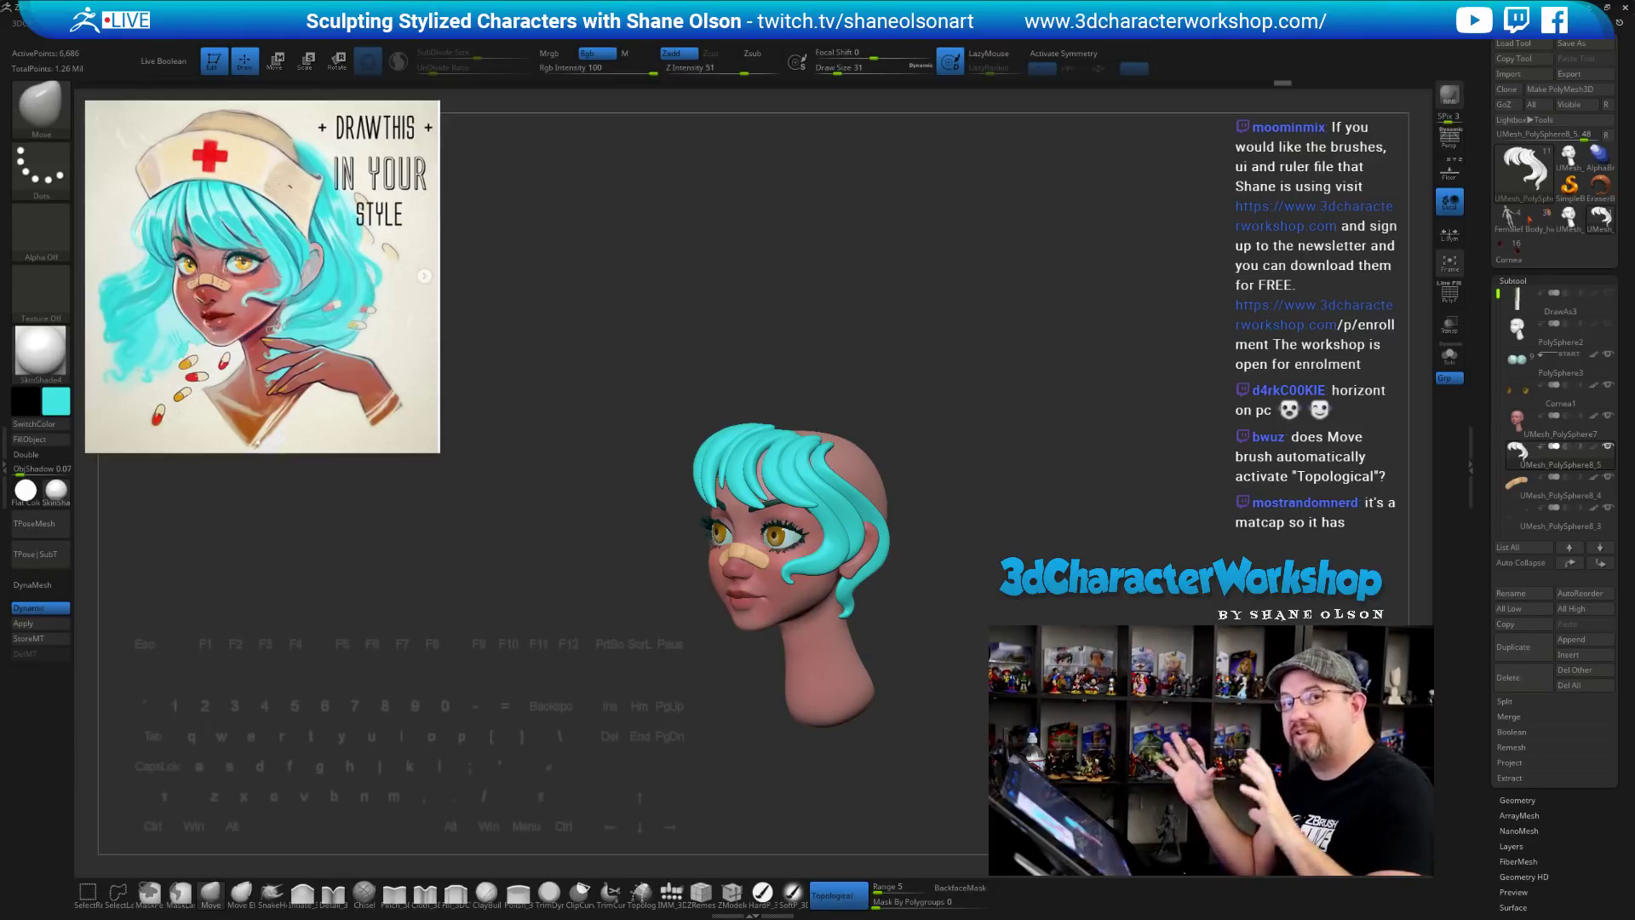
{"action": "left_click_drag", "start_coordinate": [971, 599], "coordinate": [959, 644]}
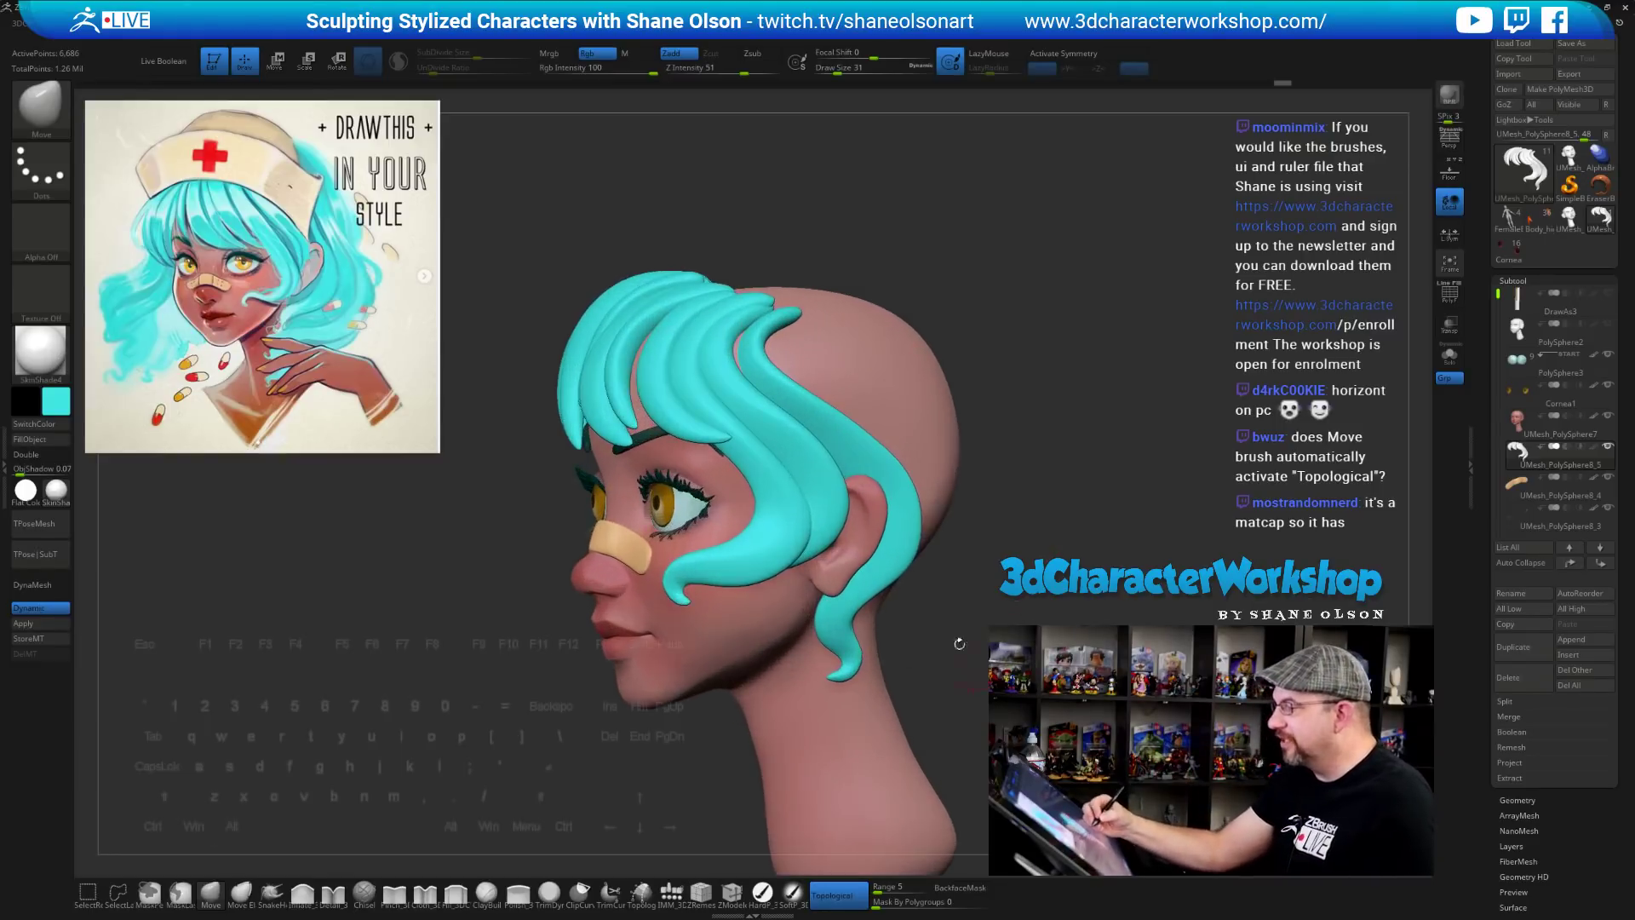
{"action": "left_click_drag", "start_coordinate": [939, 545], "coordinate": [1012, 568], "text": "alt"}
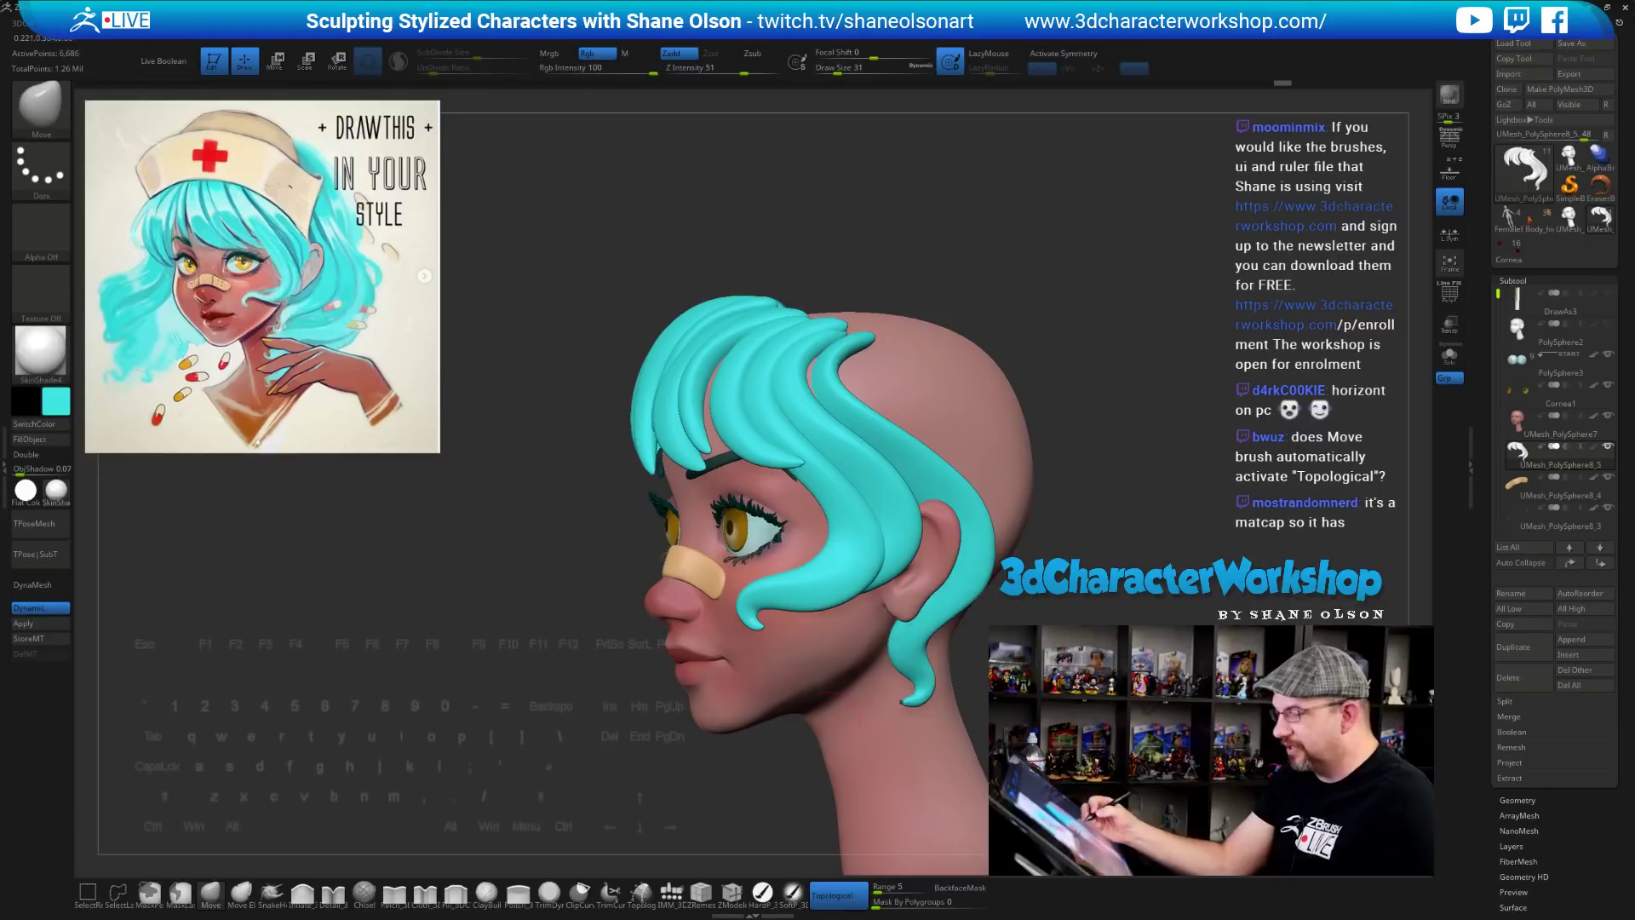
{"action": "left_click", "coordinate": [839, 894]}
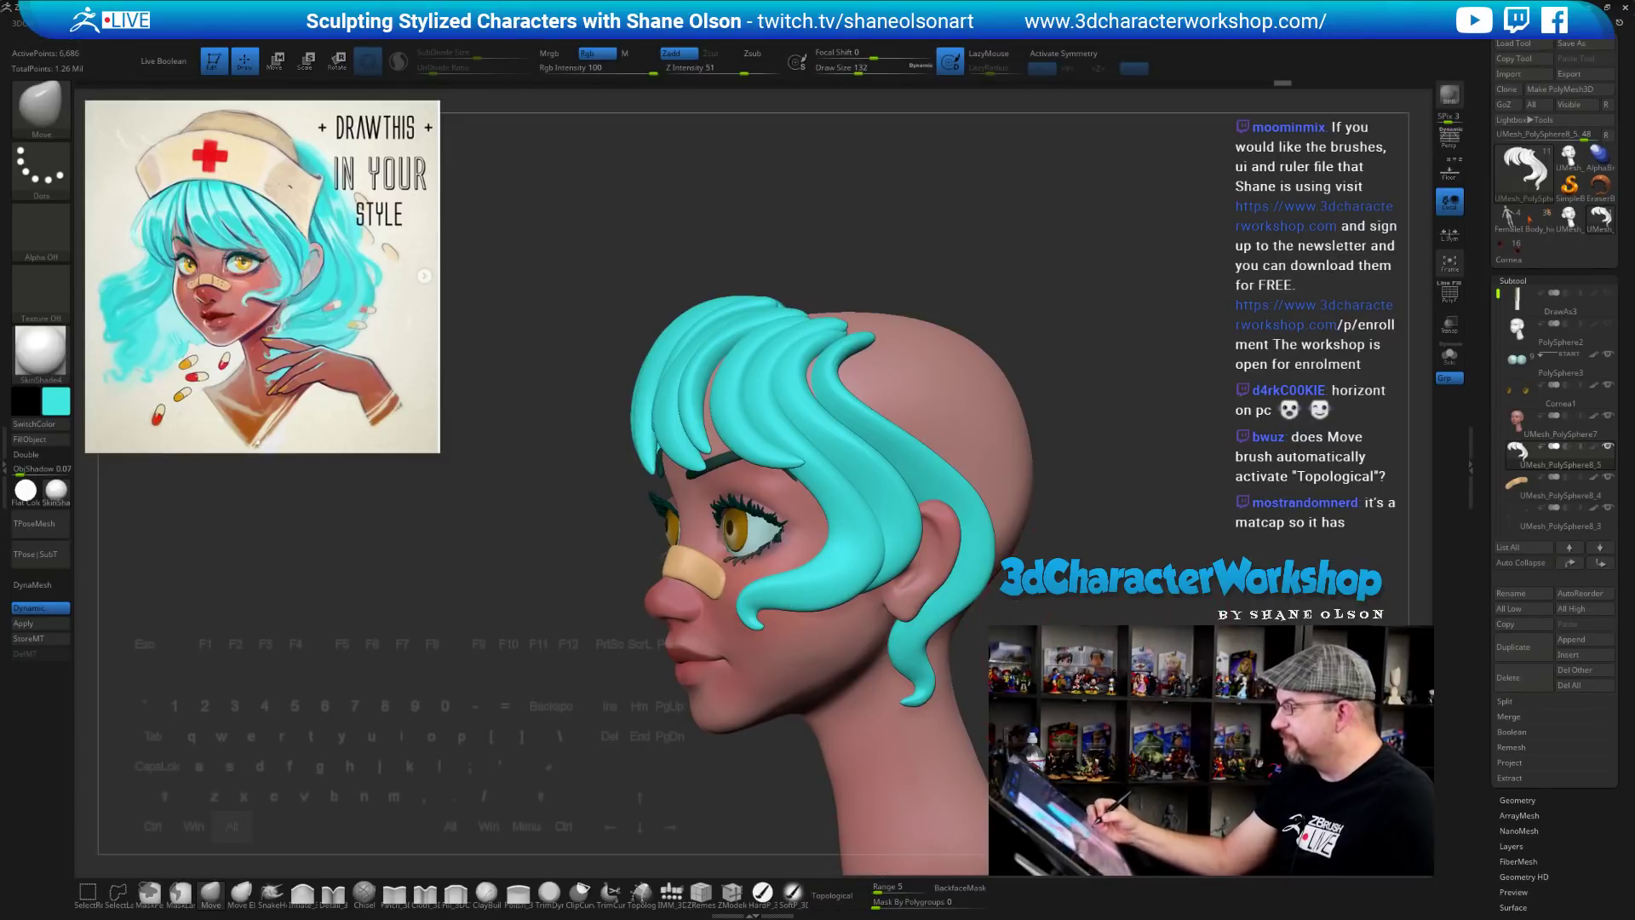
{"action": "mouse_move", "coordinate": [1094, 659]}
{"action": "left_mouse_down", "text": "alt"}
{"action": "mouse_move", "coordinate": [1051, 736]}
{"action": "mouse_move", "coordinate": [1086, 736]}
{"action": "left_mouse_up", "text": "alt"}
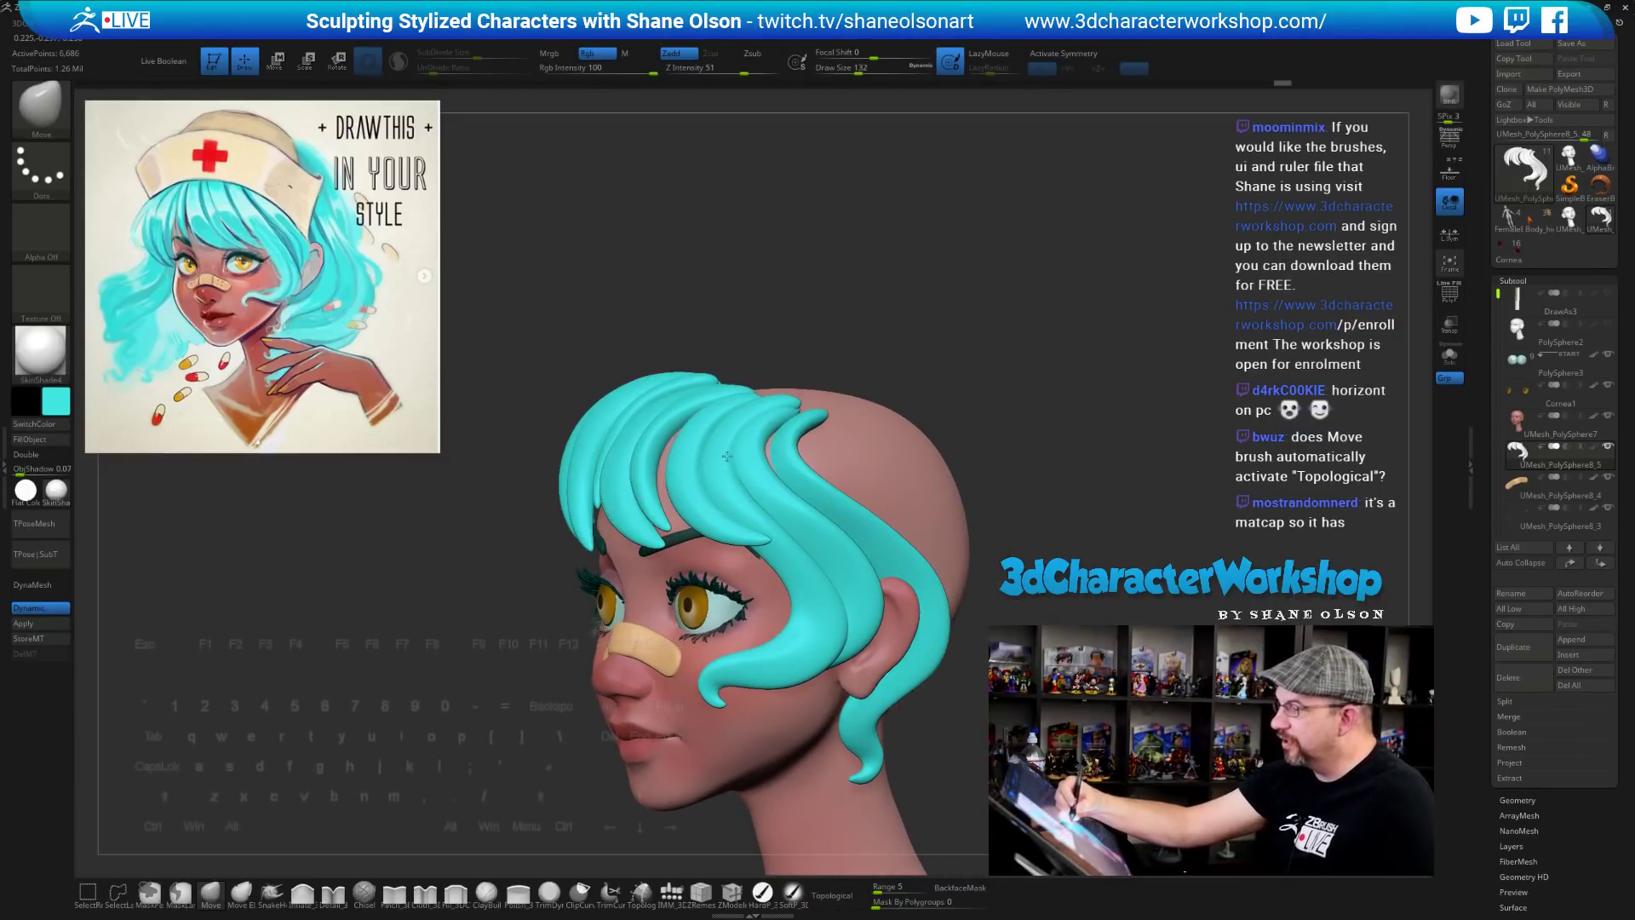
{"action": "mouse_move", "coordinate": [728, 464]}
{"action": "left_mouse_down"}
{"action": "mouse_move", "coordinate": [655, 440]}
{"action": "mouse_move", "coordinate": [723, 456]}
{"action": "left_mouse_up"}
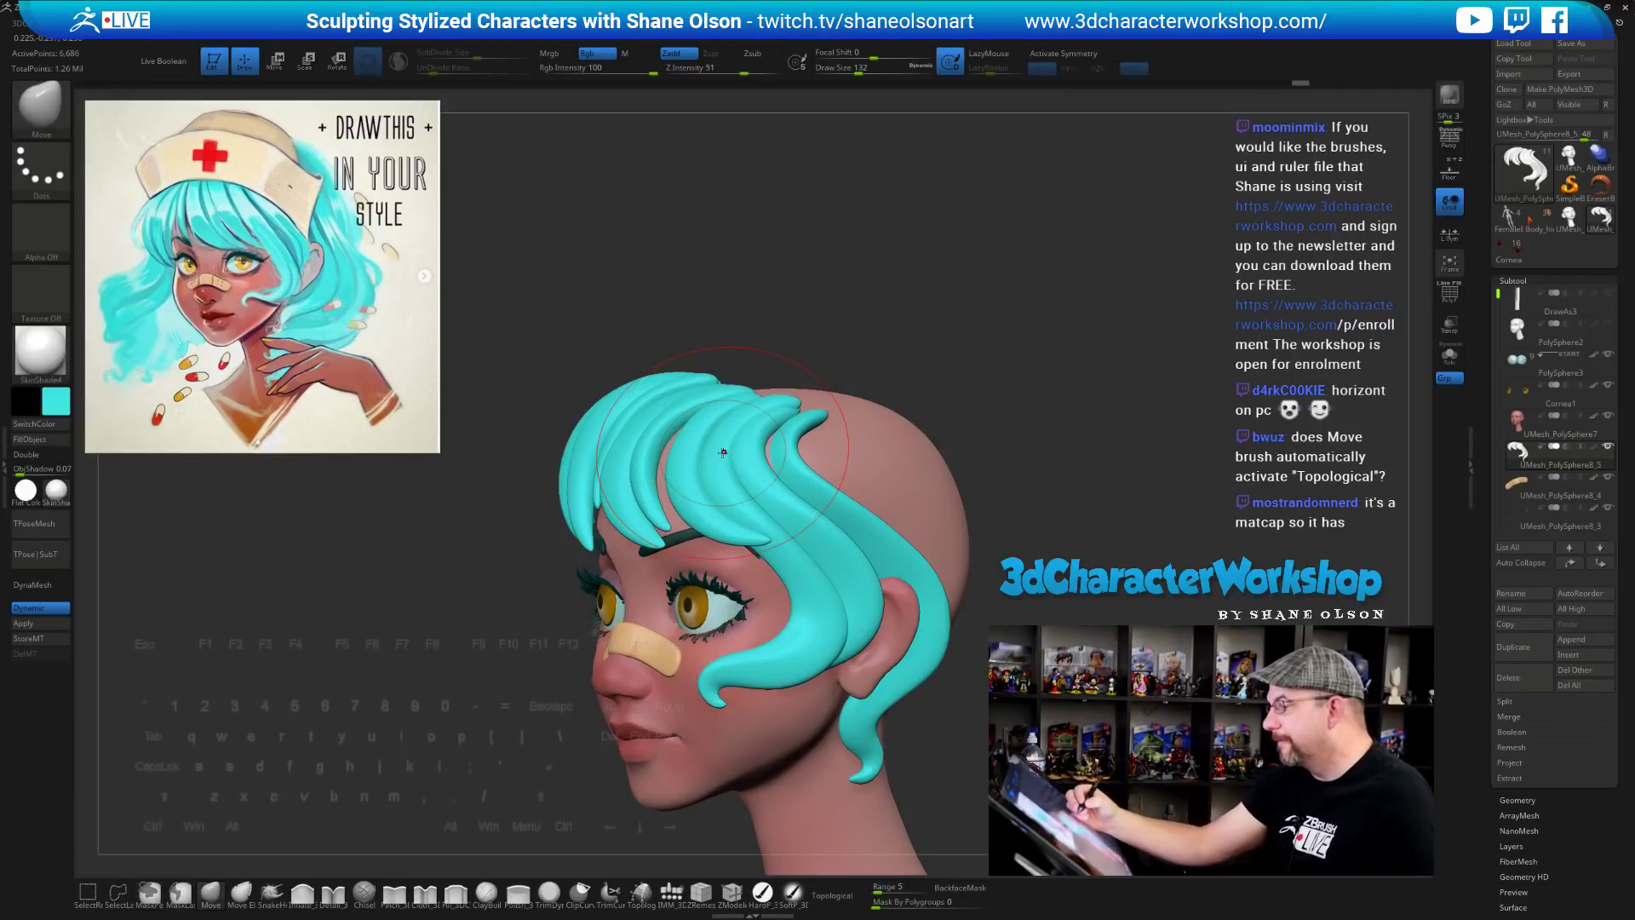
{"action": "left_click", "coordinate": [842, 895]}
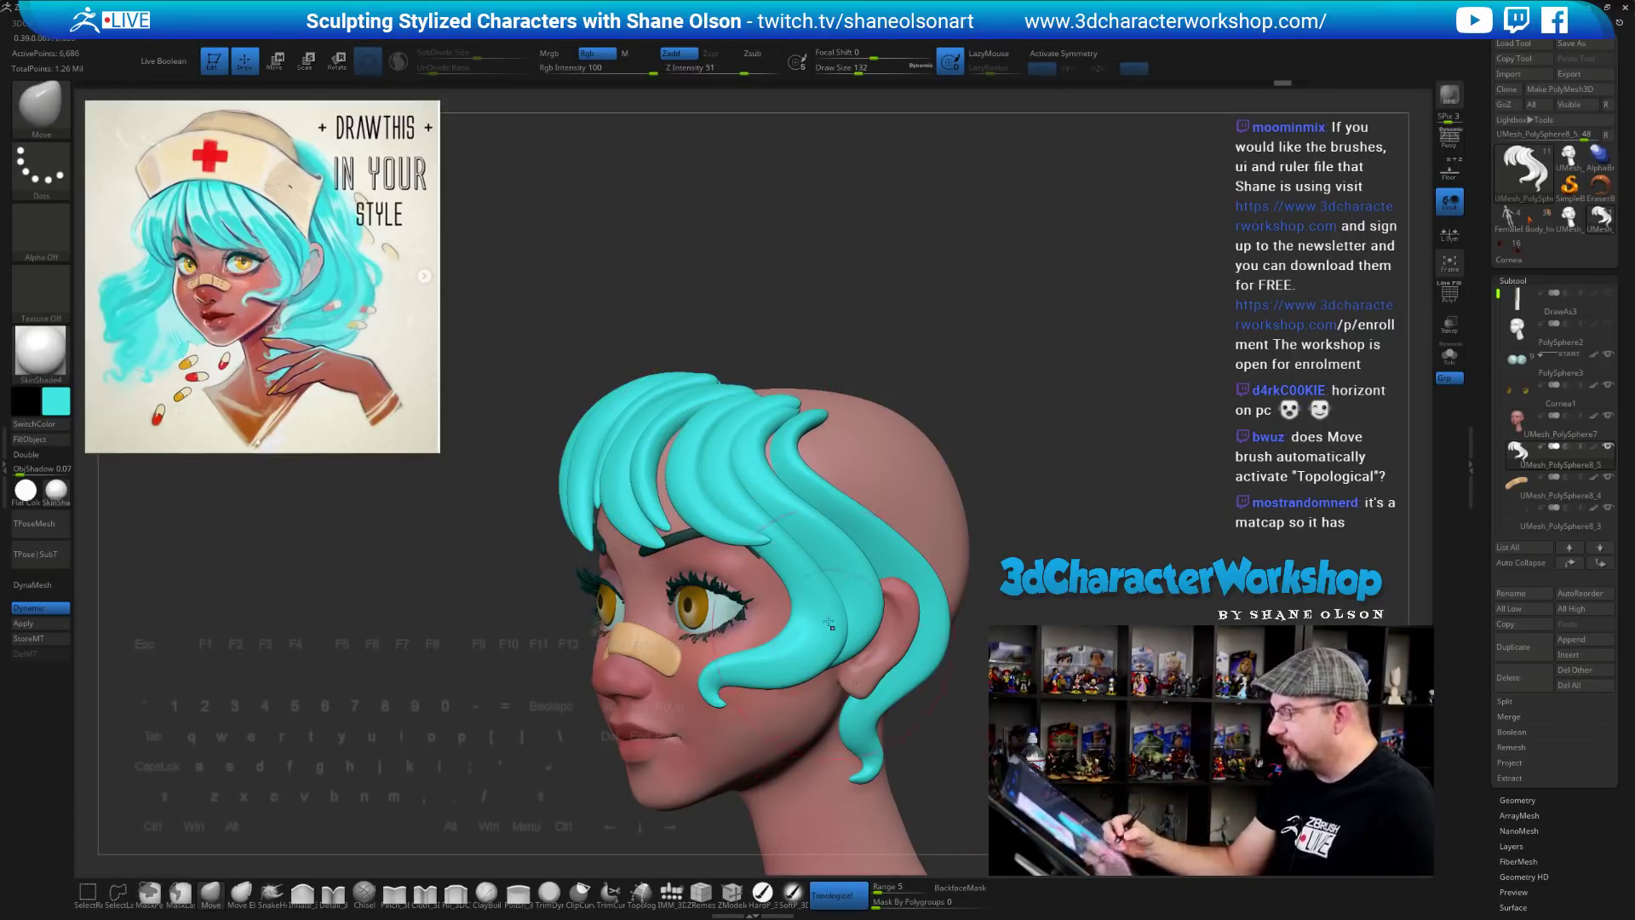
{"action": "mouse_move", "coordinate": [718, 459]}
{"action": "left_mouse_down"}
{"action": "mouse_move", "coordinate": [655, 424]}
{"action": "mouse_move", "coordinate": [724, 426]}
{"action": "mouse_move", "coordinate": [651, 391]}
{"action": "left_mouse_up"}
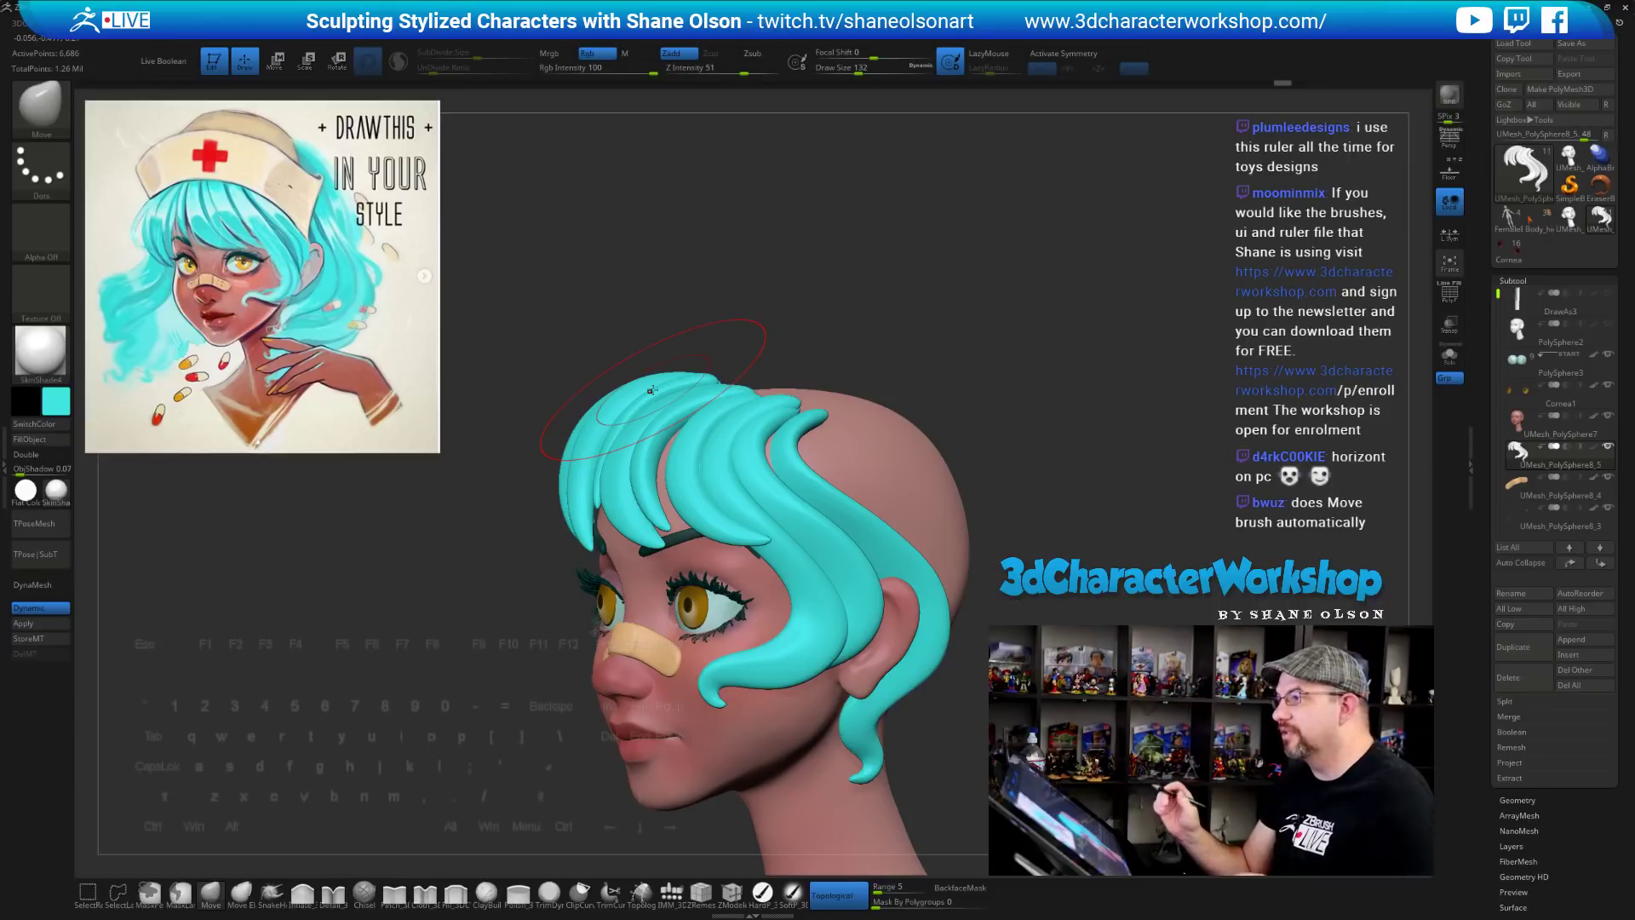
Try inflating a front bang strand with the Inflate_3DCW brush at draw size 101 and topological masking on
{"action": "left_click_drag", "start_coordinate": [1054, 631], "coordinate": [1125, 673]}
{"action": "mouse_move", "coordinate": [1073, 733]}
{"action": "left_mouse_down", "text": "alt"}
{"action": "mouse_move", "coordinate": [1073, 649]}
{"action": "mouse_move", "coordinate": [1054, 648]}
{"action": "left_mouse_up", "text": "alt"}
{"action": "key", "text": "s"}
{"action": "mouse_move", "coordinate": [1064, 682]}
{"action": "left_mouse_down", "text": "alt"}
{"action": "mouse_move", "coordinate": [1082, 632]}
{"action": "mouse_move", "coordinate": [979, 661]}
{"action": "mouse_move", "coordinate": [1085, 661]}
{"action": "left_mouse_up", "text": "alt"}
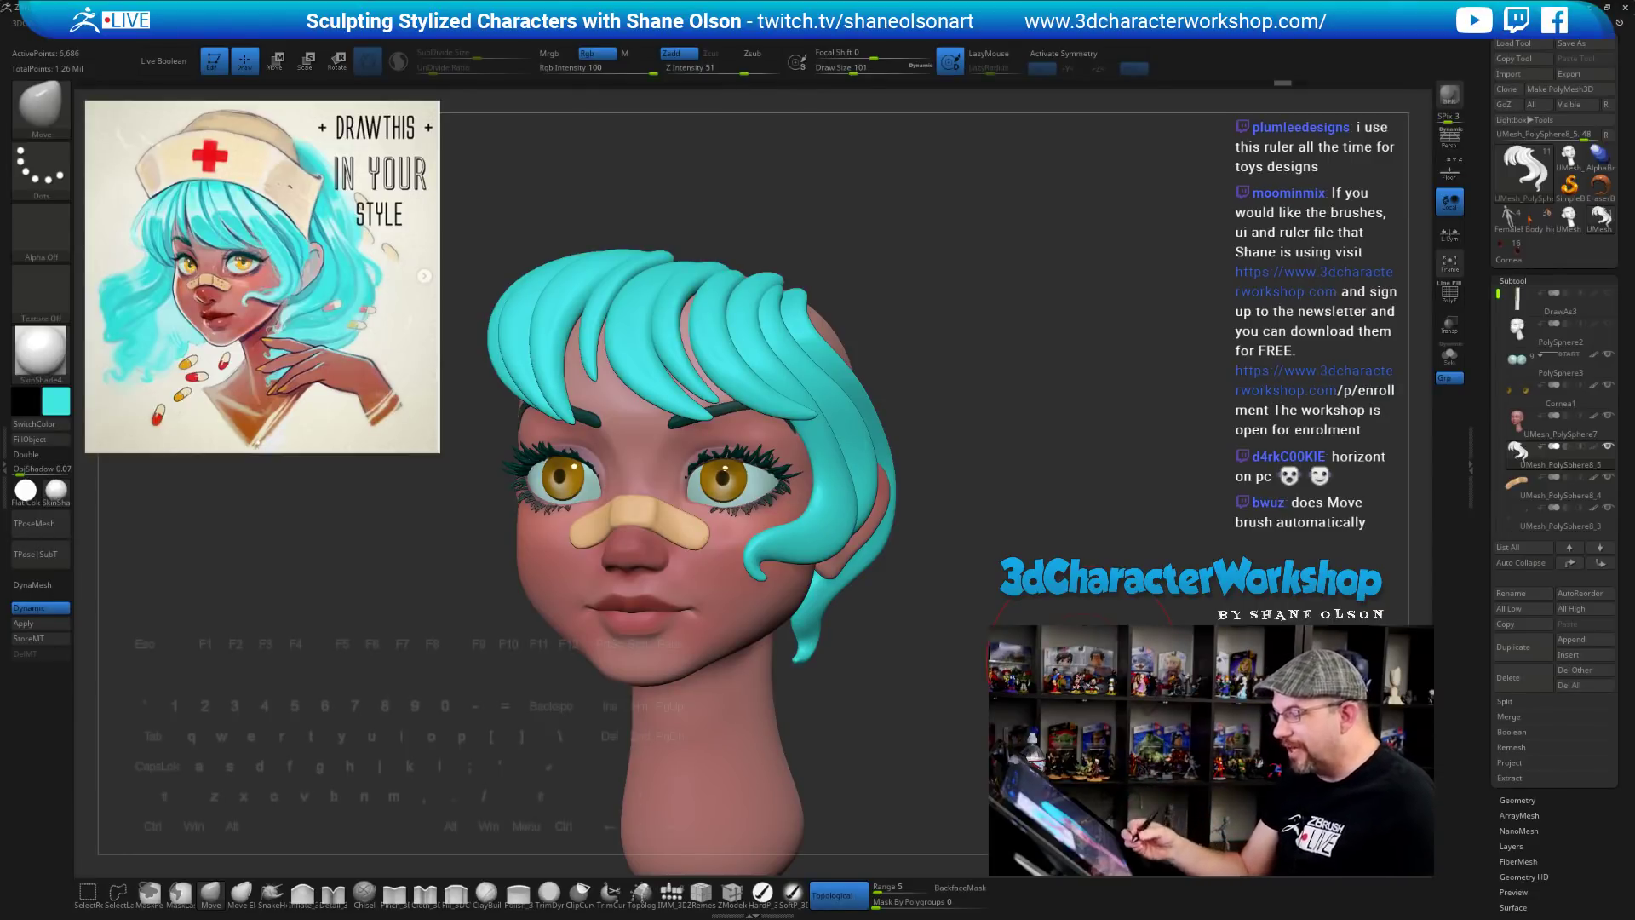
{"action": "left_click", "coordinate": [304, 892]}
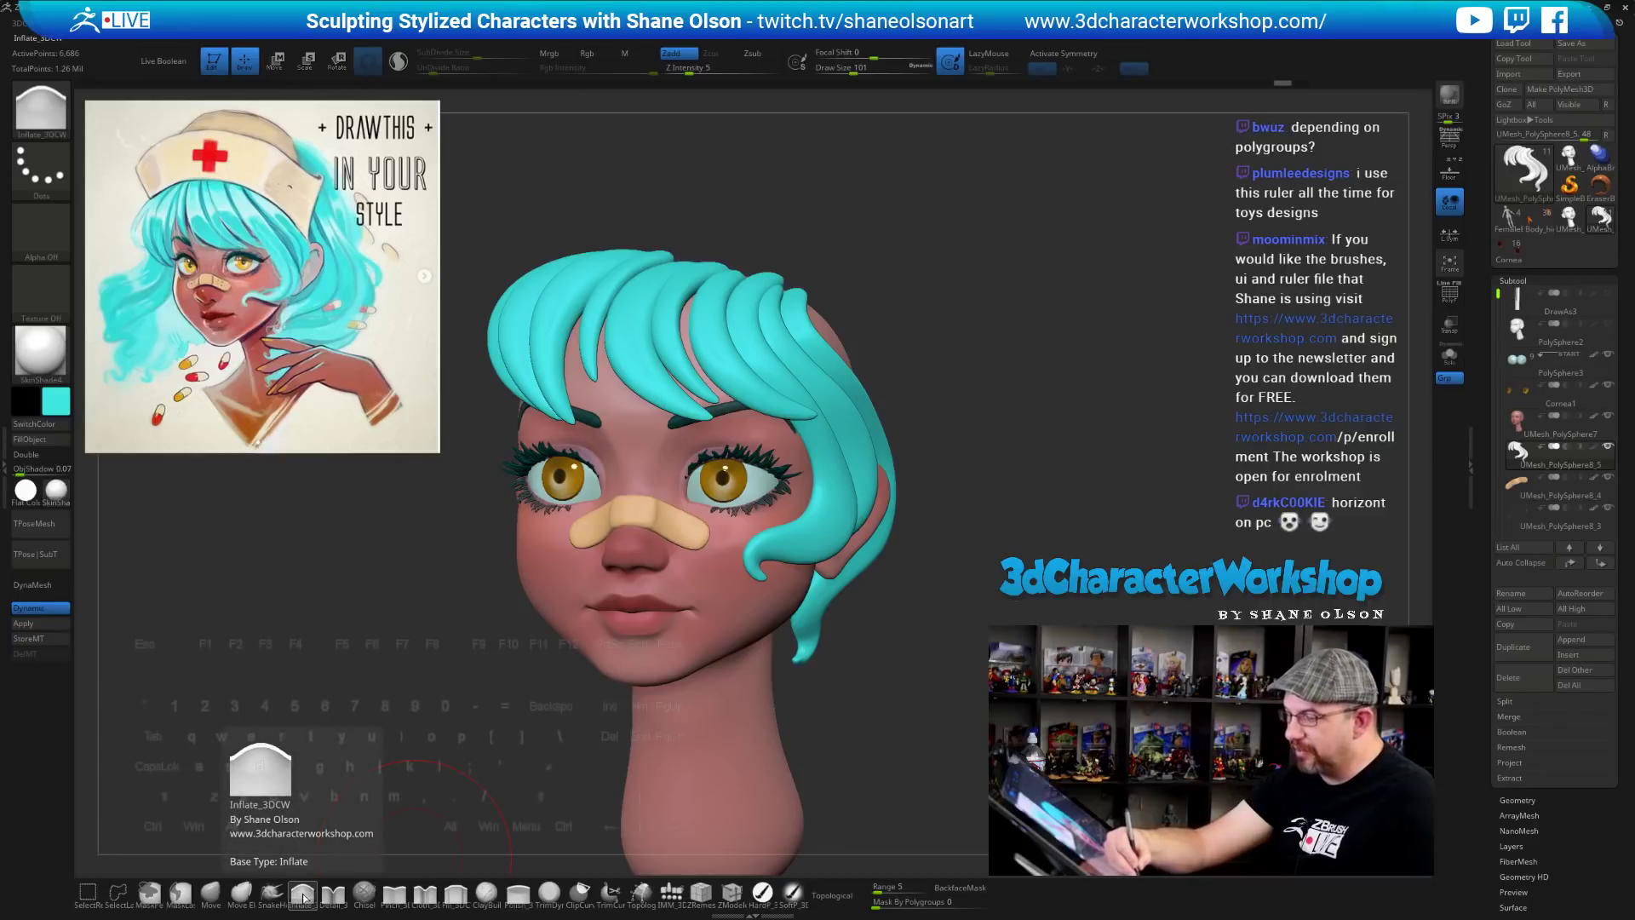
{"action": "left_click", "coordinate": [818, 894]}
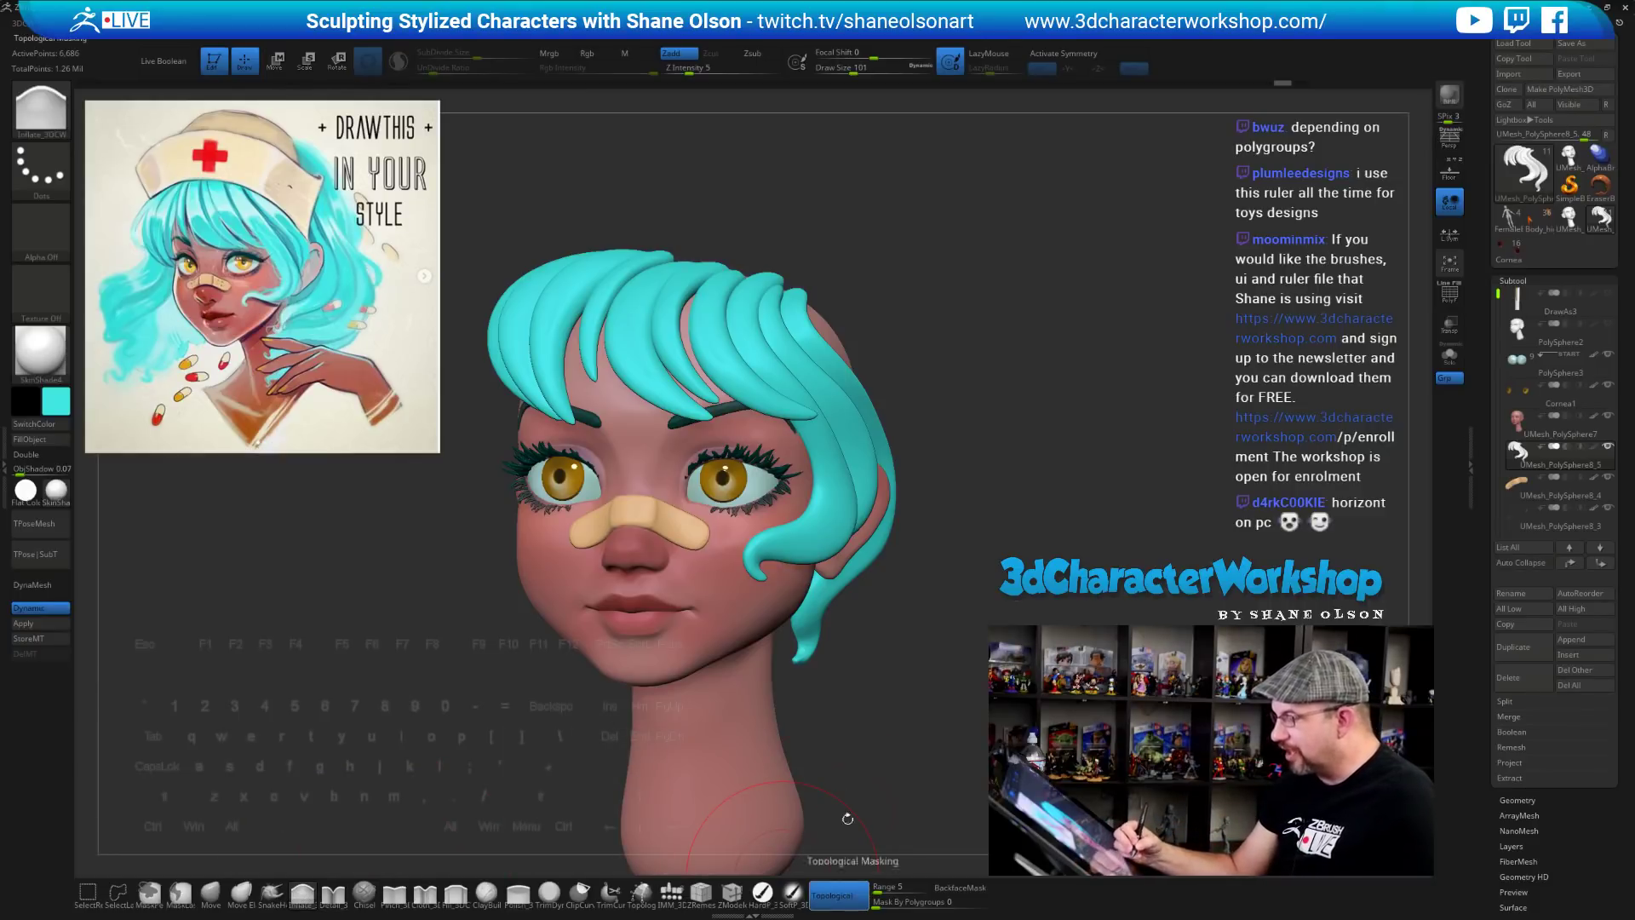
{"action": "mouse_move", "coordinate": [710, 307]}
{"action": "left_mouse_down"}
{"action": "mouse_move", "coordinate": [715, 339]}
{"action": "mouse_move", "coordinate": [720, 288]}
{"action": "left_mouse_up"}
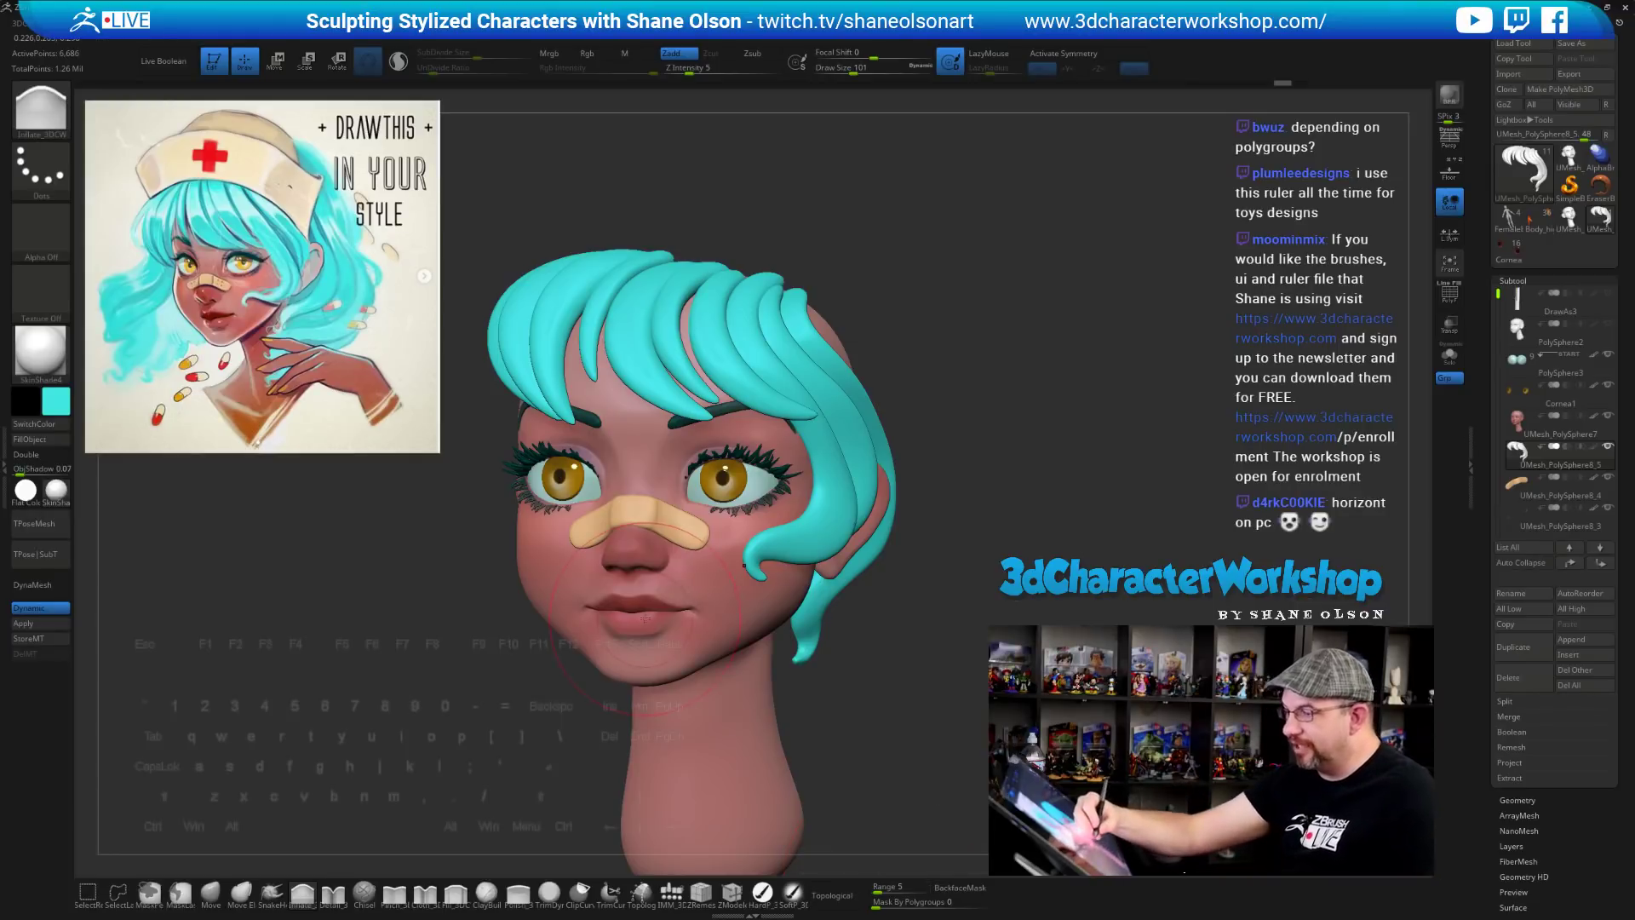
Make the head the active subtool and lower its mesh by two subdivision levels
{"action": "left_click", "coordinate": [705, 626], "text": "alt"}
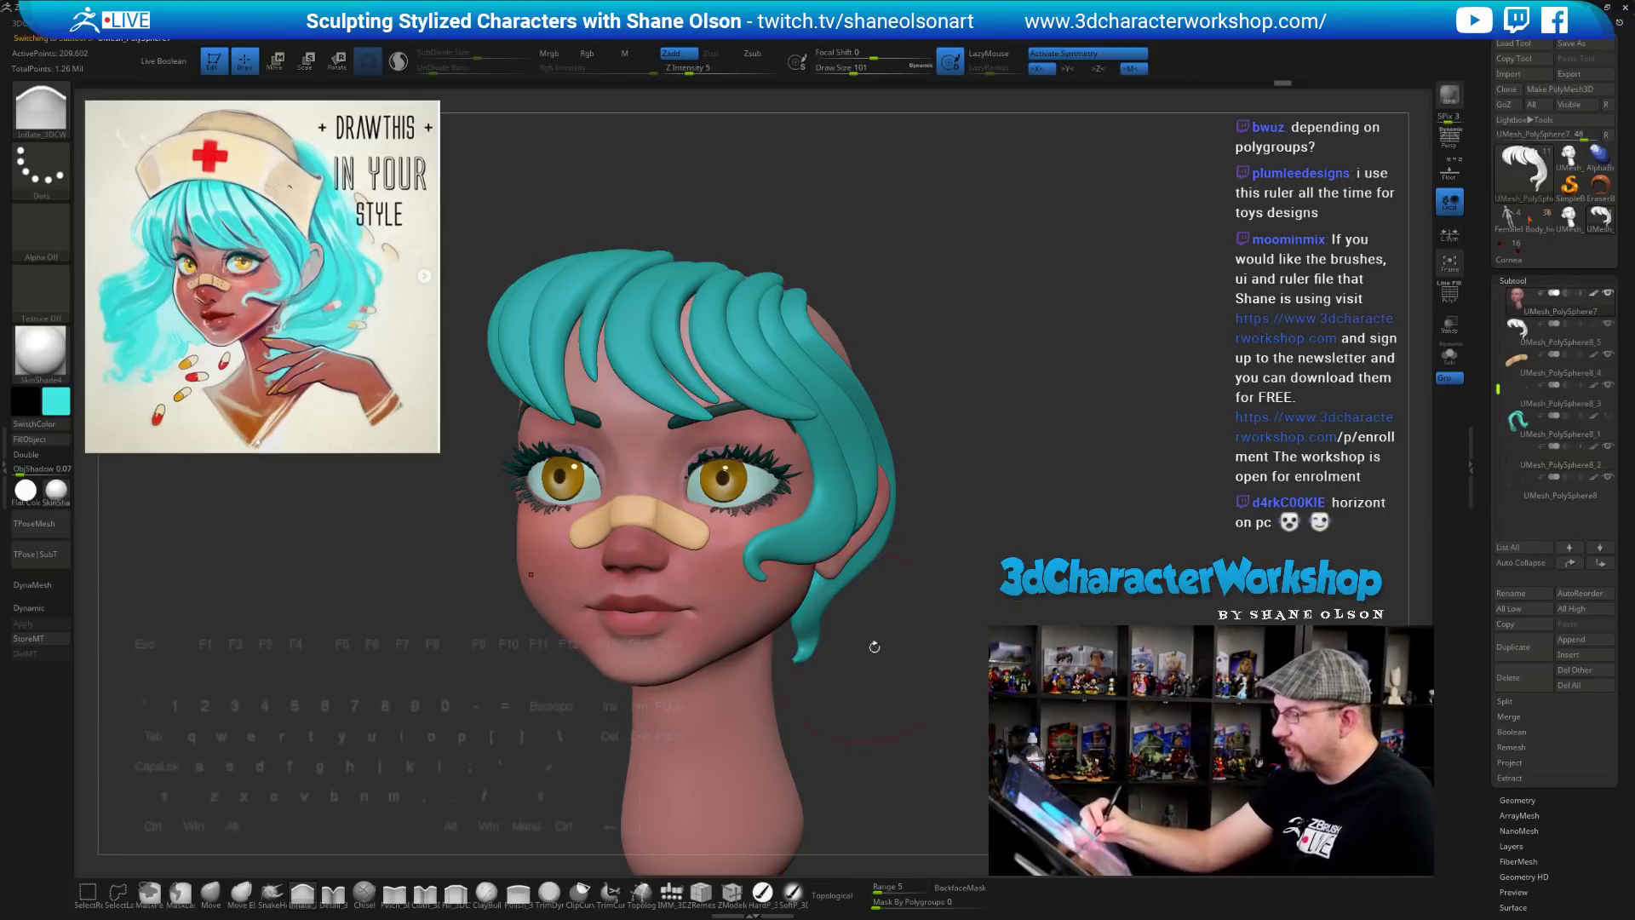
{"action": "mouse_move", "coordinate": [872, 646]}
{"action": "left_mouse_down", "text": "alt"}
{"action": "mouse_move", "coordinate": [939, 722]}
{"action": "mouse_move", "coordinate": [960, 672]}
{"action": "left_mouse_up", "text": "alt"}
{"action": "key", "text": "s"}
{"action": "key", "text": "shift+d"}
{"action": "key", "text": "shift+d"}
Try moving the lips with the Move brush and topological masking on, at draw size 56
{"action": "left_click_drag", "start_coordinate": [605, 616], "coordinate": [620, 626]}
{"action": "key", "text": "ctrl+z"}
{"action": "left_click", "coordinate": [210, 893]}
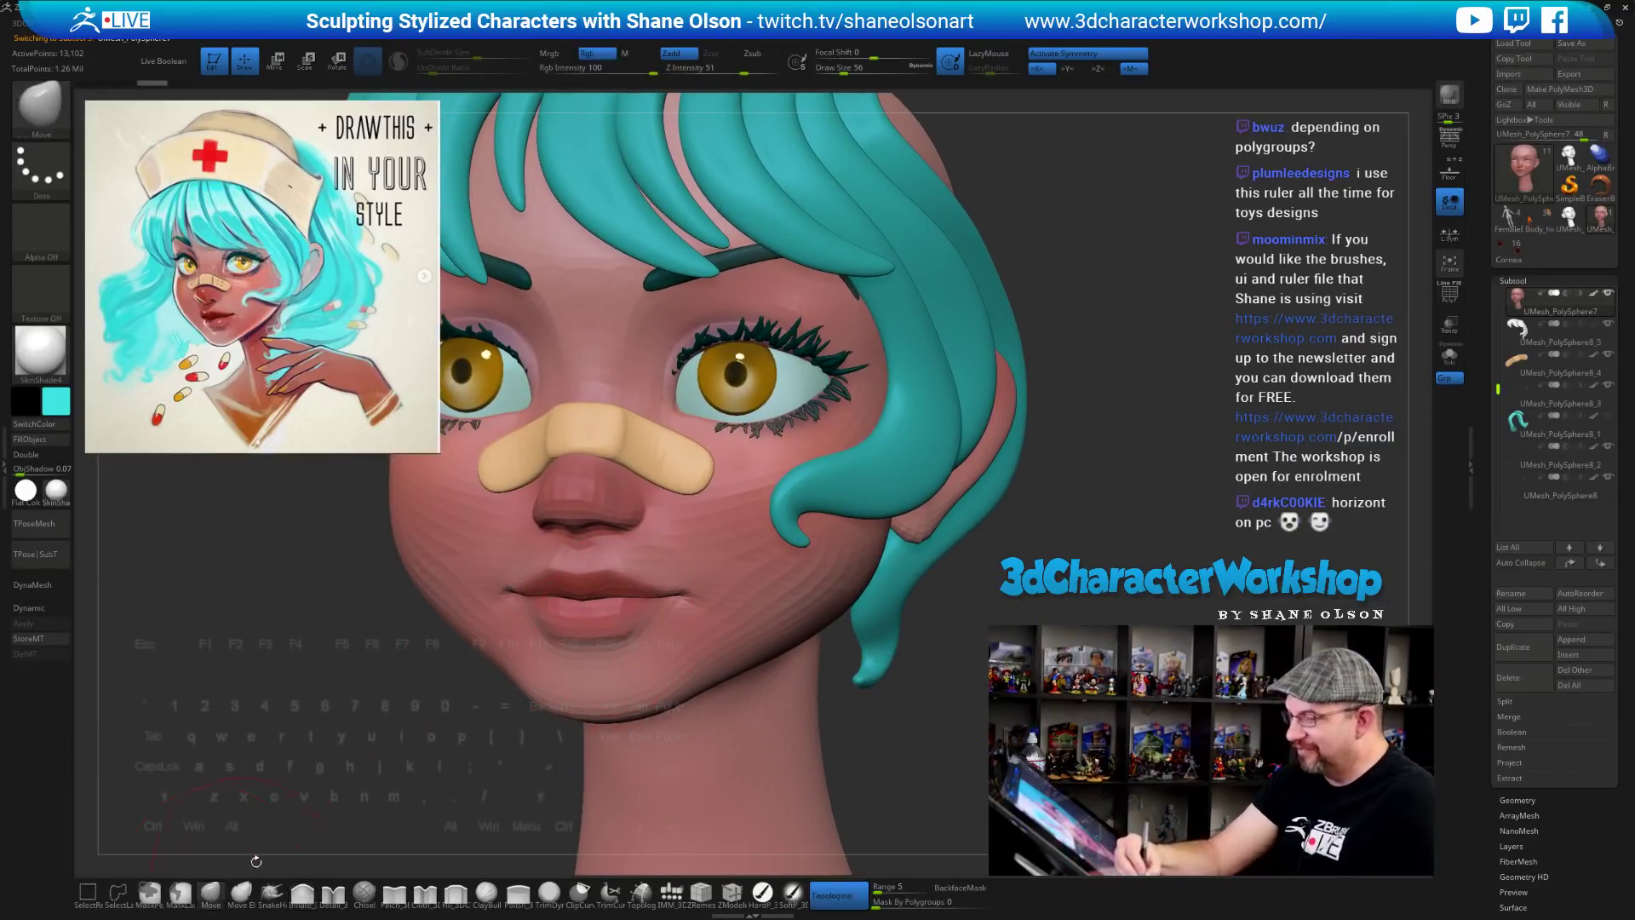
{"action": "left_click_drag", "start_coordinate": [886, 724], "coordinate": [946, 728], "text": "alt"}
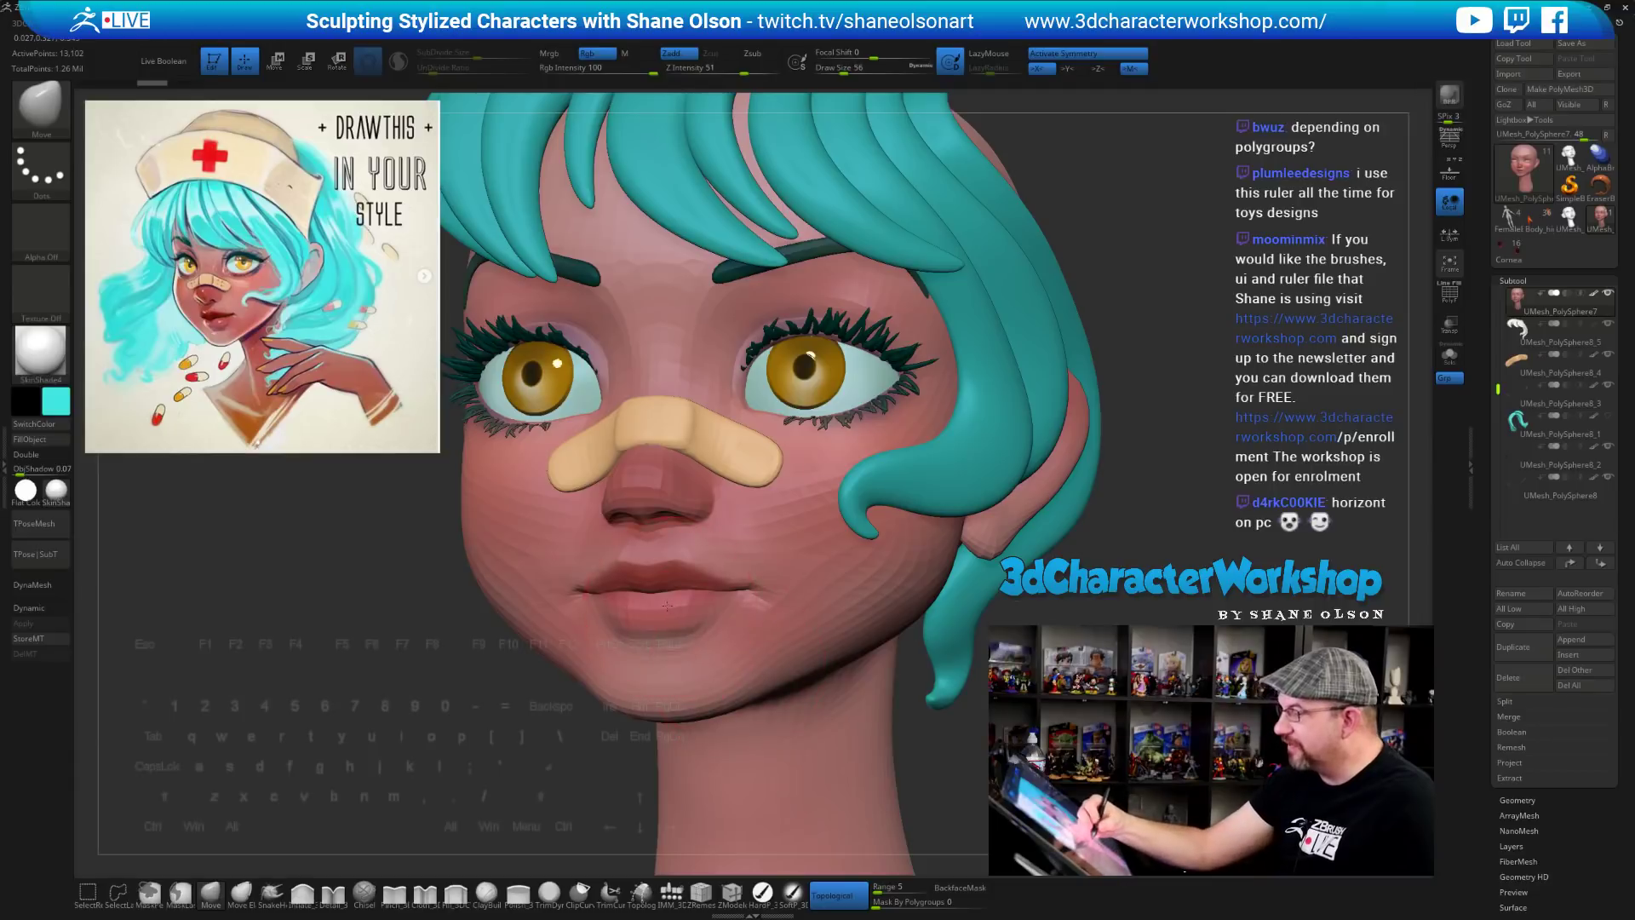
{"action": "left_click_drag", "start_coordinate": [667, 605], "coordinate": [671, 599]}
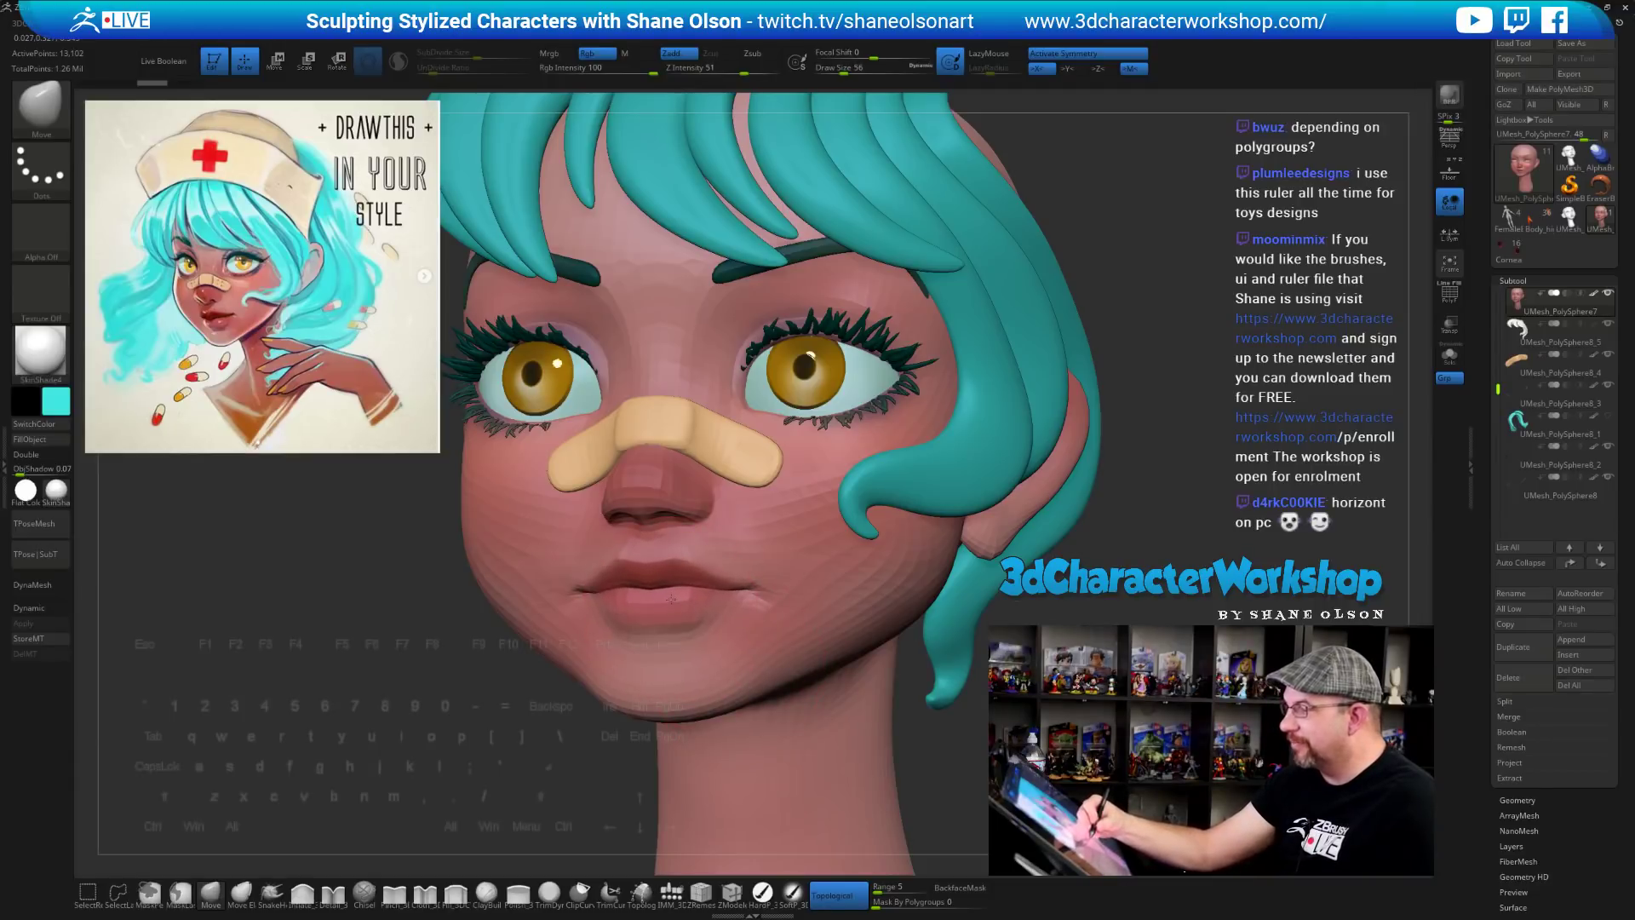
Set the topological masking range to 2, try moving the lower lip, and undo the stroke
{"action": "left_click", "coordinate": [899, 886]}
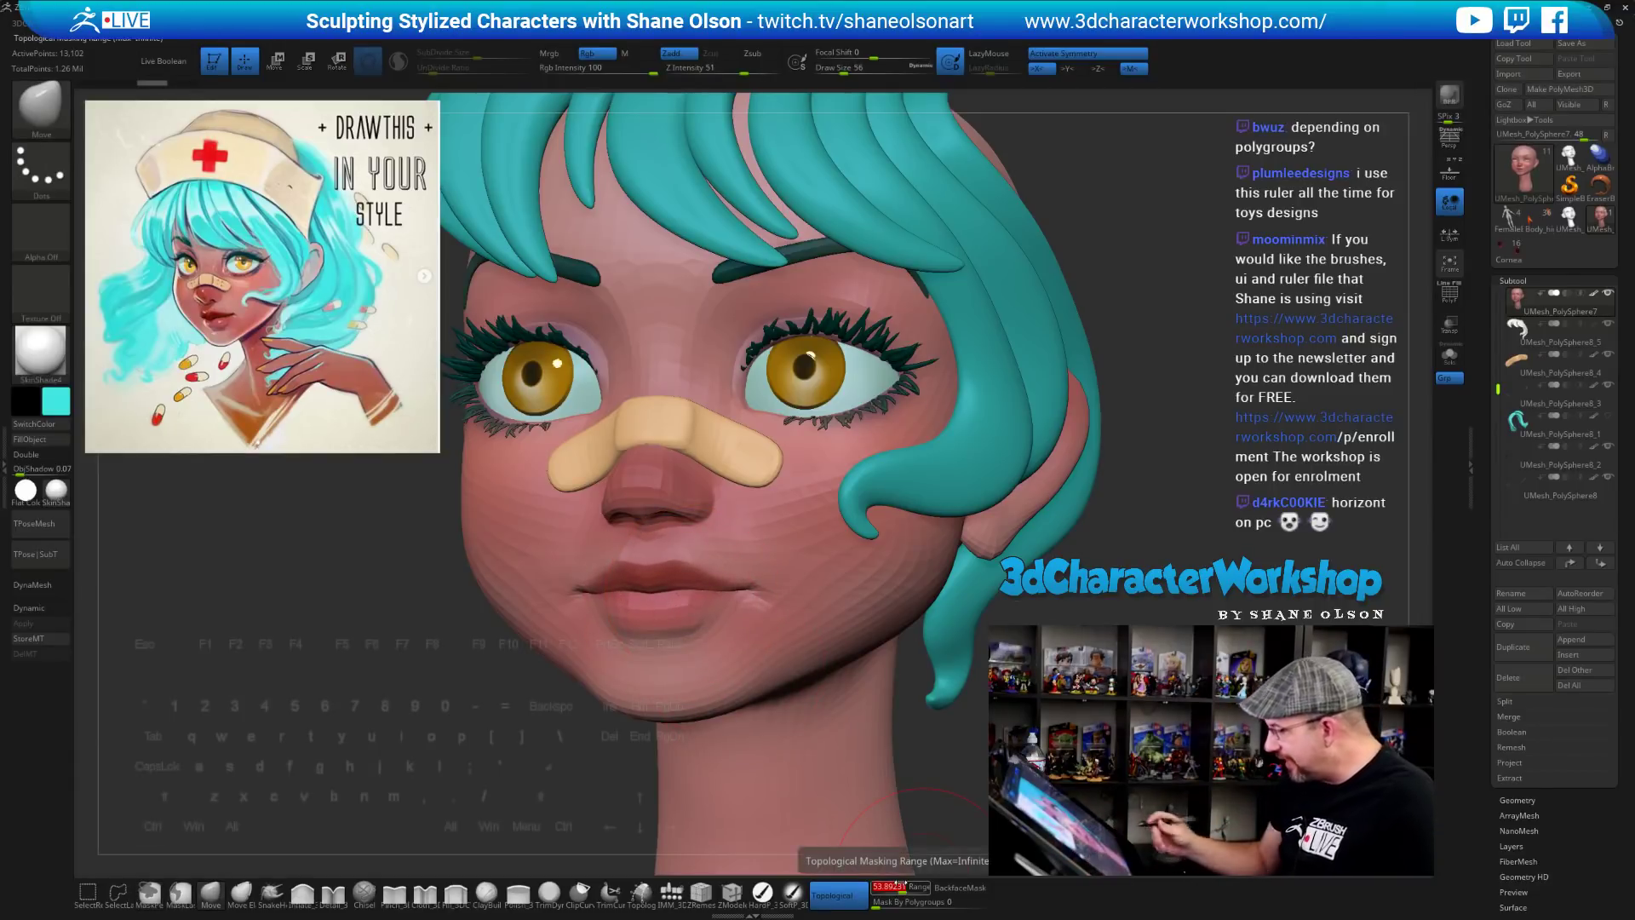
{"action": "type", "text": "2"}
{"action": "key", "text": "Return"}
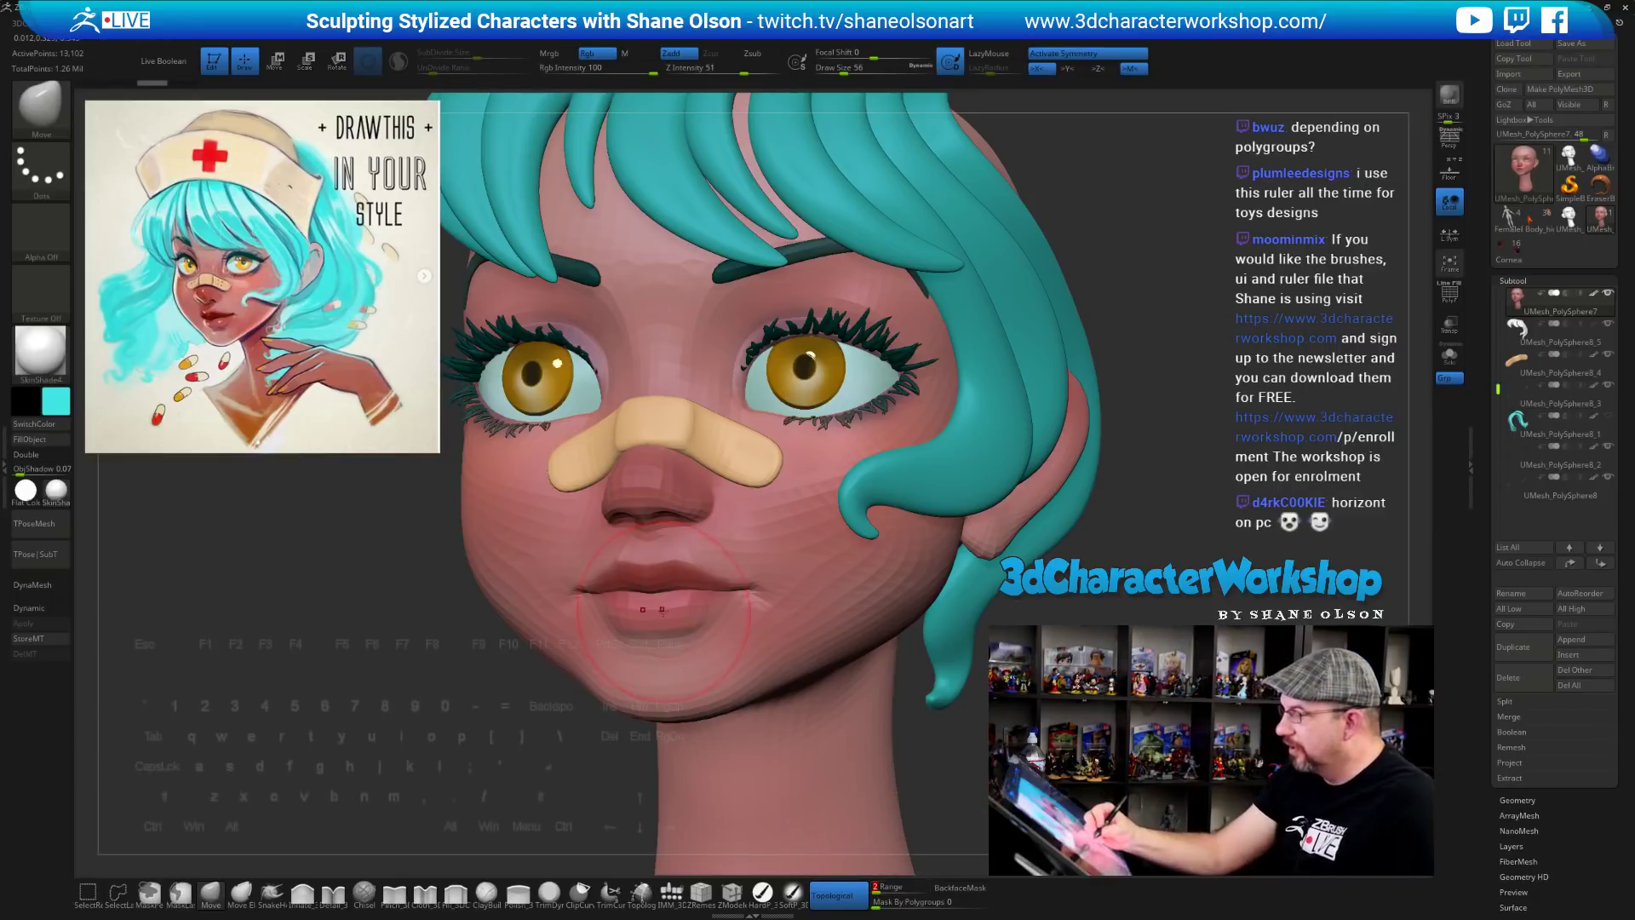
{"action": "left_click_drag", "start_coordinate": [664, 615], "coordinate": [672, 608]}
{"action": "key", "text": "ctrl+z"}
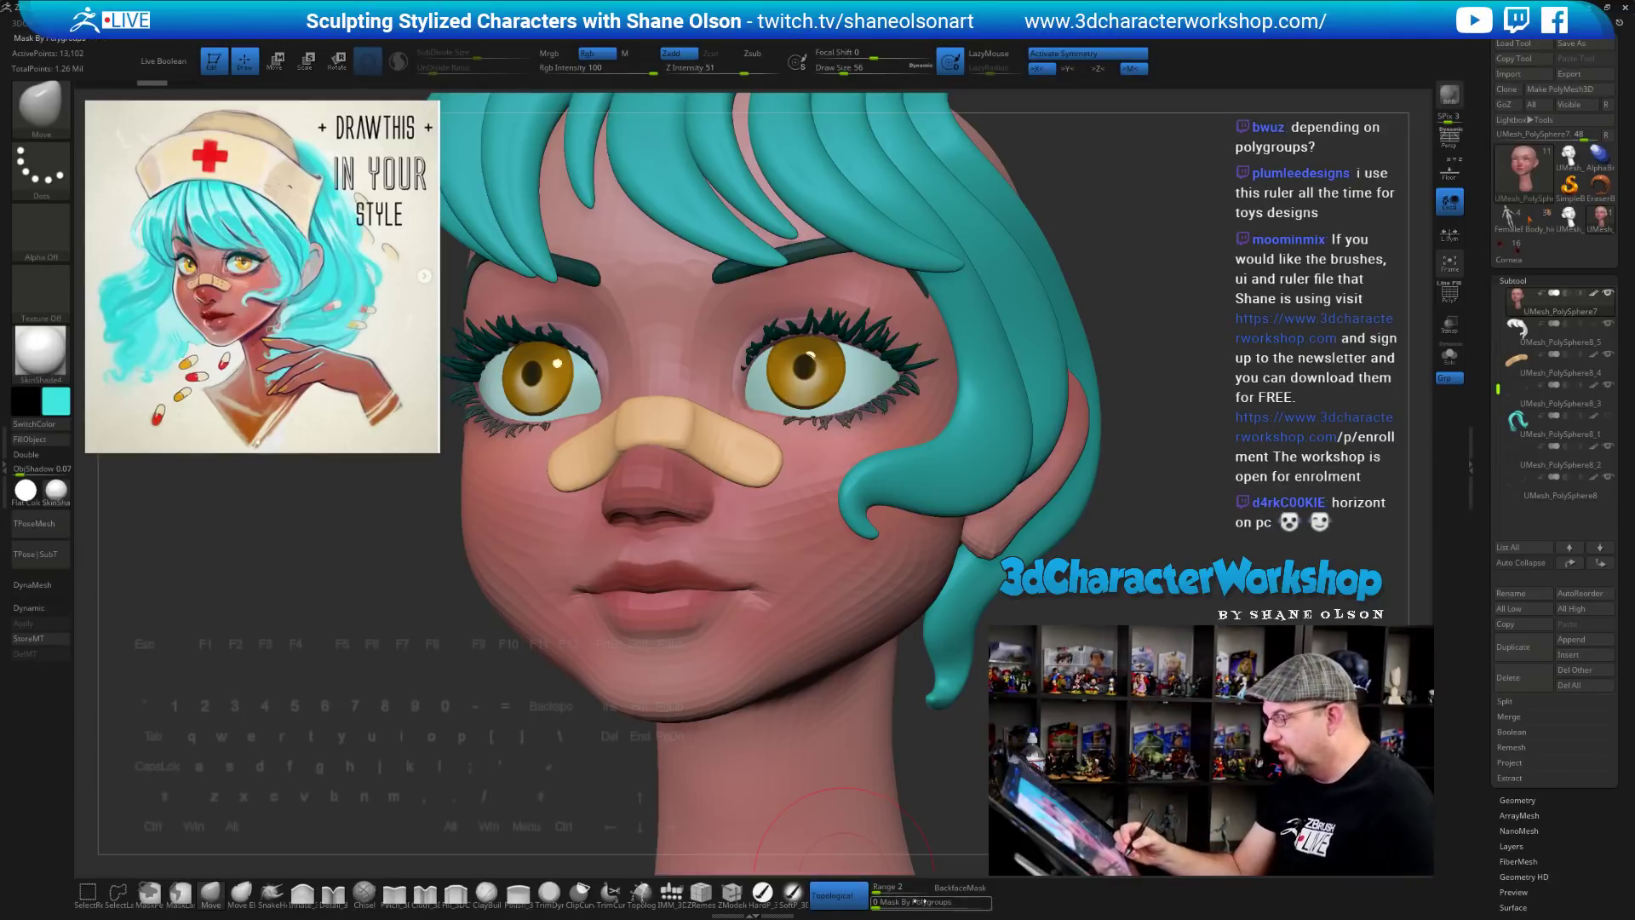
Turn on the polyframe wireframe and make the bangs and side strands subtool UMesh_PolySphere8_5 active
{"action": "key", "text": "f"}
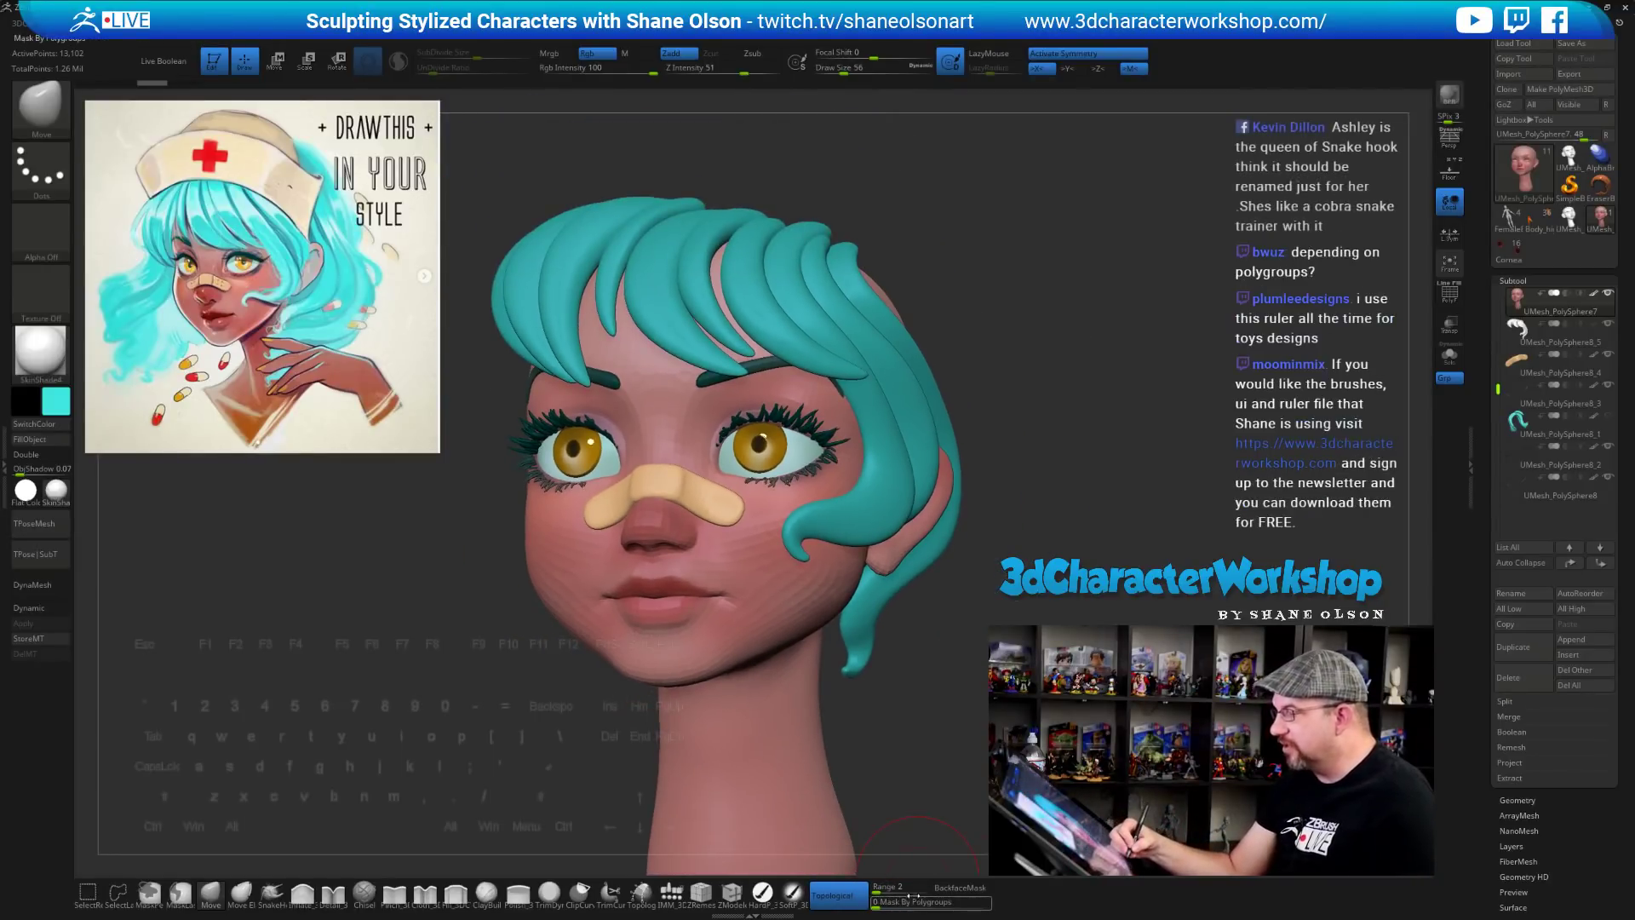
{"action": "left_click_drag", "start_coordinate": [980, 758], "coordinate": [1010, 771]}
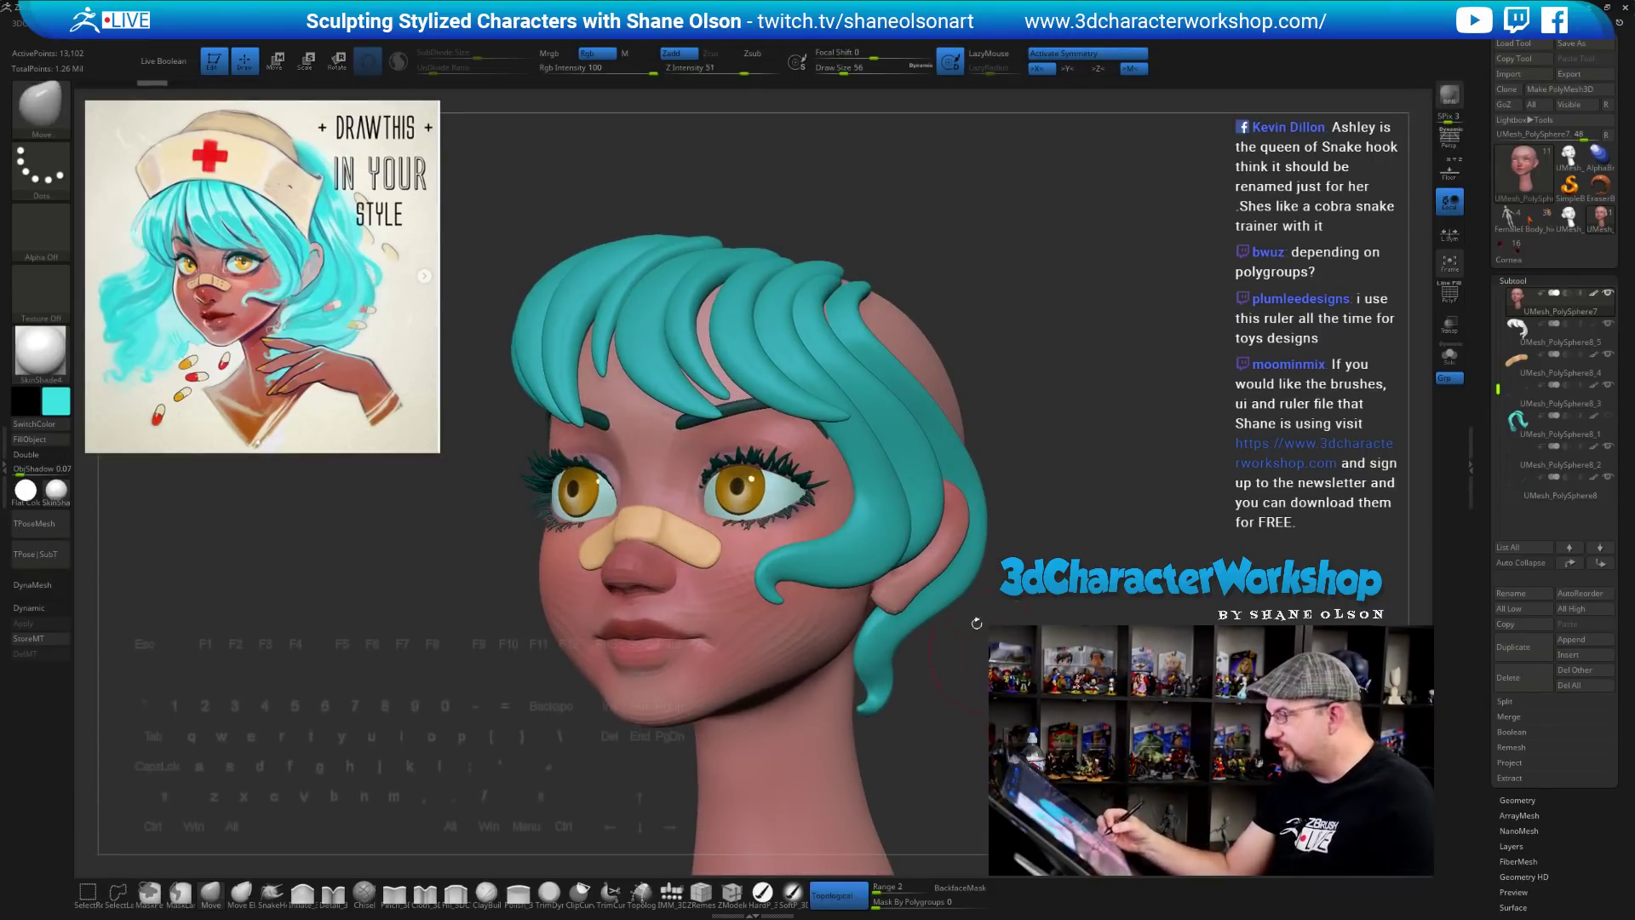
{"action": "left_click", "coordinate": [887, 522], "text": "alt"}
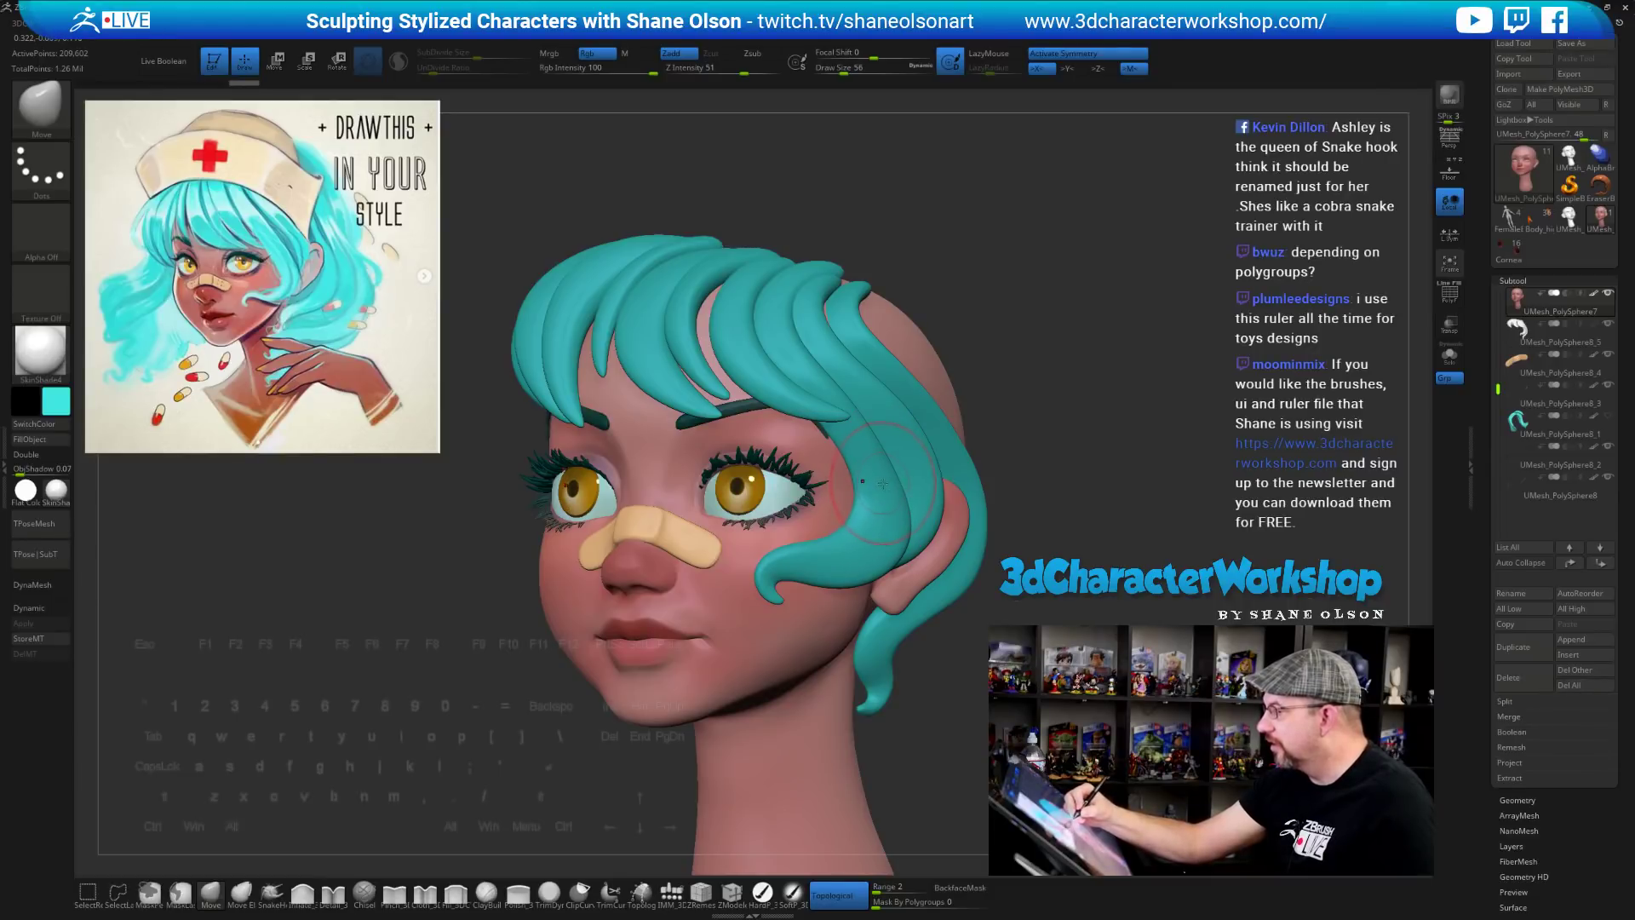
{"action": "key", "text": "shift+f"}
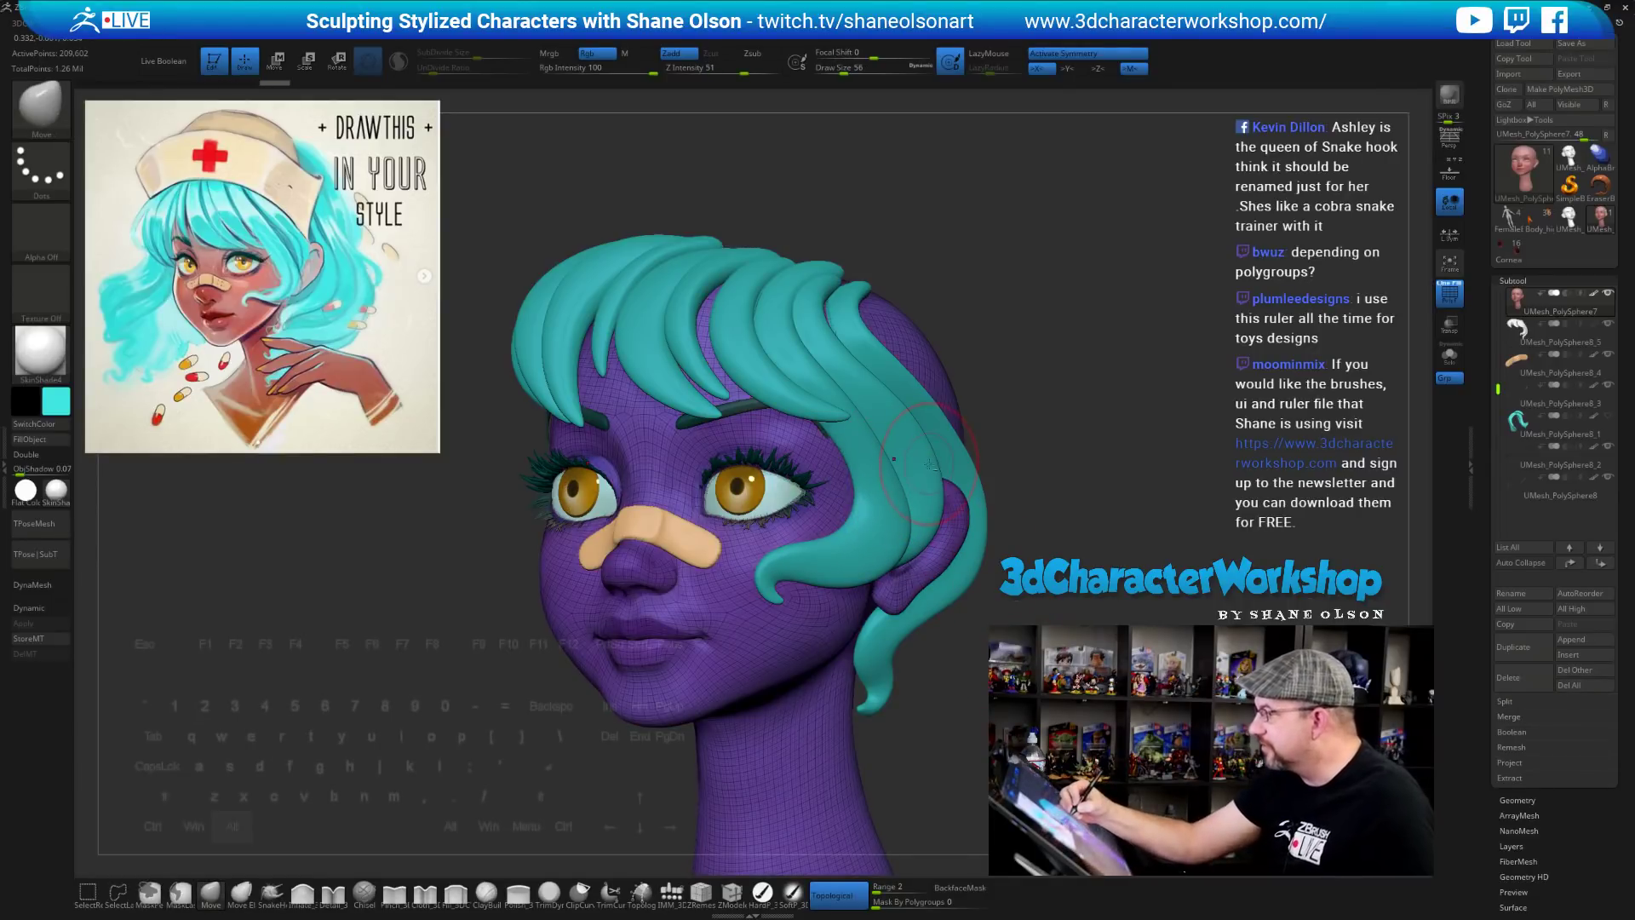
{"action": "left_click", "coordinate": [1603, 426]}
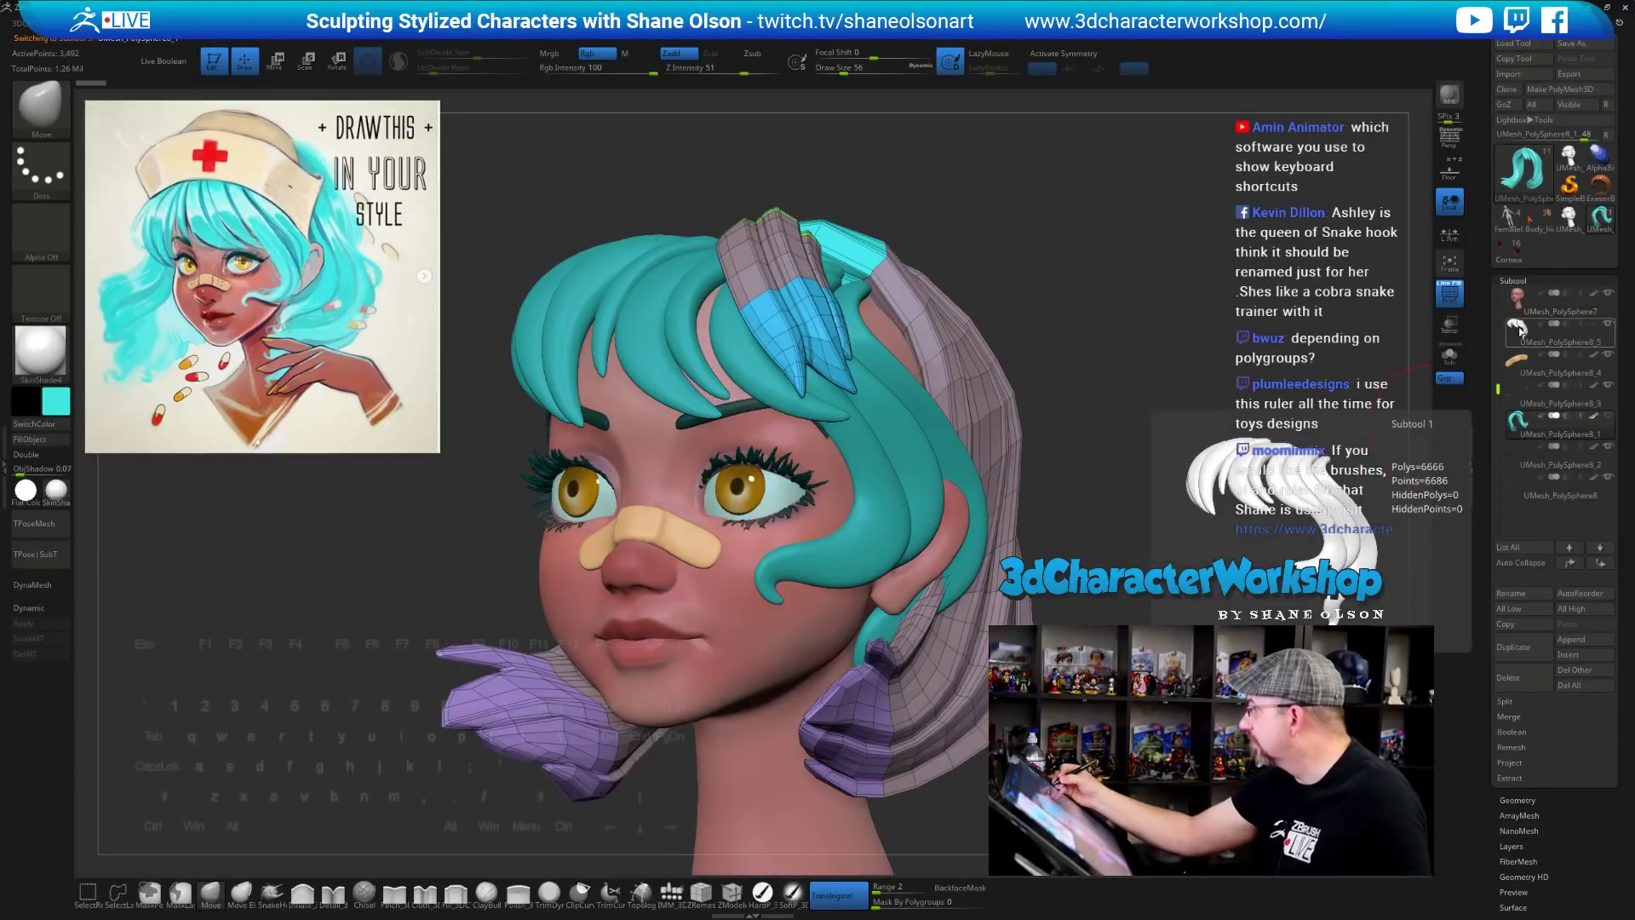
{"action": "left_click", "coordinate": [1543, 334]}
Set Mask By Polygroups to 59 and the draw size to 83, and try moving a side hair strand in front of the ear
{"action": "mouse_move", "coordinate": [1183, 554]}
{"action": "left_mouse_down", "text": "alt"}
{"action": "mouse_move", "coordinate": [1183, 502]}
{"action": "mouse_move", "coordinate": [1235, 502]}
{"action": "mouse_move", "coordinate": [1086, 511]}
{"action": "mouse_move", "coordinate": [1053, 550]}
{"action": "mouse_move", "coordinate": [1014, 545]}
{"action": "mouse_move", "coordinate": [1013, 626]}
{"action": "left_mouse_up", "text": "alt"}
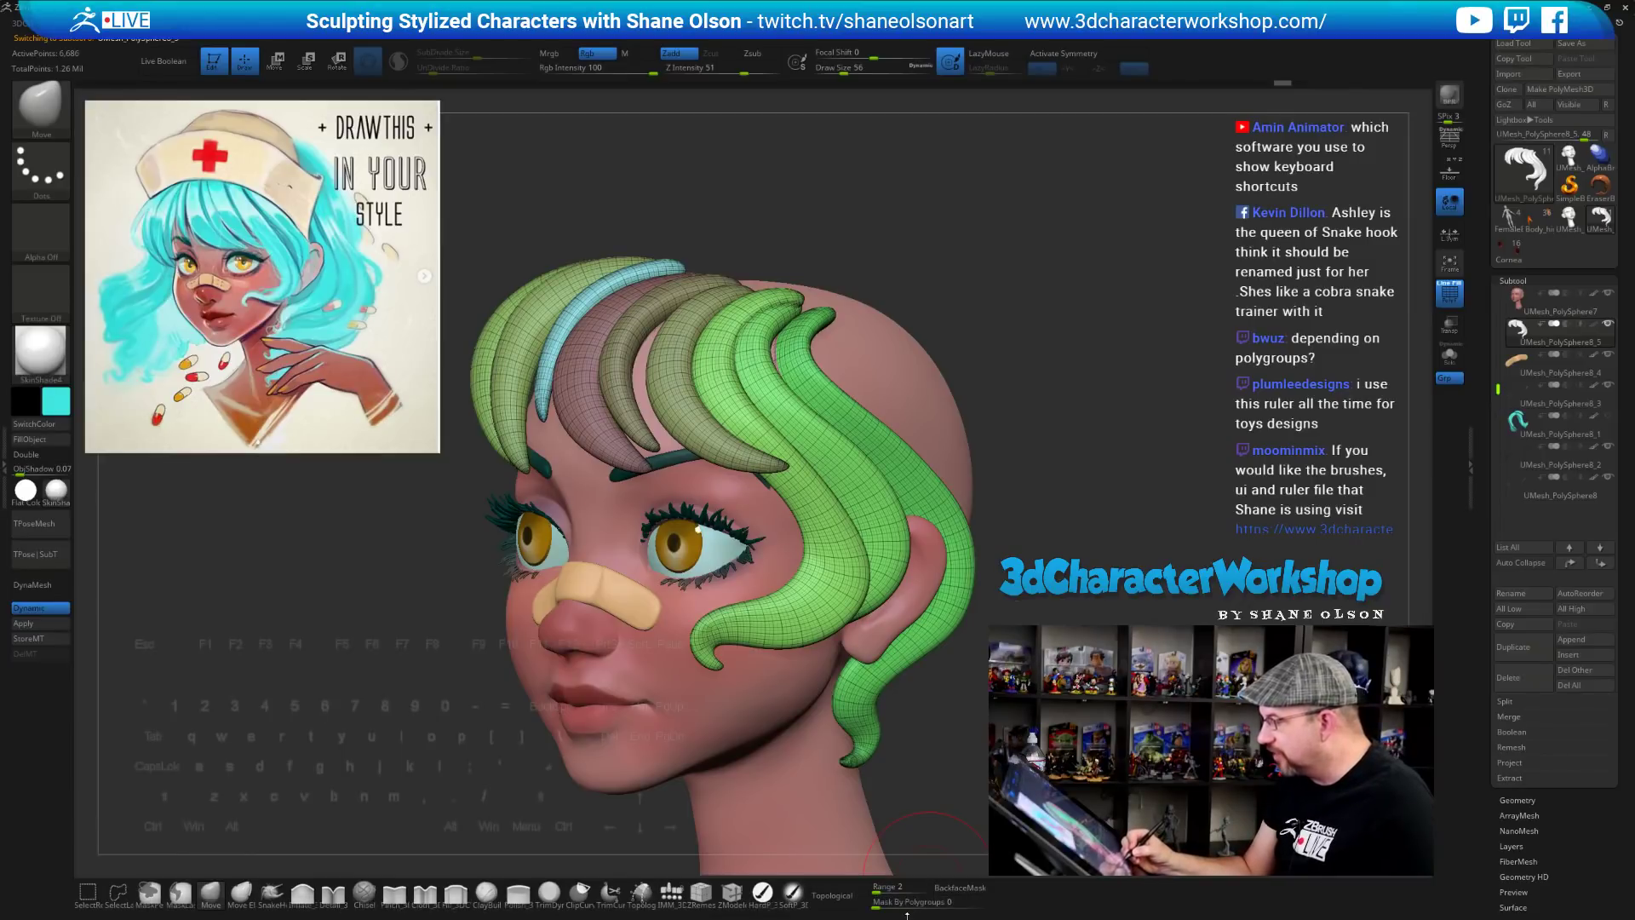
{"action": "left_click_drag", "start_coordinate": [946, 902], "coordinate": [962, 902]}
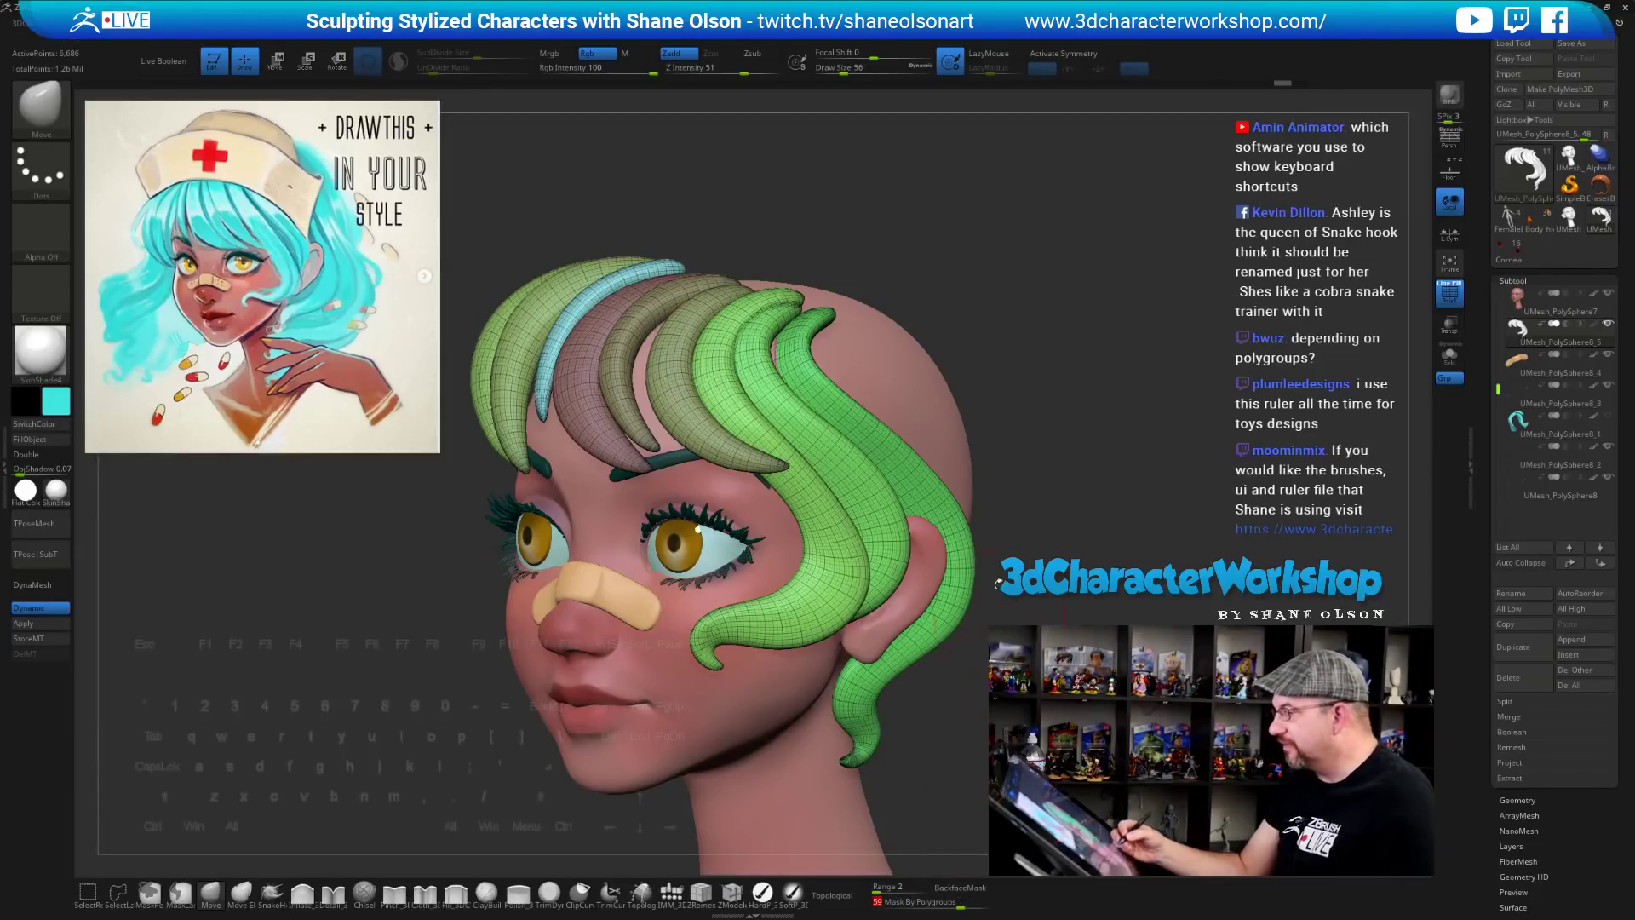
{"action": "key", "text": "s"}
{"action": "left_click_drag", "start_coordinate": [990, 424], "coordinate": [997, 425]}
{"action": "mouse_move", "coordinate": [890, 453]}
{"action": "left_mouse_down"}
{"action": "mouse_move", "coordinate": [901, 442]}
{"action": "mouse_move", "coordinate": [875, 462]}
{"action": "mouse_move", "coordinate": [901, 456]}
{"action": "mouse_move", "coordinate": [896, 488]}
{"action": "left_mouse_up"}
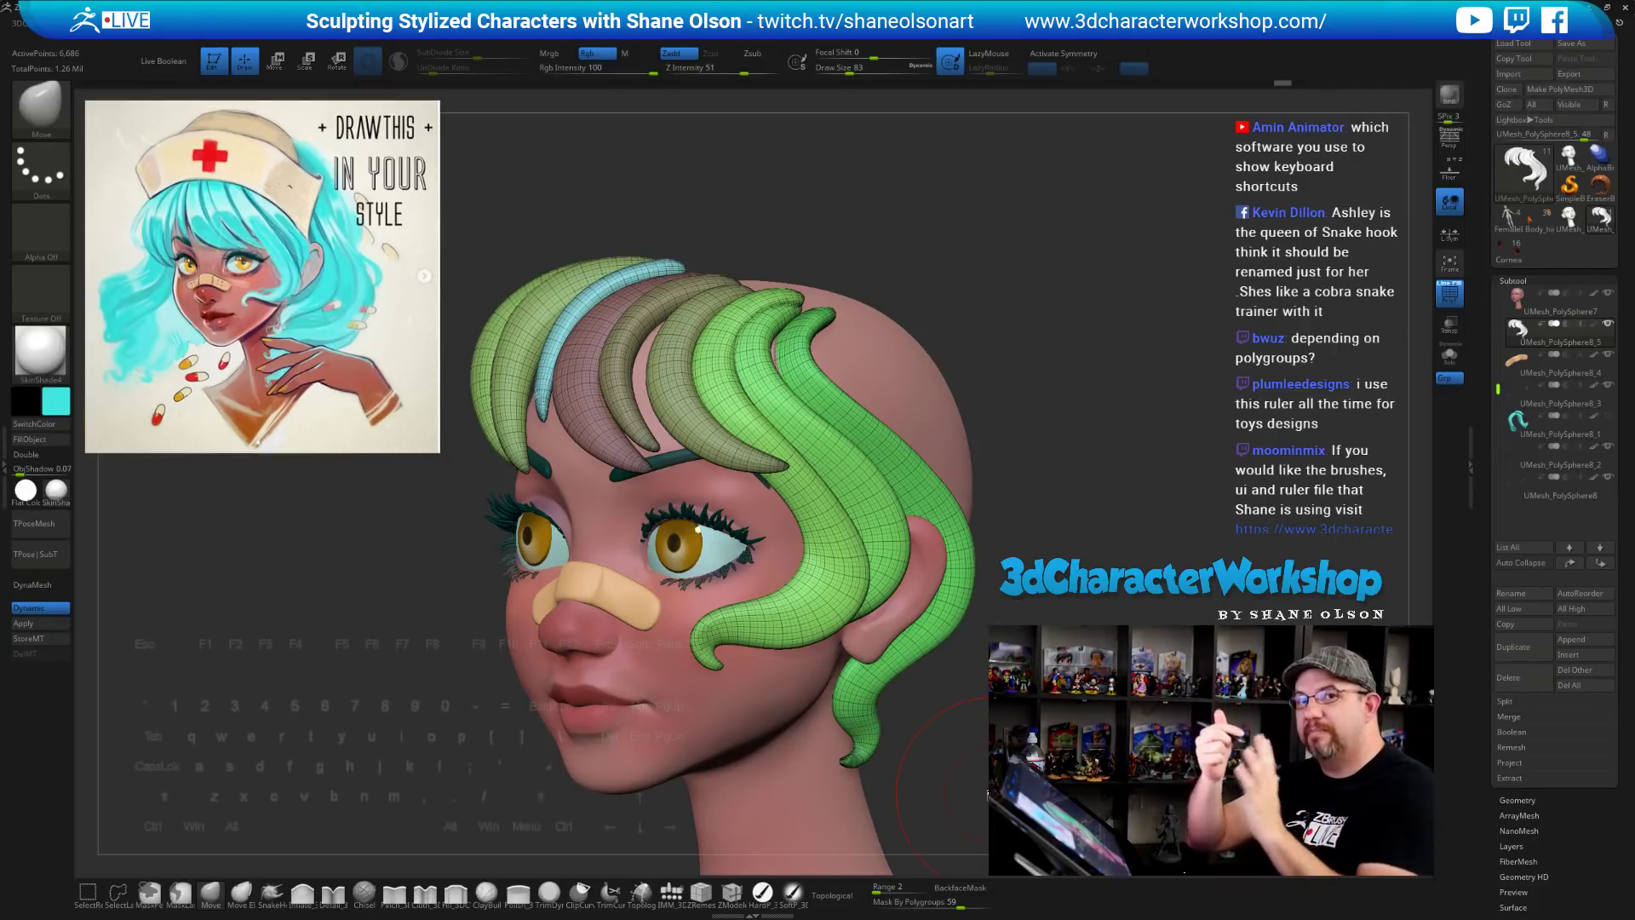
{"action": "mouse_move", "coordinate": [988, 795]}
{"action": "left_mouse_down"}
{"action": "mouse_move", "coordinate": [1035, 795]}
{"action": "mouse_move", "coordinate": [1034, 741]}
{"action": "mouse_move", "coordinate": [1060, 741]}
{"action": "mouse_move", "coordinate": [1056, 705]}
{"action": "mouse_move", "coordinate": [1022, 697]}
{"action": "left_mouse_up"}
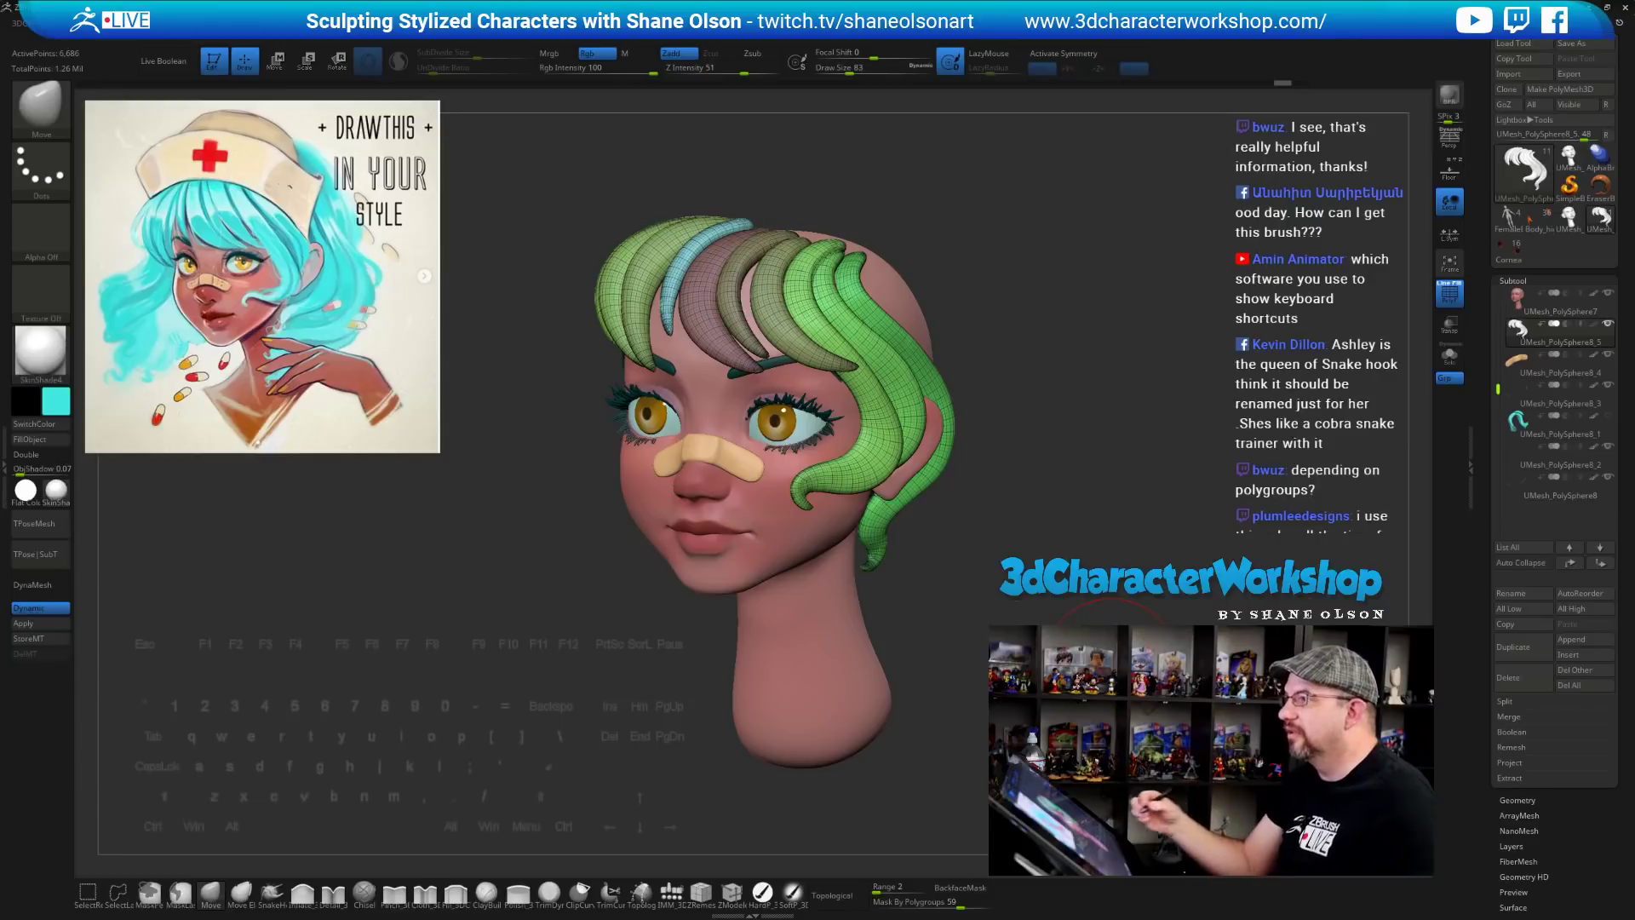
{"action": "mouse_move", "coordinate": [1023, 613]}
{"action": "left_mouse_down"}
{"action": "mouse_move", "coordinate": [1096, 604]}
{"action": "mouse_move", "coordinate": [1075, 622]}
{"action": "mouse_move", "coordinate": [1100, 631]}
{"action": "mouse_move", "coordinate": [1072, 634]}
{"action": "mouse_move", "coordinate": [946, 570]}
{"action": "mouse_move", "coordinate": [905, 602]}
{"action": "mouse_move", "coordinate": [975, 673]}
{"action": "left_mouse_up"}
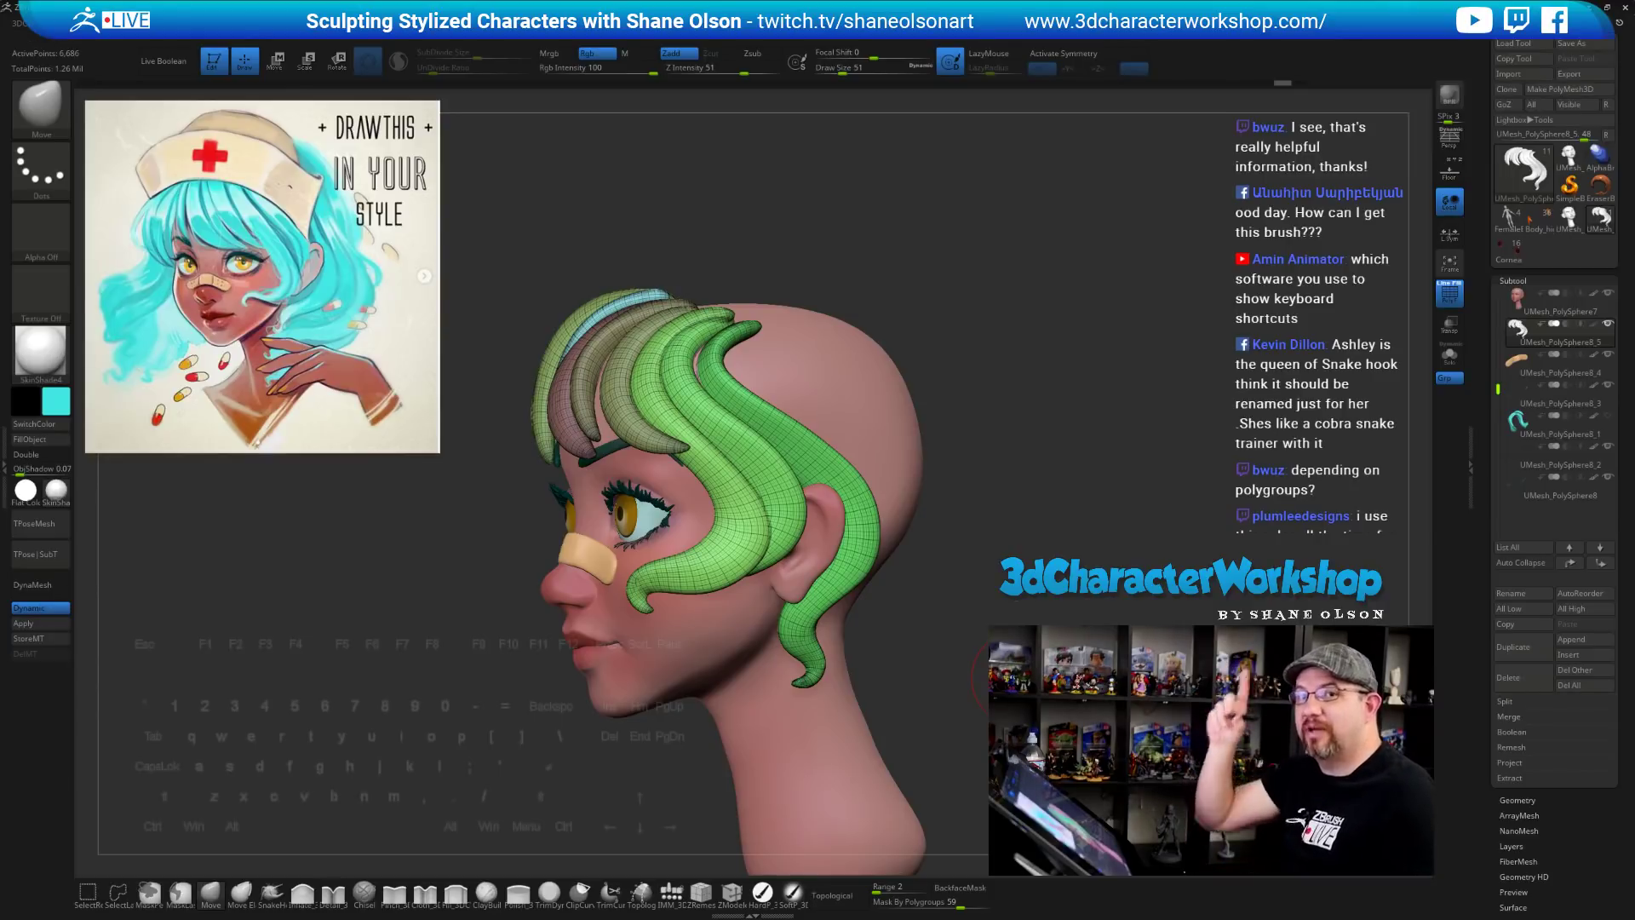
{"action": "left_click_drag", "start_coordinate": [1064, 648], "coordinate": [1112, 661]}
{"action": "mouse_move", "coordinate": [1102, 602]}
{"action": "left_mouse_down"}
{"action": "mouse_move", "coordinate": [1113, 503]}
{"action": "mouse_move", "coordinate": [1097, 603]}
{"action": "left_mouse_up"}
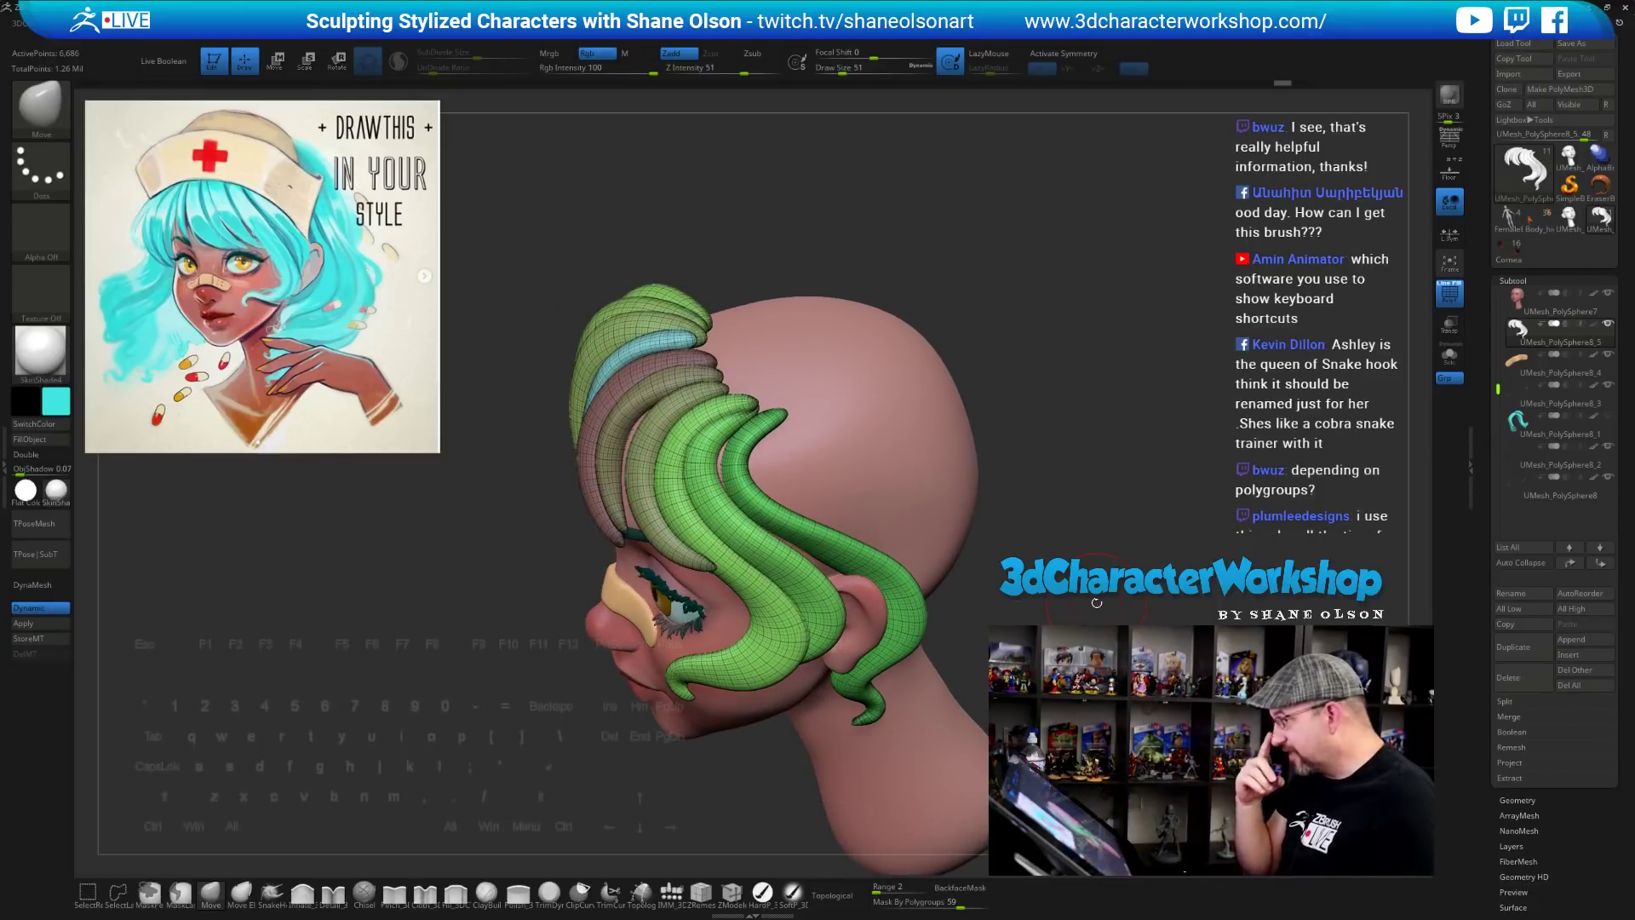
{"action": "left_click_drag", "start_coordinate": [1008, 509], "coordinate": [936, 517], "text": "alt"}
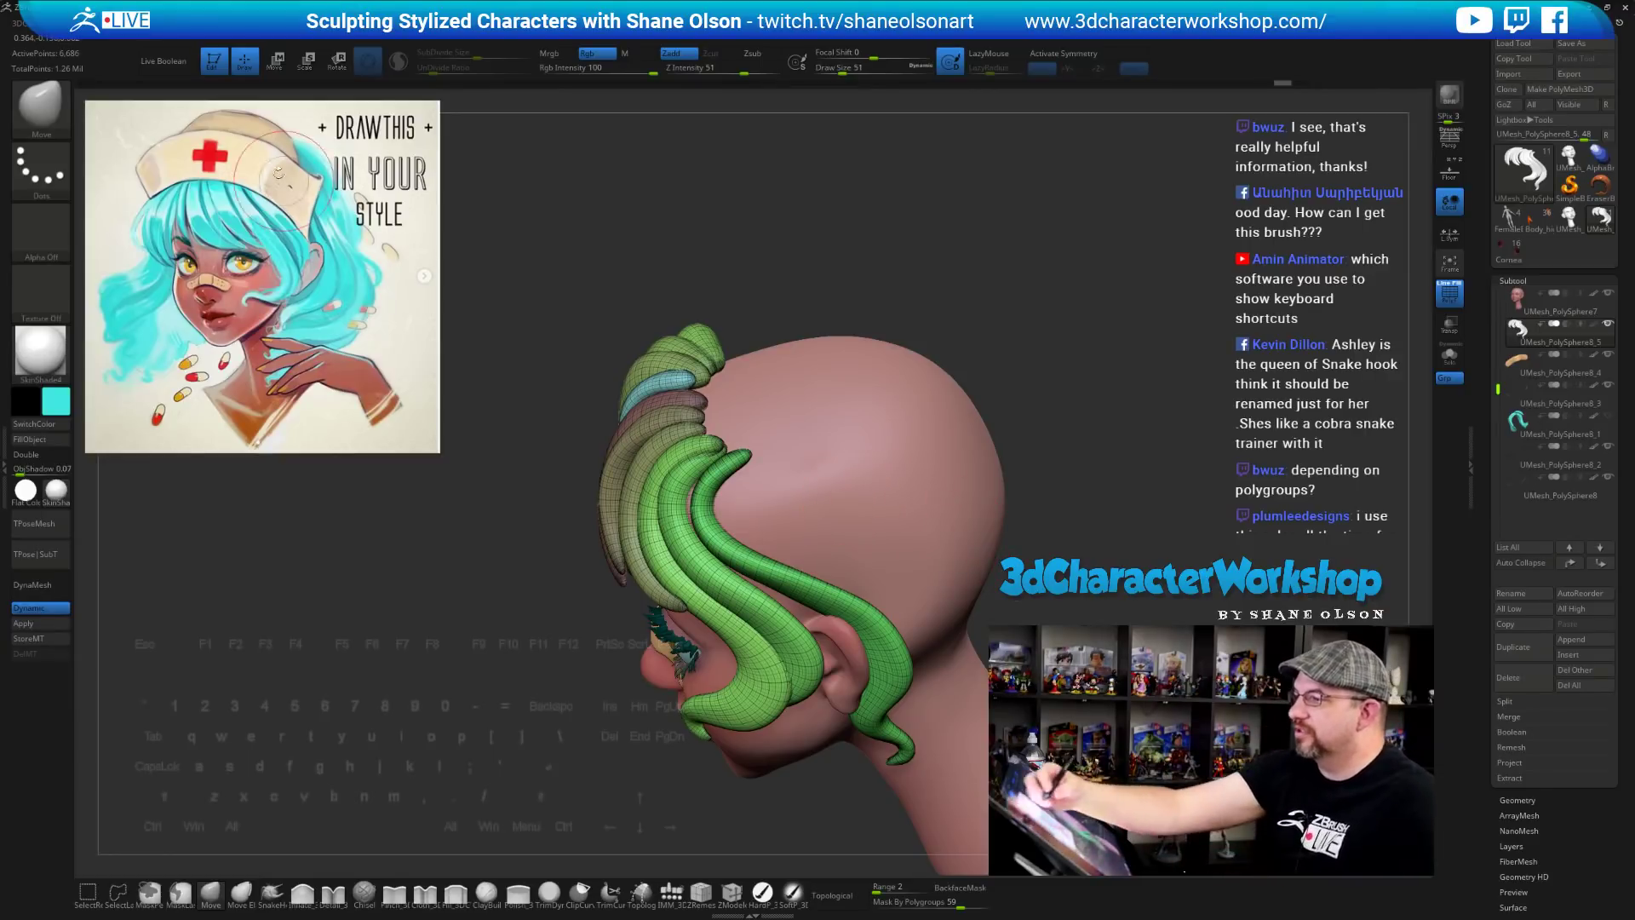
Pull the upper end of the rear side hair strand up and back along the head with the SnakeHook brush at draw size 80
{"action": "left_click_drag", "start_coordinate": [1102, 468], "coordinate": [710, 473]}
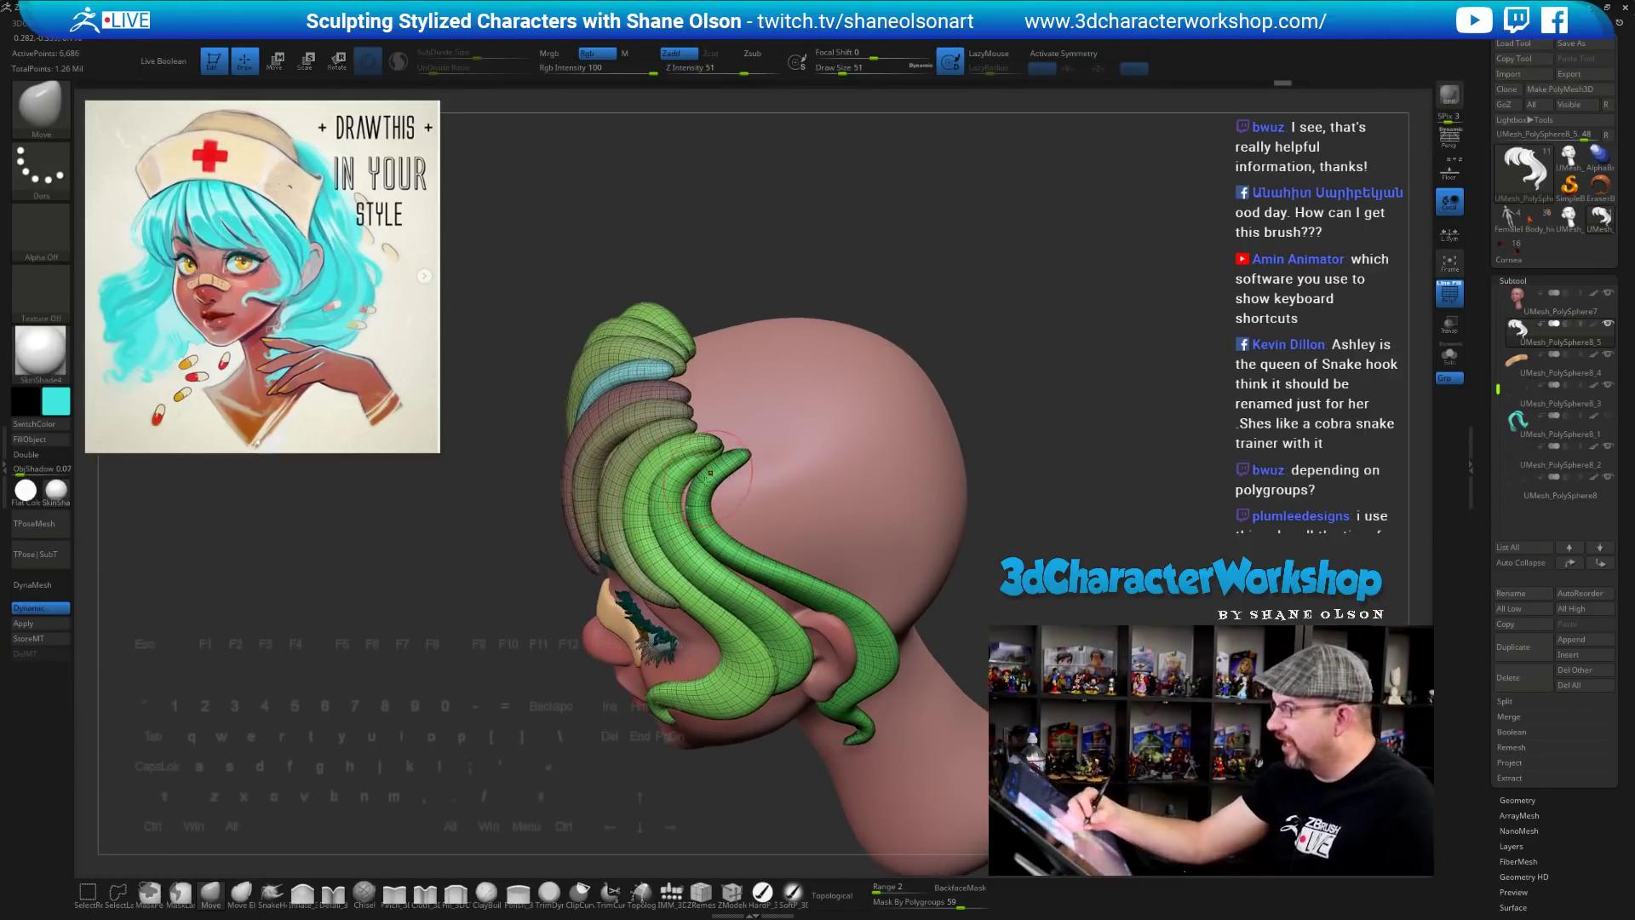
{"action": "left_click", "coordinate": [272, 891]}
{"action": "left_click_drag", "start_coordinate": [743, 450], "coordinate": [731, 439]}
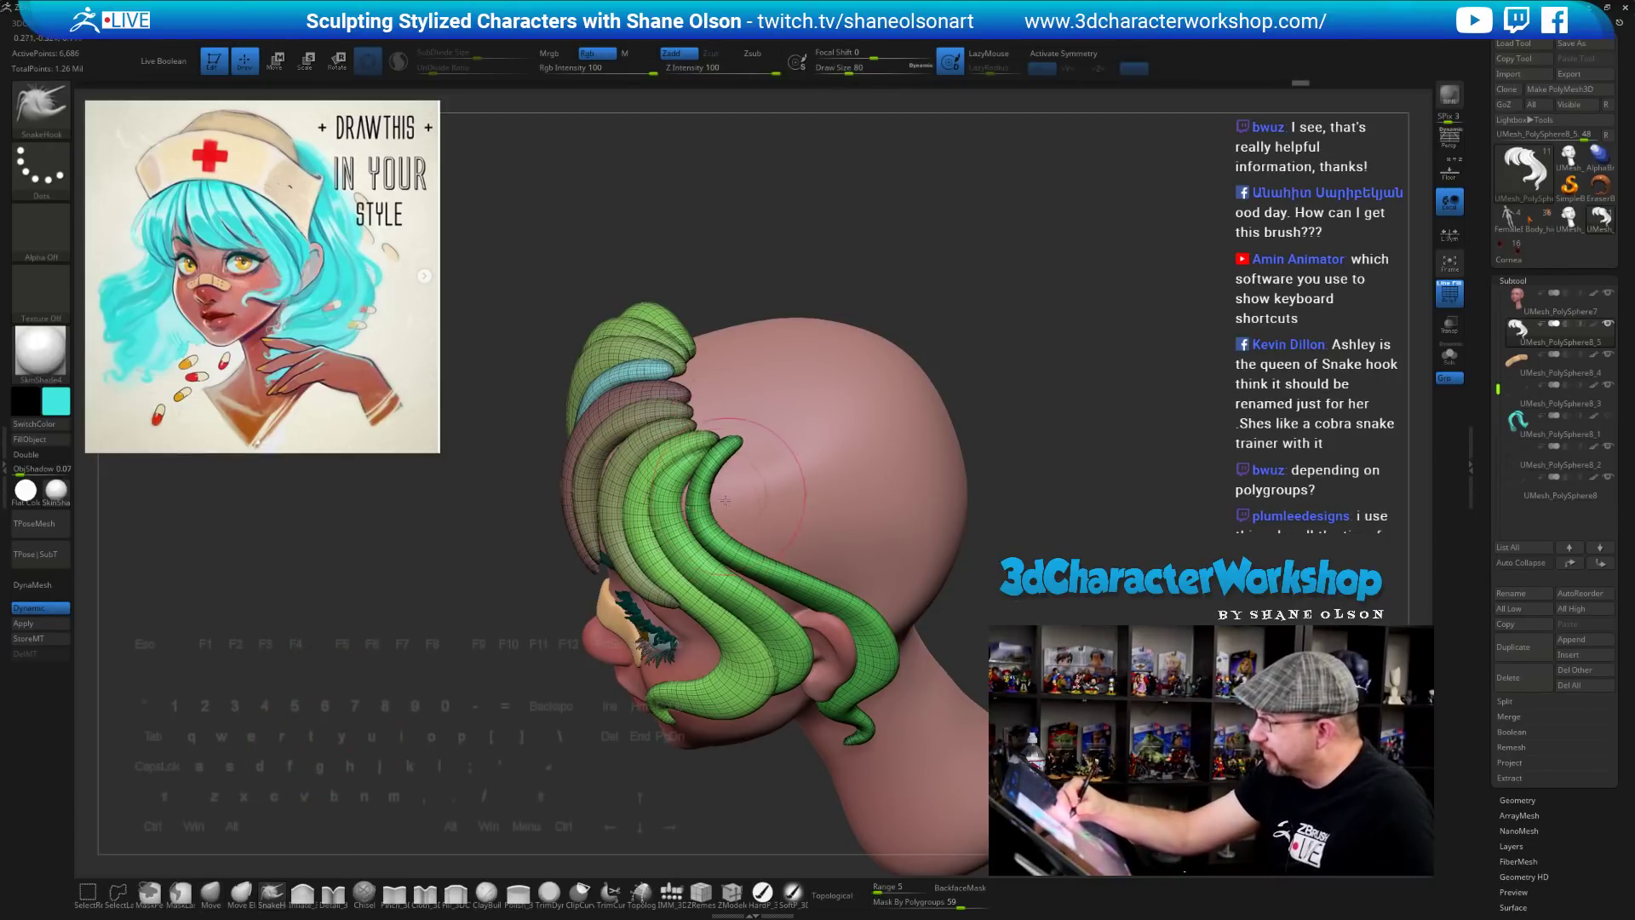
{"action": "left_click_drag", "start_coordinate": [681, 509], "coordinate": [706, 516]}
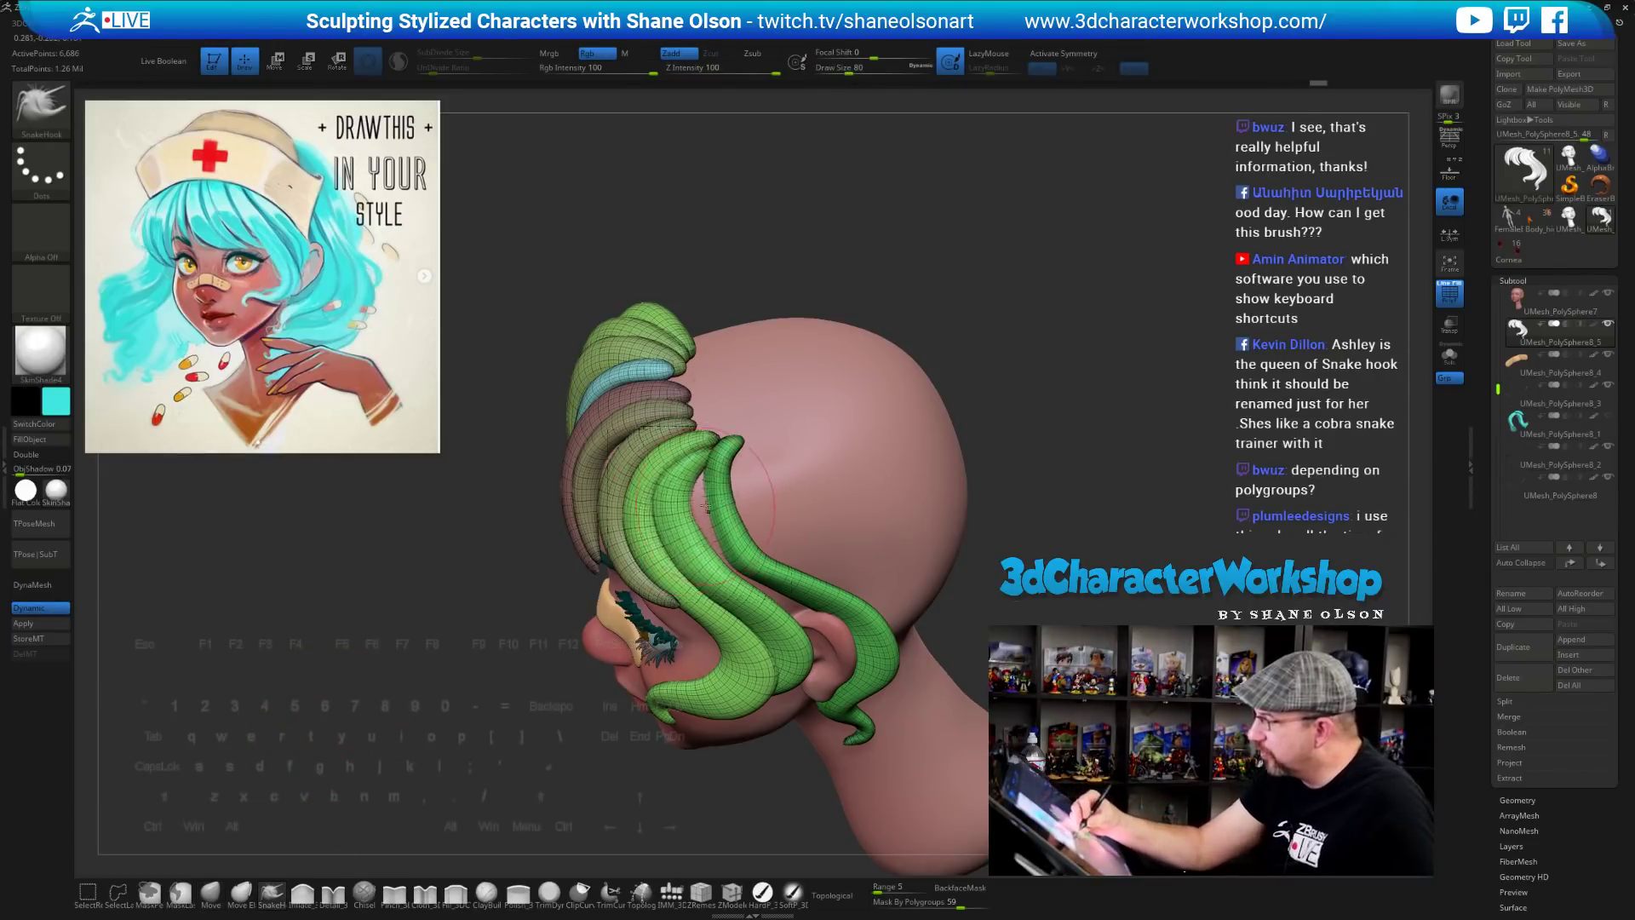
{"action": "mouse_move", "coordinate": [511, 503]}
{"action": "left_mouse_down"}
{"action": "mouse_move", "coordinate": [730, 442]}
{"action": "mouse_move", "coordinate": [941, 471]}
{"action": "left_mouse_up"}
{"action": "mouse_move", "coordinate": [1054, 408]}
{"action": "left_mouse_down"}
{"action": "mouse_move", "coordinate": [1069, 447]}
{"action": "mouse_move", "coordinate": [980, 464]}
{"action": "mouse_move", "coordinate": [1018, 532]}
{"action": "left_mouse_up"}
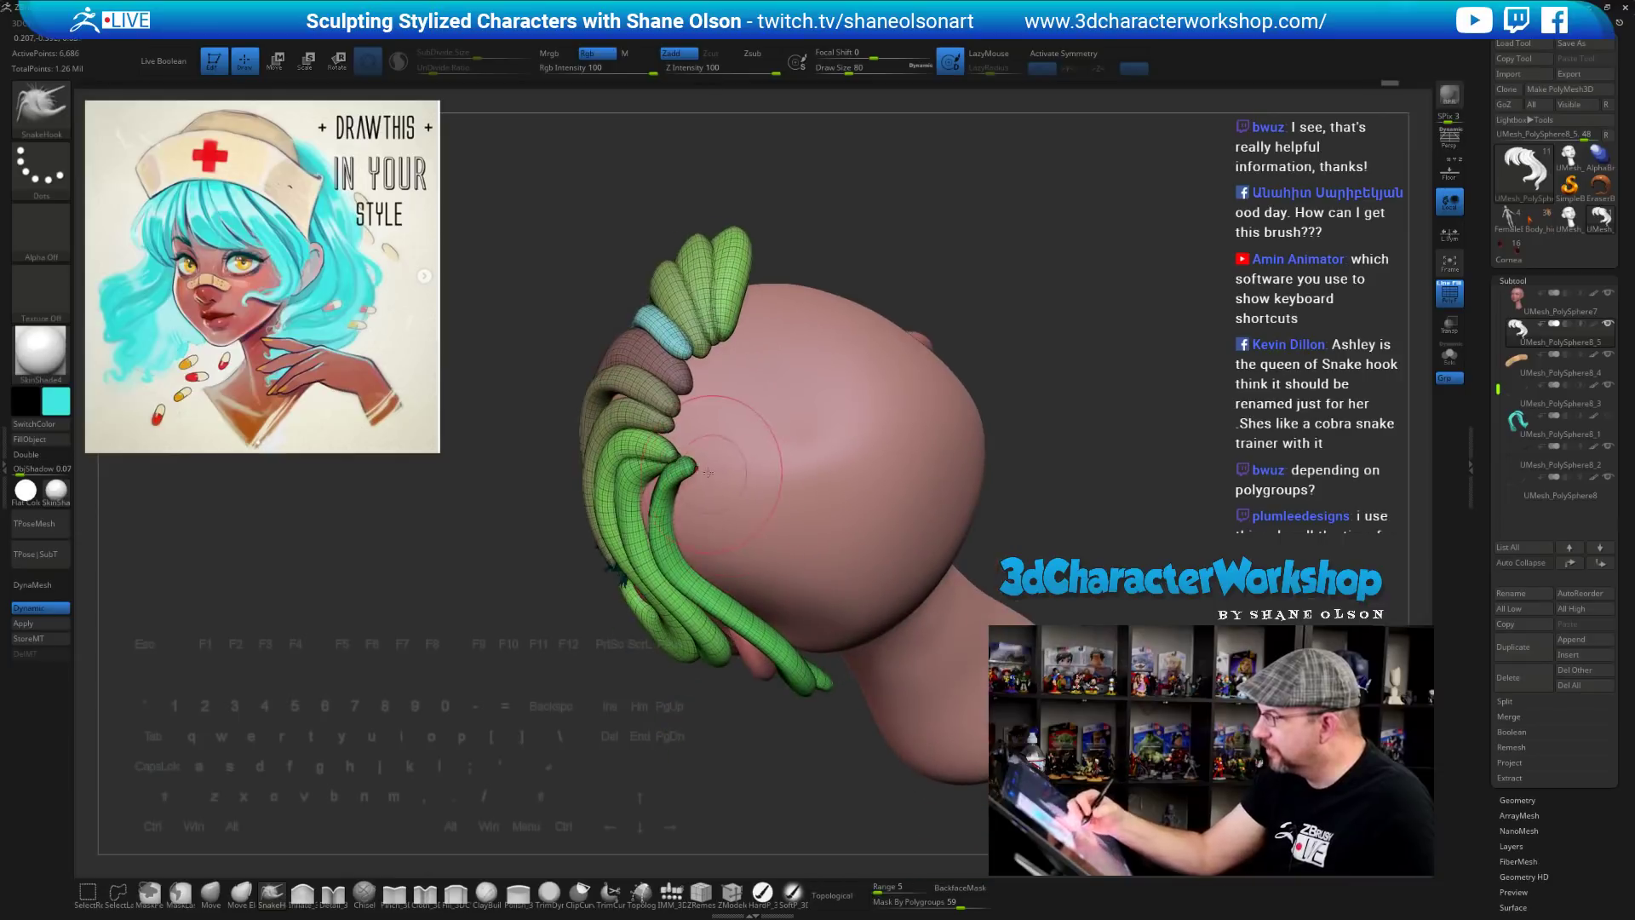
Turn off the dynamic subdivision preview and thicken the rear side strand's root with the Inflate brush at draw size 62
{"action": "key", "text": "shift+d"}
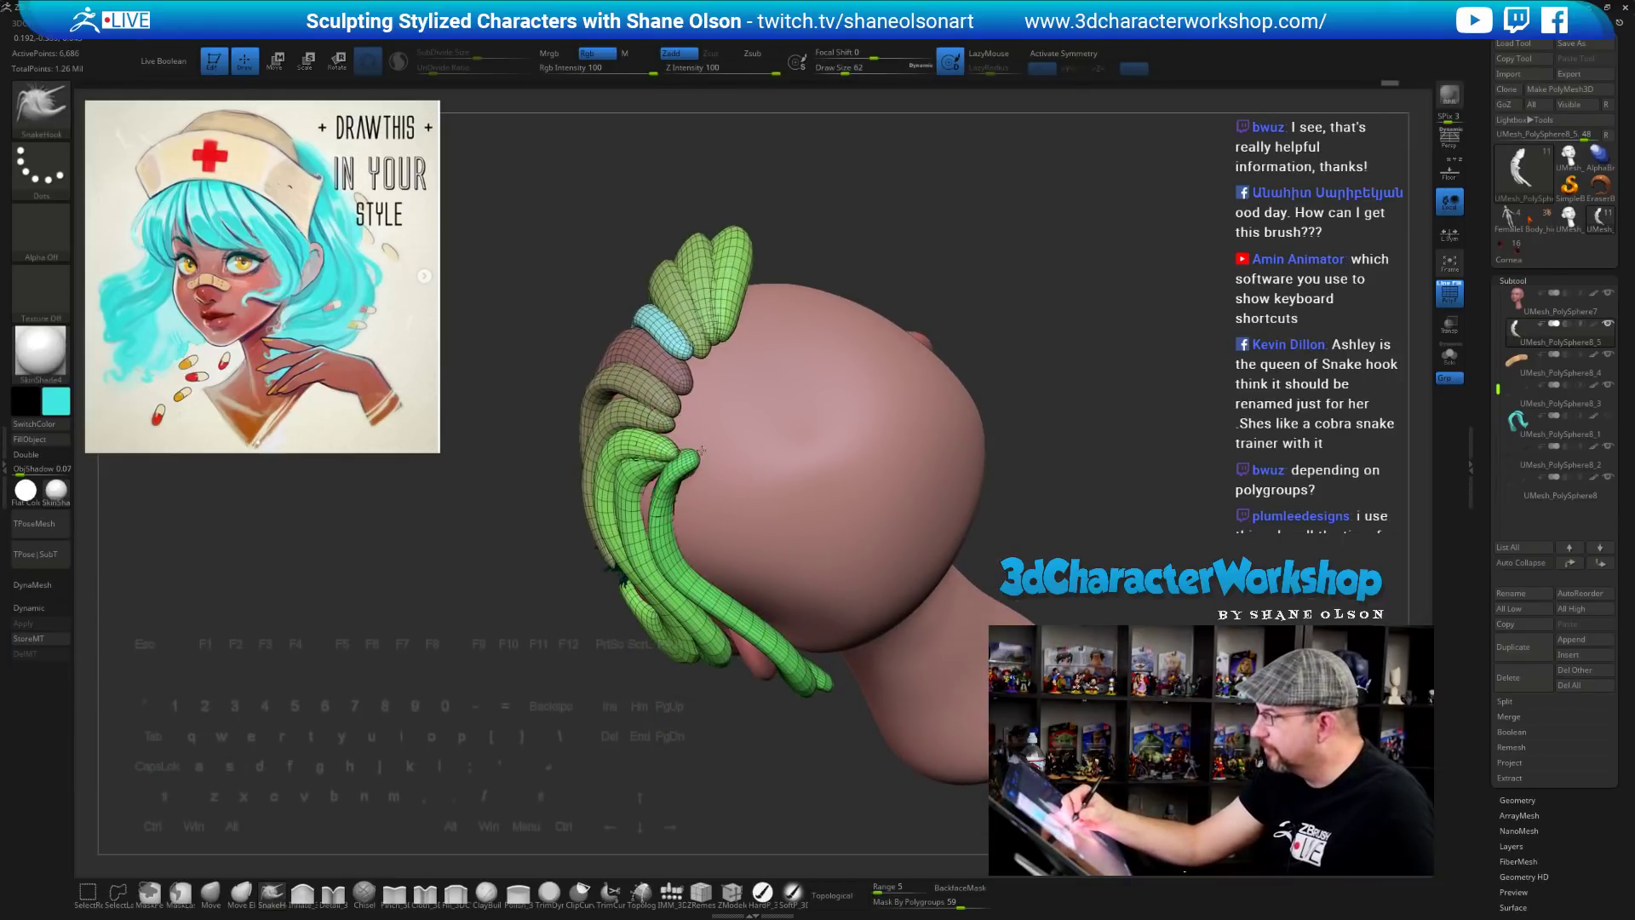
{"action": "right_click_drag", "start_coordinate": [704, 441], "coordinate": [673, 445]}
{"action": "key", "text": "s"}
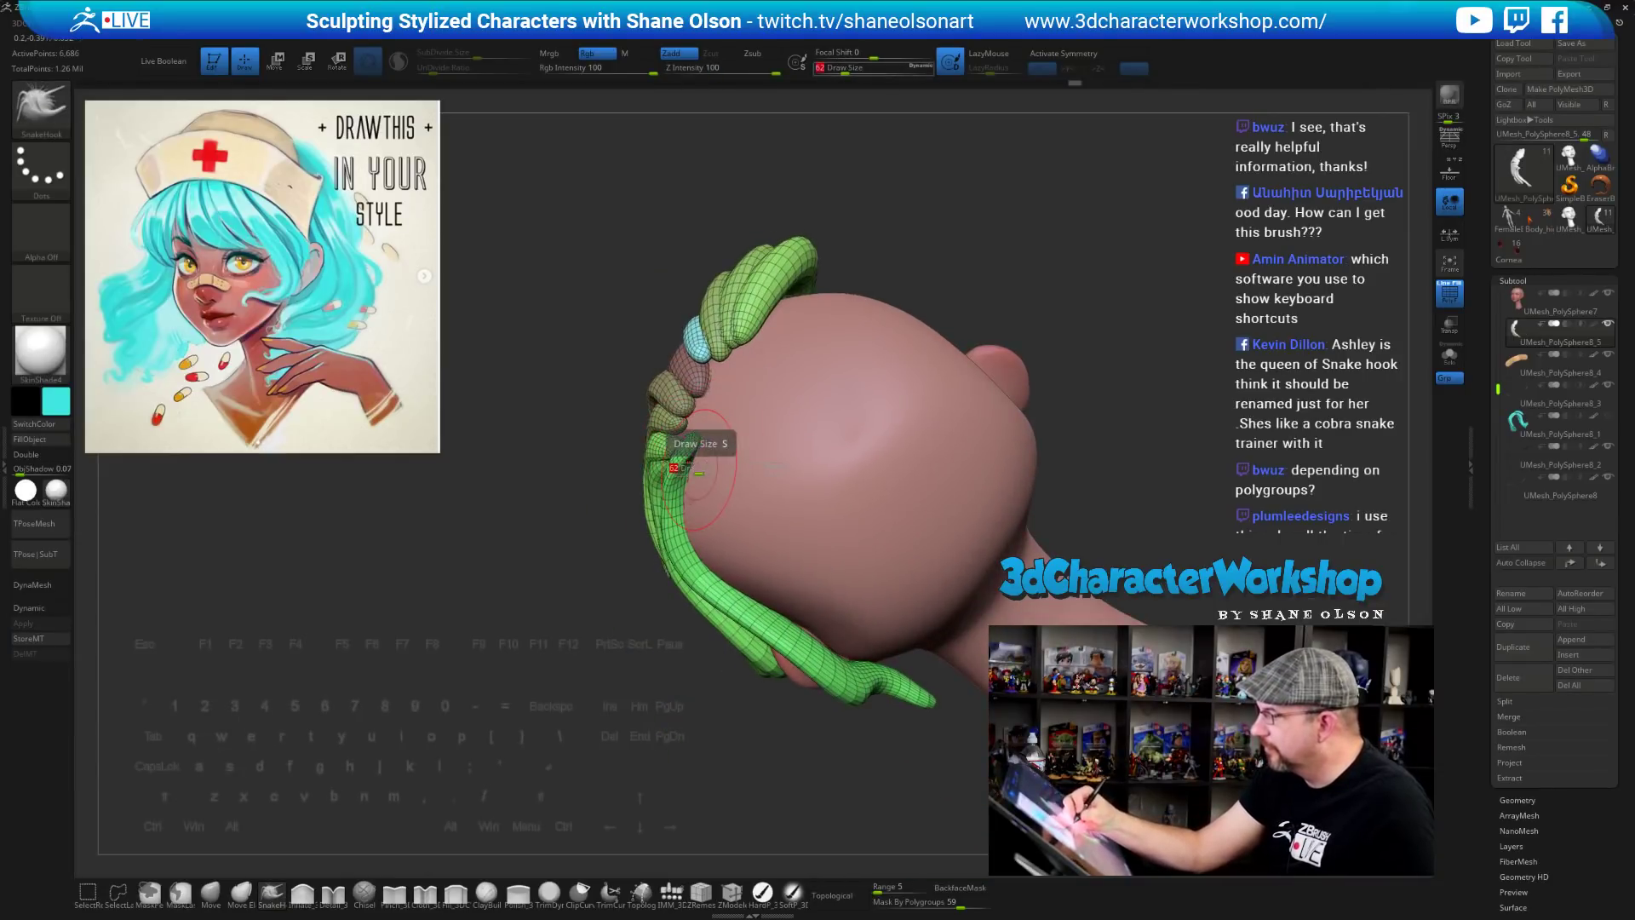
{"action": "left_click", "coordinate": [303, 894]}
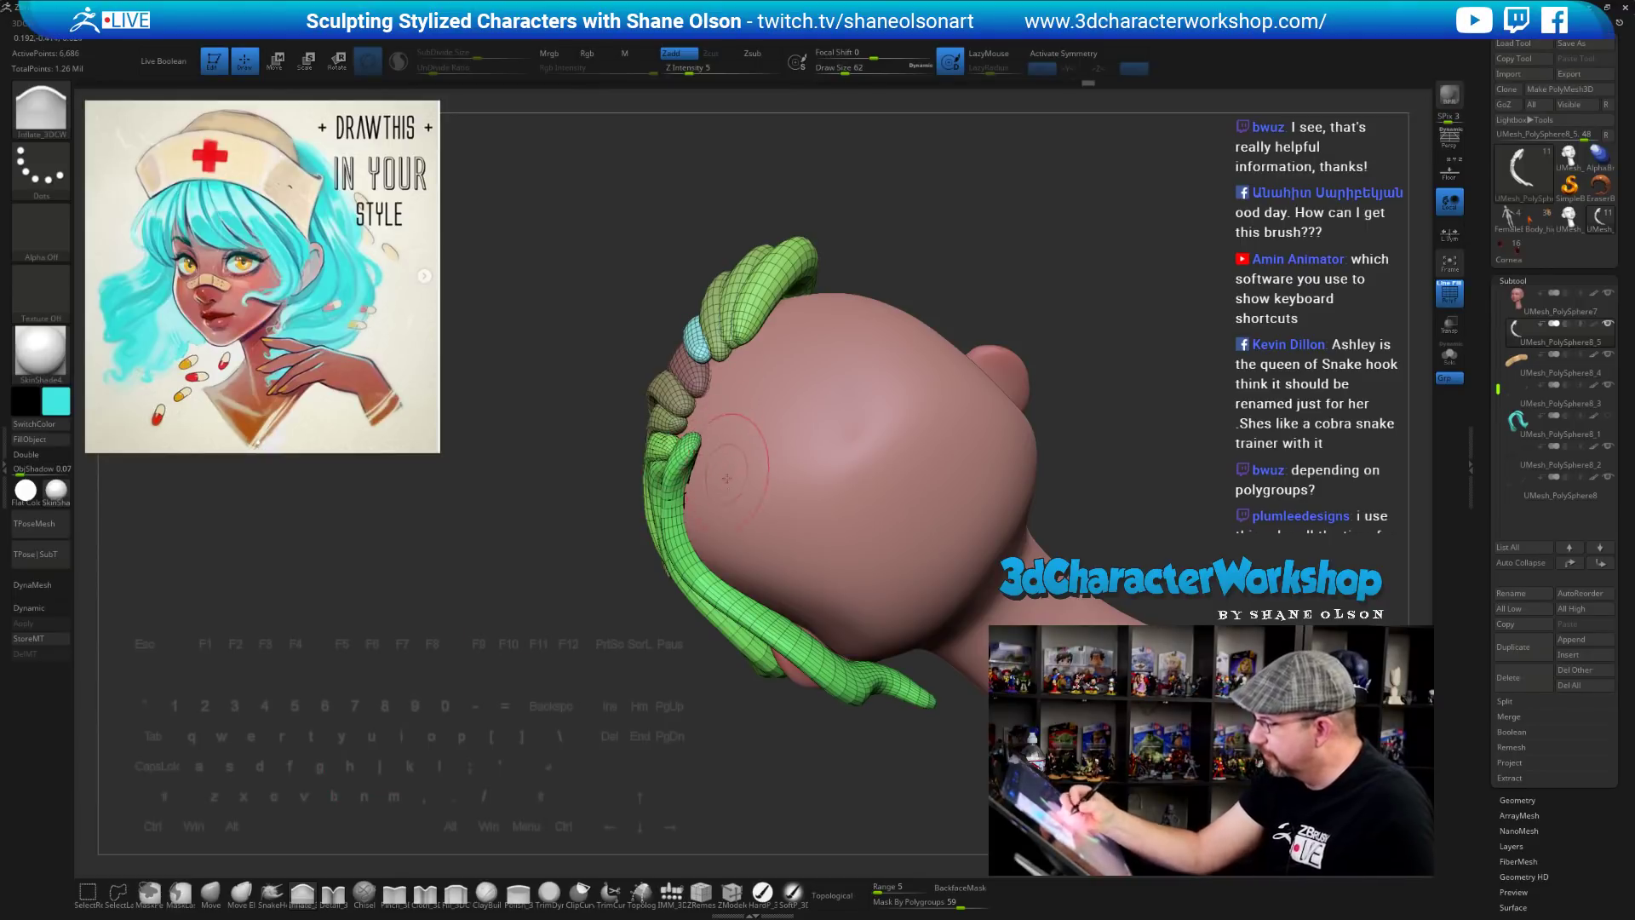
{"action": "left_click_drag", "start_coordinate": [726, 478], "coordinate": [761, 512]}
{"action": "left_click_drag", "start_coordinate": [604, 666], "coordinate": [673, 482]}
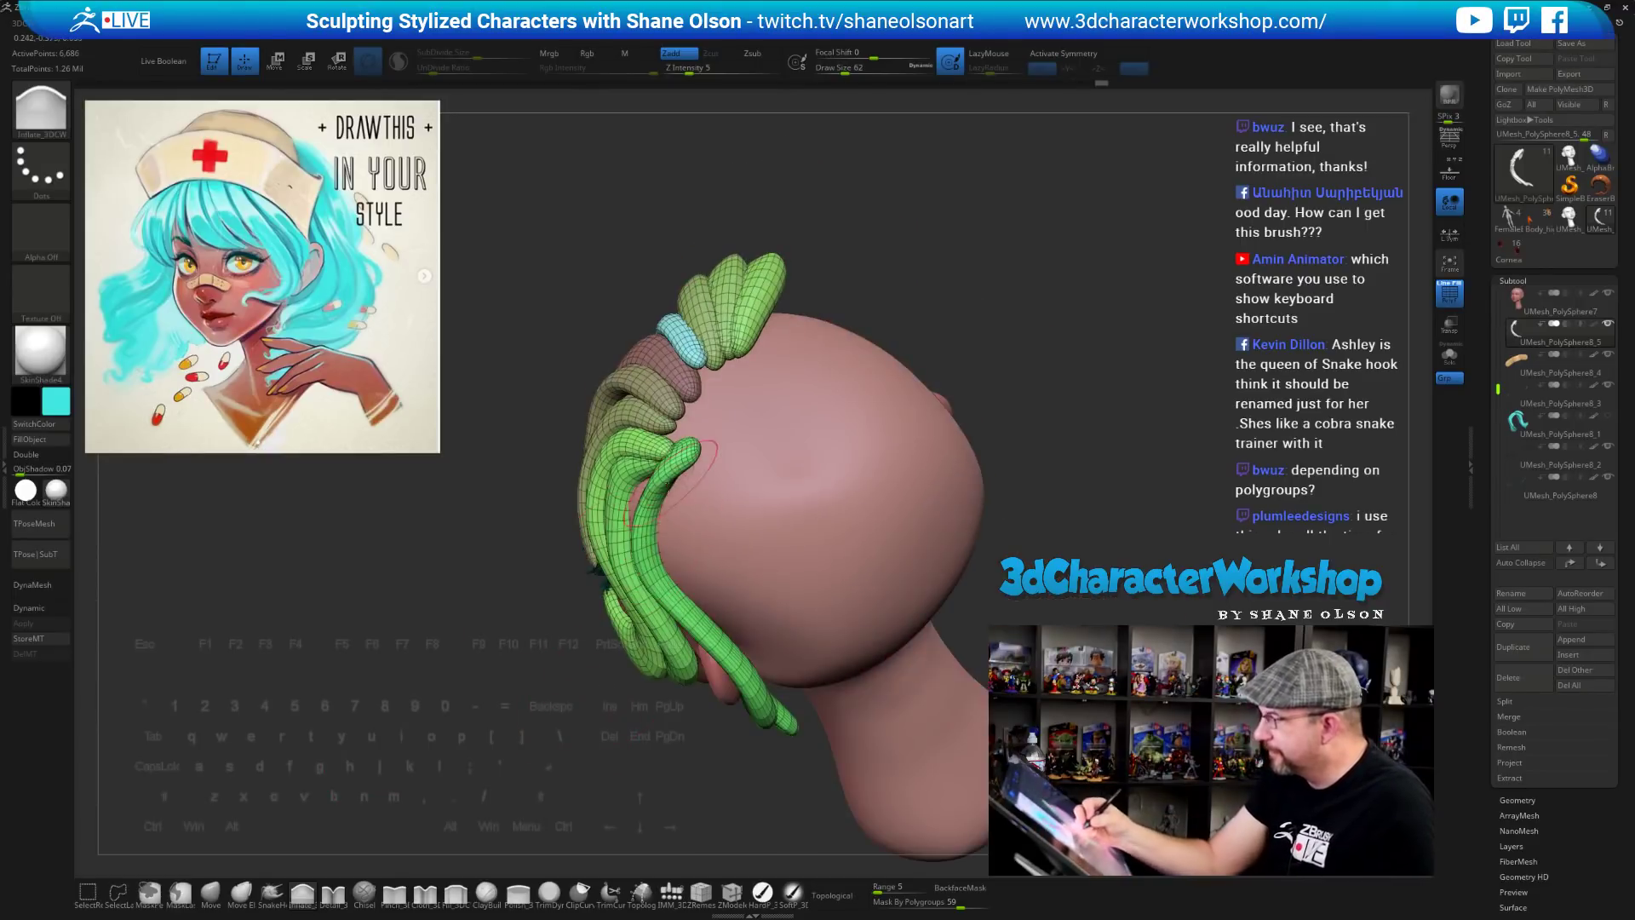
{"action": "mouse_move", "coordinate": [1058, 658]}
{"action": "left_mouse_down"}
{"action": "mouse_move", "coordinate": [1041, 572]}
{"action": "mouse_move", "coordinate": [1091, 592]}
{"action": "mouse_move", "coordinate": [1045, 603]}
{"action": "left_mouse_up"}
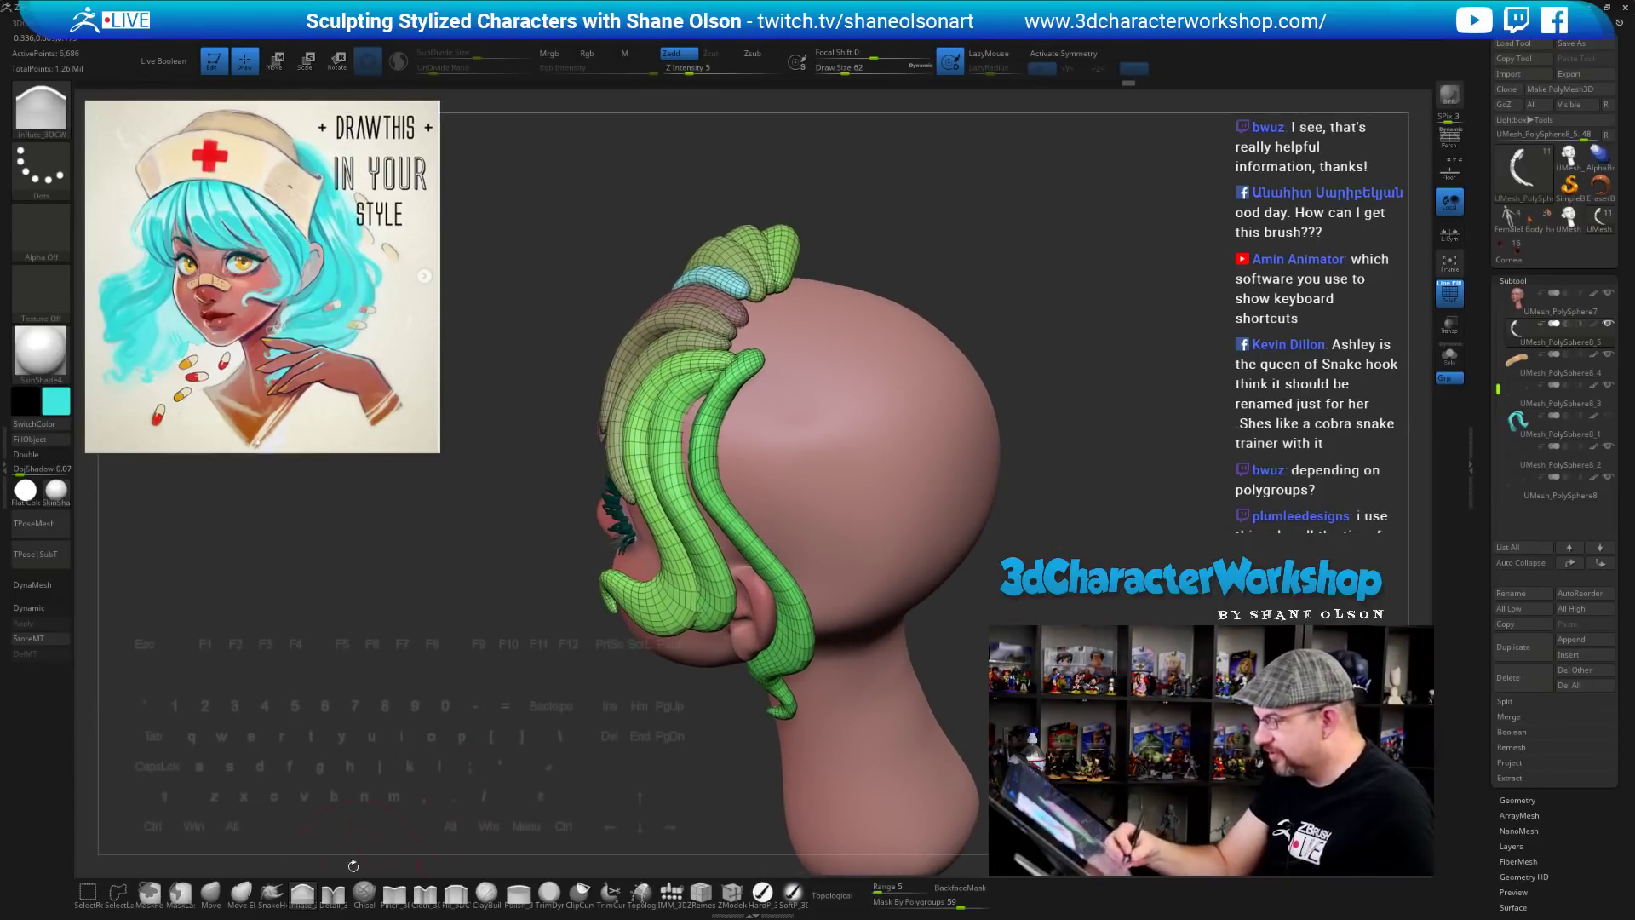
Shape the upper part of the side strands above the ear with the Move brush at draw size 87, smoothing between them
{"action": "left_click", "coordinate": [210, 892]}
{"action": "key", "text": "s"}
{"action": "left_click", "coordinate": [522, 730]}
{"action": "left_click_drag", "start_coordinate": [558, 739], "coordinate": [656, 733]}
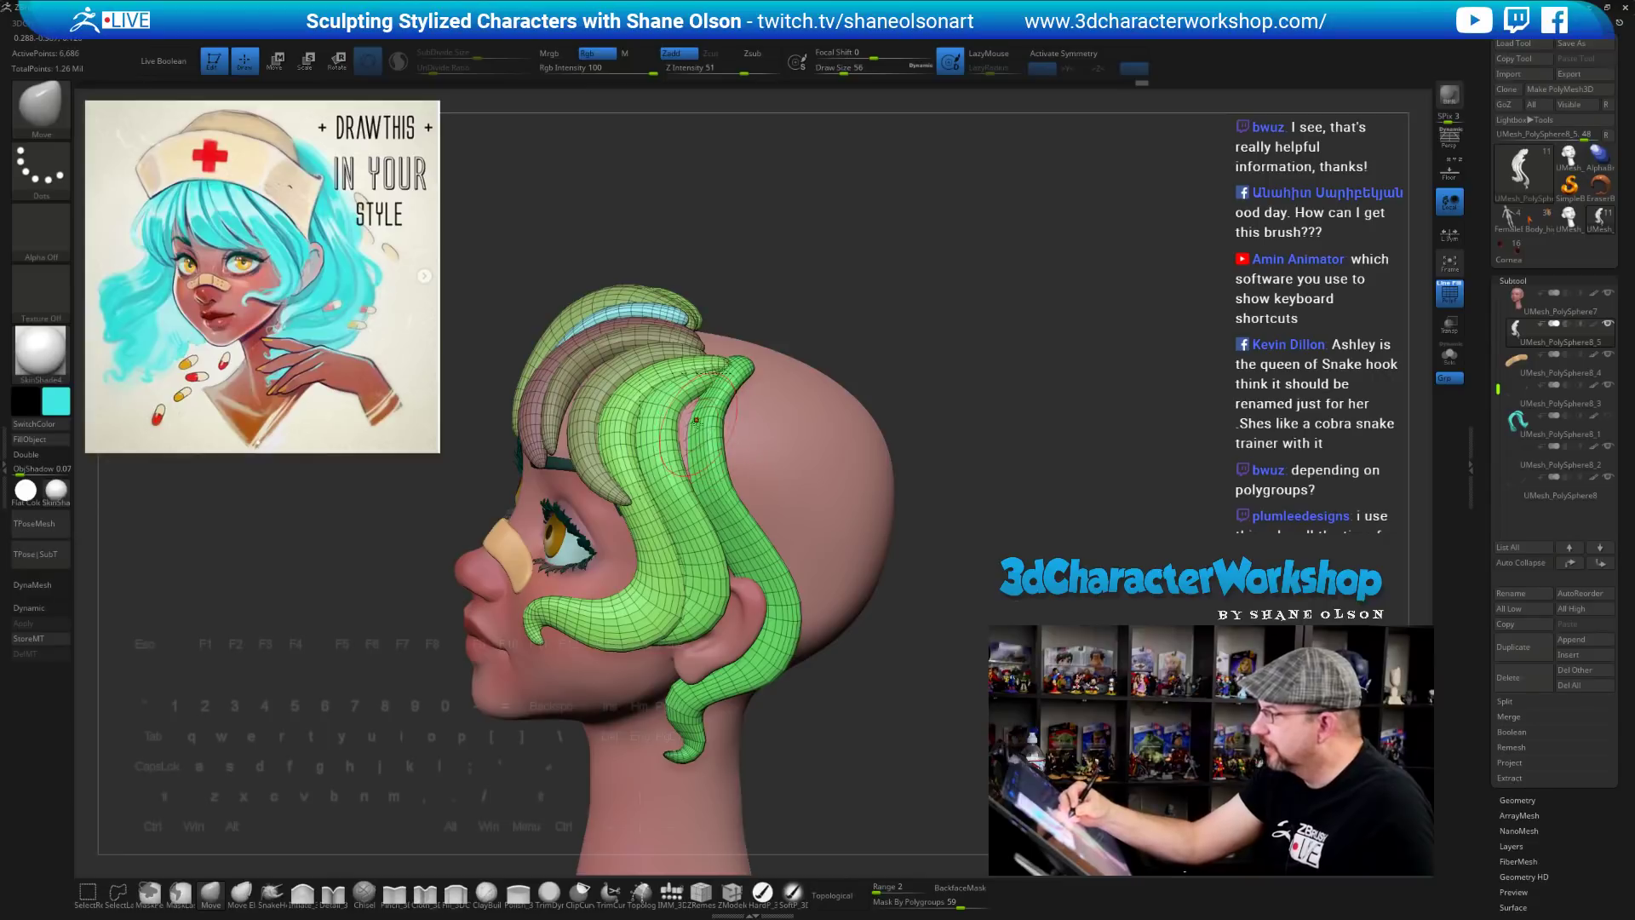
{"action": "key", "text": "s"}
{"action": "left_click_drag", "start_coordinate": [697, 420], "coordinate": [678, 407]}
{"action": "right_click_drag", "start_coordinate": [716, 502], "coordinate": [816, 515]}
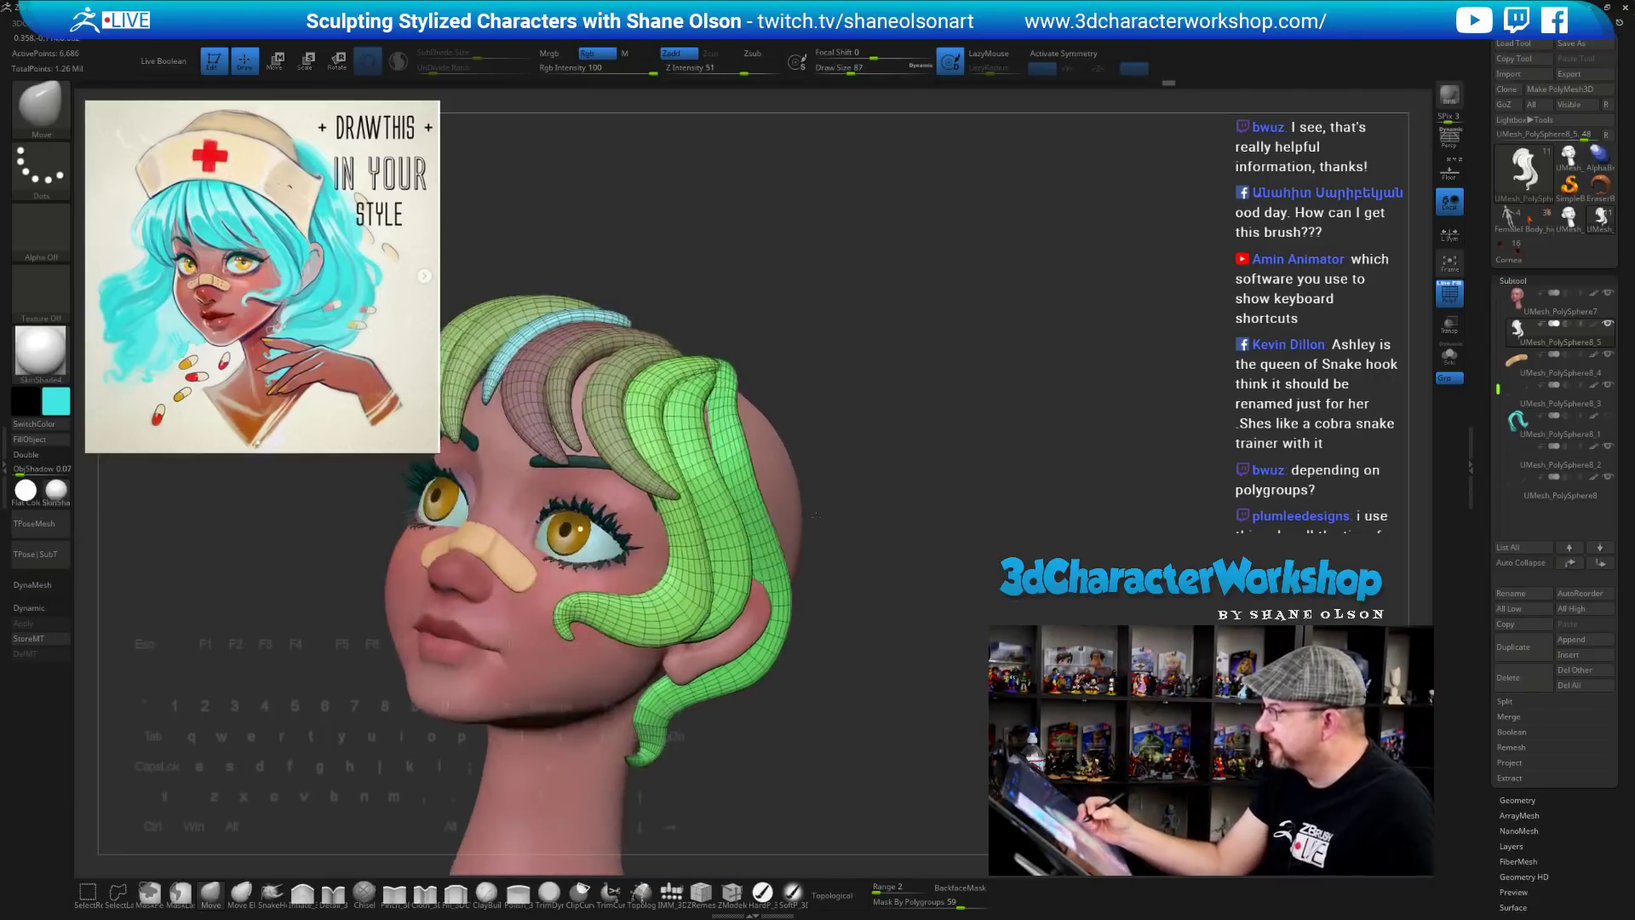
{"action": "left_click_drag", "start_coordinate": [816, 515], "coordinate": [741, 511]}
{"action": "key", "text": "shift"}
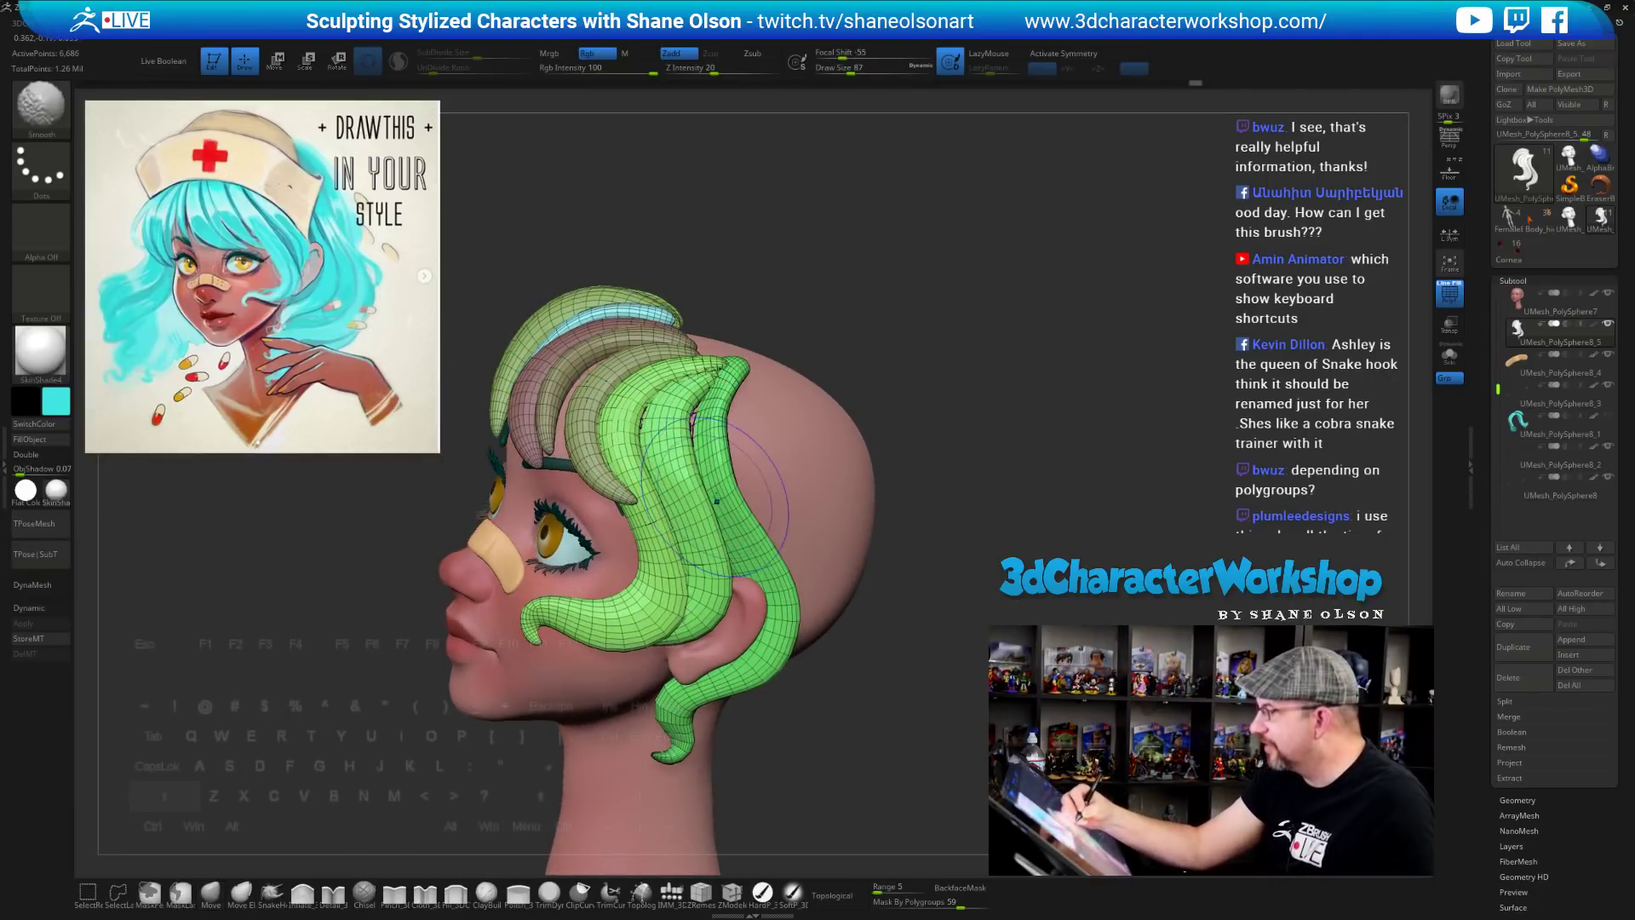
Turn on topological masking and move the rear side strand's root up over the head toward the crown with the Move brush
{"action": "right_click_drag", "start_coordinate": [839, 507], "coordinate": [736, 483]}
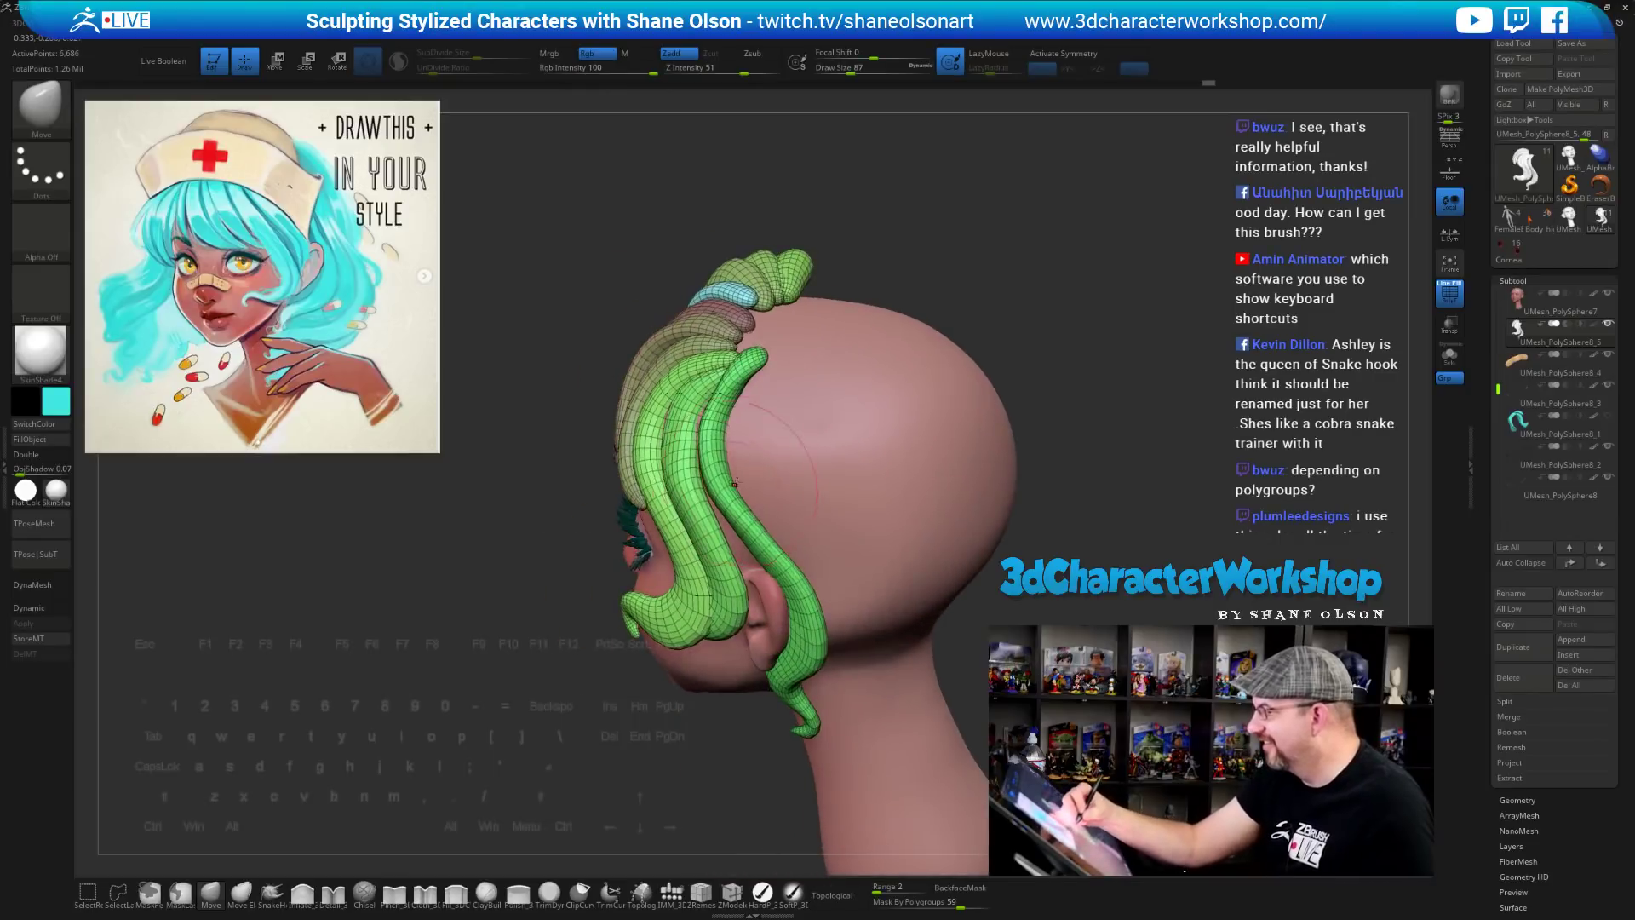
{"action": "mouse_move", "coordinate": [729, 460]}
{"action": "left_mouse_down"}
{"action": "mouse_move", "coordinate": [734, 396]}
{"action": "mouse_move", "coordinate": [758, 375]}
{"action": "left_mouse_up"}
{"action": "right_click_drag", "start_coordinate": [859, 400], "coordinate": [781, 385]}
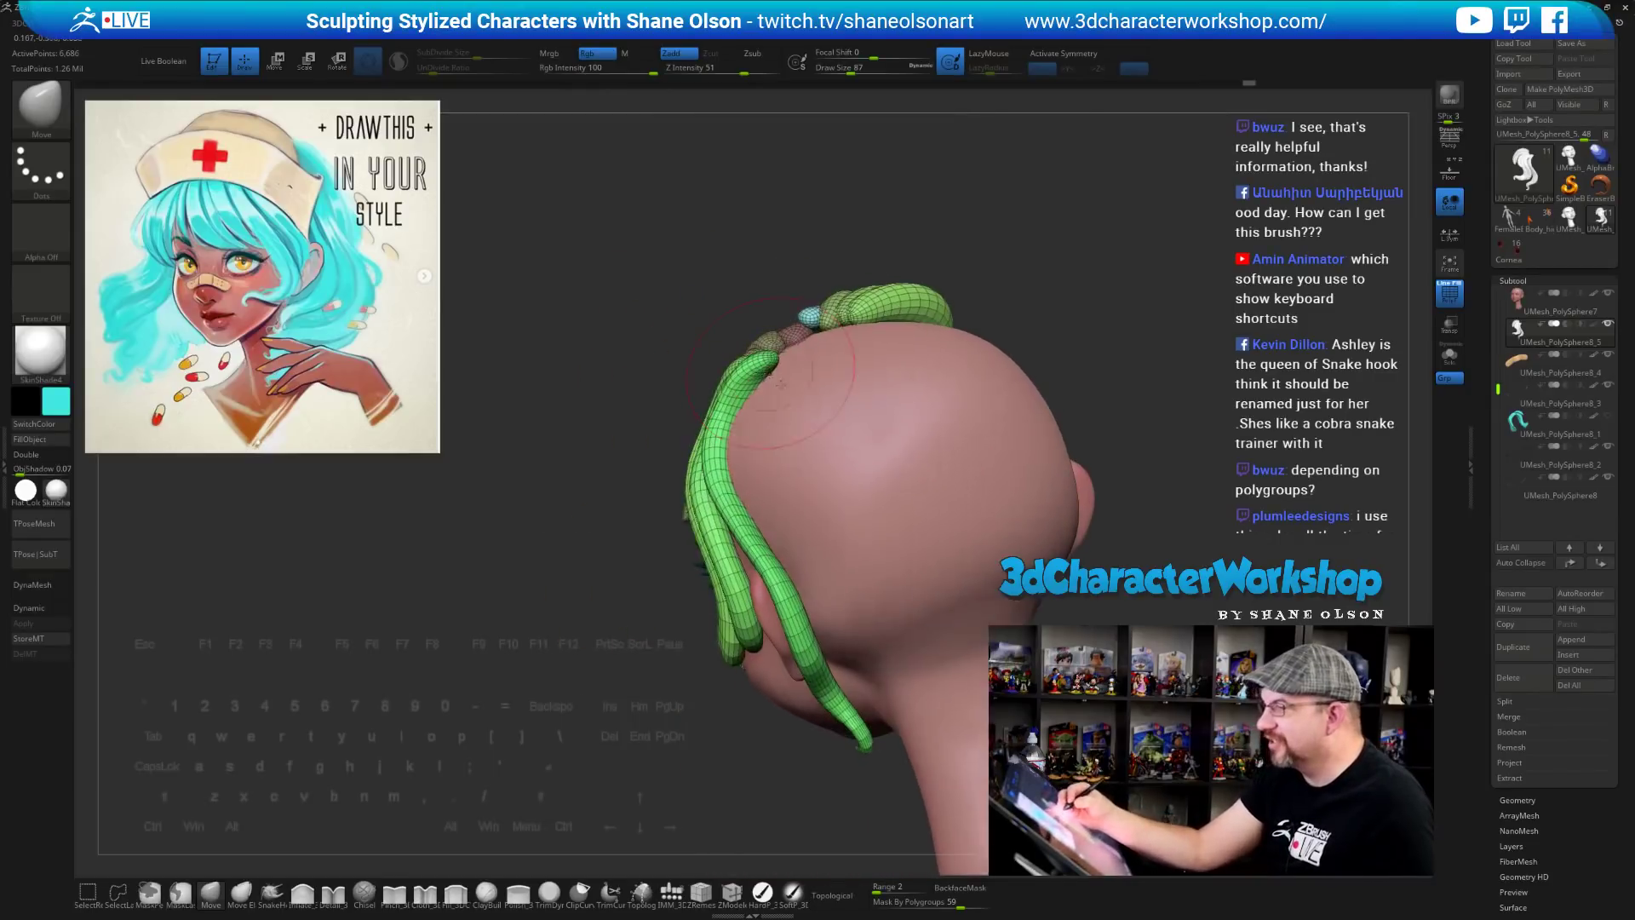
{"action": "left_click", "coordinate": [833, 892]}
{"action": "left_click_drag", "start_coordinate": [679, 652], "coordinate": [616, 706]}
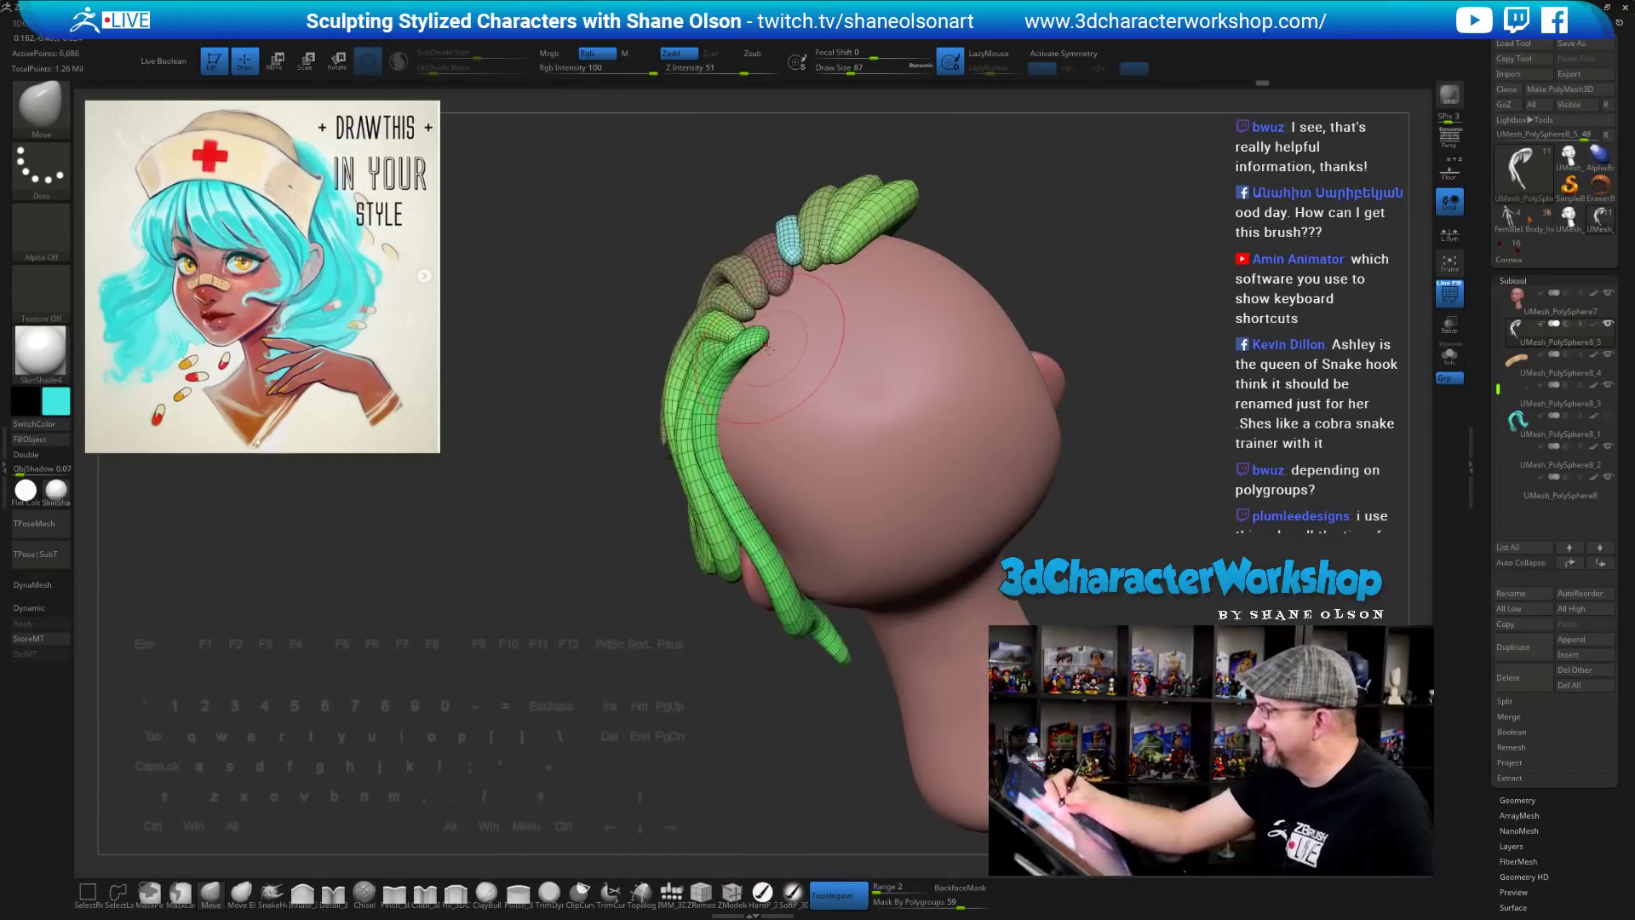
{"action": "right_click_drag", "start_coordinate": [768, 349], "coordinate": [771, 326]}
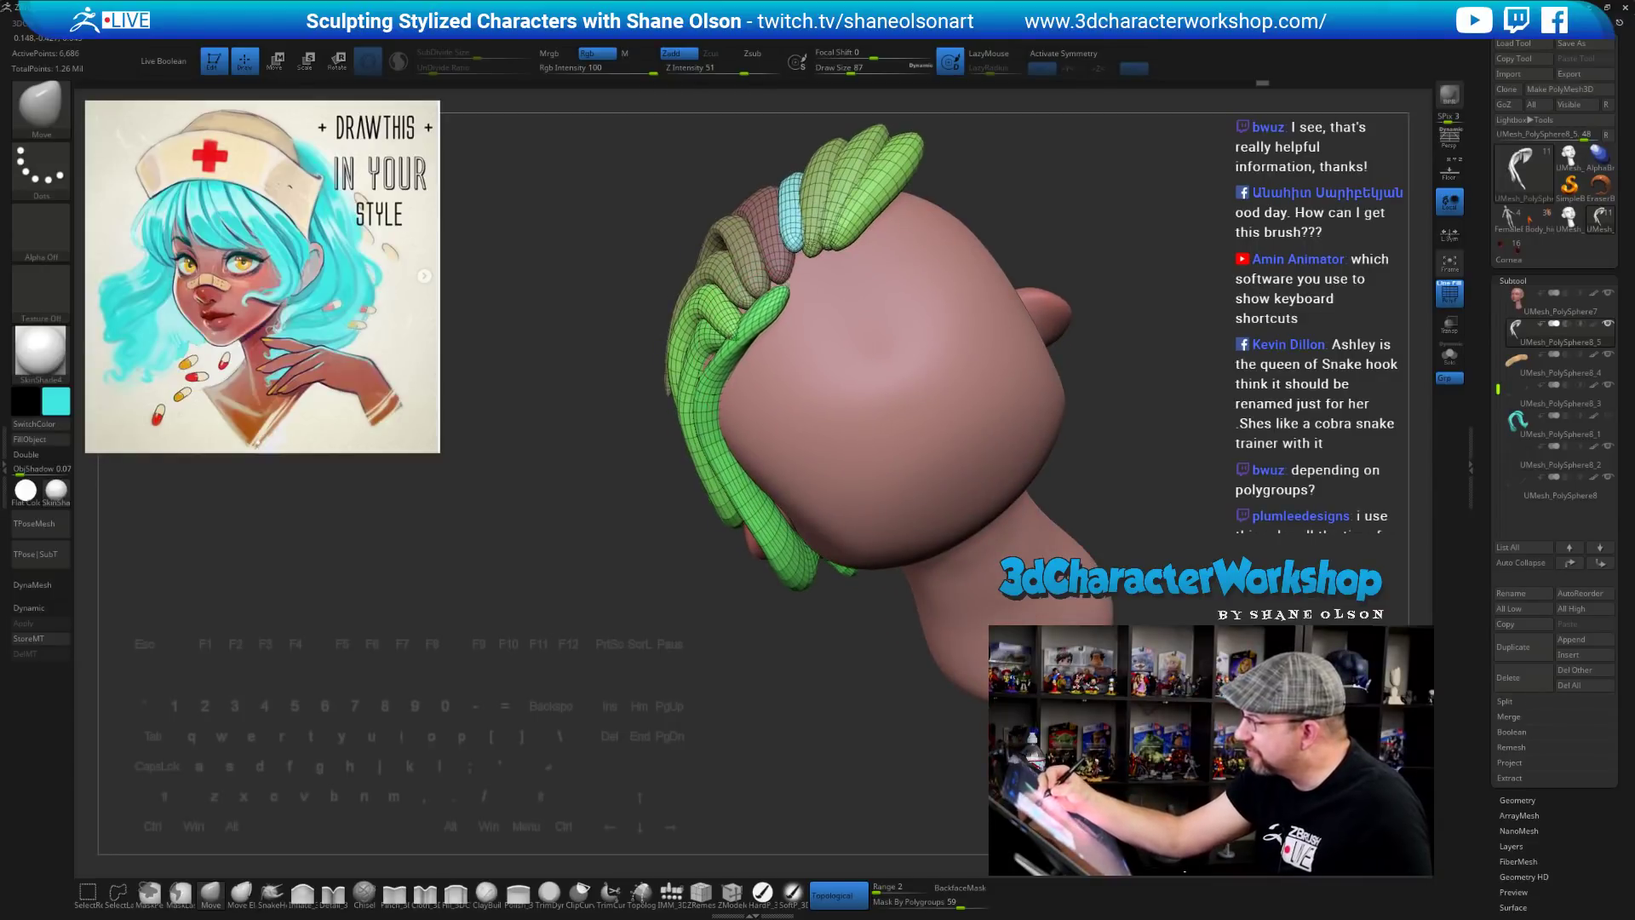
{"action": "right_click_drag", "start_coordinate": [814, 236], "coordinate": [788, 266]}
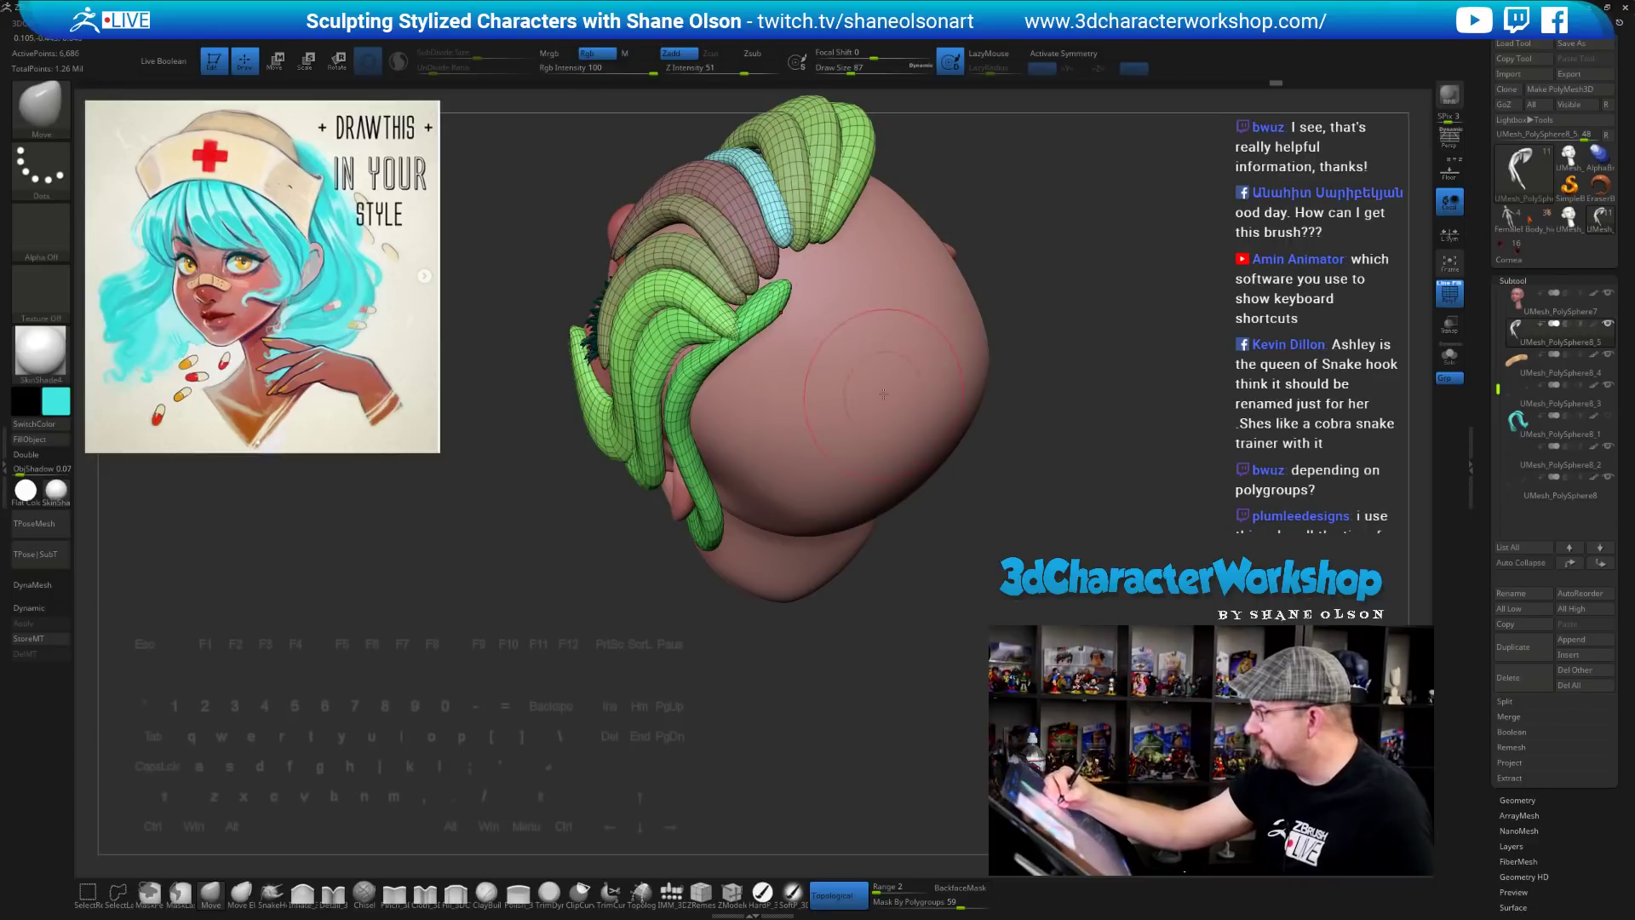
{"action": "left_click_drag", "start_coordinate": [1008, 535], "coordinate": [986, 492]}
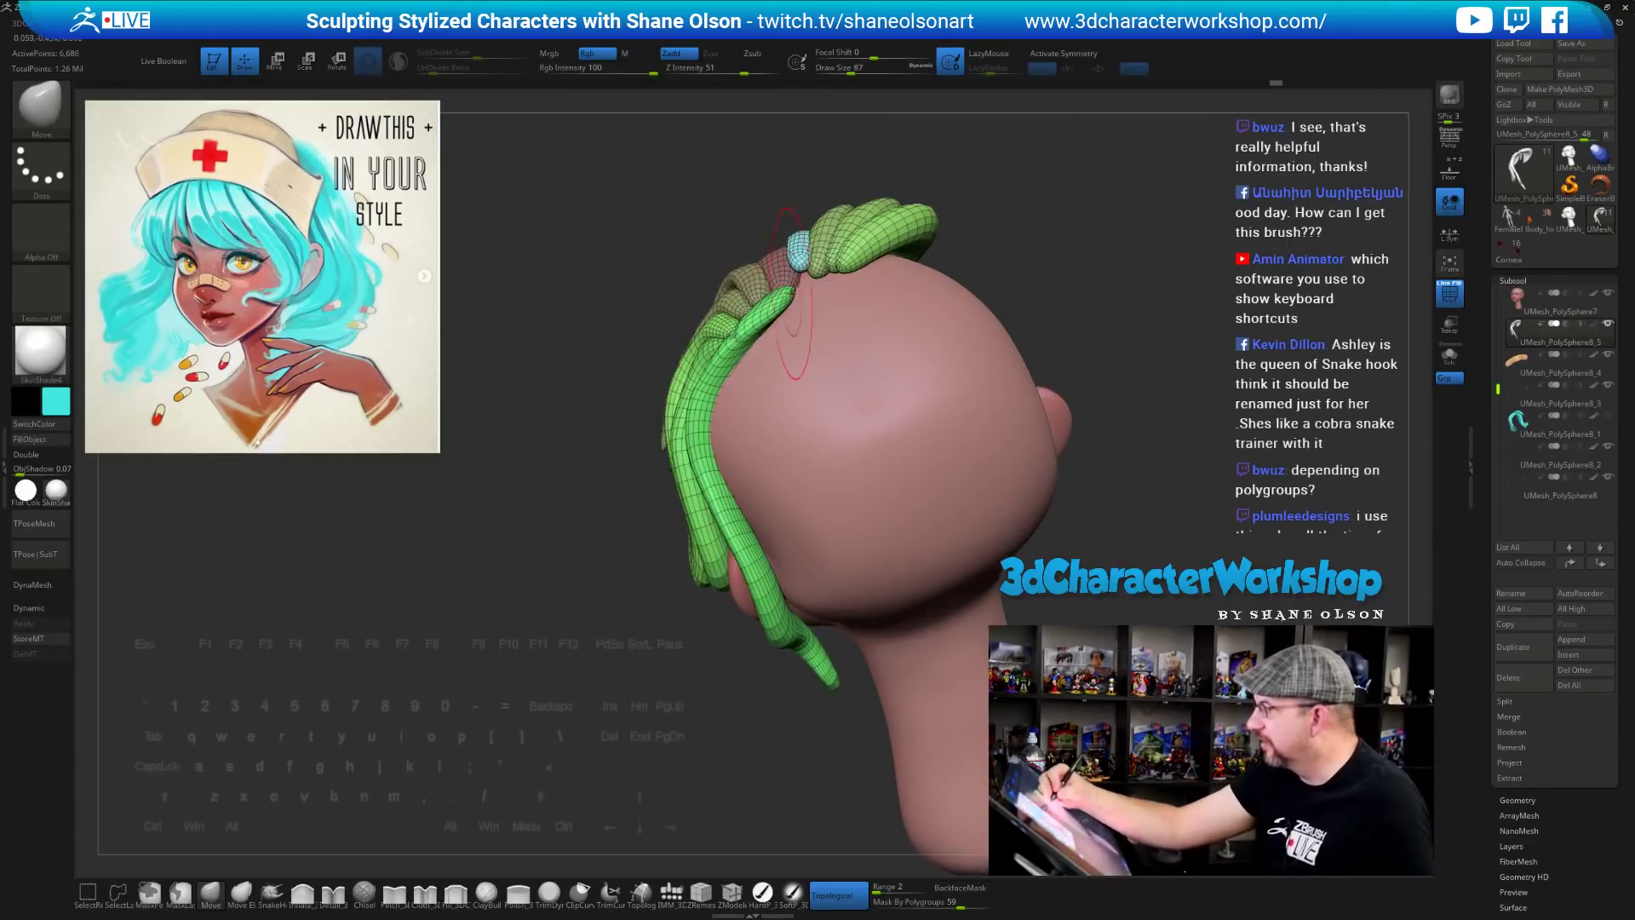
{"action": "left_click_drag", "start_coordinate": [791, 294], "coordinate": [785, 315]}
{"action": "right_click_drag", "start_coordinate": [808, 332], "coordinate": [811, 256]}
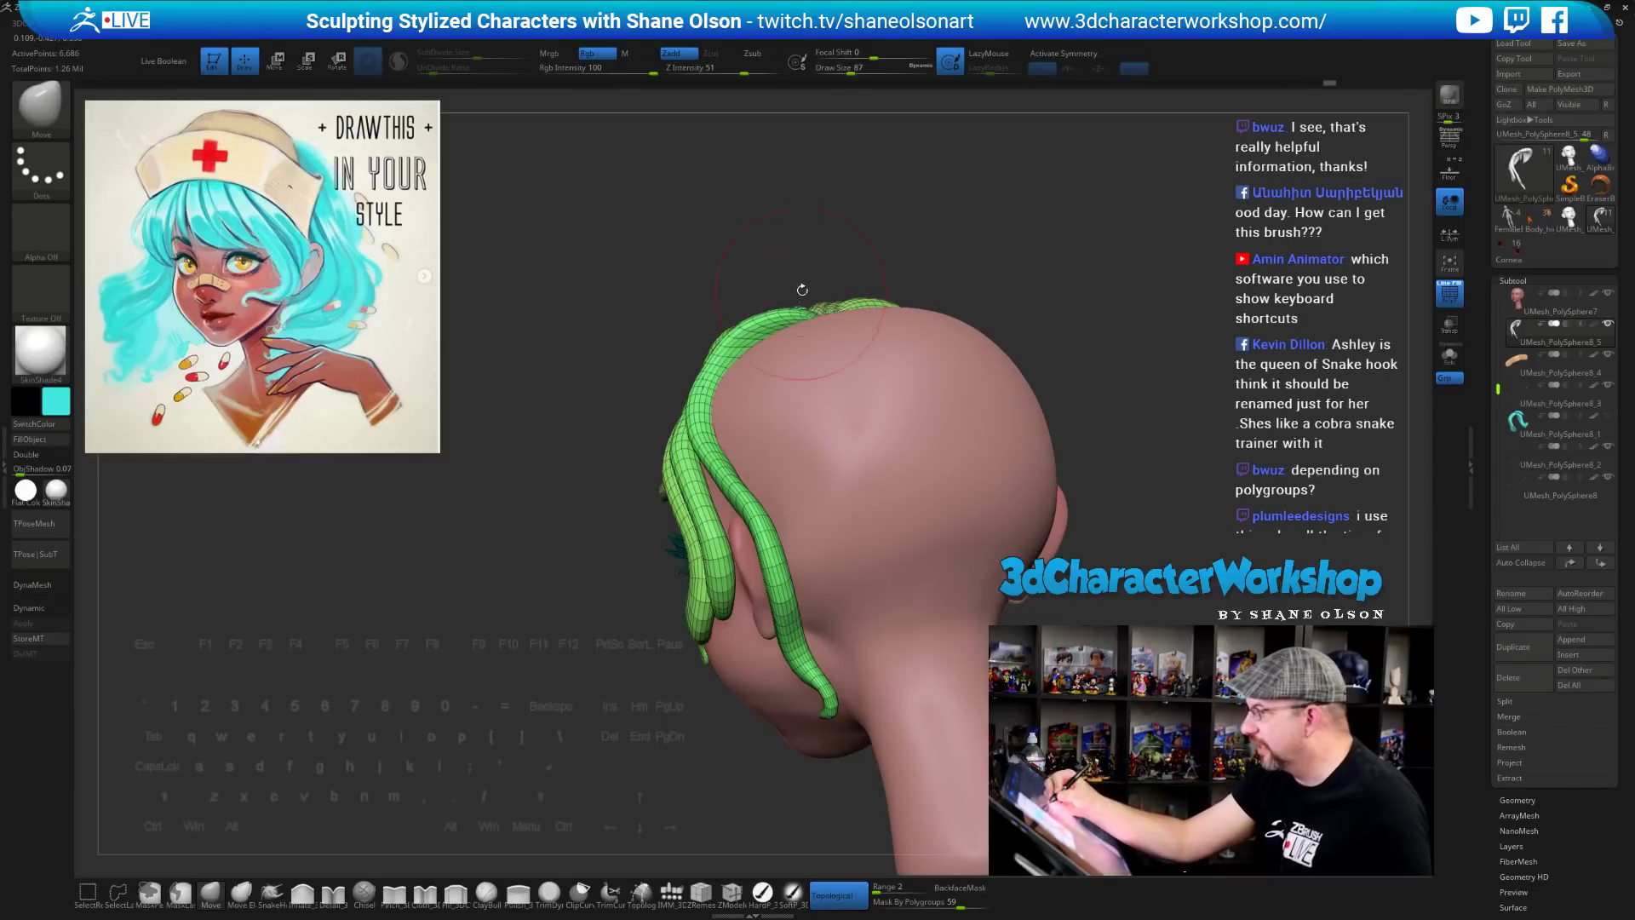
{"action": "left_click_drag", "start_coordinate": [810, 238], "coordinate": [771, 266]}
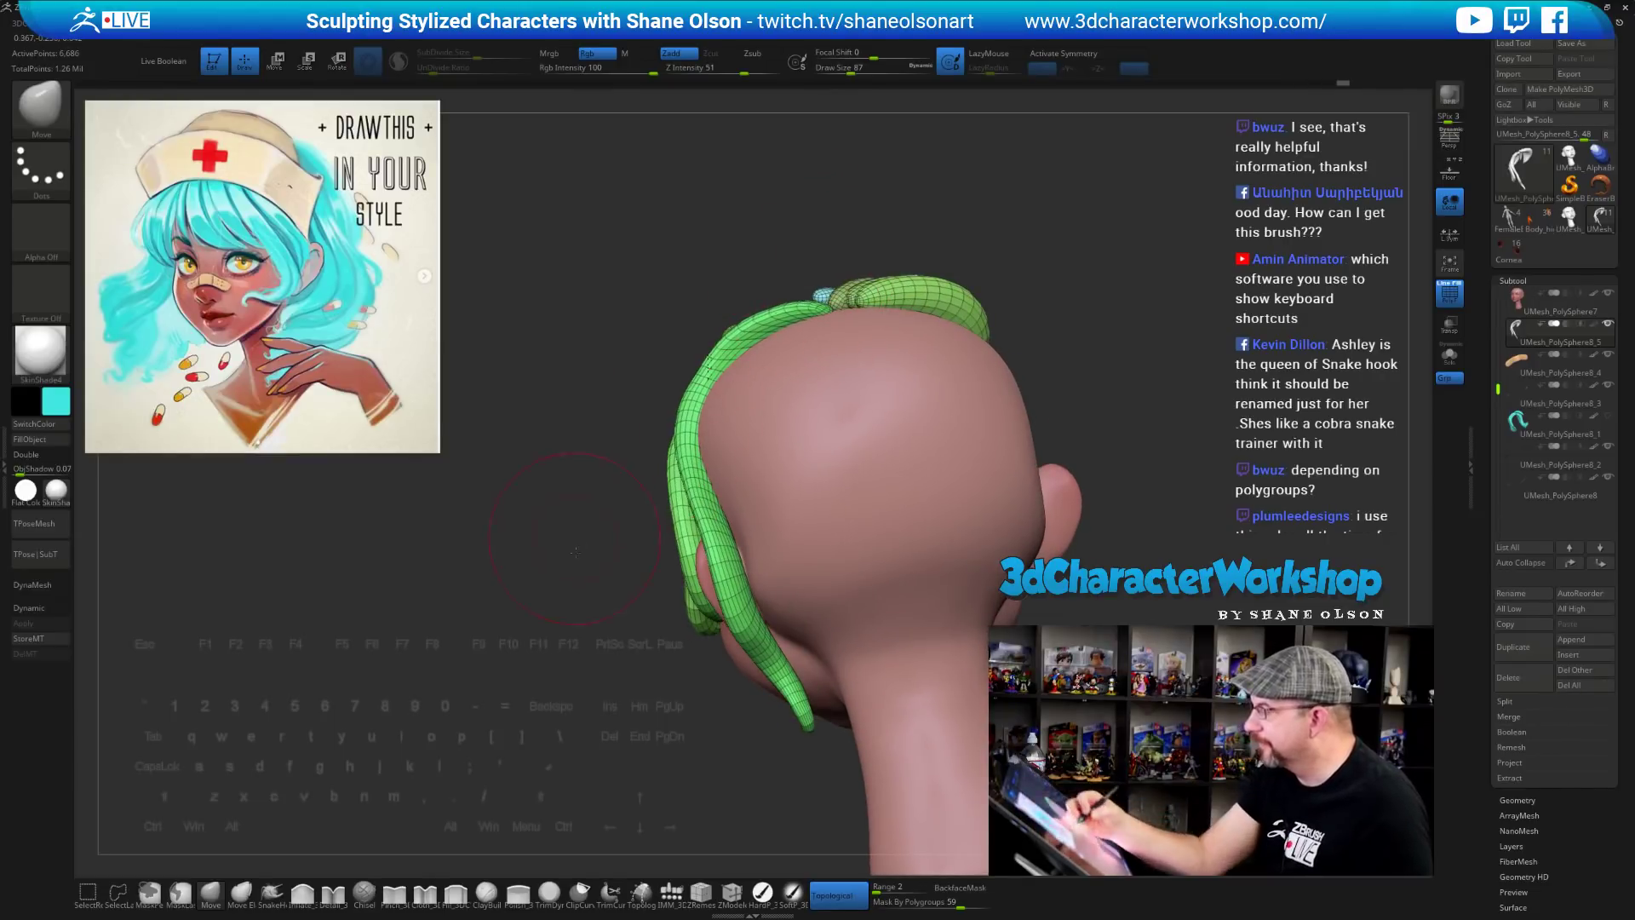
Undo the last stroke and move the neighbouring side strand's root back to meet the rear strand near the crown
{"action": "left_click_drag", "start_coordinate": [575, 553], "coordinate": [1073, 400]}
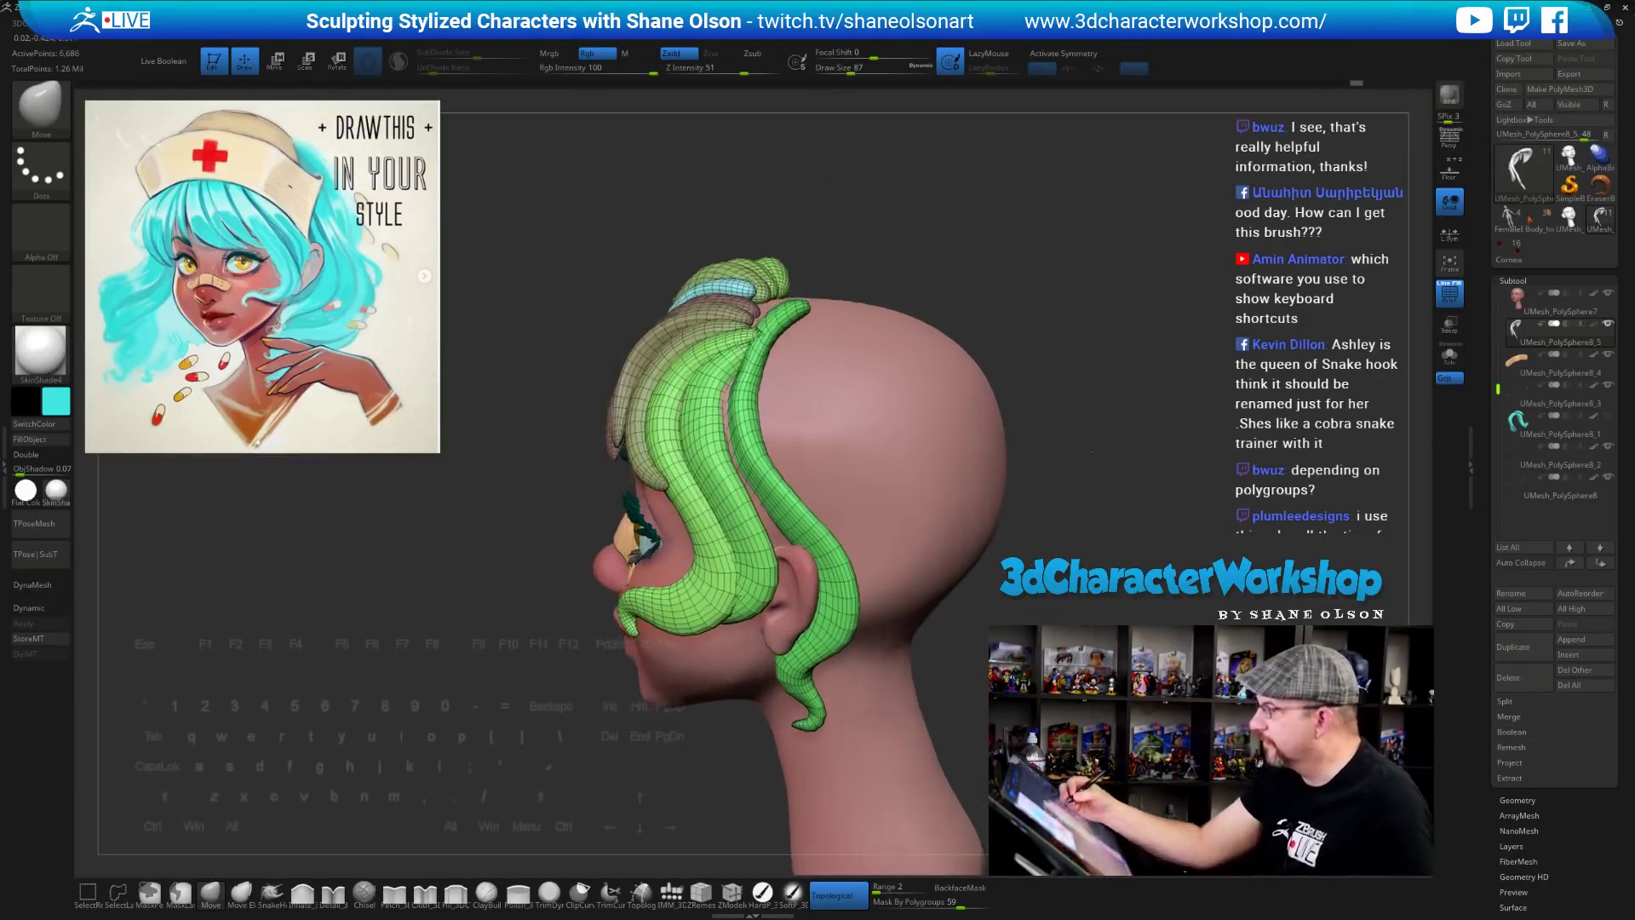
{"action": "right_click_drag", "start_coordinate": [1095, 452], "coordinate": [952, 422]}
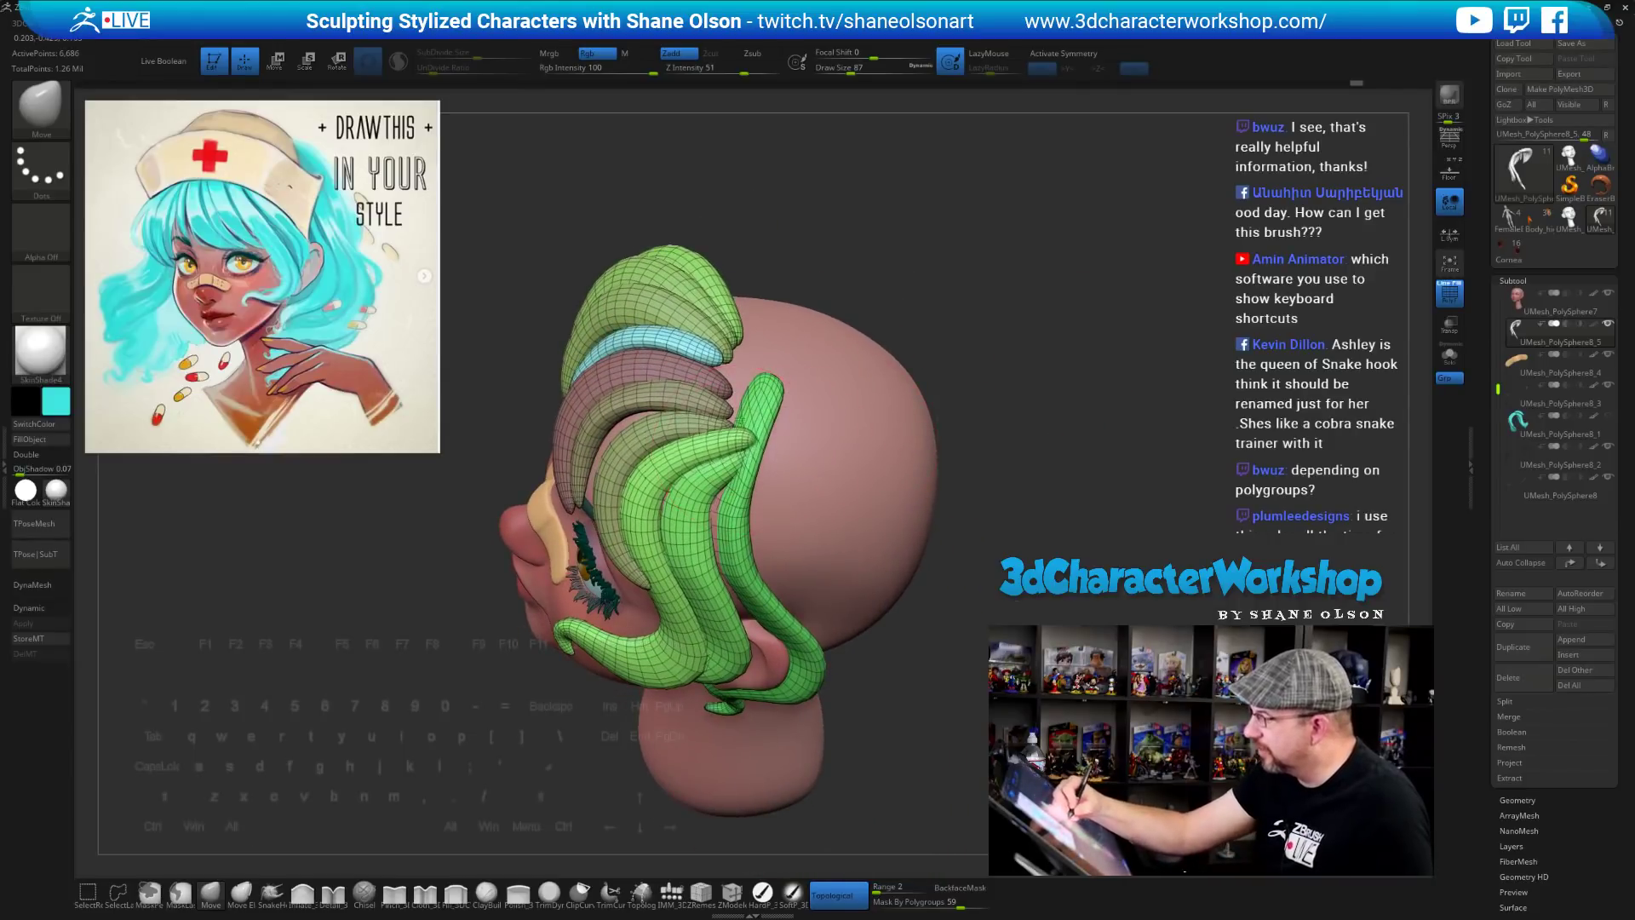
{"action": "right_click_drag", "start_coordinate": [750, 372], "coordinate": [744, 471]}
{"action": "key", "text": "ctrl+z"}
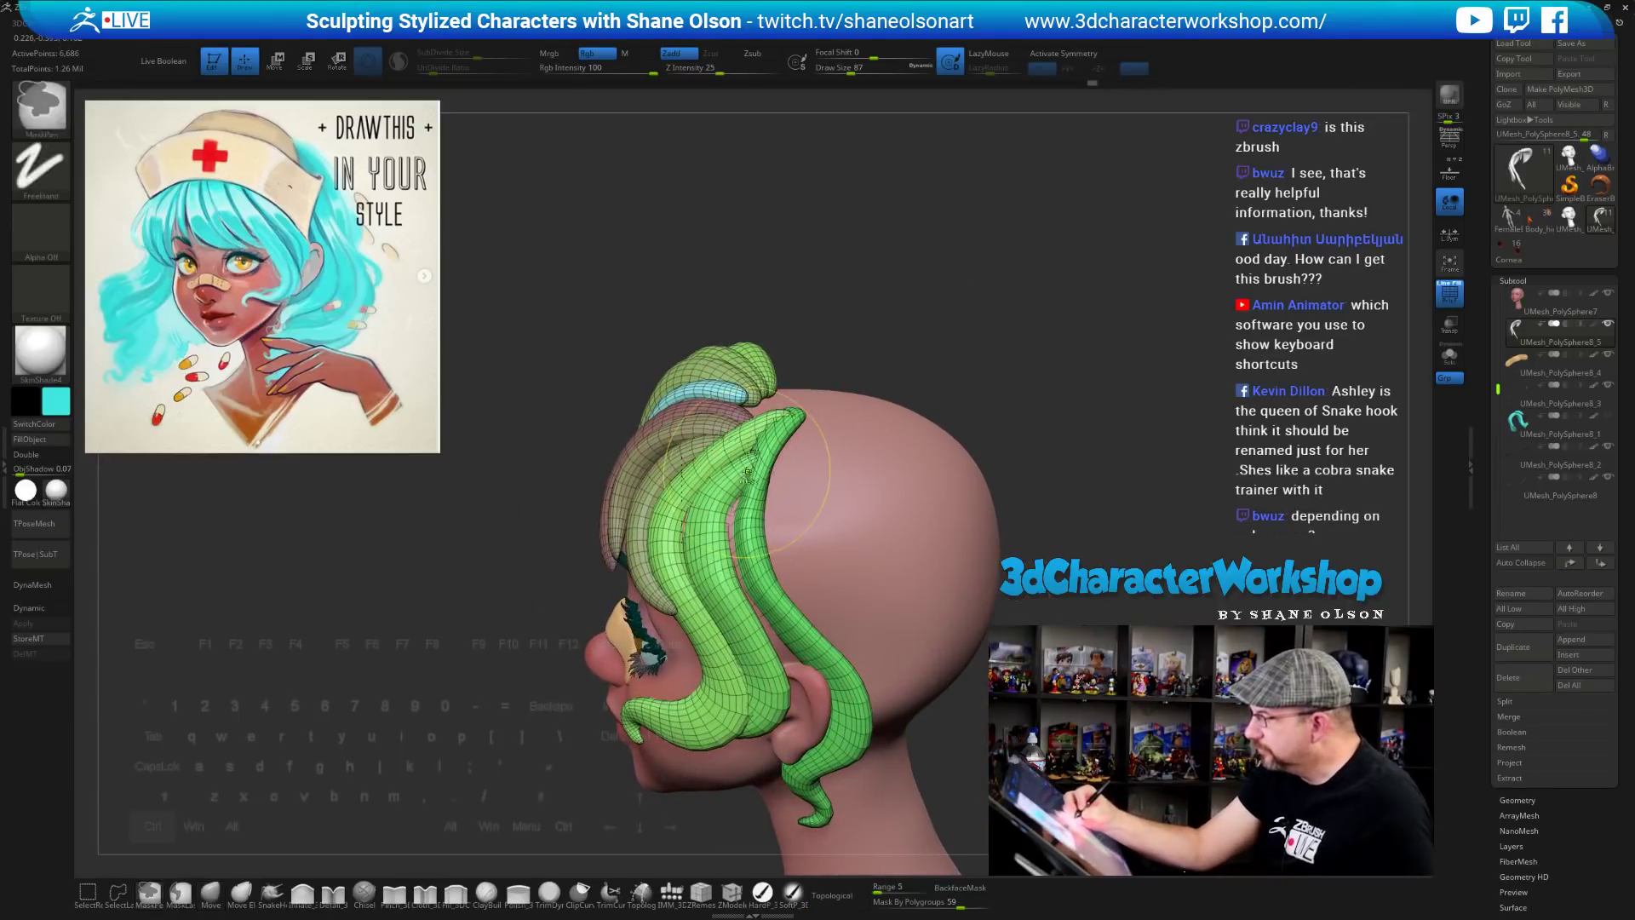
{"action": "mouse_move", "coordinate": [924, 348]}
{"action": "right_mouse_down", "text": "alt"}
{"action": "mouse_move", "coordinate": [928, 324]}
{"action": "mouse_move", "coordinate": [861, 315]}
{"action": "mouse_move", "coordinate": [828, 340]}
{"action": "right_mouse_up", "text": "alt"}
{"action": "left_click_drag", "start_coordinate": [718, 474], "coordinate": [750, 447]}
{"action": "mouse_move", "coordinate": [905, 363]}
{"action": "right_mouse_down"}
{"action": "mouse_move", "coordinate": [924, 379]}
{"action": "mouse_move", "coordinate": [806, 409]}
{"action": "right_mouse_up"}
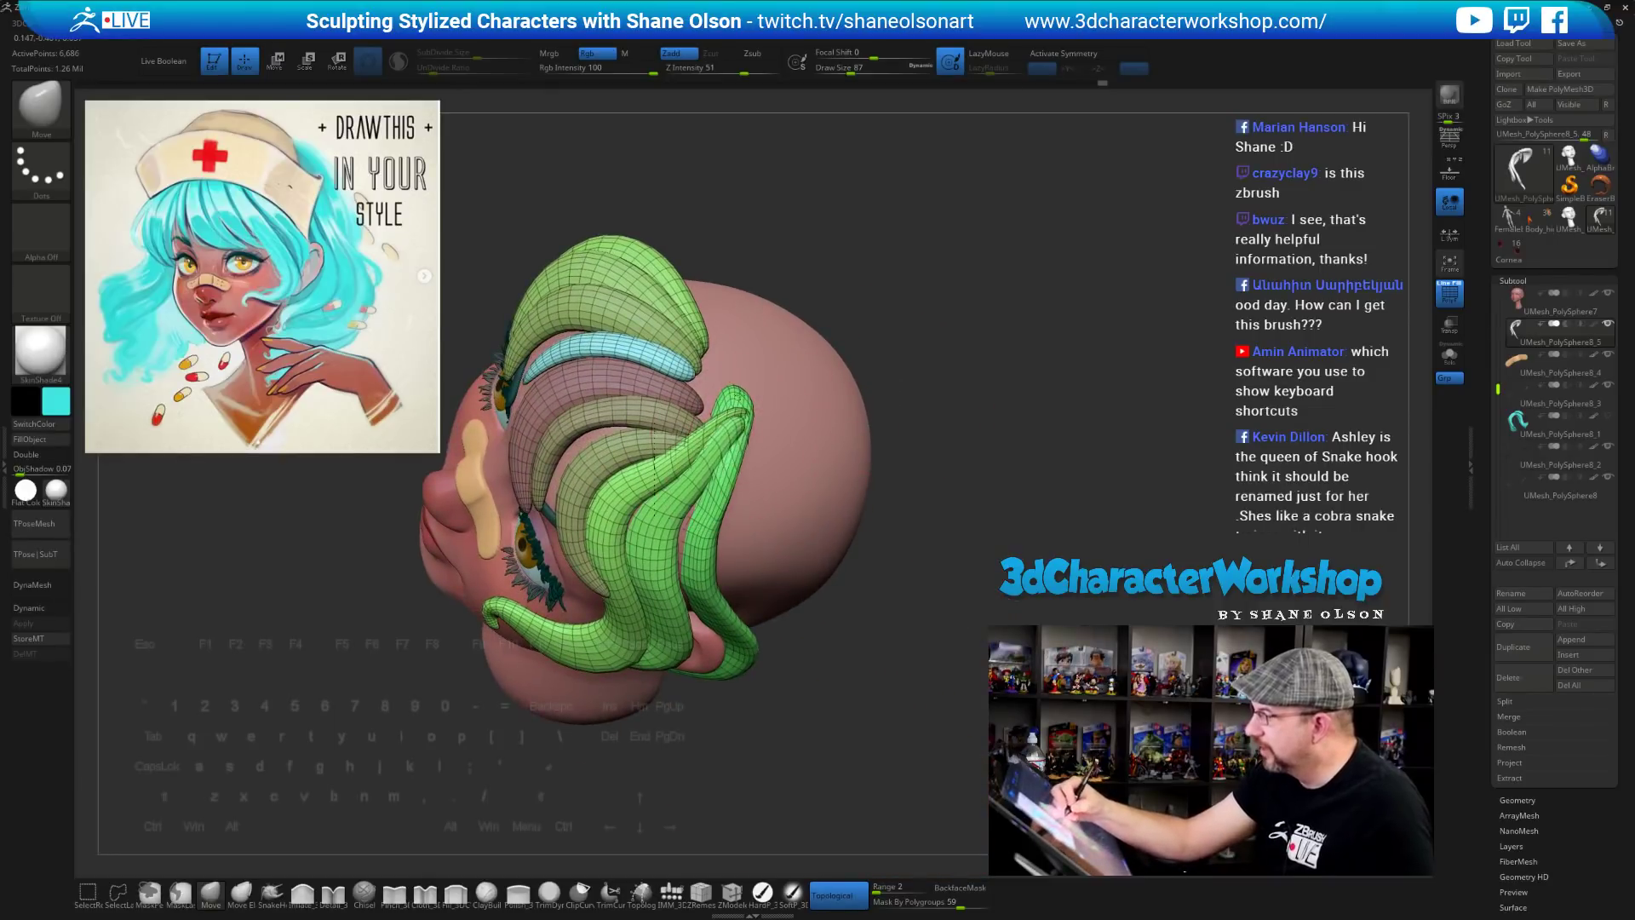
{"action": "right_click_drag", "start_coordinate": [808, 345], "coordinate": [790, 401]}
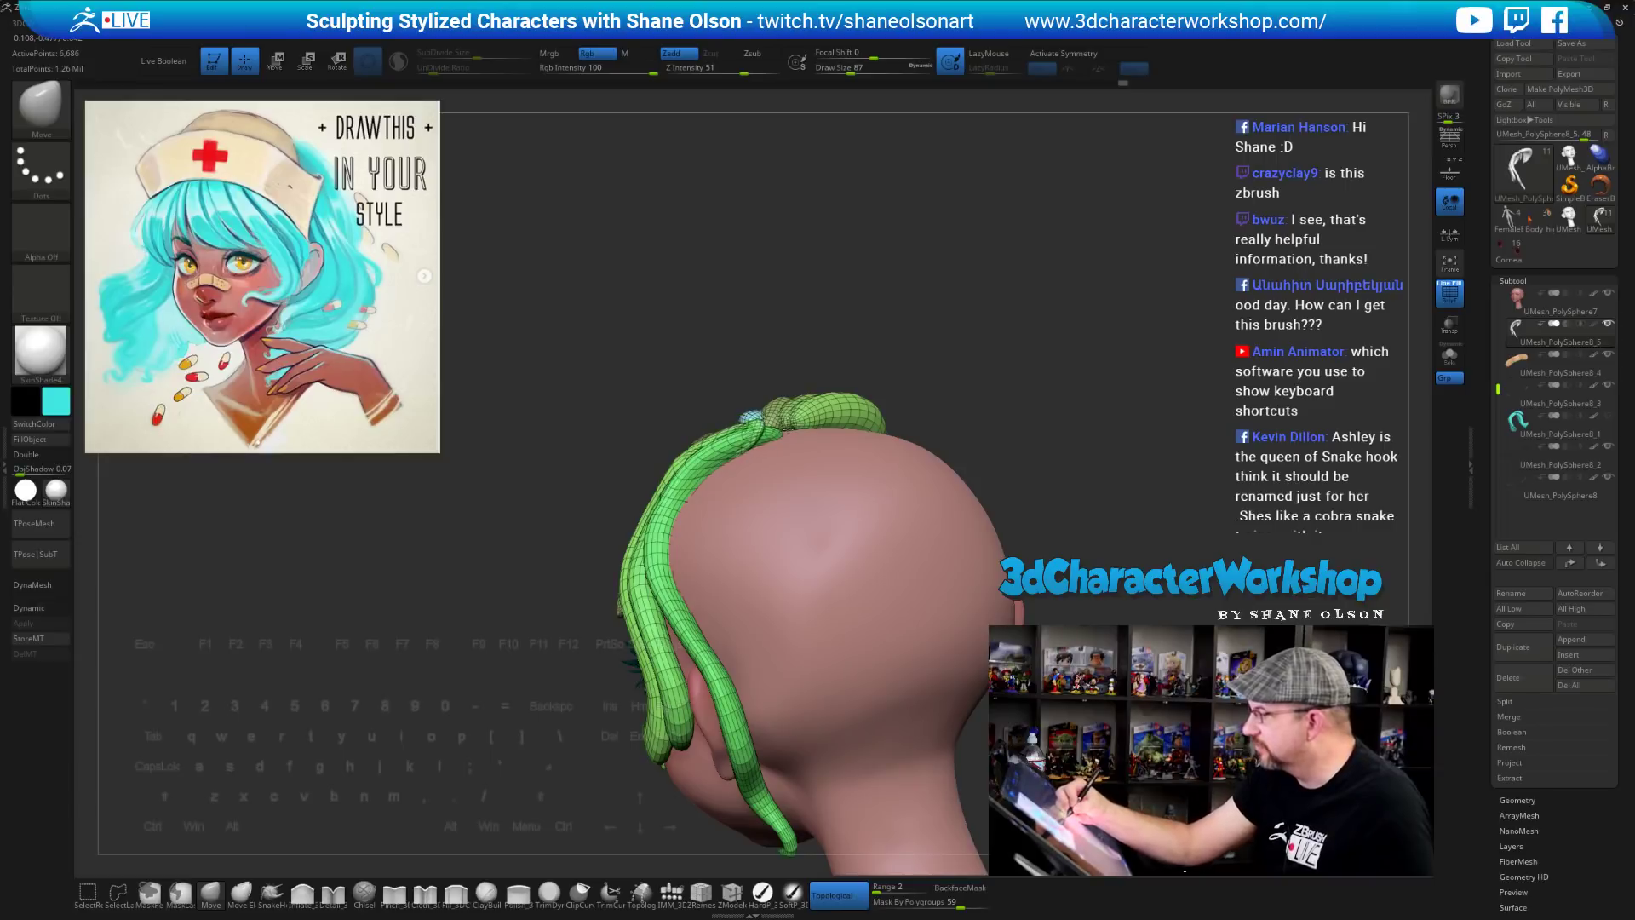
{"action": "right_click_drag", "start_coordinate": [921, 355], "coordinate": [988, 367]}
Isolate the side strand in front of the ear, extend its upper end toward the crown at draw size 80, and unhide the rest
{"action": "left_click", "coordinate": [686, 494], "text": "ctrl+shift"}
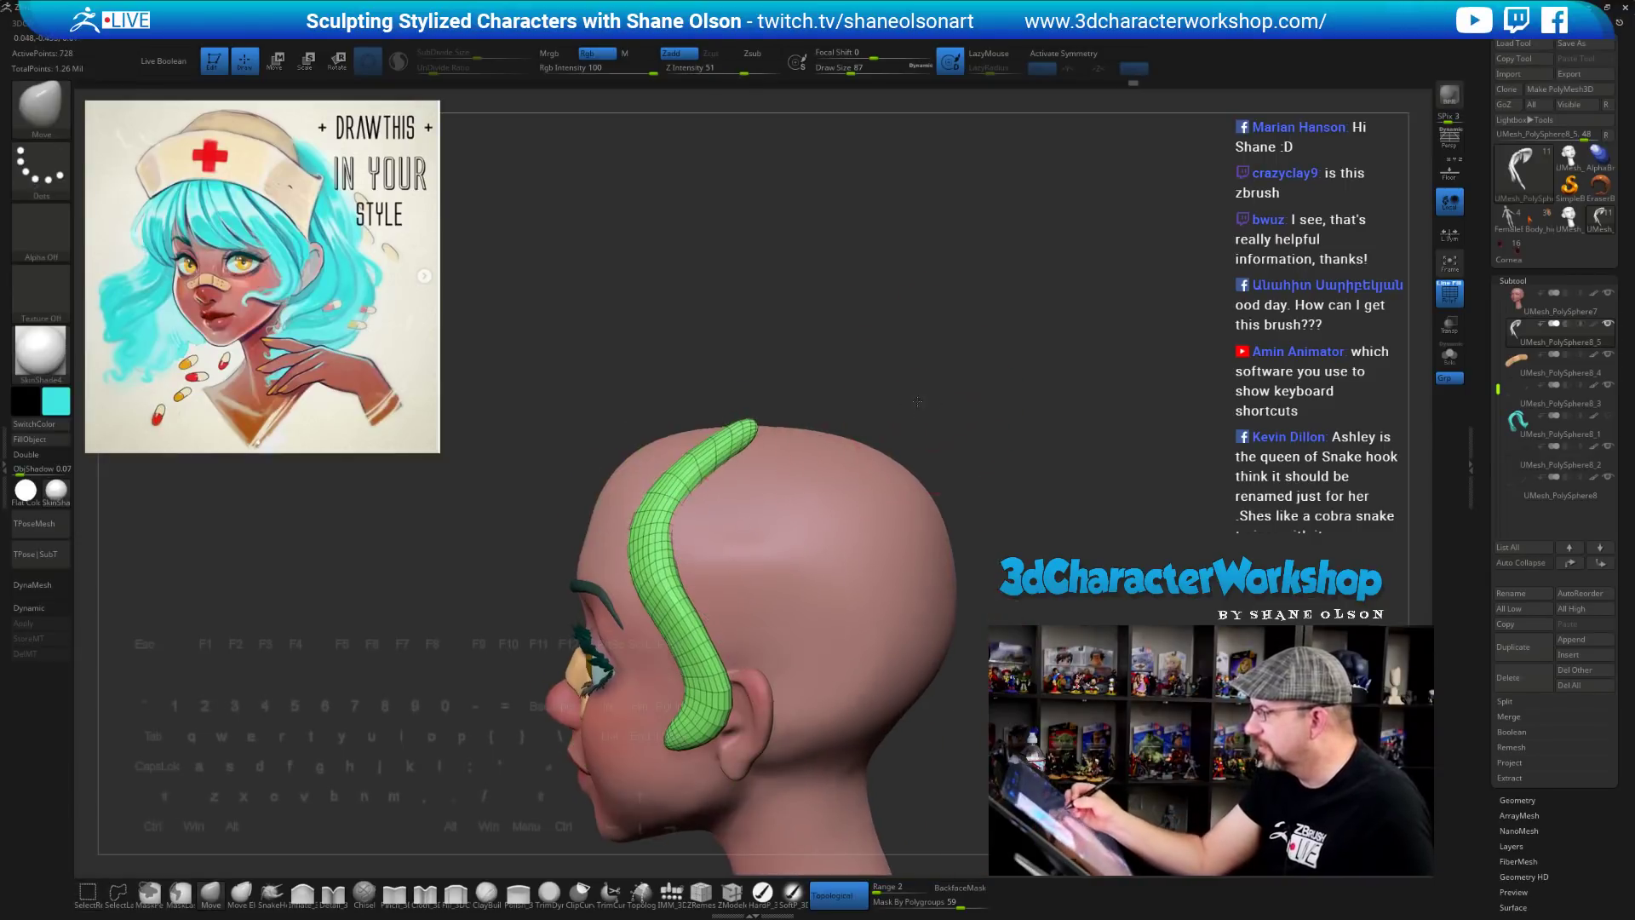
{"action": "right_click_drag", "start_coordinate": [839, 418], "coordinate": [796, 426]}
{"action": "key", "text": "s"}
{"action": "left_click_drag", "start_coordinate": [819, 397], "coordinate": [827, 377]}
{"action": "key", "text": "s"}
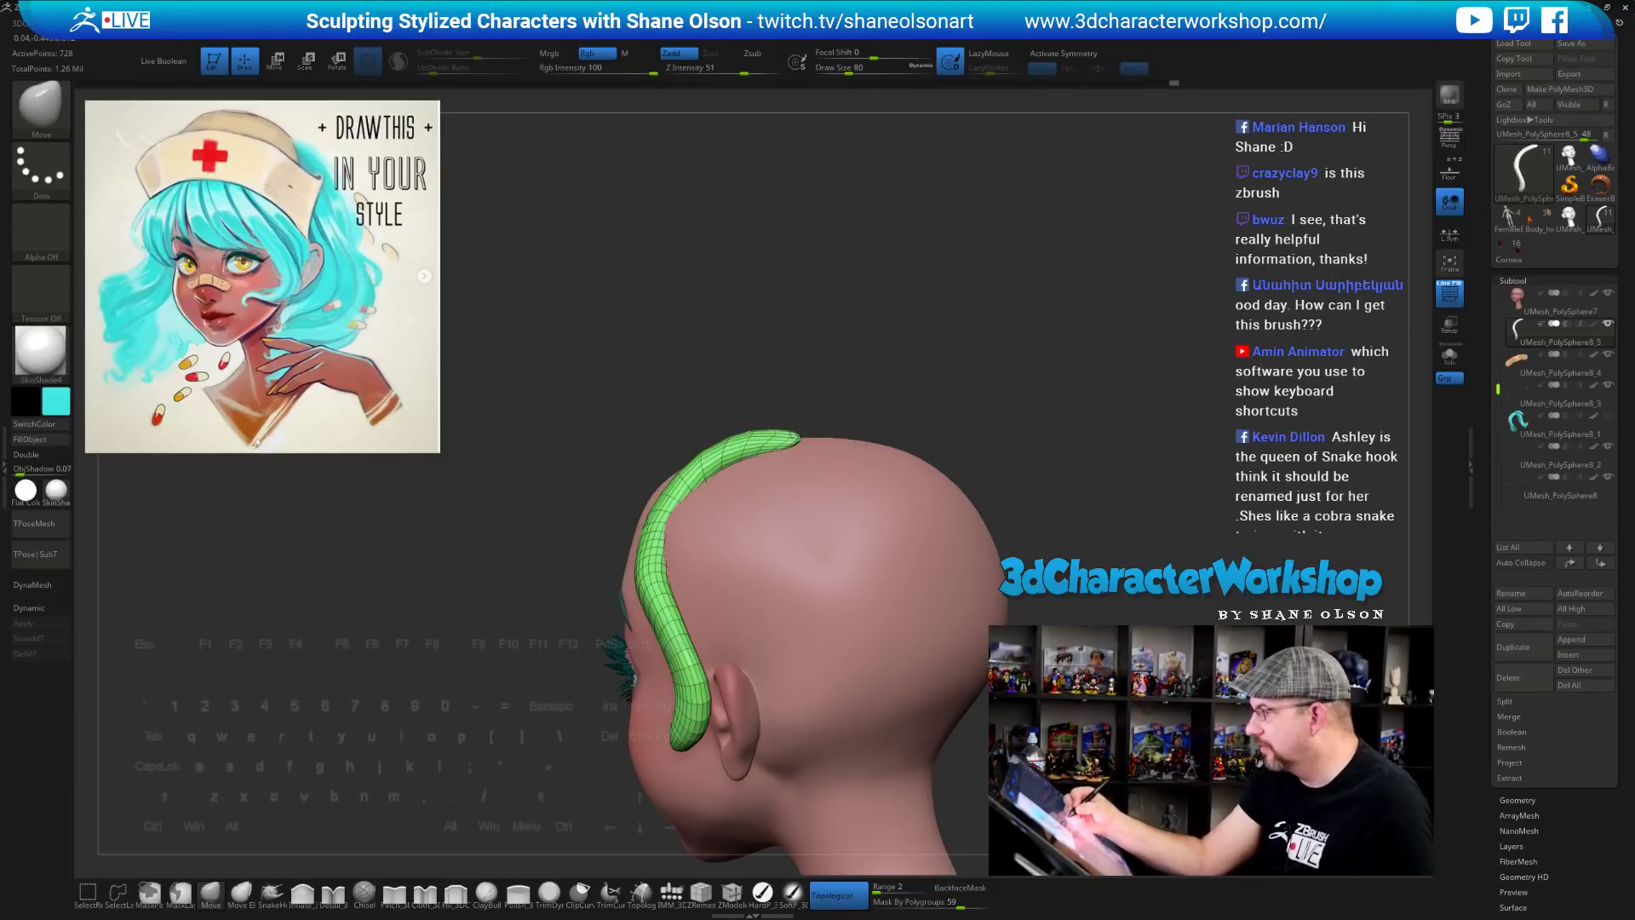
{"action": "left_click", "coordinate": [988, 377], "text": "ctrl+shift"}
Smooth the roots of the side strands where they meet near the crown and adjust them with the Move brush
{"action": "right_click_drag", "start_coordinate": [988, 377], "coordinate": [1052, 396]}
{"action": "right_click_drag", "start_coordinate": [1056, 477], "coordinate": [894, 433]}
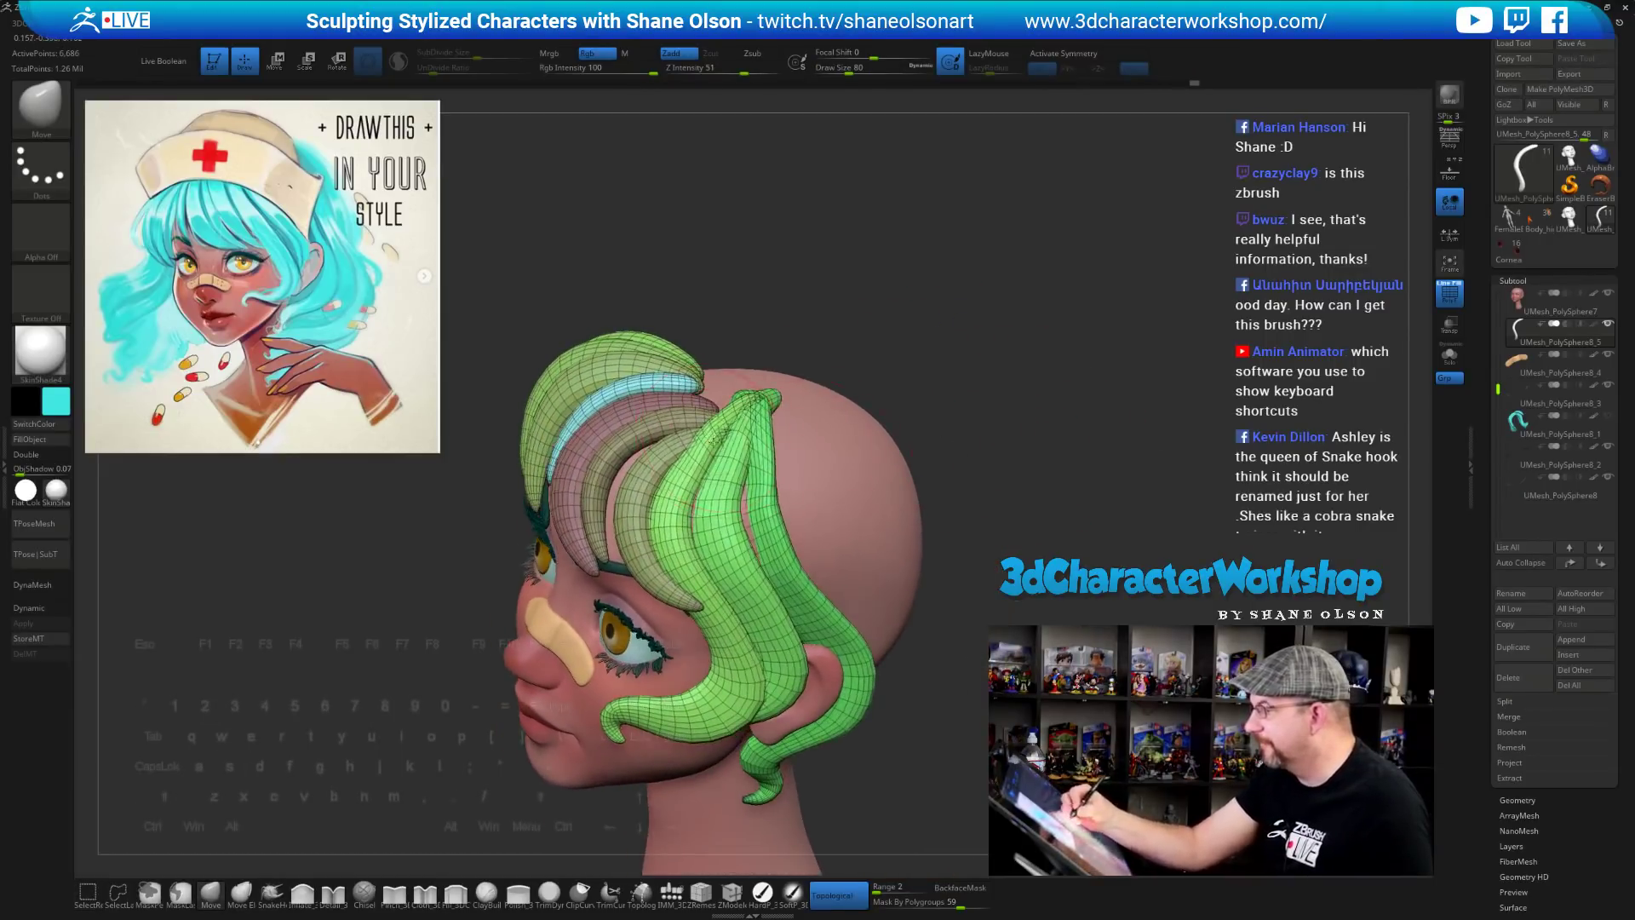
{"action": "key", "text": "shift"}
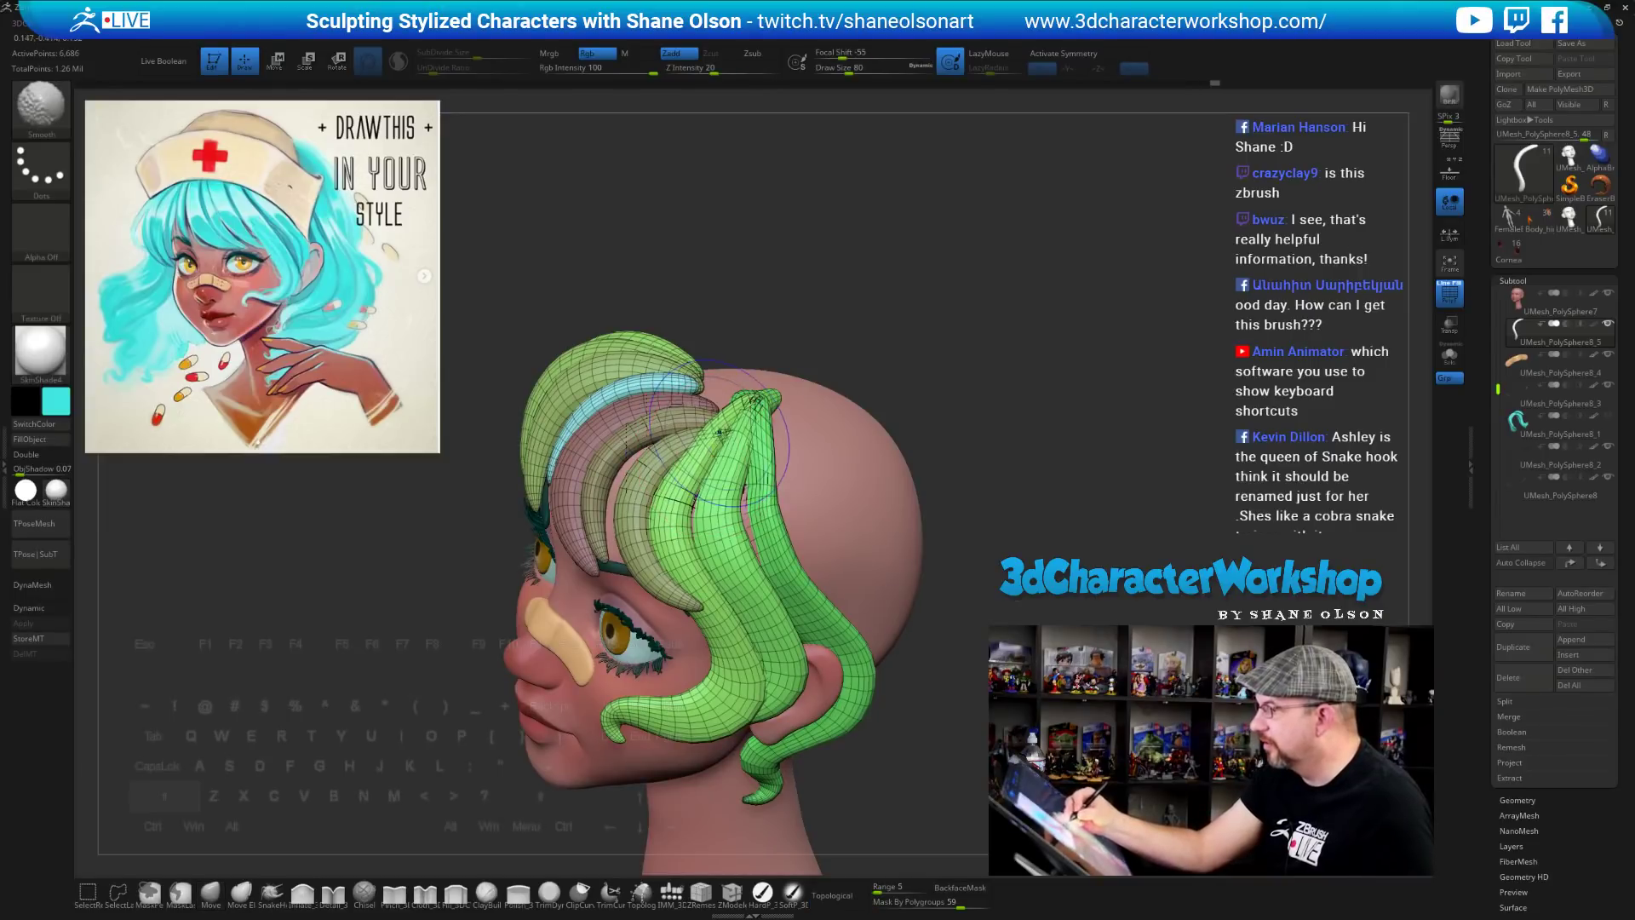
{"action": "left_click_drag", "start_coordinate": [720, 433], "coordinate": [763, 411], "text": "shift"}
{"action": "mouse_move", "coordinate": [825, 366]}
{"action": "right_mouse_down"}
{"action": "mouse_move", "coordinate": [848, 413]}
{"action": "mouse_move", "coordinate": [935, 444]}
{"action": "right_mouse_up"}
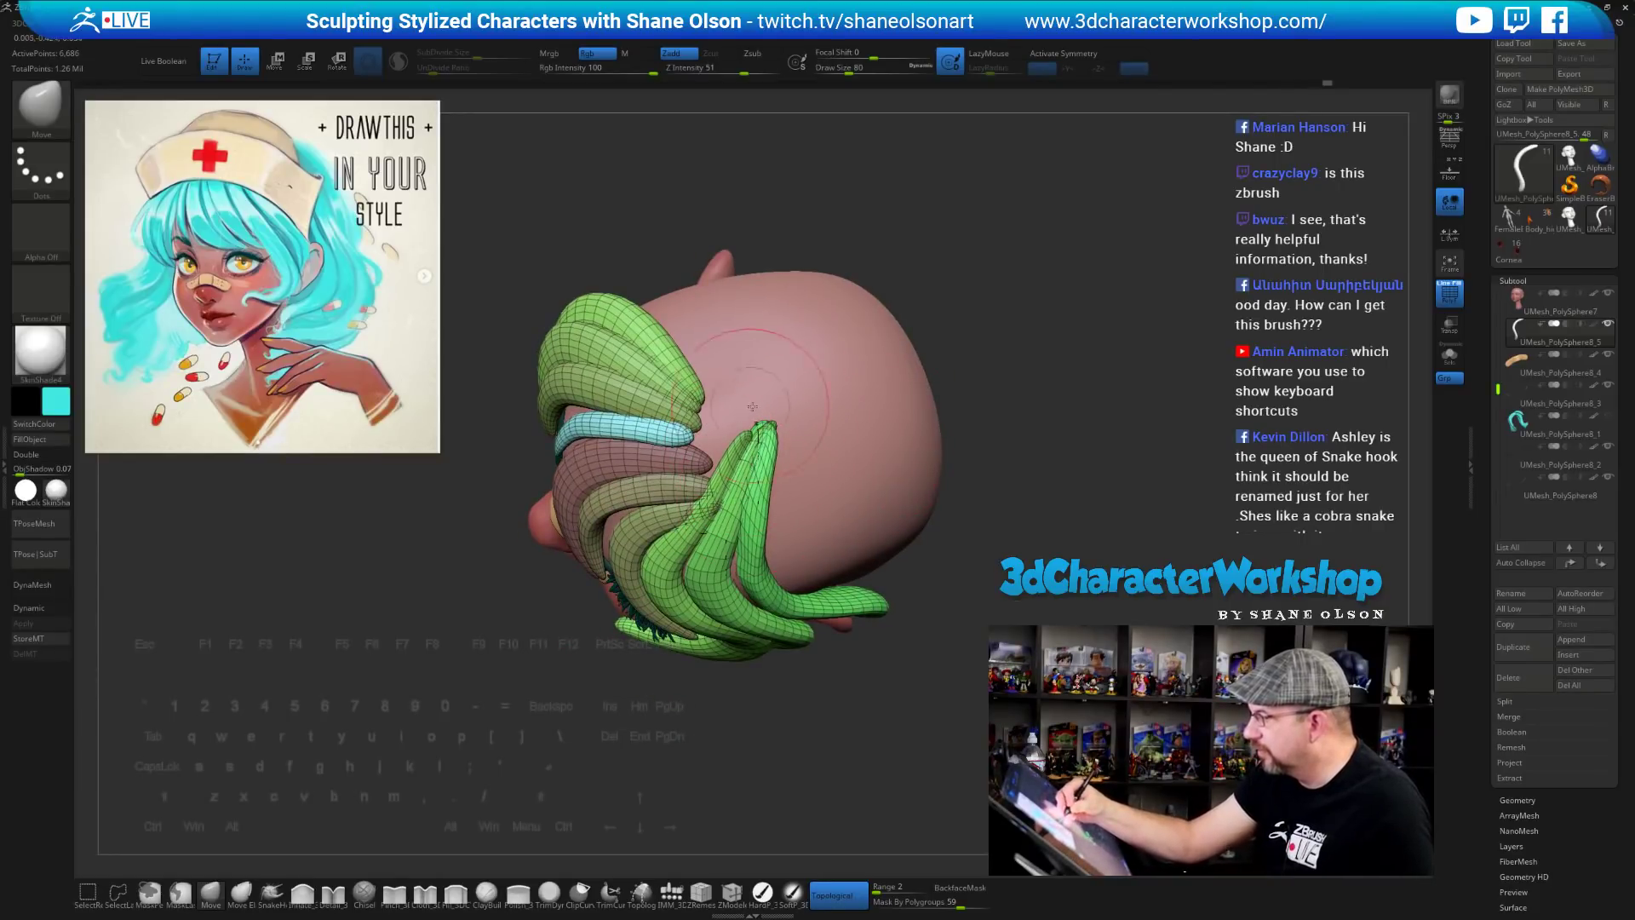
{"action": "right_click_drag", "start_coordinate": [752, 407], "coordinate": [754, 447]}
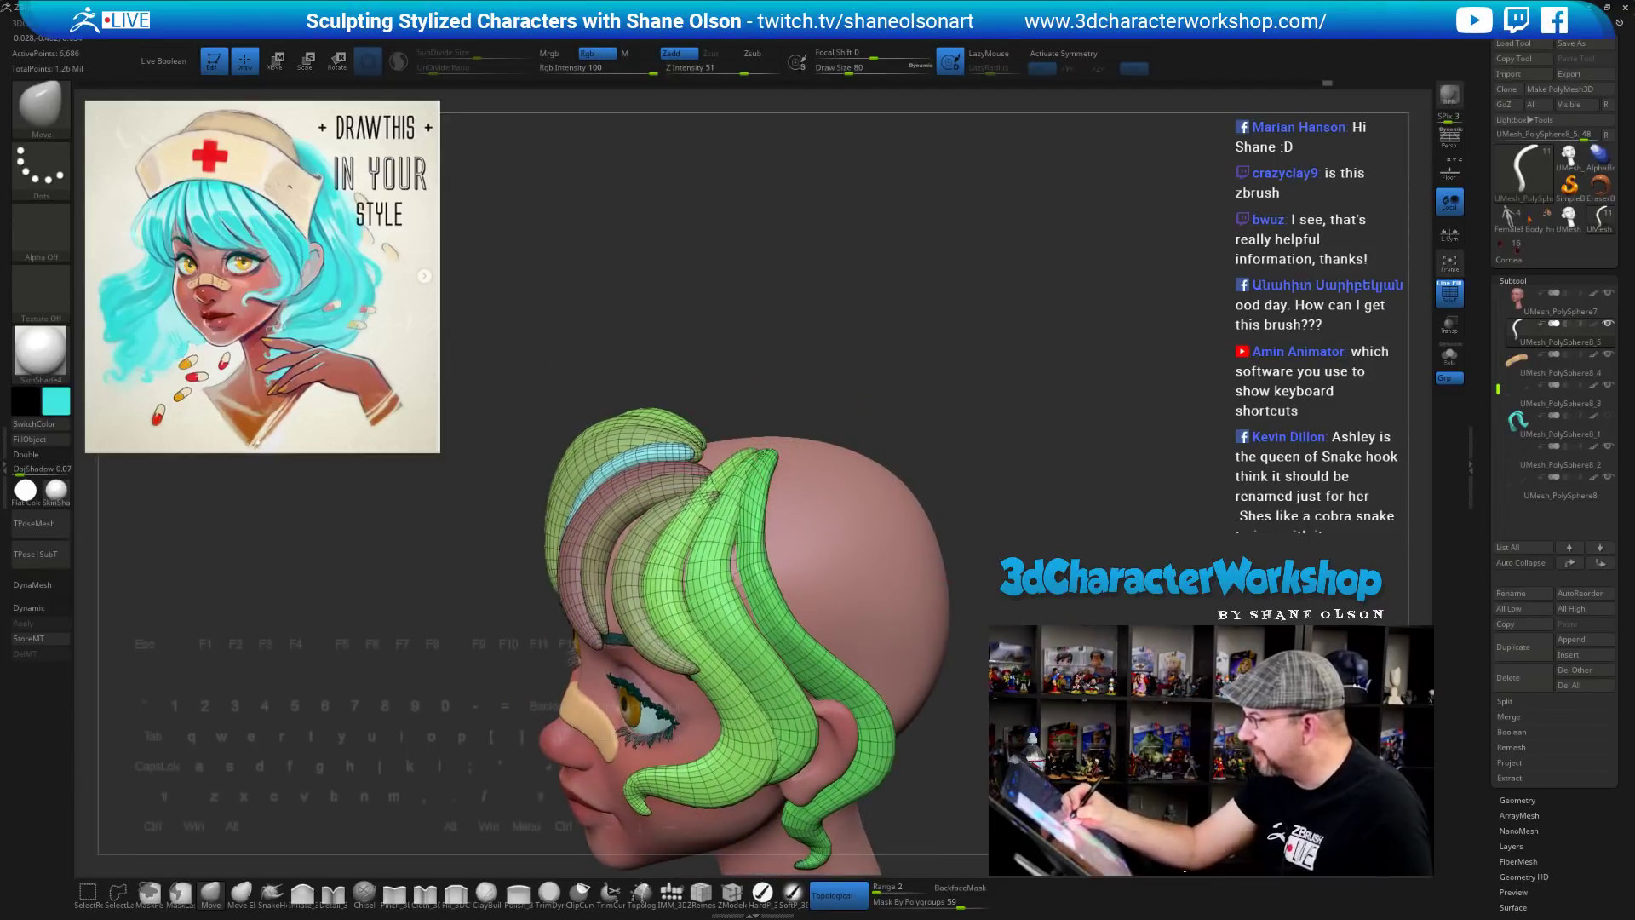
Raise the draw size to 108, isolate the rear side strand to smooth it, and bring back the hidden strands
{"action": "right_click_drag", "start_coordinate": [969, 438], "coordinate": [764, 559]}
{"action": "key", "text": "bracketright"}
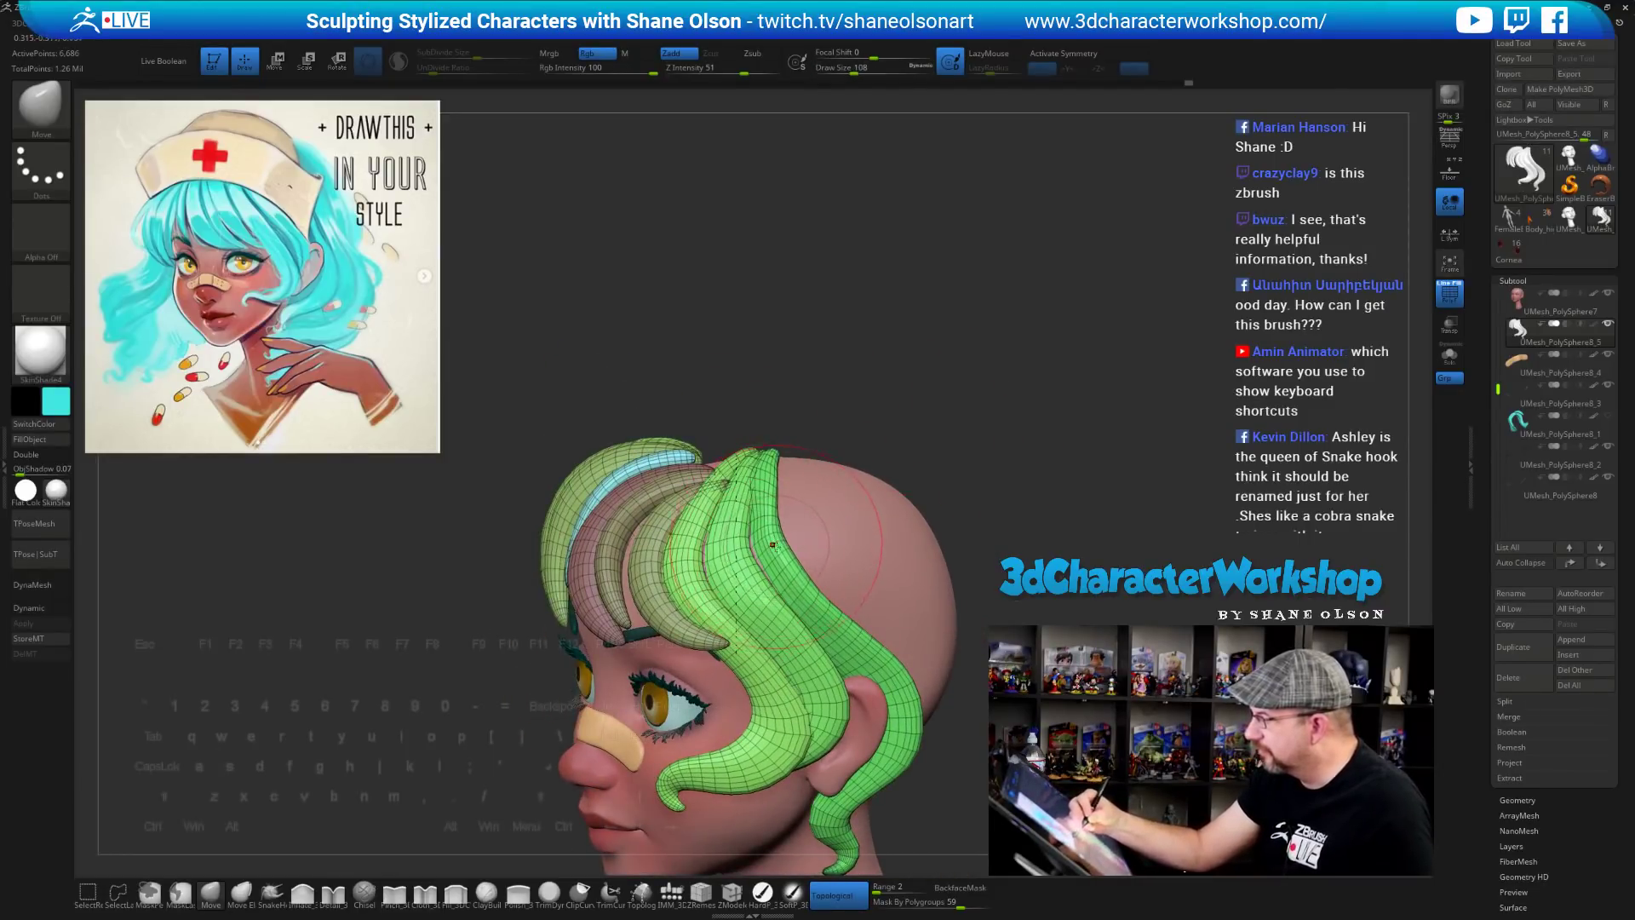
{"action": "left_click", "coordinate": [773, 544], "text": "ctrl+shift"}
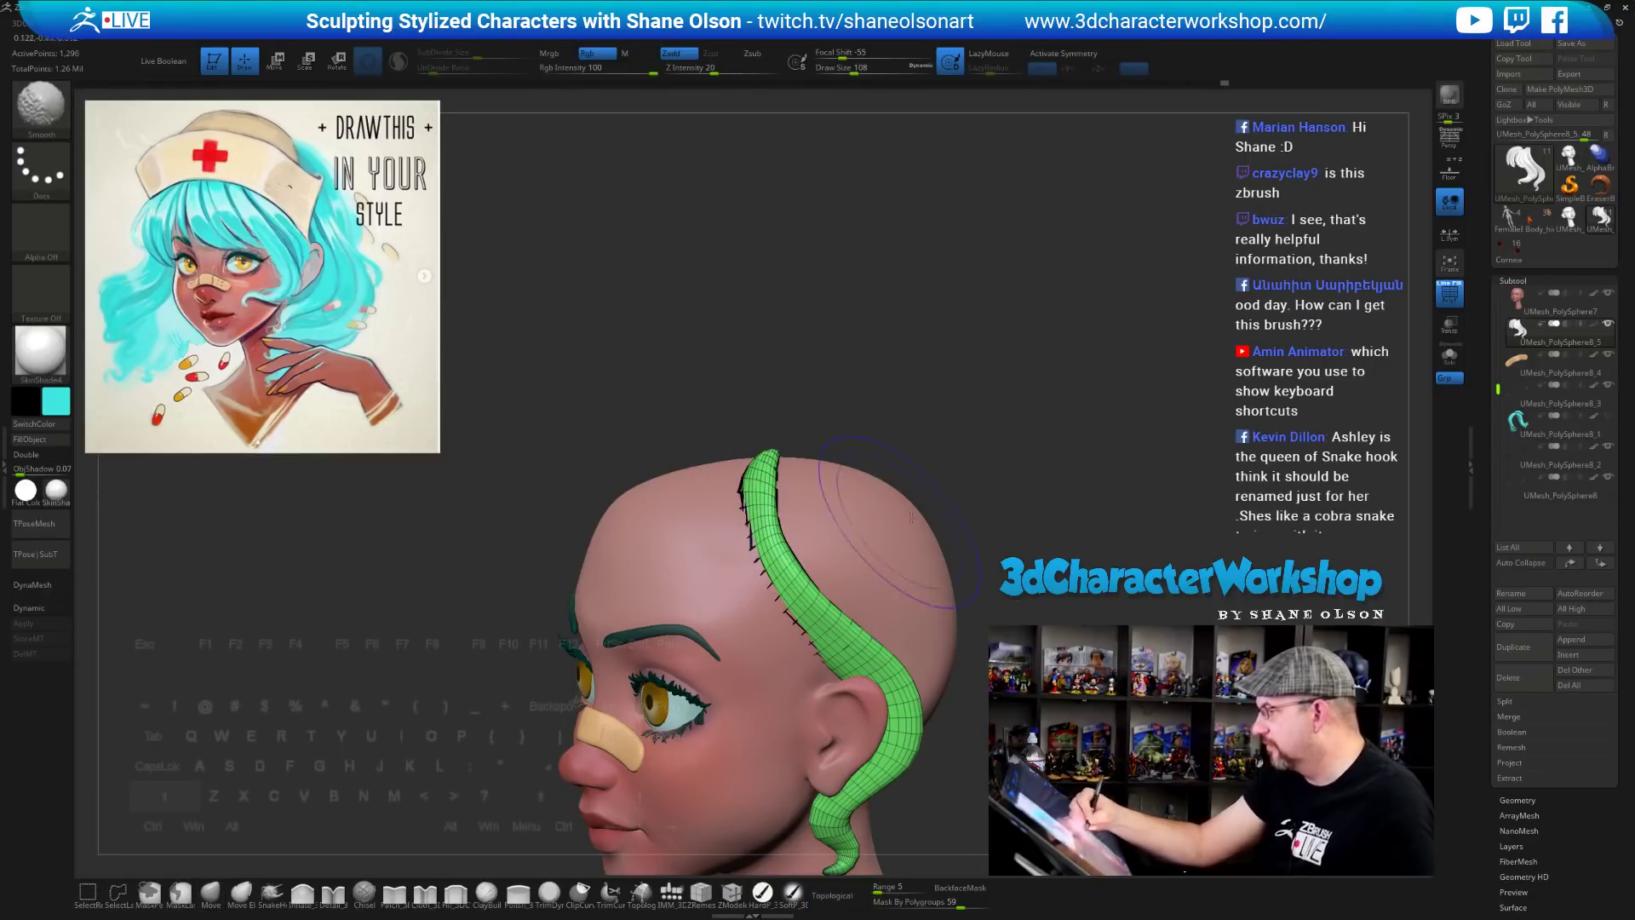
{"action": "left_click", "coordinate": [1005, 444], "text": "ctrl+shift"}
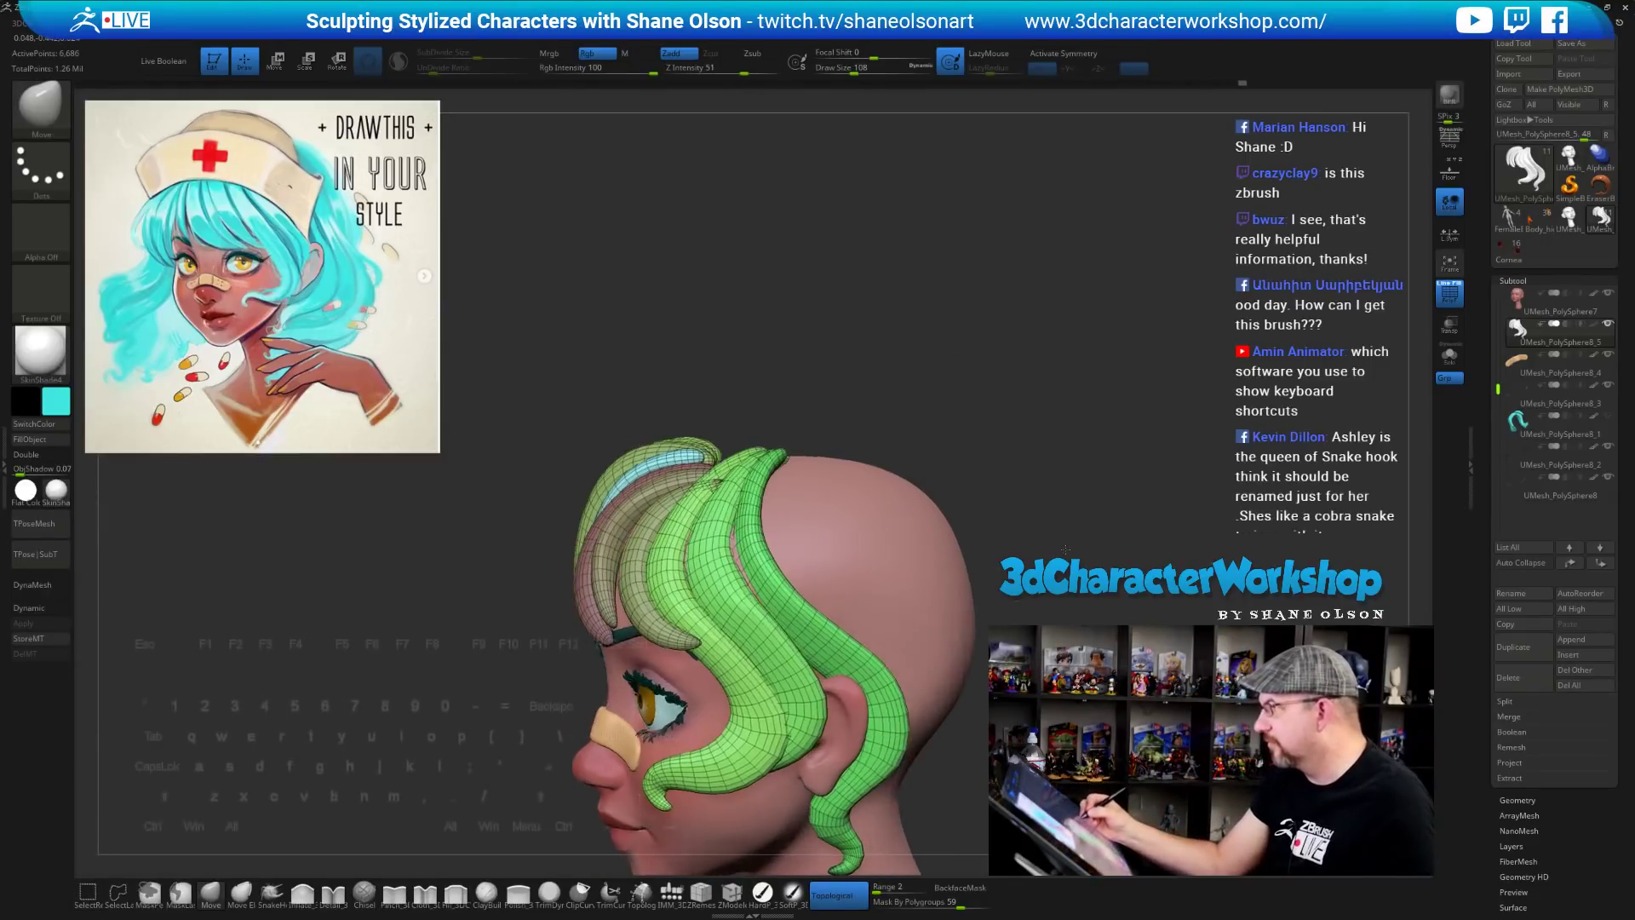
Hide the wireframe and build up volume on the upper side strand above the temple with the Inflate brush
{"action": "mouse_move", "coordinate": [1066, 550]}
{"action": "left_mouse_down", "text": "alt"}
{"action": "mouse_move", "coordinate": [1035, 440]}
{"action": "mouse_move", "coordinate": [1051, 535]}
{"action": "mouse_move", "coordinate": [963, 545]}
{"action": "mouse_move", "coordinate": [1056, 530]}
{"action": "mouse_move", "coordinate": [1041, 517]}
{"action": "mouse_move", "coordinate": [1009, 528]}
{"action": "mouse_move", "coordinate": [1040, 540]}
{"action": "mouse_move", "coordinate": [1040, 592]}
{"action": "mouse_move", "coordinate": [1053, 533]}
{"action": "left_mouse_up", "text": "alt"}
{"action": "key", "text": "shift+f"}
{"action": "left_click", "coordinate": [302, 892]}
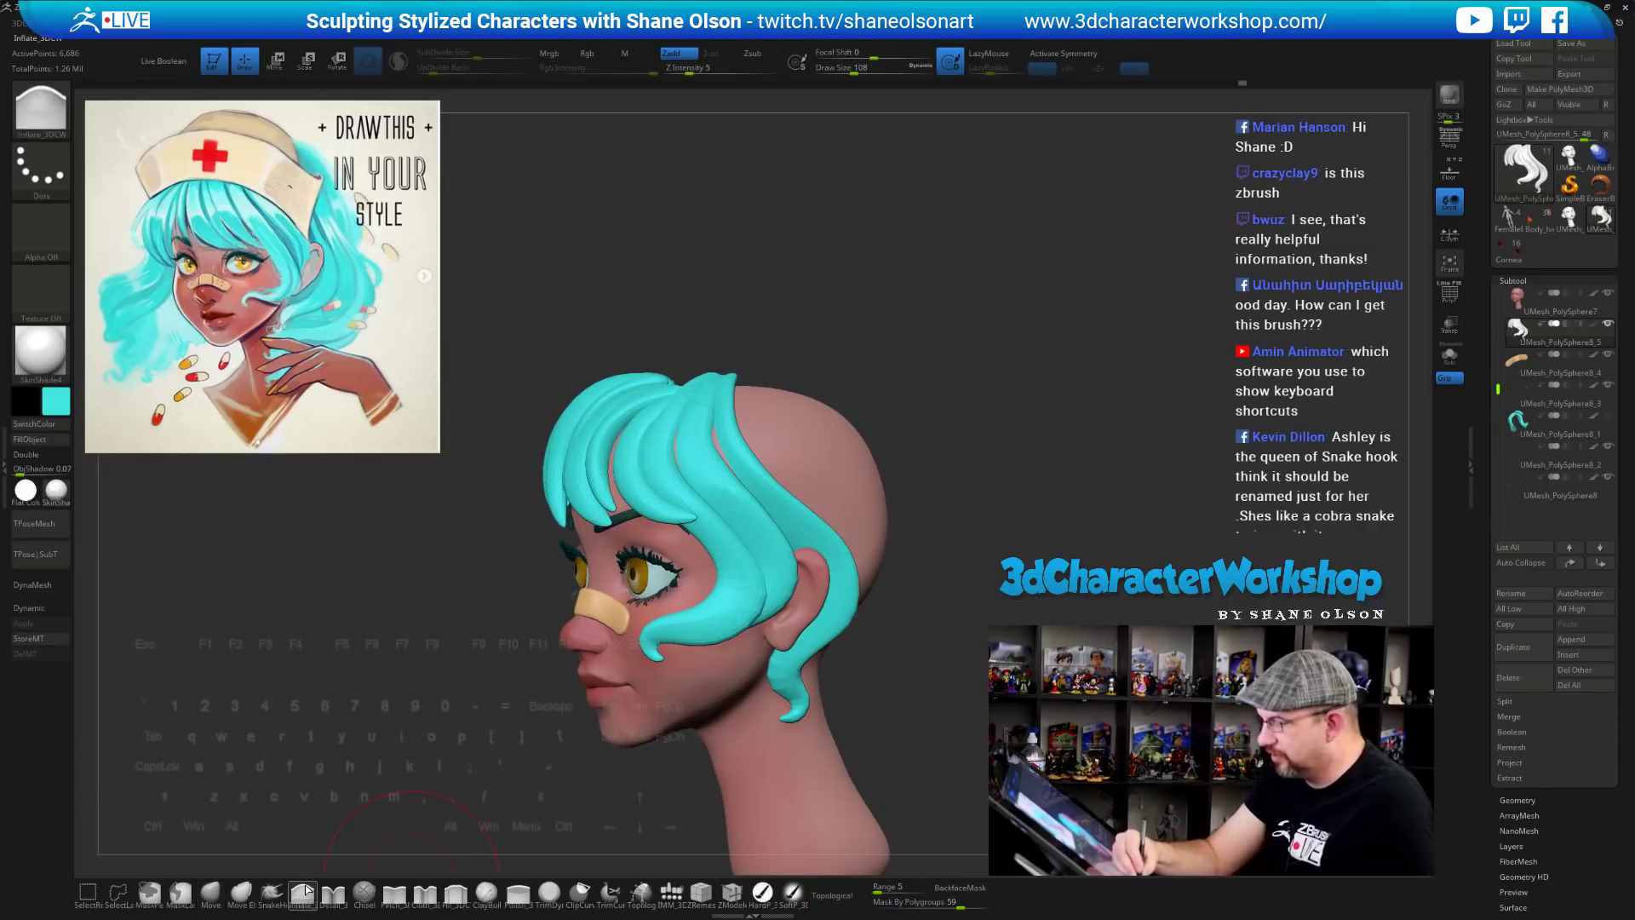
{"action": "left_click_drag", "start_coordinate": [903, 545], "coordinate": [920, 540]}
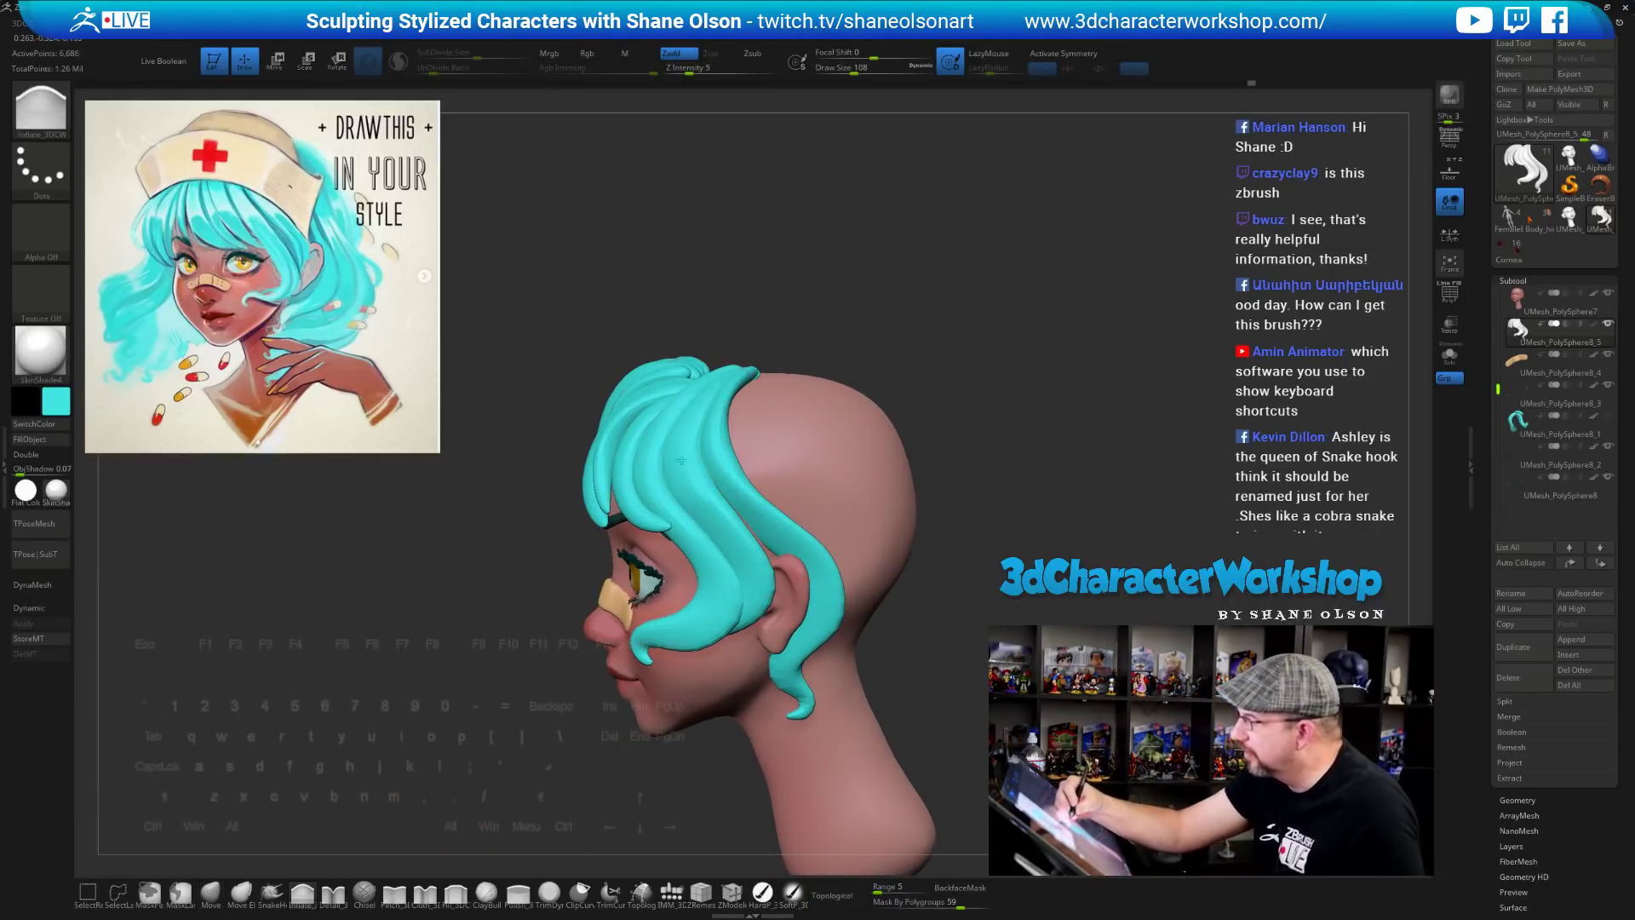
{"action": "right_click_drag", "start_coordinate": [600, 485], "coordinate": [703, 468]}
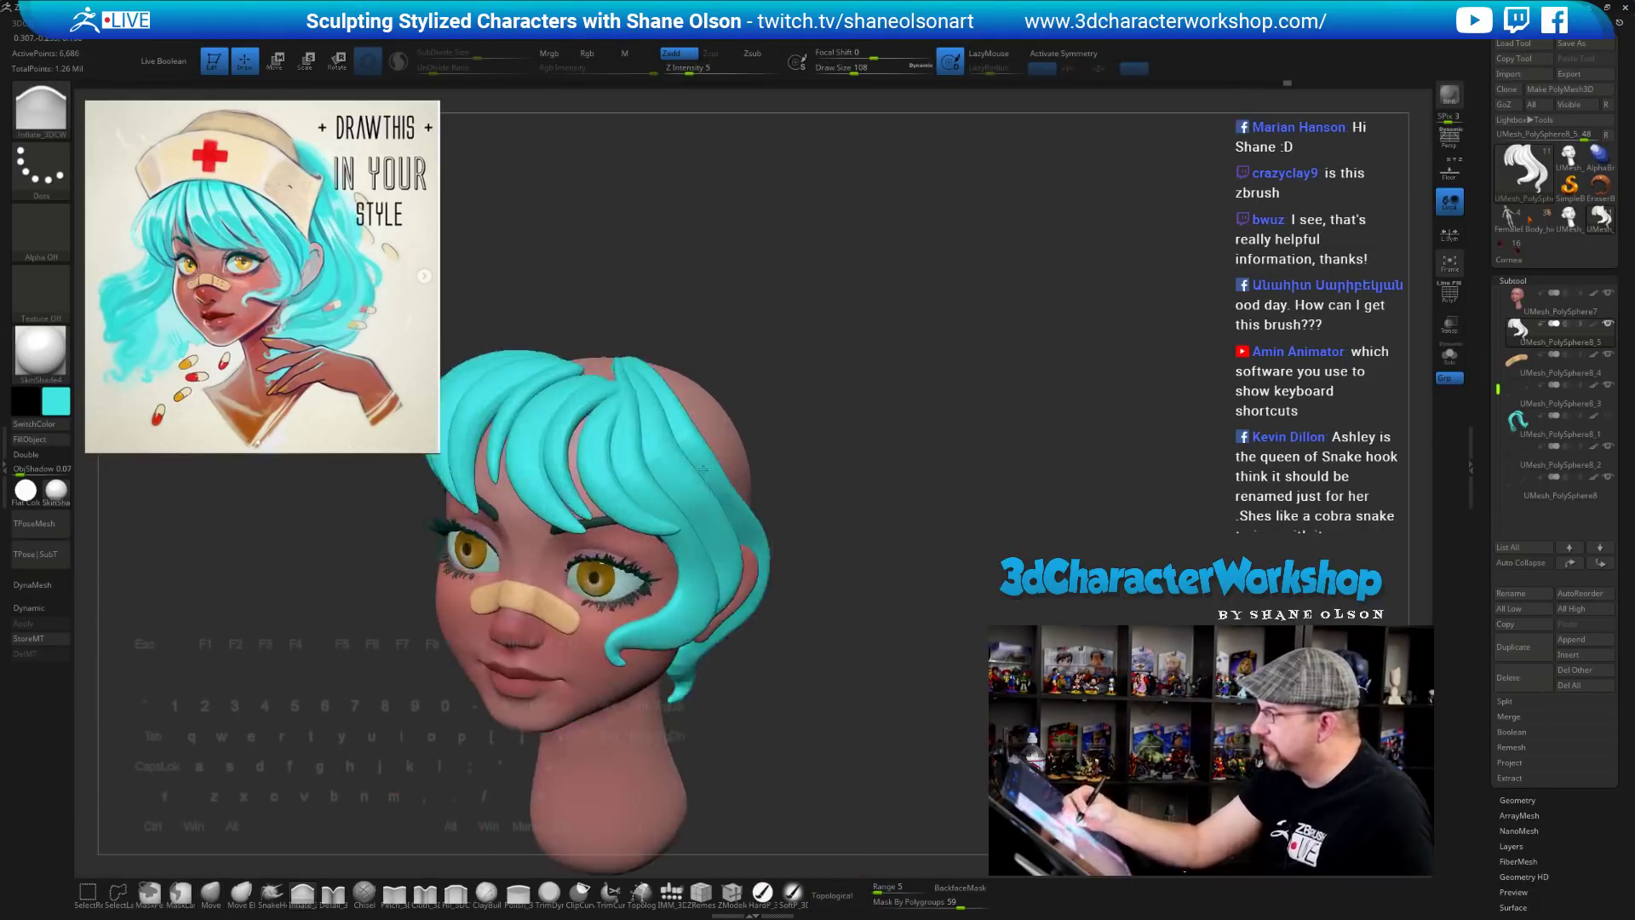
{"action": "left_click_drag", "start_coordinate": [890, 498], "coordinate": [903, 514]}
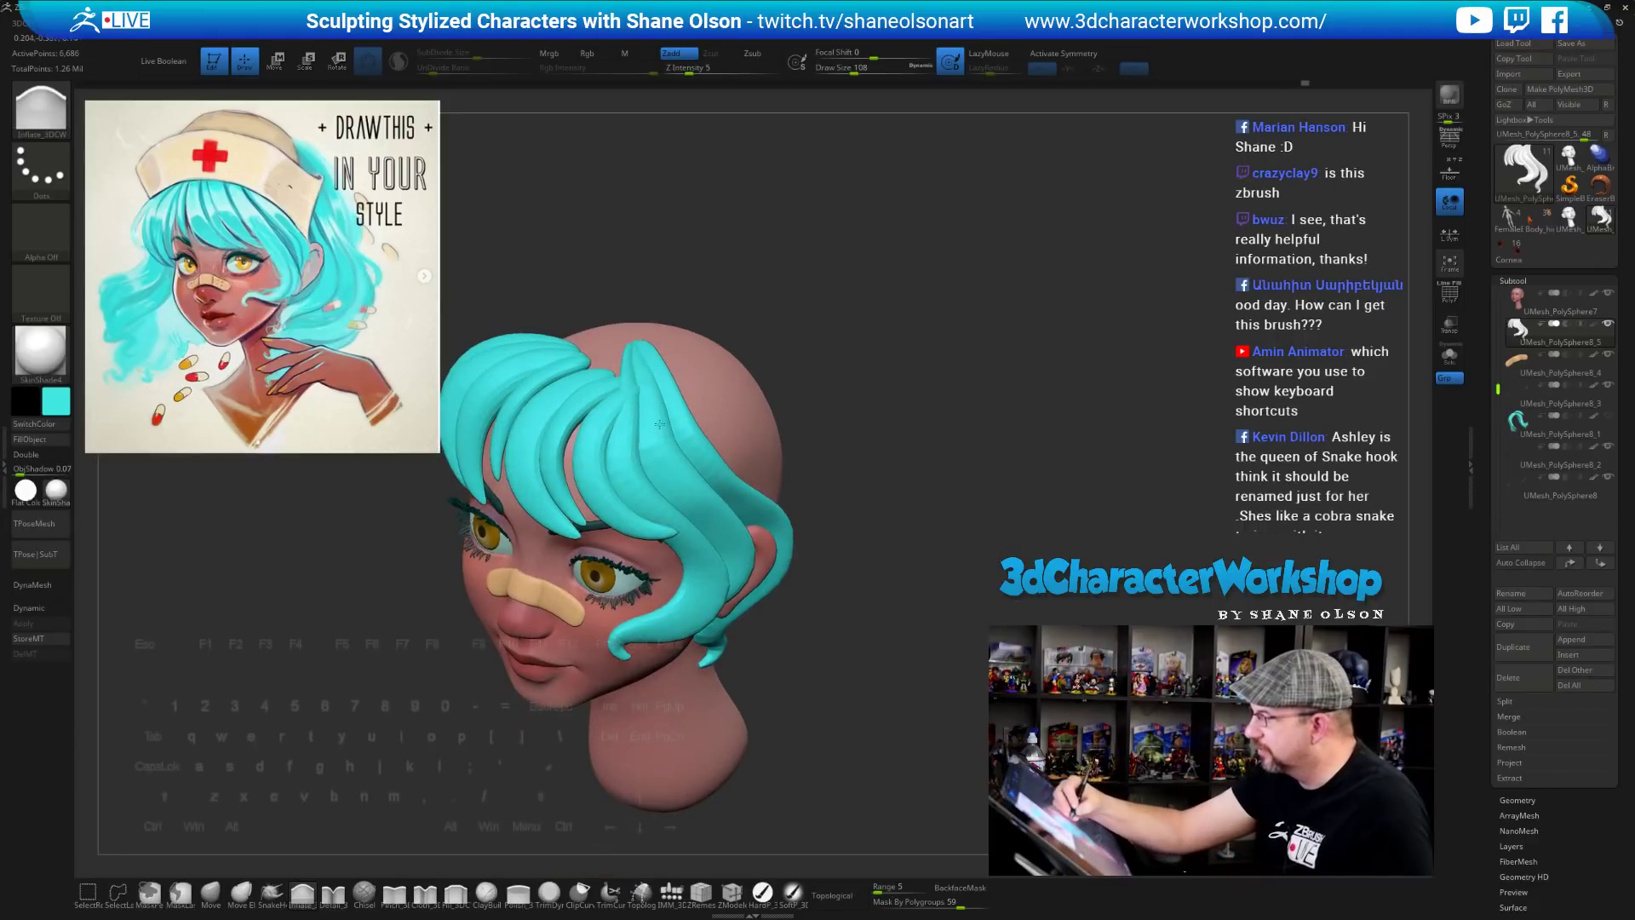
{"action": "mouse_move", "coordinate": [660, 423]}
{"action": "left_mouse_down"}
{"action": "mouse_move", "coordinate": [985, 584]}
{"action": "mouse_move", "coordinate": [986, 651]}
{"action": "mouse_move", "coordinate": [716, 545]}
{"action": "mouse_move", "coordinate": [818, 553]}
{"action": "mouse_move", "coordinate": [937, 647]}
{"action": "mouse_move", "coordinate": [975, 601]}
{"action": "mouse_move", "coordinate": [1116, 648]}
{"action": "mouse_move", "coordinate": [1022, 634]}
{"action": "mouse_move", "coordinate": [1059, 662]}
{"action": "mouse_move", "coordinate": [1005, 647]}
{"action": "mouse_move", "coordinate": [1010, 588]}
{"action": "mouse_move", "coordinate": [975, 507]}
{"action": "left_mouse_up"}
{"action": "mouse_move", "coordinate": [897, 372]}
{"action": "left_mouse_down"}
{"action": "mouse_move", "coordinate": [995, 494]}
{"action": "mouse_move", "coordinate": [1008, 577]}
{"action": "left_mouse_up"}
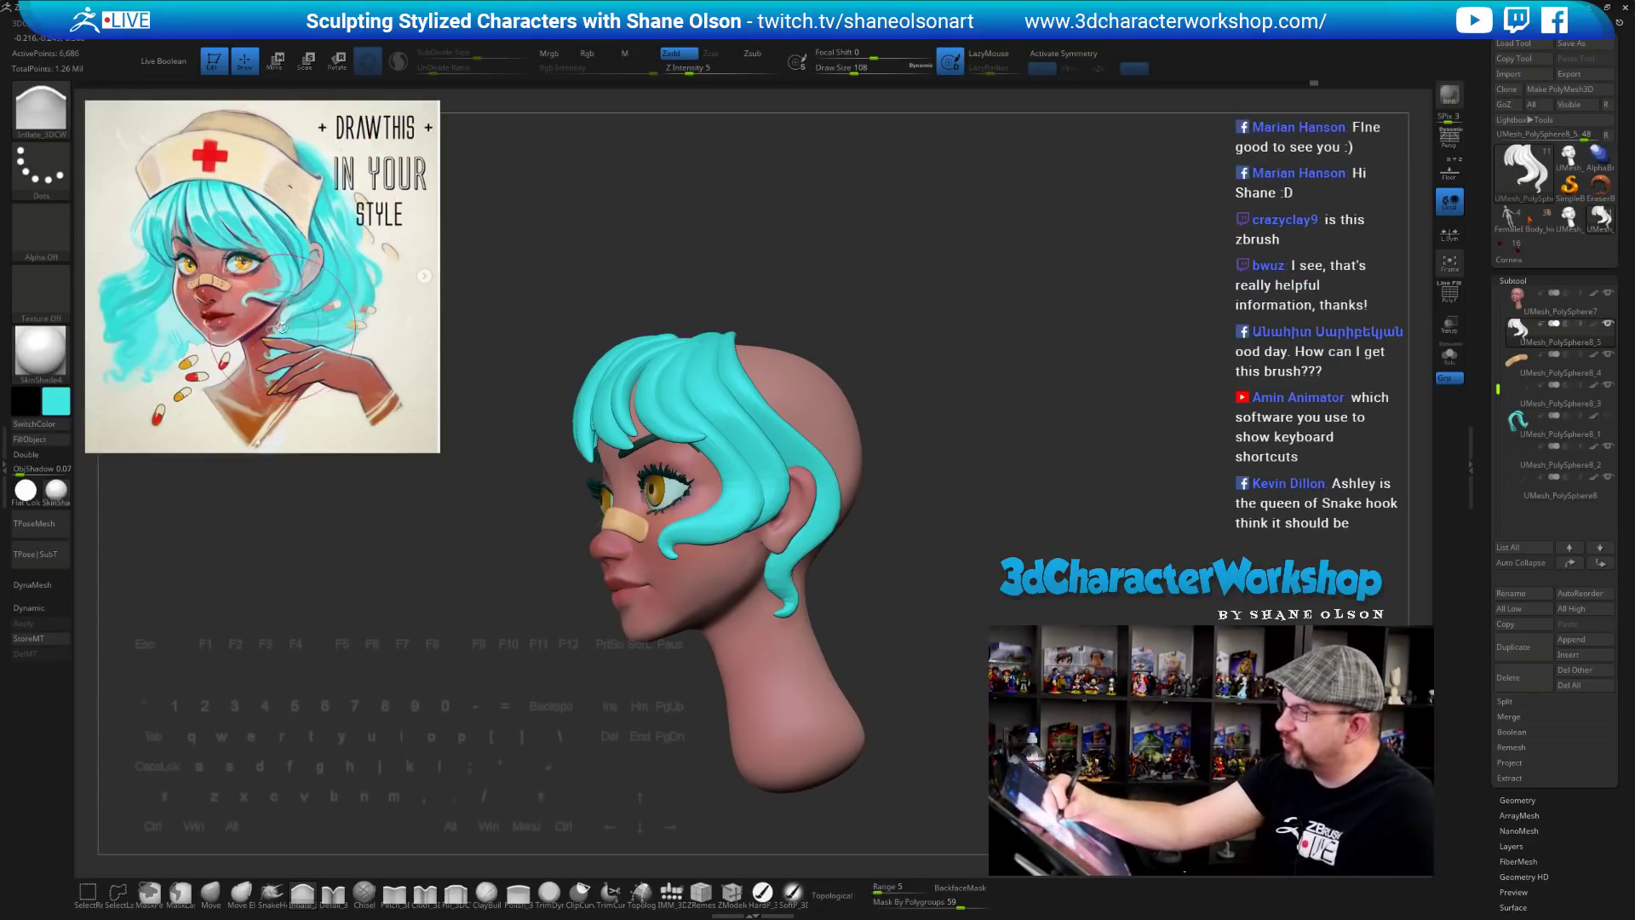
Switch to the Move brush at draw size 80 and smooth the side strands' roots at the crown
{"action": "mouse_move", "coordinate": [1049, 617]}
{"action": "left_mouse_down"}
{"action": "mouse_move", "coordinate": [1107, 639]}
{"action": "mouse_move", "coordinate": [1029, 625]}
{"action": "mouse_move", "coordinate": [1076, 608]}
{"action": "mouse_move", "coordinate": [1061, 603]}
{"action": "left_mouse_up"}
{"action": "mouse_move", "coordinate": [912, 296]}
{"action": "left_mouse_down"}
{"action": "mouse_move", "coordinate": [908, 383]}
{"action": "mouse_move", "coordinate": [915, 357]}
{"action": "mouse_move", "coordinate": [850, 380]}
{"action": "left_mouse_up"}
{"action": "left_click", "coordinate": [210, 894]}
{"action": "key", "text": "s"}
{"action": "left_click_drag", "start_coordinate": [850, 341], "coordinate": [856, 413]}
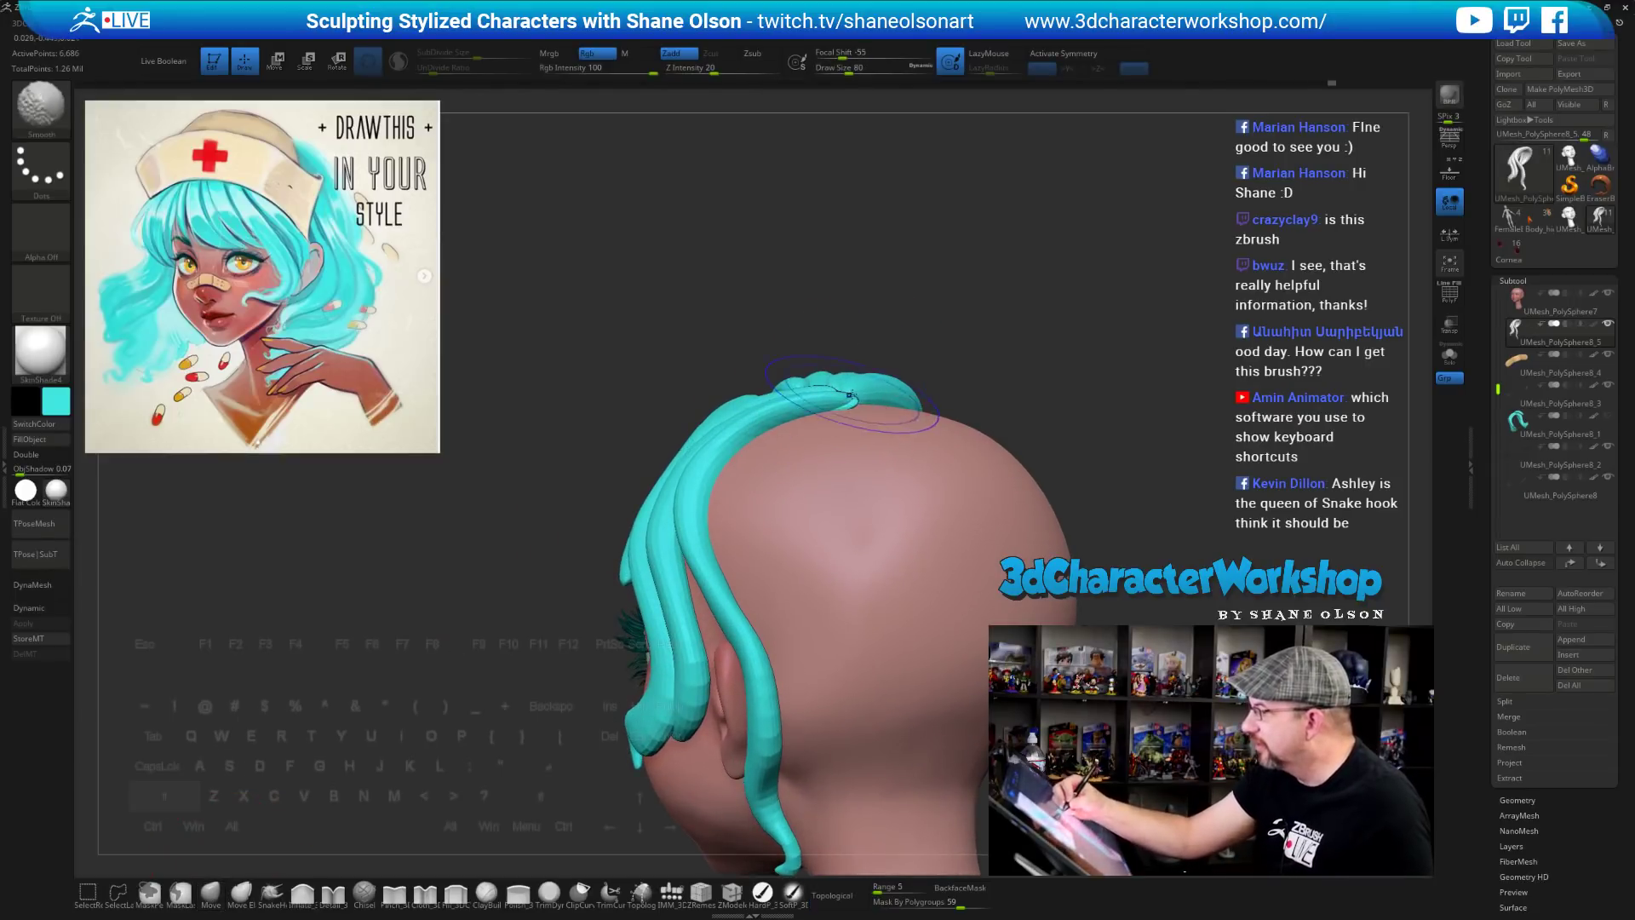
Nudge the side strands' roots into line along the top of the head with the Move brush
{"action": "mouse_move", "coordinate": [912, 358]}
{"action": "left_mouse_down"}
{"action": "mouse_move", "coordinate": [869, 439]}
{"action": "mouse_move", "coordinate": [845, 443]}
{"action": "left_mouse_up"}
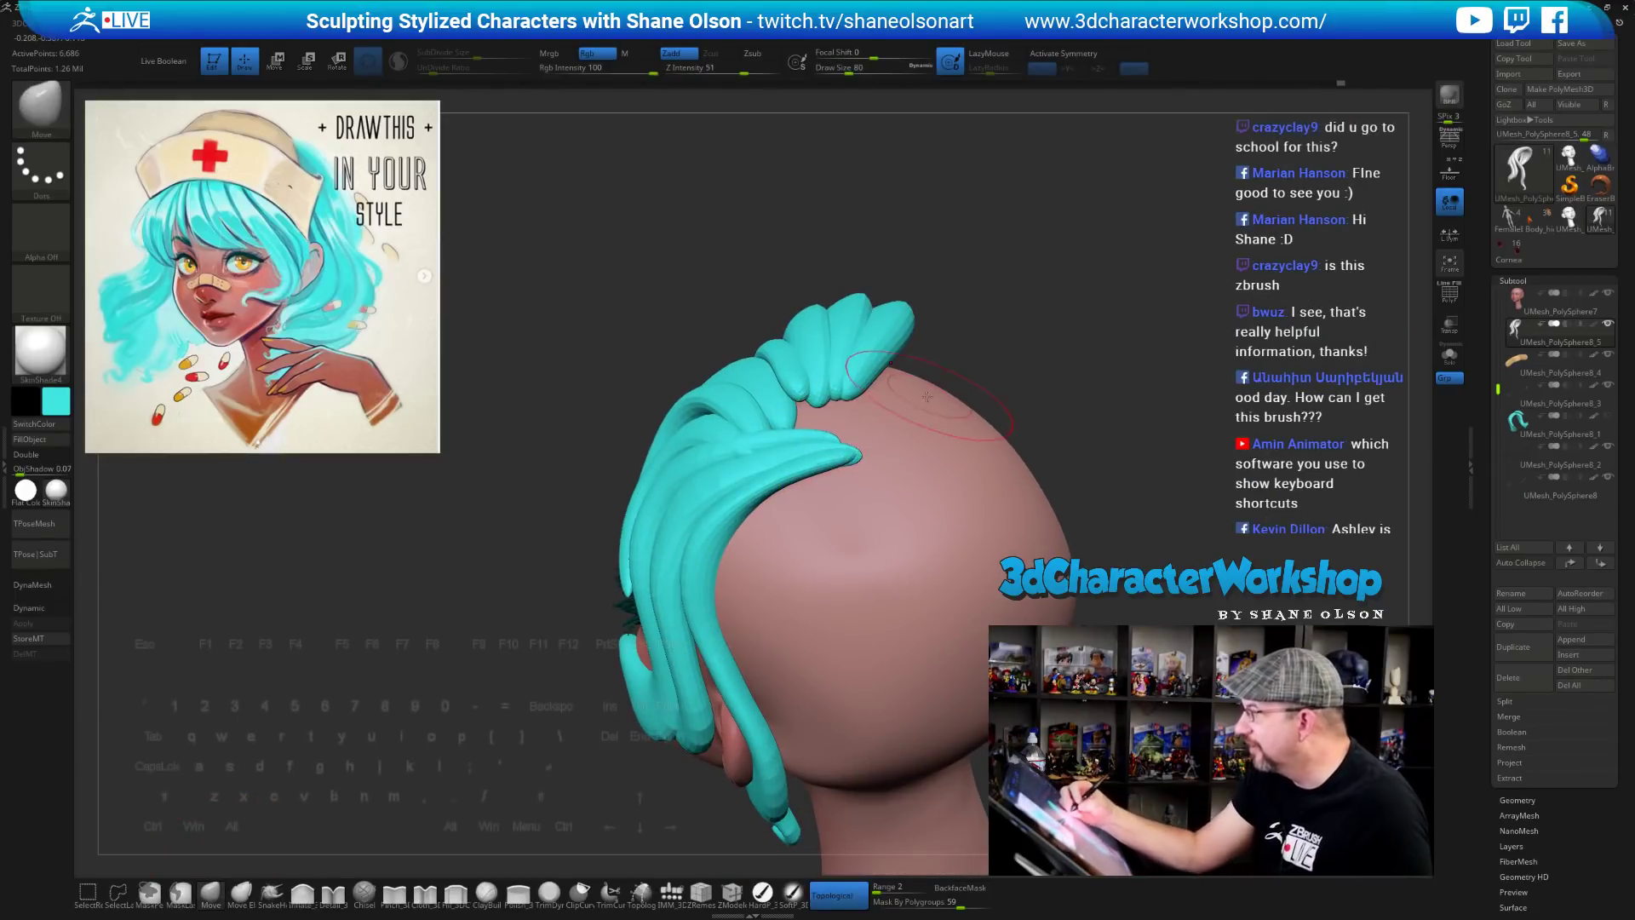
{"action": "mouse_move", "coordinate": [979, 400]}
{"action": "left_mouse_down"}
{"action": "mouse_move", "coordinate": [963, 346]}
{"action": "mouse_move", "coordinate": [813, 356]}
{"action": "left_mouse_up"}
{"action": "left_click_drag", "start_coordinate": [946, 358], "coordinate": [997, 361]}
{"action": "left_click_drag", "start_coordinate": [767, 366], "coordinate": [757, 355]}
{"action": "left_click_drag", "start_coordinate": [1026, 383], "coordinate": [946, 381]}
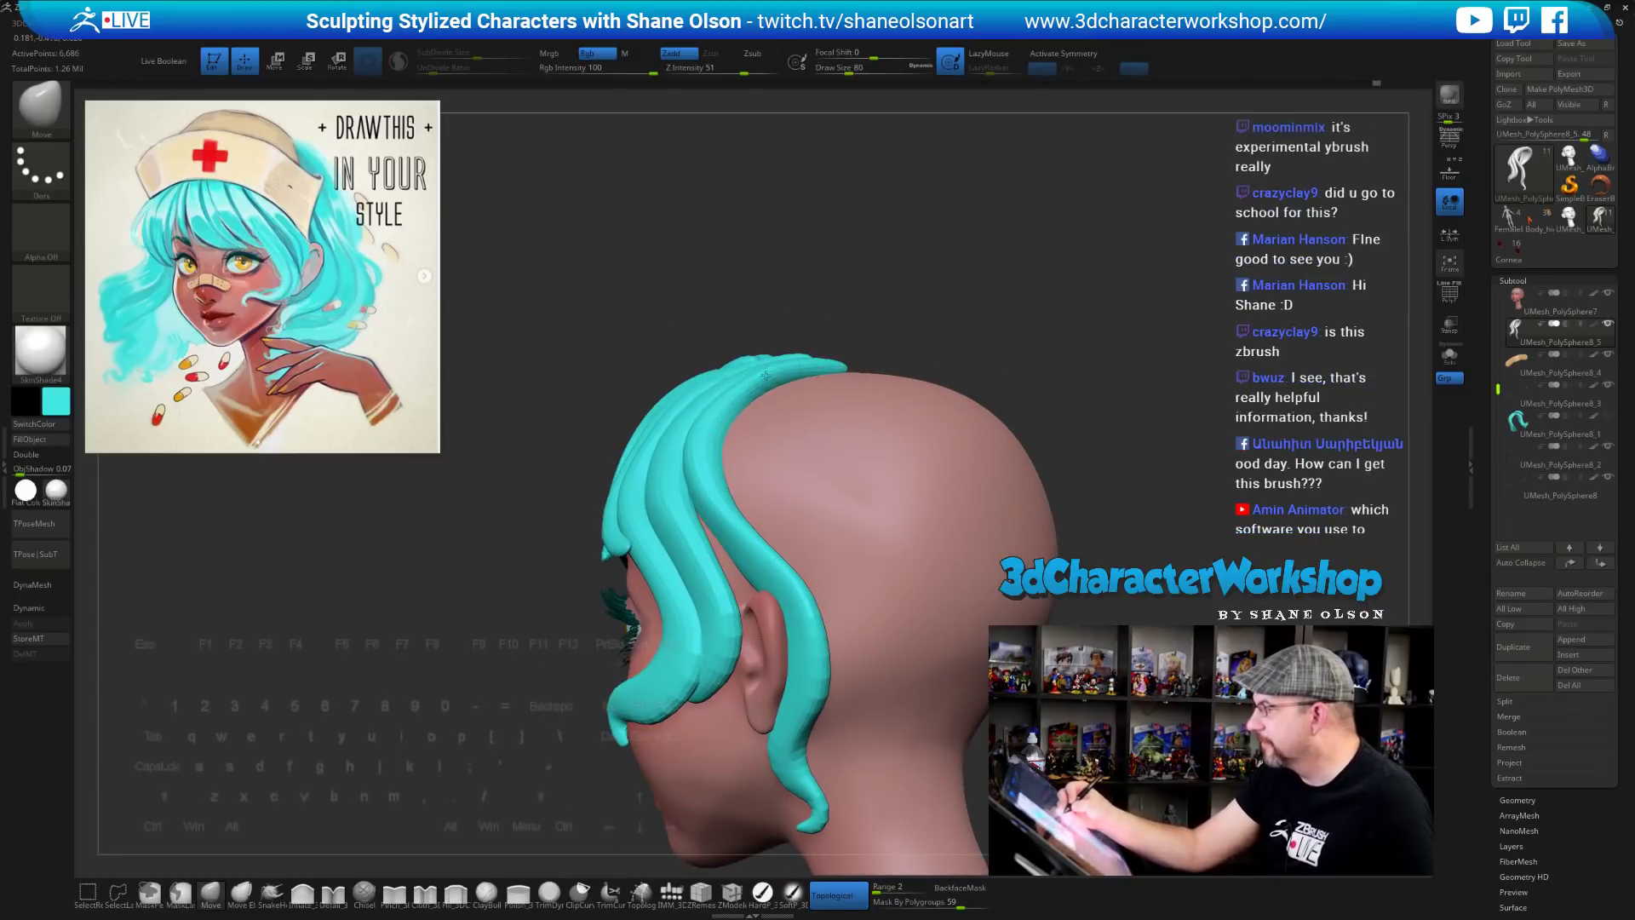
Reshape the hair strand beside the ear with the topological Move brush
{"action": "left_click_drag", "start_coordinate": [942, 321], "coordinate": [812, 364]}
{"action": "left_click_drag", "start_coordinate": [937, 296], "coordinate": [903, 334]}
{"action": "left_click_drag", "start_coordinate": [1152, 549], "coordinate": [831, 432]}
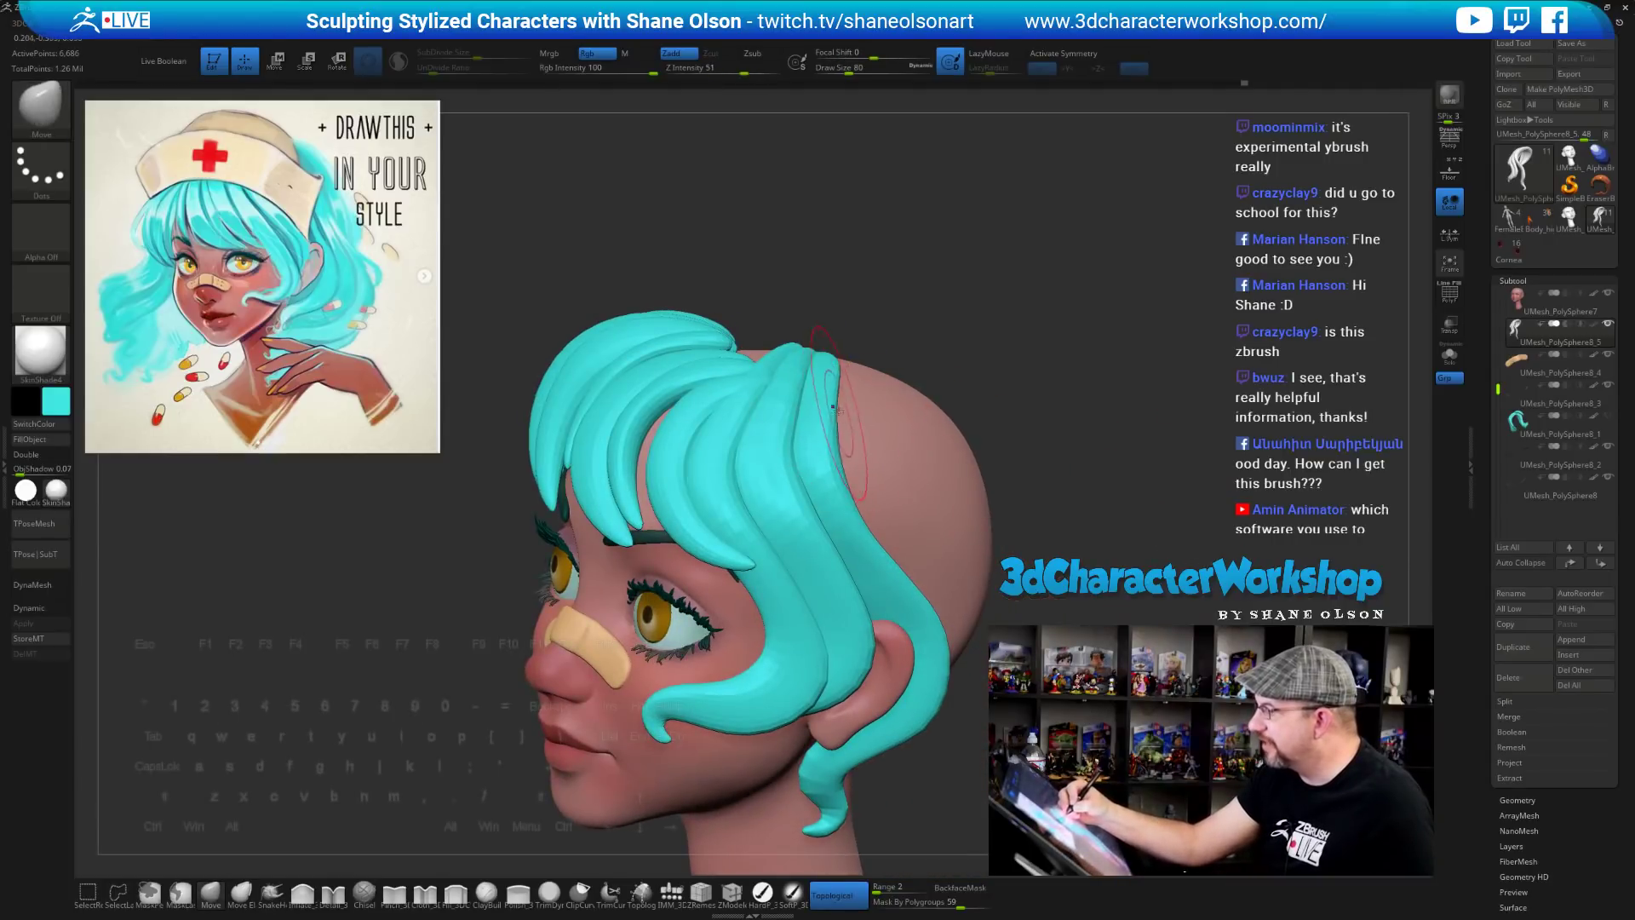
{"action": "mouse_move", "coordinate": [895, 565]}
{"action": "left_mouse_down"}
{"action": "mouse_move", "coordinate": [873, 533]}
{"action": "mouse_move", "coordinate": [859, 563]}
{"action": "left_mouse_up"}
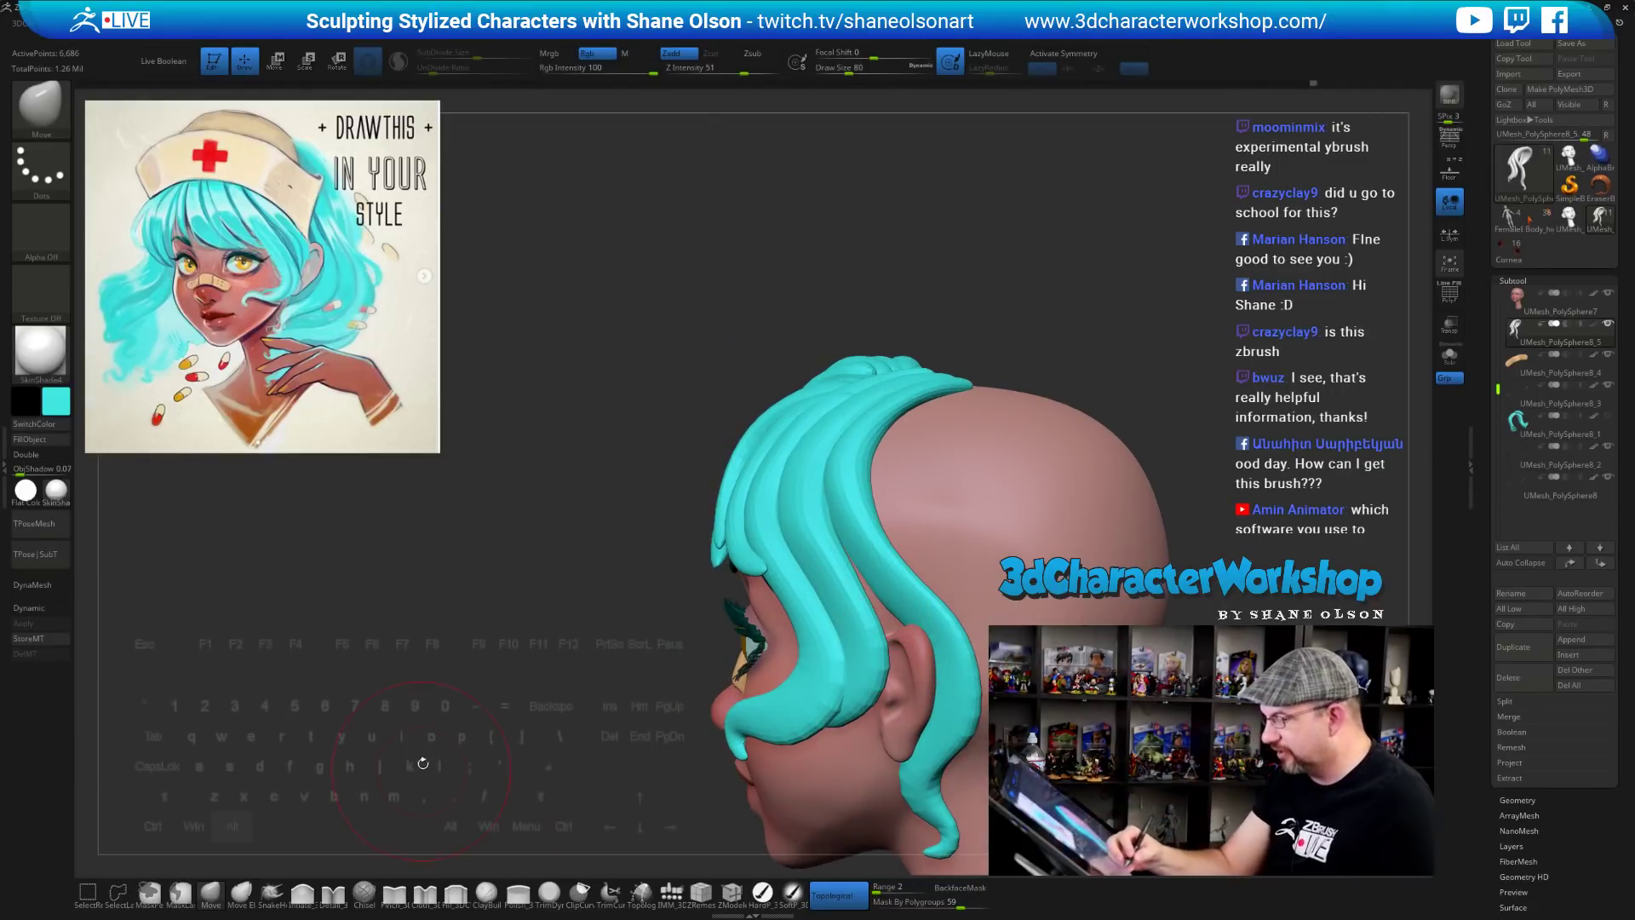
{"action": "left_click_drag", "start_coordinate": [422, 764], "coordinate": [417, 689], "text": "alt"}
Thicken the side hair strands above and in front of the ear with the Inflate brush at Z intensity 5
{"action": "left_click", "coordinate": [302, 894]}
{"action": "left_click_drag", "start_coordinate": [545, 732], "coordinate": [468, 725]}
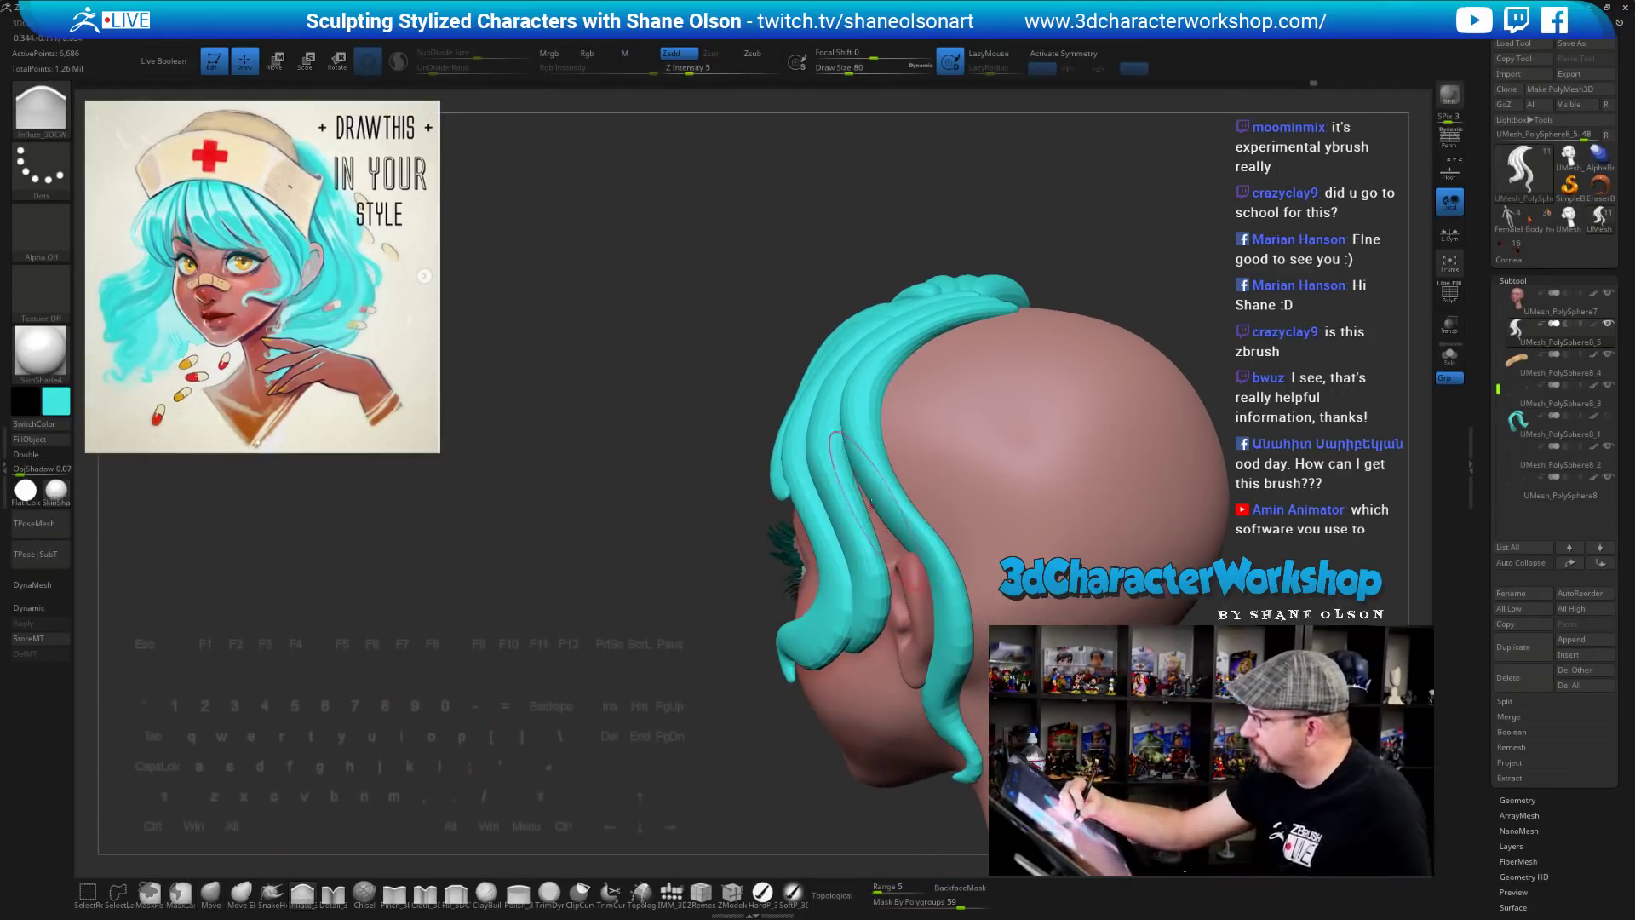
{"action": "right_click_drag", "start_coordinate": [891, 544], "coordinate": [891, 550]}
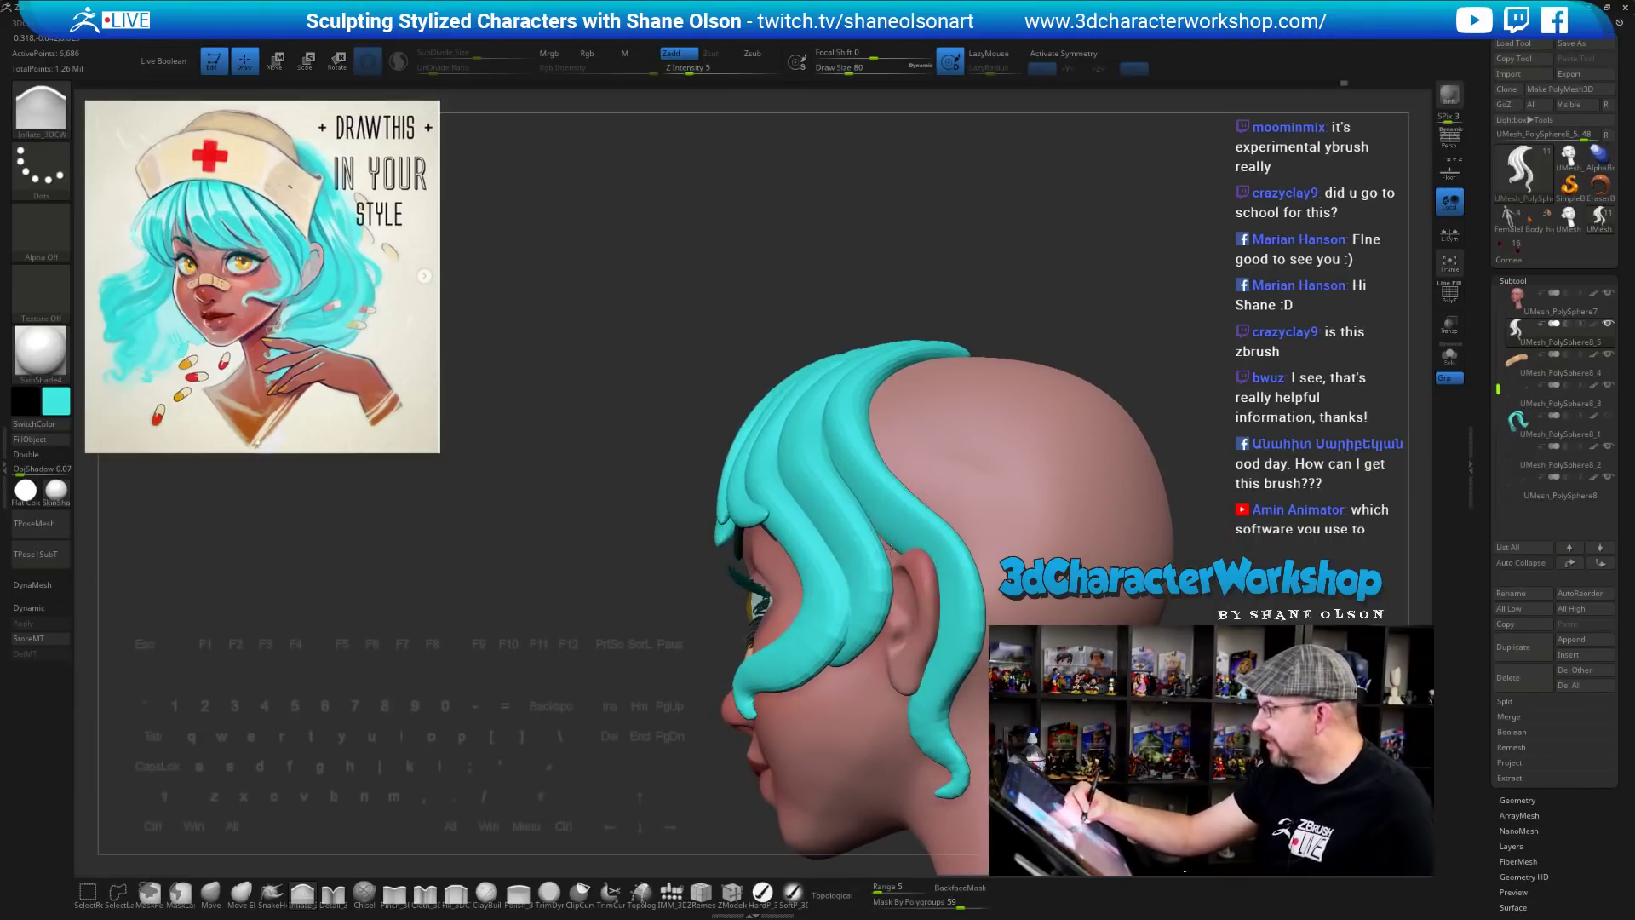
{"action": "left_click_drag", "start_coordinate": [887, 540], "coordinate": [895, 536]}
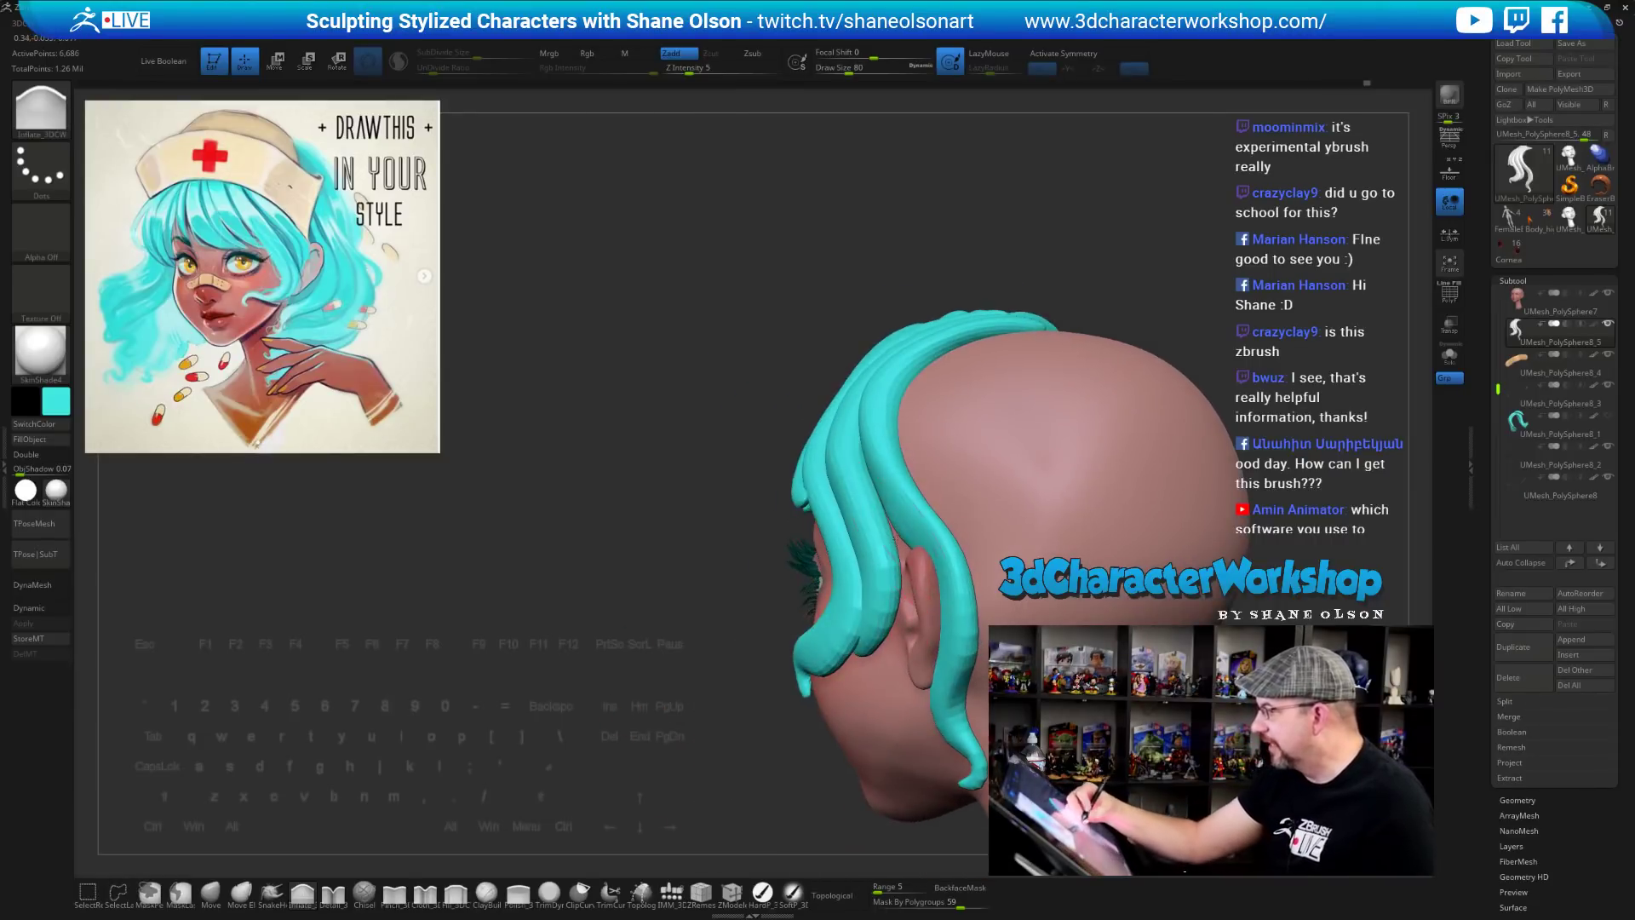
{"action": "mouse_move", "coordinate": [895, 509]}
{"action": "right_mouse_down"}
{"action": "mouse_move", "coordinate": [857, 428]}
{"action": "mouse_move", "coordinate": [872, 483]}
{"action": "mouse_move", "coordinate": [891, 489]}
{"action": "mouse_move", "coordinate": [874, 486]}
{"action": "right_mouse_up"}
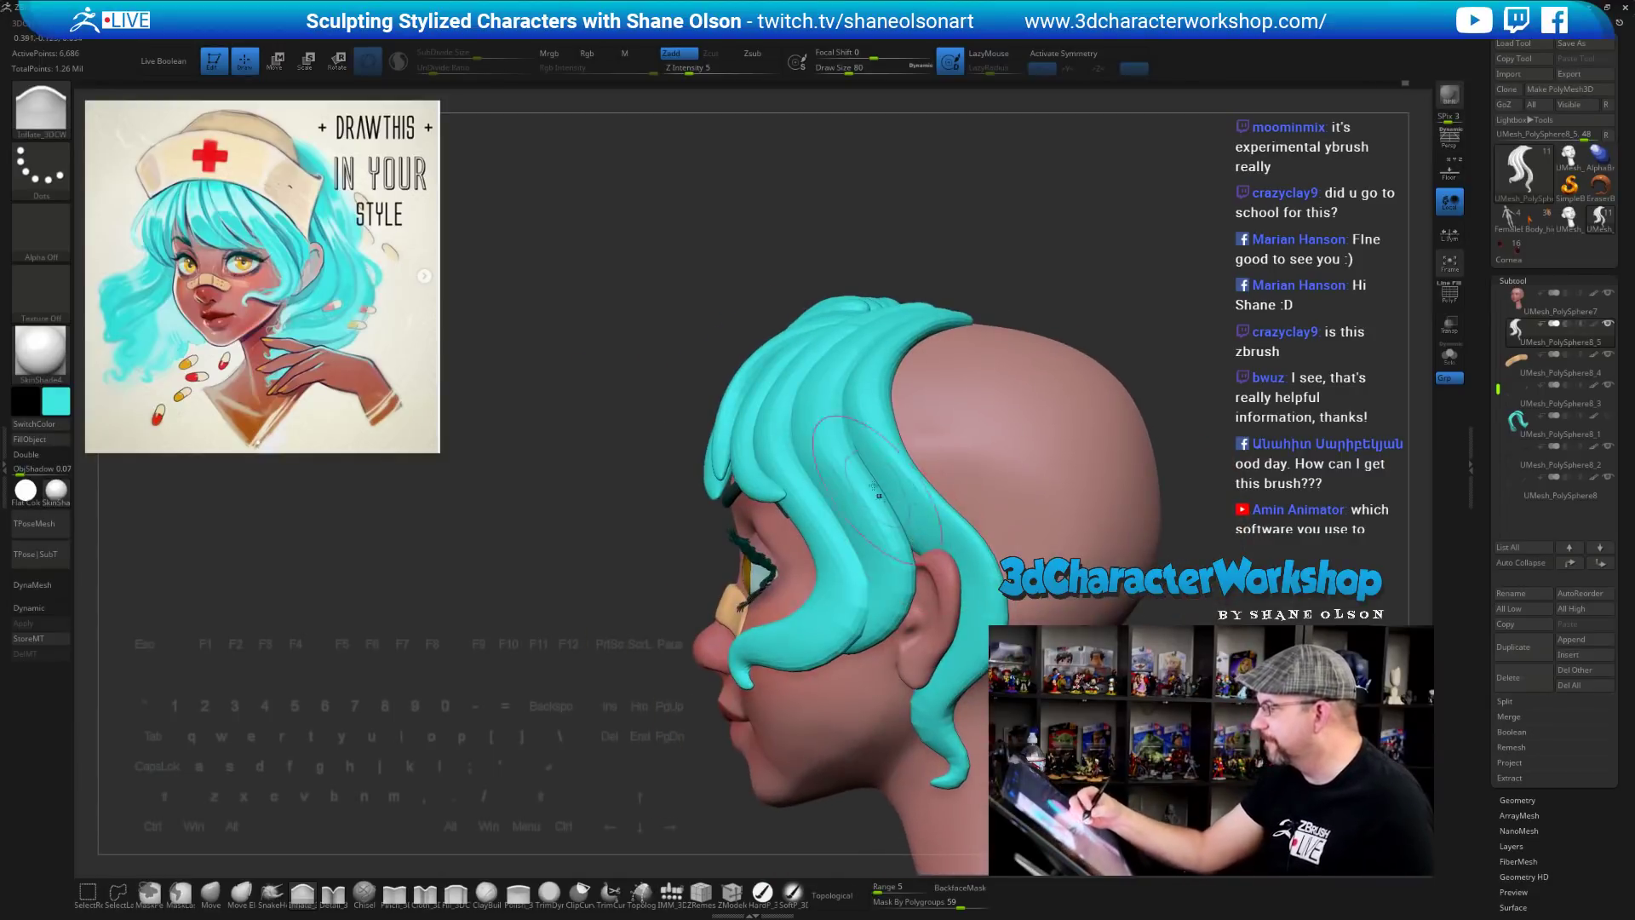
{"action": "mouse_move", "coordinate": [872, 468]}
{"action": "left_mouse_down"}
{"action": "mouse_move", "coordinate": [992, 546]}
{"action": "mouse_move", "coordinate": [947, 504]}
{"action": "left_mouse_up"}
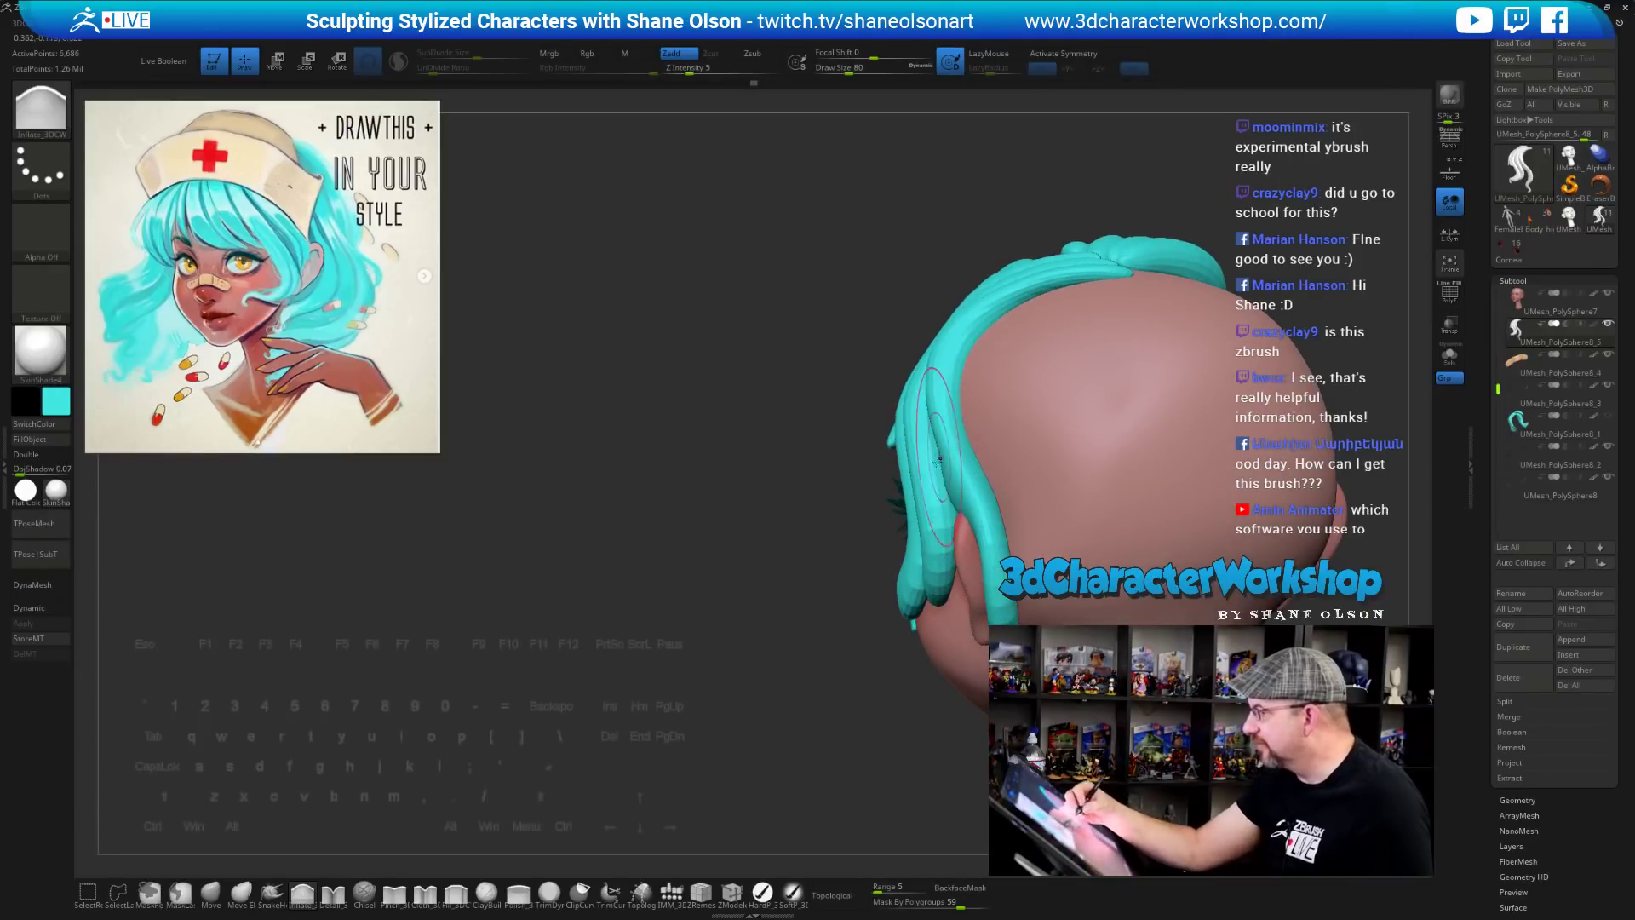
{"action": "right_click_drag", "start_coordinate": [938, 461], "coordinate": [933, 463]}
{"action": "left_click_drag", "start_coordinate": [965, 569], "coordinate": [1036, 544]}
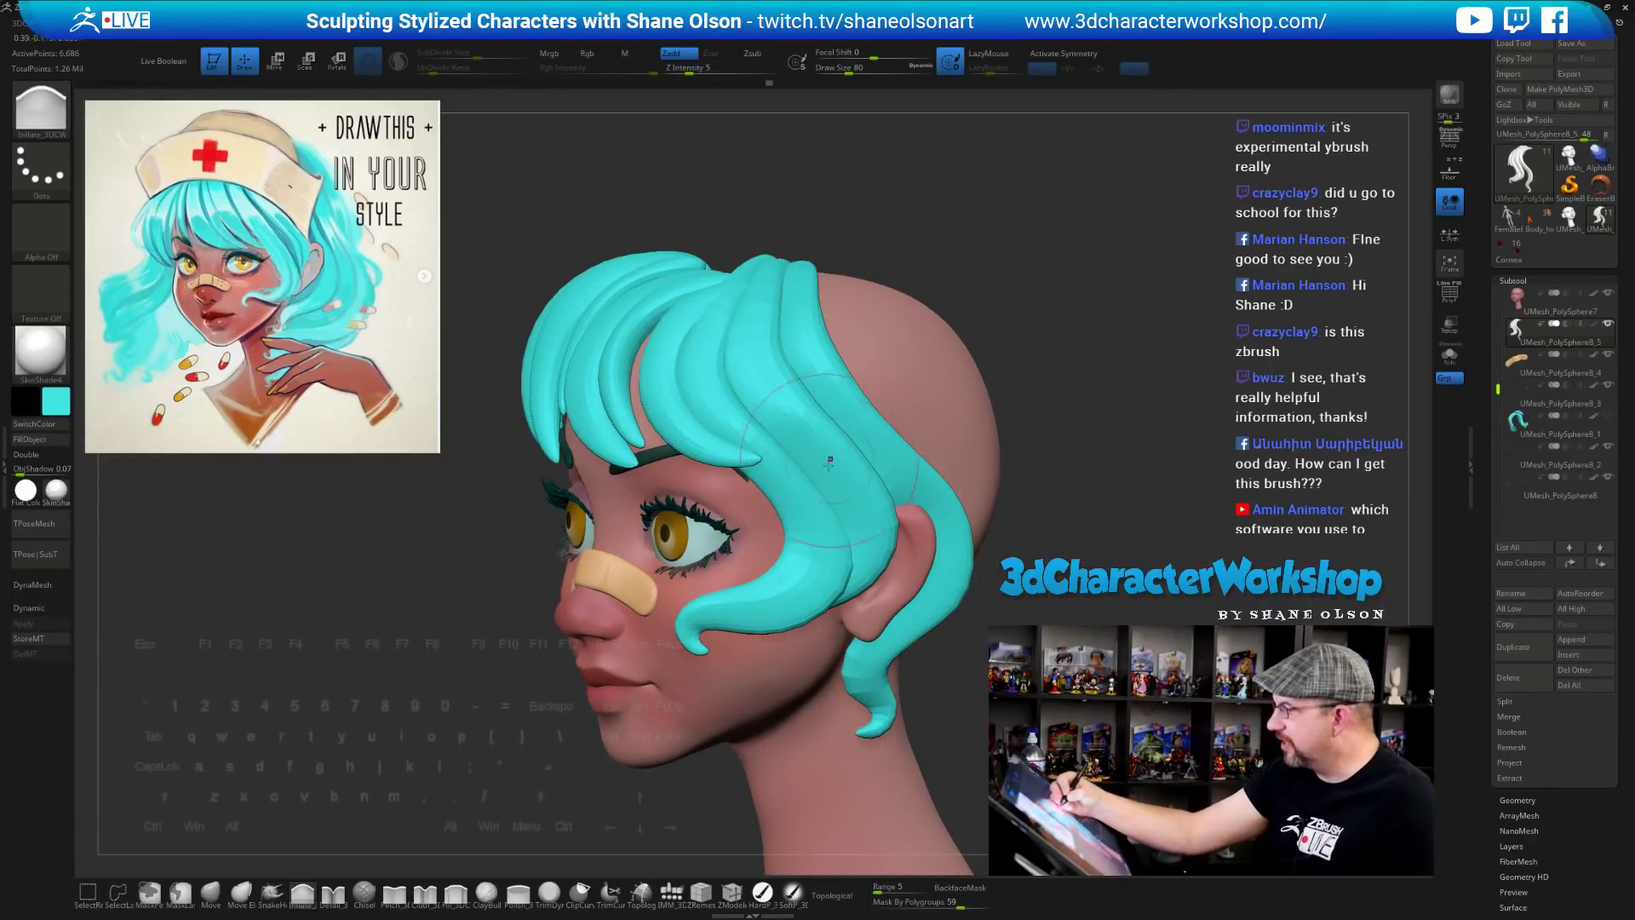
{"action": "left_click_drag", "start_coordinate": [1097, 603], "coordinate": [1065, 607]}
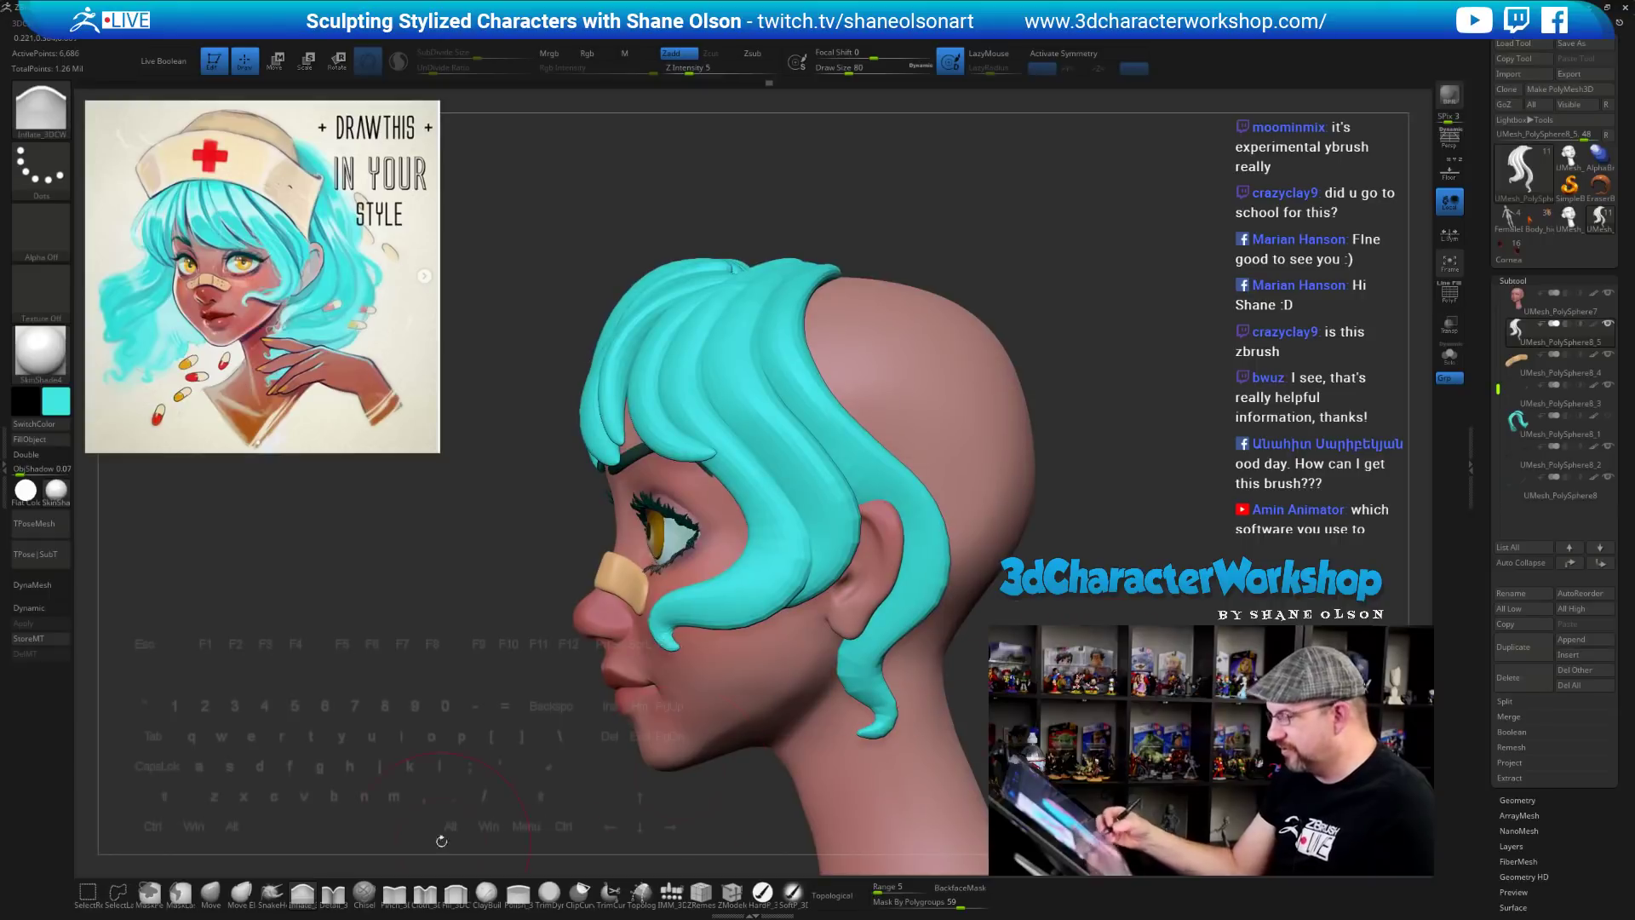
Pull the strand bordering the bare scalp into a fuller shape with the Move Elastic brush and topological masking
{"action": "left_click", "coordinate": [243, 891]}
{"action": "left_click_drag", "start_coordinate": [295, 776], "coordinate": [299, 776]}
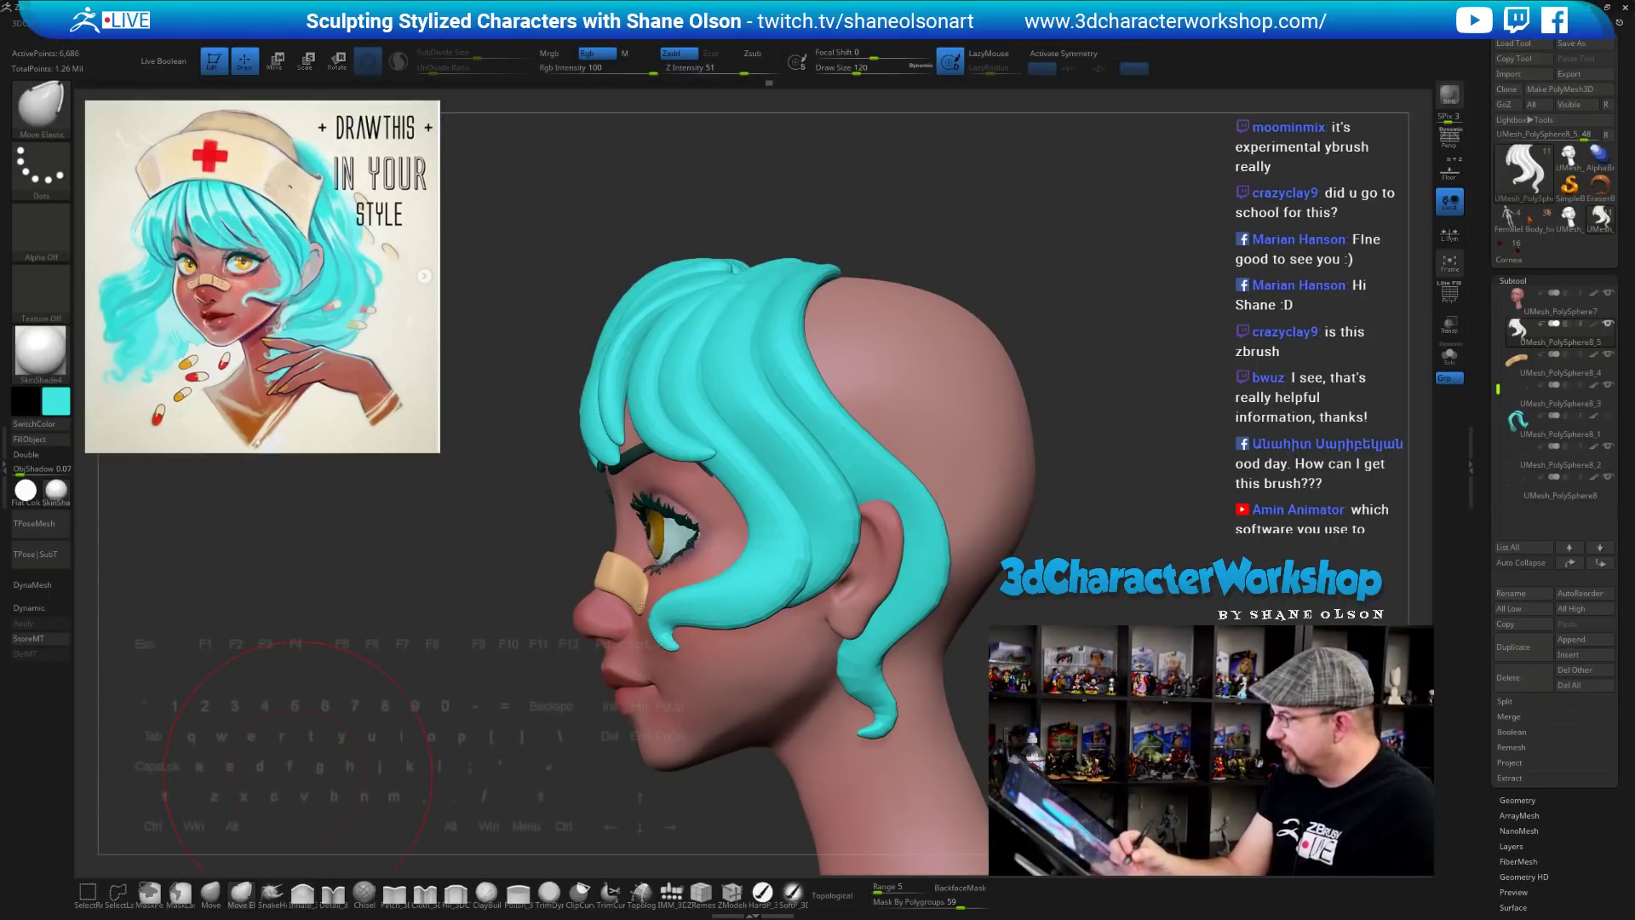
{"action": "left_click", "coordinate": [838, 895]}
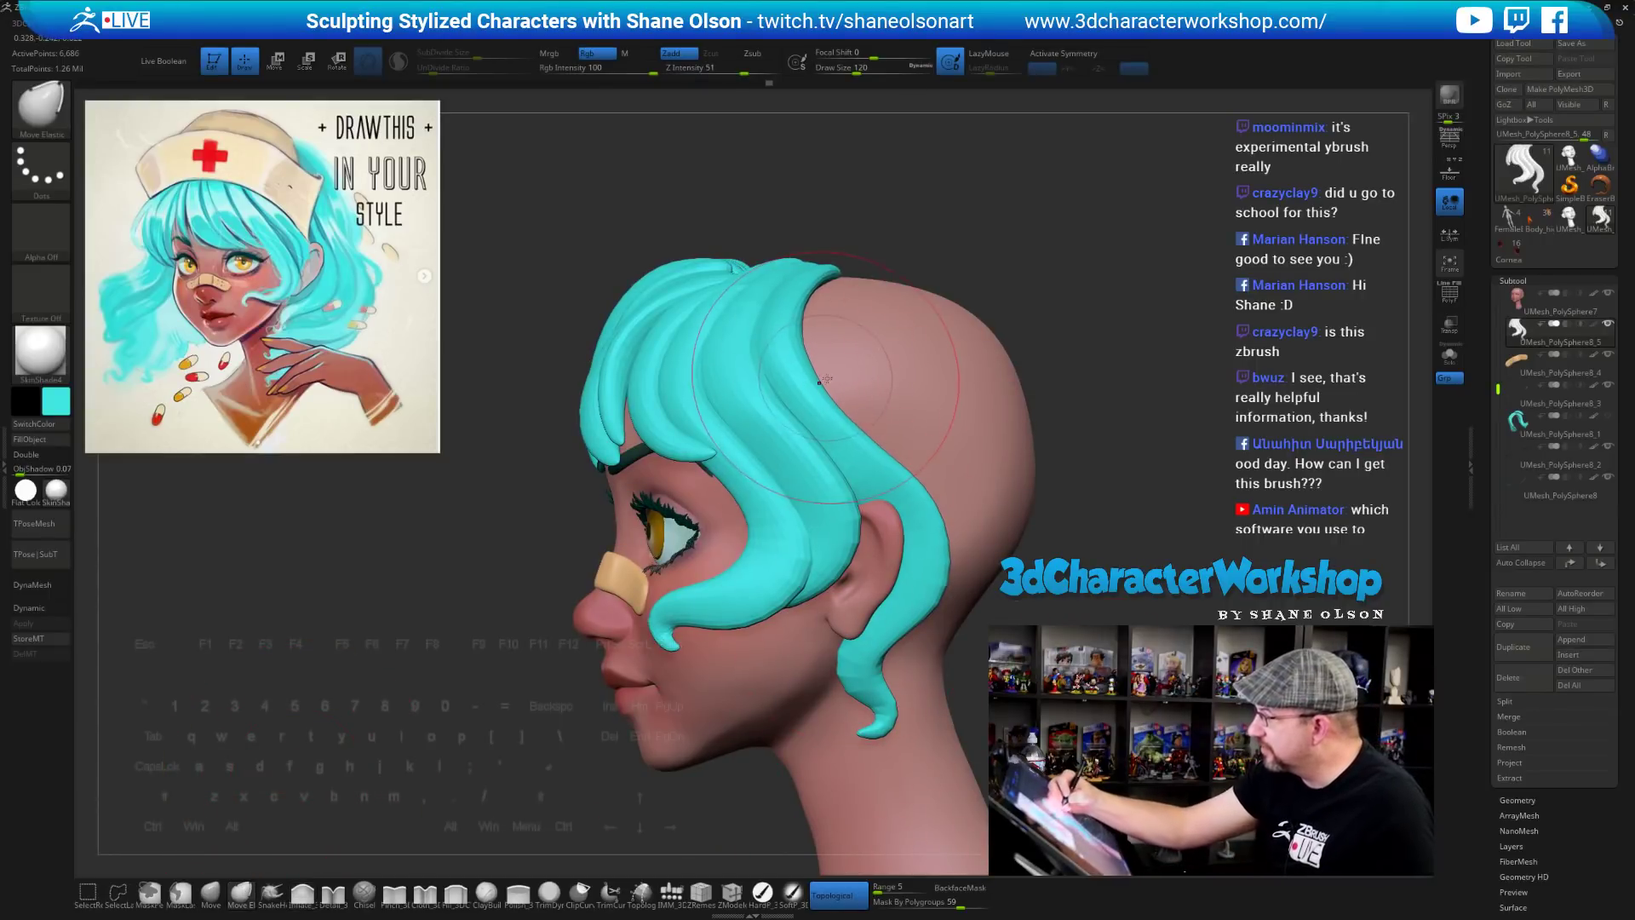
{"action": "right_click_drag", "start_coordinate": [813, 377], "coordinate": [894, 377]}
{"action": "left_click_drag", "start_coordinate": [809, 366], "coordinate": [779, 335]}
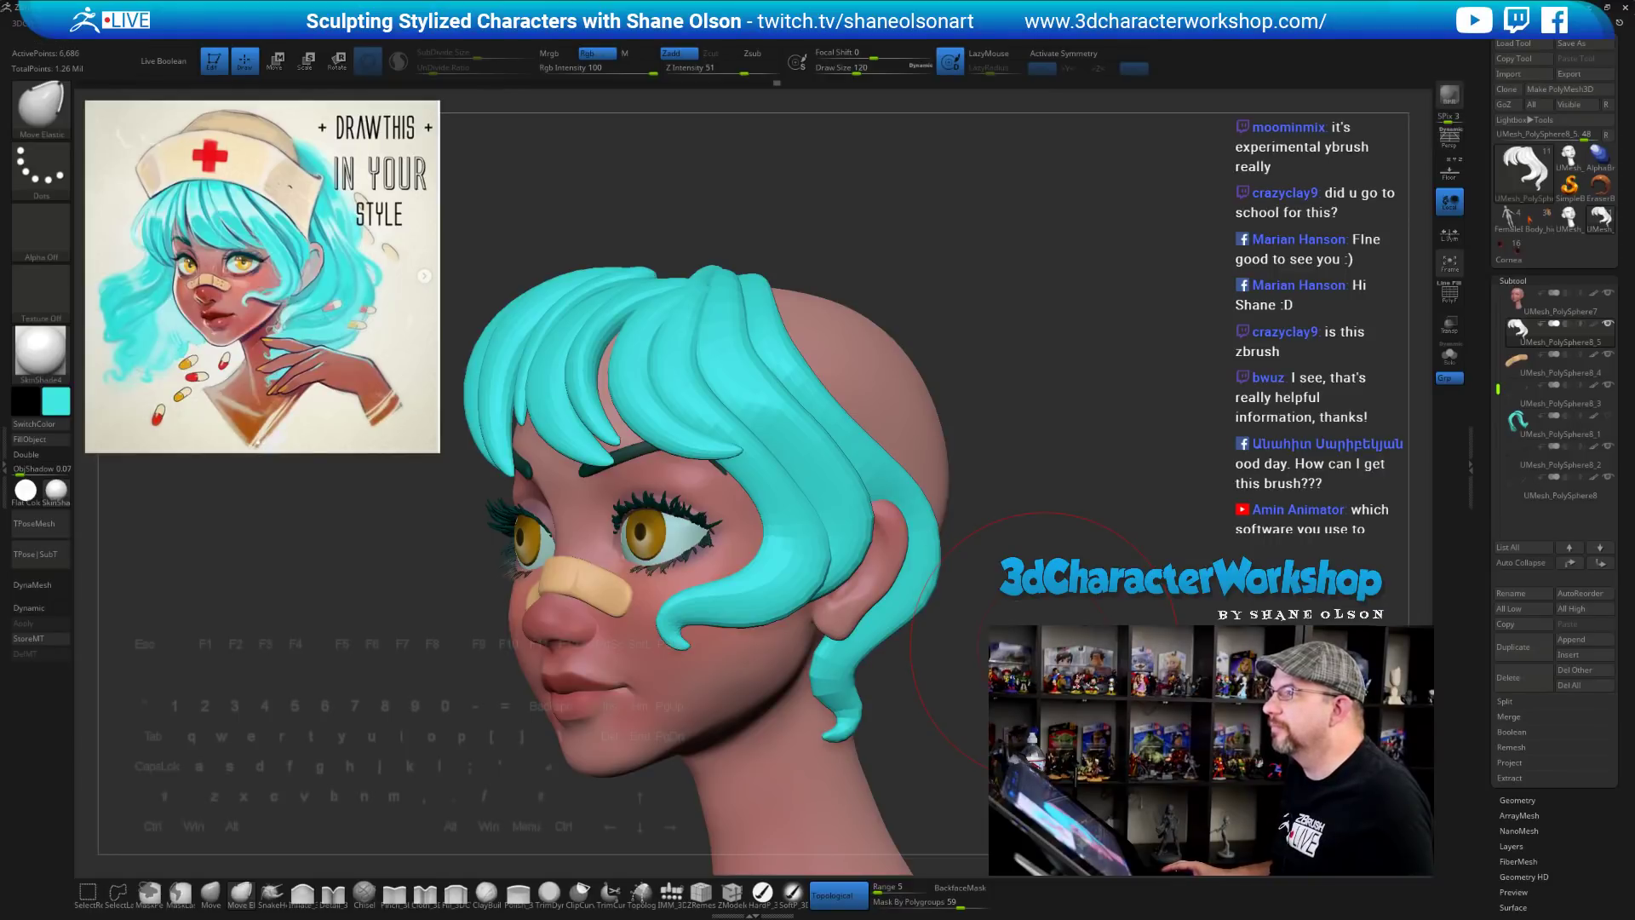
{"action": "left_click_drag", "start_coordinate": [1103, 339], "coordinate": [1187, 365]}
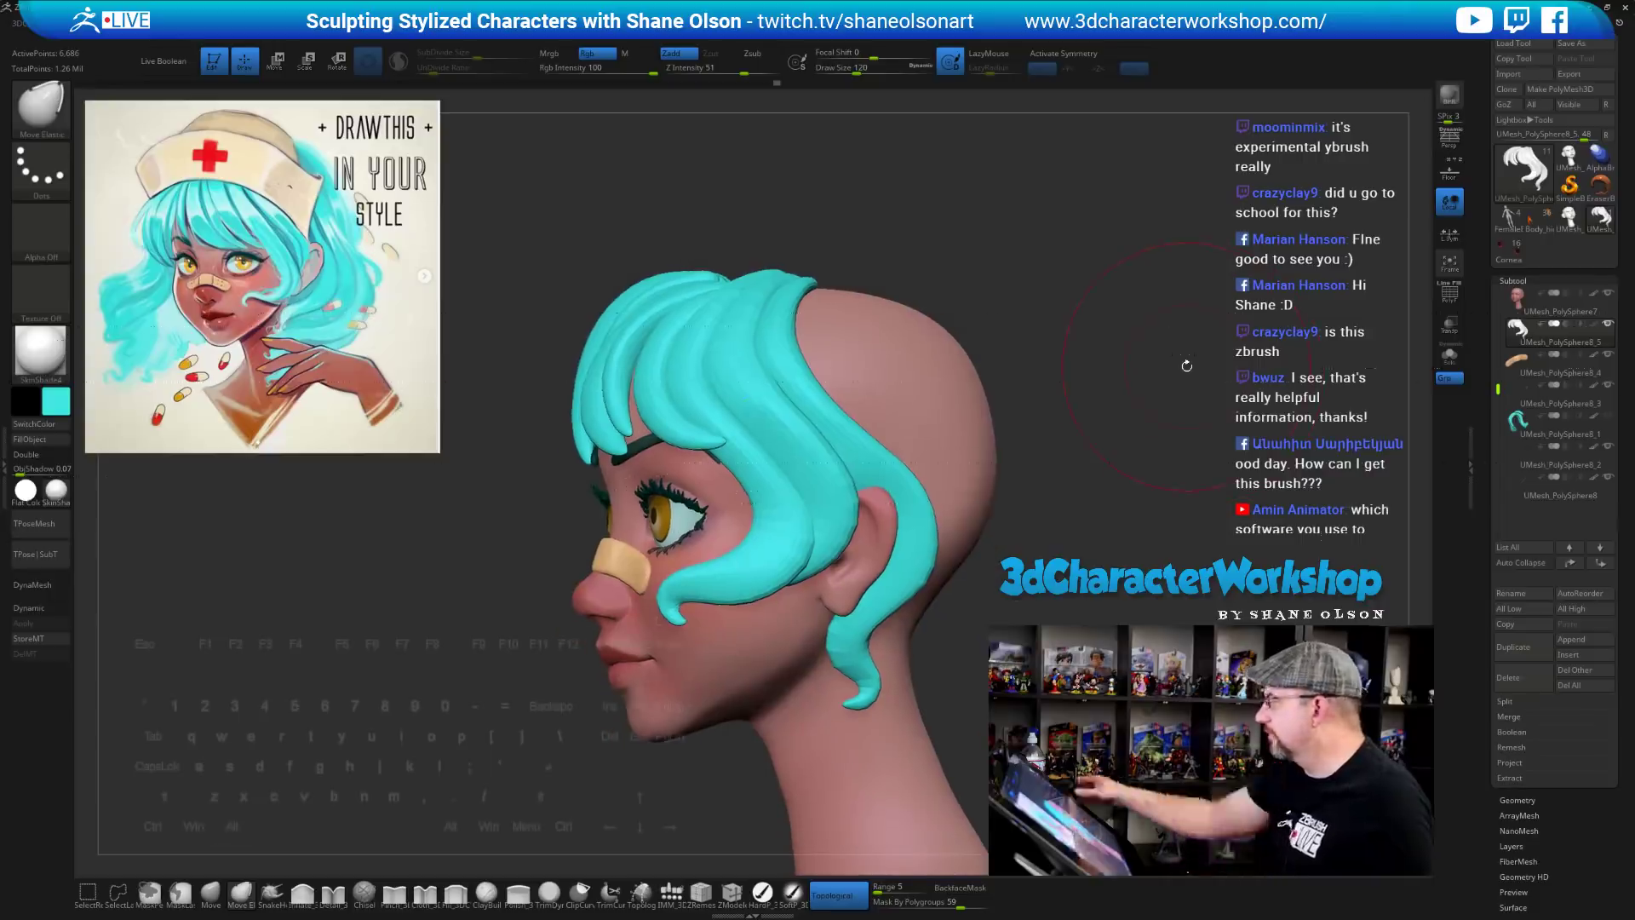
Adjust the Move Elastic brush size and smooth the root of the rearmost side strand near the crown
{"action": "key", "text": "s"}
{"action": "left_click_drag", "start_coordinate": [1097, 528], "coordinate": [1086, 529]}
{"action": "mouse_move", "coordinate": [1011, 523]}
{"action": "left_mouse_down", "text": "alt"}
{"action": "mouse_move", "coordinate": [945, 453]}
{"action": "mouse_move", "coordinate": [980, 460]}
{"action": "left_mouse_up", "text": "alt"}
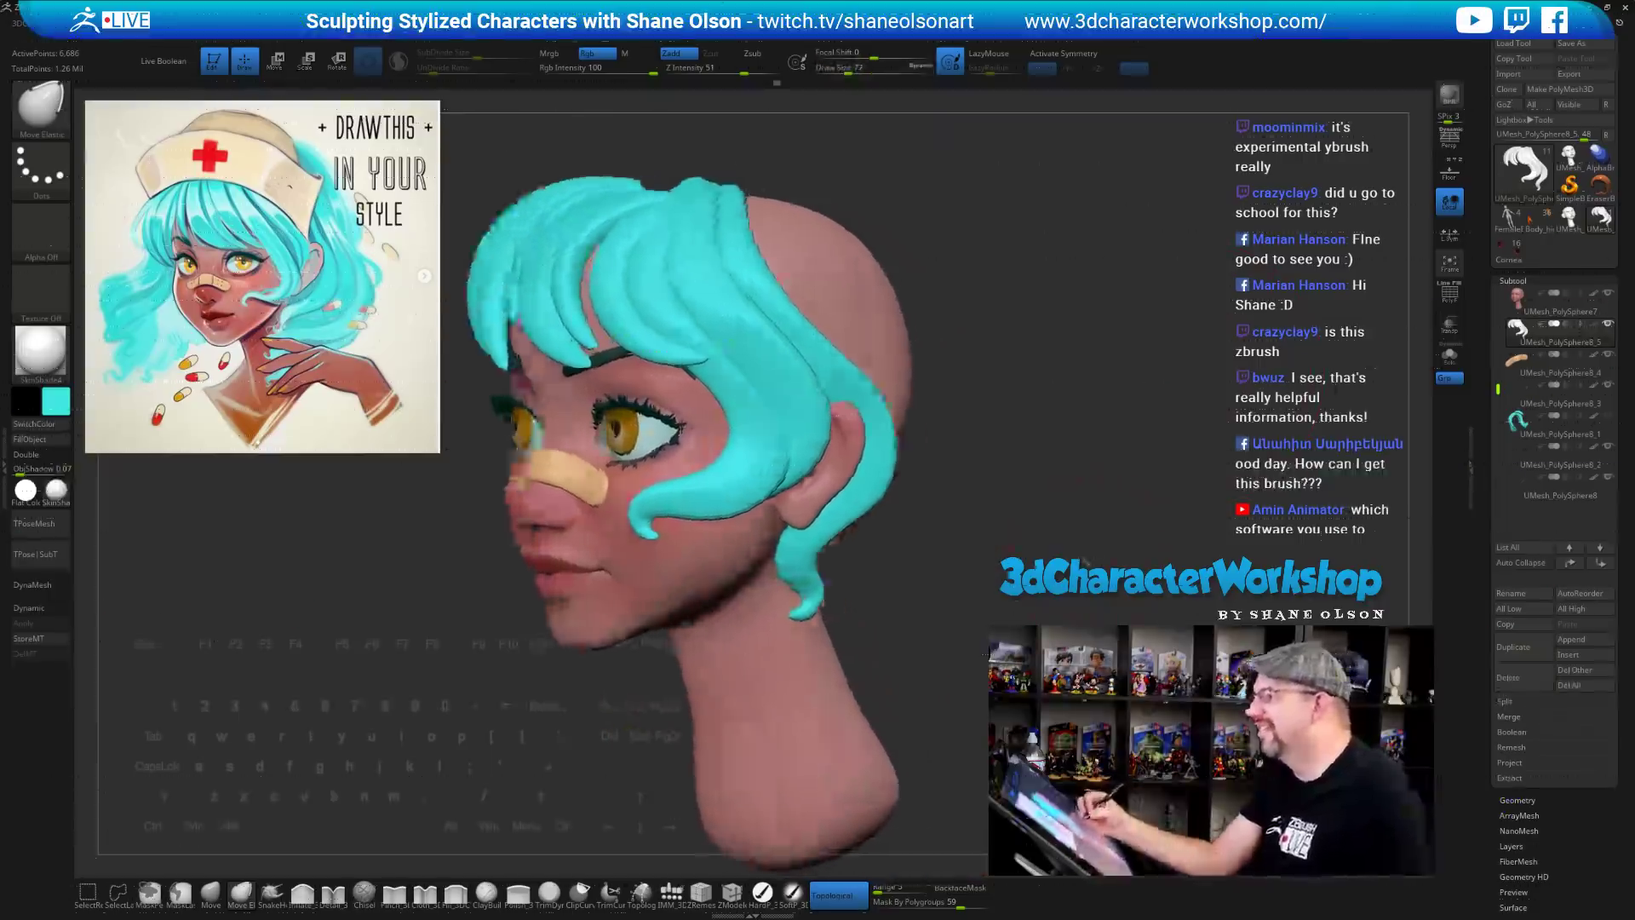
{"action": "left_click_drag", "start_coordinate": [1086, 562], "coordinate": [1014, 563]}
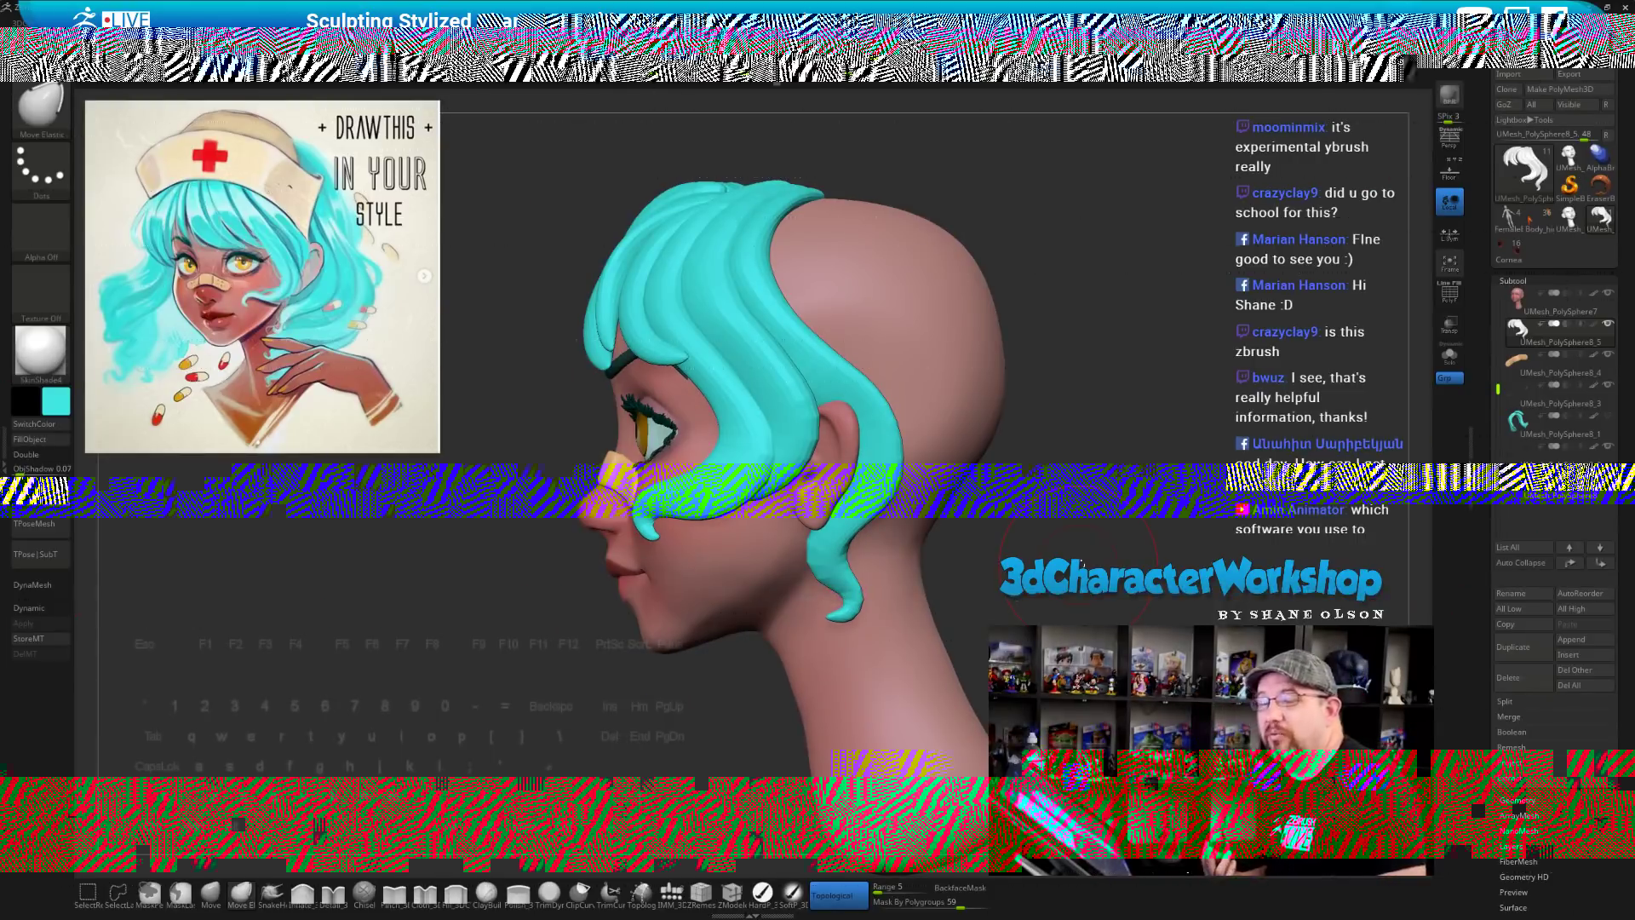
{"action": "mouse_move", "coordinate": [1082, 563]}
{"action": "left_mouse_down", "text": "alt"}
{"action": "mouse_move", "coordinate": [1082, 520]}
{"action": "mouse_move", "coordinate": [971, 520]}
{"action": "mouse_move", "coordinate": [1096, 555]}
{"action": "mouse_move", "coordinate": [1082, 589]}
{"action": "left_mouse_up", "text": "alt"}
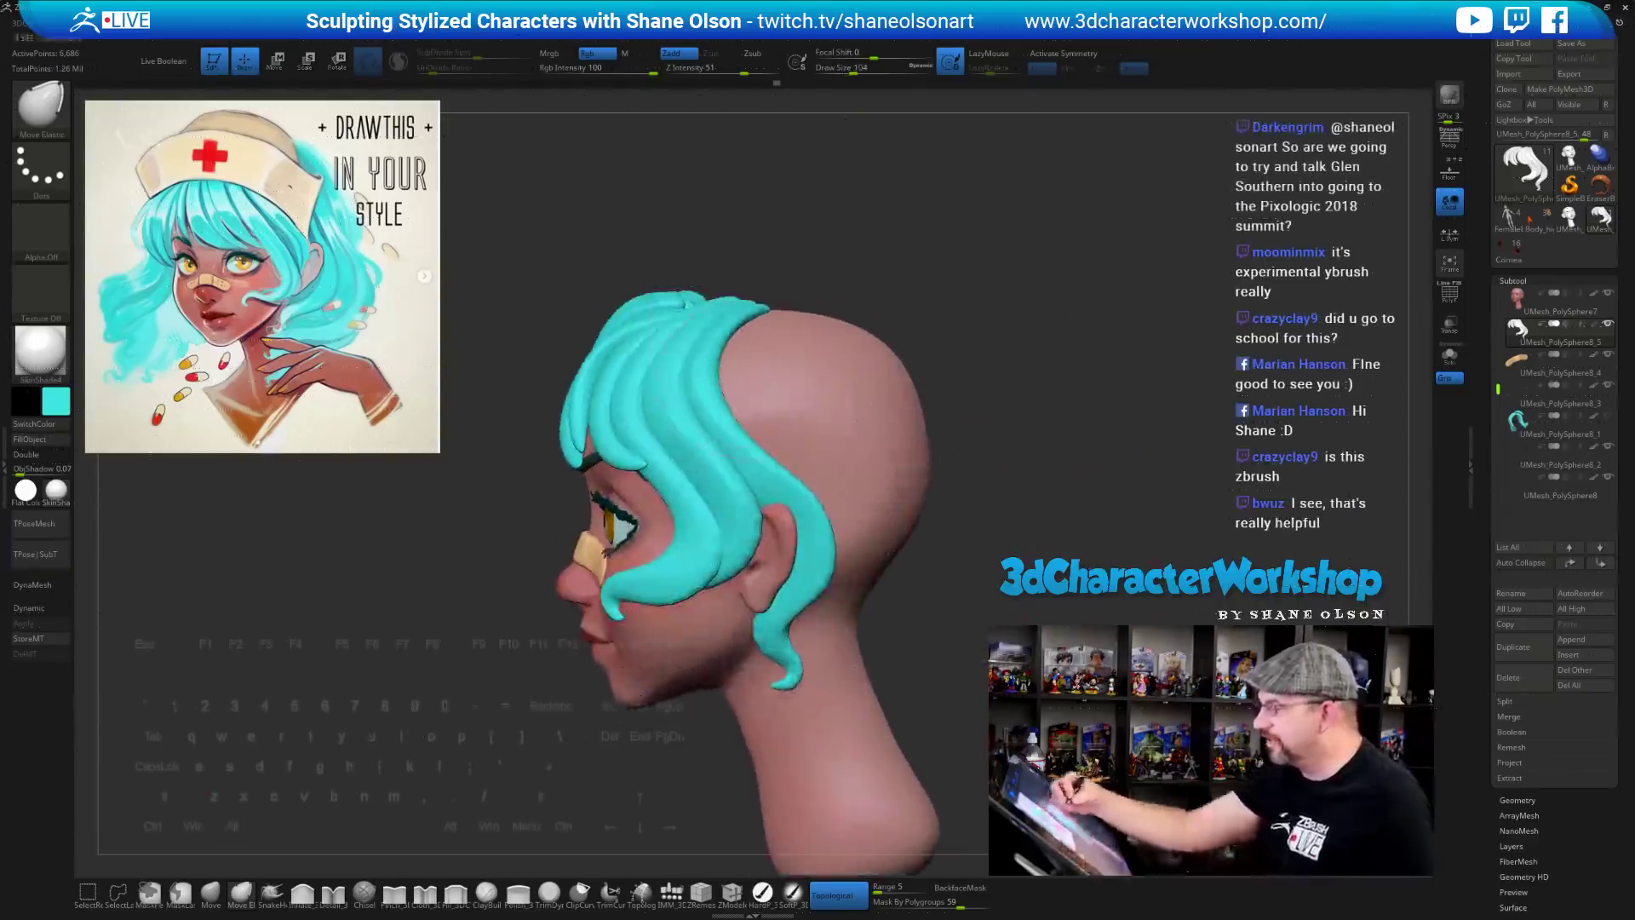
{"action": "left_click_drag", "start_coordinate": [1082, 528], "coordinate": [1051, 557]}
{"action": "key", "text": "shift"}
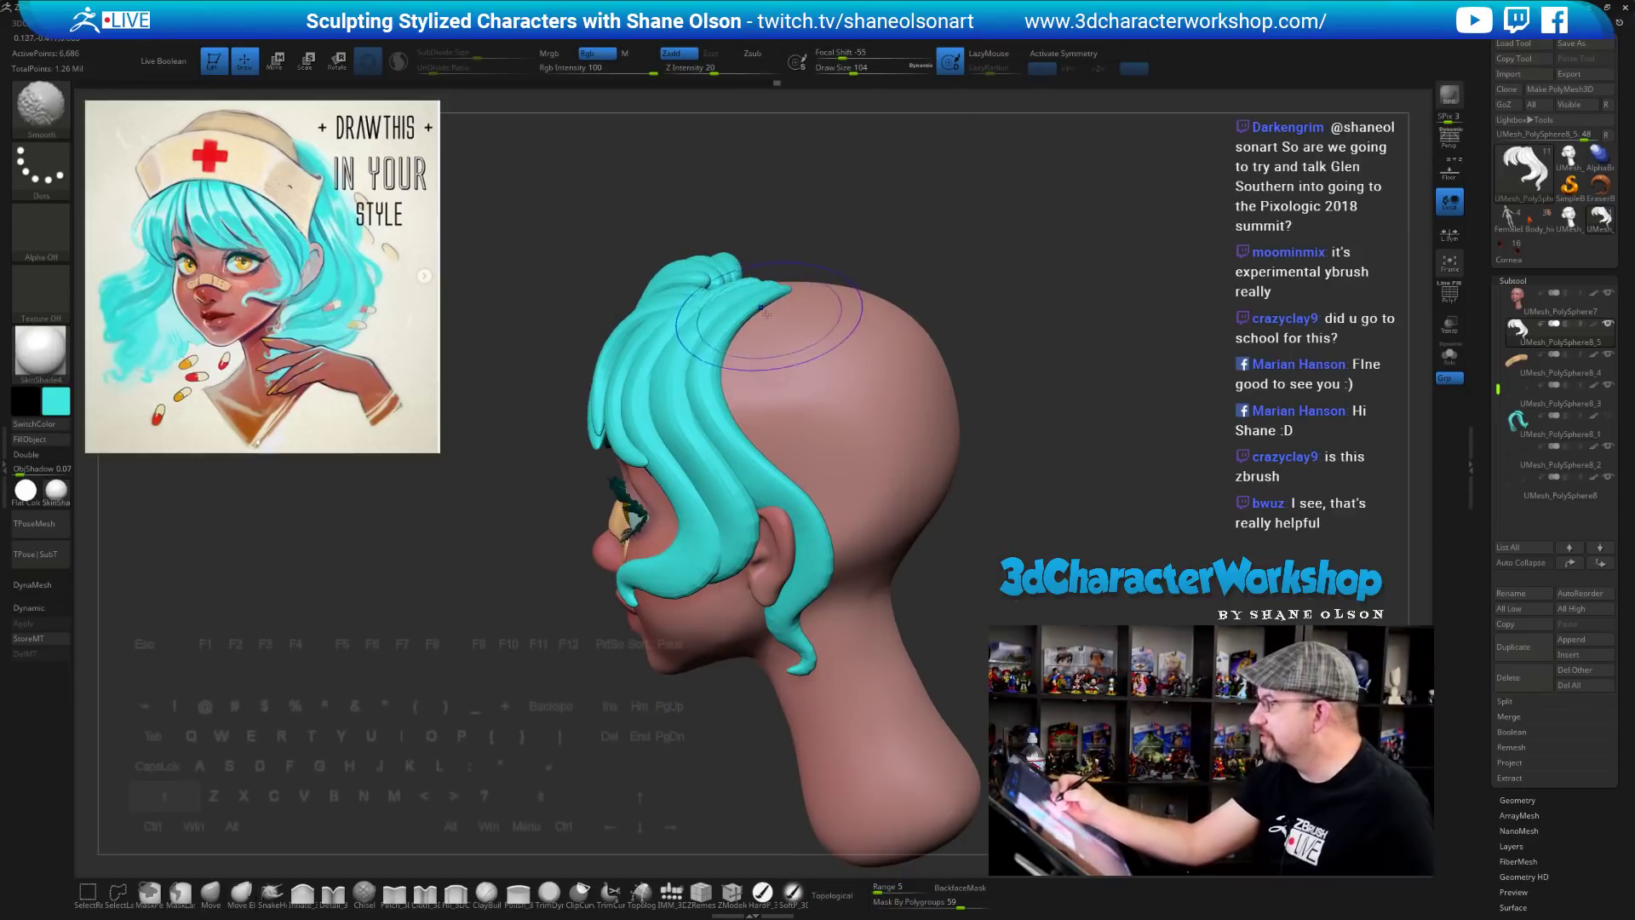
{"action": "mouse_move", "coordinate": [1059, 347]}
{"action": "left_mouse_down"}
{"action": "mouse_move", "coordinate": [1014, 362]}
{"action": "mouse_move", "coordinate": [1099, 374]}
{"action": "mouse_move", "coordinate": [1064, 382]}
{"action": "mouse_move", "coordinate": [1052, 417]}
{"action": "mouse_move", "coordinate": [1024, 624]}
{"action": "left_mouse_up"}
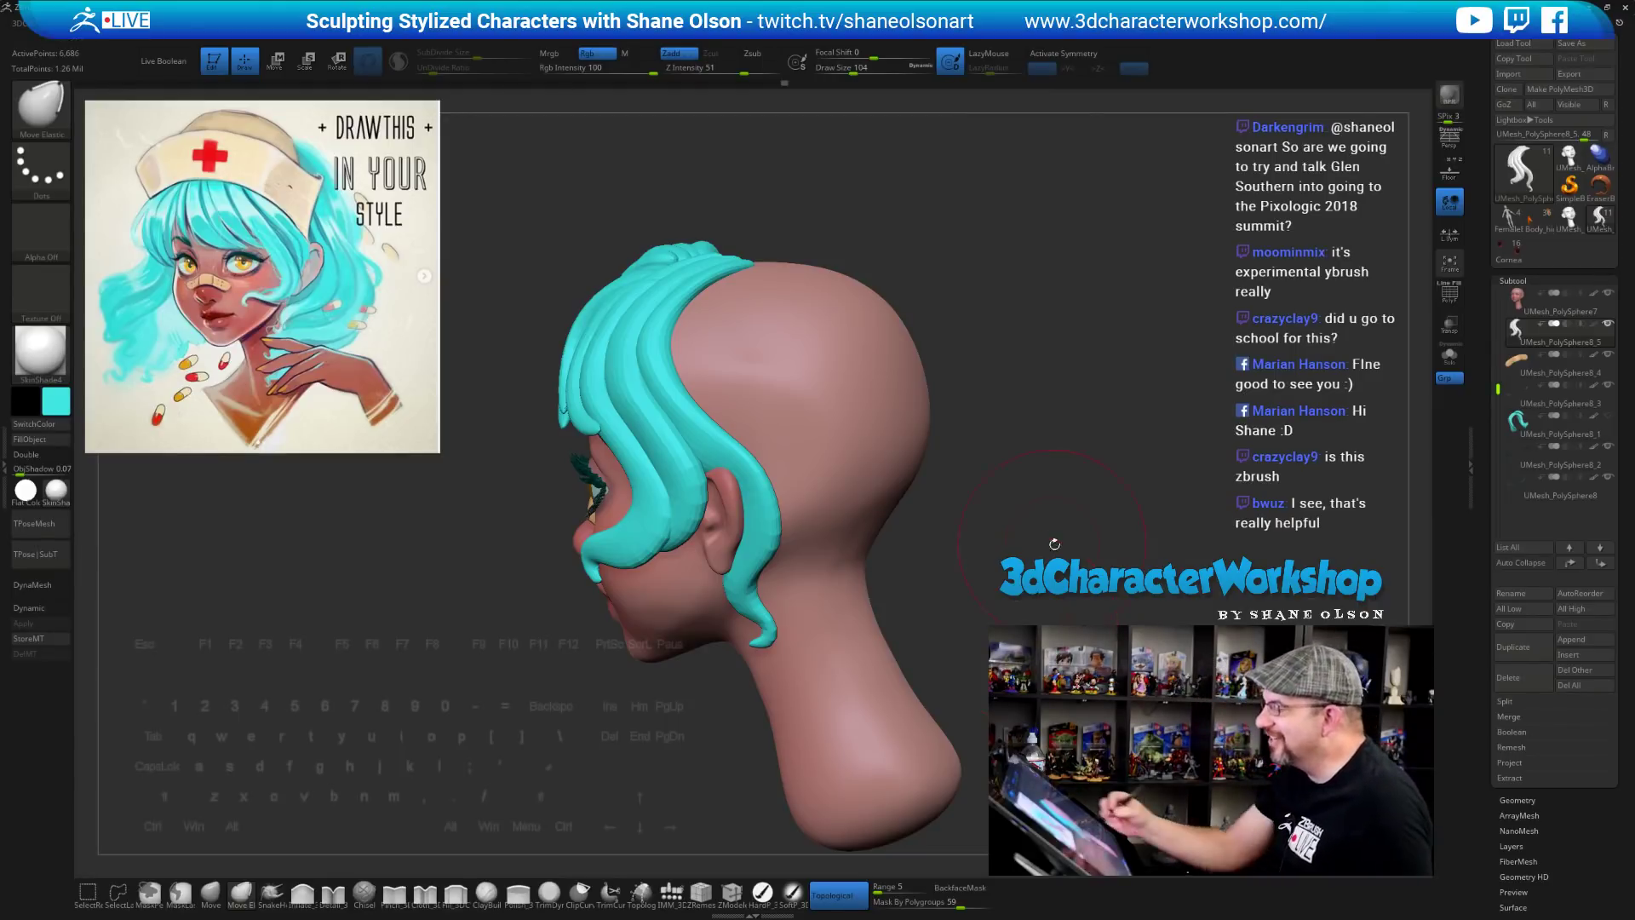
{"action": "left_click_drag", "start_coordinate": [1054, 544], "coordinate": [1070, 558]}
Show the hair's polyframe and auto-group the mesh so each strand has its own polygroup
{"action": "key", "text": "shift+f"}
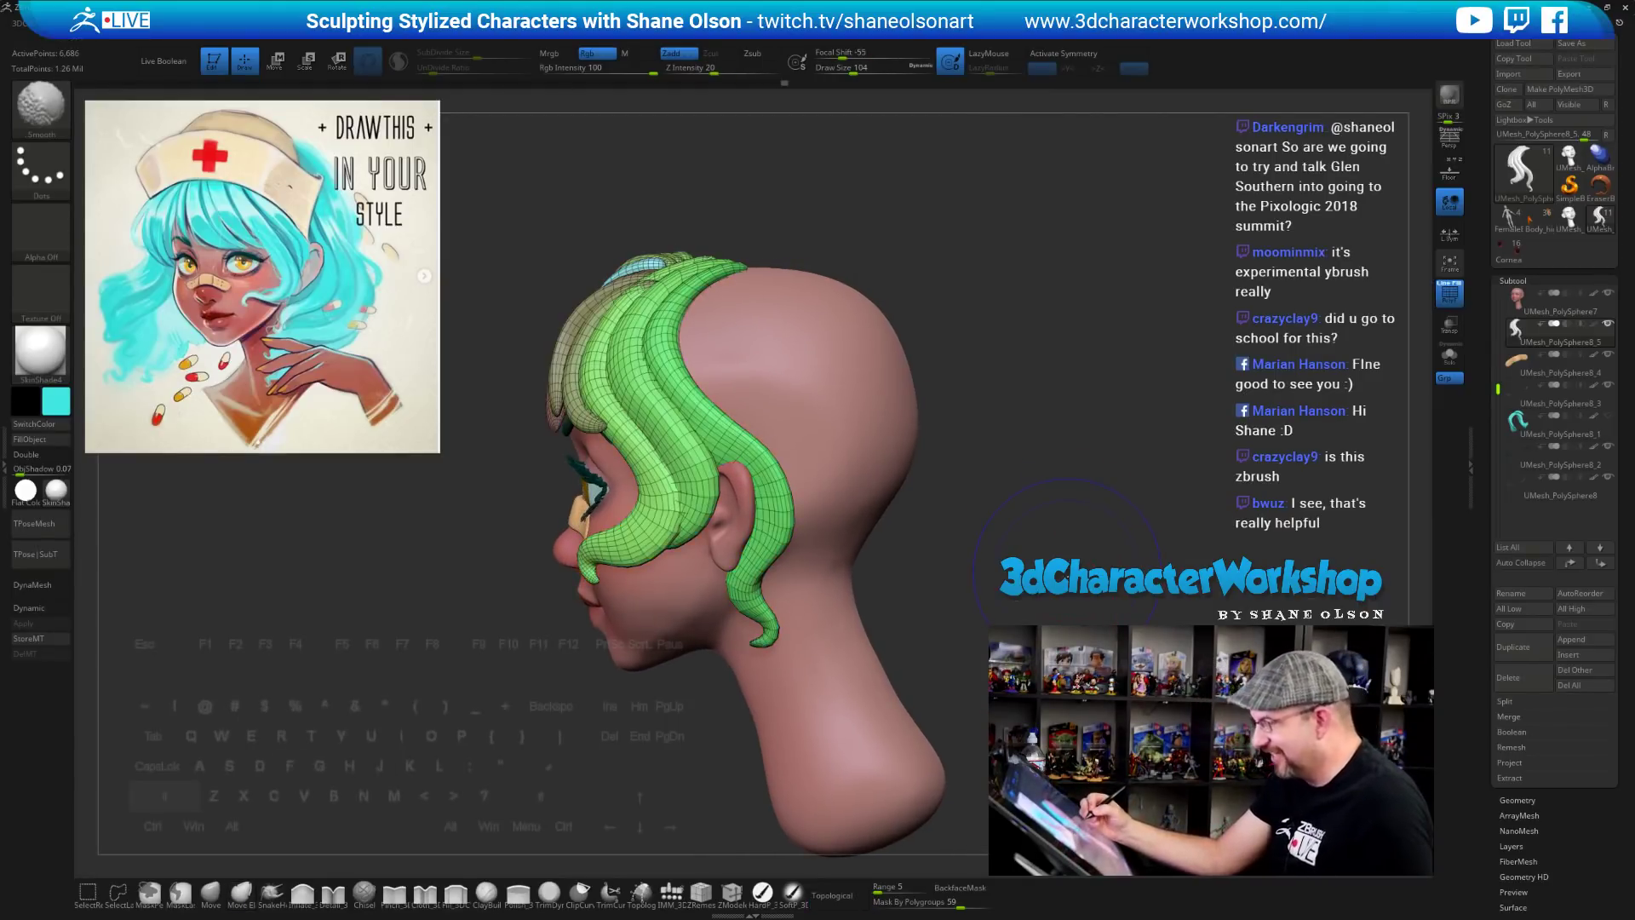
{"action": "key", "text": "2"}
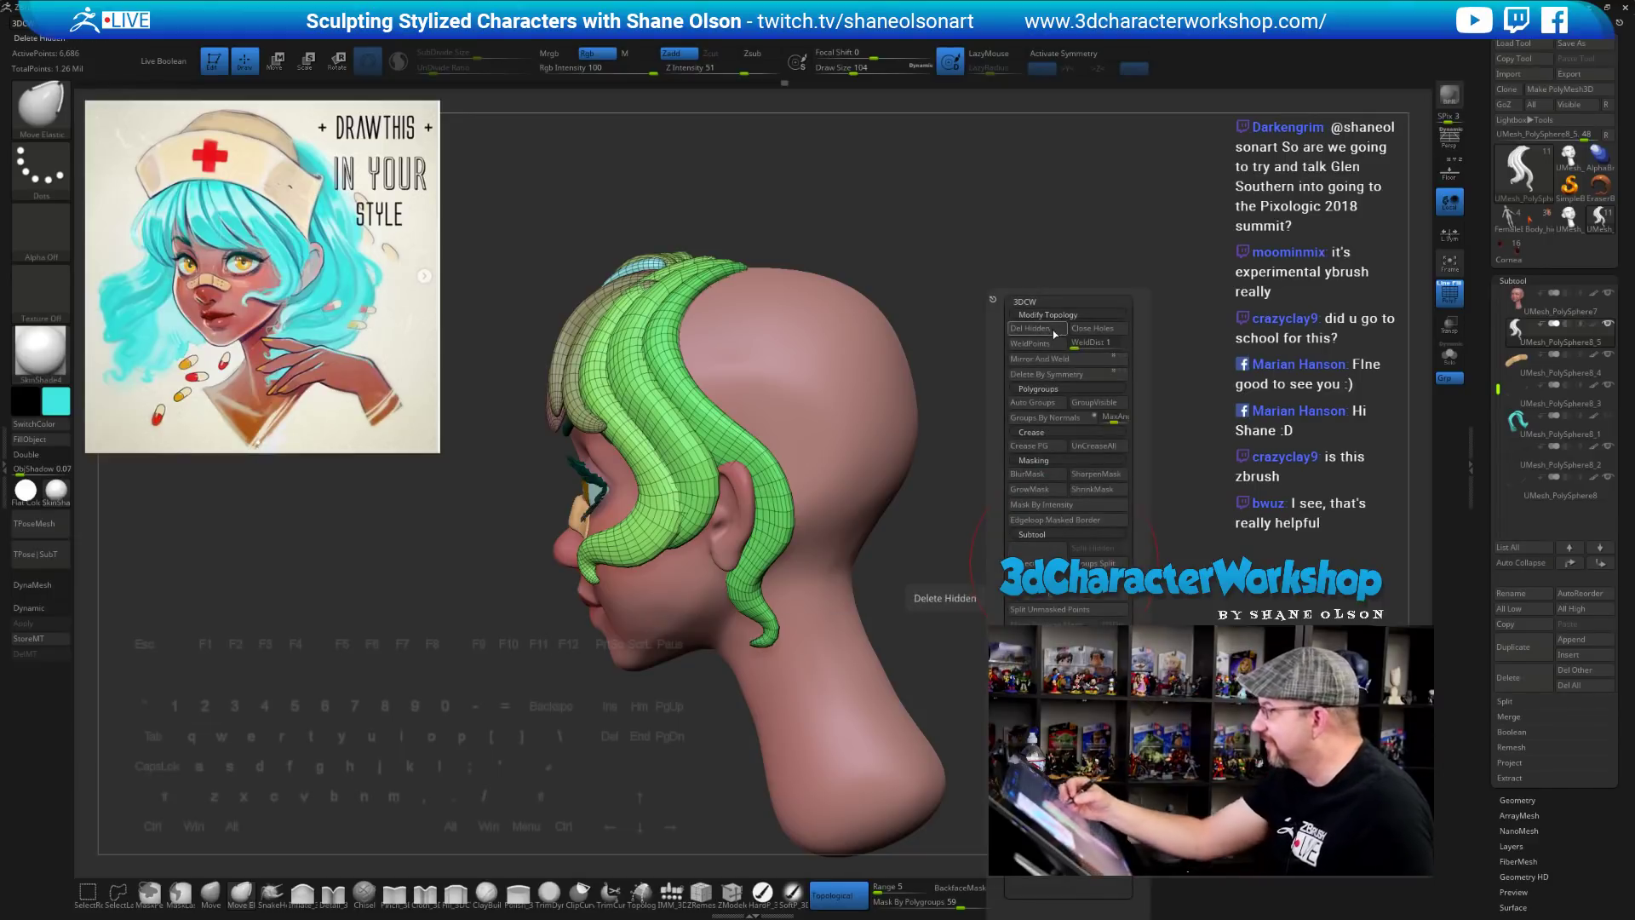
{"action": "left_click", "coordinate": [1070, 403]}
{"action": "left_click_drag", "start_coordinate": [1068, 375], "coordinate": [1032, 486]}
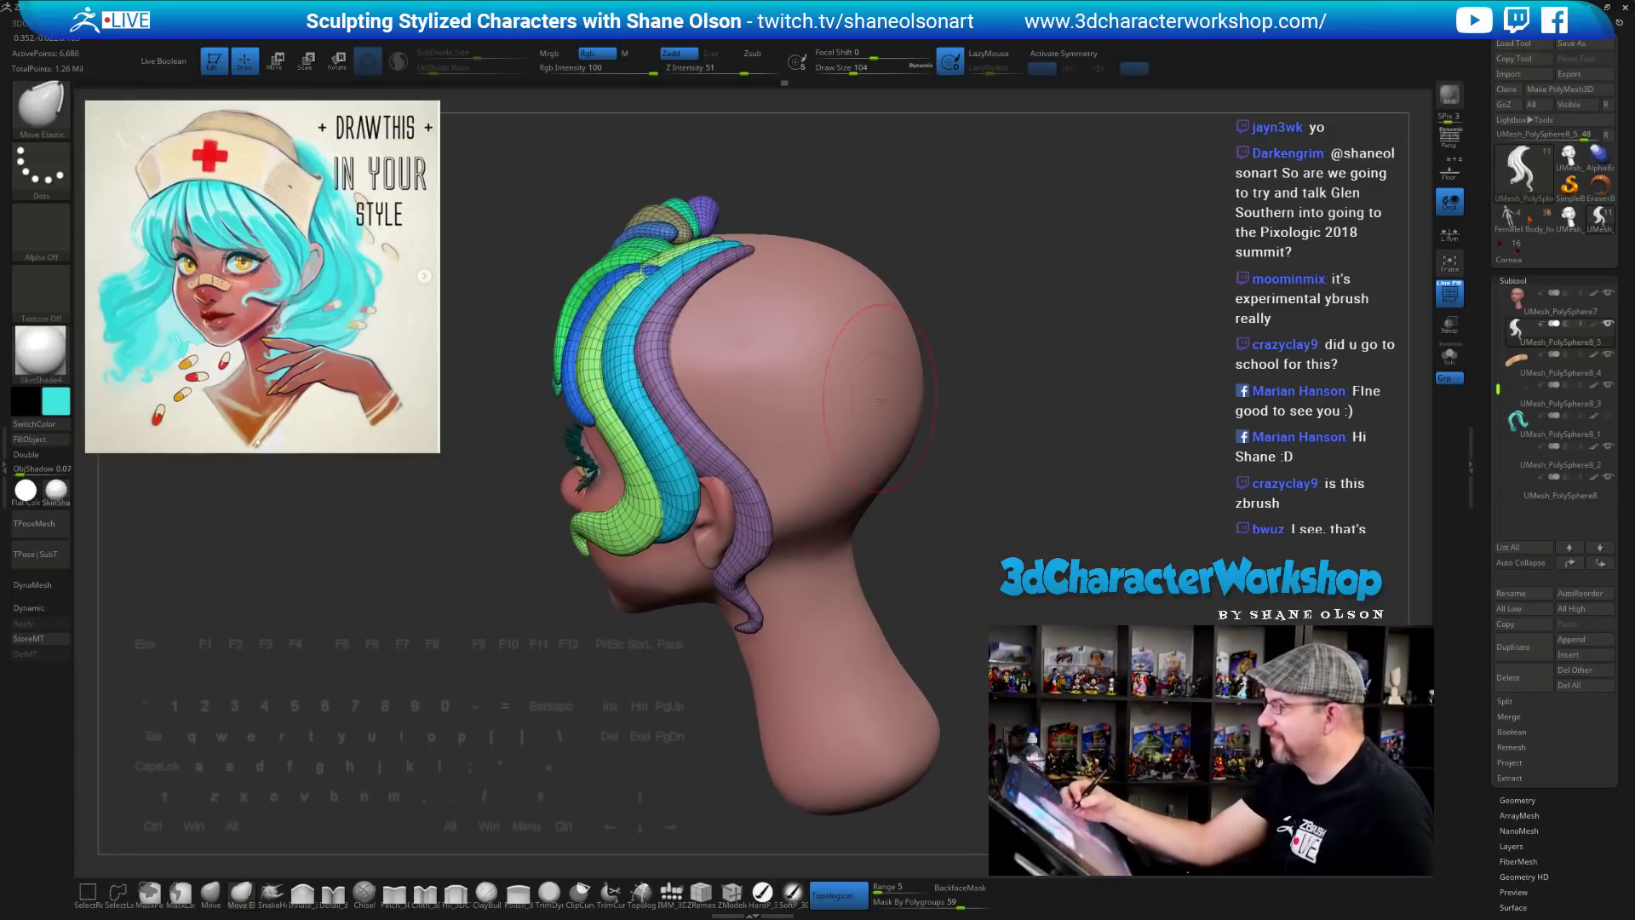
Mask everything except the rearmost strand, duplicate it, and place the copy behind the original above the ear
{"action": "key", "text": "w"}
{"action": "left_click", "coordinate": [697, 290], "text": "ctrl"}
{"action": "left_click_drag", "start_coordinate": [1075, 538], "coordinate": [1028, 550]}
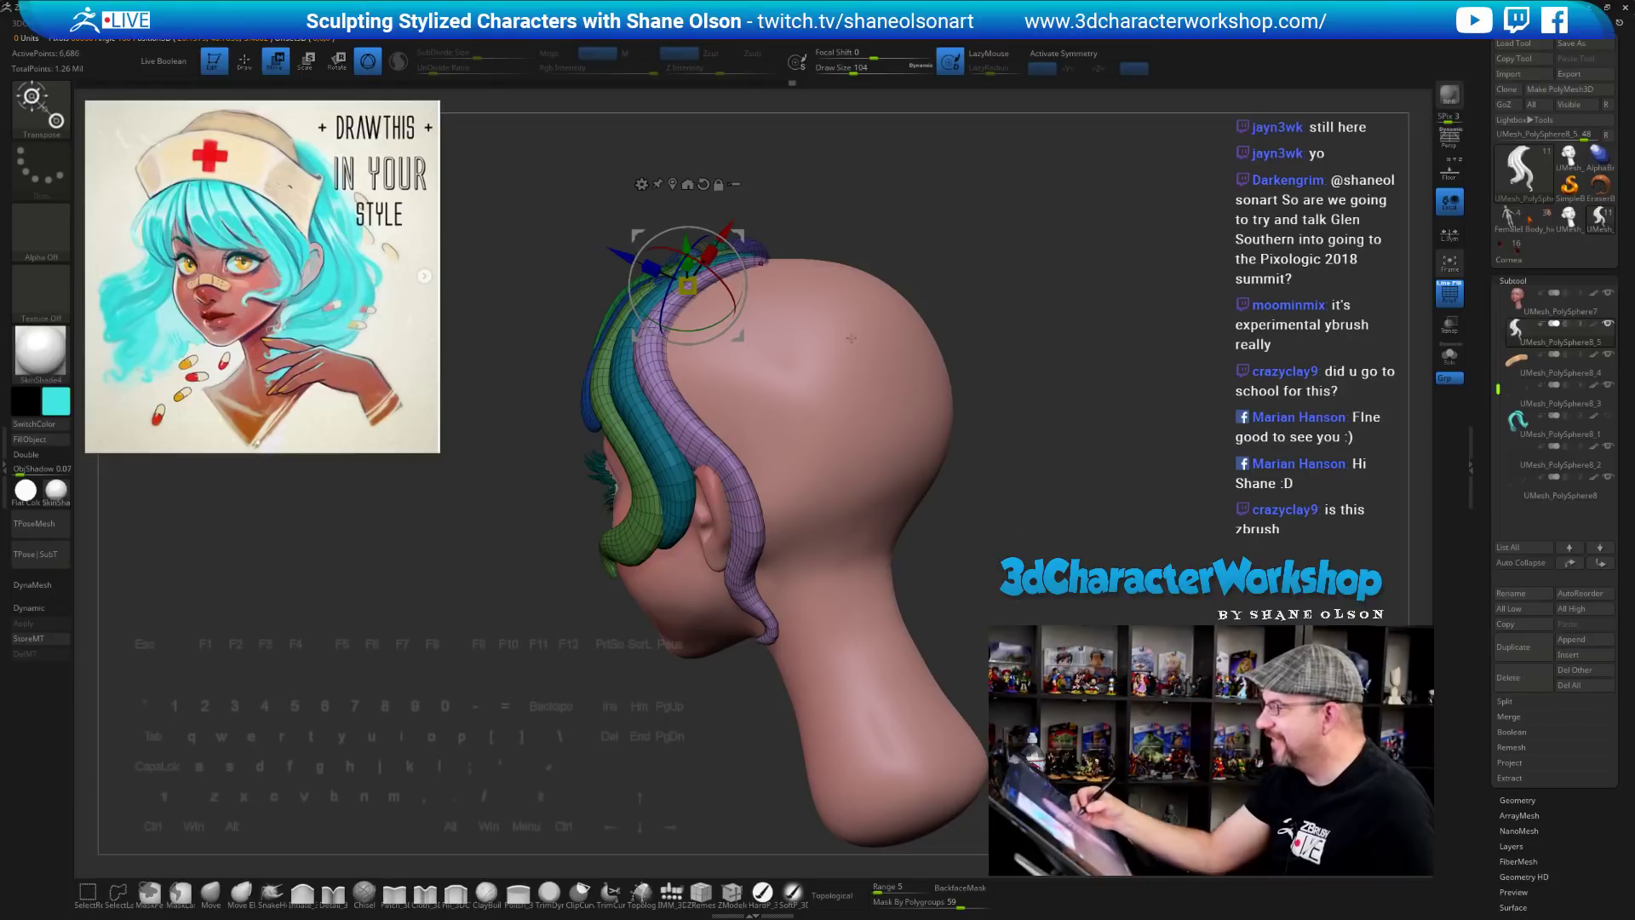
{"action": "left_click_drag", "start_coordinate": [741, 236], "coordinate": [769, 229], "text": "ctrl"}
{"action": "left_click_drag", "start_coordinate": [1026, 488], "coordinate": [1080, 487]}
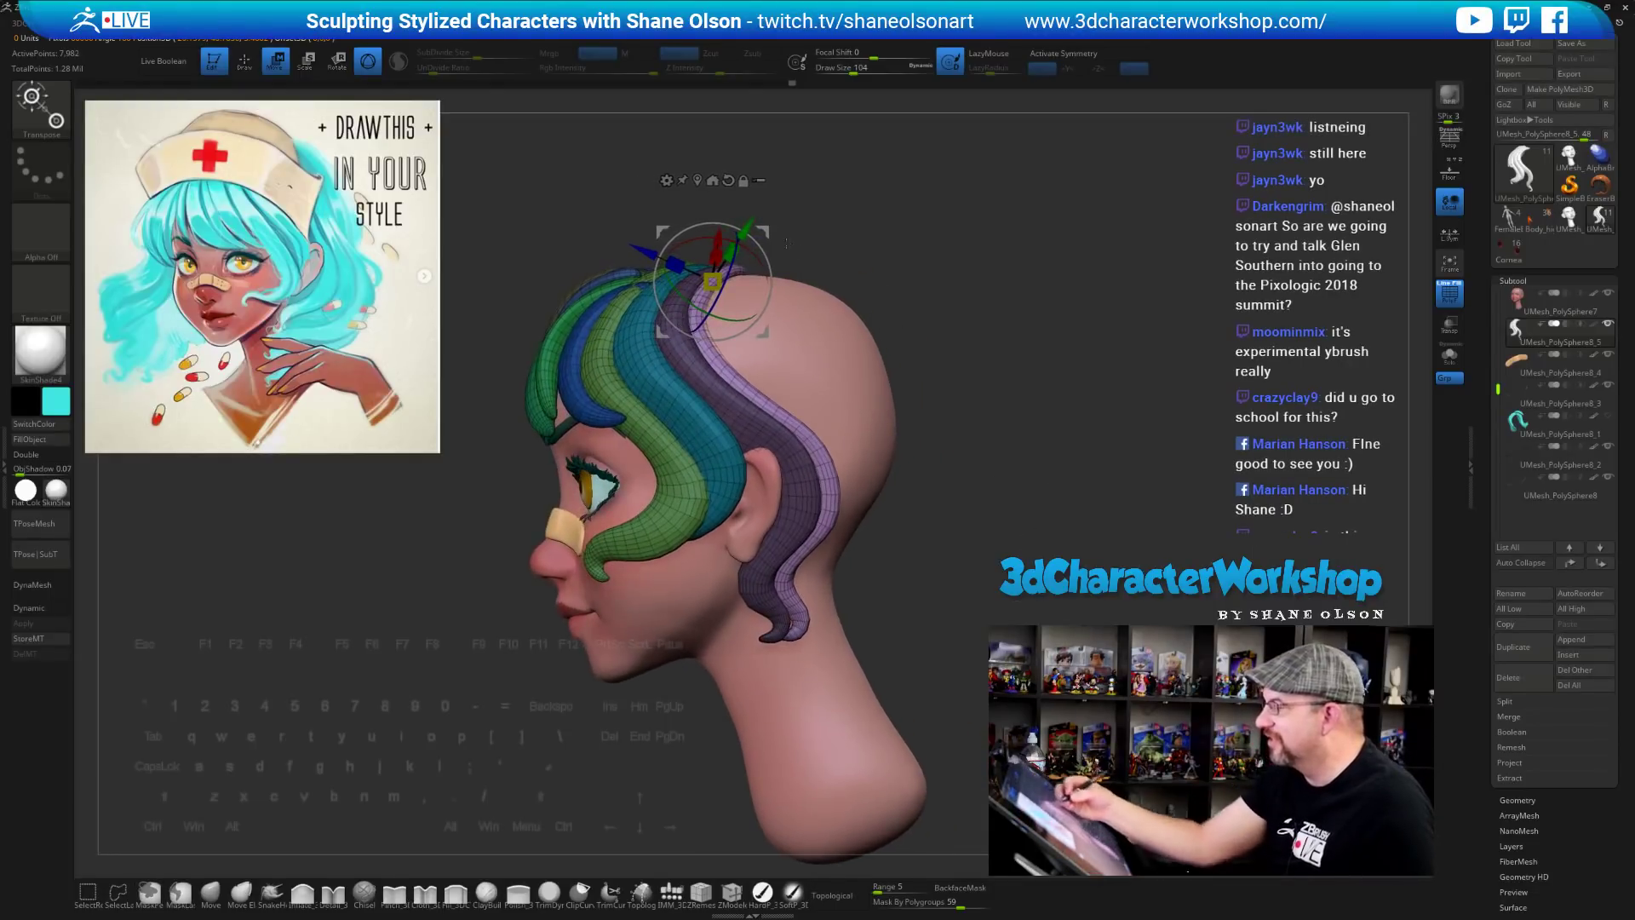
{"action": "left_click_drag", "start_coordinate": [765, 228], "coordinate": [794, 217]}
{"action": "left_click_drag", "start_coordinate": [1035, 533], "coordinate": [1004, 534]}
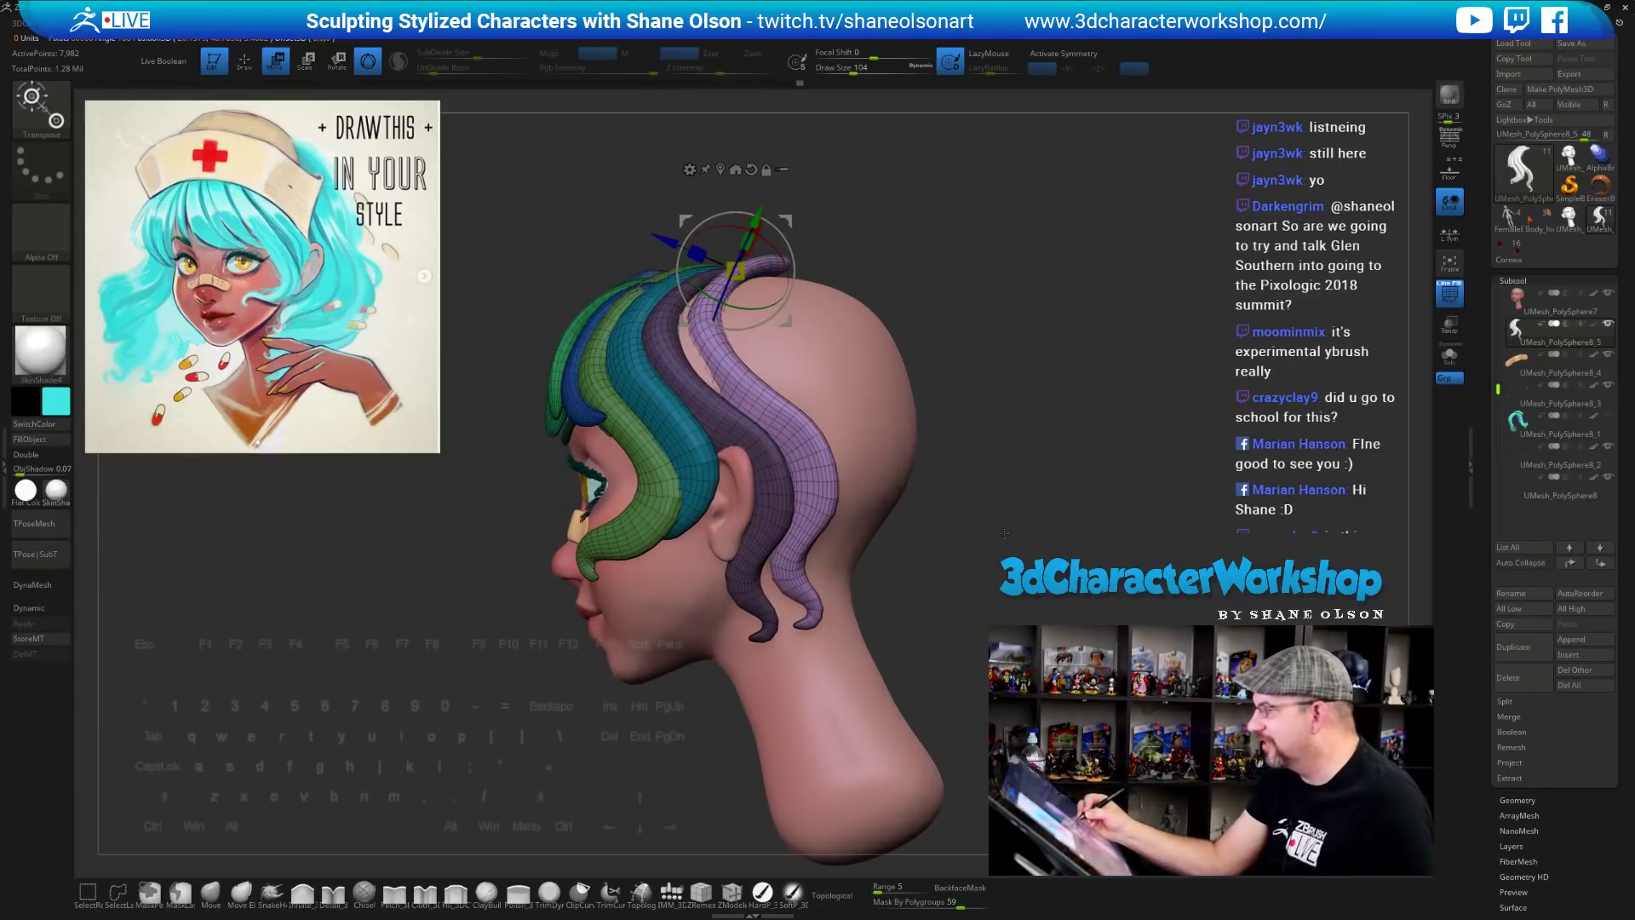
{"action": "mouse_move", "coordinate": [1003, 602]}
{"action": "left_mouse_down"}
{"action": "mouse_move", "coordinate": [1026, 606]}
{"action": "mouse_move", "coordinate": [937, 596]}
{"action": "mouse_move", "coordinate": [978, 610]}
{"action": "left_mouse_up"}
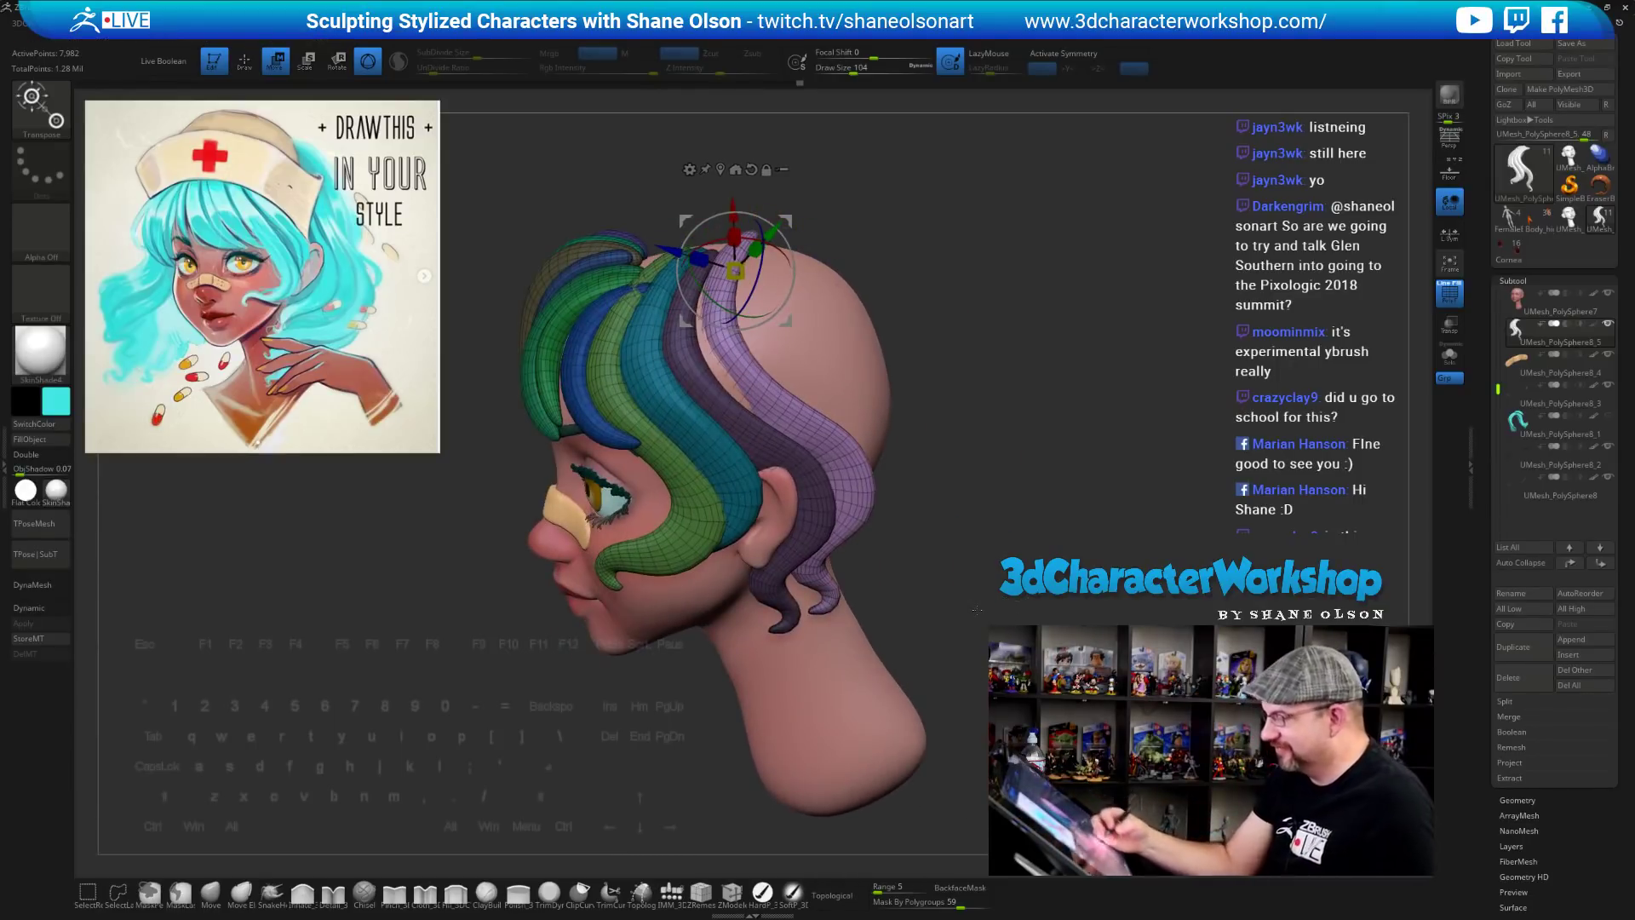
Widen the upper part of the duplicated strand with the SnakeHook brush so it covers more scalp
{"action": "left_click", "coordinate": [301, 893]}
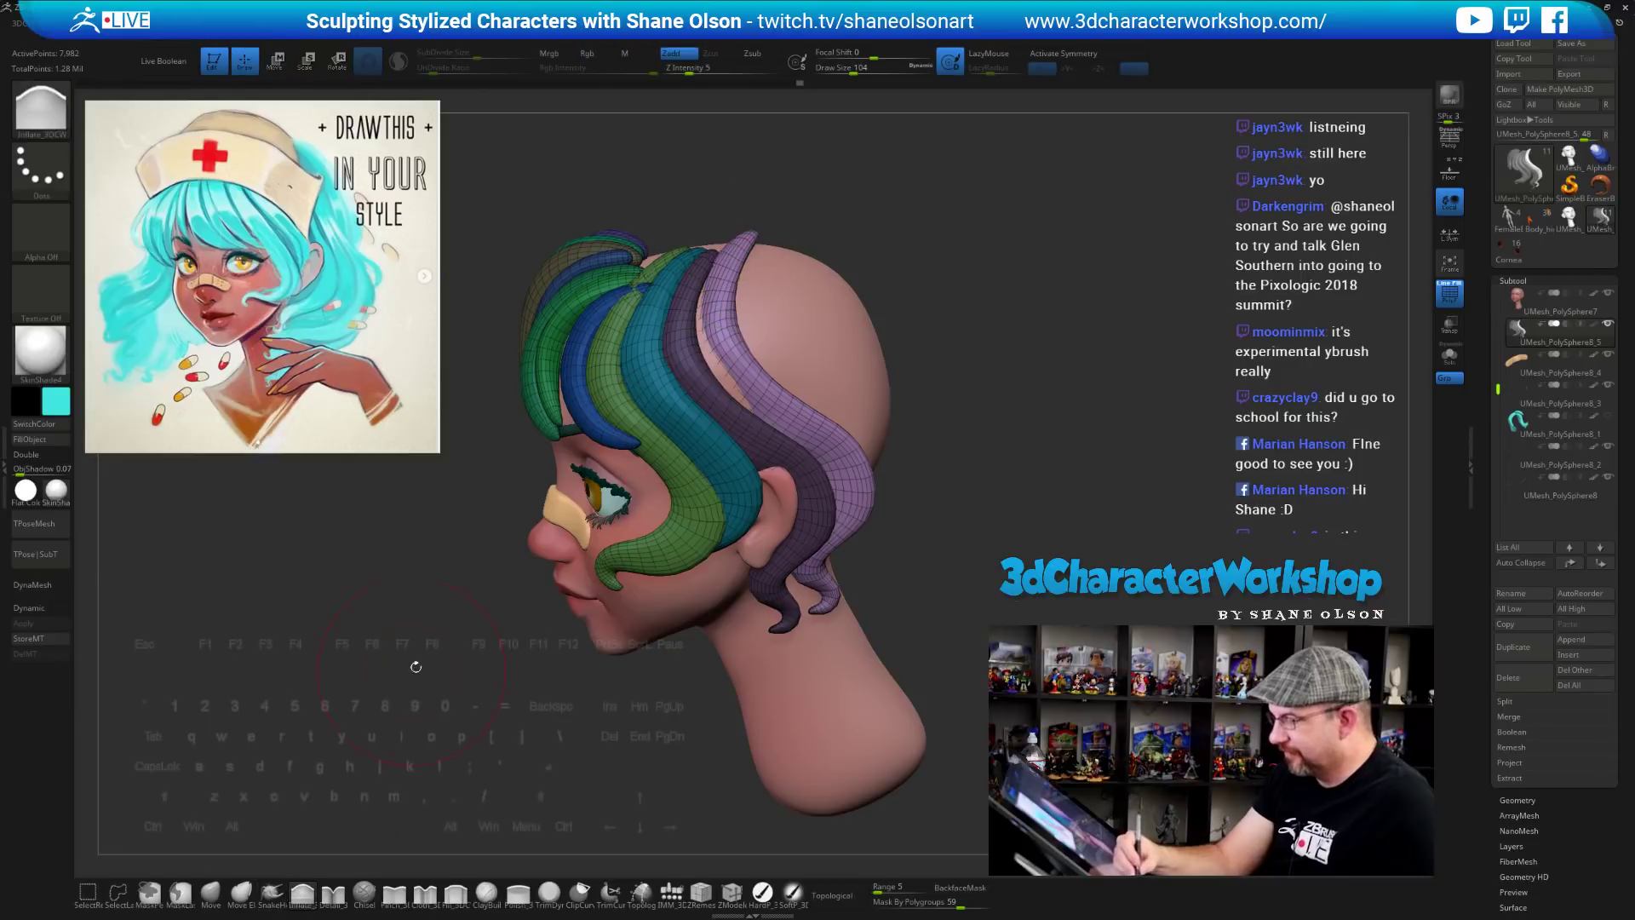
{"action": "left_click", "coordinate": [273, 896]}
{"action": "left_click_drag", "start_coordinate": [980, 312], "coordinate": [863, 358]}
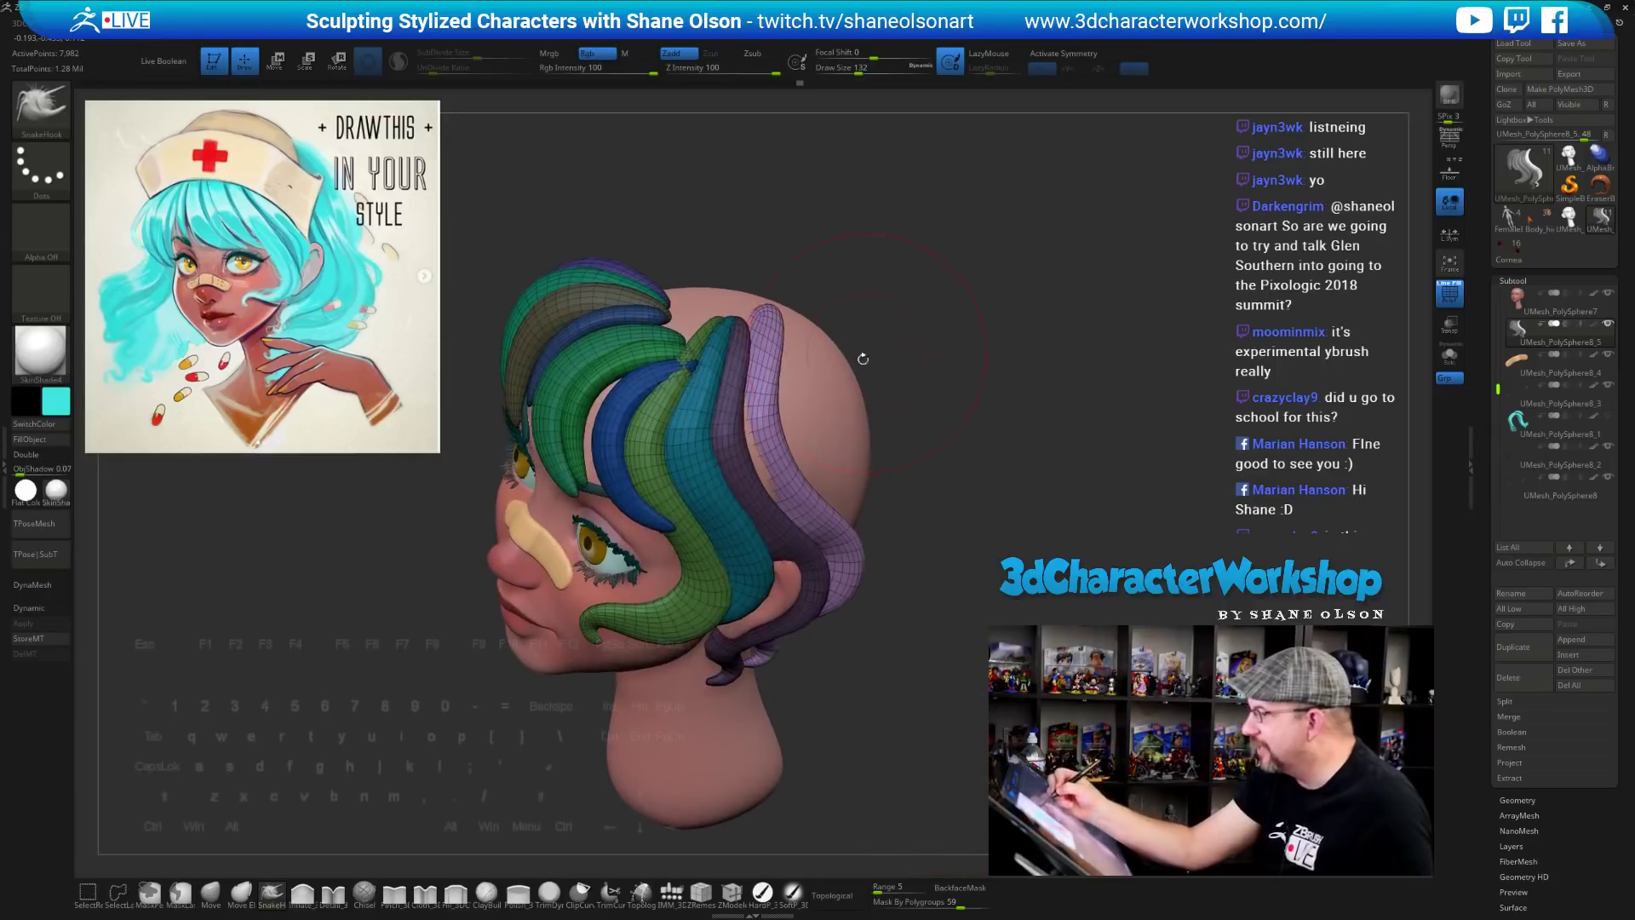
{"action": "left_click_drag", "start_coordinate": [797, 449], "coordinate": [802, 388]}
{"action": "left_click_drag", "start_coordinate": [1005, 491], "coordinate": [946, 451]}
Solo the hair, give the duplicated strand its own polygroup, and isolate it from the other strands
{"action": "left_click", "coordinate": [1451, 364]}
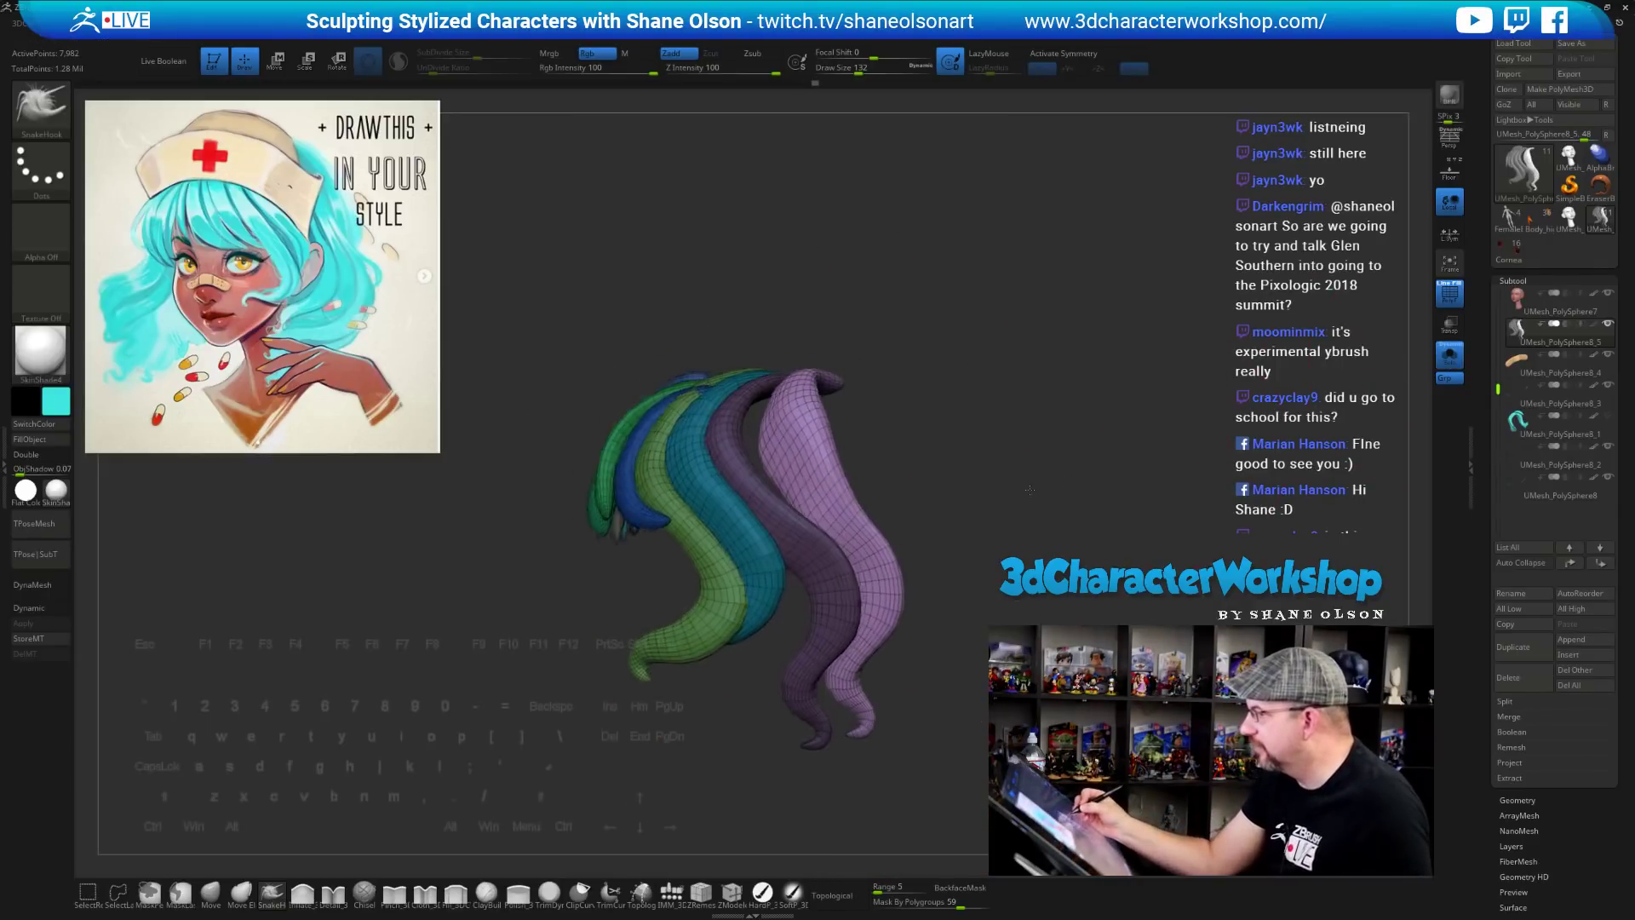
{"action": "left_click_drag", "start_coordinate": [958, 524], "coordinate": [985, 493]}
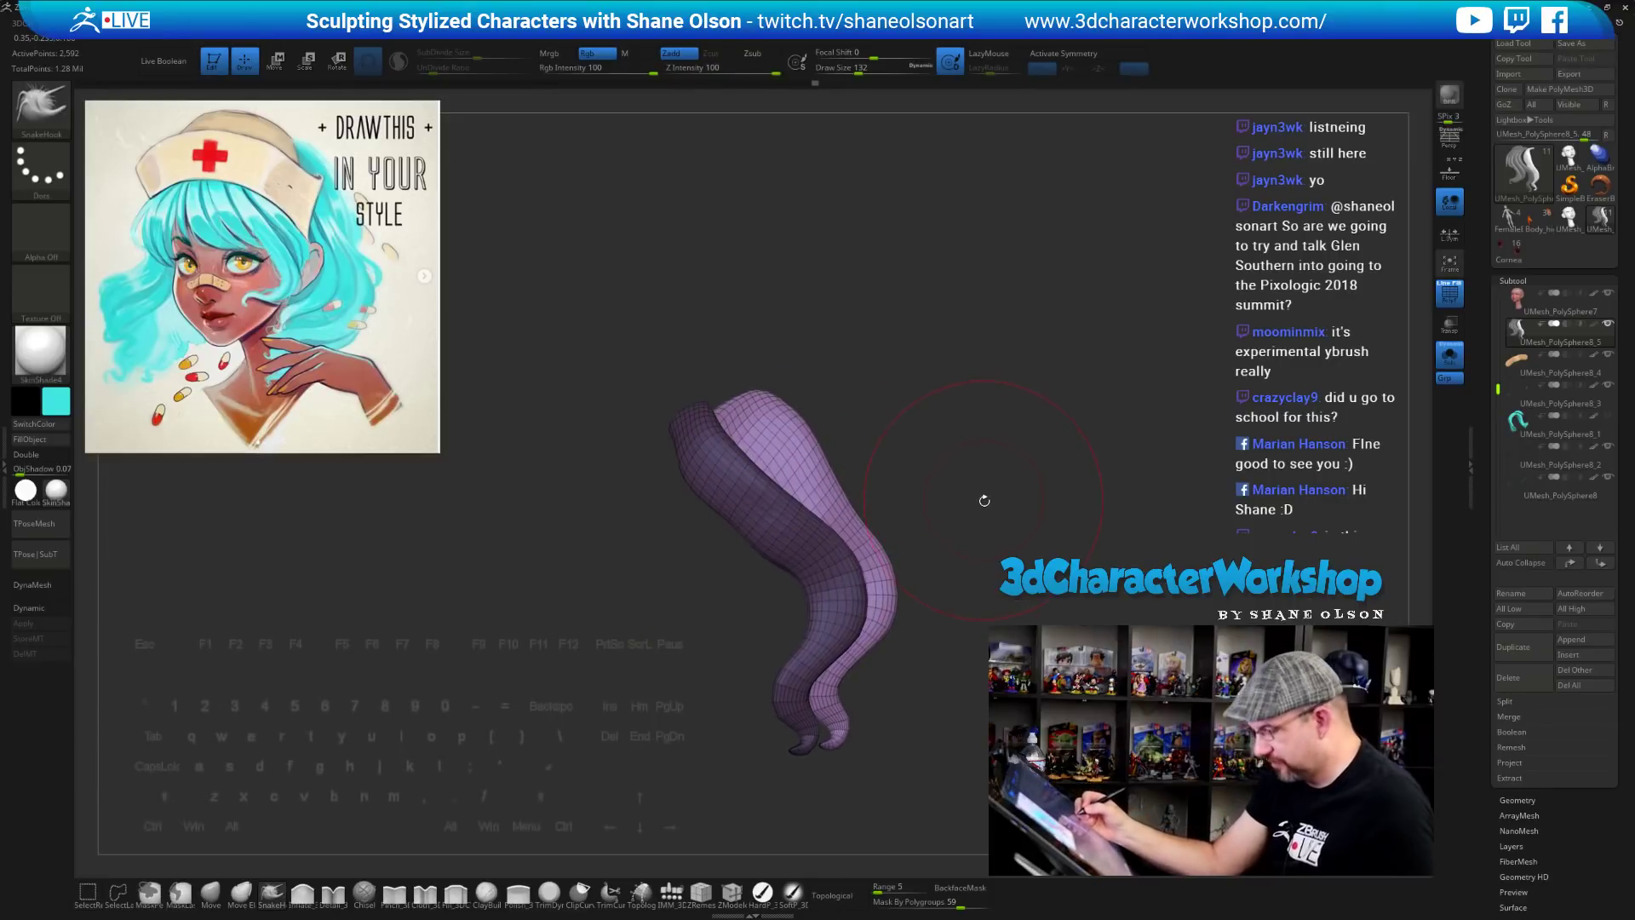
{"action": "left_click", "coordinate": [997, 511], "text": "ctrl"}
{"action": "key", "text": "ctrl+w"}
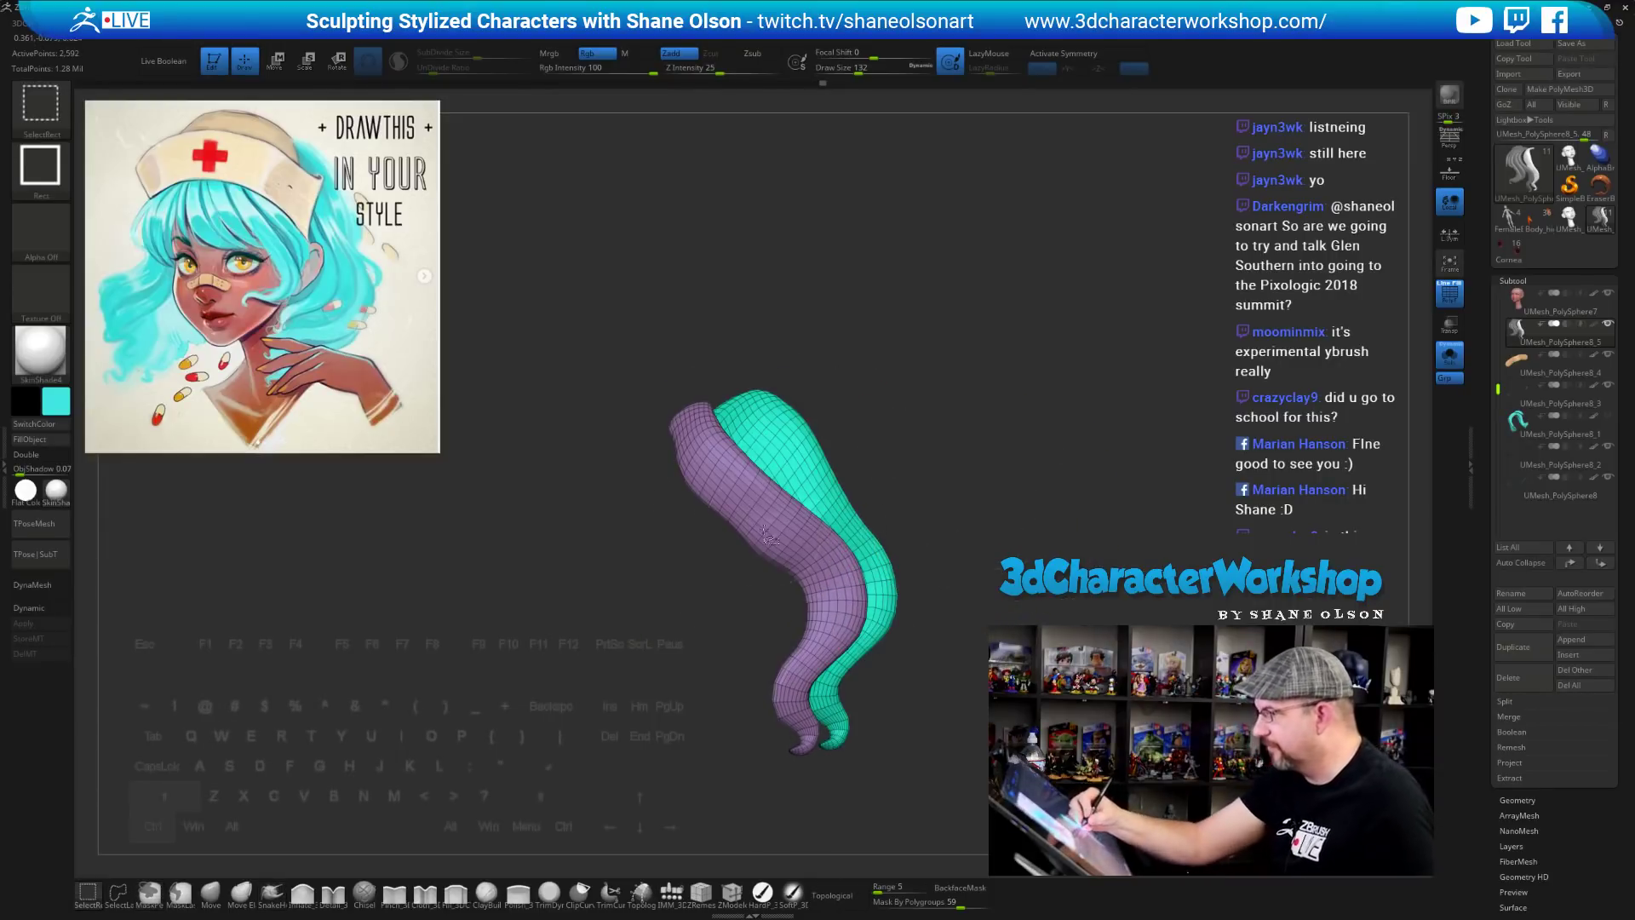
{"action": "left_click", "coordinate": [764, 528], "text": "ctrl+shift"}
{"action": "mouse_move", "coordinate": [903, 422]}
{"action": "left_mouse_down", "text": "ctrl+shift"}
{"action": "mouse_move", "coordinate": [1004, 555]}
{"action": "mouse_move", "coordinate": [1012, 519]}
{"action": "mouse_move", "coordinate": [974, 566]}
{"action": "left_mouse_up", "text": "ctrl+shift"}
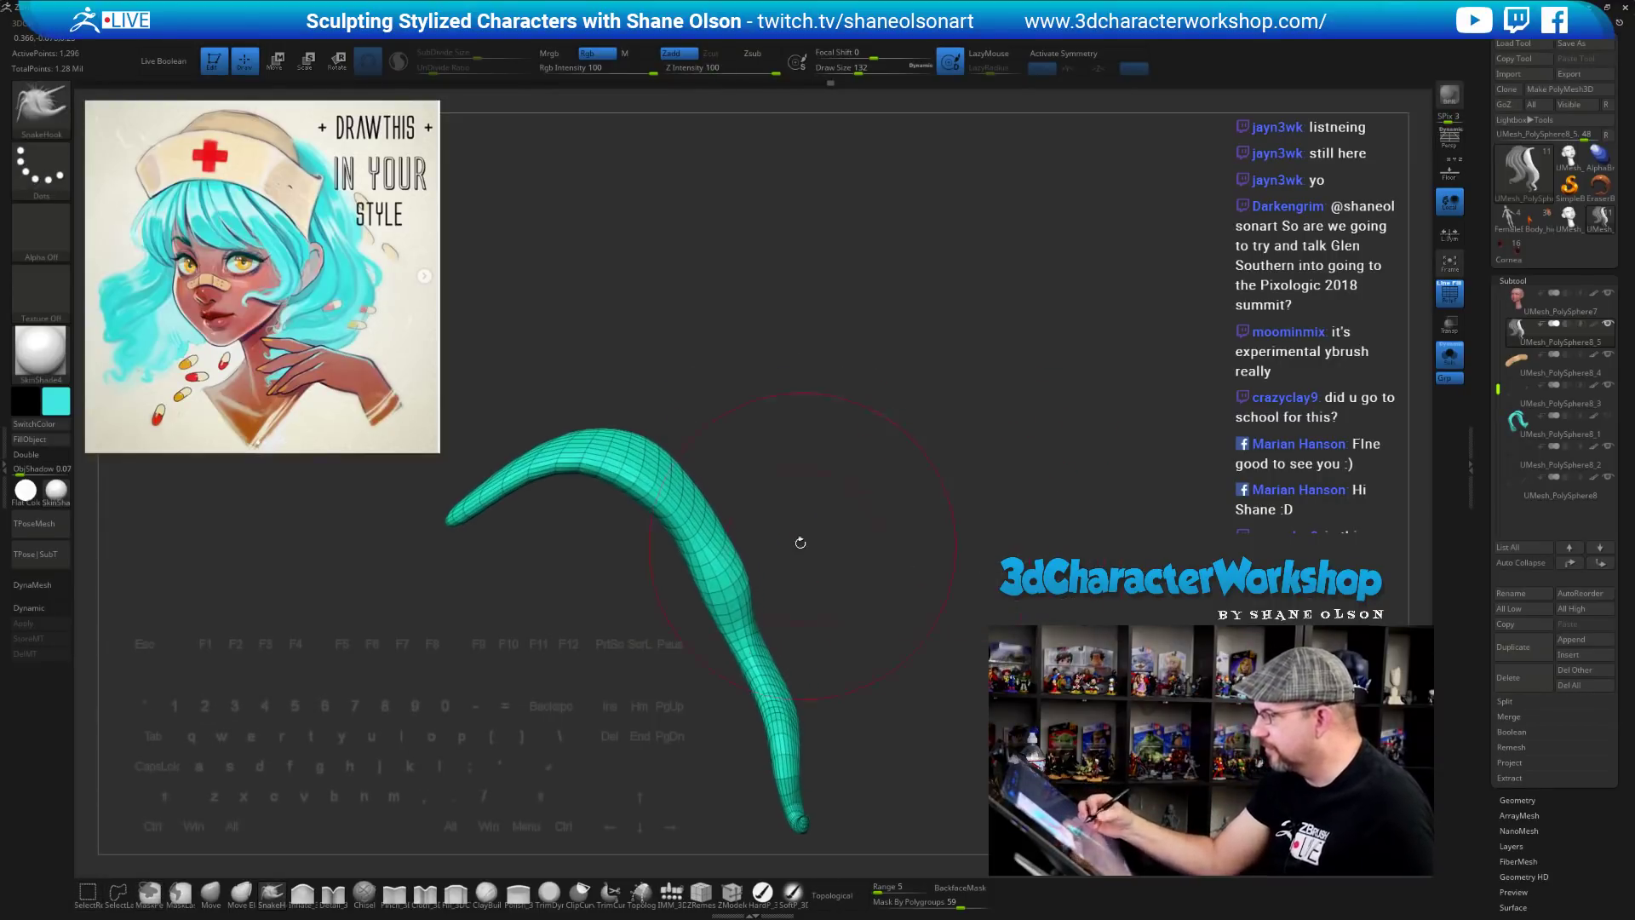
Reshape the isolated strand's curve and broad upper end with SnakeHook, reducing the draw size to 87 for finer adjustments
{"action": "key", "text": "s"}
{"action": "left_click_drag", "start_coordinate": [800, 542], "coordinate": [793, 536]}
{"action": "mouse_move", "coordinate": [682, 536]}
{"action": "left_mouse_down"}
{"action": "mouse_move", "coordinate": [695, 525]}
{"action": "mouse_move", "coordinate": [651, 475]}
{"action": "mouse_move", "coordinate": [588, 438]}
{"action": "left_mouse_up"}
{"action": "left_click_drag", "start_coordinate": [711, 562], "coordinate": [726, 547]}
{"action": "left_click_drag", "start_coordinate": [734, 609], "coordinate": [759, 639]}
{"action": "left_click_drag", "start_coordinate": [803, 608], "coordinate": [963, 634]}
{"action": "key", "text": "s"}
{"action": "left_click_drag", "start_coordinate": [718, 523], "coordinate": [713, 523]}
{"action": "mouse_move", "coordinate": [705, 527]}
{"action": "left_mouse_down"}
{"action": "mouse_move", "coordinate": [676, 510]}
{"action": "mouse_move", "coordinate": [652, 452]}
{"action": "left_mouse_up"}
{"action": "left_click_drag", "start_coordinate": [860, 588], "coordinate": [920, 684]}
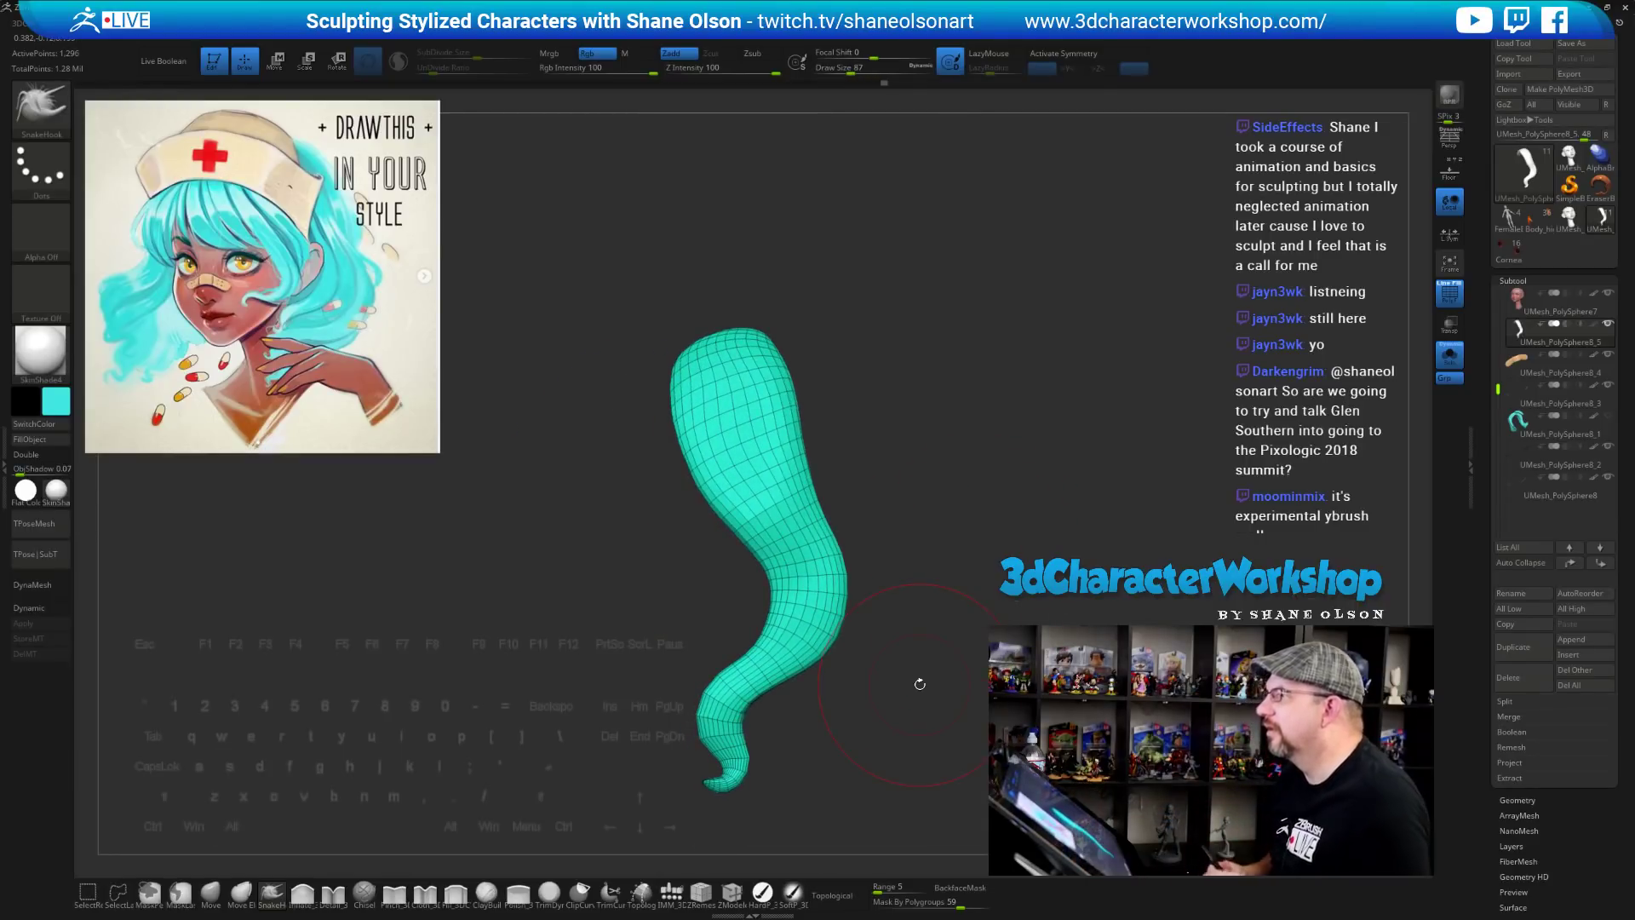
Enlarge the brush to draw size 128, pull the isolated strand's bend into shape, and smooth its middle
{"action": "left_click_drag", "start_coordinate": [1018, 567], "coordinate": [1033, 591]}
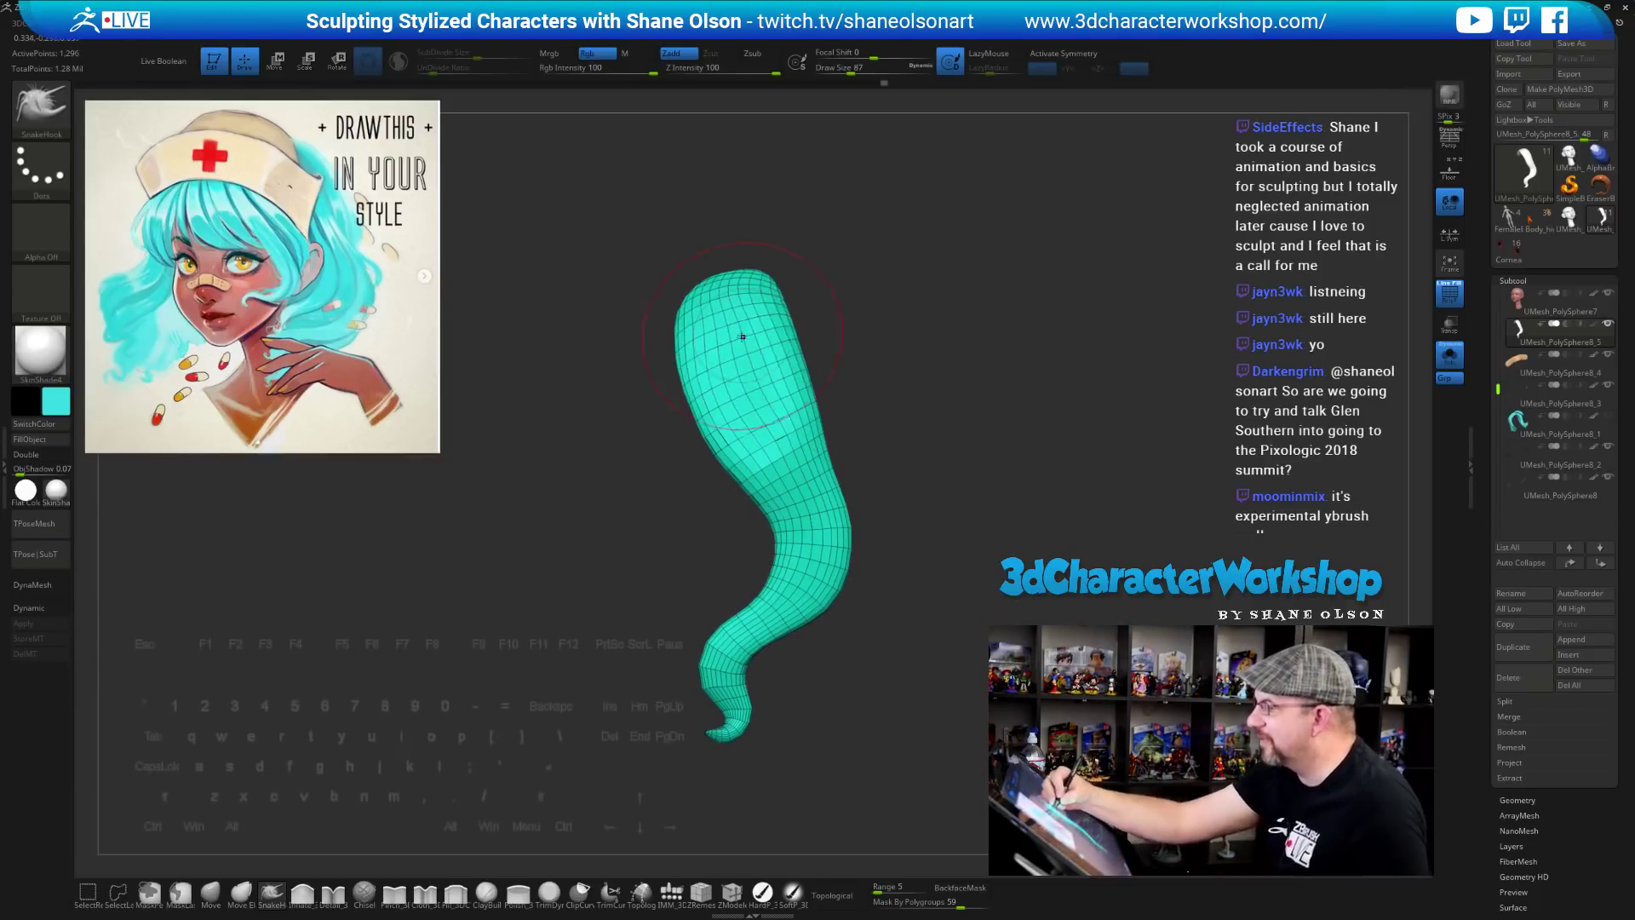
{"action": "mouse_move", "coordinate": [905, 484]}
{"action": "left_mouse_down"}
{"action": "mouse_move", "coordinate": [936, 468]}
{"action": "mouse_move", "coordinate": [948, 416]}
{"action": "left_mouse_up"}
{"action": "key", "text": "s"}
{"action": "left_click_drag", "start_coordinate": [843, 381], "coordinate": [852, 381]}
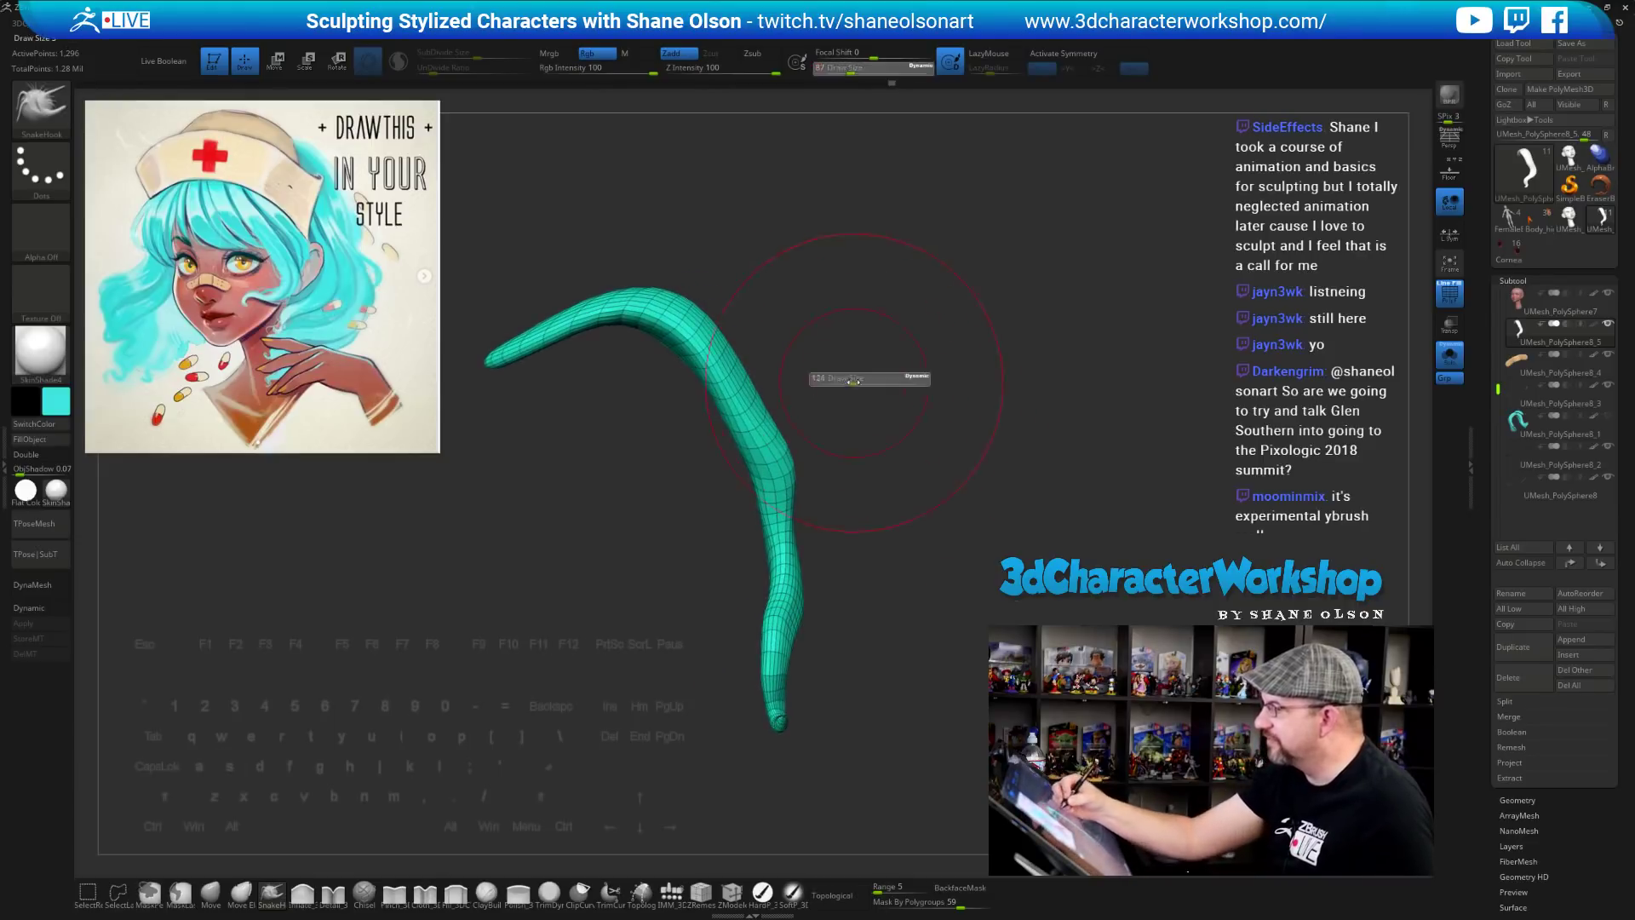
{"action": "left_click_drag", "start_coordinate": [754, 430], "coordinate": [782, 452]}
{"action": "left_click_drag", "start_coordinate": [959, 637], "coordinate": [909, 623]}
{"action": "left_click_drag", "start_coordinate": [814, 460], "coordinate": [847, 529], "text": "shift"}
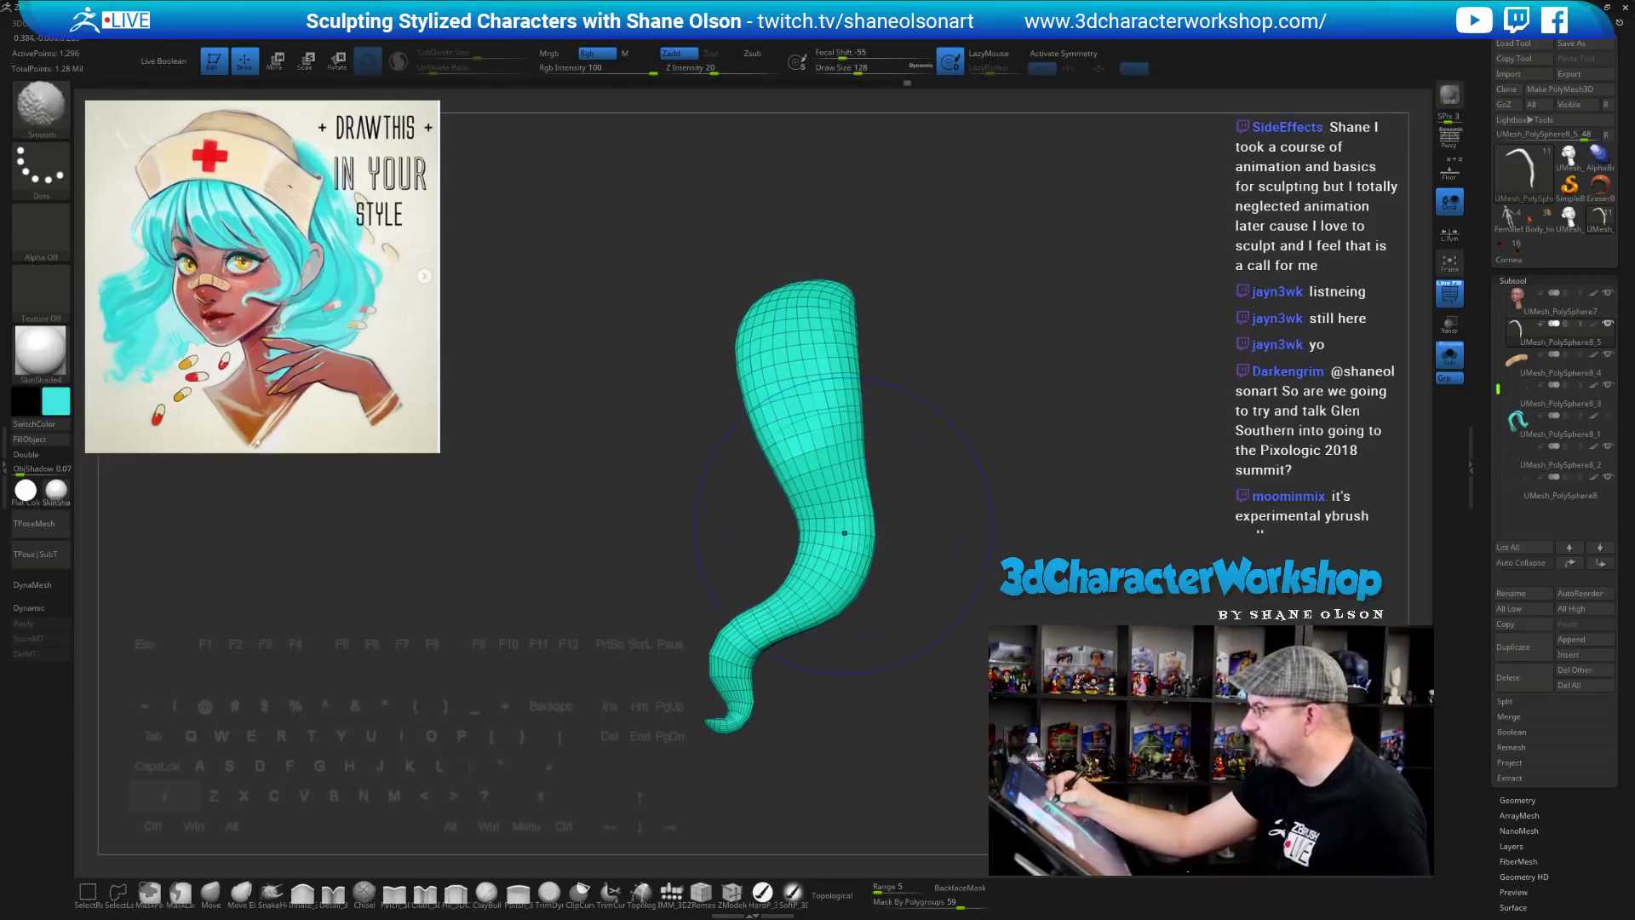
Refine the isolated strand's tapered upper end with the SnakeHook brush, reducing the draw size to 74
{"action": "mouse_move", "coordinate": [1003, 612]}
{"action": "left_mouse_down"}
{"action": "mouse_move", "coordinate": [937, 610]}
{"action": "mouse_move", "coordinate": [1020, 614]}
{"action": "mouse_move", "coordinate": [831, 375]}
{"action": "left_mouse_up"}
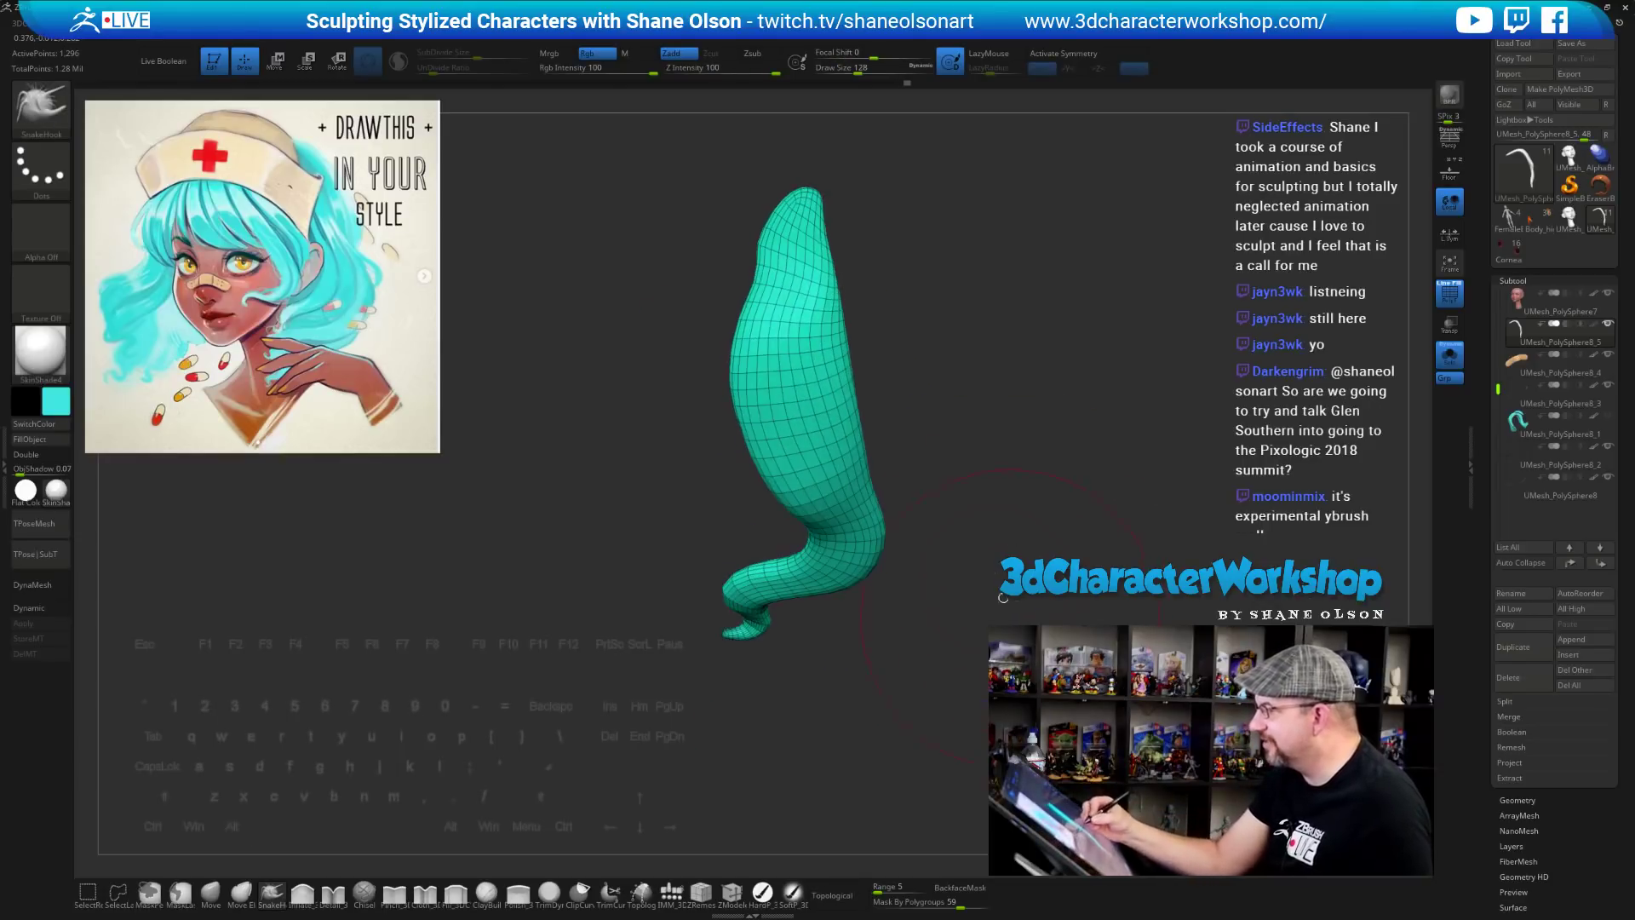
{"action": "right_click_drag", "start_coordinate": [800, 322], "coordinate": [810, 310]}
{"action": "key", "text": "s"}
{"action": "left_click_drag", "start_coordinate": [886, 307], "coordinate": [874, 306]}
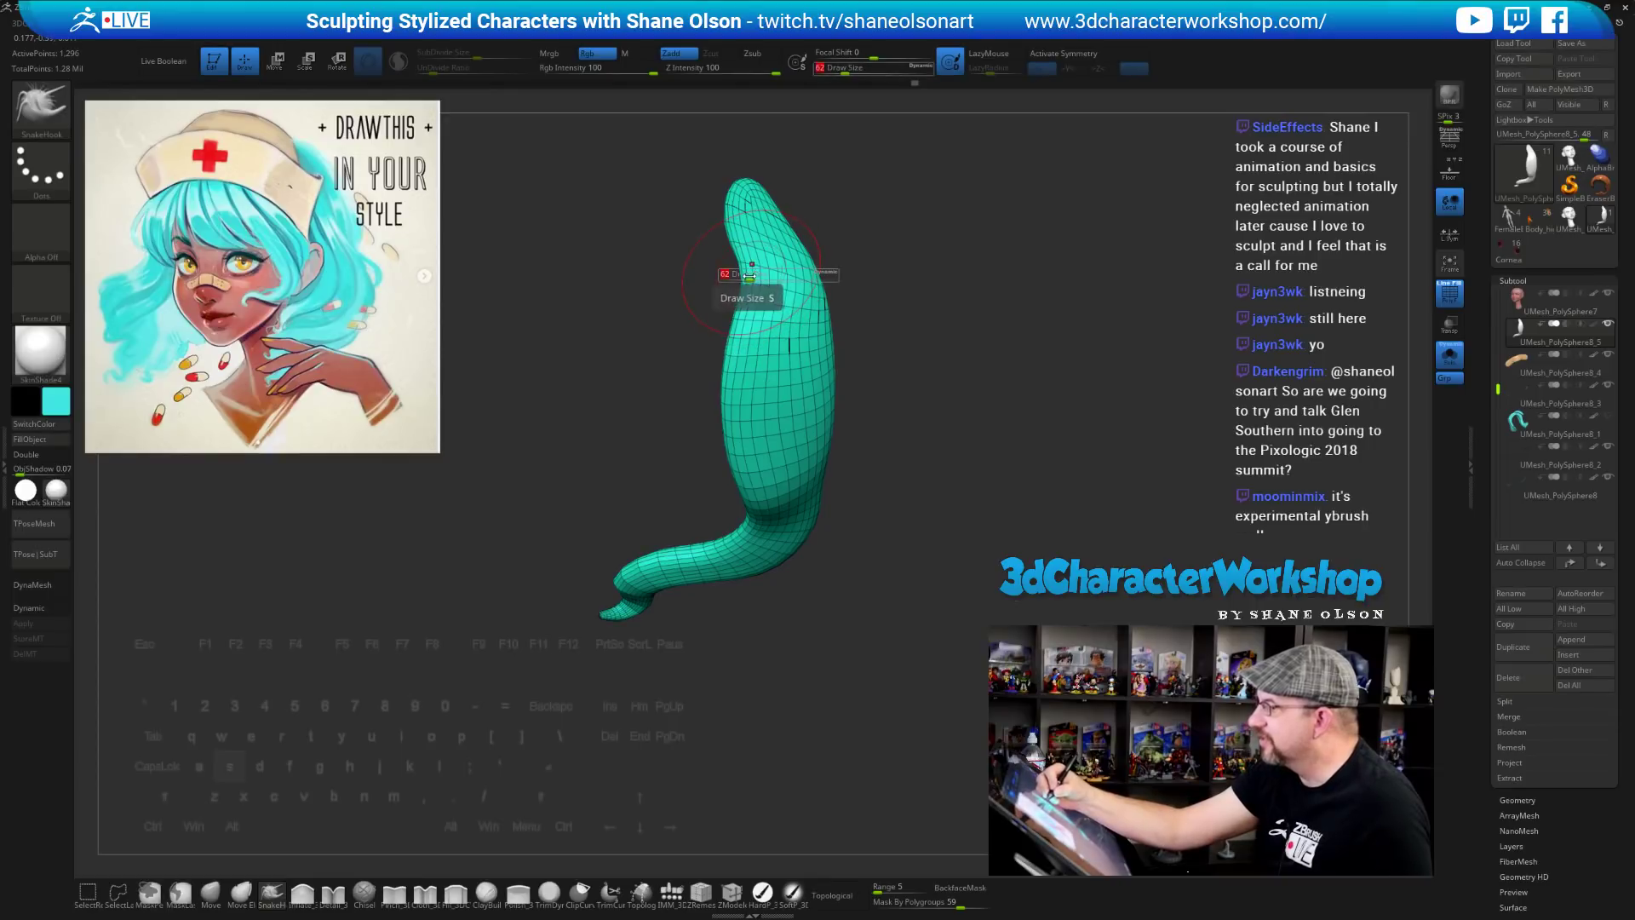
{"action": "left_click_drag", "start_coordinate": [908, 488], "coordinate": [990, 618]}
Turn off Solo and unhide the other hair strands to show the reshaped strand on the head
{"action": "left_click", "coordinate": [1451, 364]}
{"action": "left_click_drag", "start_coordinate": [1363, 452], "coordinate": [1349, 475]}
{"action": "left_click", "coordinate": [1250, 506], "text": "ctrl+shift"}
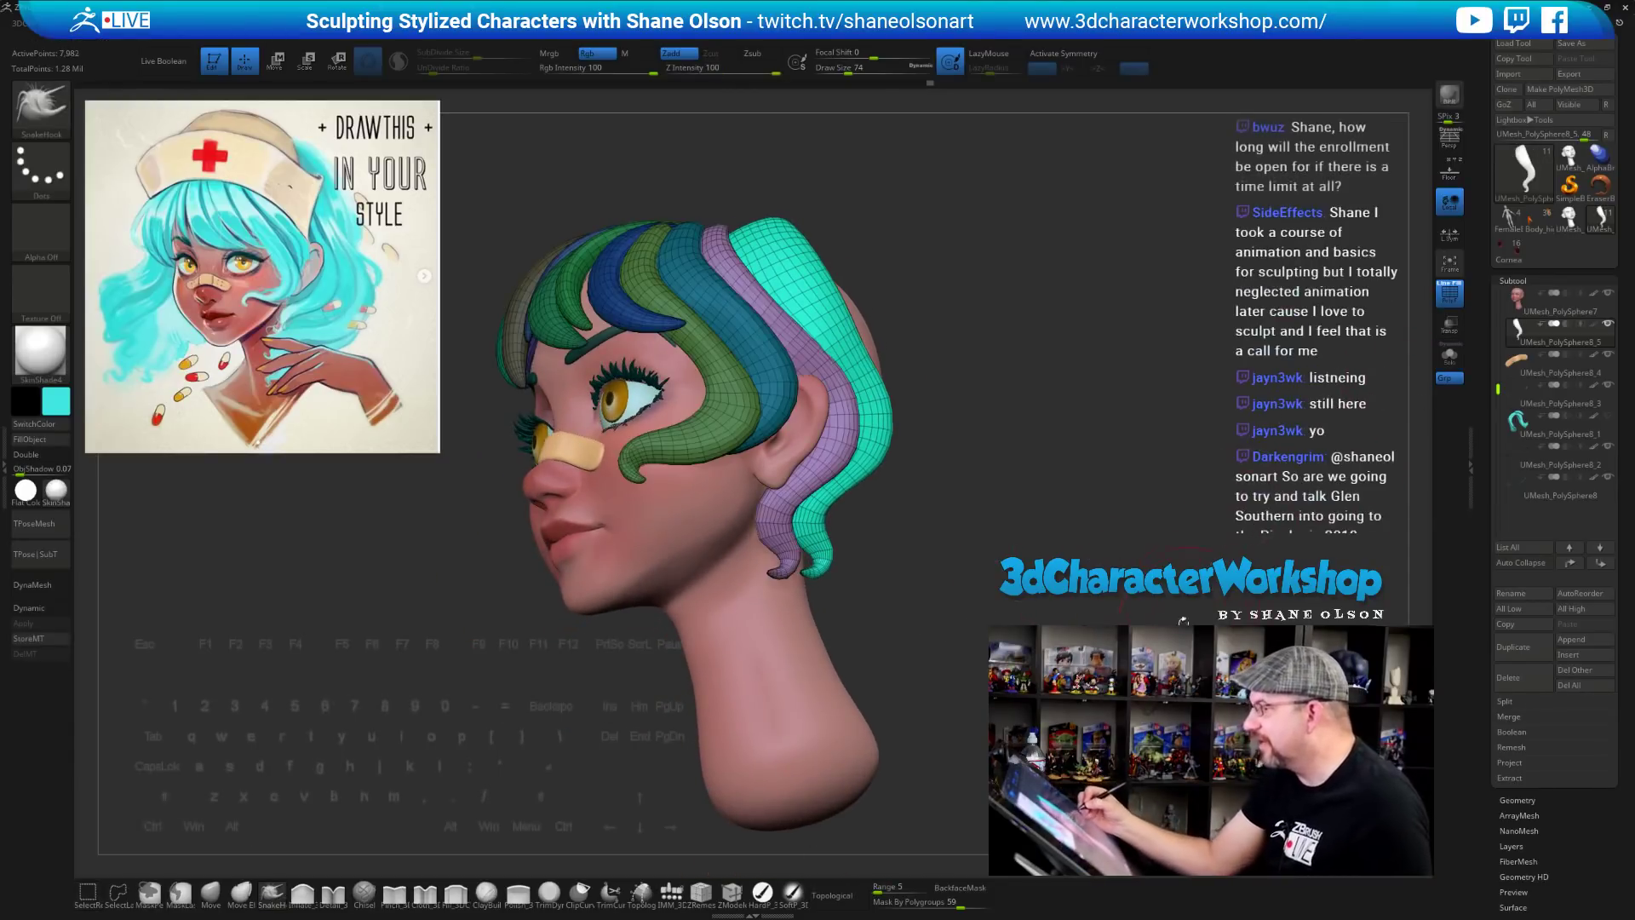
{"action": "left_click_drag", "start_coordinate": [1250, 506], "coordinate": [1166, 657]}
{"action": "mouse_move", "coordinate": [1108, 601]}
{"action": "left_mouse_down"}
{"action": "mouse_move", "coordinate": [1048, 614]}
{"action": "mouse_move", "coordinate": [1012, 580]}
{"action": "mouse_move", "coordinate": [1031, 618]}
{"action": "left_mouse_up"}
Enlarge the SnakeHook brush to draw size 136 and pull the strand's upper end over the crown
{"action": "key", "text": "s"}
{"action": "mouse_move", "coordinate": [982, 531]}
{"action": "left_mouse_down"}
{"action": "mouse_move", "coordinate": [987, 552]}
{"action": "mouse_move", "coordinate": [845, 681]}
{"action": "left_mouse_up"}
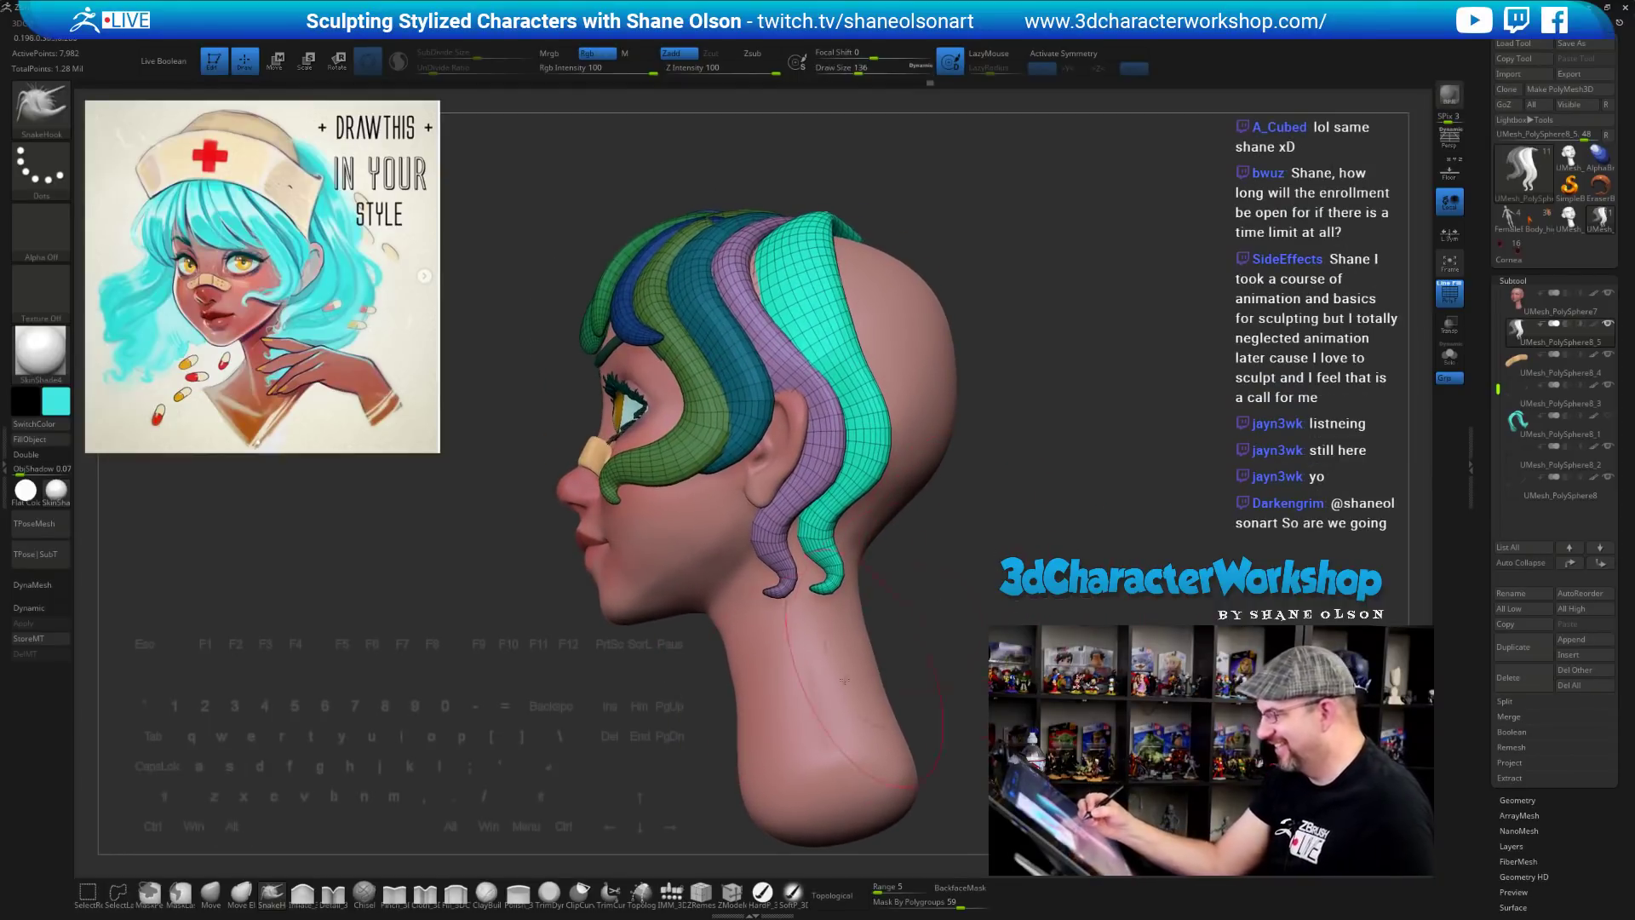
{"action": "left_click_drag", "start_coordinate": [933, 622], "coordinate": [882, 424]}
{"action": "left_click_drag", "start_coordinate": [768, 252], "coordinate": [830, 207]}
{"action": "key", "text": "ctrl+z"}
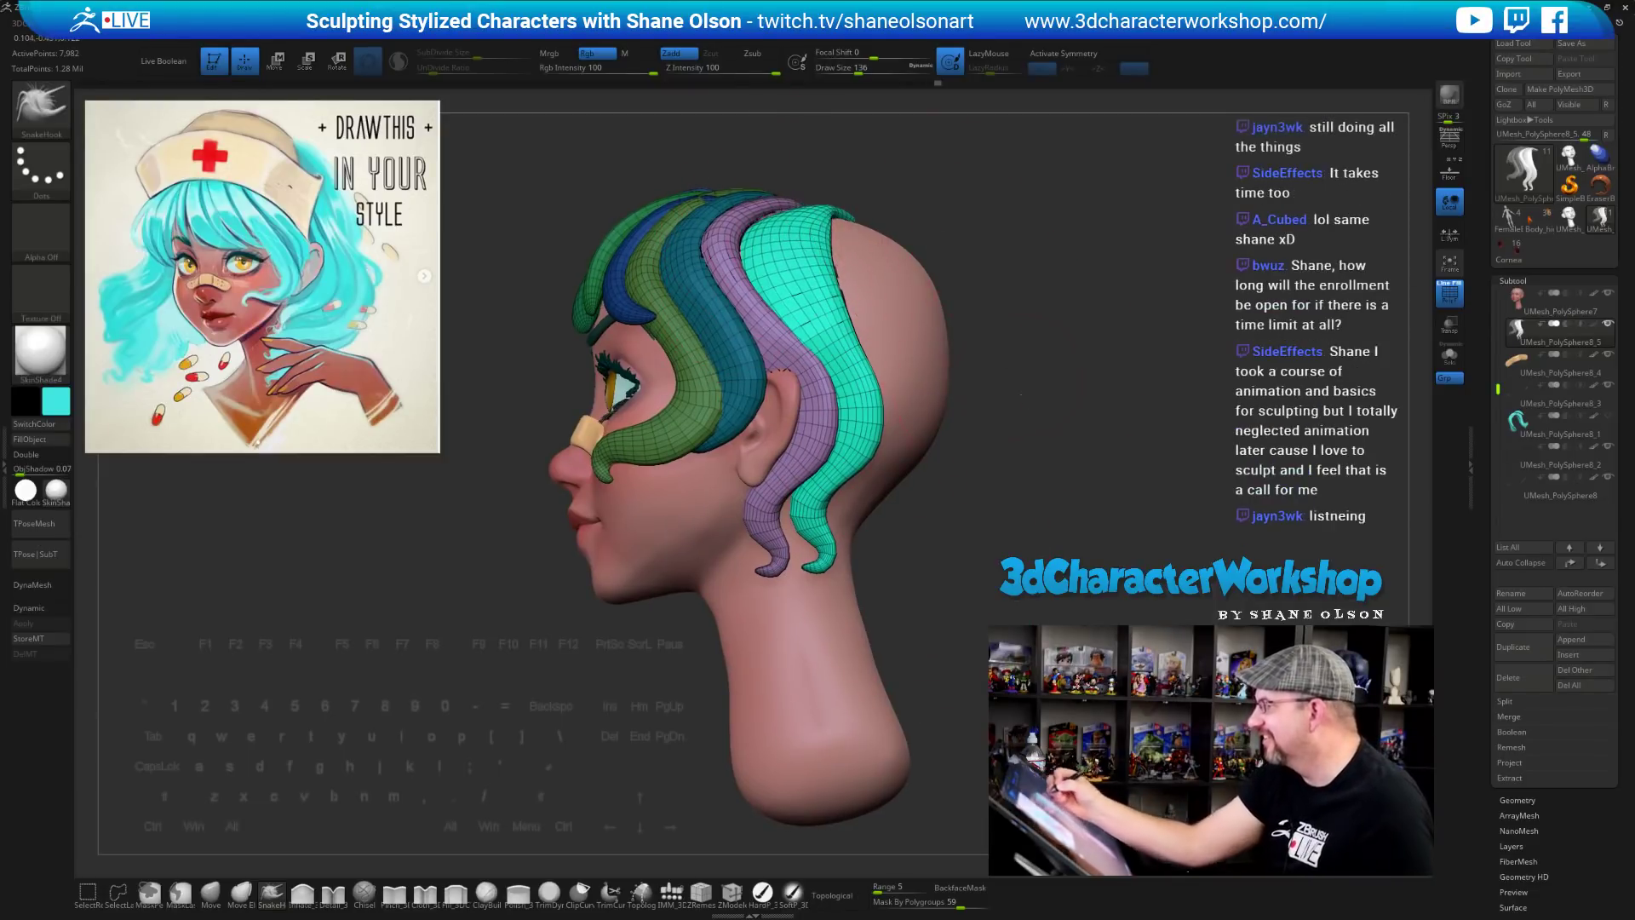
{"action": "left_click_drag", "start_coordinate": [988, 341], "coordinate": [1014, 386]}
{"action": "left_click_drag", "start_coordinate": [780, 231], "coordinate": [824, 184]}
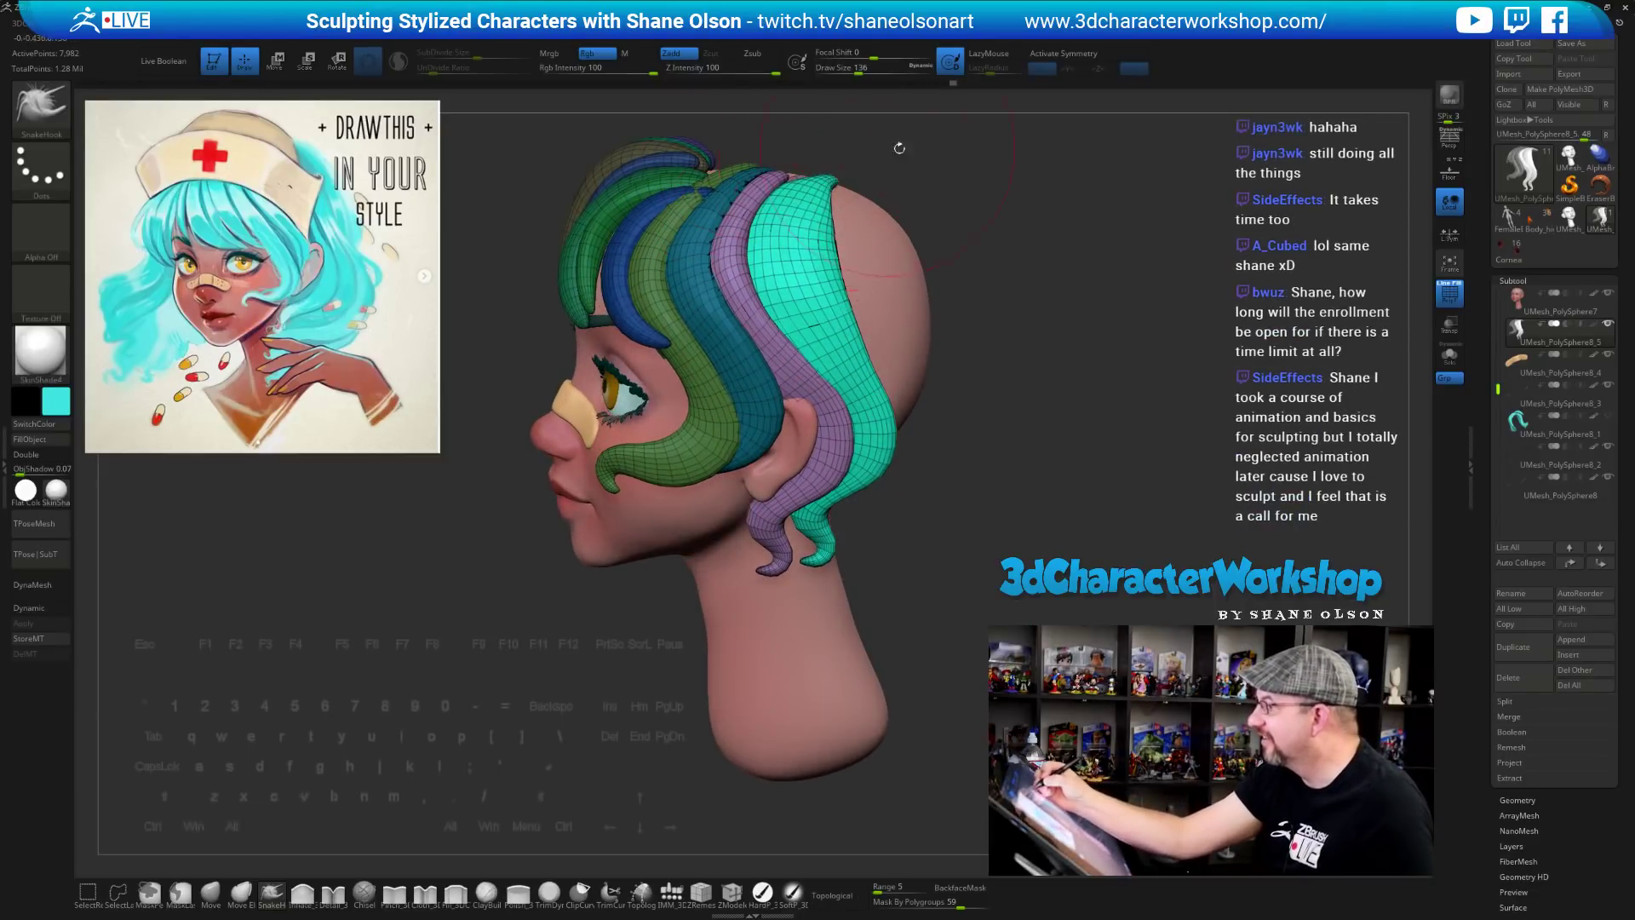
Adjust the strand's upper tip at the crown with SnakeHook at draw size 90
{"action": "mouse_move", "coordinate": [899, 148]}
{"action": "left_mouse_down"}
{"action": "mouse_move", "coordinate": [970, 199]}
{"action": "mouse_move", "coordinate": [948, 297]}
{"action": "left_mouse_up"}
{"action": "key", "text": "s"}
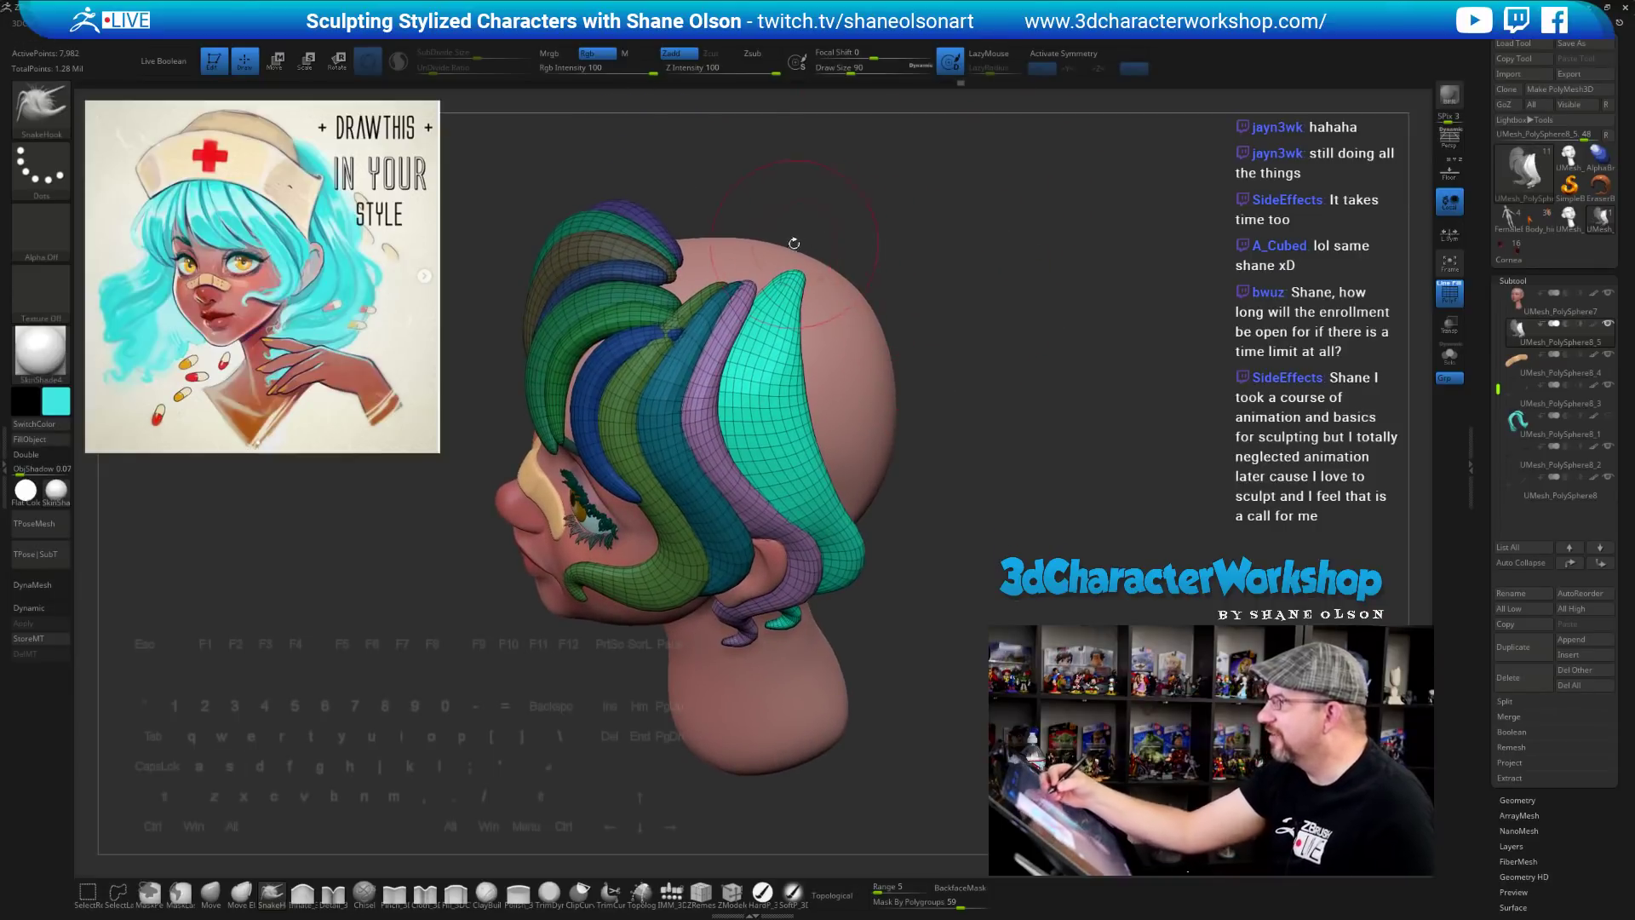
{"action": "left_click_drag", "start_coordinate": [793, 280], "coordinate": [799, 280]}
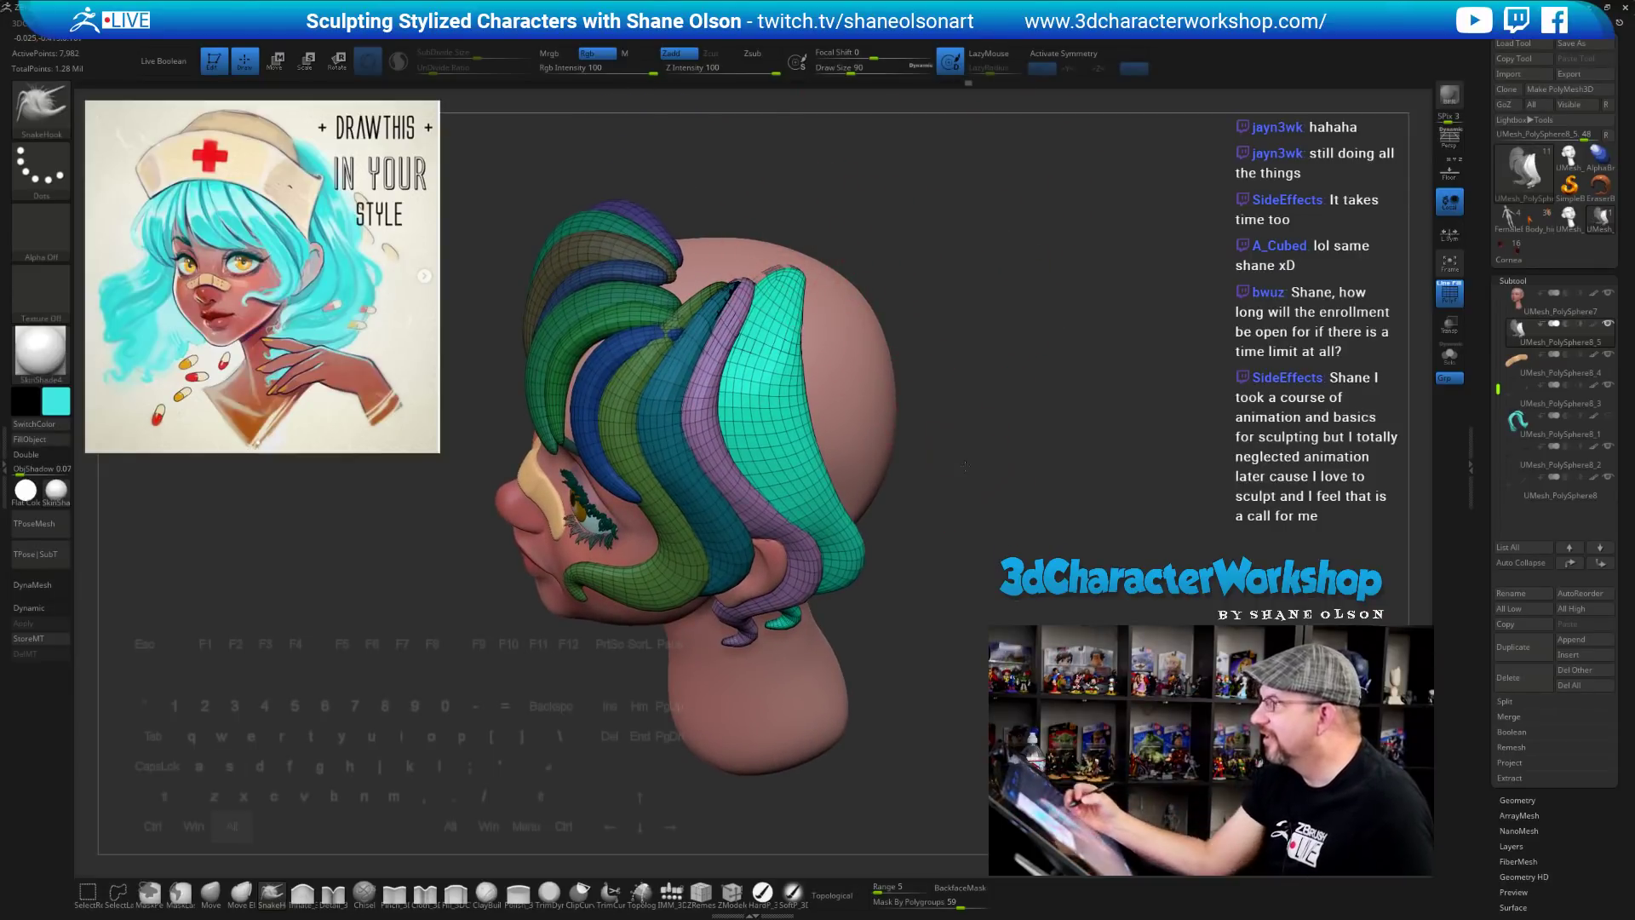
Reshape the strand's broad upper half above and behind the ear with SnakeHook, using draw sizes 128 and 116
{"action": "mouse_move", "coordinate": [965, 466]}
{"action": "left_mouse_down", "text": "alt"}
{"action": "mouse_move", "coordinate": [940, 512]}
{"action": "mouse_move", "coordinate": [905, 496]}
{"action": "left_mouse_up", "text": "alt"}
{"action": "key", "text": "s"}
{"action": "left_click_drag", "start_coordinate": [971, 371], "coordinate": [978, 371]}
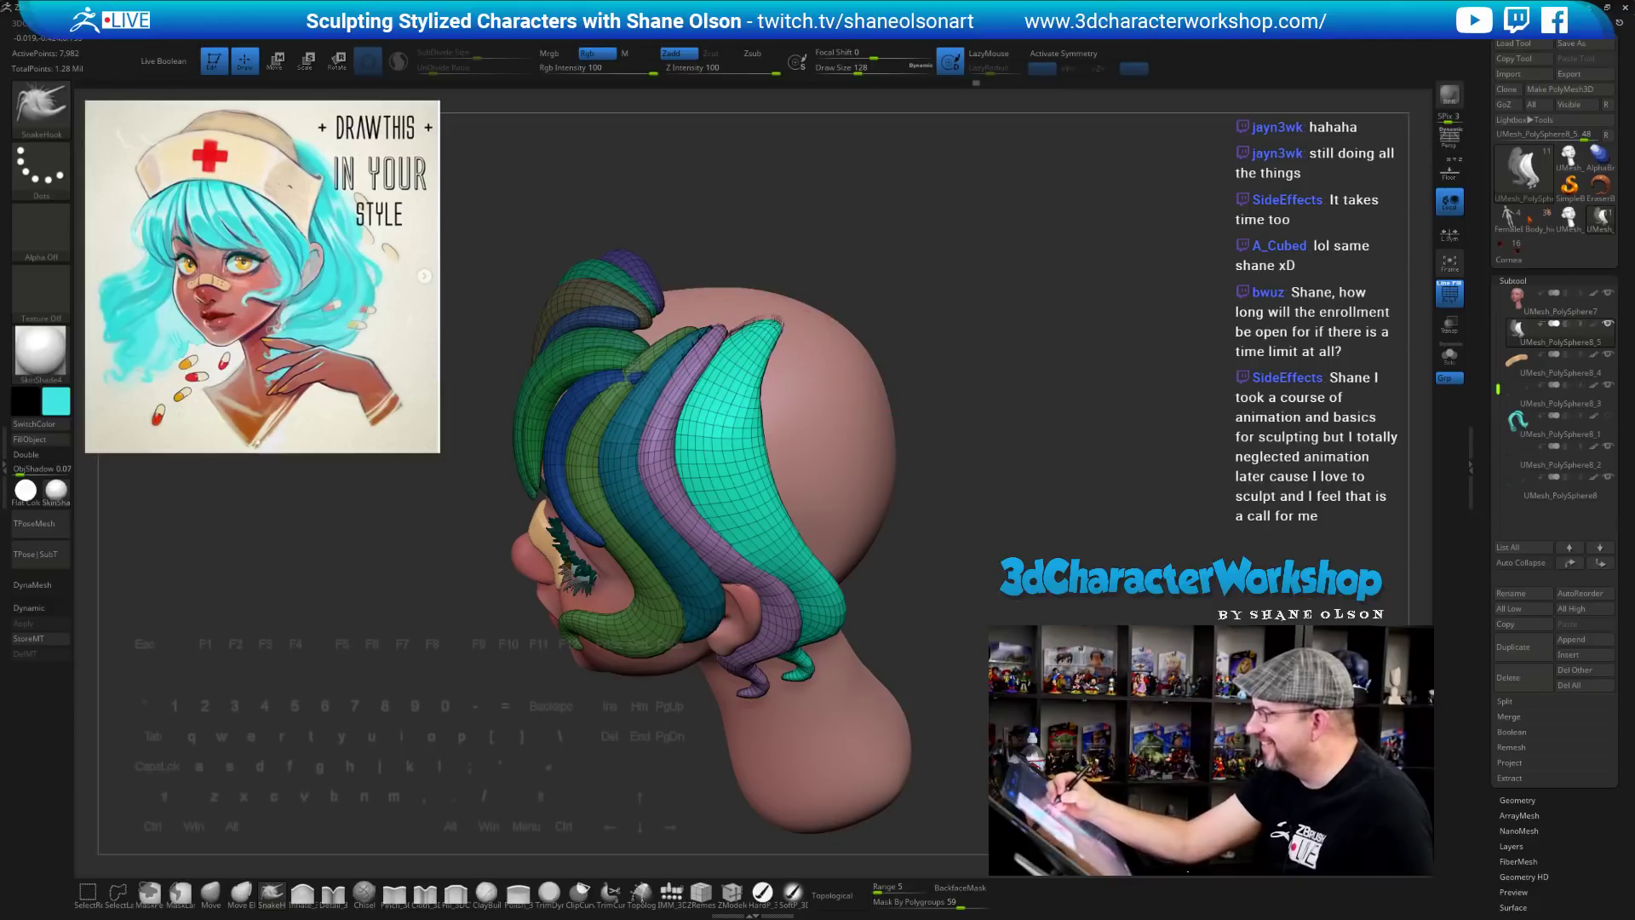
{"action": "left_click_drag", "start_coordinate": [921, 471], "coordinate": [920, 409]}
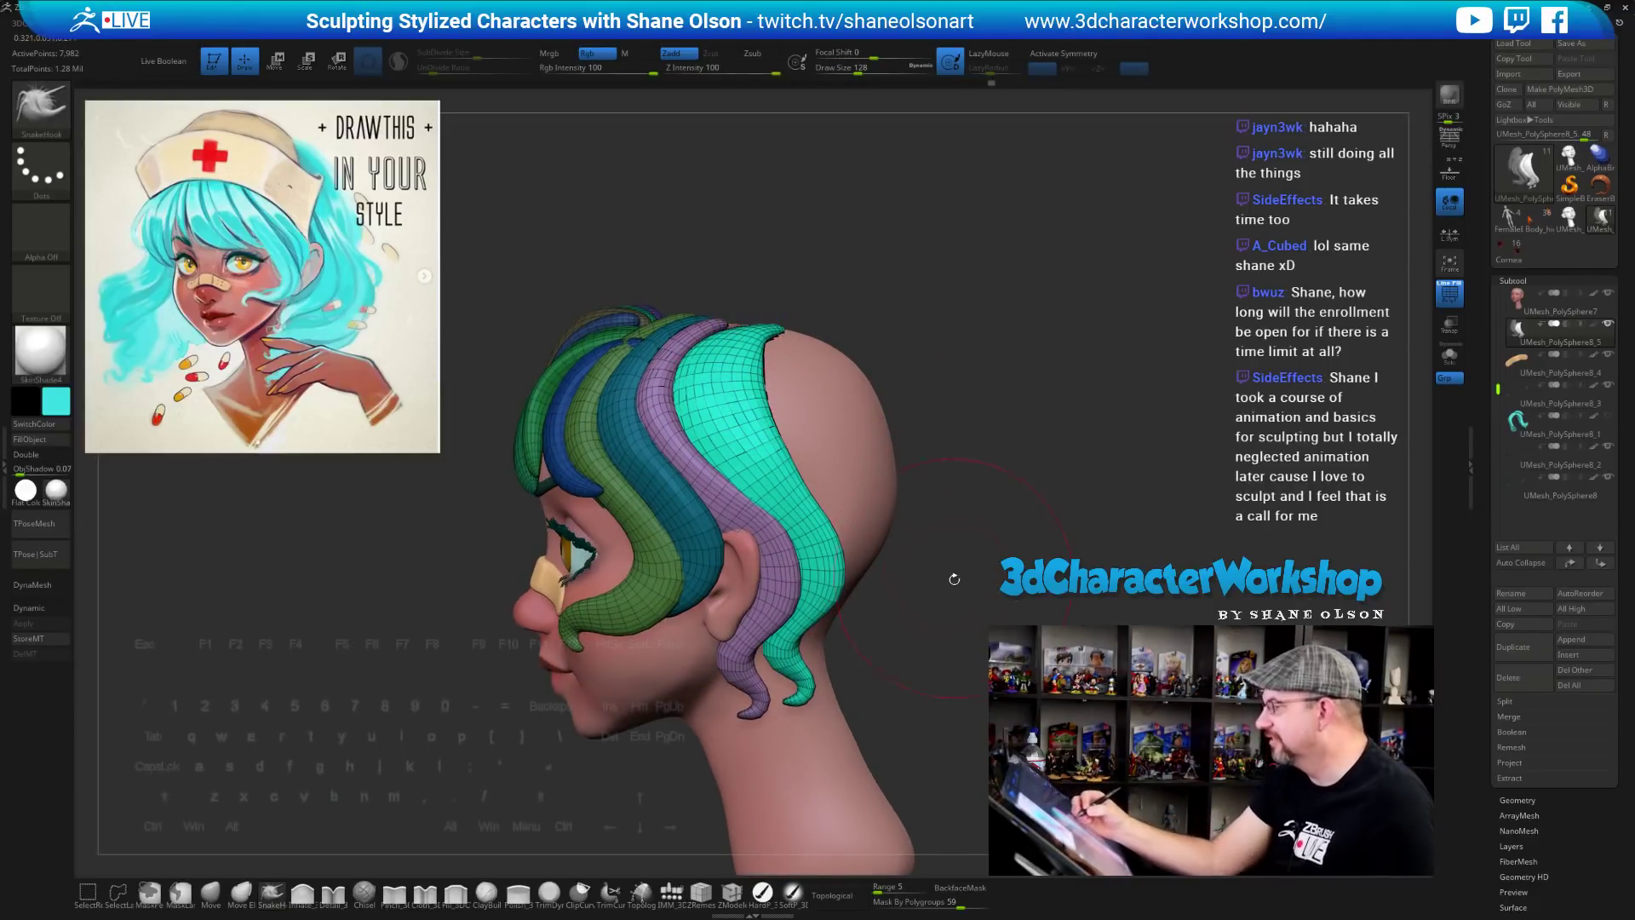
{"action": "left_click_drag", "start_coordinate": [957, 570], "coordinate": [969, 454]}
{"action": "left_click_drag", "start_coordinate": [757, 377], "coordinate": [758, 425]}
{"action": "mouse_move", "coordinate": [954, 477]}
{"action": "left_mouse_down"}
{"action": "mouse_move", "coordinate": [948, 502]}
{"action": "mouse_move", "coordinate": [958, 417]}
{"action": "mouse_move", "coordinate": [941, 419]}
{"action": "left_mouse_up"}
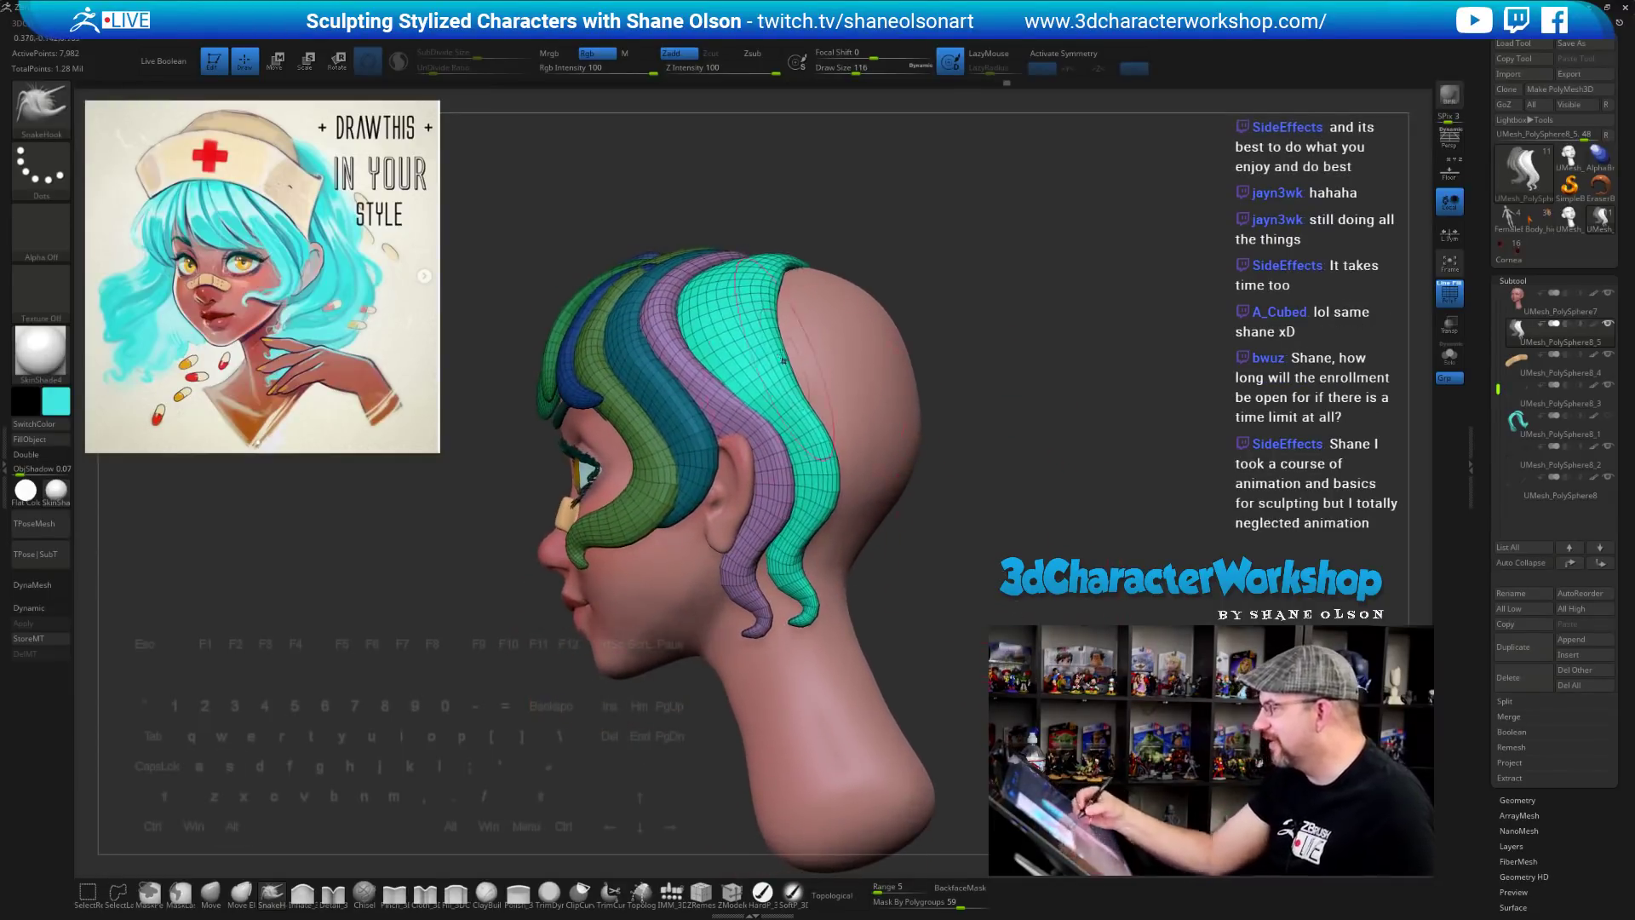
{"action": "left_click_drag", "start_coordinate": [779, 353], "coordinate": [804, 379]}
{"action": "mouse_move", "coordinate": [1003, 613]}
{"action": "left_mouse_down"}
{"action": "mouse_move", "coordinate": [1026, 608]}
{"action": "mouse_move", "coordinate": [1003, 516]}
{"action": "mouse_move", "coordinate": [957, 545]}
{"action": "left_mouse_up"}
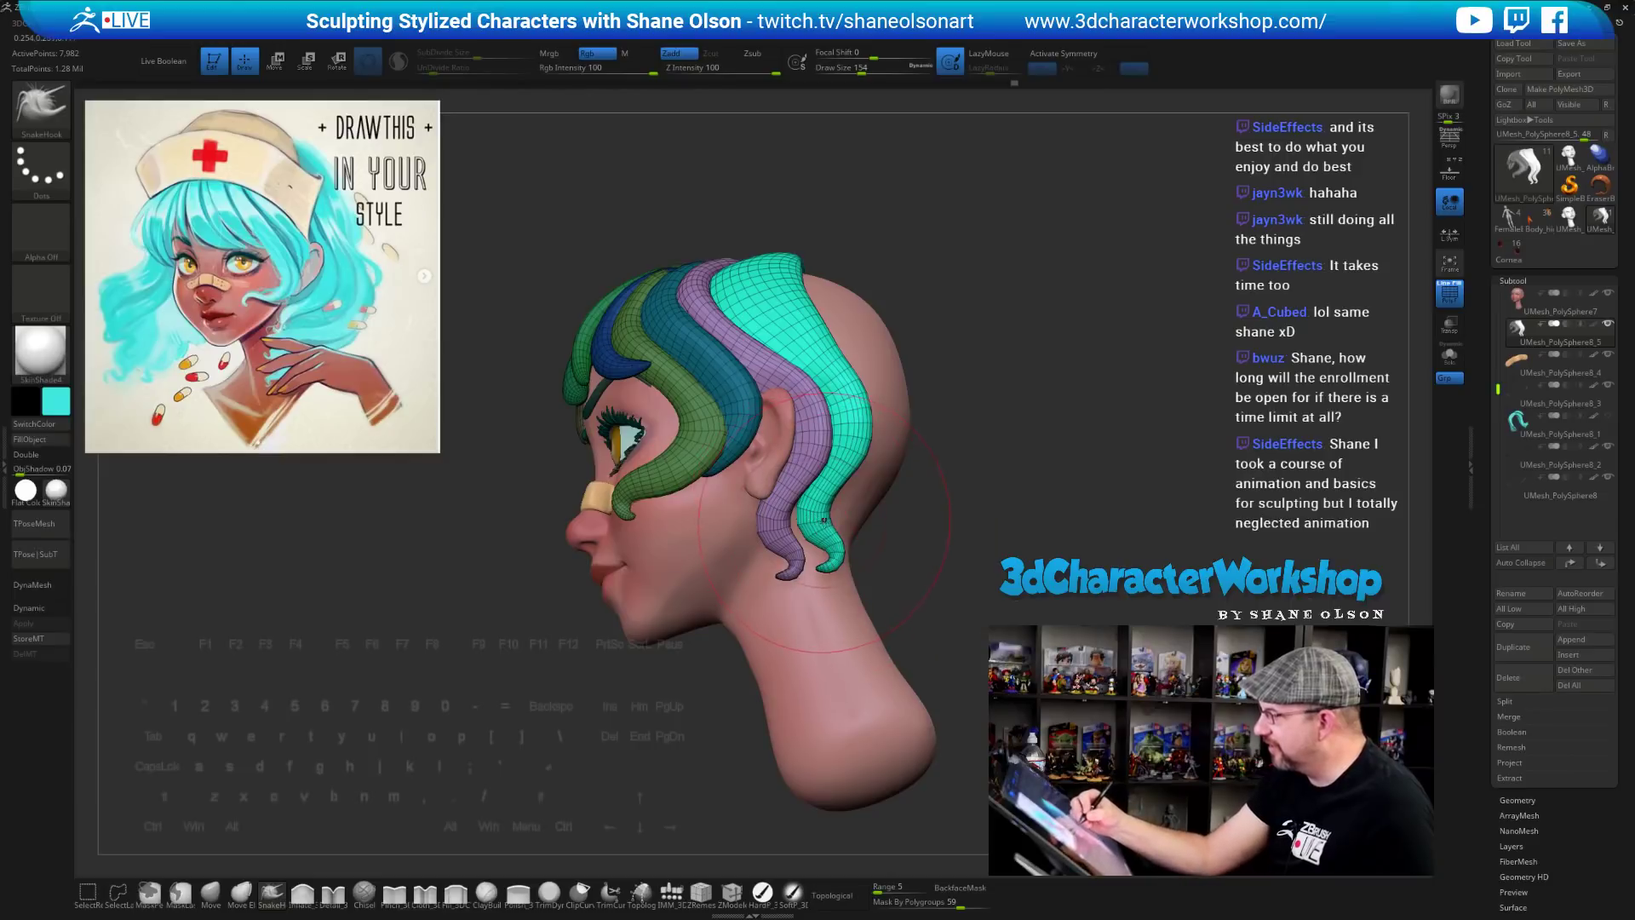
Enlarge the brush to draw size 202 and pull the strand's lower end down toward the neck
{"action": "key", "text": "s"}
{"action": "left_click", "coordinate": [825, 521]}
{"action": "left_click_drag", "start_coordinate": [825, 520], "coordinate": [820, 547]}
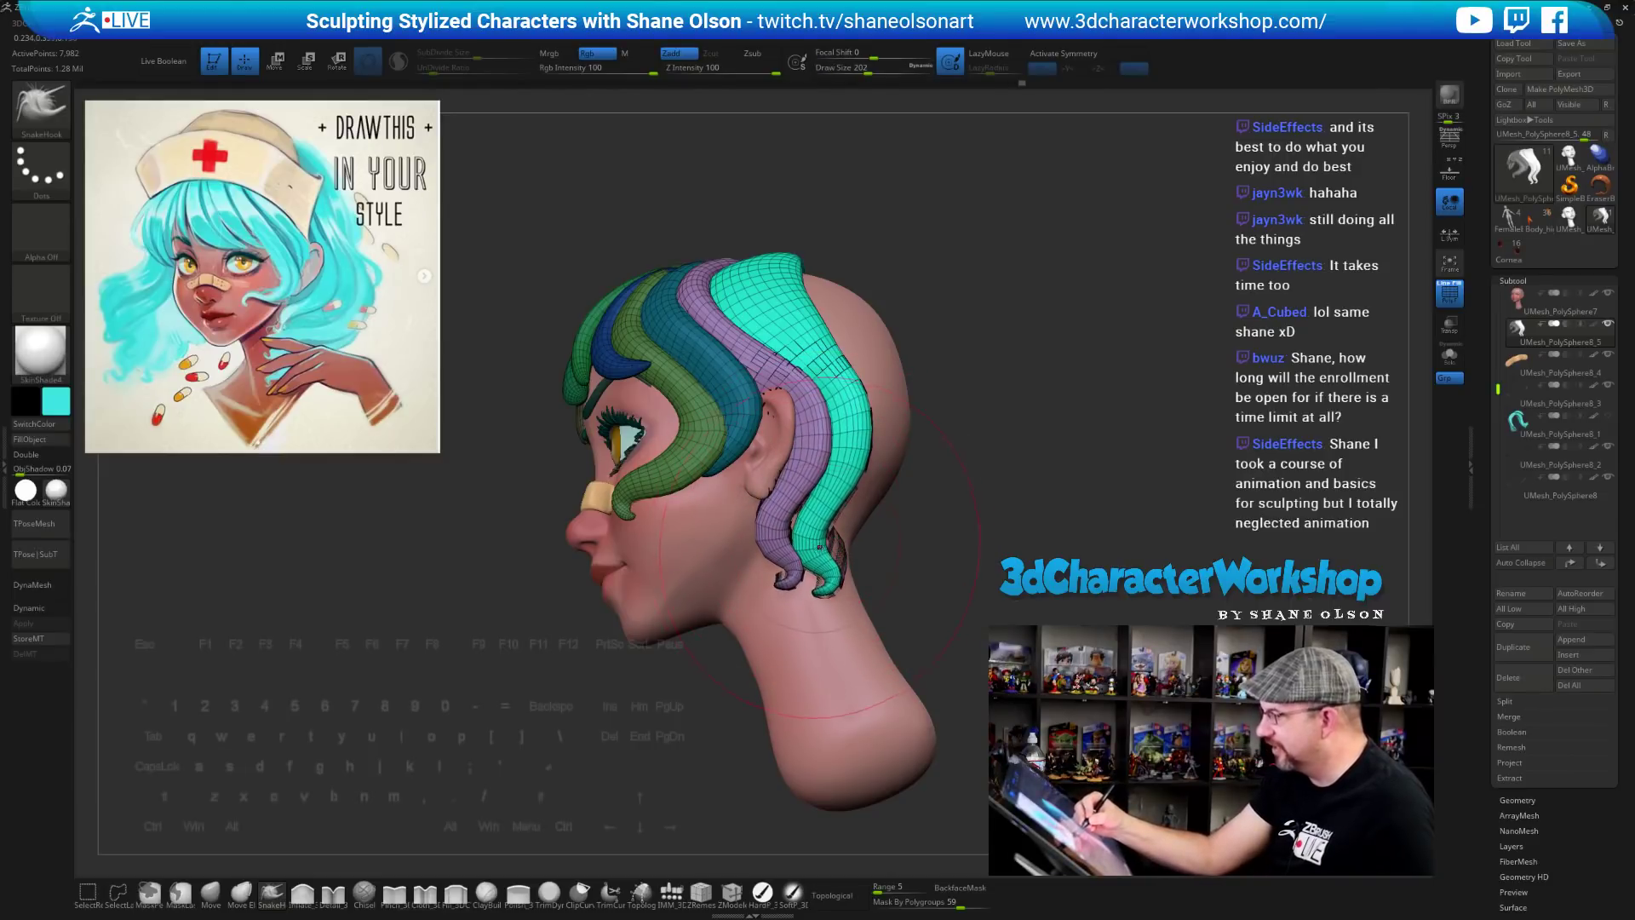
Enable Topological masking, set Mask By Polygroups to 0, and pull the strand's tip down and its bend outward
{"action": "left_click", "coordinate": [852, 891]}
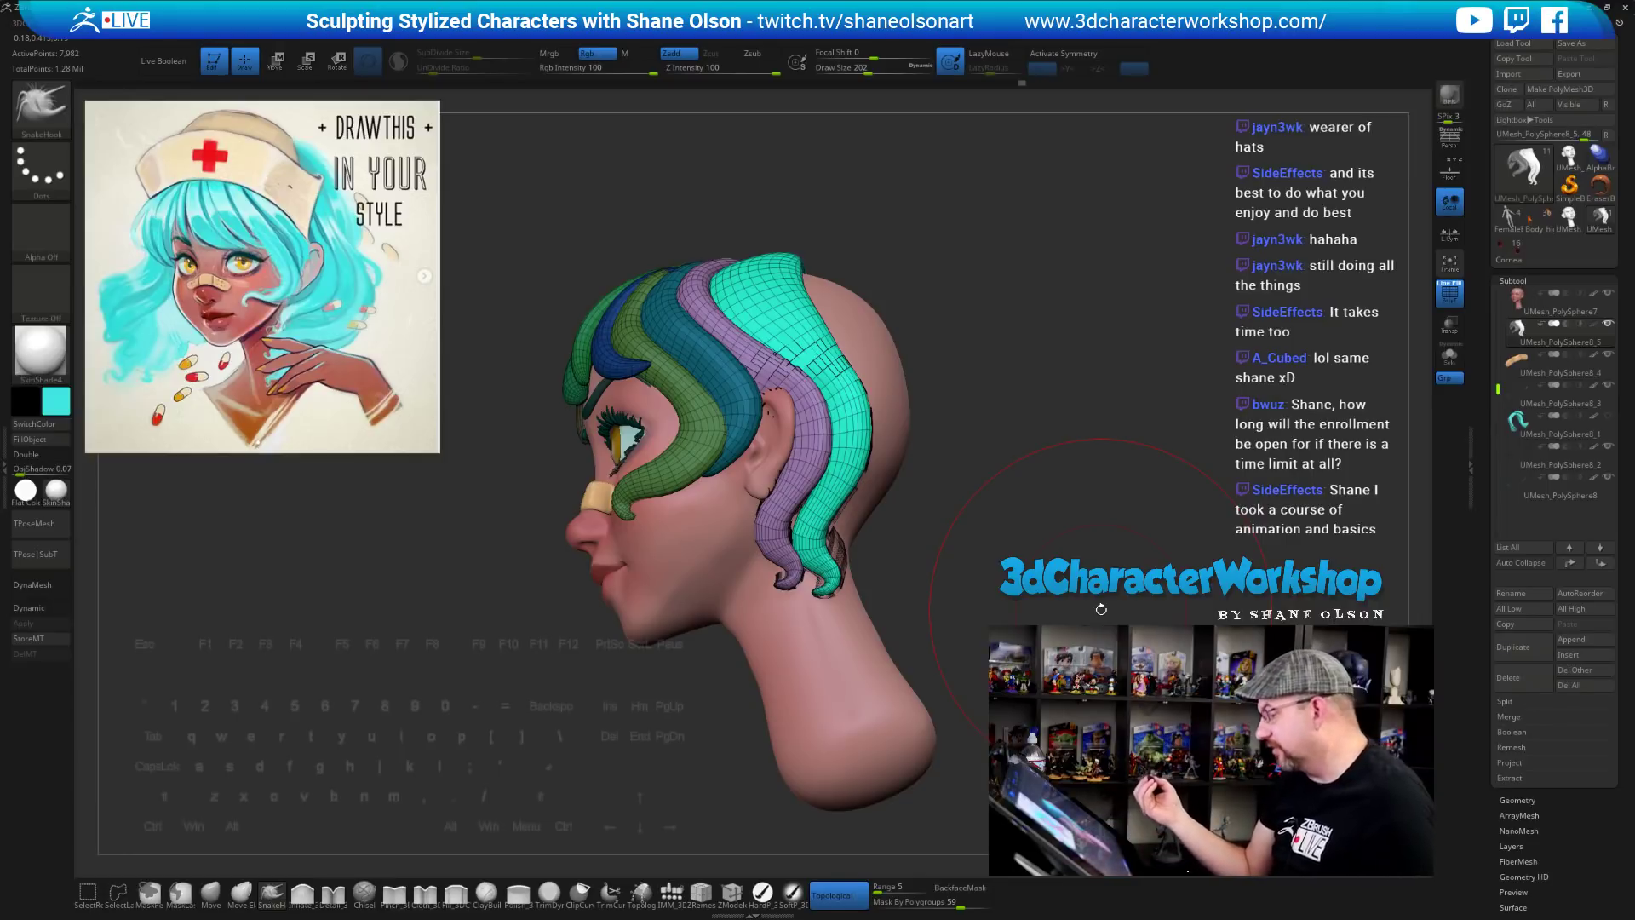
{"action": "left_click_drag", "start_coordinate": [956, 906], "coordinate": [875, 906]}
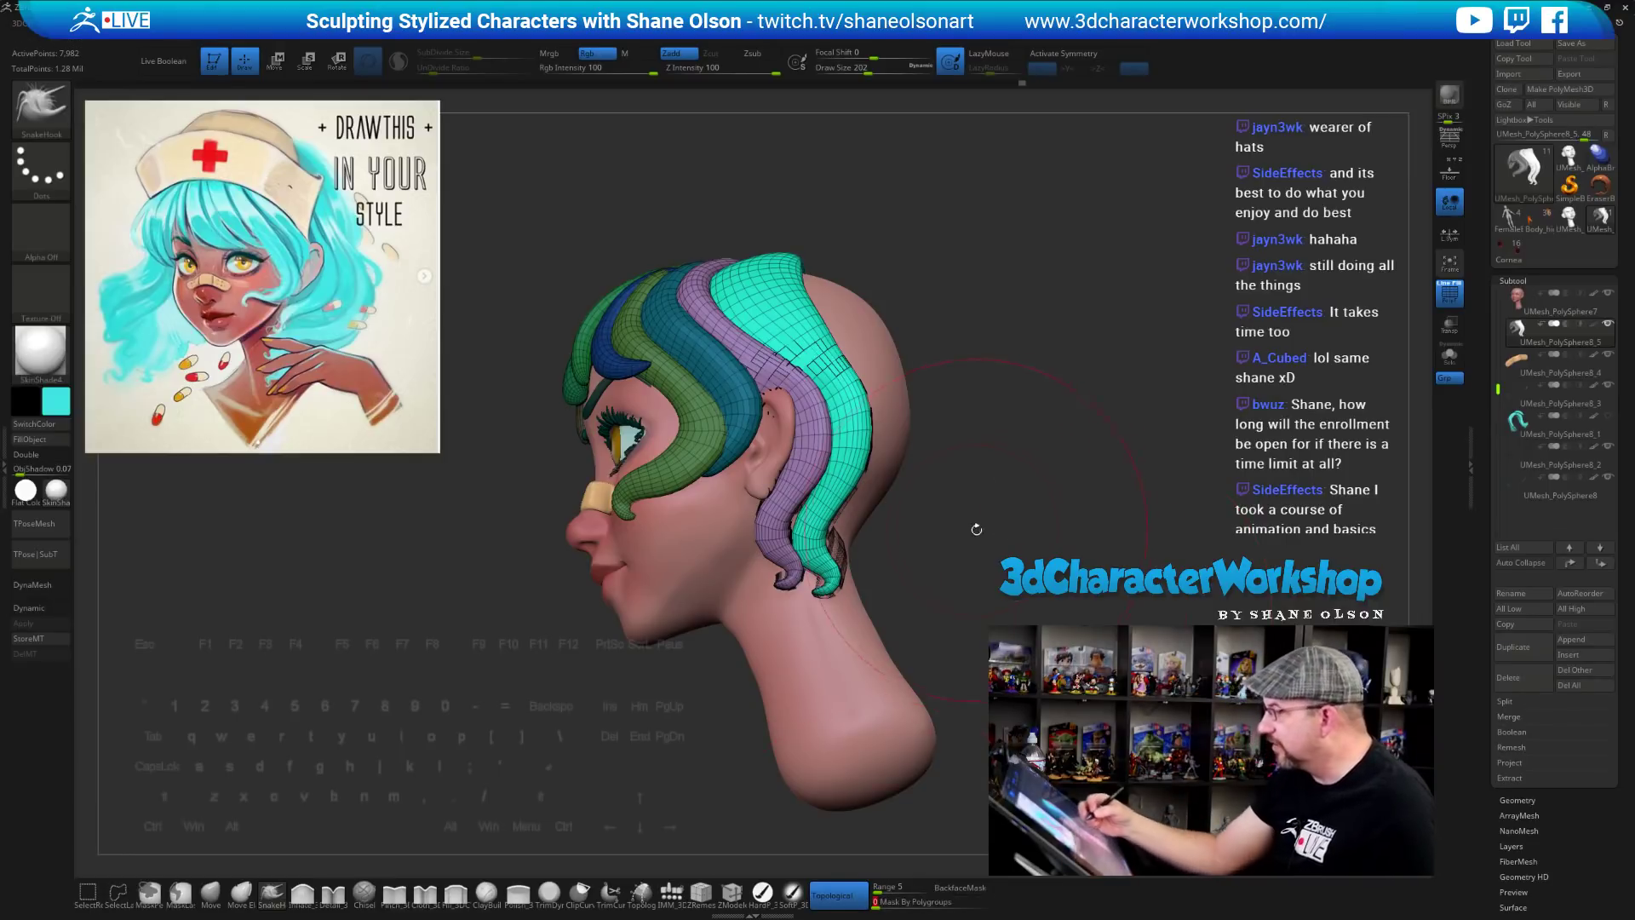
{"action": "left_click_drag", "start_coordinate": [834, 576], "coordinate": [804, 601]}
{"action": "left_click_drag", "start_coordinate": [833, 508], "coordinate": [859, 502]}
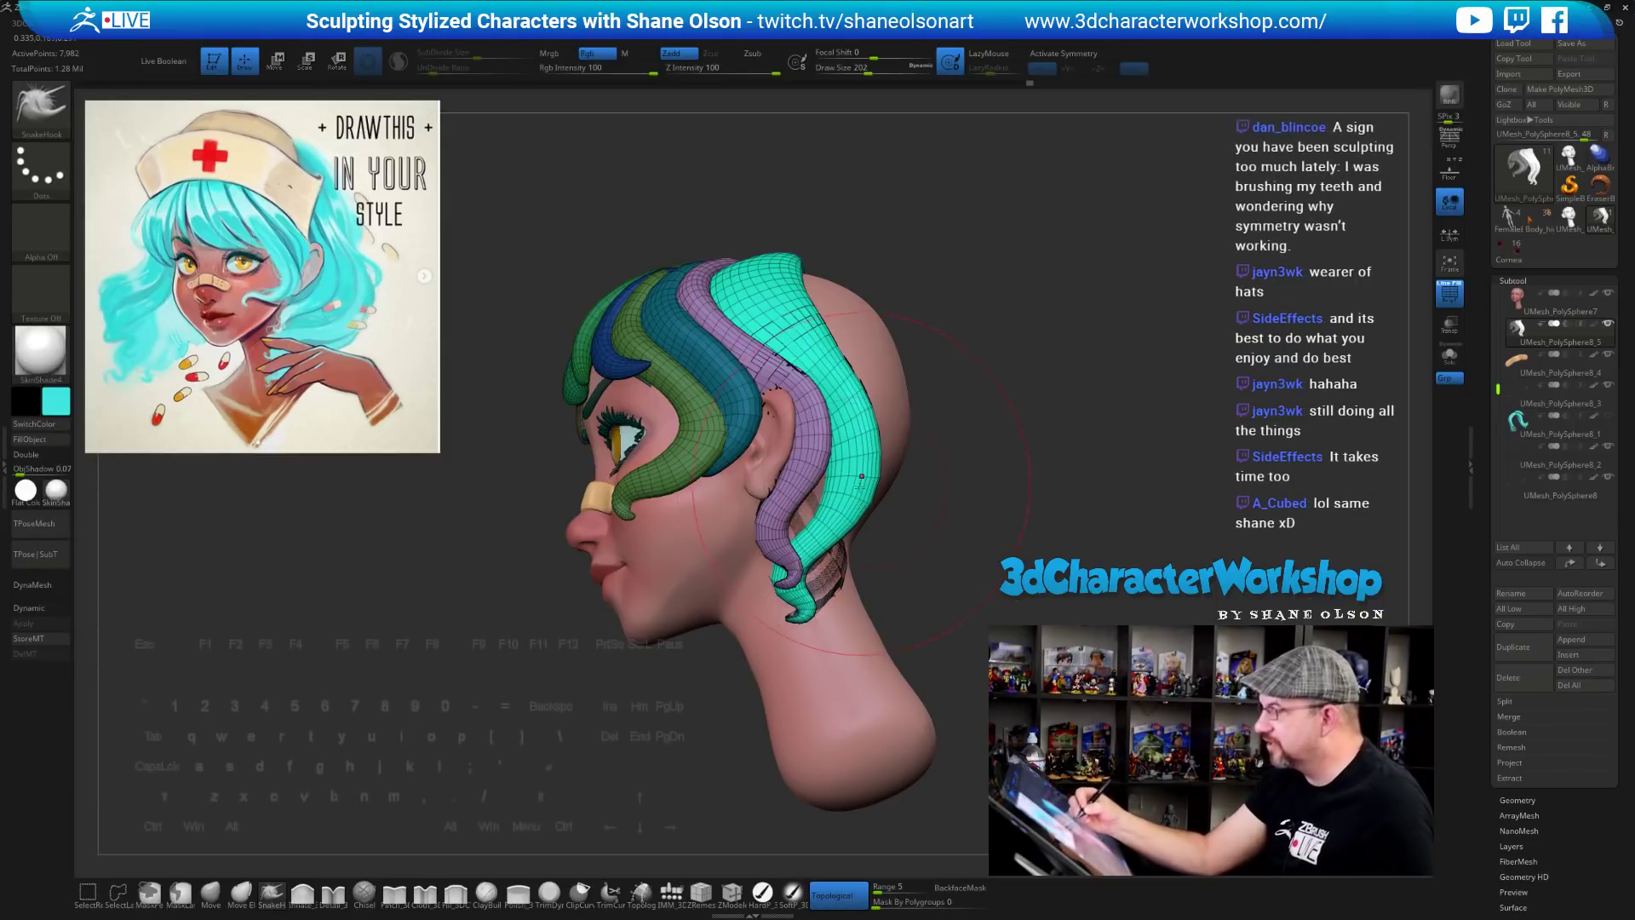
Reduce the brush to draw size 104 and pull the strand's curled tip forward beneath the purple strand
{"action": "mouse_move", "coordinate": [961, 563]}
{"action": "left_mouse_down", "text": "alt"}
{"action": "mouse_move", "coordinate": [941, 590]}
{"action": "mouse_move", "coordinate": [959, 589]}
{"action": "mouse_move", "coordinate": [934, 588]}
{"action": "left_mouse_up", "text": "alt"}
{"action": "key", "text": "s"}
{"action": "key", "text": "s"}
{"action": "left_click_drag", "start_coordinate": [805, 546], "coordinate": [785, 537]}
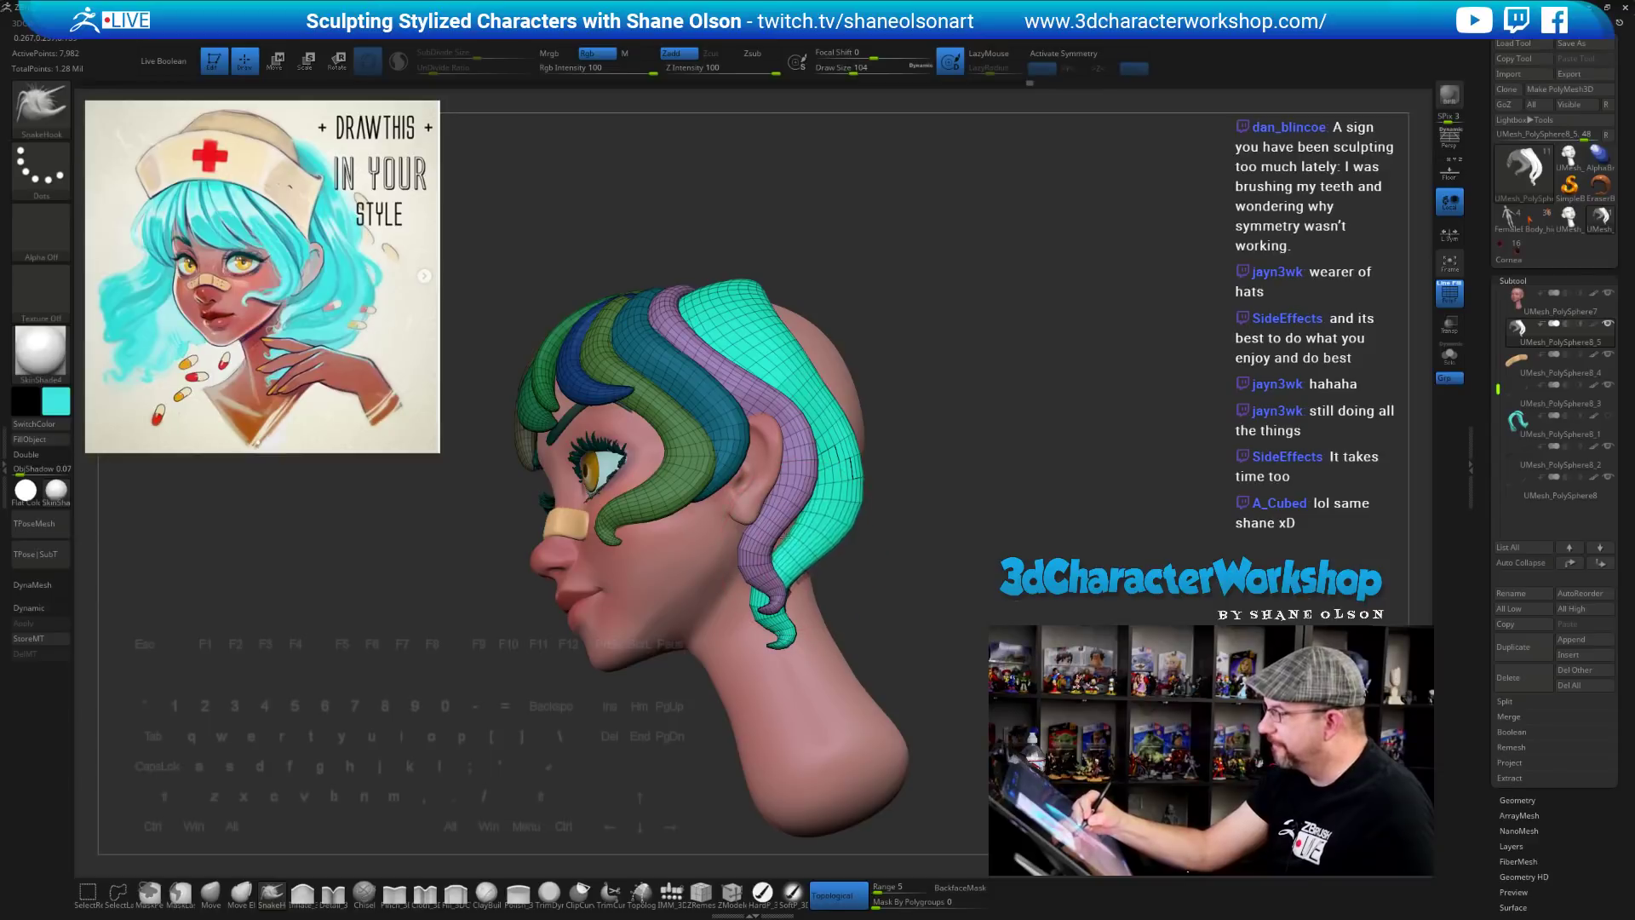
{"action": "left_click_drag", "start_coordinate": [785, 632], "coordinate": [753, 656]}
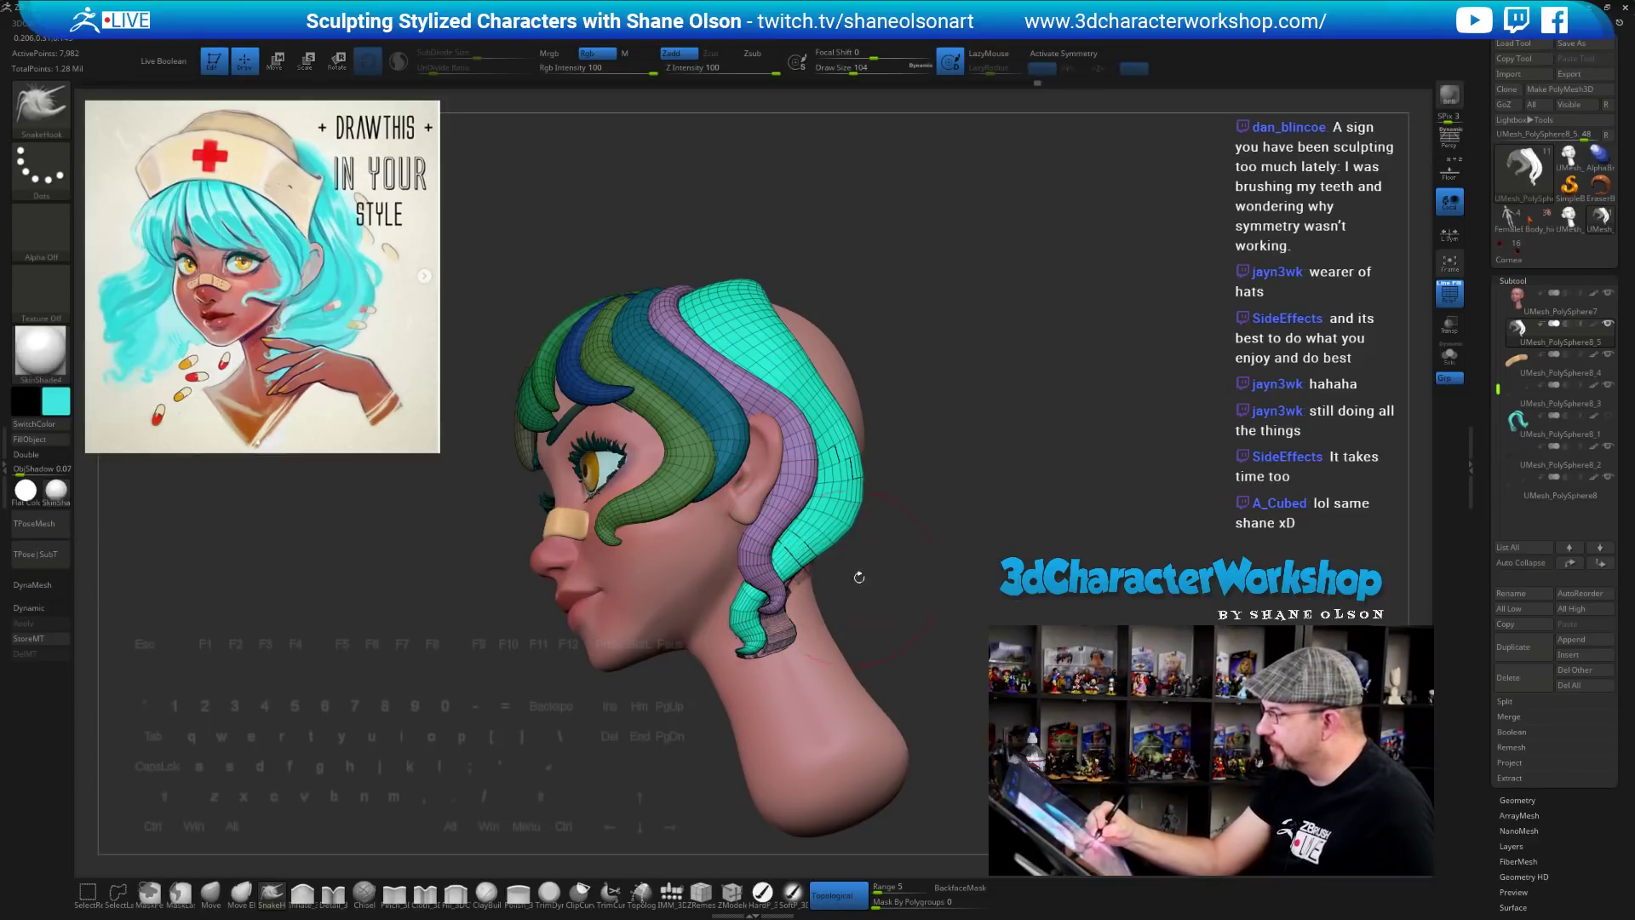
{"action": "right_click_drag", "start_coordinate": [859, 577], "coordinate": [965, 514]}
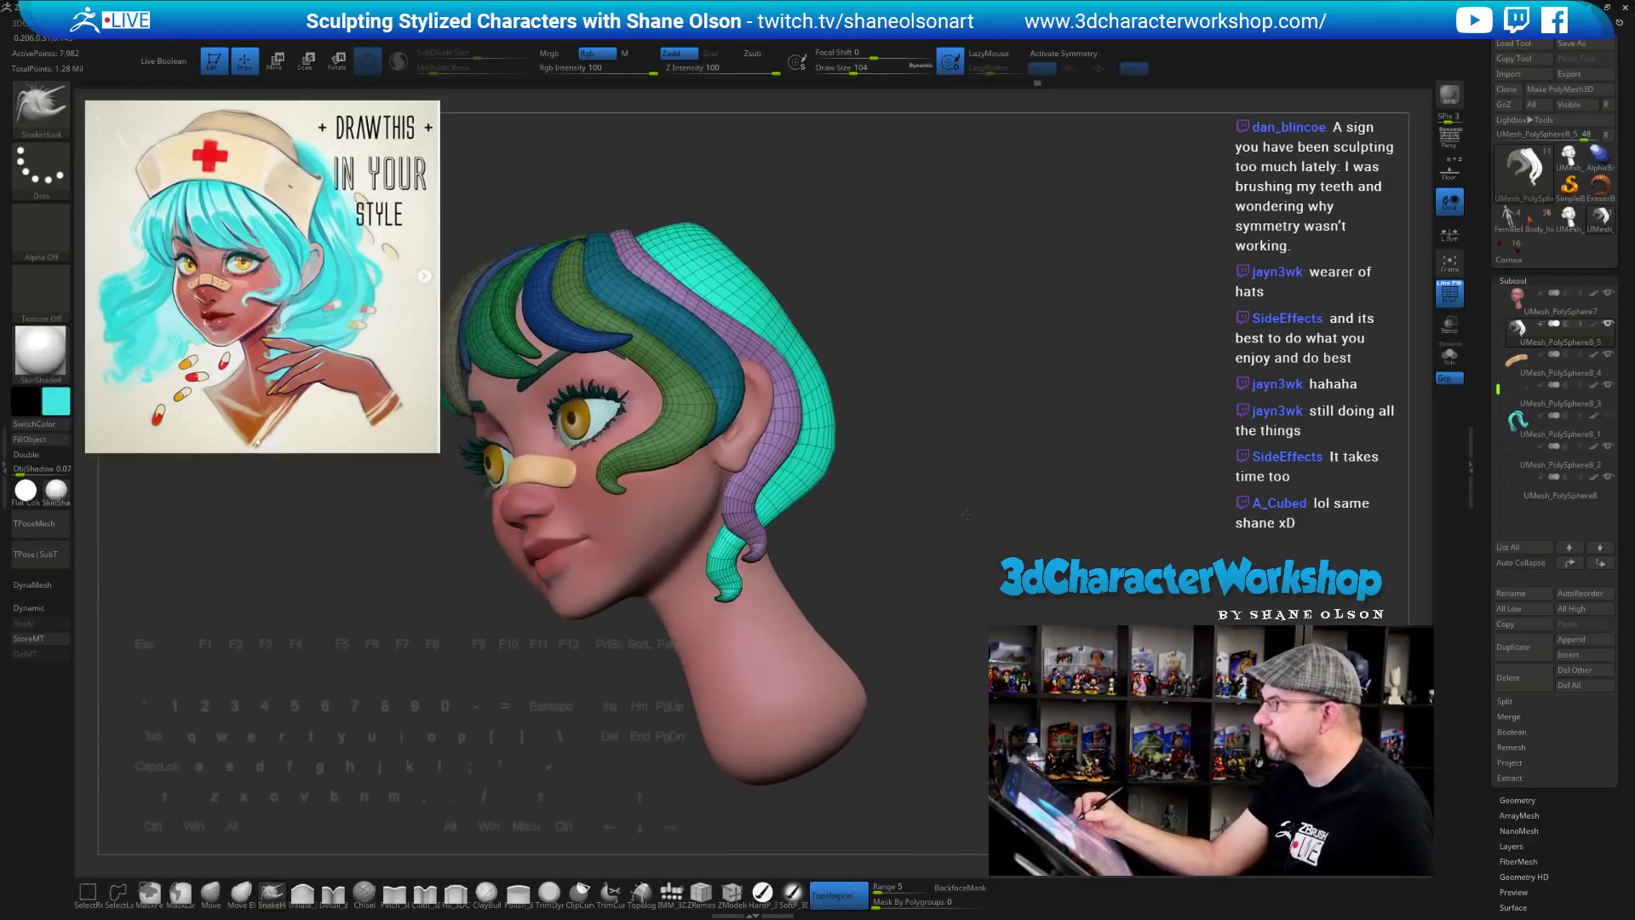
Widen the strand's middle toward the back of the head with SnakeHook at draw size 124
{"action": "key", "text": "bracketright"}
{"action": "mouse_move", "coordinate": [954, 457]}
{"action": "right_mouse_down", "text": "alt"}
{"action": "mouse_move", "coordinate": [959, 533]}
{"action": "mouse_move", "coordinate": [941, 483]}
{"action": "right_mouse_up", "text": "alt"}
{"action": "right_click_drag", "start_coordinate": [818, 527], "coordinate": [837, 435]}
{"action": "left_click_drag", "start_coordinate": [782, 349], "coordinate": [806, 329]}
{"action": "left_click_drag", "start_coordinate": [949, 536], "coordinate": [900, 524]}
{"action": "left_click_drag", "start_coordinate": [801, 396], "coordinate": [833, 397]}
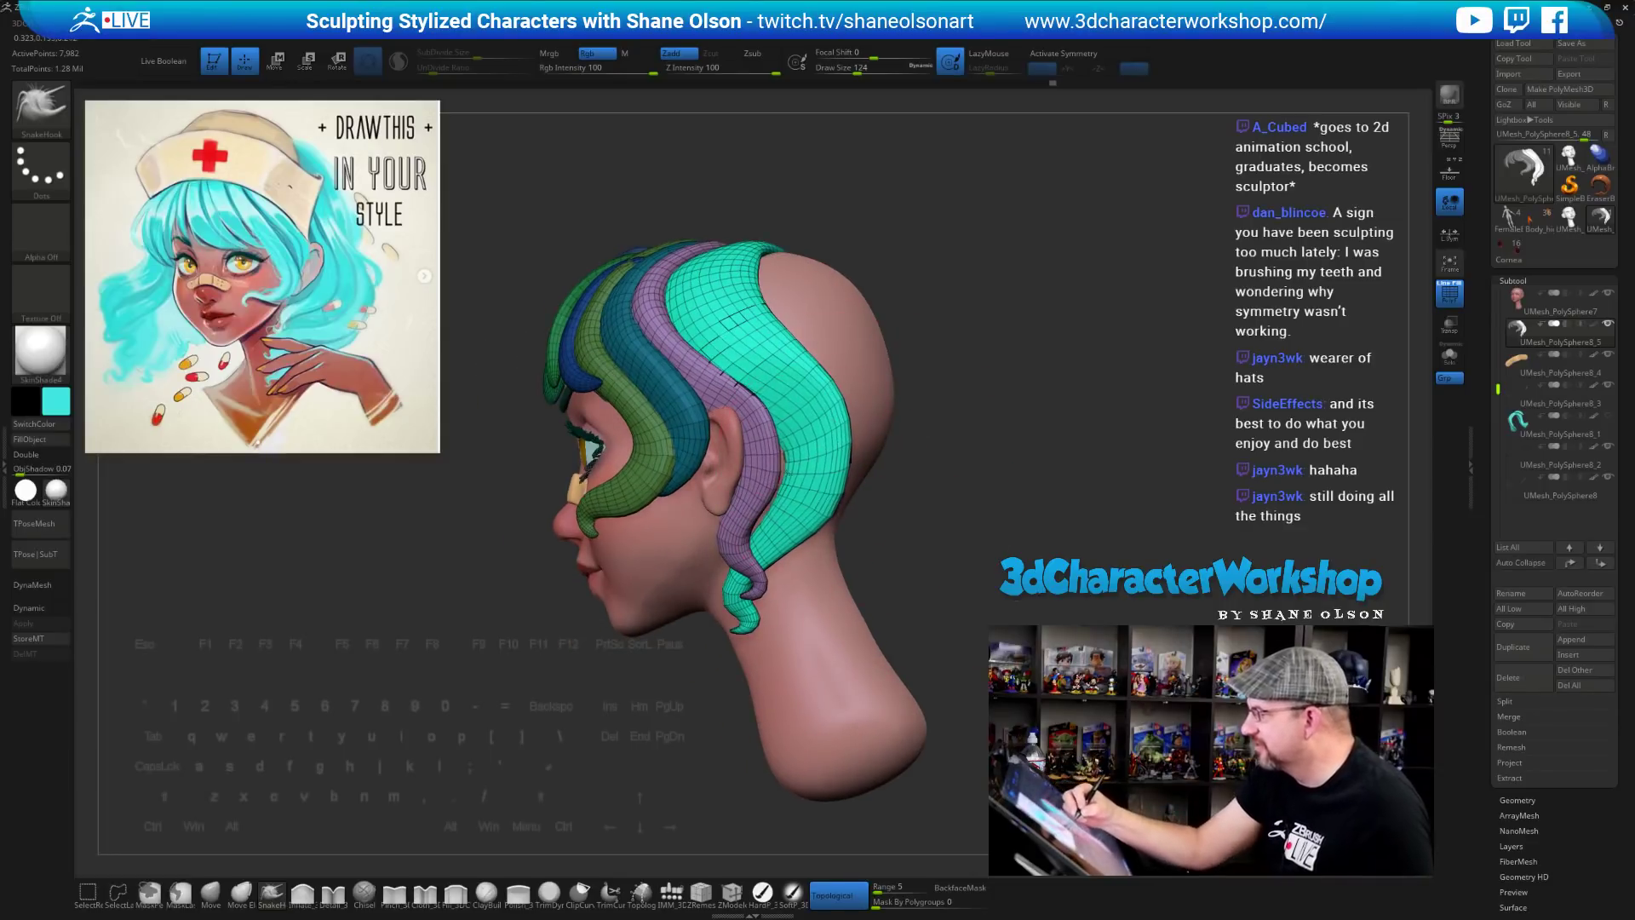
{"action": "left_click_drag", "start_coordinate": [809, 477], "coordinate": [788, 468]}
{"action": "mouse_move", "coordinate": [896, 552]}
{"action": "left_mouse_down"}
{"action": "mouse_move", "coordinate": [839, 549]}
{"action": "mouse_move", "coordinate": [835, 481]}
{"action": "mouse_move", "coordinate": [820, 516]}
{"action": "mouse_move", "coordinate": [839, 540]}
{"action": "left_mouse_up"}
{"action": "mouse_move", "coordinate": [852, 545]}
{"action": "right_mouse_down"}
{"action": "mouse_move", "coordinate": [901, 498]}
{"action": "mouse_move", "coordinate": [869, 498]}
{"action": "mouse_move", "coordinate": [898, 528]}
{"action": "right_mouse_up"}
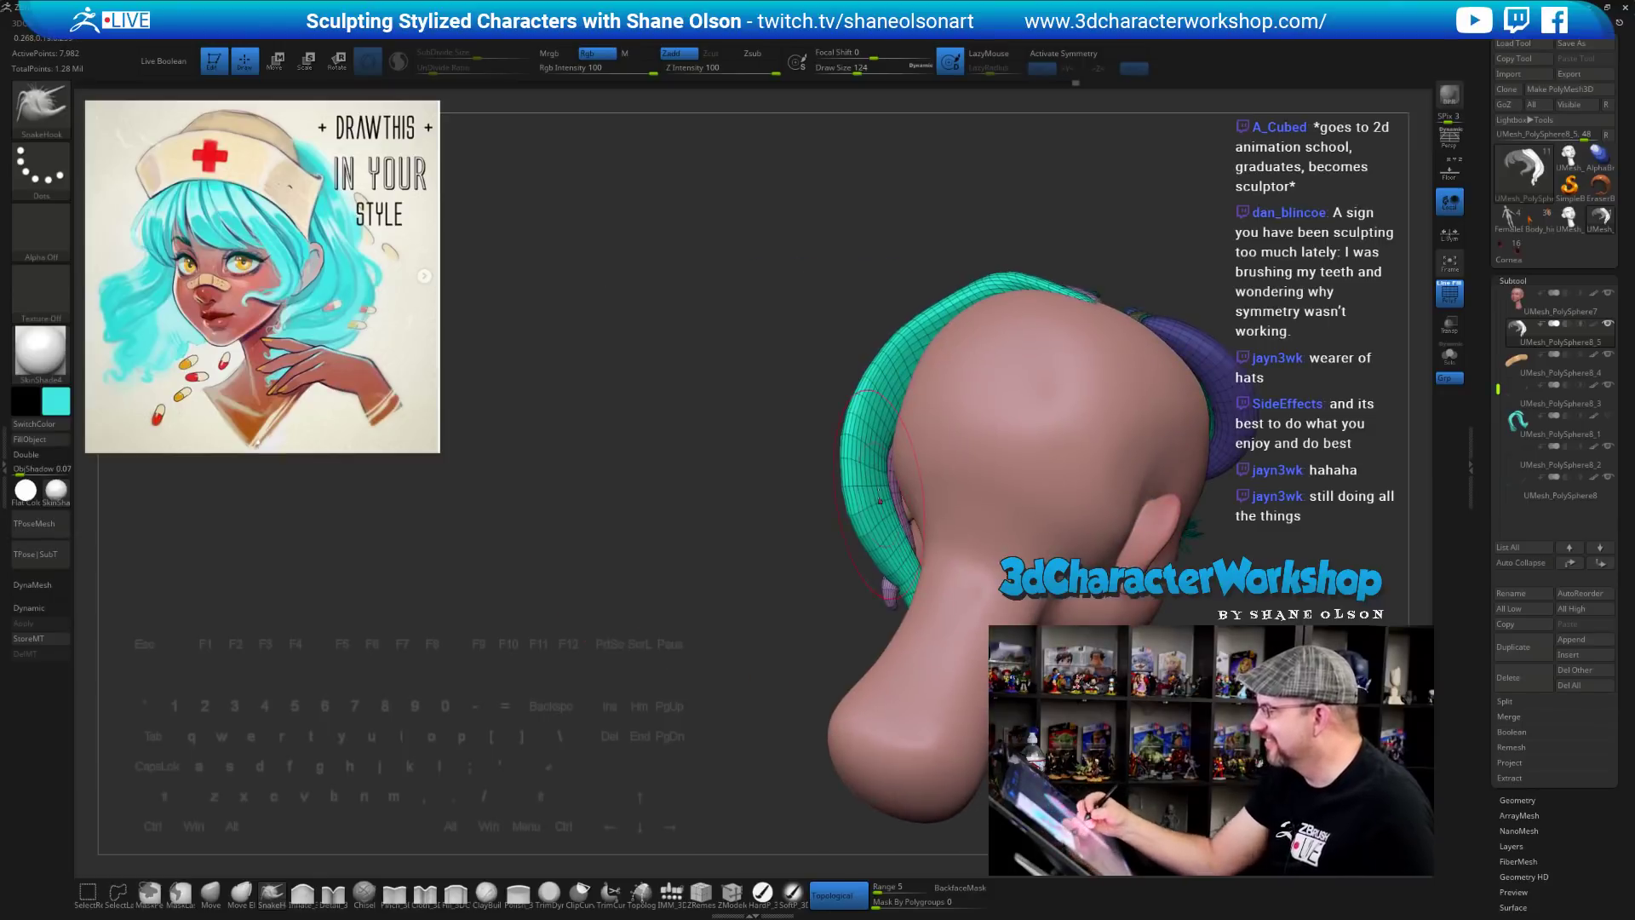
Thicken the strand's outer side behind the ear with the Inflate brush at Z Intensity 5
{"action": "left_click", "coordinate": [304, 894]}
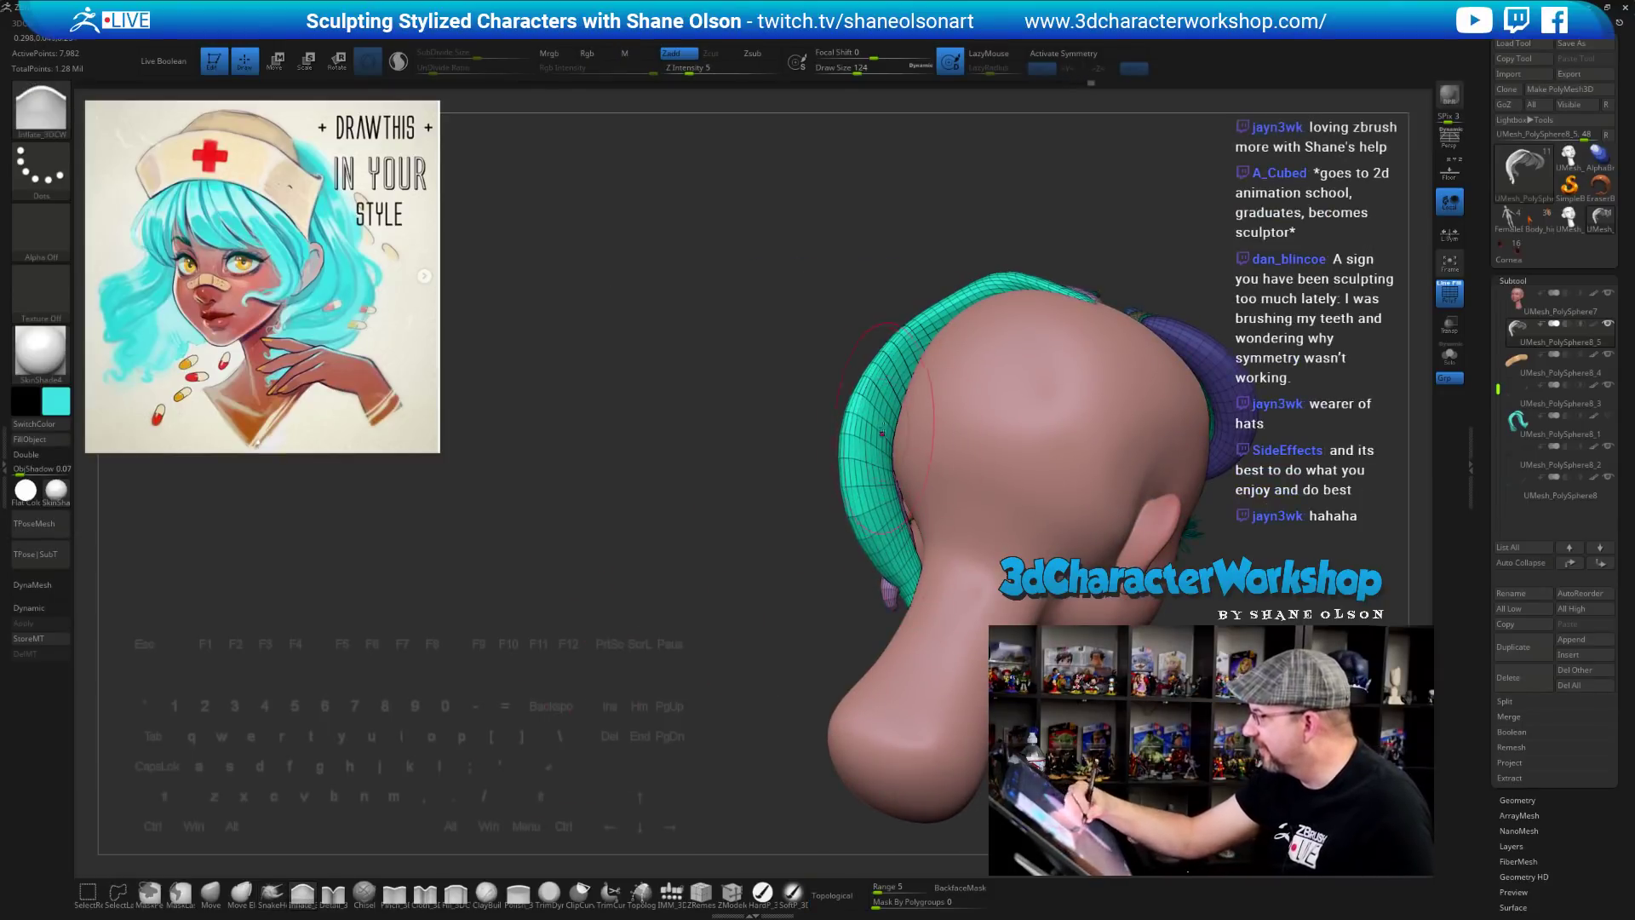
{"action": "right_click_drag", "start_coordinate": [925, 601], "coordinate": [889, 456]}
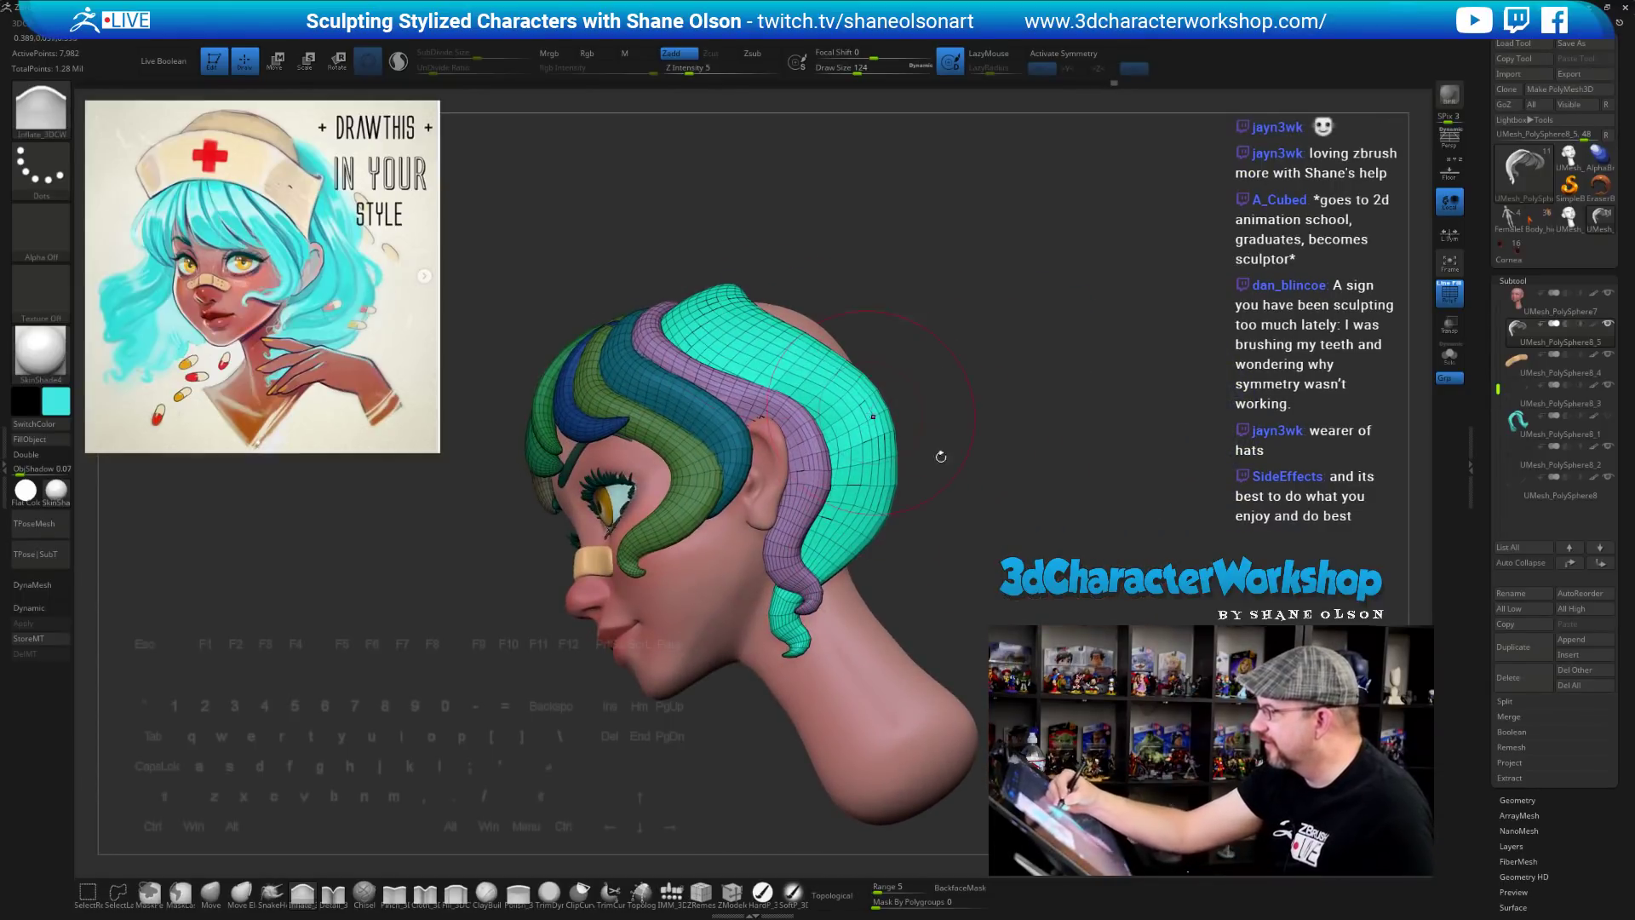
{"action": "right_click_drag", "start_coordinate": [1041, 554], "coordinate": [1026, 569]}
{"action": "left_click_drag", "start_coordinate": [1040, 577], "coordinate": [1030, 592], "text": "alt"}
Switch to the Move brush at draw size 116 and smooth the strand's bulge behind the ear
{"action": "key", "text": "bracketleft"}
{"action": "key", "text": "bracketleft"}
{"action": "left_click", "coordinate": [211, 892]}
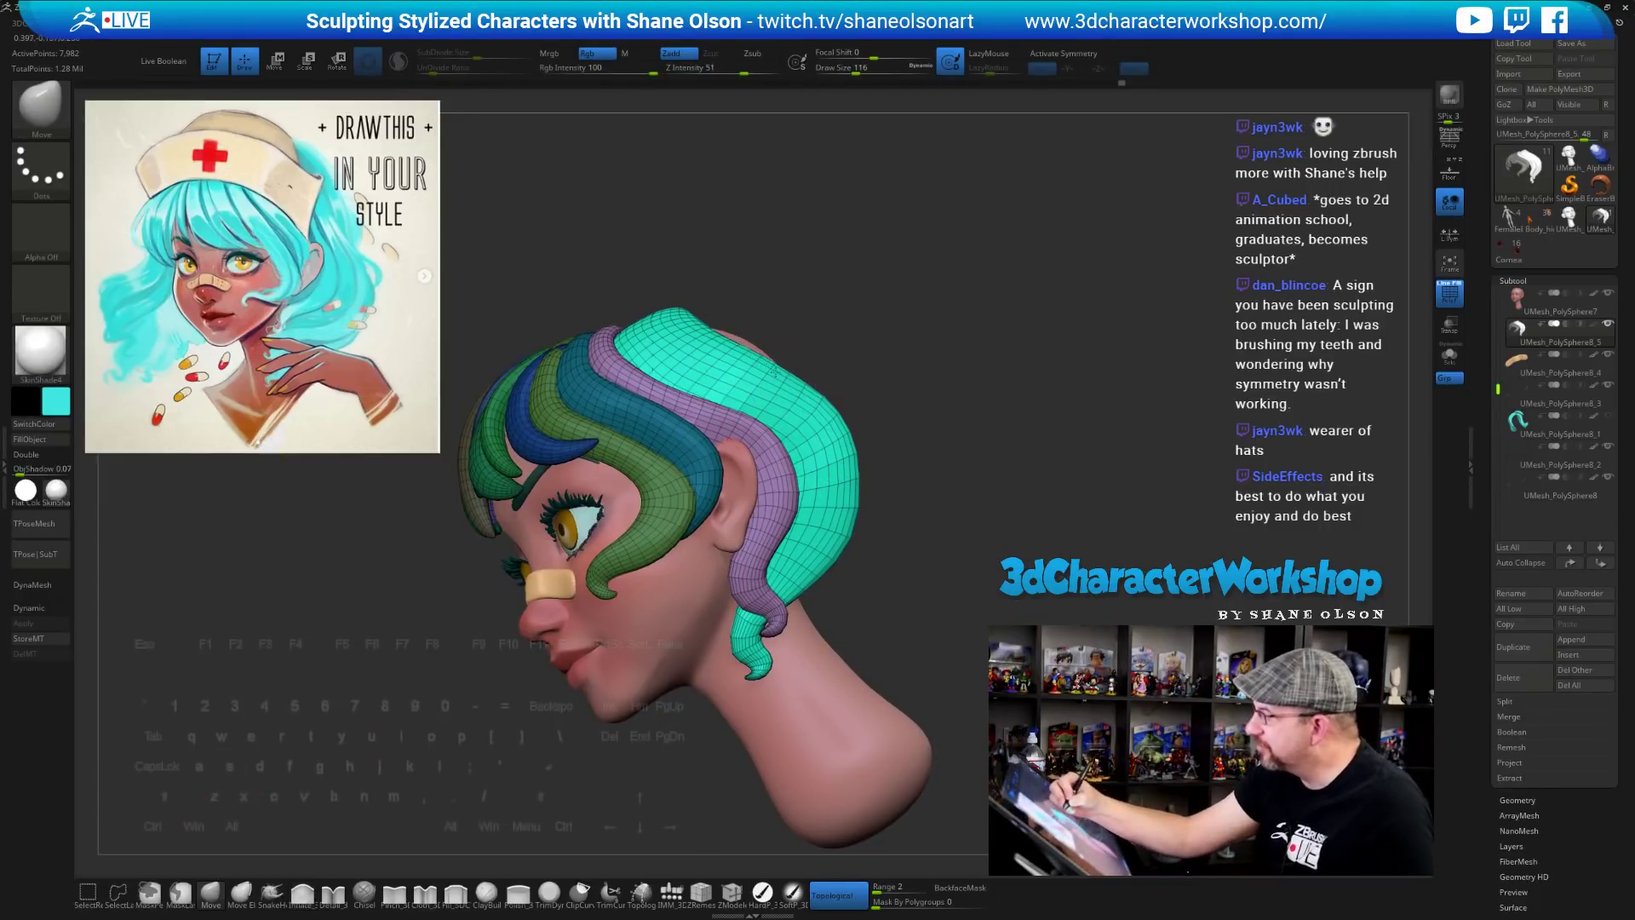
{"action": "key", "text": "shift"}
{"action": "left_click_drag", "start_coordinate": [831, 430], "coordinate": [833, 477], "text": "shift"}
{"action": "mouse_move", "coordinate": [938, 595]}
{"action": "left_mouse_down"}
{"action": "mouse_move", "coordinate": [908, 594]}
{"action": "mouse_move", "coordinate": [962, 583]}
{"action": "mouse_move", "coordinate": [924, 660]}
{"action": "mouse_move", "coordinate": [966, 608]}
{"action": "mouse_move", "coordinate": [945, 611]}
{"action": "left_mouse_up"}
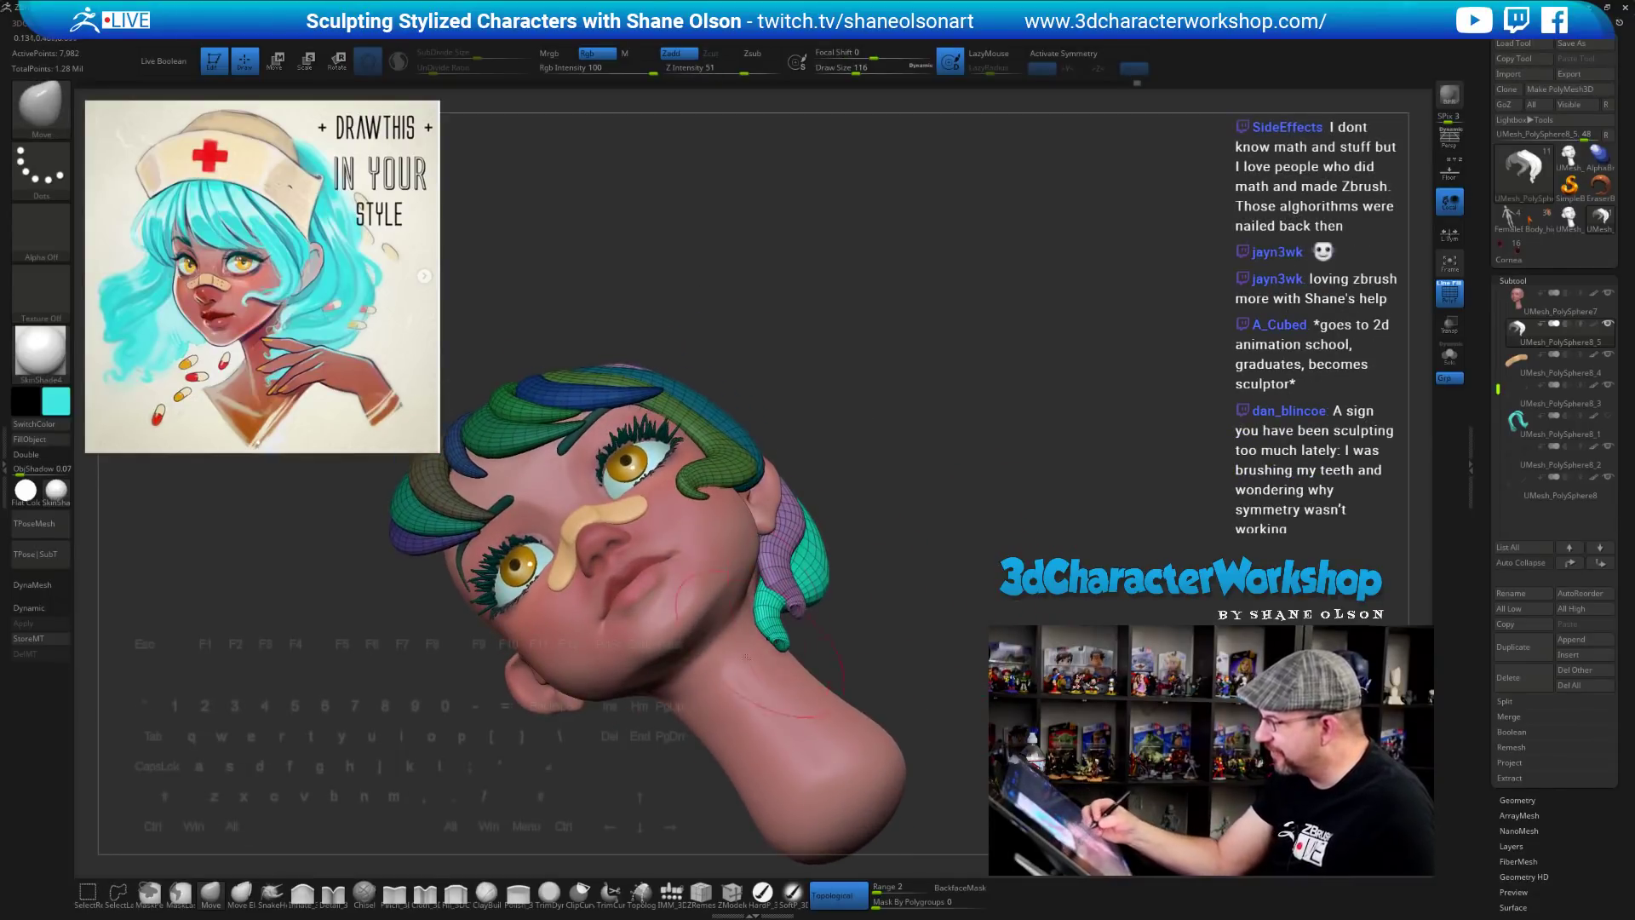
Move the strand's lower curl closer to the neck at draw size 140, then adjust its lower bend with a smaller brush
{"action": "key", "text": "s"}
{"action": "left_click", "coordinate": [854, 582]}
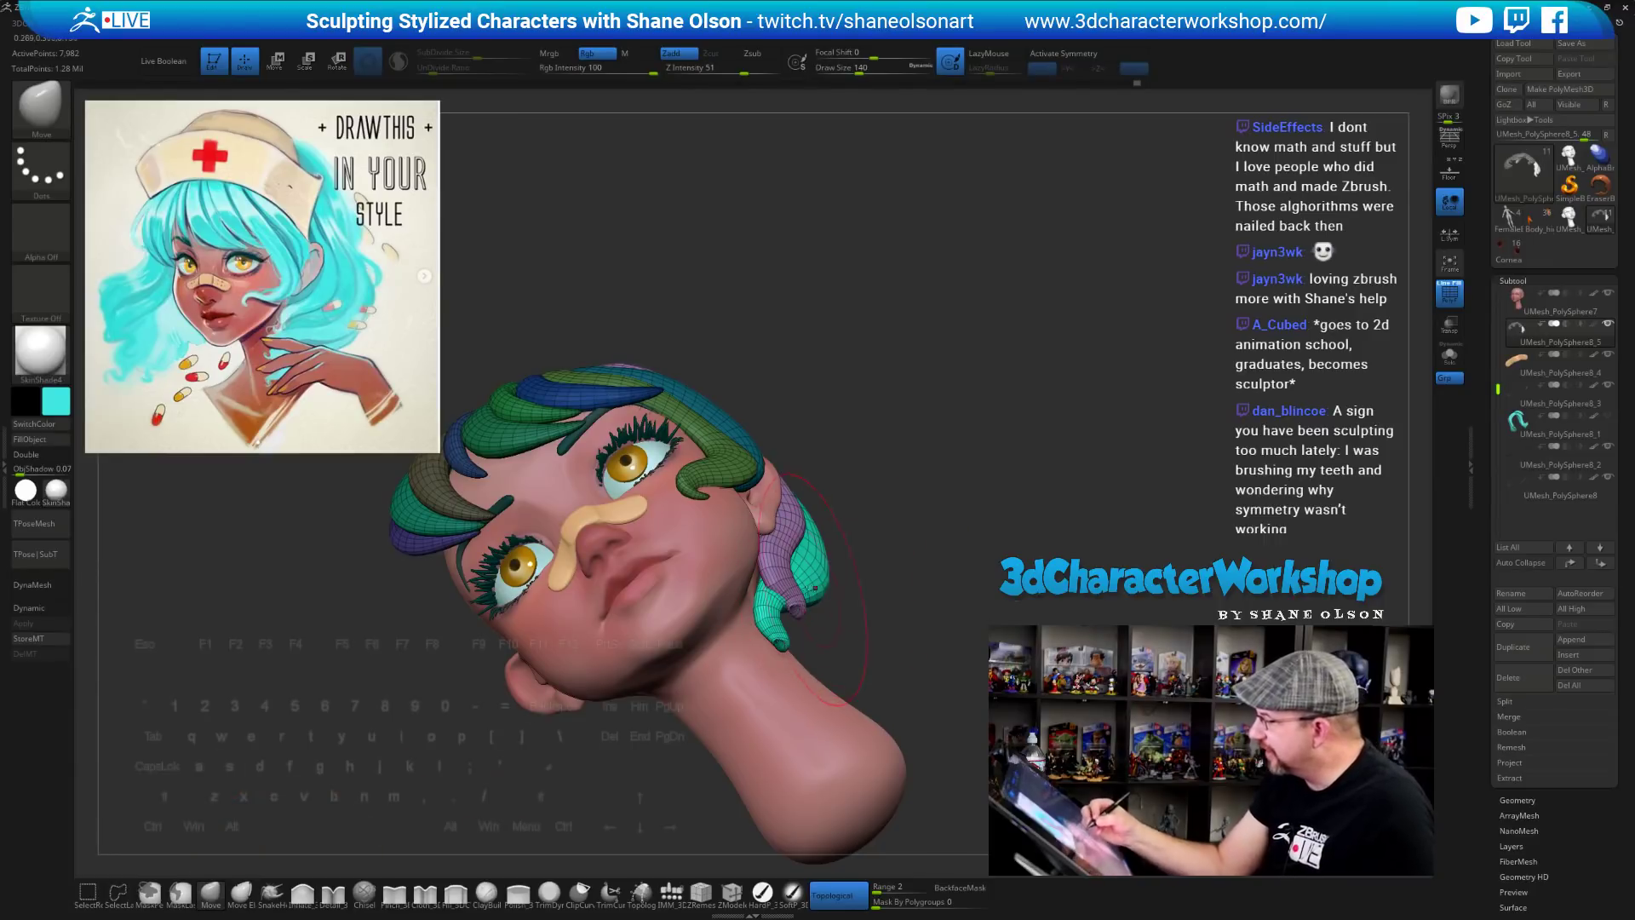
{"action": "mouse_move", "coordinate": [787, 595]}
{"action": "left_mouse_down"}
{"action": "mouse_move", "coordinate": [801, 593]}
{"action": "mouse_move", "coordinate": [754, 587]}
{"action": "left_mouse_up"}
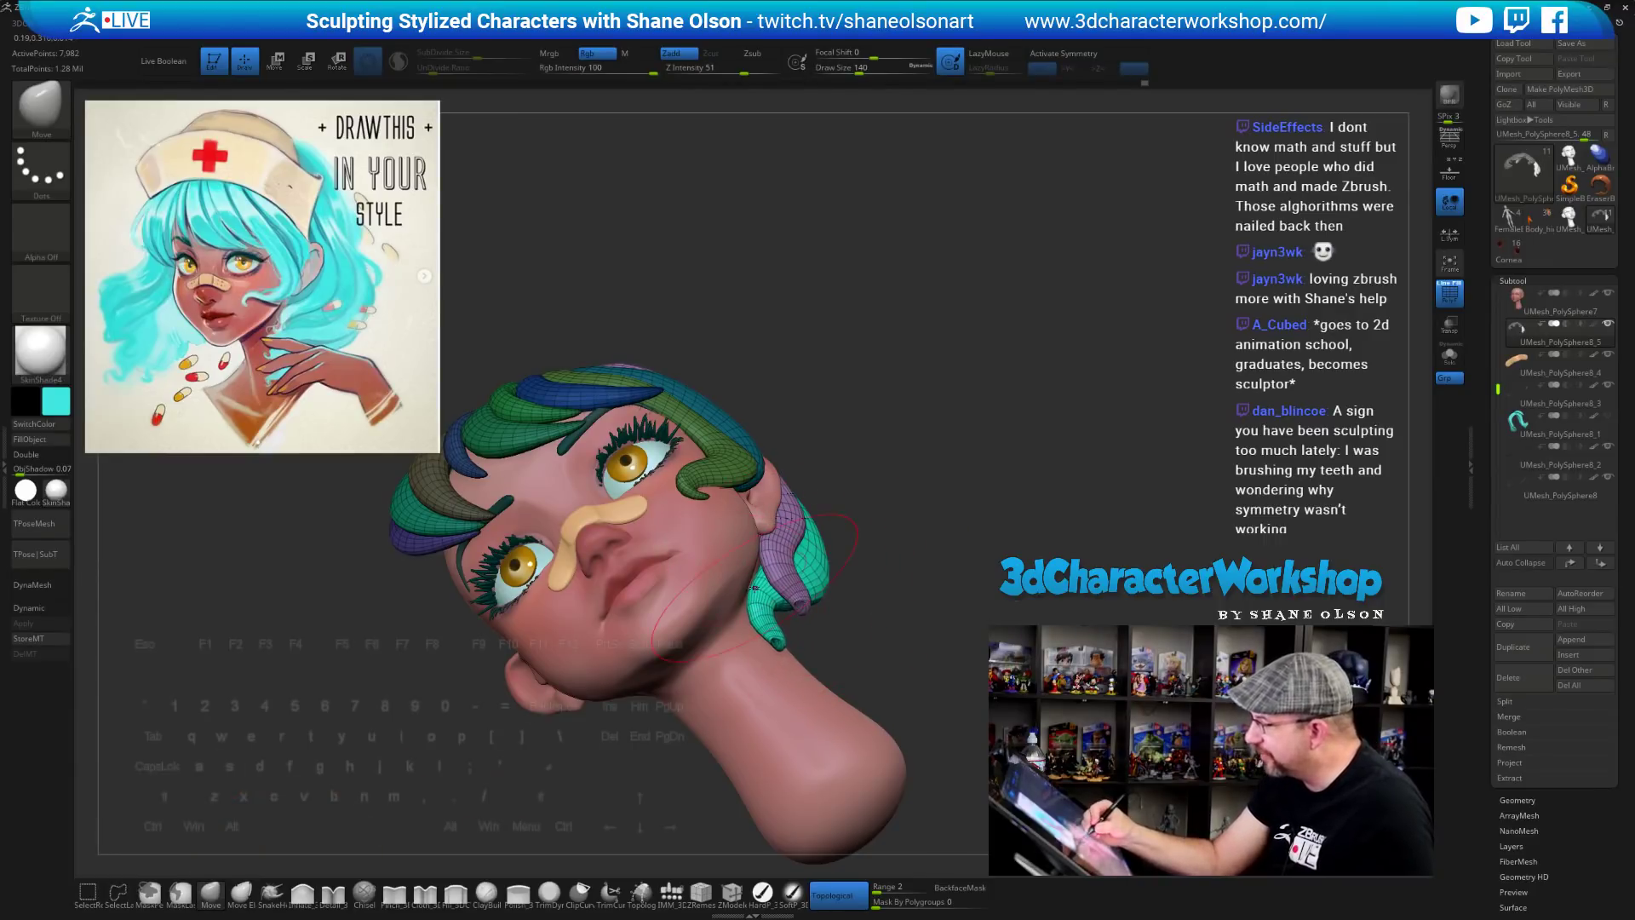
{"action": "mouse_move", "coordinate": [945, 648]}
{"action": "left_mouse_down"}
{"action": "mouse_move", "coordinate": [924, 588]}
{"action": "mouse_move", "coordinate": [904, 667]}
{"action": "mouse_move", "coordinate": [914, 720]}
{"action": "mouse_move", "coordinate": [954, 657]}
{"action": "mouse_move", "coordinate": [940, 596]}
{"action": "mouse_move", "coordinate": [958, 595]}
{"action": "left_mouse_up"}
{"action": "key", "text": "s"}
{"action": "key", "text": "s"}
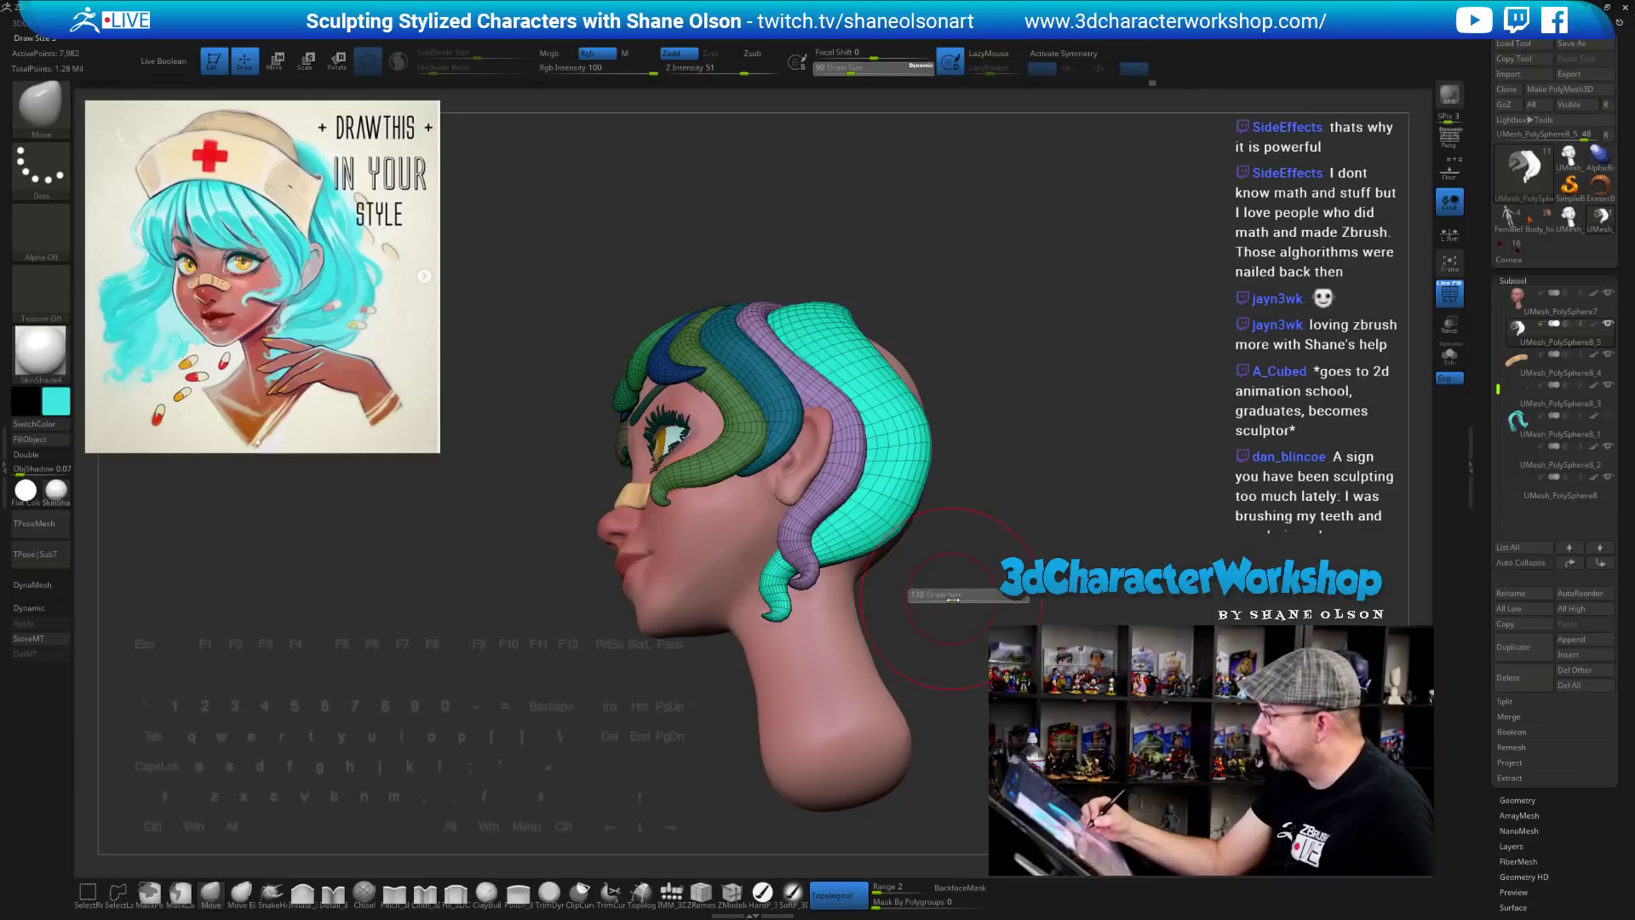
{"action": "mouse_move", "coordinate": [858, 555]}
{"action": "left_mouse_down"}
{"action": "mouse_move", "coordinate": [848, 565]}
{"action": "mouse_move", "coordinate": [894, 524]}
{"action": "mouse_move", "coordinate": [792, 511]}
{"action": "left_mouse_up"}
Examine the hair silhouette and the new strand's fit around the head from several angles and distances
{"action": "left_click_drag", "start_coordinate": [936, 490], "coordinate": [959, 416]}
{"action": "left_click_drag", "start_coordinate": [983, 362], "coordinate": [990, 356]}
{"action": "left_click_drag", "start_coordinate": [880, 628], "coordinate": [1030, 626]}
{"action": "left_click_drag", "start_coordinate": [801, 648], "coordinate": [869, 545], "text": "alt"}
{"action": "left_click_drag", "start_coordinate": [1075, 613], "coordinate": [1022, 758], "text": "alt"}
{"action": "left_click_drag", "start_coordinate": [1074, 686], "coordinate": [970, 685]}
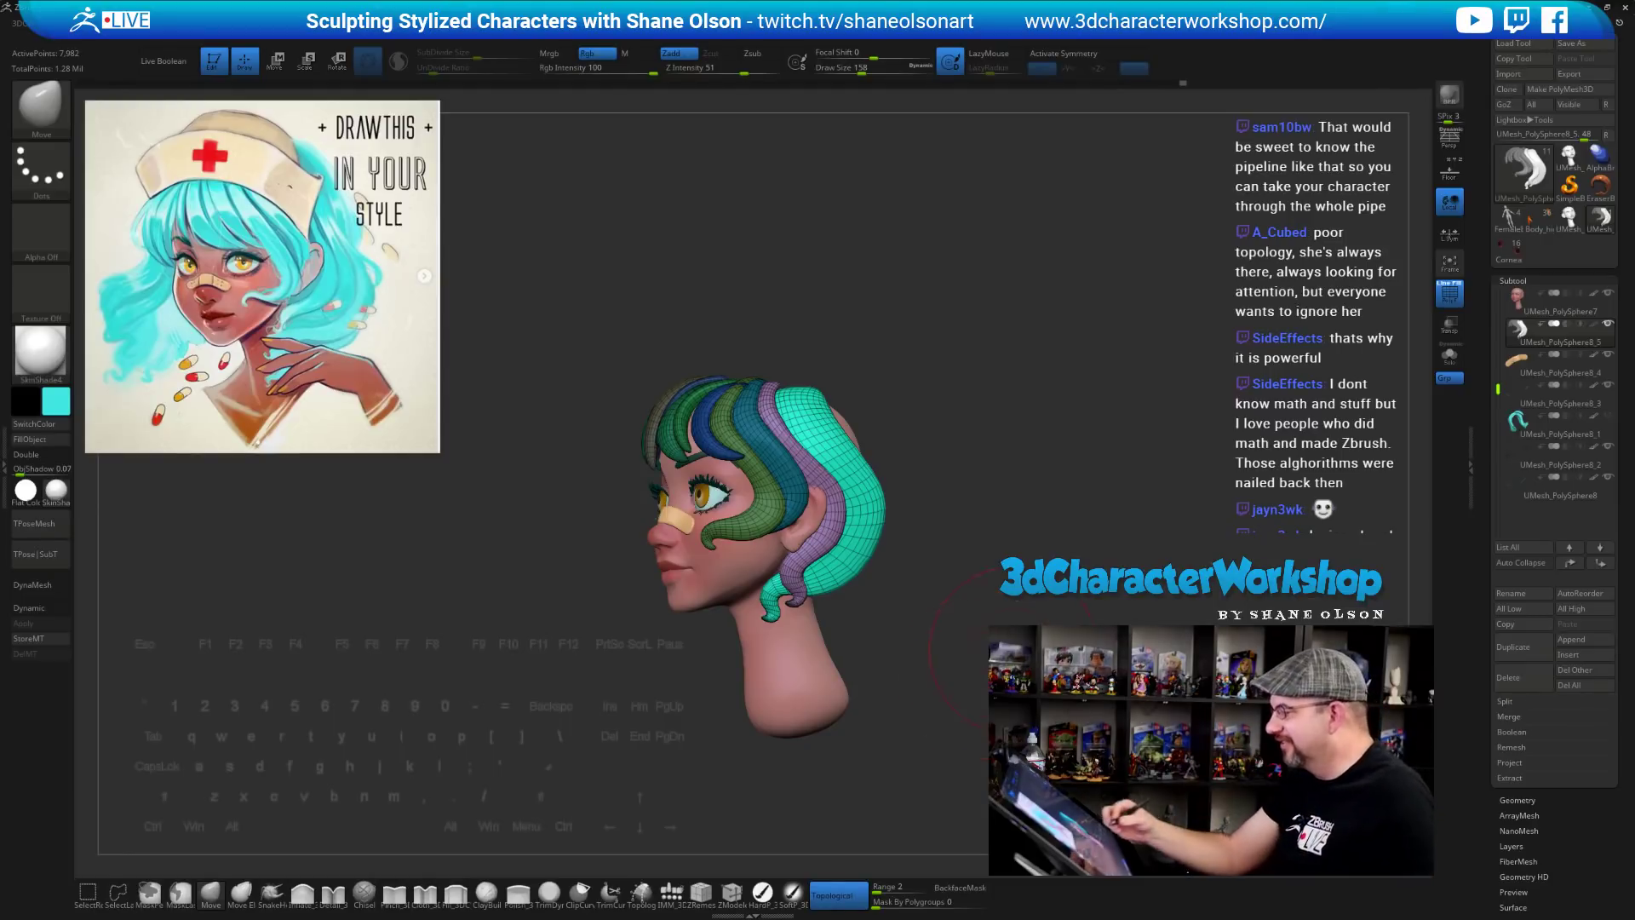
{"action": "left_click_drag", "start_coordinate": [985, 673], "coordinate": [945, 671]}
{"action": "left_click_drag", "start_coordinate": [1028, 619], "coordinate": [1028, 716], "text": "alt"}
{"action": "left_click_drag", "start_coordinate": [1010, 588], "coordinate": [947, 577]}
Adjust how the strand sits against the back of the head with the Move brush, enlarging it to draw size 140
{"action": "left_click_drag", "start_coordinate": [850, 510], "coordinate": [840, 516]}
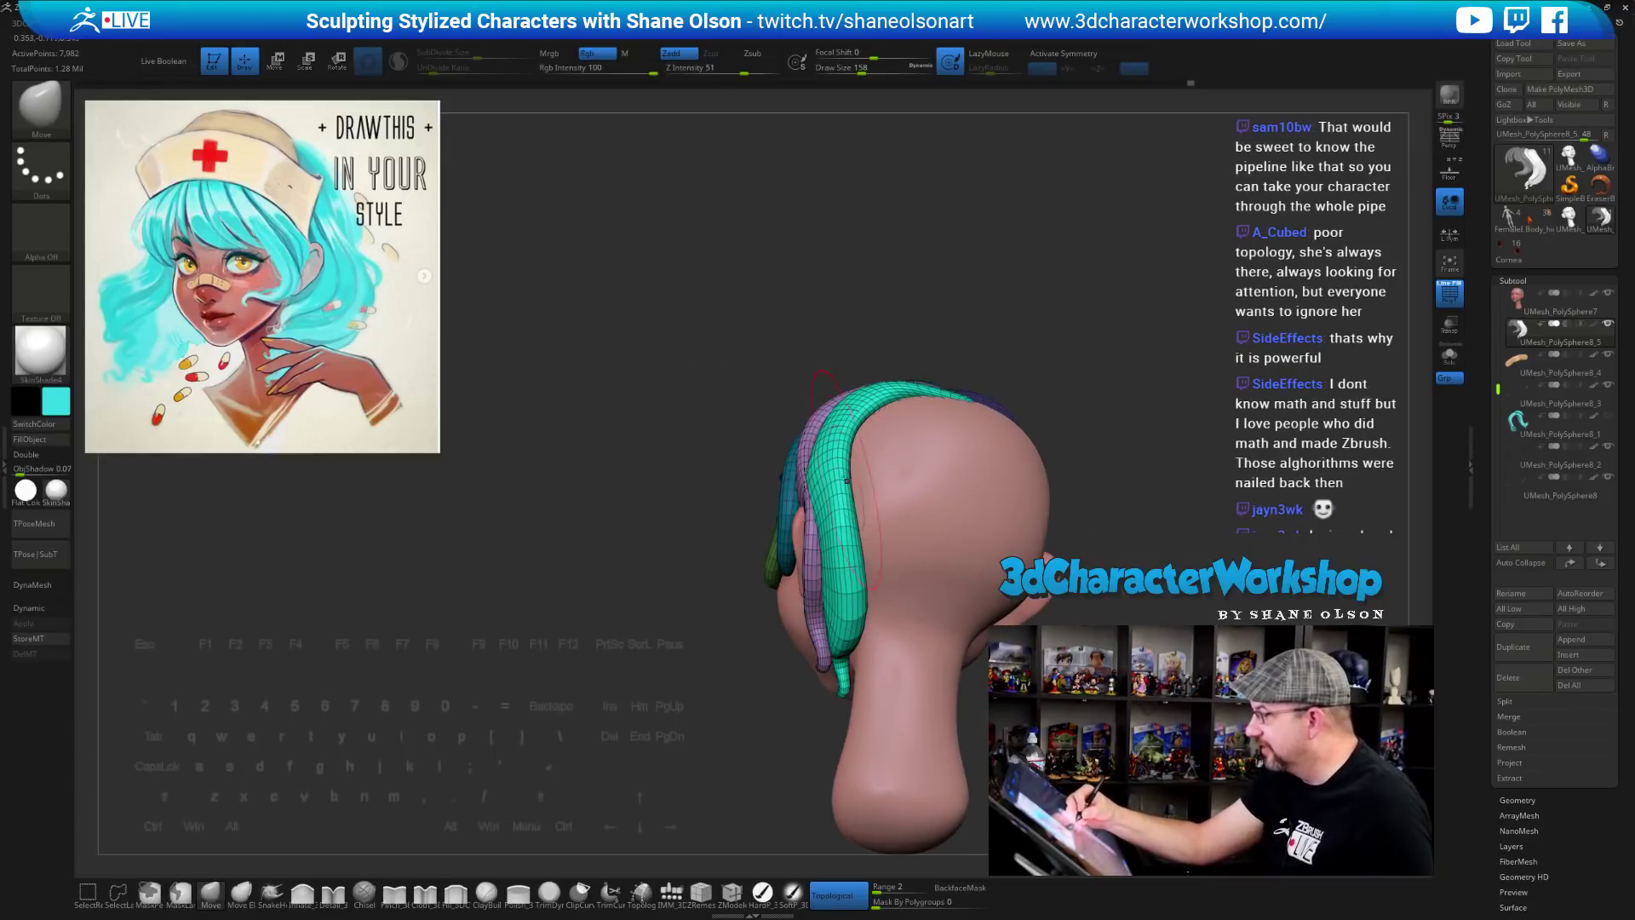
{"action": "right_click_drag", "start_coordinate": [824, 521], "coordinate": [859, 542]}
{"action": "key", "text": "s"}
{"action": "left_click_drag", "start_coordinate": [857, 547], "coordinate": [850, 547]}
{"action": "left_click_drag", "start_coordinate": [845, 554], "coordinate": [859, 539]}
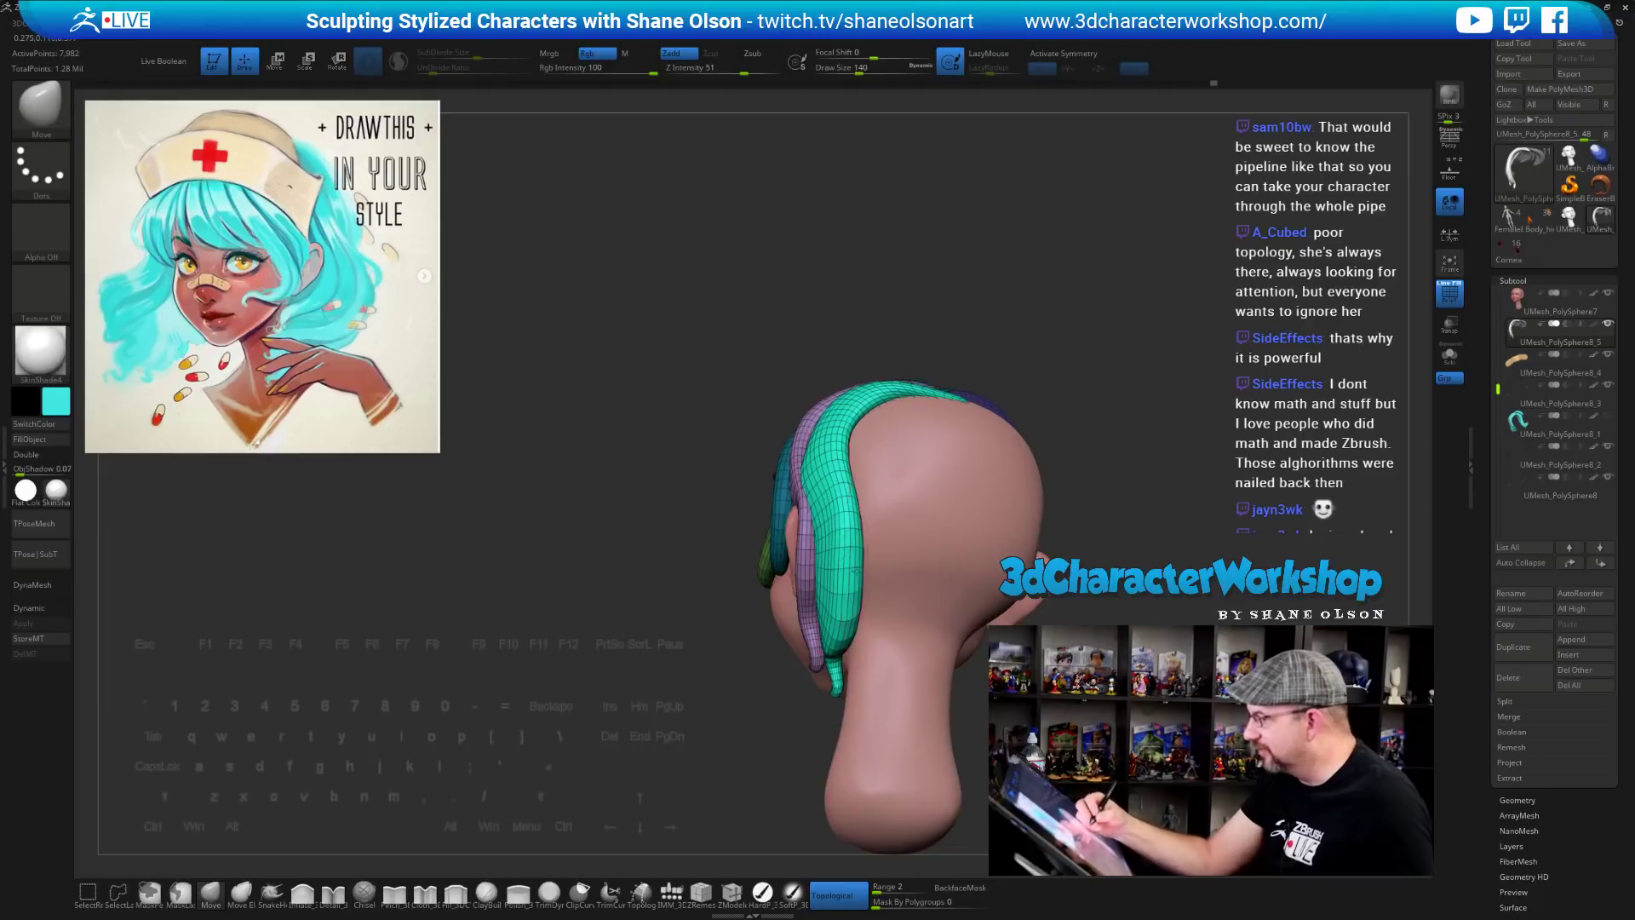
{"action": "right_click_drag", "start_coordinate": [856, 570], "coordinate": [858, 511]}
{"action": "left_click_drag", "start_coordinate": [864, 545], "coordinate": [864, 584]}
{"action": "right_click_drag", "start_coordinate": [862, 545], "coordinate": [854, 466]}
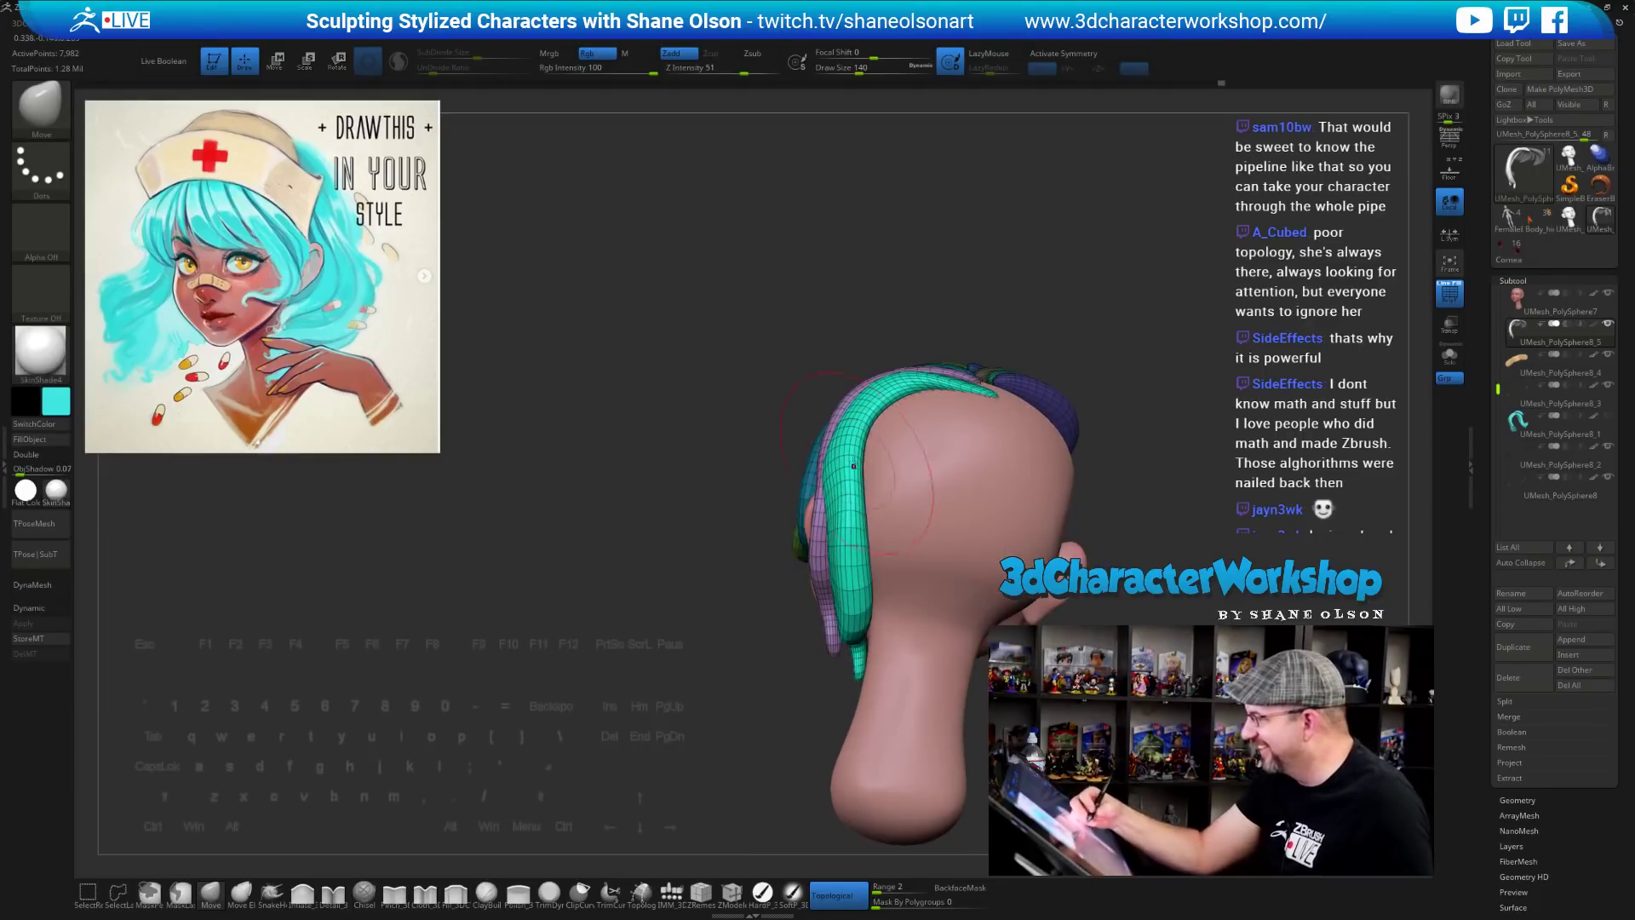
Refine the strand's rear edge and lower bend near the nape with the Move brush at draw size 140
{"action": "left_click_drag", "start_coordinate": [854, 466], "coordinate": [862, 466]}
{"action": "right_click_drag", "start_coordinate": [862, 467], "coordinate": [916, 477]}
{"action": "left_click_drag", "start_coordinate": [818, 520], "coordinate": [803, 589]}
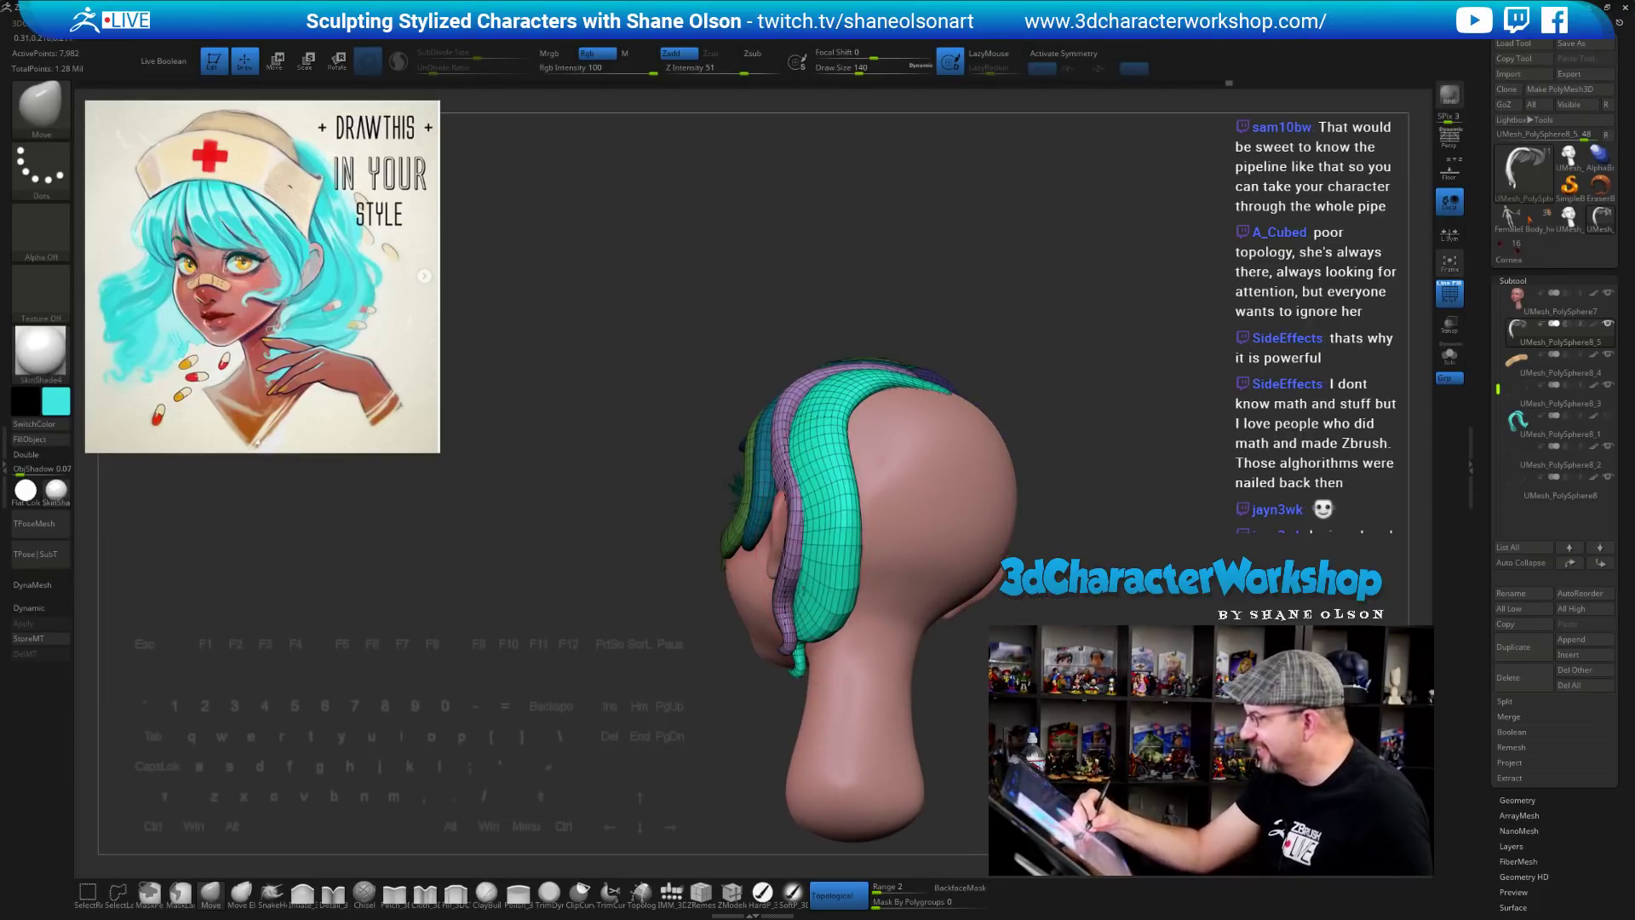
{"action": "right_click_drag", "start_coordinate": [803, 590], "coordinate": [860, 571]}
{"action": "left_click_drag", "start_coordinate": [848, 562], "coordinate": [869, 567]}
{"action": "right_click_drag", "start_coordinate": [869, 567], "coordinate": [954, 571]}
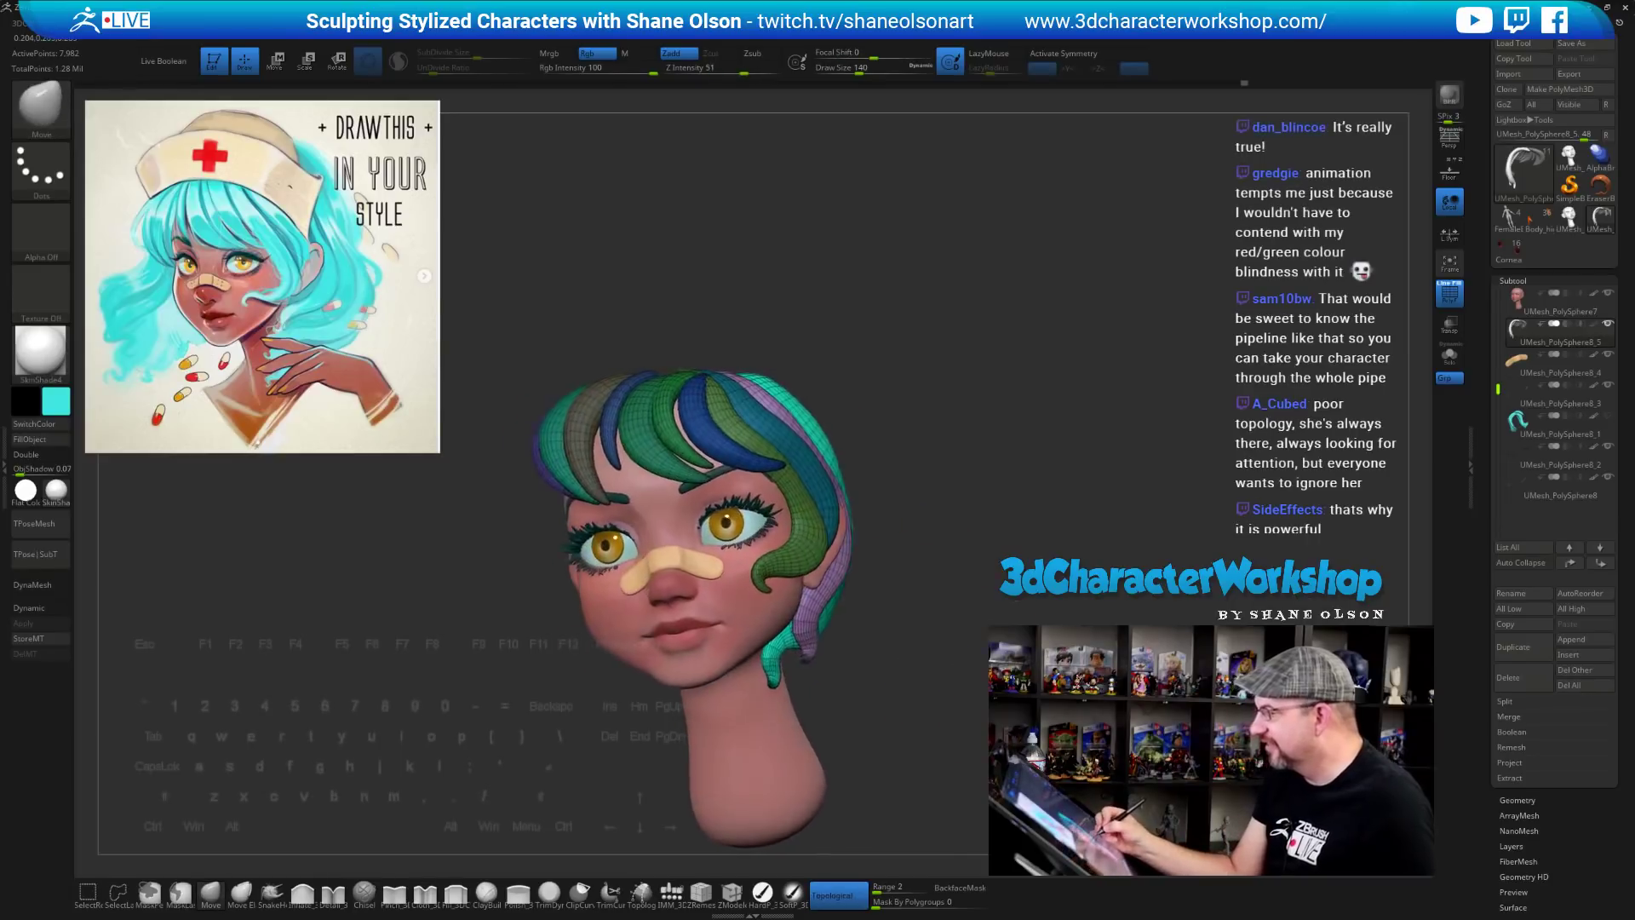
{"action": "mouse_move", "coordinate": [1005, 549]}
{"action": "left_mouse_down"}
{"action": "mouse_move", "coordinate": [975, 644]}
{"action": "mouse_move", "coordinate": [949, 520]}
{"action": "mouse_move", "coordinate": [943, 555]}
{"action": "left_mouse_up"}
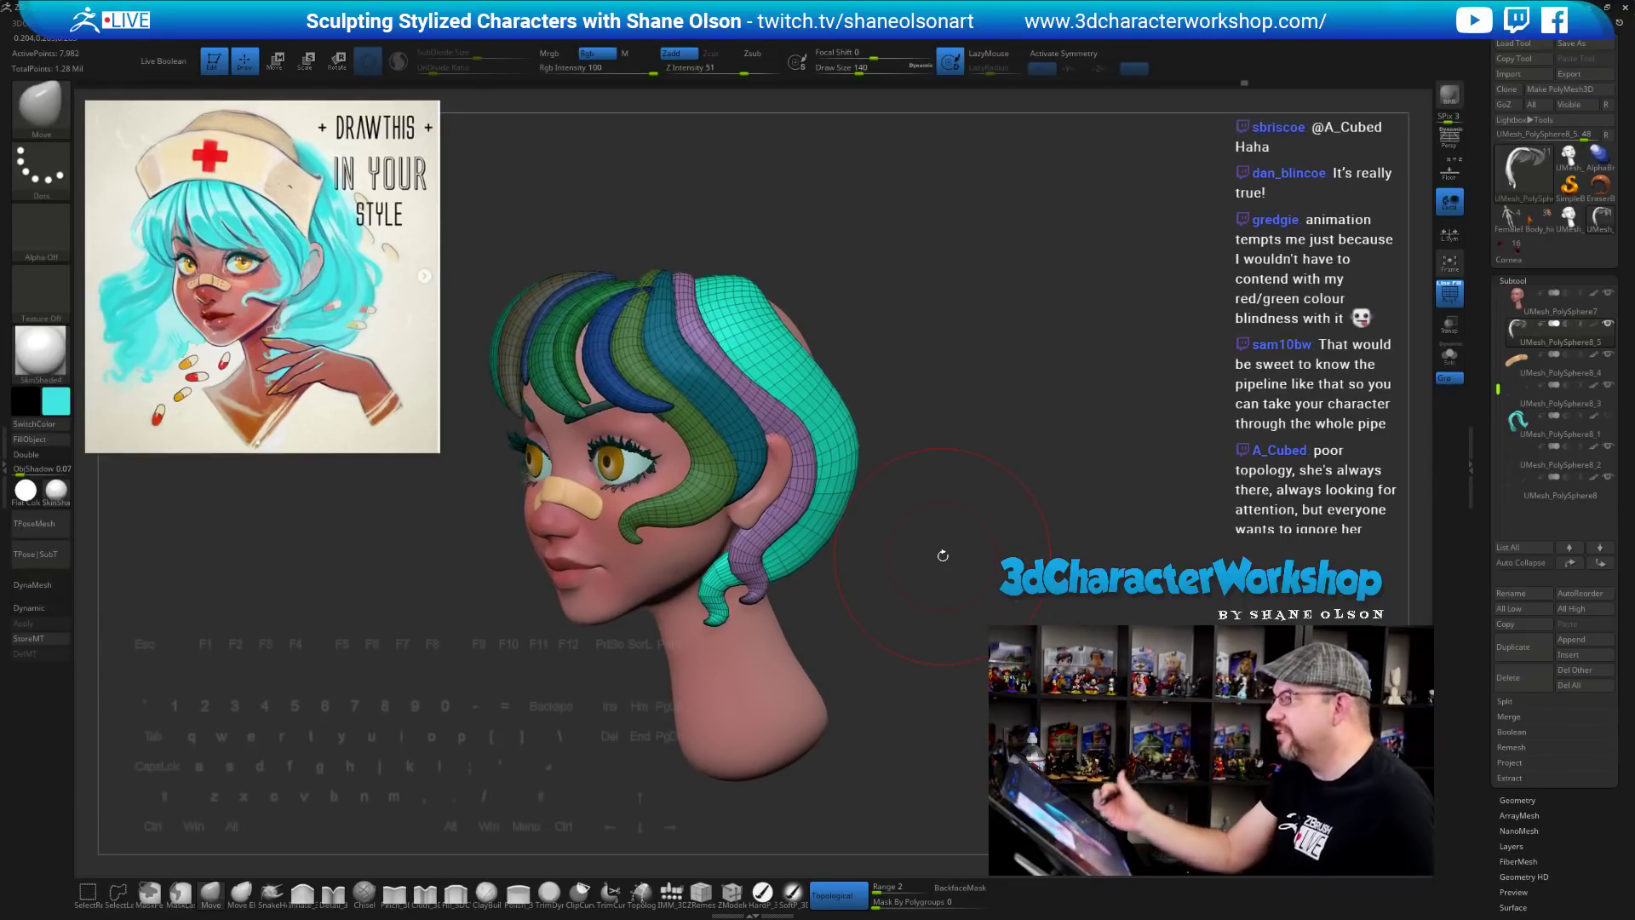
Reshape the upper end of the rear turquoise strand along the crown with the Move brush at draw size 90
{"action": "mouse_move", "coordinate": [966, 632]}
{"action": "left_mouse_down"}
{"action": "mouse_move", "coordinate": [988, 560]}
{"action": "mouse_move", "coordinate": [1034, 504]}
{"action": "left_mouse_up"}
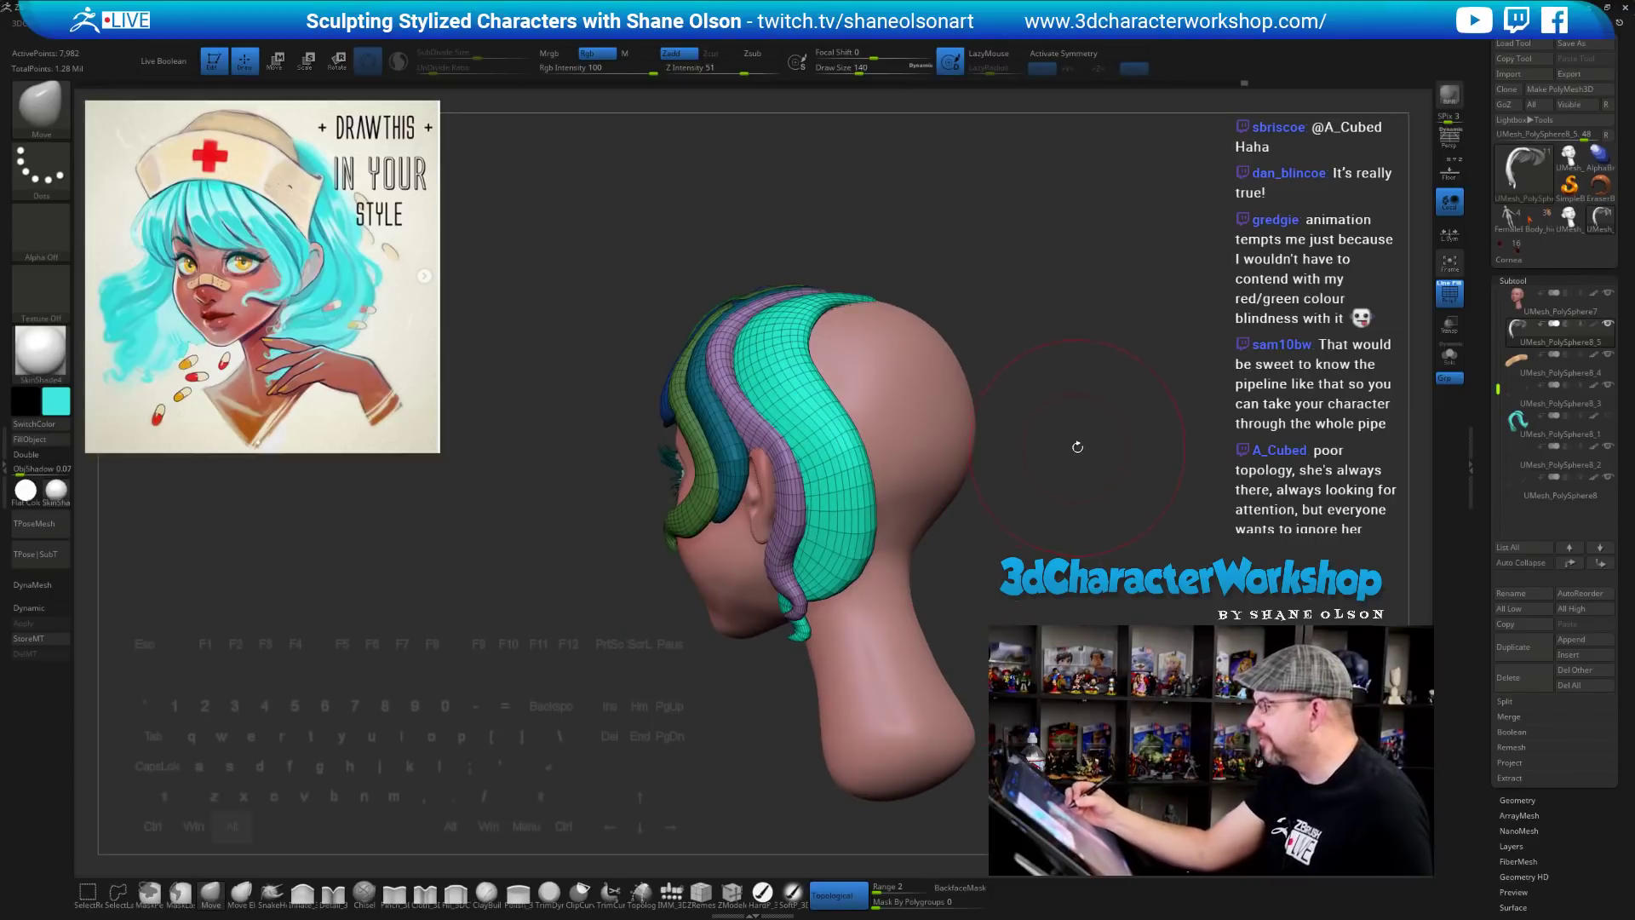
{"action": "left_click_drag", "start_coordinate": [1077, 447], "coordinate": [1008, 511], "text": "alt"}
{"action": "left_click_drag", "start_coordinate": [824, 316], "coordinate": [786, 381]}
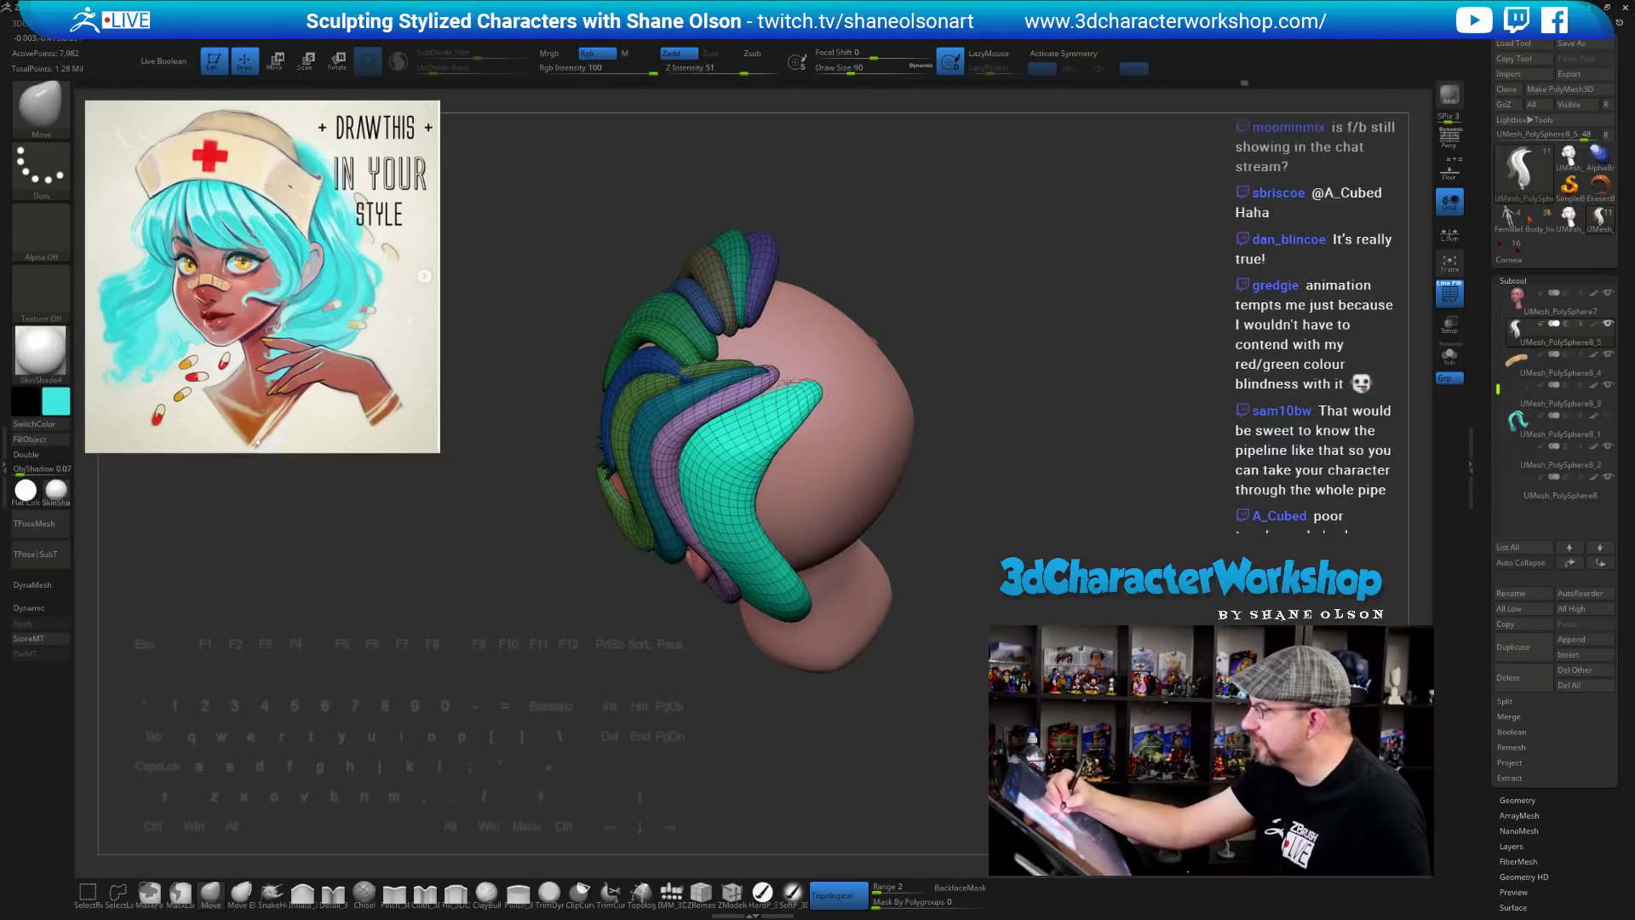
{"action": "right_click_drag", "start_coordinate": [805, 406], "coordinate": [762, 383]}
{"action": "key", "text": "2"}
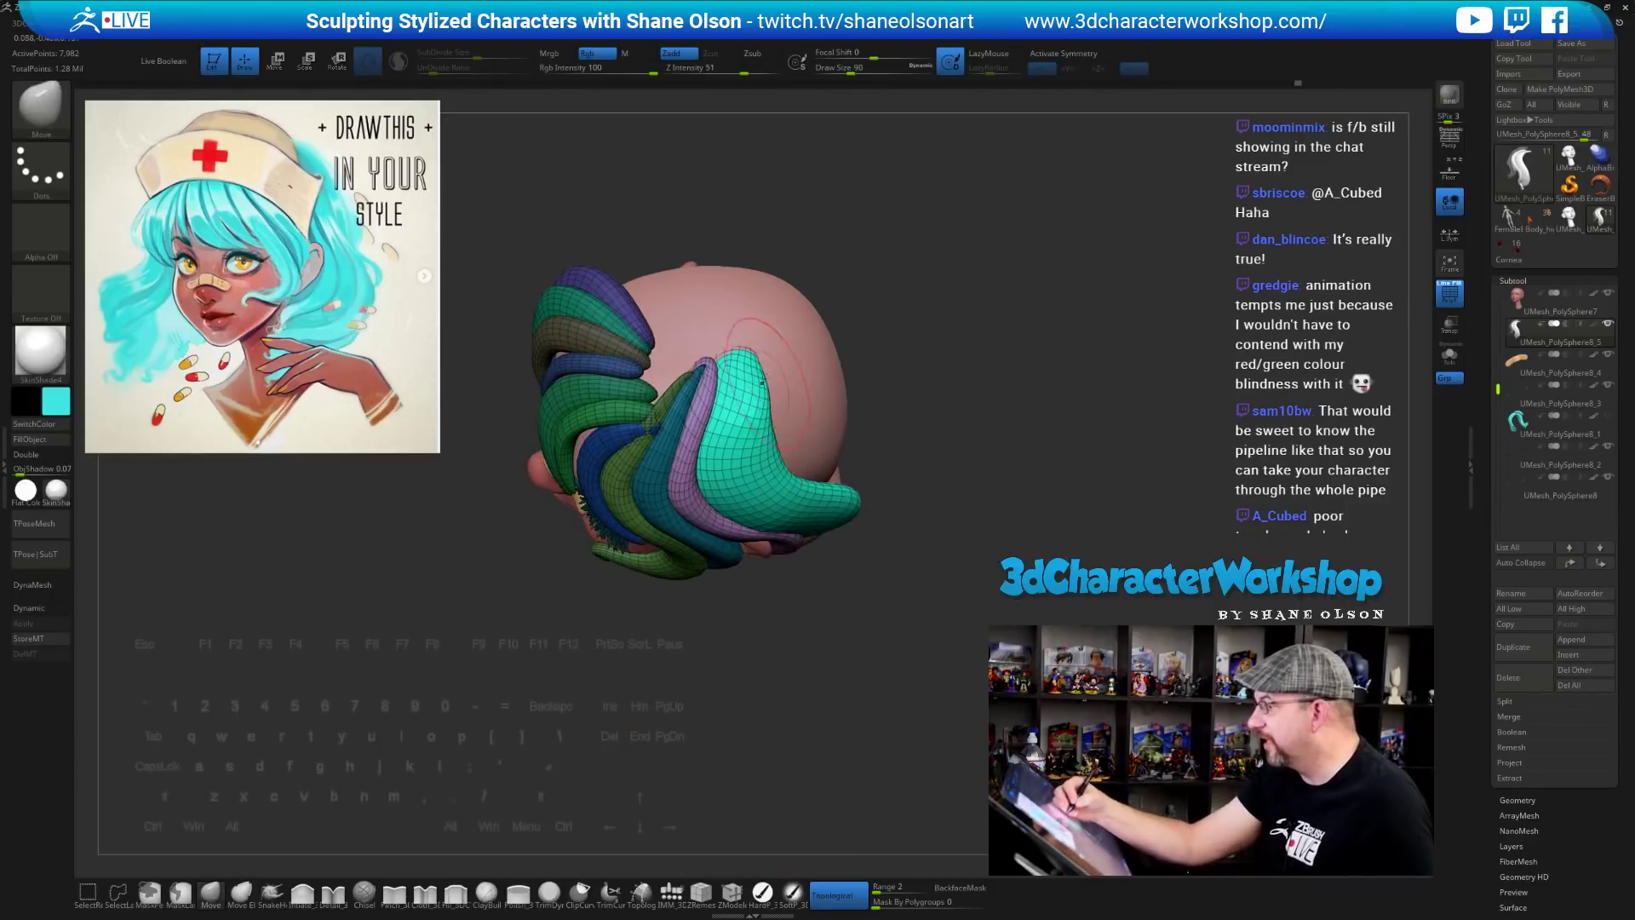
{"action": "mouse_move", "coordinate": [948, 552]}
{"action": "right_mouse_down"}
{"action": "mouse_move", "coordinate": [868, 534]}
{"action": "mouse_move", "coordinate": [1026, 569]}
{"action": "mouse_move", "coordinate": [922, 543]}
{"action": "right_mouse_up"}
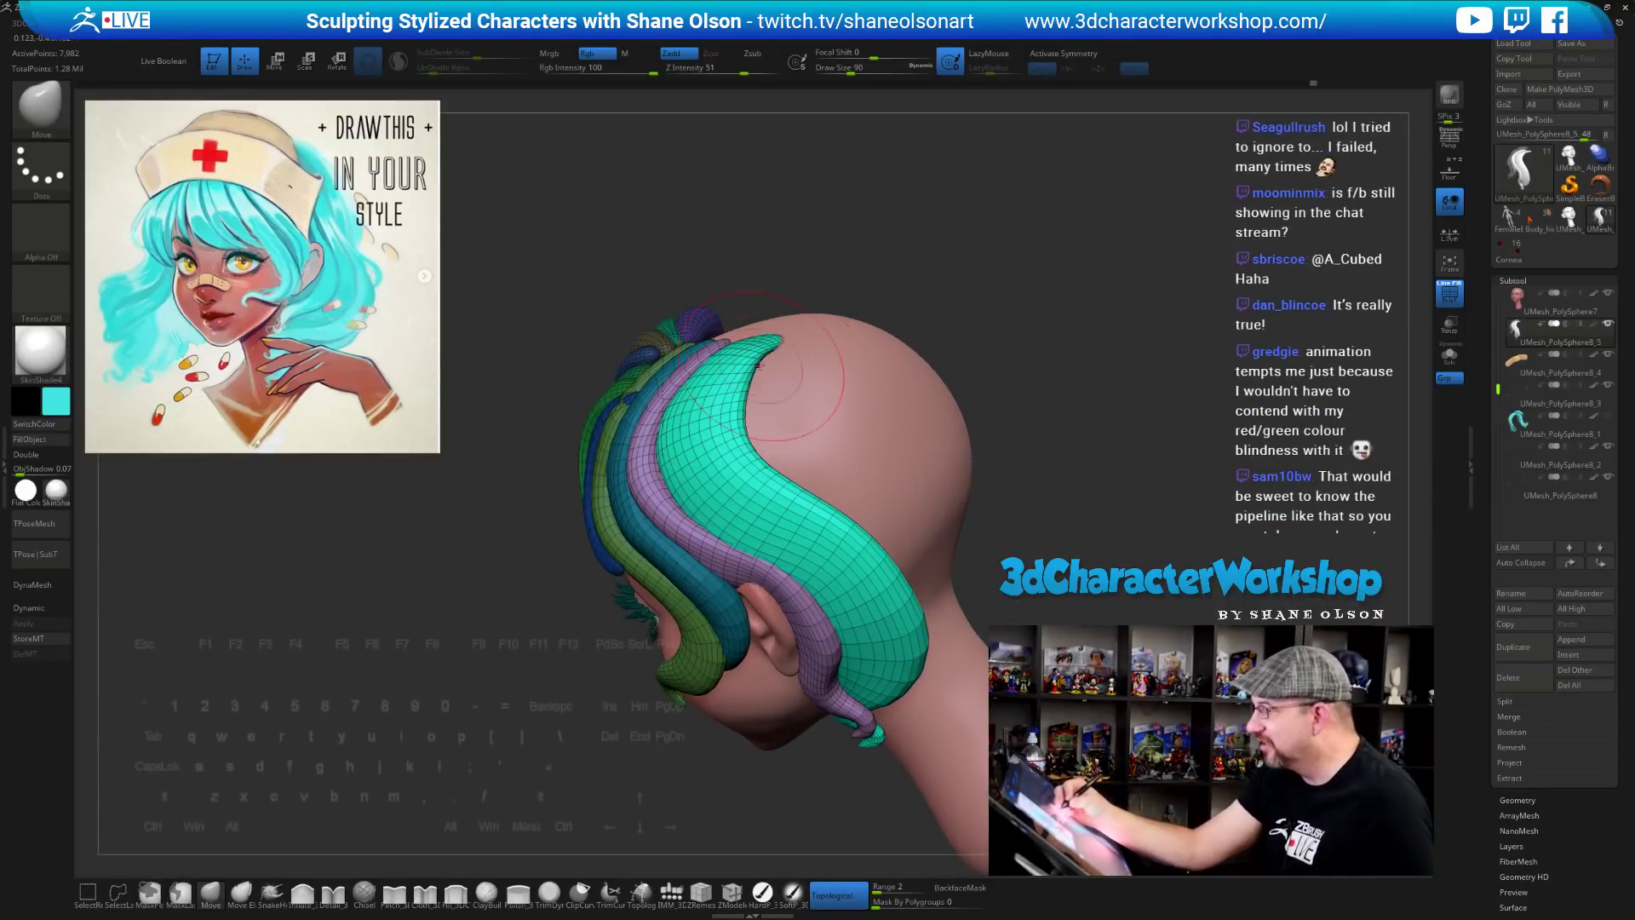
{"action": "right_click_drag", "start_coordinate": [758, 365], "coordinate": [801, 587]}
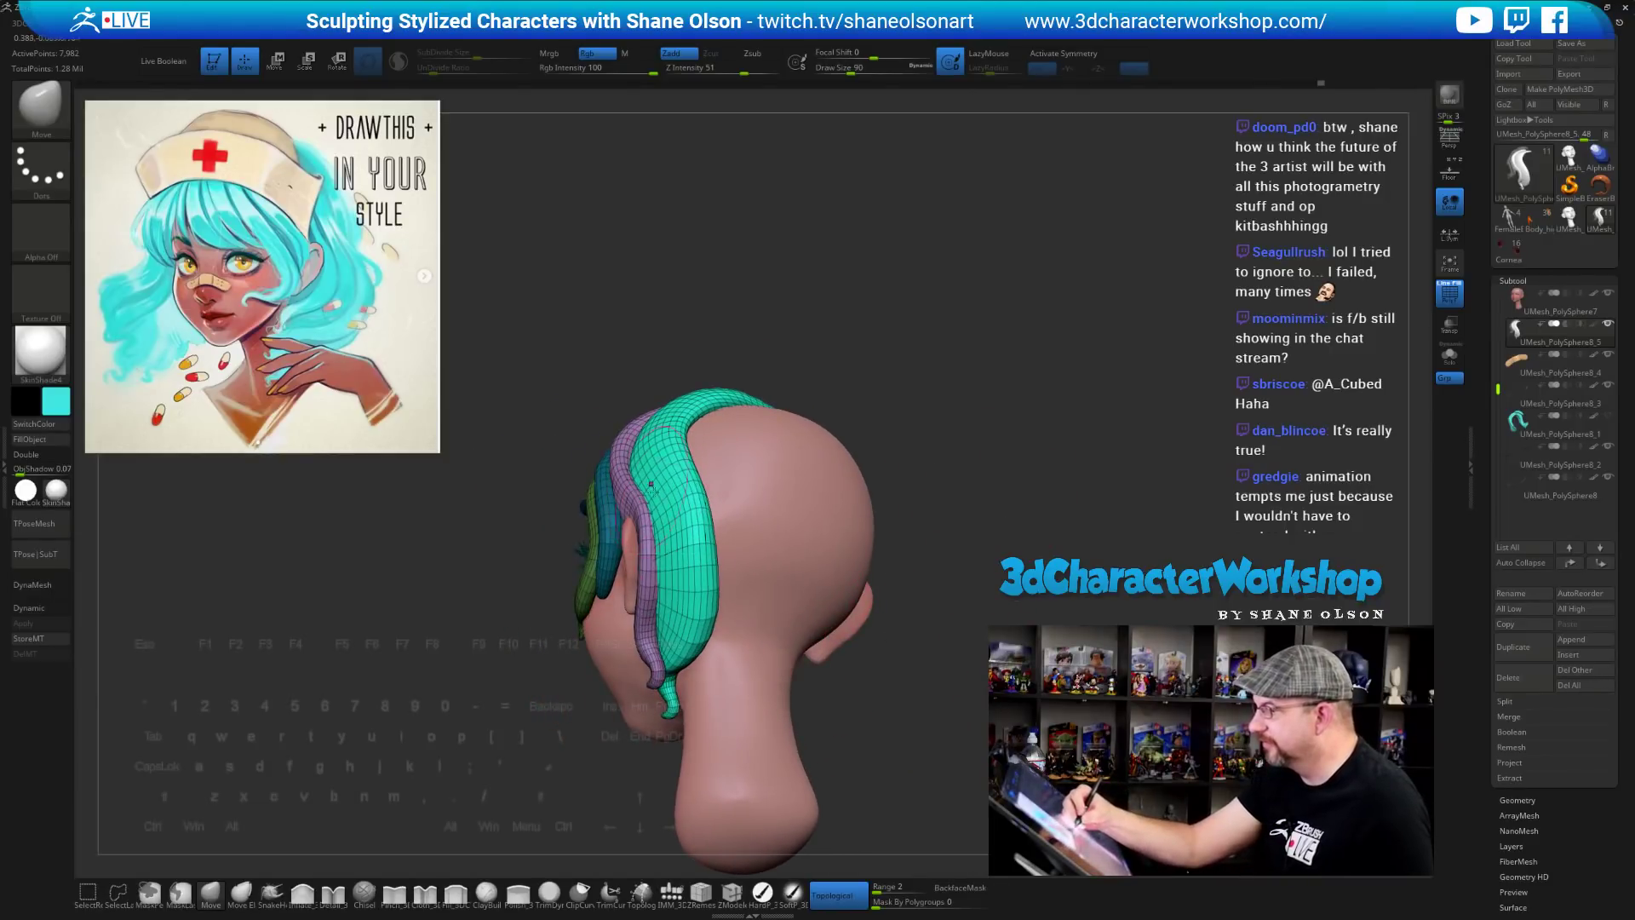
{"action": "right_click_drag", "start_coordinate": [660, 490], "coordinate": [742, 721]}
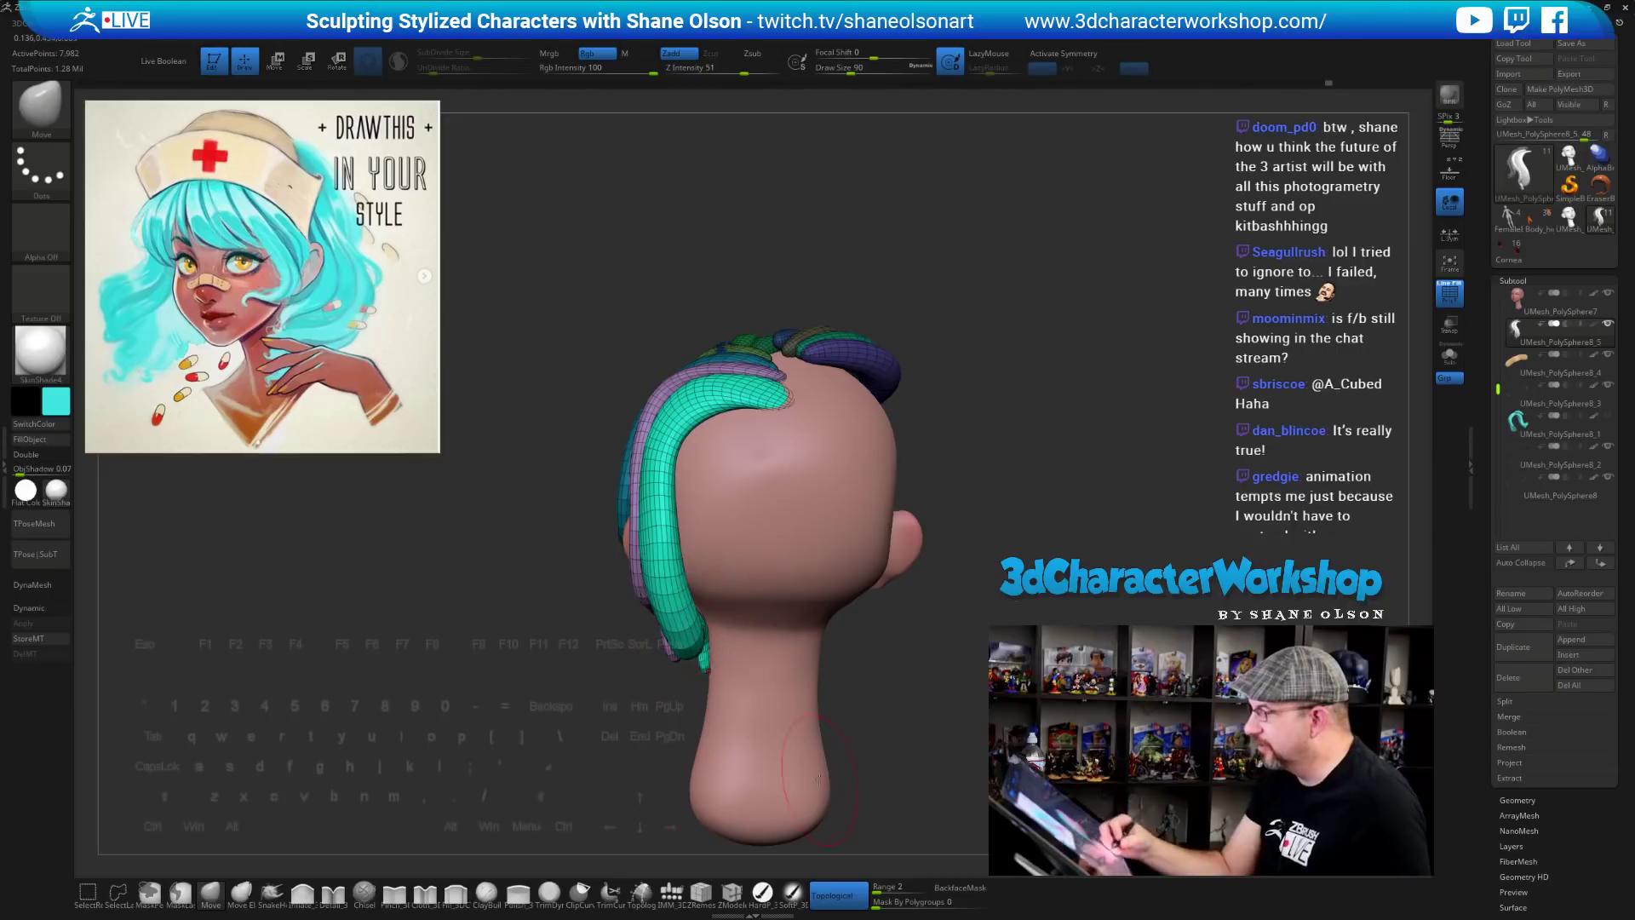
Pull the lower ends of the purple and rear strands down toward the neck with Move Elastic at draw size 207
{"action": "right_click_drag", "start_coordinate": [820, 777], "coordinate": [726, 481]}
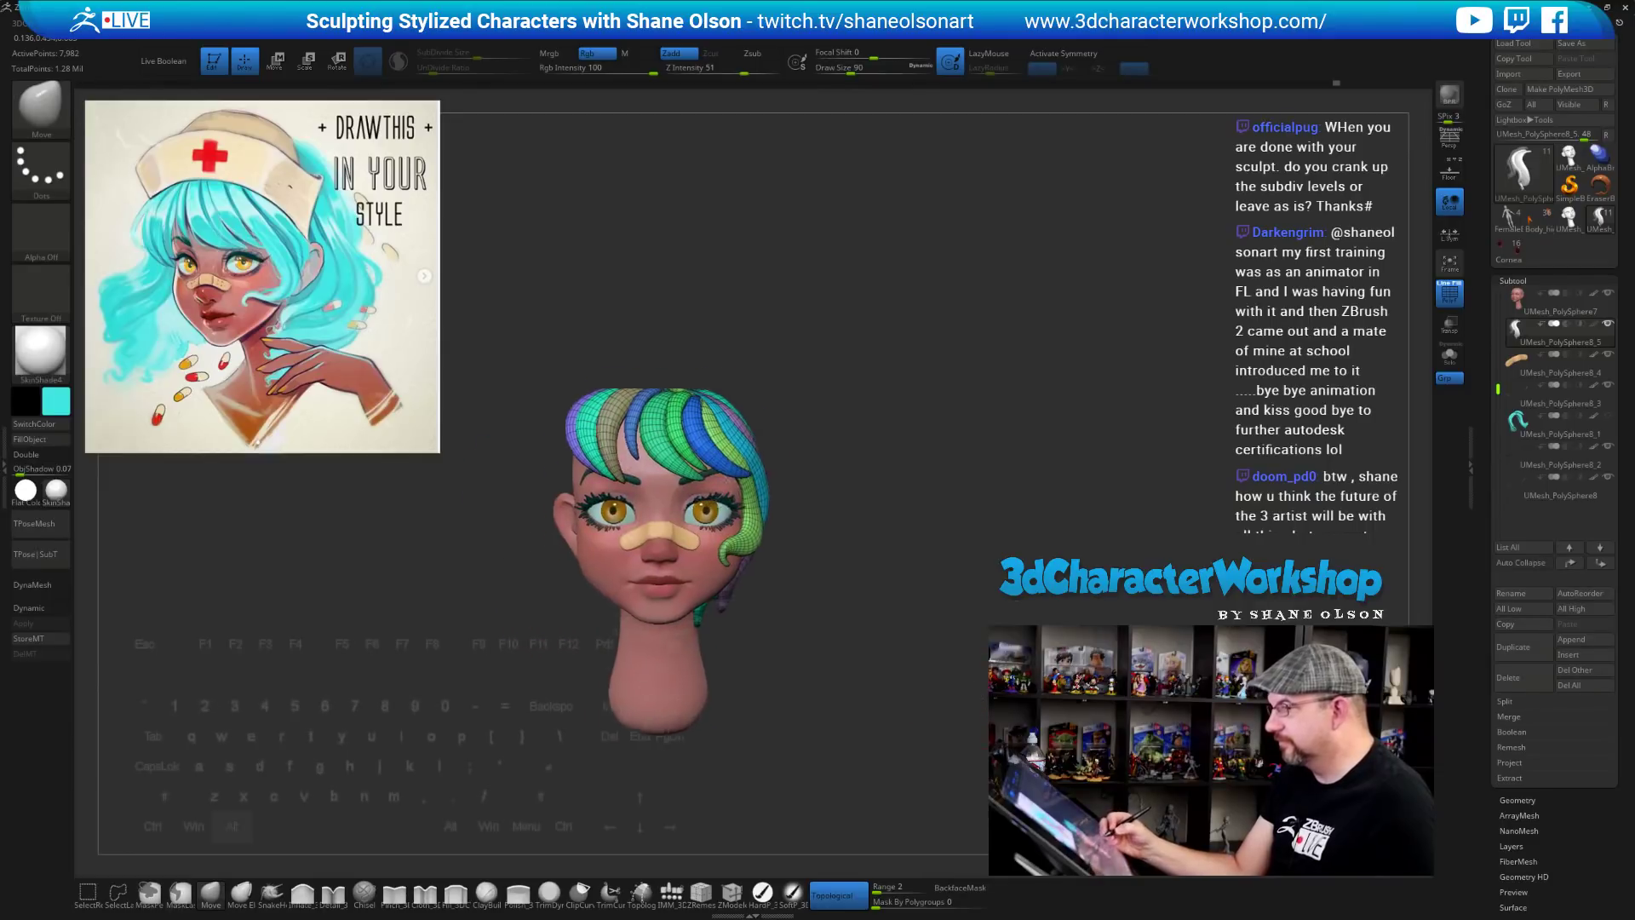
{"action": "right_click_drag", "start_coordinate": [728, 675], "coordinate": [968, 656]}
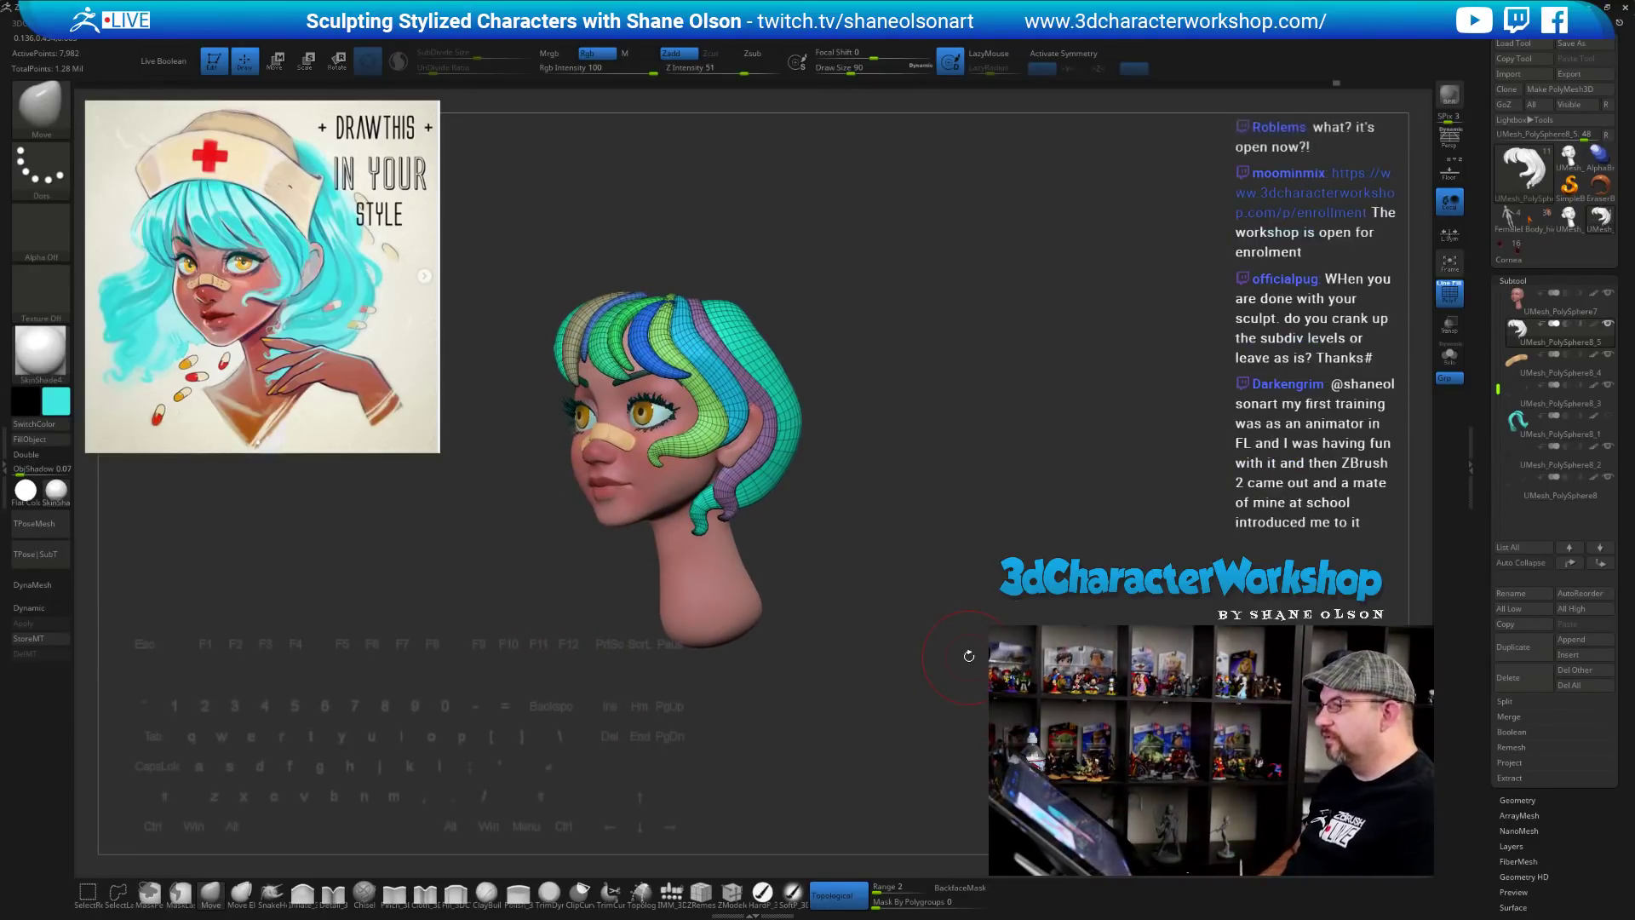
{"action": "right_click_drag", "start_coordinate": [895, 639], "coordinate": [889, 685]}
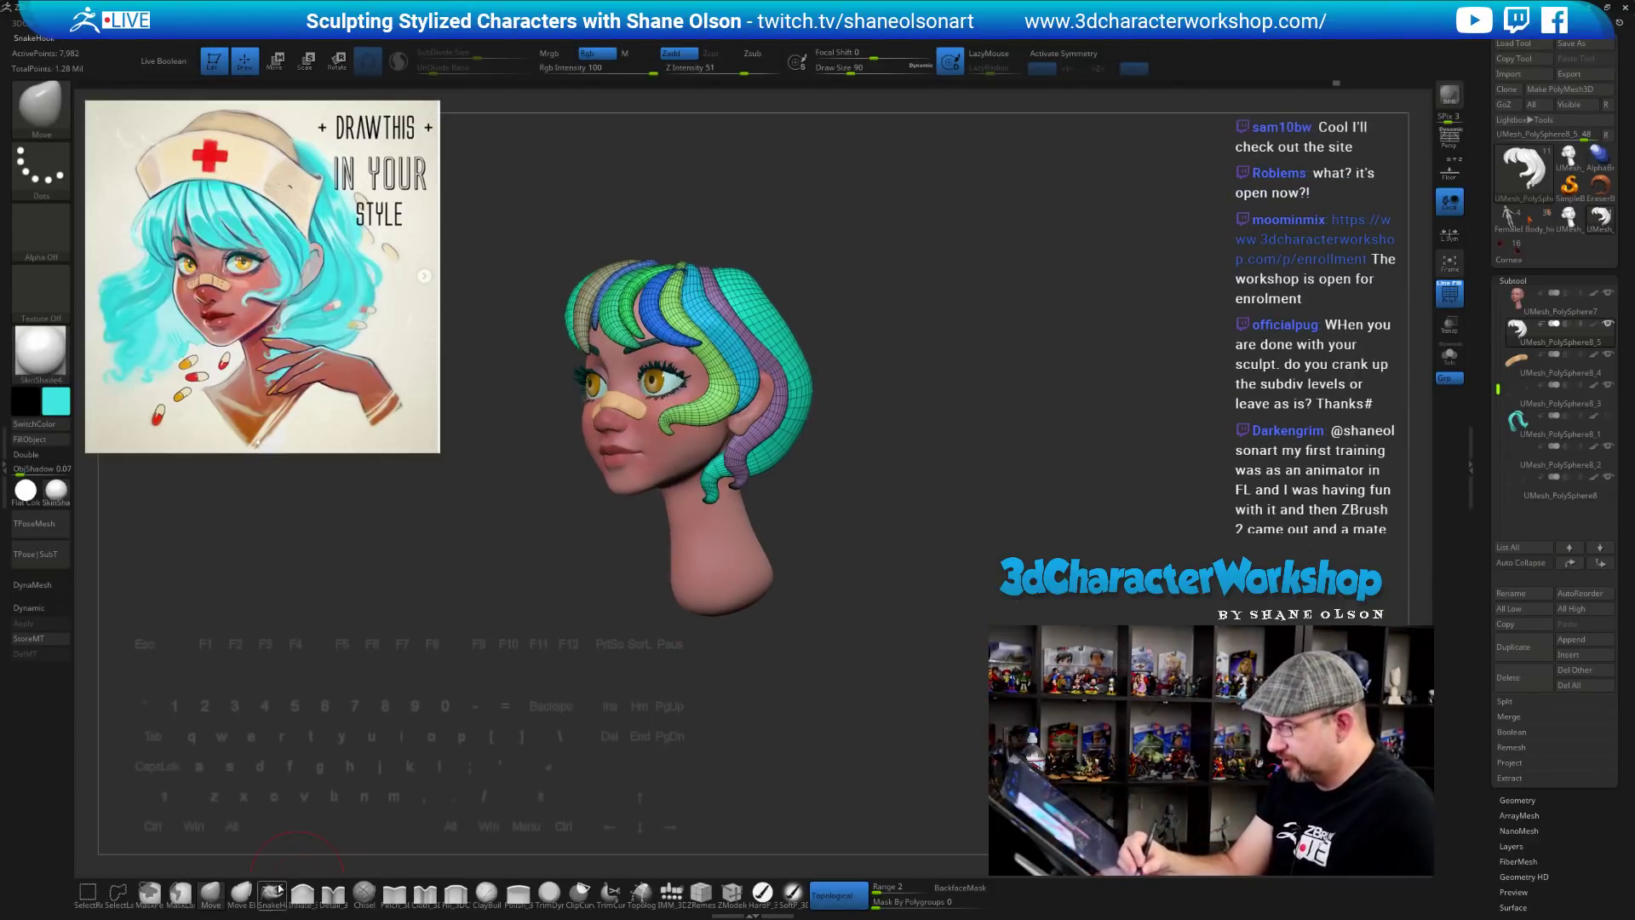
{"action": "left_click", "coordinate": [272, 893]}
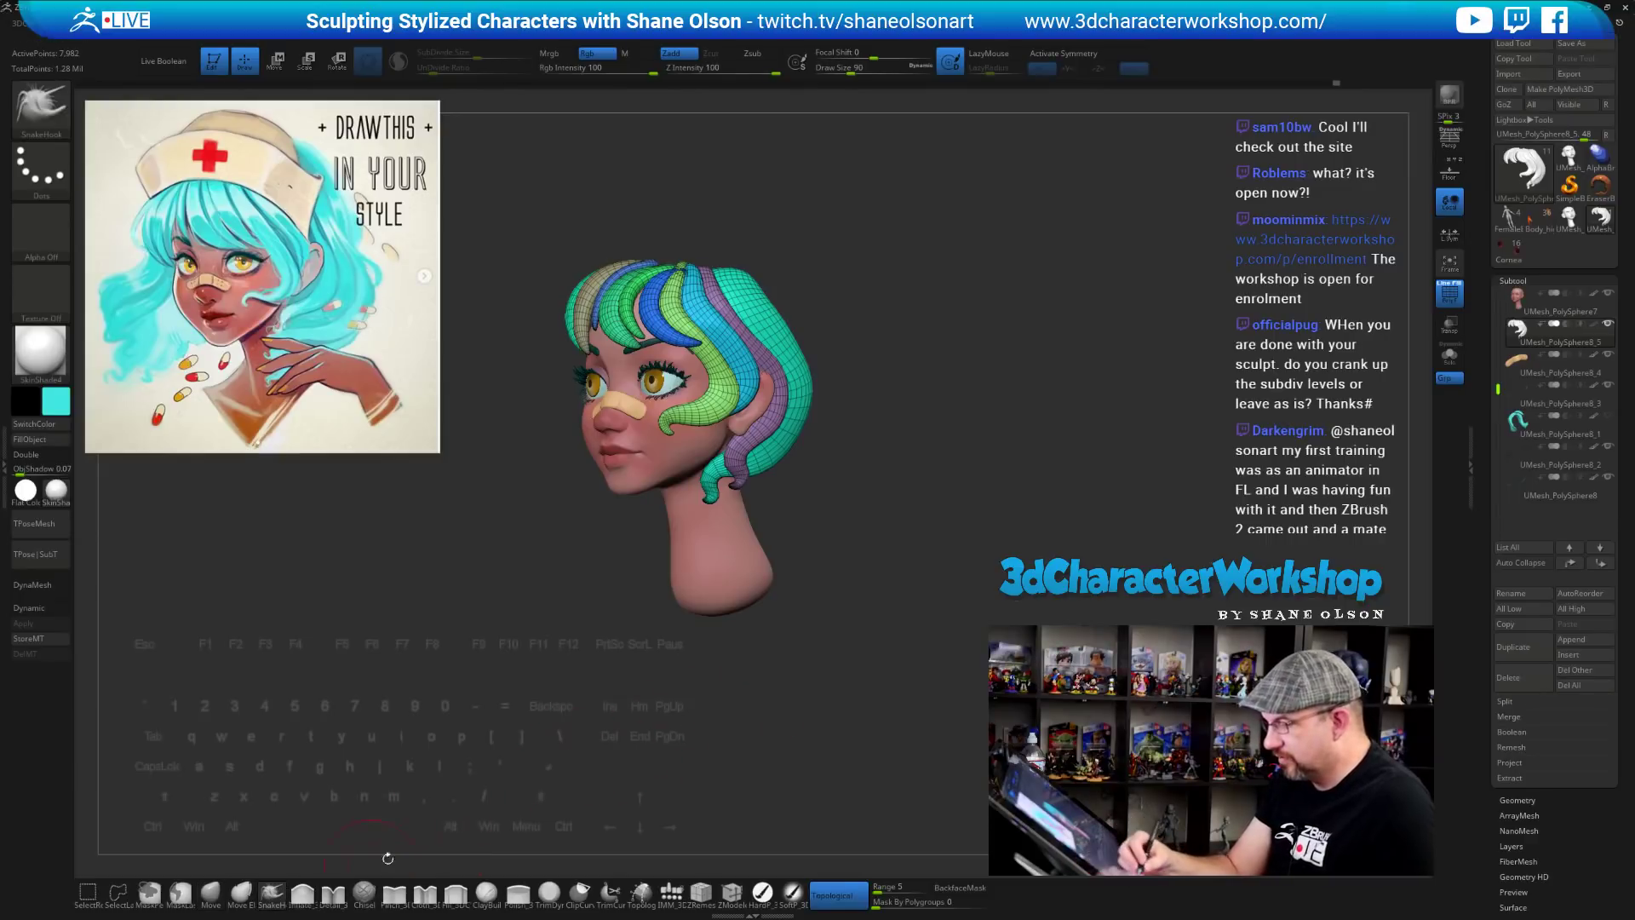
{"action": "left_click", "coordinate": [242, 893]}
{"action": "key", "text": "s"}
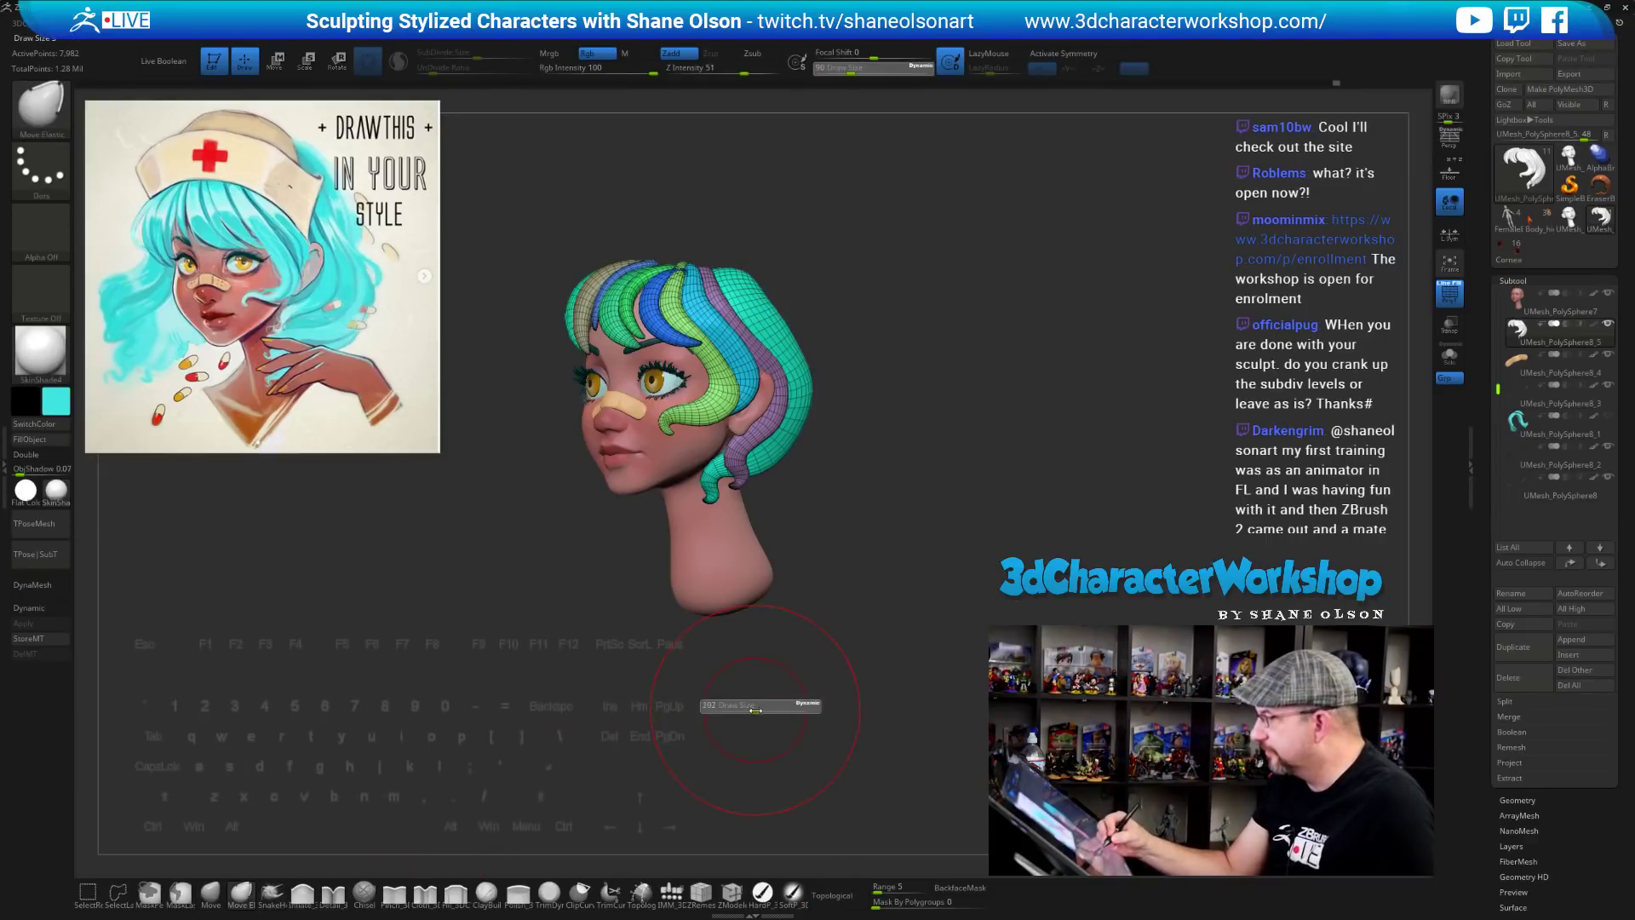
{"action": "left_click_drag", "start_coordinate": [755, 710], "coordinate": [759, 709]}
{"action": "left_click_drag", "start_coordinate": [737, 486], "coordinate": [720, 503]}
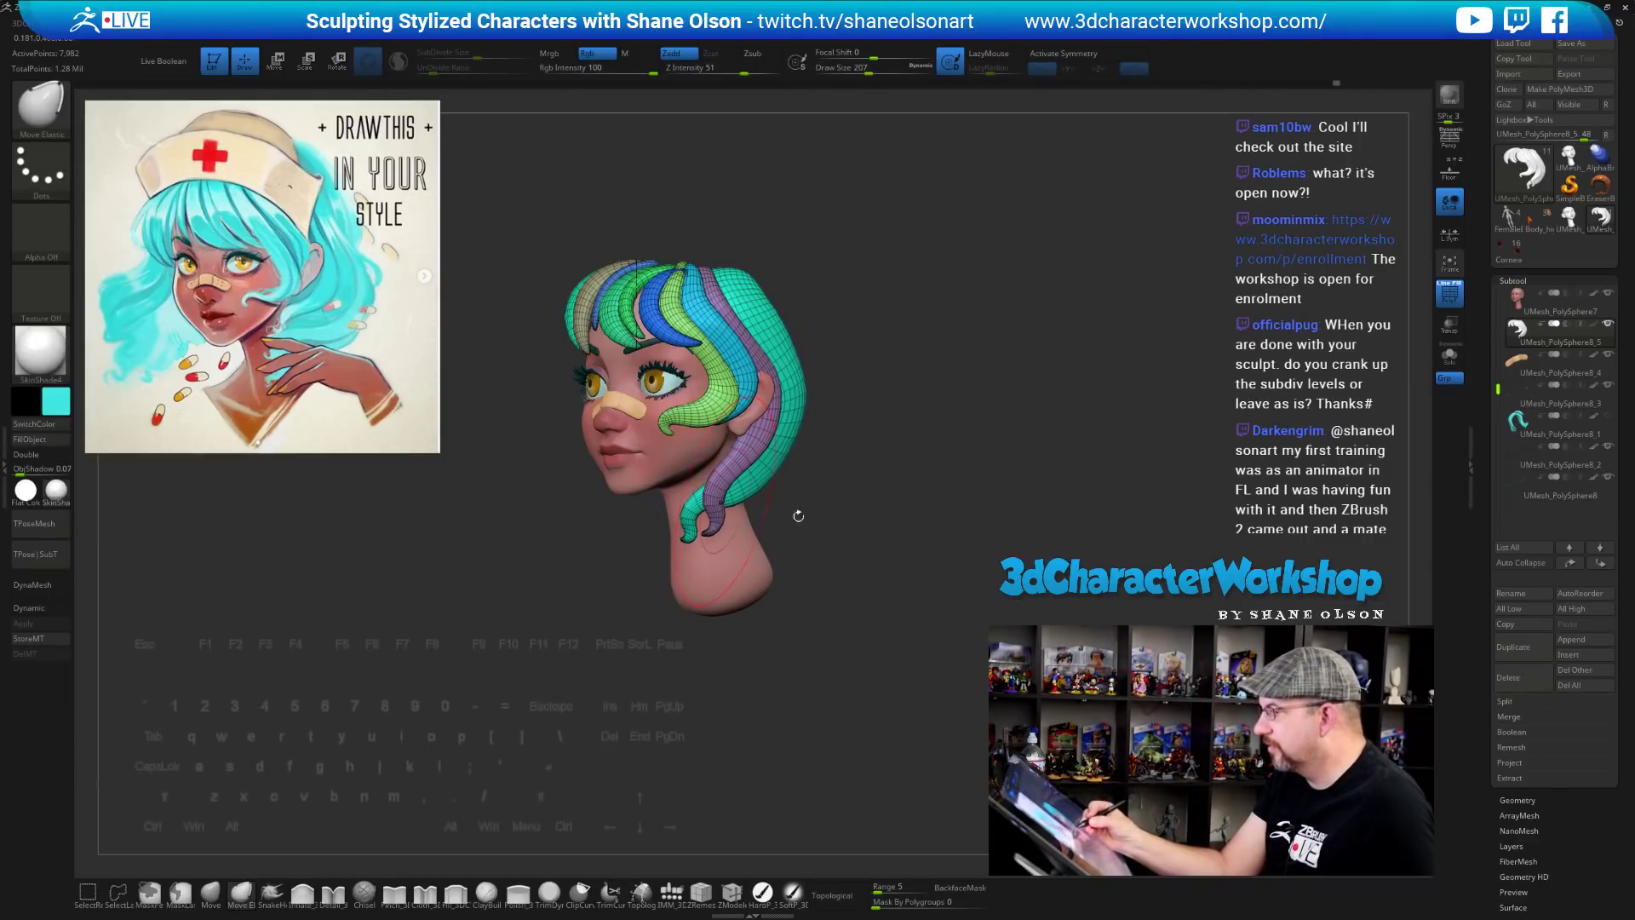
{"action": "left_click_drag", "start_coordinate": [835, 542], "coordinate": [836, 527]}
{"action": "left_click_drag", "start_coordinate": [775, 453], "coordinate": [796, 461]}
{"action": "left_click_drag", "start_coordinate": [893, 553], "coordinate": [894, 652]}
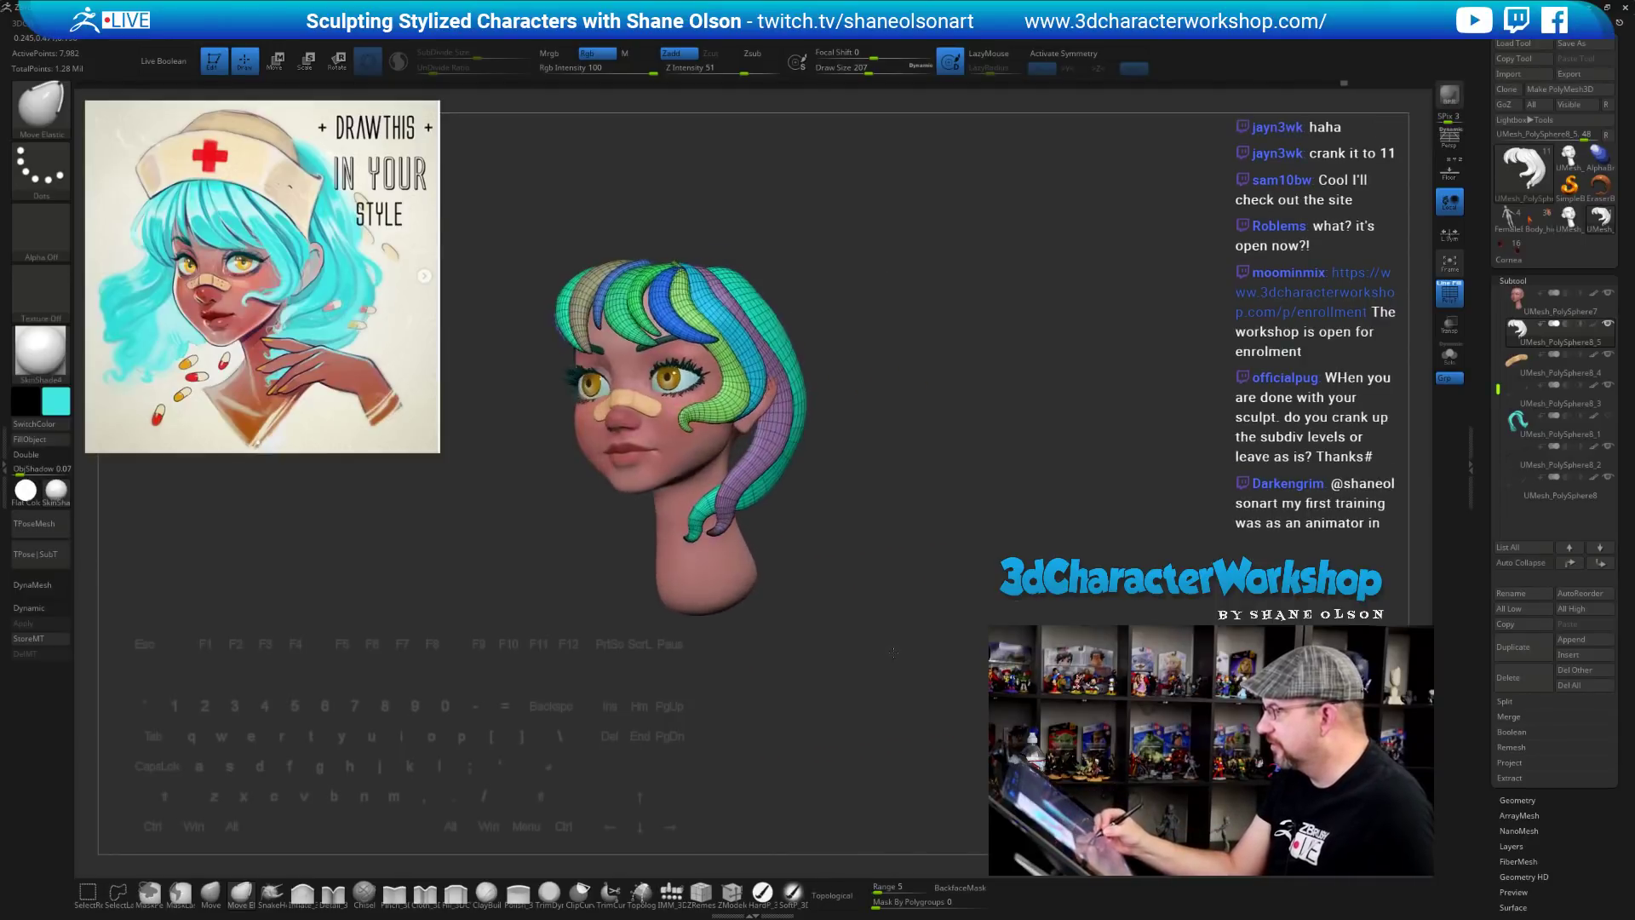
Refine the flow of the side strands behind the ear with the Move brush at draw size 108
{"action": "left_click", "coordinate": [303, 892]}
{"action": "key", "text": "s"}
{"action": "mouse_move", "coordinate": [736, 612]}
{"action": "left_mouse_down"}
{"action": "mouse_move", "coordinate": [861, 627]}
{"action": "mouse_move", "coordinate": [859, 549]}
{"action": "mouse_move", "coordinate": [896, 585]}
{"action": "mouse_move", "coordinate": [912, 576]}
{"action": "mouse_move", "coordinate": [832, 631]}
{"action": "left_mouse_up"}
{"action": "key", "text": "s"}
{"action": "key", "text": "b"}
{"action": "key", "text": "m"}
{"action": "key", "text": "v"}
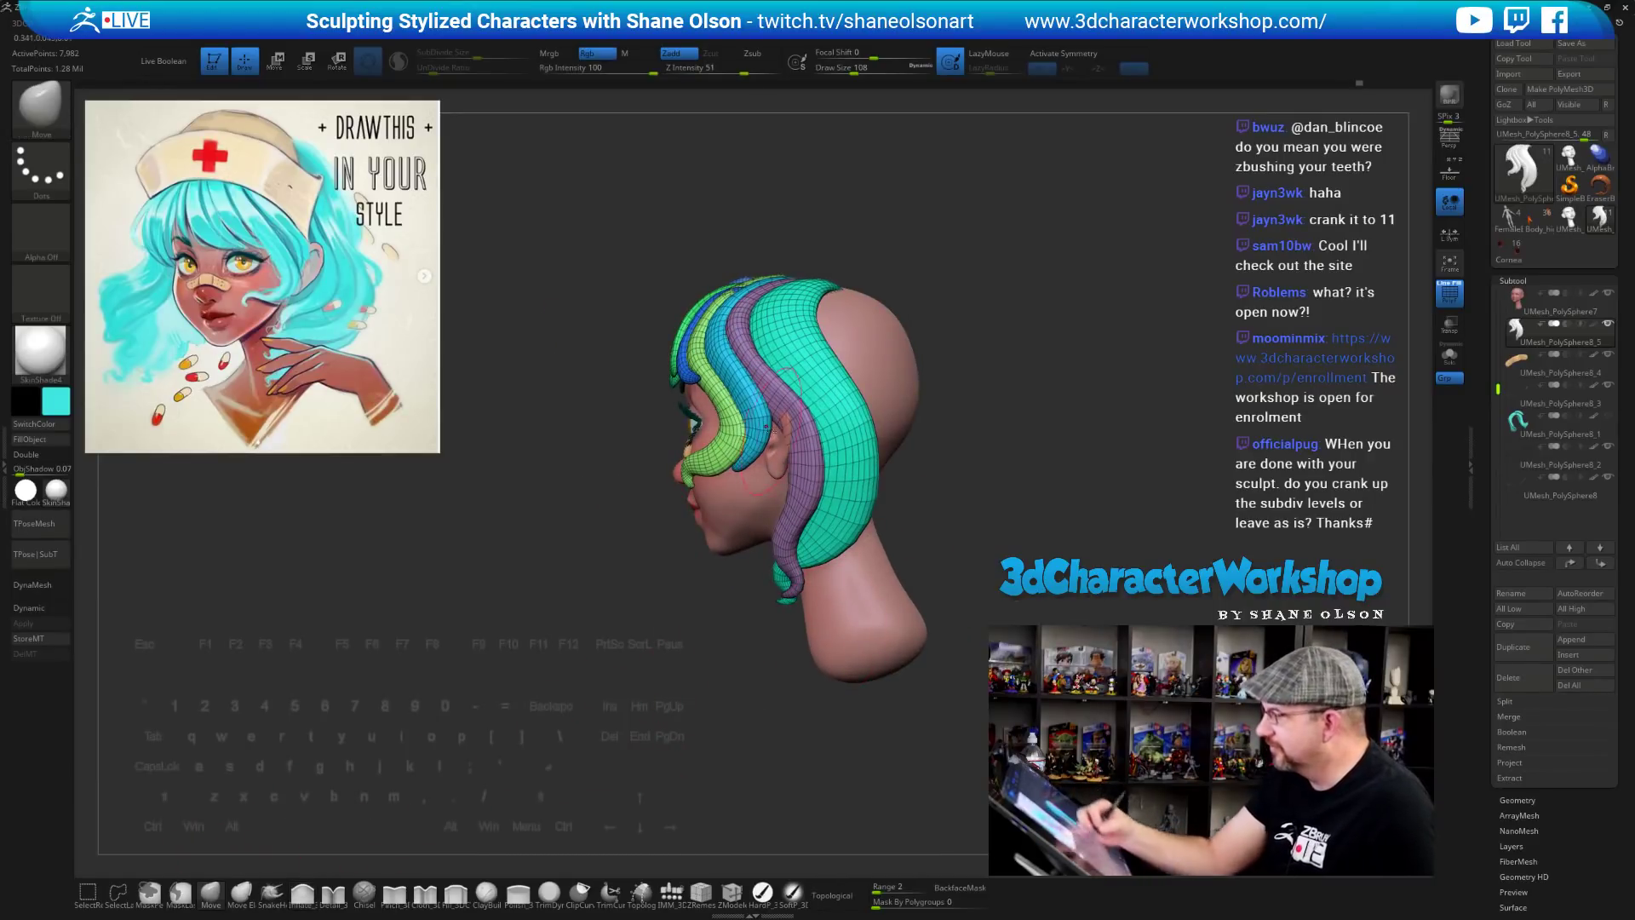
{"action": "left_click_drag", "start_coordinate": [945, 477], "coordinate": [903, 478]}
{"action": "left_click_drag", "start_coordinate": [931, 682], "coordinate": [949, 646]}
{"action": "left_click_drag", "start_coordinate": [884, 717], "coordinate": [862, 603]}
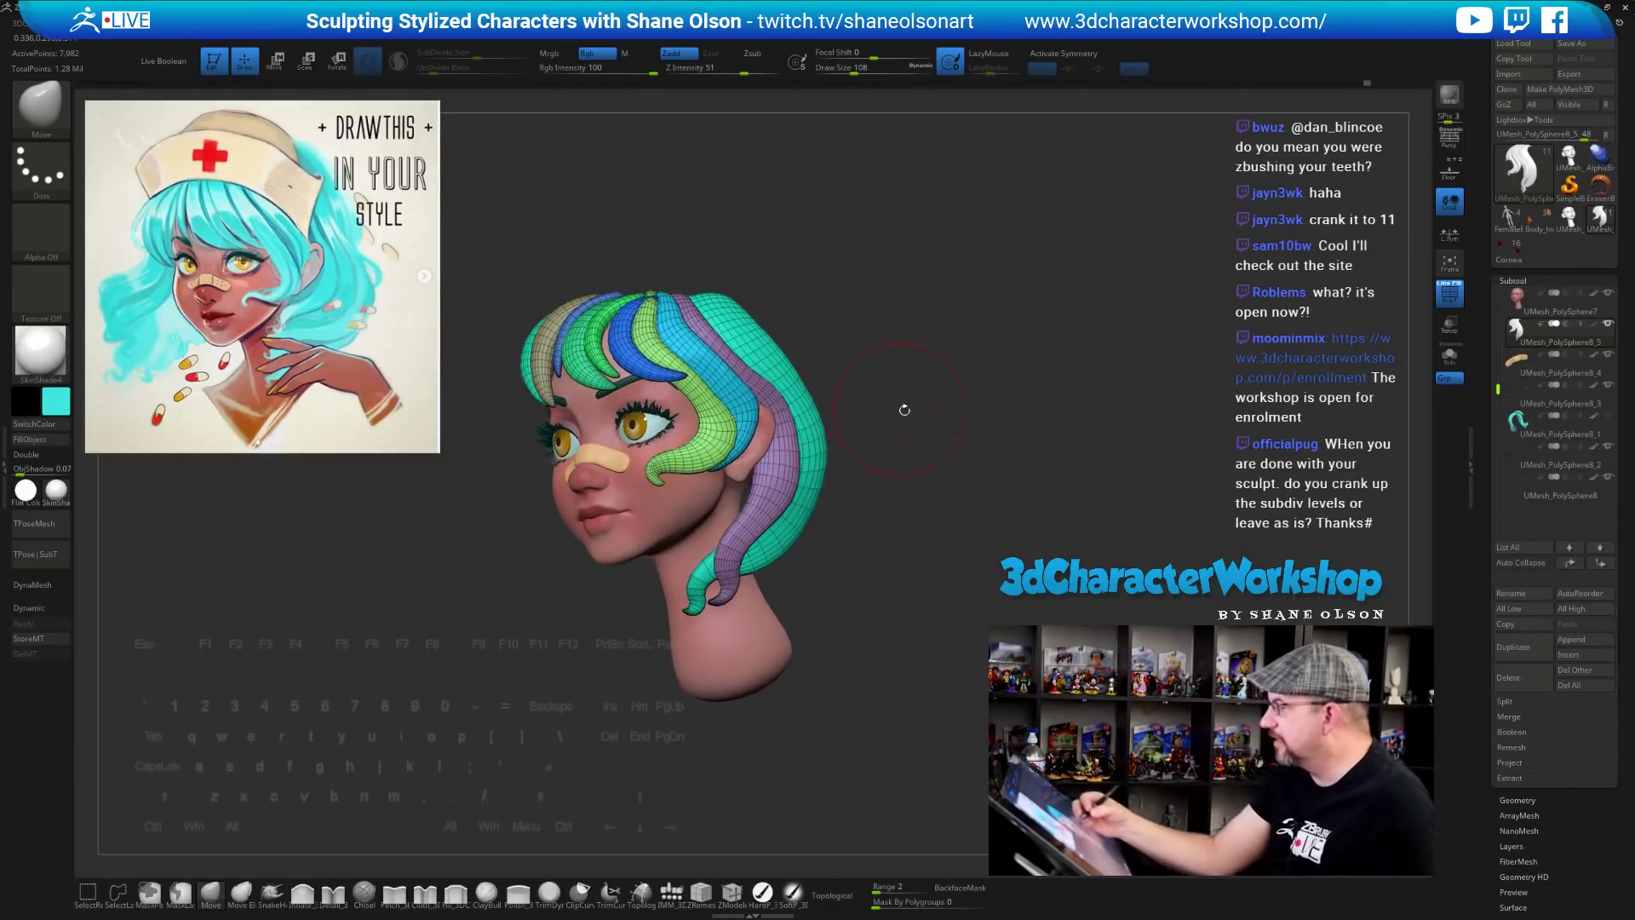
Sweep the lower side strands forward over the neck with the Move brush at draw size 145, and save the project
{"action": "left_click_drag", "start_coordinate": [905, 409], "coordinate": [861, 695]}
{"action": "mouse_move", "coordinate": [791, 554]}
{"action": "left_mouse_down"}
{"action": "mouse_move", "coordinate": [883, 690]}
{"action": "mouse_move", "coordinate": [880, 677]}
{"action": "left_mouse_up"}
{"action": "key", "text": "s"}
{"action": "left_click_drag", "start_coordinate": [873, 432], "coordinate": [873, 460]}
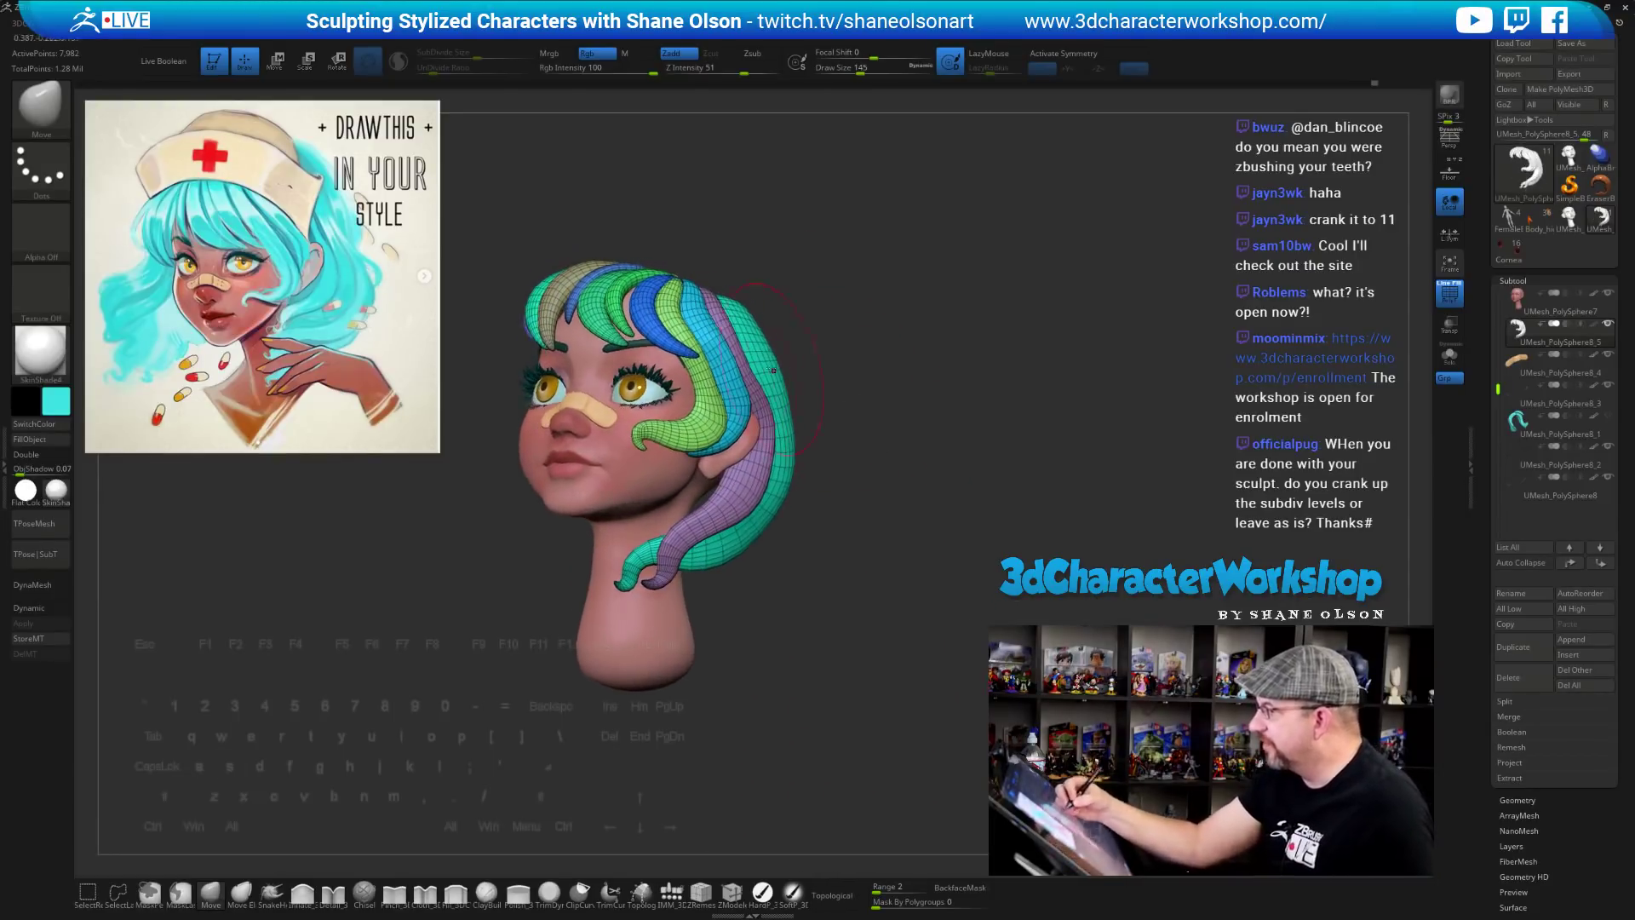
{"action": "left_click_drag", "start_coordinate": [846, 540], "coordinate": [884, 694]}
{"action": "key", "text": "ctrl+s"}
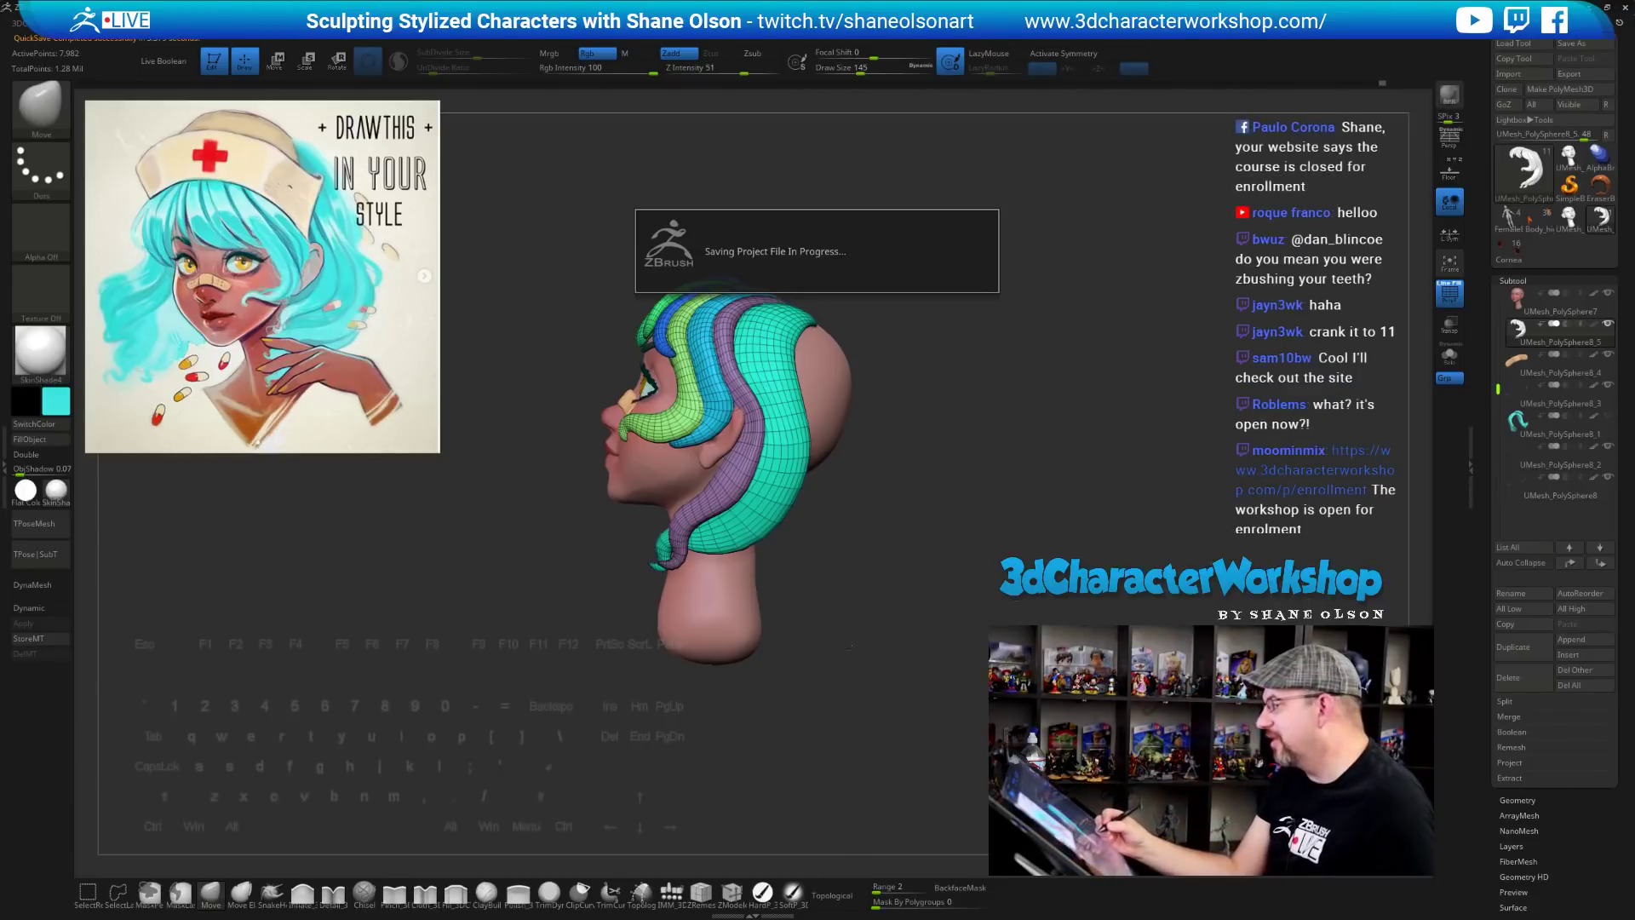
Examine the hair silhouette from the front, both sides and three-quarter angles against the reference painting
{"action": "left_click_drag", "start_coordinate": [856, 611], "coordinate": [787, 424]}
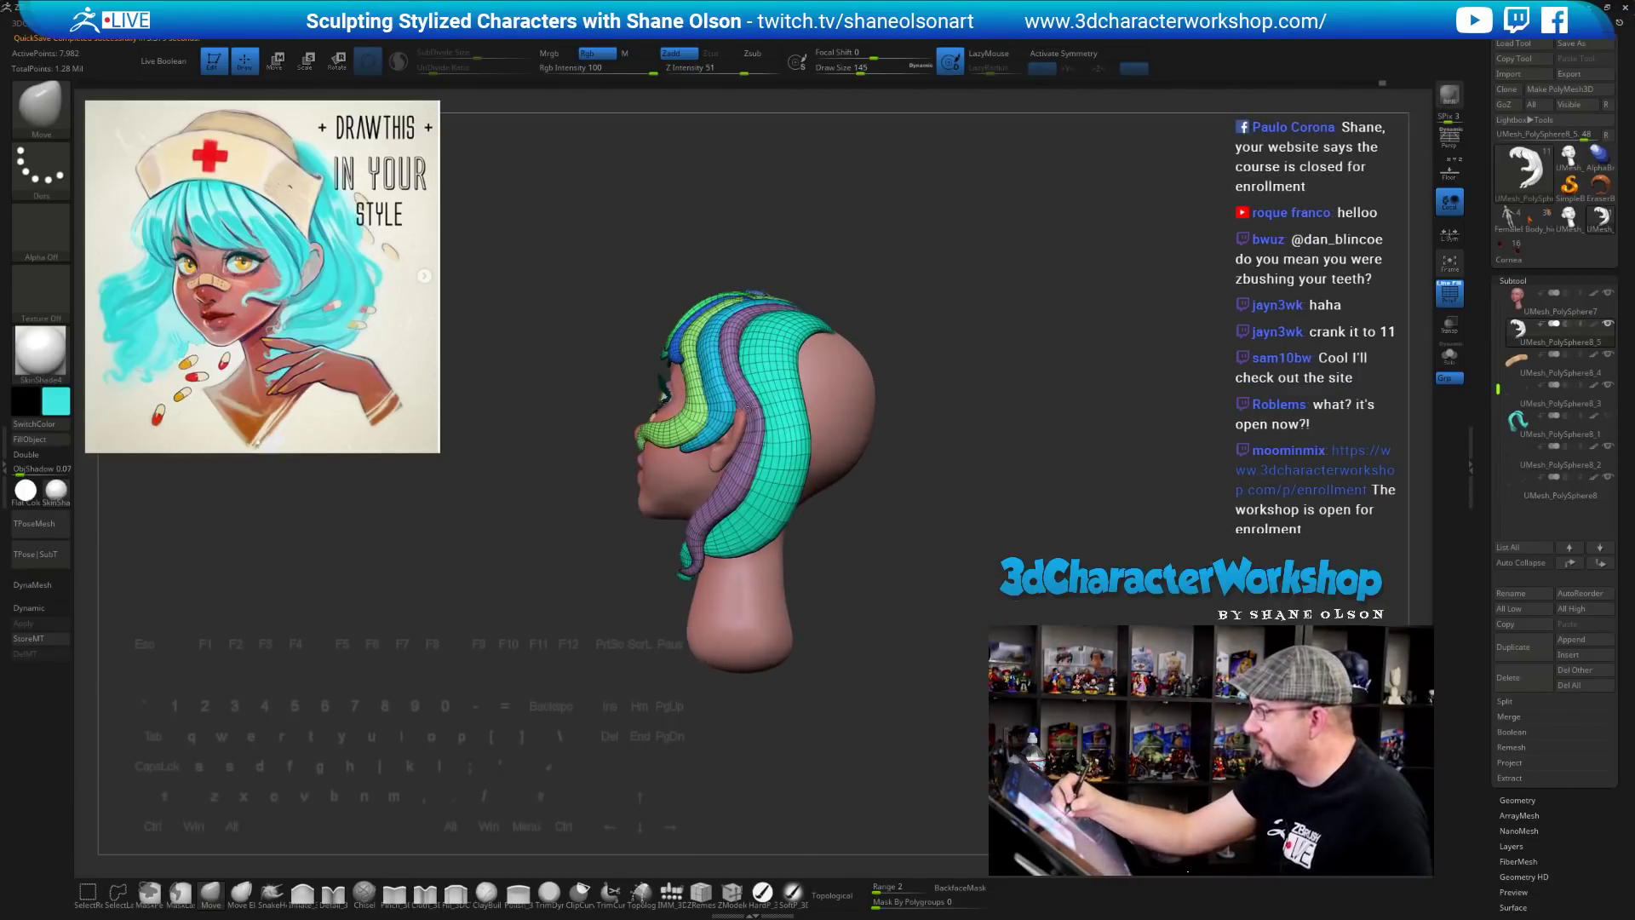
{"action": "left_click_drag", "start_coordinate": [916, 650], "coordinate": [948, 642]}
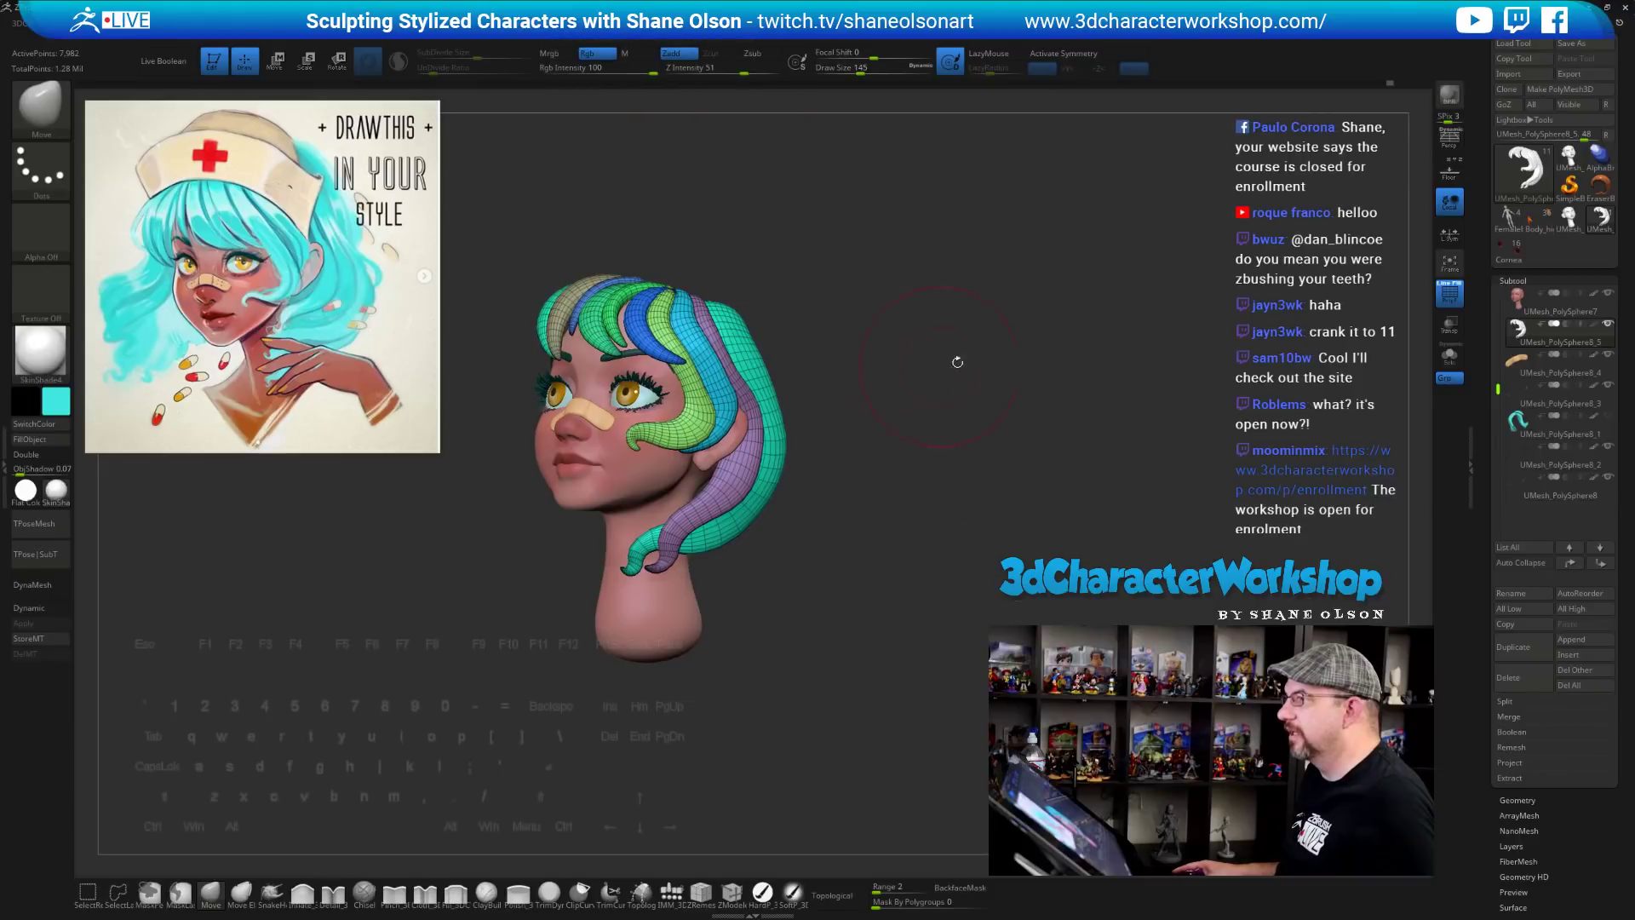
{"action": "left_click_drag", "start_coordinate": [968, 358], "coordinate": [982, 364]}
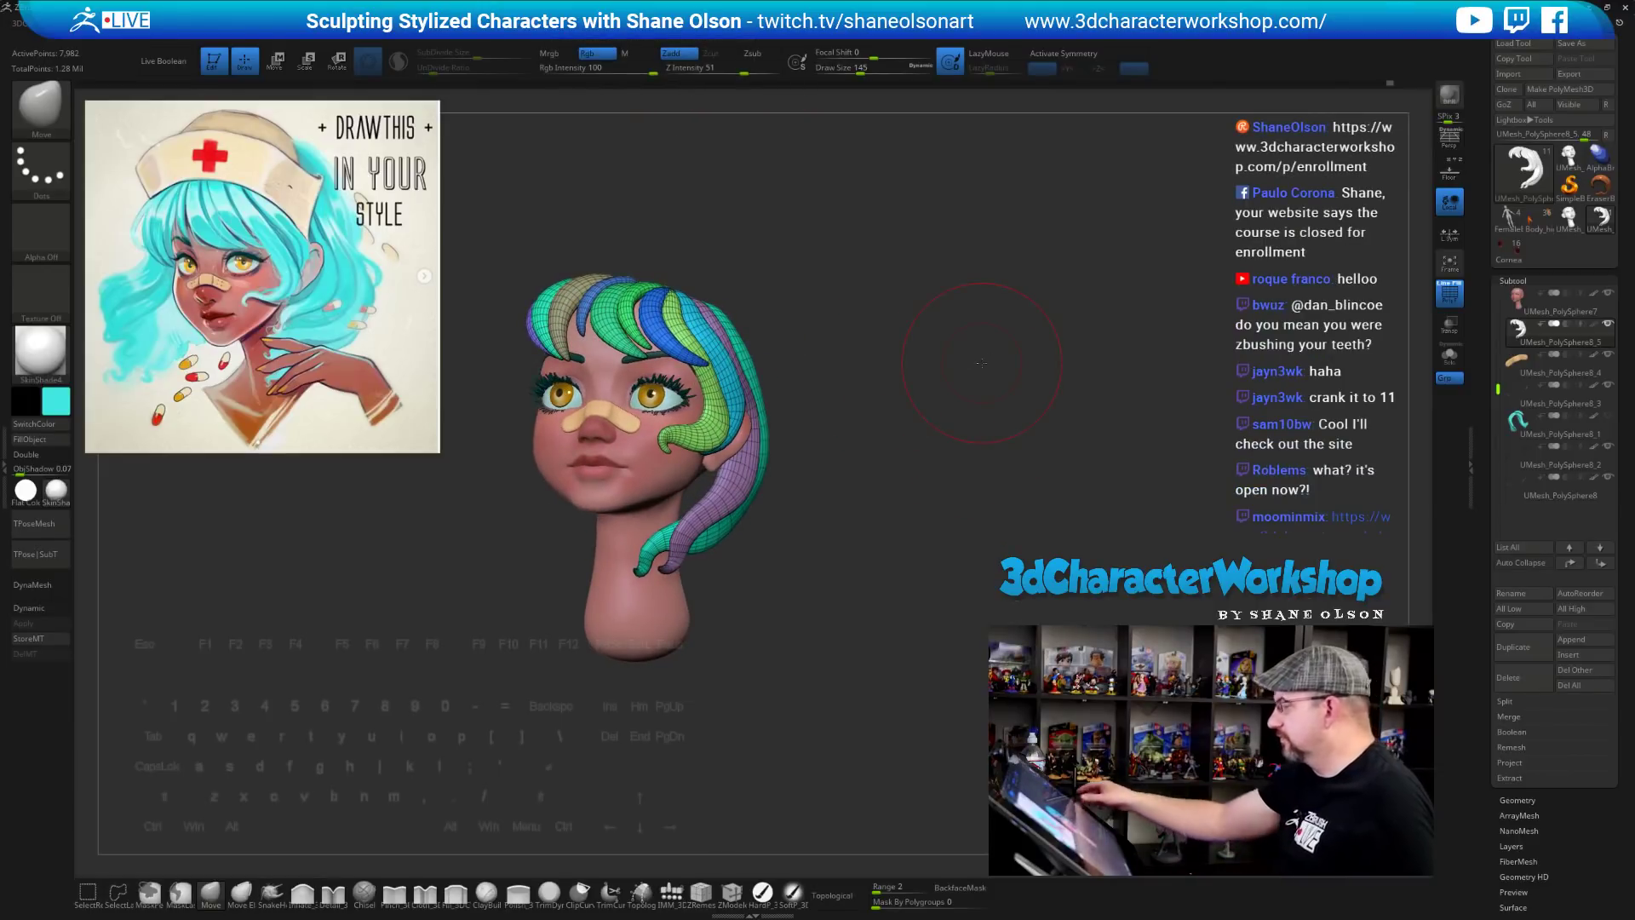
{"action": "left_click_drag", "start_coordinate": [982, 363], "coordinate": [937, 365]}
{"action": "mouse_move", "coordinate": [511, 391]}
{"action": "left_mouse_down", "text": "alt"}
{"action": "mouse_move", "coordinate": [554, 391]}
{"action": "mouse_move", "coordinate": [554, 451]}
{"action": "left_mouse_up", "text": "alt"}
{"action": "left_click_drag", "start_coordinate": [1048, 638], "coordinate": [1023, 638]}
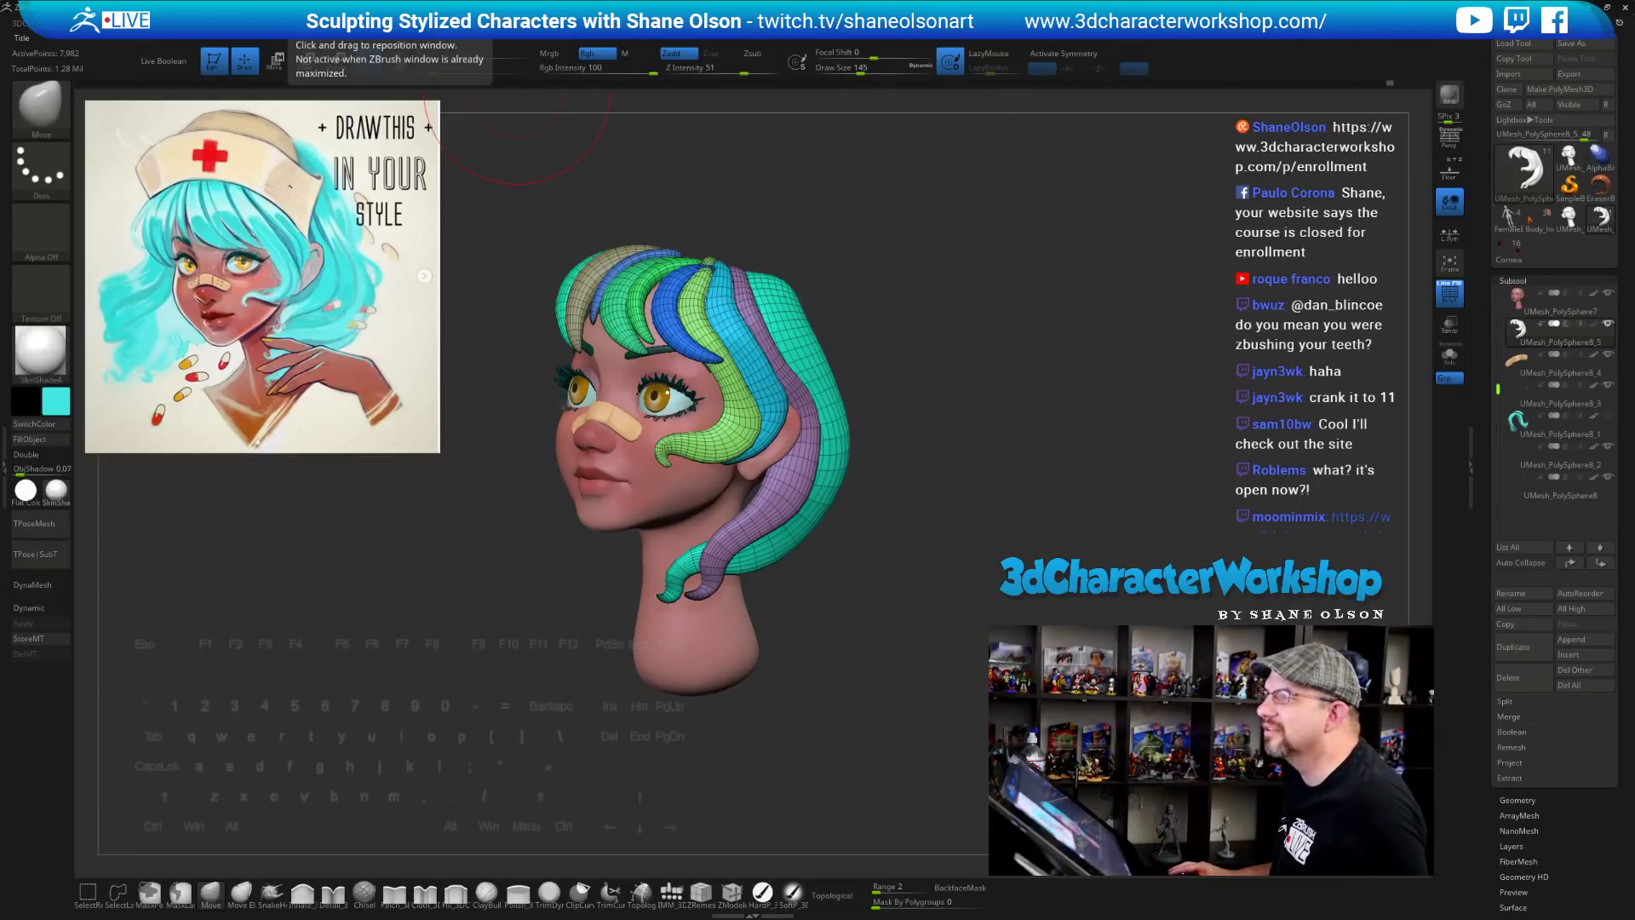
{"action": "mouse_move", "coordinate": [1072, 244]}
{"action": "left_mouse_down"}
{"action": "mouse_move", "coordinate": [1079, 262]}
{"action": "mouse_move", "coordinate": [1063, 251]}
{"action": "left_mouse_up"}
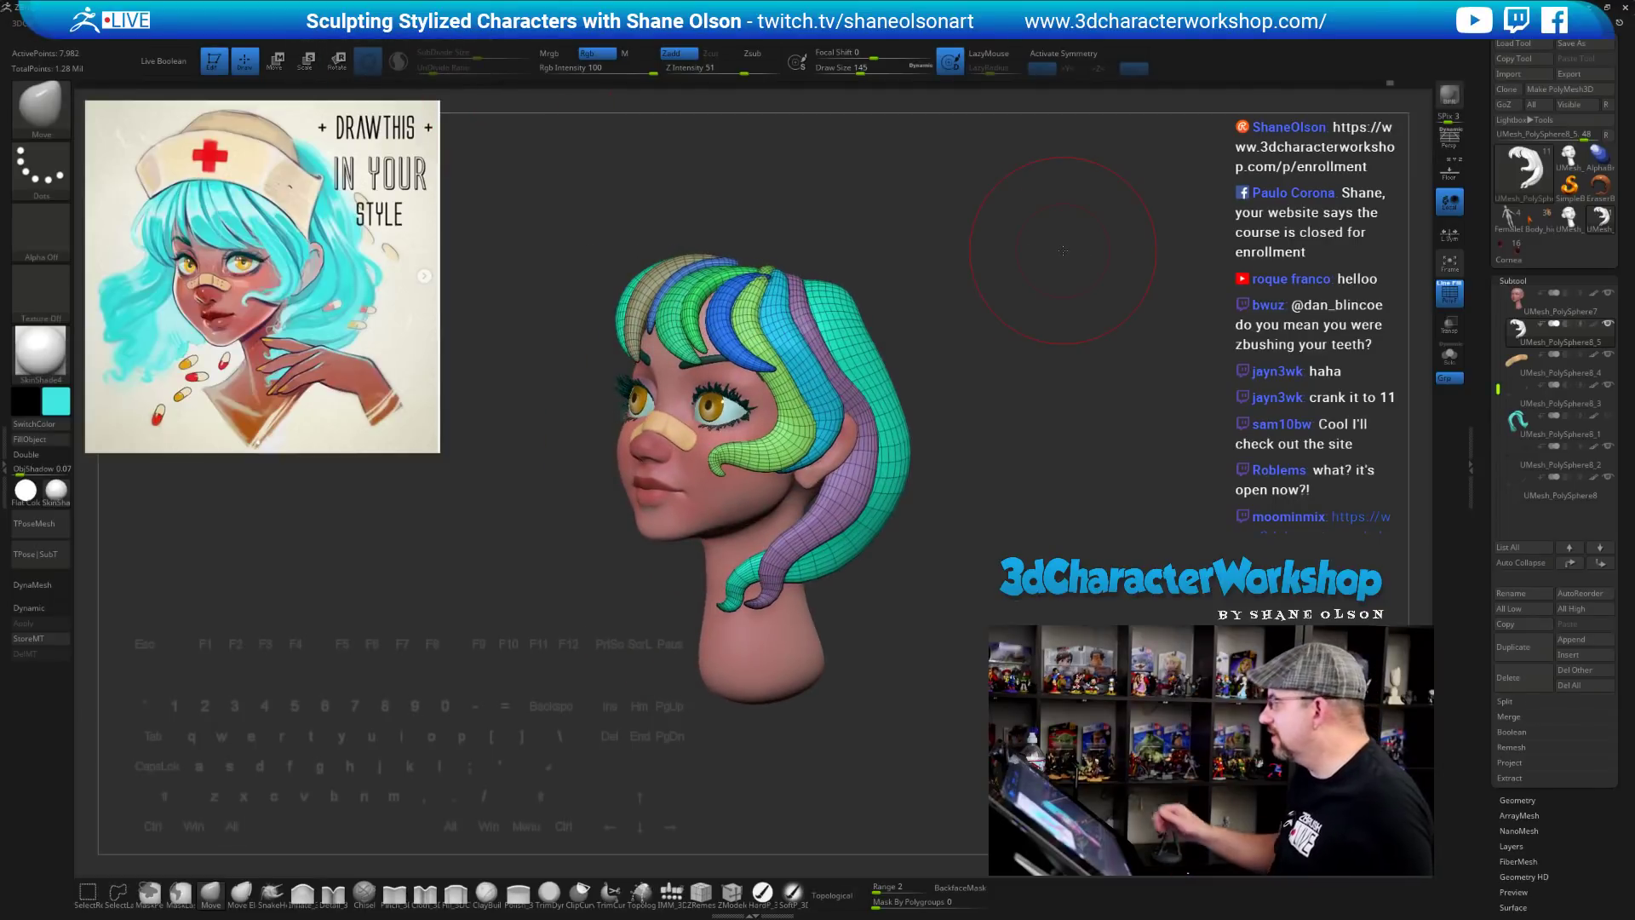
{"action": "mouse_move", "coordinate": [1047, 659]}
{"action": "left_mouse_down"}
{"action": "mouse_move", "coordinate": [1105, 658]}
{"action": "mouse_move", "coordinate": [1026, 661]}
{"action": "mouse_move", "coordinate": [1167, 599]}
{"action": "mouse_move", "coordinate": [1022, 607]}
{"action": "mouse_move", "coordinate": [1138, 592]}
{"action": "left_mouse_up"}
{"action": "left_click_drag", "start_coordinate": [962, 626], "coordinate": [1132, 620]}
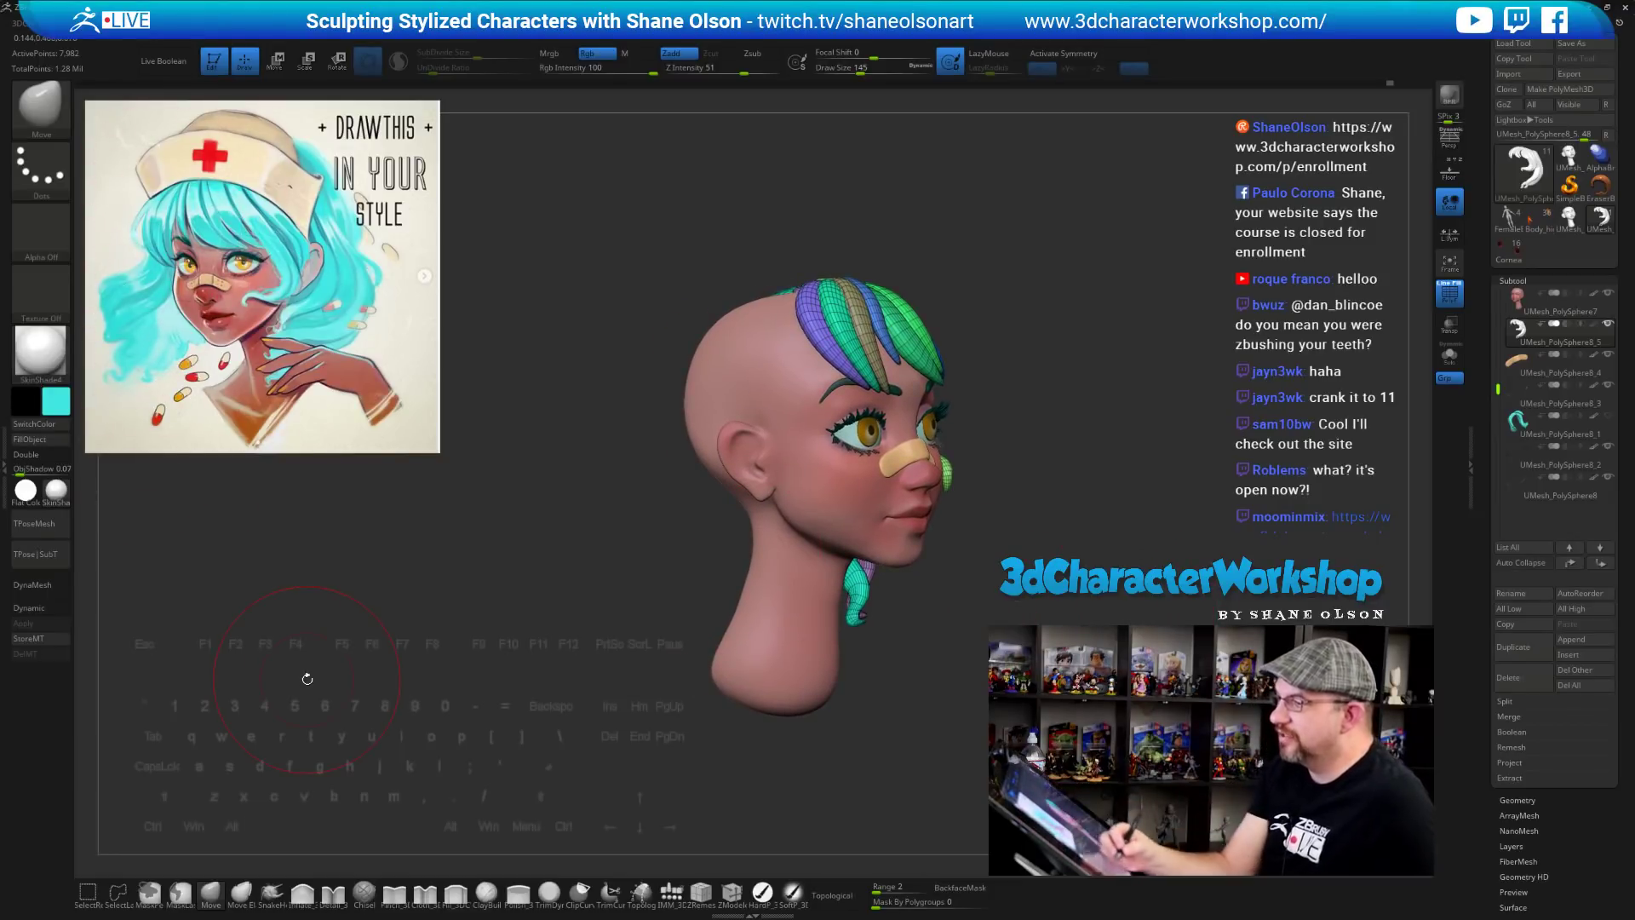
Hide the polygroup wireframe and turn on dynamic subdivision to show the hair smoothed
{"action": "mouse_move", "coordinate": [1077, 624]}
{"action": "left_mouse_down", "text": "alt"}
{"action": "mouse_move", "coordinate": [1116, 645]}
{"action": "mouse_move", "coordinate": [810, 645]}
{"action": "mouse_move", "coordinate": [1022, 647]}
{"action": "mouse_move", "coordinate": [1022, 673]}
{"action": "mouse_move", "coordinate": [826, 661]}
{"action": "left_mouse_up", "text": "alt"}
{"action": "key", "text": "s"}
{"action": "key", "text": "shift+f"}
{"action": "key", "text": "d"}
Reposition the lower side strands near the nape with the Move Elastic brush at draw size 149
{"action": "mouse_move", "coordinate": [980, 596]}
{"action": "left_mouse_down"}
{"action": "mouse_move", "coordinate": [1090, 596]}
{"action": "mouse_move", "coordinate": [1091, 545]}
{"action": "mouse_move", "coordinate": [946, 547]}
{"action": "mouse_move", "coordinate": [947, 609]}
{"action": "mouse_move", "coordinate": [914, 653]}
{"action": "left_mouse_up"}
{"action": "left_click", "coordinate": [241, 893]}
{"action": "key", "text": "s"}
{"action": "left_click_drag", "start_coordinate": [915, 654], "coordinate": [925, 654]}
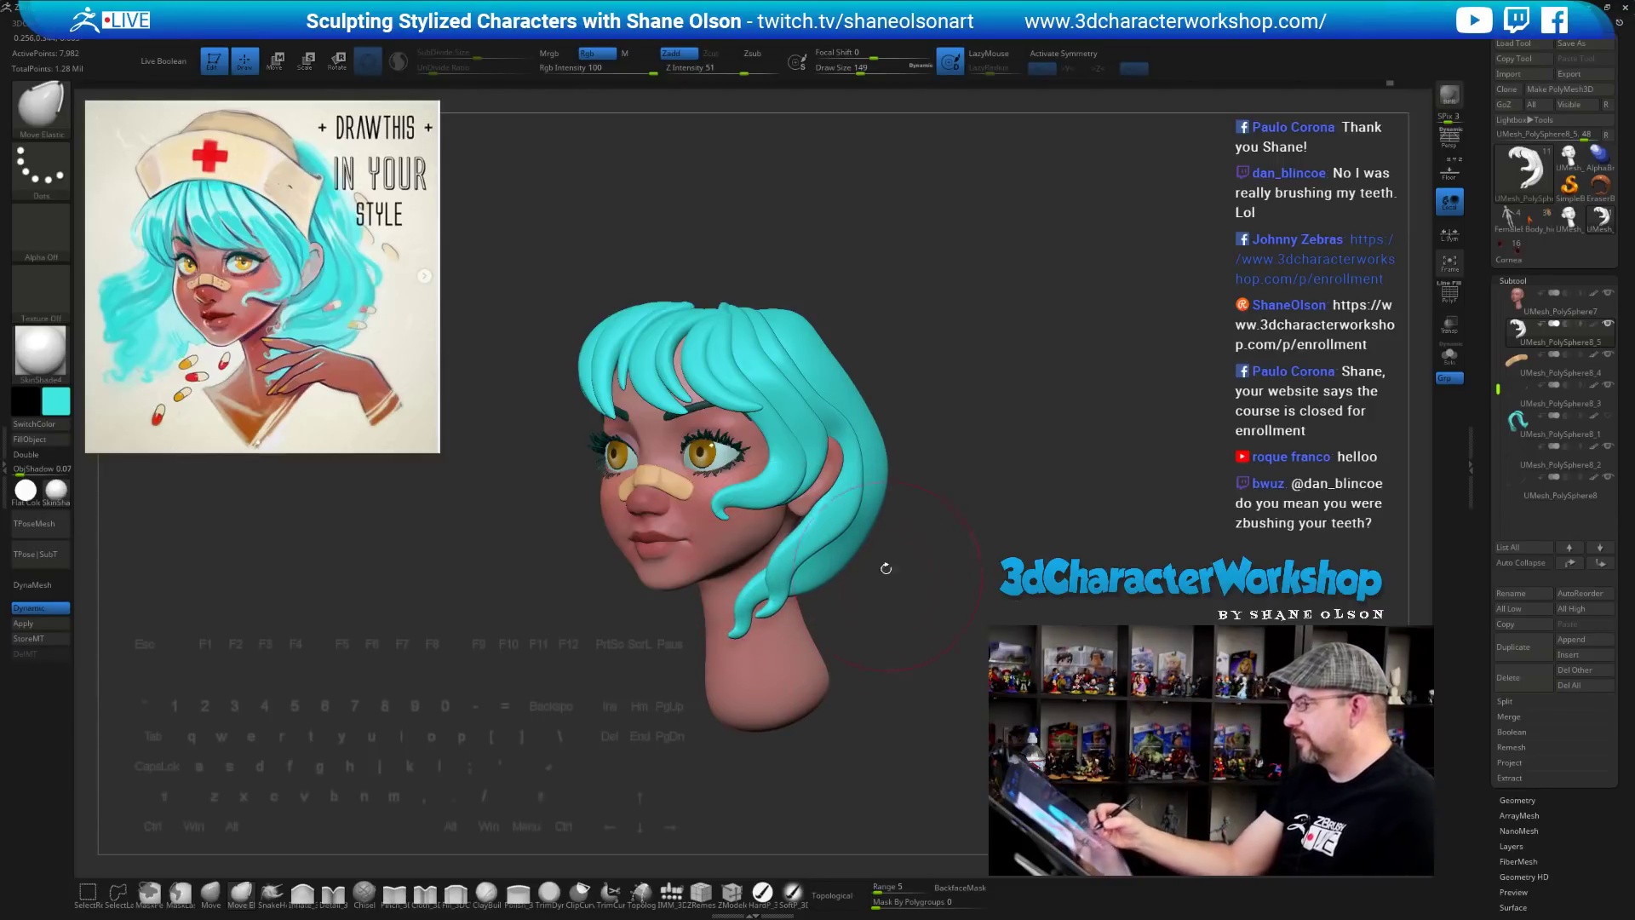
{"action": "mouse_move", "coordinate": [883, 536]}
{"action": "left_mouse_down"}
{"action": "mouse_move", "coordinate": [893, 585]}
{"action": "mouse_move", "coordinate": [809, 572]}
{"action": "left_mouse_up"}
Enable the Topological option for Move Elastic and adjust the side strands' lower section at draw size 77
{"action": "left_click", "coordinate": [839, 894]}
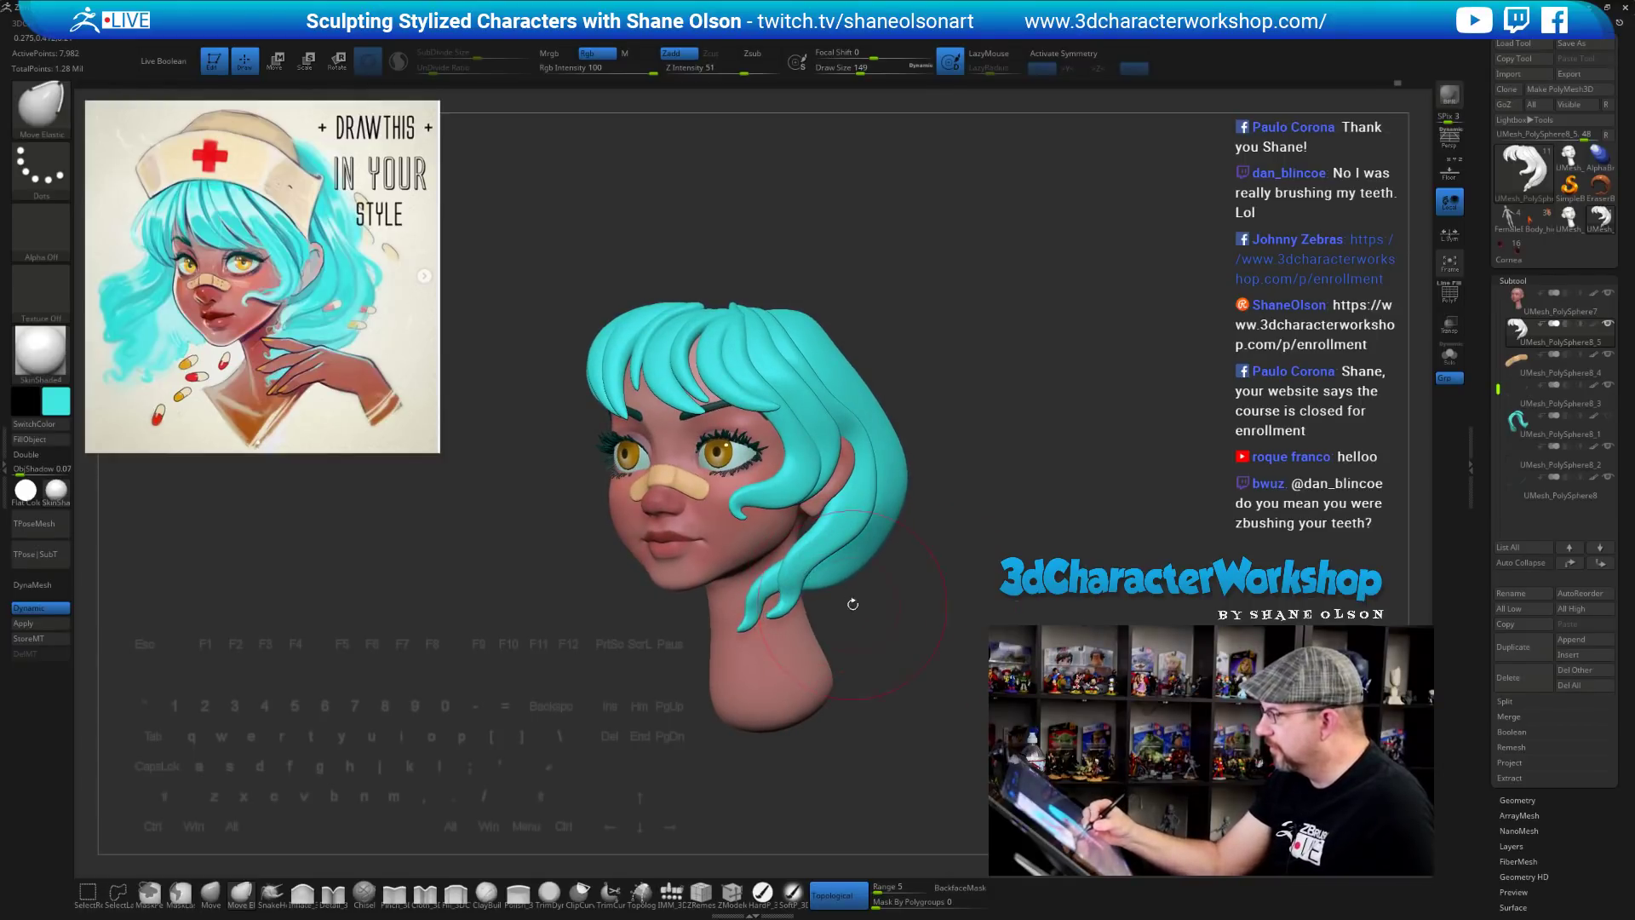
{"action": "key", "text": "s"}
{"action": "mouse_move", "coordinate": [917, 569]}
{"action": "left_mouse_down"}
{"action": "mouse_move", "coordinate": [891, 556]}
{"action": "mouse_move", "coordinate": [904, 573]}
{"action": "left_mouse_up"}
{"action": "mouse_move", "coordinate": [970, 663]}
{"action": "left_mouse_down"}
{"action": "mouse_move", "coordinate": [1022, 660]}
{"action": "mouse_move", "coordinate": [946, 671]}
{"action": "mouse_move", "coordinate": [969, 671]}
{"action": "mouse_move", "coordinate": [931, 612]}
{"action": "mouse_move", "coordinate": [964, 746]}
{"action": "mouse_move", "coordinate": [969, 658]}
{"action": "mouse_move", "coordinate": [951, 663]}
{"action": "left_mouse_up"}
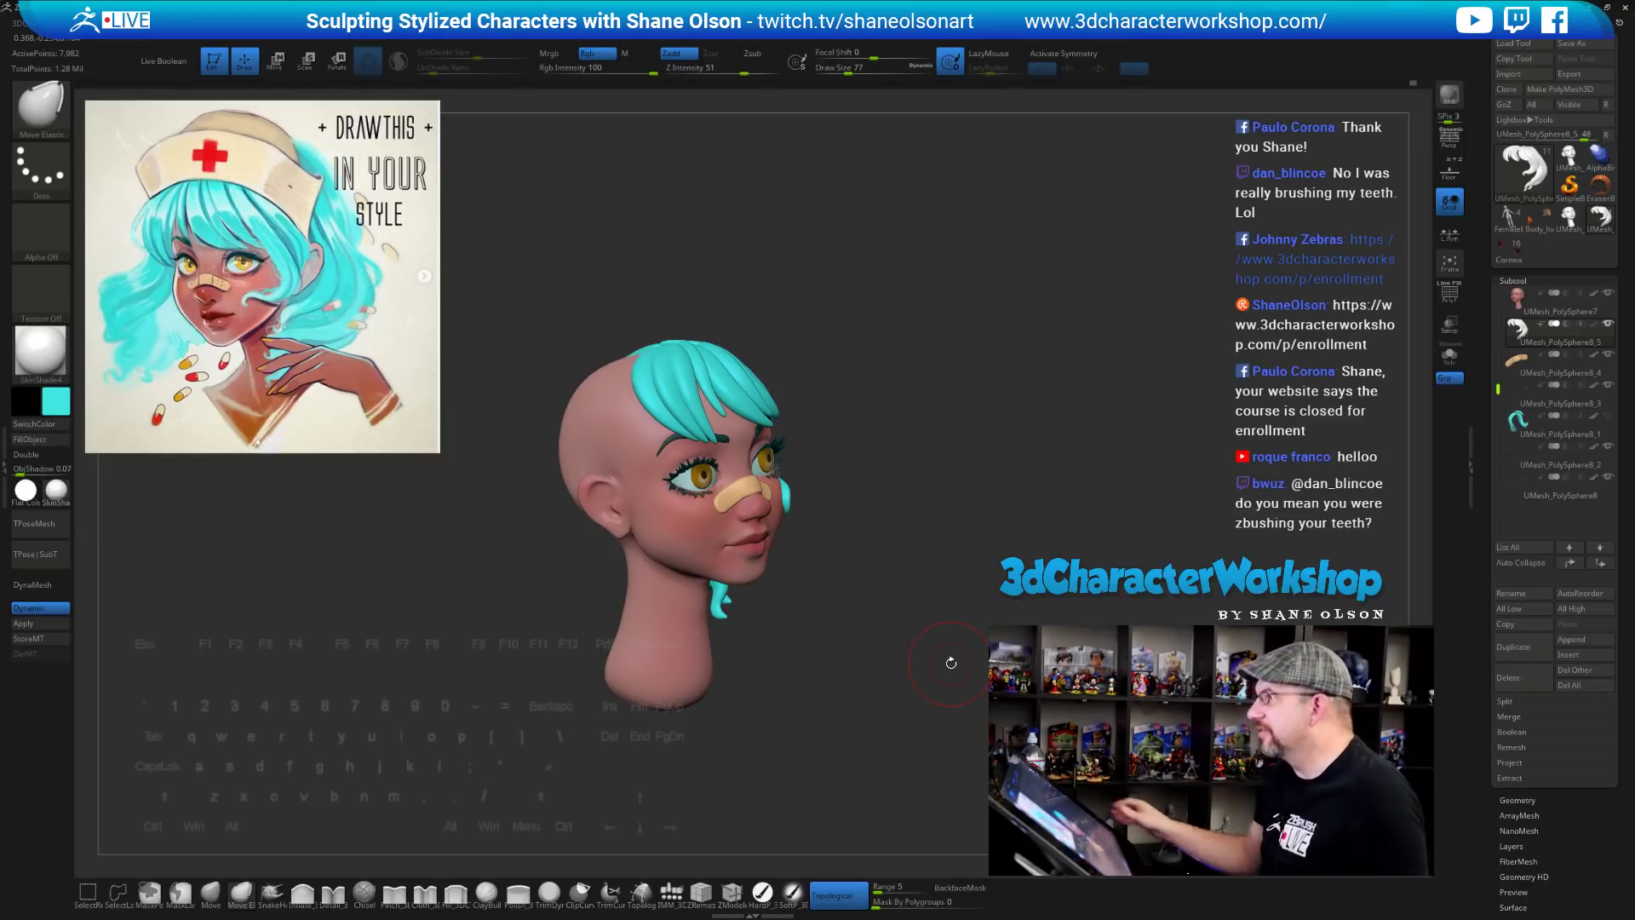
Examine the fringe and the bare far side of the head up close, with the brush draw size set to 80
{"action": "mouse_move", "coordinate": [977, 417]}
{"action": "left_mouse_down", "text": "alt"}
{"action": "mouse_move", "coordinate": [954, 403]}
{"action": "mouse_move", "coordinate": [966, 412]}
{"action": "left_mouse_up", "text": "alt"}
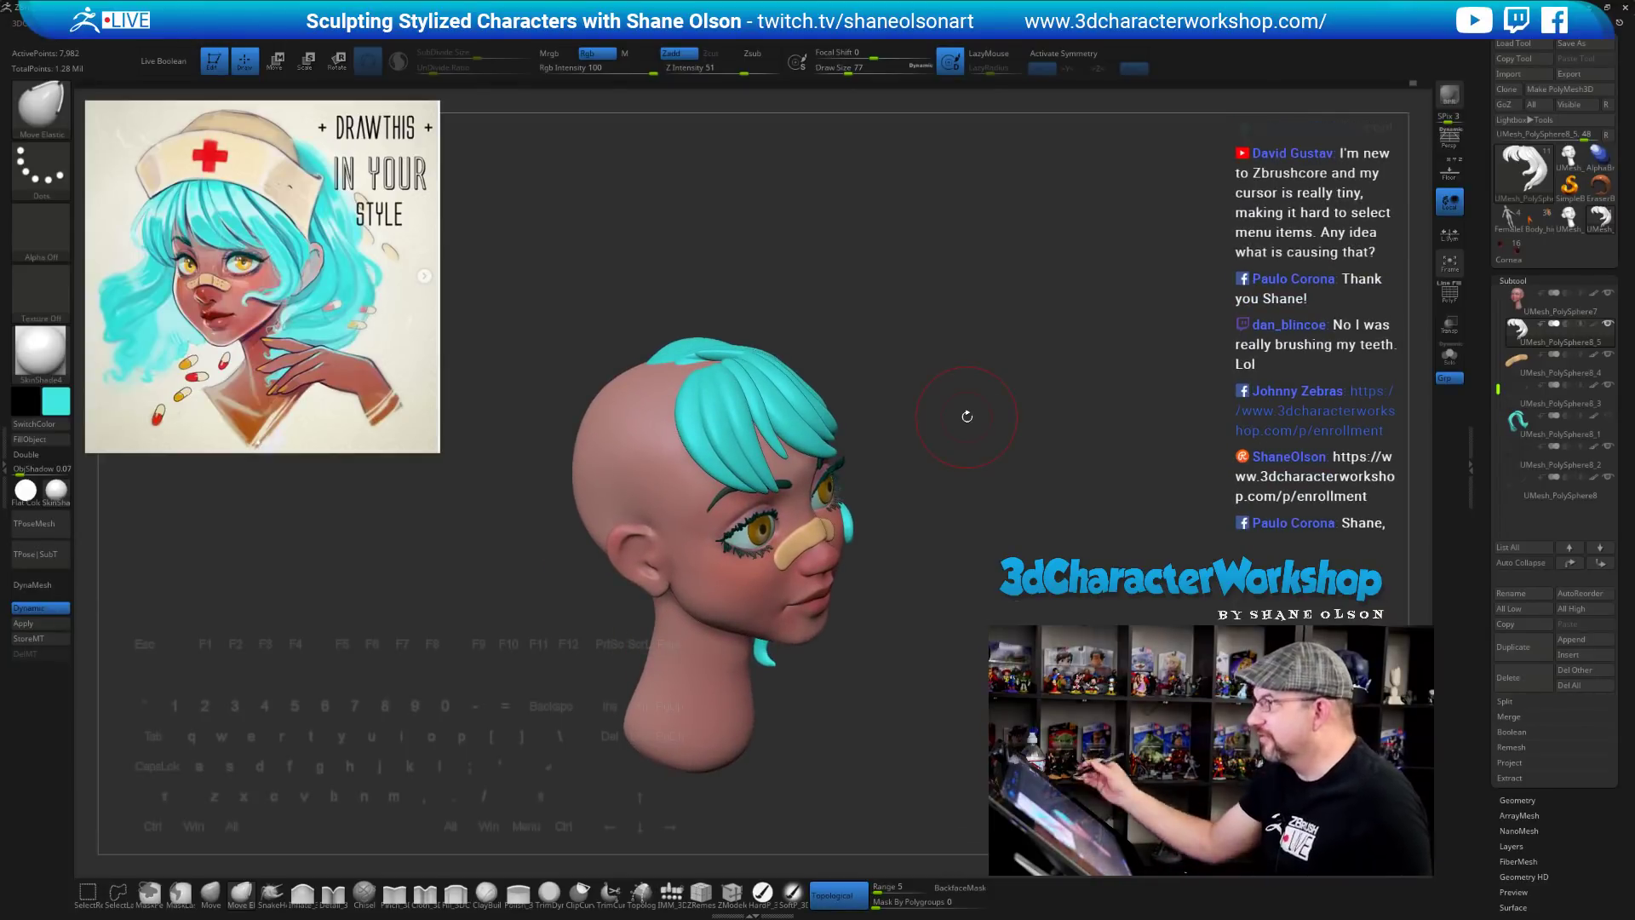
{"action": "mouse_move", "coordinate": [987, 492]}
{"action": "left_mouse_down"}
{"action": "mouse_move", "coordinate": [974, 406]}
{"action": "mouse_move", "coordinate": [974, 449]}
{"action": "mouse_move", "coordinate": [1001, 427]}
{"action": "mouse_move", "coordinate": [985, 452]}
{"action": "mouse_move", "coordinate": [1001, 457]}
{"action": "mouse_move", "coordinate": [978, 468]}
{"action": "left_mouse_up"}
{"action": "key", "text": "s"}
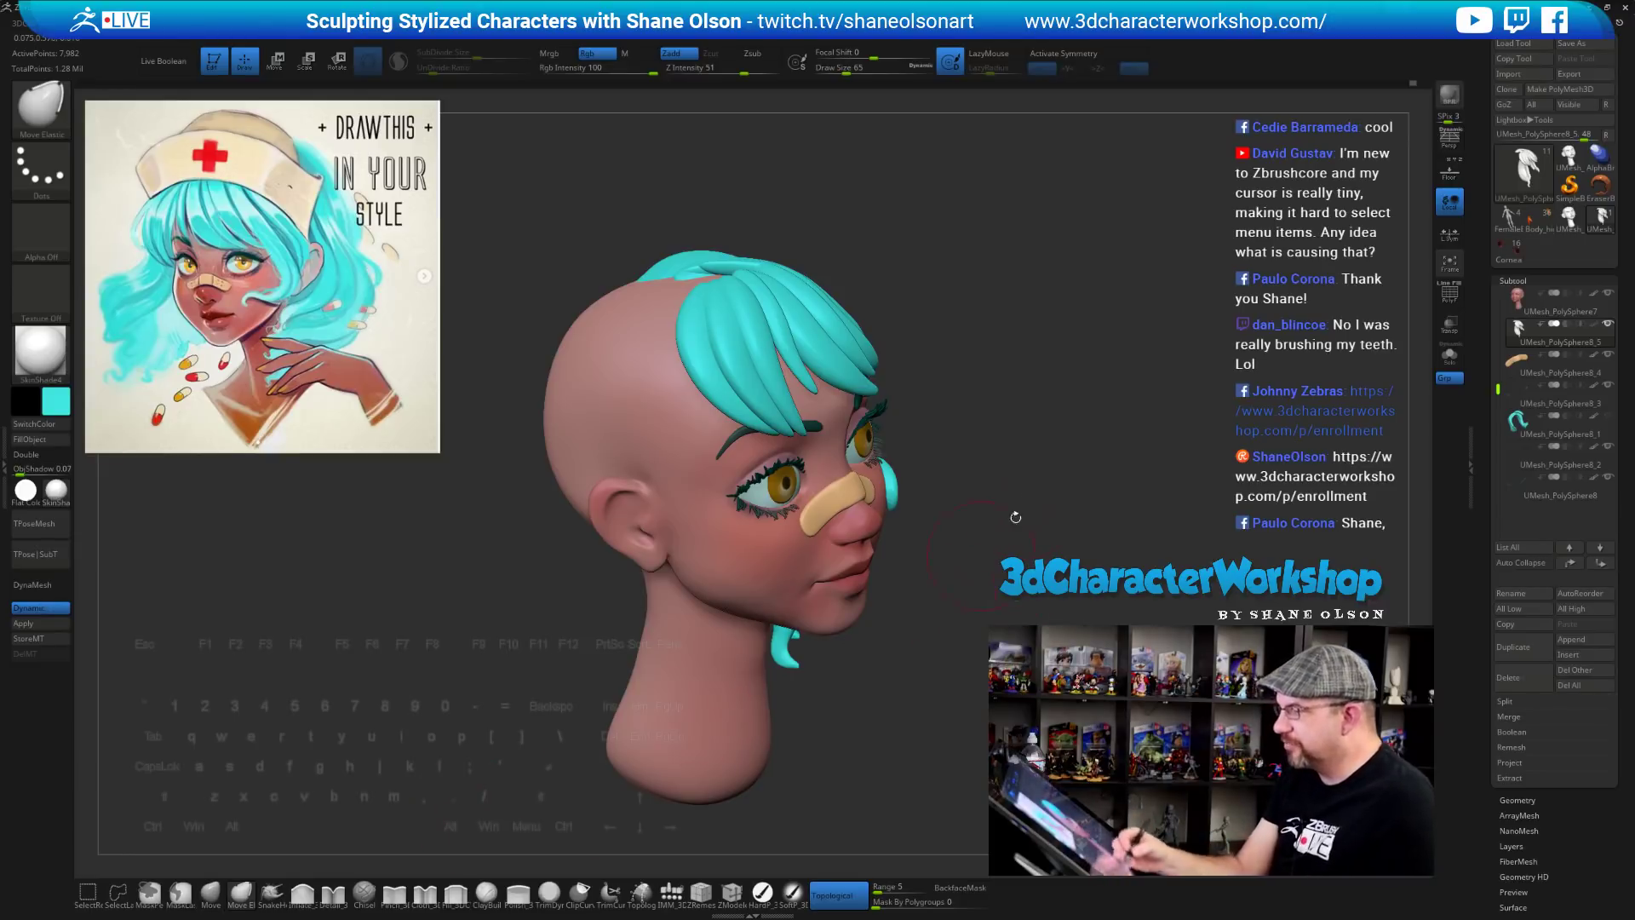
{"action": "key", "text": "s"}
{"action": "mouse_move", "coordinate": [1054, 482]}
{"action": "left_mouse_down"}
{"action": "mouse_move", "coordinate": [1070, 474]}
{"action": "mouse_move", "coordinate": [1067, 521]}
{"action": "left_mouse_up"}
{"action": "key", "text": "s"}
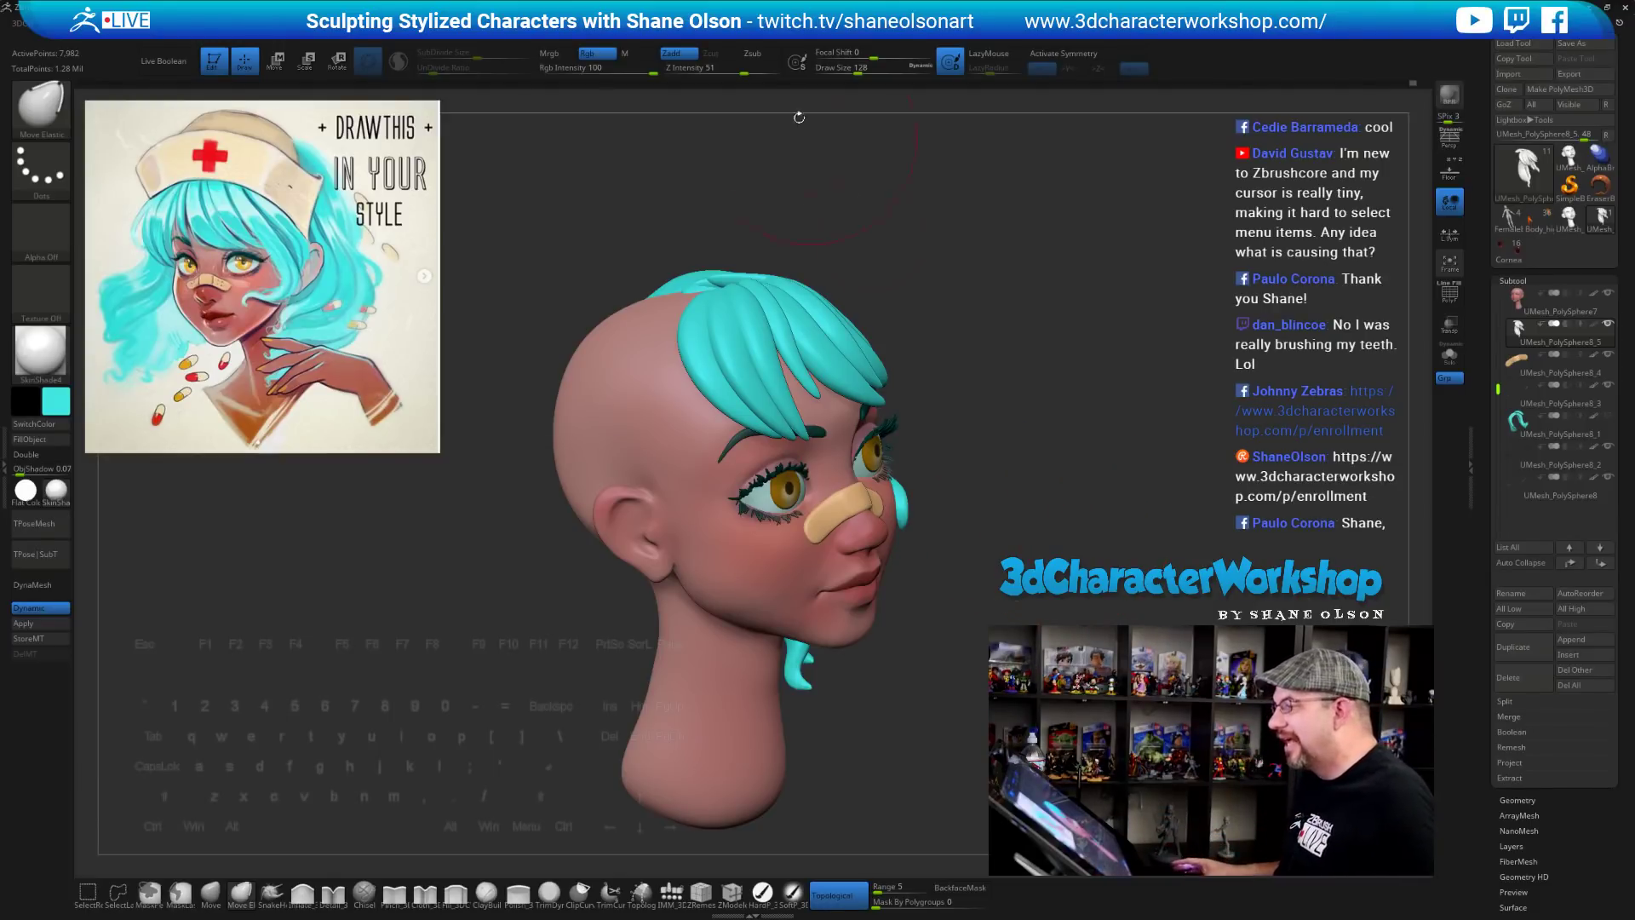
{"action": "key", "text": "s"}
{"action": "left_click_drag", "start_coordinate": [862, 125], "coordinate": [852, 126]}
{"action": "left_click_drag", "start_coordinate": [953, 193], "coordinate": [971, 210]}
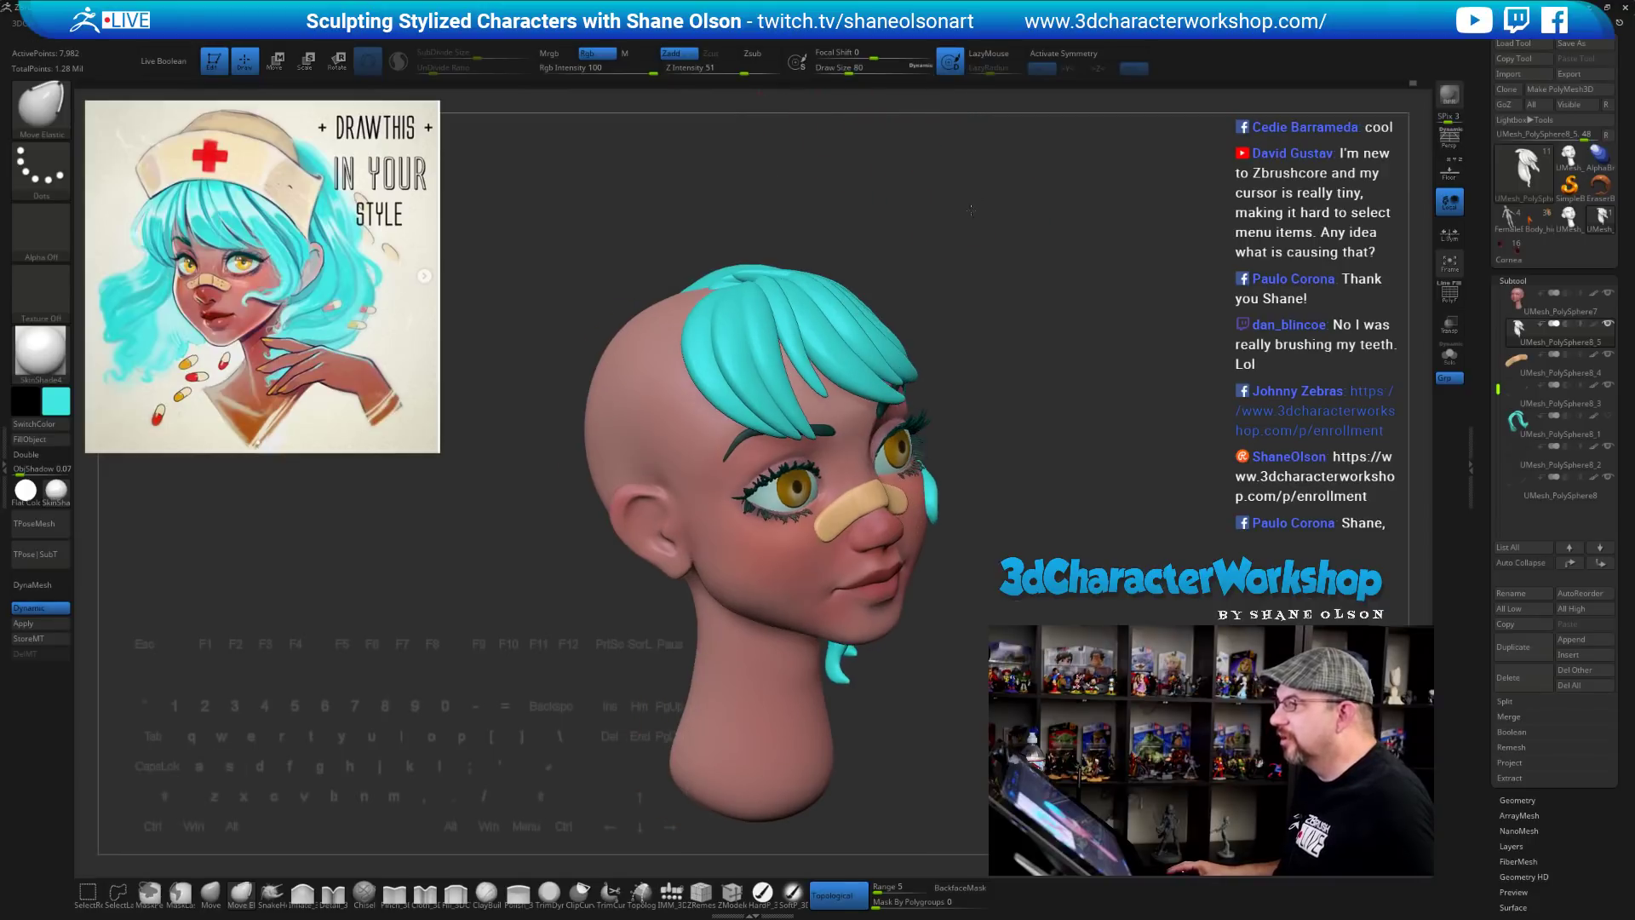
Look through the UI section of the Interface preferences for a cursor size setting
{"action": "left_click", "coordinate": [529, 30]}
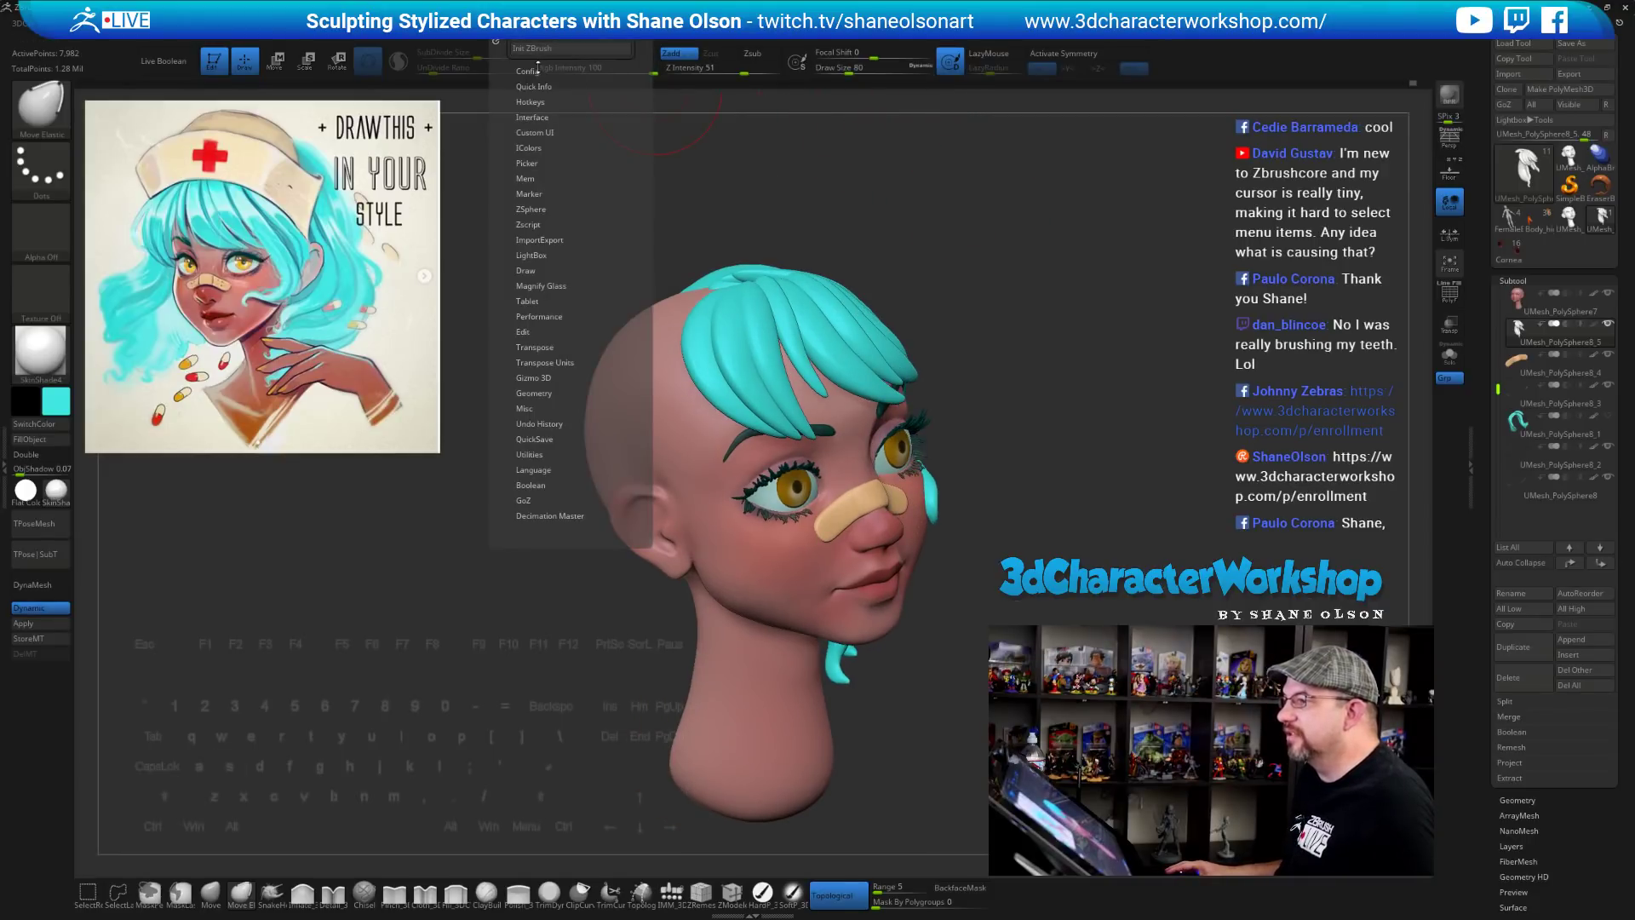
{"action": "left_click", "coordinate": [540, 116]}
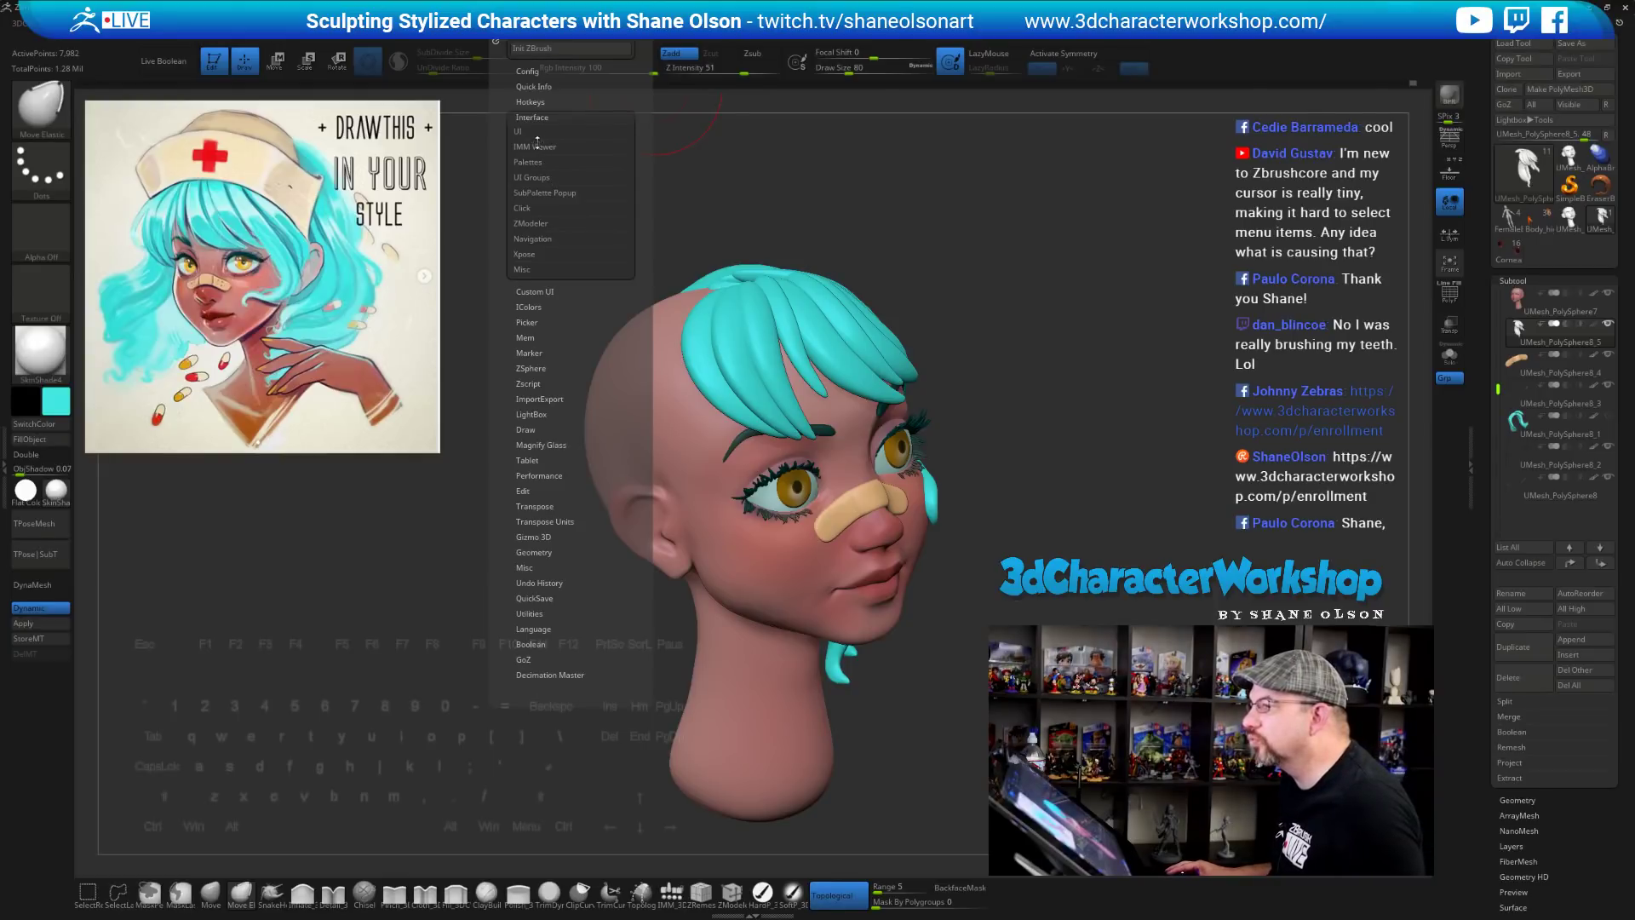
{"action": "left_click", "coordinate": [530, 133]}
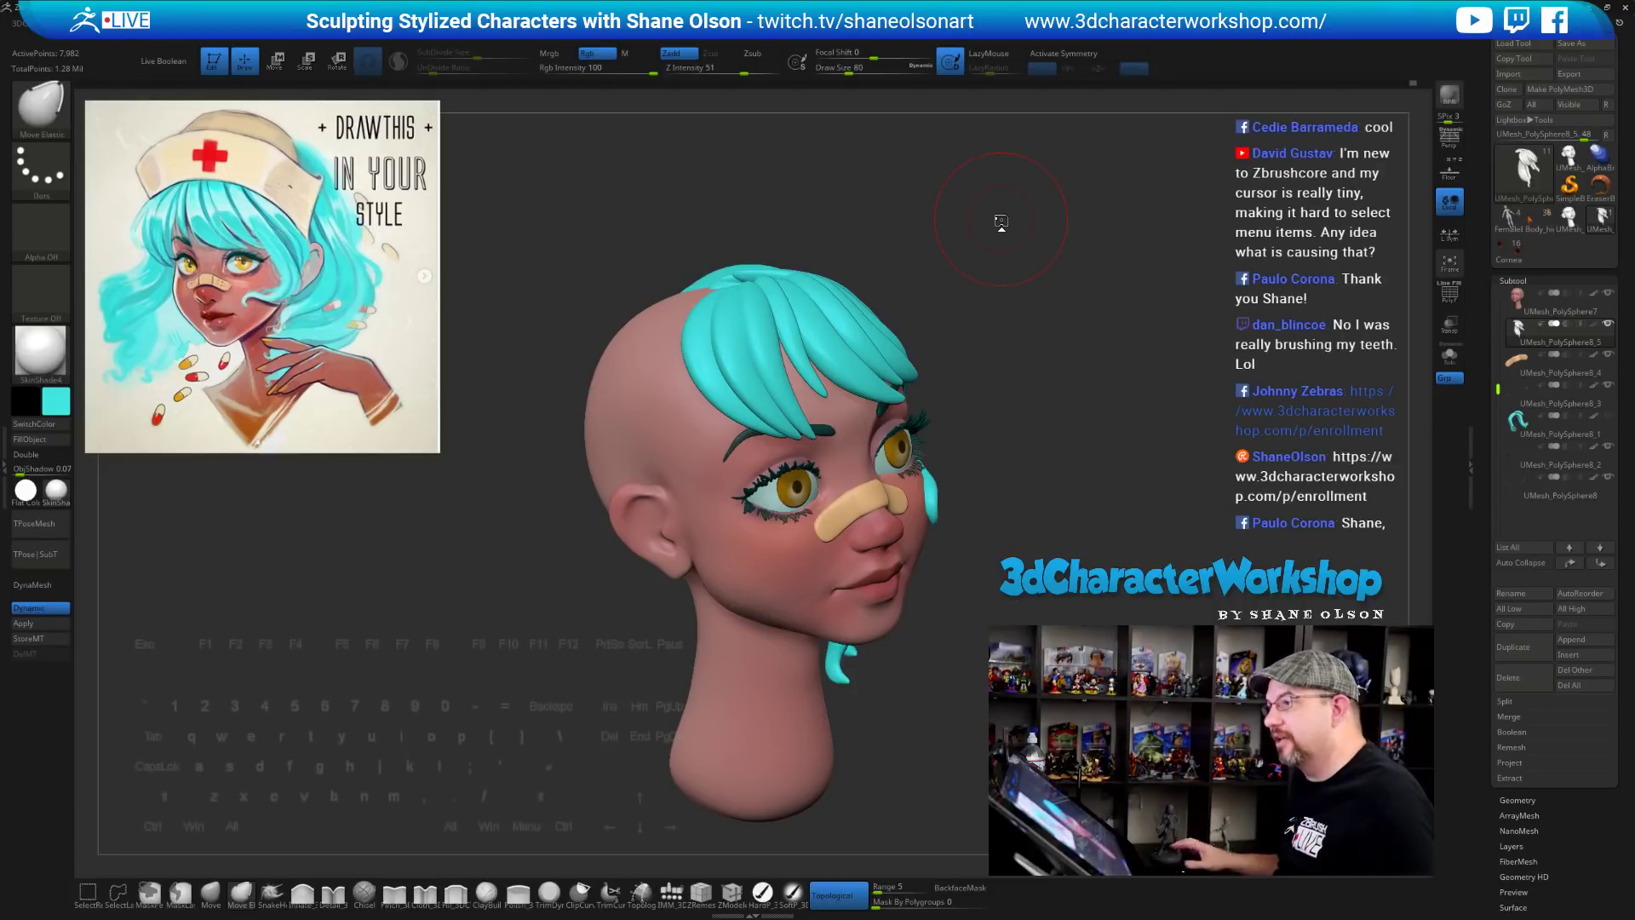
{"action": "mouse_move", "coordinate": [1110, 345]}
{"action": "left_mouse_down"}
{"action": "mouse_move", "coordinate": [1126, 351]}
{"action": "mouse_move", "coordinate": [1110, 348]}
{"action": "left_mouse_up"}
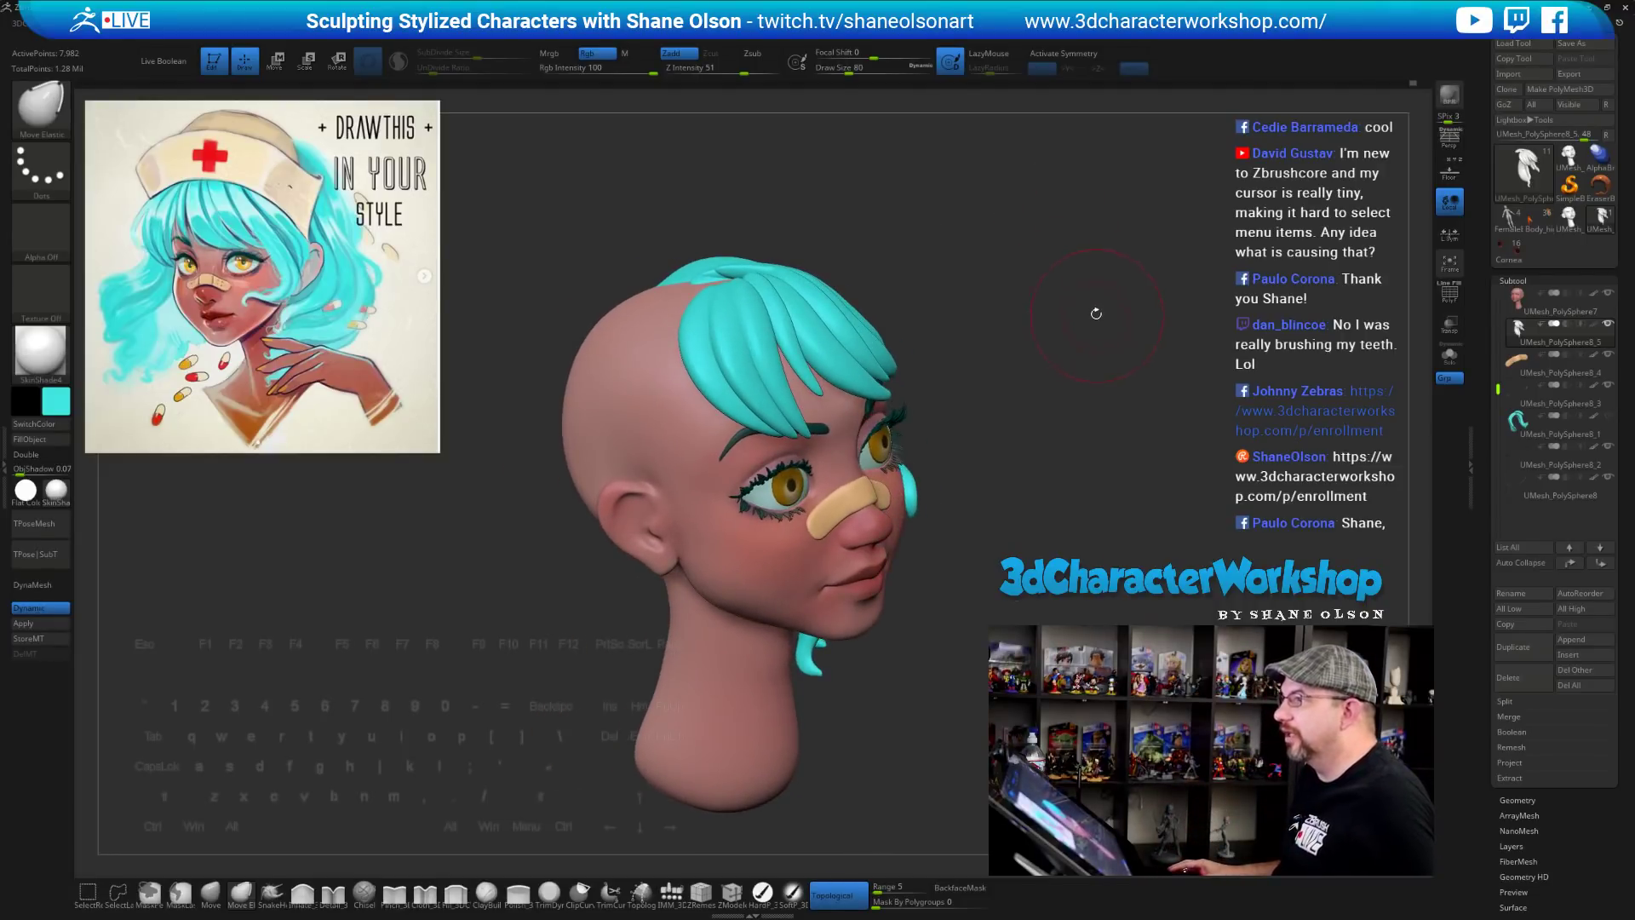
{"action": "key", "text": "s"}
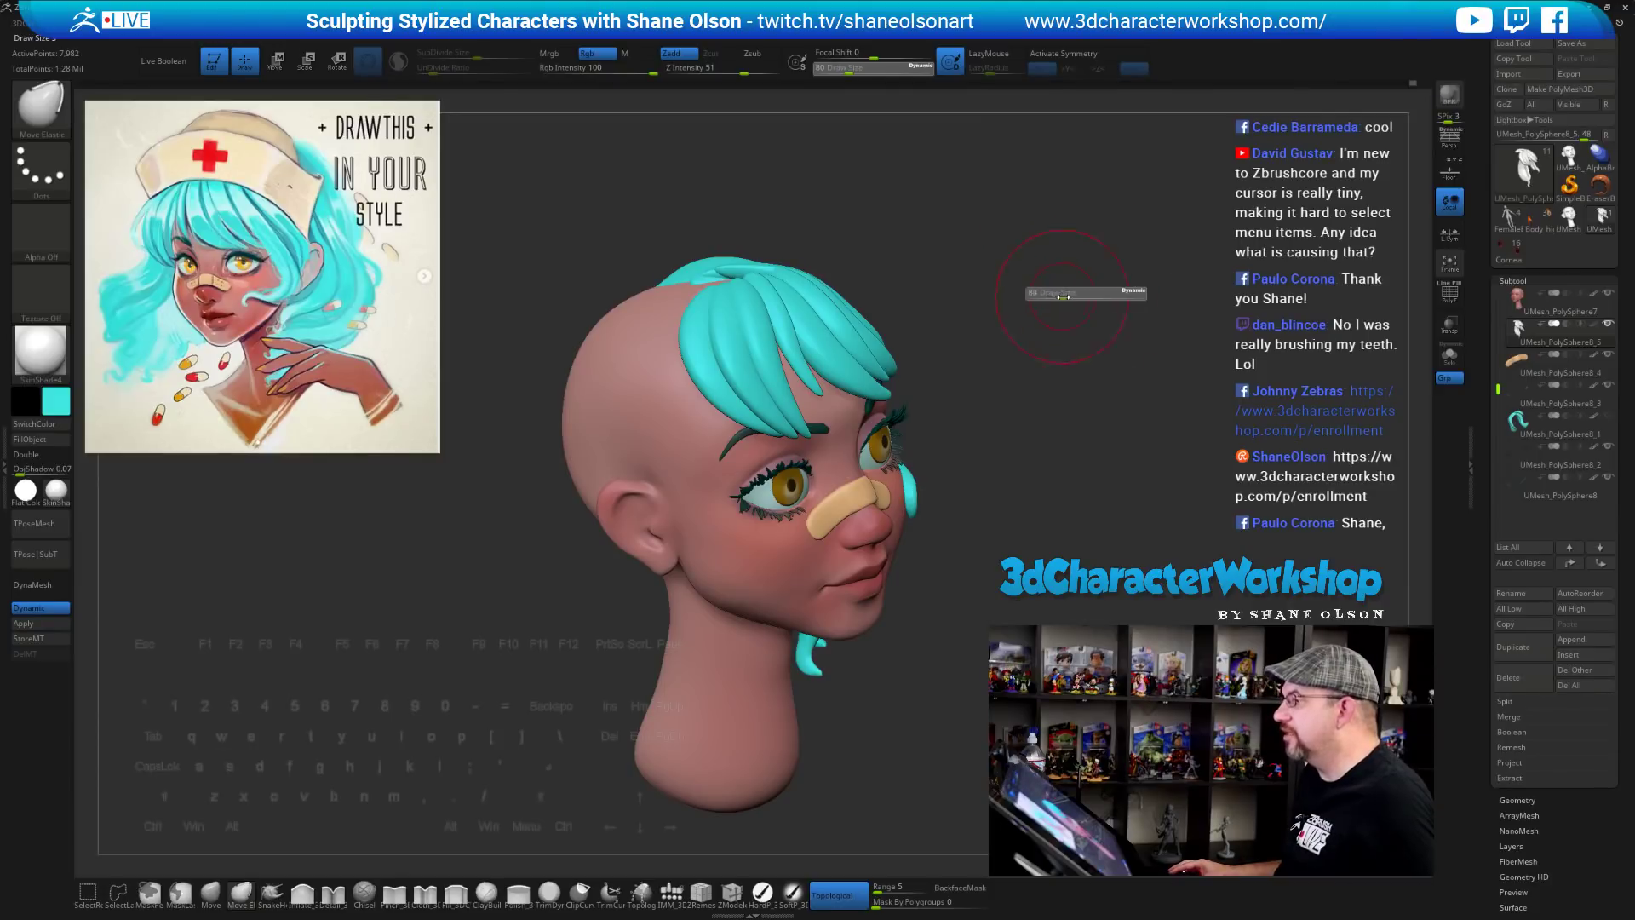
Set the brush draw size to 71, show the polyframe, and apply Auto Groups to the hair strands
{"action": "left_click_drag", "start_coordinate": [1066, 298], "coordinate": [1064, 301]}
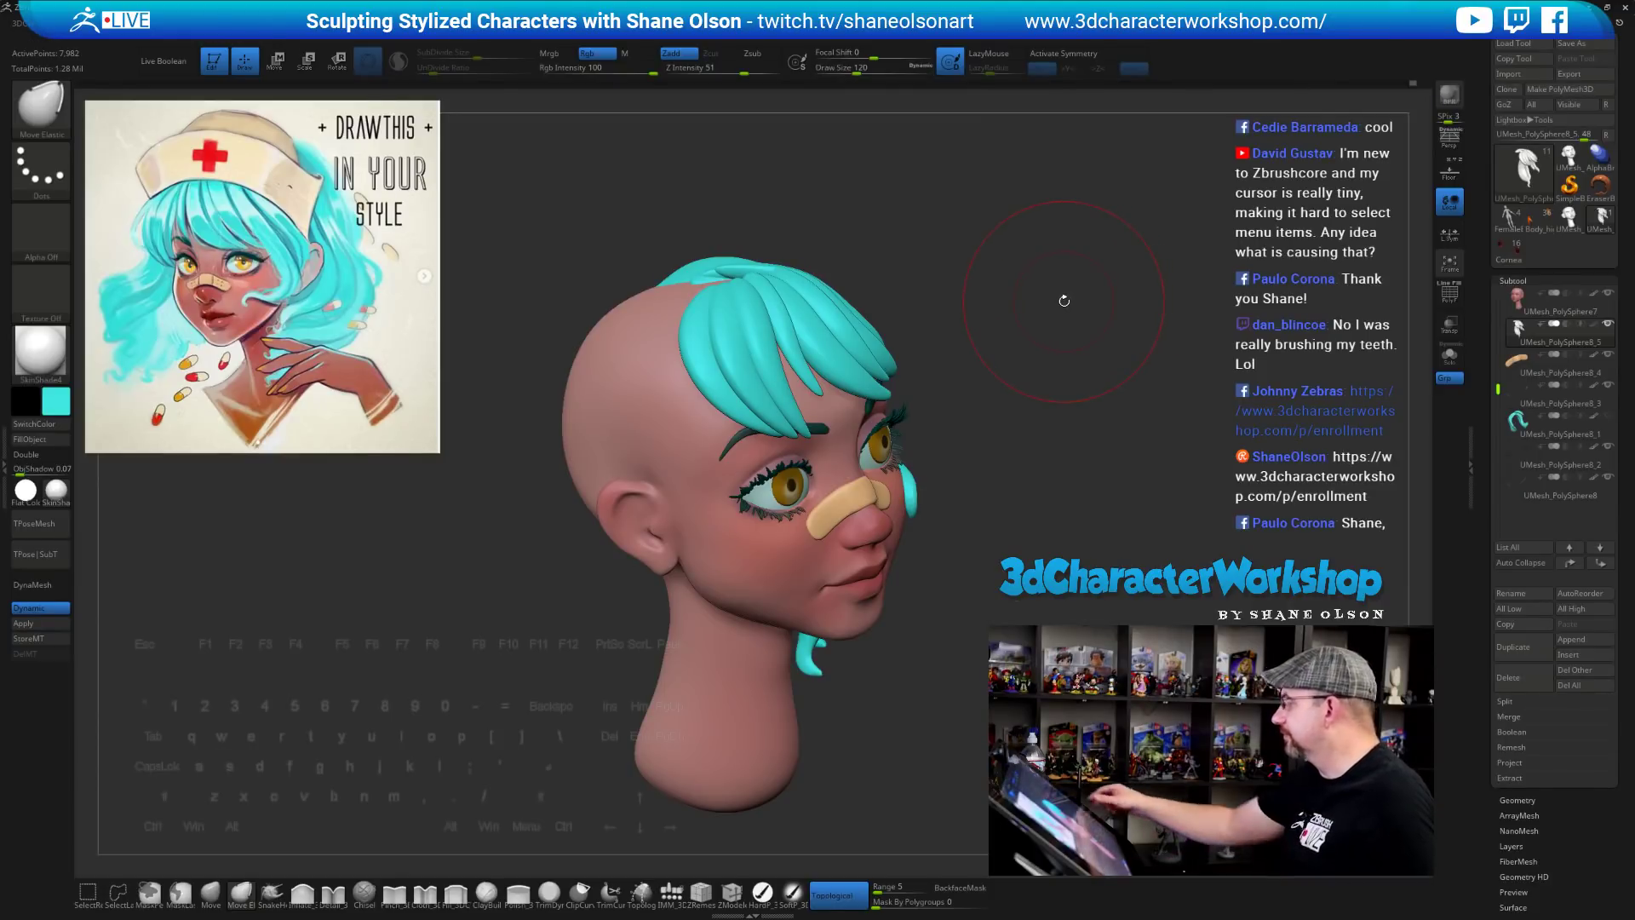
{"action": "key", "text": "s"}
{"action": "left_click_drag", "start_coordinate": [1101, 362], "coordinate": [1092, 362]}
{"action": "mouse_move", "coordinate": [1090, 554]}
{"action": "left_mouse_down"}
{"action": "mouse_move", "coordinate": [1094, 512]}
{"action": "mouse_move", "coordinate": [953, 460]}
{"action": "mouse_move", "coordinate": [971, 472]}
{"action": "mouse_move", "coordinate": [957, 478]}
{"action": "left_mouse_up"}
{"action": "key", "text": "shift+f"}
{"action": "key", "text": "z"}
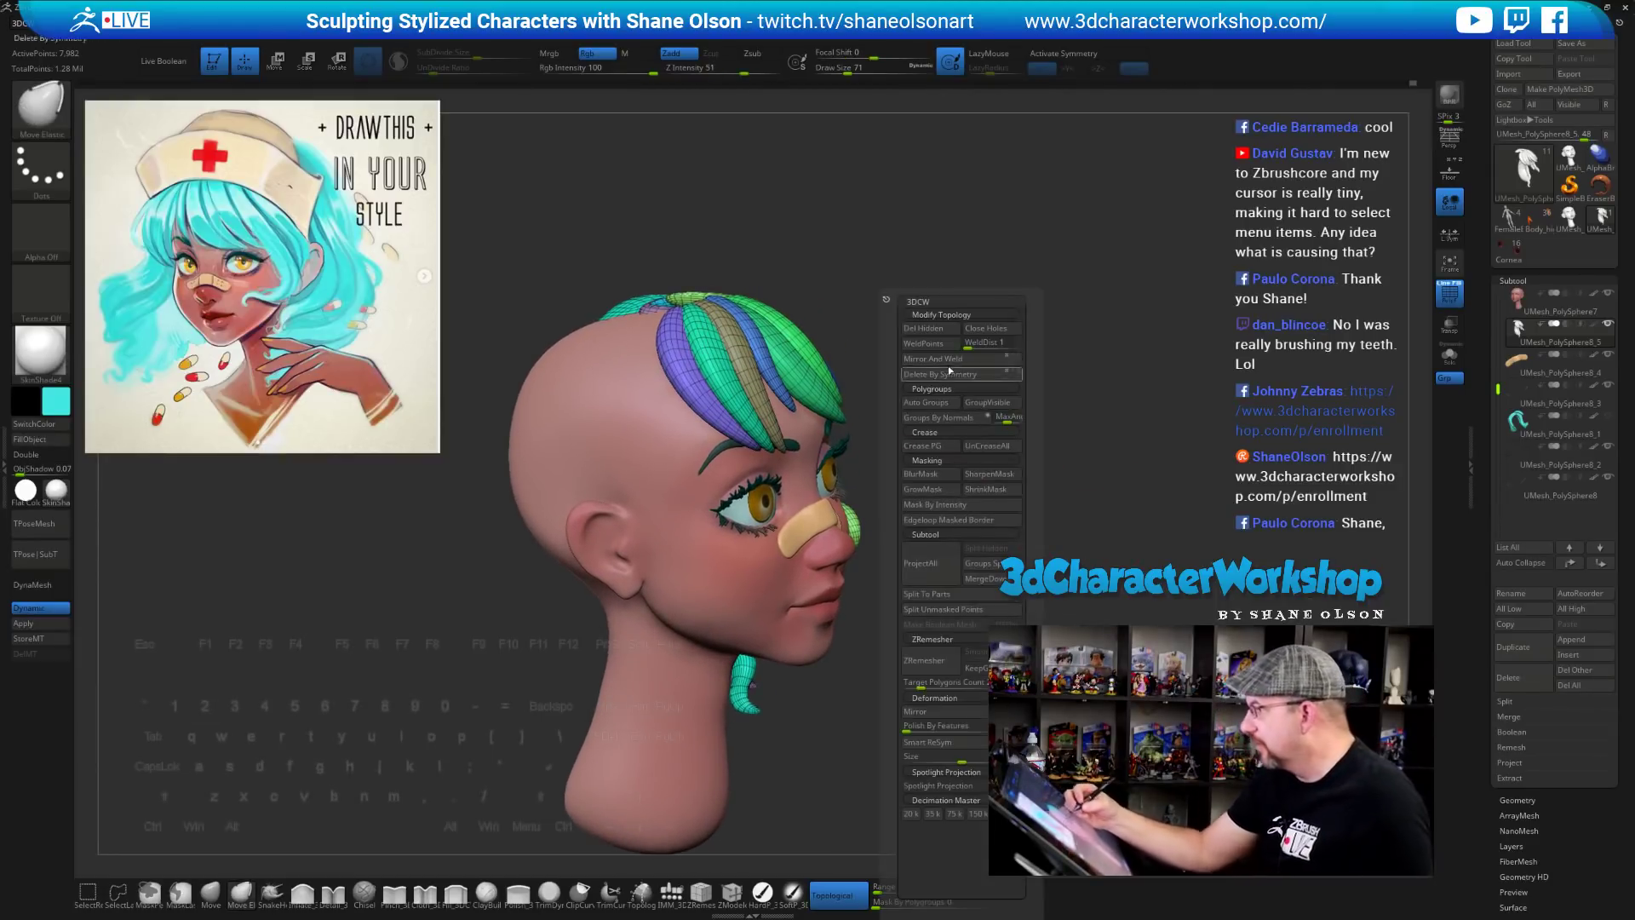
{"action": "left_click", "coordinate": [938, 402]}
{"action": "left_click_drag", "start_coordinate": [954, 411], "coordinate": [971, 395], "text": "alt"}
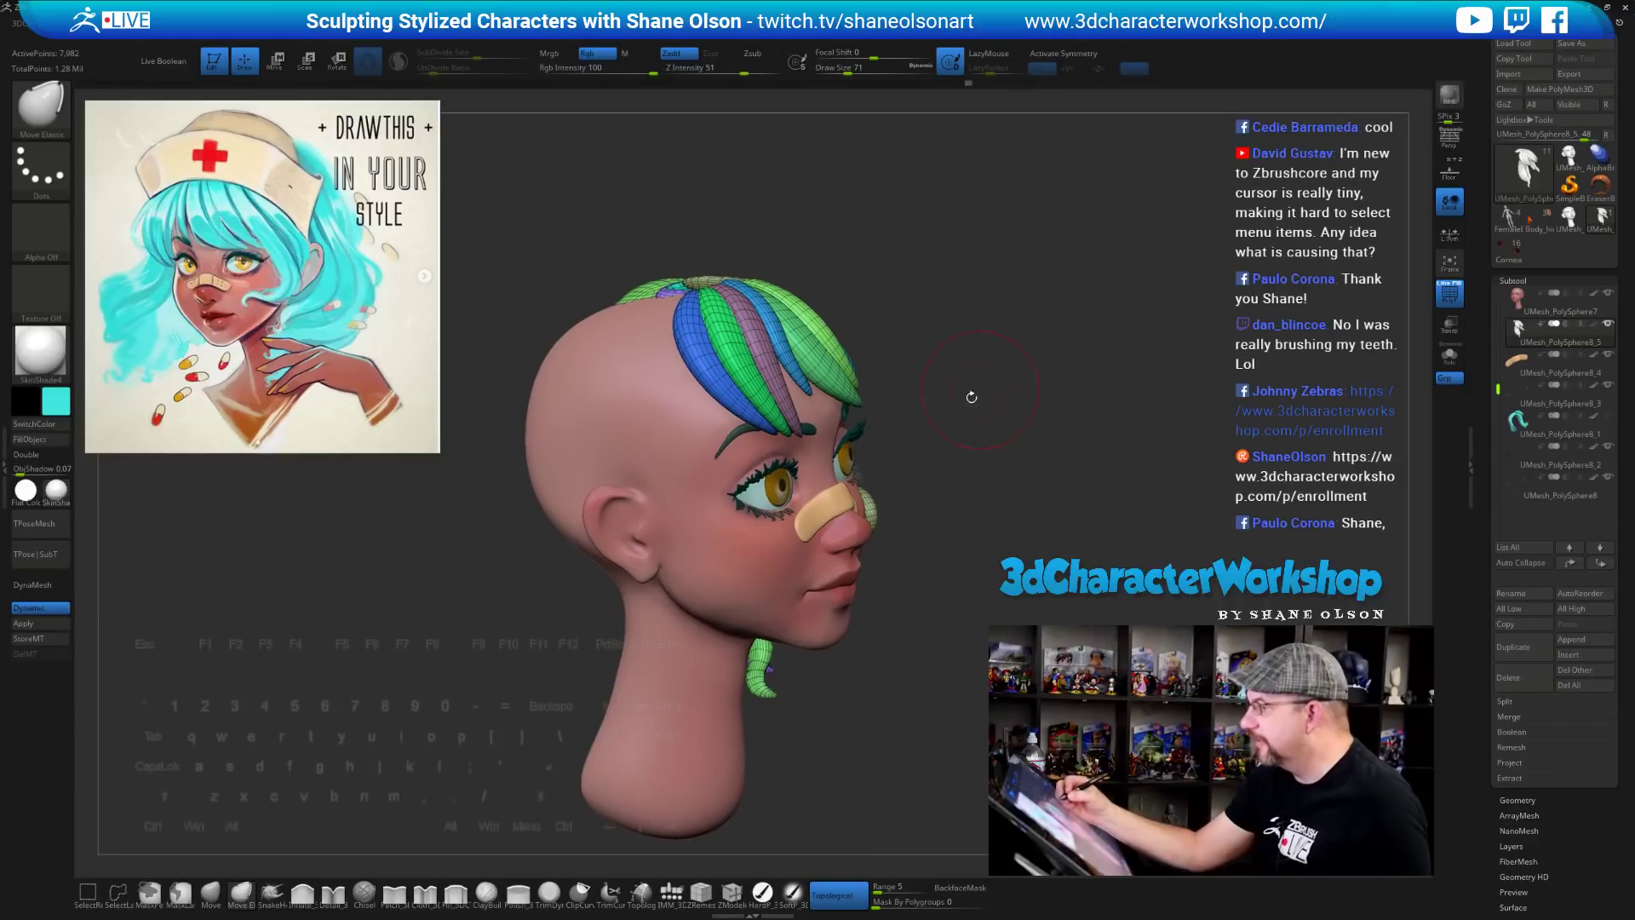
Mask all hair except the outermost fringe strand on the bare side, and duplicate that strand beside it toward the temple
{"action": "key", "text": "w"}
{"action": "left_click", "coordinate": [705, 367], "text": "ctrl"}
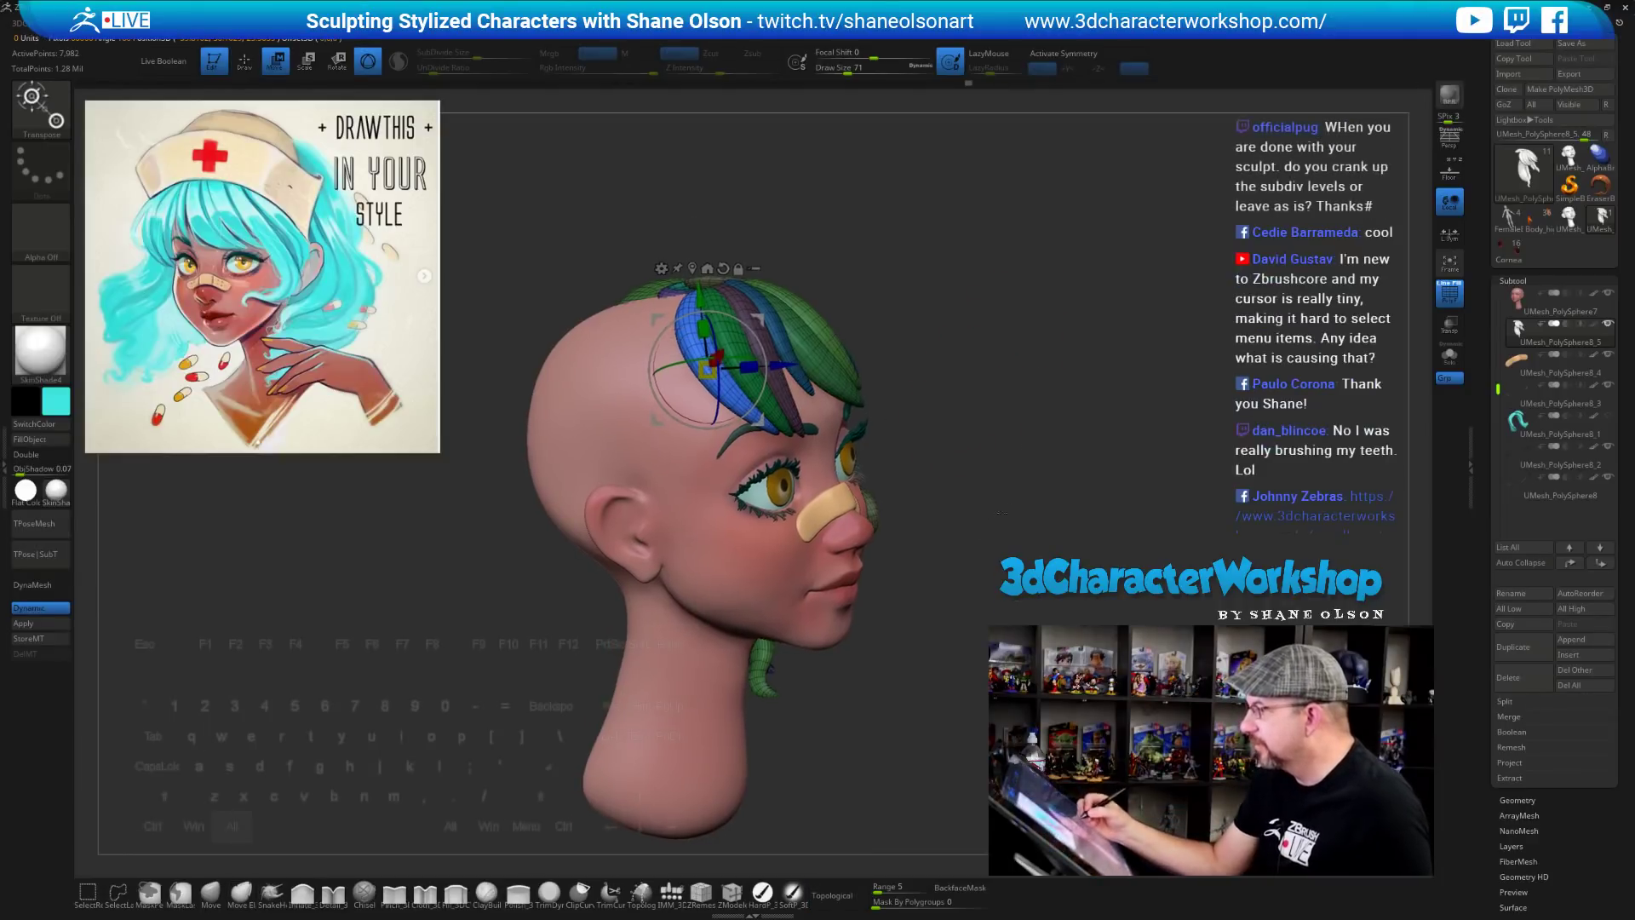
{"action": "left_click_drag", "start_coordinate": [997, 567], "coordinate": [1050, 517], "text": "alt"}
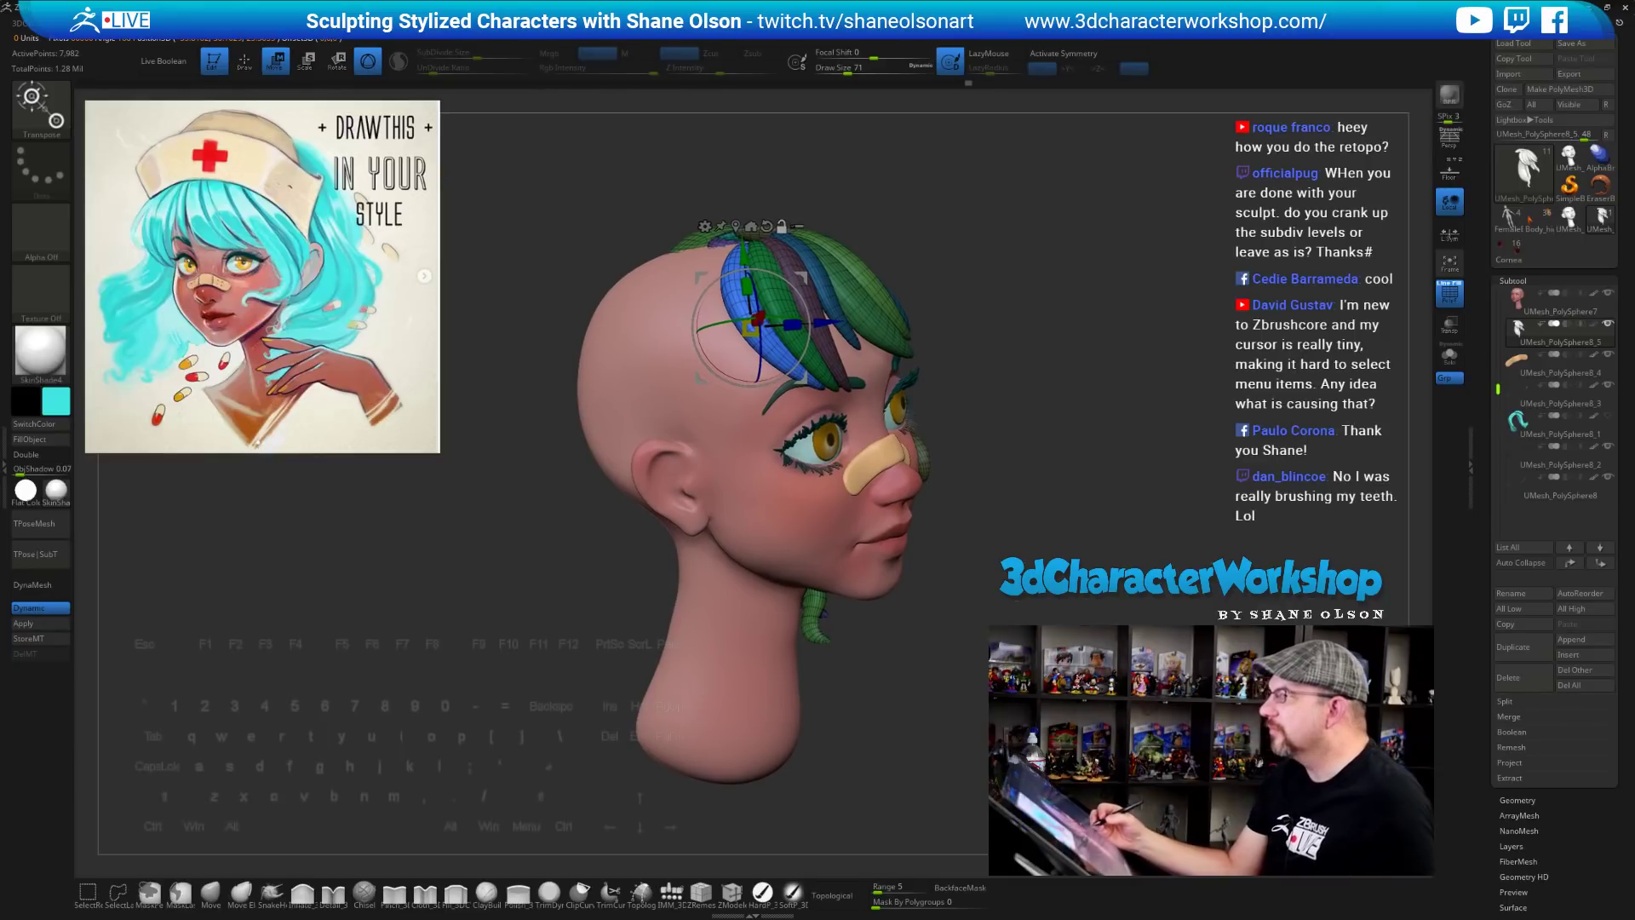
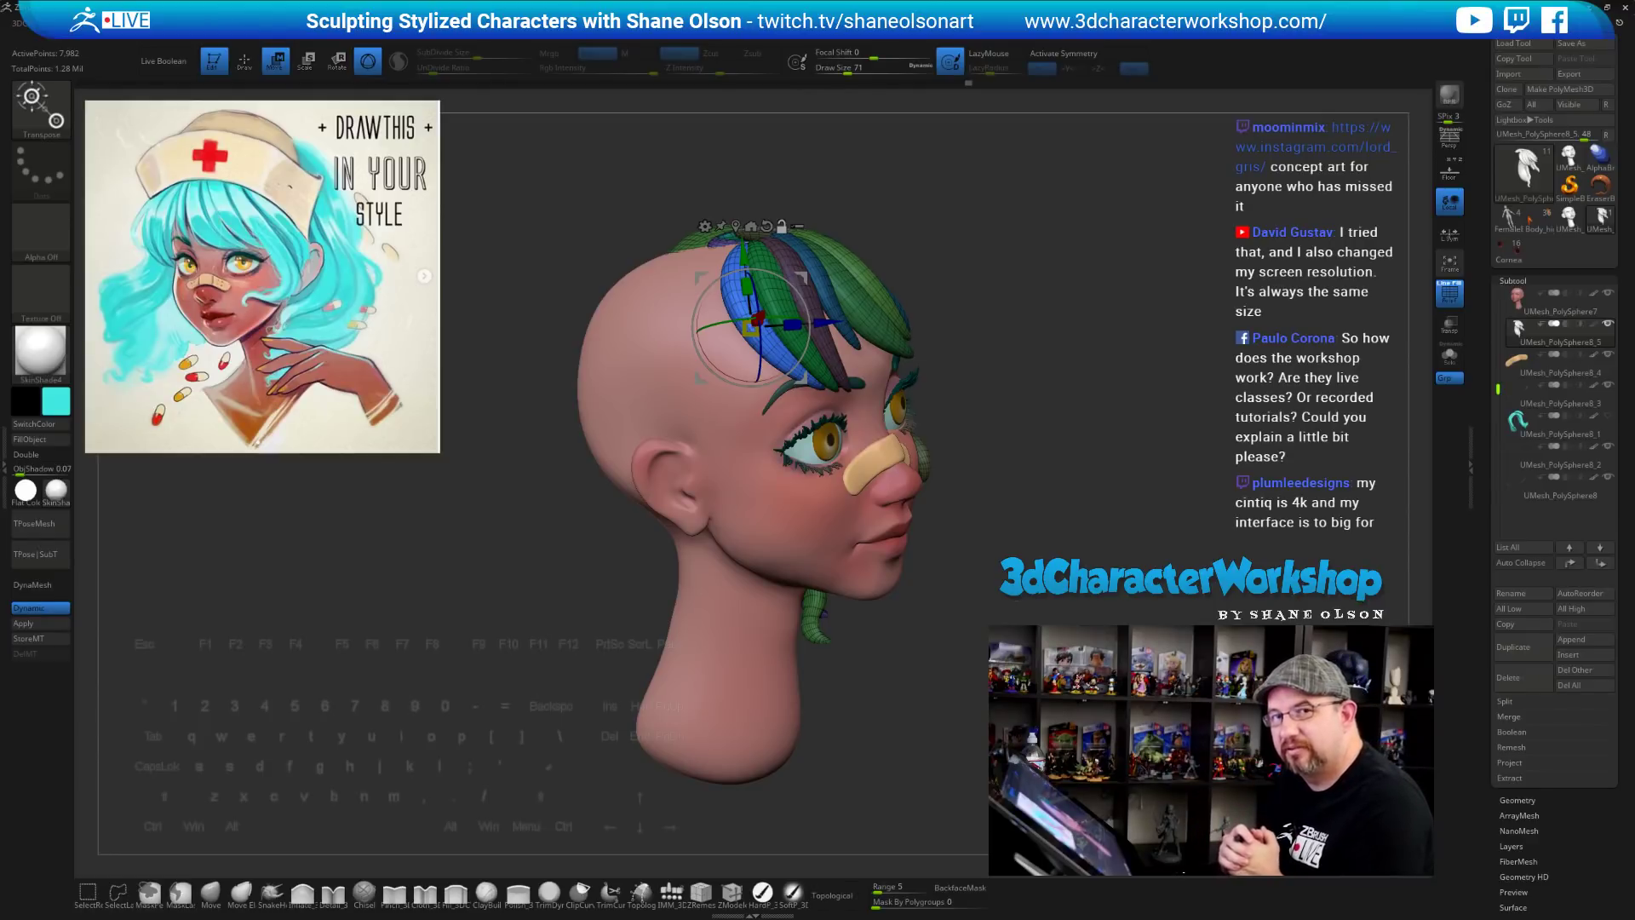
{"action": "left_click_drag", "start_coordinate": [1064, 383], "coordinate": [1103, 380]}
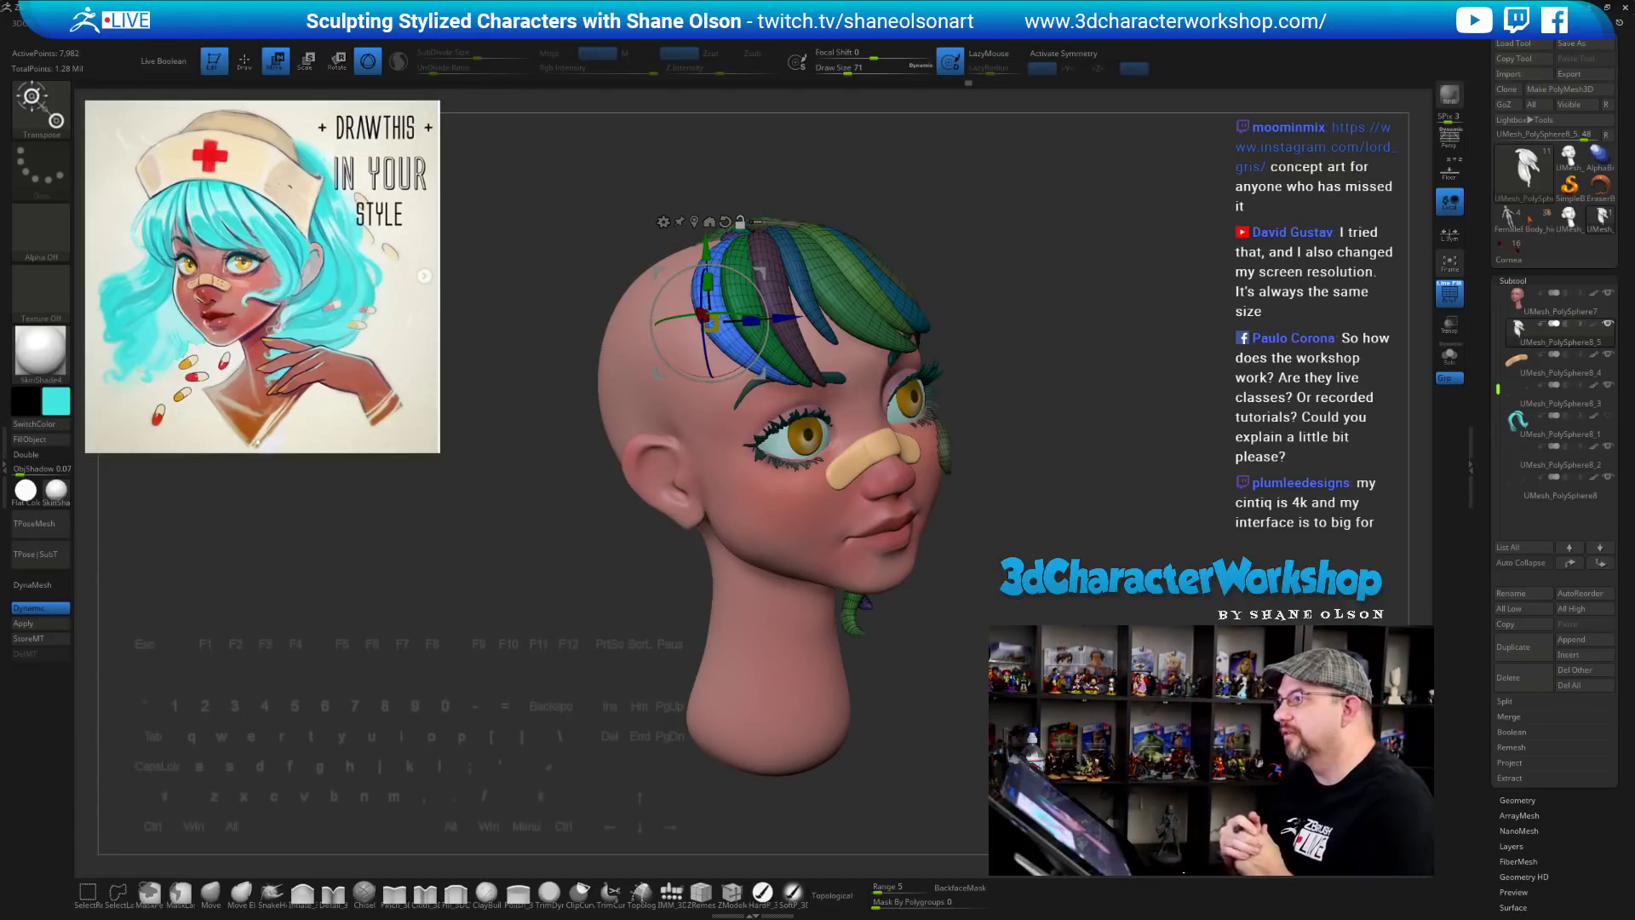
{"action": "mouse_move", "coordinate": [1075, 619]}
{"action": "left_mouse_down"}
{"action": "mouse_move", "coordinate": [1040, 612]}
{"action": "mouse_move", "coordinate": [1055, 624]}
{"action": "left_mouse_up"}
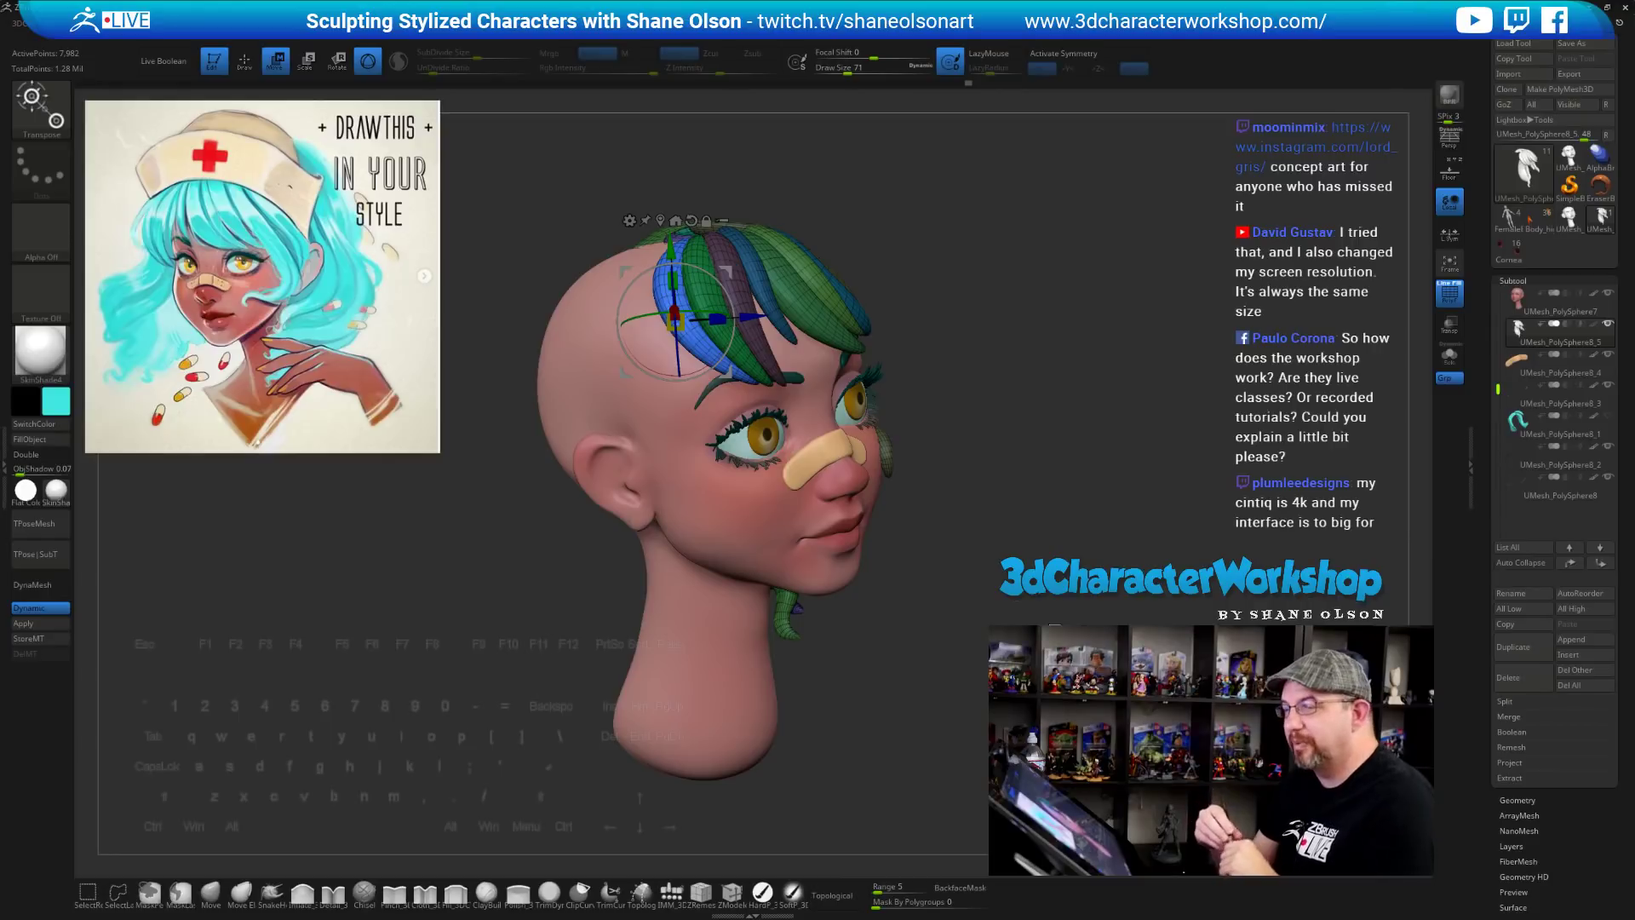
{"action": "right_click_drag", "start_coordinate": [809, 426], "coordinate": [716, 455]}
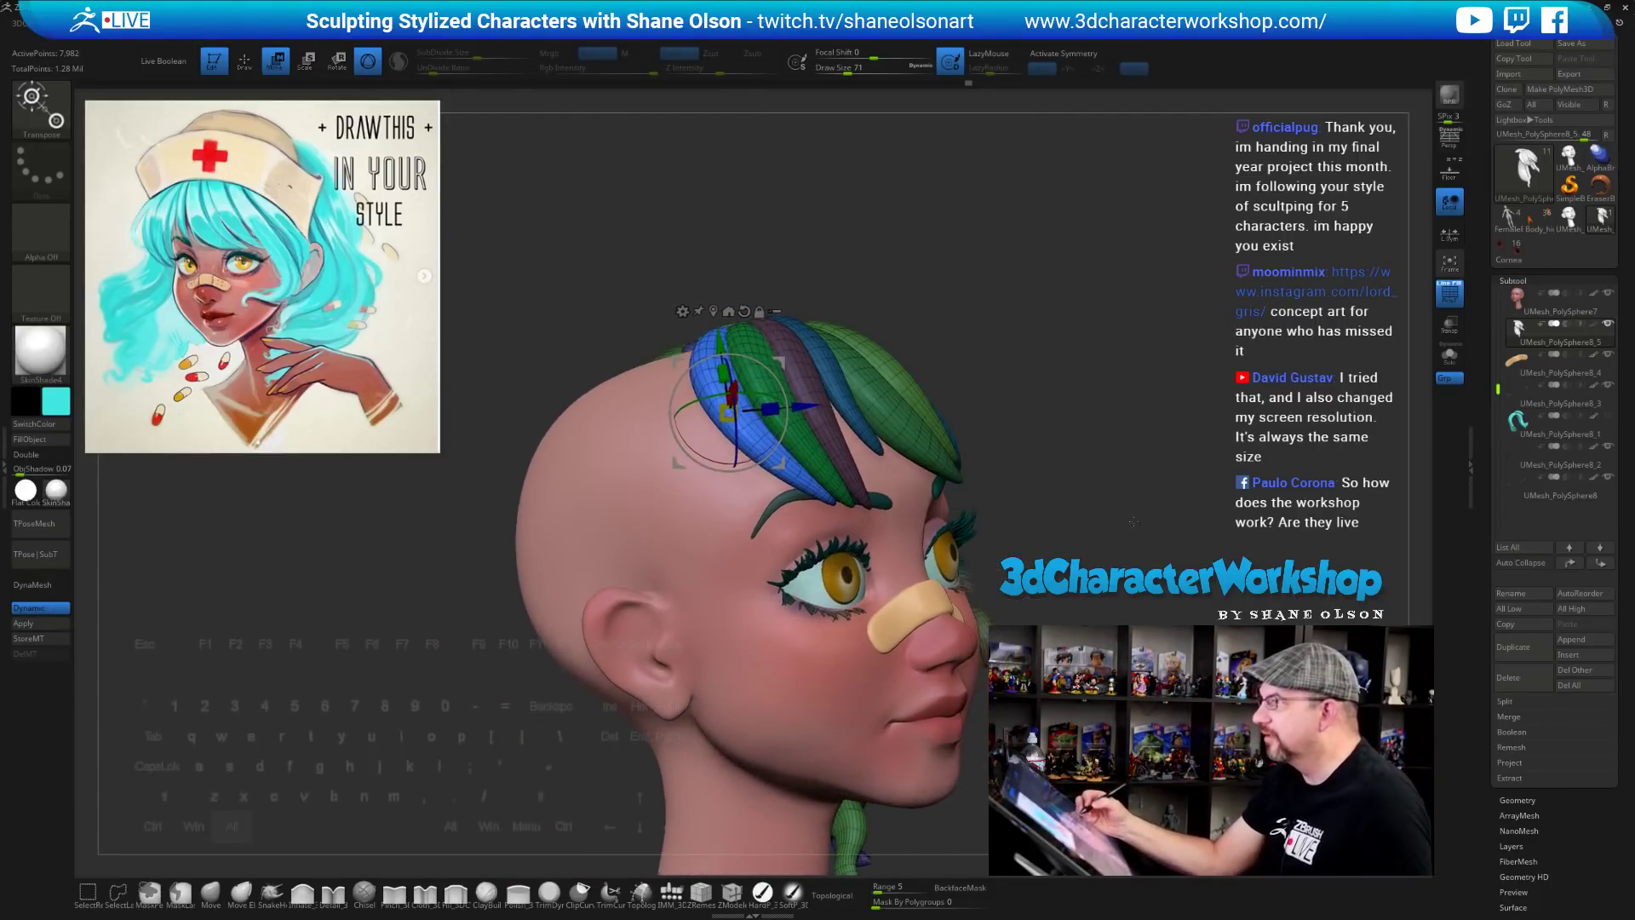
{"action": "right_click_drag", "start_coordinate": [1133, 521], "coordinate": [1108, 550], "text": "alt"}
{"action": "left_click_drag", "start_coordinate": [1107, 549], "coordinate": [1128, 555]}
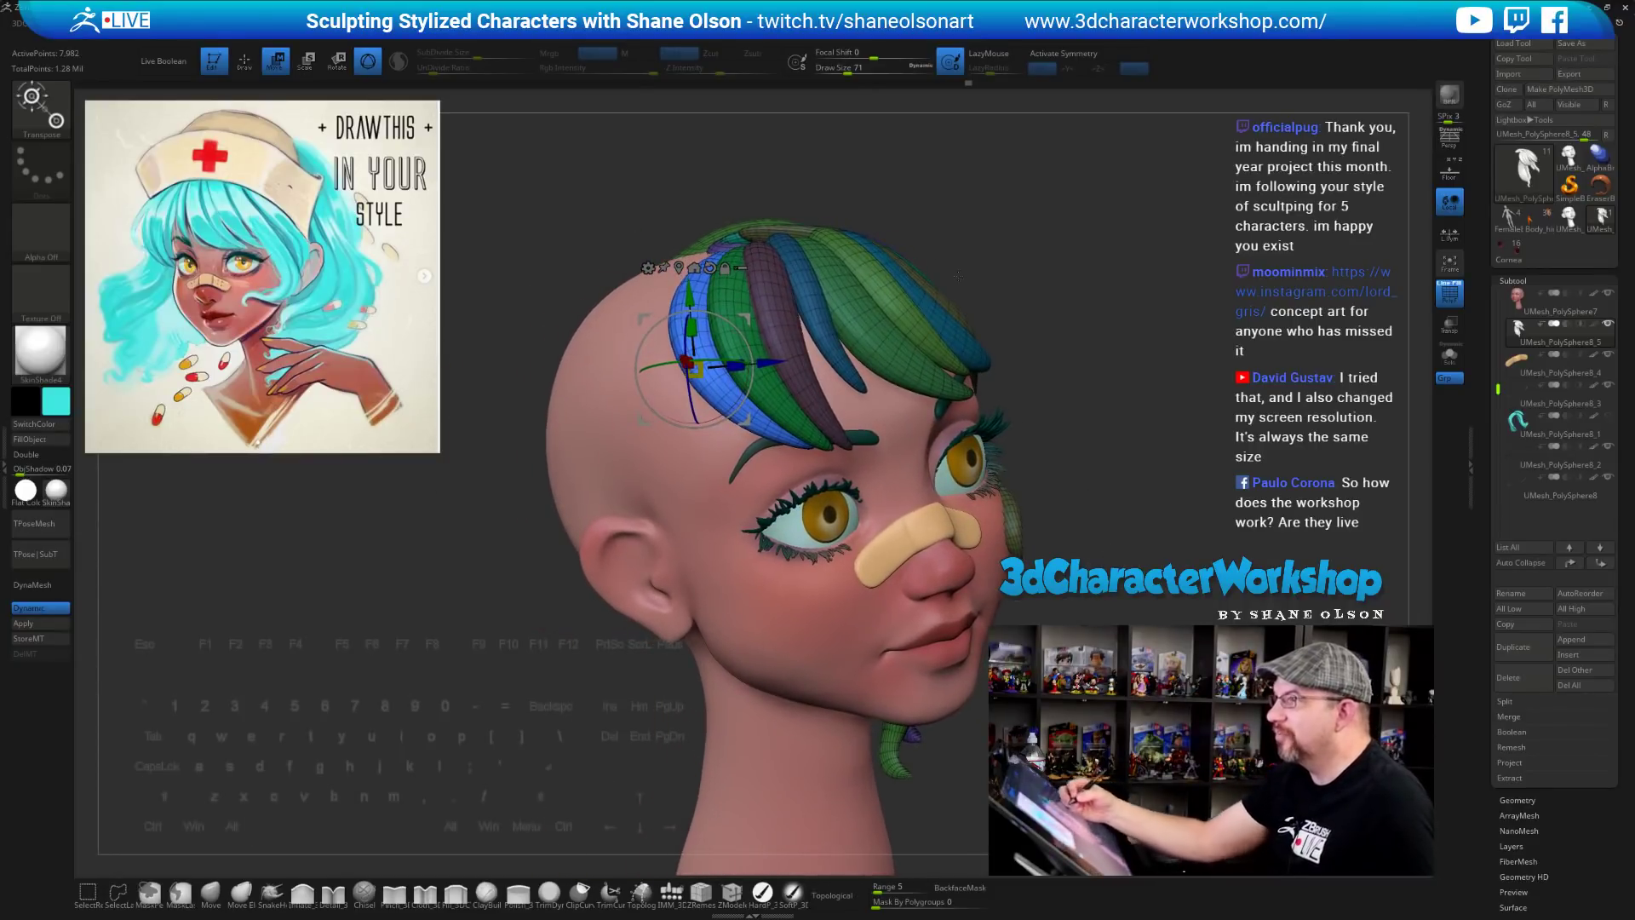
{"action": "left_click_drag", "start_coordinate": [1050, 322], "coordinate": [1109, 746]}
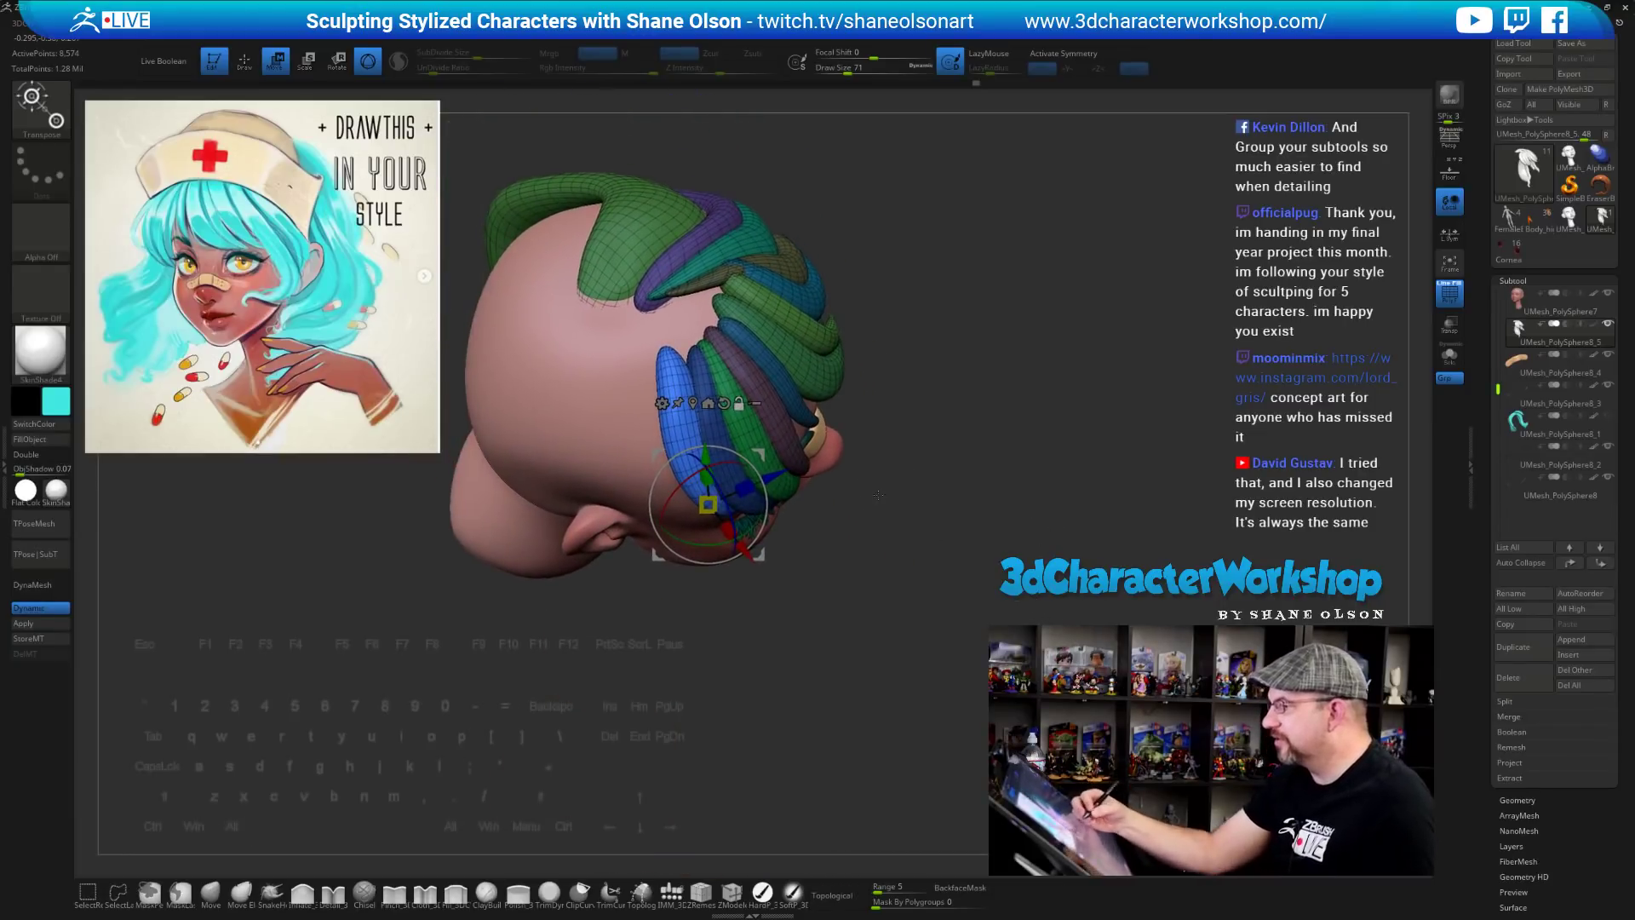
Pull the copied strand's root up toward the crown with the SnakeHook brush at draw size 71
{"action": "left_click", "coordinate": [272, 891]}
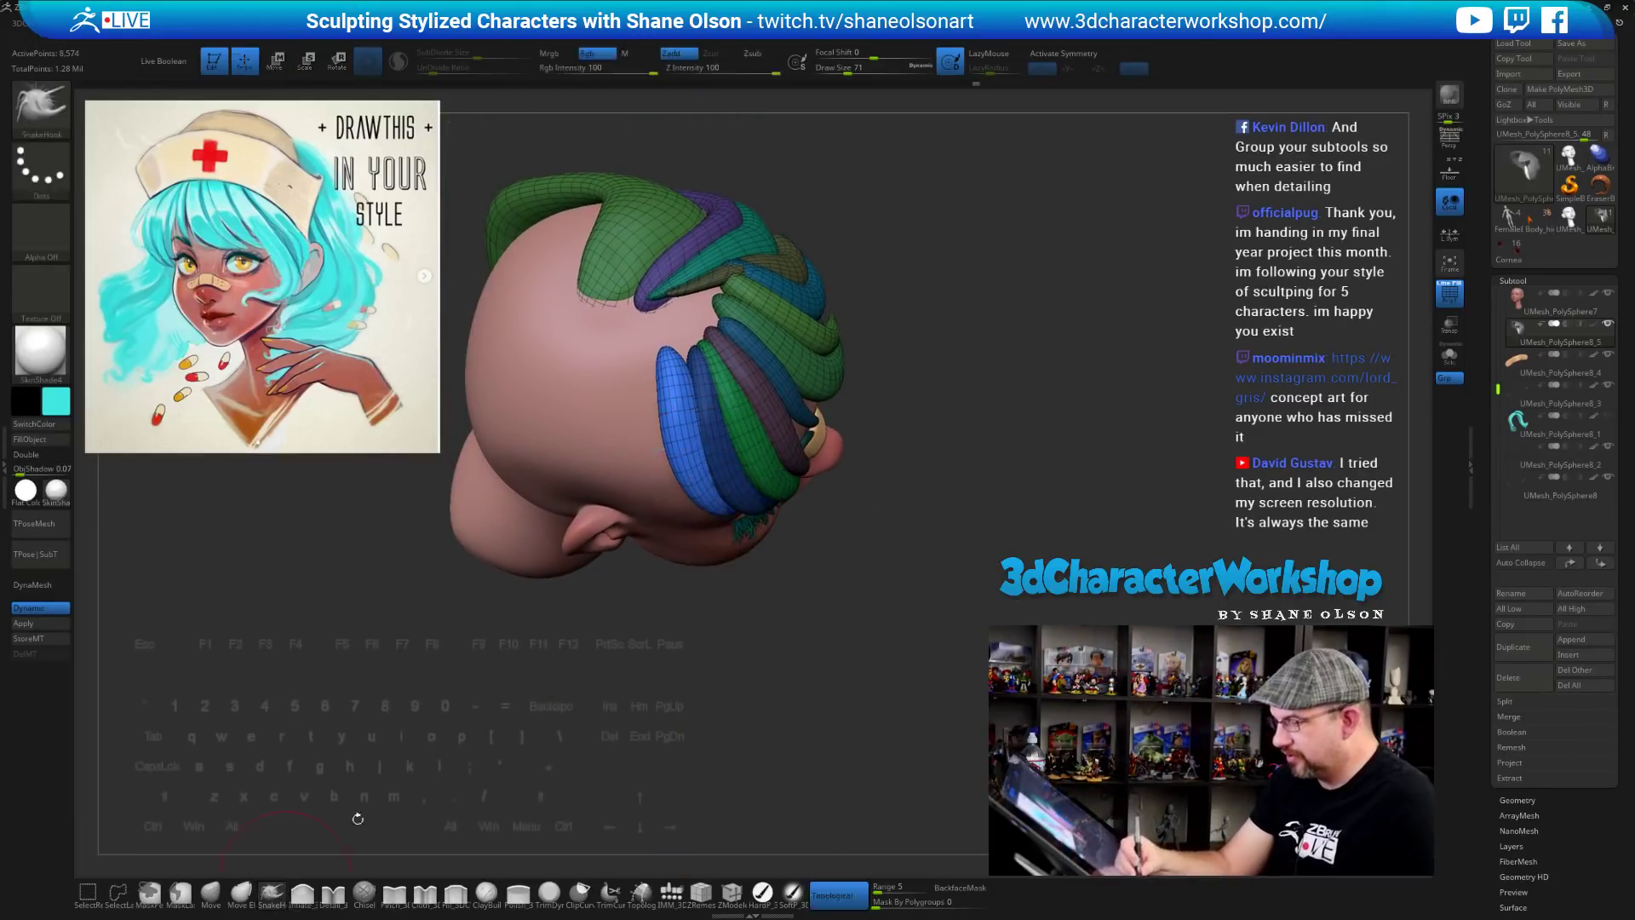
{"action": "left_click_drag", "start_coordinate": [669, 347], "coordinate": [653, 310]}
{"action": "left_click_drag", "start_coordinate": [854, 541], "coordinate": [949, 415]}
{"action": "left_click_drag", "start_coordinate": [1002, 515], "coordinate": [932, 434]}
Set the draw size to 124 and stretch the copied strand's tip down in front of the ear
{"action": "key", "text": "s"}
{"action": "left_click", "coordinate": [1002, 503]}
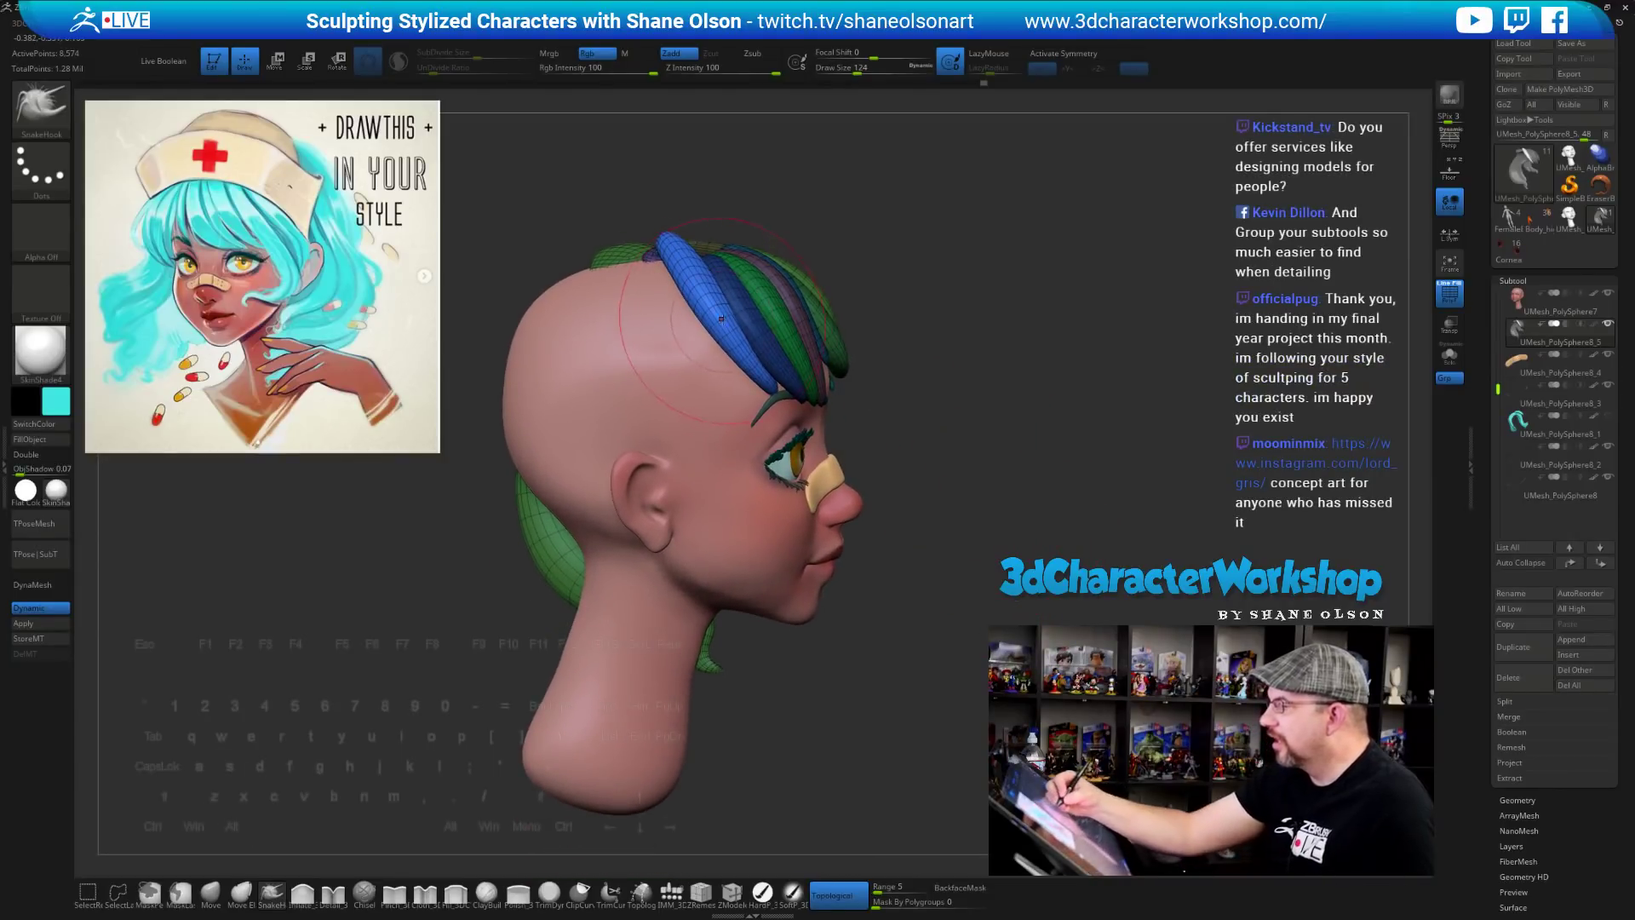
{"action": "left_click_drag", "start_coordinate": [968, 573], "coordinate": [917, 584]}
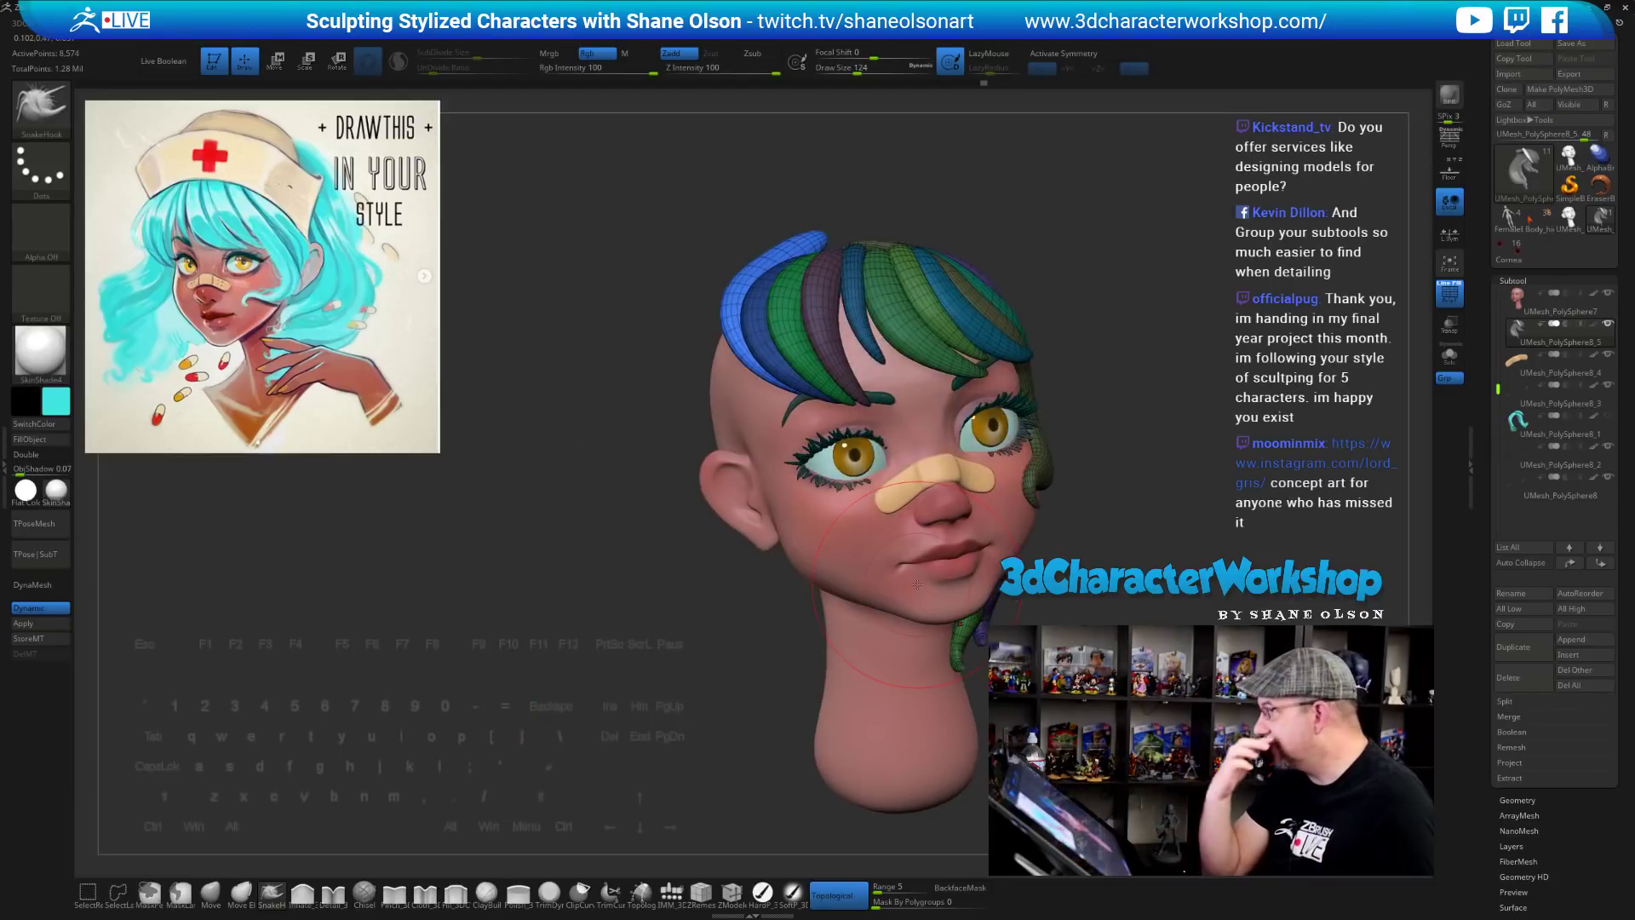
{"action": "left_click_drag", "start_coordinate": [1102, 487], "coordinate": [1034, 438], "text": "alt"}
{"action": "left_click_drag", "start_coordinate": [1046, 530], "coordinate": [1029, 541]}
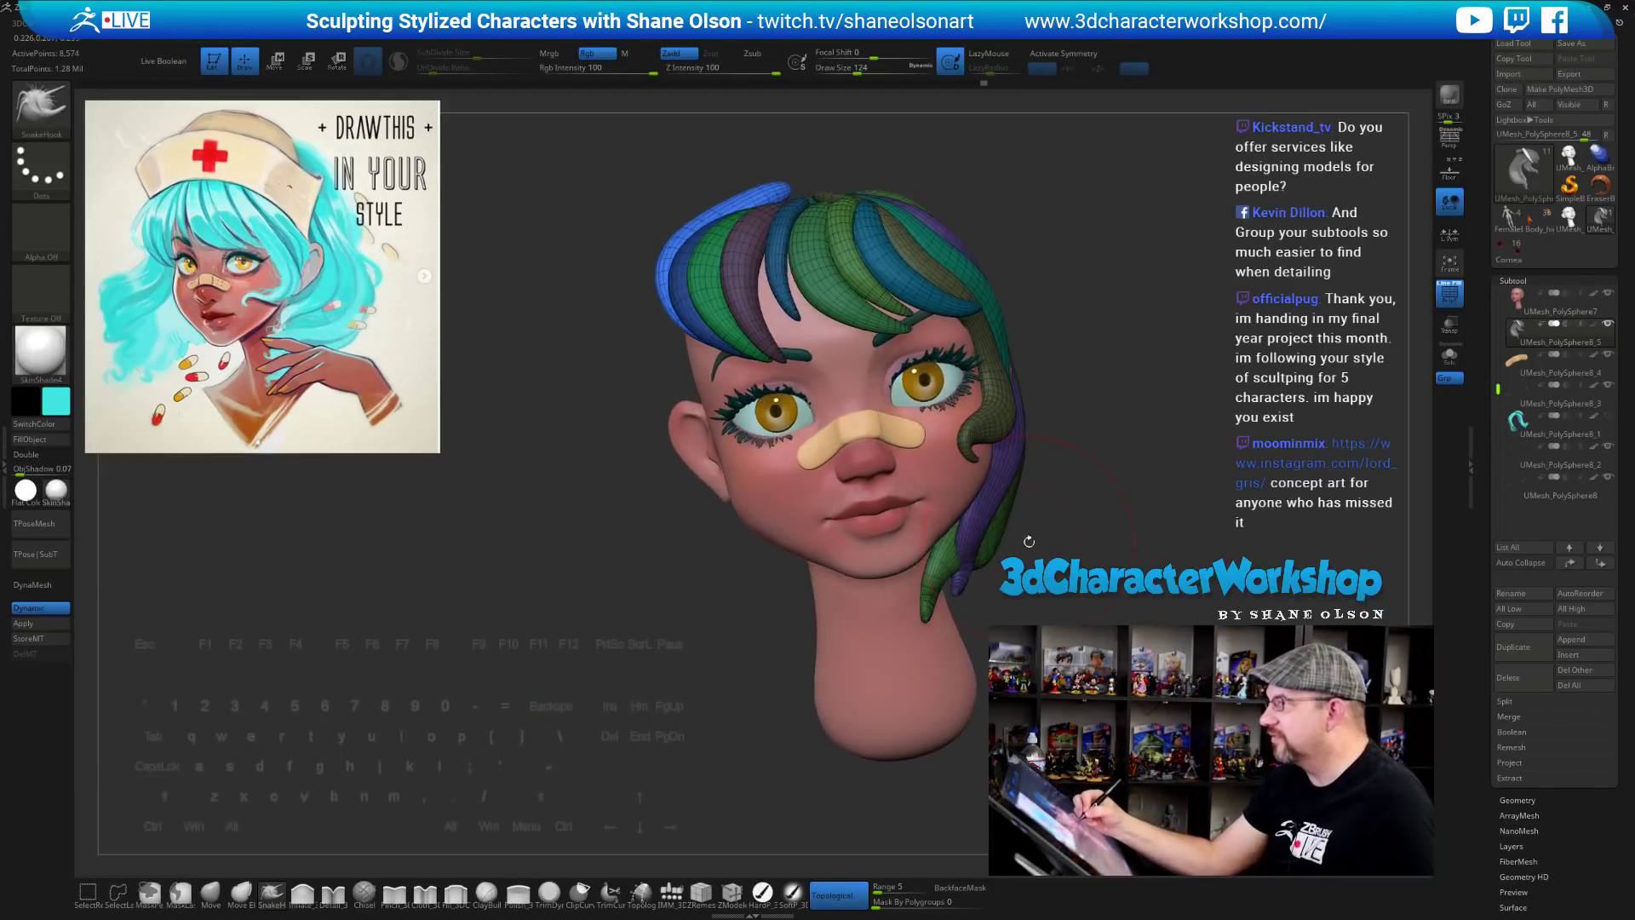
{"action": "mouse_move", "coordinate": [713, 336]}
{"action": "left_mouse_down"}
{"action": "mouse_move", "coordinate": [739, 364]}
{"action": "mouse_move", "coordinate": [710, 464]}
{"action": "left_mouse_up"}
{"action": "left_click_drag", "start_coordinate": [704, 374], "coordinate": [710, 385]}
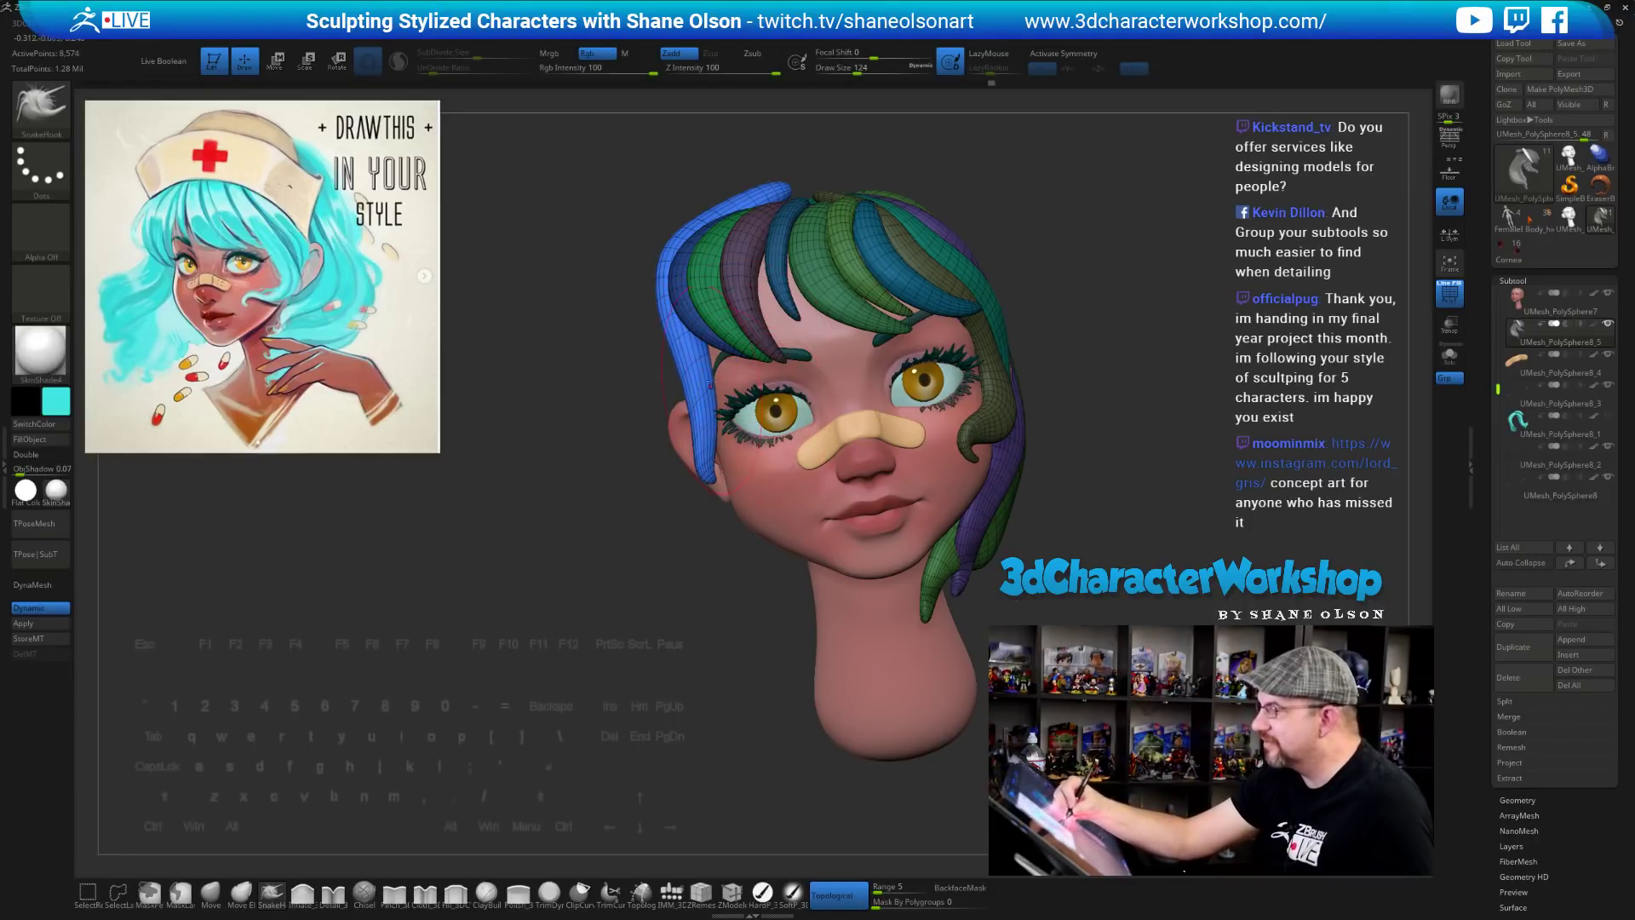
Fit the upper part of the copied strand against the skull beside the neighbouring fringe strands with the SnakeHook brush
{"action": "left_click_drag", "start_coordinate": [677, 263], "coordinate": [691, 271]}
{"action": "right_click_drag", "start_coordinate": [700, 281], "coordinate": [904, 283]}
{"action": "right_click_drag", "start_coordinate": [596, 256], "coordinate": [765, 246]}
{"action": "mouse_move", "coordinate": [619, 238]}
{"action": "left_mouse_down"}
{"action": "mouse_move", "coordinate": [610, 254]}
{"action": "mouse_move", "coordinate": [692, 247]}
{"action": "mouse_move", "coordinate": [732, 266]}
{"action": "mouse_move", "coordinate": [696, 248]}
{"action": "left_mouse_up"}
{"action": "right_click_drag", "start_coordinate": [1082, 477], "coordinate": [841, 511]}
{"action": "right_click_drag", "start_coordinate": [689, 347], "coordinate": [718, 385], "text": "ctrl"}
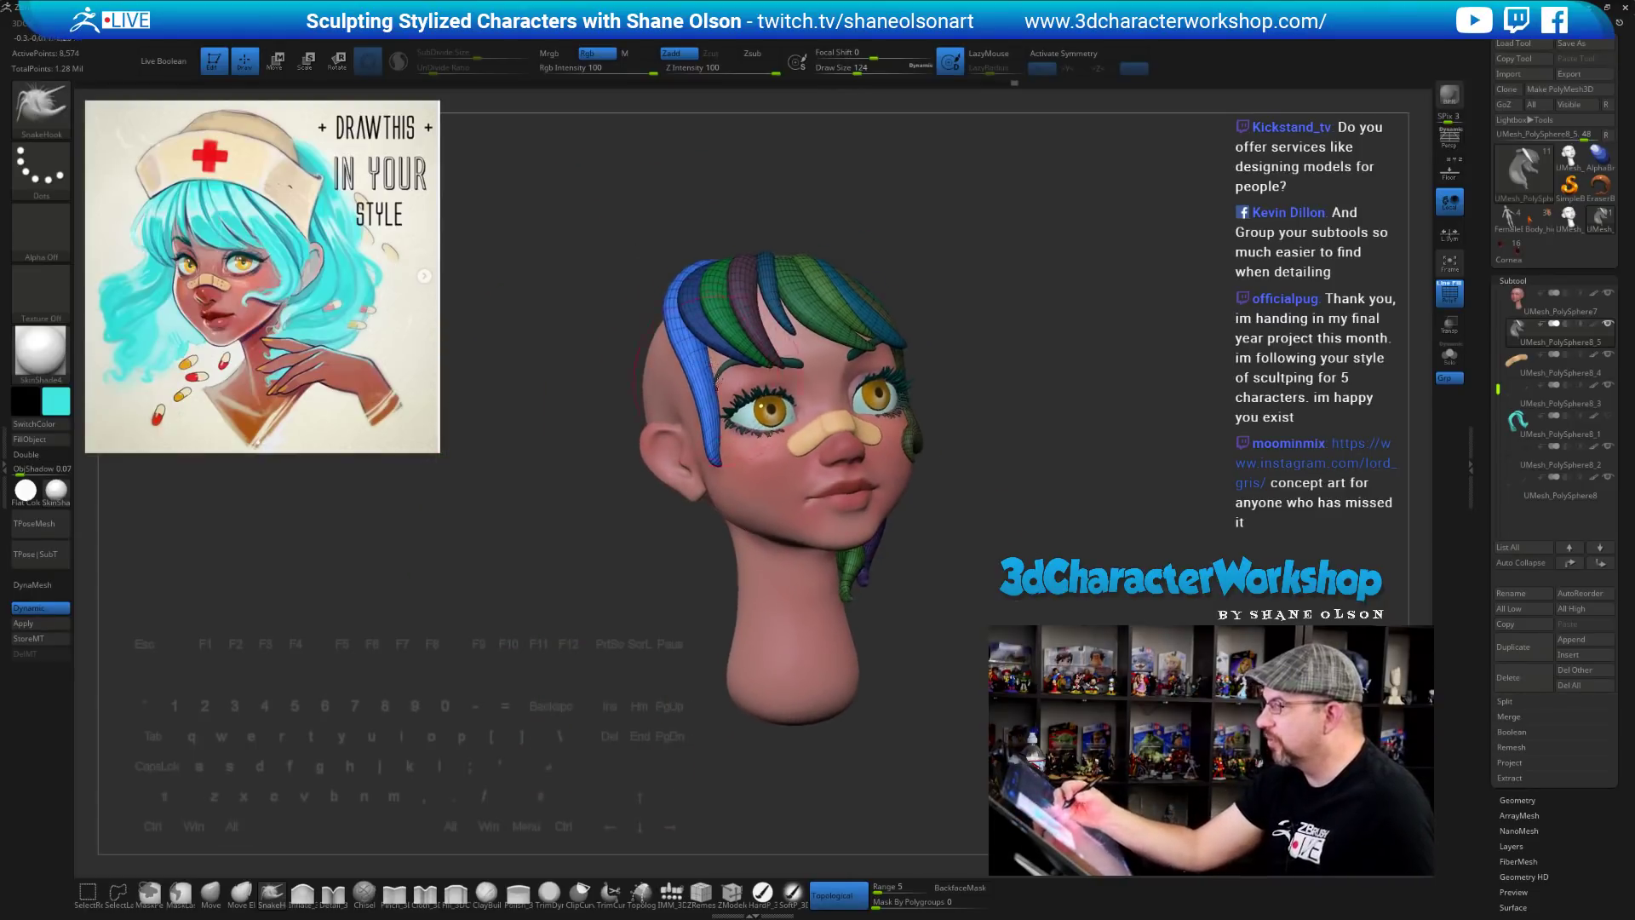
{"action": "left_click_drag", "start_coordinate": [685, 374], "coordinate": [723, 360]}
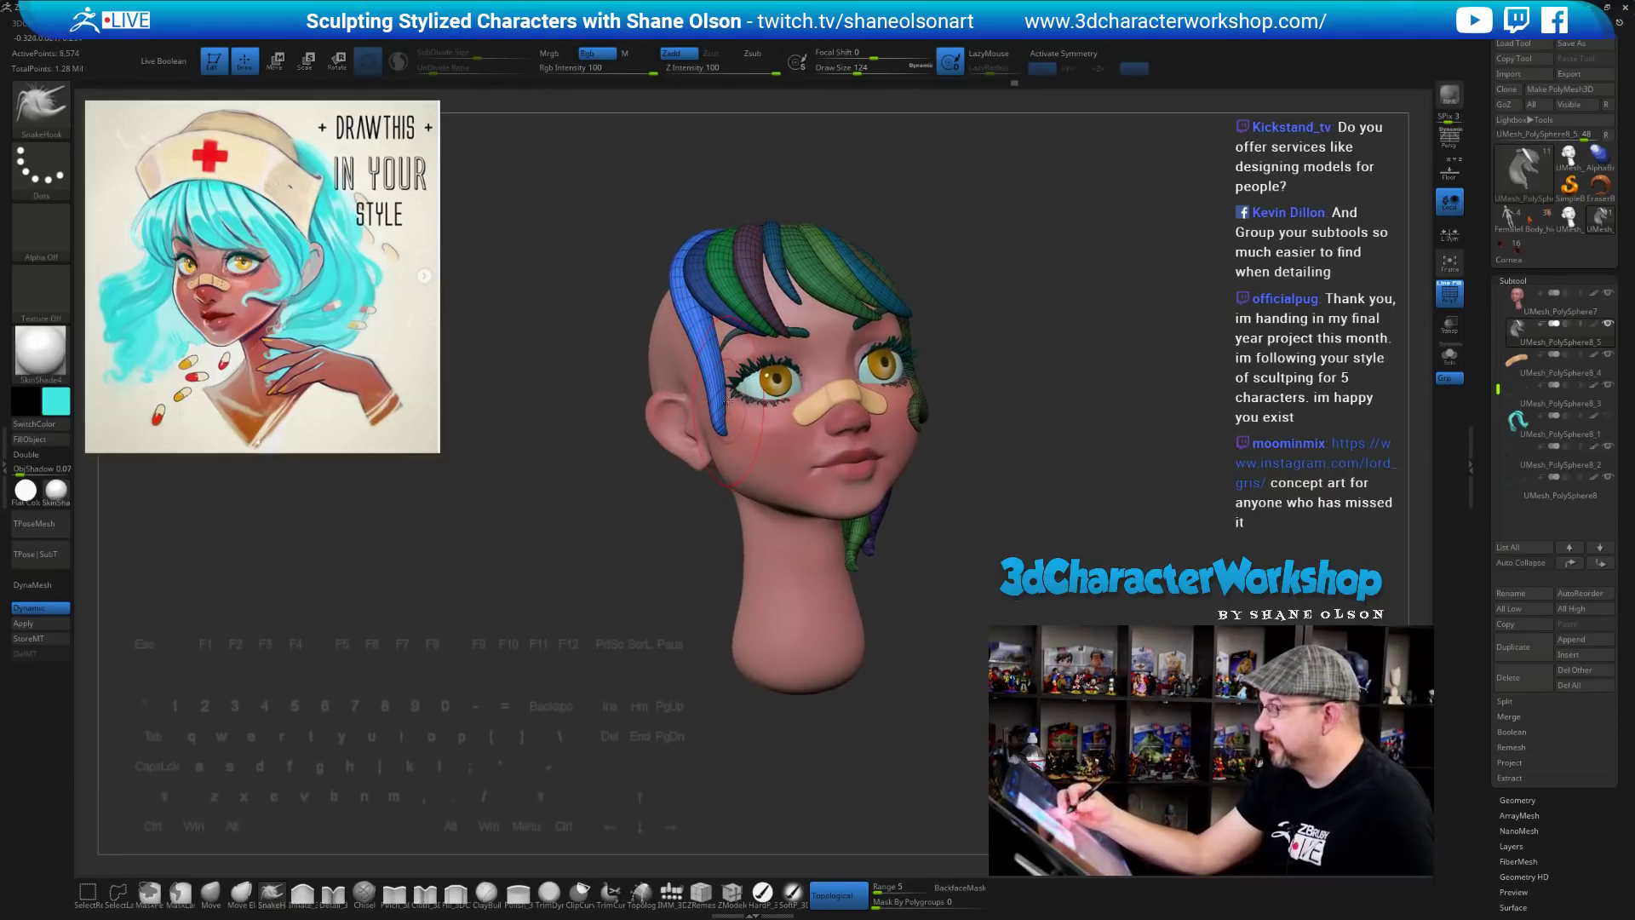
Set the draw size to 163, lengthen the side strand down toward the jaw, and bend its lower half into a wave
{"action": "key", "text": "s"}
{"action": "left_click_drag", "start_coordinate": [730, 425], "coordinate": [738, 425]}
{"action": "right_click_drag", "start_coordinate": [730, 436], "coordinate": [764, 464], "text": "alt"}
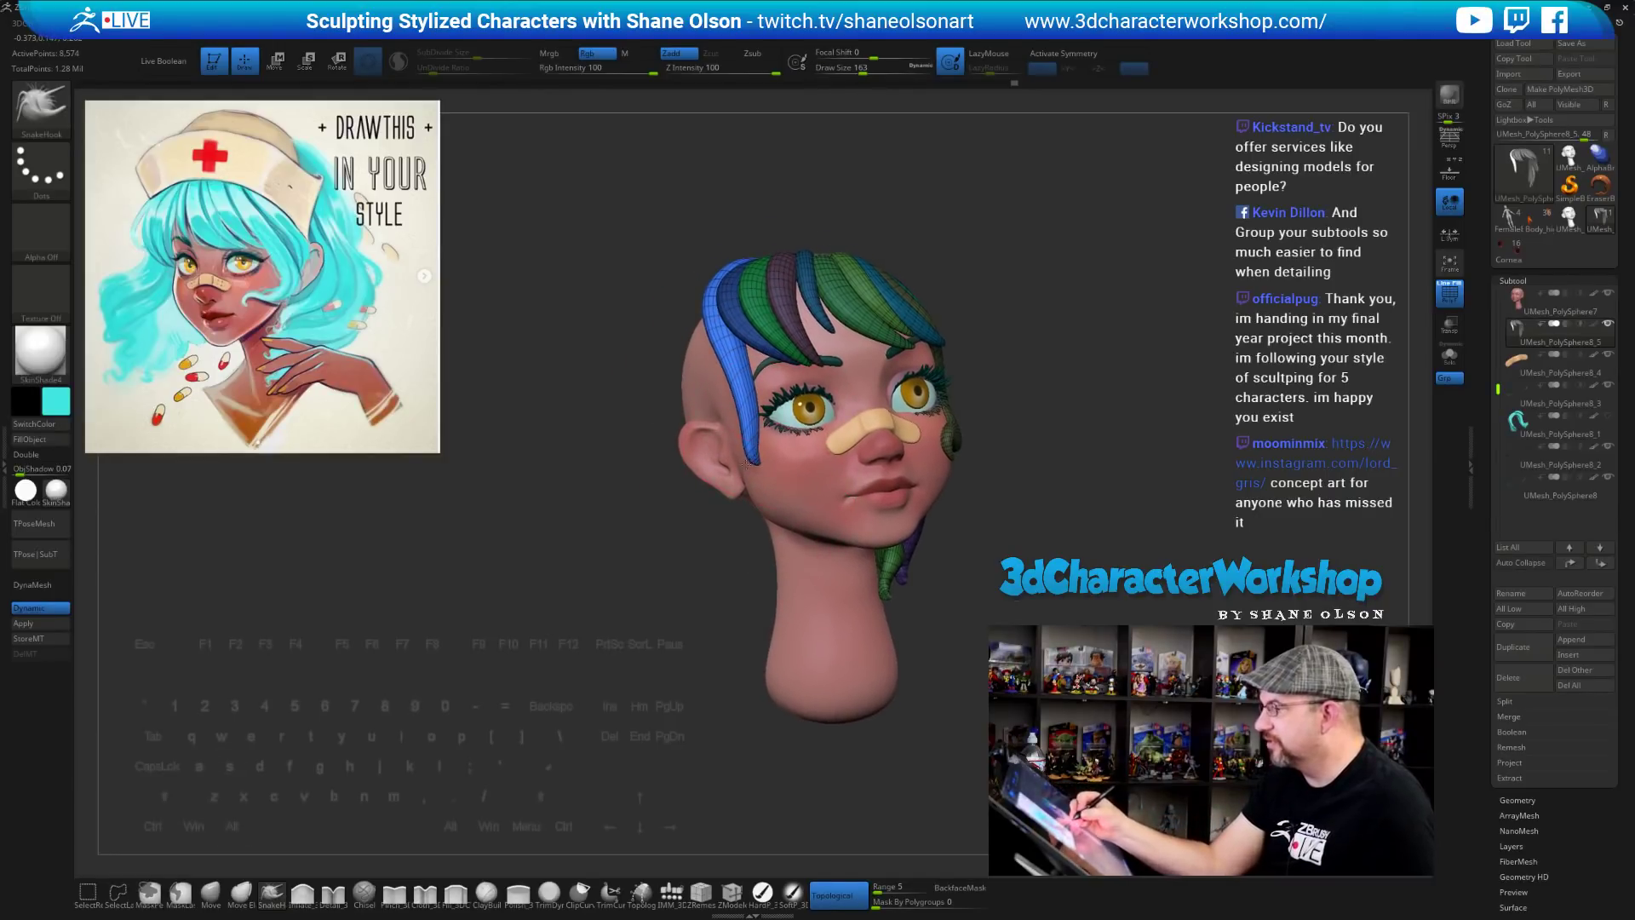
{"action": "mouse_move", "coordinate": [746, 463]}
{"action": "left_mouse_down"}
{"action": "mouse_move", "coordinate": [714, 477]}
{"action": "mouse_move", "coordinate": [743, 506]}
{"action": "left_mouse_up"}
{"action": "mouse_move", "coordinate": [729, 431]}
{"action": "left_mouse_down"}
{"action": "mouse_move", "coordinate": [692, 434]}
{"action": "mouse_move", "coordinate": [783, 452]}
{"action": "left_mouse_up"}
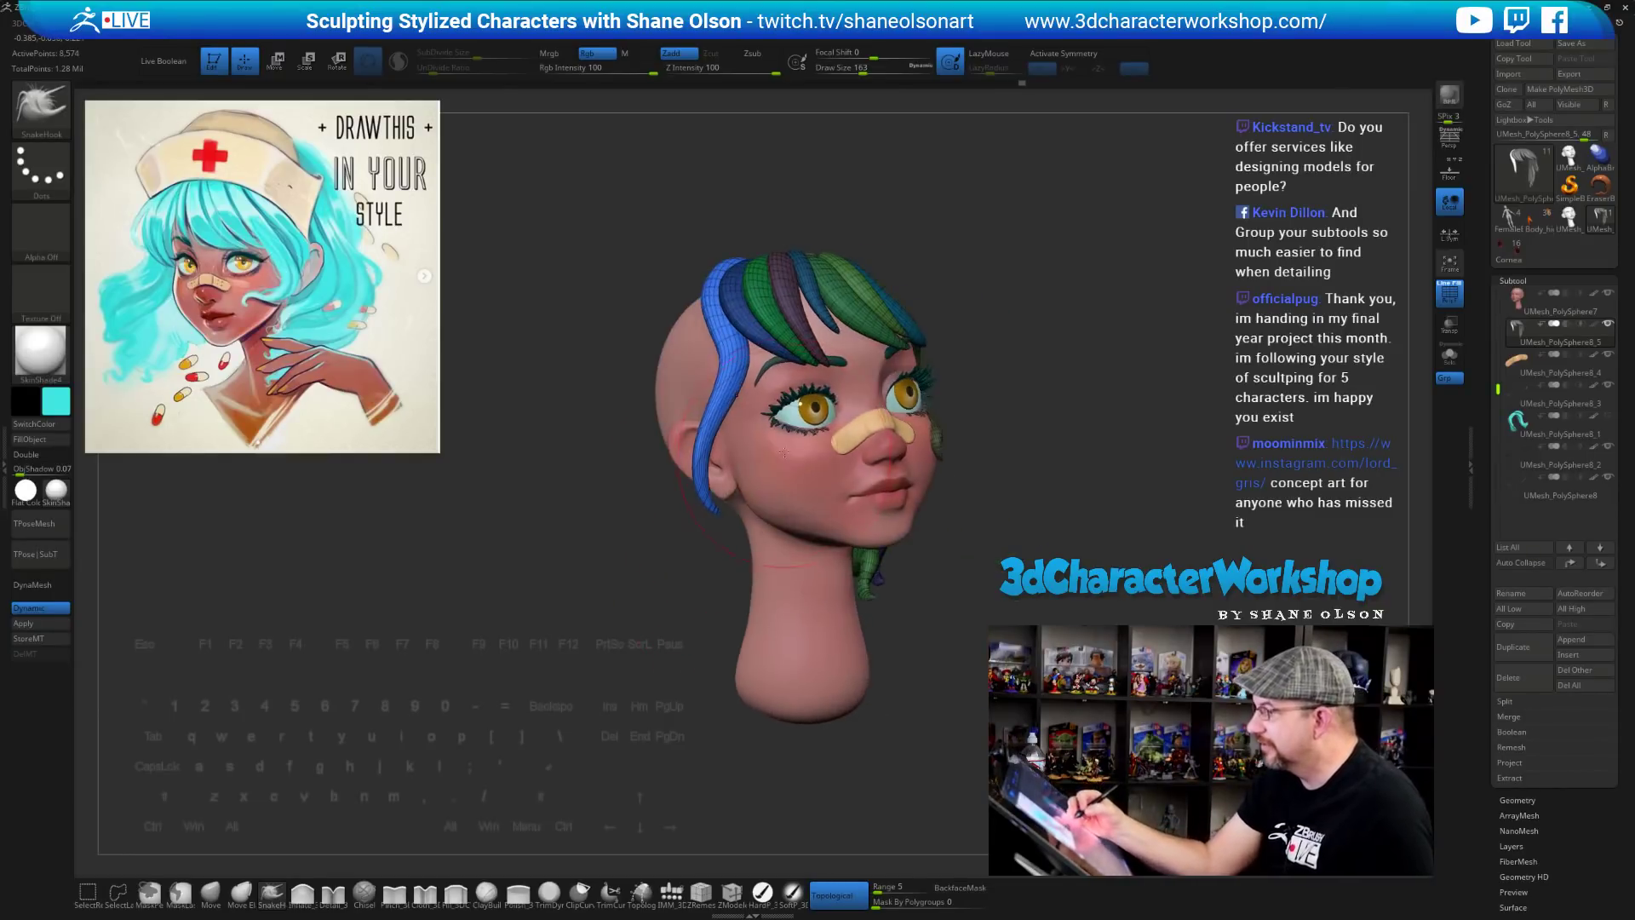
{"action": "mouse_move", "coordinate": [737, 394]}
{"action": "left_mouse_down"}
{"action": "mouse_move", "coordinate": [754, 394]}
{"action": "mouse_move", "coordinate": [730, 401]}
{"action": "left_mouse_up"}
{"action": "right_click_drag", "start_coordinate": [734, 399], "coordinate": [839, 398]}
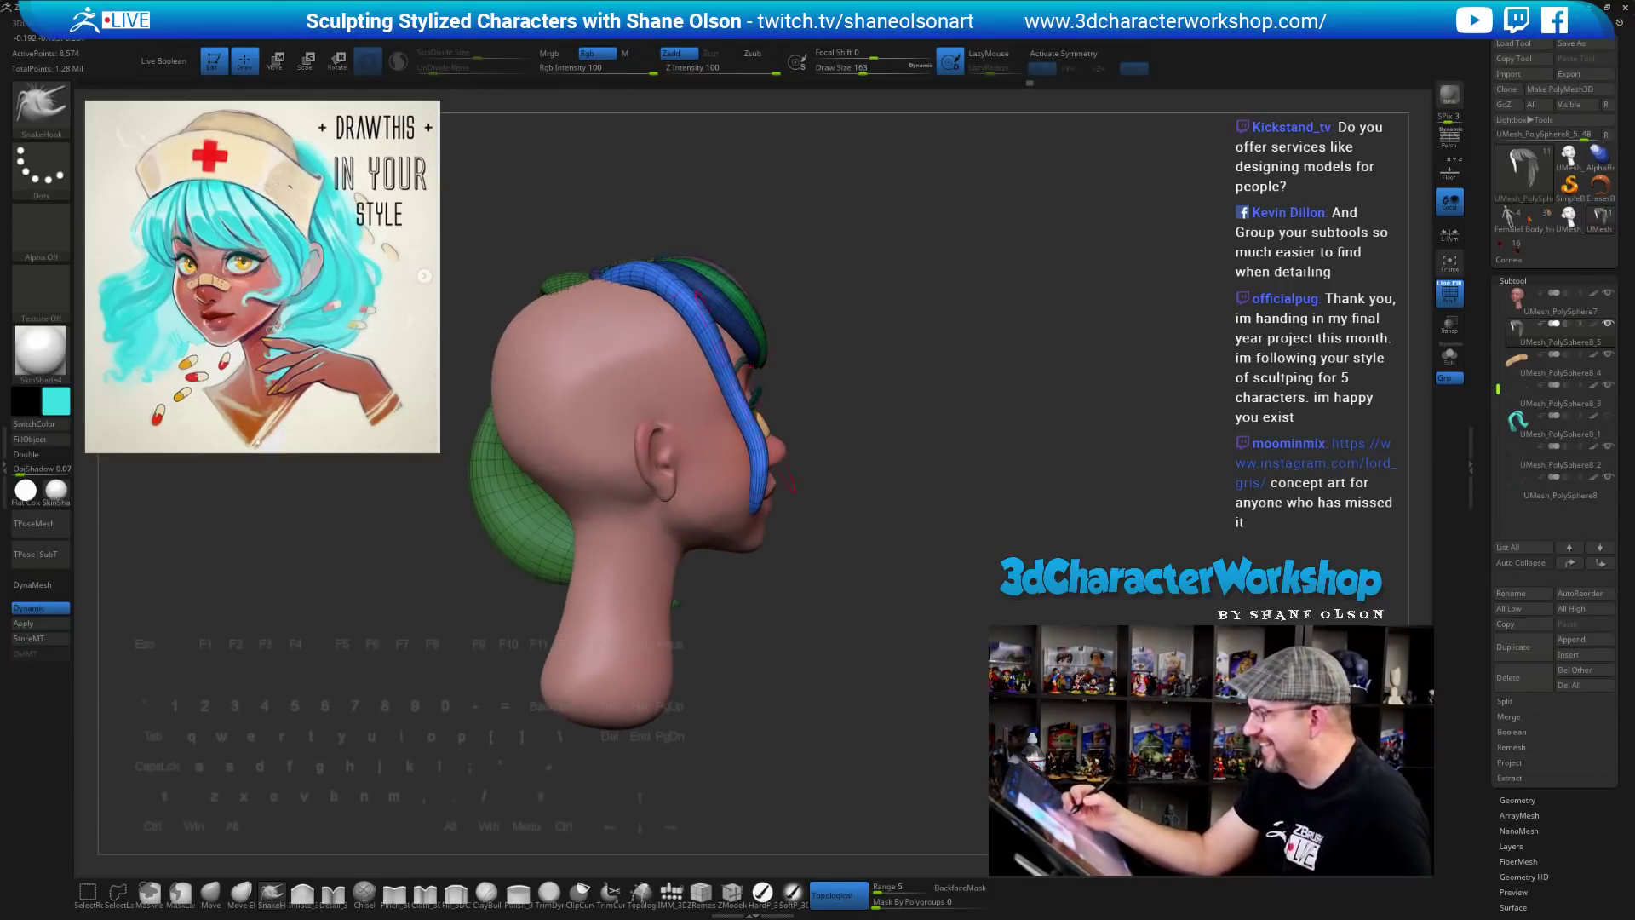
Swing the side strand outward away from the cheek and bend its tip back in toward the neck
{"action": "left_click_drag", "start_coordinate": [717, 356], "coordinate": [734, 345]}
{"action": "left_click_drag", "start_coordinate": [856, 571], "coordinate": [669, 601]}
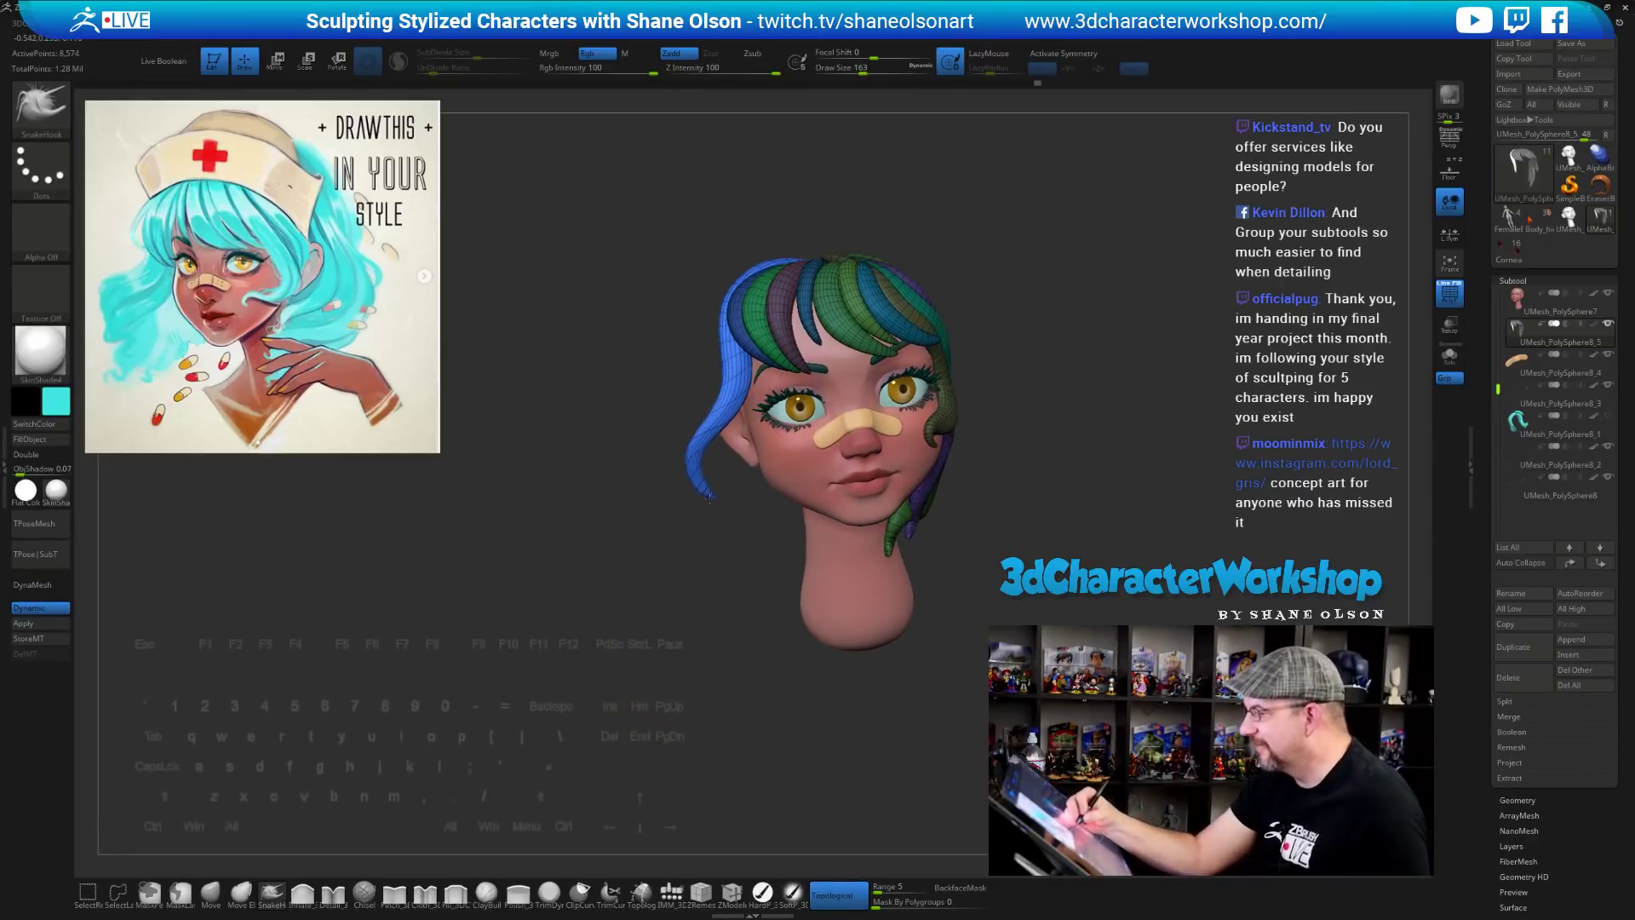
{"action": "left_click_drag", "start_coordinate": [710, 497], "coordinate": [740, 515]}
{"action": "left_click_drag", "start_coordinate": [751, 396], "coordinate": [744, 388]}
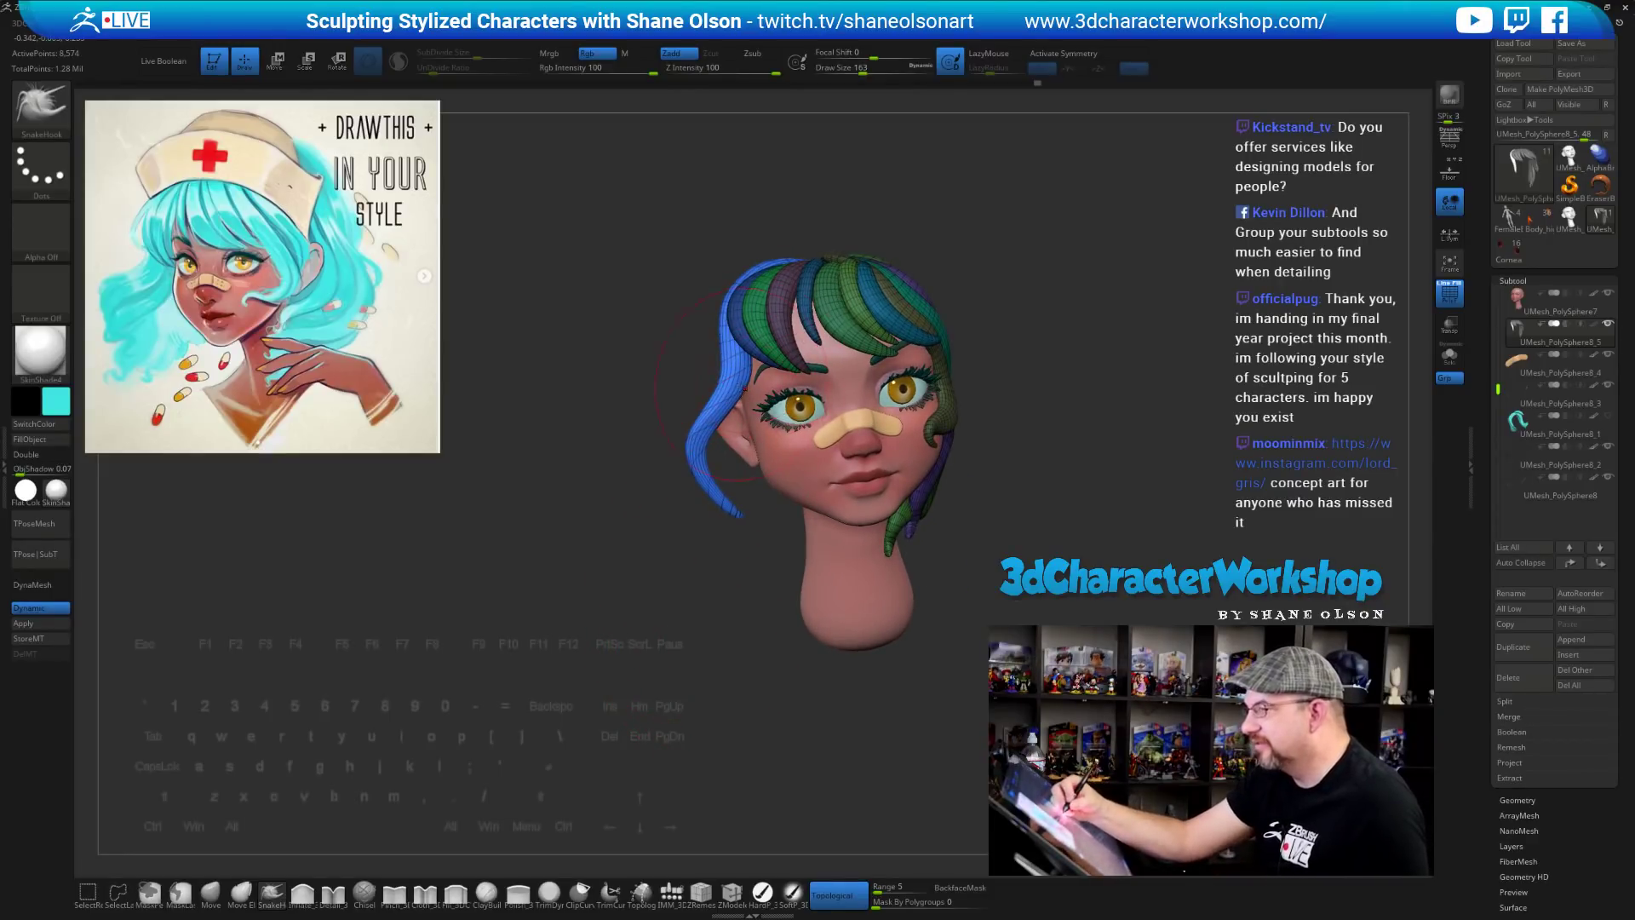
Refine the side strand's profile and pull its lower section outward into a wide curl beside the ear
{"action": "mouse_move", "coordinate": [810, 705]}
{"action": "left_mouse_down"}
{"action": "mouse_move", "coordinate": [839, 701]}
{"action": "mouse_move", "coordinate": [747, 710]}
{"action": "left_mouse_up"}
{"action": "left_click_drag", "start_coordinate": [686, 600], "coordinate": [733, 583]}
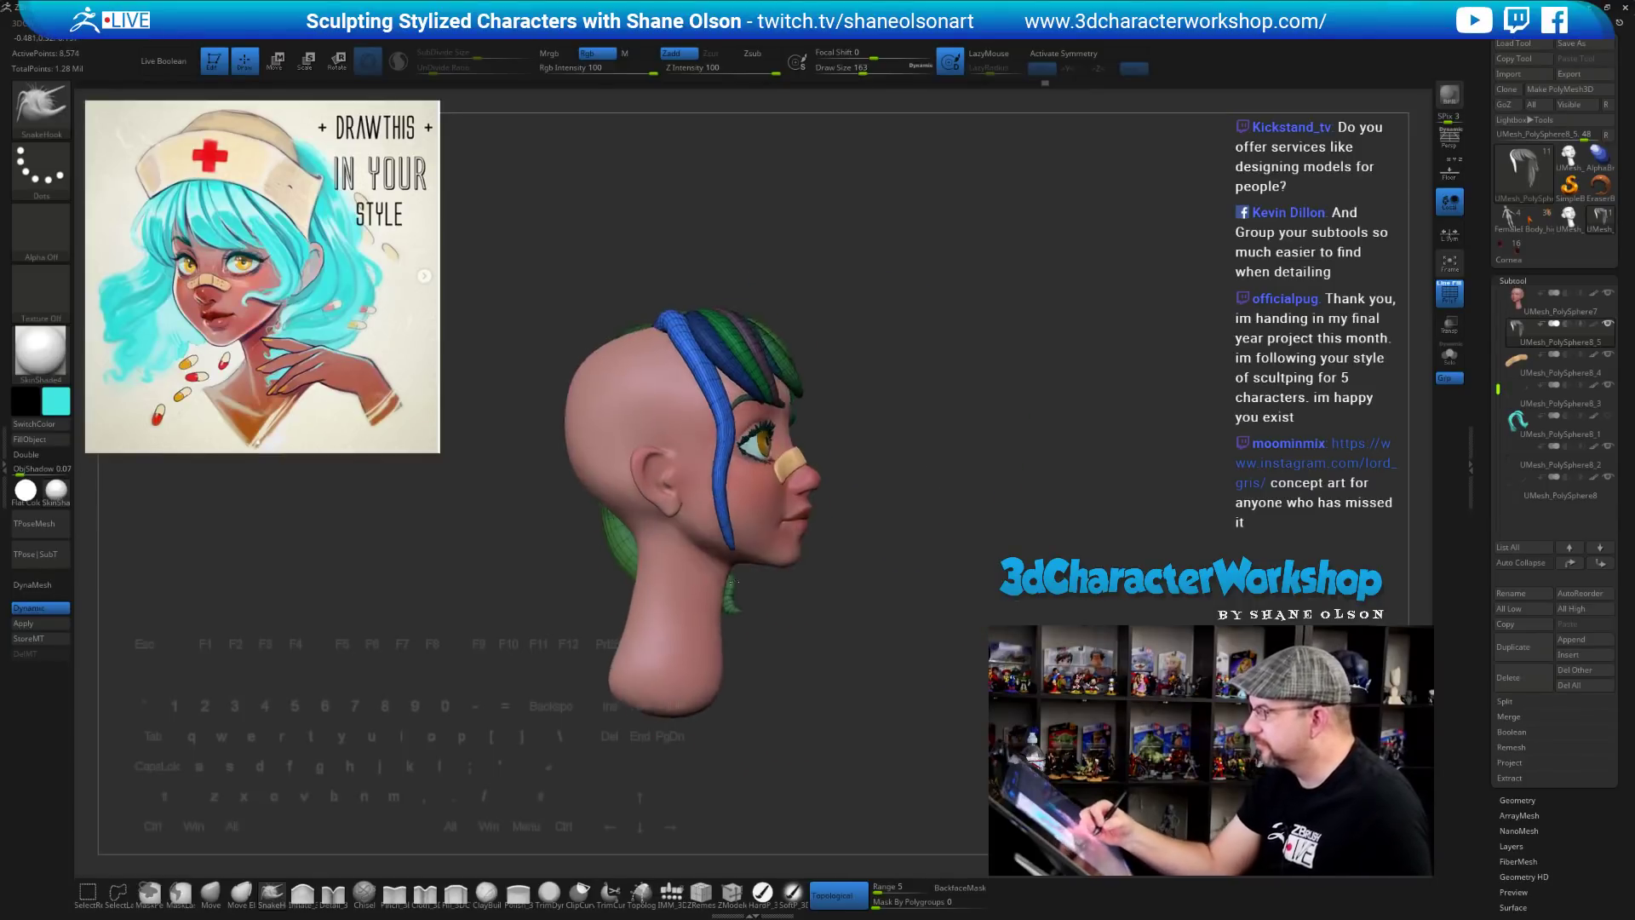
{"action": "left_click_drag", "start_coordinate": [819, 671], "coordinate": [714, 664]}
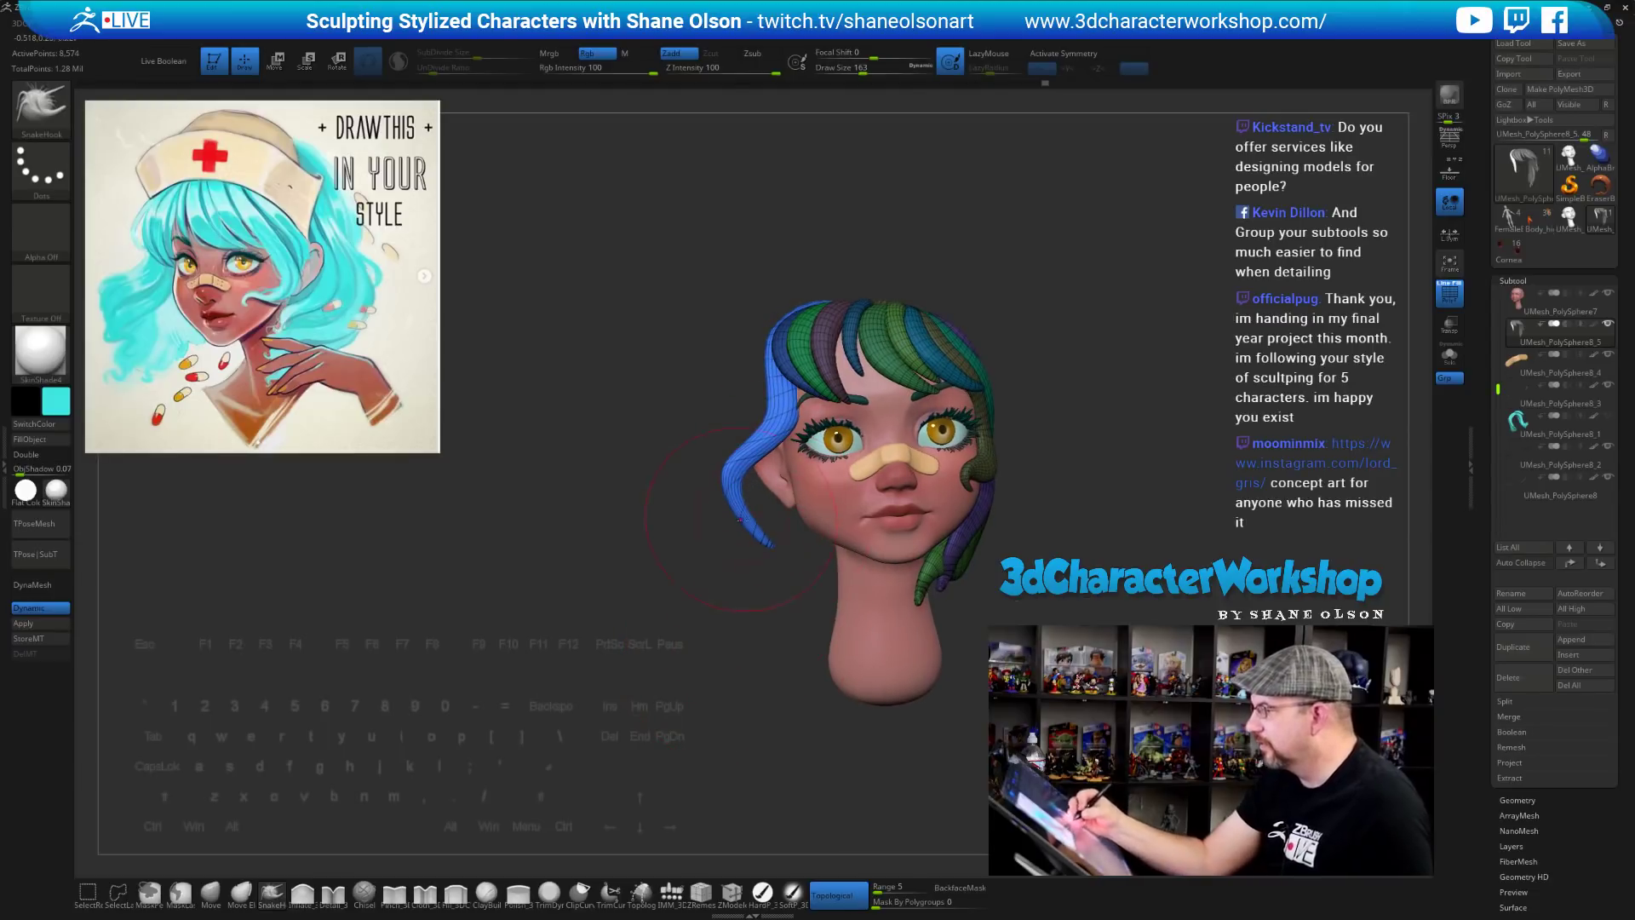
{"action": "left_click_drag", "start_coordinate": [740, 518], "coordinate": [722, 530]}
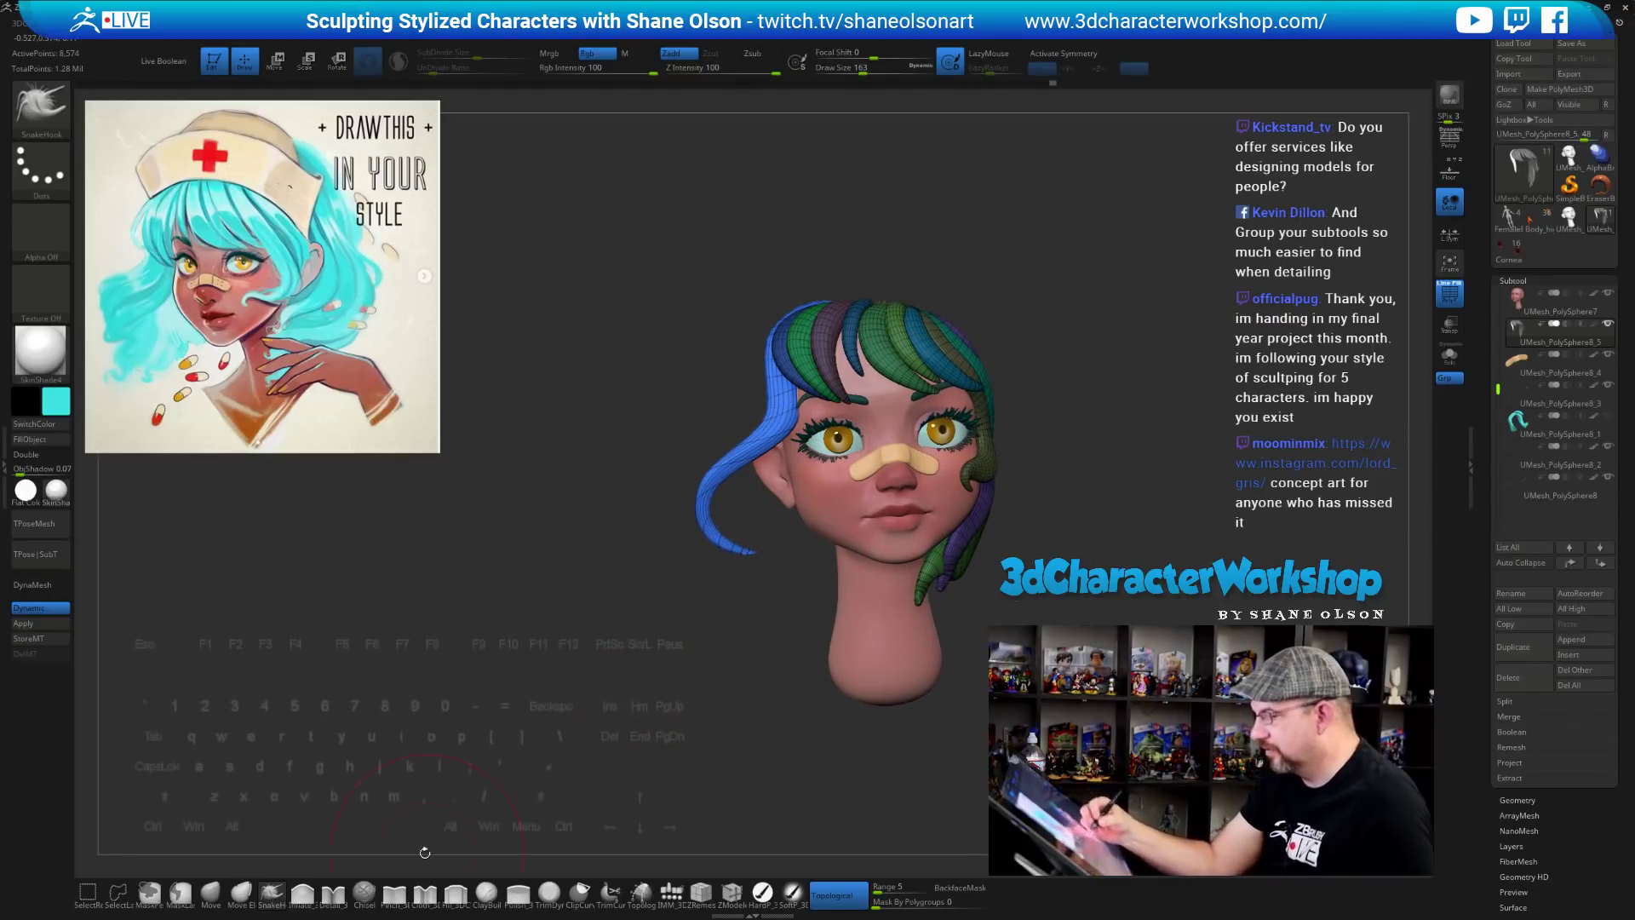
Thicken the side strand's lower half and curled tip with an inflating brush at Z Intensity 5
{"action": "left_click", "coordinate": [303, 893]}
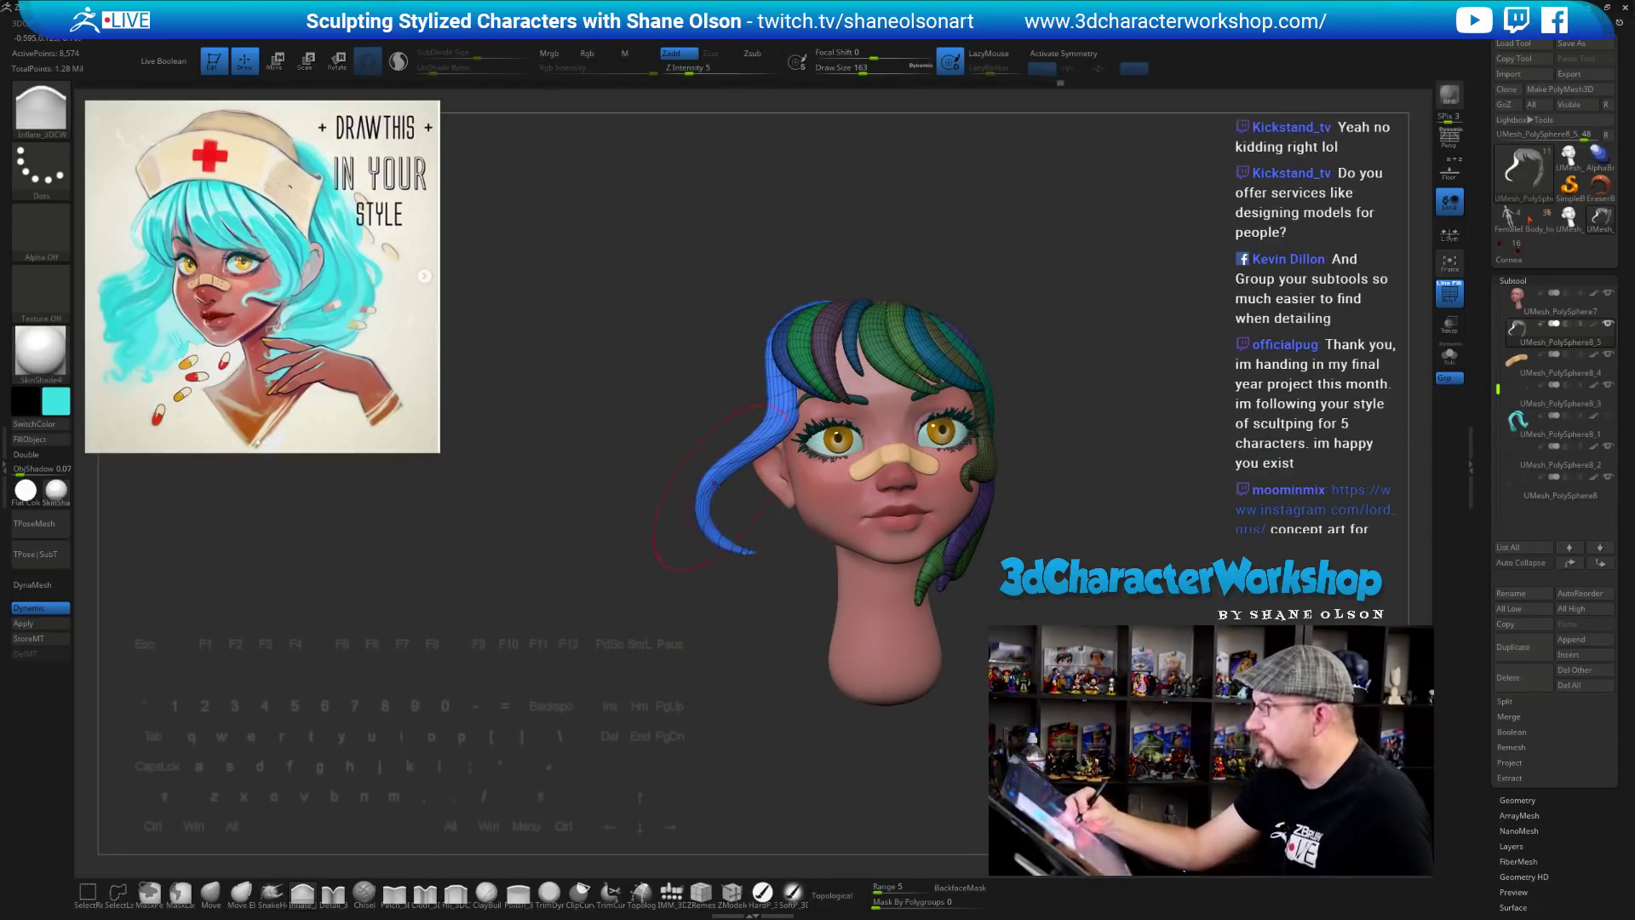
{"action": "left_click_drag", "start_coordinate": [718, 483], "coordinate": [748, 453]}
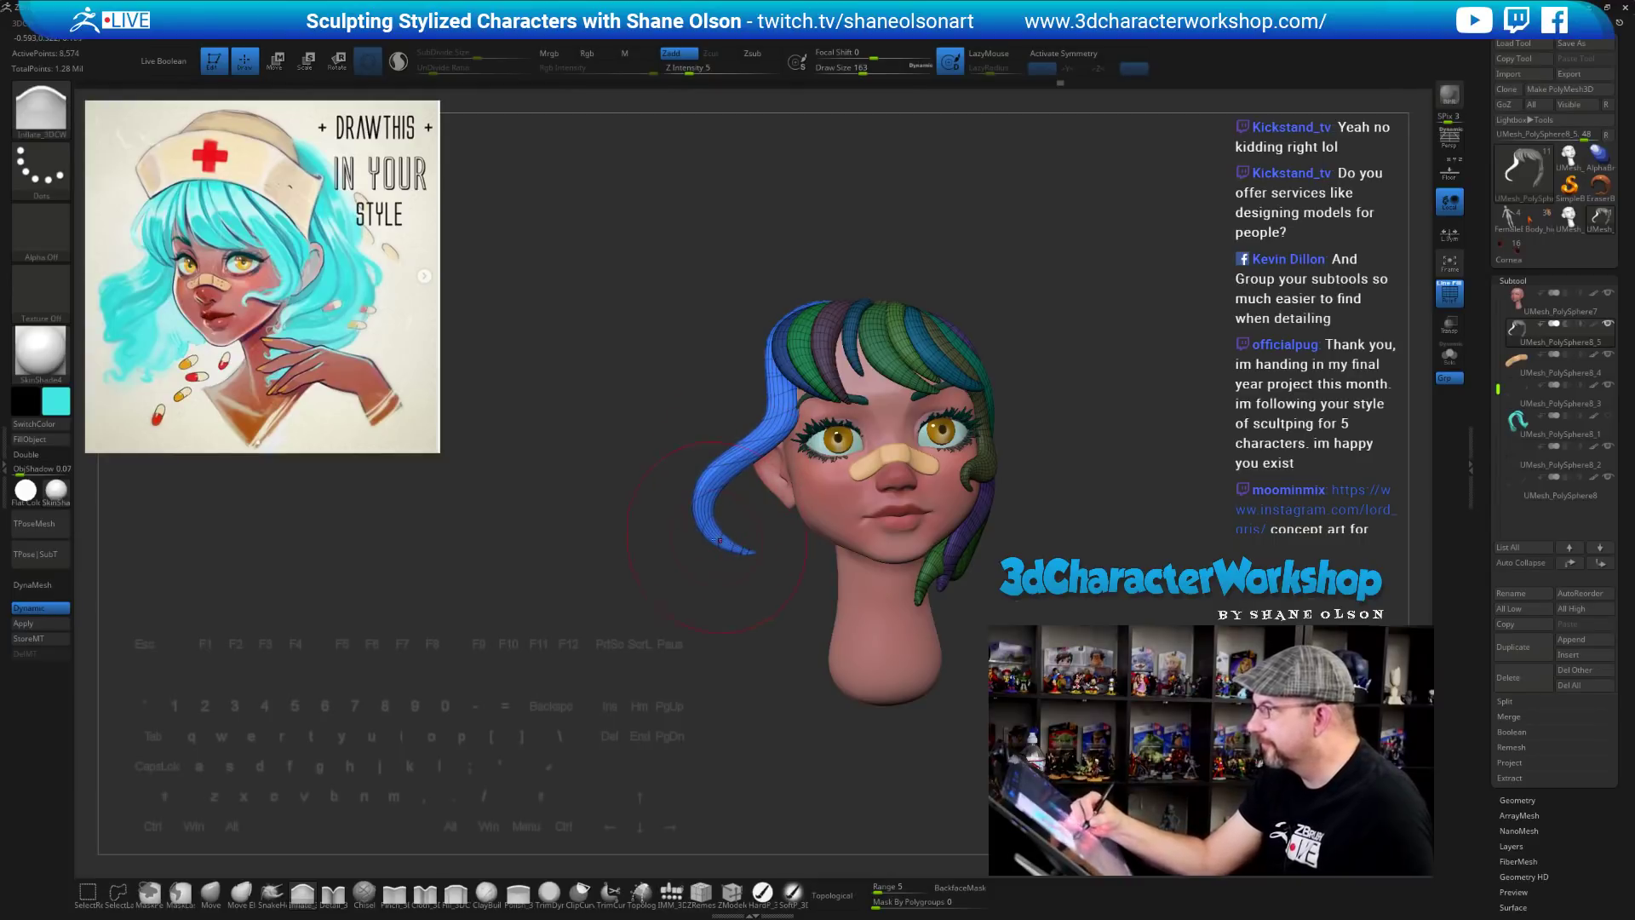
{"action": "left_click_drag", "start_coordinate": [719, 541], "coordinate": [750, 552]}
{"action": "left_click_drag", "start_coordinate": [750, 626], "coordinate": [739, 674]}
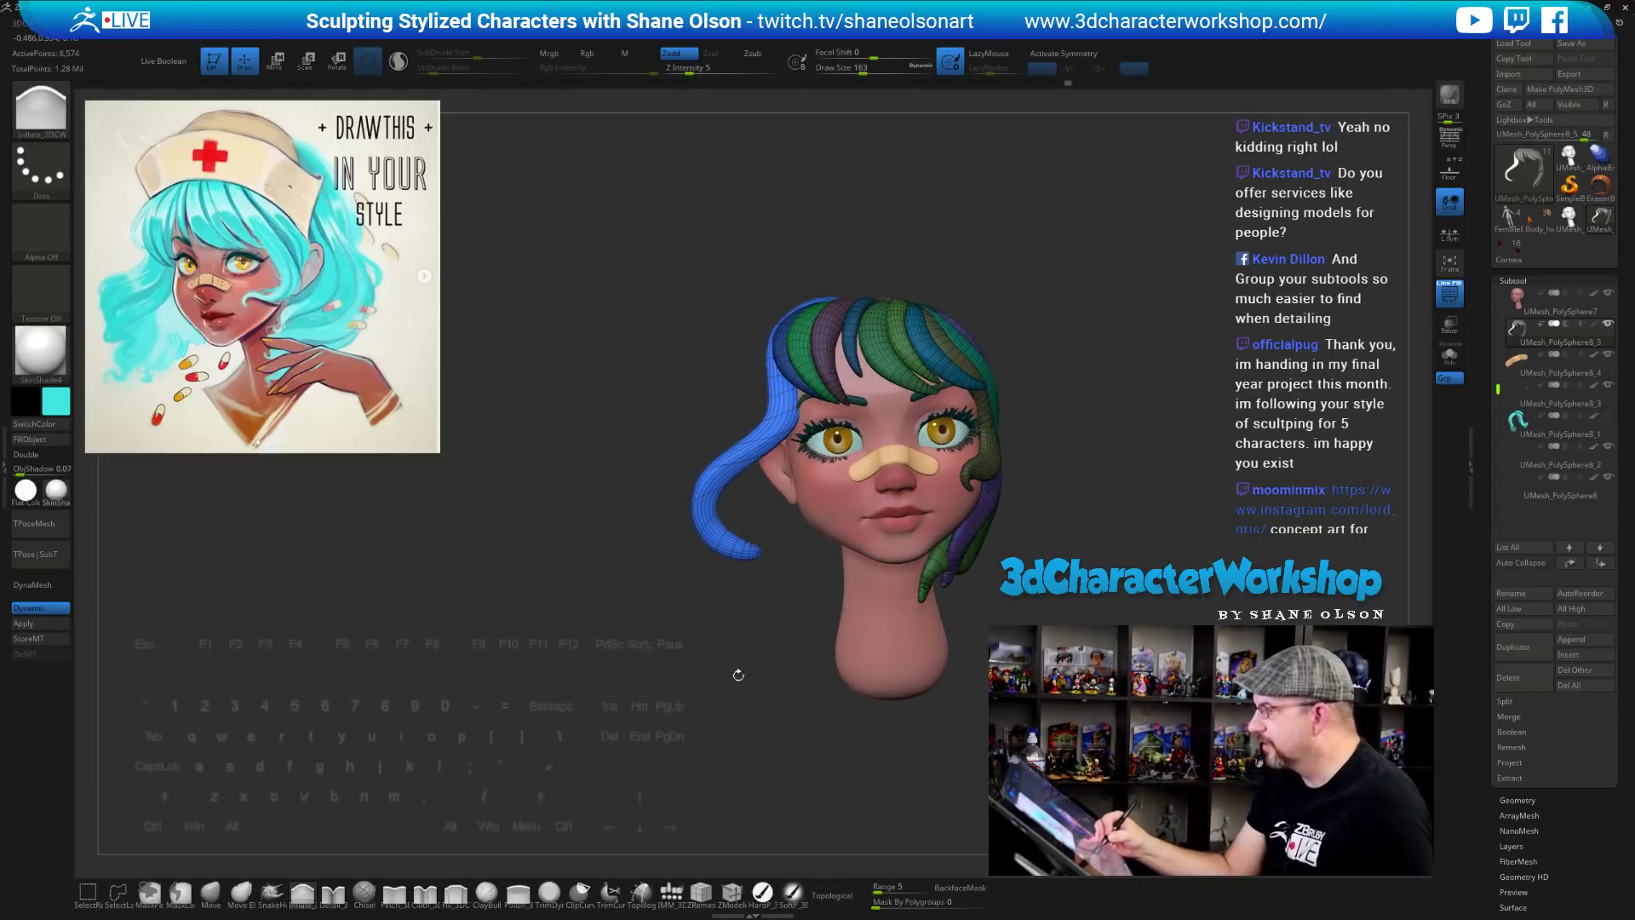
{"action": "left_click_drag", "start_coordinate": [686, 524], "coordinate": [754, 460]}
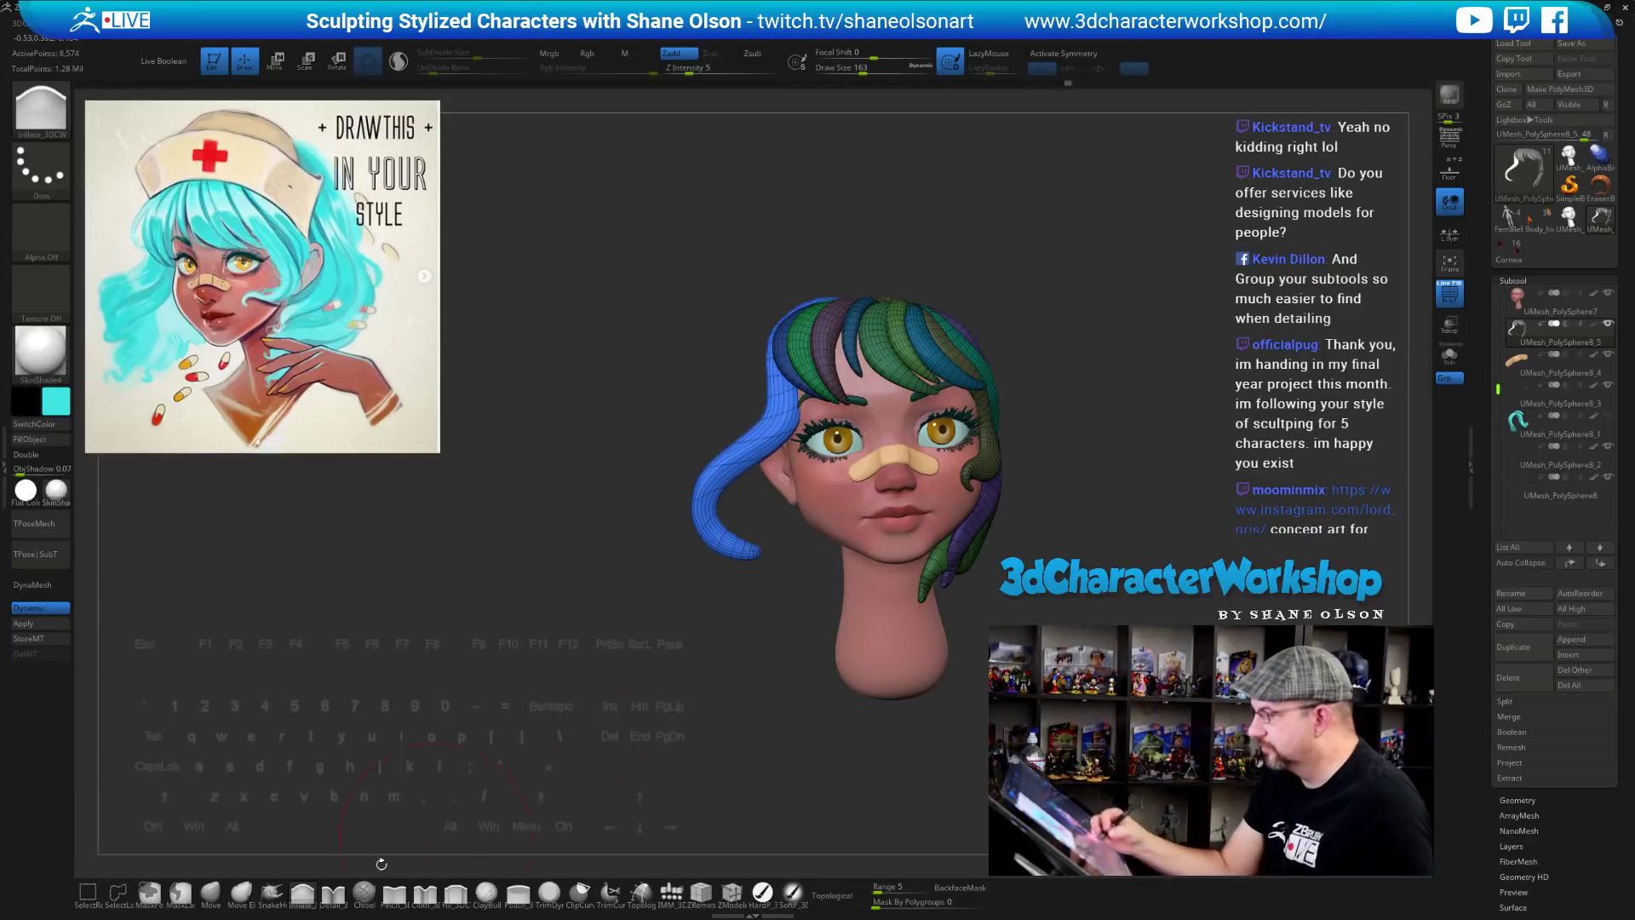
Adjust the curled side strand's silhouette with the Move brush at draw size 118, checking it from behind and in front
{"action": "left_click", "coordinate": [210, 892]}
{"action": "key", "text": "s"}
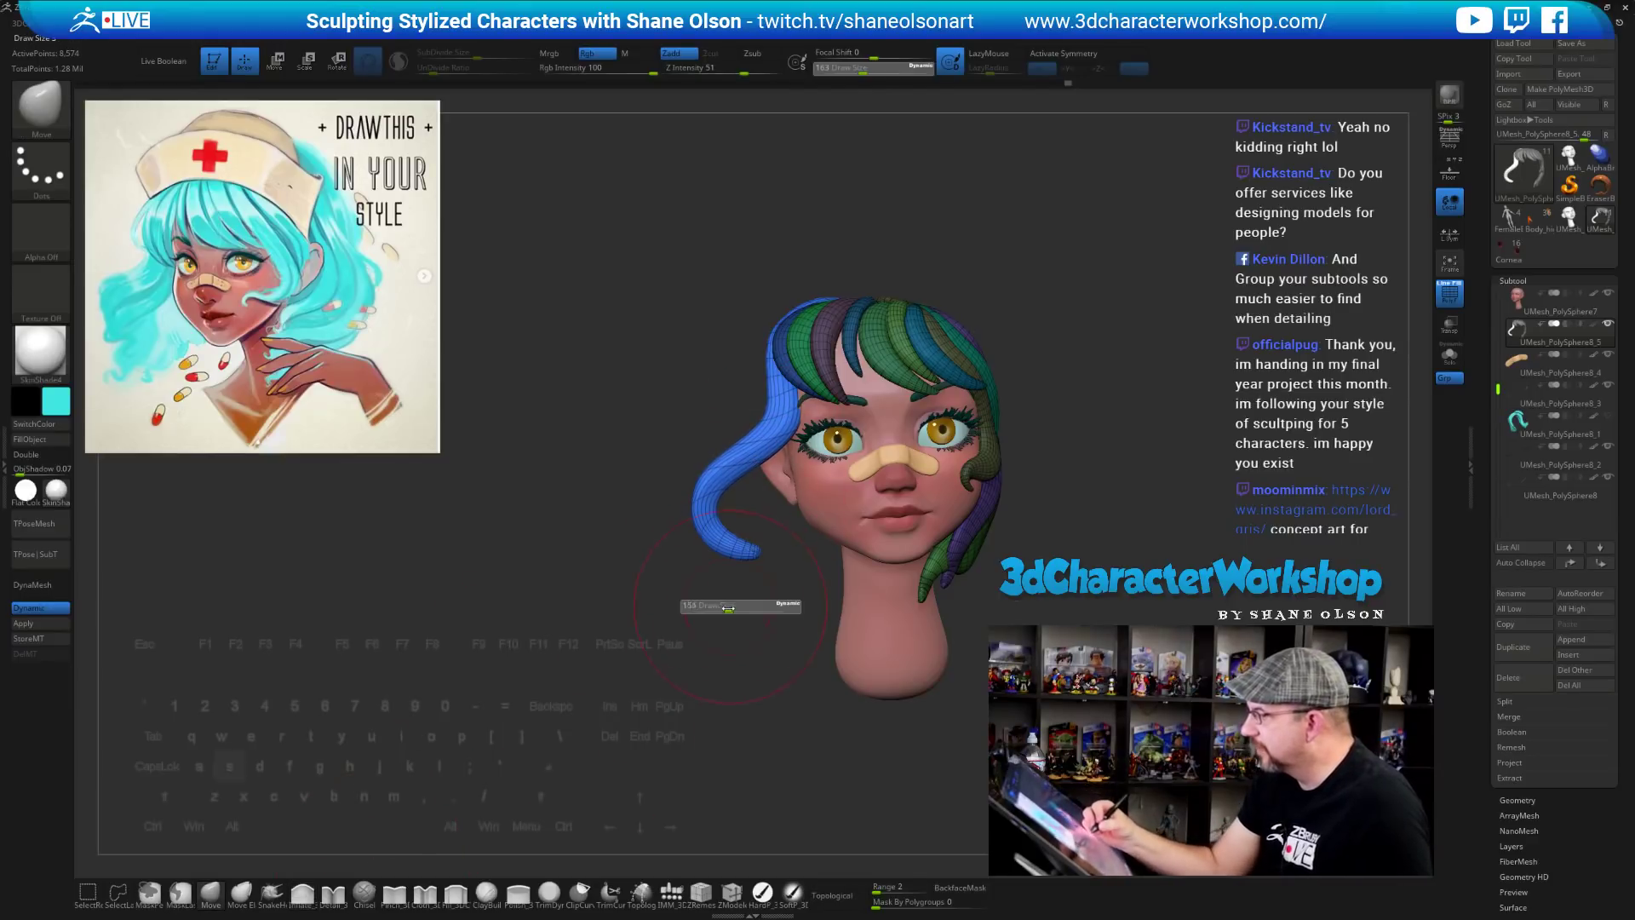
{"action": "left_click_drag", "start_coordinate": [754, 606], "coordinate": [735, 606]}
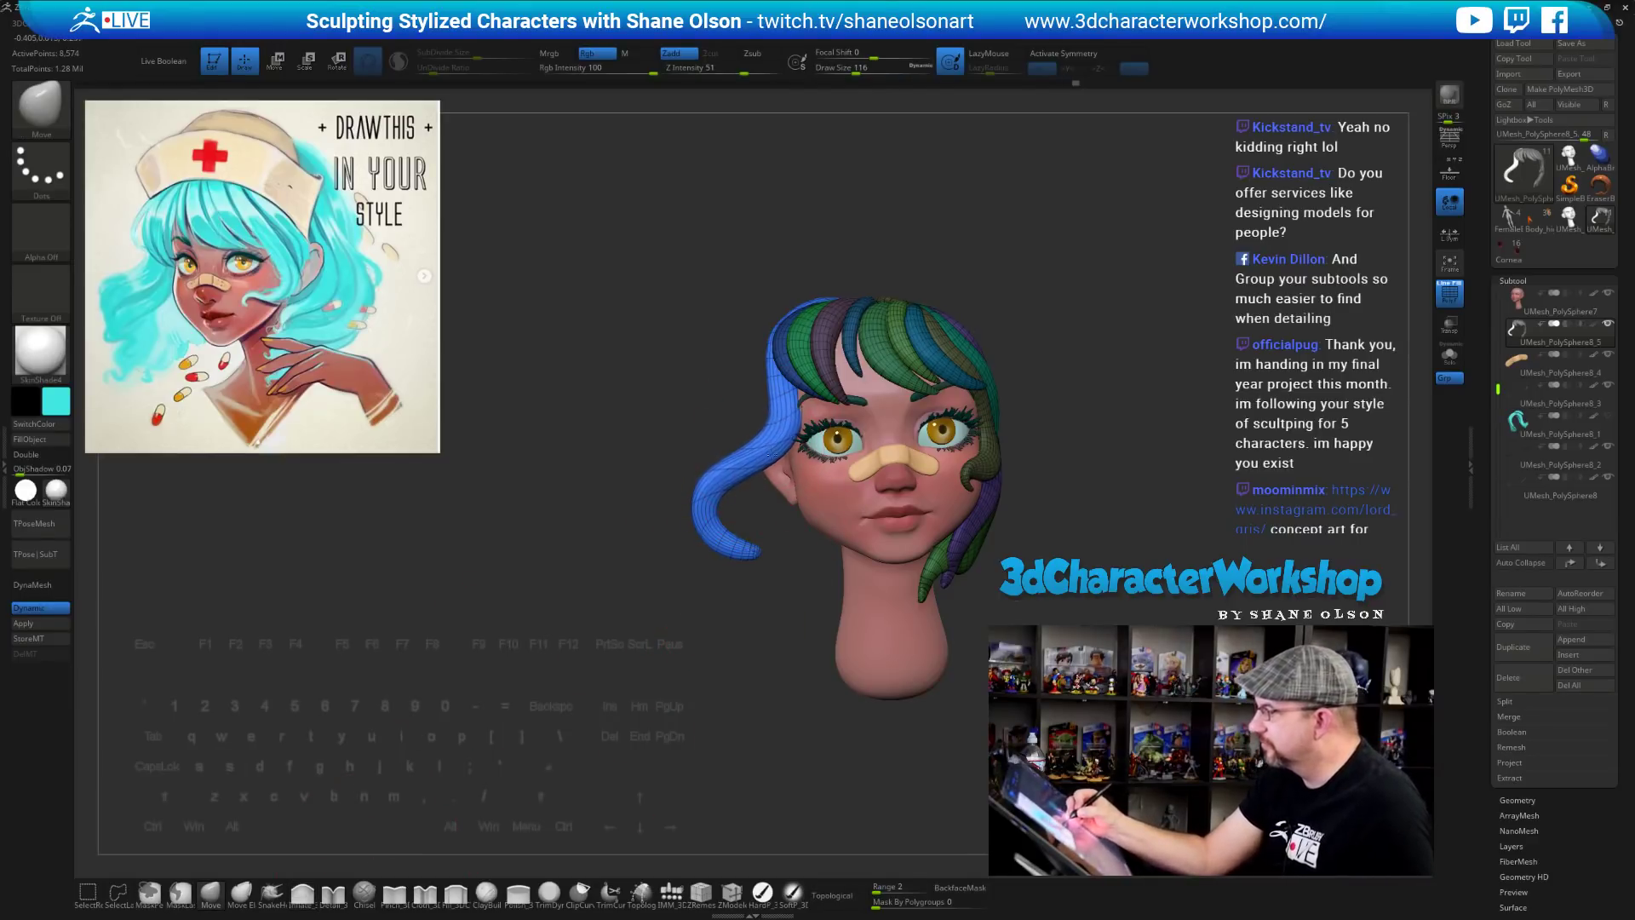
{"action": "left_click_drag", "start_coordinate": [719, 362], "coordinate": [852, 353]}
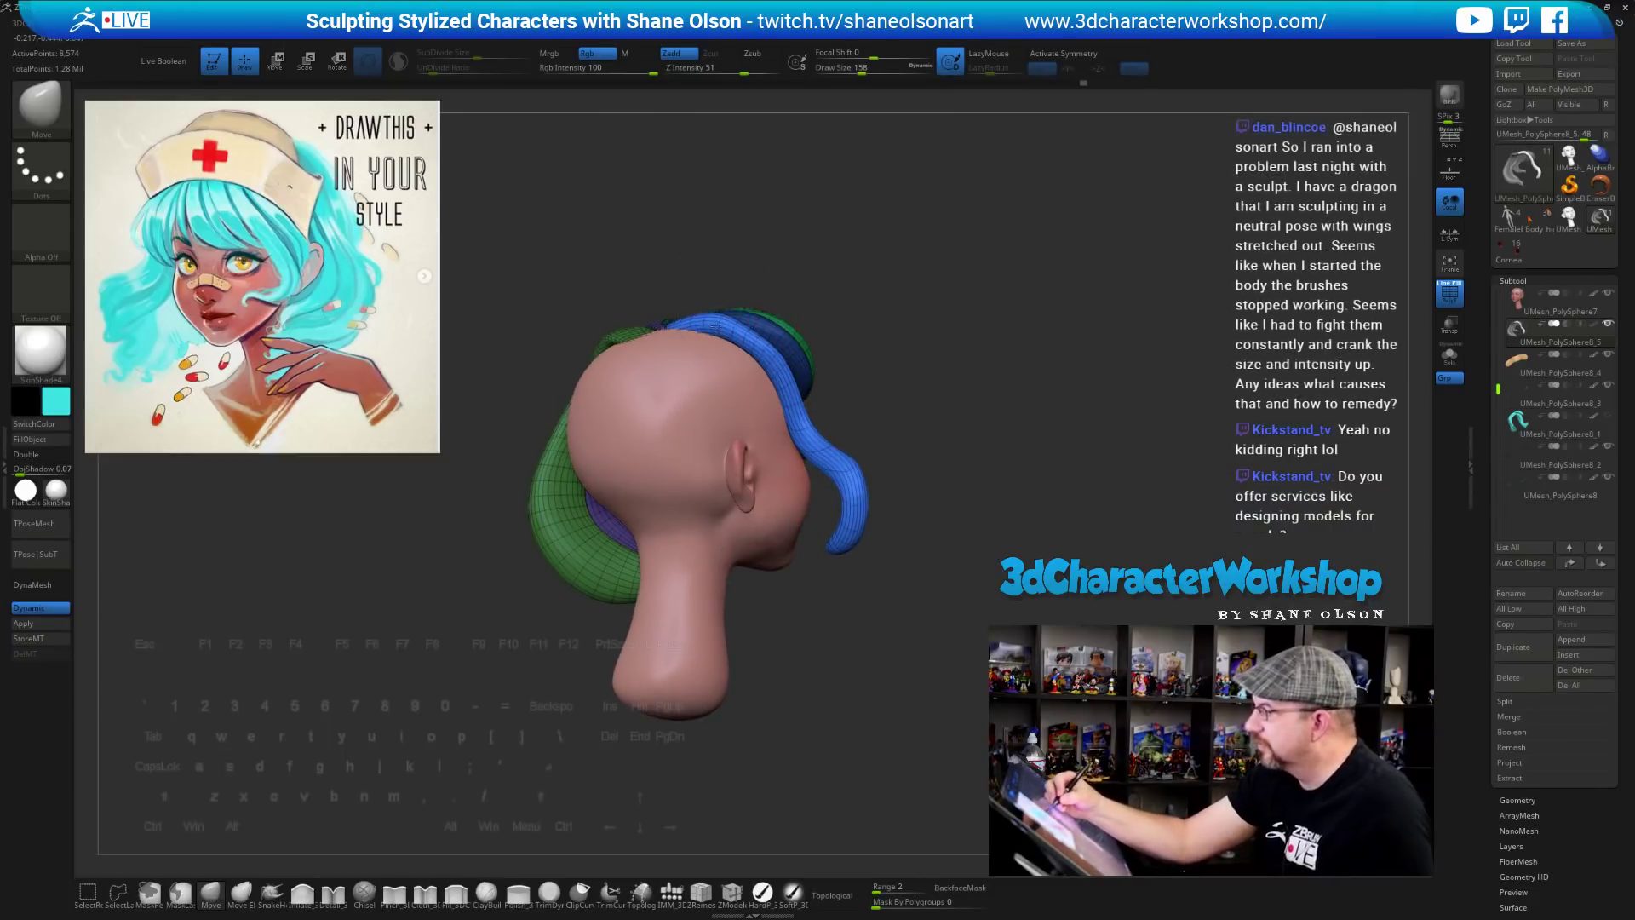
{"action": "mouse_move", "coordinate": [949, 400]}
{"action": "left_mouse_down"}
{"action": "mouse_move", "coordinate": [922, 449]}
{"action": "mouse_move", "coordinate": [952, 467]}
{"action": "mouse_move", "coordinate": [946, 598]}
{"action": "mouse_move", "coordinate": [901, 673]}
{"action": "mouse_move", "coordinate": [957, 661]}
{"action": "left_mouse_up"}
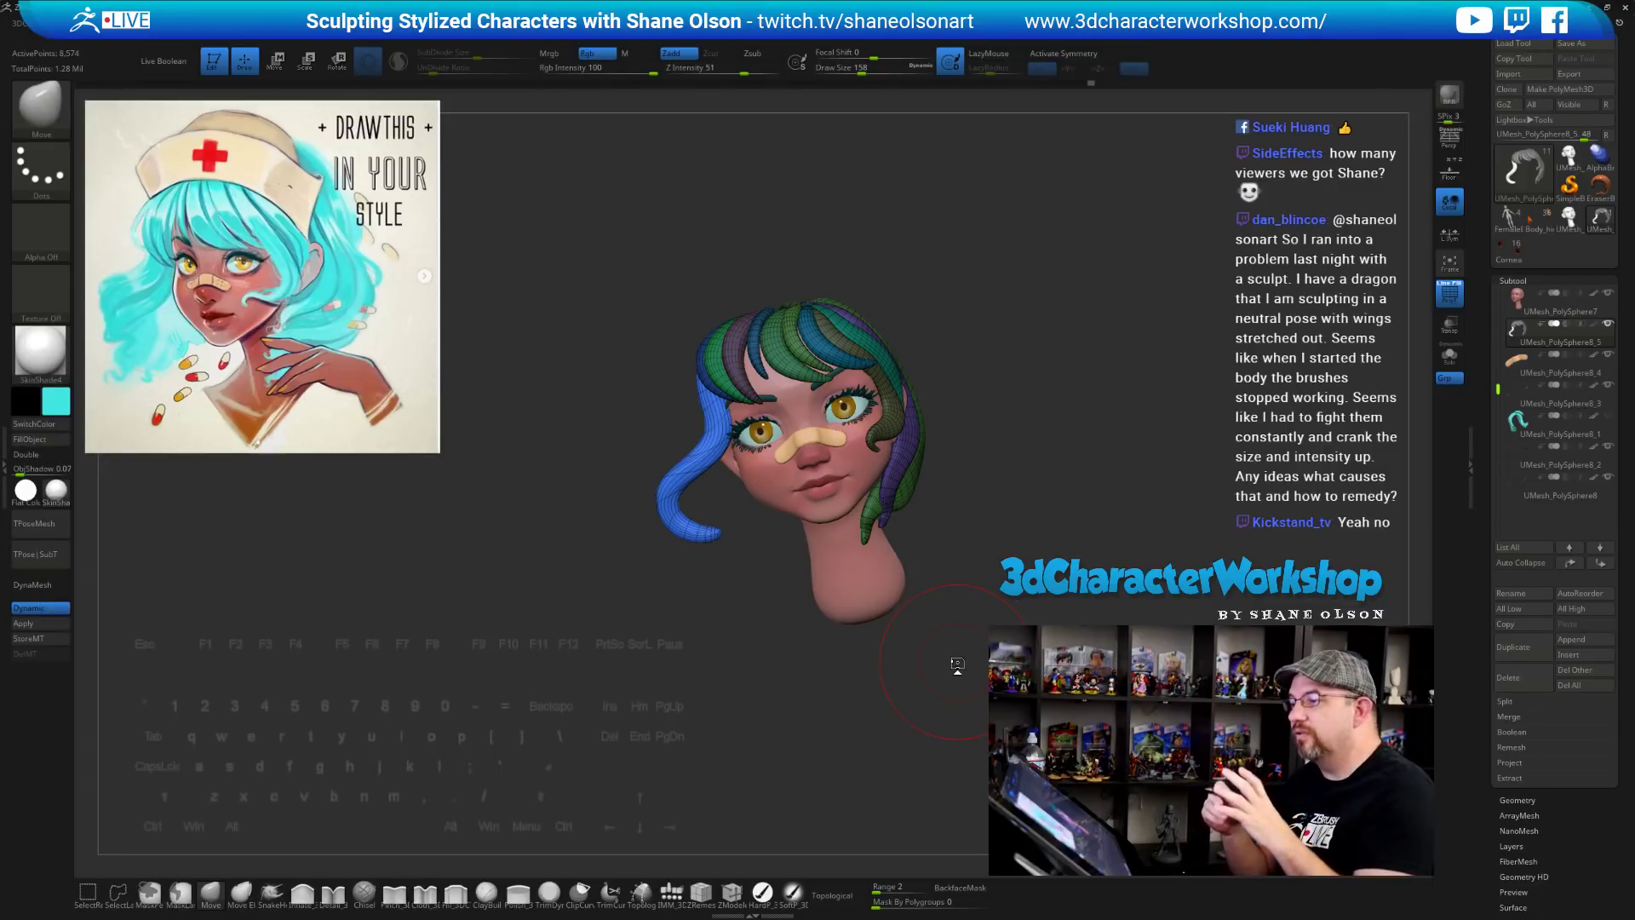
{"action": "mouse_move", "coordinate": [958, 665]}
{"action": "left_mouse_down"}
{"action": "mouse_move", "coordinate": [1051, 673]}
{"action": "mouse_move", "coordinate": [1053, 524]}
{"action": "mouse_move", "coordinate": [1030, 563]}
{"action": "left_mouse_up"}
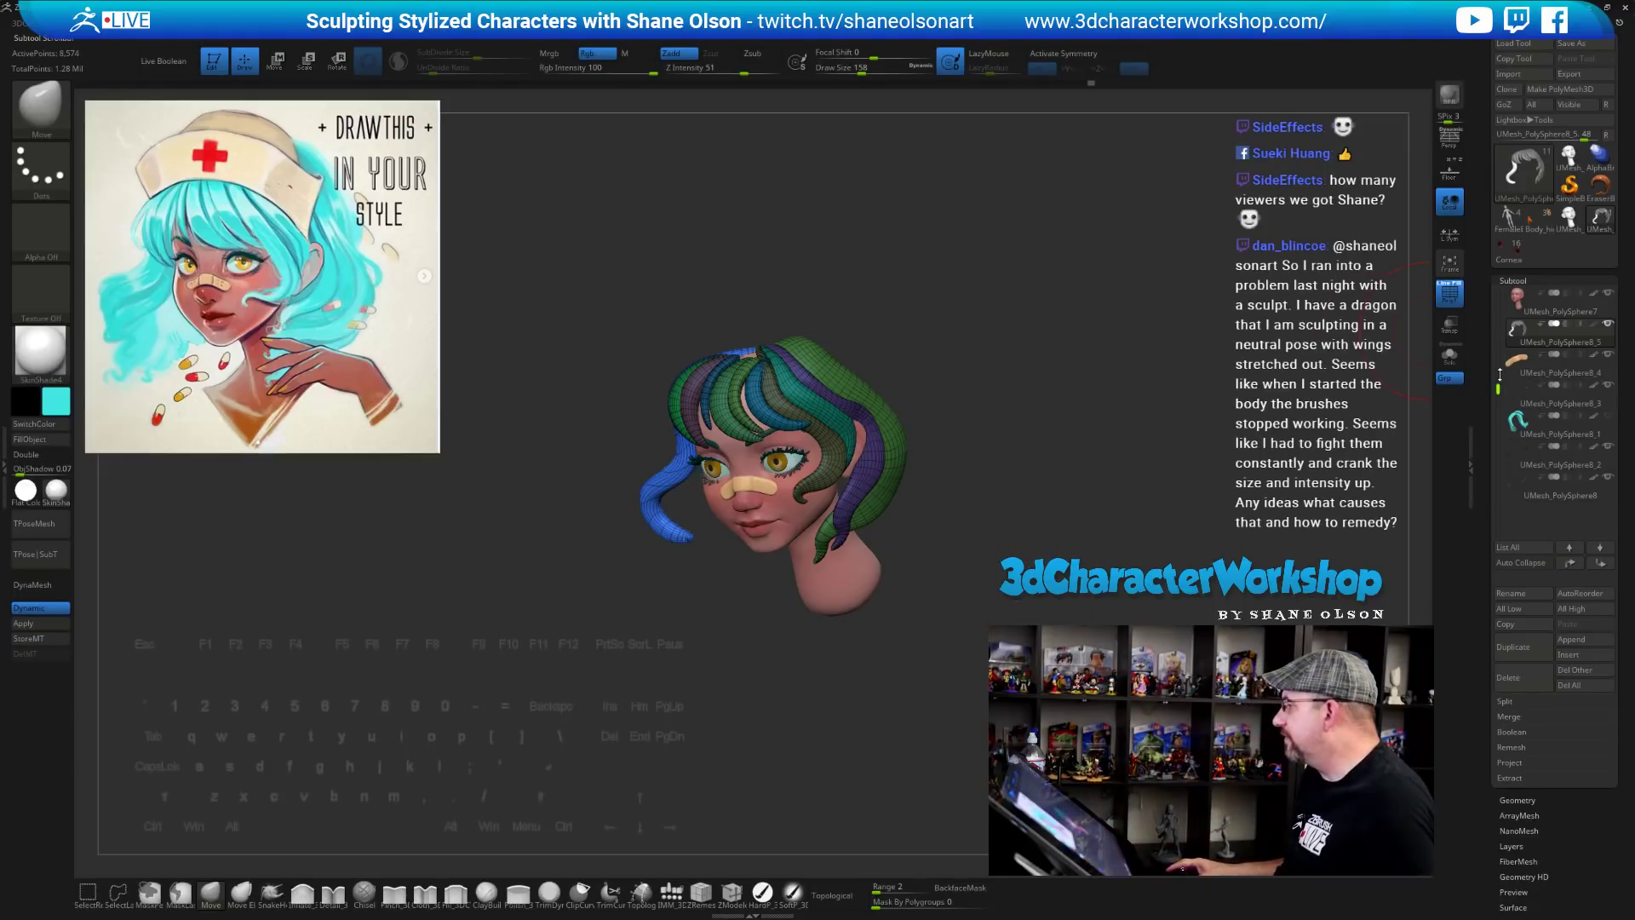
Show the ruler subtool above the character's head and frame the whole head and ruler together
{"action": "left_click_drag", "start_coordinate": [1499, 387], "coordinate": [1500, 289]}
{"action": "left_click_drag", "start_coordinate": [1308, 366], "coordinate": [1304, 401], "text": "alt"}
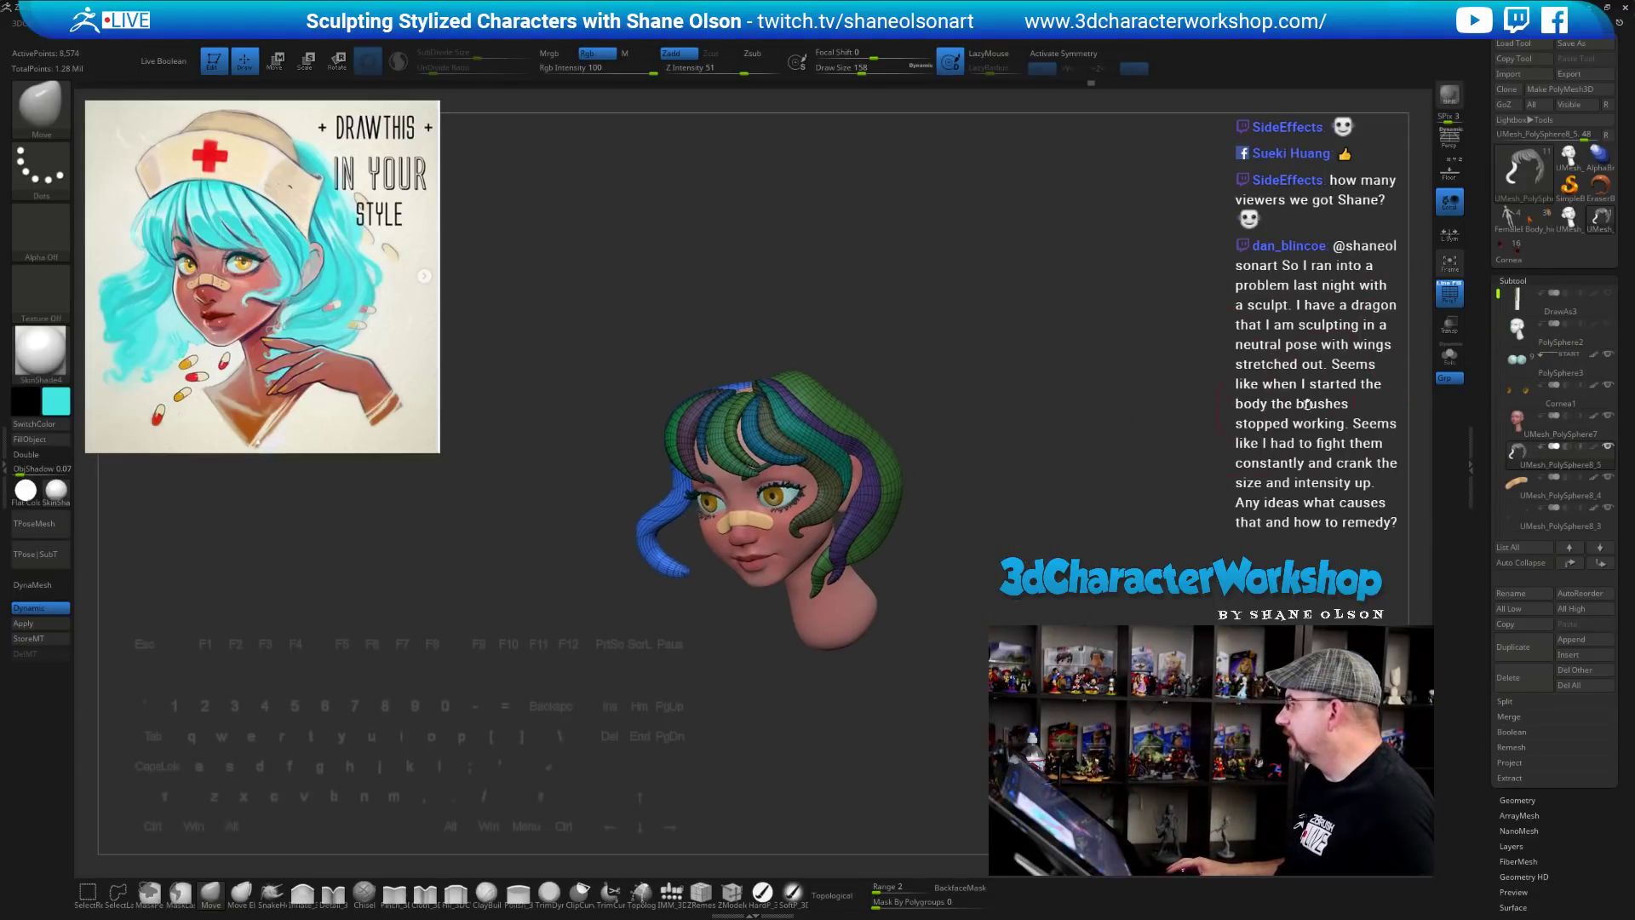
{"action": "left_click_drag", "start_coordinate": [988, 477], "coordinate": [978, 483]}
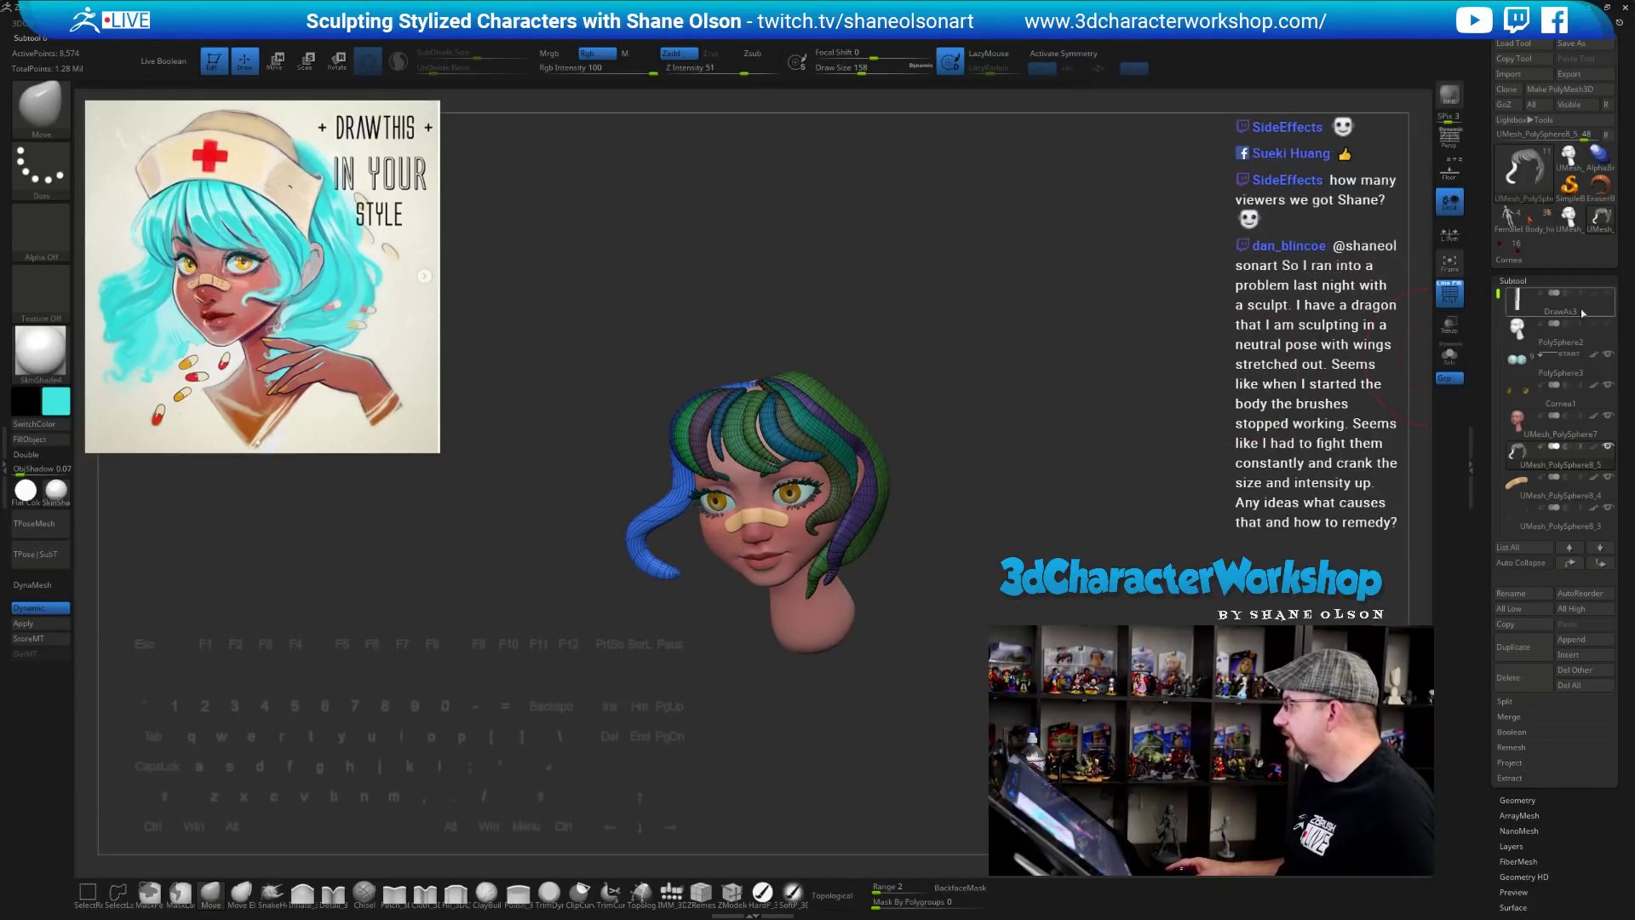
{"action": "left_click", "coordinate": [1609, 297]}
{"action": "left_click_drag", "start_coordinate": [1099, 475], "coordinate": [1026, 481], "text": "alt"}
{"action": "left_click_drag", "start_coordinate": [788, 426], "coordinate": [733, 416]}
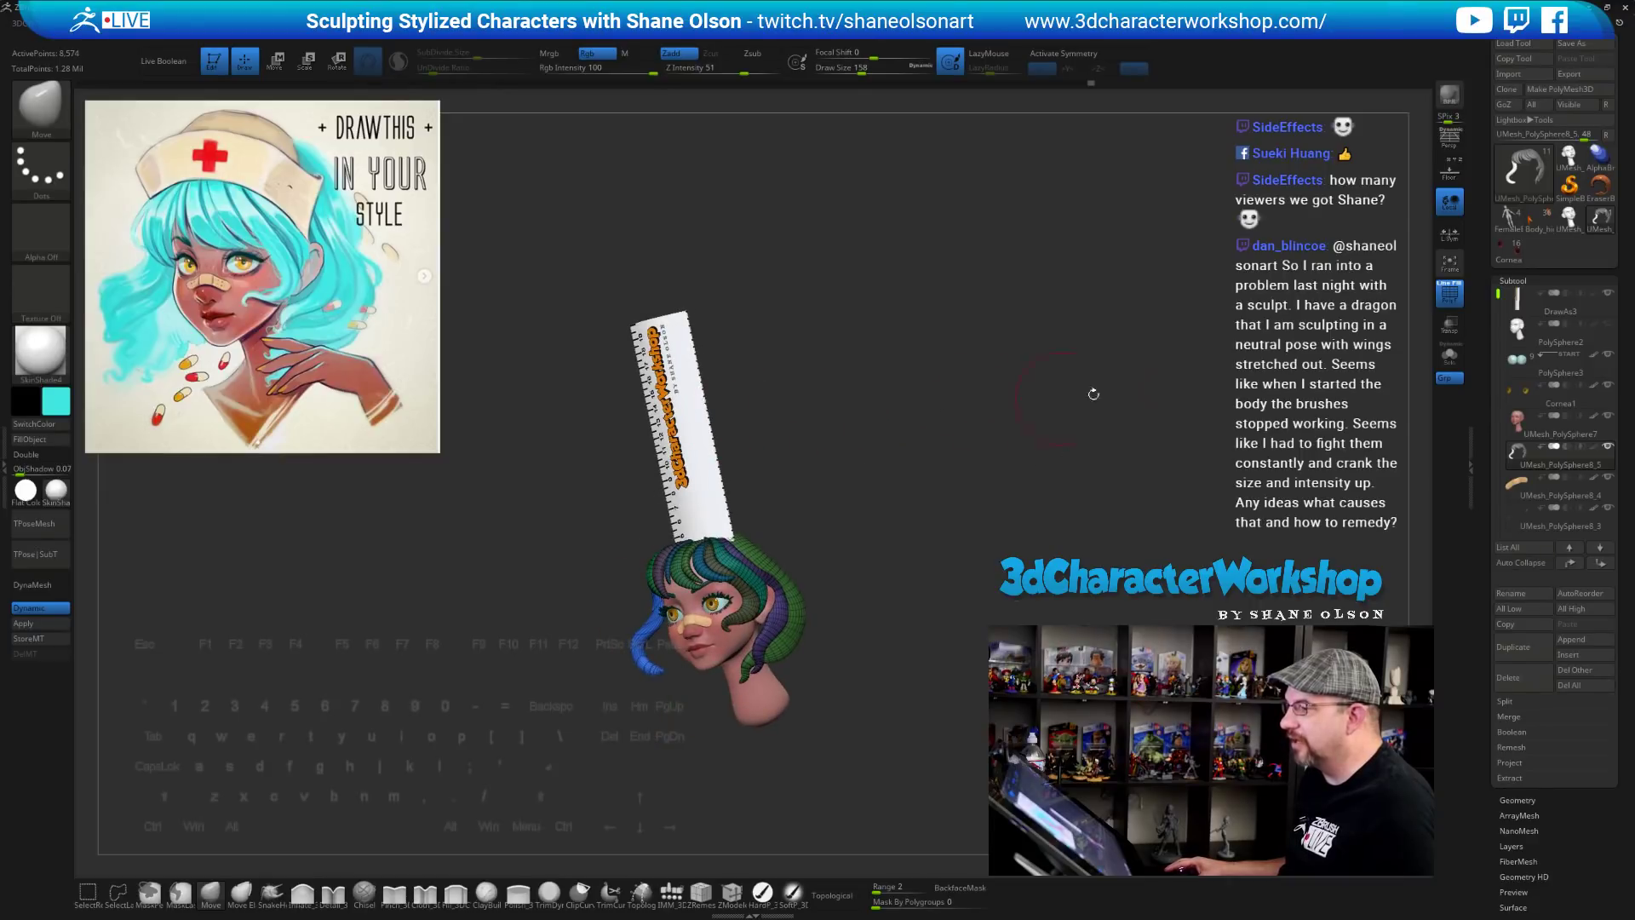
Turn on the floor grid and check the hair subtool's Geometry Position and Size values against the scene's scale
{"action": "left_click", "coordinate": [1450, 172]}
{"action": "left_click_drag", "start_coordinate": [1015, 405], "coordinate": [1155, 479]}
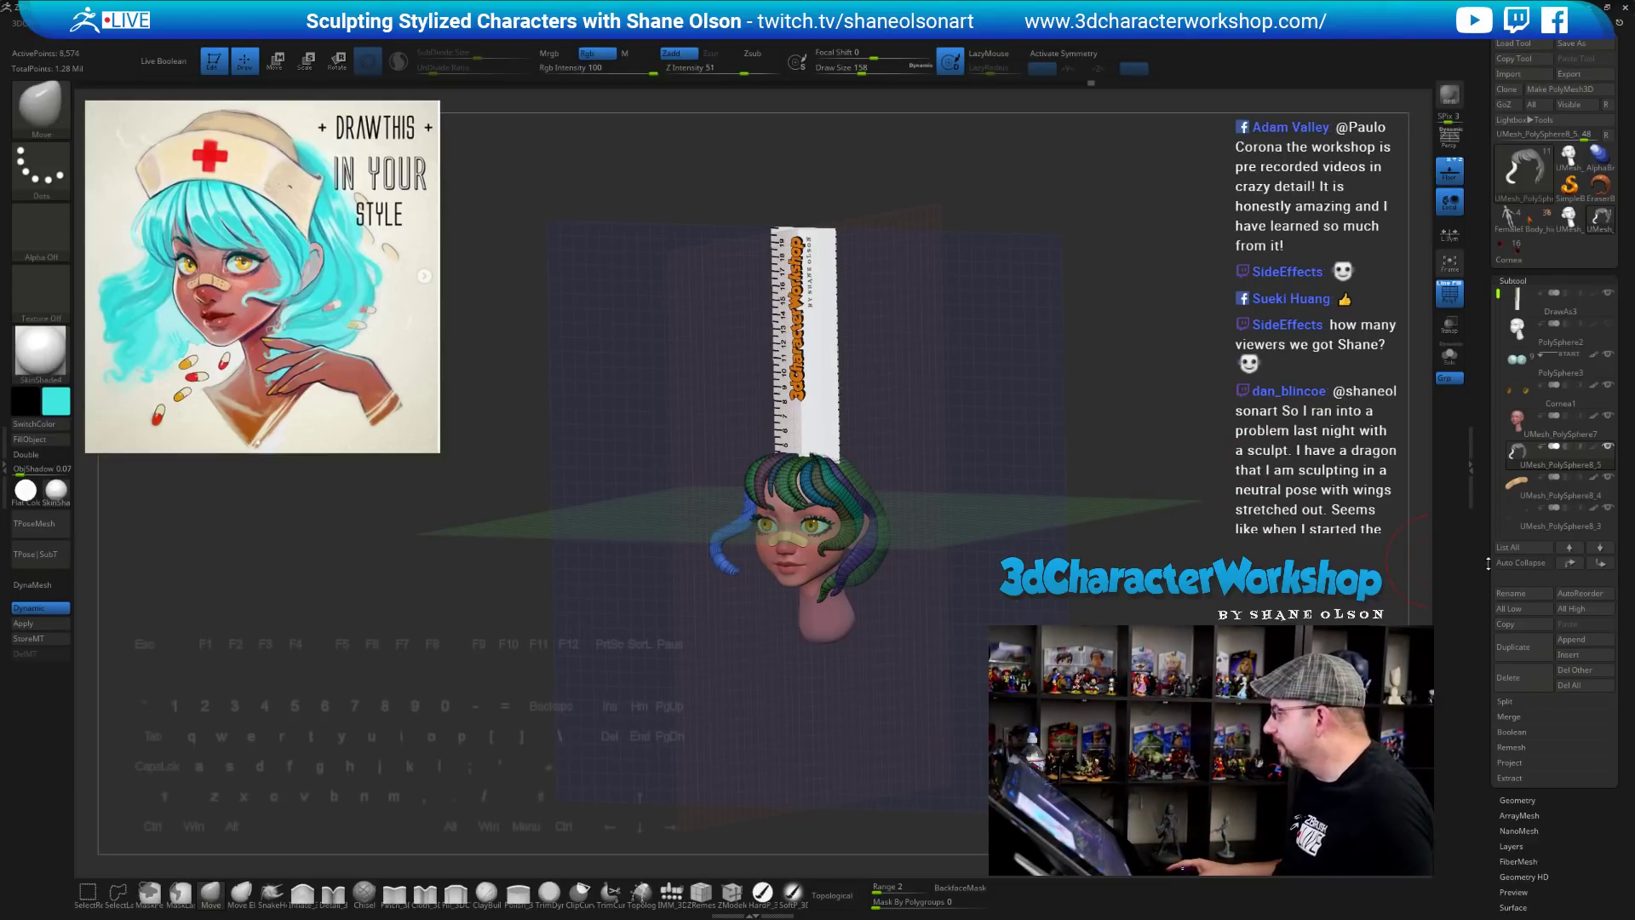
{"action": "left_click_drag", "start_coordinate": [1489, 563], "coordinate": [1489, 437]}
{"action": "left_click", "coordinate": [1517, 673]}
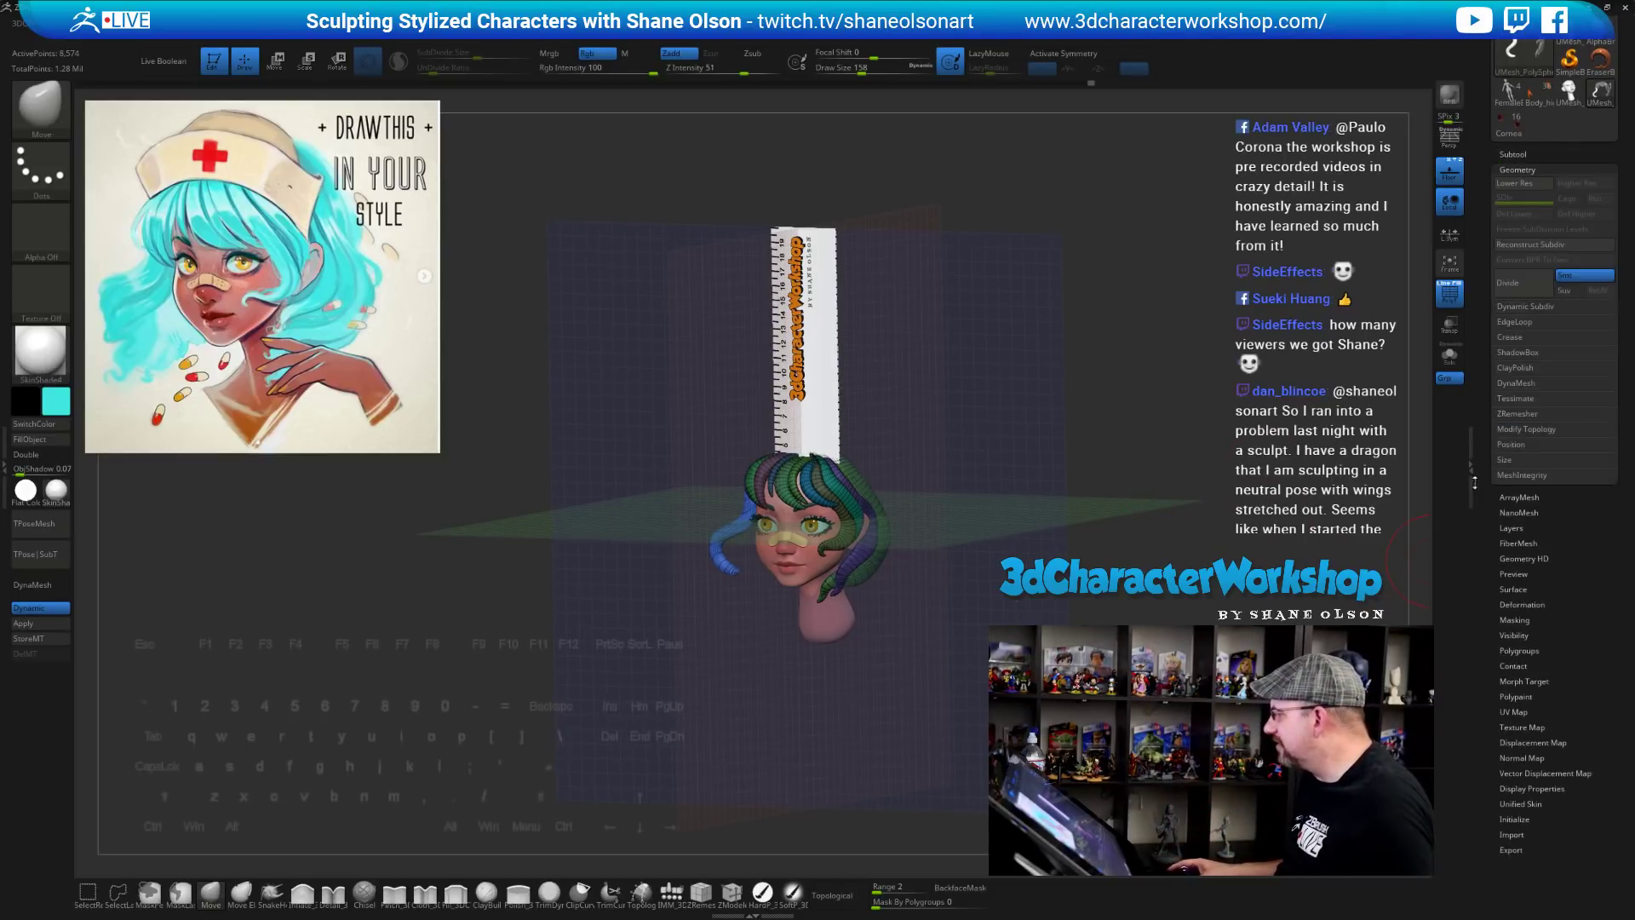
{"action": "left_click", "coordinate": [1513, 458]}
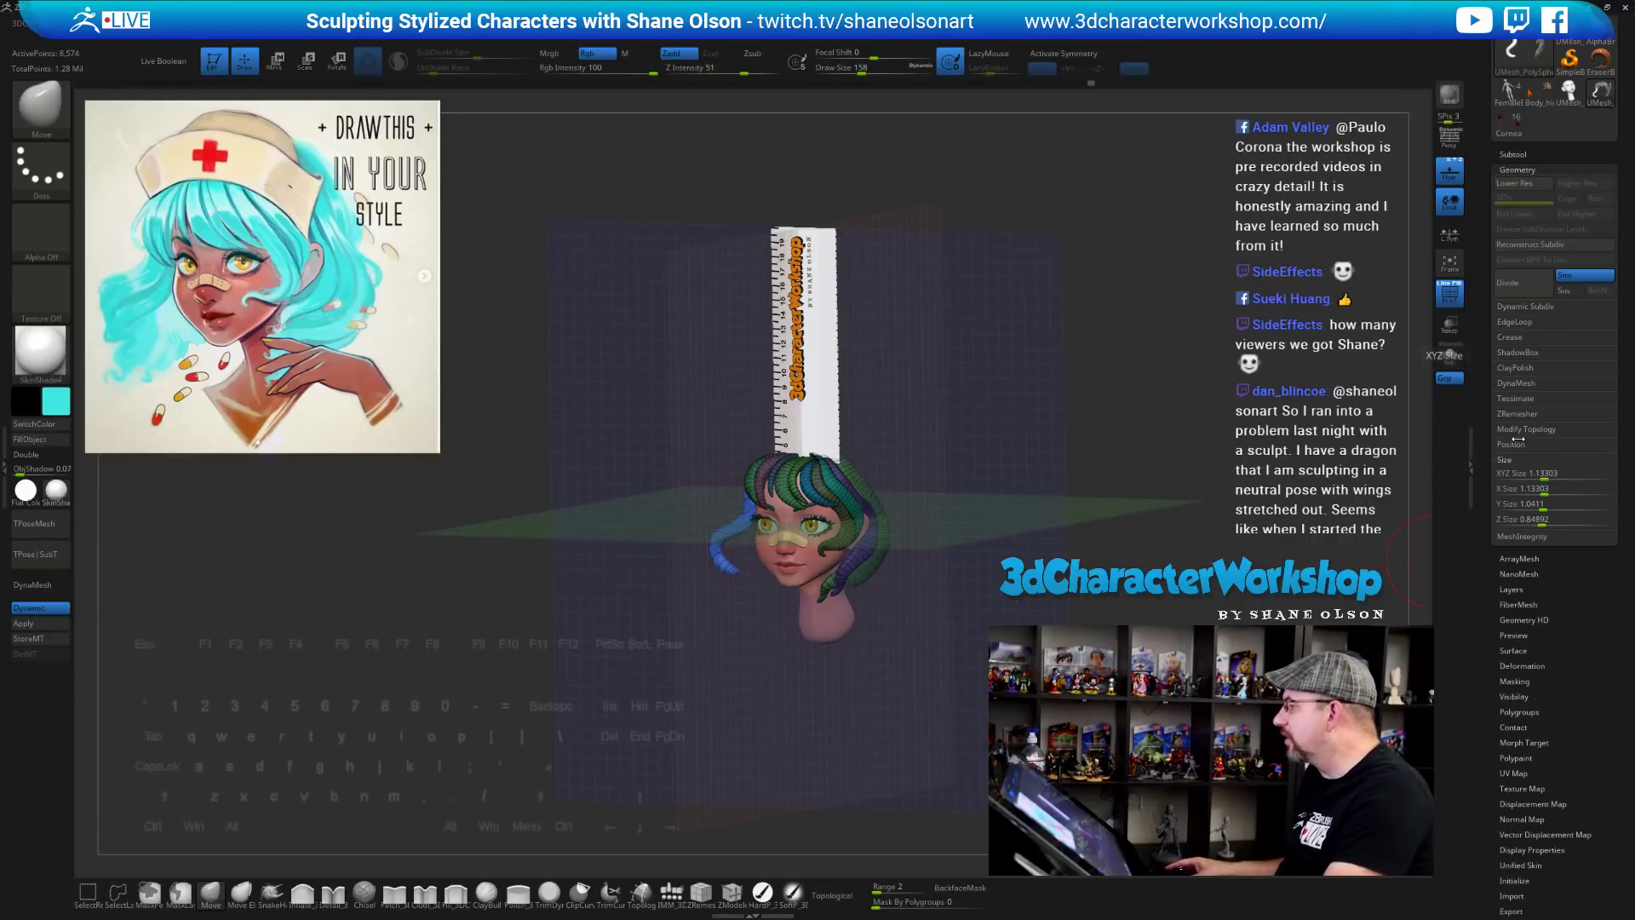
{"action": "left_click", "coordinate": [1546, 444]}
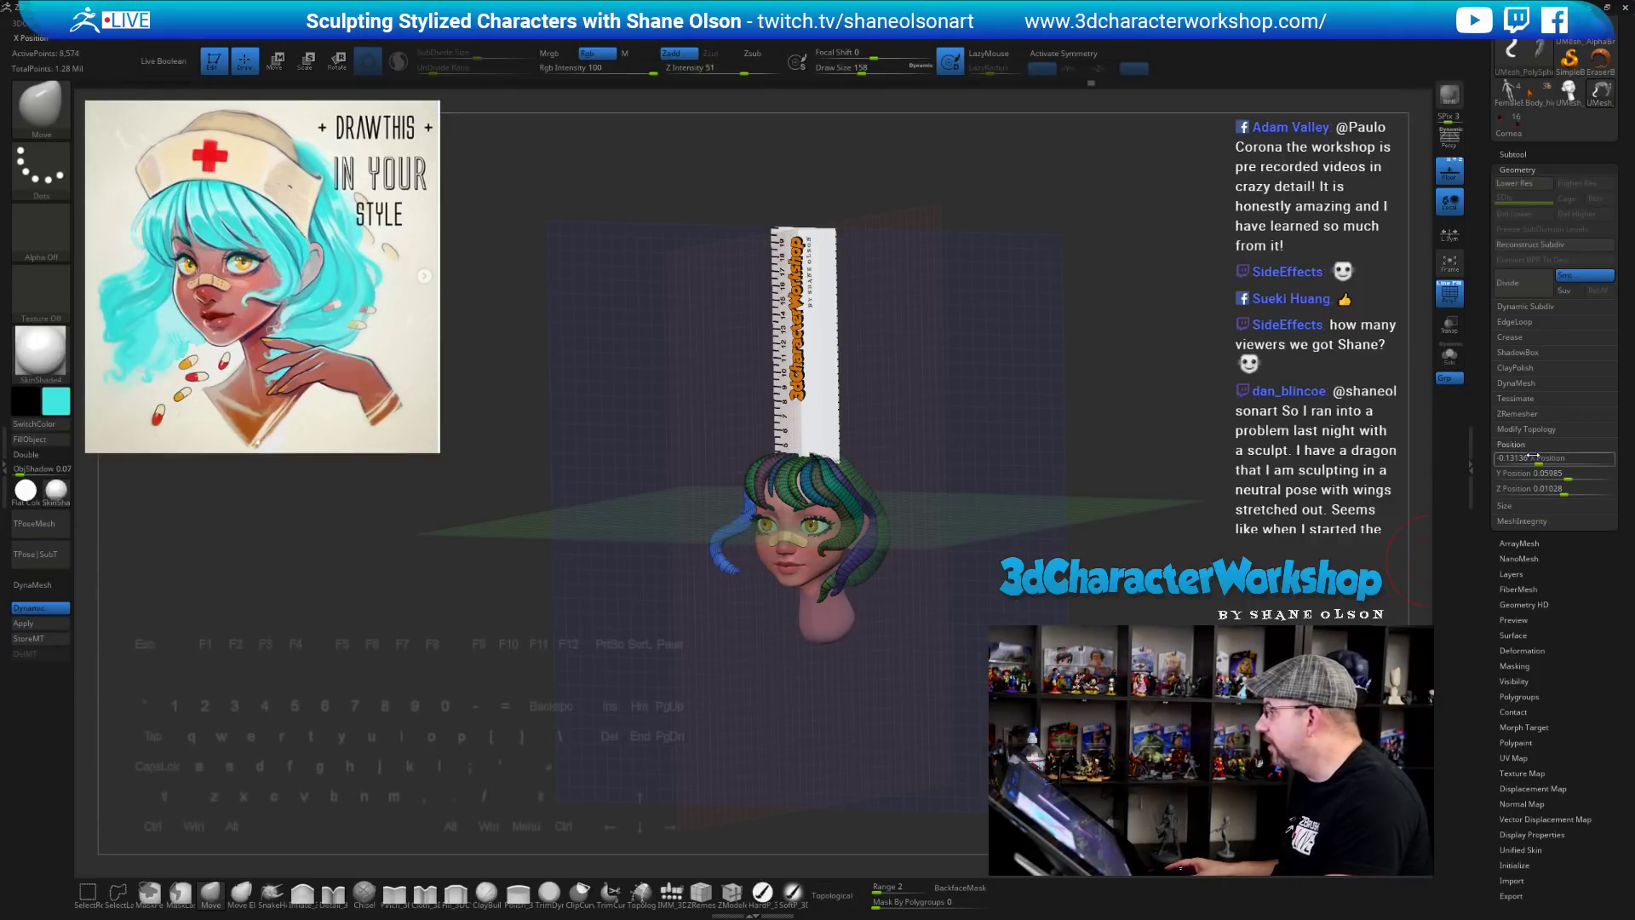
{"action": "left_click", "coordinate": [1530, 443]}
{"action": "left_click", "coordinate": [1523, 459]}
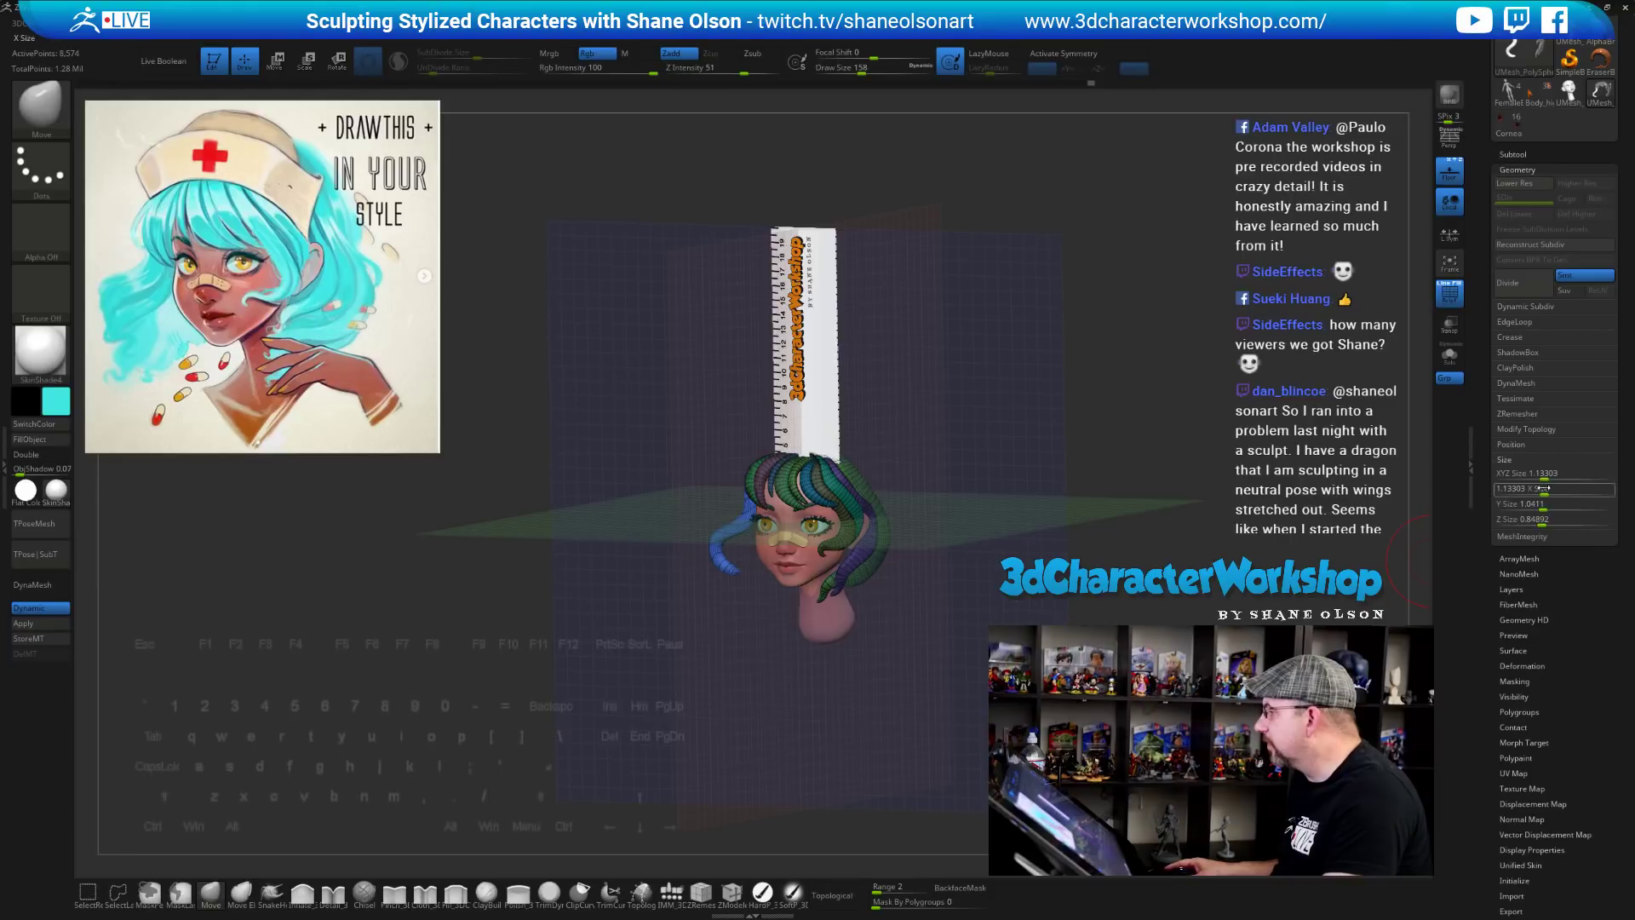
{"action": "left_click", "coordinate": [1516, 488]}
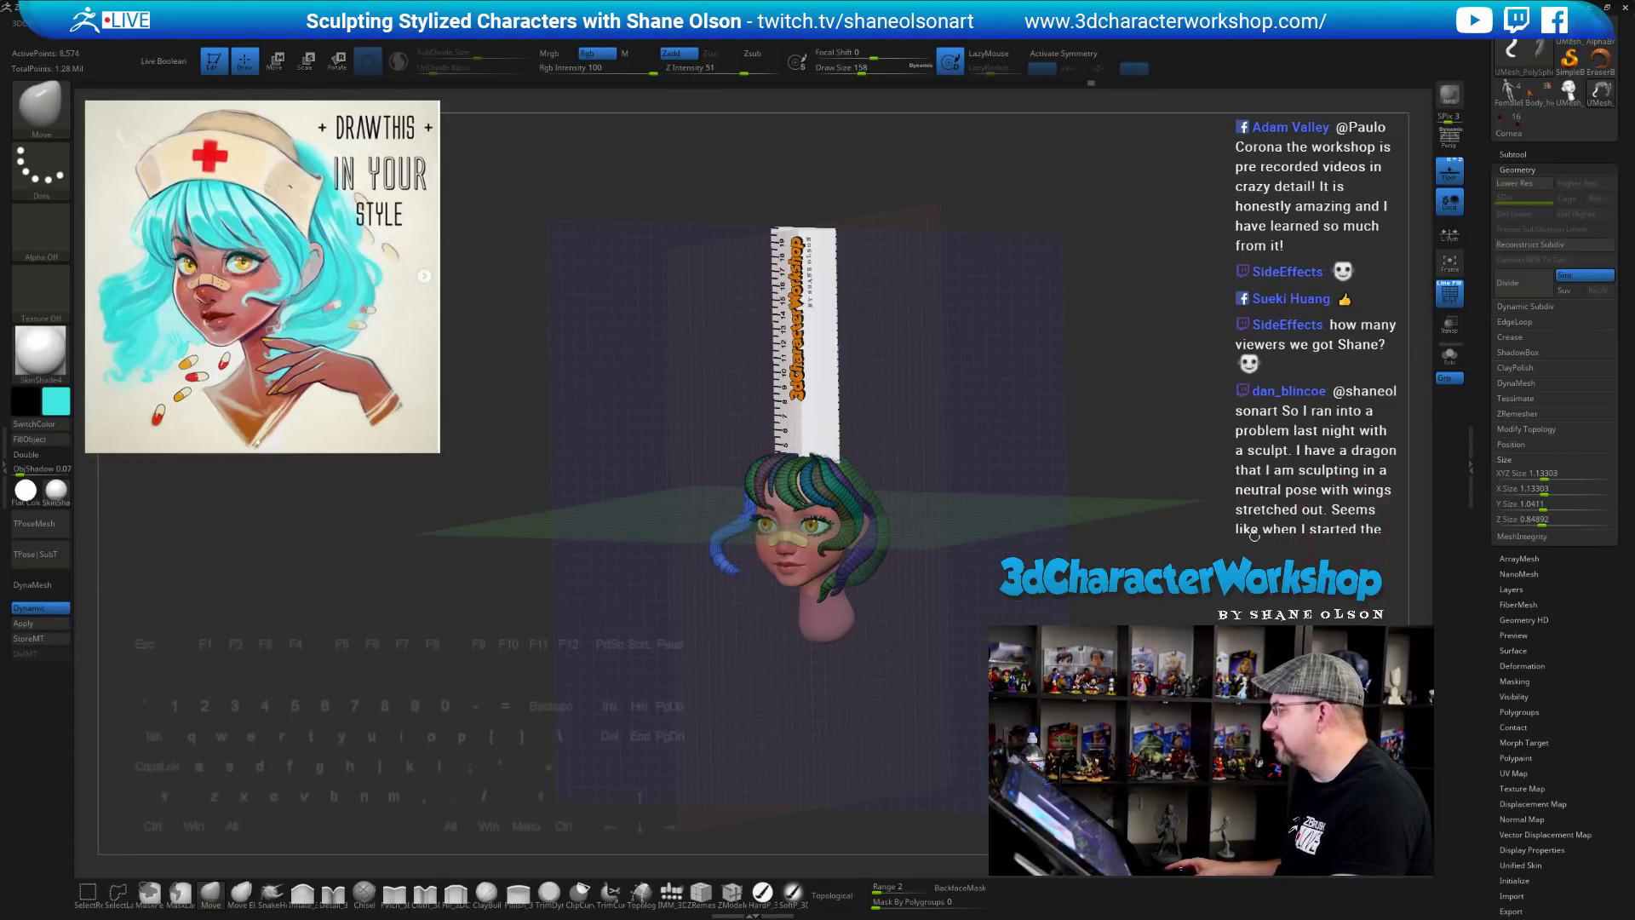
{"action": "mouse_move", "coordinate": [899, 538]}
{"action": "left_mouse_down"}
{"action": "mouse_move", "coordinate": [1022, 511]}
{"action": "mouse_move", "coordinate": [902, 562]}
{"action": "left_mouse_up"}
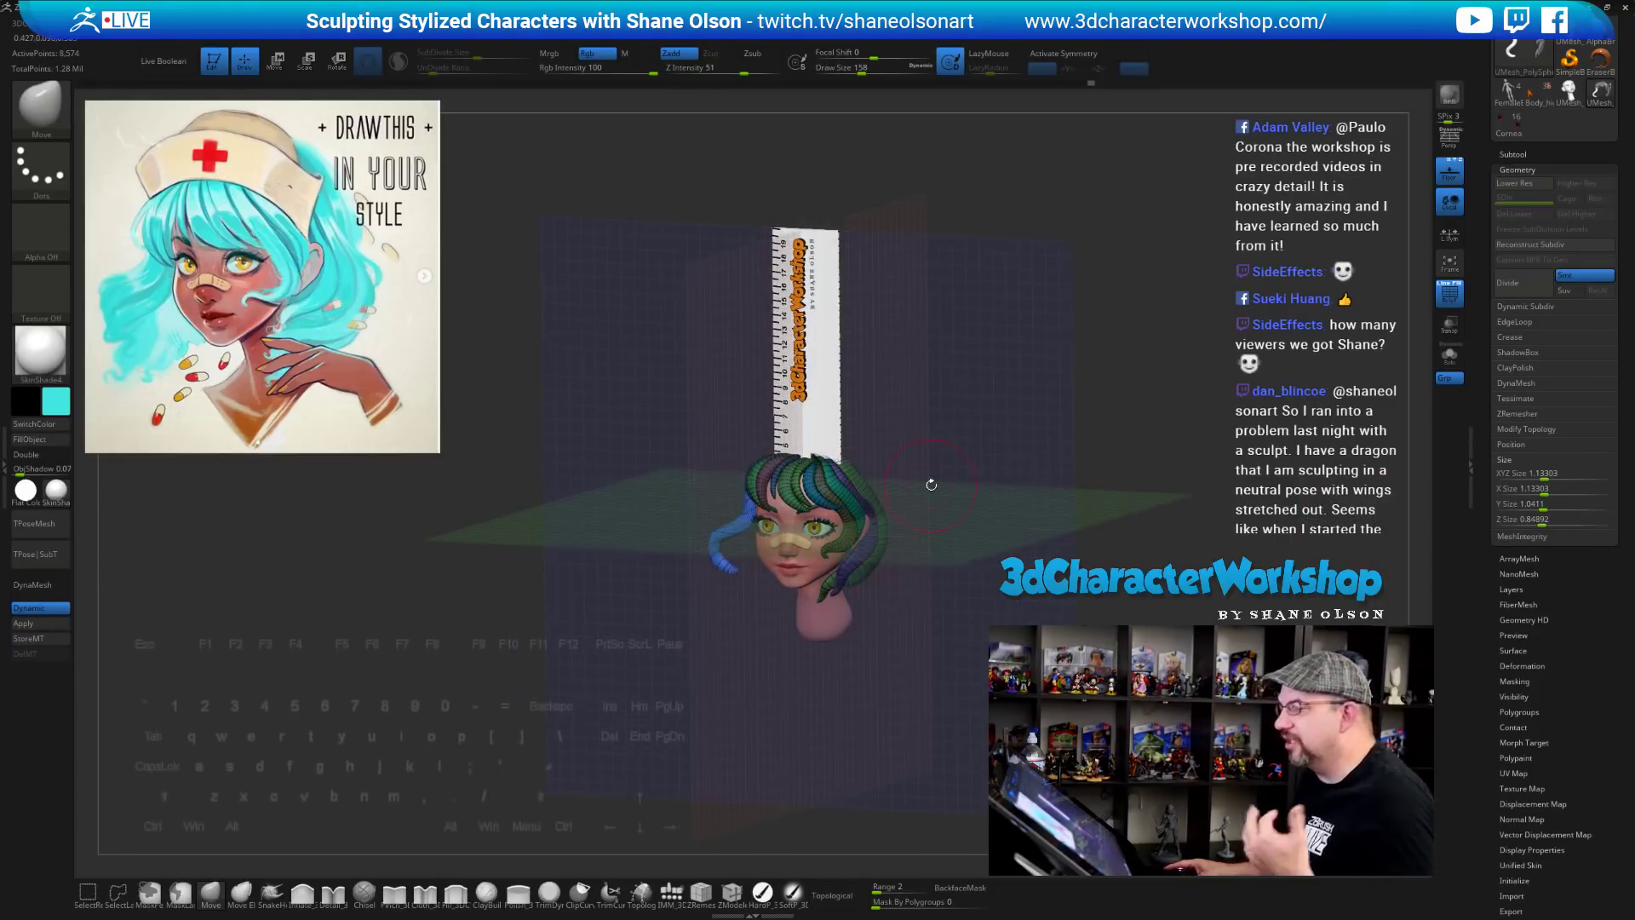
{"action": "left_click", "coordinate": [1531, 488]}
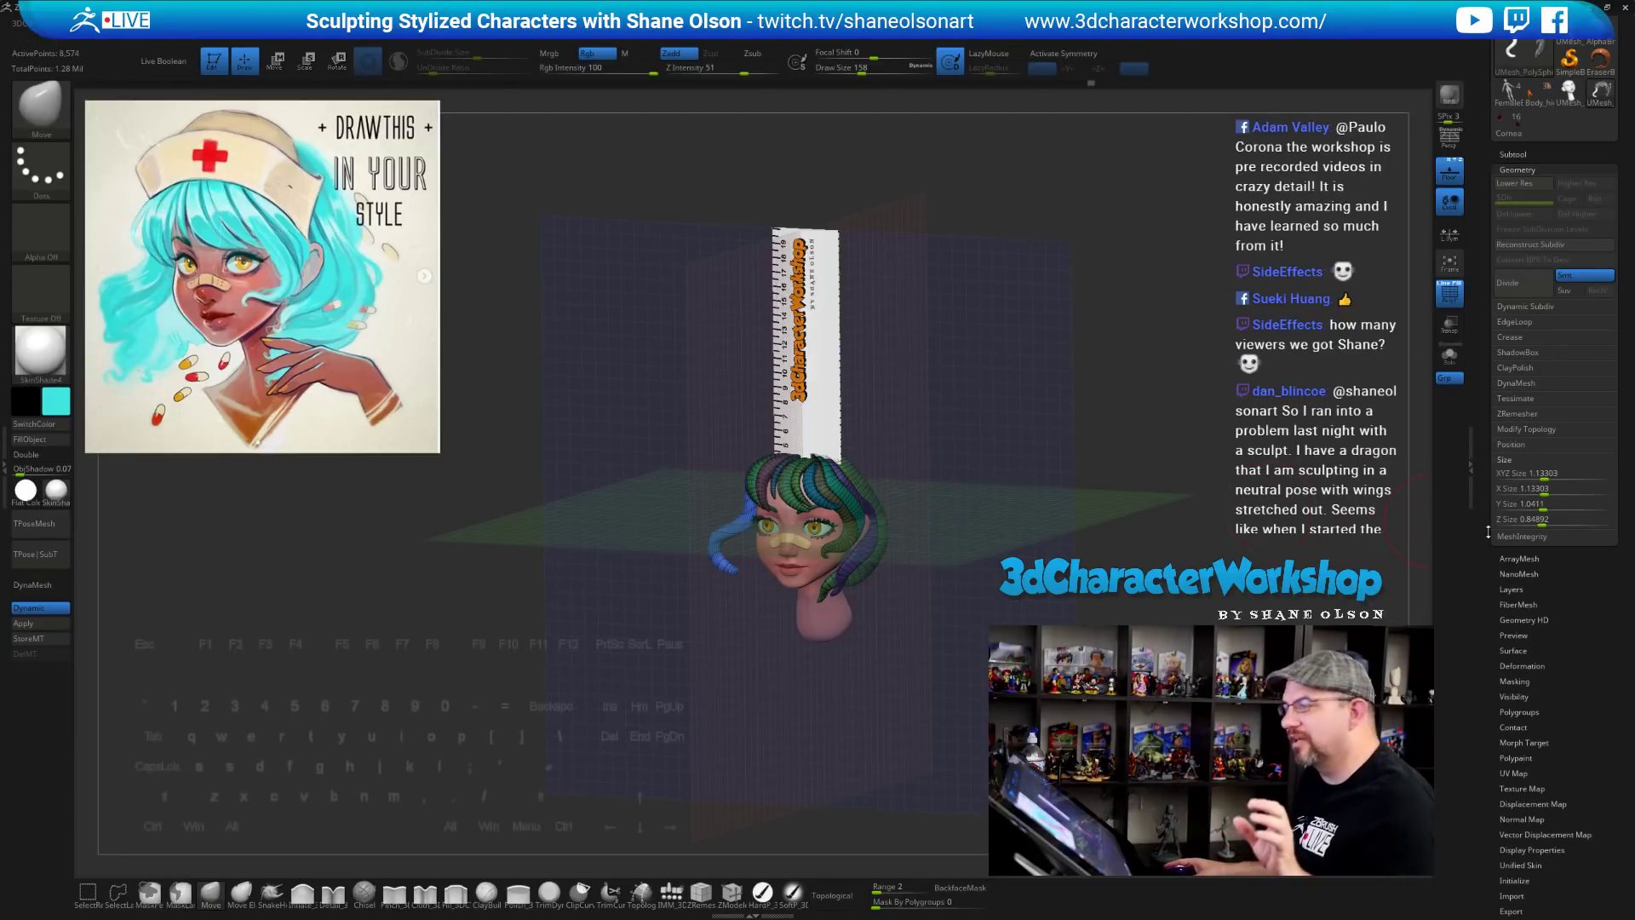
{"action": "left_click", "coordinate": [1528, 475]}
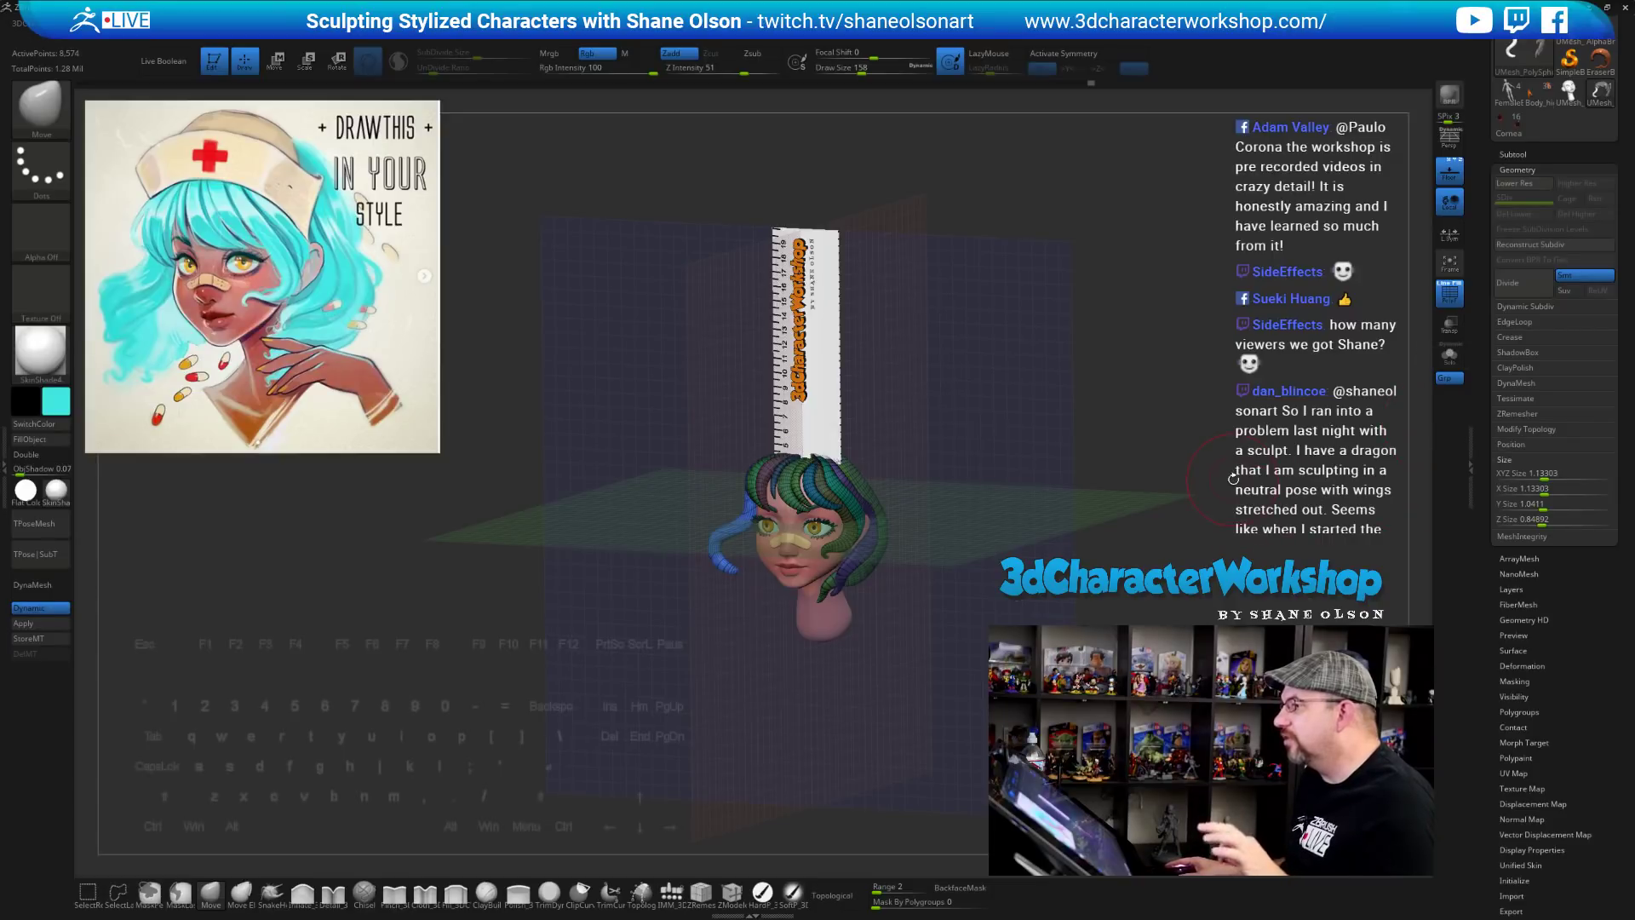
Enlarge the brush draw size to 280, try the Unify deformation on the hair subtool, and undo it
{"action": "left_click_drag", "start_coordinate": [1339, 430], "coordinate": [1380, 419]}
{"action": "scroll", "coordinate": [1503, 782], "scroll_direction": "down", "scroll_amount": 3}
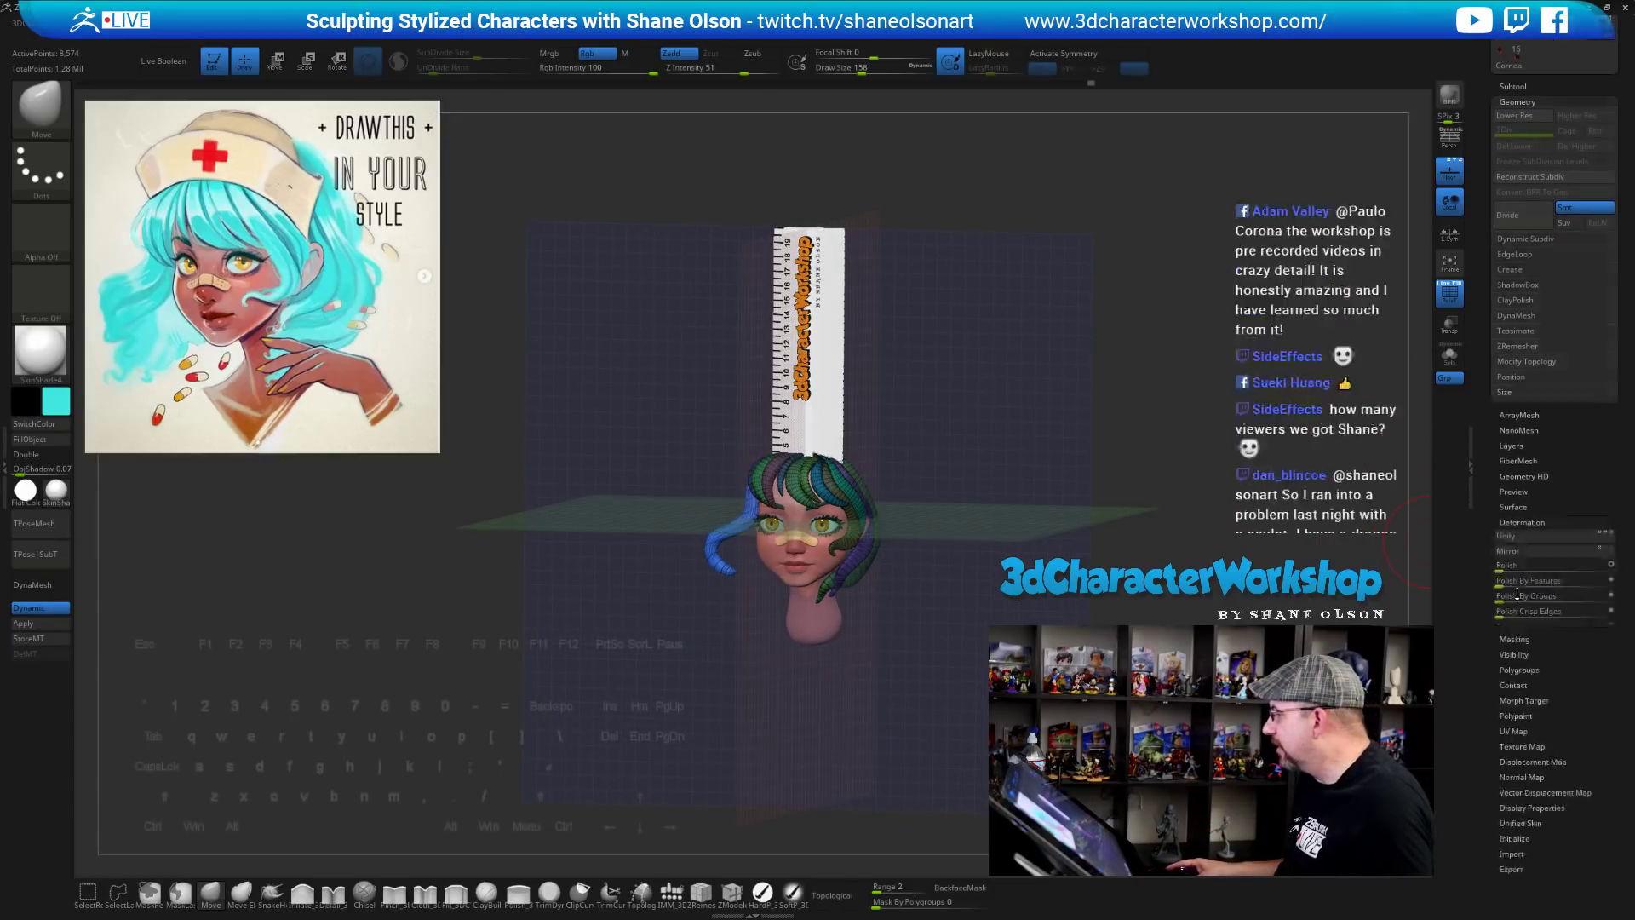
{"action": "left_click", "coordinate": [1521, 598]}
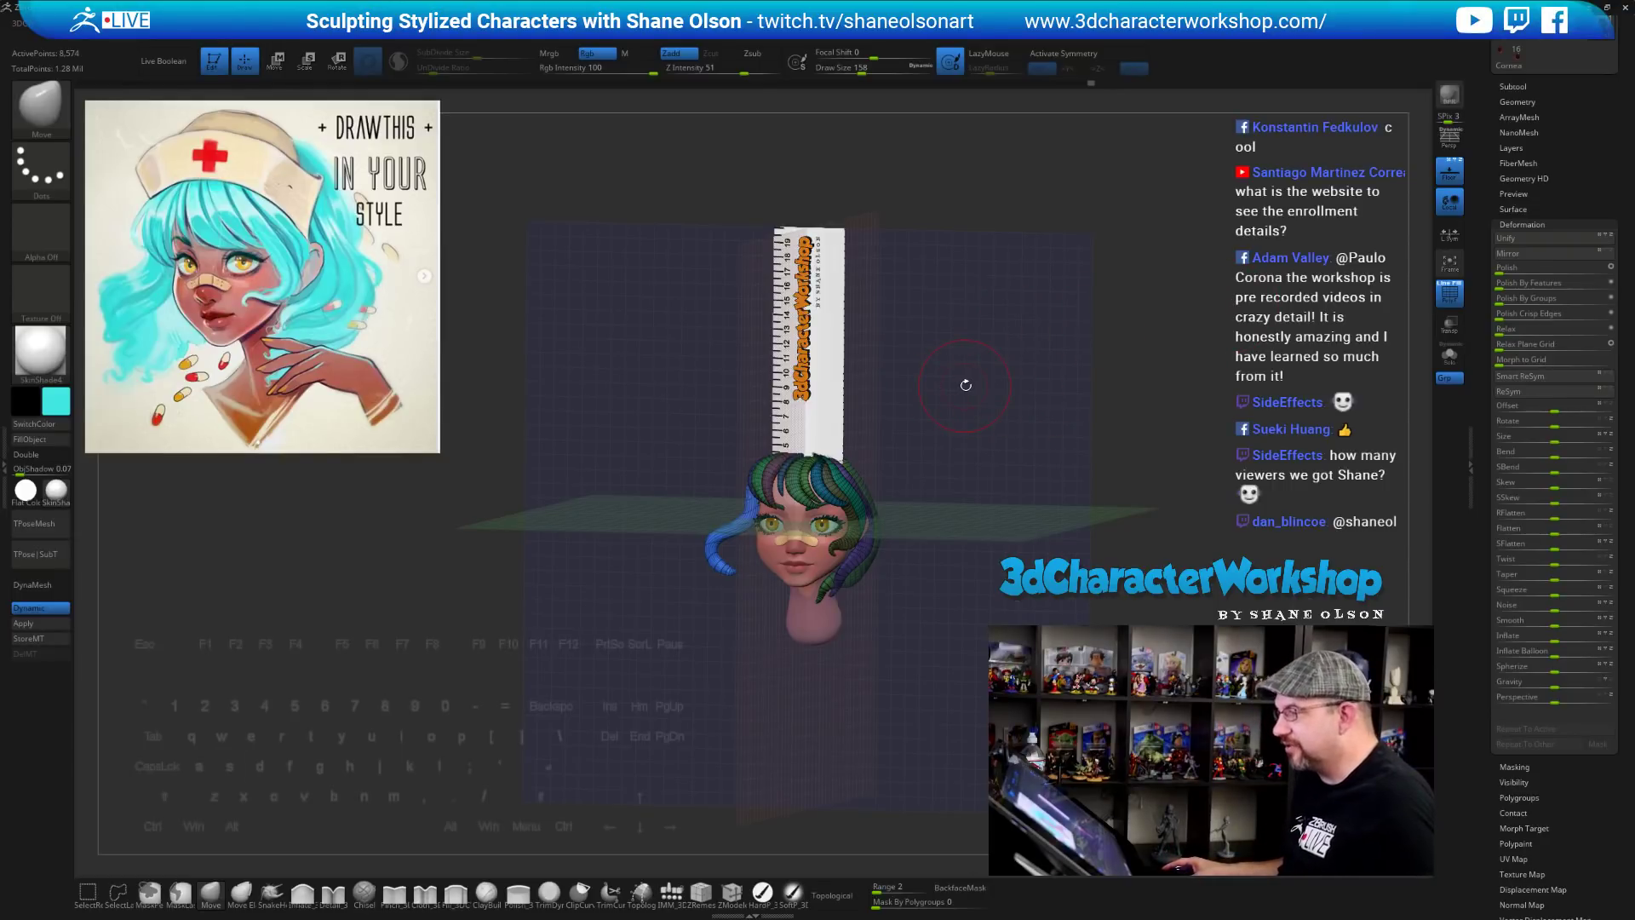
{"action": "key", "text": "s"}
{"action": "mouse_move", "coordinate": [988, 384]}
{"action": "left_mouse_down"}
{"action": "mouse_move", "coordinate": [1049, 384]}
{"action": "mouse_move", "coordinate": [916, 400]}
{"action": "mouse_move", "coordinate": [1045, 390]}
{"action": "mouse_move", "coordinate": [980, 410]}
{"action": "left_mouse_up"}
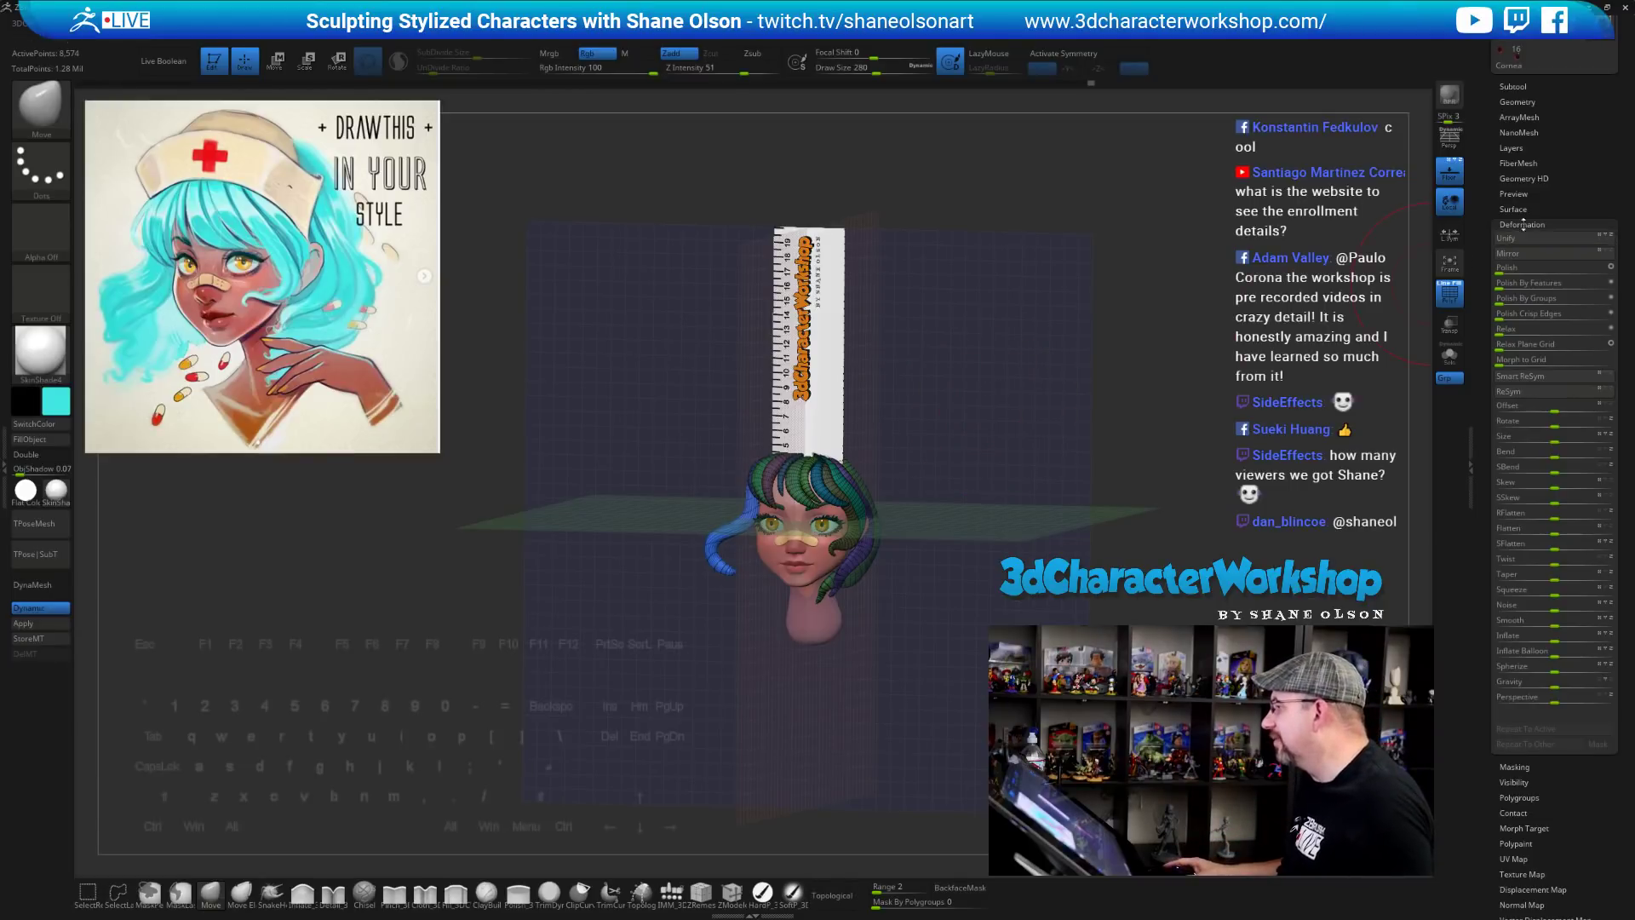
{"action": "left_click", "coordinate": [1546, 240]}
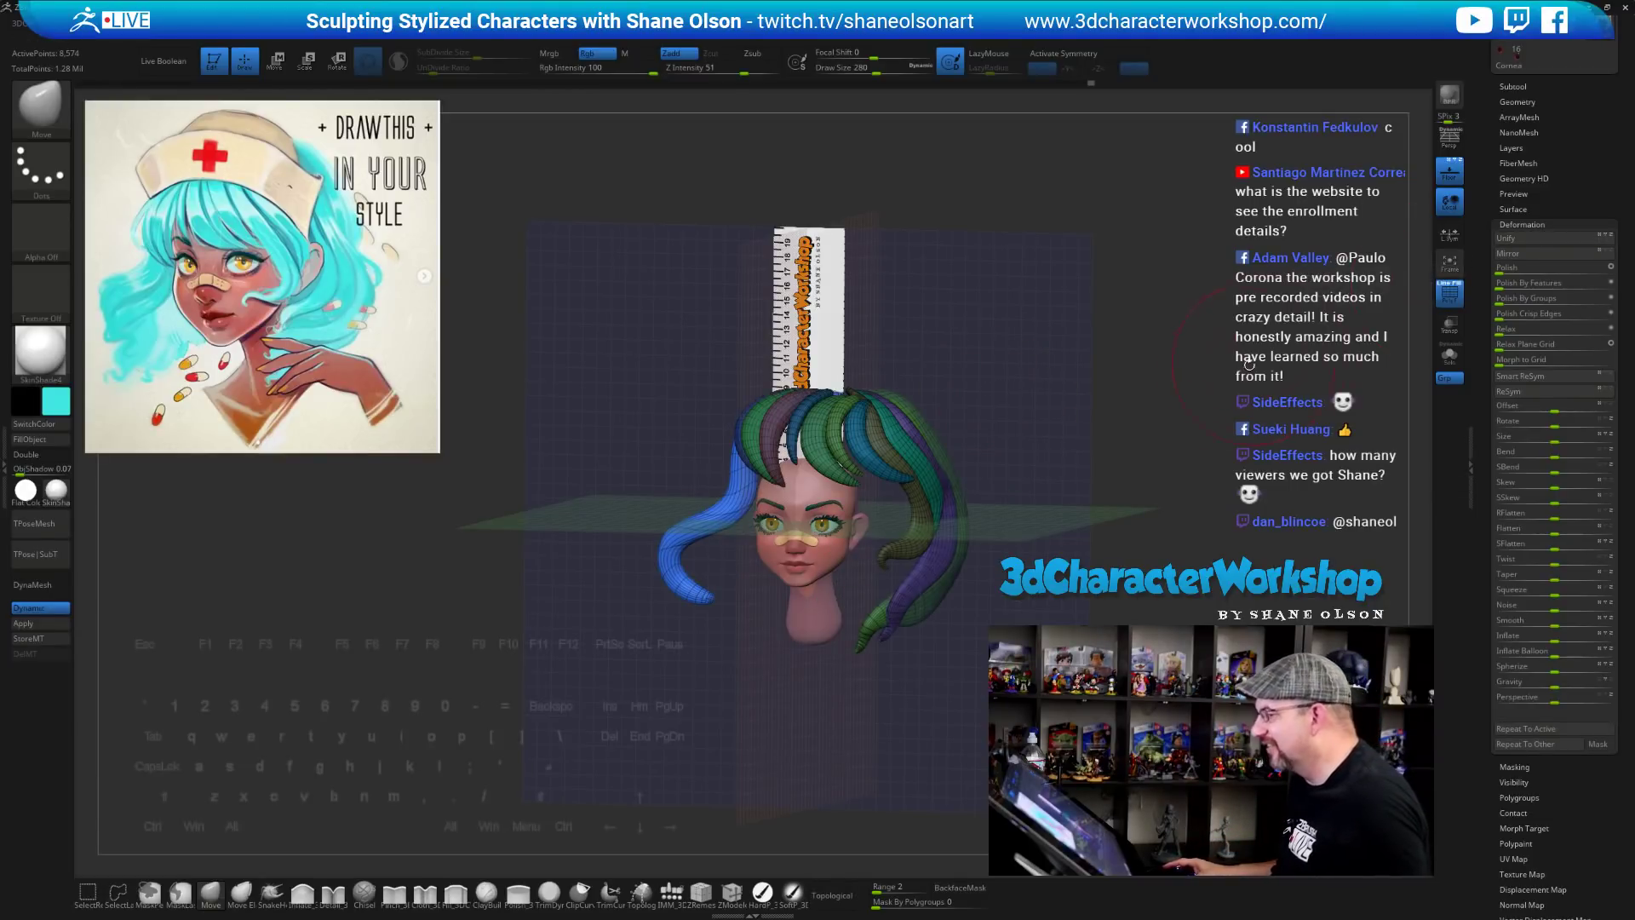
{"action": "key", "text": "ctrl+z"}
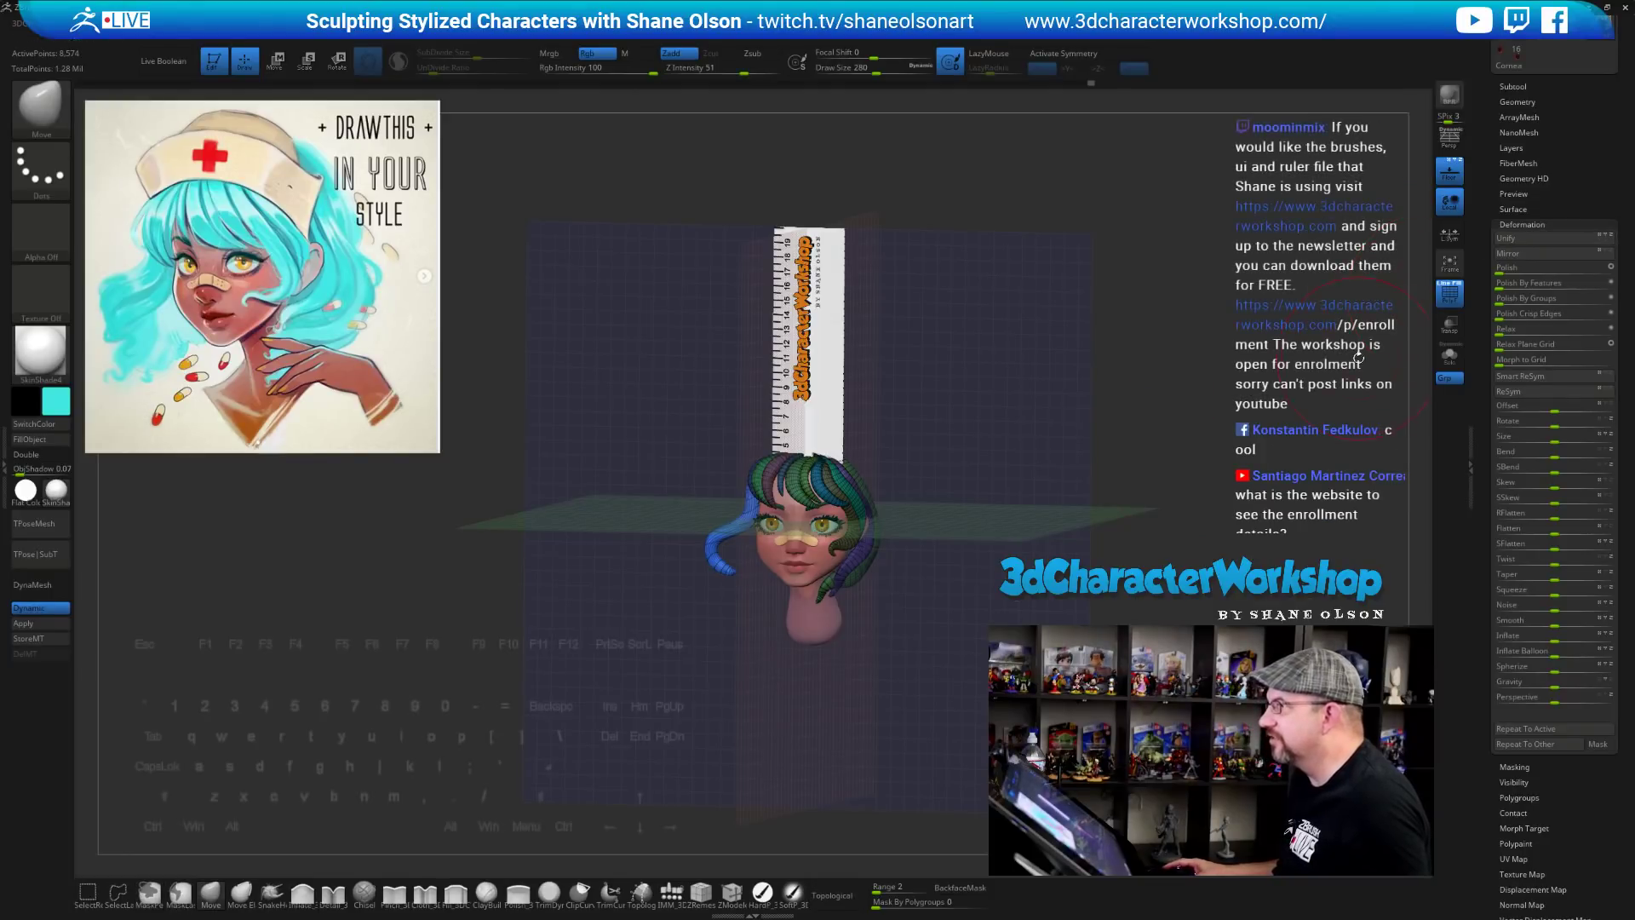
Turn off the floor grid and collapse the Deformation settings
{"action": "key", "text": "shift+p"}
{"action": "left_click", "coordinate": [1578, 227]}
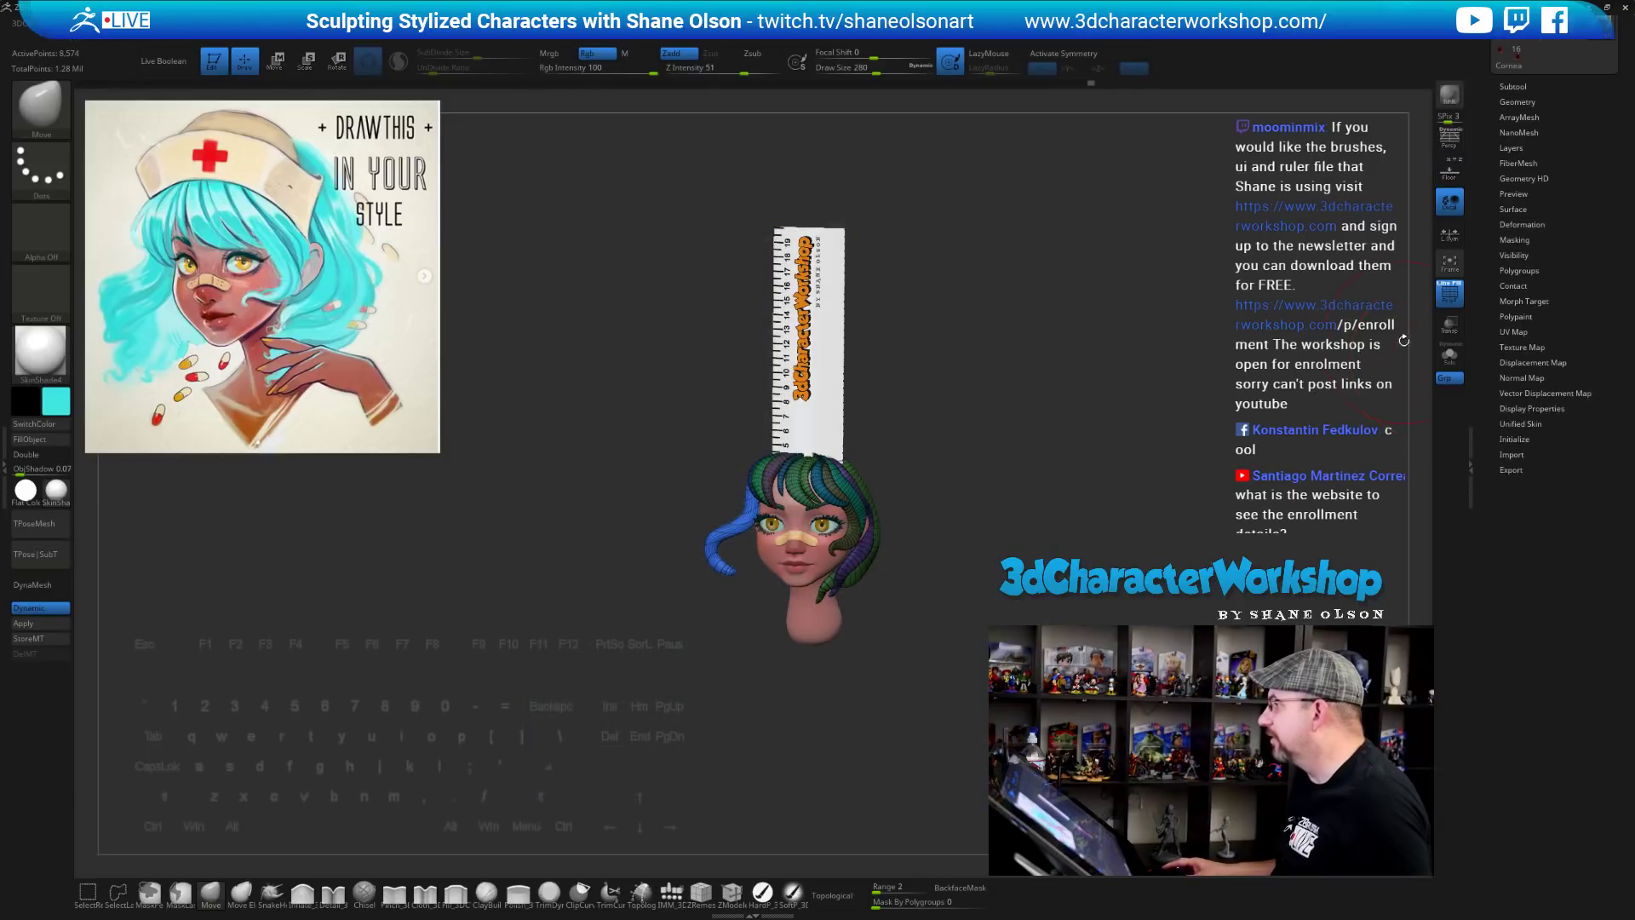
{"action": "left_click_drag", "start_coordinate": [1059, 274], "coordinate": [1047, 281]}
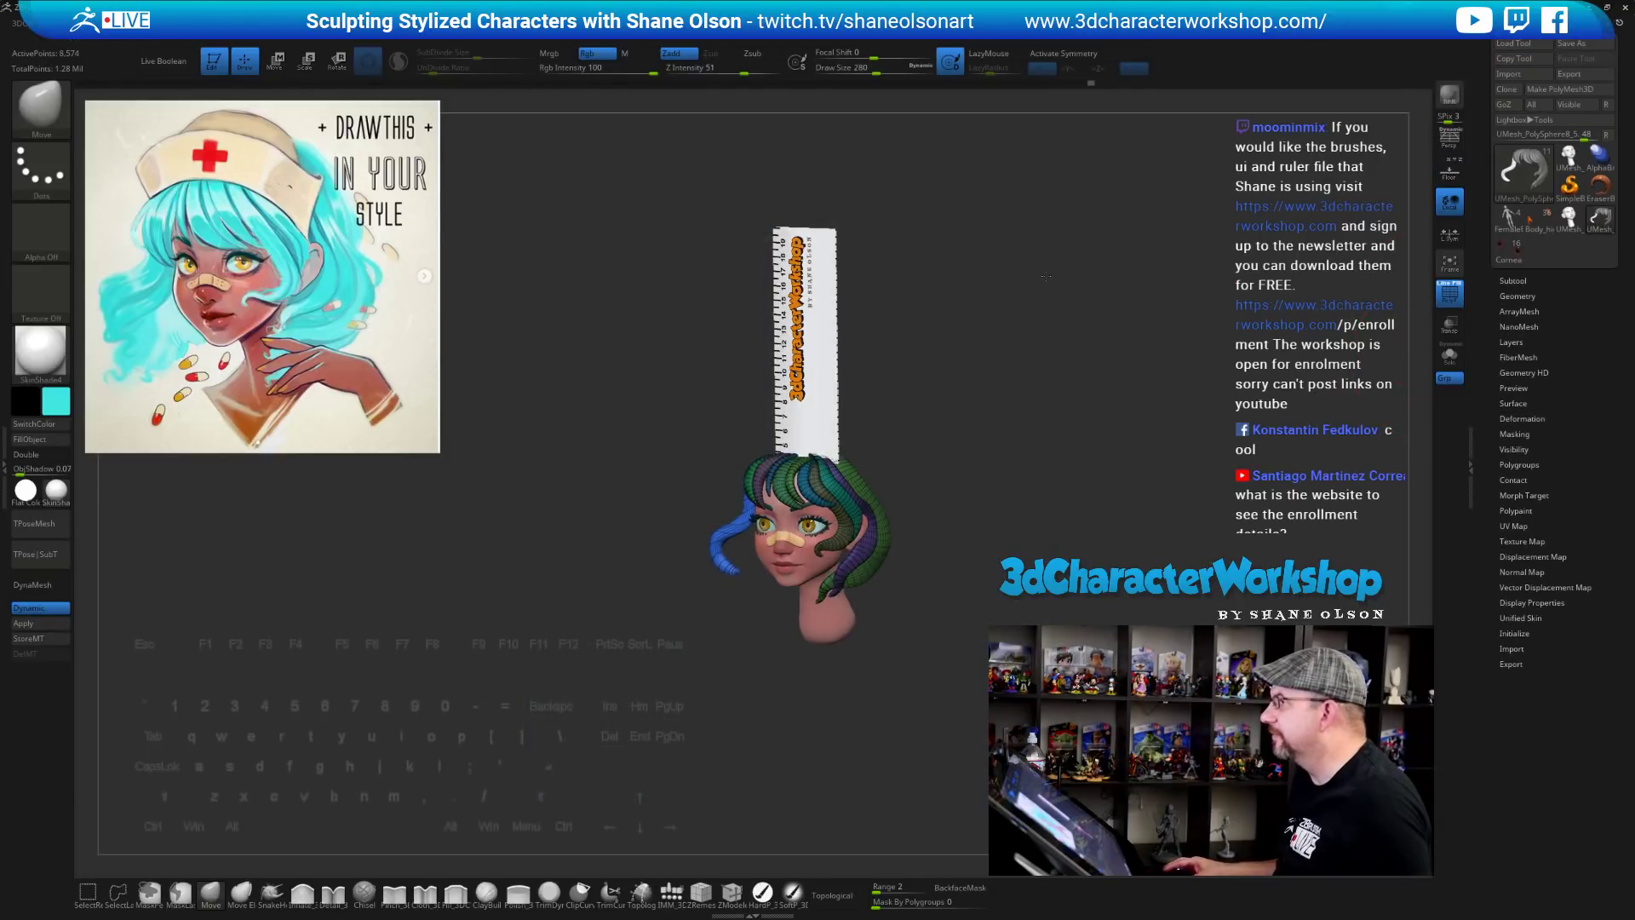
{"action": "left_click_drag", "start_coordinate": [1070, 347], "coordinate": [1069, 362], "text": "alt"}
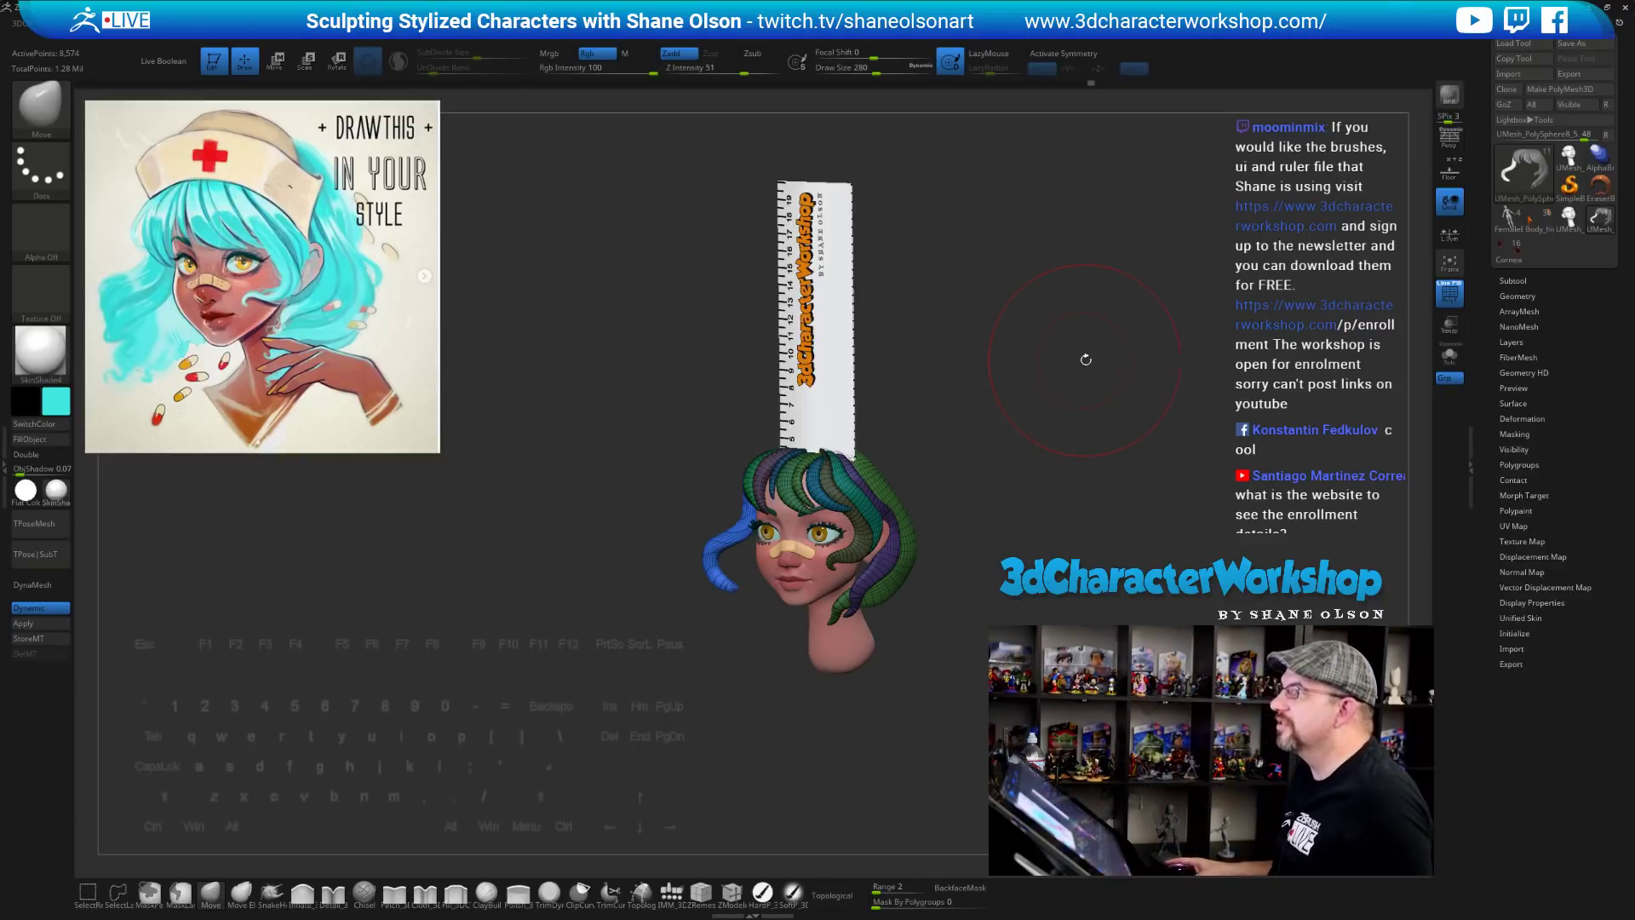
{"action": "left_click_drag", "start_coordinate": [1068, 363], "coordinate": [1071, 364]}
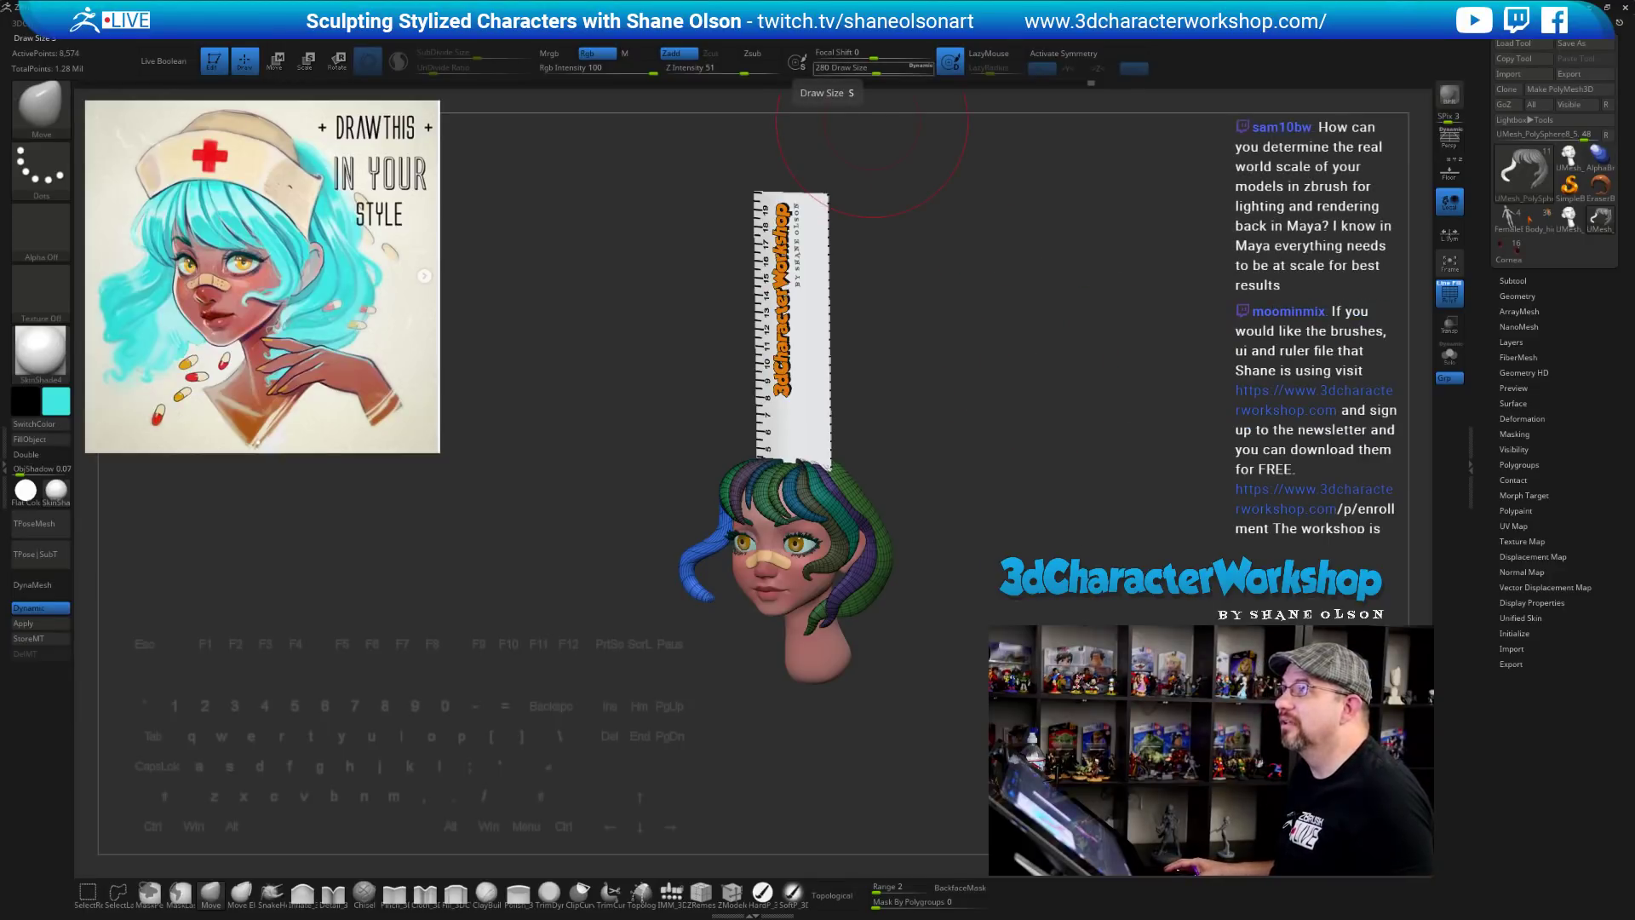
Switch to the browser, look through the 3dCharacterWorkshop enrollment page's character examples and module descriptions, and return to ZBrush
{"action": "left_click_drag", "start_coordinate": [256, 0], "coordinate": [818, 238]}
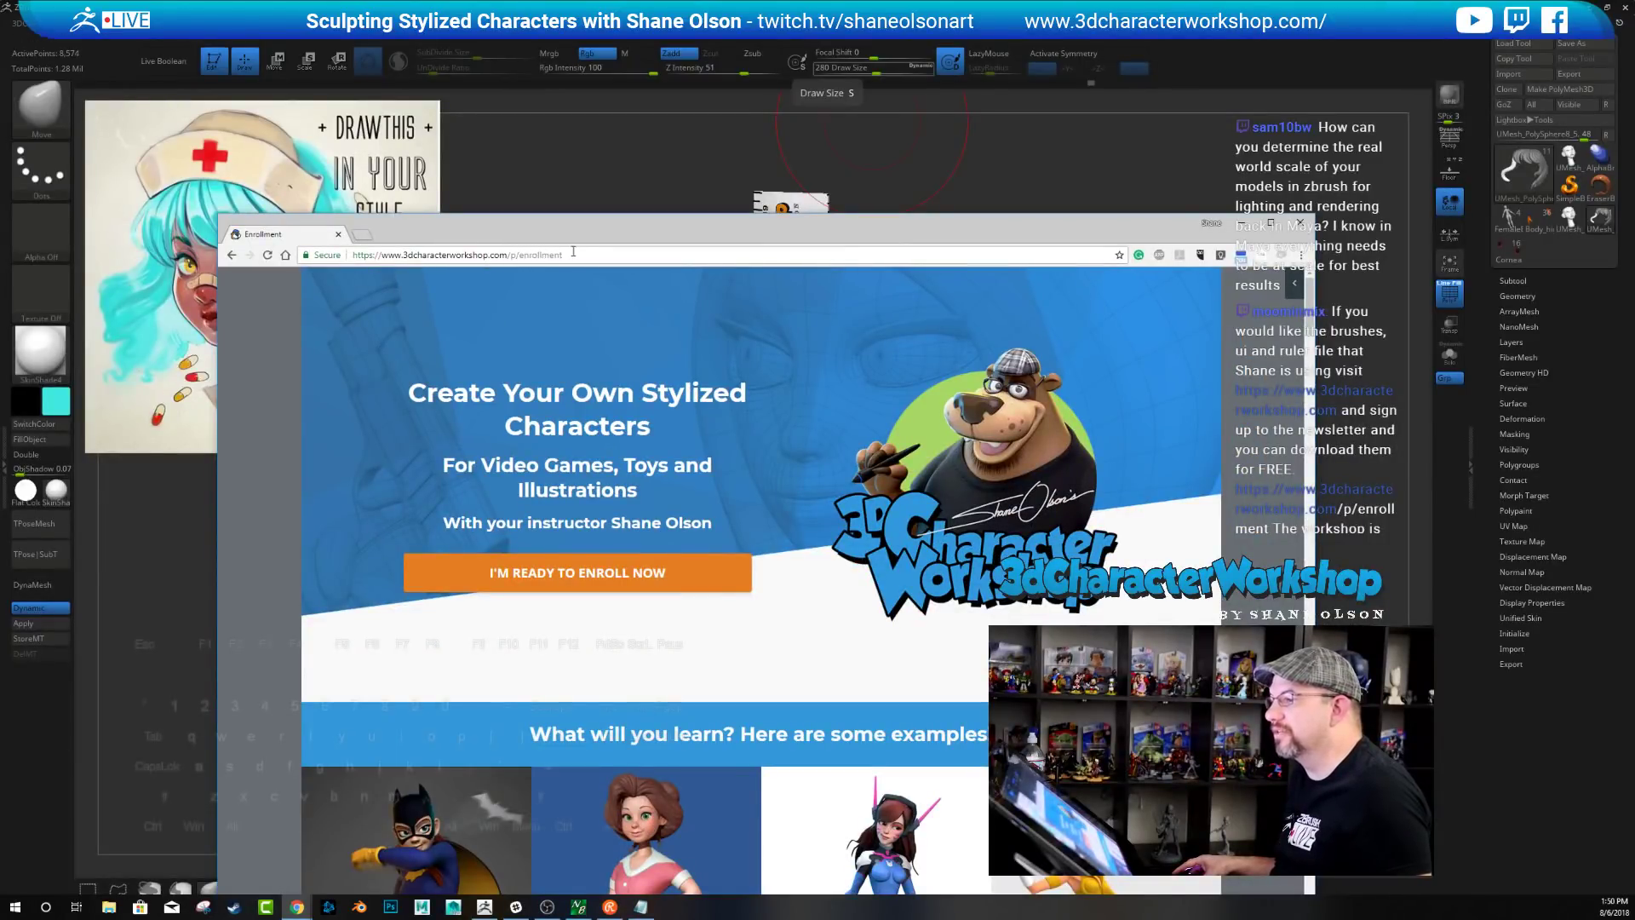
{"action": "left_click_drag", "start_coordinate": [615, 227], "coordinate": [607, 38]}
{"action": "scroll", "coordinate": [864, 442], "scroll_direction": "down", "scroll_amount": 6}
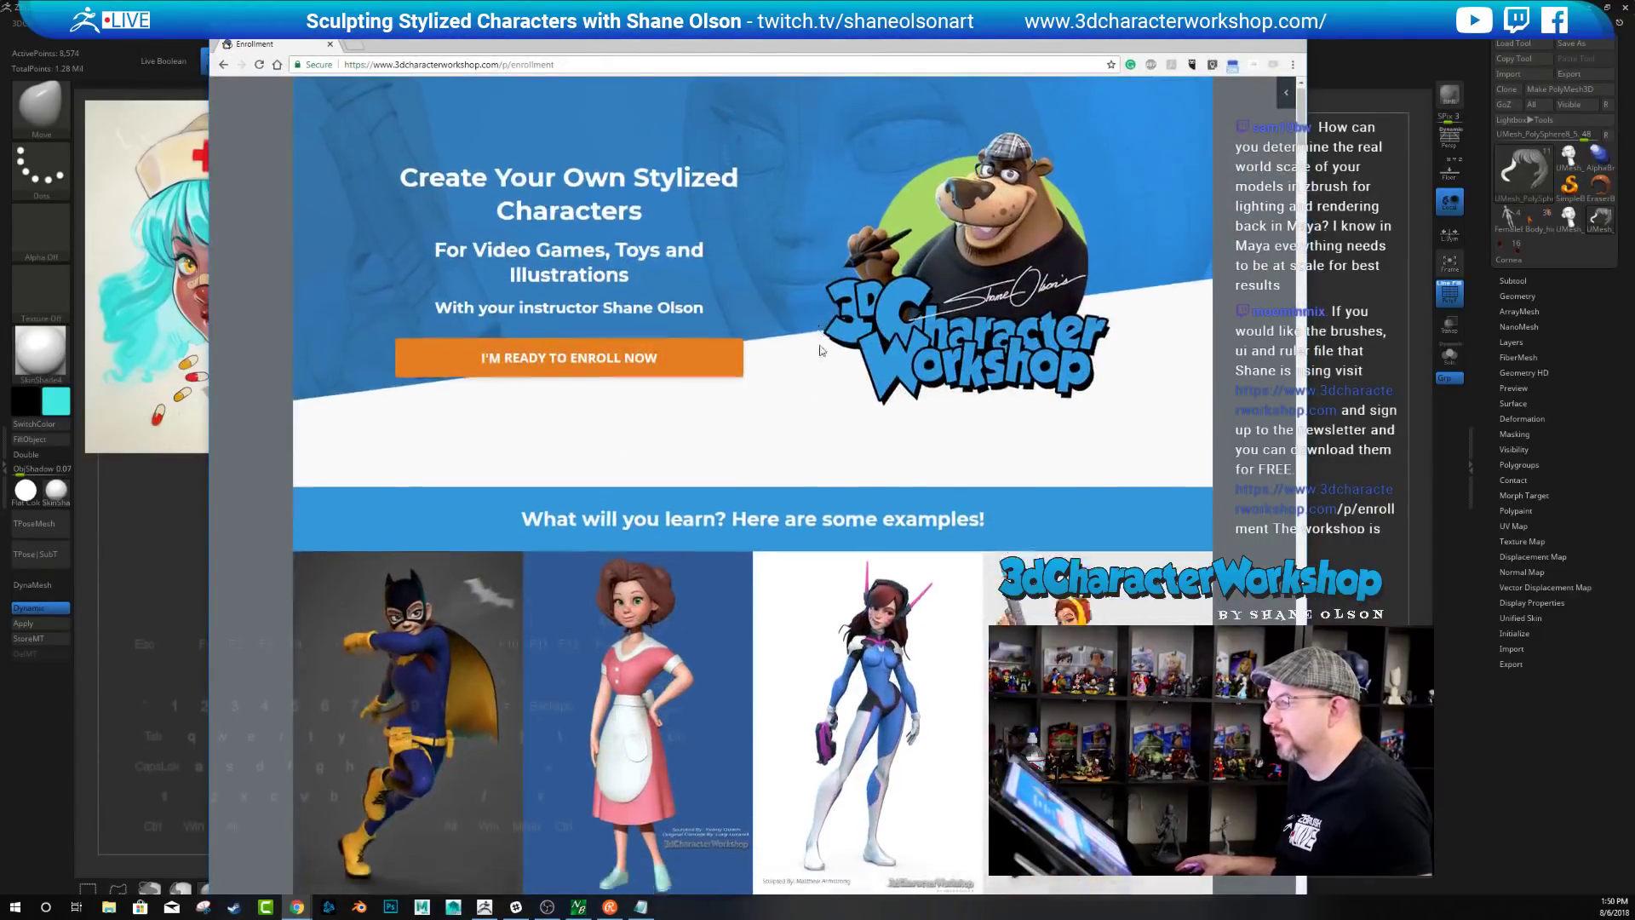
{"action": "scroll", "coordinate": [772, 419], "scroll_direction": "down", "scroll_amount": 10}
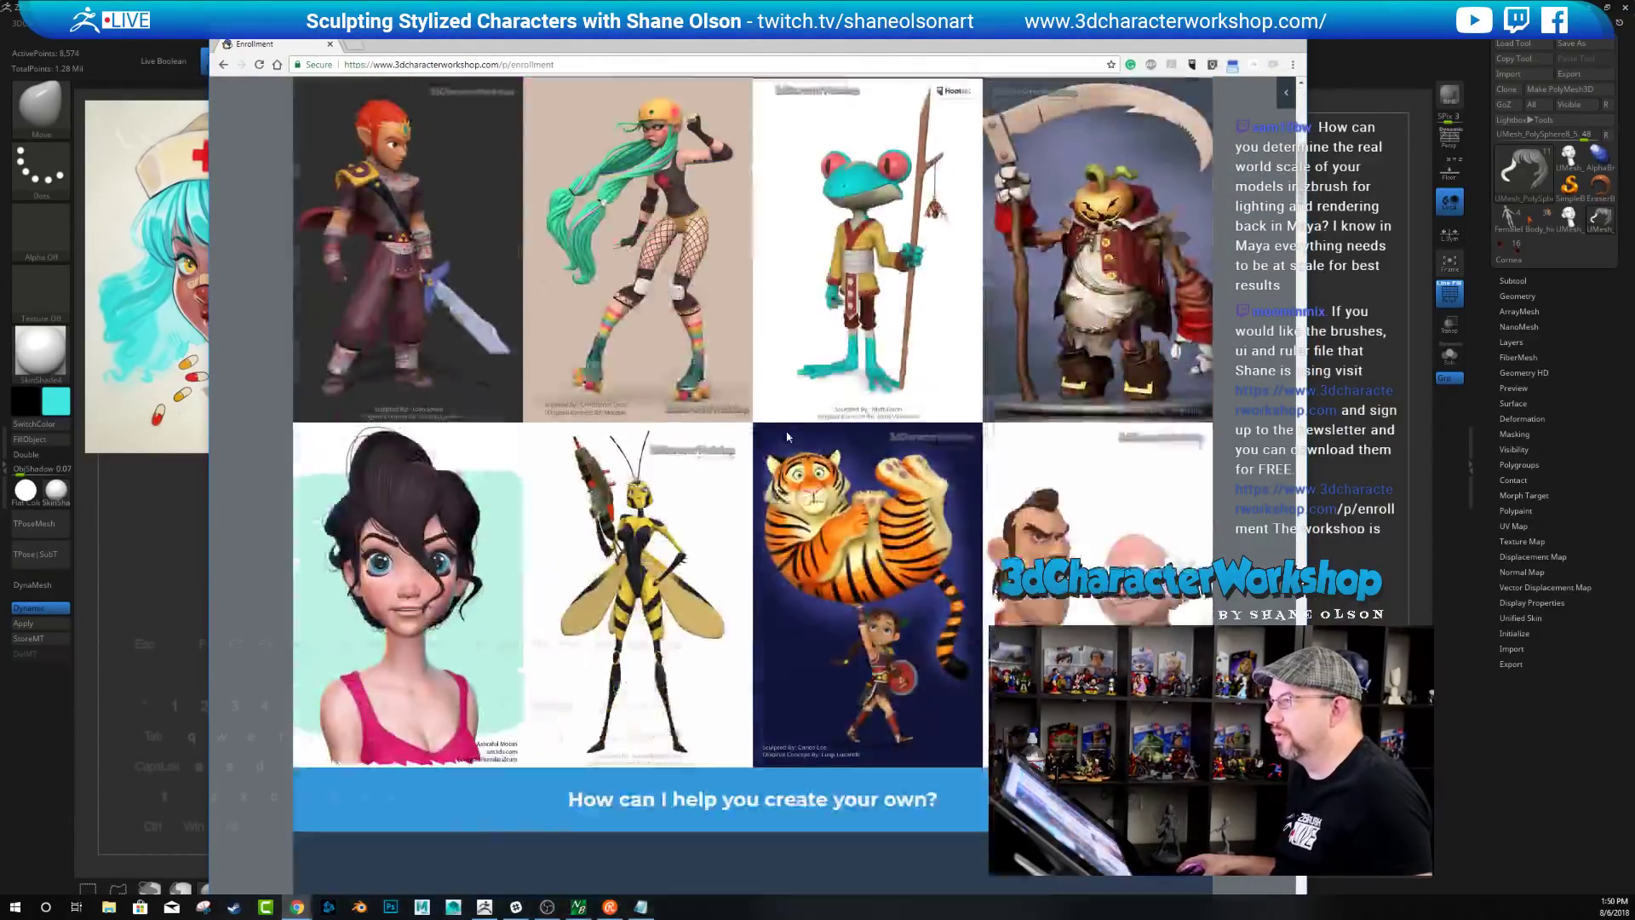
{"action": "scroll", "coordinate": [835, 457], "scroll_direction": "down", "scroll_amount": 12}
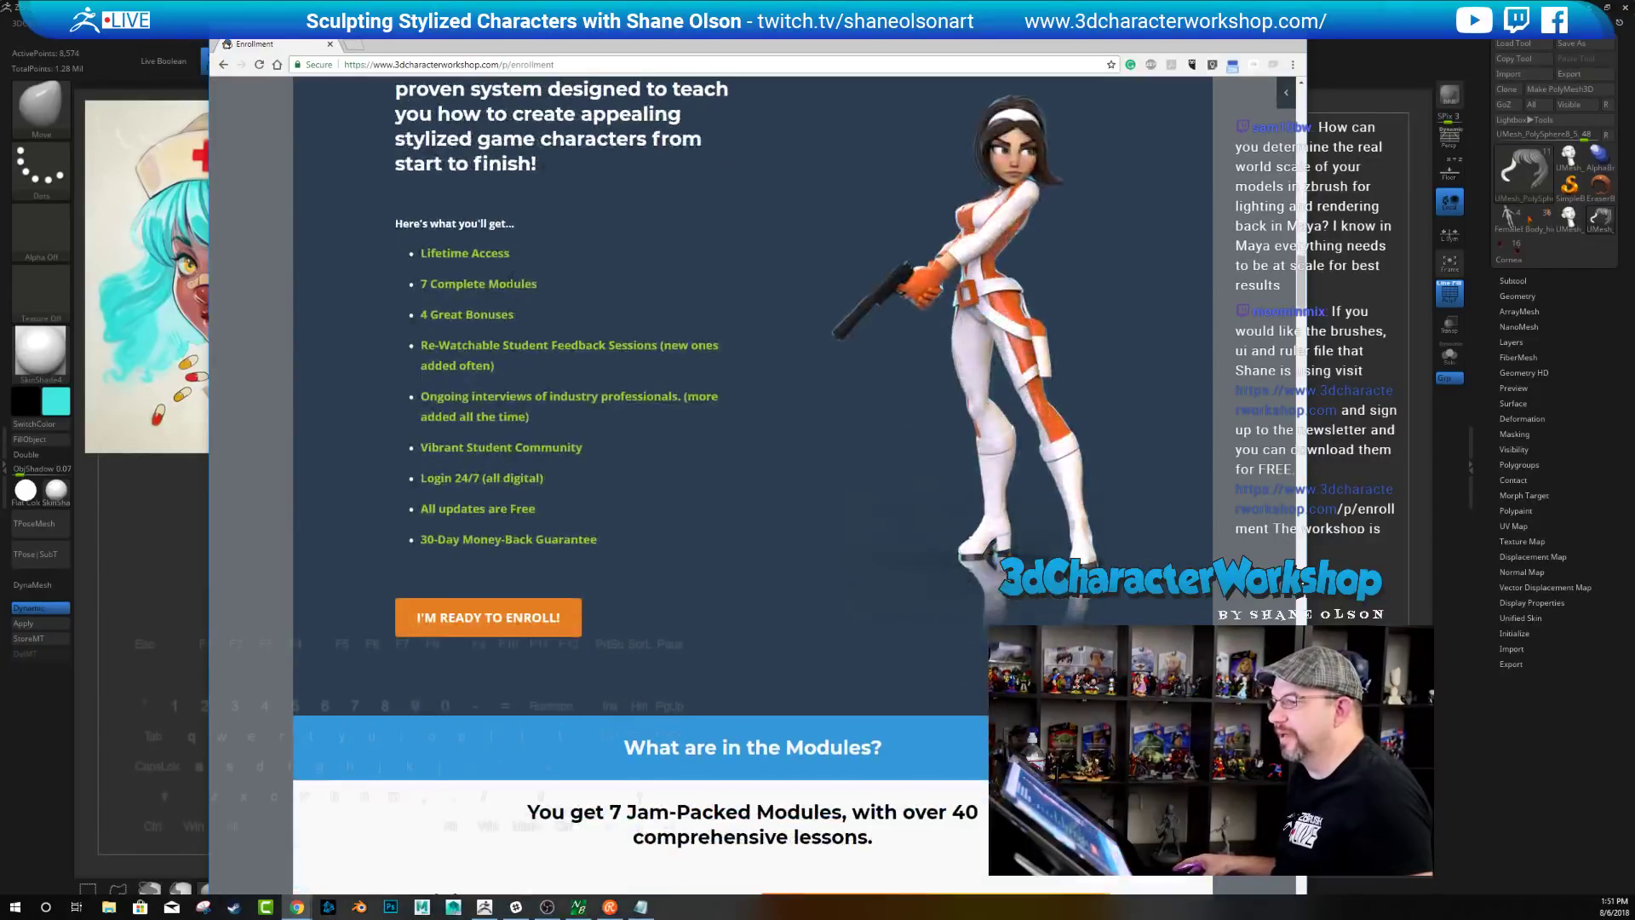
{"action": "scroll", "coordinate": [622, 364], "scroll_direction": "down", "scroll_amount": 5}
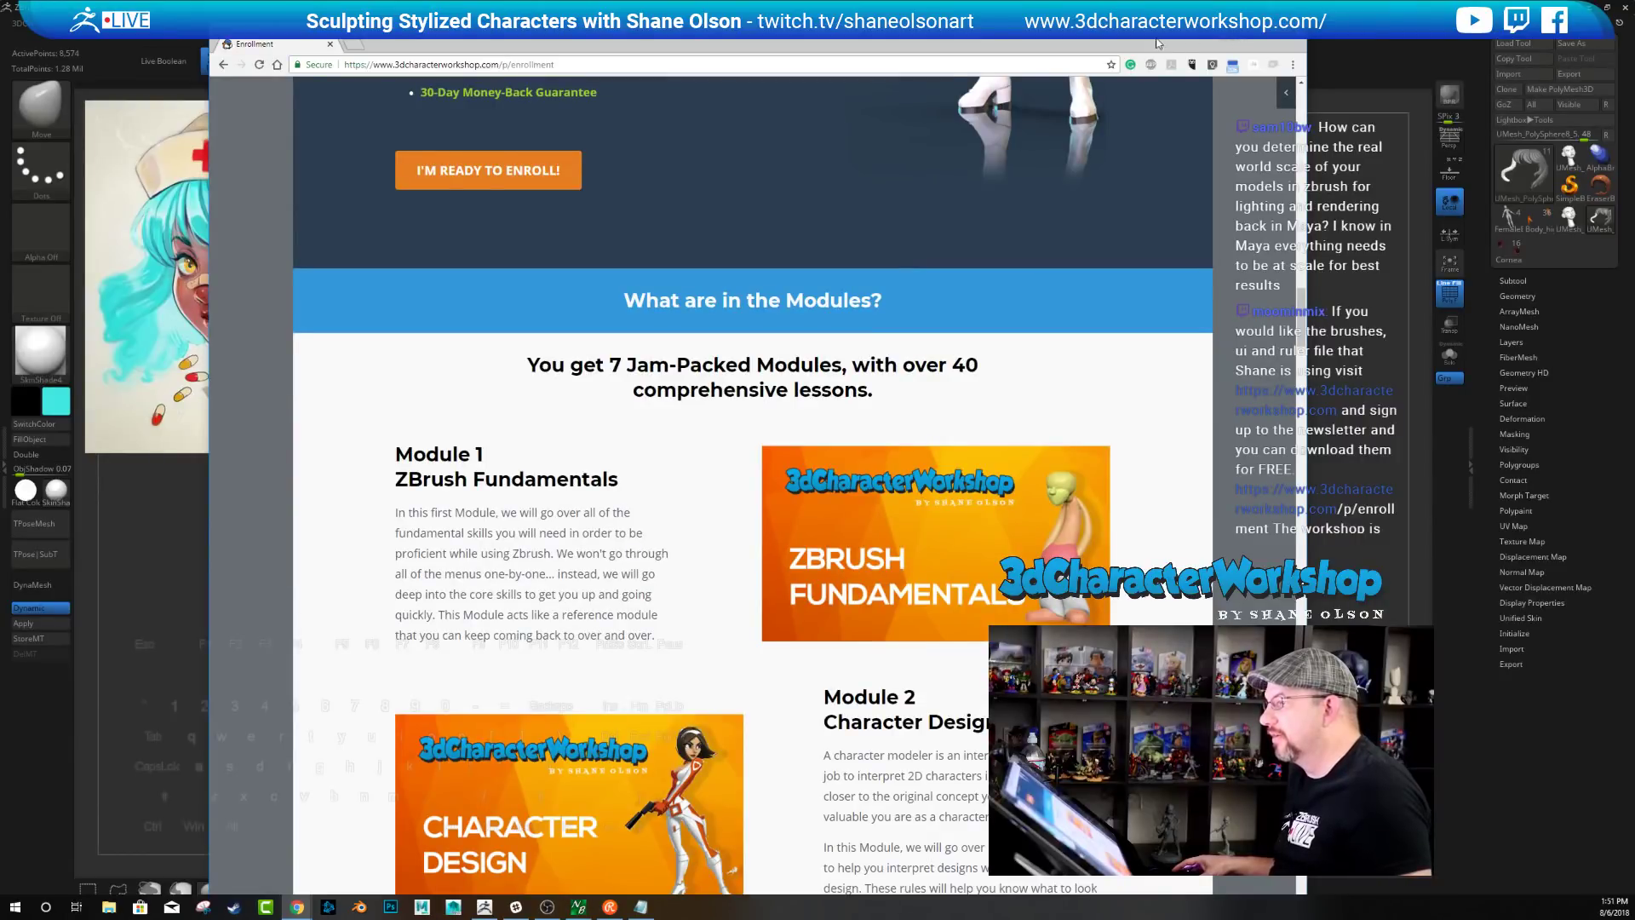
{"action": "left_click", "coordinate": [1231, 41]}
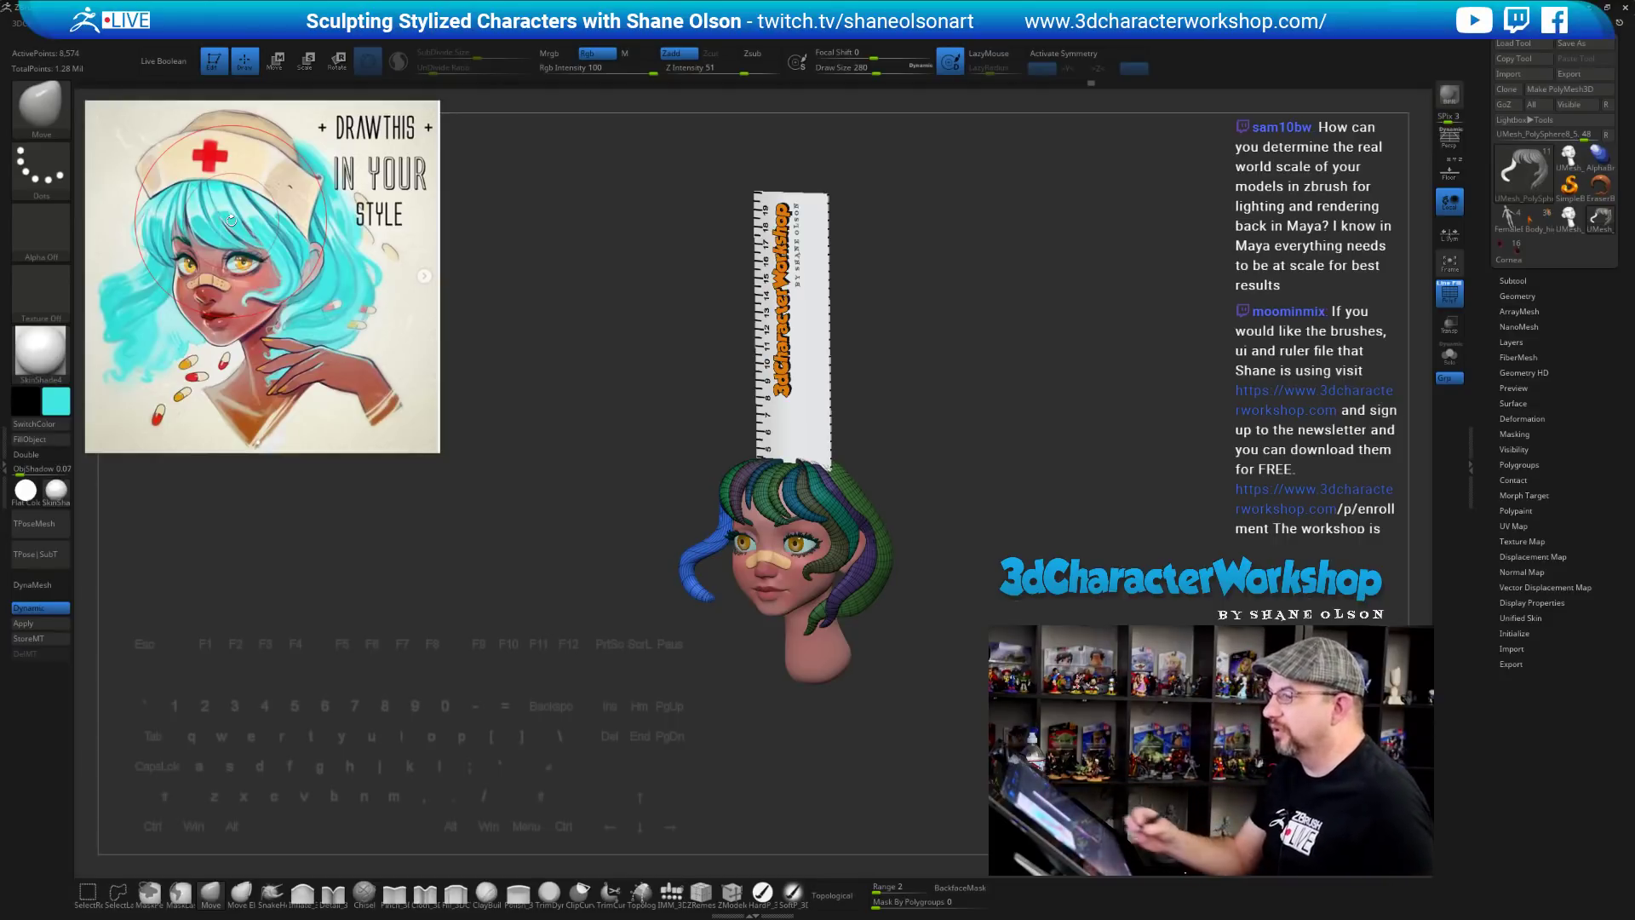
Expand the subtool list and examine the head's scale against the ruler from the front
{"action": "left_click_drag", "start_coordinate": [992, 643], "coordinate": [994, 587]}
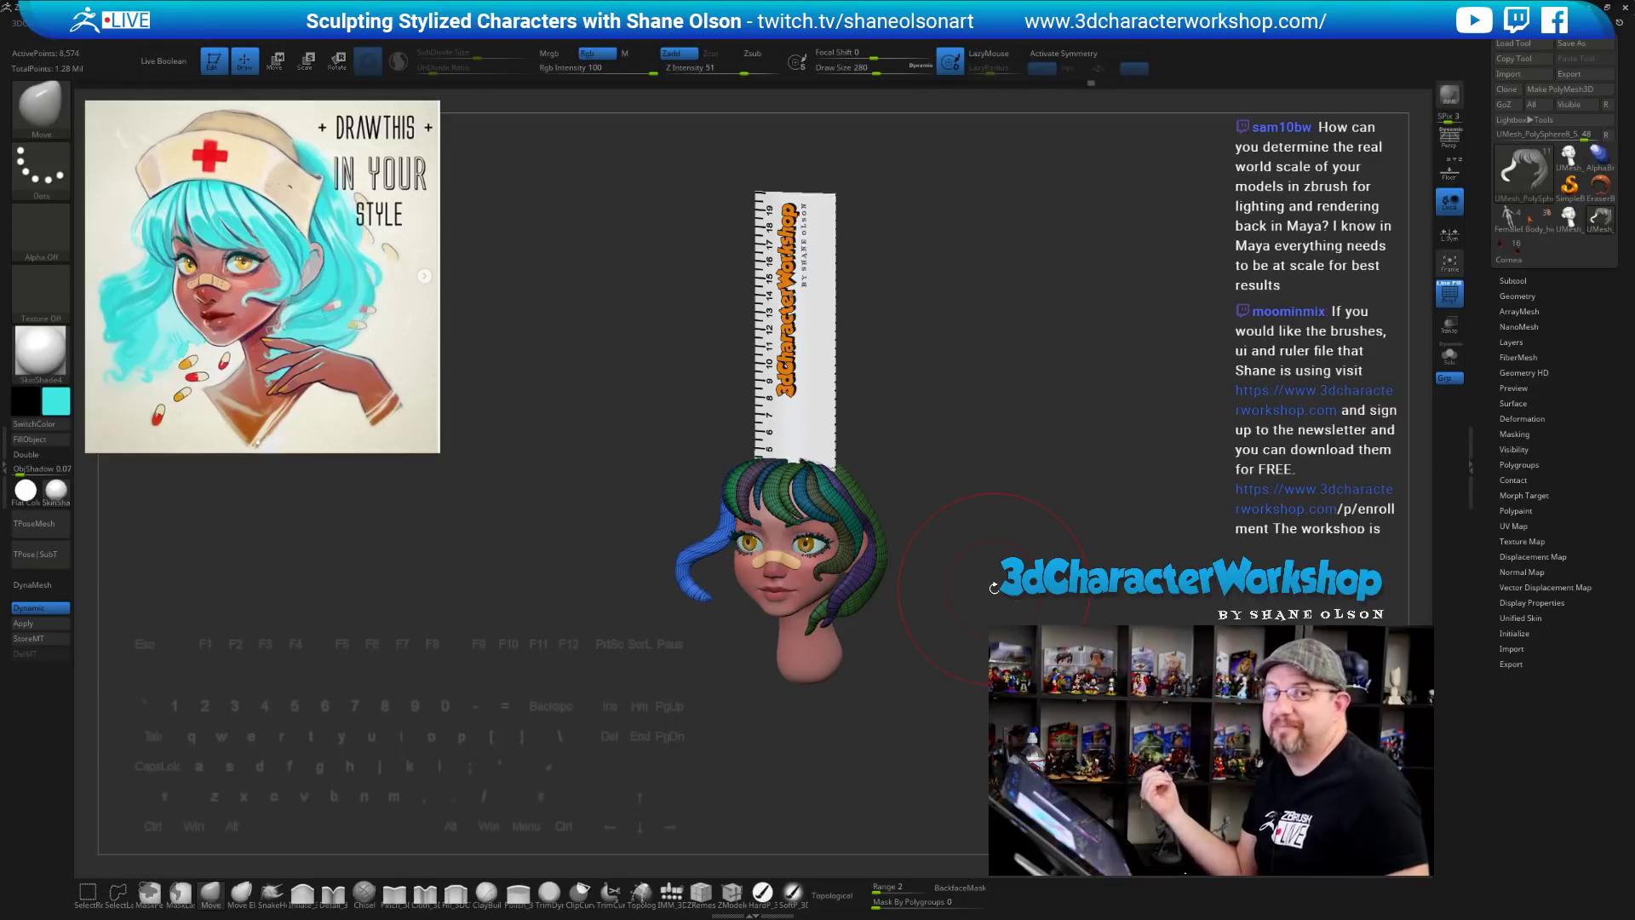
{"action": "mouse_move", "coordinate": [1033, 609]}
{"action": "left_mouse_down"}
{"action": "mouse_move", "coordinate": [1139, 641]}
{"action": "mouse_move", "coordinate": [1091, 579]}
{"action": "left_mouse_up"}
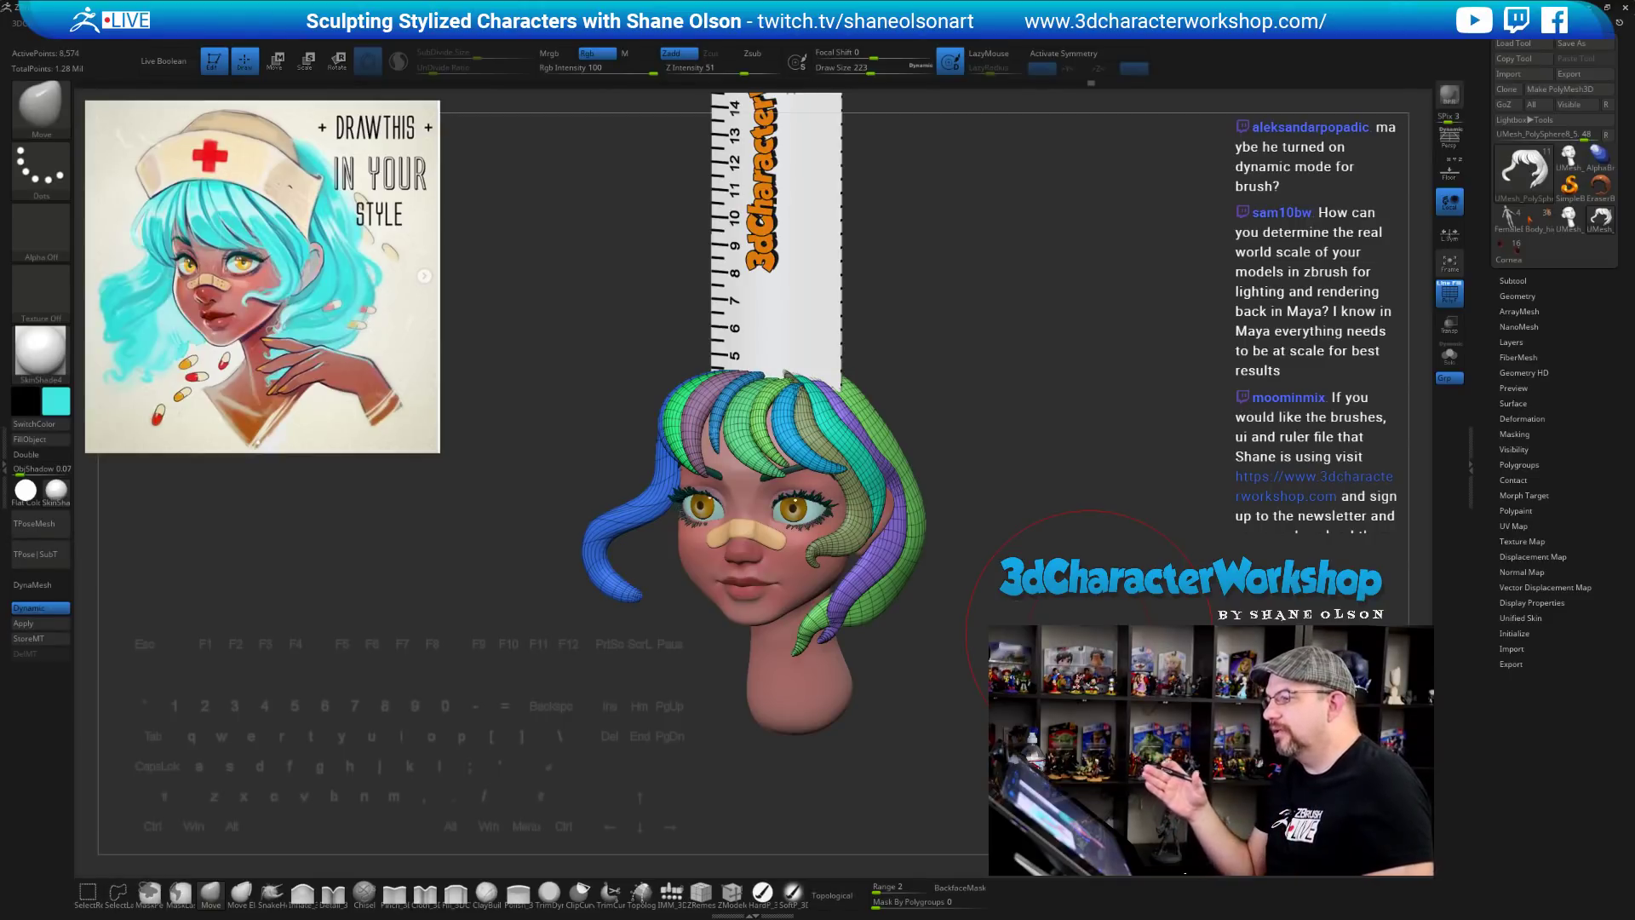
{"action": "left_click_drag", "start_coordinate": [1089, 633], "coordinate": [1201, 700], "text": "alt"}
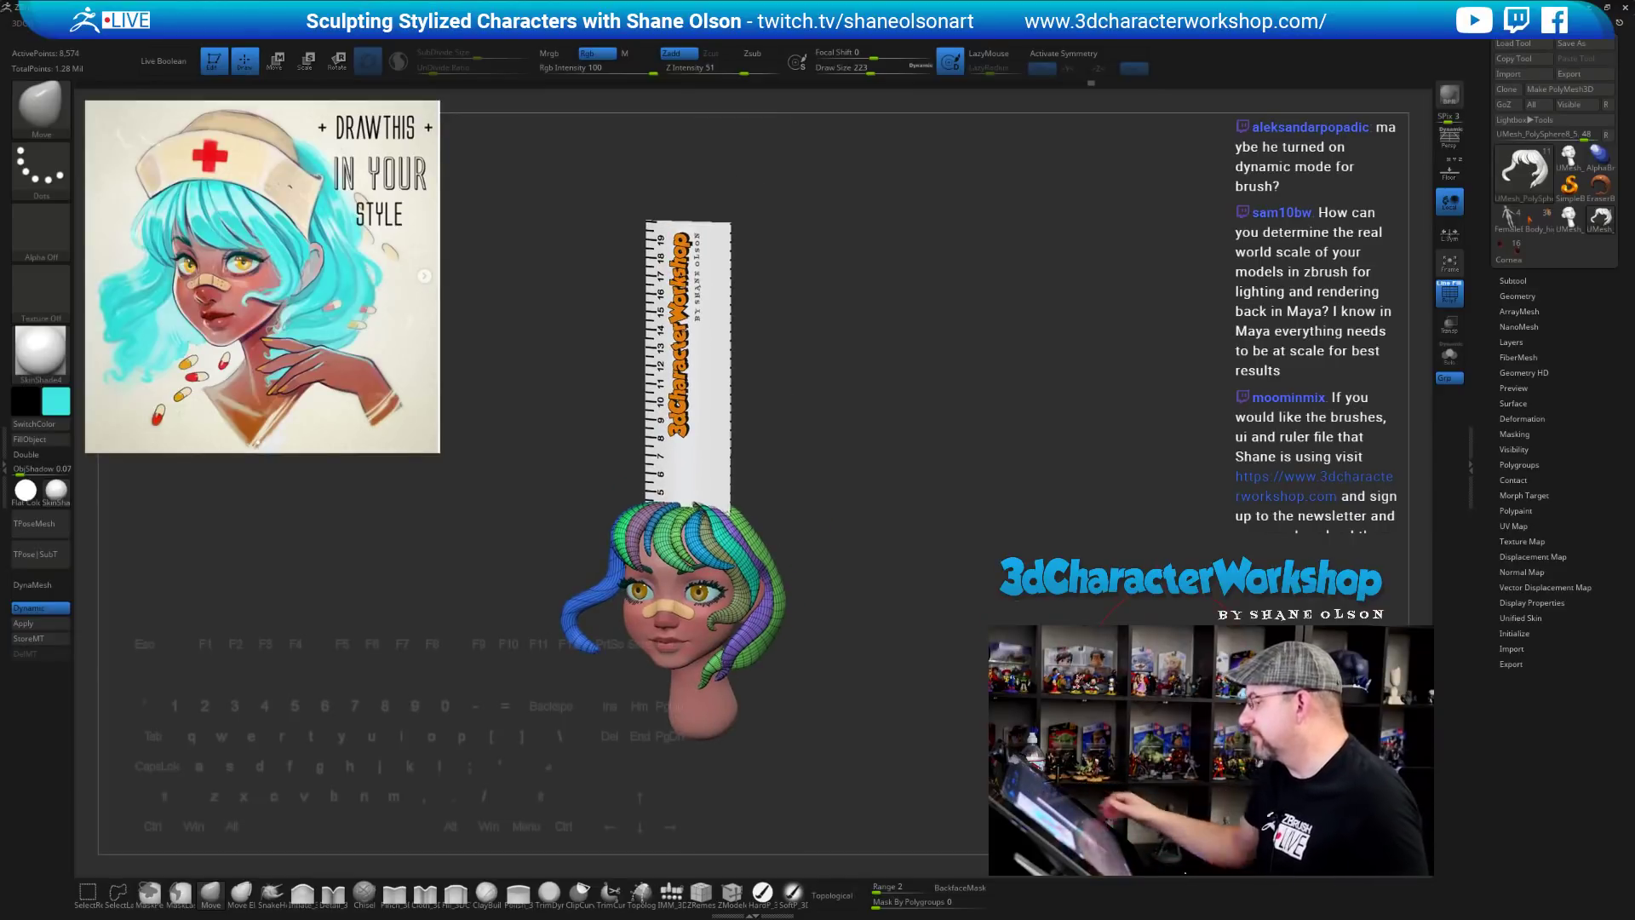
{"action": "left_click", "coordinate": [1513, 279]}
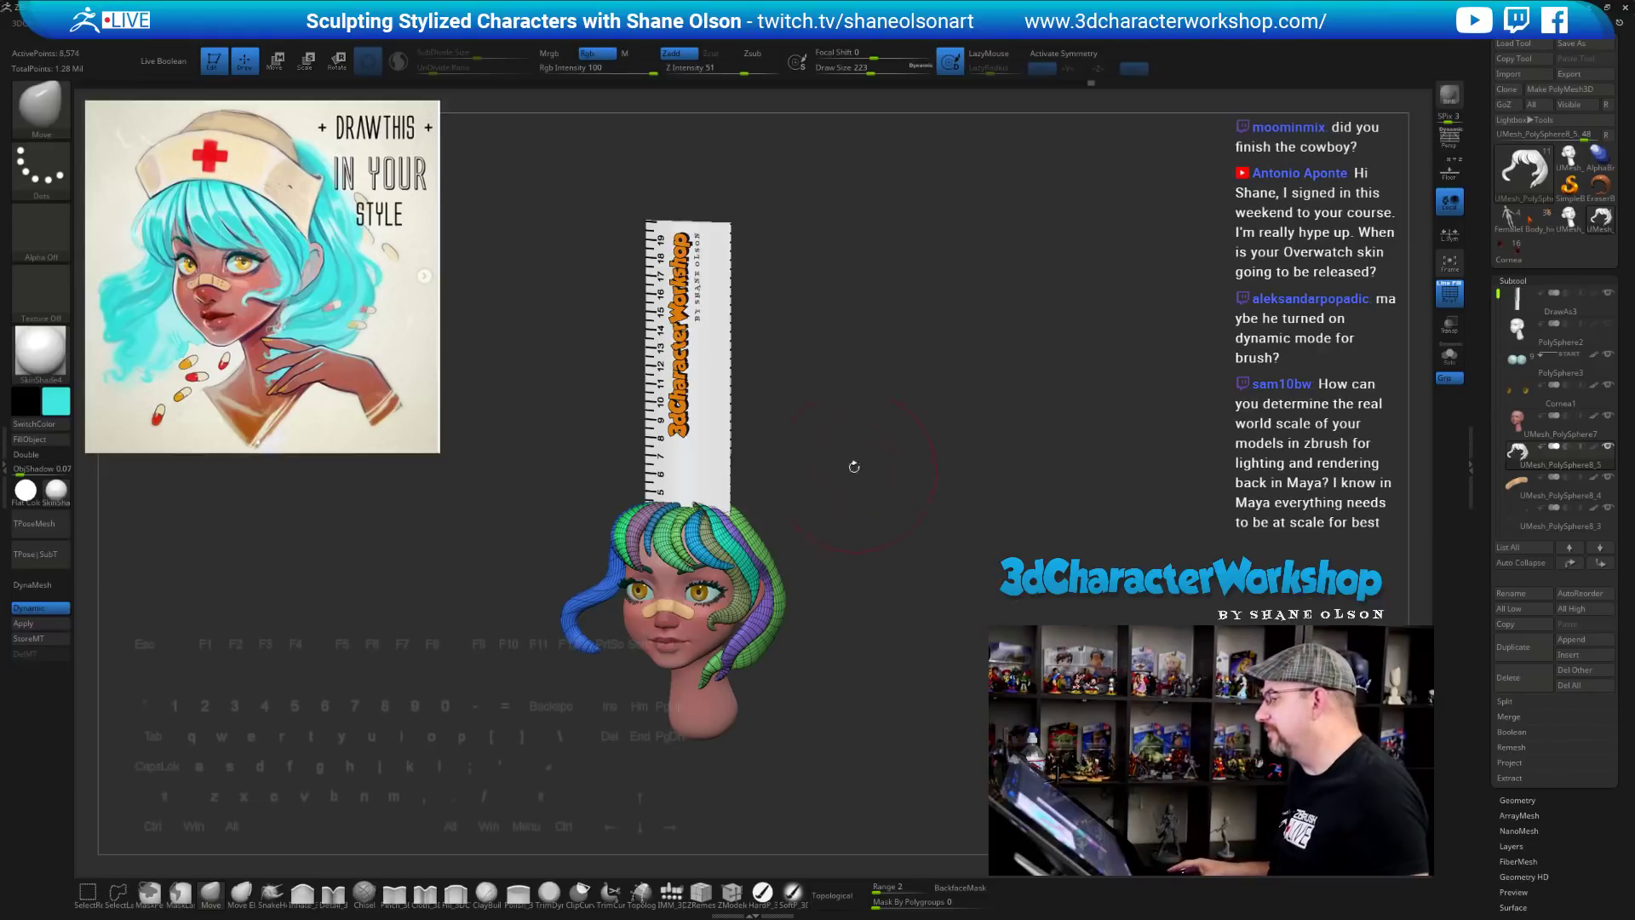
{"action": "left_click_drag", "start_coordinate": [854, 467], "coordinate": [955, 452]}
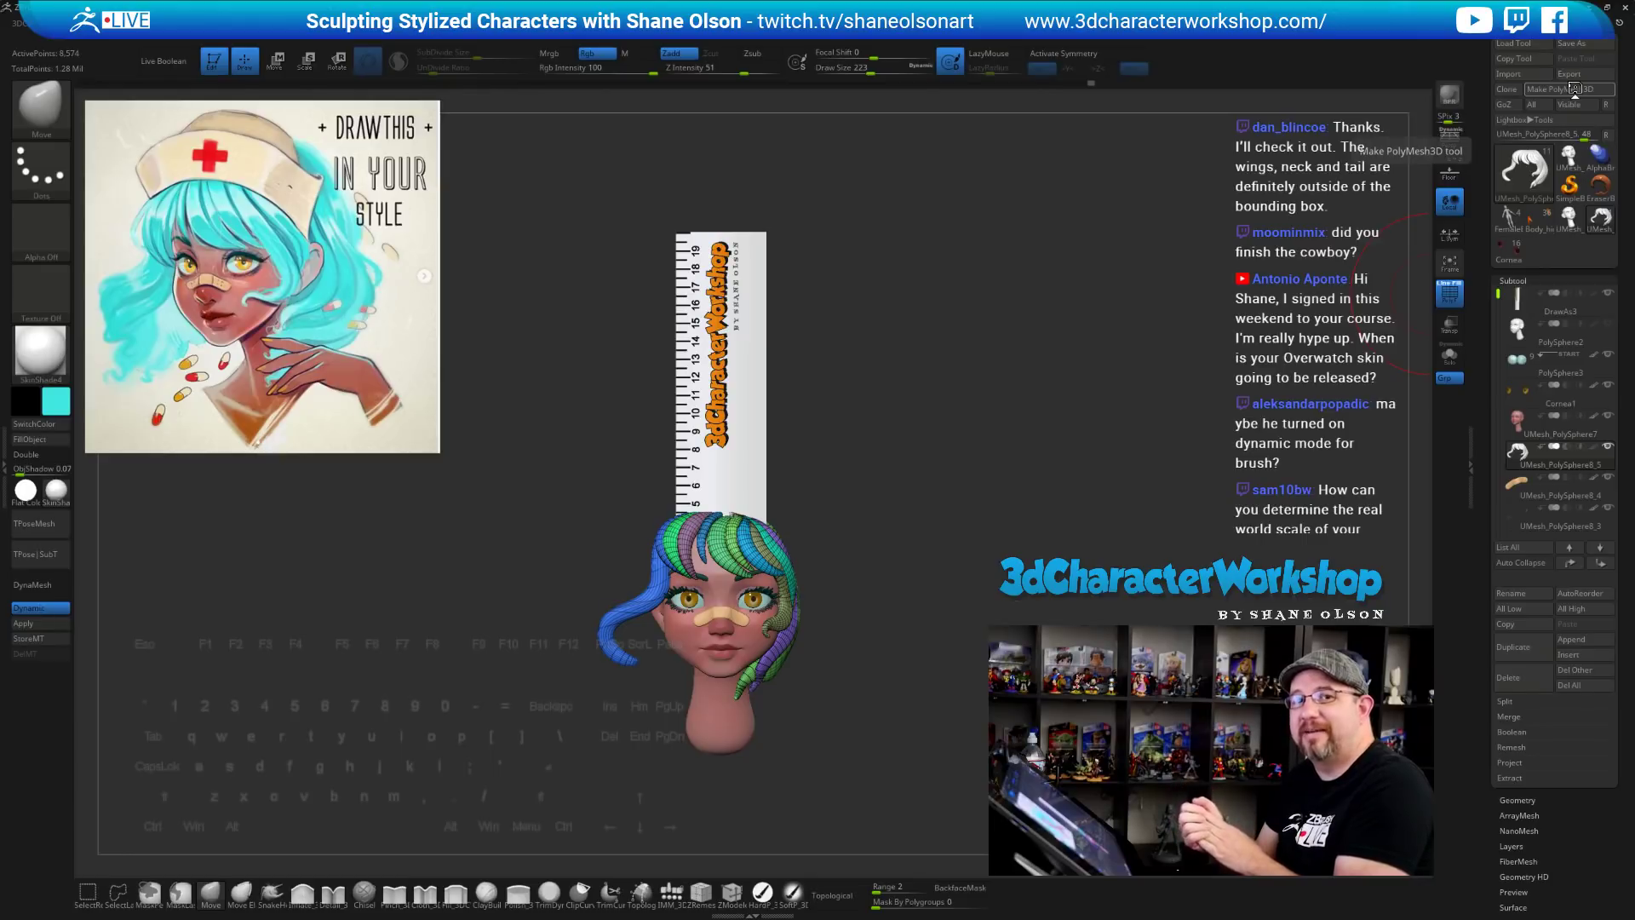
Save the project and set the Move brush's draw size to 149
{"action": "key", "text": "ctrl+s"}
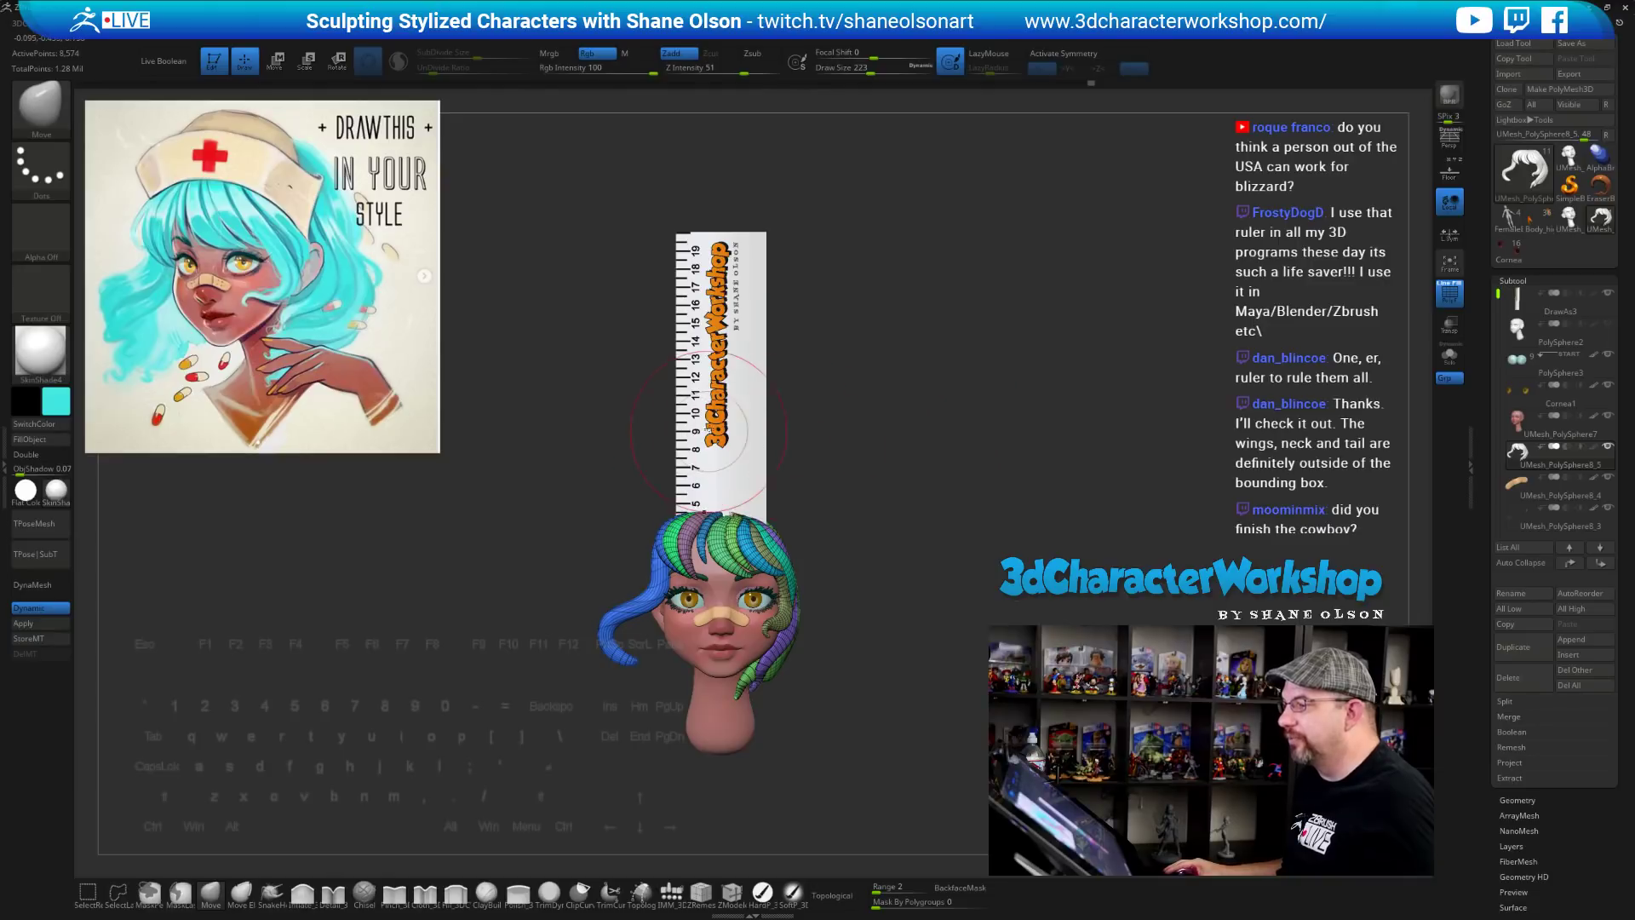
{"action": "key", "text": "s"}
{"action": "left_click_drag", "start_coordinate": [938, 442], "coordinate": [929, 442]}
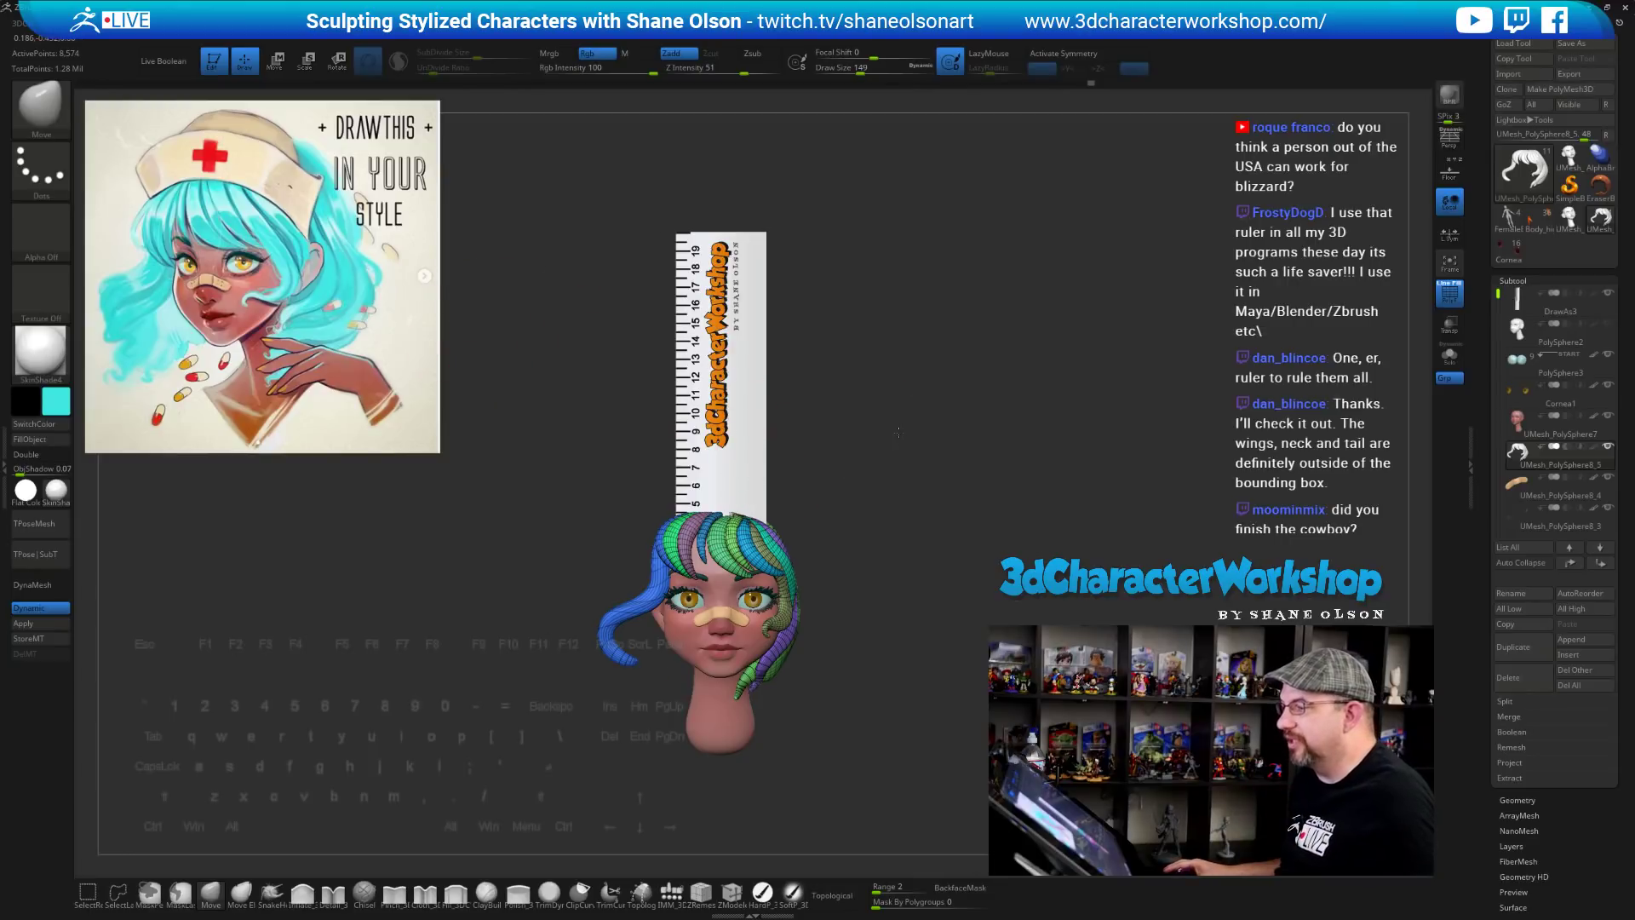
{"action": "key", "text": "shift"}
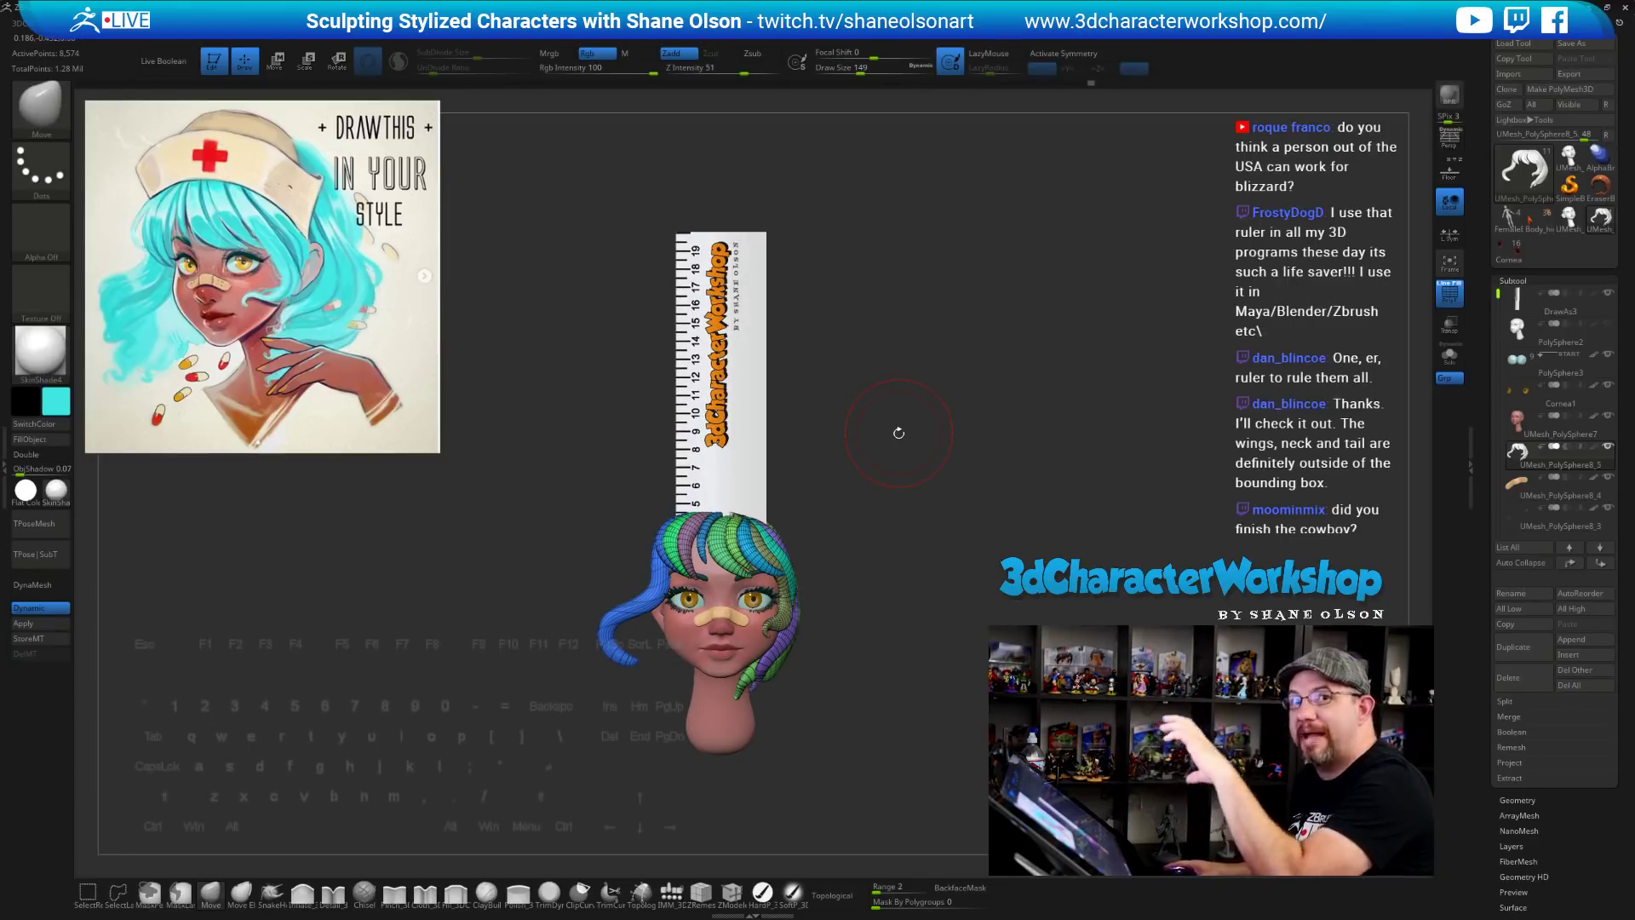
Set the model's X, Y and Z export dimensions to 200 mm in the 3D Print Hub plugin and close the tray
{"action": "mouse_move", "coordinate": [1002, 495]}
{"action": "left_mouse_down"}
{"action": "mouse_move", "coordinate": [1030, 496]}
{"action": "mouse_move", "coordinate": [983, 495]}
{"action": "left_mouse_up"}
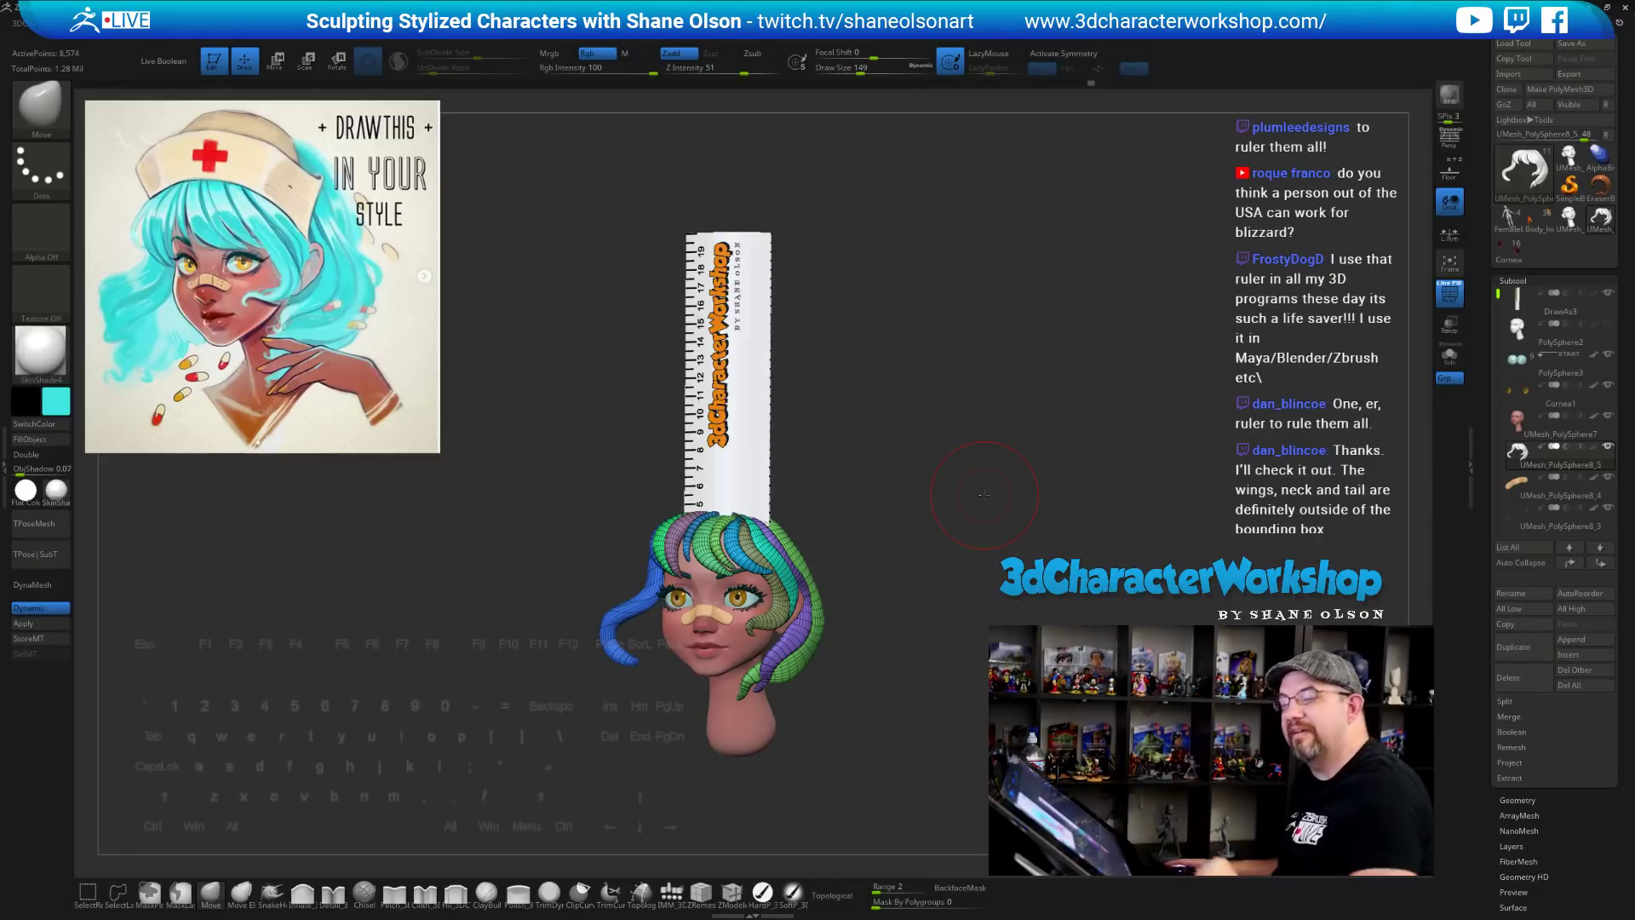
{"action": "left_click_drag", "start_coordinate": [922, 473], "coordinate": [942, 471]}
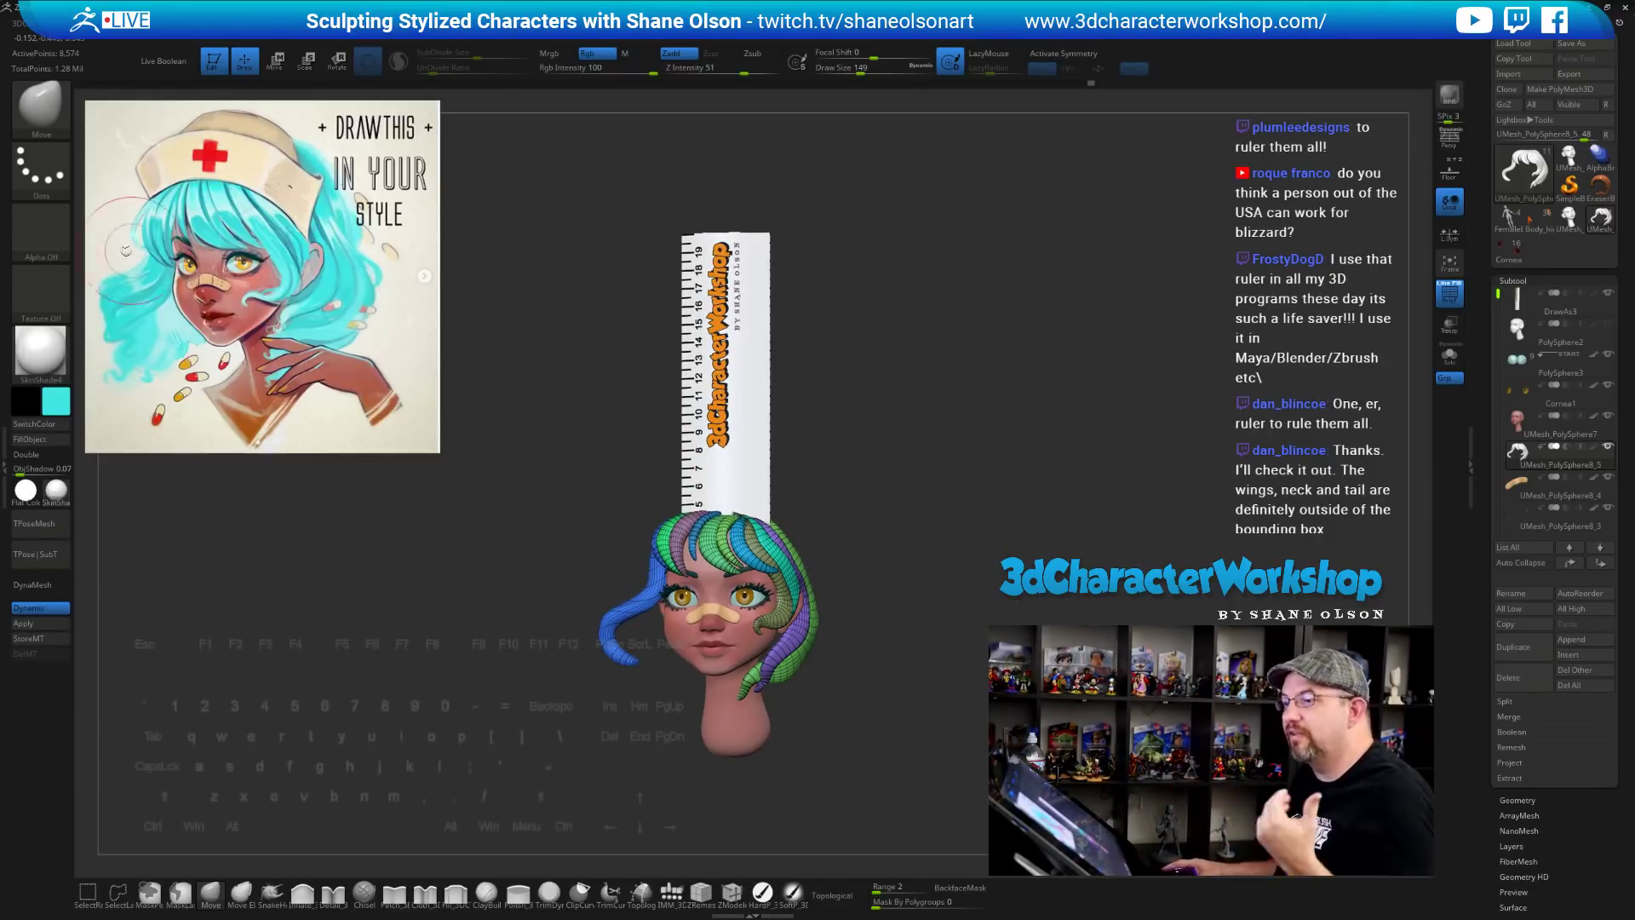
{"action": "left_click", "coordinate": [7, 237]}
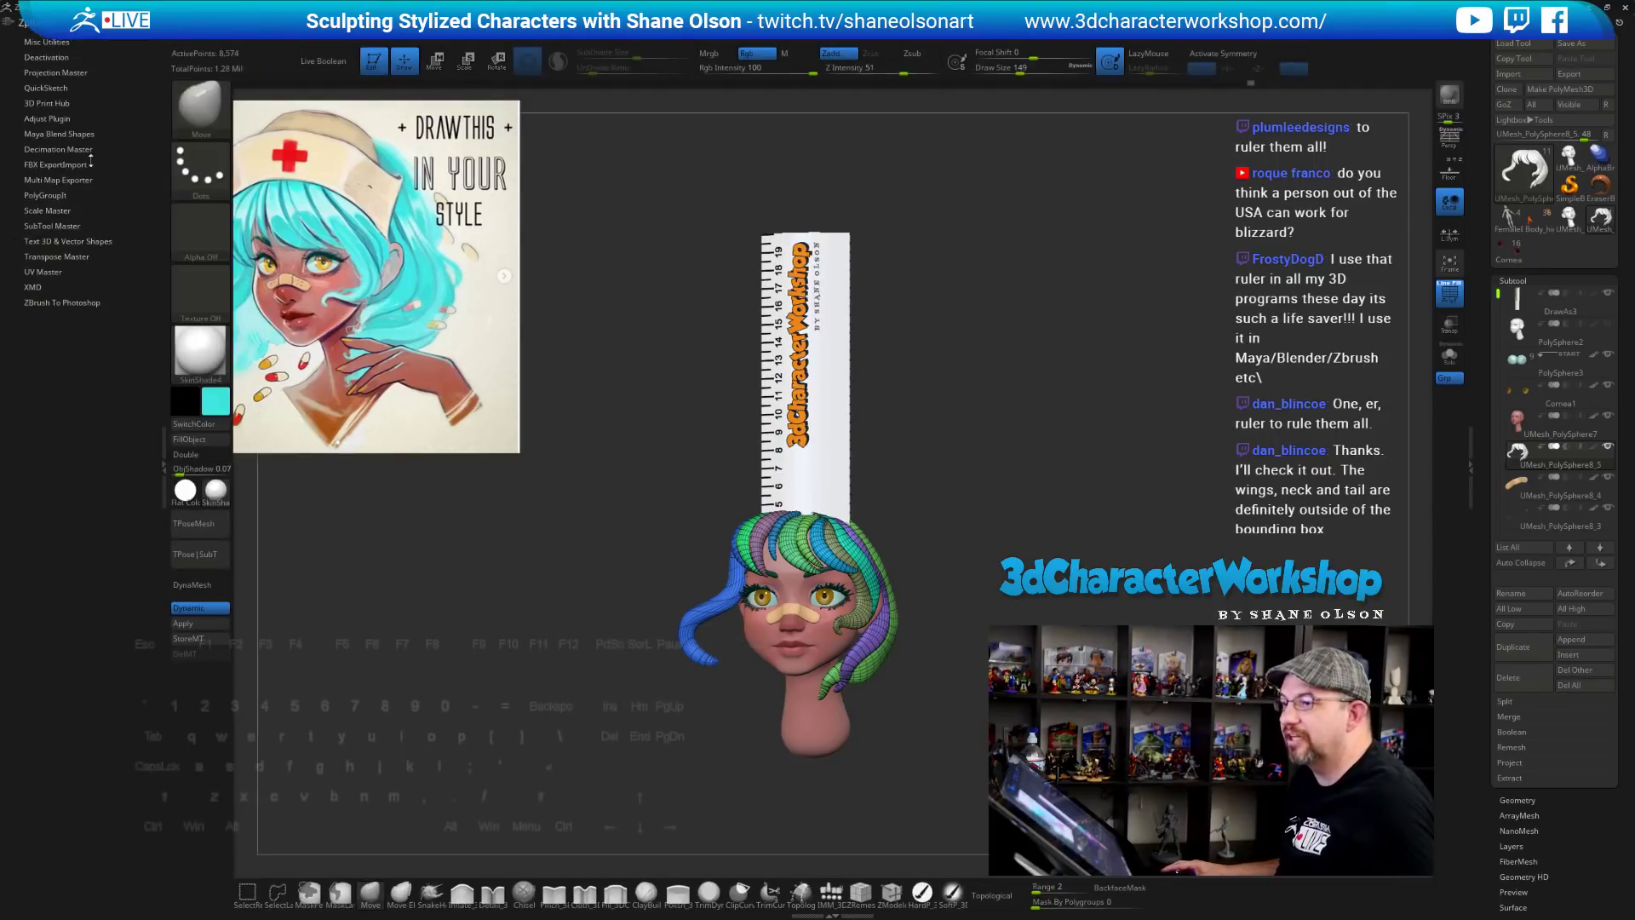
{"action": "left_click", "coordinate": [43, 103]}
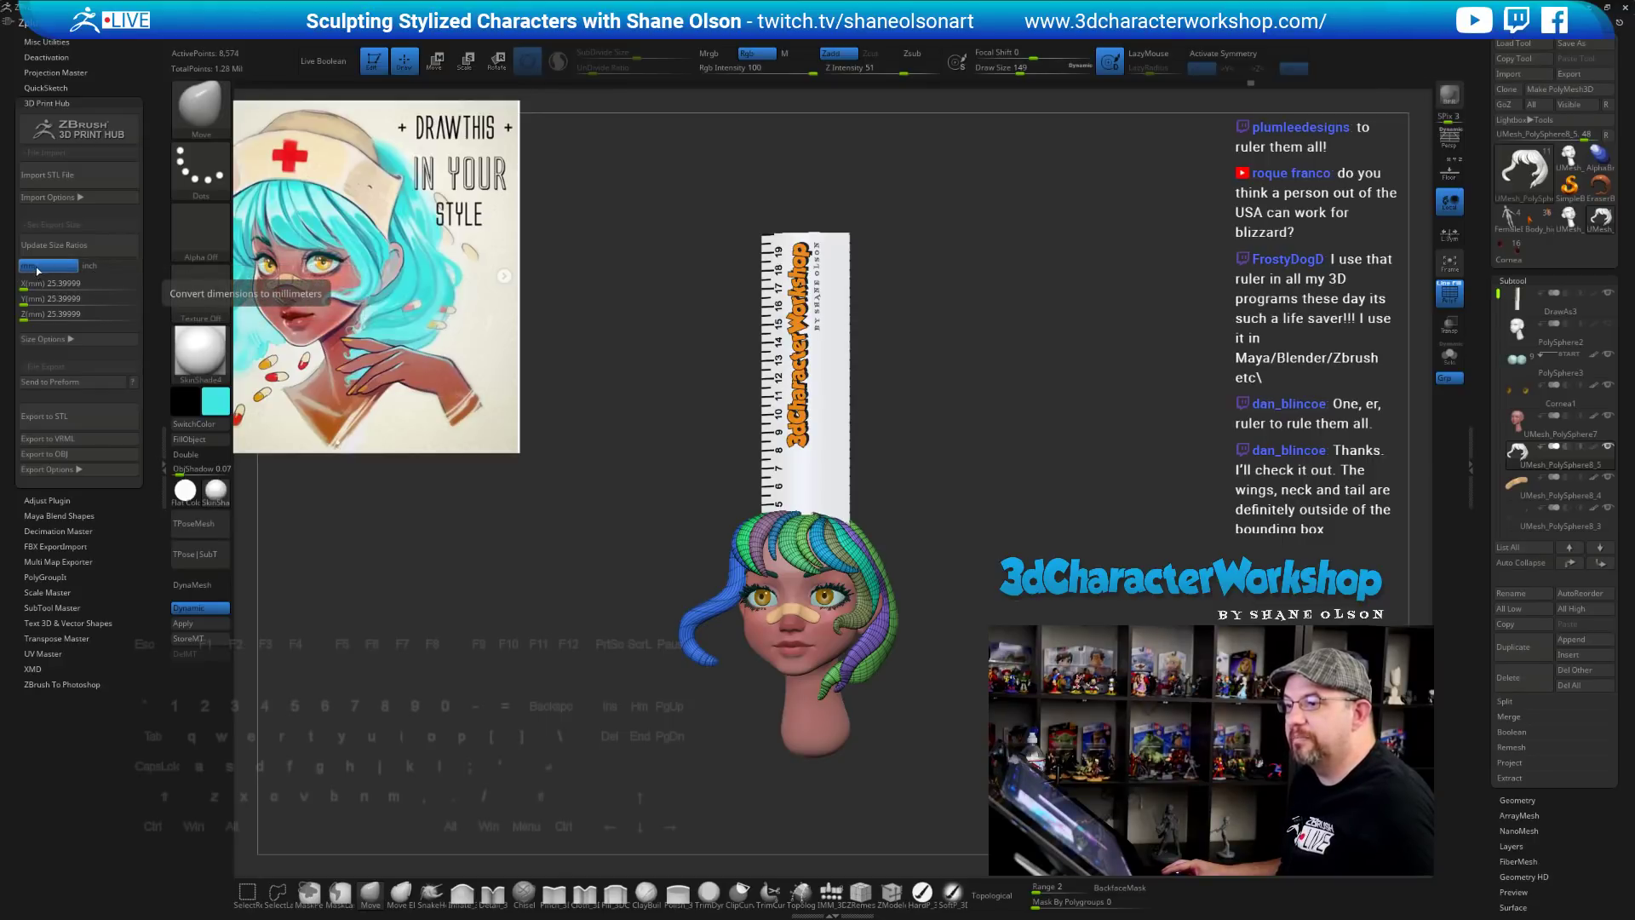
{"action": "left_click", "coordinate": [75, 286]}
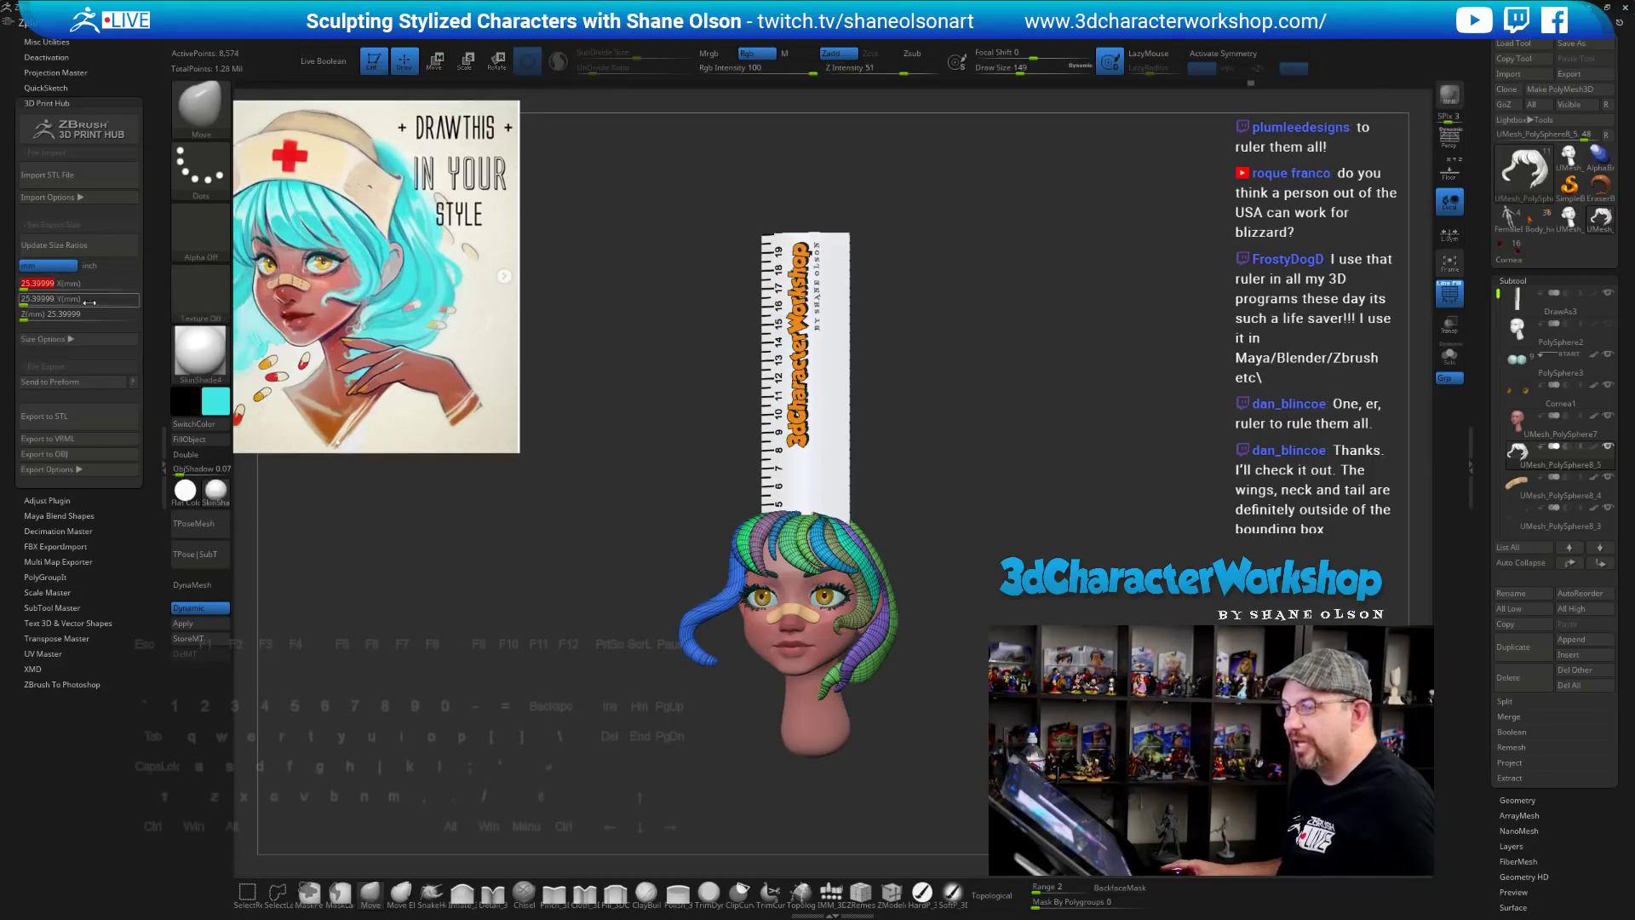
{"action": "left_click", "coordinate": [25, 283]}
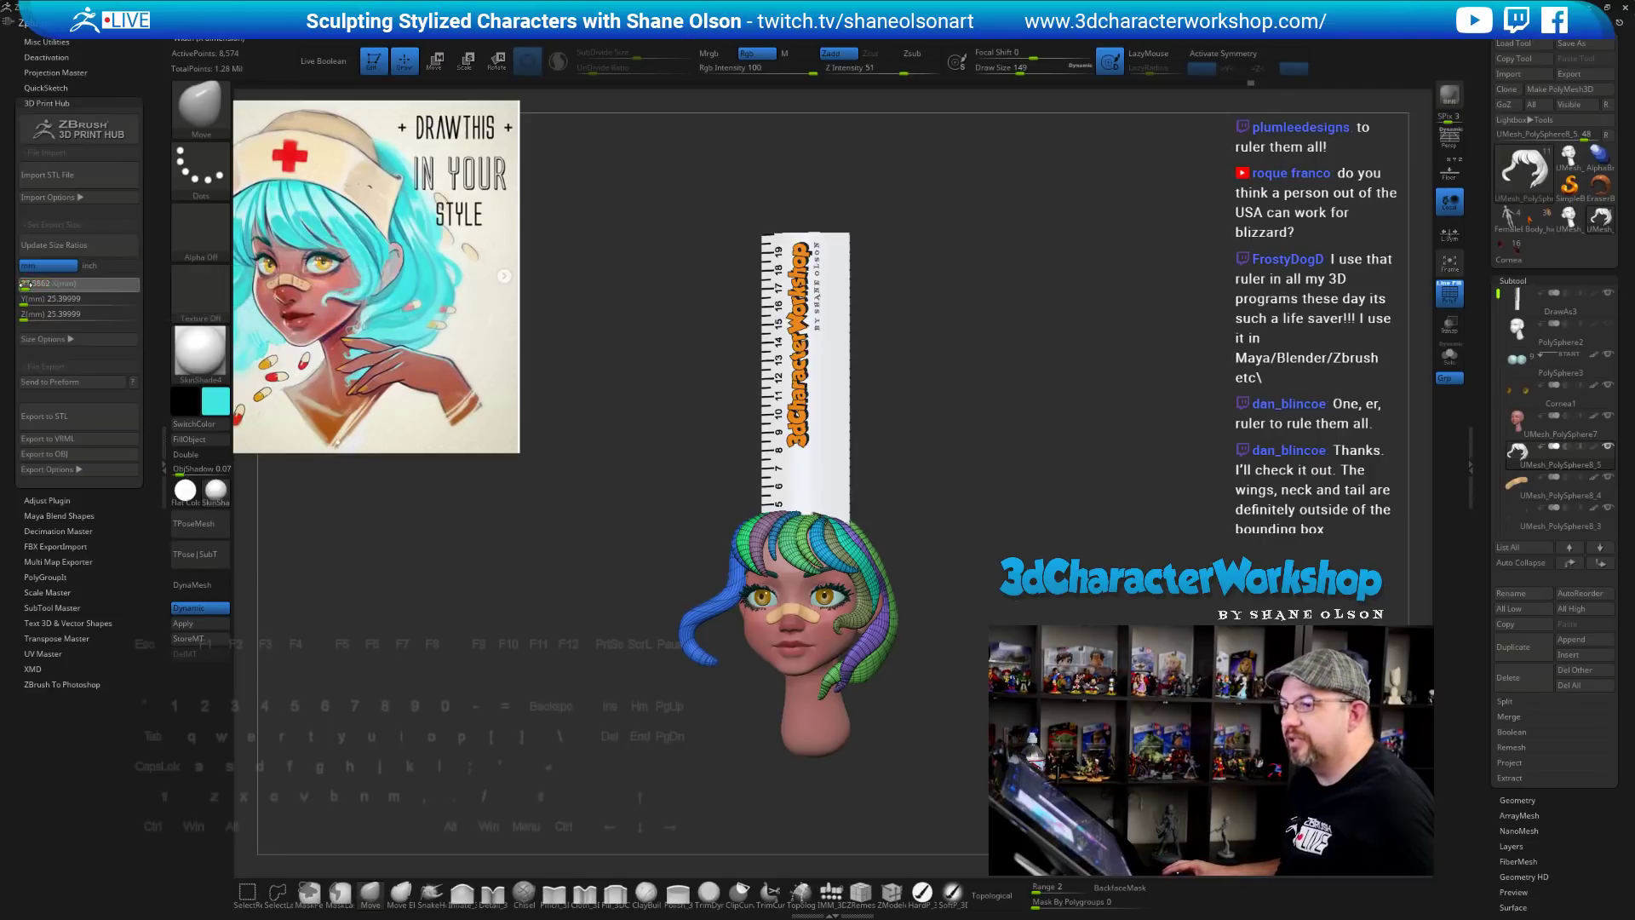
{"action": "type", "text": "200"}
{"action": "left_click", "coordinate": [46, 299]}
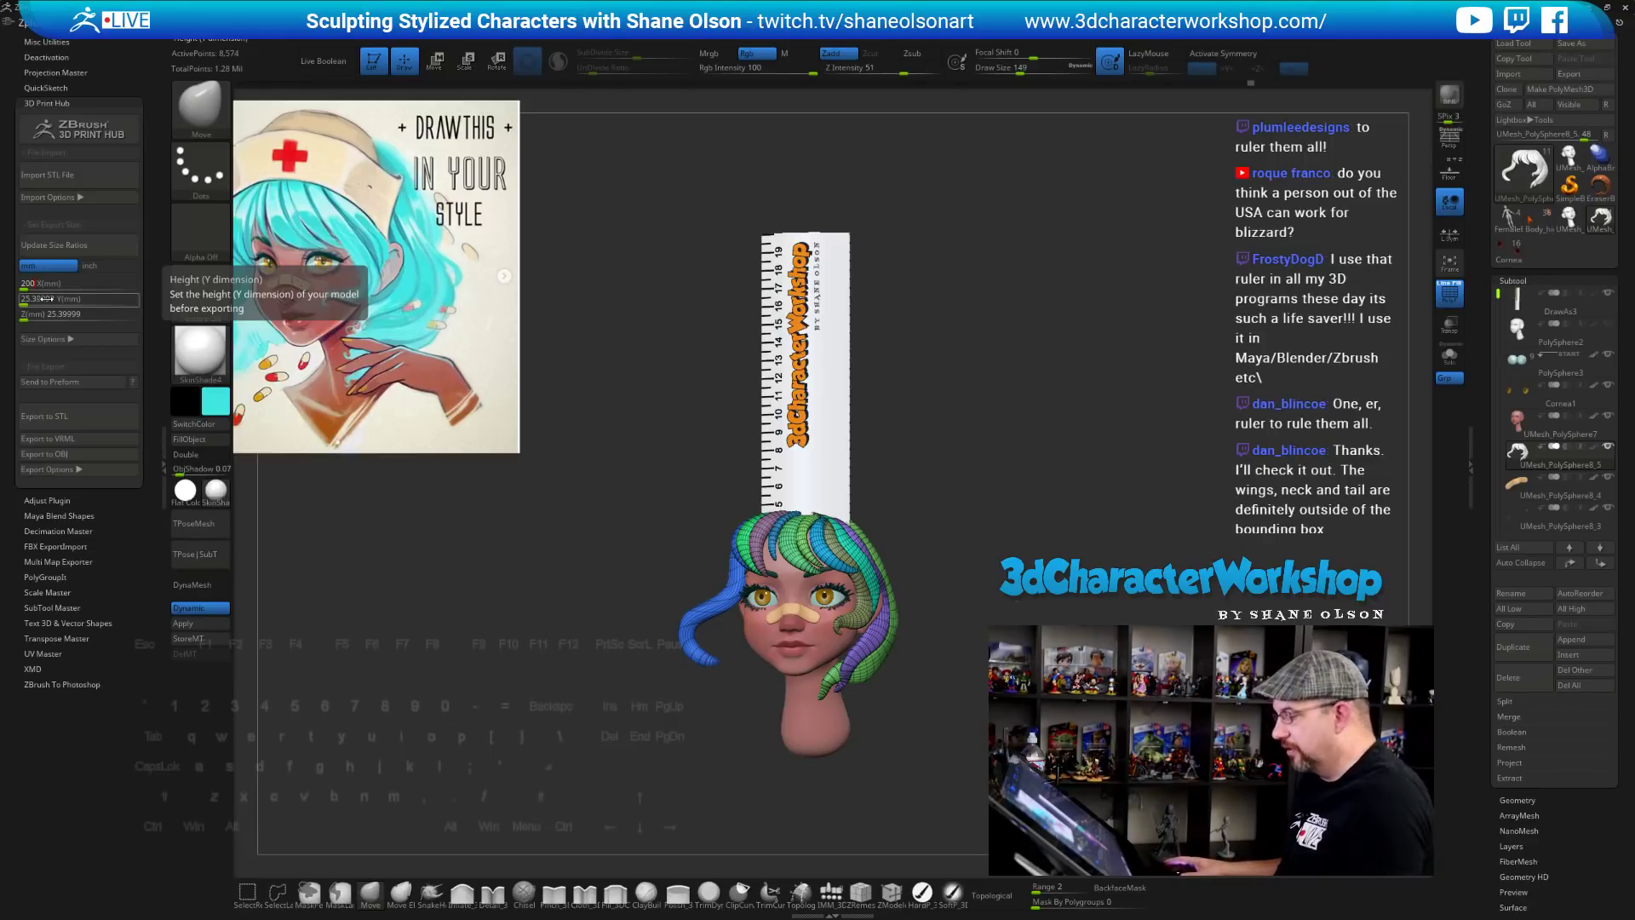
{"action": "key", "text": "Return"}
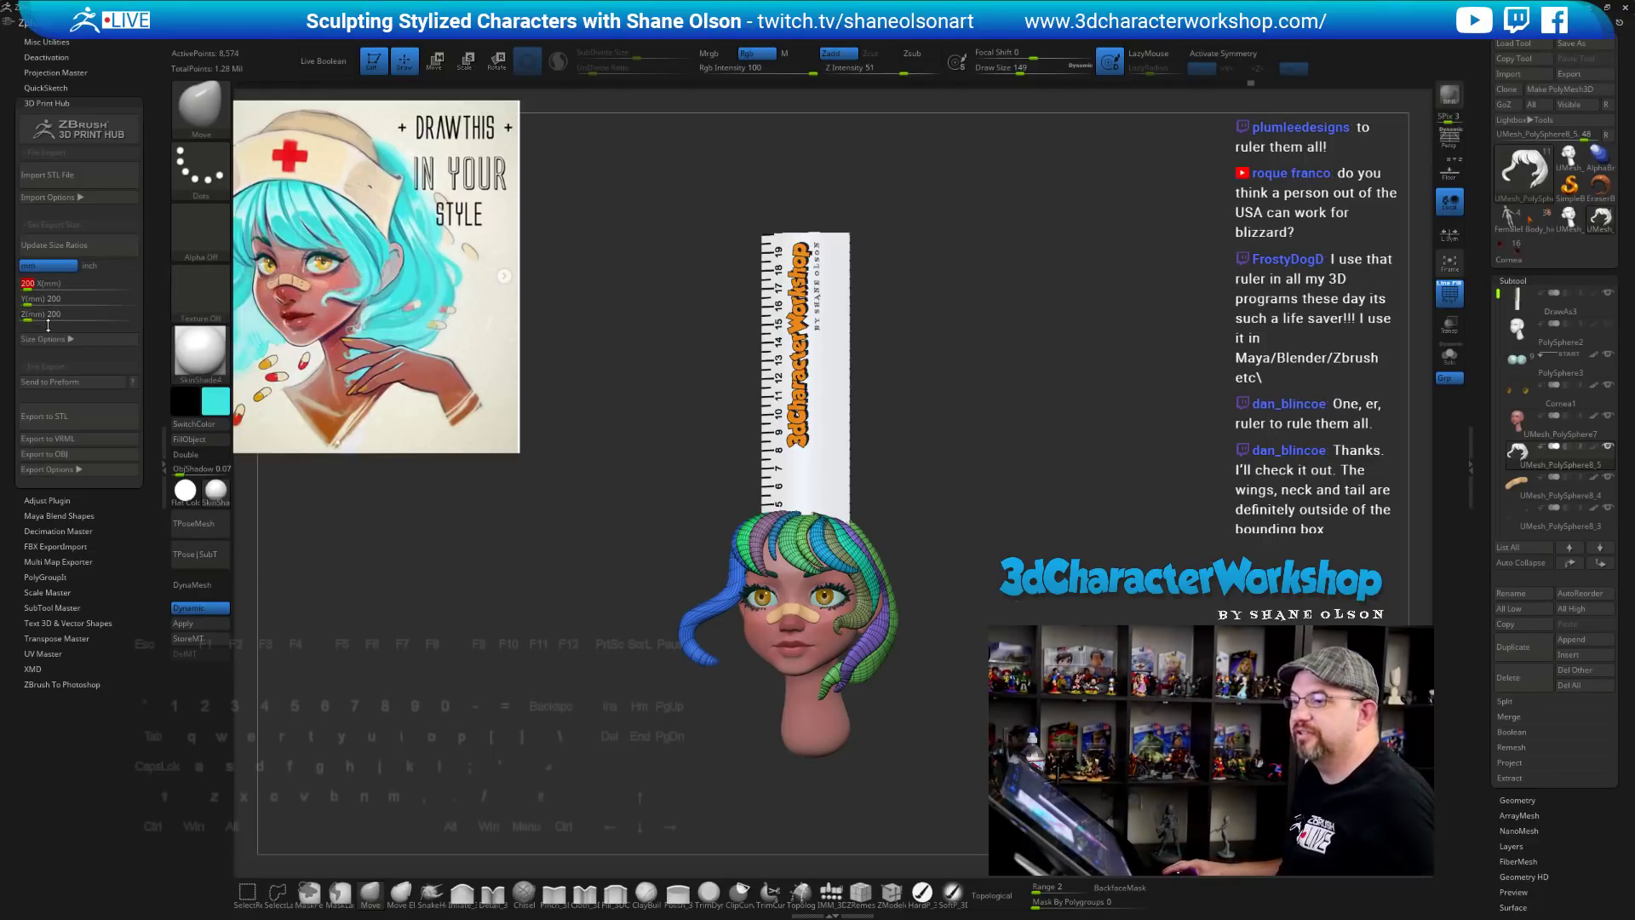
{"action": "key", "text": "Return"}
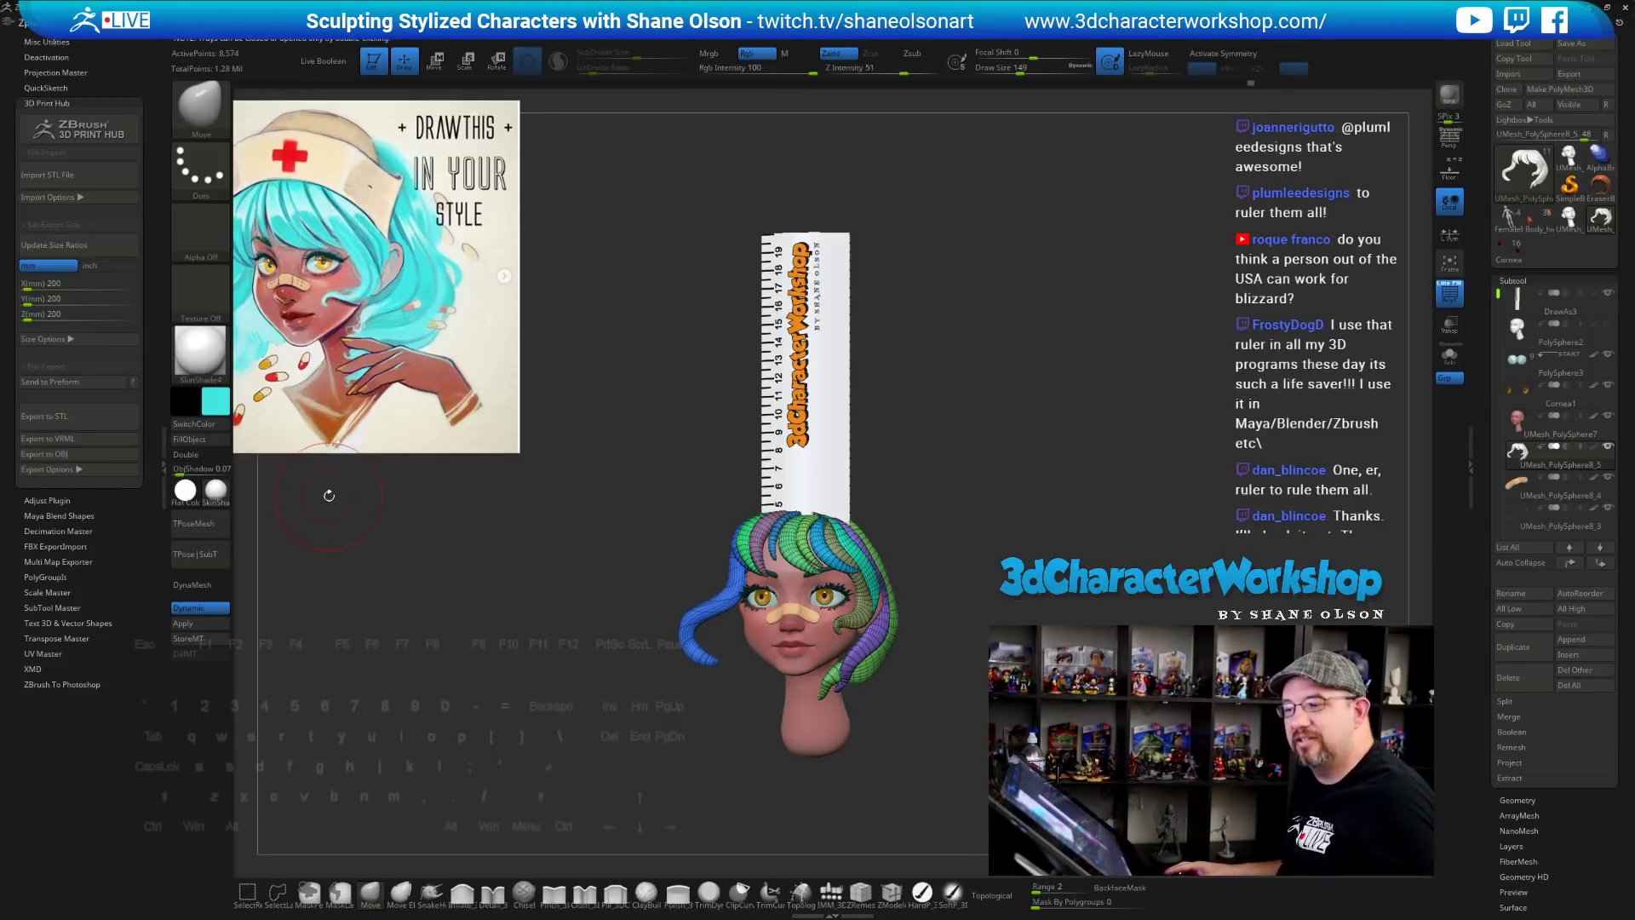
{"action": "double_click", "coordinate": [164, 467]}
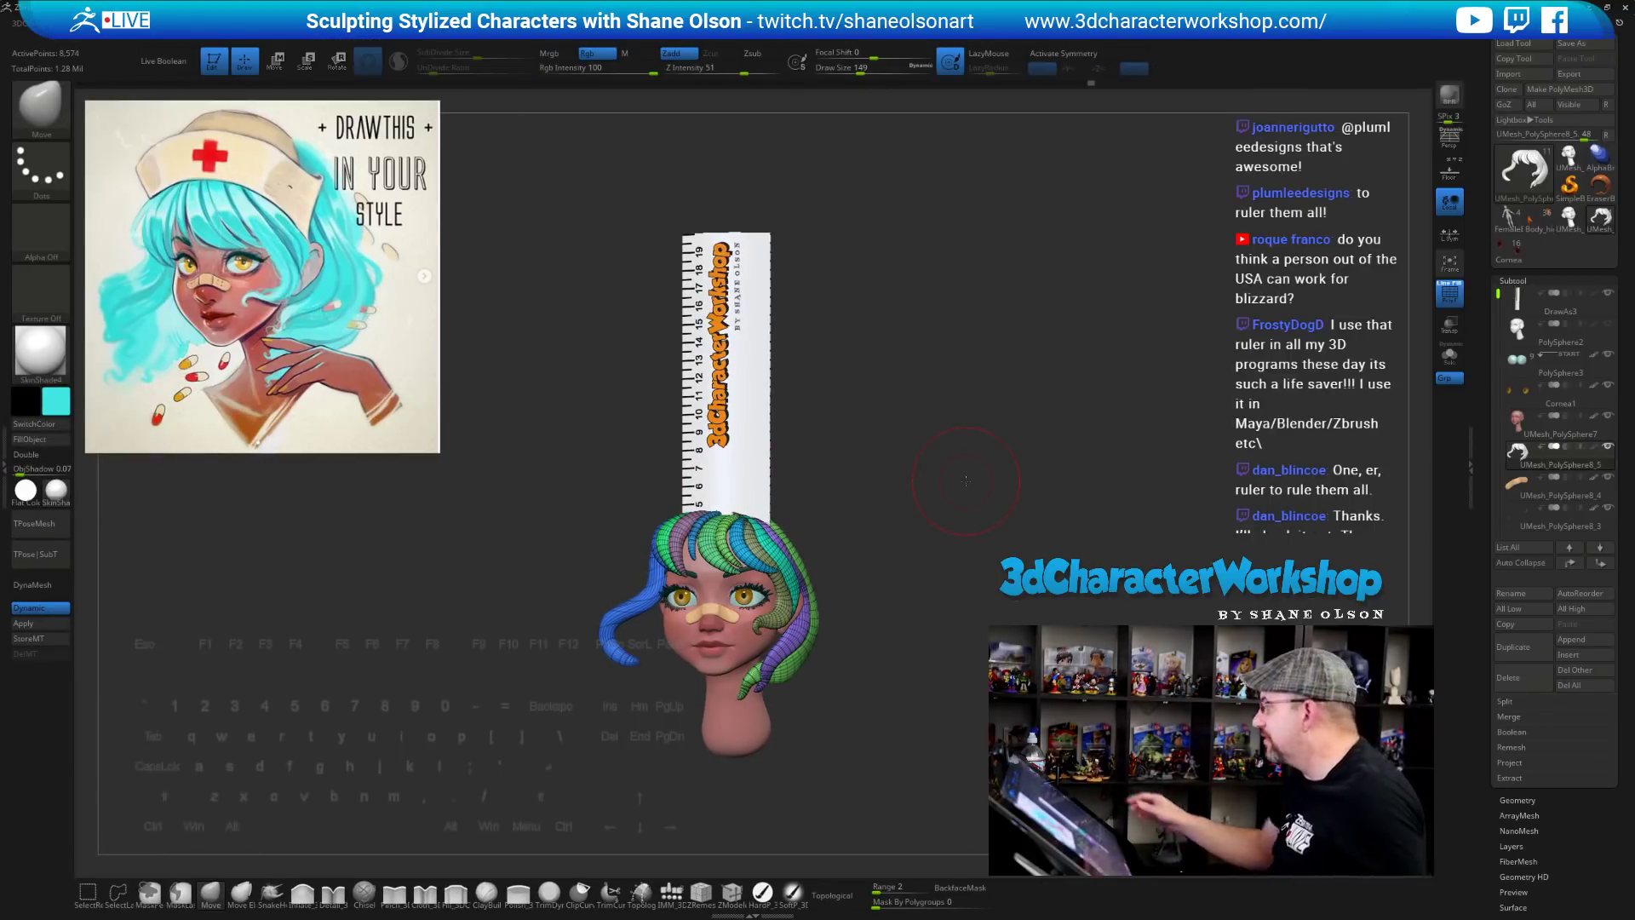
Hide the ruler subtool and remesh the hair strands with ZRemesher from the custom 3DCW popup
{"action": "left_click_drag", "start_coordinate": [977, 555], "coordinate": [997, 545]}
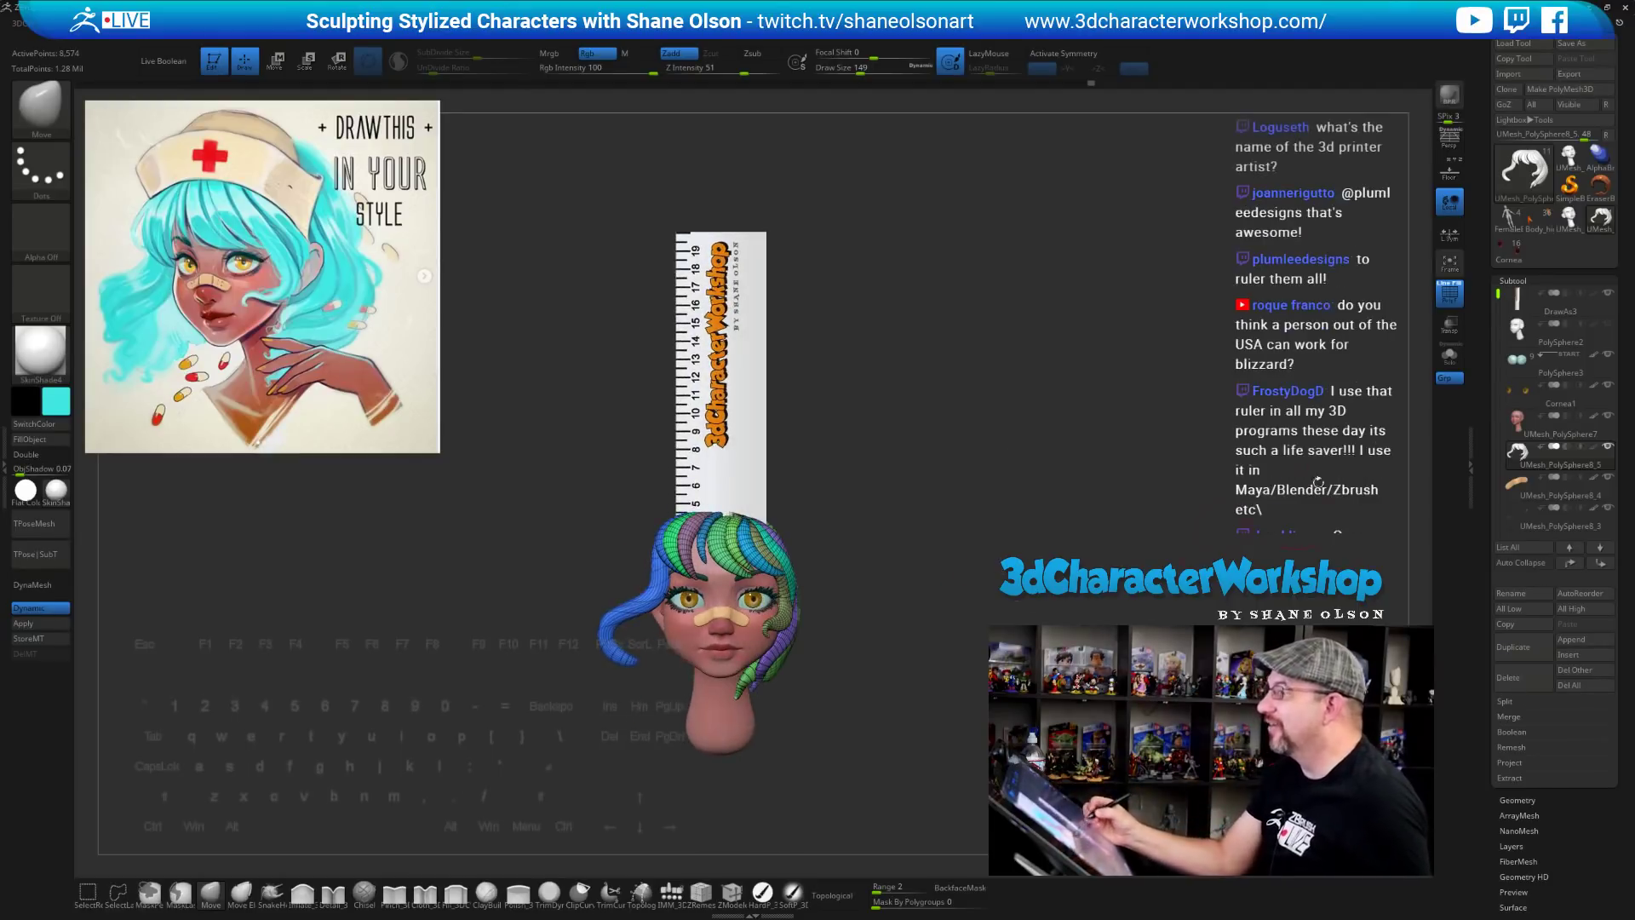
{"action": "left_click", "coordinate": [1608, 293]}
{"action": "mouse_move", "coordinate": [1013, 648]}
{"action": "left_mouse_down", "text": "alt"}
{"action": "mouse_move", "coordinate": [1018, 681]}
{"action": "mouse_move", "coordinate": [1022, 569]}
{"action": "mouse_move", "coordinate": [983, 578]}
{"action": "mouse_move", "coordinate": [988, 610]}
{"action": "mouse_move", "coordinate": [1061, 618]}
{"action": "mouse_move", "coordinate": [988, 656]}
{"action": "left_mouse_up", "text": "alt"}
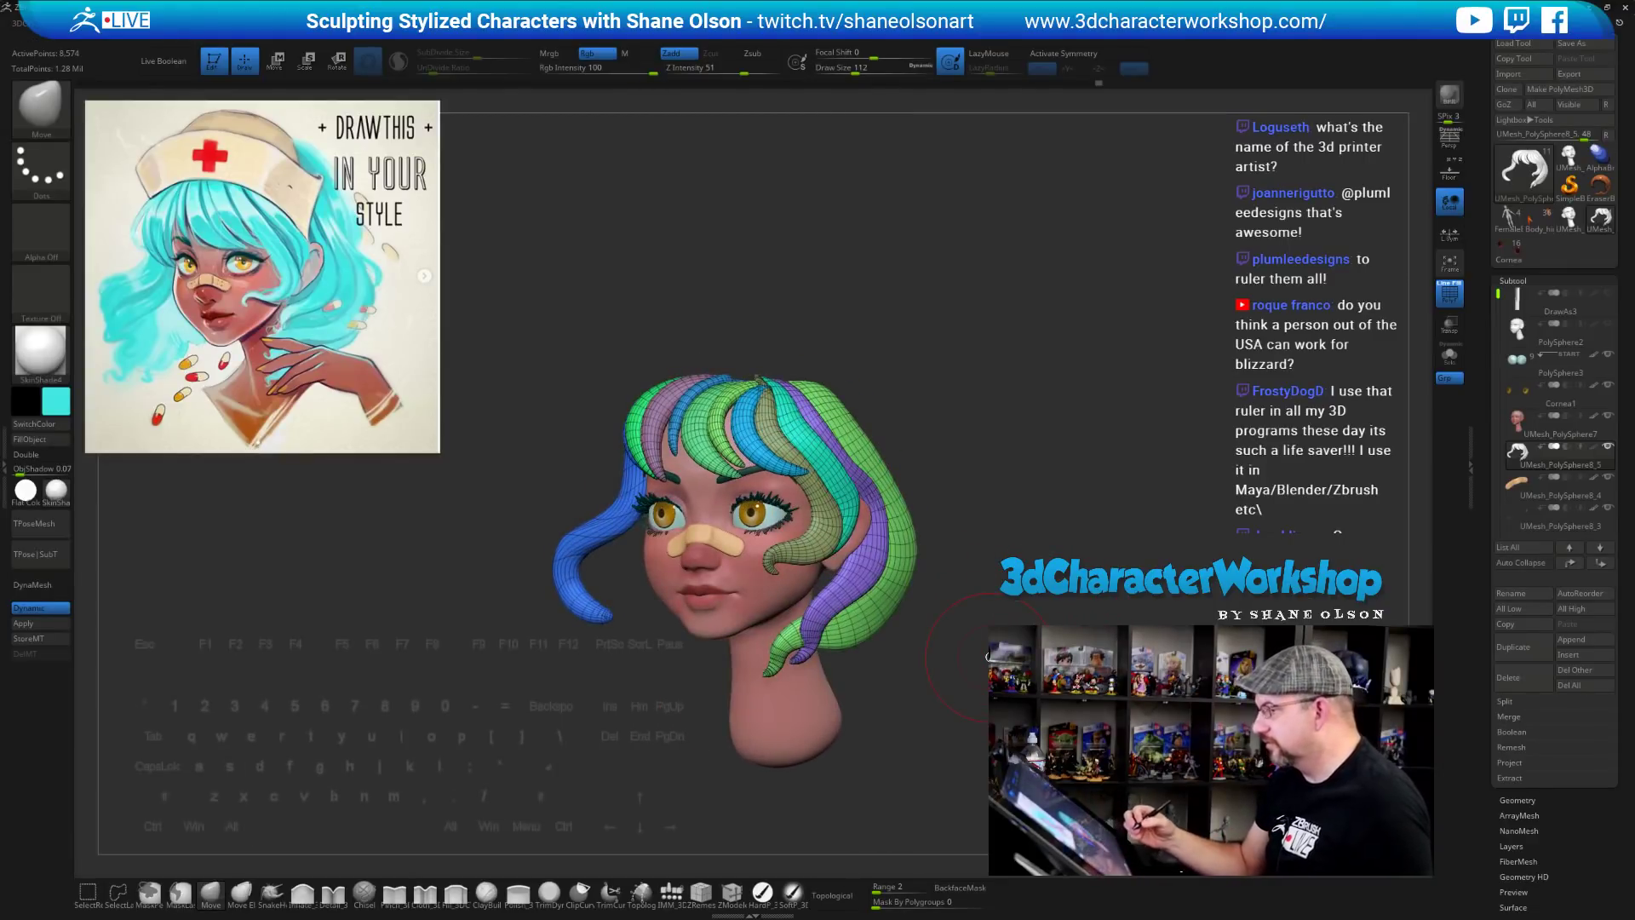
{"action": "key", "text": "2"}
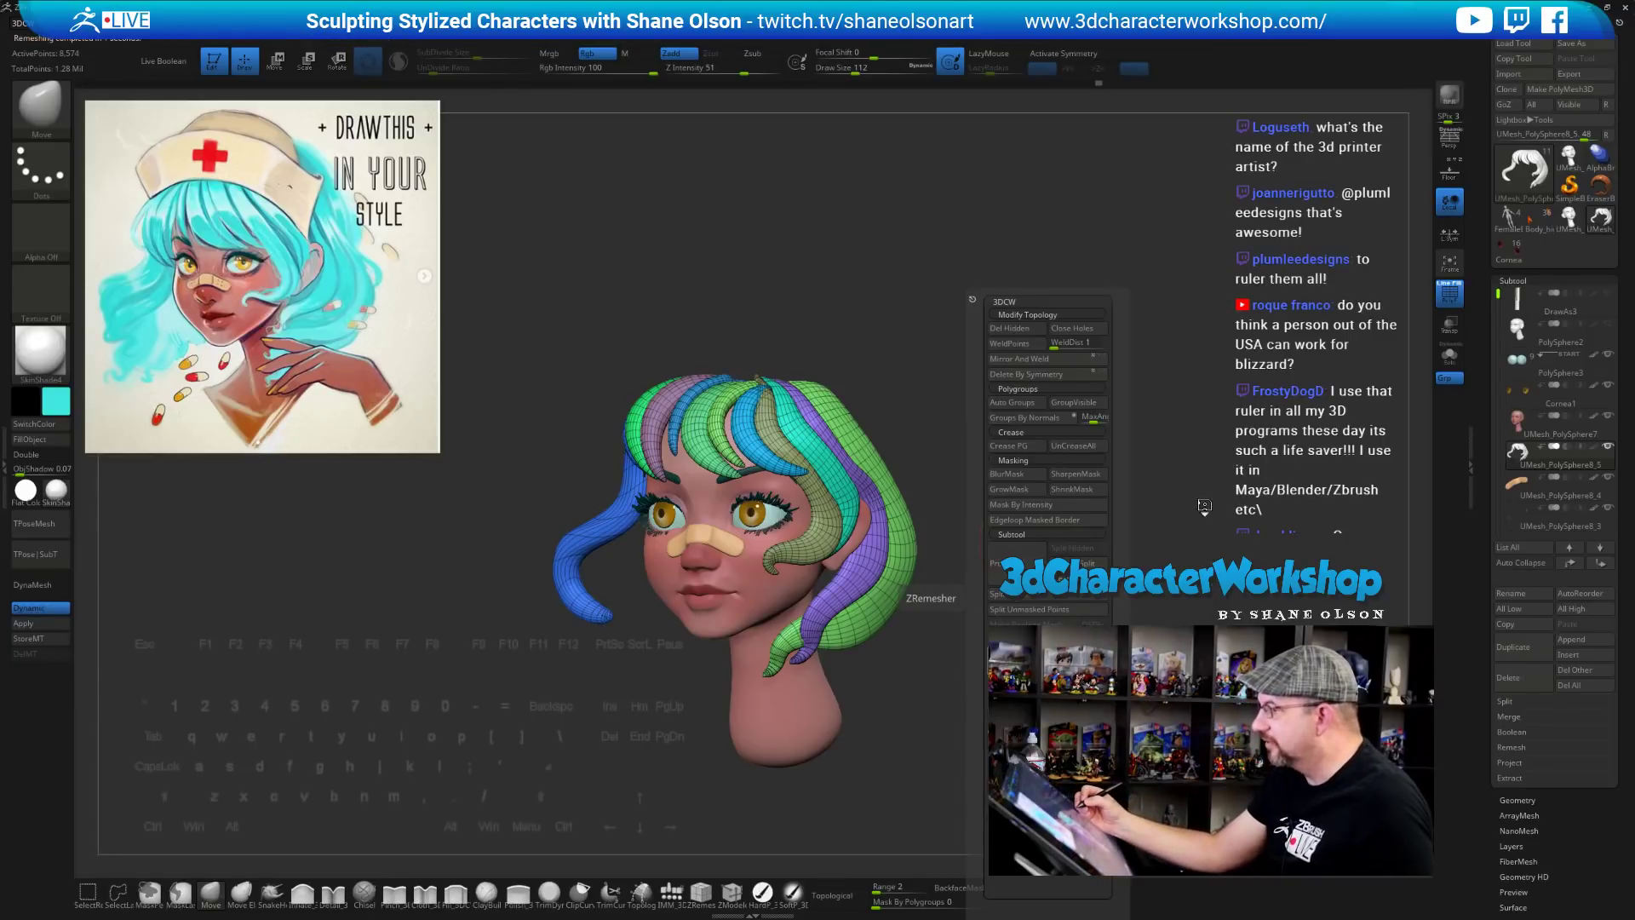
Smooth and reshape the curled side strand hanging in front of the character's ear with the Move brush
{"action": "mouse_move", "coordinate": [878, 579]}
{"action": "left_mouse_down"}
{"action": "mouse_move", "coordinate": [924, 583]}
{"action": "mouse_move", "coordinate": [877, 632]}
{"action": "left_mouse_up"}
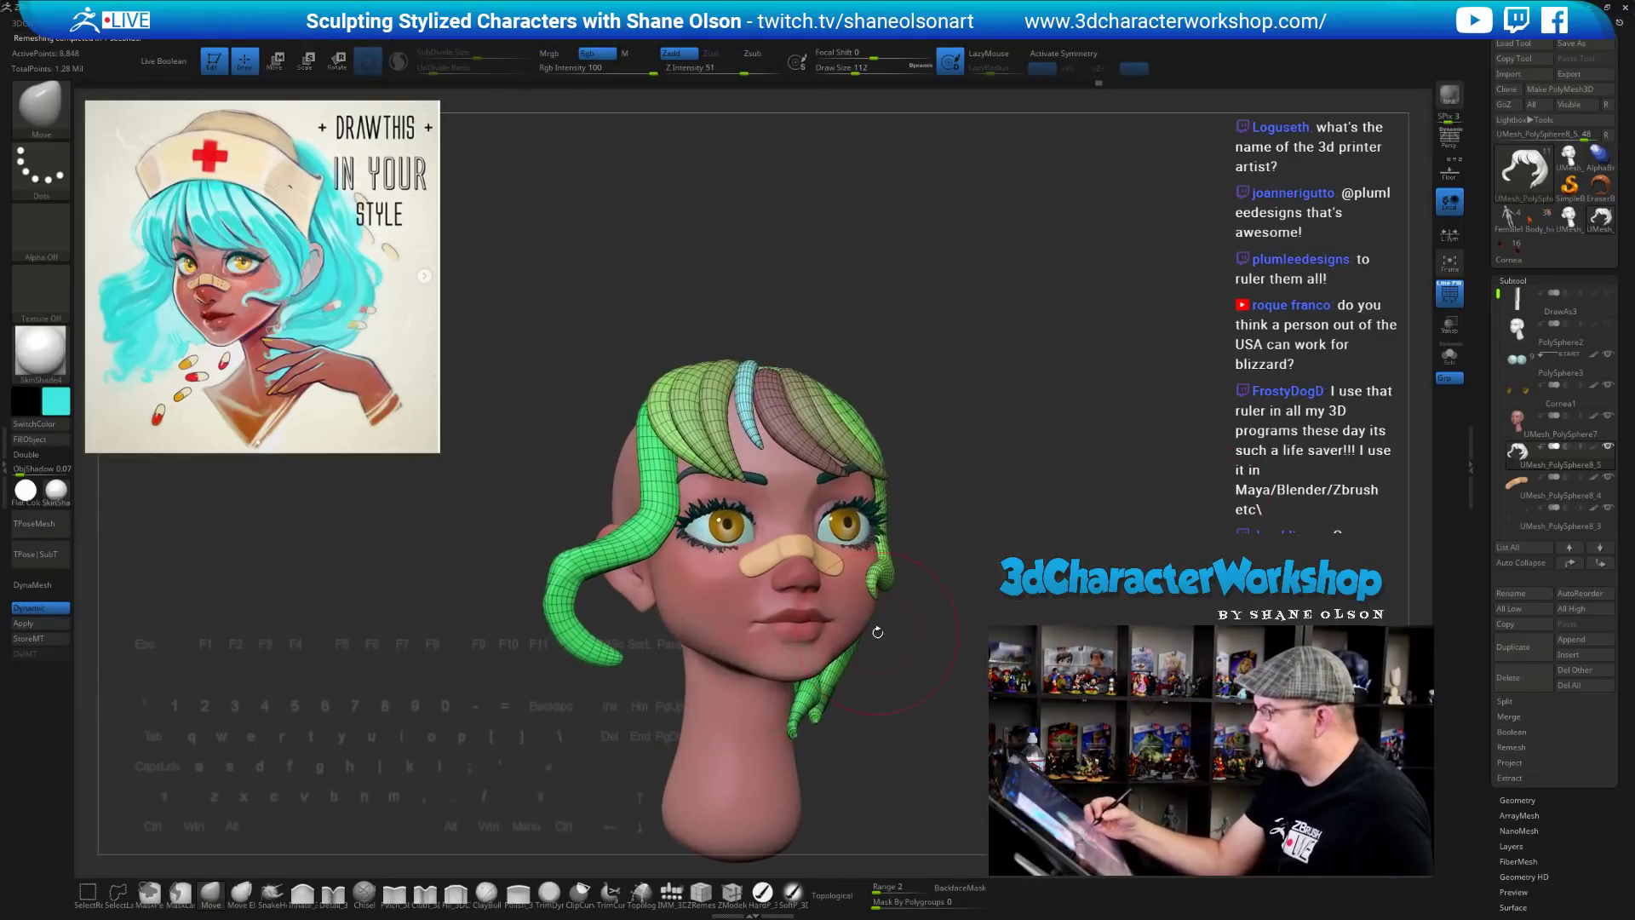
{"action": "mouse_move", "coordinate": [554, 621]}
{"action": "left_mouse_down", "text": "shift"}
{"action": "mouse_move", "coordinate": [569, 564]}
{"action": "mouse_move", "coordinate": [584, 631]}
{"action": "left_mouse_up", "text": "shift"}
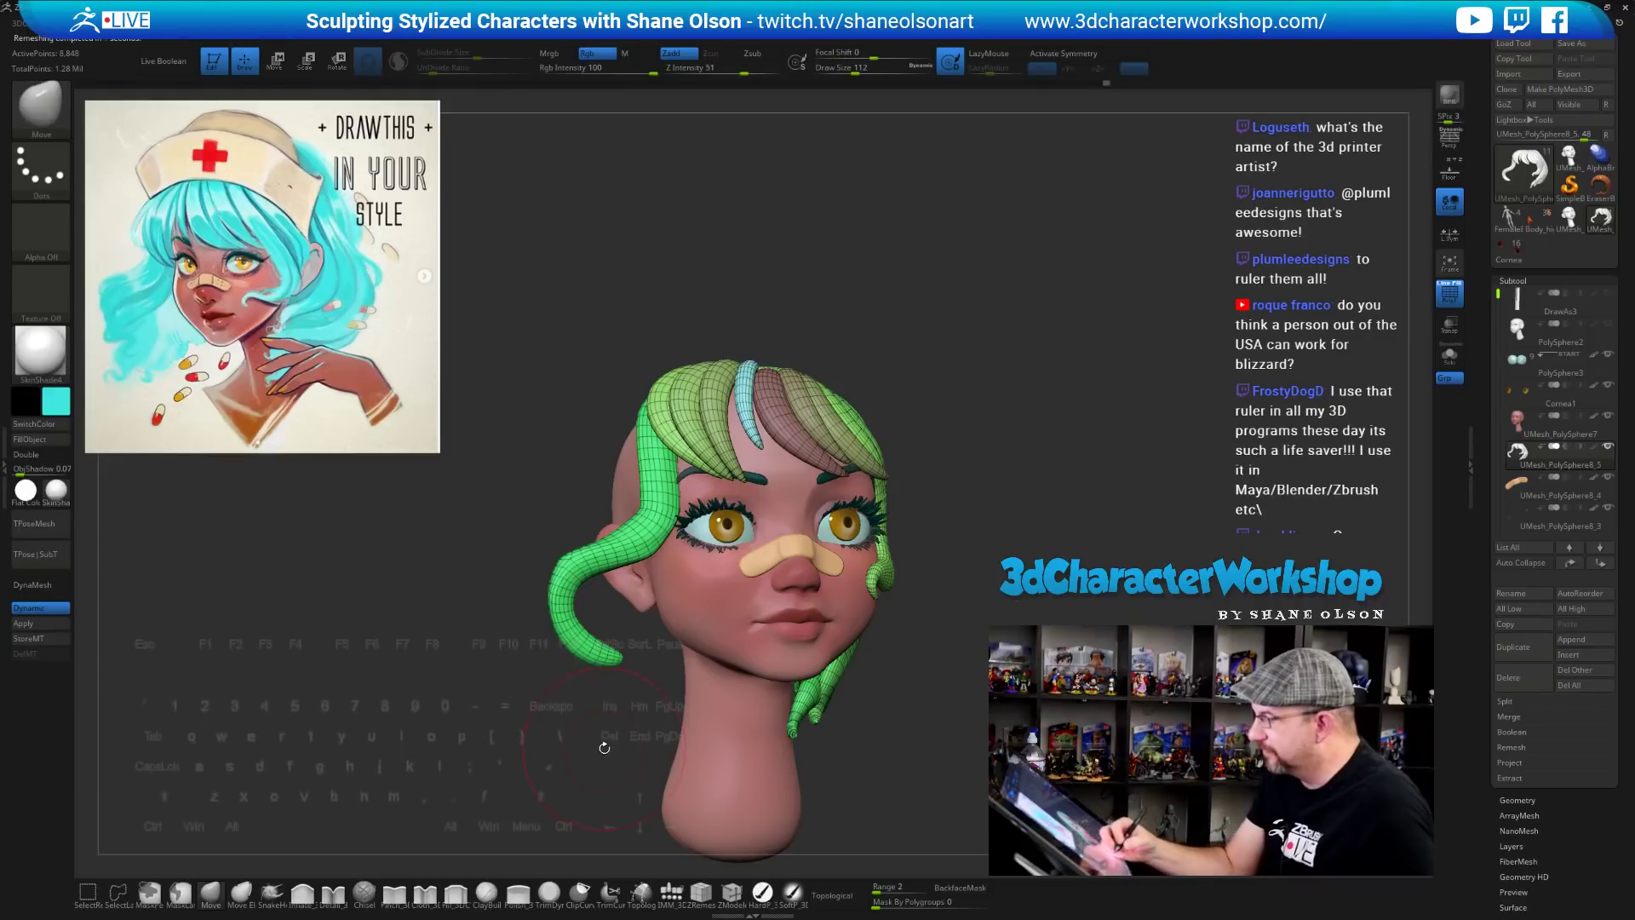
{"action": "left_click_drag", "start_coordinate": [602, 745], "coordinate": [583, 741]}
{"action": "left_click_drag", "start_coordinate": [578, 586], "coordinate": [596, 601]}
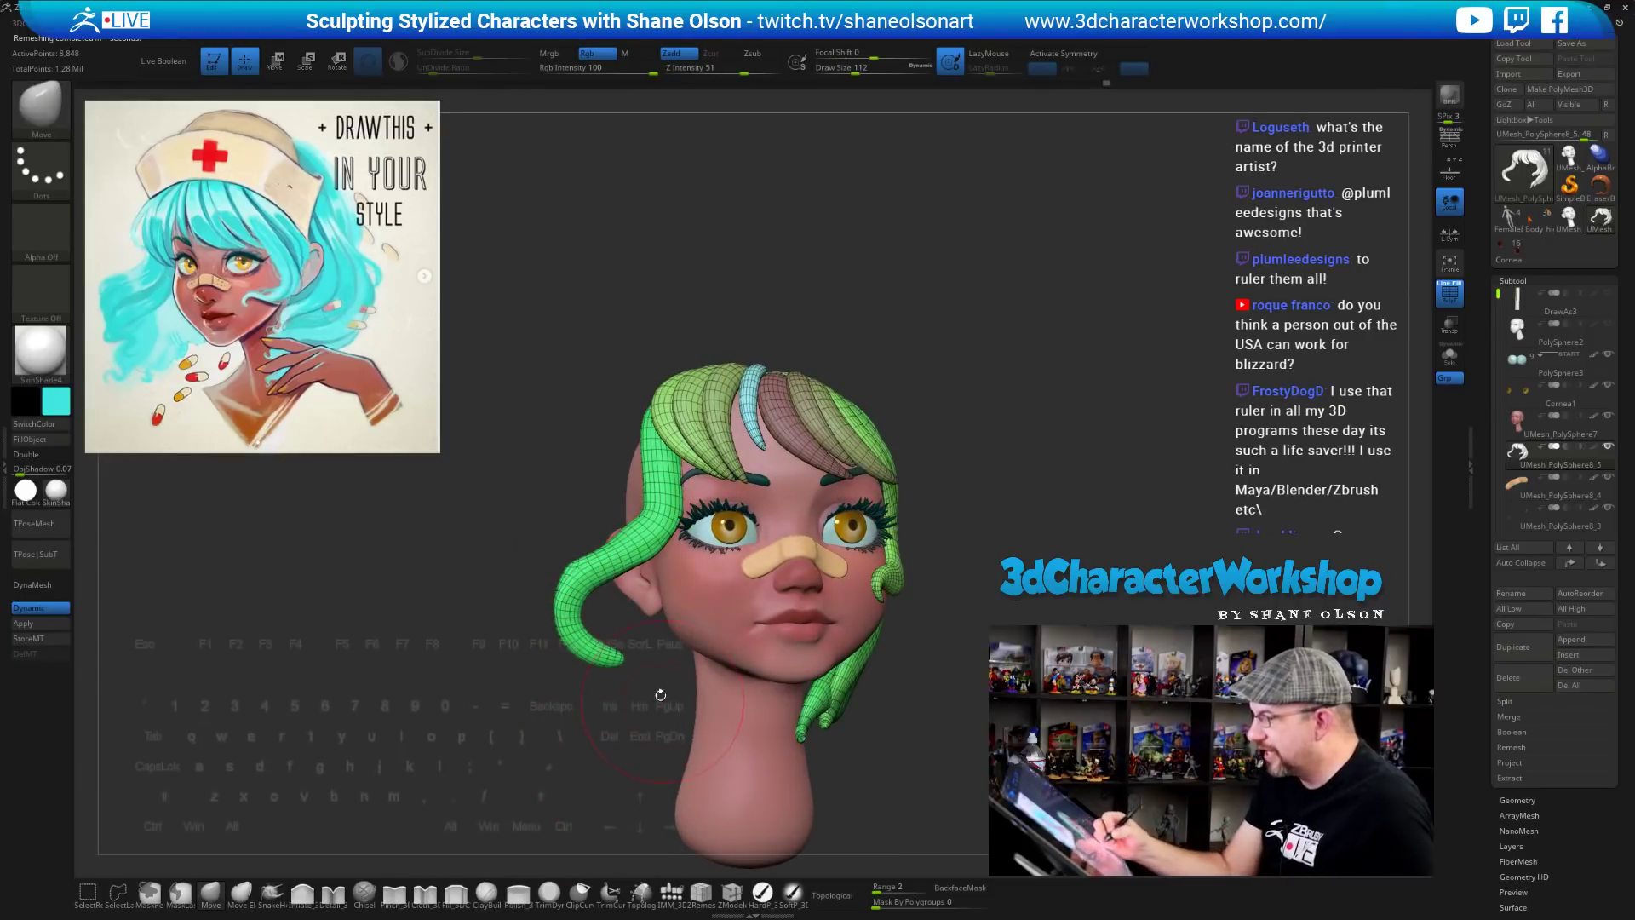
{"action": "mouse_move", "coordinate": [655, 552]}
{"action": "left_mouse_down", "text": "shift"}
{"action": "mouse_move", "coordinate": [656, 510]}
{"action": "mouse_move", "coordinate": [640, 534]}
{"action": "left_mouse_up", "text": "shift"}
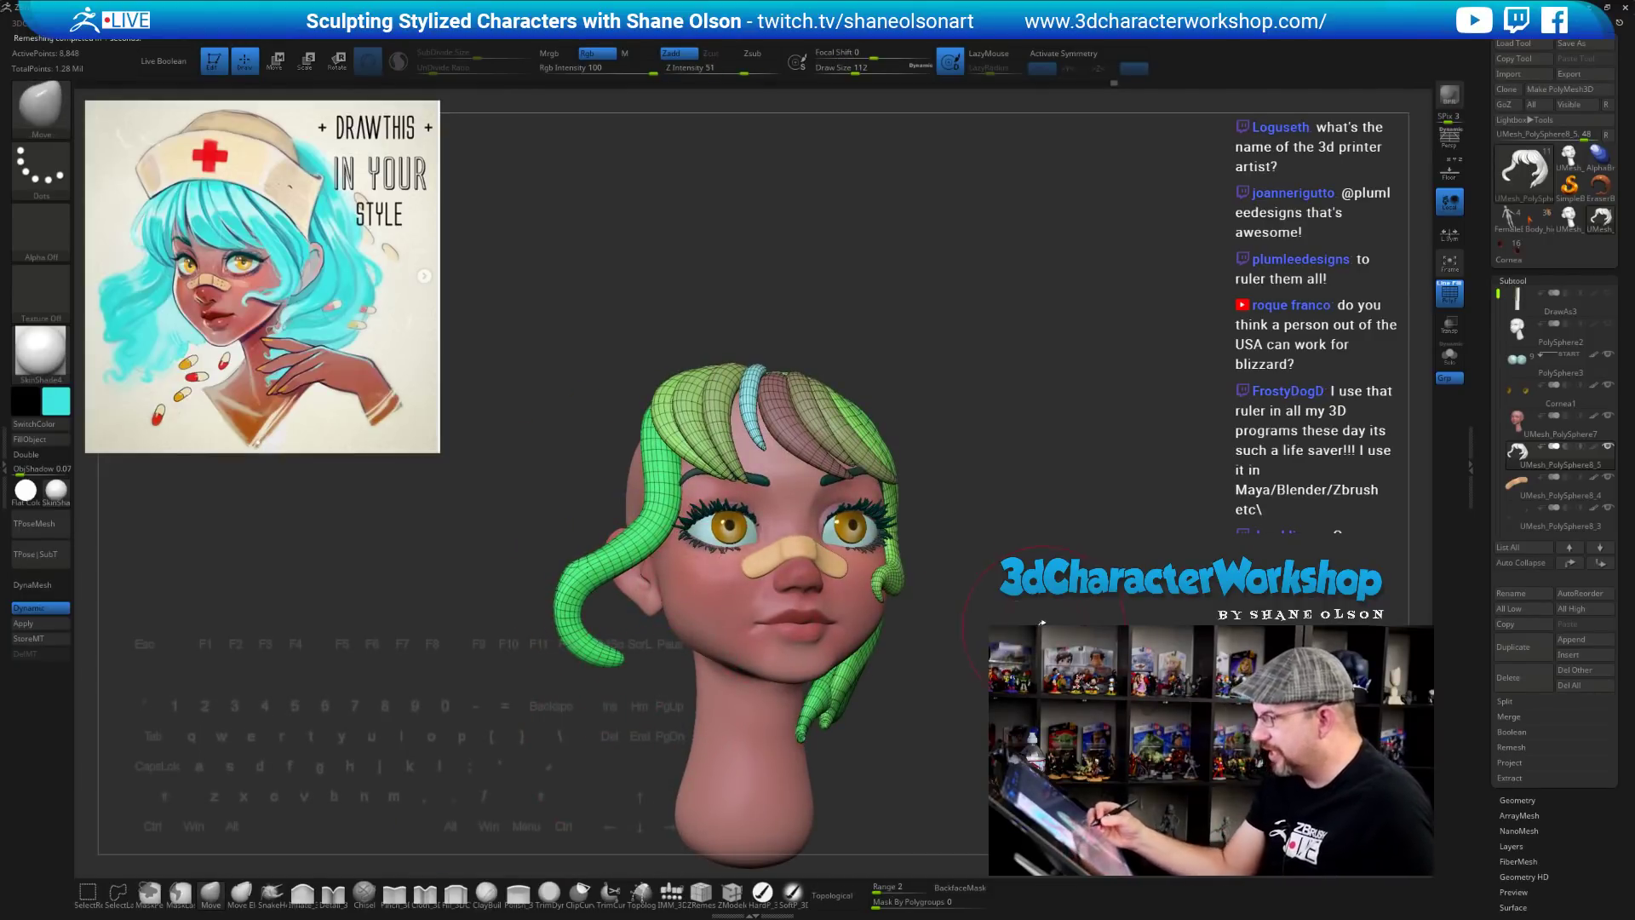
Smooth the lower strands on the opposite side and adjust their tips beside the neck at draw size 51
{"action": "left_click_drag", "start_coordinate": [602, 743], "coordinate": [434, 739]}
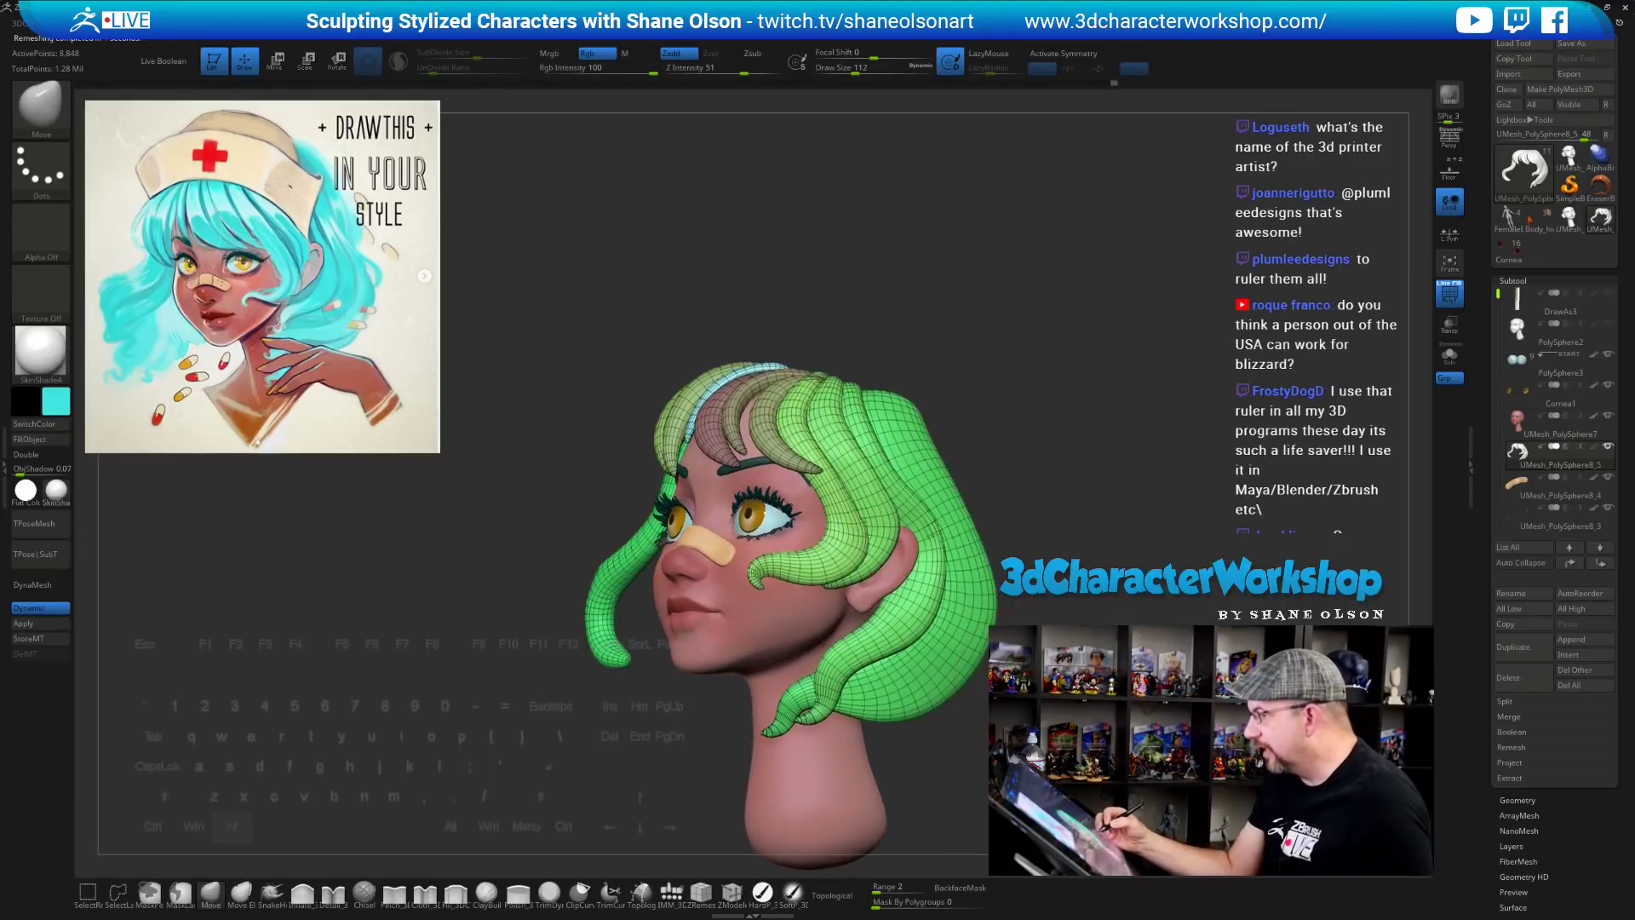
{"action": "mouse_move", "coordinate": [1064, 741]}
{"action": "left_mouse_down", "text": "alt"}
{"action": "mouse_move", "coordinate": [1086, 771]}
{"action": "mouse_move", "coordinate": [1040, 662]}
{"action": "left_mouse_up", "text": "alt"}
{"action": "left_click_drag", "start_coordinate": [801, 615], "coordinate": [870, 598], "text": "shift"}
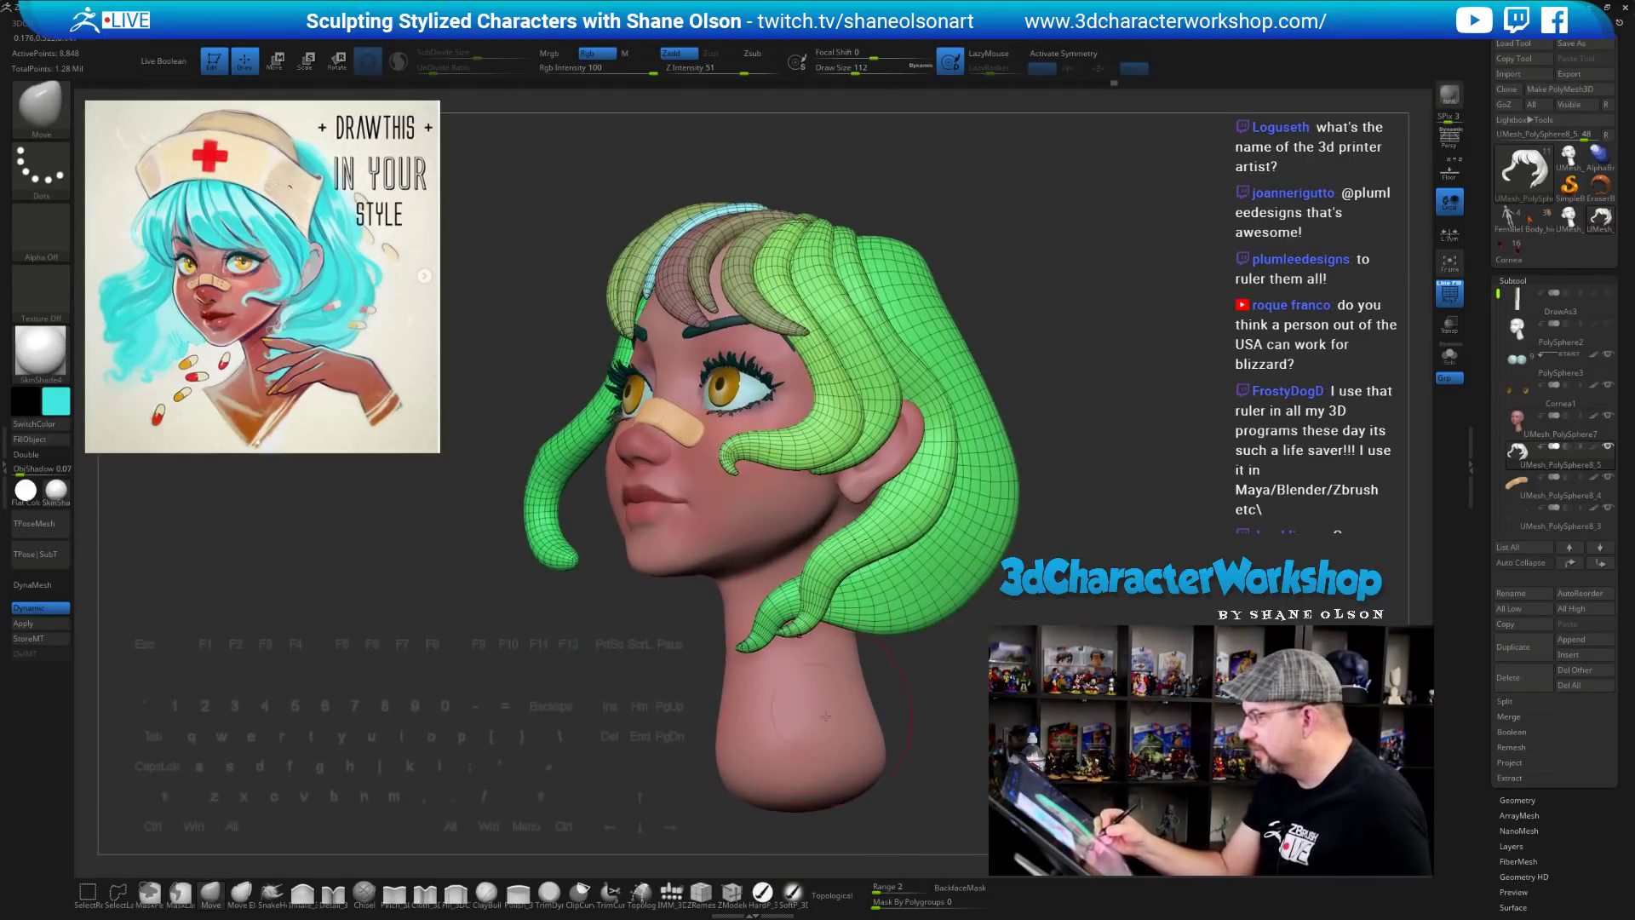
{"action": "key", "text": "s"}
{"action": "left_click_drag", "start_coordinate": [962, 730], "coordinate": [948, 730]}
{"action": "left_click_drag", "start_coordinate": [959, 729], "coordinate": [920, 816], "text": "alt"}
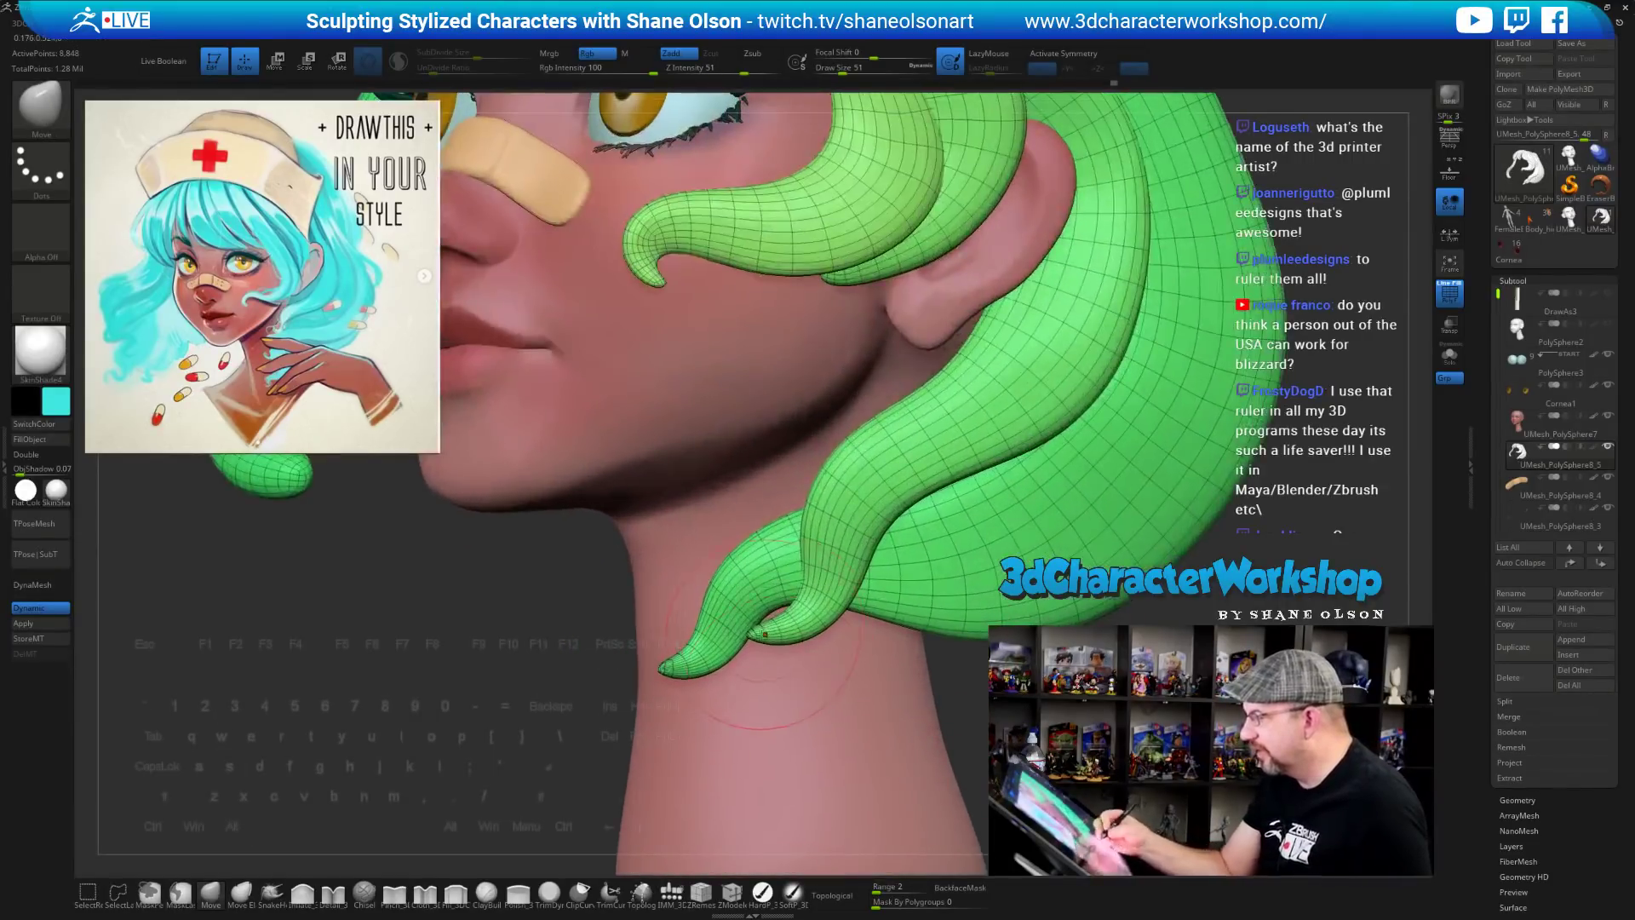
{"action": "left_click_drag", "start_coordinate": [786, 628], "coordinate": [791, 661], "text": "alt"}
{"action": "left_click_drag", "start_coordinate": [961, 788], "coordinate": [996, 686], "text": "alt"}
Remesh the reshaped hair strands again from the custom 3DCW popup
{"action": "key", "text": "space"}
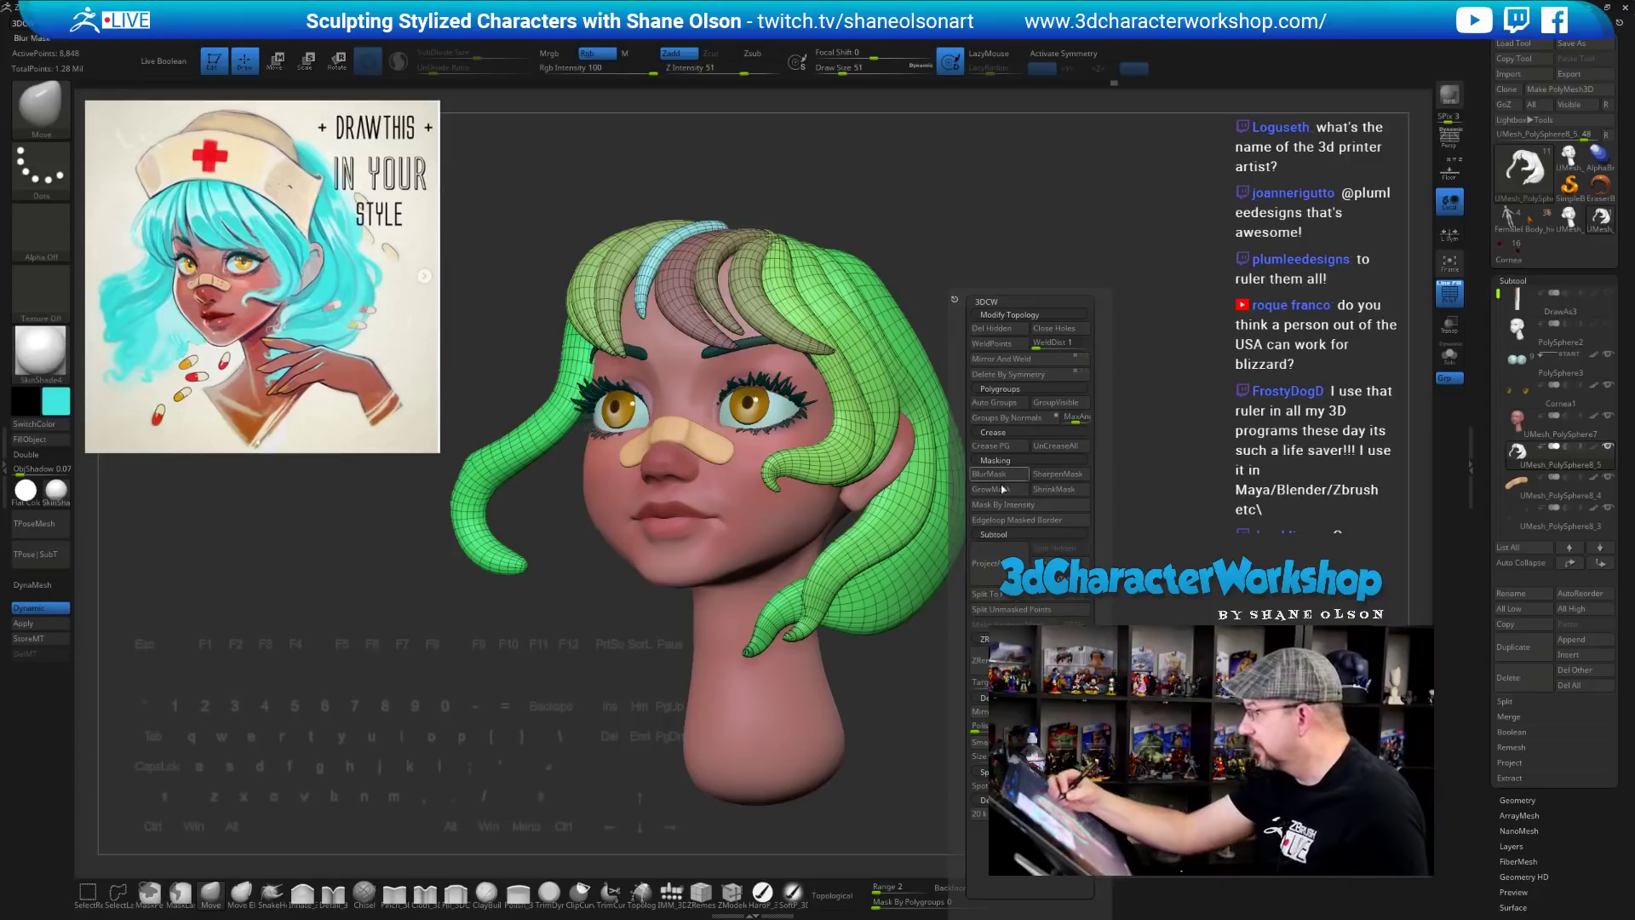
{"action": "left_click", "coordinate": [998, 660]}
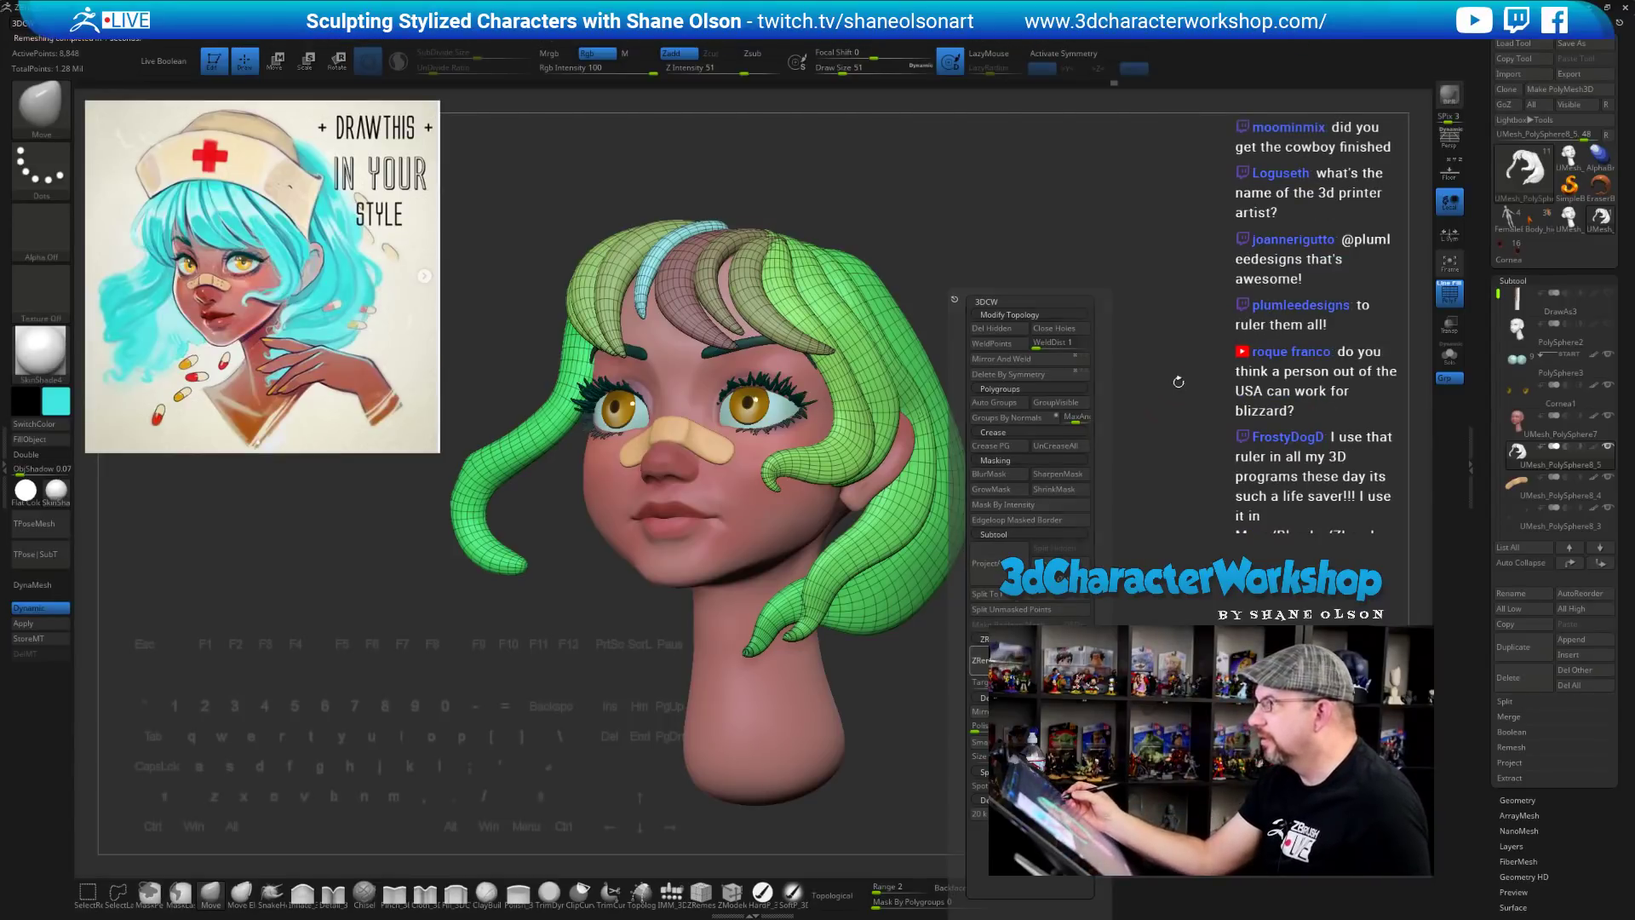
{"action": "mouse_move", "coordinate": [1092, 490]}
{"action": "left_mouse_down"}
{"action": "mouse_move", "coordinate": [1081, 546]}
{"action": "mouse_move", "coordinate": [1099, 620]}
{"action": "mouse_move", "coordinate": [1056, 601]}
{"action": "mouse_move", "coordinate": [1010, 622]}
{"action": "mouse_move", "coordinate": [1051, 616]}
{"action": "left_mouse_up"}
Set the Move brush's draw size to 87 and refine the curl and bend of the free-hanging side strand
{"action": "key", "text": "s"}
{"action": "left_click_drag", "start_coordinate": [600, 664], "coordinate": [614, 730]}
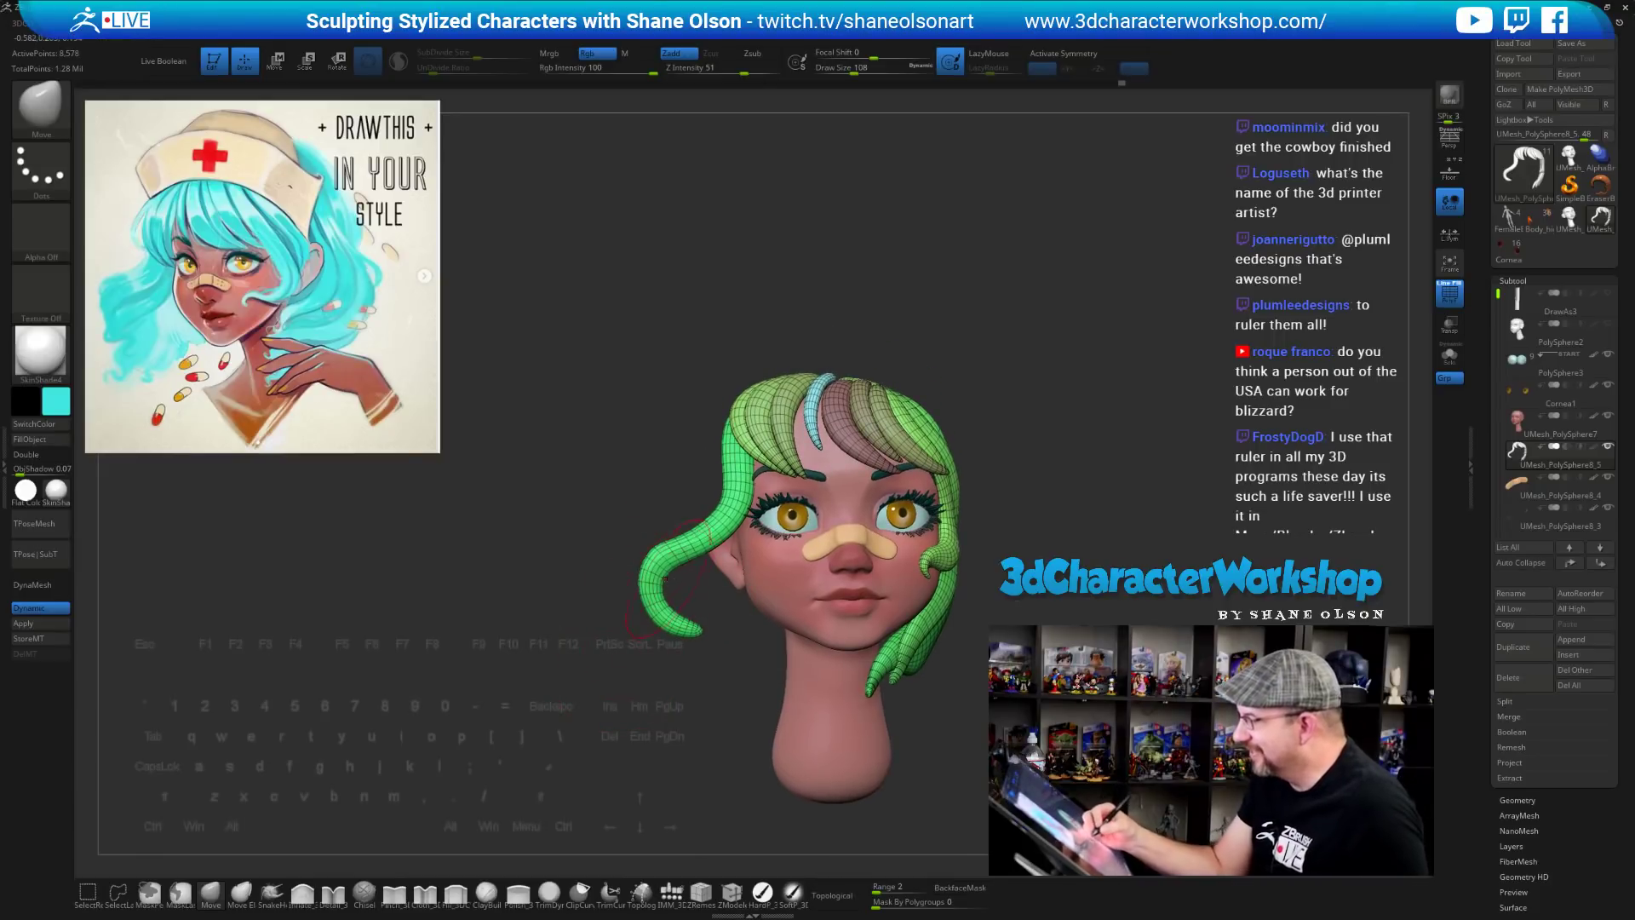
{"action": "key", "text": "bracketleft"}
{"action": "key", "text": "bracketleft"}
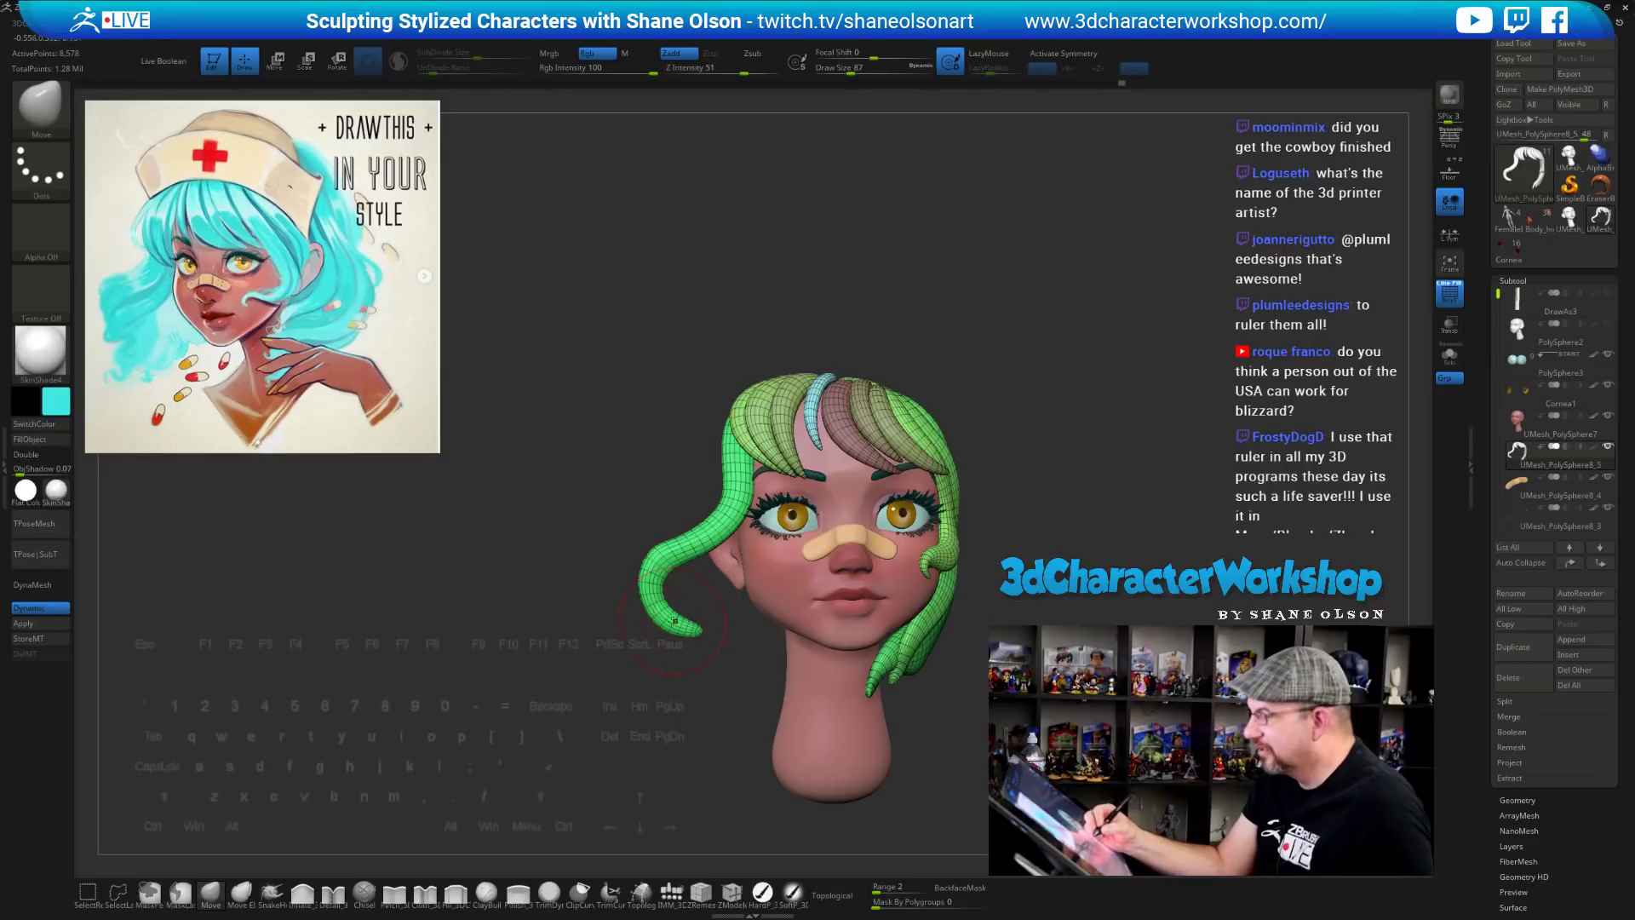
{"action": "mouse_move", "coordinate": [674, 621]}
{"action": "left_mouse_down"}
{"action": "mouse_move", "coordinate": [684, 601]}
{"action": "mouse_move", "coordinate": [702, 621]}
{"action": "mouse_move", "coordinate": [719, 718]}
{"action": "mouse_move", "coordinate": [952, 665]}
{"action": "mouse_move", "coordinate": [1022, 720]}
{"action": "left_mouse_up"}
{"action": "left_click_drag", "start_coordinate": [722, 493], "coordinate": [698, 460]}
Mask everything except the curled side strand and duplicate that strand behind the original with the gizmo
{"action": "left_click_drag", "start_coordinate": [946, 695], "coordinate": [979, 681], "text": "alt"}
{"action": "left_click_drag", "start_coordinate": [1034, 511], "coordinate": [1046, 541]}
{"action": "key", "text": "w"}
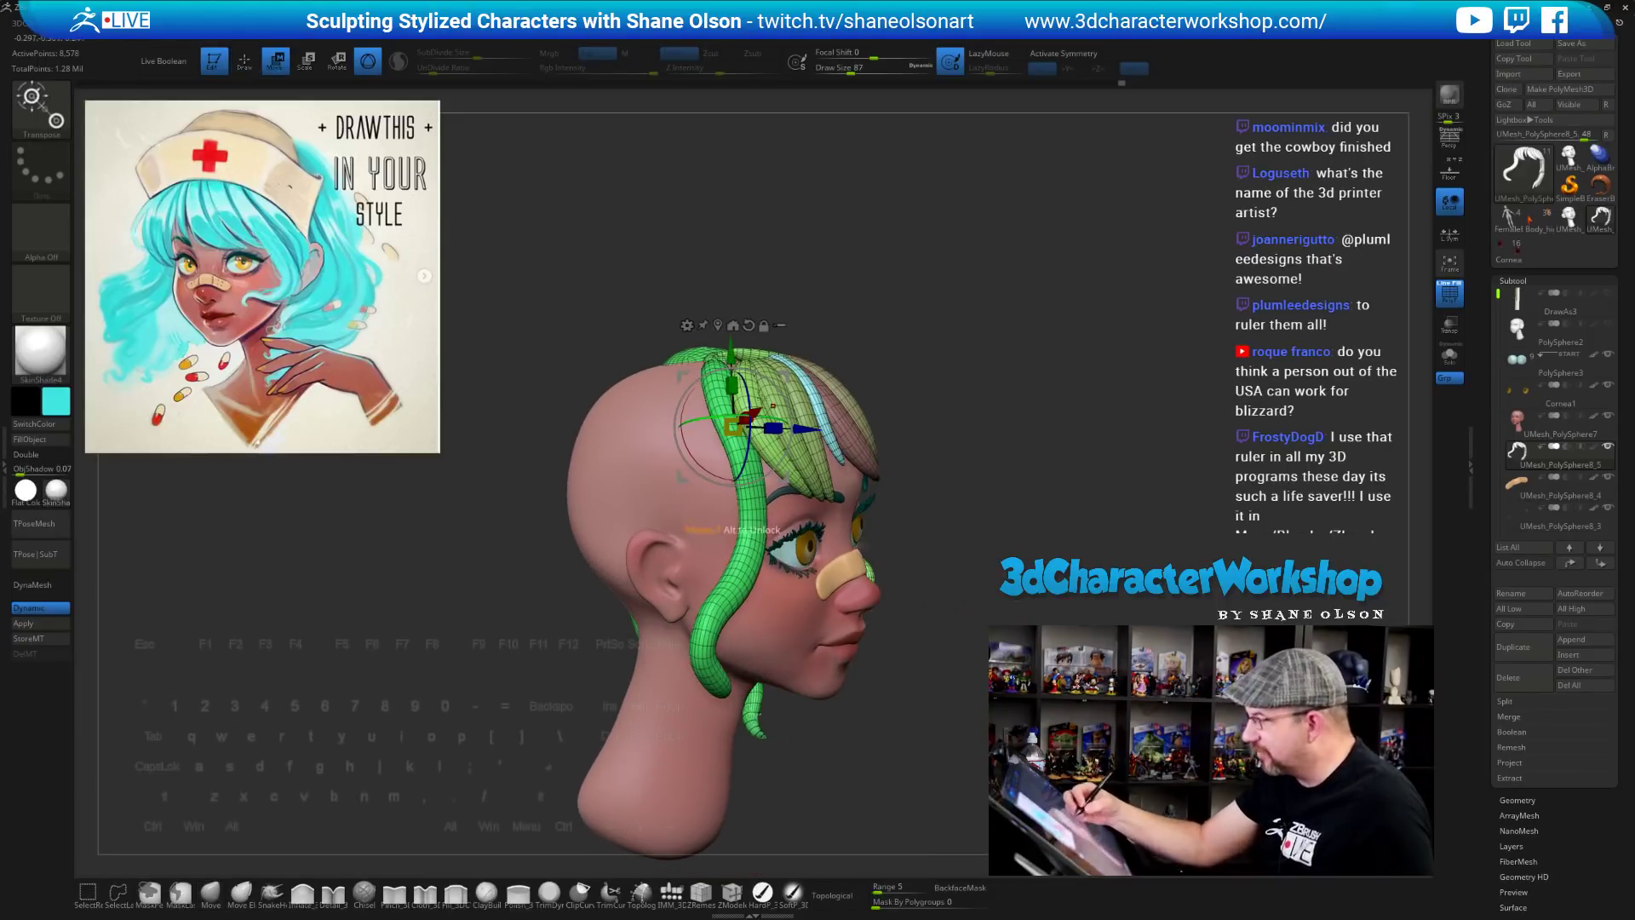
{"action": "left_click", "coordinate": [762, 504], "text": "ctrl"}
{"action": "left_click_drag", "start_coordinate": [941, 597], "coordinate": [928, 651]}
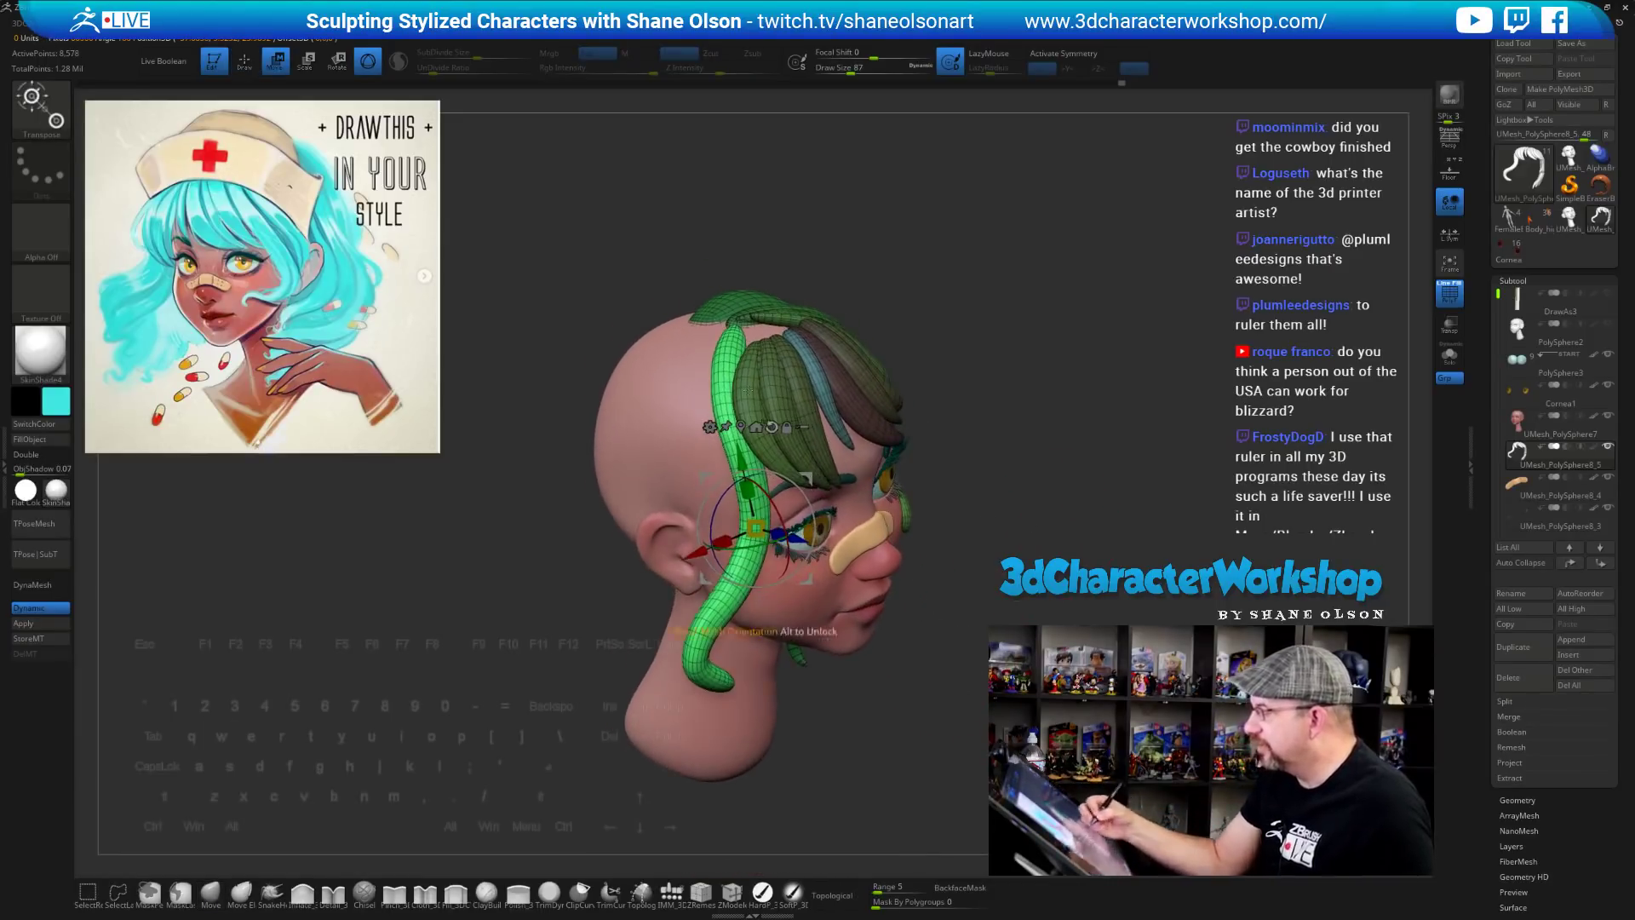
{"action": "left_click_drag", "start_coordinate": [814, 478], "coordinate": [771, 473], "text": "ctrl"}
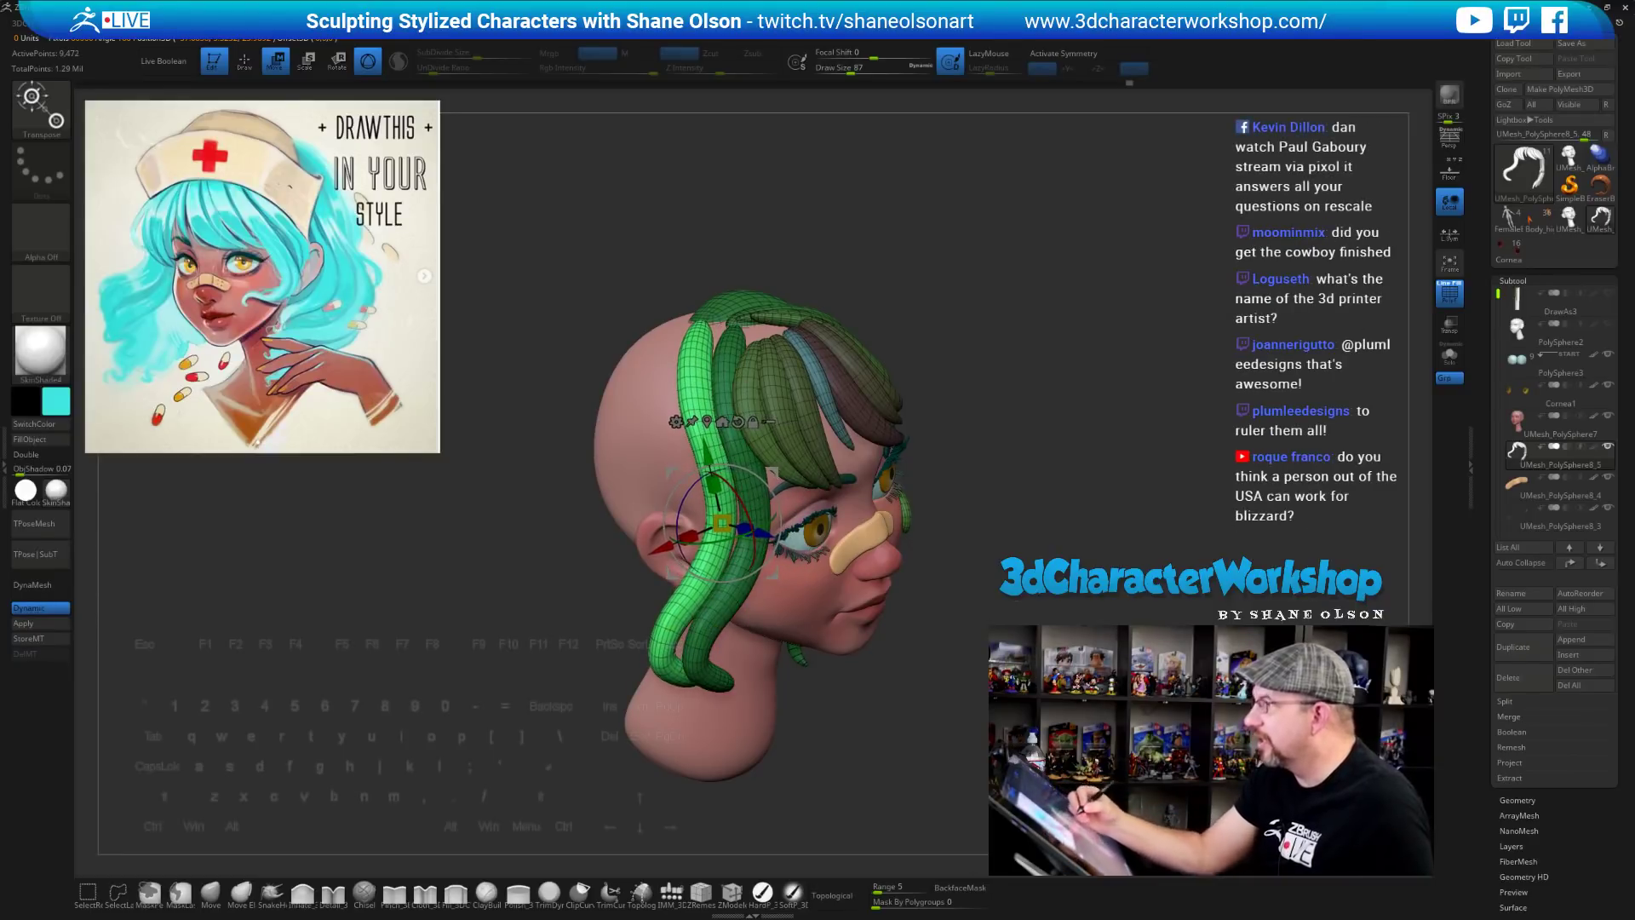
{"action": "left_click_drag", "start_coordinate": [962, 596], "coordinate": [809, 609]}
{"action": "left_click_drag", "start_coordinate": [1065, 545], "coordinate": [1005, 489], "text": "alt"}
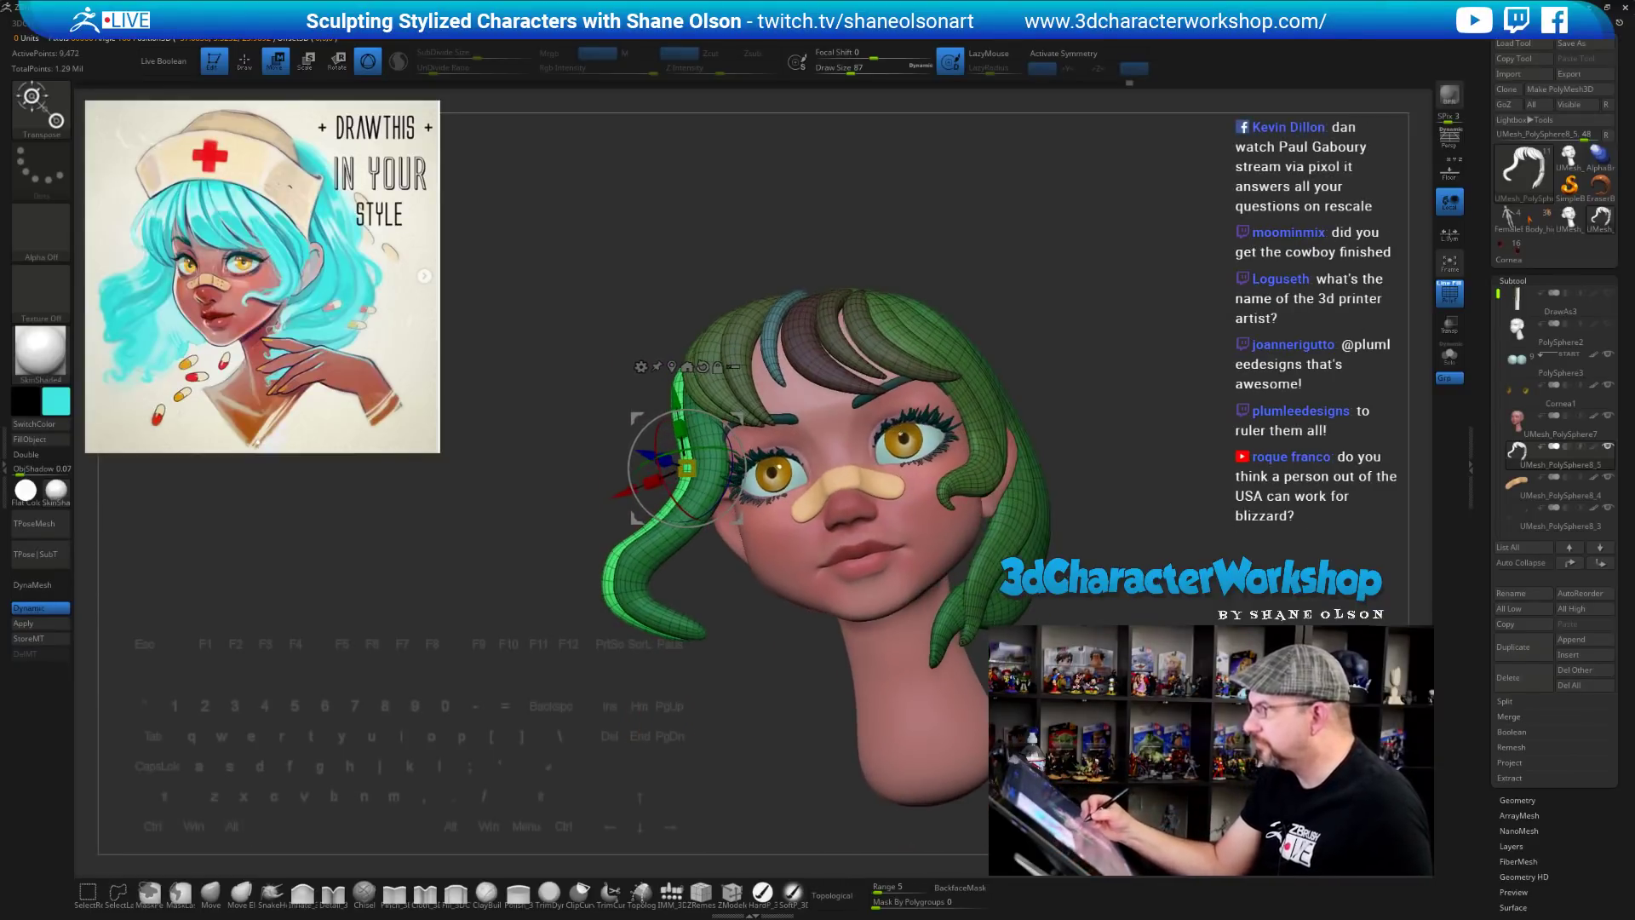
Return to the Move brush, adjust the duplicated strand's lower curl, and isolate that strand
{"action": "left_click", "coordinate": [729, 729], "text": "ctrl"}
{"action": "mouse_move", "coordinate": [718, 724]}
{"action": "left_mouse_down"}
{"action": "mouse_move", "coordinate": [783, 712]}
{"action": "mouse_move", "coordinate": [722, 715]}
{"action": "mouse_move", "coordinate": [681, 673]}
{"action": "left_mouse_up"}
{"action": "key", "text": "q"}
{"action": "left_click_drag", "start_coordinate": [662, 569], "coordinate": [658, 563]}
{"action": "mouse_move", "coordinate": [678, 702]}
{"action": "left_mouse_down"}
{"action": "mouse_move", "coordinate": [675, 689]}
{"action": "mouse_move", "coordinate": [685, 717]}
{"action": "mouse_move", "coordinate": [679, 628]}
{"action": "left_mouse_up"}
{"action": "left_click", "coordinate": [674, 560], "text": "ctrl+shift"}
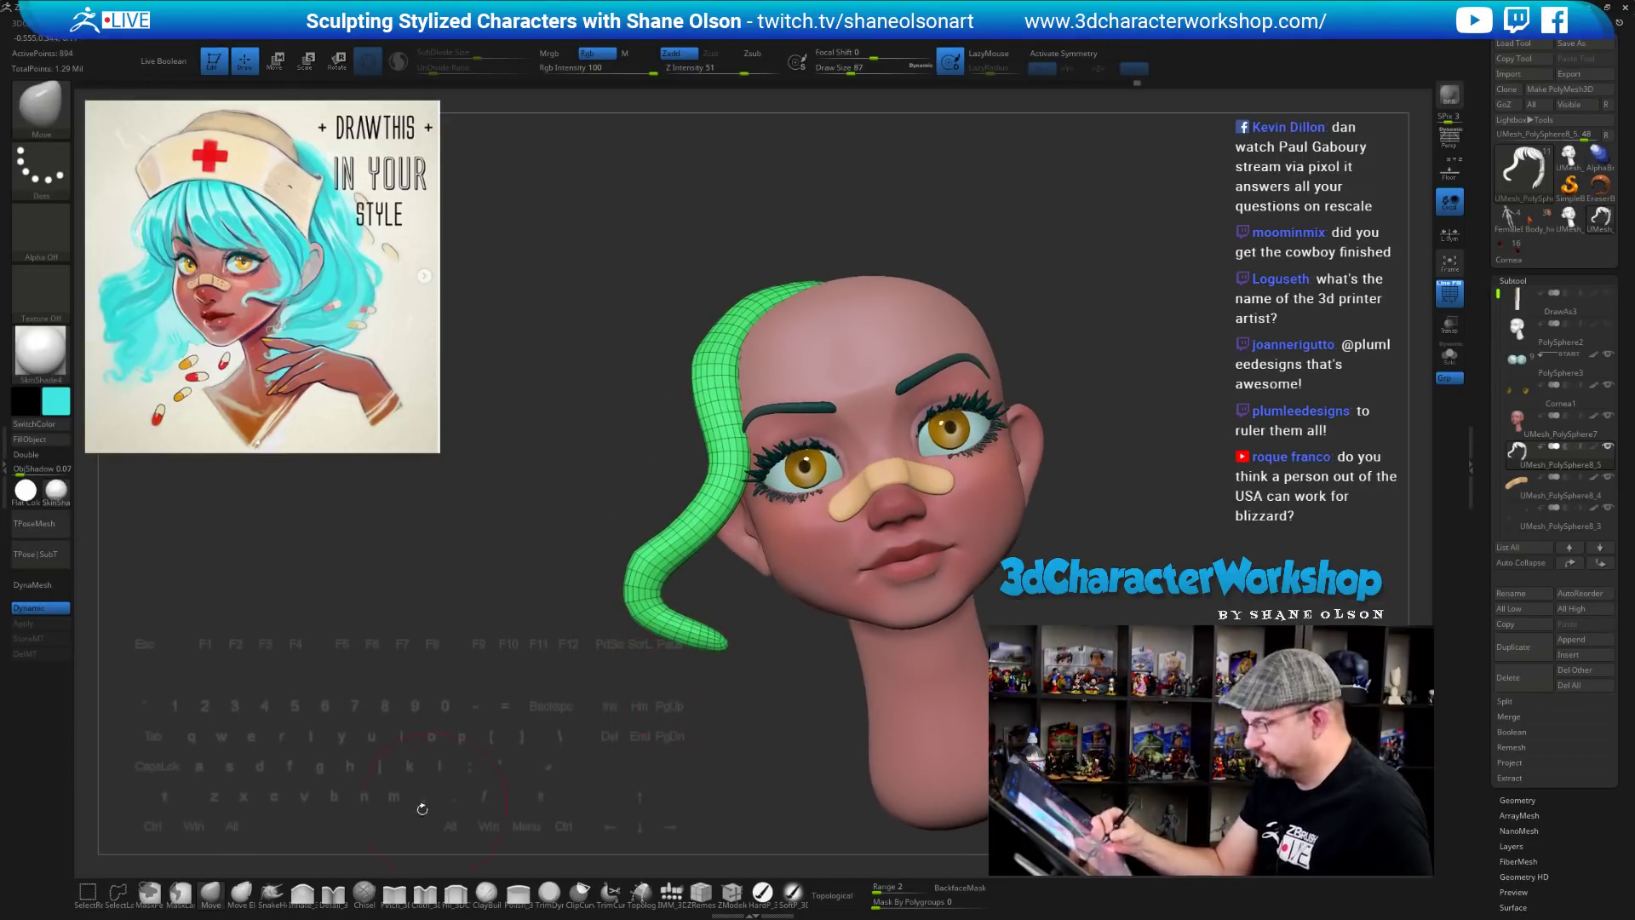
Pull the isolated strand's tip into an extra S-shaped curl with the SnakeHook brush, reducing its draw size to 39
{"action": "left_click", "coordinate": [272, 893]}
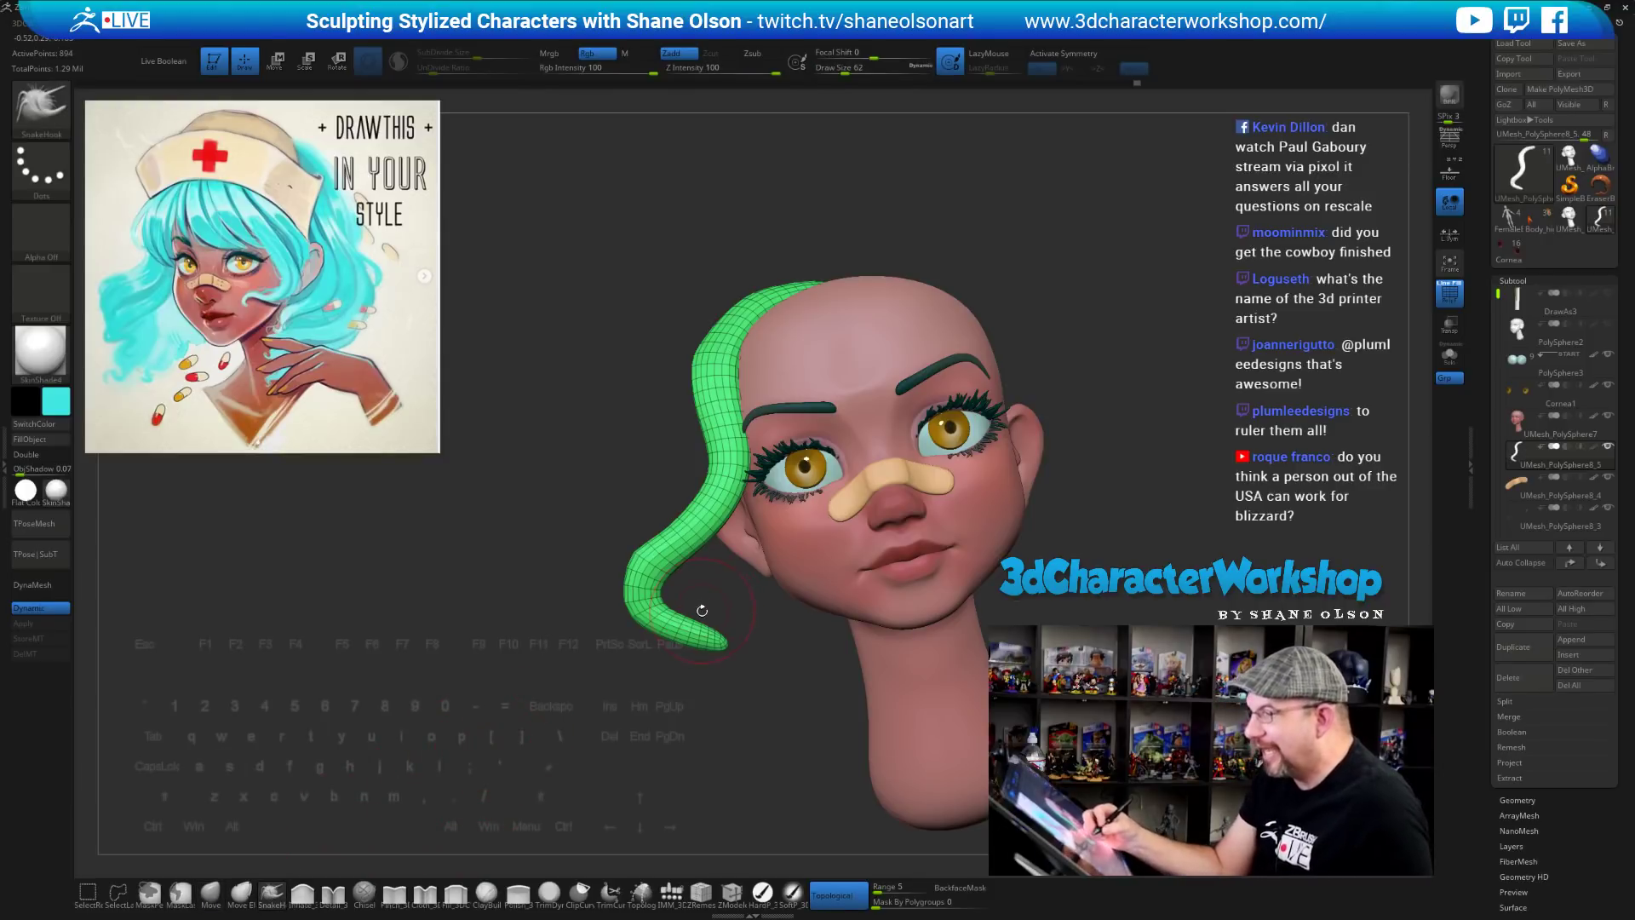
{"action": "mouse_move", "coordinate": [680, 623]}
{"action": "left_mouse_down"}
{"action": "mouse_move", "coordinate": [711, 601]}
{"action": "mouse_move", "coordinate": [718, 650]}
{"action": "mouse_move", "coordinate": [692, 664]}
{"action": "mouse_move", "coordinate": [694, 644]}
{"action": "mouse_move", "coordinate": [711, 658]}
{"action": "mouse_move", "coordinate": [679, 637]}
{"action": "left_mouse_up"}
{"action": "key", "text": "s"}
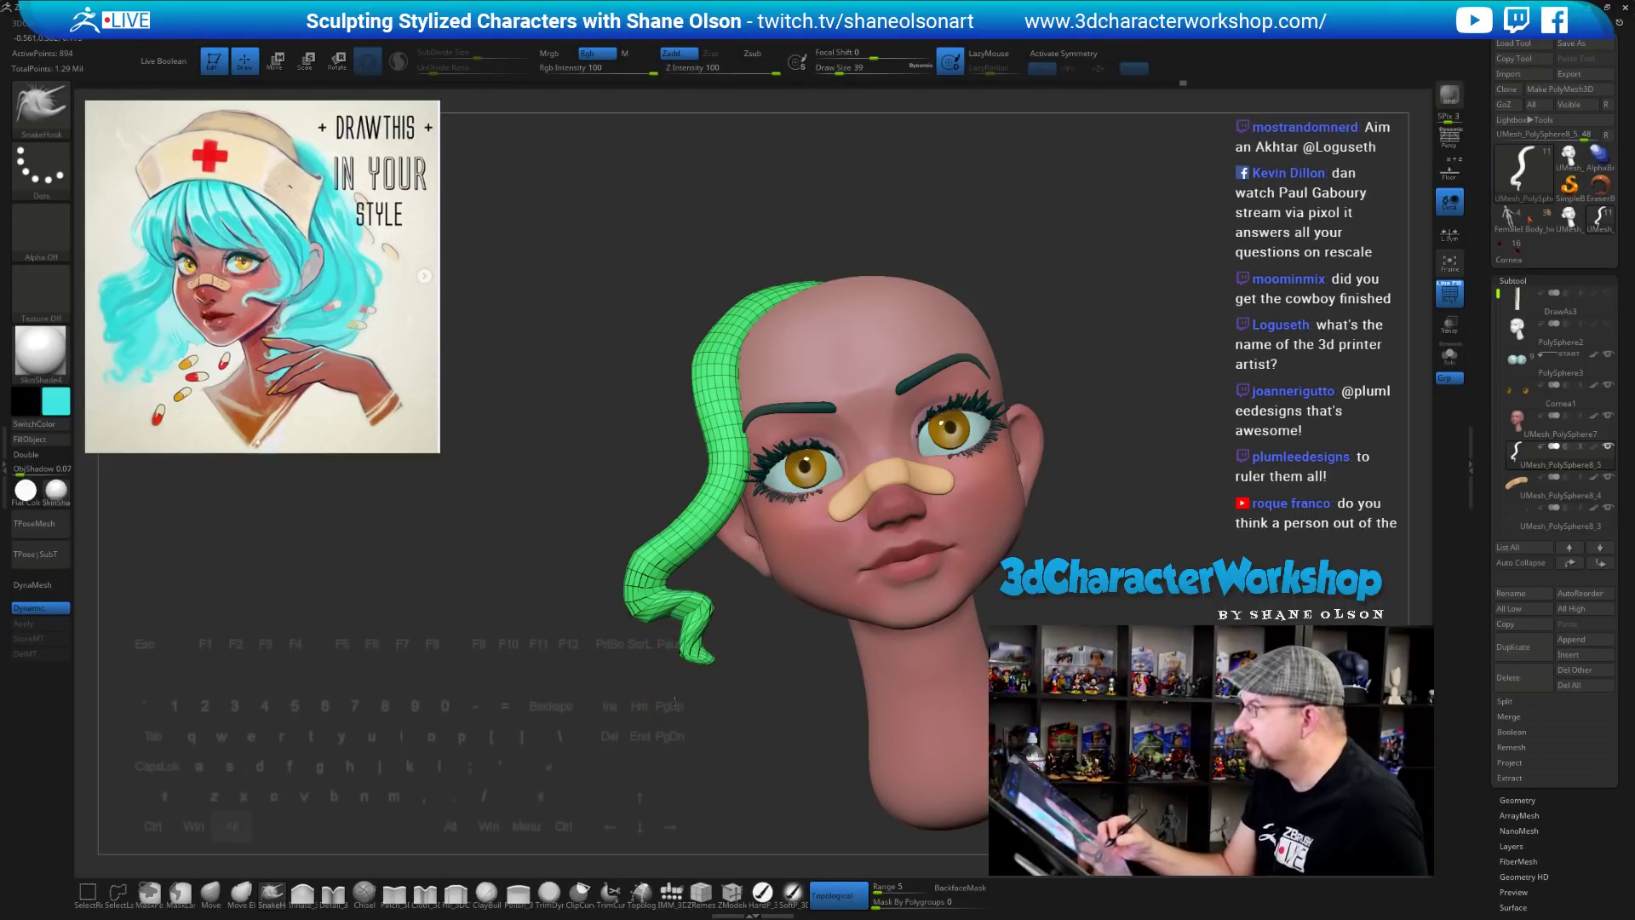
{"action": "mouse_move", "coordinate": [675, 704]}
{"action": "left_mouse_down"}
{"action": "mouse_move", "coordinate": [660, 720]}
{"action": "mouse_move", "coordinate": [707, 733]}
{"action": "mouse_move", "coordinate": [677, 757]}
{"action": "mouse_move", "coordinate": [707, 645]}
{"action": "mouse_move", "coordinate": [643, 615]}
{"action": "mouse_move", "coordinate": [622, 656]}
{"action": "left_mouse_up"}
Push the isolated strand's middle and upper bends into a smoother flow with SnakeHook at draw sizes 80 and 101
{"action": "key", "text": "s"}
{"action": "left_click_drag", "start_coordinate": [651, 559], "coordinate": [660, 566]}
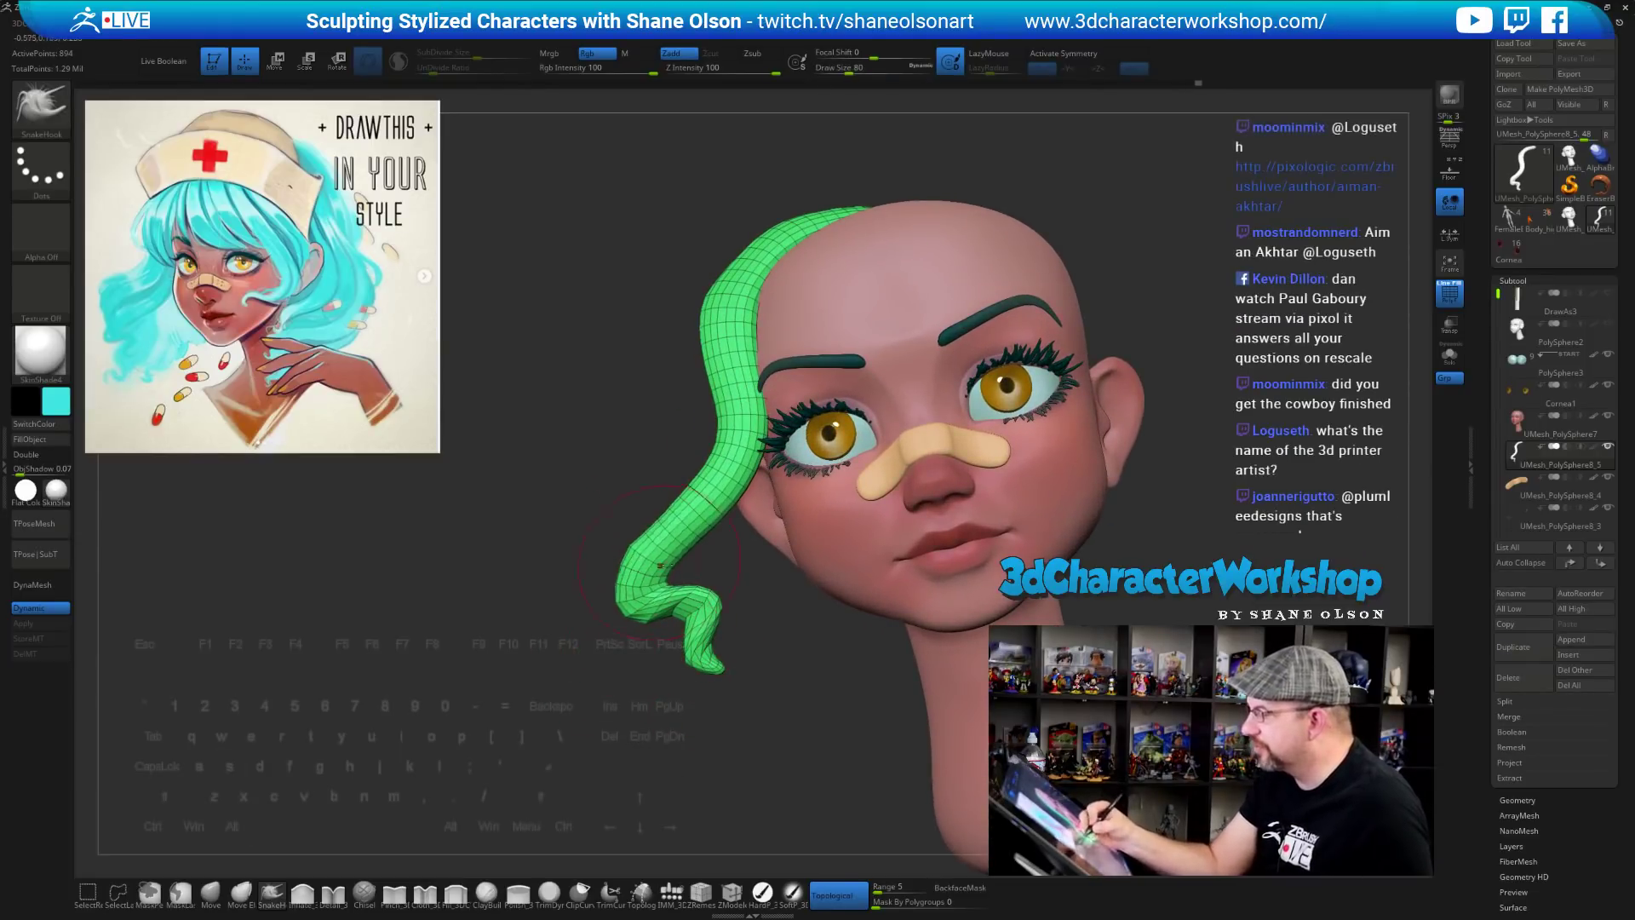
{"action": "mouse_move", "coordinate": [734, 433]}
{"action": "left_mouse_down"}
{"action": "mouse_move", "coordinate": [713, 433]}
{"action": "mouse_move", "coordinate": [717, 368]}
{"action": "mouse_move", "coordinate": [708, 385]}
{"action": "left_mouse_up"}
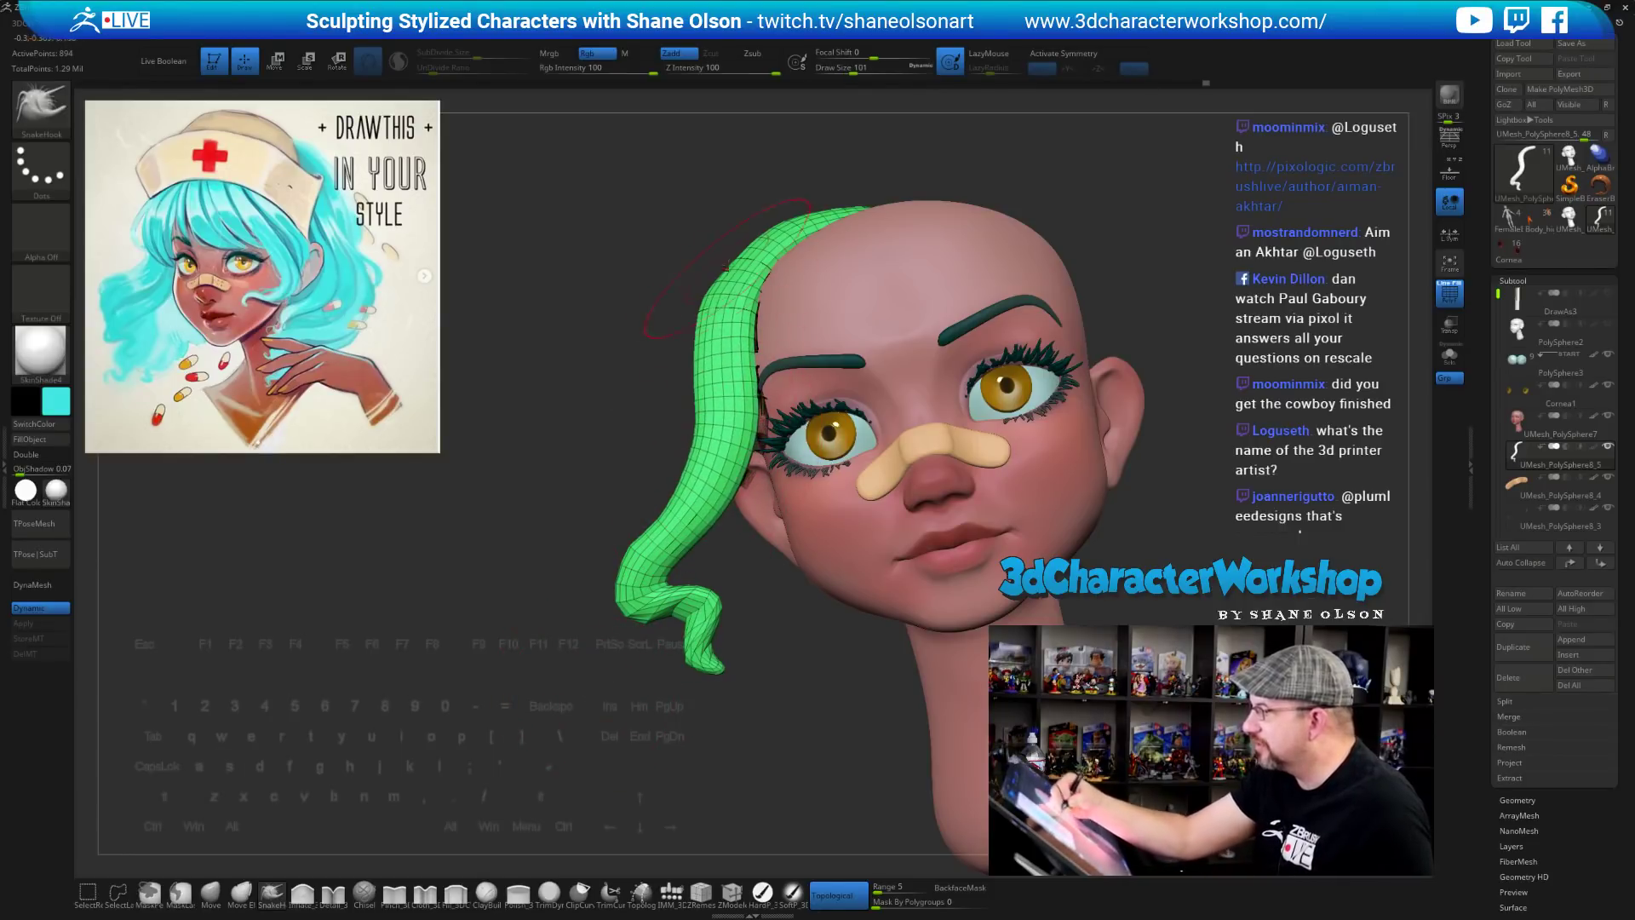
{"action": "left_click_drag", "start_coordinate": [734, 275], "coordinate": [727, 271]}
{"action": "mouse_move", "coordinate": [770, 606]}
{"action": "left_mouse_down"}
{"action": "mouse_move", "coordinate": [801, 602]}
{"action": "mouse_move", "coordinate": [782, 602]}
{"action": "left_mouse_up"}
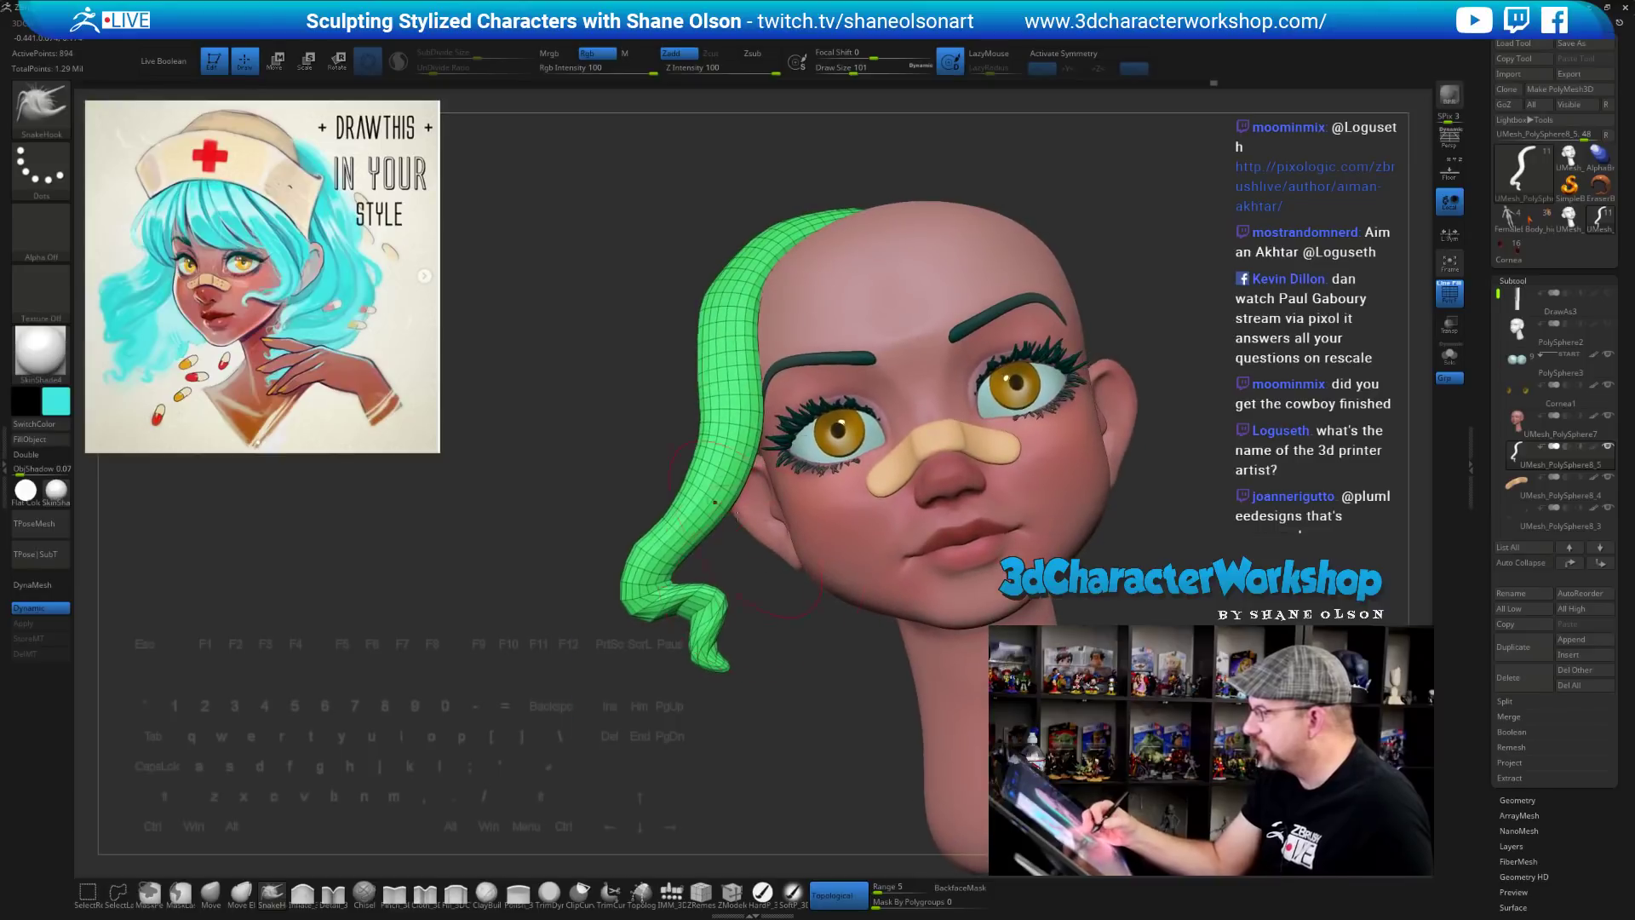
{"action": "left_click_drag", "start_coordinate": [715, 489], "coordinate": [716, 505]}
{"action": "mouse_move", "coordinate": [730, 725]}
{"action": "left_mouse_down"}
{"action": "mouse_move", "coordinate": [743, 729]}
{"action": "mouse_move", "coordinate": [717, 731]}
{"action": "mouse_move", "coordinate": [740, 737]}
{"action": "left_mouse_up"}
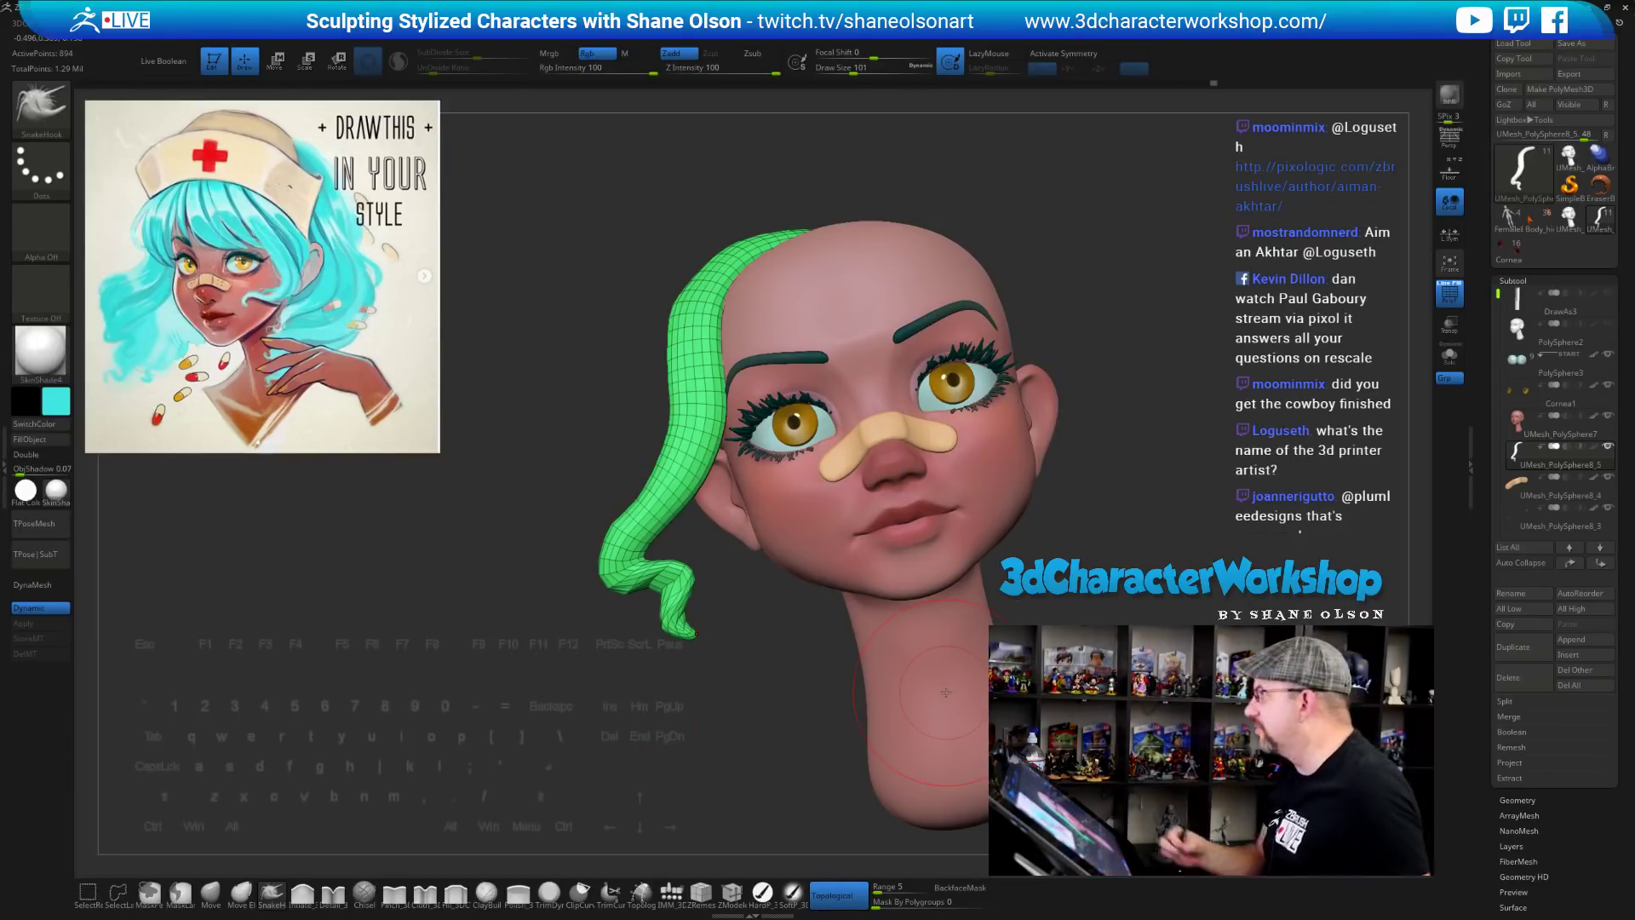
Split the hidden hair strands from the isolated strand so it becomes a separate subtool
{"action": "right_click", "coordinate": [1138, 598]}
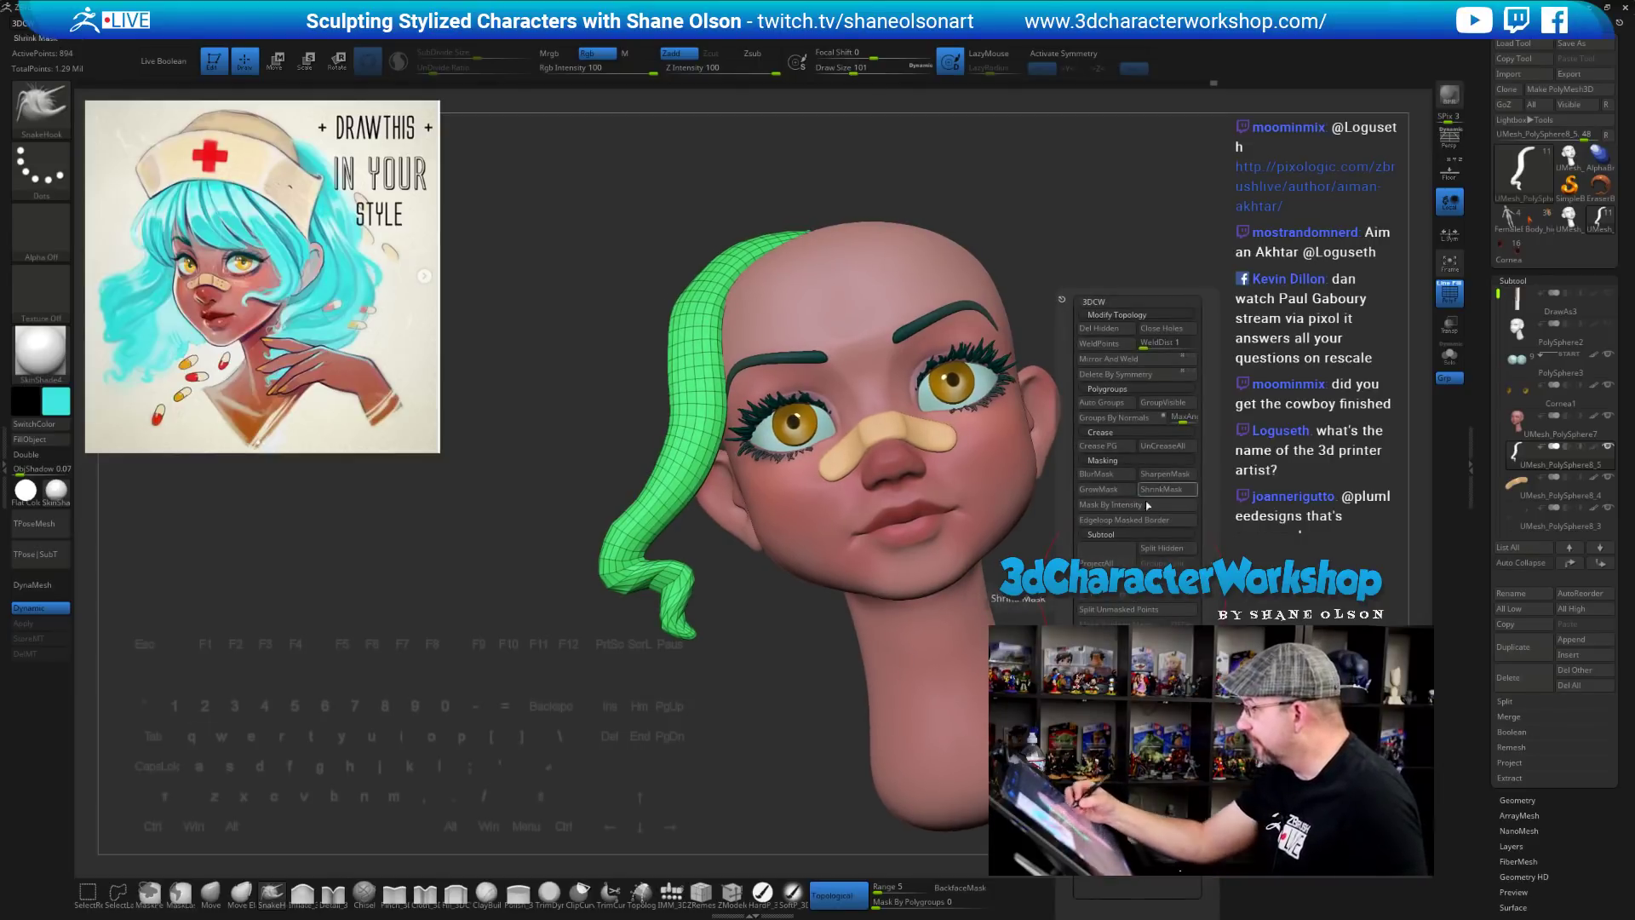
{"action": "left_click", "coordinate": [1167, 550]}
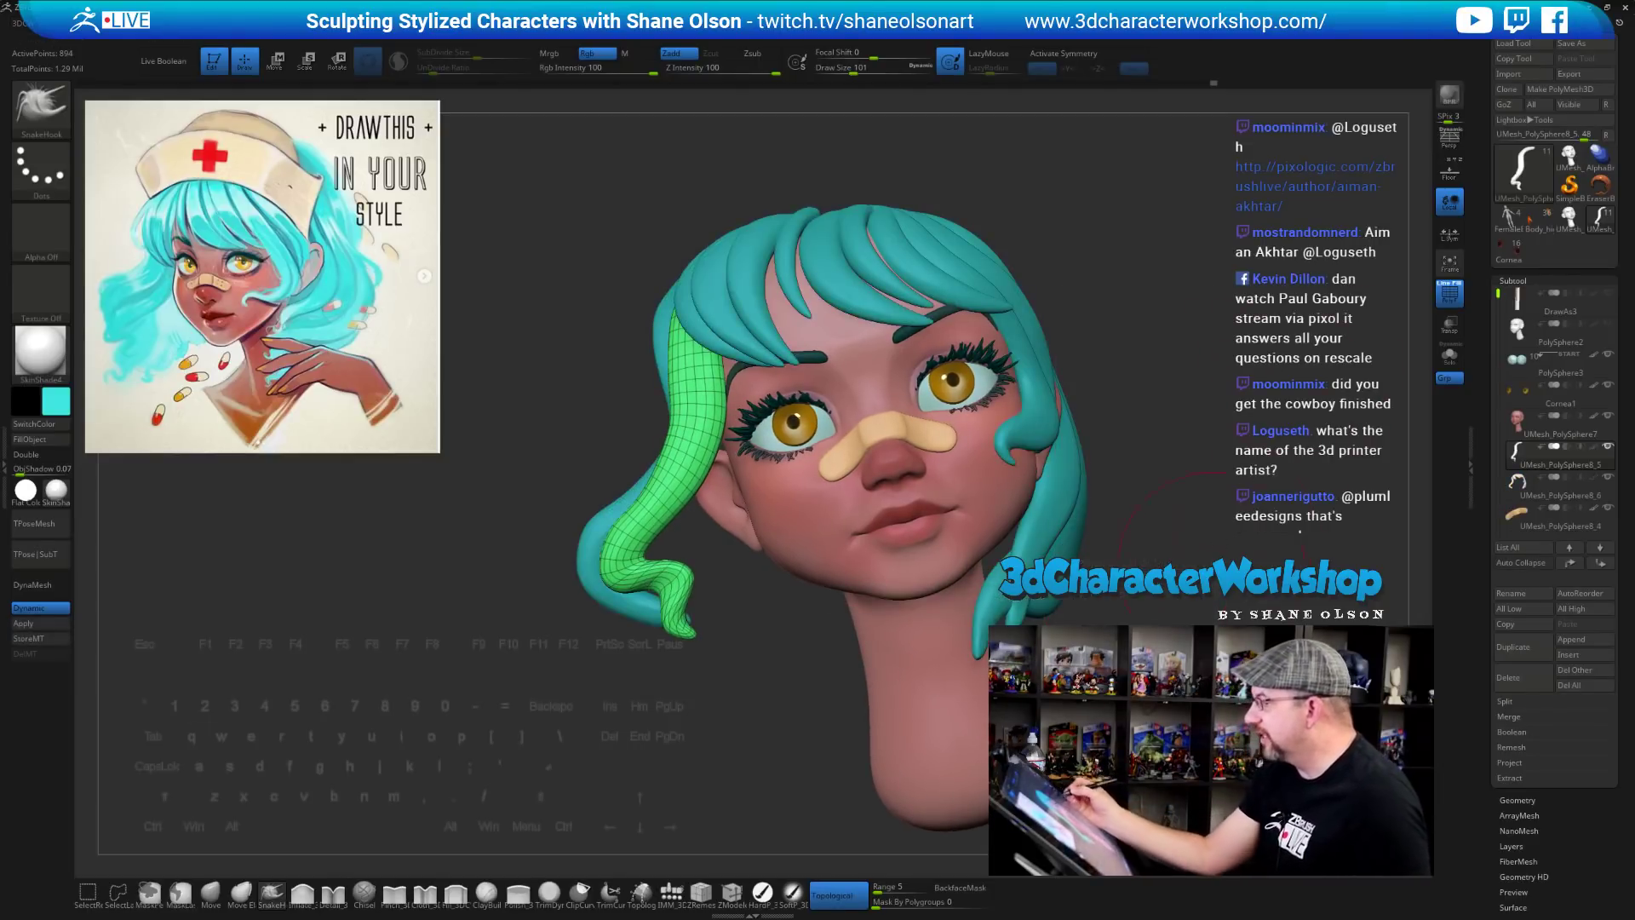
{"action": "left_click_drag", "start_coordinate": [1184, 511], "coordinate": [1116, 511]}
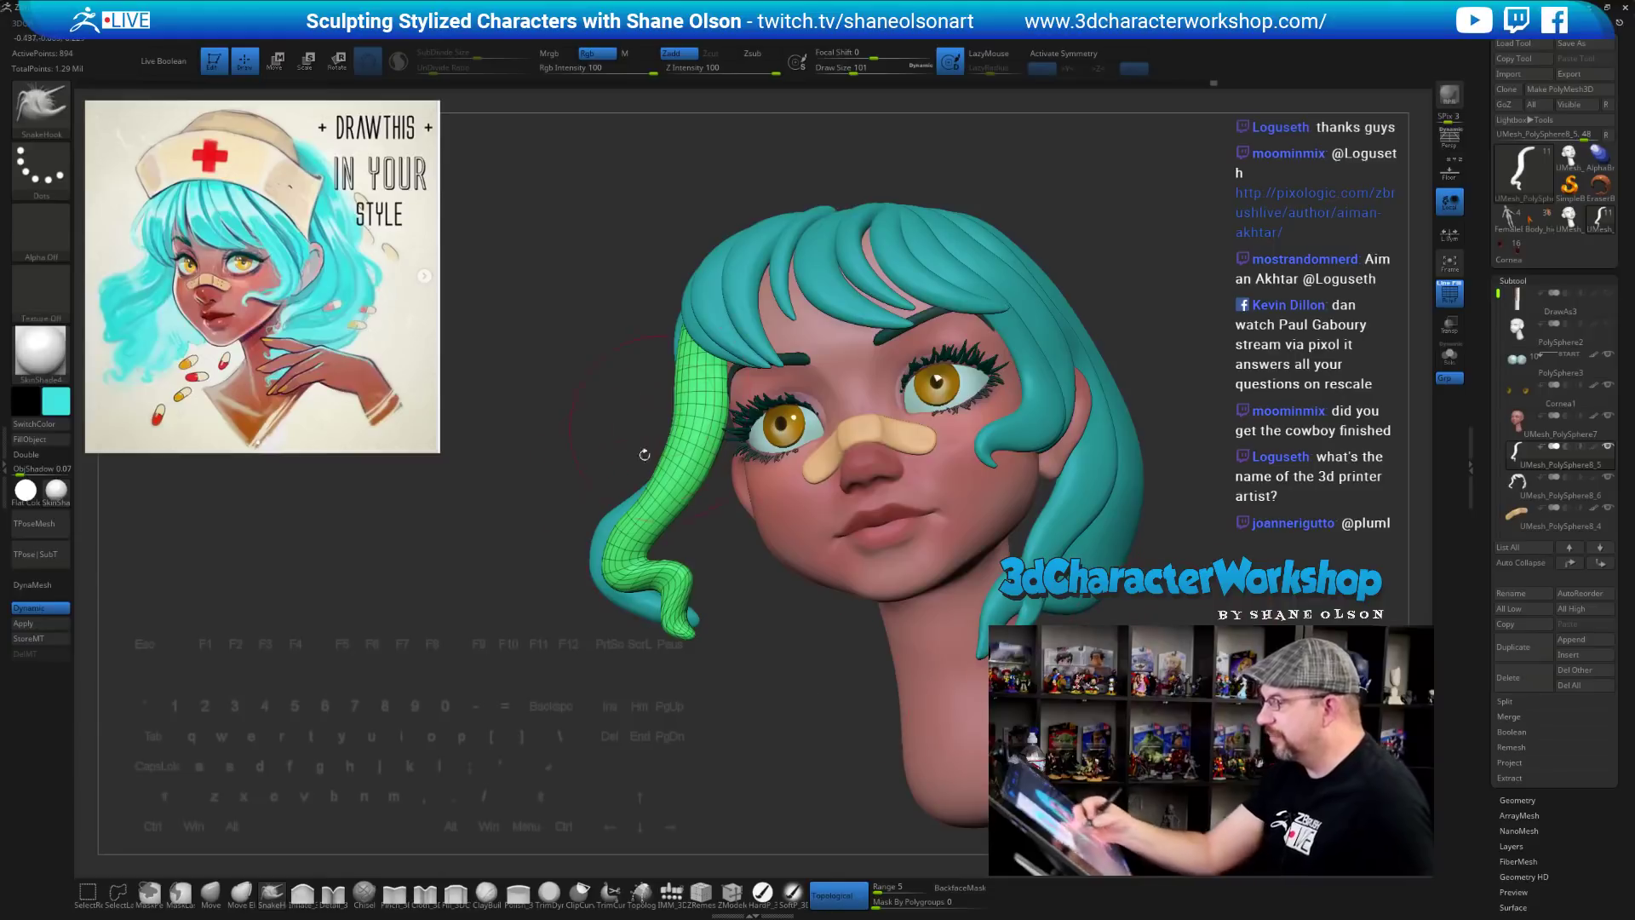
{"action": "left_click_drag", "start_coordinate": [775, 682], "coordinate": [780, 703]}
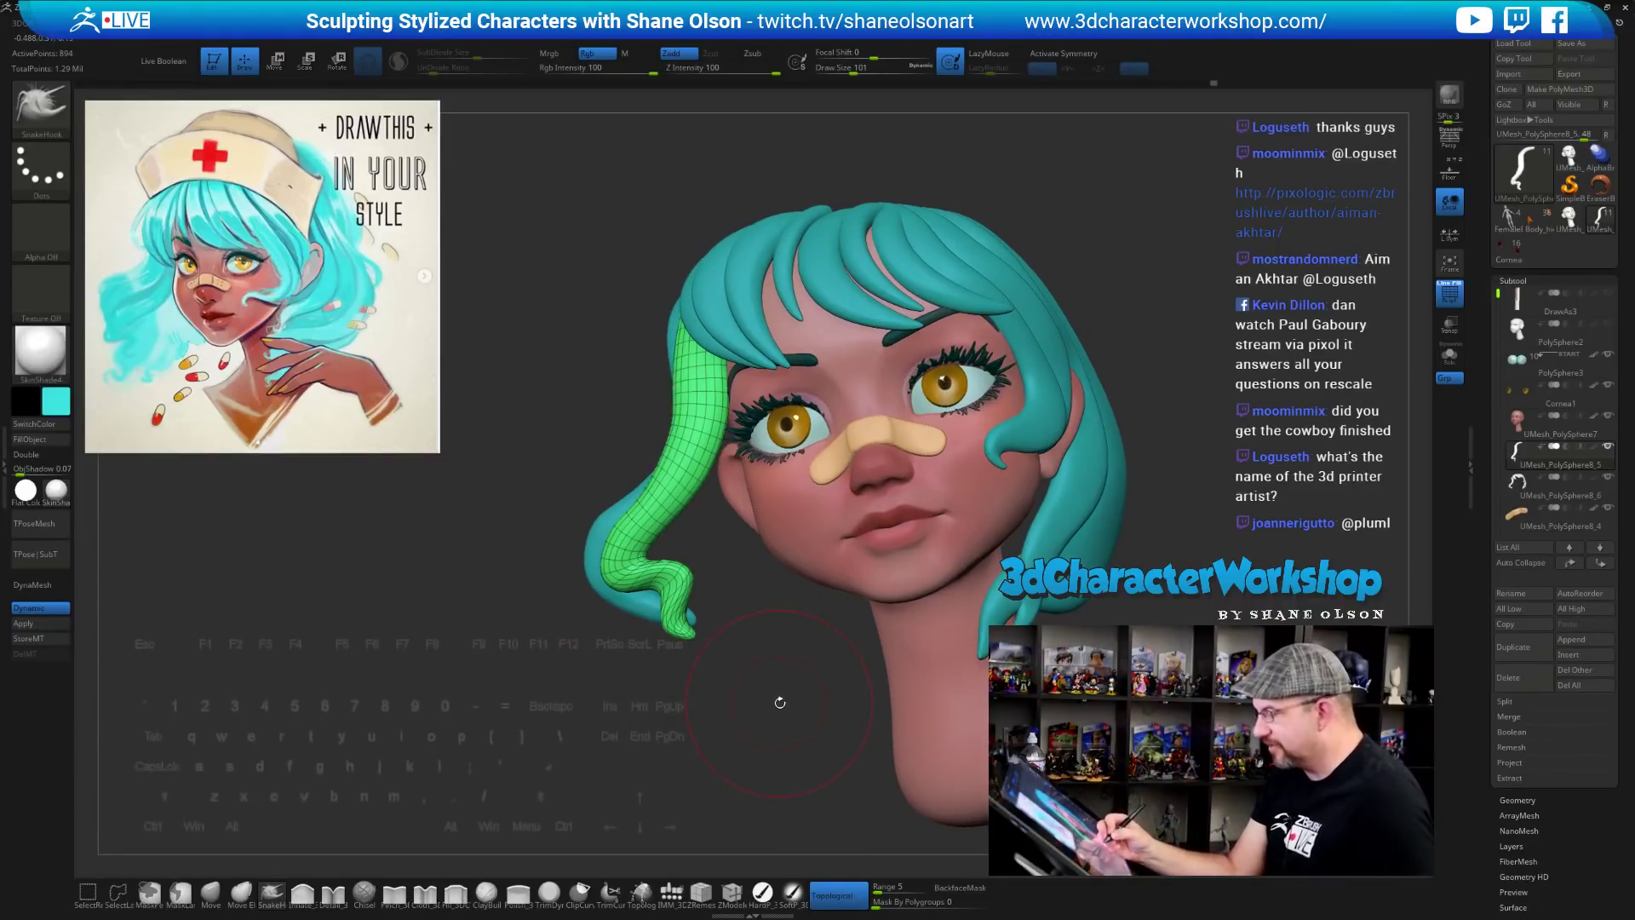
{"action": "right_click", "coordinate": [780, 704]}
{"action": "left_click", "coordinate": [754, 661]}
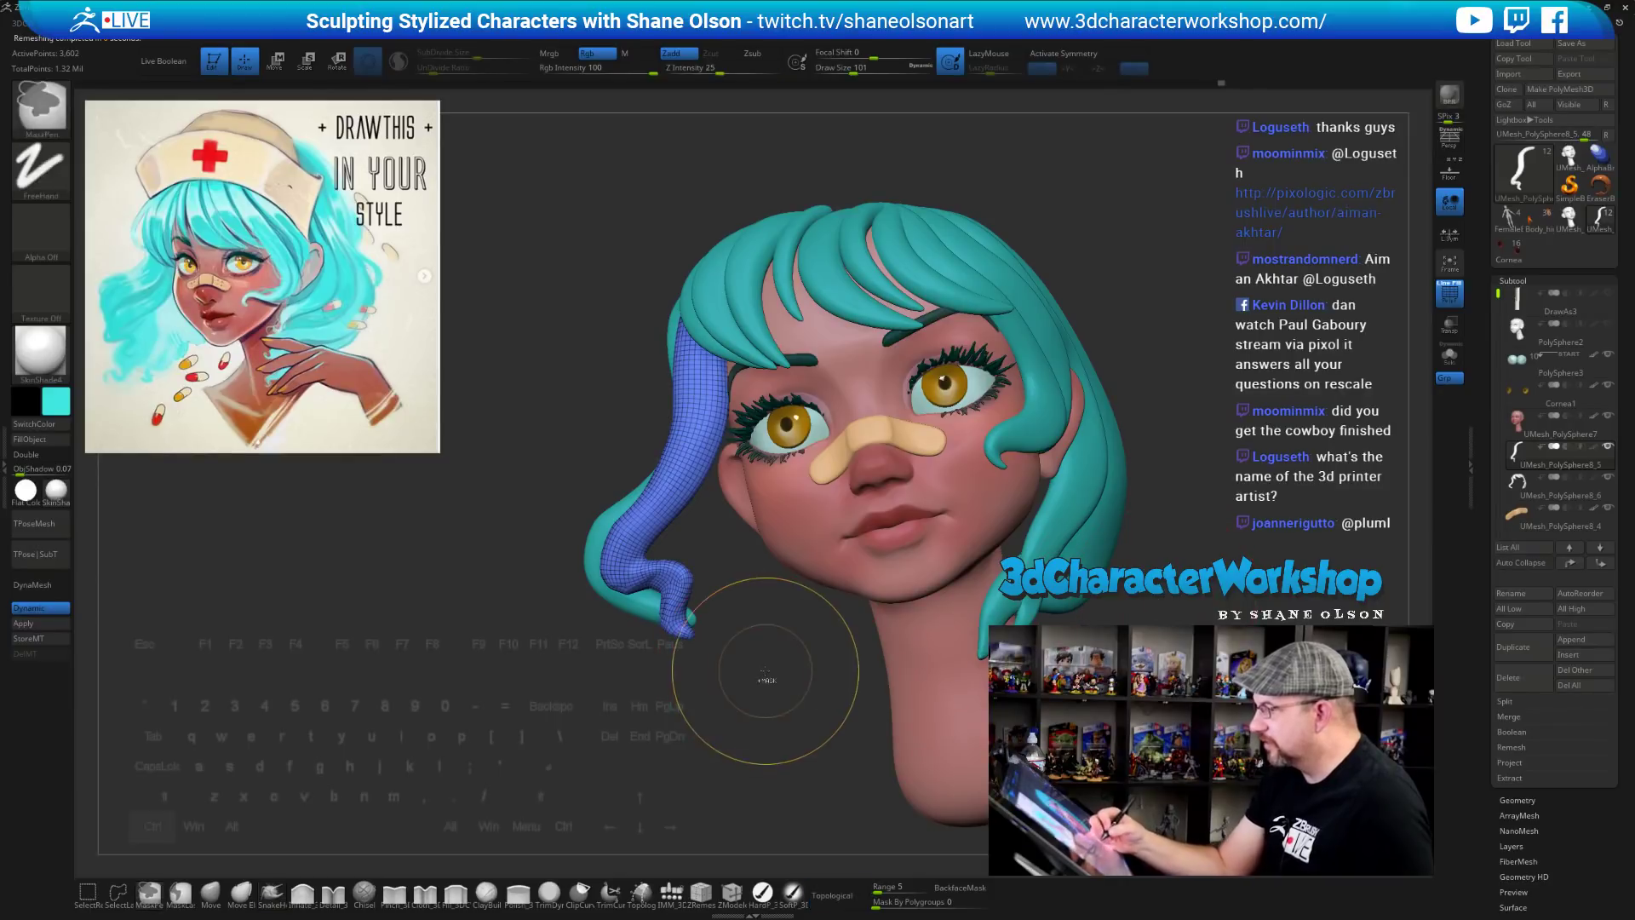
{"action": "key", "text": "ctrl+z"}
{"action": "key", "text": "space"}
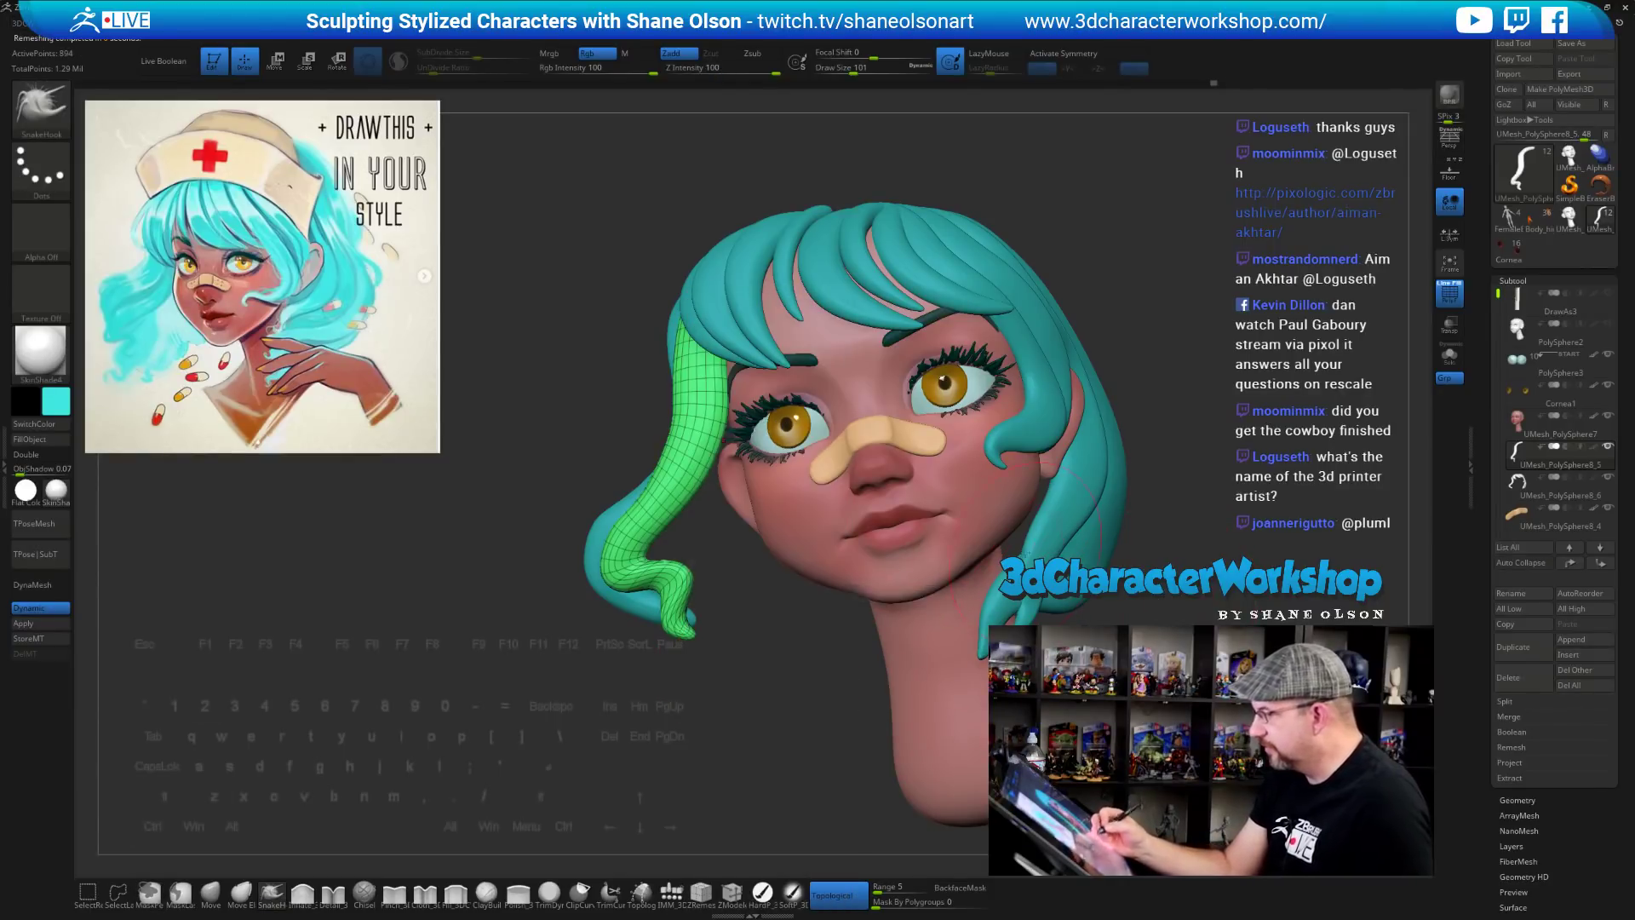
Apply the separated strand's dynamic subdivision and ZRemesh it with a target polygons count of 1
{"action": "left_click", "coordinate": [60, 627]}
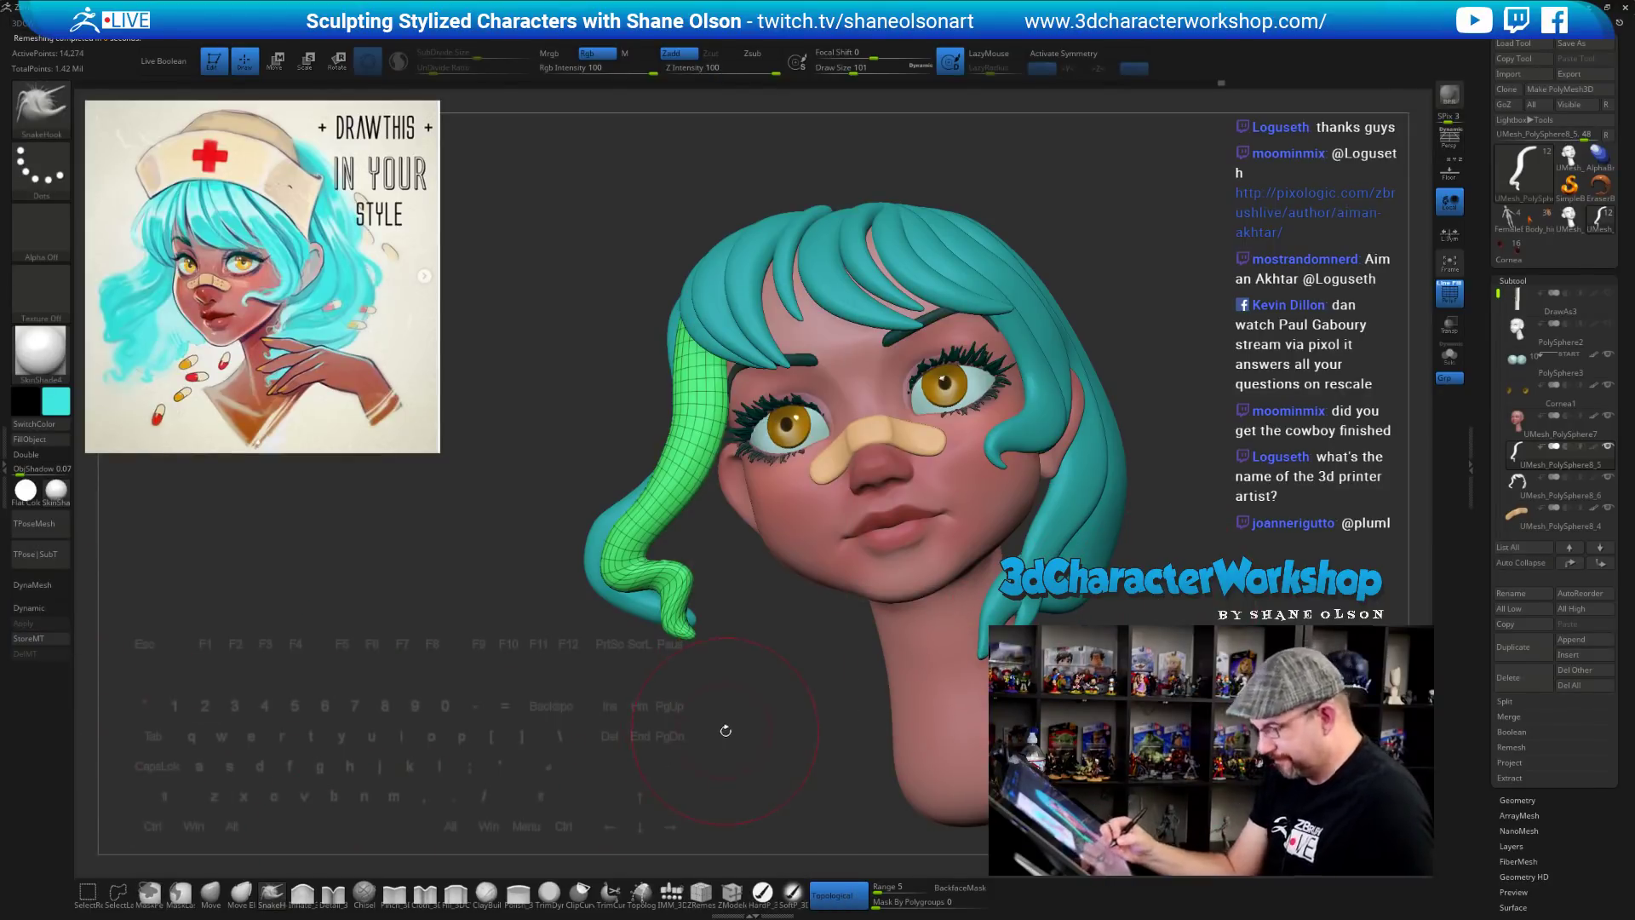
{"action": "key", "text": "space"}
{"action": "left_click", "coordinate": [701, 683]}
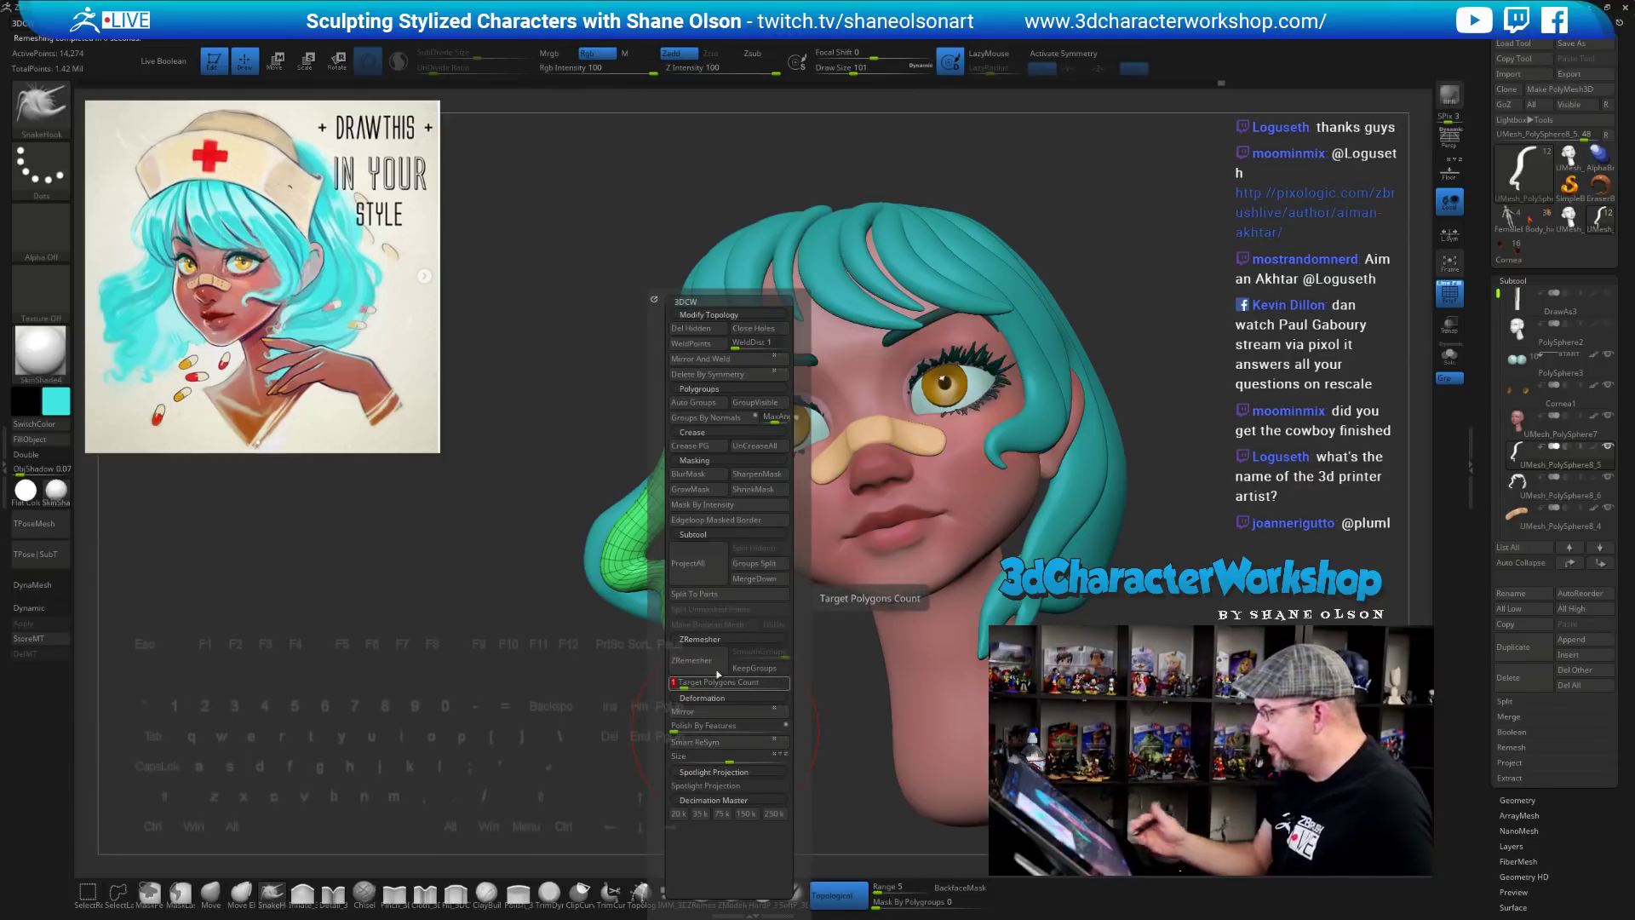
{"action": "type", "text": "1"}
{"action": "left_click", "coordinate": [716, 669]}
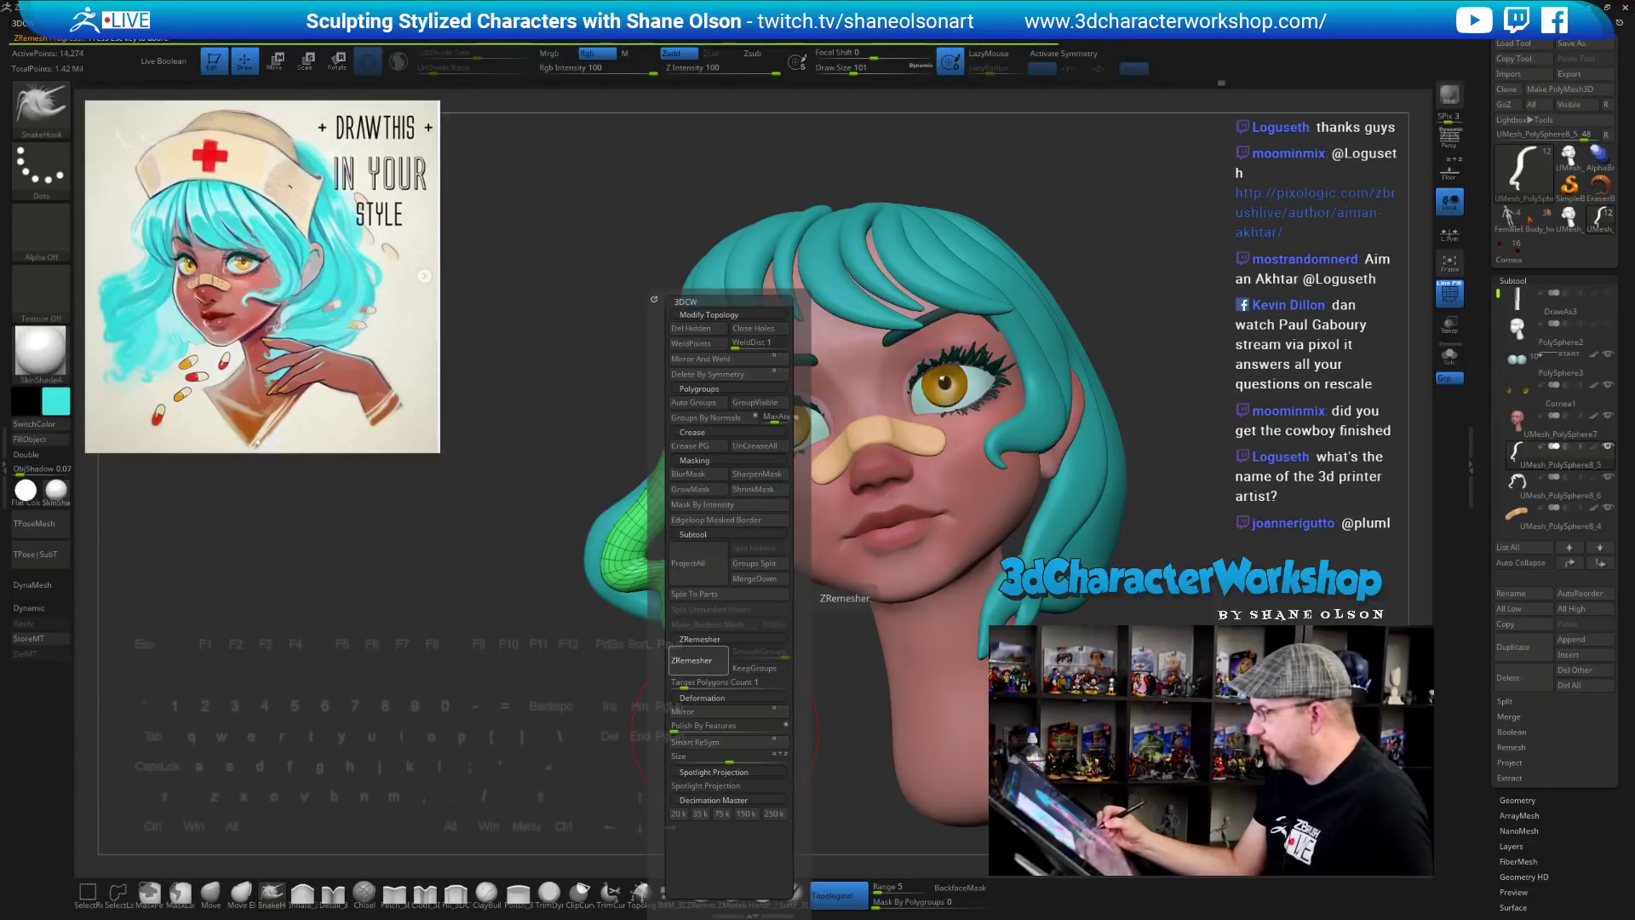
Reshape the strand's lower bend and curl with the SnakeHook brush at draw size 51
{"action": "key", "text": "s"}
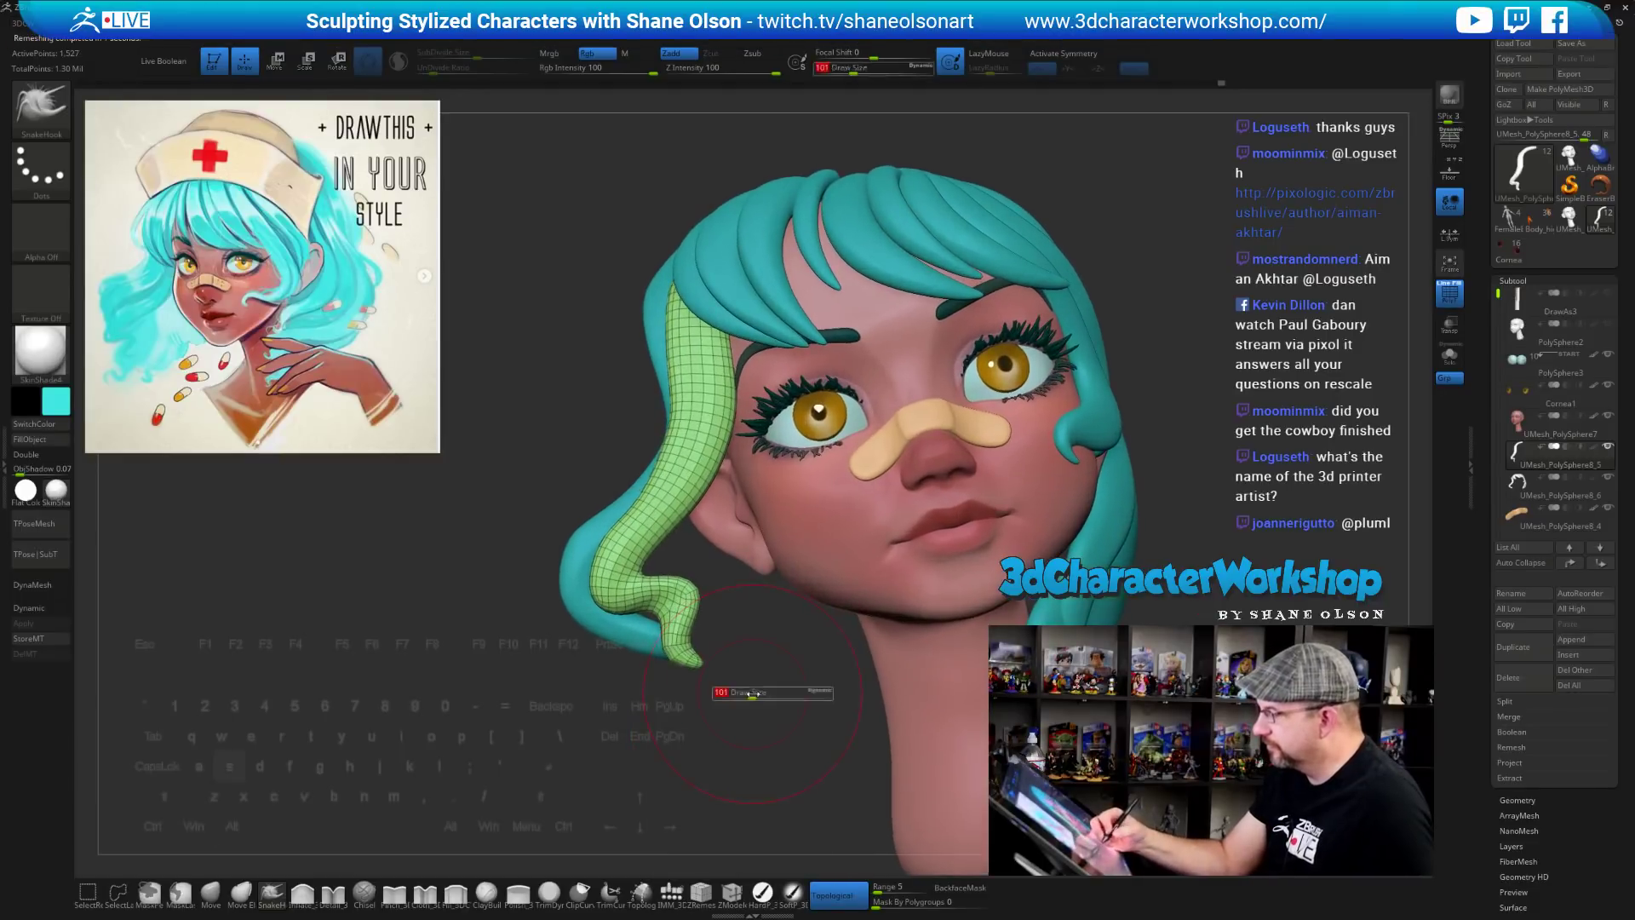
{"action": "left_click_drag", "start_coordinate": [752, 695], "coordinate": [743, 695]}
{"action": "mouse_move", "coordinate": [665, 621]}
{"action": "left_mouse_down"}
{"action": "mouse_move", "coordinate": [679, 602]}
{"action": "mouse_move", "coordinate": [628, 558]}
{"action": "left_mouse_up"}
{"action": "key", "text": "shift"}
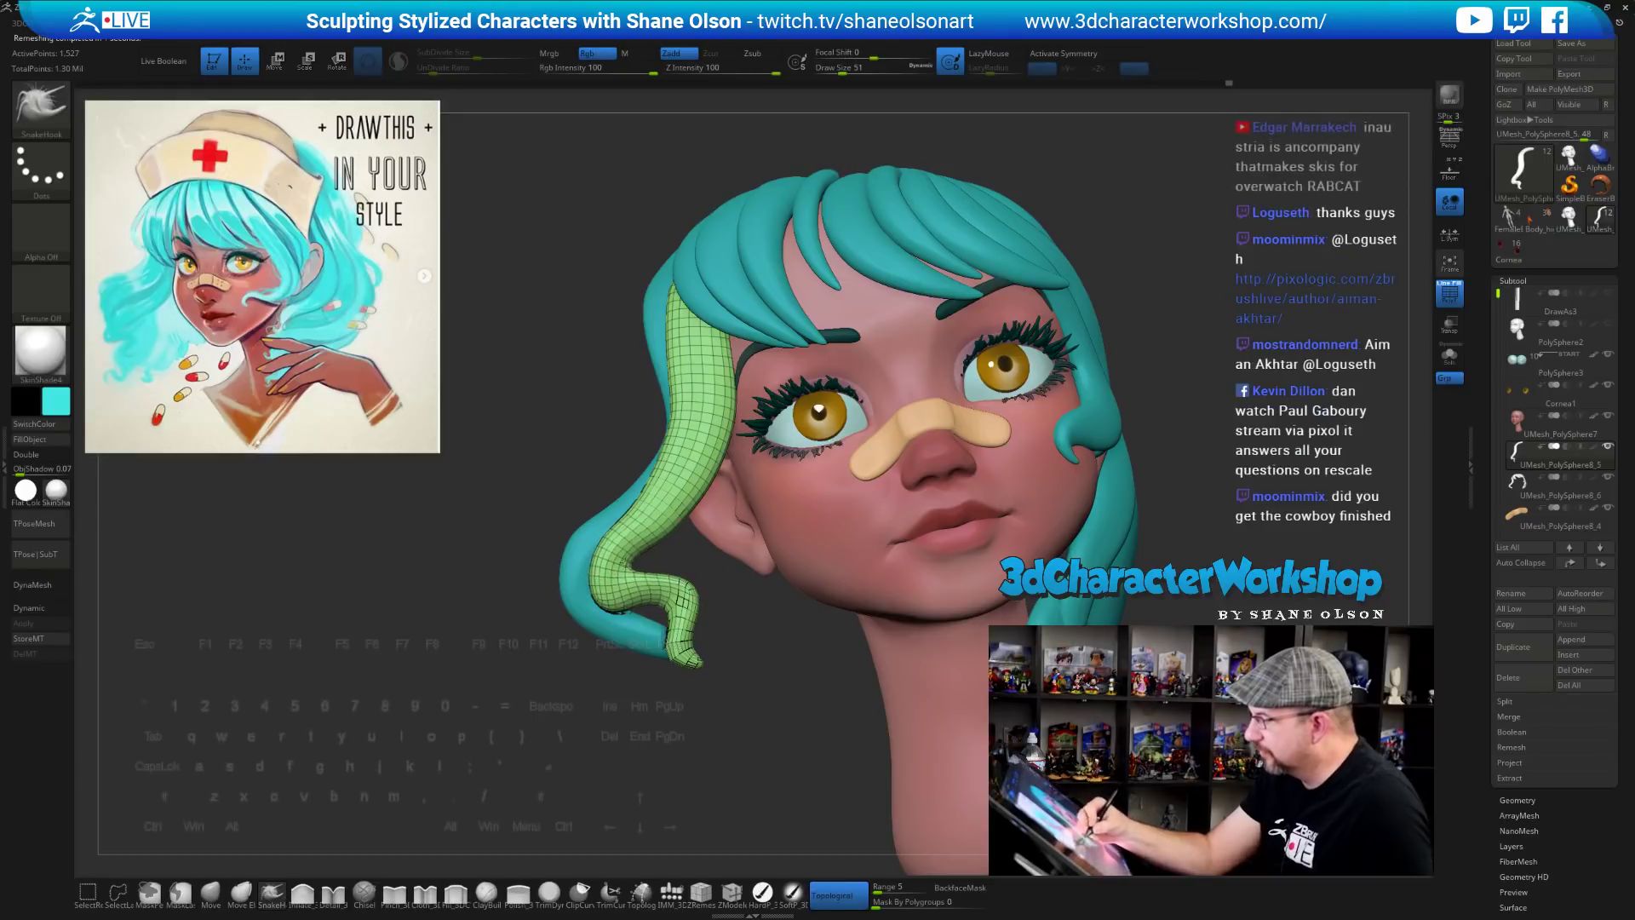
{"action": "left_click_drag", "start_coordinate": [625, 691], "coordinate": [599, 721], "text": "alt"}
{"action": "key", "text": "s"}
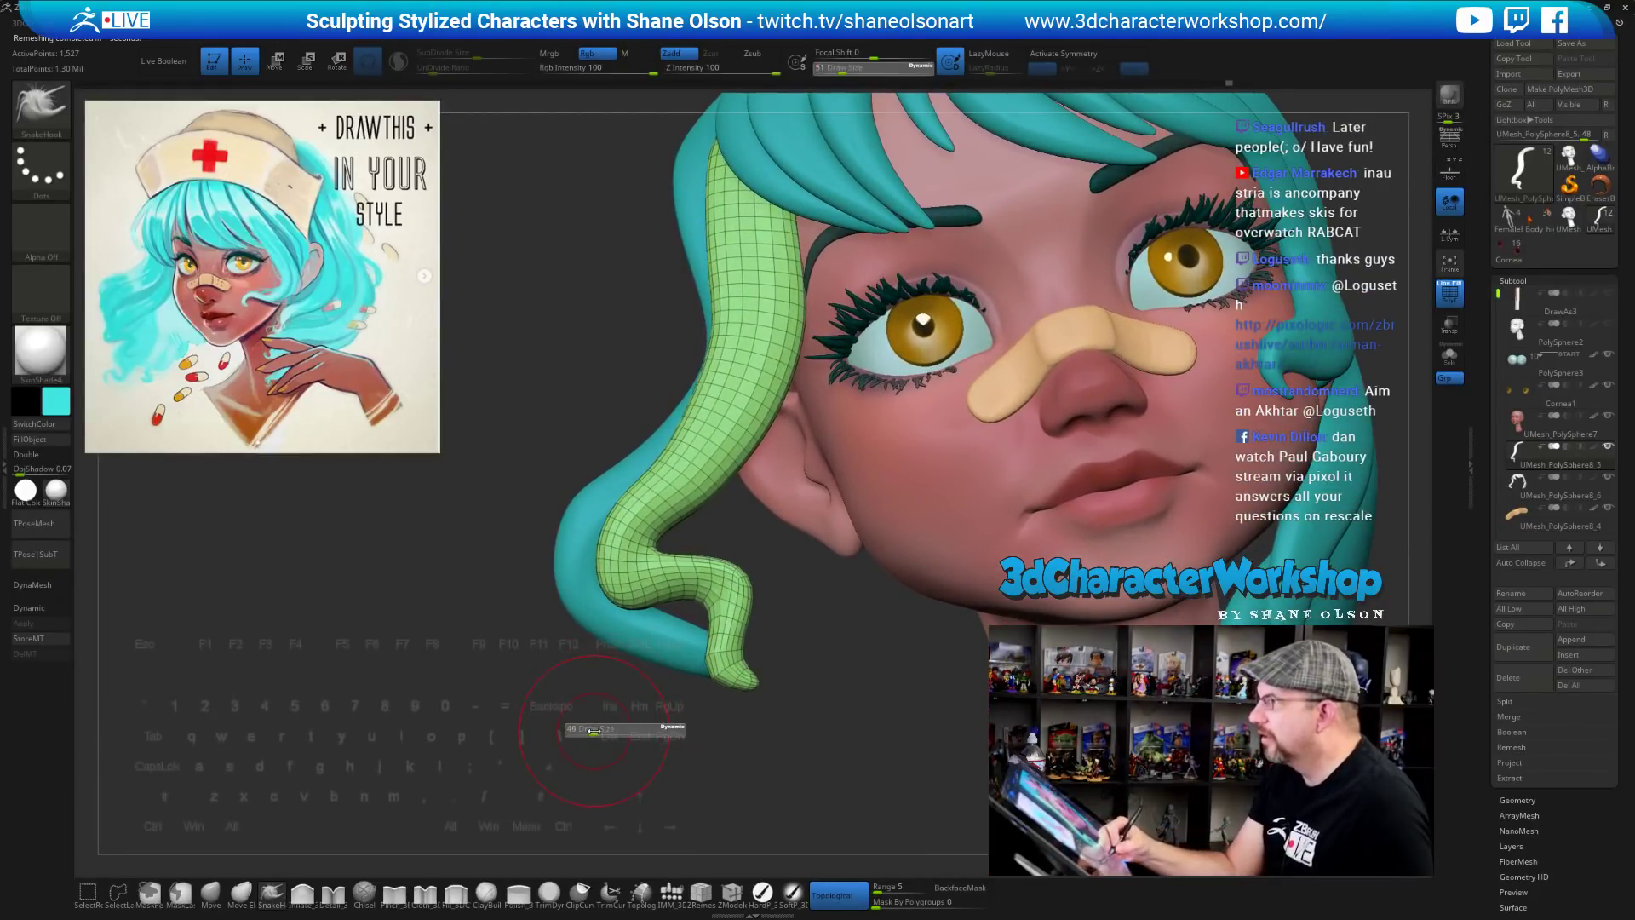
{"action": "left_click_drag", "start_coordinate": [634, 601], "coordinate": [668, 553]}
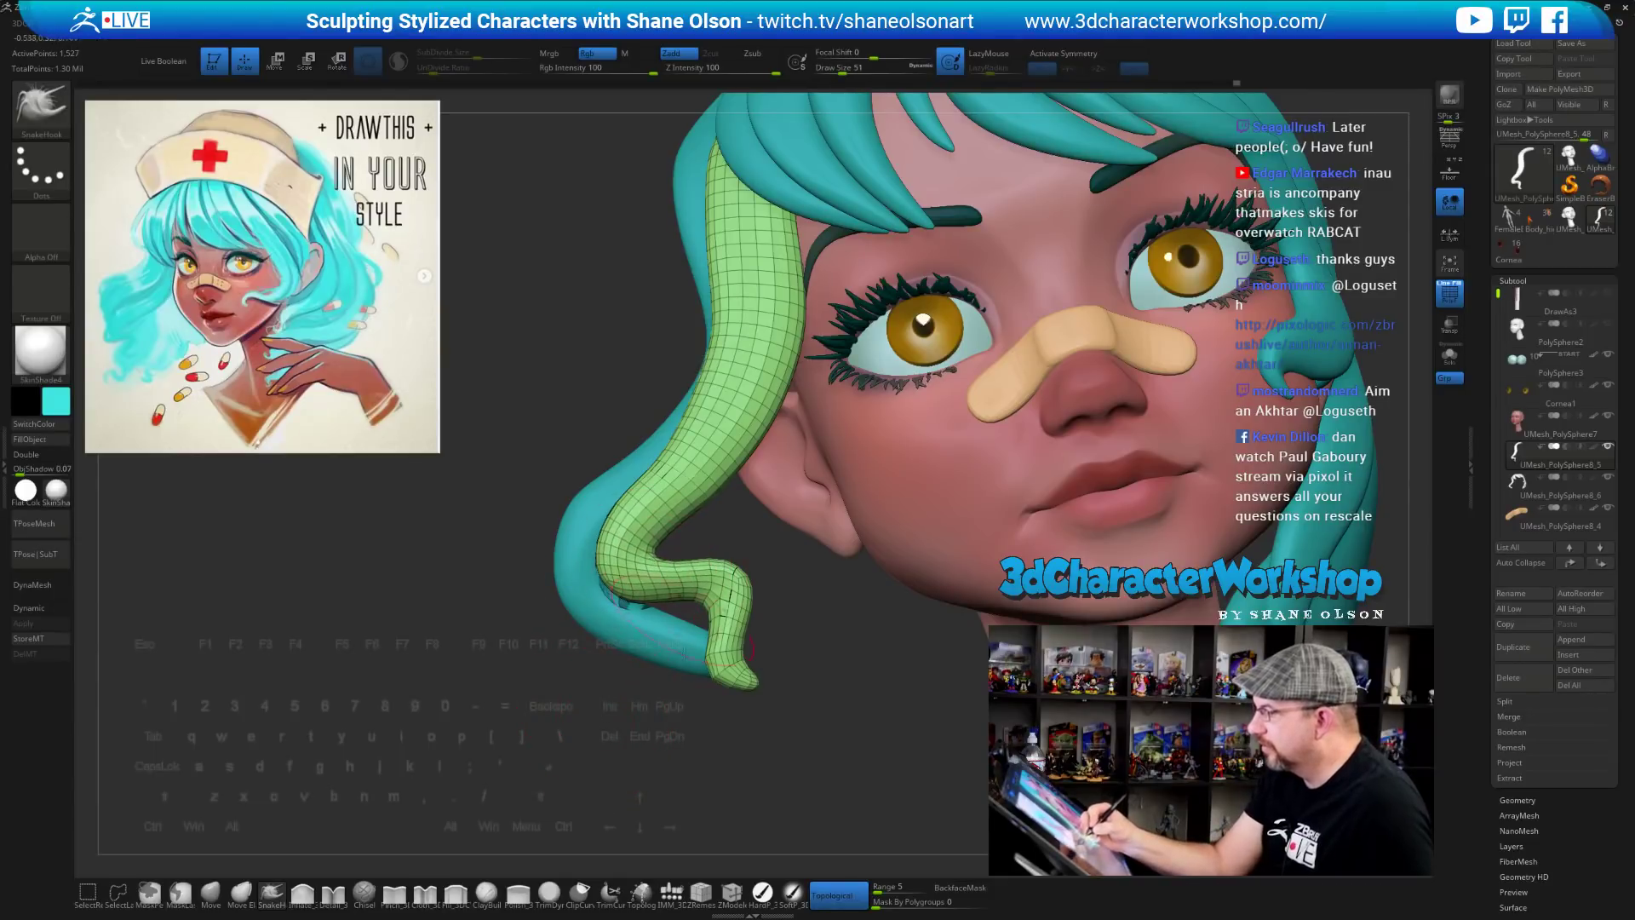
Pull the strand's tip inward under its last bend with SnakeHook, then smooth the curl
{"action": "left_click_drag", "start_coordinate": [665, 723], "coordinate": [613, 669]}
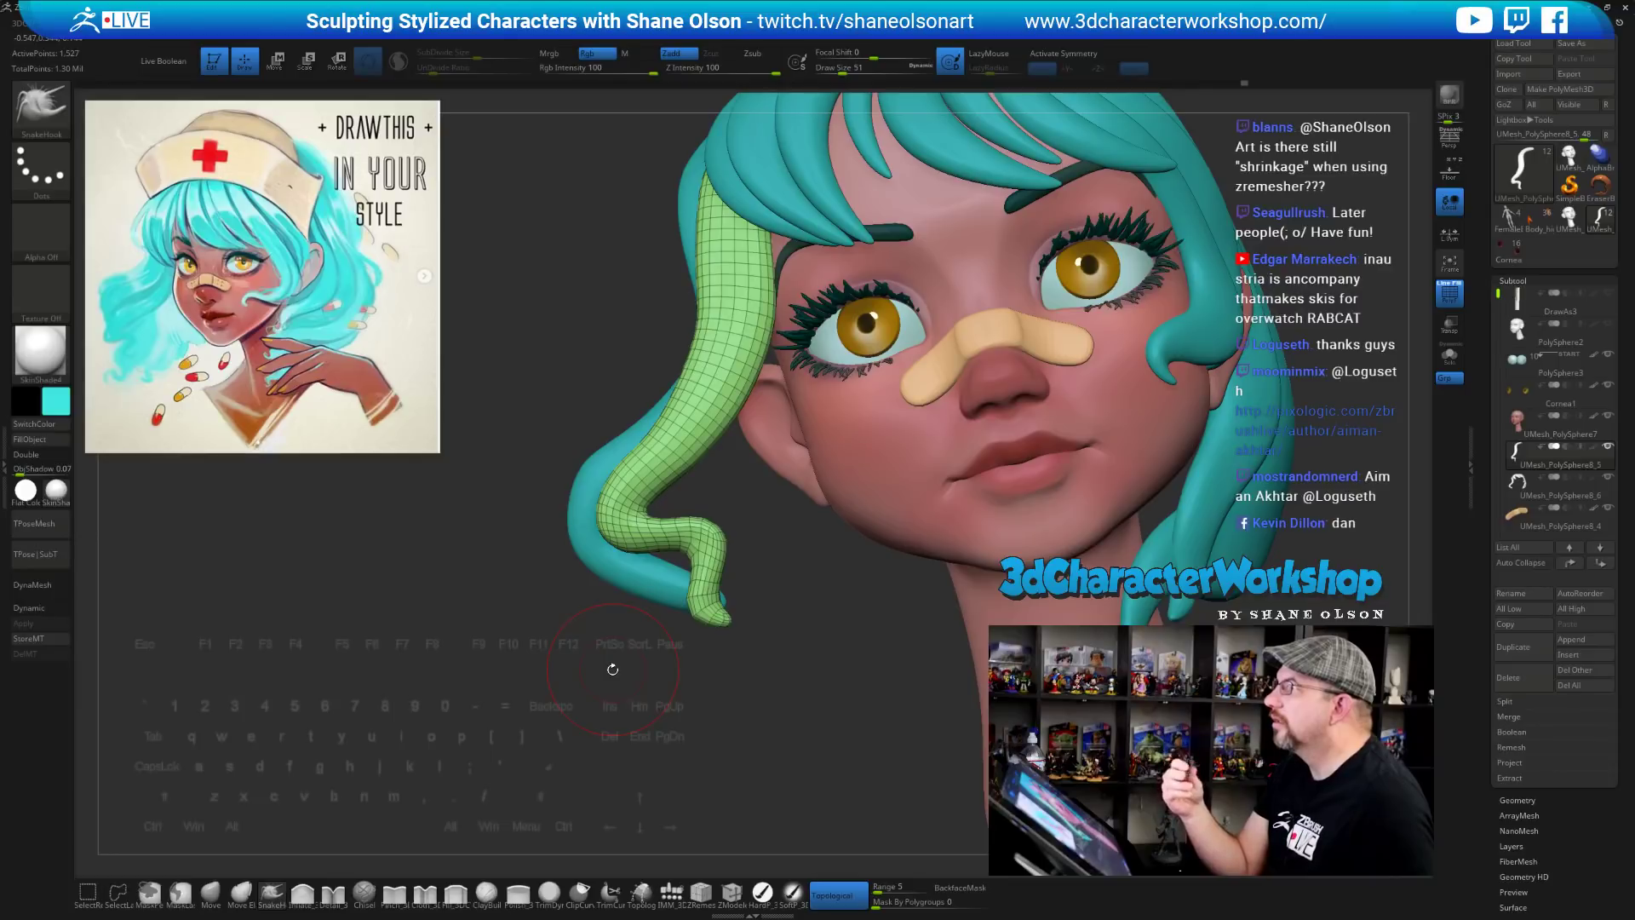
{"action": "left_click_drag", "start_coordinate": [734, 684], "coordinate": [733, 670]}
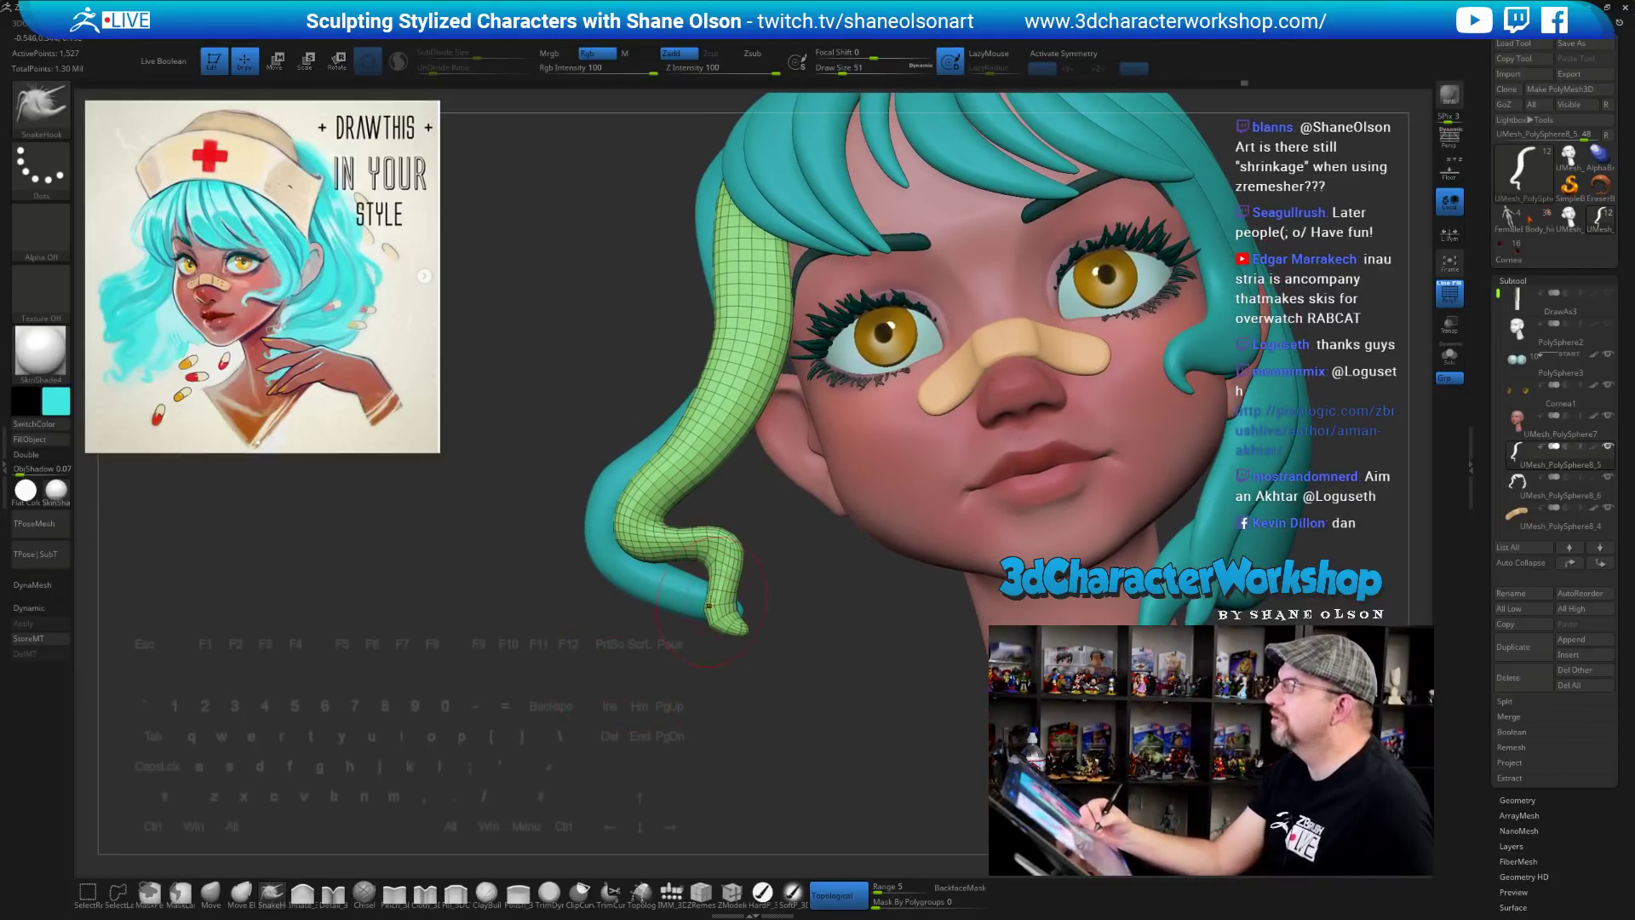
{"action": "left_click_drag", "start_coordinate": [685, 689], "coordinate": [689, 673]}
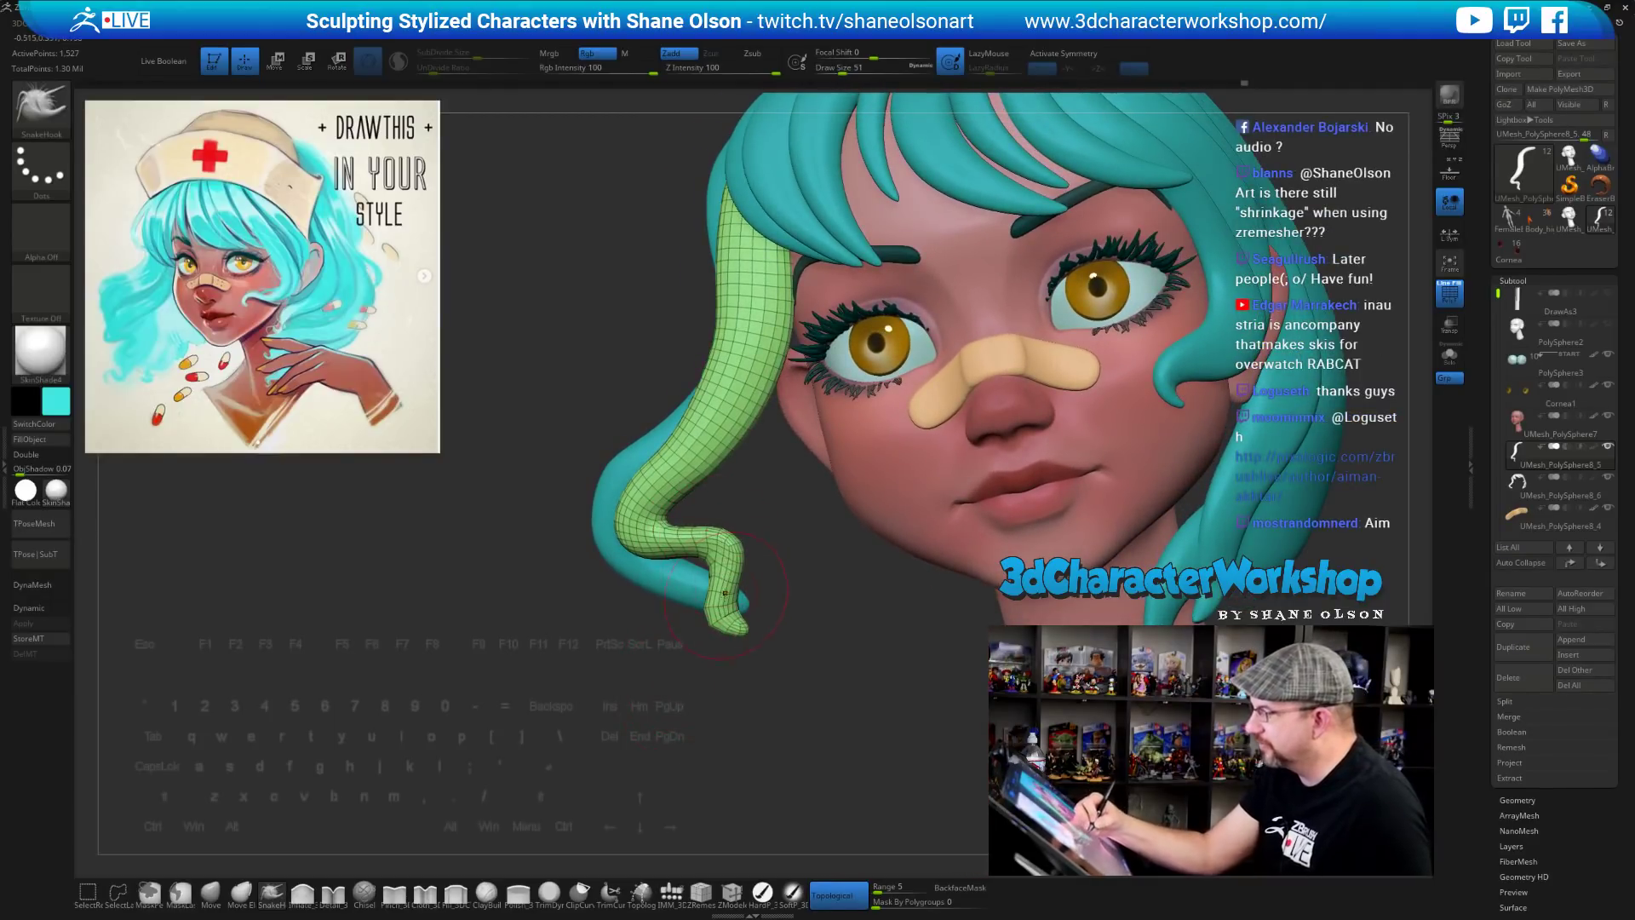
{"action": "left_click_drag", "start_coordinate": [725, 593], "coordinate": [704, 595]}
{"action": "key", "text": "s"}
{"action": "key", "text": "s"}
{"action": "key", "text": "shift"}
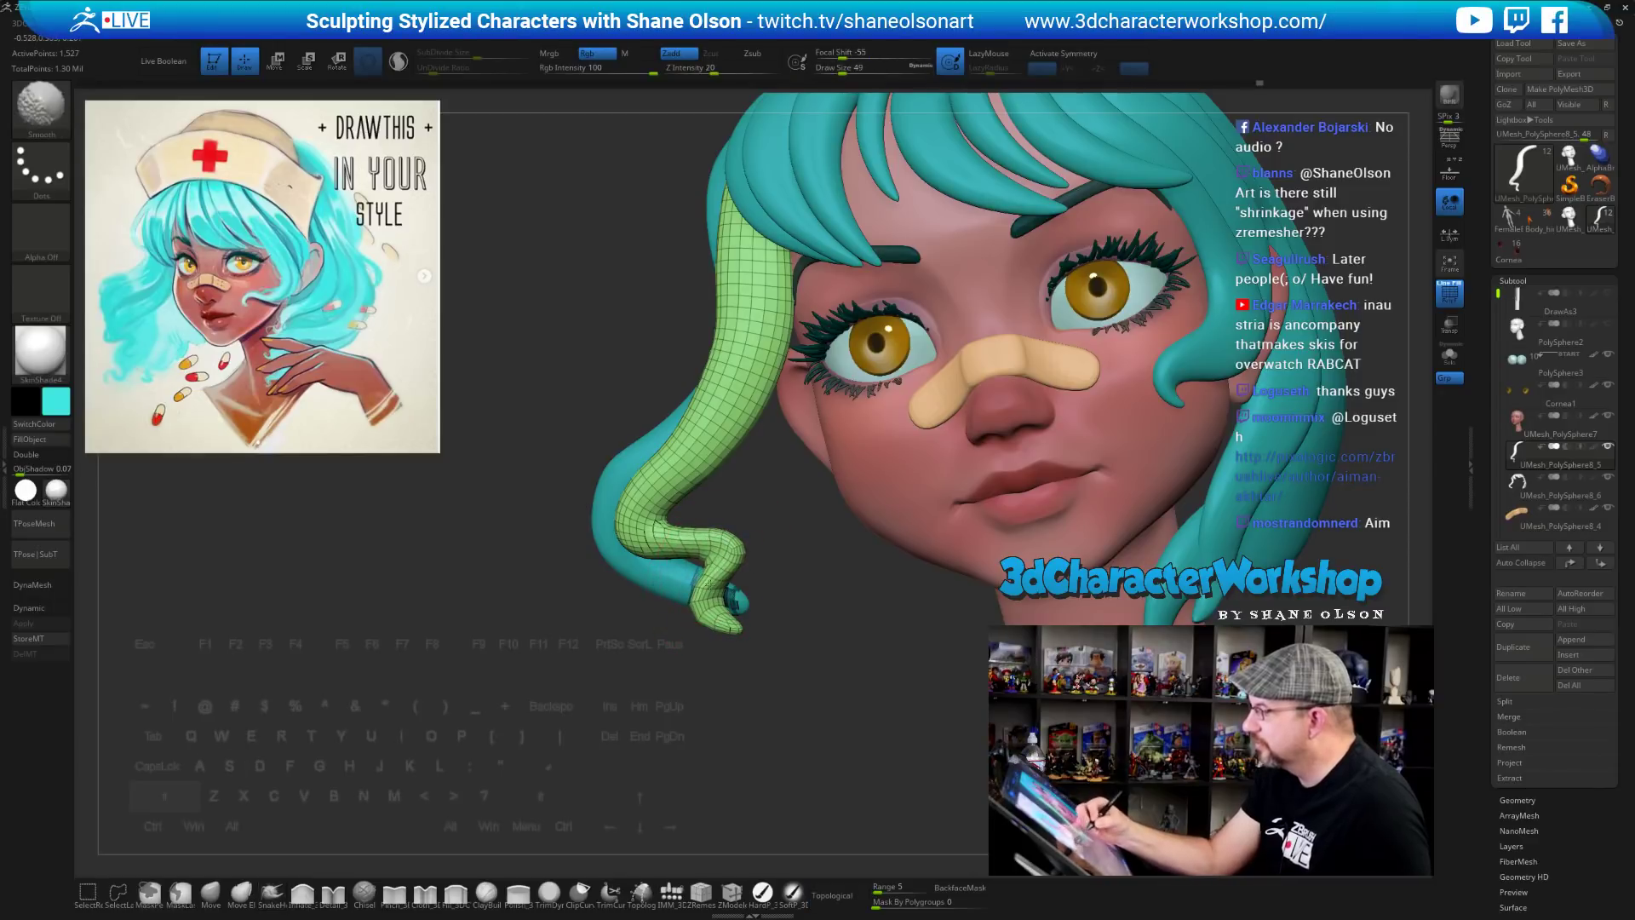
Round out the bends above the strand's tip with SnakeHook into an even S-curve
{"action": "mouse_move", "coordinate": [784, 548]}
{"action": "left_mouse_down"}
{"action": "mouse_move", "coordinate": [860, 545]}
{"action": "mouse_move", "coordinate": [743, 538]}
{"action": "mouse_move", "coordinate": [740, 598]}
{"action": "left_mouse_up"}
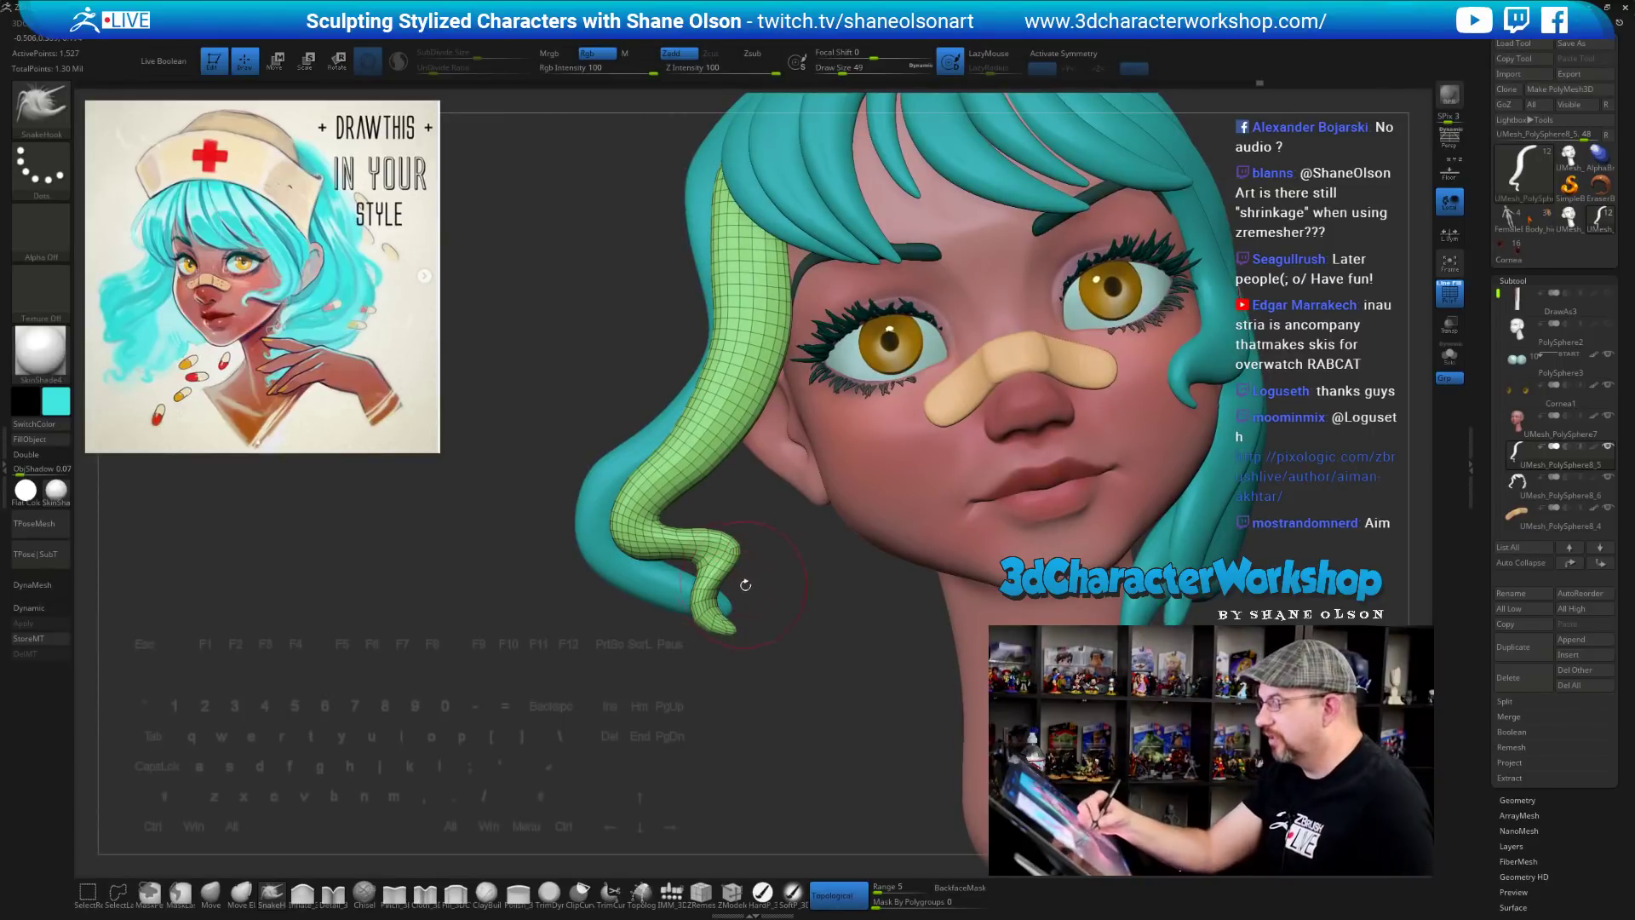
{"action": "left_click_drag", "start_coordinate": [746, 585], "coordinate": [691, 563]}
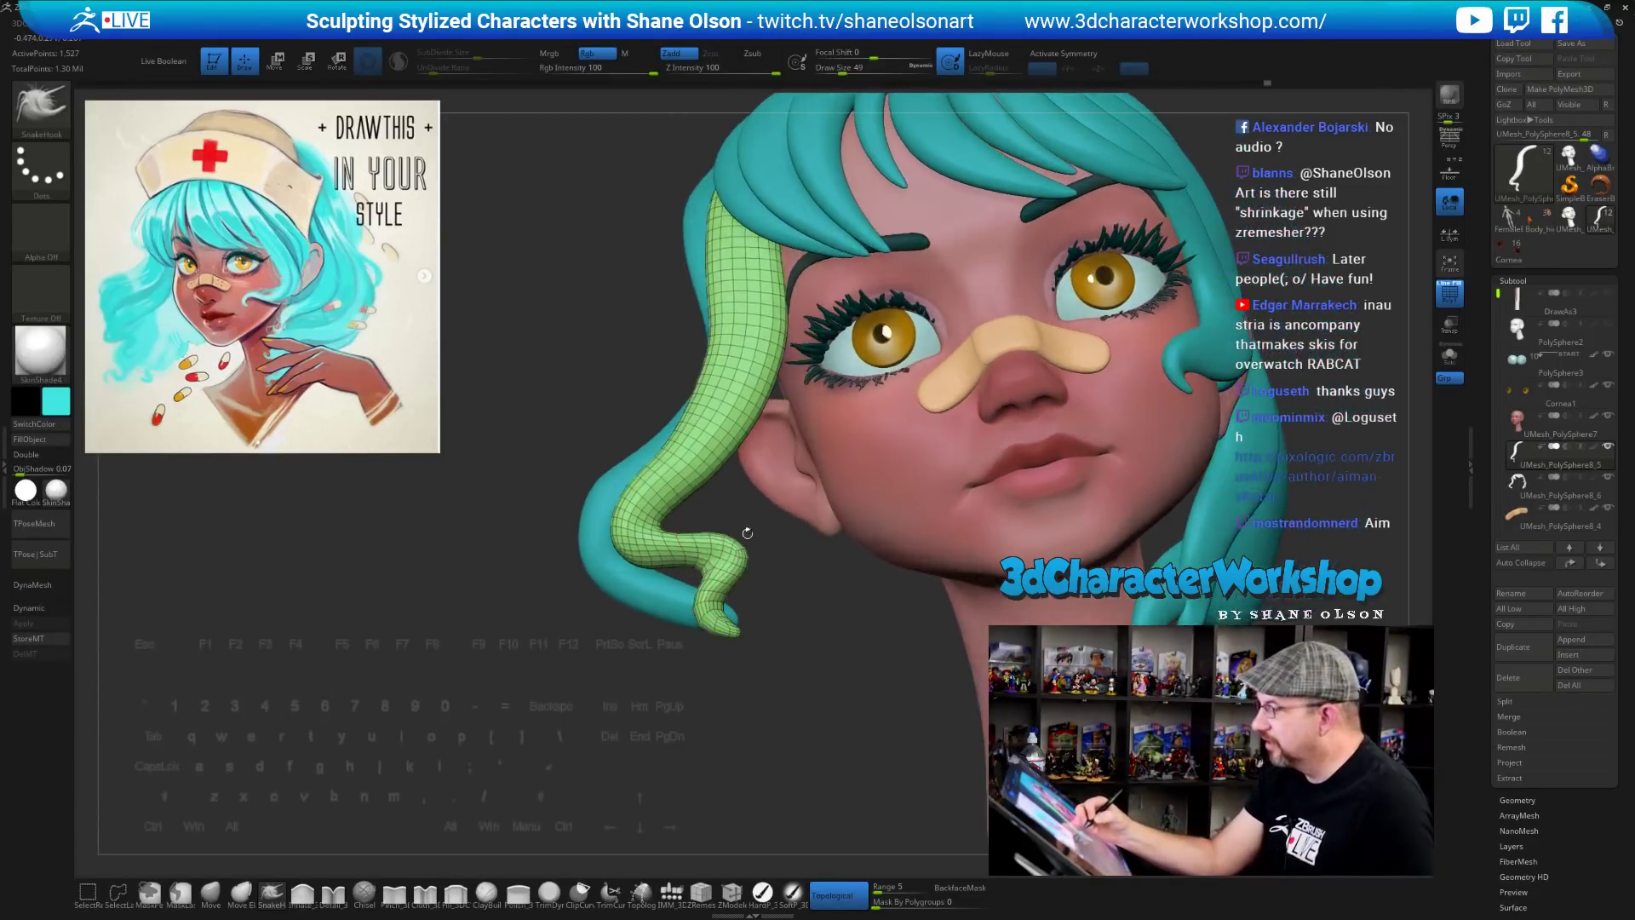
{"action": "left_click_drag", "start_coordinate": [771, 613], "coordinate": [760, 653]}
{"action": "left_click_drag", "start_coordinate": [671, 517], "coordinate": [669, 522]}
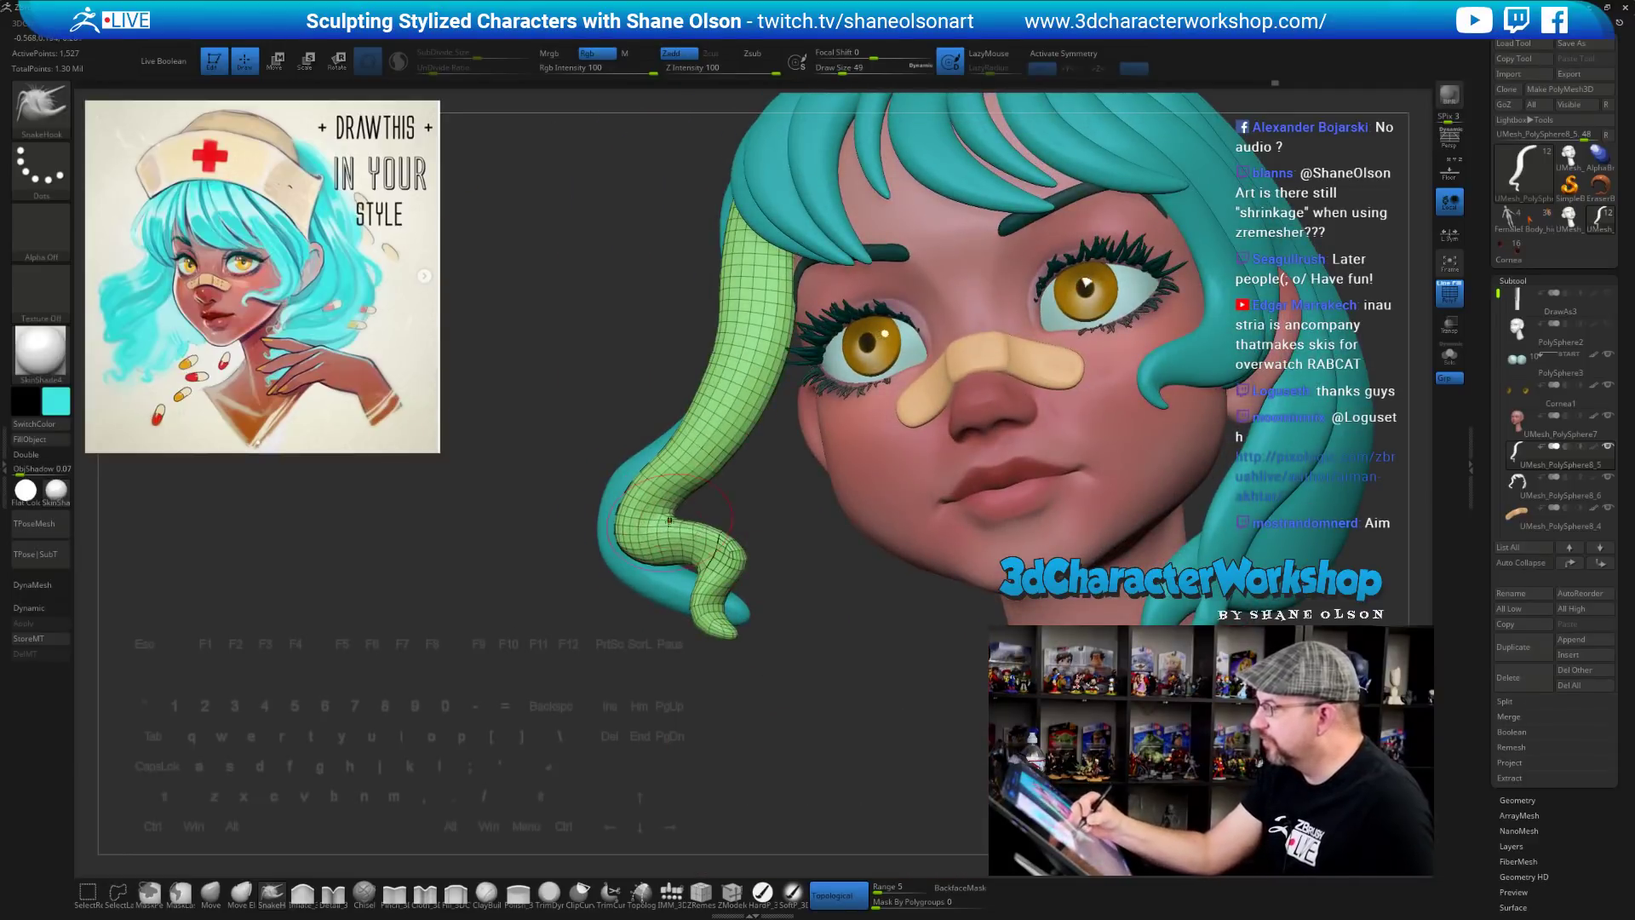
{"action": "left_click_drag", "start_coordinate": [693, 726], "coordinate": [679, 801]}
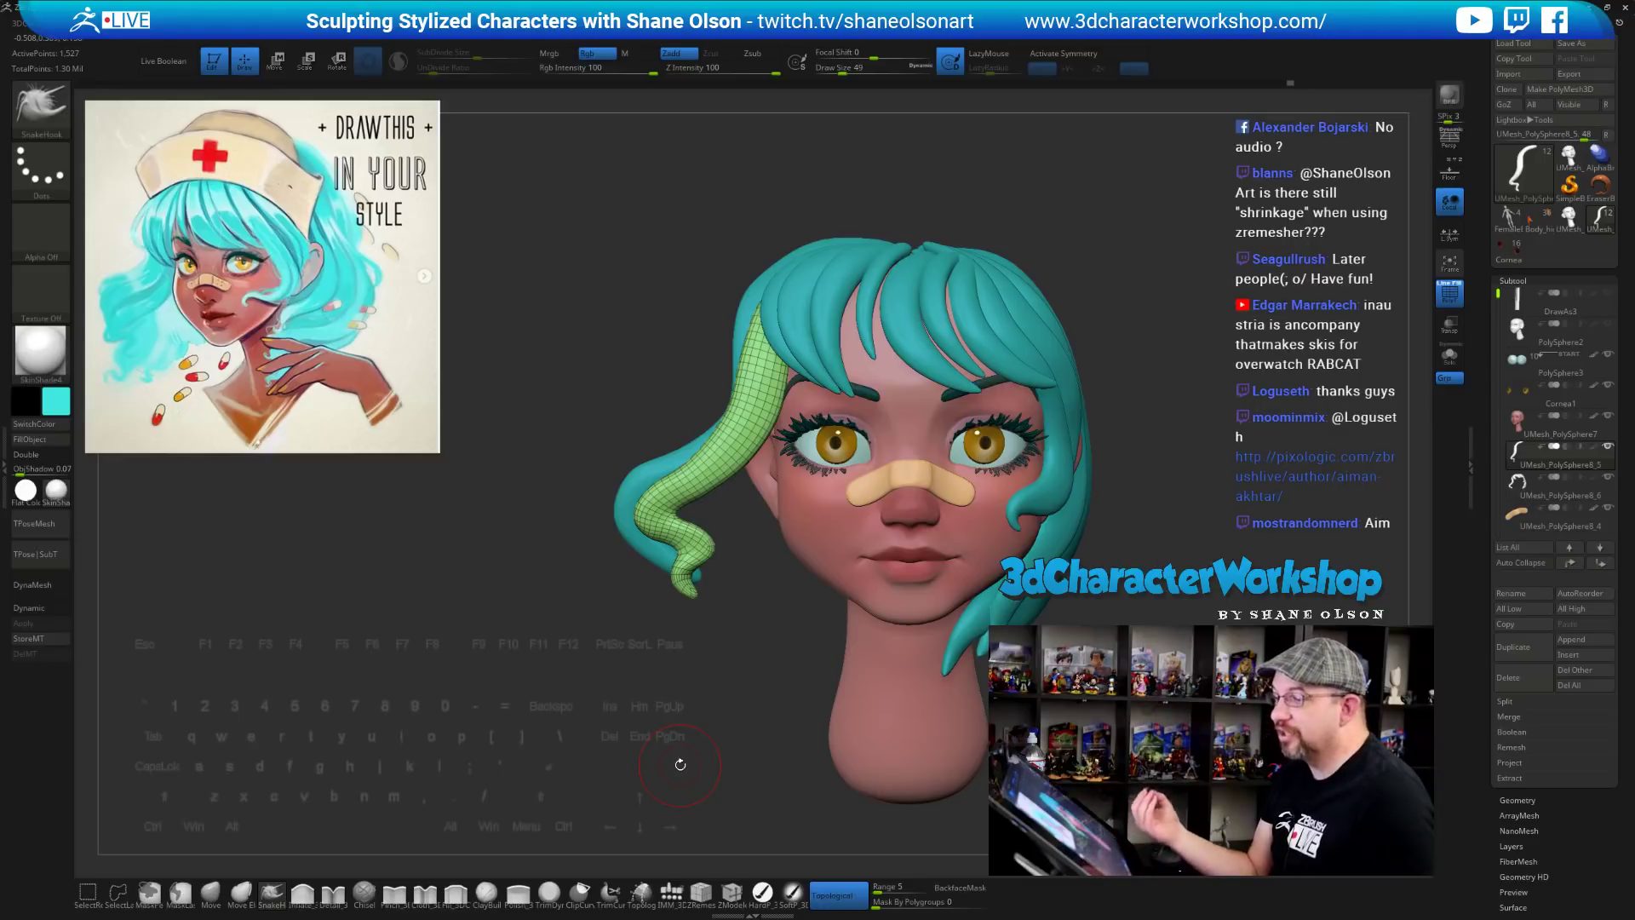
Push the strand's middle section toward the face into a deeper wave with SnakeHook at draw sizes 101 and 140
{"action": "key", "text": "s"}
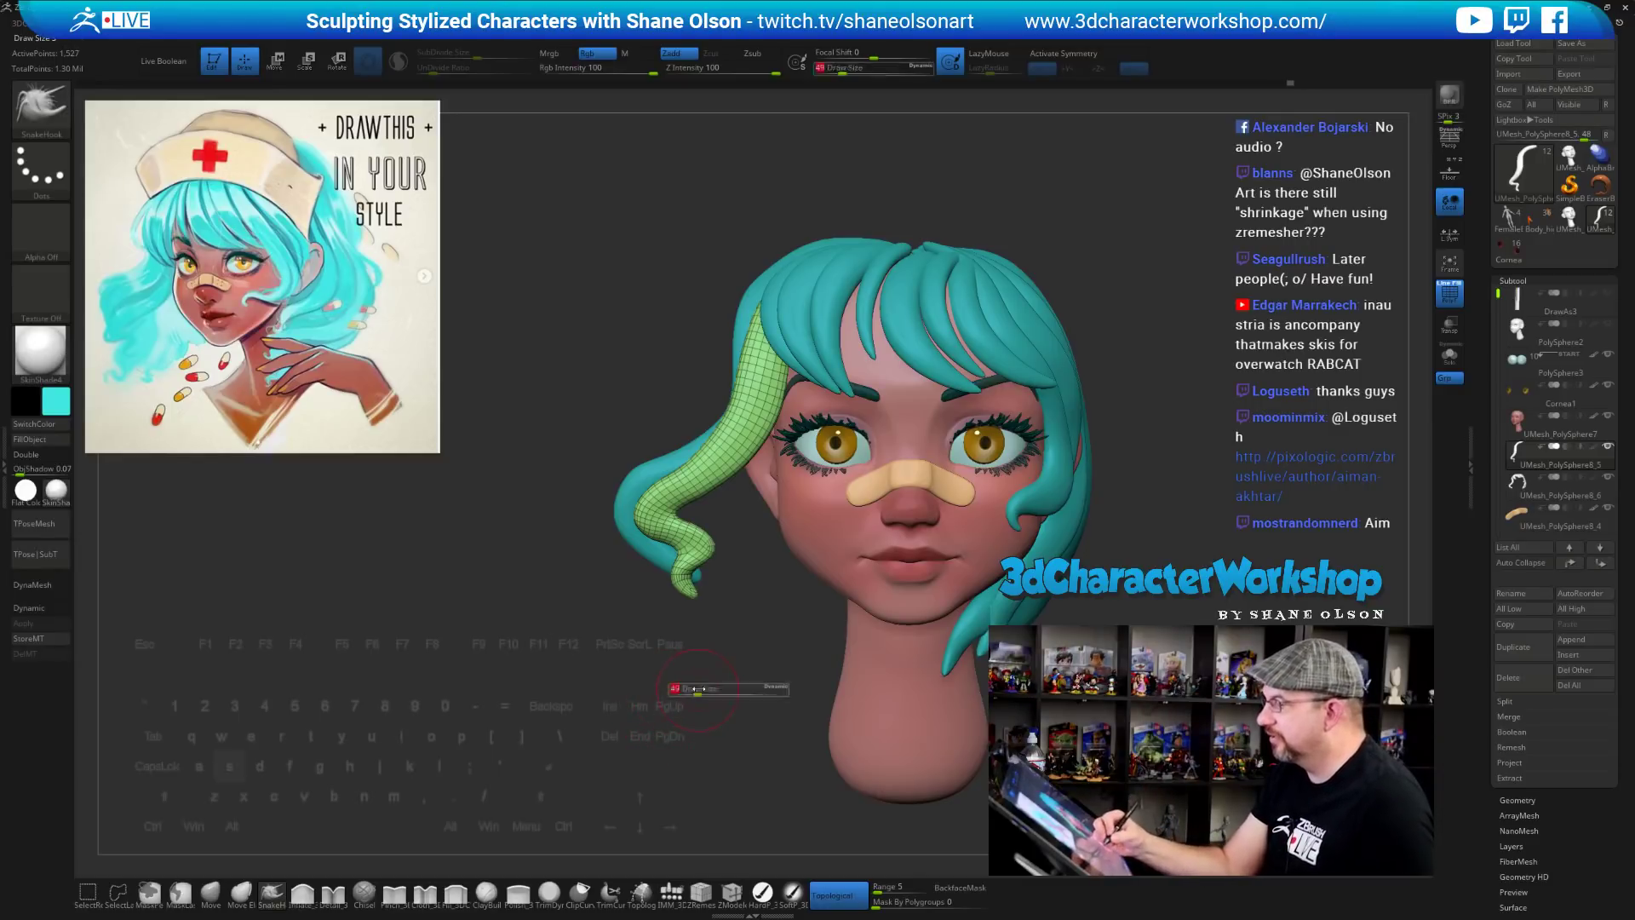
{"action": "left_click_drag", "start_coordinate": [697, 688], "coordinate": [711, 686]}
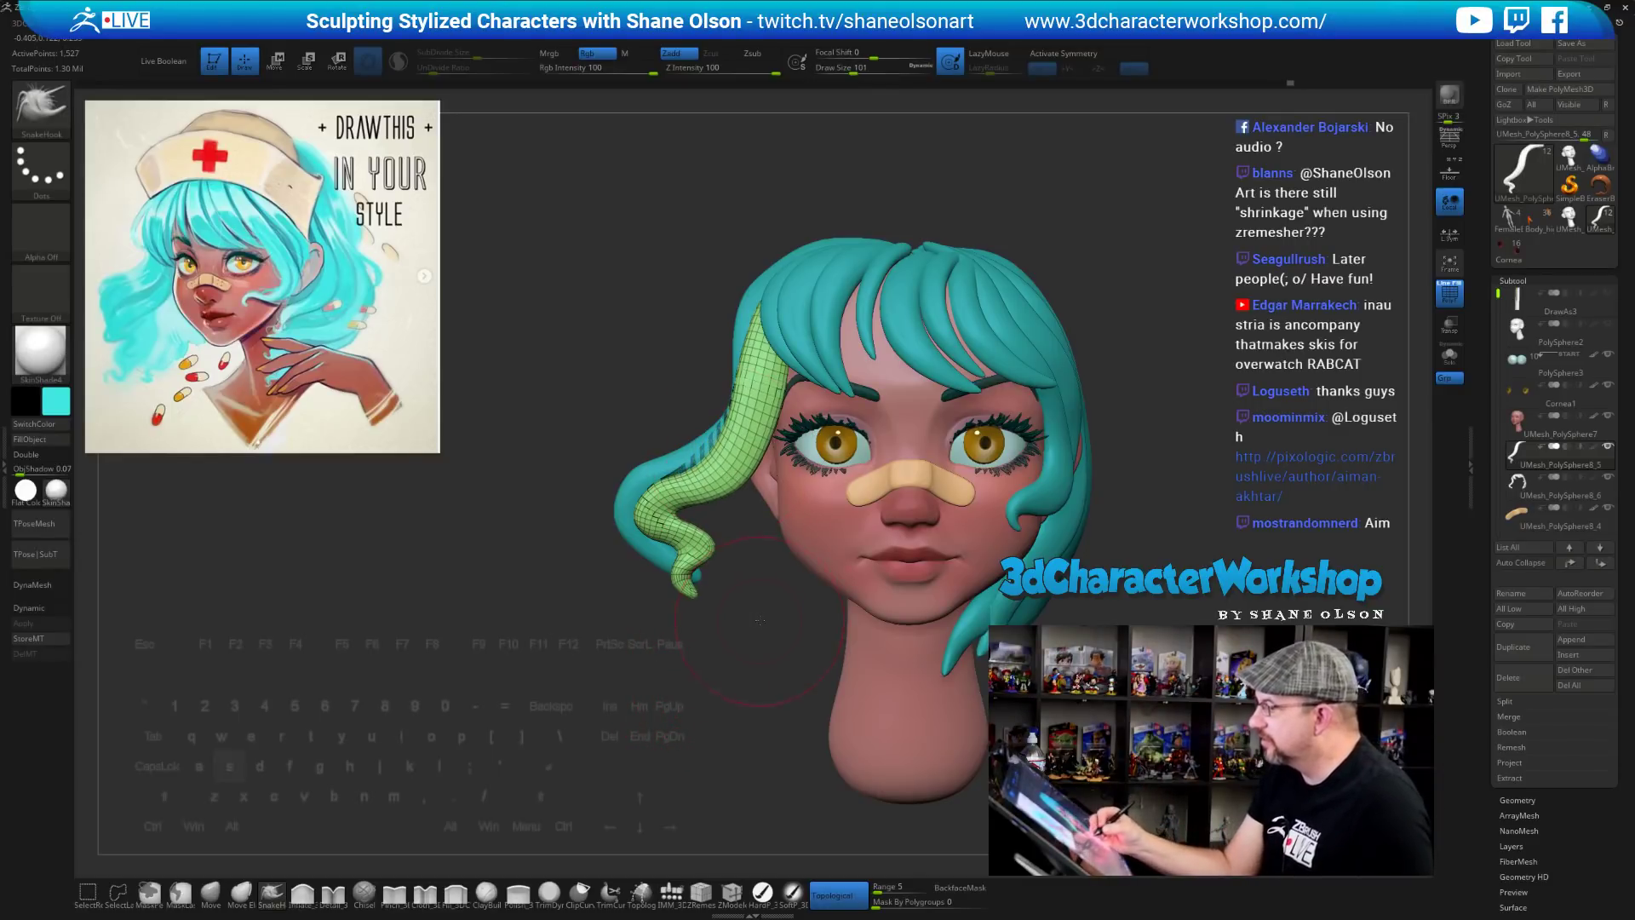
{"action": "left_click_drag", "start_coordinate": [759, 621], "coordinate": [766, 532]}
{"action": "key", "text": "s"}
{"action": "left_click_drag", "start_coordinate": [752, 594], "coordinate": [716, 596]}
{"action": "left_click_drag", "start_coordinate": [743, 400], "coordinate": [761, 400]}
Refine the strand's lower curl from several angles with SnakeHook at draw size 44
{"action": "left_click_drag", "start_coordinate": [749, 548], "coordinate": [772, 636]}
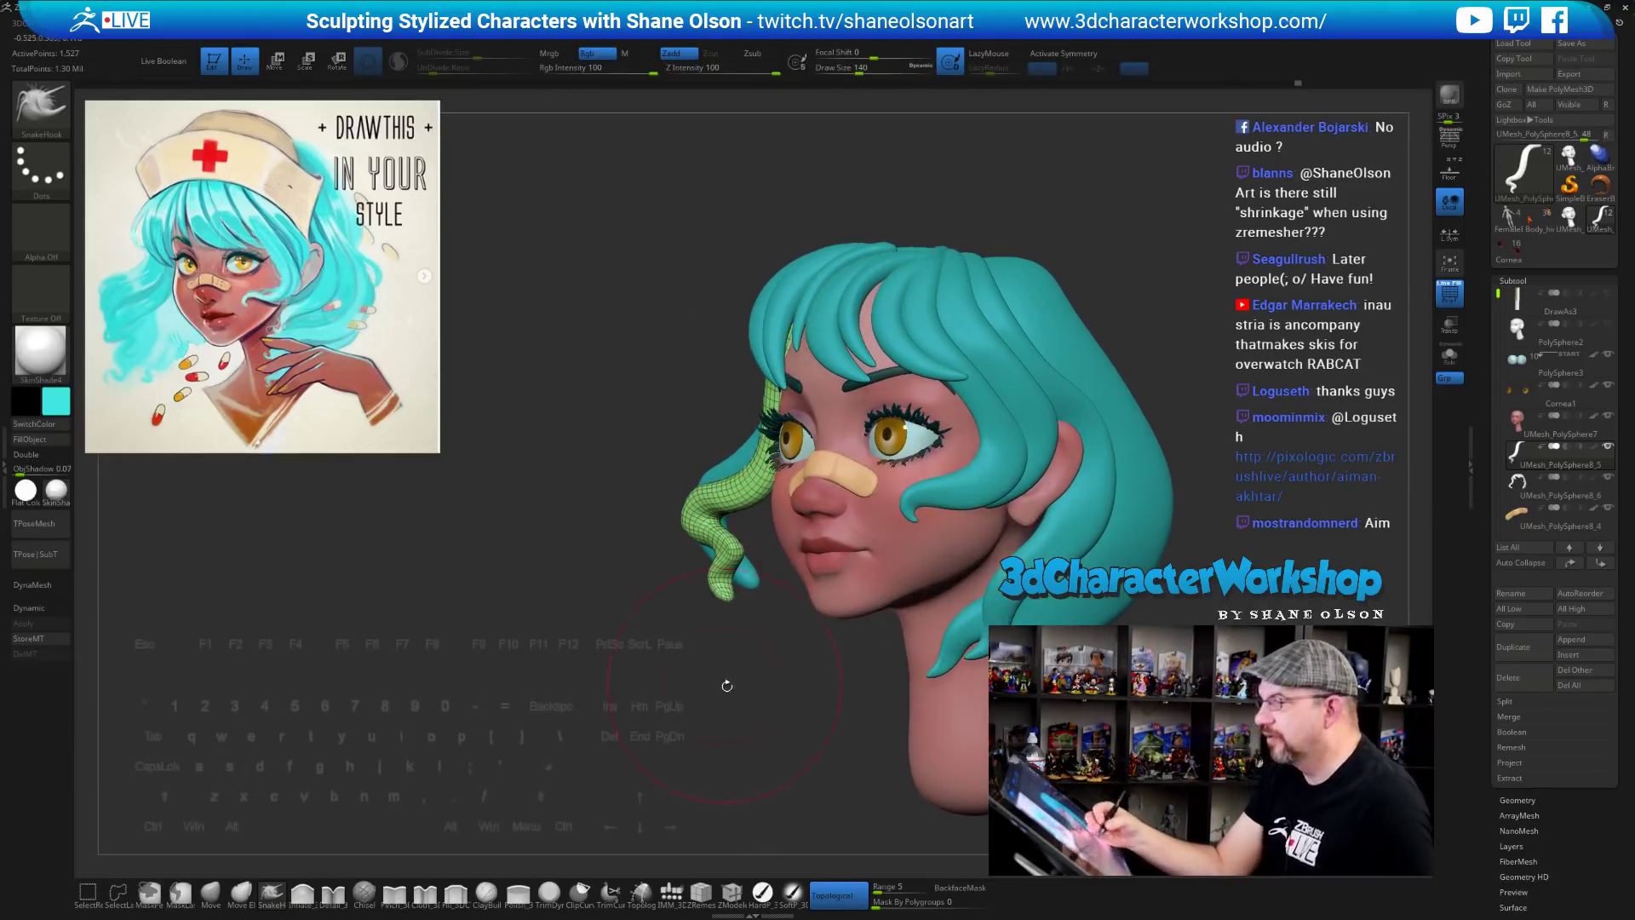
{"action": "left_click_drag", "start_coordinate": [727, 685], "coordinate": [786, 705]}
{"action": "mouse_move", "coordinate": [778, 635]}
{"action": "left_mouse_down"}
{"action": "mouse_move", "coordinate": [771, 732]}
{"action": "mouse_move", "coordinate": [766, 671]}
{"action": "mouse_move", "coordinate": [729, 771]}
{"action": "mouse_move", "coordinate": [794, 767]}
{"action": "left_mouse_up"}
{"action": "key", "text": "s"}
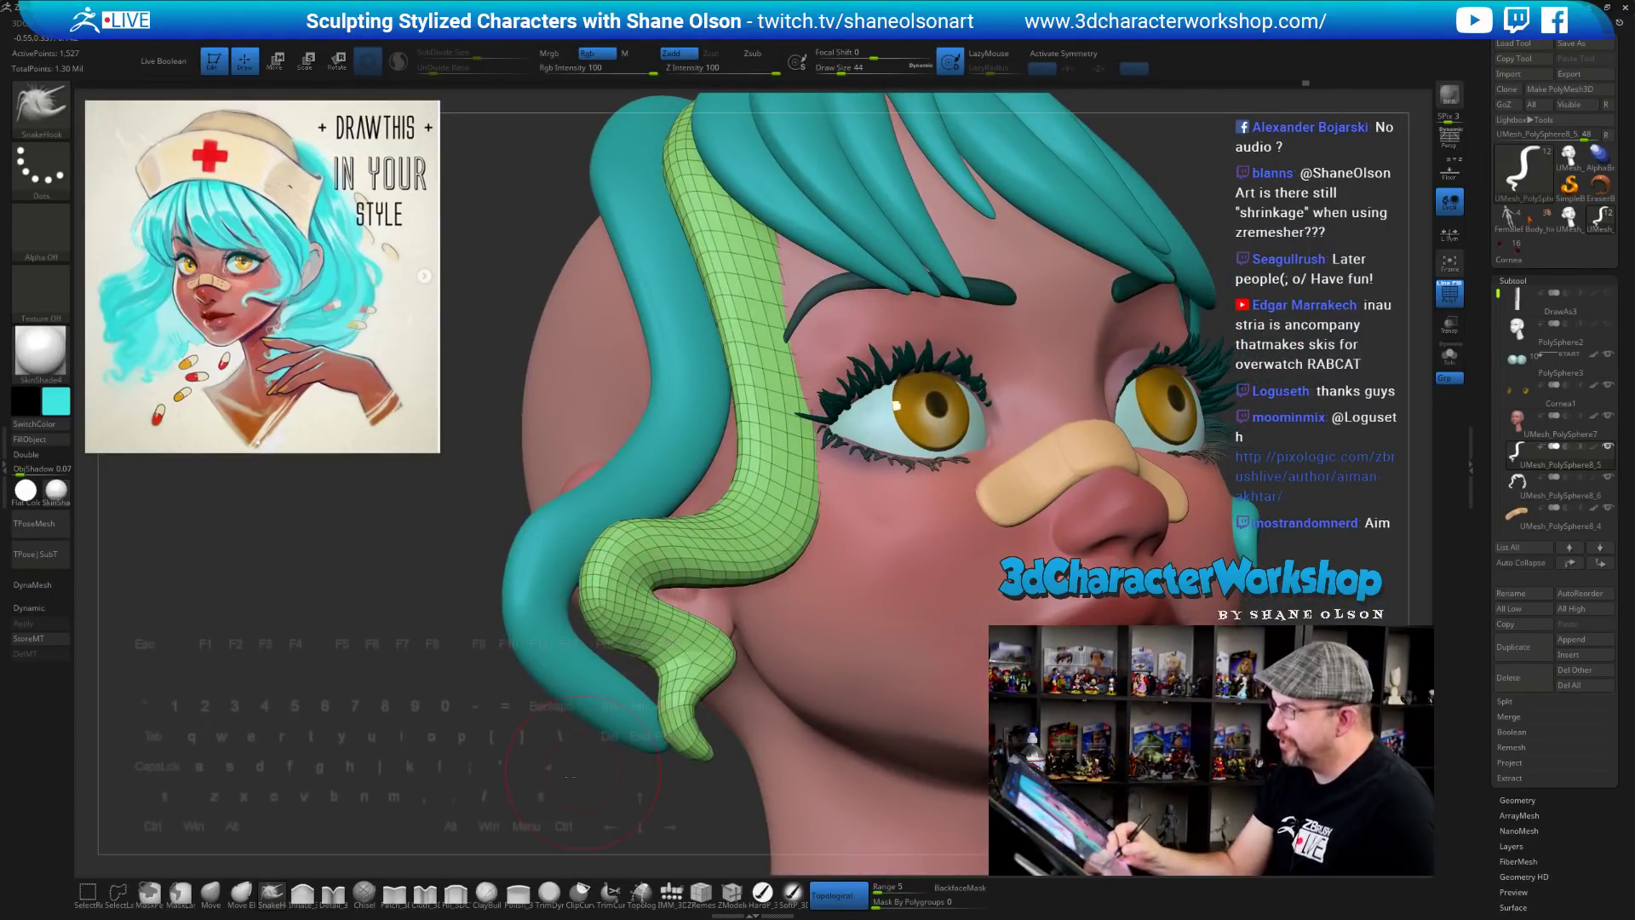
{"action": "left_click_drag", "start_coordinate": [569, 777], "coordinate": [663, 664]}
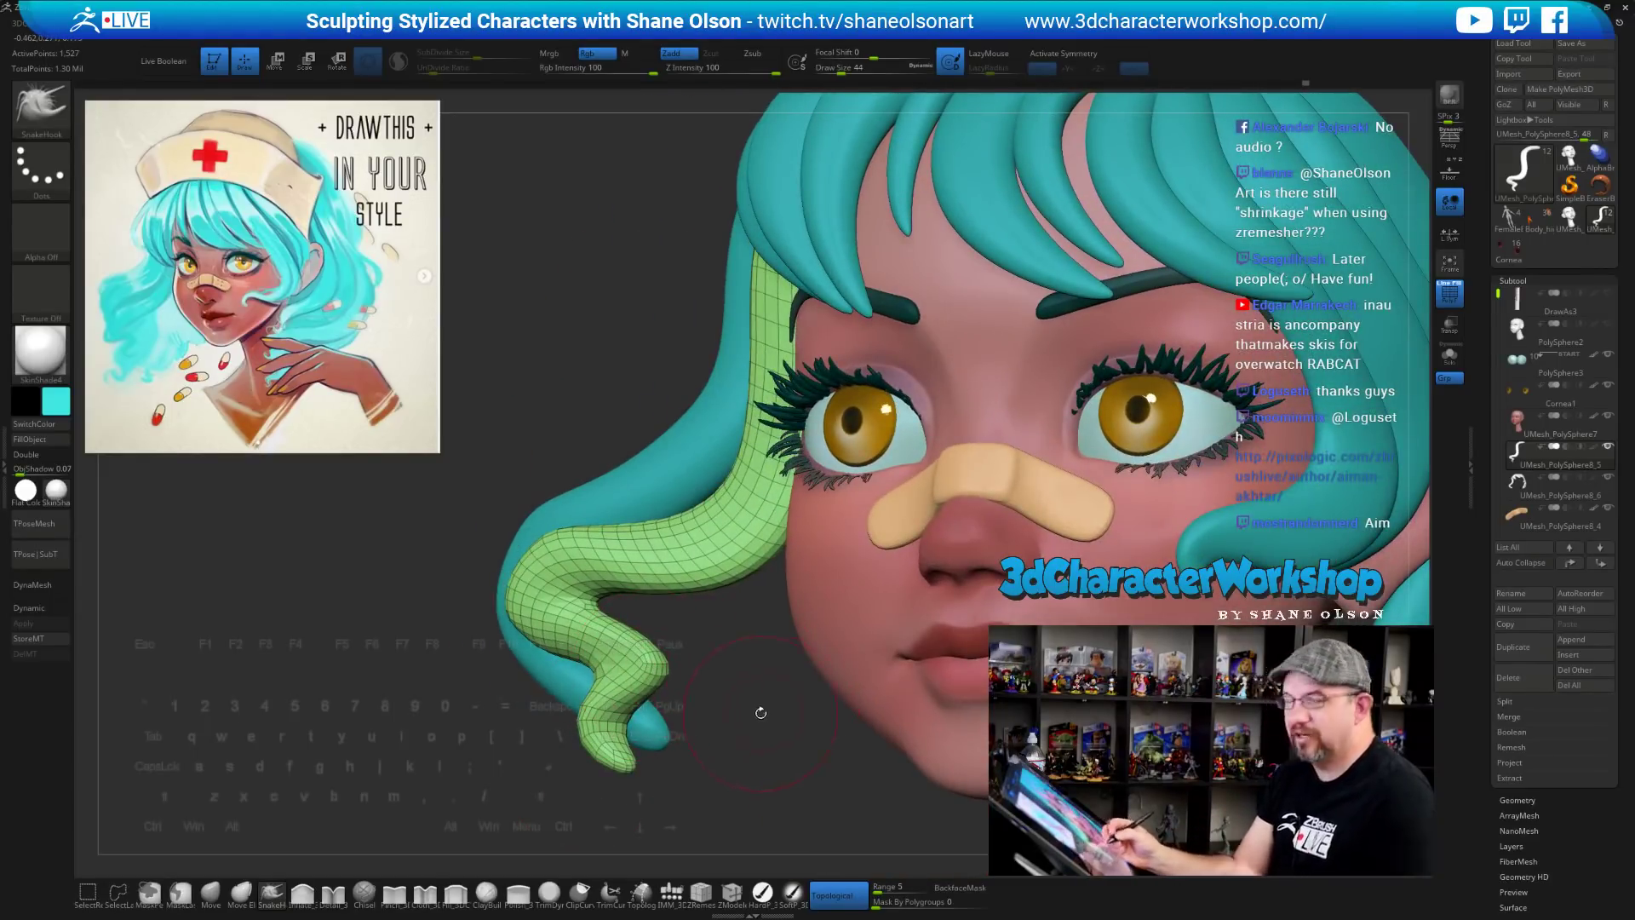
{"action": "left_click_drag", "start_coordinate": [730, 775], "coordinate": [730, 656]}
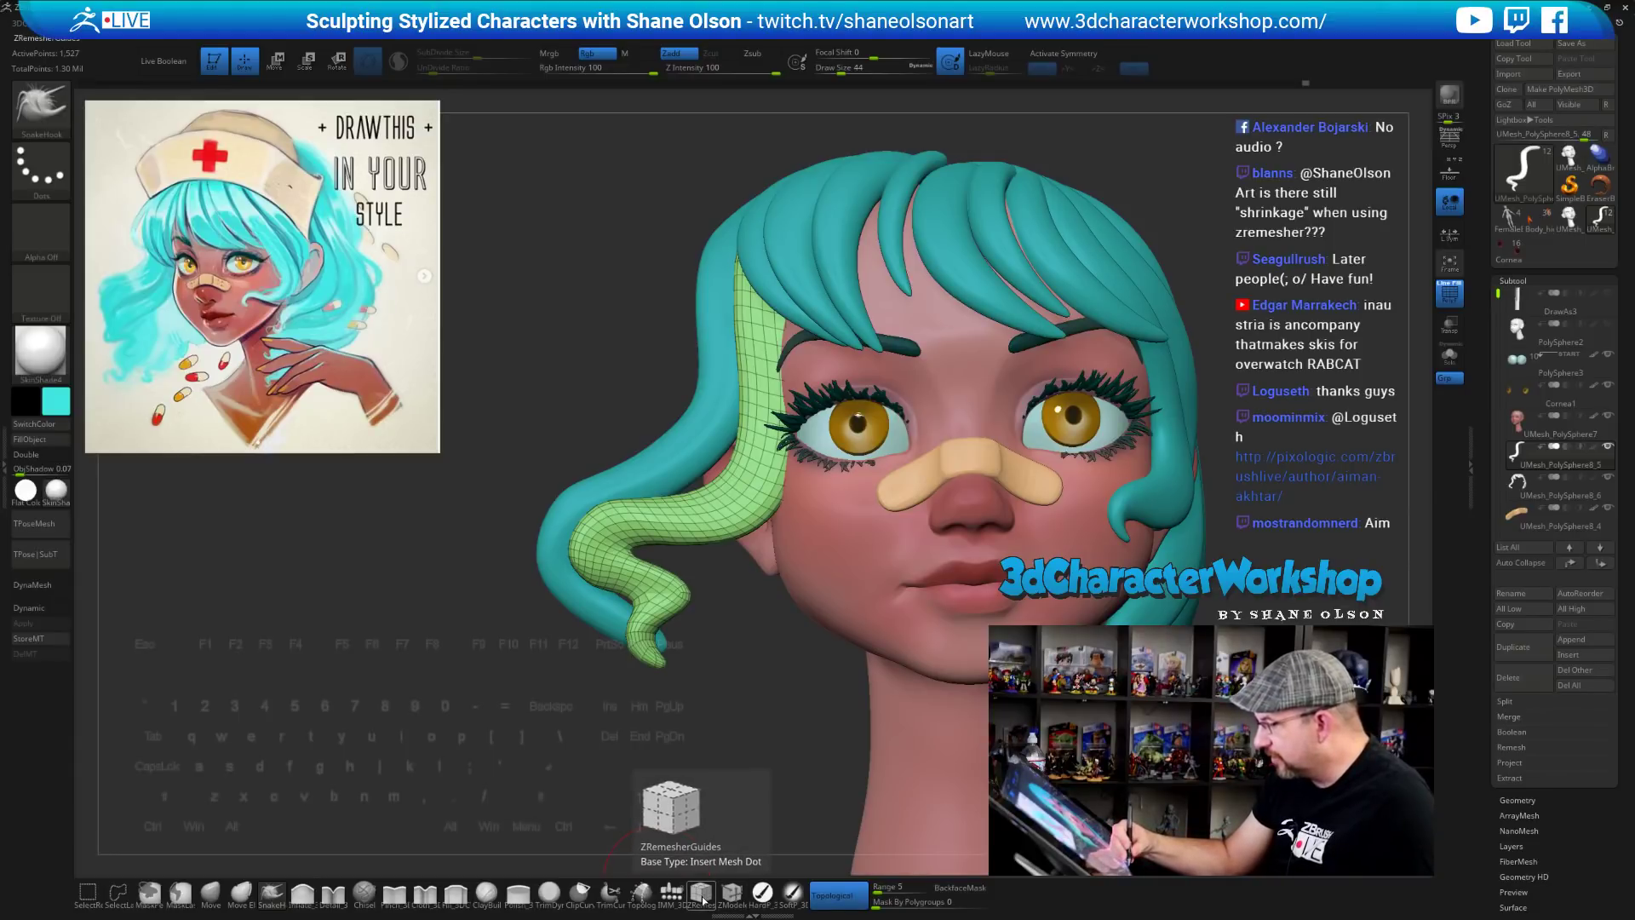
Solo the strand and draw lengthwise guide curves from its root to its curled tip with the ZRemesherGuides brush
{"action": "left_click", "coordinate": [701, 891]}
{"action": "left_click_drag", "start_coordinate": [738, 748], "coordinate": [775, 756]}
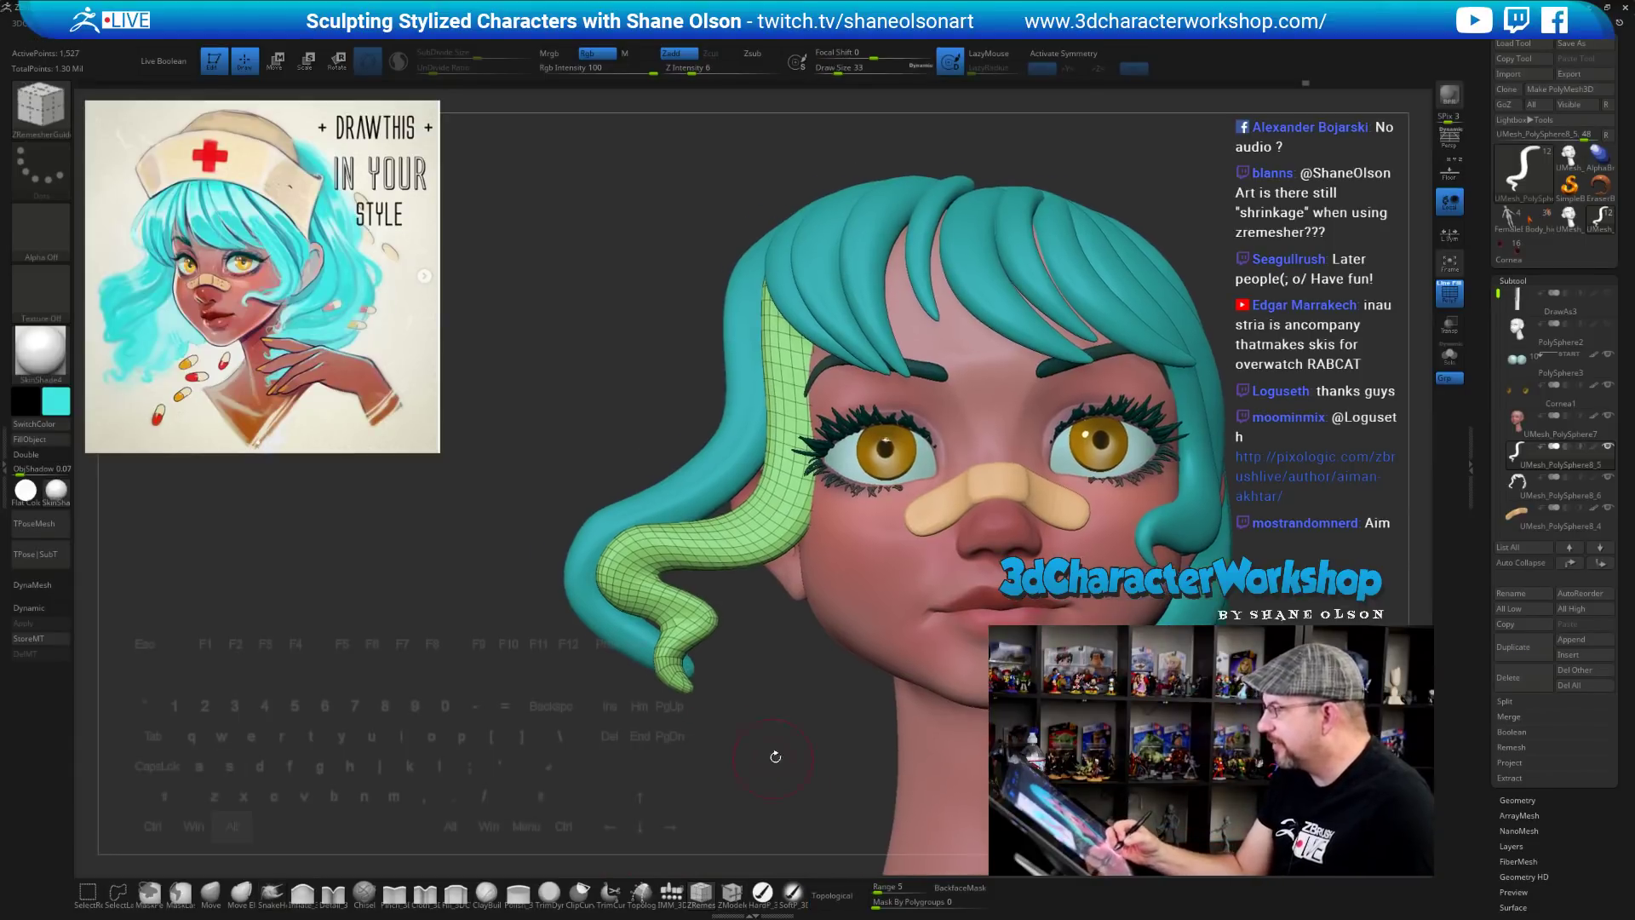
{"action": "left_click", "coordinate": [1449, 357]}
{"action": "left_click_drag", "start_coordinate": [877, 721], "coordinate": [857, 588]}
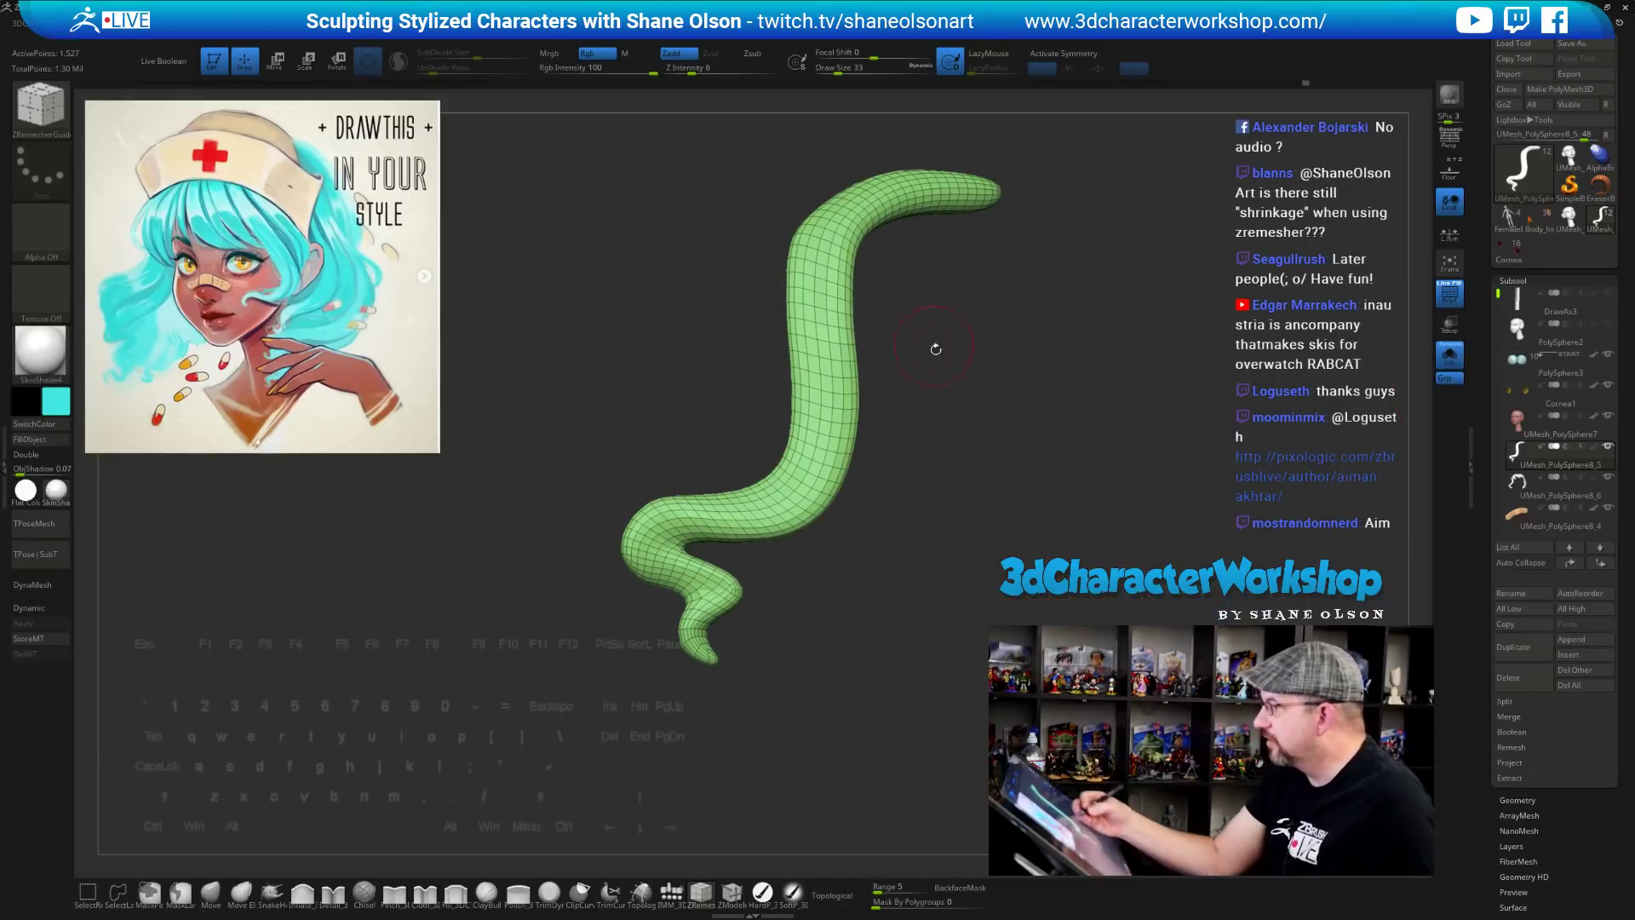
{"action": "left_click_drag", "start_coordinate": [937, 350], "coordinate": [960, 164]}
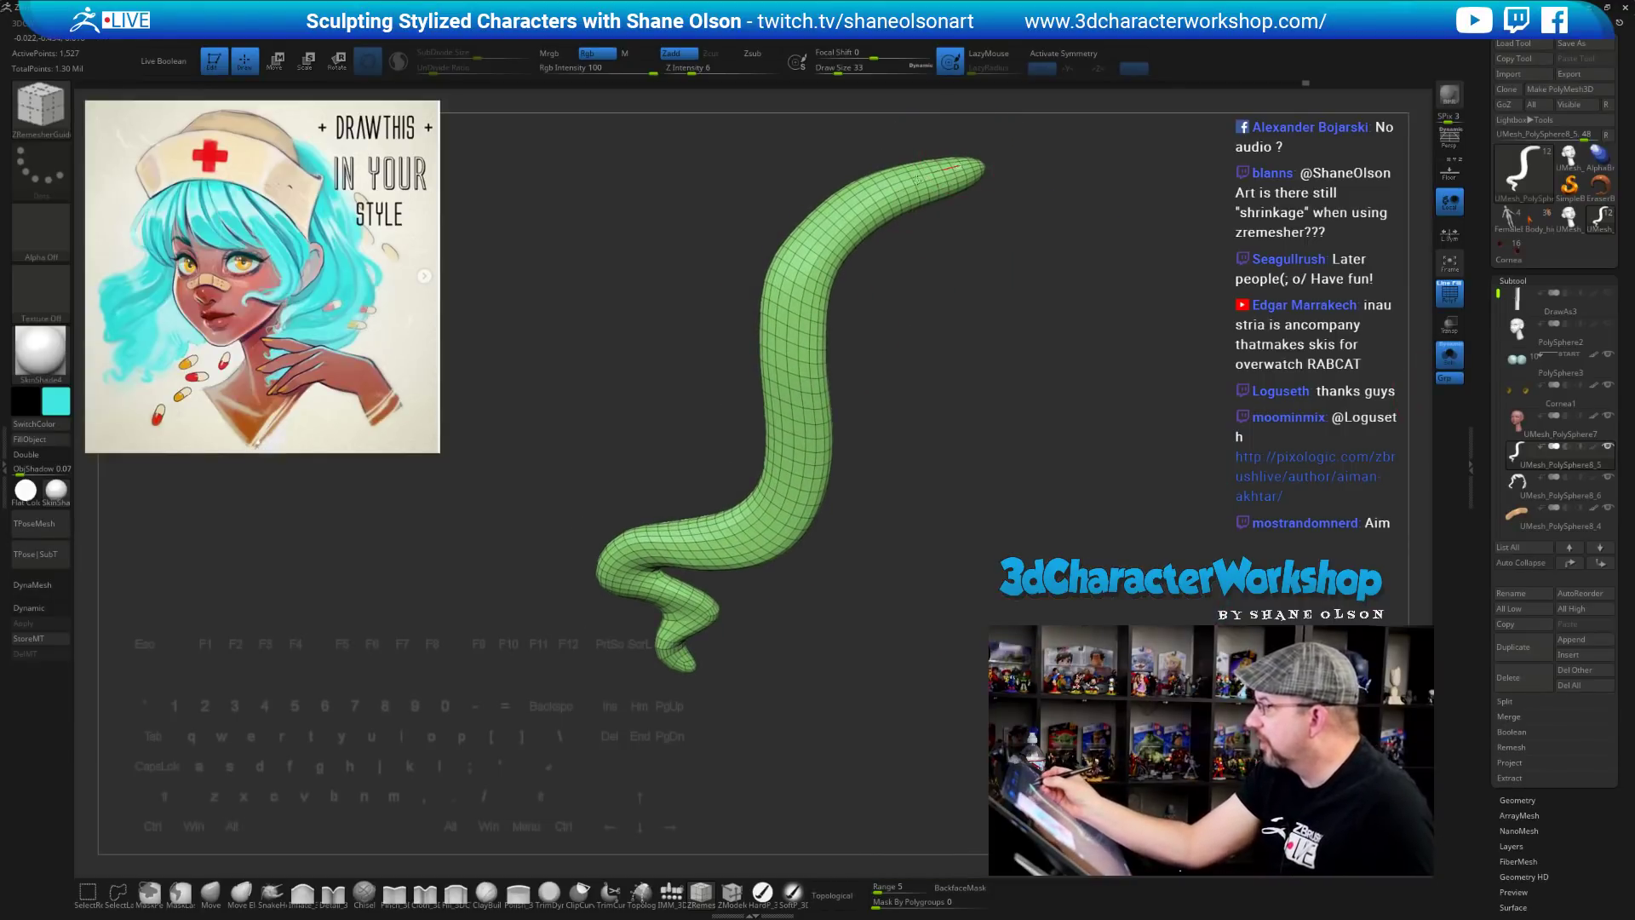
{"action": "left_click_drag", "start_coordinate": [745, 535], "coordinate": [619, 563]}
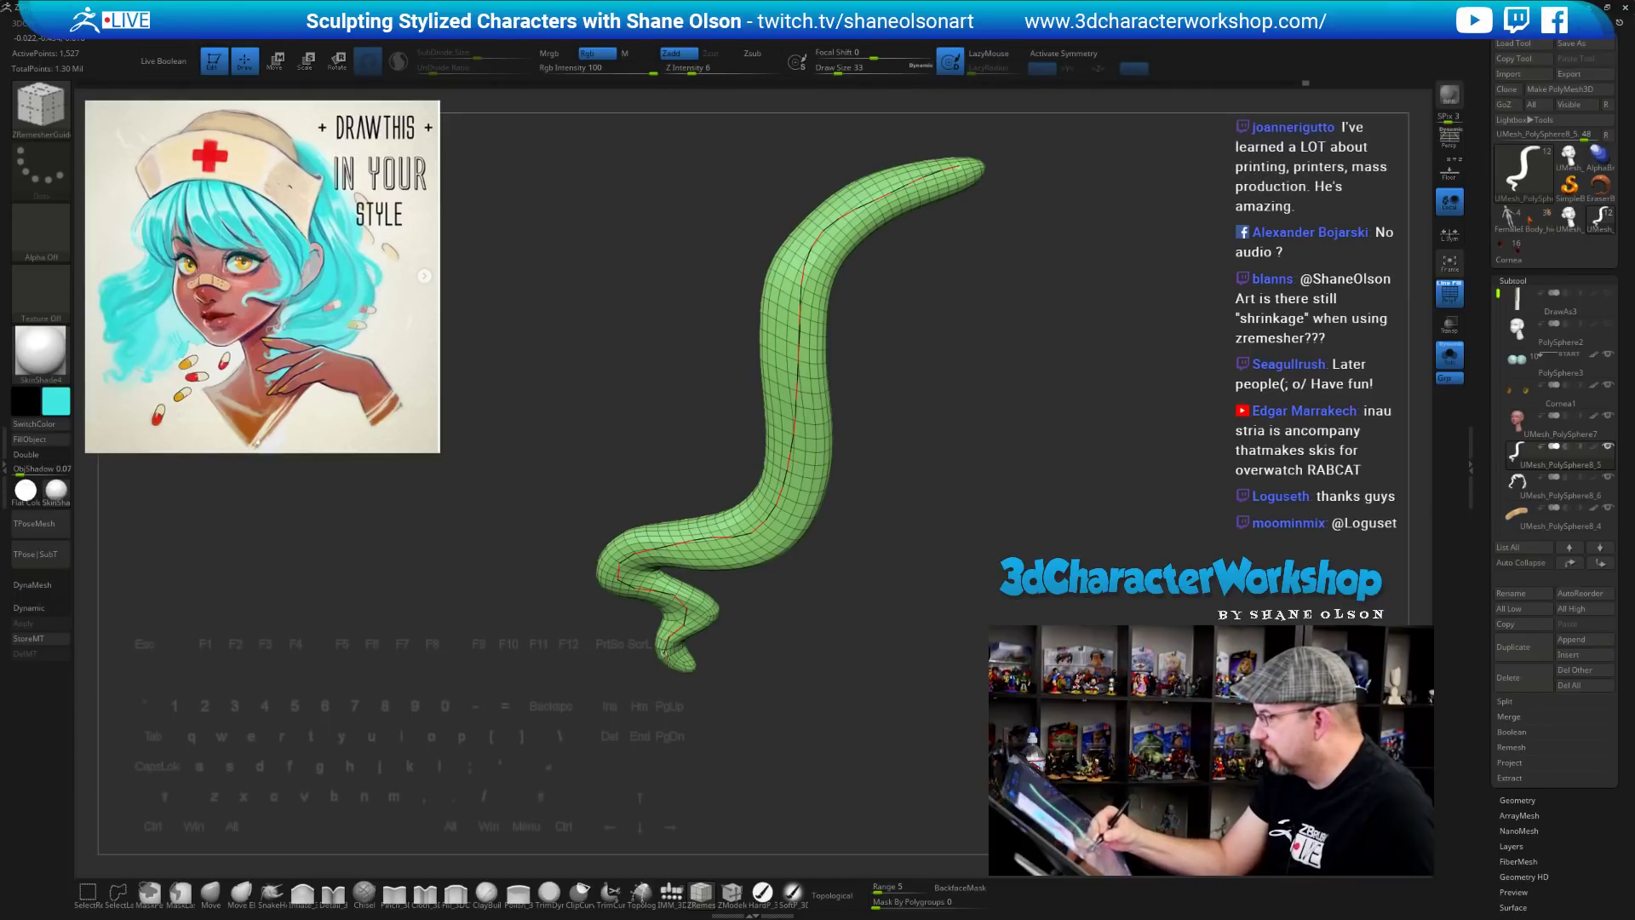
{"action": "left_click_drag", "start_coordinate": [793, 660], "coordinate": [908, 667]}
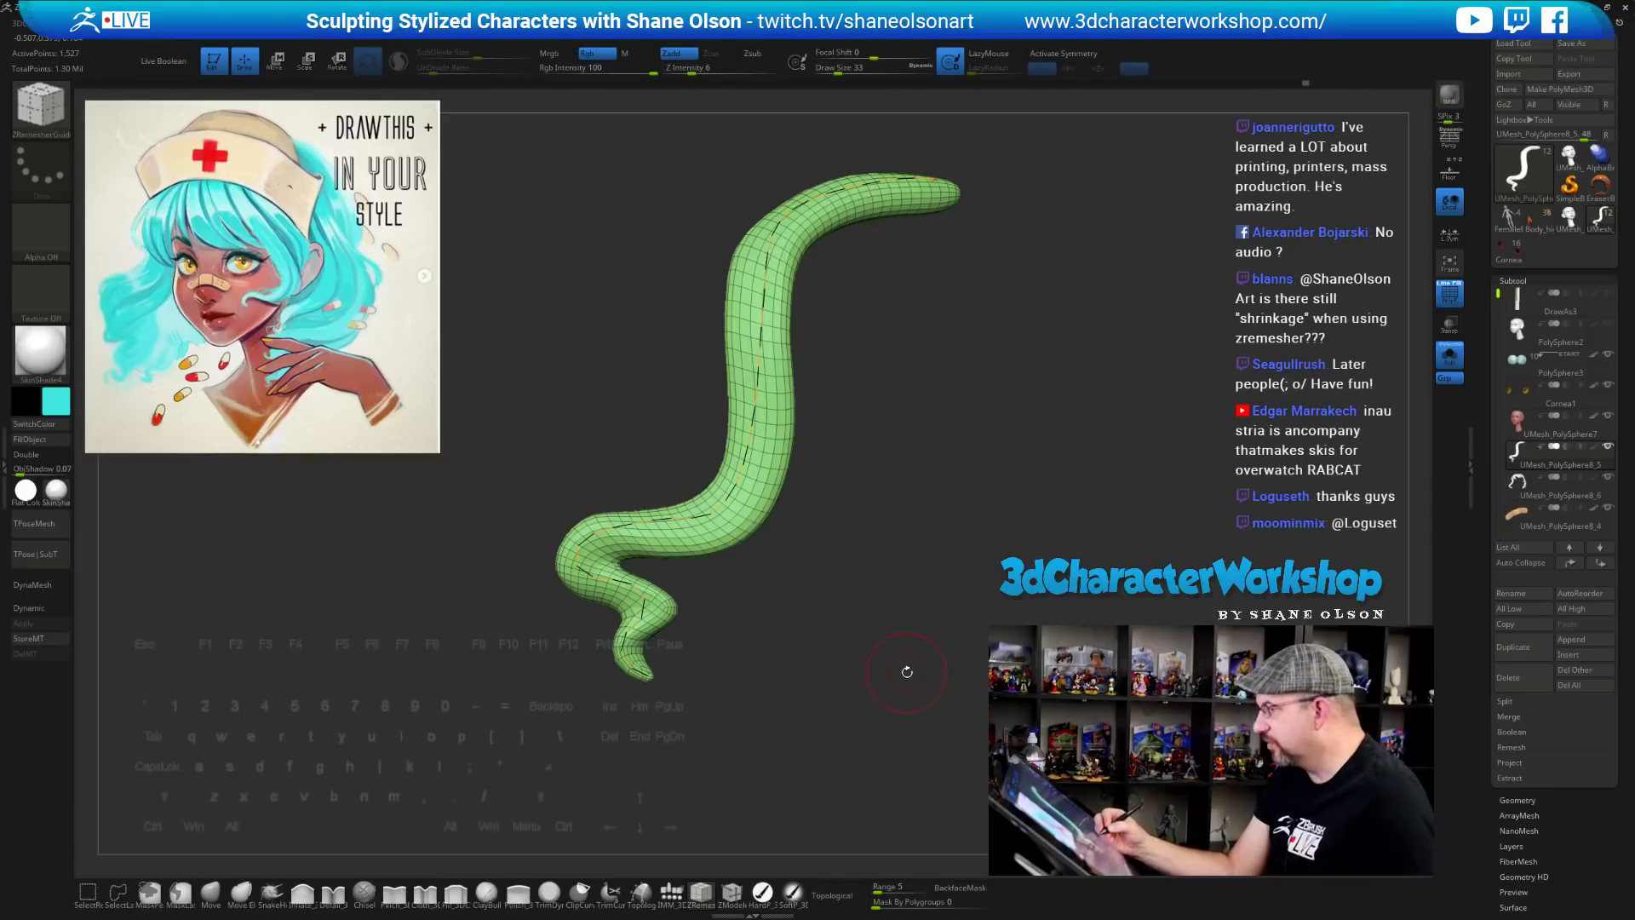
ZRemesh the soloed strand so its topology follows the guide curves
{"action": "key", "text": "space"}
{"action": "left_click", "coordinate": [881, 660]}
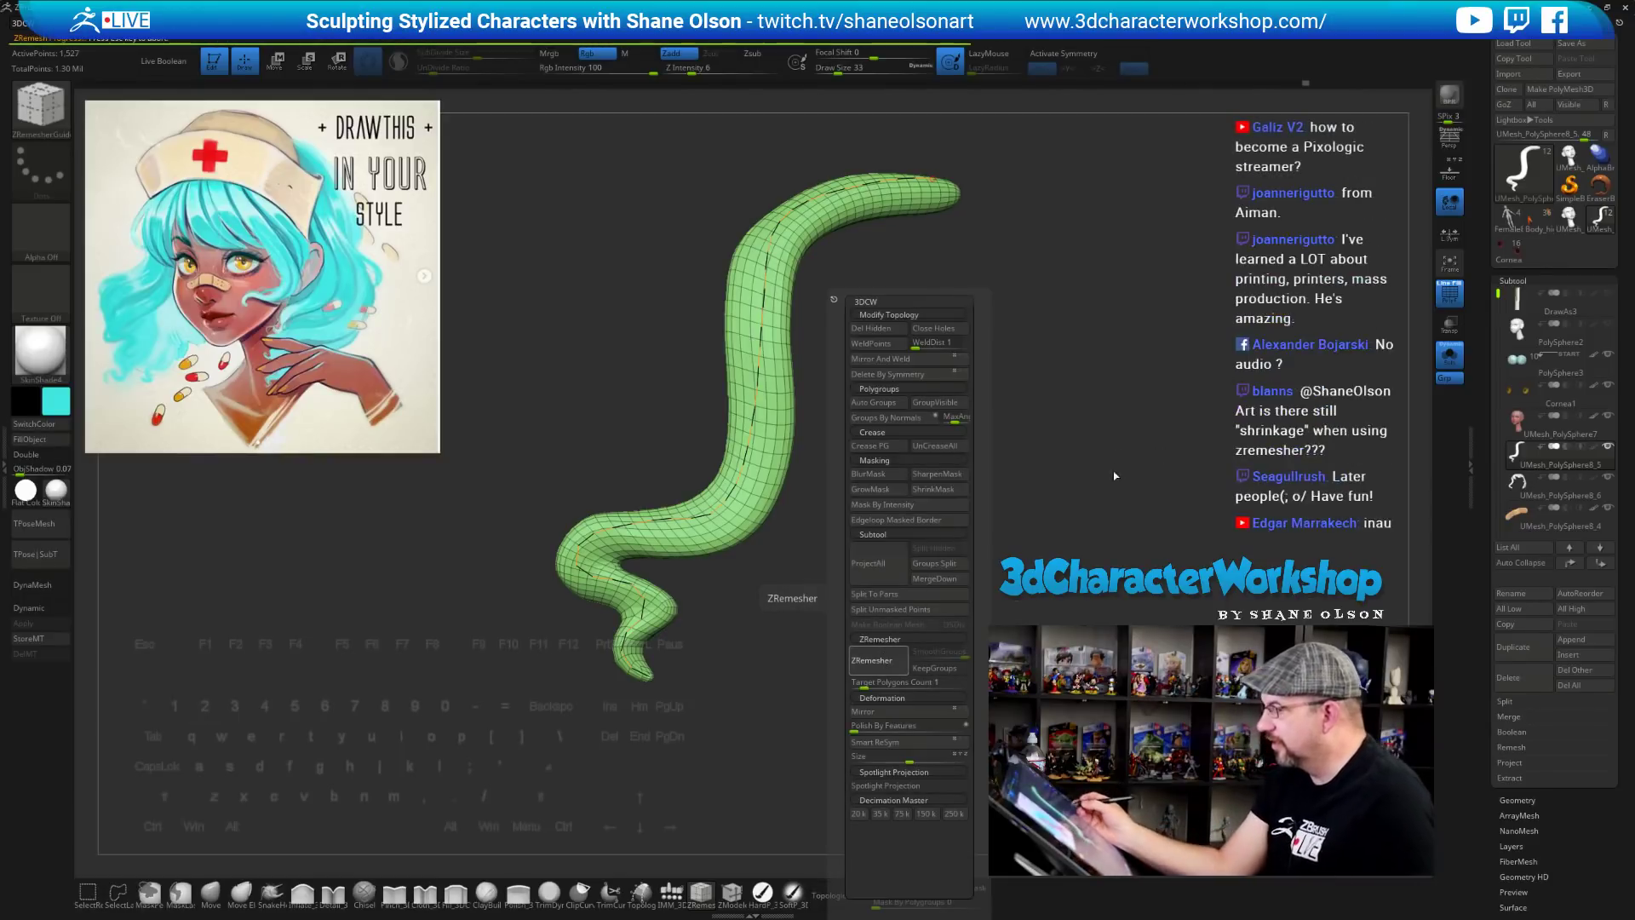
{"action": "left_click_drag", "start_coordinate": [926, 636], "coordinate": [947, 631]}
Reshape the soloed strand's lower curl and tip with the Move brush at draw size 51
{"action": "left_click_drag", "start_coordinate": [767, 734], "coordinate": [657, 711]}
{"action": "left_click", "coordinate": [209, 894]}
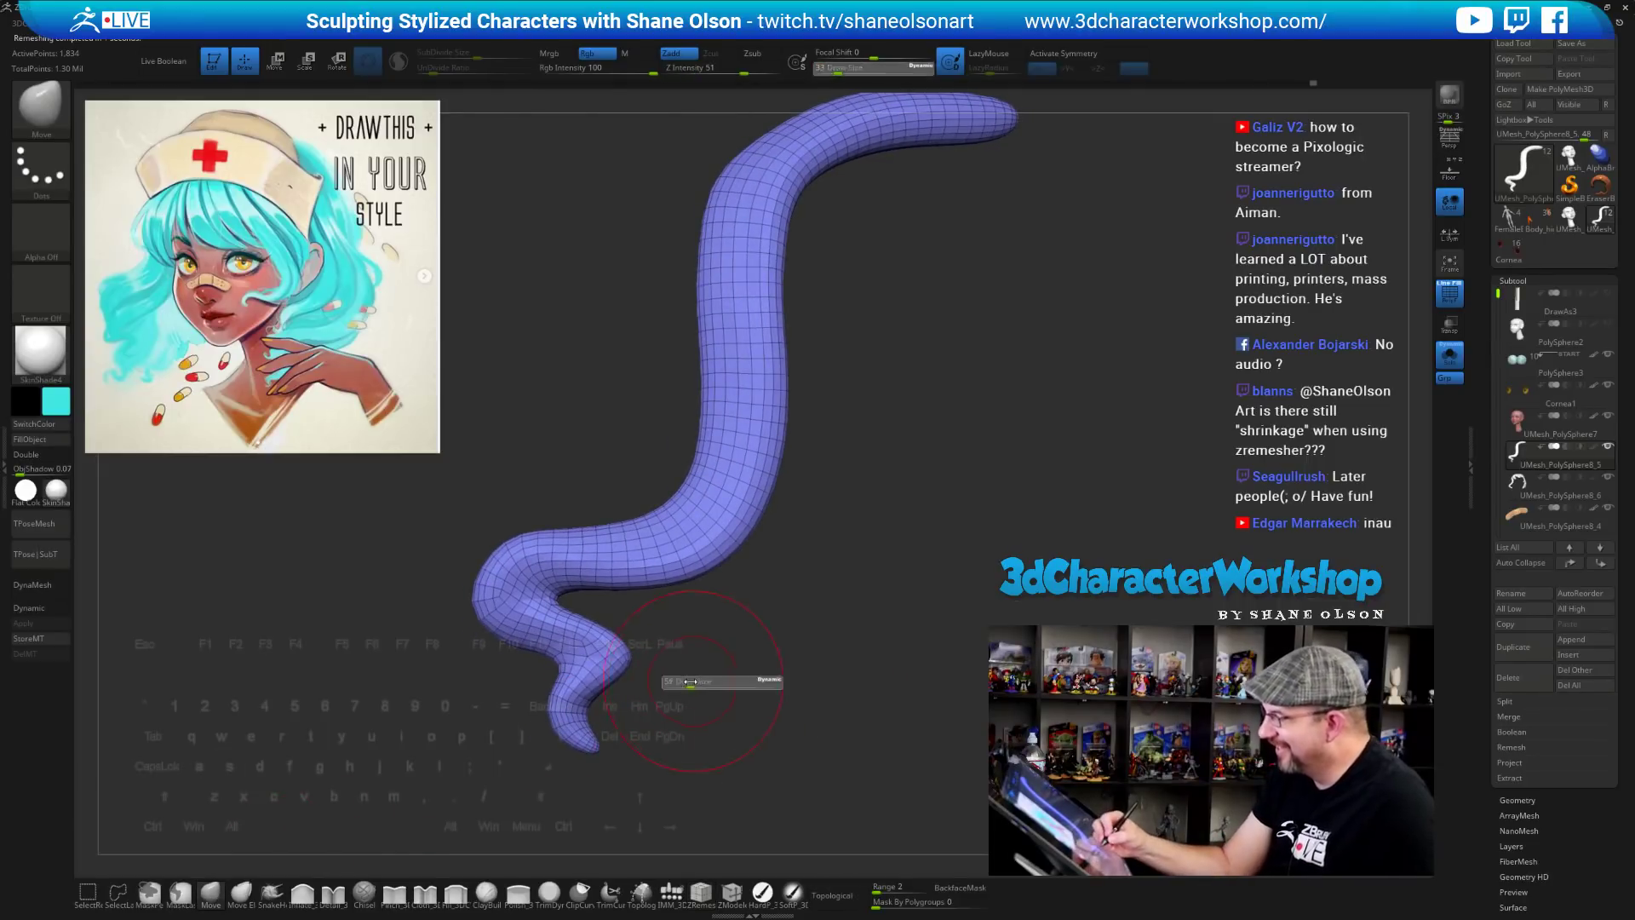
{"action": "left_click_drag", "start_coordinate": [596, 647], "coordinate": [608, 661]}
{"action": "left_click_drag", "start_coordinate": [670, 711], "coordinate": [680, 701]}
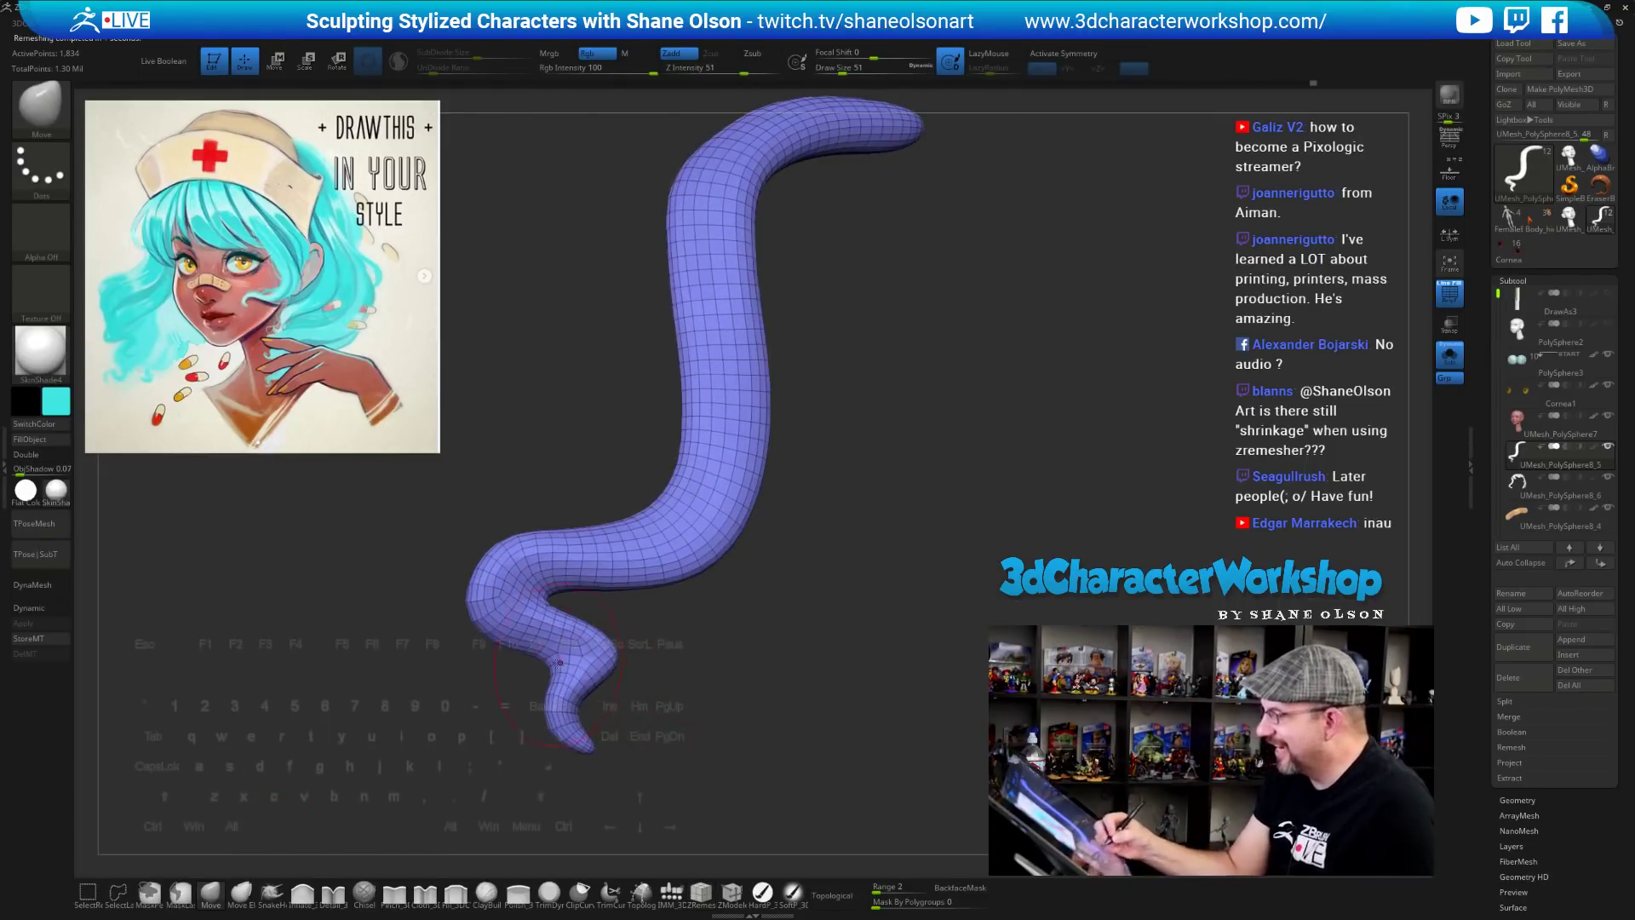
{"action": "left_click_drag", "start_coordinate": [573, 669], "coordinate": [583, 688]}
{"action": "left_click_drag", "start_coordinate": [667, 746], "coordinate": [675, 742]}
{"action": "left_click_drag", "start_coordinate": [560, 672], "coordinate": [572, 660]}
{"action": "left_click_drag", "start_coordinate": [668, 730], "coordinate": [644, 705]}
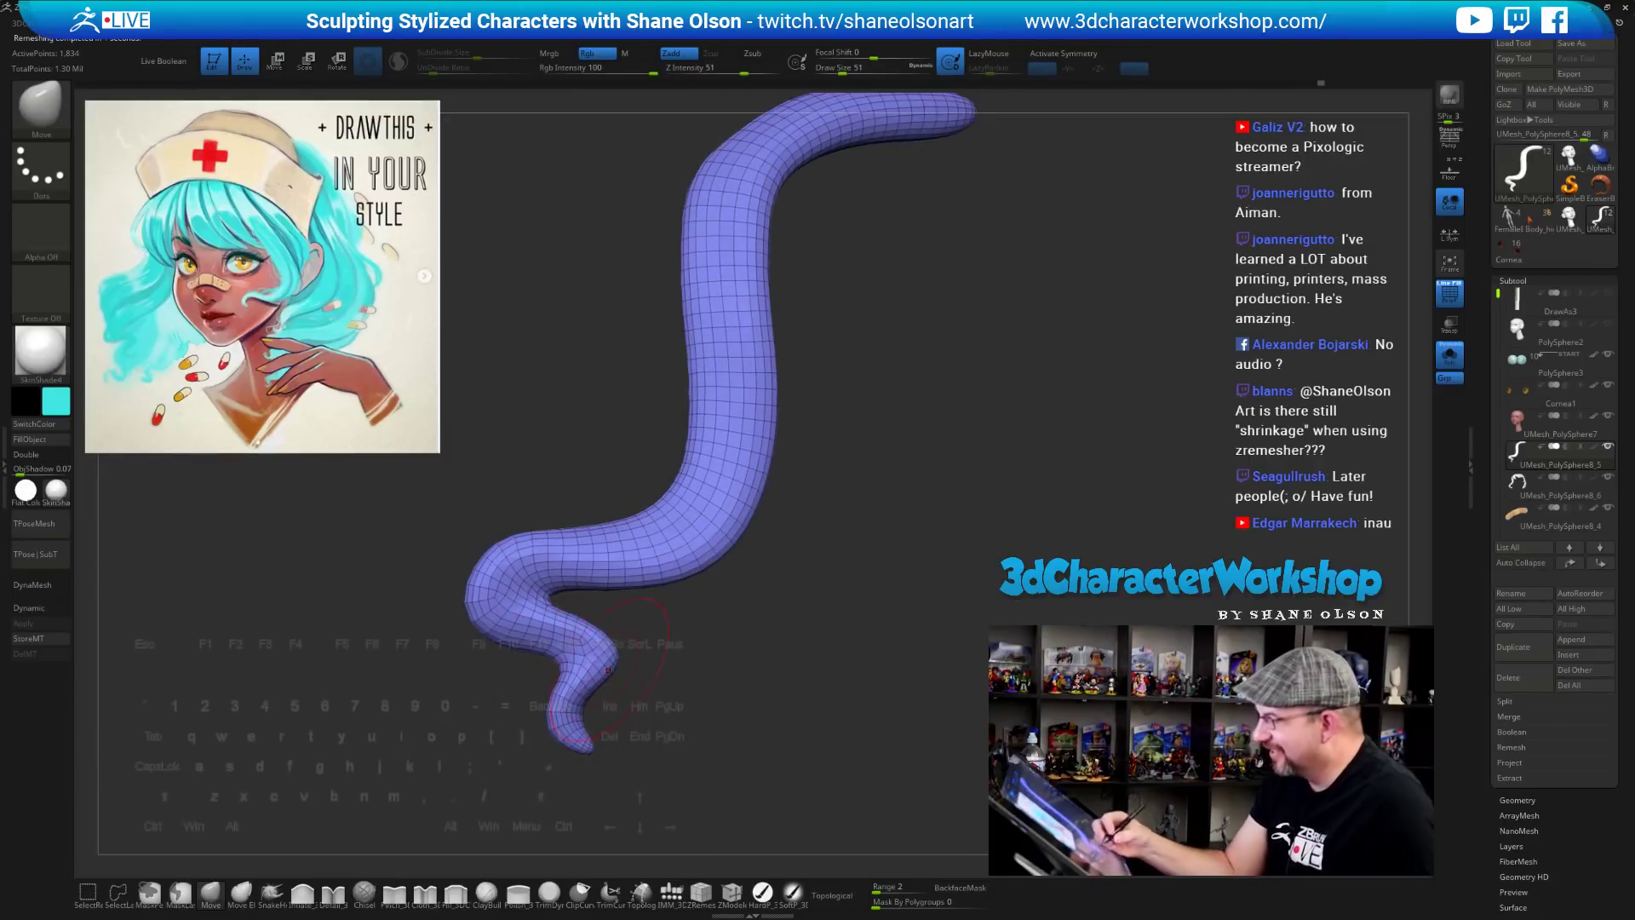
{"action": "left_click_drag", "start_coordinate": [598, 647], "coordinate": [583, 659]}
{"action": "mouse_move", "coordinate": [714, 730]}
{"action": "left_mouse_down"}
{"action": "mouse_move", "coordinate": [691, 705]}
{"action": "mouse_move", "coordinate": [818, 693]}
{"action": "mouse_move", "coordinate": [758, 693]}
{"action": "mouse_move", "coordinate": [762, 715]}
{"action": "mouse_move", "coordinate": [792, 679]}
{"action": "mouse_move", "coordinate": [776, 720]}
{"action": "mouse_move", "coordinate": [772, 673]}
{"action": "mouse_move", "coordinate": [785, 694]}
{"action": "left_mouse_up"}
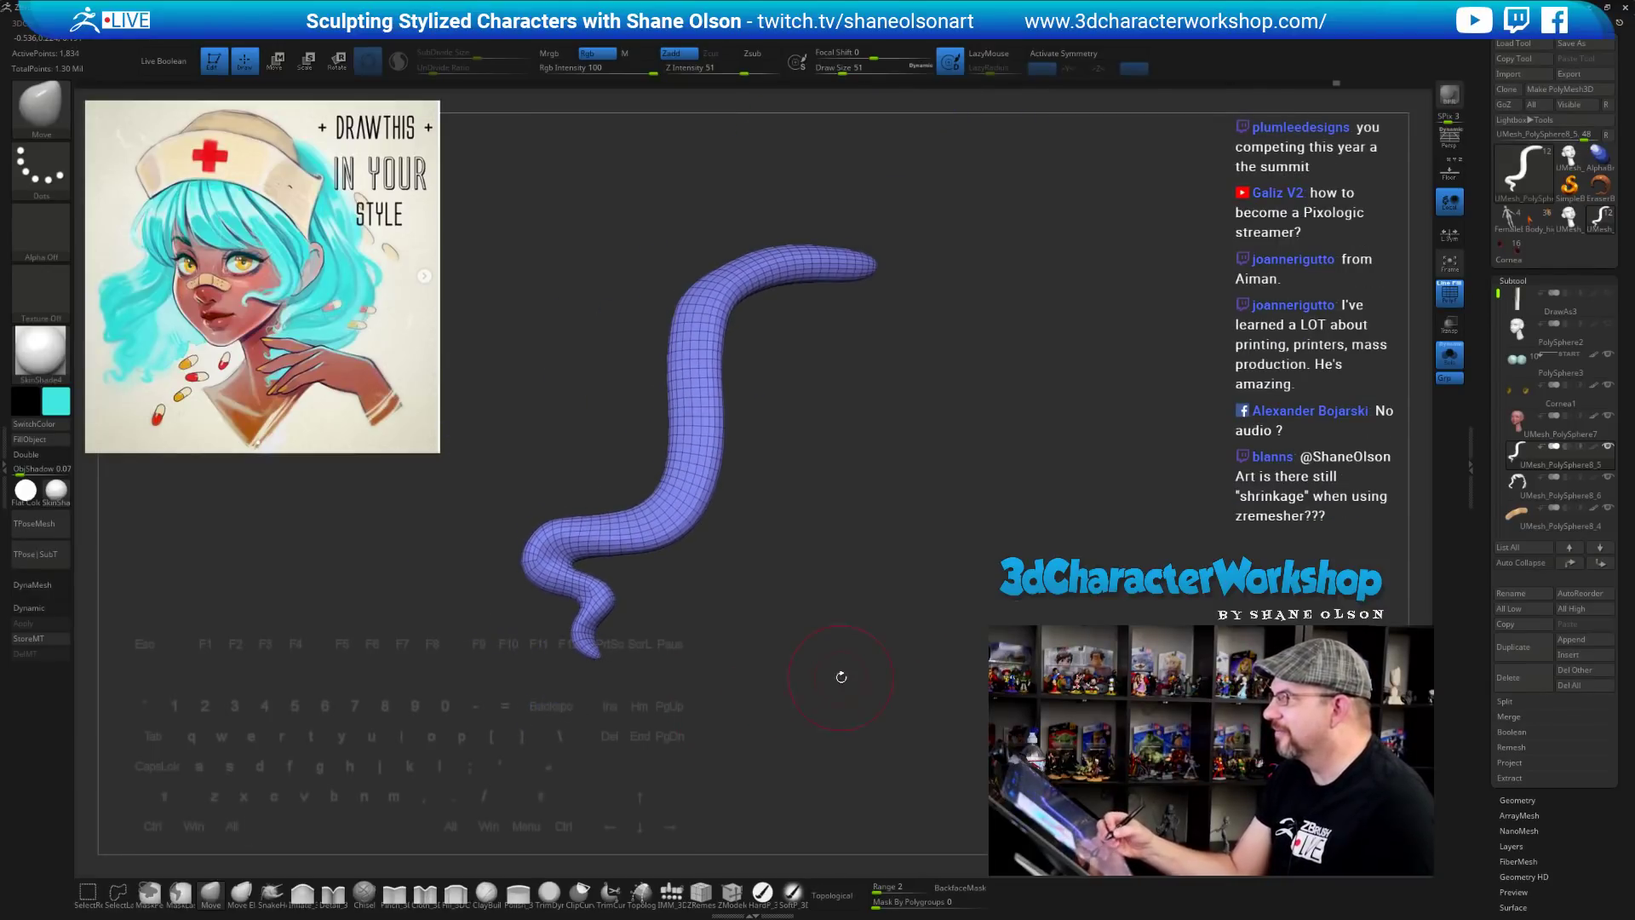
Exit solo to show the whole character and make the main hair subtool with the outer side strand active
{"action": "left_click_drag", "start_coordinate": [896, 650], "coordinate": [905, 661]}
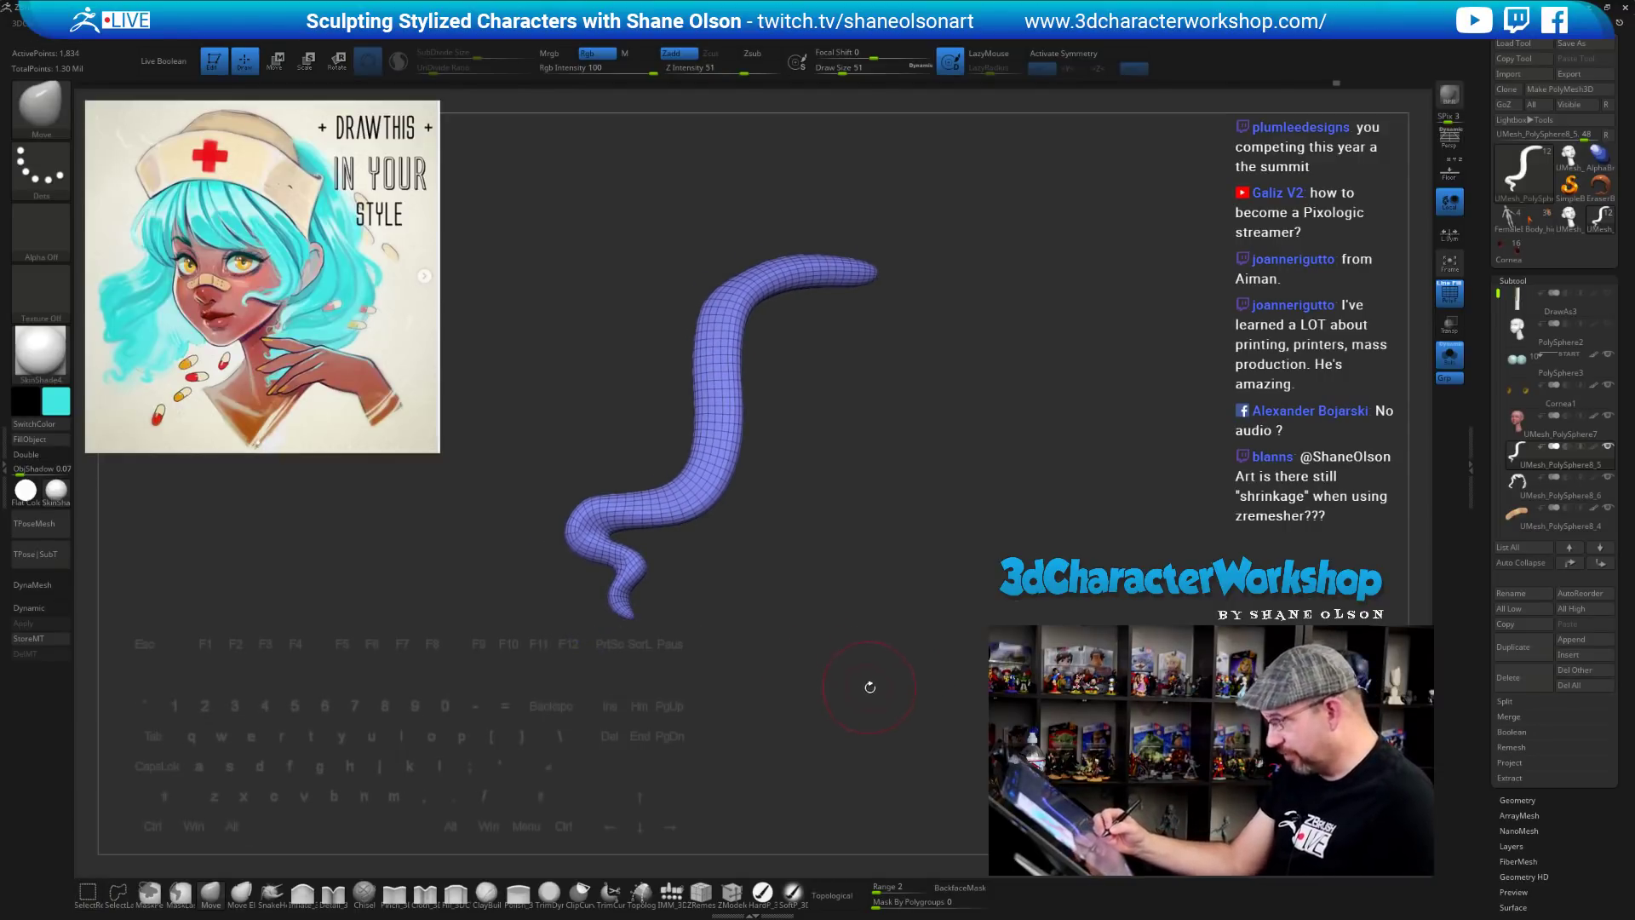
{"action": "left_click", "coordinate": [1450, 355]}
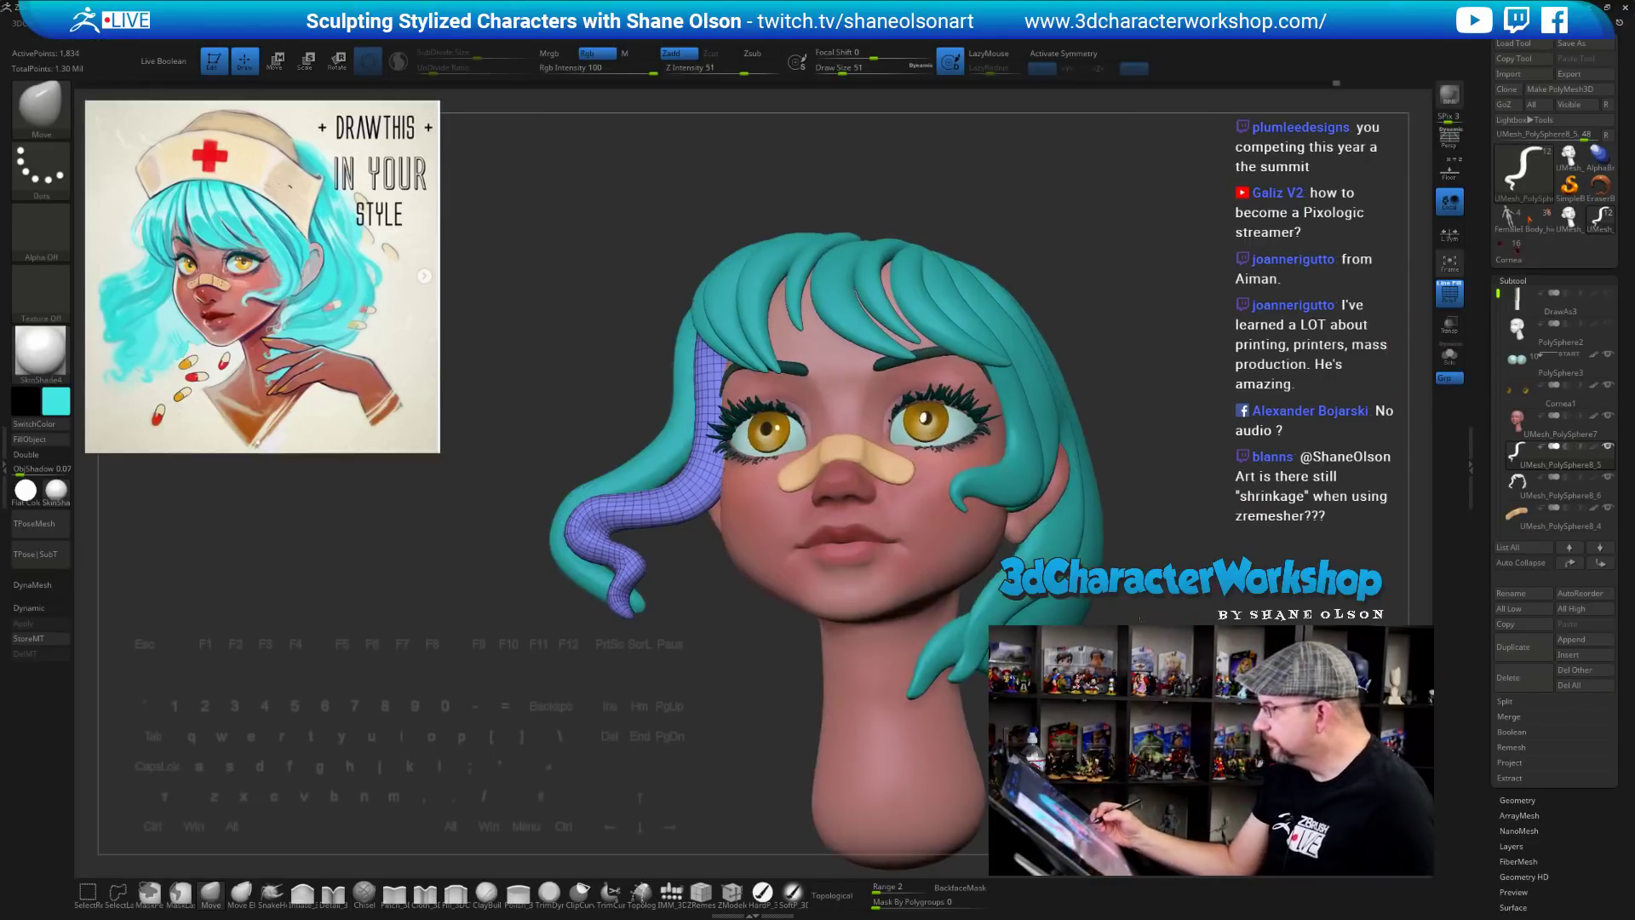
{"action": "mouse_move", "coordinate": [886, 630]}
{"action": "left_mouse_down"}
{"action": "mouse_move", "coordinate": [954, 628]}
{"action": "mouse_move", "coordinate": [918, 669]}
{"action": "left_mouse_up"}
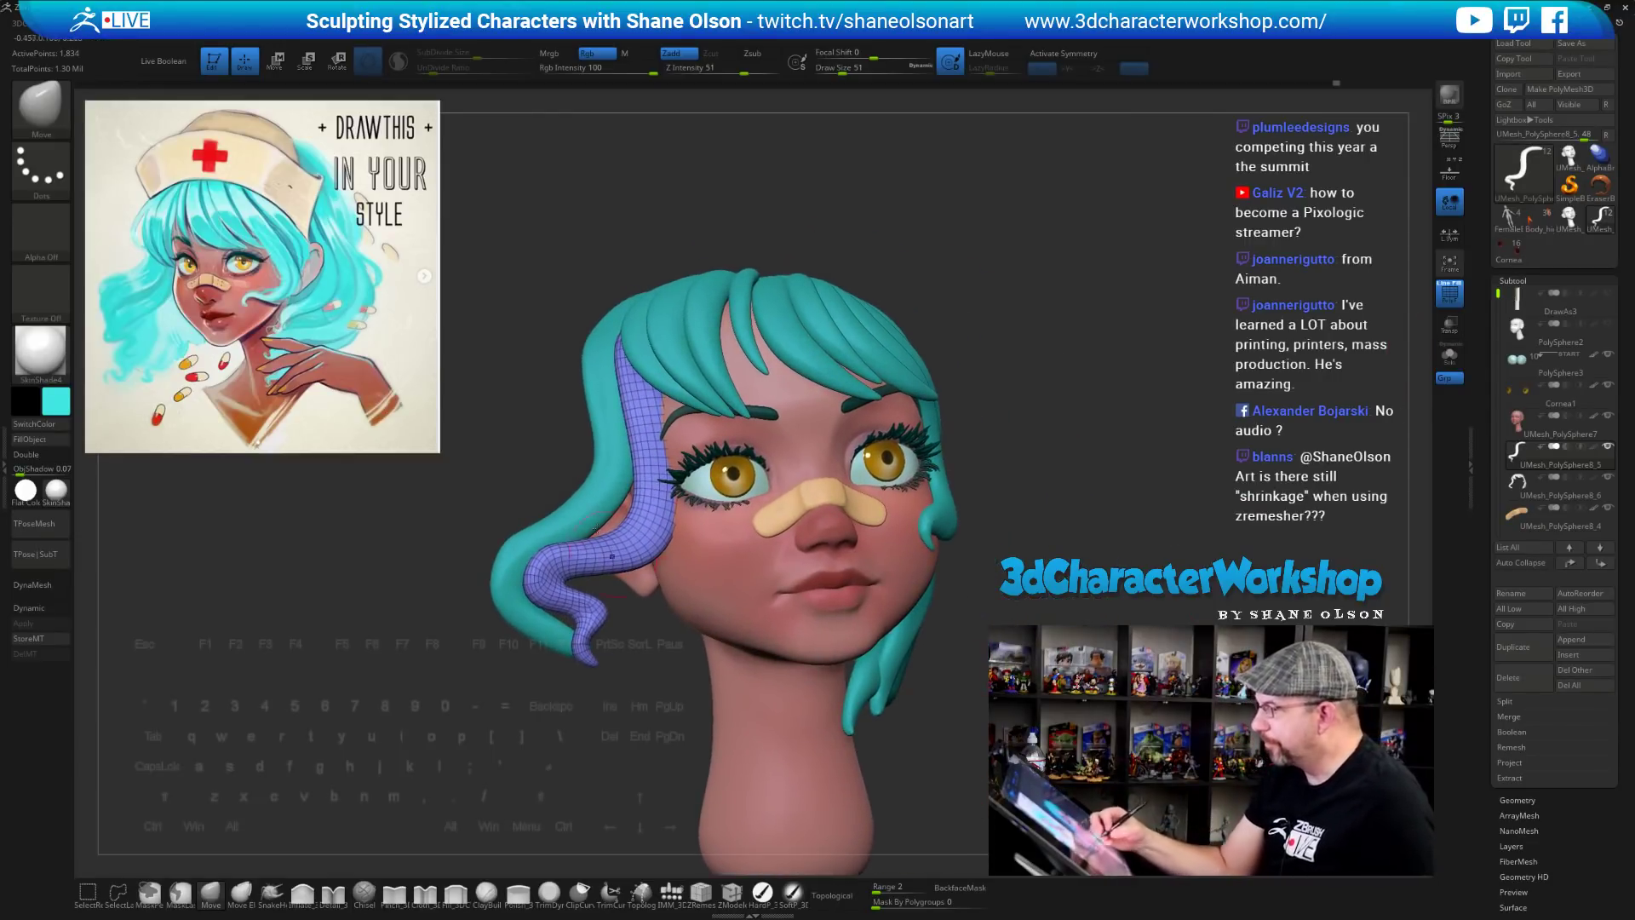
{"action": "left_click", "coordinate": [567, 533], "text": "alt"}
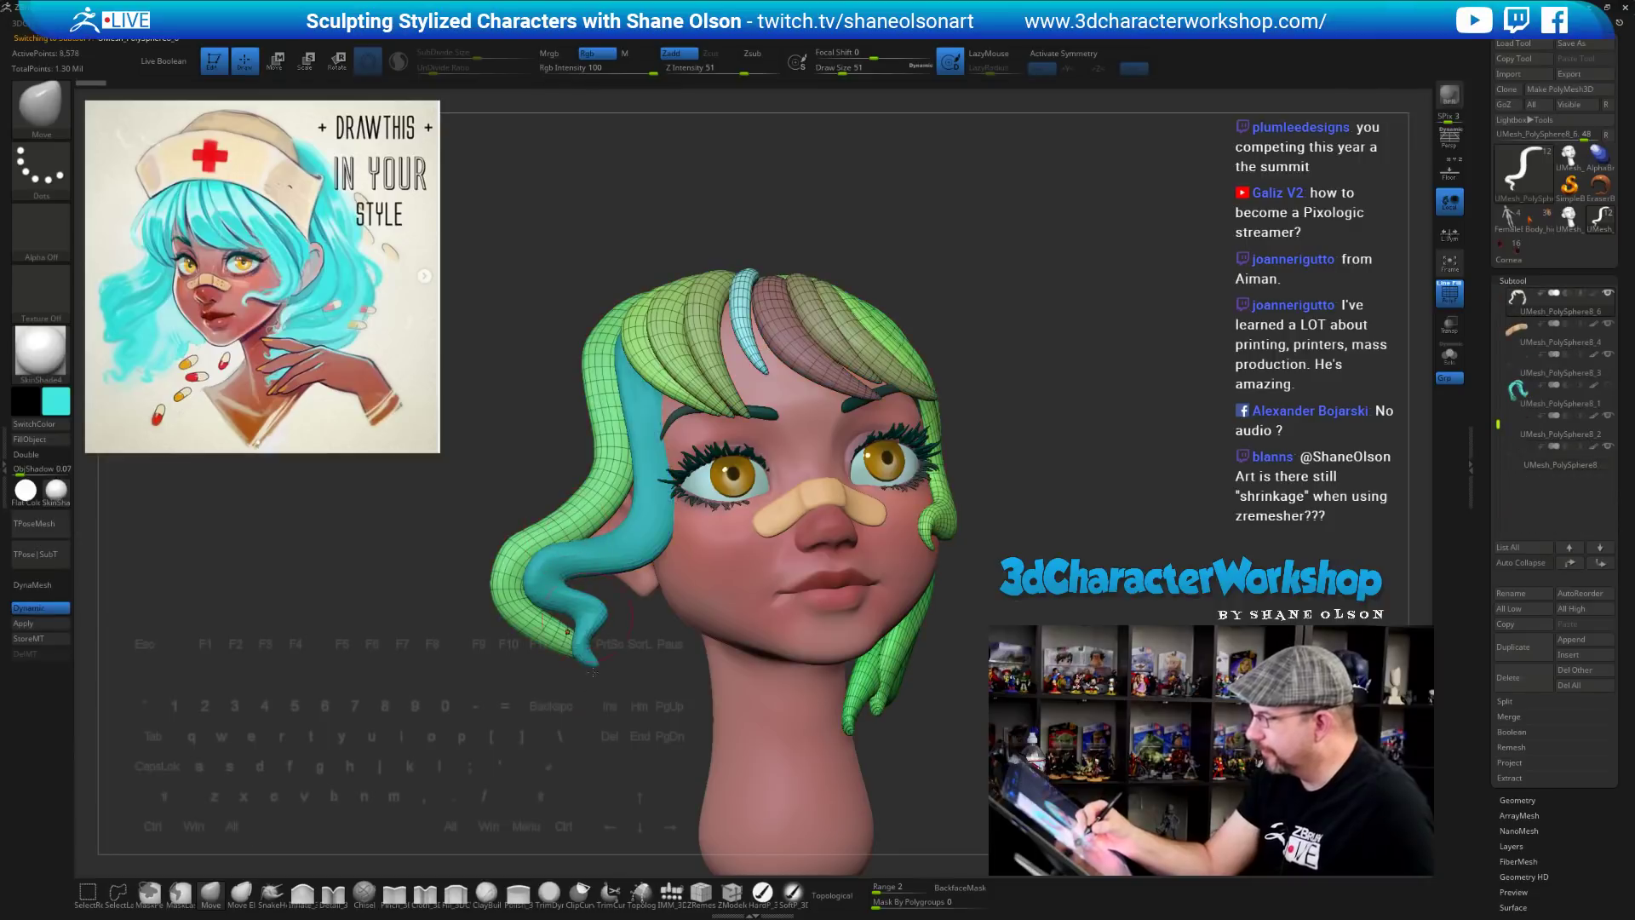
Push the outer side strand's lower bend toward the face with the Move brush at draw size 136
{"action": "left_click_drag", "start_coordinate": [264, 821], "coordinate": [298, 789]}
{"action": "key", "text": "s"}
{"action": "mouse_move", "coordinate": [401, 763]}
{"action": "left_mouse_down", "text": "alt"}
{"action": "mouse_move", "coordinate": [398, 725]}
{"action": "mouse_move", "coordinate": [449, 741]}
{"action": "left_mouse_up", "text": "alt"}
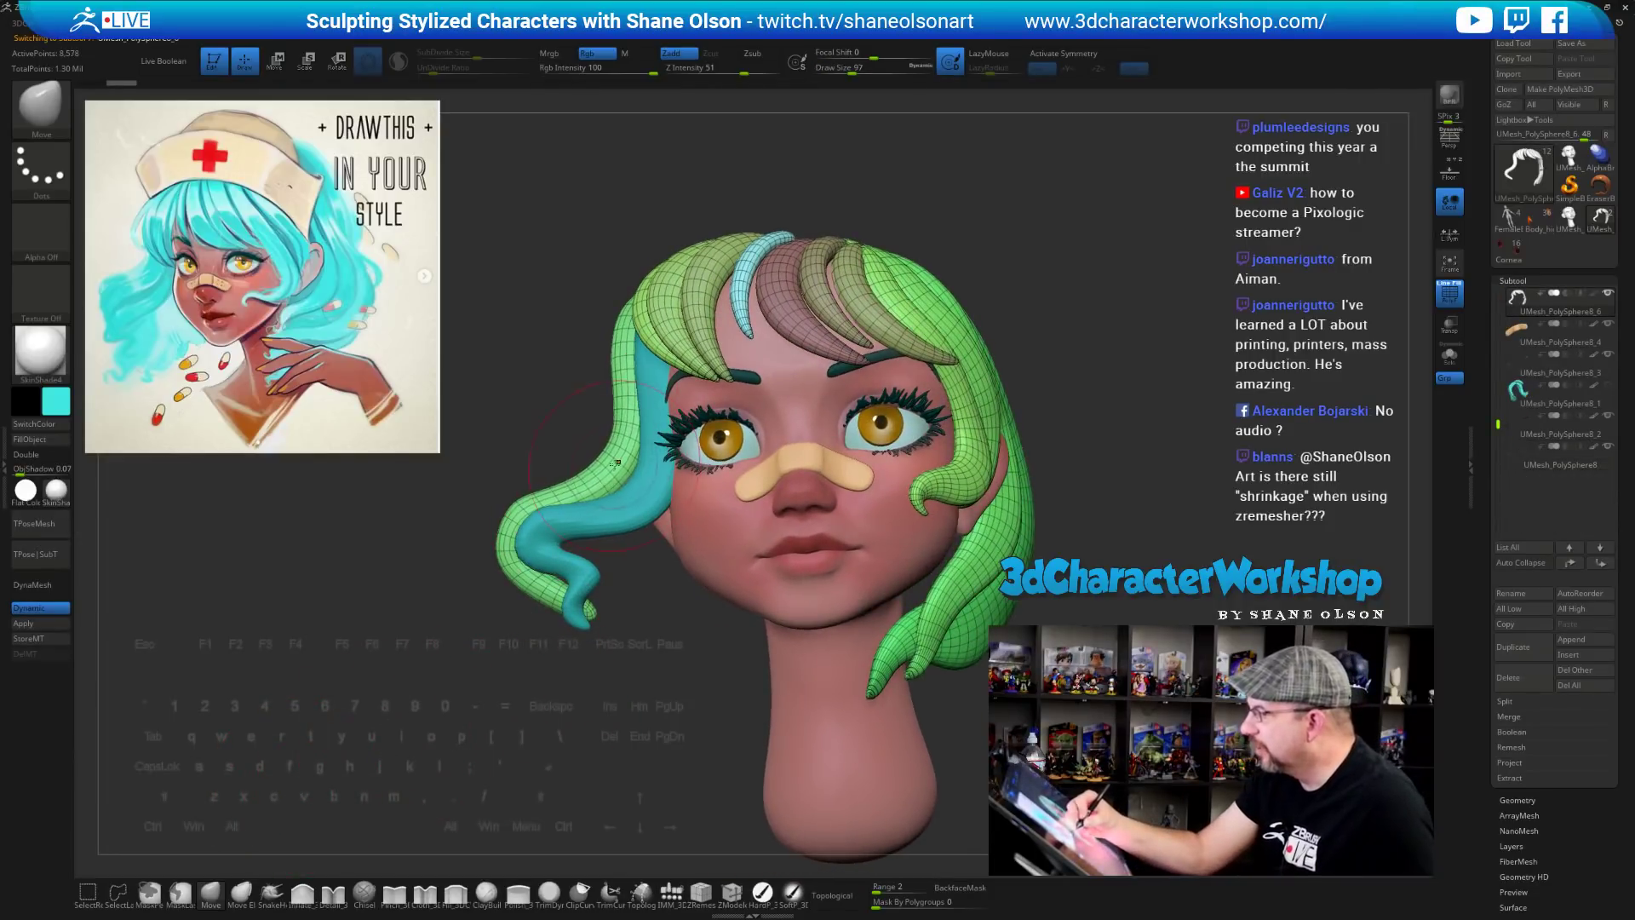
{"action": "left_click_drag", "start_coordinate": [579, 688], "coordinate": [558, 705]}
{"action": "key", "text": "]"}
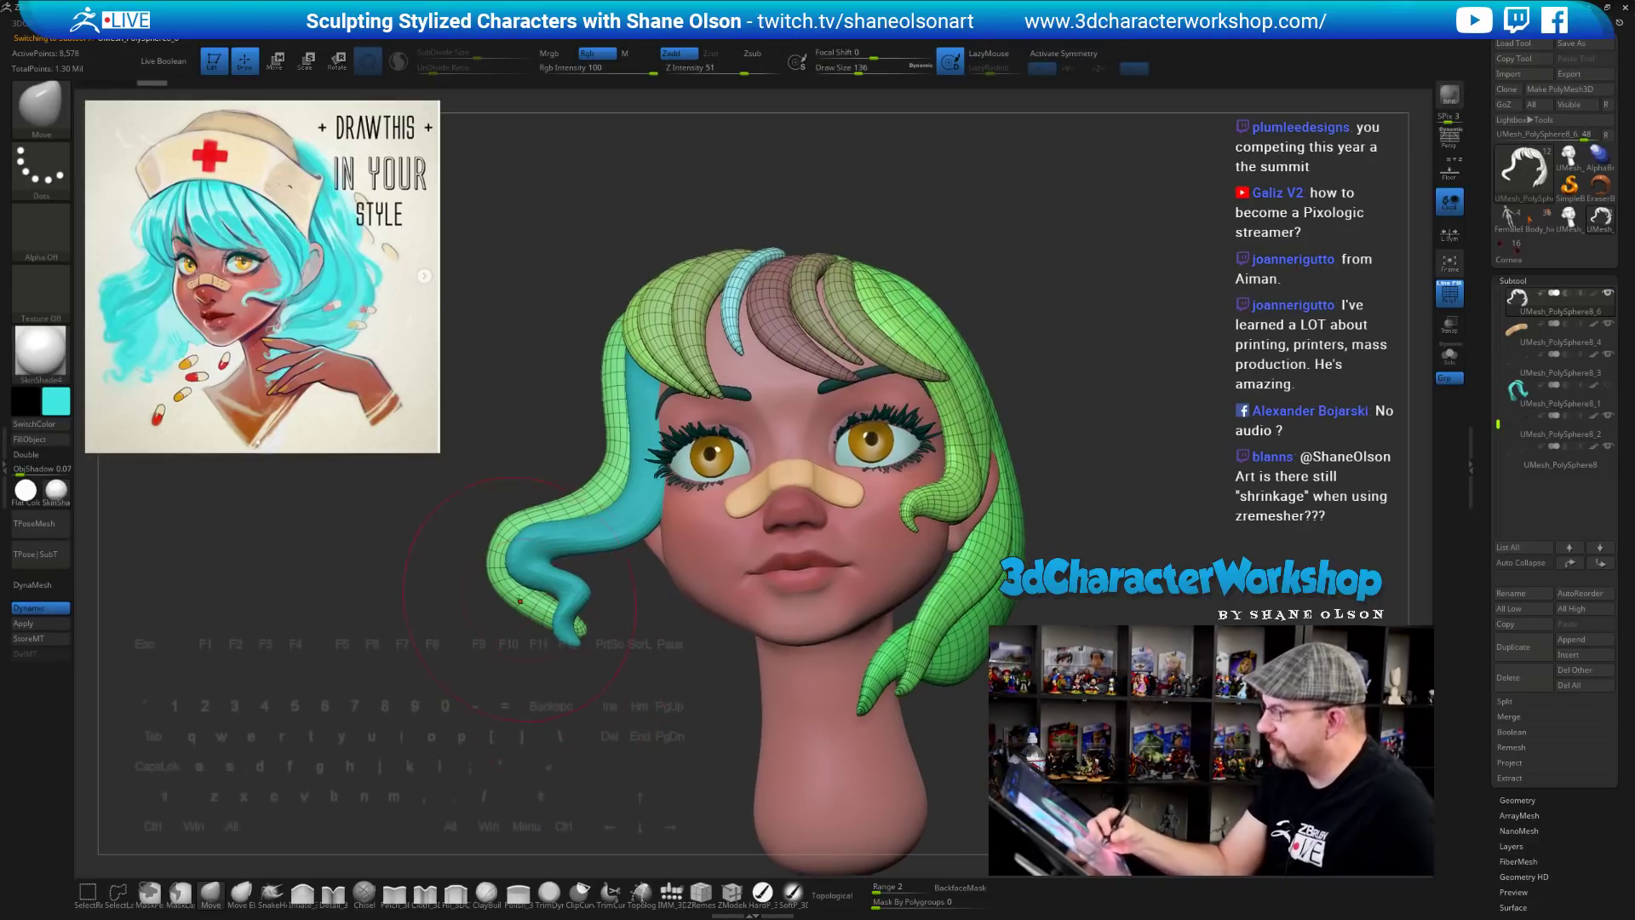
{"action": "left_click_drag", "start_coordinate": [537, 562], "coordinate": [592, 501]}
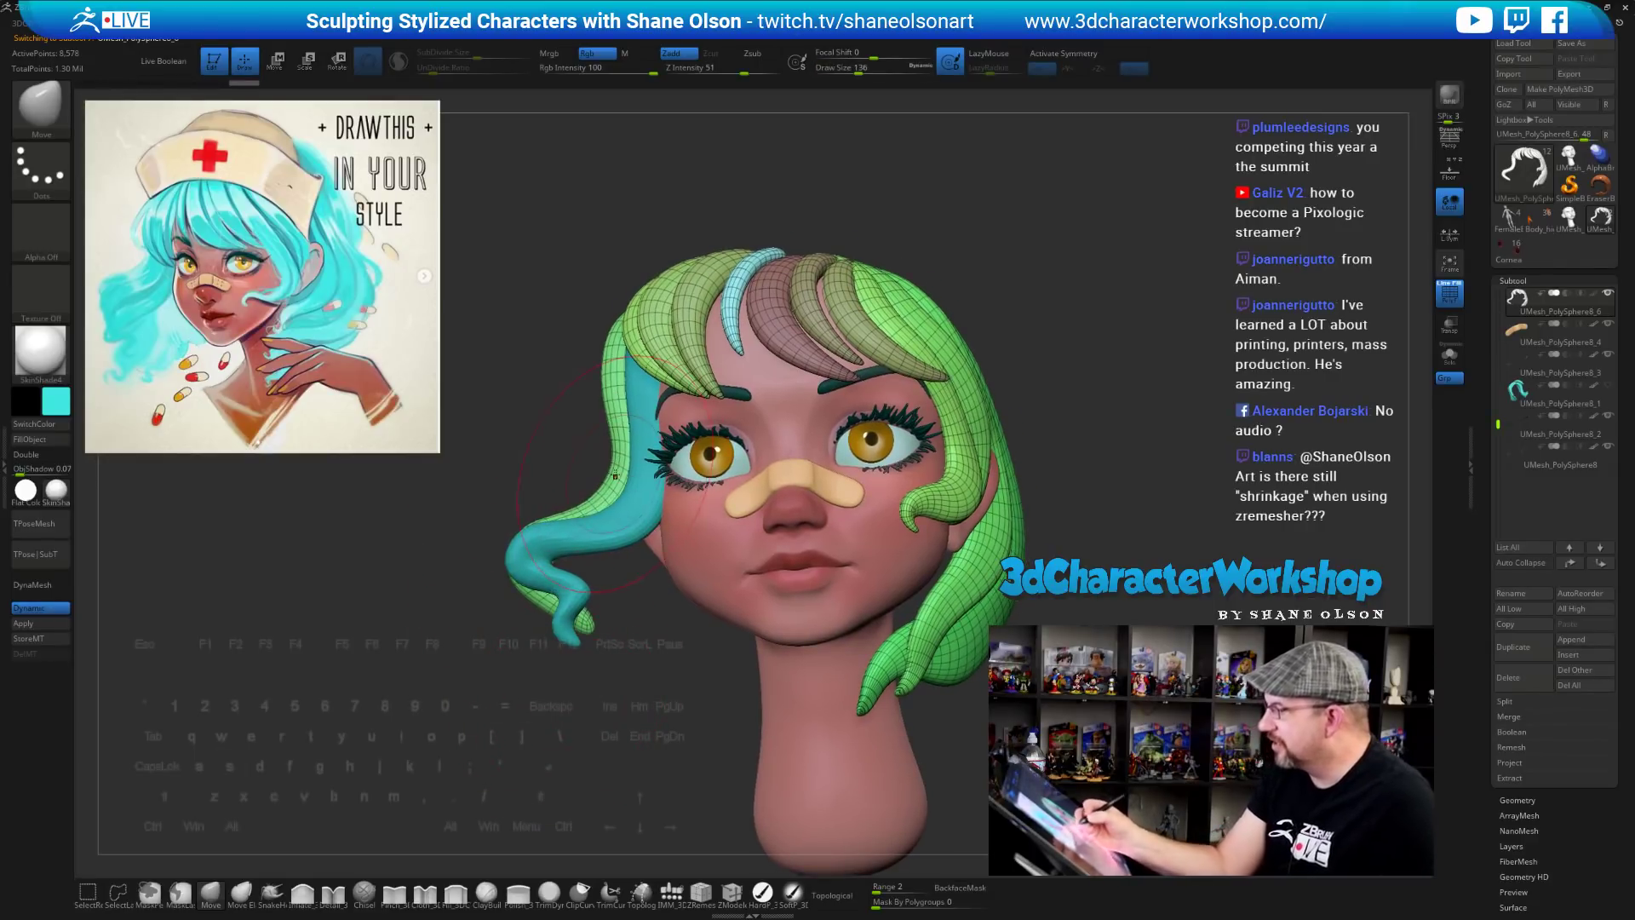
Hide the polygon wireframe and pull the outer strand's tip into a longer curve with Move at draw size 140
{"action": "left_click_drag", "start_coordinate": [657, 707], "coordinate": [657, 673], "text": "alt"}
{"action": "mouse_move", "coordinate": [657, 707]}
{"action": "left_mouse_down"}
{"action": "mouse_move", "coordinate": [750, 724]}
{"action": "mouse_move", "coordinate": [667, 728]}
{"action": "mouse_move", "coordinate": [733, 728]}
{"action": "mouse_move", "coordinate": [707, 783]}
{"action": "mouse_move", "coordinate": [614, 724]}
{"action": "mouse_move", "coordinate": [775, 724]}
{"action": "mouse_move", "coordinate": [596, 724]}
{"action": "mouse_move", "coordinate": [622, 726]}
{"action": "mouse_move", "coordinate": [622, 758]}
{"action": "mouse_move", "coordinate": [657, 719]}
{"action": "left_mouse_up"}
{"action": "key", "text": "shift+f"}
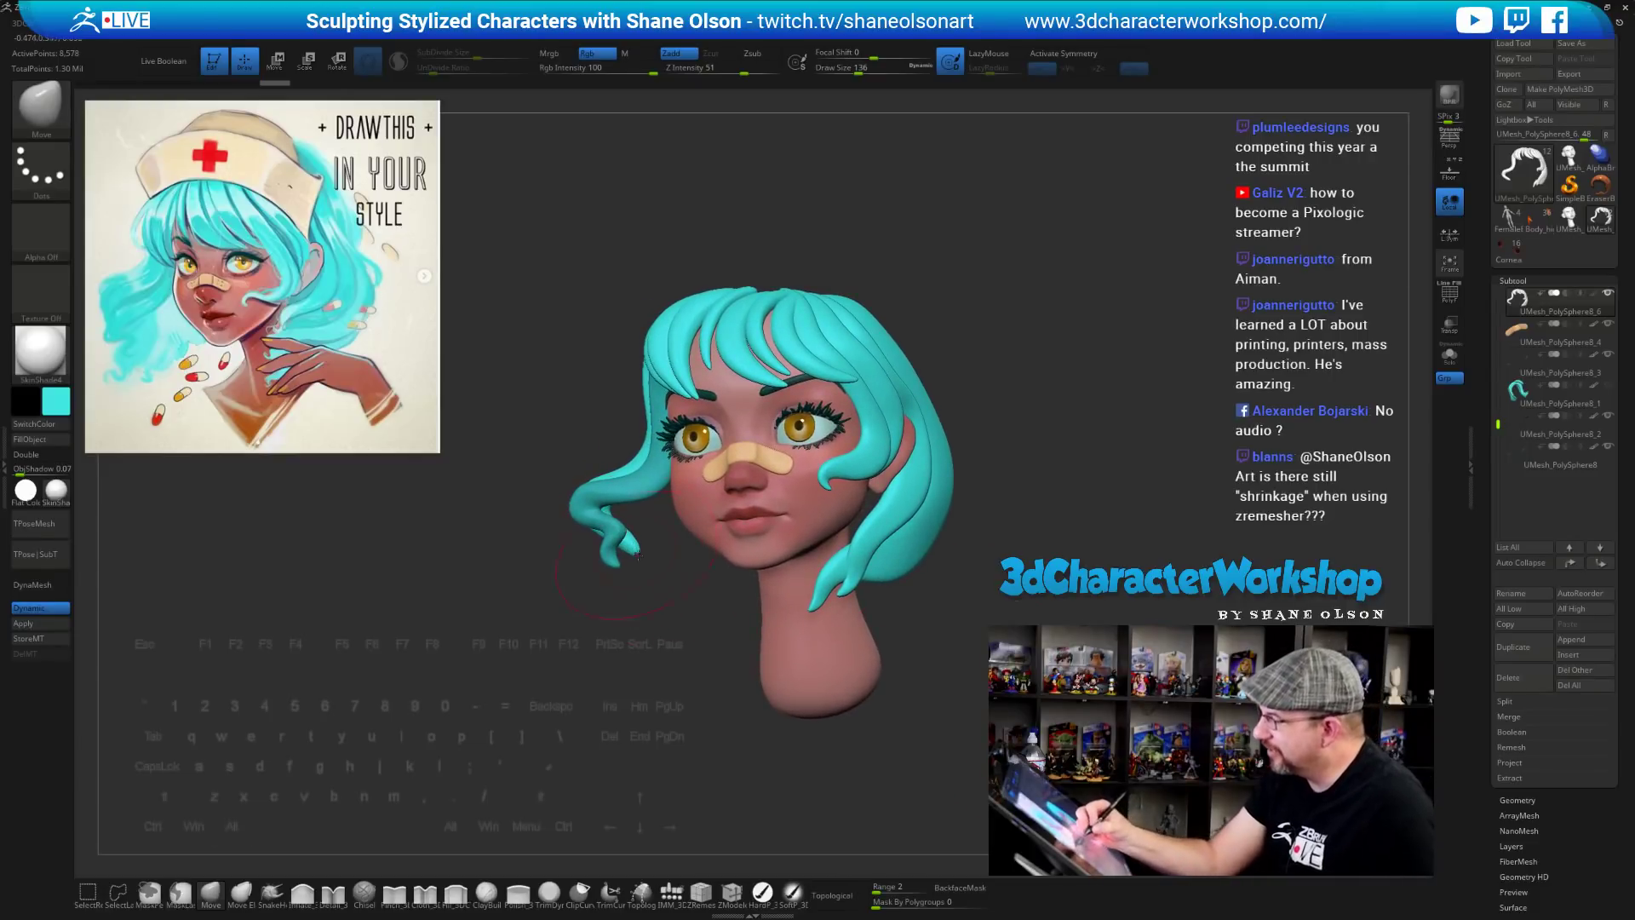
{"action": "left_click_drag", "start_coordinate": [638, 555], "coordinate": [640, 554]}
{"action": "mouse_move", "coordinate": [650, 698]}
{"action": "left_mouse_down"}
{"action": "mouse_move", "coordinate": [663, 709]}
{"action": "mouse_move", "coordinate": [643, 716]}
{"action": "left_mouse_up"}
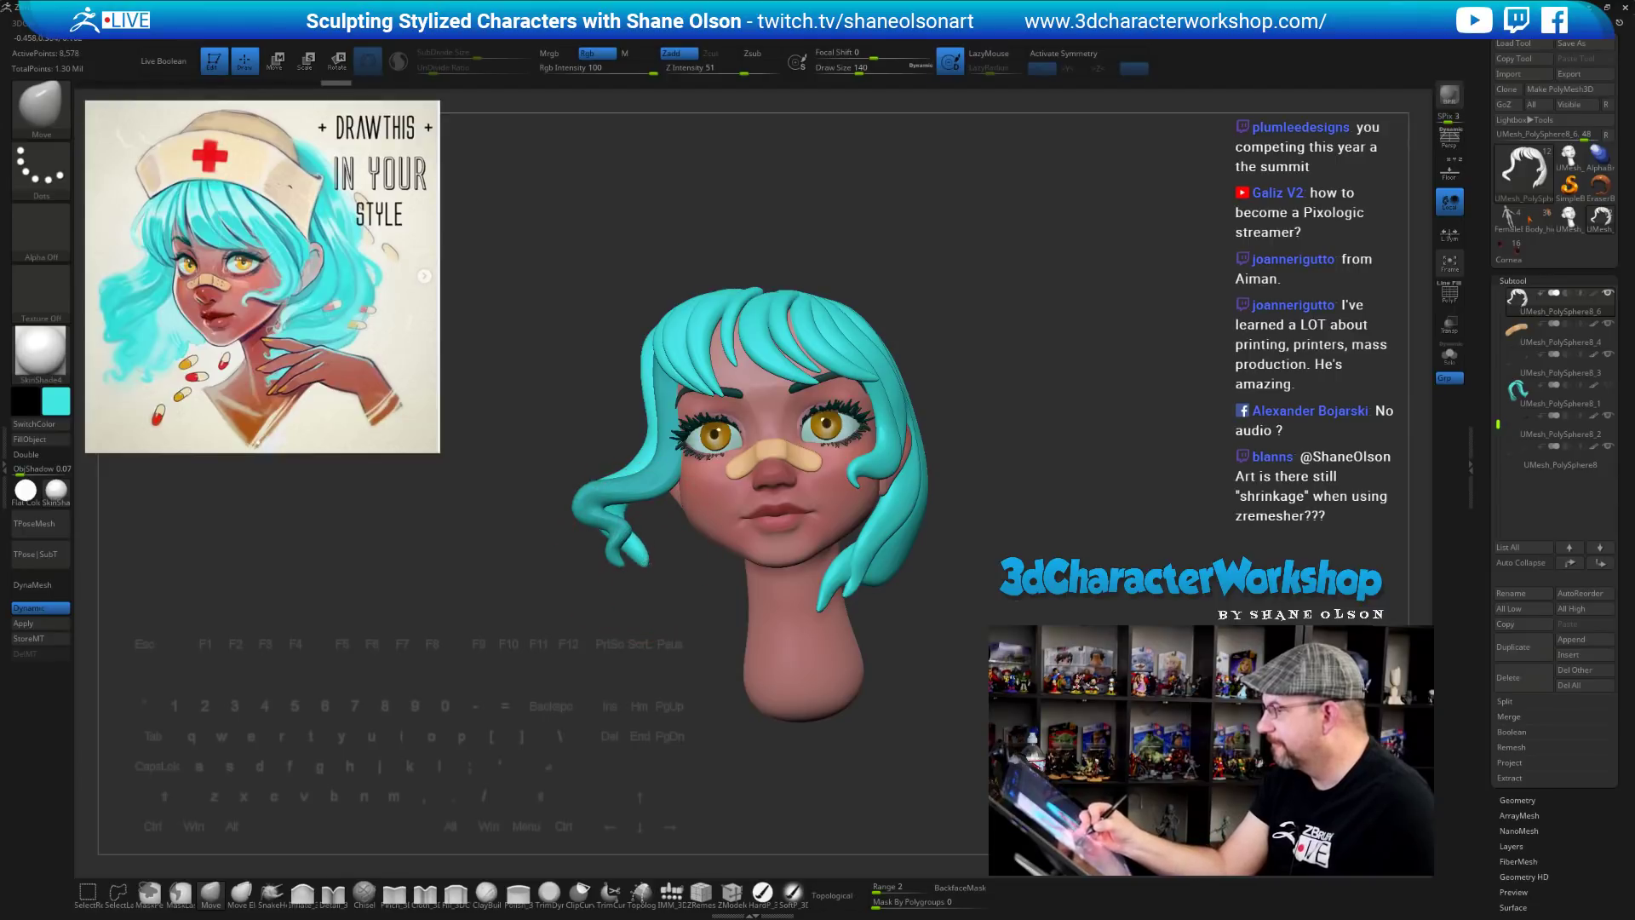
{"action": "left_click_drag", "start_coordinate": [635, 537], "coordinate": [654, 529]}
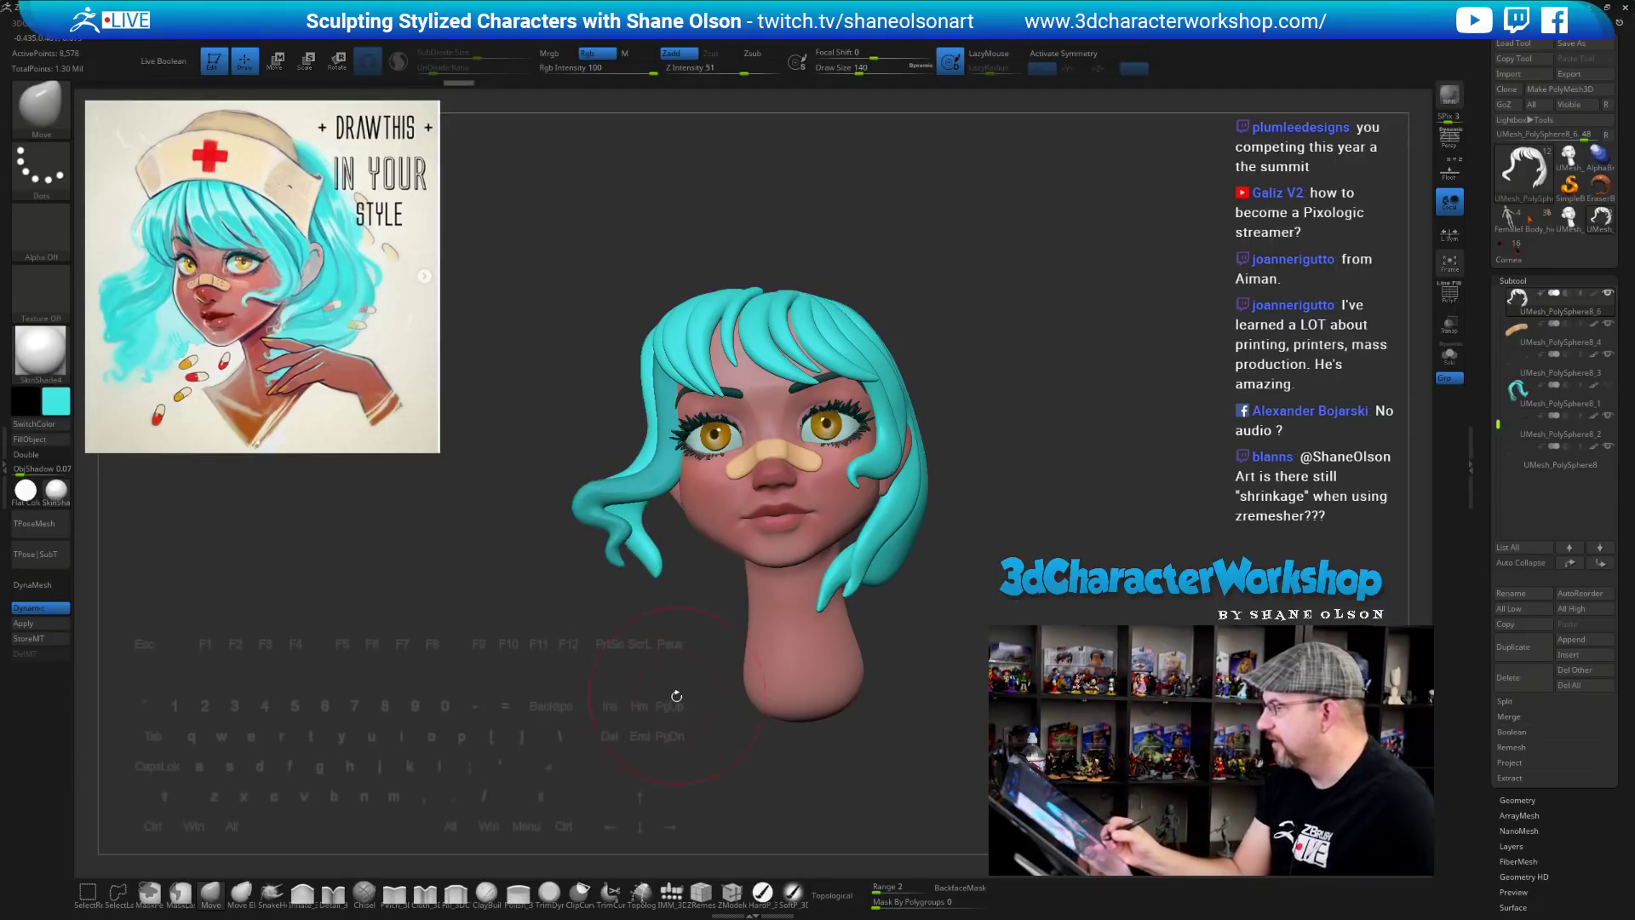
Push the upper side contour of the hair above the flipped-out strand inward with Move at draw size 132
{"action": "mouse_move", "coordinate": [675, 693]}
{"action": "left_mouse_down"}
{"action": "mouse_move", "coordinate": [668, 719]}
{"action": "mouse_move", "coordinate": [647, 680]}
{"action": "mouse_move", "coordinate": [595, 660]}
{"action": "mouse_move", "coordinate": [601, 707]}
{"action": "left_mouse_up"}
{"action": "key", "text": "shift+z"}
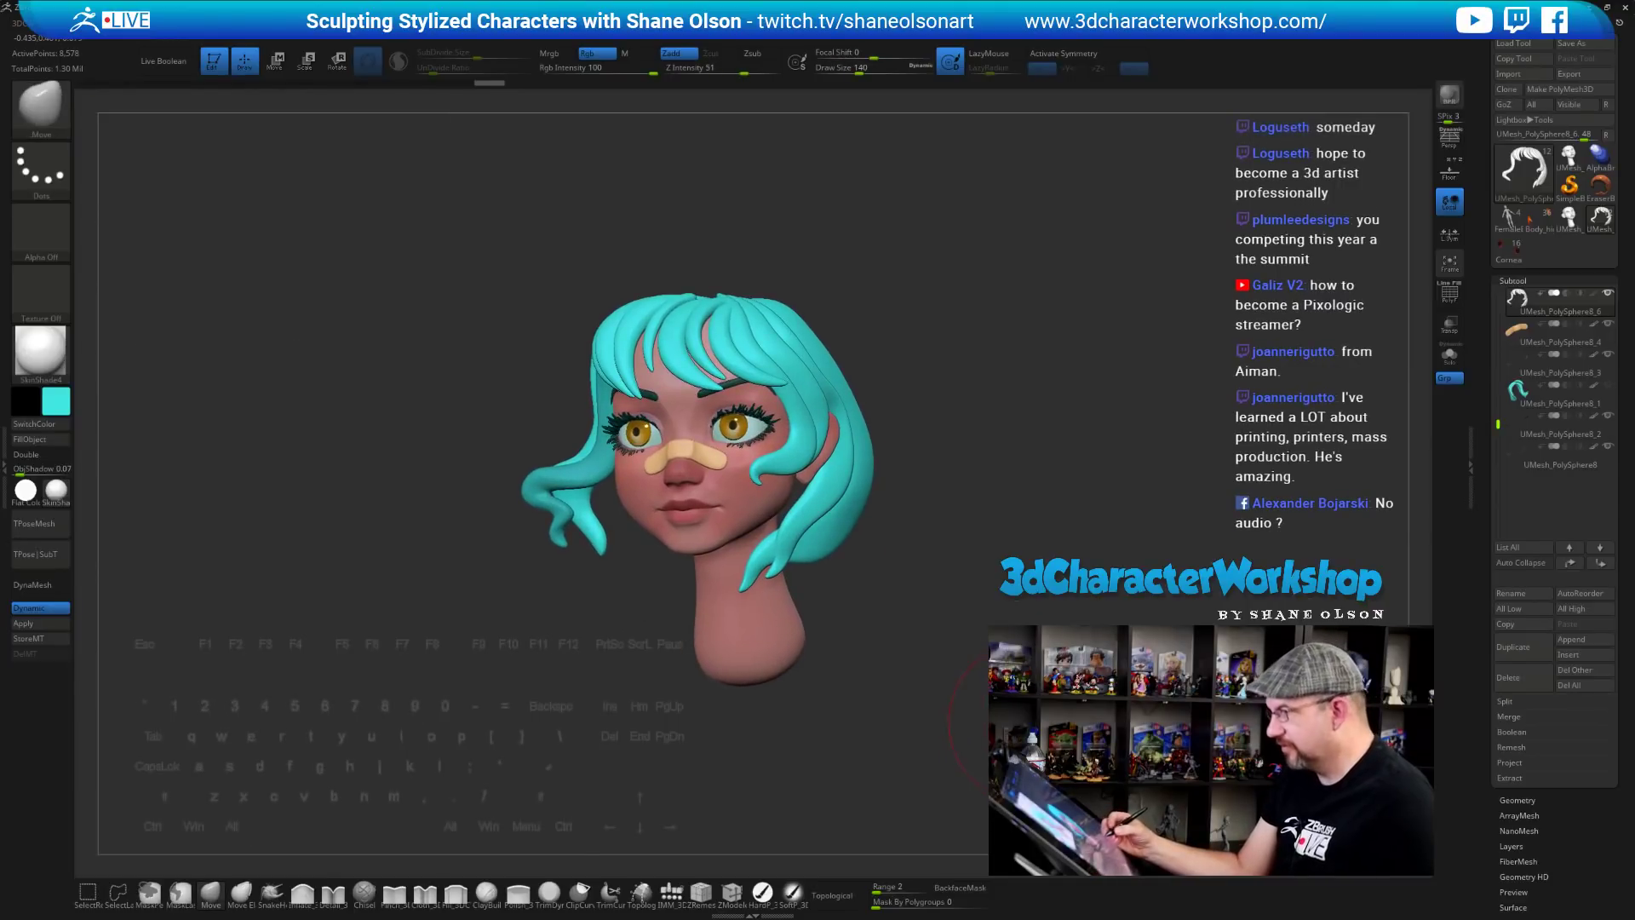
{"action": "mouse_move", "coordinate": [1038, 726]}
{"action": "left_mouse_down", "text": "alt"}
{"action": "mouse_move", "coordinate": [1041, 752]}
{"action": "mouse_move", "coordinate": [1130, 709]}
{"action": "mouse_move", "coordinate": [1028, 704]}
{"action": "mouse_move", "coordinate": [980, 727]}
{"action": "mouse_move", "coordinate": [959, 601]}
{"action": "mouse_move", "coordinate": [966, 637]}
{"action": "left_mouse_up", "text": "alt"}
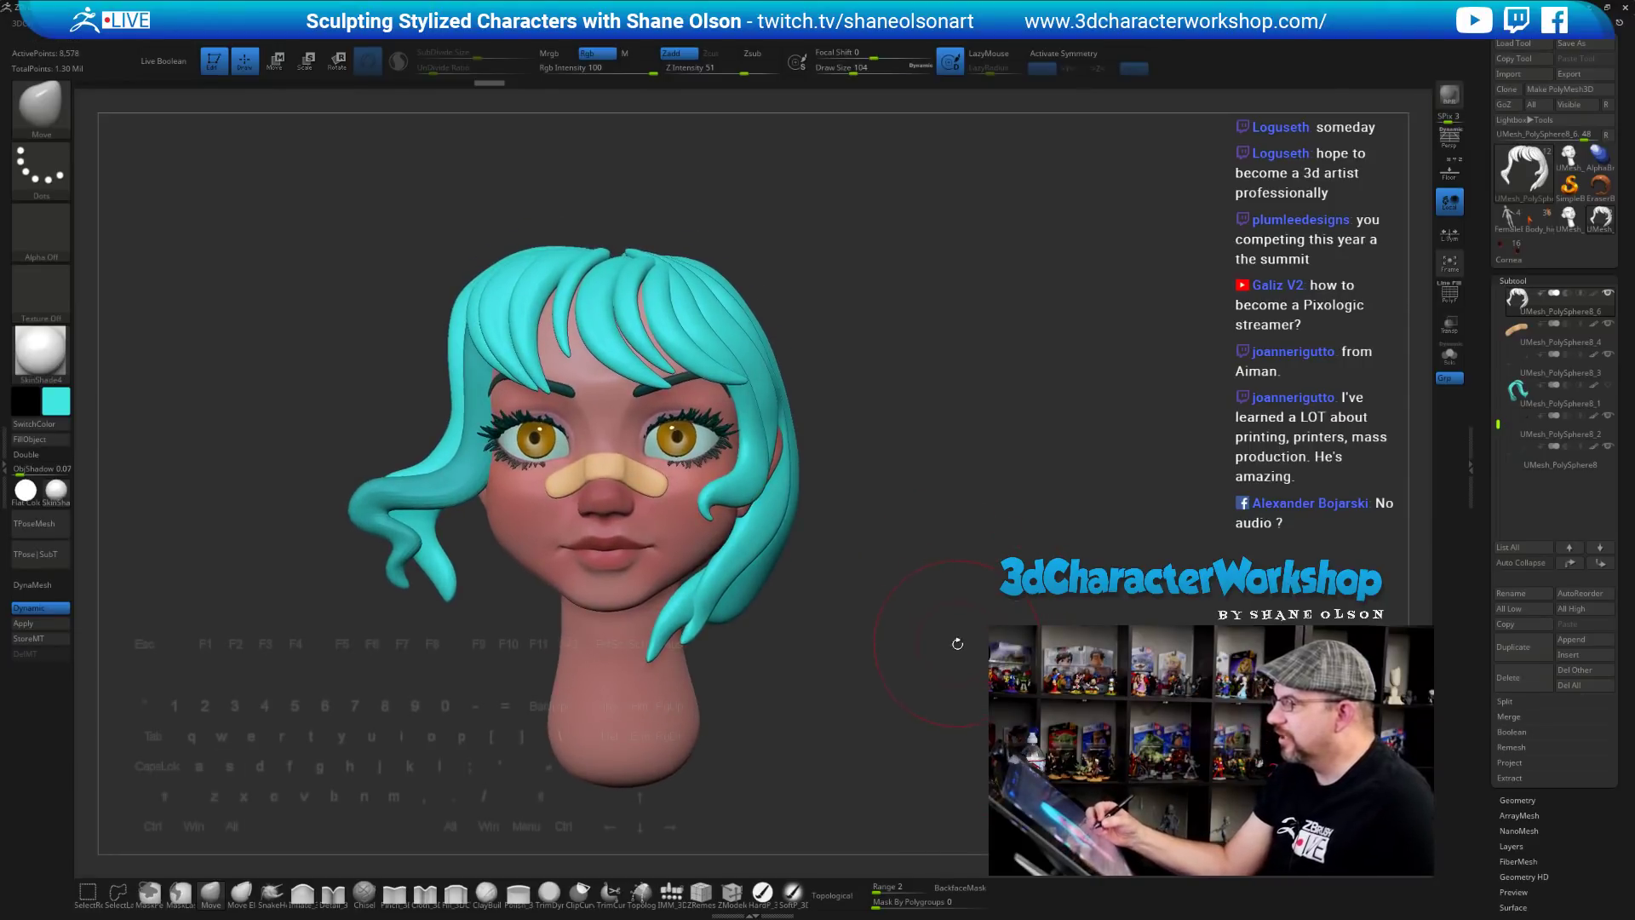
{"action": "key", "text": "s"}
{"action": "left_click_drag", "start_coordinate": [442, 275], "coordinate": [449, 275]}
{"action": "left_click_drag", "start_coordinate": [444, 308], "coordinate": [462, 314]}
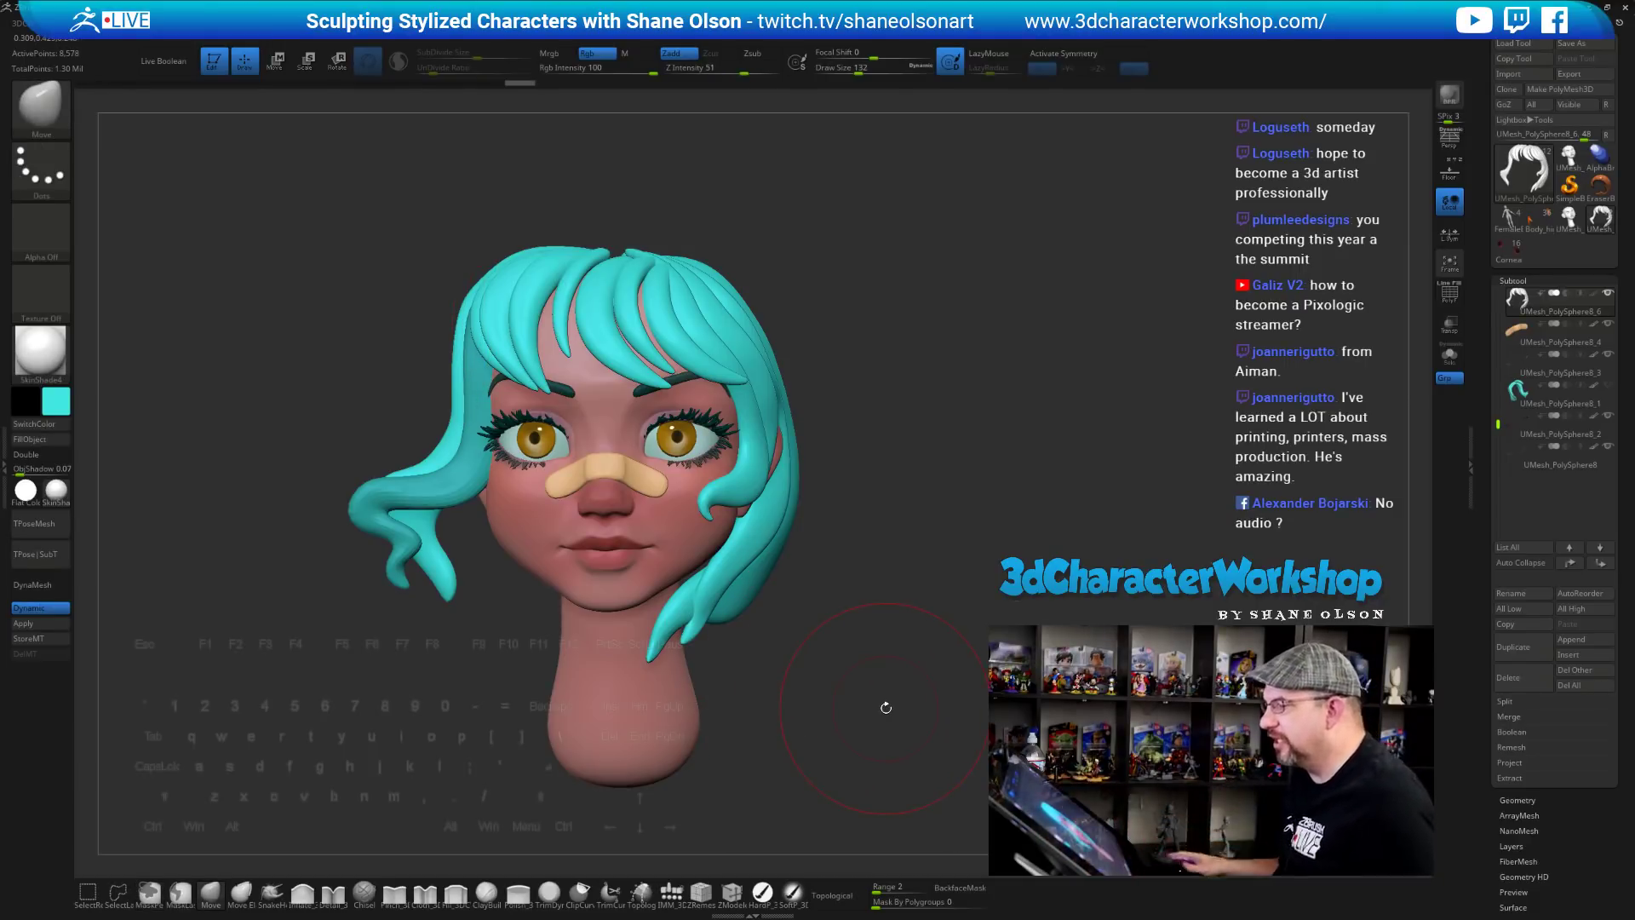
Adjust the hair at the crown beside the parting with the Move brush at draw size 101
{"action": "key", "text": "s"}
{"action": "left_click_drag", "start_coordinate": [949, 578], "coordinate": [944, 571]}
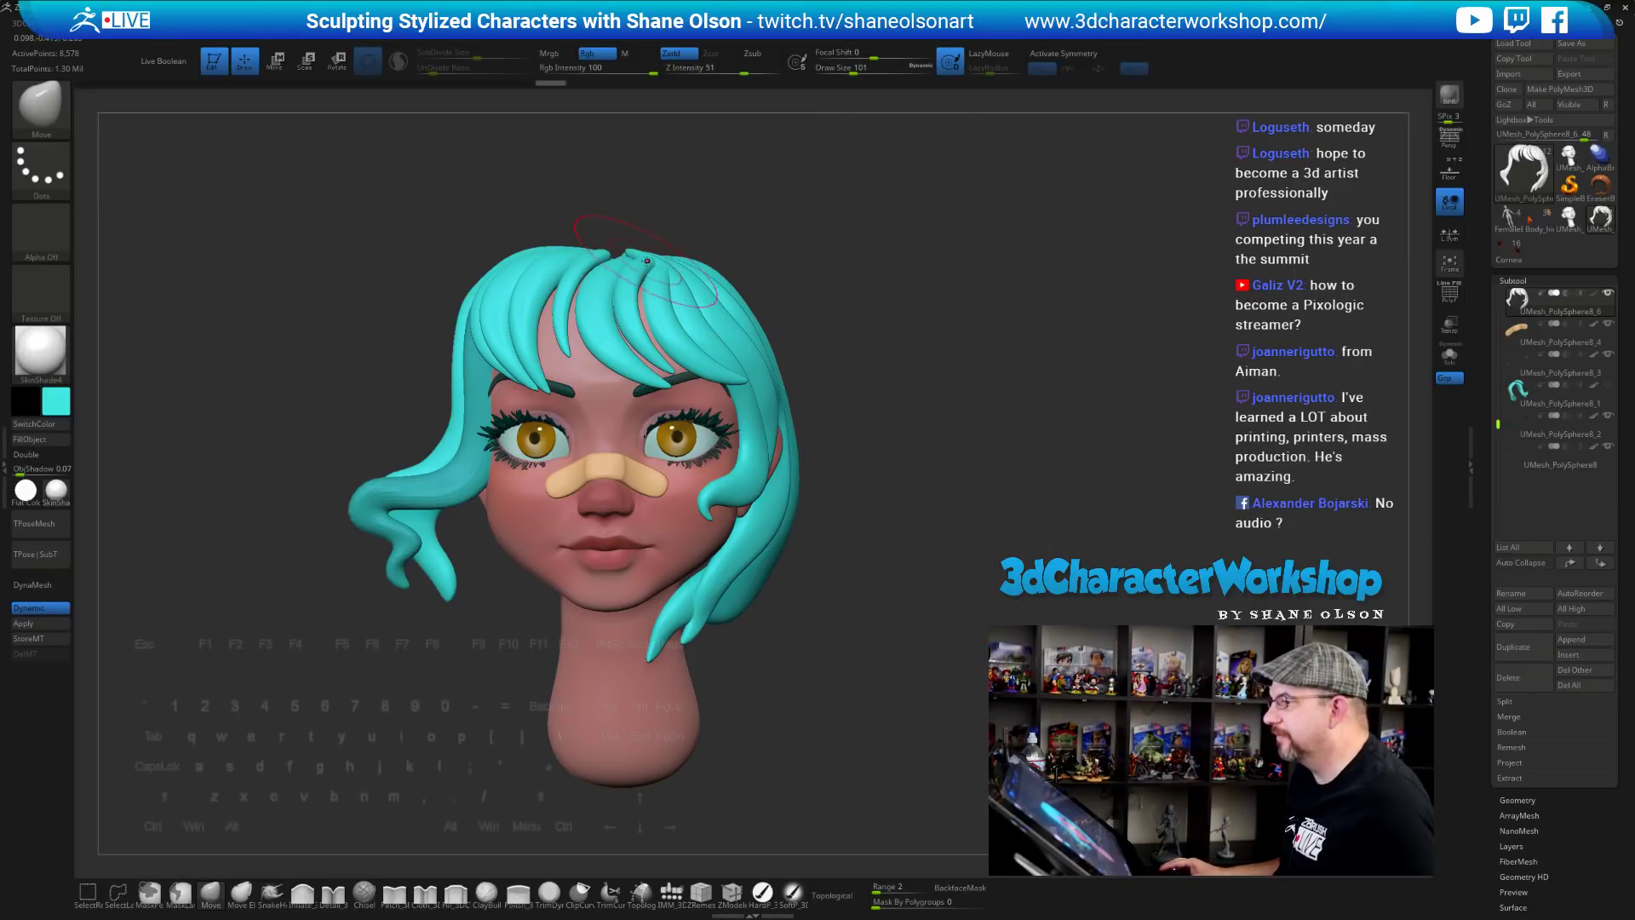
{"action": "left_click_drag", "start_coordinate": [944, 220], "coordinate": [945, 227]}
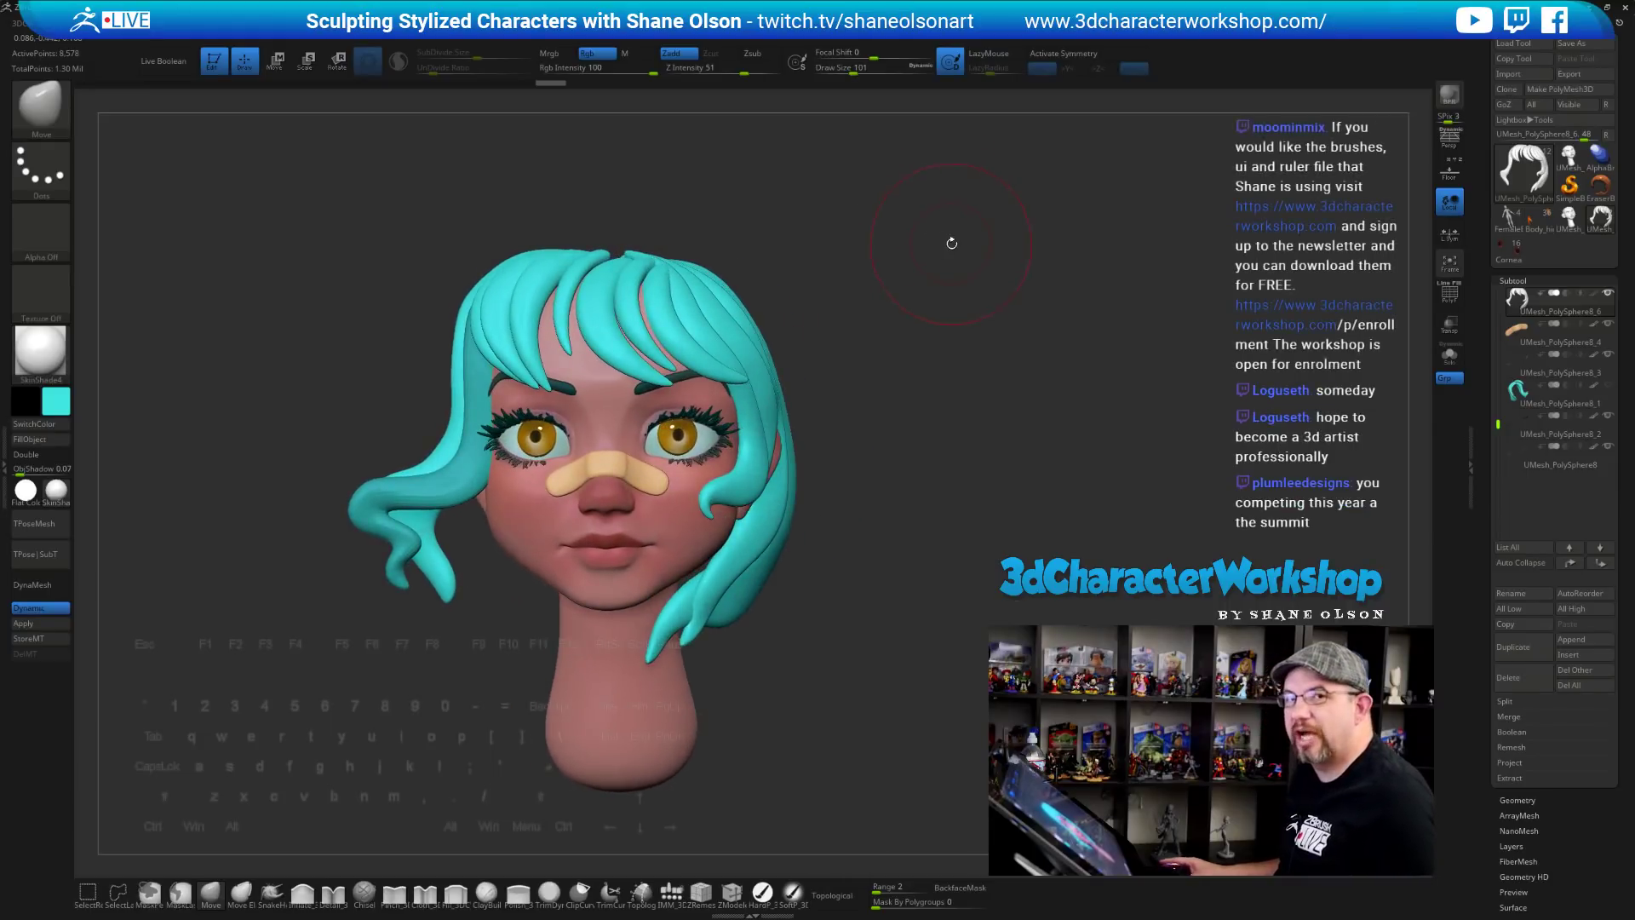
{"action": "left_click_drag", "start_coordinate": [951, 242], "coordinate": [934, 246]}
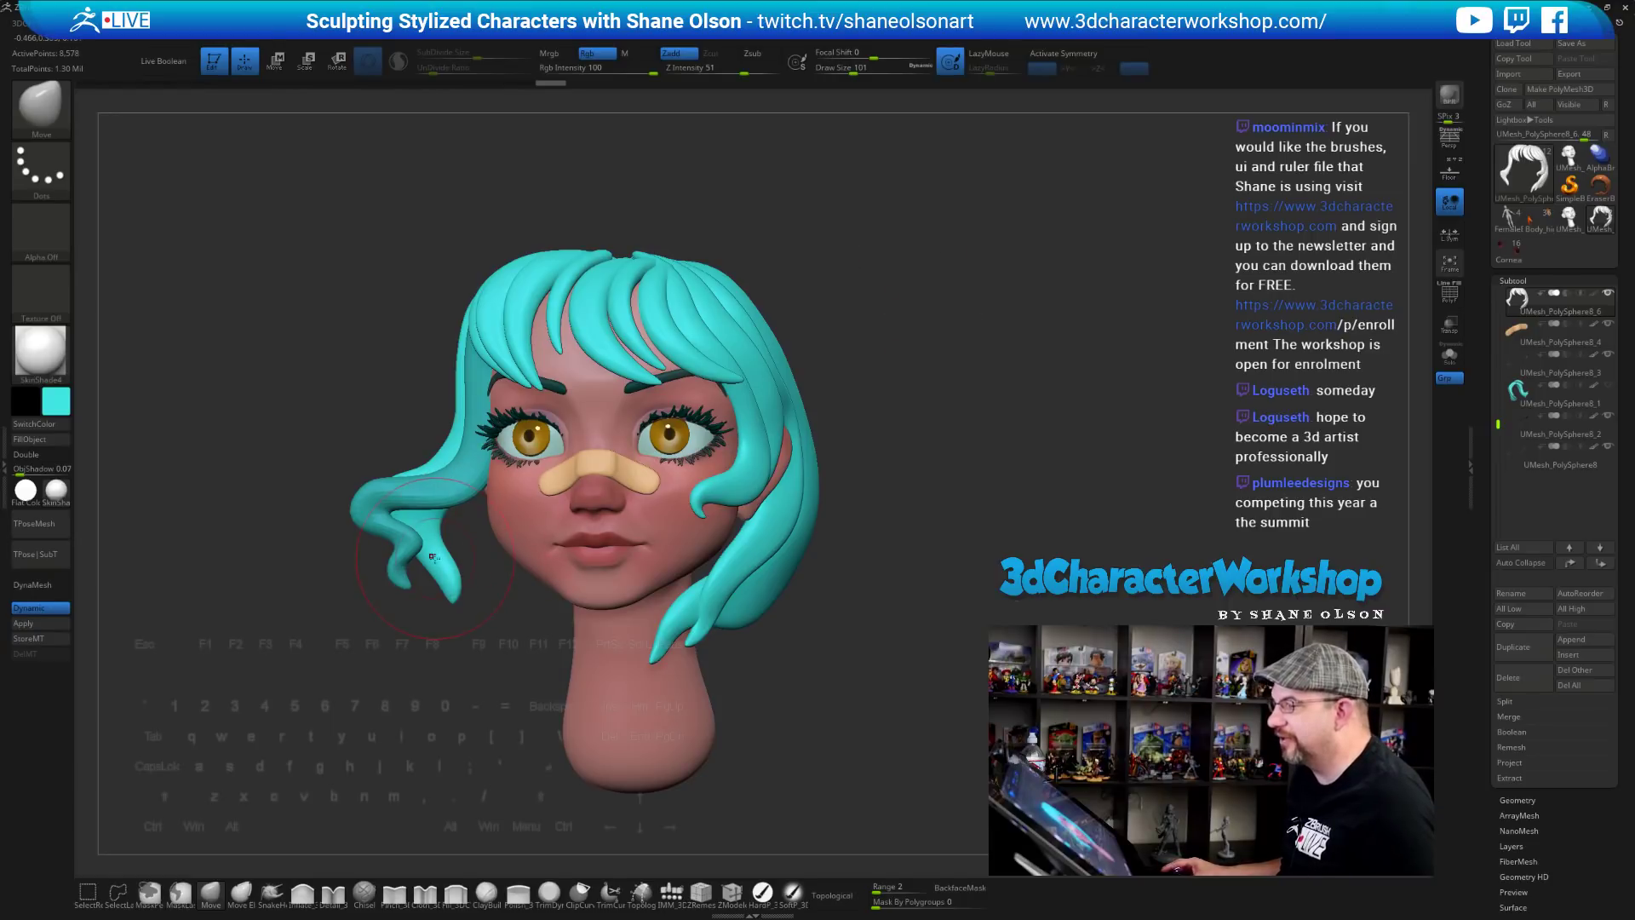
Shift the flipped-out strand's inner tip toward the face and lengthen it with Move at draw sizes 101 and 77
{"action": "left_click_drag", "start_coordinate": [433, 558], "coordinate": [460, 543]}
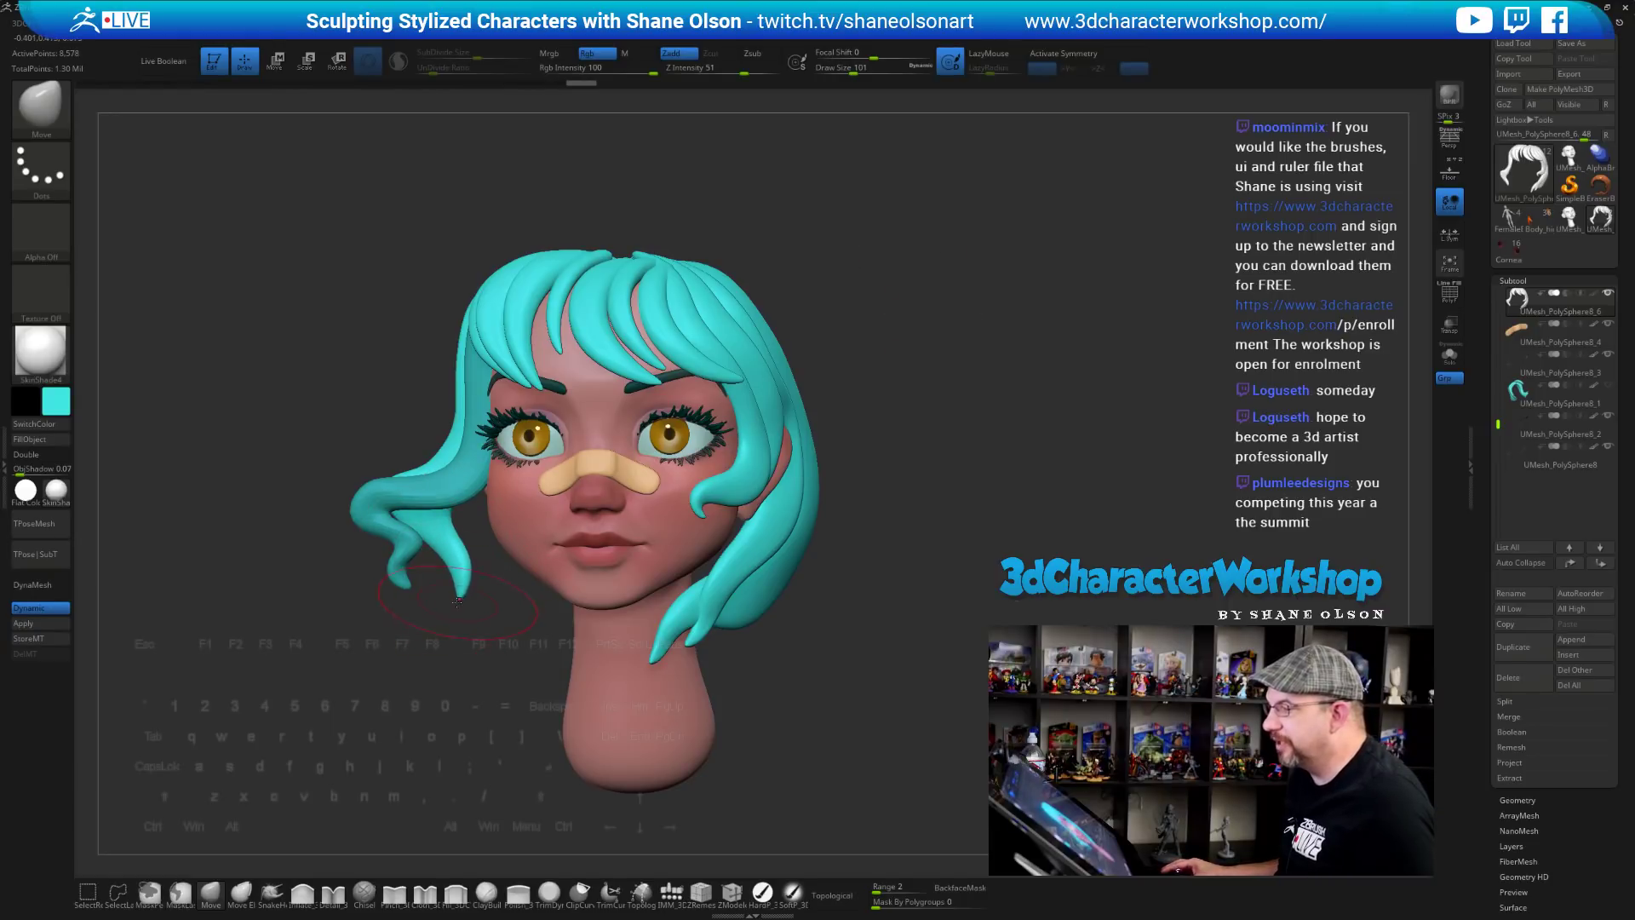
{"action": "mouse_move", "coordinate": [458, 602]}
{"action": "left_mouse_down"}
{"action": "mouse_move", "coordinate": [442, 591]}
{"action": "mouse_move", "coordinate": [435, 608]}
{"action": "mouse_move", "coordinate": [456, 579]}
{"action": "left_mouse_up"}
{"action": "key", "text": "s"}
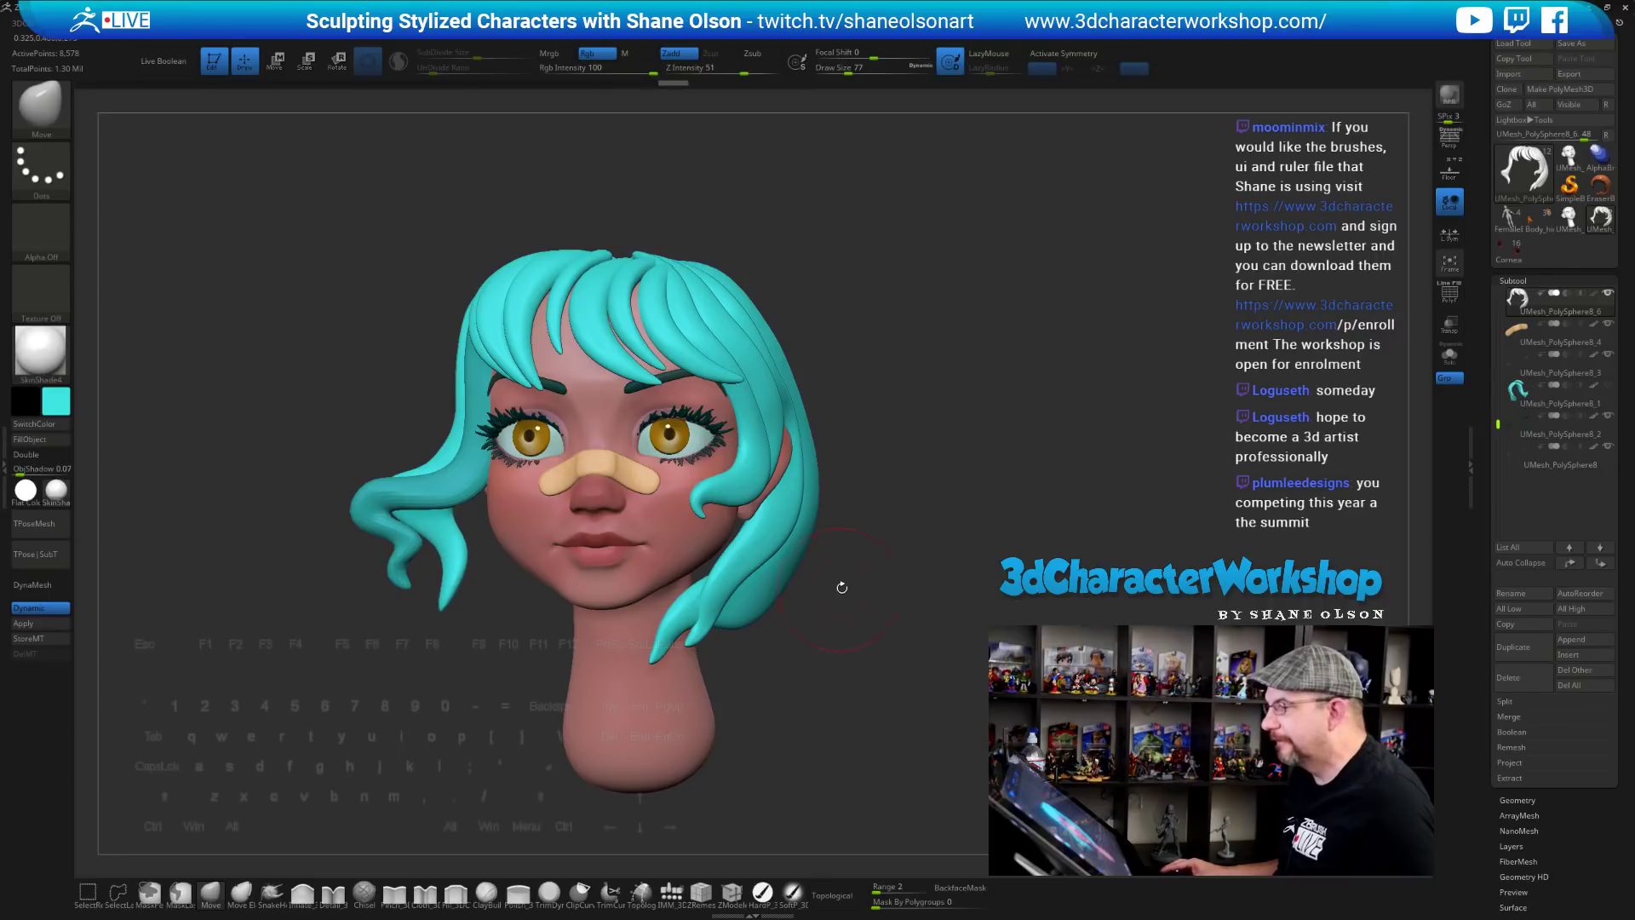
{"action": "left_click_drag", "start_coordinate": [841, 586], "coordinate": [758, 575]}
{"action": "left_click_drag", "start_coordinate": [959, 564], "coordinate": [985, 563]}
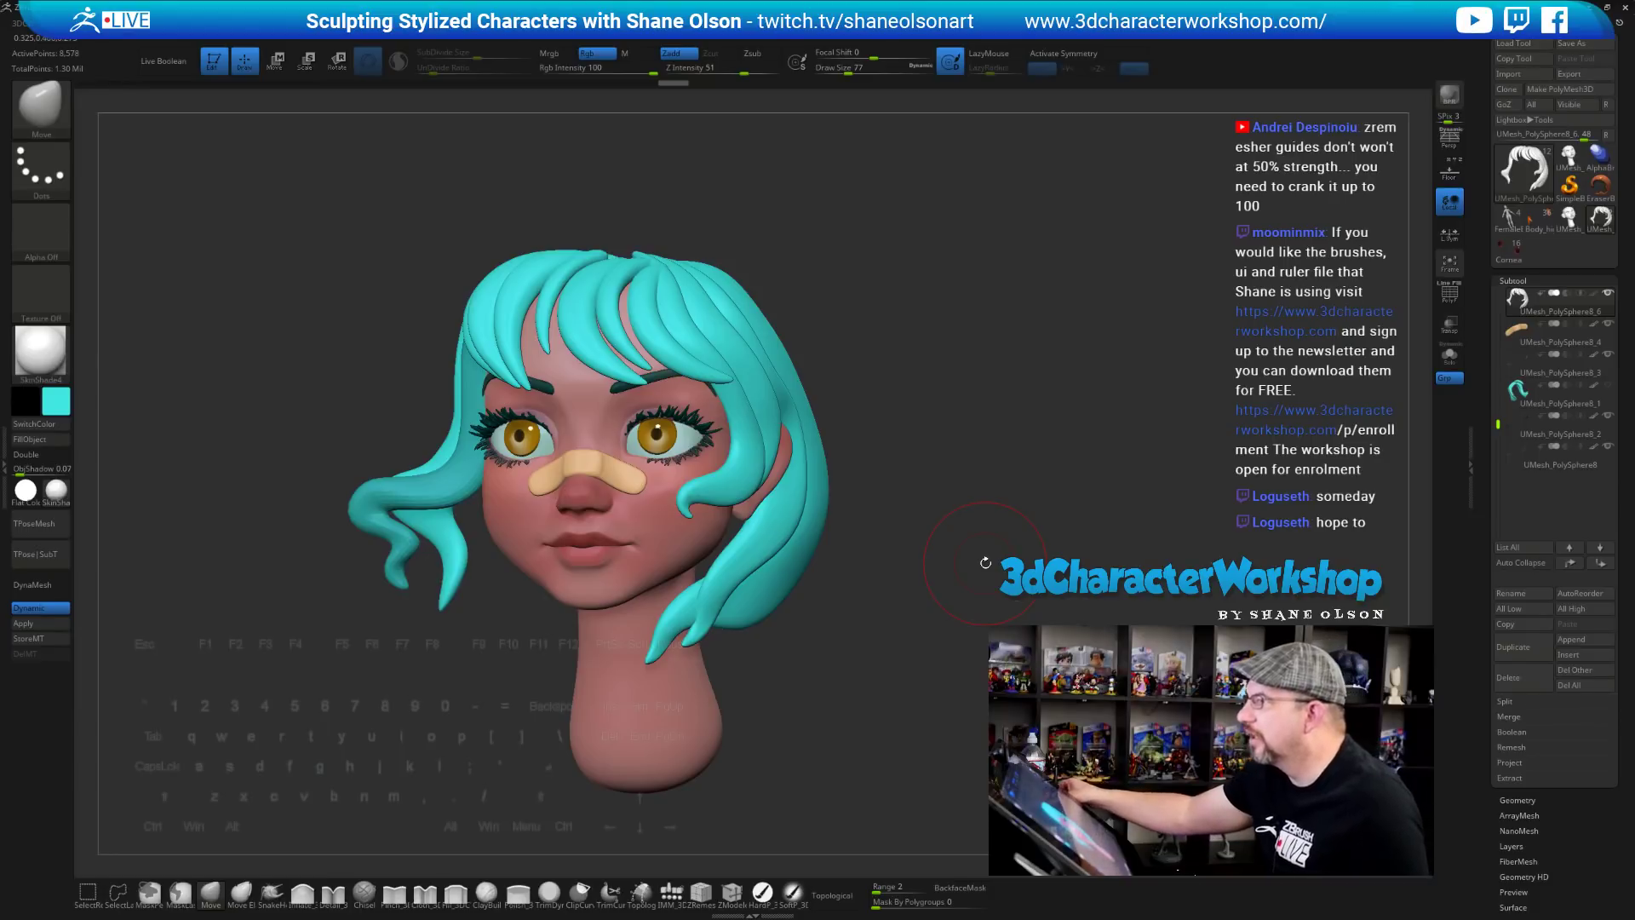
{"action": "left_click_drag", "start_coordinate": [459, 704], "coordinate": [409, 769]}
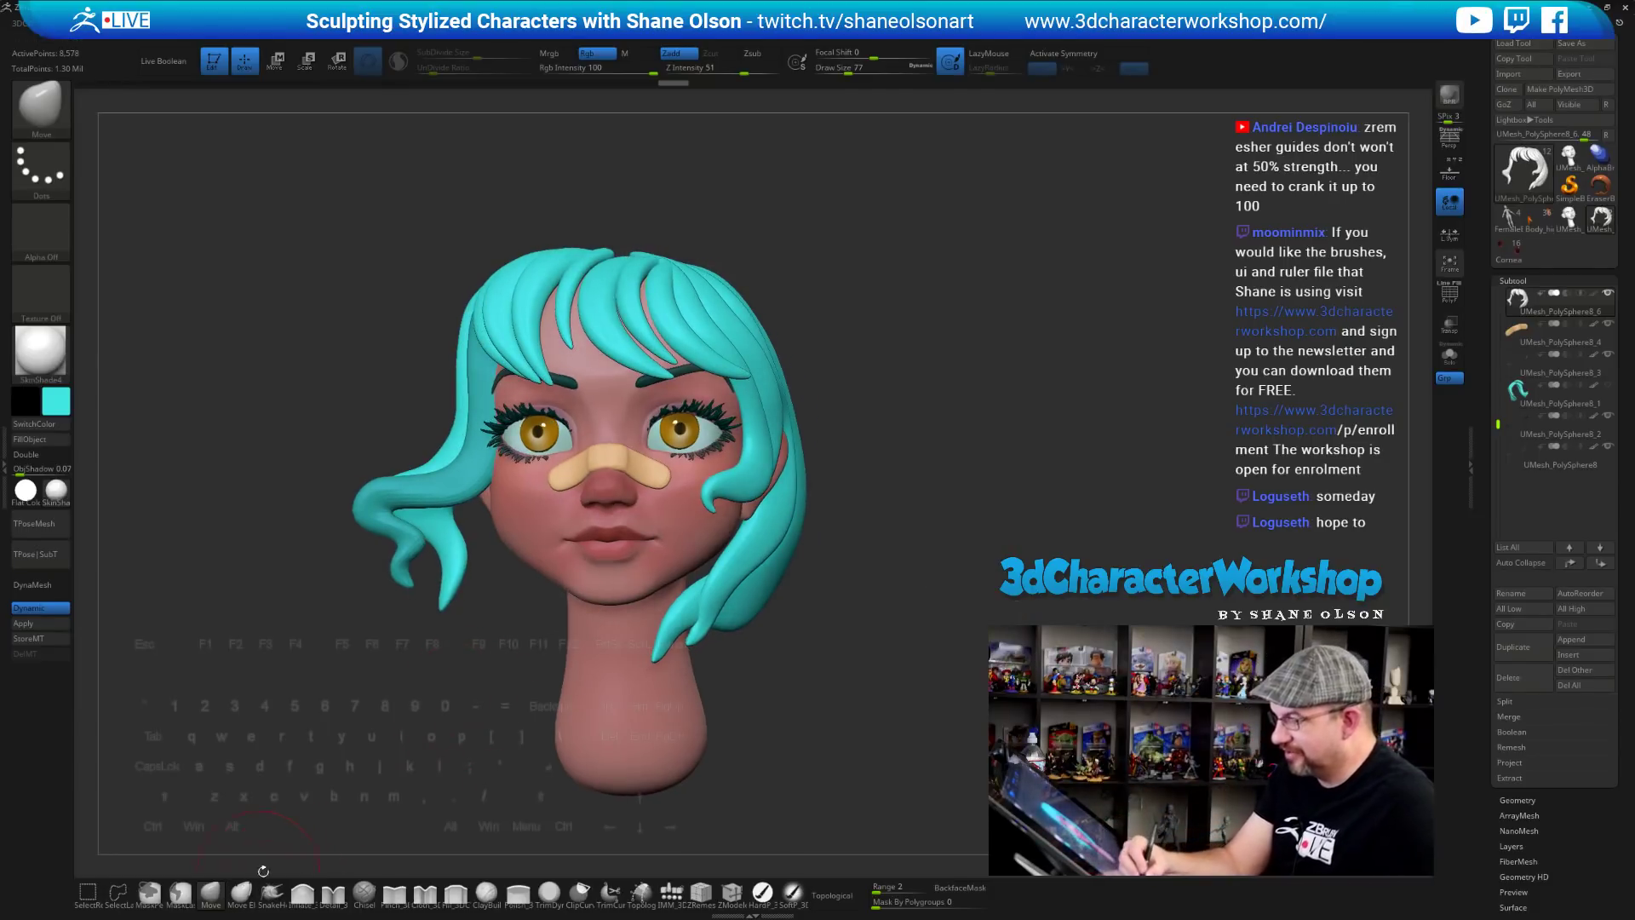
Slim and smooth the side strand's fork from behind the head with Move at draw sizes 77 and 62
{"action": "left_click", "coordinate": [302, 892]}
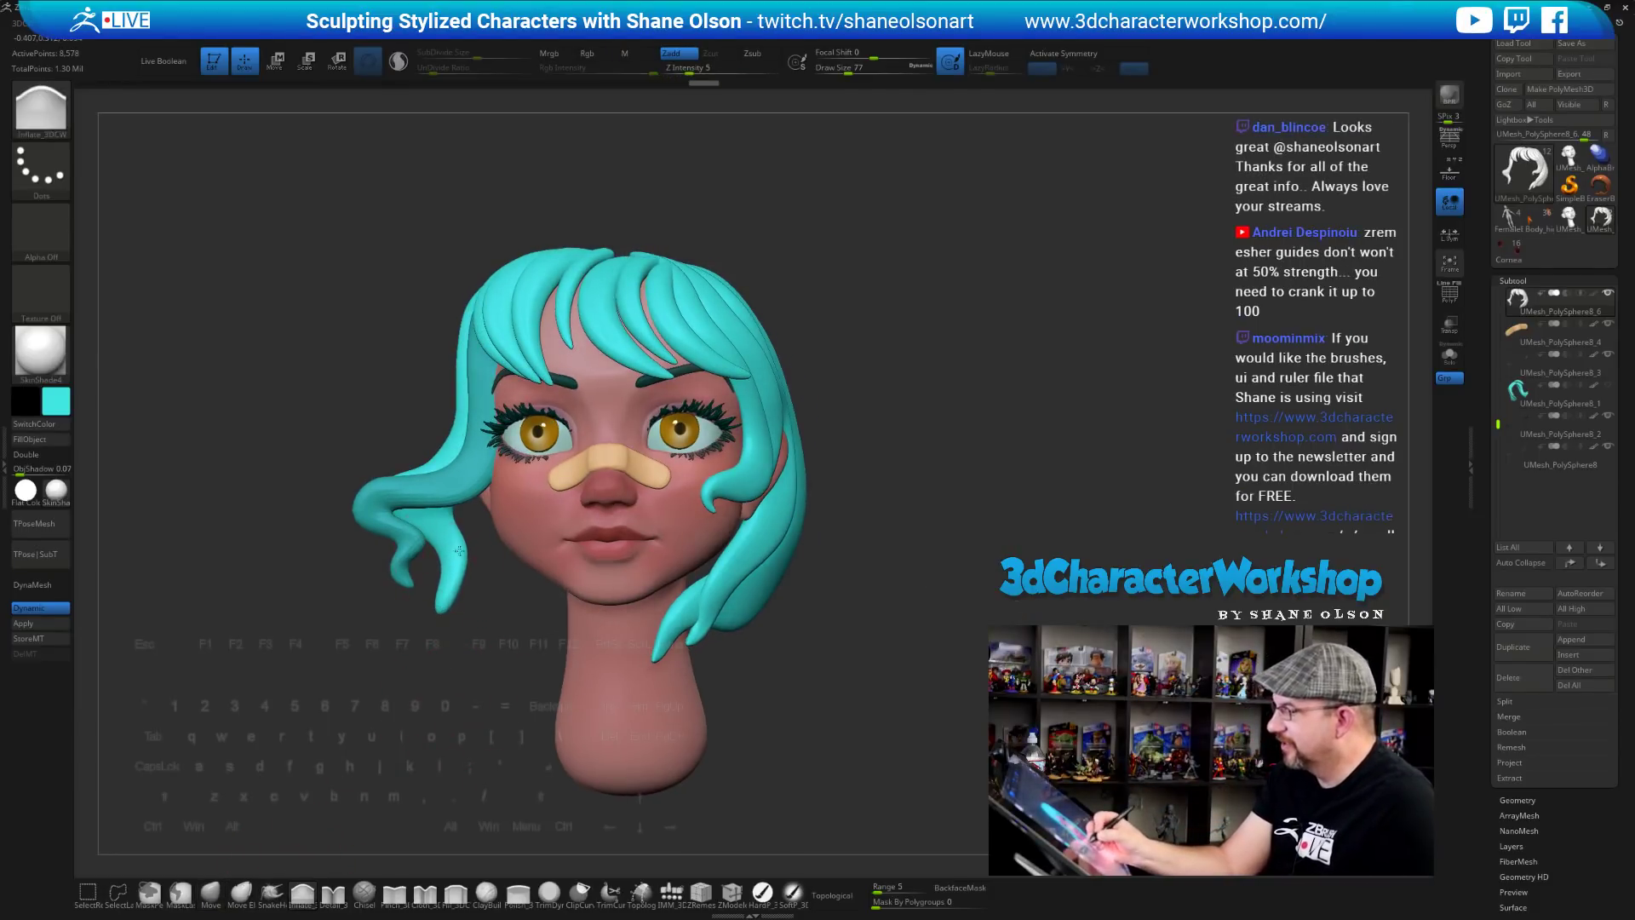
{"action": "left_click", "coordinate": [210, 891]}
{"action": "mouse_move", "coordinate": [441, 572]}
{"action": "left_mouse_down"}
{"action": "mouse_move", "coordinate": [508, 577]}
{"action": "mouse_move", "coordinate": [622, 656]}
{"action": "left_mouse_up"}
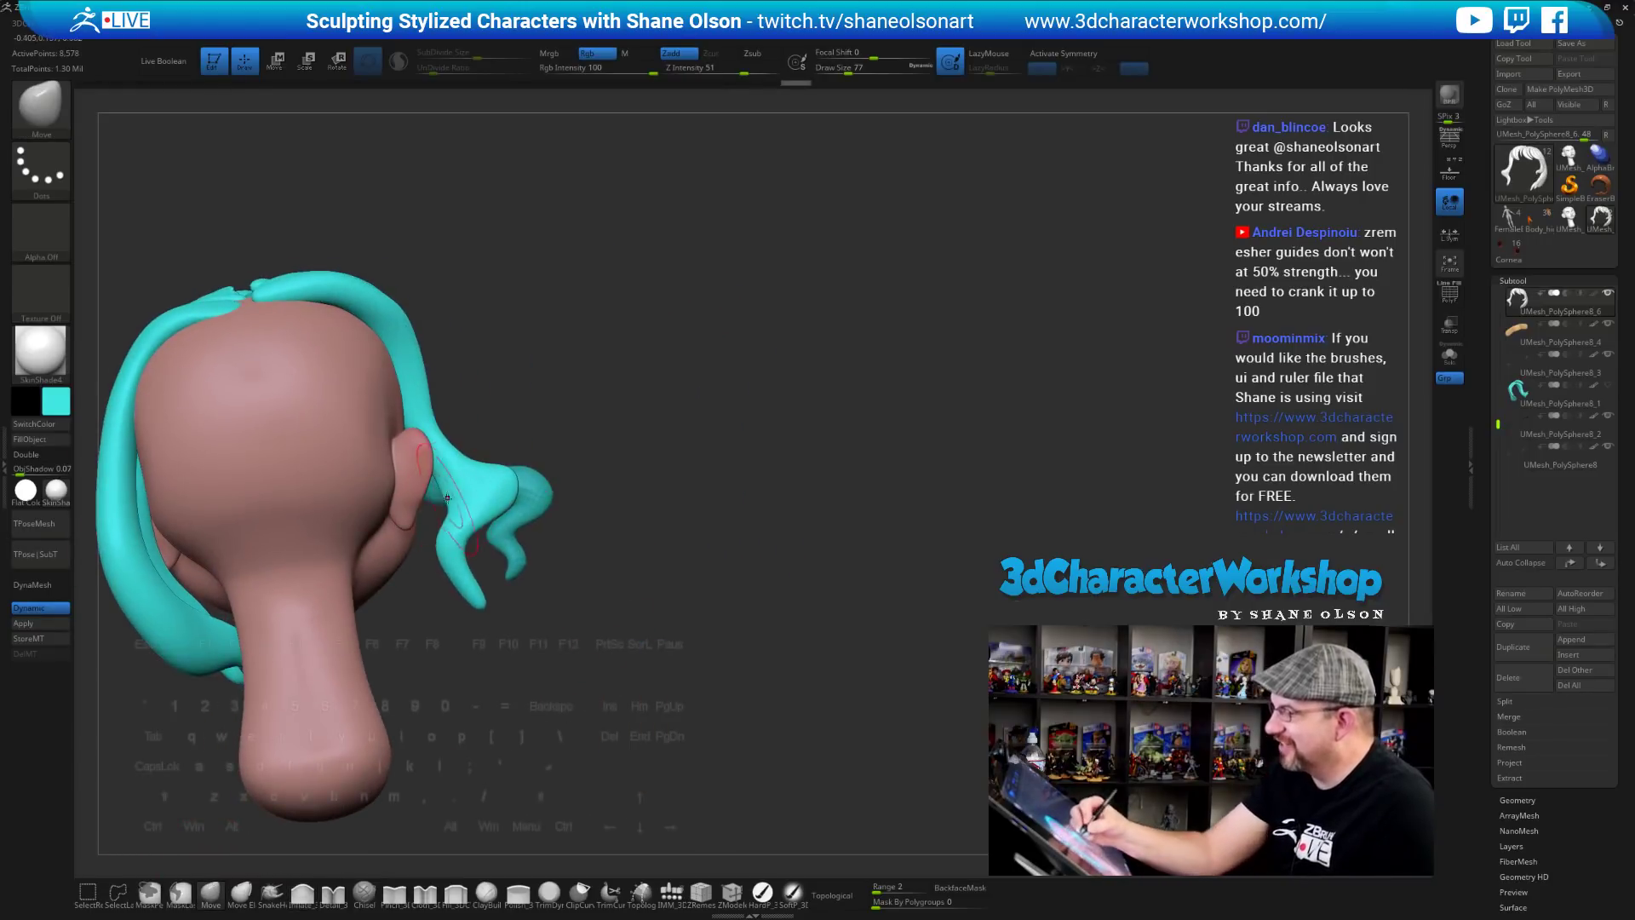
{"action": "left_click_drag", "start_coordinate": [445, 503], "coordinate": [461, 493]}
{"action": "mouse_move", "coordinate": [614, 408]}
{"action": "right_mouse_down"}
{"action": "mouse_move", "coordinate": [450, 446]}
{"action": "mouse_move", "coordinate": [475, 493]}
{"action": "right_mouse_up"}
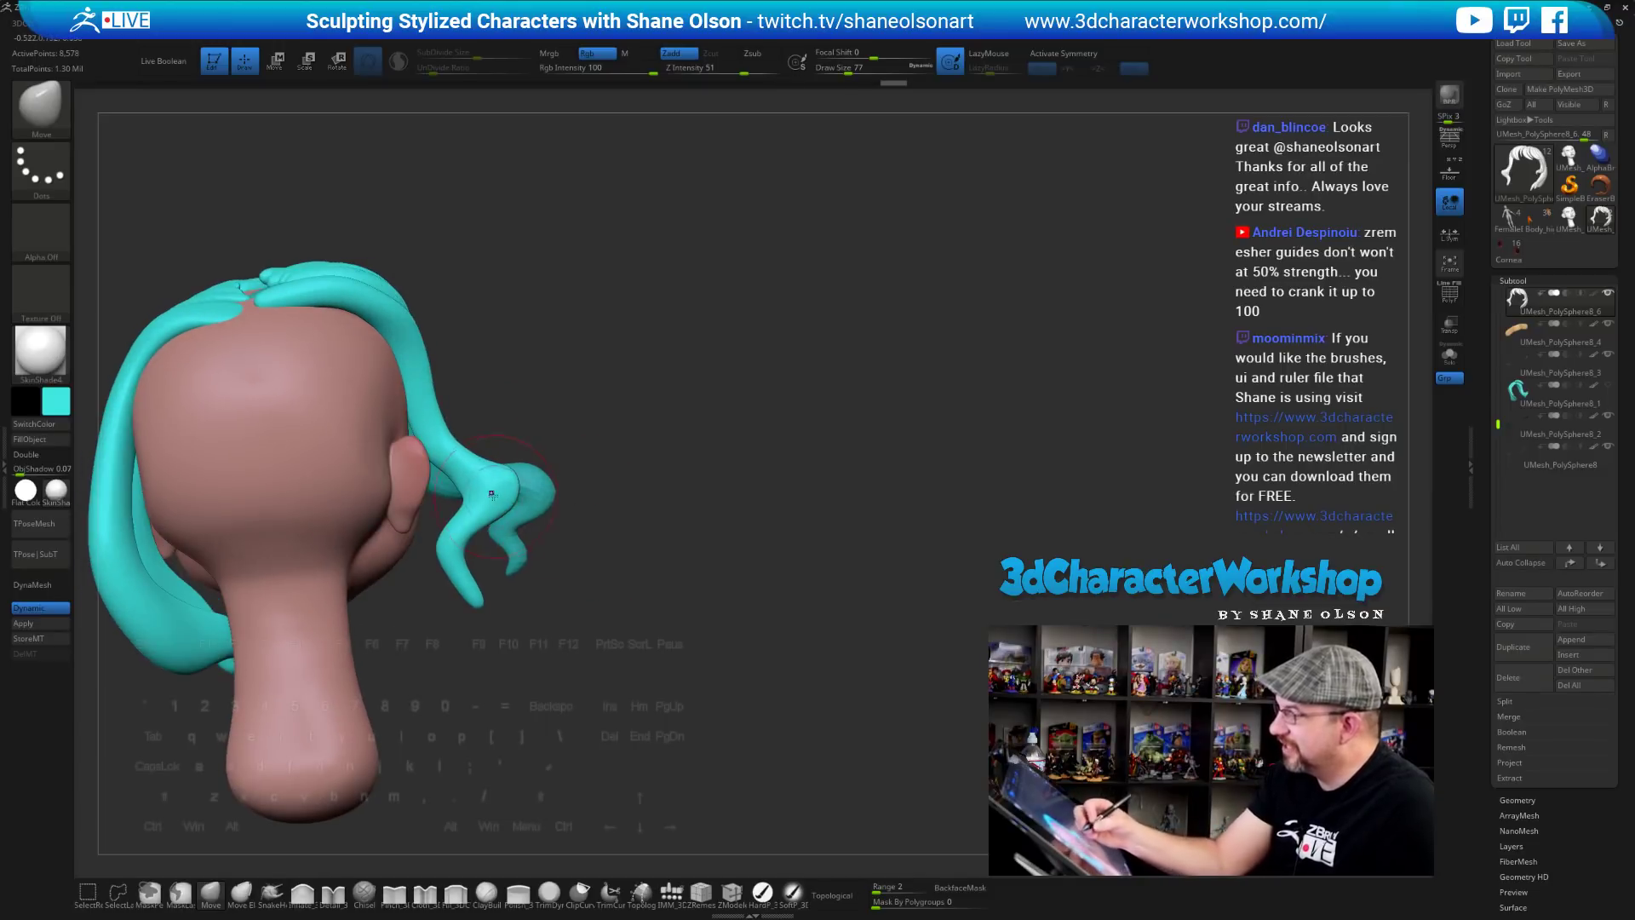
{"action": "key", "text": "s"}
{"action": "left_click_drag", "start_coordinate": [476, 494], "coordinate": [463, 494]}
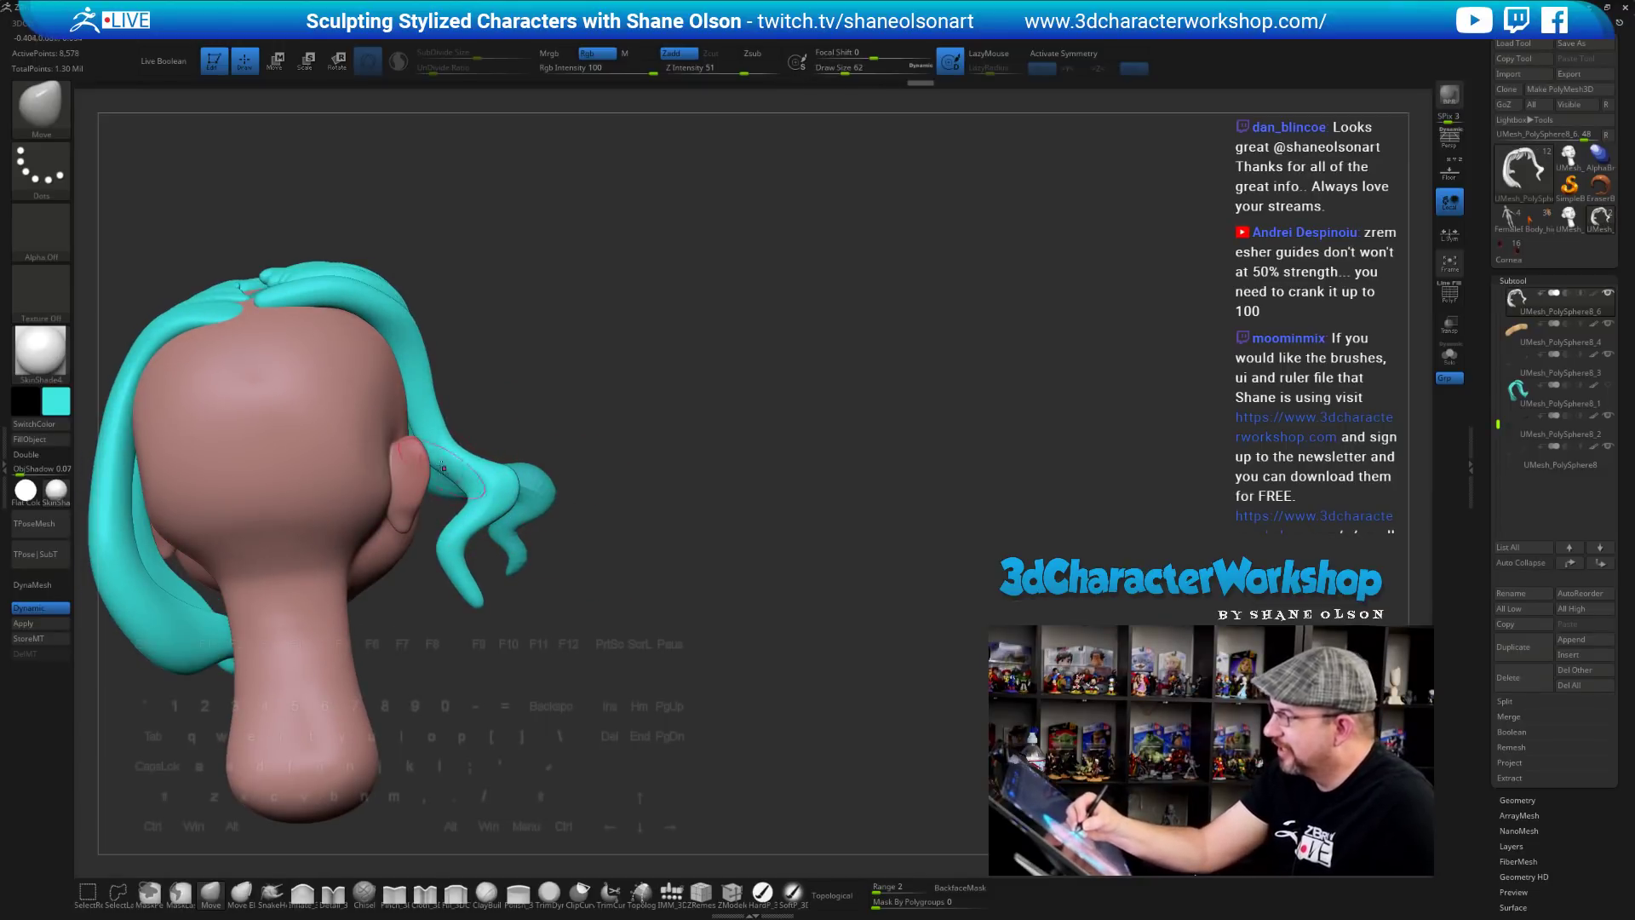
{"action": "left_click_drag", "start_coordinate": [415, 435], "coordinate": [423, 441]}
Nudge the side strand's lower curl toward the cheek from the front with Move at draw size 149
{"action": "mouse_move", "coordinate": [650, 716]}
{"action": "right_mouse_down"}
{"action": "mouse_move", "coordinate": [731, 757]}
{"action": "mouse_move", "coordinate": [804, 744]}
{"action": "right_mouse_up"}
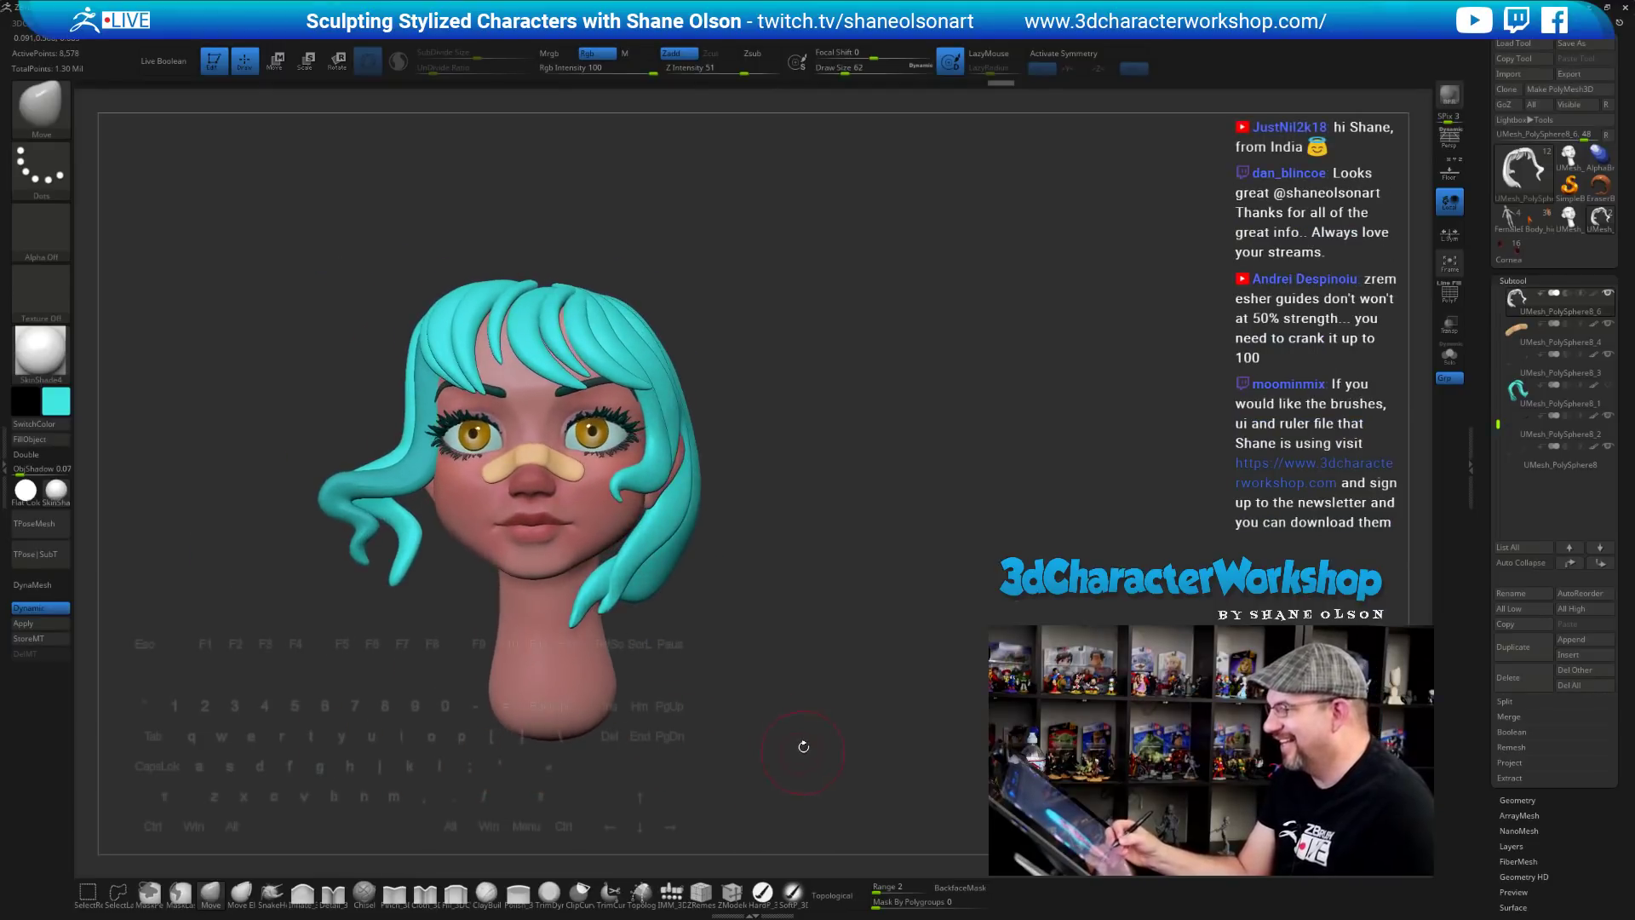
{"action": "key", "text": "s"}
{"action": "left_click_drag", "start_coordinate": [711, 581], "coordinate": [755, 583]}
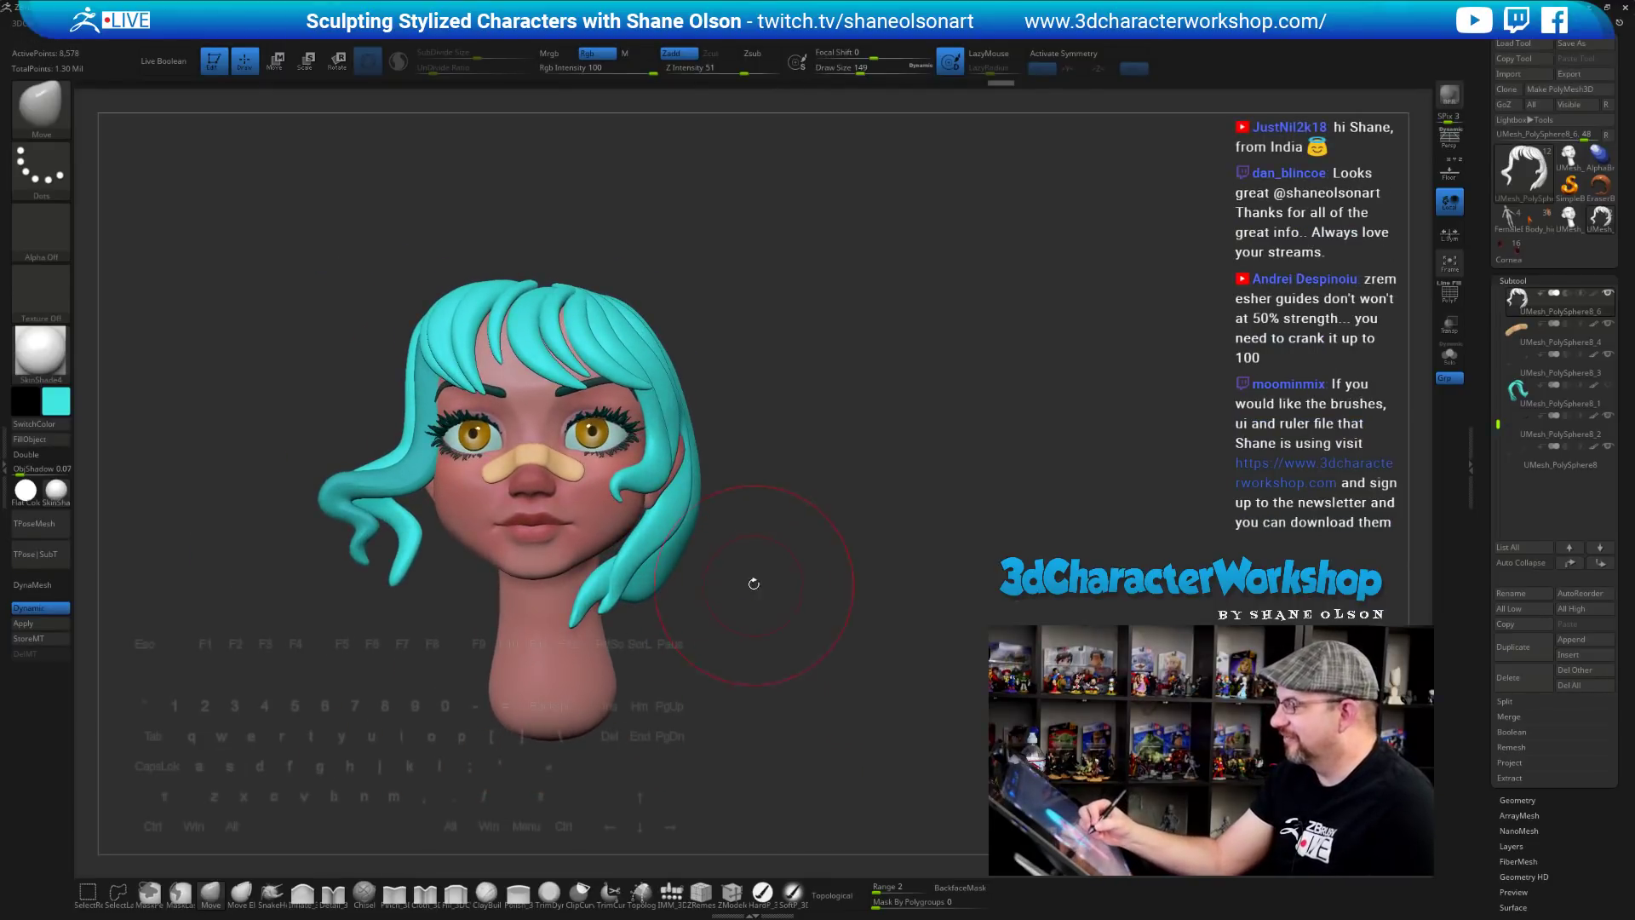
{"action": "left_click_drag", "start_coordinate": [406, 521], "coordinate": [426, 522]}
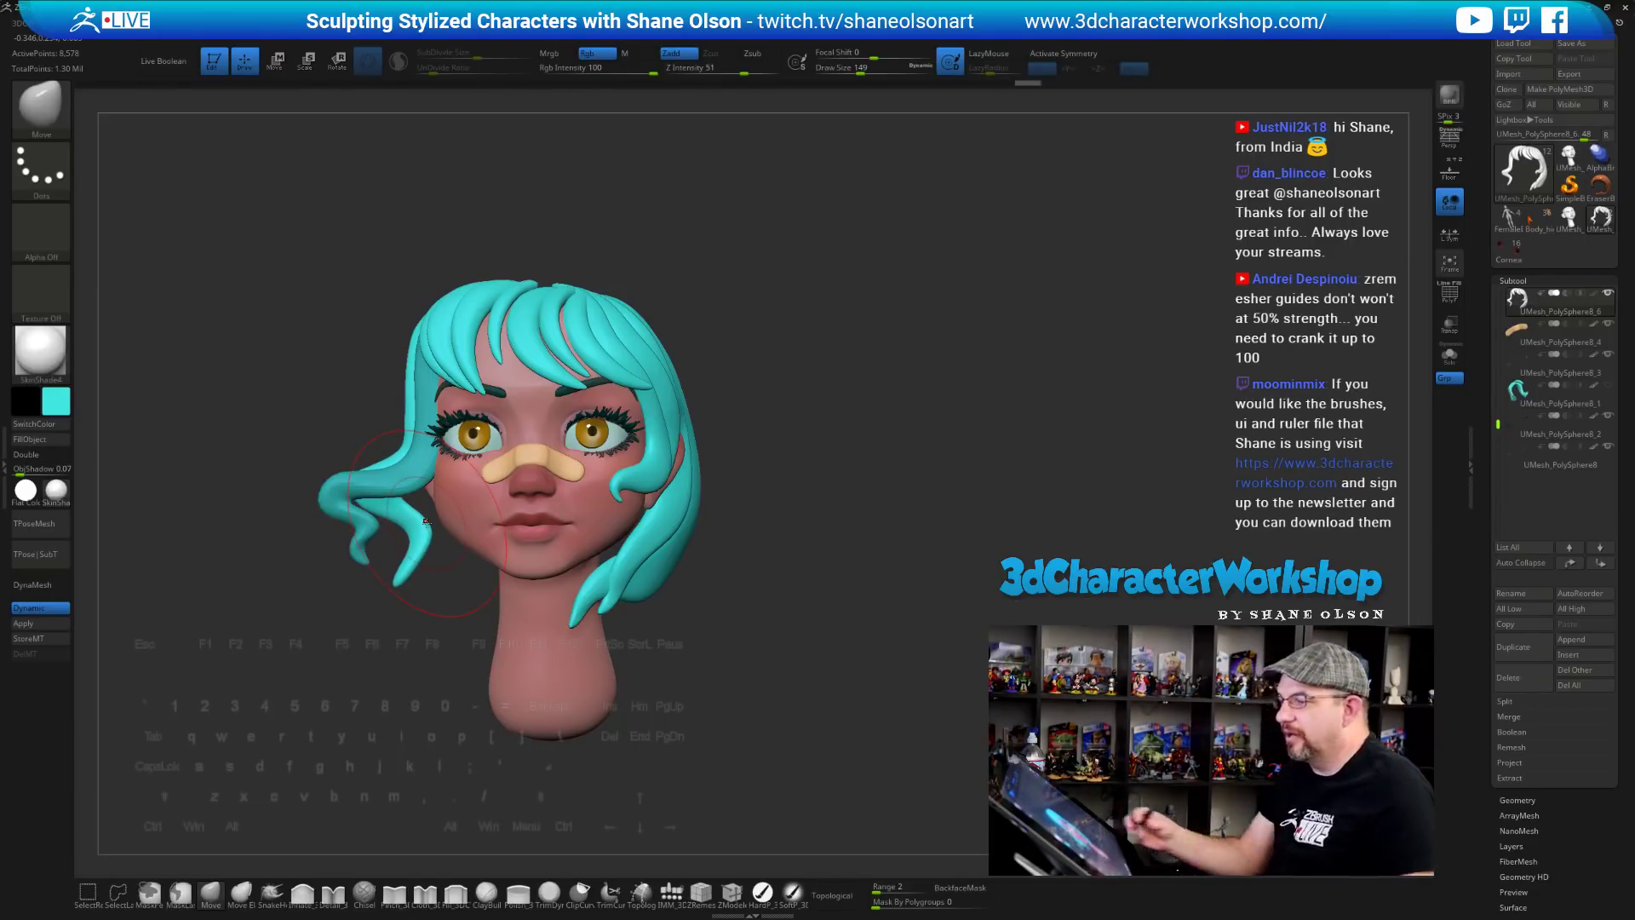
{"action": "mouse_move", "coordinate": [999, 649]}
{"action": "left_mouse_down"}
{"action": "mouse_move", "coordinate": [946, 652]}
{"action": "mouse_move", "coordinate": [942, 679]}
{"action": "left_mouse_up"}
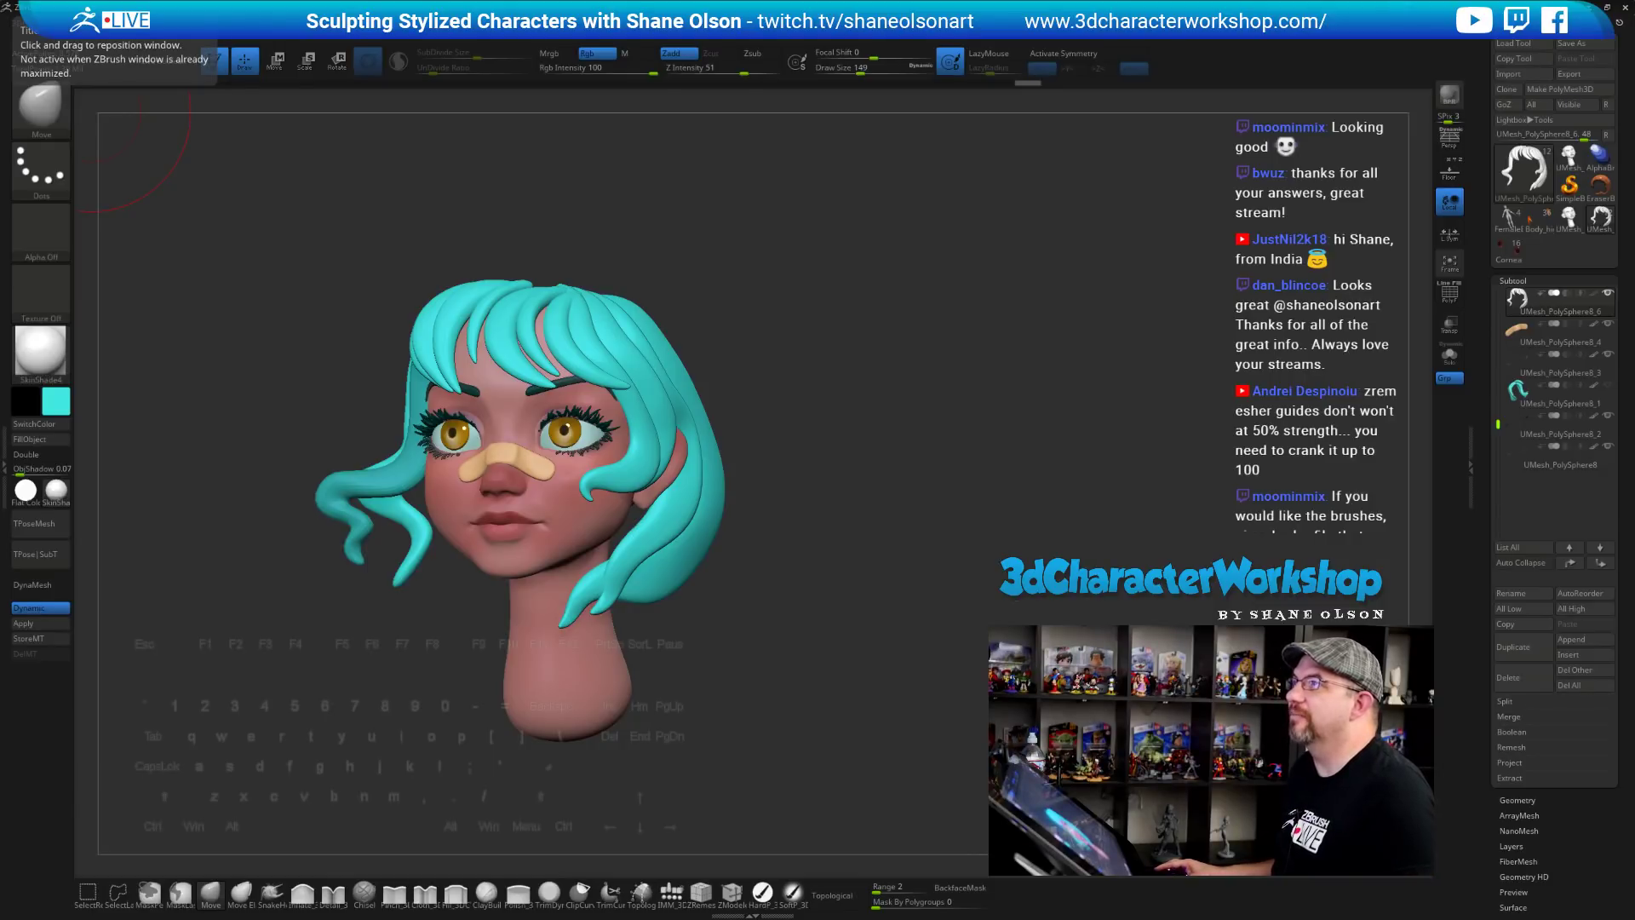
Switch to Chrome with the ZBrushLIVE presenters page and examine the list of presenters down to its last row
{"action": "left_click_drag", "start_coordinate": [340, 0], "coordinate": [903, 80]}
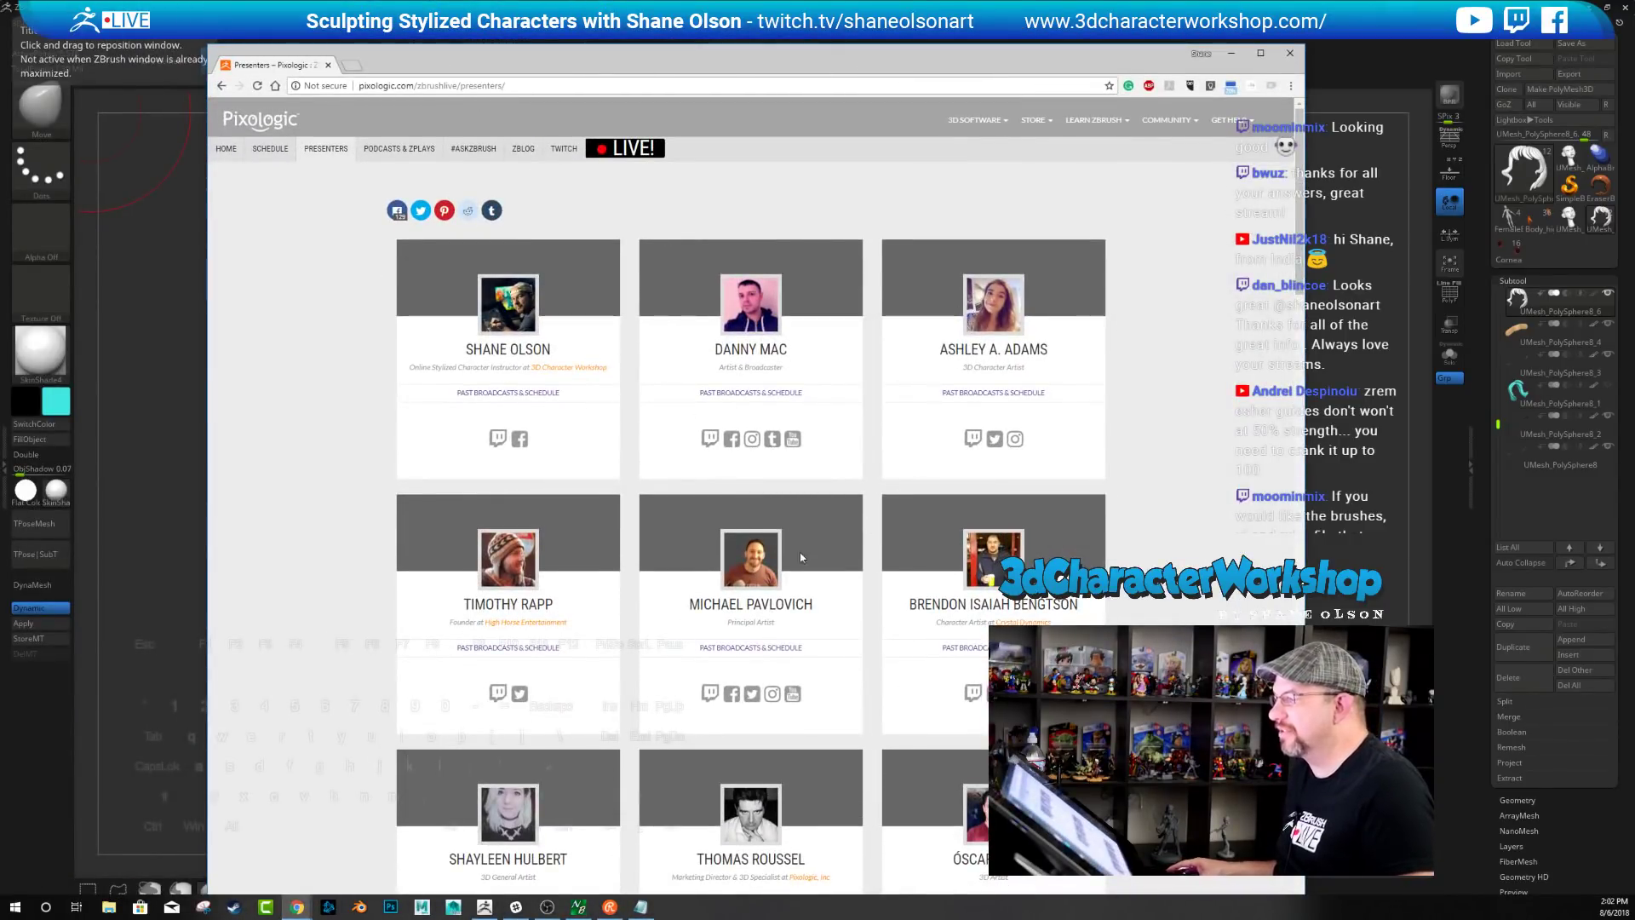
{"action": "scroll", "coordinate": [755, 464], "scroll_direction": "down", "scroll_amount": 10}
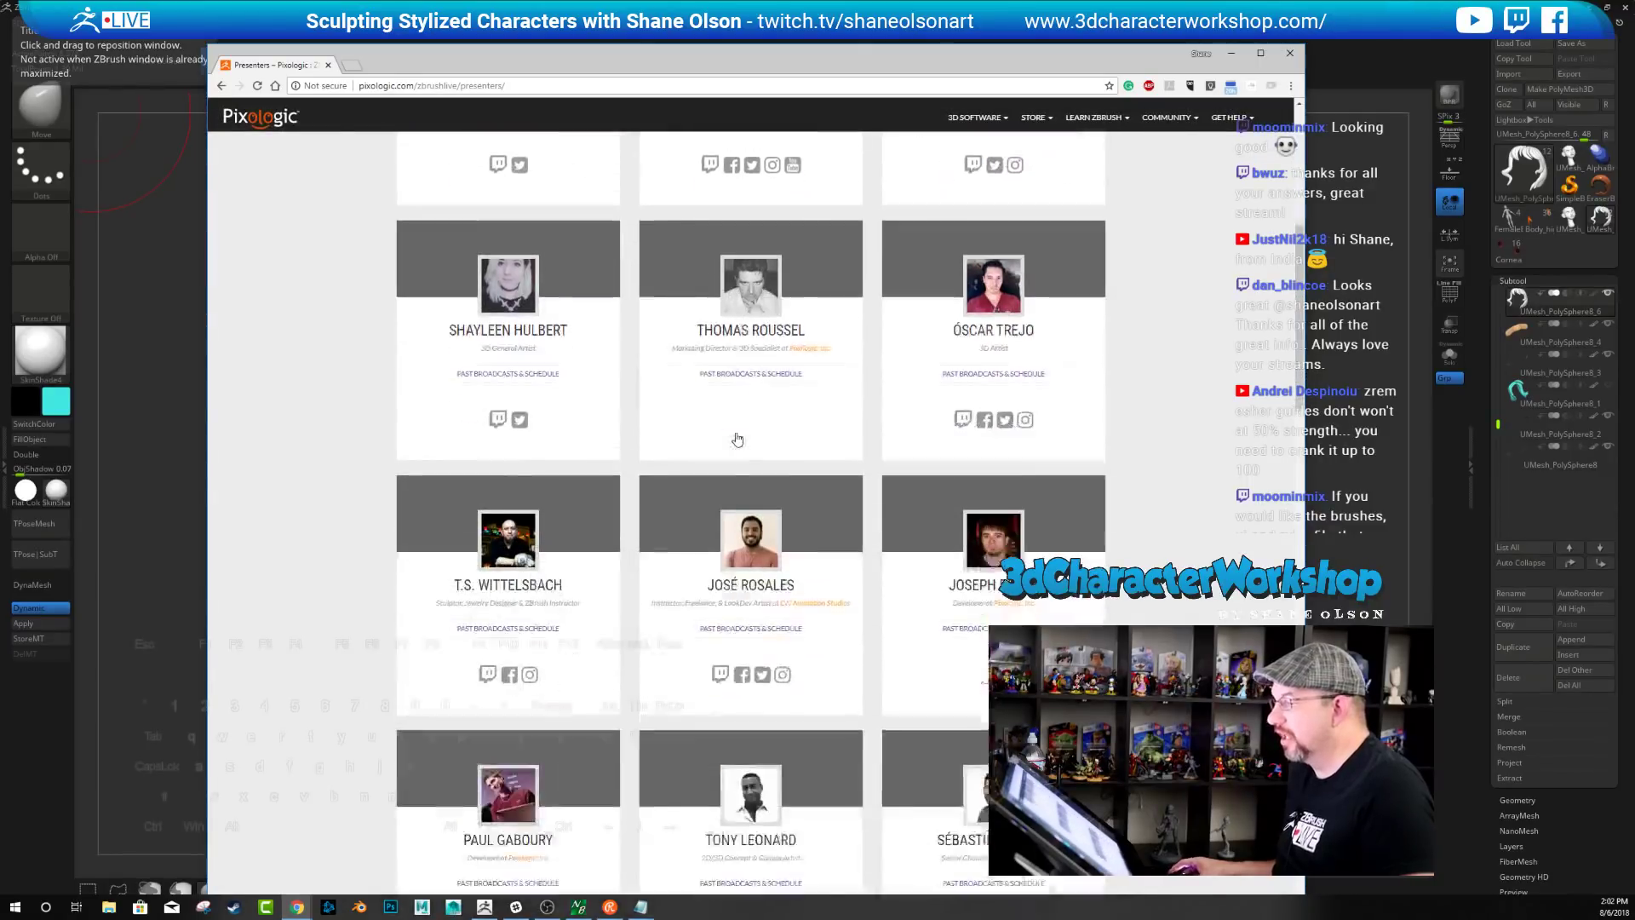
{"action": "scroll", "coordinate": [736, 439], "scroll_direction": "down", "scroll_amount": 3}
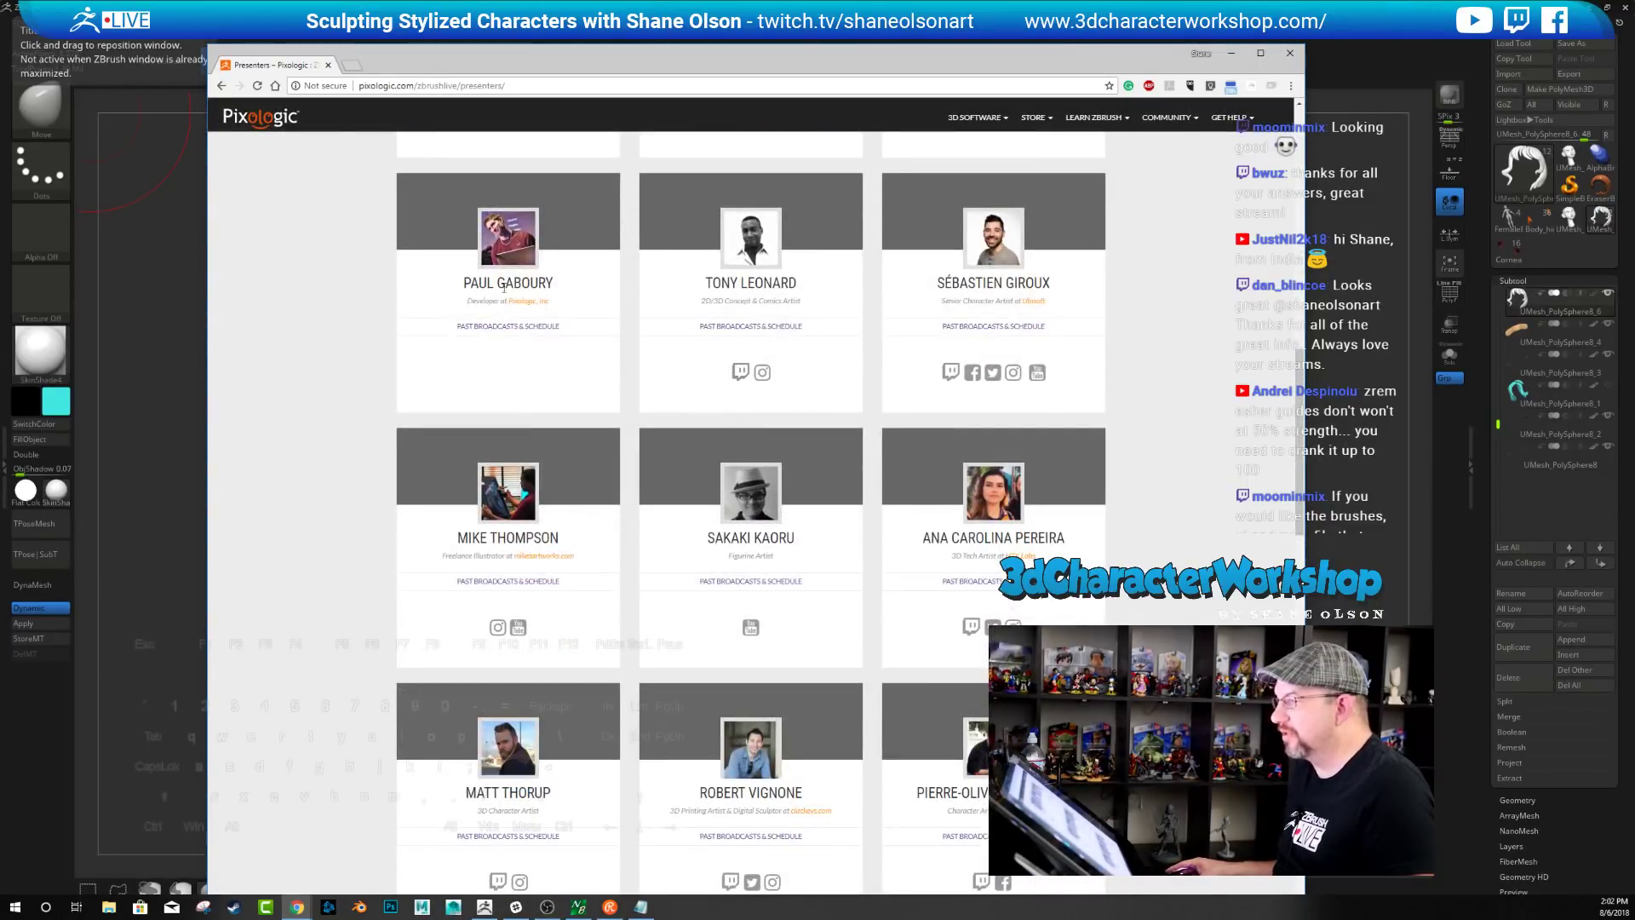
{"action": "scroll", "coordinate": [483, 282], "scroll_direction": "down", "scroll_amount": 3}
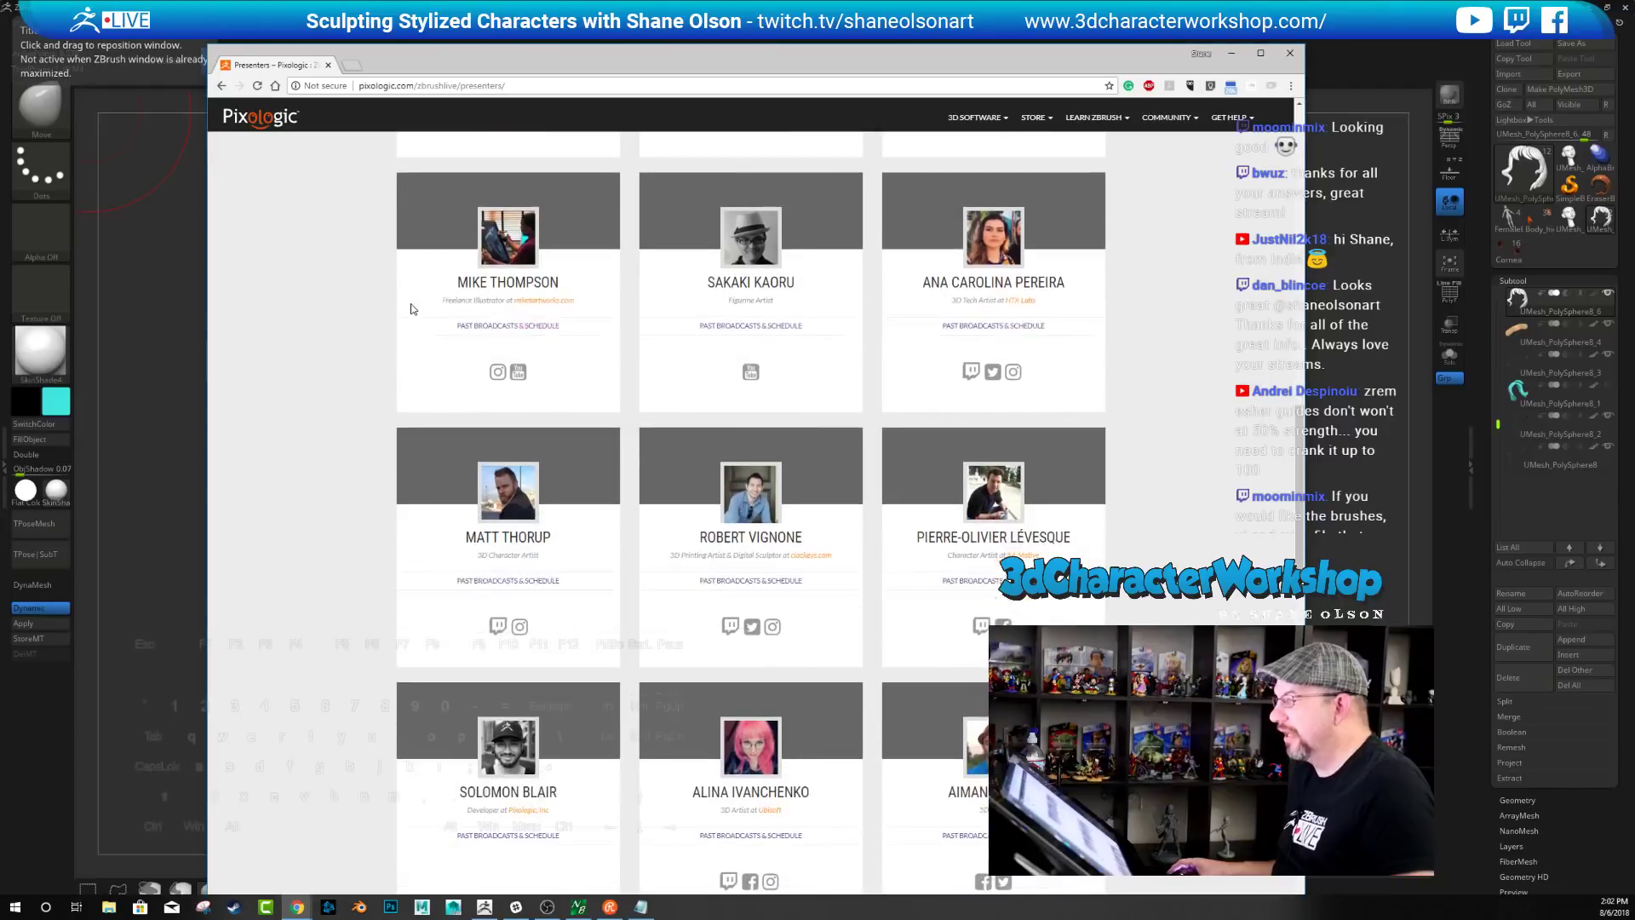
{"action": "scroll", "coordinate": [252, 350], "scroll_direction": "down", "scroll_amount": 6}
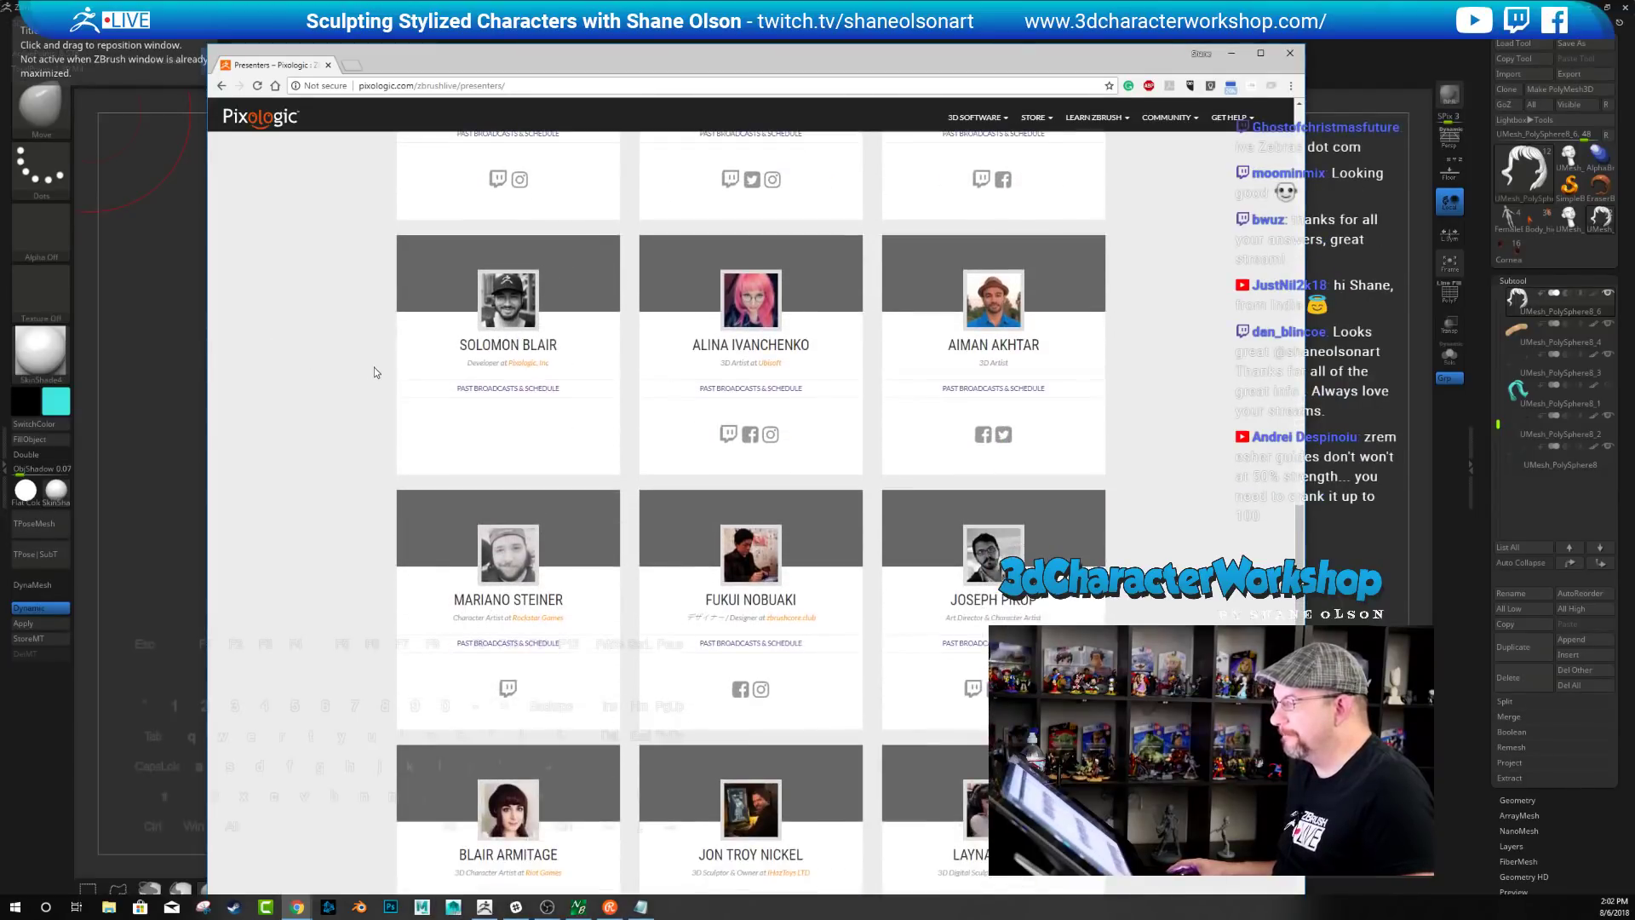
{"action": "scroll", "coordinate": [316, 373], "scroll_direction": "down", "scroll_amount": 7}
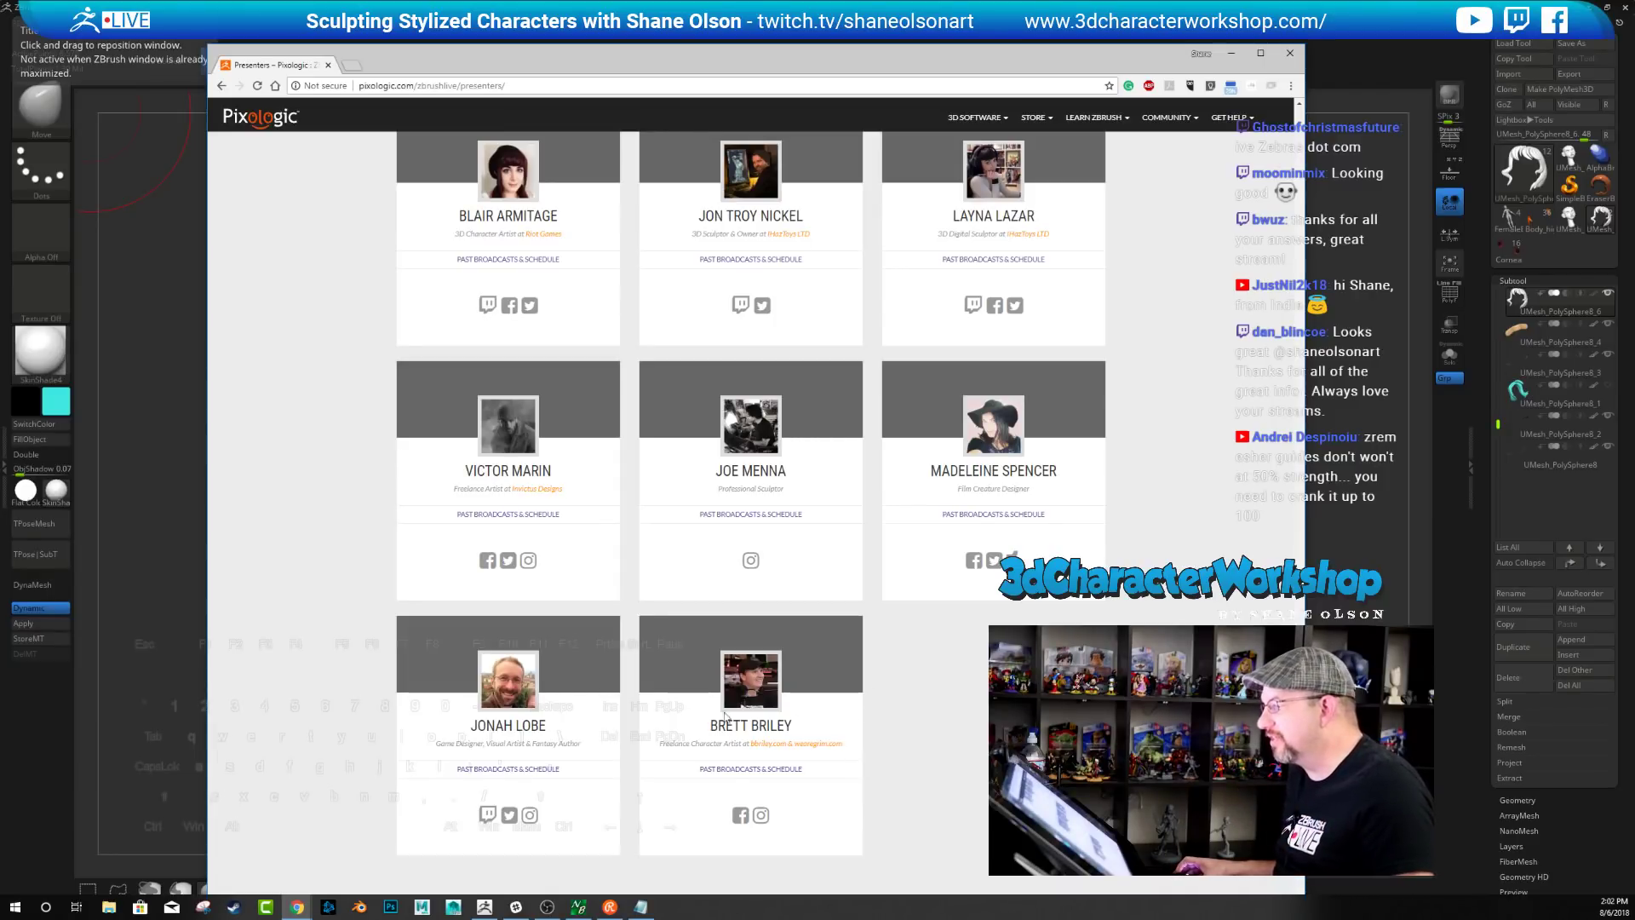
{"action": "scroll", "coordinate": [749, 512], "scroll_direction": "up", "scroll_amount": 3}
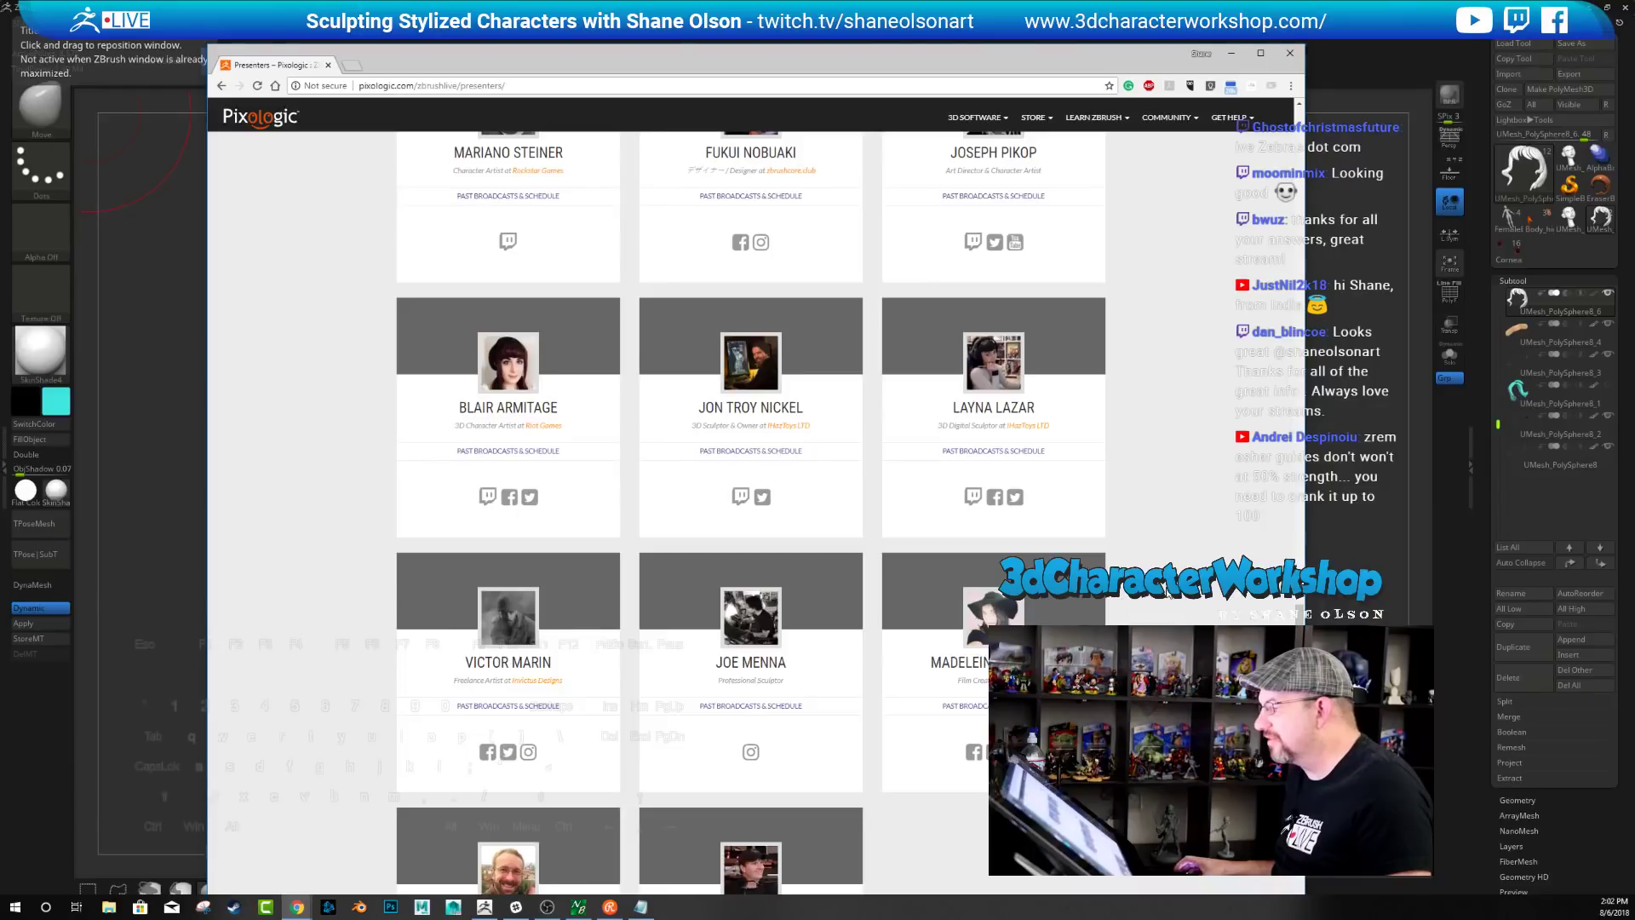
{"action": "scroll", "coordinate": [957, 599], "scroll_direction": "up", "scroll_amount": 8}
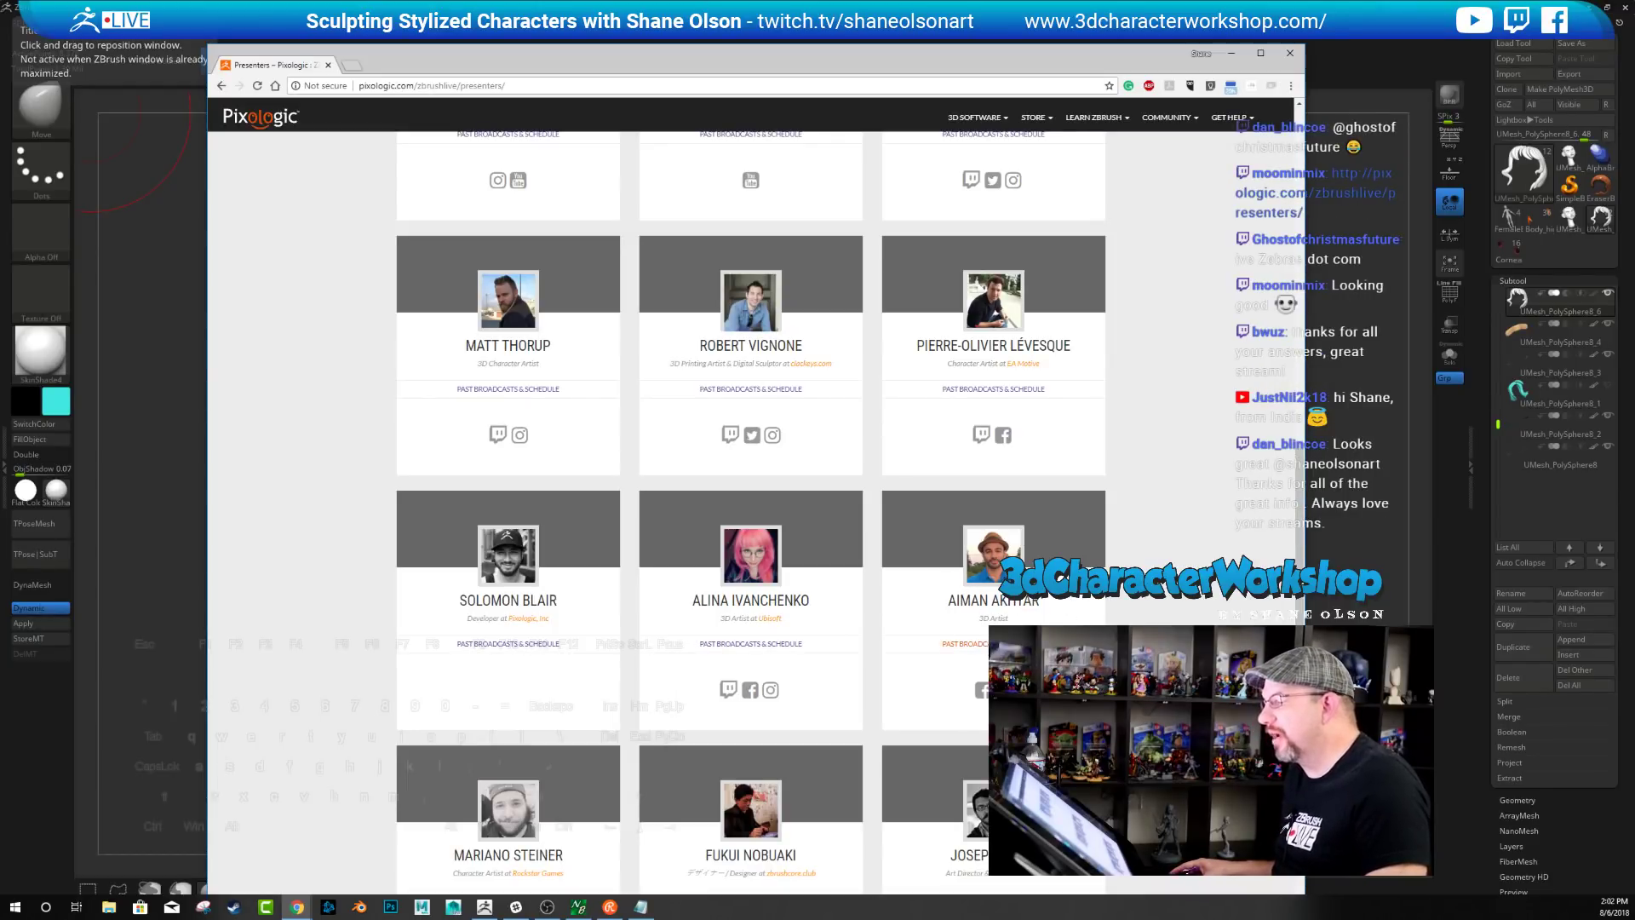
Open the past broadcasts and schedule of the brown-hatted 3D Artist and examine the profile, artwork and featured episodes
{"action": "left_click", "coordinate": [1004, 644]}
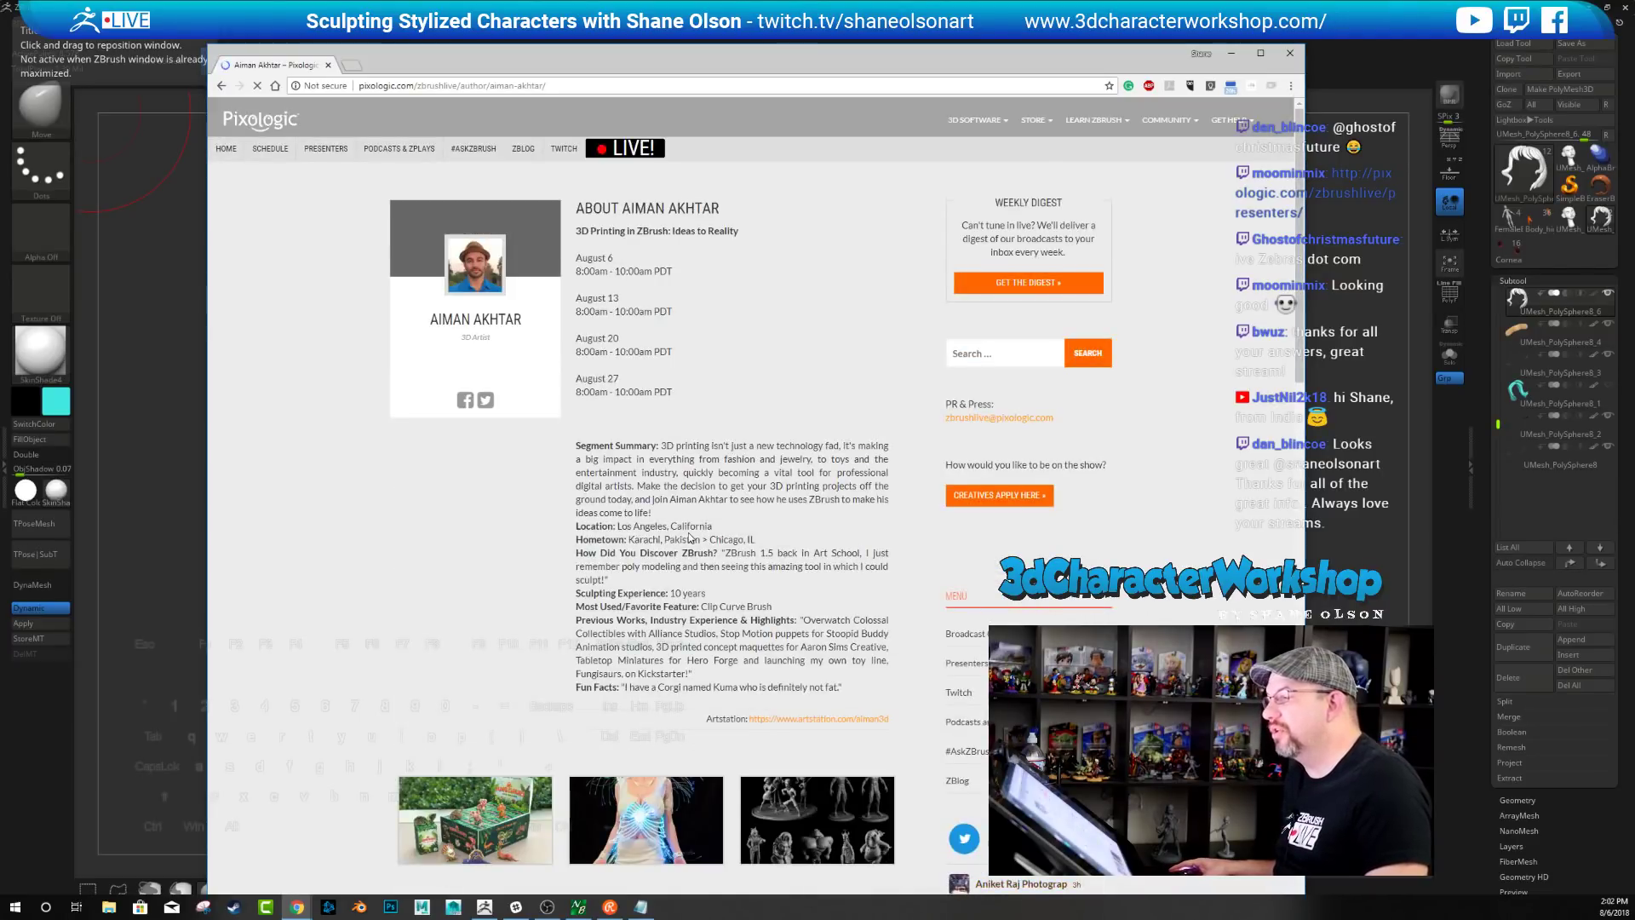
{"action": "scroll", "coordinate": [647, 520], "scroll_direction": "down", "scroll_amount": 4}
{"action": "scroll", "coordinate": [582, 484], "scroll_direction": "down", "scroll_amount": 5}
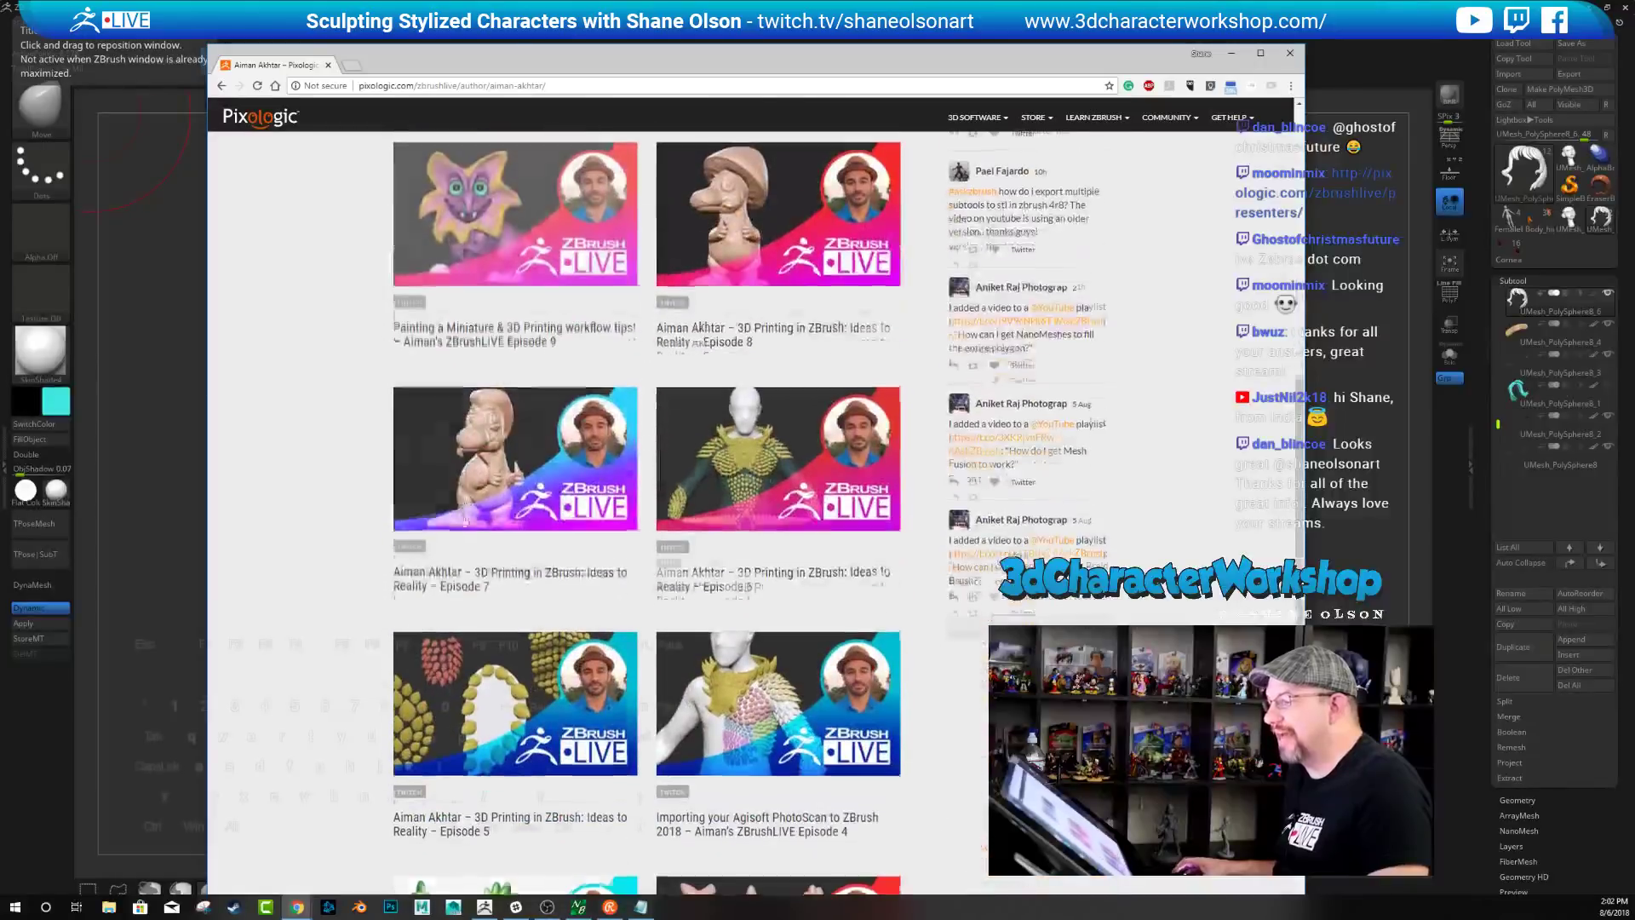
{"action": "scroll", "coordinate": [343, 547], "scroll_direction": "down", "scroll_amount": 2}
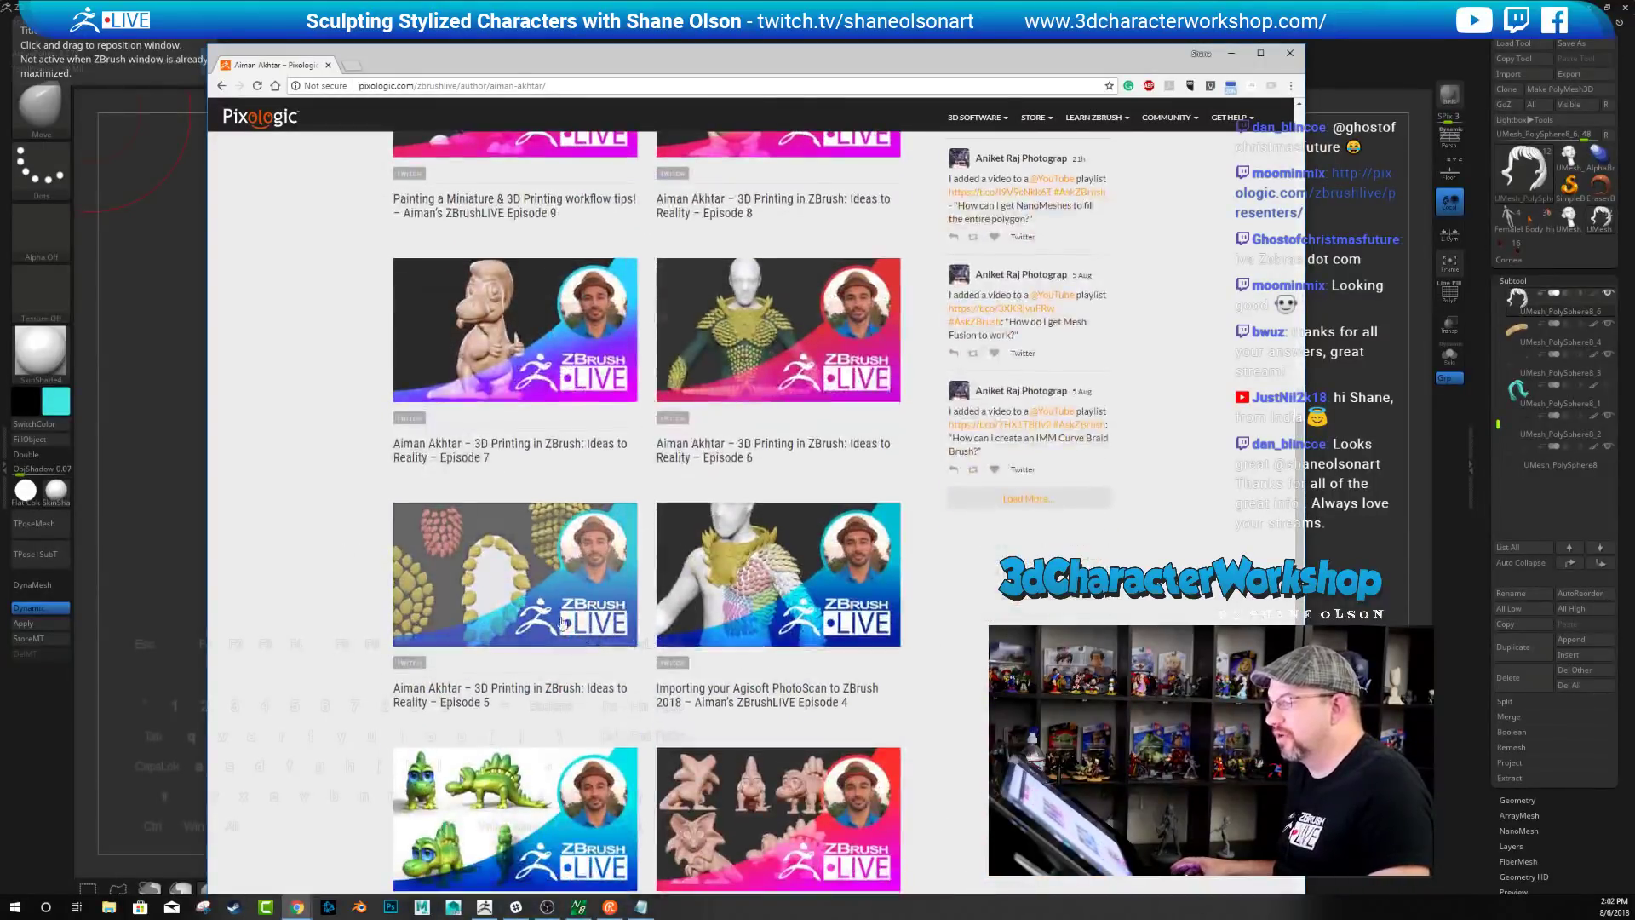
{"action": "scroll", "coordinate": [741, 542], "scroll_direction": "down", "scroll_amount": 1}
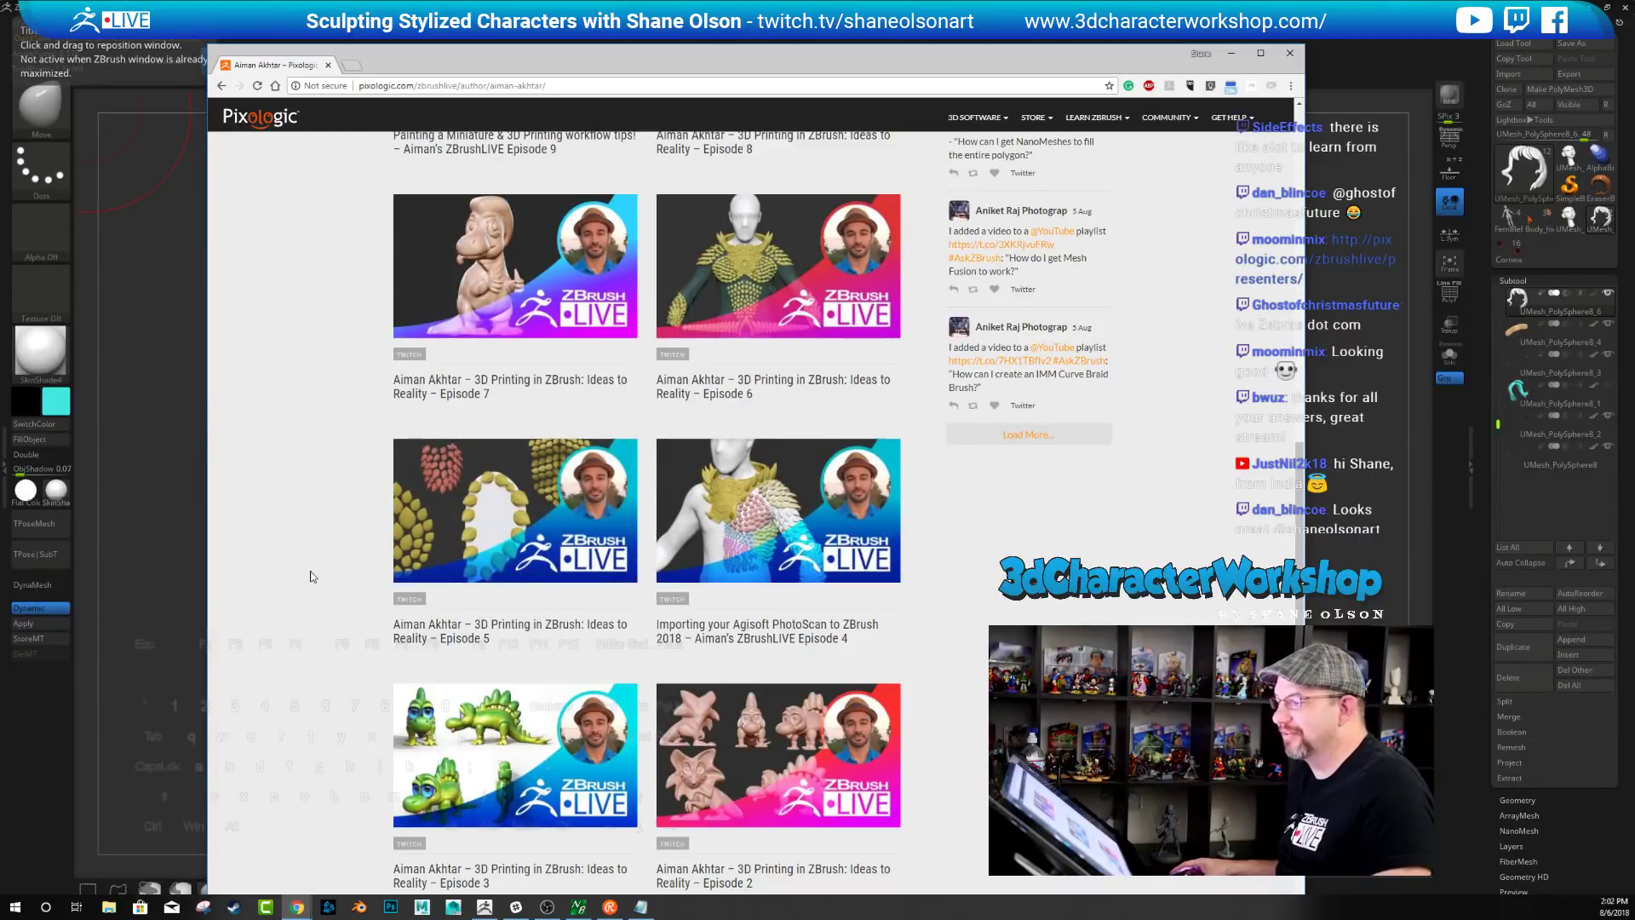
{"action": "scroll", "coordinate": [313, 576], "scroll_direction": "down", "scroll_amount": 2}
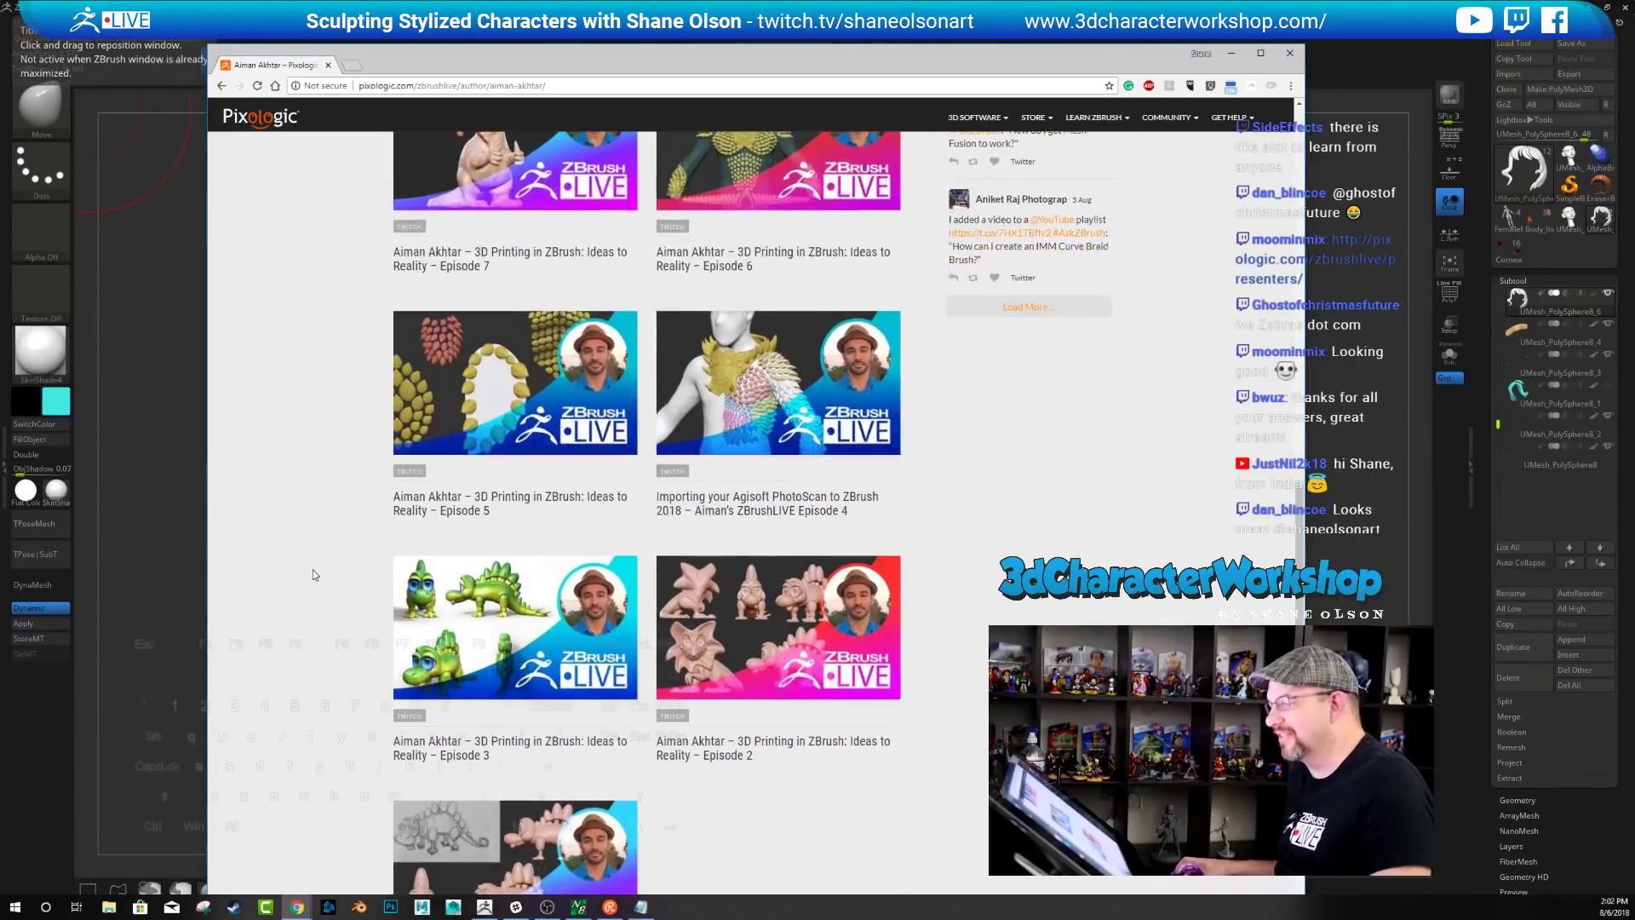
{"action": "scroll", "coordinate": [312, 576], "scroll_direction": "up", "scroll_amount": 15}
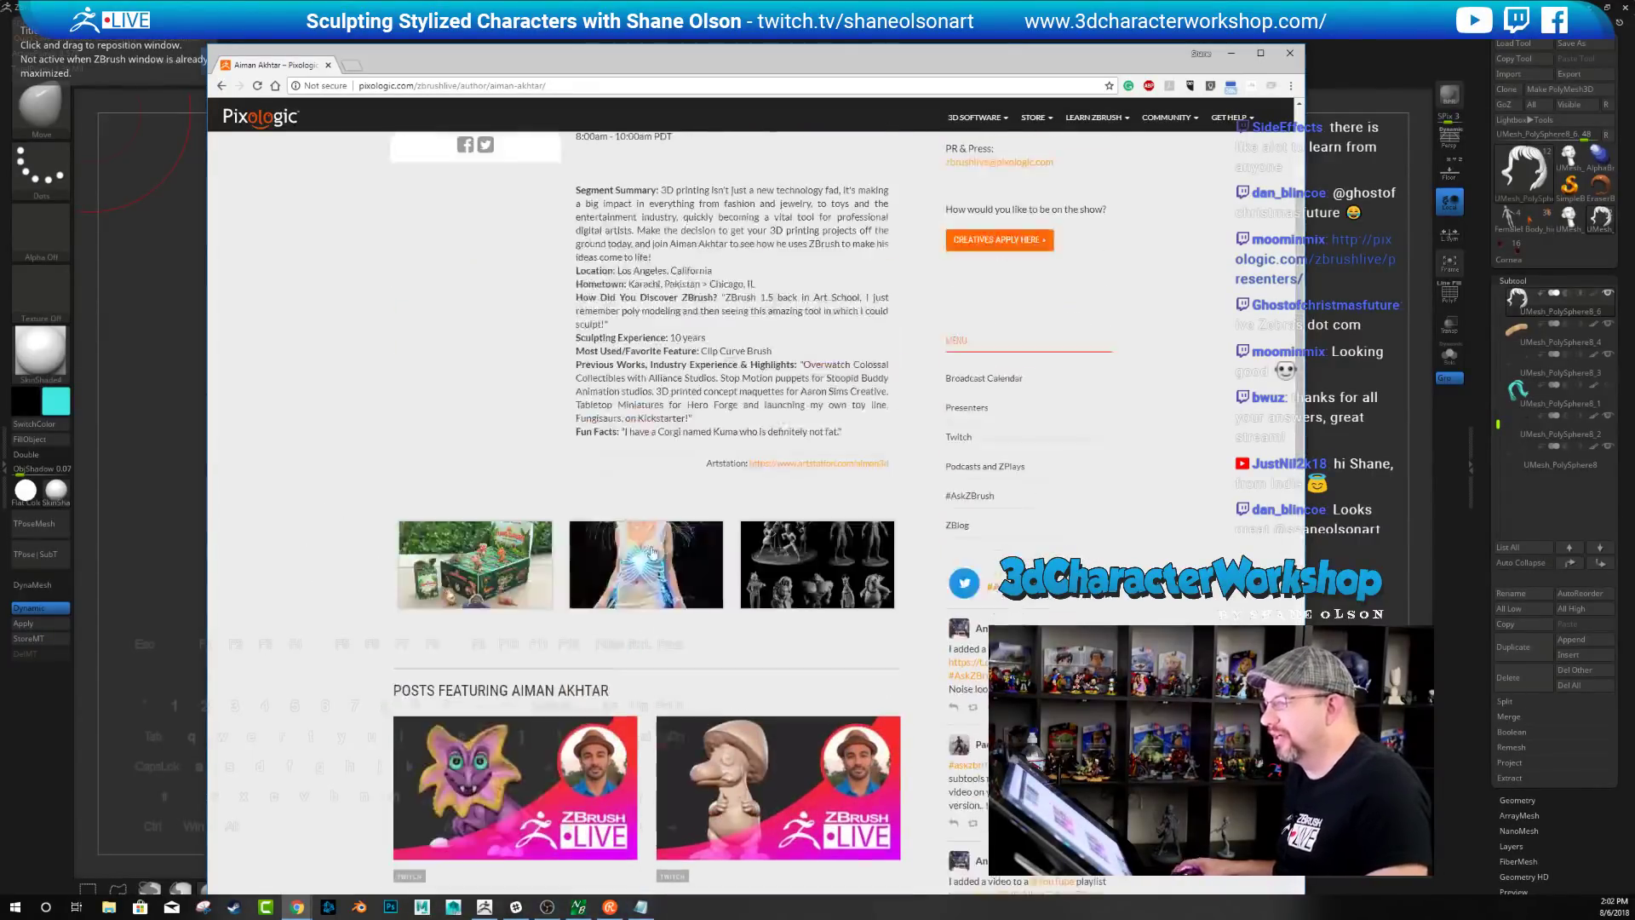
{"action": "scroll", "coordinate": [419, 474], "scroll_direction": "up", "scroll_amount": 4}
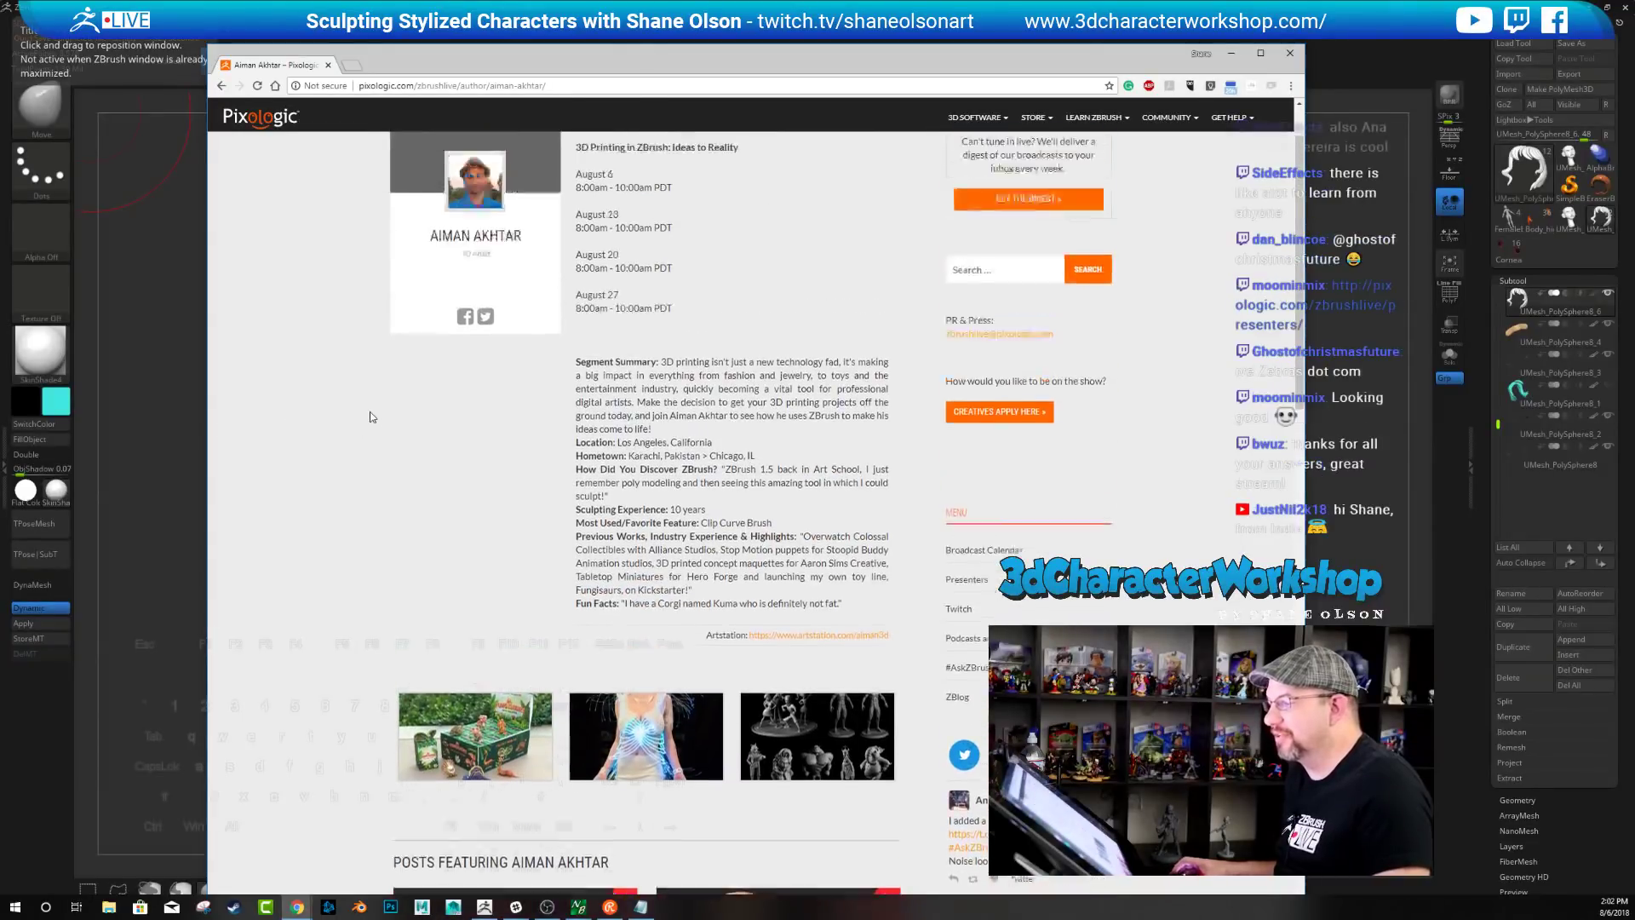
Return to the presenters list, review it back up to the first row, and minimize the browser window
{"action": "left_click", "coordinate": [221, 85]}
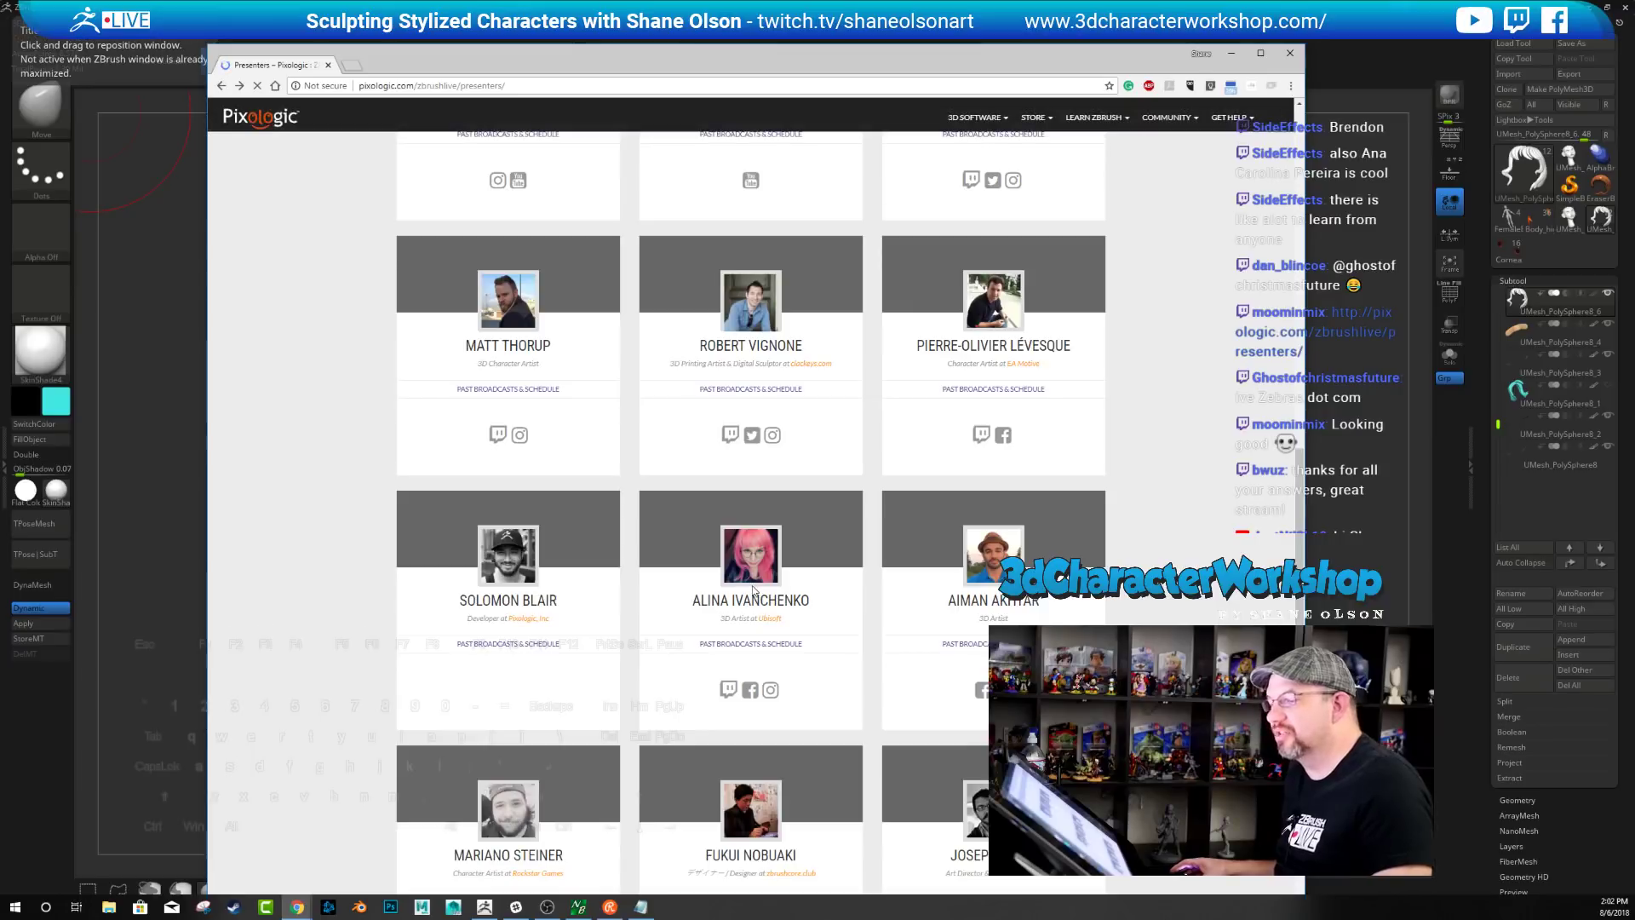
{"action": "scroll", "coordinate": [744, 592], "scroll_direction": "up", "scroll_amount": 1}
{"action": "scroll", "coordinate": [745, 597], "scroll_direction": "up", "scroll_amount": 2}
{"action": "scroll", "coordinate": [693, 538], "scroll_direction": "up", "scroll_amount": 3}
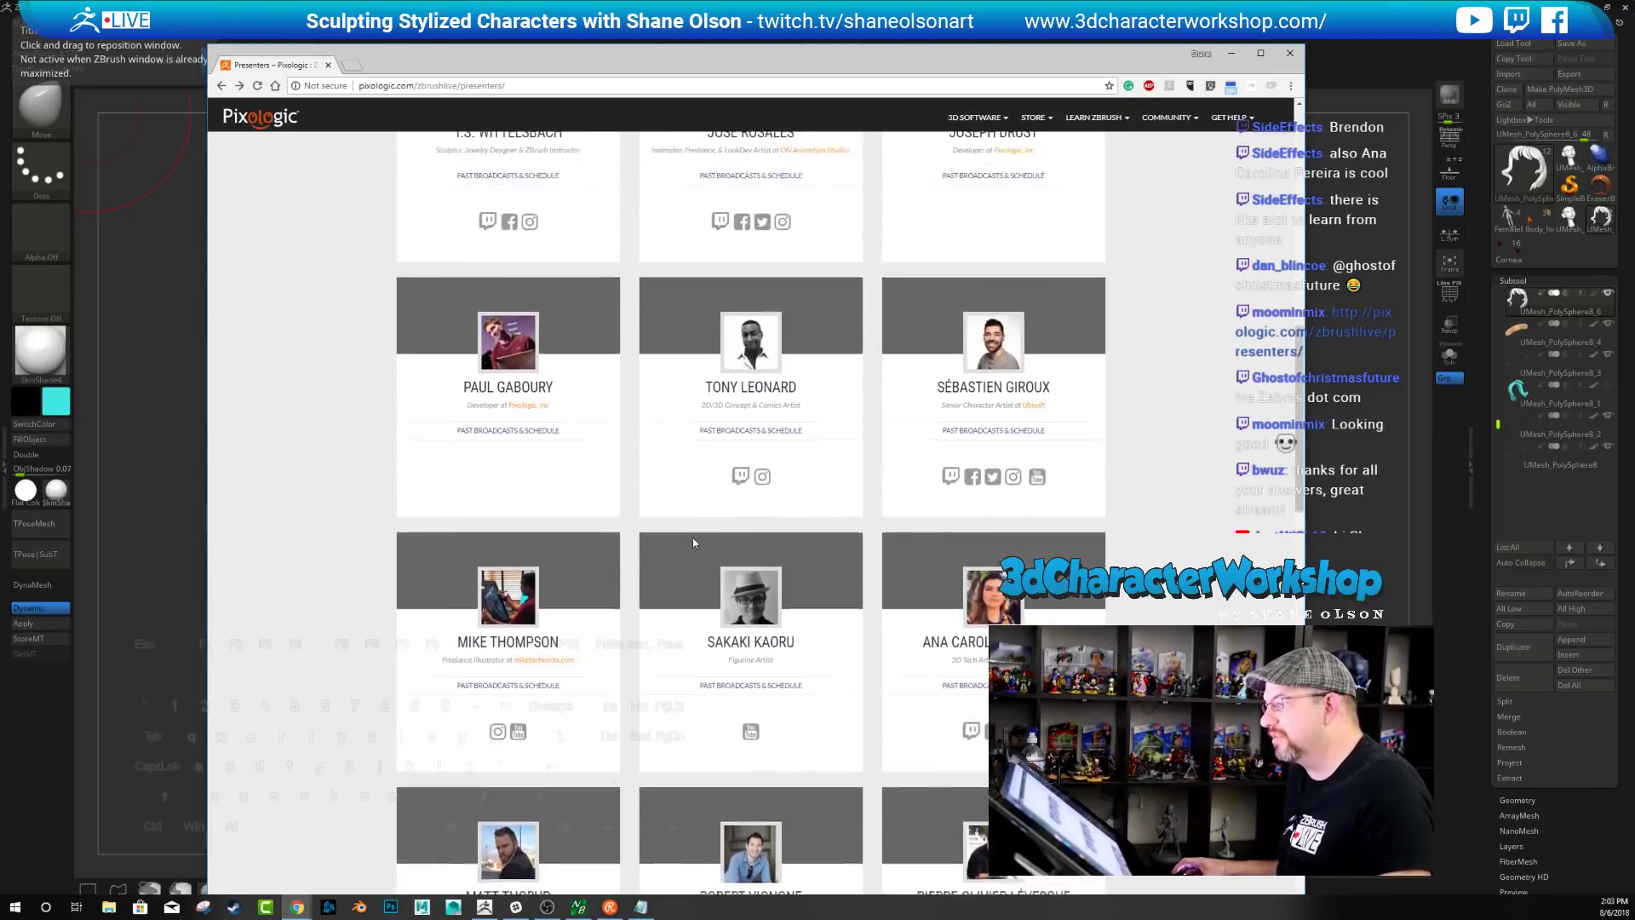
{"action": "scroll", "coordinate": [538, 618], "scroll_direction": "up", "scroll_amount": 2}
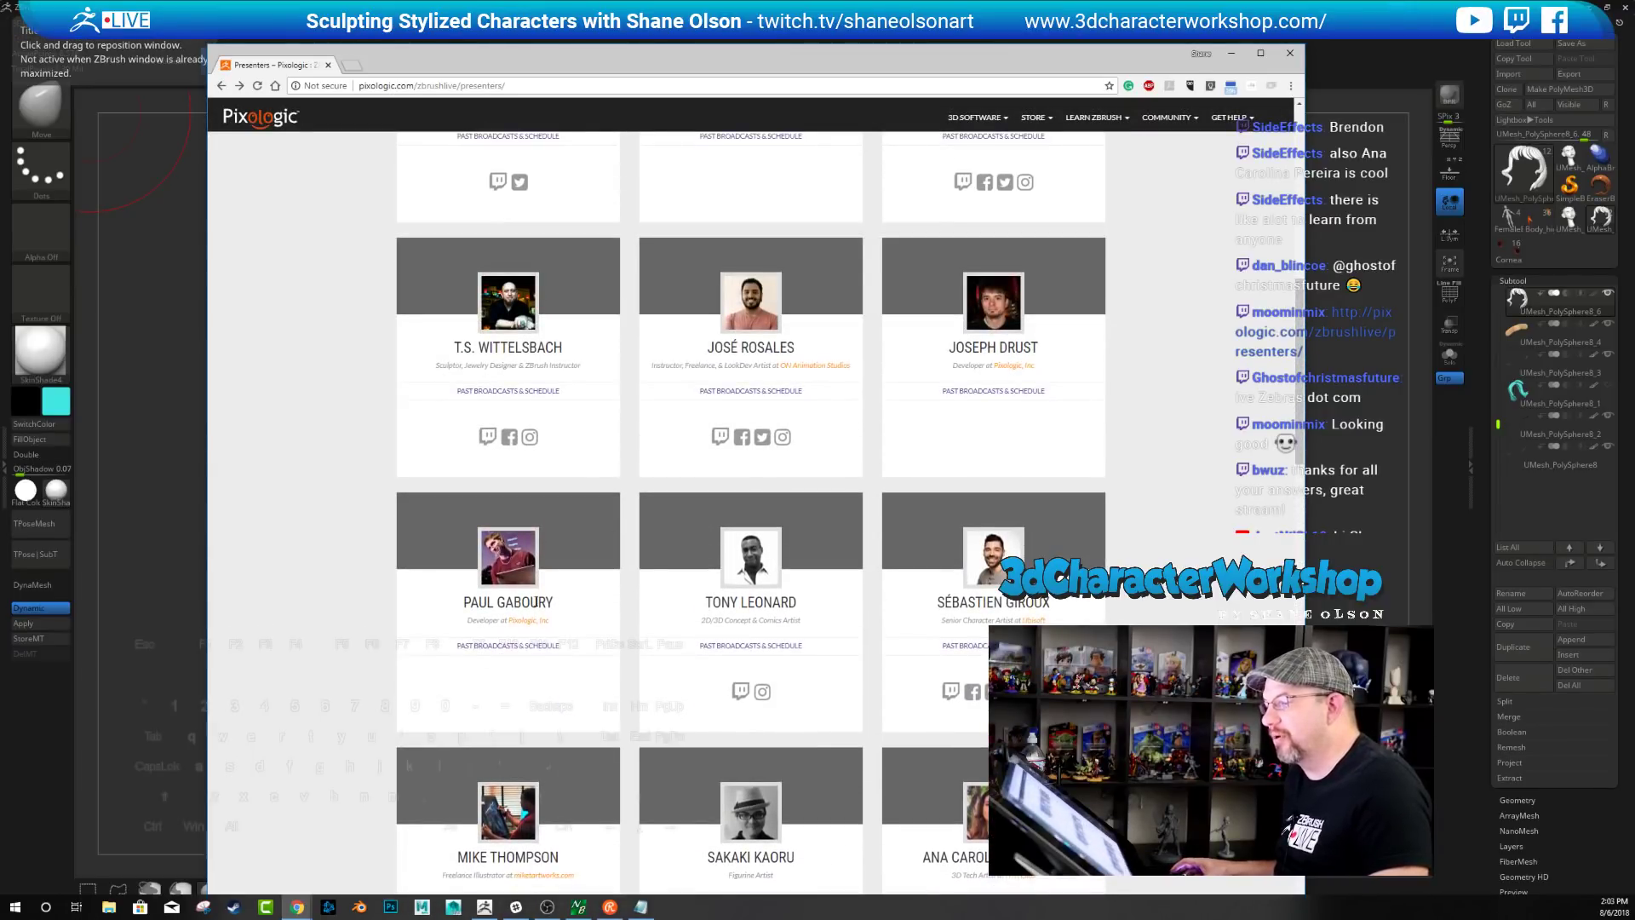
{"action": "scroll", "coordinate": [286, 554], "scroll_direction": "up", "scroll_amount": 2}
{"action": "scroll", "coordinate": [358, 614], "scroll_direction": "down", "scroll_amount": 1}
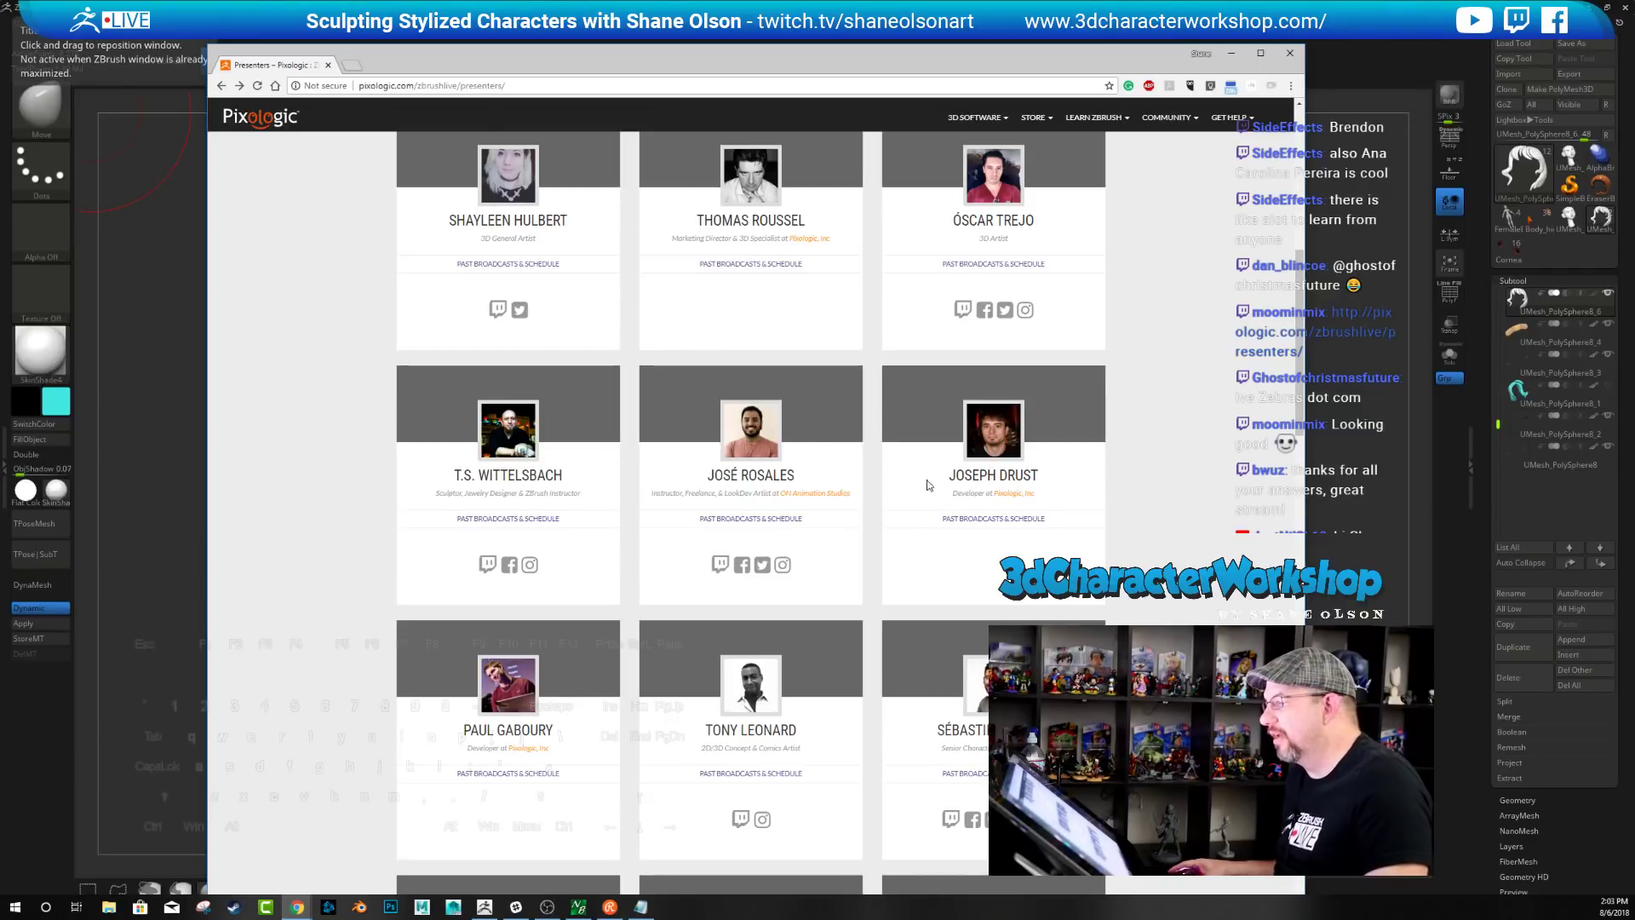
{"action": "scroll", "coordinate": [1167, 441], "scroll_direction": "up", "scroll_amount": 2}
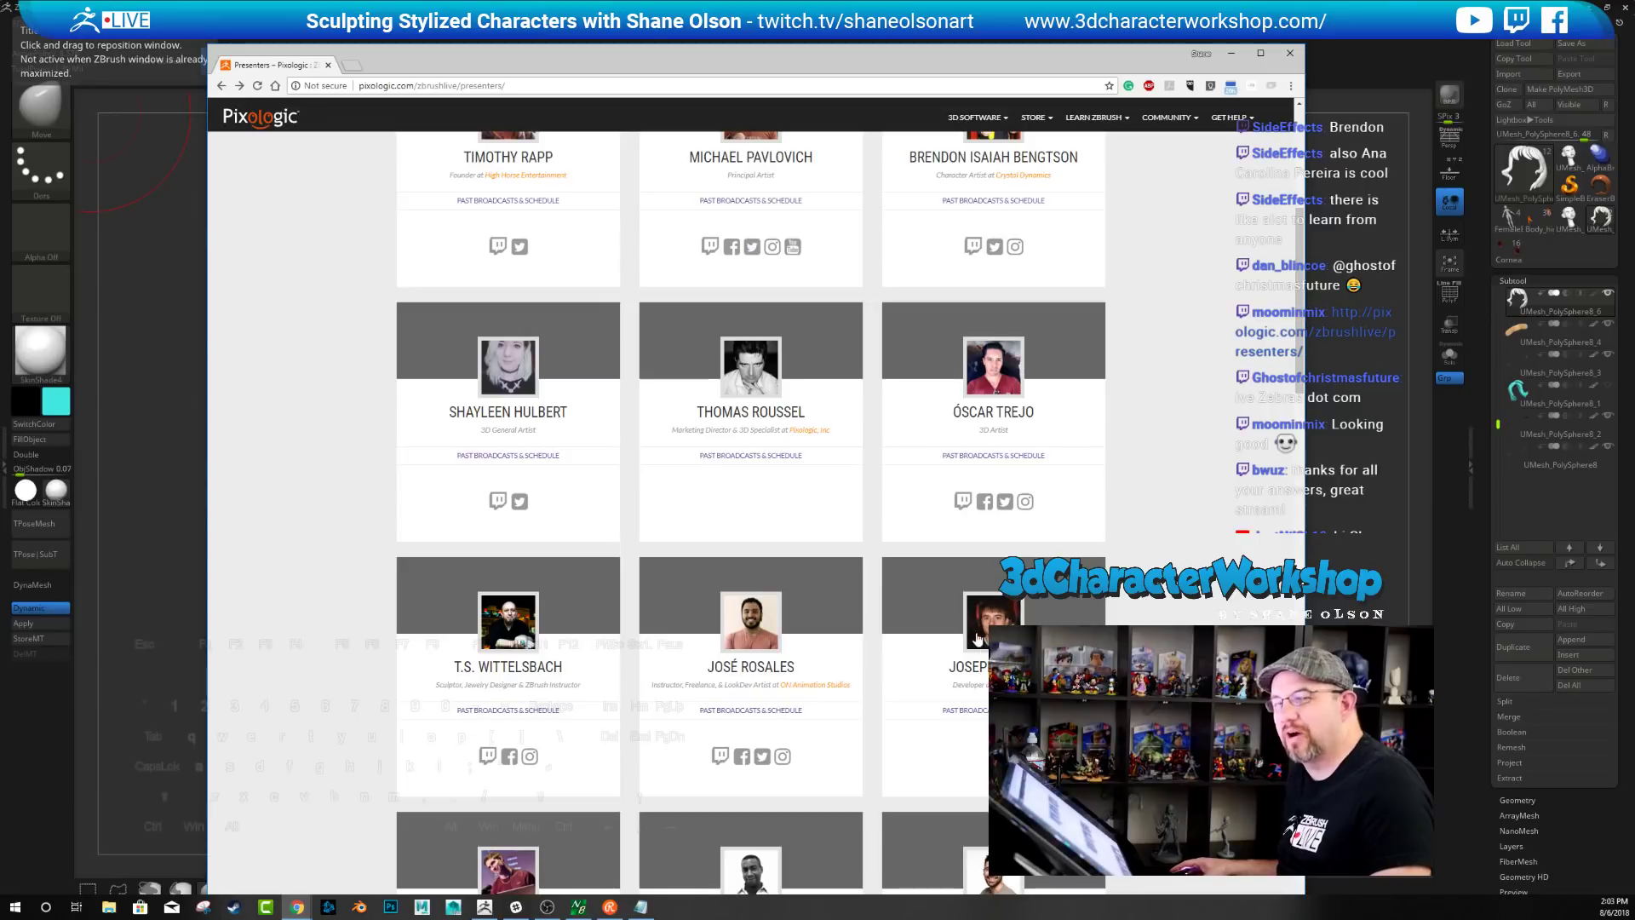
{"action": "scroll", "coordinate": [1046, 624], "scroll_direction": "up", "scroll_amount": 3}
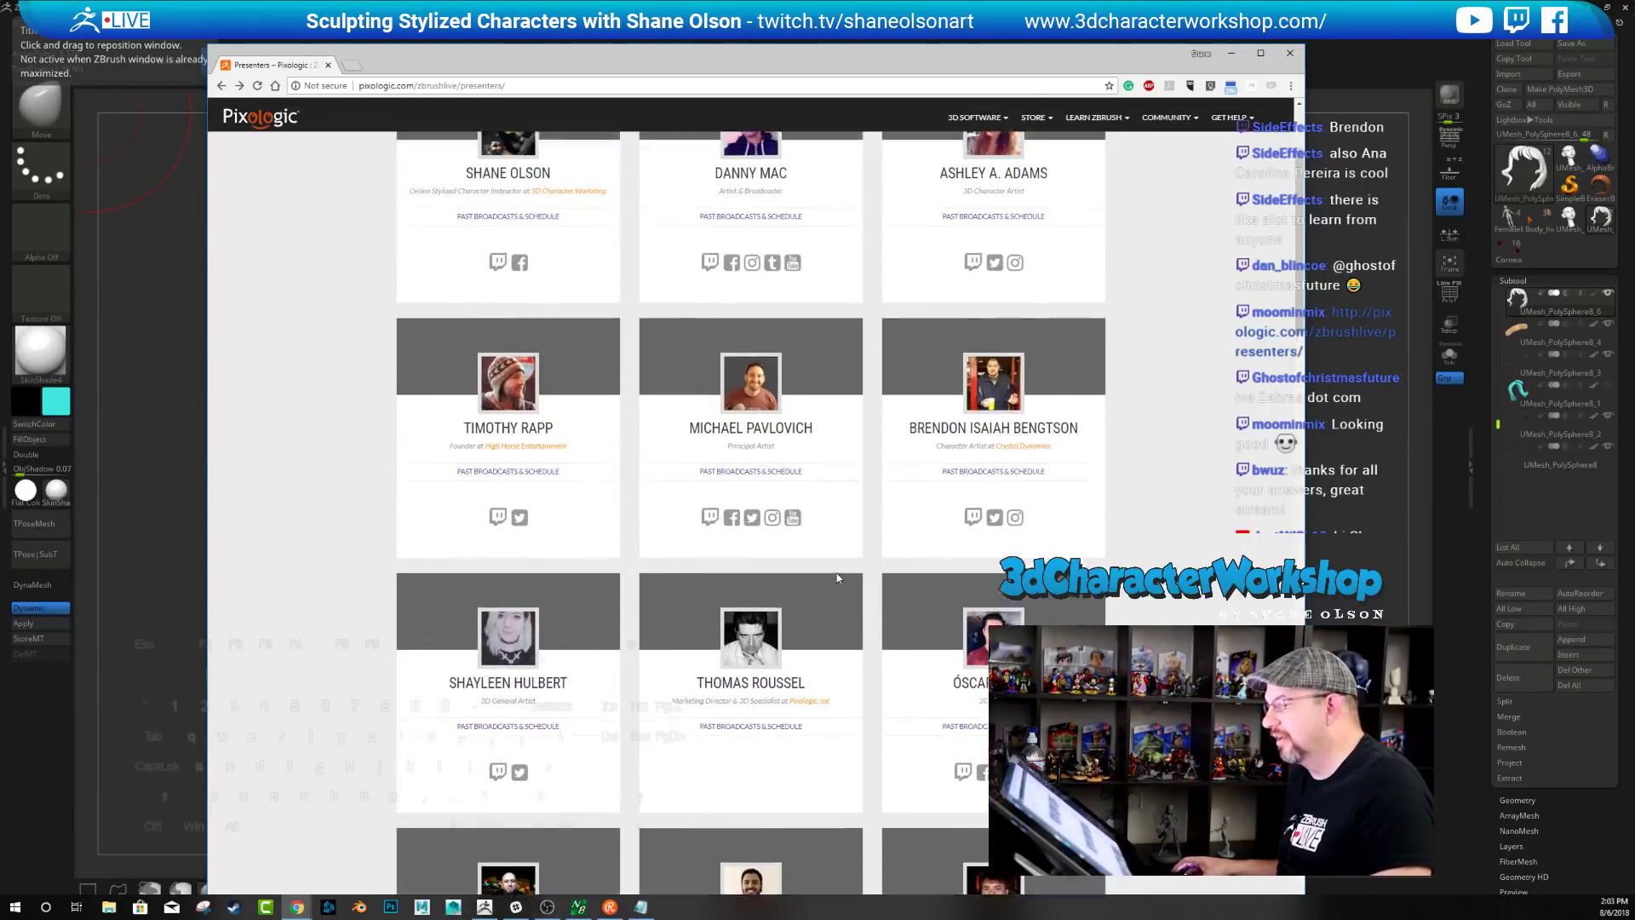
{"action": "scroll", "coordinate": [1046, 625], "scroll_direction": "up", "scroll_amount": 3}
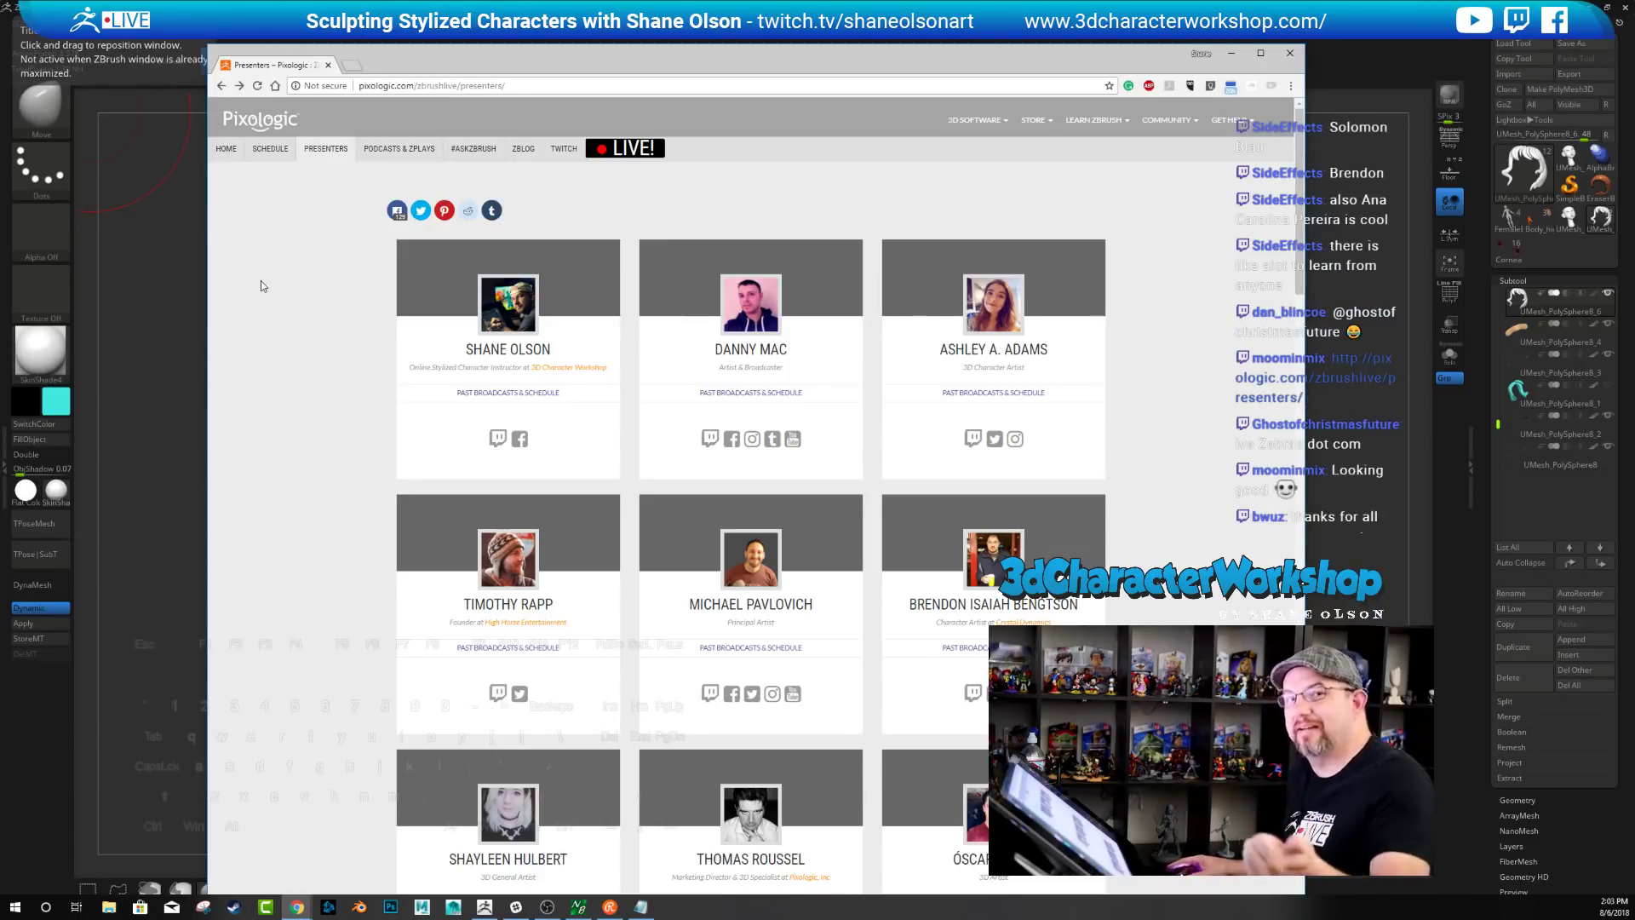
{"action": "left_click_drag", "start_coordinate": [395, 78], "coordinate": [447, 66]}
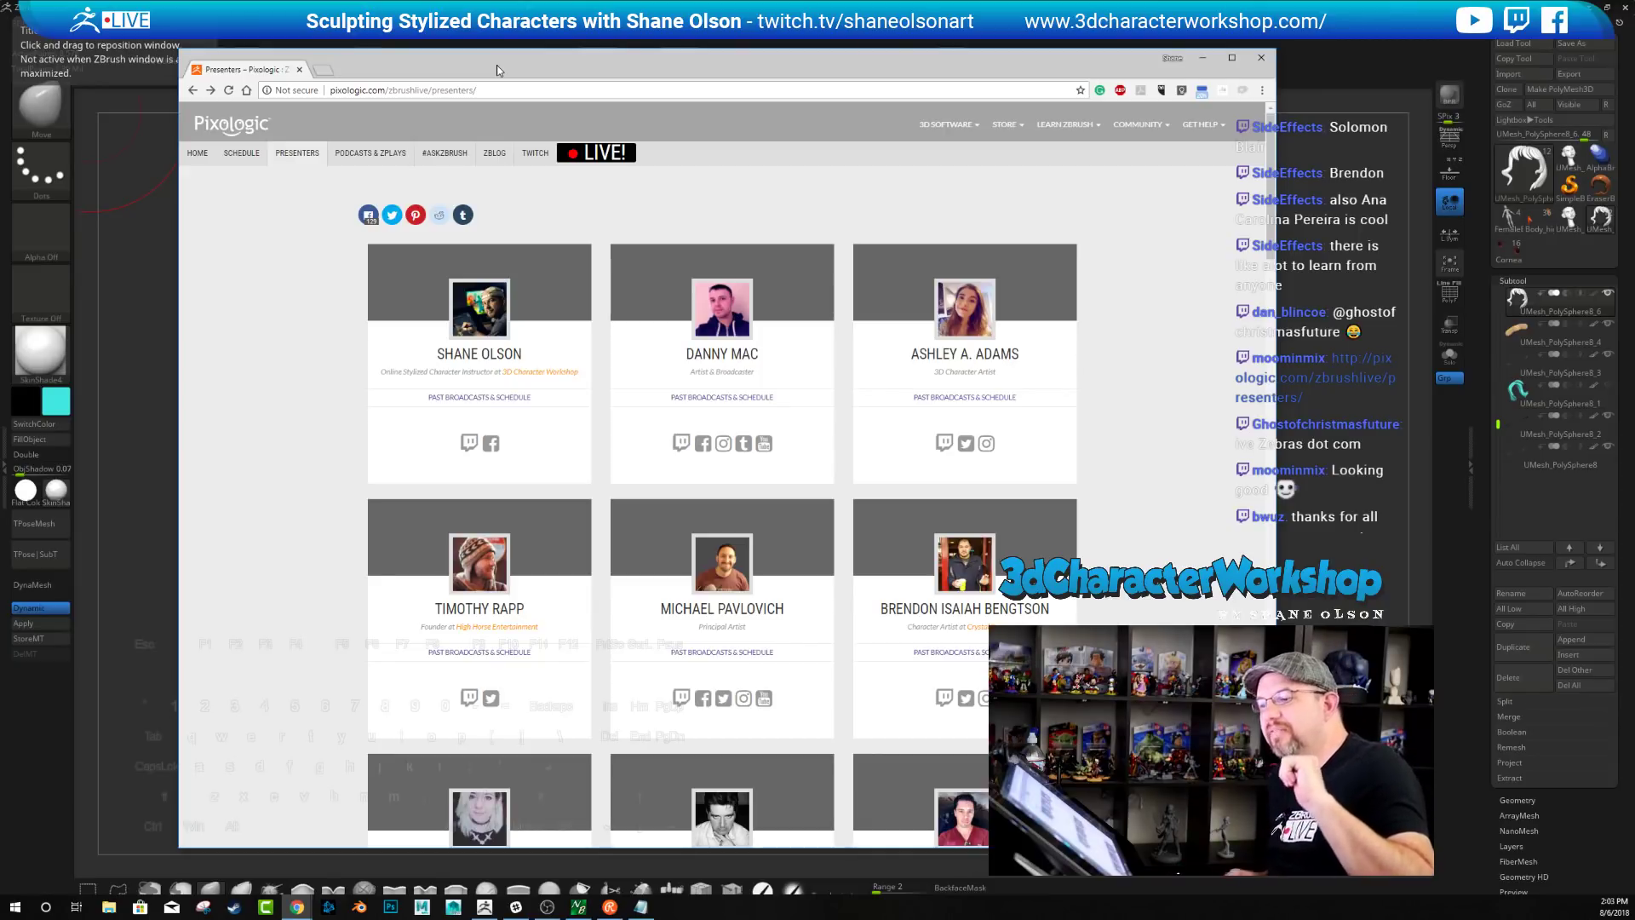
{"action": "left_click", "coordinate": [1203, 58]}
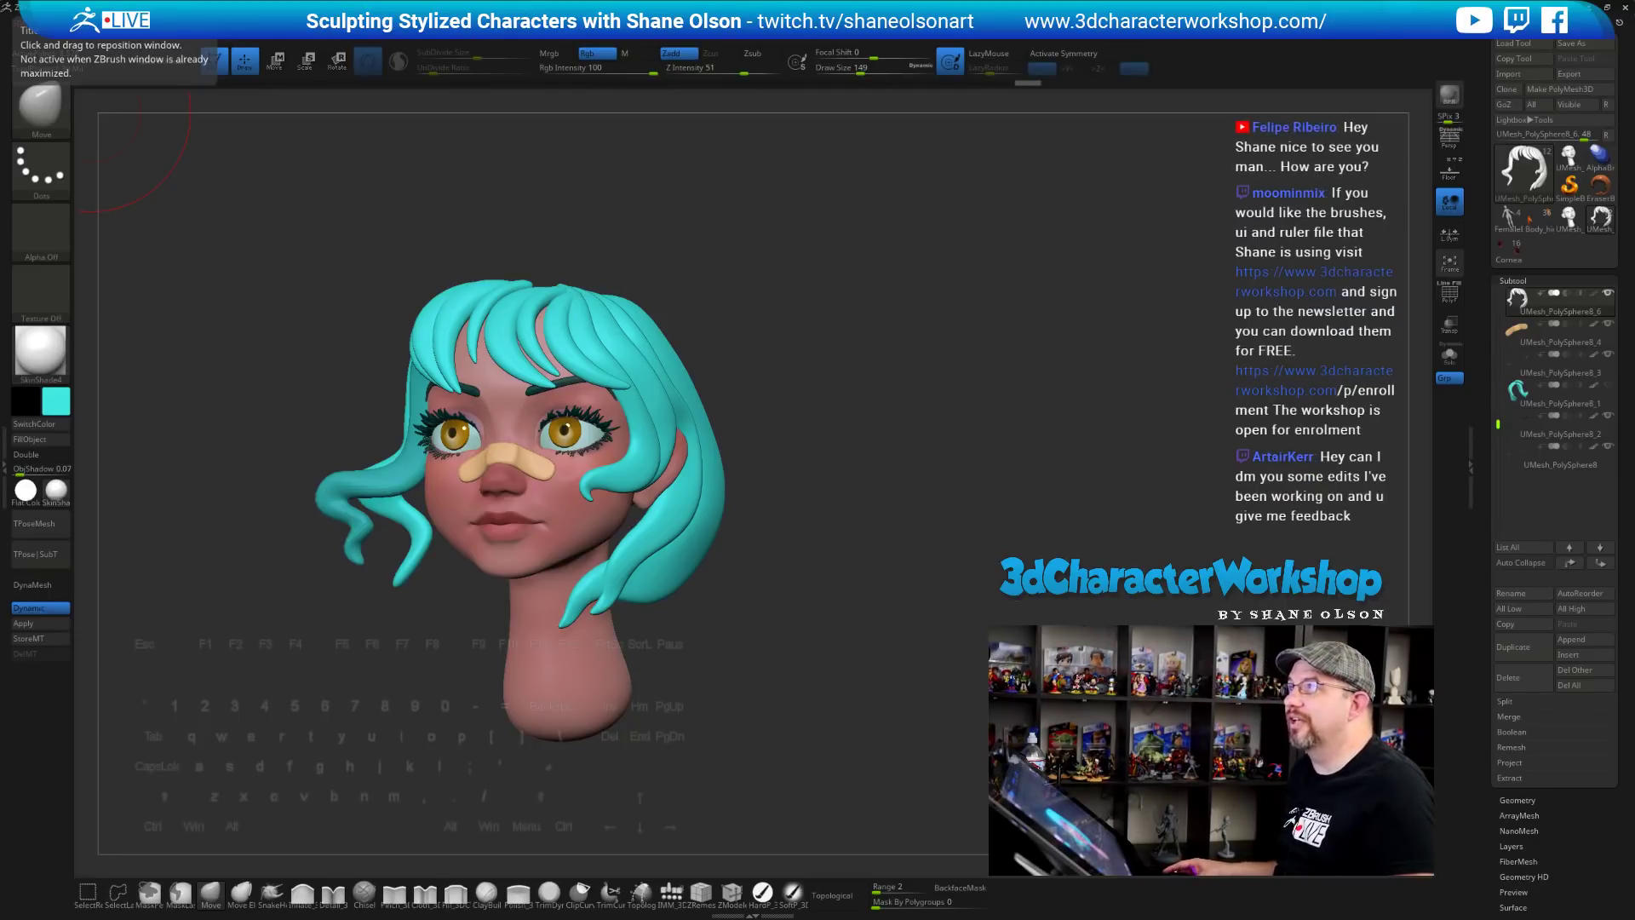
Switch to a new Chrome window and open the enrollment page of 3dcharacterworkshop.com, placing the window higher over the sculpt
{"action": "left_click_drag", "start_coordinate": [17, 0], "coordinate": [794, 127]}
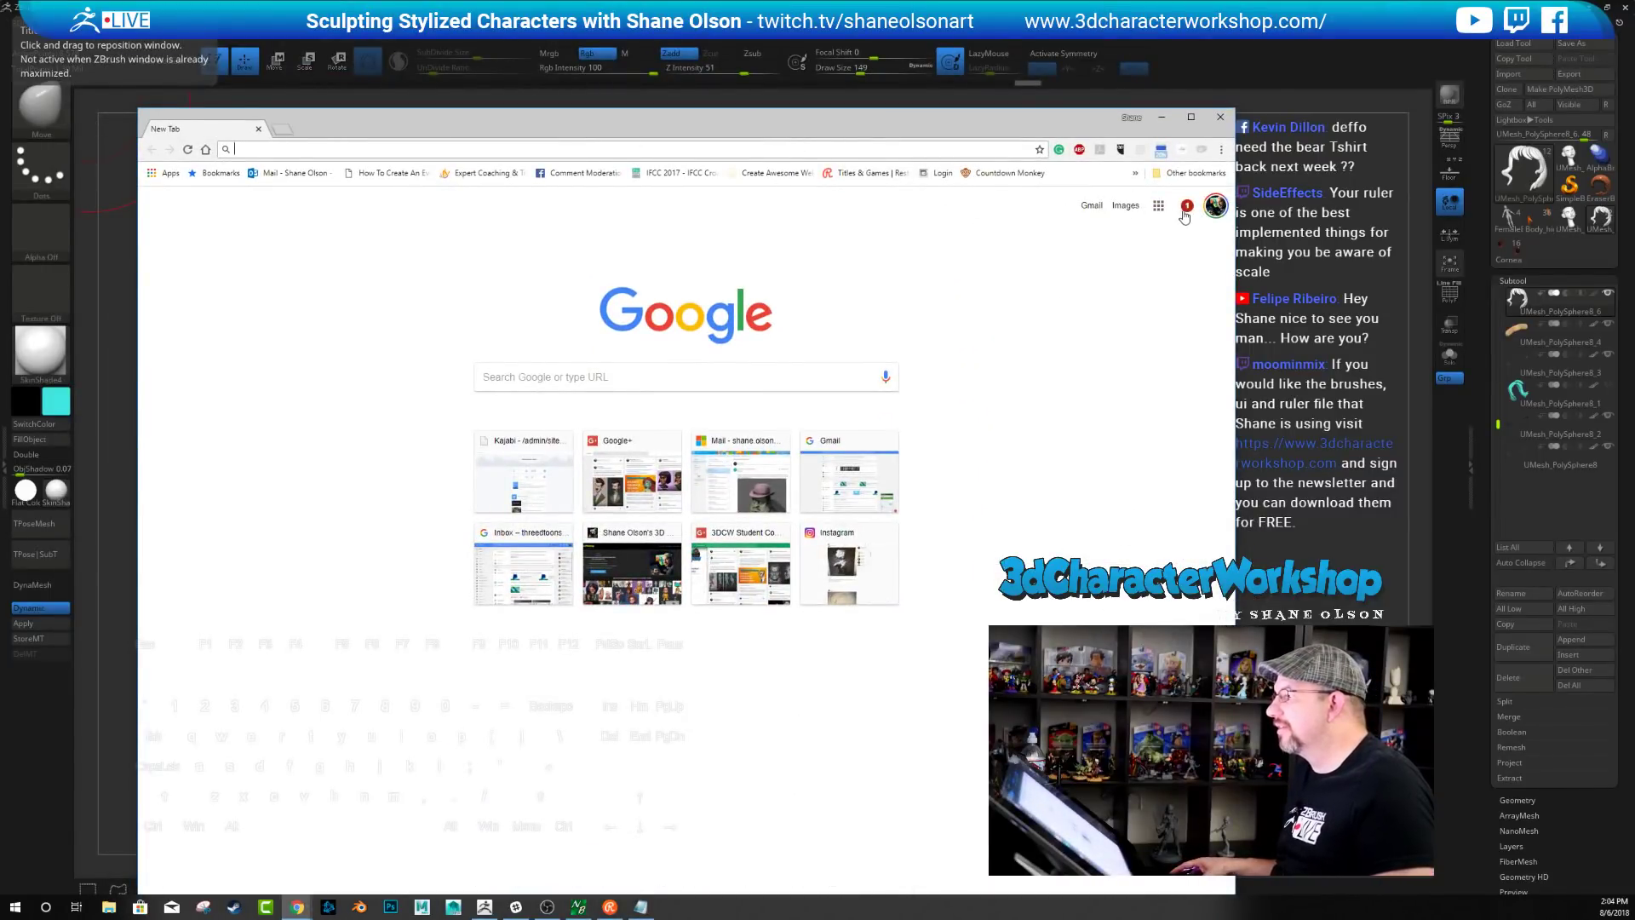
{"action": "left_click", "coordinate": [571, 149]}
{"action": "type", "text": "3dc"}
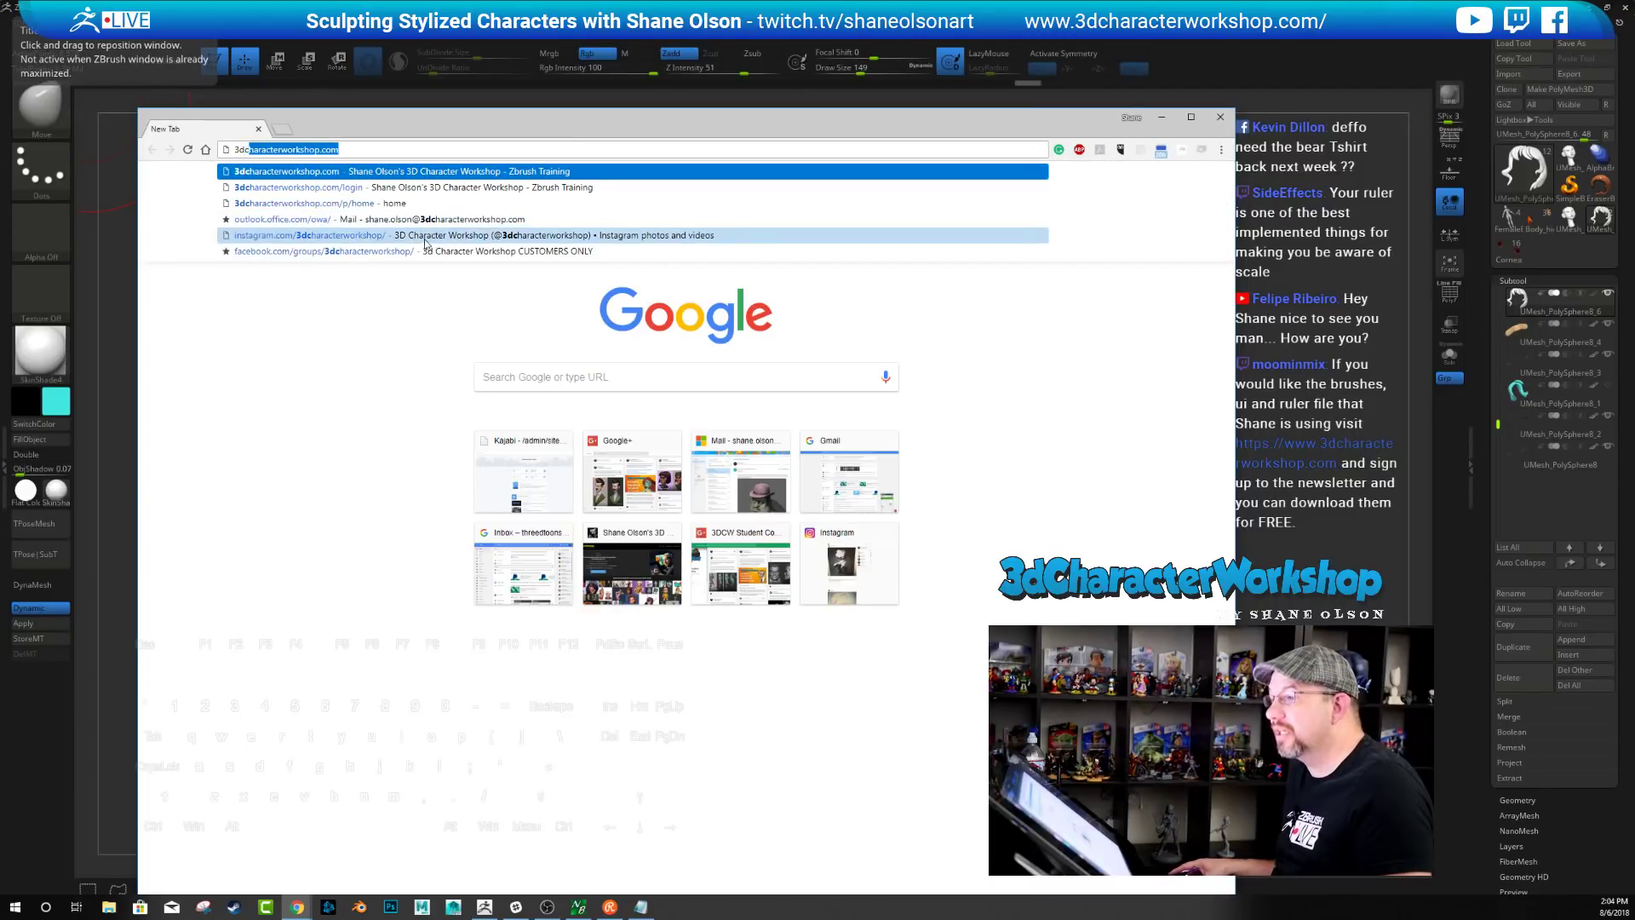
{"action": "type", "text": "haracterworkshop.com"}
{"action": "left_click", "coordinate": [376, 219]}
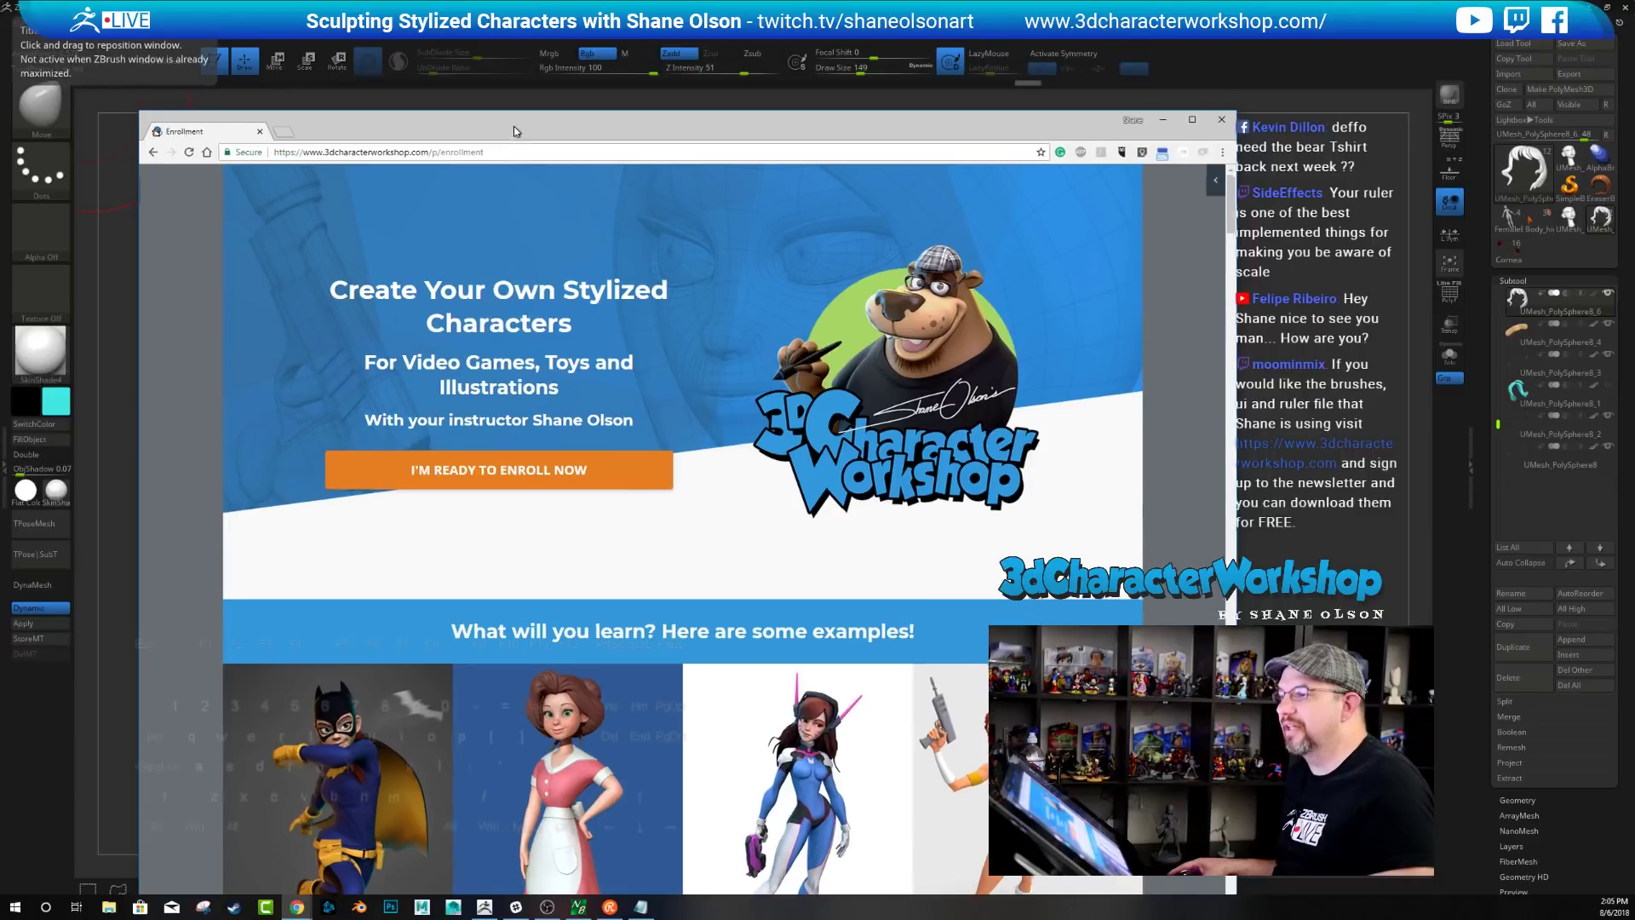
{"action": "left_click_drag", "start_coordinate": [513, 124], "coordinate": [590, 82]}
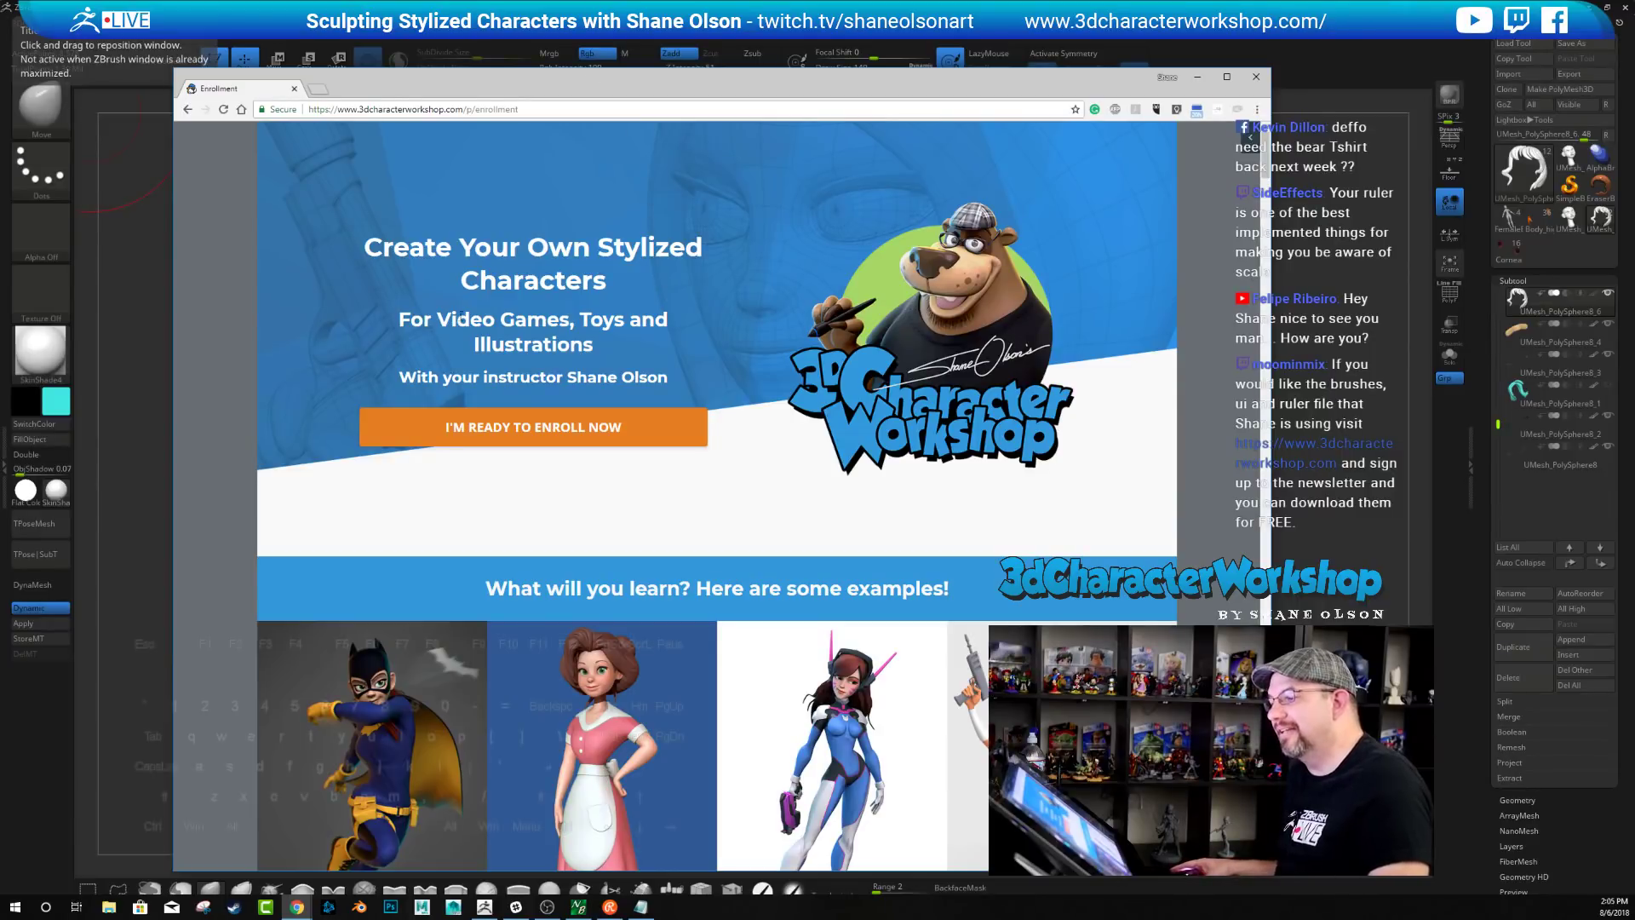
Look over the enrollment page's example characters and course description, and minimize the browser to return to ZBrush
{"action": "scroll", "coordinate": [759, 169], "scroll_direction": "down", "scroll_amount": 1}
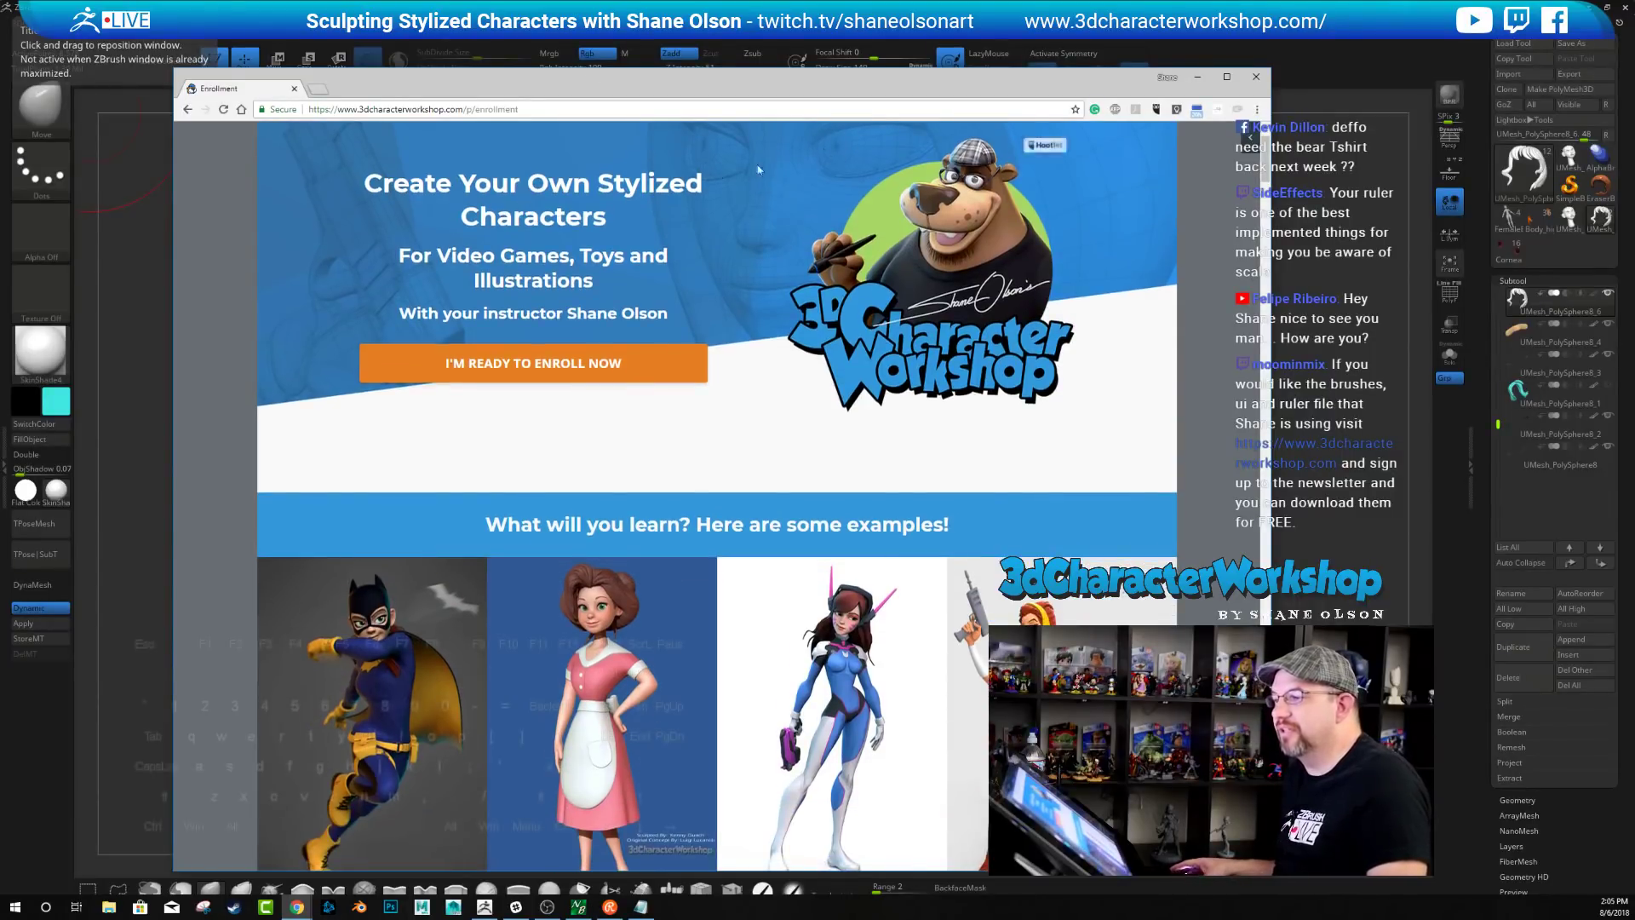
{"action": "scroll", "coordinate": [635, 301], "scroll_direction": "down", "scroll_amount": 15}
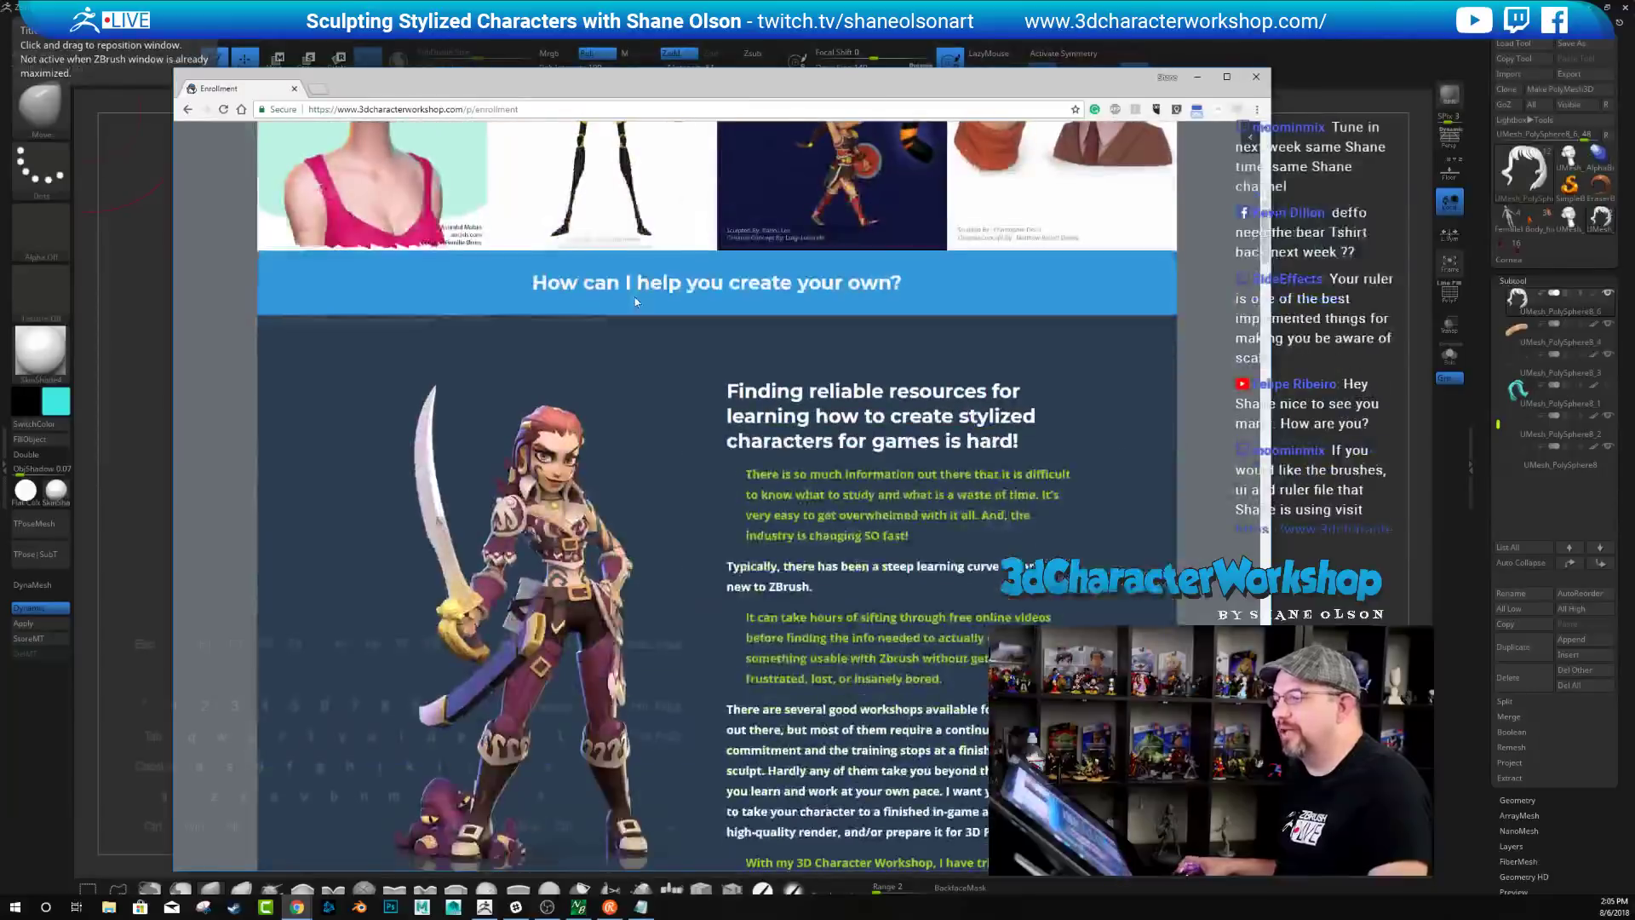
{"action": "scroll", "coordinate": [635, 300], "scroll_direction": "up", "scroll_amount": 10}
{"action": "scroll", "coordinate": [889, 298], "scroll_direction": "down", "scroll_amount": 5}
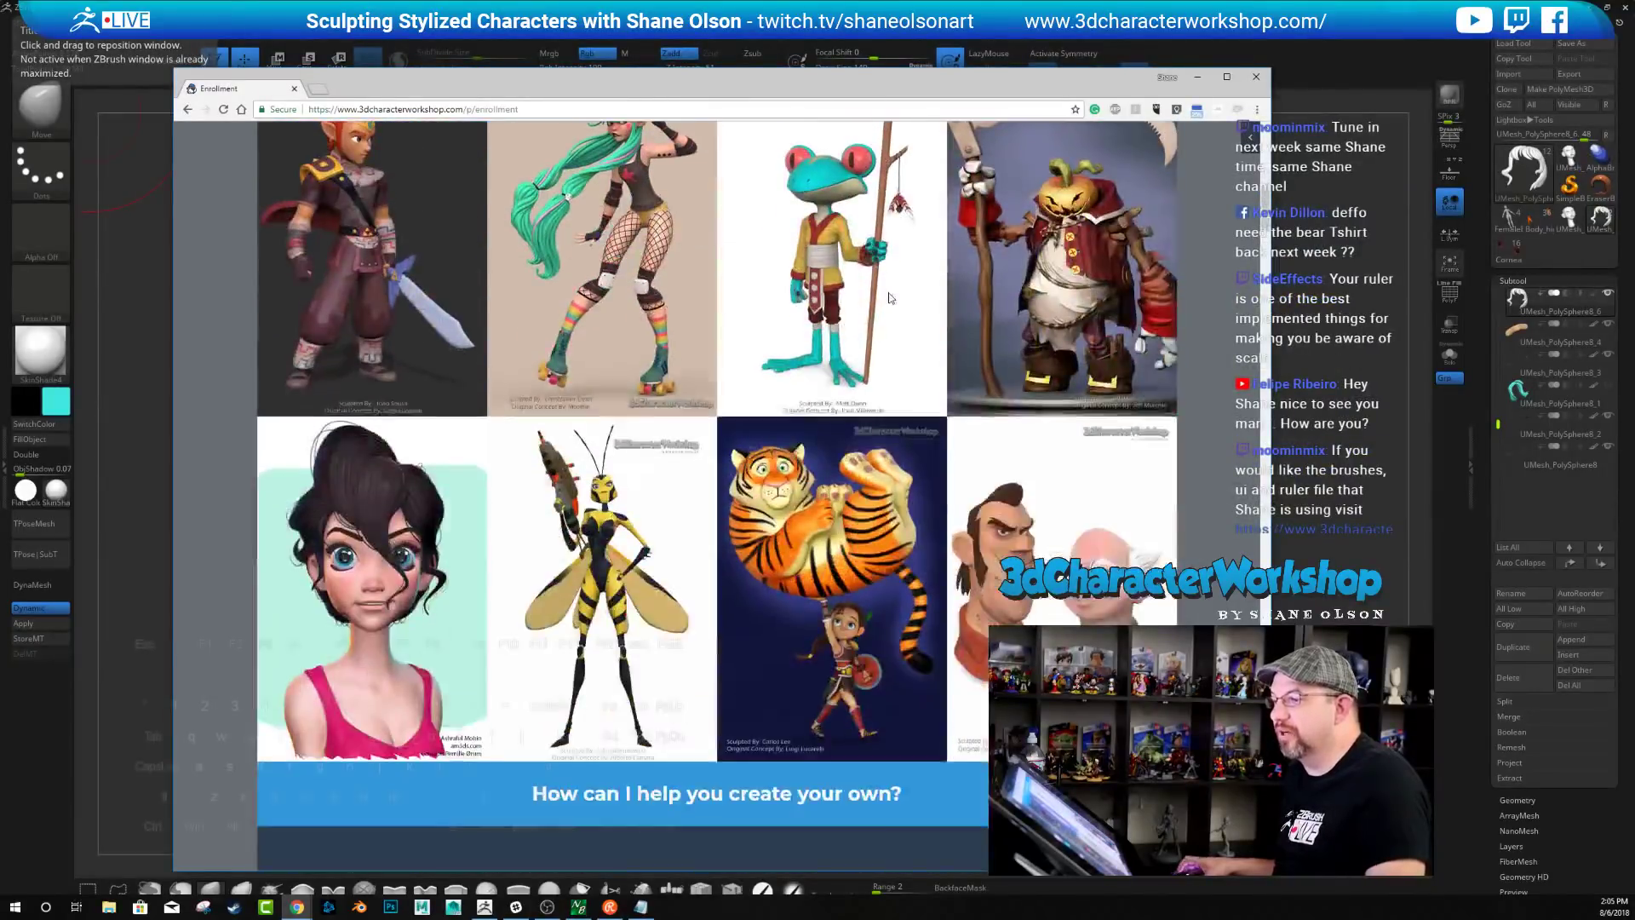
{"action": "scroll", "coordinate": [889, 297], "scroll_direction": "down", "scroll_amount": 10}
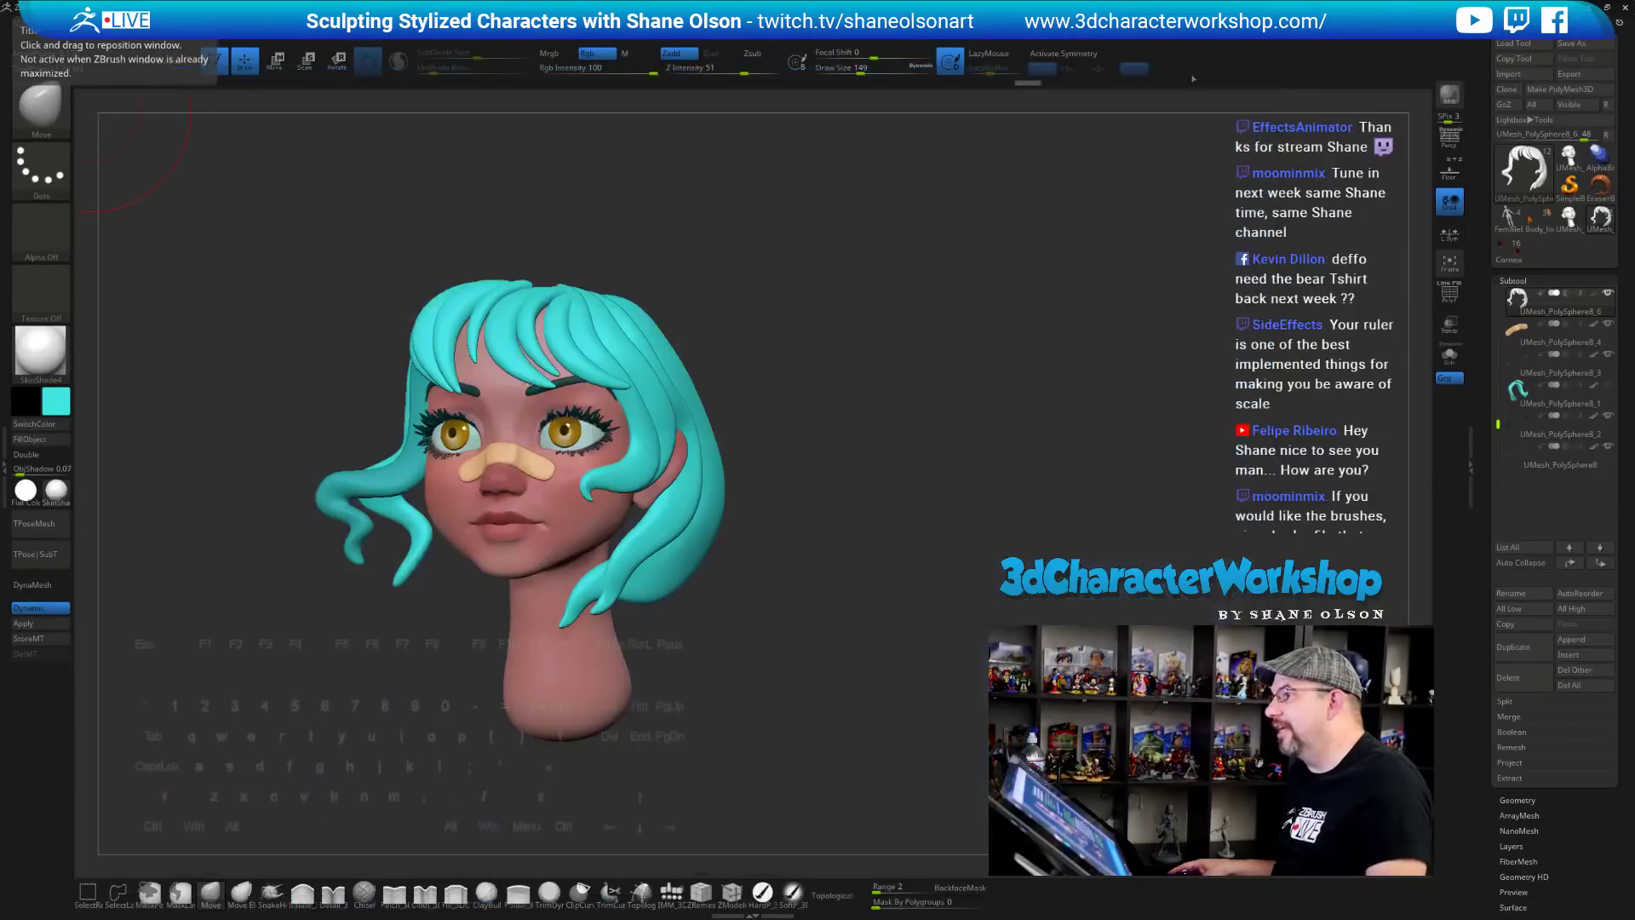
{"action": "left_click", "coordinate": [1198, 77]}
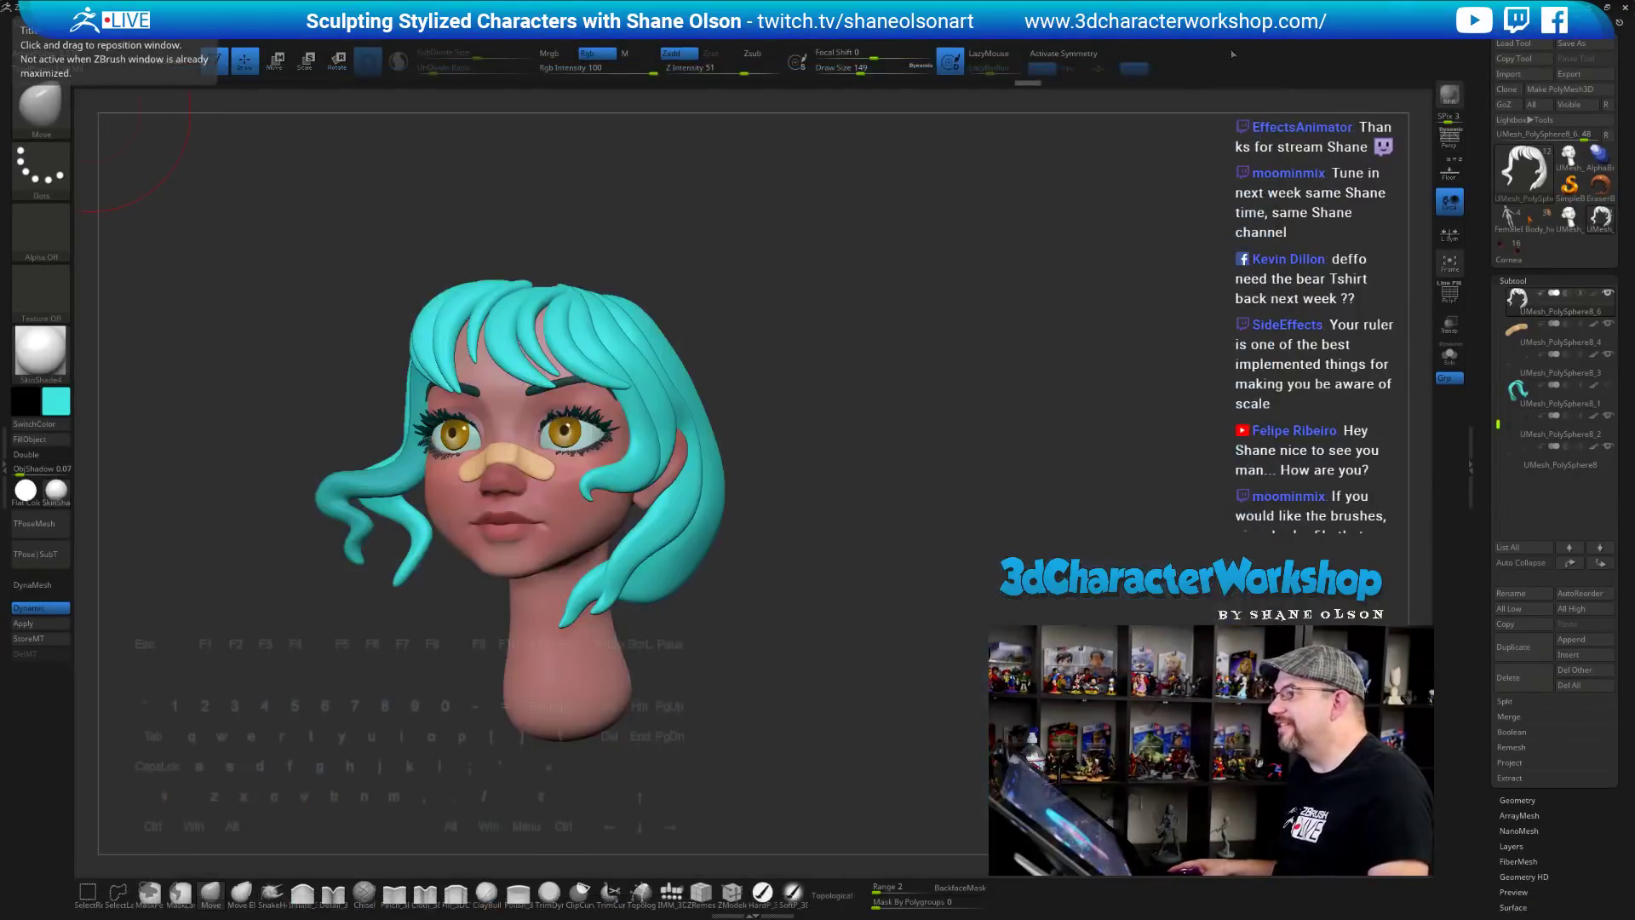